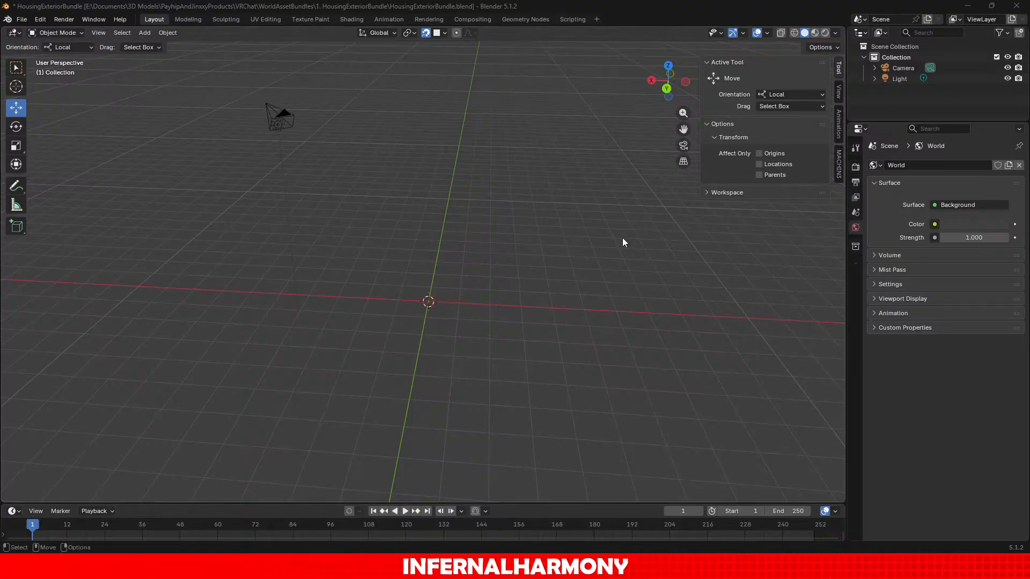
Delete the default camera and light from the scene.
{"action": "middle_click_drag", "start_coordinate": [340, 224], "coordinate": [515, 249]}
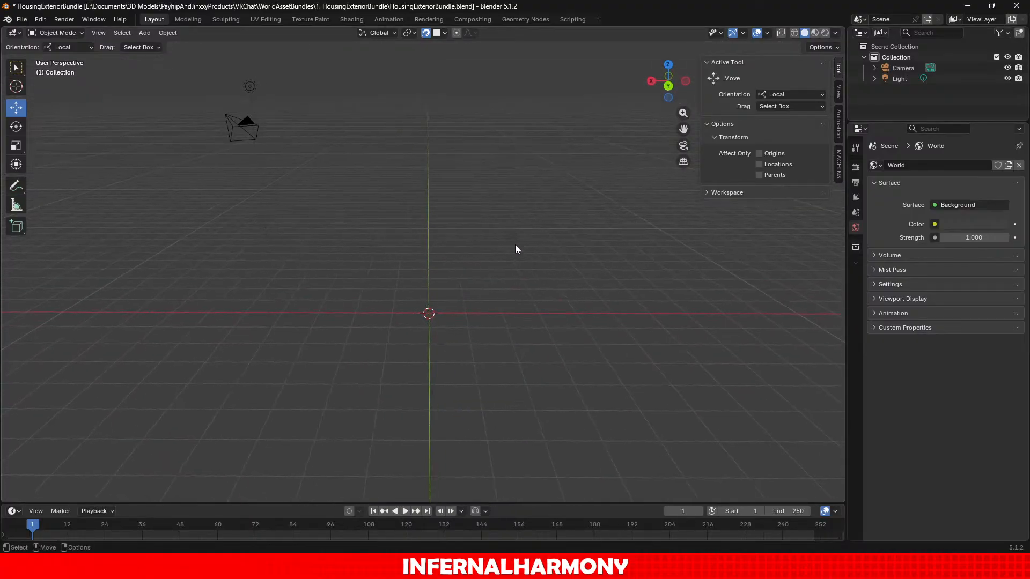
{"action": "left_click", "coordinate": [908, 69]}
{"action": "key", "text": "Delete"}
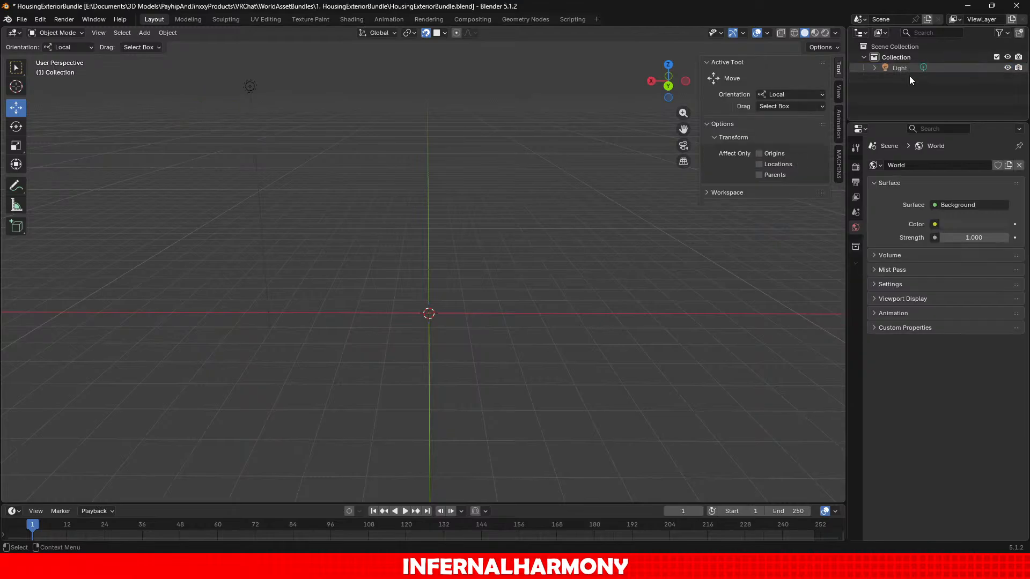
{"action": "left_click", "coordinate": [912, 68]}
{"action": "key", "text": "Delete"}
Create a new collection inside Collection and name it SharedSegments.
{"action": "right_click", "coordinate": [903, 57]}
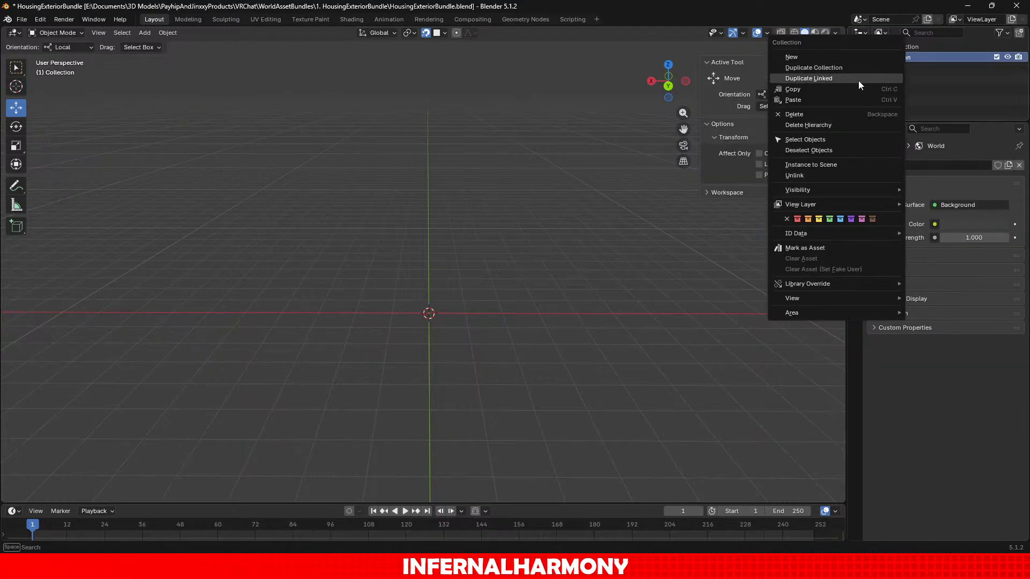
{"action": "left_click", "coordinate": [839, 57]}
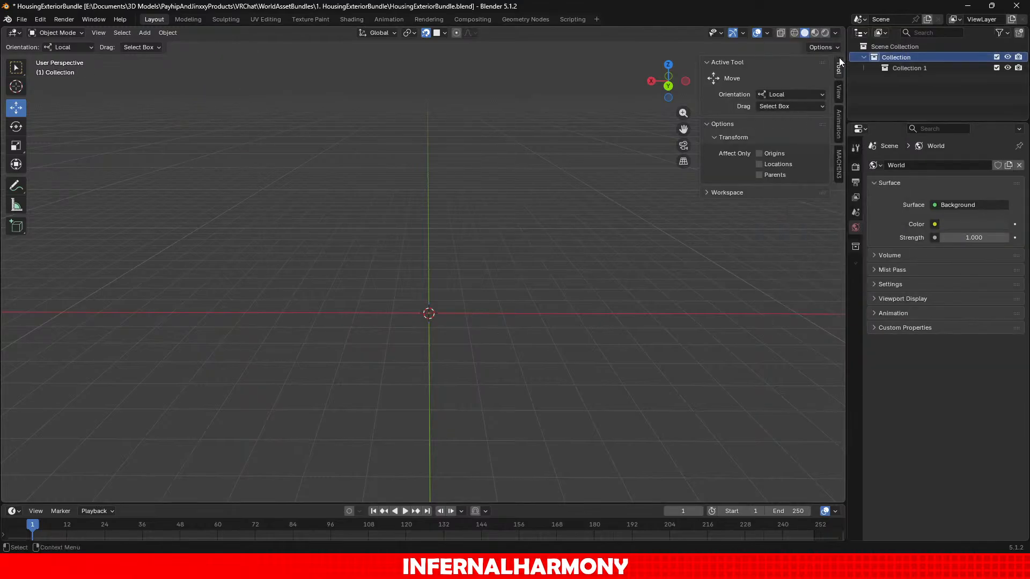
{"action": "double_click", "coordinate": [909, 68]}
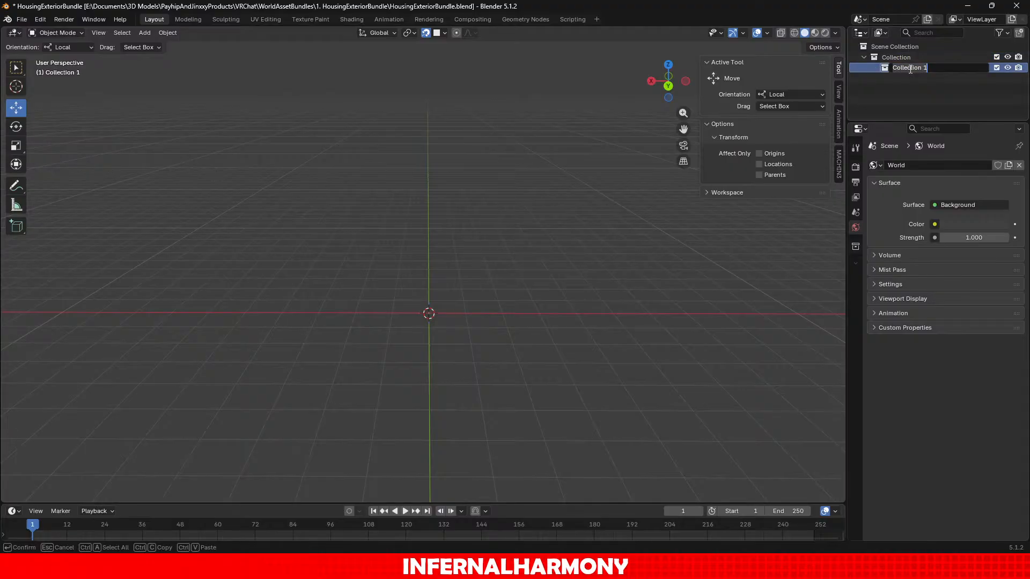
{"action": "type", "text": "SharedSegments"}
{"action": "key", "text": "Return"}
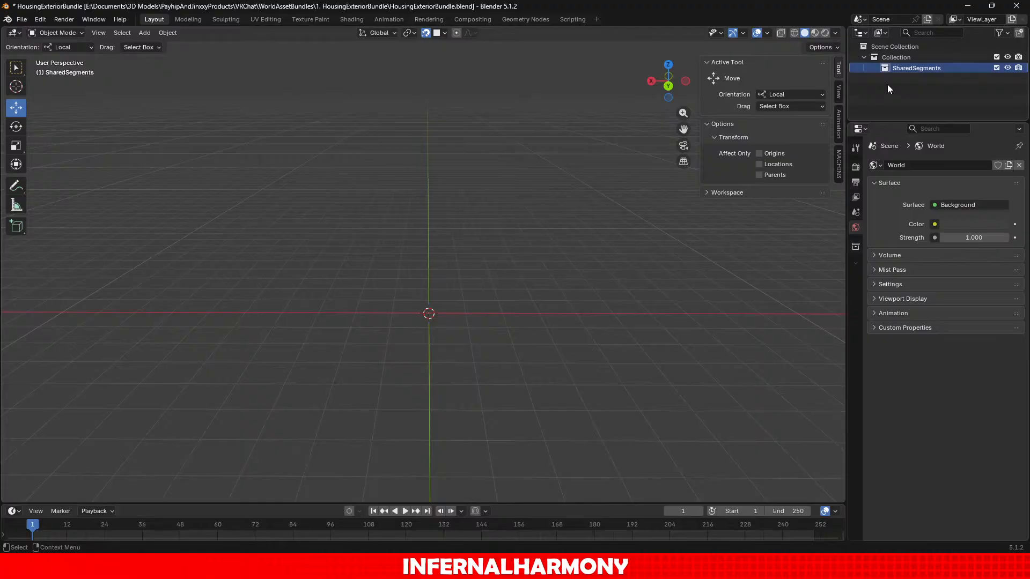
Add a second collection inside Collection and name it SegmentedAssets.
{"action": "right_click", "coordinate": [889, 60]}
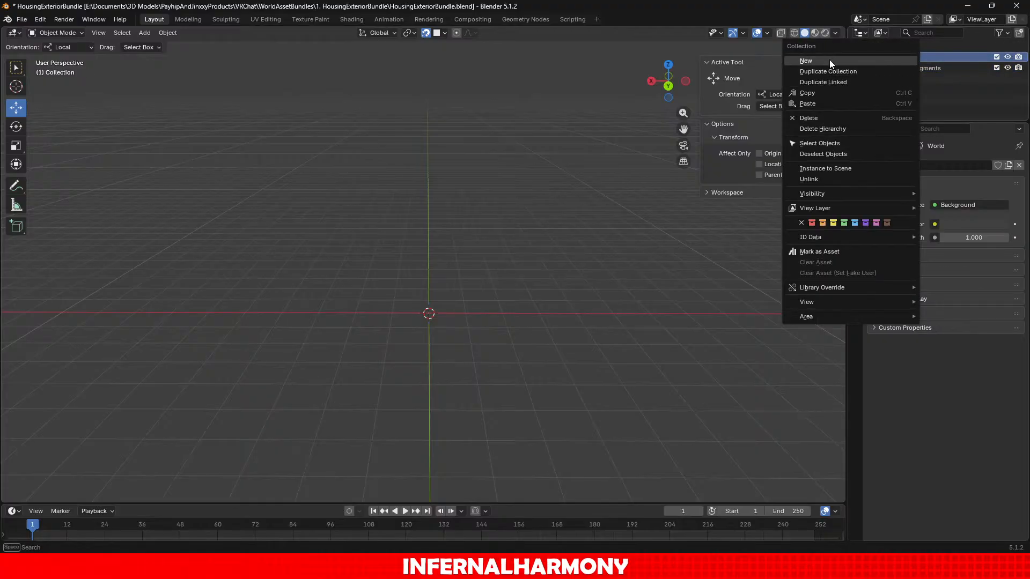
{"action": "left_click", "coordinate": [830, 60]}
{"action": "double_click", "coordinate": [910, 77]}
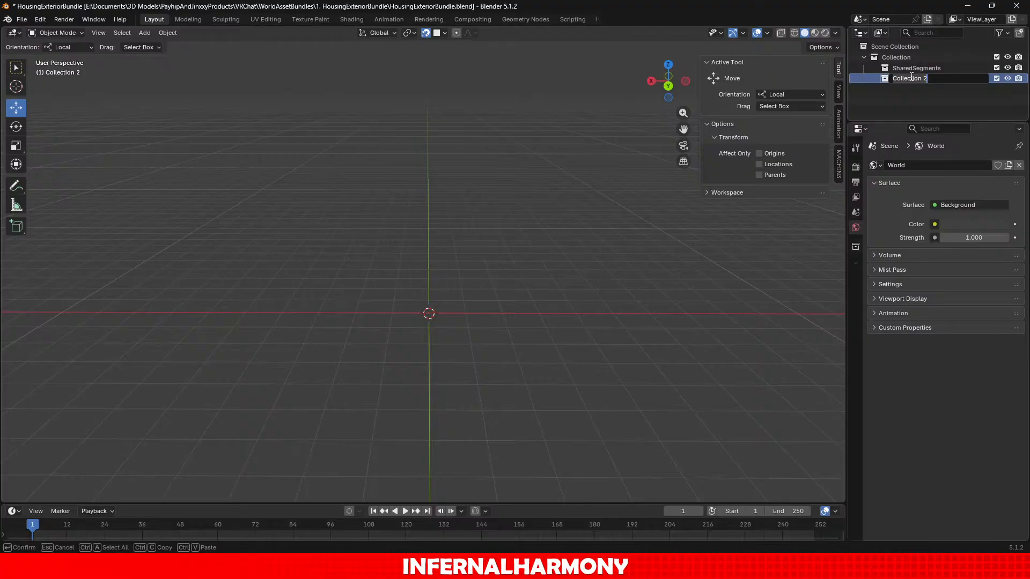
{"action": "type", "text": "SegmentedAssets"}
{"action": "key", "text": "Return"}
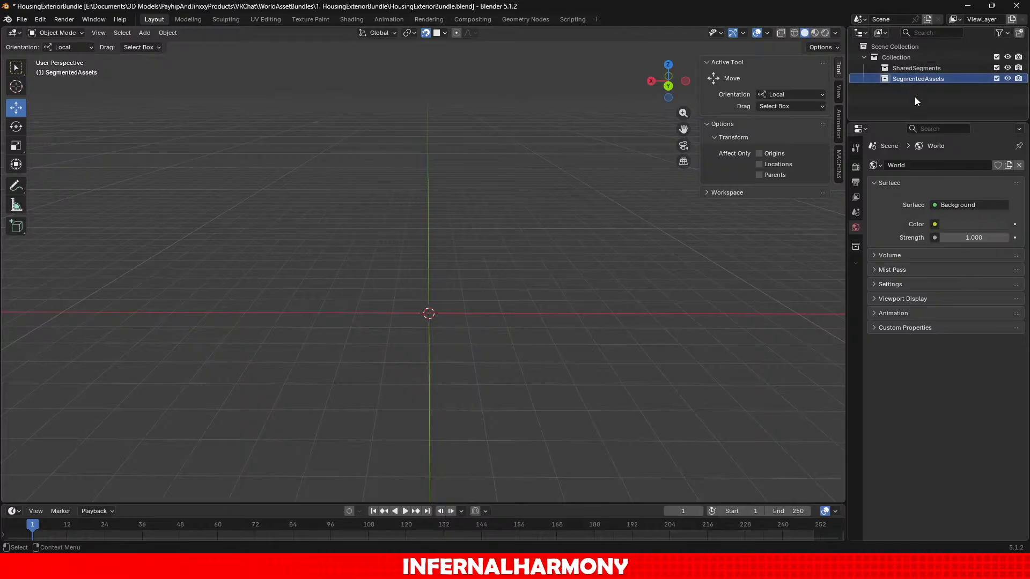
Add a third collection inside Collection and name it CompleteAssets.
{"action": "right_click", "coordinate": [902, 63]}
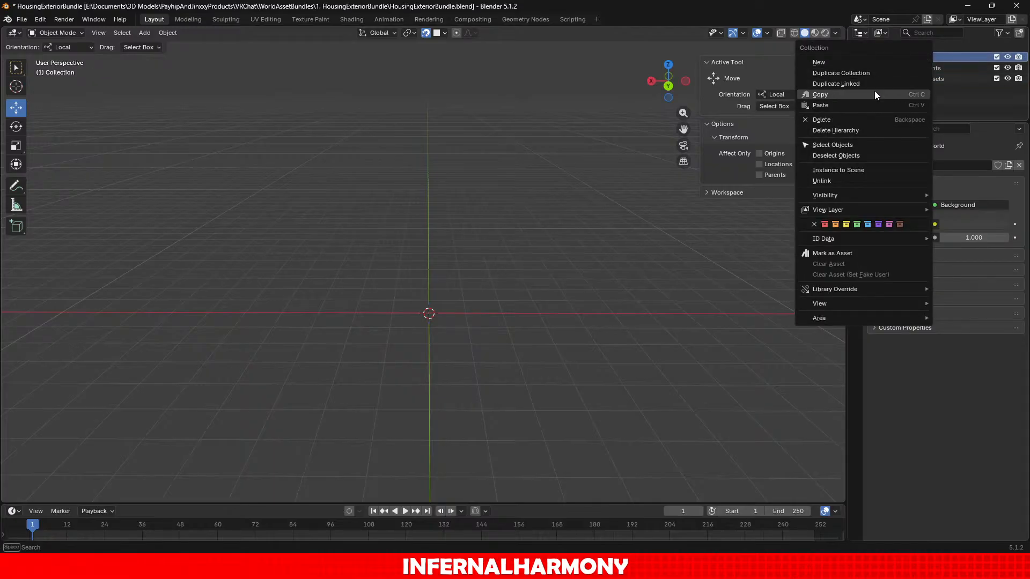
{"action": "left_click", "coordinate": [865, 64]}
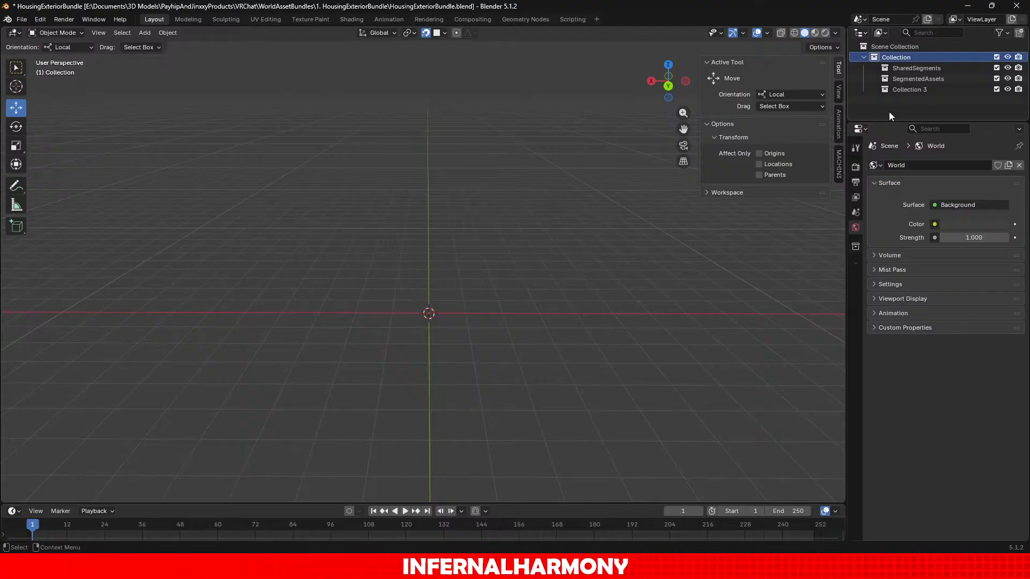
{"action": "double_click", "coordinate": [913, 89]}
{"action": "type", "text": "Compl"}
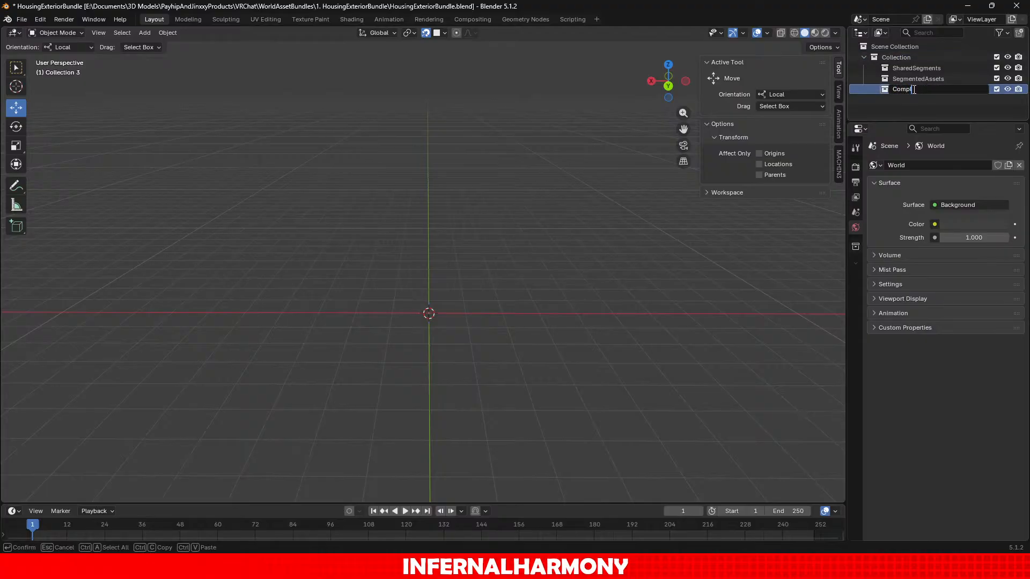
{"action": "type", "text": "eteAssets"}
{"action": "key", "text": "Return"}
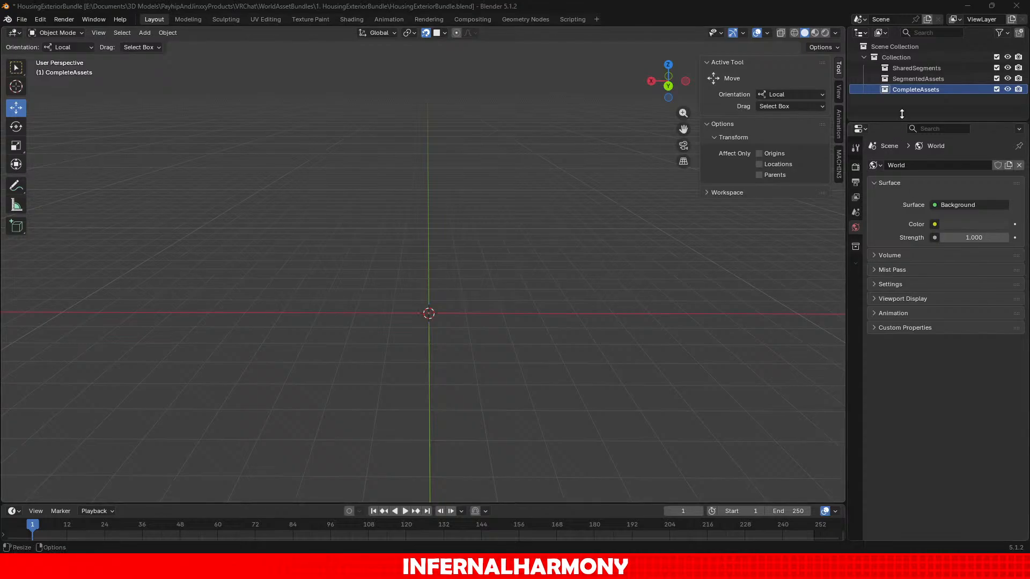
Make SharedSegments the active collection and add a cube mesh to it.
{"action": "left_click", "coordinate": [907, 79]}
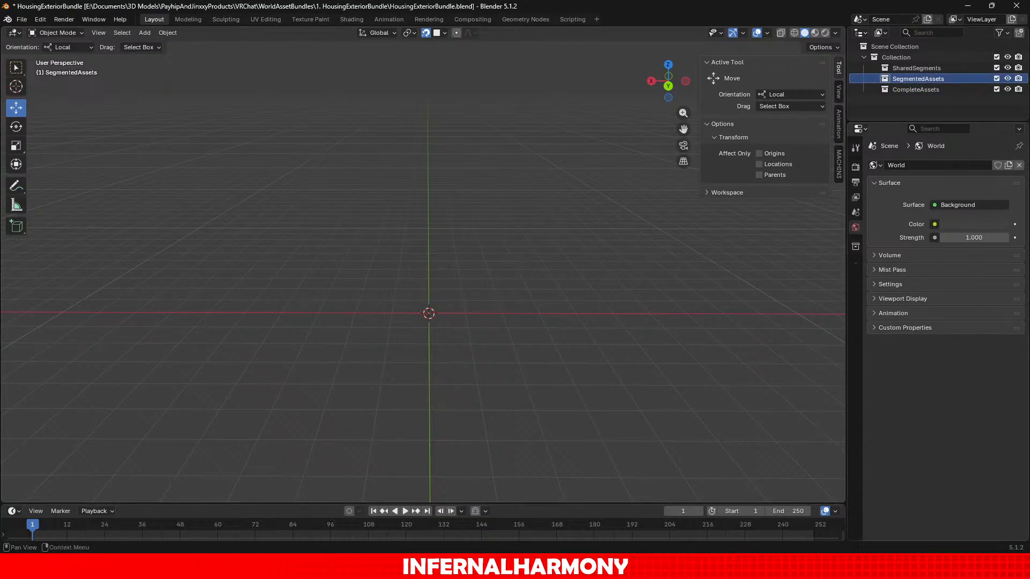
{"action": "left_click", "coordinate": [938, 68]}
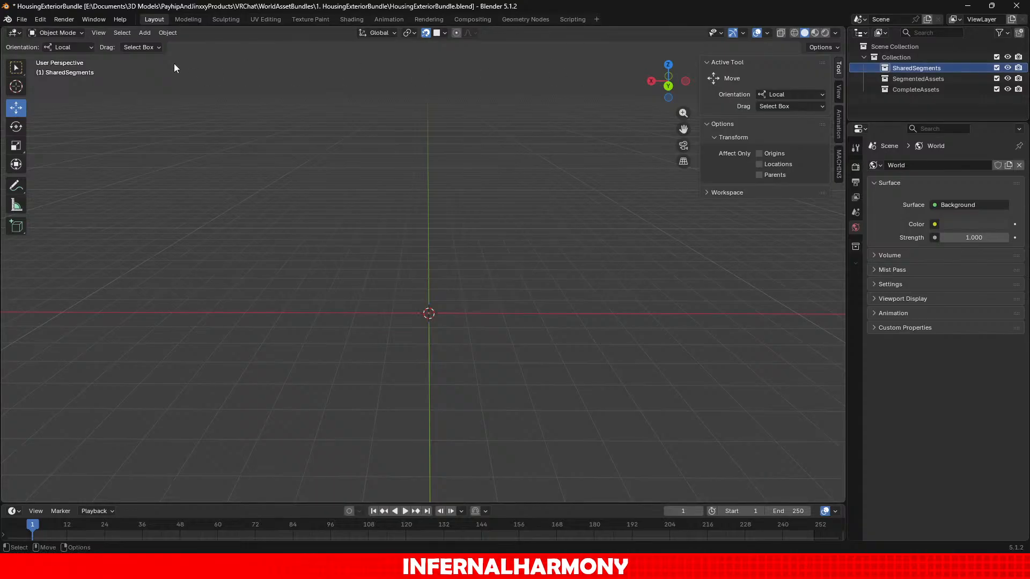
{"action": "left_click", "coordinate": [146, 33]}
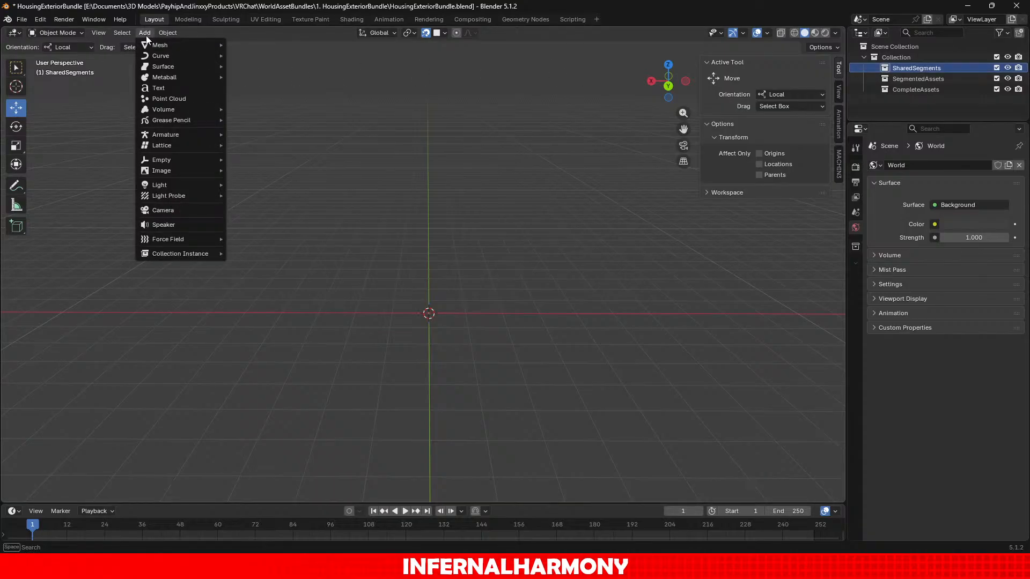
{"action": "mouse_move", "coordinate": [166, 45]}
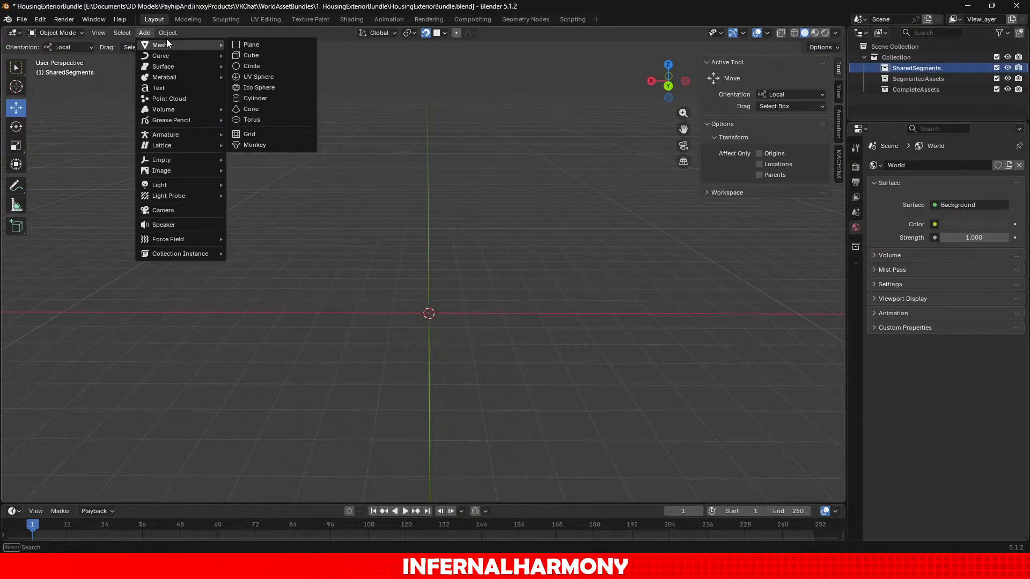
{"action": "left_click", "coordinate": [247, 55]}
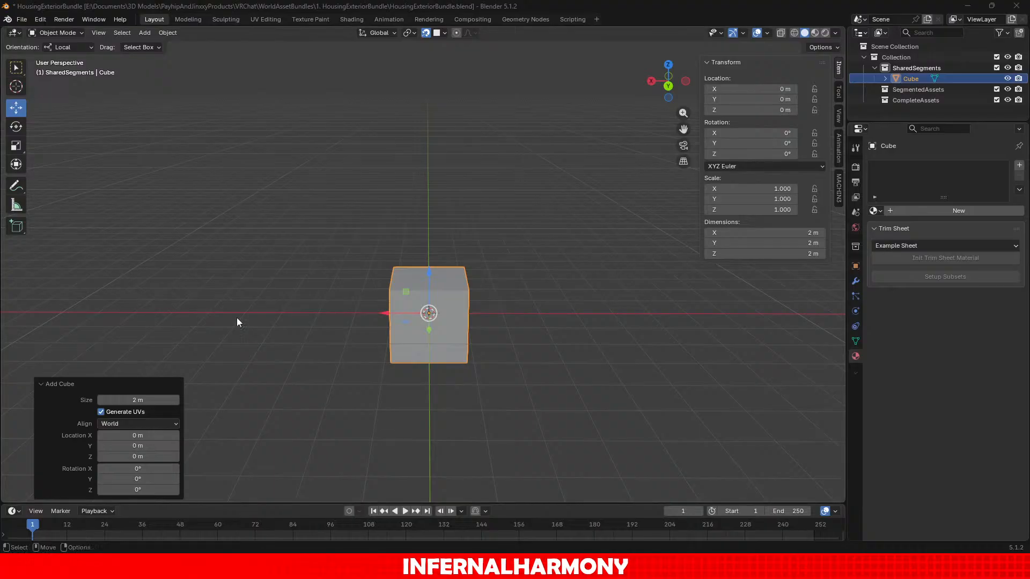
Set the cube's dimensions to 0.9 m in X, 4 cm in Y and 2.1 m in Z.
{"action": "left_click", "coordinate": [780, 244]}
{"action": "type", "text": "4c"}
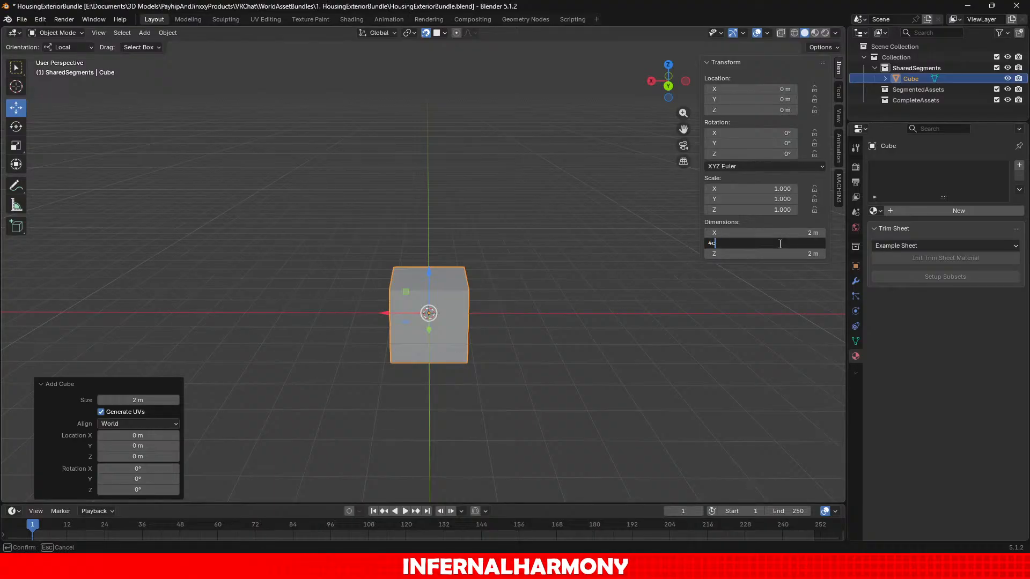
{"action": "type", "text": "m"}
{"action": "key", "text": "Return"}
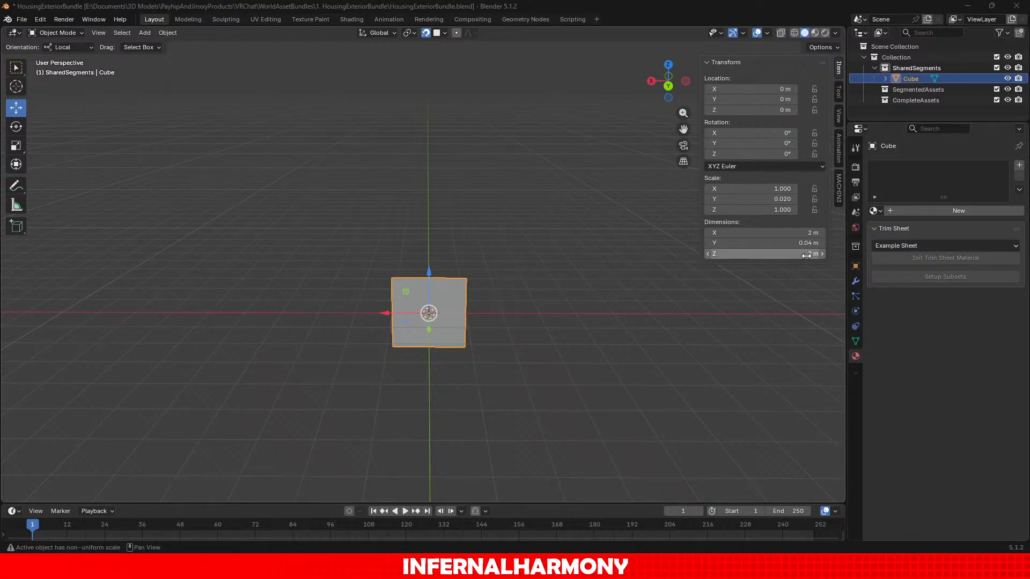
{"action": "left_click", "coordinate": [795, 233]}
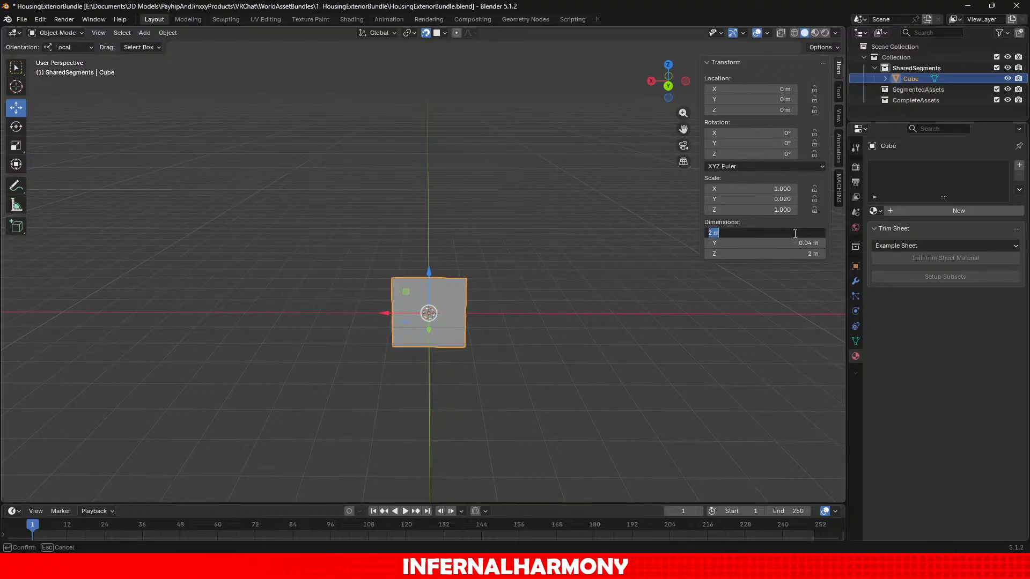
{"action": "type", "text": "0.9"}
{"action": "key", "text": "Return"}
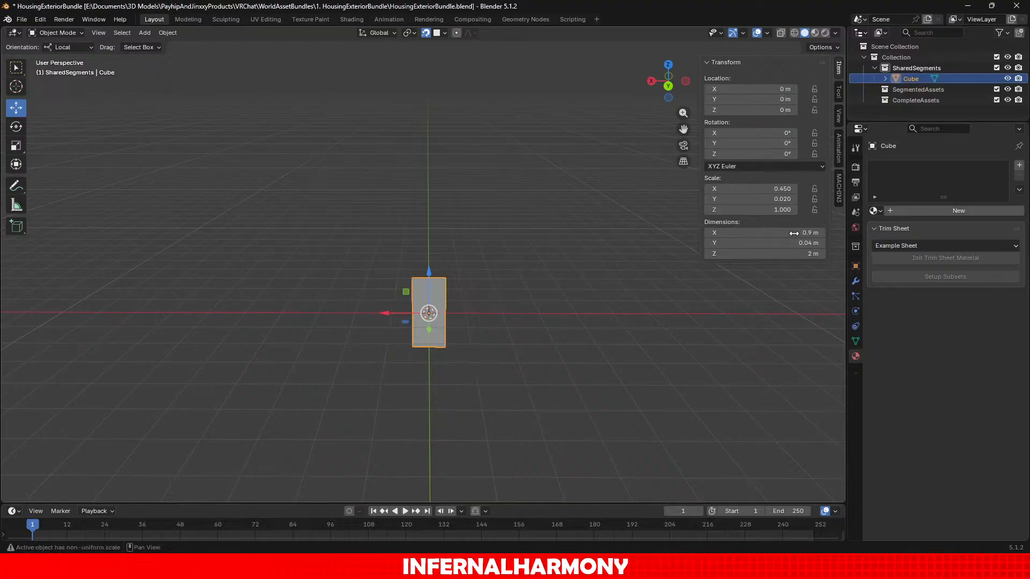
{"action": "double_click", "coordinate": [764, 254]}
{"action": "type", "text": "2.1"}
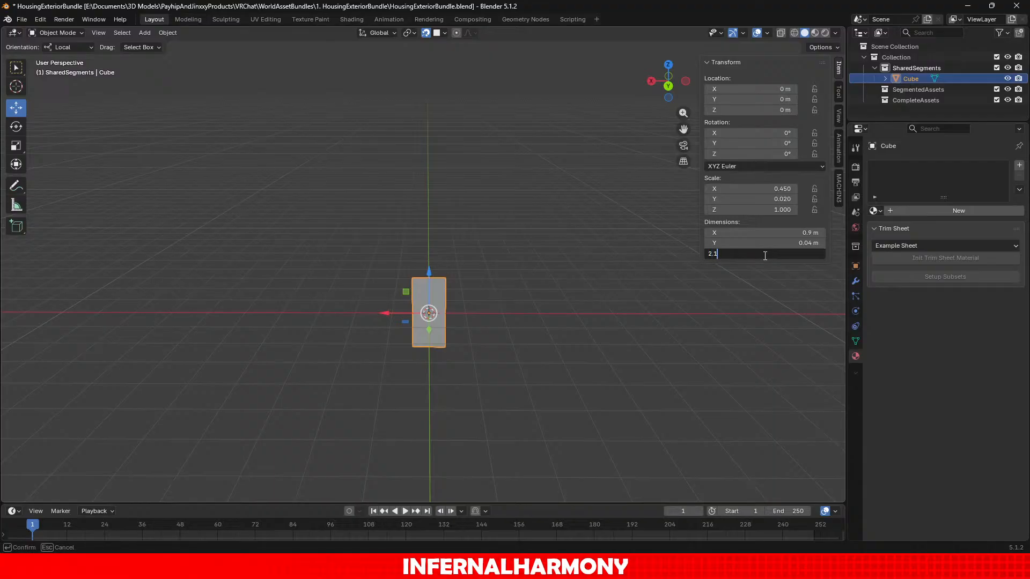
{"action": "key", "text": "Return"}
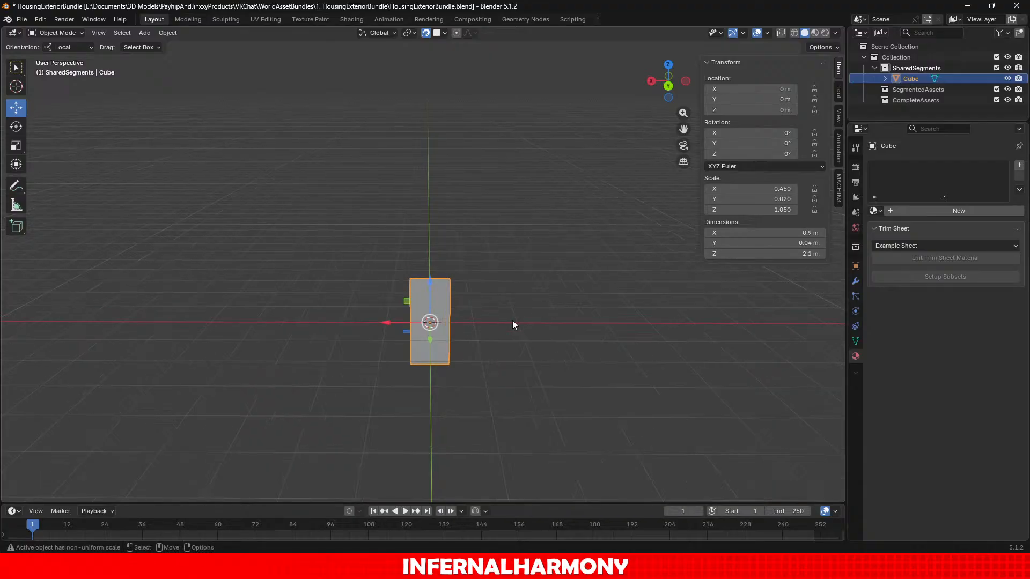
Move the panel up about 1.04 m along Z so its base sits roughly at ground level.
{"action": "middle_click_drag", "start_coordinate": [456, 316], "coordinate": [449, 294]}
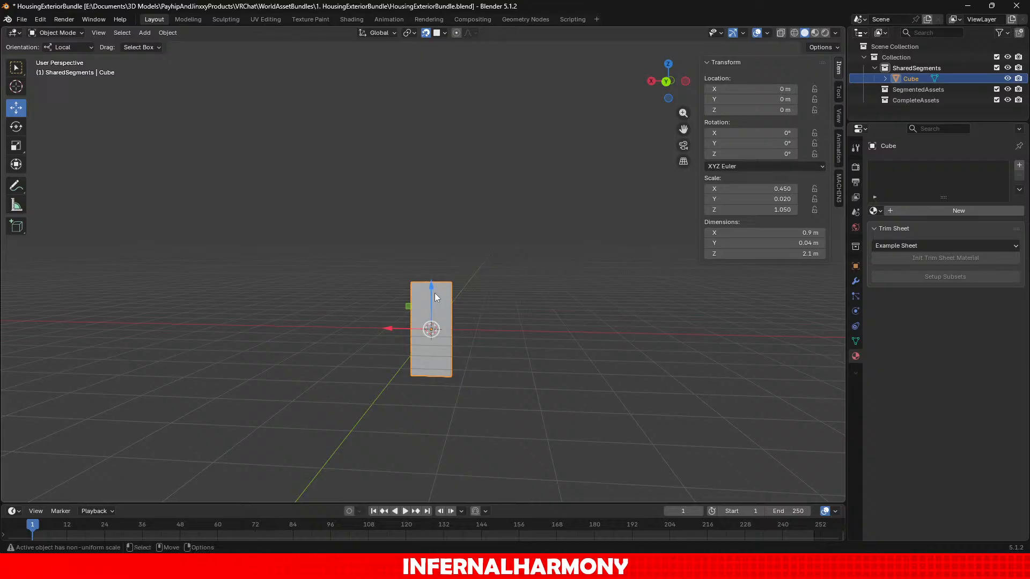
{"action": "left_click_drag", "start_coordinate": [433, 292], "coordinate": [424, 248]}
{"action": "scroll", "coordinate": [557, 325], "scroll_direction": "up", "scroll_amount": 2}
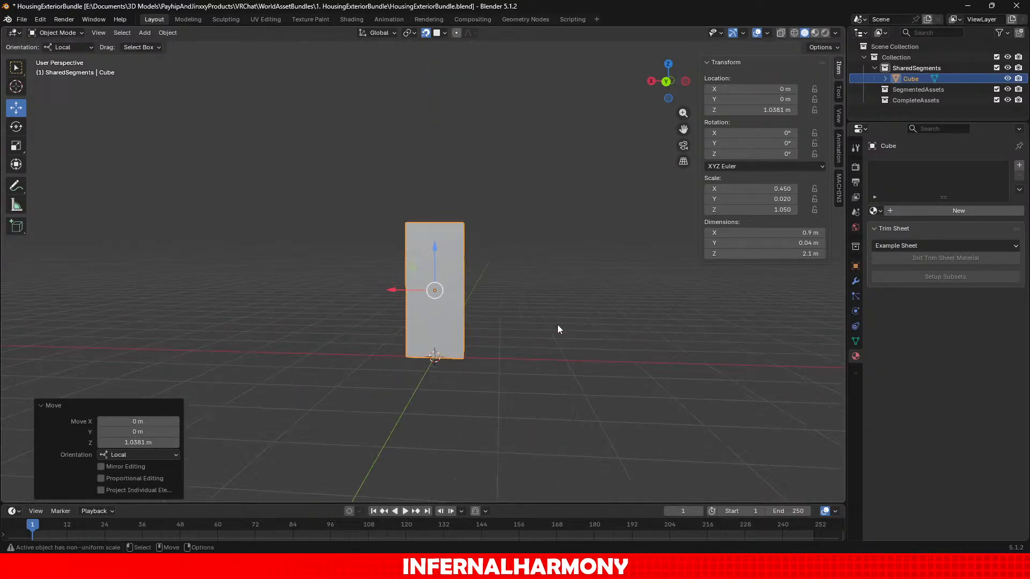
{"action": "middle_click_drag", "start_coordinate": [558, 325], "coordinate": [487, 329]}
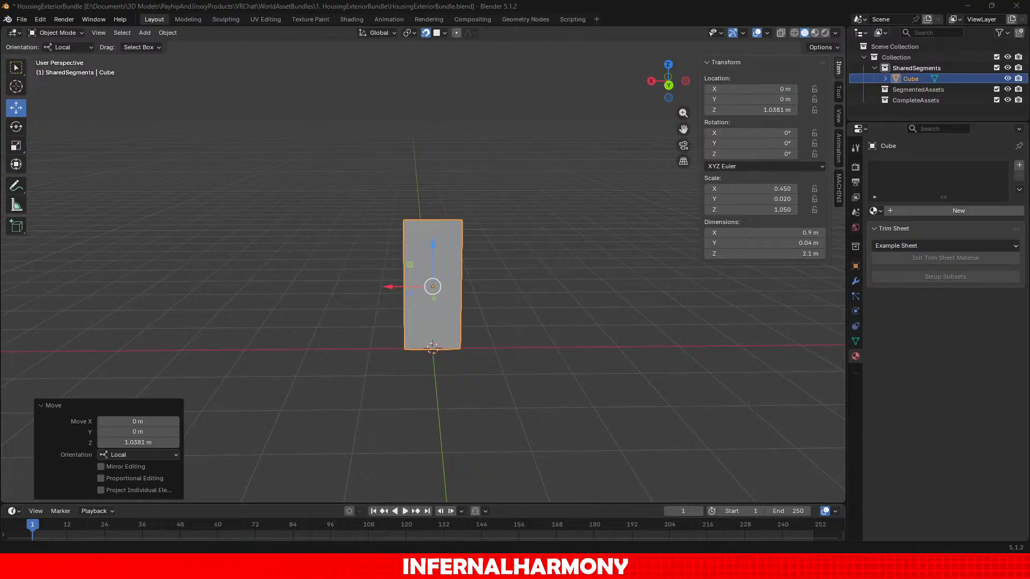
Set the panel's X dimension to 1 m.
{"action": "left_click", "coordinate": [254, 275]}
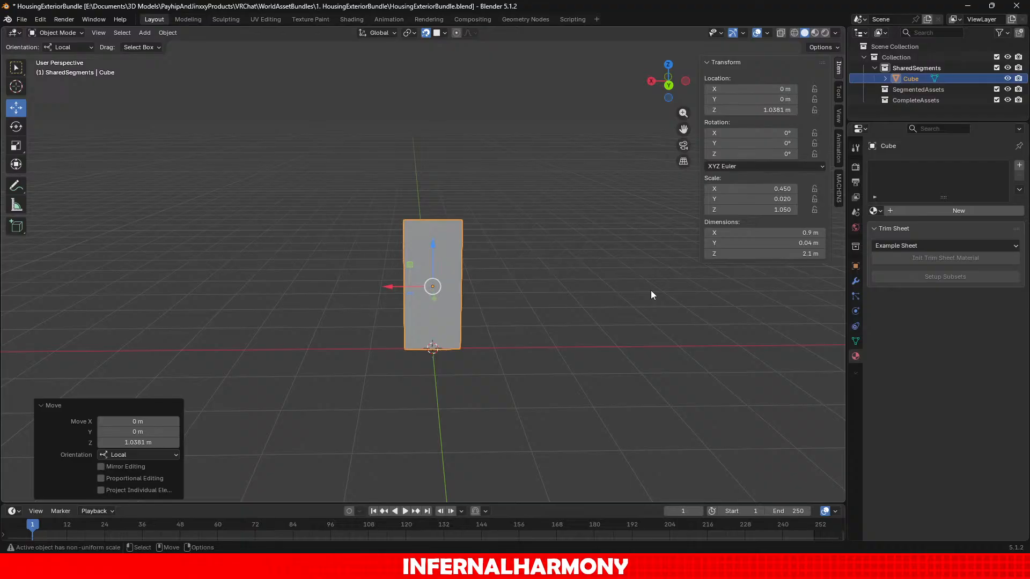
{"action": "left_click", "coordinate": [785, 232]}
{"action": "type", "text": "1"}
{"action": "key", "text": "Return"}
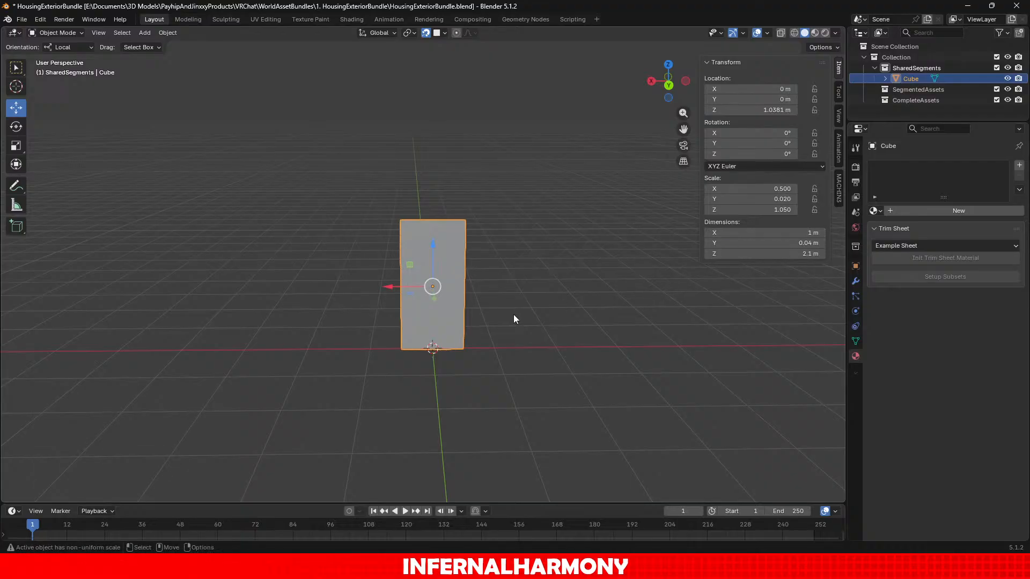
Duplicate the panel and place the copy beside it, about 1.02 m along negative X.
{"action": "middle_click_drag", "start_coordinate": [513, 315], "coordinate": [349, 281]}
{"action": "key", "text": "shift+d"}
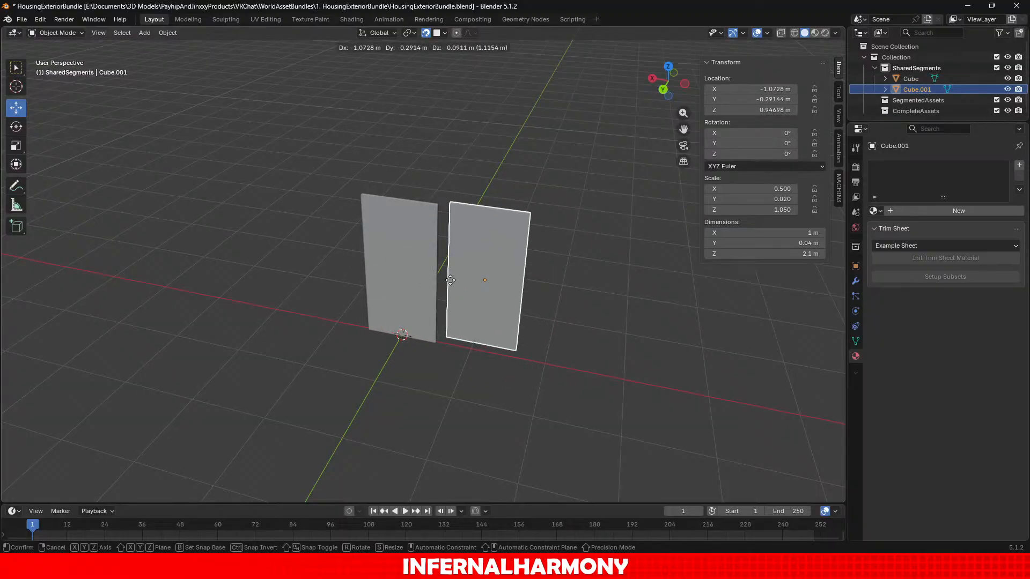
{"action": "key", "text": "x"}
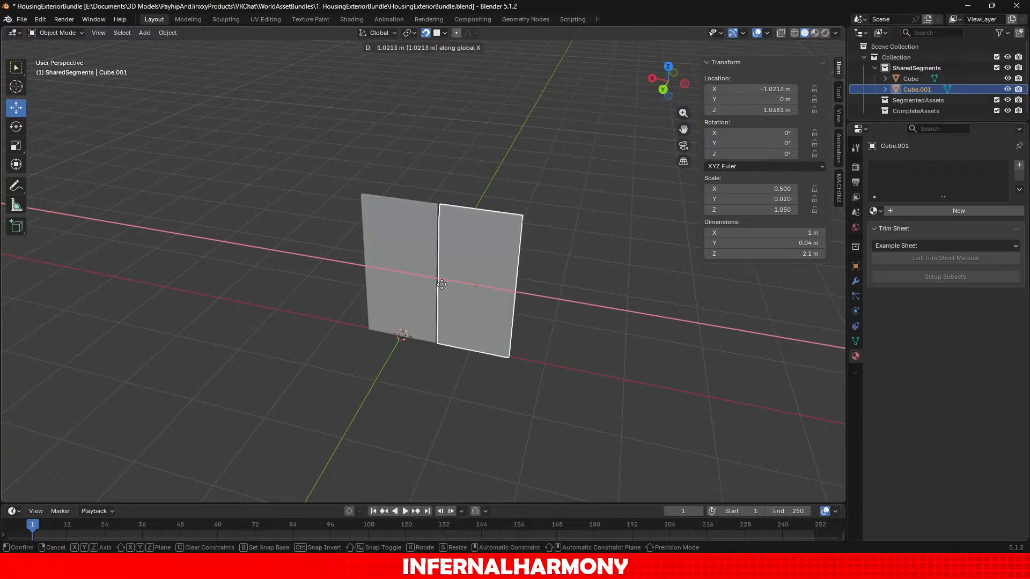
{"action": "left_click", "coordinate": [441, 284]}
{"action": "left_click", "coordinate": [468, 393]}
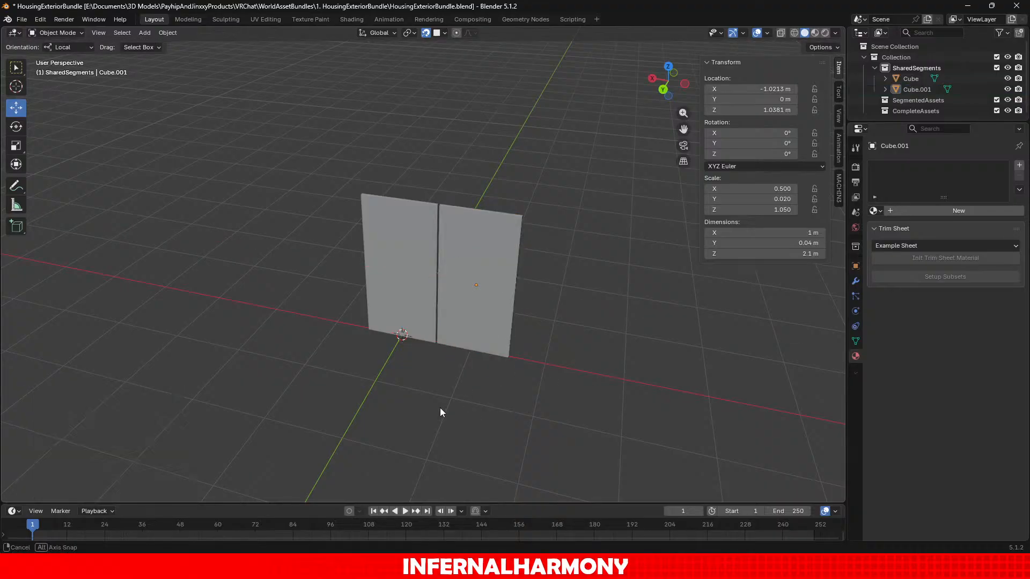
Shift the duplicate panel about 0.02 m along X to close the gap to the original.
{"action": "middle_click_drag", "start_coordinate": [440, 408], "coordinate": [463, 383]}
{"action": "left_click", "coordinate": [467, 297]}
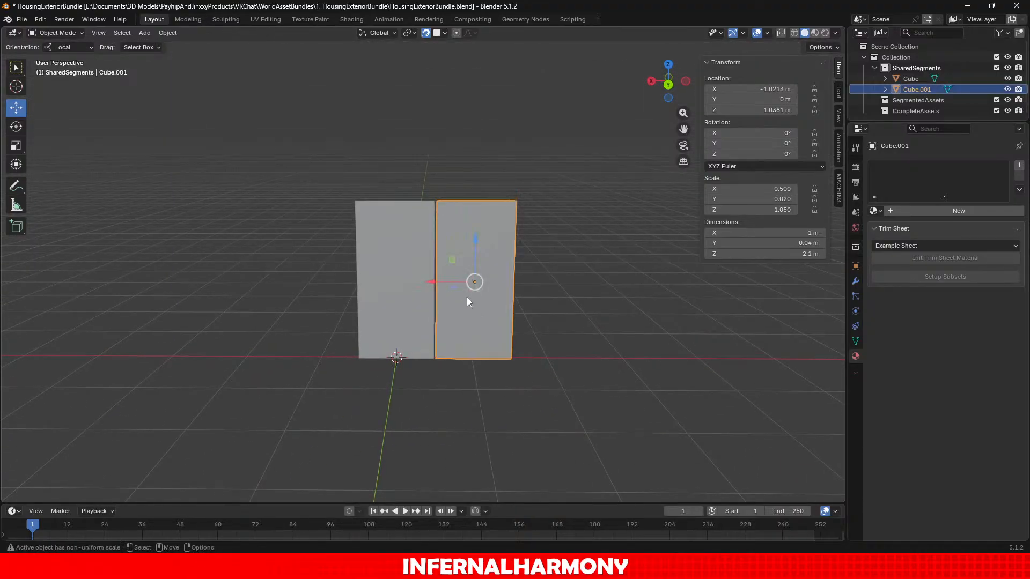
{"action": "left_click_drag", "start_coordinate": [439, 281], "coordinate": [443, 283]}
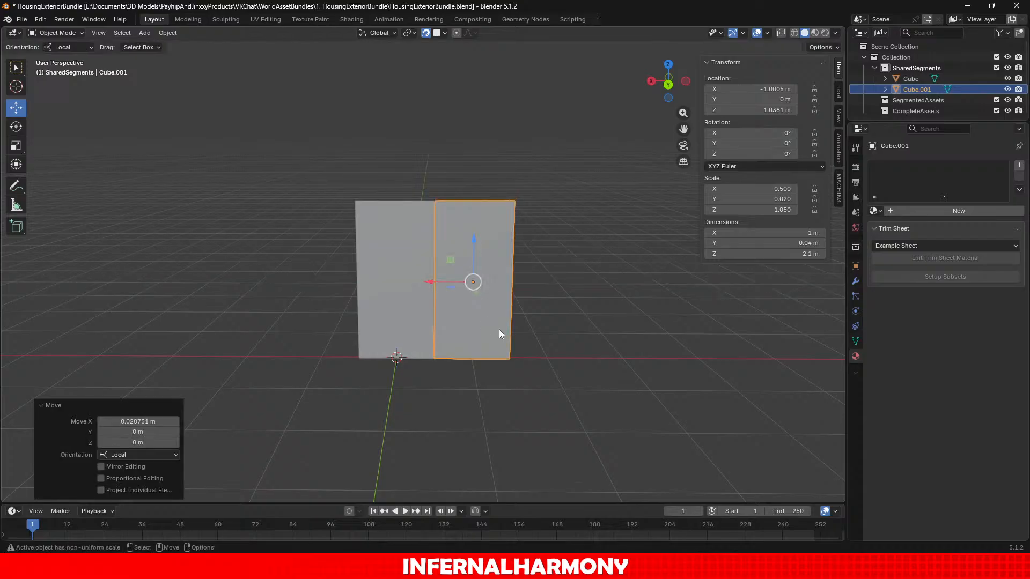
Delete the duplicate panel beside the original one.
{"action": "left_click", "coordinate": [510, 363]}
{"action": "left_click", "coordinate": [489, 333]}
{"action": "key", "text": "Delete"}
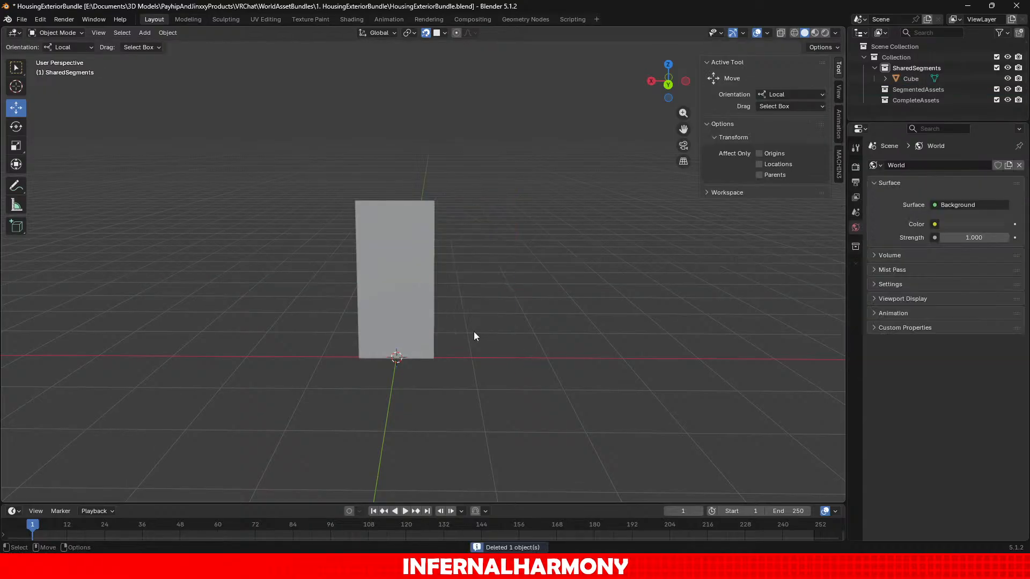
Create a new collection named Door inside the SharedSegments collection.
{"action": "left_click", "coordinate": [390, 307]}
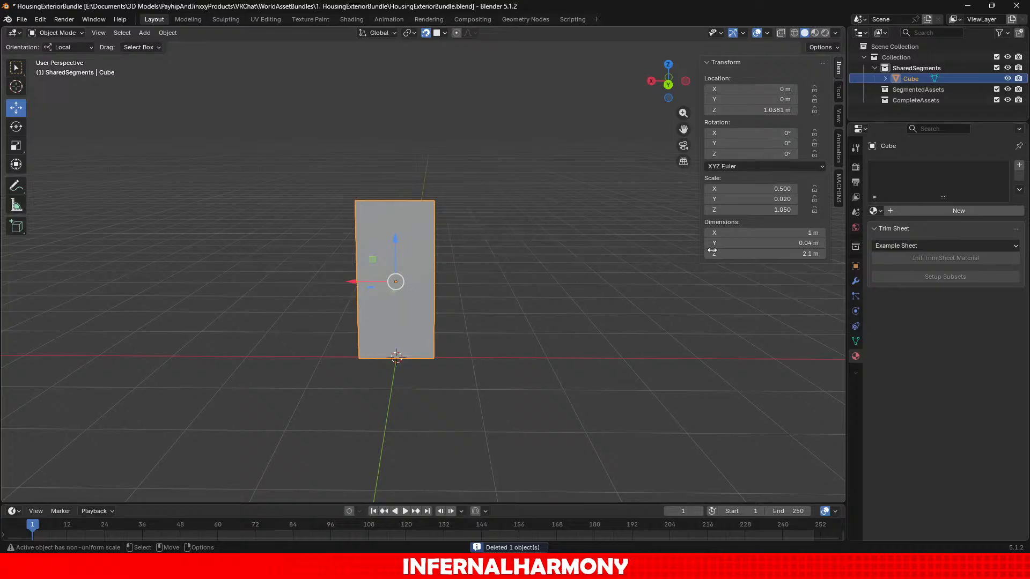
{"action": "right_click", "coordinate": [932, 69]}
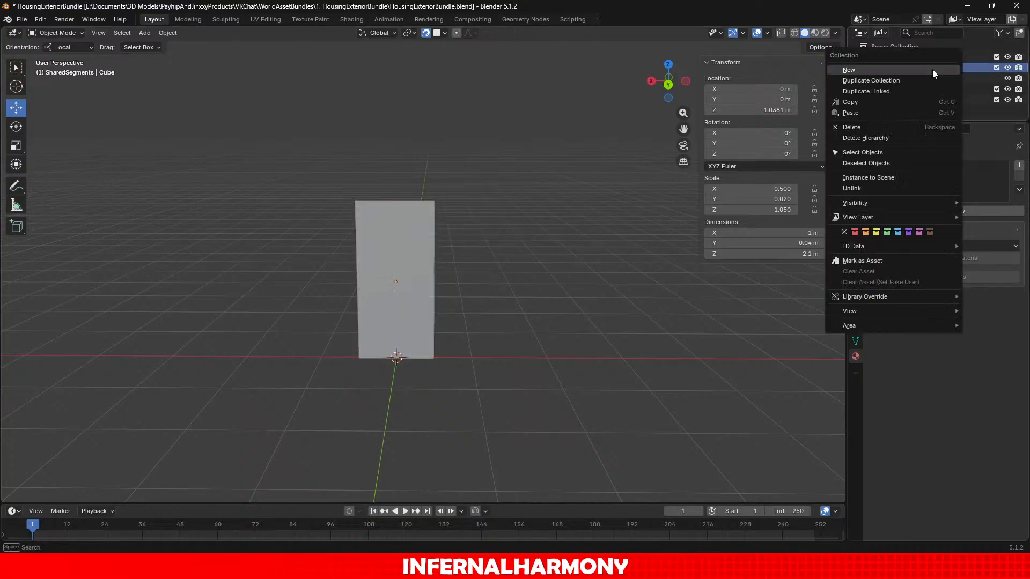
{"action": "left_click", "coordinate": [877, 69]}
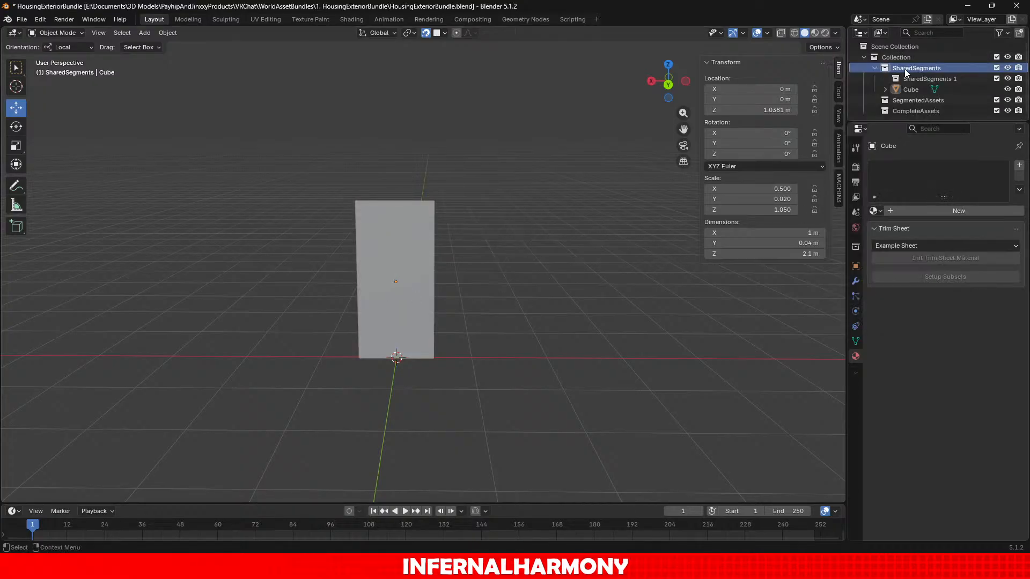
{"action": "double_click", "coordinate": [930, 78]}
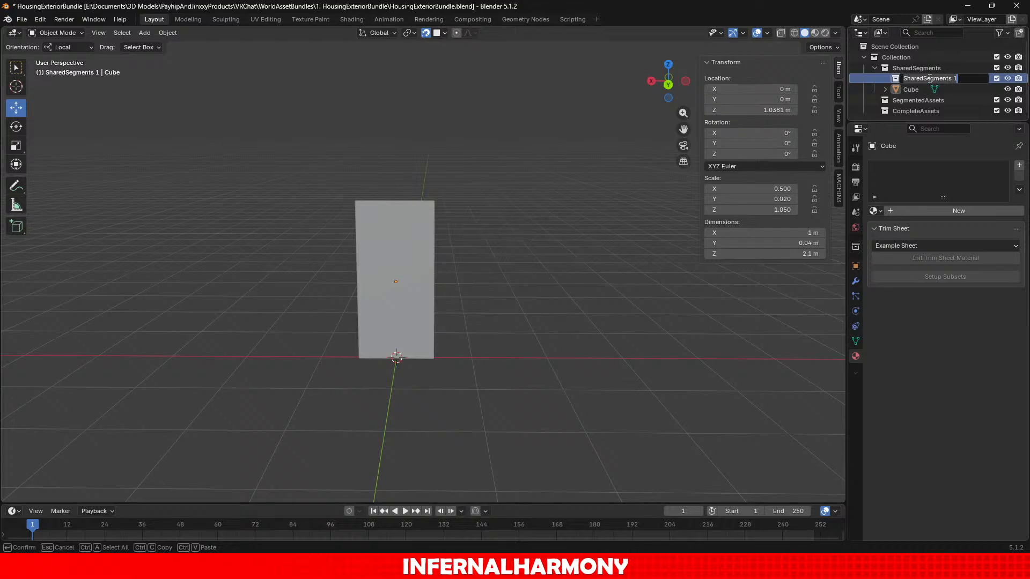
{"action": "key", "text": "BackSpace"}
{"action": "type", "text": "Door"}
{"action": "key", "text": "Return"}
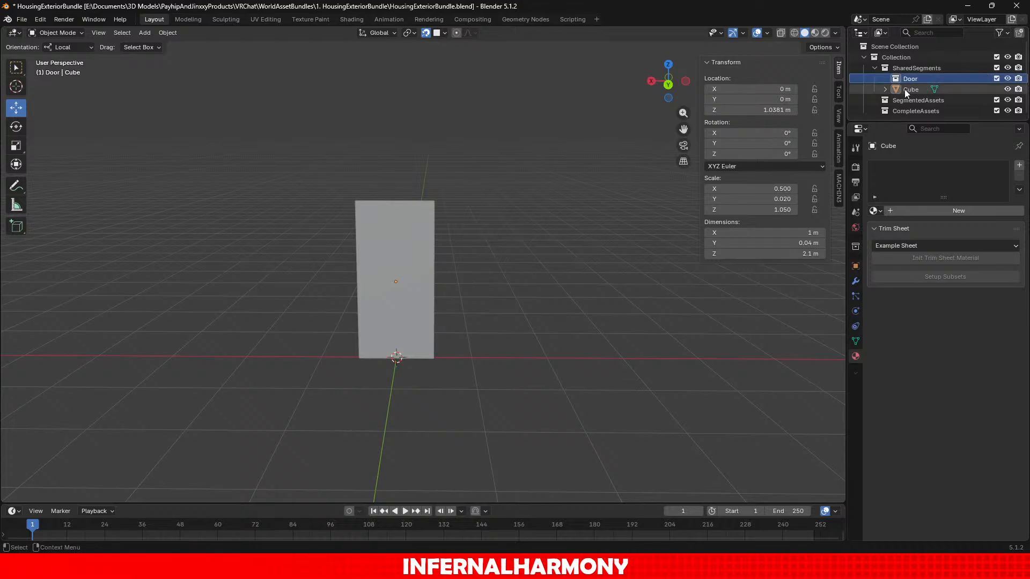
Move the door panel's Cube object into the Door collection.
{"action": "left_click_drag", "start_coordinate": [906, 89], "coordinate": [918, 80]}
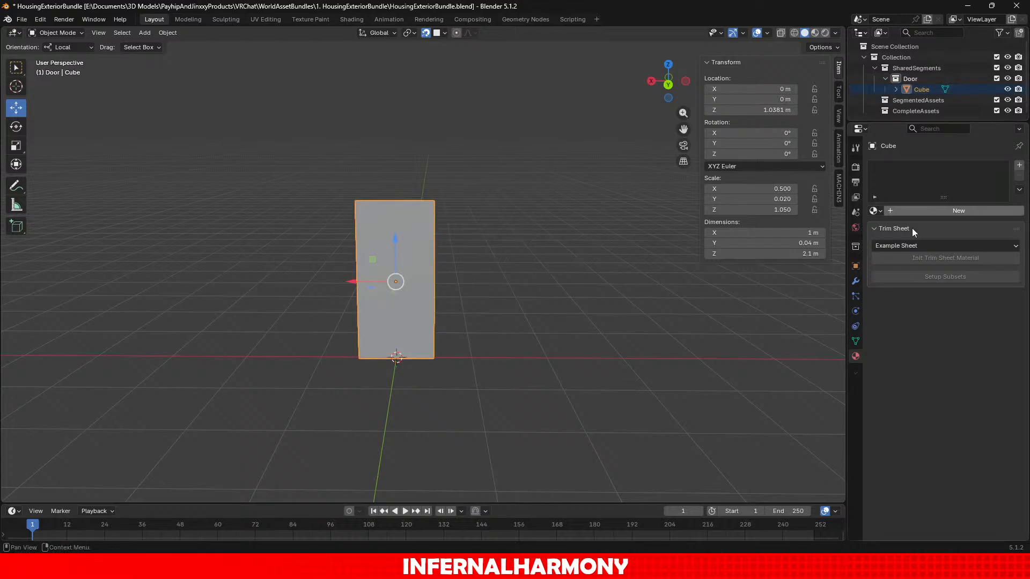
{"action": "left_click", "coordinate": [916, 277]}
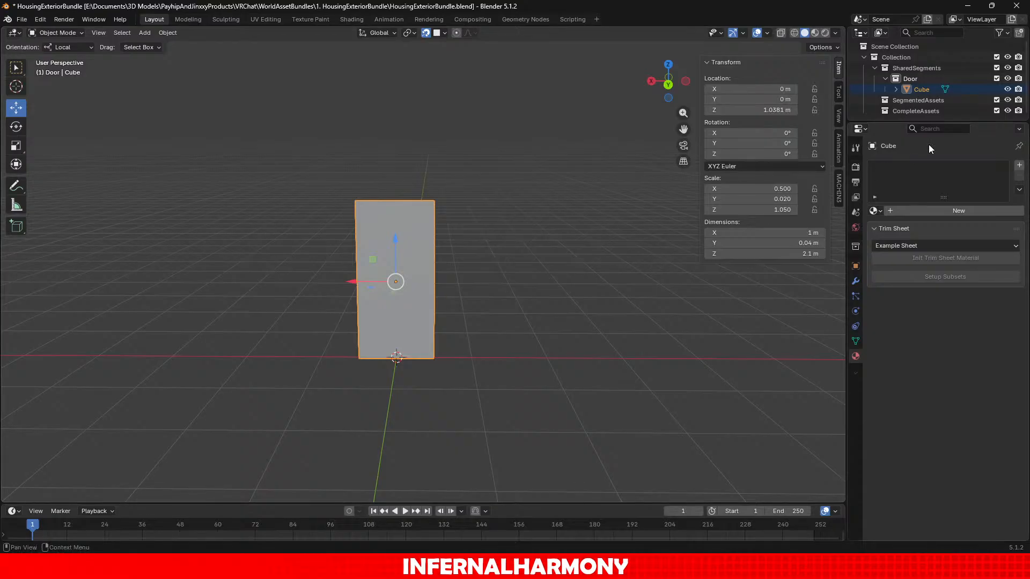
{"action": "left_click", "coordinate": [921, 79]}
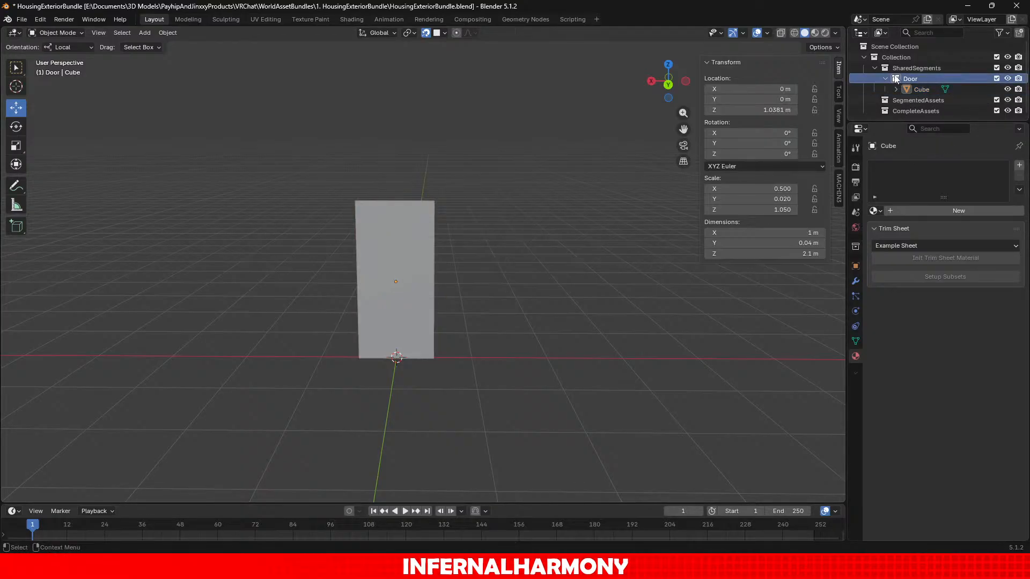
{"action": "left_click", "coordinate": [927, 92]}
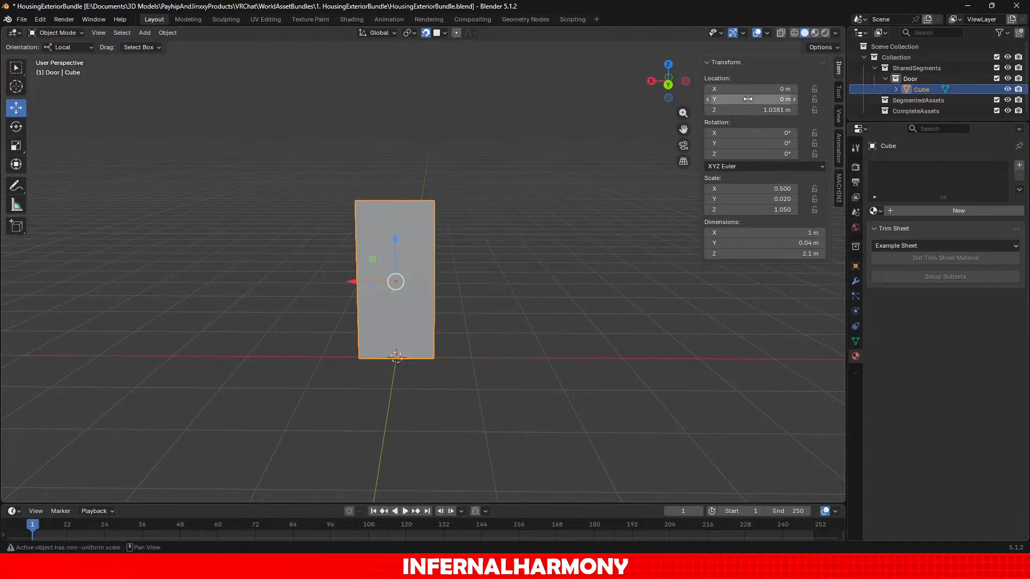
Add another collection inside SharedSegments and name it SingleDoorTrim.
{"action": "right_click", "coordinate": [919, 69]}
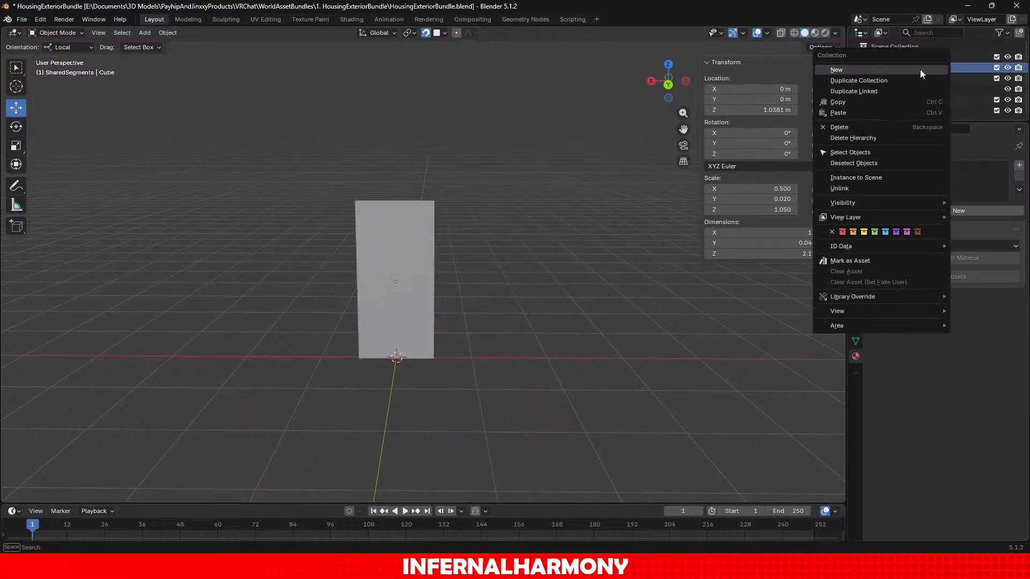
{"action": "left_click", "coordinate": [919, 69]}
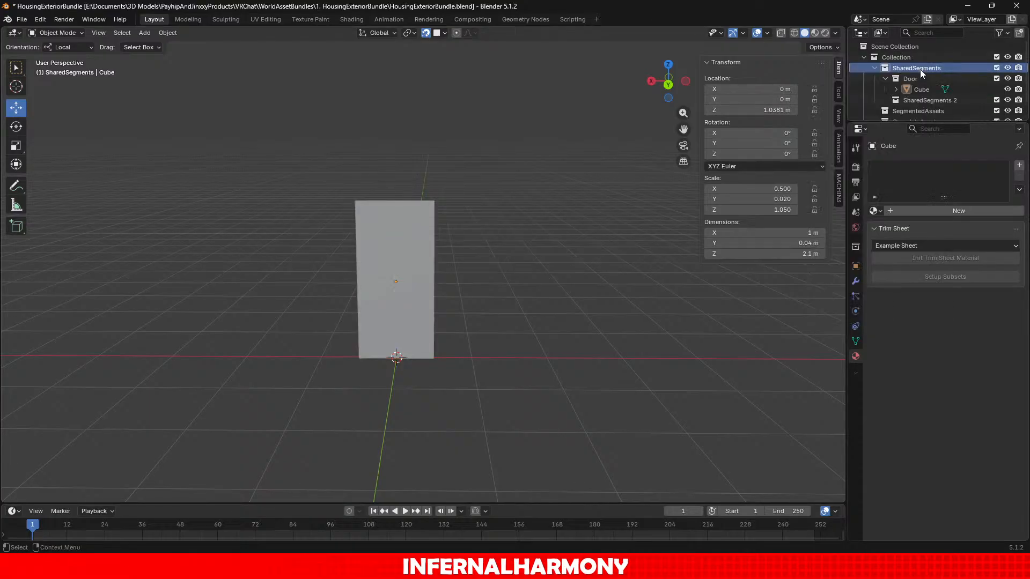
{"action": "double_click", "coordinate": [931, 100]}
{"action": "type", "text": "Sin"}
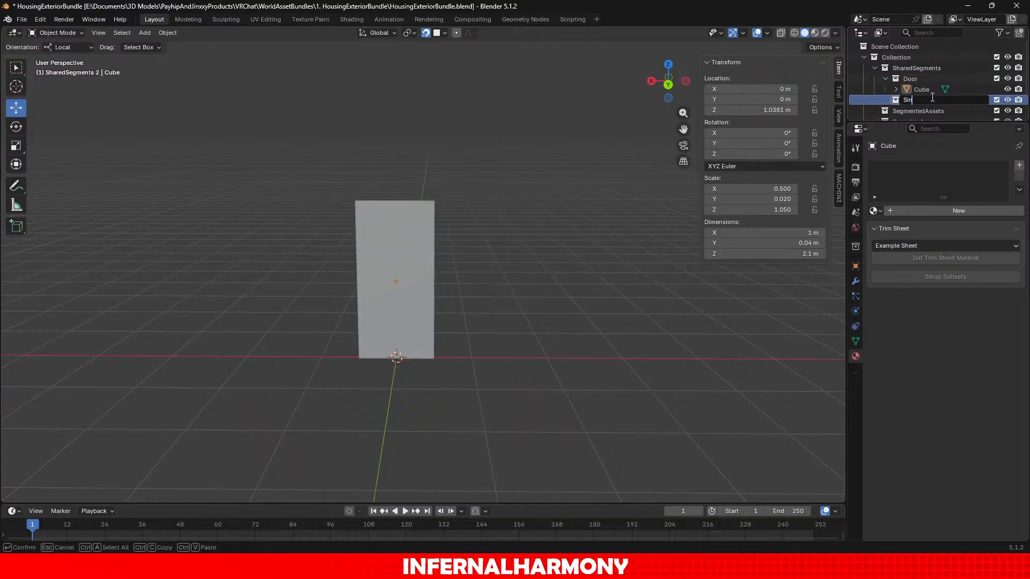
{"action": "type", "text": "gleDoorTrim"}
{"action": "key", "text": "Return"}
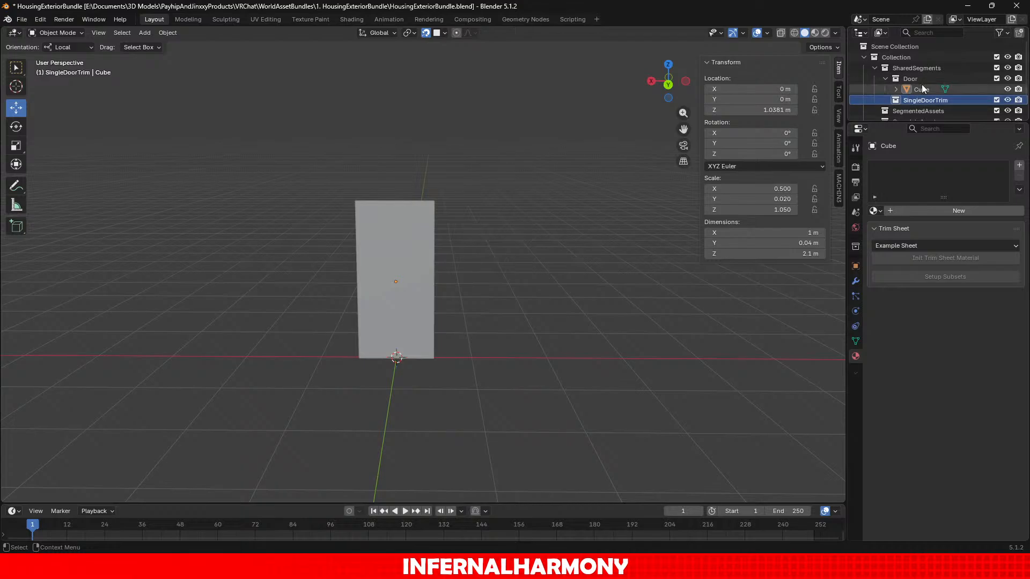
Add a further collection inside SharedSegments and name it DoubleDoorTrim.
{"action": "right_click", "coordinate": [916, 68]}
{"action": "left_click", "coordinate": [903, 69]}
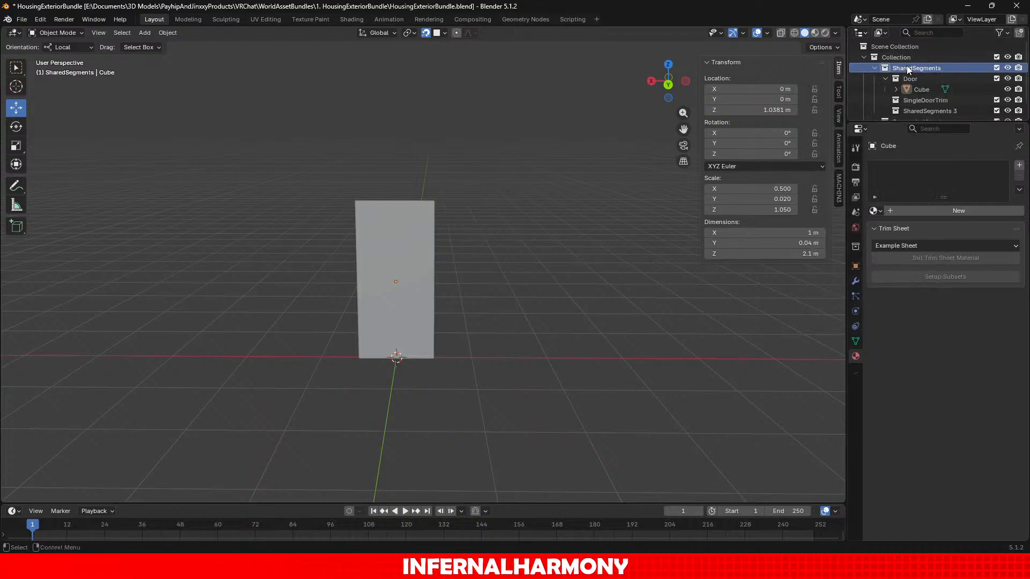
{"action": "double_click", "coordinate": [927, 112]}
{"action": "type", "text": "DoubleD"}
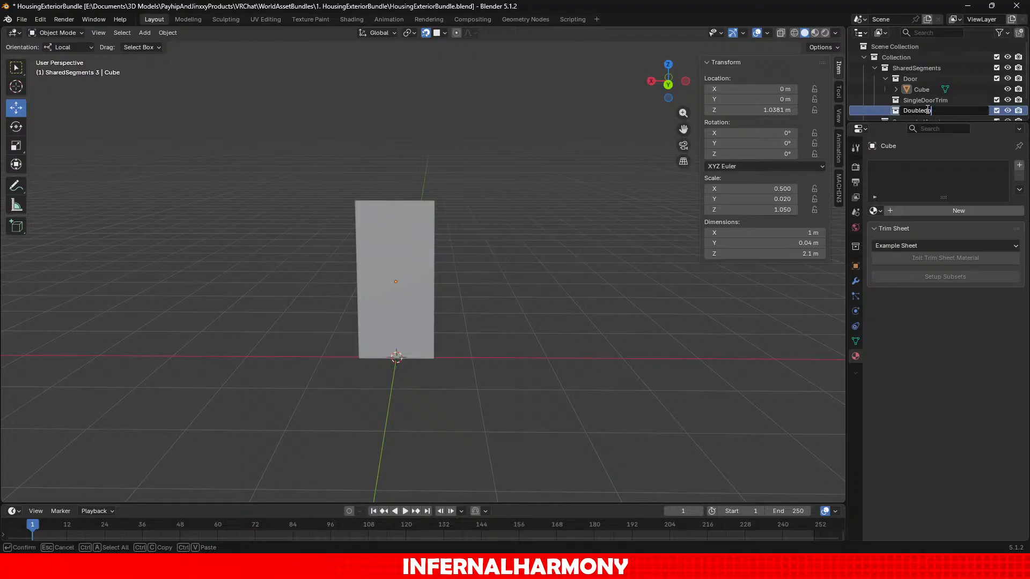
{"action": "type", "text": "oorTrim"}
{"action": "key", "text": "Return"}
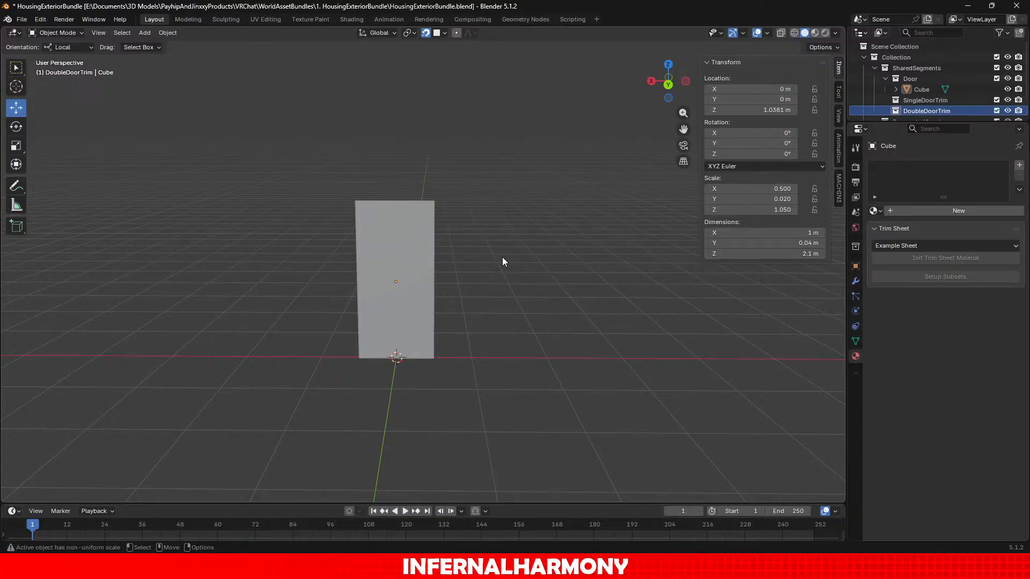
Try to slide the door panel along the X axis and undo the move.
{"action": "middle_click_drag", "start_coordinate": [503, 260], "coordinate": [439, 288]}
{"action": "left_click", "coordinate": [428, 284]}
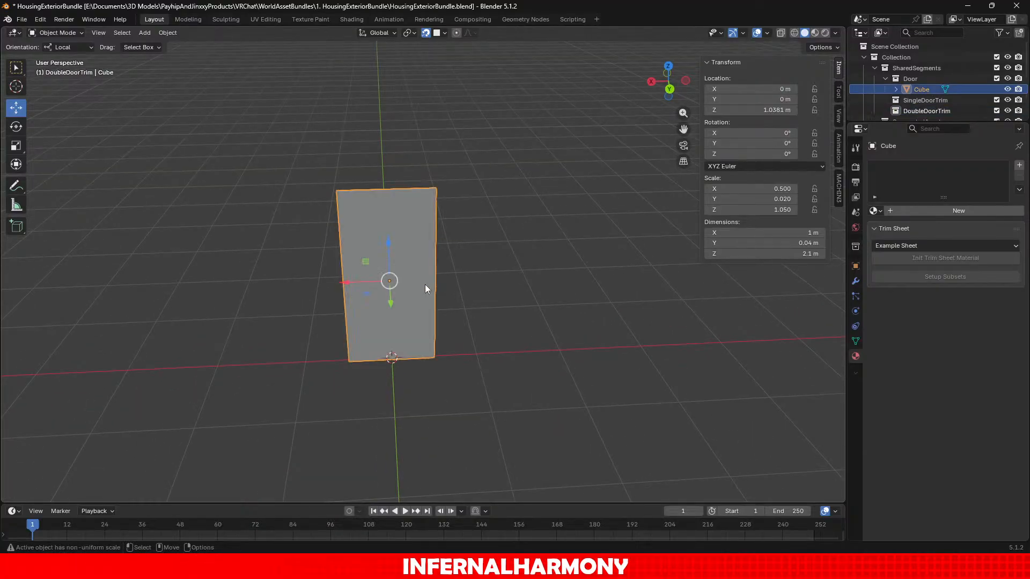
{"action": "left_click_drag", "start_coordinate": [357, 287], "coordinate": [297, 294]}
{"action": "key", "text": "ctrl+z"}
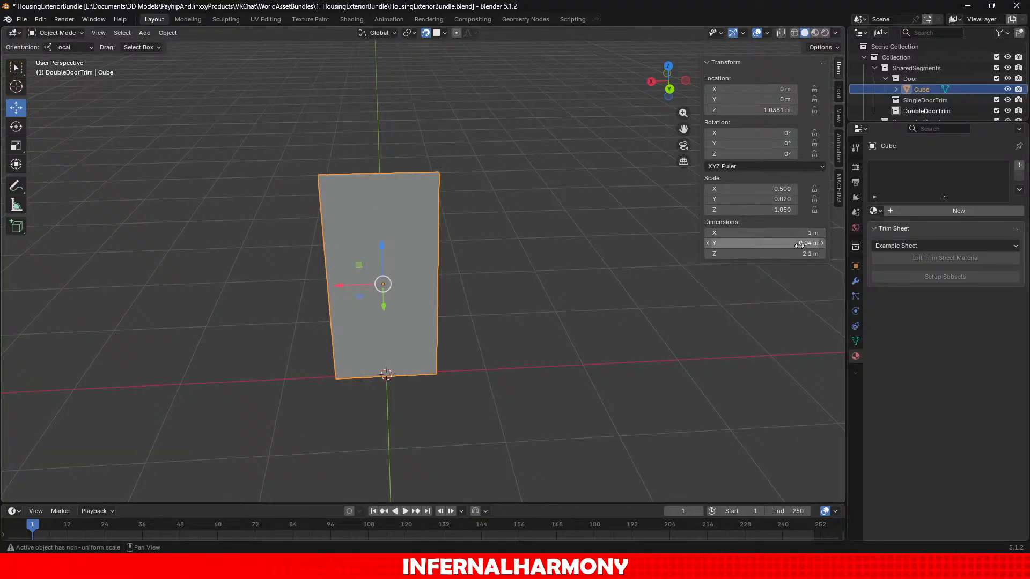
{"action": "left_click", "coordinate": [798, 236]}
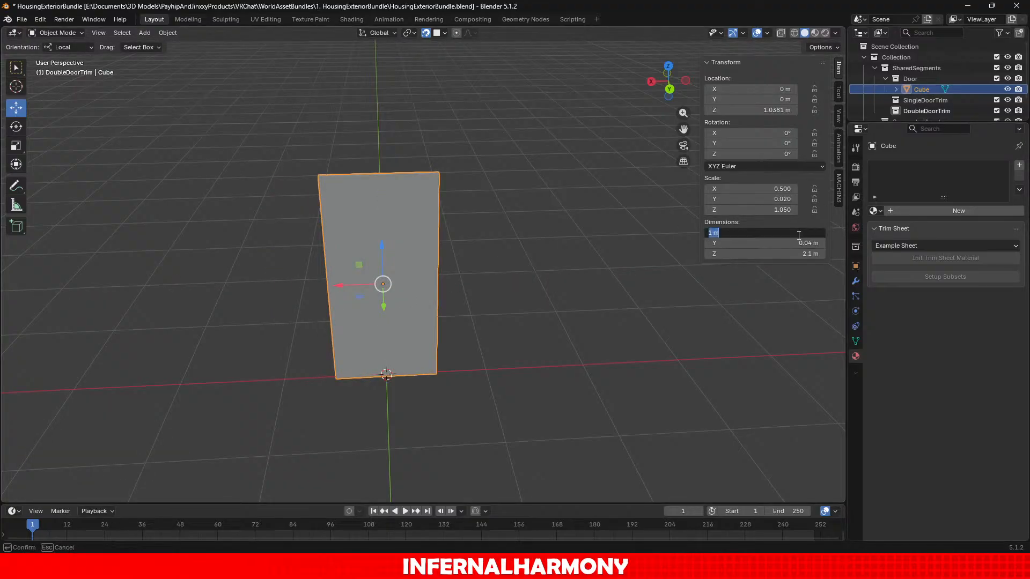
Set the door panel's X location to -50 cm.
{"action": "left_click", "coordinate": [767, 90]}
{"action": "left_click", "coordinate": [767, 89]}
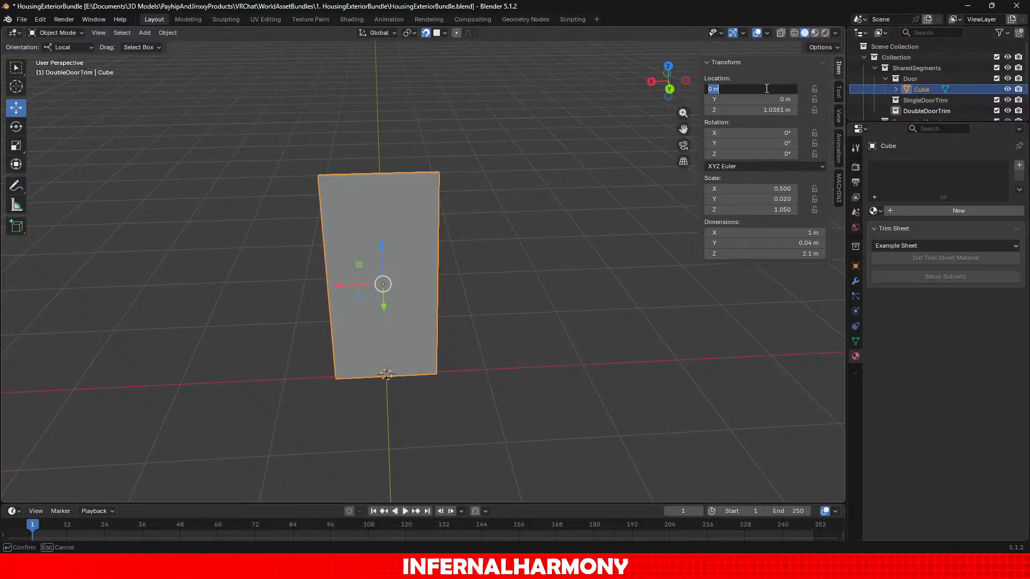
{"action": "type", "text": "59"}
{"action": "key", "text": "BackSpace"}
{"action": "key", "text": "BackSpace"}
{"action": "type", "text": "-50"}
{"action": "key", "text": "Return"}
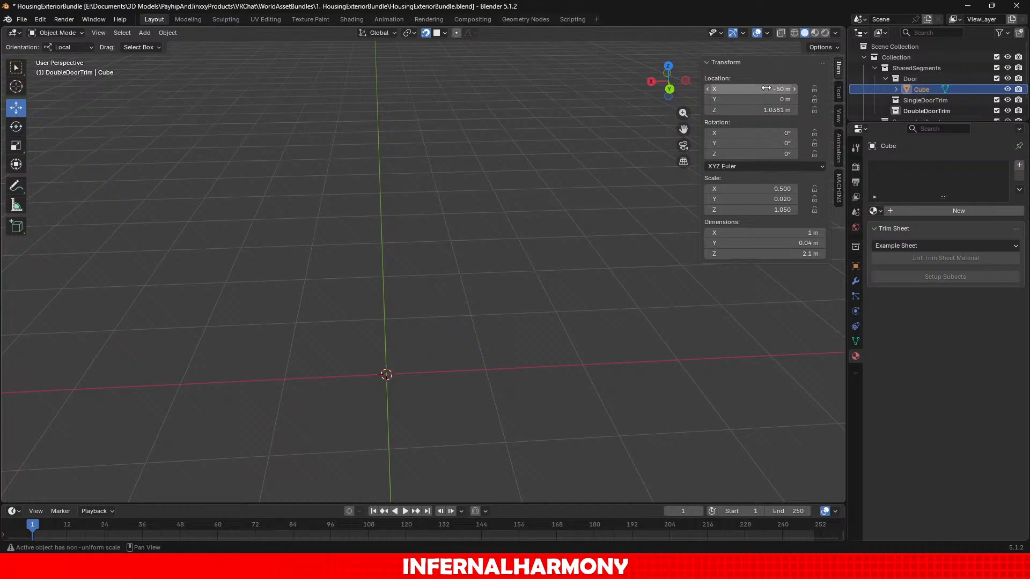
{"action": "left_click", "coordinate": [767, 88]}
{"action": "key", "text": "Right"}
{"action": "key", "text": "Left"}
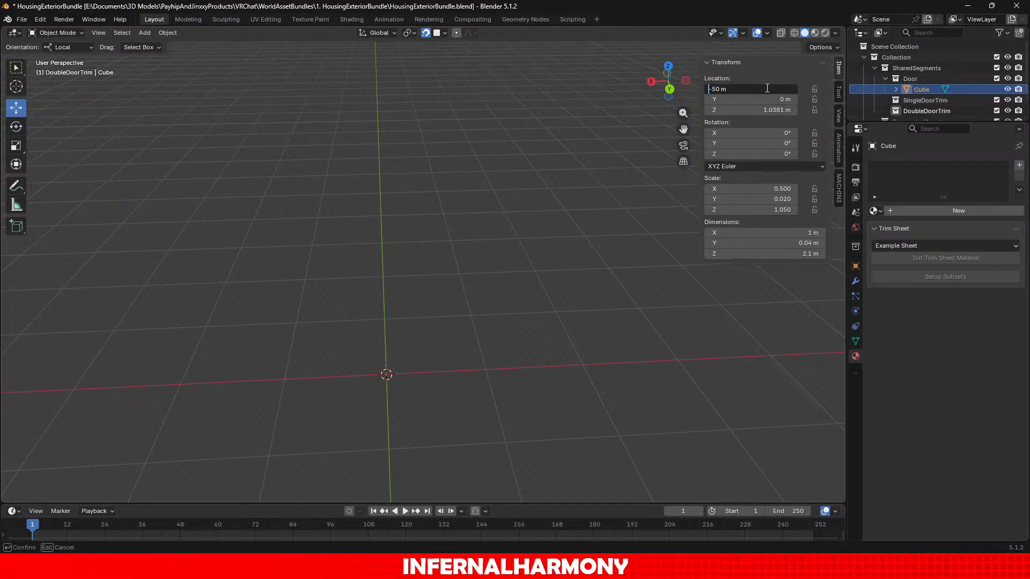
{"action": "type", "text": "c"}
{"action": "key", "text": "Return"}
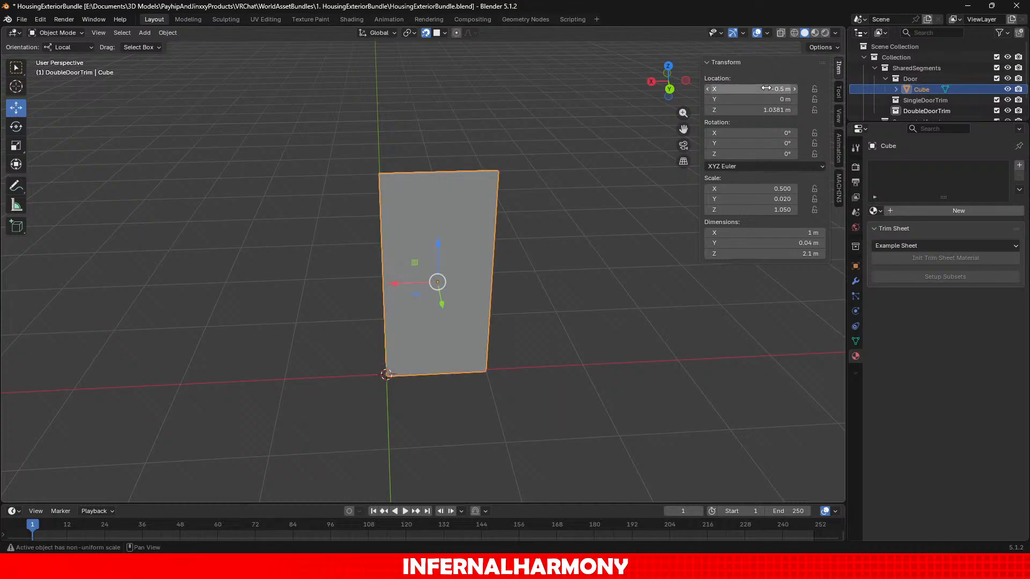
{"action": "left_click", "coordinate": [767, 88]}
{"action": "key", "text": "Home"}
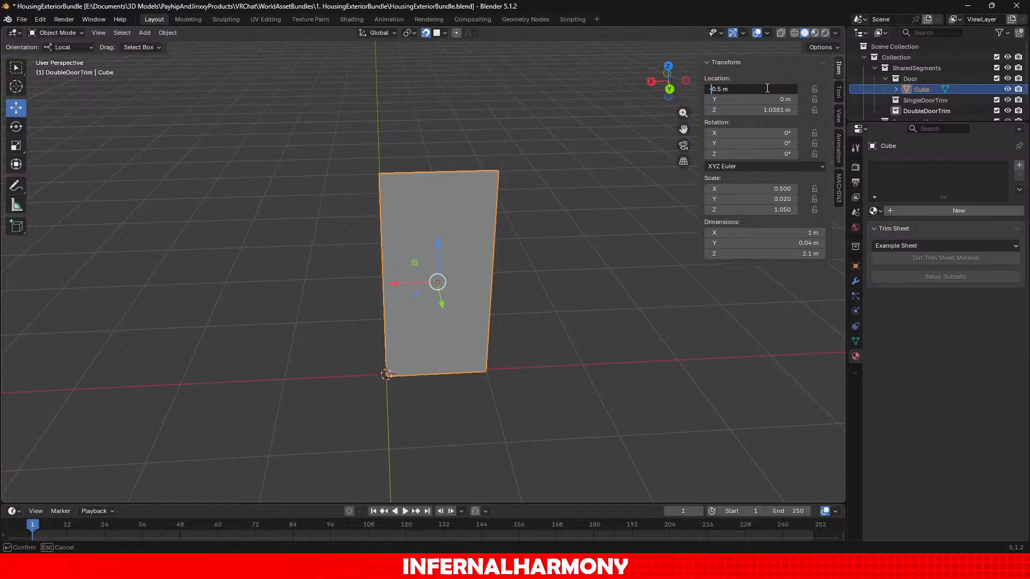
{"action": "key", "text": "Escape"}
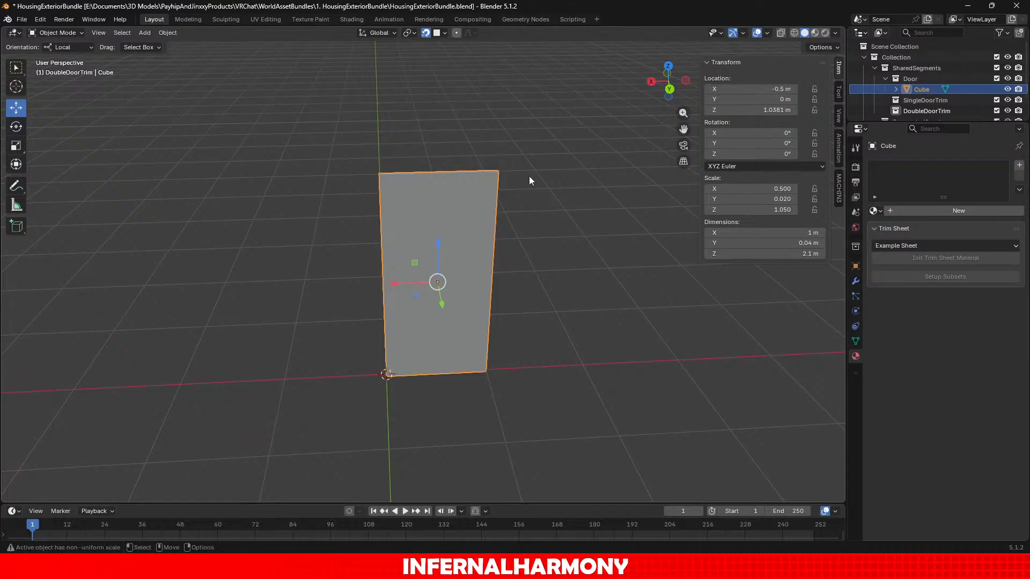
Examine from the opposite side how the offset door panel's edge lines up with the world origin.
{"action": "middle_click_drag", "start_coordinate": [418, 177], "coordinate": [658, 175]}
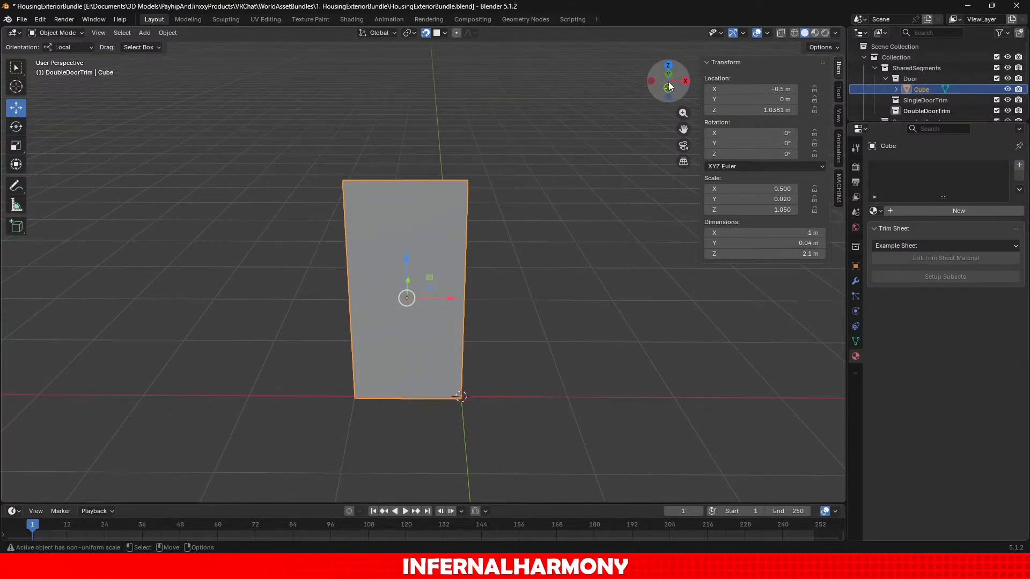
{"action": "left_click", "coordinate": [668, 84]}
{"action": "middle_click_drag", "start_coordinate": [534, 191], "coordinate": [530, 245]}
{"action": "scroll", "coordinate": [530, 245], "scroll_direction": "down", "scroll_amount": 2}
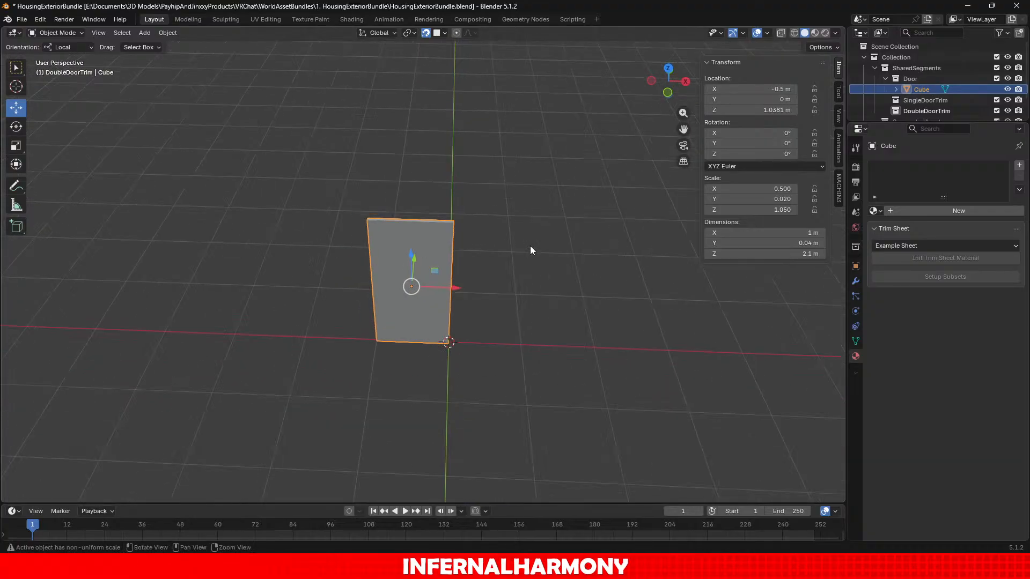
{"action": "scroll", "coordinate": [530, 246], "scroll_direction": "up", "scroll_amount": 2}
{"action": "middle_click_drag", "start_coordinate": [522, 207], "coordinate": [527, 186]}
{"action": "scroll", "coordinate": [527, 185], "scroll_direction": "up", "scroll_amount": 1}
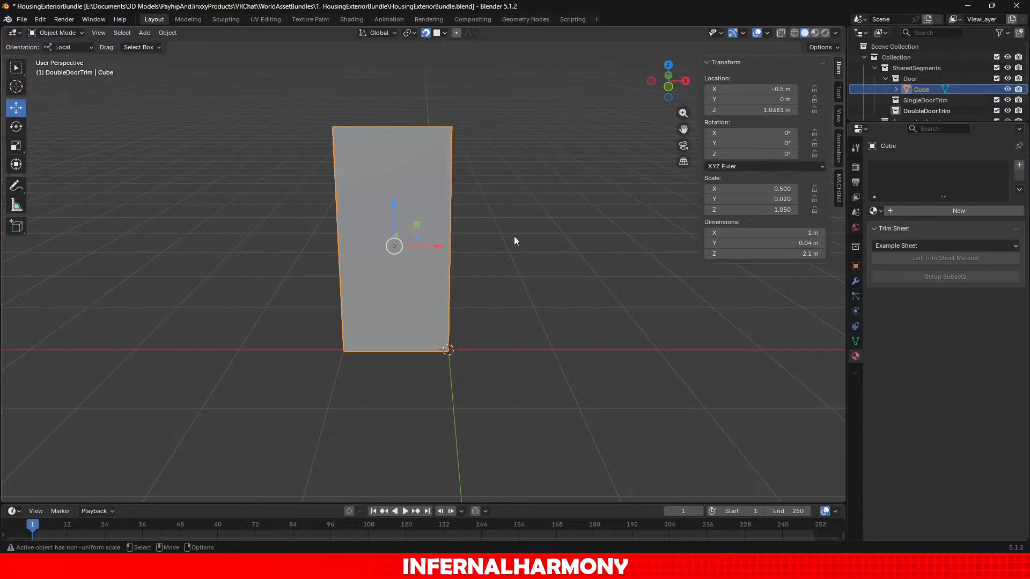
{"action": "middle_click_drag", "start_coordinate": [514, 237], "coordinate": [513, 261]}
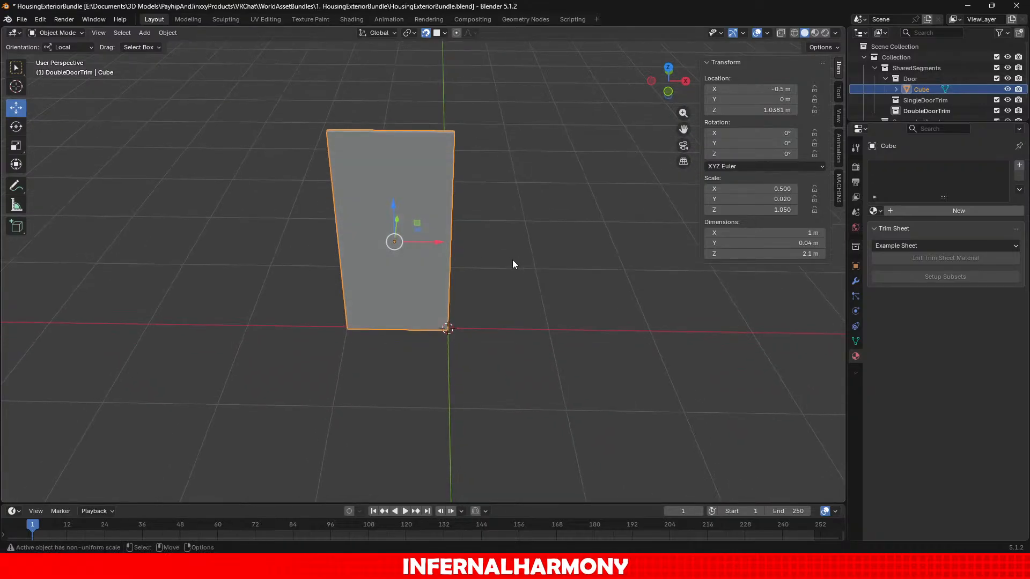
{"action": "scroll", "coordinate": [513, 261], "scroll_direction": "up", "scroll_amount": 1}
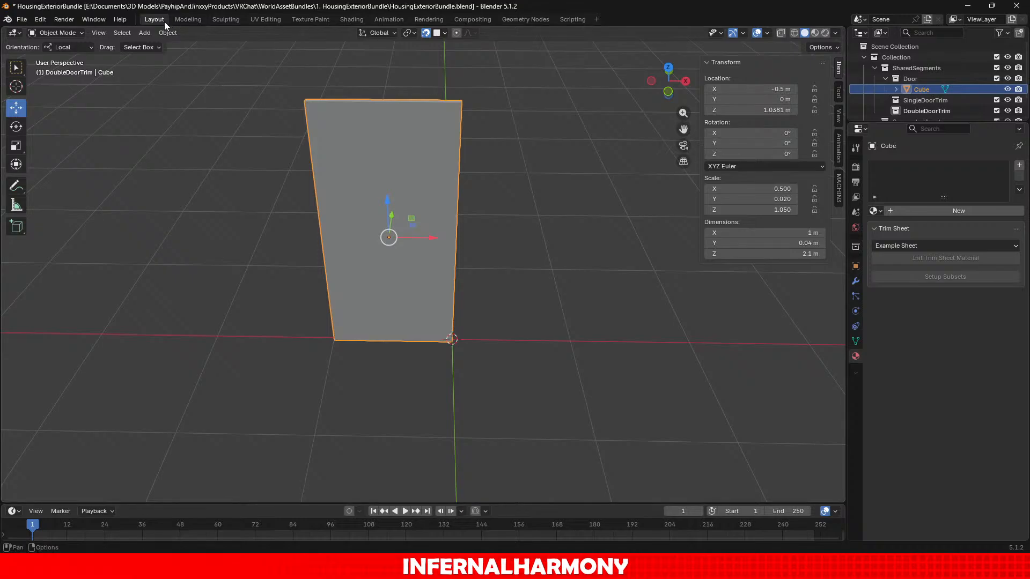
Set the door panel's X location to 0 m to center it on the world origin.
{"action": "left_click", "coordinate": [150, 33]}
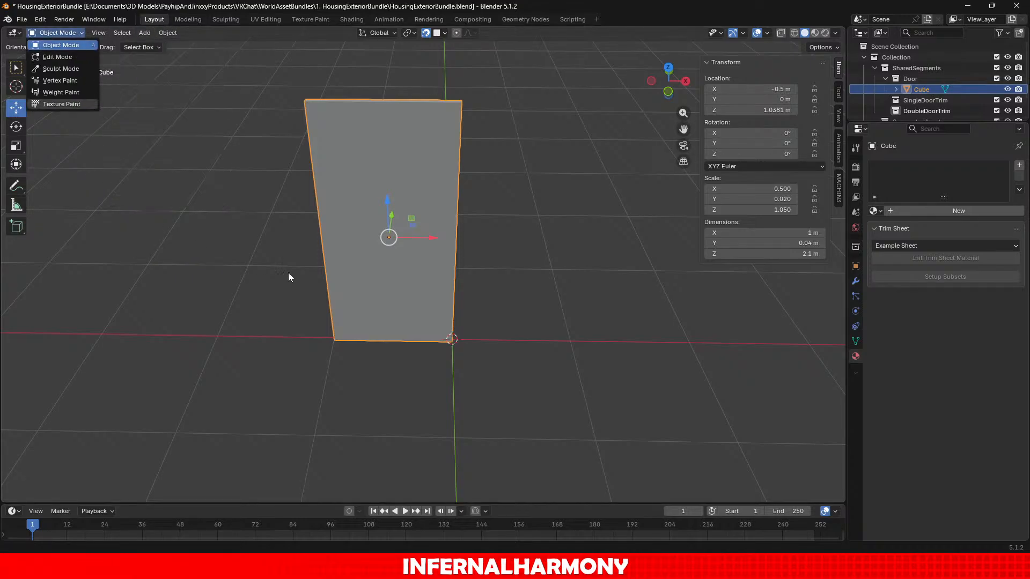
{"action": "left_click", "coordinate": [772, 93]}
{"action": "type", "text": "0"}
{"action": "key", "text": "Return"}
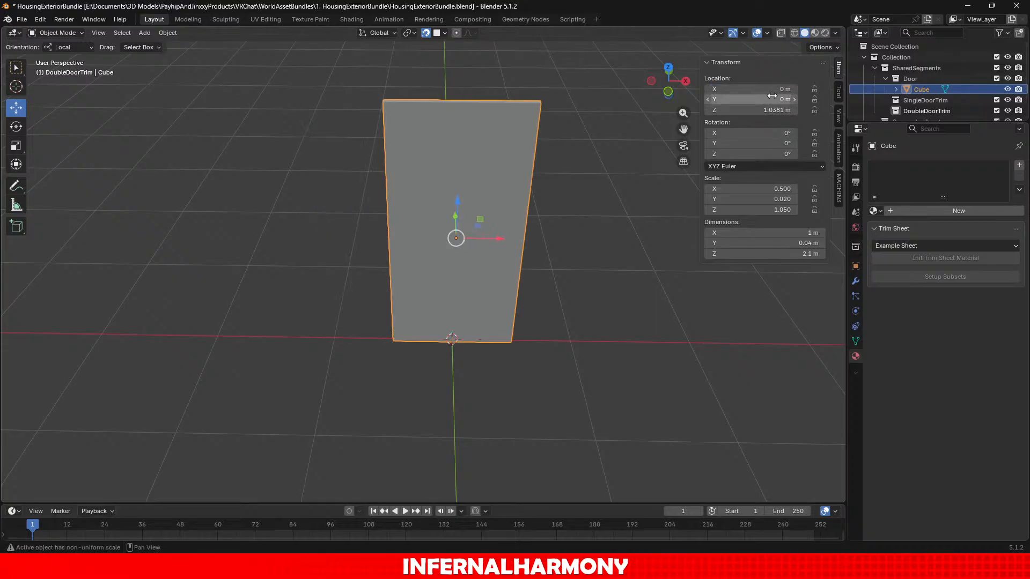
Apply all transforms (location, rotation and scale) to the door panel.
{"action": "left_click", "coordinate": [167, 33]}
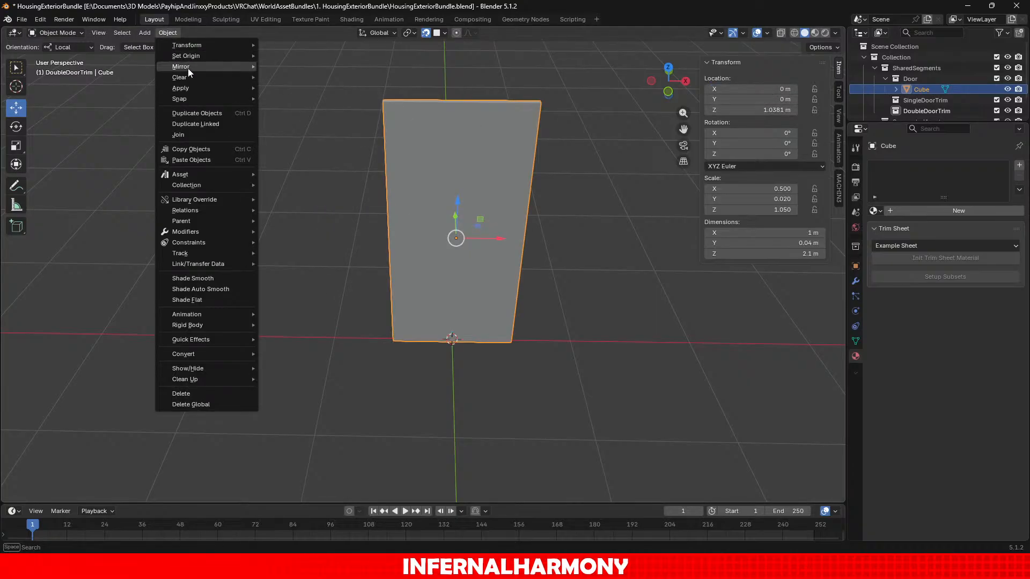
{"action": "mouse_move", "coordinate": [188, 87]}
{"action": "left_click", "coordinate": [315, 118]}
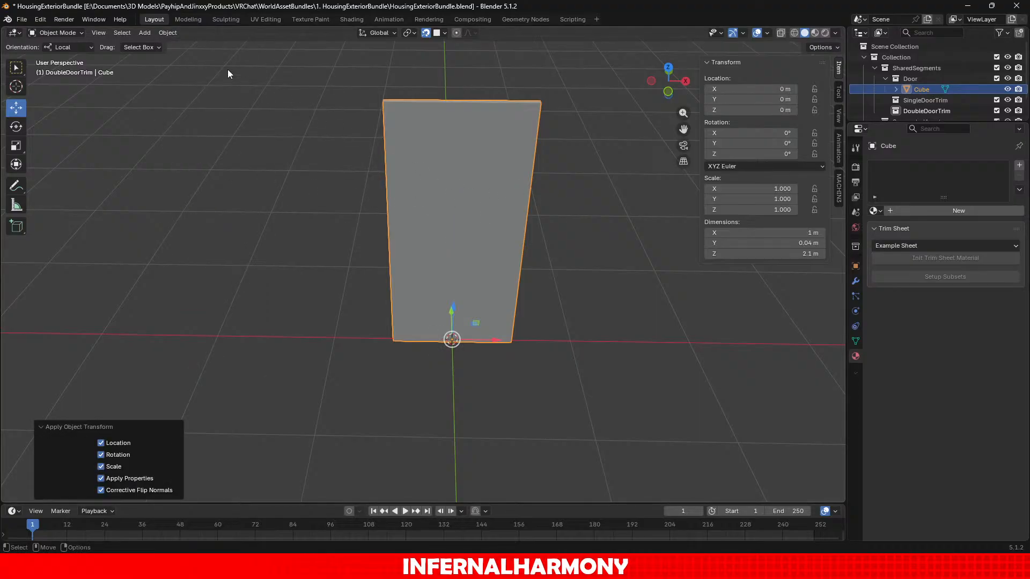
Add a cube mesh at the world origin and set its Y dimension to 0.1 m.
{"action": "left_click", "coordinate": [144, 32]}
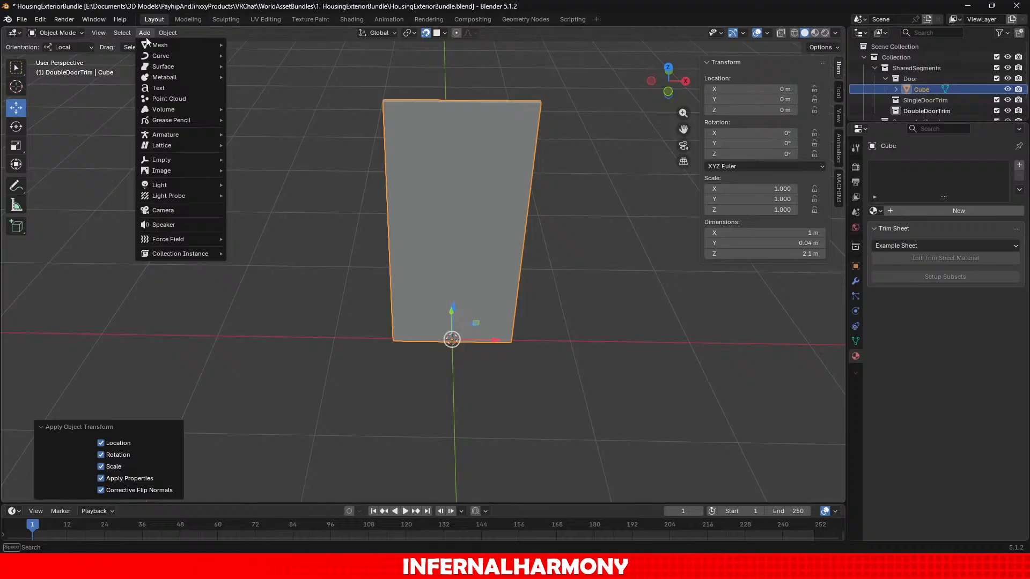
{"action": "mouse_move", "coordinate": [149, 44]}
{"action": "left_click", "coordinate": [268, 54]}
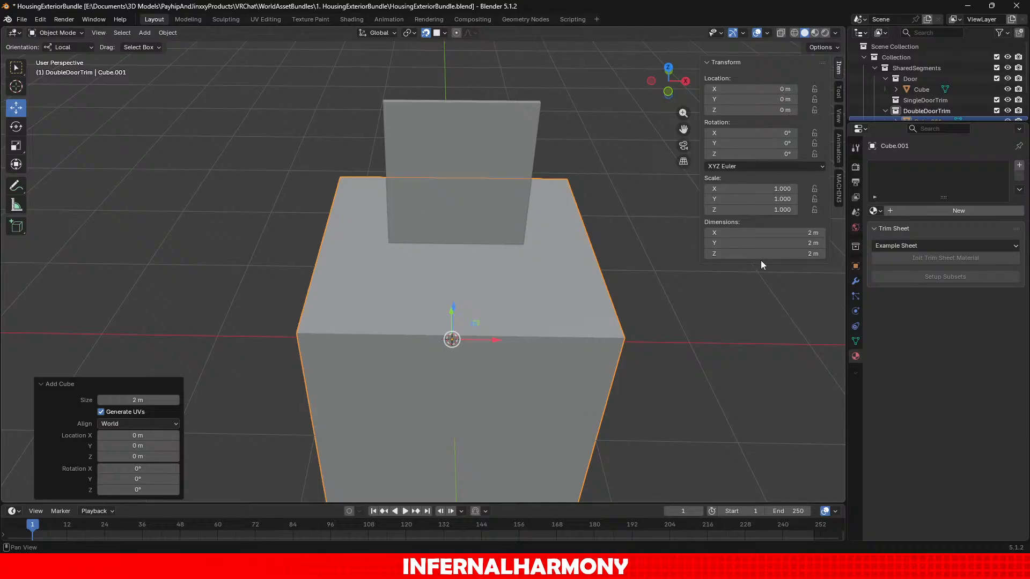
{"action": "left_click", "coordinate": [790, 244]}
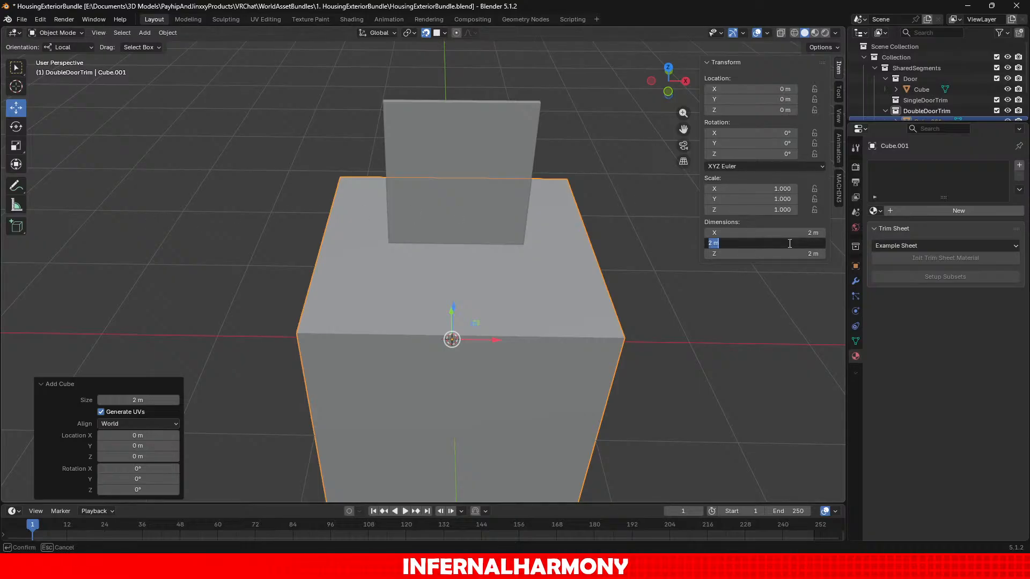
{"action": "type", "text": "0.1m"}
{"action": "key", "text": "Return"}
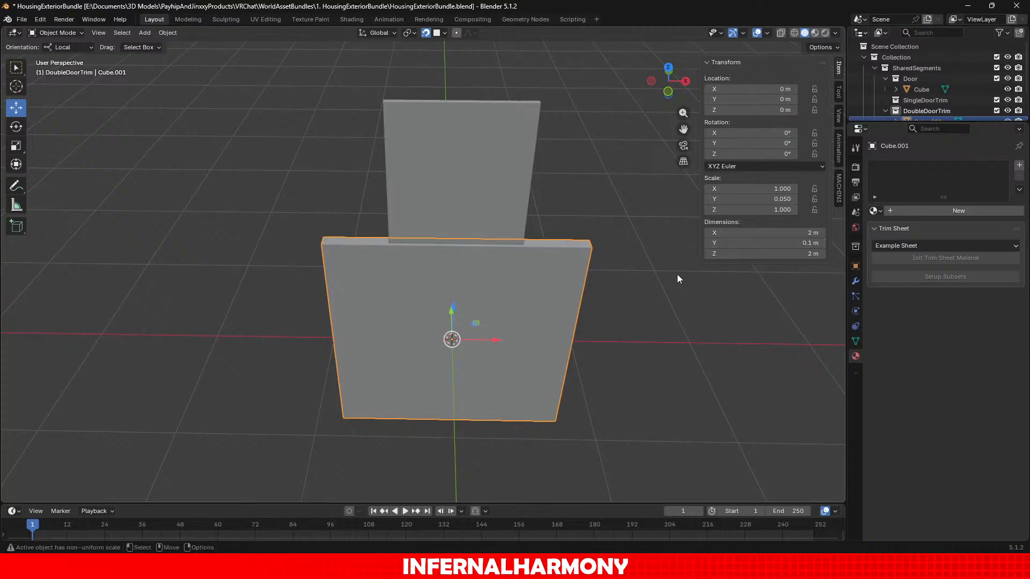
Set the new cube's Y dimension to 15 cm and inspect its thickness against the door from the side.
{"action": "middle_click_drag", "start_coordinate": [527, 358], "coordinate": [566, 386]}
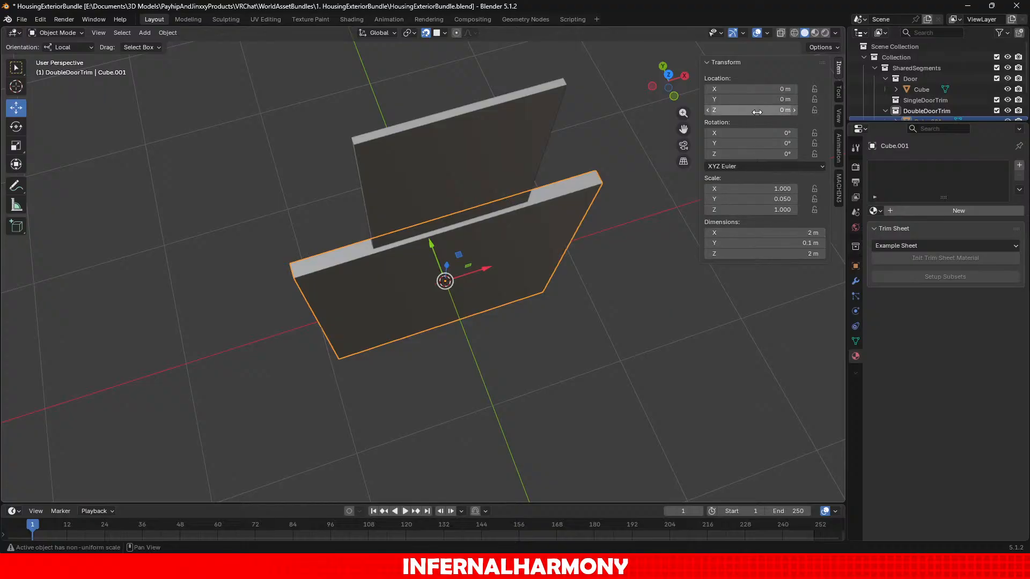
{"action": "left_click", "coordinate": [784, 252]}
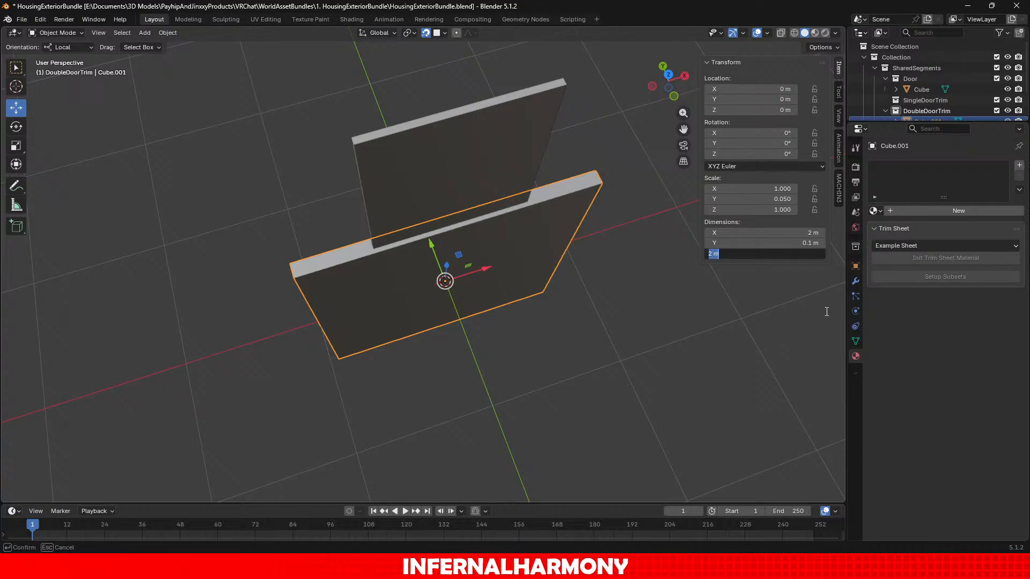
{"action": "key", "text": "Return"}
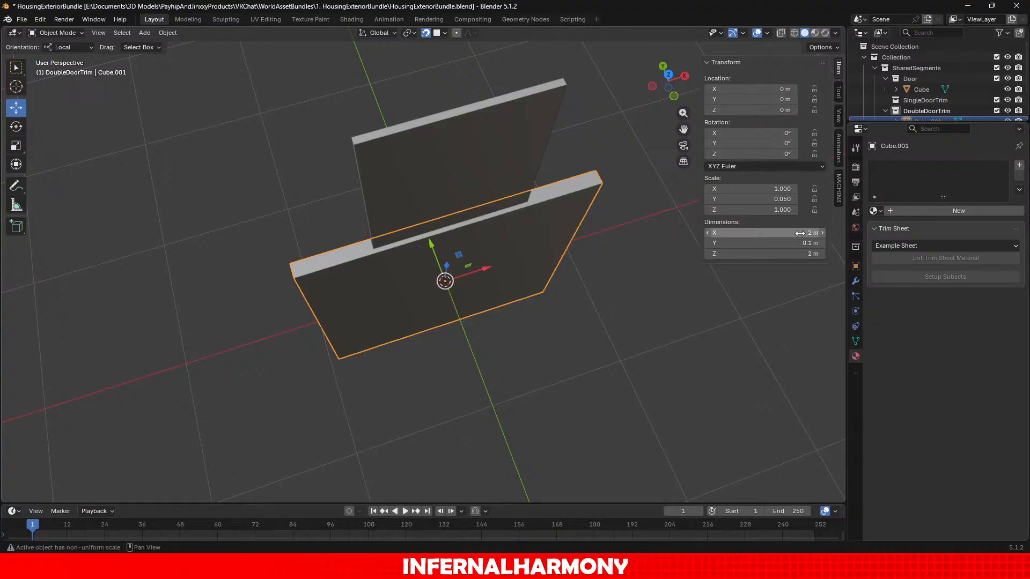
{"action": "left_click", "coordinate": [801, 243]}
{"action": "type", "text": "15"}
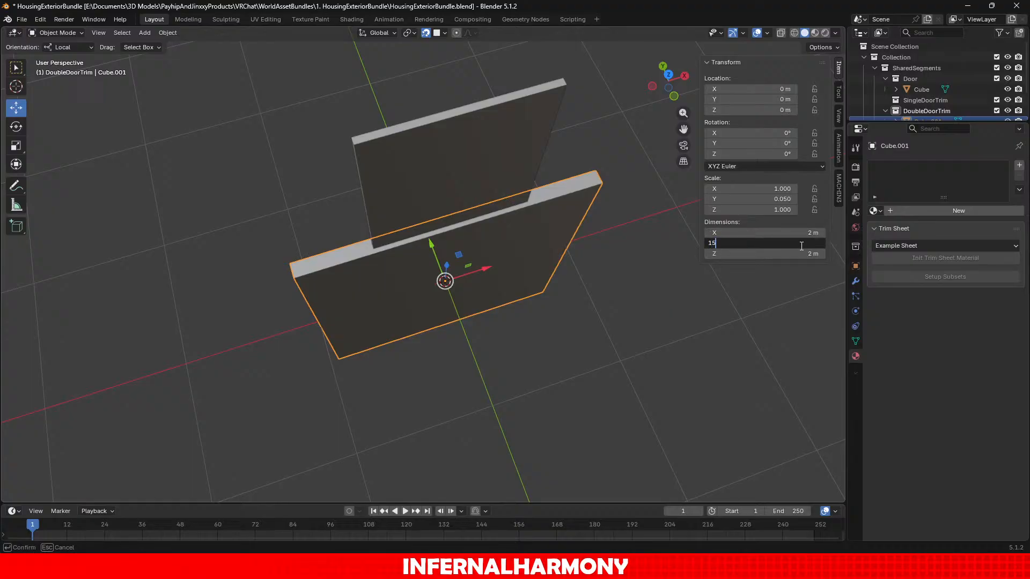
{"action": "type", "text": "cm"}
{"action": "key", "text": "Return"}
{"action": "middle_click_drag", "start_coordinate": [590, 279], "coordinate": [611, 292]}
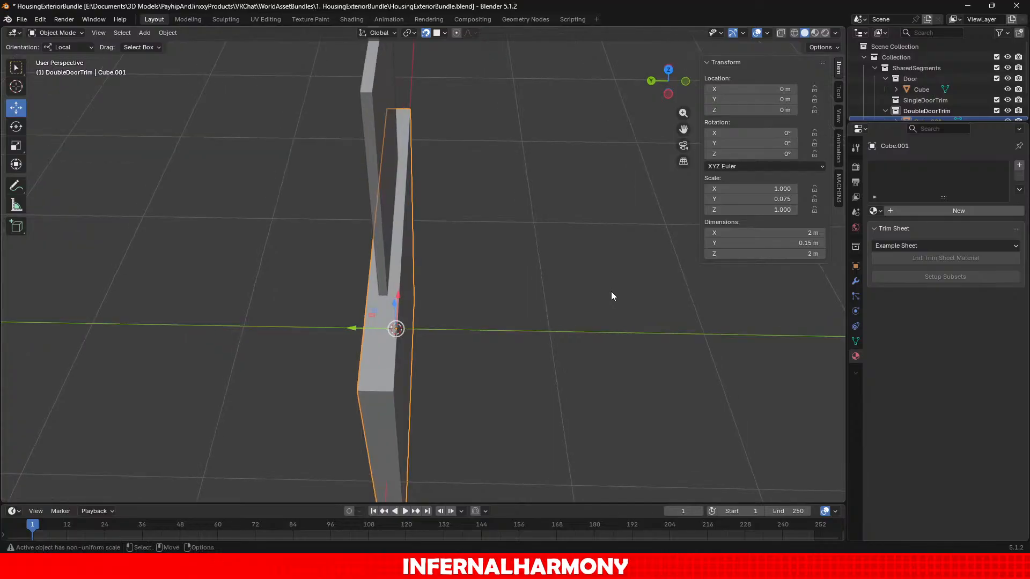
Set the trim cube's Y dimension back to 0.1 m.
{"action": "left_click", "coordinate": [806, 243]}
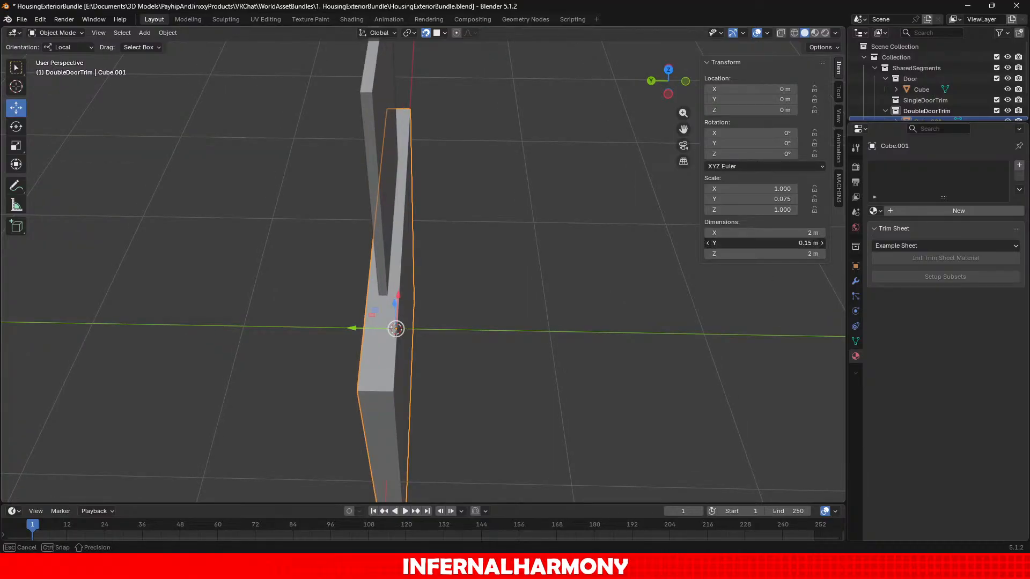
{"action": "key", "text": "Right"}
{"action": "key", "text": "Left"}
{"action": "key", "text": "Left"}
{"action": "key", "text": "BackSpace"}
{"action": "key", "text": "Return"}
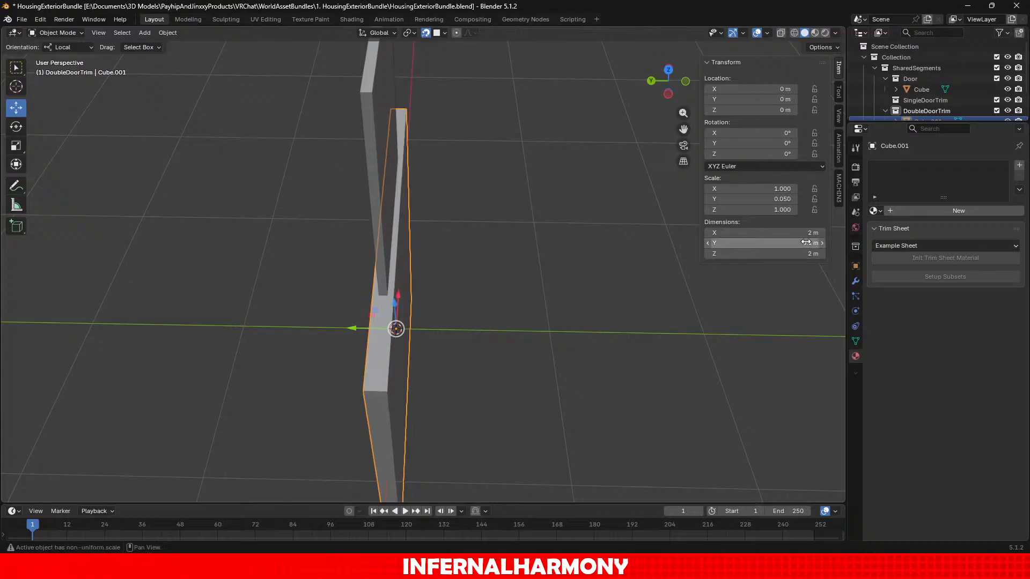
Raise the trim cube about 1.03 m along Z and move it into the SingleDoorTrim collection.
{"action": "middle_click_drag", "start_coordinate": [585, 236], "coordinate": [429, 251]}
{"action": "scroll", "coordinate": [413, 218], "scroll_direction": "down", "scroll_amount": 1}
{"action": "left_click_drag", "start_coordinate": [466, 395], "coordinate": [753, 218]}
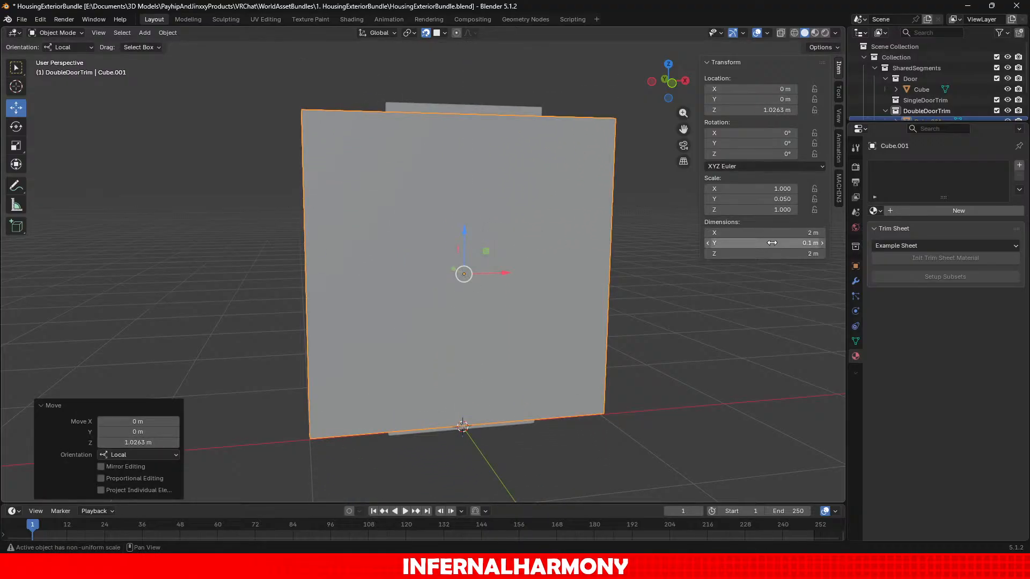
{"action": "scroll", "coordinate": [954, 76], "scroll_direction": "down", "scroll_amount": 2}
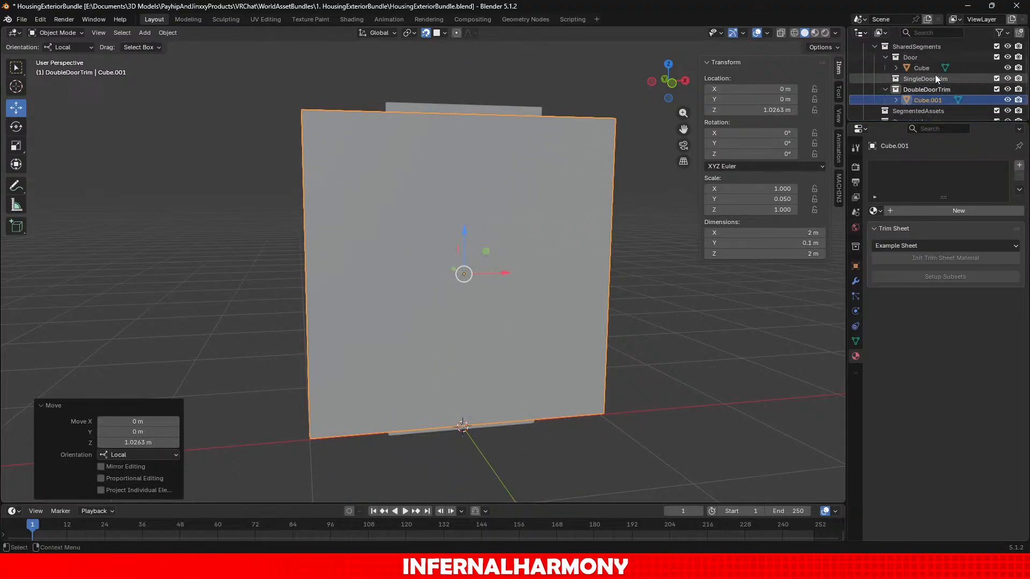
{"action": "left_click_drag", "start_coordinate": [929, 98], "coordinate": [914, 79]}
Look up the door's height and set the trim cube's Z dimension to 2.15 m.
{"action": "left_click", "coordinate": [928, 69]}
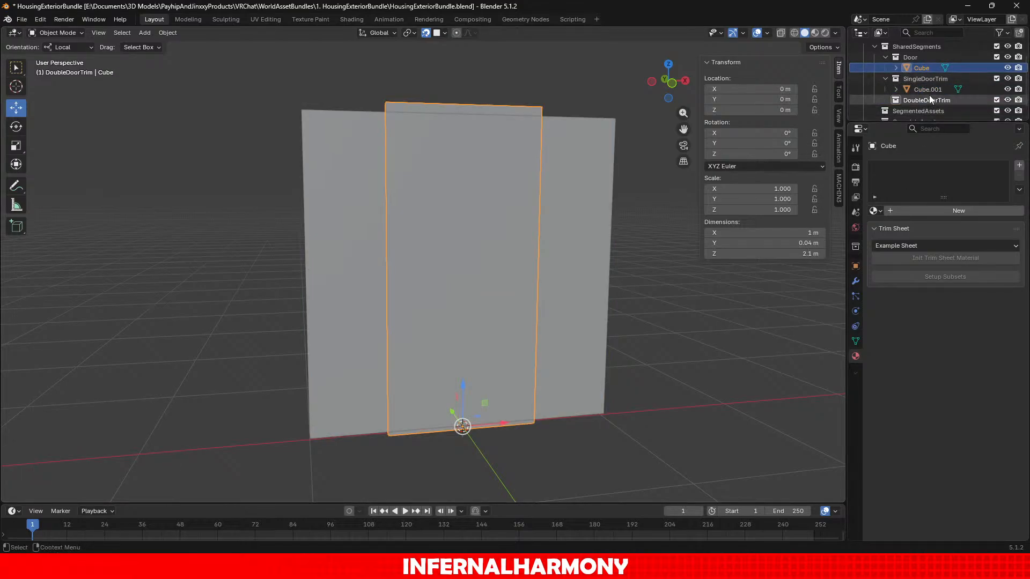
{"action": "left_click", "coordinate": [808, 251]}
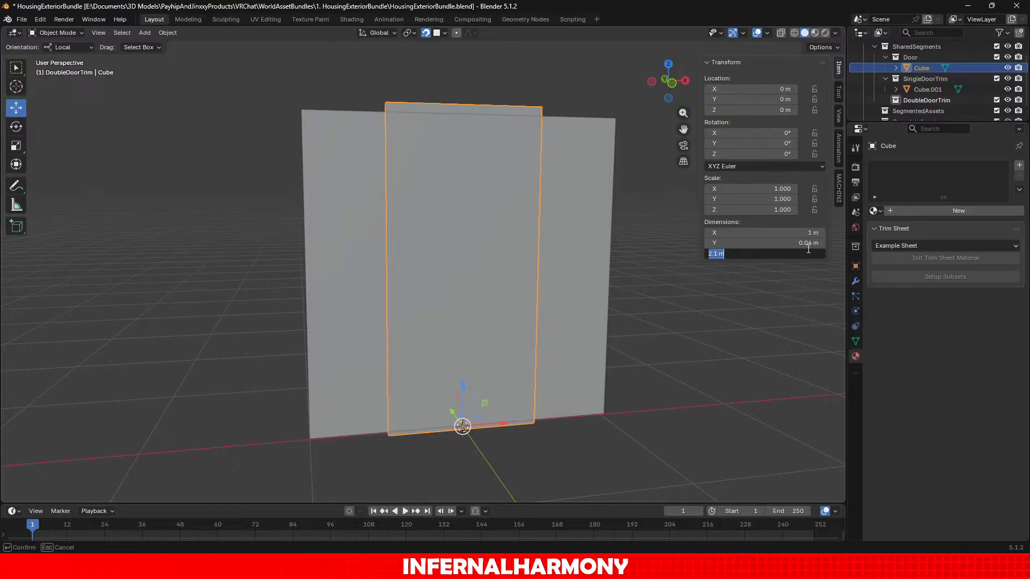
{"action": "key", "text": "Return"}
{"action": "left_click", "coordinate": [927, 89]}
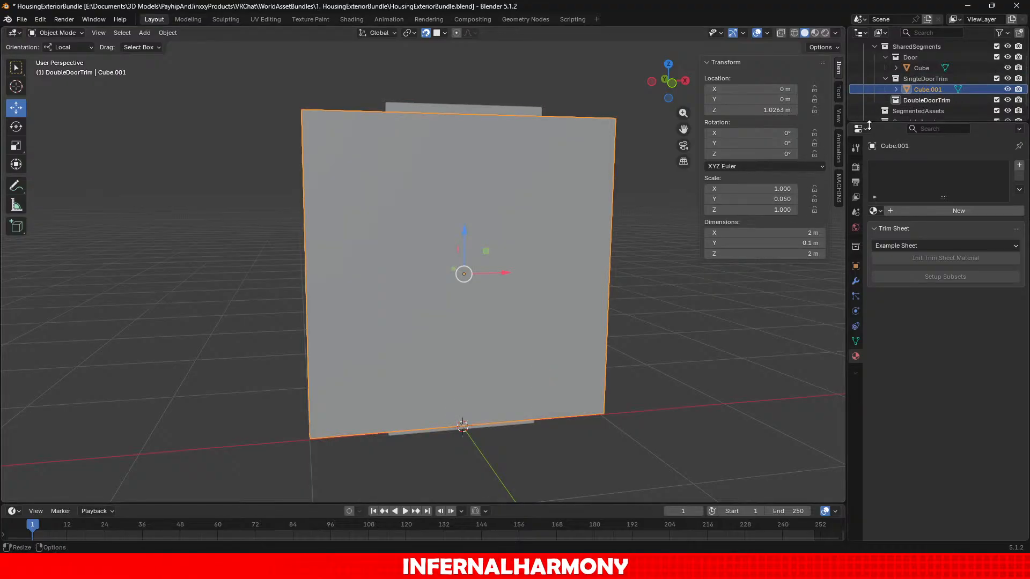
{"action": "scroll", "coordinate": [957, 88], "scroll_direction": "down", "scroll_amount": 1}
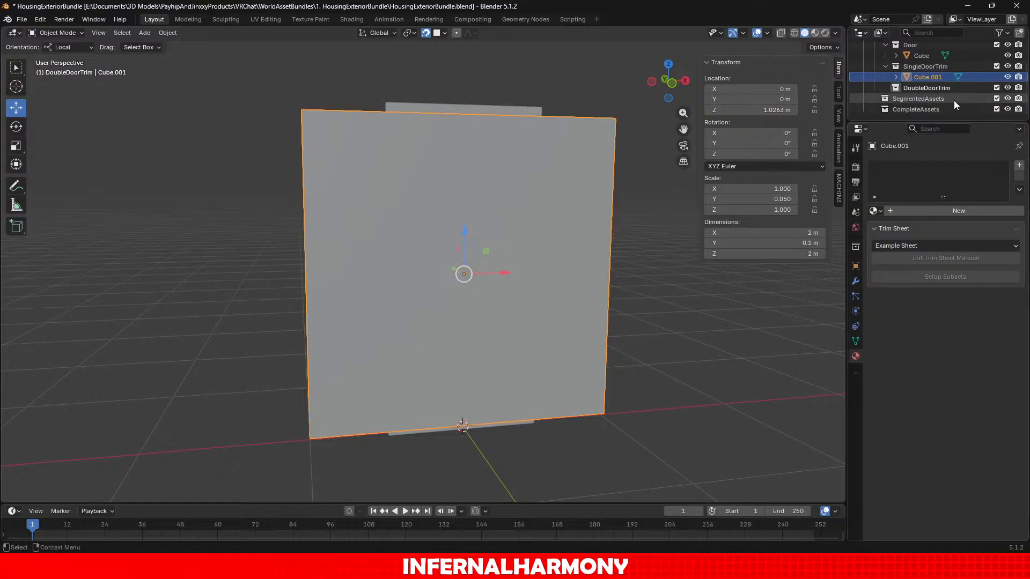
{"action": "left_click", "coordinate": [801, 257]}
{"action": "type", "text": "2.1 m"}
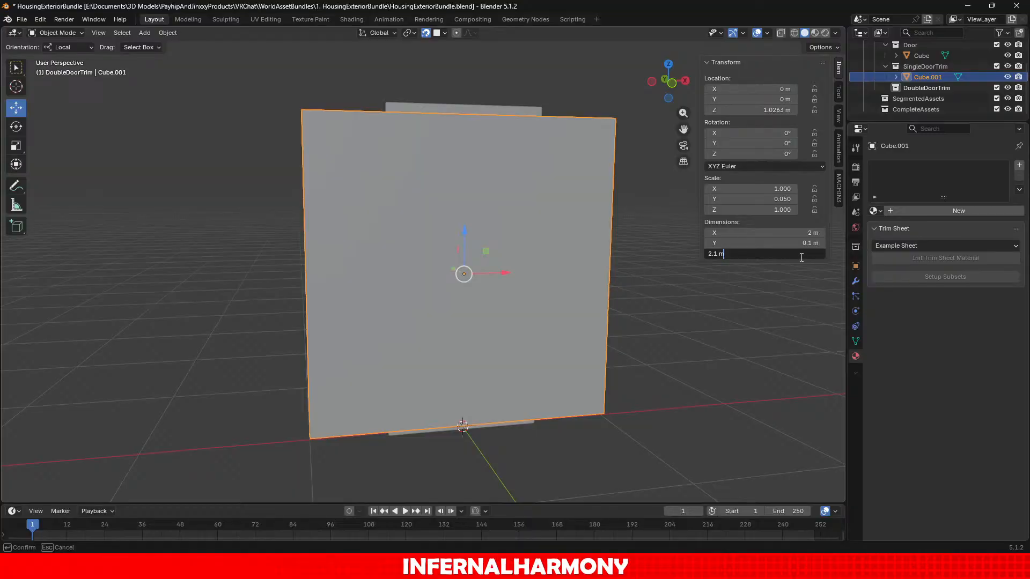
{"action": "type", "text": "5"}
{"action": "key", "text": "Return"}
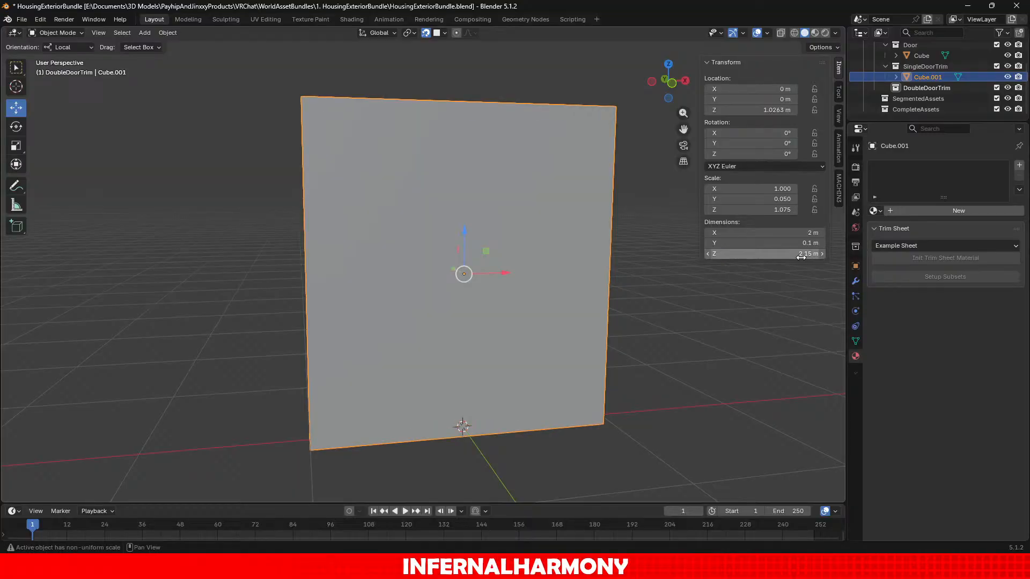
Set the trim cube's Z location to half its height by entering 2.15 m/2.
{"action": "left_click", "coordinate": [801, 257]}
{"action": "key", "text": "ctrl+c"}
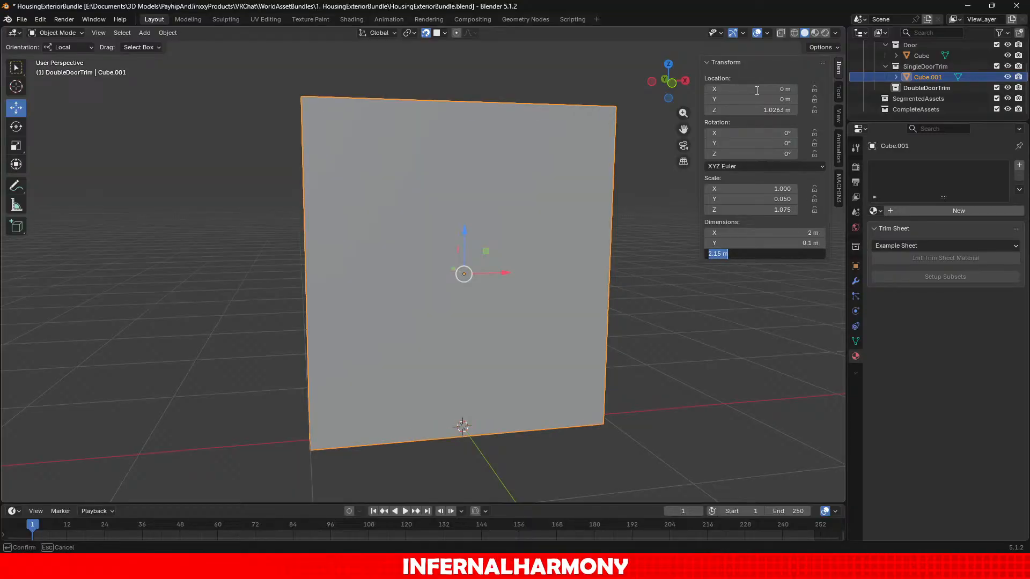
{"action": "left_click", "coordinate": [753, 105]}
{"action": "left_click", "coordinate": [749, 107]}
{"action": "key", "text": "ctrl+v"}
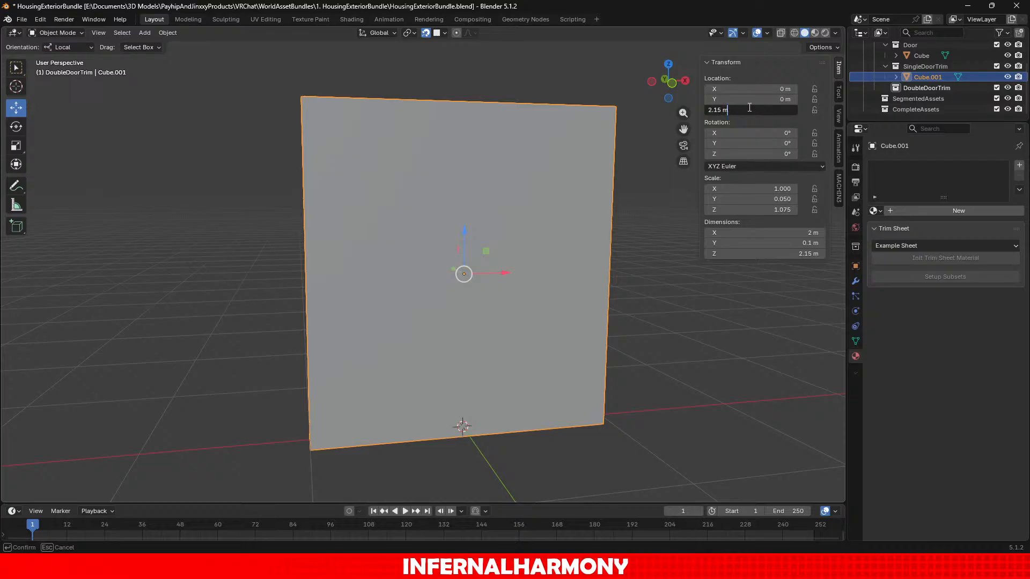
{"action": "type", "text": "/2"}
{"action": "key", "text": "Return"}
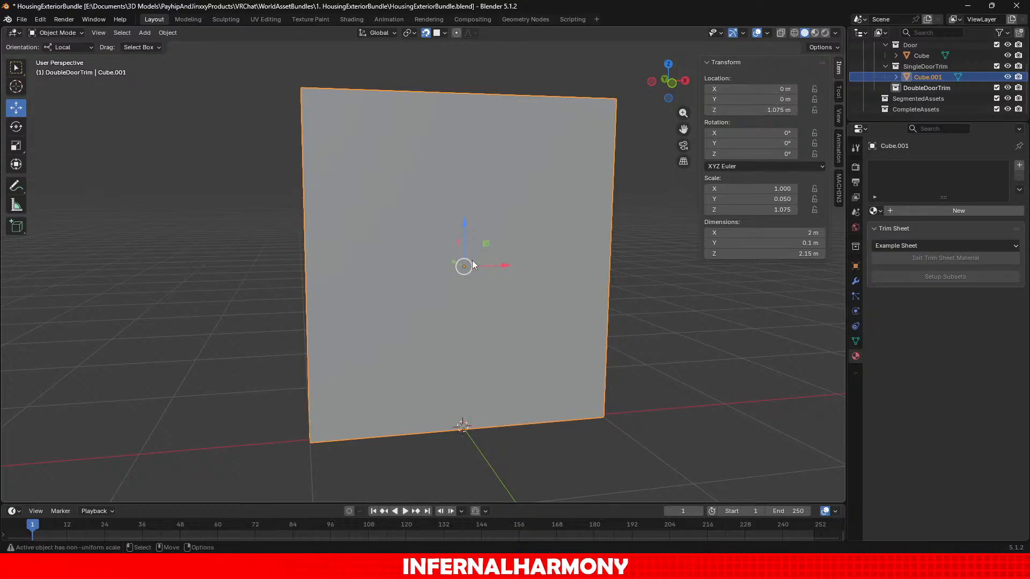
Switch the viewport to wireframe shading to view the door inside the trim cube.
{"action": "mouse_move", "coordinate": [569, 301]}
{"action": "middle_mouse_down"}
{"action": "mouse_move", "coordinate": [616, 298]}
{"action": "mouse_move", "coordinate": [621, 313]}
{"action": "mouse_move", "coordinate": [503, 317]}
{"action": "mouse_move", "coordinate": [465, 285]}
{"action": "middle_mouse_up"}
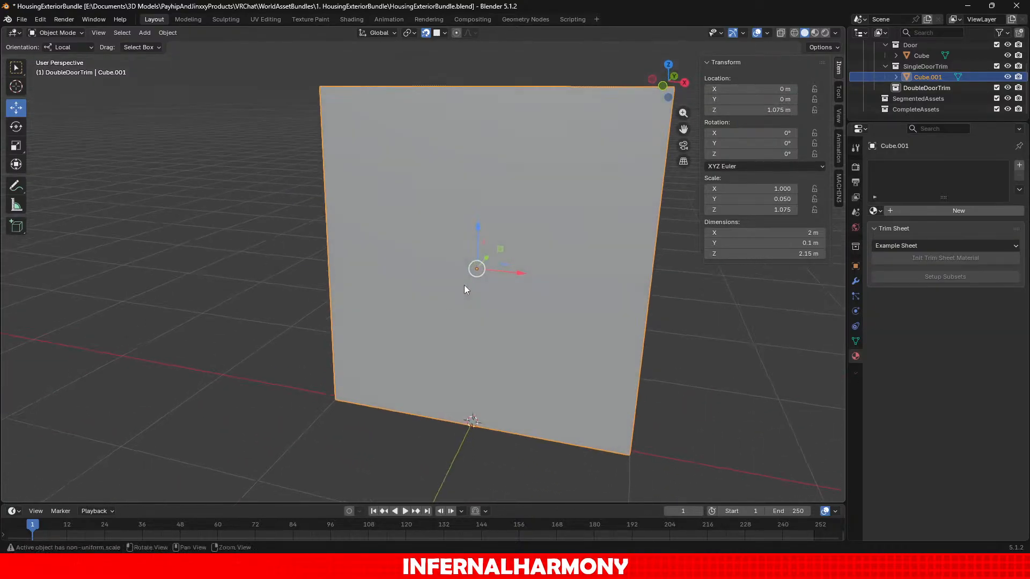
{"action": "left_click", "coordinate": [794, 33]}
{"action": "middle_click_drag", "start_coordinate": [621, 237], "coordinate": [620, 235]}
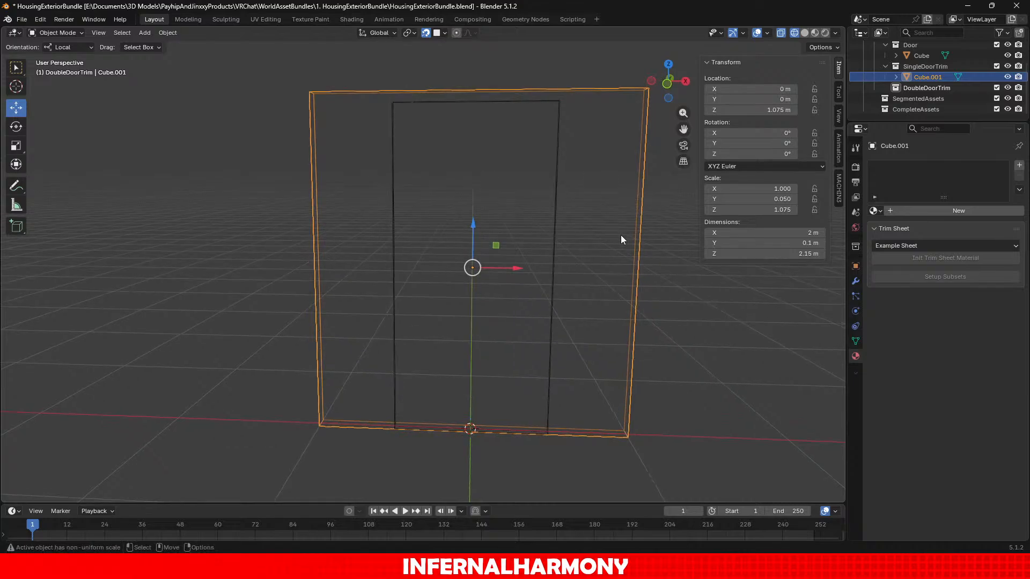
Compare with the door's dimensions and set the trim cube's Z dimension to 2.2 m.
{"action": "left_click", "coordinate": [925, 55]}
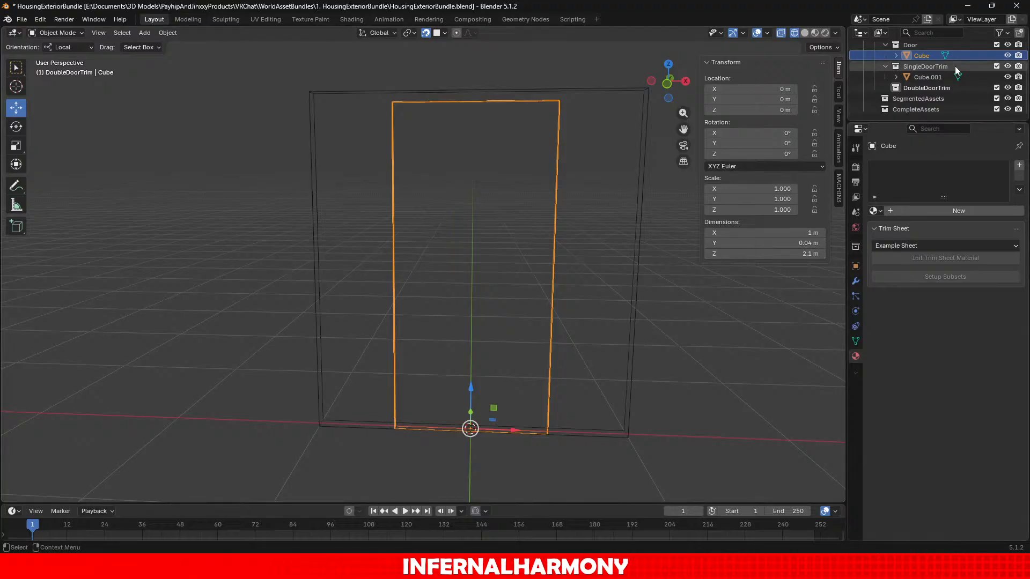
{"action": "left_click", "coordinate": [938, 75]}
{"action": "double_click", "coordinate": [788, 253]}
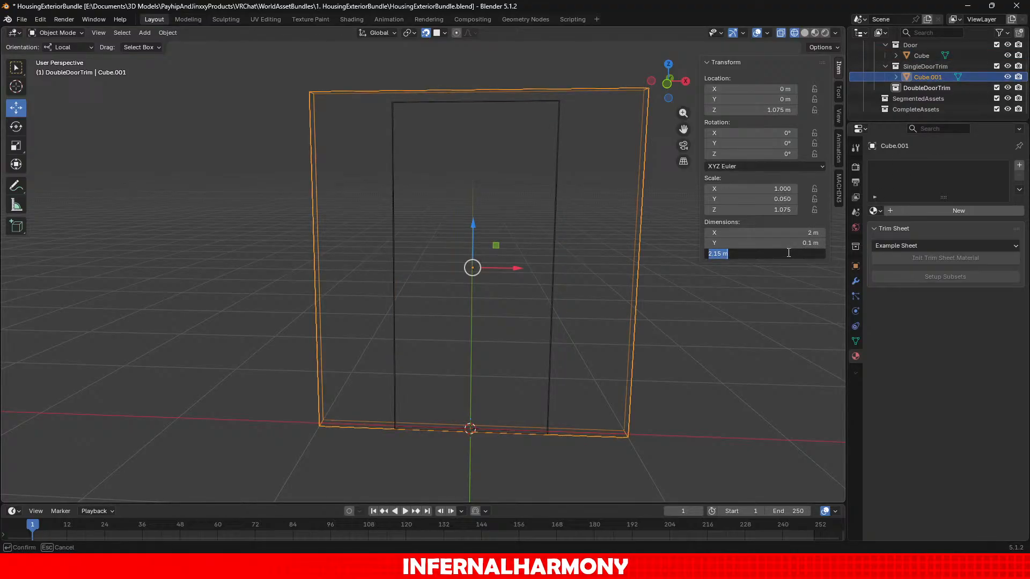
{"action": "key", "text": "End"}
{"action": "key", "text": "Left"}
{"action": "key", "text": "BackSpace"}
{"action": "key", "text": "BackSpace"}
{"action": "type", "text": "2"}
{"action": "key", "text": "Return"}
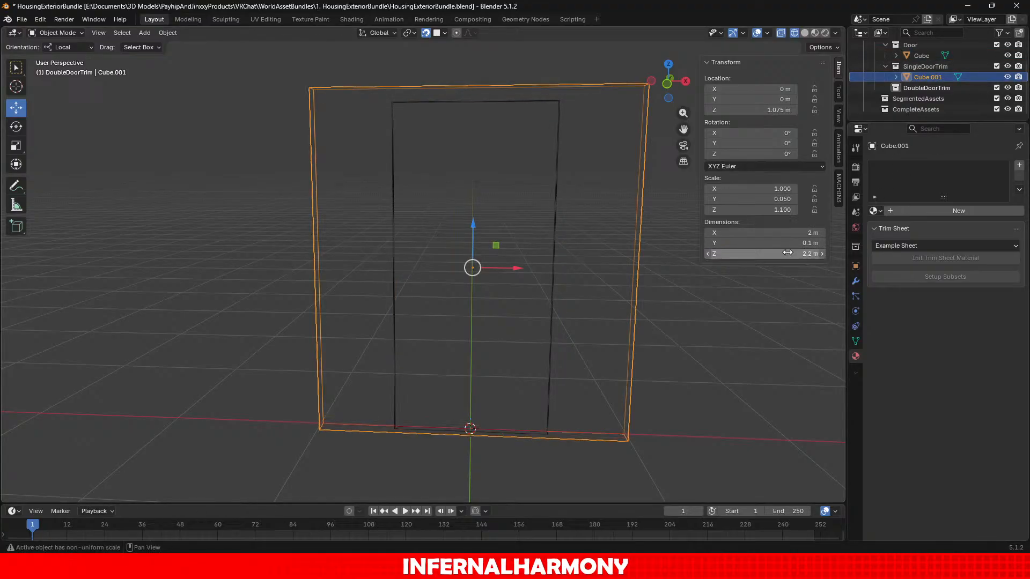
Set the trim cube's Z location to 1.1 m so it rests on the ground plane.
{"action": "double_click", "coordinate": [765, 110]}
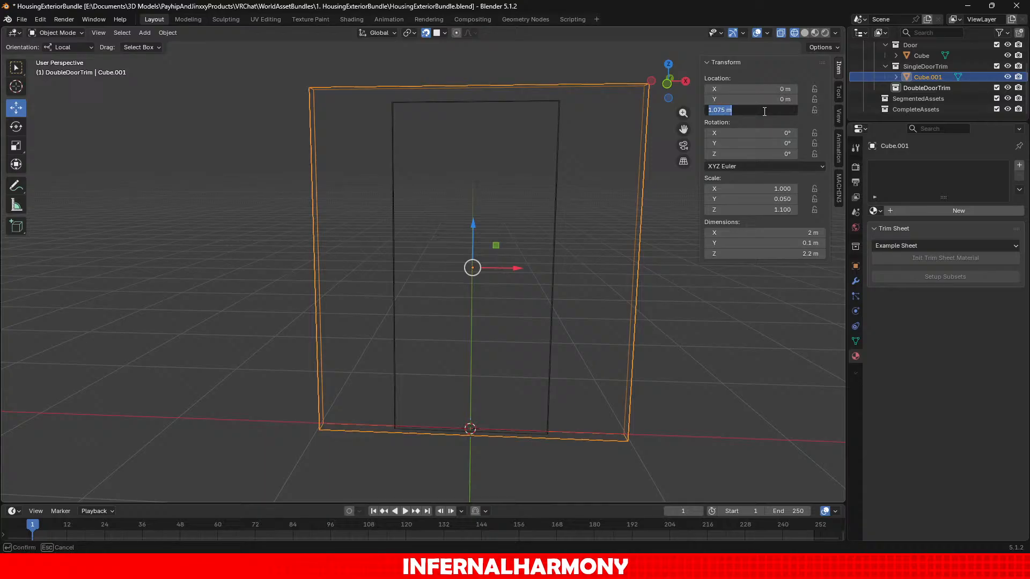
{"action": "type", "text": "2"}
{"action": "key", "text": "BackSpace"}
{"action": "type", "text": "11"}
{"action": "key", "text": "BackSpace"}
{"action": "type", "text": ".1"}
{"action": "key", "text": "Return"}
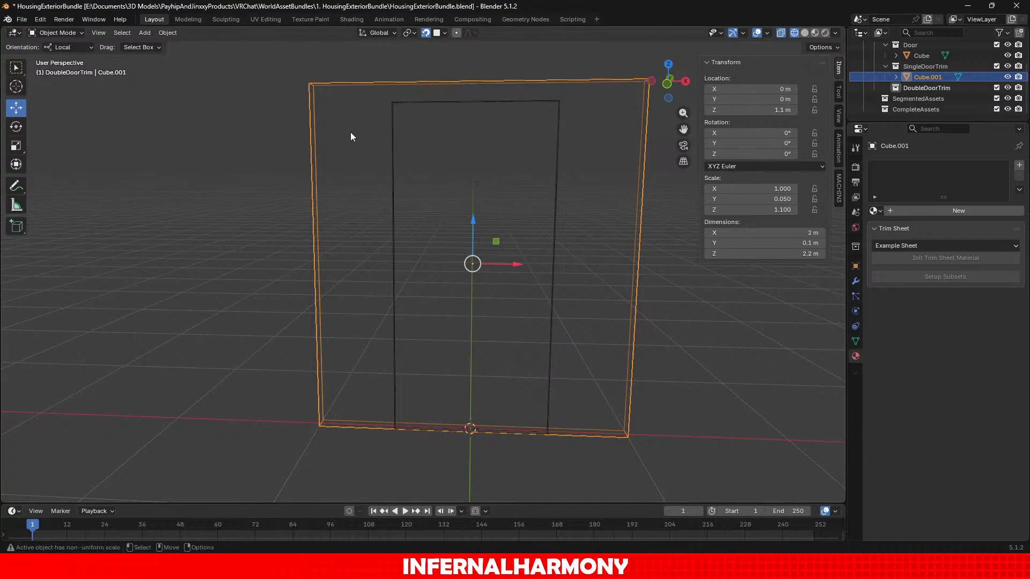
Check the door's width and set the trim cube's X dimension to 0.011 m.
{"action": "left_click", "coordinate": [925, 55]}
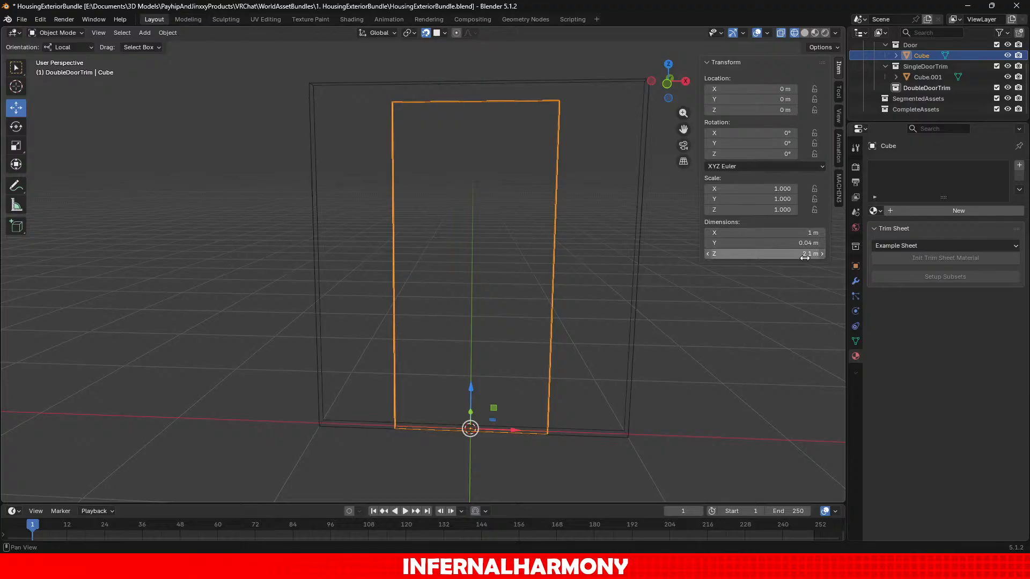
{"action": "left_click", "coordinate": [806, 233]}
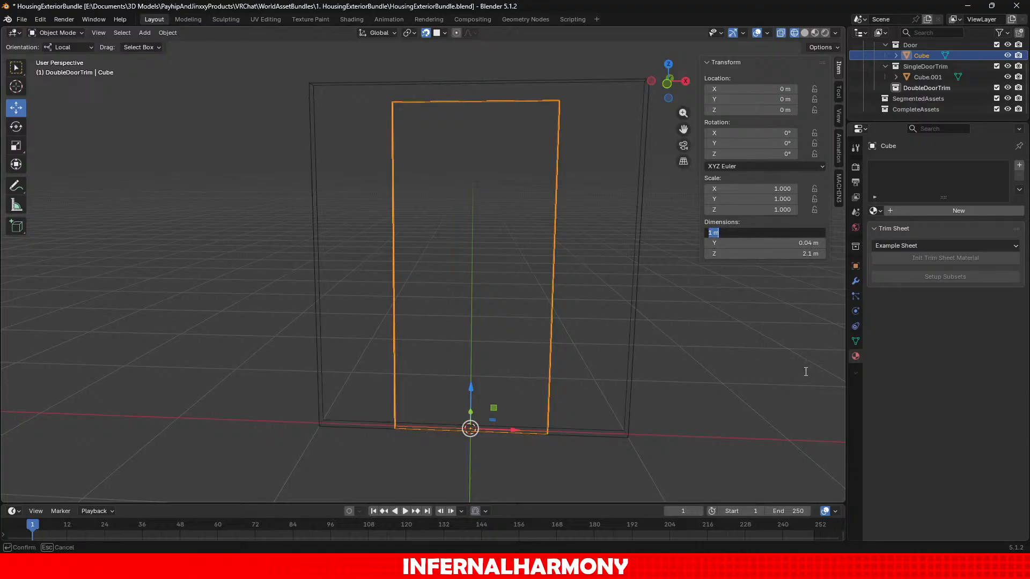
{"action": "double_click", "coordinate": [940, 76]}
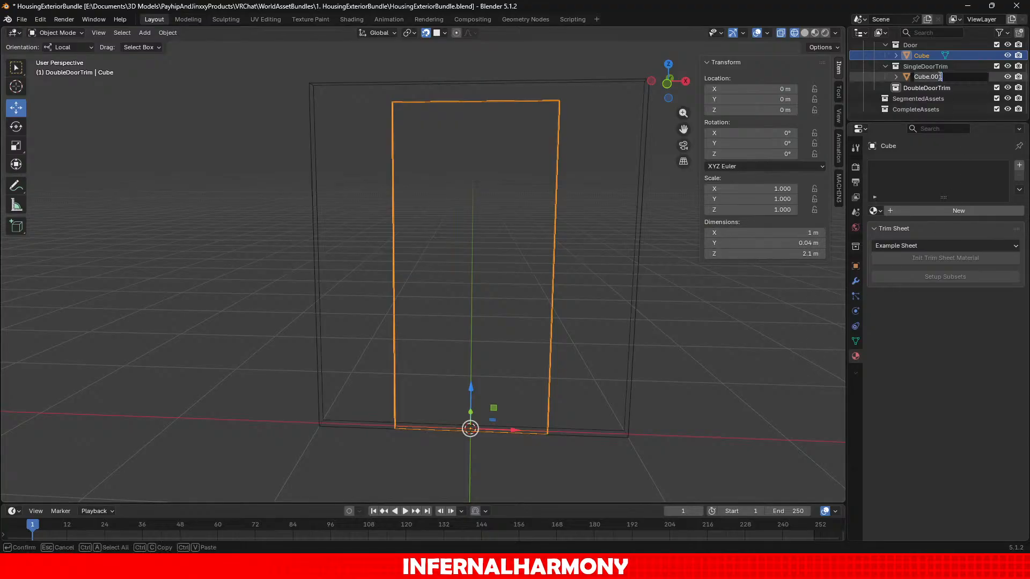
{"action": "left_click", "coordinate": [875, 82]}
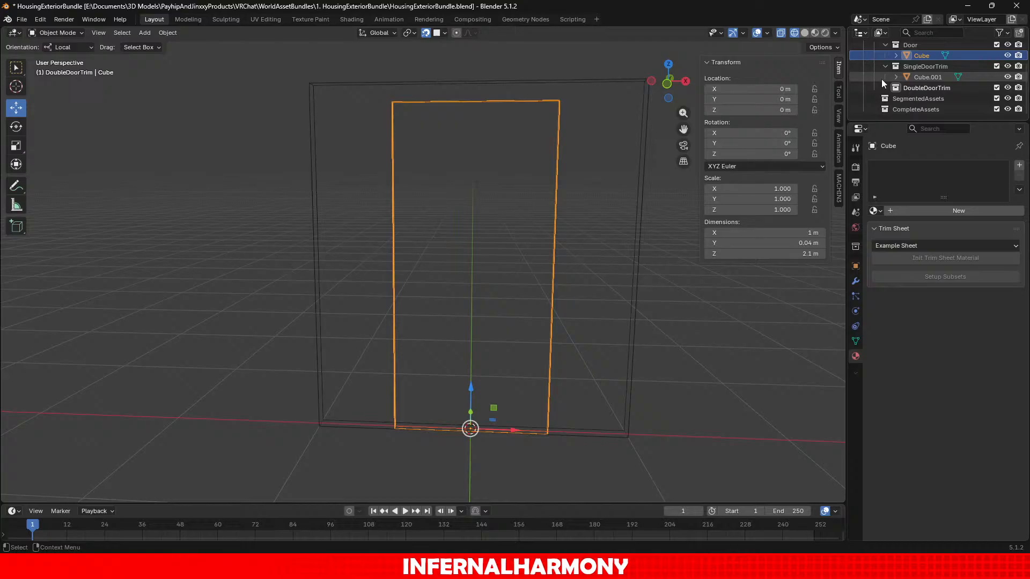
{"action": "left_click", "coordinate": [909, 76]}
{"action": "left_click", "coordinate": [803, 232]}
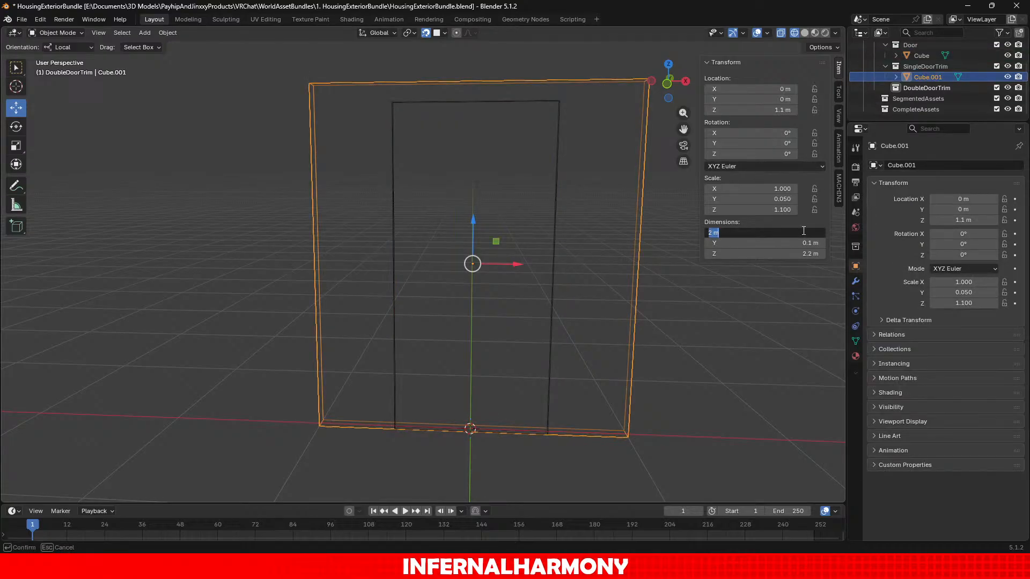
{"action": "type", "text": "0.011"}
{"action": "key", "text": "Return"}
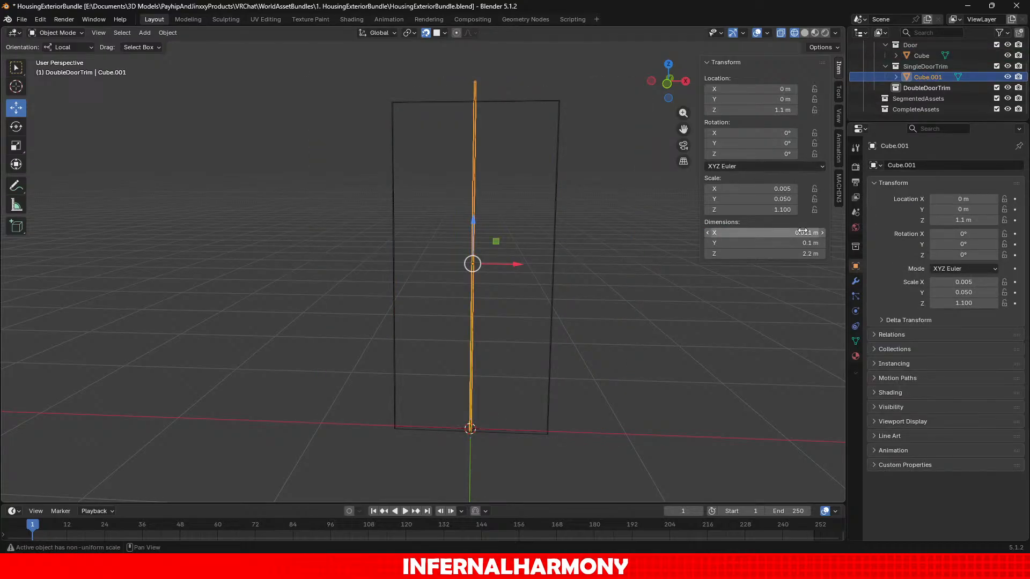
Set the trim cube's X dimension to 1.1 m.
{"action": "left_click", "coordinate": [803, 232]}
{"action": "type", "text": "1.1"}
{"action": "key", "text": "Return"}
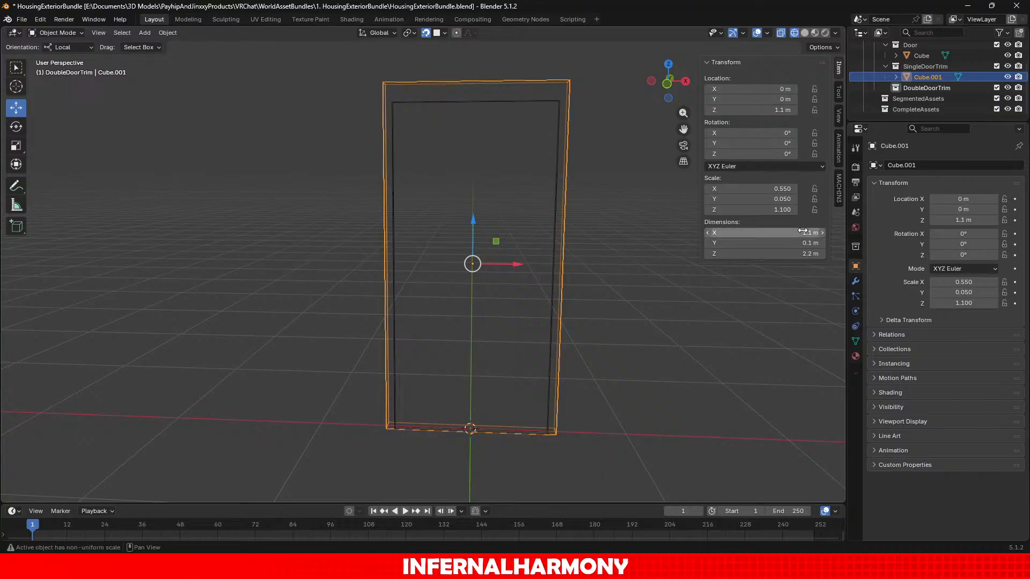
{"action": "scroll", "coordinate": [615, 283], "scroll_direction": "up", "scroll_amount": 1}
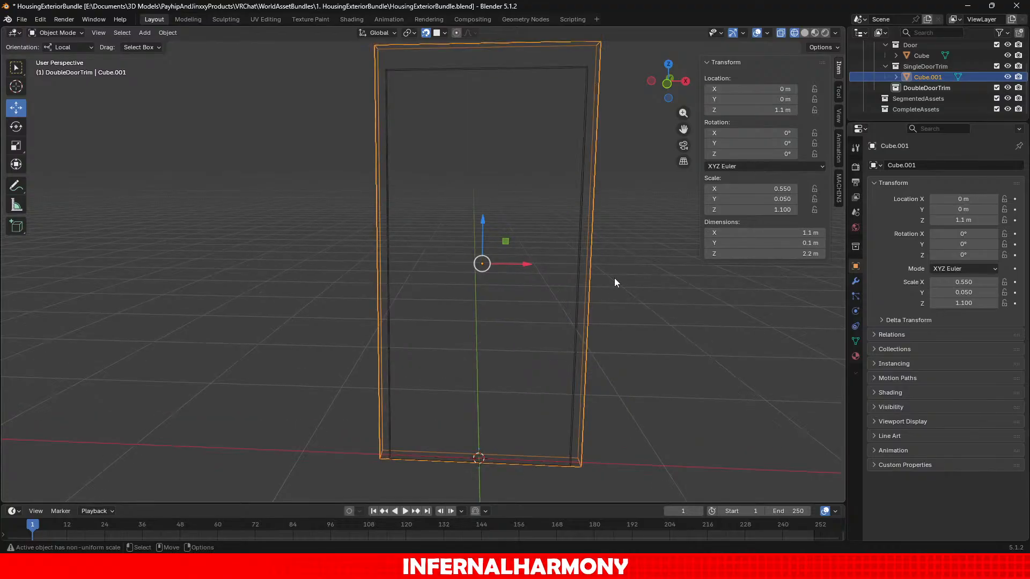
{"action": "mouse_move", "coordinate": [615, 282]}
{"action": "middle_mouse_down"}
{"action": "mouse_move", "coordinate": [607, 288]}
{"action": "mouse_move", "coordinate": [612, 232]}
{"action": "mouse_move", "coordinate": [597, 286]}
{"action": "middle_mouse_up"}
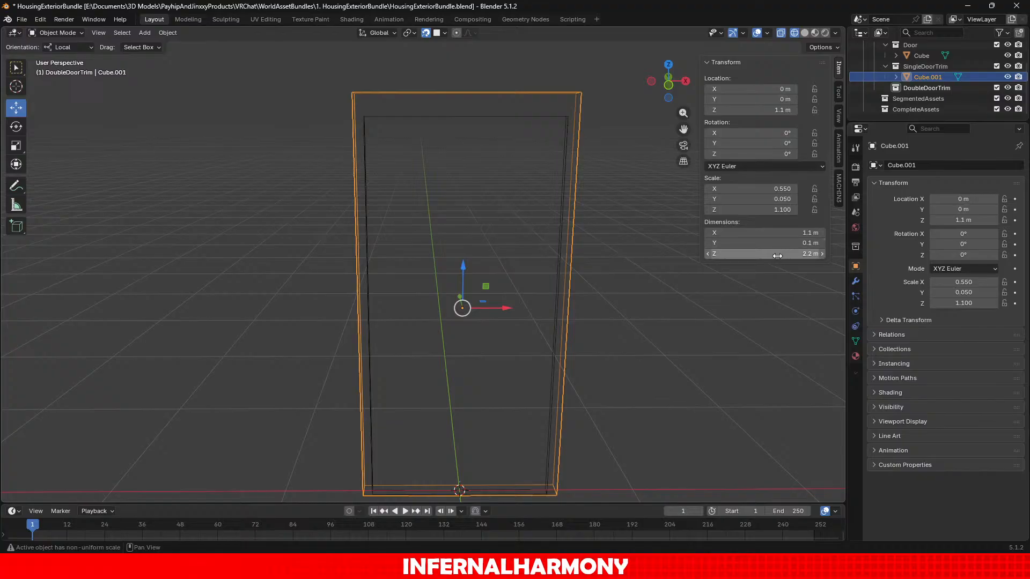
Try a different Z dimension for the trim cube and undo the change.
{"action": "left_click", "coordinate": [777, 256]}
{"action": "left_click", "coordinate": [762, 262]}
{"action": "left_click", "coordinate": [769, 252]}
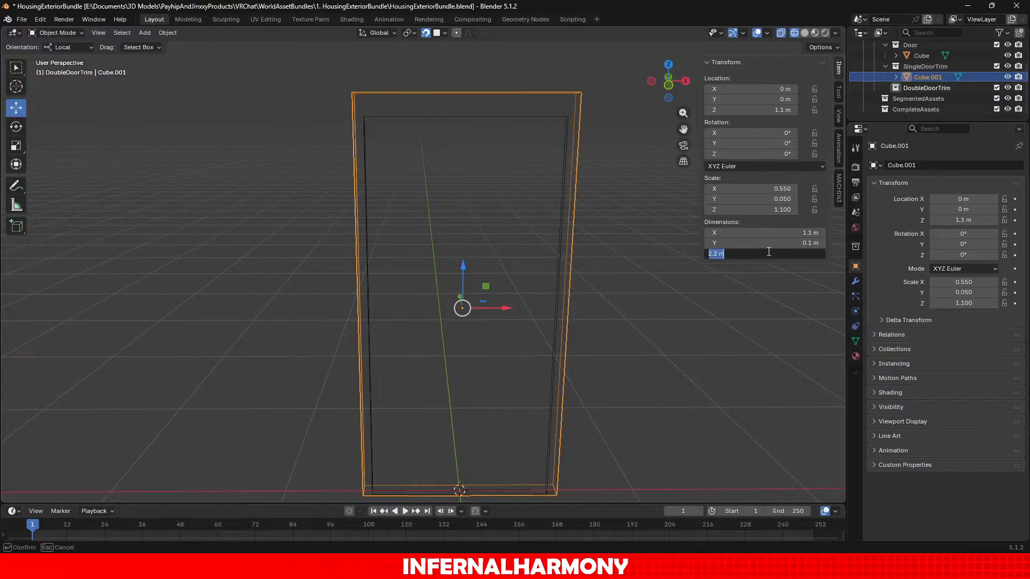
{"action": "left_click", "coordinate": [763, 254]}
{"action": "key", "text": "BackSpace"}
{"action": "type", "text": "4"}
{"action": "key", "text": "Return"}
{"action": "key", "text": "ctrl+z"}
Set the trim cube's X dimension to 1.2 m and deselect it.
{"action": "left_click", "coordinate": [766, 232]}
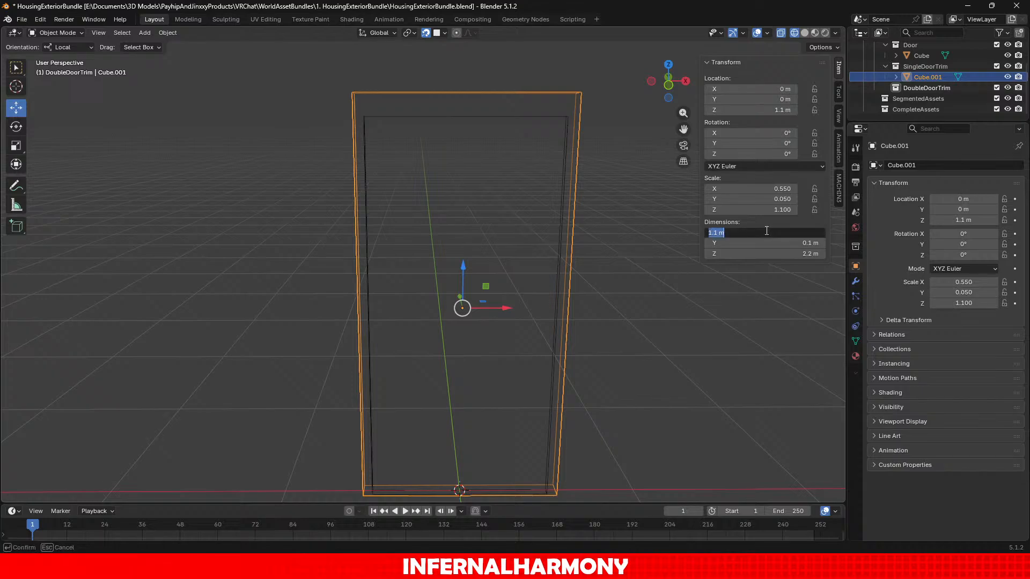
{"action": "left_click", "coordinate": [767, 231]}
{"action": "key", "text": "BackSpace"}
{"action": "type", "text": "2"}
{"action": "key", "text": "Return"}
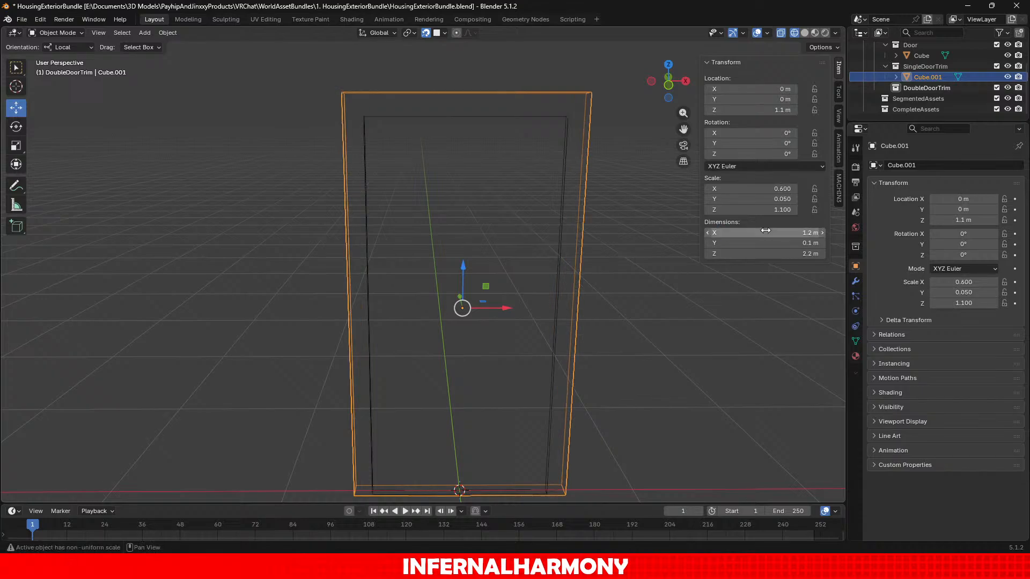
{"action": "left_click", "coordinate": [653, 331]}
{"action": "middle_click_drag", "start_coordinate": [654, 331], "coordinate": [617, 310]}
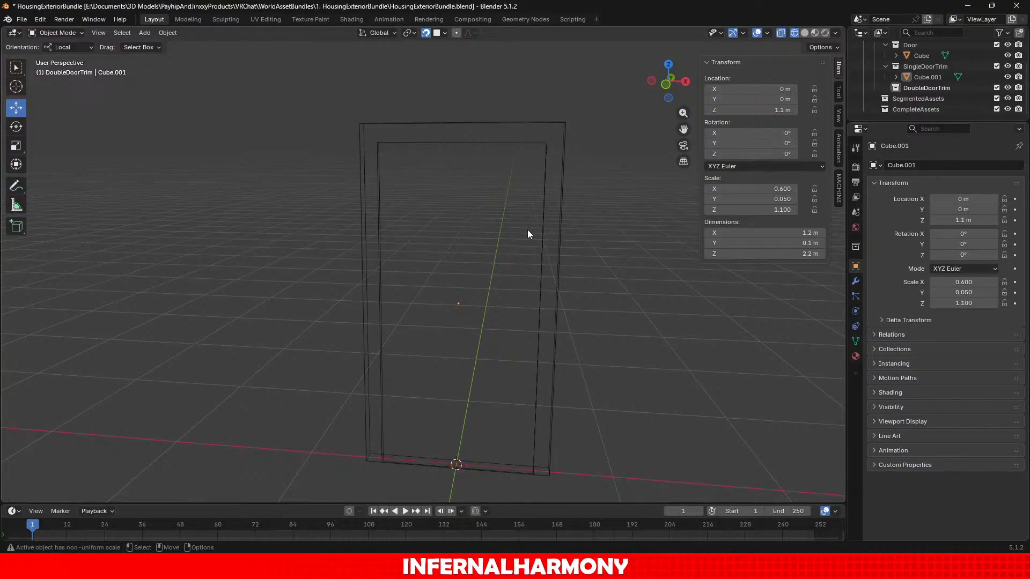
Select the trim cube and switch the viewport back to solid shading.
{"action": "middle_click_drag", "start_coordinate": [526, 229], "coordinate": [543, 224]}
{"action": "left_click", "coordinate": [560, 216]}
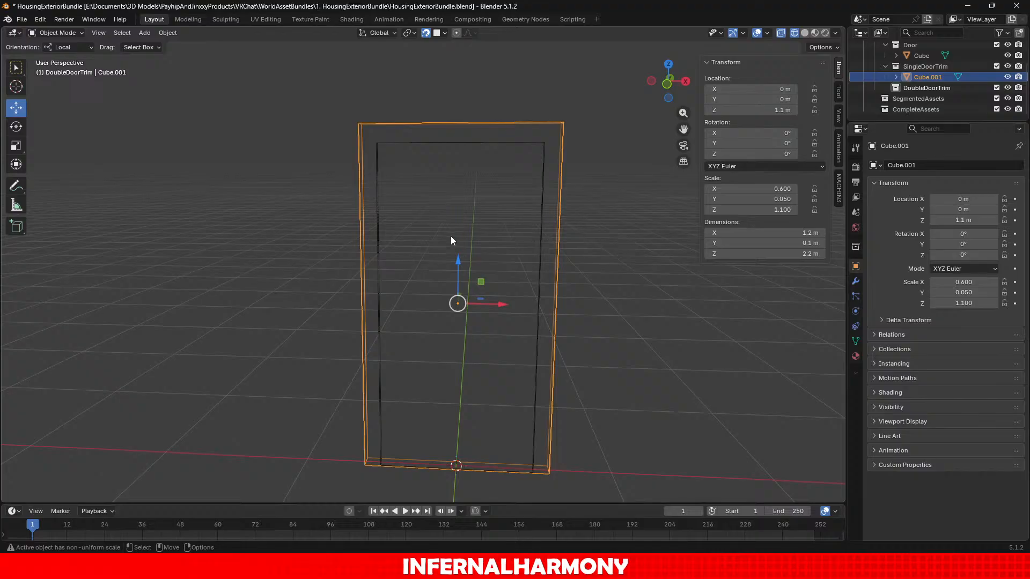
{"action": "middle_click_drag", "start_coordinate": [450, 241], "coordinate": [558, 269]}
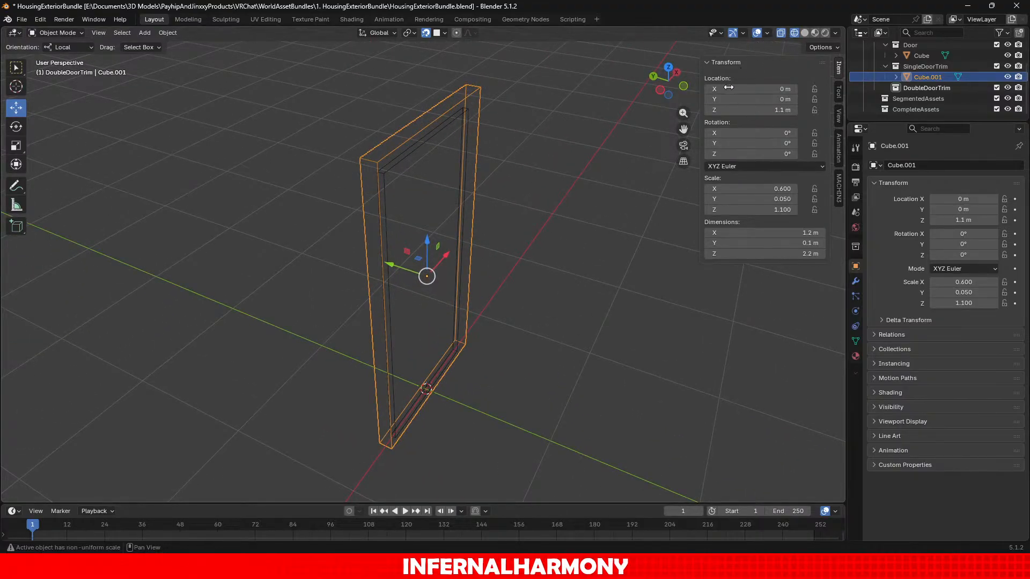
{"action": "left_click", "coordinate": [805, 33]}
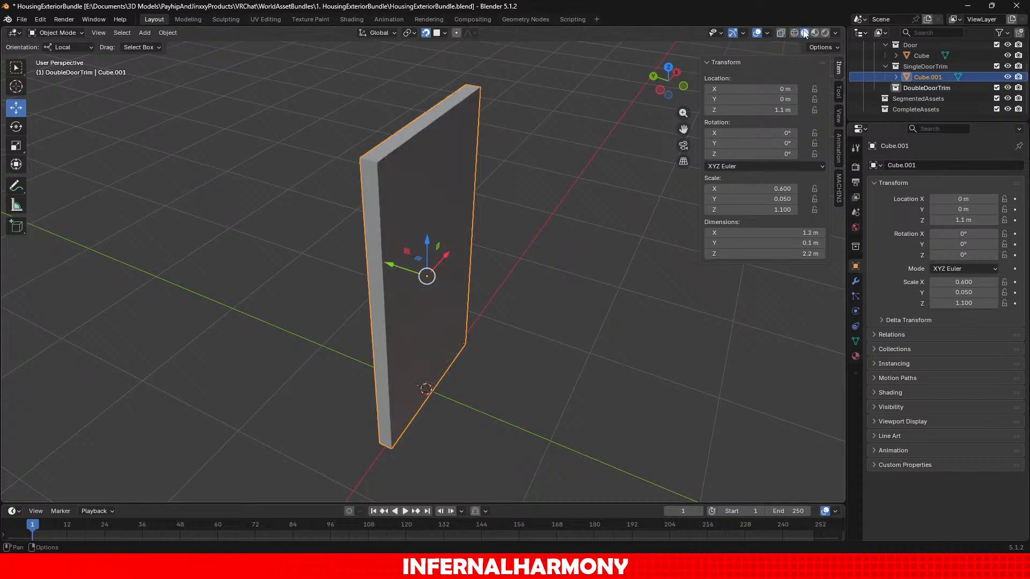
{"action": "middle_click_drag", "start_coordinate": [543, 149], "coordinate": [472, 107]}
Delete the trim cube's front, back and bottom faces in Edit Mode, and return to Object Mode.
{"action": "left_click", "coordinate": [56, 33]}
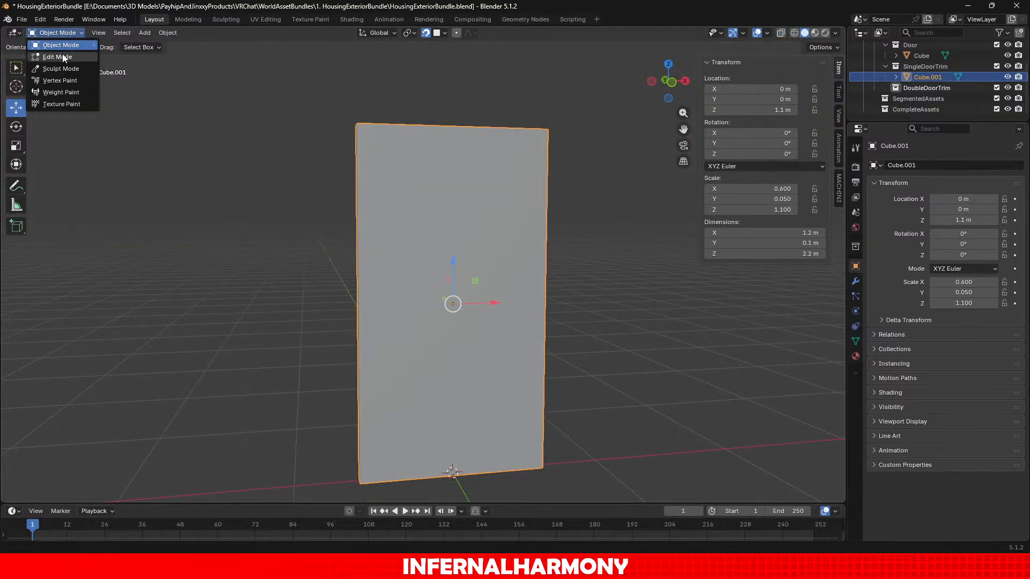
{"action": "left_click", "coordinate": [60, 57]}
{"action": "middle_click_drag", "start_coordinate": [210, 124], "coordinate": [234, 120]}
{"action": "middle_click_drag", "start_coordinate": [445, 262], "coordinate": [519, 366]}
{"action": "left_click", "coordinate": [506, 338], "text": "shift"}
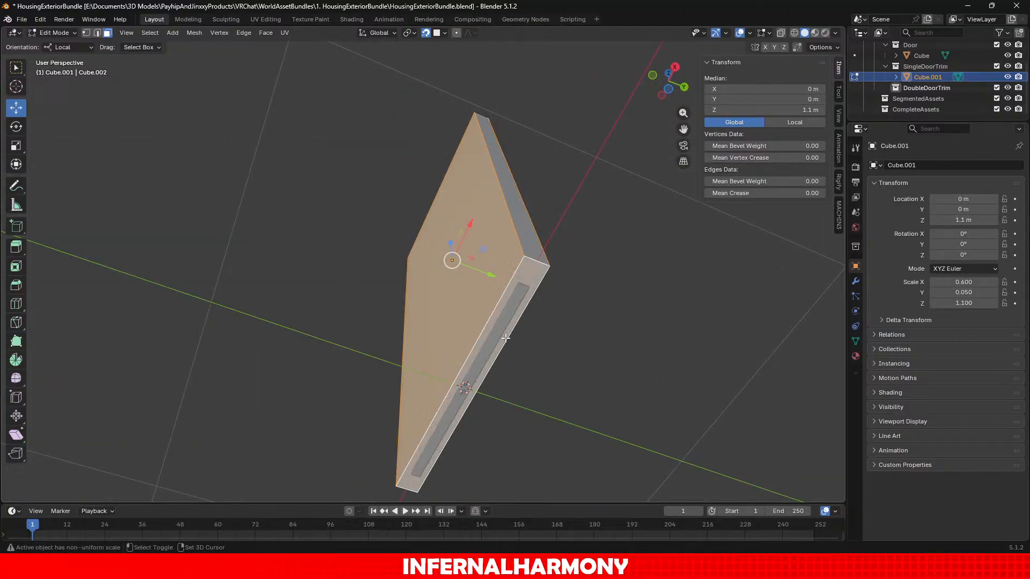
{"action": "key", "text": "x"}
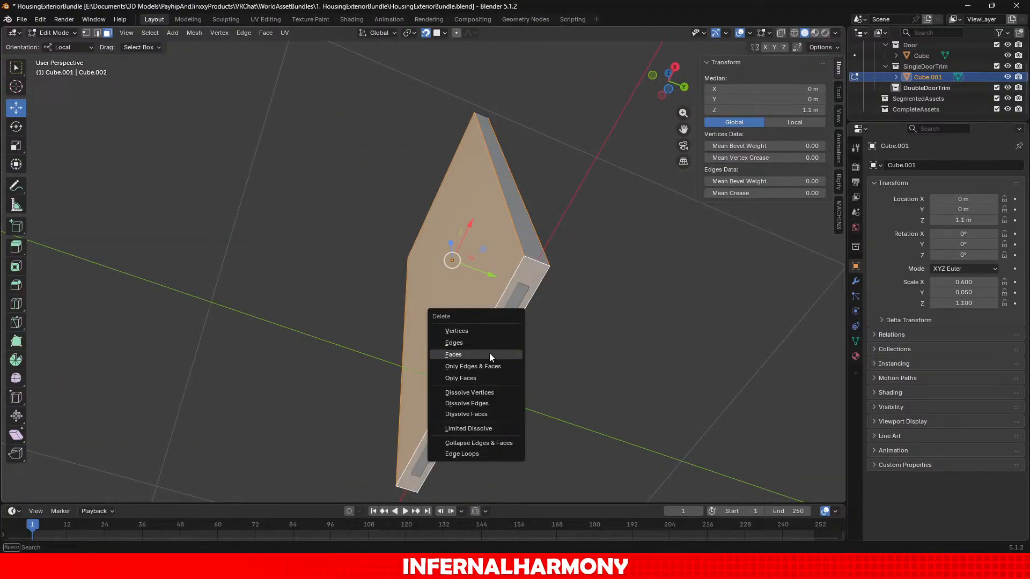
{"action": "left_click", "coordinate": [490, 353]}
{"action": "middle_click_drag", "start_coordinate": [582, 333], "coordinate": [715, 413]}
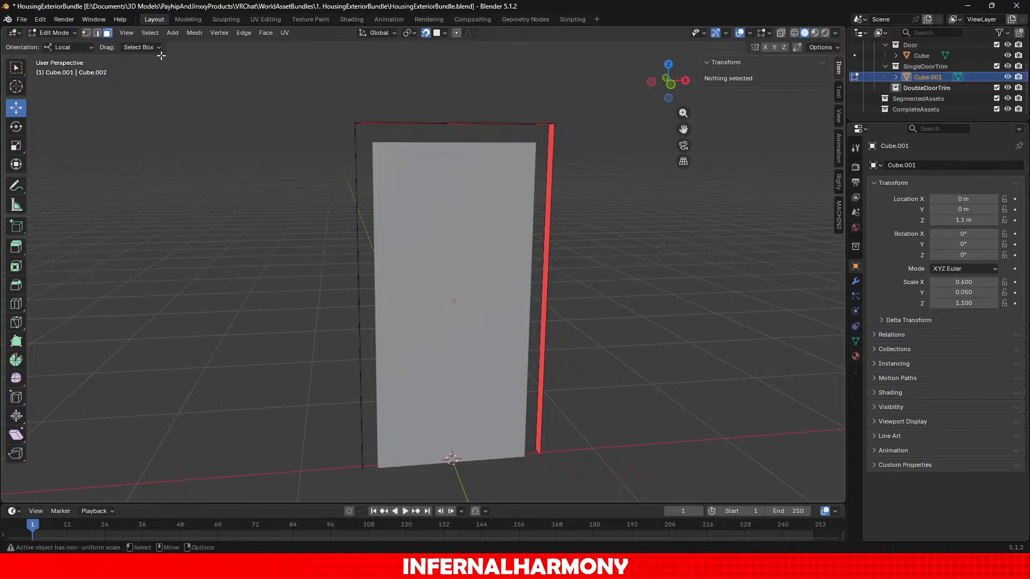
{"action": "left_click", "coordinate": [53, 34]}
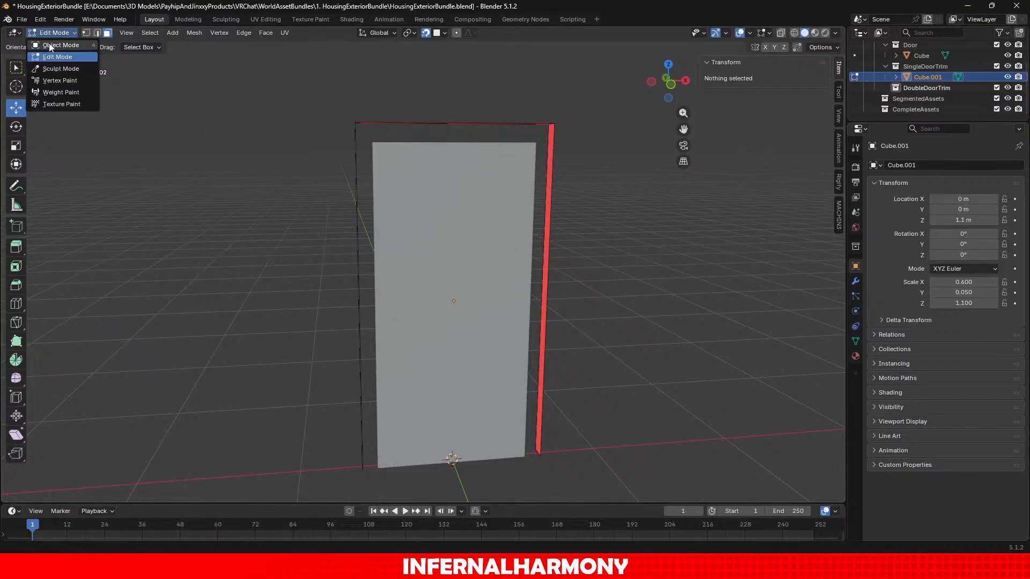
{"action": "left_click", "coordinate": [54, 45]}
Add a Solidify modifier to the trim with Even Thickness enabled and a thickness of 0.1 m.
{"action": "left_click", "coordinate": [854, 281]}
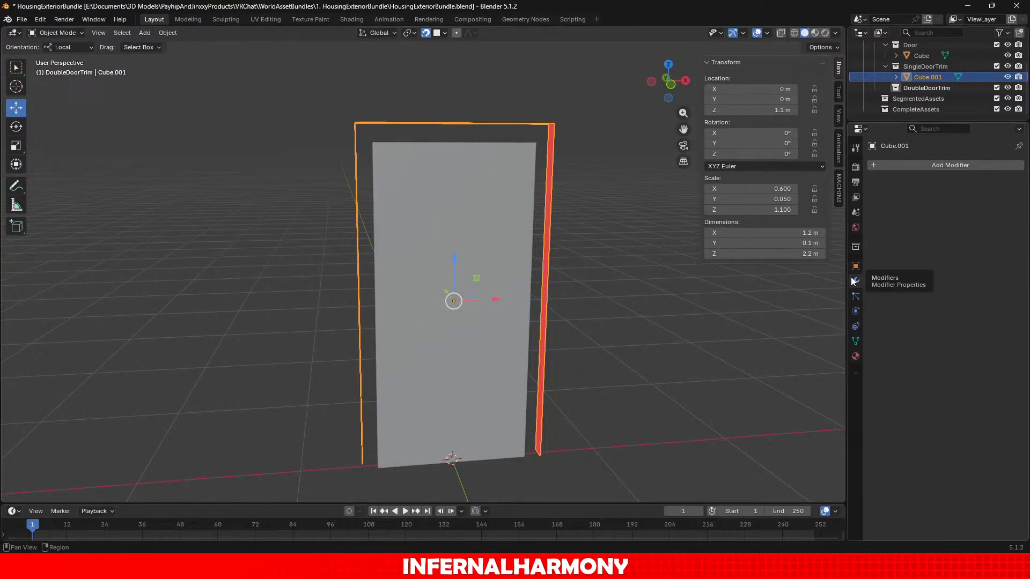
{"action": "left_click", "coordinate": [956, 165]}
{"action": "type", "text": "so"}
{"action": "key", "text": "Return"}
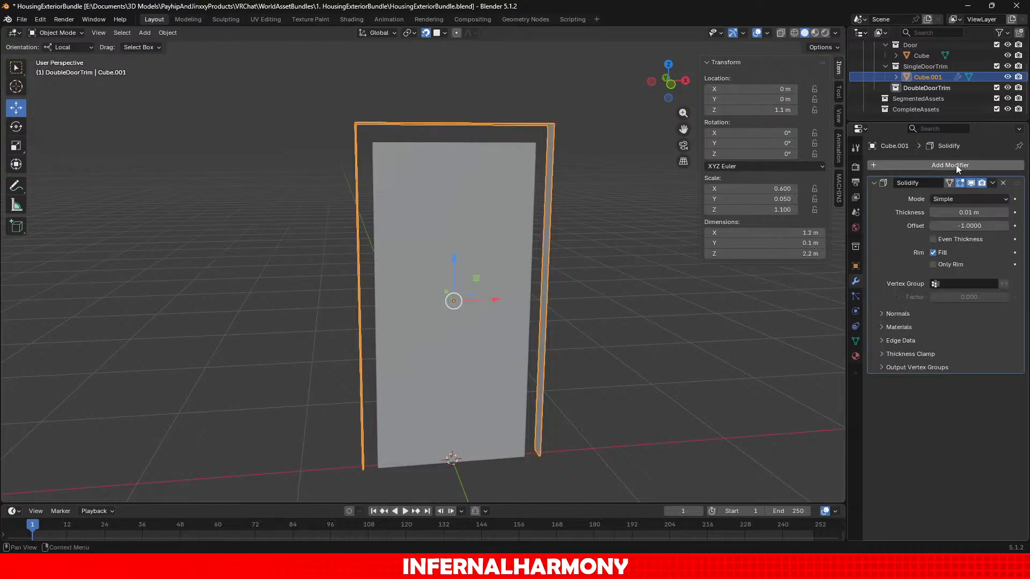
{"action": "left_click", "coordinate": [945, 240]}
{"action": "left_click", "coordinate": [984, 213]}
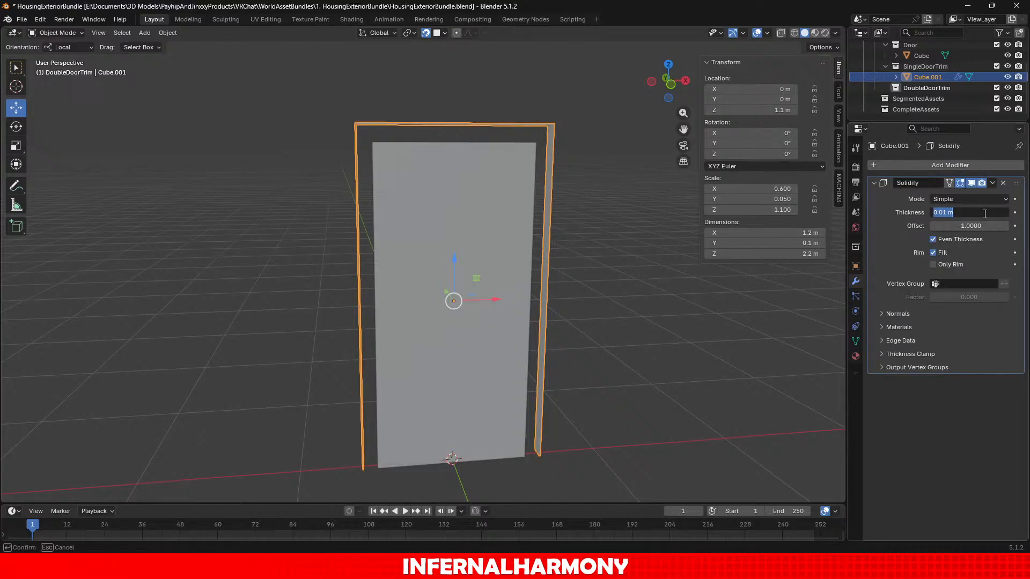
{"action": "type", "text": "0.1"}
{"action": "key", "text": "Return"}
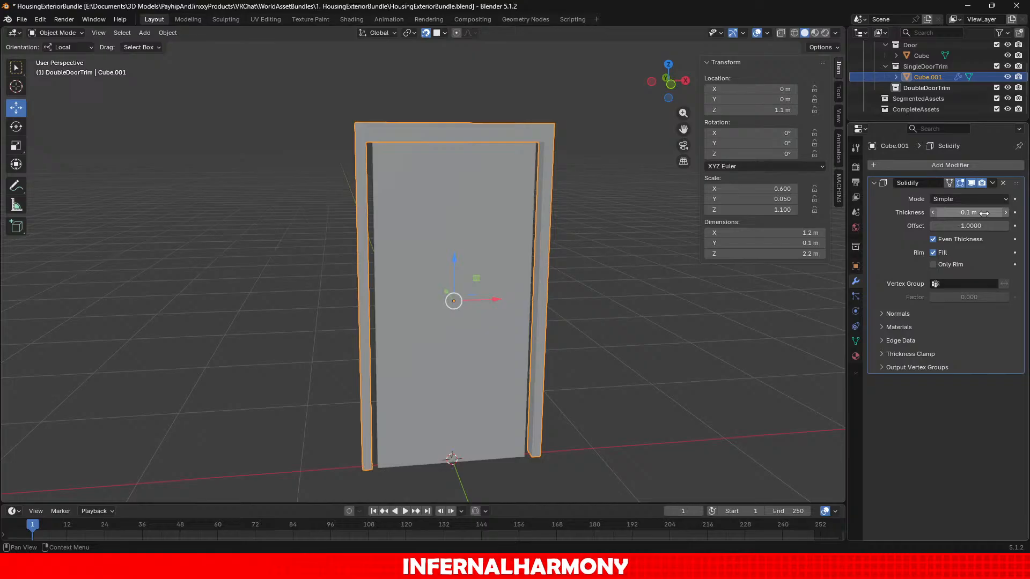
Apply the scale of the door trim object.
{"action": "middle_click_drag", "start_coordinate": [625, 349], "coordinate": [629, 304]}
{"action": "left_click", "coordinate": [167, 32]}
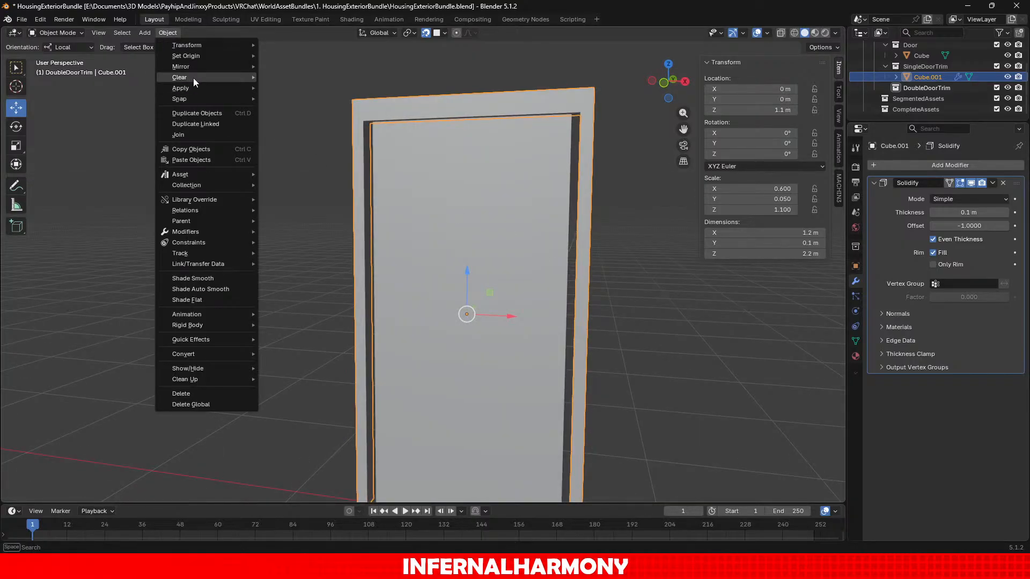
{"action": "mouse_move", "coordinate": [205, 86]}
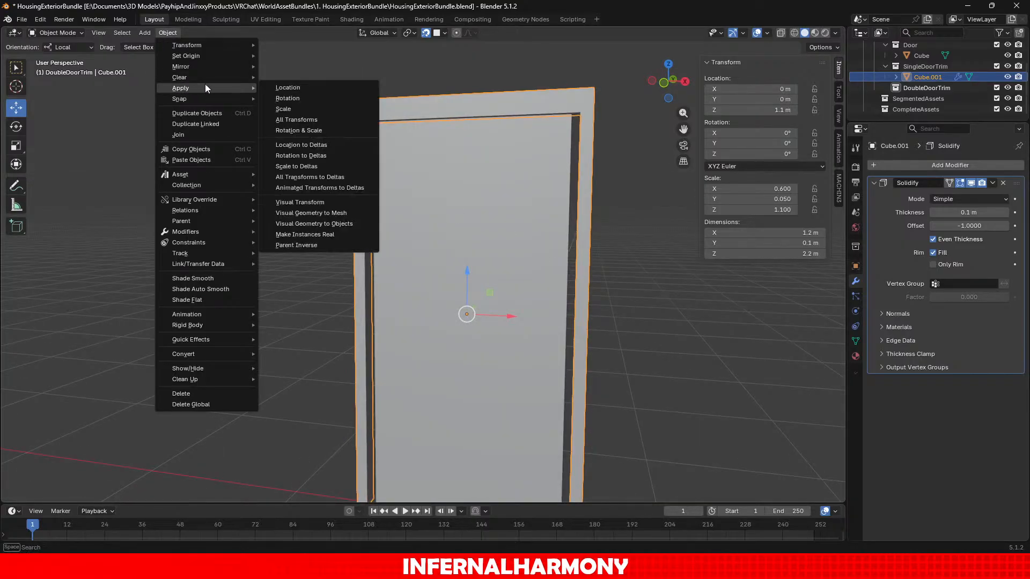
{"action": "left_click", "coordinate": [304, 108]}
Select the door inside the trim and apply its scale.
{"action": "middle_click_drag", "start_coordinate": [412, 192], "coordinate": [439, 185]}
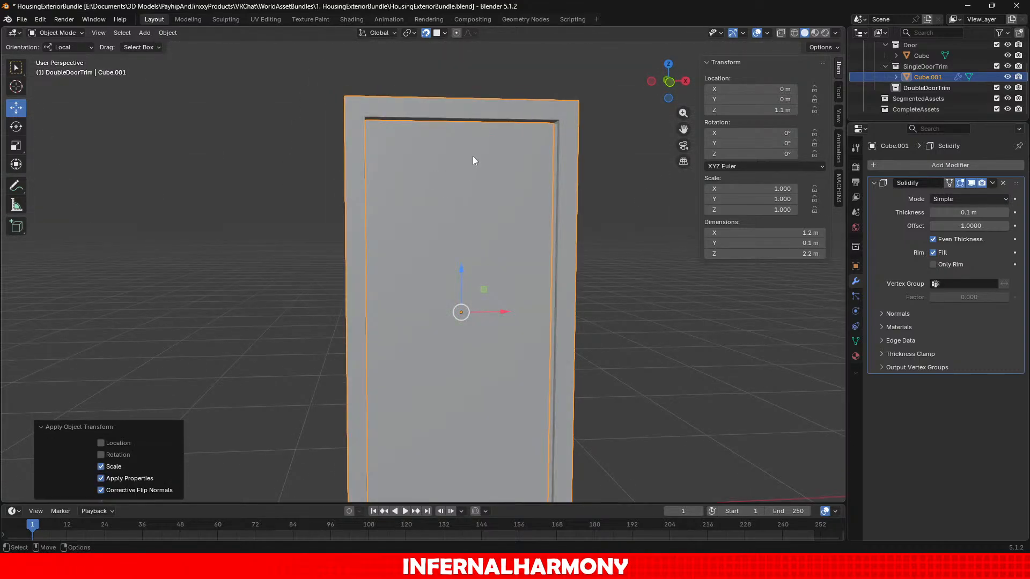
{"action": "left_click", "coordinate": [465, 143]}
{"action": "left_click", "coordinate": [168, 32]}
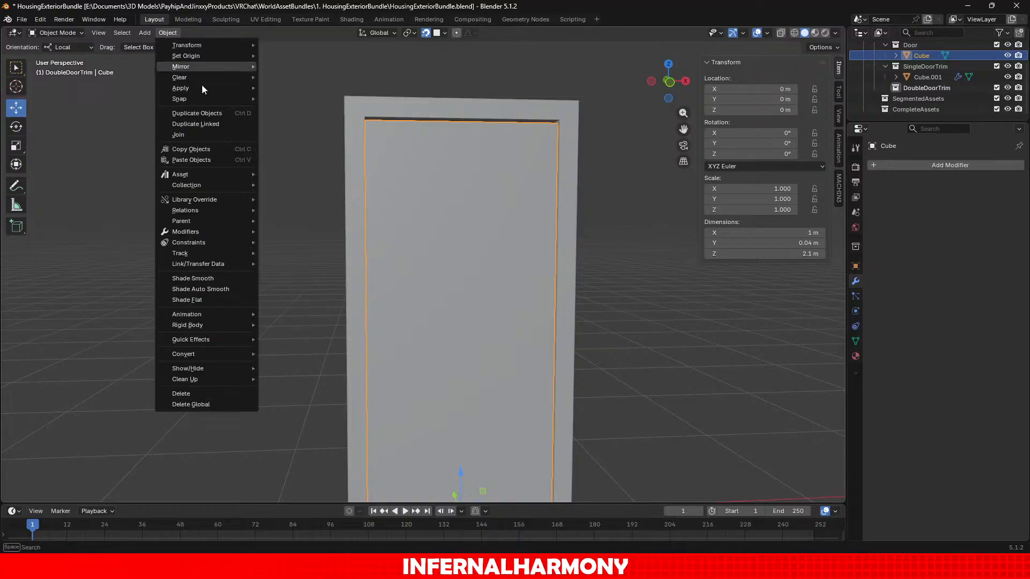
{"action": "mouse_move", "coordinate": [220, 85]}
{"action": "left_click", "coordinate": [313, 110]}
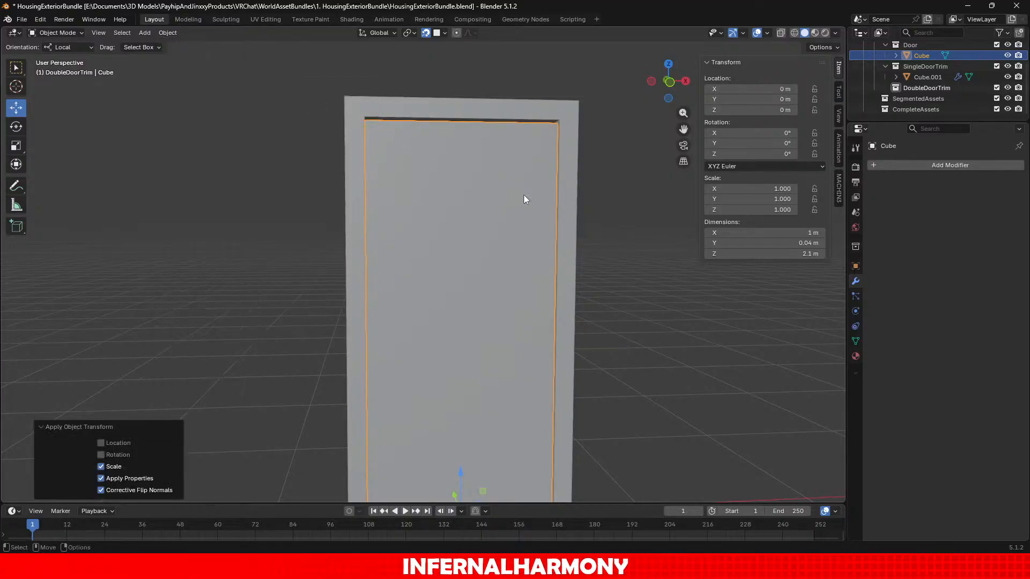
Examine from below how the door's side edge meets the inner face of the trim.
{"action": "left_click", "coordinate": [577, 185]}
{"action": "middle_click_drag", "start_coordinate": [577, 185], "coordinate": [516, 308]}
{"action": "left_click", "coordinate": [672, 294]}
{"action": "scroll", "coordinate": [615, 291], "scroll_direction": "up", "scroll_amount": 3}
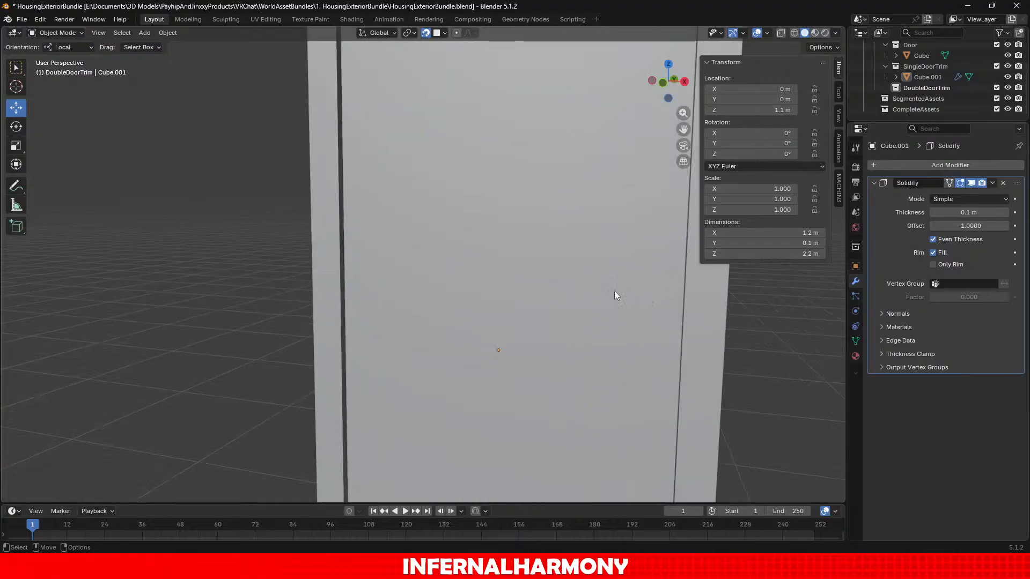
{"action": "middle_click_drag", "start_coordinate": [614, 291], "coordinate": [659, 180]}
{"action": "middle_click_drag", "start_coordinate": [413, 333], "coordinate": [472, 217], "text": "shift"}
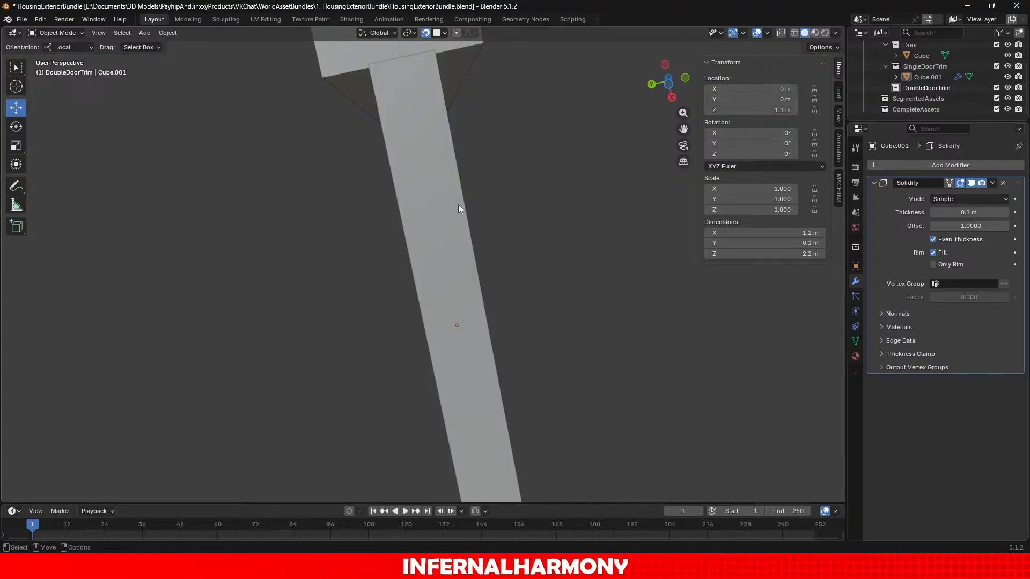
{"action": "scroll", "coordinate": [442, 193], "scroll_direction": "down", "scroll_amount": 3}
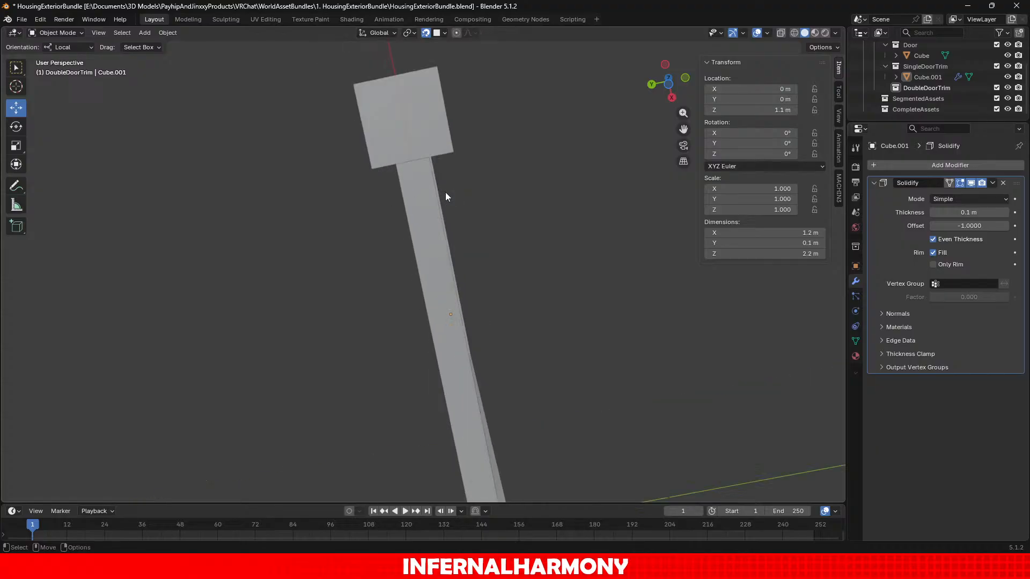
{"action": "left_click", "coordinate": [429, 130]}
{"action": "scroll", "coordinate": [546, 237], "scroll_direction": "up", "scroll_amount": 2}
{"action": "middle_click_drag", "start_coordinate": [535, 195], "coordinate": [543, 235], "text": "shift"}
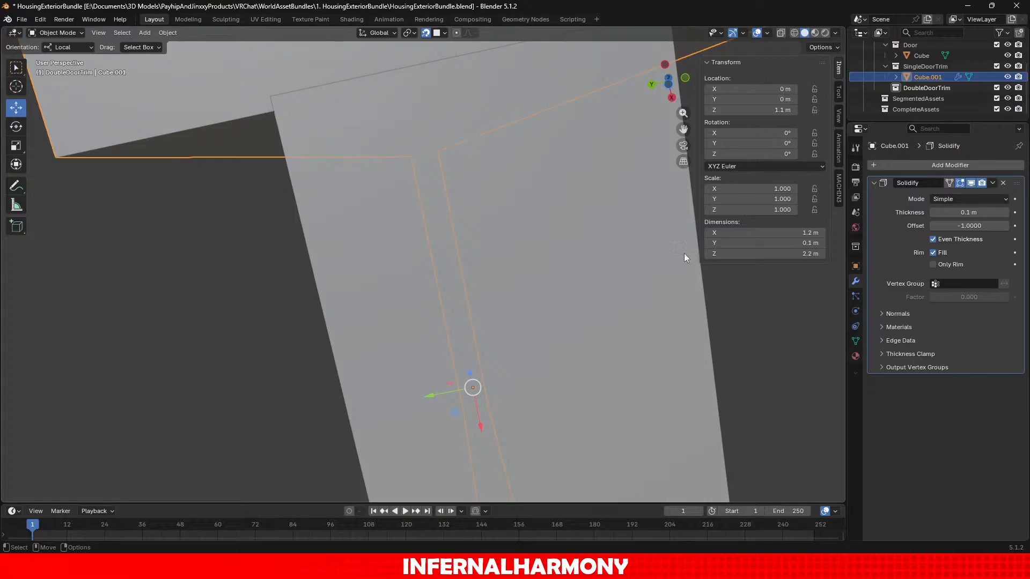
Set the trim's Solidify thickness to 0.08 m and check the gap beside the door.
{"action": "left_click", "coordinate": [974, 213]}
{"action": "key", "text": "Right"}
{"action": "key", "text": "Left"}
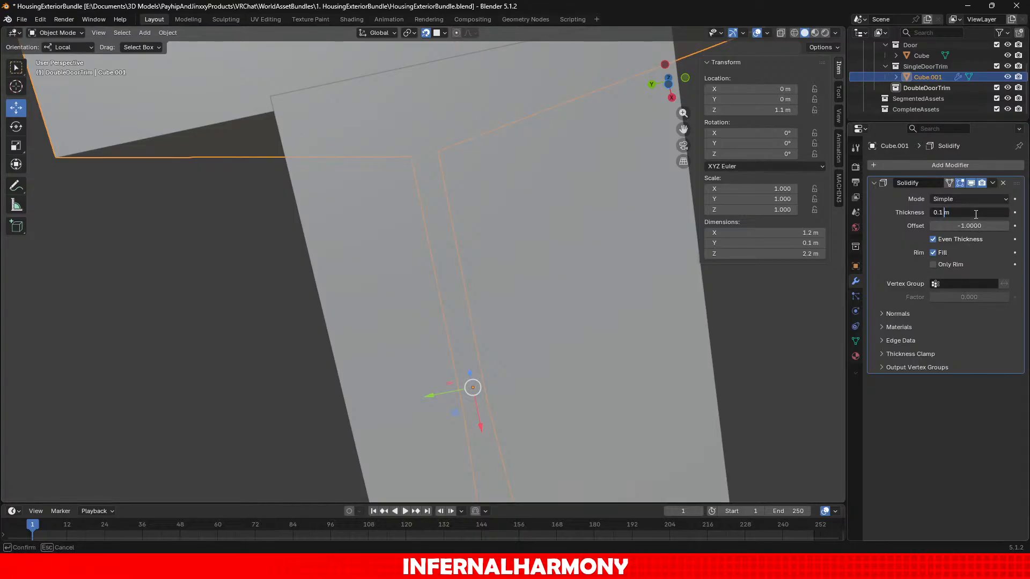
{"action": "key", "text": "BackSpace"}
{"action": "type", "text": "08"}
{"action": "key", "text": "Return"}
{"action": "scroll", "coordinate": [608, 236], "scroll_direction": "down", "scroll_amount": 5}
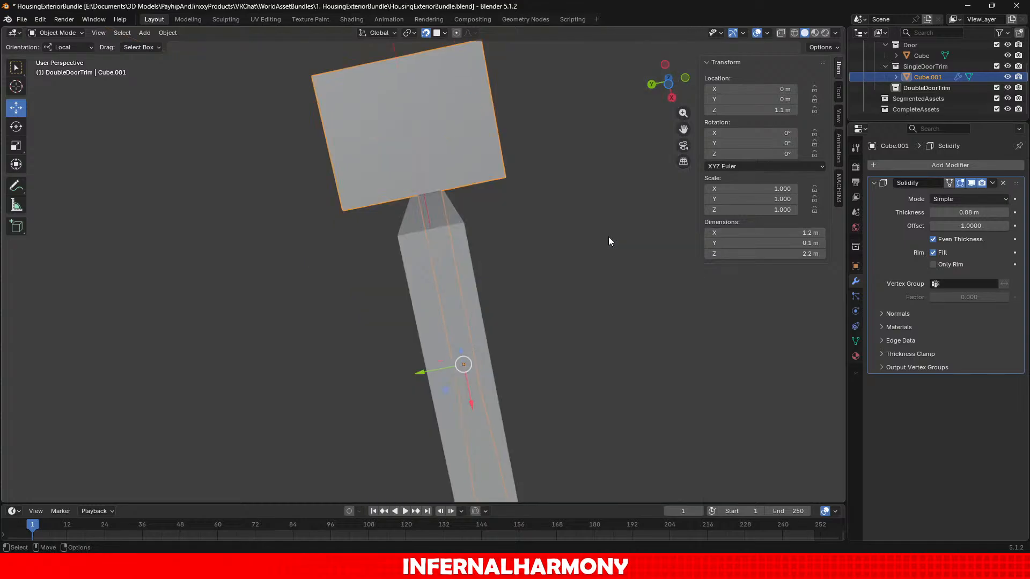
Set the trim's Solidify thickness to 0.09 m and view the door from the front.
{"action": "left_click", "coordinate": [972, 215]}
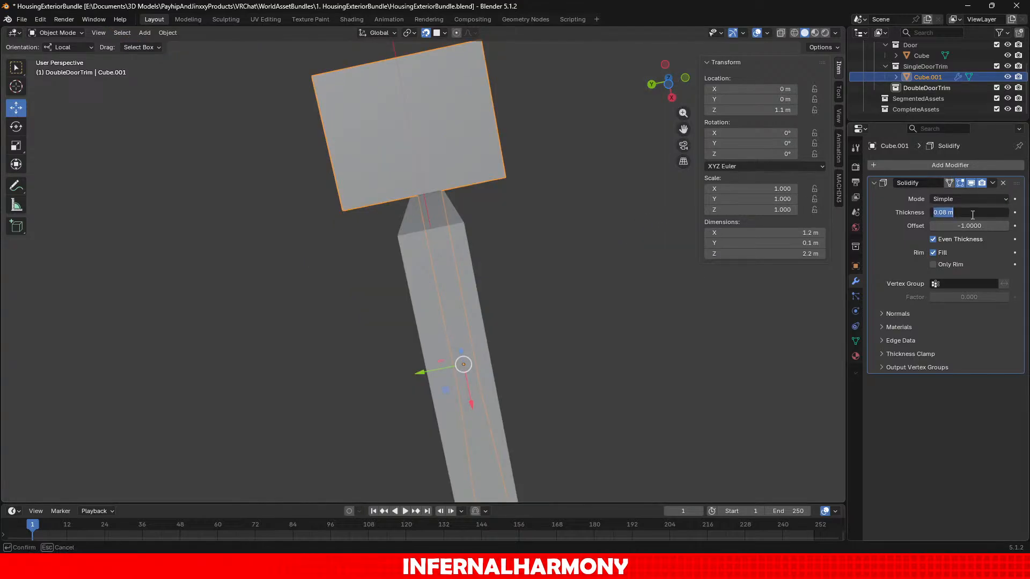
{"action": "key", "text": "Right"}
{"action": "key", "text": "Left"}
{"action": "key", "text": "Left"}
{"action": "key", "text": "Return"}
{"action": "middle_click_drag", "start_coordinate": [556, 350], "coordinate": [398, 344]}
{"action": "scroll", "coordinate": [423, 447], "scroll_direction": "down", "scroll_amount": 2}
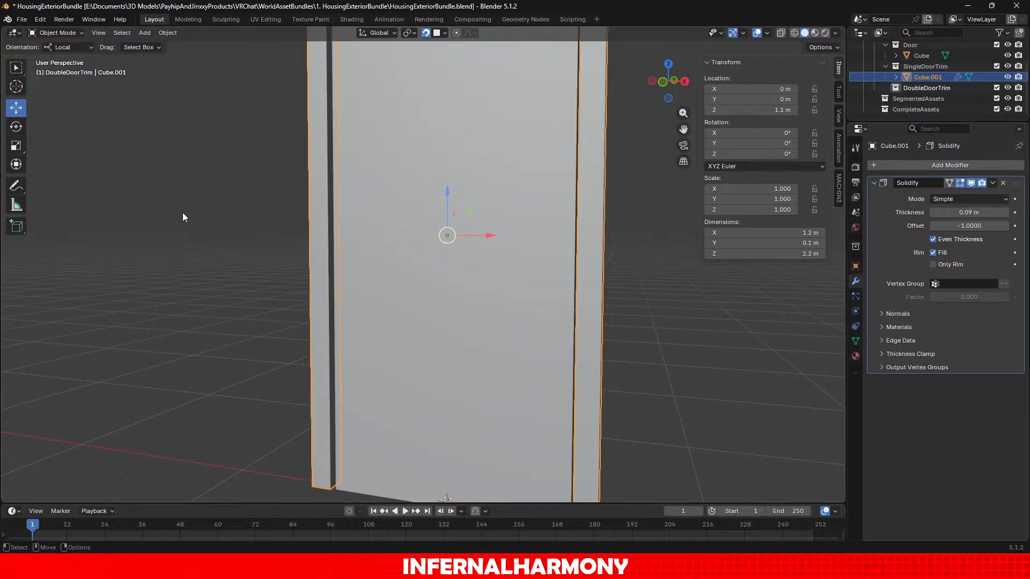
Deselect the trim and examine the gap between the door and its frame up close and from afar.
{"action": "scroll", "coordinate": [258, 226], "scroll_direction": "down", "scroll_amount": 2}
{"action": "left_click_drag", "start_coordinate": [292, 228], "coordinate": [370, 278], "text": "alt"}
{"action": "left_click", "coordinate": [374, 314]}
{"action": "middle_click_drag", "start_coordinate": [369, 277], "coordinate": [454, 263]}
{"action": "left_click_drag", "start_coordinate": [454, 263], "coordinate": [366, 364], "text": "alt"}
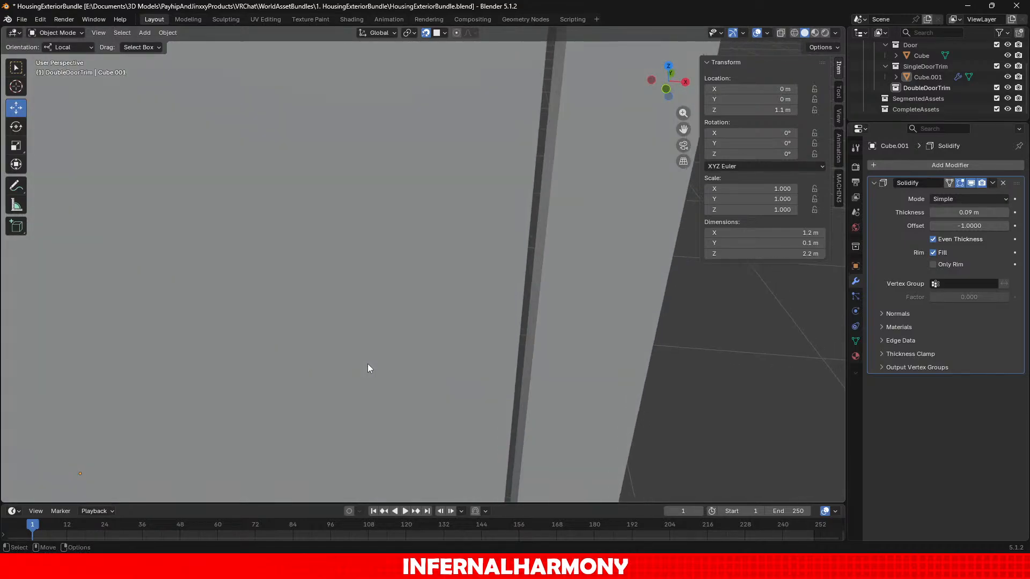
{"action": "scroll", "coordinate": [366, 365], "scroll_direction": "down", "scroll_amount": 5}
{"action": "scroll", "coordinate": [367, 365], "scroll_direction": "up", "scroll_amount": 2}
{"action": "scroll", "coordinate": [384, 350], "scroll_direction": "down", "scroll_amount": 8}
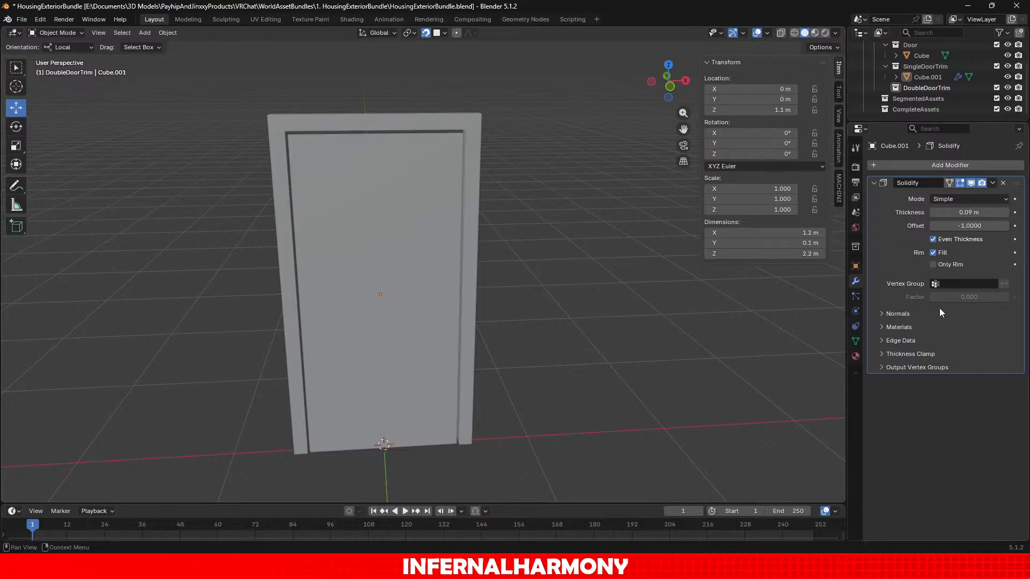
Set the trim's Solidify thickness to 0.1 m.
{"action": "left_click", "coordinate": [970, 212]}
{"action": "key", "text": "Right"}
{"action": "key", "text": "Left"}
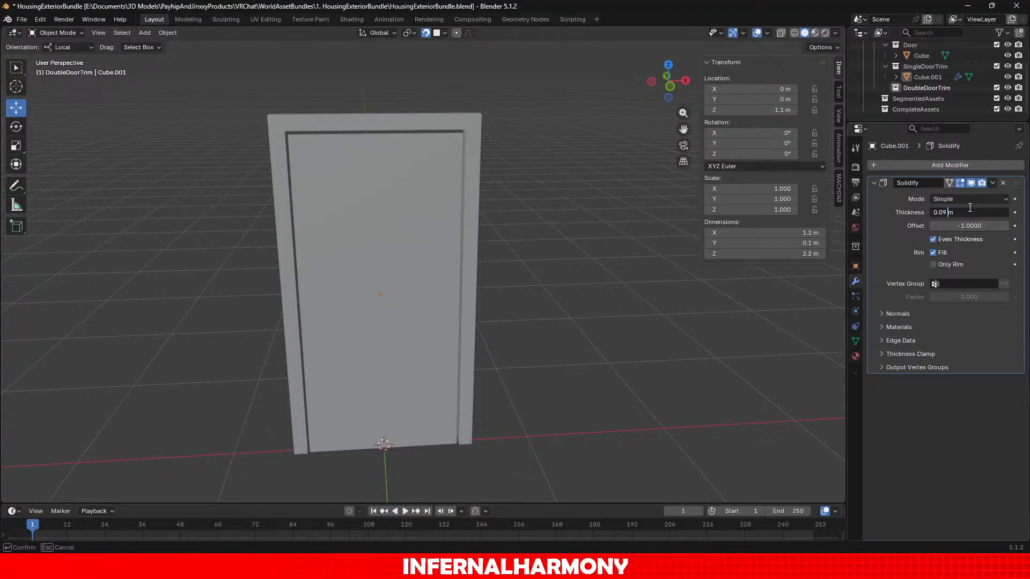
{"action": "key", "text": "BackSpace"}
{"action": "type", "text": "1"}
{"action": "key", "text": "Return"}
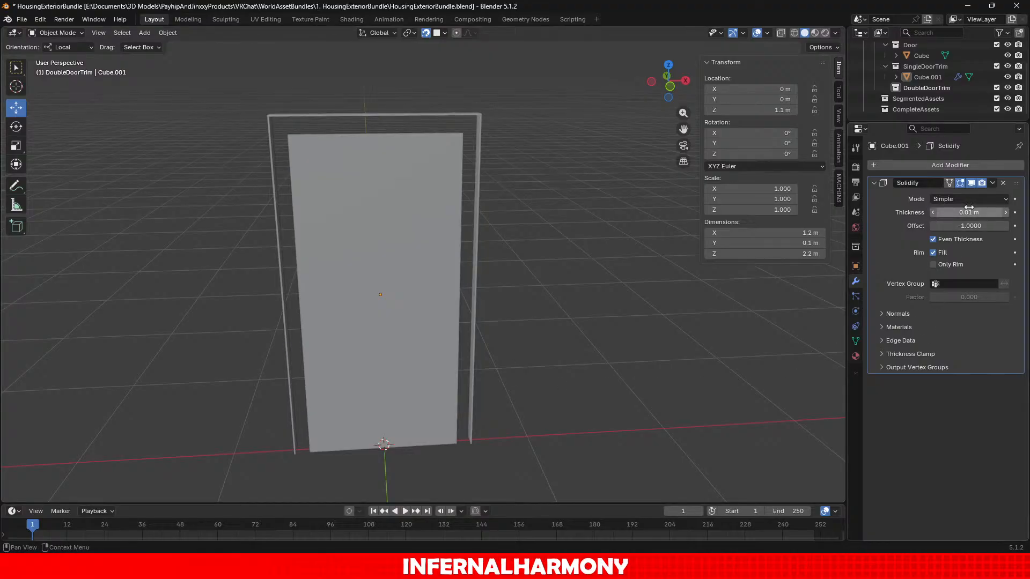
{"action": "left_click", "coordinate": [969, 211]}
{"action": "key", "text": "Right"}
{"action": "key", "text": "Left"}
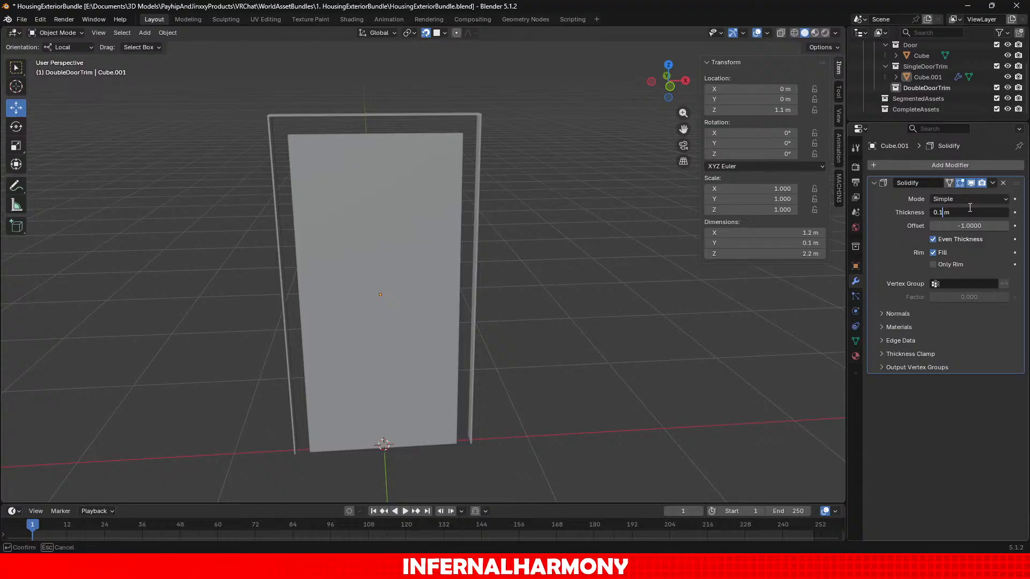
{"action": "key", "text": "Return"}
Examine how the door and trim edges line up at the top and base in a front wireframe view.
{"action": "scroll", "coordinate": [530, 97], "scroll_direction": "up", "scroll_amount": 3}
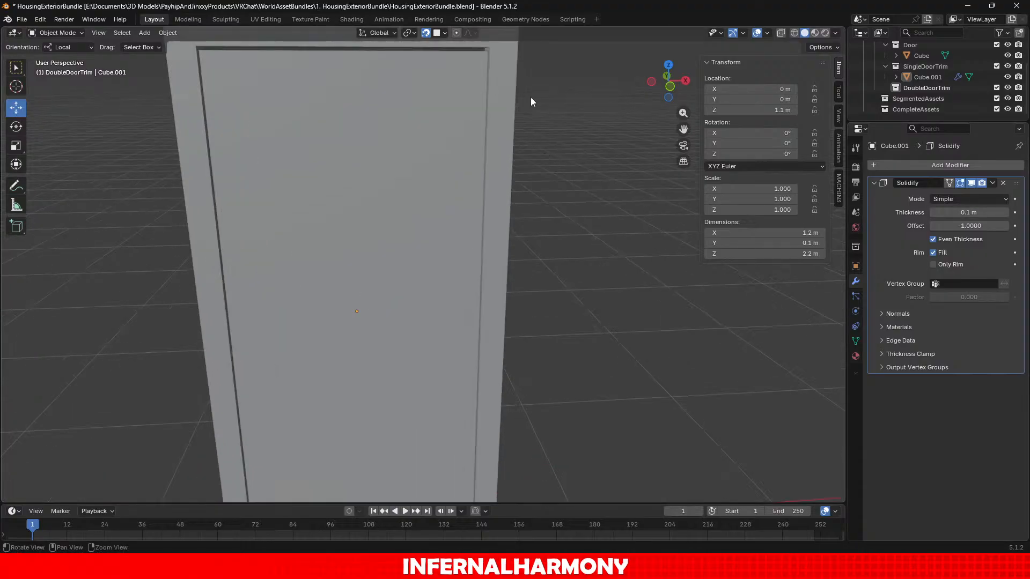
{"action": "middle_click_drag", "start_coordinate": [530, 98], "coordinate": [449, 236], "text": "shift"}
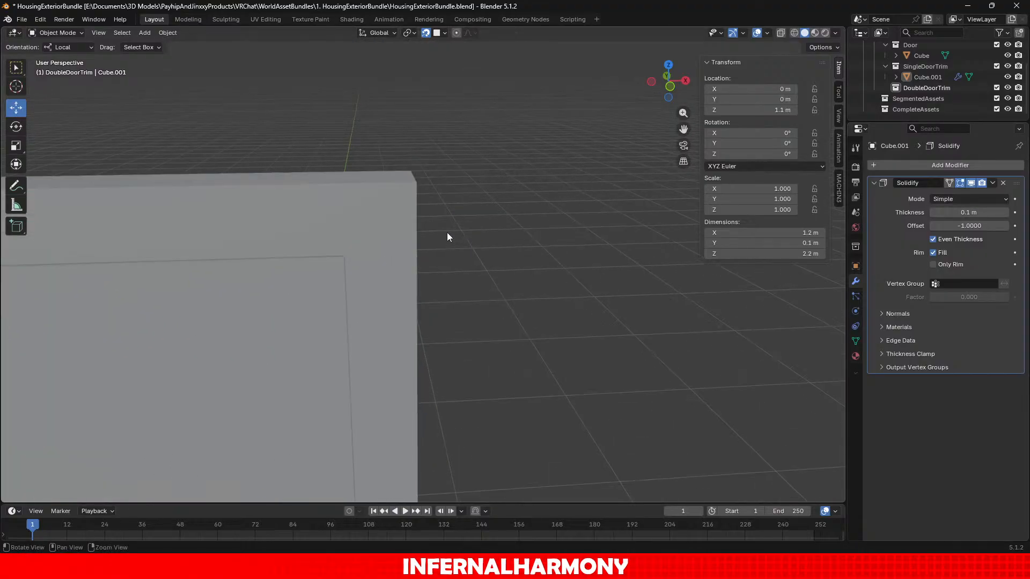
{"action": "left_click", "coordinate": [671, 89]}
{"action": "left_click", "coordinate": [795, 33]}
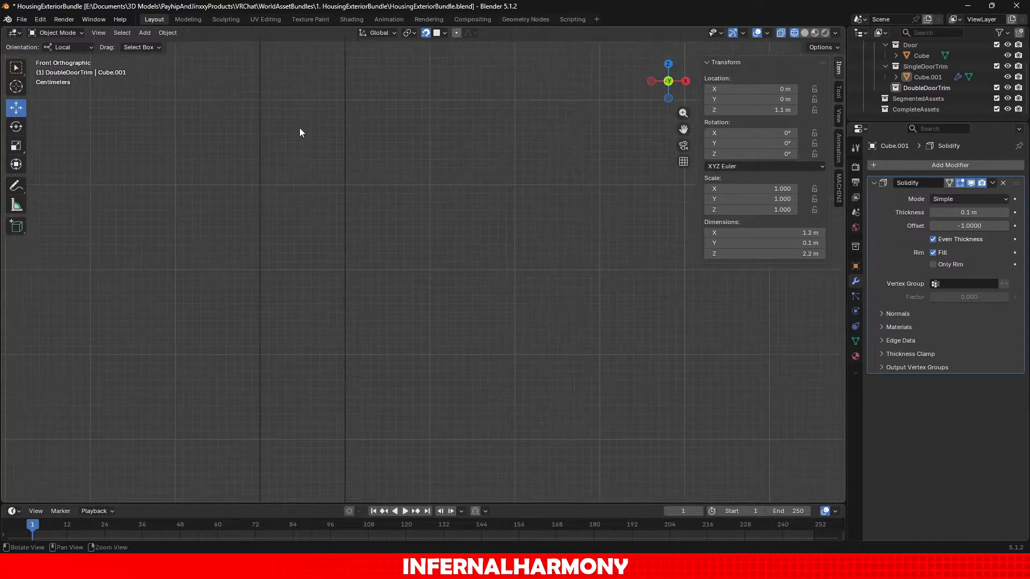
{"action": "middle_click_drag", "start_coordinate": [299, 128], "coordinate": [477, 273], "text": "shift"}
{"action": "scroll", "coordinate": [480, 356], "scroll_direction": "up", "scroll_amount": 10}
{"action": "scroll", "coordinate": [464, 352], "scroll_direction": "down", "scroll_amount": 6}
{"action": "scroll", "coordinate": [464, 352], "scroll_direction": "down", "scroll_amount": 15}
{"action": "scroll", "coordinate": [481, 287], "scroll_direction": "up", "scroll_amount": 3}
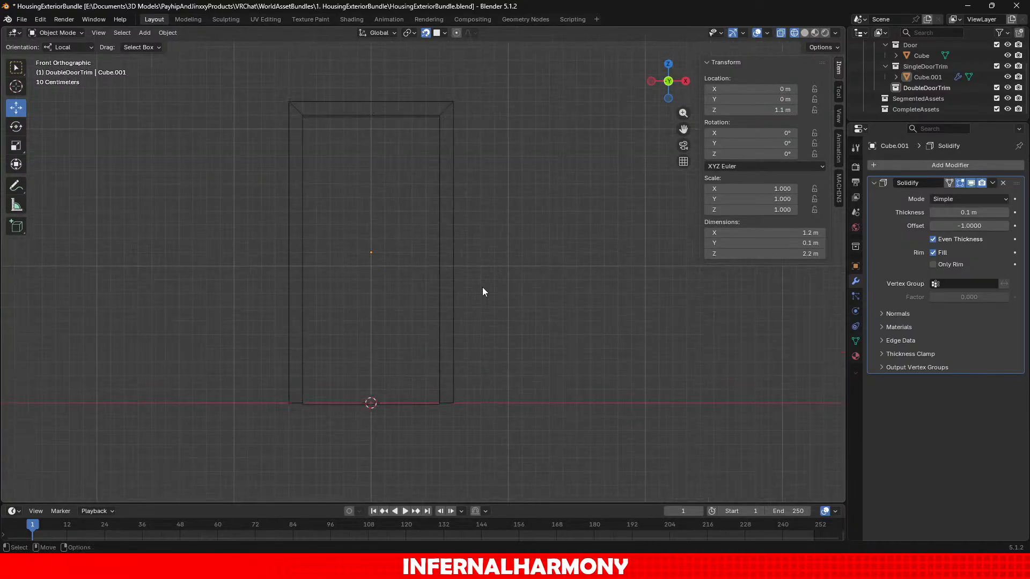
{"action": "scroll", "coordinate": [482, 288], "scroll_direction": "up", "scroll_amount": 3}
{"action": "middle_click_drag", "start_coordinate": [509, 485], "coordinate": [525, 258], "text": "shift"}
{"action": "scroll", "coordinate": [528, 263], "scroll_direction": "up", "scroll_amount": 8}
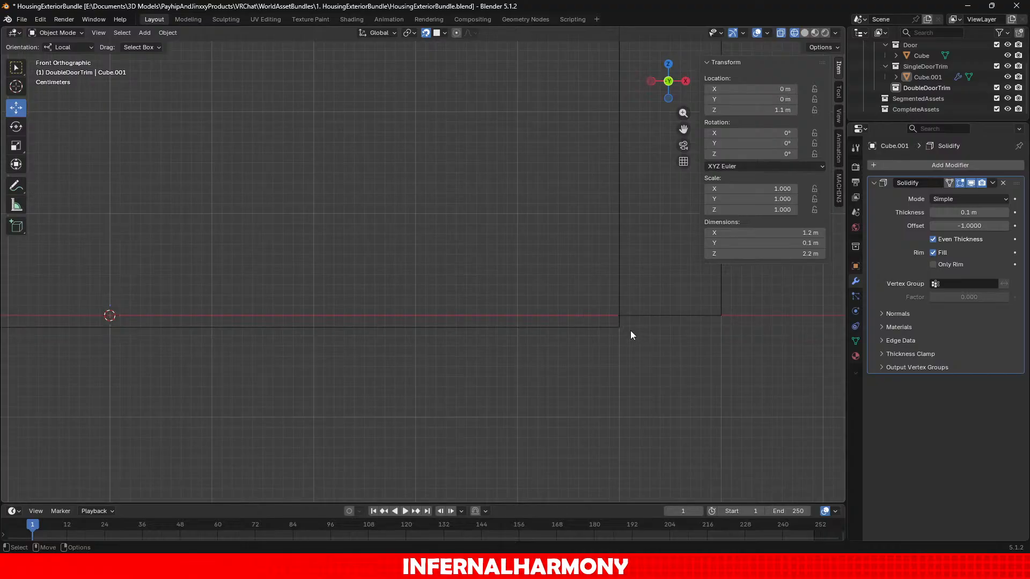
Select the door and set its origin to its geometry.
{"action": "left_click", "coordinate": [616, 326]}
{"action": "scroll", "coordinate": [647, 252], "scroll_direction": "down", "scroll_amount": 6}
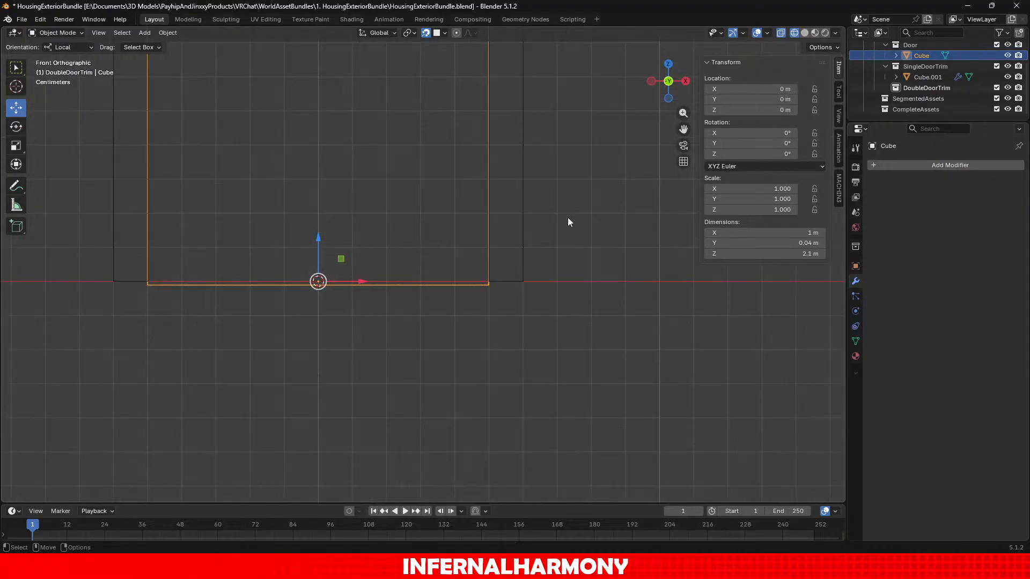
{"action": "scroll", "coordinate": [553, 160], "scroll_direction": "down", "scroll_amount": 2}
{"action": "middle_click_drag", "start_coordinate": [547, 137], "coordinate": [531, 292], "text": "shift"}
{"action": "scroll", "coordinate": [529, 295], "scroll_direction": "down", "scroll_amount": 4}
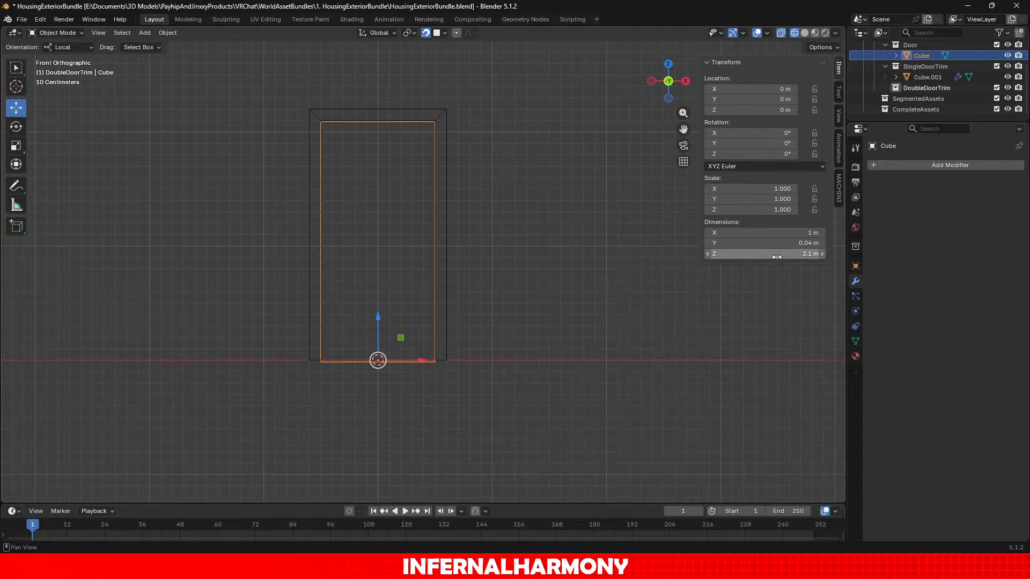
{"action": "left_click_drag", "start_coordinate": [377, 327], "coordinate": [383, 323]}
{"action": "key", "text": "ctrl+z"}
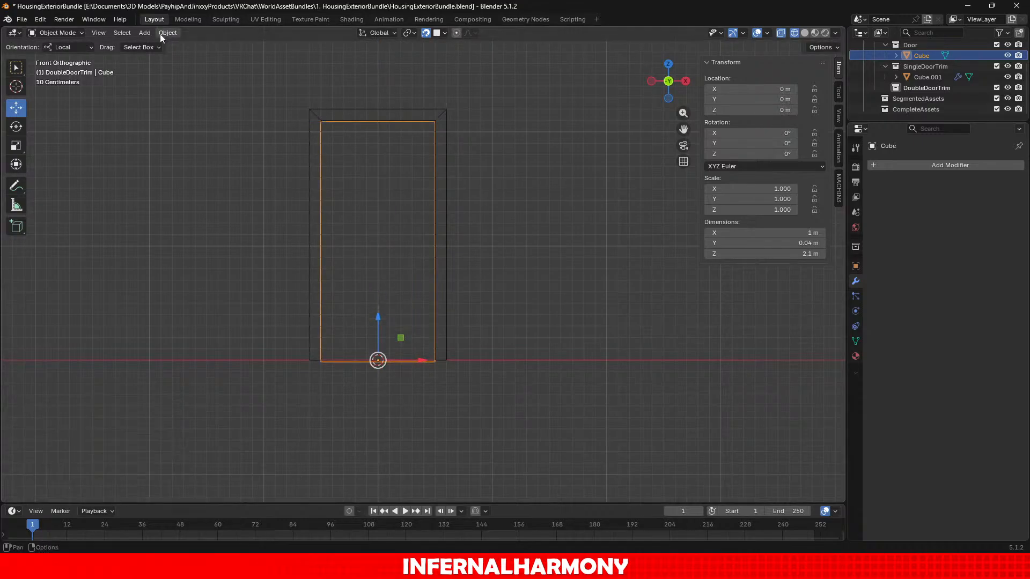
{"action": "left_click", "coordinate": [145, 33]}
{"action": "mouse_move", "coordinate": [174, 42]}
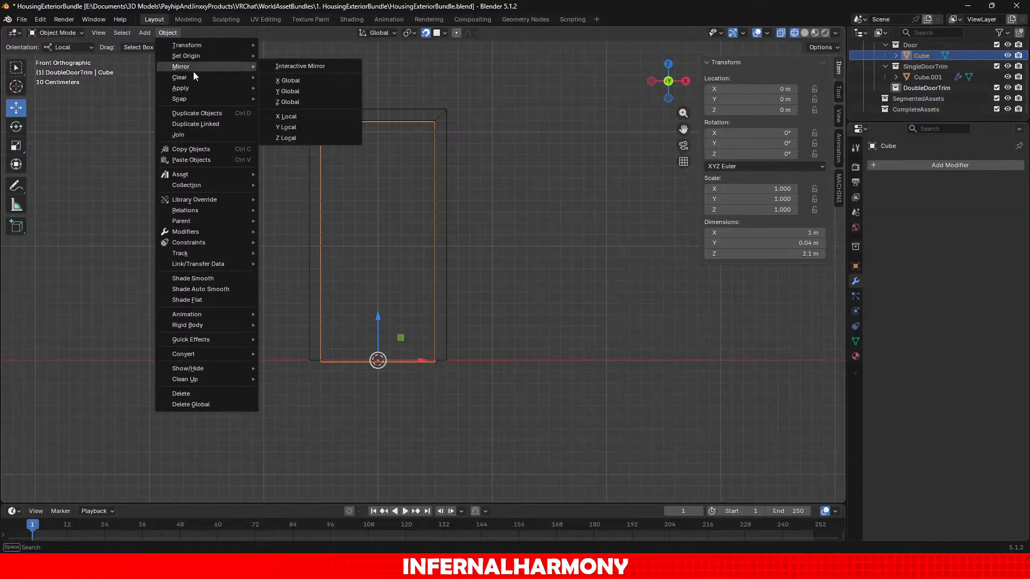
{"action": "mouse_move", "coordinate": [197, 55]}
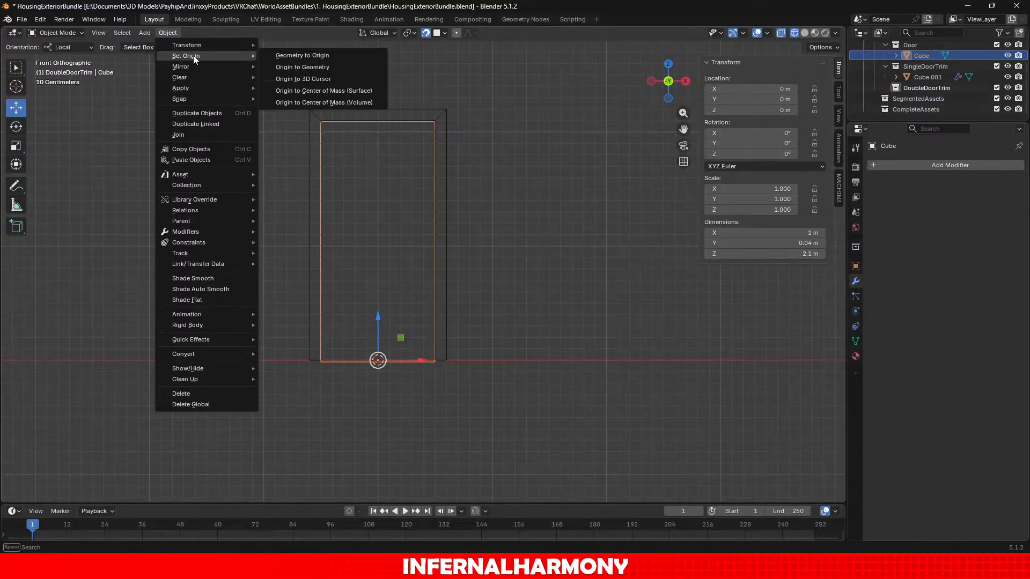
{"action": "left_click", "coordinate": [325, 69]}
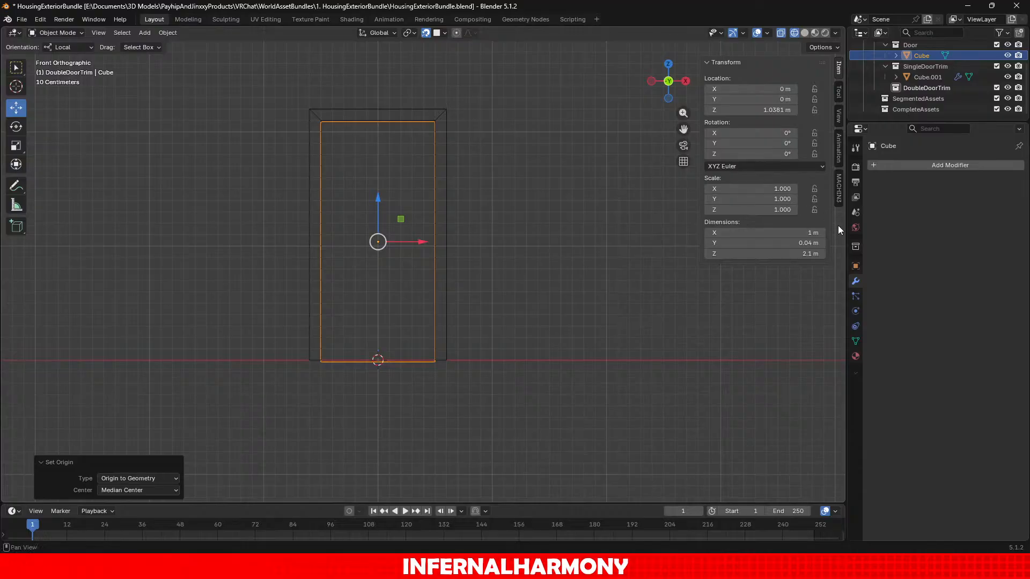
Set the door's Z location to half its height, 2.1/2 m, so its base rests on the ground line.
{"action": "left_click", "coordinate": [796, 254]}
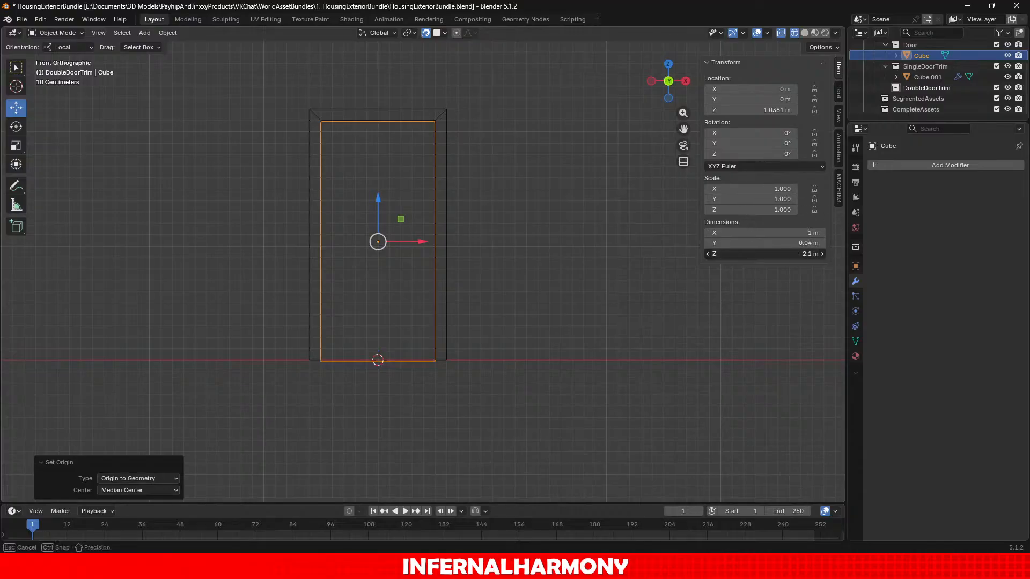
{"action": "key", "text": "ctrl+c"}
{"action": "left_click", "coordinate": [773, 107]}
{"action": "key", "text": "ctrl+v"}
{"action": "type", "text": "/2"}
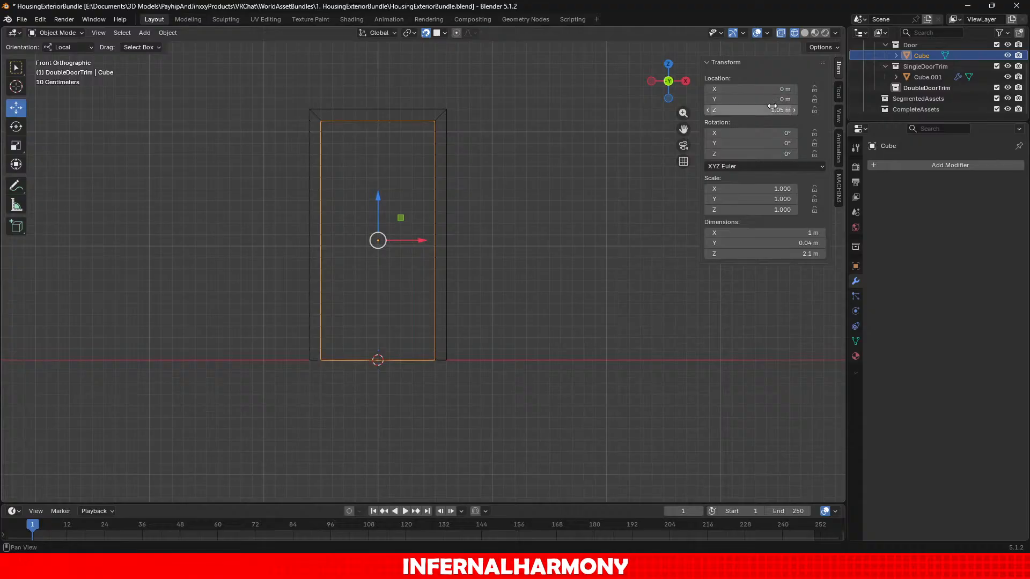
{"action": "key", "text": "Return"}
Check the door's alignment with the trim in front wireframe view, return to solid shading and deselect the door.
{"action": "scroll", "coordinate": [489, 339], "scroll_direction": "up", "scroll_amount": 6}
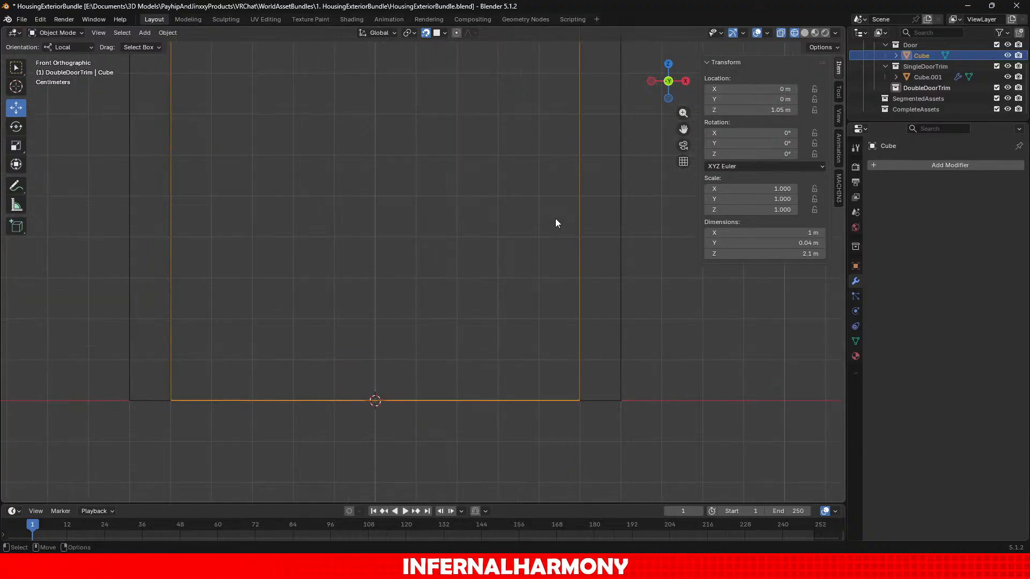
{"action": "middle_click_drag", "start_coordinate": [554, 223], "coordinate": [557, 12]}
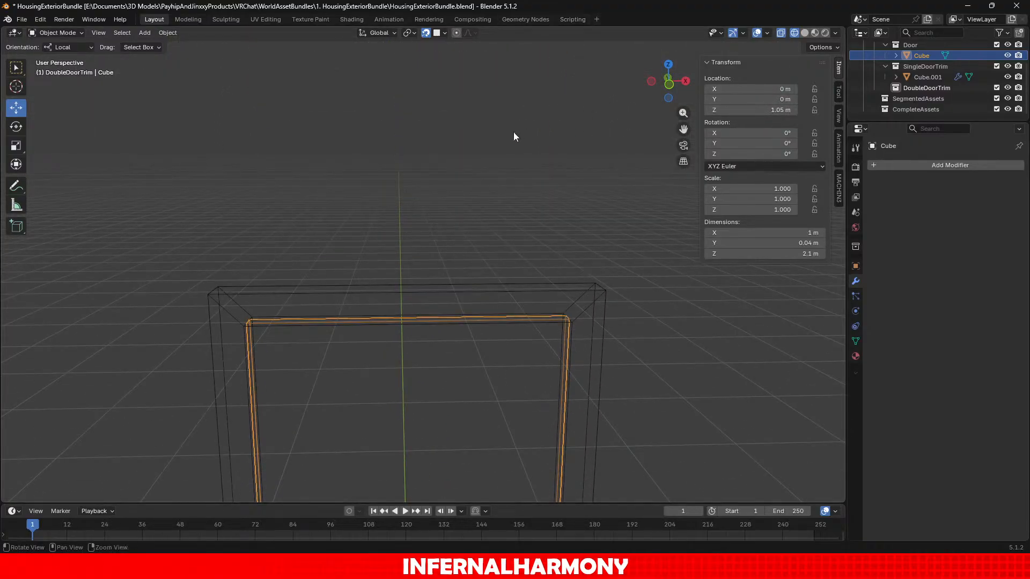
{"action": "middle_click_drag", "start_coordinate": [514, 132], "coordinate": [514, 111]}
{"action": "left_click", "coordinate": [671, 82]}
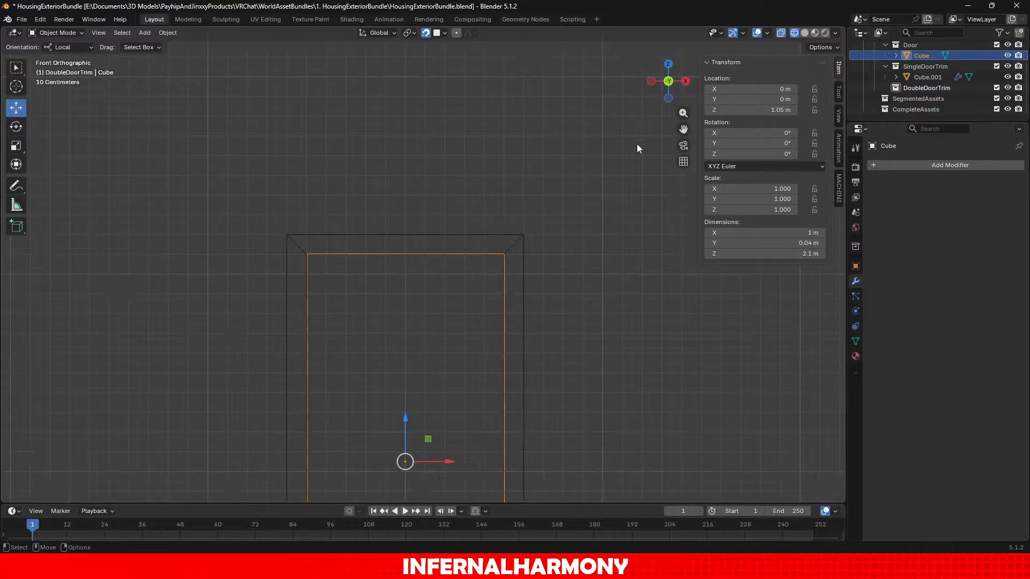
{"action": "scroll", "coordinate": [617, 178], "scroll_direction": "up", "scroll_amount": 2}
{"action": "scroll", "coordinate": [617, 178], "scroll_direction": "down", "scroll_amount": 4}
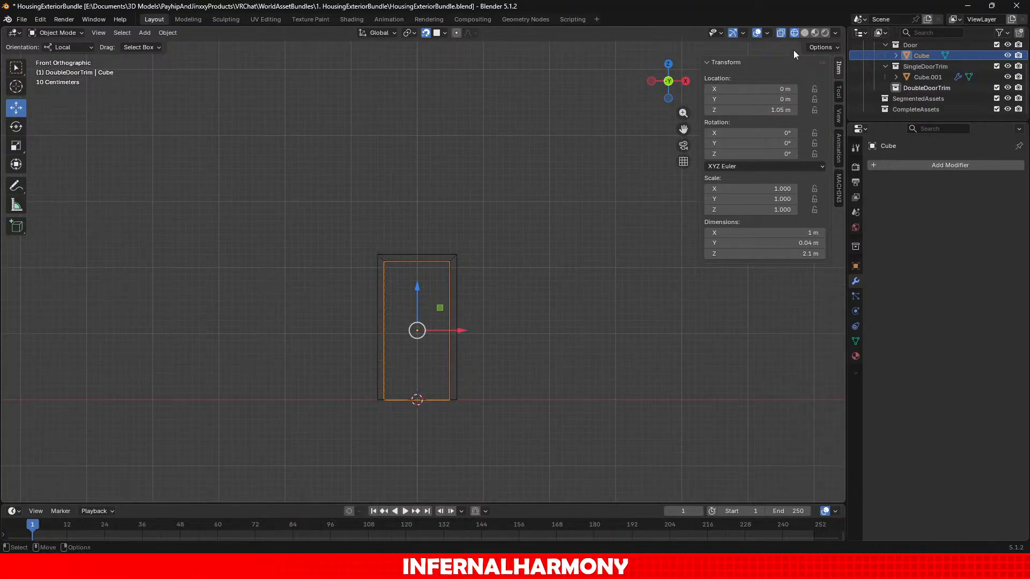
{"action": "left_click", "coordinate": [809, 33]}
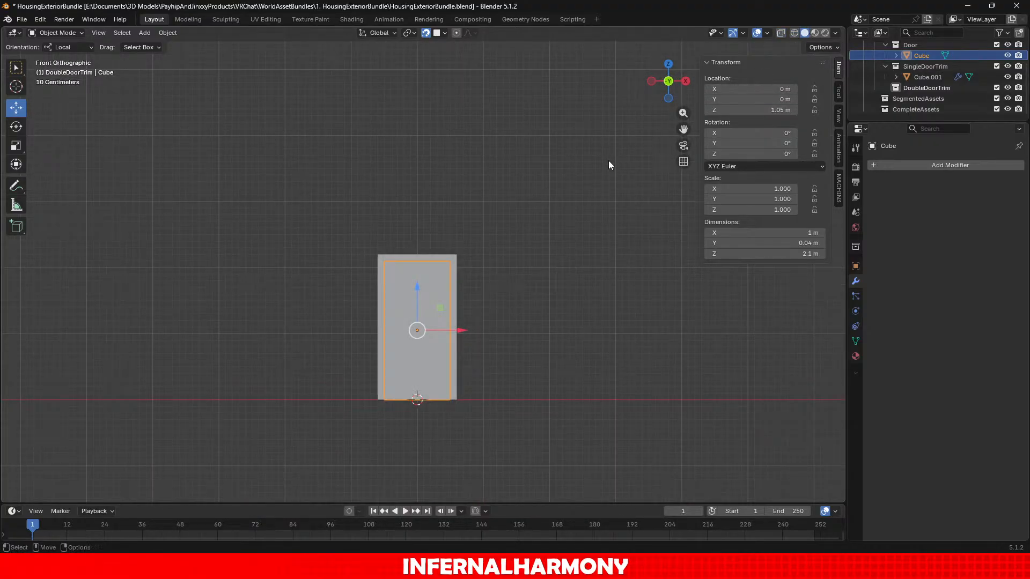
{"action": "middle_click_drag", "start_coordinate": [608, 160], "coordinate": [545, 127]}
{"action": "left_click", "coordinate": [584, 265]}
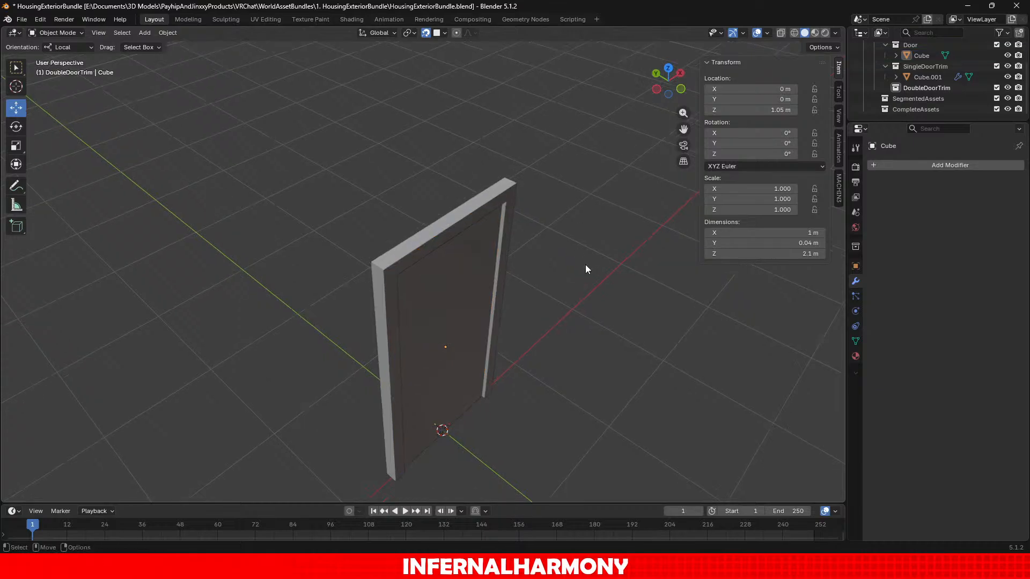
Select the trim and apply its Solidify modifier.
{"action": "scroll", "coordinate": [587, 263], "scroll_direction": "up", "scroll_amount": 2}
{"action": "middle_click_drag", "start_coordinate": [595, 236], "coordinate": [593, 197], "text": "shift"}
{"action": "left_click", "coordinate": [559, 155]}
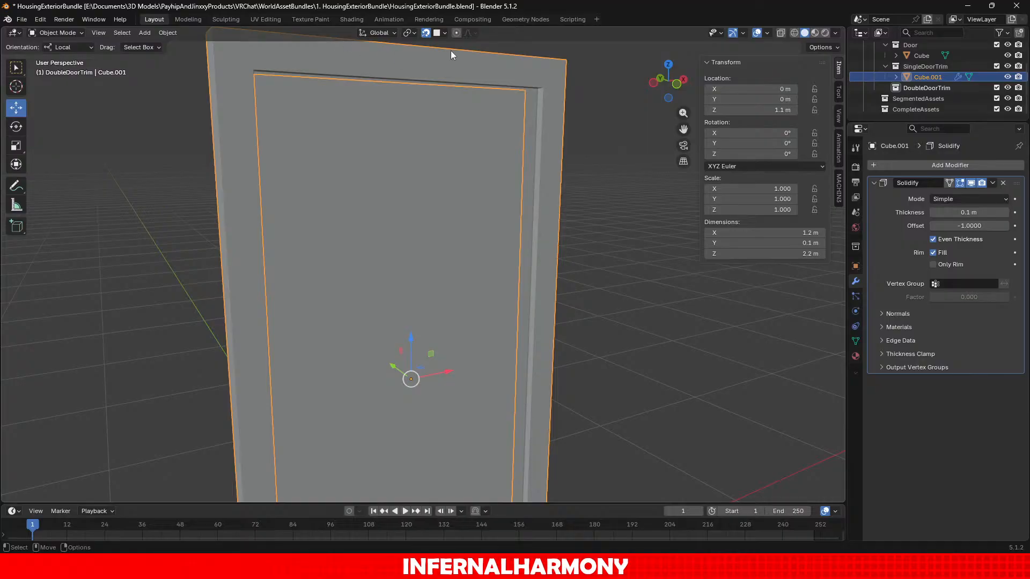
{"action": "scroll", "coordinate": [671, 152], "scroll_direction": "down", "scroll_amount": 2}
{"action": "middle_click_drag", "start_coordinate": [598, 182], "coordinate": [545, 140], "text": "shift"}
{"action": "left_click", "coordinate": [168, 33]}
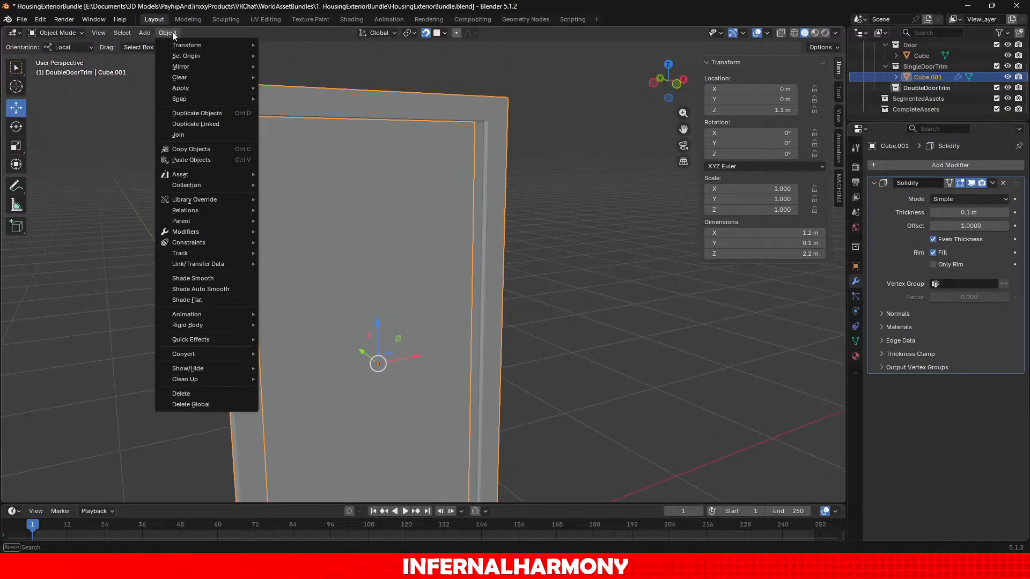
{"action": "mouse_move", "coordinate": [186, 75]}
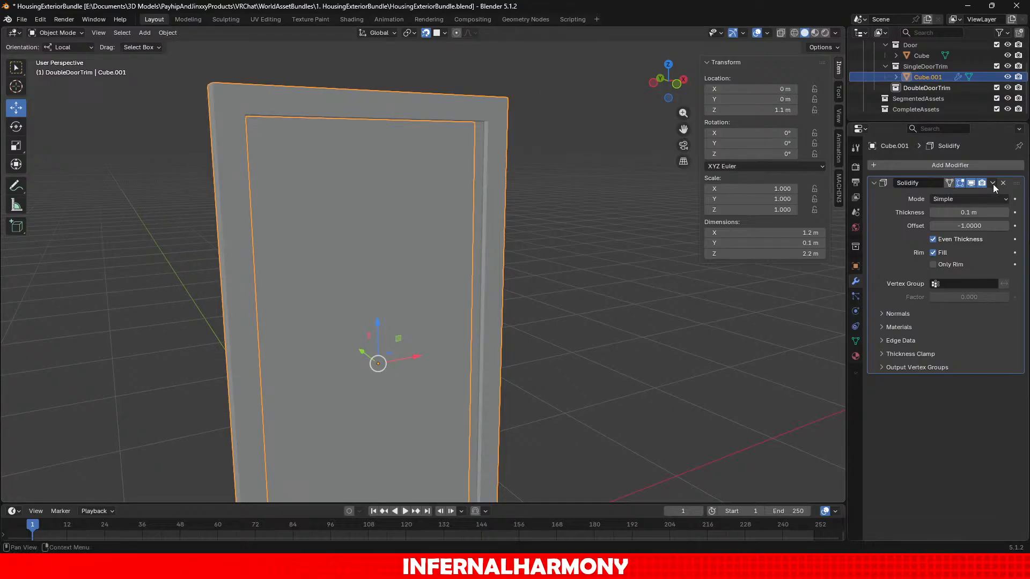
{"action": "left_click", "coordinate": [993, 183]}
{"action": "left_click", "coordinate": [973, 197]}
Select the door and move it about 0.016 m along its local Y axis within the trim.
{"action": "middle_click_drag", "start_coordinate": [508, 288], "coordinate": [395, 304]}
{"action": "left_click", "coordinate": [480, 193]}
{"action": "left_click_drag", "start_coordinate": [395, 303], "coordinate": [389, 305]}
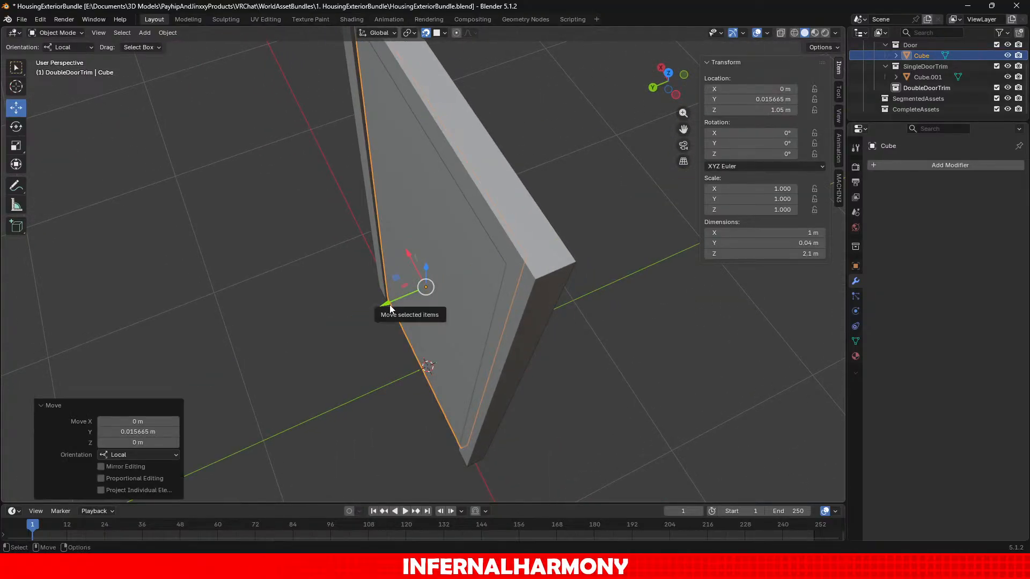
Examine the repositioned door against the trim from the side, front and back, and select the trim.
{"action": "scroll", "coordinate": [528, 217], "scroll_direction": "up", "scroll_amount": 2}
{"action": "middle_click_drag", "start_coordinate": [528, 217], "coordinate": [592, 181]}
{"action": "middle_click_drag", "start_coordinate": [587, 192], "coordinate": [527, 25]}
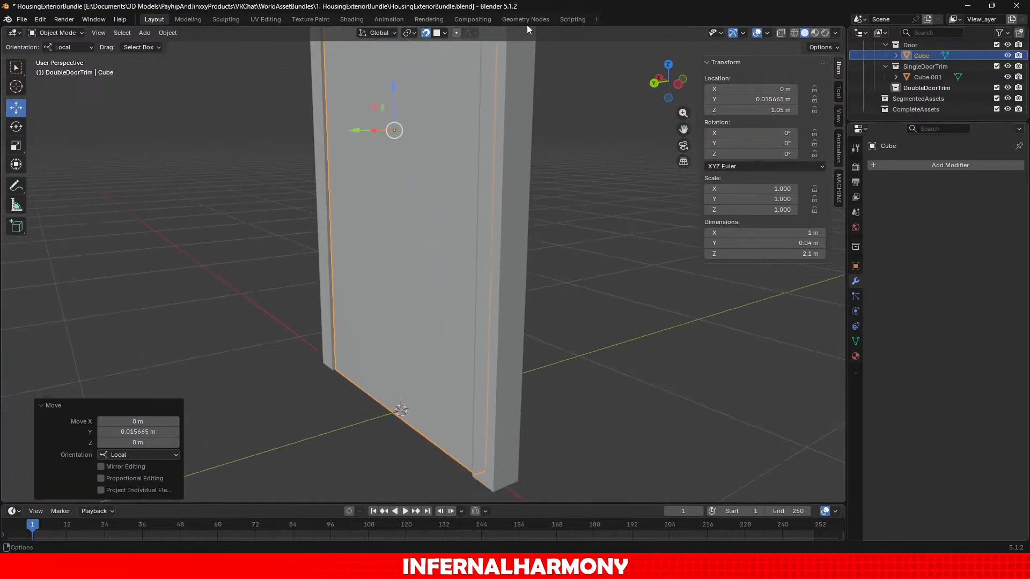
{"action": "middle_click_drag", "start_coordinate": [513, 275], "coordinate": [495, 125], "text": "shift"}
{"action": "scroll", "coordinate": [510, 234], "scroll_direction": "up", "scroll_amount": 2}
{"action": "middle_click_drag", "start_coordinate": [510, 234], "coordinate": [409, 325]}
{"action": "scroll", "coordinate": [459, 243], "scroll_direction": "down", "scroll_amount": 2}
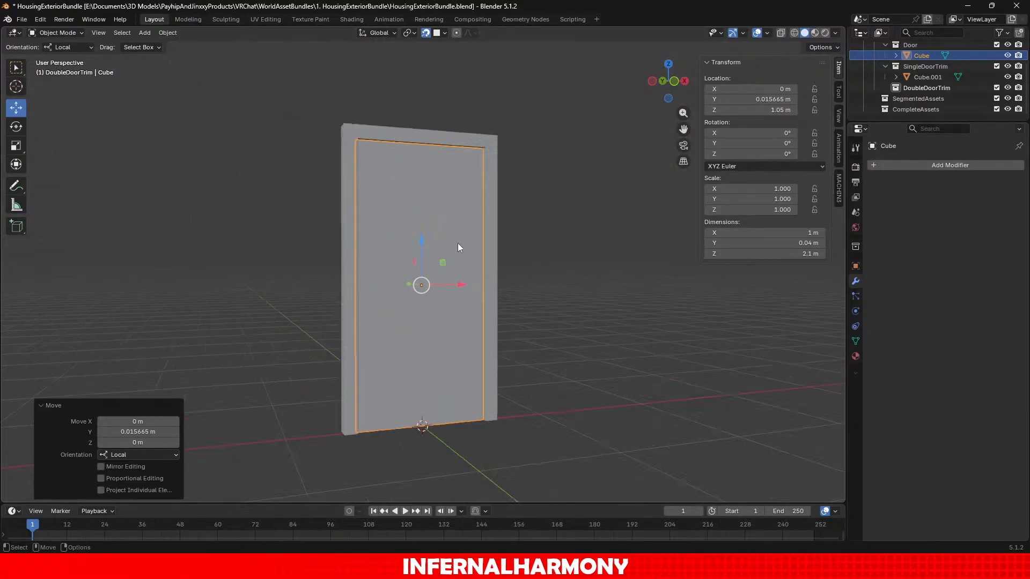
{"action": "scroll", "coordinate": [458, 182], "scroll_direction": "up", "scroll_amount": 1}
{"action": "middle_click_drag", "start_coordinate": [458, 181], "coordinate": [481, 279], "text": "shift"}
{"action": "scroll", "coordinate": [540, 300], "scroll_direction": "up", "scroll_amount": 2}
{"action": "middle_click_drag", "start_coordinate": [539, 302], "coordinate": [590, 230], "text": "shift"}
{"action": "left_click", "coordinate": [441, 156]}
{"action": "middle_click_drag", "start_coordinate": [441, 155], "coordinate": [566, 124]}
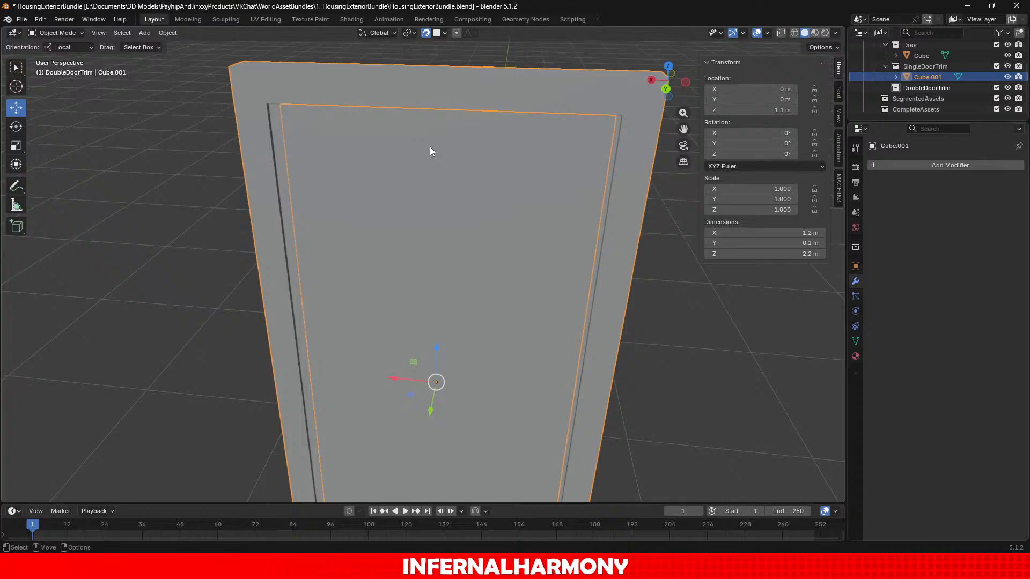
Undo the door's move and the applying of the trim's Solidify modifier.
{"action": "key", "text": "ctrl+z"}
{"action": "key", "text": "ctrl+z"}
{"action": "key", "text": "ctrl+z"}
{"action": "key", "text": "ctrl+z"}
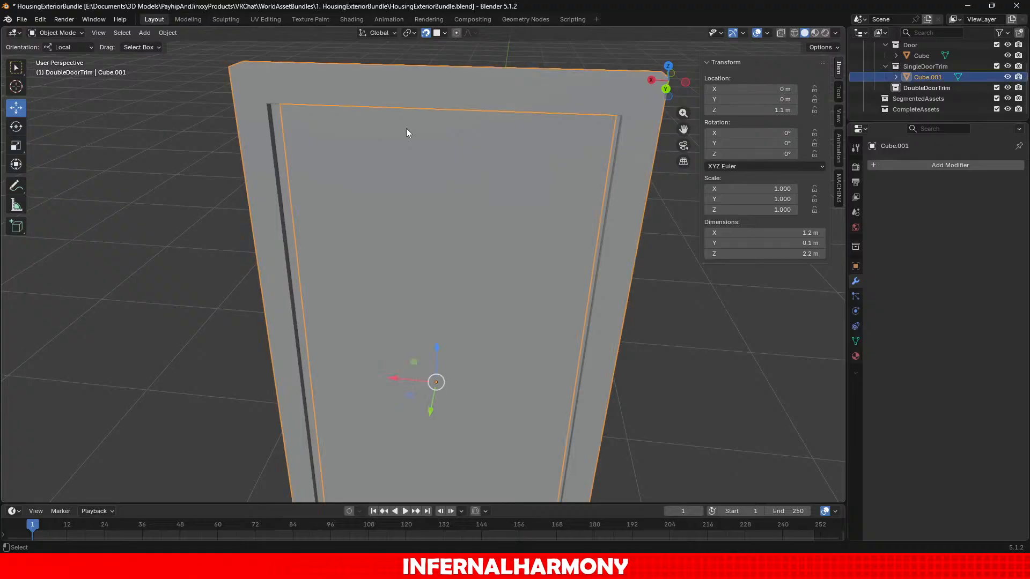
{"action": "key", "text": "ctrl+z"}
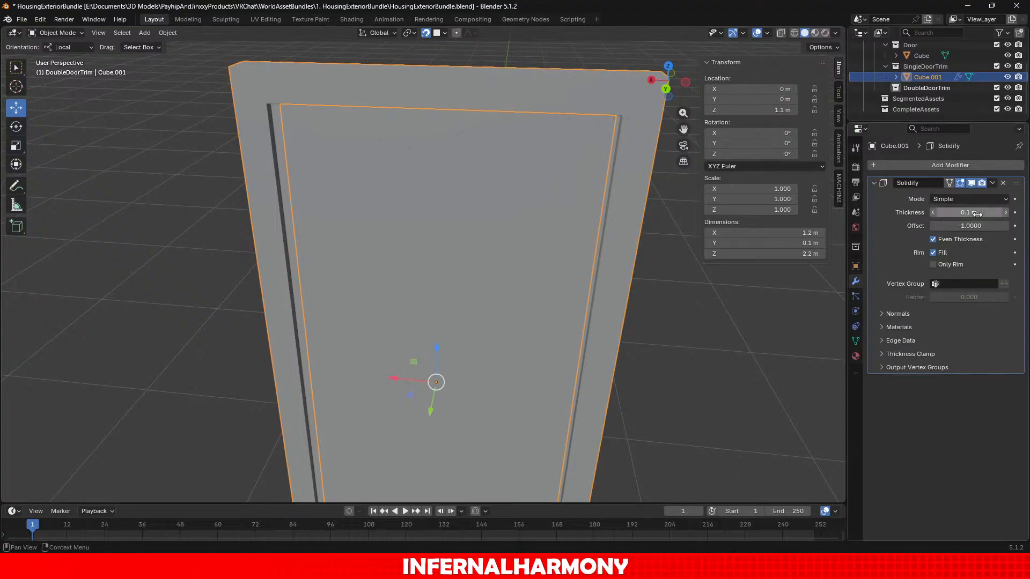
{"action": "left_click", "coordinate": [960, 212]}
{"action": "left_click", "coordinate": [946, 213]}
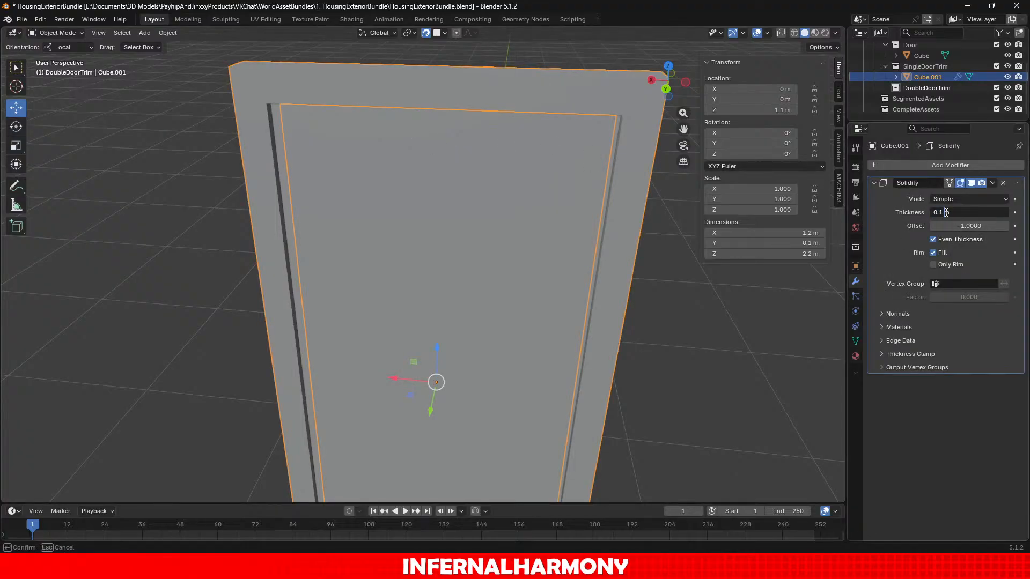
{"action": "key", "text": "BackSpace"}
{"action": "type", "text": "9"}
{"action": "key", "text": "Return"}
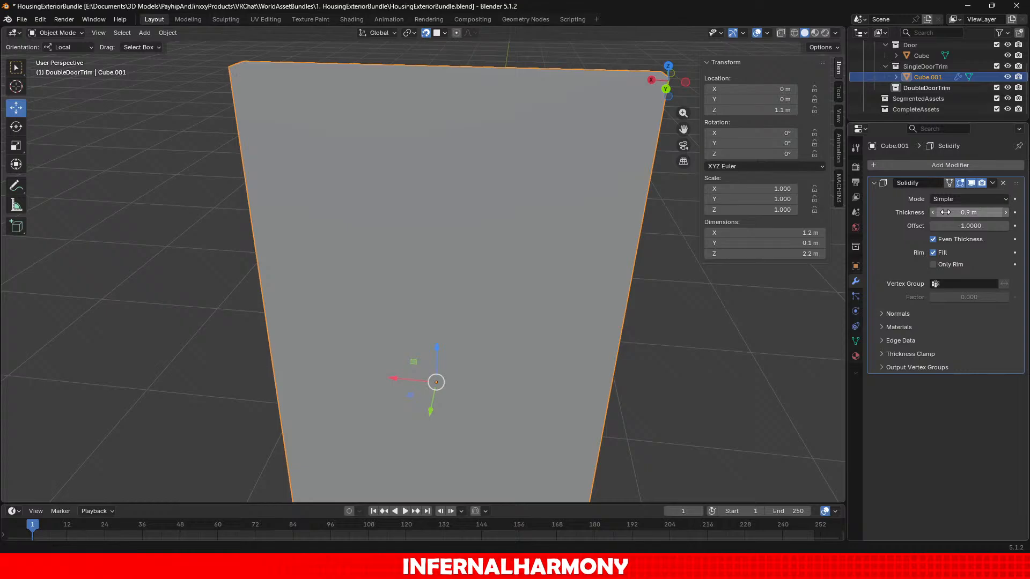
{"action": "key", "text": "ctrl+z"}
Set the trim's Solidify thickness to 0.09 m.
{"action": "left_click", "coordinate": [947, 212]}
{"action": "left_click", "coordinate": [947, 213]}
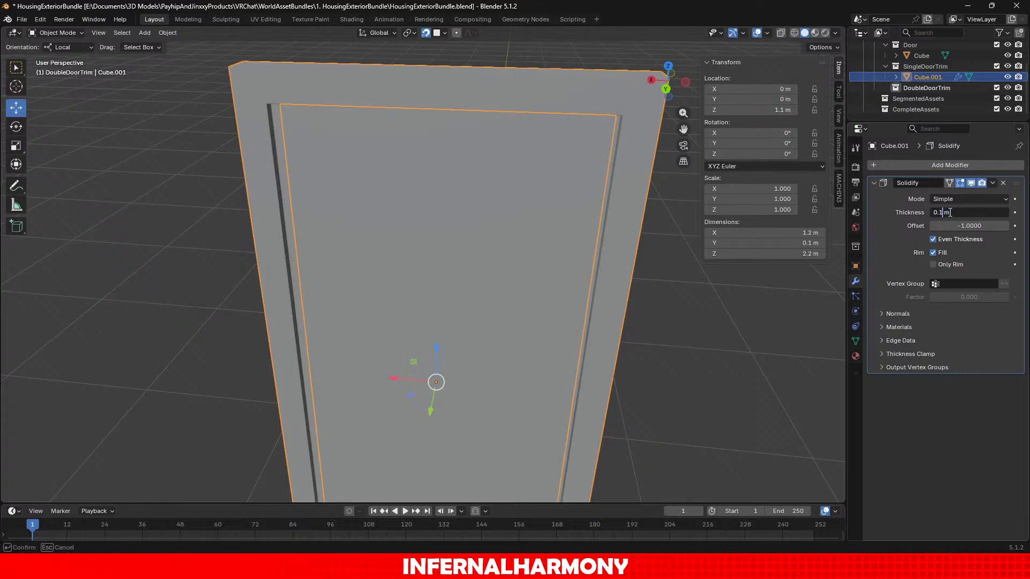
{"action": "key", "text": "Return"}
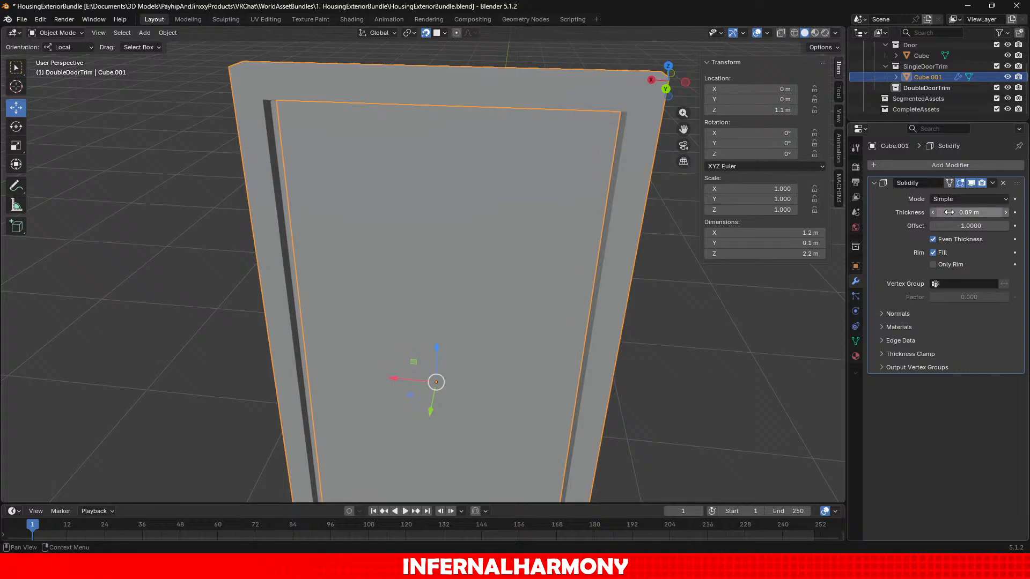
Apply the single door trim's Solidify modifier.
{"action": "middle_click_drag", "start_coordinate": [629, 324], "coordinate": [612, 288]}
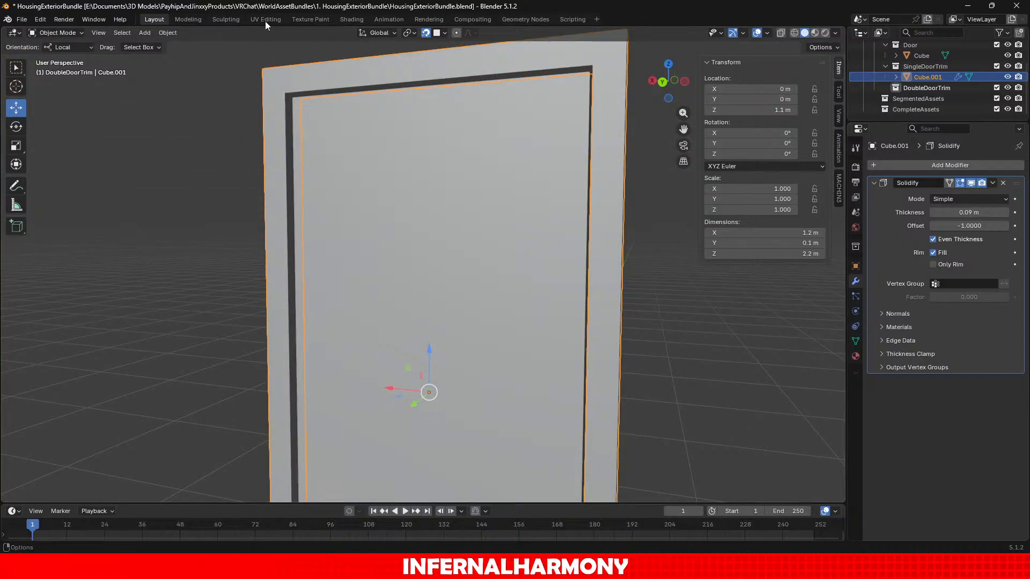
{"action": "left_click", "coordinate": [168, 32]}
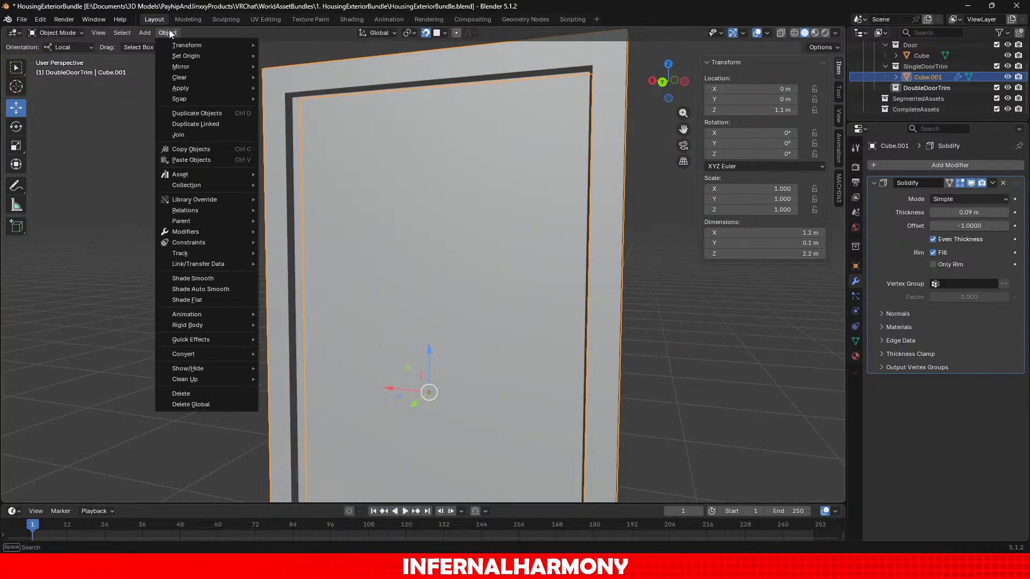
{"action": "mouse_move", "coordinate": [194, 89]}
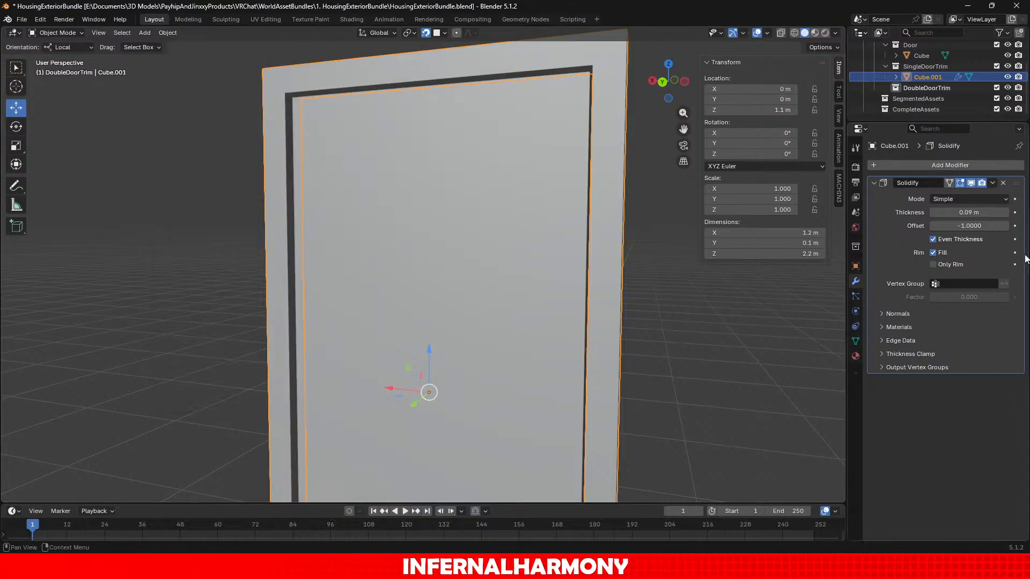
{"action": "left_click", "coordinate": [992, 183]}
{"action": "left_click", "coordinate": [980, 195]}
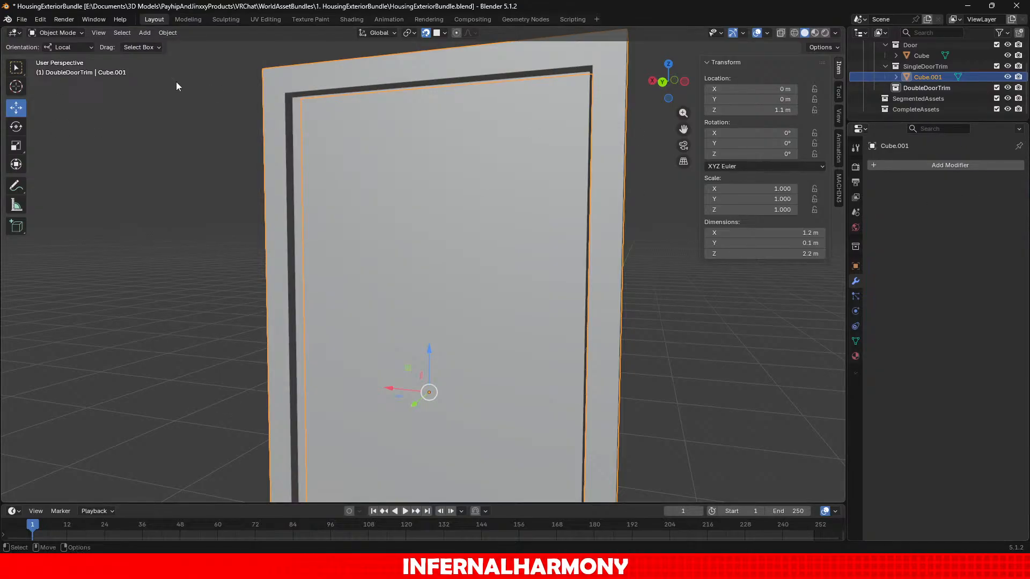
Add two evenly spaced loop cuts running around the outer side faces of the trim in Edit Mode.
{"action": "left_click", "coordinate": [52, 33]}
{"action": "left_click", "coordinate": [56, 54]}
{"action": "middle_click_drag", "start_coordinate": [238, 113], "coordinate": [159, 147]}
{"action": "left_click", "coordinate": [16, 304]}
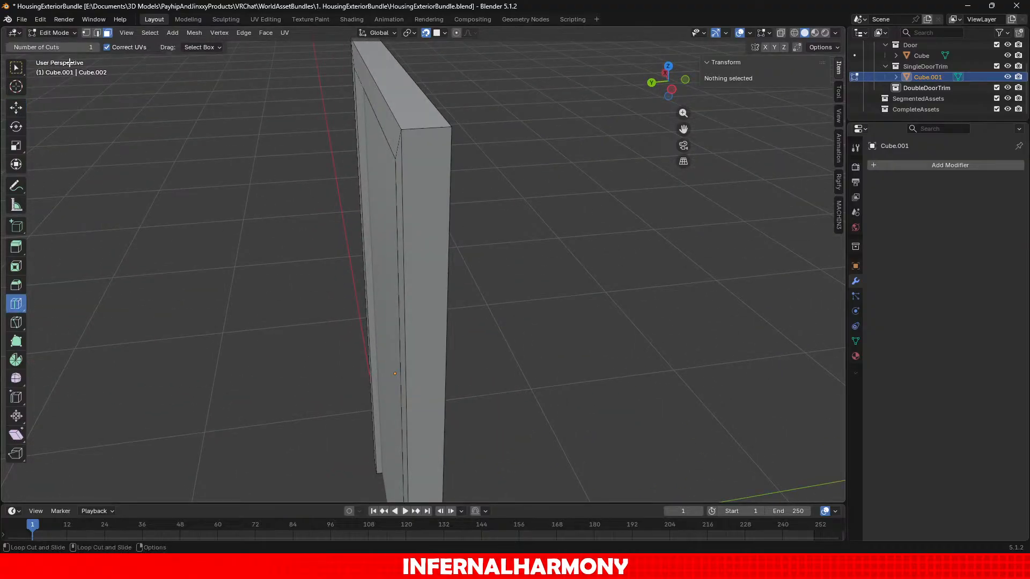
{"action": "left_click", "coordinate": [83, 50]}
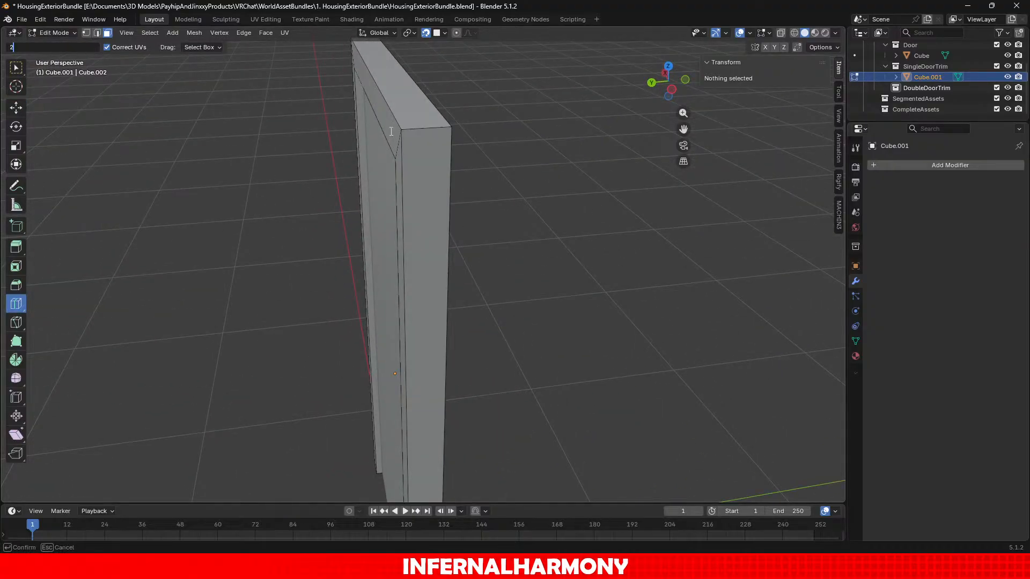
{"action": "type", "text": "2"}
{"action": "key", "text": "Return"}
{"action": "left_click", "coordinate": [425, 135]}
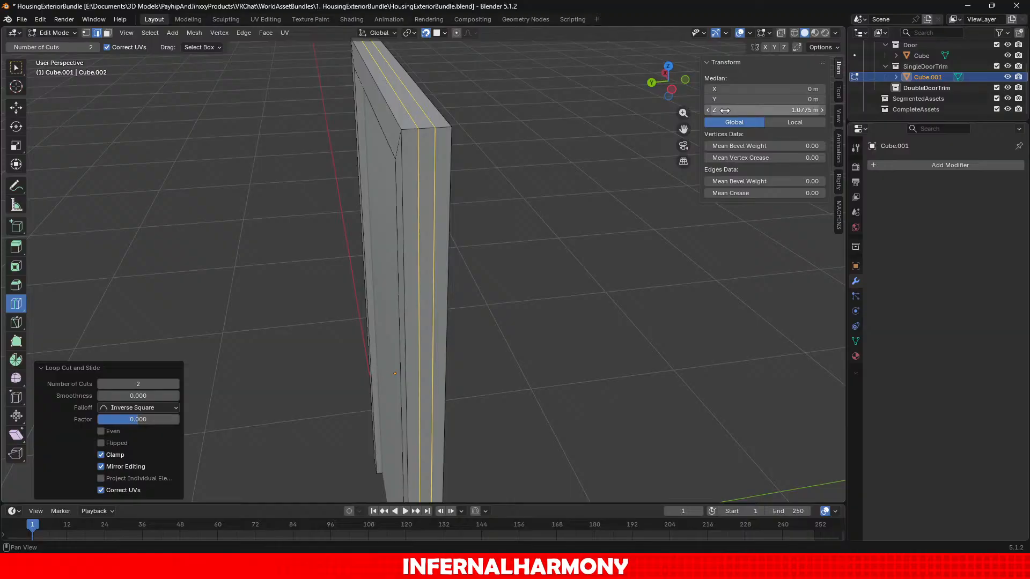
Examine the two loop cuts against the door from the side with X-ray and in solid shading, selecting individual vertical edges.
{"action": "left_click", "coordinate": [671, 89]}
{"action": "left_click", "coordinate": [16, 108]}
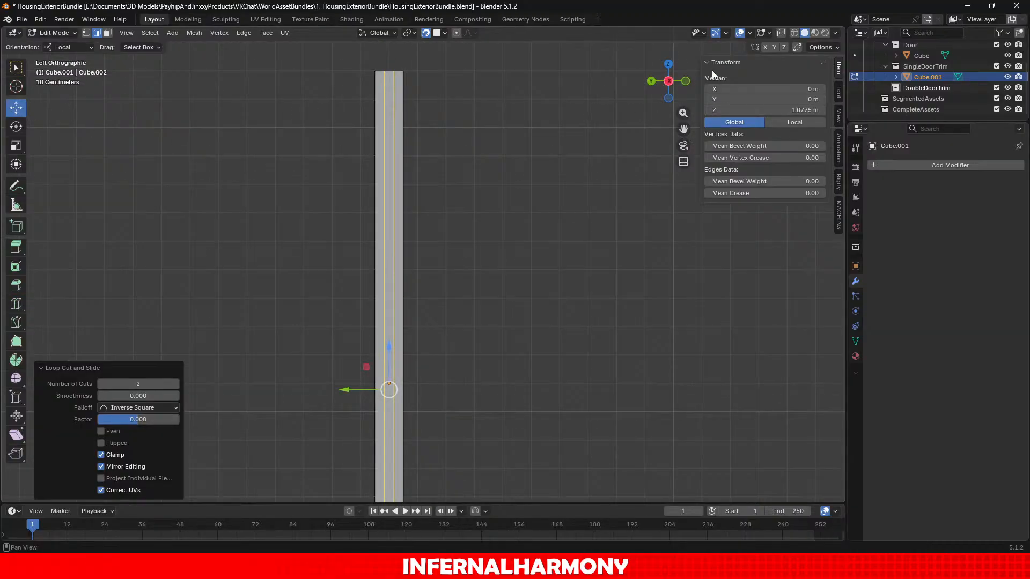
{"action": "left_click", "coordinate": [781, 33]}
{"action": "scroll", "coordinate": [379, 347], "scroll_direction": "up", "scroll_amount": 3}
{"action": "scroll", "coordinate": [379, 347], "scroll_direction": "up", "scroll_amount": 1}
{"action": "middle_click_drag", "start_coordinate": [415, 207], "coordinate": [478, 538], "text": "shift"}
{"action": "scroll", "coordinate": [446, 250], "scroll_direction": "up", "scroll_amount": 8}
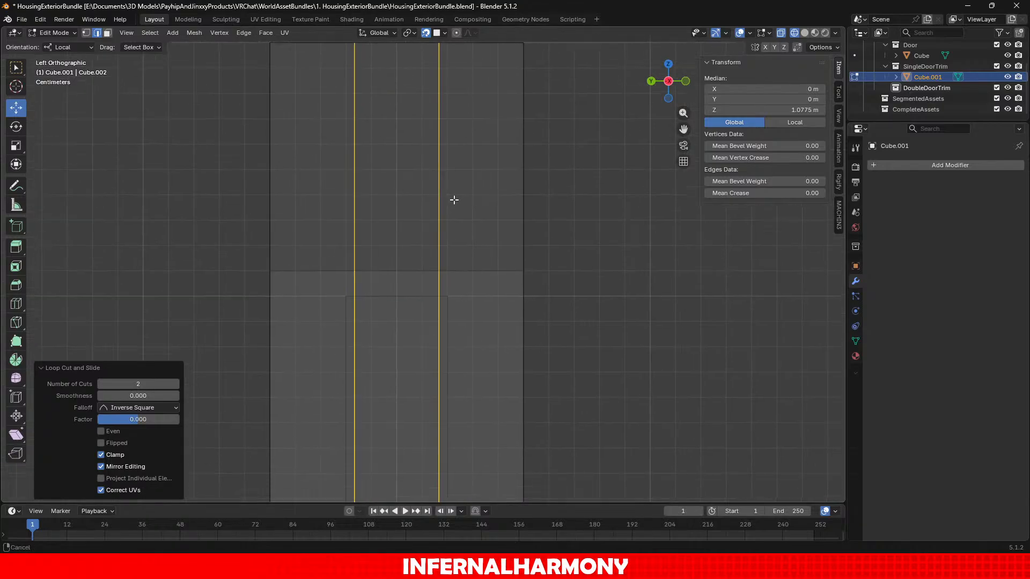
{"action": "left_click", "coordinate": [289, 188]}
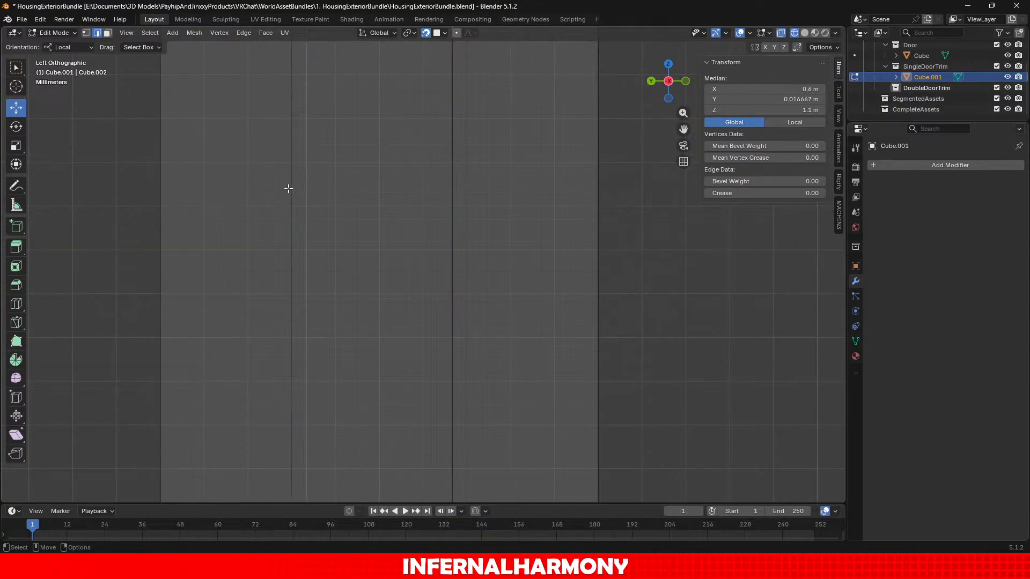
{"action": "left_click", "coordinate": [288, 188]}
{"action": "scroll", "coordinate": [504, 140], "scroll_direction": "down", "scroll_amount": 6}
{"action": "middle_click_drag", "start_coordinate": [566, 135], "coordinate": [575, 177]}
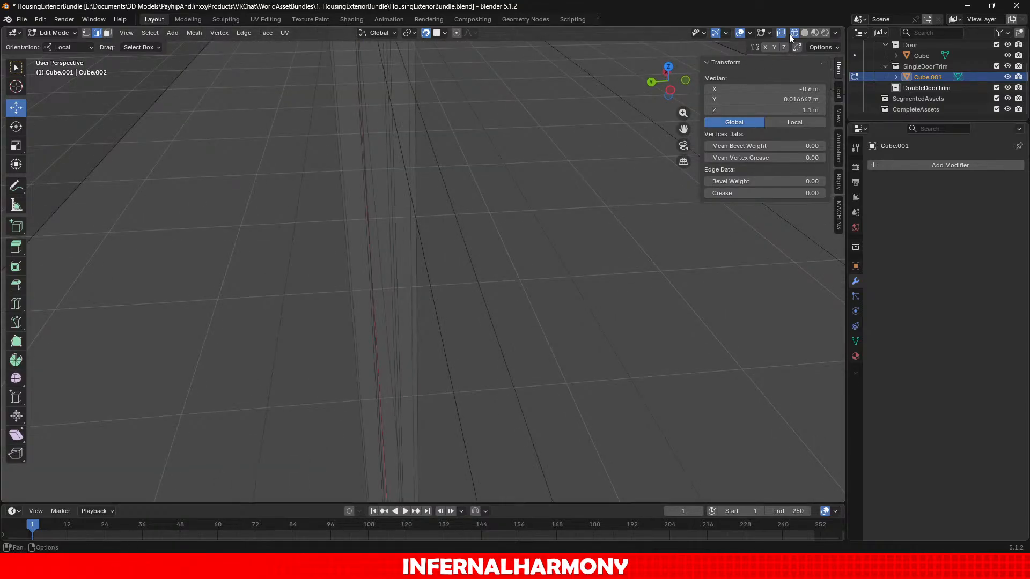
{"action": "left_click", "coordinate": [804, 34]}
{"action": "scroll", "coordinate": [539, 331], "scroll_direction": "up", "scroll_amount": 5}
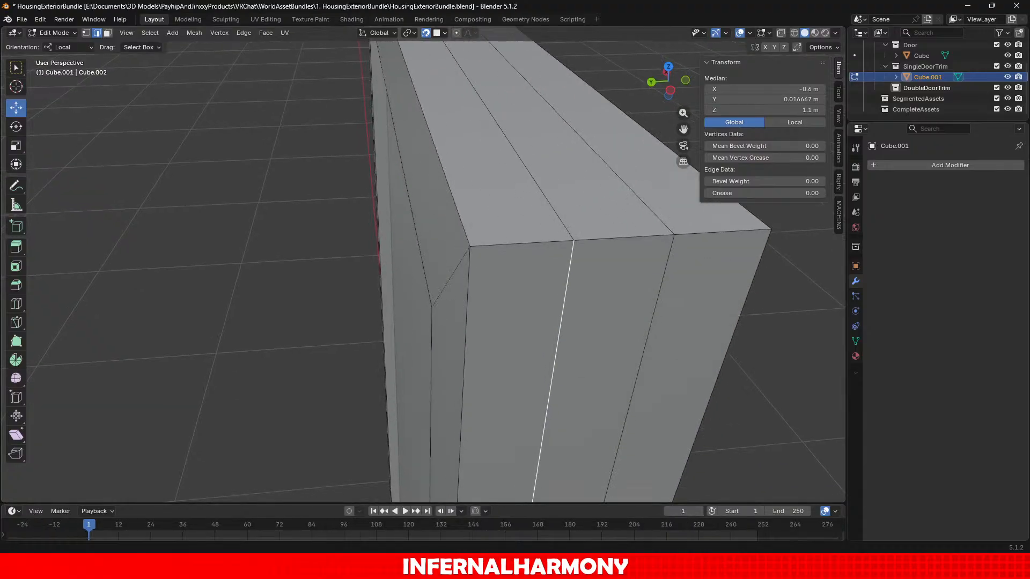
{"action": "left_click", "coordinate": [442, 328]}
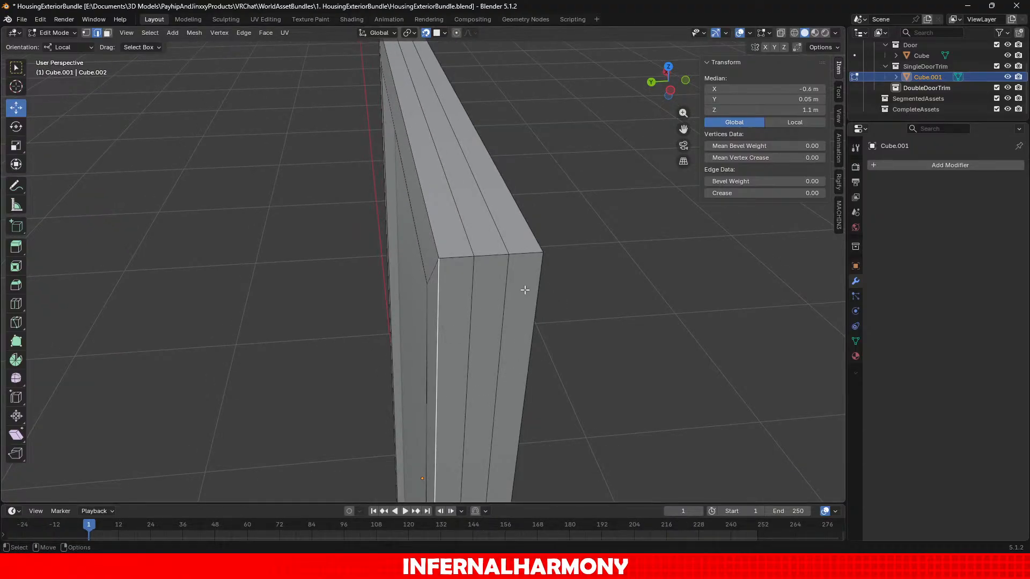
{"action": "middle_click_drag", "start_coordinate": [379, 279], "coordinate": [516, 268]}
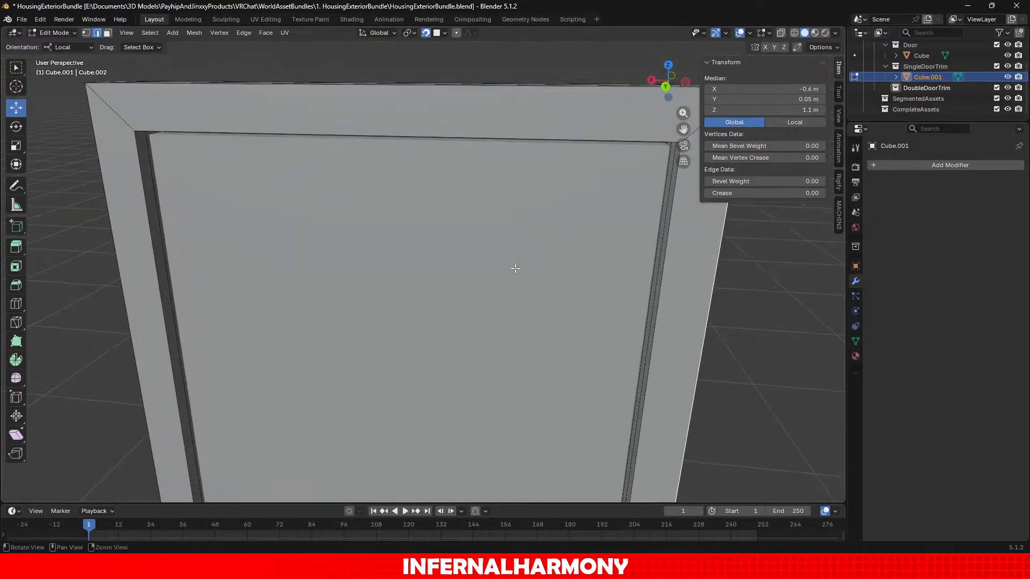
Leave the trim's Edit Mode and check the median Z position of the door's upper edge in its mesh.
{"action": "left_click", "coordinate": [40, 33]}
{"action": "left_click", "coordinate": [49, 32]}
{"action": "left_click", "coordinate": [48, 45]}
{"action": "left_click", "coordinate": [161, 153]}
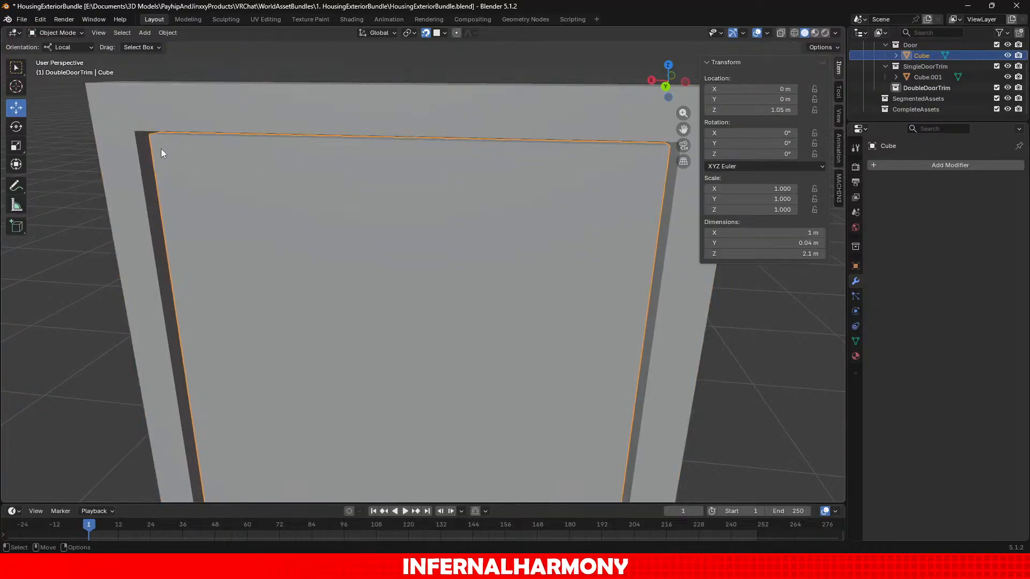
{"action": "middle_click_drag", "start_coordinate": [161, 151], "coordinate": [268, 159]}
{"action": "scroll", "coordinate": [269, 159], "scroll_direction": "up", "scroll_amount": 2}
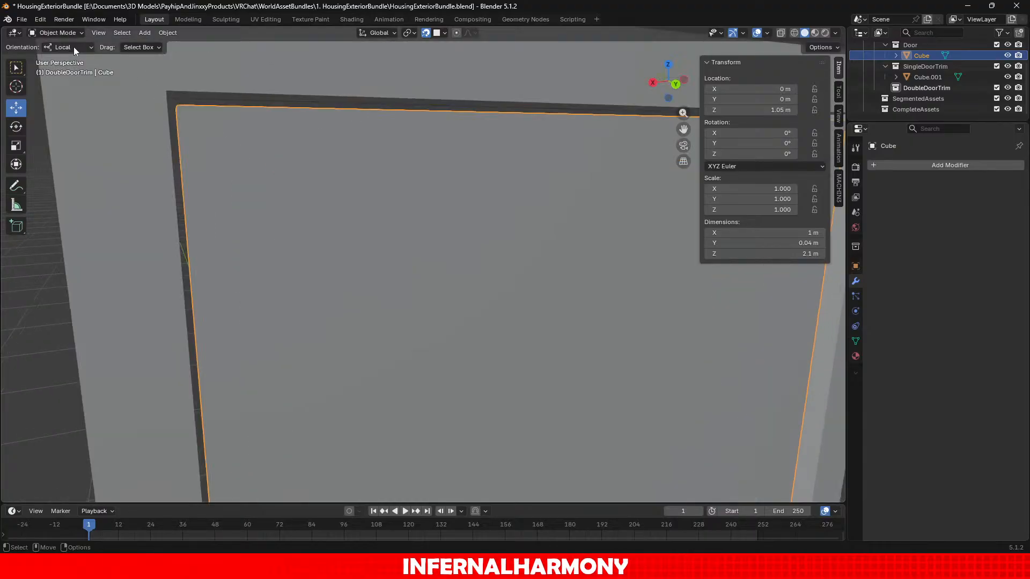
{"action": "left_click", "coordinate": [53, 32]}
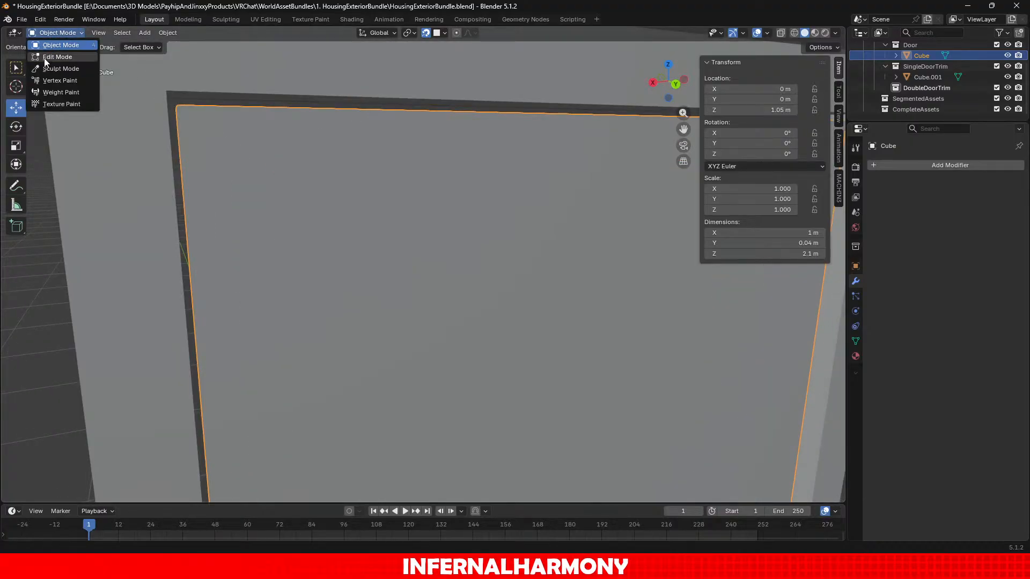
{"action": "left_click", "coordinate": [49, 56]}
{"action": "left_click", "coordinate": [276, 113]}
{"action": "middle_click_drag", "start_coordinate": [498, 146], "coordinate": [443, 158]}
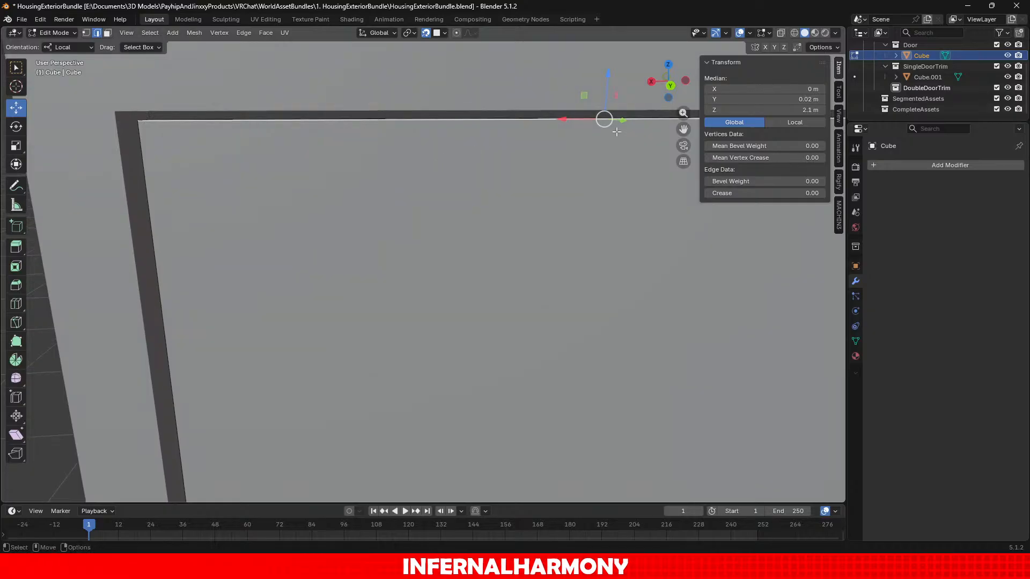
{"action": "left_click", "coordinate": [790, 110]}
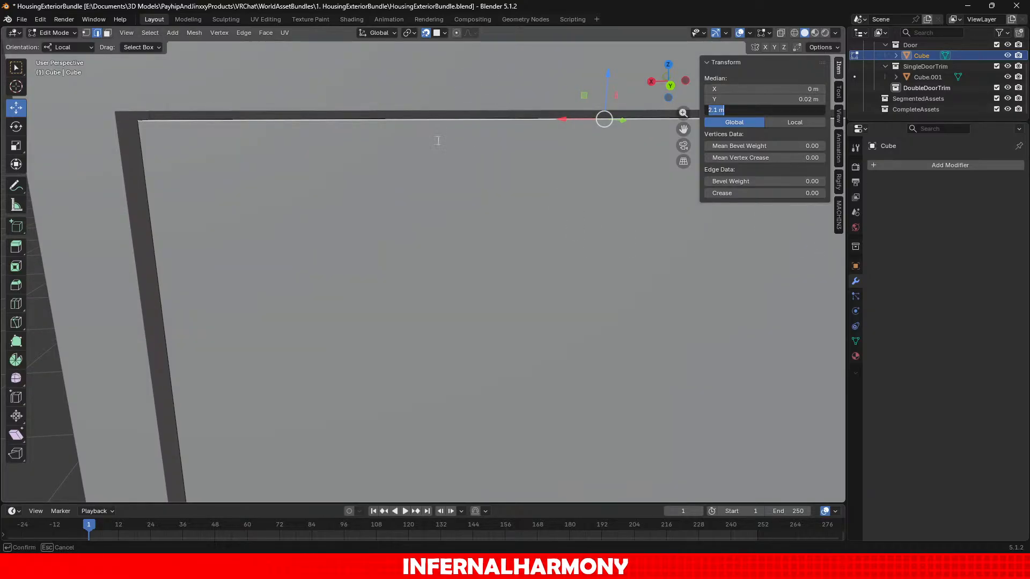
{"action": "key", "text": "Return"}
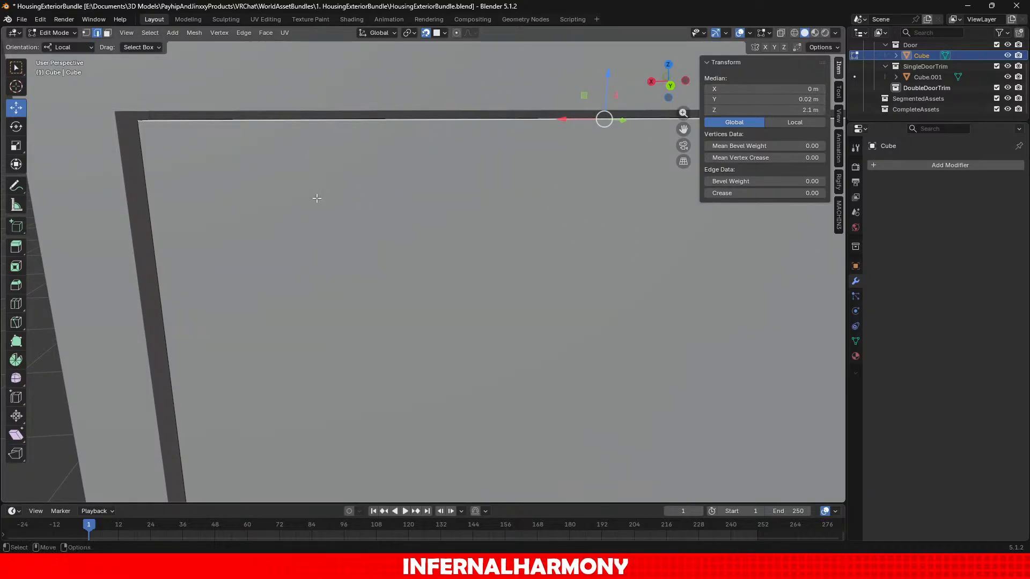
{"action": "left_click", "coordinate": [54, 33]}
{"action": "left_click", "coordinate": [59, 46]}
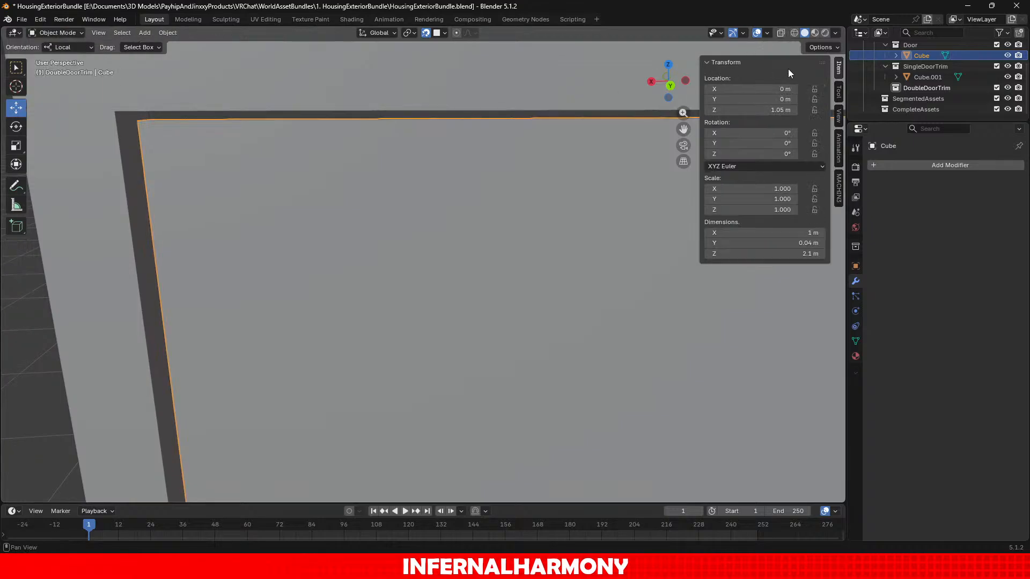
Select the trim and the door alternately in Object Mode to compare their locations and dimensions.
{"action": "left_click", "coordinate": [927, 77]}
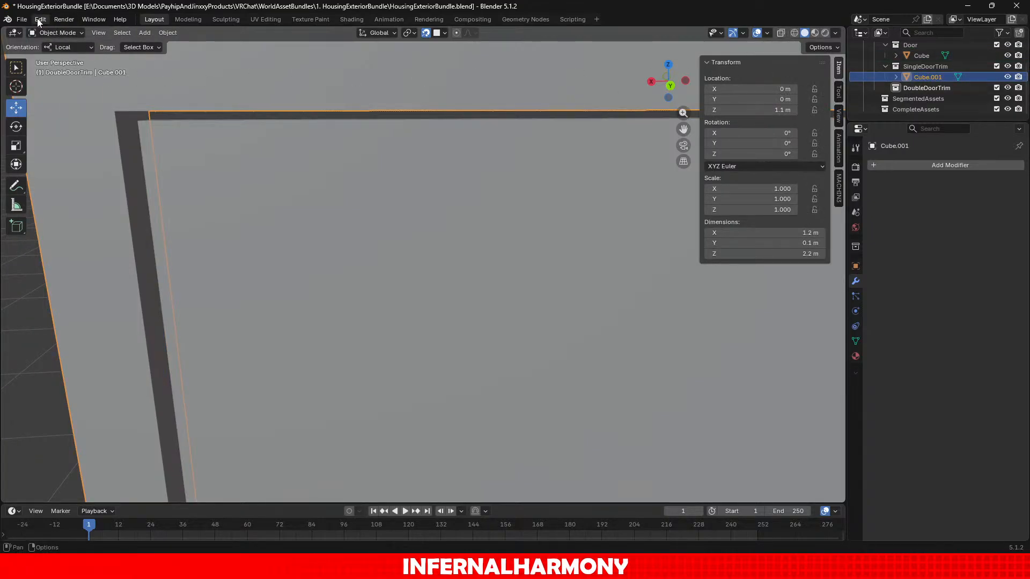
{"action": "left_click", "coordinate": [61, 20]}
{"action": "left_click", "coordinate": [229, 175]}
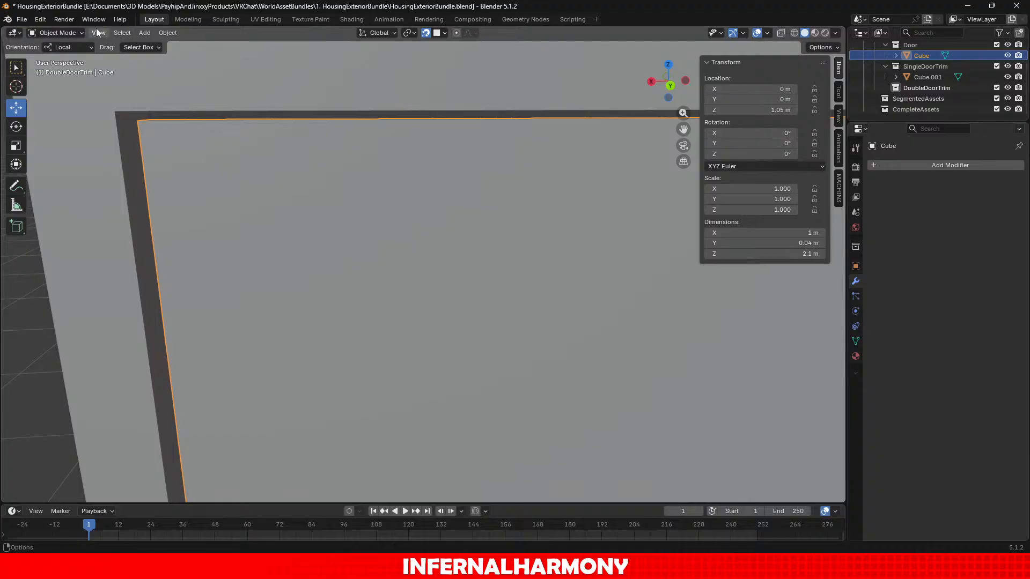
{"action": "left_click", "coordinate": [261, 55]}
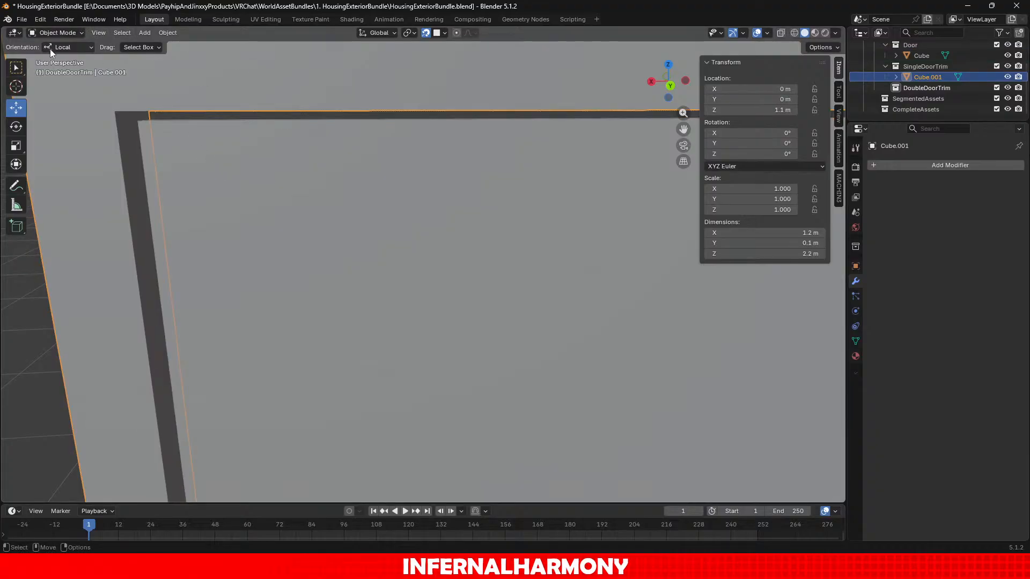
{"action": "left_click", "coordinate": [338, 170]}
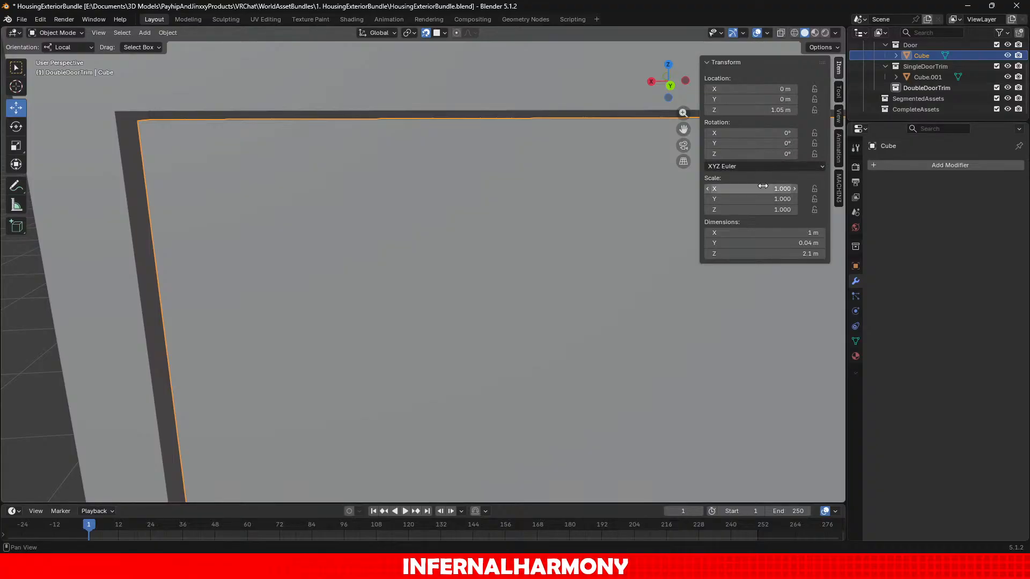
Check the median Y position of the door's upper edge in Edit Mode and return to Object Mode.
{"action": "left_click", "coordinate": [59, 32]}
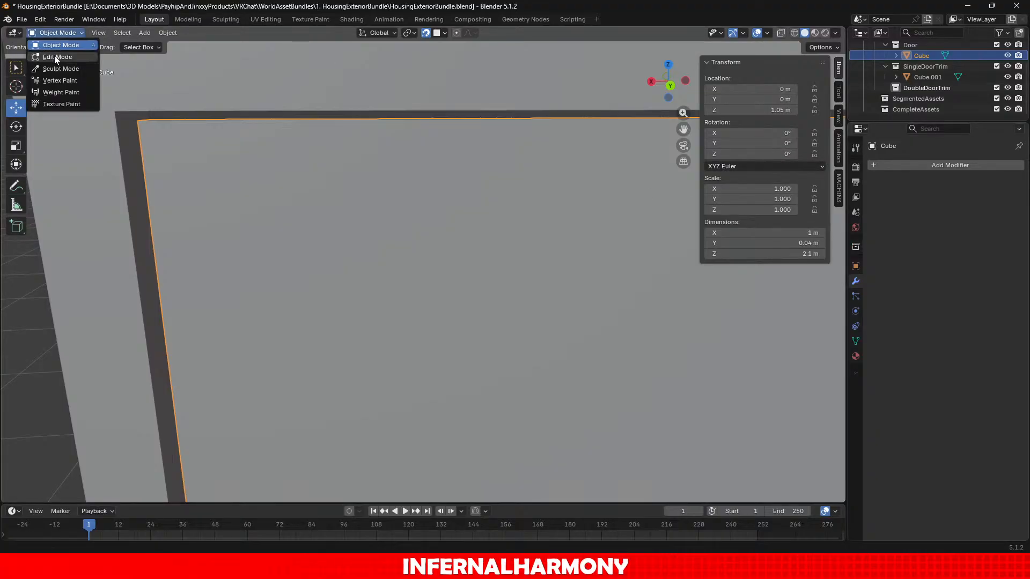
{"action": "left_click", "coordinate": [56, 57]}
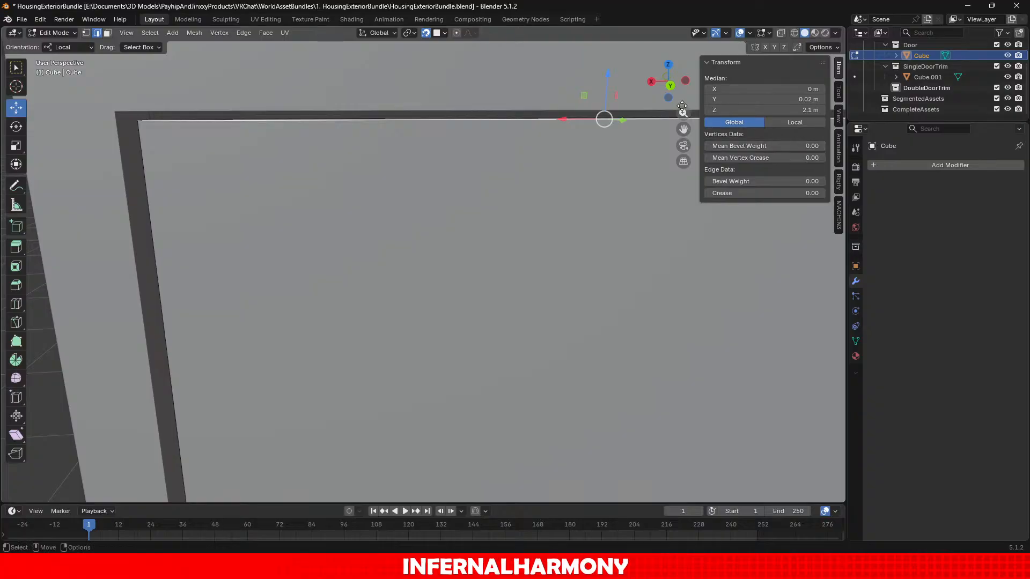
{"action": "left_click", "coordinate": [776, 101]}
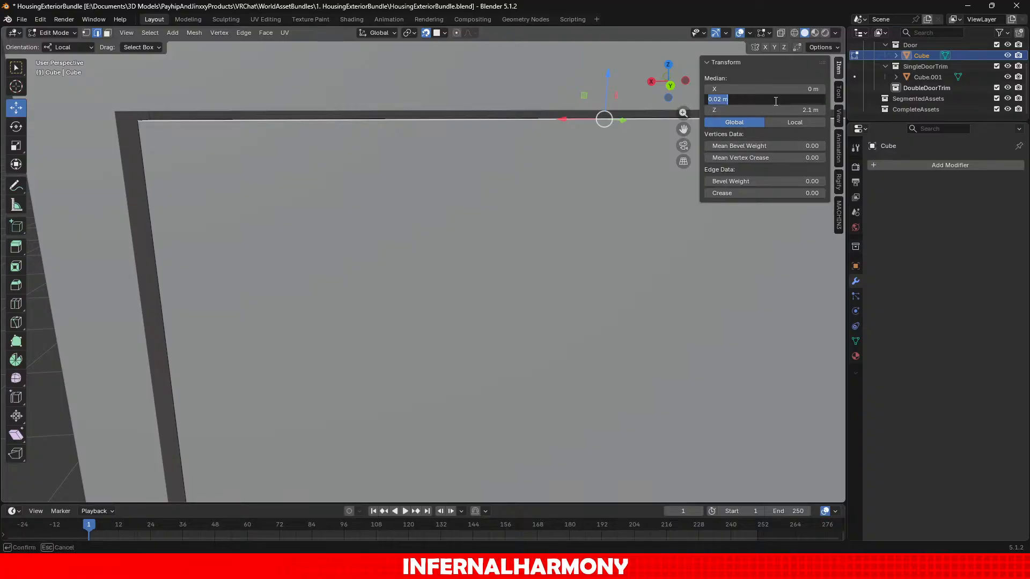
{"action": "left_click", "coordinate": [43, 32]}
{"action": "left_click", "coordinate": [46, 32]}
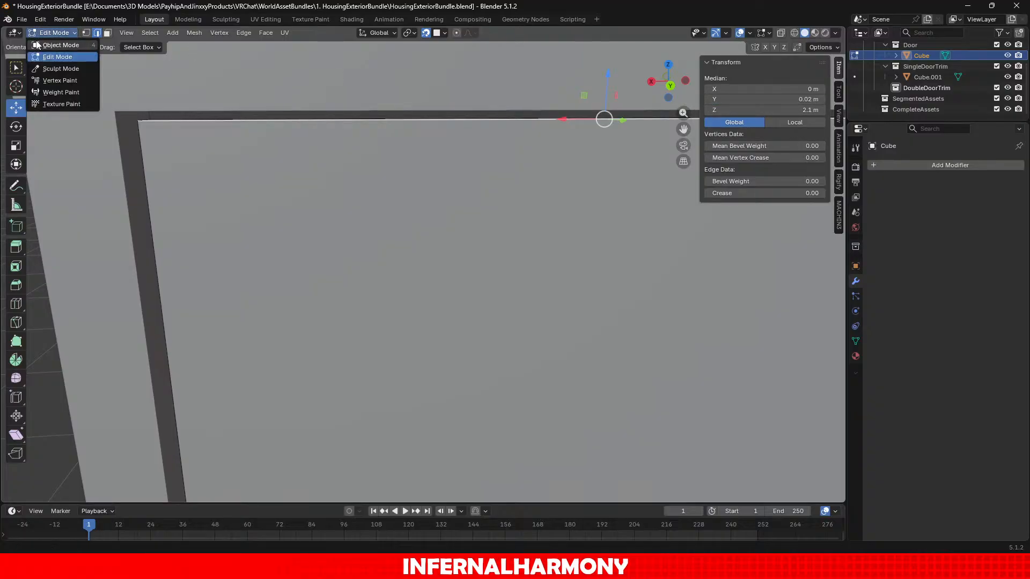
{"action": "left_click", "coordinate": [52, 45]}
Try moving the door along the Z and Y axes in the left orthographic view, and undo the move.
{"action": "scroll", "coordinate": [271, 162], "scroll_direction": "down", "scroll_amount": 2}
{"action": "middle_click_drag", "start_coordinate": [328, 190], "coordinate": [223, 178]}
{"action": "scroll", "coordinate": [223, 178], "scroll_direction": "down", "scroll_amount": 3}
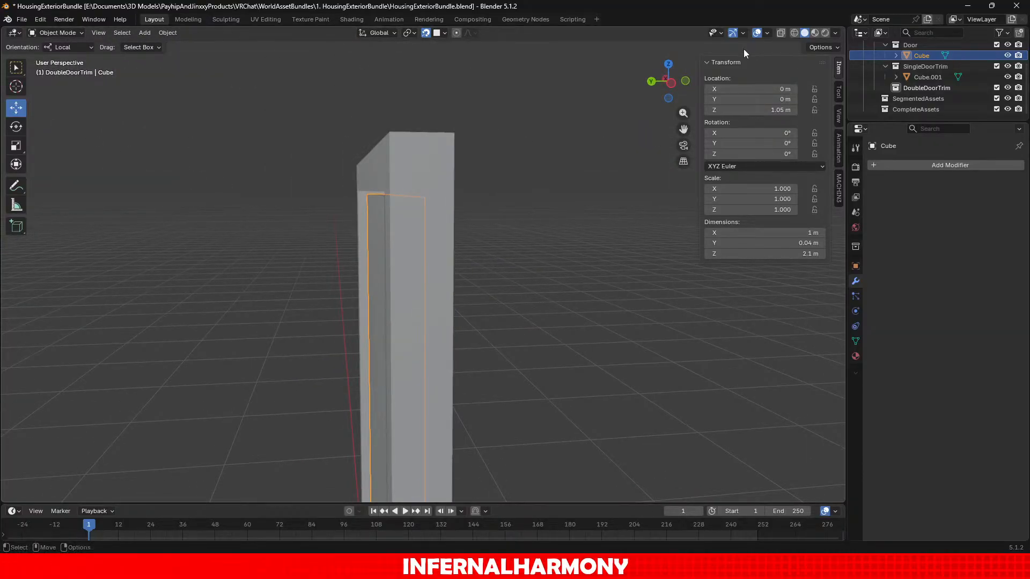
{"action": "left_click", "coordinate": [669, 85]}
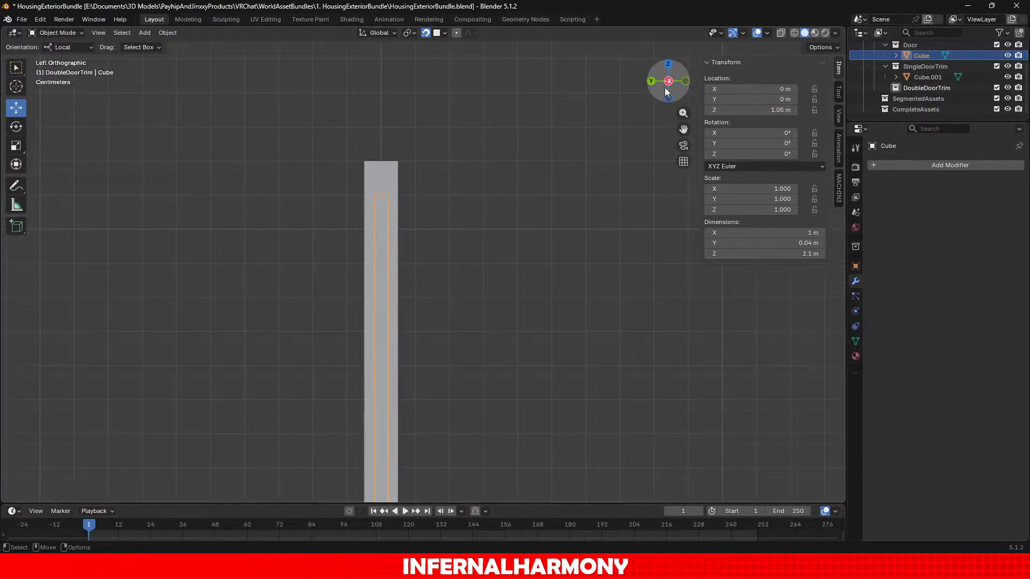
{"action": "scroll", "coordinate": [387, 288], "scroll_direction": "up", "scroll_amount": 4}
{"action": "middle_click_drag", "start_coordinate": [252, 115], "coordinate": [336, 194], "text": "shift"}
{"action": "middle_click_drag", "start_coordinate": [217, 165], "coordinate": [216, 280], "text": "shift"}
{"action": "scroll", "coordinate": [216, 280], "scroll_direction": "up", "scroll_amount": 1}
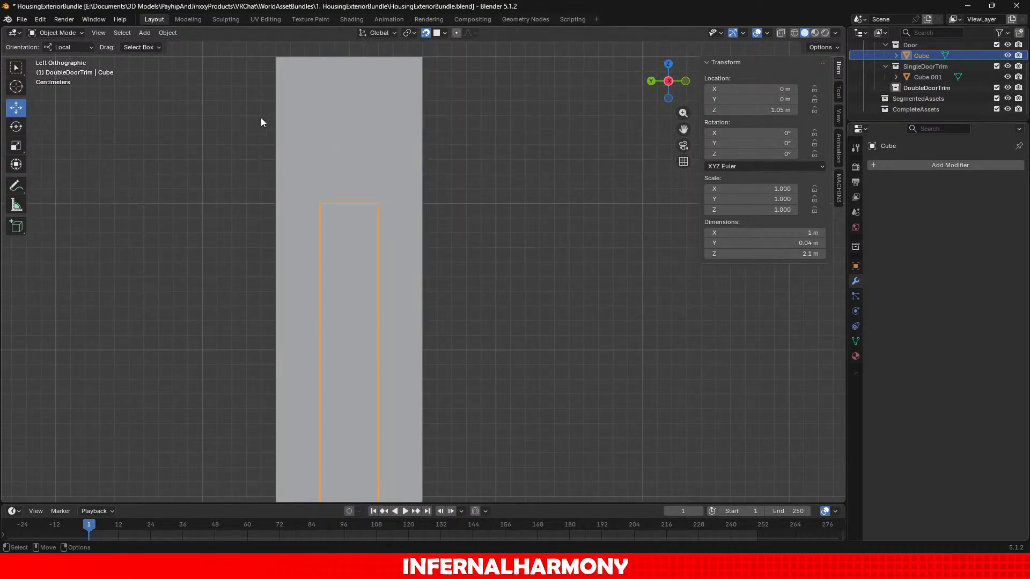
{"action": "key", "text": "g"}
{"action": "key", "text": "z"}
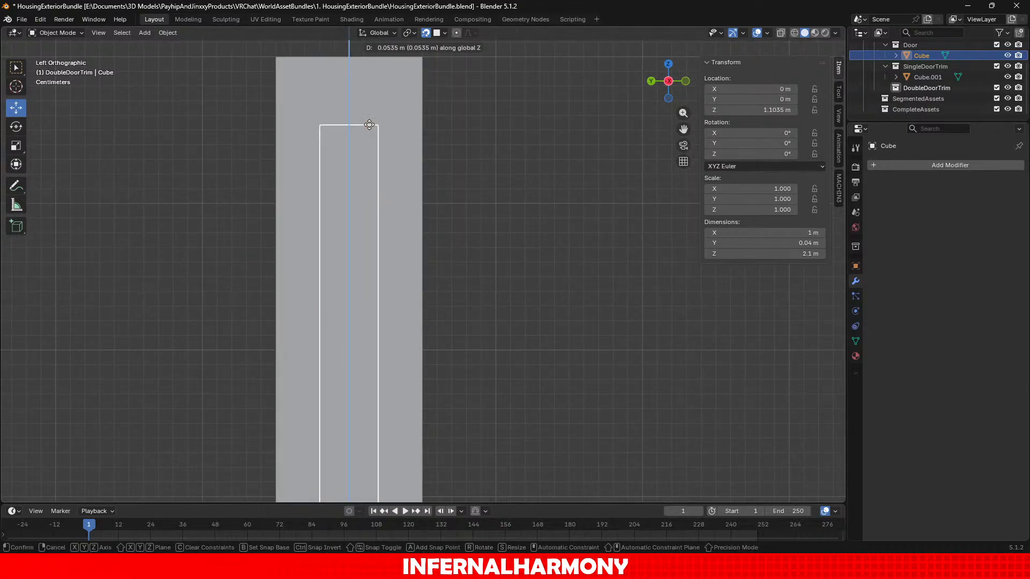
{"action": "key", "text": "y"}
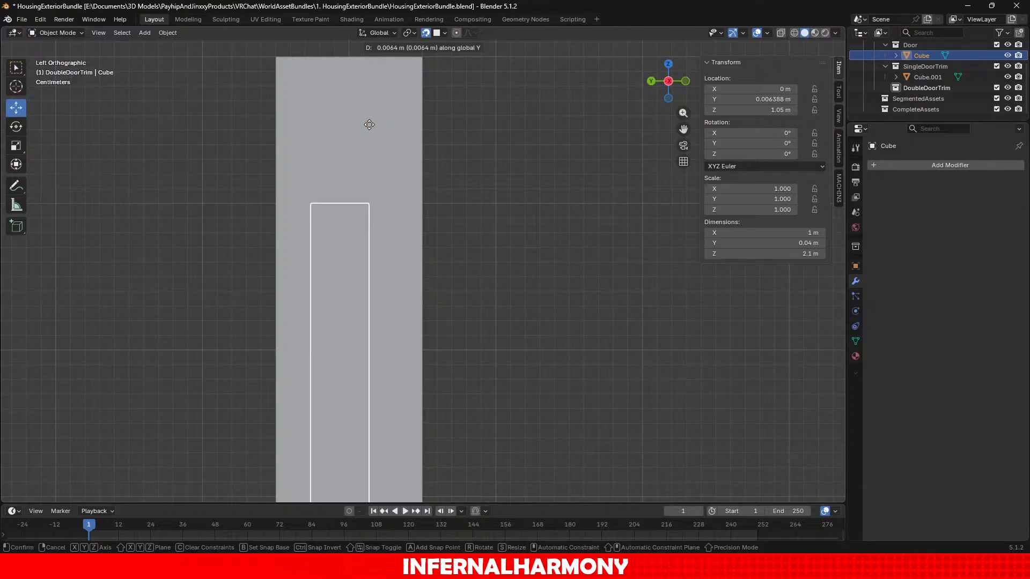
{"action": "key", "text": "z"}
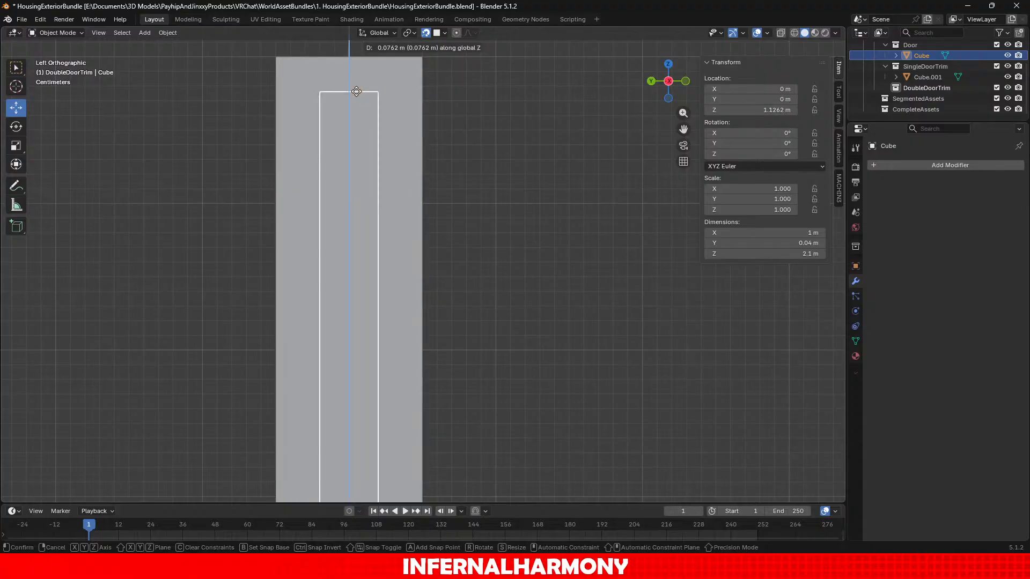
{"action": "key", "text": "y"}
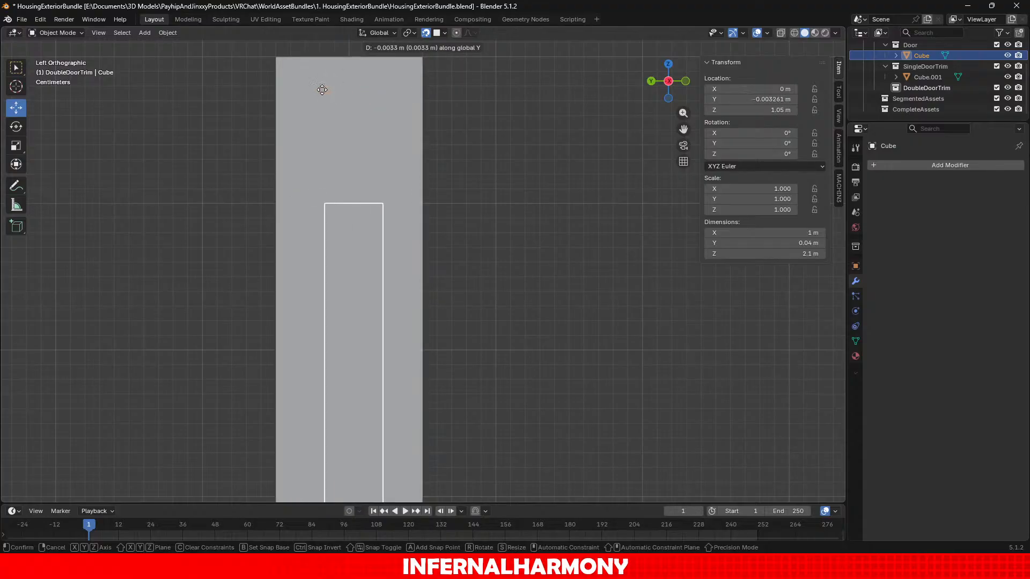
{"action": "left_click", "coordinate": [296, 82]}
{"action": "key", "text": "ctrl+z"}
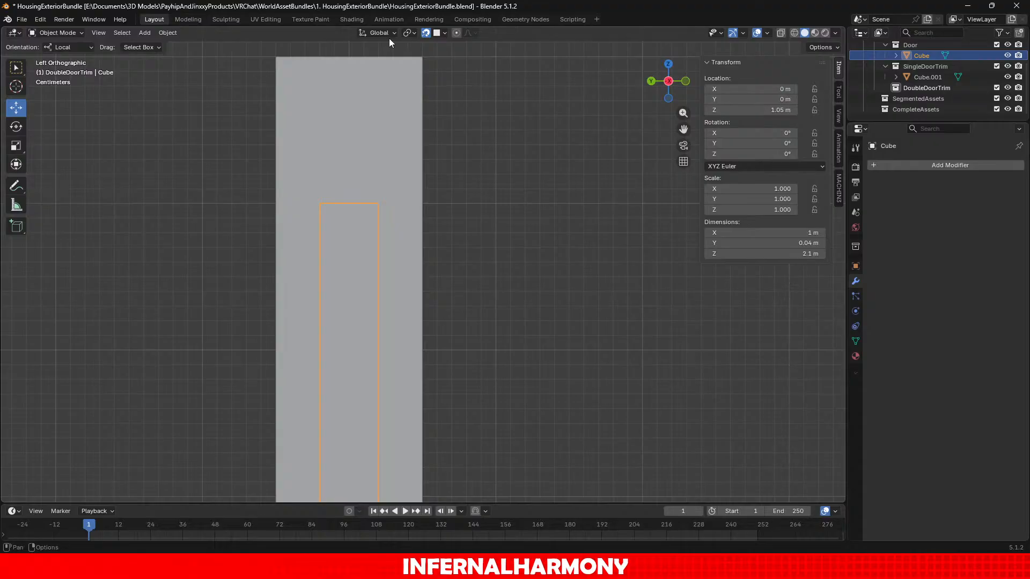
Try moving the single door trim vertically away from the door, and undo the move.
{"action": "left_click", "coordinate": [289, 92]}
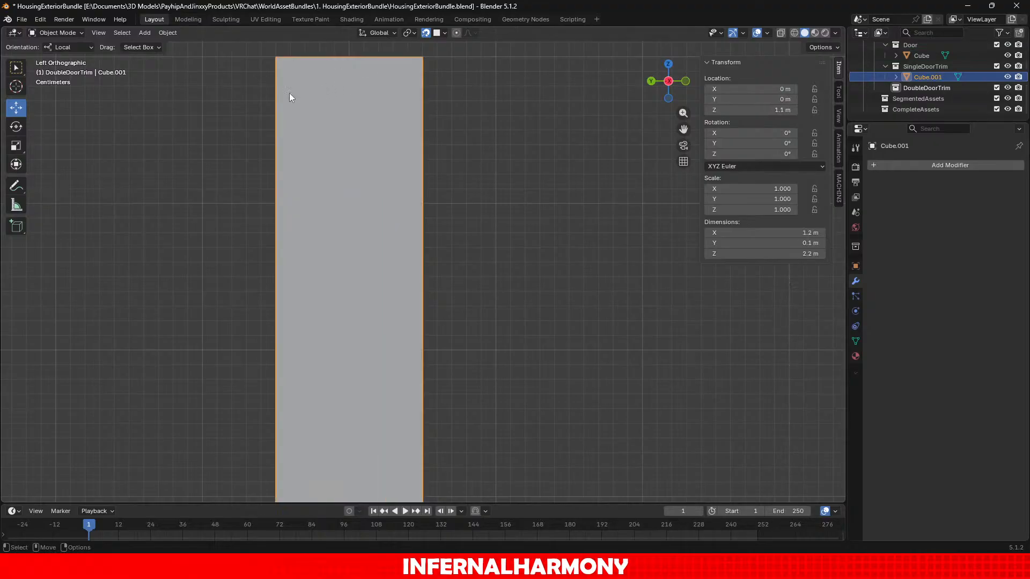
{"action": "key", "text": "g"}
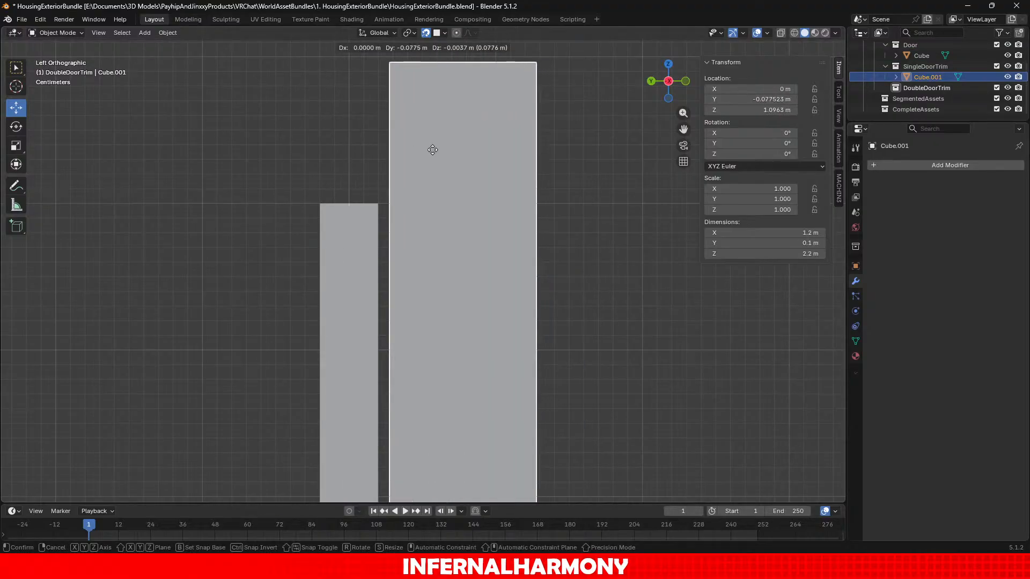
{"action": "key", "text": "z"}
{"action": "left_click", "coordinate": [431, 138]}
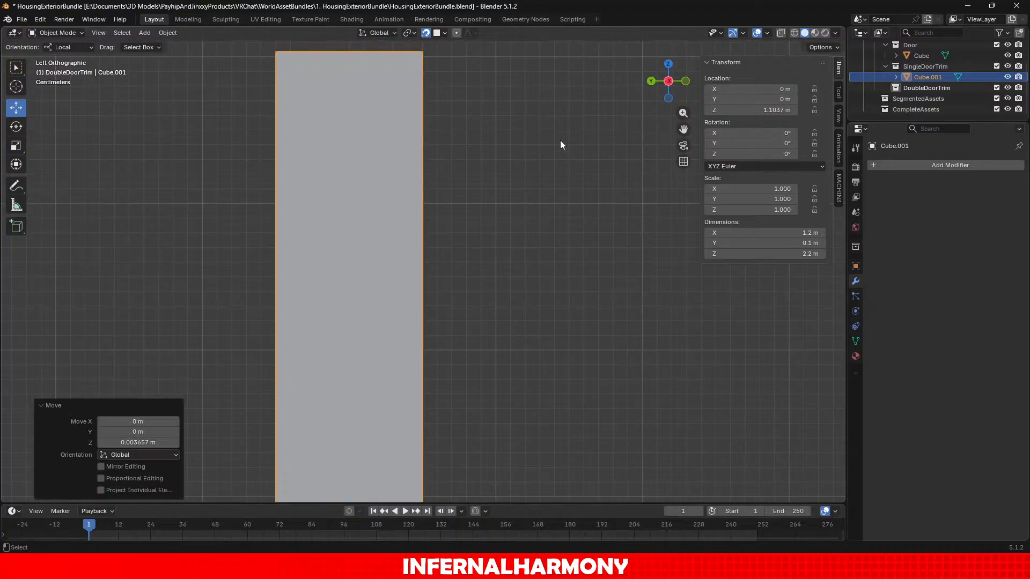
{"action": "key", "text": "ctrl+z"}
Try offsetting the single door trim to a Y location of 0.04 m, and undo the change.
{"action": "middle_click_drag", "start_coordinate": [497, 164], "coordinate": [468, 188]}
{"action": "scroll", "coordinate": [467, 188], "scroll_direction": "down", "scroll_amount": 5}
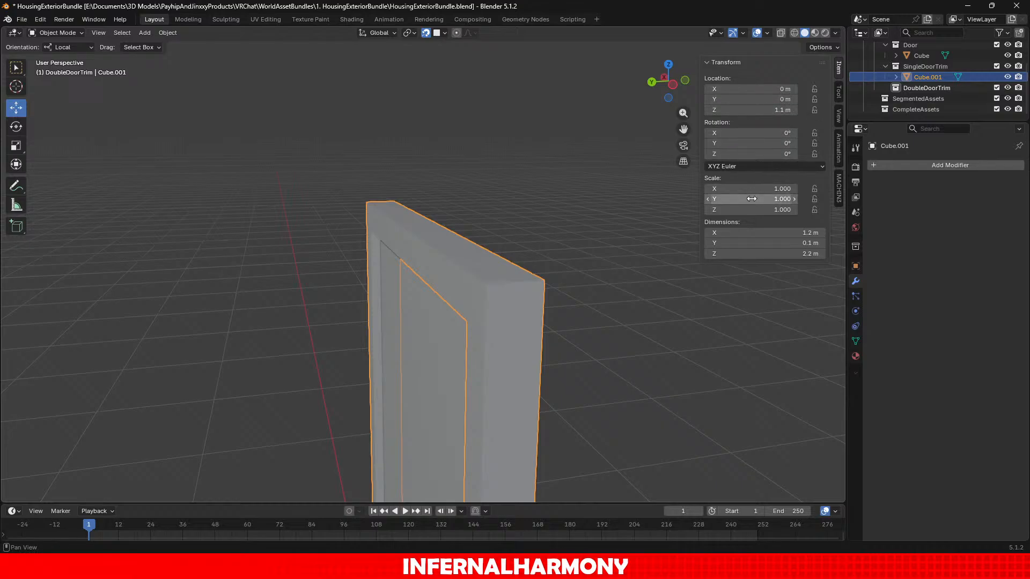
{"action": "scroll", "coordinate": [441, 213], "scroll_direction": "up", "scroll_amount": 3}
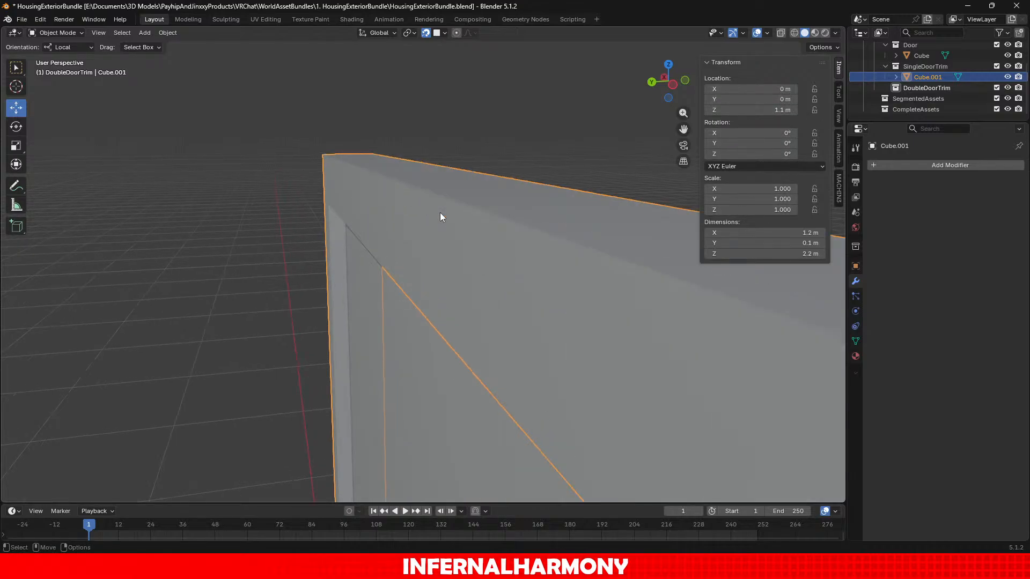
{"action": "scroll", "coordinate": [465, 201], "scroll_direction": "down", "scroll_amount": 2}
{"action": "middle_click_drag", "start_coordinate": [465, 201], "coordinate": [470, 118], "text": "shift"}
{"action": "scroll", "coordinate": [470, 117], "scroll_direction": "up", "scroll_amount": 2}
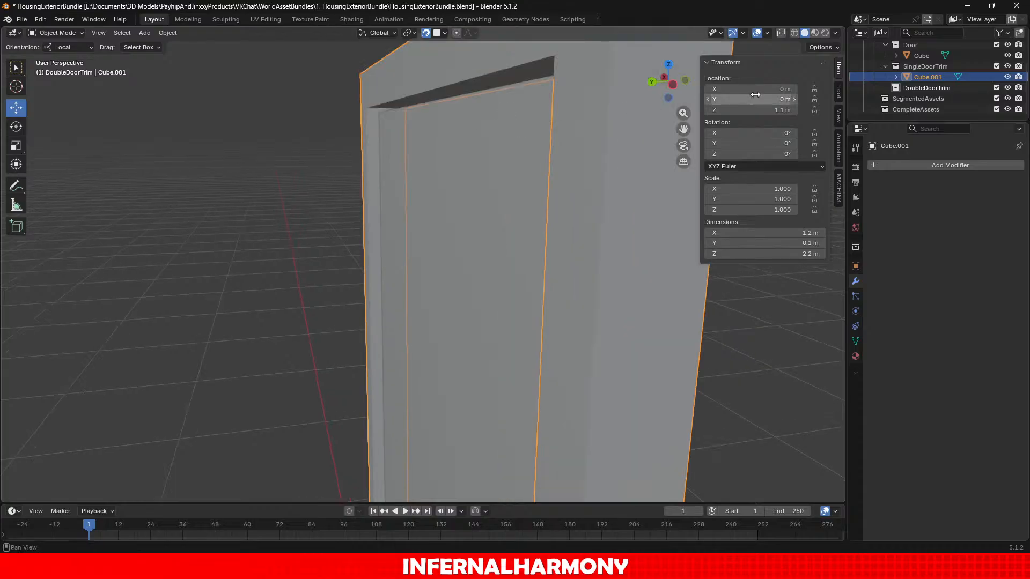
{"action": "left_click", "coordinate": [787, 99]}
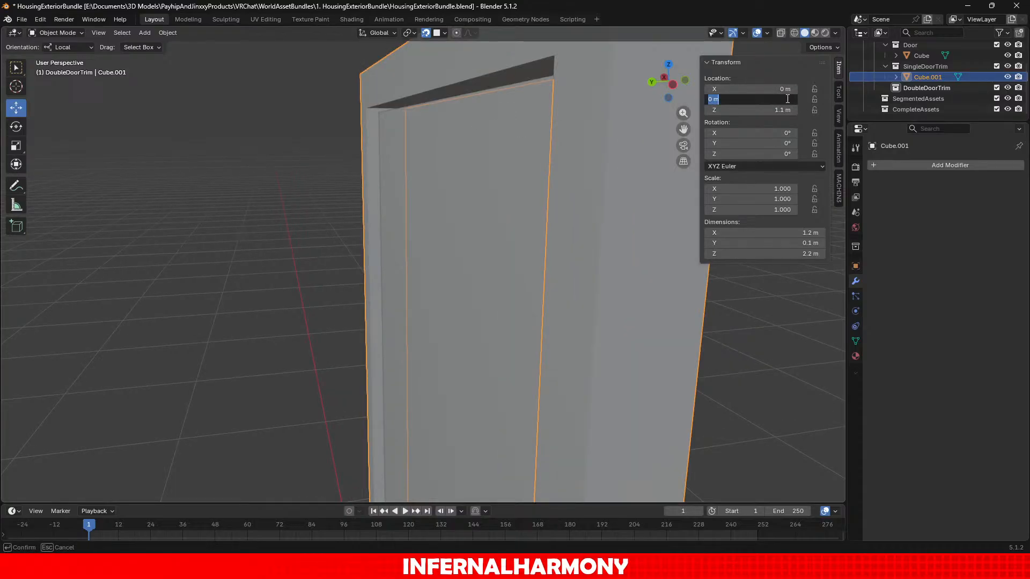
{"action": "type", "text": ".04"}
{"action": "key", "text": "Return"}
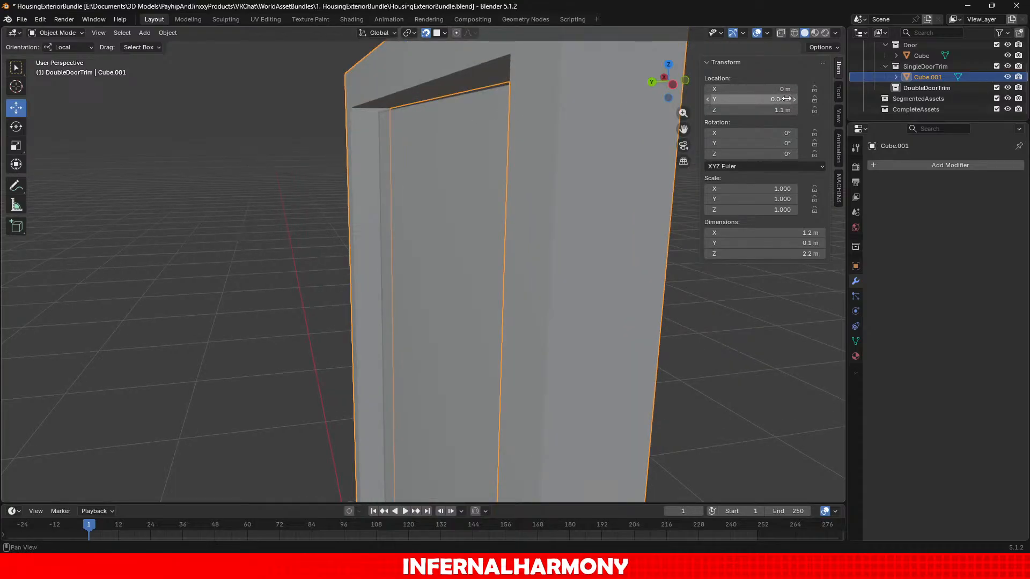
{"action": "middle_click_drag", "start_coordinate": [491, 189], "coordinate": [463, 215]}
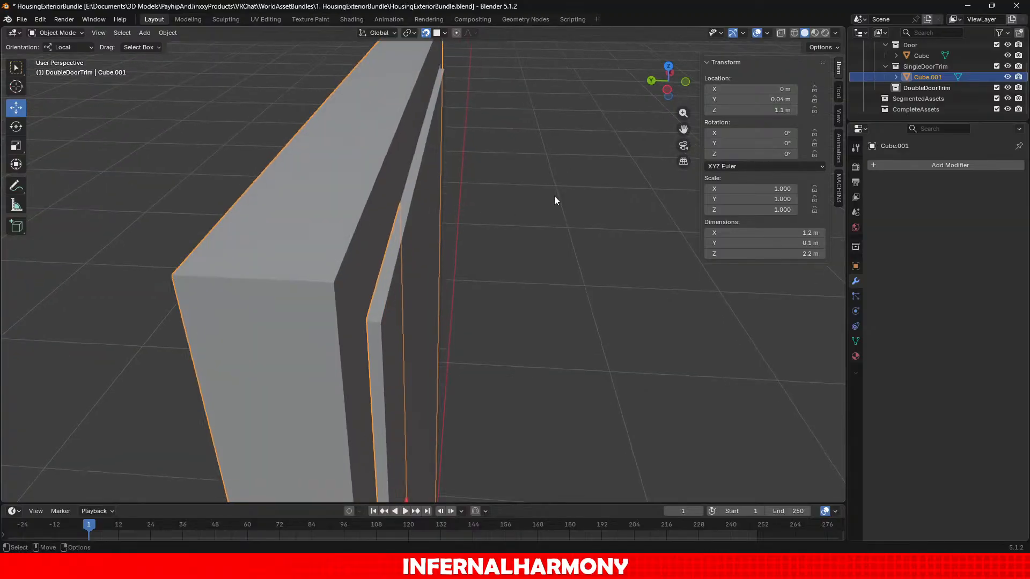
{"action": "key", "text": "ctrl+z"}
Set the single door trim's Y location to -0.02 m and inspect the door's fit from both sides.
{"action": "left_click", "coordinate": [756, 98]}
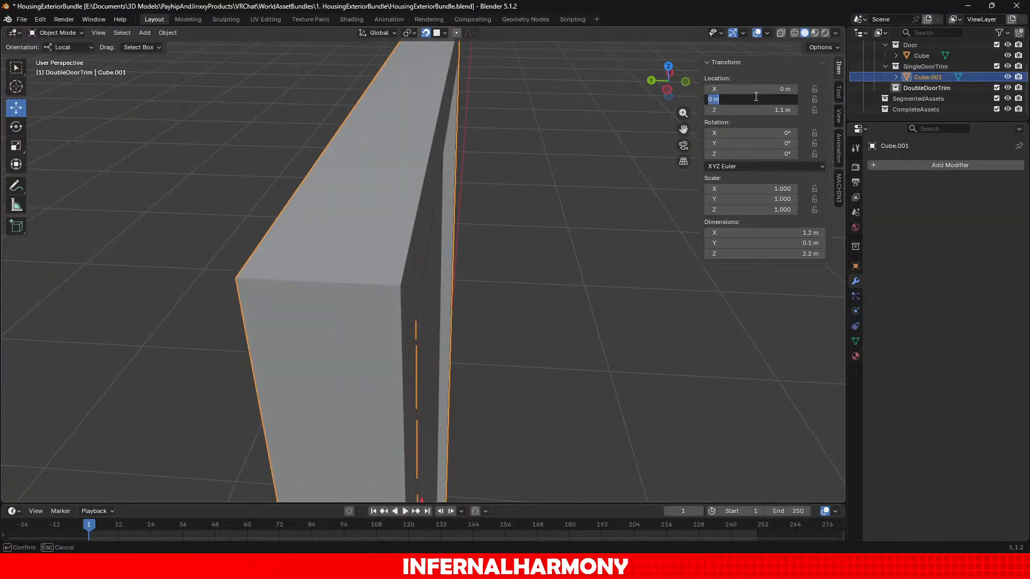
{"action": "type", "text": "0"}
{"action": "key", "text": "Return"}
{"action": "scroll", "coordinate": [397, 160], "scroll_direction": "up", "scroll_amount": 5}
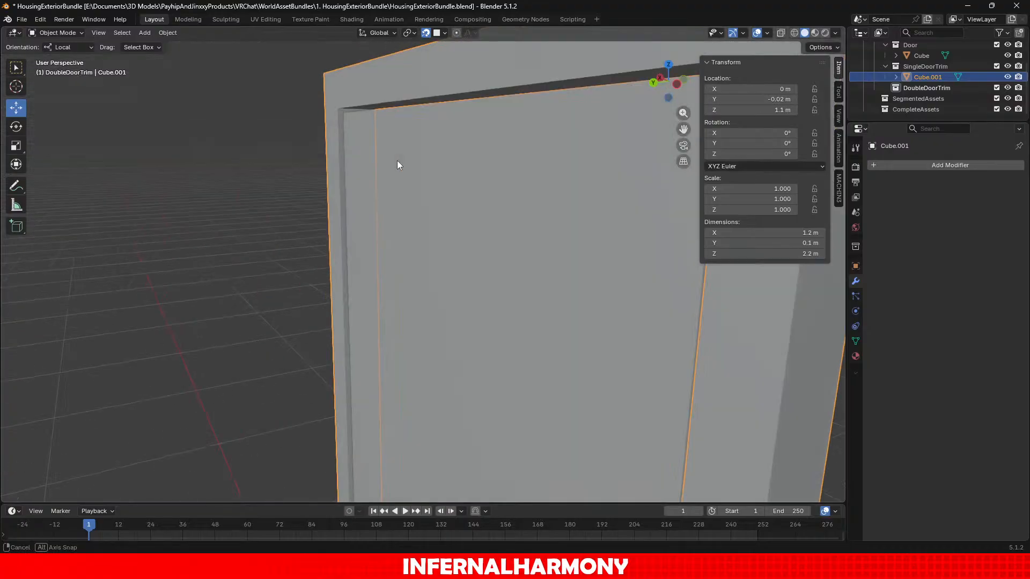
{"action": "middle_click_drag", "start_coordinate": [397, 160], "coordinate": [291, 192]}
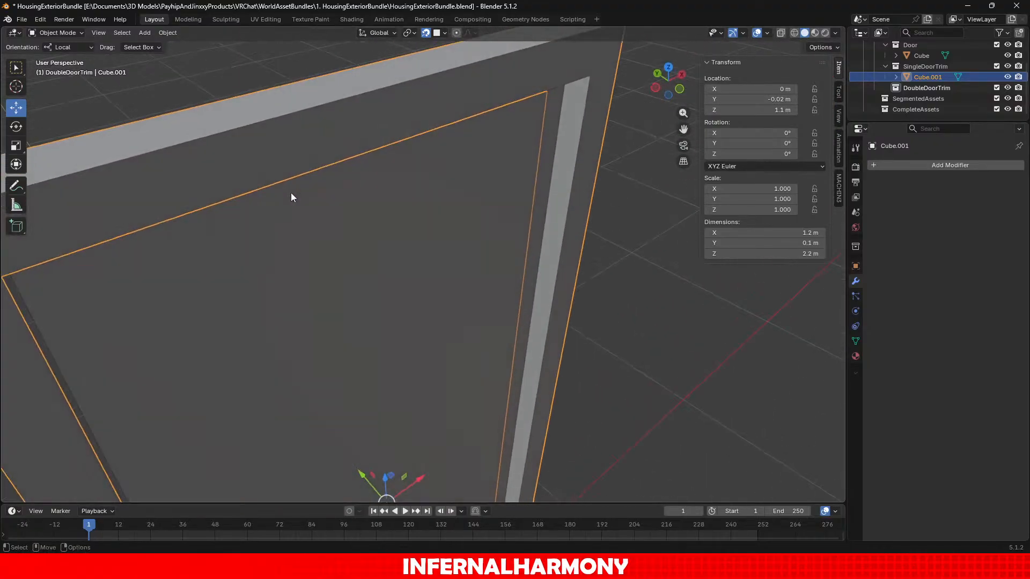
{"action": "scroll", "coordinate": [376, 210], "scroll_direction": "down", "scroll_amount": 4}
{"action": "middle_click_drag", "start_coordinate": [376, 213], "coordinate": [444, 165]}
Select the trim's two loop cuts in Edit Mode and move them about 0.023 m along Y to line up with the door in wireframe view.
{"action": "left_click", "coordinate": [64, 35]}
{"action": "left_click", "coordinate": [65, 56]}
{"action": "scroll", "coordinate": [488, 192], "scroll_direction": "up", "scroll_amount": 1}
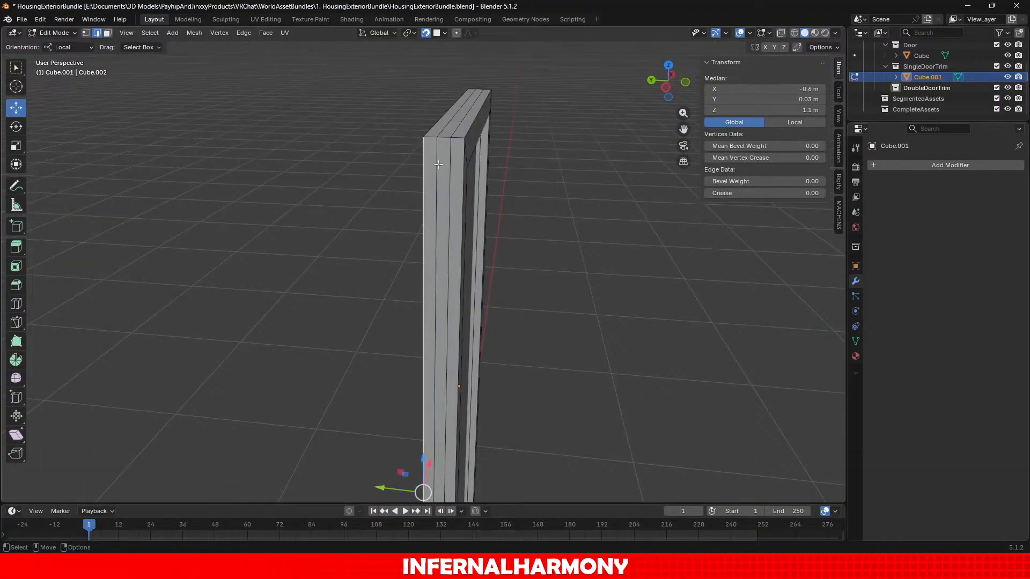
{"action": "left_click", "coordinate": [438, 165], "text": "alt"}
{"action": "left_click", "coordinate": [450, 164], "text": "alt+shift"}
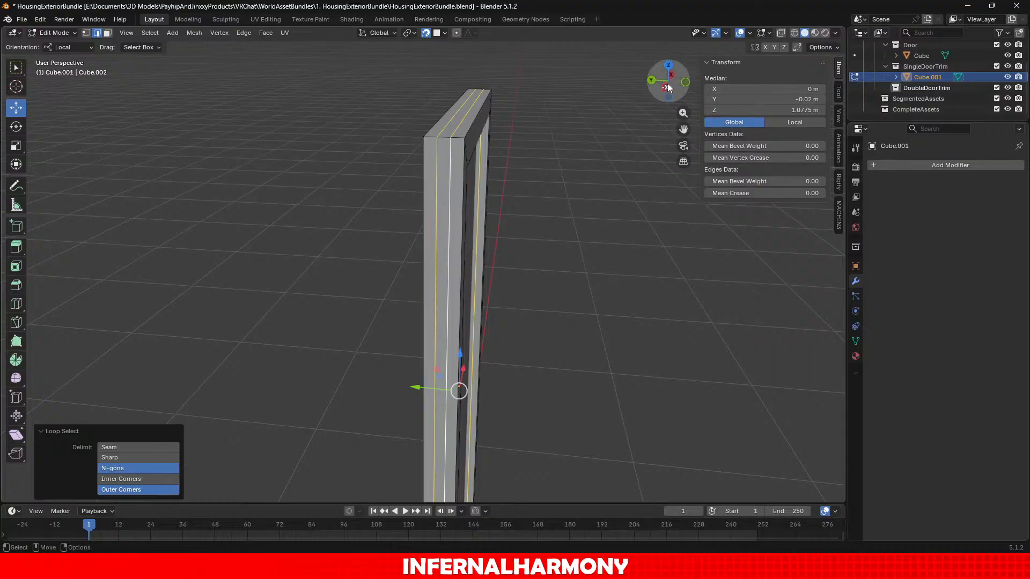
{"action": "left_click", "coordinate": [666, 87]}
{"action": "left_click", "coordinate": [794, 32]}
{"action": "scroll", "coordinate": [487, 279], "scroll_direction": "up", "scroll_amount": 5}
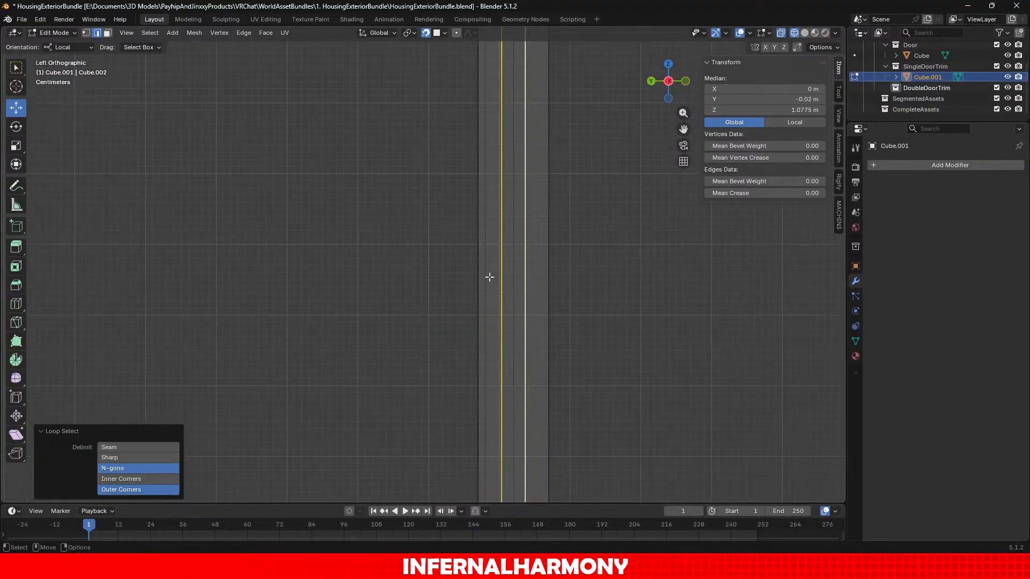
{"action": "middle_click_drag", "start_coordinate": [549, 148], "coordinate": [402, 478], "text": "shift"}
{"action": "middle_click_drag", "start_coordinate": [421, 195], "coordinate": [427, 384], "text": "shift"}
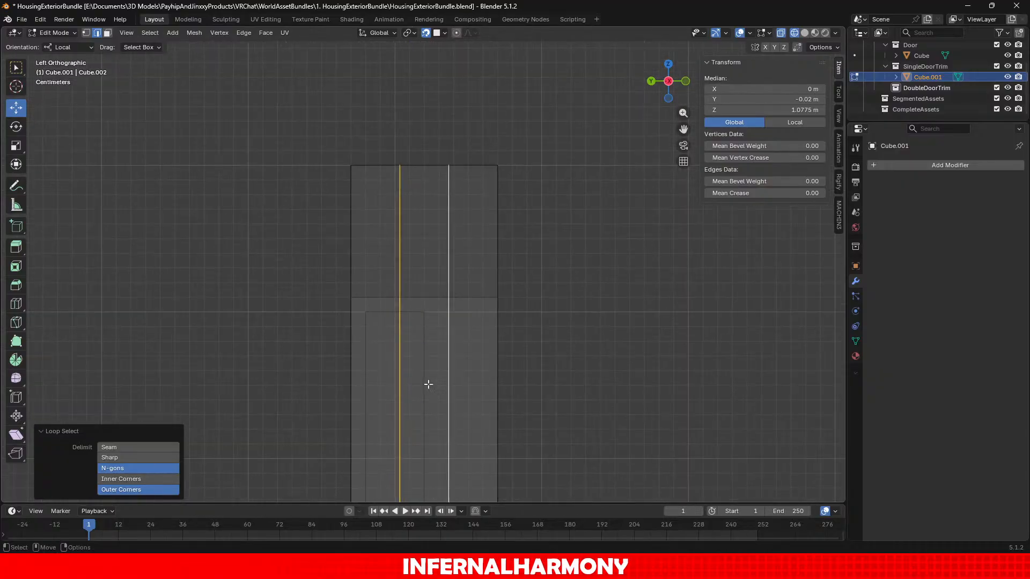
{"action": "scroll", "coordinate": [394, 354], "scroll_direction": "up", "scroll_amount": 3}
{"action": "middle_click_drag", "start_coordinate": [394, 354], "coordinate": [476, 287], "text": "shift"}
{"action": "key", "text": "g"}
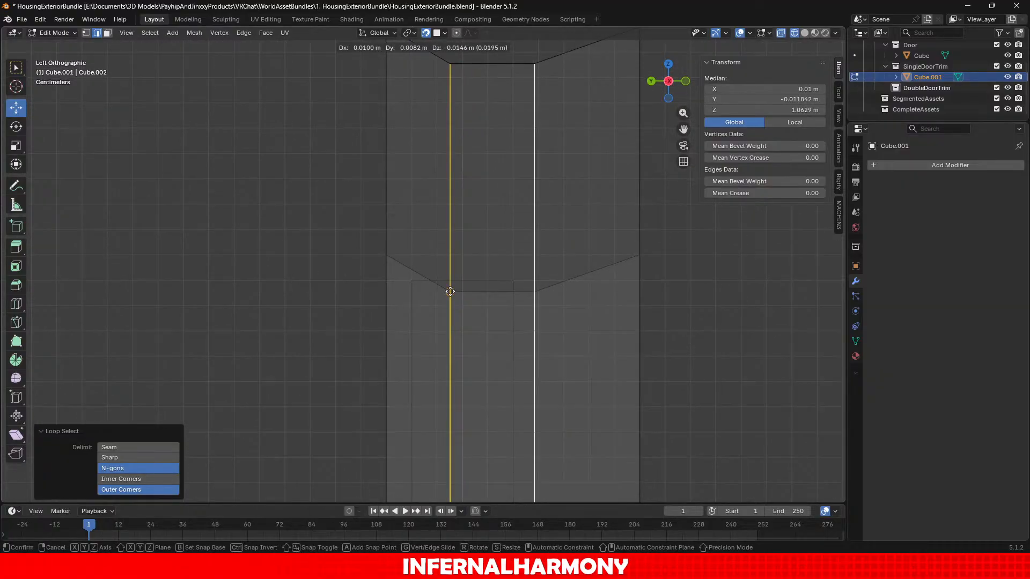
{"action": "key", "text": "y"}
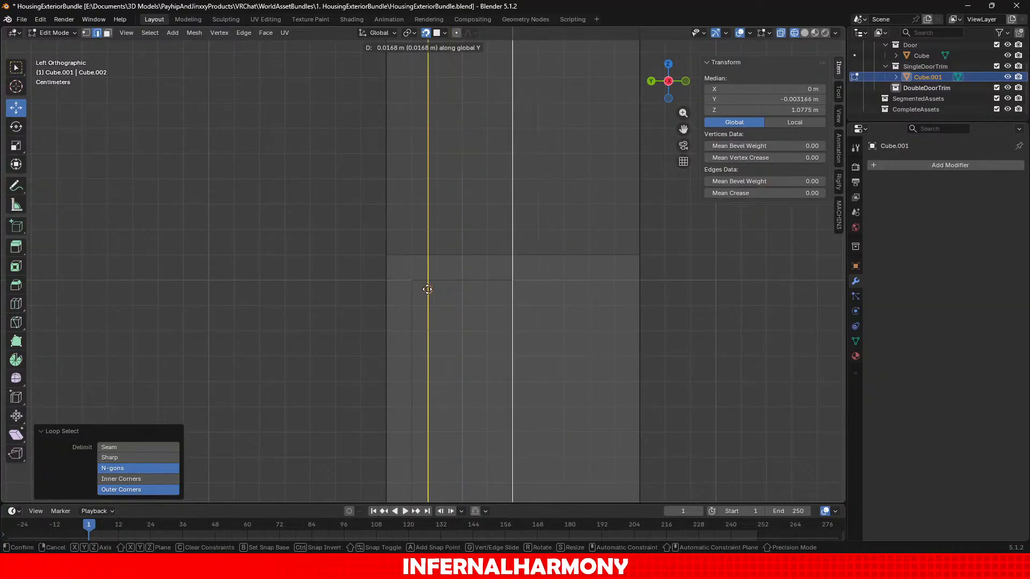
{"action": "left_click", "coordinate": [412, 288]}
{"action": "middle_click_drag", "start_coordinate": [299, 283], "coordinate": [394, 331]}
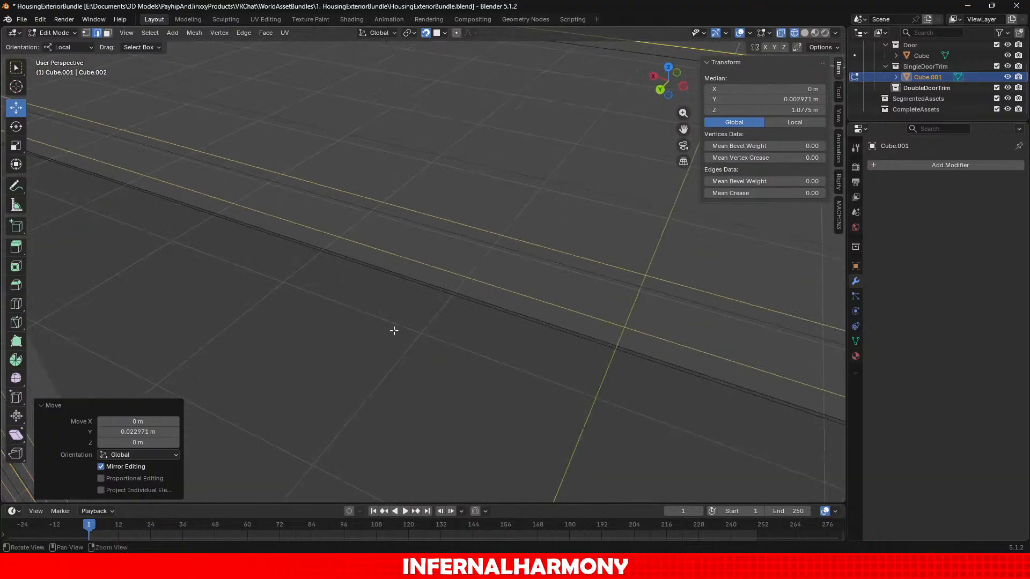
{"action": "scroll", "coordinate": [395, 327], "scroll_direction": "down", "scroll_amount": 5}
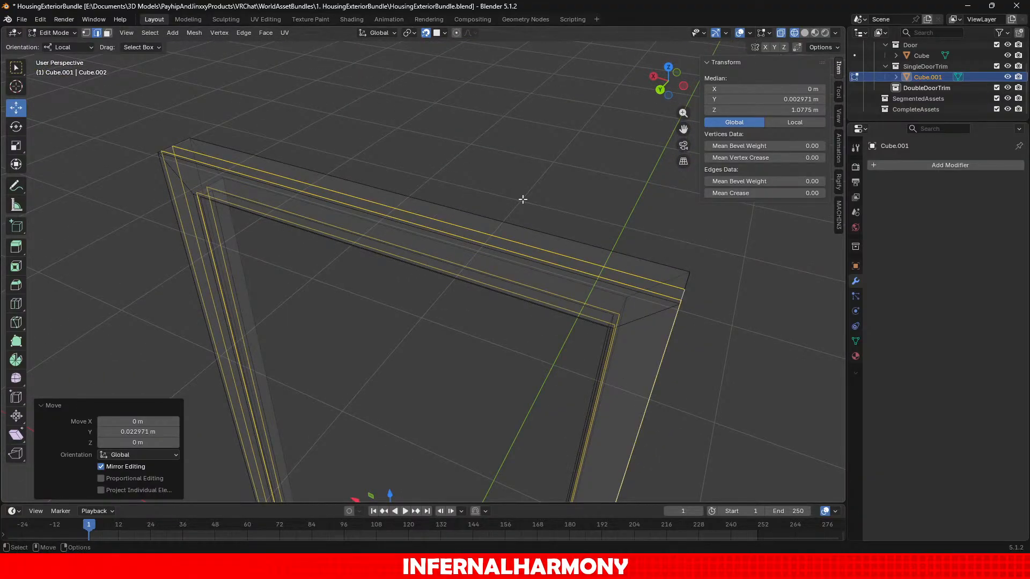
Return the trim to Object Mode and restore solid shading in the viewport.
{"action": "left_click", "coordinate": [59, 45]}
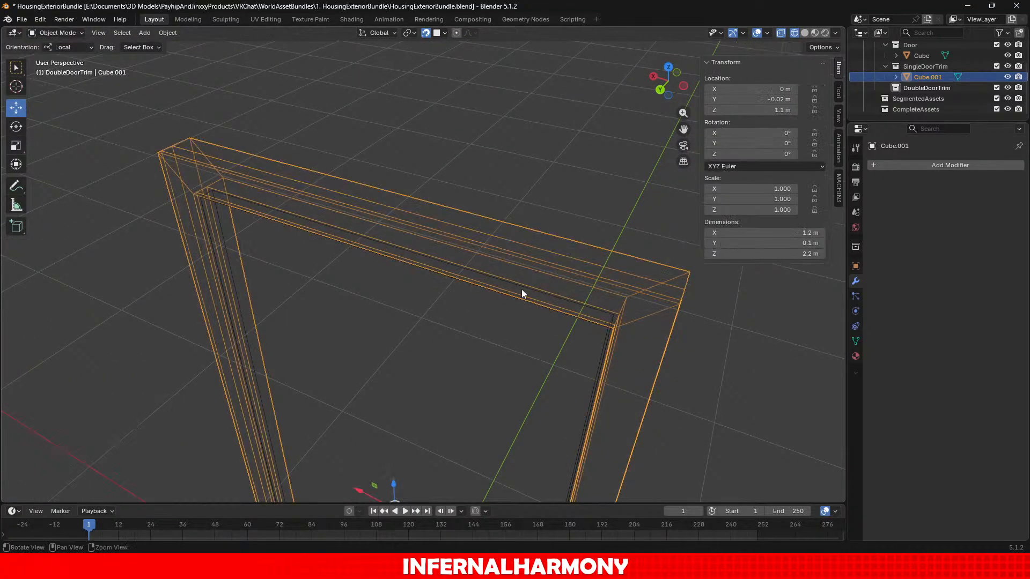
{"action": "scroll", "coordinate": [521, 289], "scroll_direction": "down", "scroll_amount": 2}
{"action": "left_click", "coordinate": [805, 33]}
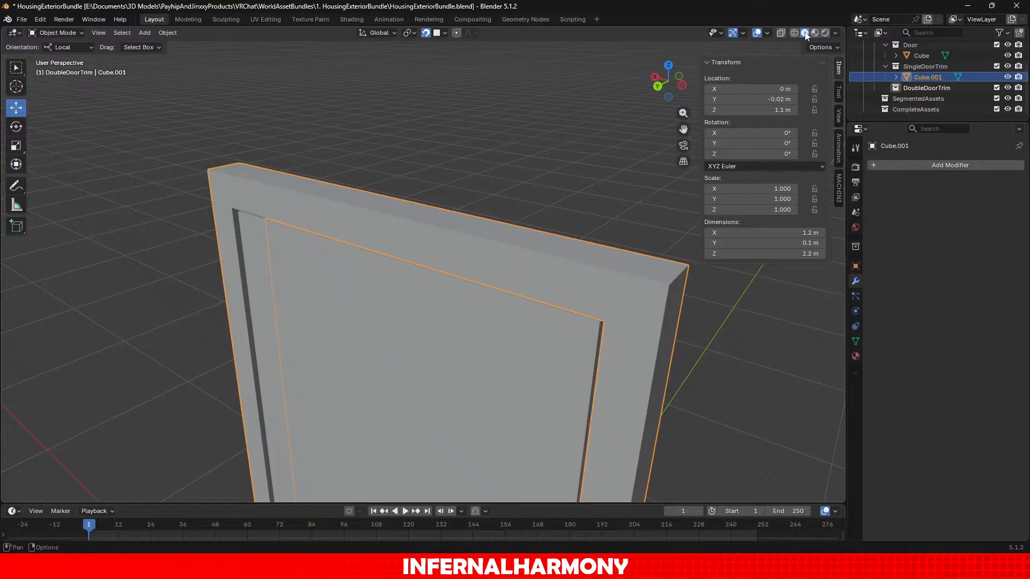
Select the door and check the median Y position of its upper edge in Edit Mode.
{"action": "left_click", "coordinate": [449, 393]}
{"action": "scroll", "coordinate": [455, 322], "scroll_direction": "up", "scroll_amount": 6}
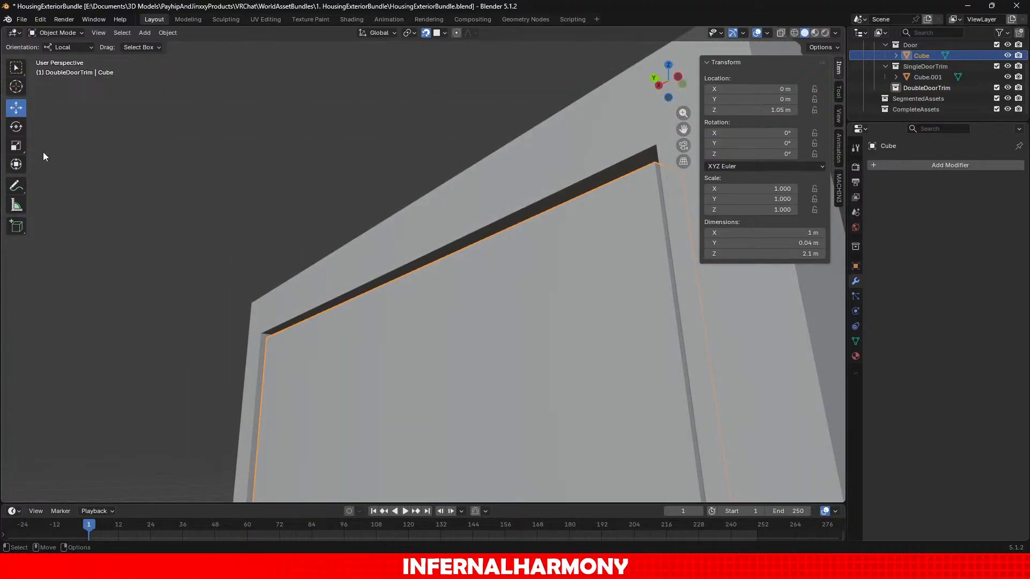
{"action": "left_click", "coordinate": [64, 33]}
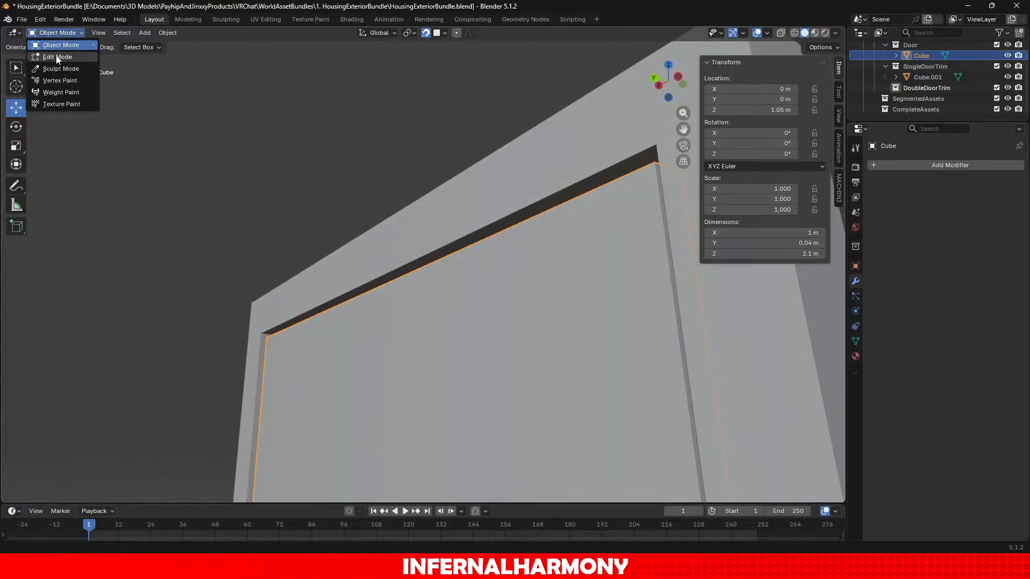
{"action": "left_click", "coordinate": [58, 57]}
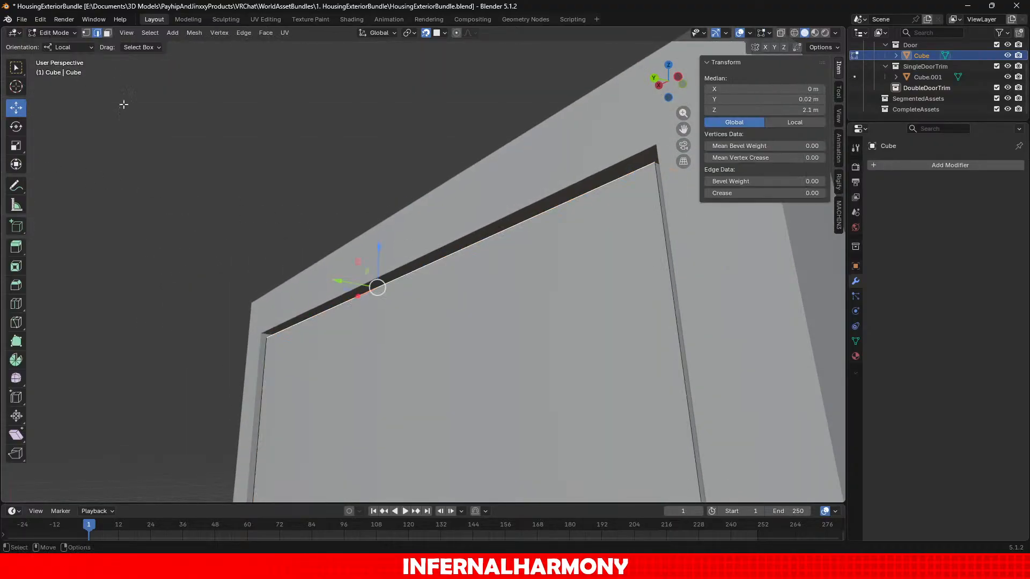
{"action": "left_click", "coordinate": [804, 100]}
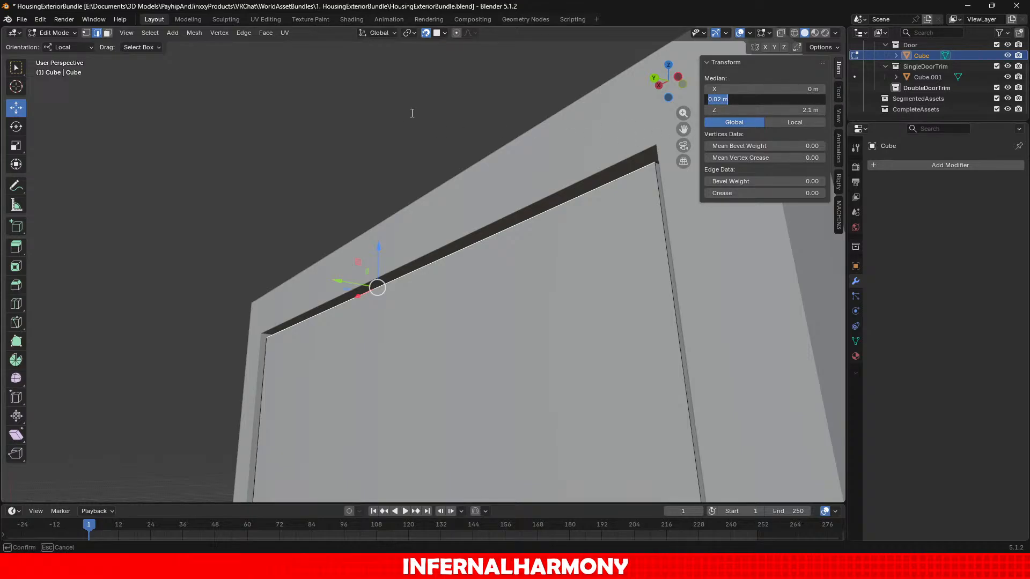
{"action": "key", "text": "Return"}
{"action": "scroll", "coordinate": [325, 134], "scroll_direction": "down", "scroll_amount": 4}
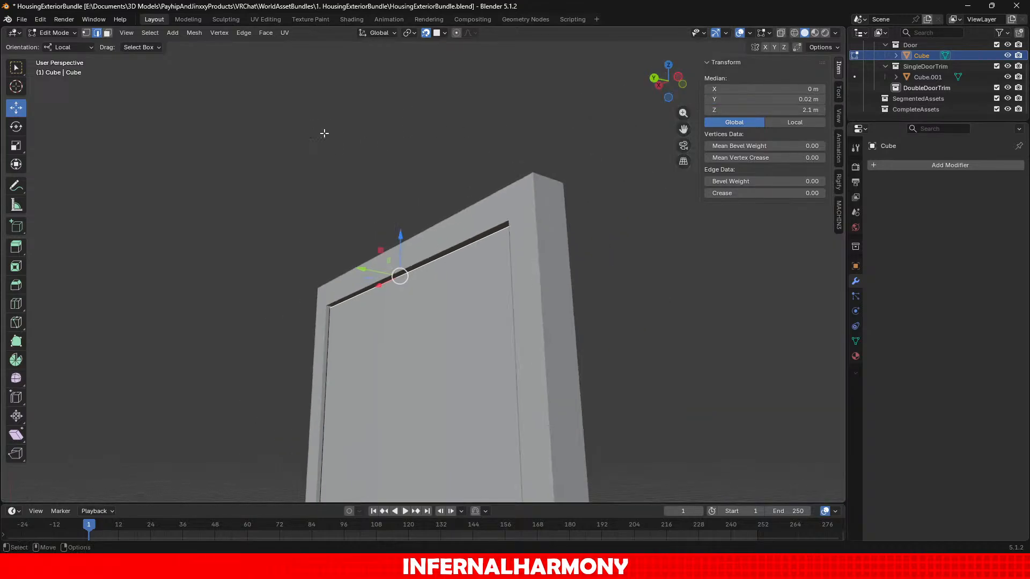
Leave the door's Edit Mode, then edit the single door trim and set its front loop cut's median Y to 0.02 m.
{"action": "mouse_move", "coordinate": [322, 130]}
{"action": "middle_mouse_down"}
{"action": "mouse_move", "coordinate": [284, 207]}
{"action": "mouse_move", "coordinate": [314, 130]}
{"action": "middle_mouse_up"}
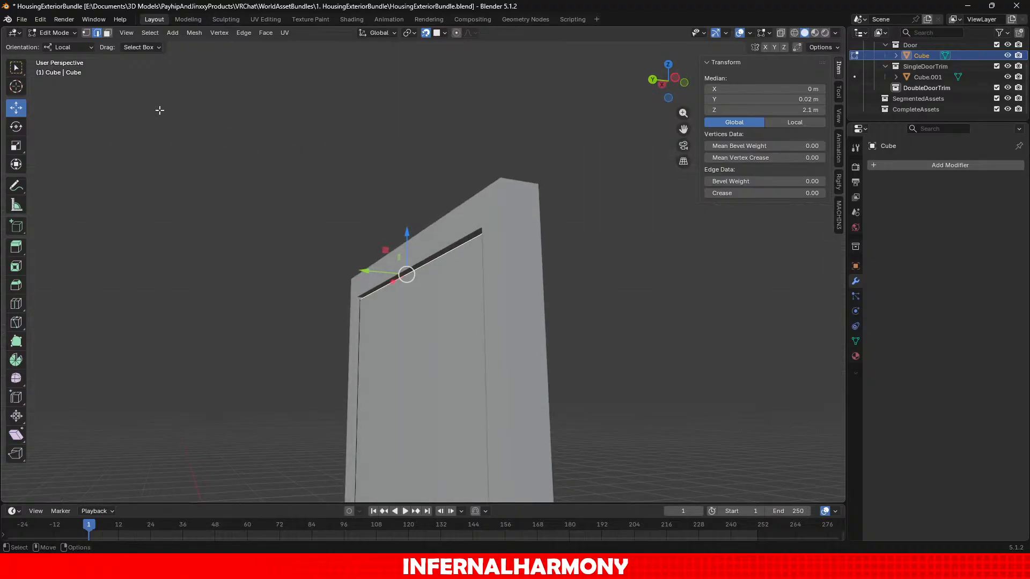
{"action": "left_click", "coordinate": [53, 33]}
{"action": "left_click", "coordinate": [60, 46]}
{"action": "scroll", "coordinate": [499, 258], "scroll_direction": "down", "scroll_amount": 3}
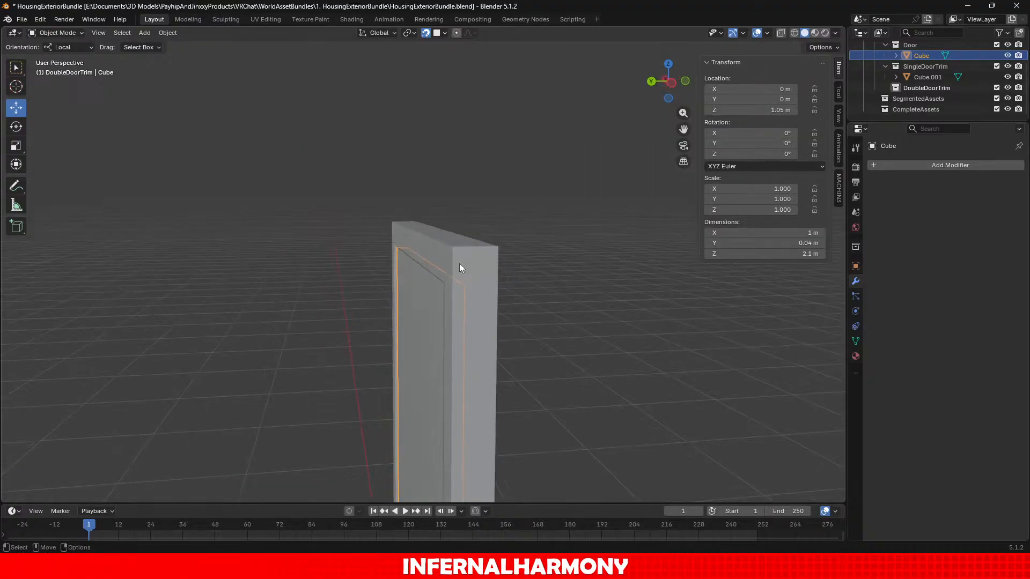
{"action": "left_click", "coordinate": [459, 263]}
{"action": "left_click", "coordinate": [59, 33]}
{"action": "left_click", "coordinate": [56, 57]}
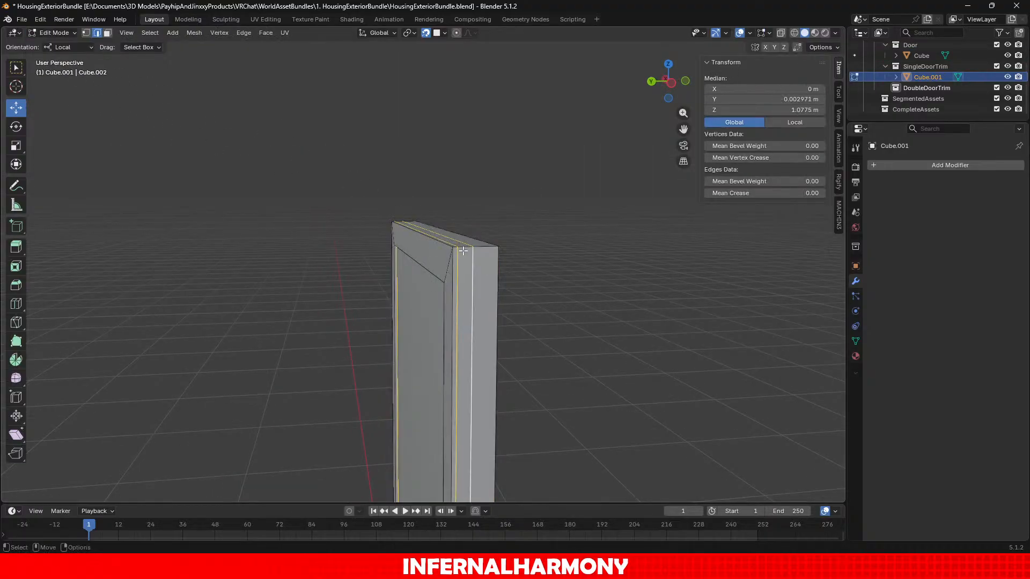
{"action": "scroll", "coordinate": [482, 262], "scroll_direction": "up", "scroll_amount": 1}
{"action": "left_click", "coordinate": [465, 261], "text": "alt"}
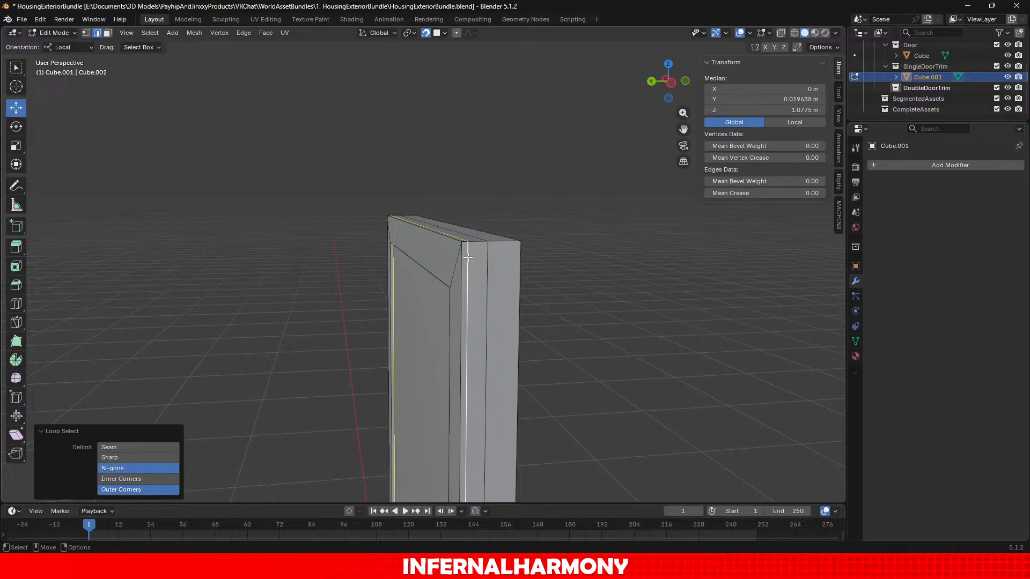
{"action": "left_click", "coordinate": [762, 99]}
{"action": "type", "text": "0.02 m"}
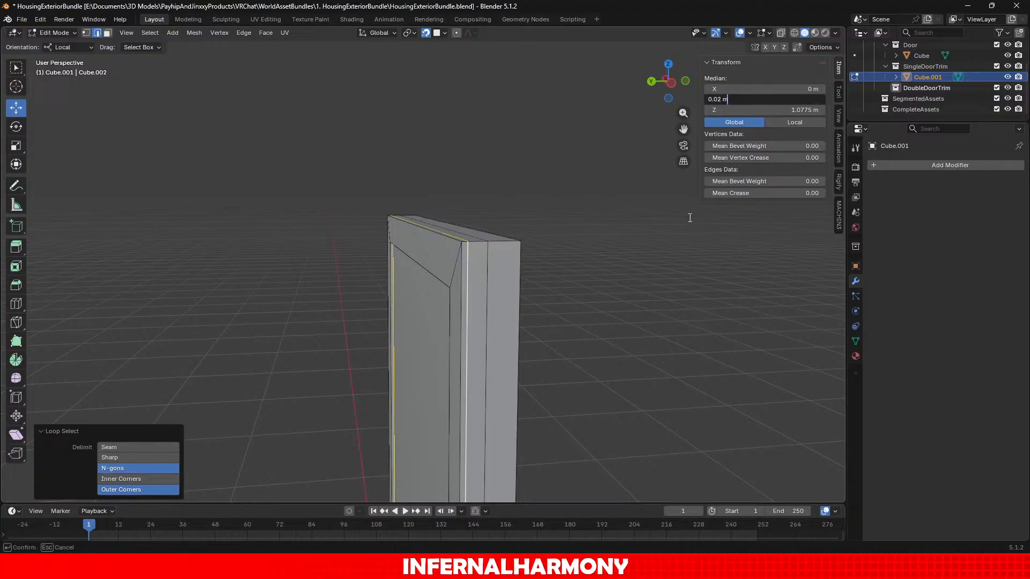
{"action": "key", "text": "Return"}
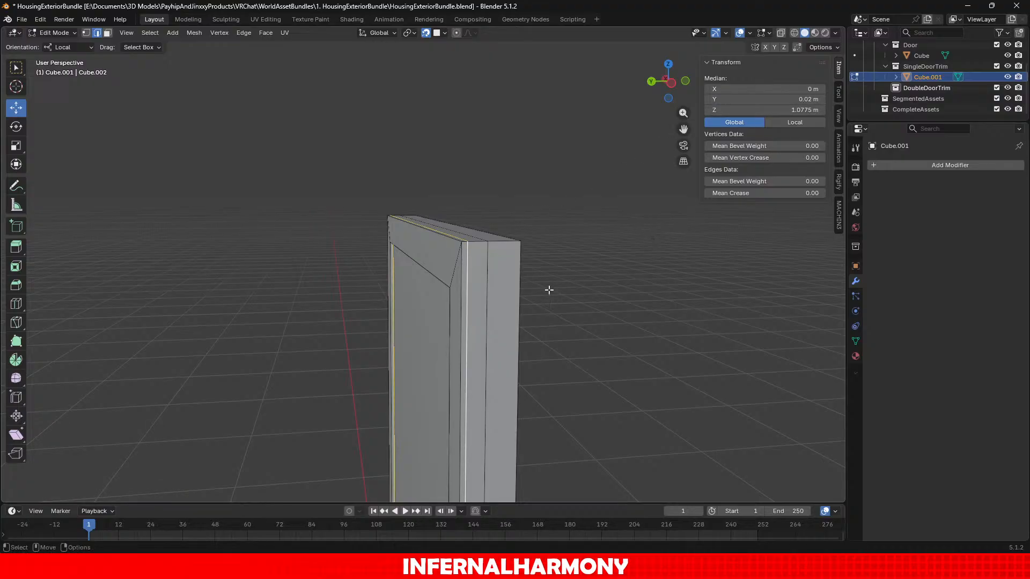
Return the trim to Object Mode and check the median Y position of the door's opposite upper edge in Edit Mode.
{"action": "middle_click_drag", "start_coordinate": [549, 290], "coordinate": [494, 149]}
{"action": "left_click", "coordinate": [48, 32]}
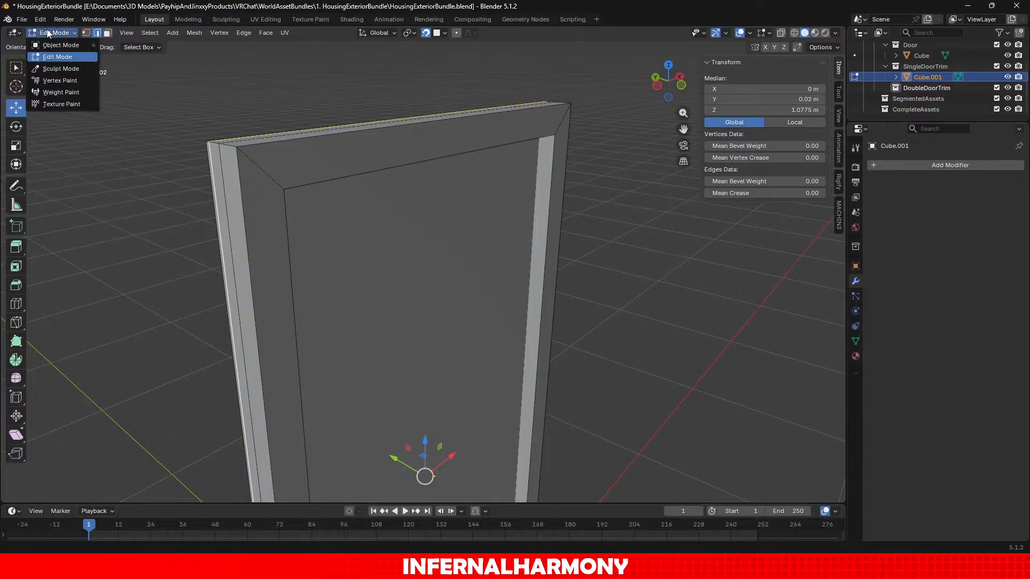
{"action": "left_click", "coordinate": [61, 45]}
{"action": "left_click", "coordinate": [340, 204]}
{"action": "scroll", "coordinate": [340, 204], "scroll_direction": "up", "scroll_amount": 2}
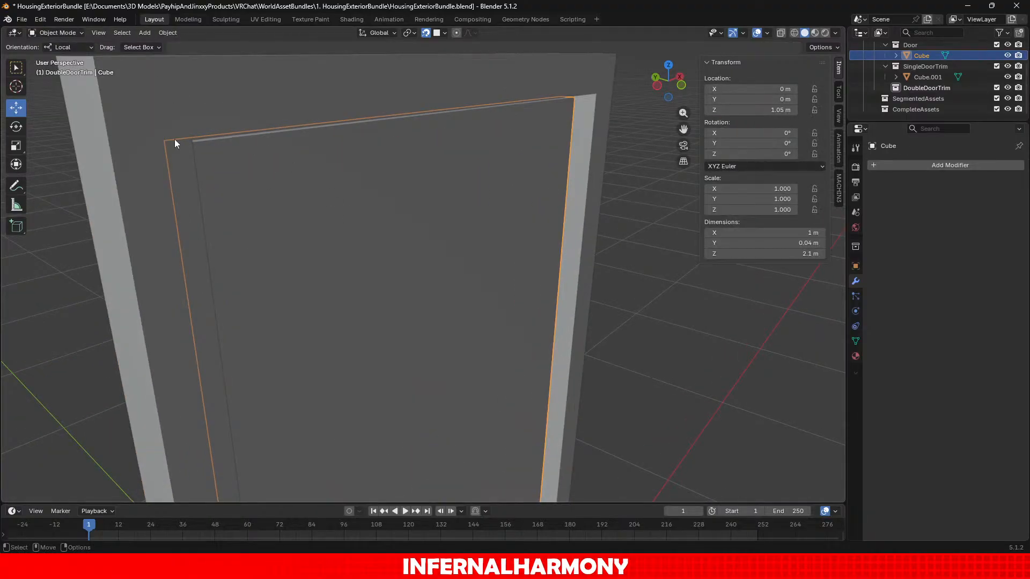
{"action": "left_click", "coordinate": [51, 32]}
{"action": "left_click", "coordinate": [59, 56]}
{"action": "left_click", "coordinate": [275, 142]}
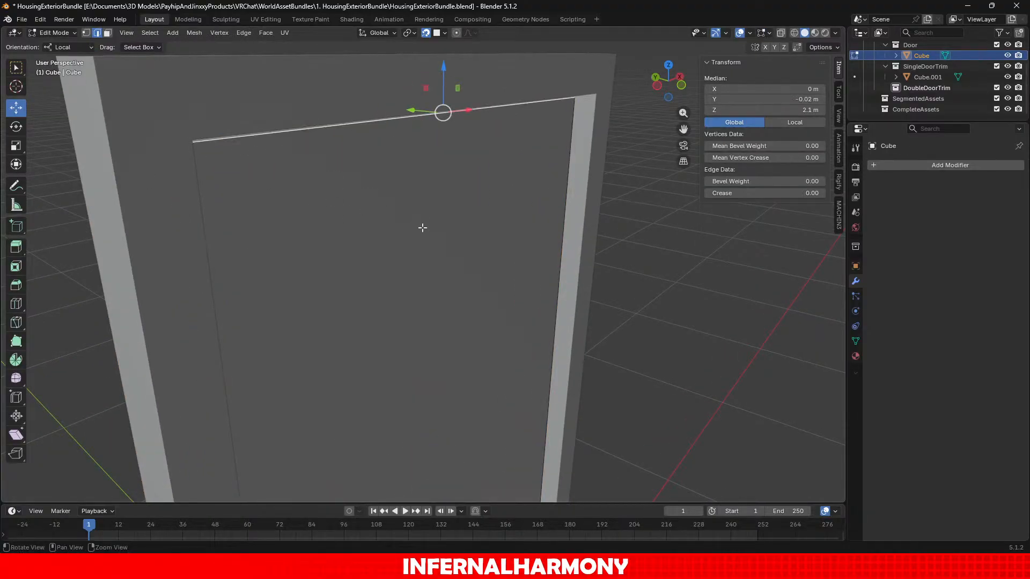
{"action": "middle_click_drag", "start_coordinate": [421, 227], "coordinate": [430, 226]}
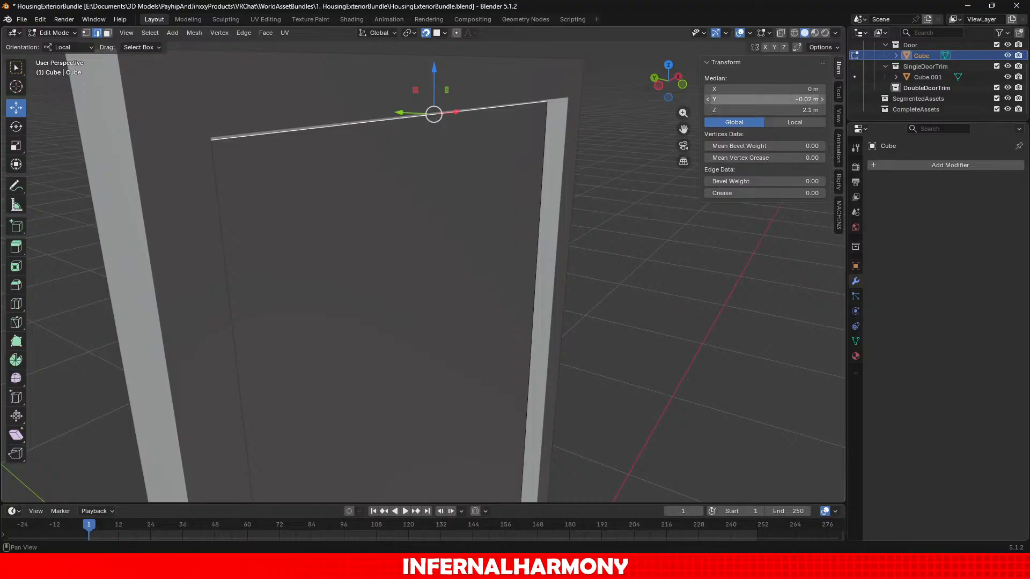
{"action": "left_click", "coordinate": [798, 100]}
{"action": "left_click", "coordinate": [436, 168]}
{"action": "middle_click_drag", "start_coordinate": [441, 191], "coordinate": [544, 220]}
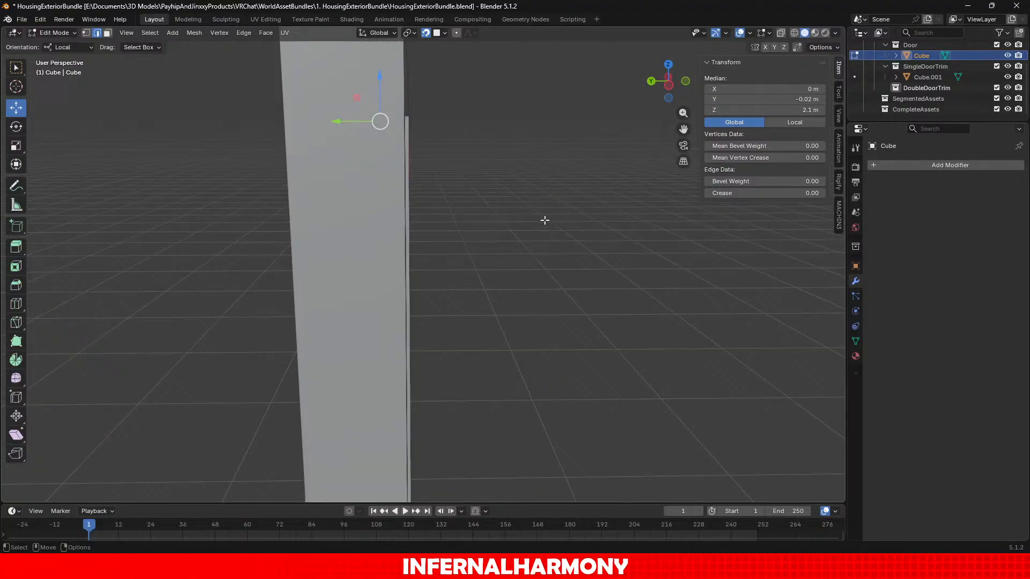
{"action": "left_click", "coordinate": [787, 99]}
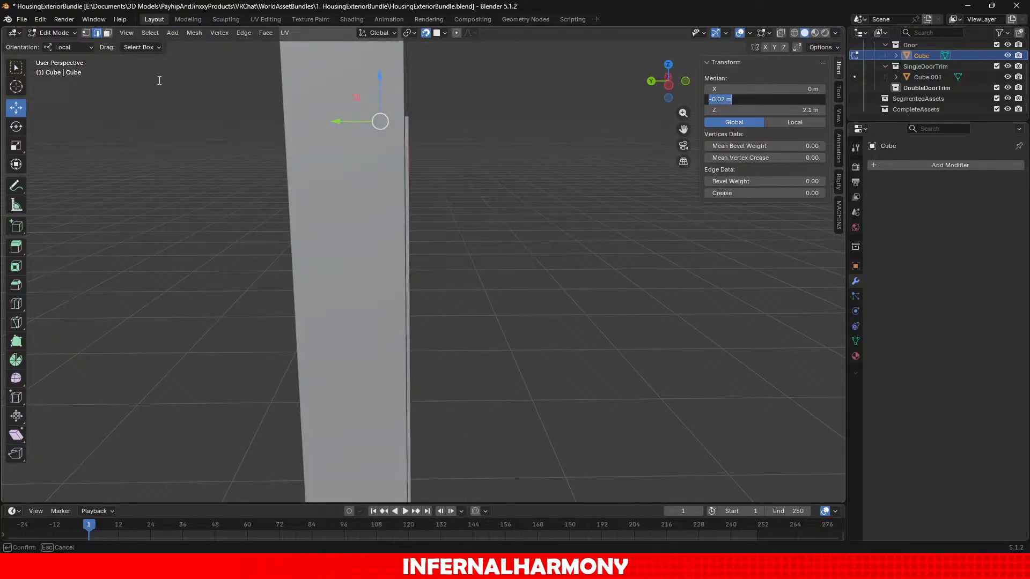
Edit the single door trim again and set its second loop cut's median Y to -0.02 m.
{"action": "left_click", "coordinate": [59, 33]}
{"action": "left_click", "coordinate": [56, 40]}
{"action": "left_click", "coordinate": [408, 200]}
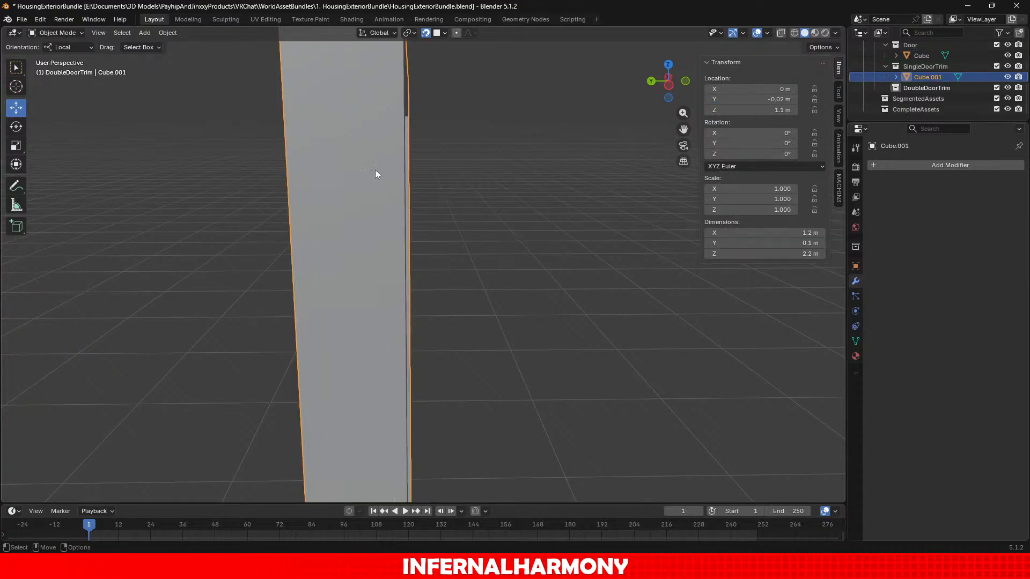
{"action": "left_click", "coordinate": [54, 33]}
{"action": "left_click", "coordinate": [56, 57]}
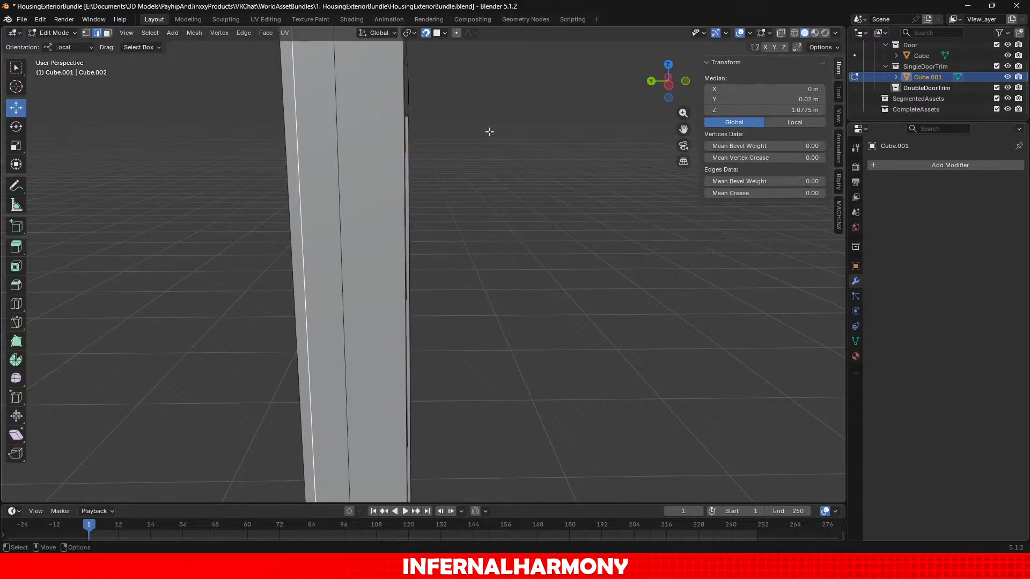
{"action": "left_click", "coordinate": [338, 150], "text": "alt"}
{"action": "double_click", "coordinate": [794, 97]}
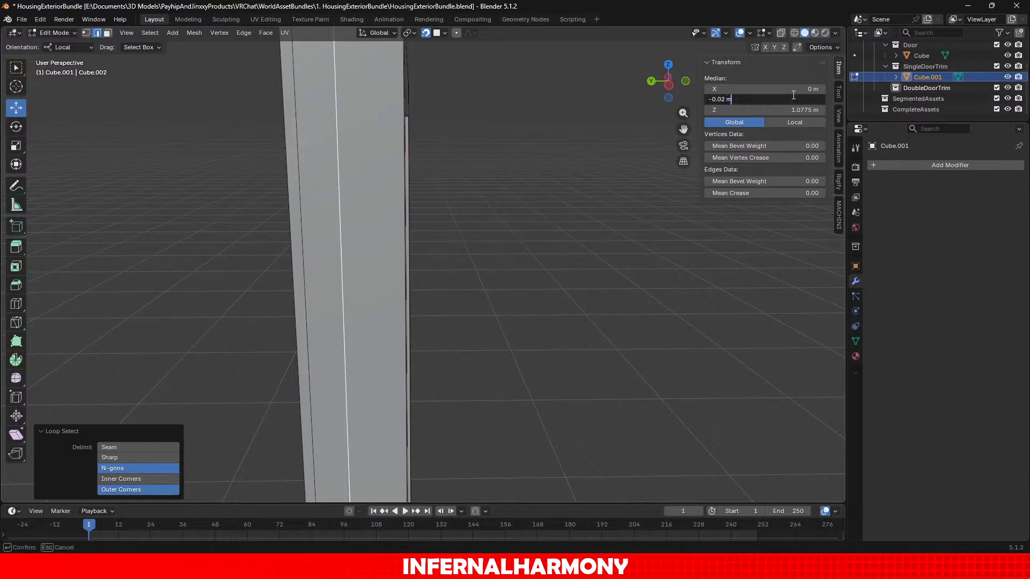
{"action": "key", "text": "Return"}
Select the trim's narrow inner faces between the two loop cuts along the head and both jambs in face select mode.
{"action": "scroll", "coordinate": [464, 186], "scroll_direction": "down", "scroll_amount": 5}
{"action": "middle_click_drag", "start_coordinate": [425, 213], "coordinate": [472, 219]}
{"action": "middle_click_drag", "start_coordinate": [568, 226], "coordinate": [619, 189]}
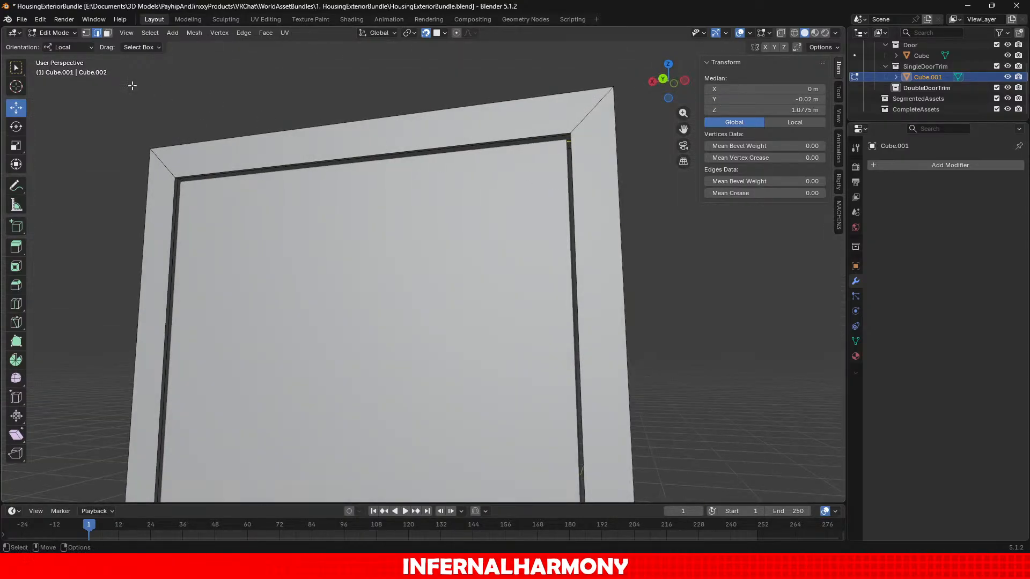
{"action": "left_click", "coordinate": [110, 34]}
{"action": "scroll", "coordinate": [241, 99], "scroll_direction": "up", "scroll_amount": 1}
{"action": "middle_click_drag", "start_coordinate": [242, 99], "coordinate": [349, 209], "text": "shift"}
{"action": "scroll", "coordinate": [268, 262], "scroll_direction": "up", "scroll_amount": 3}
{"action": "left_click", "coordinate": [196, 263]}
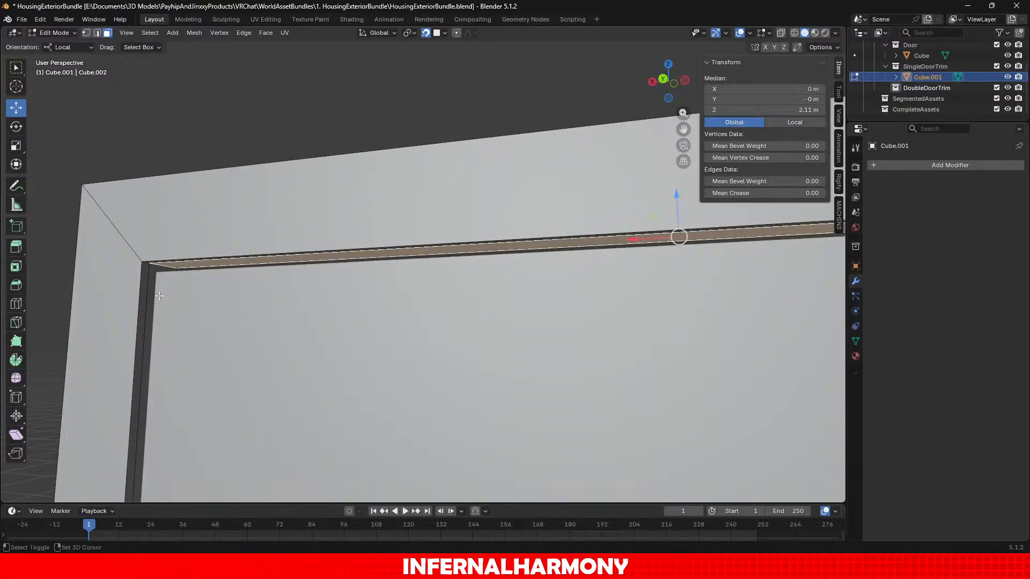
{"action": "middle_click_drag", "start_coordinate": [237, 324], "coordinate": [436, 286]}
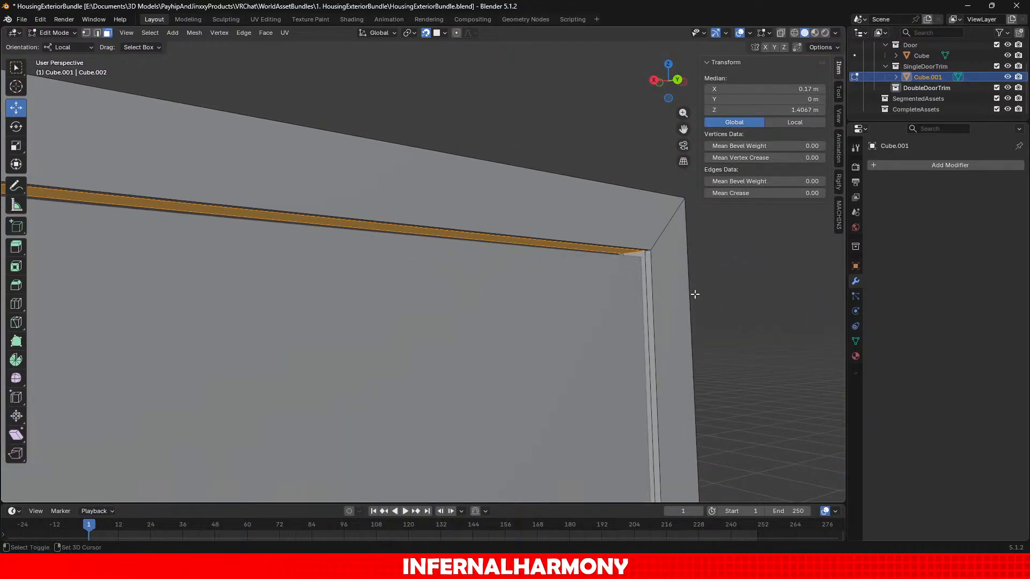
{"action": "left_click", "coordinate": [644, 290], "text": "shift"}
{"action": "left_click", "coordinate": [643, 291], "text": "shift"}
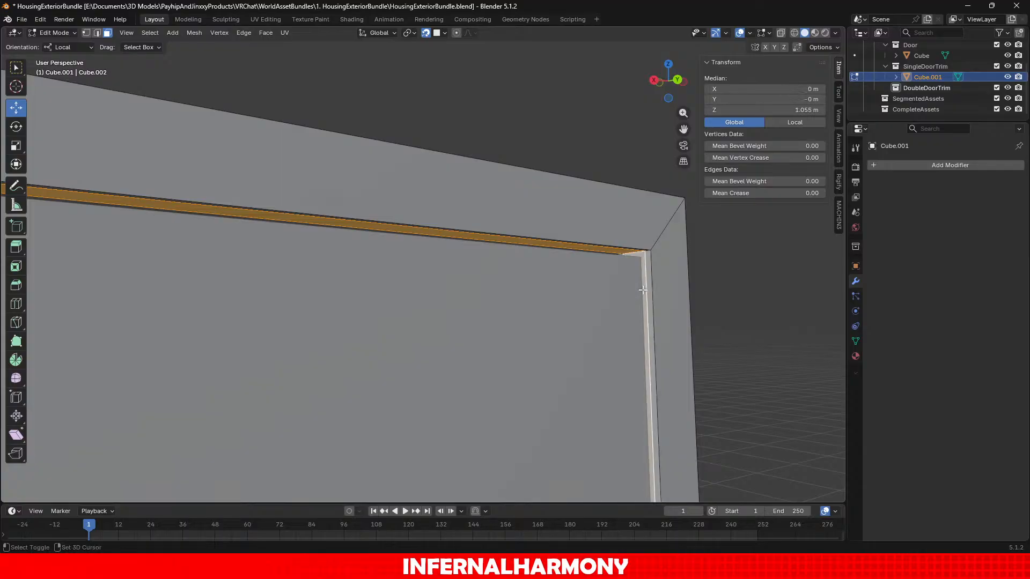
Extrude the selected inner trim faces along their normals with an offset of 0.01 m.
{"action": "left_click", "coordinate": [17, 247]}
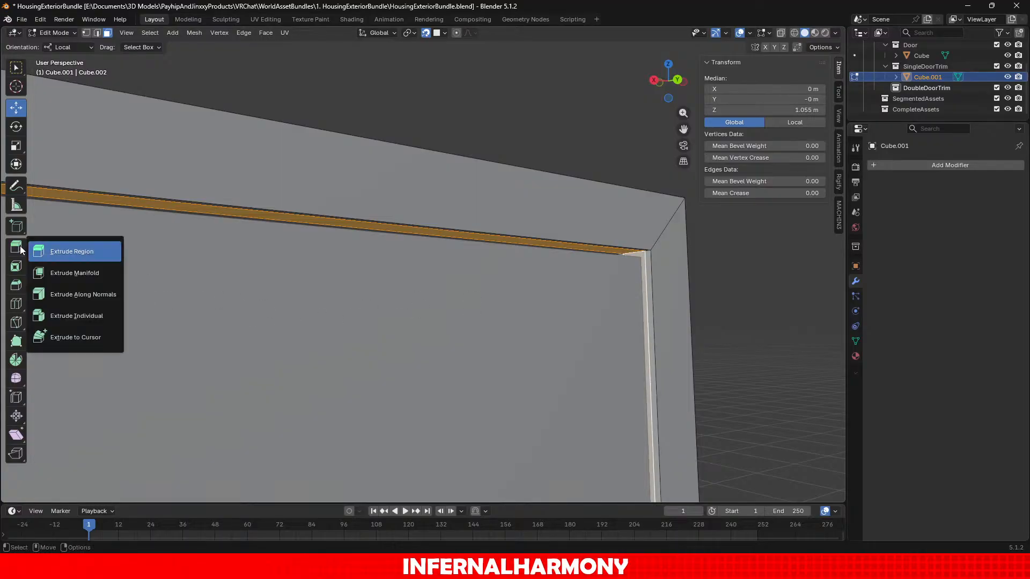
{"action": "left_click", "coordinate": [77, 294]}
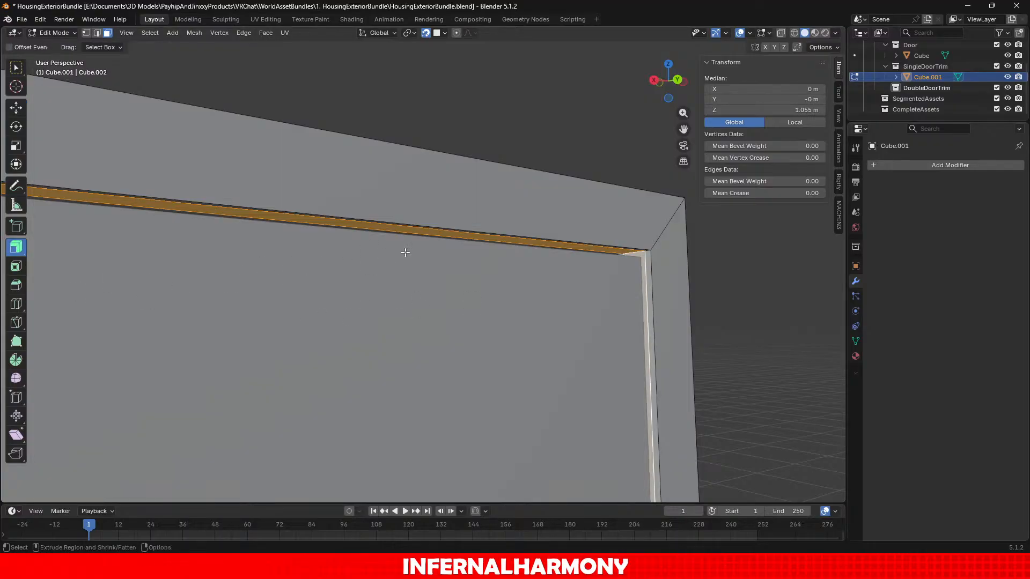
{"action": "left_click_drag", "start_coordinate": [416, 208], "coordinate": [427, 206]}
{"action": "left_click", "coordinate": [154, 455]}
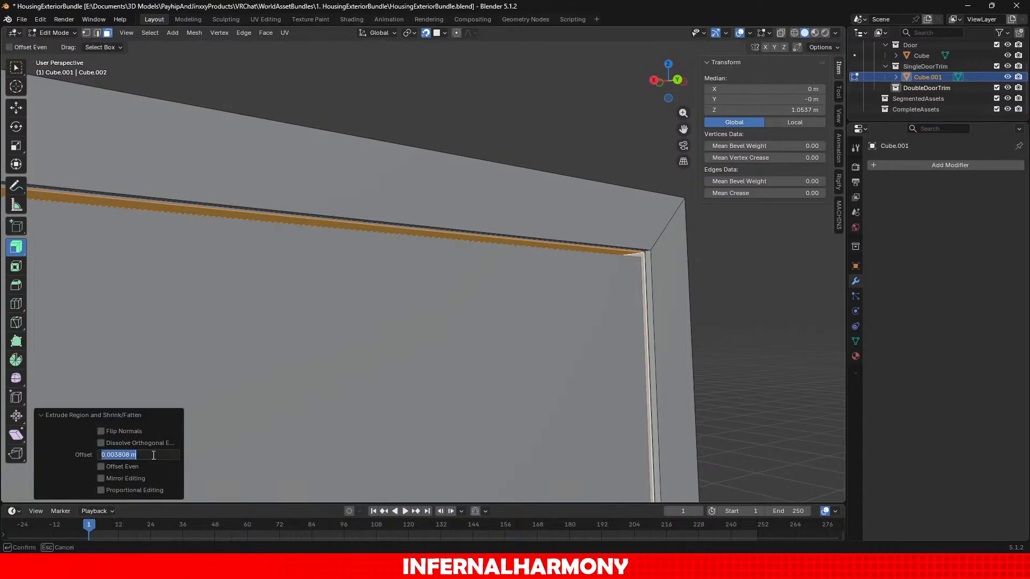
{"action": "type", "text": "0.01"}
{"action": "key", "text": "Return"}
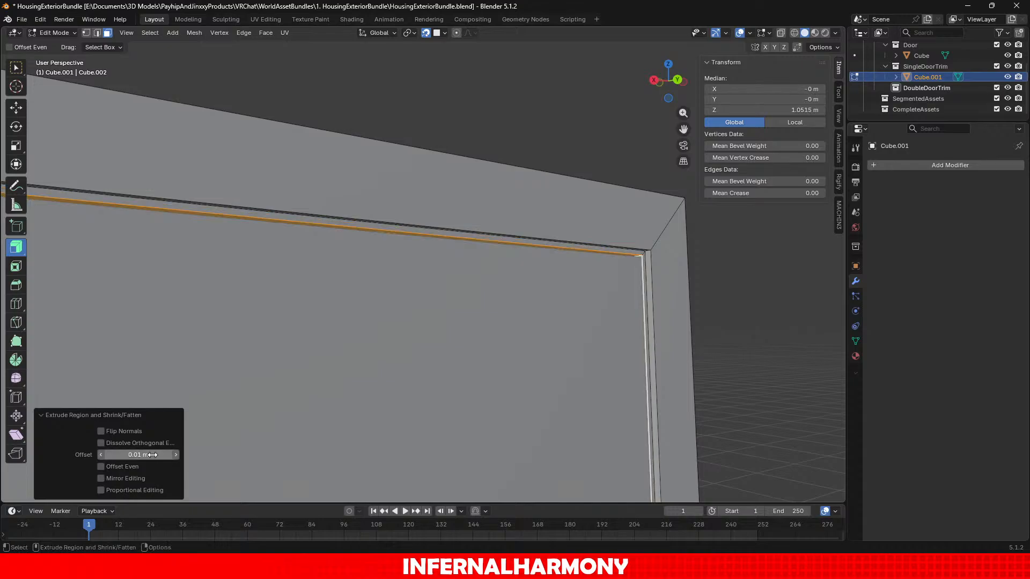
Inspect the extruded strip at the trim's corner and try an extrusion offset of 0.02 m.
{"action": "scroll", "coordinate": [524, 424], "scroll_direction": "up", "scroll_amount": 2}
{"action": "middle_click_drag", "start_coordinate": [580, 414], "coordinate": [364, 467]}
{"action": "middle_click_drag", "start_coordinate": [515, 472], "coordinate": [245, 421]}
{"action": "left_click_drag", "start_coordinate": [542, 311], "coordinate": [114, 239], "text": "alt"}
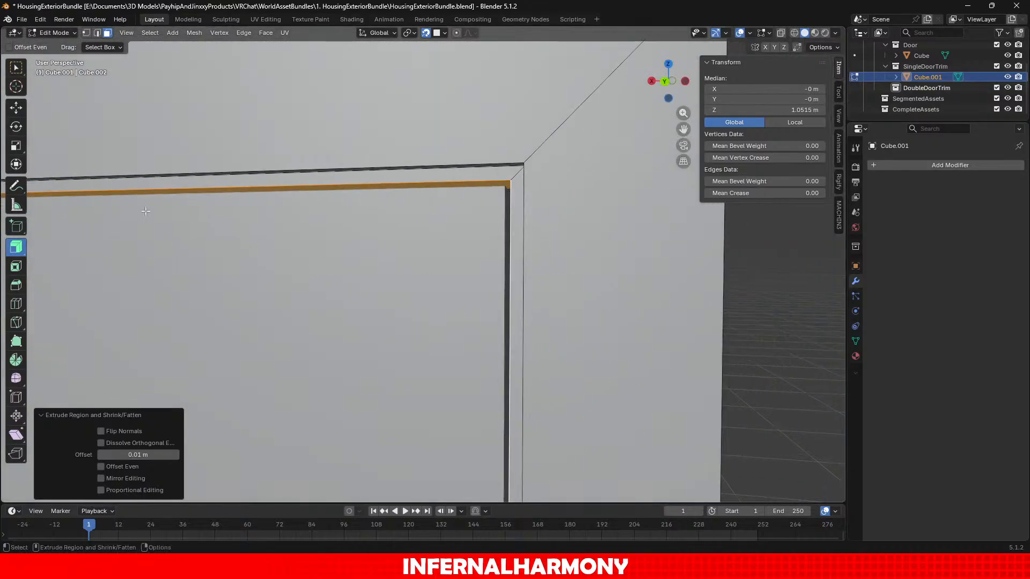
{"action": "left_click", "coordinate": [149, 457]}
{"action": "key", "text": "Right"}
{"action": "key", "text": "Left"}
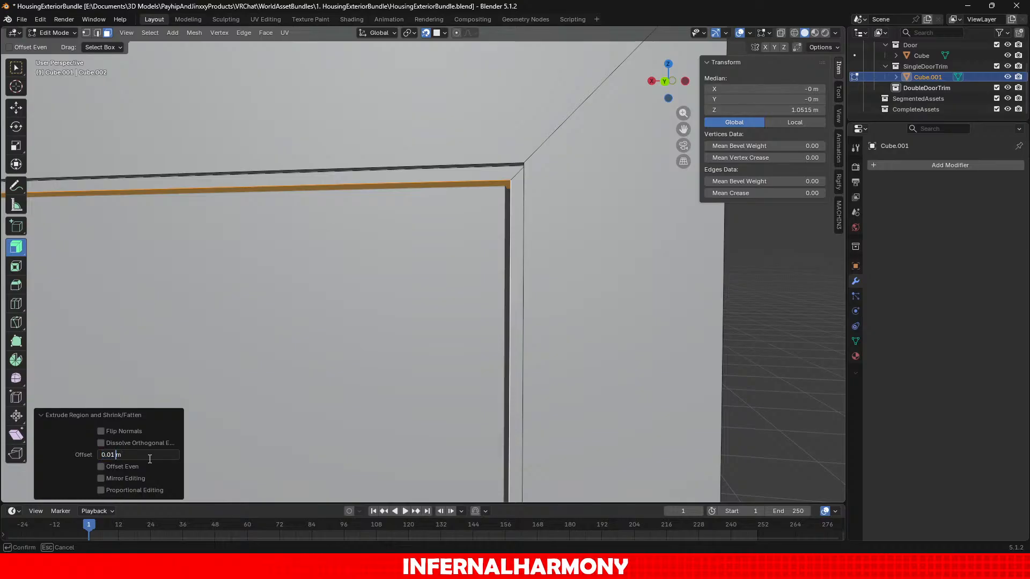
{"action": "key", "text": "Return"}
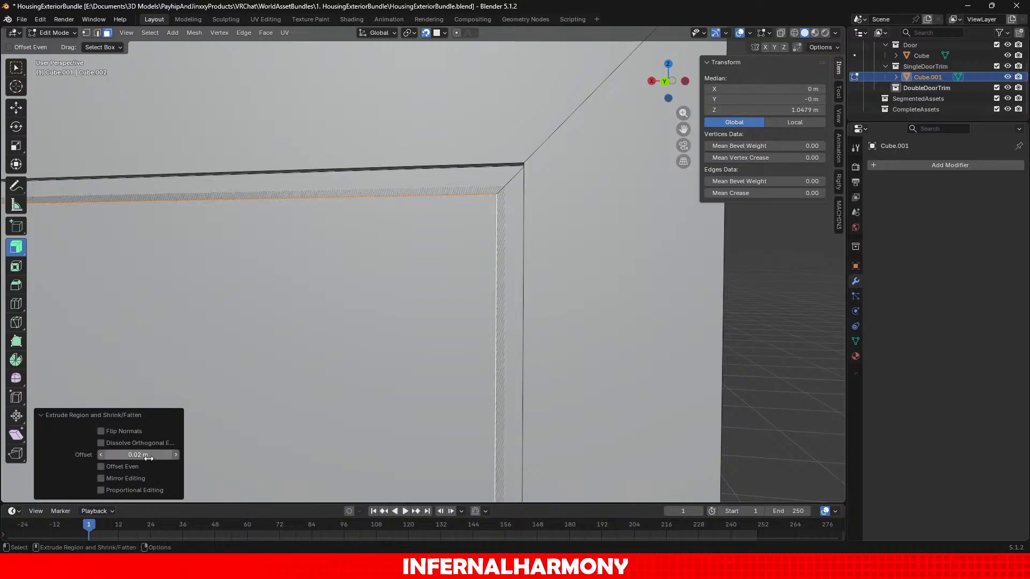
Enable Offset Even for the extrusion and set its offset to 0.01 m.
{"action": "left_click", "coordinate": [133, 466]}
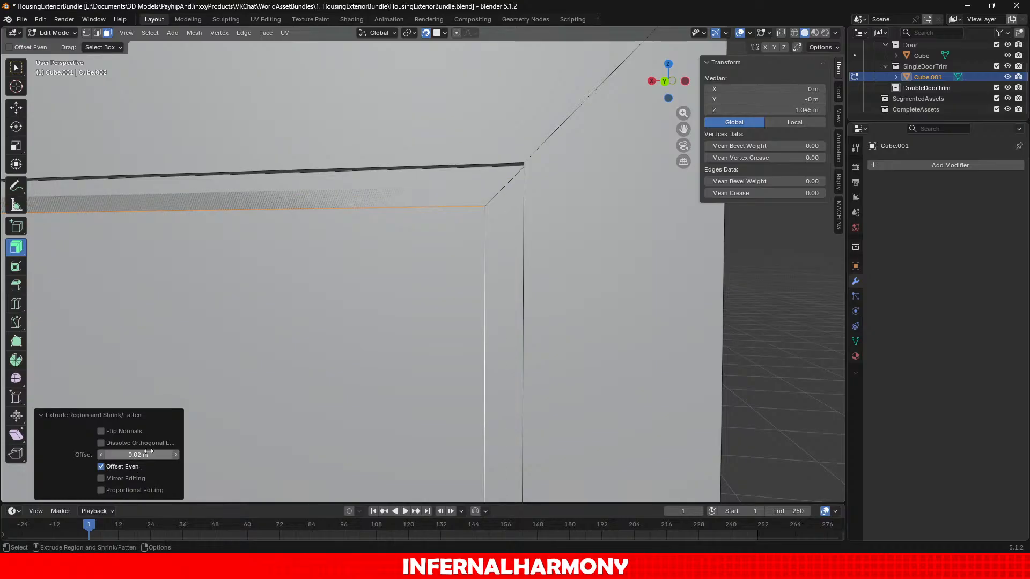
{"action": "left_click_drag", "start_coordinate": [138, 455], "coordinate": [138, 455]}
{"action": "key", "text": "Right"}
{"action": "key", "text": "Left"}
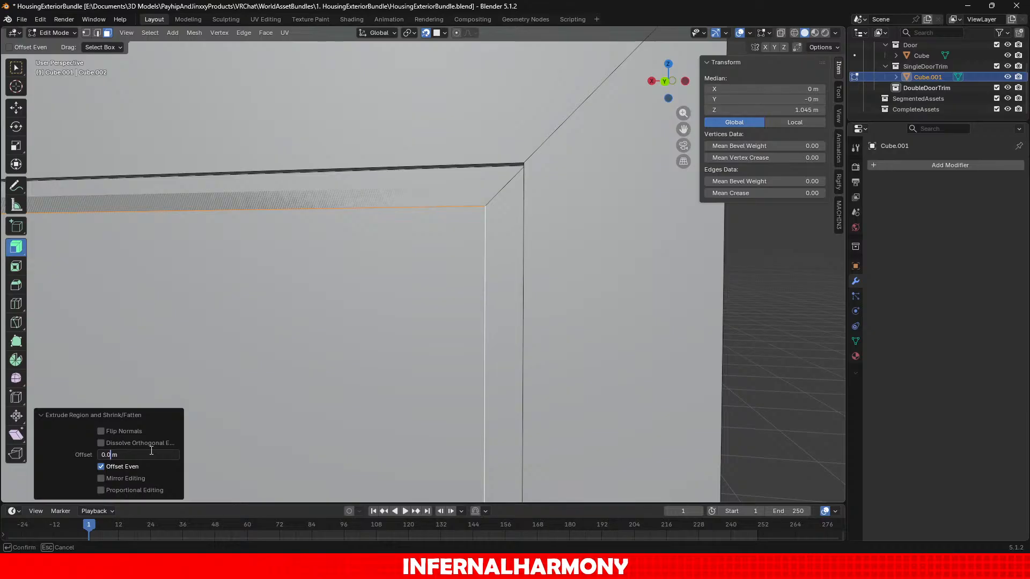
{"action": "type", "text": "1"}
{"action": "key", "text": "Return"}
Examine the extruded strip's fit against the door around the trim's corners from several angles.
{"action": "scroll", "coordinate": [408, 318], "scroll_direction": "down", "scroll_amount": 3}
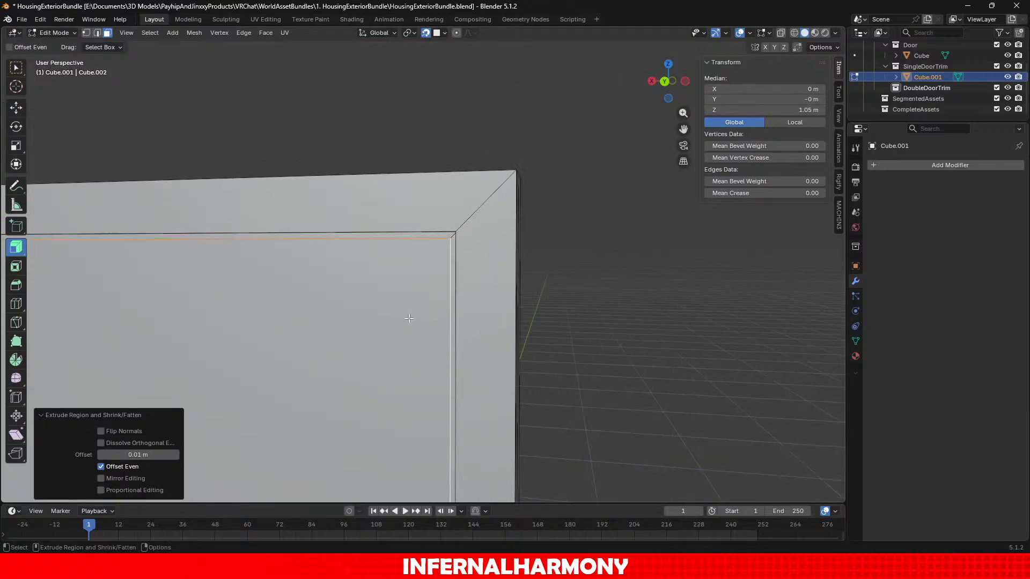
{"action": "scroll", "coordinate": [409, 318], "scroll_direction": "down", "scroll_amount": 3}
{"action": "middle_click_drag", "start_coordinate": [521, 322], "coordinate": [570, 207], "text": "alt"}
{"action": "scroll", "coordinate": [343, 215], "scroll_direction": "up", "scroll_amount": 3}
{"action": "left_click_drag", "start_coordinate": [338, 213], "coordinate": [399, 203], "text": "alt"}
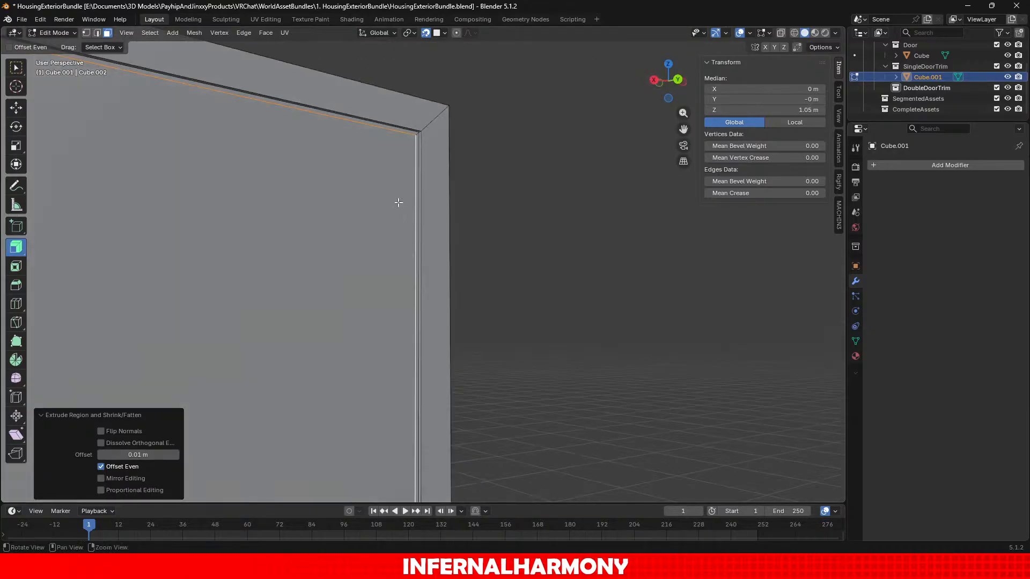
{"action": "scroll", "coordinate": [413, 257], "scroll_direction": "down", "scroll_amount": 2}
{"action": "middle_click_drag", "start_coordinate": [432, 313], "coordinate": [580, 361], "text": "alt"}
{"action": "scroll", "coordinate": [446, 311], "scroll_direction": "up", "scroll_amount": 2}
{"action": "left_click_drag", "start_coordinate": [449, 307], "coordinate": [488, 296], "text": "alt"}
{"action": "middle_click_drag", "start_coordinate": [486, 278], "coordinate": [274, 296], "text": "alt"}
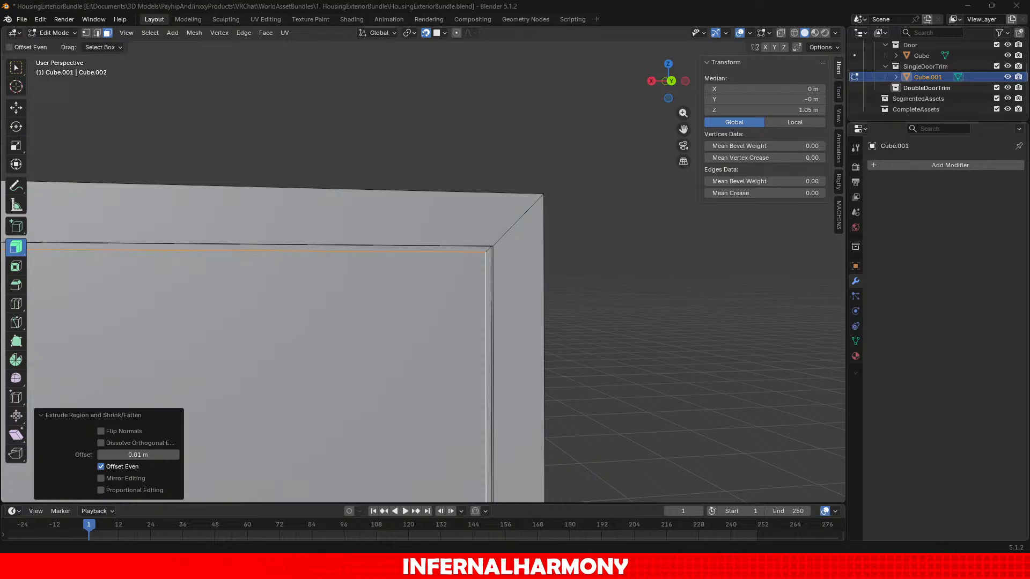
Return the trim to Object Mode, review the whole door assembly and select the door.
{"action": "left_click", "coordinate": [56, 33]}
{"action": "left_click", "coordinate": [60, 45]}
{"action": "scroll", "coordinate": [181, 184], "scroll_direction": "down", "scroll_amount": 7}
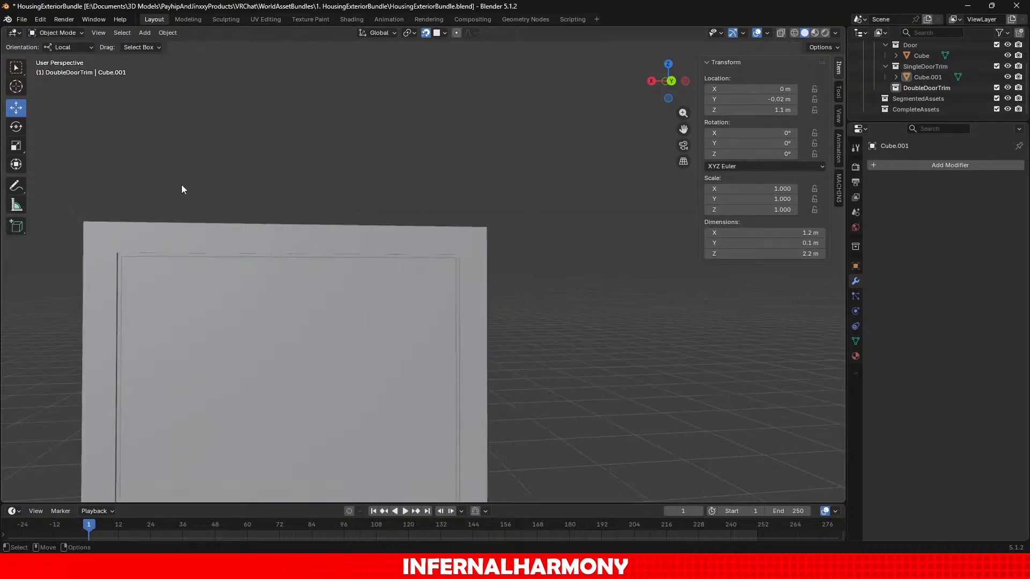
{"action": "middle_click_drag", "start_coordinate": [127, 223], "coordinate": [435, 171]}
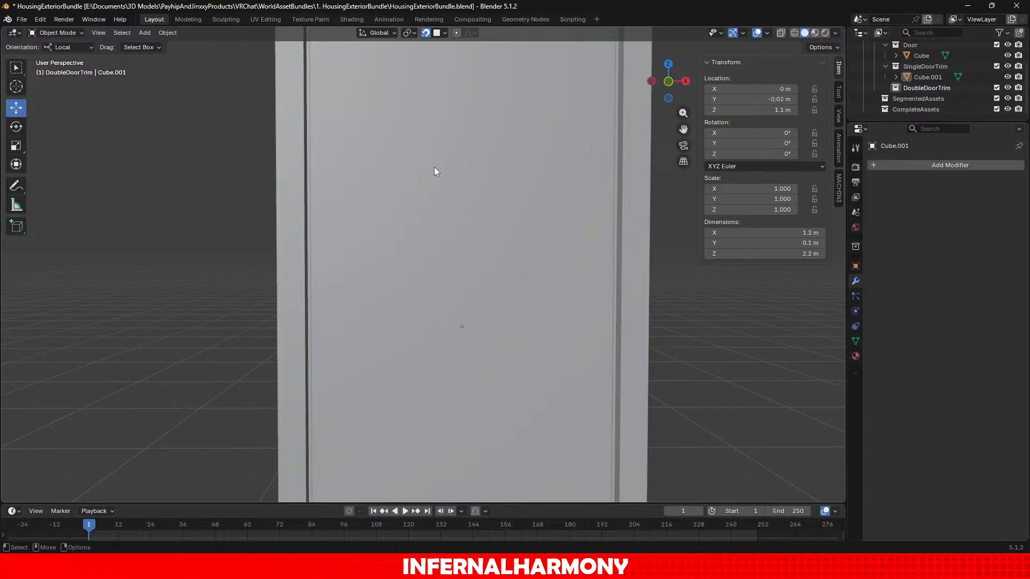
{"action": "scroll", "coordinate": [449, 220], "scroll_direction": "down", "scroll_amount": 5}
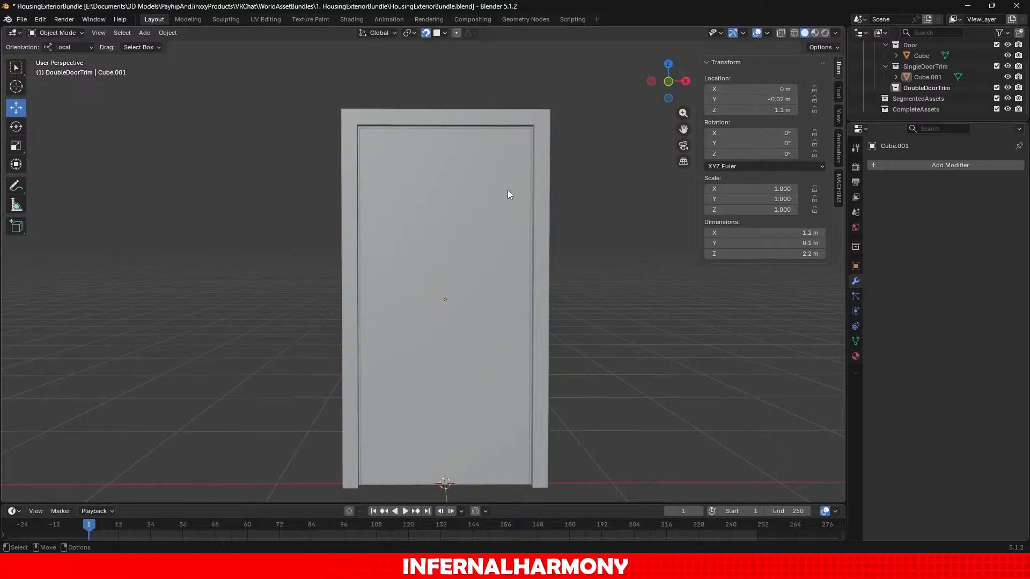
{"action": "middle_click_drag", "start_coordinate": [507, 190], "coordinate": [499, 256]}
{"action": "left_click", "coordinate": [494, 207]}
{"action": "scroll", "coordinate": [507, 214], "scroll_direction": "down", "scroll_amount": 2}
{"action": "scroll", "coordinate": [498, 257], "scroll_direction": "up", "scroll_amount": 1}
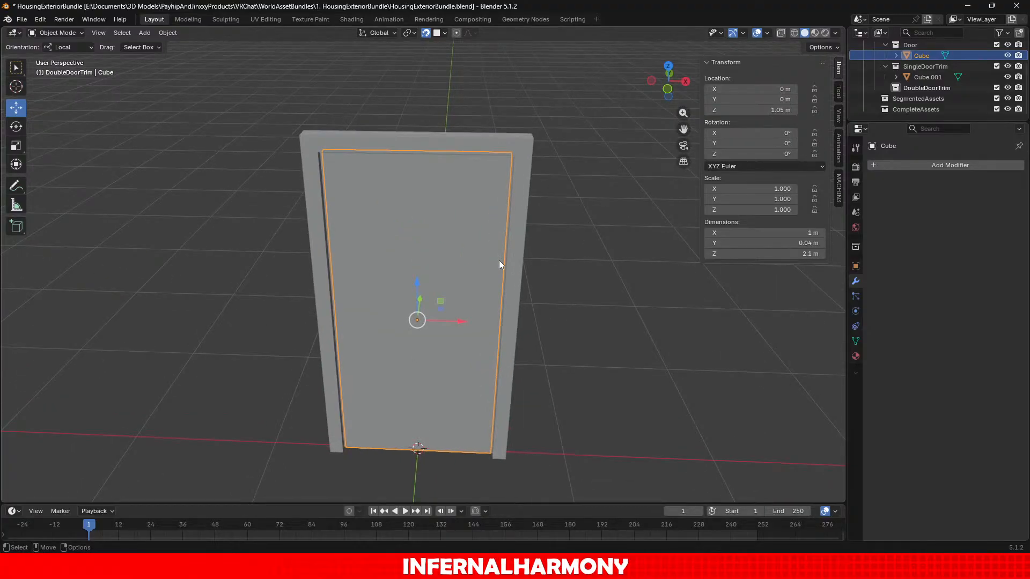
Duplicate the door in place, try hiding the SingleDoorTrim collection and undo the hiding.
{"action": "key", "text": "shift+d"}
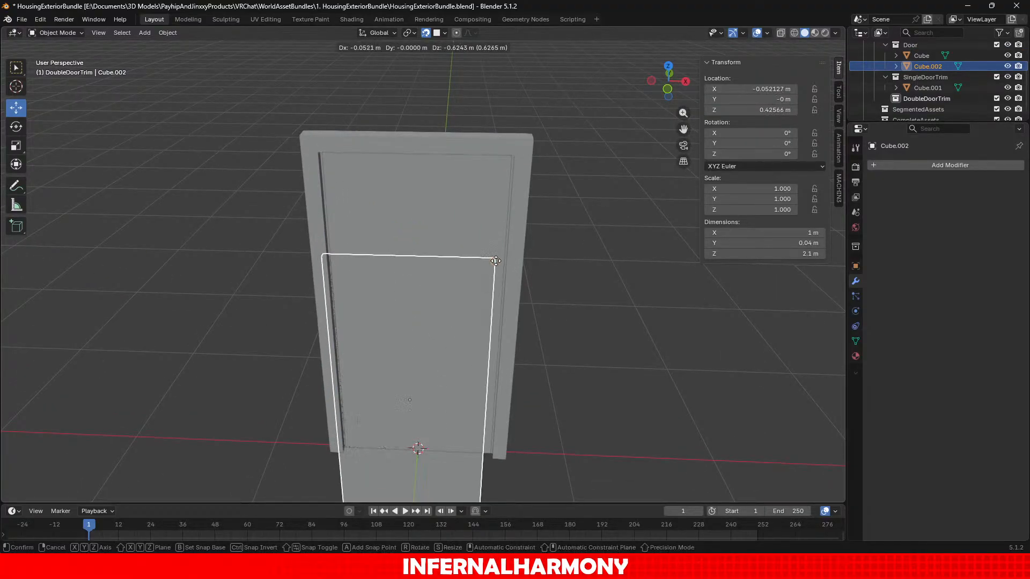
{"action": "right_click", "coordinate": [499, 265]}
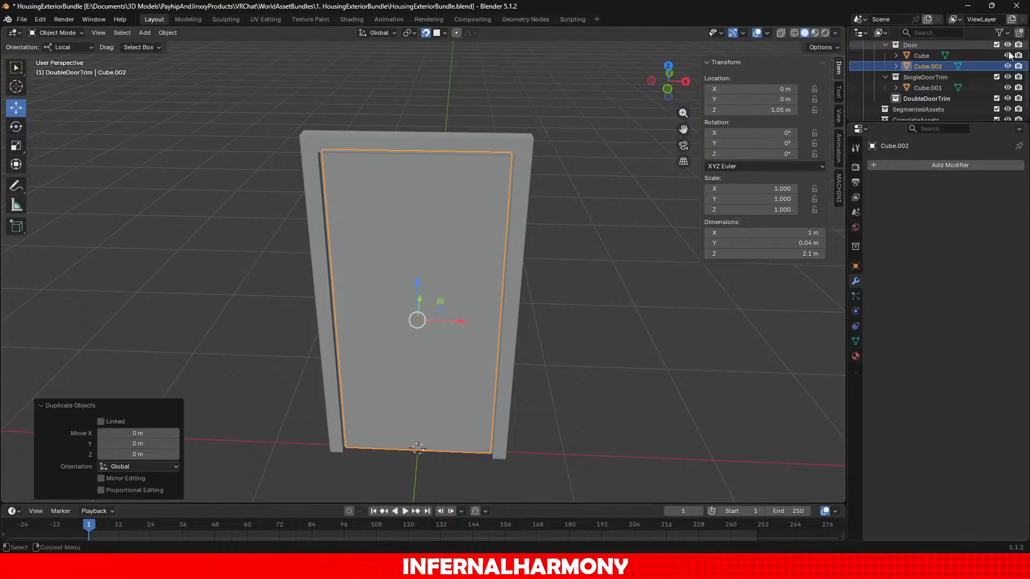
{"action": "left_click", "coordinate": [1007, 88]}
{"action": "left_click", "coordinate": [1007, 88]}
{"action": "left_click", "coordinate": [1008, 78]}
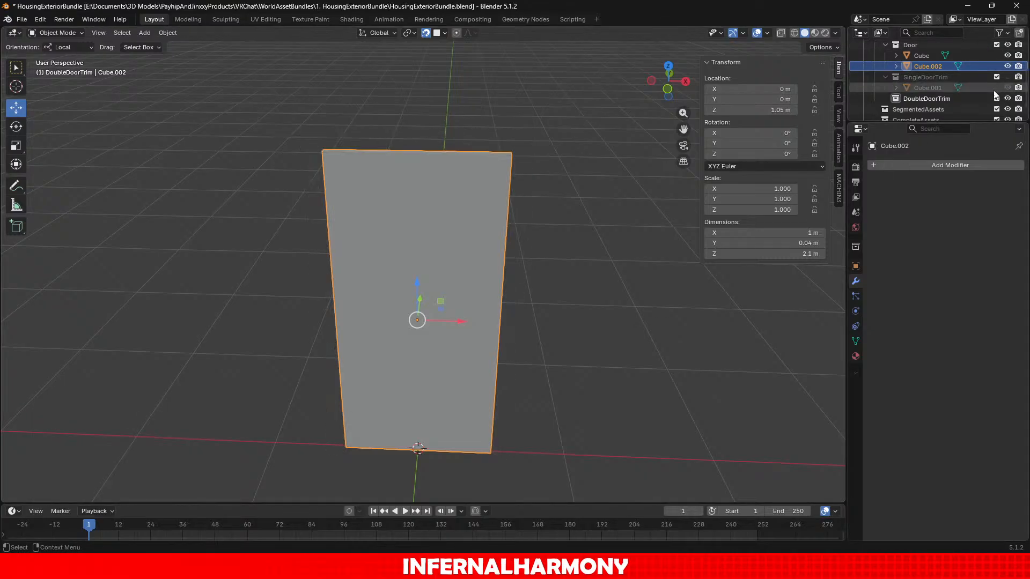
{"action": "scroll", "coordinate": [914, 73], "scroll_direction": "up", "scroll_amount": 2}
{"action": "left_click", "coordinate": [913, 63]}
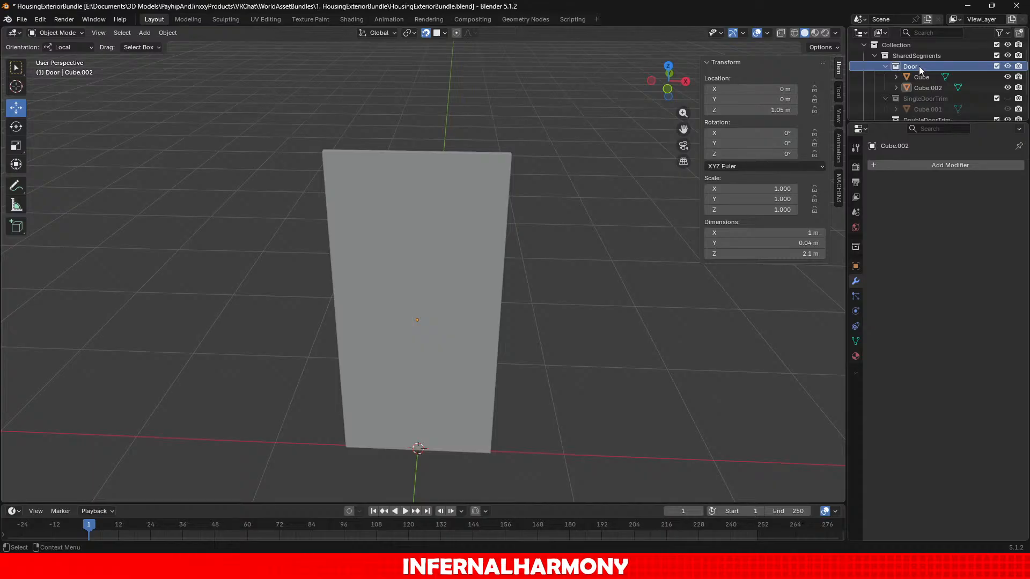
{"action": "key", "text": "ctrl+z"}
{"action": "key", "text": "ctrl+z"}
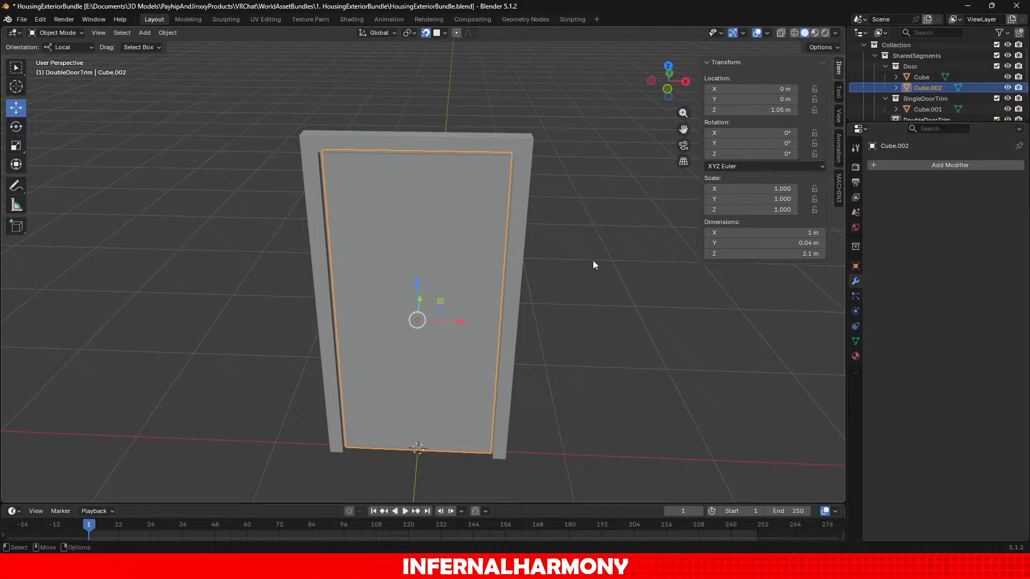
Duplicate the single door trim in place and move the copy into the DoubleDoorTrim collection.
{"action": "scroll", "coordinate": [587, 255], "scroll_direction": "up", "scroll_amount": 1}
{"action": "left_click", "coordinate": [543, 195]}
{"action": "scroll", "coordinate": [306, 160], "scroll_direction": "up", "scroll_amount": 4}
{"action": "middle_click_drag", "start_coordinate": [305, 159], "coordinate": [455, 241]}
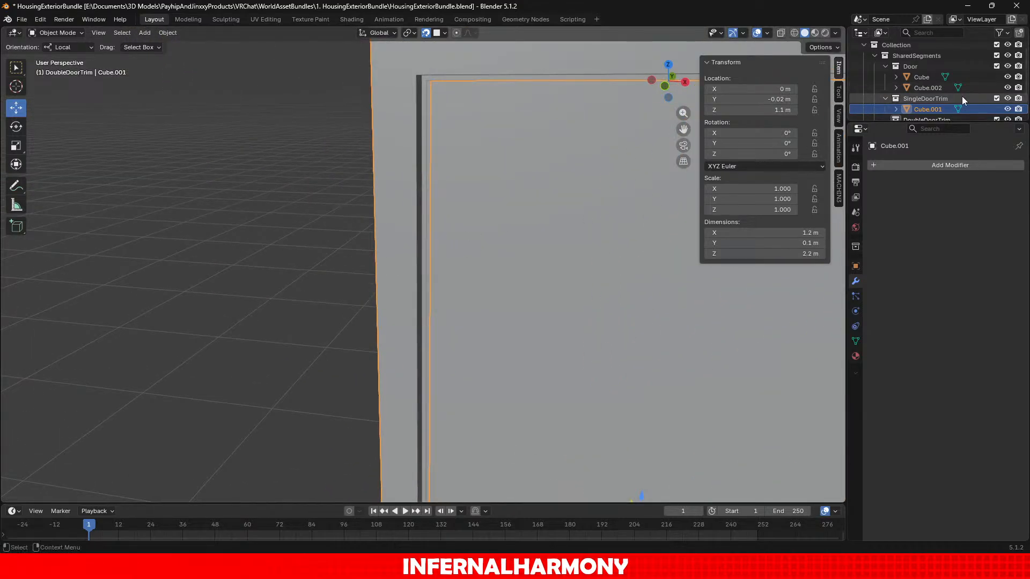
{"action": "scroll", "coordinate": [961, 95], "scroll_direction": "down", "scroll_amount": 2}
{"action": "scroll", "coordinate": [372, 195], "scroll_direction": "down", "scroll_amount": 5}
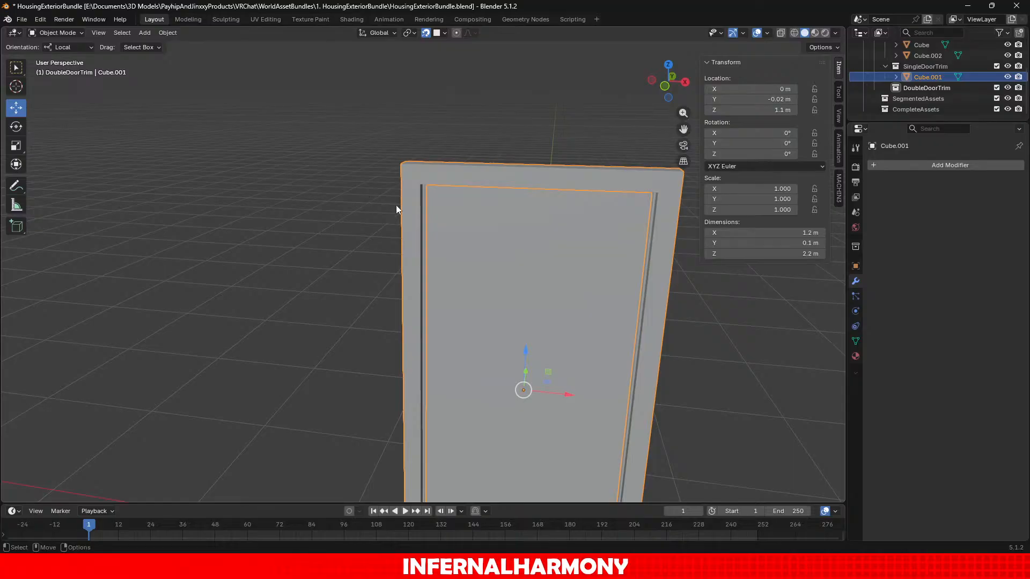
{"action": "key", "text": "shift+d"}
{"action": "right_click", "coordinate": [414, 201]}
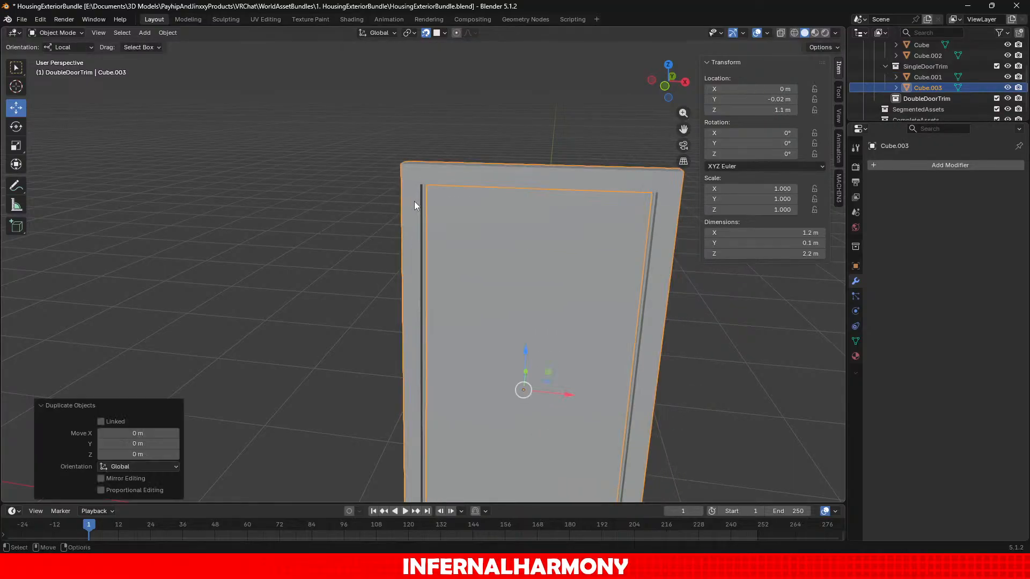
{"action": "left_click_drag", "start_coordinate": [918, 87], "coordinate": [926, 99]}
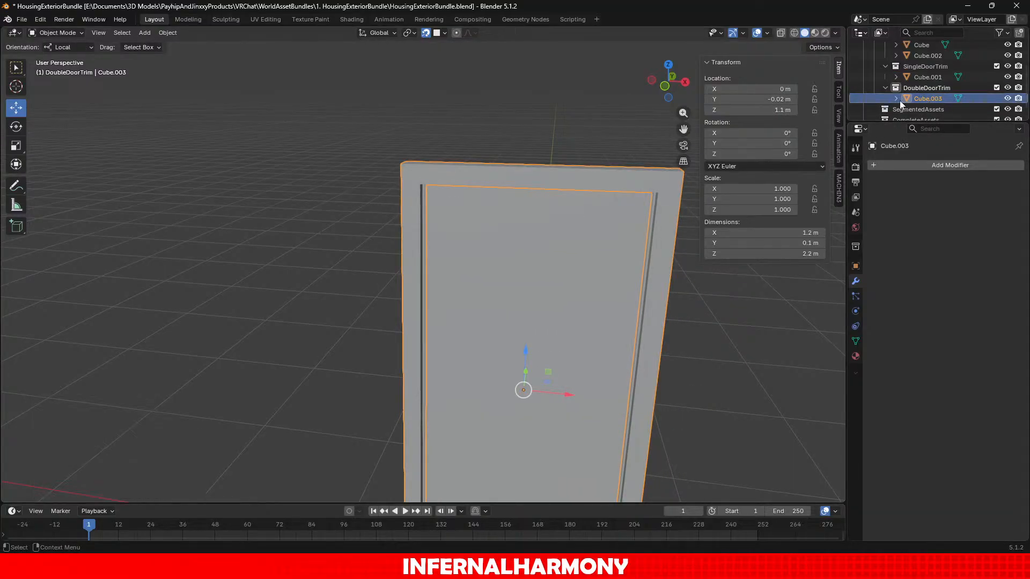
Examine the door and trim copies from the front and compare their dimensions.
{"action": "left_click", "coordinate": [665, 86]}
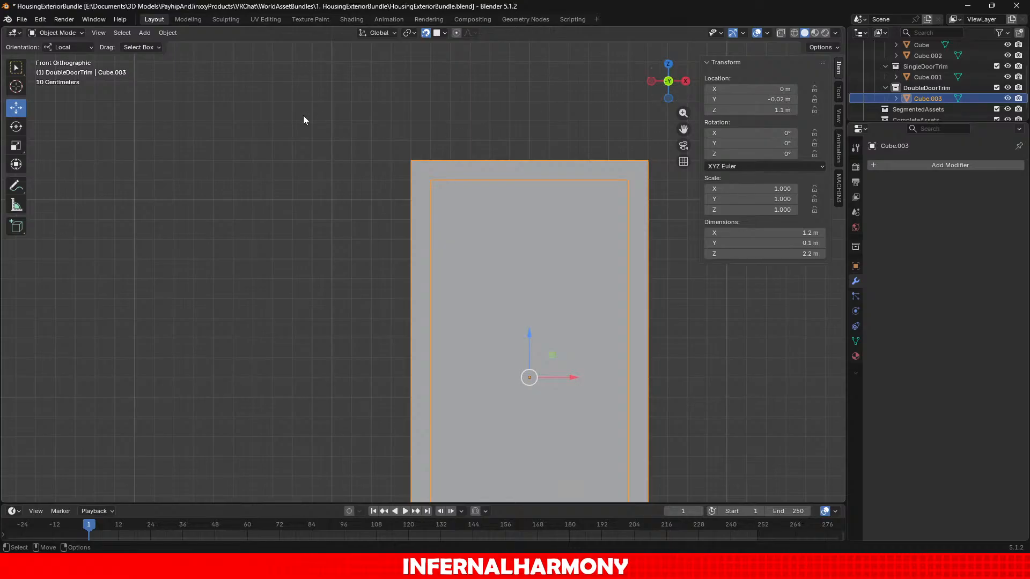
{"action": "scroll", "coordinate": [448, 189], "scroll_direction": "down", "scroll_amount": 5}
{"action": "scroll", "coordinate": [485, 226], "scroll_direction": "up", "scroll_amount": 3}
{"action": "left_click", "coordinate": [496, 199]}
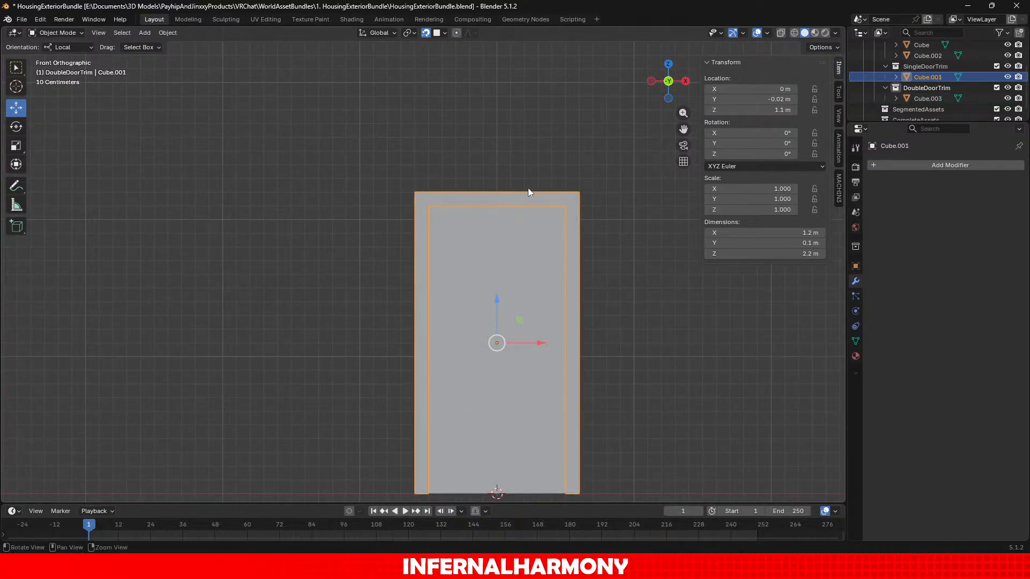
{"action": "middle_click_drag", "start_coordinate": [528, 189], "coordinate": [493, 131], "text": "alt"}
{"action": "left_click", "coordinate": [413, 241]}
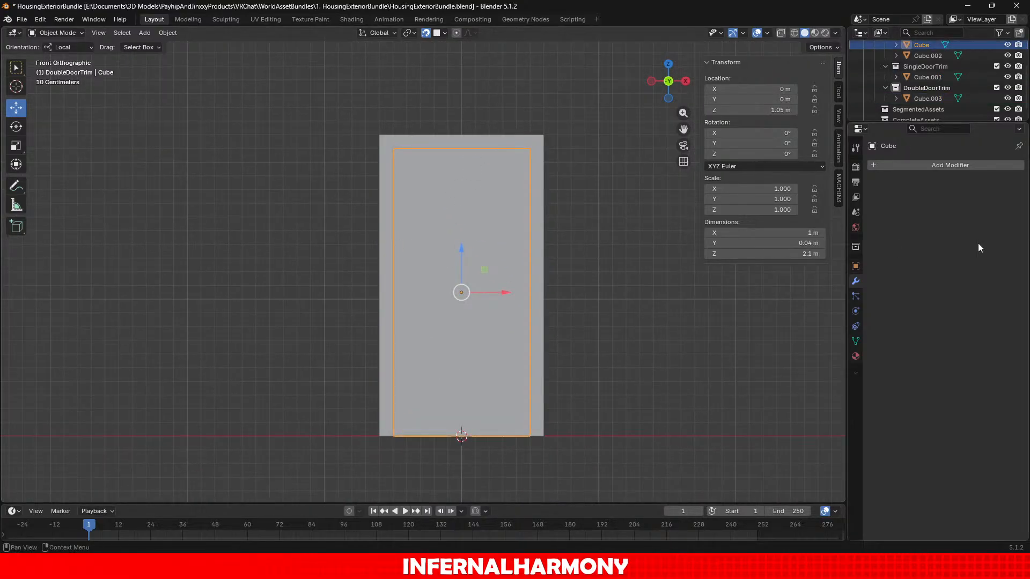
{"action": "left_click", "coordinate": [799, 253]}
{"action": "left_click", "coordinate": [729, 363]}
{"action": "left_click", "coordinate": [932, 56]}
{"action": "scroll", "coordinate": [934, 57], "scroll_direction": "up", "scroll_amount": 3}
{"action": "scroll", "coordinate": [934, 92], "scroll_direction": "down", "scroll_amount": 2}
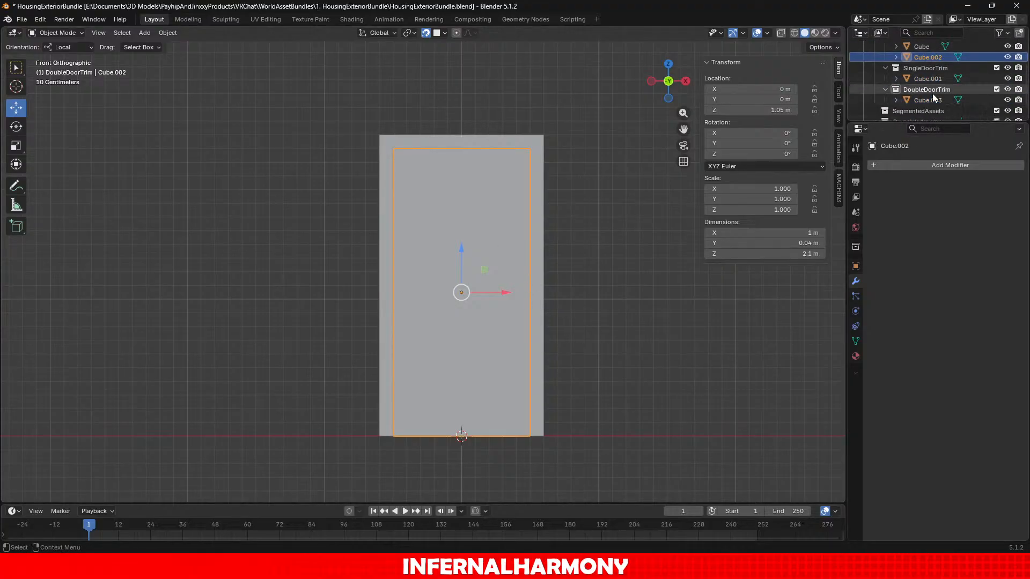
{"action": "left_click", "coordinate": [938, 80]}
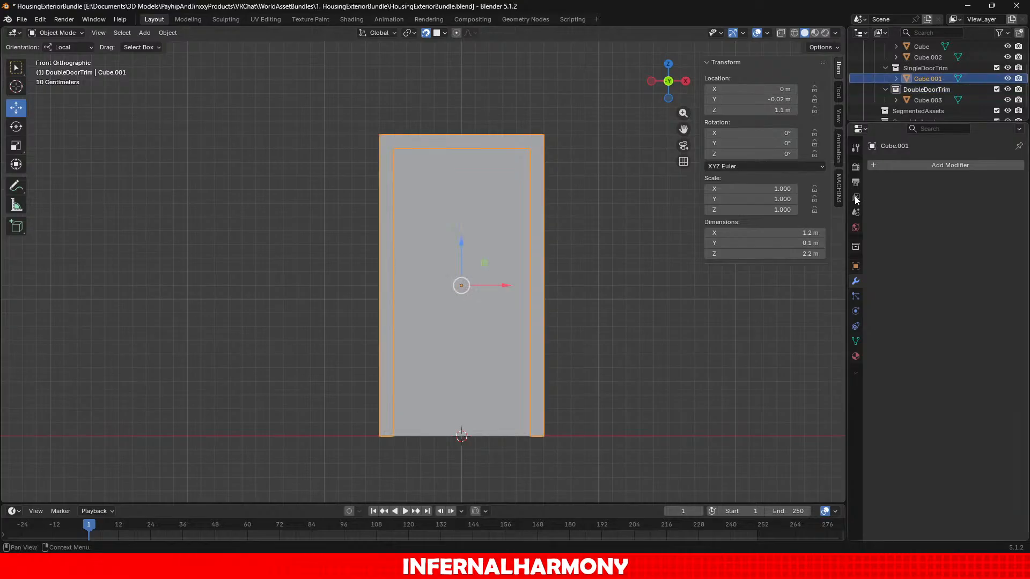
{"action": "scroll", "coordinate": [931, 93], "scroll_direction": "up", "scroll_amount": 2}
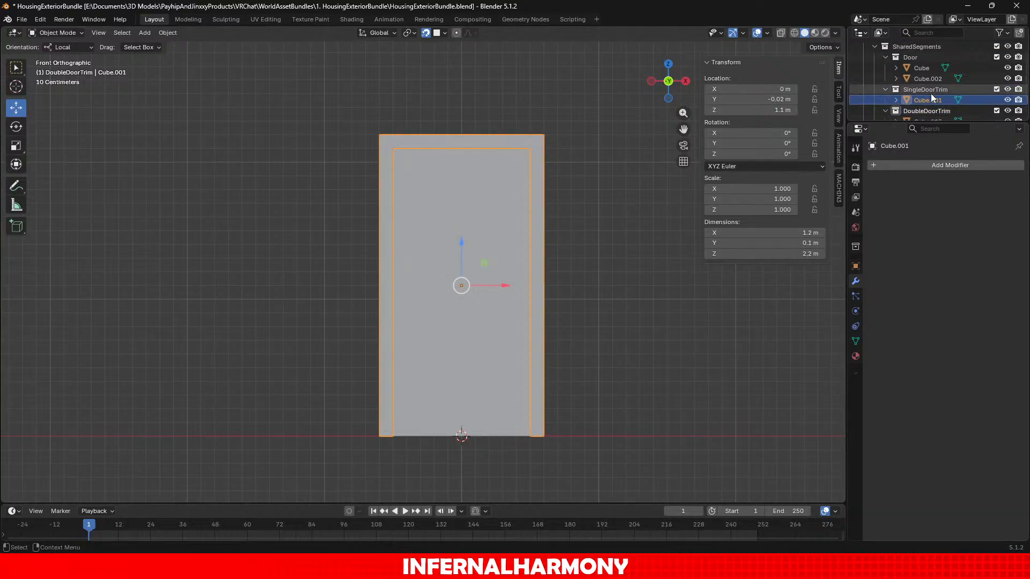
Delete the duplicate door from the Door collection and the duplicate trim from DoubleDoorTrim.
{"action": "left_click", "coordinate": [928, 79]}
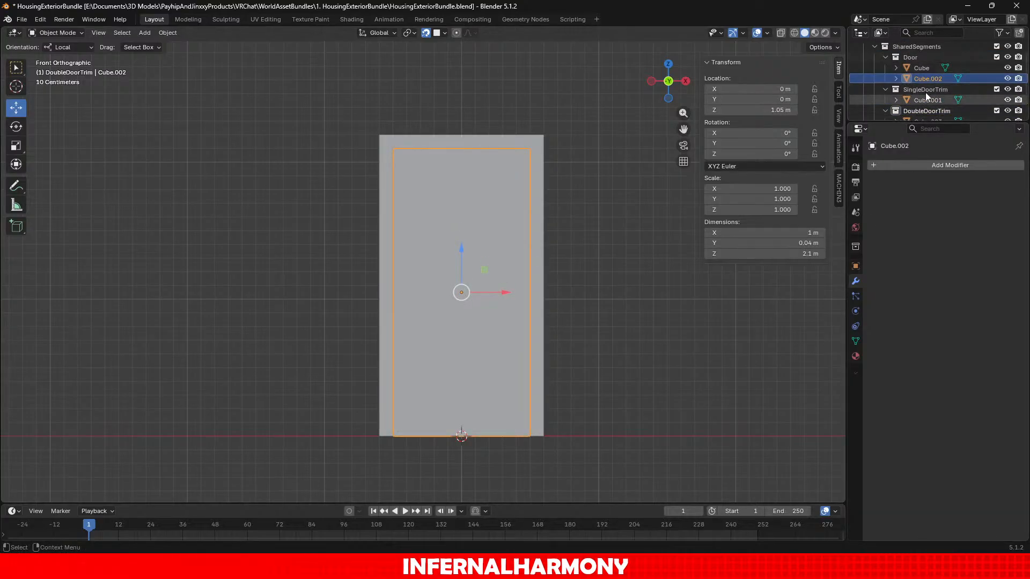
{"action": "key", "text": "Delete"}
{"action": "left_click", "coordinate": [928, 72]}
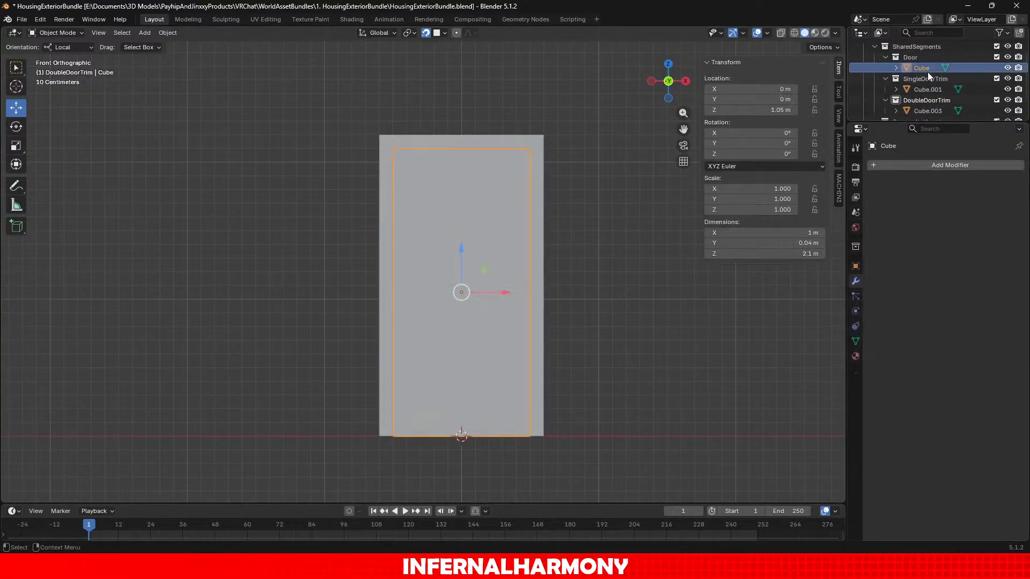
{"action": "left_click", "coordinate": [790, 255]}
{"action": "key", "text": "Escape"}
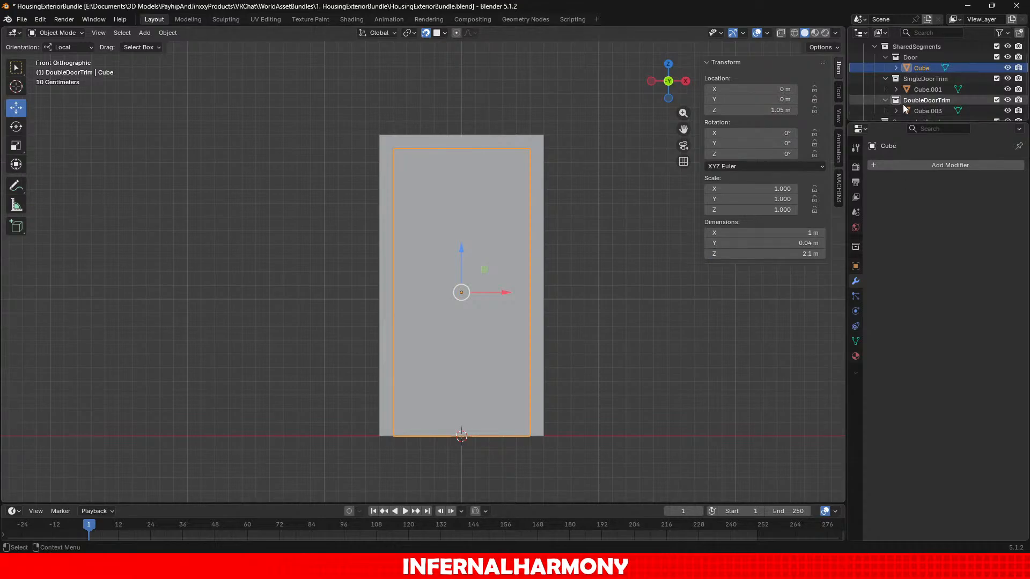
{"action": "left_click", "coordinate": [934, 91]}
{"action": "left_click", "coordinate": [940, 108]}
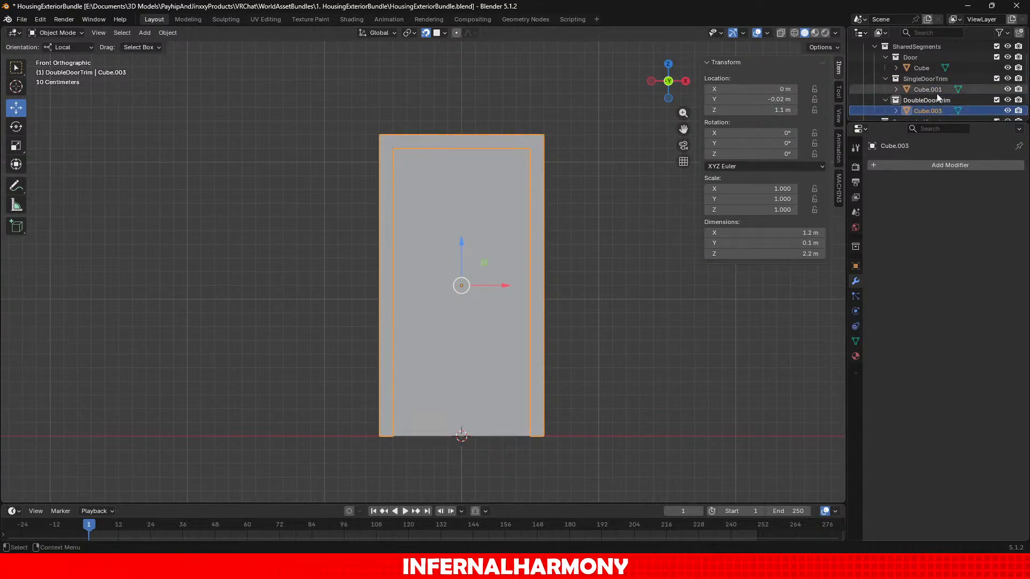
{"action": "key", "text": "Delete"}
Duplicate the single door trim in place and put the copy into the DoubleDoorTrim collection.
{"action": "left_click", "coordinate": [936, 92]}
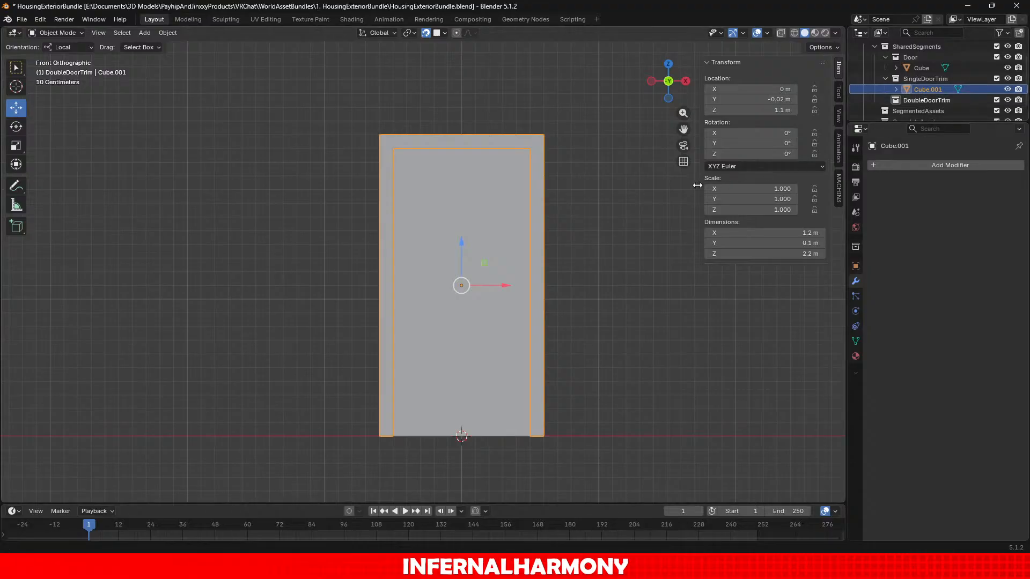
{"action": "key", "text": "shift+d"}
{"action": "right_click", "coordinate": [729, 197]}
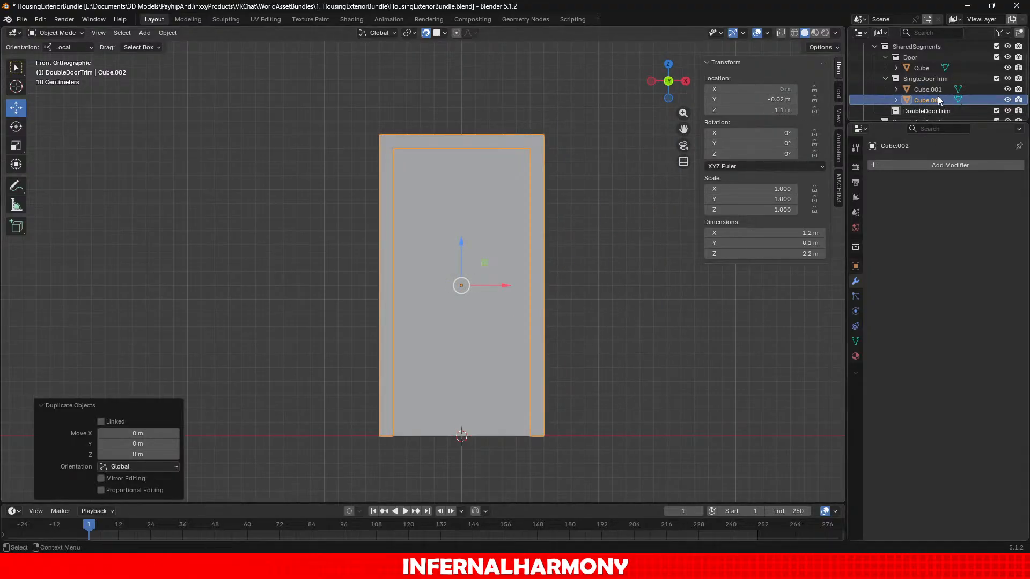
{"action": "left_click_drag", "start_coordinate": [936, 99], "coordinate": [926, 106]}
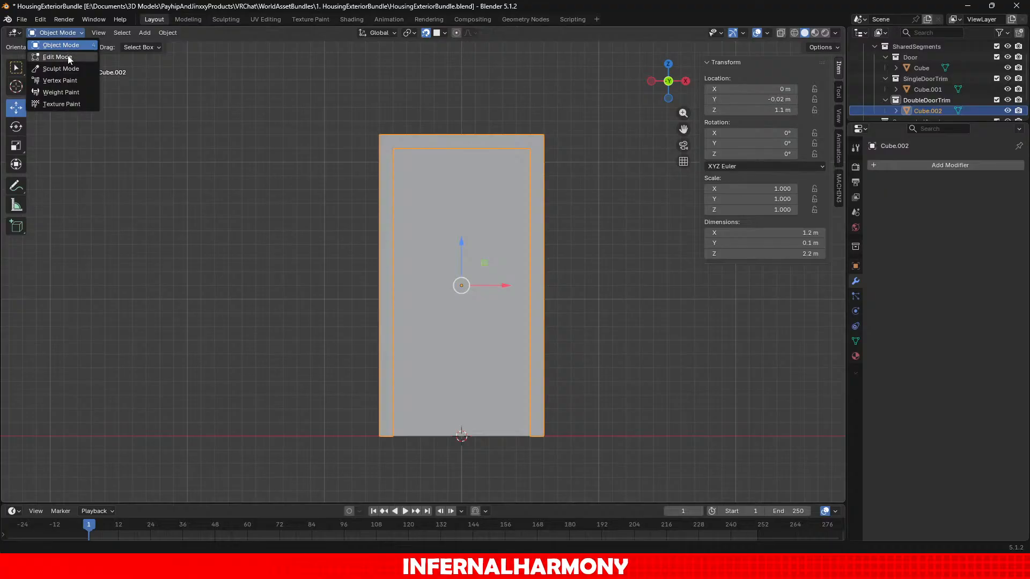
Enter Edit Mode on the double door trim in wireframe display and select all faces of its left post.
{"action": "left_click", "coordinate": [58, 56]}
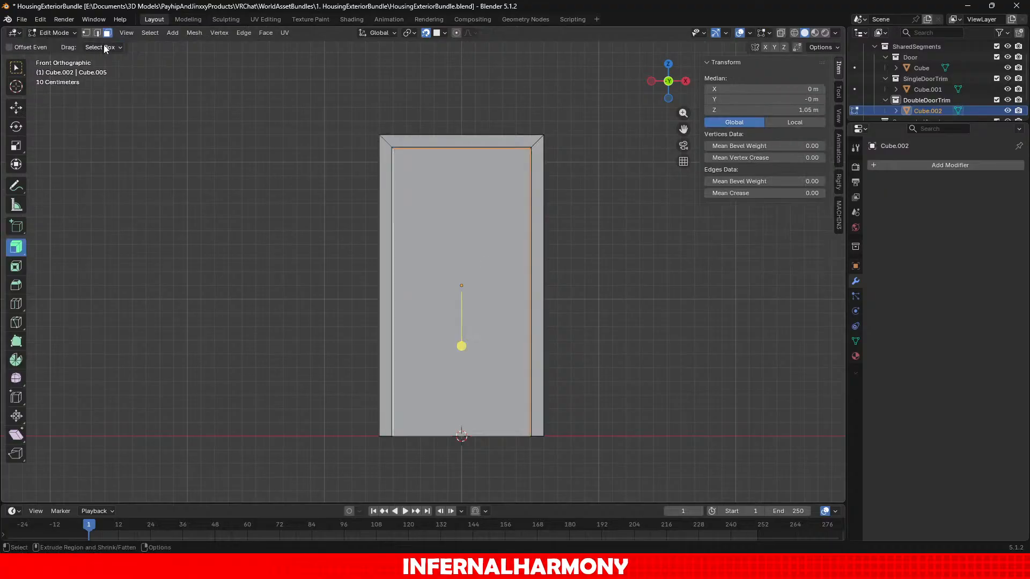
{"action": "left_click", "coordinate": [16, 107]}
{"action": "left_click", "coordinate": [794, 33]}
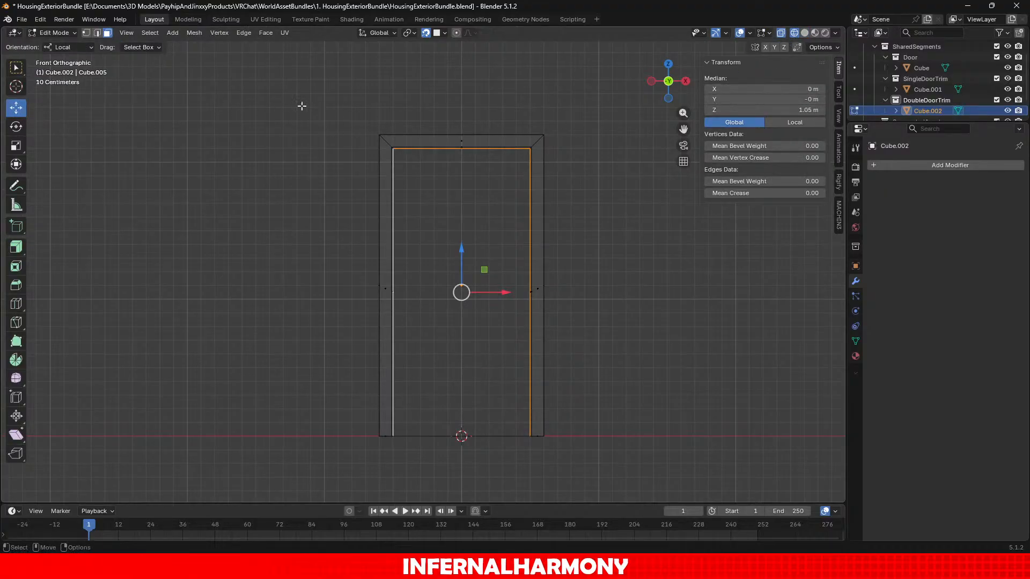
{"action": "left_click_drag", "start_coordinate": [306, 103], "coordinate": [405, 458]}
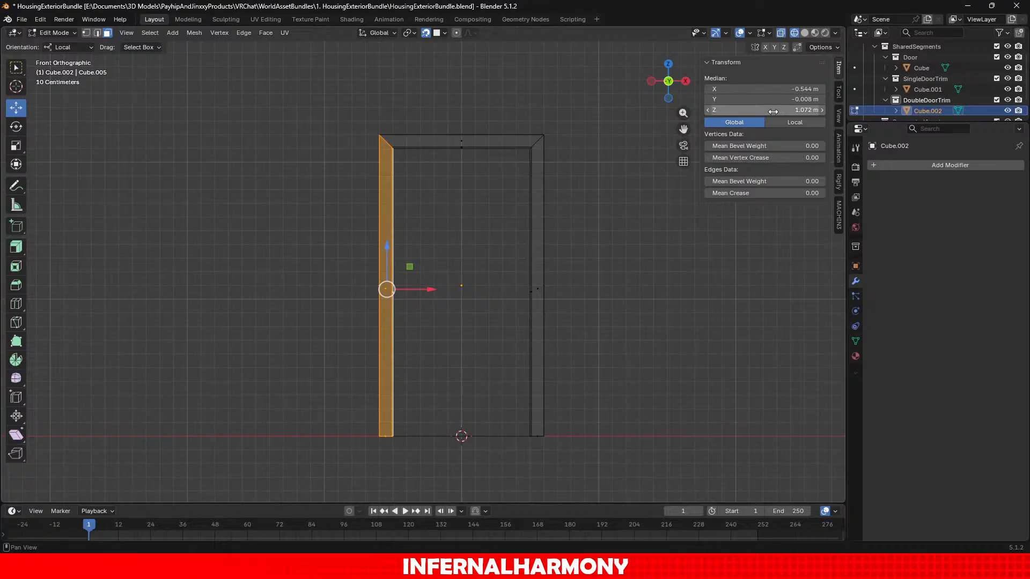
Try offsetting the double door trim's left post by -2.1 m along X and undo the move.
{"action": "left_click", "coordinate": [777, 89]}
{"action": "left_click", "coordinate": [777, 89]}
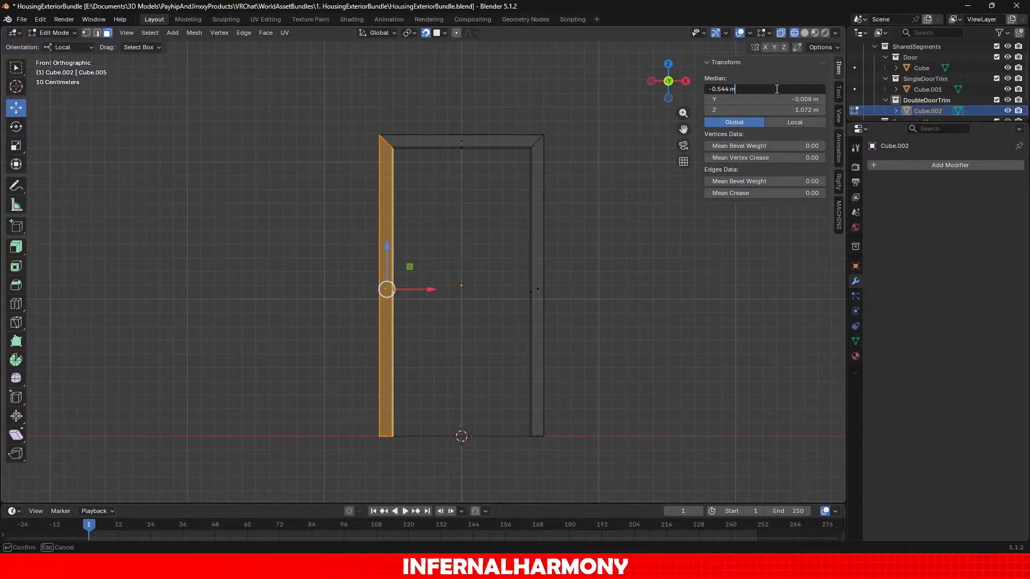
{"action": "type", "text": "+2.1"}
{"action": "key", "text": "BackSpace"}
{"action": "key", "text": "BackSpace"}
{"action": "key", "text": "BackSpace"}
{"action": "key", "text": "BackSpace"}
{"action": "key", "text": "BackSpace"}
{"action": "key", "text": "BackSpace"}
{"action": "type", "text": "-2.1"}
{"action": "key", "text": "Return"}
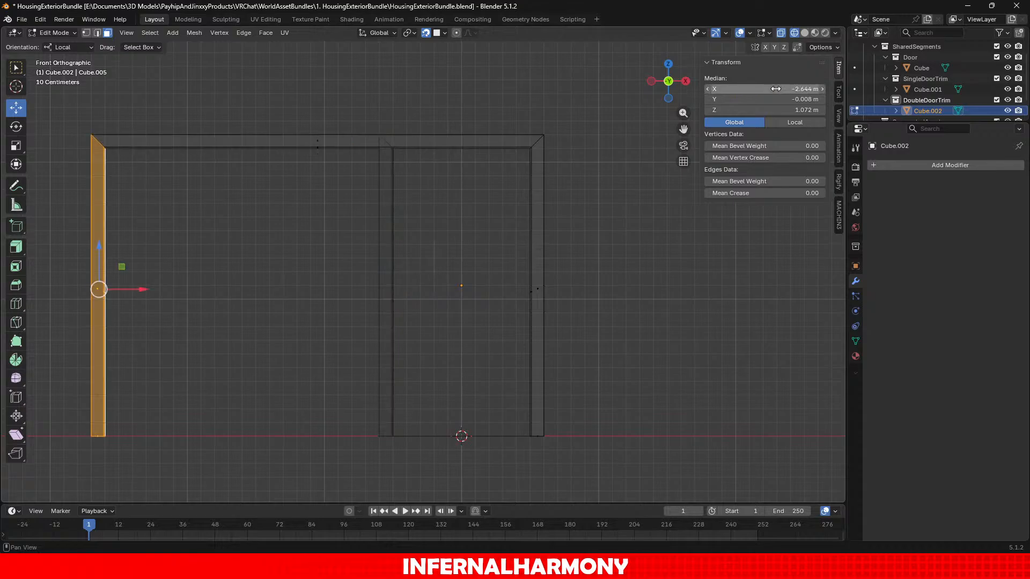
{"action": "key", "text": "ctrl+z"}
{"action": "left_click", "coordinate": [776, 88]}
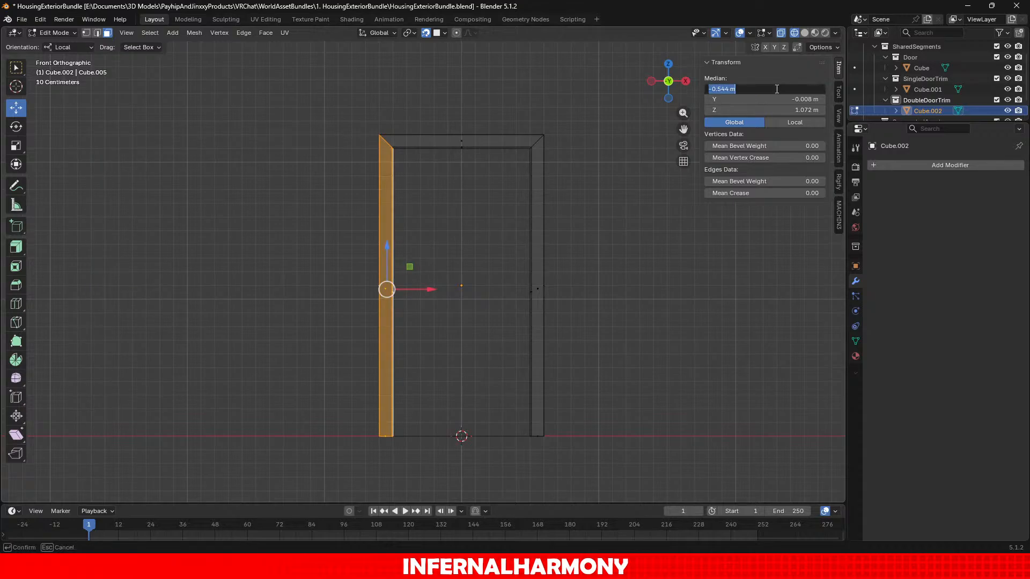
{"action": "left_click", "coordinate": [776, 88]}
{"action": "type", "text": "+"}
{"action": "key", "text": "BackSpace"}
{"action": "key", "text": "Return"}
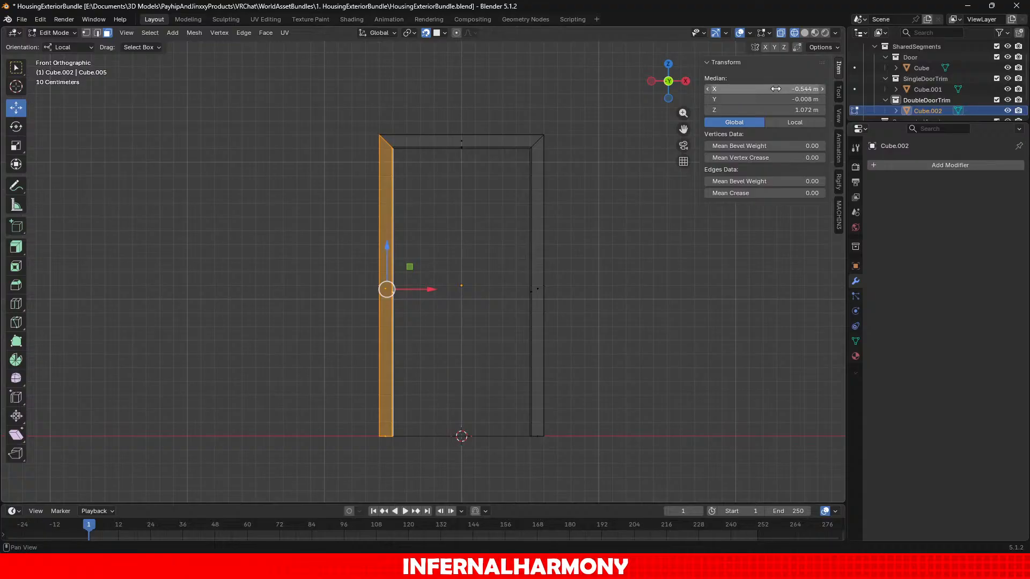
Check the door's width in Object Mode and return to editing the double door trim.
{"action": "left_click", "coordinate": [62, 34]}
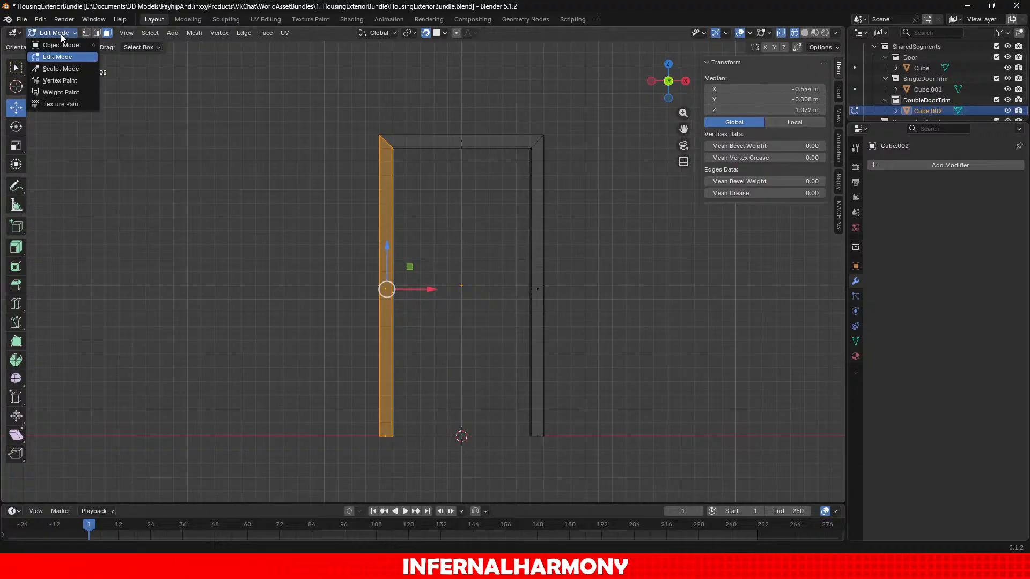
{"action": "left_click", "coordinate": [61, 45]}
{"action": "left_click", "coordinate": [925, 65]}
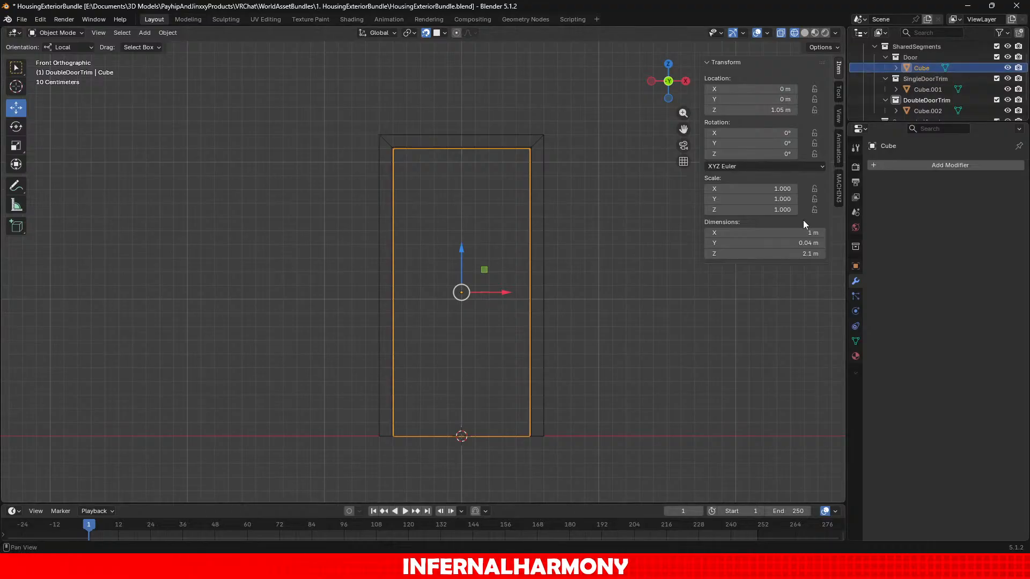
{"action": "left_click", "coordinate": [935, 111]}
{"action": "key", "text": "Tab"}
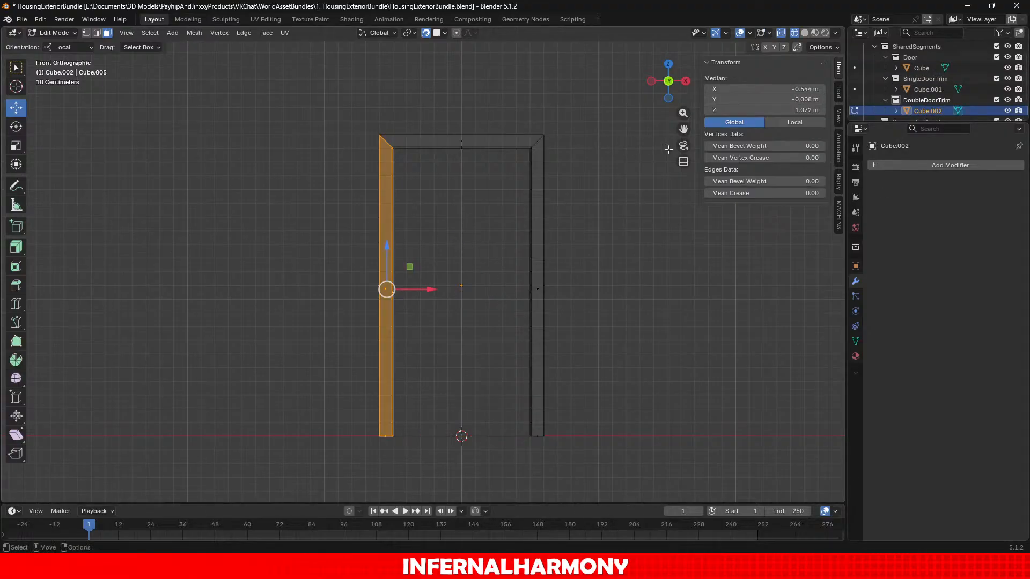
Set the left post's median X to -1.544 m and return the double door trim to Object Mode.
{"action": "left_click", "coordinate": [797, 89]}
{"action": "type", "text": "-1.544"}
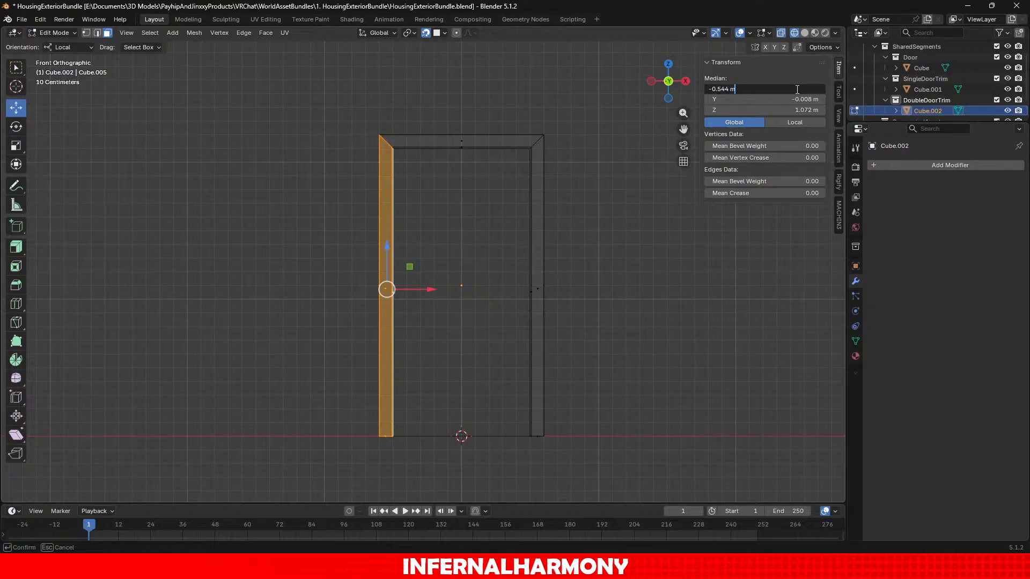
{"action": "key", "text": "Return"}
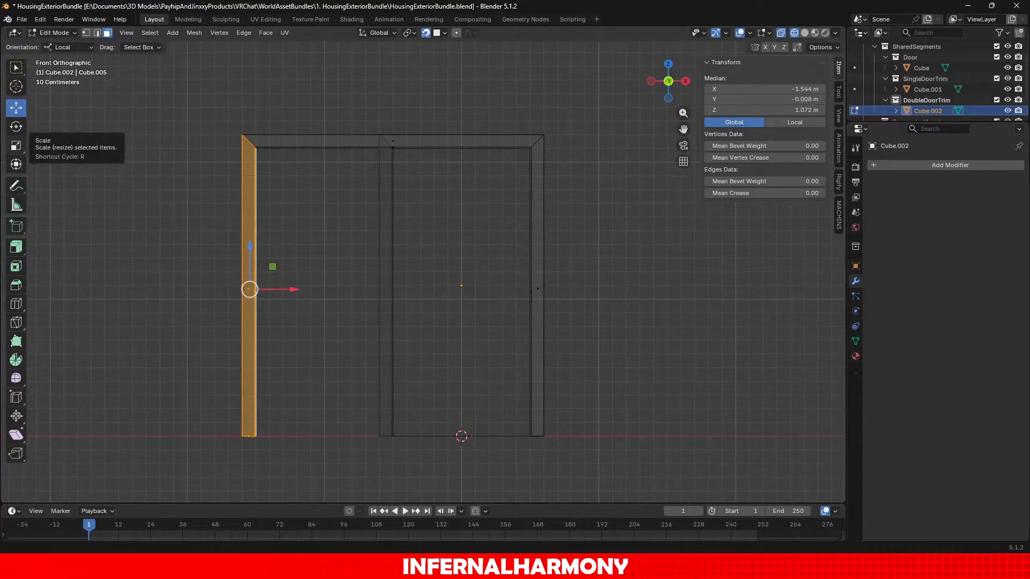
{"action": "left_click", "coordinate": [57, 33]}
{"action": "left_click", "coordinate": [54, 45]}
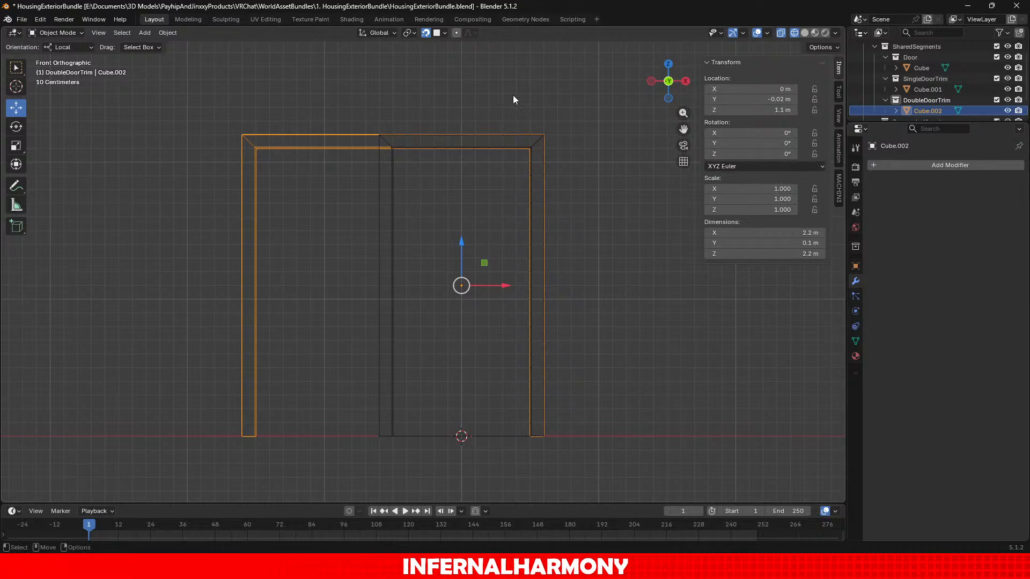
Select the door, try moving it slightly along X, and undo the move.
{"action": "middle_click_drag", "start_coordinate": [512, 95], "coordinate": [511, 128]}
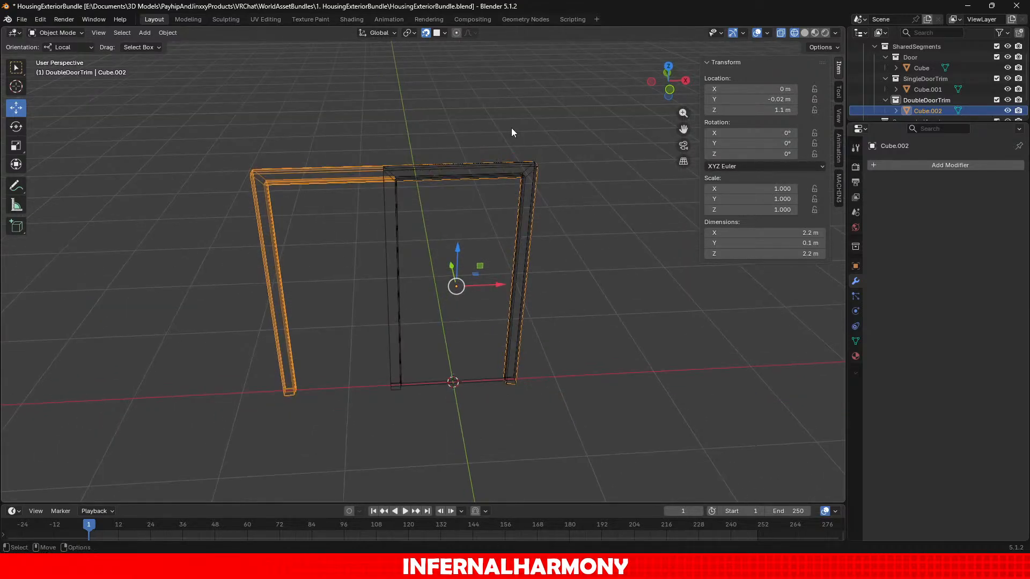
{"action": "scroll", "coordinate": [522, 131], "scroll_direction": "up", "scroll_amount": 5}
{"action": "left_click", "coordinate": [917, 67]}
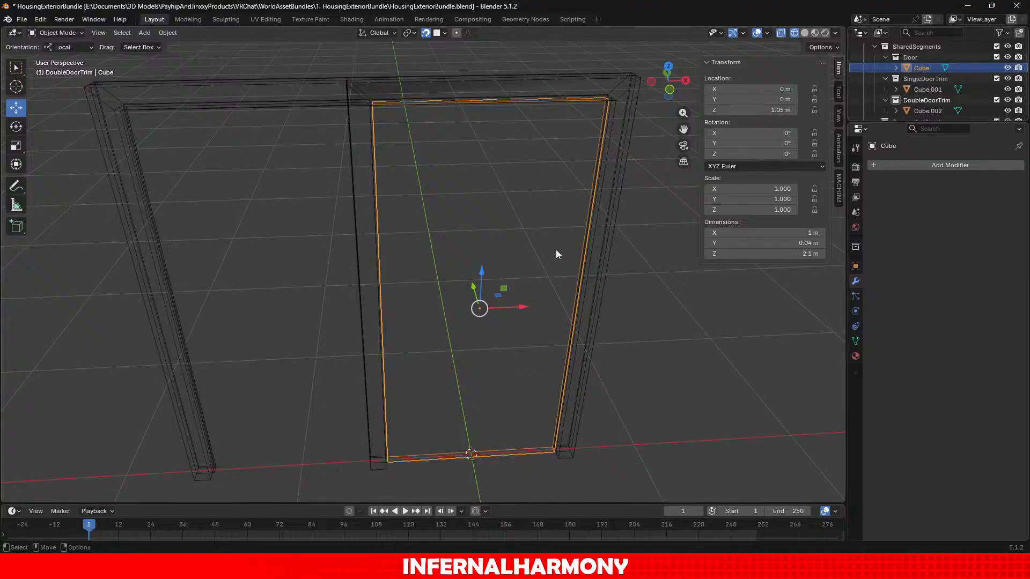
{"action": "left_click", "coordinate": [545, 301]}
{"action": "left_click", "coordinate": [919, 68]}
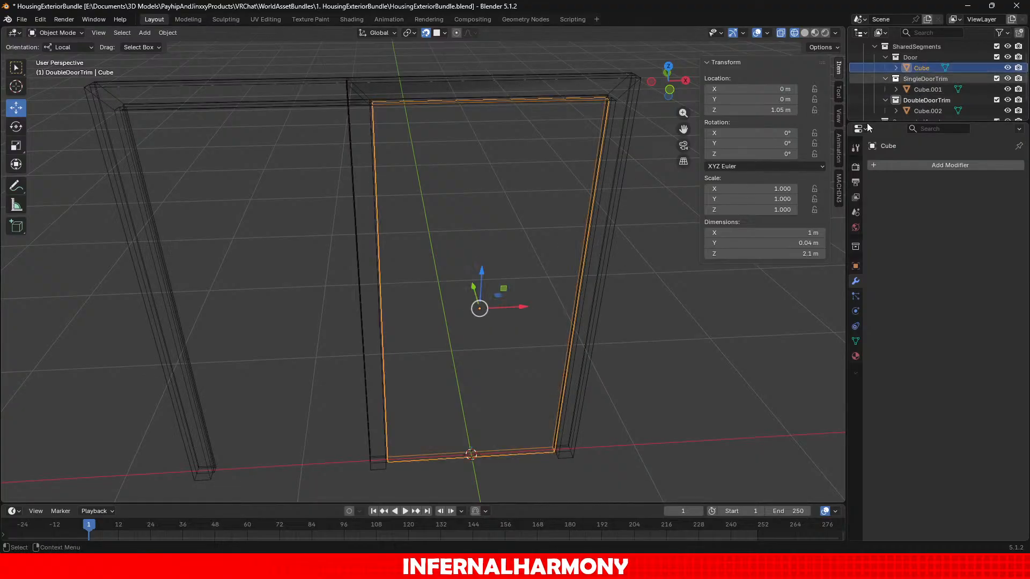
{"action": "left_click_drag", "start_coordinate": [525, 308], "coordinate": [536, 307]}
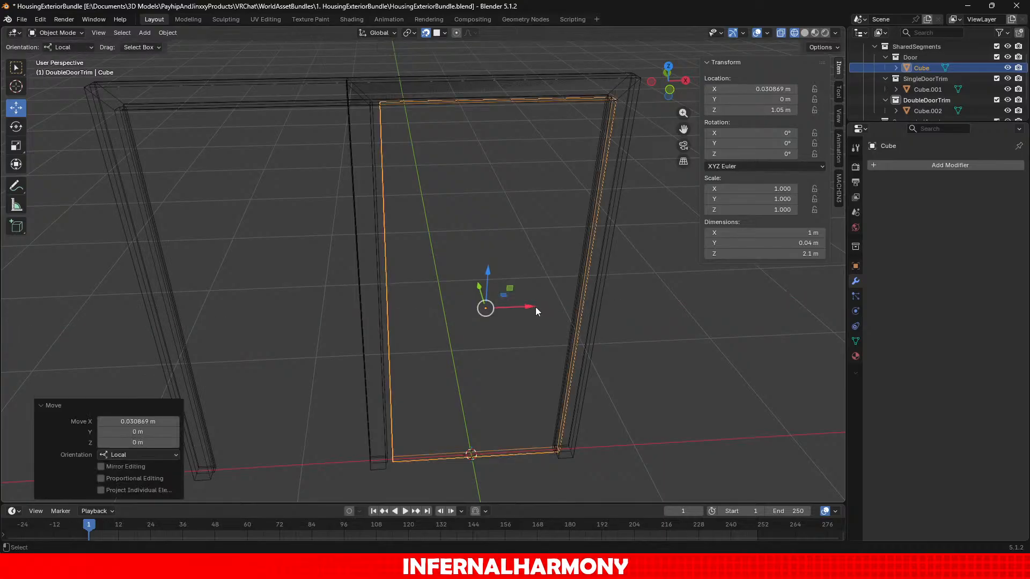
{"action": "key", "text": "ctrl+z"}
Duplicate the door in place and set the copy's X location to -1 m.
{"action": "key", "text": "shift+d"}
{"action": "key", "text": "Escape"}
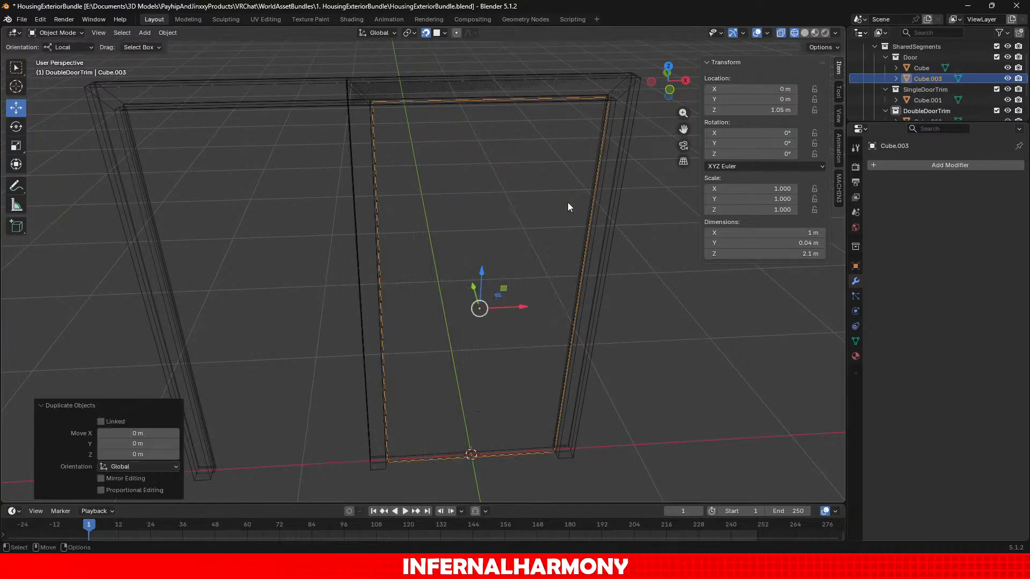
{"action": "left_click", "coordinate": [770, 88]}
{"action": "type", "text": "-1"}
{"action": "key", "text": "Return"}
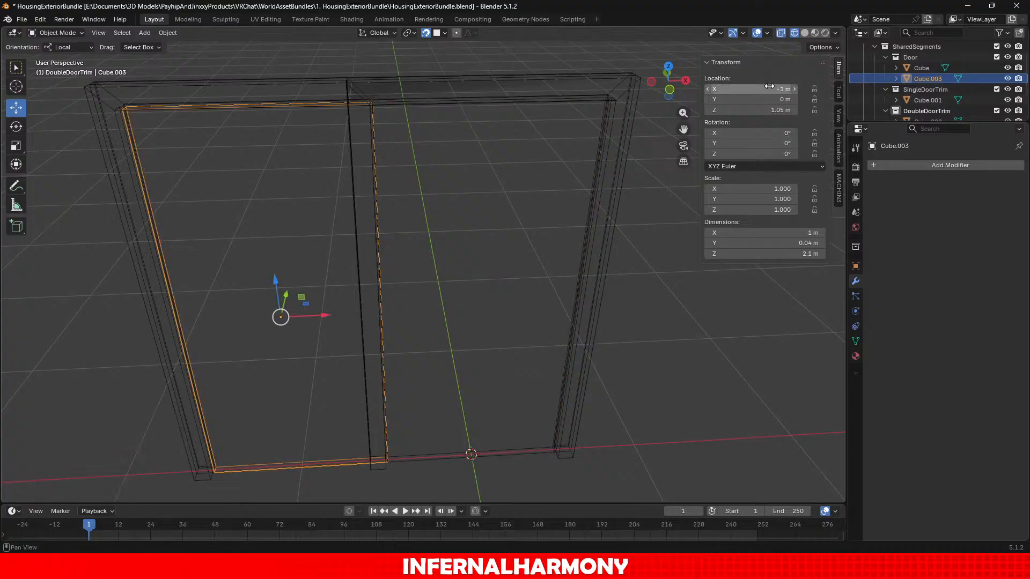
Hide the SingleDoorTrim collection and inspect the double door arrangement in solid shading.
{"action": "scroll", "coordinate": [603, 259], "scroll_direction": "down", "scroll_amount": 2}
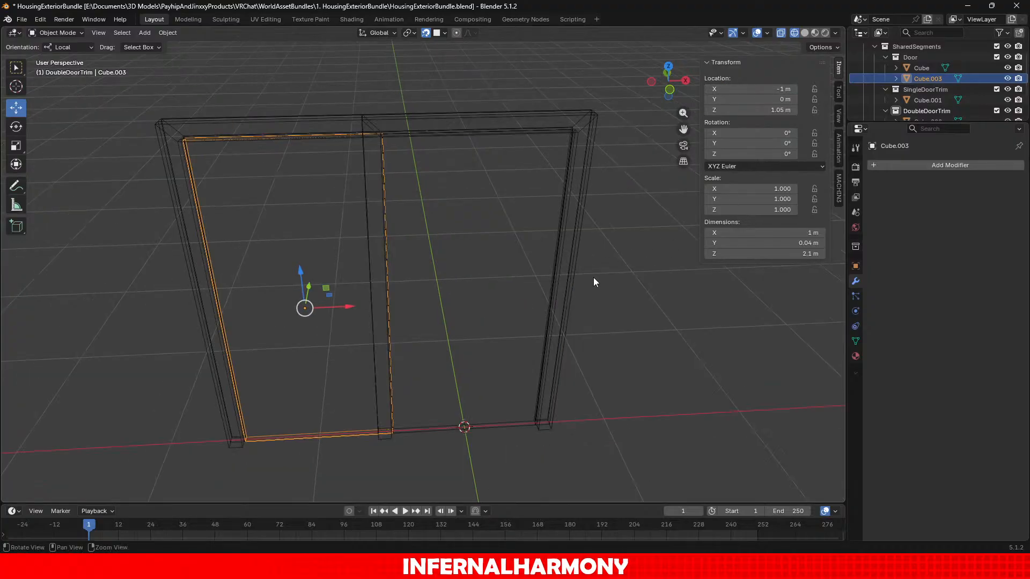
{"action": "left_click", "coordinate": [1008, 89]}
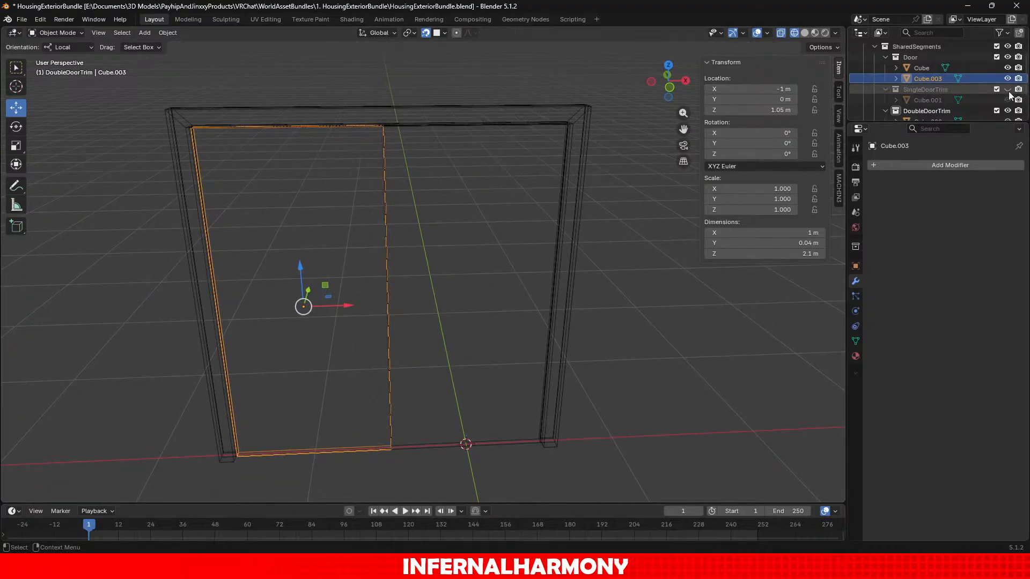
{"action": "left_click", "coordinate": [648, 348]}
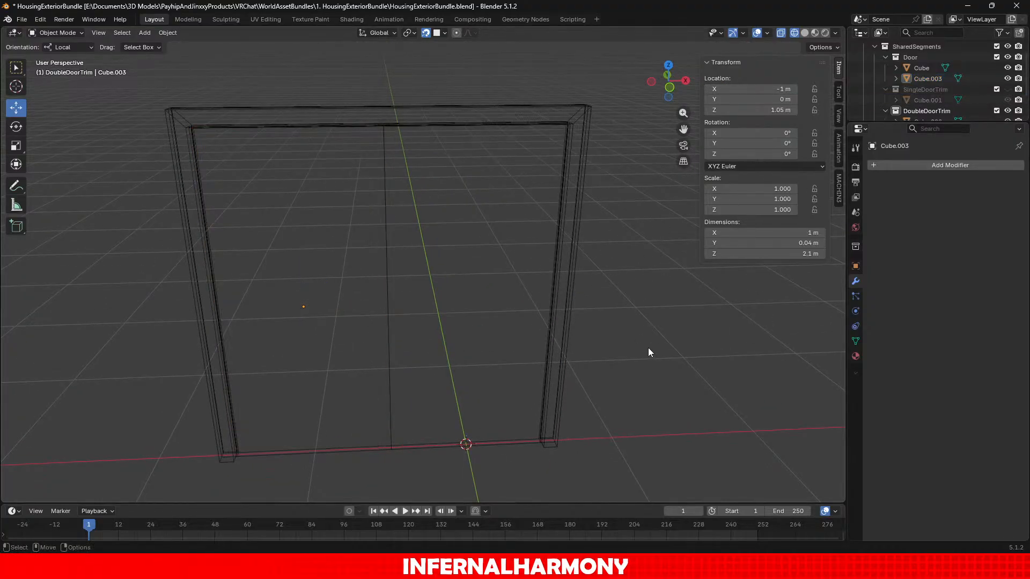
{"action": "left_click", "coordinate": [805, 34]}
{"action": "mouse_move", "coordinate": [560, 251]}
{"action": "middle_mouse_down"}
{"action": "mouse_move", "coordinate": [519, 206]}
{"action": "mouse_move", "coordinate": [527, 167]}
{"action": "mouse_move", "coordinate": [585, 126]}
{"action": "mouse_move", "coordinate": [638, 135]}
{"action": "mouse_move", "coordinate": [579, 202]}
{"action": "mouse_move", "coordinate": [192, 347]}
{"action": "mouse_move", "coordinate": [419, 262]}
{"action": "mouse_move", "coordinate": [409, 167]}
{"action": "mouse_move", "coordinate": [428, 349]}
{"action": "mouse_move", "coordinate": [409, 327]}
{"action": "mouse_move", "coordinate": [421, 388]}
{"action": "mouse_move", "coordinate": [292, 476]}
{"action": "mouse_move", "coordinate": [214, 466]}
{"action": "mouse_move", "coordinate": [424, 450]}
{"action": "mouse_move", "coordinate": [492, 324]}
{"action": "mouse_move", "coordinate": [526, 308]}
{"action": "mouse_move", "coordinate": [528, 279]}
{"action": "mouse_move", "coordinate": [586, 255]}
{"action": "mouse_move", "coordinate": [531, 240]}
{"action": "mouse_move", "coordinate": [548, 236]}
{"action": "middle_mouse_up"}
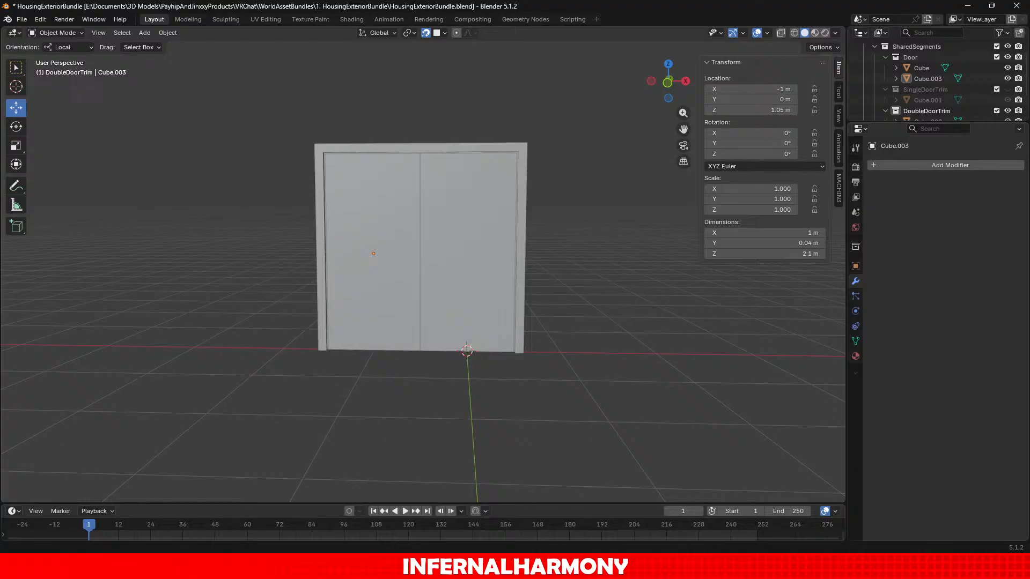
Delete the duplicate door and leave the Door collection's name as it is.
{"action": "left_click", "coordinate": [387, 189]}
{"action": "key", "text": "Delete"}
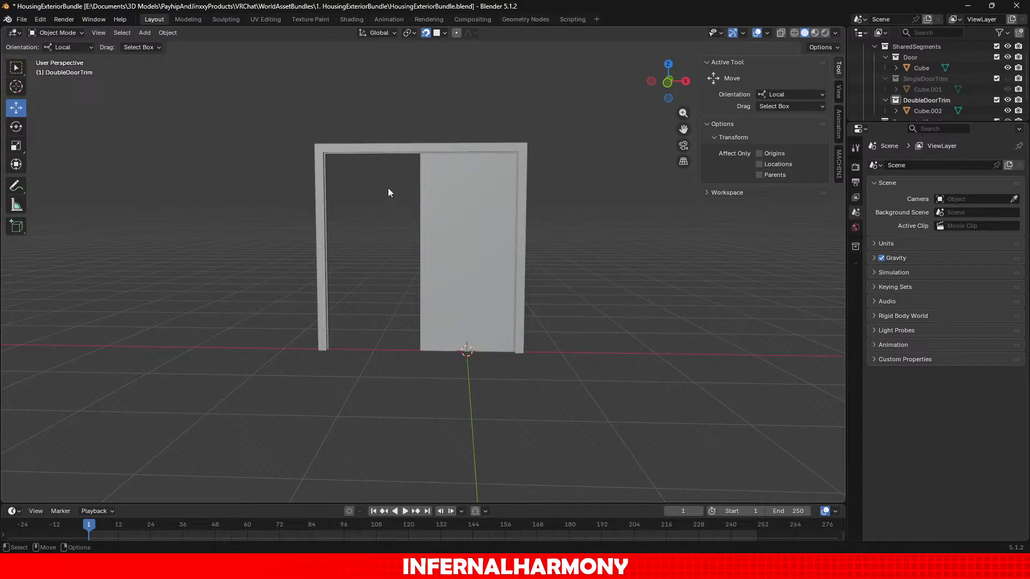
{"action": "double_click", "coordinate": [912, 56]}
{"action": "left_click", "coordinate": [924, 56]}
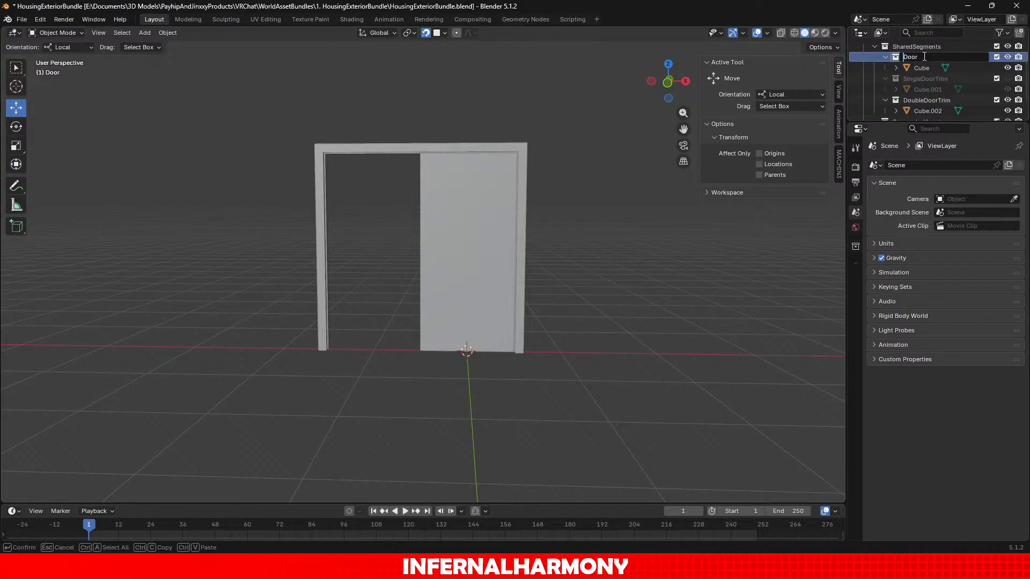
{"action": "key", "text": "Return"}
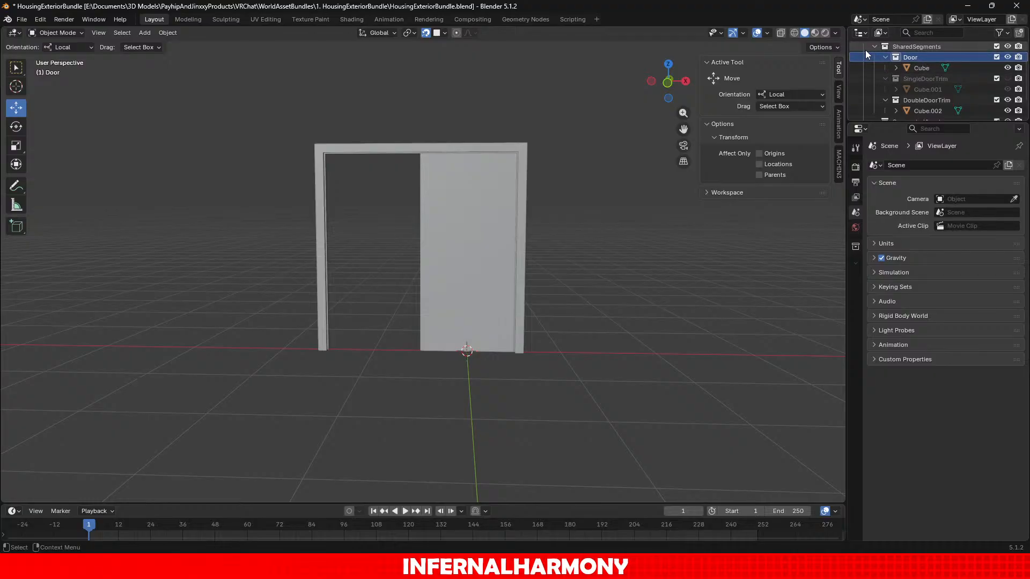
Set the double door trim's origin to its geometry.
{"action": "left_click", "coordinate": [926, 99]}
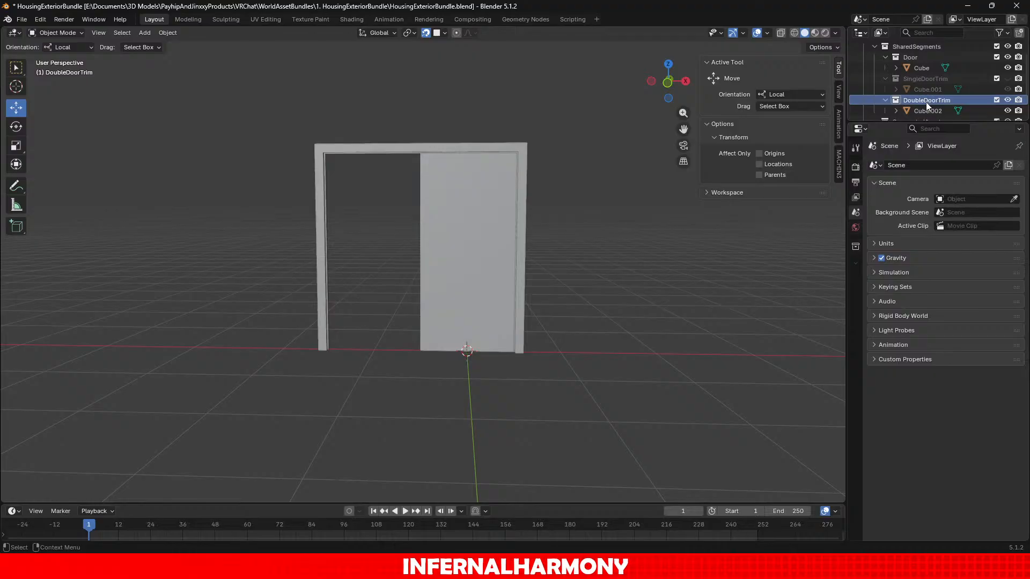
{"action": "left_click", "coordinate": [925, 110]}
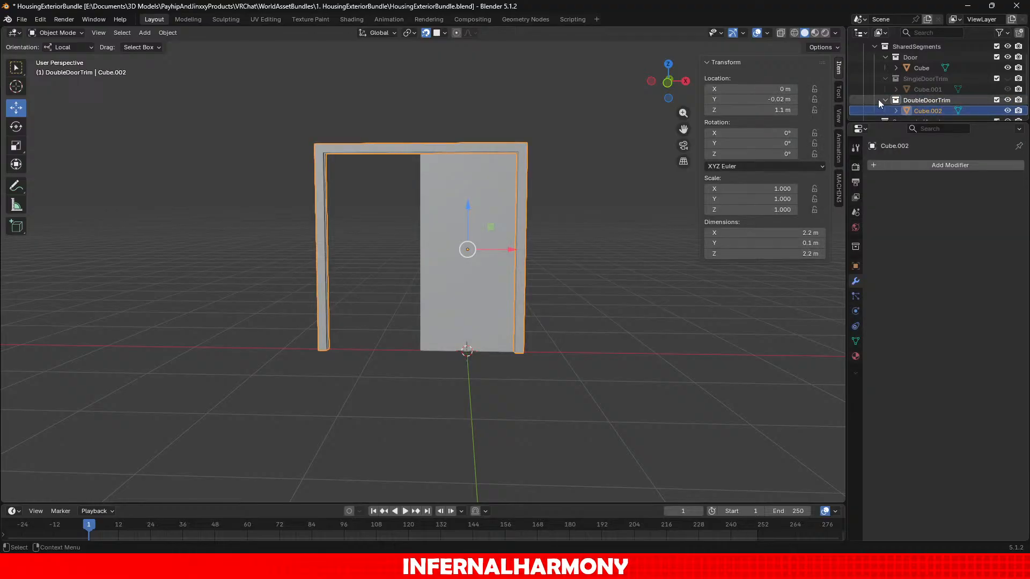
{"action": "left_click", "coordinate": [177, 34]}
{"action": "mouse_move", "coordinate": [196, 53]}
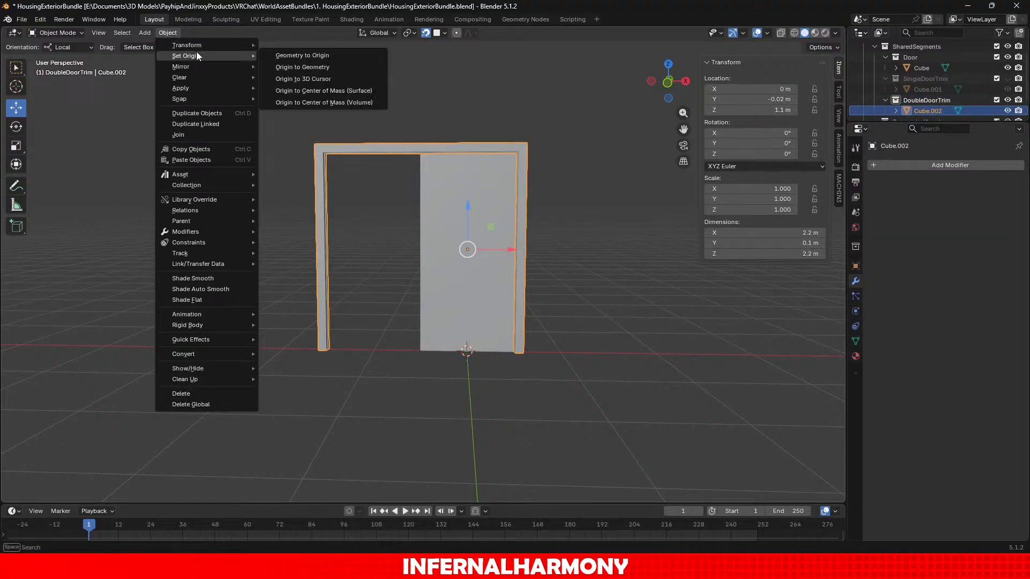
{"action": "left_click", "coordinate": [353, 67]}
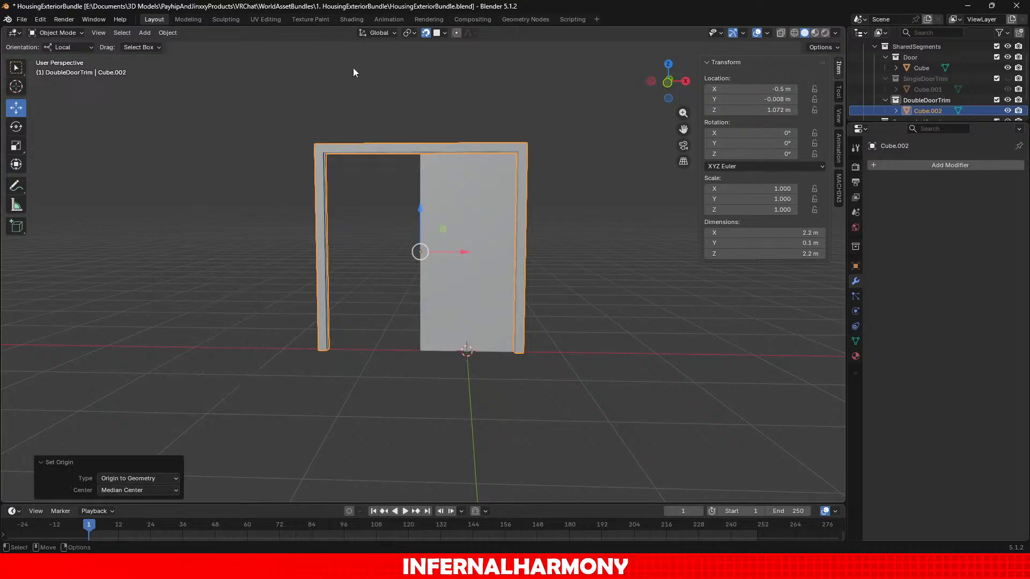
Try placing the double door trim at X 1.1 m, half its width, and at X -1.1 m.
{"action": "left_click", "coordinate": [785, 231]}
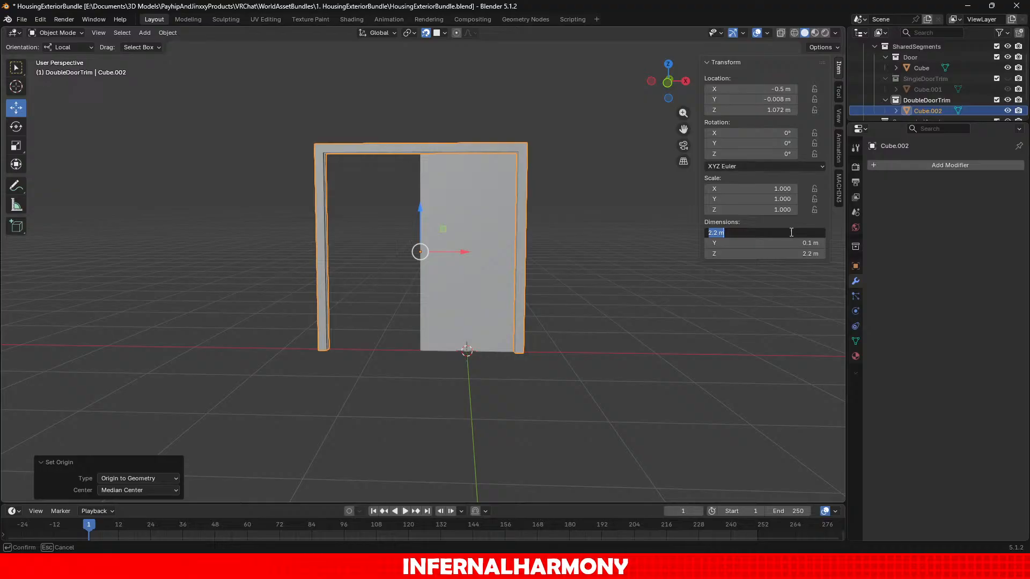
{"action": "key", "text": "ctrl+c"}
{"action": "key", "text": "Return"}
{"action": "left_click", "coordinate": [766, 87]}
{"action": "key", "text": "ctrl+v"}
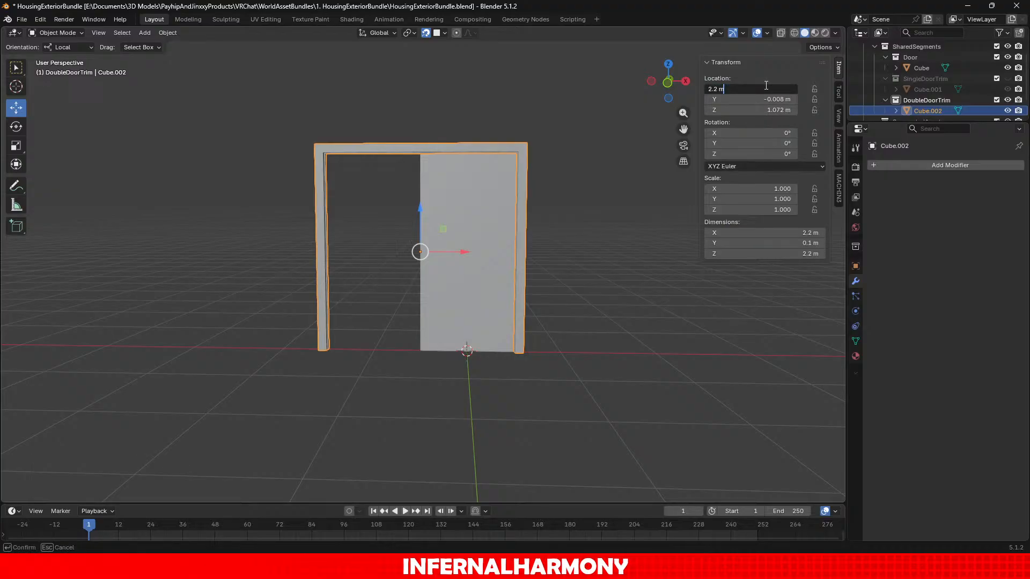
{"action": "type", "text": "/2"}
{"action": "key", "text": "Return"}
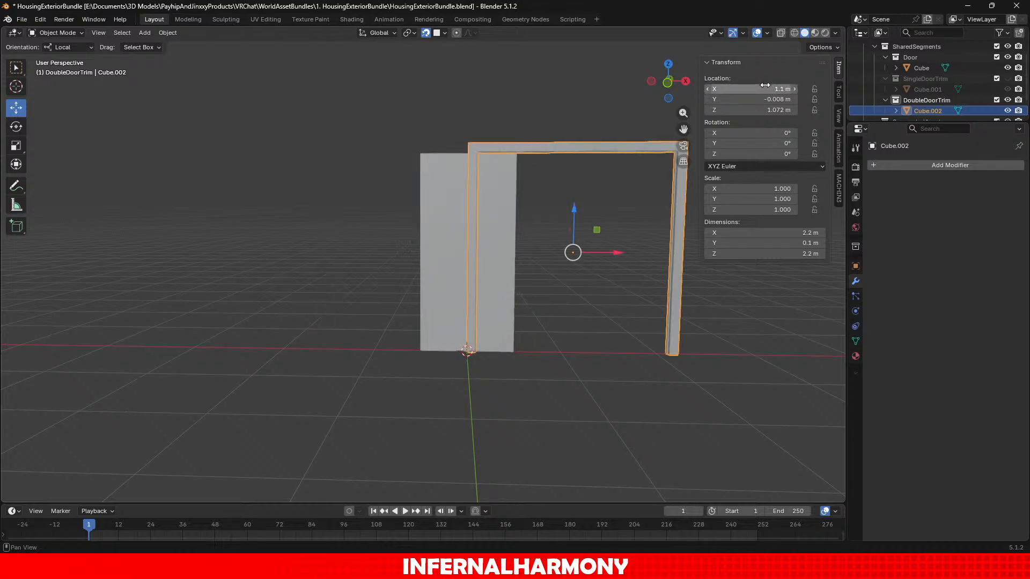
{"action": "left_click", "coordinate": [766, 87]}
{"action": "key", "text": "Home"}
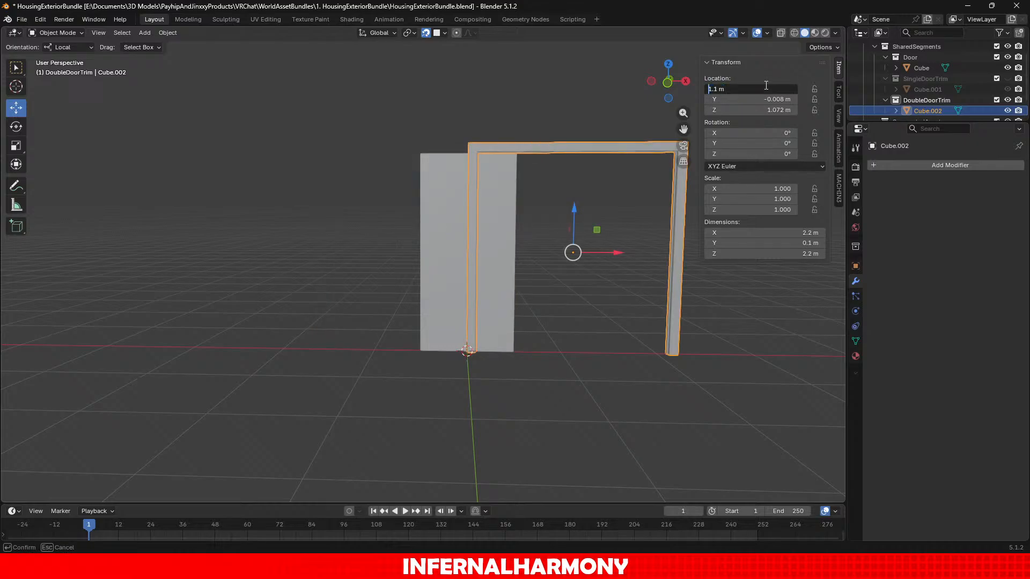
{"action": "type", "text": "-"}
{"action": "key", "text": "Return"}
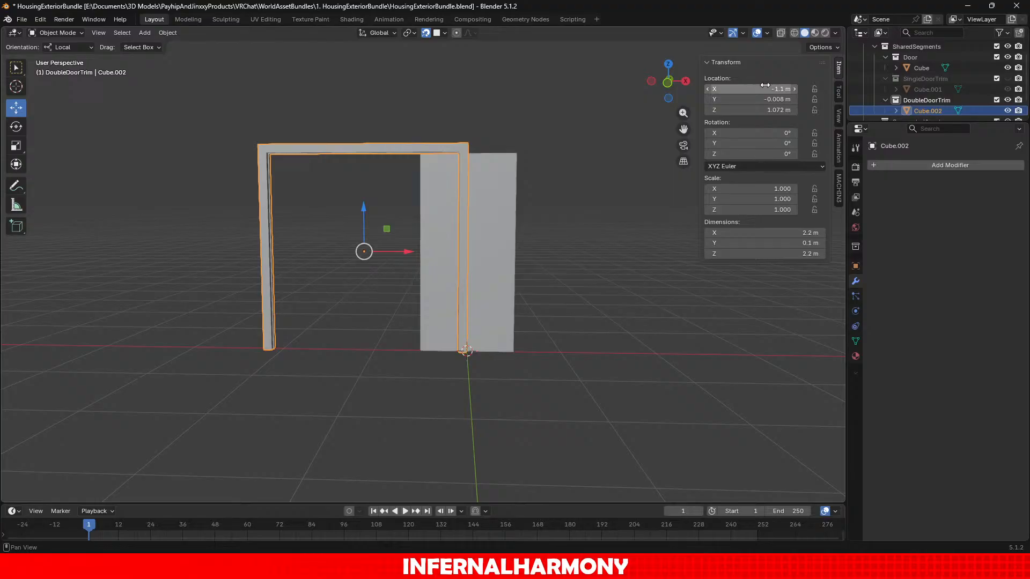
Set the double door trim's X location to 0 m and hide the trim object.
{"action": "left_click", "coordinate": [765, 86]}
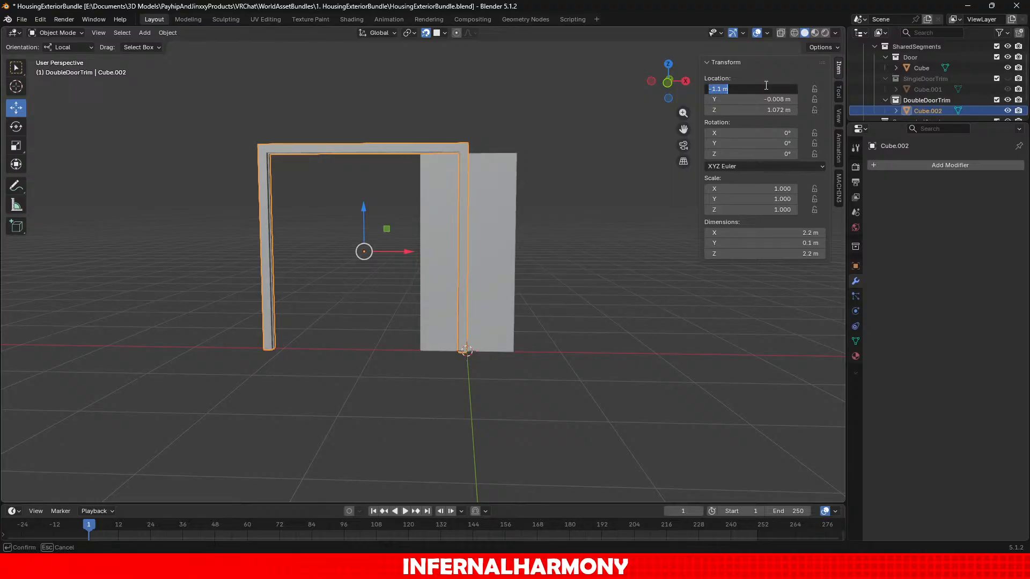
{"action": "type", "text": "0"}
{"action": "key", "text": "Return"}
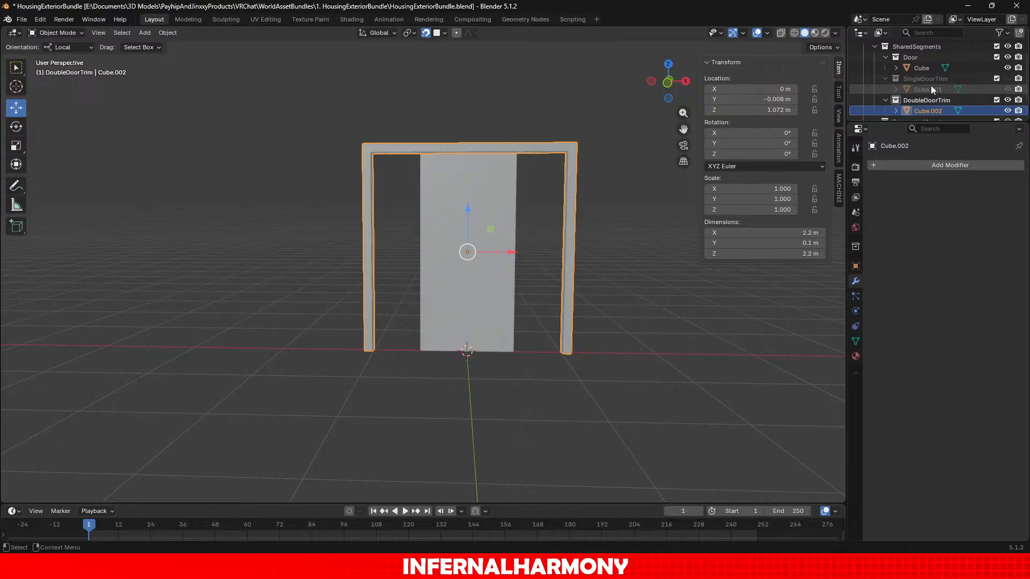
{"action": "left_click", "coordinate": [71, 37]}
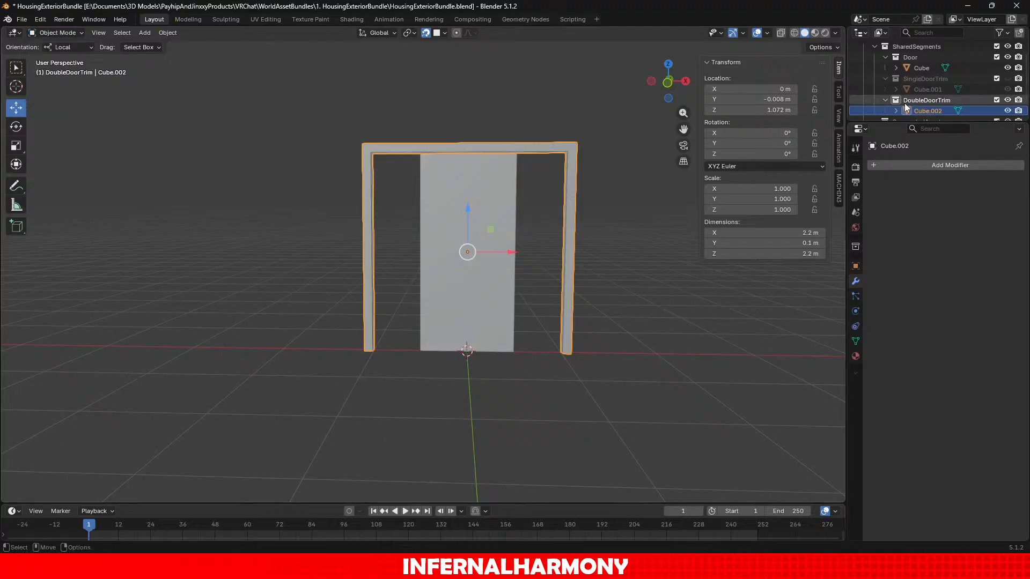
{"action": "left_click", "coordinate": [1008, 111]}
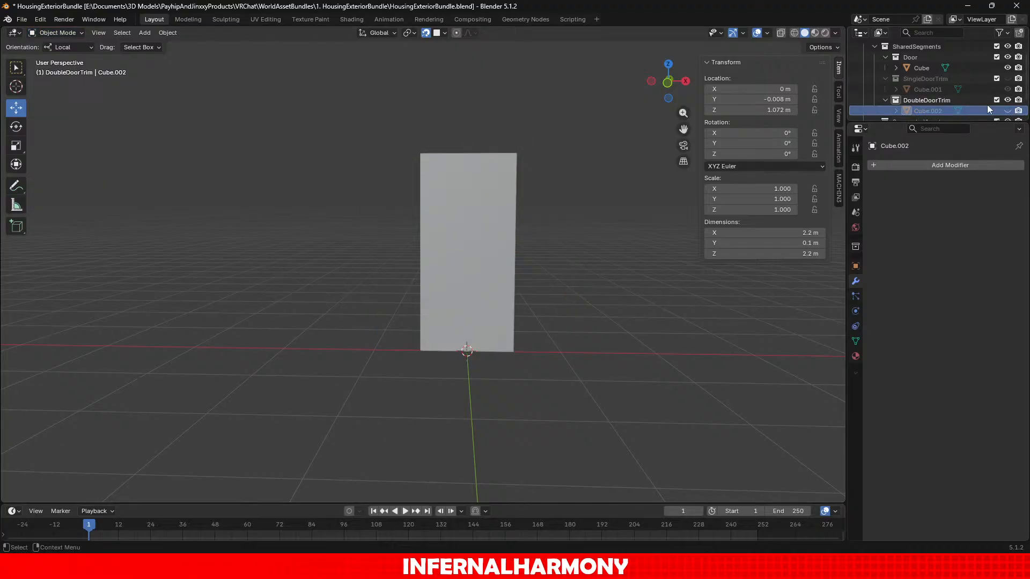
Enter Edit Mode on the door and delete its bottom face.
{"action": "left_click", "coordinate": [921, 69]}
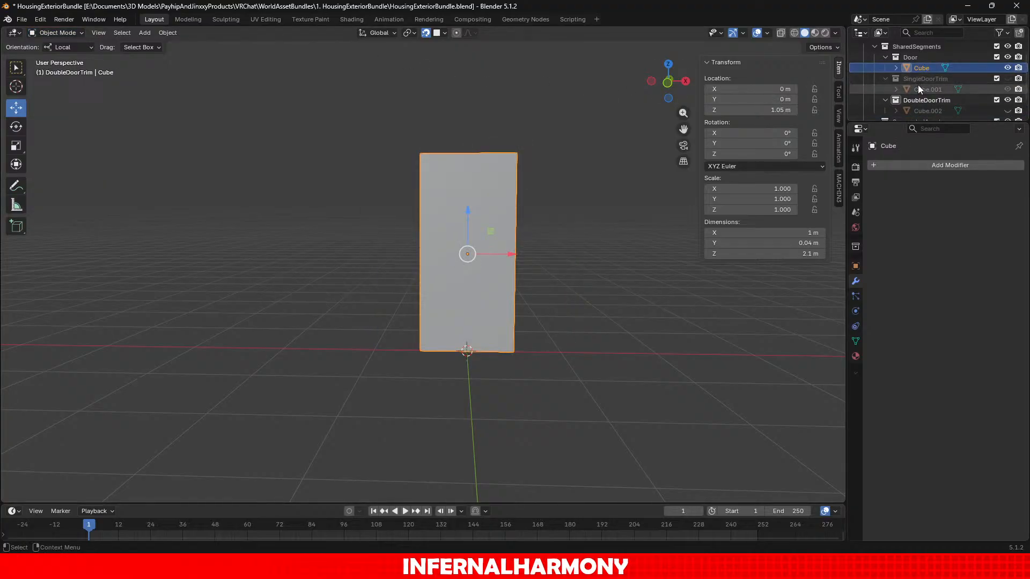
{"action": "left_click", "coordinate": [918, 86]}
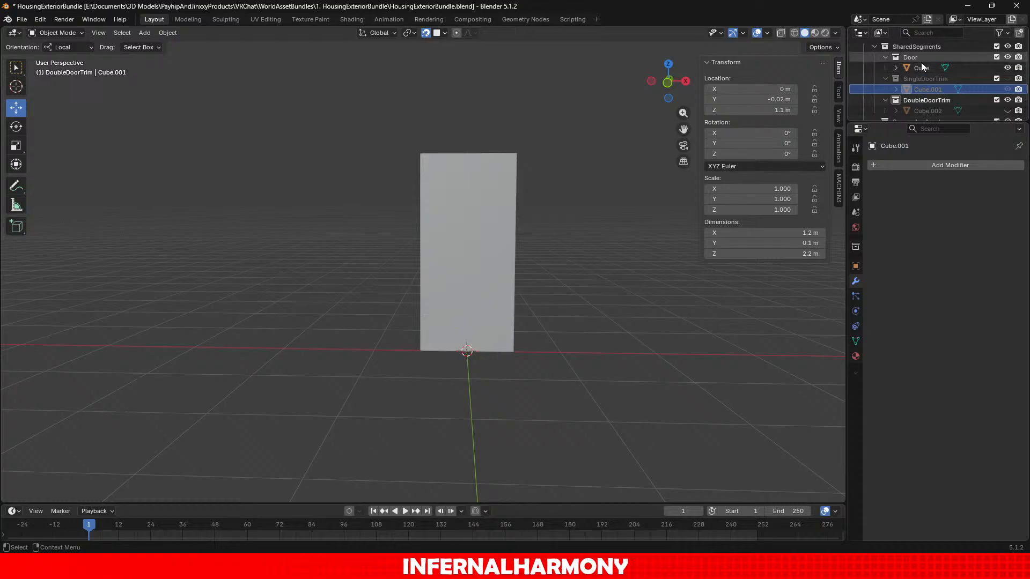
{"action": "left_click", "coordinate": [923, 67]}
{"action": "left_click", "coordinate": [66, 33]}
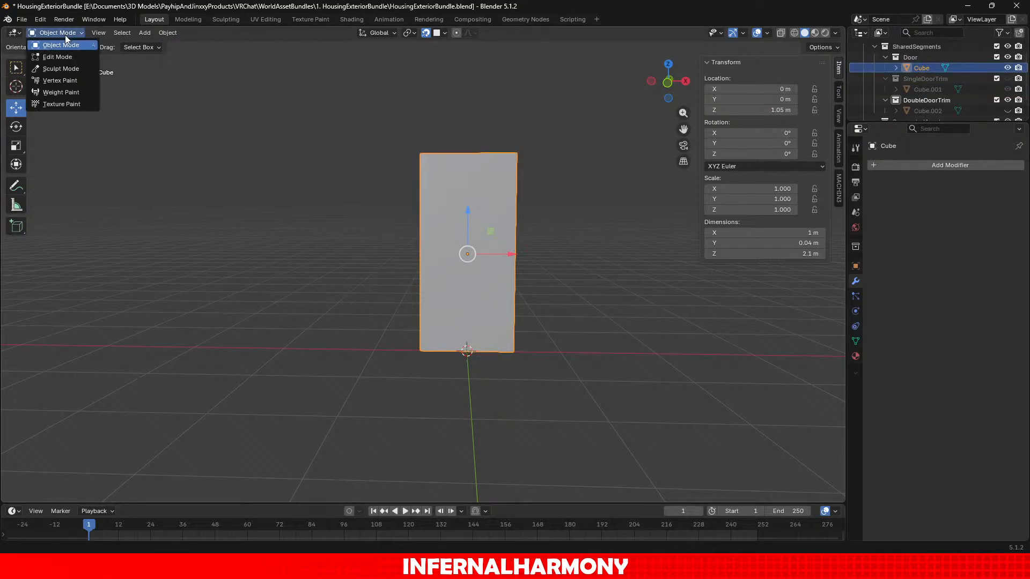
{"action": "left_click", "coordinate": [53, 53]}
{"action": "middle_click_drag", "start_coordinate": [445, 218], "coordinate": [491, 346]}
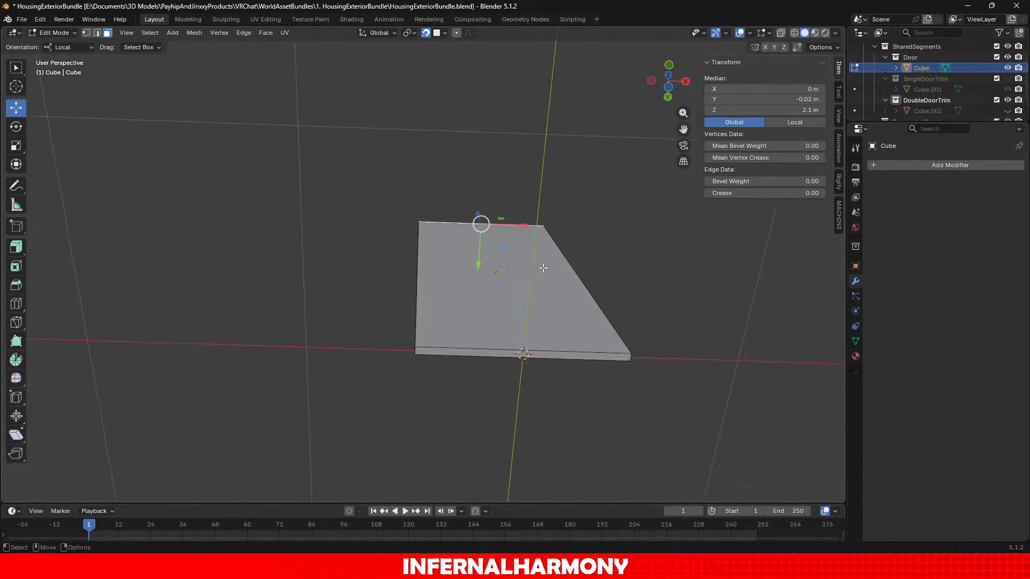
{"action": "left_click", "coordinate": [484, 352]}
{"action": "key", "text": "x"}
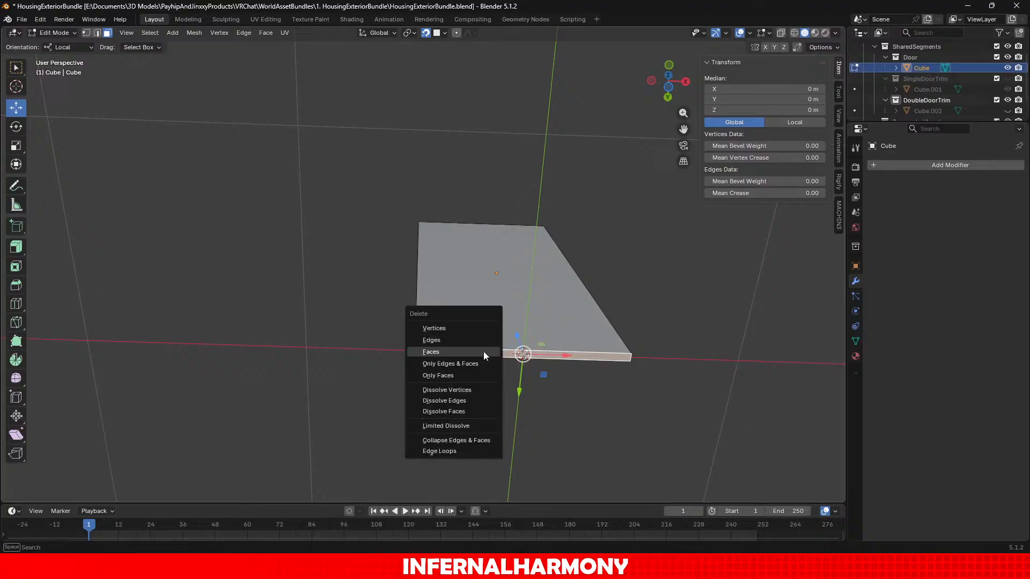
{"action": "left_click", "coordinate": [484, 355]}
{"action": "middle_click_drag", "start_coordinate": [545, 292], "coordinate": [547, 359]}
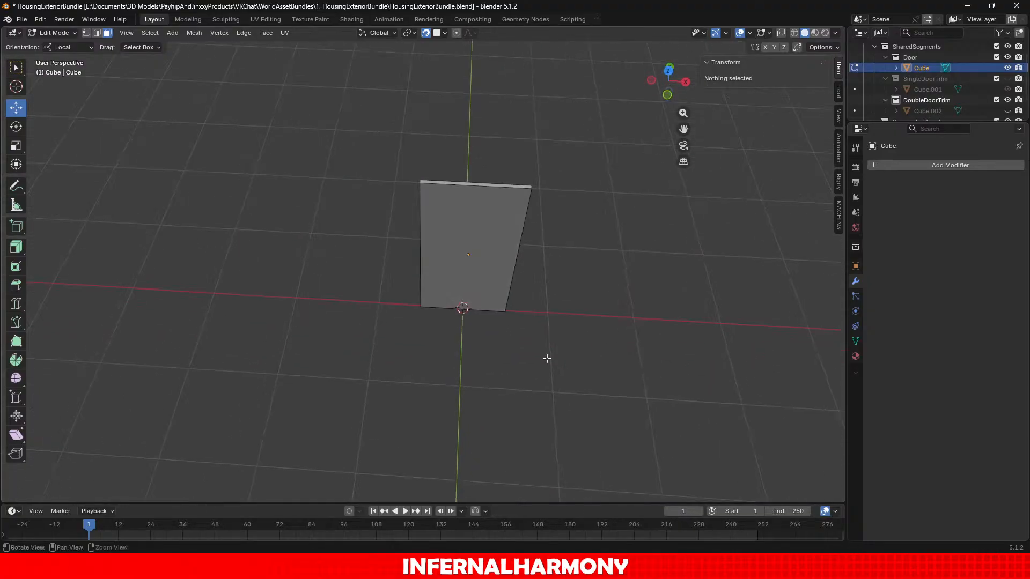
{"action": "scroll", "coordinate": [259, 122], "scroll_direction": "up", "scroll_amount": 2}
Switch to edge selection and select the door's top and right-side edges on both its front and back.
{"action": "left_click", "coordinate": [55, 34]}
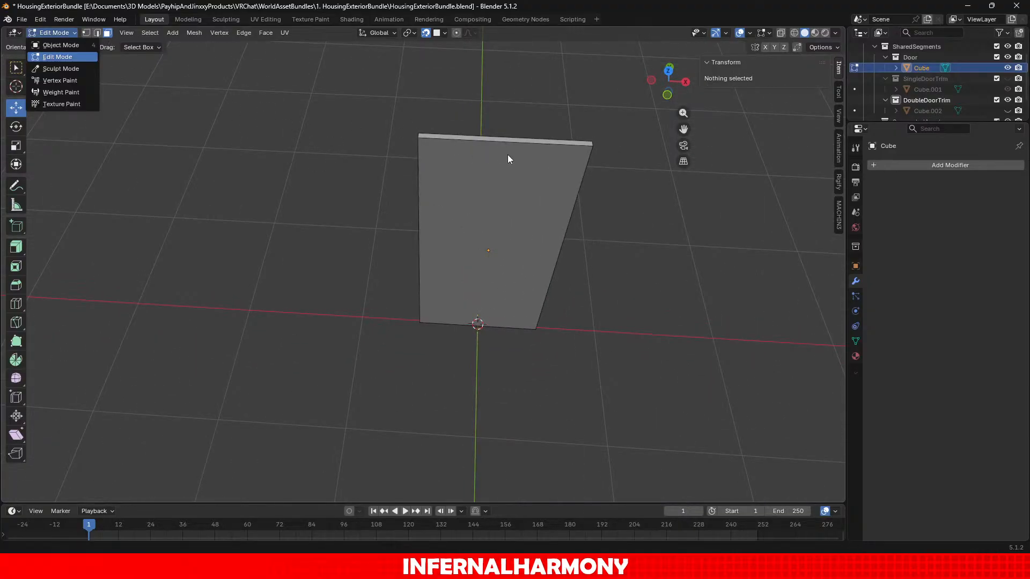
{"action": "left_click", "coordinate": [59, 32]}
{"action": "left_click", "coordinate": [97, 33]}
{"action": "scroll", "coordinate": [580, 161], "scroll_direction": "up", "scroll_amount": 3}
{"action": "middle_click_drag", "start_coordinate": [626, 171], "coordinate": [593, 166]}
{"action": "left_click", "coordinate": [455, 156]}
{"action": "left_click", "coordinate": [497, 167], "text": "shift"}
{"action": "left_click", "coordinate": [372, 114], "text": "shift"}
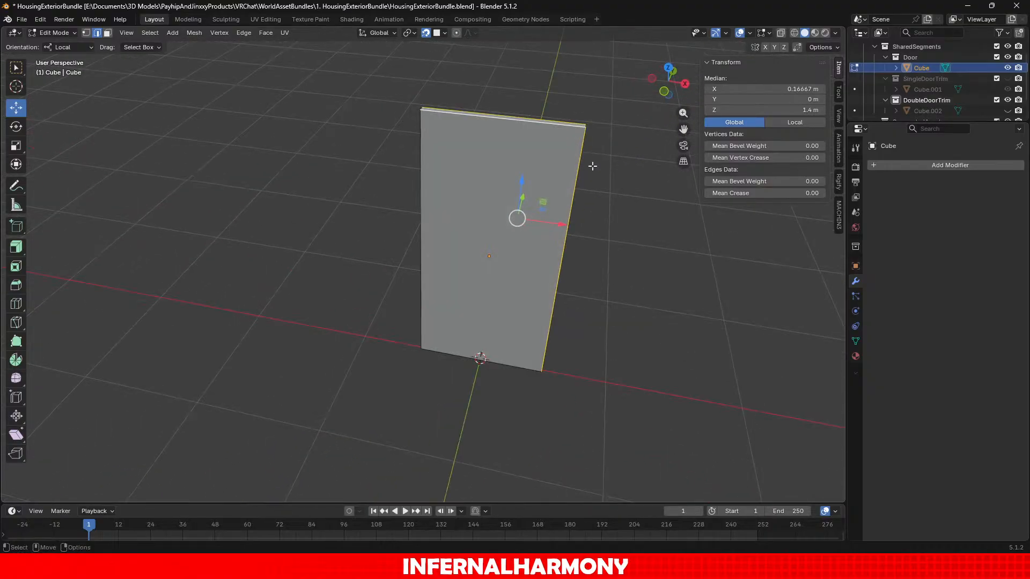
Select the edges outlining the door's back face.
{"action": "left_click", "coordinate": [622, 217]}
{"action": "middle_click_drag", "start_coordinate": [513, 167], "coordinate": [365, 188]}
{"action": "left_click", "coordinate": [394, 204]}
{"action": "left_click", "coordinate": [364, 357], "text": "shift"}
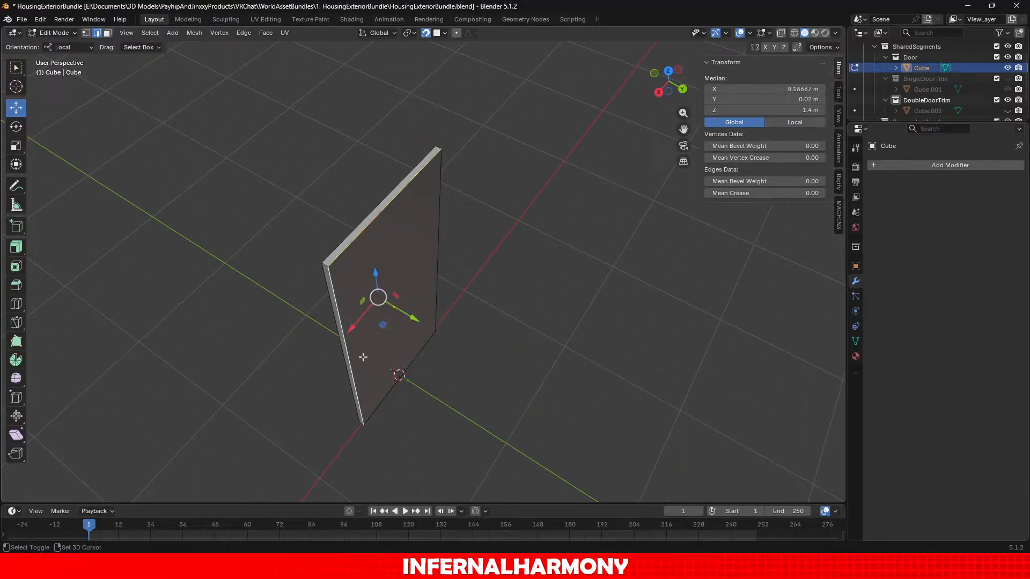
{"action": "left_click", "coordinate": [396, 374], "text": "shift"}
{"action": "middle_click_drag", "start_coordinate": [529, 286], "coordinate": [681, 250]}
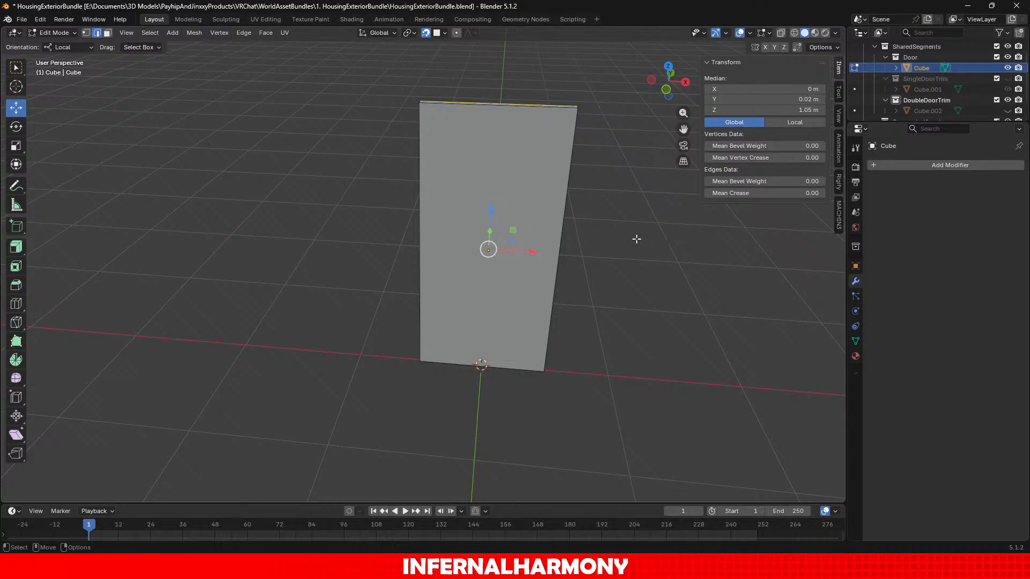
{"action": "middle_click_drag", "start_coordinate": [605, 189], "coordinate": [604, 189]}
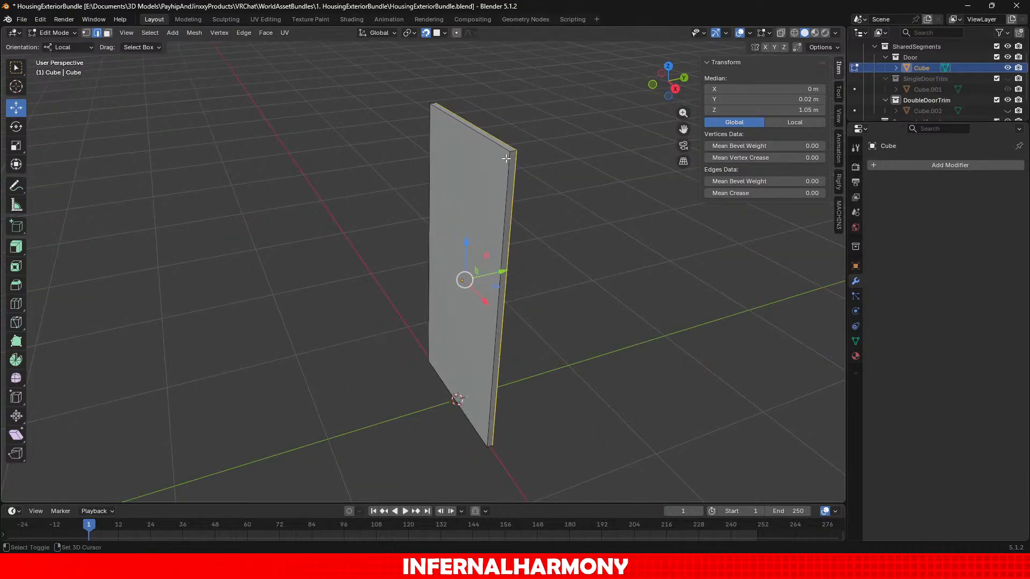
Add the short edge across the door's top-right corner to the selection, leaving out the one at the bottom-right corner.
{"action": "left_click", "coordinate": [512, 151], "text": "shift"}
{"action": "middle_click_drag", "start_coordinate": [513, 151], "coordinate": [499, 392]}
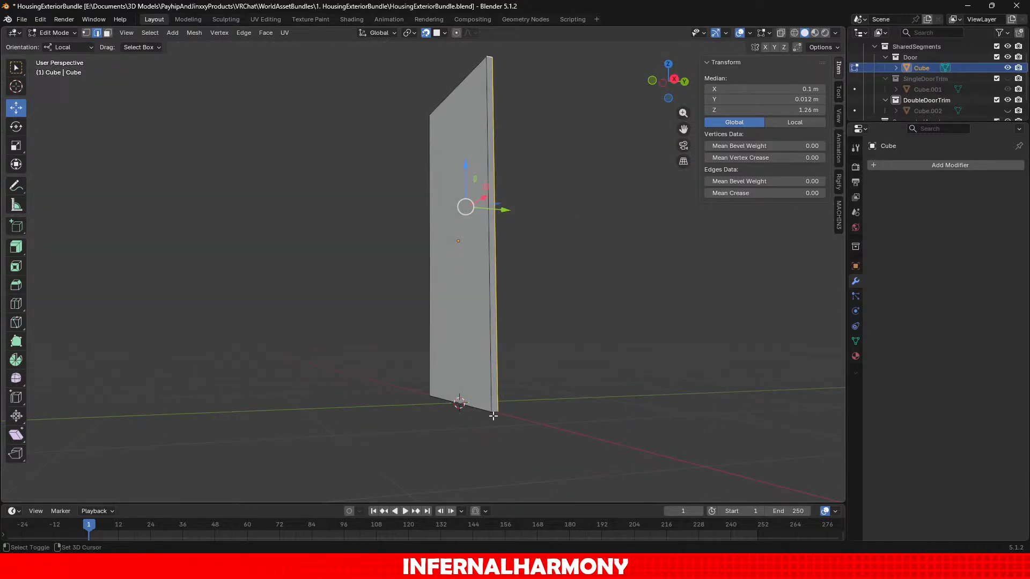
{"action": "left_click", "coordinate": [494, 408], "text": "shift"}
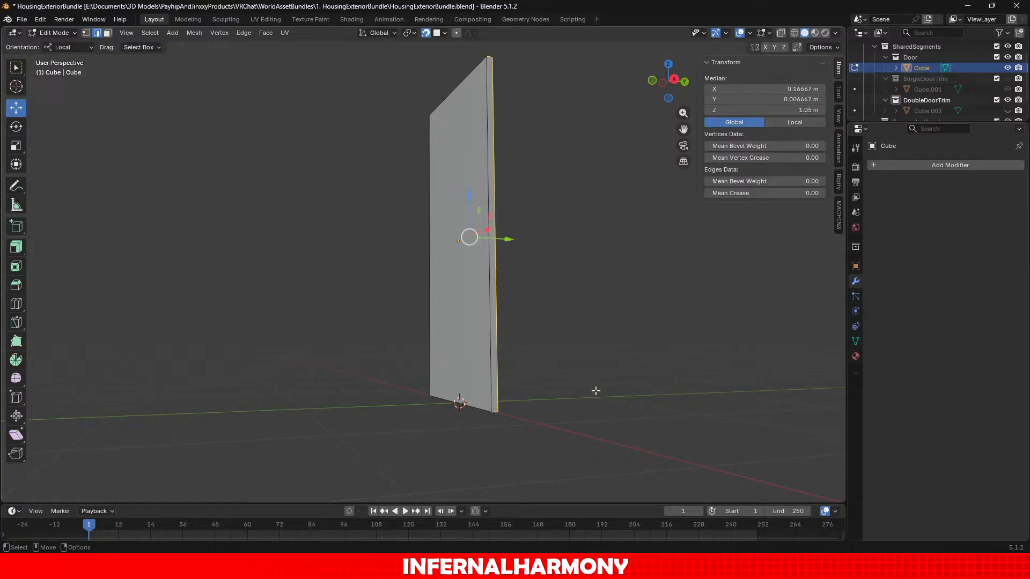
{"action": "scroll", "coordinate": [563, 316], "scroll_direction": "down", "scroll_amount": 4}
{"action": "middle_click_drag", "start_coordinate": [563, 317], "coordinate": [540, 257]}
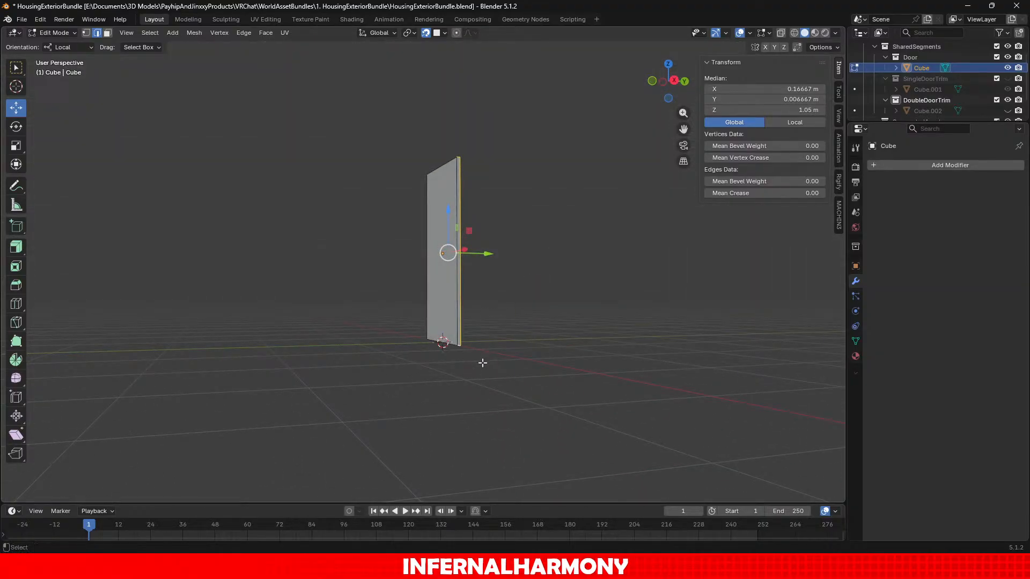
{"action": "left_click", "coordinate": [457, 352], "text": "shift"}
{"action": "middle_click_drag", "start_coordinate": [457, 352], "coordinate": [536, 375]}
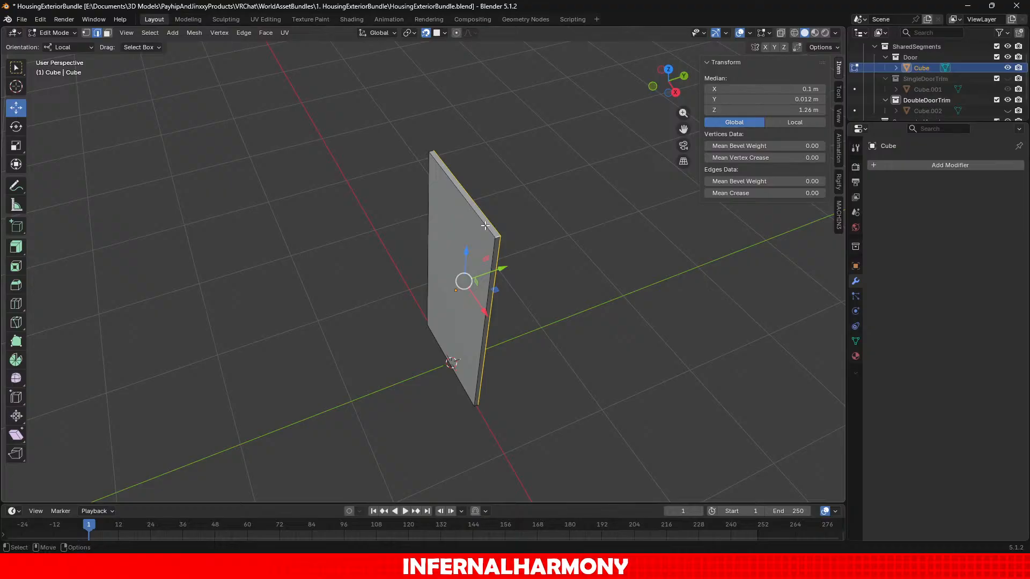
{"action": "left_click", "coordinate": [486, 225]}
{"action": "key", "text": "ctrl+z"}
Deselect the left side edge of the door's back face and add the short edge across the top-left corner.
{"action": "middle_click_drag", "start_coordinate": [429, 194], "coordinate": [554, 209]}
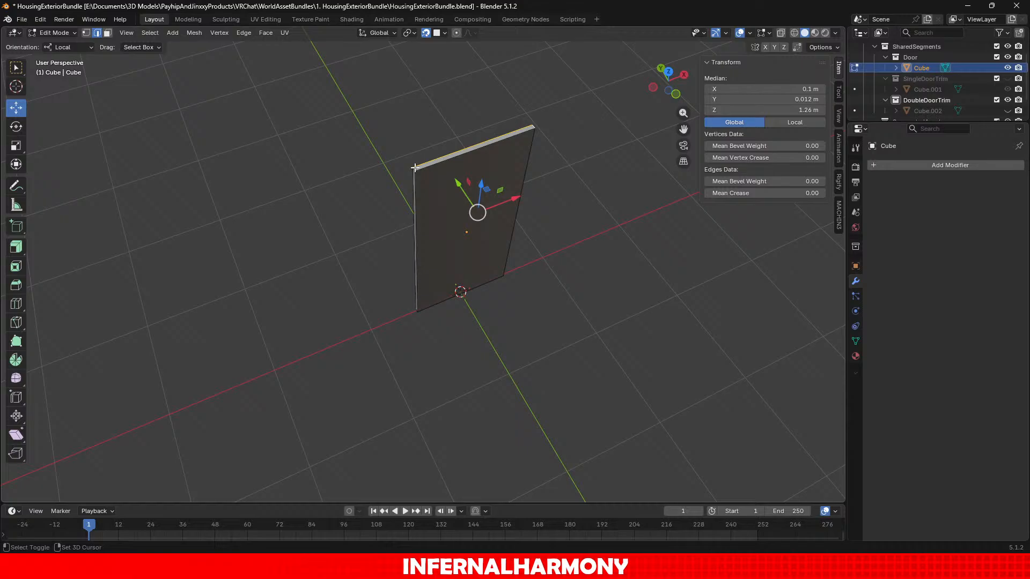
{"action": "left_click", "coordinate": [508, 217]}
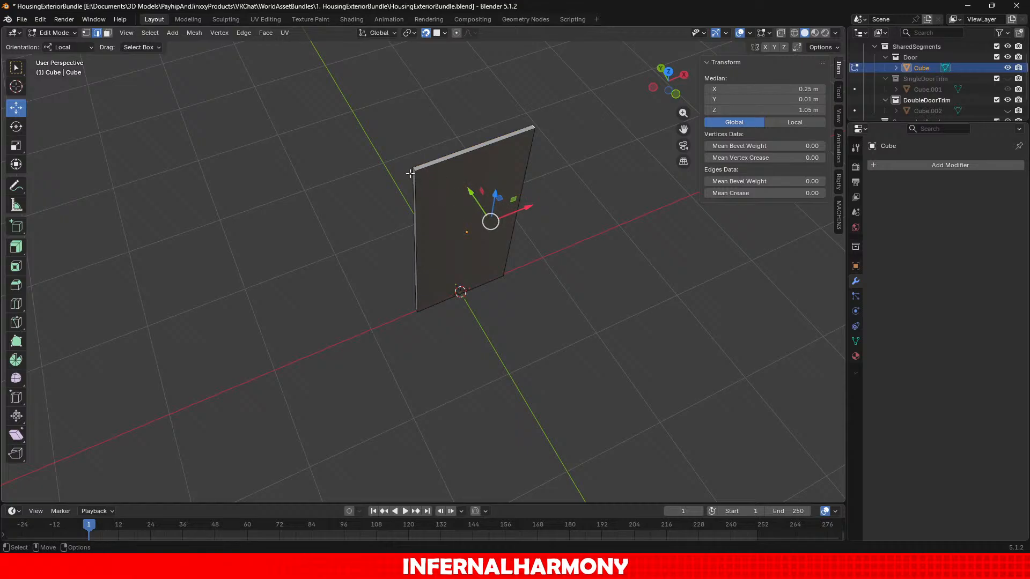
{"action": "left_click", "coordinate": [416, 168], "text": "shift"}
{"action": "left_click", "coordinate": [415, 169], "text": "shift"}
{"action": "left_click", "coordinate": [414, 173], "text": "shift"}
{"action": "left_click", "coordinate": [413, 181], "text": "shift"}
{"action": "left_click", "coordinate": [416, 171], "text": "shift"}
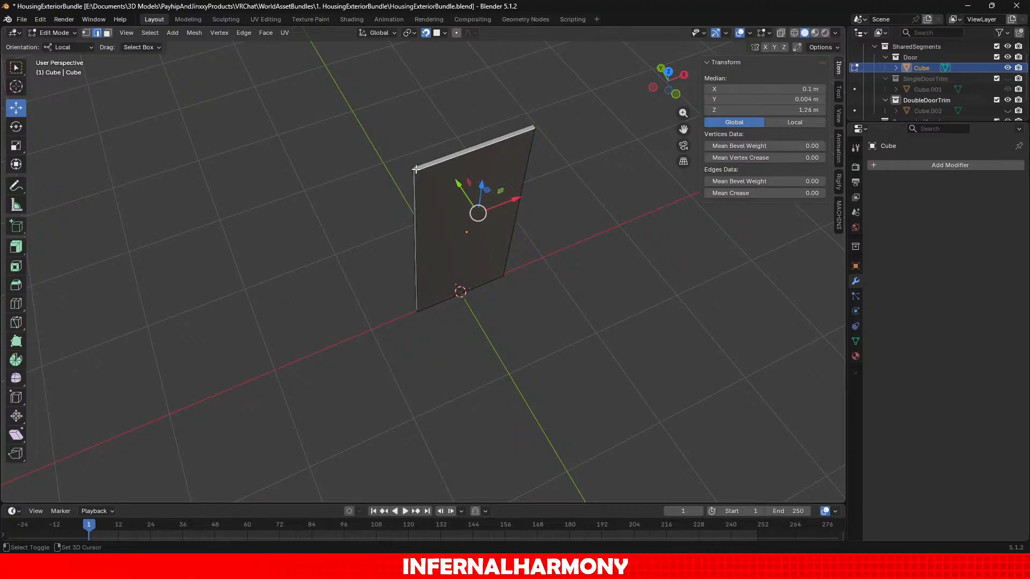
{"action": "left_click", "coordinate": [425, 174], "text": "shift"}
{"action": "scroll", "coordinate": [425, 169], "scroll_direction": "up", "scroll_amount": 3}
{"action": "middle_click_drag", "start_coordinate": [426, 151], "coordinate": [440, 303], "text": "shift"}
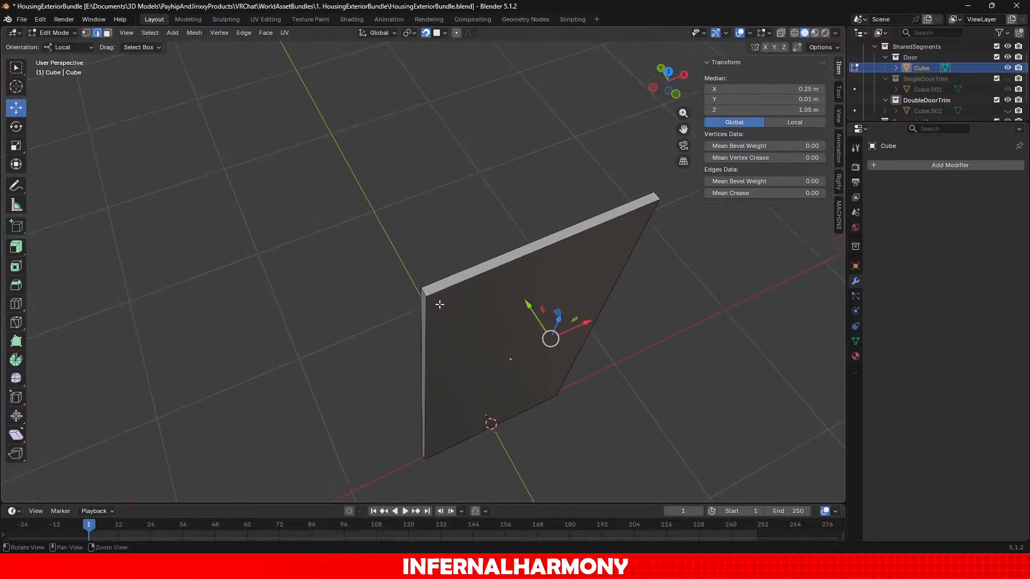
{"action": "scroll", "coordinate": [438, 293], "scroll_direction": "up", "scroll_amount": 1}
{"action": "left_click", "coordinate": [425, 302], "text": "shift"}
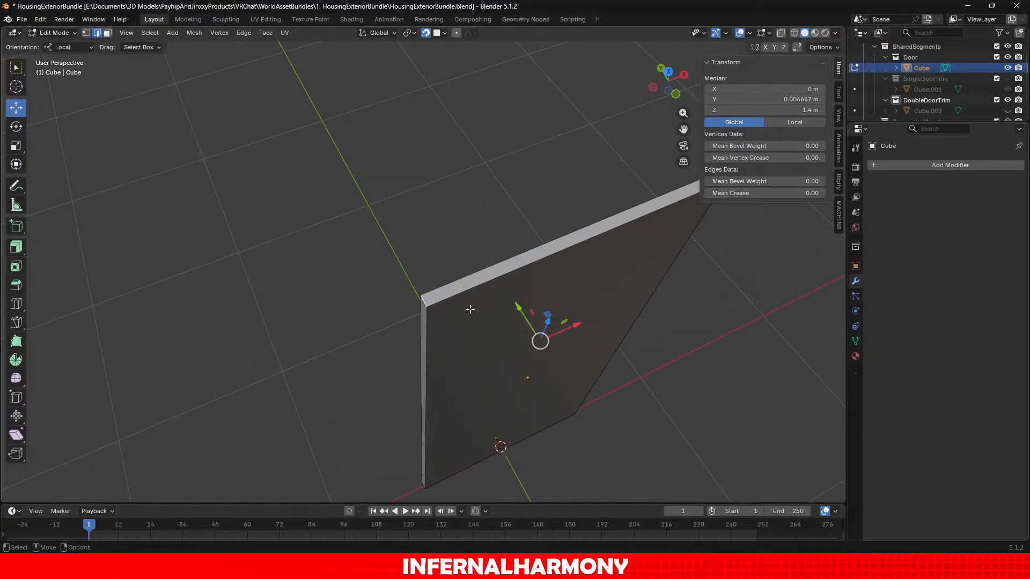
Deselect the bottom edge of the door's back face and mark the remaining selected edges as a seam.
{"action": "scroll", "coordinate": [467, 304], "scroll_direction": "down", "scroll_amount": 4}
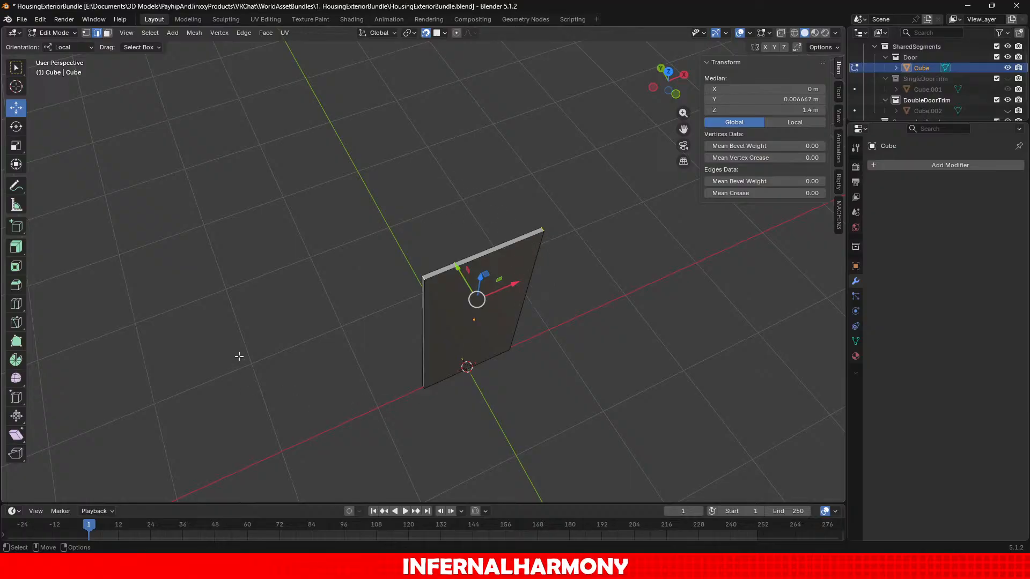
{"action": "middle_click_drag", "start_coordinate": [239, 357], "coordinate": [419, 351]}
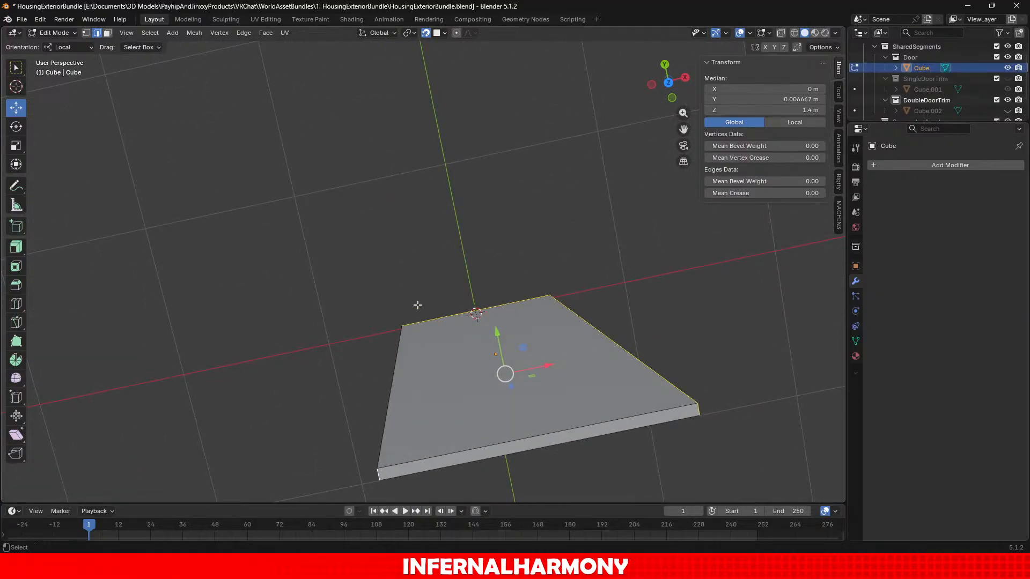
{"action": "left_click_drag", "start_coordinate": [417, 305], "coordinate": [446, 323], "text": "ctrl"}
{"action": "middle_click_drag", "start_coordinate": [498, 327], "coordinate": [317, 304]}
{"action": "middle_click_drag", "start_coordinate": [371, 281], "coordinate": [391, 317], "text": "shift"}
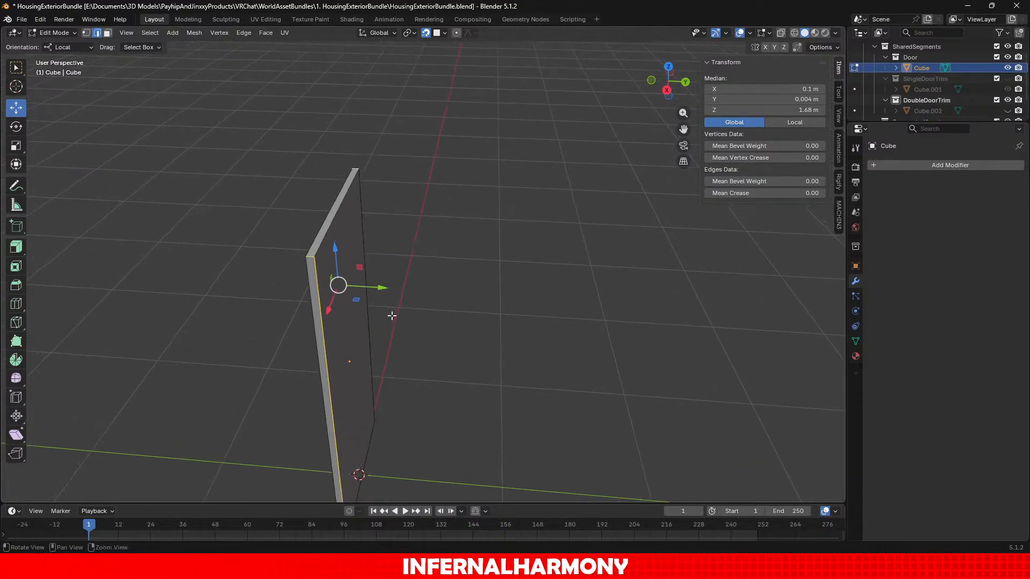
{"action": "scroll", "coordinate": [391, 317], "scroll_direction": "up", "scroll_amount": 1}
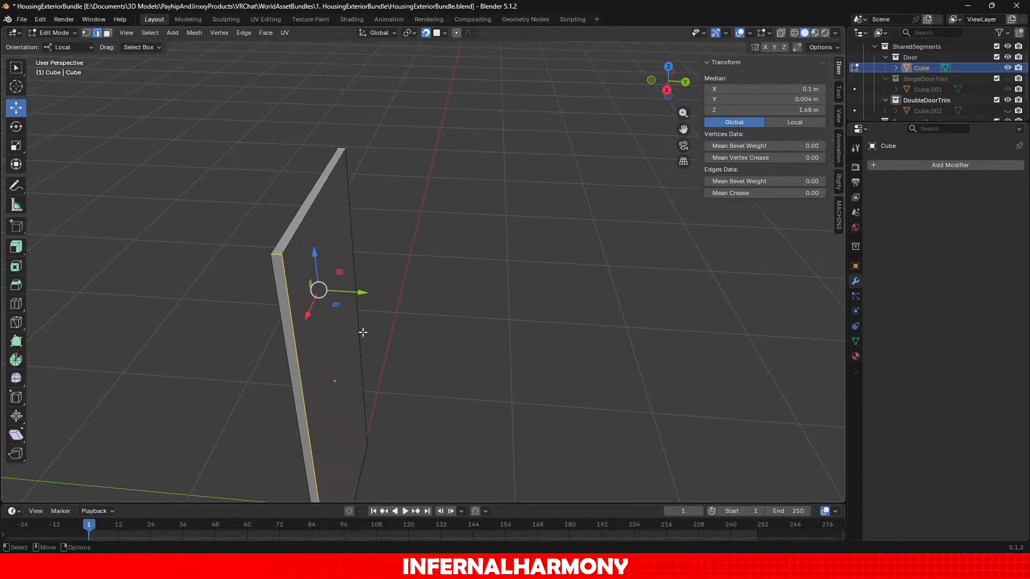
{"action": "middle_click_drag", "start_coordinate": [362, 182], "coordinate": [507, 236]}
{"action": "scroll", "coordinate": [498, 258], "scroll_direction": "up", "scroll_amount": 2}
{"action": "scroll", "coordinate": [502, 223], "scroll_direction": "down", "scroll_amount": 3}
{"action": "scroll", "coordinate": [432, 144], "scroll_direction": "up", "scroll_amount": 2}
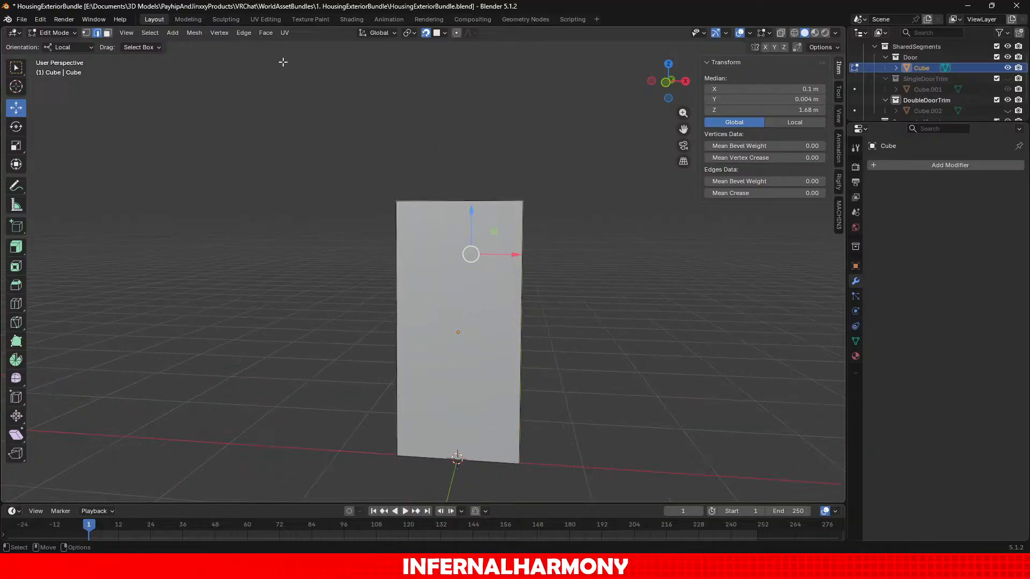
{"action": "left_click", "coordinate": [244, 34]}
{"action": "left_click", "coordinate": [302, 215]}
{"action": "middle_click_drag", "start_coordinate": [302, 213], "coordinate": [271, 202]}
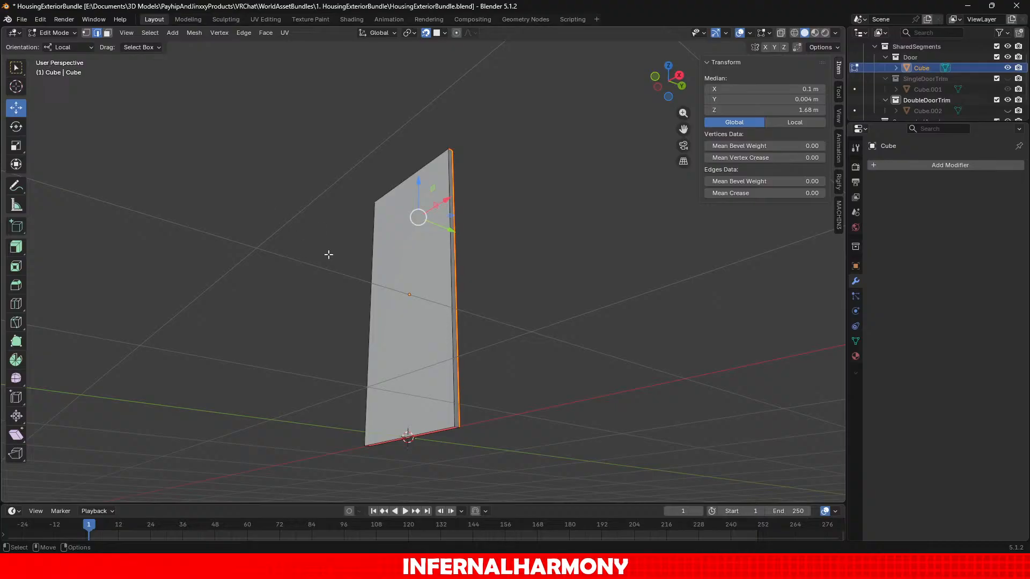
{"action": "middle_click_drag", "start_coordinate": [329, 254], "coordinate": [307, 253]}
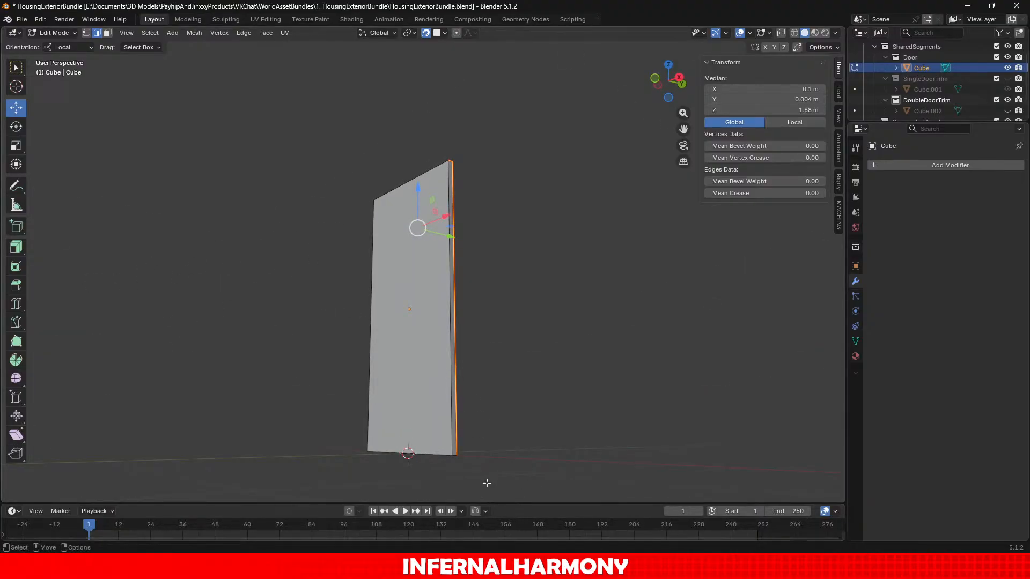
{"action": "middle_click_drag", "start_coordinate": [500, 397], "coordinate": [540, 384]}
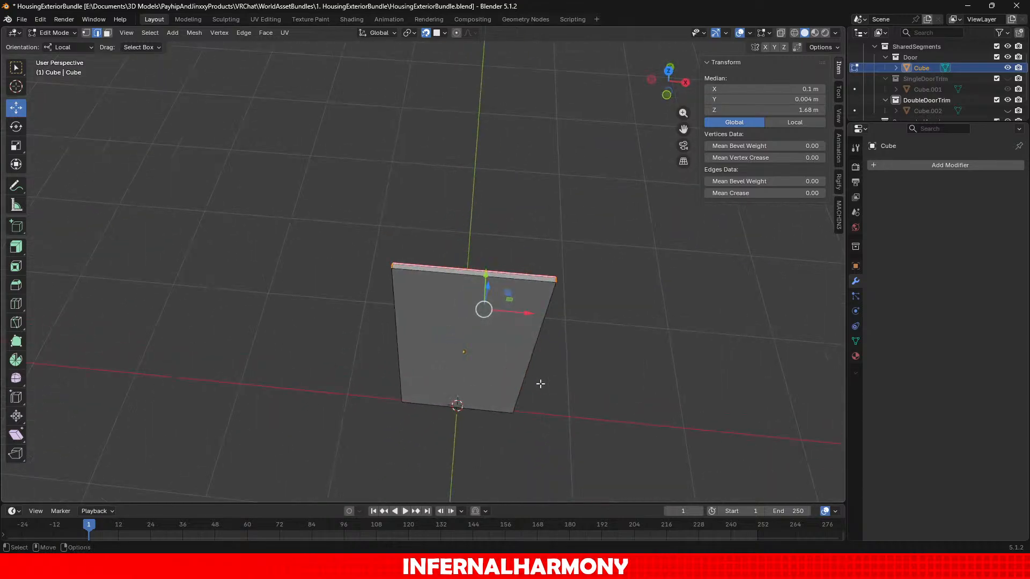
Return the door to Object Mode and unhide the SingleDoorTrim collection.
{"action": "left_click", "coordinate": [51, 33]}
{"action": "left_click", "coordinate": [40, 44]}
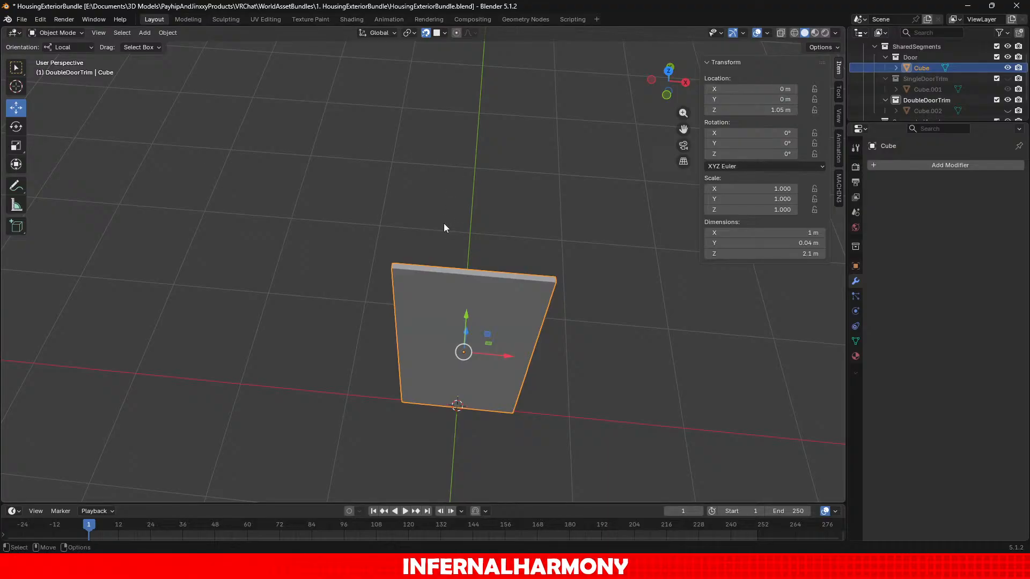
{"action": "middle_click_drag", "start_coordinate": [544, 276], "coordinate": [514, 209]}
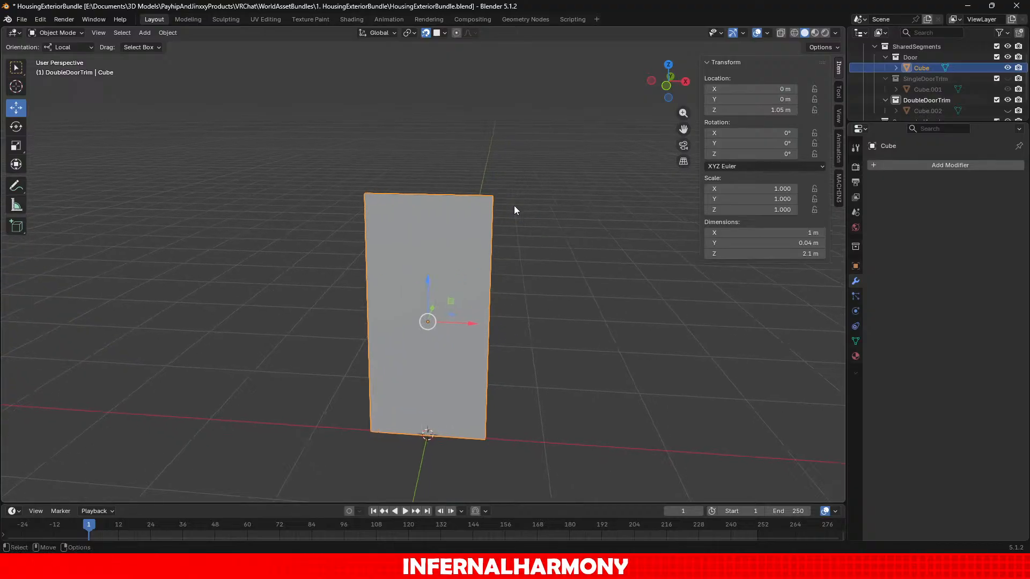
{"action": "scroll", "coordinate": [513, 210], "scroll_direction": "up", "scroll_amount": 1}
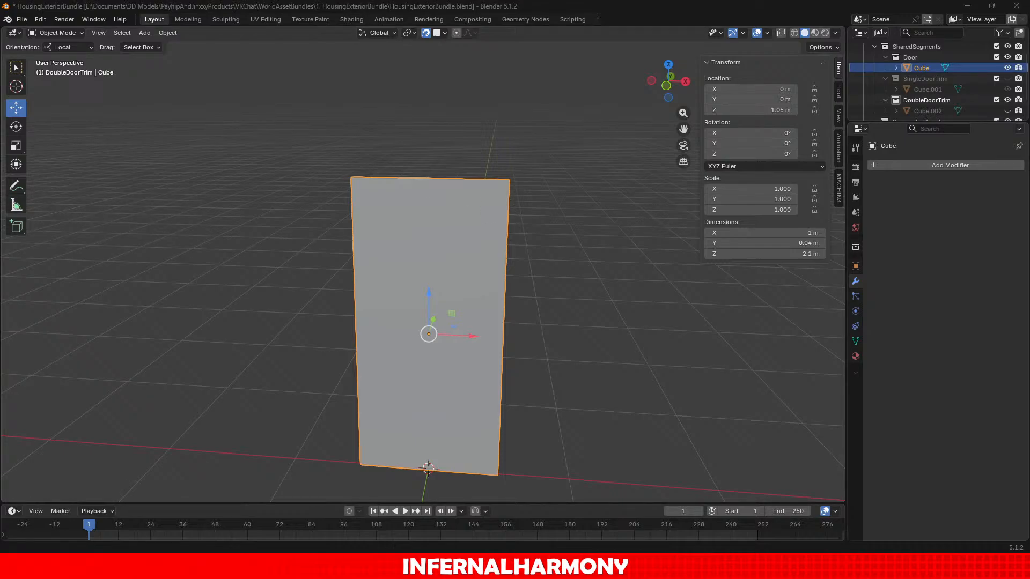
{"action": "scroll", "coordinate": [398, 161], "scroll_direction": "down", "scroll_amount": 1}
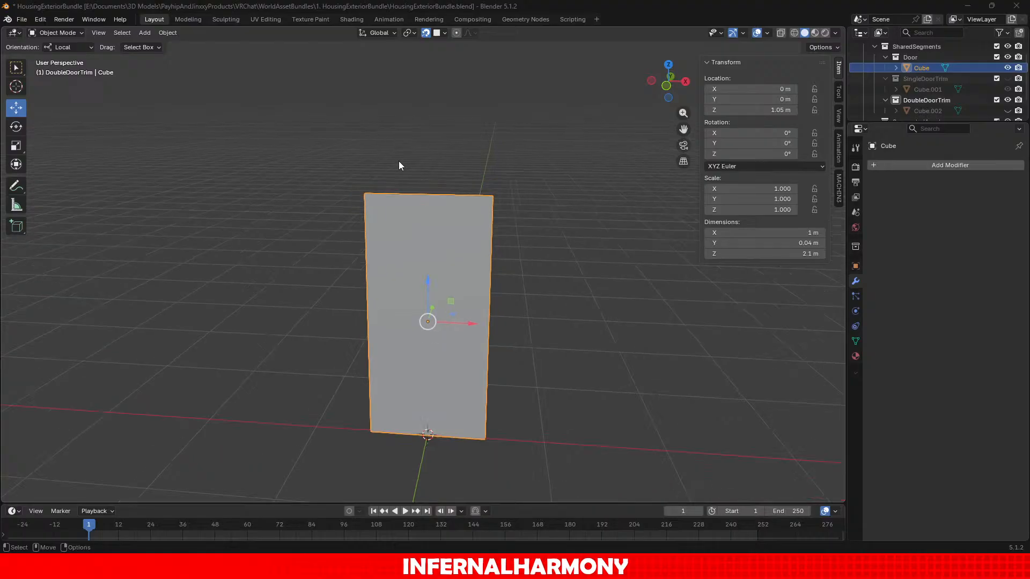
{"action": "left_click", "coordinate": [1007, 79]}
{"action": "scroll", "coordinate": [549, 199], "scroll_direction": "up", "scroll_amount": 3}
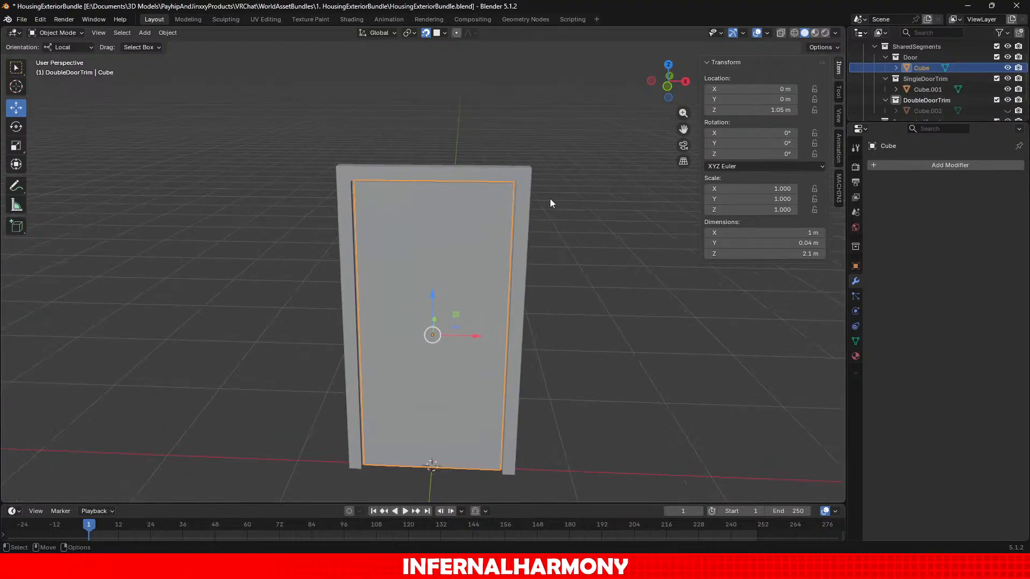
Select the single door trim and enter Edit Mode on it.
{"action": "left_click", "coordinate": [530, 157]}
{"action": "middle_click_drag", "start_coordinate": [184, 72], "coordinate": [252, 104]}
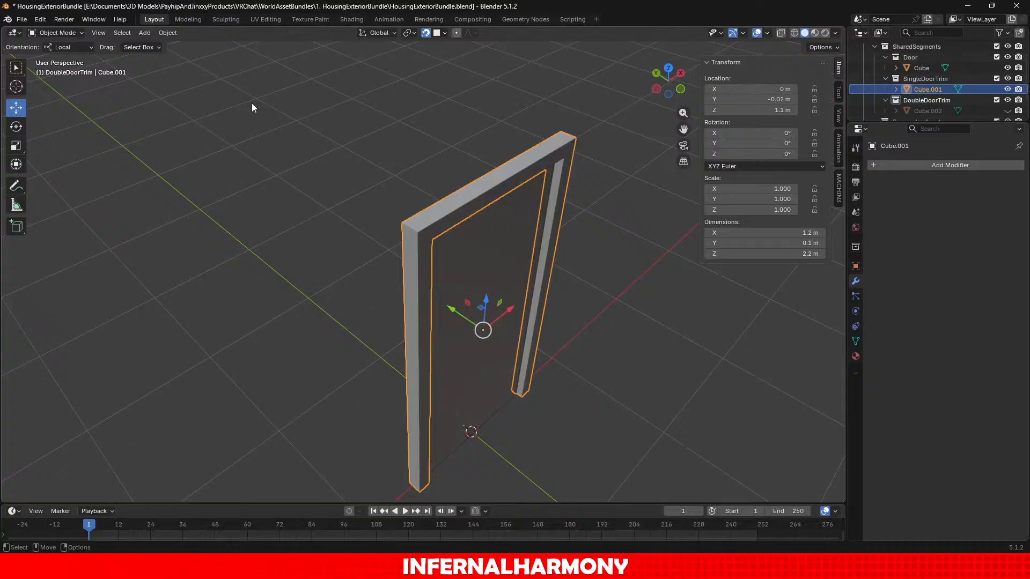
{"action": "left_click", "coordinate": [59, 33]}
{"action": "left_click", "coordinate": [62, 55]}
{"action": "scroll", "coordinate": [440, 75], "scroll_direction": "up", "scroll_amount": 2}
{"action": "middle_click_drag", "start_coordinate": [440, 76], "coordinate": [524, 96]}
{"action": "scroll", "coordinate": [534, 125], "scroll_direction": "up", "scroll_amount": 2}
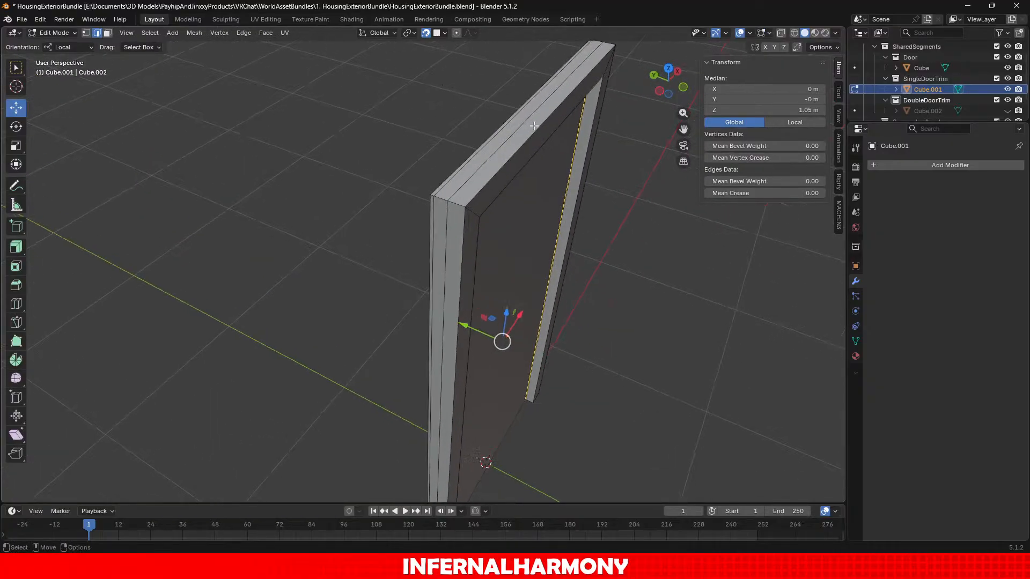
Select the outer front edge loop of the single door trim, and leave and re-enter Edit Mode.
{"action": "left_click", "coordinate": [479, 189], "text": "alt"}
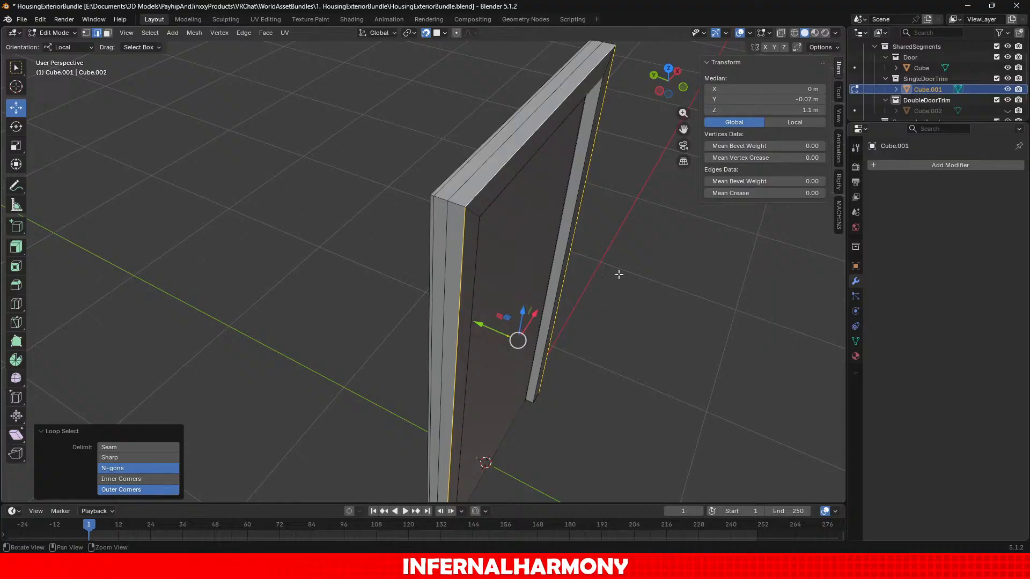
{"action": "middle_click_drag", "start_coordinate": [618, 274], "coordinate": [542, 151]}
{"action": "scroll", "coordinate": [542, 152], "scroll_direction": "down", "scroll_amount": 4}
{"action": "scroll", "coordinate": [541, 151], "scroll_direction": "up", "scroll_amount": 4}
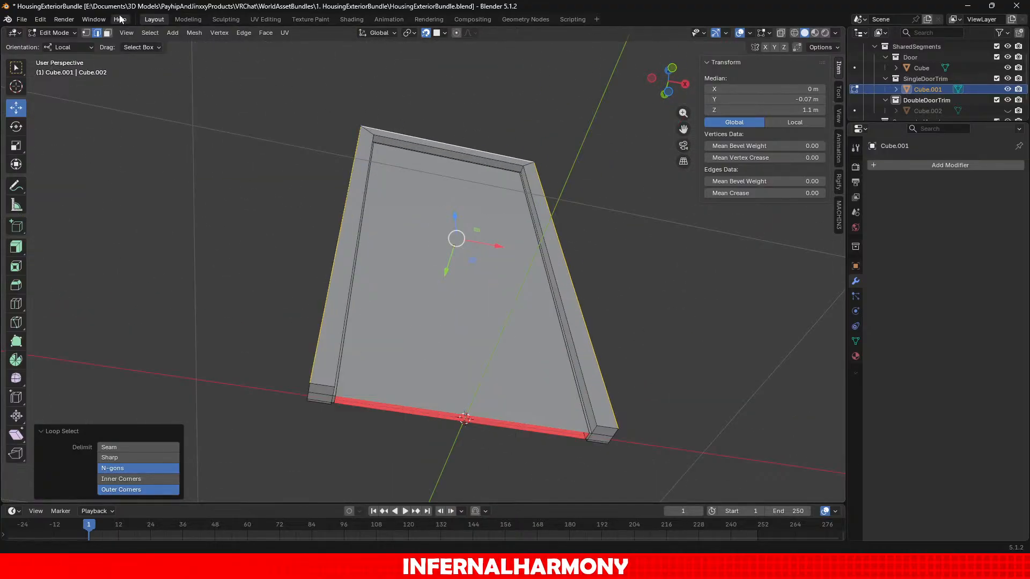
{"action": "left_click", "coordinate": [61, 34]}
{"action": "left_click", "coordinate": [57, 46]}
{"action": "scroll", "coordinate": [178, 153], "scroll_direction": "up", "scroll_amount": 3}
{"action": "middle_click_drag", "start_coordinate": [178, 153], "coordinate": [230, 494], "text": "shift"}
{"action": "left_click", "coordinate": [62, 33]}
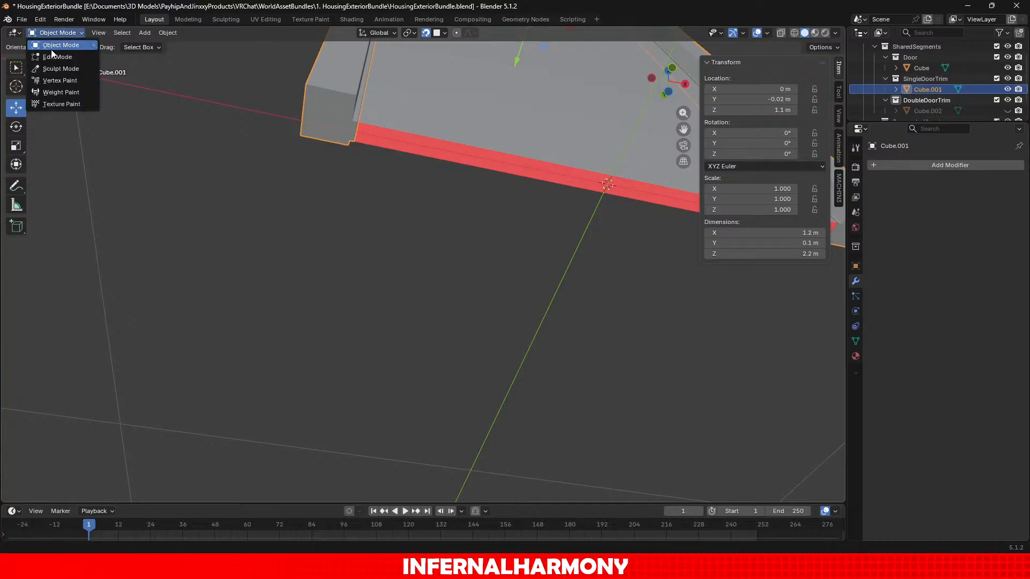
{"action": "left_click", "coordinate": [57, 57]}
Switch to face selection and select all bottom faces of the trim's left leg, including the narrow inner strip.
{"action": "left_click", "coordinate": [107, 33]}
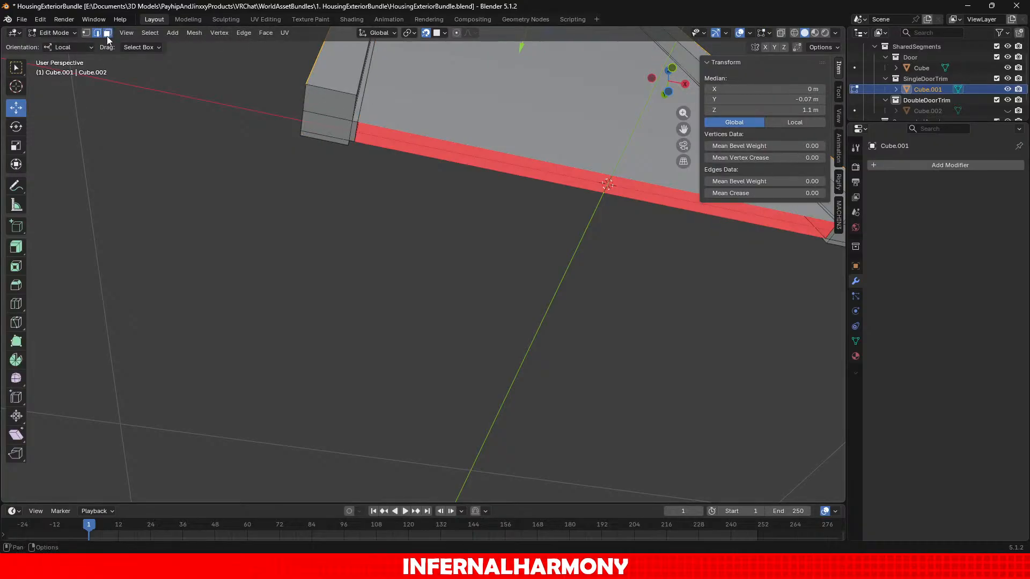
{"action": "left_click", "coordinate": [333, 139]}
{"action": "left_click", "coordinate": [333, 123], "text": "shift"}
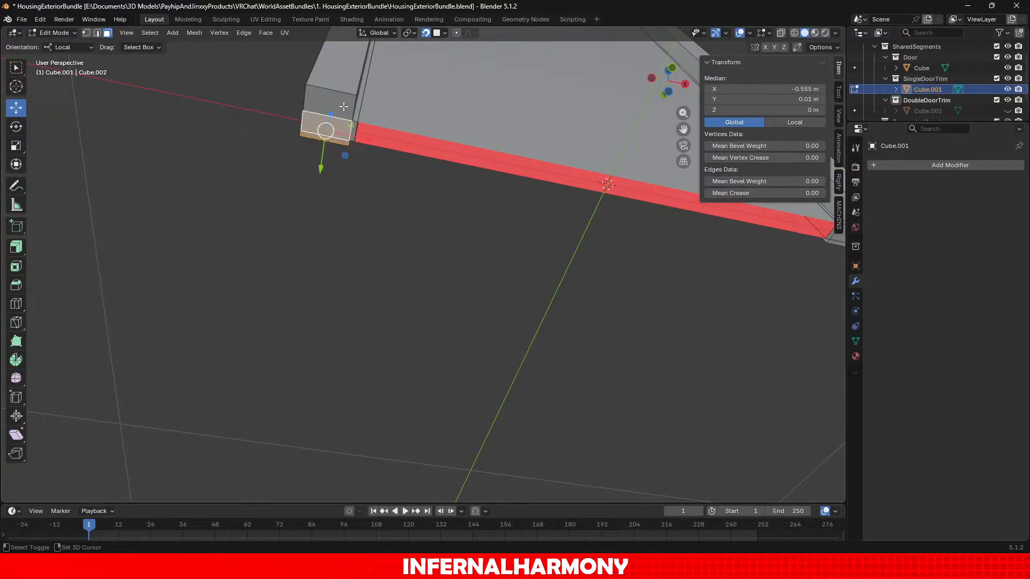
{"action": "left_click", "coordinate": [345, 105], "text": "shift"}
{"action": "left_click", "coordinate": [351, 134], "text": "shift"}
{"action": "scroll", "coordinate": [637, 308], "scroll_direction": "down", "scroll_amount": 3}
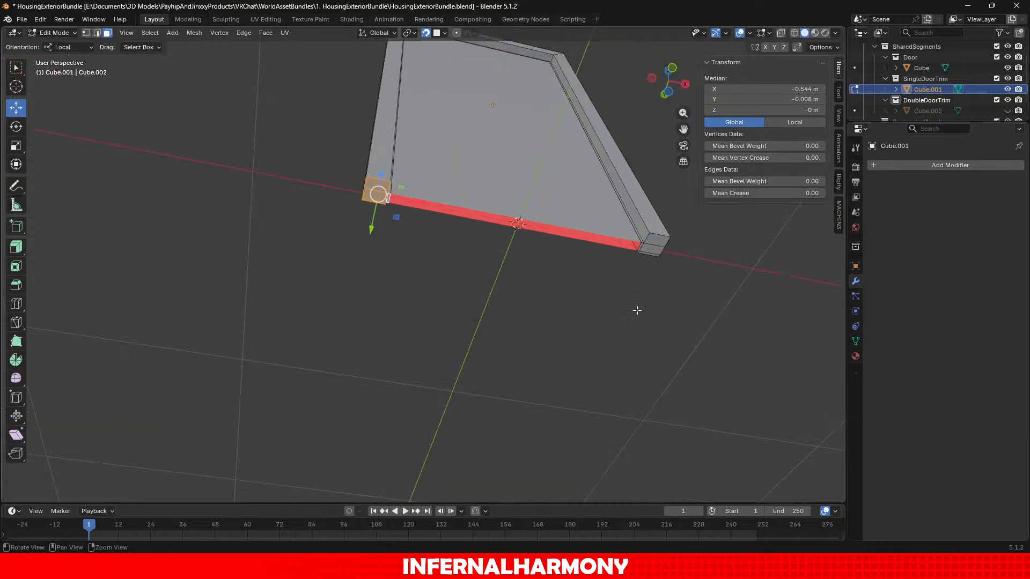
Add the three bottom faces of the single door trim's right leg to the selection and delete the selected bottom faces of both legs.
{"action": "middle_click_drag", "start_coordinate": [636, 308], "coordinate": [384, 227], "text": "alt"}
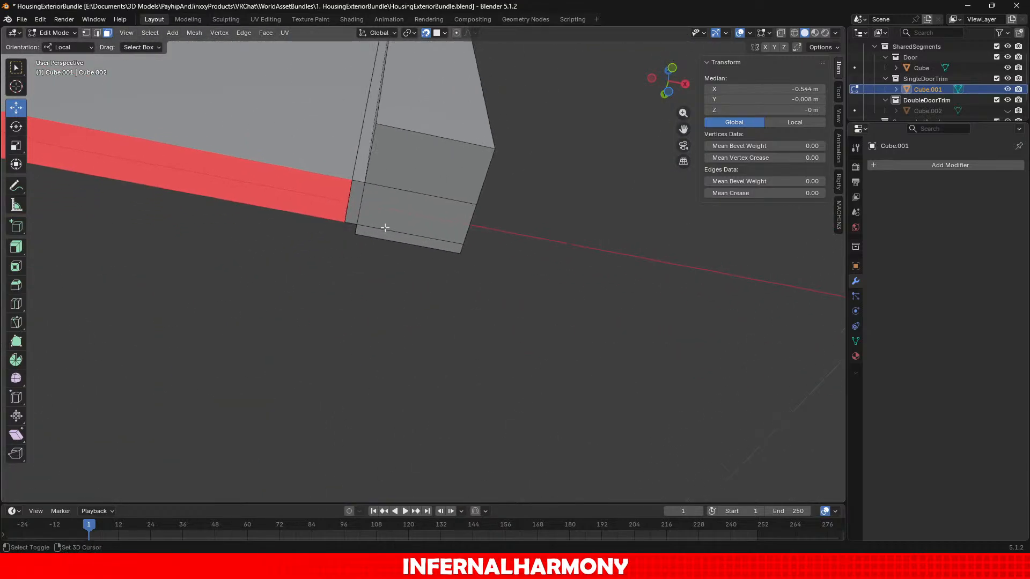
{"action": "left_click", "coordinate": [386, 232], "text": "shift"}
{"action": "left_click", "coordinate": [413, 212], "text": "shift"}
{"action": "left_click", "coordinate": [424, 172], "text": "shift"}
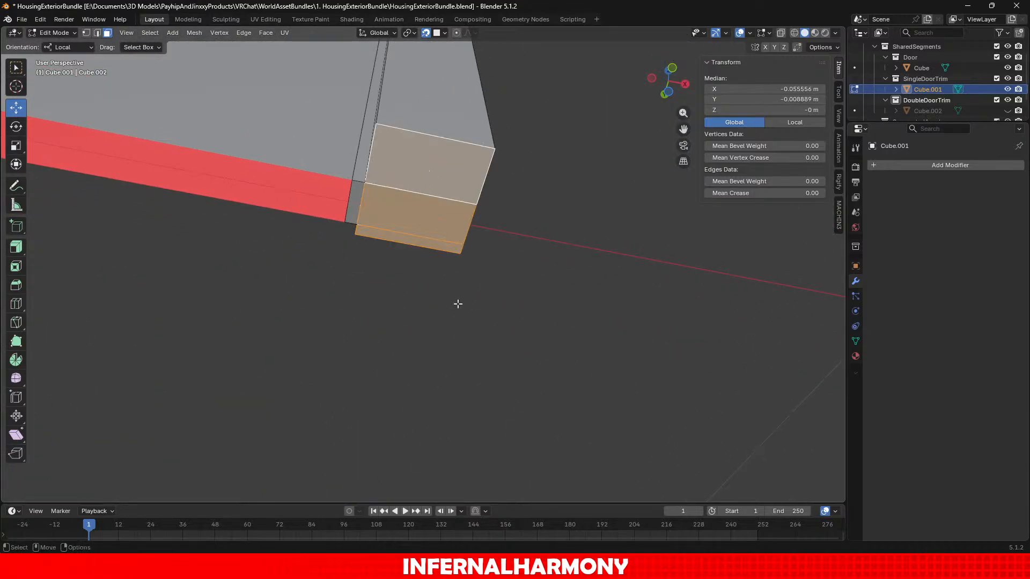
{"action": "scroll", "coordinate": [458, 303], "scroll_direction": "down", "scroll_amount": 6}
{"action": "middle_click_drag", "start_coordinate": [452, 160], "coordinate": [448, 241]}
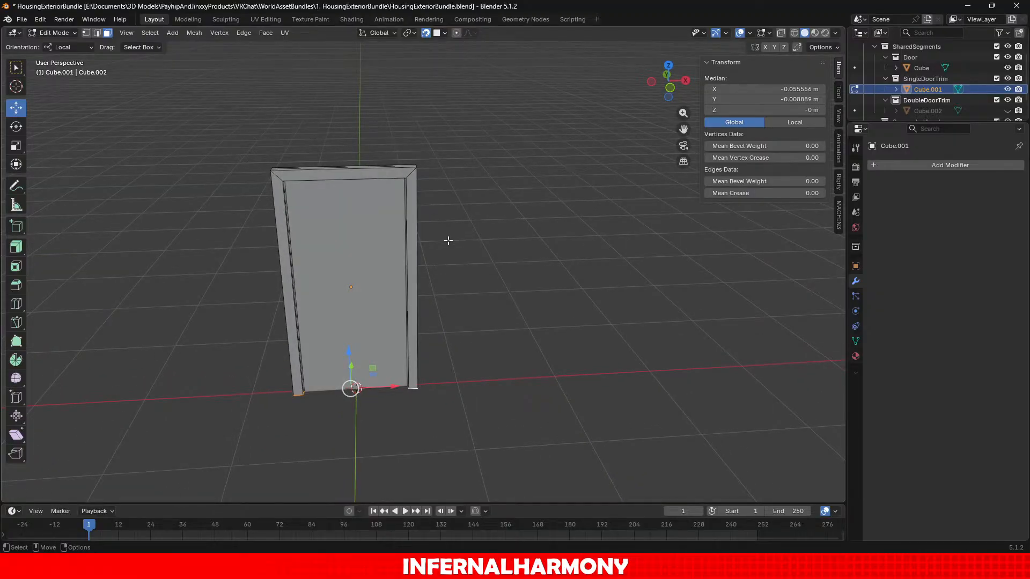
{"action": "key", "text": "x"}
{"action": "left_click", "coordinate": [449, 241]}
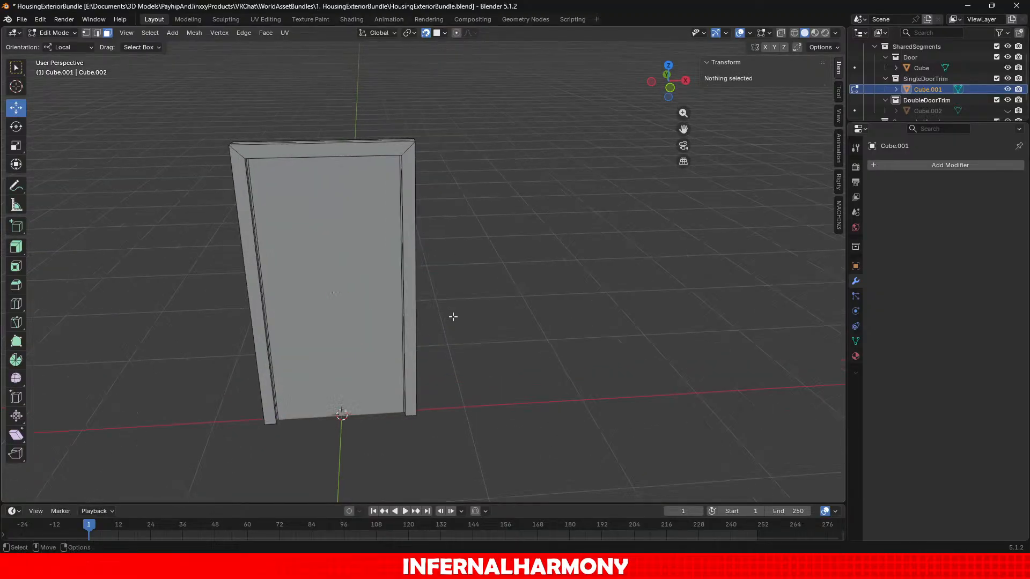
Check the open leg ends from below, return the single door trim to Object Mode, and hide the SingleDoorTrim collection.
{"action": "middle_click_drag", "start_coordinate": [449, 240], "coordinate": [559, 349]}
{"action": "scroll", "coordinate": [492, 230], "scroll_direction": "up", "scroll_amount": 2}
{"action": "scroll", "coordinate": [560, 349], "scroll_direction": "up", "scroll_amount": 1}
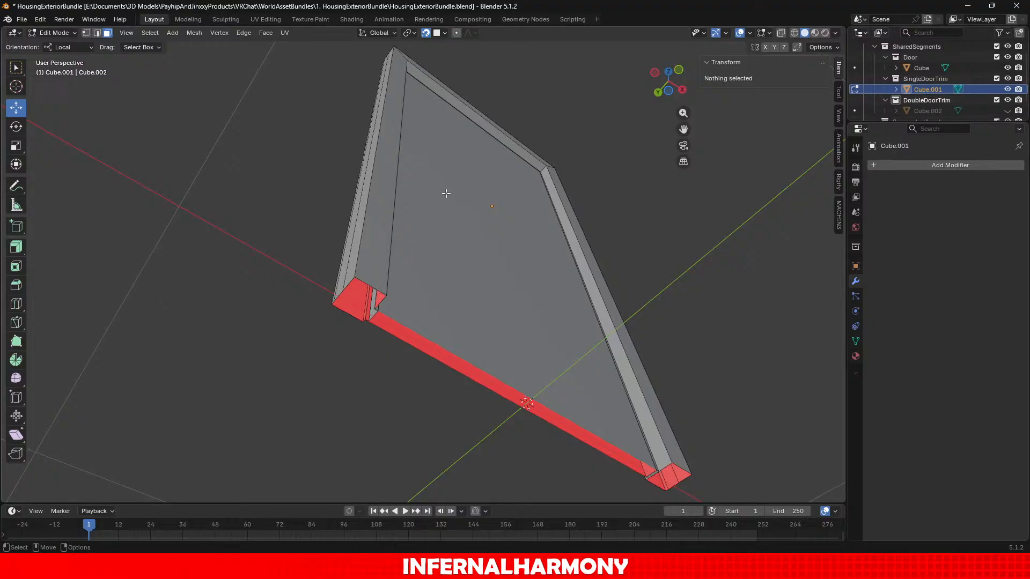
{"action": "middle_click_drag", "start_coordinate": [465, 204], "coordinate": [396, 160]}
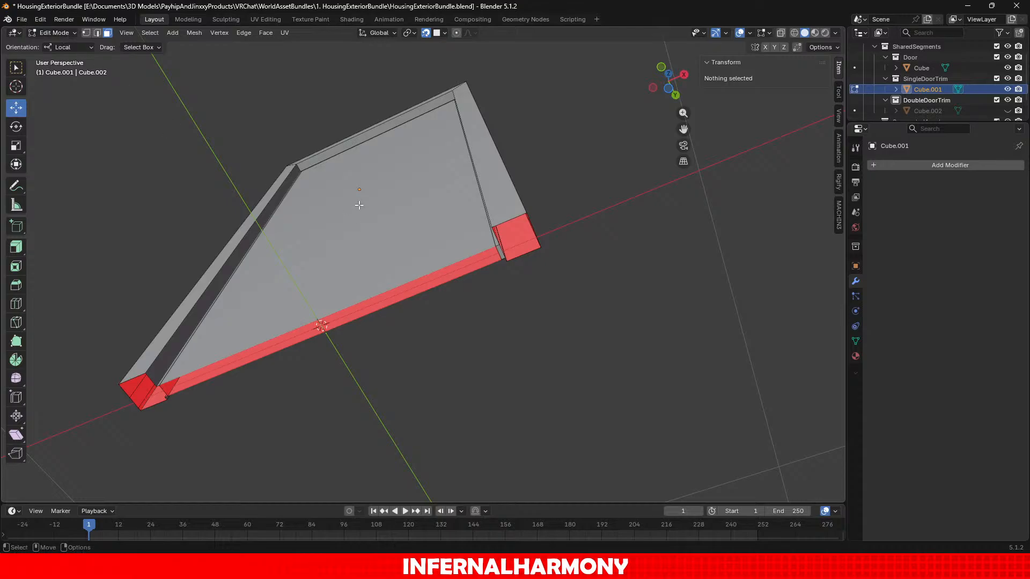
{"action": "scroll", "coordinate": [359, 207], "scroll_direction": "down", "scroll_amount": 3}
{"action": "left_click", "coordinate": [53, 34]}
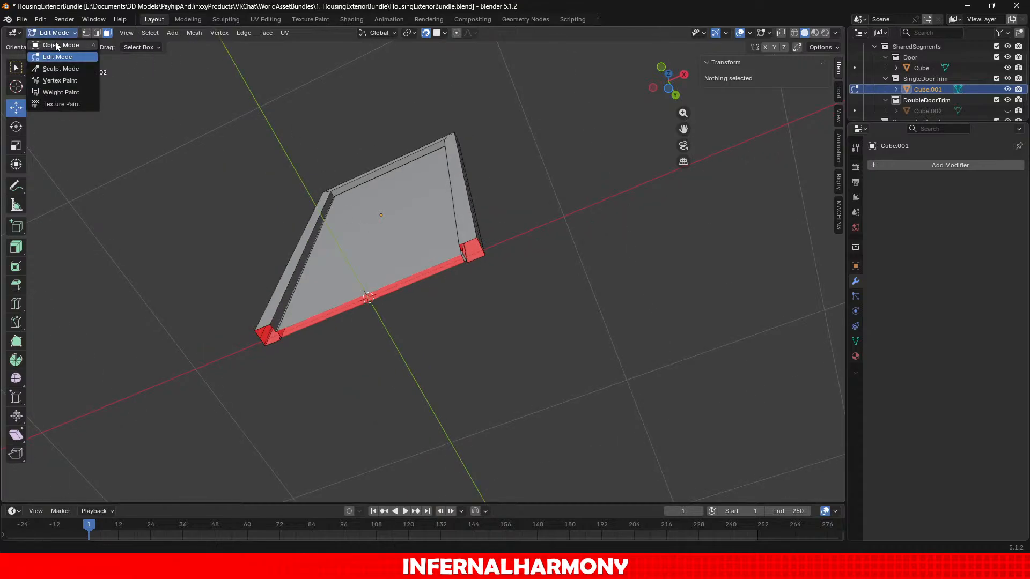
{"action": "left_click", "coordinate": [56, 45]}
{"action": "left_click", "coordinate": [1007, 79]}
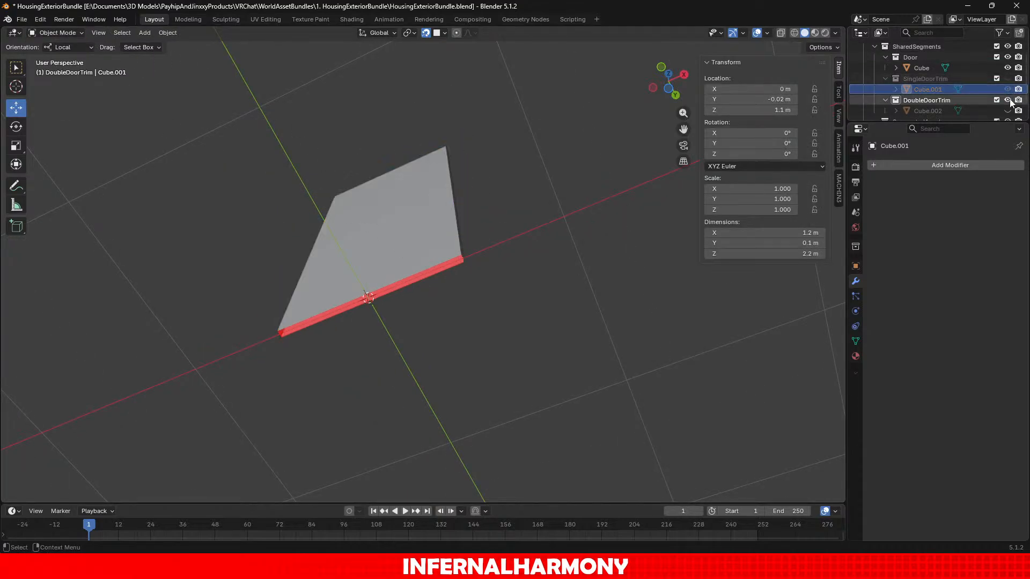
Unhide the double door trim object inside the DoubleDoorTrim collection and select it.
{"action": "left_click", "coordinate": [1008, 100]}
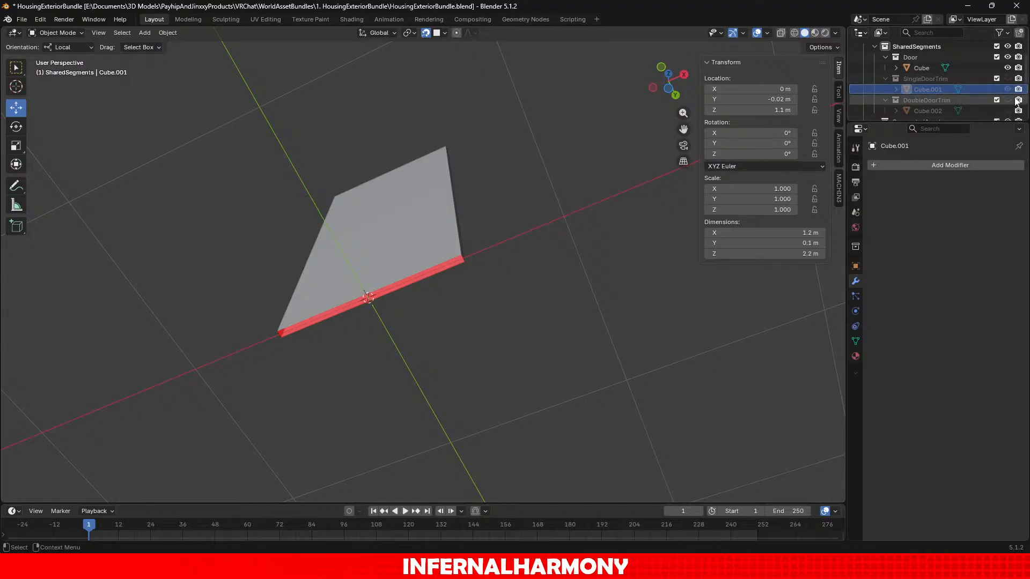
{"action": "left_click", "coordinate": [1007, 100]}
{"action": "left_click", "coordinate": [1007, 111]}
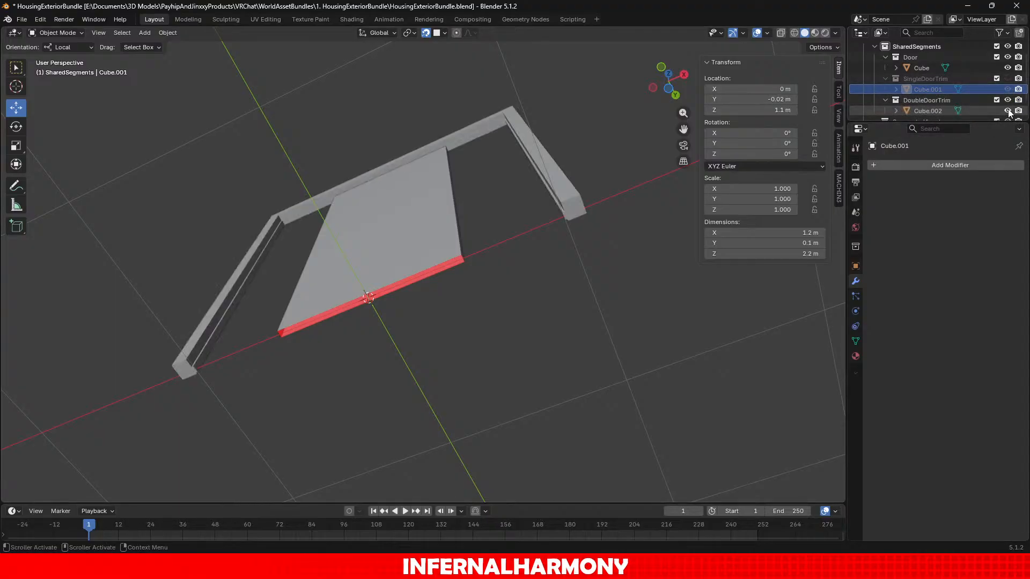
{"action": "left_click", "coordinate": [549, 162]}
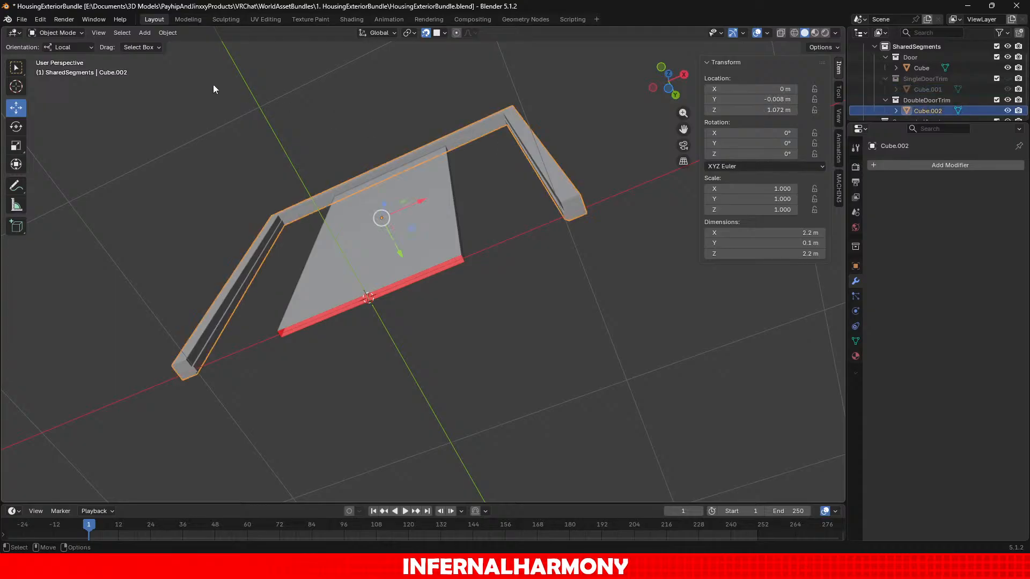
Delete the bottom end faces on both legs of the double door trim.
{"action": "left_click", "coordinate": [53, 33]}
{"action": "left_click", "coordinate": [54, 56]}
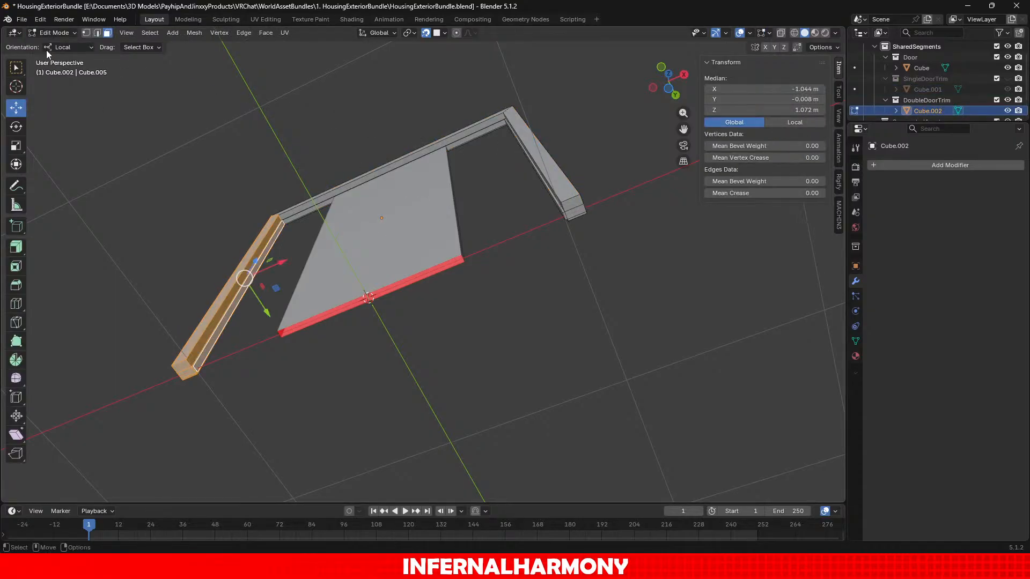
{"action": "scroll", "coordinate": [600, 226], "scroll_direction": "up", "scroll_amount": 5}
{"action": "middle_click_drag", "start_coordinate": [523, 195], "coordinate": [343, 206], "text": "shift"}
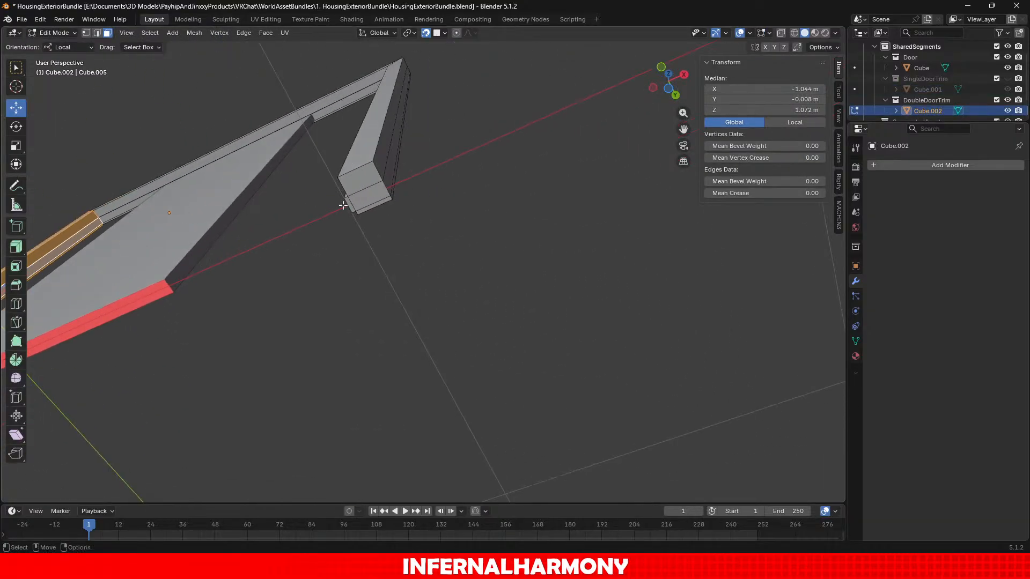
{"action": "left_click", "coordinate": [371, 207]}
{"action": "left_click", "coordinate": [362, 193], "text": "shift"}
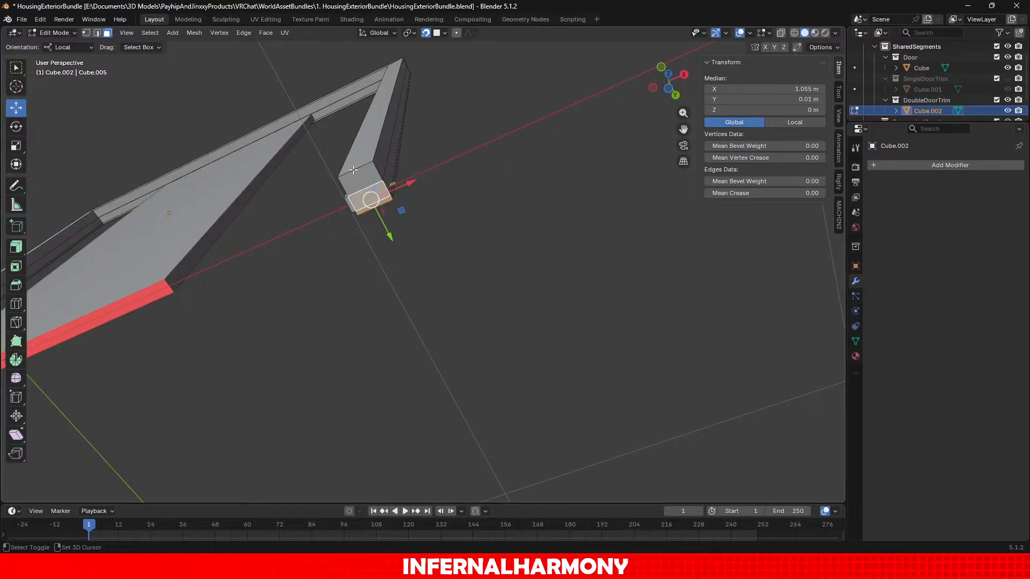
{"action": "left_click", "coordinate": [354, 171], "text": "shift"}
{"action": "key", "text": "ctrl+z"}
{"action": "left_click", "coordinate": [357, 177], "text": "shift"}
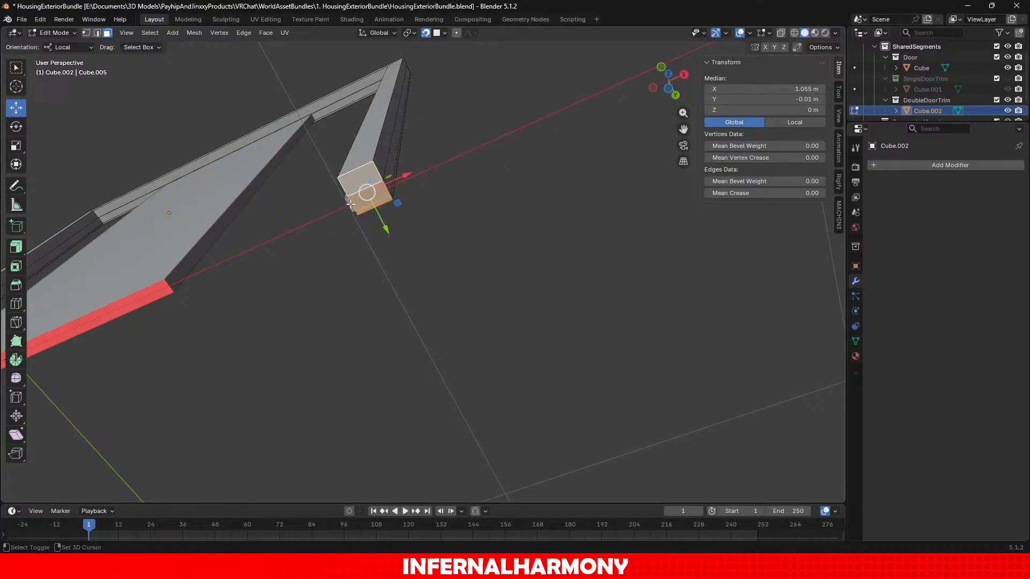
{"action": "left_click", "coordinate": [351, 204], "text": "shift"}
{"action": "left_click", "coordinate": [348, 206], "text": "shift"}
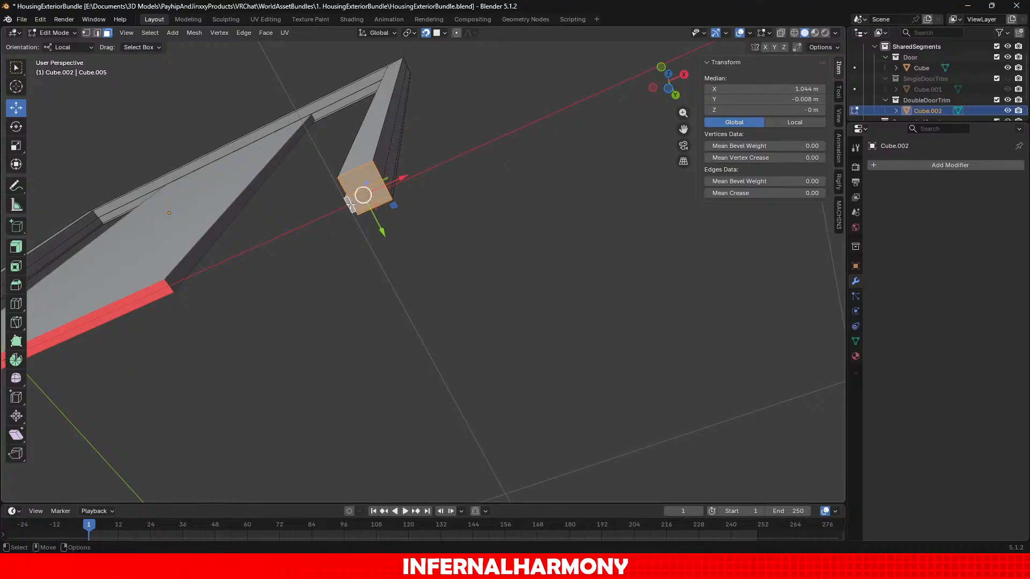
{"action": "scroll", "coordinate": [348, 207], "scroll_direction": "down", "scroll_amount": 5}
{"action": "middle_click_drag", "start_coordinate": [138, 311], "coordinate": [453, 259], "text": "shift"}
{"action": "scroll", "coordinate": [453, 259], "scroll_direction": "up", "scroll_amount": 6}
{"action": "middle_click_drag", "start_coordinate": [435, 321], "coordinate": [414, 167]}
{"action": "left_click", "coordinate": [394, 179]}
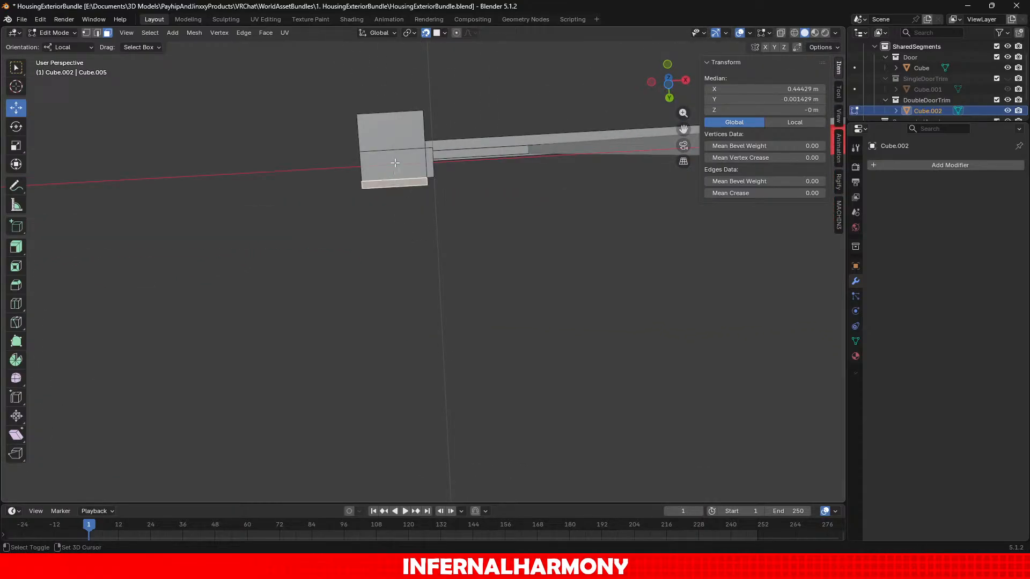
{"action": "left_click", "coordinate": [396, 162], "text": "shift"}
{"action": "left_click", "coordinate": [398, 137], "text": "shift"}
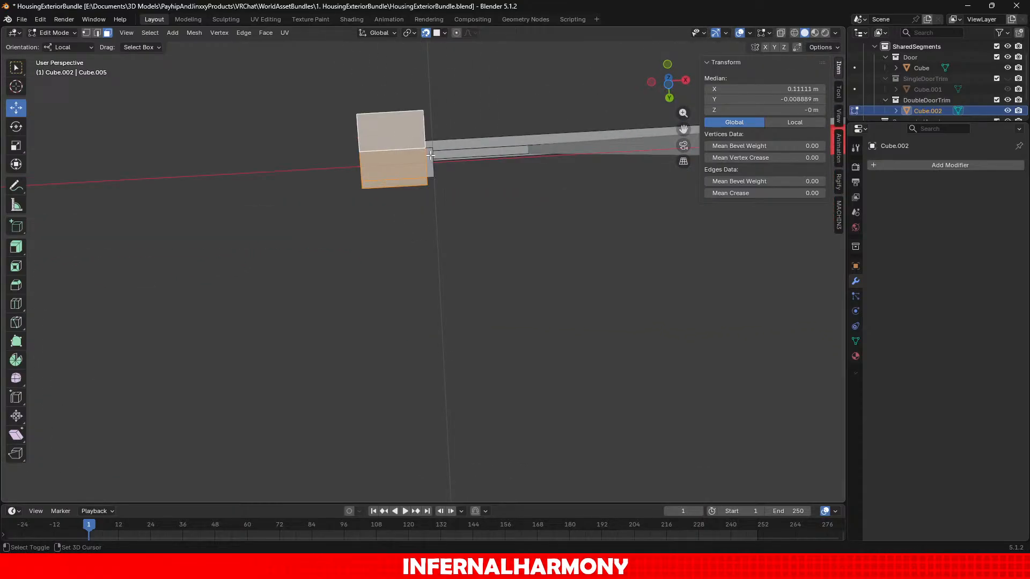
{"action": "left_click", "coordinate": [431, 155], "text": "shift"}
{"action": "key", "text": "x"}
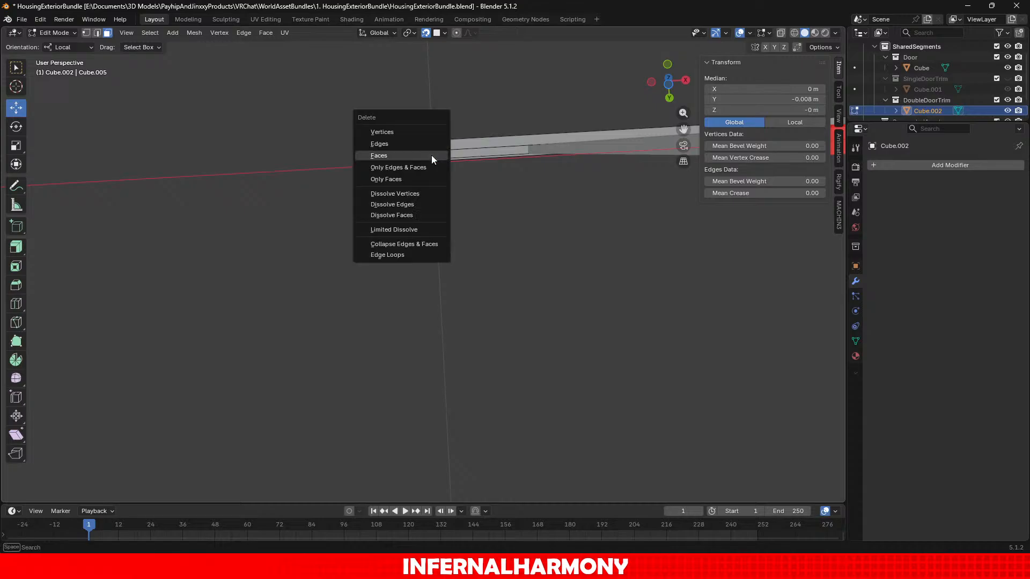
{"action": "left_click", "coordinate": [431, 156]}
Examine the double door trim around the door from above, the front and below.
{"action": "middle_click_drag", "start_coordinate": [431, 156], "coordinate": [489, 301]}
{"action": "scroll", "coordinate": [510, 286], "scroll_direction": "down", "scroll_amount": 1}
{"action": "left_click_drag", "start_coordinate": [463, 236], "coordinate": [487, 242], "text": "alt"}
{"action": "scroll", "coordinate": [561, 283], "scroll_direction": "up", "scroll_amount": 3}
{"action": "scroll", "coordinate": [487, 244], "scroll_direction": "down", "scroll_amount": 5}
{"action": "middle_click_drag", "start_coordinate": [487, 243], "coordinate": [411, 192], "text": "alt"}
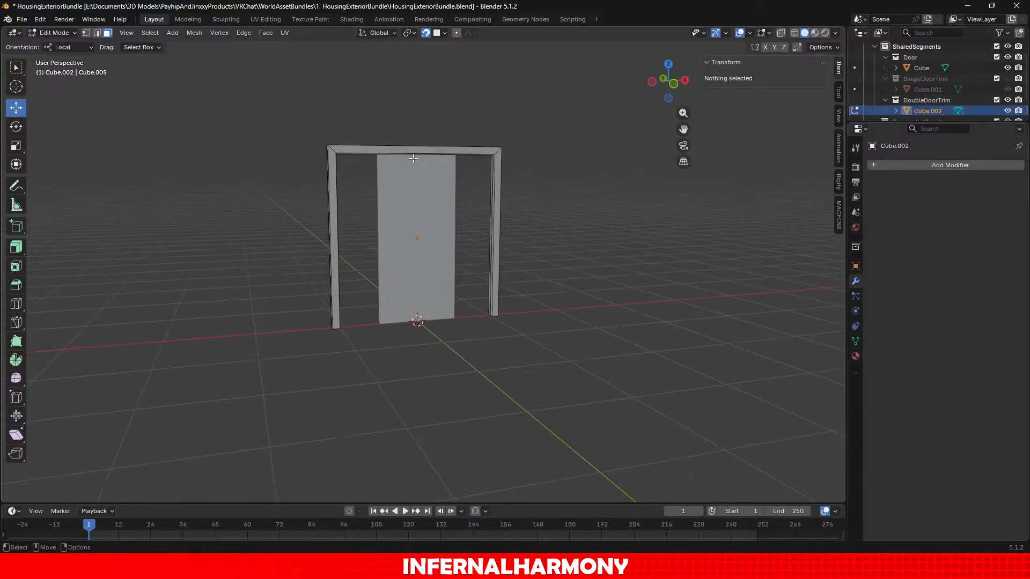
{"action": "scroll", "coordinate": [429, 207], "scroll_direction": "up", "scroll_amount": 2}
{"action": "left_click_drag", "start_coordinate": [460, 227], "coordinate": [439, 274], "text": "alt"}
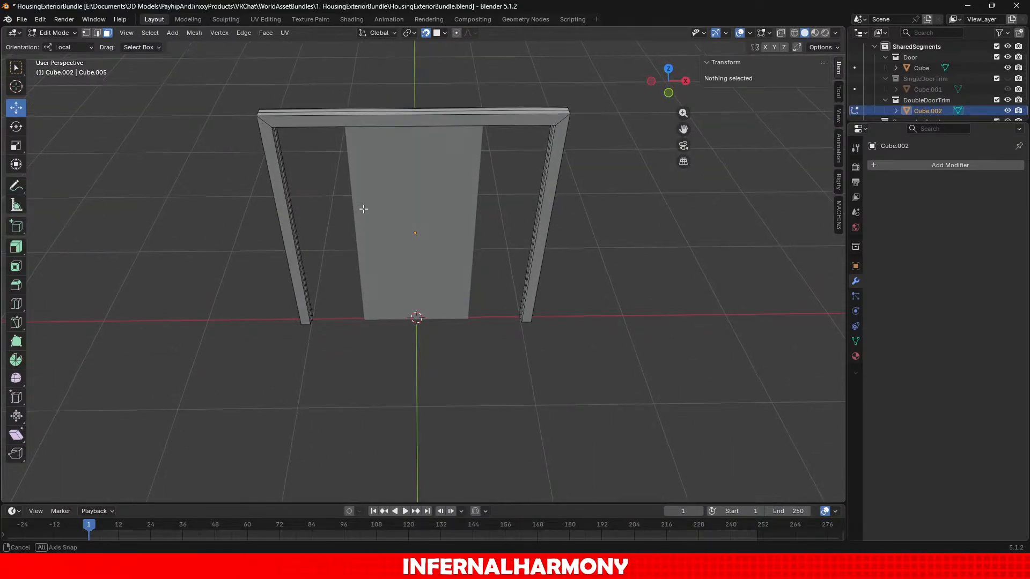
{"action": "left_click_drag", "start_coordinate": [361, 207], "coordinate": [397, 185], "text": "alt"}
{"action": "scroll", "coordinate": [397, 185], "scroll_direction": "up", "scroll_amount": 2}
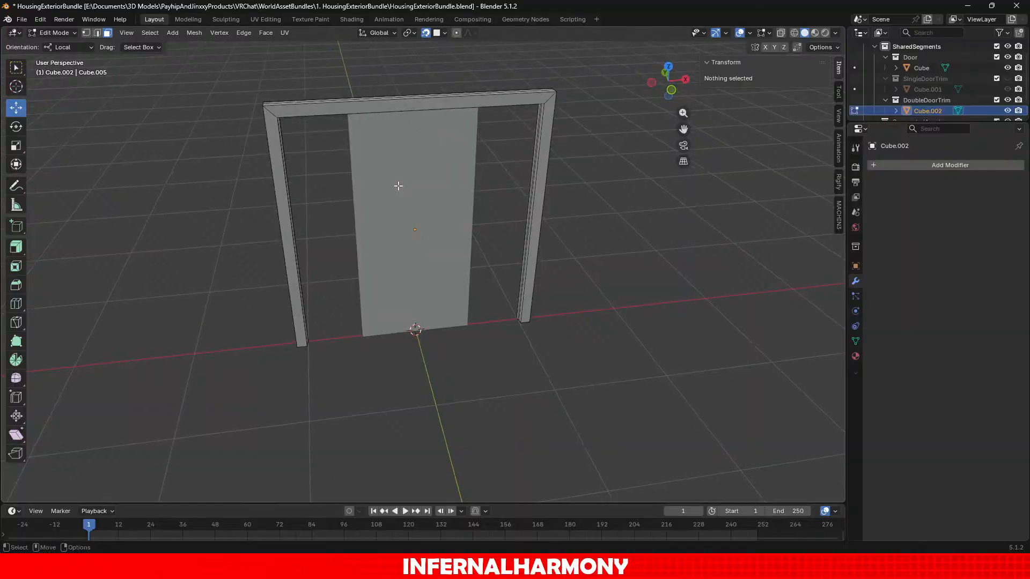
{"action": "left_click_drag", "start_coordinate": [465, 362], "coordinate": [443, 290], "text": "alt"}
Return to Object Mode, hide the DoubleDoorTrim collection and show the SingleDoorTrim collection.
{"action": "left_click", "coordinate": [60, 34]}
{"action": "left_click", "coordinate": [52, 45]}
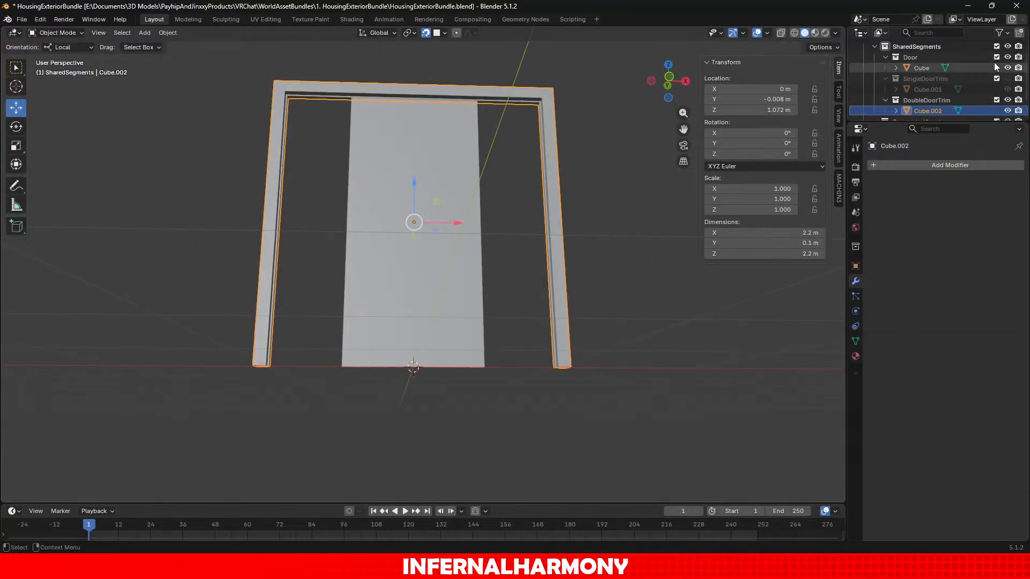
{"action": "left_click", "coordinate": [948, 98]}
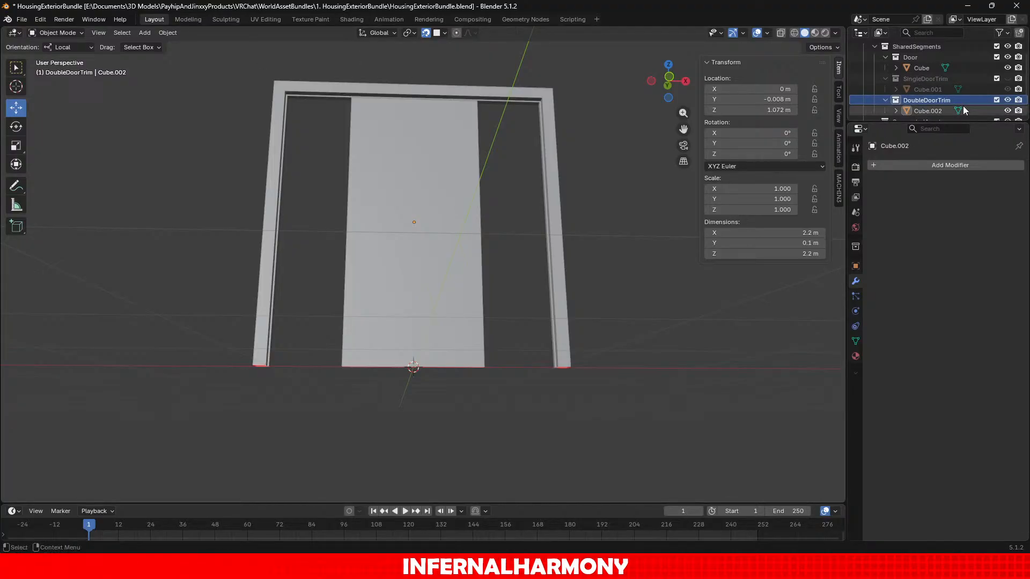
{"action": "left_click", "coordinate": [1008, 100]}
{"action": "left_click", "coordinate": [1008, 79]}
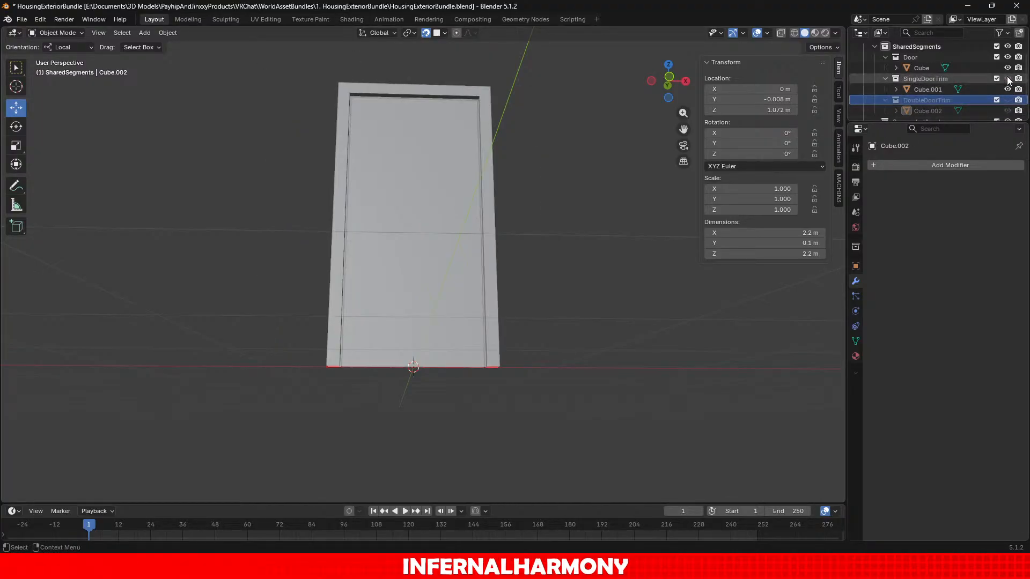
{"action": "left_click", "coordinate": [947, 79]}
{"action": "left_click", "coordinate": [59, 36]}
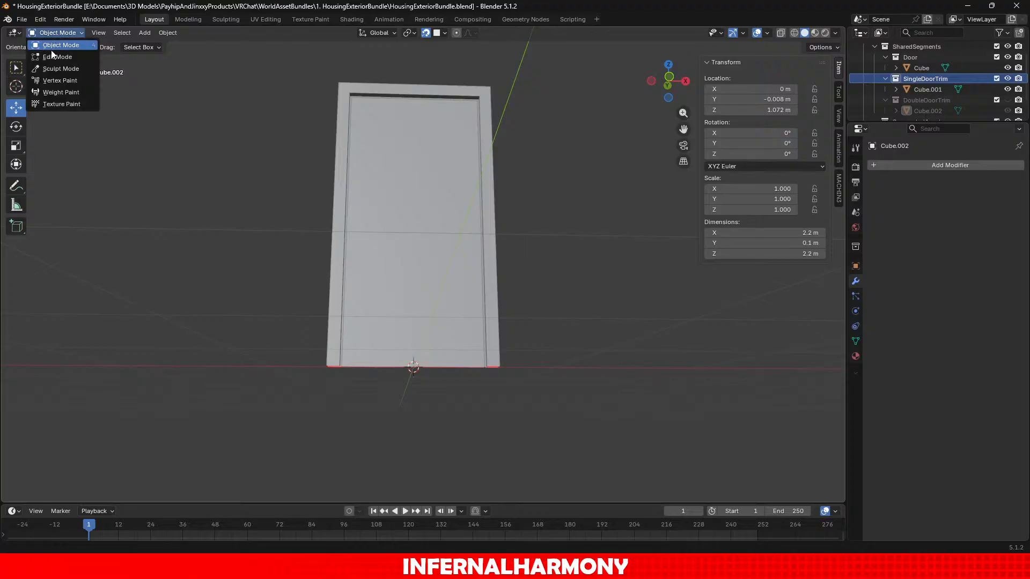
{"action": "left_click", "coordinate": [49, 57]}
{"action": "scroll", "coordinate": [409, 97], "scroll_direction": "up", "scroll_amount": 2}
{"action": "middle_click_drag", "start_coordinate": [410, 92], "coordinate": [351, 263]}
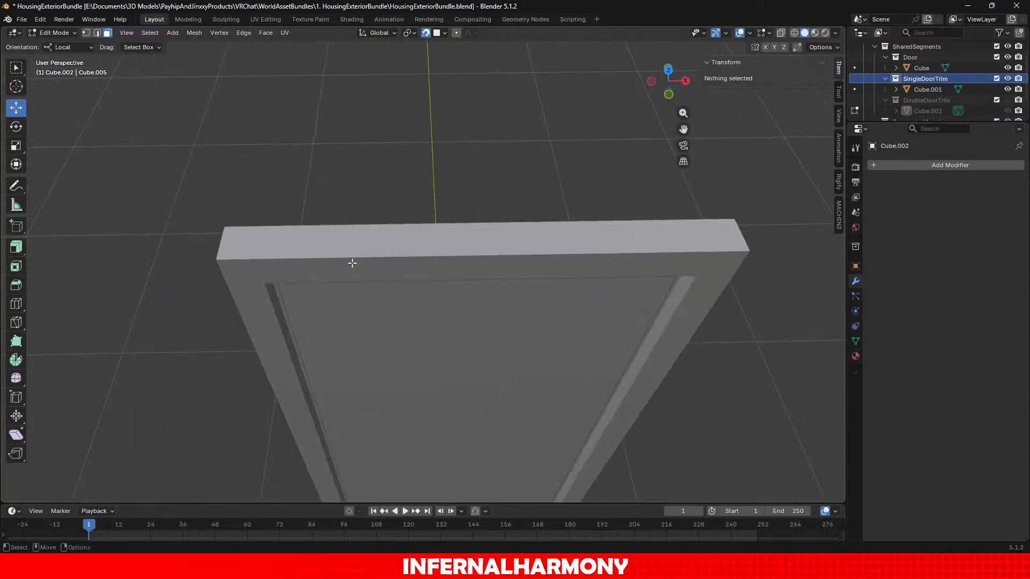
{"action": "left_click", "coordinate": [65, 33]}
{"action": "left_click", "coordinate": [61, 45]}
Put the single door trim object Cube.001 in Edit Mode with edge selection active.
{"action": "left_click", "coordinate": [355, 227]}
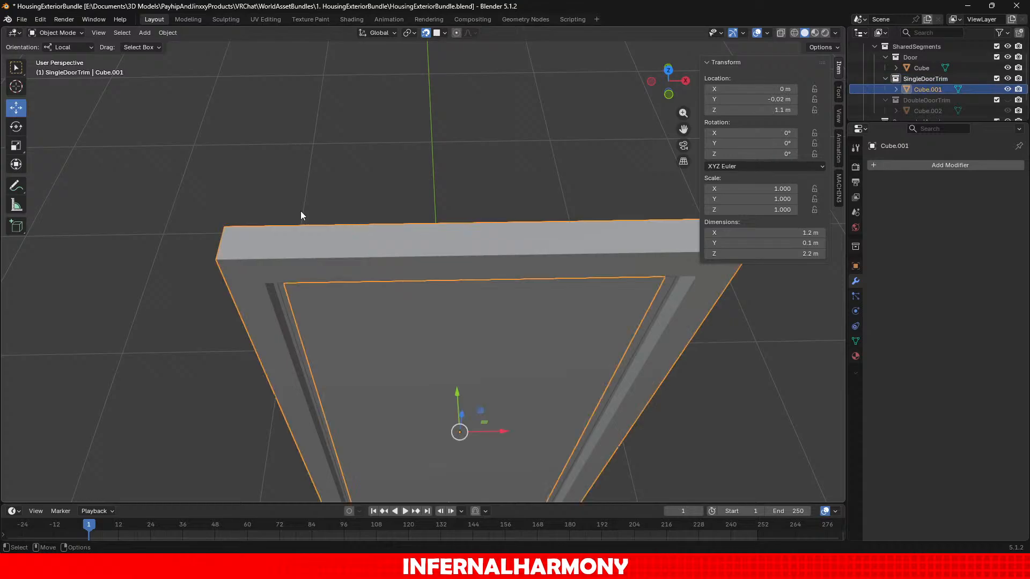
{"action": "left_click", "coordinate": [56, 33]}
{"action": "left_click", "coordinate": [59, 57]}
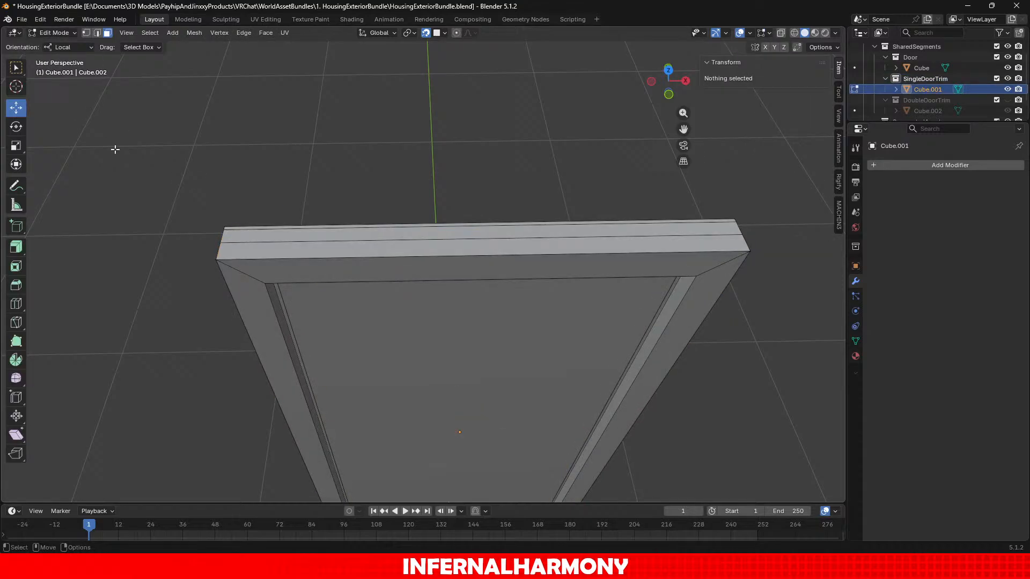
{"action": "left_click", "coordinate": [219, 249]}
{"action": "left_click", "coordinate": [152, 157]}
{"action": "left_click", "coordinate": [97, 33]}
Mark seams on the diagonal edge loops at both upper corners and the inner edge loop around the single door trim's opening.
{"action": "left_click", "coordinate": [218, 245], "text": "alt"}
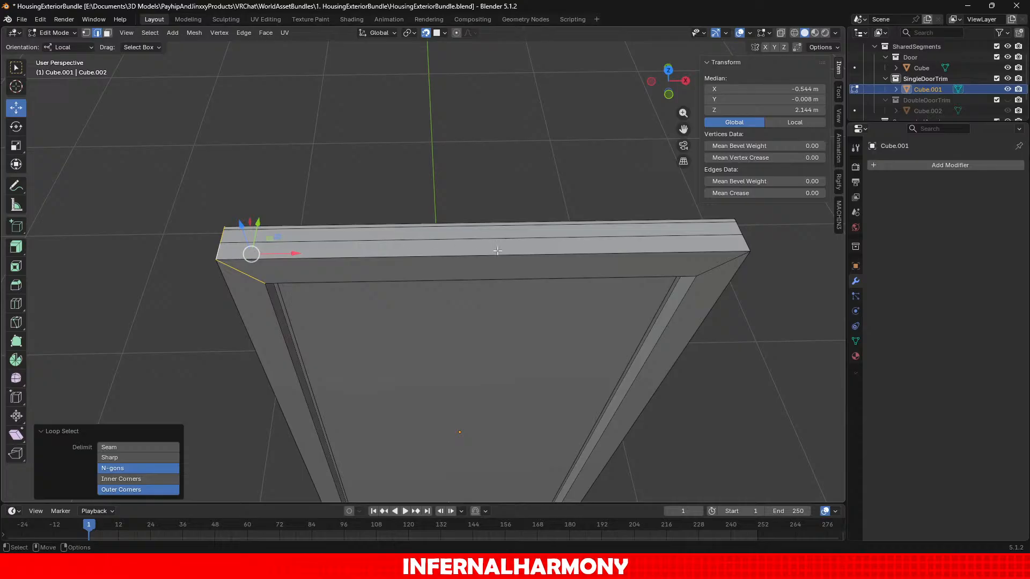
{"action": "middle_click_drag", "start_coordinate": [497, 250], "coordinate": [483, 211]}
{"action": "left_click", "coordinate": [428, 252], "text": "alt+shift"}
{"action": "scroll", "coordinate": [483, 211], "scroll_direction": "up", "scroll_amount": 2}
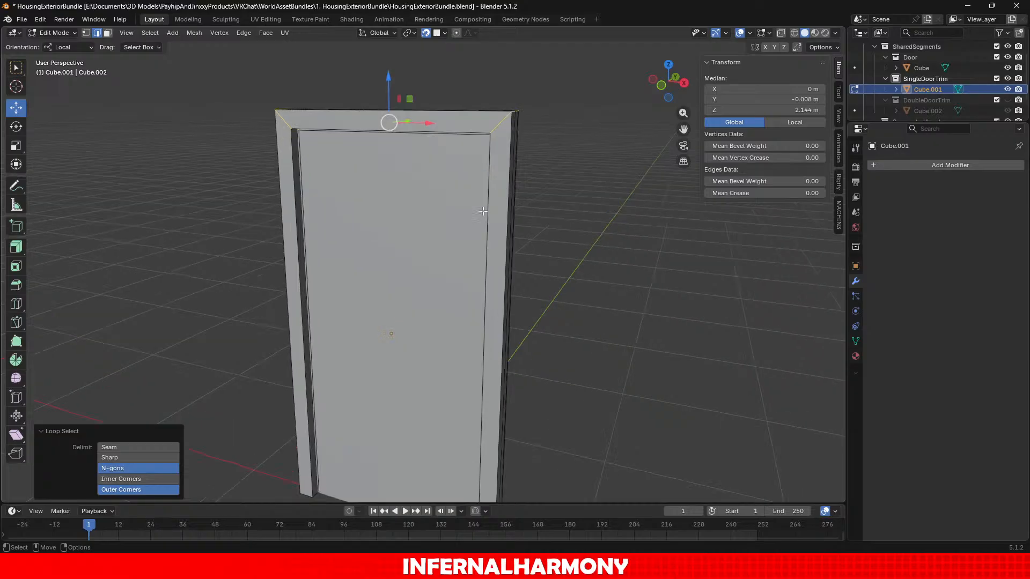
{"action": "middle_click_drag", "start_coordinate": [544, 180], "coordinate": [501, 325]}
{"action": "scroll", "coordinate": [623, 133], "scroll_direction": "up", "scroll_amount": 3}
{"action": "scroll", "coordinate": [501, 325], "scroll_direction": "up", "scroll_amount": 4}
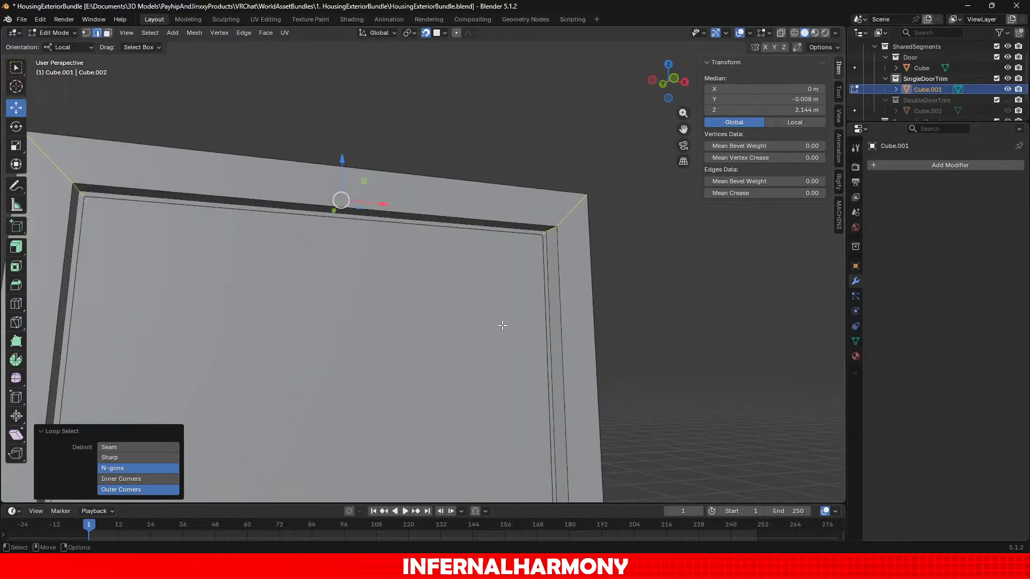
{"action": "left_click", "coordinate": [559, 204], "text": "alt"}
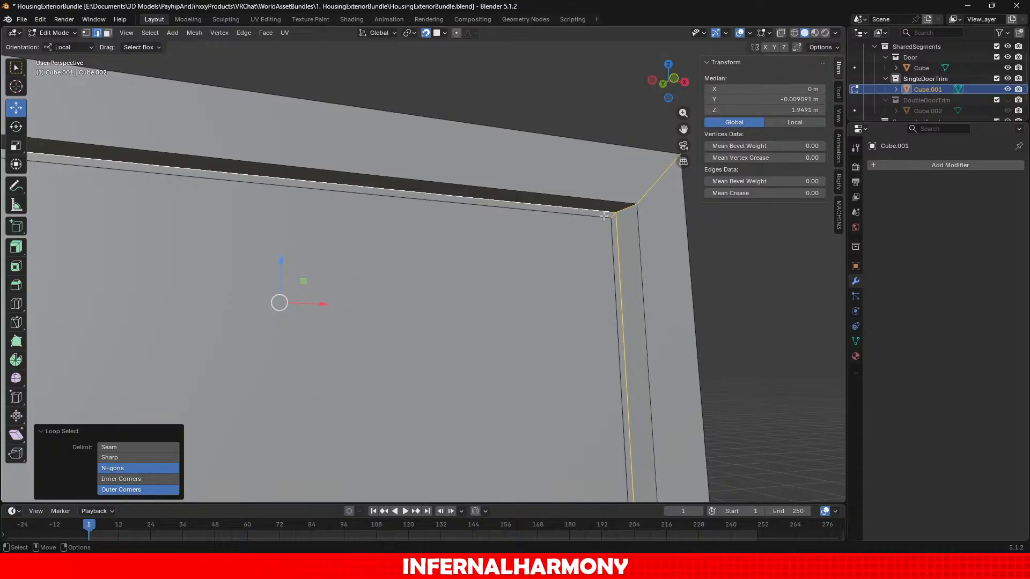
{"action": "scroll", "coordinate": [603, 215], "scroll_direction": "down", "scroll_amount": 3}
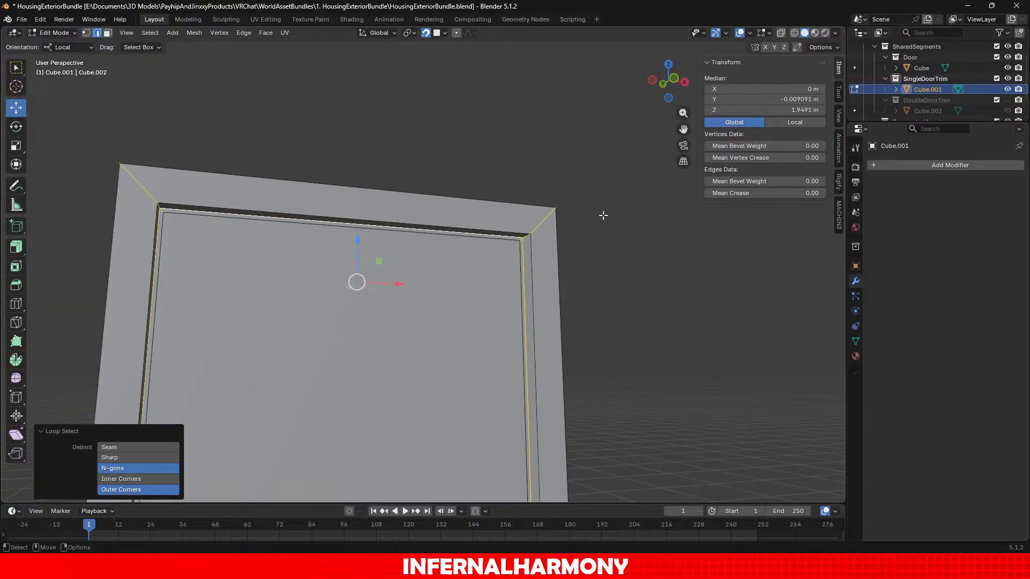
{"action": "scroll", "coordinate": [603, 215], "scroll_direction": "up", "scroll_amount": 1}
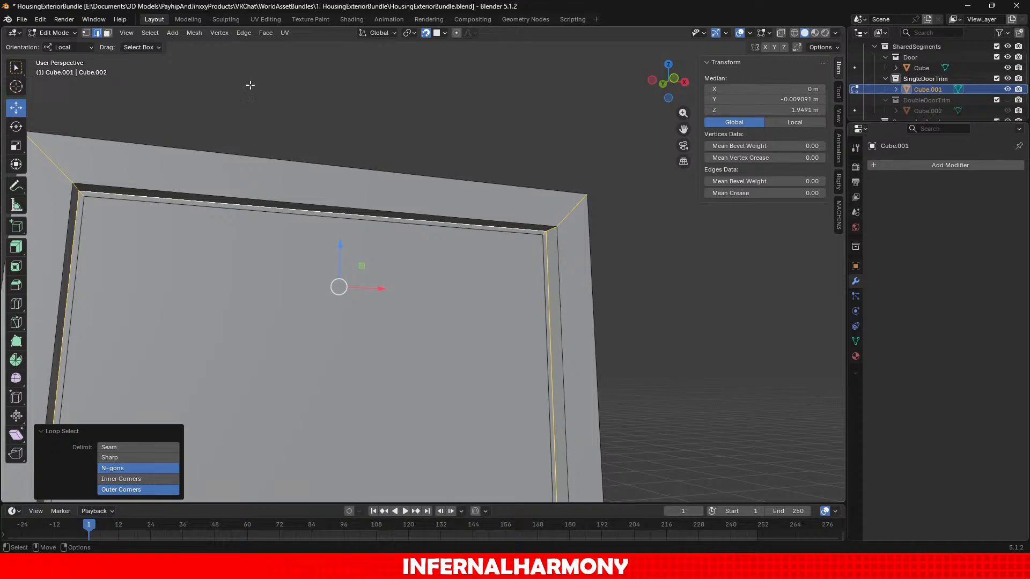
{"action": "left_click", "coordinate": [244, 33]}
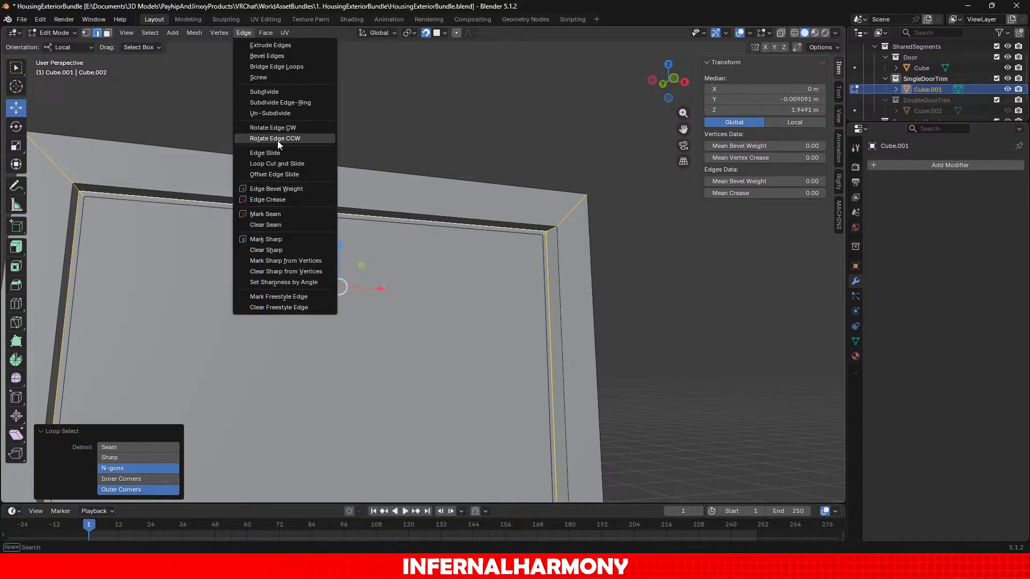
{"action": "left_click", "coordinate": [274, 215]}
Unwrap the entire single door trim mesh with the Angle Based method in the UV Editing workspace.
{"action": "scroll", "coordinate": [531, 202], "scroll_direction": "down", "scroll_amount": 5}
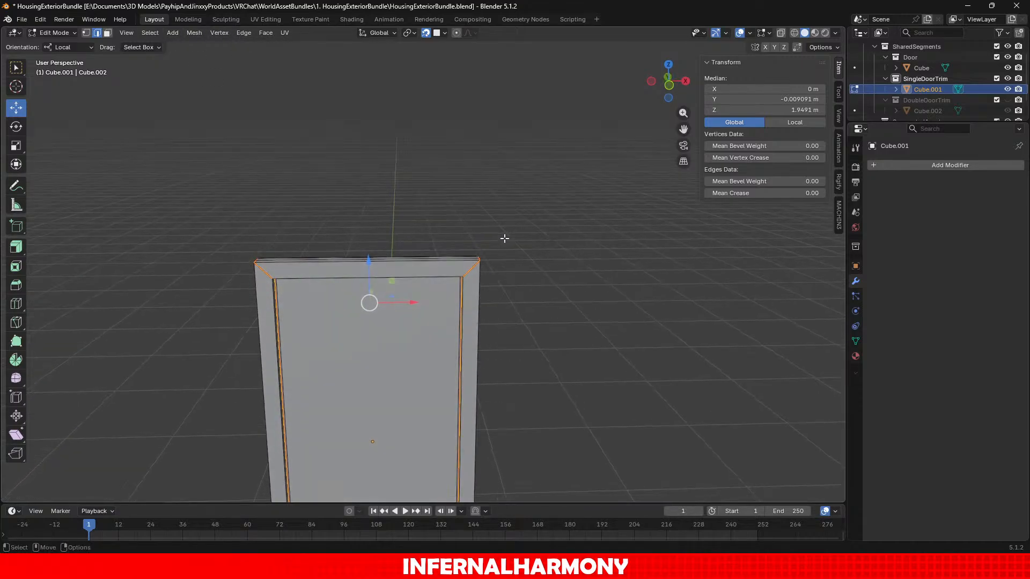
{"action": "scroll", "coordinate": [504, 239], "scroll_direction": "down", "scroll_amount": 5}
{"action": "scroll", "coordinate": [504, 239], "scroll_direction": "up", "scroll_amount": 2}
{"action": "key", "text": "a"}
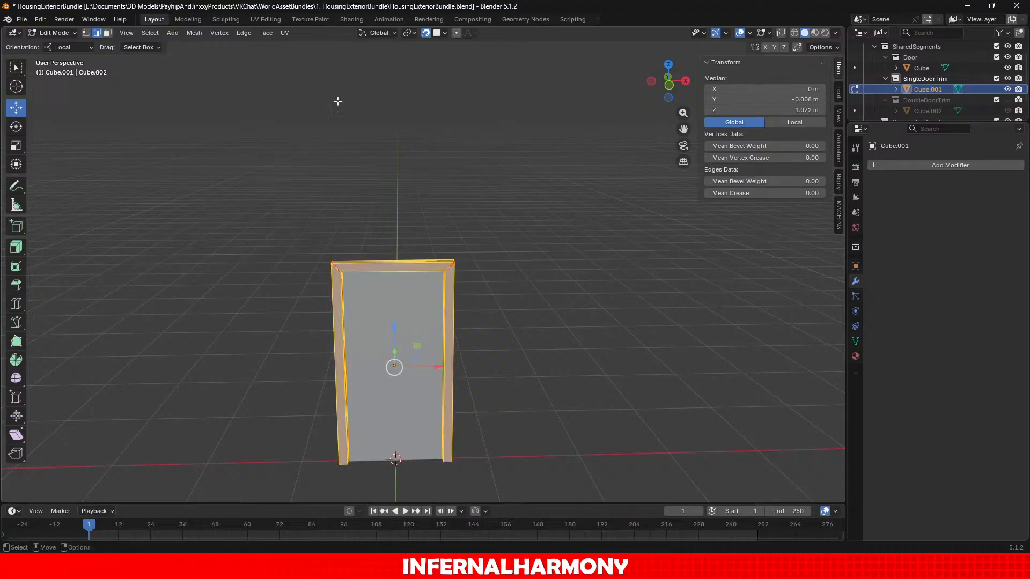
{"action": "left_click", "coordinate": [265, 19]}
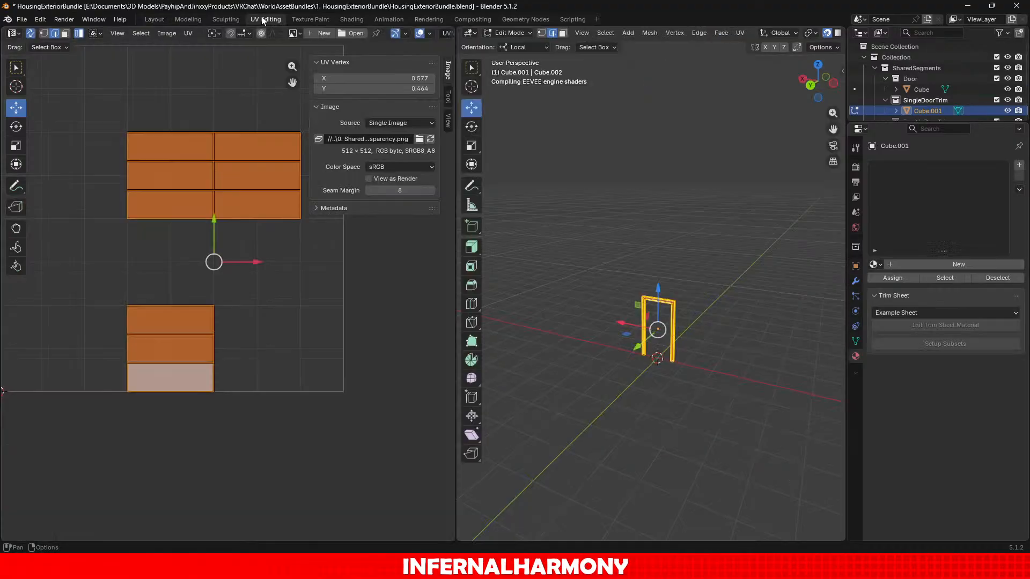
{"action": "left_click", "coordinate": [191, 35]}
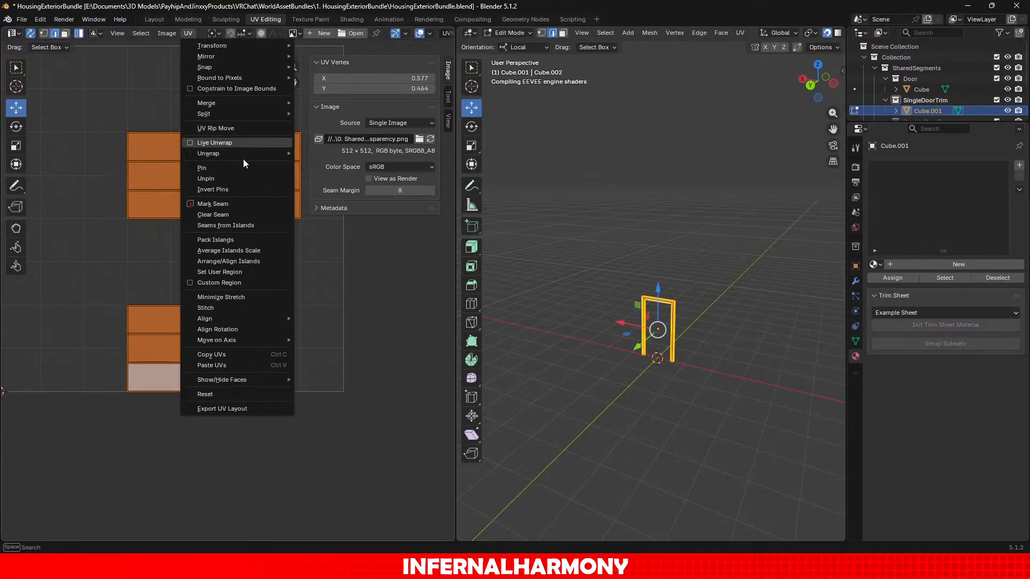
{"action": "mouse_move", "coordinate": [229, 153]}
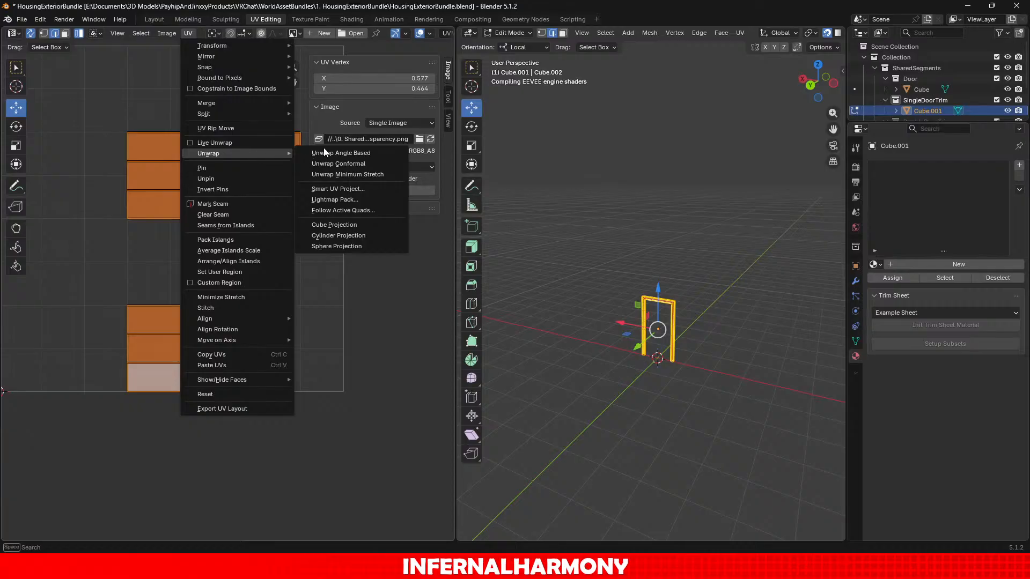
{"action": "left_click", "coordinate": [324, 153]}
{"action": "scroll", "coordinate": [326, 161], "scroll_direction": "down", "scroll_amount": 4}
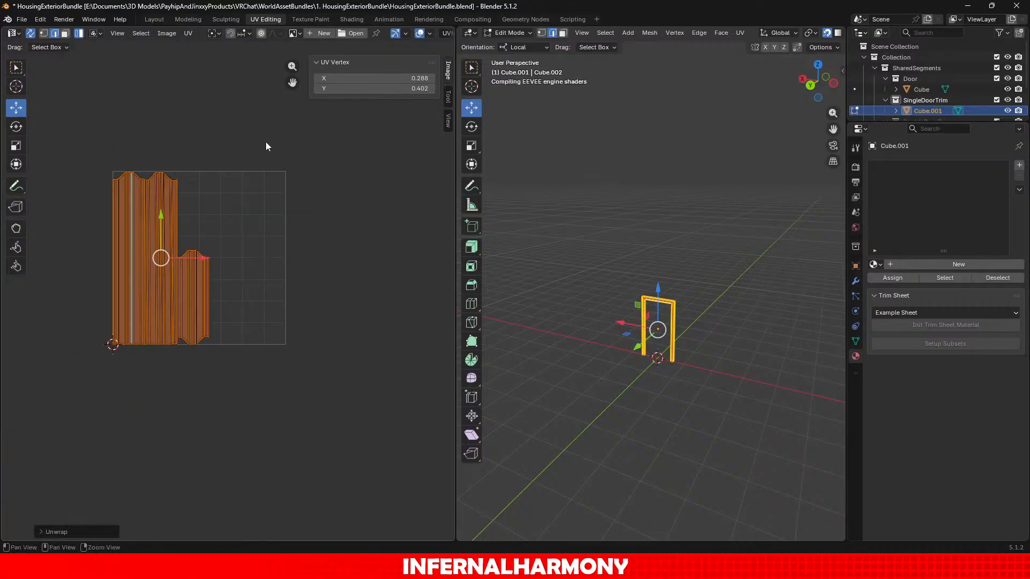
{"action": "scroll", "coordinate": [311, 160], "scroll_direction": "up", "scroll_amount": 5}
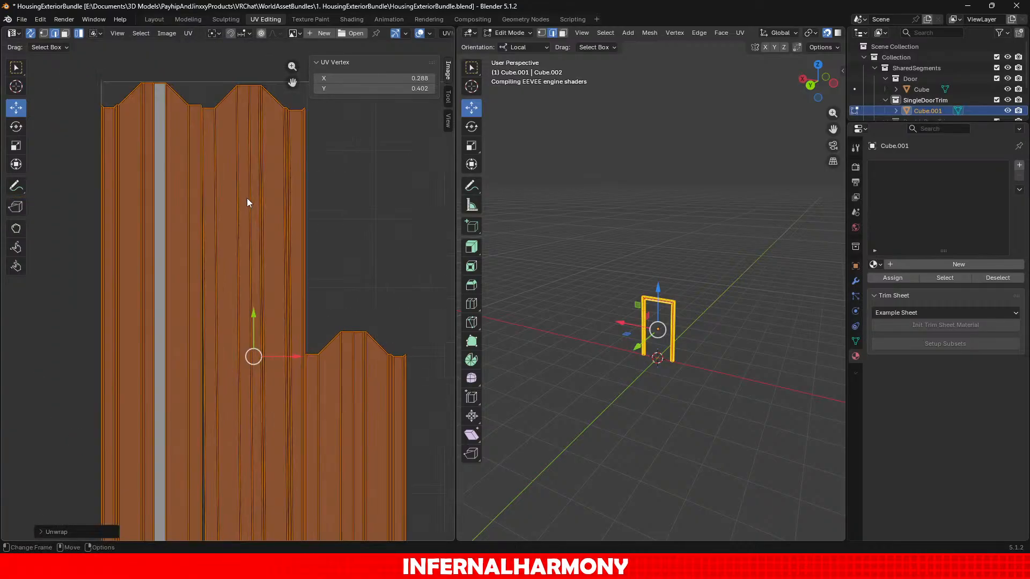
{"action": "scroll", "coordinate": [652, 239], "scroll_direction": "up", "scroll_amount": 6}
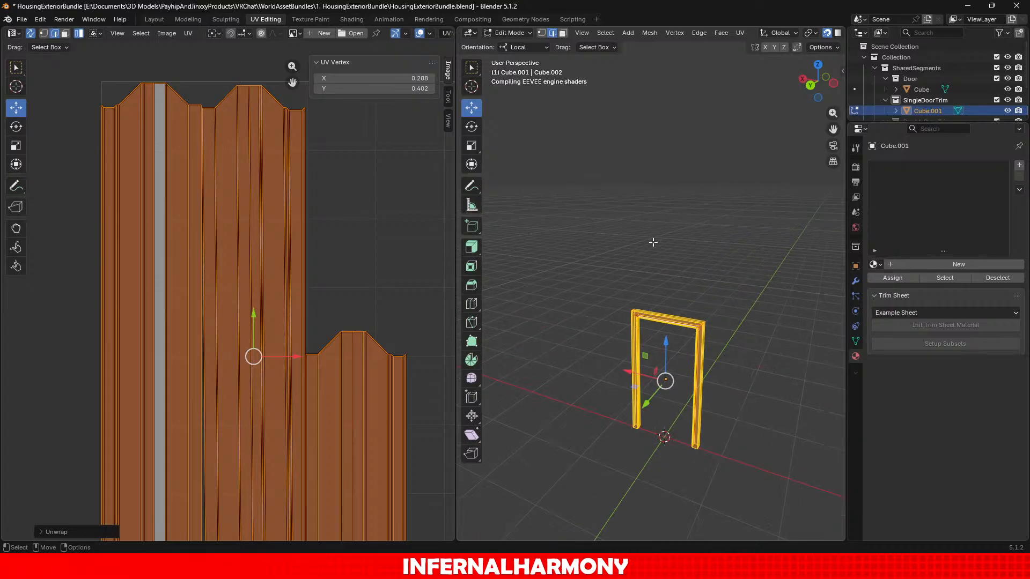
{"action": "middle_click_drag", "start_coordinate": [654, 249], "coordinate": [629, 118], "text": "shift"}
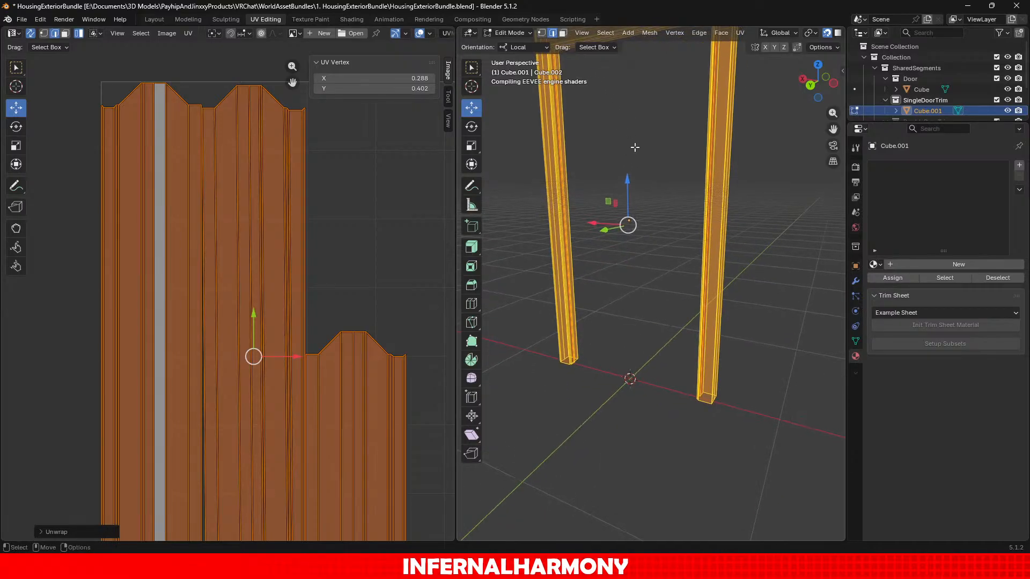
{"action": "key", "text": "KP_Decimal"}
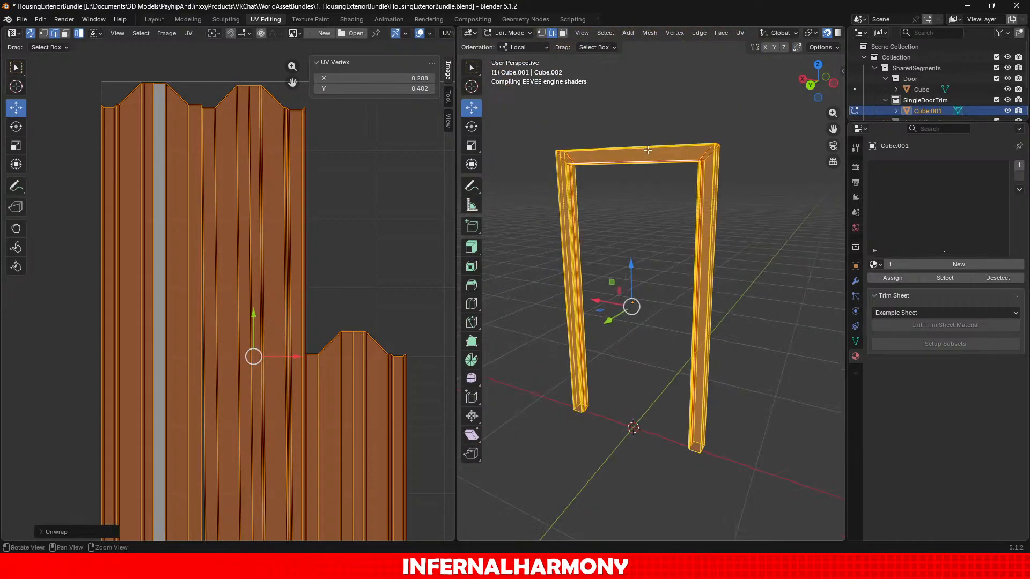
Examine the marked seams at the upper corners and along the inner opening of the single door trim in the Modeling workspace.
{"action": "left_click", "coordinate": [188, 19]}
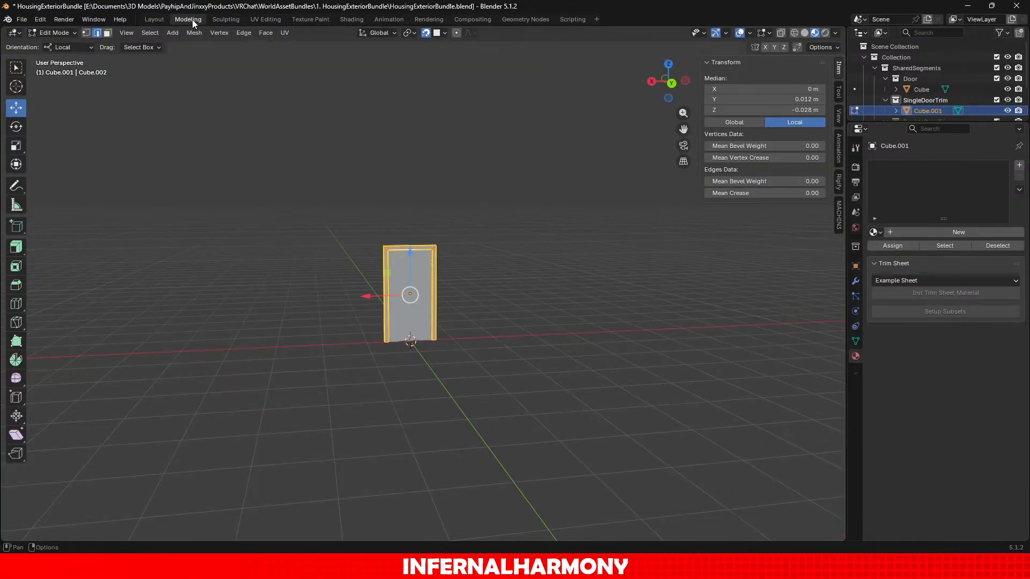
{"action": "scroll", "coordinate": [536, 225], "scroll_direction": "up", "scroll_amount": 8}
{"action": "middle_click_drag", "start_coordinate": [535, 226], "coordinate": [324, 249]}
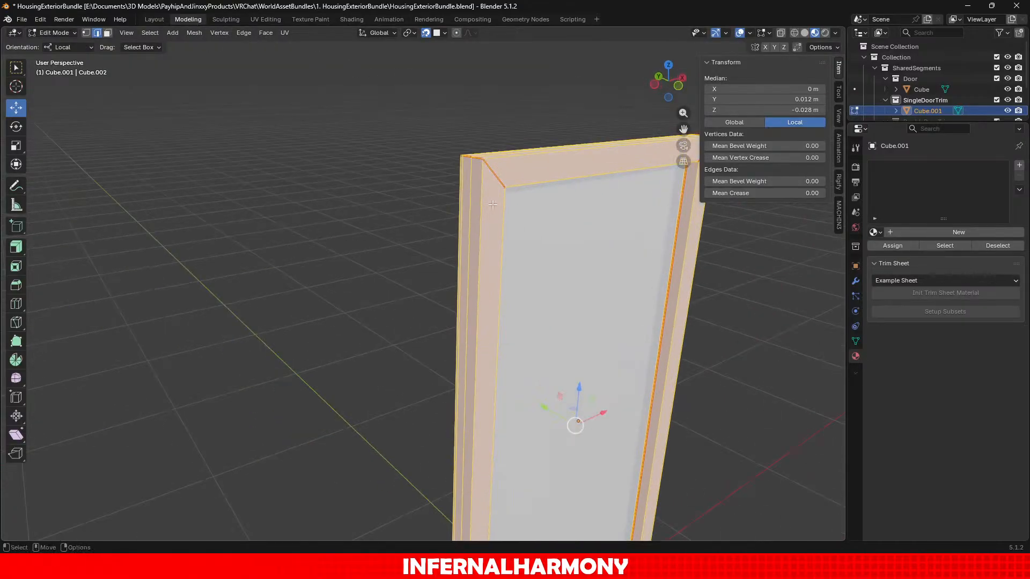
{"action": "middle_click_drag", "start_coordinate": [493, 205], "coordinate": [302, 220], "text": "shift"}
{"action": "scroll", "coordinate": [302, 221], "scroll_direction": "up", "scroll_amount": 5}
{"action": "middle_click_drag", "start_coordinate": [358, 174], "coordinate": [331, 362]}
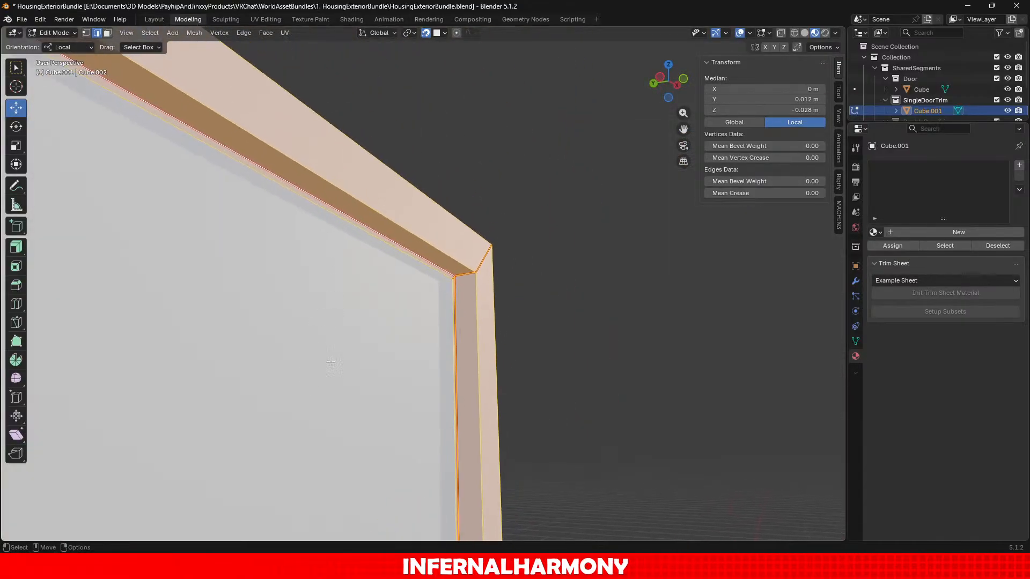
{"action": "left_click", "coordinate": [491, 298]}
{"action": "middle_click_drag", "start_coordinate": [356, 297], "coordinate": [414, 301]}
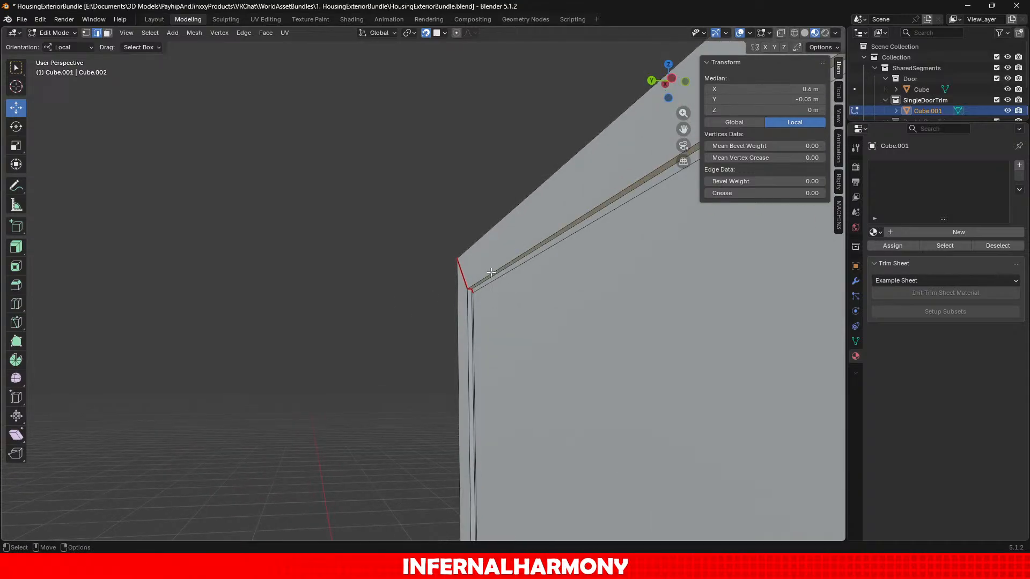
{"action": "mouse_move", "coordinate": [491, 272]}
{"action": "middle_mouse_down"}
{"action": "mouse_move", "coordinate": [443, 253]}
{"action": "mouse_move", "coordinate": [496, 287]}
{"action": "middle_mouse_up"}
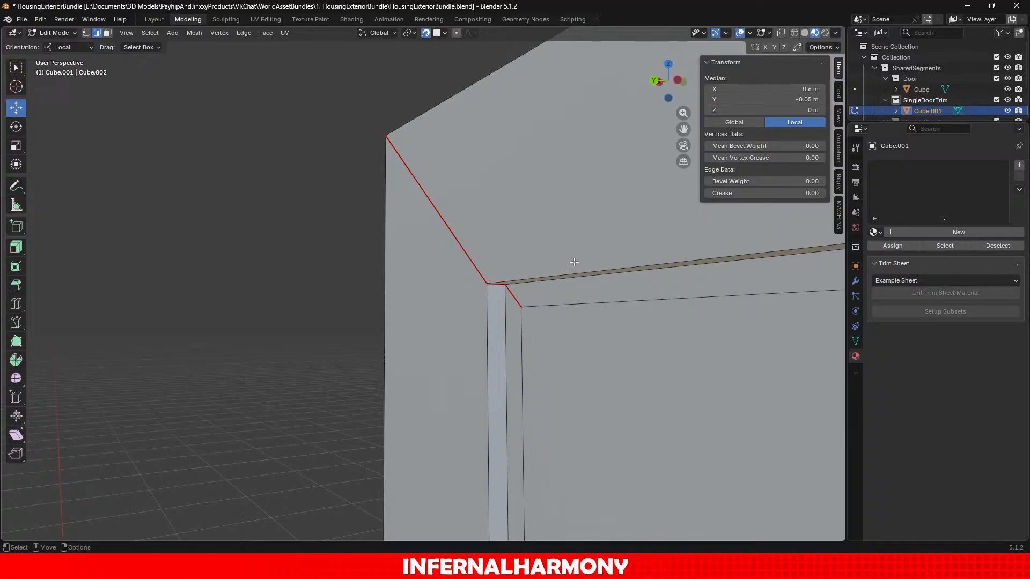
{"action": "middle_click_drag", "start_coordinate": [577, 266], "coordinate": [419, 188], "text": "shift"}
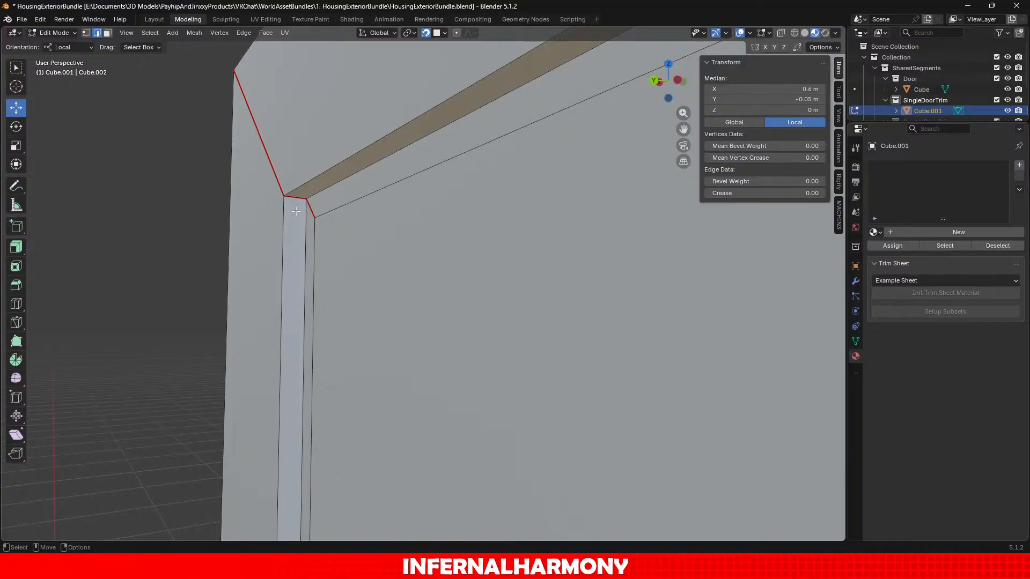
{"action": "mouse_move", "coordinate": [296, 211]}
{"action": "middle_mouse_down"}
{"action": "mouse_move", "coordinate": [391, 202]}
{"action": "mouse_move", "coordinate": [283, 200]}
{"action": "middle_mouse_up"}
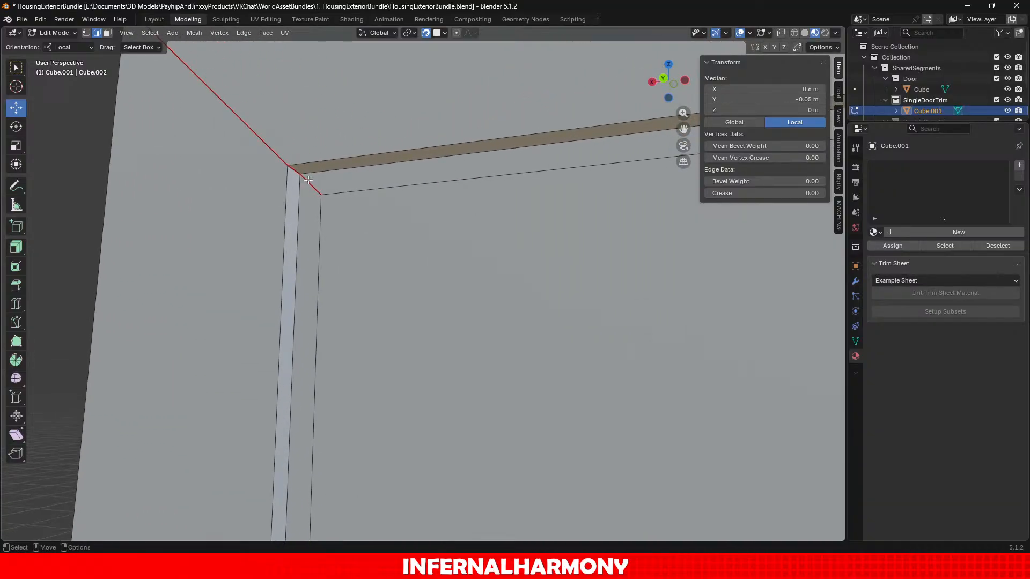
{"action": "scroll", "coordinate": [292, 161], "scroll_direction": "down", "scroll_amount": 4}
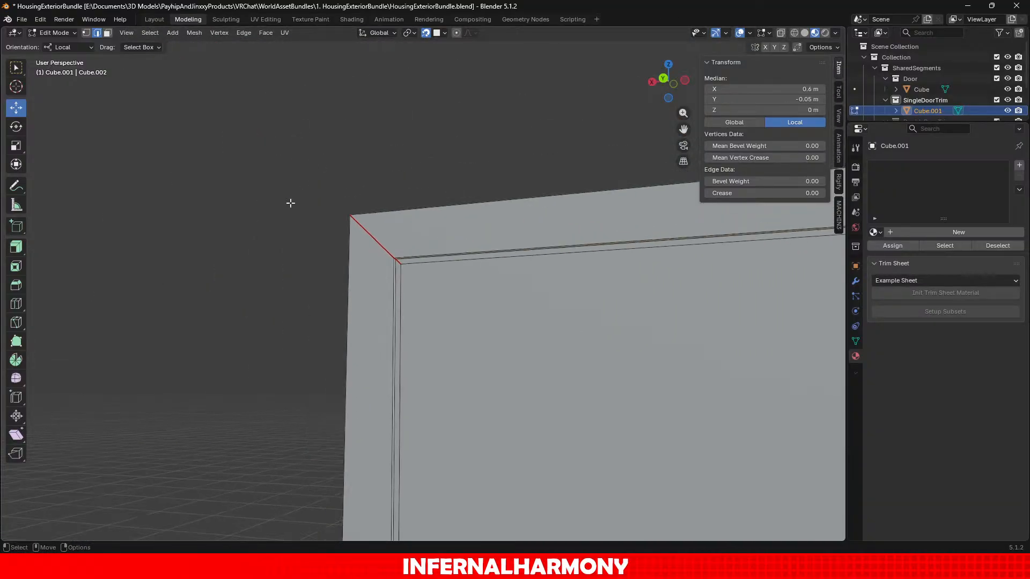
{"action": "scroll", "coordinate": [372, 166], "scroll_direction": "down", "scroll_amount": 2}
{"action": "left_click_drag", "start_coordinate": [372, 166], "coordinate": [409, 230], "text": "alt"}
{"action": "scroll", "coordinate": [409, 231], "scroll_direction": "down", "scroll_amount": 3}
{"action": "middle_click_drag", "start_coordinate": [409, 230], "coordinate": [348, 184], "text": "alt"}
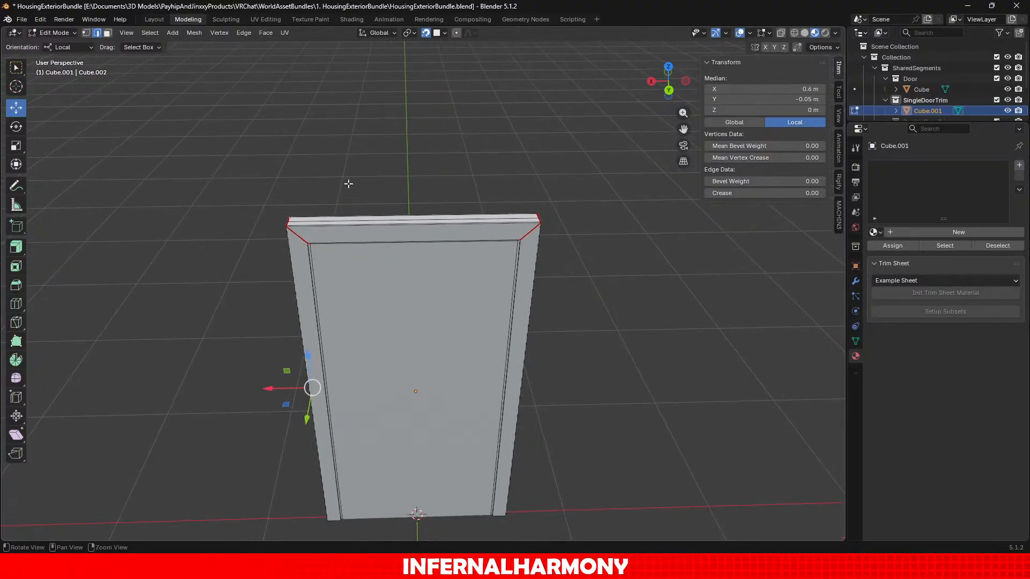
{"action": "scroll", "coordinate": [348, 184], "scroll_direction": "up", "scroll_amount": 2}
{"action": "left_click_drag", "start_coordinate": [547, 282], "coordinate": [418, 266], "text": "alt"}
{"action": "scroll", "coordinate": [418, 265], "scroll_direction": "down", "scroll_amount": 4}
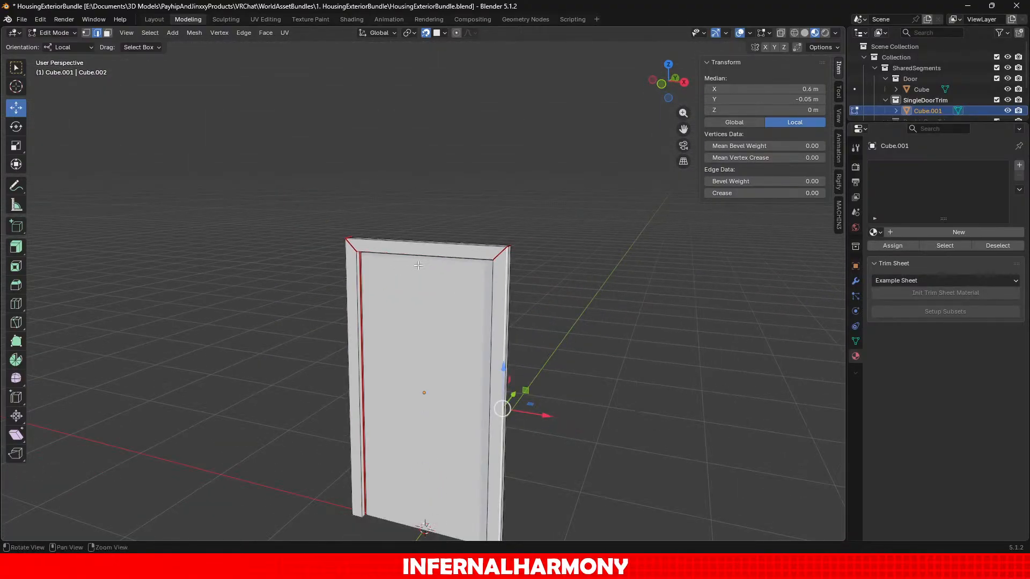
{"action": "middle_click_drag", "start_coordinate": [528, 264], "coordinate": [513, 203], "text": "alt"}
{"action": "scroll", "coordinate": [516, 206], "scroll_direction": "up", "scroll_amount": 1}
{"action": "left_click_drag", "start_coordinate": [517, 208], "coordinate": [546, 215], "text": "alt"}
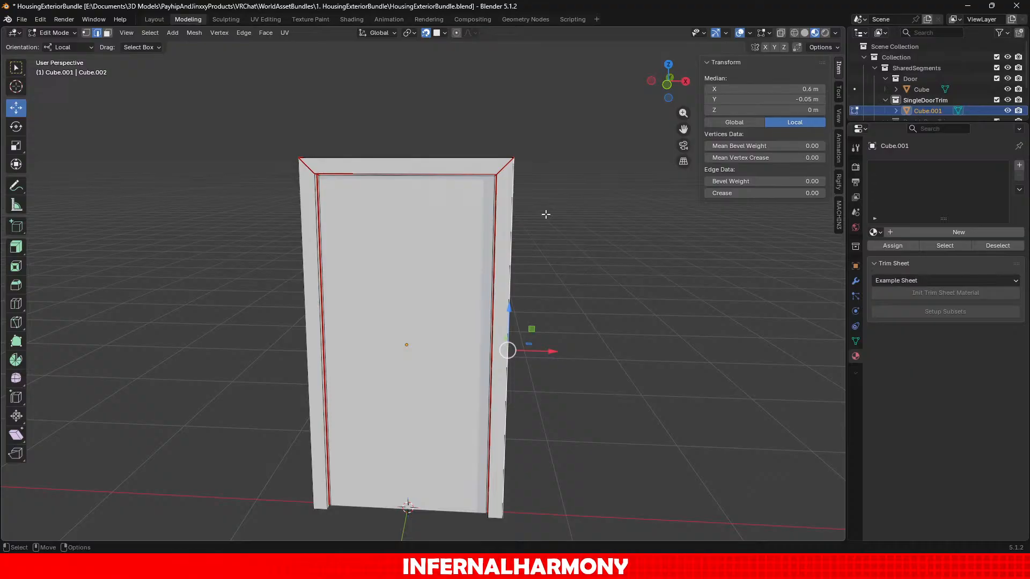
Return to Object Mode, hide the SingleDoorTrim collection and show the DoubleDoorTrim collection.
{"action": "left_click", "coordinate": [54, 32]}
{"action": "left_click", "coordinate": [57, 41]}
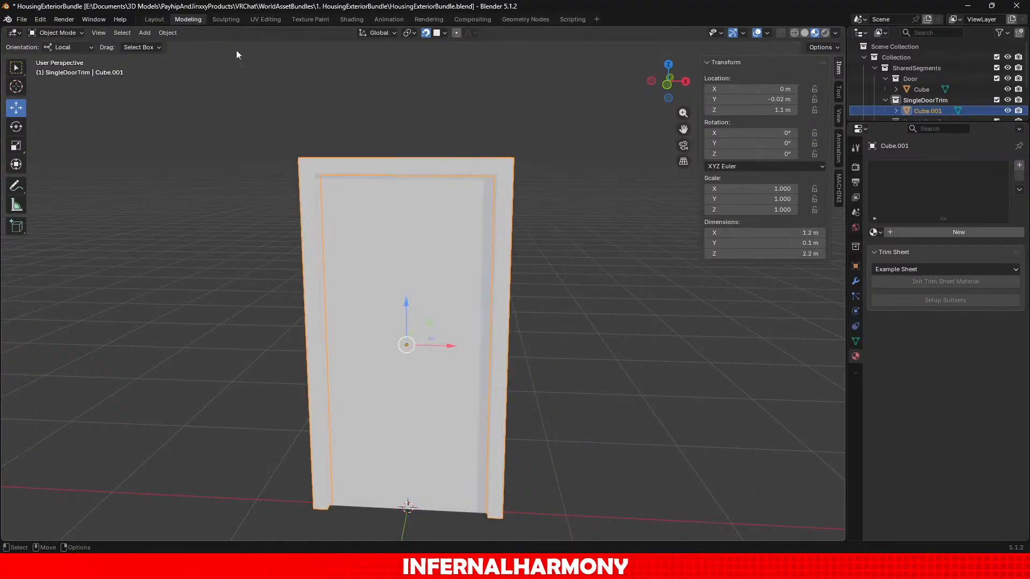
{"action": "scroll", "coordinate": [962, 109], "scroll_direction": "down", "scroll_amount": 3}
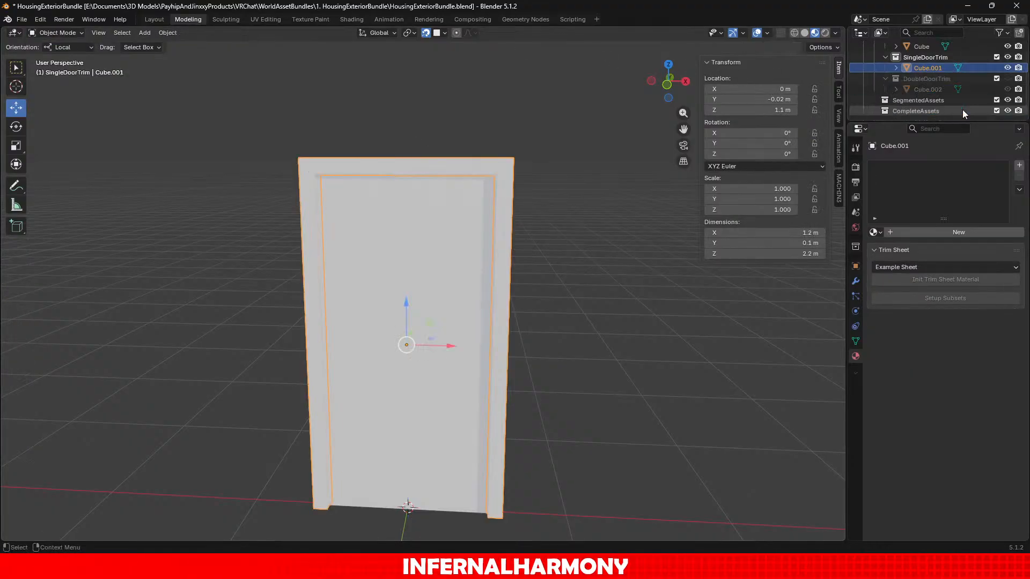
{"action": "left_click", "coordinate": [1008, 58]}
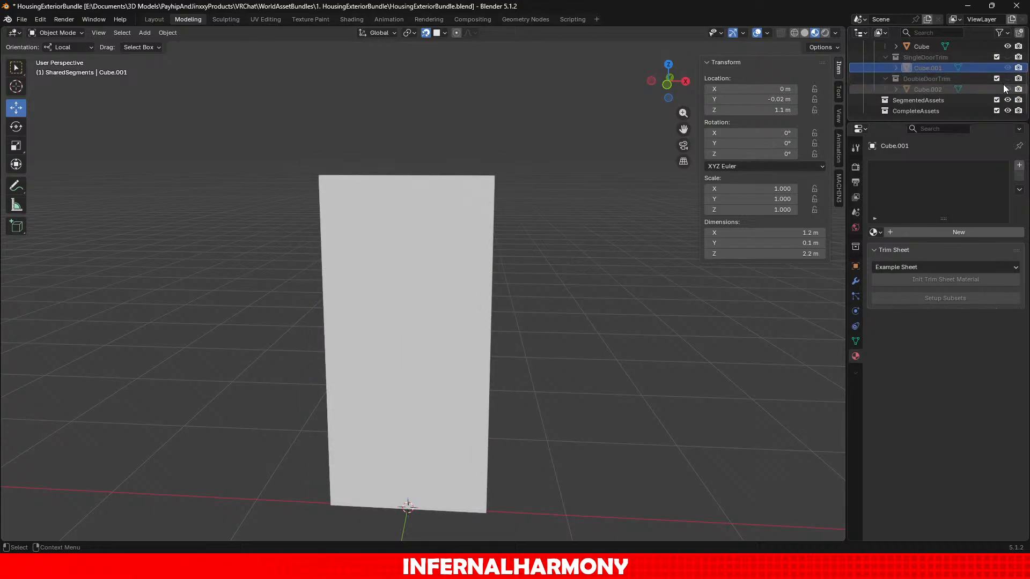
{"action": "left_click", "coordinate": [1008, 78]}
{"action": "left_click", "coordinate": [970, 78]}
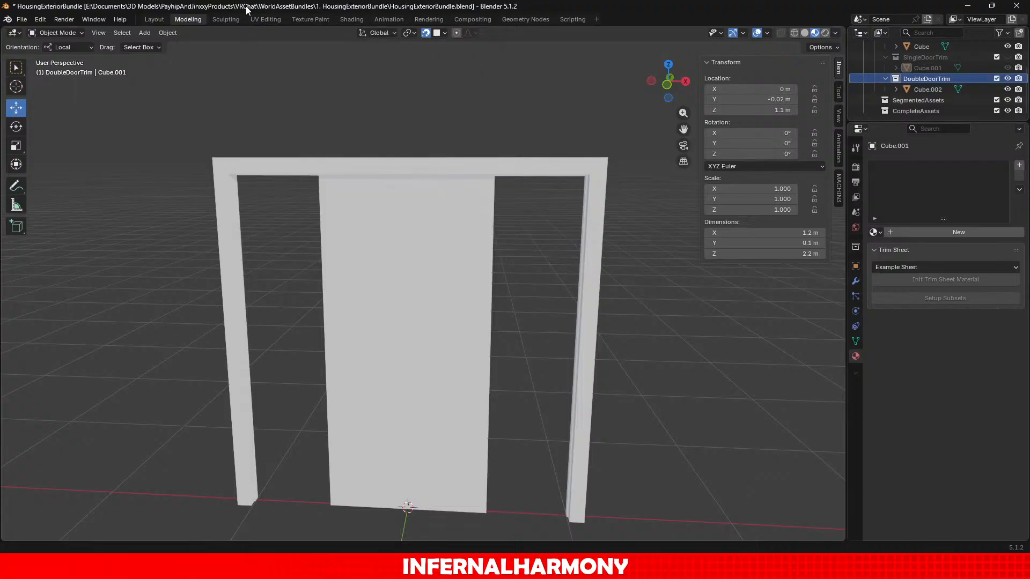
{"action": "left_click", "coordinate": [59, 32]}
{"action": "left_click", "coordinate": [57, 57]}
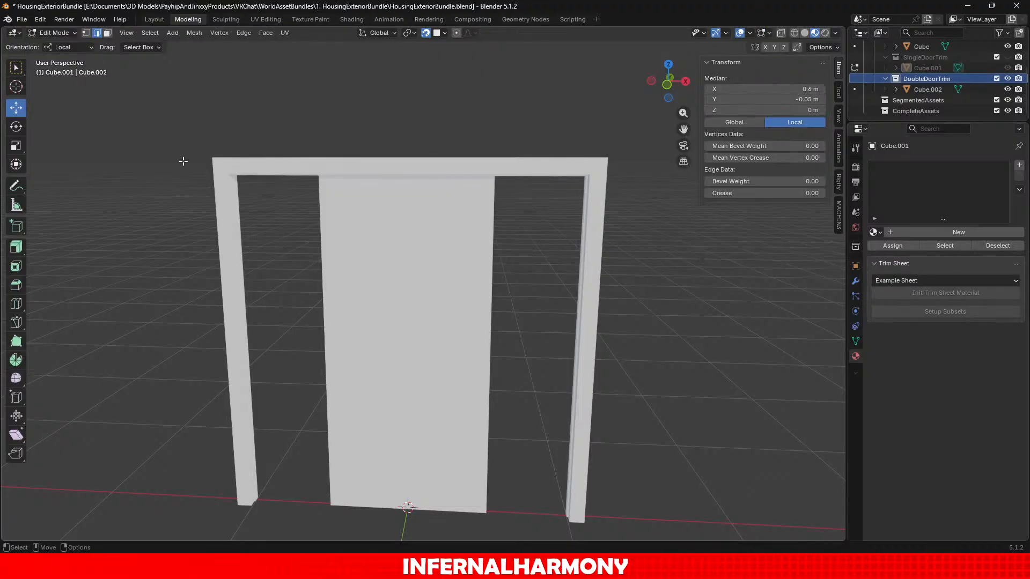
{"action": "left_click", "coordinate": [49, 33]}
{"action": "left_click", "coordinate": [61, 45]}
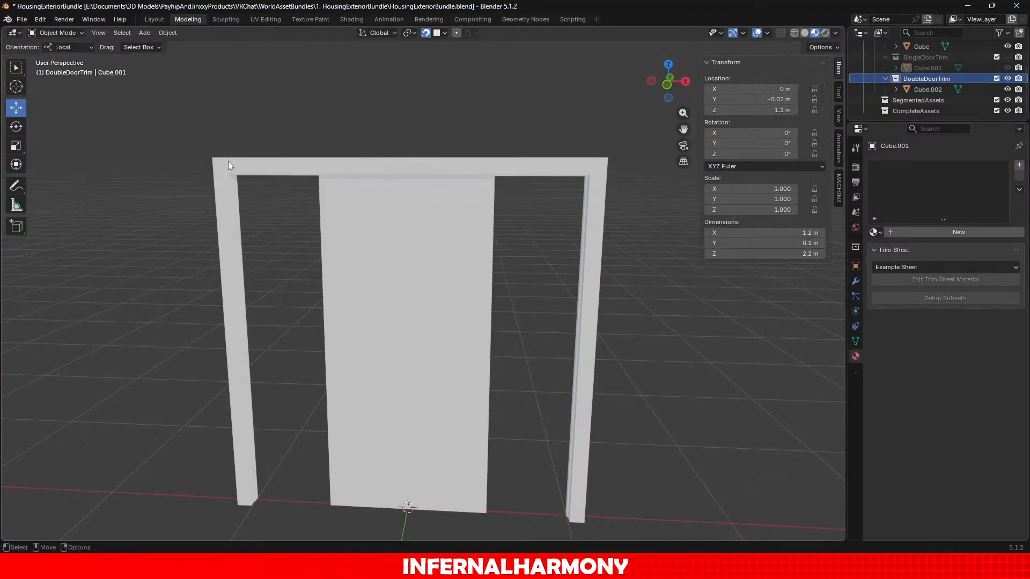
Put the double door trim object Cube.002 in Edit Mode.
{"action": "left_click", "coordinate": [227, 162]}
{"action": "left_click", "coordinate": [68, 33]}
{"action": "left_click", "coordinate": [63, 54]}
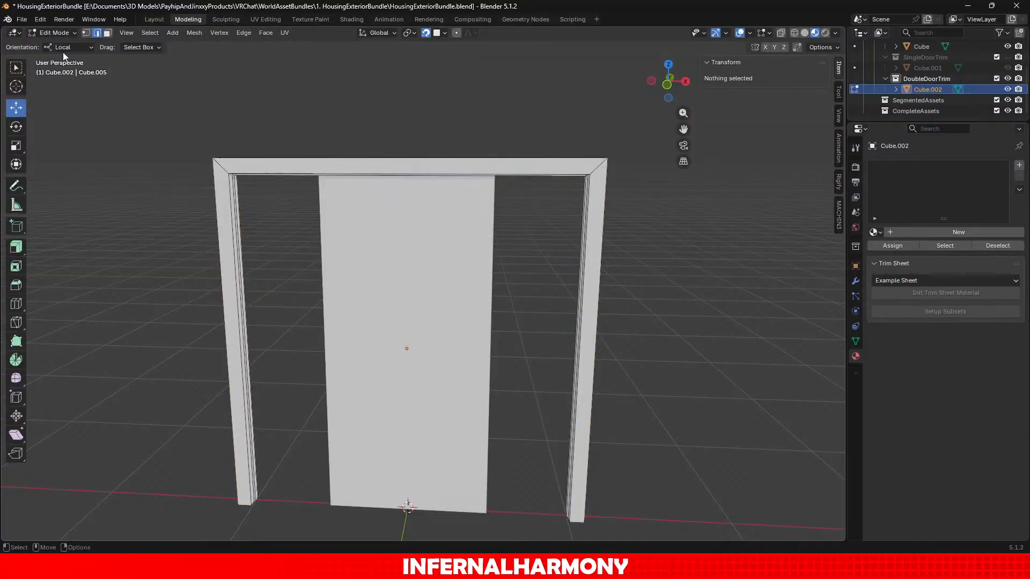
Mark seams on the diagonal edge loops at both upper corners and the inner edge loop around the double door trim's opening.
{"action": "left_click", "coordinate": [218, 164], "text": "alt"}
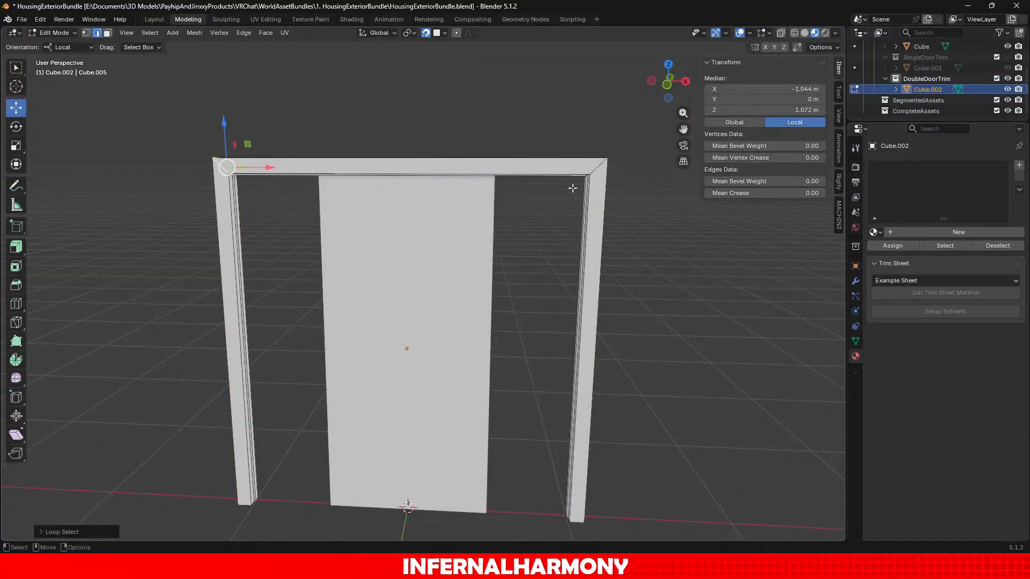
{"action": "left_click", "coordinate": [594, 170], "text": "alt+shift"}
{"action": "scroll", "coordinate": [593, 171], "scroll_direction": "up", "scroll_amount": 5}
{"action": "middle_click_drag", "start_coordinate": [593, 171], "coordinate": [451, 224]}
{"action": "scroll", "coordinate": [456, 221], "scroll_direction": "up", "scroll_amount": 2}
{"action": "left_click", "coordinate": [521, 173], "text": "alt+shift"}
{"action": "scroll", "coordinate": [520, 173], "scroll_direction": "down", "scroll_amount": 5}
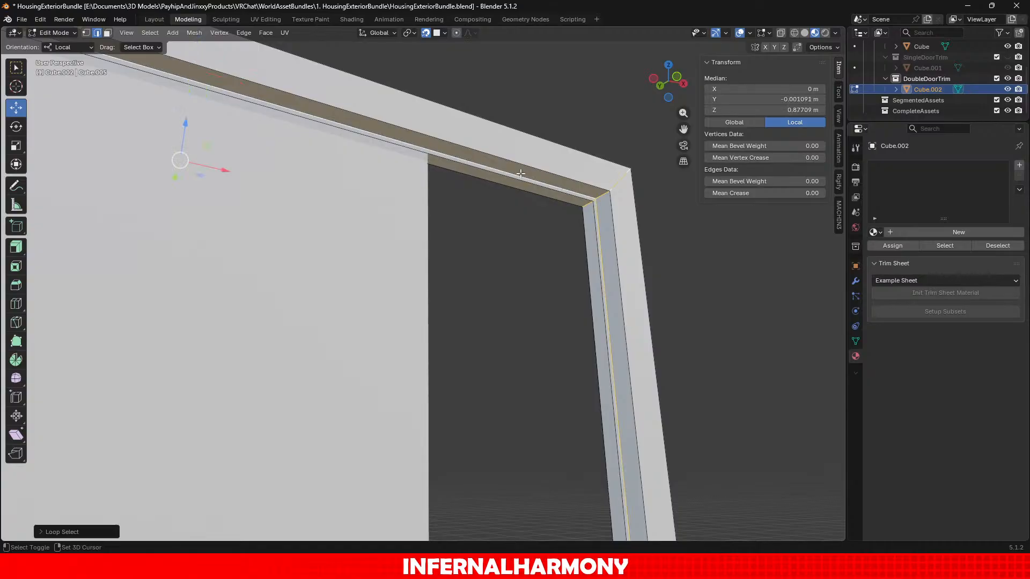
{"action": "scroll", "coordinate": [520, 173], "scroll_direction": "up", "scroll_amount": 5}
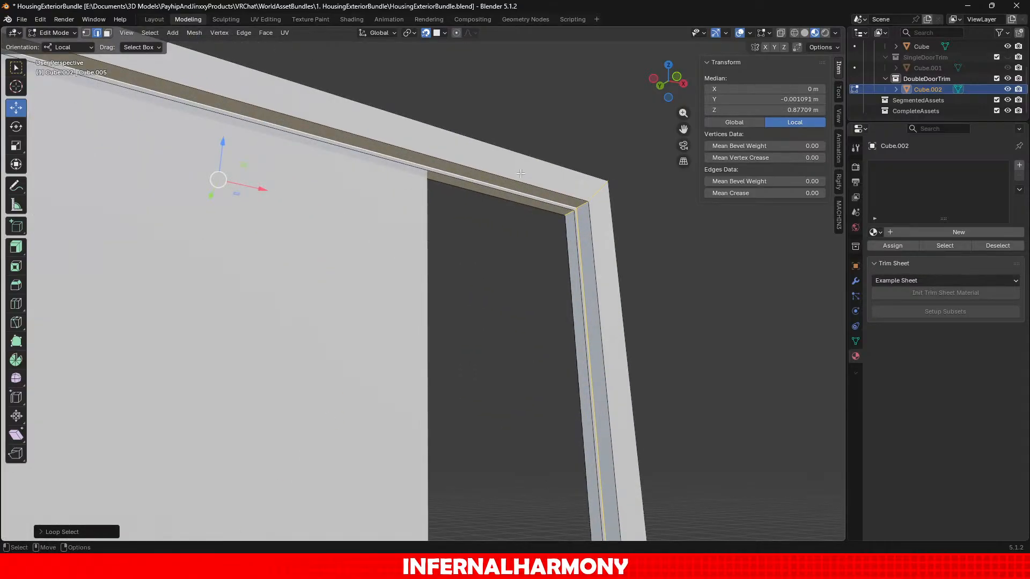
{"action": "scroll", "coordinate": [520, 173], "scroll_direction": "down", "scroll_amount": 5}
{"action": "middle_click_drag", "start_coordinate": [520, 173], "coordinate": [494, 226]}
{"action": "scroll", "coordinate": [494, 226], "scroll_direction": "down", "scroll_amount": 1}
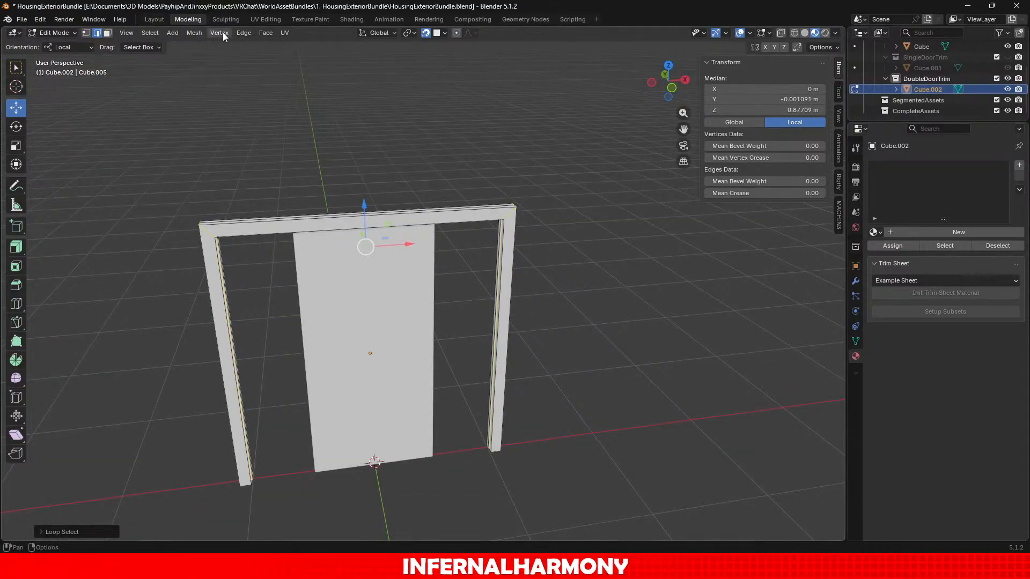
{"action": "left_click", "coordinate": [247, 33]}
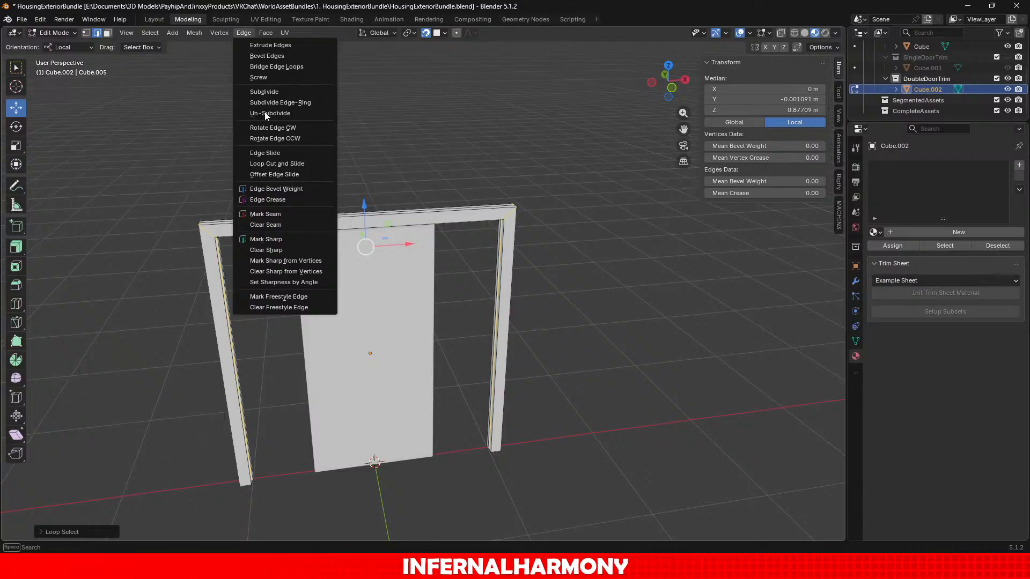
{"action": "left_click", "coordinate": [279, 215]}
Examine the seams on the double door trim's upper corners and inner edges from several angles.
{"action": "scroll", "coordinate": [390, 165], "scroll_direction": "up", "scroll_amount": 1}
{"action": "middle_click_drag", "start_coordinate": [390, 164], "coordinate": [358, 117]}
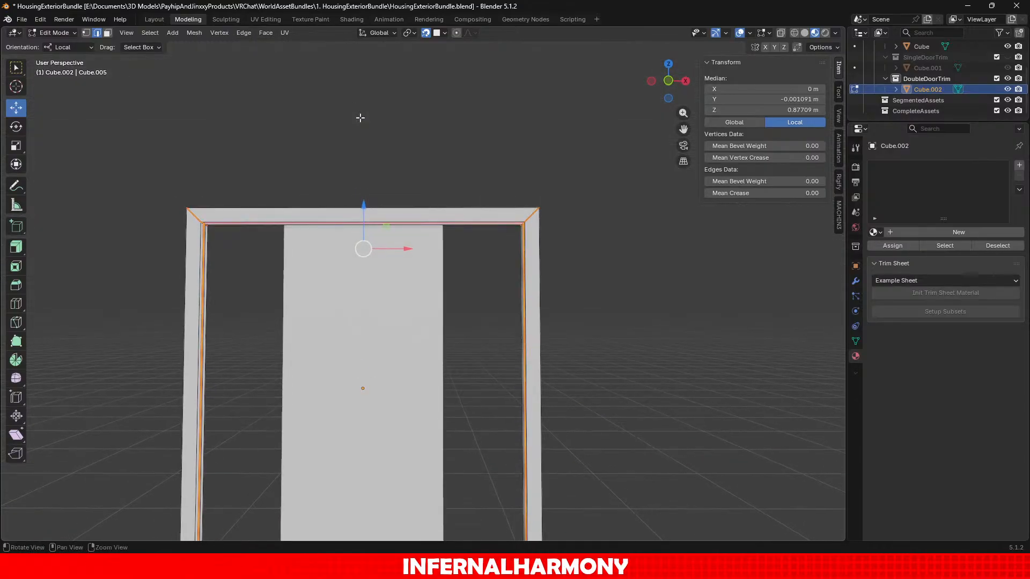
{"action": "scroll", "coordinate": [370, 134], "scroll_direction": "down", "scroll_amount": 1}
{"action": "middle_click_drag", "start_coordinate": [405, 198], "coordinate": [393, 56], "text": "shift"}
{"action": "scroll", "coordinate": [440, 242], "scroll_direction": "up", "scroll_amount": 3}
{"action": "mouse_move", "coordinate": [442, 252]}
{"action": "middle_mouse_down"}
{"action": "mouse_move", "coordinate": [490, 159]}
{"action": "mouse_move", "coordinate": [448, 269]}
{"action": "middle_mouse_up"}
{"action": "scroll", "coordinate": [468, 197], "scroll_direction": "down", "scroll_amount": 4}
{"action": "middle_click_drag", "start_coordinate": [499, 121], "coordinate": [484, 146]}
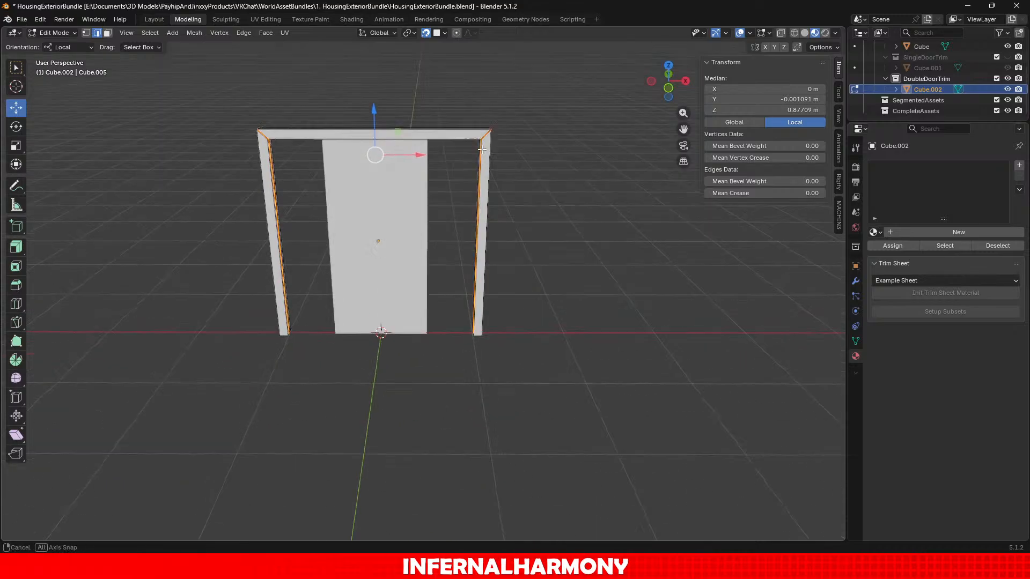
{"action": "middle_click_drag", "start_coordinate": [484, 78], "coordinate": [498, 99], "text": "shift"}
Return to Object Mode and hide the double door trim object Cube.002.
{"action": "left_click", "coordinate": [63, 33]}
{"action": "left_click", "coordinate": [65, 42]}
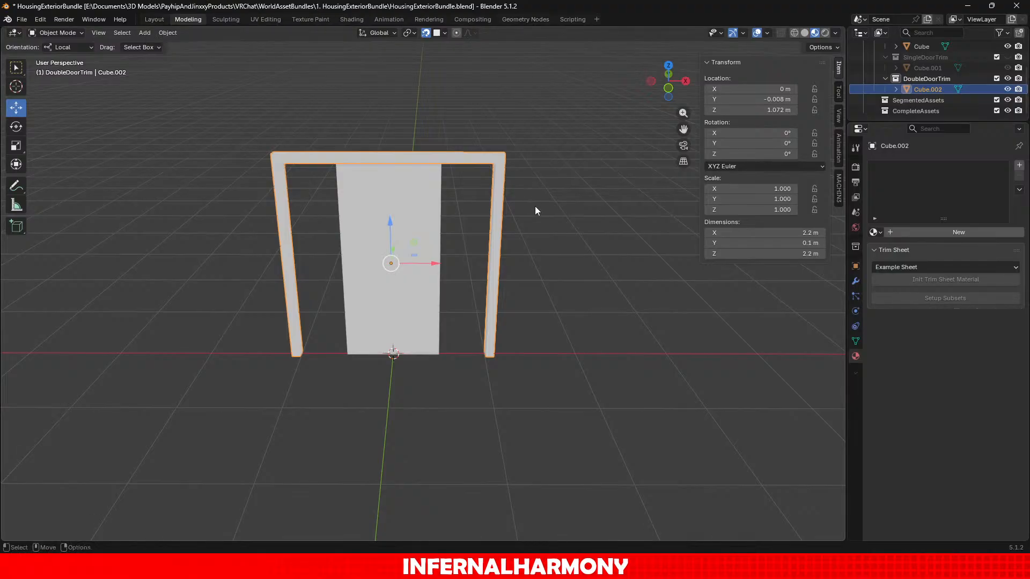
{"action": "left_click", "coordinate": [1007, 90]}
{"action": "left_click", "coordinate": [1007, 90]}
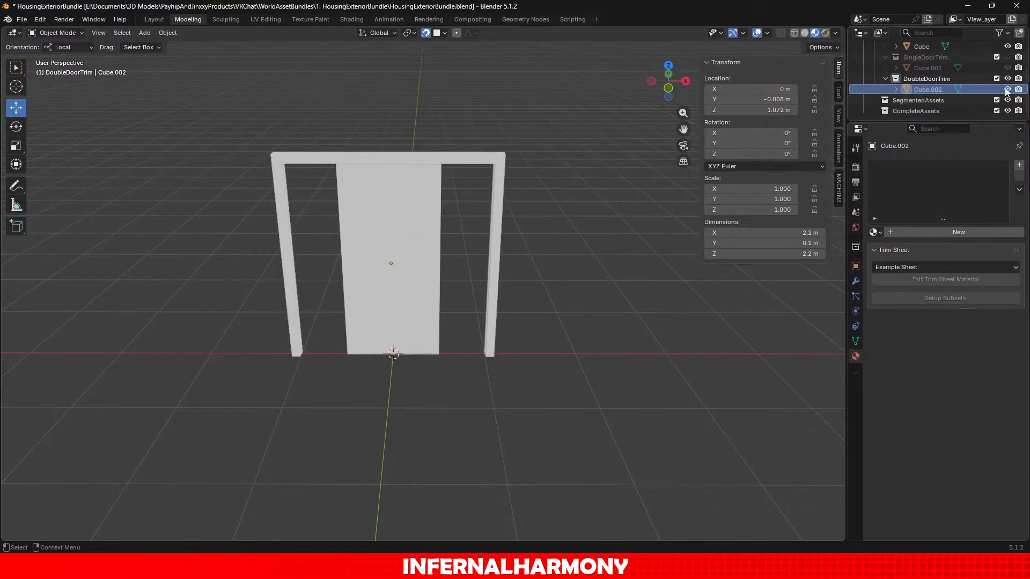
{"action": "scroll", "coordinate": [1007, 91], "scroll_direction": "up", "scroll_amount": 2}
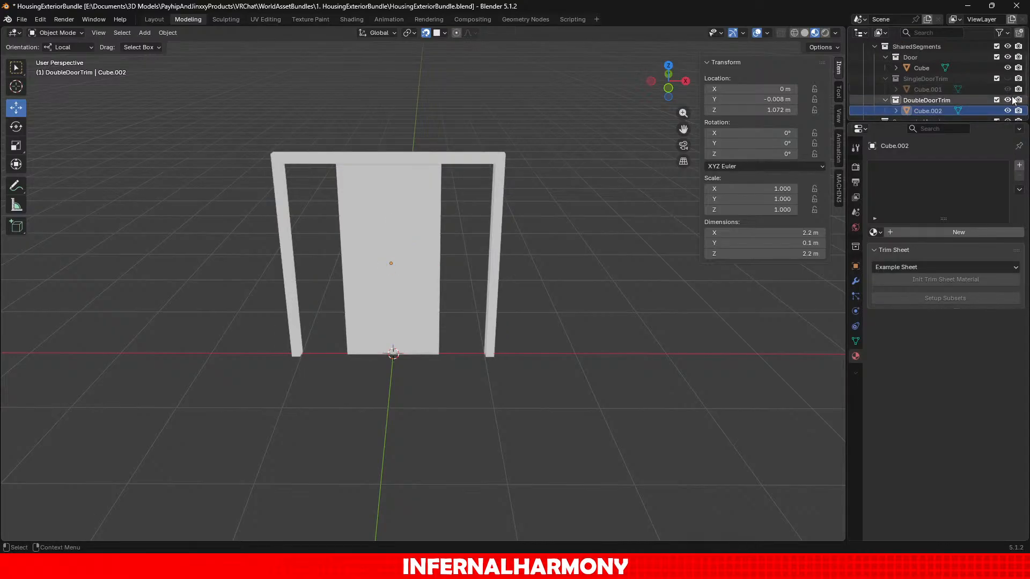
{"action": "left_click", "coordinate": [1008, 110]}
{"action": "left_click", "coordinate": [1008, 111]}
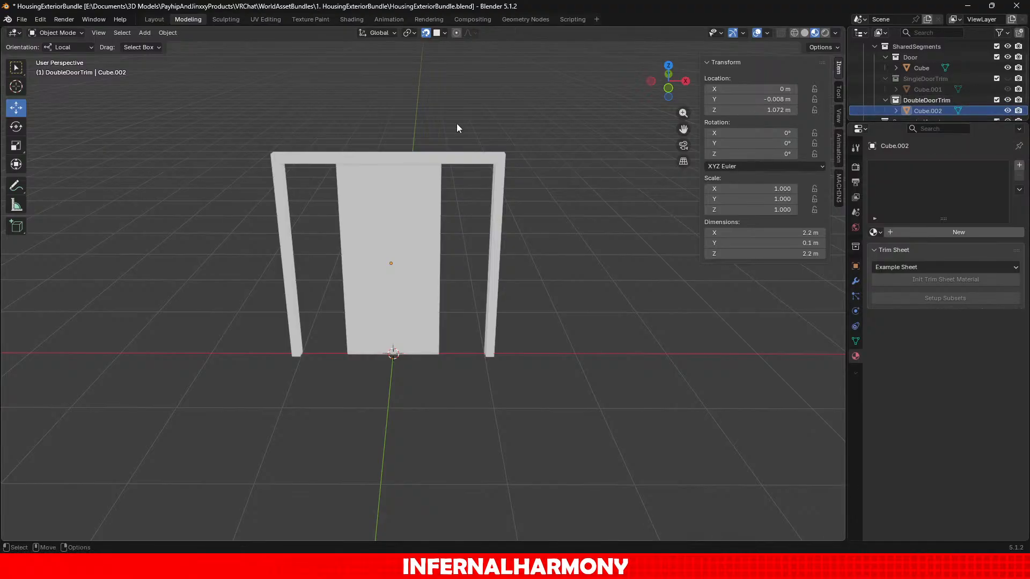
{"action": "left_click", "coordinate": [503, 167]}
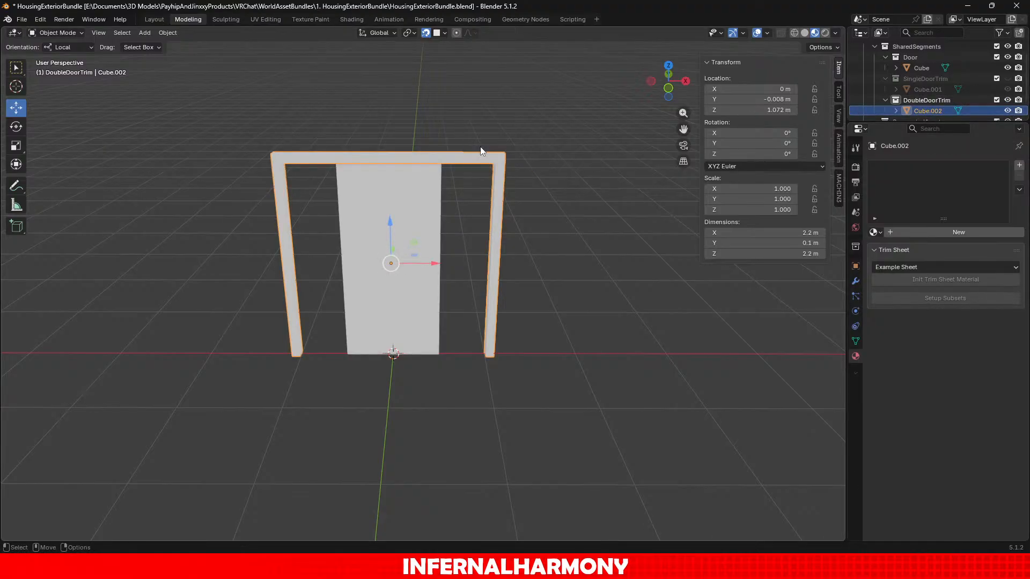
{"action": "left_click", "coordinate": [1007, 111]}
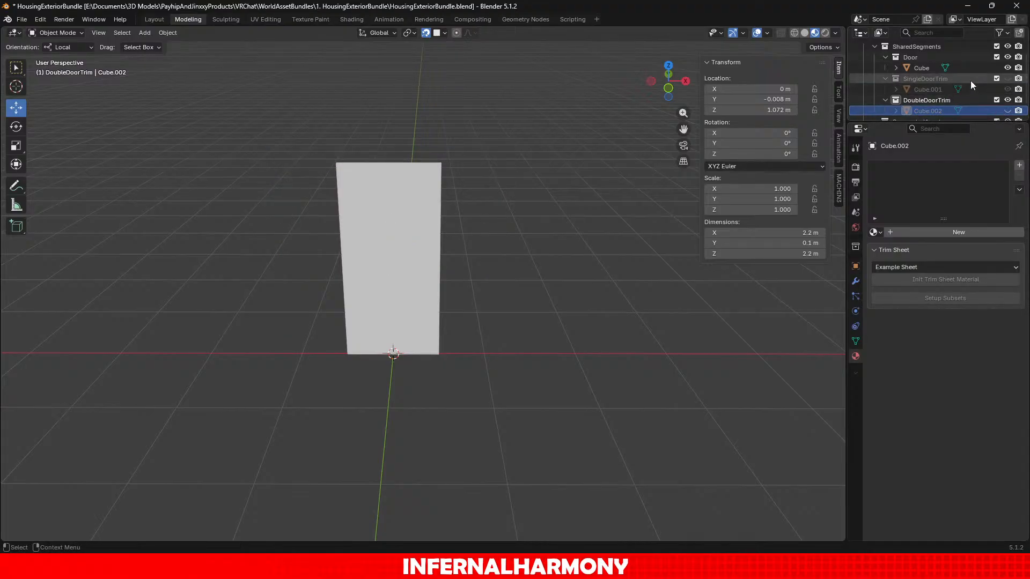
Select the door object Cube in the Door collection and bring it into close view.
{"action": "left_click", "coordinate": [1008, 79]}
{"action": "left_click", "coordinate": [935, 69]}
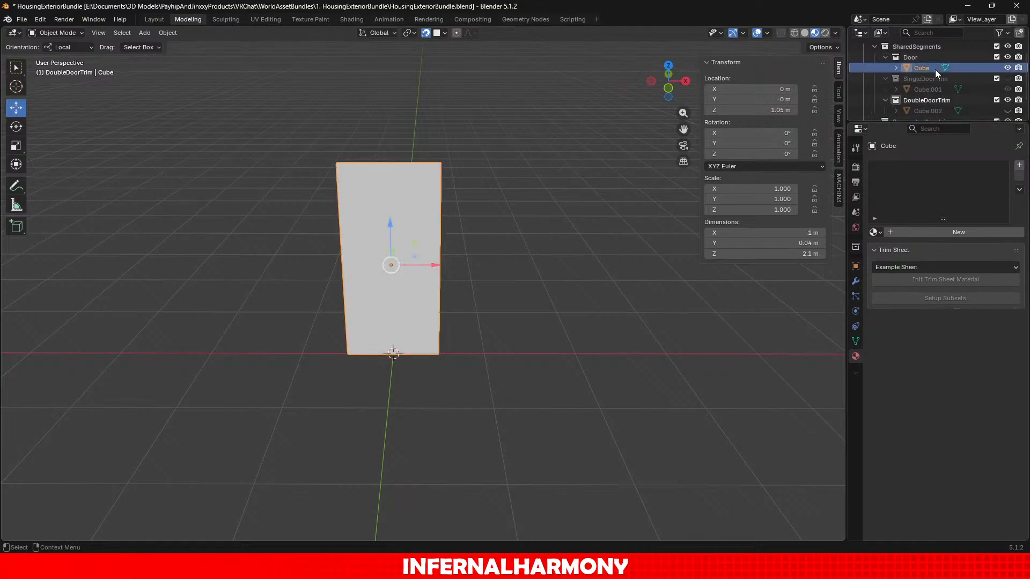
{"action": "scroll", "coordinate": [571, 242], "scroll_direction": "up", "scroll_amount": 2}
{"action": "middle_click_drag", "start_coordinate": [534, 211], "coordinate": [555, 251]}
{"action": "scroll", "coordinate": [555, 251], "scroll_direction": "up", "scroll_amount": 3}
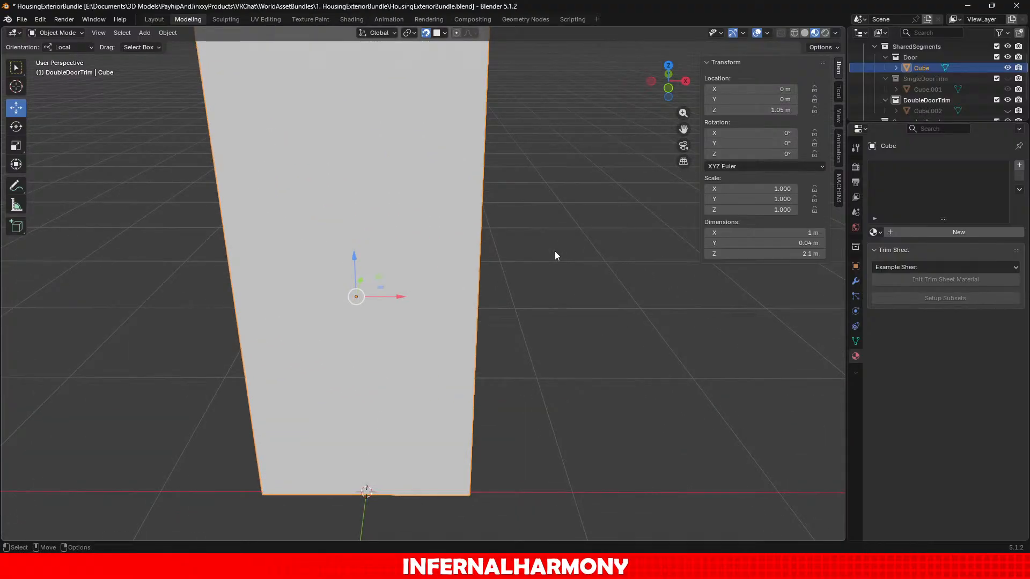
{"action": "scroll", "coordinate": [554, 251], "scroll_direction": "down", "scroll_amount": 2}
{"action": "scroll", "coordinate": [555, 252], "scroll_direction": "up", "scroll_amount": 2}
{"action": "scroll", "coordinate": [554, 251], "scroll_direction": "down", "scroll_amount": 3}
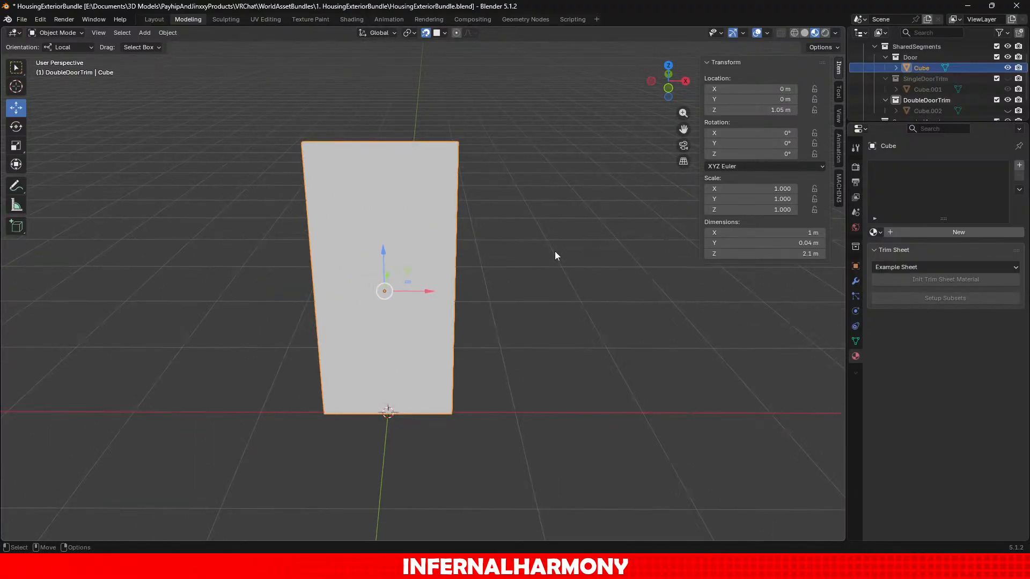
{"action": "scroll", "coordinate": [554, 255], "scroll_direction": "up", "scroll_amount": 2}
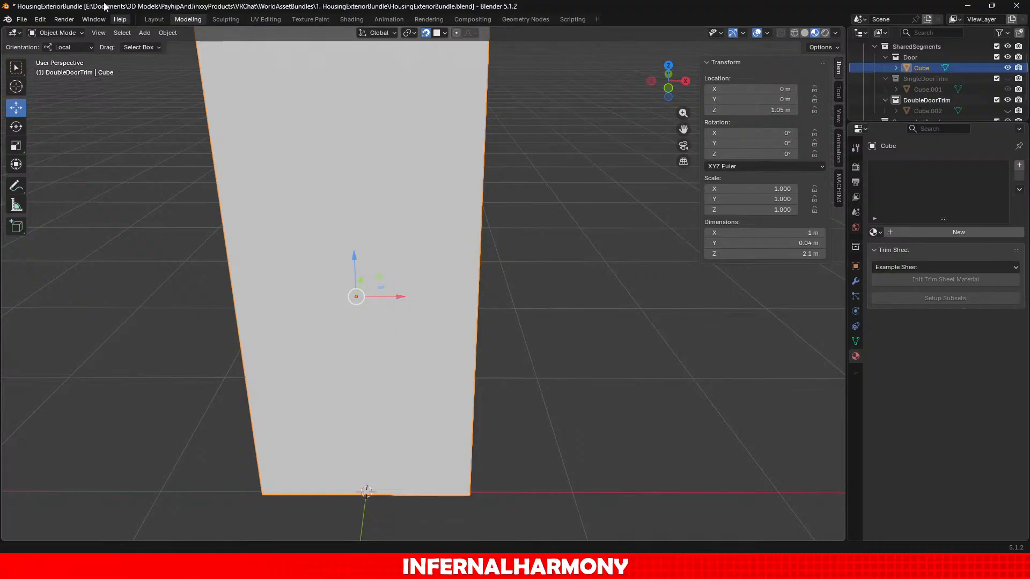
Add a cylinder mesh at the world origin below the door.
{"action": "left_click", "coordinate": [75, 32]}
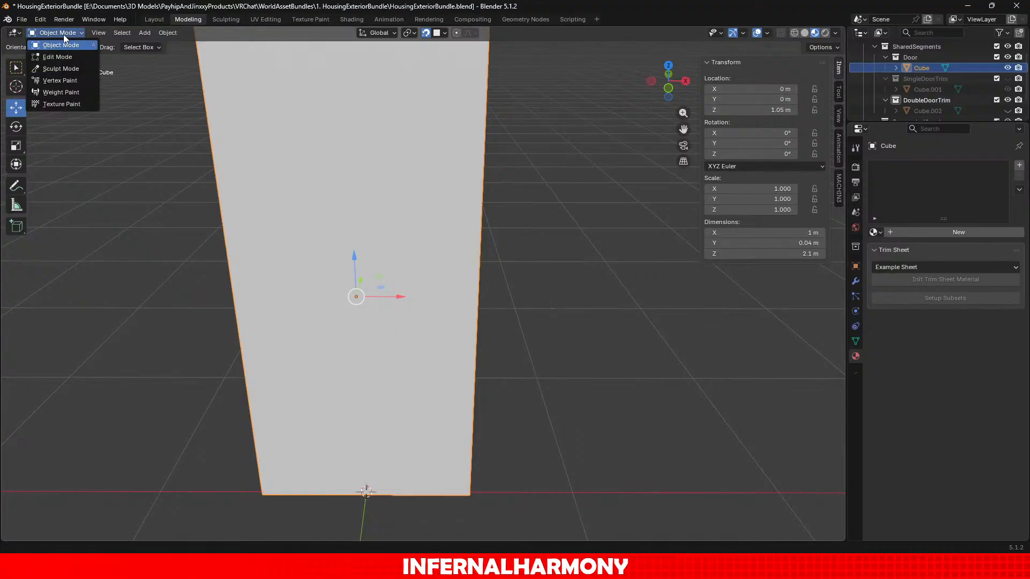
{"action": "left_click", "coordinate": [144, 32]}
{"action": "mouse_move", "coordinate": [157, 54]}
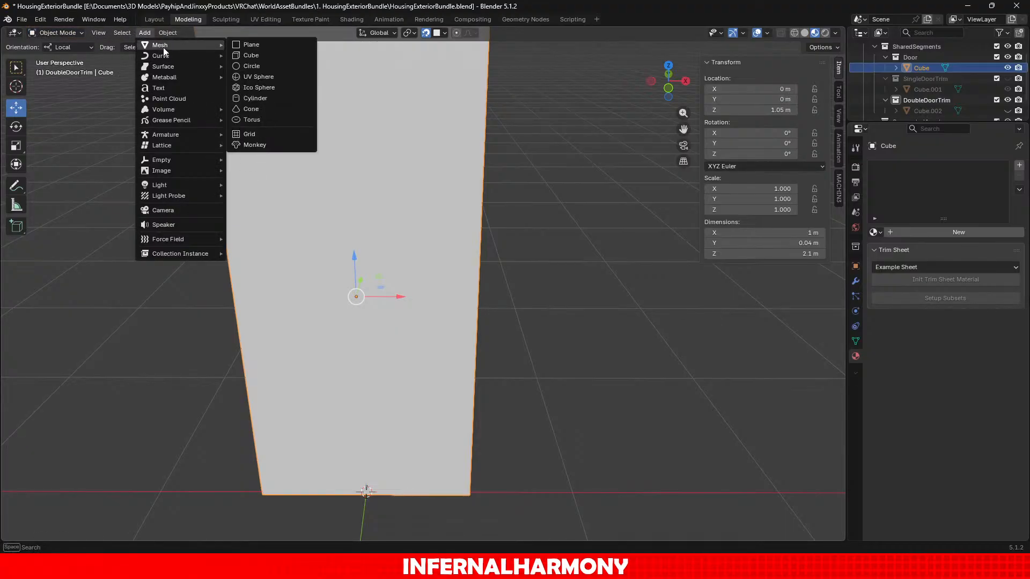
{"action": "left_click", "coordinate": [256, 98]}
{"action": "scroll", "coordinate": [378, 379], "scroll_direction": "down", "scroll_amount": 3}
{"action": "scroll", "coordinate": [377, 380], "scroll_direction": "up", "scroll_amount": 2}
{"action": "scroll", "coordinate": [378, 380], "scroll_direction": "up", "scroll_amount": 1}
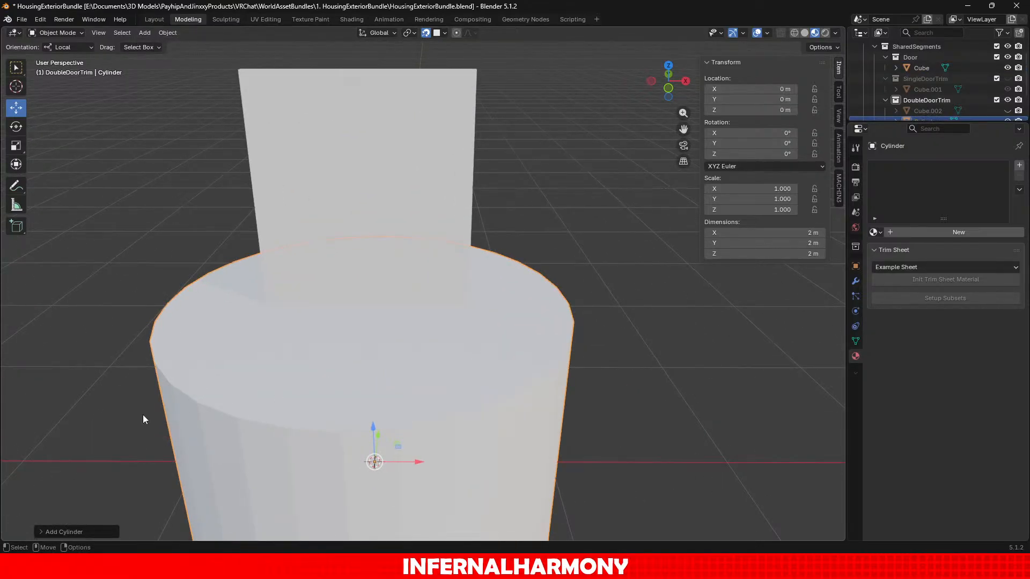
Set the new cylinder's vertices to 12 and its cap fill type to Nothing.
{"action": "left_click", "coordinate": [47, 532]}
{"action": "left_click", "coordinate": [156, 403]}
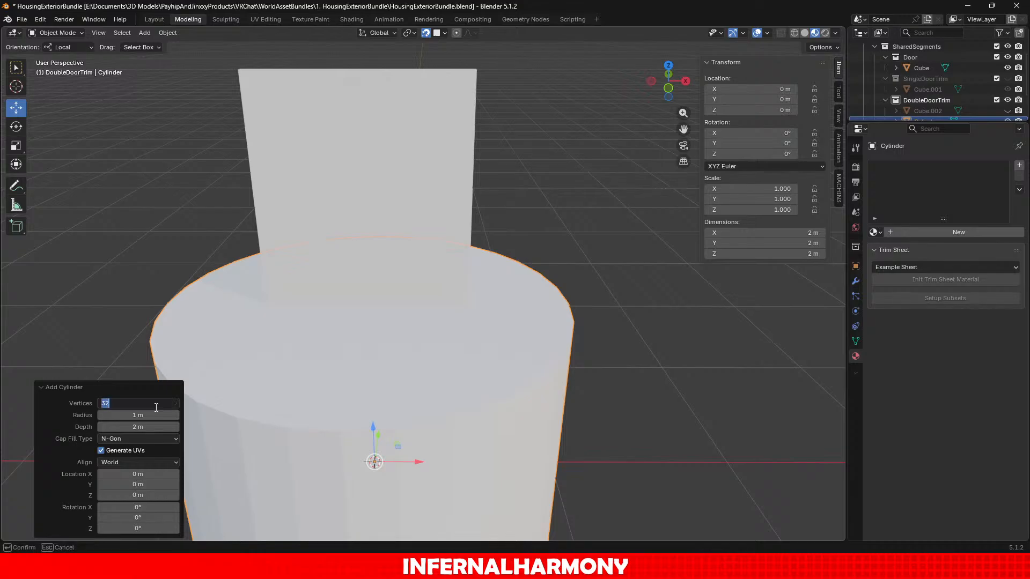
{"action": "type", "text": "12"}
{"action": "key", "text": "Return"}
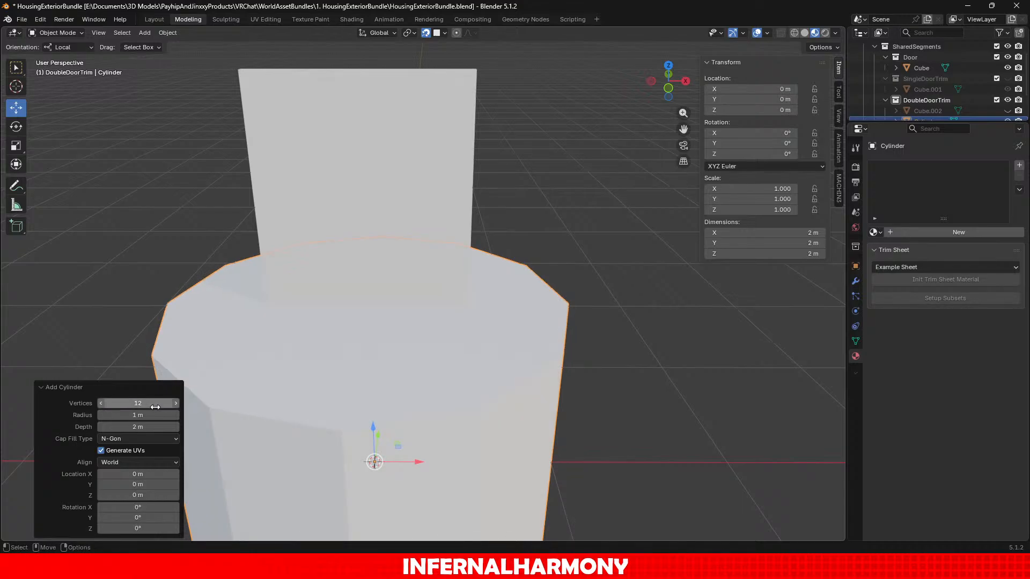
{"action": "left_click", "coordinate": [146, 440]}
{"action": "left_click", "coordinate": [142, 450]}
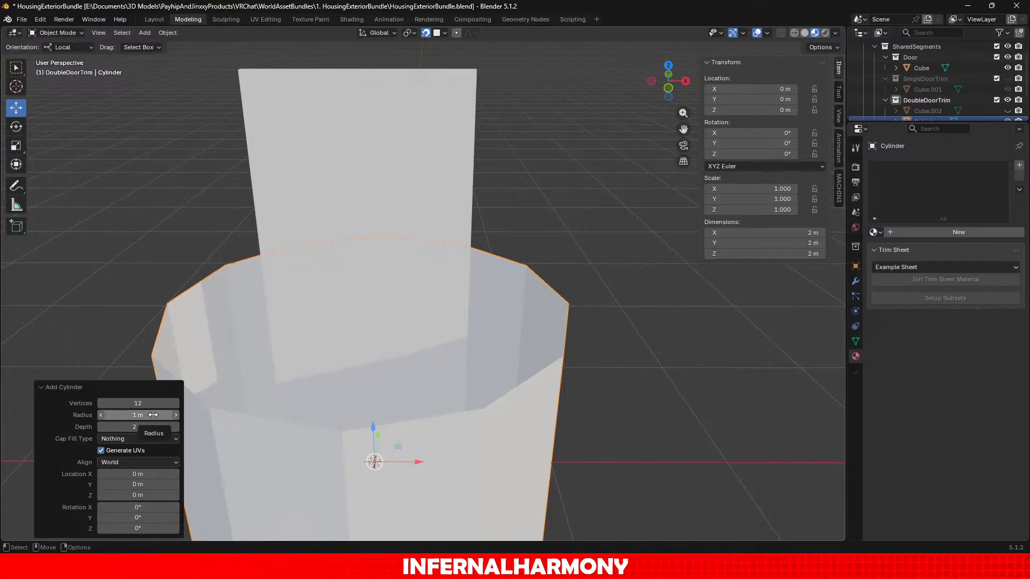
Set the cylinder's radius to 0.02 m and its depth to 4 cm.
{"action": "left_click", "coordinate": [153, 415]}
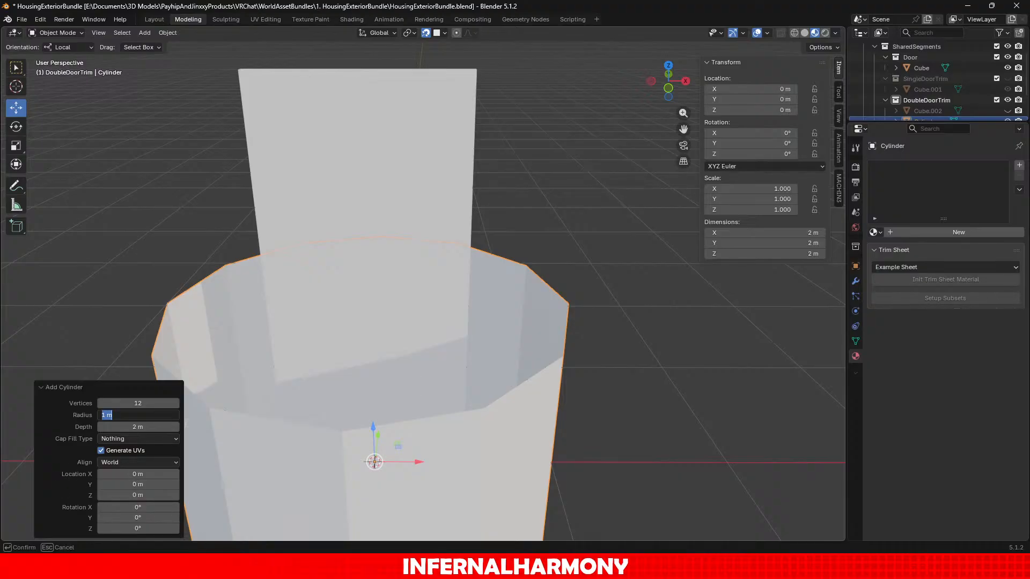
{"action": "type", "text": "0.02"}
{"action": "key", "text": "Return"}
{"action": "middle_click_drag", "start_coordinate": [673, 384], "coordinate": [260, 439]}
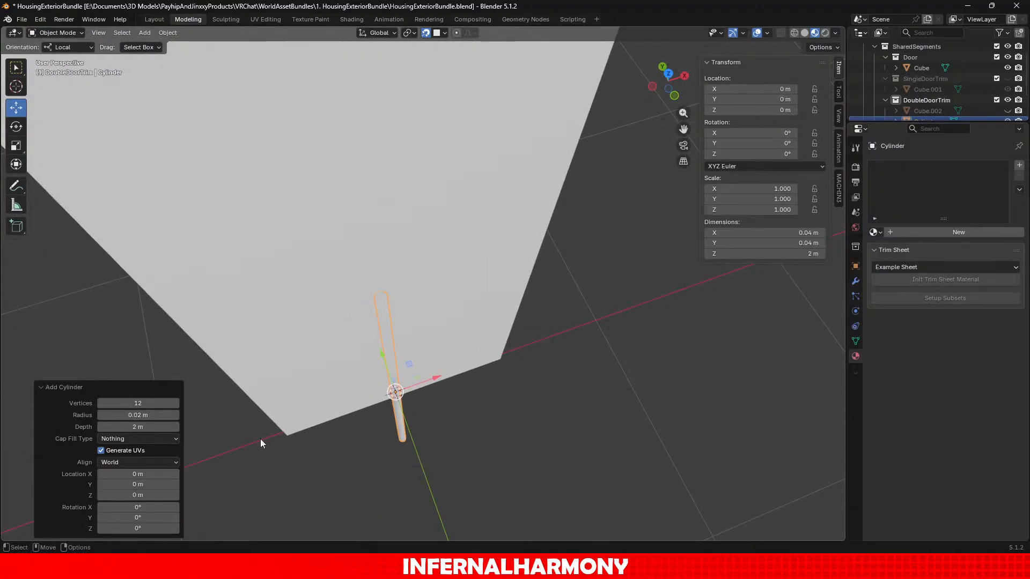
{"action": "left_click", "coordinate": [158, 426]}
{"action": "type", "text": "4cm"}
{"action": "key", "text": "Return"}
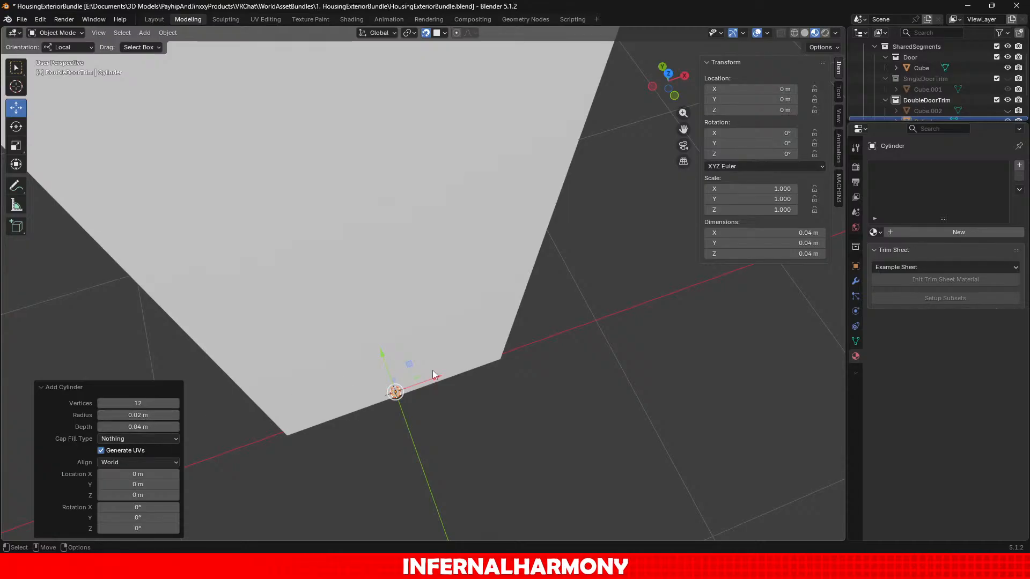
Set the cylinder's radius to 0.04 m and its depth to 0.05 m.
{"action": "middle_click_drag", "start_coordinate": [433, 370], "coordinate": [501, 315]}
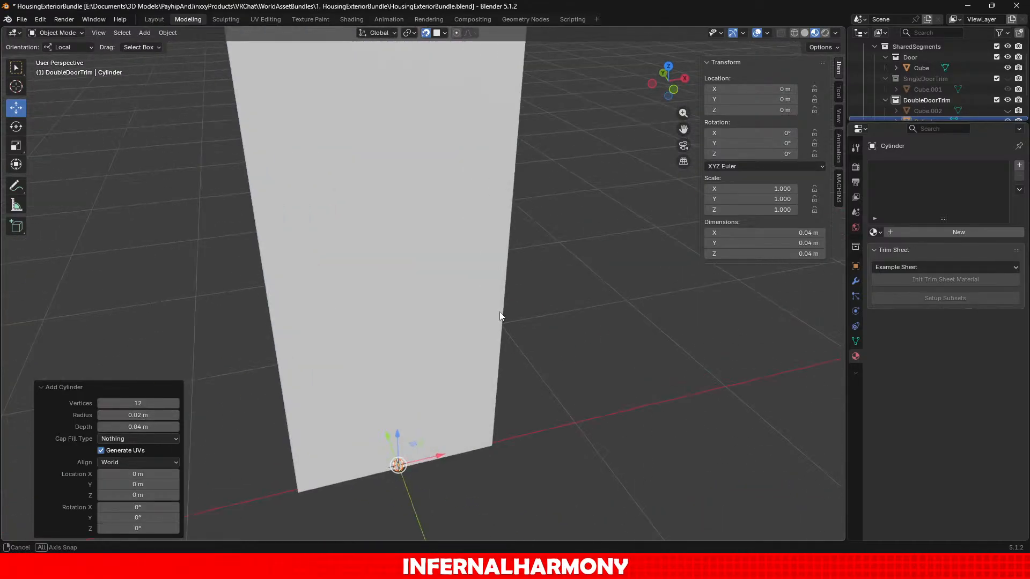
{"action": "left_click", "coordinate": [155, 417]}
{"action": "type", "text": "0.04"}
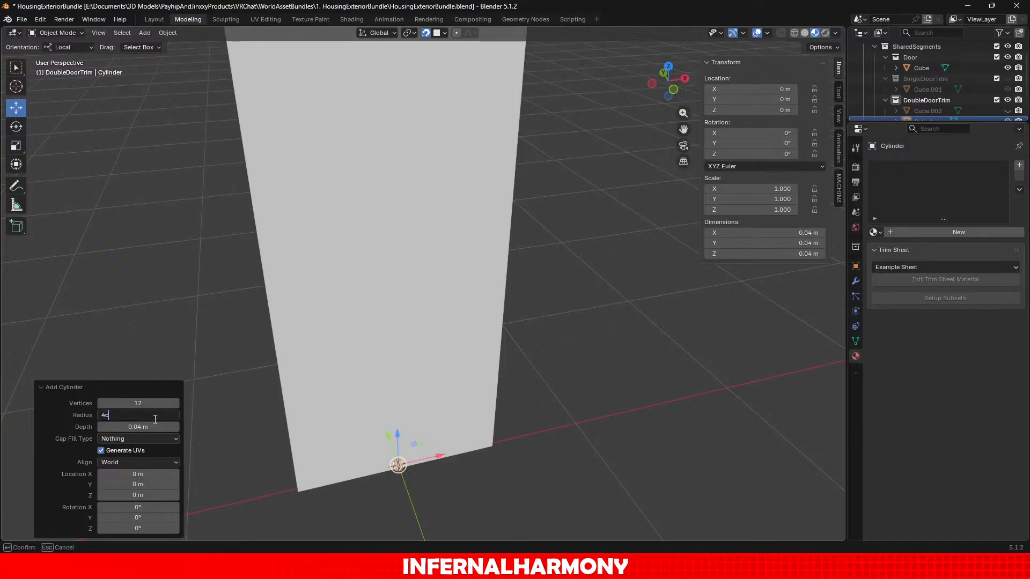
{"action": "key", "text": "Return"}
{"action": "scroll", "coordinate": [197, 410], "scroll_direction": "down", "scroll_amount": 3}
{"action": "scroll", "coordinate": [196, 410], "scroll_direction": "up", "scroll_amount": 2}
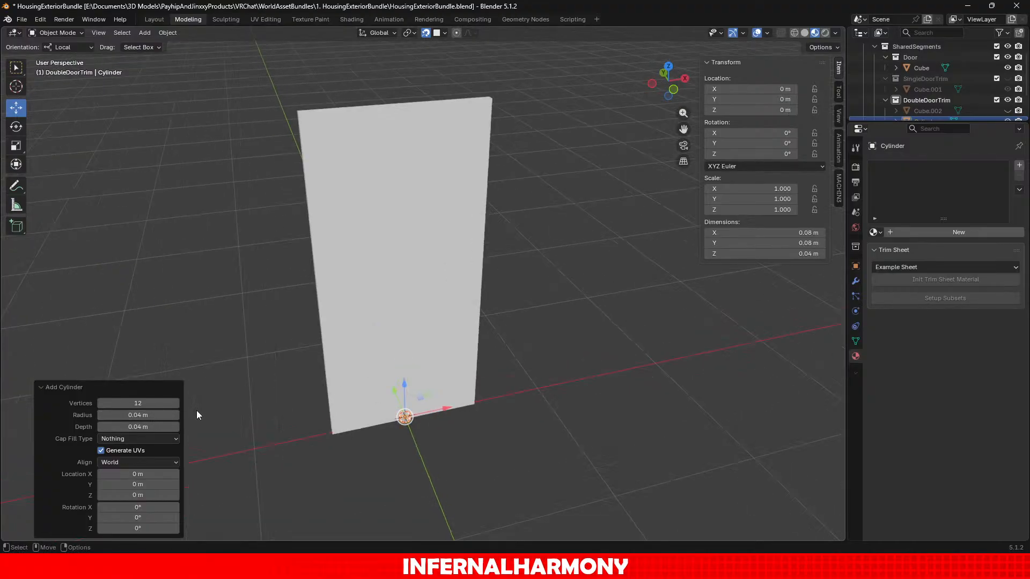
{"action": "left_click", "coordinate": [148, 426]}
{"action": "key", "text": "Right"}
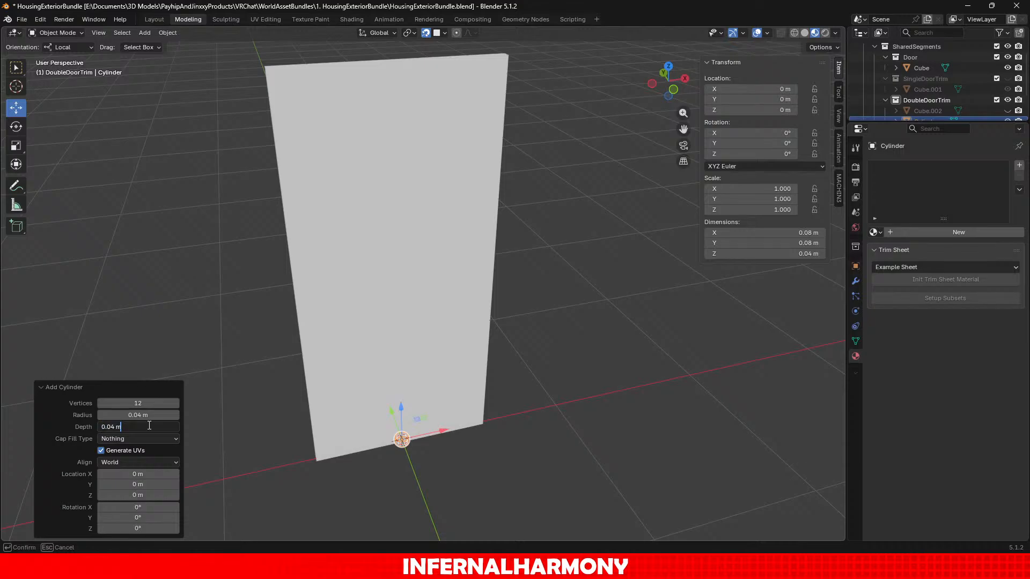
{"action": "key", "text": "Return"}
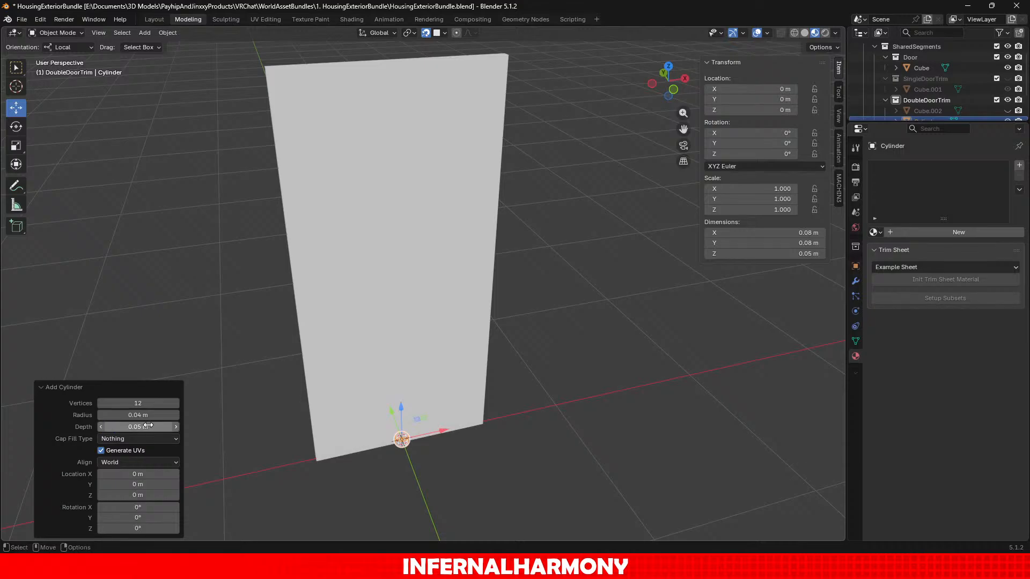
Raise the cylinder up the door and set its Z location to 1.1 m.
{"action": "middle_click_drag", "start_coordinate": [358, 436], "coordinate": [389, 407]}
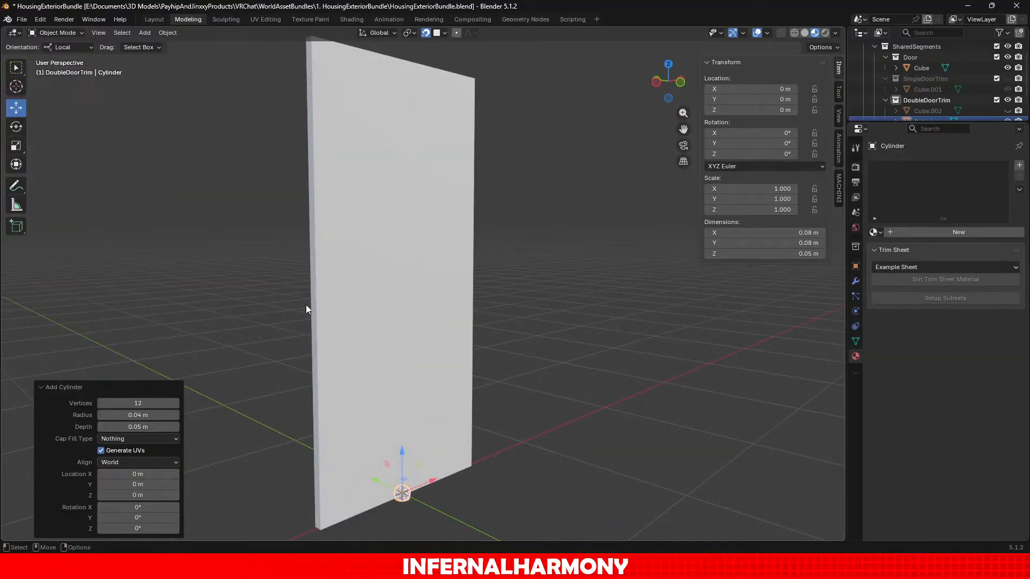
{"action": "left_click_drag", "start_coordinate": [398, 439], "coordinate": [434, 267]}
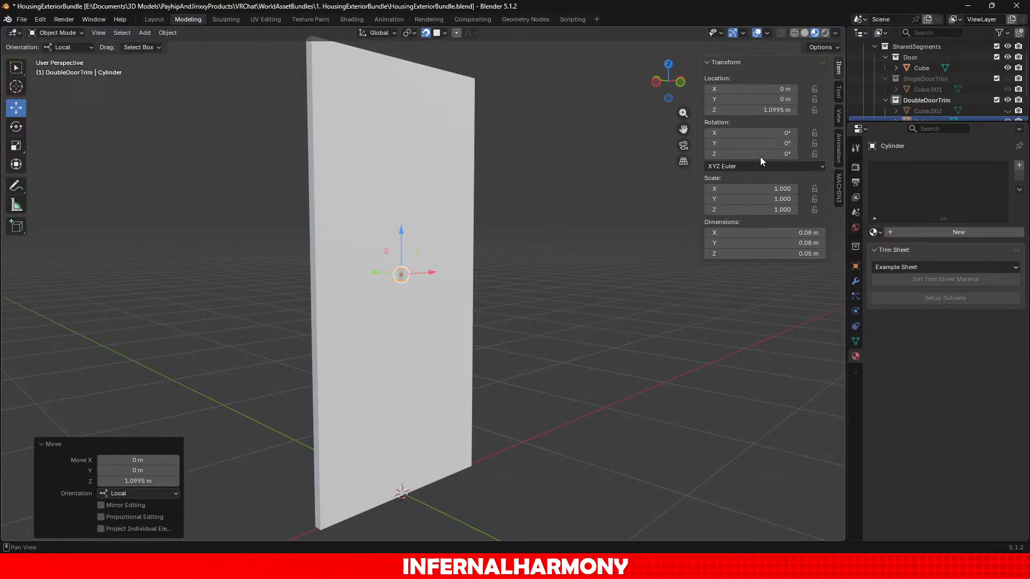
{"action": "left_click", "coordinate": [757, 110]}
{"action": "type", "text": "1.1"}
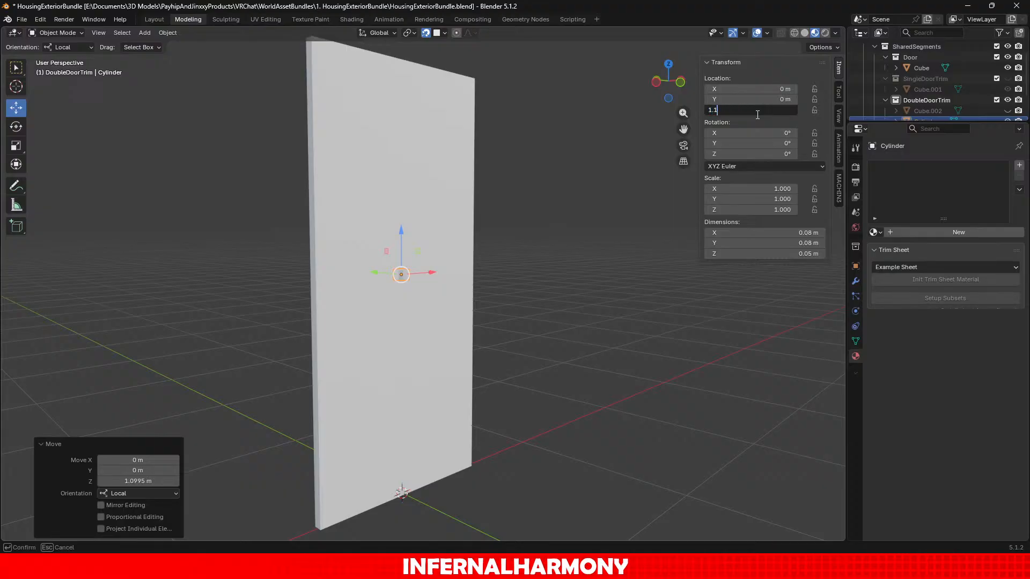
{"action": "key", "text": "Return"}
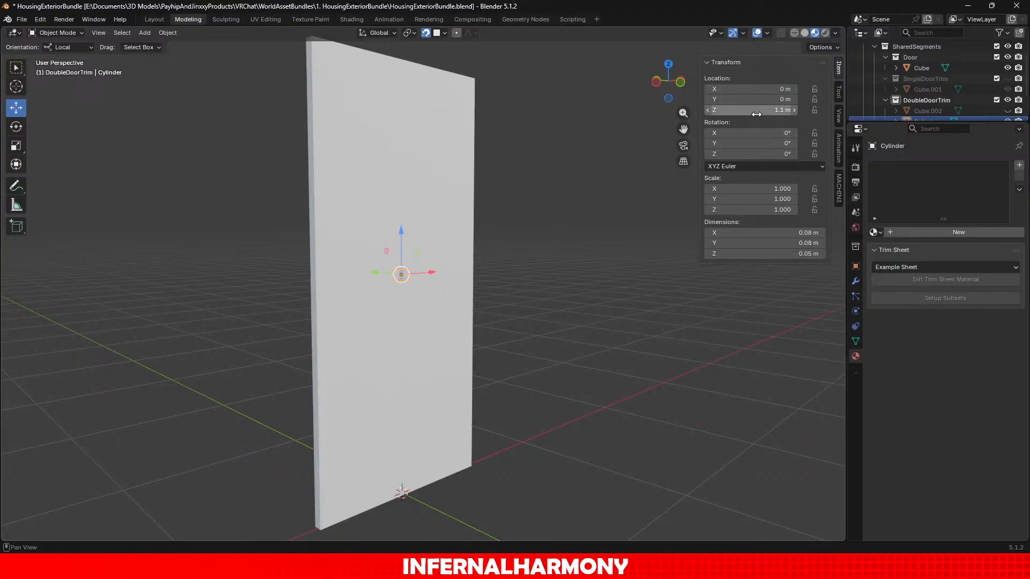
Try rotating the cylinder 90° about the Z axis.
{"action": "left_click", "coordinate": [753, 149]}
{"action": "type", "text": "90"}
{"action": "key", "text": "Return"}
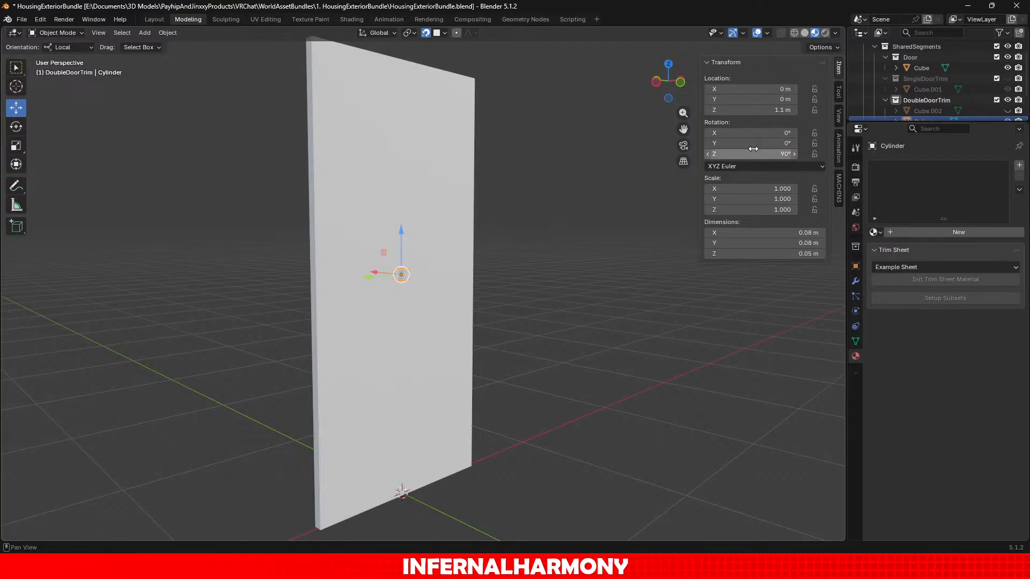
Set the cylinder's X rotation to 90° so that its open ends face through the door.
{"action": "scroll", "coordinate": [455, 204], "scroll_direction": "up", "scroll_amount": 1}
{"action": "middle_click_drag", "start_coordinate": [462, 217], "coordinate": [425, 332]}
{"action": "scroll", "coordinate": [533, 279], "scroll_direction": "up", "scroll_amount": 5}
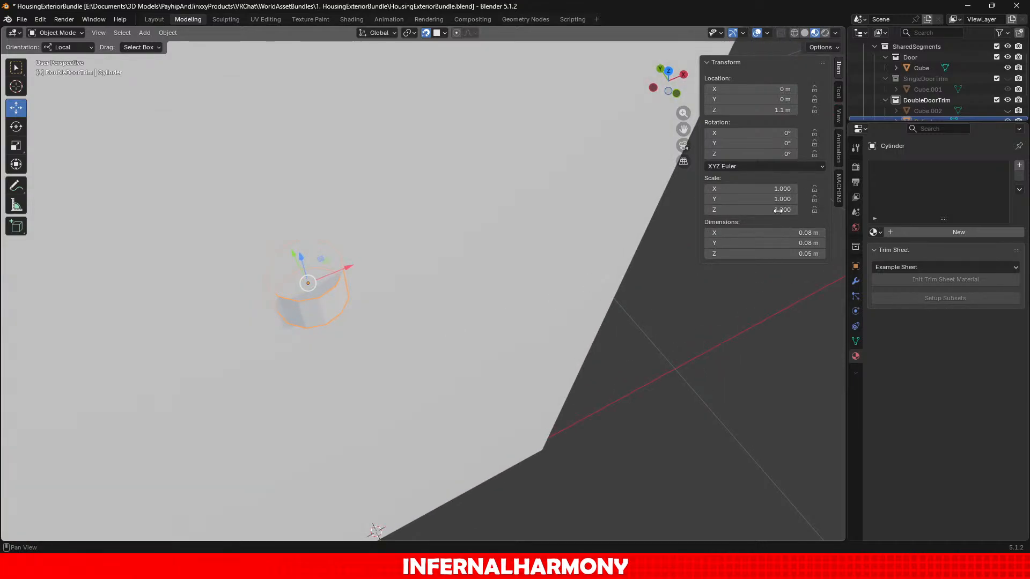
{"action": "left_click", "coordinate": [775, 133]}
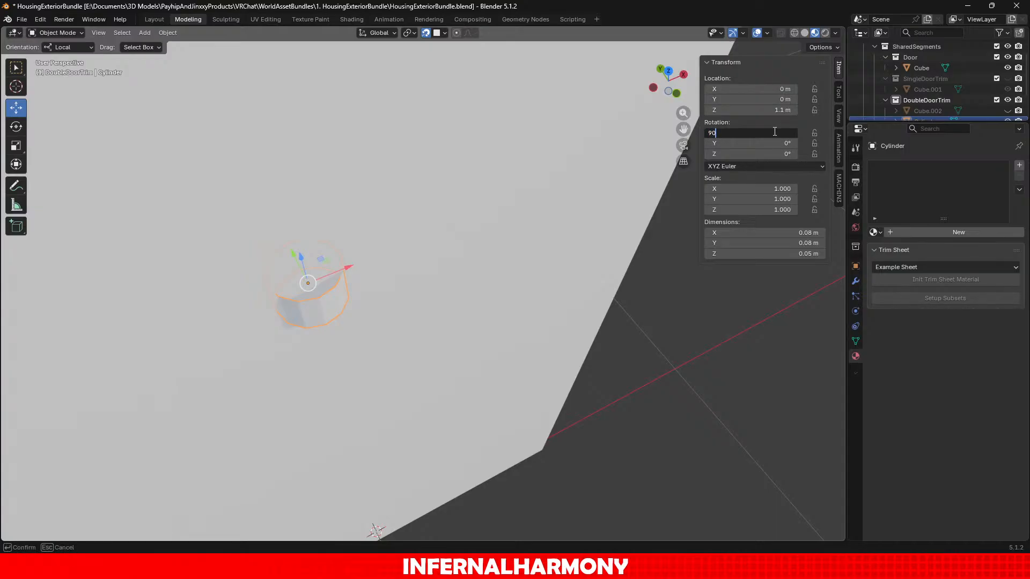
{"action": "key", "text": "Return"}
Move the cylinder along X to about 0.427 m, close to the door's vertical edge.
{"action": "scroll", "coordinate": [379, 251], "scroll_direction": "down", "scroll_amount": 1}
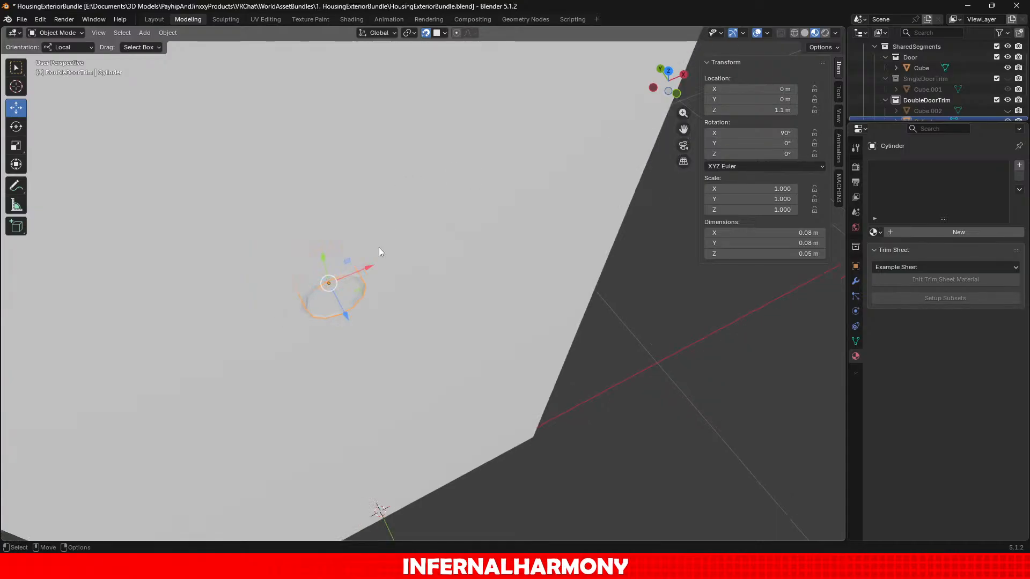
{"action": "left_click_drag", "start_coordinate": [371, 268], "coordinate": [621, 197]}
{"action": "middle_click_drag", "start_coordinate": [620, 198], "coordinate": [558, 236]}
{"action": "left_click_drag", "start_coordinate": [566, 245], "coordinate": [558, 243]}
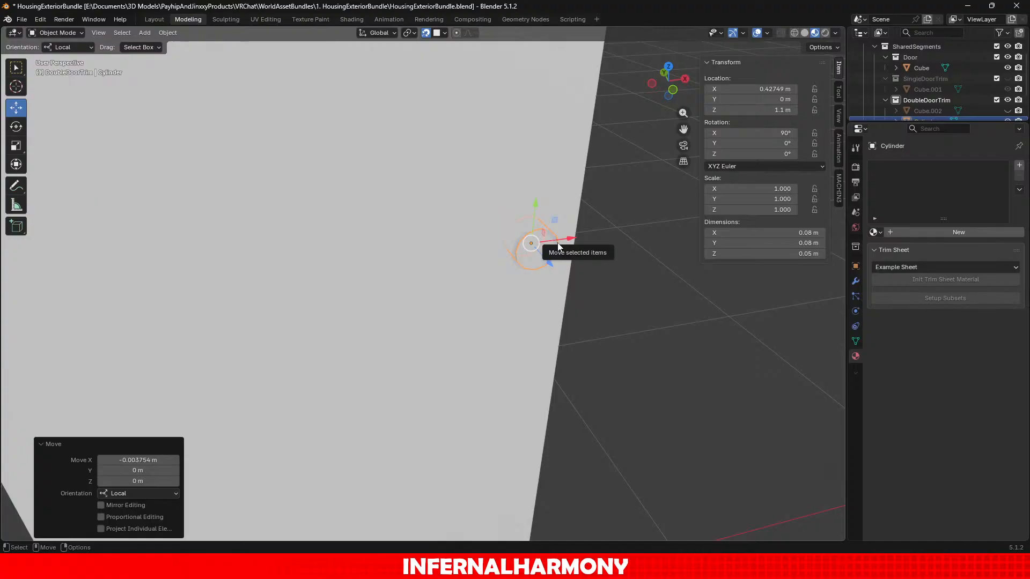
Set the cylinder's Z dimension to 0.06 m.
{"action": "scroll", "coordinate": [644, 290], "scroll_direction": "up", "scroll_amount": 1}
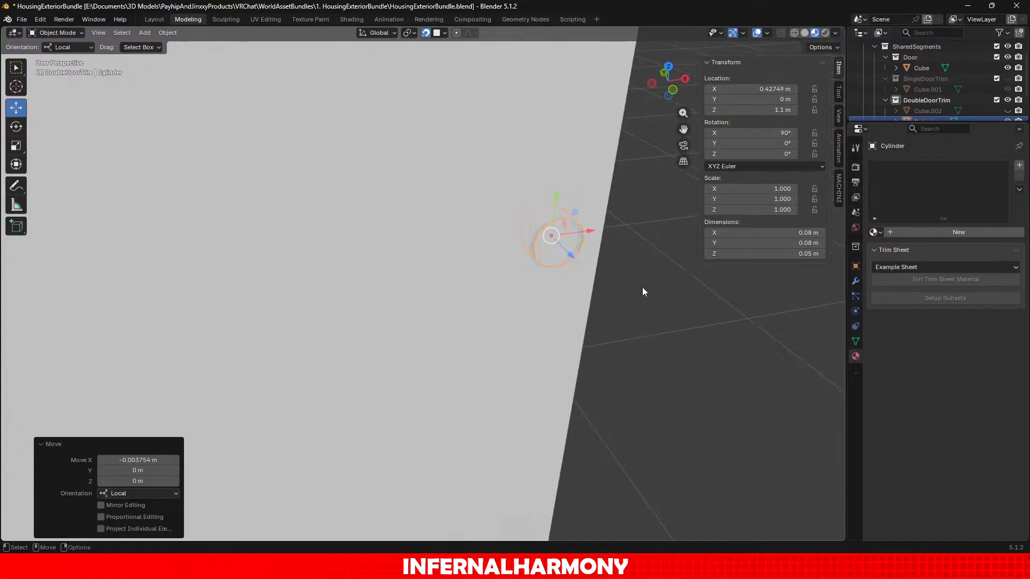
{"action": "middle_click_drag", "start_coordinate": [587, 285], "coordinate": [523, 362]}
{"action": "scroll", "coordinate": [524, 362], "scroll_direction": "up", "scroll_amount": 3}
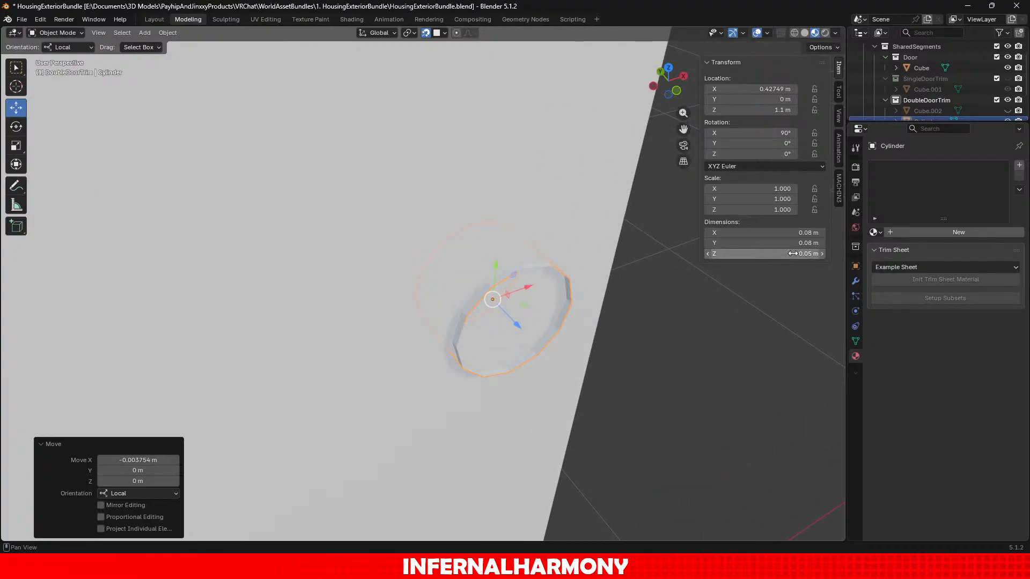
{"action": "left_click", "coordinate": [771, 251]}
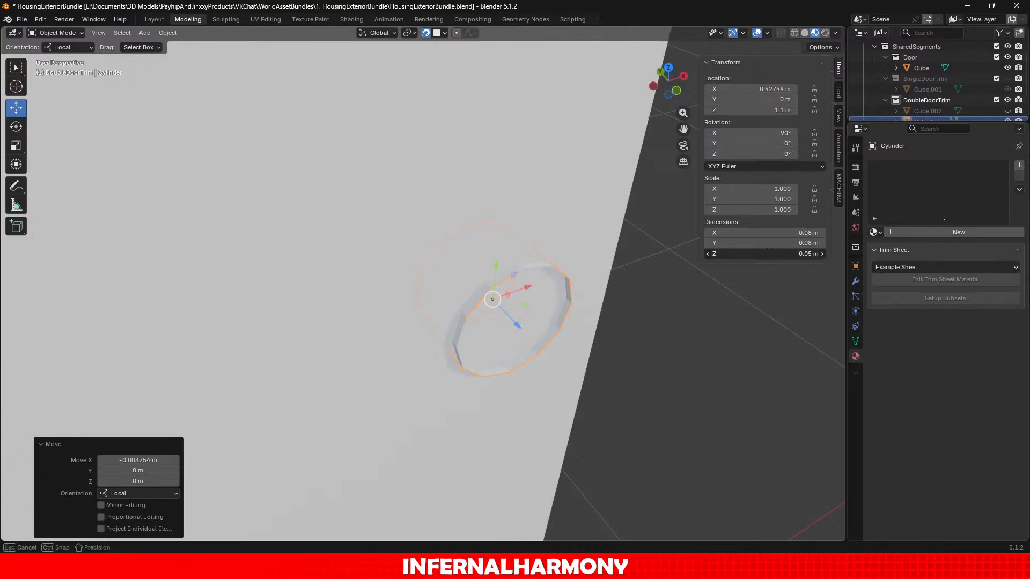
{"action": "left_click", "coordinate": [767, 254]}
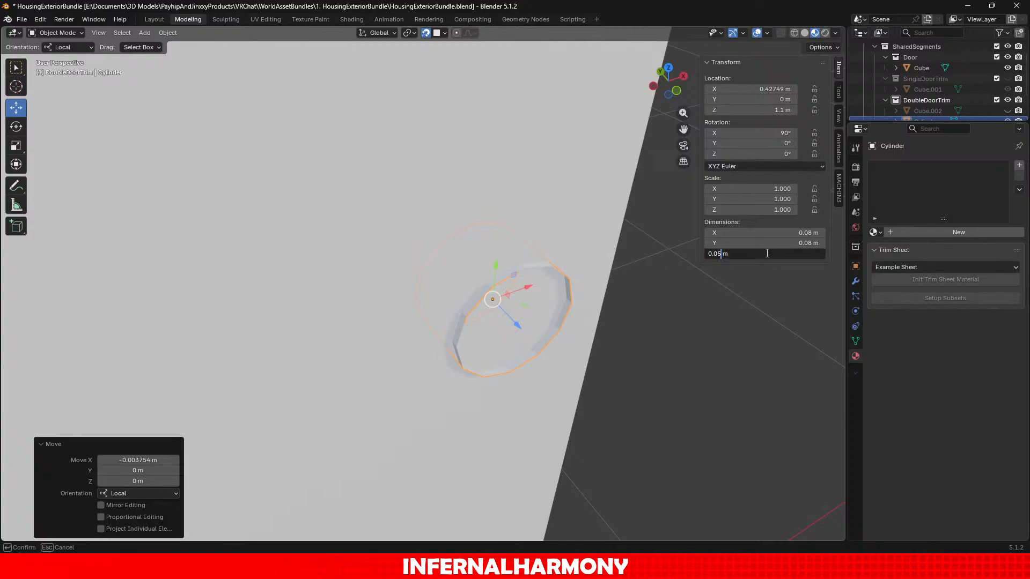
{"action": "key", "text": "Return"}
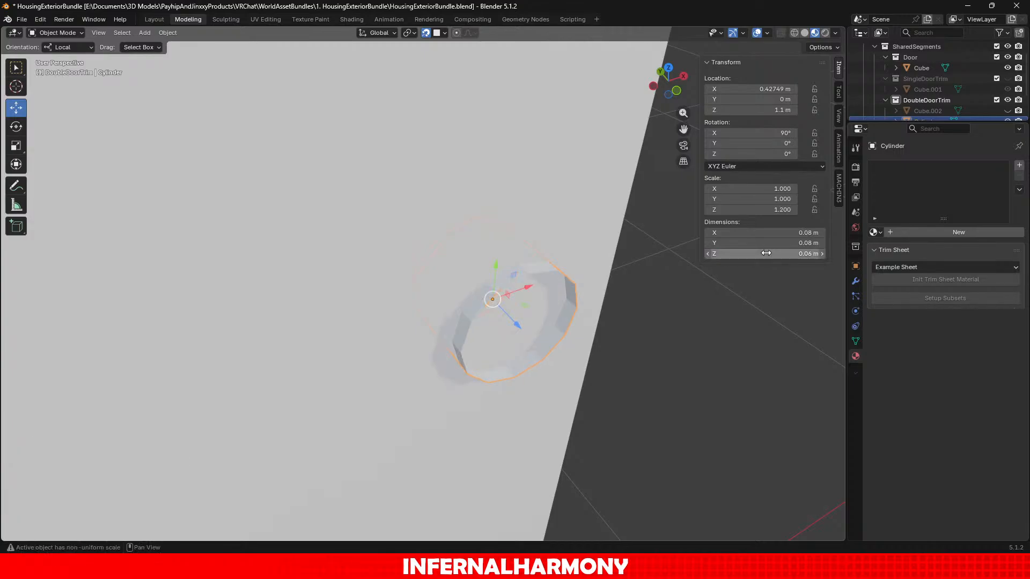
Bring the cylinder into close view, enter Edit Mode on it and clear the mesh selection.
{"action": "scroll", "coordinate": [581, 296], "scroll_direction": "down", "scroll_amount": 10}
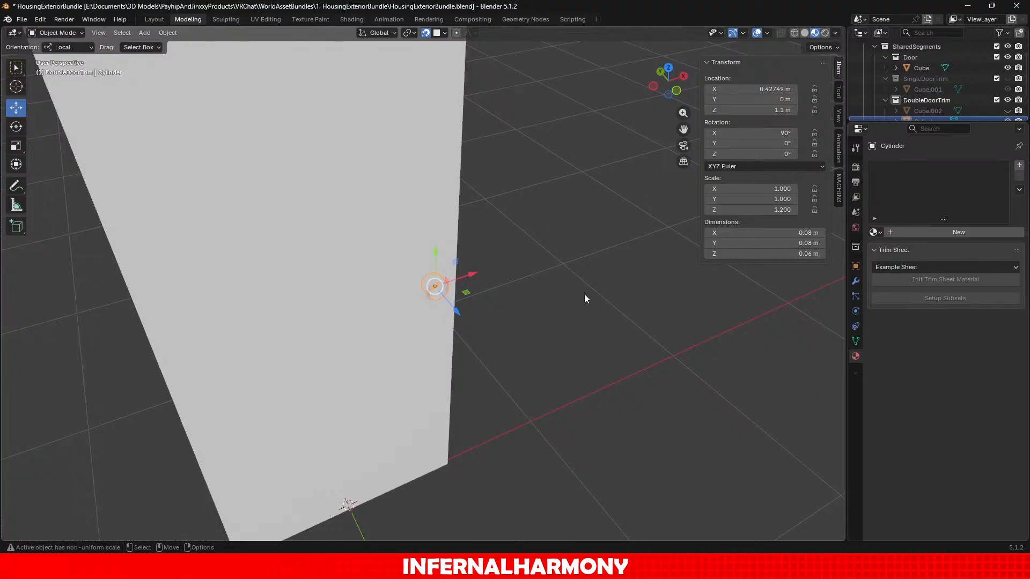
{"action": "scroll", "coordinate": [584, 294], "scroll_direction": "up", "scroll_amount": 8}
{"action": "left_click_drag", "start_coordinate": [584, 294], "coordinate": [509, 283], "text": "shift"}
{"action": "scroll", "coordinate": [554, 273], "scroll_direction": "up", "scroll_amount": 2}
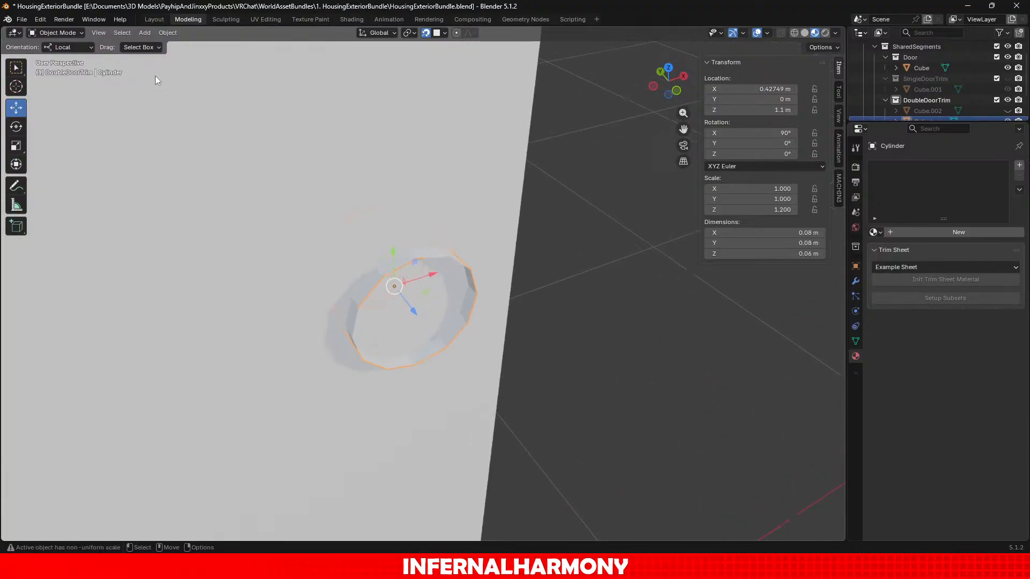
{"action": "left_click", "coordinate": [71, 32]}
{"action": "left_click", "coordinate": [60, 57]}
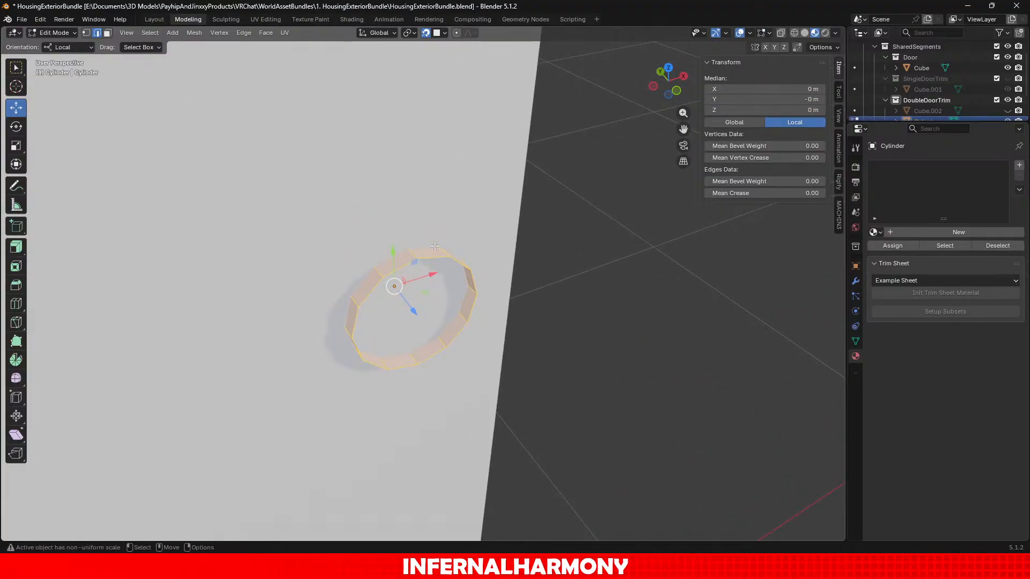
{"action": "left_click", "coordinate": [233, 119]}
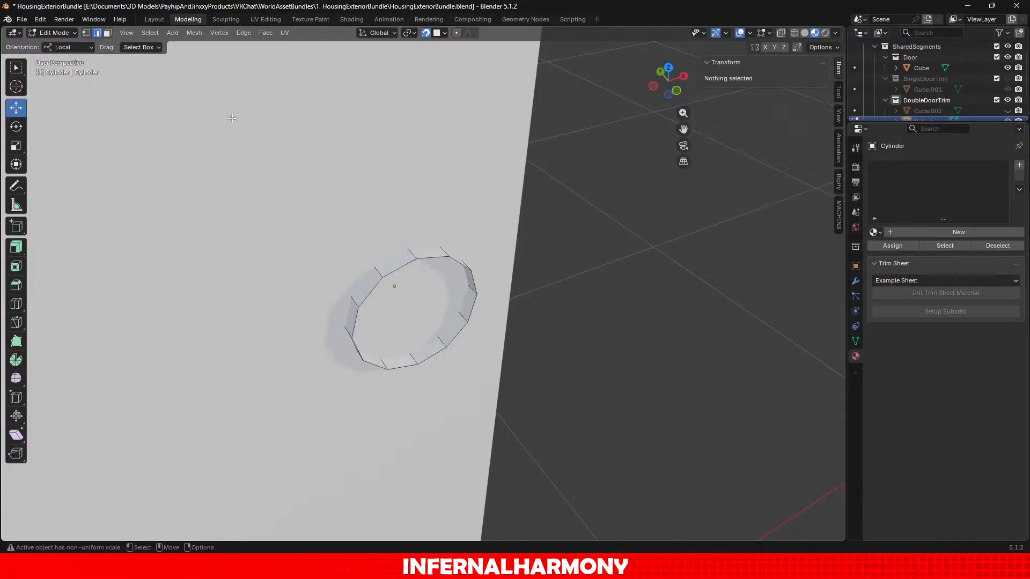
Try selecting the cylinder's open rim edge loops on both sides of the door.
{"action": "left_click", "coordinate": [412, 266], "text": "alt"}
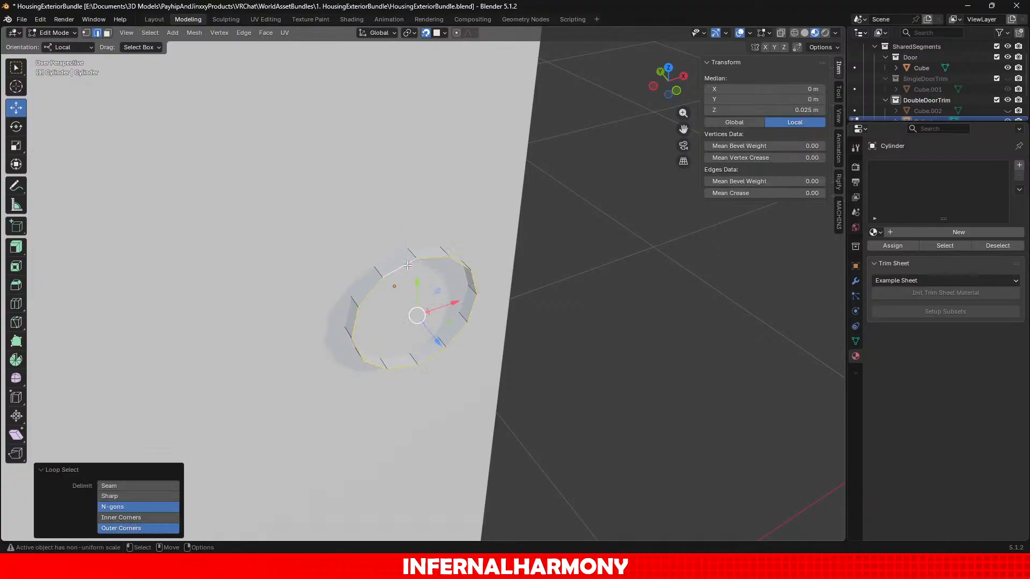
{"action": "middle_click_drag", "start_coordinate": [412, 267], "coordinate": [410, 310]}
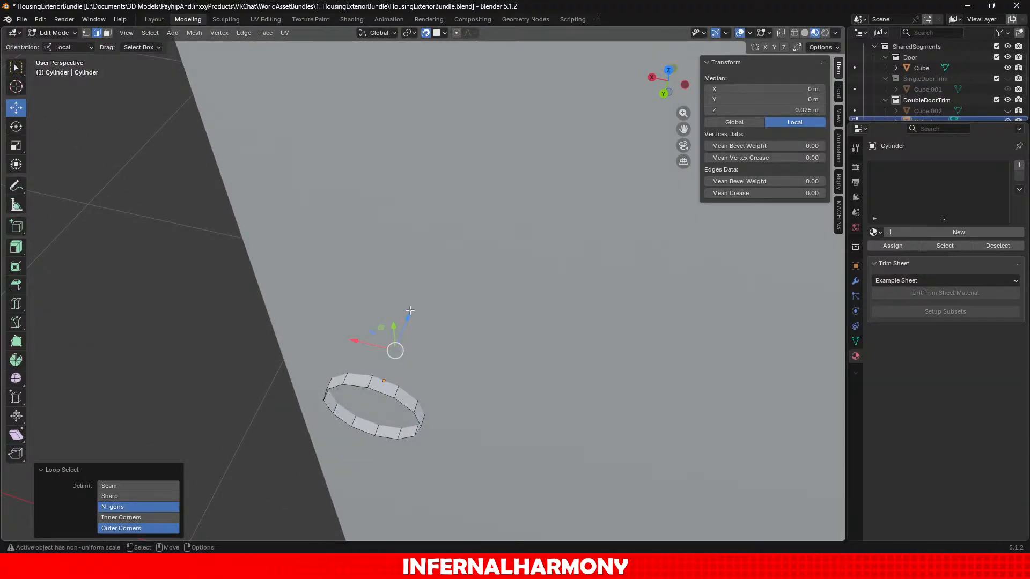
{"action": "left_click", "coordinate": [357, 387], "text": "alt"}
{"action": "middle_click_drag", "start_coordinate": [370, 215], "coordinate": [579, 412]}
{"action": "left_click", "coordinate": [611, 416]}
{"action": "scroll", "coordinate": [590, 402], "scroll_direction": "up", "scroll_amount": 2}
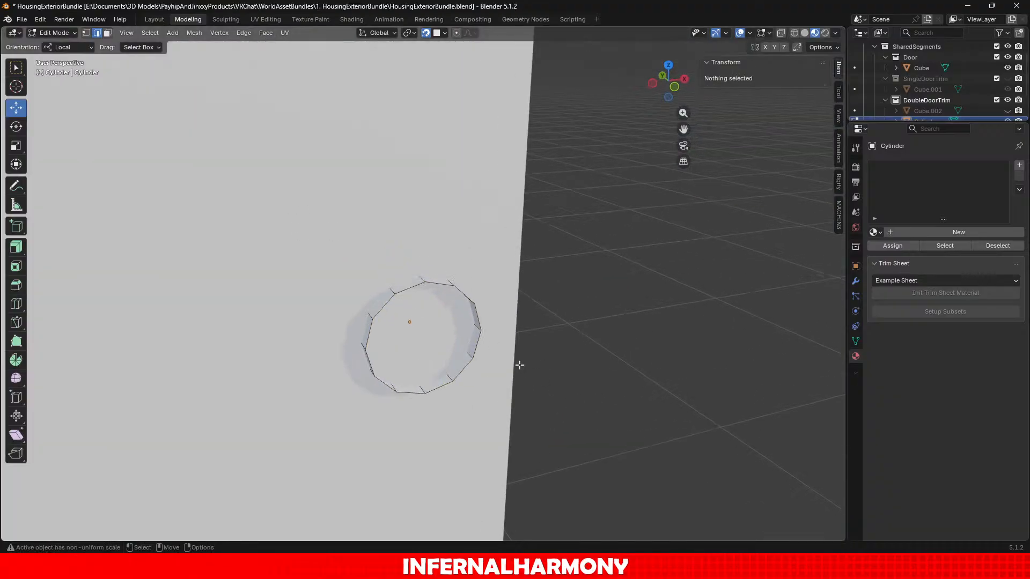
Cap the cylinder's open rims on both sides of the door with Grid Fill.
{"action": "left_click", "coordinate": [441, 290], "text": "alt"}
{"action": "left_click", "coordinate": [266, 32]}
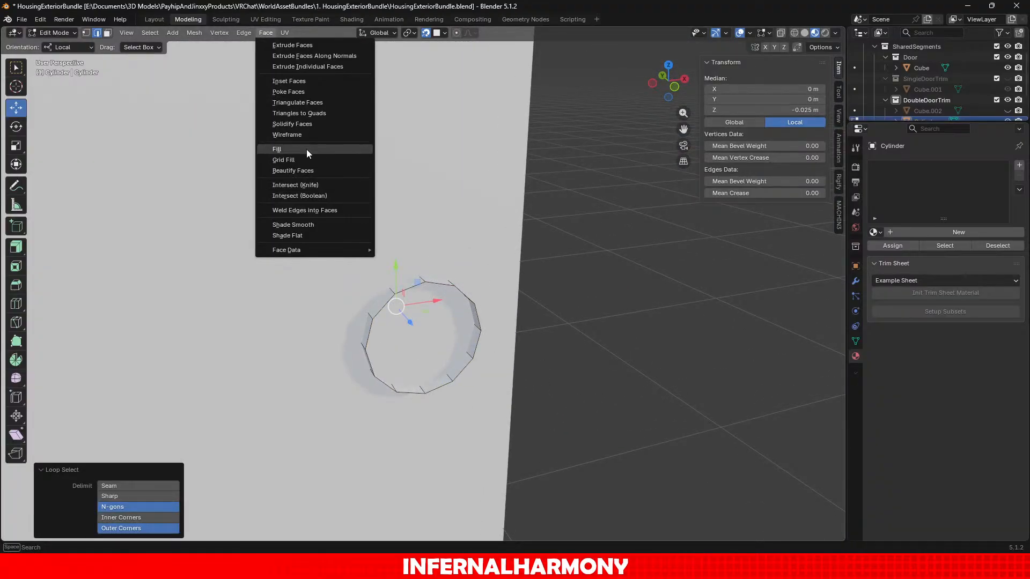
{"action": "left_click", "coordinate": [307, 160]}
{"action": "middle_click_drag", "start_coordinate": [354, 279], "coordinate": [312, 351]}
{"action": "left_click", "coordinate": [357, 328], "text": "alt"}
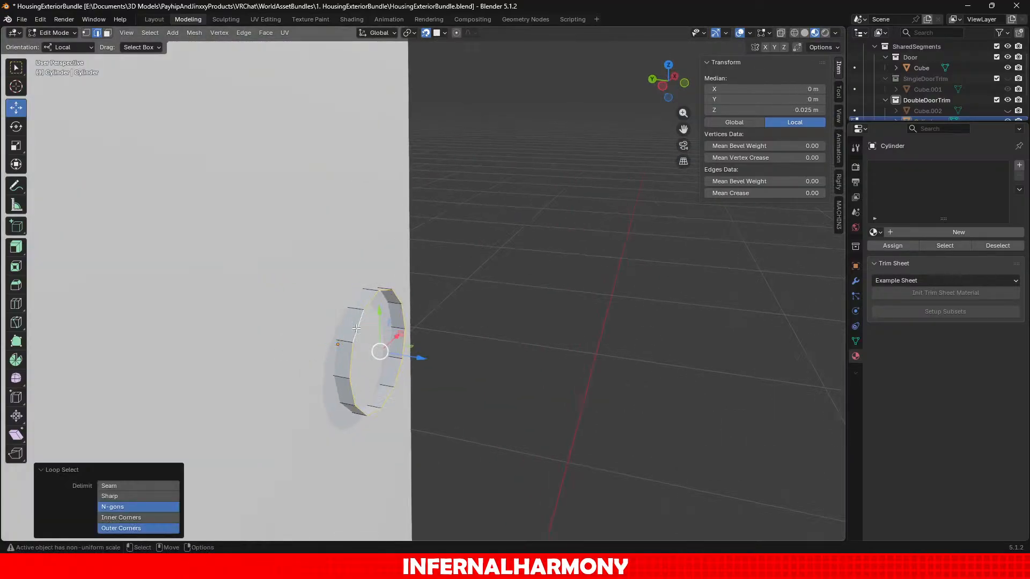
{"action": "left_click", "coordinate": [264, 32]}
{"action": "left_click", "coordinate": [305, 159]}
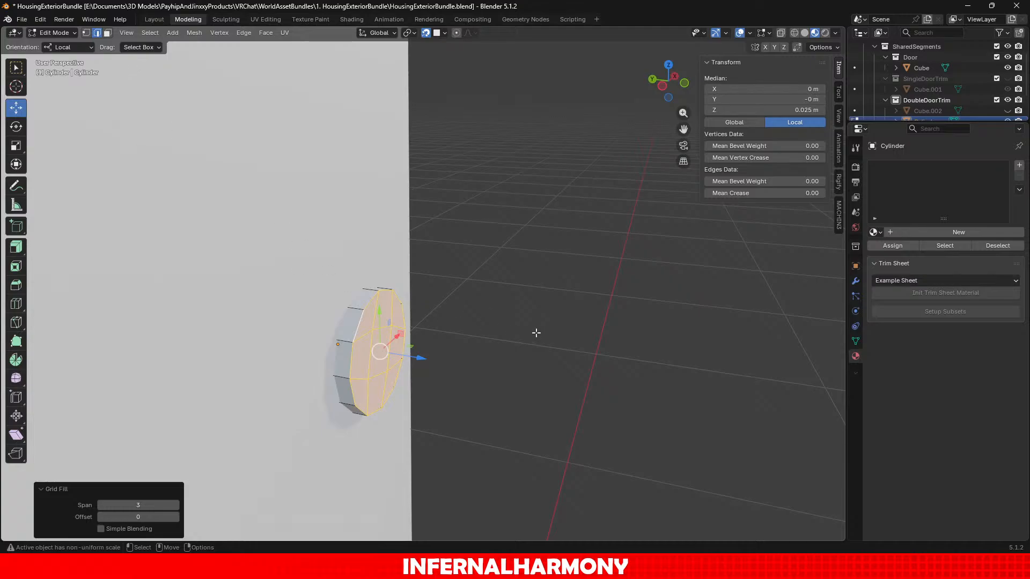
Select the centre faces of both caps in face mode and grow the selection to cover both caps entirely.
{"action": "middle_click_drag", "start_coordinate": [537, 332], "coordinate": [377, 453]}
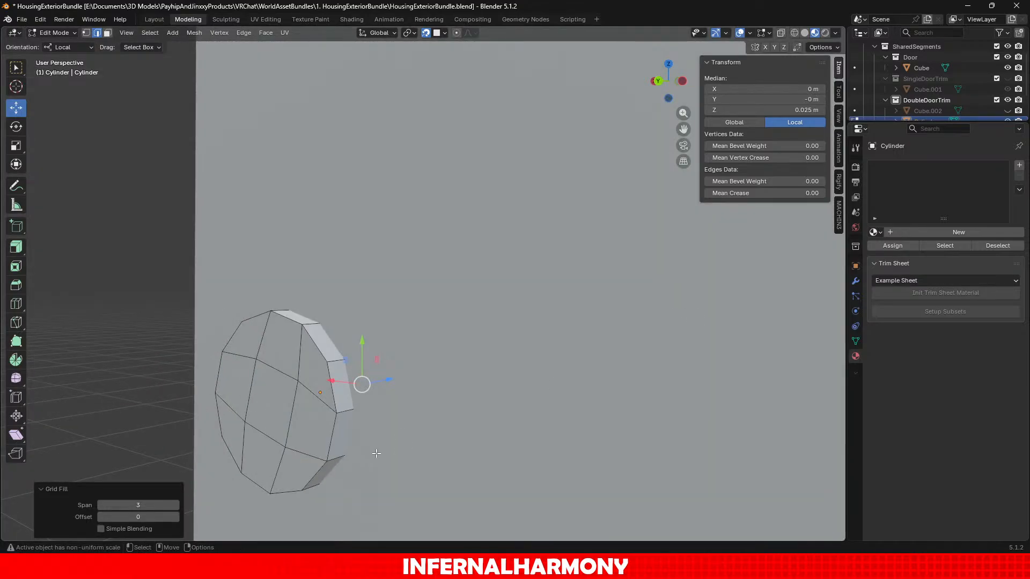
{"action": "left_click", "coordinate": [251, 401]}
{"action": "middle_click_drag", "start_coordinate": [536, 397], "coordinate": [585, 421]}
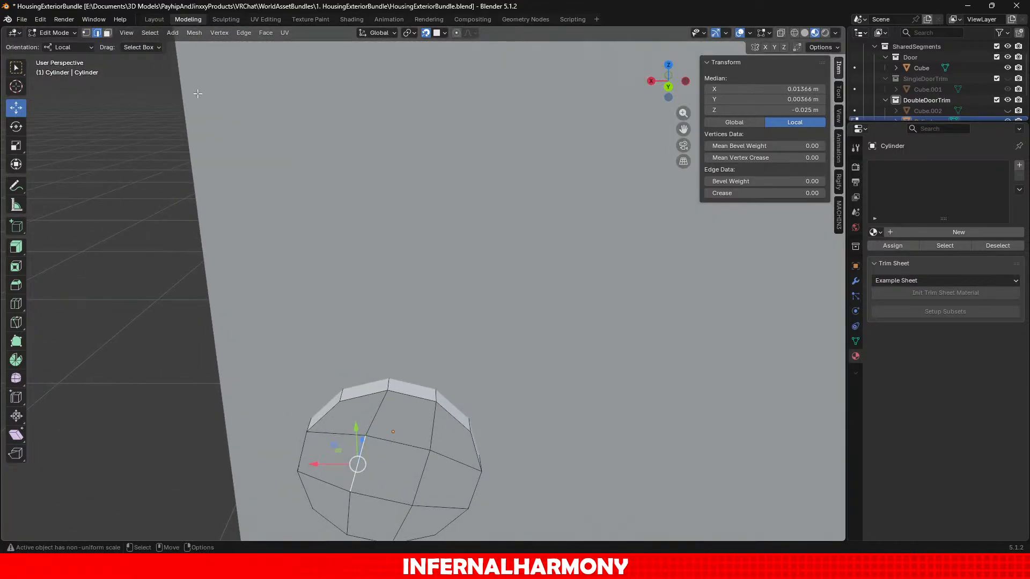
{"action": "left_click", "coordinate": [107, 33]}
{"action": "left_click", "coordinate": [386, 470]}
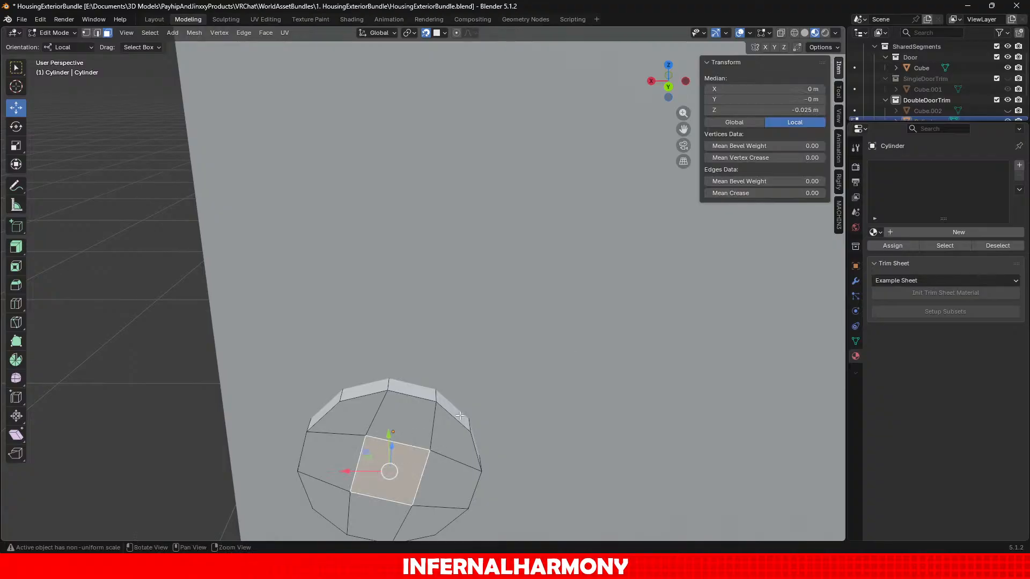
{"action": "middle_click_drag", "start_coordinate": [387, 470], "coordinate": [433, 348]}
{"action": "key", "text": "ctrl+KP_Add"}
{"action": "key", "text": "ctrl+KP_Add"}
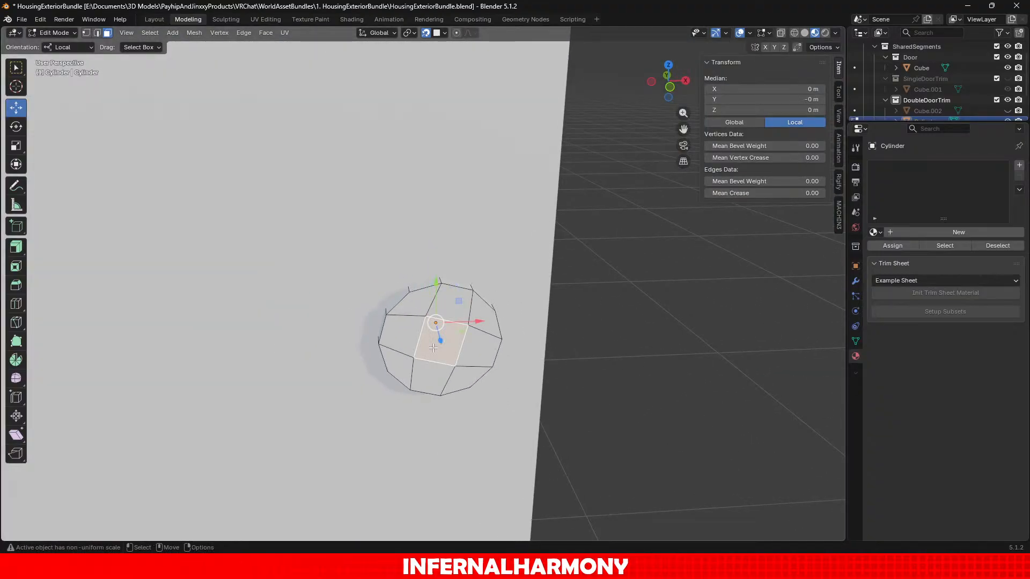
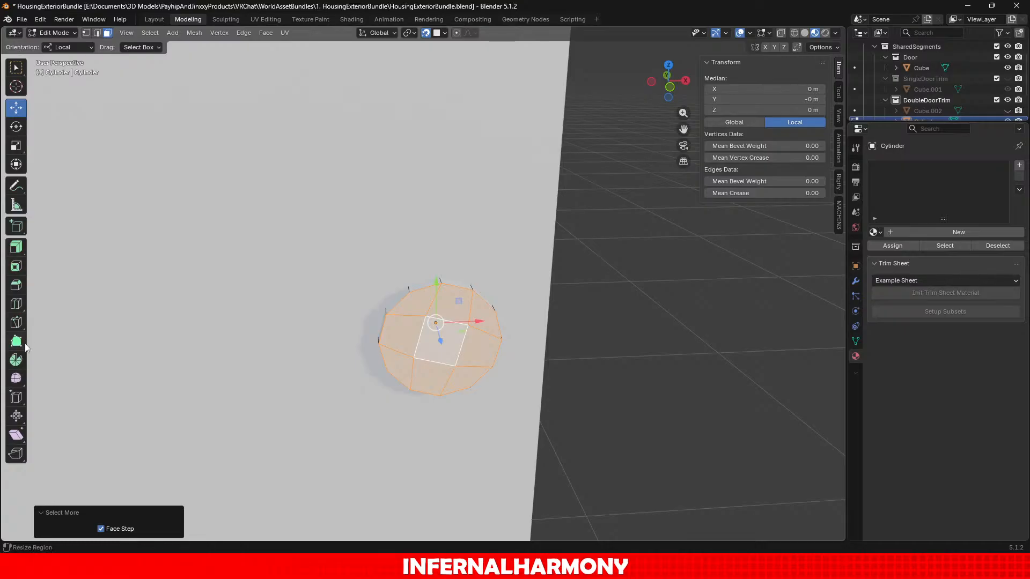
Try insetting the faces of both caps with a thickness of 0.02 m and of 0.03 m.
{"action": "left_click", "coordinate": [21, 265]}
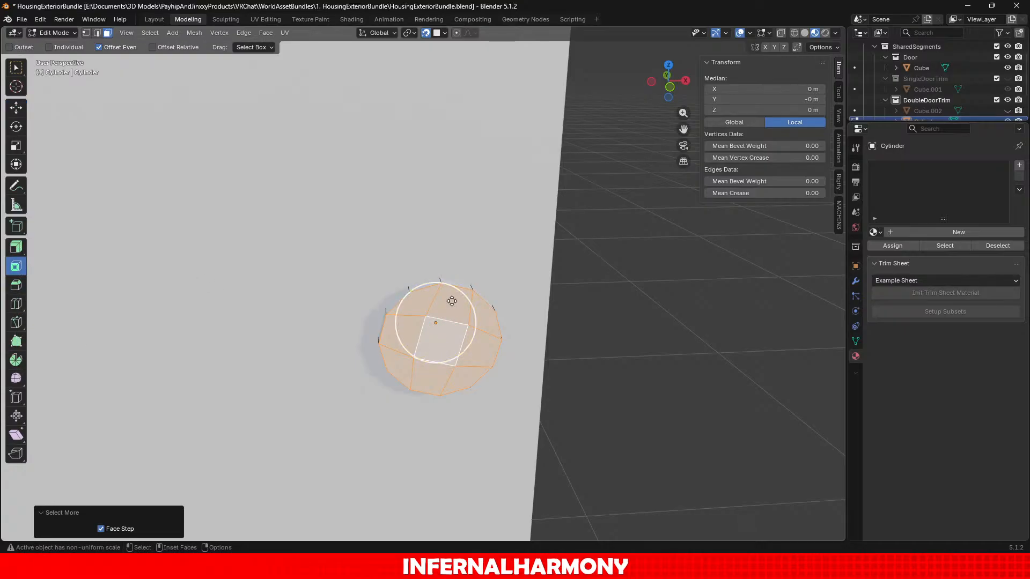
{"action": "left_click_drag", "start_coordinate": [462, 295], "coordinate": [444, 303]}
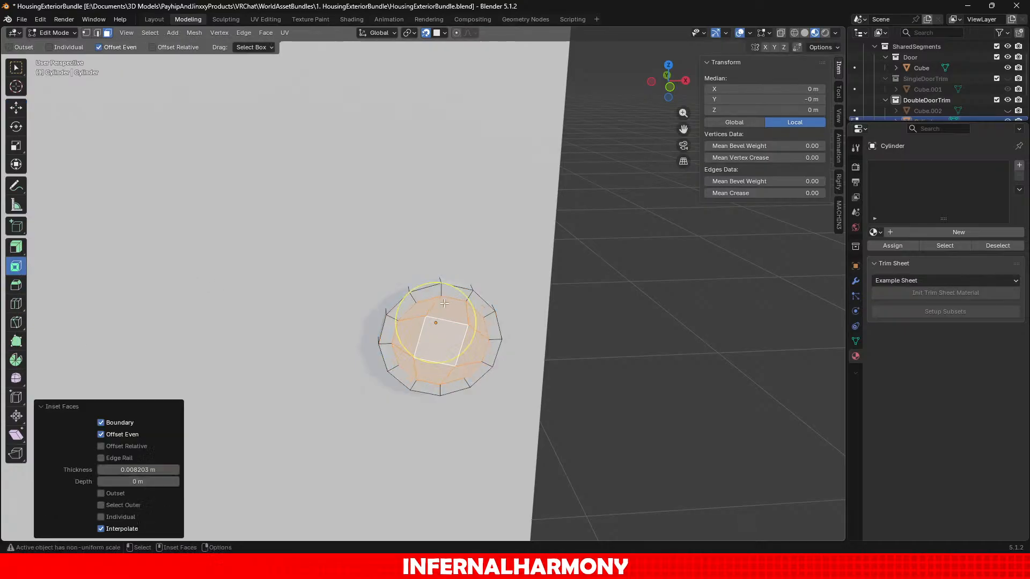
{"action": "left_click", "coordinate": [142, 470]}
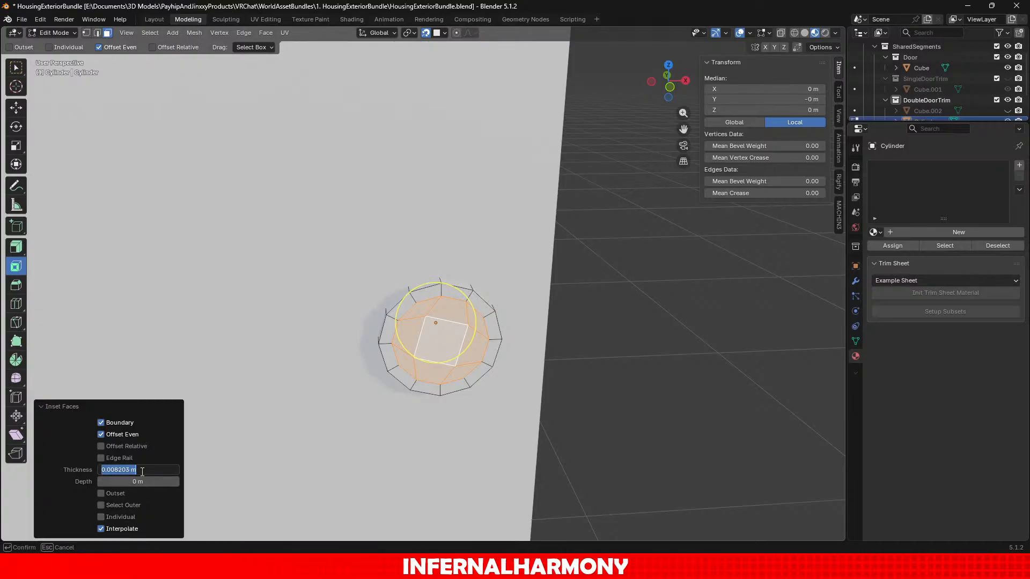
{"action": "type", "text": "0.02"}
{"action": "key", "text": "Return"}
{"action": "left_click", "coordinate": [141, 470]}
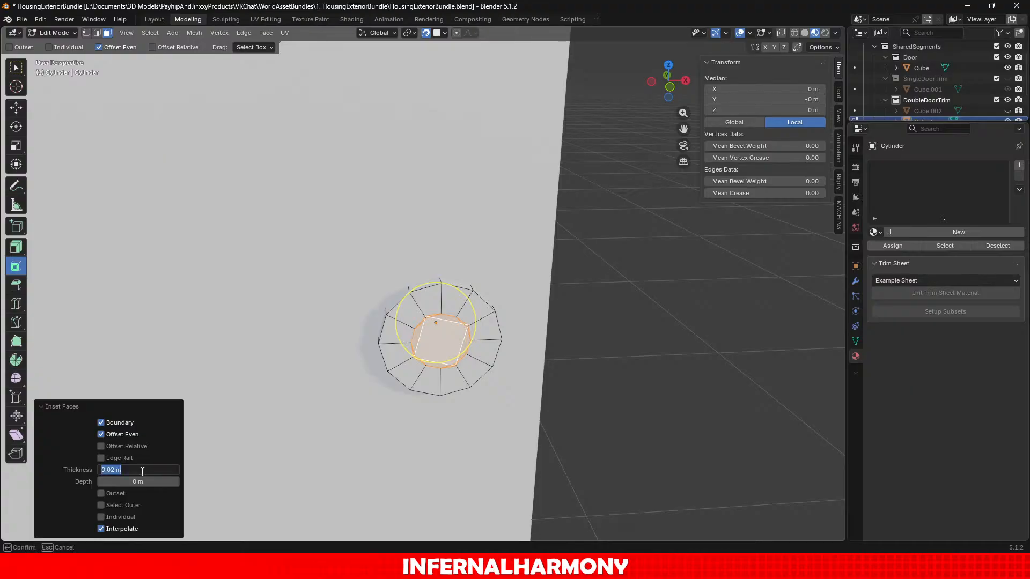
{"action": "key", "text": "Return"}
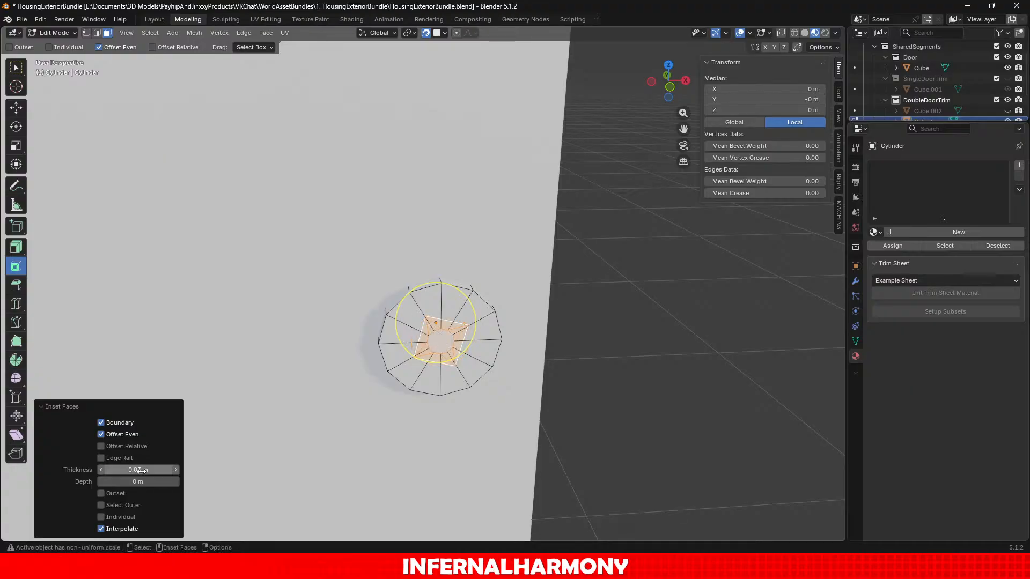
Try the inset's Interpolate, Individual, Select Outer and Outset options, and undo the inset with the cap faces still selected.
{"action": "scroll", "coordinate": [466, 505], "scroll_direction": "up", "scroll_amount": 1}
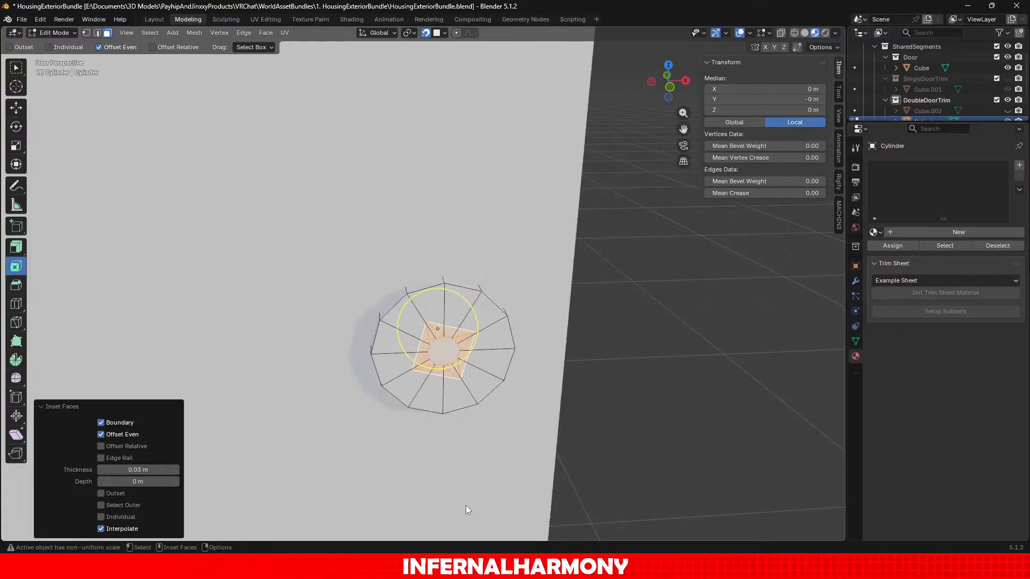
{"action": "scroll", "coordinate": [444, 379], "scroll_direction": "up", "scroll_amount": 1}
{"action": "middle_click_drag", "start_coordinate": [444, 379], "coordinate": [472, 354]}
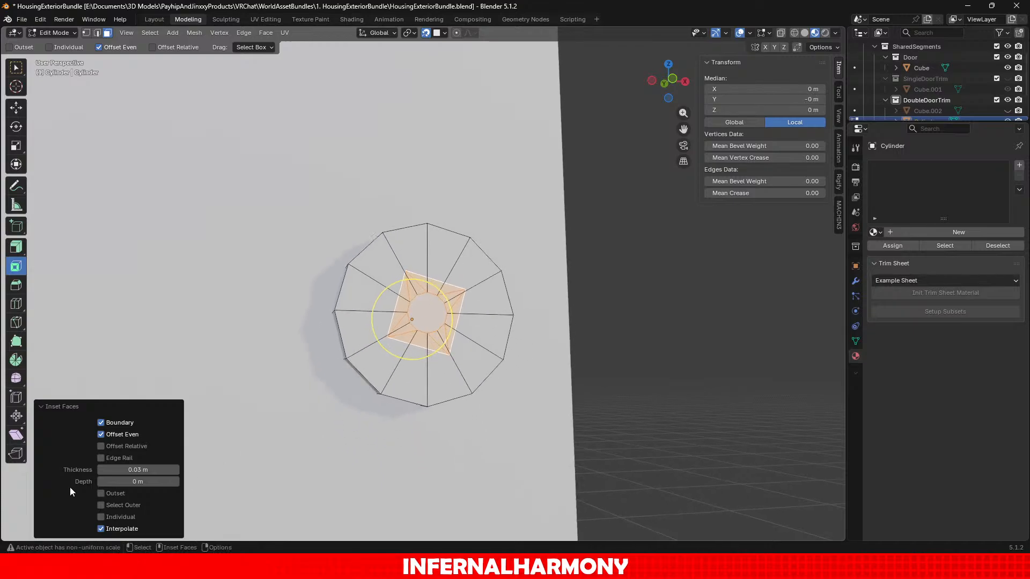
{"action": "left_click", "coordinate": [119, 530]}
{"action": "left_click", "coordinate": [118, 530]}
{"action": "left_click", "coordinate": [121, 517]}
{"action": "left_click", "coordinate": [121, 517]}
{"action": "left_click", "coordinate": [127, 504]}
{"action": "left_click", "coordinate": [128, 505]}
{"action": "left_click", "coordinate": [117, 493]}
{"action": "left_click", "coordinate": [117, 493]}
{"action": "middle_click_drag", "start_coordinate": [450, 298], "coordinate": [554, 356]}
{"action": "key", "text": "a"}
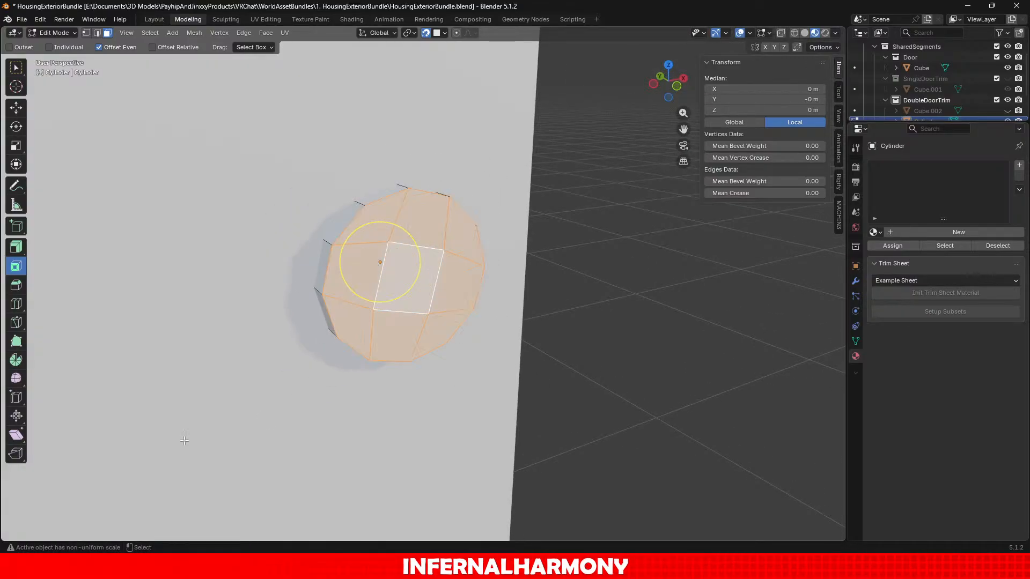
Try insetting both caps with Offset Relative enabled and a thickness of about 0.83 m, and undo it.
{"action": "mouse_move", "coordinate": [421, 268]}
{"action": "left_mouse_down"}
{"action": "mouse_move", "coordinate": [385, 272]}
{"action": "mouse_move", "coordinate": [423, 270]}
{"action": "left_mouse_up"}
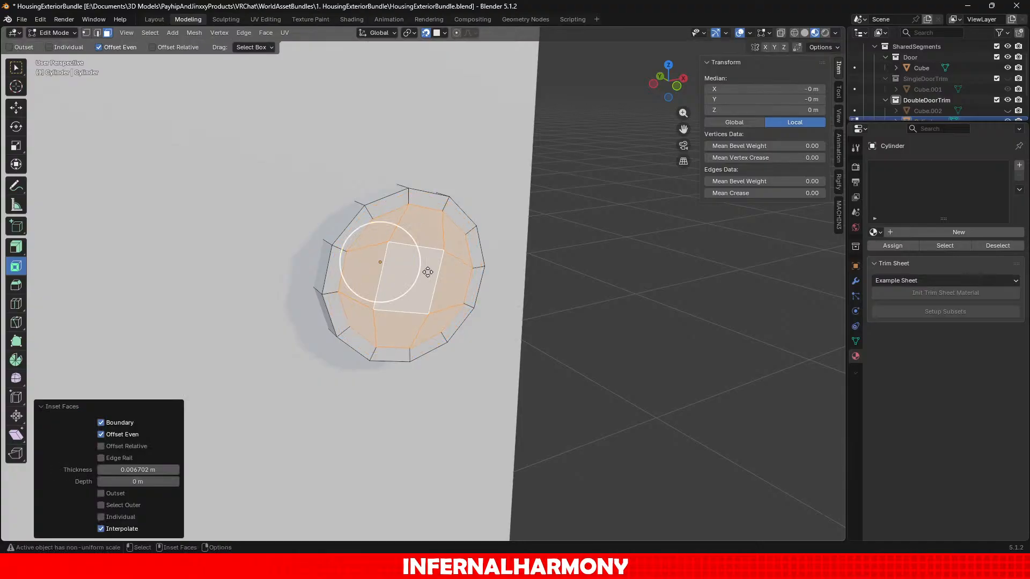
{"action": "scroll", "coordinate": [412, 276], "scroll_direction": "up", "scroll_amount": 1}
{"action": "middle_click_drag", "start_coordinate": [635, 340], "coordinate": [604, 334]}
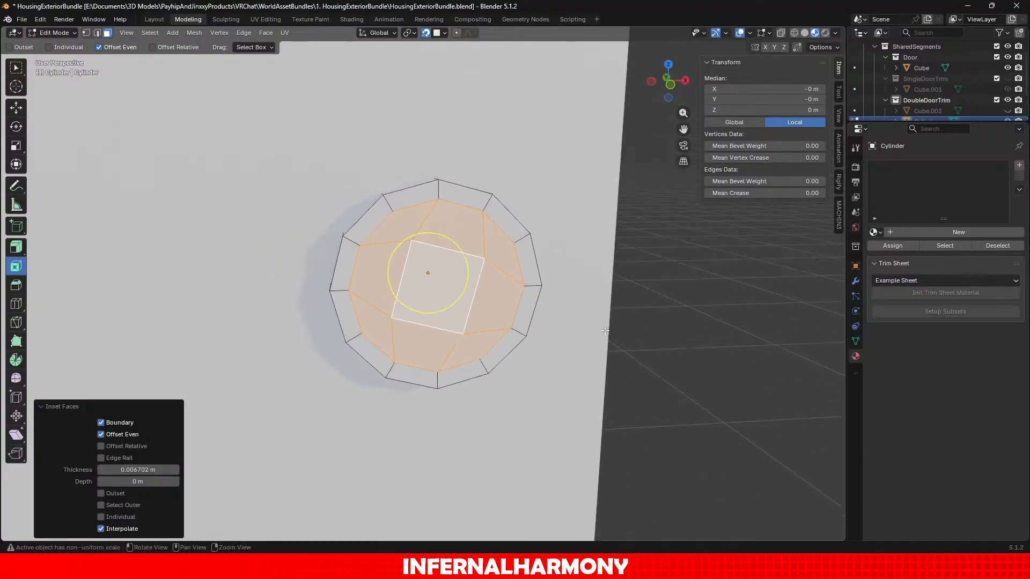
{"action": "left_click", "coordinate": [101, 447]}
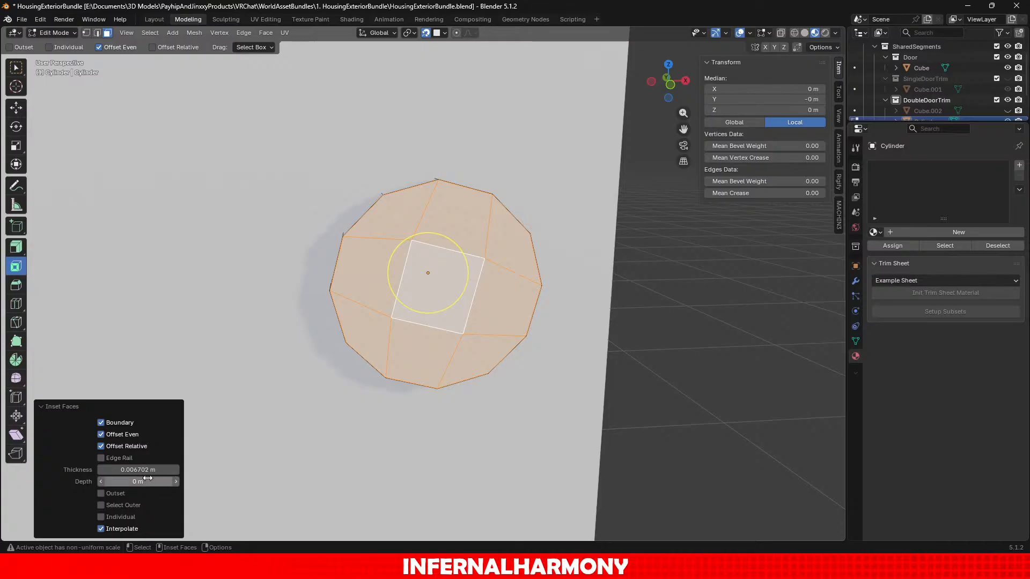
{"action": "left_click_drag", "start_coordinate": [138, 470], "coordinate": [166, 470]}
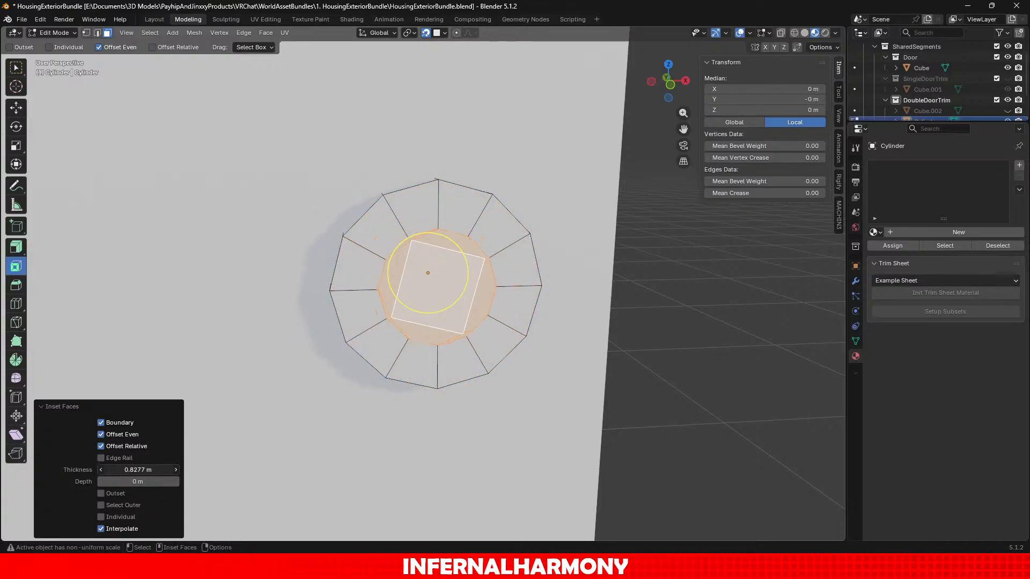
{"action": "key", "text": "ctrl+z"}
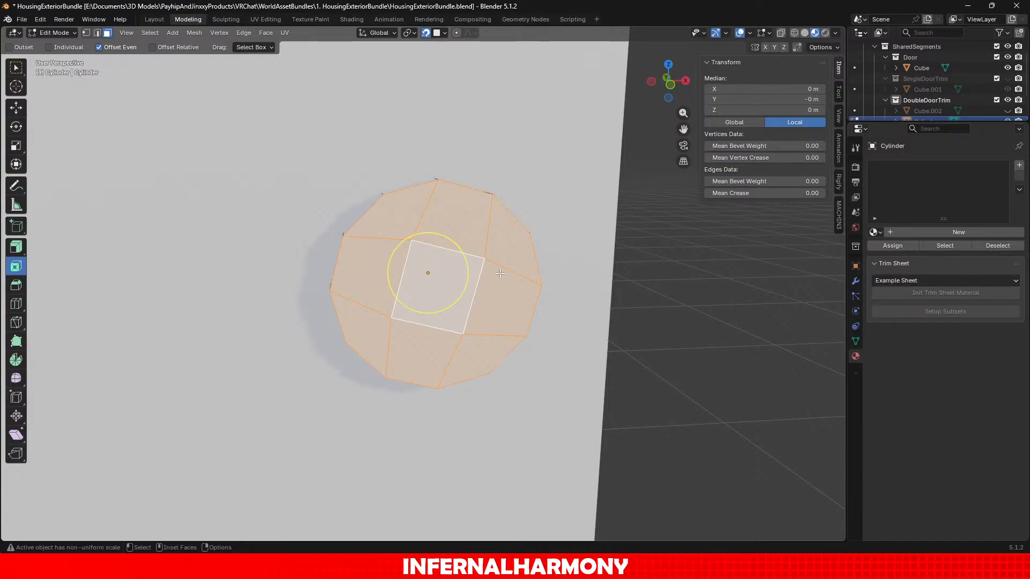
Try insetting both caps freehand, including a depth-only inset of about -0.004 m, and undo the attempts.
{"action": "left_click", "coordinate": [451, 230]}
{"action": "key", "text": "ctrl+z"}
{"action": "left_click_drag", "start_coordinate": [467, 260], "coordinate": [428, 268]}
{"action": "scroll", "coordinate": [484, 276], "scroll_direction": "down", "scroll_amount": 3}
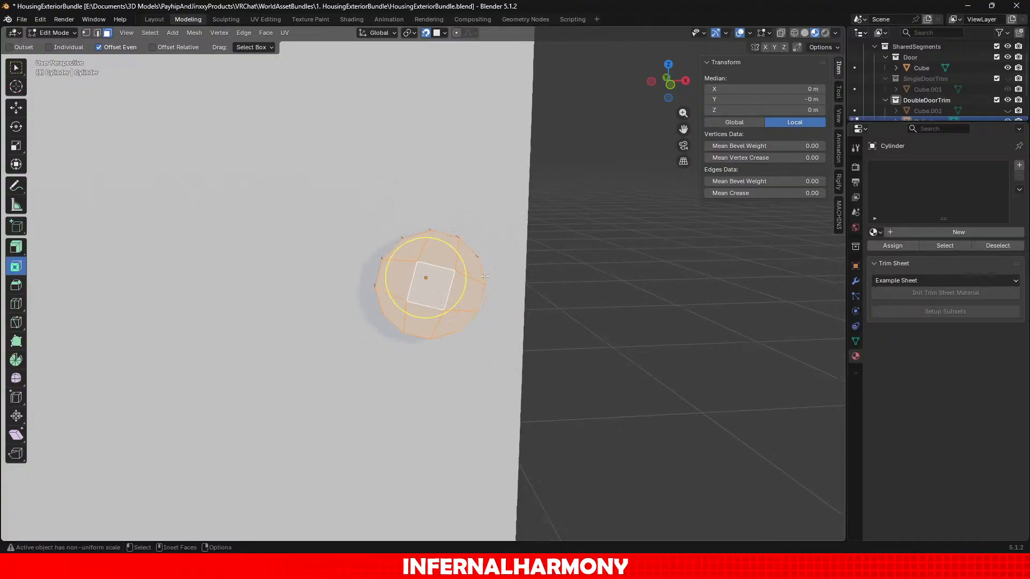
{"action": "middle_click_drag", "start_coordinate": [484, 276], "coordinate": [409, 325]}
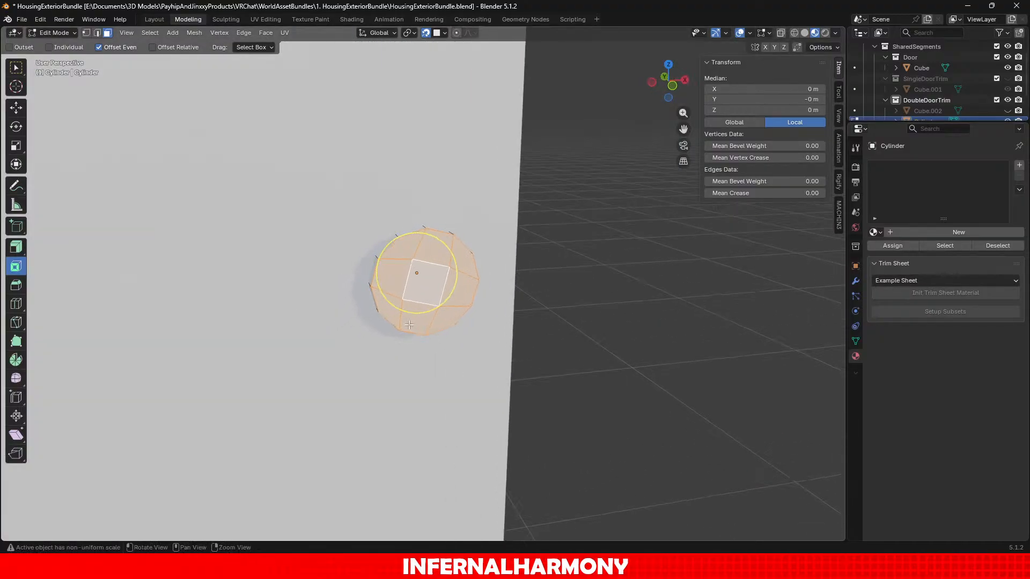
{"action": "scroll", "coordinate": [410, 322], "scroll_direction": "up", "scroll_amount": 4}
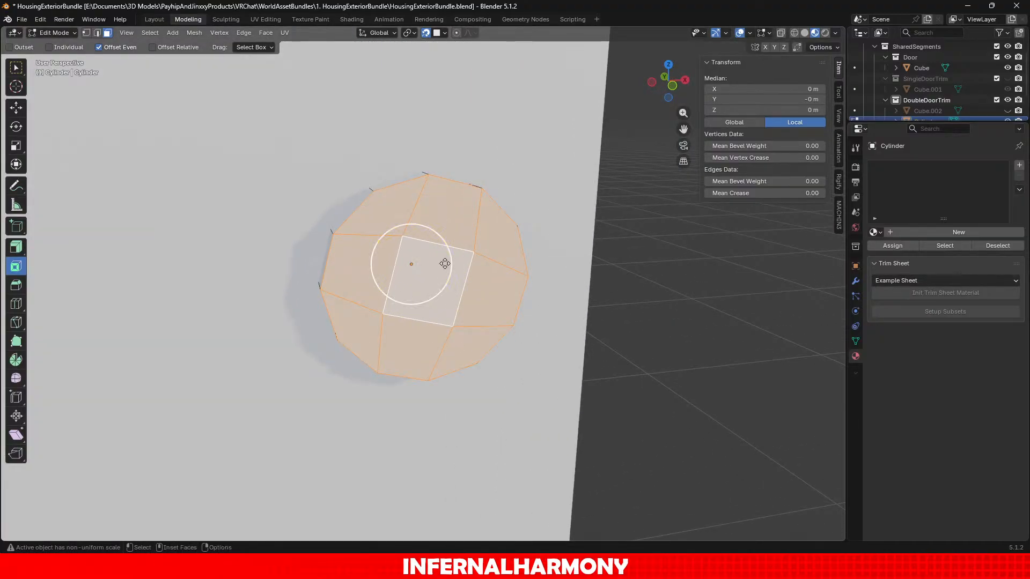
{"action": "left_click_drag", "start_coordinate": [444, 263], "coordinate": [385, 275], "text": "ctrl"}
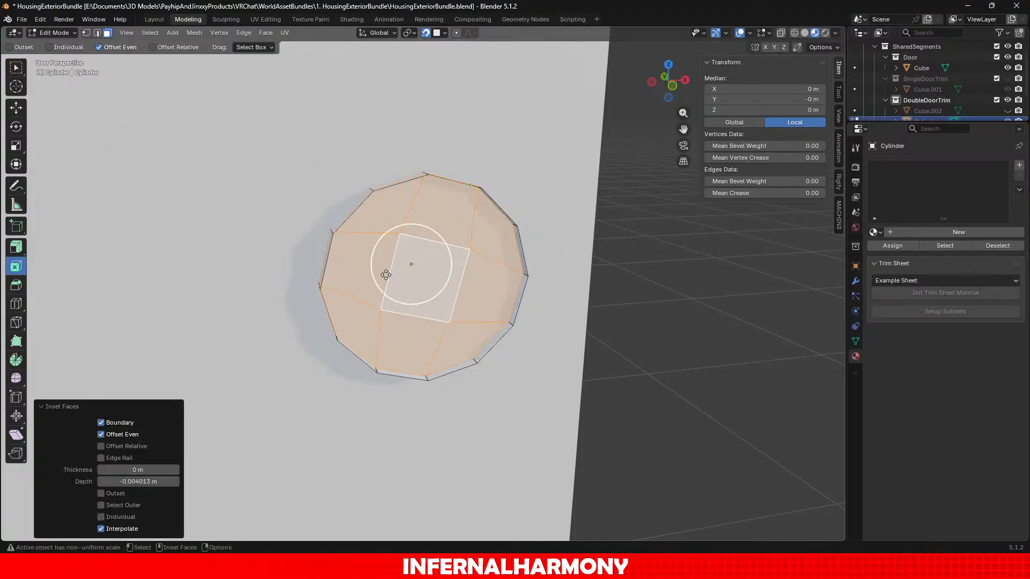
{"action": "key", "text": "ctrl+z"}
Try insetting both caps by about 0.009 m with an adjusted depth, and undo the inset.
{"action": "left_click_drag", "start_coordinate": [452, 250], "coordinate": [427, 262]}
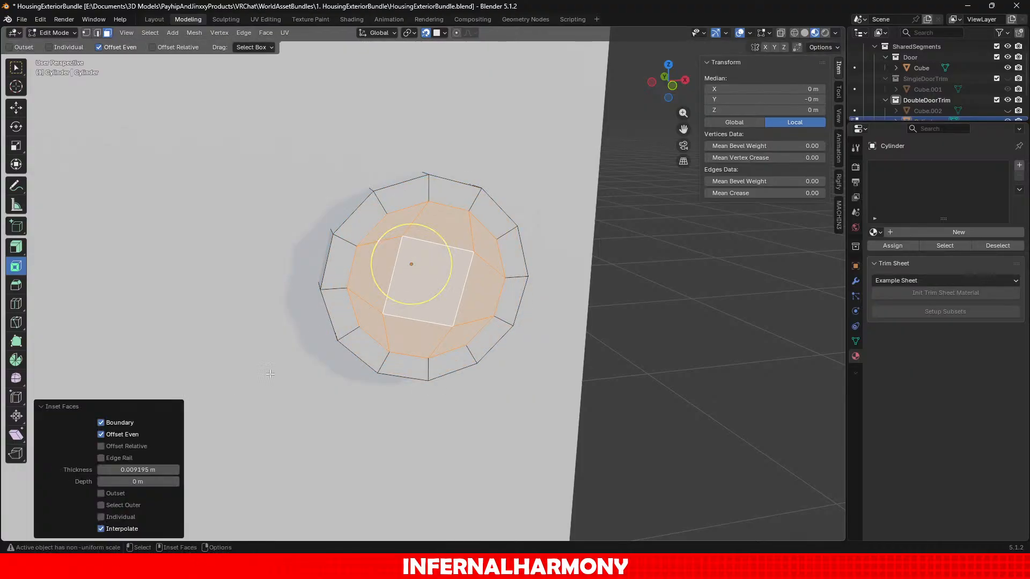
{"action": "scroll", "coordinate": [327, 432], "scroll_direction": "up", "scroll_amount": 2}
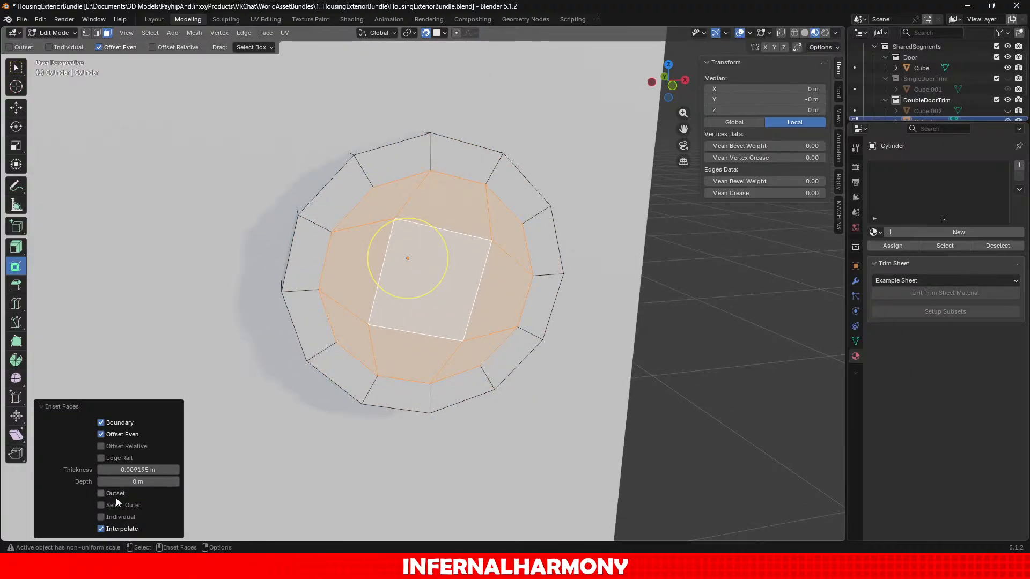
{"action": "mouse_move", "coordinate": [128, 481]}
{"action": "left_mouse_down"}
{"action": "mouse_move", "coordinate": [161, 481]}
{"action": "mouse_move", "coordinate": [119, 481]}
{"action": "left_mouse_up"}
{"action": "key", "text": "ctrl+z"}
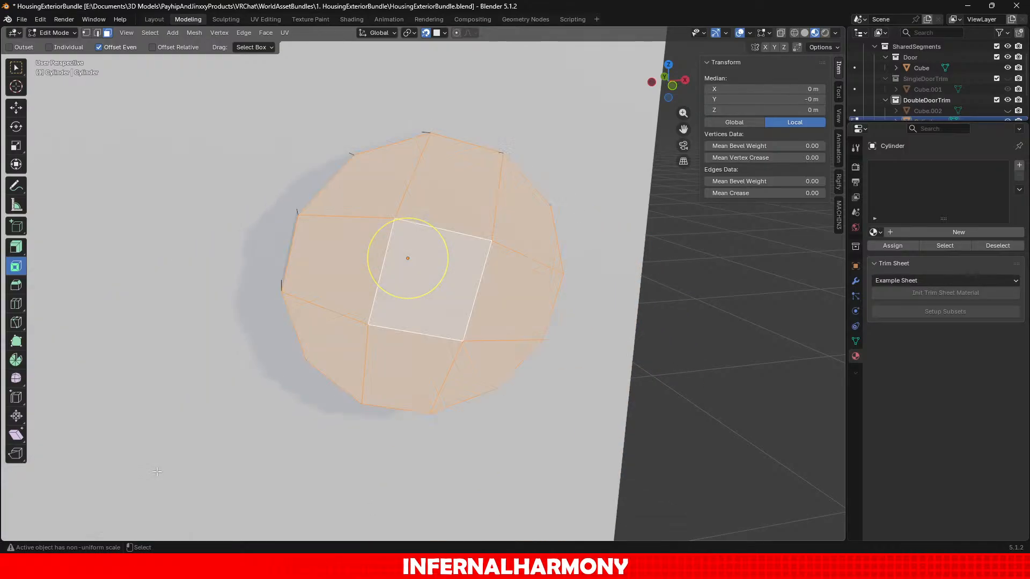
Try insetting both caps by about 0.005 m with Edge Rail enabled and an increased thickness, and undo it.
{"action": "left_click_drag", "start_coordinate": [445, 245], "coordinate": [426, 252]}
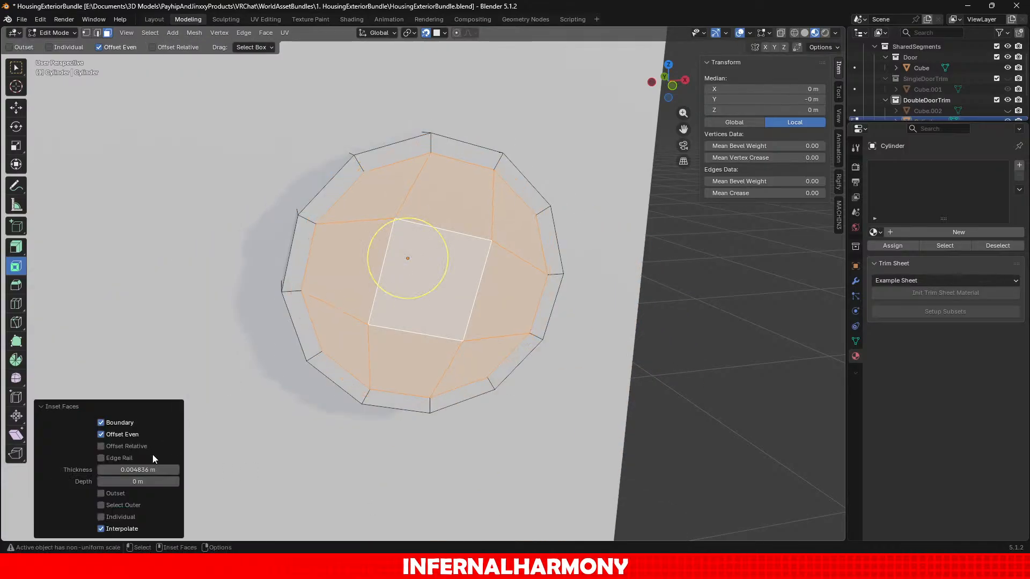
{"action": "left_click", "coordinate": [118, 458]}
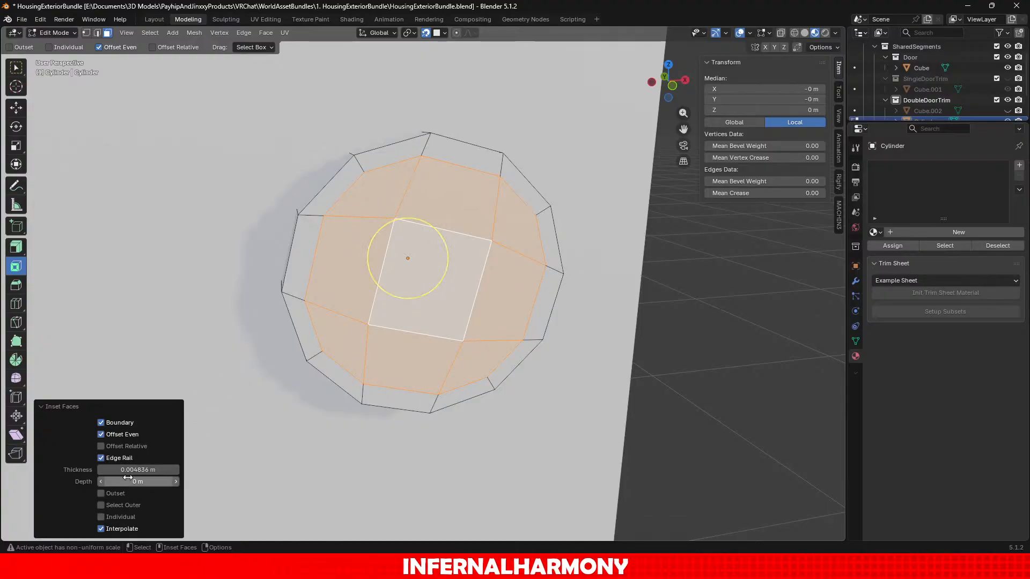
{"action": "left_click_drag", "start_coordinate": [132, 470], "coordinate": [134, 471]}
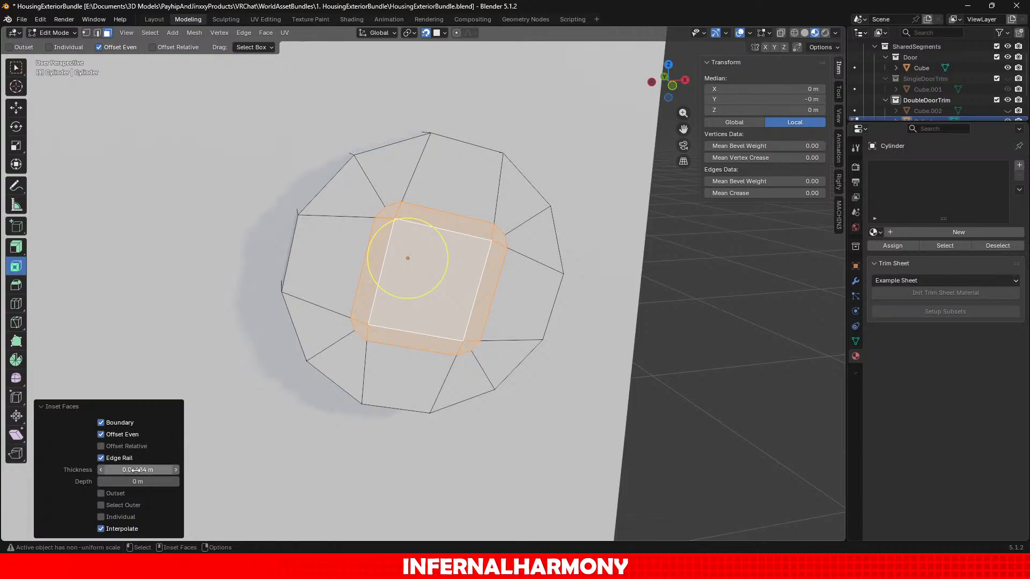
{"action": "key", "text": "ctrl+z"}
{"action": "key", "text": "ctrl+z"}
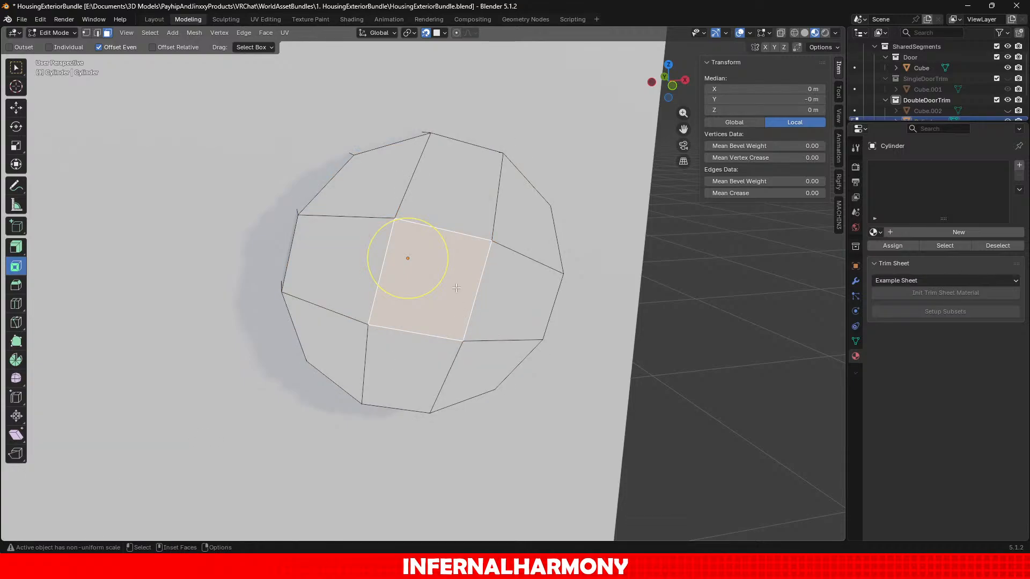
Reselect both full caps, inset them by about 0.0008 m and scale the inset faces to 0.7 in X and Z.
{"action": "key", "text": "ctrl+KP_Add"}
{"action": "left_click_drag", "start_coordinate": [446, 268], "coordinate": [430, 265]}
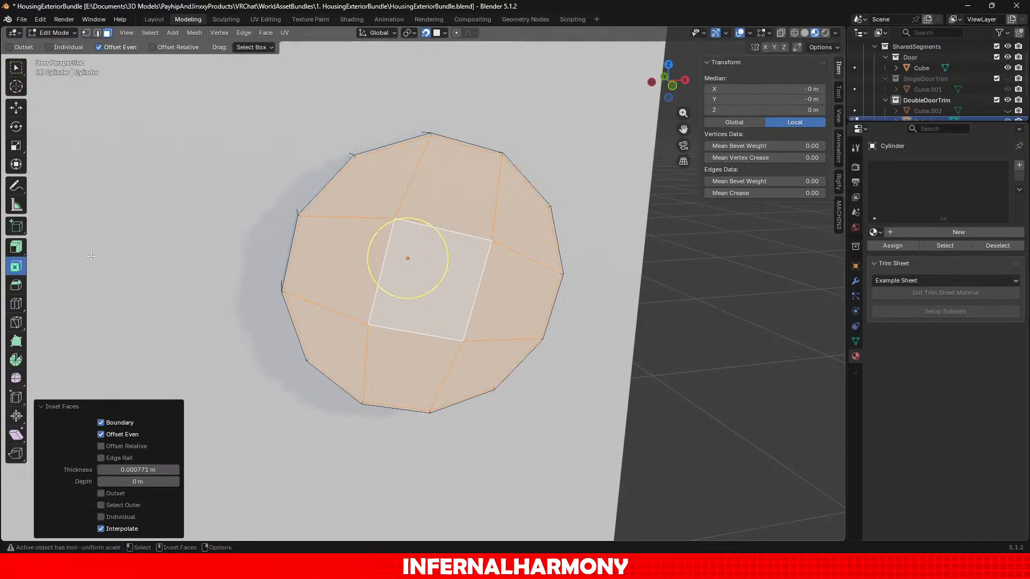
{"action": "left_click", "coordinate": [22, 152]}
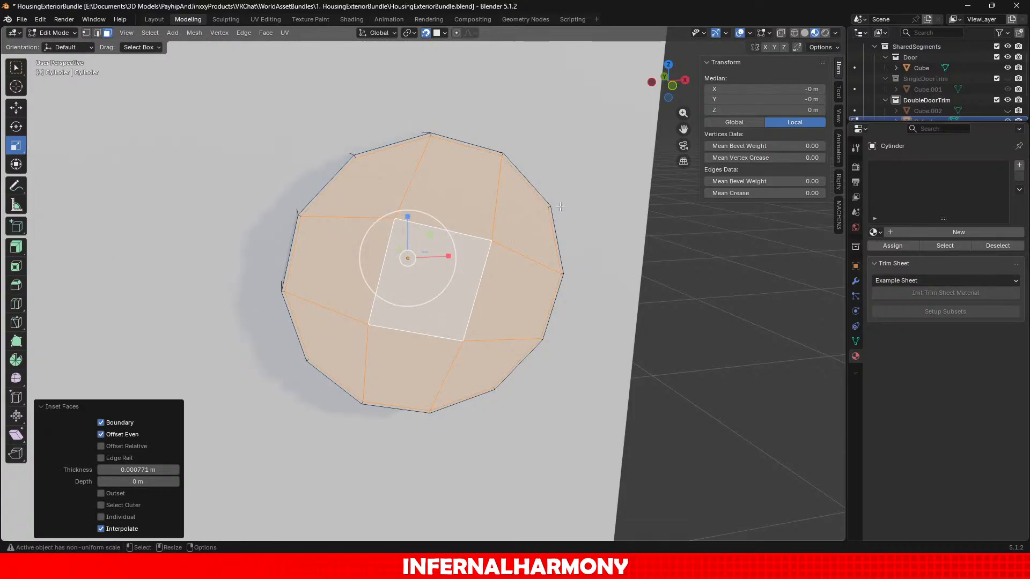
{"action": "left_click_drag", "start_coordinate": [452, 243], "coordinate": [423, 242]}
{"action": "key", "text": "ctrl+z"}
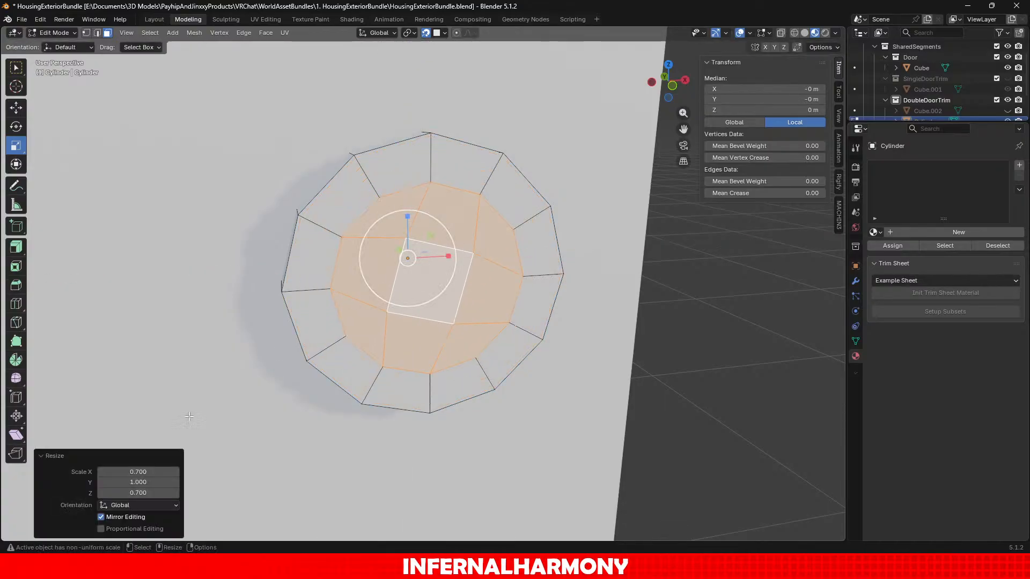
Set the scale of the inset cap faces to 0.5 in X and Z.
{"action": "left_click", "coordinate": [161, 472]}
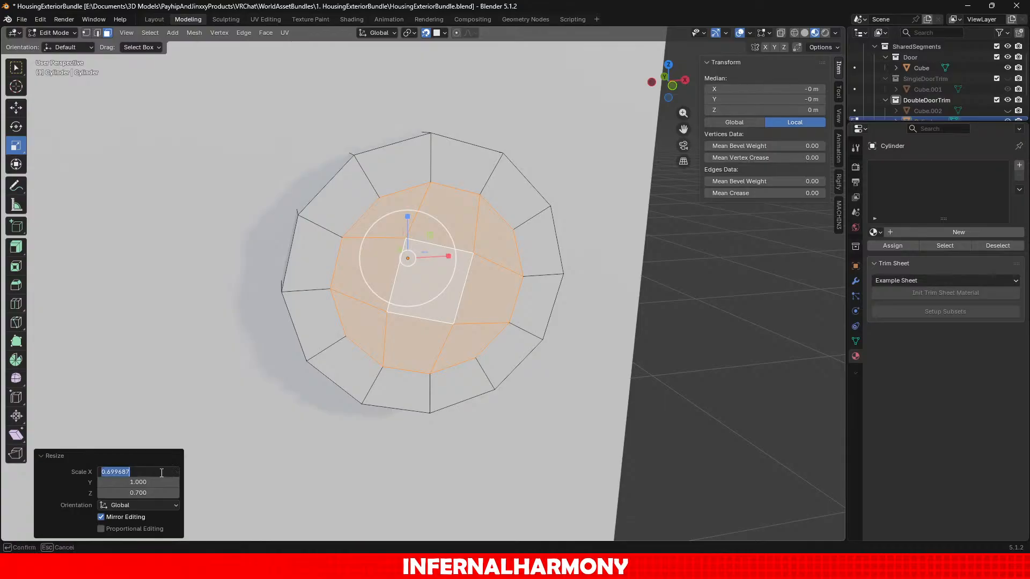
{"action": "type", "text": "0.5"}
{"action": "key", "text": "Return"}
{"action": "left_click", "coordinate": [160, 472]}
{"action": "key", "text": "ctrl+c"}
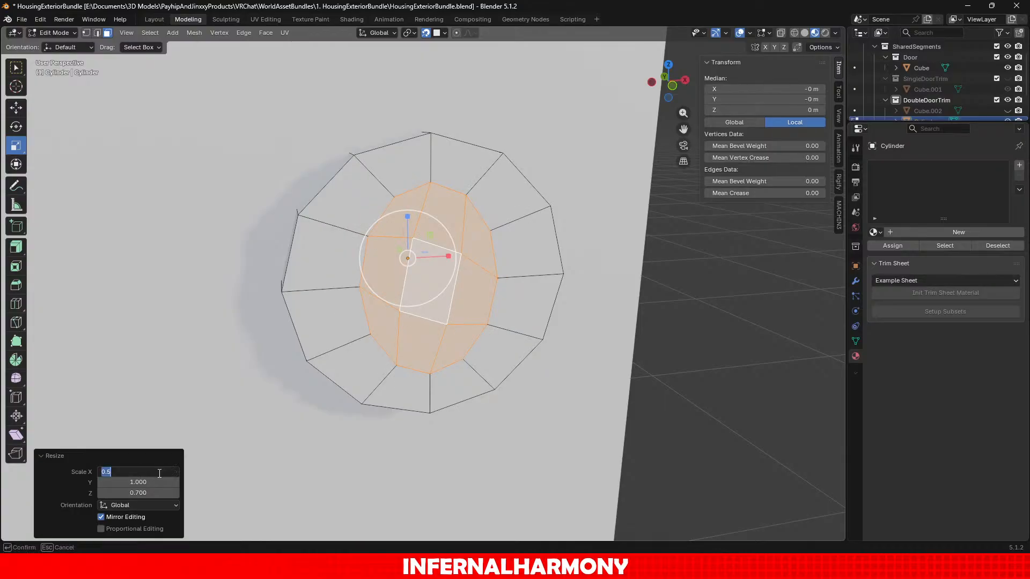
{"action": "left_click", "coordinate": [134, 488]}
{"action": "left_click", "coordinate": [129, 493]}
{"action": "key", "text": "ctrl+v"}
{"action": "key", "text": "Return"}
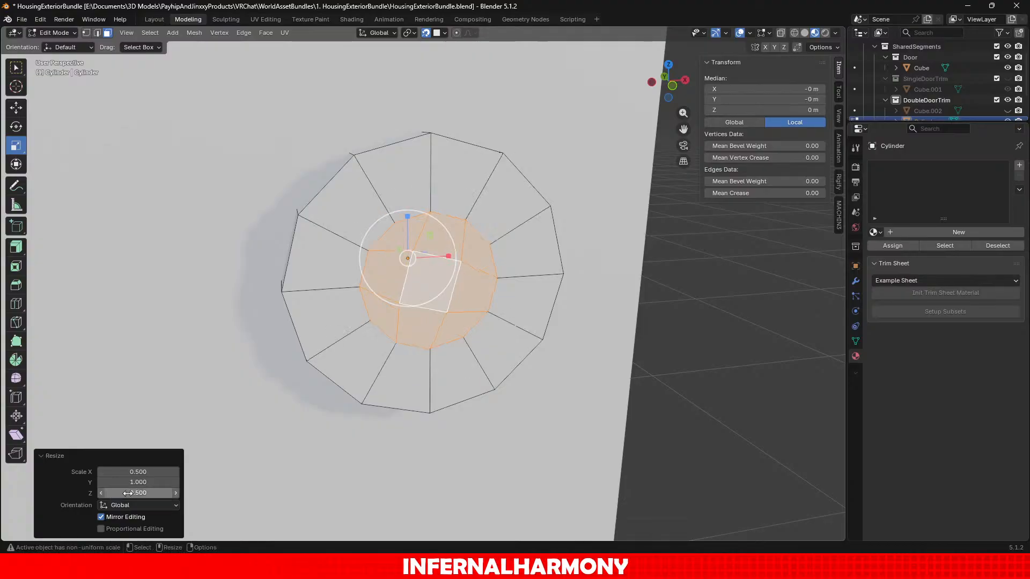
Set the scale of the inset cap faces to 0.25 in X and Z.
{"action": "left_click", "coordinate": [136, 472]}
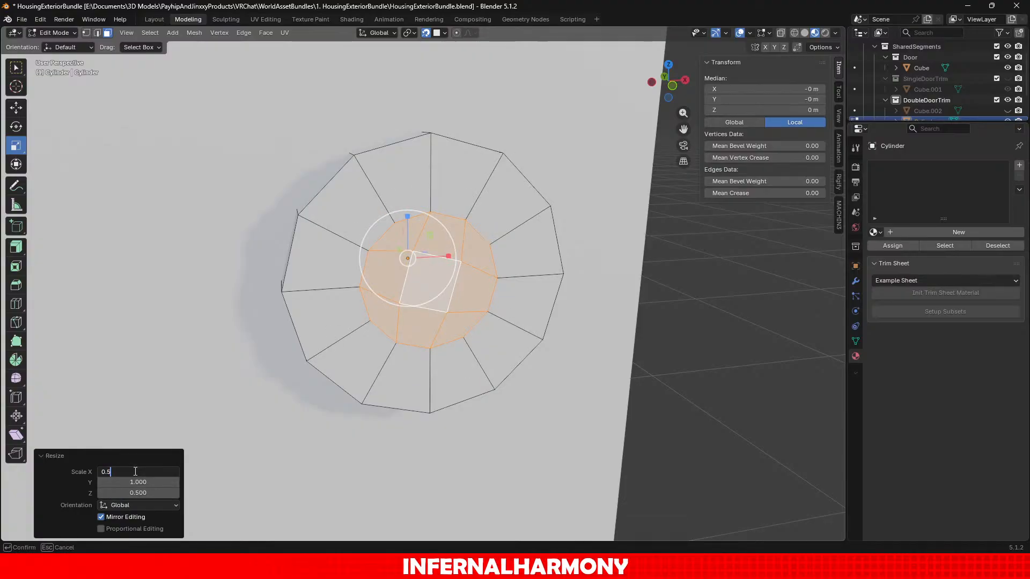
{"action": "key", "text": "BackSpace"}
{"action": "type", "text": "3"}
{"action": "key", "text": "ctrl+a"}
{"action": "key", "text": "Return"}
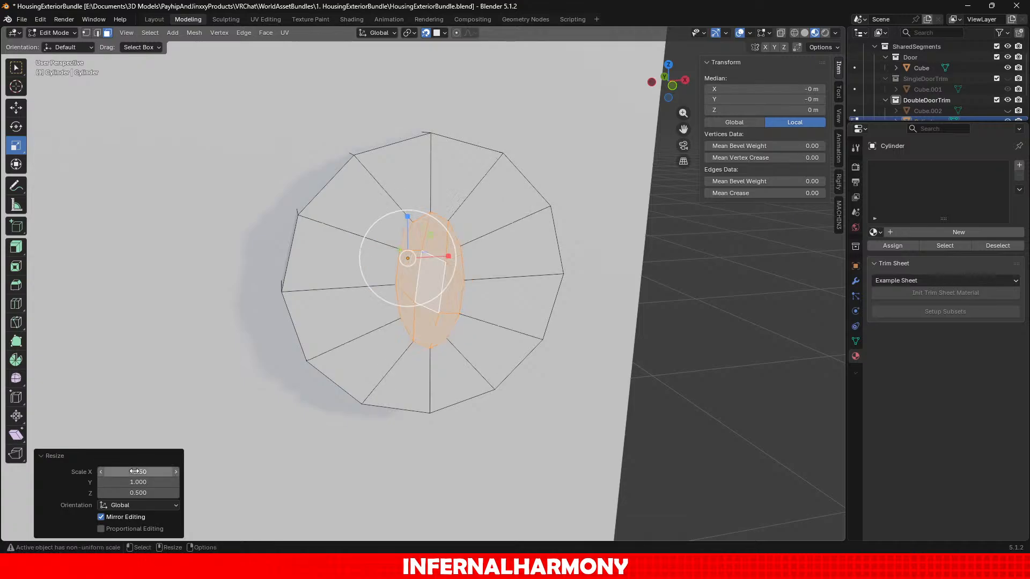
{"action": "left_click", "coordinate": [136, 472]}
{"action": "left_click", "coordinate": [138, 496]}
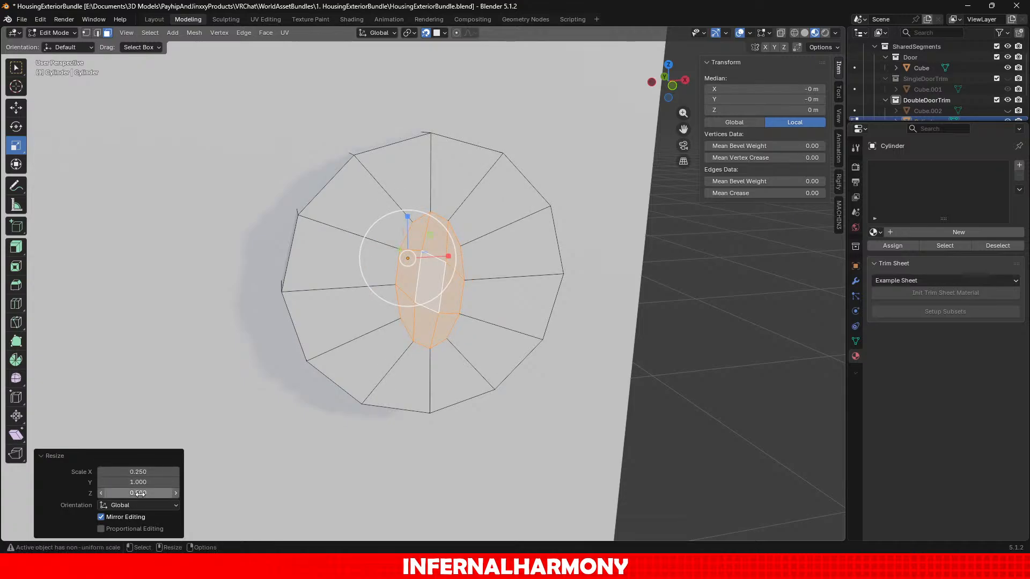
{"action": "type", "text": "0.25"}
{"action": "key", "text": "Return"}
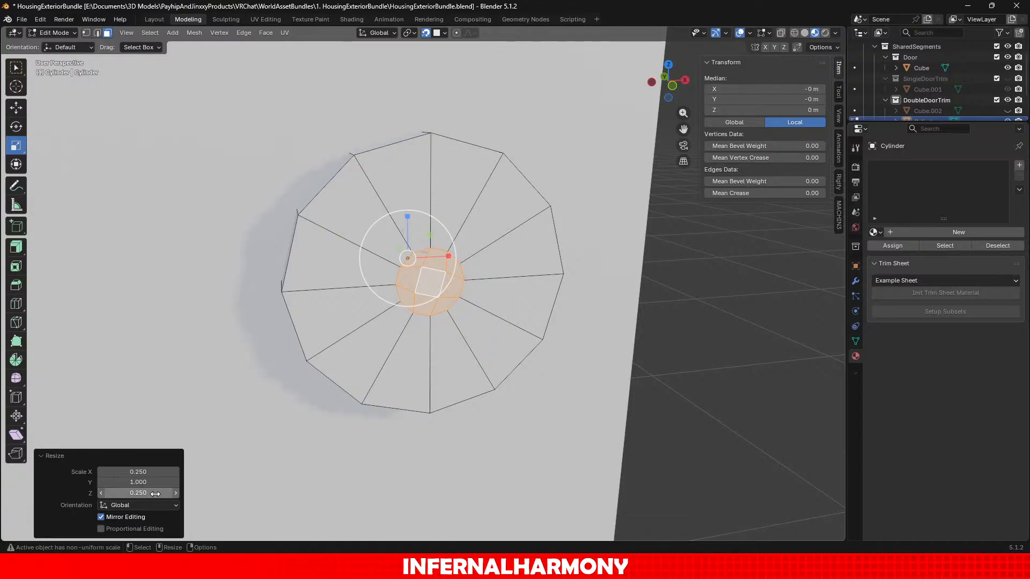
Extrude the small inset cap faces outward by about 0.0139 m to form the handle stems.
{"action": "middle_click_drag", "start_coordinate": [207, 281], "coordinate": [456, 306]}
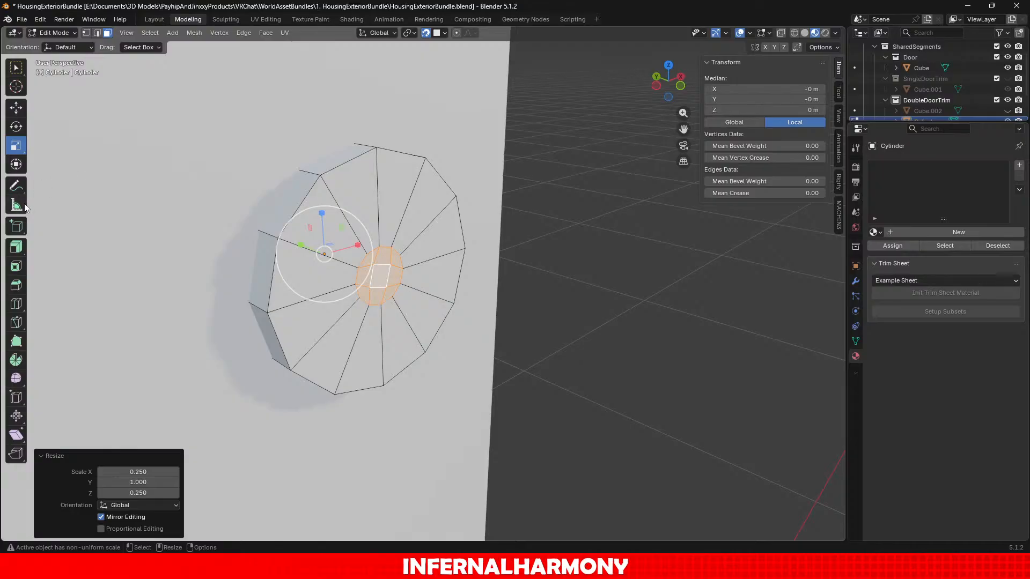
{"action": "left_click", "coordinate": [16, 247]}
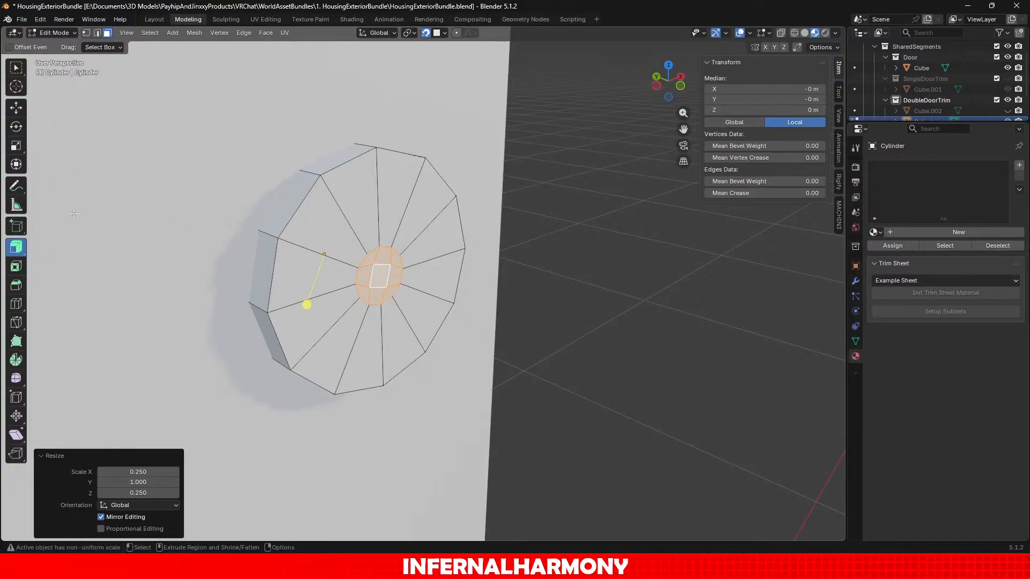
{"action": "left_click", "coordinate": [23, 250]}
{"action": "left_click", "coordinate": [24, 250]}
{"action": "left_click", "coordinate": [18, 248]}
{"action": "left_click", "coordinate": [47, 281]}
{"action": "left_click_drag", "start_coordinate": [307, 304], "coordinate": [292, 279]}
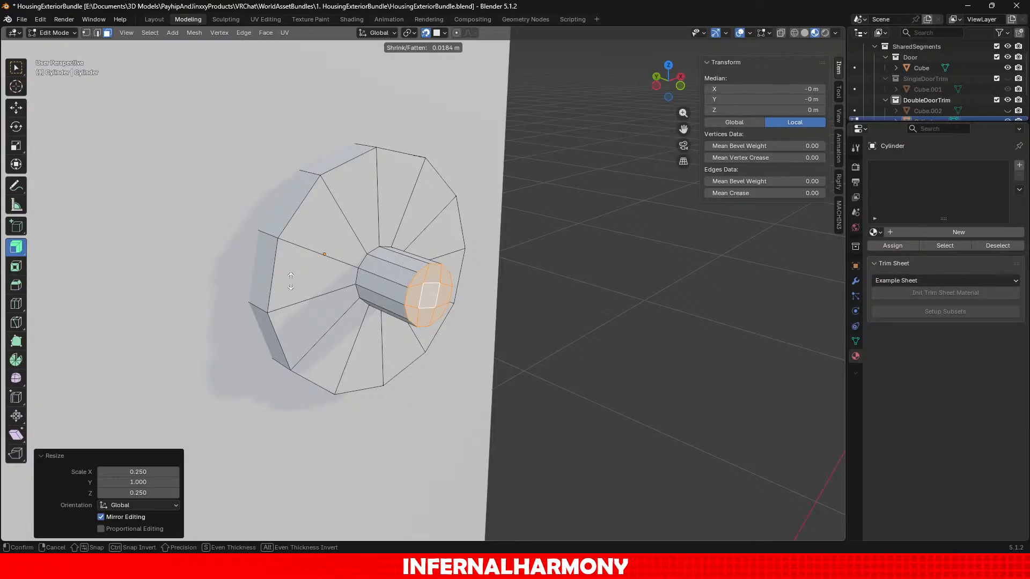
{"action": "left_click", "coordinate": [284, 283]}
Delete the selected end faces of the extruded stems so they are open.
{"action": "scroll", "coordinate": [516, 341], "scroll_direction": "down", "scroll_amount": 3}
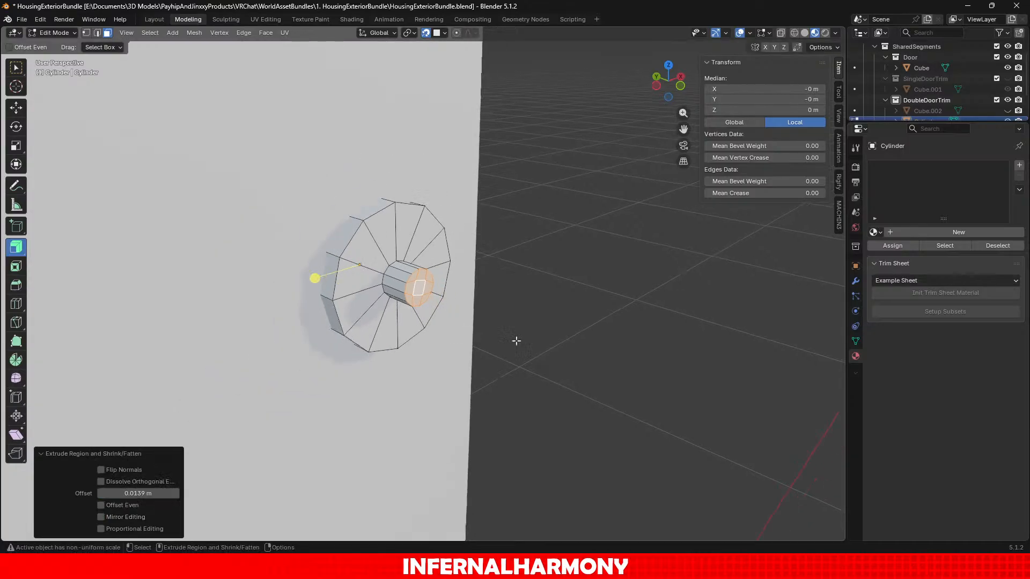
{"action": "scroll", "coordinate": [516, 341], "scroll_direction": "down", "scroll_amount": 3}
{"action": "middle_click_drag", "start_coordinate": [589, 359], "coordinate": [558, 354]}
{"action": "scroll", "coordinate": [568, 349], "scroll_direction": "up", "scroll_amount": 8}
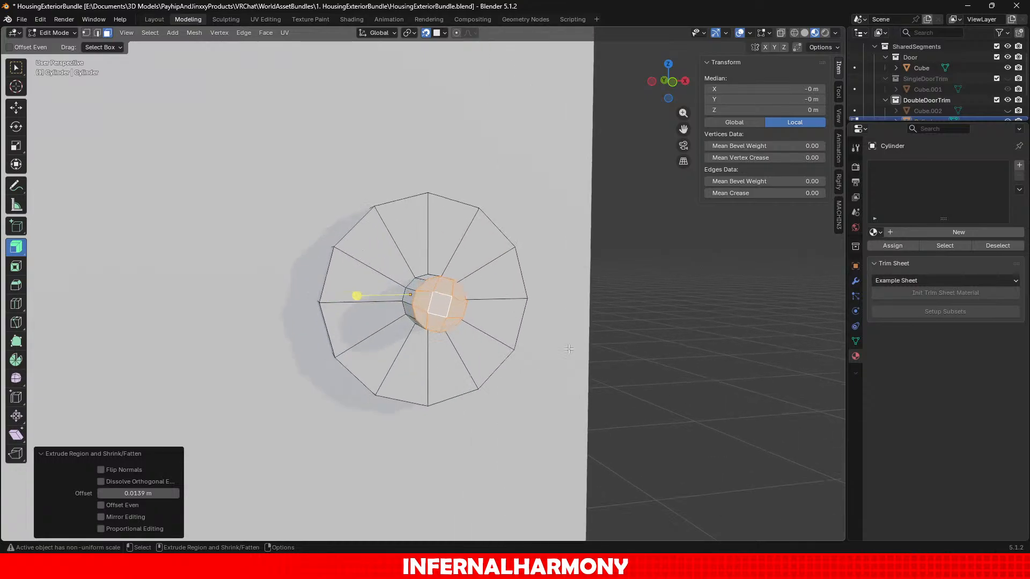
{"action": "key", "text": "x"}
{"action": "left_click", "coordinate": [493, 350]}
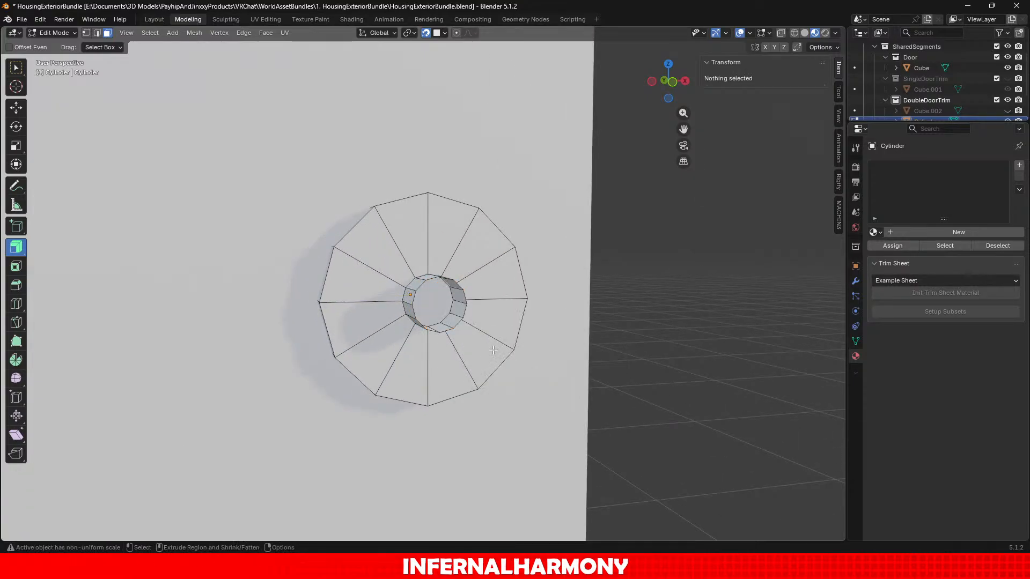
Try adding a UV sphere to the handle mesh and undo it.
{"action": "scroll", "coordinate": [494, 350], "scroll_direction": "down", "scroll_amount": 5}
{"action": "middle_click_drag", "start_coordinate": [494, 350], "coordinate": [515, 333]}
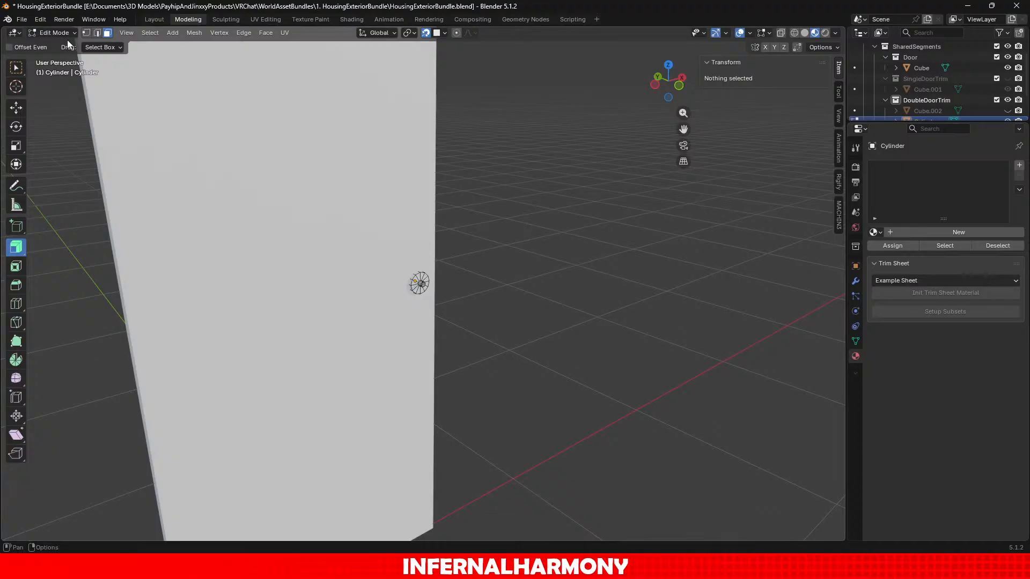
{"action": "left_click", "coordinate": [54, 33]}
{"action": "left_click", "coordinate": [150, 32]}
{"action": "mouse_move", "coordinate": [172, 34]}
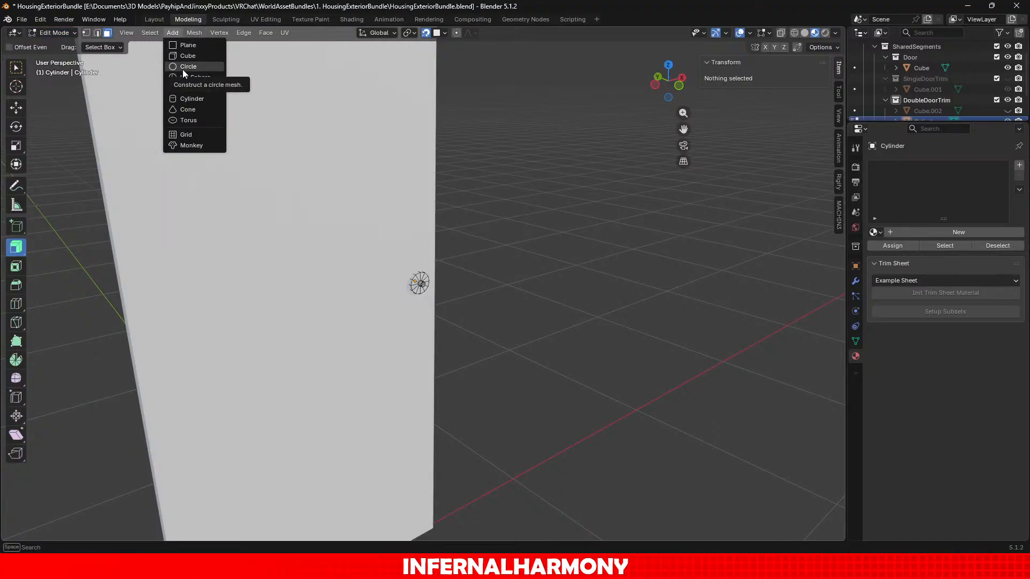
{"action": "left_click", "coordinate": [200, 78]}
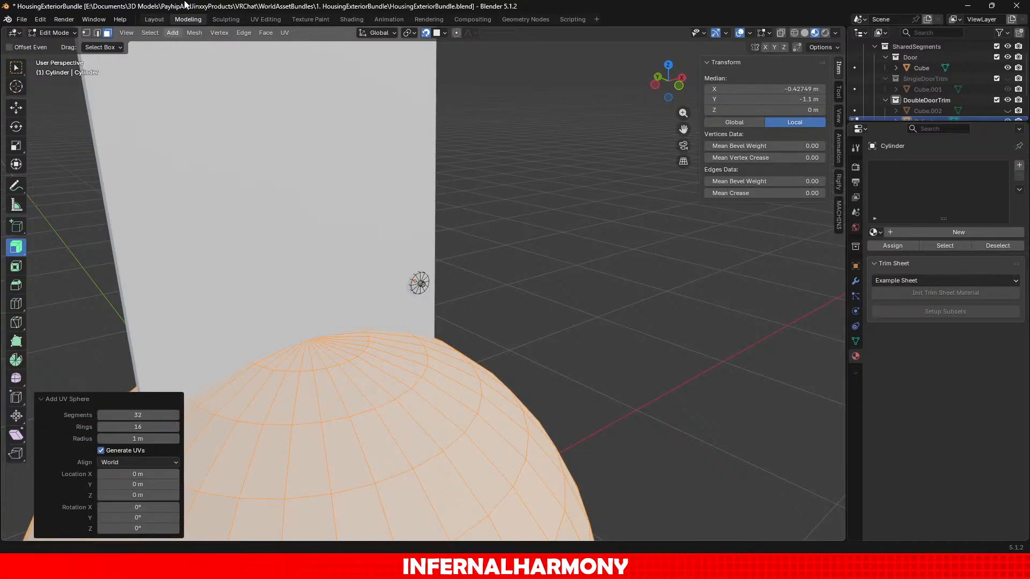
{"action": "key", "text": "ctrl+z"}
Add a UV sphere to the handle mesh and set it to 12 segments.
{"action": "left_click", "coordinate": [173, 32]}
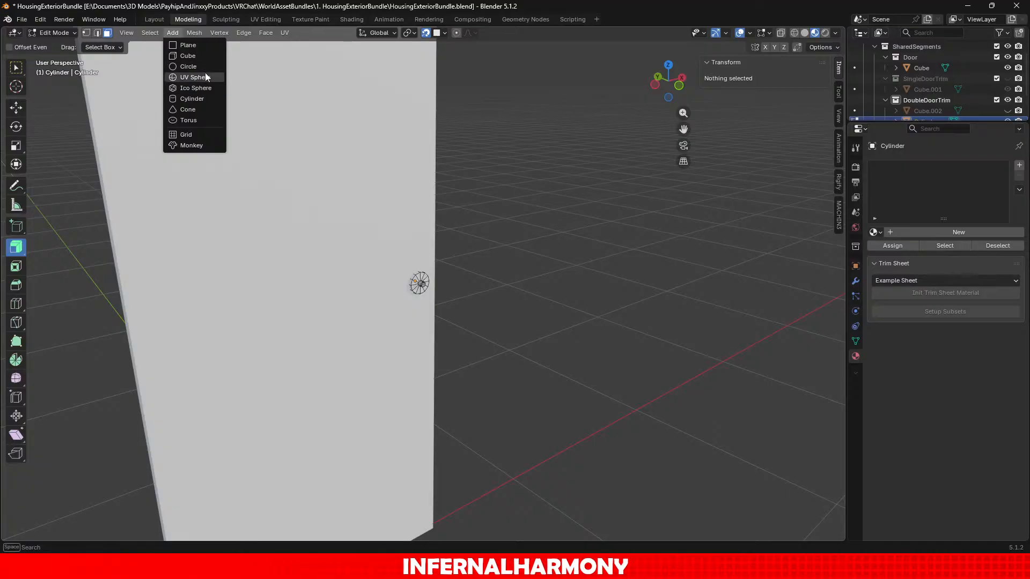
{"action": "left_click", "coordinate": [206, 77]}
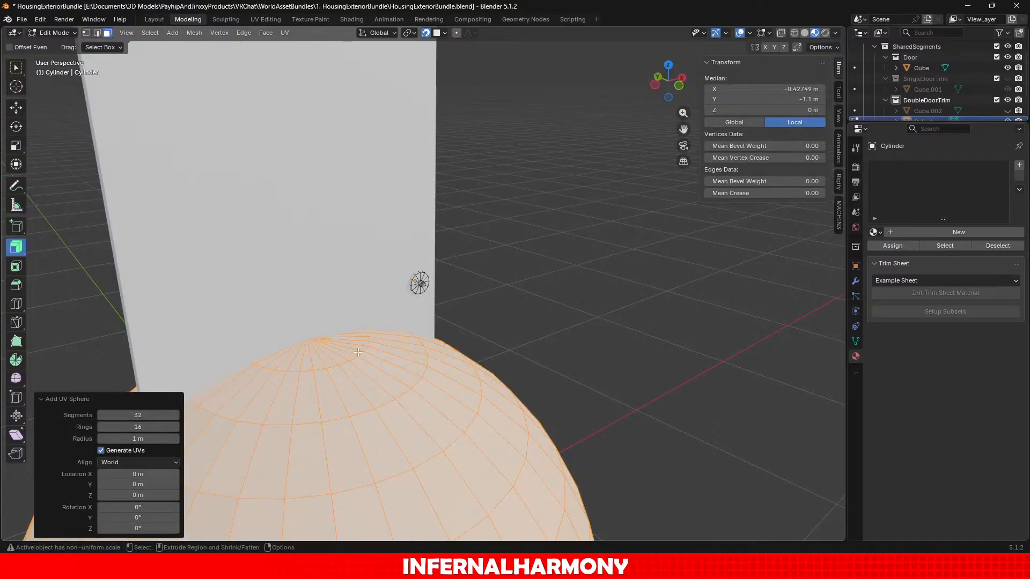
{"action": "scroll", "coordinate": [354, 349], "scroll_direction": "down", "scroll_amount": 4}
{"action": "scroll", "coordinate": [356, 351], "scroll_direction": "up", "scroll_amount": 5}
{"action": "scroll", "coordinate": [358, 352], "scroll_direction": "down", "scroll_amount": 4}
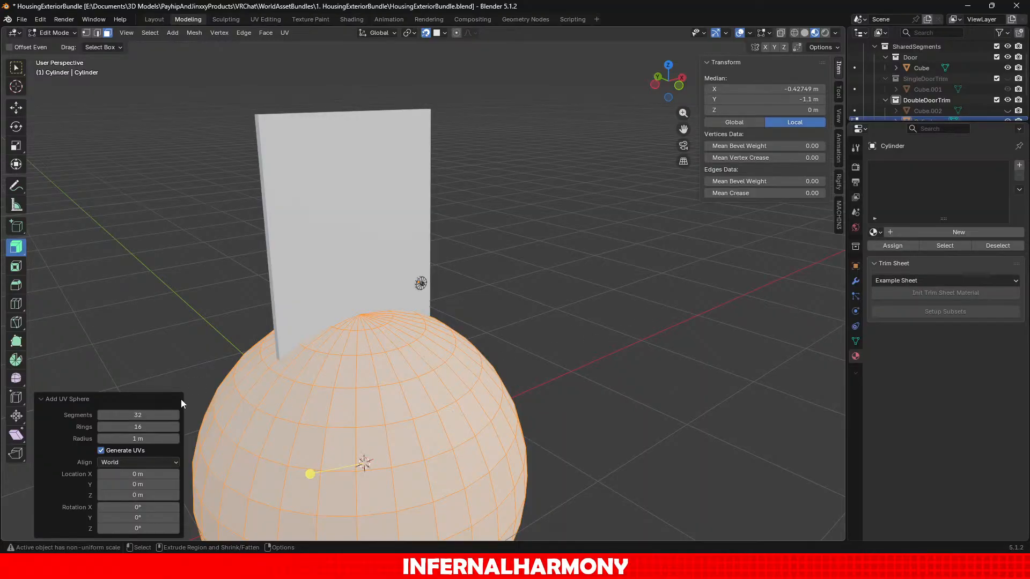
{"action": "left_click", "coordinate": [158, 415]}
{"action": "type", "text": "13"}
{"action": "key", "text": "Return"}
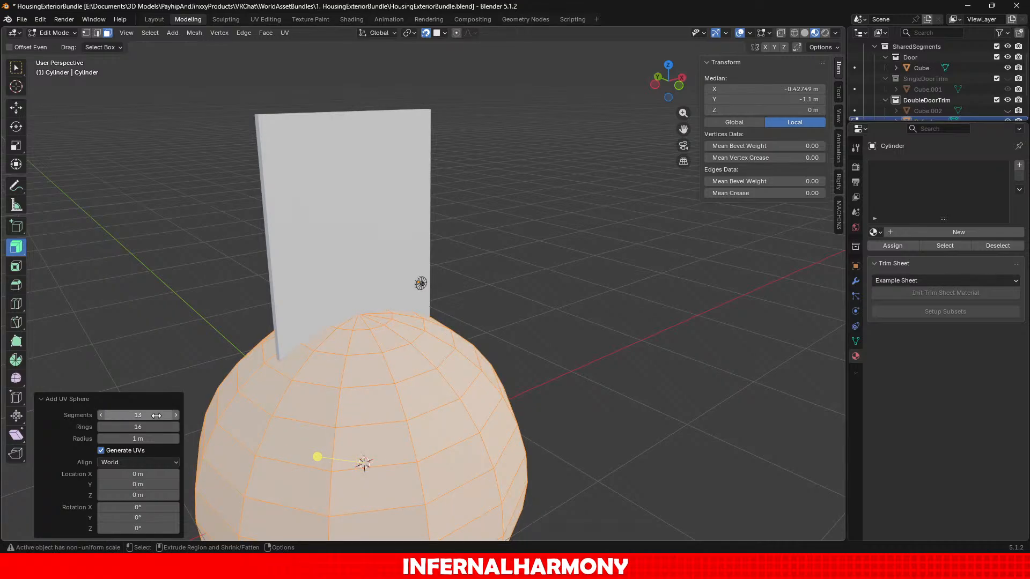
{"action": "left_click_drag", "start_coordinate": [157, 415], "coordinate": [147, 416]}
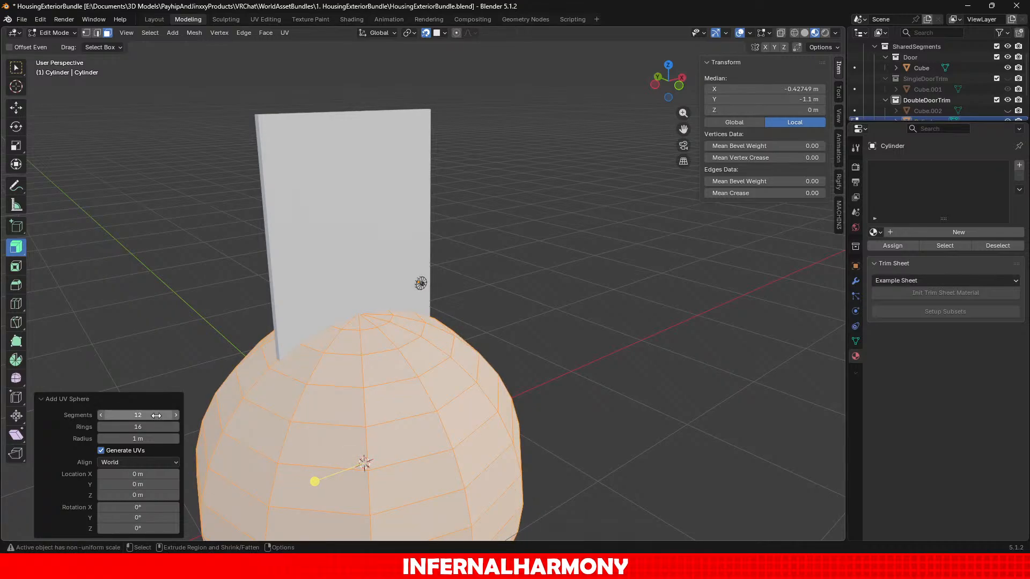
Set the new sphere's rings to 12 and its radius to 0.02 m.
{"action": "left_click", "coordinate": [135, 427]}
{"action": "type", "text": "12"}
{"action": "key", "text": "Return"}
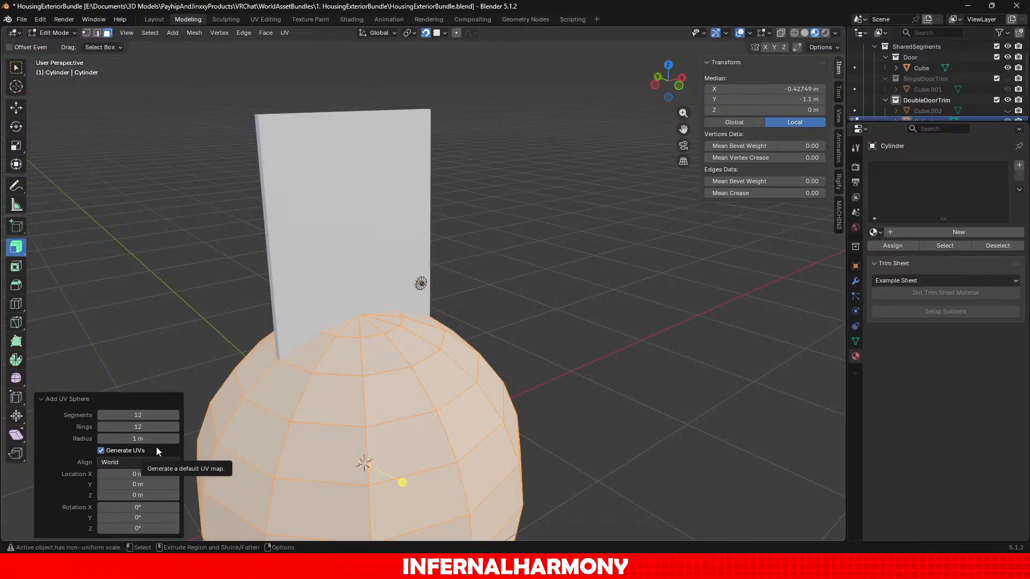
{"action": "left_click", "coordinate": [150, 439]}
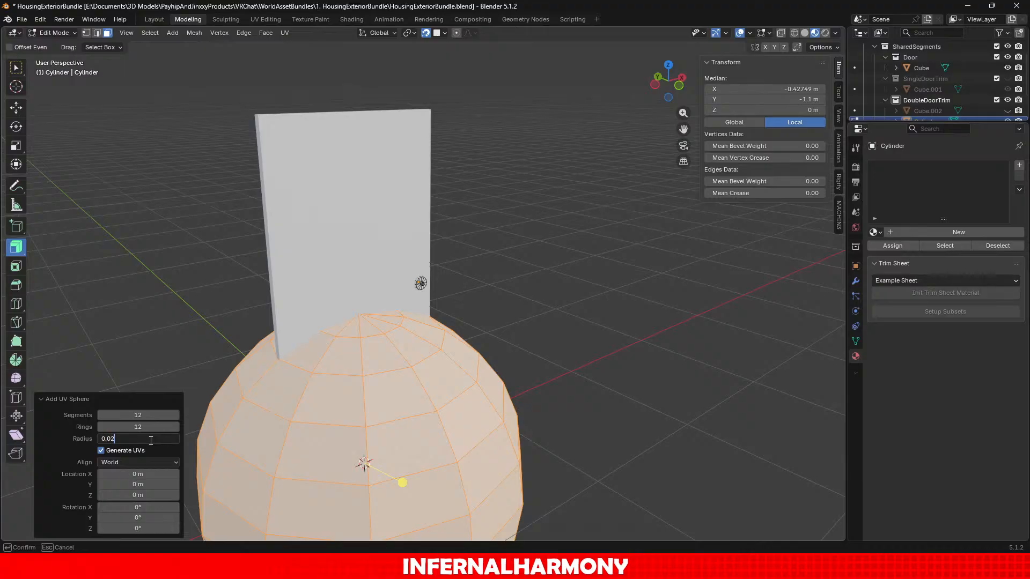
{"action": "key", "text": "Return"}
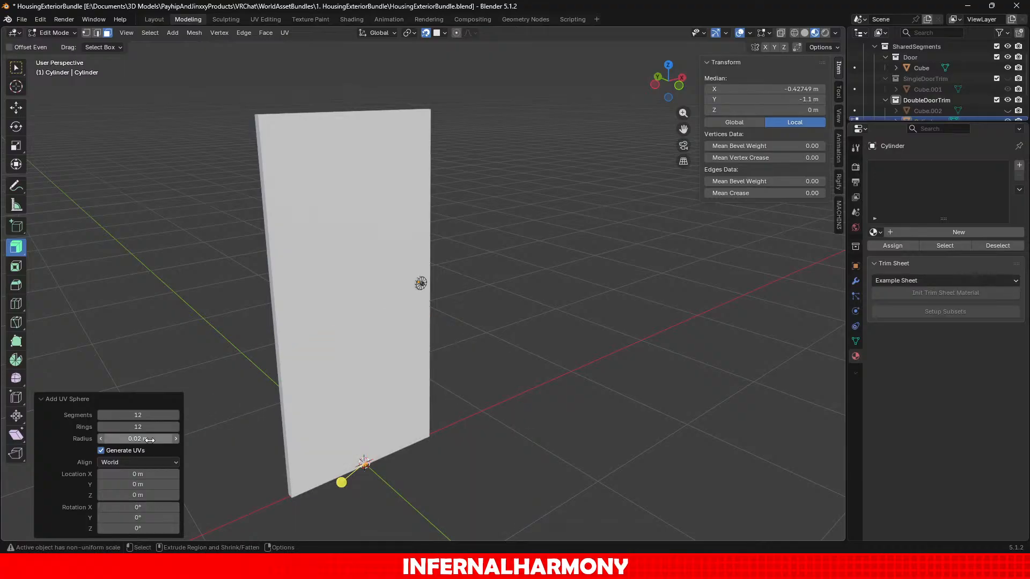
Move the sphere up along its local Y axis to a median of about 0.18 m, near handle height.
{"action": "scroll", "coordinate": [566, 528], "scroll_direction": "up", "scroll_amount": 3}
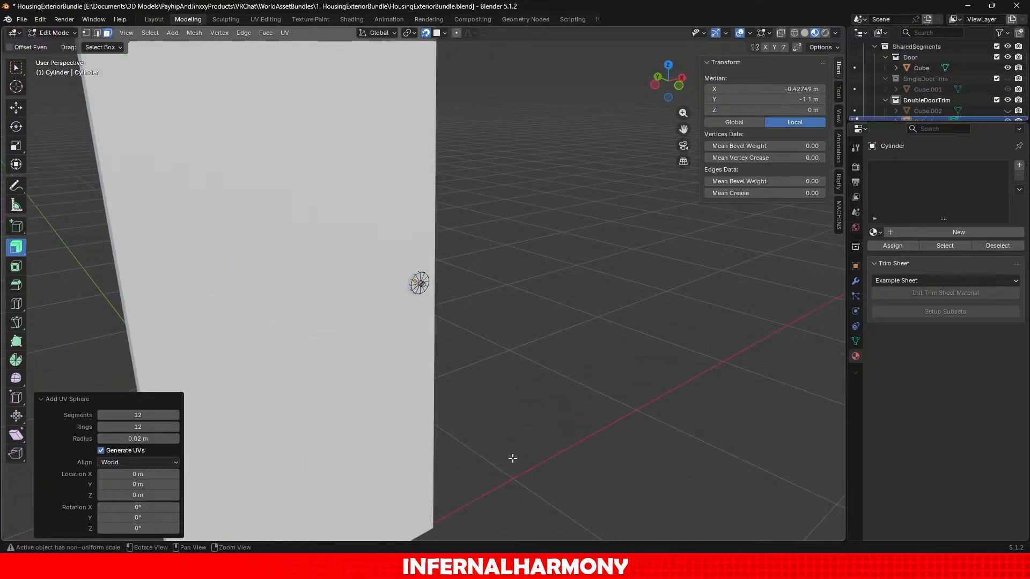
{"action": "middle_click_drag", "start_coordinate": [513, 457], "coordinate": [575, 131], "text": "shift"}
{"action": "scroll", "coordinate": [381, 314], "scroll_direction": "up", "scroll_amount": 3}
{"action": "middle_click_drag", "start_coordinate": [365, 326], "coordinate": [395, 346]}
{"action": "scroll", "coordinate": [395, 346], "scroll_direction": "down", "scroll_amount": 3}
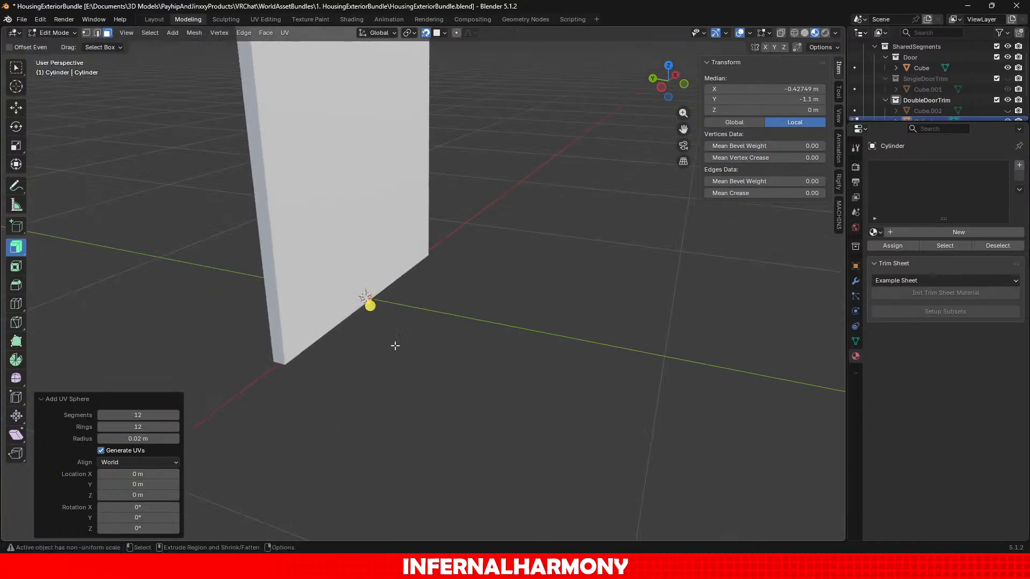
{"action": "left_click", "coordinate": [17, 109]}
{"action": "left_click_drag", "start_coordinate": [366, 274], "coordinate": [375, 44]}
{"action": "middle_click_drag", "start_coordinate": [460, 199], "coordinate": [448, 524], "text": "shift"}
{"action": "scroll", "coordinate": [385, 480], "scroll_direction": "down", "scroll_amount": 1}
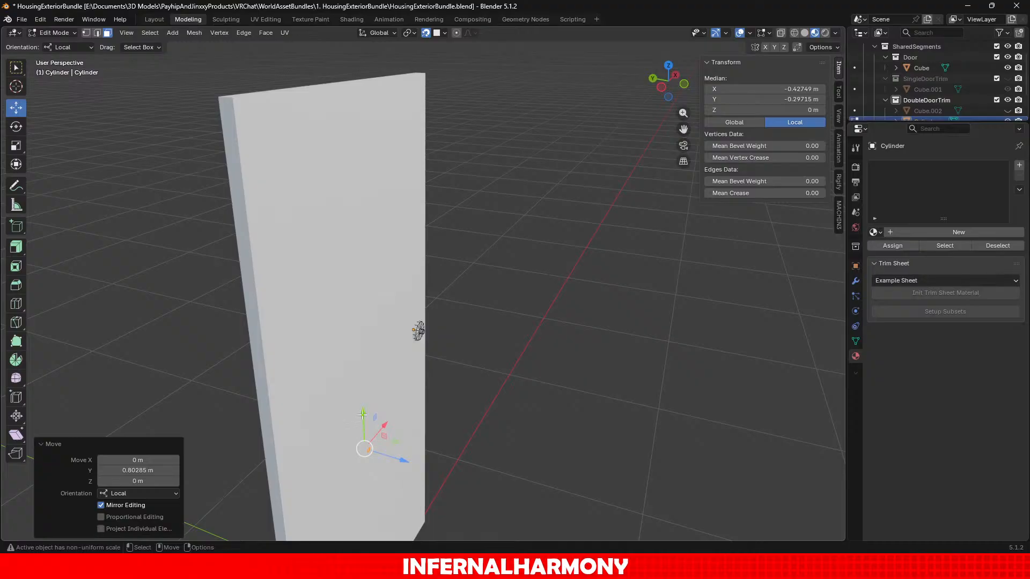
{"action": "left_click_drag", "start_coordinate": [363, 415], "coordinate": [419, 328]}
Turn off snapping and move the sphere toward the handle along local X and about 0.169 m out from the door along local Z.
{"action": "left_click", "coordinate": [425, 33]}
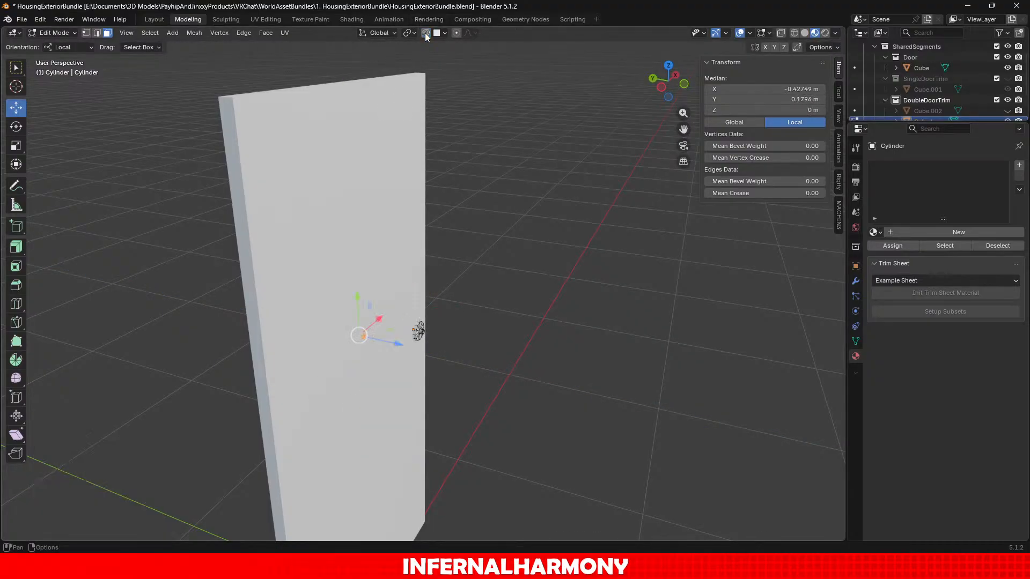
{"action": "scroll", "coordinate": [466, 354], "scroll_direction": "up", "scroll_amount": 3}
{"action": "key", "text": "g"}
{"action": "key", "text": "x"}
{"action": "key", "text": "x"}
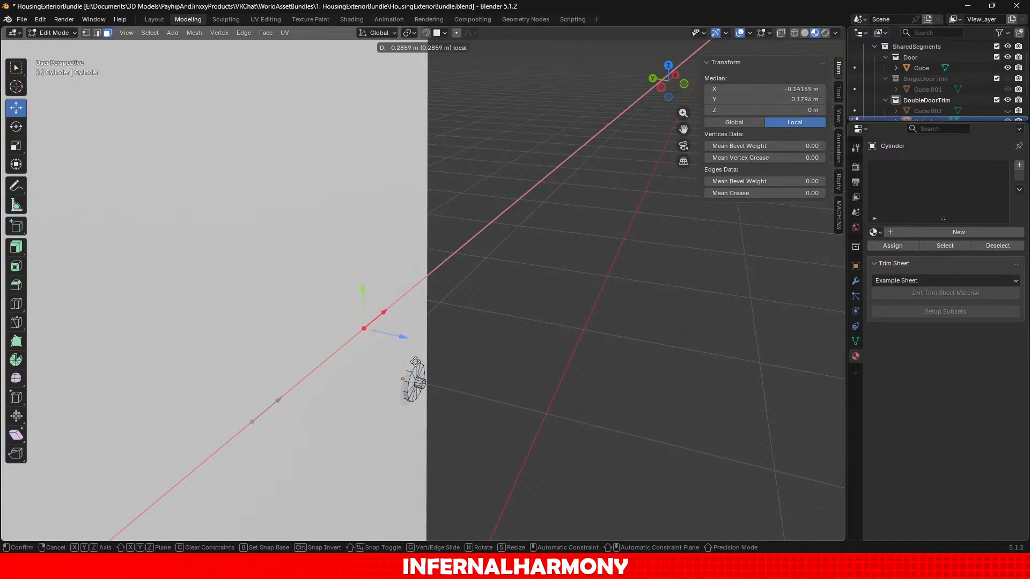
{"action": "left_click_drag", "start_coordinate": [415, 362], "coordinate": [473, 393]}
{"action": "scroll", "coordinate": [507, 369], "scroll_direction": "up", "scroll_amount": 4}
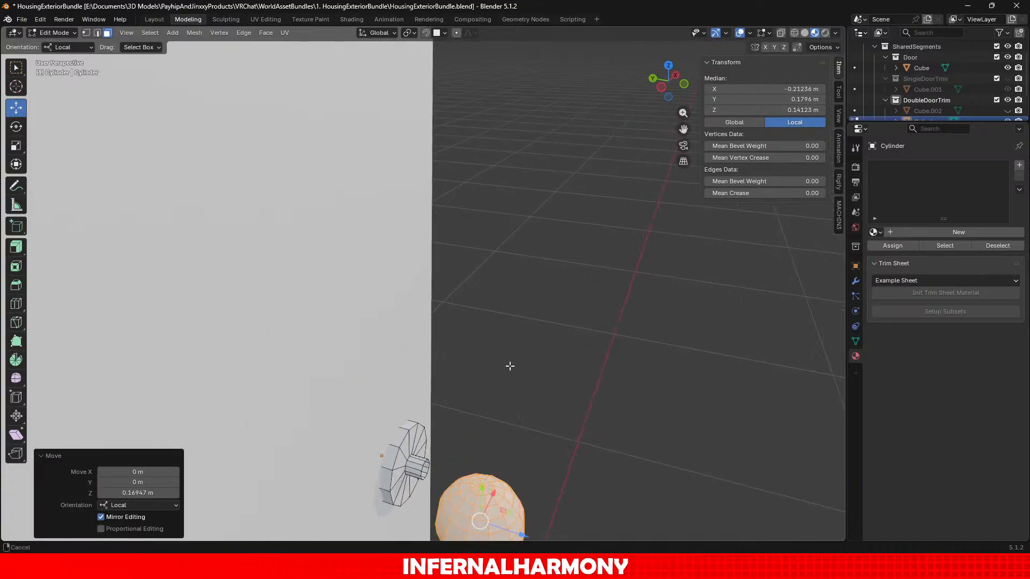
Move the sphere next to the handle stem, to a local median of about X -0.019 m and Y 0.033 m.
{"action": "middle_click_drag", "start_coordinate": [510, 367], "coordinate": [421, 258], "text": "shift"}
{"action": "scroll", "coordinate": [397, 268], "scroll_direction": "down", "scroll_amount": 4}
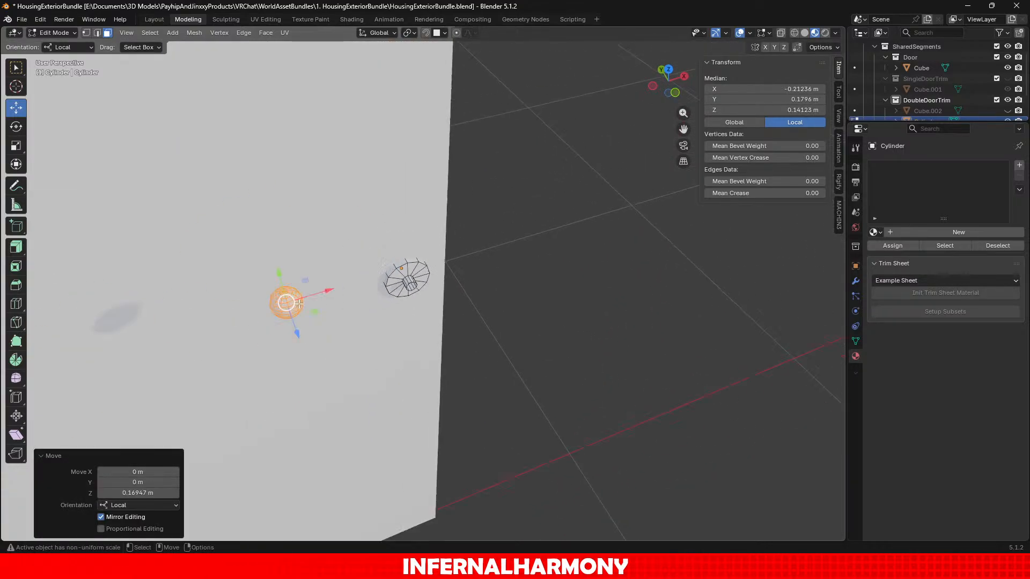
{"action": "left_click_drag", "start_coordinate": [322, 299], "coordinate": [428, 298]}
{"action": "scroll", "coordinate": [425, 283], "scroll_direction": "up", "scroll_amount": 4}
{"action": "middle_click_drag", "start_coordinate": [426, 284], "coordinate": [411, 184], "text": "shift"}
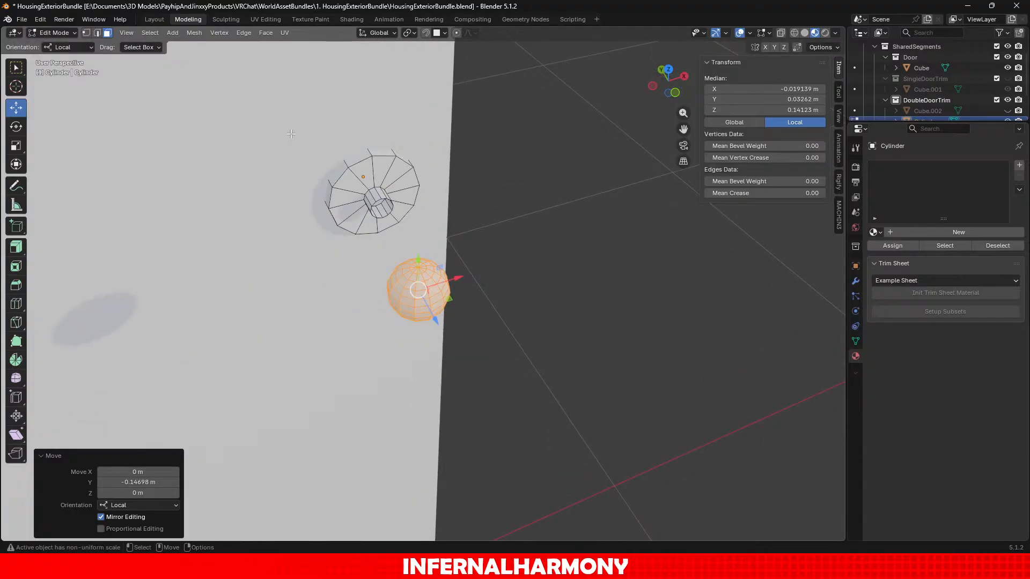
Switch to Object Mode and open the handle's Y location for editing, leaving the value as it is.
{"action": "left_click", "coordinate": [53, 33]}
{"action": "left_click", "coordinate": [51, 45]}
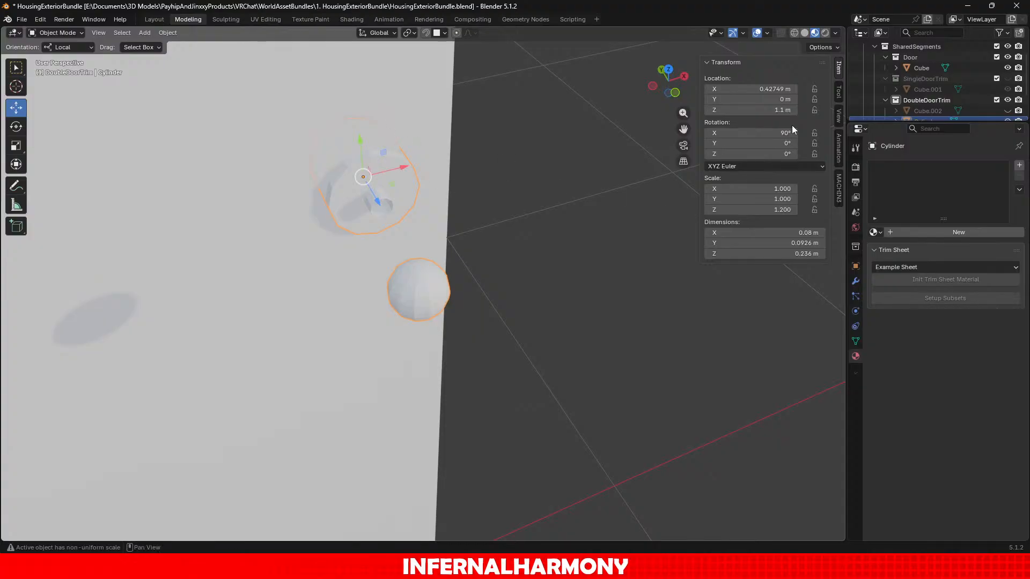
{"action": "left_click", "coordinate": [769, 99]}
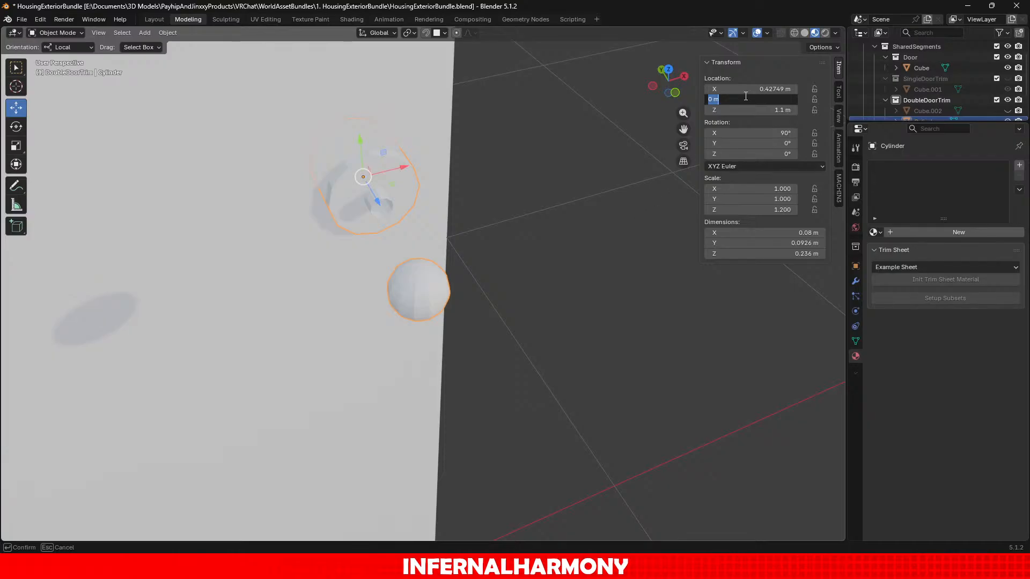
{"action": "key", "text": "Return"}
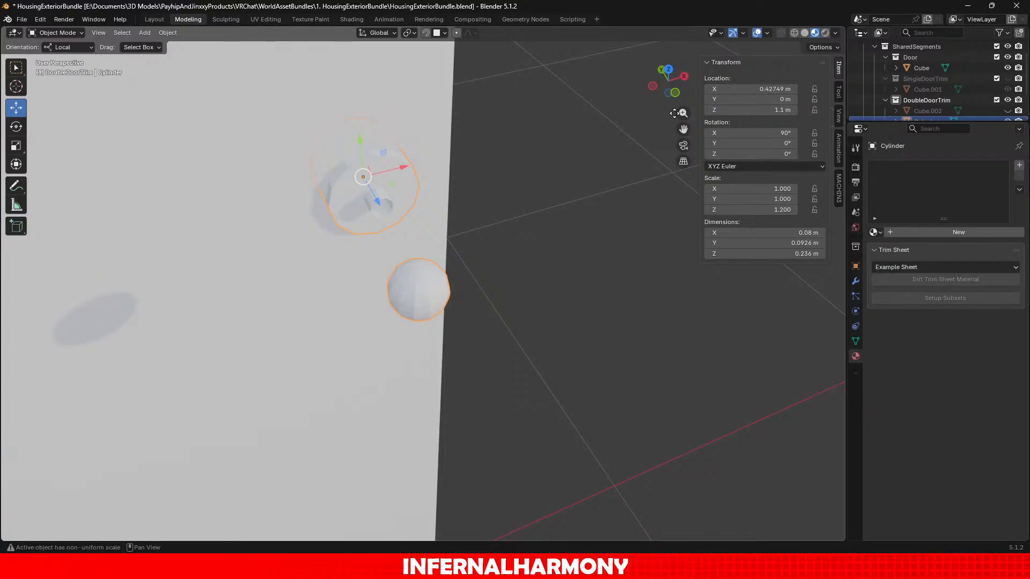
{"action": "middle_click_drag", "start_coordinate": [511, 222], "coordinate": [517, 179]}
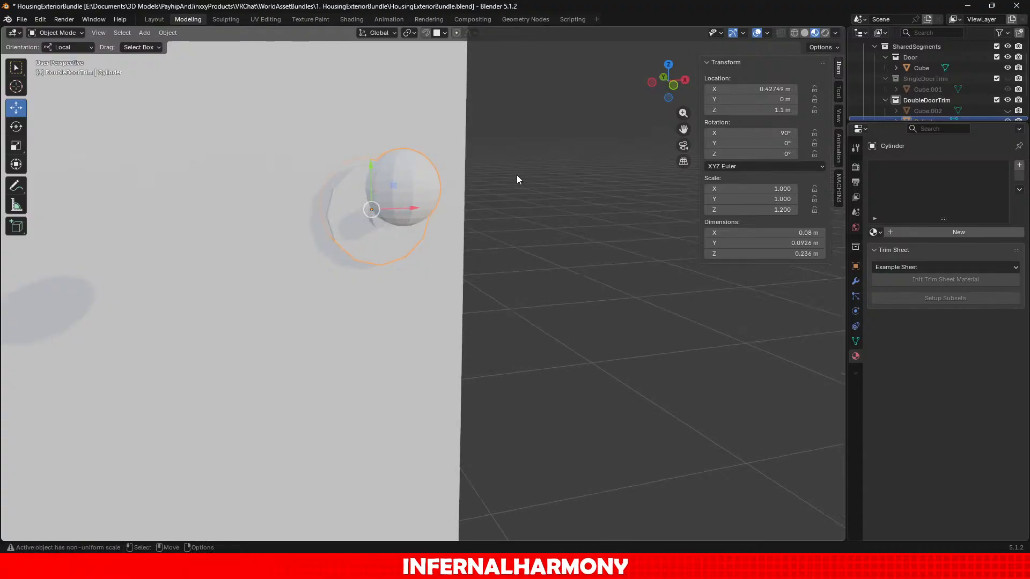
{"action": "left_click", "coordinate": [755, 109]}
{"action": "key", "text": "Return"}
{"action": "left_click", "coordinate": [411, 190]}
{"action": "left_click", "coordinate": [412, 190]}
{"action": "middle_click_drag", "start_coordinate": [440, 230], "coordinate": [464, 229]}
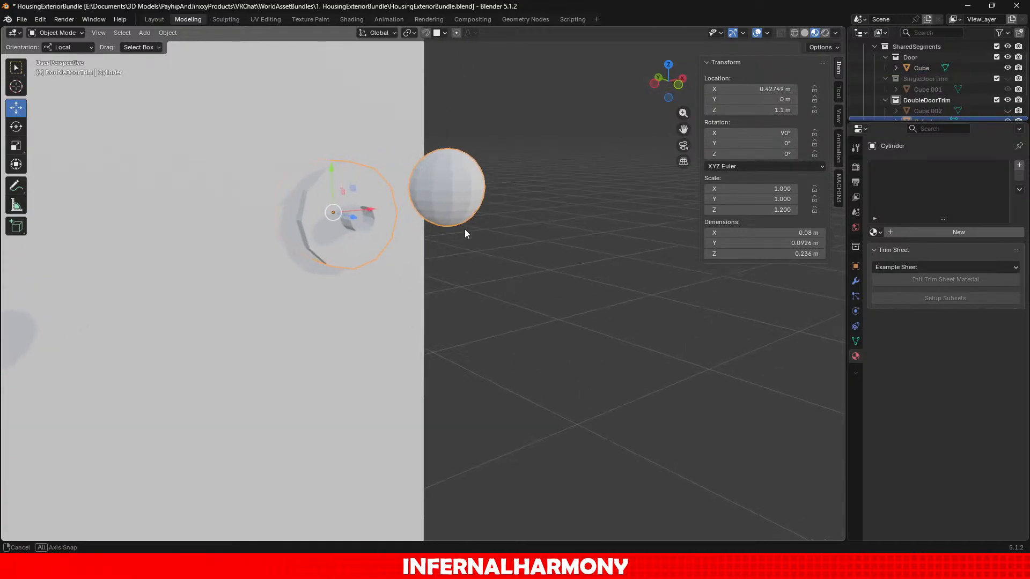
Return to Edit Mode on the handle mesh and activate the Rotate tool for the selected sphere.
{"action": "left_click", "coordinate": [56, 33]}
{"action": "left_click", "coordinate": [56, 57]}
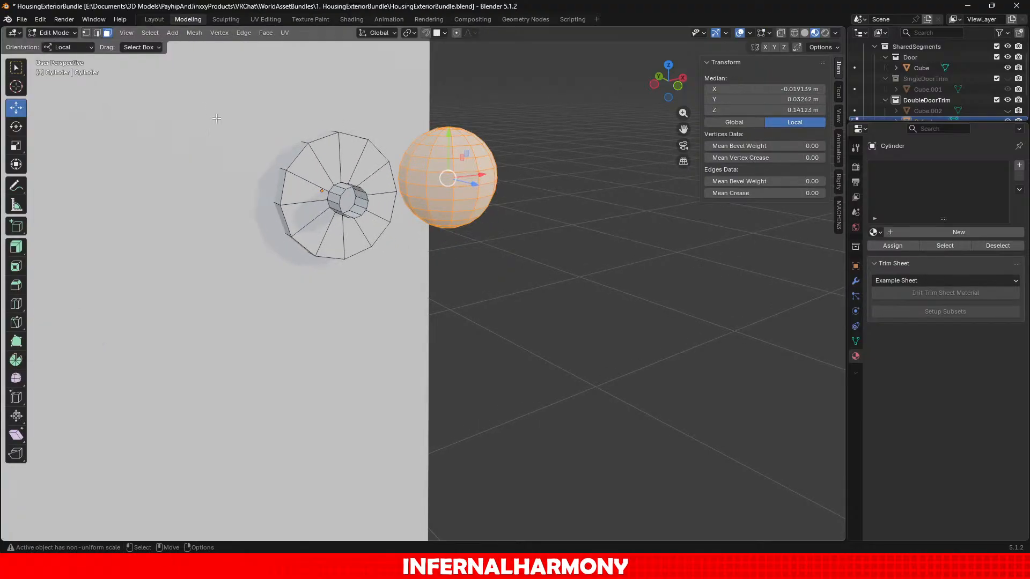
{"action": "left_click", "coordinate": [16, 126]}
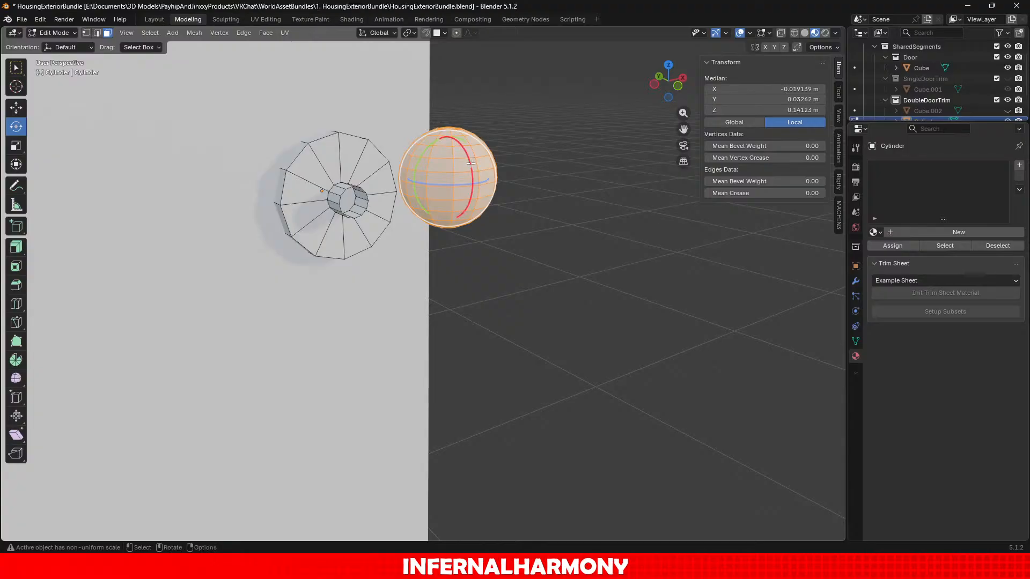
{"action": "left_click_drag", "start_coordinate": [470, 163], "coordinate": [429, 87]}
{"action": "key", "text": "ctrl+z"}
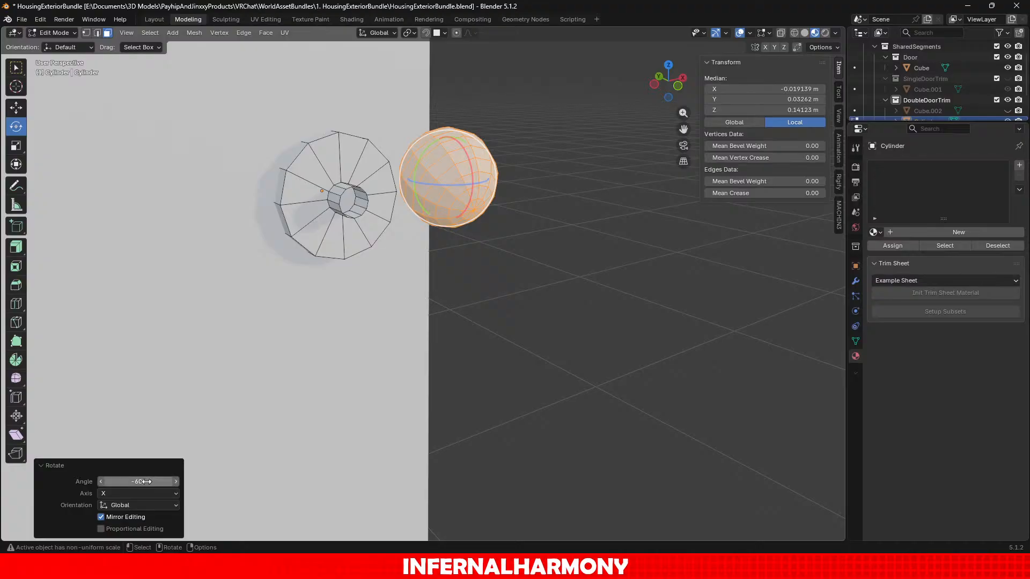
{"action": "left_click", "coordinate": [145, 469]}
{"action": "key", "text": "ctrl+z"}
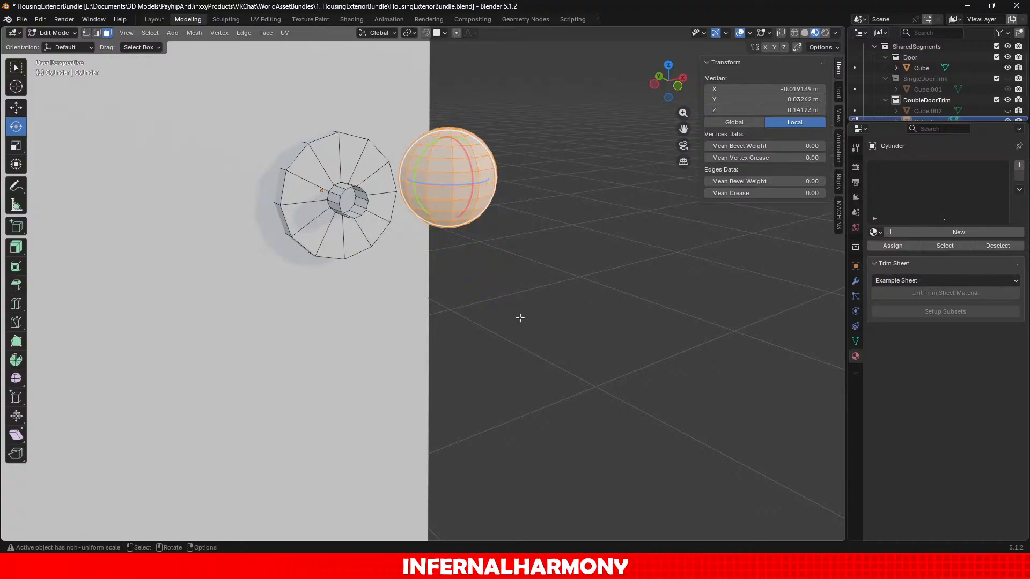
Rotate the sphere 90° about the global X axis so its poles face along the stem.
{"action": "left_click_drag", "start_coordinate": [466, 174], "coordinate": [186, 510]}
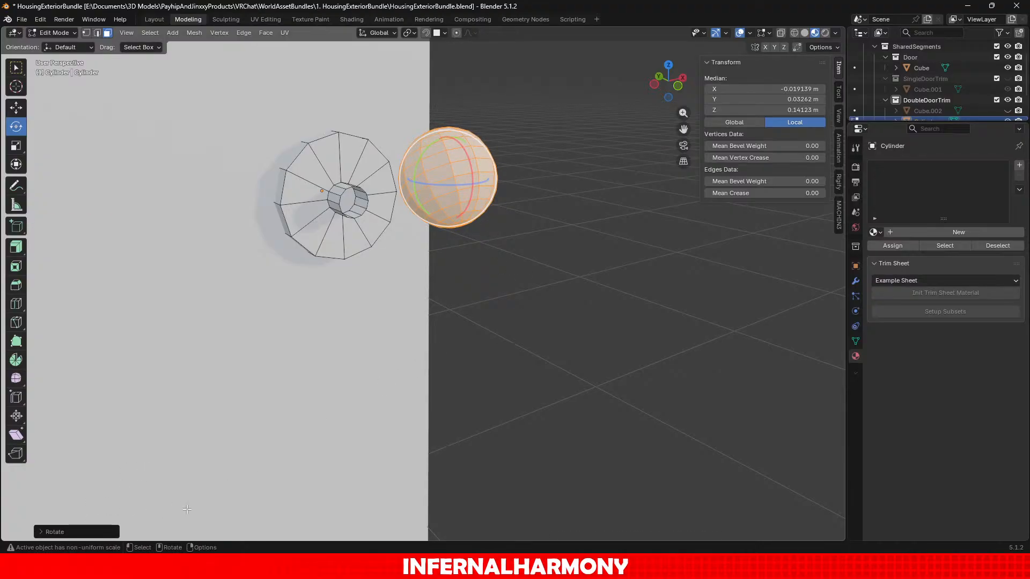
{"action": "left_click", "coordinate": [64, 532]}
{"action": "left_click", "coordinate": [157, 480]}
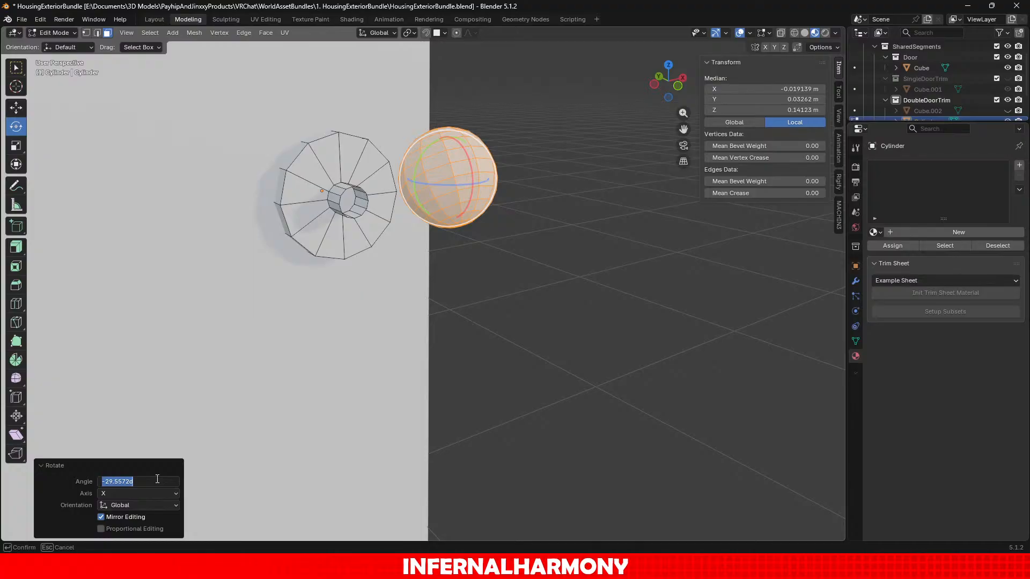
{"action": "type", "text": "90"}
{"action": "key", "text": "Return"}
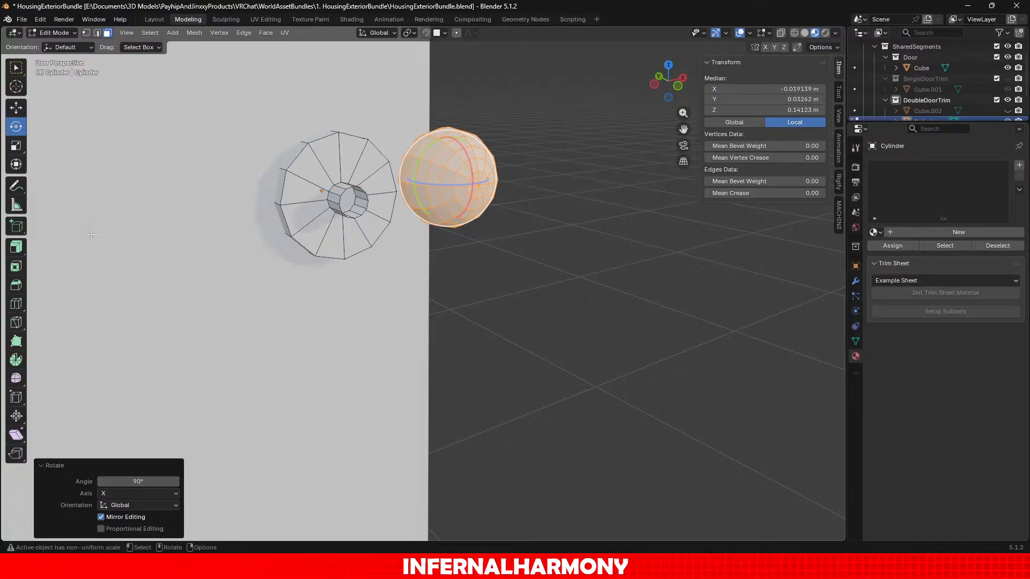
Enable snapping to edges and move the sphere toward the door by about 0.12 m along local Z.
{"action": "left_click", "coordinate": [16, 107]}
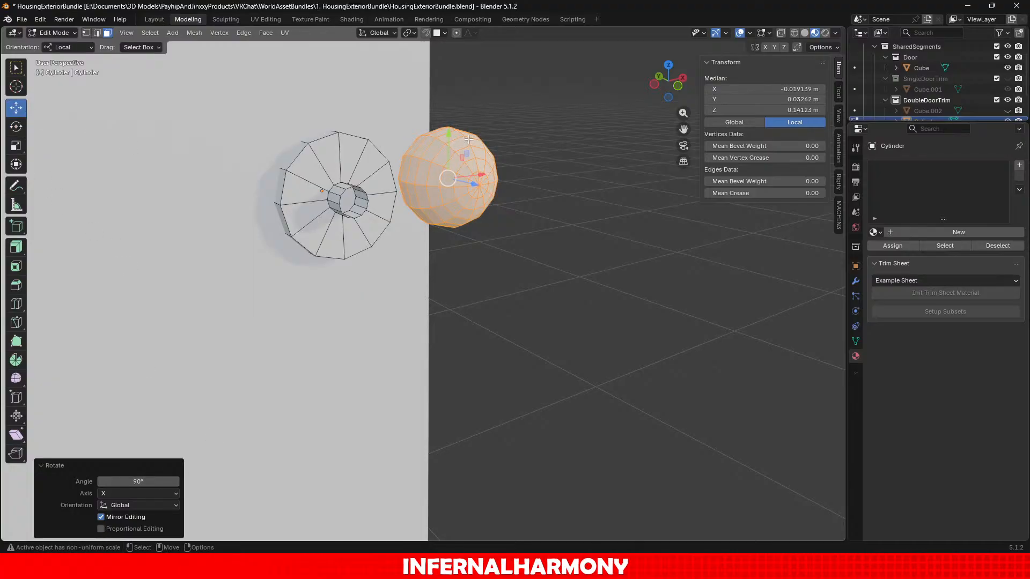
{"action": "left_click", "coordinate": [425, 32]}
{"action": "left_click", "coordinate": [437, 33]}
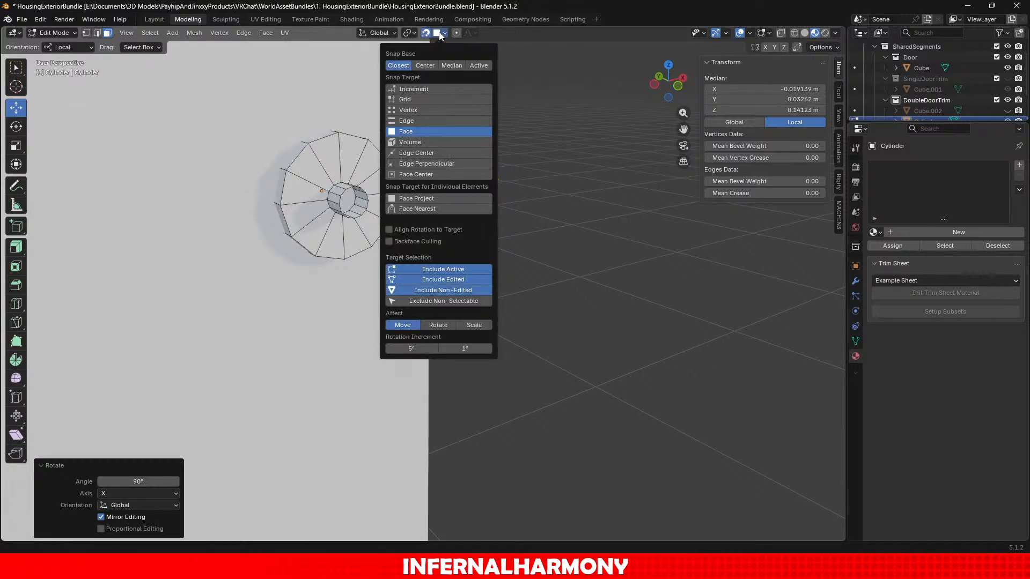
{"action": "left_click", "coordinate": [418, 120]}
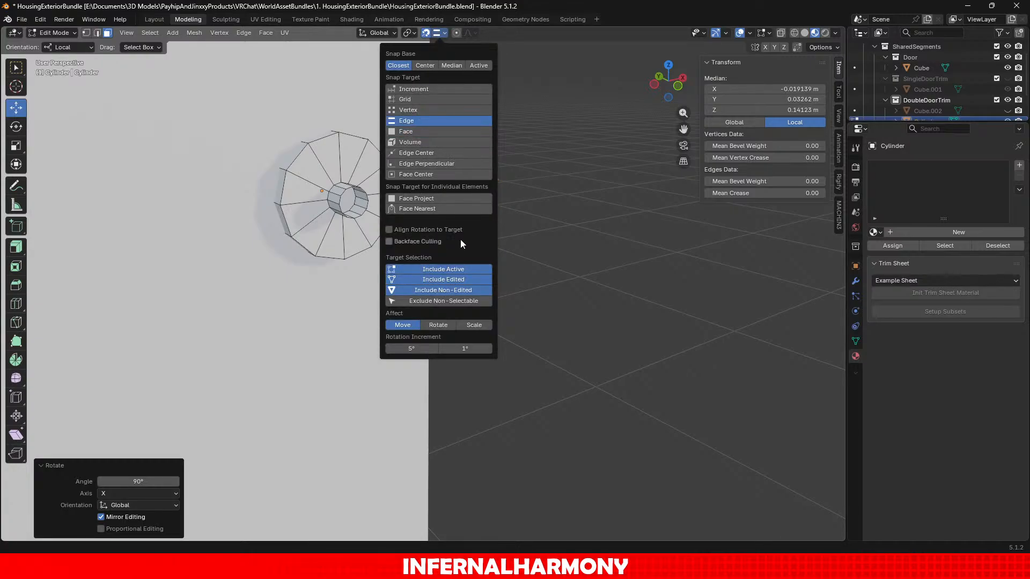
{"action": "left_click_drag", "start_coordinate": [478, 189], "coordinate": [399, 166]}
Move the sphere over the stem along local X and Y, to a median of about X 0.002 m and Y 0.011 m.
{"action": "scroll", "coordinate": [399, 166], "scroll_direction": "up", "scroll_amount": 2}
{"action": "middle_click_drag", "start_coordinate": [399, 166], "coordinate": [344, 166]}
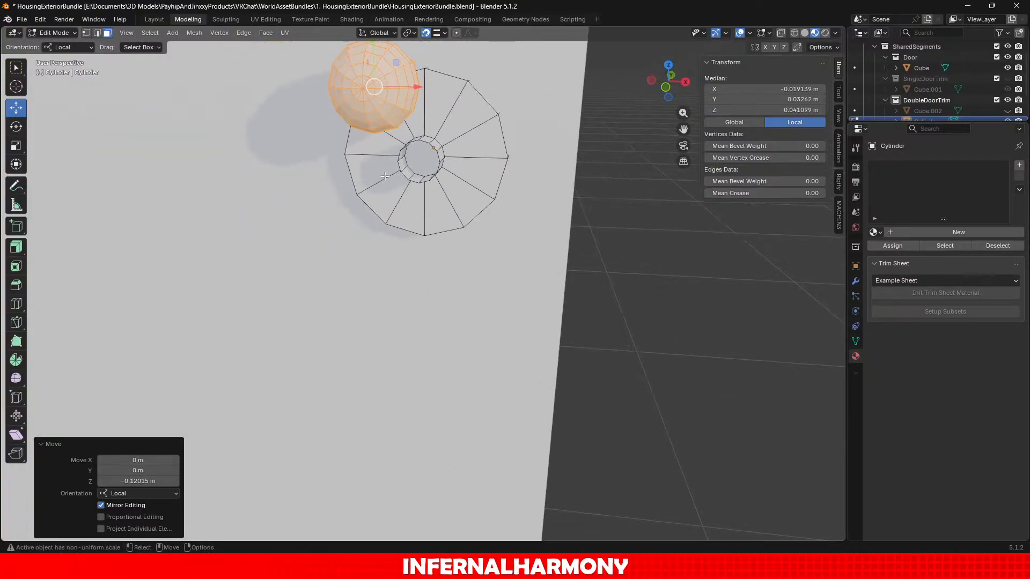
{"action": "scroll", "coordinate": [418, 166], "scroll_direction": "down", "scroll_amount": 4}
{"action": "middle_click_drag", "start_coordinate": [496, 165], "coordinate": [472, 252], "text": "shift"}
{"action": "scroll", "coordinate": [471, 252], "scroll_direction": "up", "scroll_amount": 7}
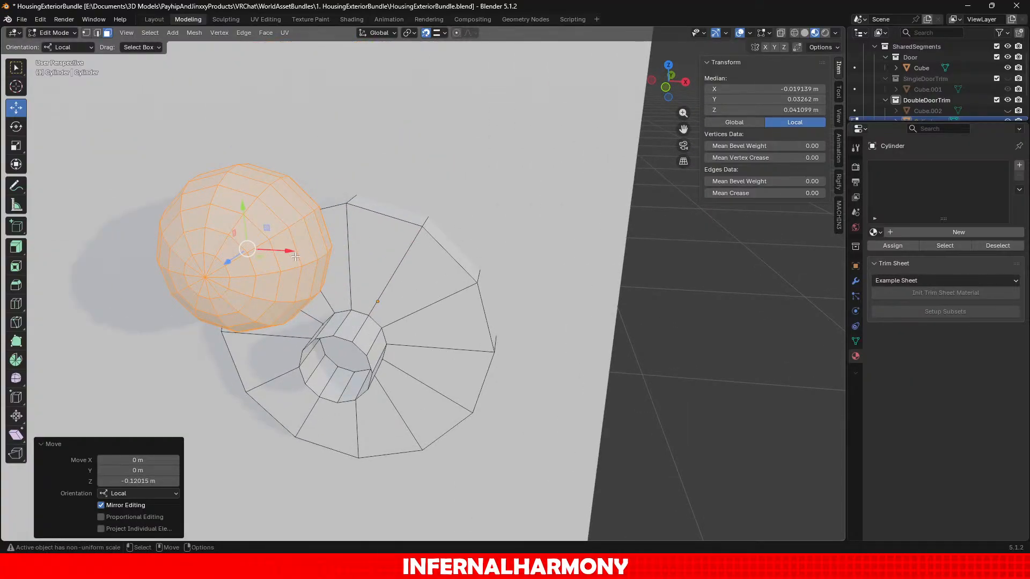
{"action": "left_click_drag", "start_coordinate": [296, 257], "coordinate": [413, 258]}
{"action": "scroll", "coordinate": [510, 244], "scroll_direction": "up", "scroll_amount": 3}
{"action": "middle_click_drag", "start_coordinate": [511, 244], "coordinate": [427, 245]}
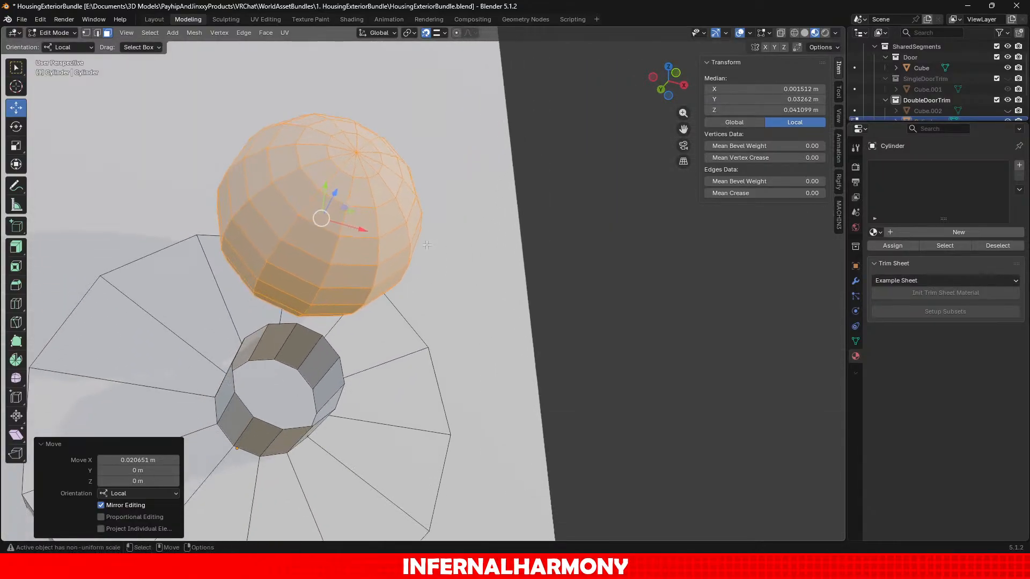
{"action": "scroll", "coordinate": [427, 245], "scroll_direction": "down", "scroll_amount": 1}
{"action": "left_click_drag", "start_coordinate": [338, 198], "coordinate": [317, 401]}
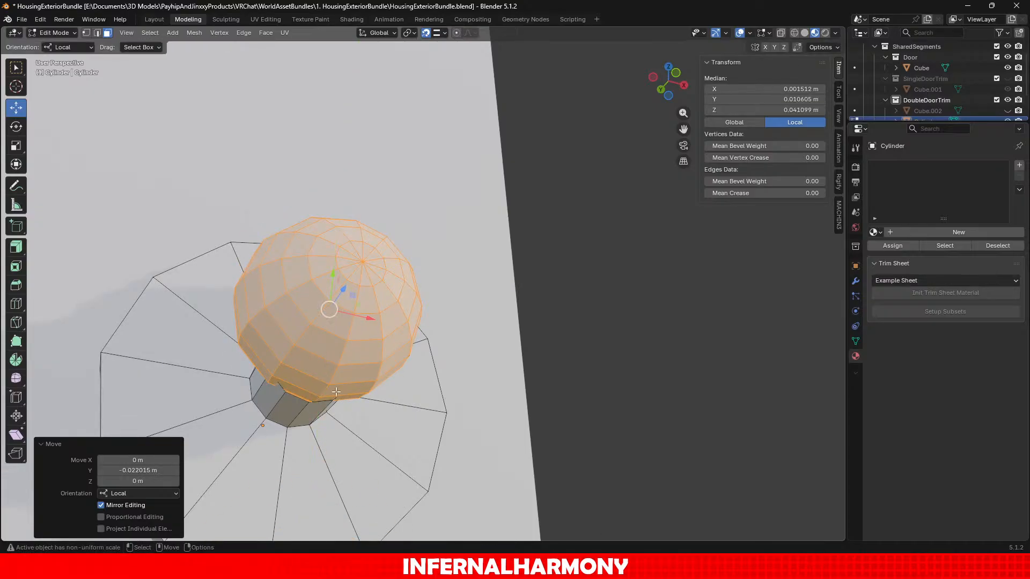
Centre the sphere on the stem by setting its local median Y and X to 0.
{"action": "left_click", "coordinate": [791, 99]}
{"action": "type", "text": "0"}
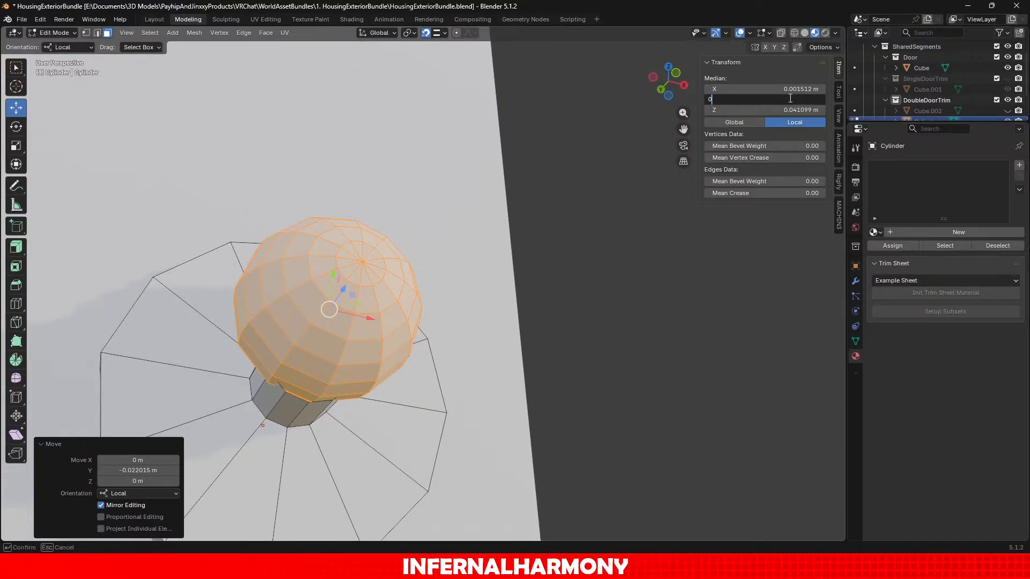
{"action": "key", "text": "Return"}
{"action": "middle_click_drag", "start_coordinate": [529, 278], "coordinate": [529, 370]}
{"action": "scroll", "coordinate": [530, 370], "scroll_direction": "up", "scroll_amount": 2}
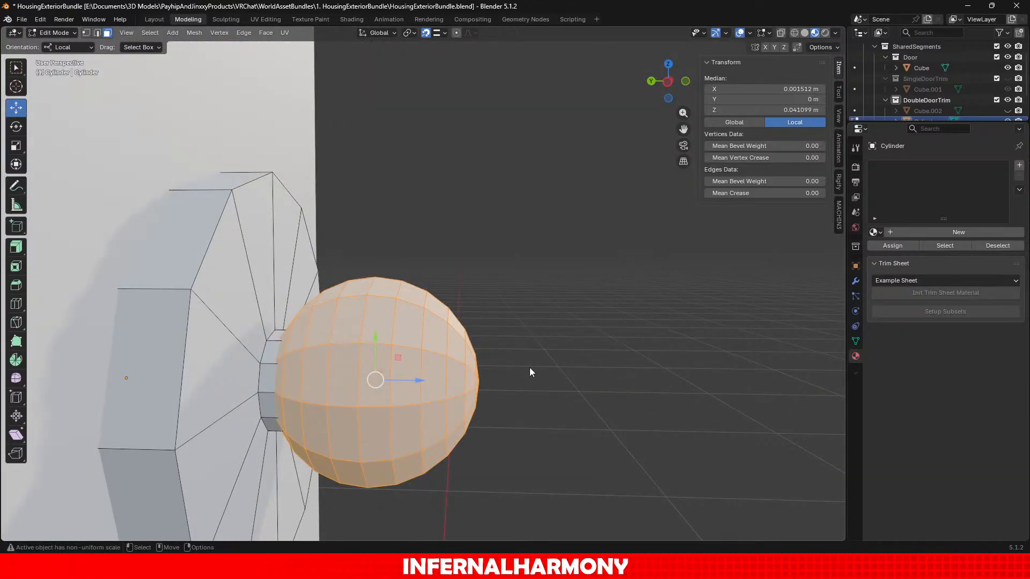
{"action": "left_click", "coordinate": [799, 87]}
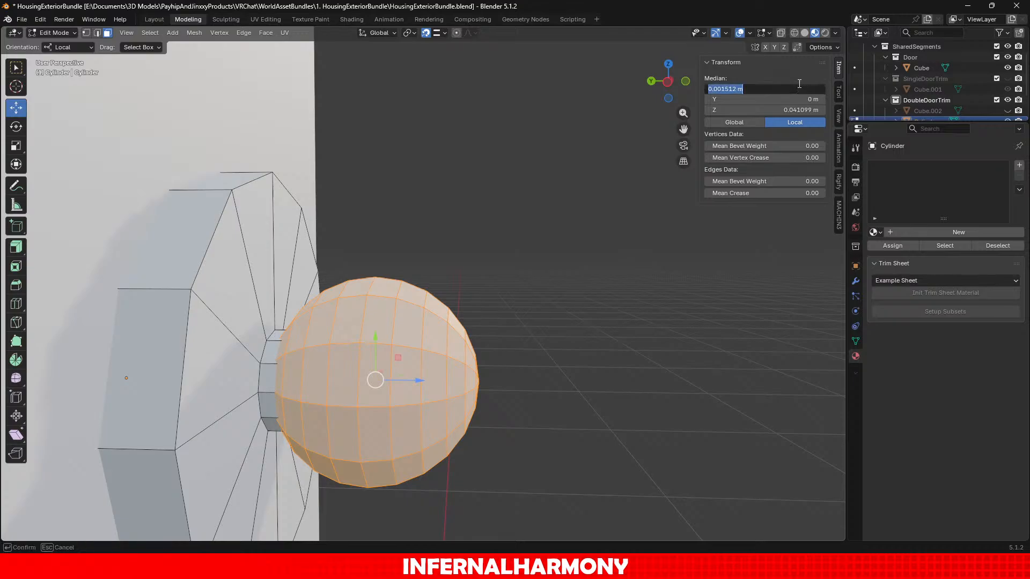
{"action": "type", "text": "0"}
{"action": "key", "text": "Return"}
Move the sphere out from the door along local Z to a median of about 0.051 m.
{"action": "middle_click_drag", "start_coordinate": [556, 220], "coordinate": [492, 262]}
{"action": "scroll", "coordinate": [553, 330], "scroll_direction": "up", "scroll_amount": 2}
{"action": "scroll", "coordinate": [478, 361], "scroll_direction": "down", "scroll_amount": 2}
{"action": "scroll", "coordinate": [488, 268], "scroll_direction": "up", "scroll_amount": 1}
{"action": "left_click_drag", "start_coordinate": [409, 317], "coordinate": [487, 303]}
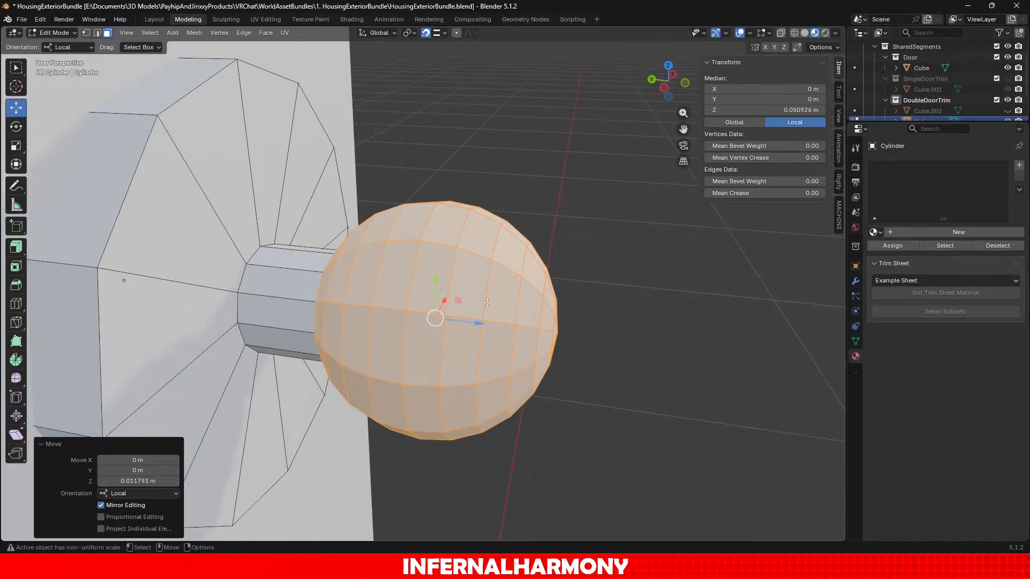
Scale the sphere up uniformly by about 1.437, keeping it smaller than the rosette.
{"action": "scroll", "coordinate": [536, 287], "scroll_direction": "down", "scroll_amount": 5}
{"action": "middle_click_drag", "start_coordinate": [538, 287], "coordinate": [452, 272]}
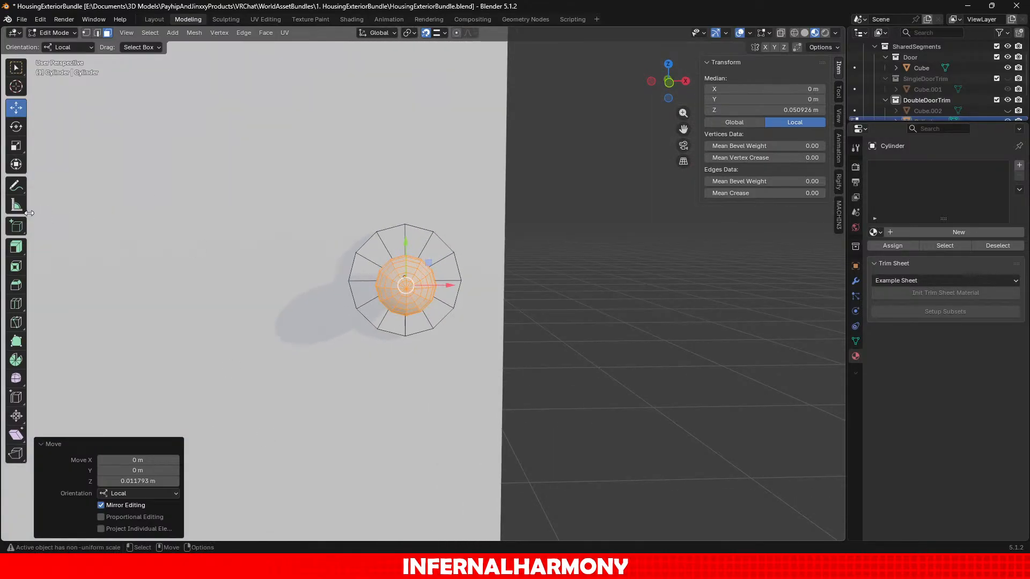
{"action": "left_click", "coordinate": [16, 150]}
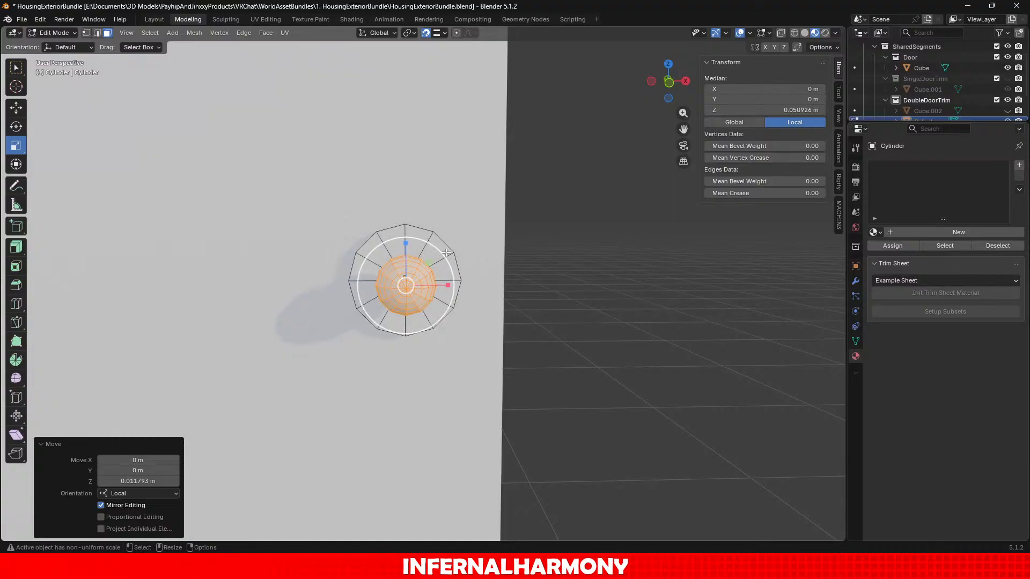
{"action": "left_click_drag", "start_coordinate": [446, 253], "coordinate": [463, 240]}
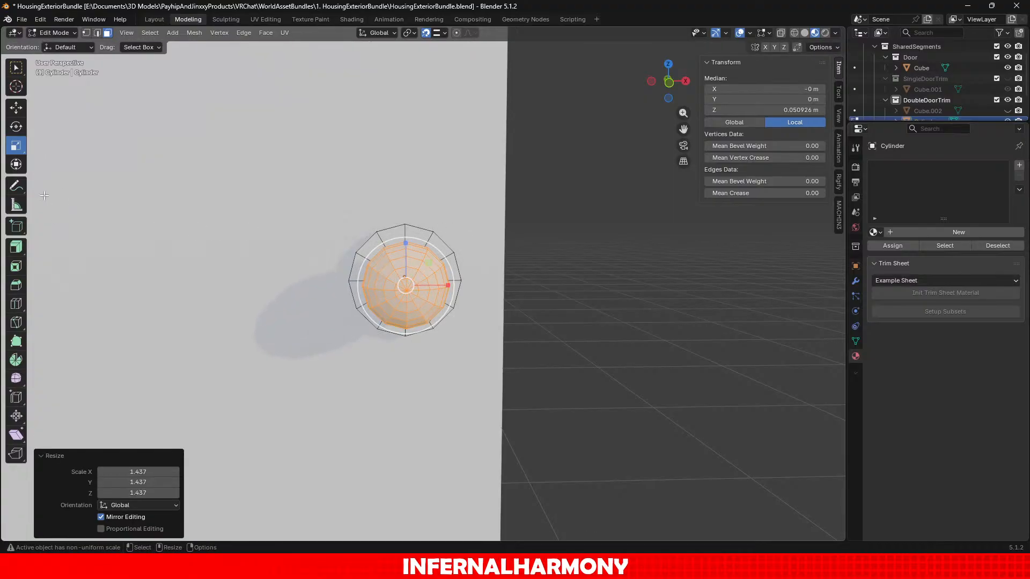
Move the enlarged sphere outward along local Z to the stem's end, to a median of about 0.0616 m.
{"action": "left_click", "coordinate": [16, 107]}
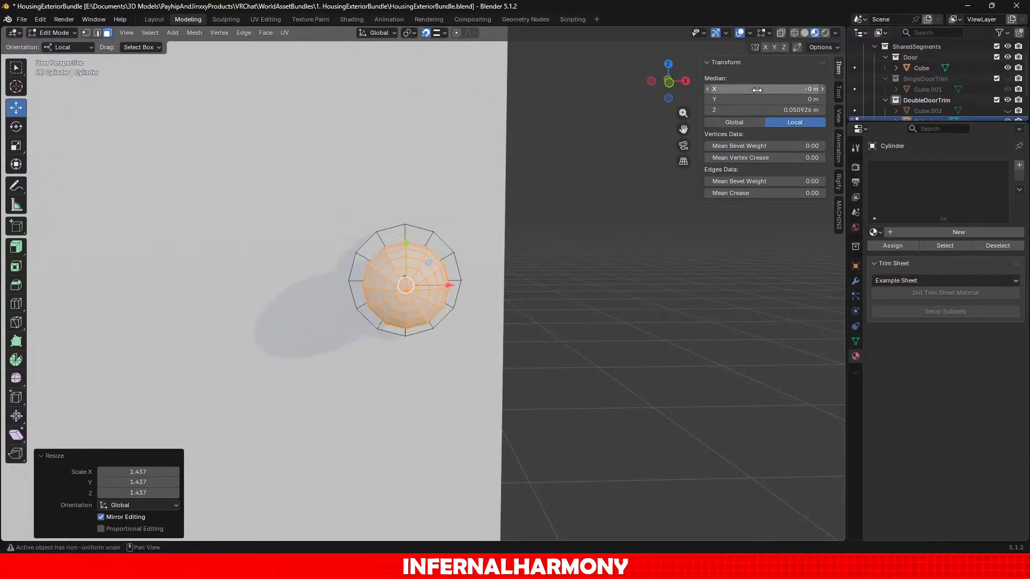
{"action": "left_click", "coordinate": [671, 81]}
{"action": "scroll", "coordinate": [580, 334], "scroll_direction": "up", "scroll_amount": 5}
{"action": "middle_click_drag", "start_coordinate": [580, 336], "coordinate": [607, 345]}
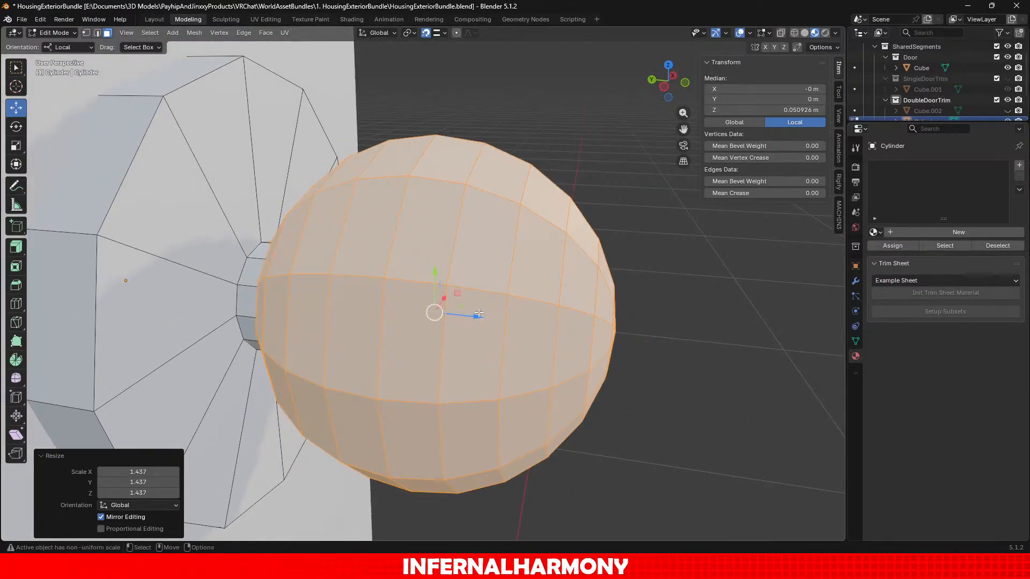
{"action": "left_click_drag", "start_coordinate": [476, 316], "coordinate": [523, 317]}
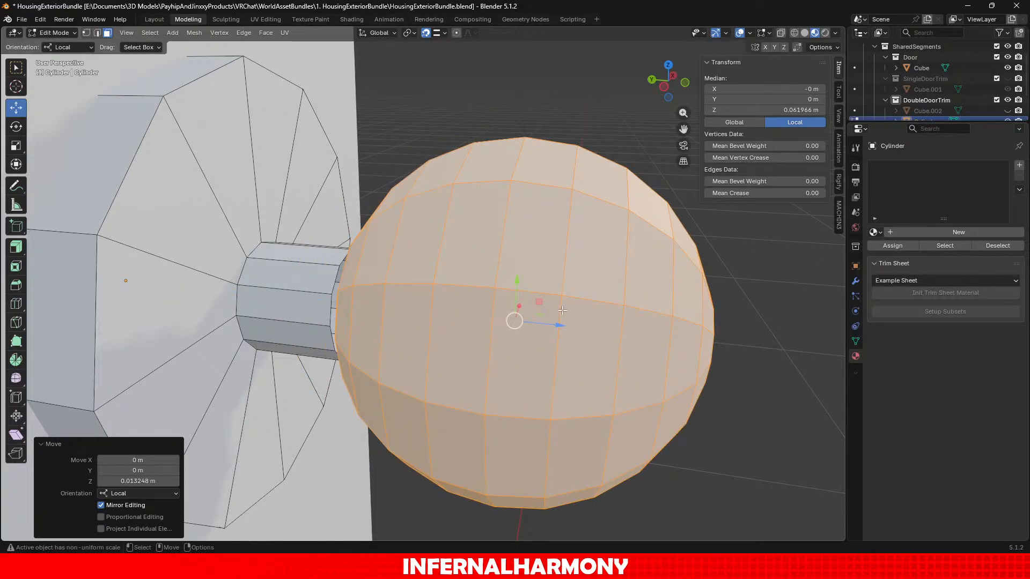
{"action": "scroll", "coordinate": [562, 311], "scroll_direction": "up", "scroll_amount": 2}
{"action": "mouse_move", "coordinate": [565, 339]}
{"action": "left_mouse_down"}
{"action": "mouse_move", "coordinate": [559, 327]}
{"action": "mouse_move", "coordinate": [576, 323]}
{"action": "mouse_move", "coordinate": [565, 324]}
{"action": "left_mouse_up"}
Nudge the sphere about 0.0006 m along global Y so it slightly overlaps the end of the stem.
{"action": "scroll", "coordinate": [563, 324], "scroll_direction": "up", "scroll_amount": 3}
{"action": "middle_click_drag", "start_coordinate": [375, 305], "coordinate": [613, 312], "text": "shift"}
{"action": "scroll", "coordinate": [613, 313], "scroll_direction": "up", "scroll_amount": 2}
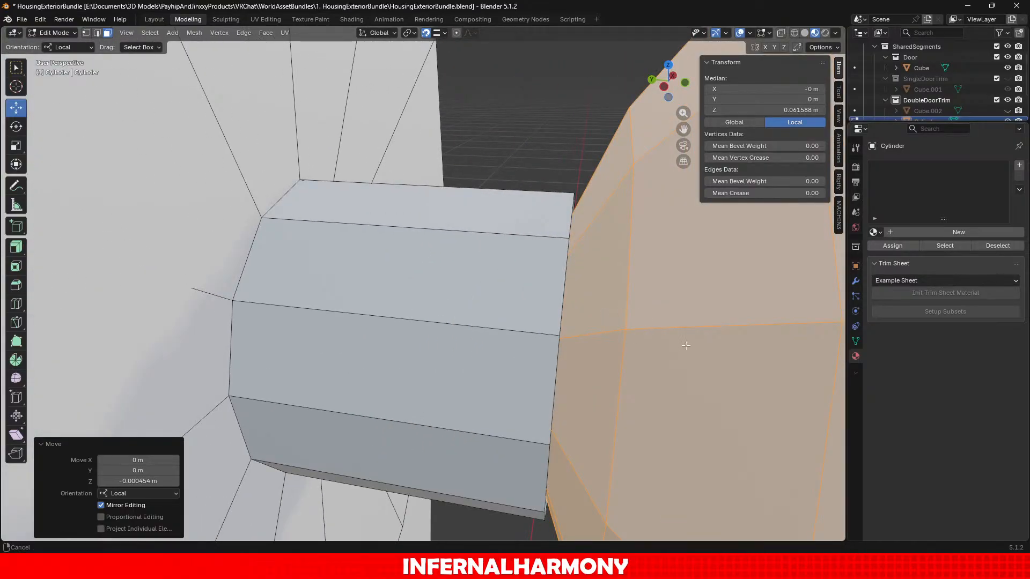
{"action": "scroll", "coordinate": [613, 312], "scroll_direction": "up", "scroll_amount": 2}
{"action": "scroll", "coordinate": [661, 290], "scroll_direction": "up", "scroll_amount": 2}
{"action": "scroll", "coordinate": [661, 289], "scroll_direction": "down", "scroll_amount": 2}
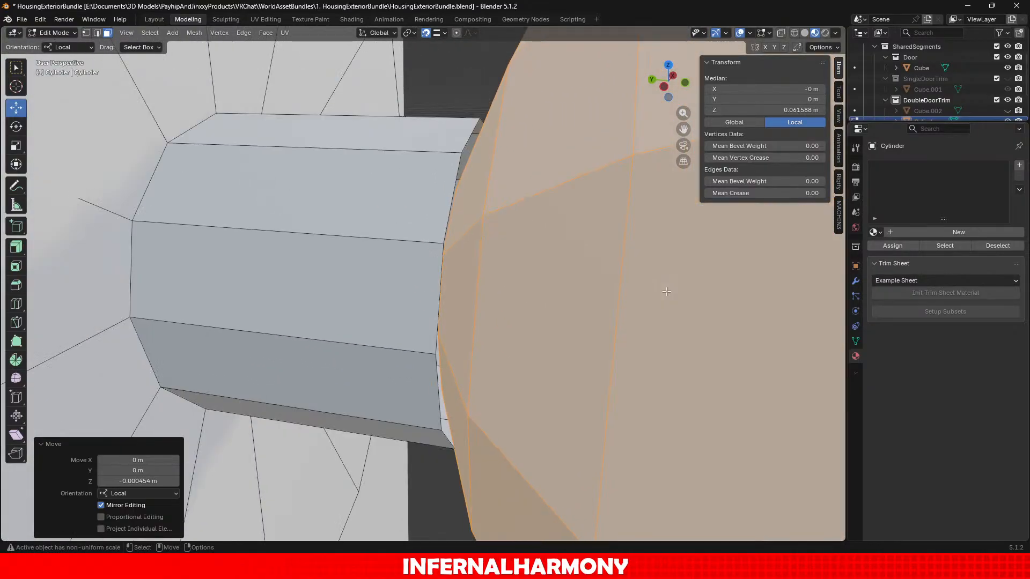
{"action": "key", "text": "g"}
{"action": "key", "text": "z"}
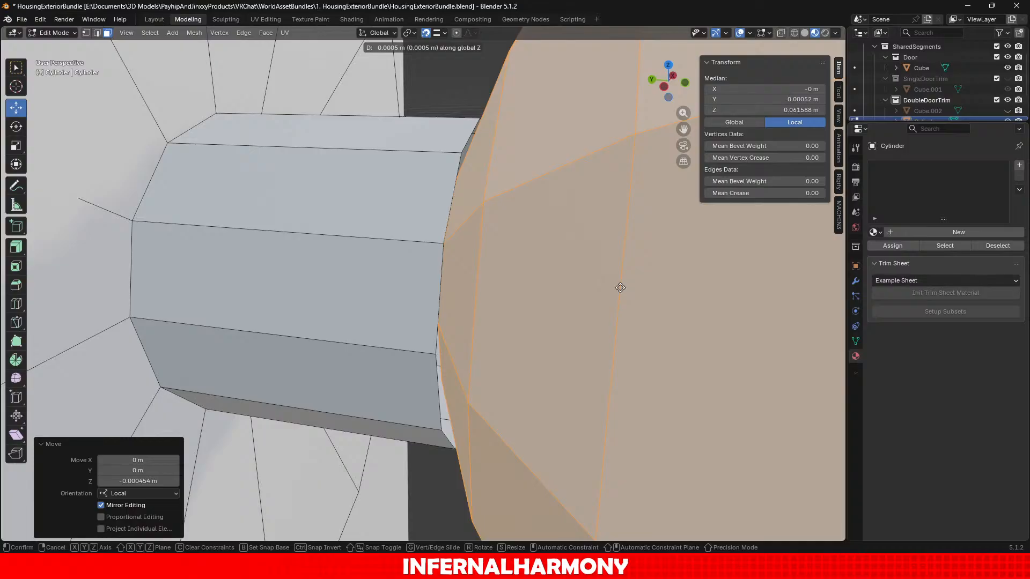
{"action": "key", "text": "y"}
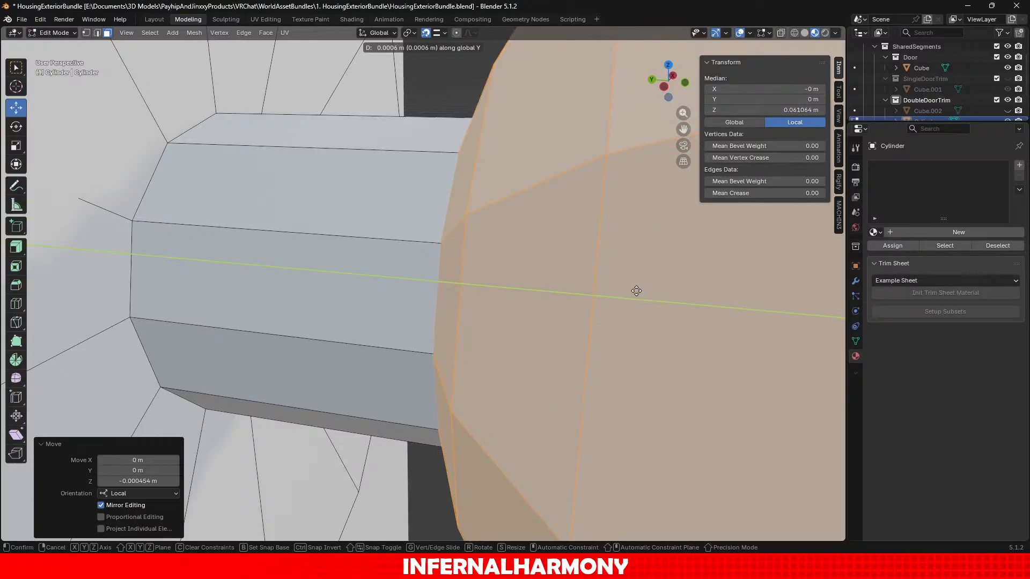
{"action": "left_click", "coordinate": [638, 289]}
Delete the fan of triangular faces at the sphere's pole inside the stem opening.
{"action": "scroll", "coordinate": [543, 272], "scroll_direction": "down", "scroll_amount": 2}
{"action": "middle_click_drag", "start_coordinate": [544, 272], "coordinate": [589, 280]}
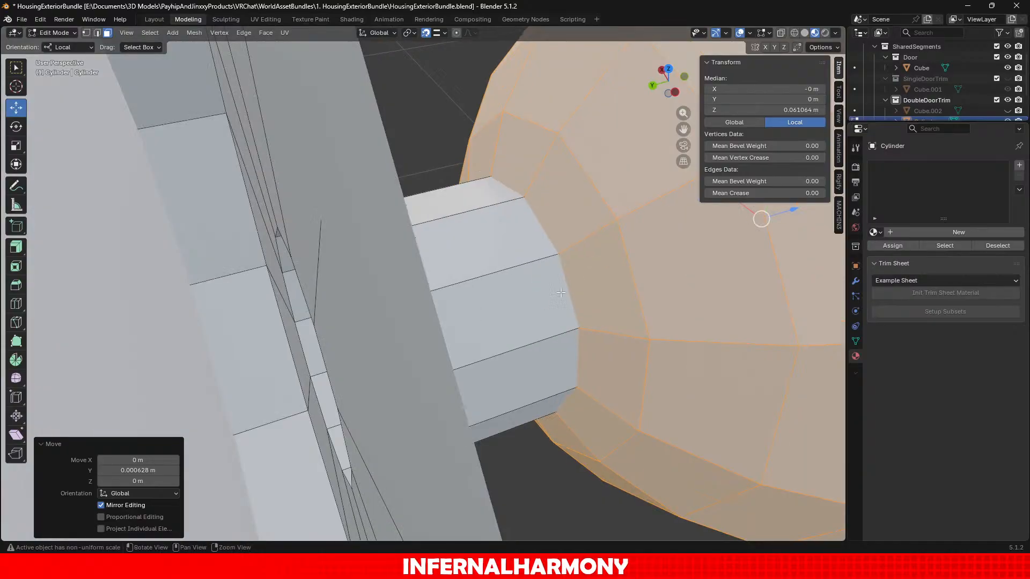
{"action": "left_click", "coordinate": [588, 280]}
{"action": "scroll", "coordinate": [597, 325], "scroll_direction": "up", "scroll_amount": 3}
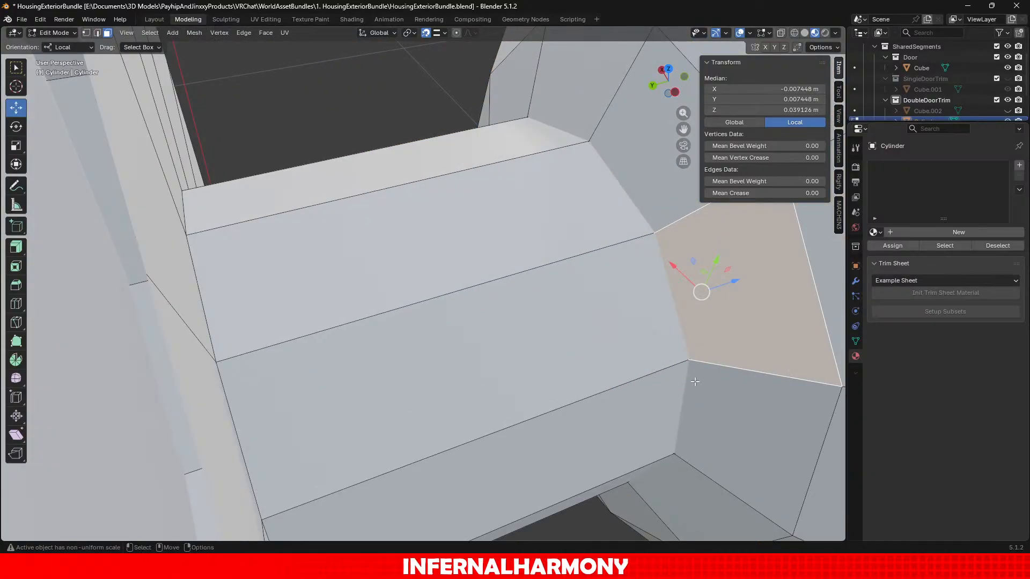
{"action": "middle_click_drag", "start_coordinate": [563, 365], "coordinate": [688, 356]}
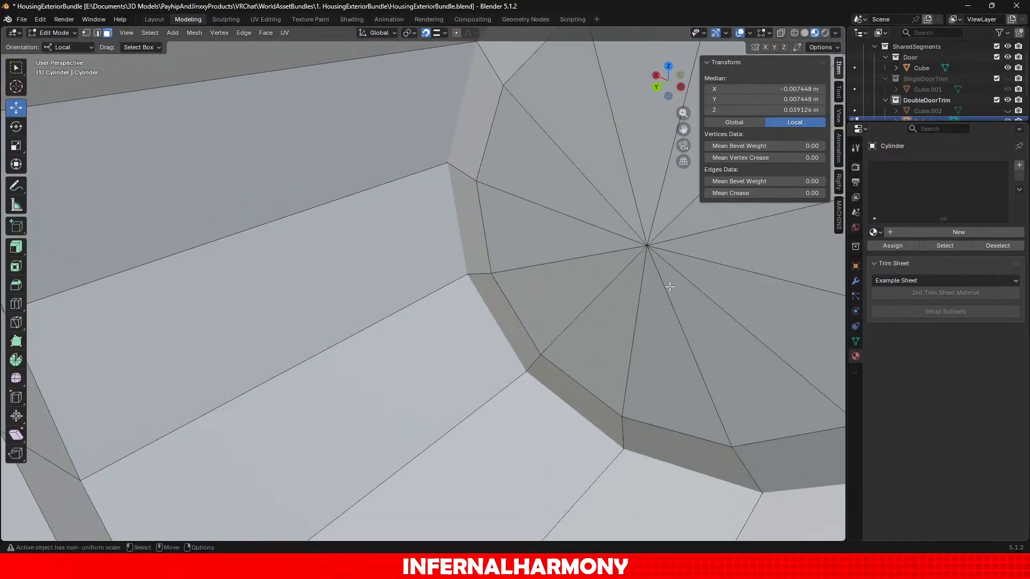
{"action": "middle_click_drag", "start_coordinate": [646, 295], "coordinate": [568, 274]}
{"action": "left_click_drag", "start_coordinate": [426, 184], "coordinate": [568, 247]}
{"action": "key", "text": "x"}
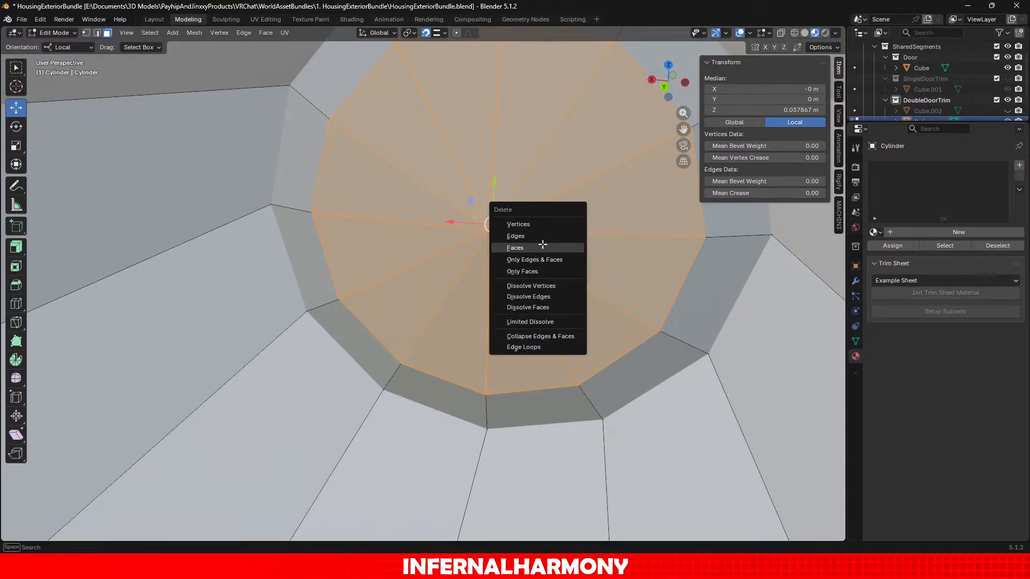
{"action": "left_click", "coordinate": [547, 242]}
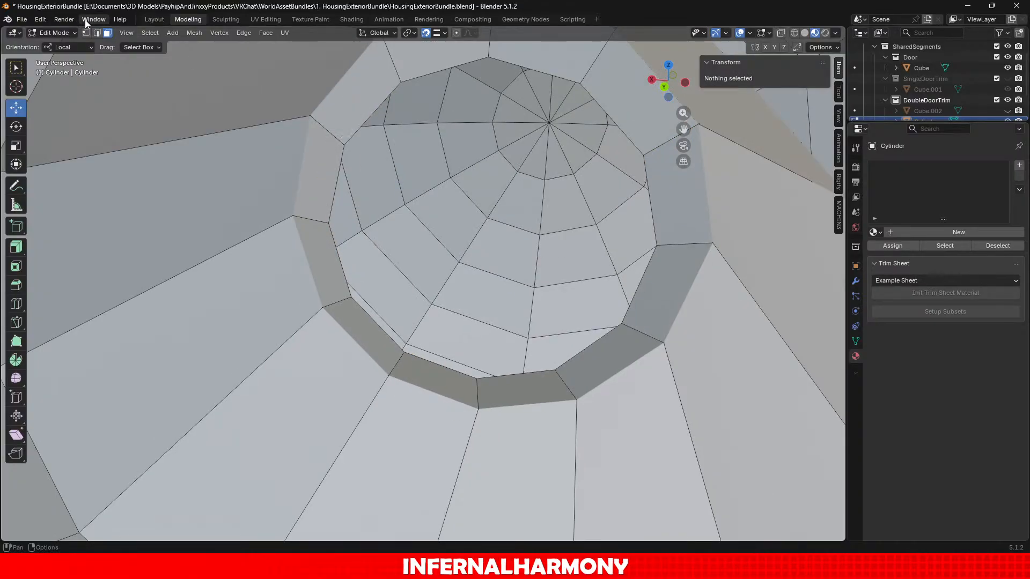
Scale the inner edge loop at the stem's open end by 1.296 on global X and Z, out to the stem's outer rim, and return to Object Mode.
{"action": "left_click", "coordinate": [97, 33]}
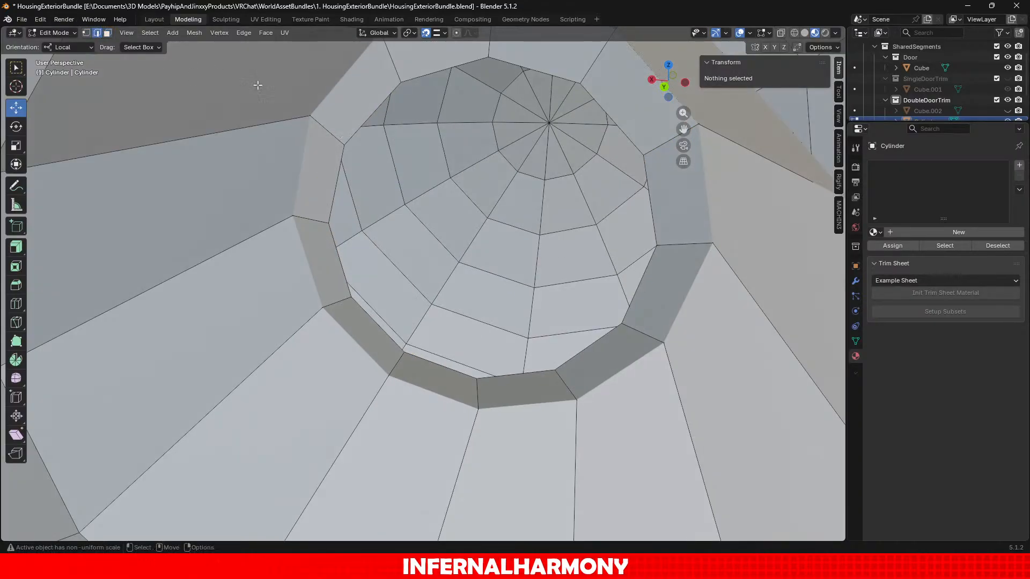
{"action": "left_click", "coordinate": [659, 210], "text": "alt"}
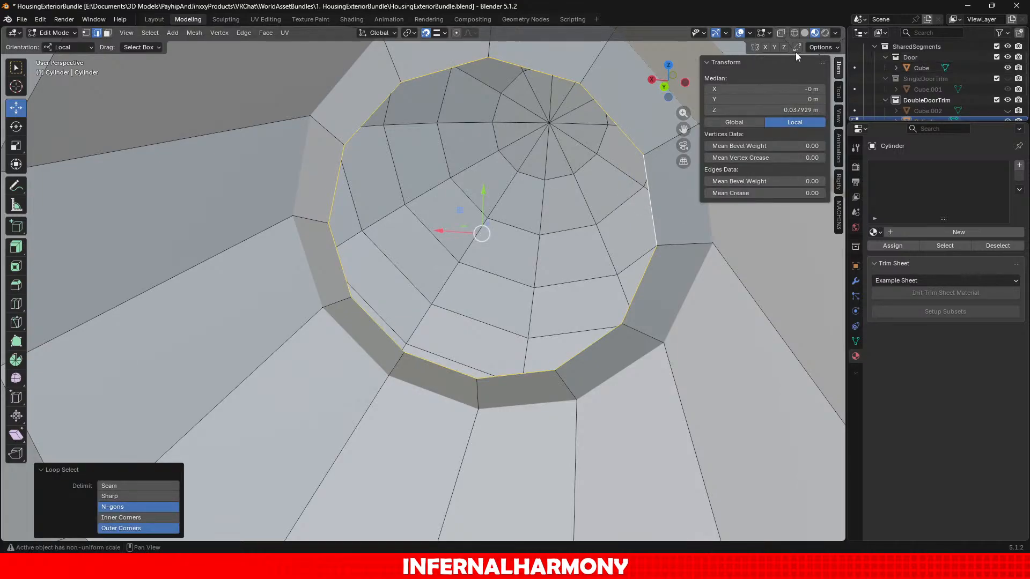
{"action": "left_click", "coordinate": [16, 145]}
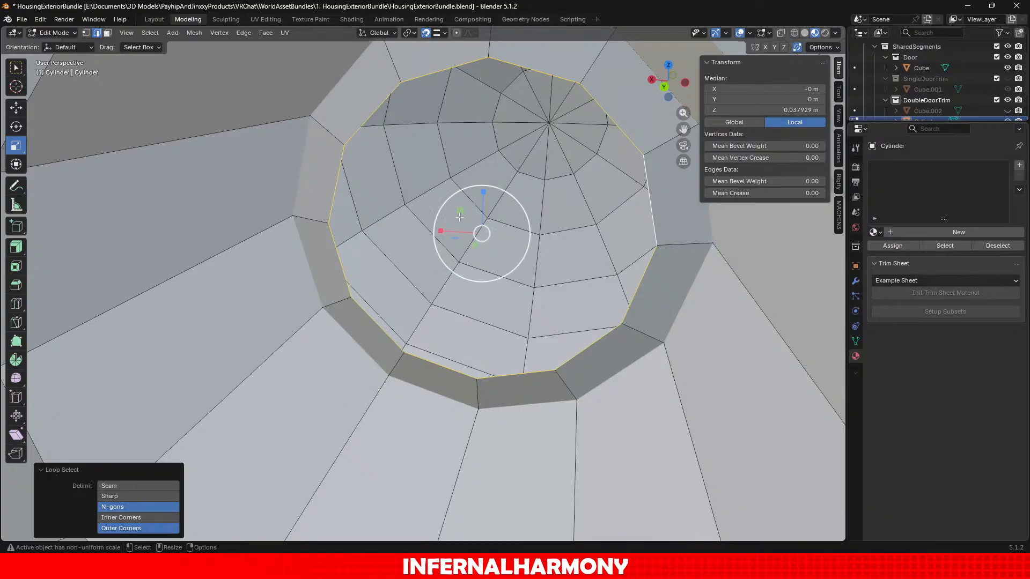
{"action": "mouse_move", "coordinate": [460, 208]}
{"action": "left_mouse_down"}
{"action": "mouse_move", "coordinate": [436, 189]}
{"action": "mouse_move", "coordinate": [451, 197]}
{"action": "left_mouse_up"}
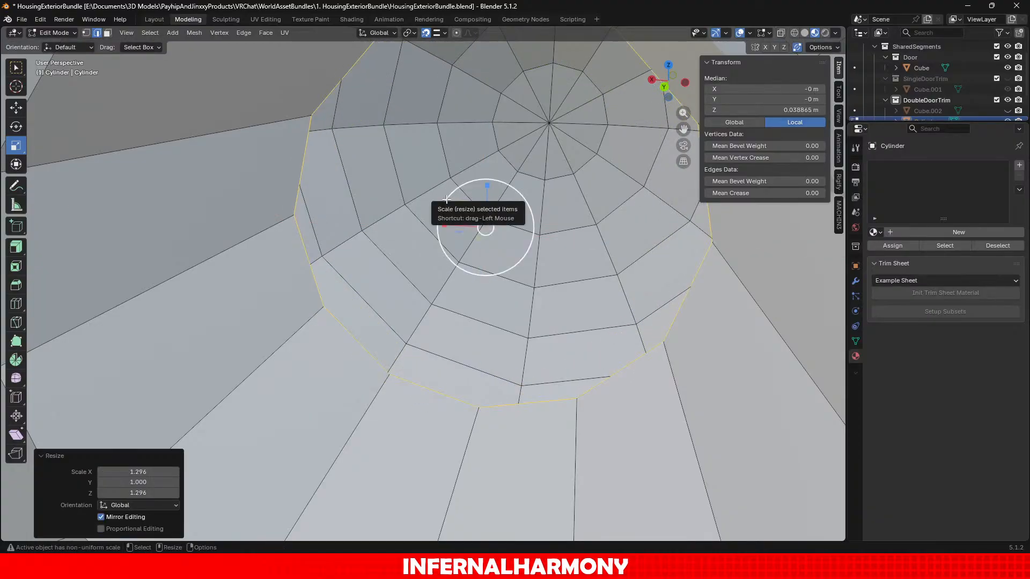
{"action": "scroll", "coordinate": [450, 199], "scroll_direction": "down", "scroll_amount": 5}
{"action": "middle_click_drag", "start_coordinate": [558, 230], "coordinate": [432, 238]}
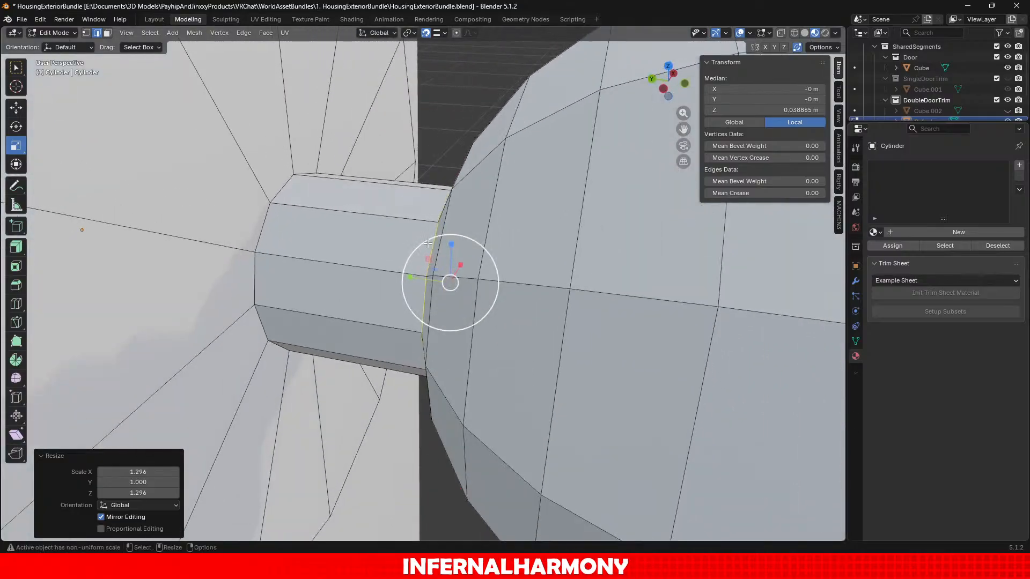
{"action": "scroll", "coordinate": [432, 238], "scroll_direction": "down", "scroll_amount": 5}
{"action": "left_click", "coordinate": [56, 33]}
{"action": "left_click", "coordinate": [58, 45]}
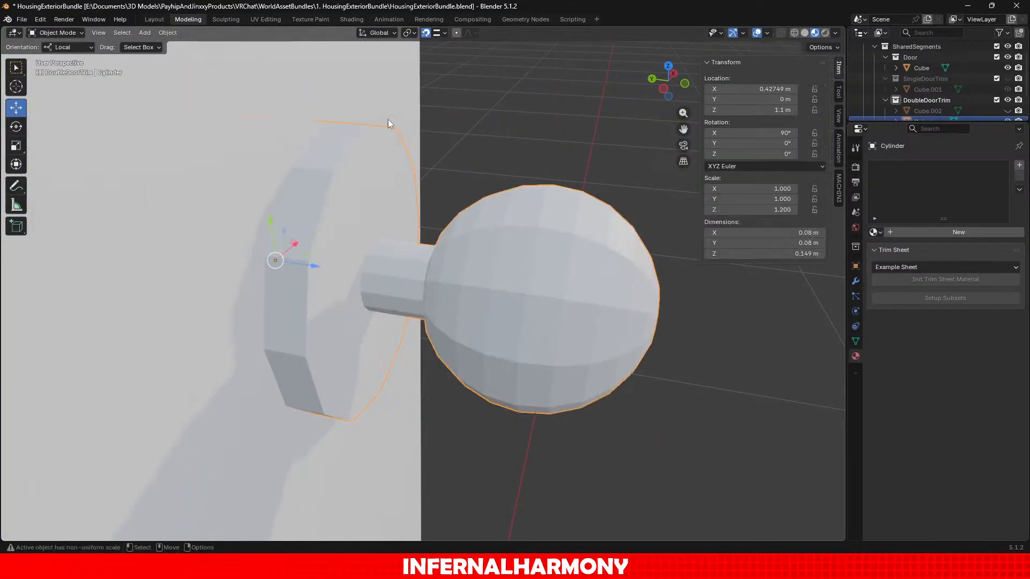
{"action": "left_click", "coordinate": [388, 119]}
{"action": "scroll", "coordinate": [402, 166], "scroll_direction": "down", "scroll_amount": 10}
{"action": "mouse_move", "coordinate": [511, 286]}
{"action": "middle_mouse_down"}
{"action": "mouse_move", "coordinate": [399, 214]}
{"action": "mouse_move", "coordinate": [407, 260]}
{"action": "mouse_move", "coordinate": [523, 298]}
{"action": "middle_mouse_up"}
{"action": "scroll", "coordinate": [522, 298], "scroll_direction": "down", "scroll_amount": 3}
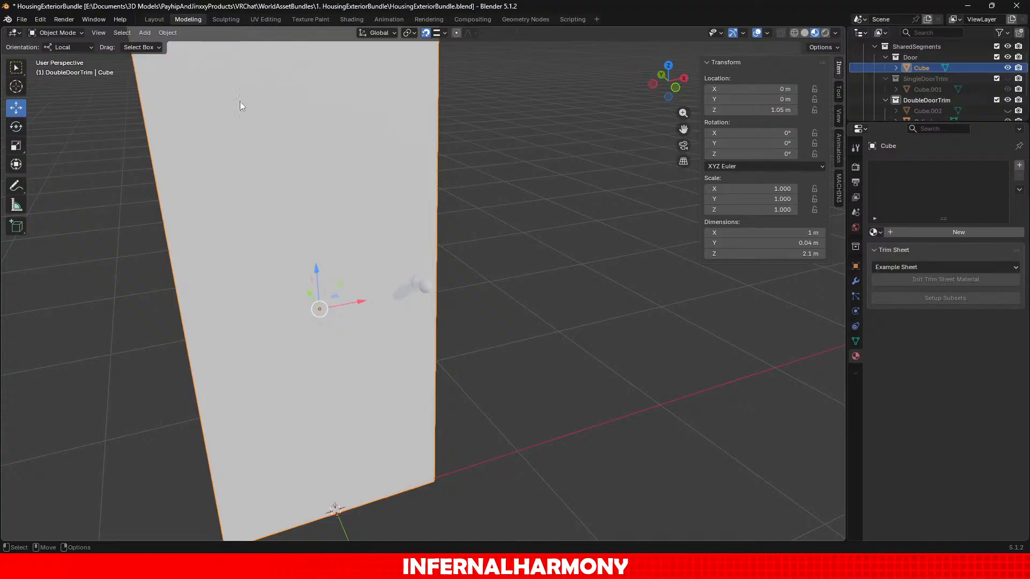
{"action": "left_click", "coordinate": [66, 33]}
{"action": "left_click", "coordinate": [54, 54]}
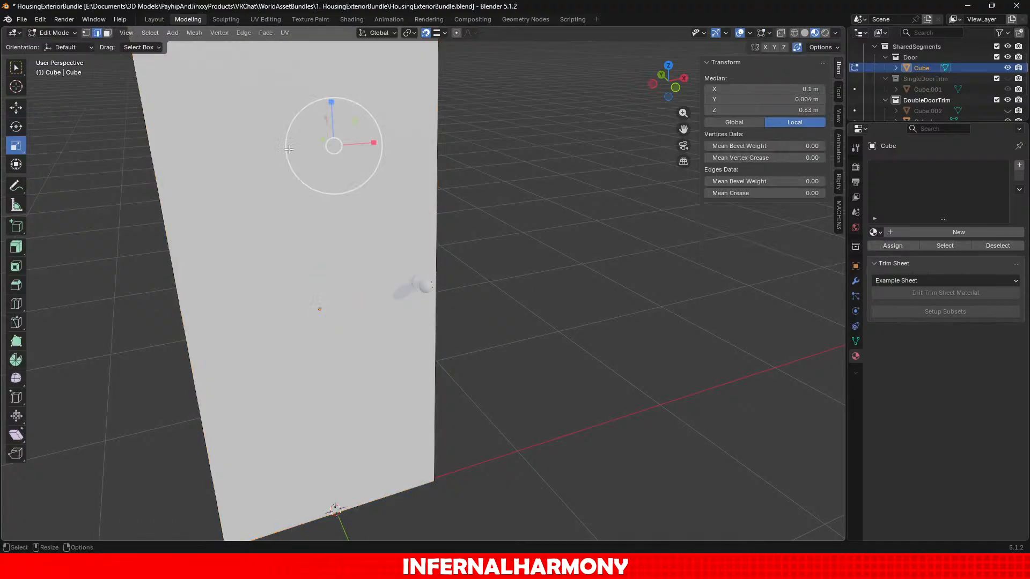
{"action": "left_click", "coordinate": [54, 32]}
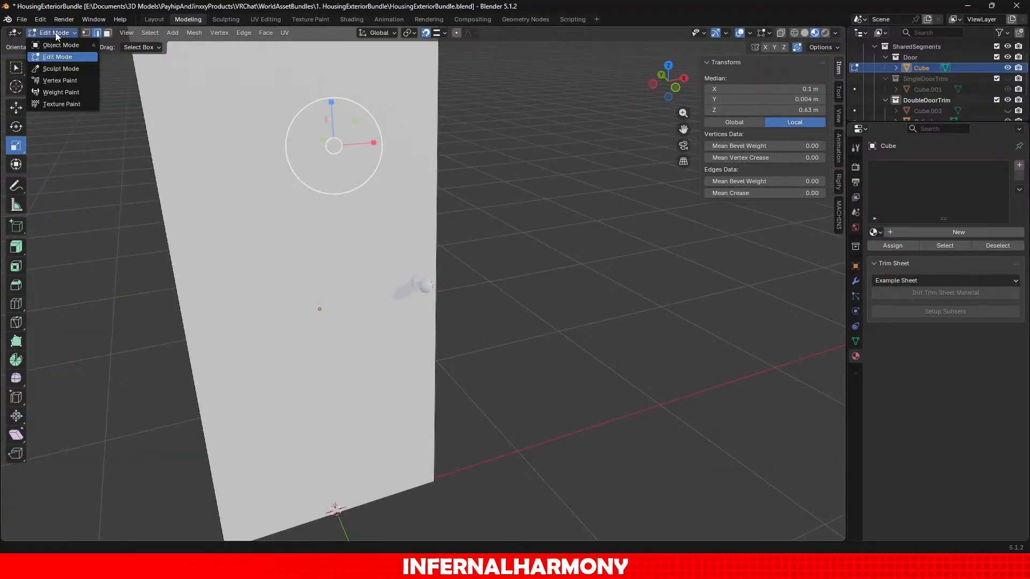
{"action": "left_click", "coordinate": [53, 46]}
Open the door handle mesh in Edit Mode with edge selection and view it from the left in orthographic projection.
{"action": "middle_click_drag", "start_coordinate": [346, 210], "coordinate": [375, 171]}
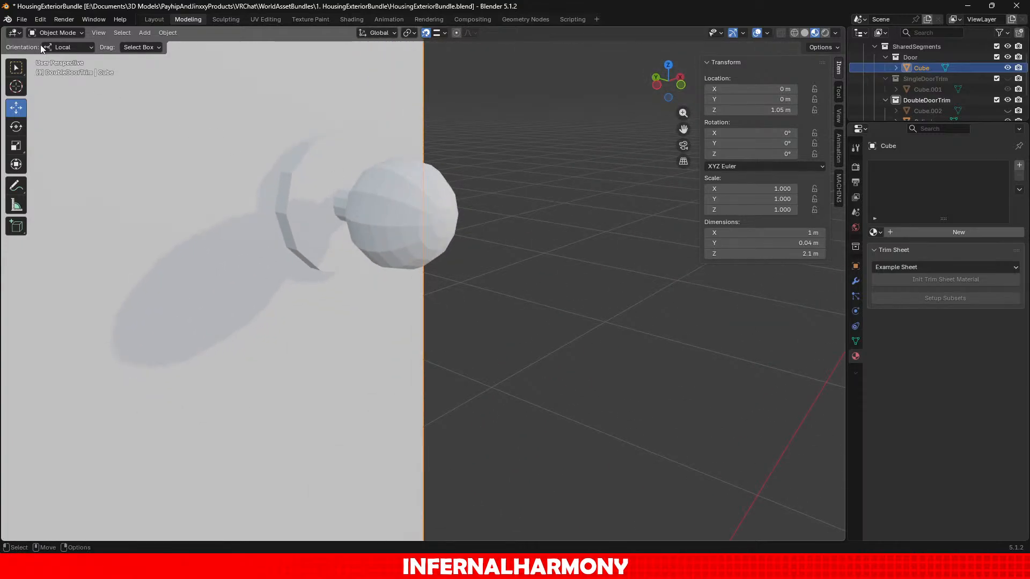
{"action": "left_click", "coordinate": [292, 207]}
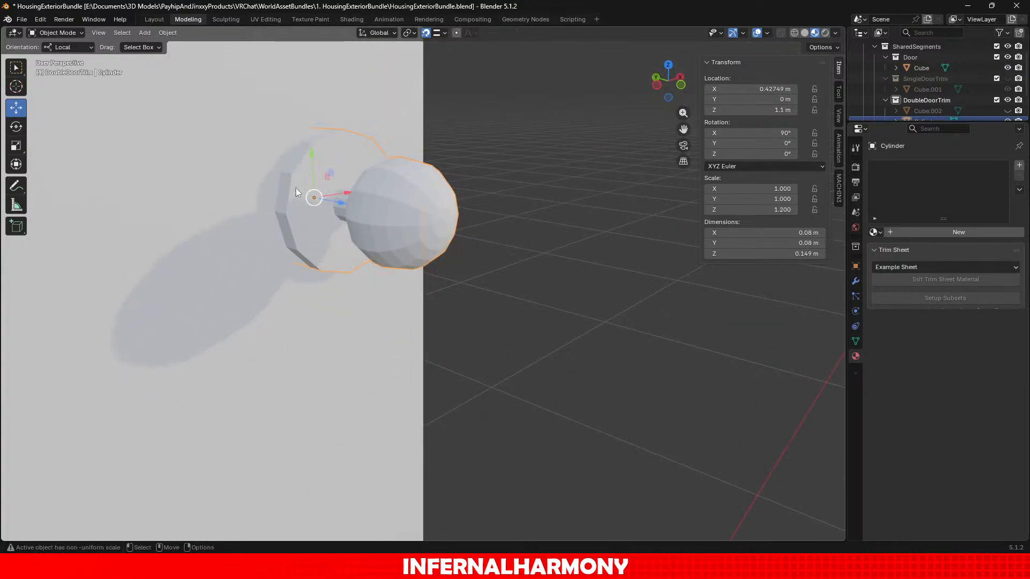
{"action": "left_click", "coordinate": [66, 33]}
{"action": "left_click", "coordinate": [59, 54]}
{"action": "left_click", "coordinate": [98, 34]}
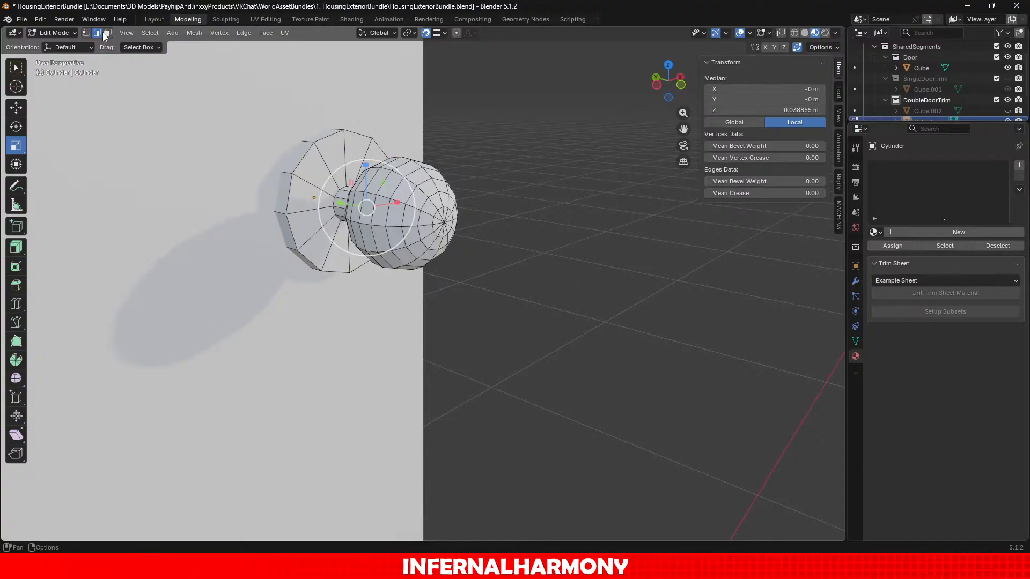
{"action": "left_click", "coordinate": [105, 34]}
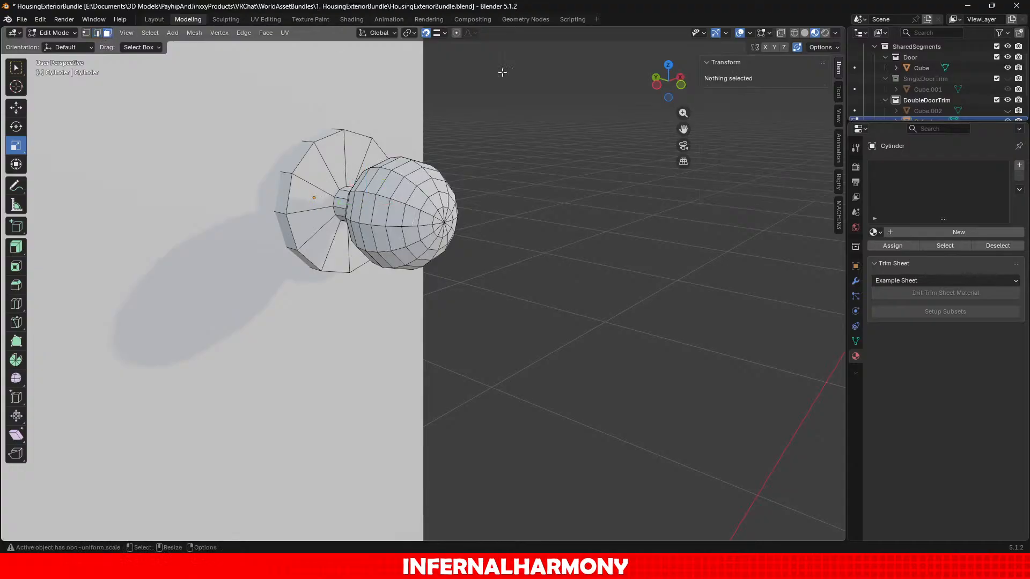
{"action": "left_click", "coordinate": [657, 86]}
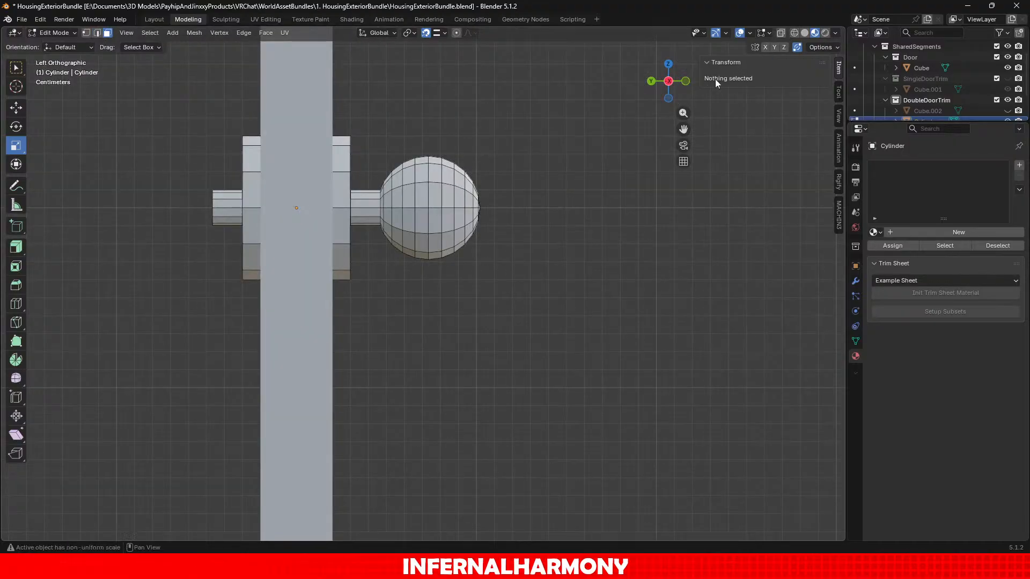
{"action": "scroll", "coordinate": [435, 156], "scroll_direction": "down", "scroll_amount": 4}
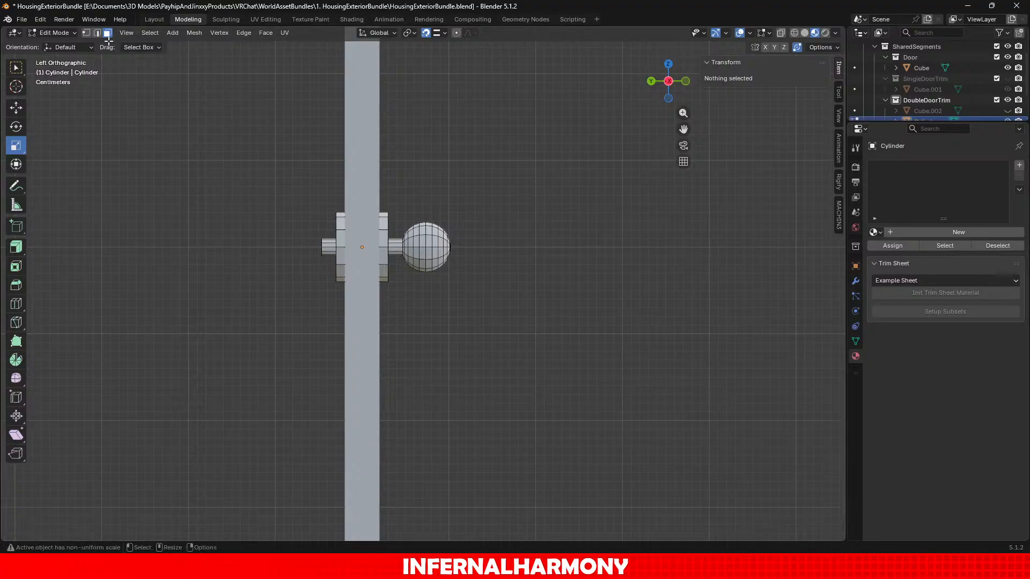
{"action": "scroll", "coordinate": [92, 277], "scroll_direction": "up", "scroll_amount": 3}
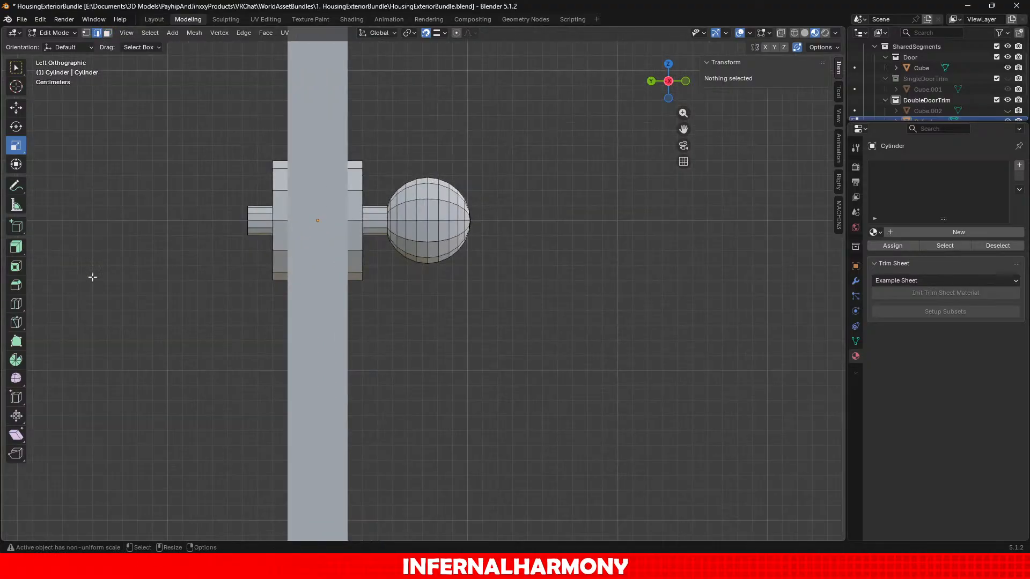
Try a loop cut around the rosette cylinder near the knob side and select the faces on the knobless side in wireframe.
{"action": "left_click", "coordinate": [16, 303]}
{"action": "left_click", "coordinate": [347, 206]}
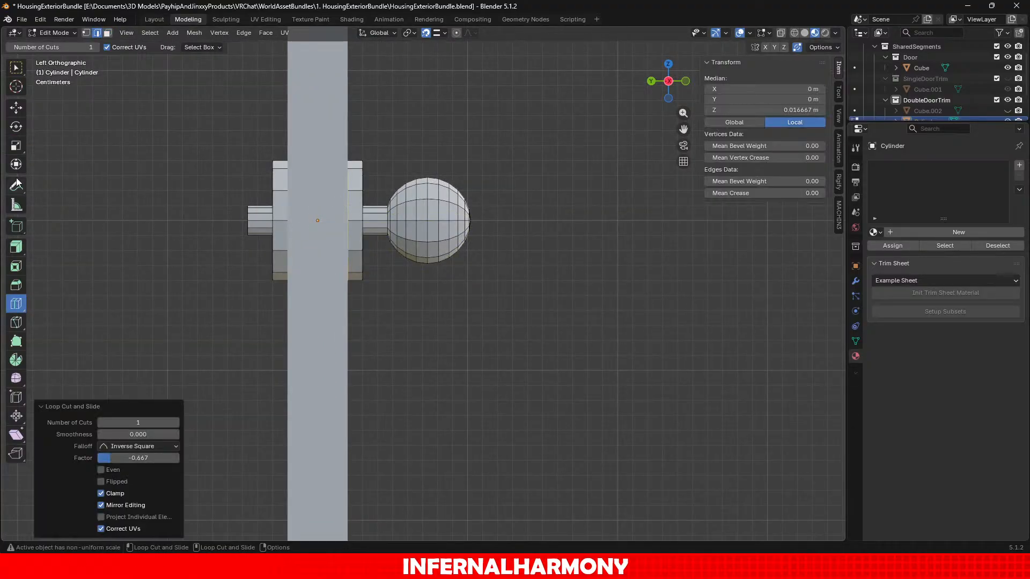
{"action": "left_click", "coordinate": [108, 33]}
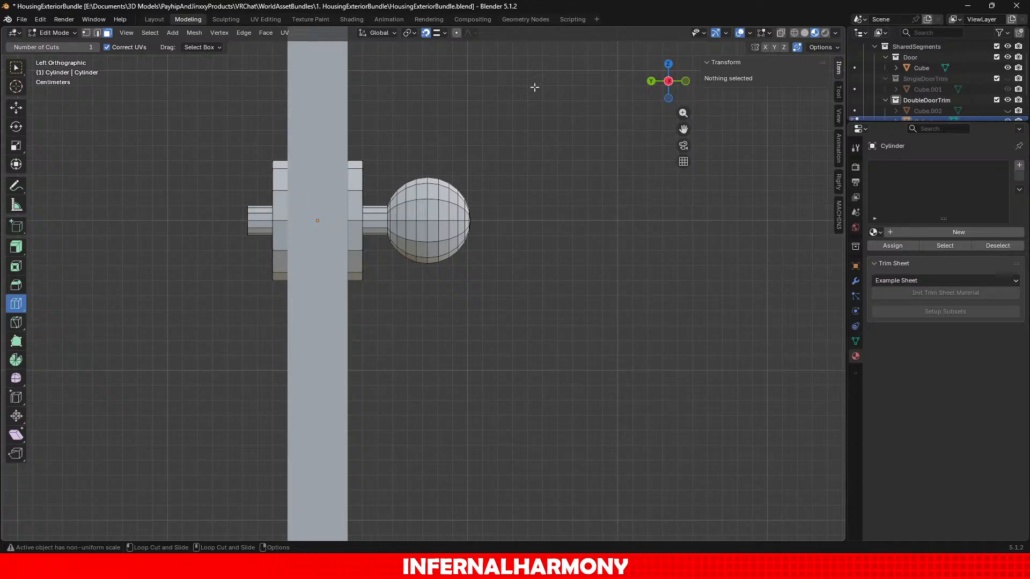
{"action": "left_click", "coordinate": [16, 107]}
{"action": "left_click_drag", "start_coordinate": [161, 142], "coordinate": [288, 307]}
{"action": "left_click", "coordinate": [781, 33]}
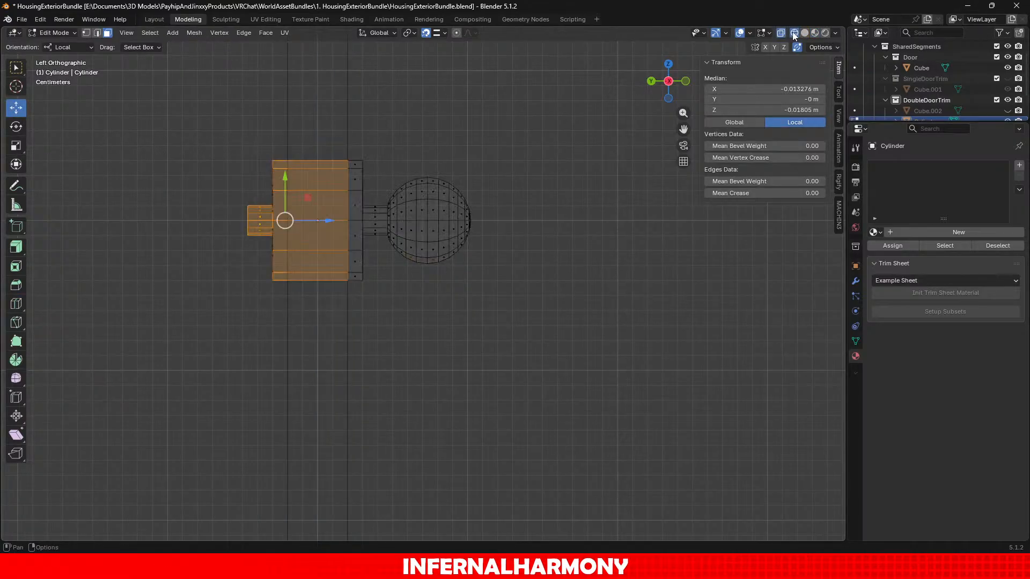
{"action": "left_click_drag", "start_coordinate": [192, 119], "coordinate": [317, 317]}
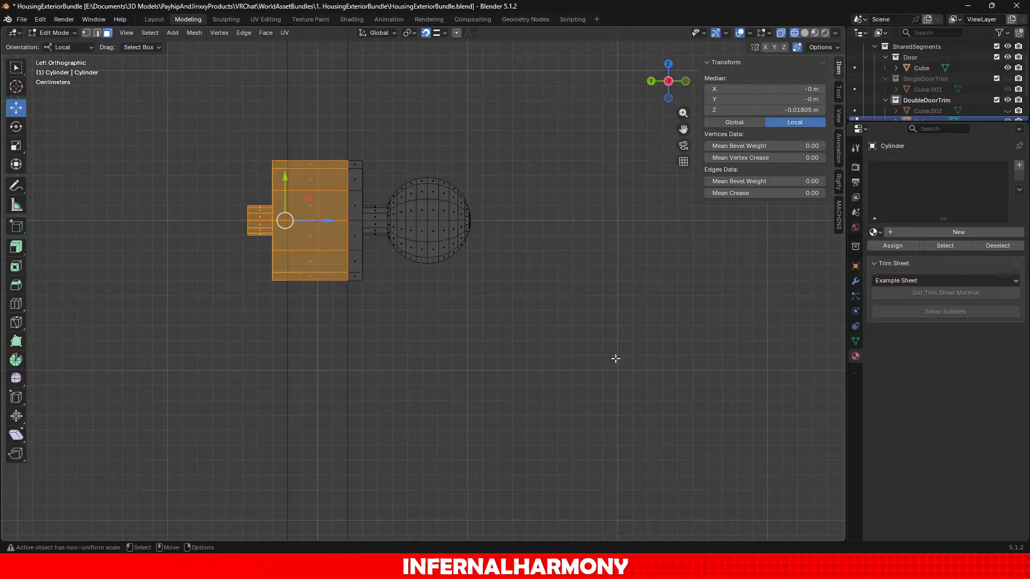
Undo the face selections and the off-centre loop cut on the rosette cylinder.
{"action": "left_click", "coordinate": [307, 288]}
{"action": "key", "text": "ctrl+z"}
{"action": "key", "text": "ctrl+z"}
{"action": "key", "text": "ctrl+z"}
{"action": "key", "text": "ctrl+z"}
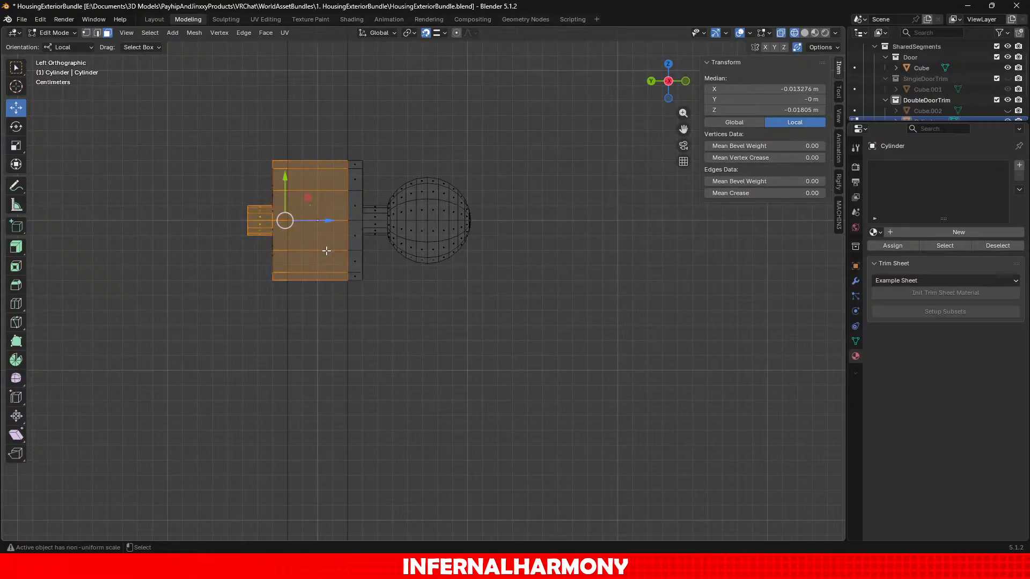
{"action": "key", "text": "ctrl+z"}
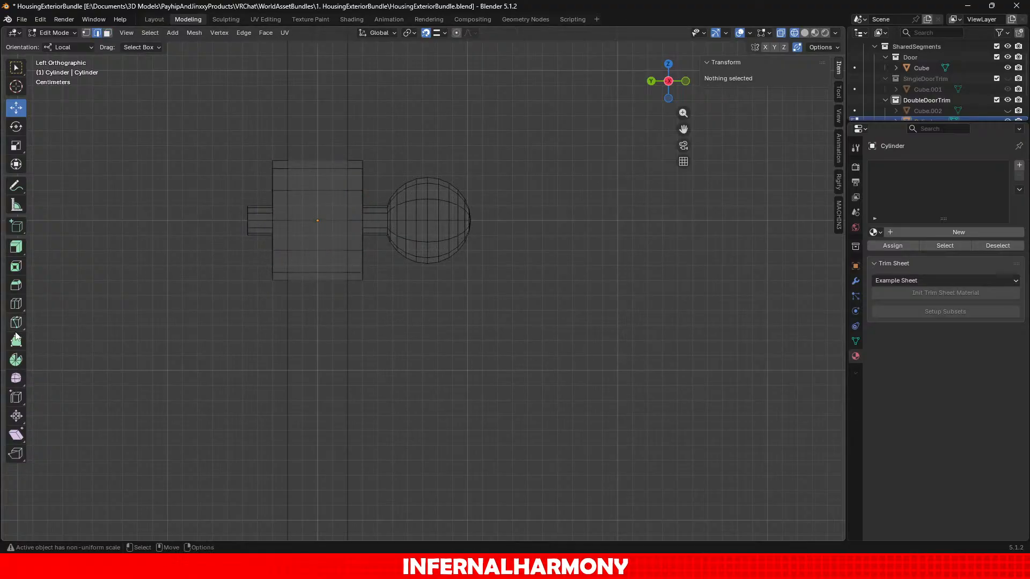
Cut a loop around the middle of the rosette cylinder and delete all faces on the side without the knob.
{"action": "left_click", "coordinate": [16, 303]}
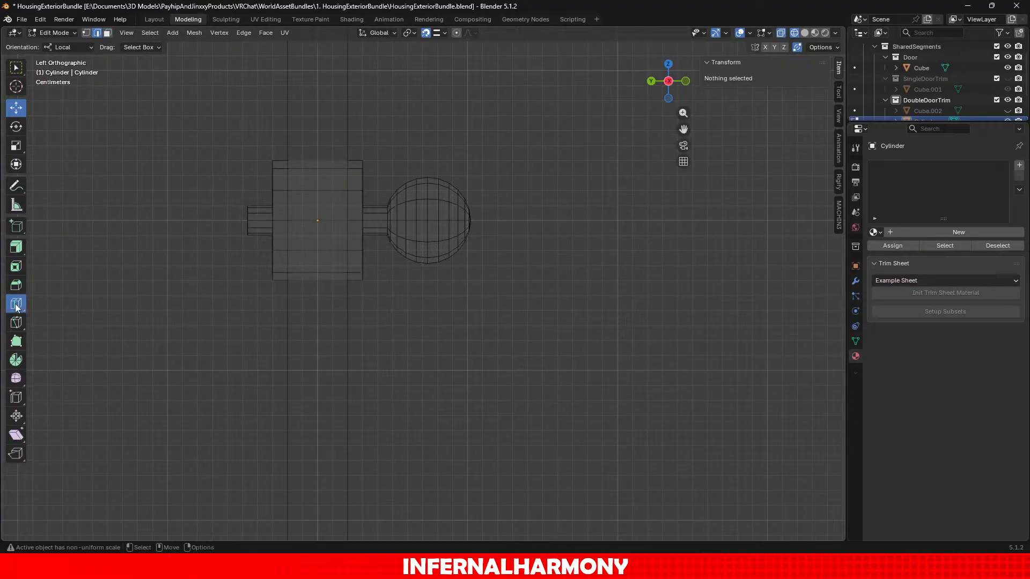
{"action": "left_click", "coordinate": [324, 213]}
{"action": "left_click", "coordinate": [109, 34]}
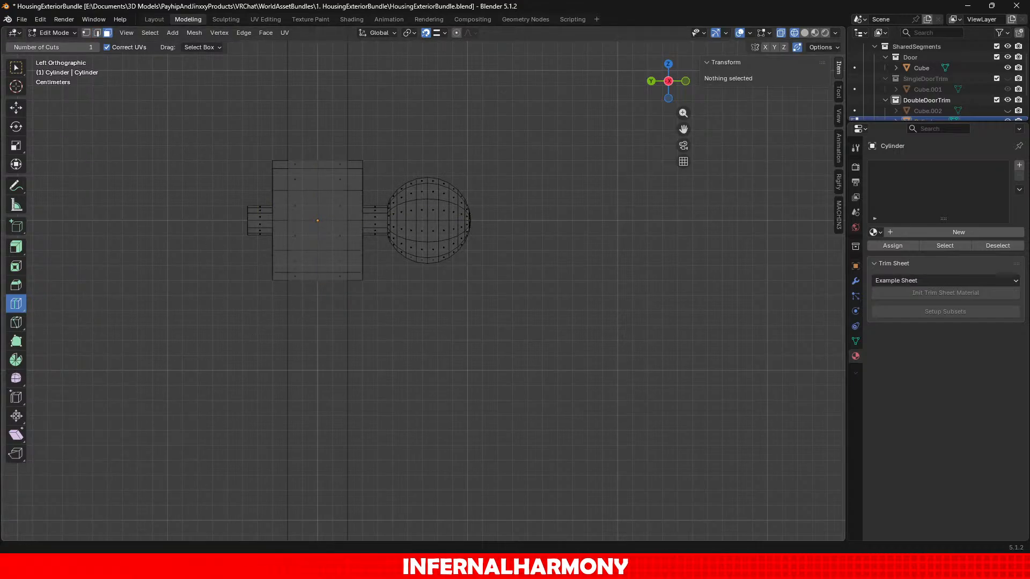
{"action": "left_click", "coordinate": [16, 109]}
{"action": "left_click_drag", "start_coordinate": [195, 117], "coordinate": [300, 303]}
{"action": "key", "text": "x"}
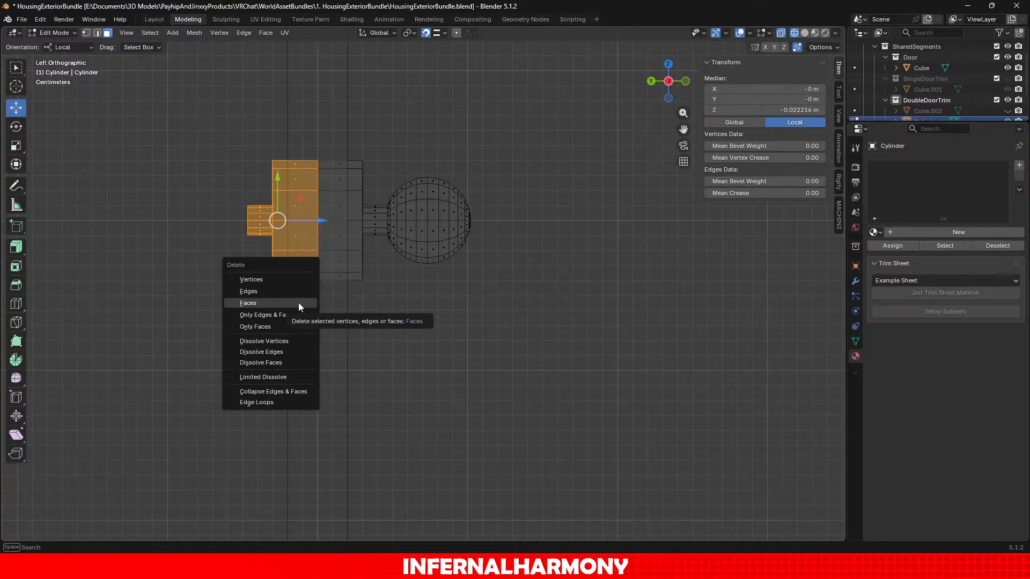
{"action": "left_click", "coordinate": [300, 303]}
{"action": "left_click", "coordinate": [52, 33]}
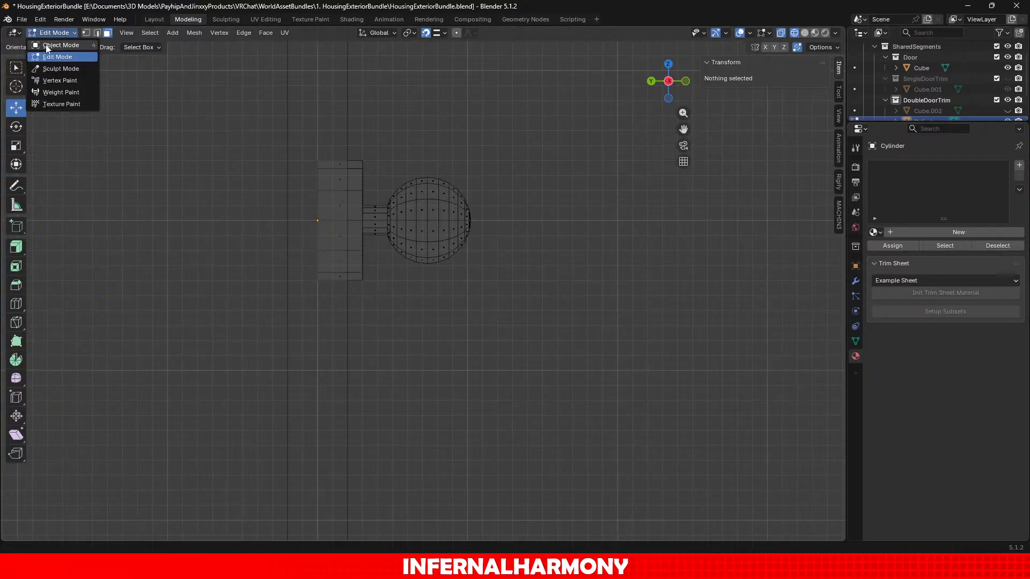
{"action": "left_click", "coordinate": [54, 50]}
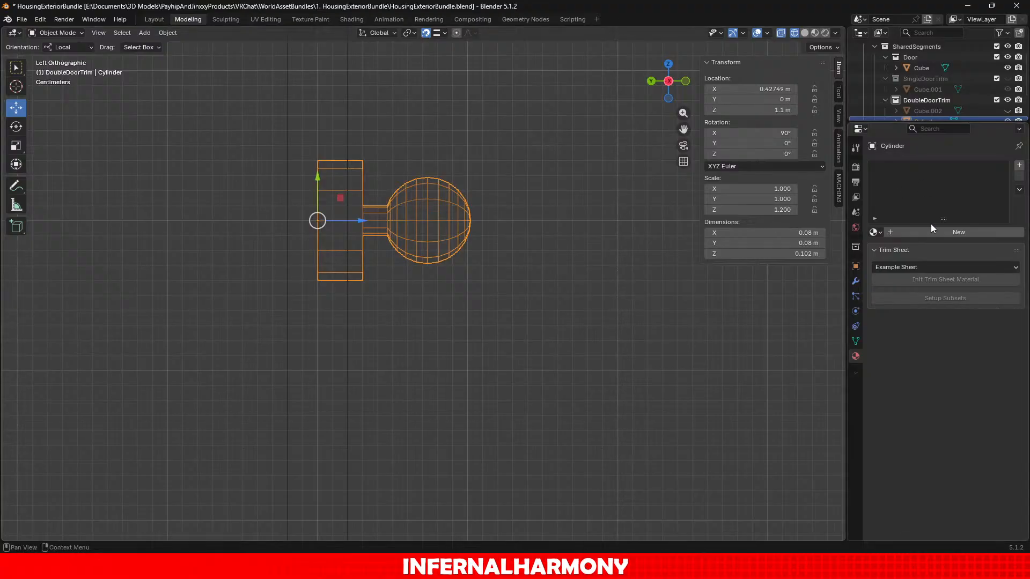
Add a Mirror modifier to the half handle, mirroring it on the Z axis only.
{"action": "left_click", "coordinate": [855, 283]}
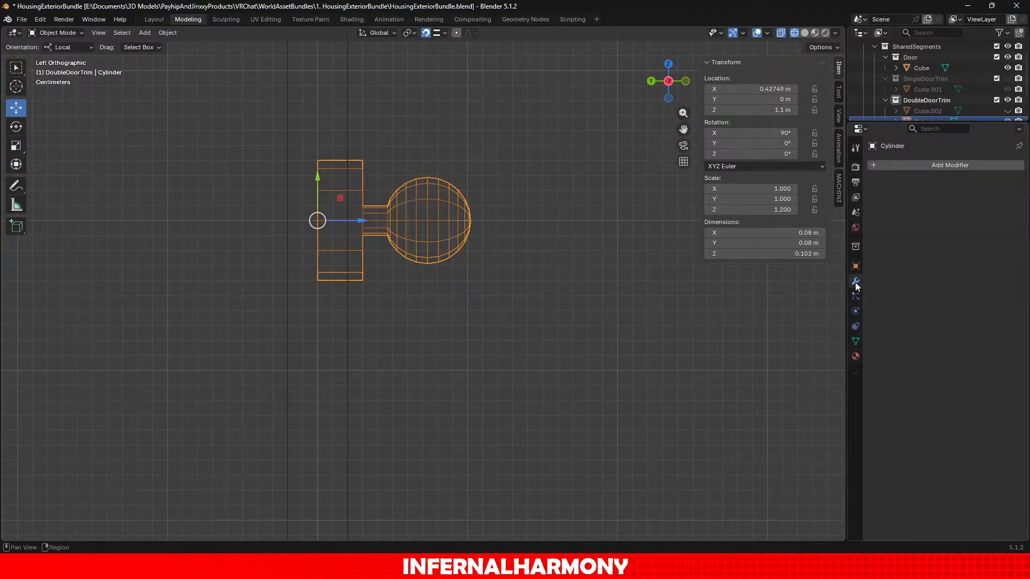
{"action": "left_click", "coordinate": [935, 168]}
{"action": "type", "text": "mirr"}
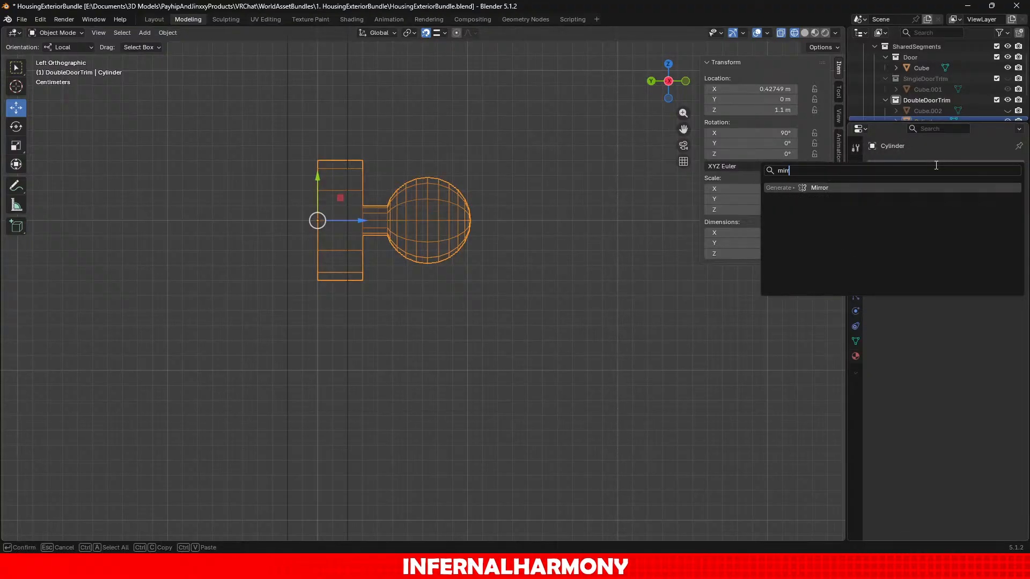
{"action": "key", "text": "Return"}
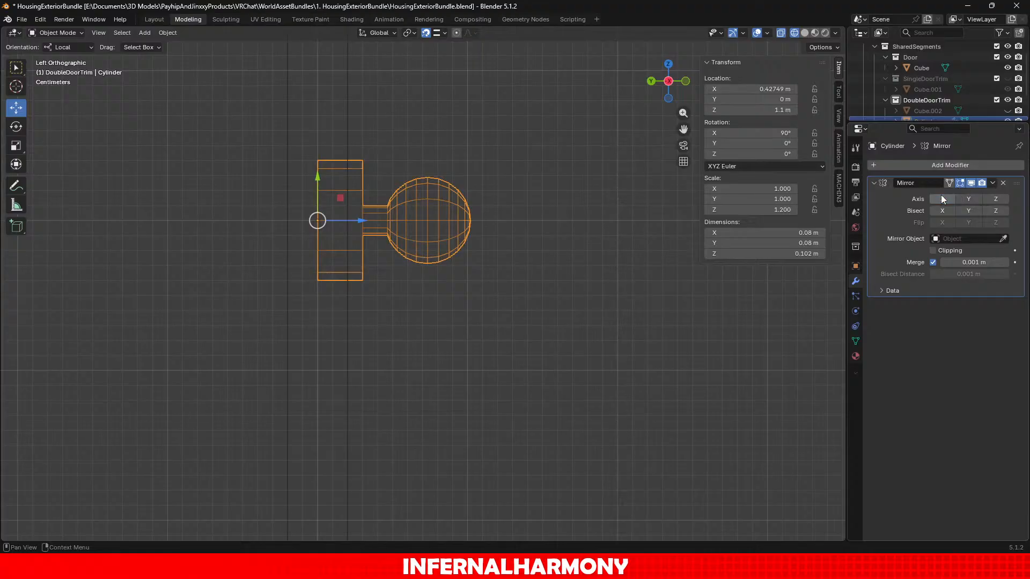
{"action": "left_click", "coordinate": [964, 200]}
{"action": "left_click", "coordinate": [996, 199]}
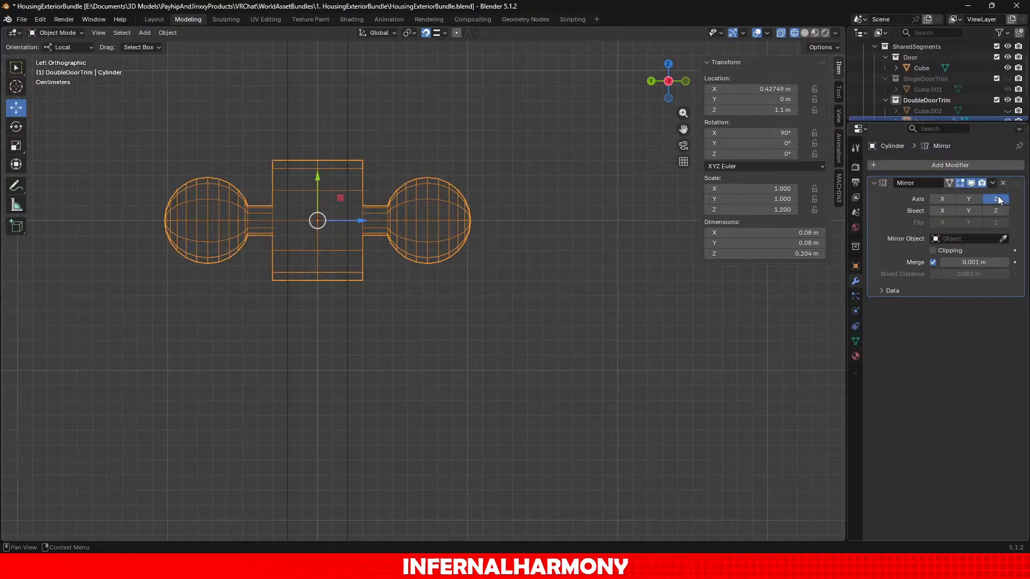
{"action": "middle_click_drag", "start_coordinate": [527, 216], "coordinate": [397, 268]}
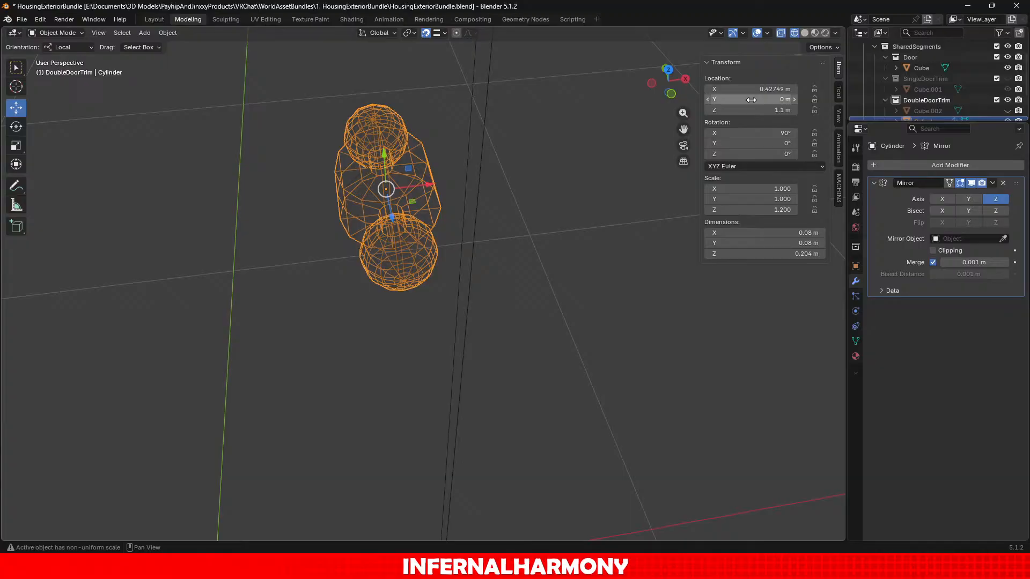
Switch the viewport to solid shading and apply the handle's Mirror modifier.
{"action": "left_click", "coordinate": [804, 33]}
{"action": "scroll", "coordinate": [535, 371], "scroll_direction": "down", "scroll_amount": 3}
{"action": "mouse_move", "coordinate": [535, 370]}
{"action": "middle_mouse_down"}
{"action": "mouse_move", "coordinate": [528, 320]}
{"action": "mouse_move", "coordinate": [553, 311]}
{"action": "middle_mouse_up"}
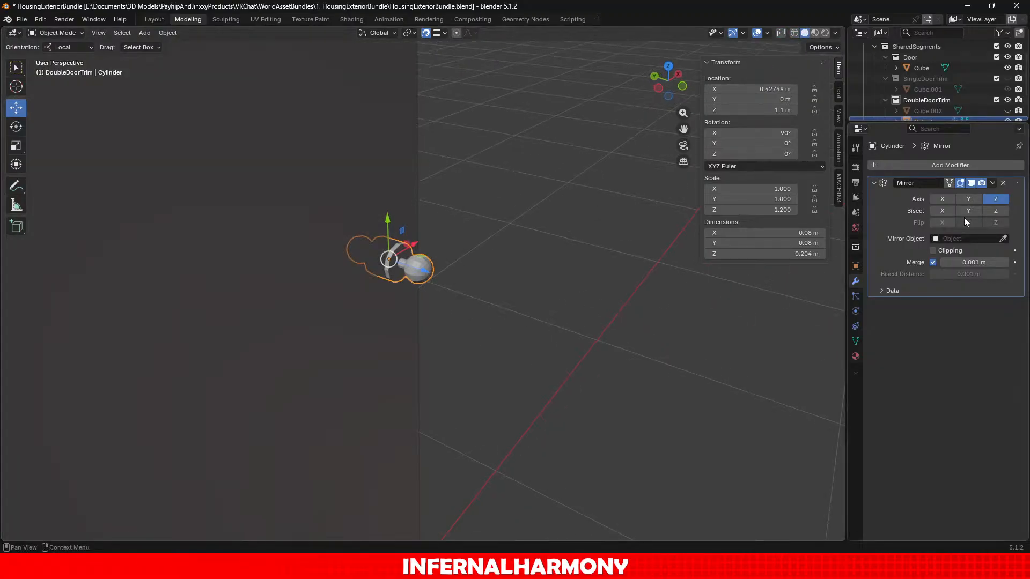
{"action": "left_click", "coordinate": [993, 183]}
{"action": "left_click", "coordinate": [980, 193]}
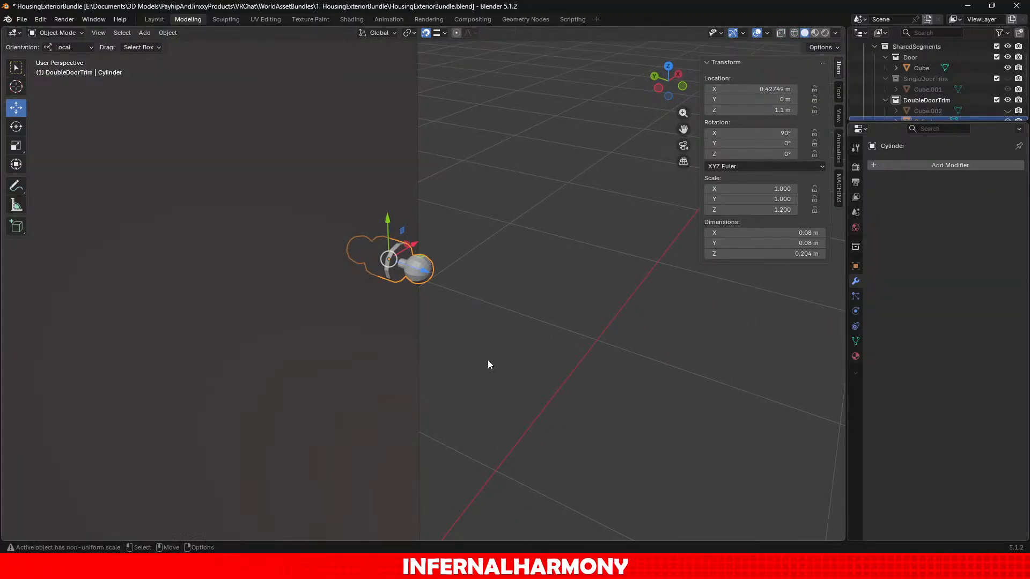
{"action": "scroll", "coordinate": [487, 359], "scroll_direction": "up", "scroll_amount": 2}
{"action": "middle_click_drag", "start_coordinate": [487, 359], "coordinate": [471, 292]}
{"action": "scroll", "coordinate": [475, 299], "scroll_direction": "up", "scroll_amount": 2}
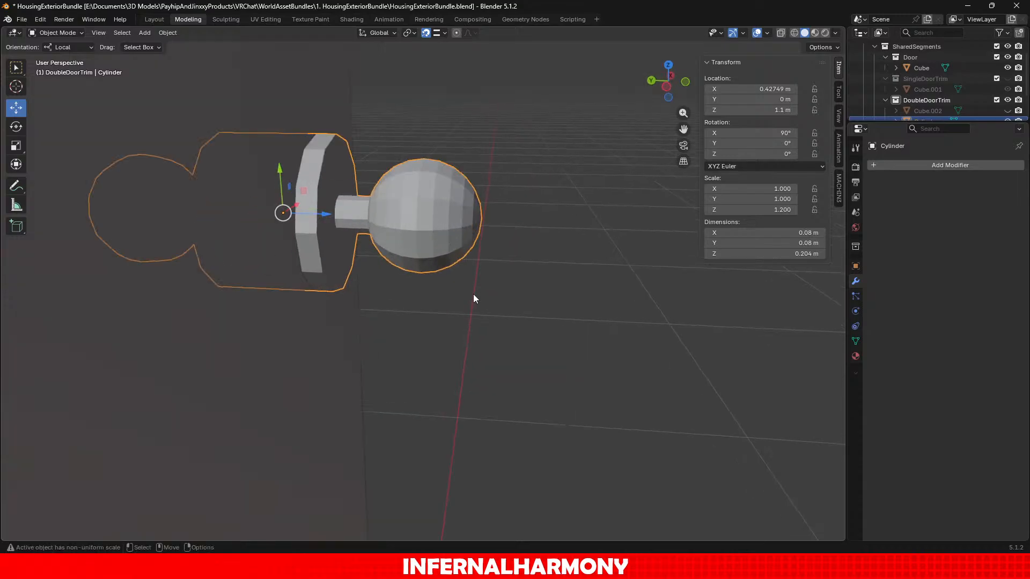
In Edit Mode, select the faces of the knob, stem and rosette on one side of the door and shade them smooth.
{"action": "left_click", "coordinate": [54, 33]}
{"action": "left_click", "coordinate": [54, 58]}
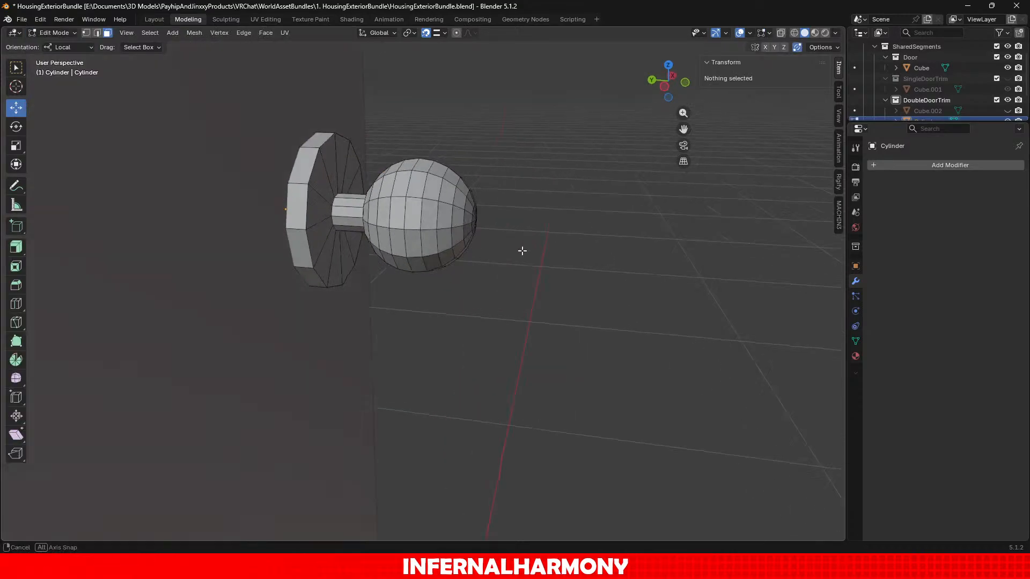
{"action": "middle_click_drag", "start_coordinate": [525, 248], "coordinate": [245, 151]}
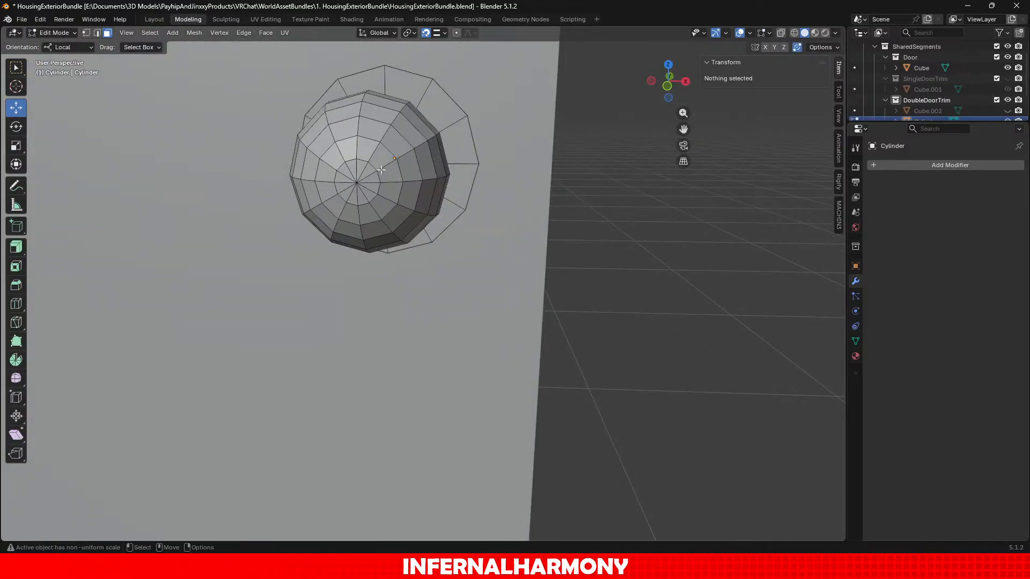
{"action": "left_click", "coordinate": [367, 185]}
{"action": "key", "text": "ctrl+KP_Add"}
{"action": "key", "text": "ctrl+KP_Add"}
{"action": "key", "text": "ctrl+KP_Add"}
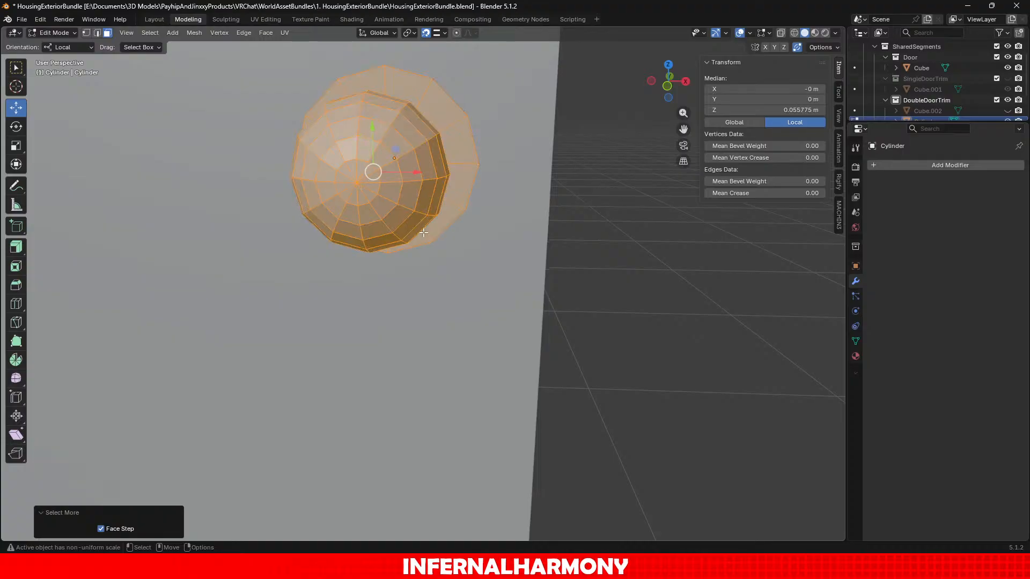
{"action": "middle_click_drag", "start_coordinate": [420, 204], "coordinate": [226, 230]}
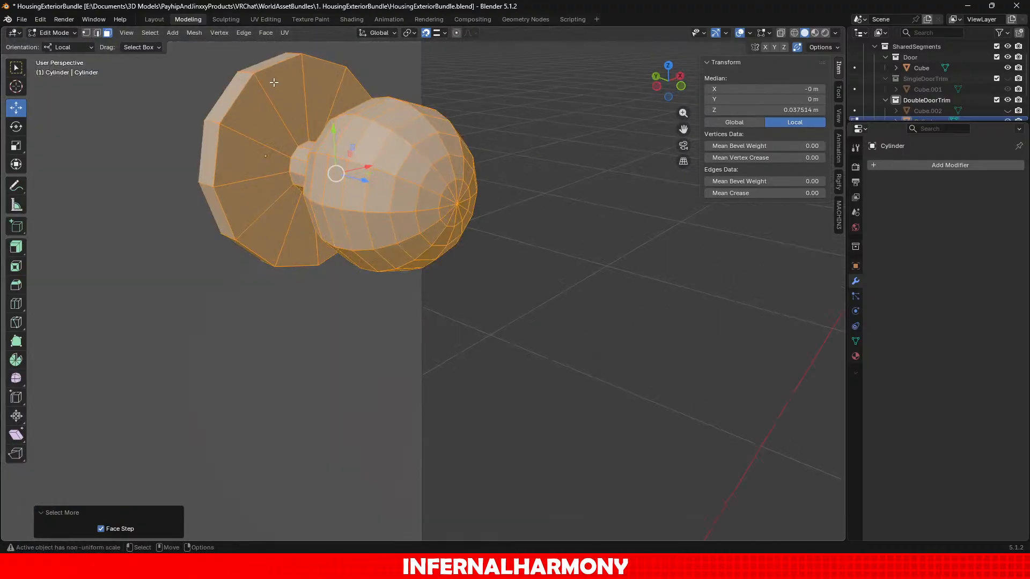
{"action": "left_click", "coordinate": [265, 33]}
{"action": "left_click", "coordinate": [301, 225]}
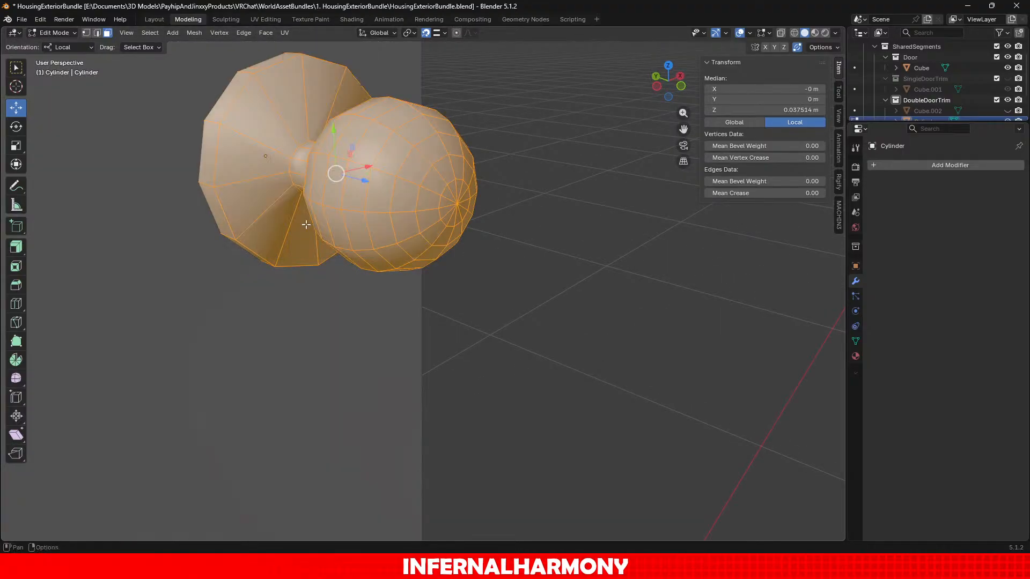
Mark the edge loop where the stem meets the knob as sharp on this side.
{"action": "left_click", "coordinate": [101, 37]}
{"action": "scroll", "coordinate": [194, 102], "scroll_direction": "up", "scroll_amount": 1}
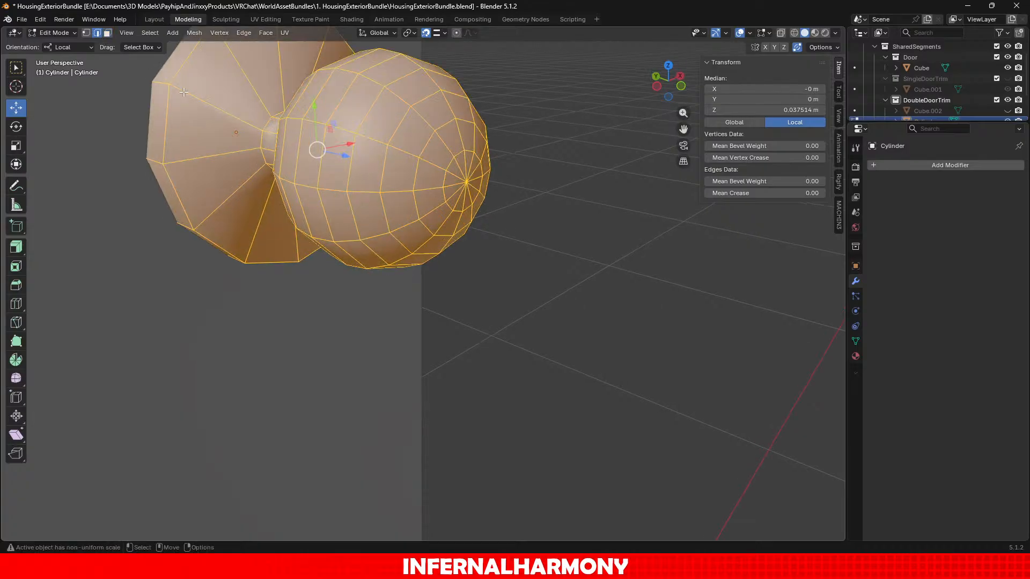
{"action": "middle_click_drag", "start_coordinate": [212, 117], "coordinate": [295, 137]}
{"action": "left_click", "coordinate": [349, 194]}
{"action": "left_click", "coordinate": [356, 192], "text": "alt"}
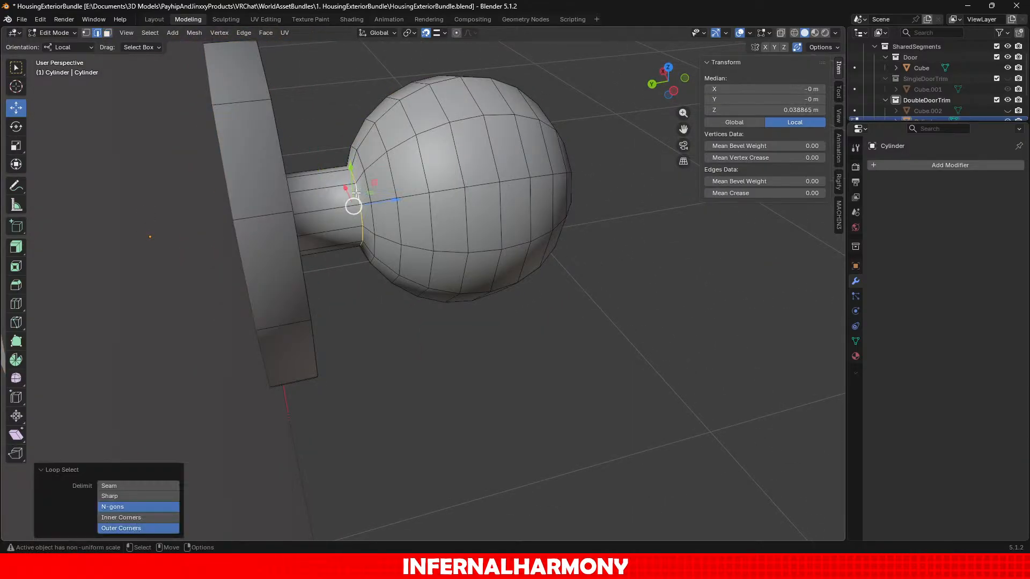
{"action": "left_click", "coordinate": [244, 33]}
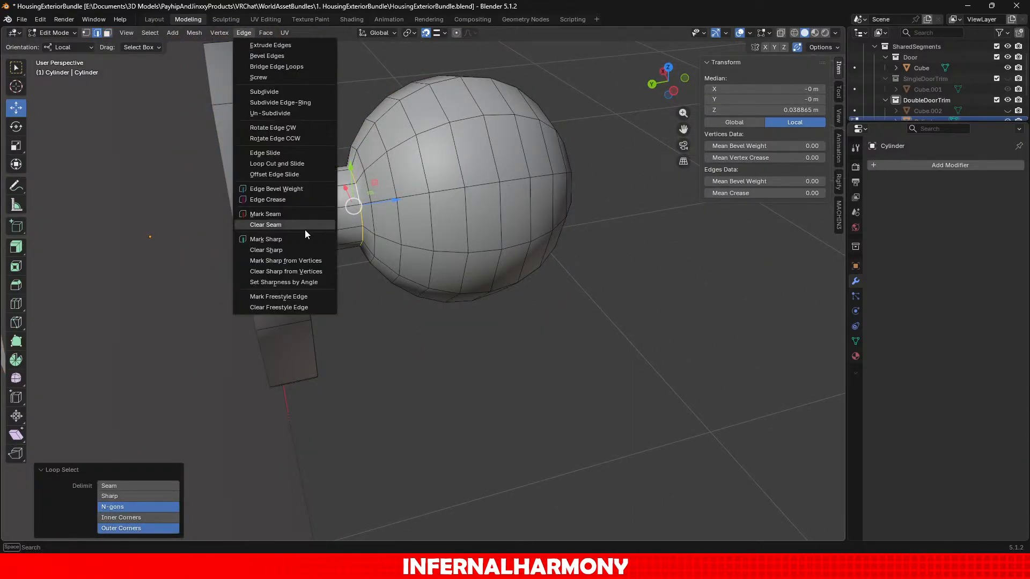
{"action": "left_click", "coordinate": [297, 238]}
Mark the edge loops at the stem's base and around the rosette's front rim as sharp.
{"action": "middle_click_drag", "start_coordinate": [295, 241], "coordinate": [265, 170]}
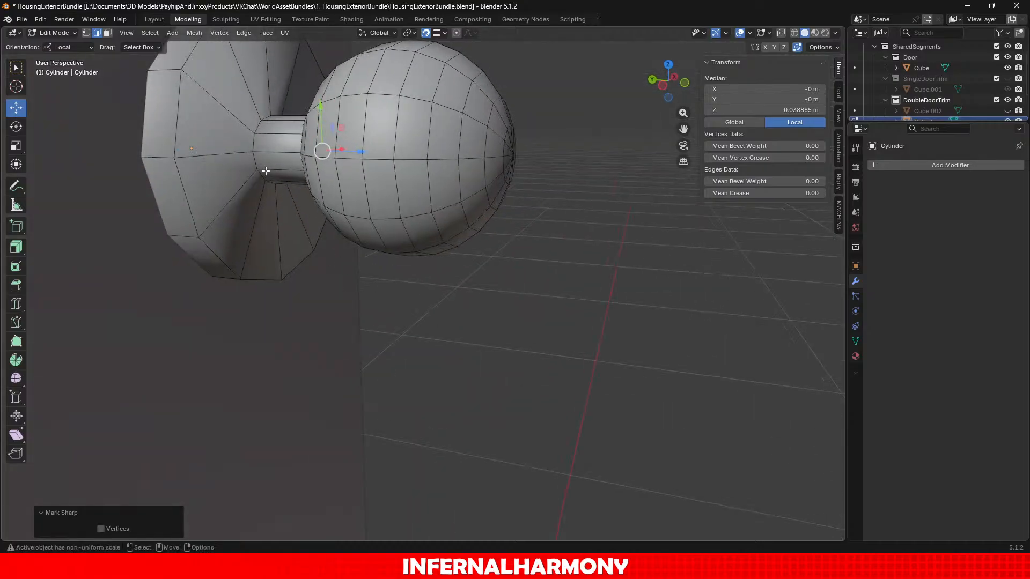
{"action": "left_click", "coordinate": [253, 157], "text": "alt"}
{"action": "left_click", "coordinate": [186, 72], "text": "alt"}
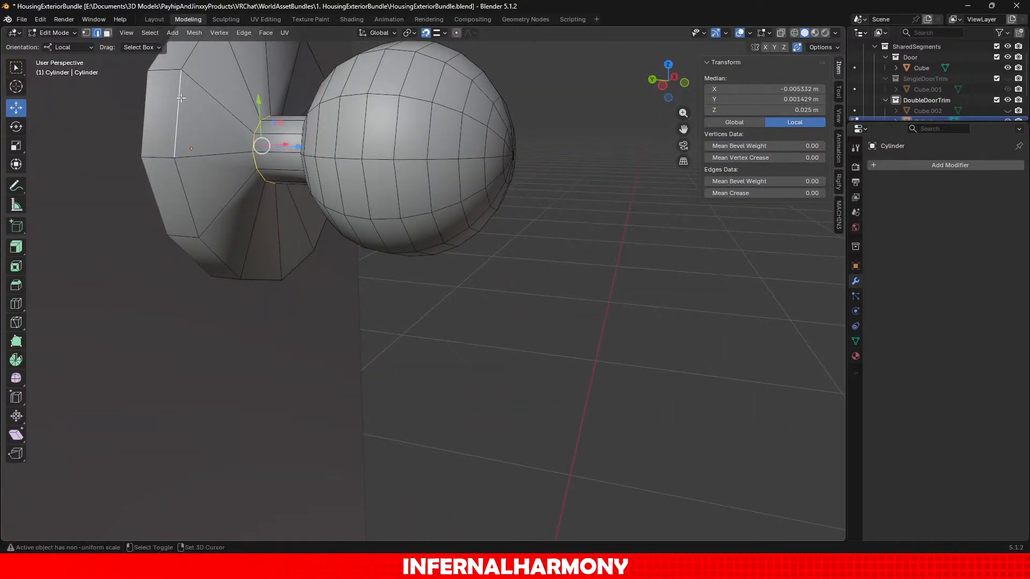
{"action": "left_click", "coordinate": [247, 35]}
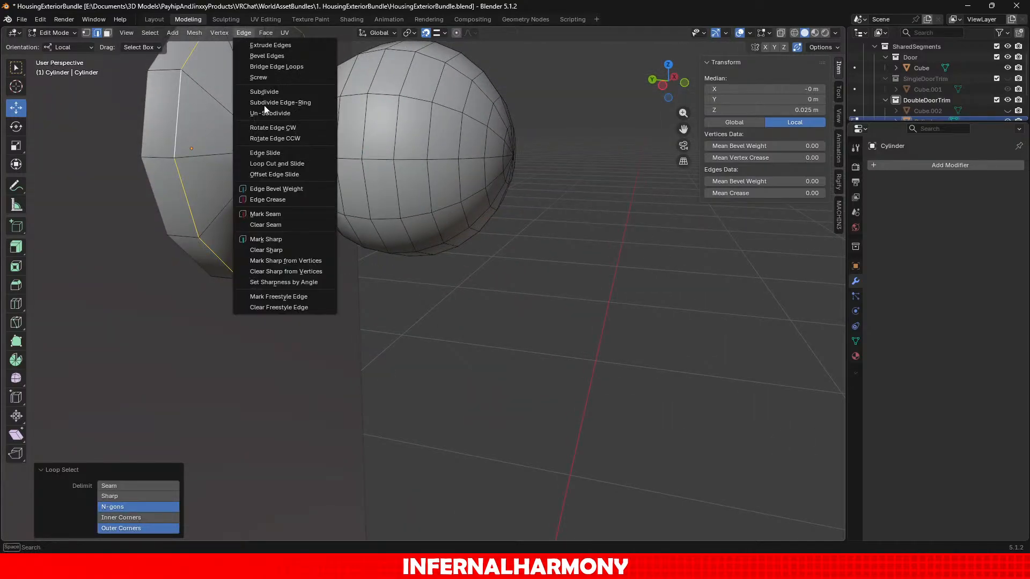
{"action": "left_click", "coordinate": [291, 215]}
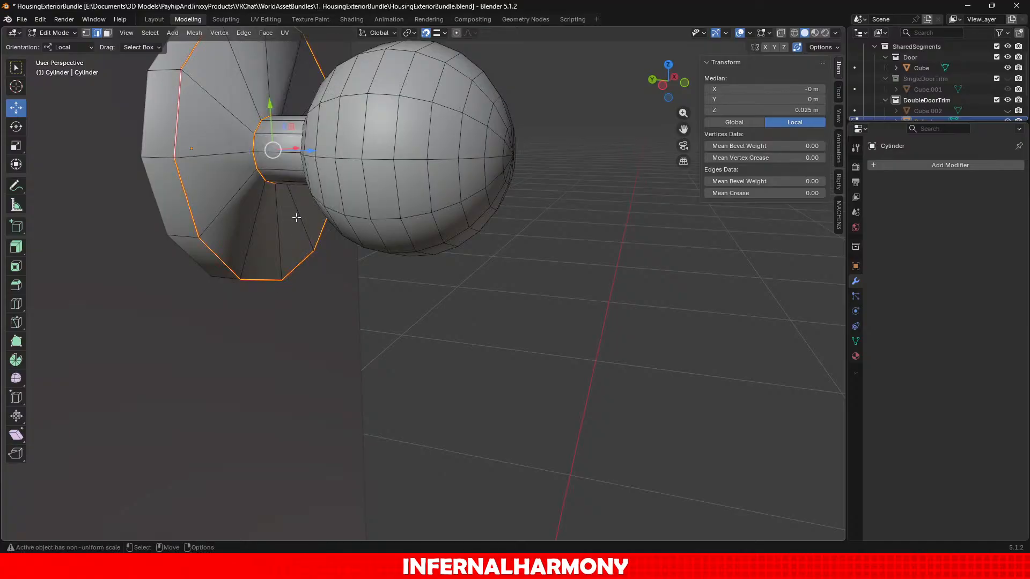
{"action": "left_click", "coordinate": [248, 33]}
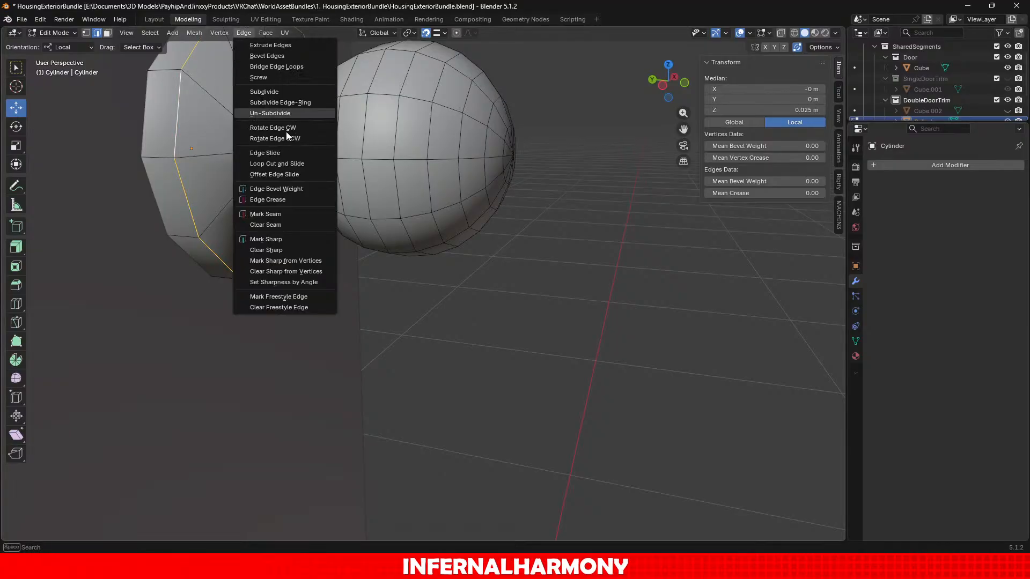
{"action": "left_click", "coordinate": [291, 241]}
On the opposite side, mark the rosette rim, stem base and stem-to-knob edge loops as sharp.
{"action": "scroll", "coordinate": [292, 240], "scroll_direction": "down", "scroll_amount": 3}
{"action": "middle_click_drag", "start_coordinate": [292, 240], "coordinate": [589, 249]}
{"action": "scroll", "coordinate": [588, 249], "scroll_direction": "up", "scroll_amount": 3}
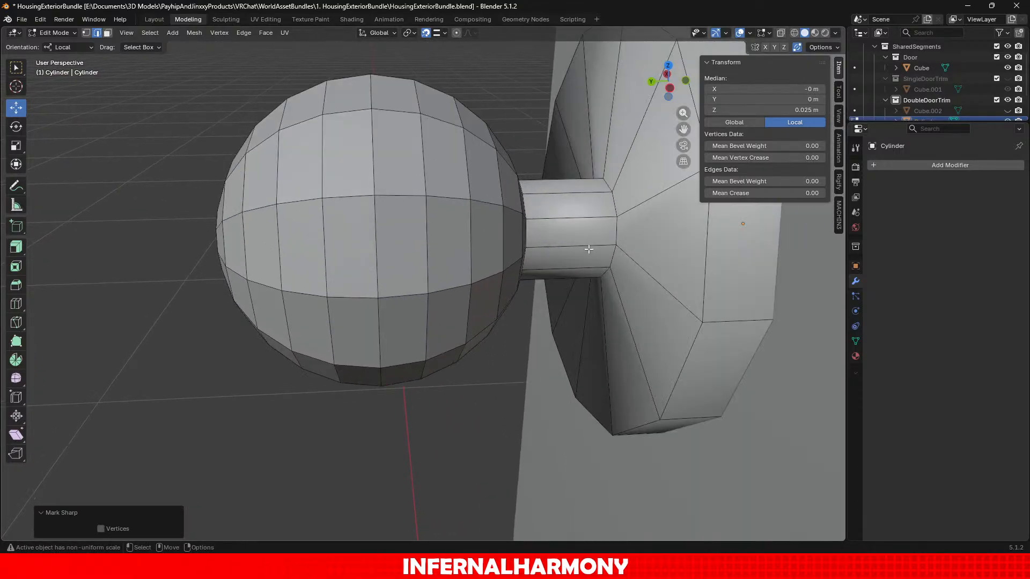
{"action": "left_click", "coordinate": [608, 234], "text": "alt"}
{"action": "left_click", "coordinate": [598, 226], "text": "alt"}
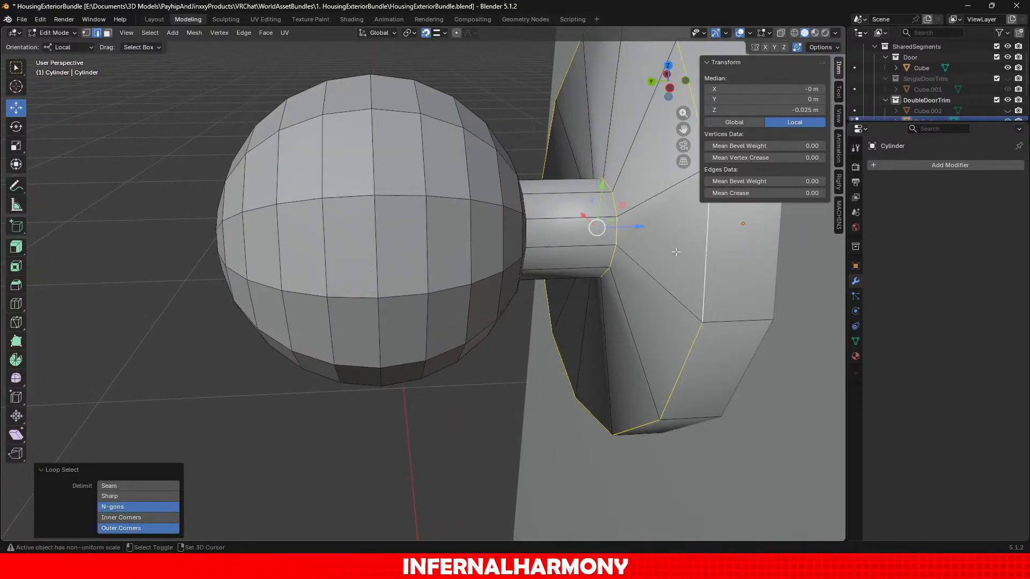
{"action": "scroll", "coordinate": [370, 256], "scroll_direction": "down", "scroll_amount": 2}
{"action": "scroll", "coordinate": [512, 271], "scroll_direction": "up", "scroll_amount": 3}
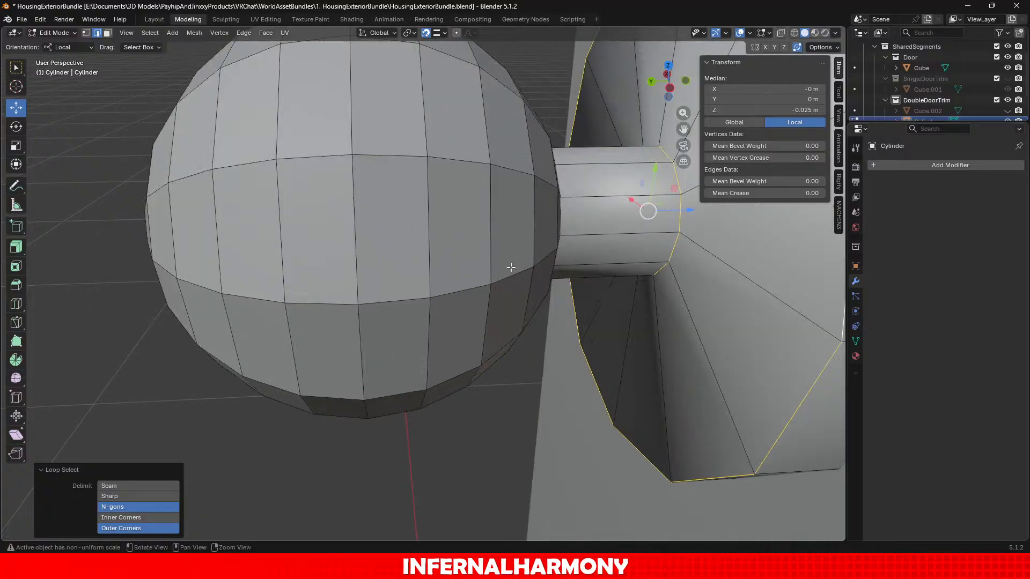
{"action": "middle_click_drag", "start_coordinate": [511, 270], "coordinate": [485, 272]}
{"action": "scroll", "coordinate": [440, 232], "scroll_direction": "up", "scroll_amount": 1}
{"action": "left_click", "coordinate": [439, 232], "text": "alt+shift"}
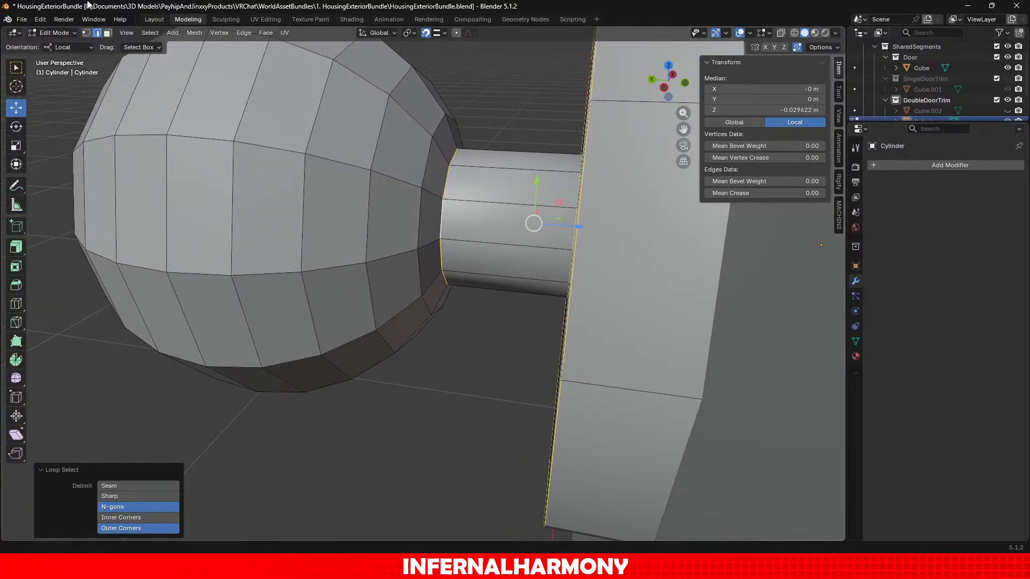
{"action": "left_click", "coordinate": [243, 33]}
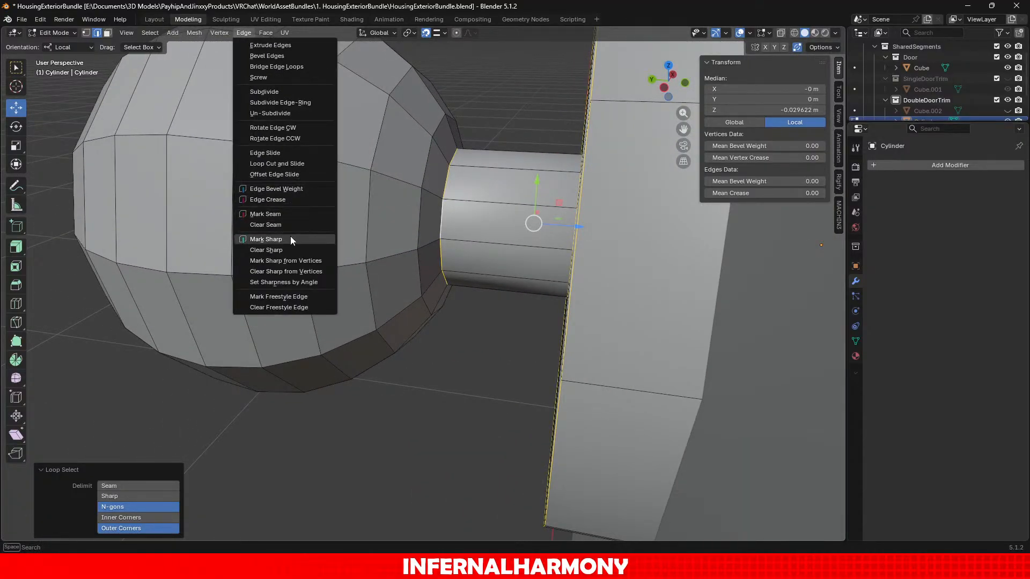
{"action": "left_click", "coordinate": [265, 239]}
Shade the opposite knob, stem and rosette front faces smooth using wireframe selection, then return to Object Mode with solid shading.
{"action": "scroll", "coordinate": [299, 243], "scroll_direction": "up", "scroll_amount": 2}
{"action": "scroll", "coordinate": [300, 243], "scroll_direction": "down", "scroll_amount": 3}
{"action": "middle_click_drag", "start_coordinate": [311, 247], "coordinate": [326, 253]}
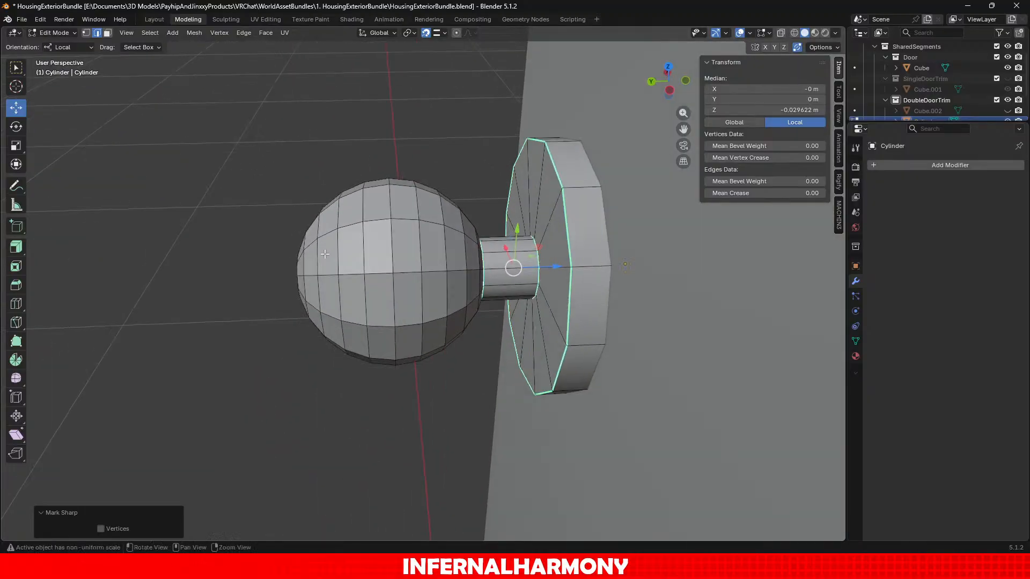
{"action": "left_click", "coordinate": [108, 33]}
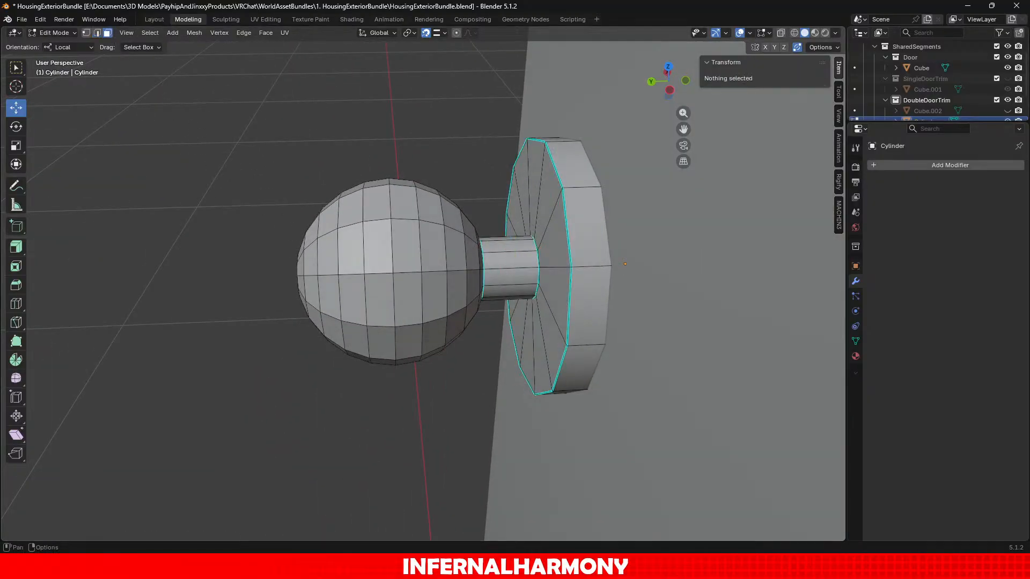
{"action": "left_click", "coordinate": [794, 33]}
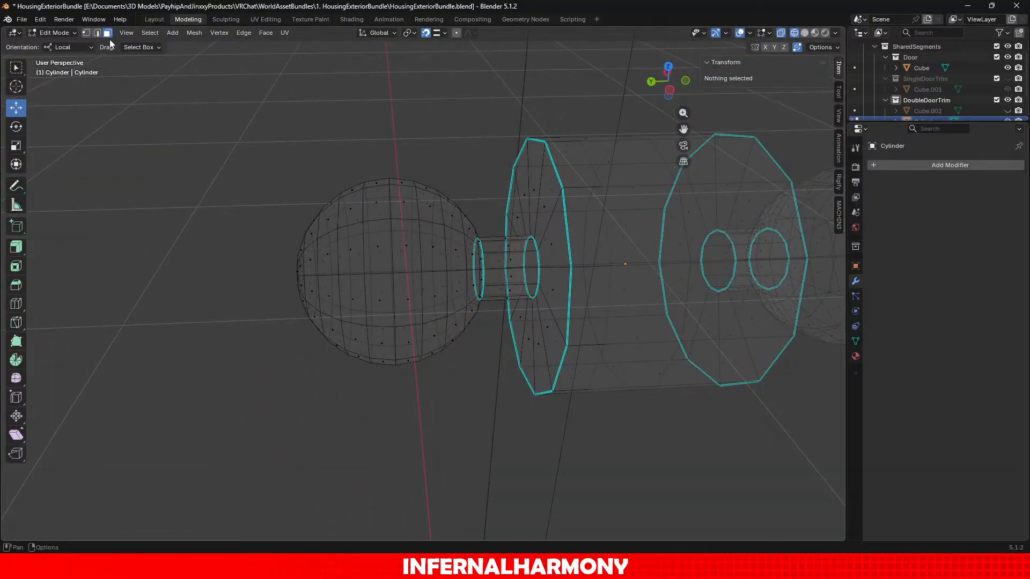
{"action": "left_click_drag", "start_coordinate": [130, 93], "coordinate": [496, 409]}
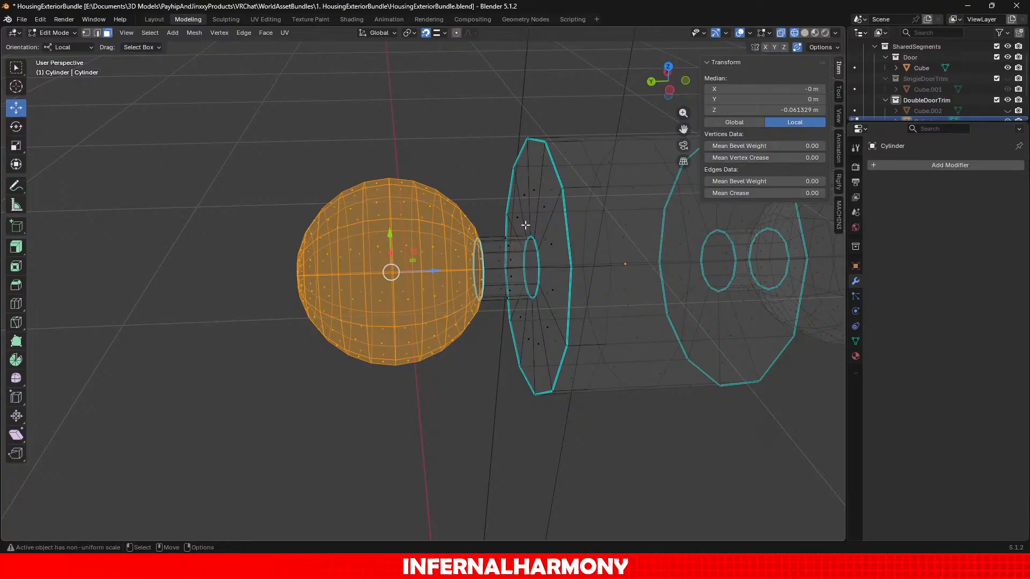
{"action": "key", "text": "ctrl+KP_Add"}
{"action": "key", "text": "ctrl+KP_Add"}
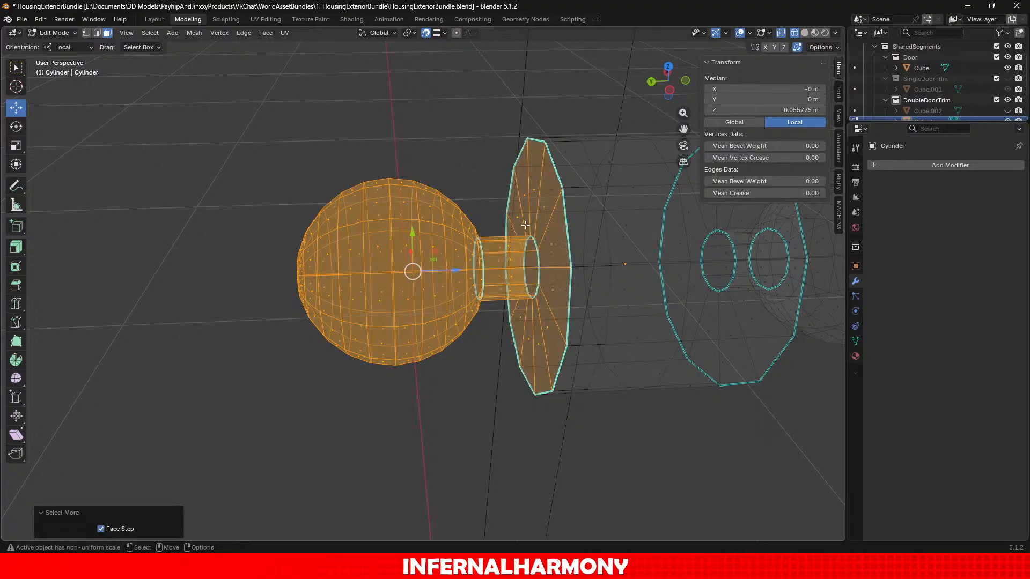
{"action": "left_click", "coordinate": [265, 32]}
{"action": "left_click", "coordinate": [301, 232]}
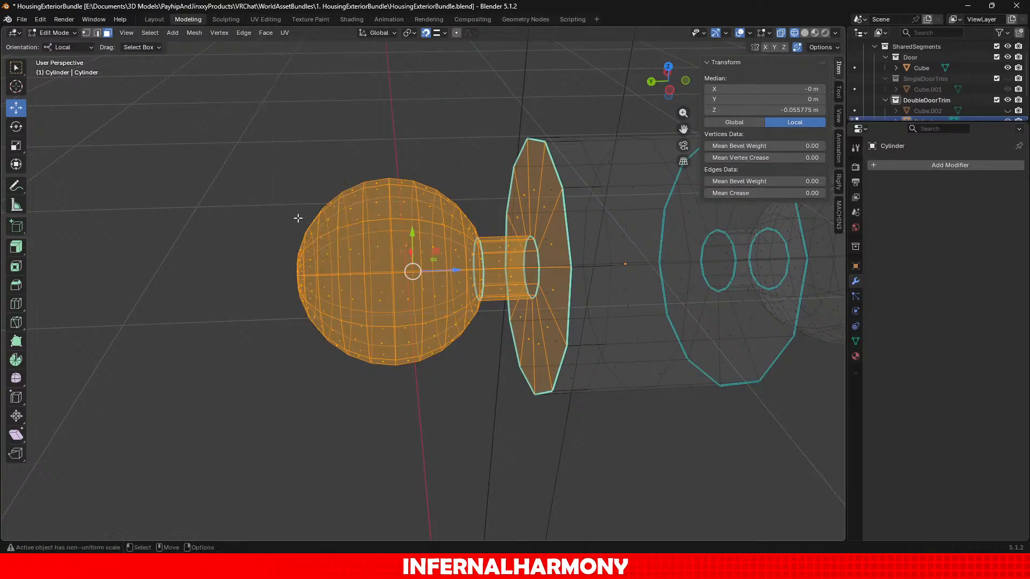
{"action": "left_click", "coordinate": [59, 33]}
{"action": "left_click", "coordinate": [59, 44]}
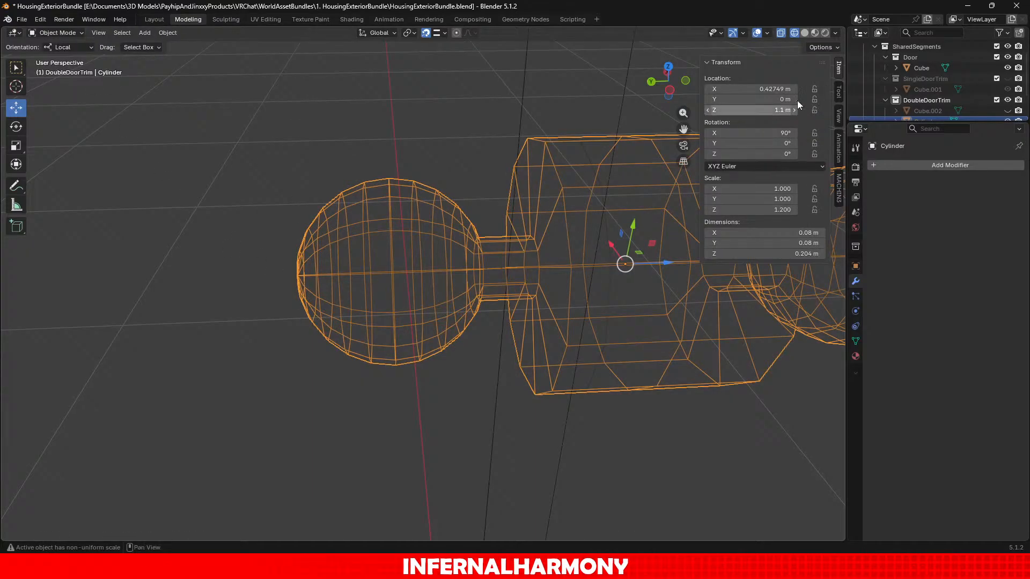
{"action": "left_click", "coordinate": [804, 33]}
Dissolve the middle edge loop around the rosette cylinder in Edit Mode.
{"action": "middle_click_drag", "start_coordinate": [530, 254], "coordinate": [336, 251], "text": "shift"}
{"action": "scroll", "coordinate": [322, 215], "scroll_direction": "up", "scroll_amount": 3}
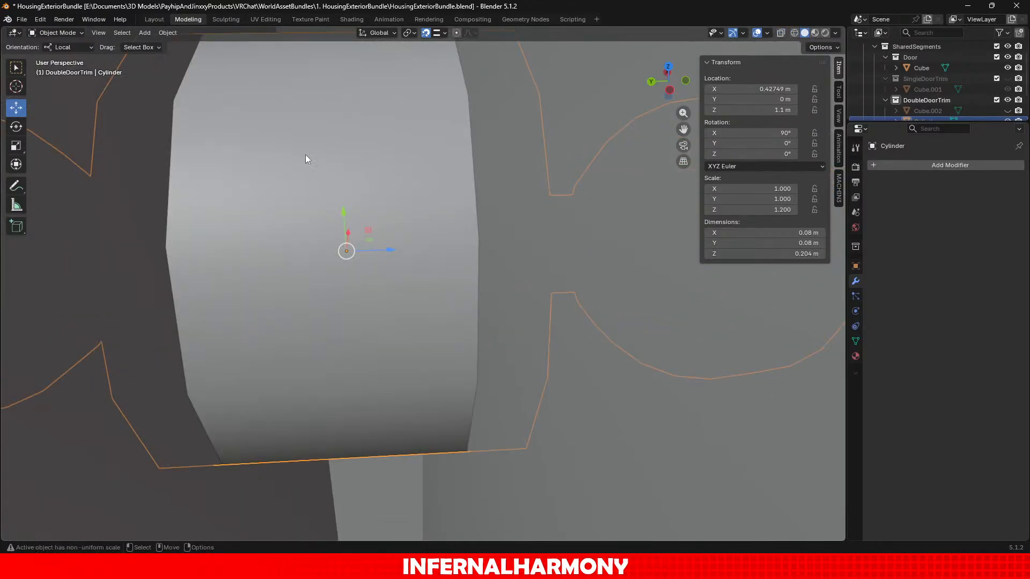
{"action": "left_click", "coordinate": [57, 32]}
{"action": "left_click", "coordinate": [95, 54]}
{"action": "left_click", "coordinate": [359, 164], "text": "alt"}
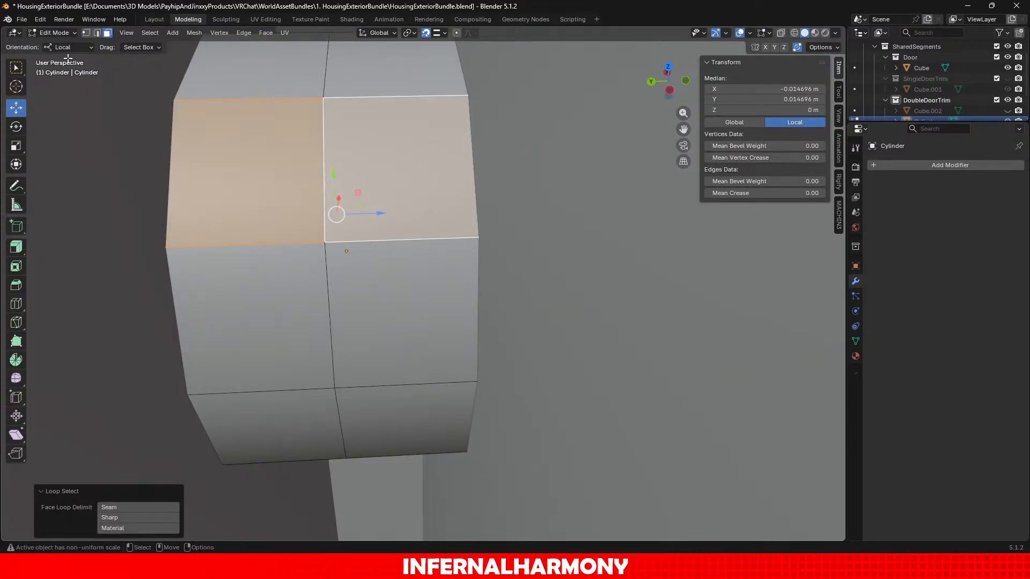
{"action": "key", "text": "2"}
{"action": "left_click", "coordinate": [327, 188], "text": "alt"}
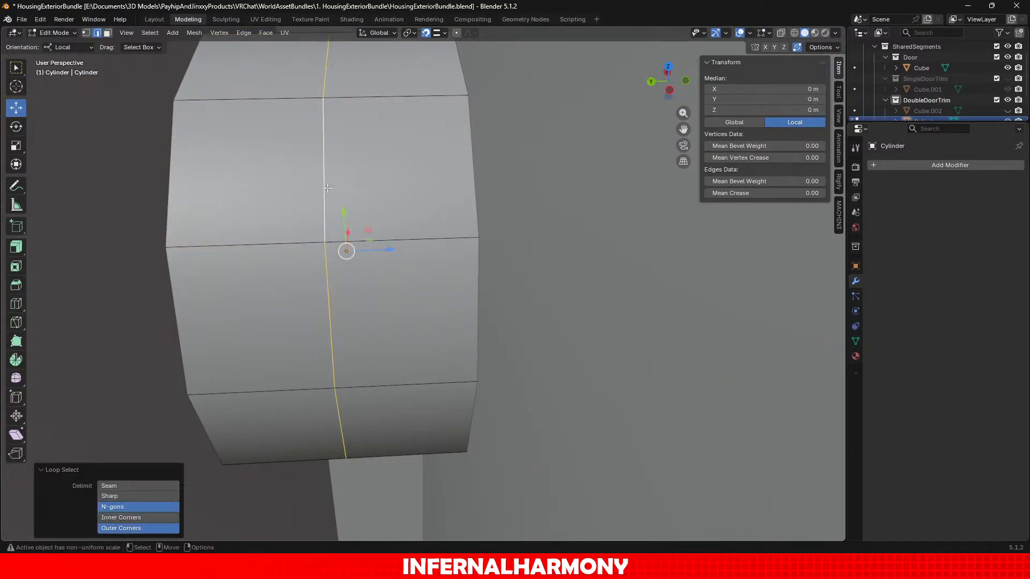
{"action": "key", "text": "x"}
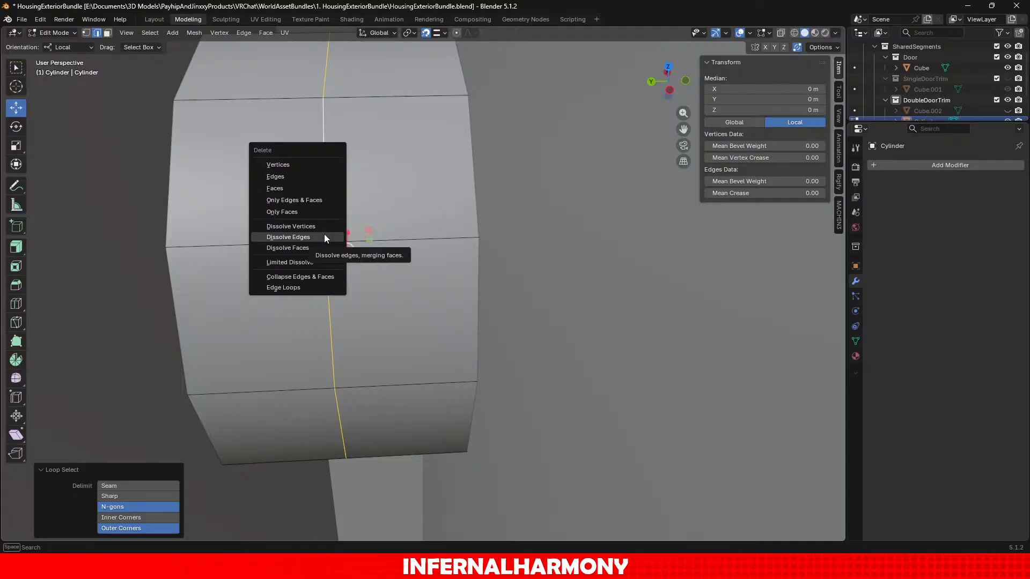
{"action": "left_click", "coordinate": [288, 237]}
Add two evenly spaced loop cuts around the rosette cylinder.
{"action": "scroll", "coordinate": [373, 249], "scroll_direction": "down", "scroll_amount": 10}
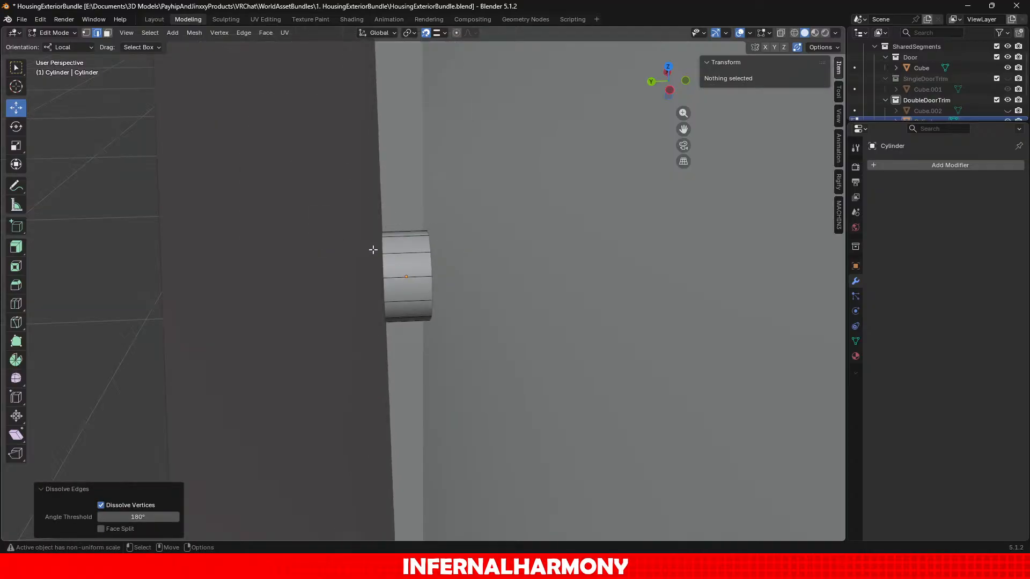
{"action": "middle_click_drag", "start_coordinate": [373, 248], "coordinate": [456, 282]}
{"action": "scroll", "coordinate": [408, 274], "scroll_direction": "up", "scroll_amount": 8}
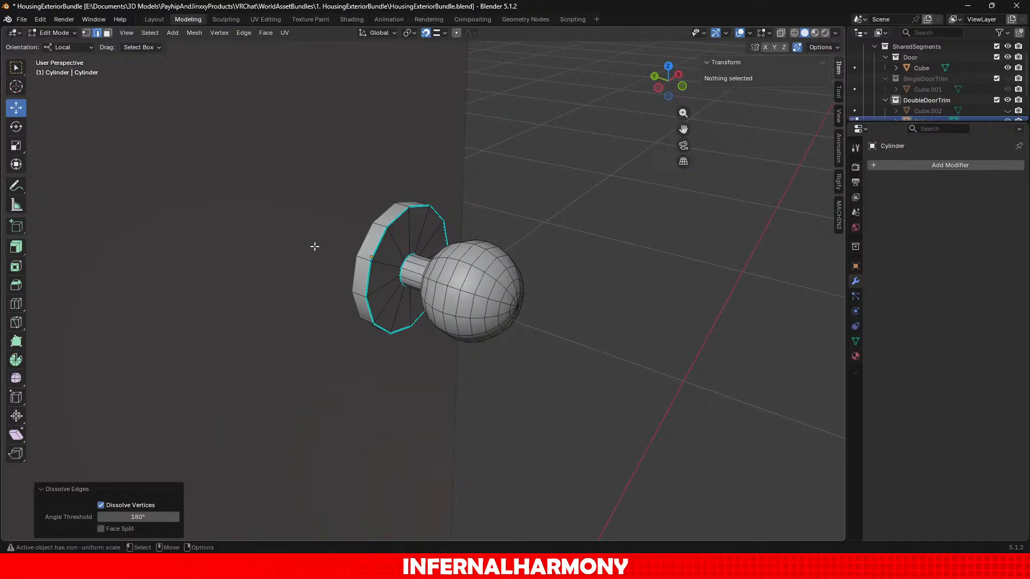
{"action": "middle_click_drag", "start_coordinate": [323, 237], "coordinate": [384, 228]}
{"action": "scroll", "coordinate": [387, 228], "scroll_direction": "up", "scroll_amount": 4}
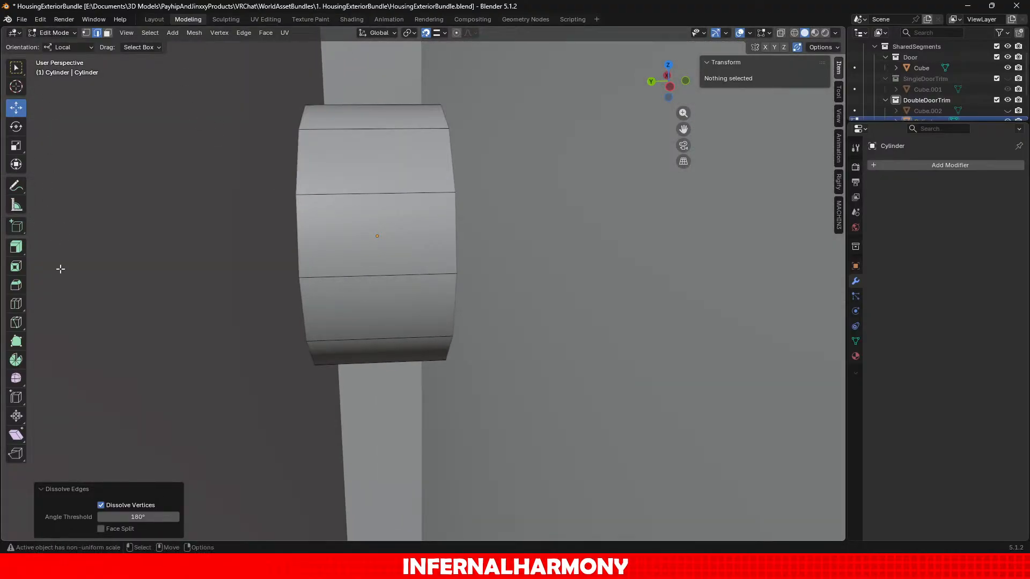
{"action": "left_click", "coordinate": [16, 304]}
{"action": "left_click", "coordinate": [70, 48]}
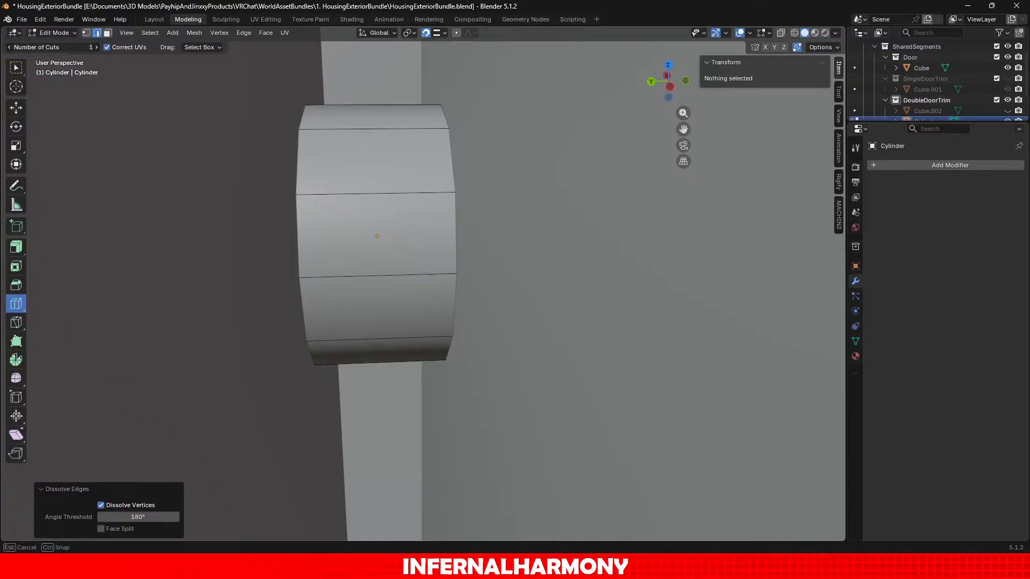
{"action": "type", "text": "2"}
{"action": "key", "text": "Return"}
{"action": "left_click", "coordinate": [379, 194]}
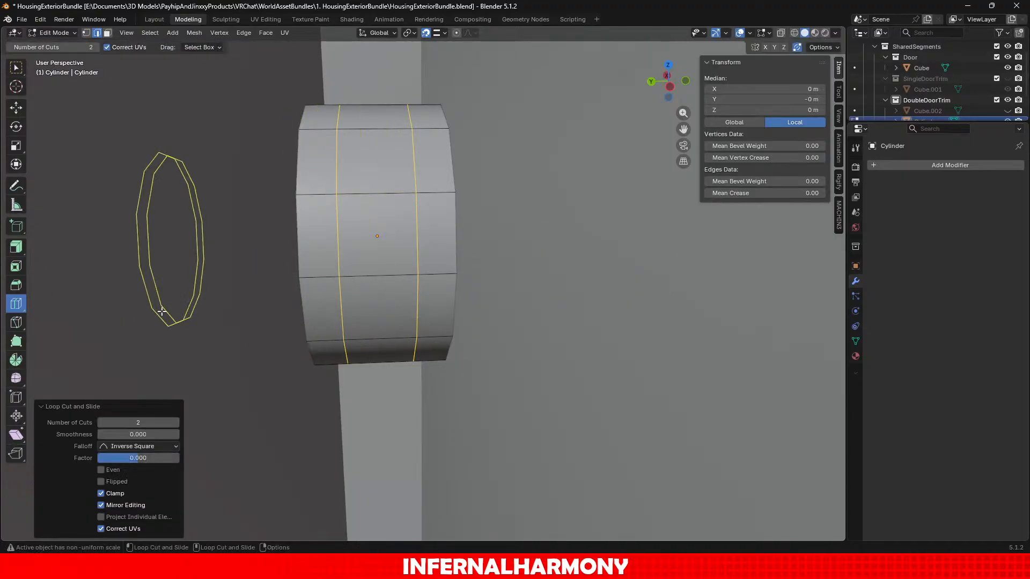
Scale the two new edge loops outward along global Y by about 2, to the ends of the middle cylinder section.
{"action": "left_click", "coordinate": [16, 144]}
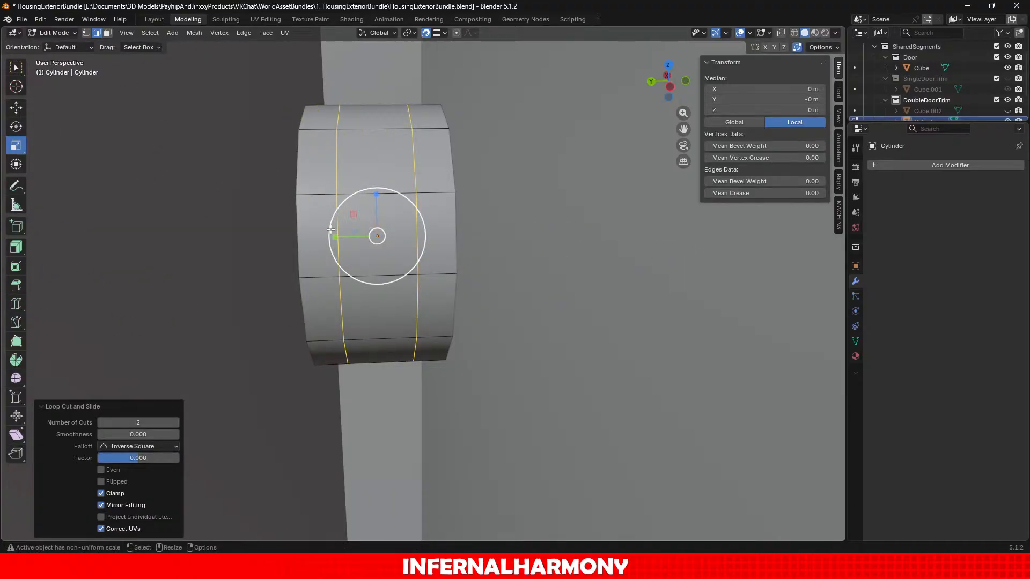
{"action": "left_click_drag", "start_coordinate": [334, 236], "coordinate": [297, 242]}
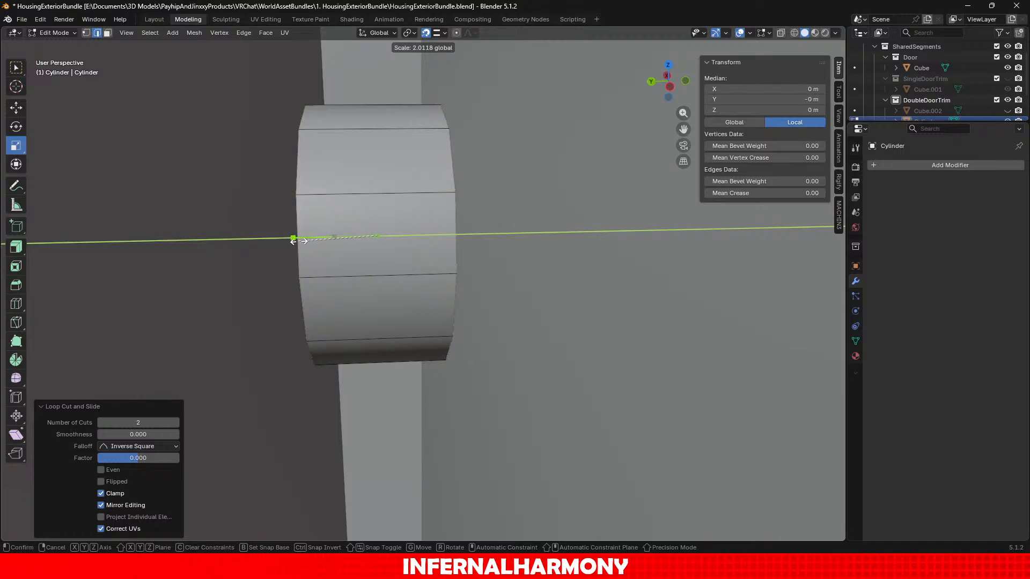
{"action": "left_click", "coordinate": [298, 241]}
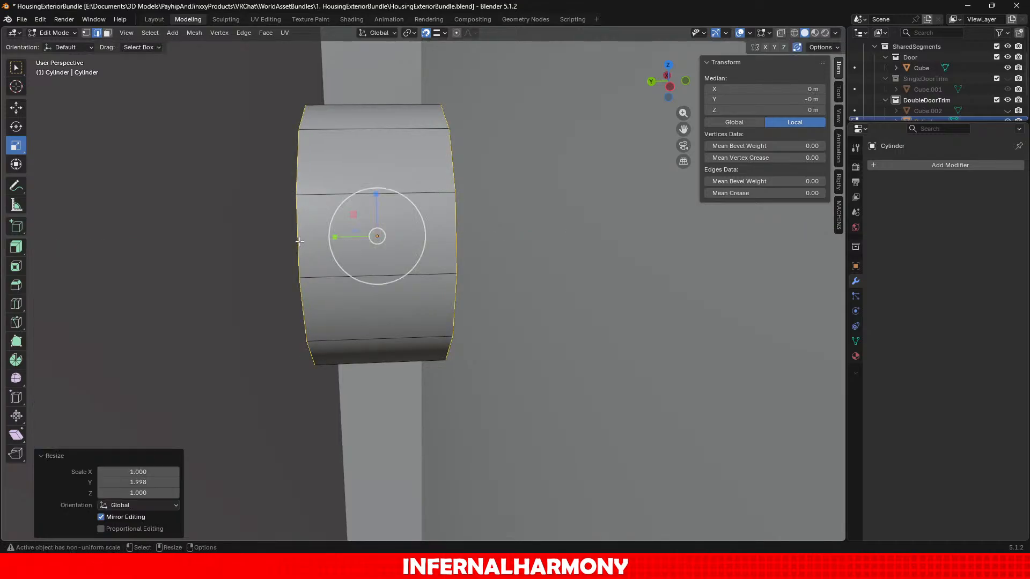
Set the snap target to Face and switch to face selection with nothing selected.
{"action": "left_click", "coordinate": [443, 32]}
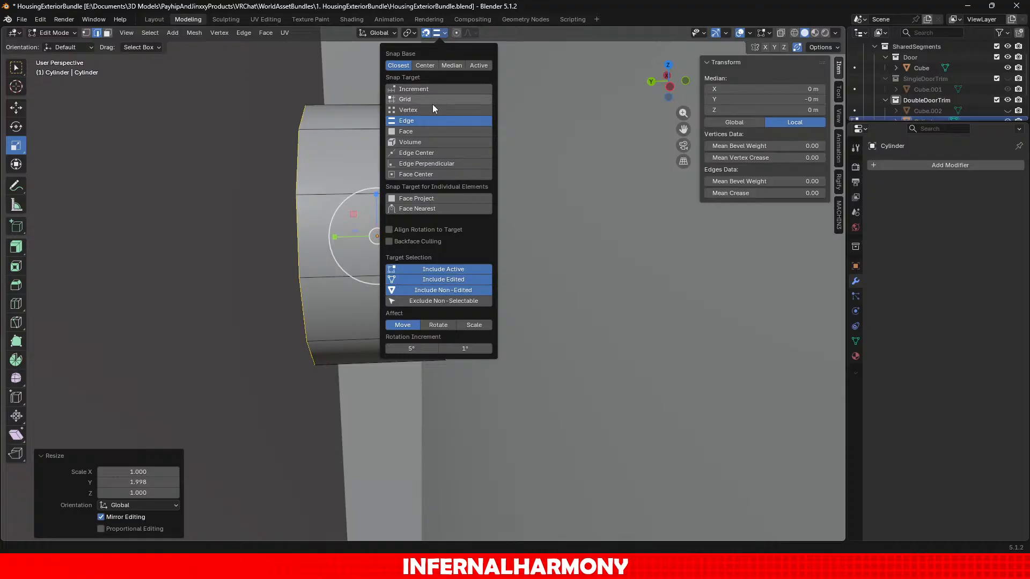
{"action": "left_click", "coordinate": [419, 130]}
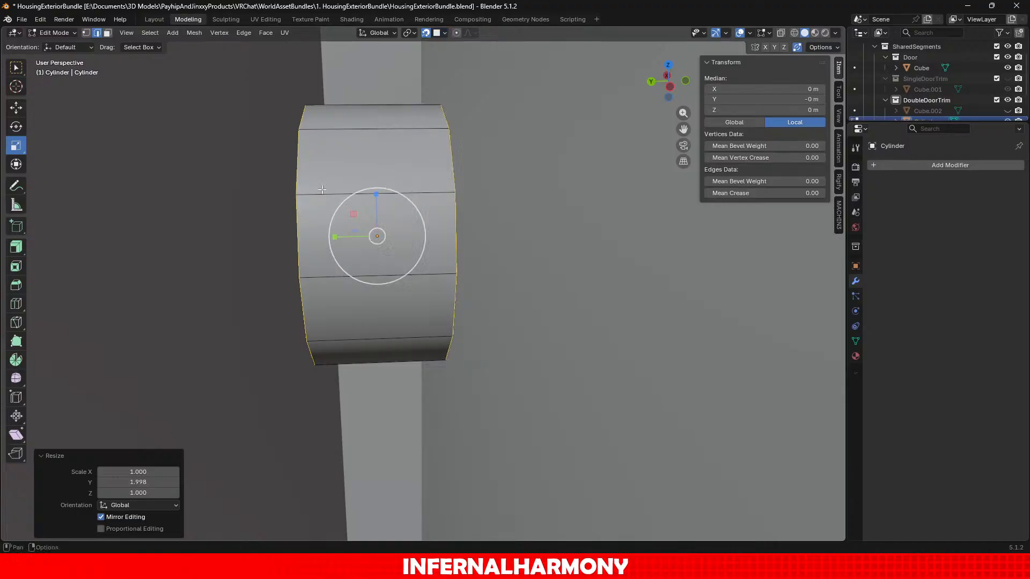
{"action": "left_click", "coordinate": [107, 33]}
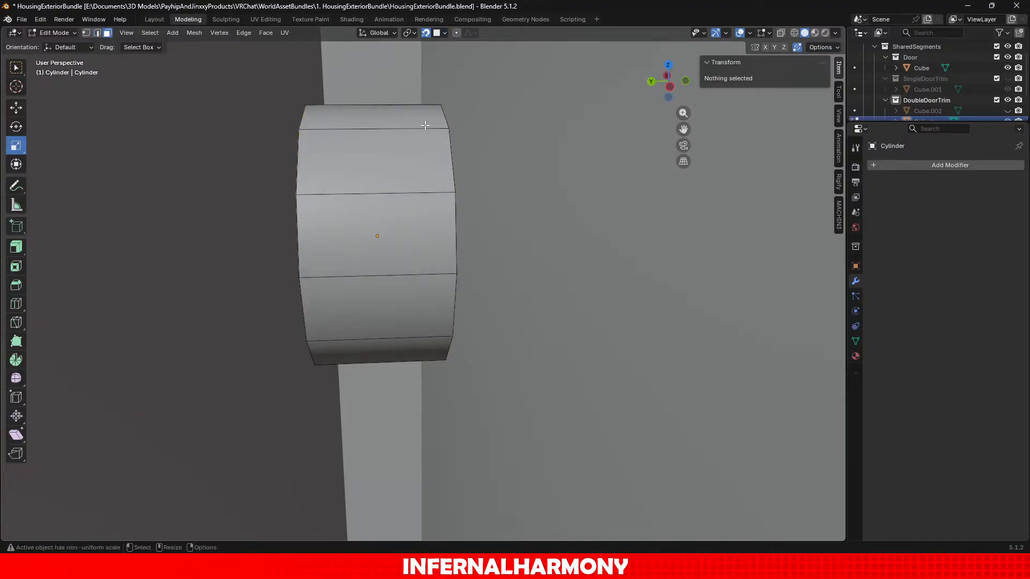
{"action": "scroll", "coordinate": [384, 234], "scroll_direction": "down", "scroll_amount": 6}
{"action": "scroll", "coordinate": [341, 241], "scroll_direction": "up", "scroll_amount": 5}
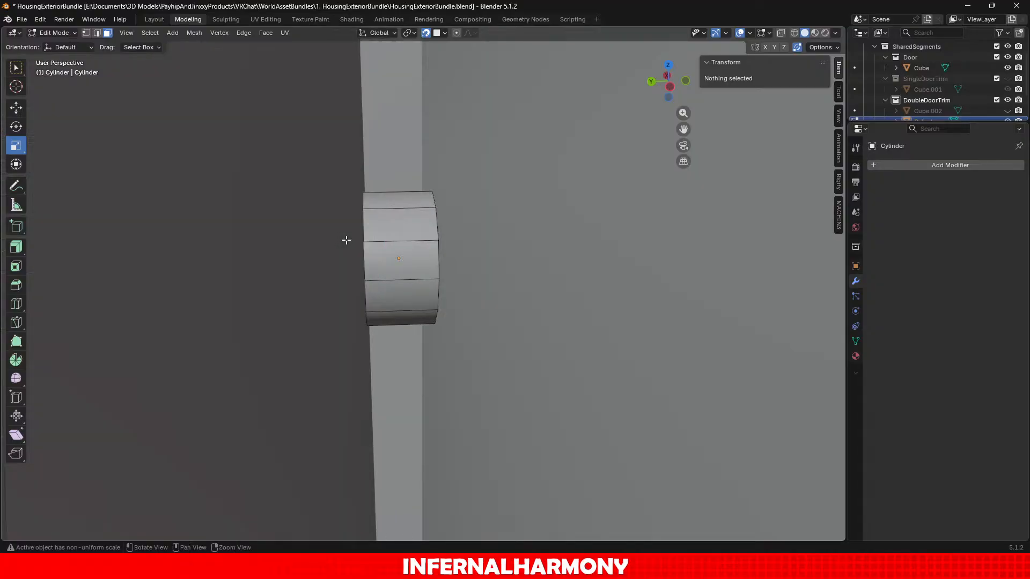
Undo the loop scaling and the two loop cuts on the rosette cylinder.
{"action": "key", "text": "ctrl+z"}
{"action": "key", "text": "ctrl+z"}
{"action": "key", "text": "ctrl+z"}
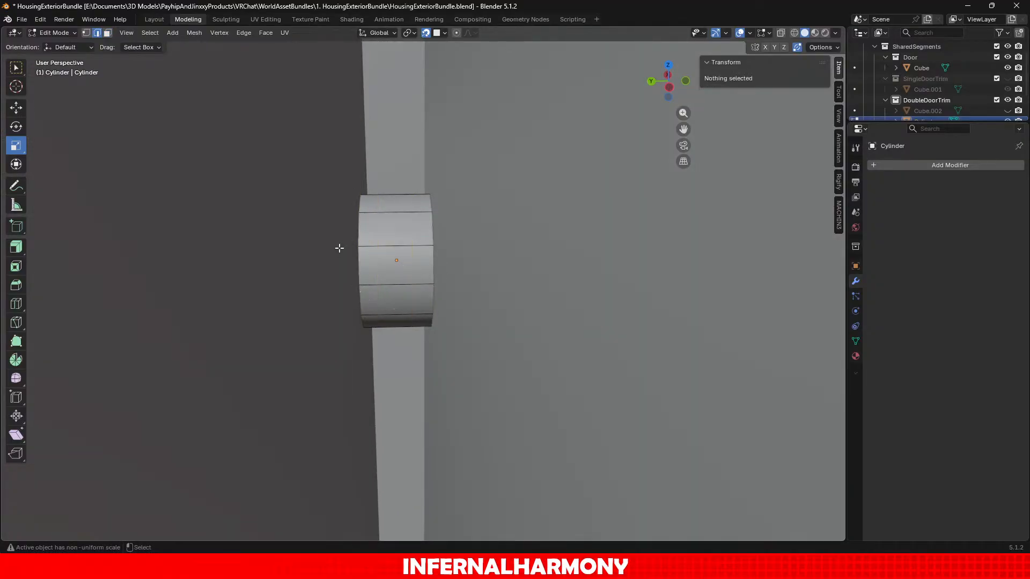
Add a single loop cut around the middle of the cylinder, redoing it once.
{"action": "left_click", "coordinate": [16, 303]}
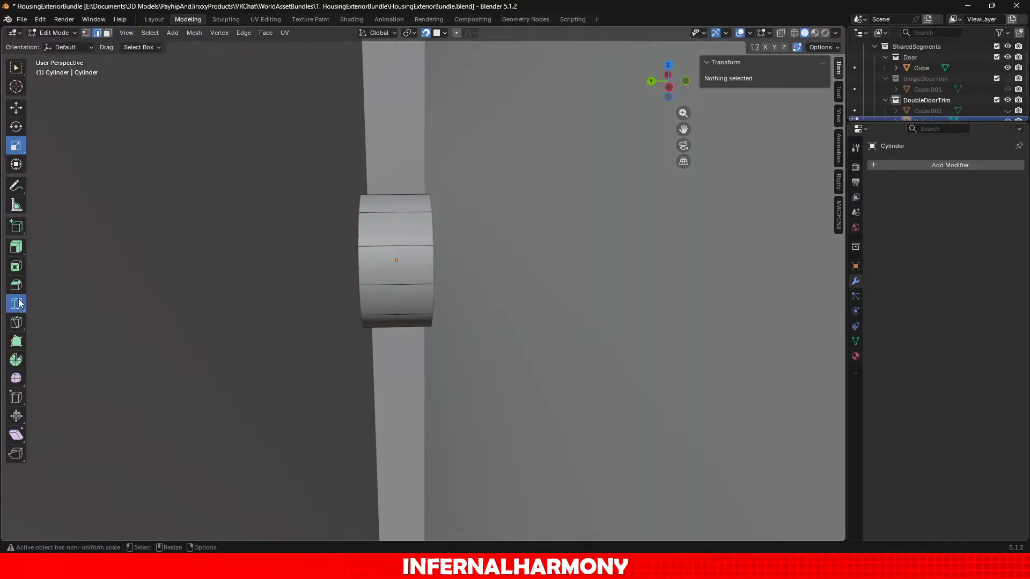
{"action": "left_click", "coordinate": [51, 47]}
{"action": "key", "text": "Return"}
{"action": "left_click", "coordinate": [396, 220]}
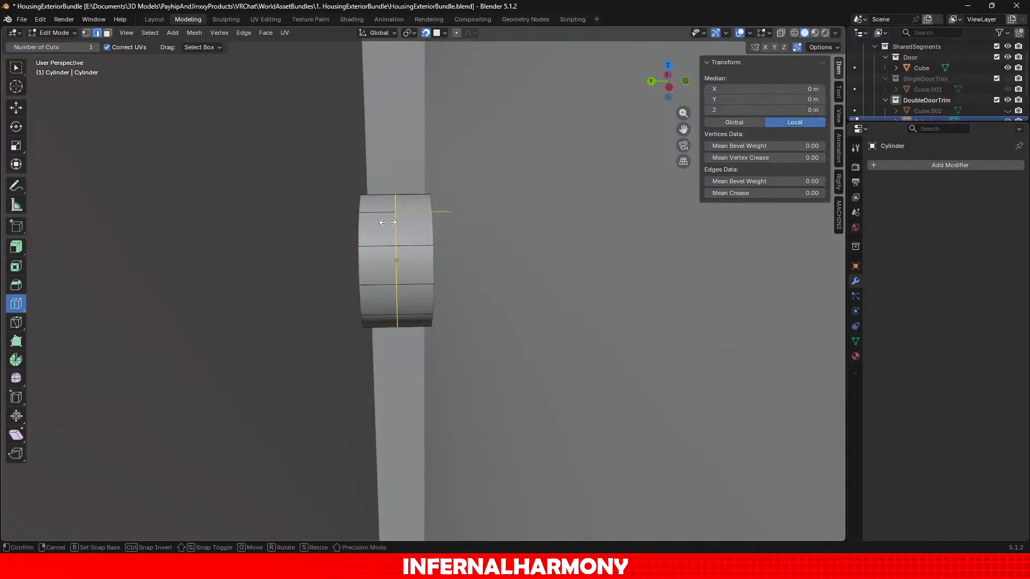
{"action": "key", "text": "ctrl+z"}
{"action": "left_click", "coordinate": [397, 212]}
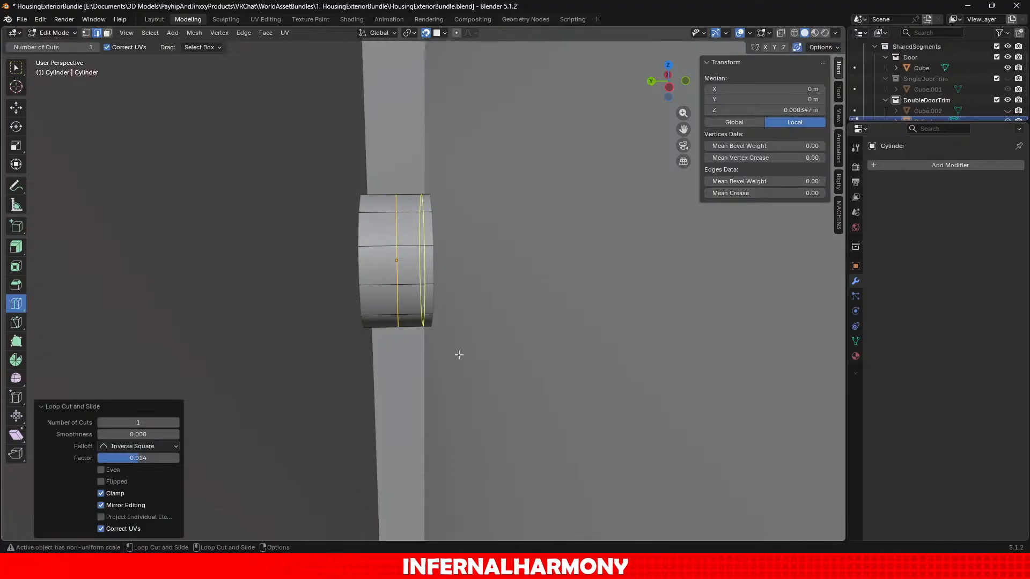
{"action": "scroll", "coordinate": [333, 352], "scroll_direction": "down", "scroll_amount": 2}
{"action": "scroll", "coordinate": [332, 355], "scroll_direction": "up", "scroll_amount": 4}
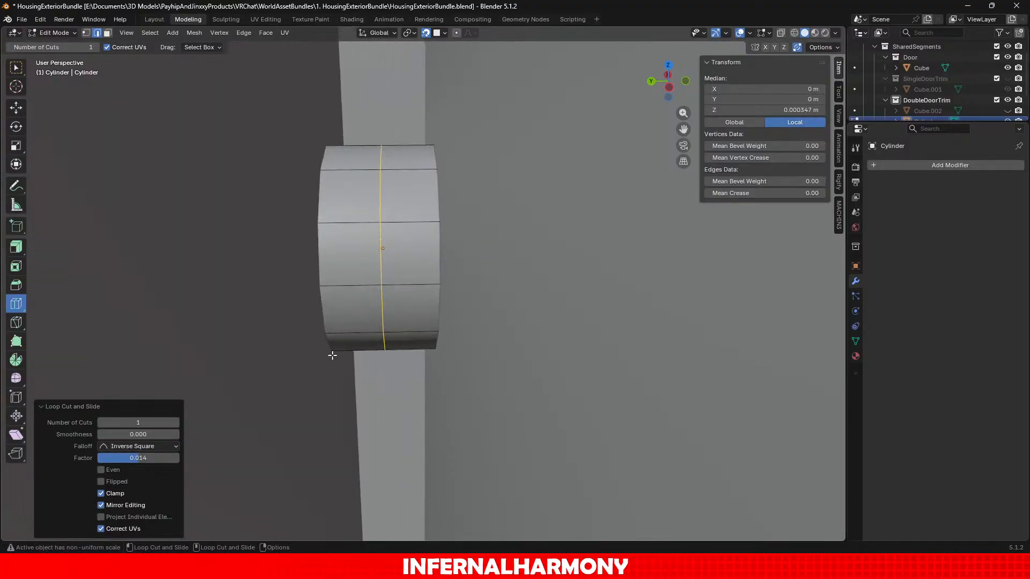
Undo the new loop cut and the earlier dissolve, bringing back the cylinder's original middle edge loop.
{"action": "key", "text": "ctrl+z"}
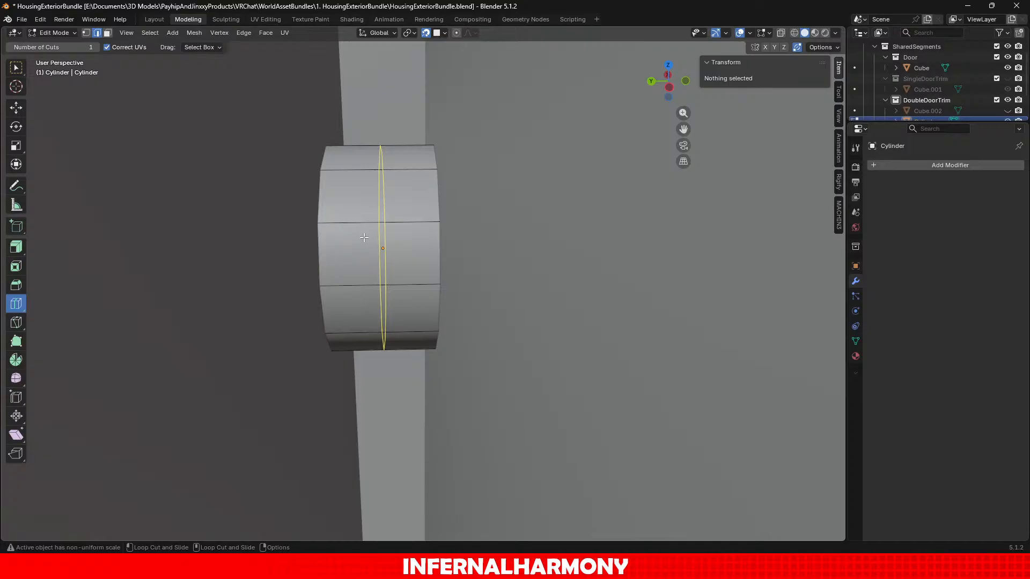
{"action": "key", "text": "ctrl+shift+z"}
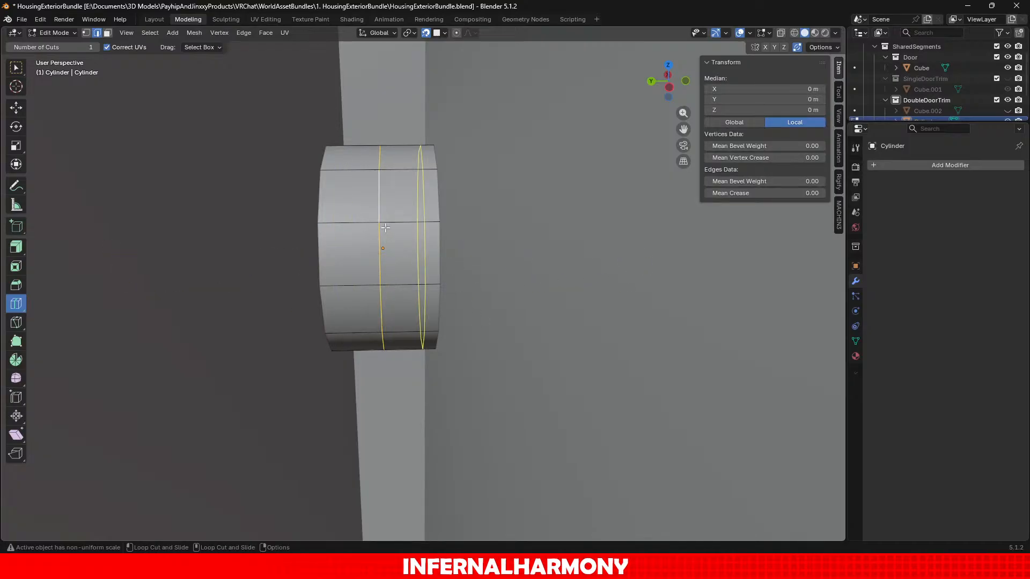
{"action": "key", "text": "ctrl+z"}
{"action": "key", "text": "ctrl+z"}
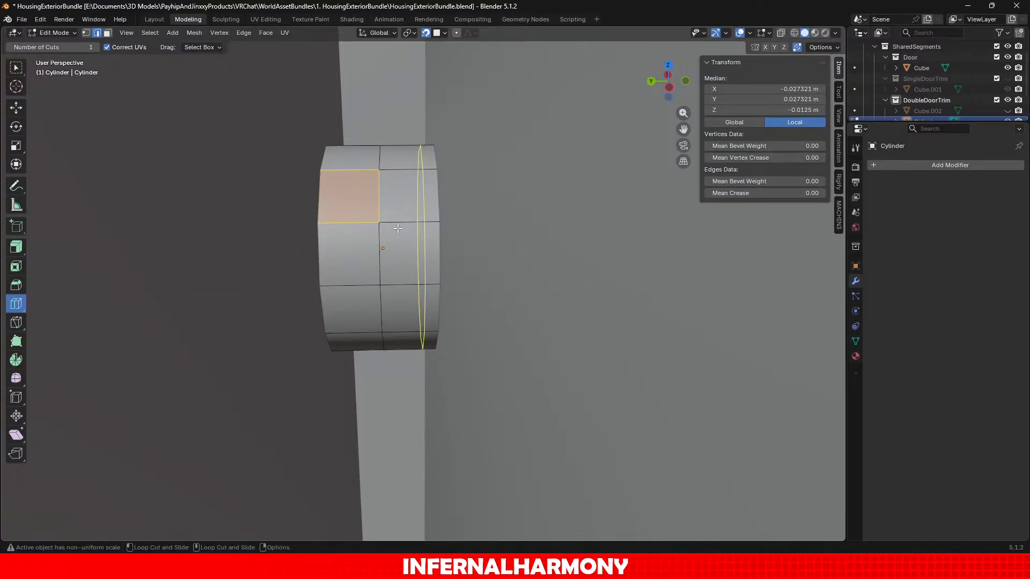
{"action": "scroll", "coordinate": [398, 228], "scroll_direction": "down", "scroll_amount": 5}
{"action": "middle_click_drag", "start_coordinate": [398, 228], "coordinate": [406, 274]}
{"action": "scroll", "coordinate": [365, 249], "scroll_direction": "up", "scroll_amount": 4}
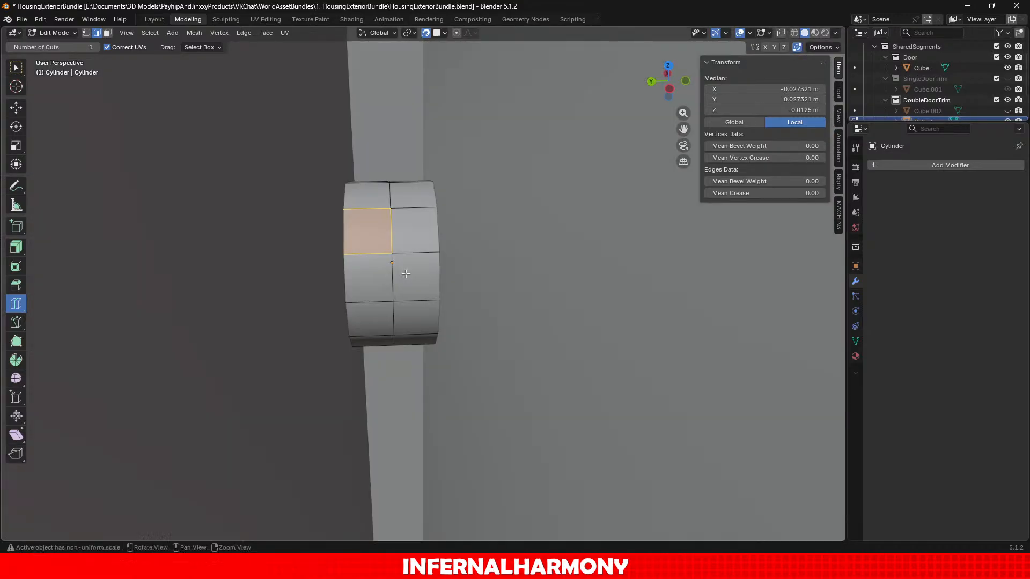
{"action": "scroll", "coordinate": [115, 135], "scroll_direction": "up", "scroll_amount": 1}
Select the middle edge loop around the rosette cylinder.
{"action": "left_click", "coordinate": [21, 113]}
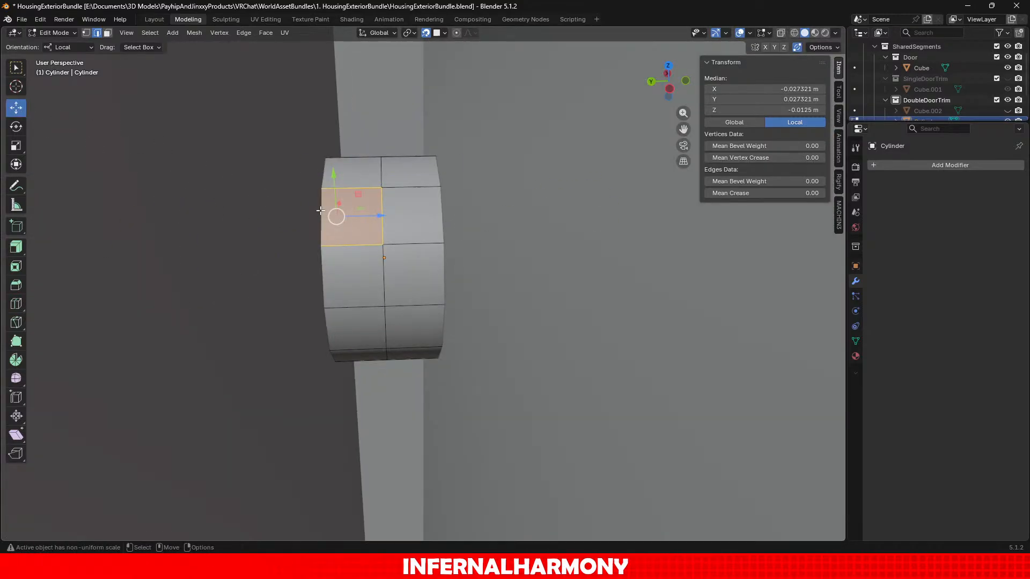
{"action": "left_click", "coordinate": [415, 246], "text": "alt"}
{"action": "left_click", "coordinate": [372, 223], "text": "alt"}
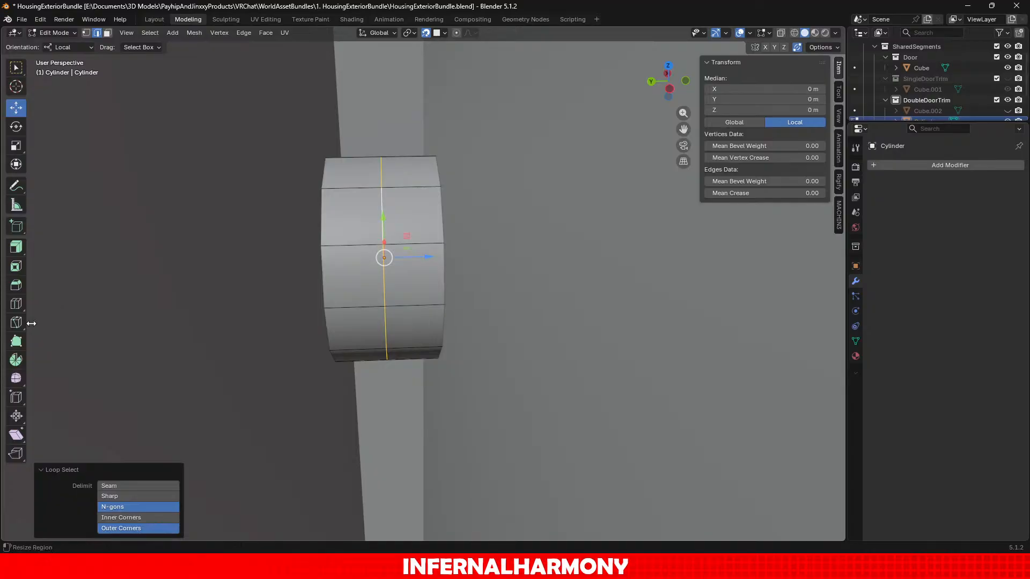
Bevel the middle edge loop with a width of 0.15 m.
{"action": "left_click", "coordinate": [22, 285]}
{"action": "left_click_drag", "start_coordinate": [388, 308], "coordinate": [387, 360]}
{"action": "left_click", "coordinate": [154, 363]}
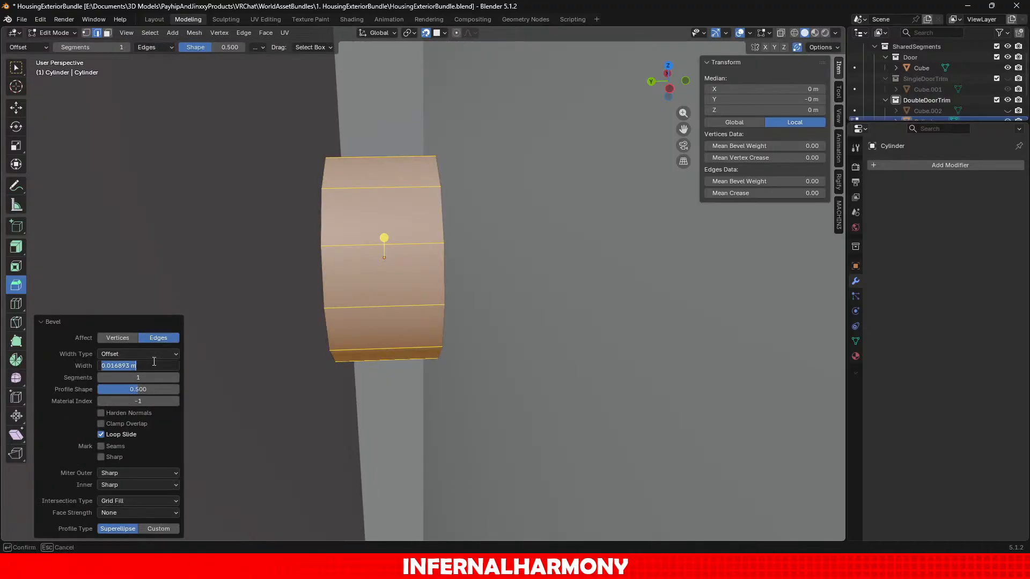
{"action": "type", "text": "0.15"}
{"action": "key", "text": "Return"}
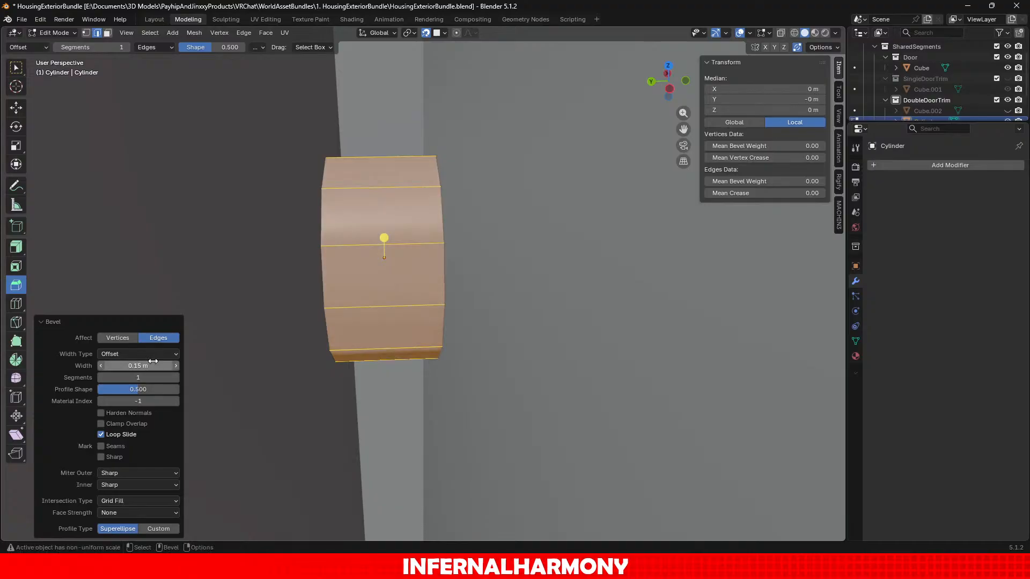
Inspect the rosette from the knob side and undo the 0.15 m bevel.
{"action": "scroll", "coordinate": [459, 254], "scroll_direction": "down", "scroll_amount": 2}
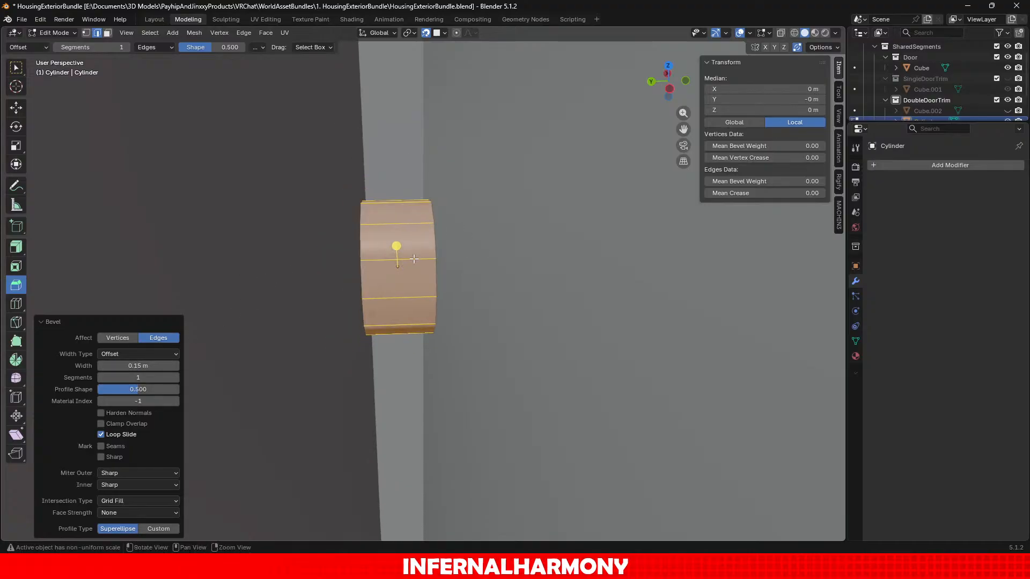
{"action": "middle_click_drag", "start_coordinate": [460, 254], "coordinate": [402, 260]}
{"action": "scroll", "coordinate": [440, 284], "scroll_direction": "up", "scroll_amount": 3}
{"action": "key", "text": "ctrl+z"}
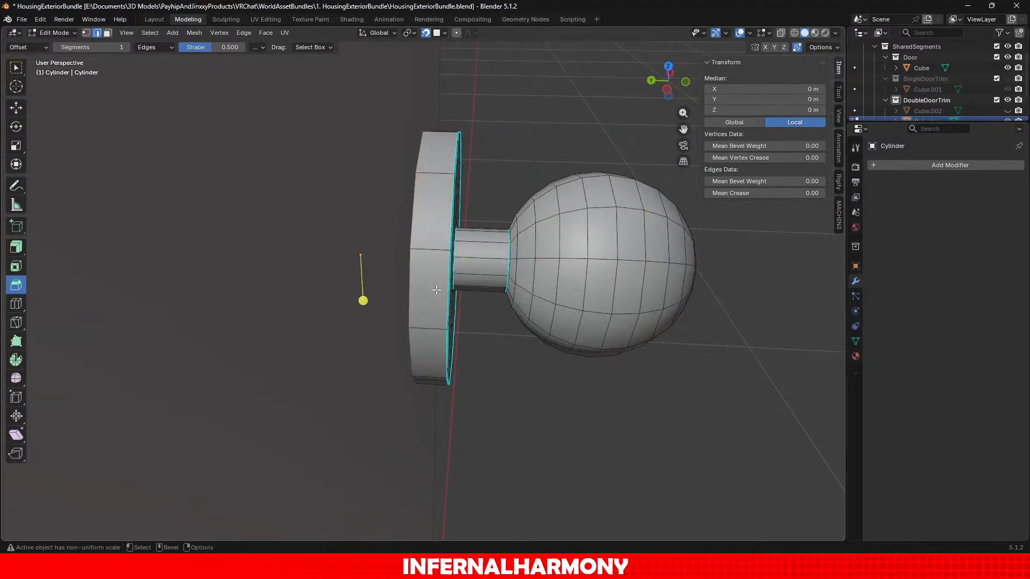
Bevel the middle edge loop around the cylinder again with one segment and a width of 0.01 m.
{"action": "middle_click_drag", "start_coordinate": [436, 290], "coordinate": [454, 293]}
{"action": "left_click_drag", "start_coordinate": [382, 307], "coordinate": [384, 329]}
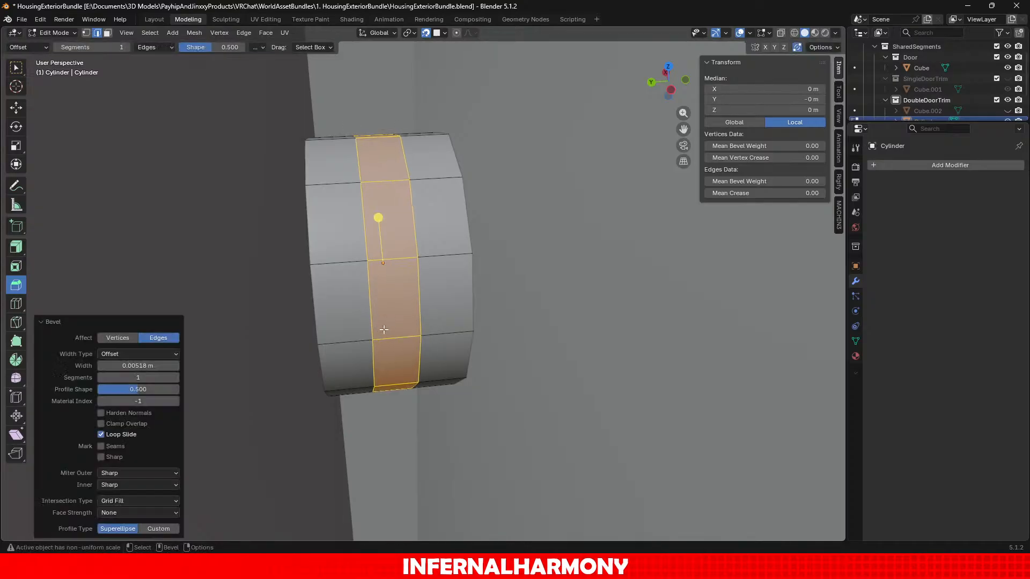
{"action": "left_click", "coordinate": [133, 366]}
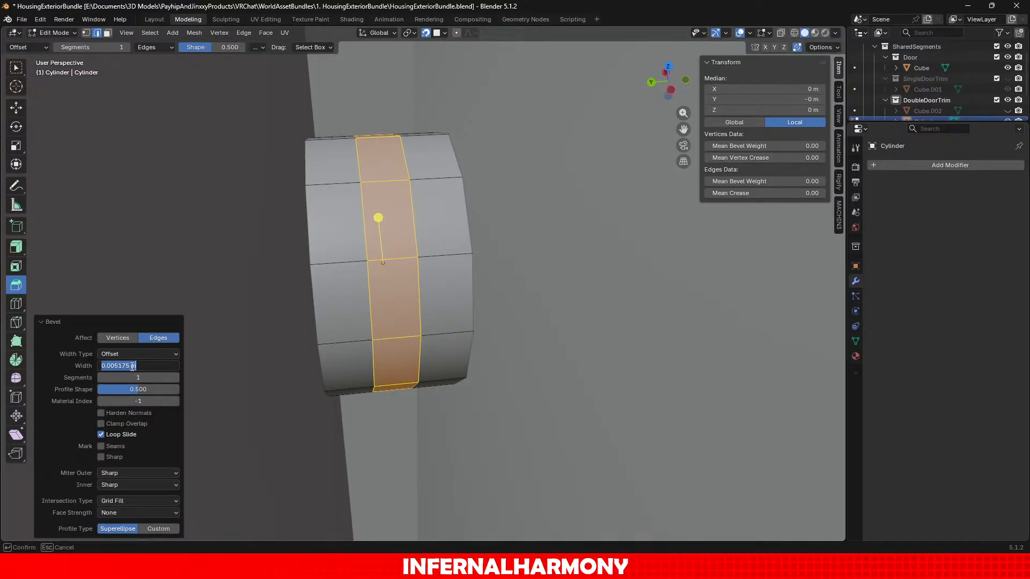
{"action": "type", "text": "0.01"}
{"action": "key", "text": "Return"}
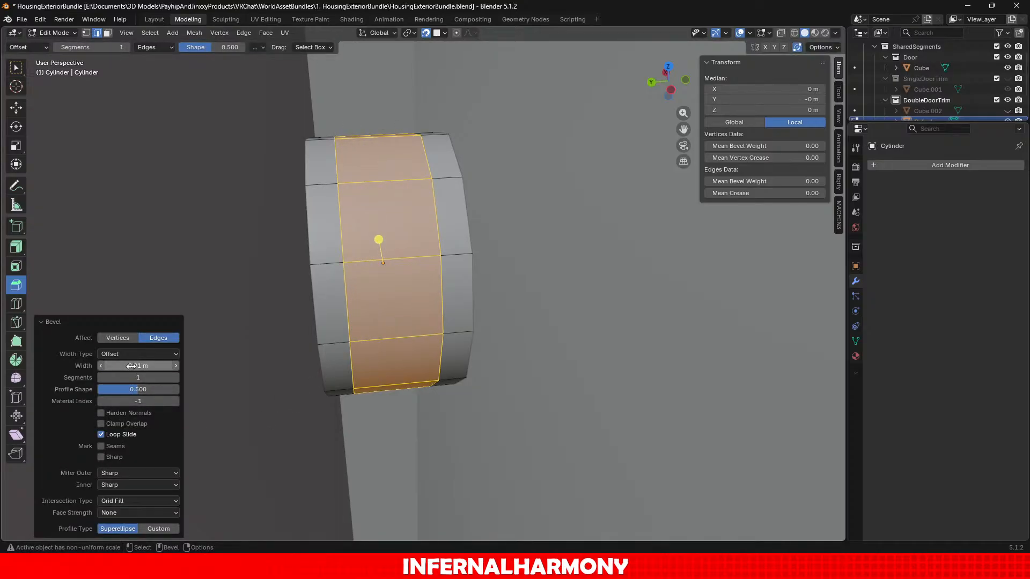
Set the bevel width to 0.02 m and check the band against the door surface.
{"action": "left_click", "coordinate": [131, 366]}
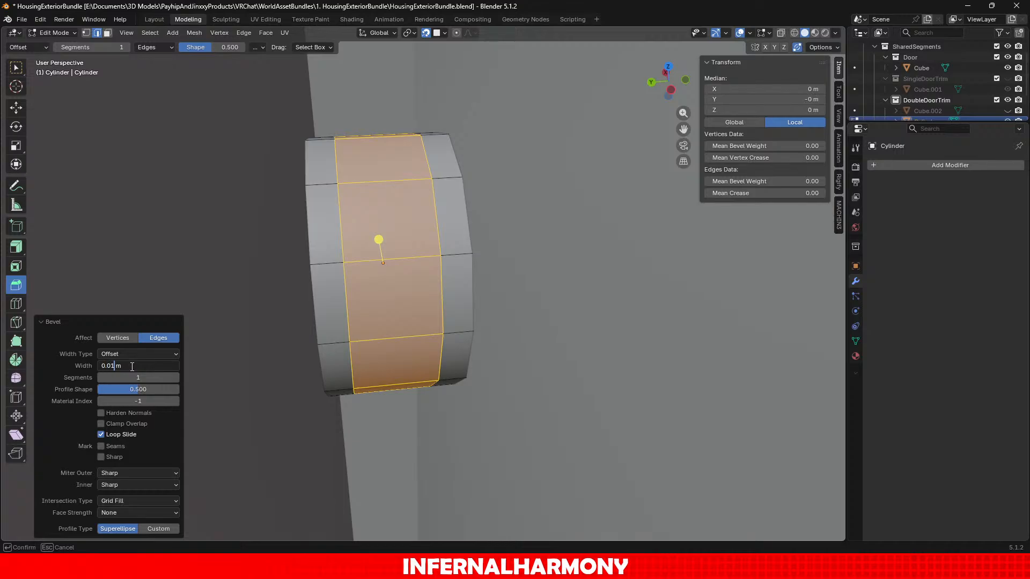
{"action": "key", "text": "BackSpace"}
{"action": "type", "text": "2"}
{"action": "key", "text": "Return"}
{"action": "scroll", "coordinate": [390, 382], "scroll_direction": "down", "scroll_amount": 4}
{"action": "scroll", "coordinate": [390, 382], "scroll_direction": "up", "scroll_amount": 2}
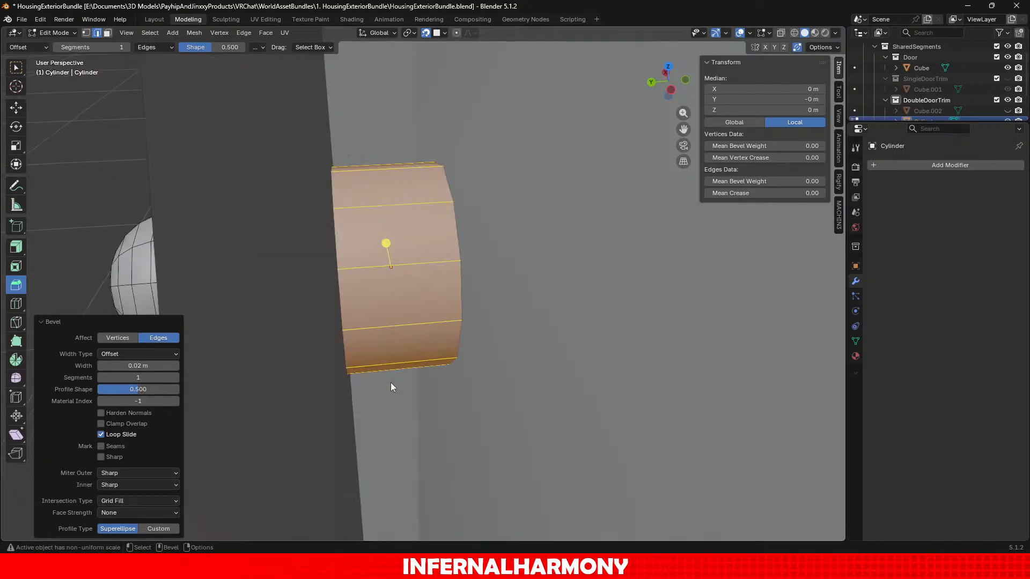
{"action": "scroll", "coordinate": [391, 382], "scroll_direction": "down", "scroll_amount": 2}
Set the bevel width to 0.015 m and check the band from both the knob side and inside the door.
{"action": "left_click", "coordinate": [147, 368]}
{"action": "left_click", "coordinate": [146, 369]}
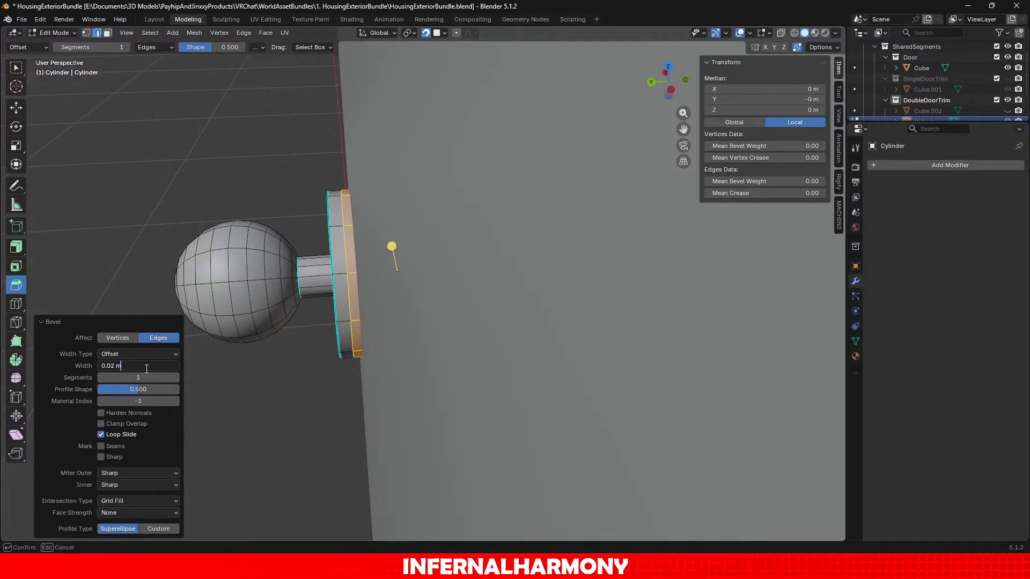
{"action": "type", "text": "15"}
{"action": "key", "text": "Return"}
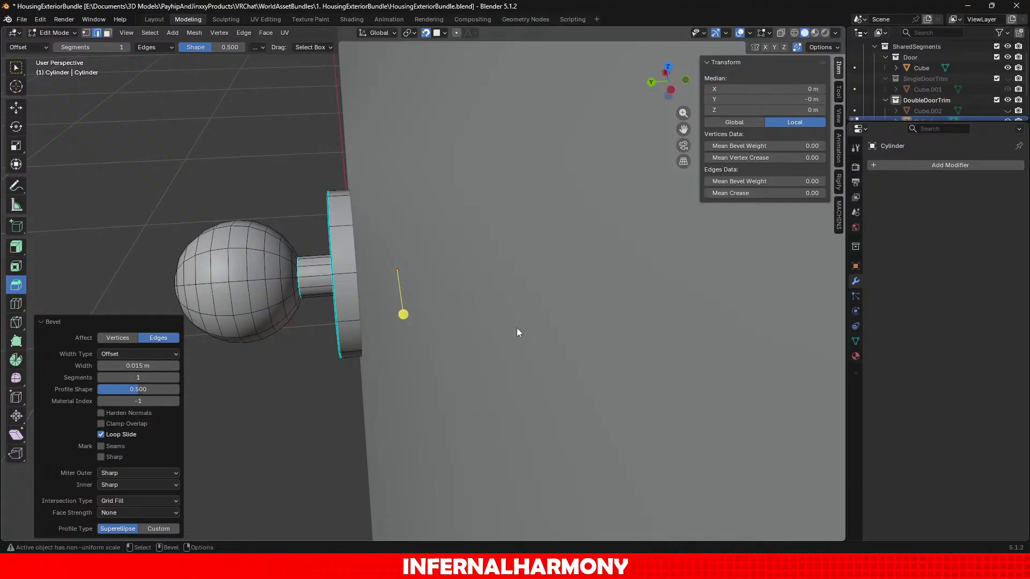
{"action": "key", "text": "KP_Decimal"}
{"action": "middle_click_drag", "start_coordinate": [517, 327], "coordinate": [497, 327]}
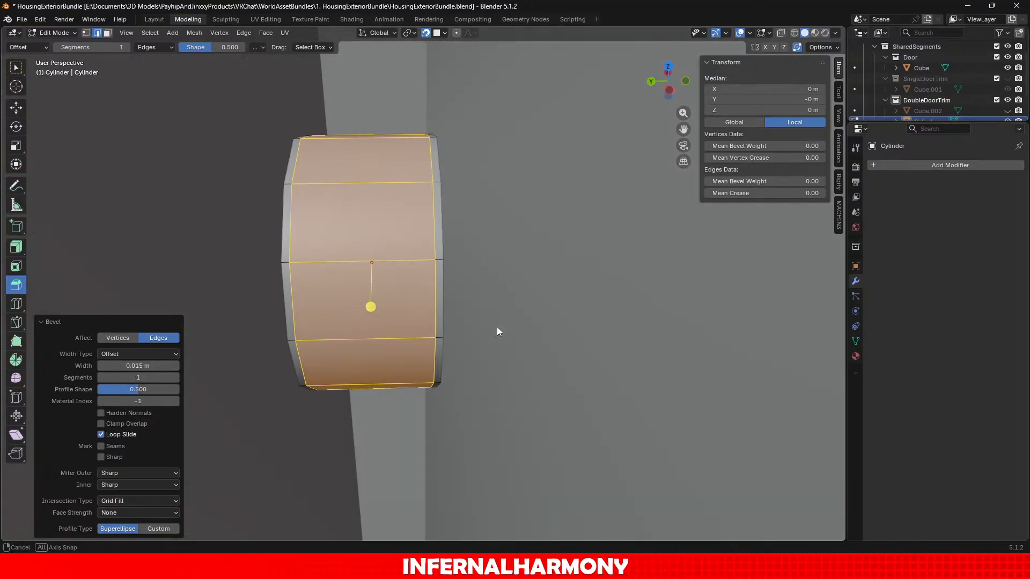
Set the bevel width to 0.018 m.
{"action": "left_click", "coordinate": [134, 365]}
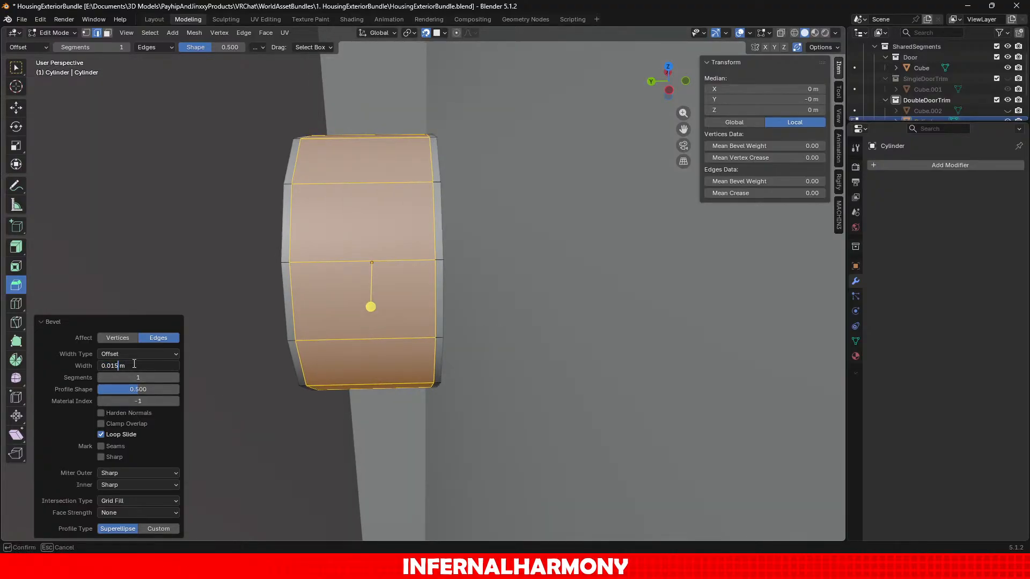
{"action": "type", "text": "8"}
{"action": "key", "text": "Return"}
{"action": "scroll", "coordinate": [505, 278], "scroll_direction": "down", "scroll_amount": 2}
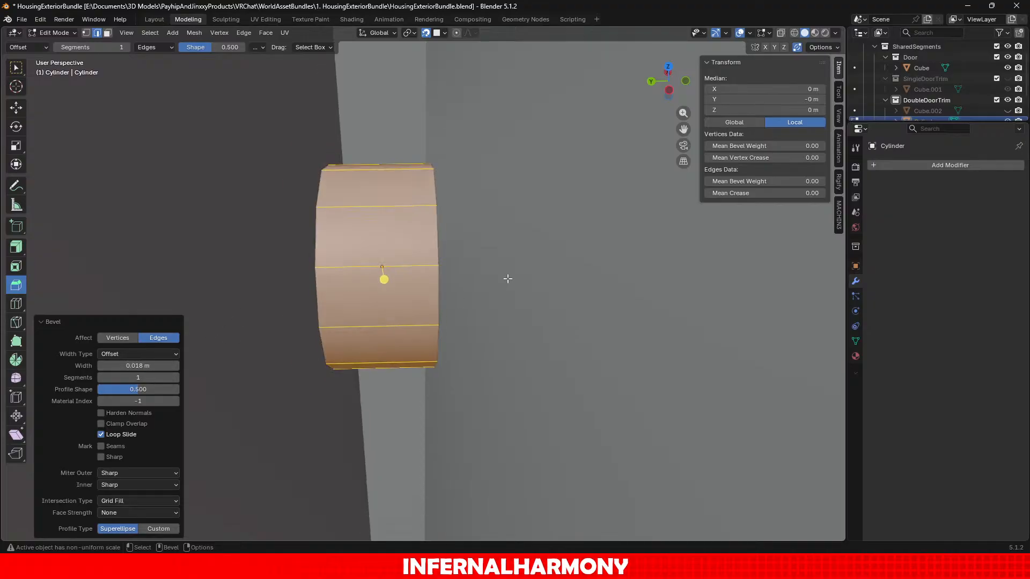
Delete the beveled band of faces hidden inside the door and select an edge on the rosette's open back rim.
{"action": "left_click_drag", "start_coordinate": [506, 278], "coordinate": [455, 318], "text": "alt"}
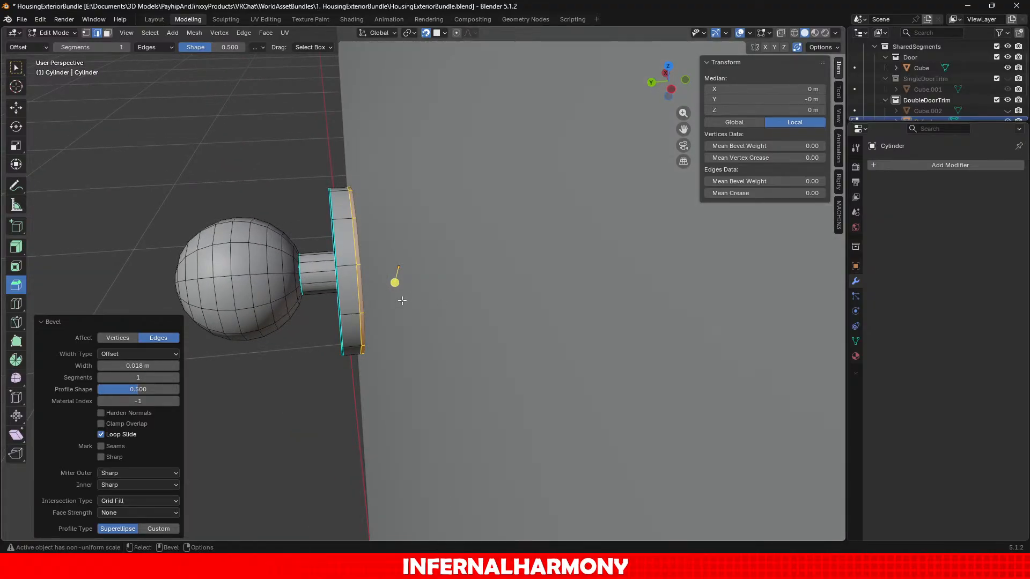
{"action": "key", "text": "x"}
{"action": "left_click", "coordinate": [342, 250]}
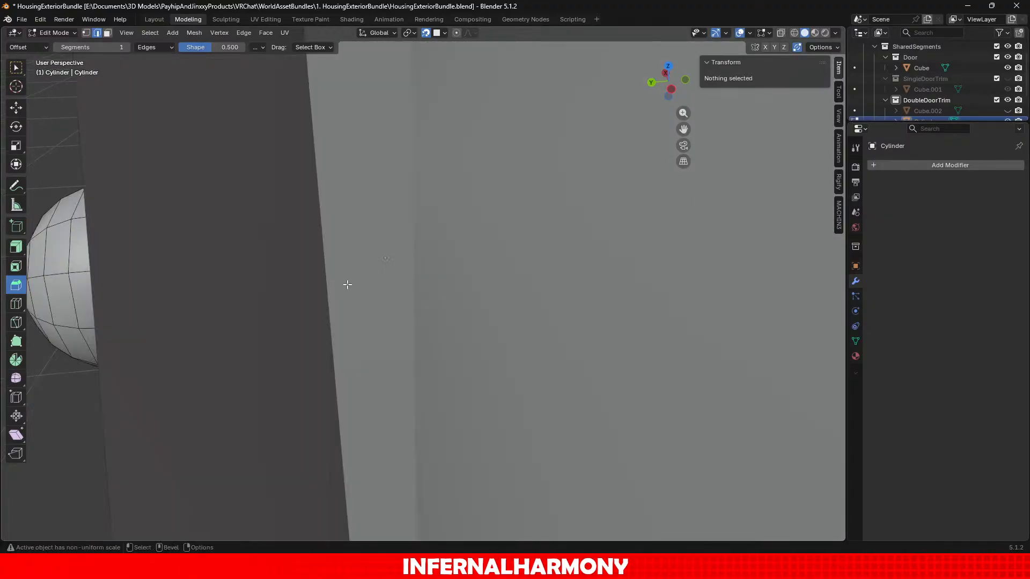
{"action": "left_click", "coordinate": [332, 217], "text": "alt"}
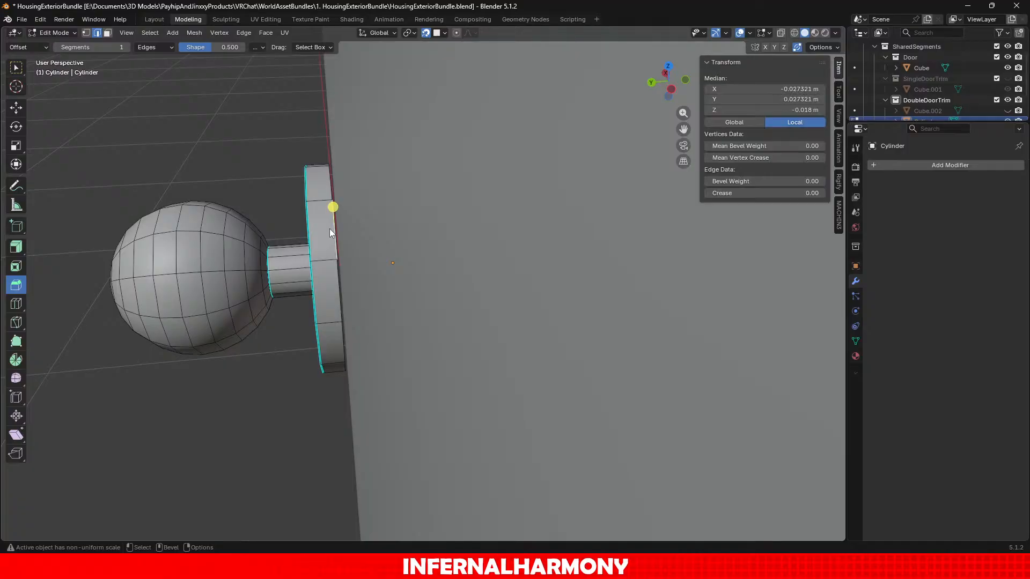
Move the open back rim edge loops of both rosettes 0.0016 m along local Z into the door.
{"action": "left_click", "coordinate": [17, 109]}
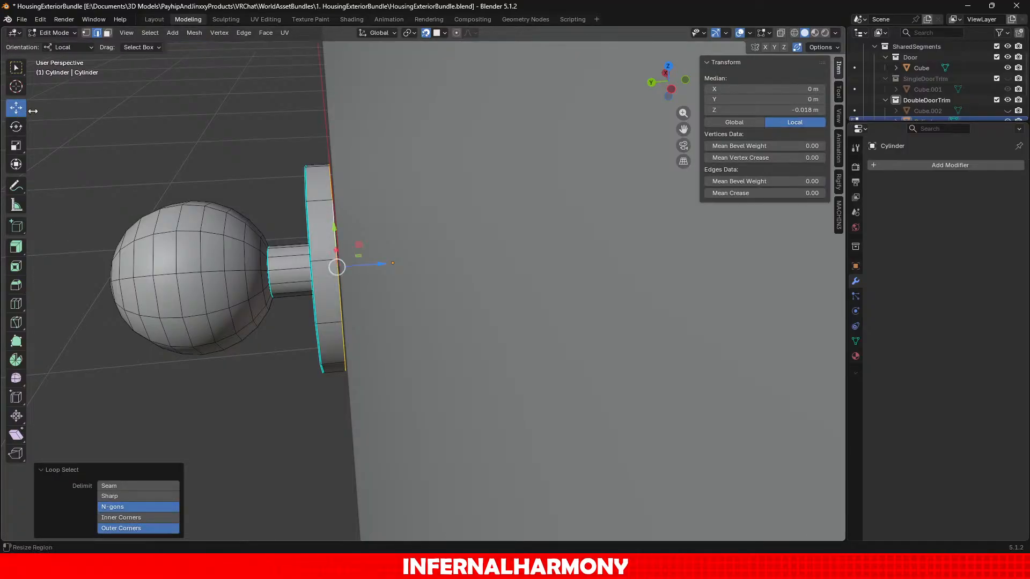
{"action": "left_click_drag", "start_coordinate": [378, 260], "coordinate": [400, 263]}
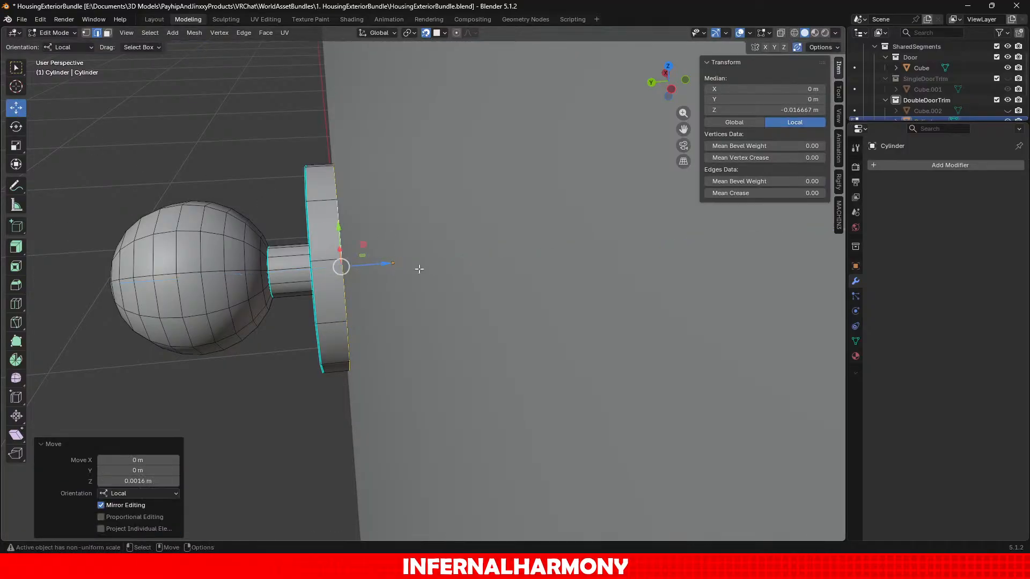
{"action": "middle_click_drag", "start_coordinate": [416, 268], "coordinate": [481, 330]}
{"action": "scroll", "coordinate": [481, 330], "scroll_direction": "up", "scroll_amount": 4}
{"action": "middle_click_drag", "start_coordinate": [114, 267], "coordinate": [334, 274], "text": "shift"}
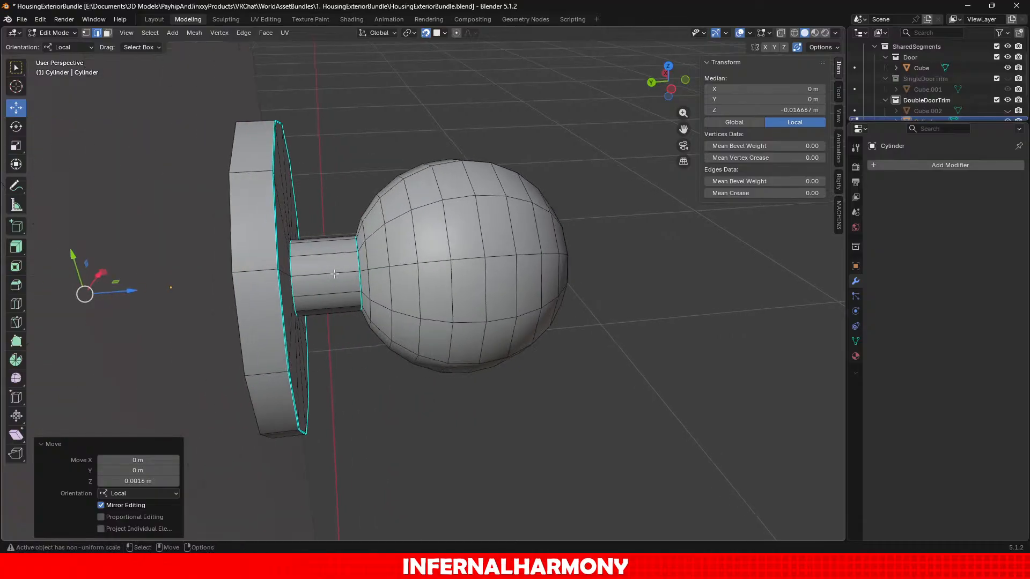
{"action": "left_click", "coordinate": [268, 290], "text": "alt"}
{"action": "left_click_drag", "start_coordinate": [297, 279], "coordinate": [244, 277]}
{"action": "scroll", "coordinate": [414, 317], "scroll_direction": "down", "scroll_amount": 3}
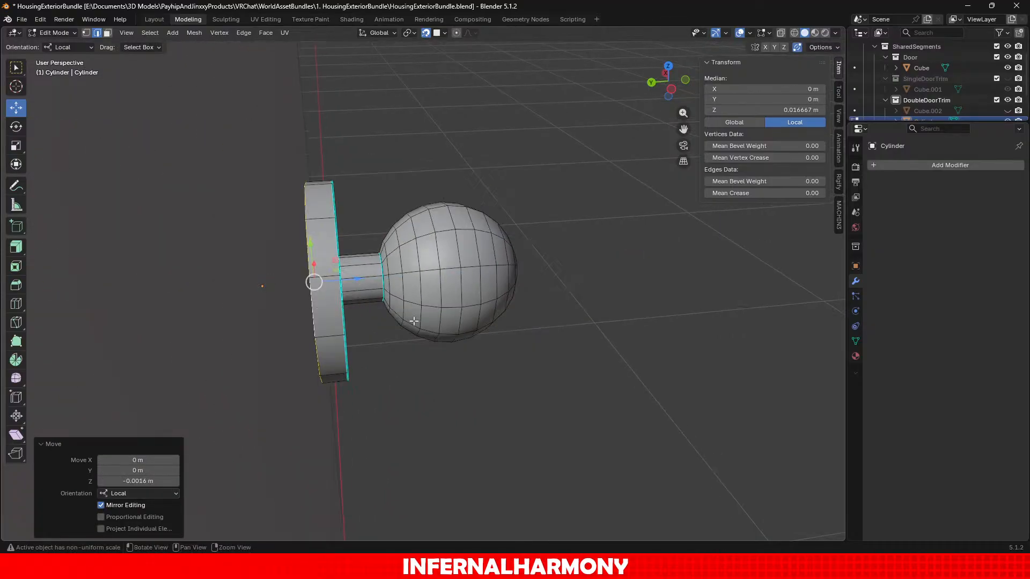
Delete all faces of the knob, stem and rosette on the door's positive Y side, selecting through the mesh in wireframe.
{"action": "middle_click_drag", "start_coordinate": [414, 317], "coordinate": [495, 314], "text": "shift"}
{"action": "scroll", "coordinate": [495, 315], "scroll_direction": "down", "scroll_amount": 2}
{"action": "scroll", "coordinate": [495, 314], "scroll_direction": "down", "scroll_amount": 4}
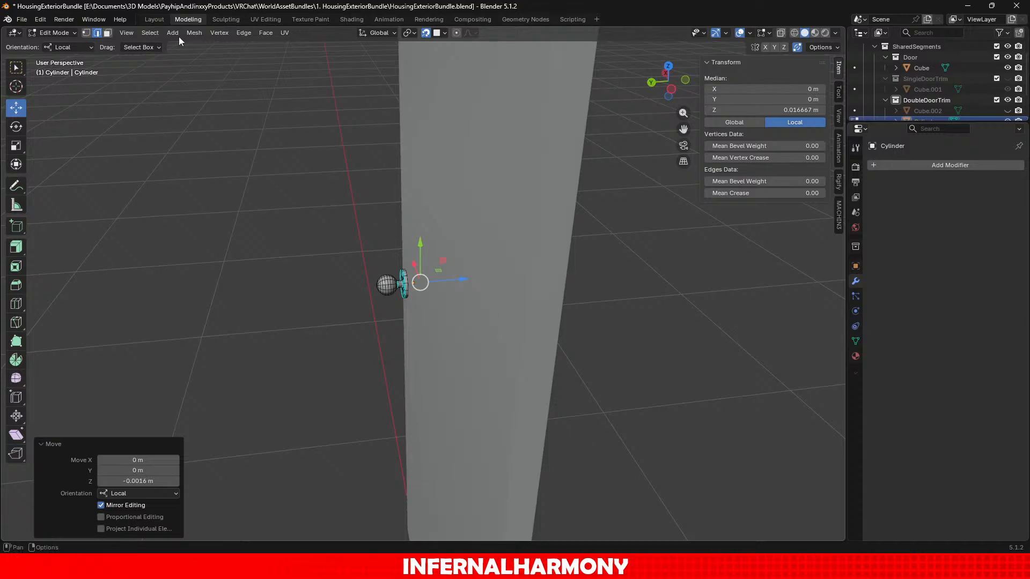
{"action": "left_click", "coordinate": [58, 33]}
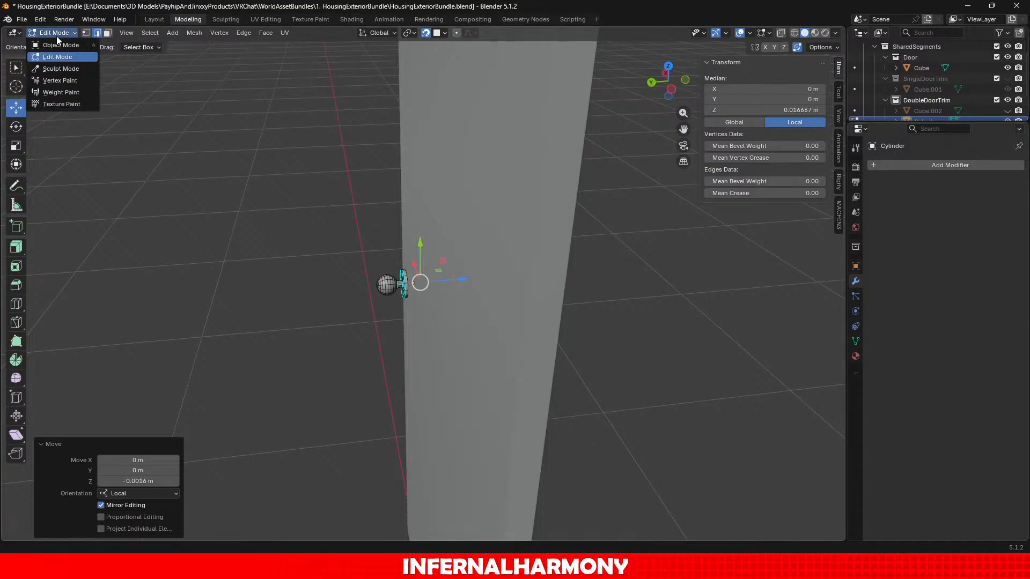
{"action": "left_click", "coordinate": [108, 33]}
{"action": "scroll", "coordinate": [451, 288], "scroll_direction": "up", "scroll_amount": 2}
{"action": "scroll", "coordinate": [451, 288], "scroll_direction": "up", "scroll_amount": 1}
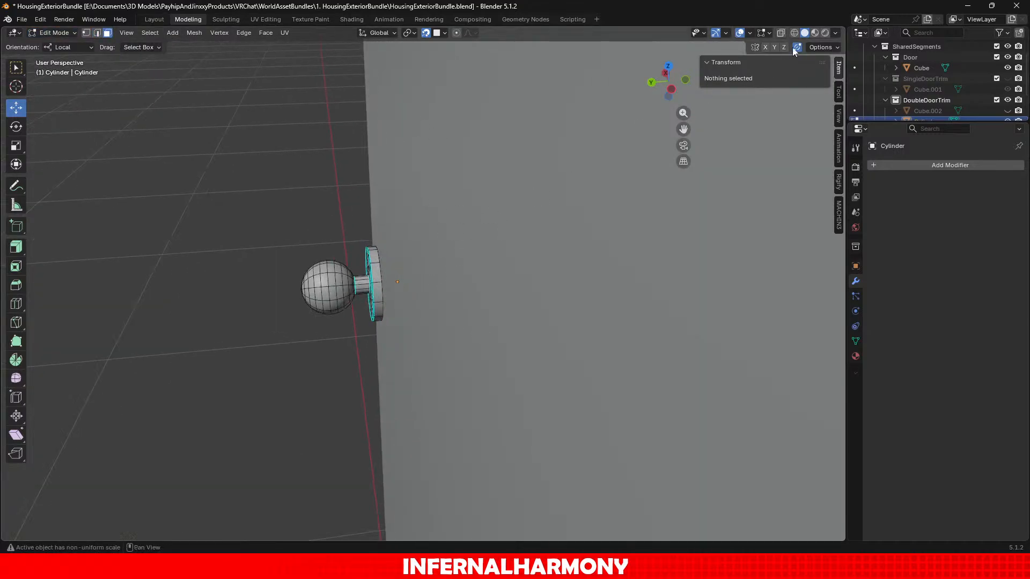
{"action": "left_click", "coordinate": [796, 32]}
{"action": "key", "text": "b"}
{"action": "left_click_drag", "start_coordinate": [230, 221], "coordinate": [381, 351]}
{"action": "key", "text": "x"}
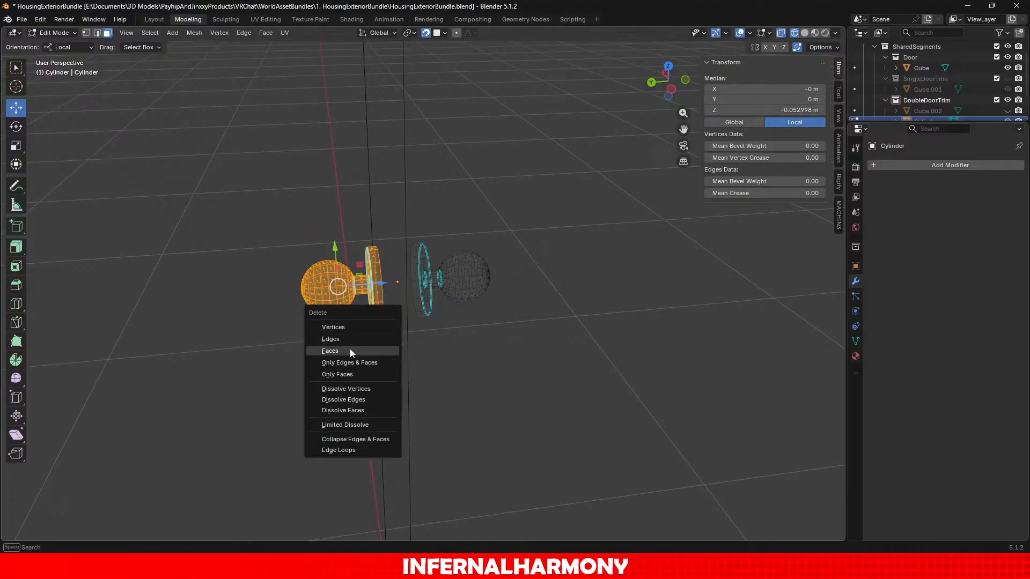
{"action": "left_click", "coordinate": [349, 351]}
Return to Object Mode with solid shading and apply all transforms to the handle.
{"action": "left_click", "coordinate": [55, 33]}
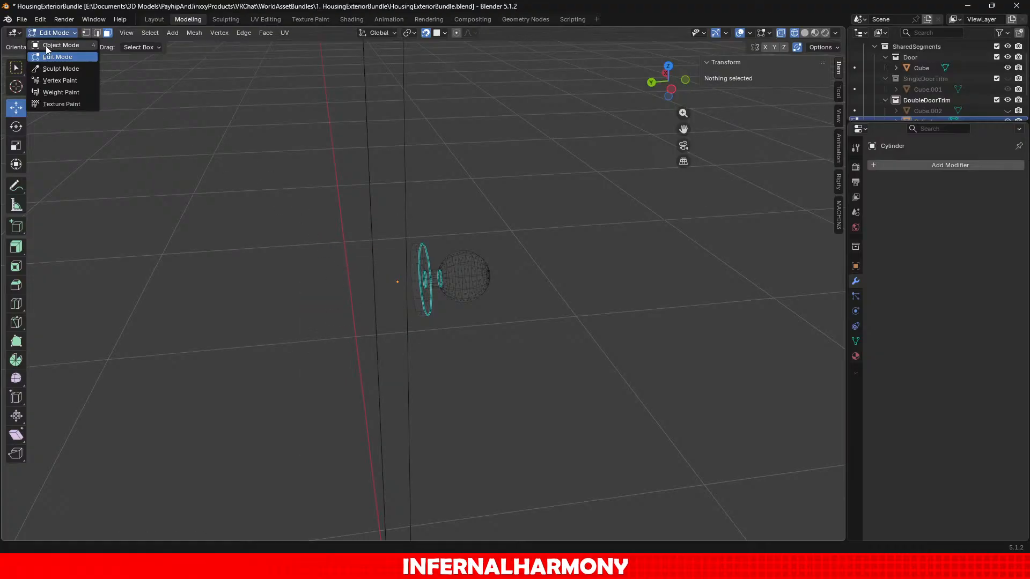
{"action": "left_click", "coordinate": [58, 44]}
{"action": "left_click", "coordinate": [805, 33]}
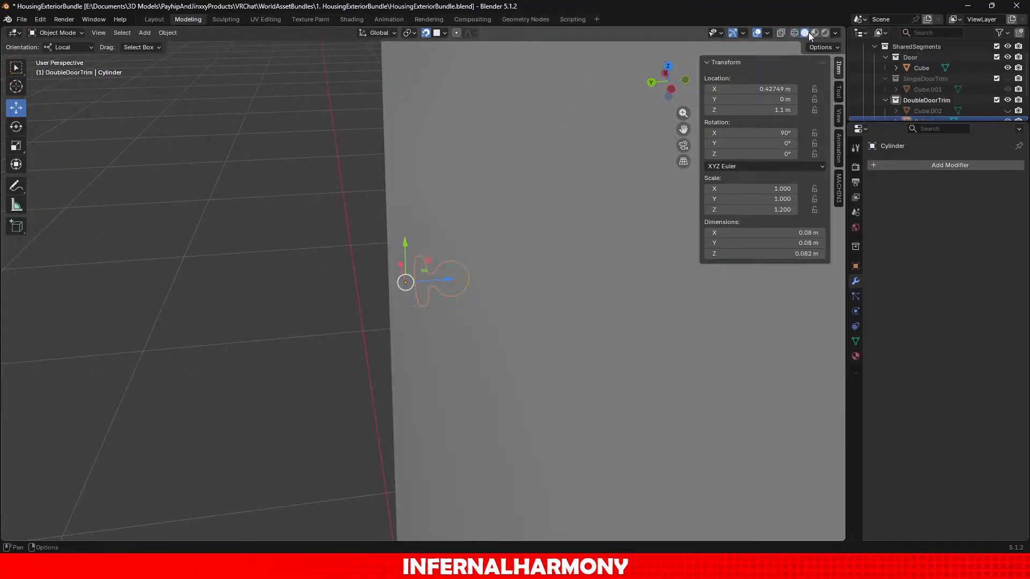
{"action": "mouse_move", "coordinate": [527, 291]}
{"action": "middle_mouse_down"}
{"action": "mouse_move", "coordinate": [485, 295]}
{"action": "mouse_move", "coordinate": [472, 276]}
{"action": "mouse_move", "coordinate": [504, 263]}
{"action": "mouse_move", "coordinate": [491, 268]}
{"action": "middle_mouse_up"}
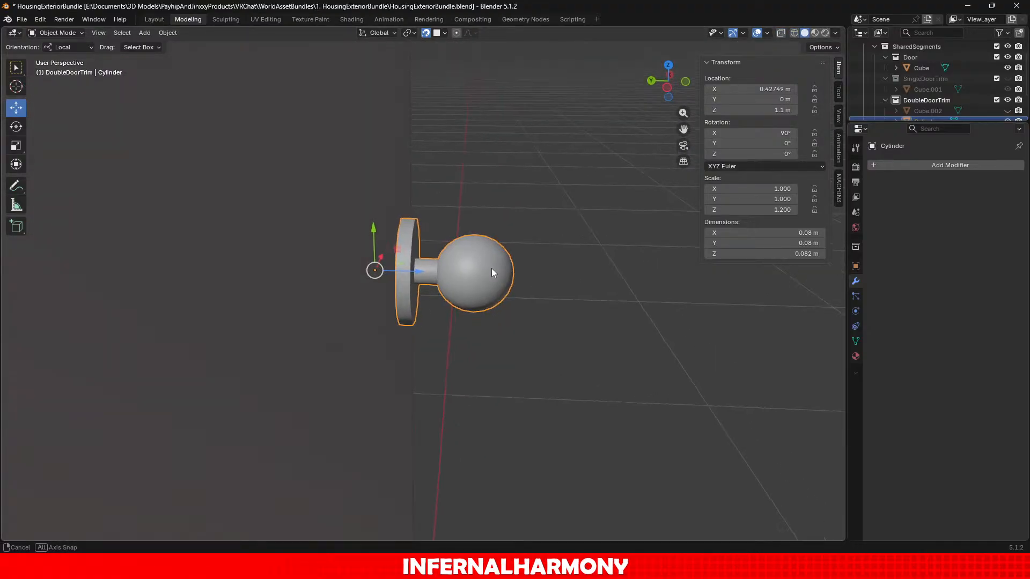
{"action": "scroll", "coordinate": [491, 268], "scroll_direction": "down", "scroll_amount": 4}
{"action": "left_click", "coordinate": [170, 33]}
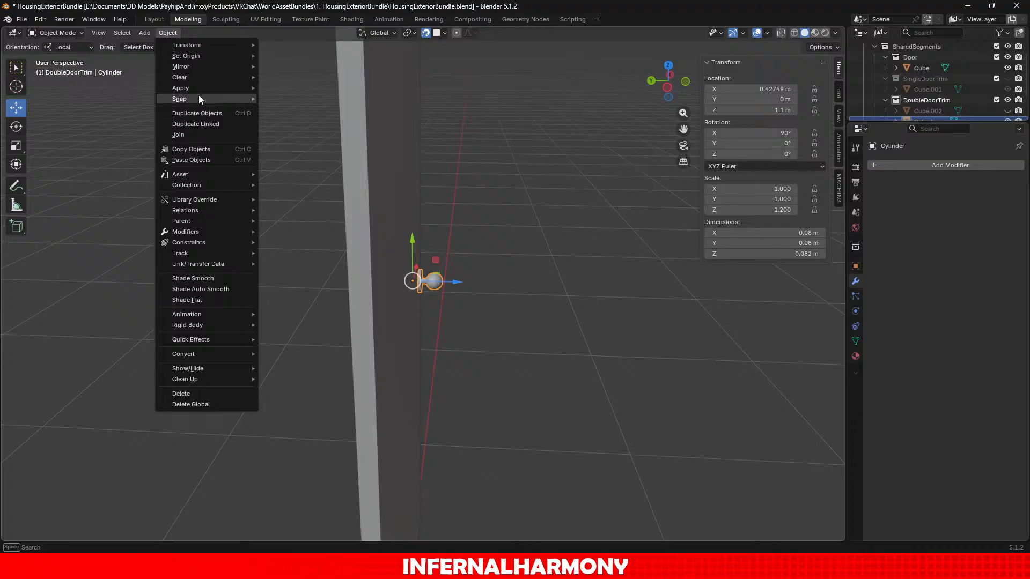
{"action": "mouse_move", "coordinate": [211, 87]}
{"action": "left_click", "coordinate": [297, 120]}
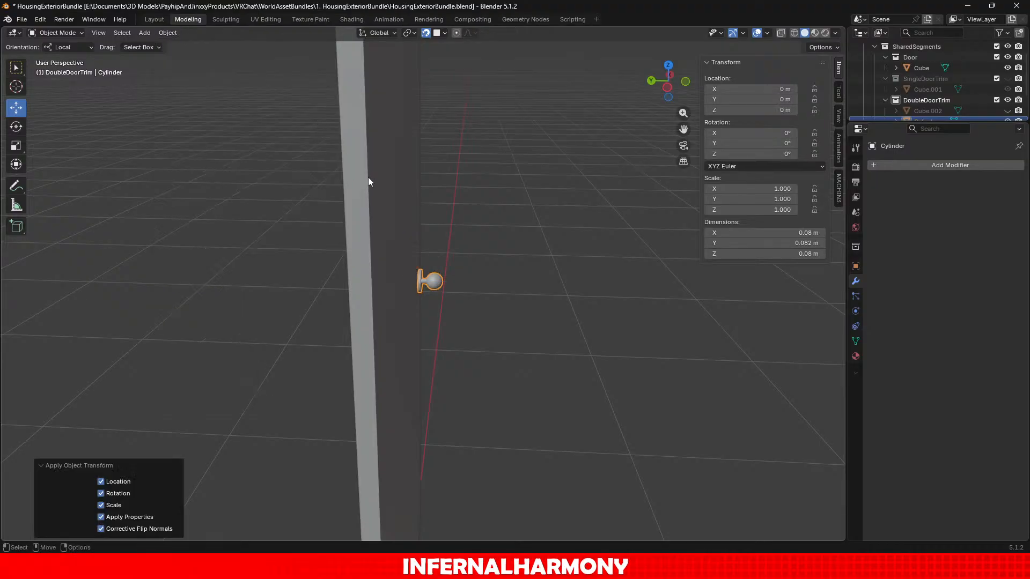
Select the door slab and apply all transforms to it.
{"action": "left_click", "coordinate": [368, 177]}
{"action": "left_click", "coordinate": [175, 35]}
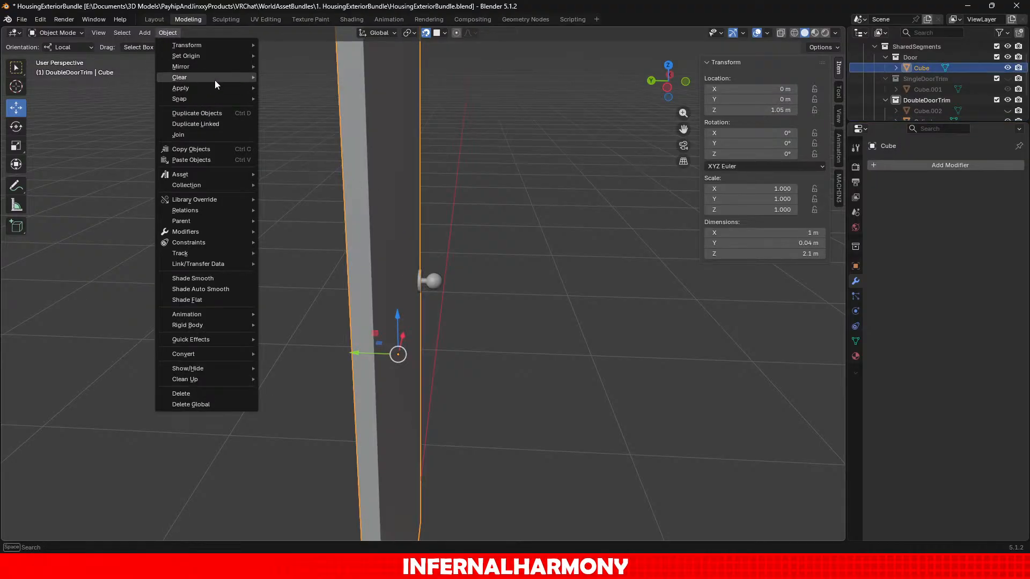
{"action": "mouse_move", "coordinate": [226, 88]}
{"action": "left_click", "coordinate": [324, 121]}
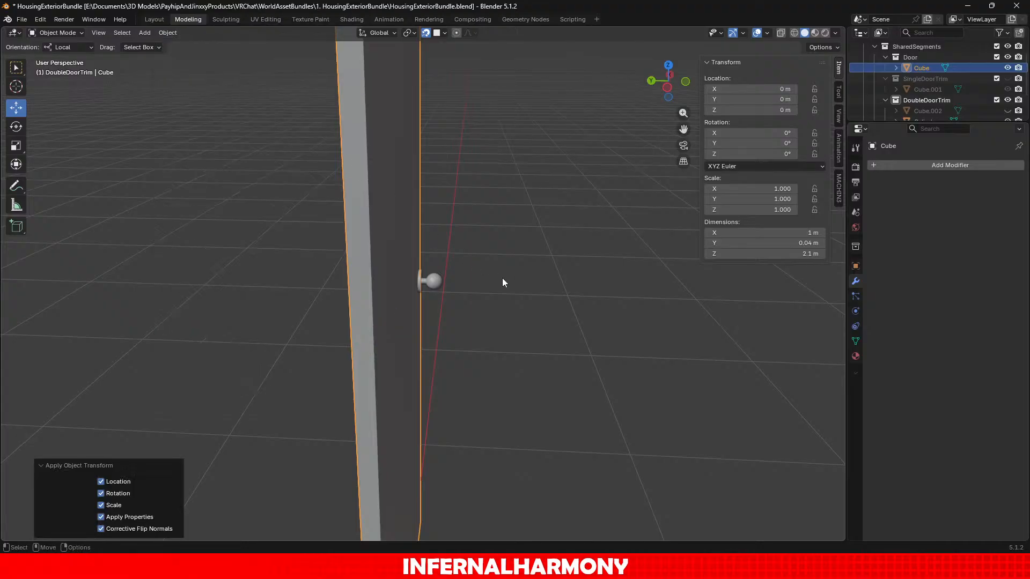
Move the handle object into the Door collection and rename it Handle.
{"action": "scroll", "coordinate": [502, 278], "scroll_direction": "up", "scroll_amount": 2}
{"action": "left_click", "coordinate": [439, 280]}
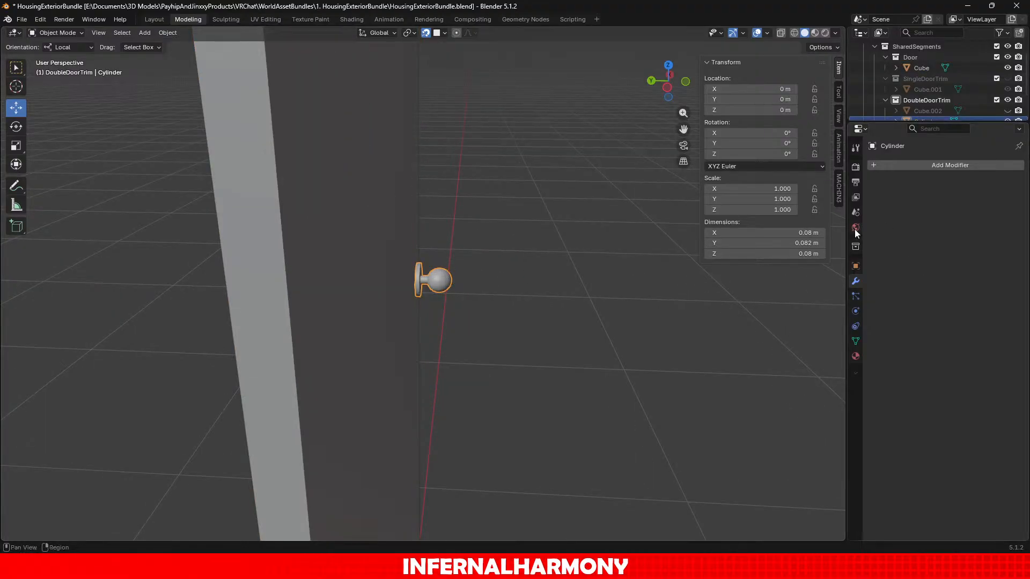
{"action": "scroll", "coordinate": [906, 82], "scroll_direction": "down", "scroll_amount": 1}
{"action": "mouse_move", "coordinate": [926, 100]}
{"action": "left_mouse_down"}
{"action": "mouse_move", "coordinate": [929, 49]}
{"action": "mouse_move", "coordinate": [931, 89]}
{"action": "left_mouse_up"}
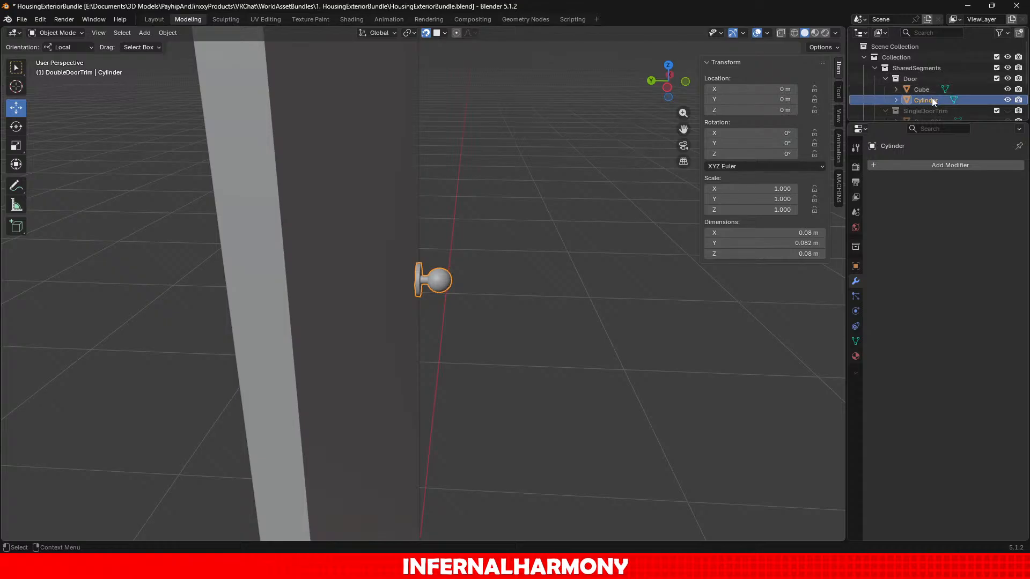
{"action": "double_click", "coordinate": [932, 99]}
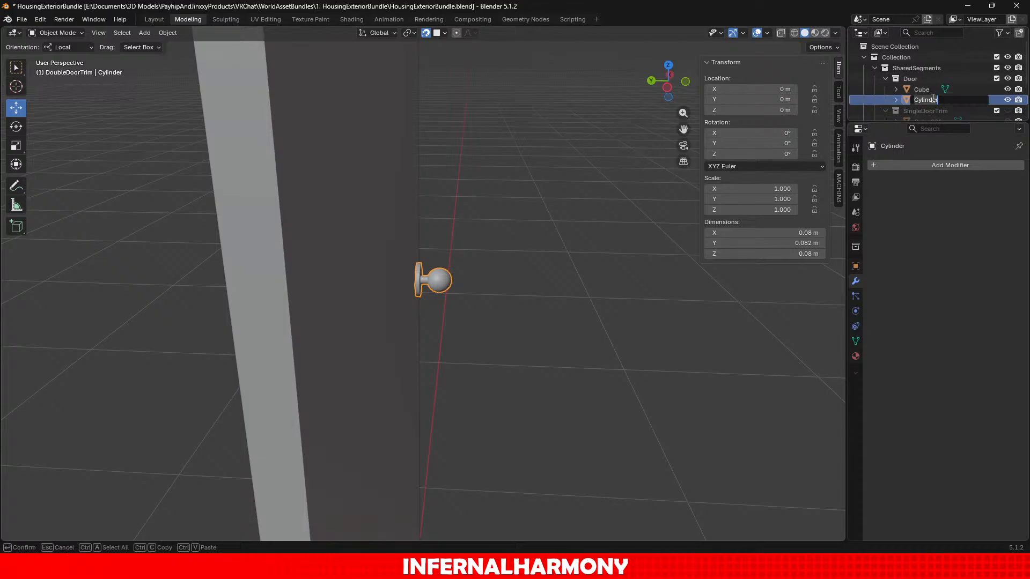
{"action": "type", "text": "Handle"}
{"action": "key", "text": "Return"}
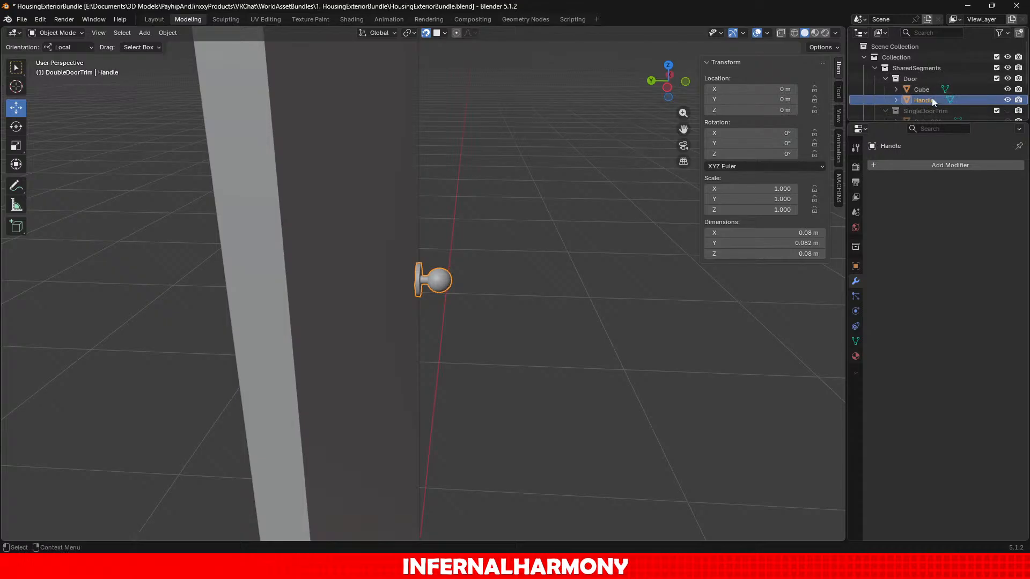
Add a Mirror modifier to the handle that mirrors across the Y axis only, with the X axis disabled.
{"action": "left_click", "coordinate": [924, 162]}
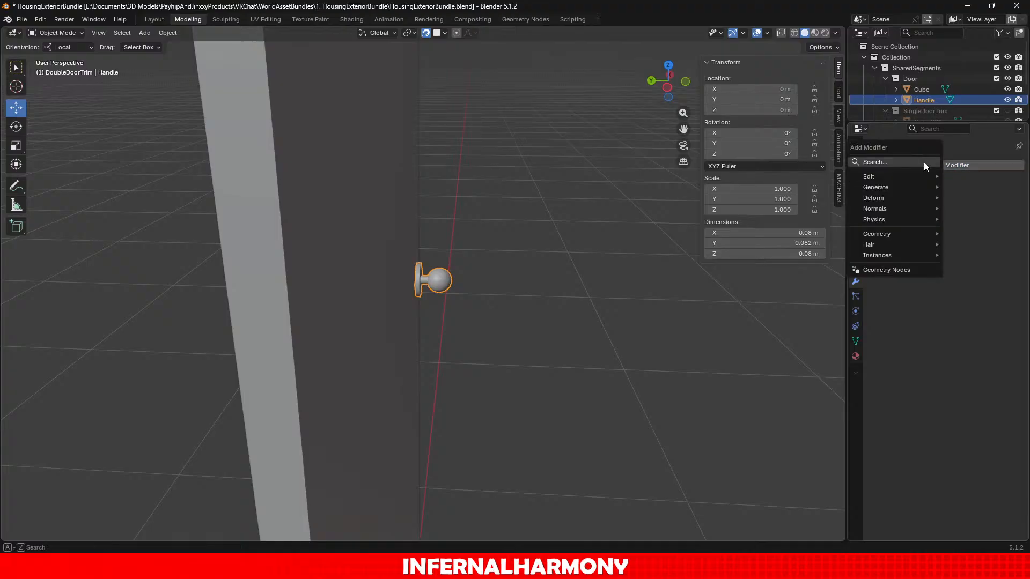
{"action": "type", "text": "mir"}
{"action": "left_click", "coordinate": [916, 184]}
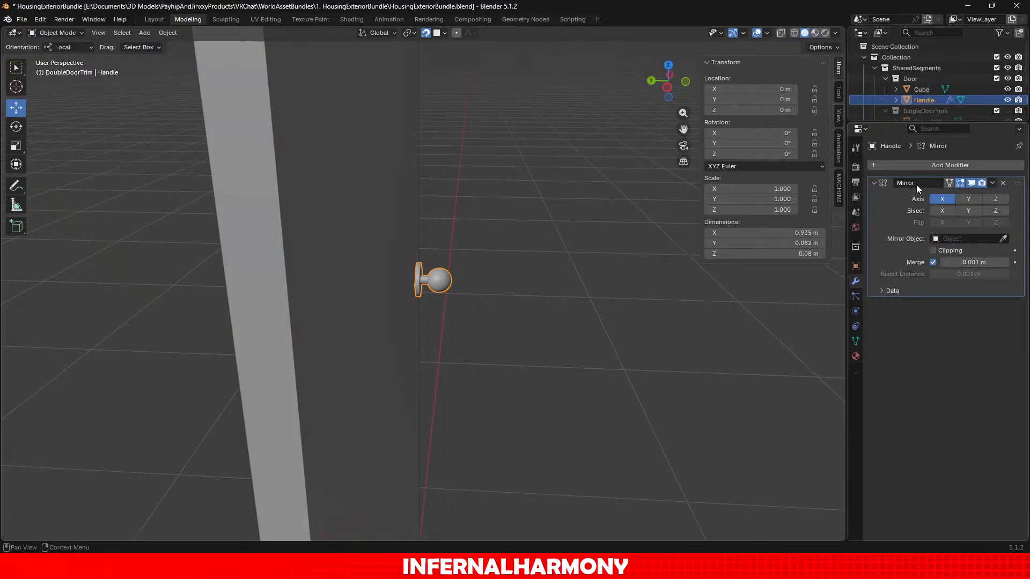
{"action": "middle_click_drag", "start_coordinate": [590, 214], "coordinate": [627, 230]}
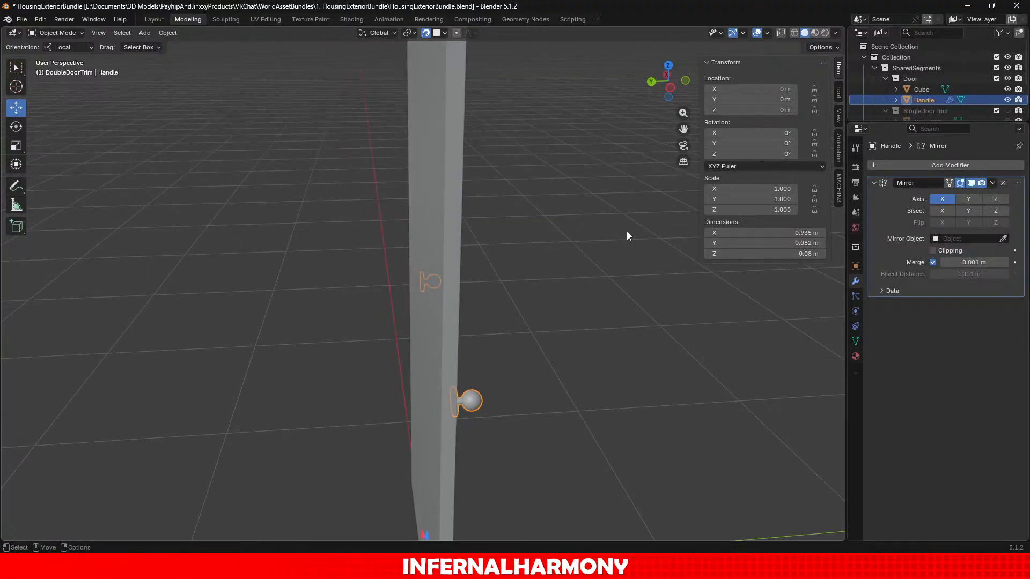
{"action": "left_click", "coordinate": [947, 202]}
{"action": "left_click", "coordinate": [968, 199]}
{"action": "middle_click_drag", "start_coordinate": [578, 282], "coordinate": [446, 262]}
{"action": "left_click", "coordinate": [454, 241]}
{"action": "scroll", "coordinate": [438, 219], "scroll_direction": "down", "scroll_amount": 4}
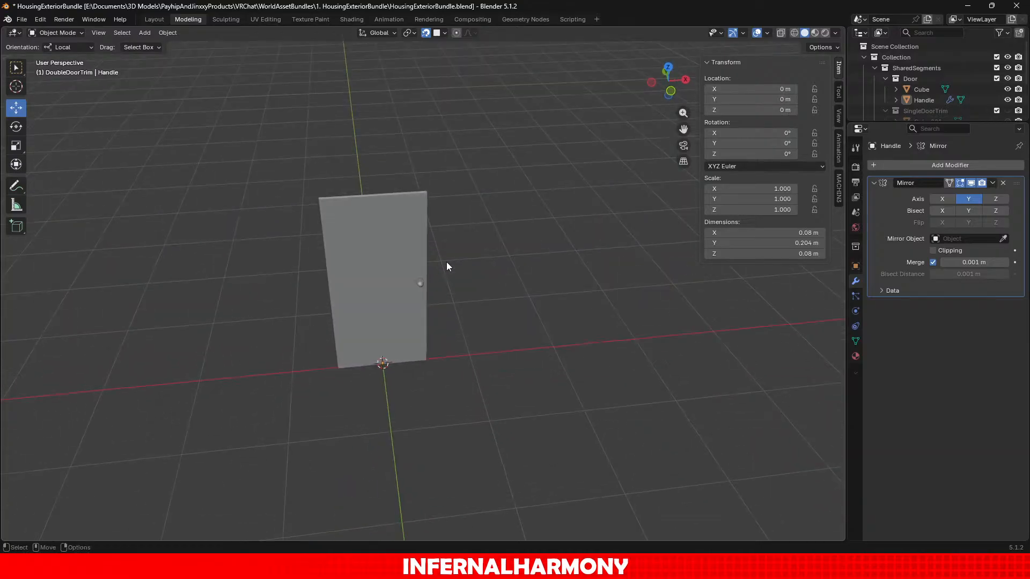
Open the handle in Edit Mode and select the ring of cap faces at the outer end of the knob.
{"action": "scroll", "coordinate": [446, 262], "scroll_direction": "up", "scroll_amount": 4}
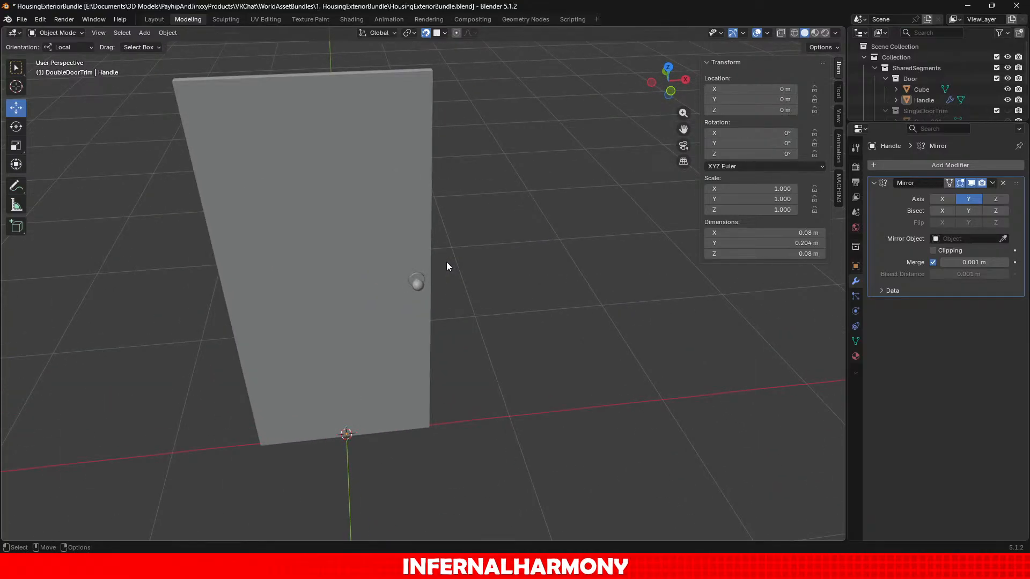
{"action": "scroll", "coordinate": [447, 262], "scroll_direction": "up", "scroll_amount": 3}
{"action": "middle_click_drag", "start_coordinate": [396, 255], "coordinate": [389, 217]}
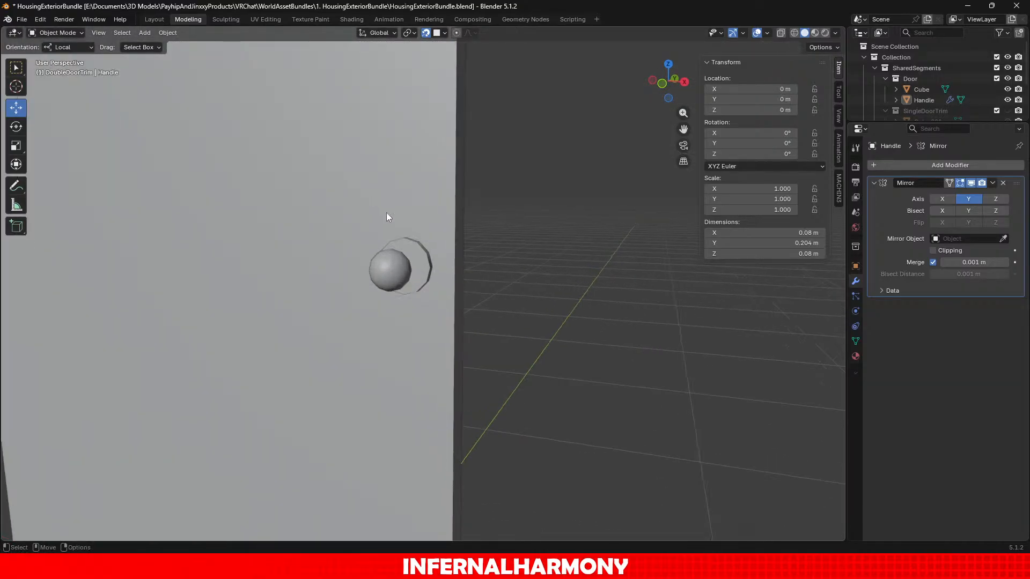
{"action": "left_click", "coordinate": [393, 274]}
{"action": "left_click", "coordinate": [68, 35]}
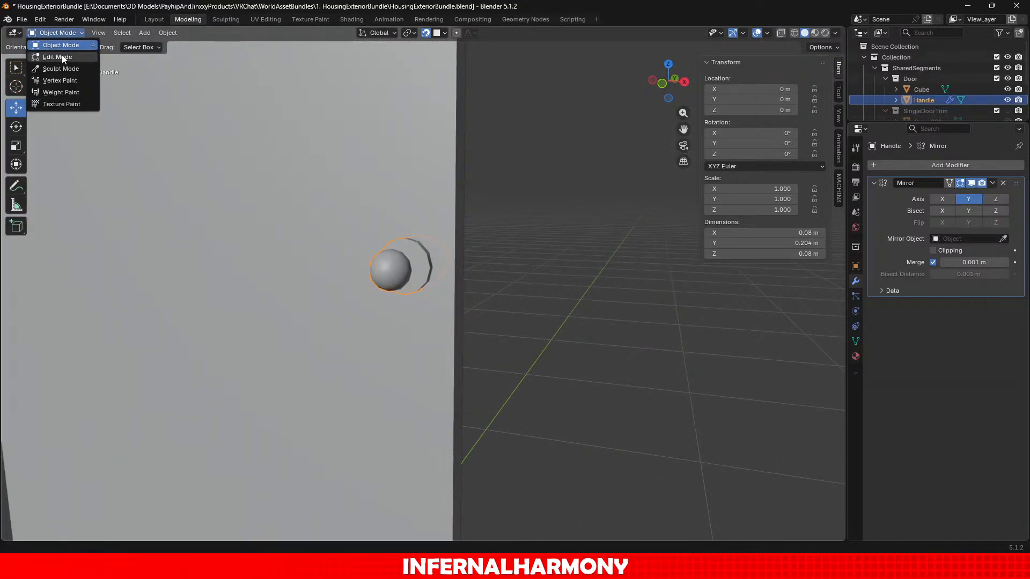
{"action": "left_click", "coordinate": [62, 57]}
{"action": "scroll", "coordinate": [257, 230], "scroll_direction": "up", "scroll_amount": 4}
{"action": "middle_click_drag", "start_coordinate": [265, 235], "coordinate": [306, 228]}
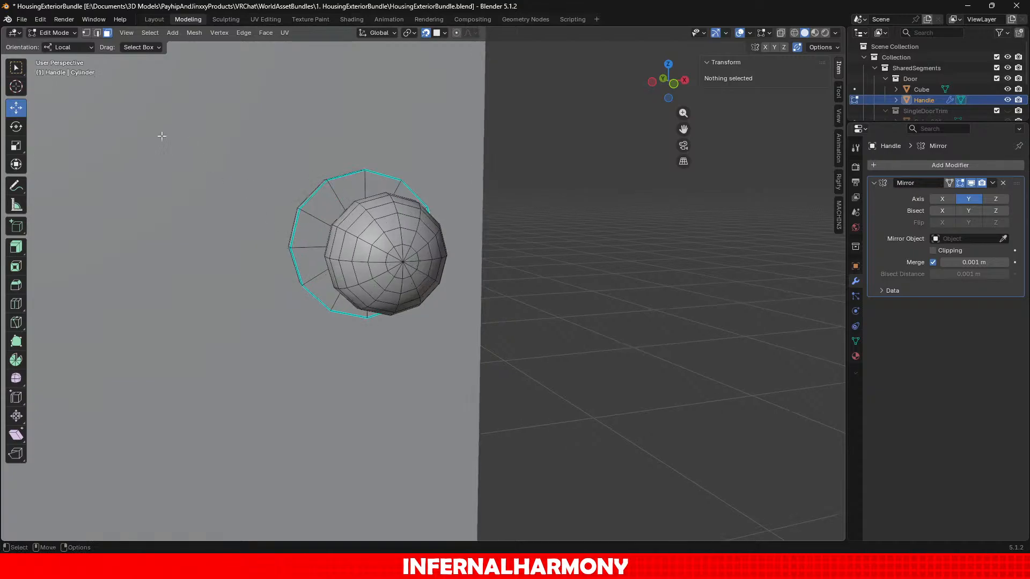
{"action": "left_click", "coordinate": [401, 261]}
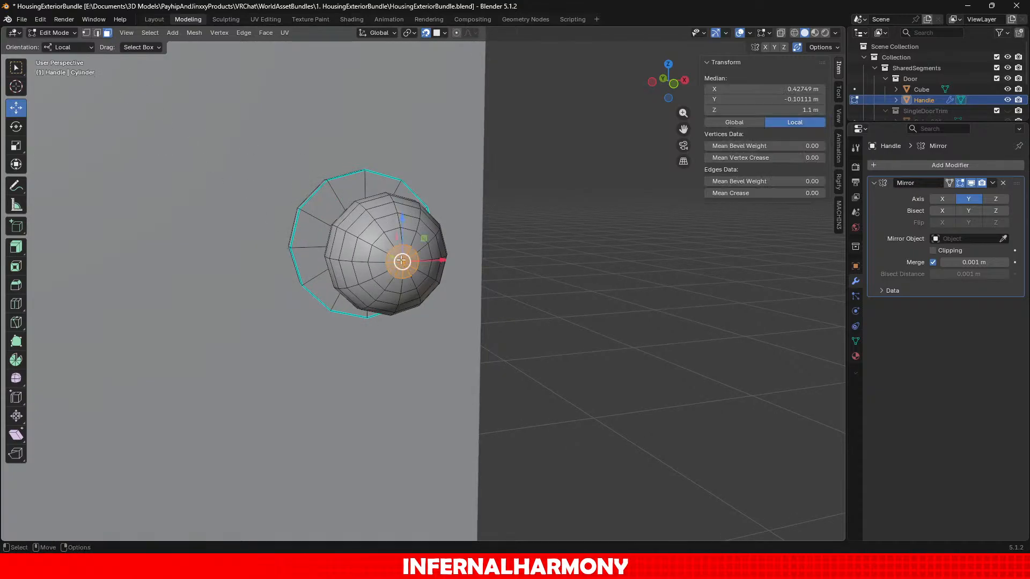
{"action": "middle_click_drag", "start_coordinate": [424, 271], "coordinate": [436, 299]}
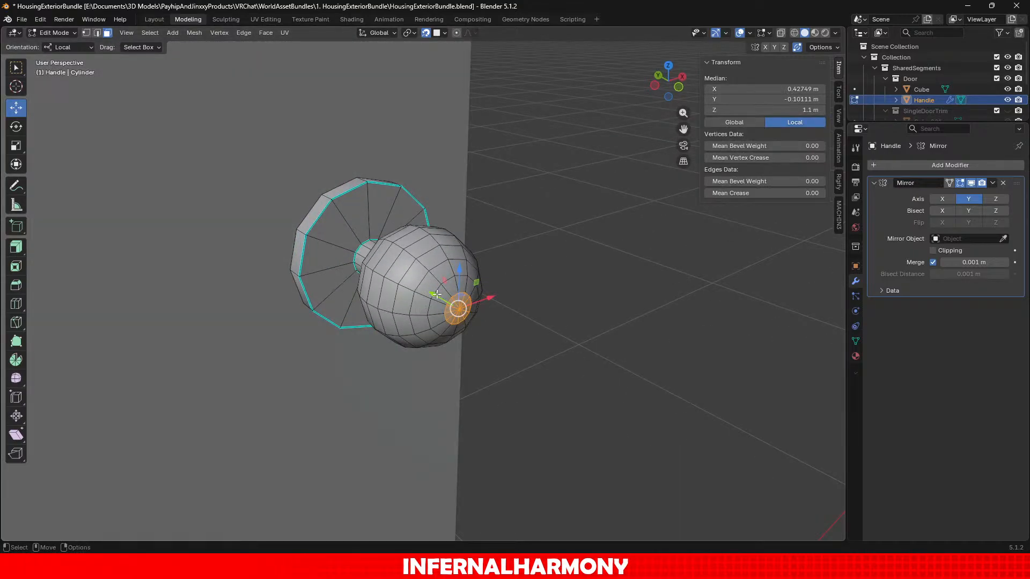
Try moving the knob's end cap faces along Y in solid and wireframe views, undoing each move.
{"action": "left_click_drag", "start_coordinate": [437, 294], "coordinate": [433, 293]}
{"action": "left_click", "coordinate": [418, 287]}
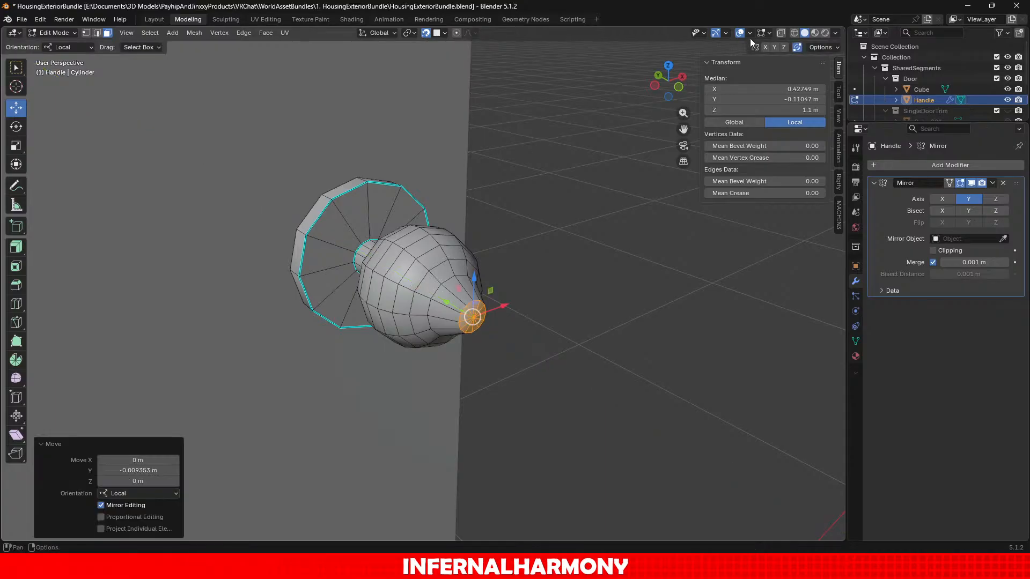
{"action": "key", "text": "ctrl+z"}
{"action": "left_click", "coordinate": [794, 32]}
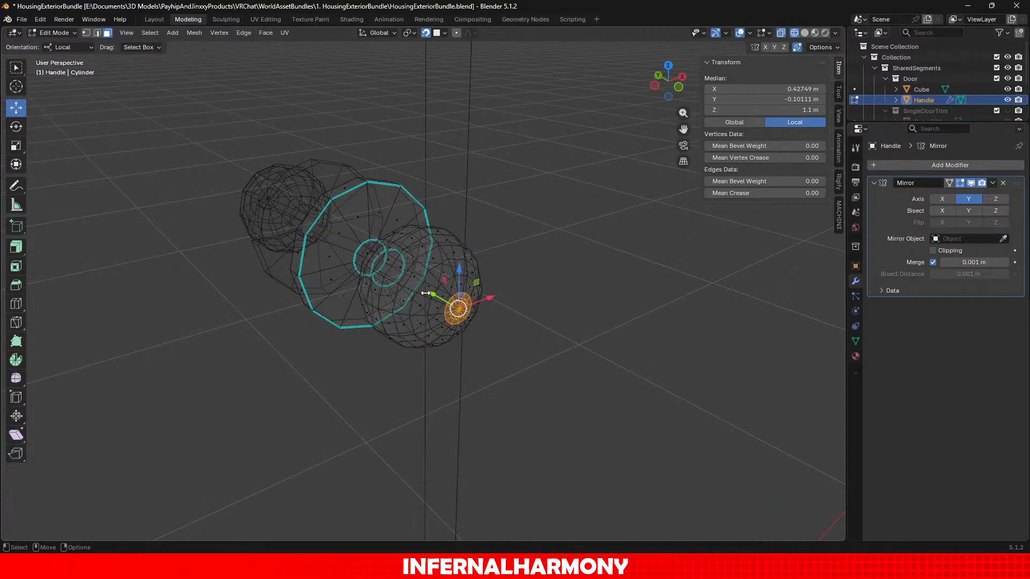
{"action": "left_click_drag", "start_coordinate": [437, 301], "coordinate": [441, 304]}
{"action": "key", "text": "ctrl+z"}
{"action": "left_click", "coordinate": [804, 33]}
{"action": "scroll", "coordinate": [455, 326], "scroll_direction": "up", "scroll_amount": 1}
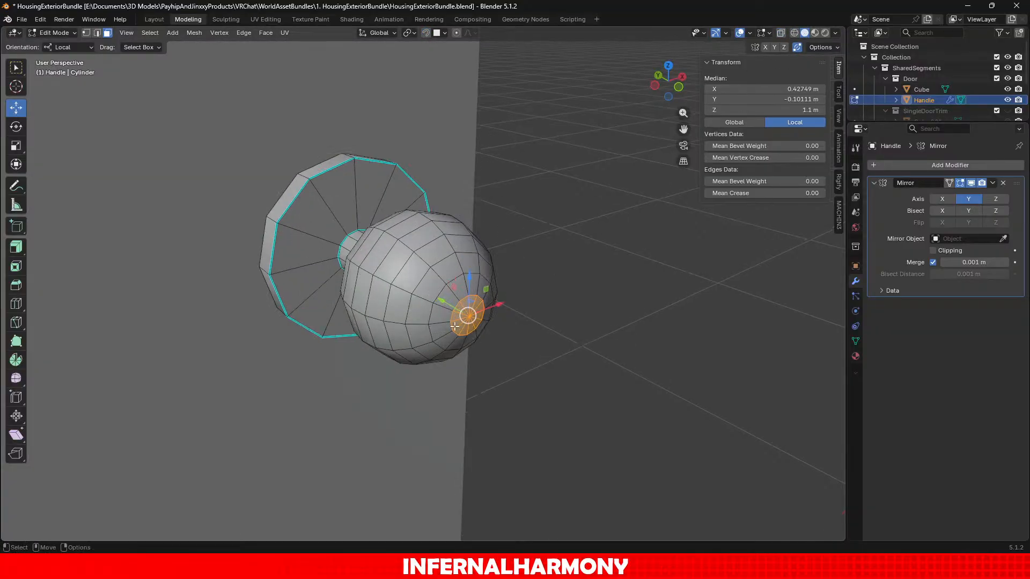
Dent the knob's outer end by moving the cap faces inward along Y about 0.002 m, expanding the selection one ring and moving it inward again.
{"action": "mouse_move", "coordinate": [440, 305]}
{"action": "left_mouse_down"}
{"action": "mouse_move", "coordinate": [428, 298]}
{"action": "mouse_move", "coordinate": [440, 301]}
{"action": "left_mouse_up"}
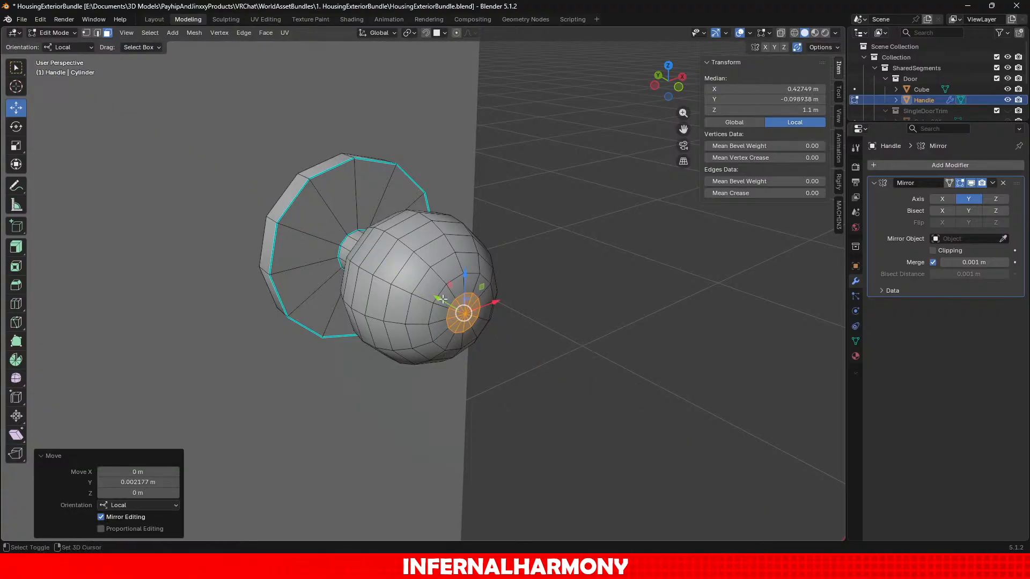
{"action": "key", "text": "ctrl+KP_Add"}
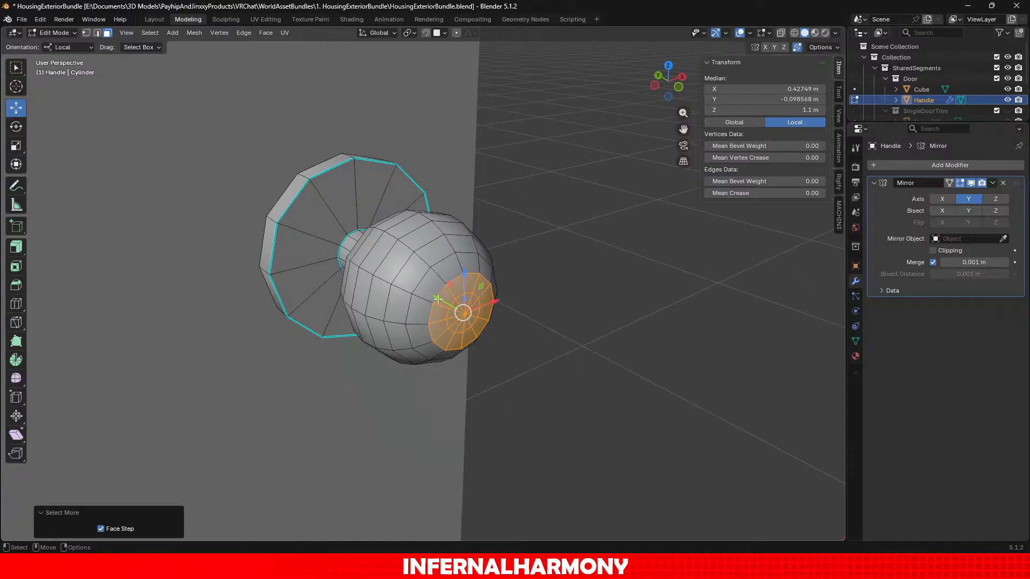
{"action": "left_click_drag", "start_coordinate": [438, 299], "coordinate": [425, 292]}
{"action": "left_click", "coordinate": [609, 329]}
{"action": "left_click", "coordinate": [54, 32]}
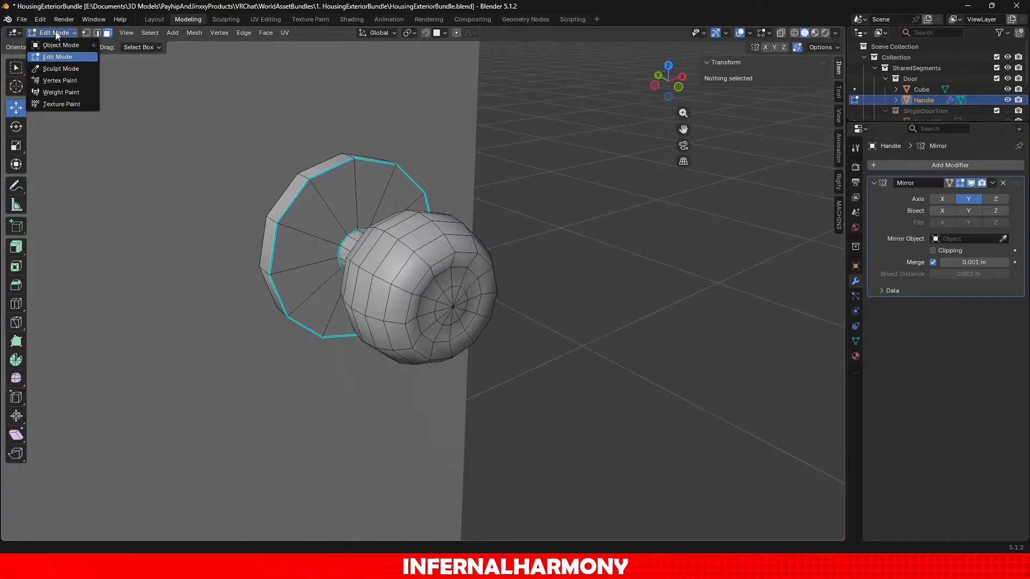
{"action": "left_click", "coordinate": [59, 42]}
{"action": "scroll", "coordinate": [523, 266], "scroll_direction": "down", "scroll_amount": 5}
{"action": "middle_click_drag", "start_coordinate": [526, 266], "coordinate": [477, 292]}
{"action": "scroll", "coordinate": [481, 263], "scroll_direction": "down", "scroll_amount": 4}
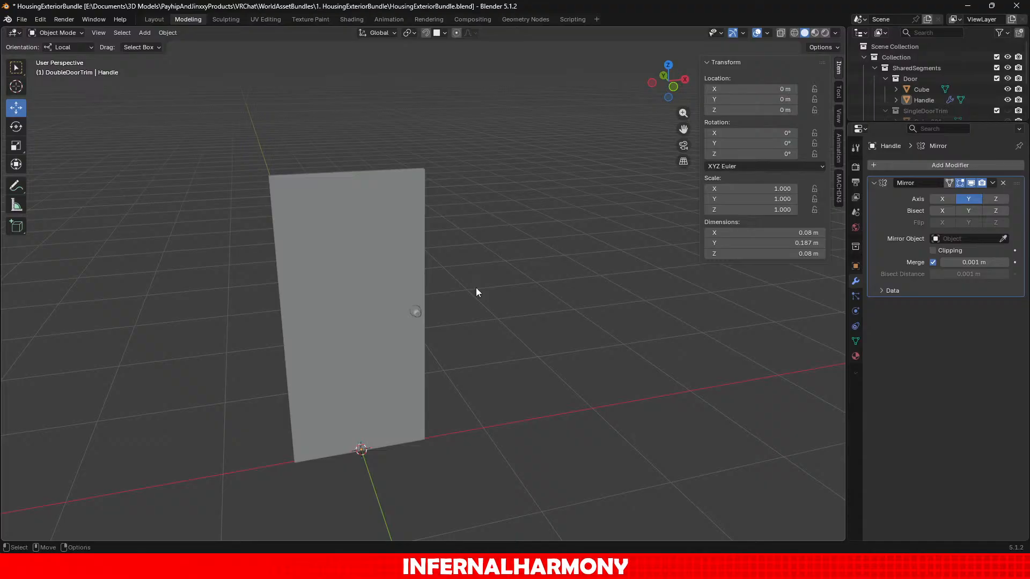
{"action": "scroll", "coordinate": [476, 291], "scroll_direction": "up", "scroll_amount": 5}
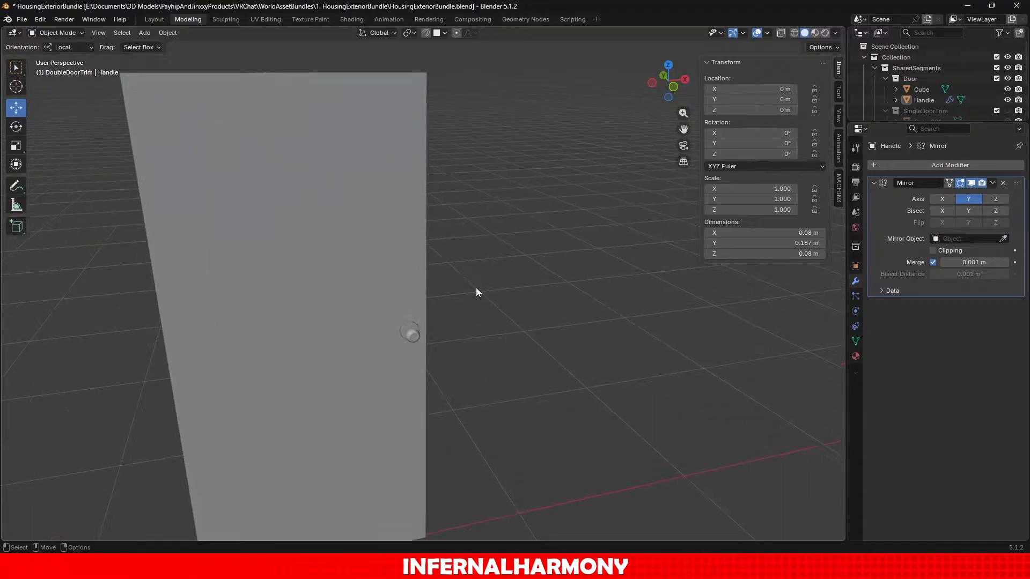
Mark the edge loop bounding the dent on the knob's outer end as sharp.
{"action": "left_click", "coordinate": [408, 347]}
{"action": "key", "text": "KP_Decimal"}
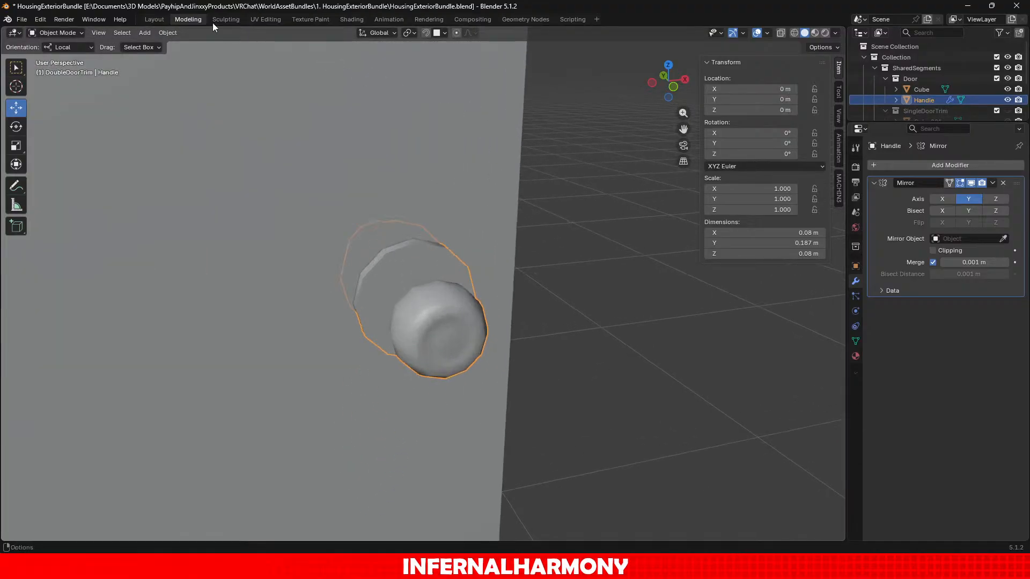
{"action": "left_click", "coordinate": [50, 34]}
{"action": "left_click", "coordinate": [55, 58]}
{"action": "scroll", "coordinate": [396, 264], "scroll_direction": "up", "scroll_amount": 2}
{"action": "middle_click_drag", "start_coordinate": [396, 263], "coordinate": [378, 213]}
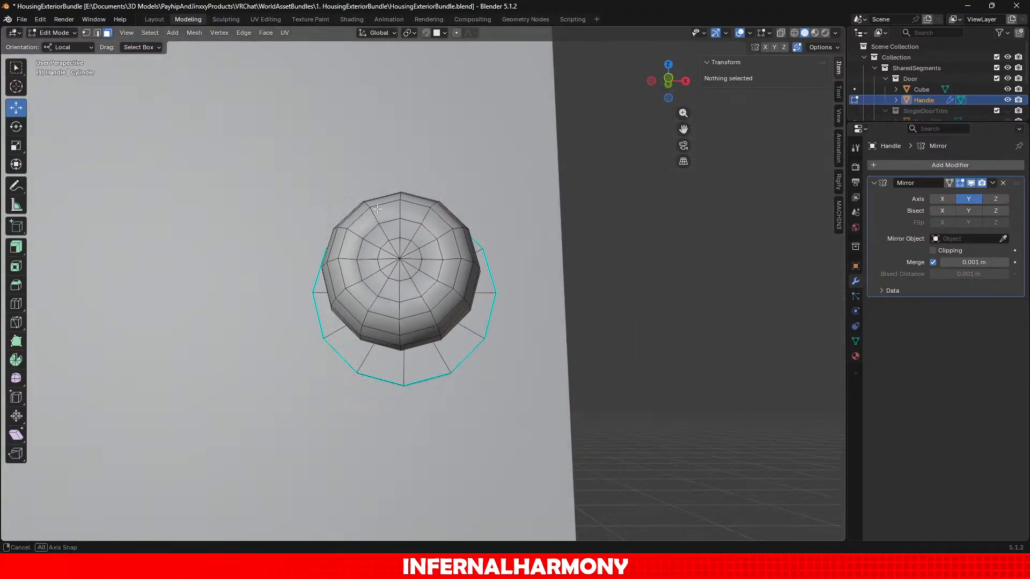
{"action": "scroll", "coordinate": [378, 211], "scroll_direction": "up", "scroll_amount": 2}
{"action": "scroll", "coordinate": [378, 212], "scroll_direction": "up", "scroll_amount": 2}
{"action": "middle_click_drag", "start_coordinate": [282, 208], "coordinate": [284, 228]}
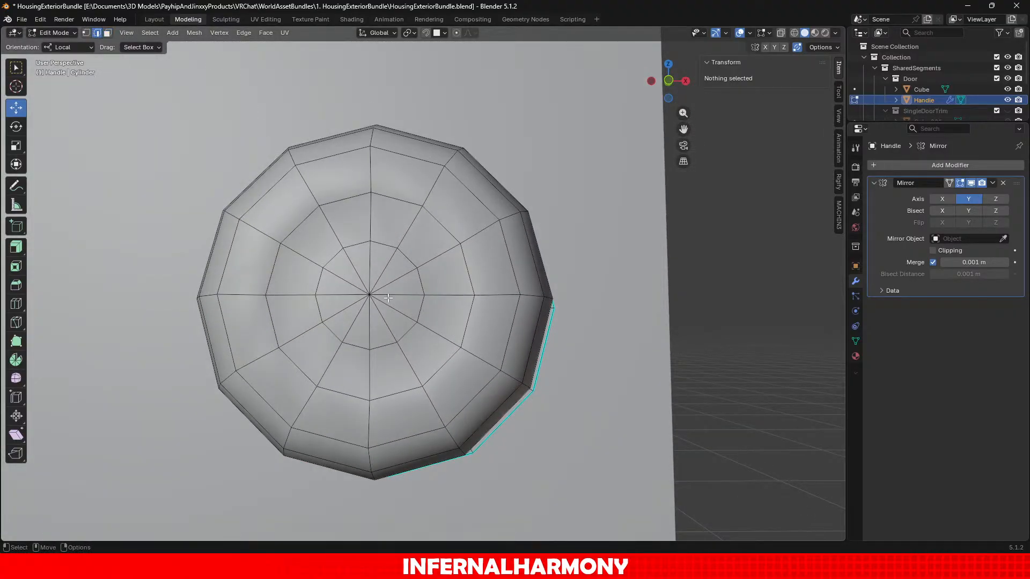
{"action": "left_click", "coordinate": [285, 266], "text": "alt"}
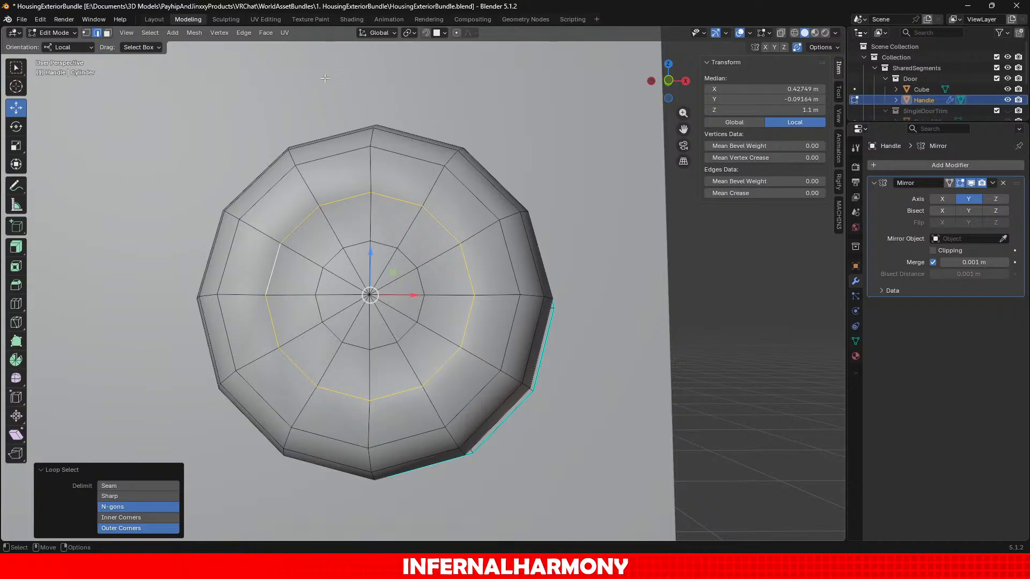
{"action": "left_click", "coordinate": [266, 33]}
{"action": "left_click", "coordinate": [292, 239]}
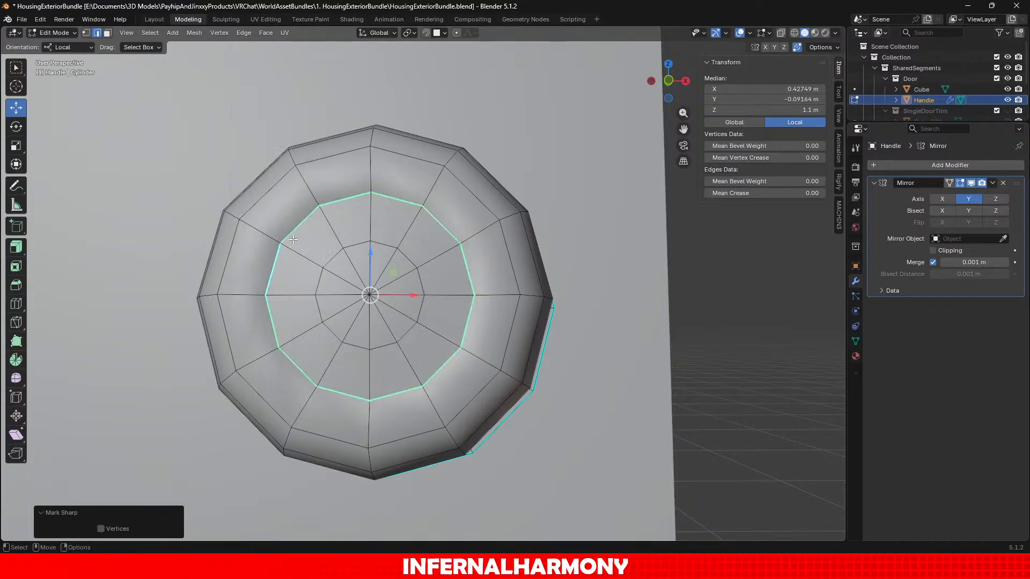
Return to Object Mode, deselect the handle and examine the knob's shading on the door from near and far.
{"action": "scroll", "coordinate": [56, 149], "scroll_direction": "down", "scroll_amount": 5}
{"action": "left_click", "coordinate": [55, 32]}
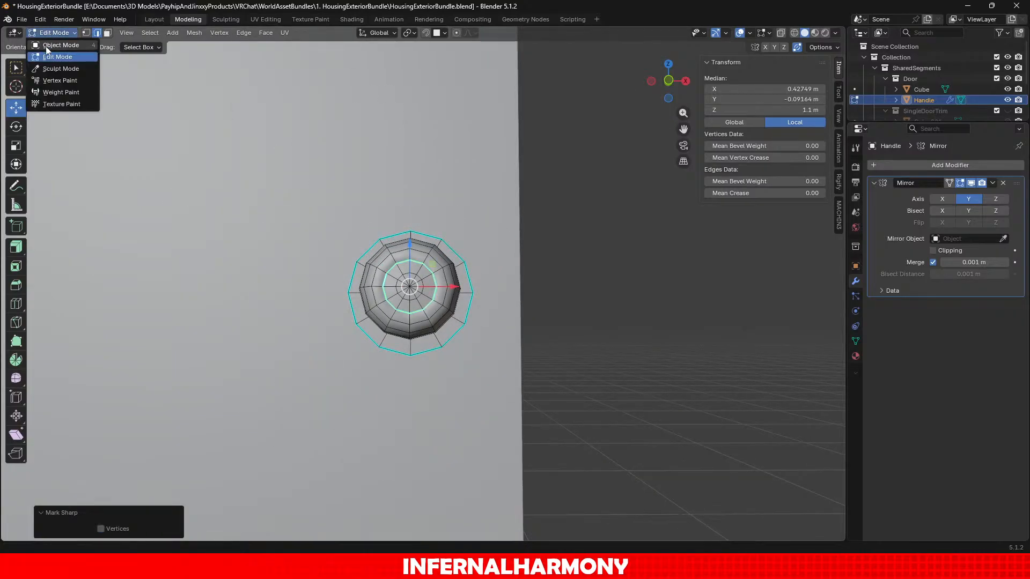
{"action": "left_click", "coordinate": [59, 51]}
{"action": "left_click", "coordinate": [561, 240]}
{"action": "mouse_move", "coordinate": [561, 240]}
{"action": "middle_mouse_down"}
{"action": "mouse_move", "coordinate": [477, 218]}
{"action": "mouse_move", "coordinate": [412, 237]}
{"action": "mouse_move", "coordinate": [462, 265]}
{"action": "mouse_move", "coordinate": [642, 257]}
{"action": "mouse_move", "coordinate": [621, 271]}
{"action": "mouse_move", "coordinate": [557, 244]}
{"action": "middle_mouse_up"}
{"action": "scroll", "coordinate": [556, 244], "scroll_direction": "down", "scroll_amount": 8}
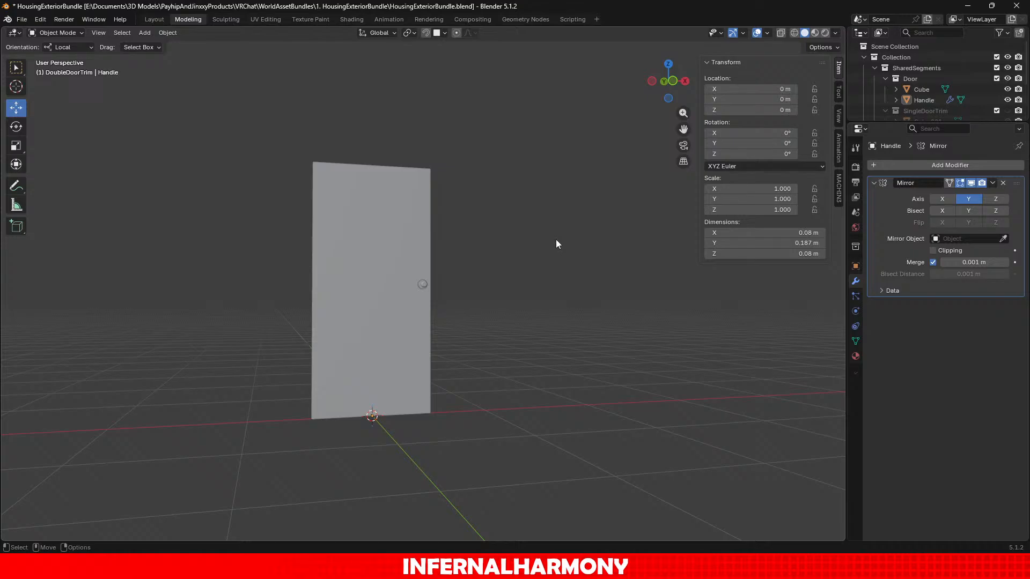
{"action": "scroll", "coordinate": [555, 239], "scroll_direction": "up", "scroll_amount": 7}
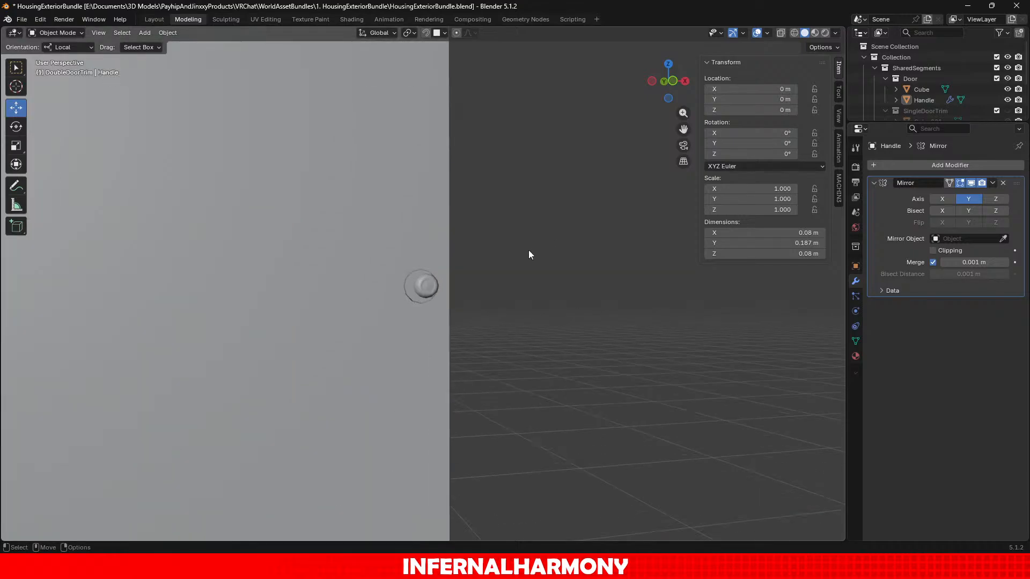
{"action": "middle_click_drag", "start_coordinate": [428, 164], "coordinate": [448, 236]}
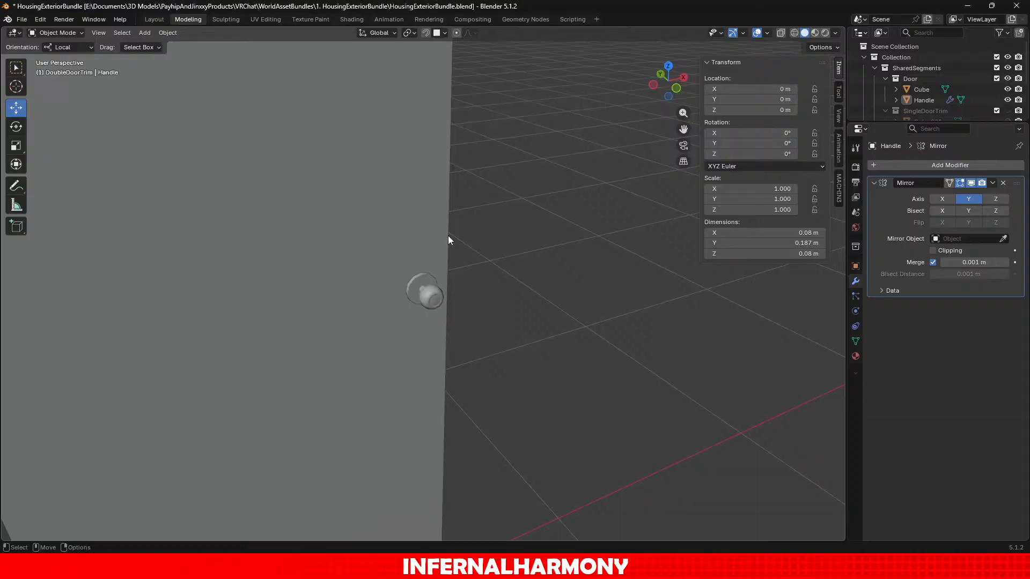
Select the handle and rename the Cube object in the Door collection to Door.
{"action": "left_click", "coordinate": [435, 308]}
{"action": "scroll", "coordinate": [434, 306], "scroll_direction": "up", "scroll_amount": 4}
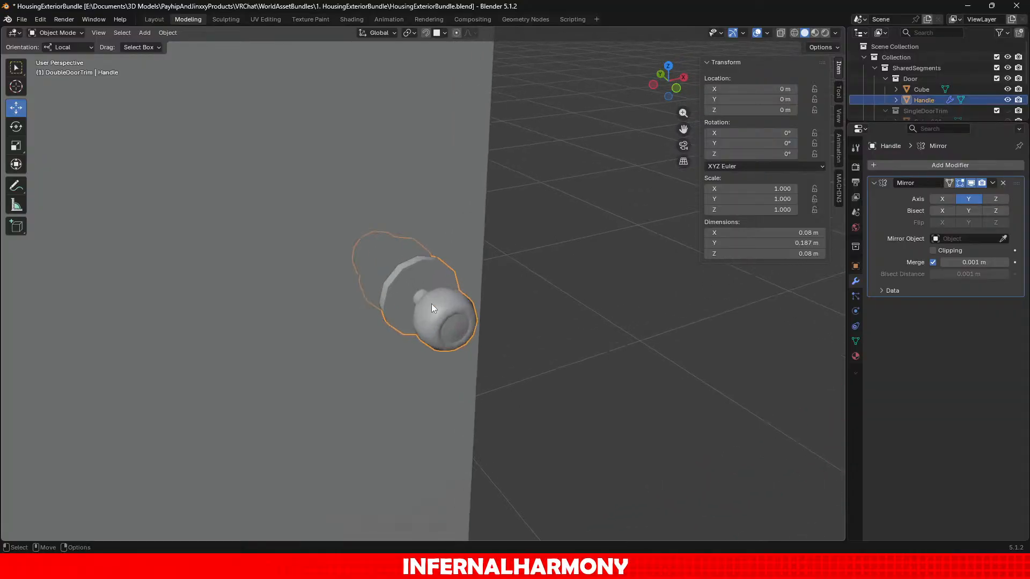
{"action": "left_click", "coordinate": [66, 46]}
{"action": "left_click", "coordinate": [139, 47]}
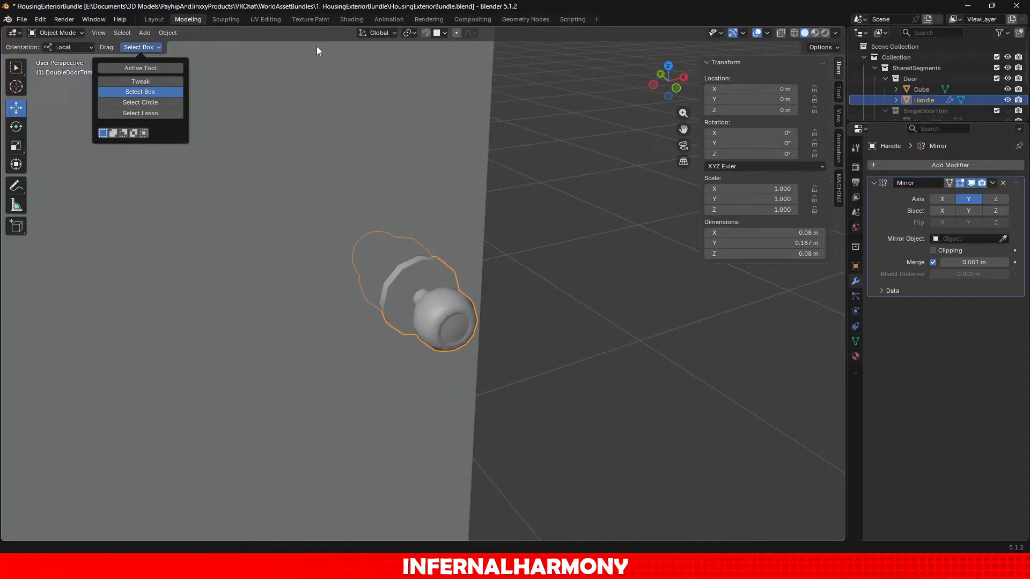
{"action": "double_click", "coordinate": [915, 88]}
{"action": "type", "text": "Door"}
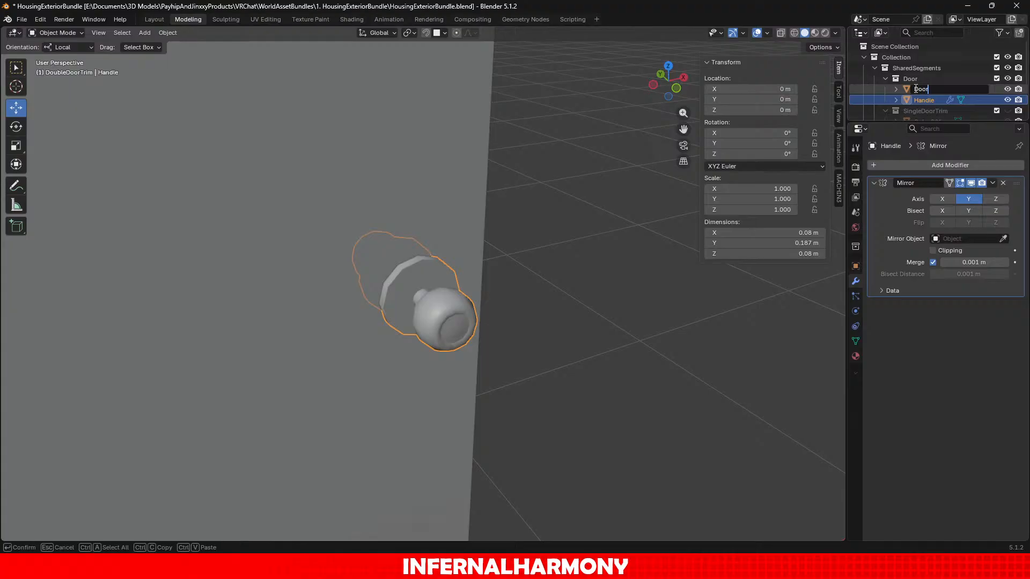
{"action": "key", "text": "Return"}
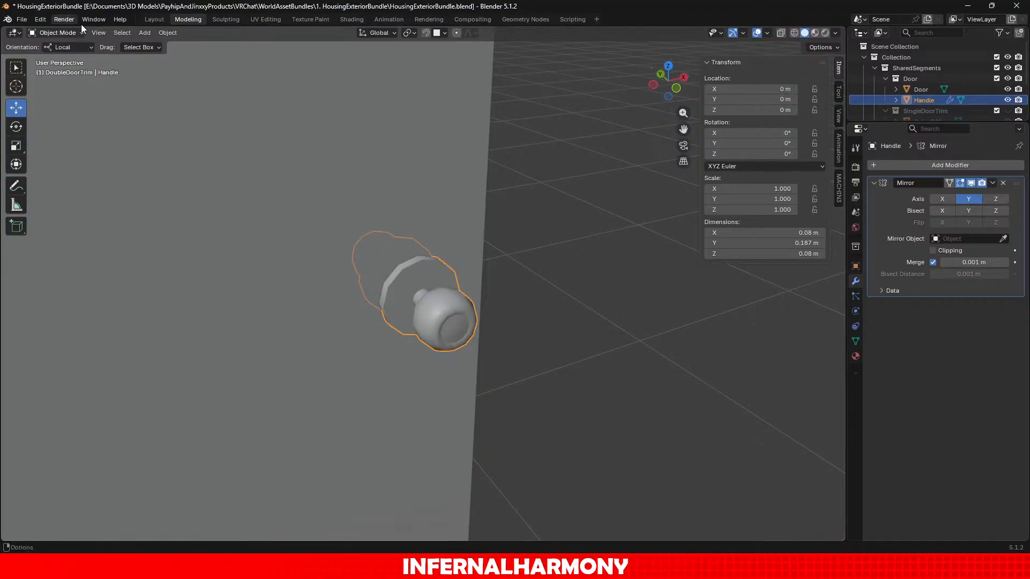
Reopen the handle in Edit Mode and mark the sharp edge loop around the knob's dent as a seam.
{"action": "left_click", "coordinate": [70, 32]}
{"action": "left_click", "coordinate": [65, 56]}
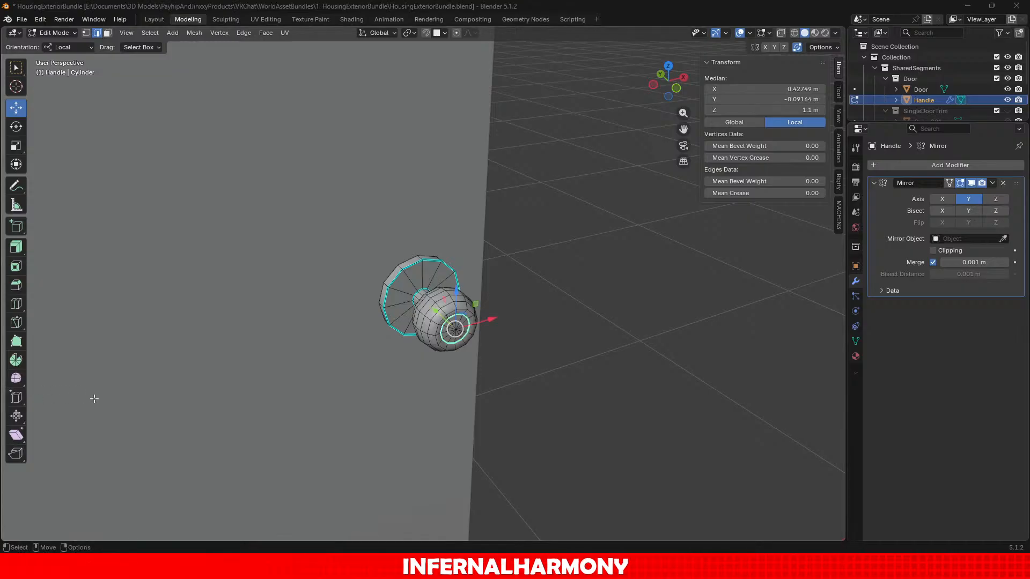
{"action": "scroll", "coordinate": [399, 254], "scroll_direction": "up", "scroll_amount": 3}
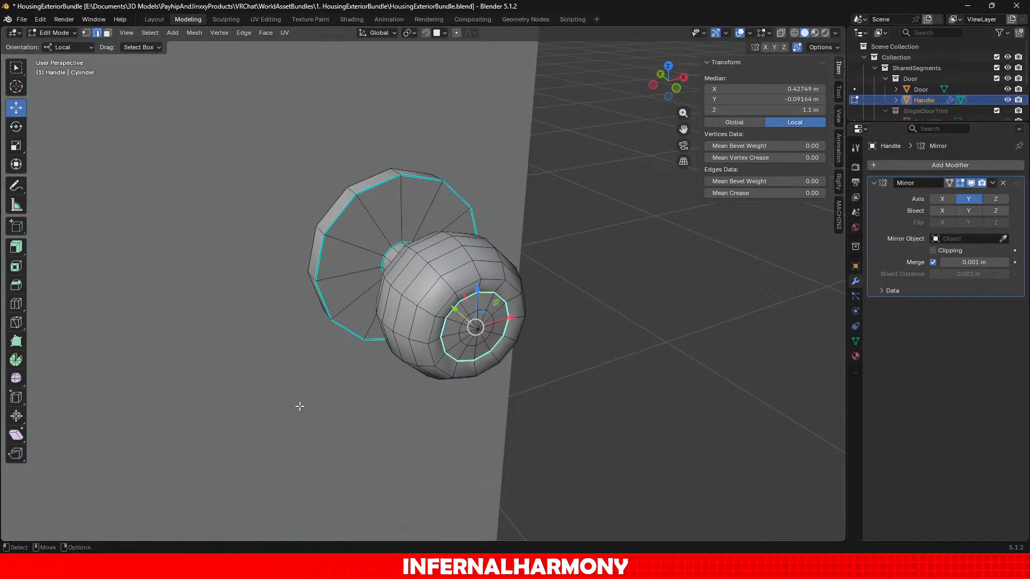
{"action": "middle_click_drag", "start_coordinate": [522, 340], "coordinate": [501, 316]}
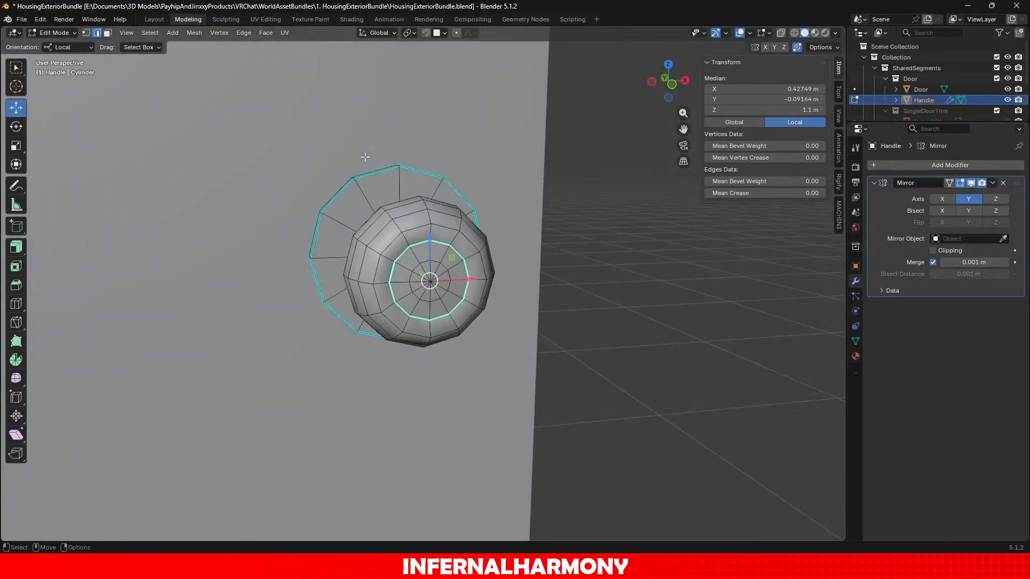
{"action": "scroll", "coordinate": [392, 190], "scroll_direction": "up", "scroll_amount": 3}
{"action": "middle_click_drag", "start_coordinate": [391, 190], "coordinate": [378, 176]}
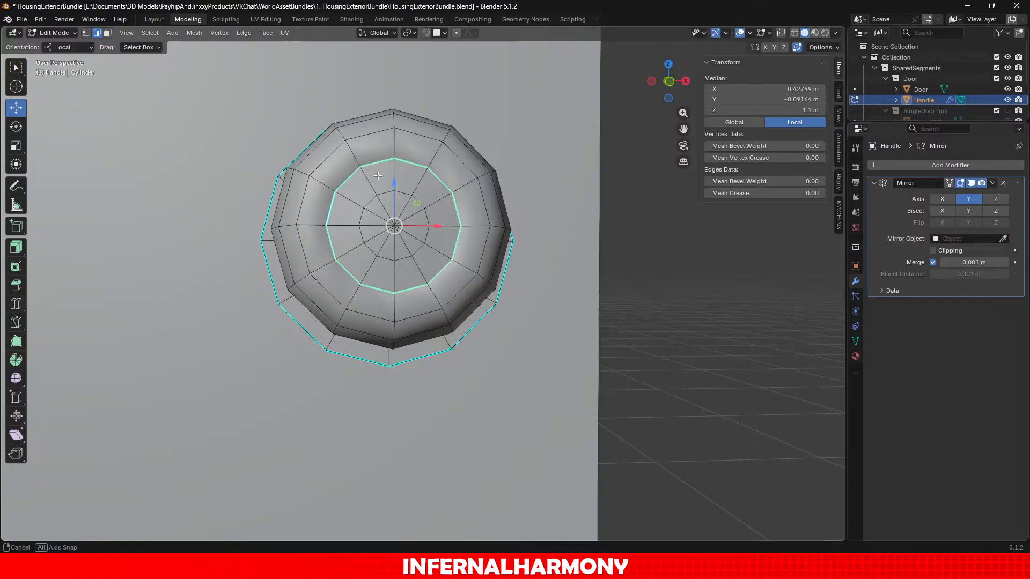
{"action": "left_click", "coordinate": [248, 32]}
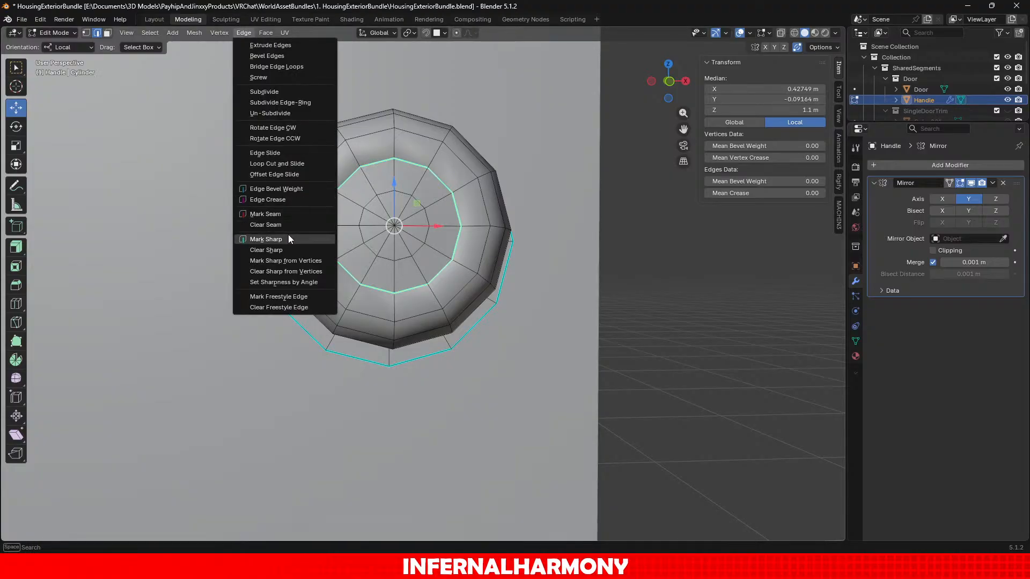
{"action": "left_click", "coordinate": [273, 214]}
{"action": "middle_click_drag", "start_coordinate": [521, 206], "coordinate": [528, 255]}
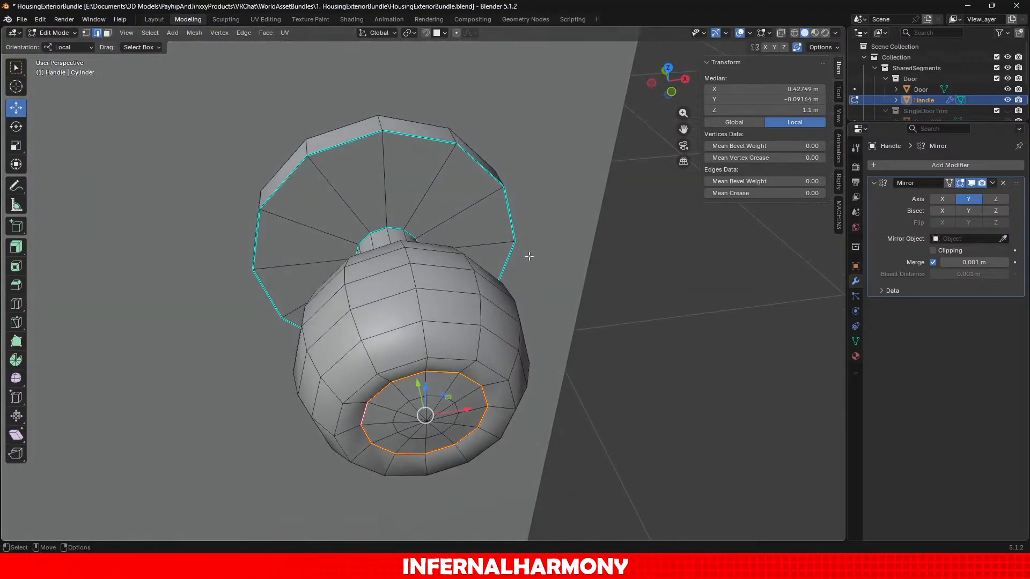
Mark the edge loops at the rosette's front rim, the stem's base and the stem-to-knob joint as seams.
{"action": "left_click", "coordinate": [422, 139], "text": "alt"}
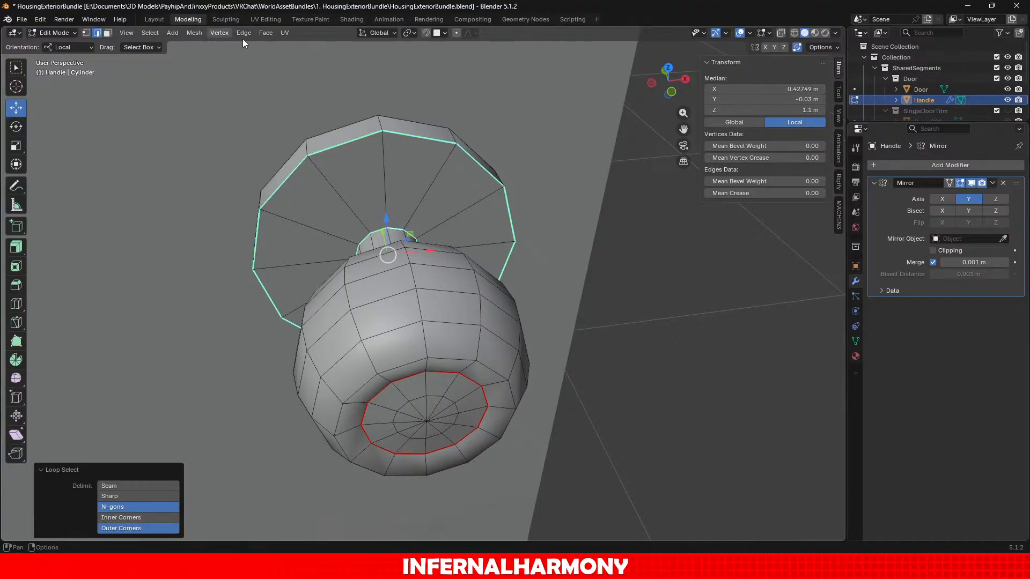
{"action": "middle_click_drag", "start_coordinate": [378, 171], "coordinate": [485, 191]}
{"action": "scroll", "coordinate": [486, 194], "scroll_direction": "up", "scroll_amount": 1}
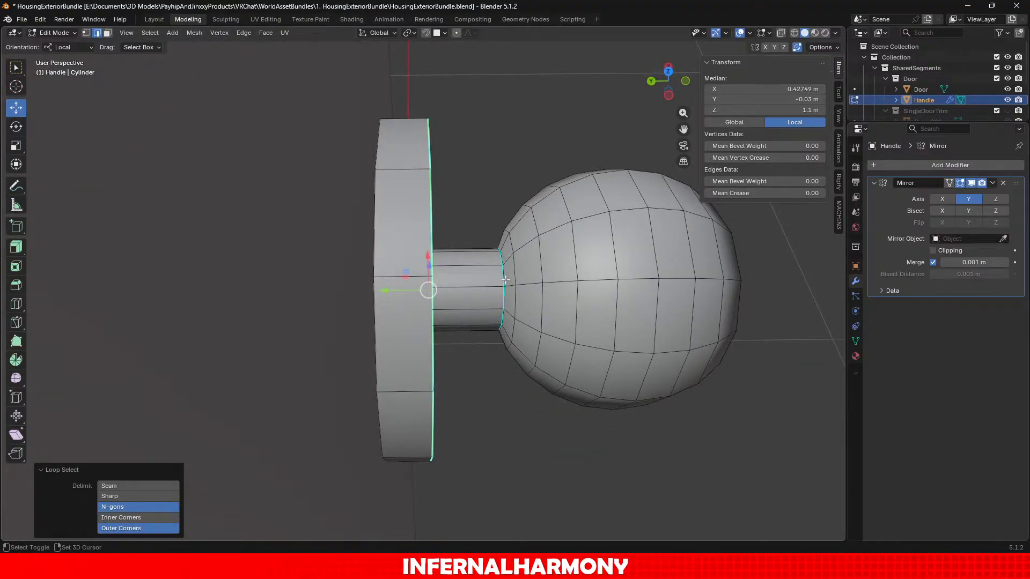
{"action": "left_click", "coordinate": [503, 283], "text": "alt+shift"}
{"action": "left_click", "coordinate": [246, 34]}
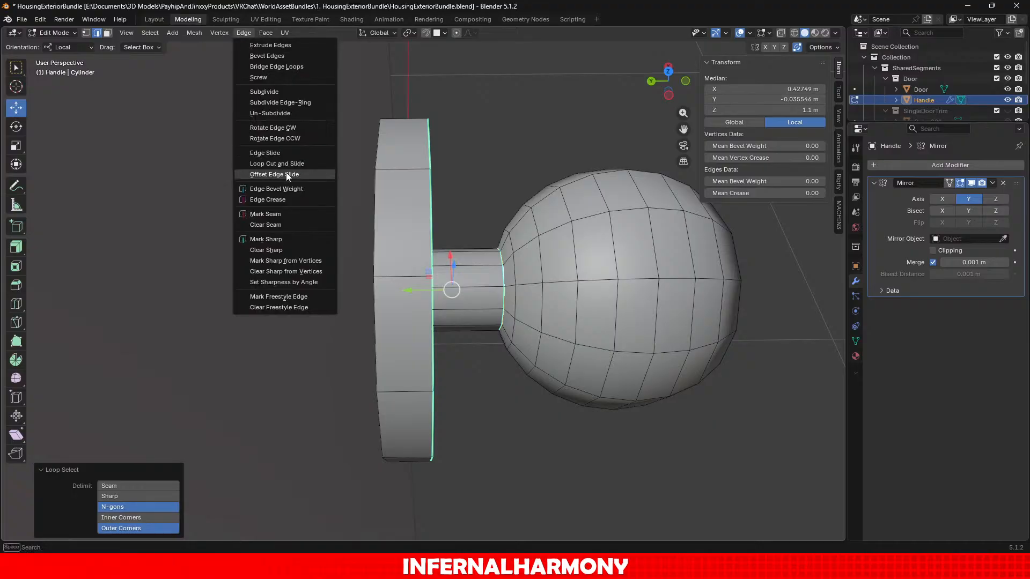
{"action": "left_click", "coordinate": [284, 213]}
{"action": "middle_click_drag", "start_coordinate": [554, 291], "coordinate": [308, 243]}
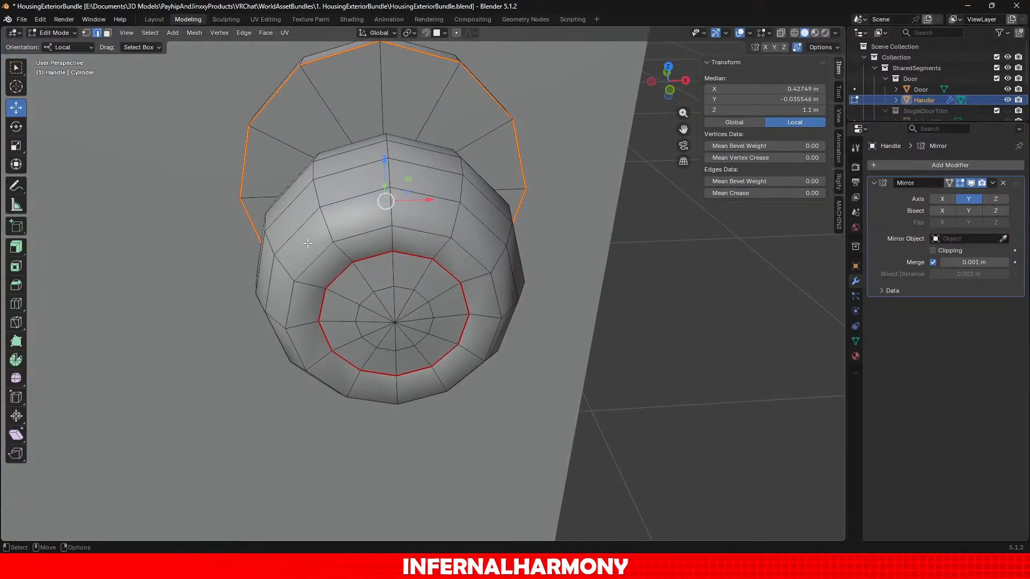
Mark a seam along the knob's underside, following one line of edges from the dent's loop back to the stem joint.
{"action": "left_click", "coordinate": [392, 242]}
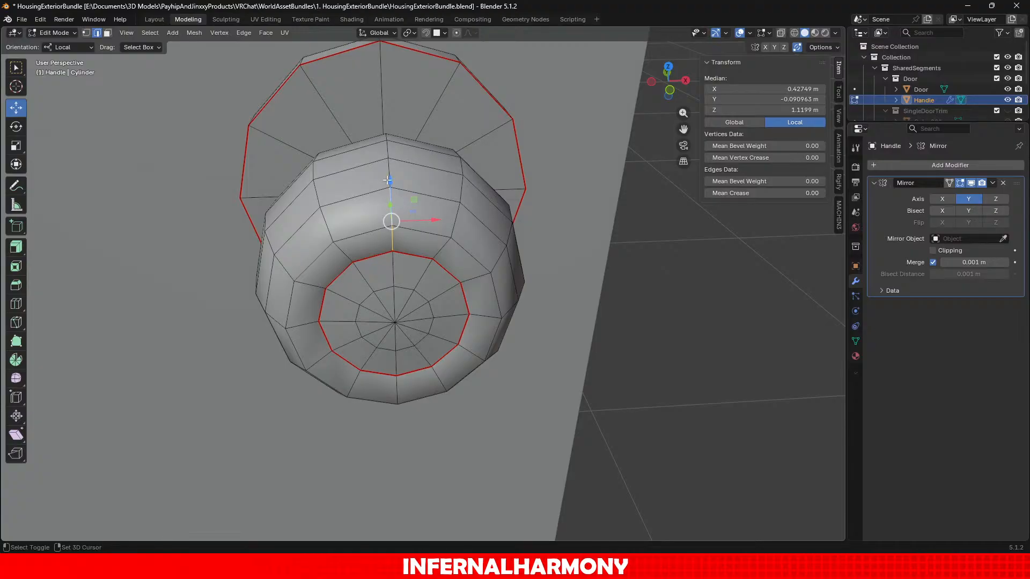
{"action": "left_click", "coordinate": [388, 180], "text": "shift"}
{"action": "left_click_drag", "start_coordinate": [388, 182], "coordinate": [441, 217], "text": "alt"}
{"action": "left_click_drag", "start_coordinate": [444, 258], "coordinate": [433, 182], "text": "alt"}
{"action": "left_click", "coordinate": [431, 161]}
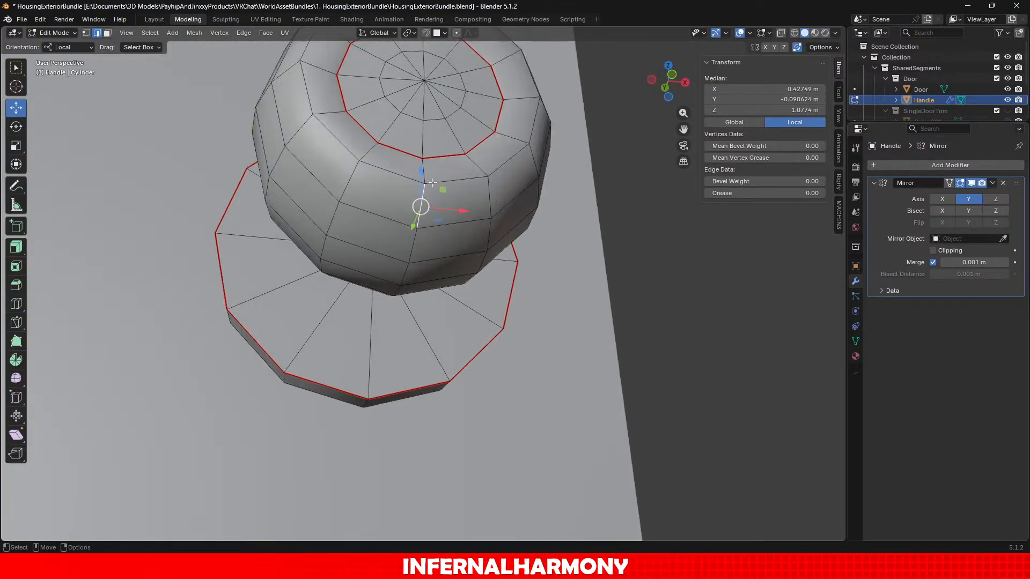
{"action": "left_click", "coordinate": [423, 177], "text": "shift"}
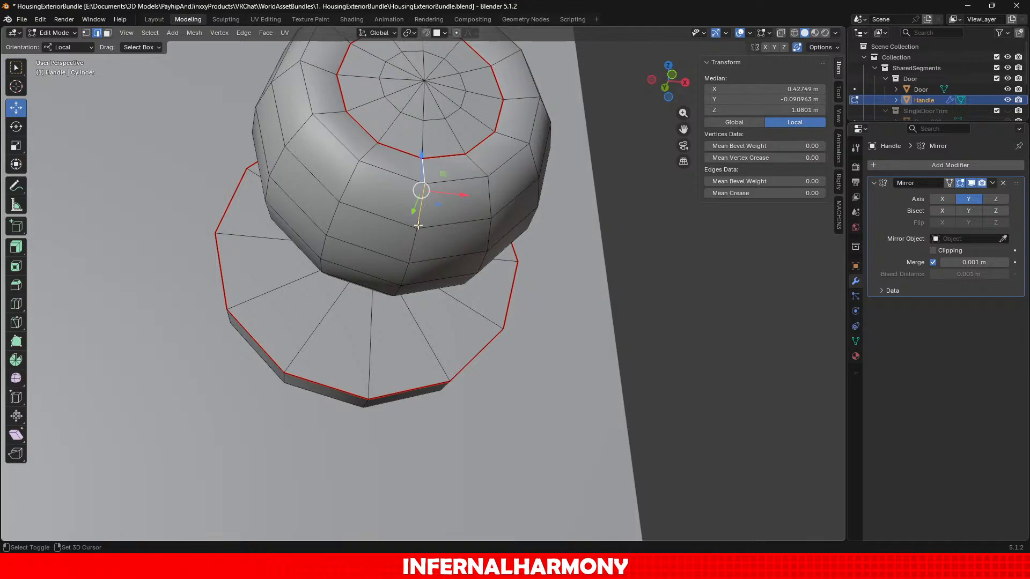
{"action": "left_click", "coordinate": [414, 247], "text": "shift"}
{"action": "left_click", "coordinate": [404, 276], "text": "shift"}
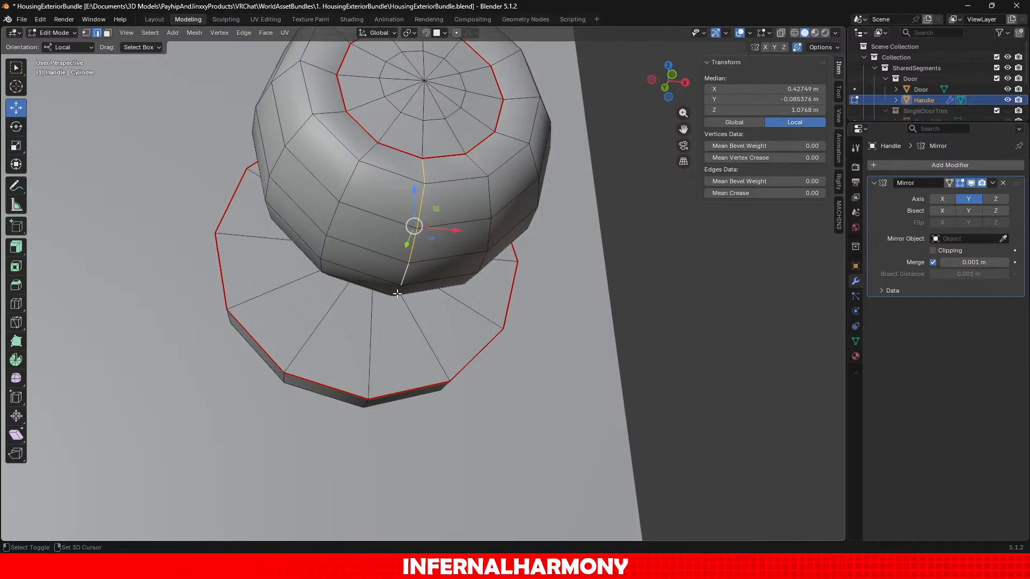
{"action": "left_click", "coordinate": [397, 293], "text": "shift"}
{"action": "left_click_drag", "start_coordinate": [397, 294], "coordinate": [555, 290], "text": "alt"}
{"action": "scroll", "coordinate": [488, 297], "scroll_direction": "up", "scroll_amount": 2}
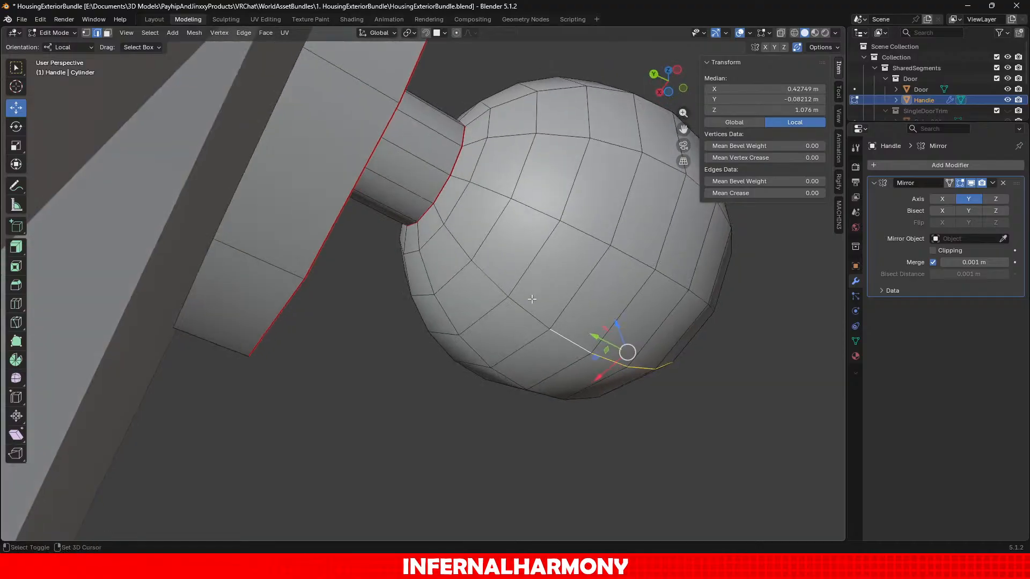
{"action": "left_click", "coordinate": [532, 299], "text": "shift"}
{"action": "left_click", "coordinate": [503, 280], "text": "shift"}
{"action": "left_click", "coordinate": [449, 233], "text": "shift"}
{"action": "left_click", "coordinate": [440, 216], "text": "shift"}
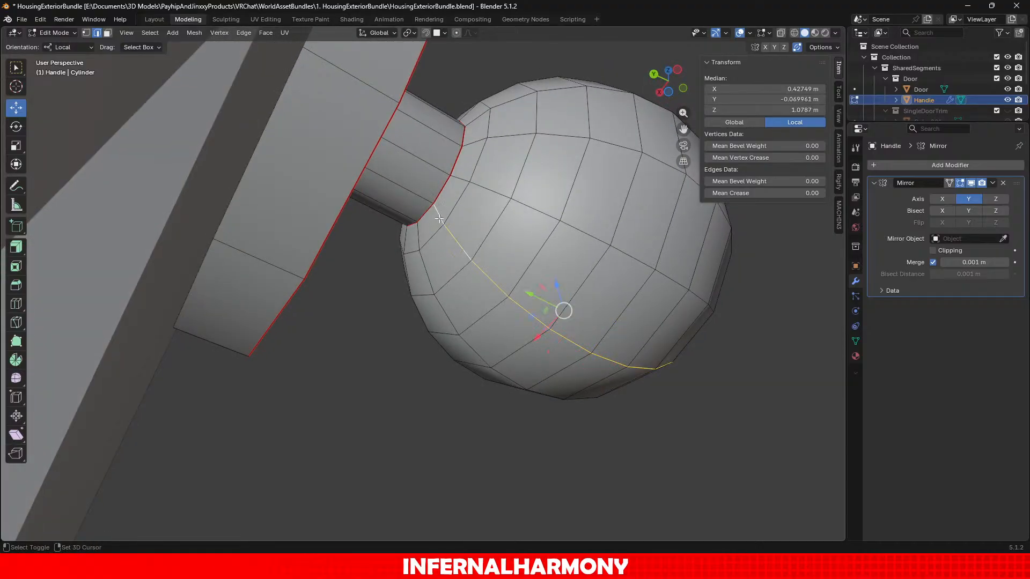
{"action": "left_click", "coordinate": [244, 32]}
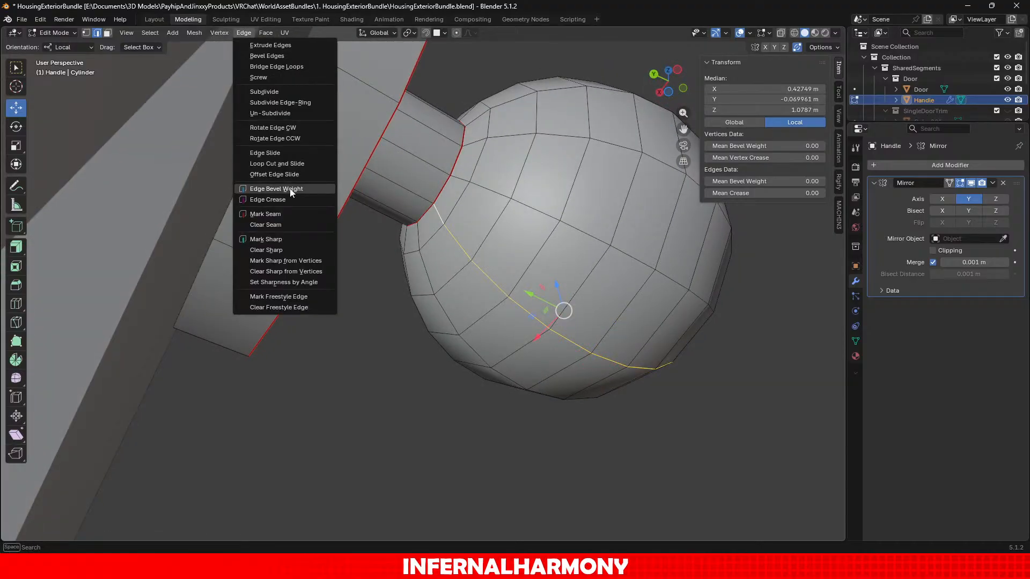
{"action": "left_click", "coordinate": [278, 214]}
Return to Object Mode and deselect the handle to view it on the whole door.
{"action": "middle_click_drag", "start_coordinate": [451, 284], "coordinate": [405, 381]}
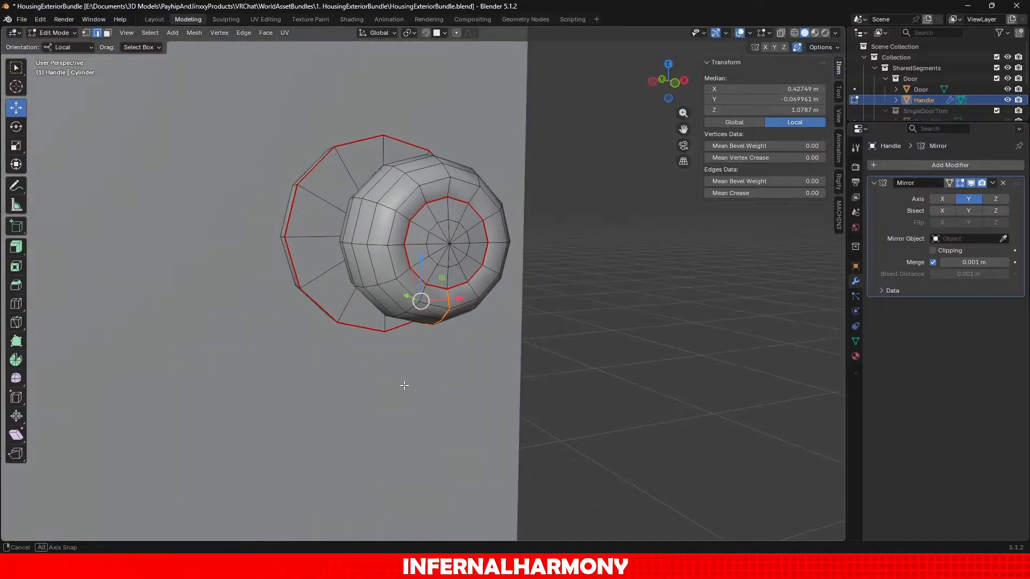
{"action": "scroll", "coordinate": [405, 381], "scroll_direction": "down", "scroll_amount": 10}
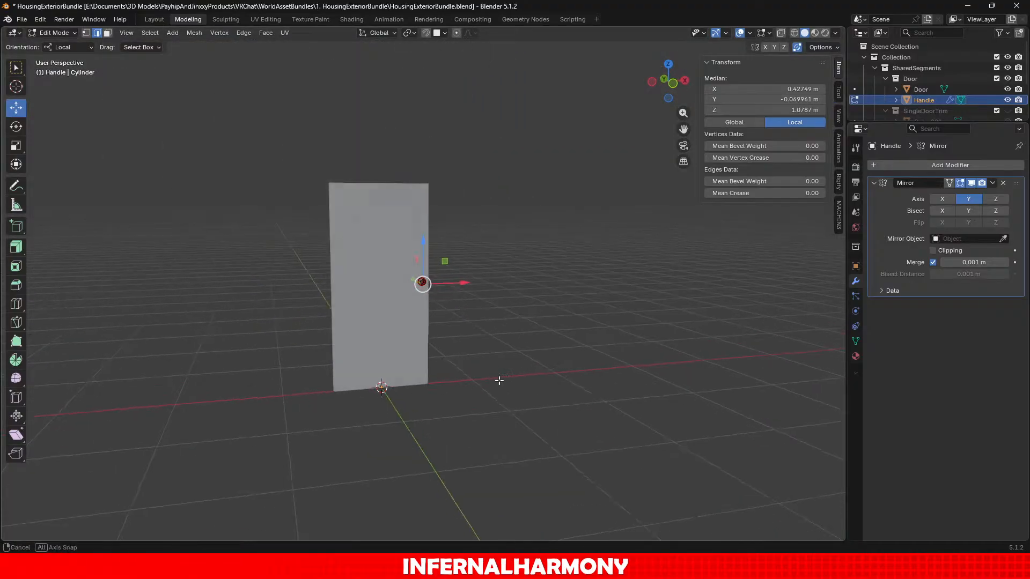
{"action": "scroll", "coordinate": [489, 373], "scroll_direction": "up", "scroll_amount": 5}
{"action": "left_click", "coordinate": [61, 34]}
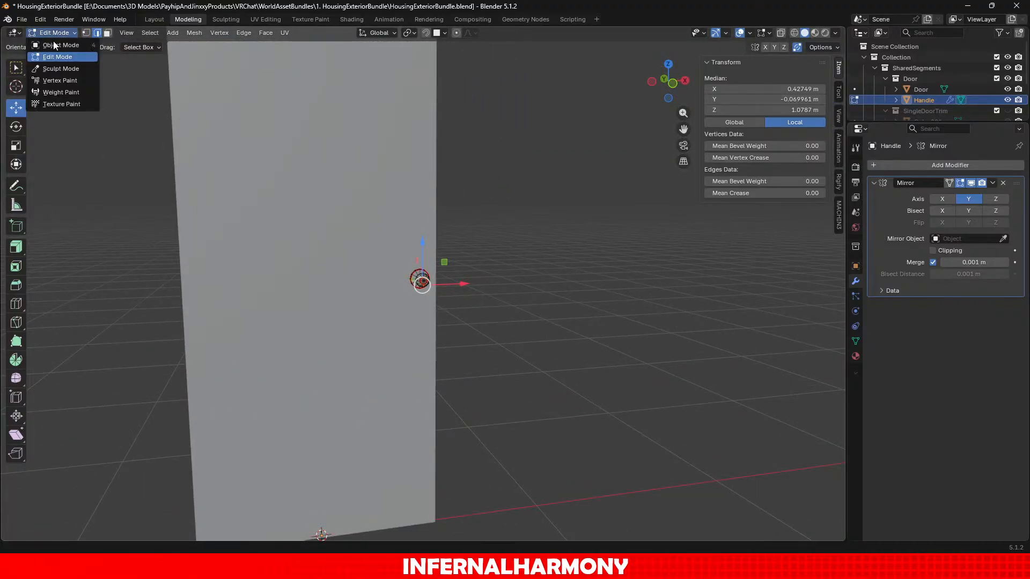
{"action": "left_click", "coordinate": [54, 45]}
{"action": "left_click", "coordinate": [485, 239]}
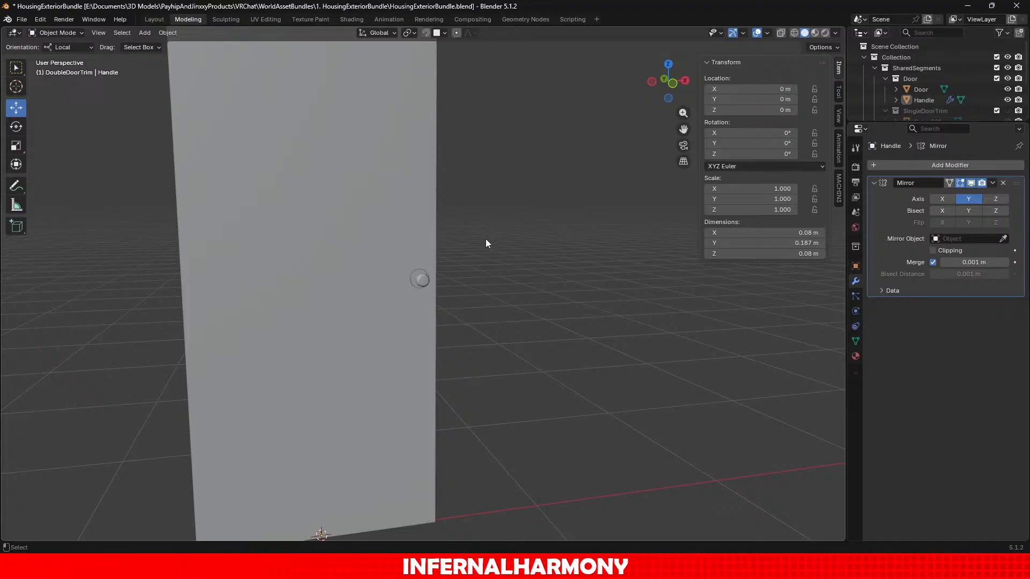
Save the file and make the SingleDoorTrim collection visible around the door.
{"action": "key", "text": "ctrl+s"}
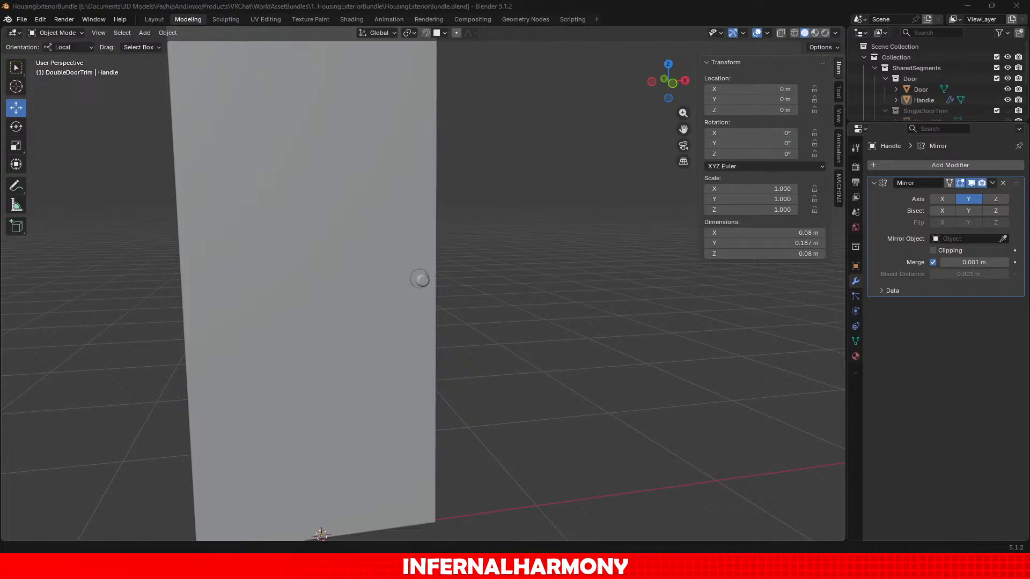
{"action": "left_click", "coordinate": [316, 193]}
{"action": "scroll", "coordinate": [523, 265], "scroll_direction": "down", "scroll_amount": 2}
{"action": "middle_click_drag", "start_coordinate": [523, 265], "coordinate": [378, 305]}
{"action": "left_click", "coordinate": [572, 306]}
{"action": "scroll", "coordinate": [572, 306], "scroll_direction": "up", "scroll_amount": 2}
{"action": "middle_click_drag", "start_coordinate": [571, 306], "coordinate": [606, 237]}
{"action": "scroll", "coordinate": [582, 276], "scroll_direction": "down", "scroll_amount": 2}
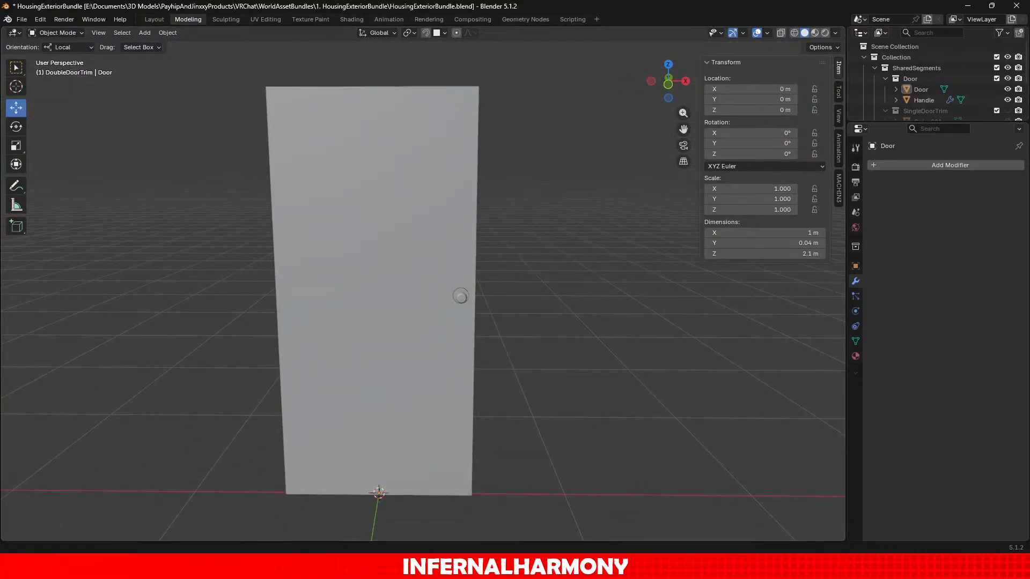
{"action": "scroll", "coordinate": [1002, 101], "scroll_direction": "down", "scroll_amount": 4}
{"action": "left_click", "coordinate": [1007, 68]}
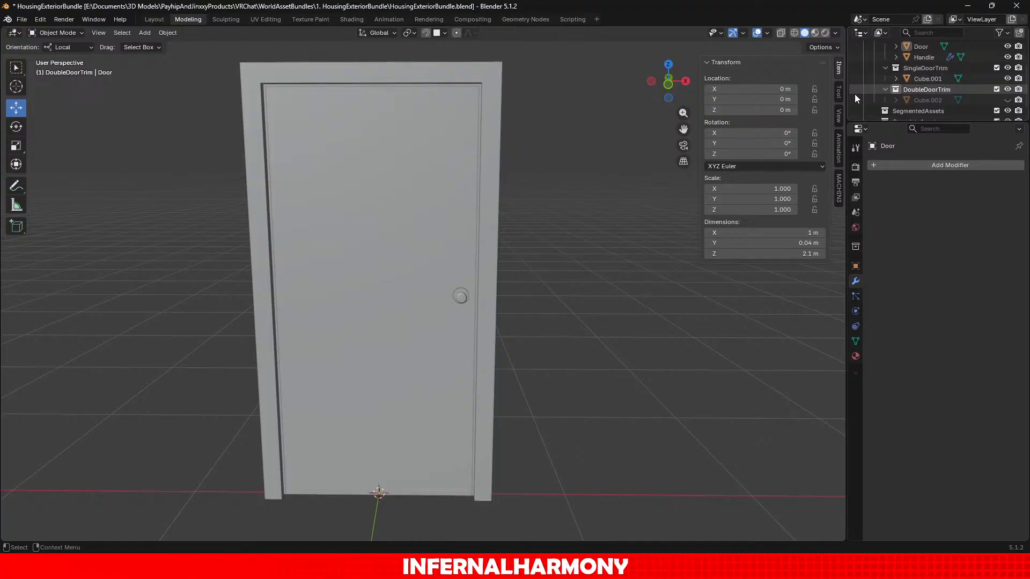
{"action": "scroll", "coordinate": [539, 220], "scroll_direction": "down", "scroll_amount": 3}
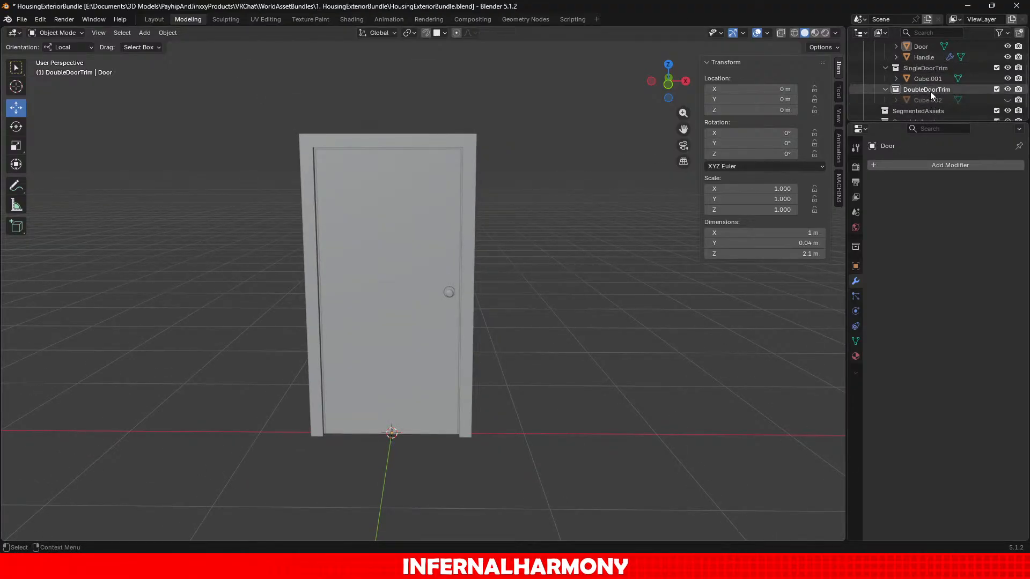
Rename the Cube.001 object in the SingleDoorTrim collection as SingleDoorTrim.
{"action": "double_click", "coordinate": [939, 79]}
{"action": "type", "text": "S"}
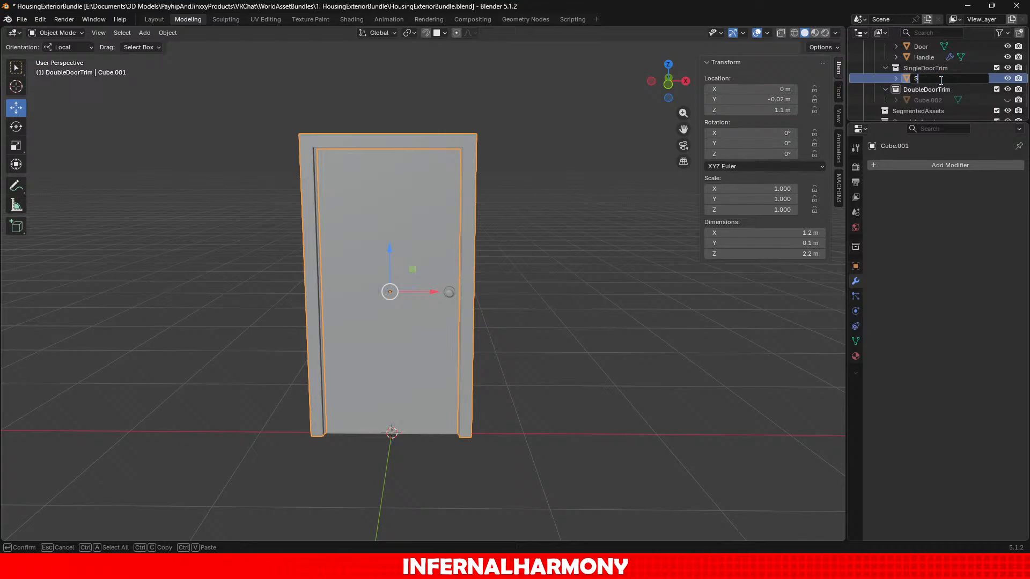
{"action": "type", "text": "ingleDoorTrim"}
{"action": "key", "text": "Return"}
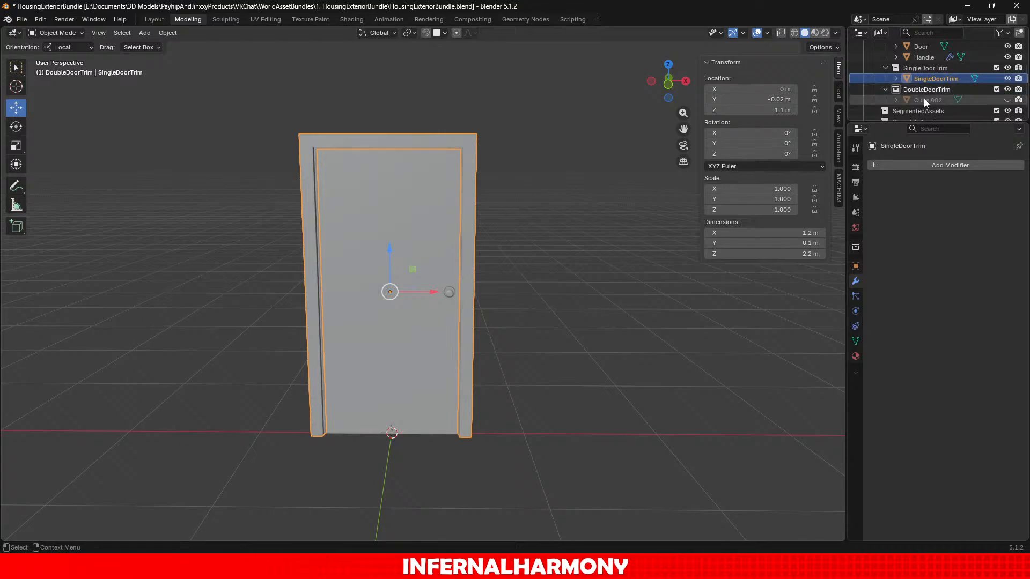
Rename the Cube.002 object in the DoubleDoorTrim collection as SingleDoorTrim.
{"action": "double_click", "coordinate": [924, 100]}
{"action": "type", "text": "SingleD"}
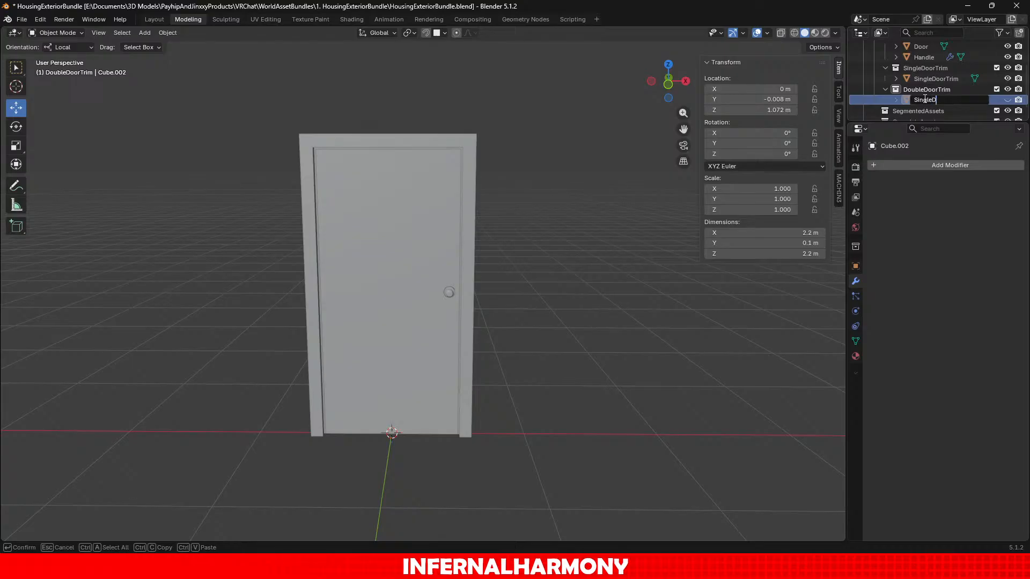
{"action": "type", "text": "oorTrim"}
{"action": "key", "text": "Return"}
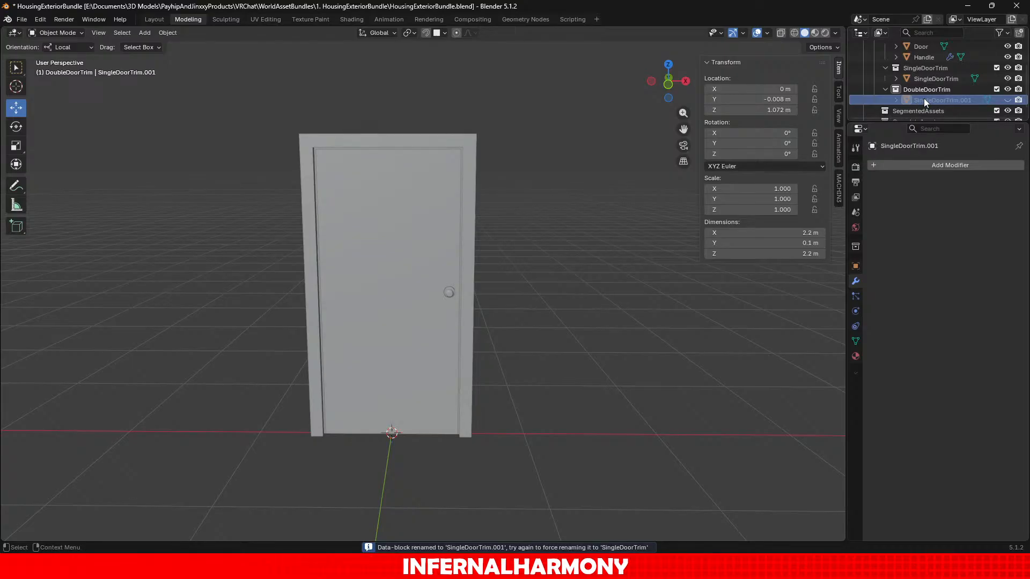
Rename the trim object in the DoubleDoorTrim collection as DoubleDoorTrim and make it visible.
{"action": "double_click", "coordinate": [923, 100]}
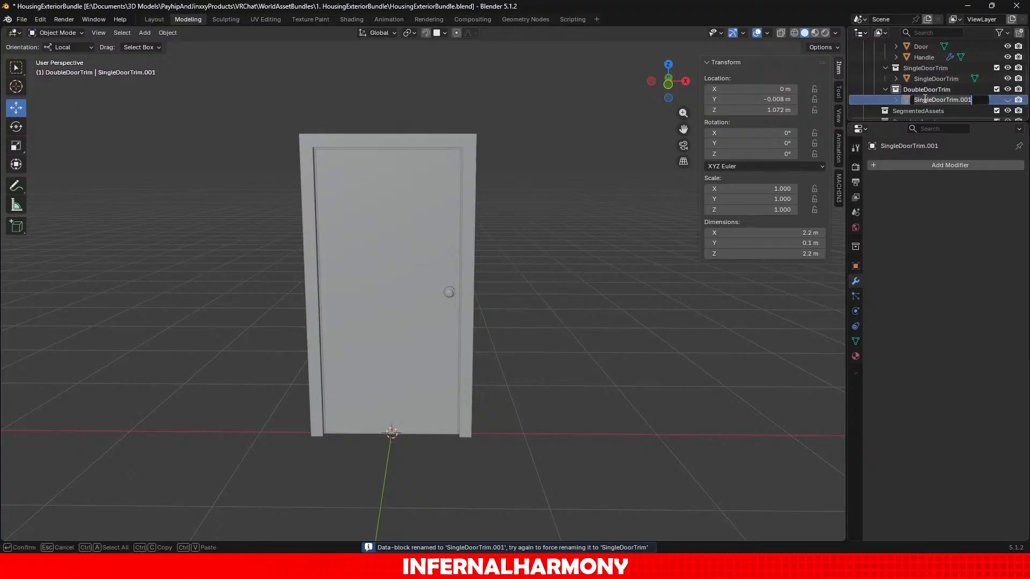
{"action": "type", "text": "Do"}
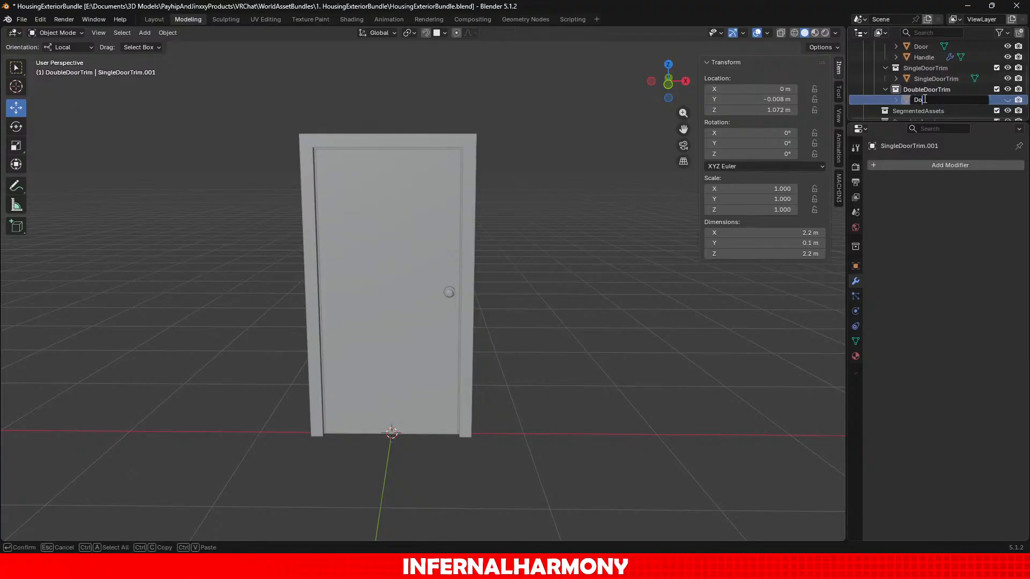
{"action": "type", "text": "ubleDoorTrim"}
{"action": "key", "text": "Return"}
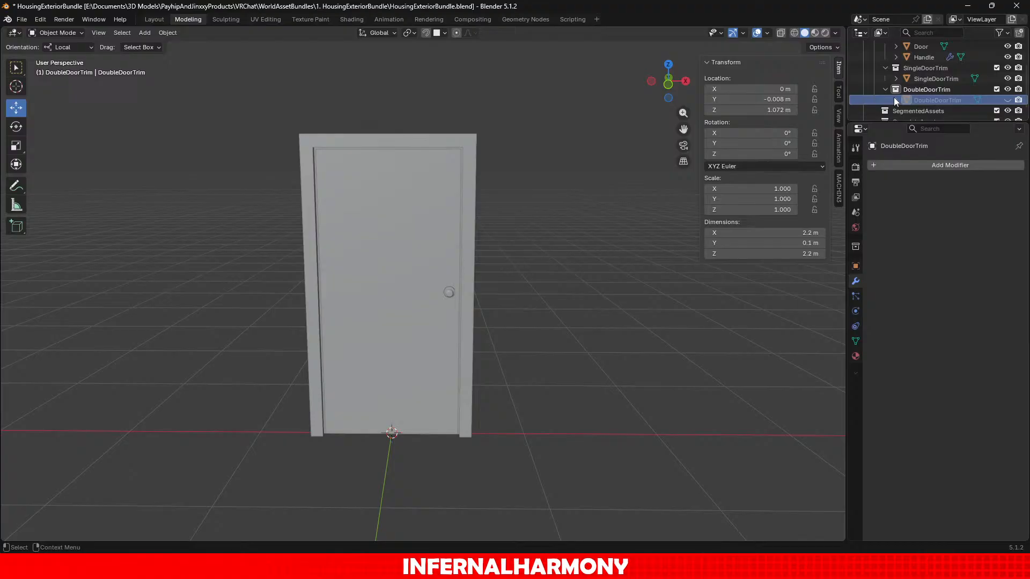
{"action": "left_click", "coordinate": [1007, 100]}
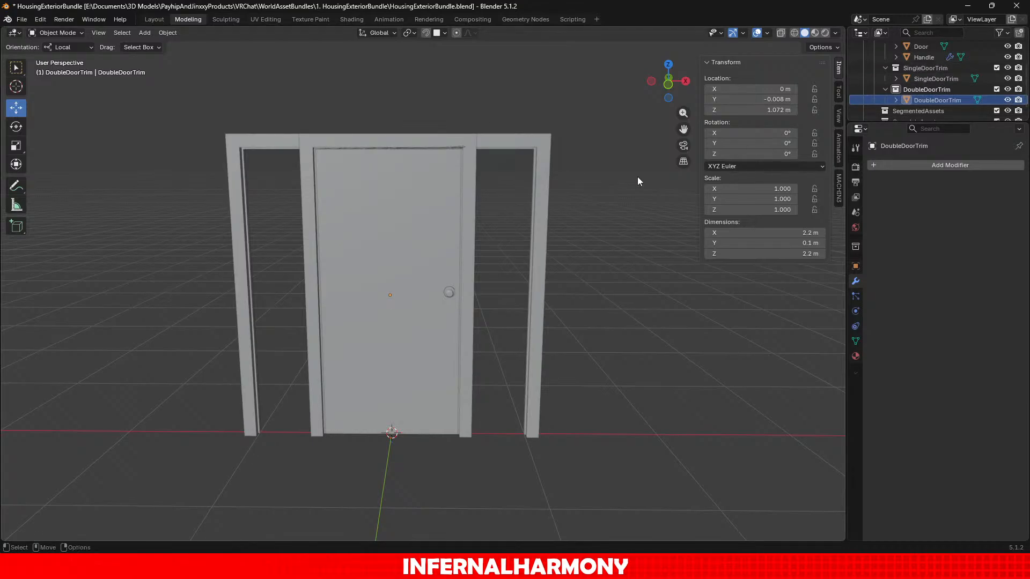
Set the door's X location to 0.5 m and apply all its transforms.
{"action": "left_click", "coordinate": [417, 258]}
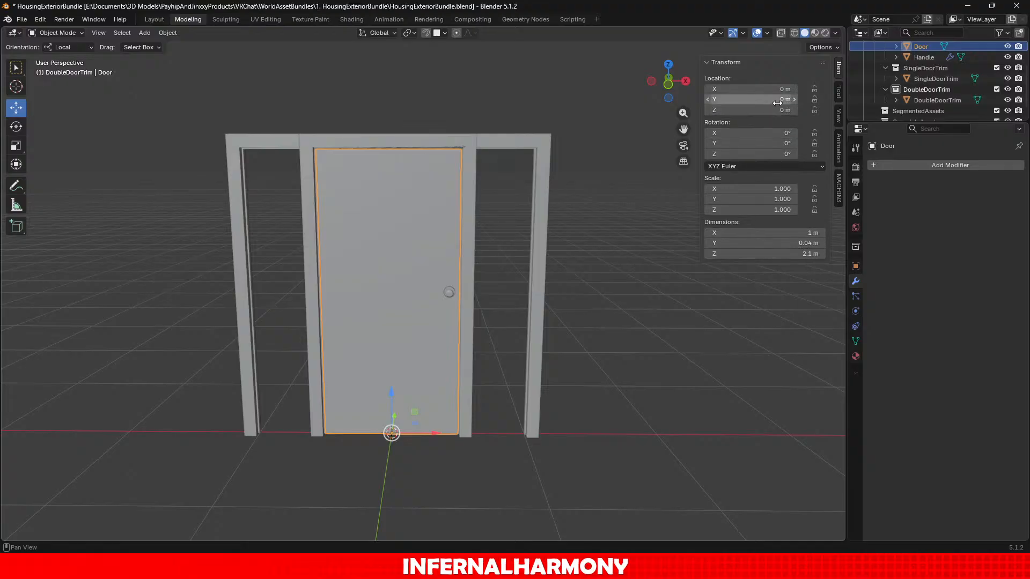
{"action": "left_click", "coordinate": [766, 89]}
{"action": "type", "text": "0.5"}
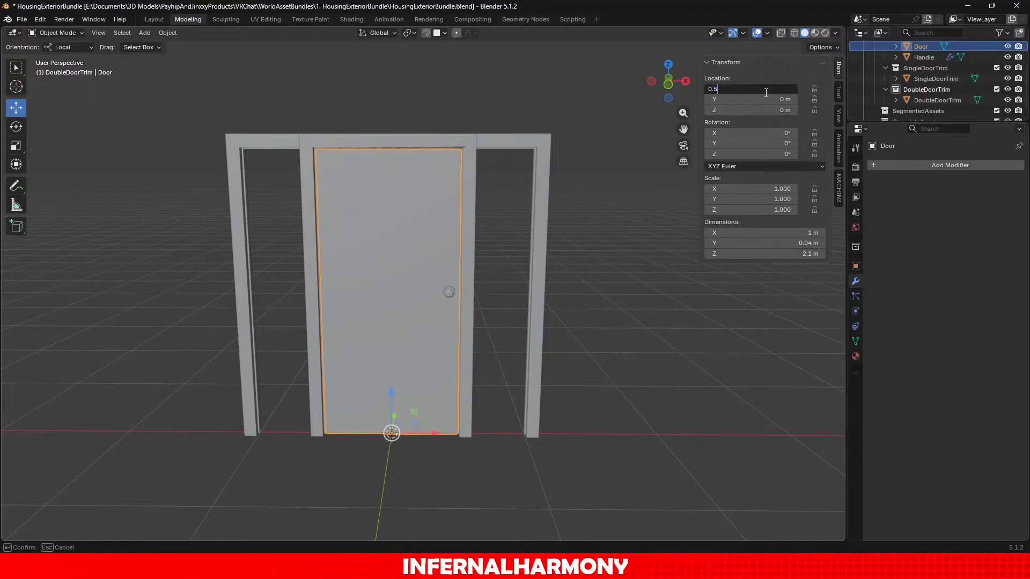
{"action": "key", "text": "Return"}
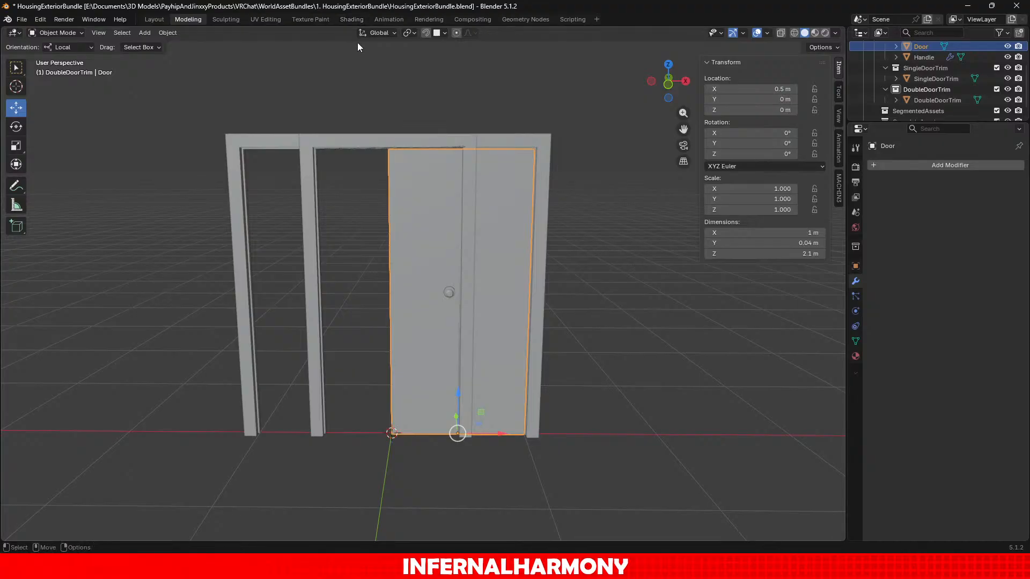
{"action": "left_click", "coordinate": [168, 33]}
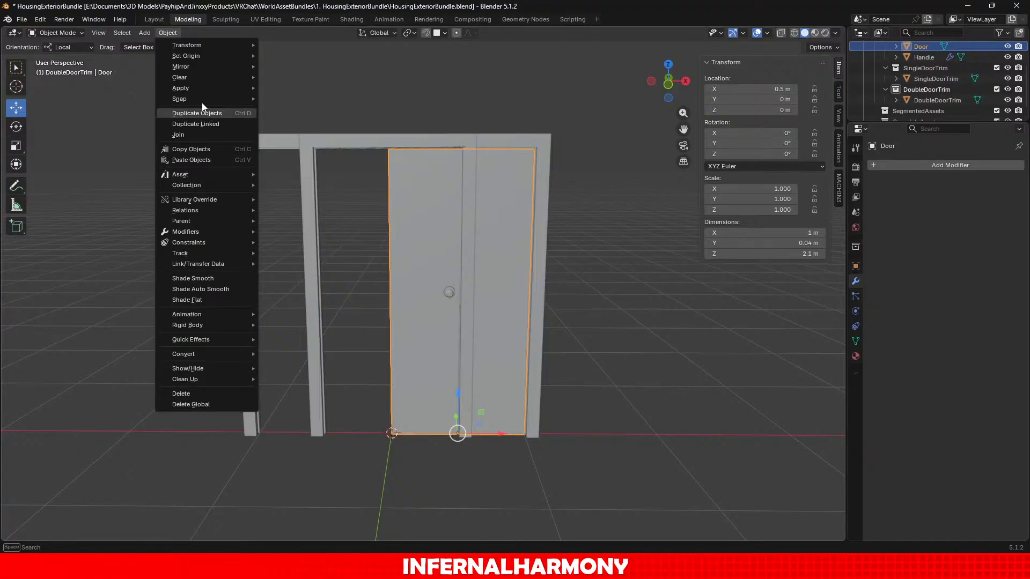
{"action": "mouse_move", "coordinate": [213, 89]}
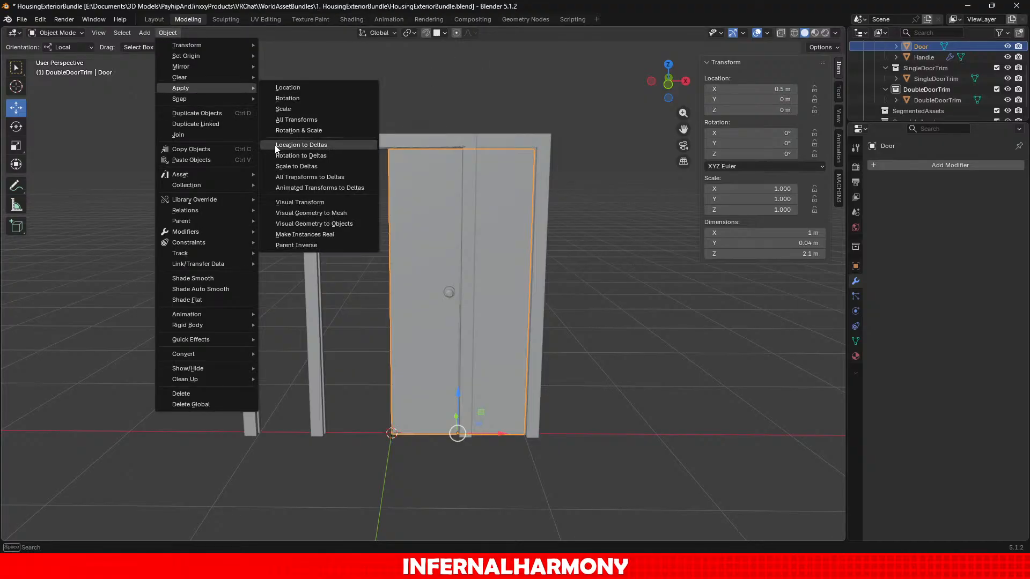
{"action": "left_click", "coordinate": [297, 119]}
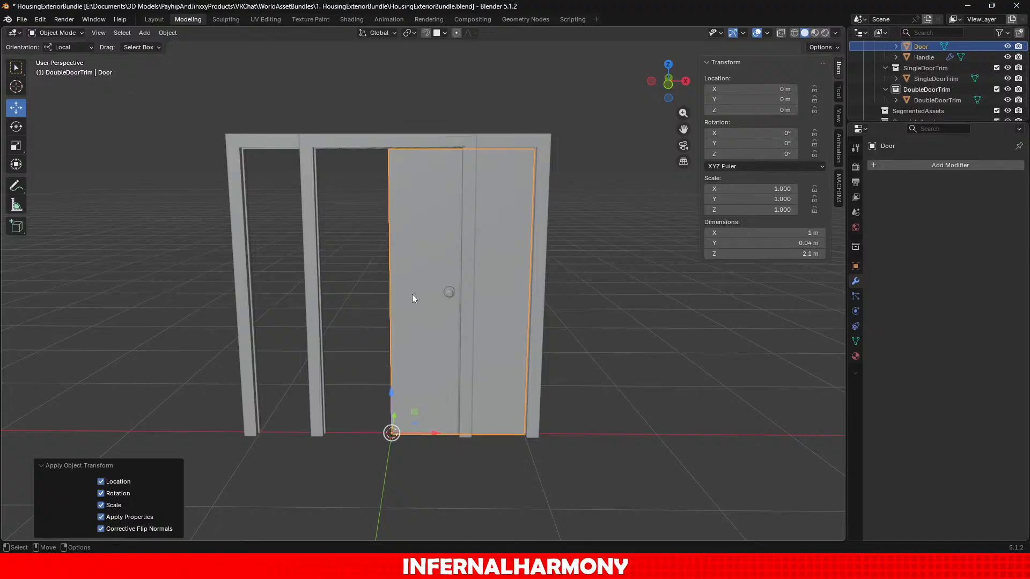
Set the door handle's X location to 0.5 m and apply all its transforms.
{"action": "left_click", "coordinate": [312, 253]}
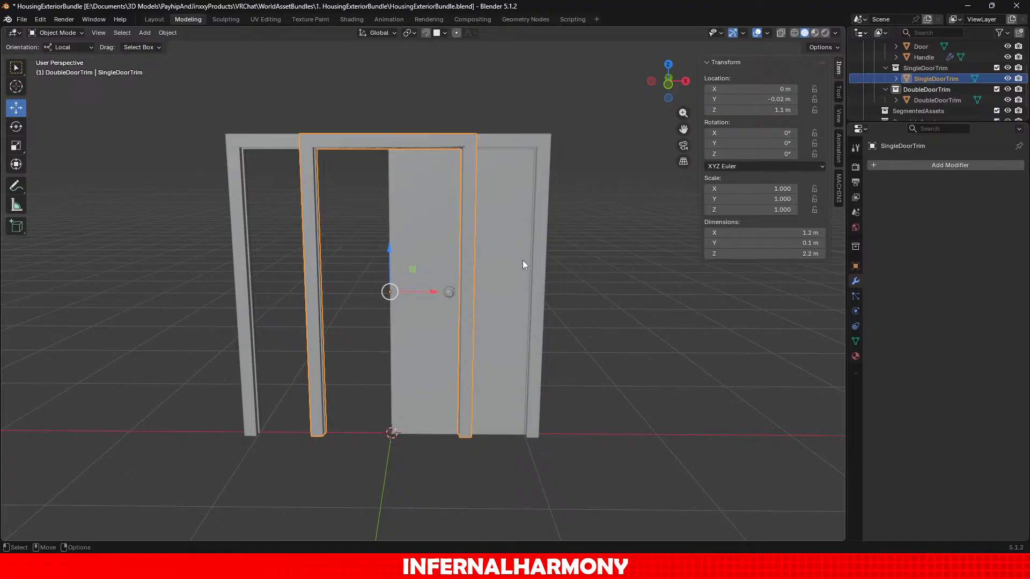
{"action": "left_click", "coordinate": [449, 291]}
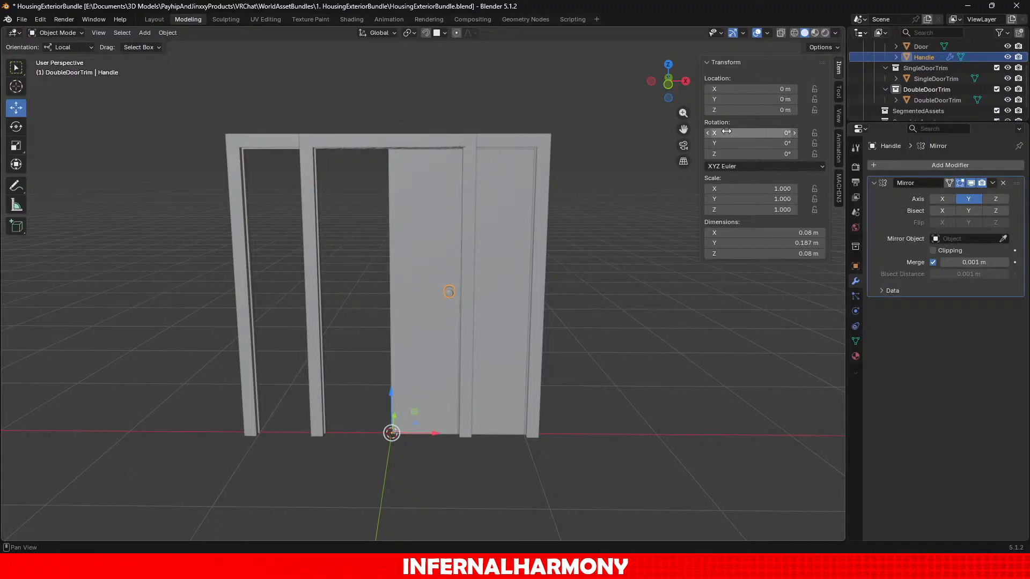
{"action": "left_click", "coordinate": [740, 88]}
{"action": "type", "text": "0.5"}
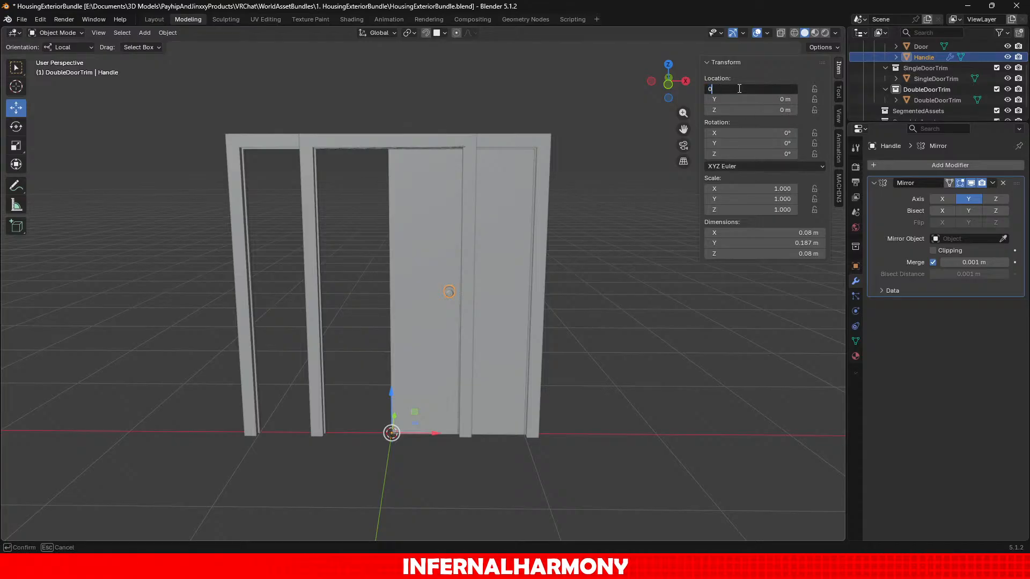
{"action": "key", "text": "Return"}
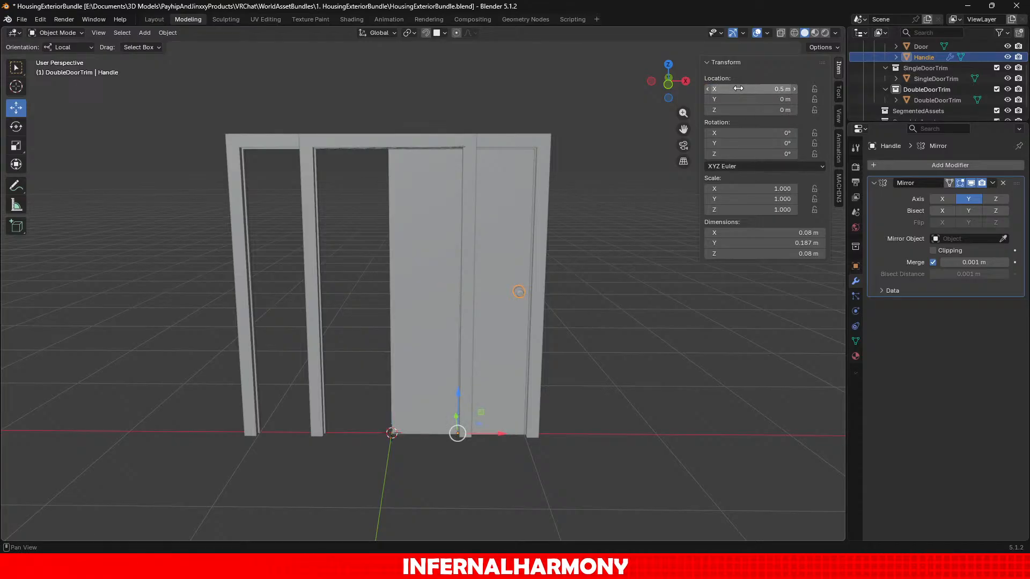
{"action": "left_click", "coordinate": [168, 33]}
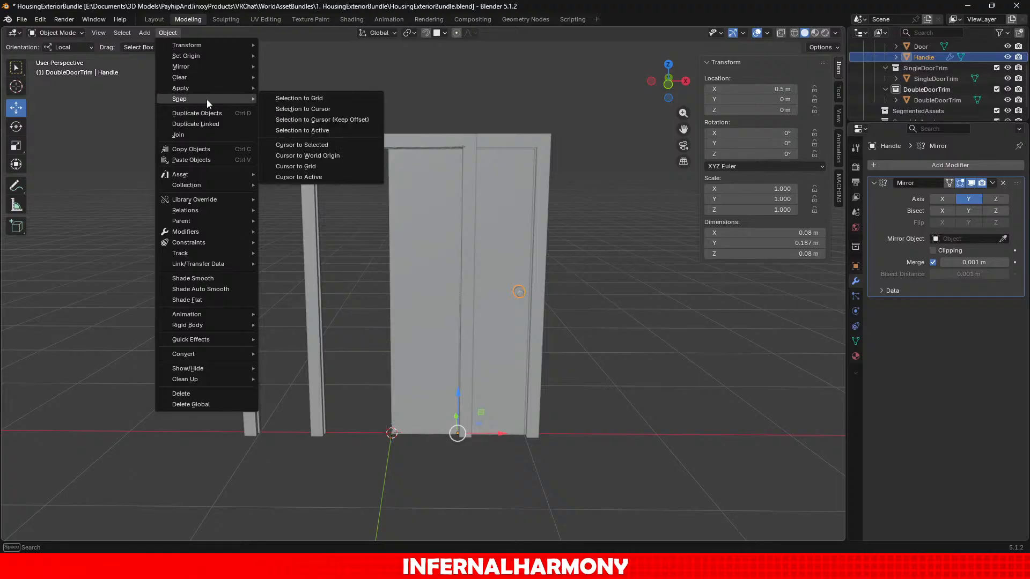
{"action": "mouse_move", "coordinate": [252, 86]}
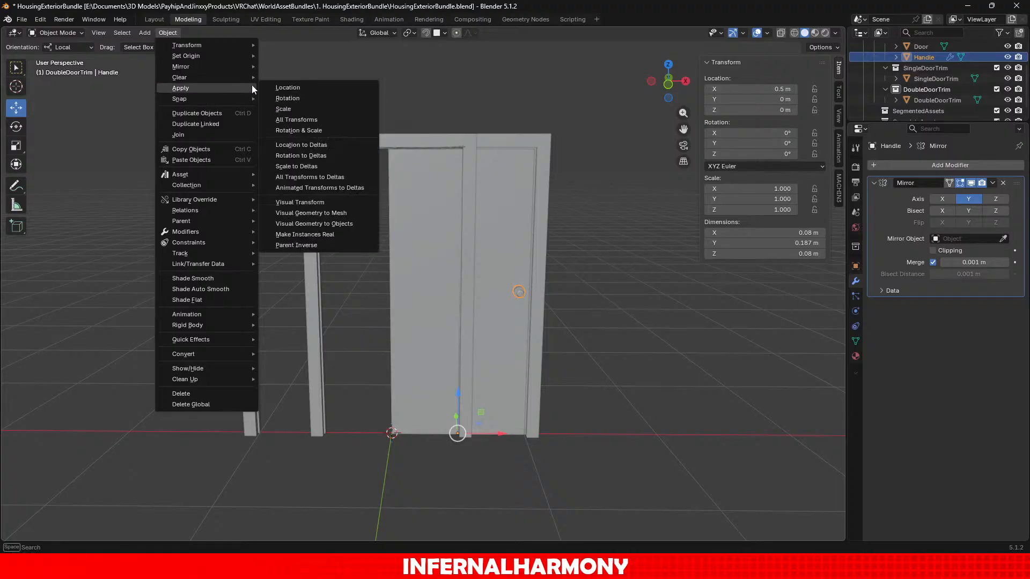
{"action": "left_click", "coordinate": [309, 119]}
{"action": "left_click", "coordinate": [349, 105]}
Hide the Door, SingleDoorTrim and DoubleDoorTrim collections in the viewport.
{"action": "middle_click_drag", "start_coordinate": [343, 129], "coordinate": [348, 174]}
{"action": "scroll", "coordinate": [382, 158], "scroll_direction": "up", "scroll_amount": 5}
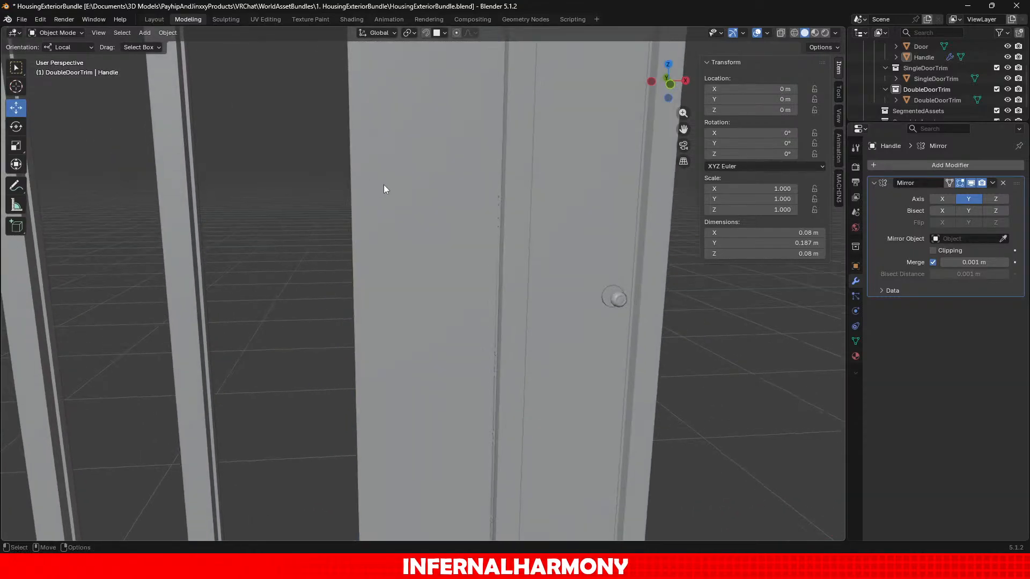
{"action": "scroll", "coordinate": [424, 217], "scroll_direction": "down", "scroll_amount": 5}
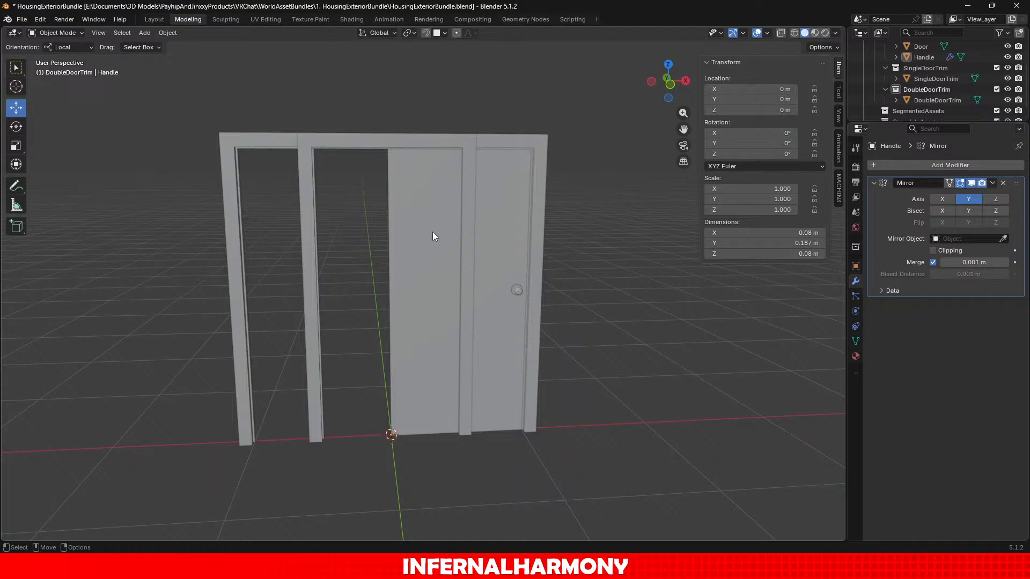
{"action": "scroll", "coordinate": [432, 234], "scroll_direction": "up", "scroll_amount": 3}
{"action": "middle_click_drag", "start_coordinate": [295, 220], "coordinate": [412, 204]}
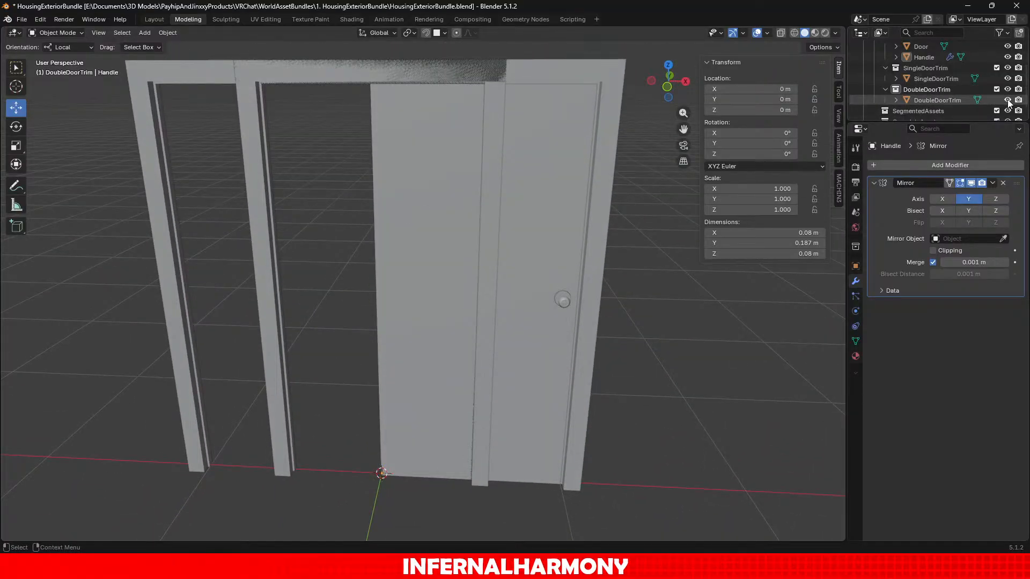
{"action": "scroll", "coordinate": [1008, 93], "scroll_direction": "up", "scroll_amount": 4}
{"action": "left_click", "coordinate": [1007, 78]}
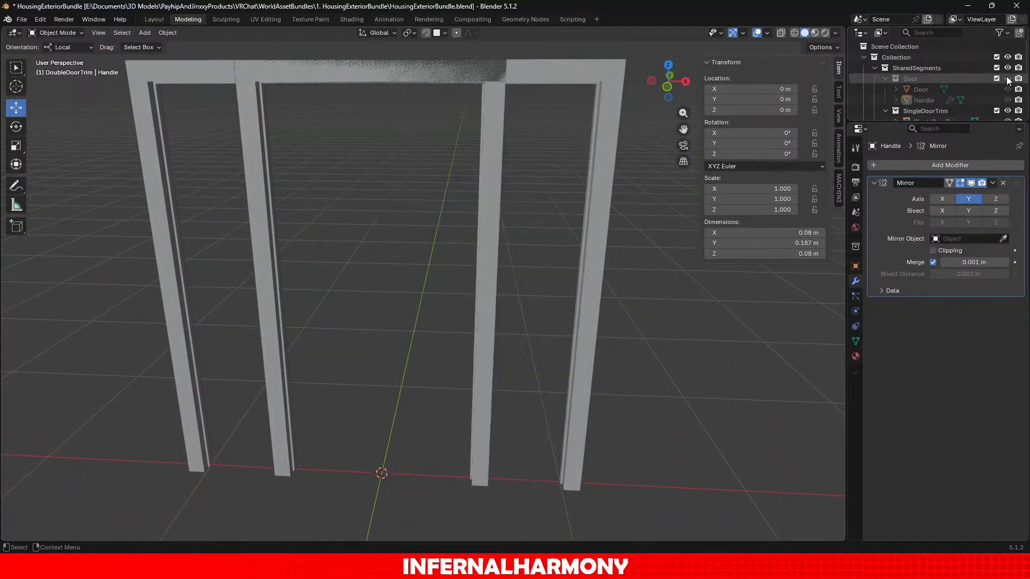
{"action": "left_click", "coordinate": [1008, 79]}
{"action": "scroll", "coordinate": [927, 104], "scroll_direction": "down", "scroll_amount": 2}
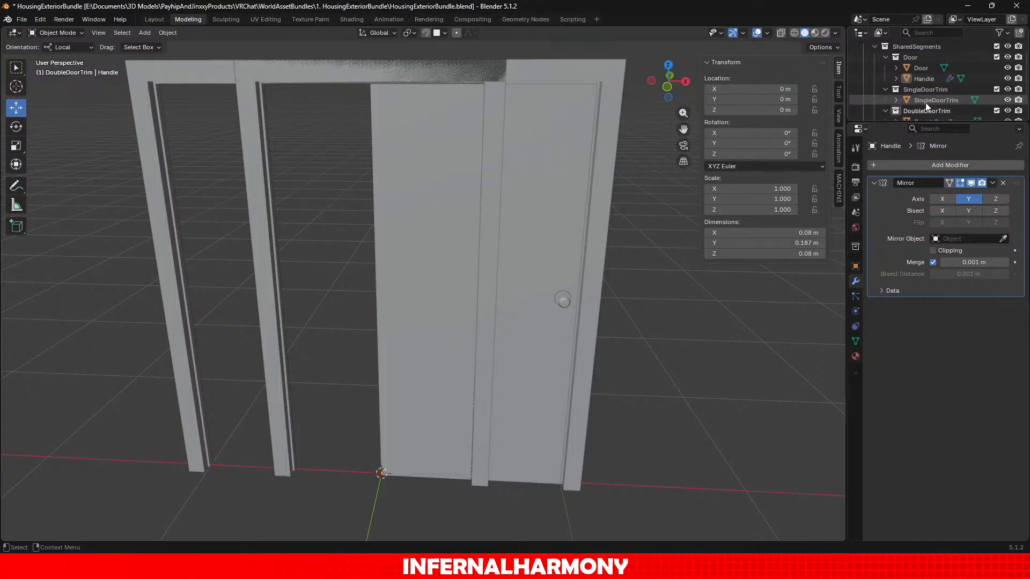
{"action": "left_click", "coordinate": [1007, 57]}
{"action": "left_click", "coordinate": [1007, 89]}
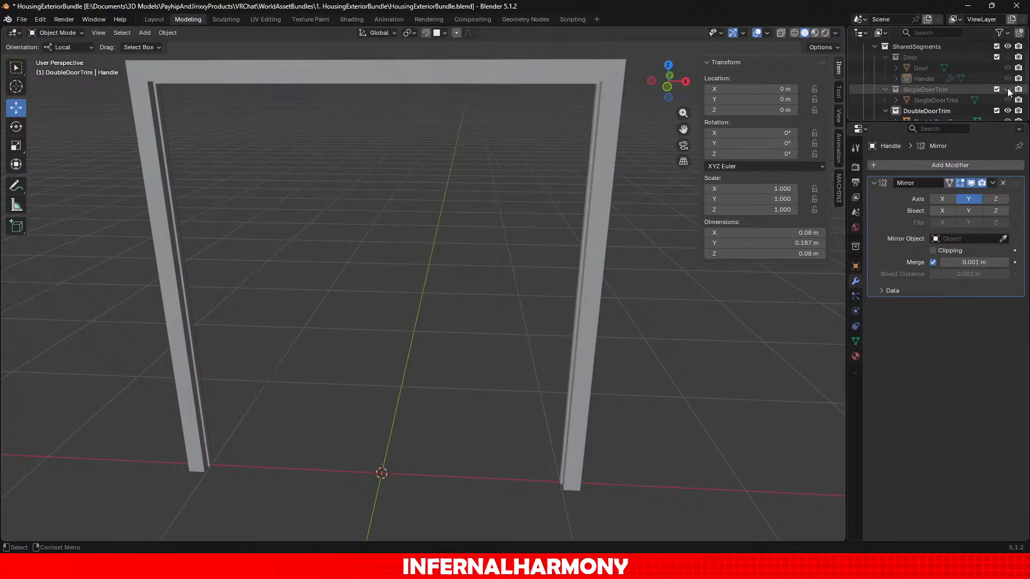
{"action": "left_click", "coordinate": [1007, 111]}
Collapse the Door, SingleDoorTrim and DoubleDoorTrim collections under SharedSegments.
{"action": "left_click", "coordinate": [886, 57]}
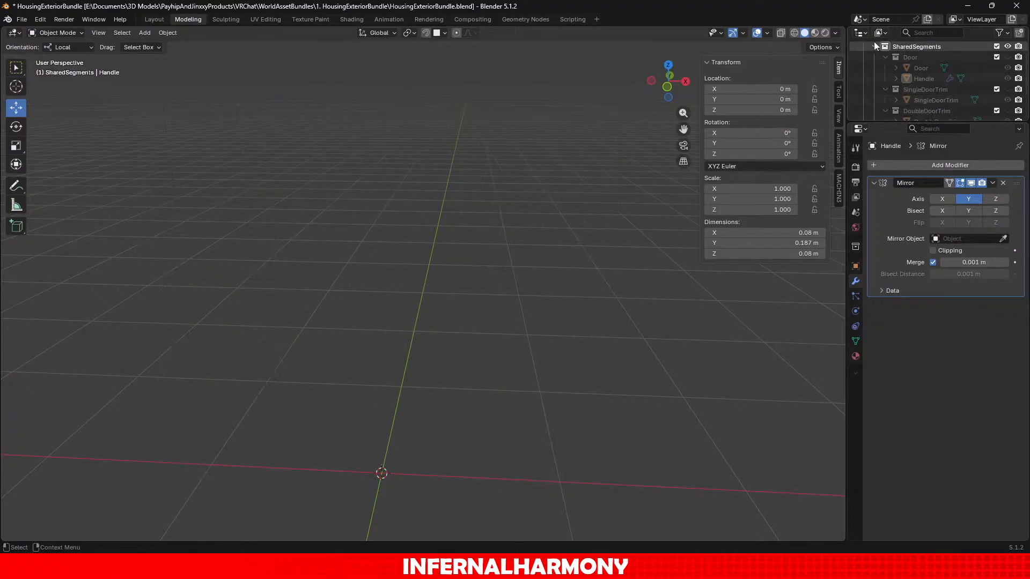
{"action": "left_click", "coordinate": [885, 68]}
{"action": "left_click", "coordinate": [886, 79]}
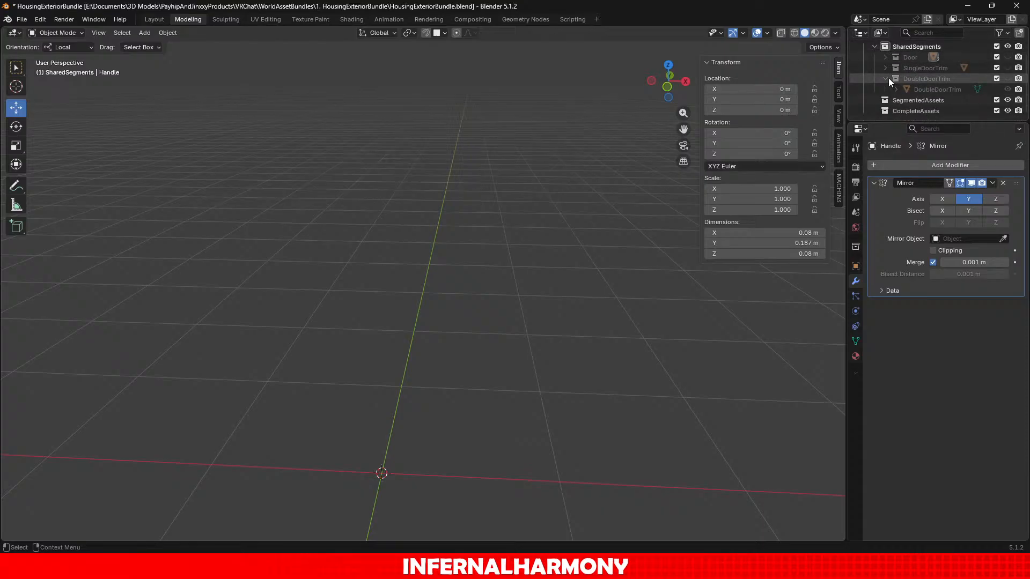
{"action": "scroll", "coordinate": [885, 77], "scroll_direction": "up", "scroll_amount": 1}
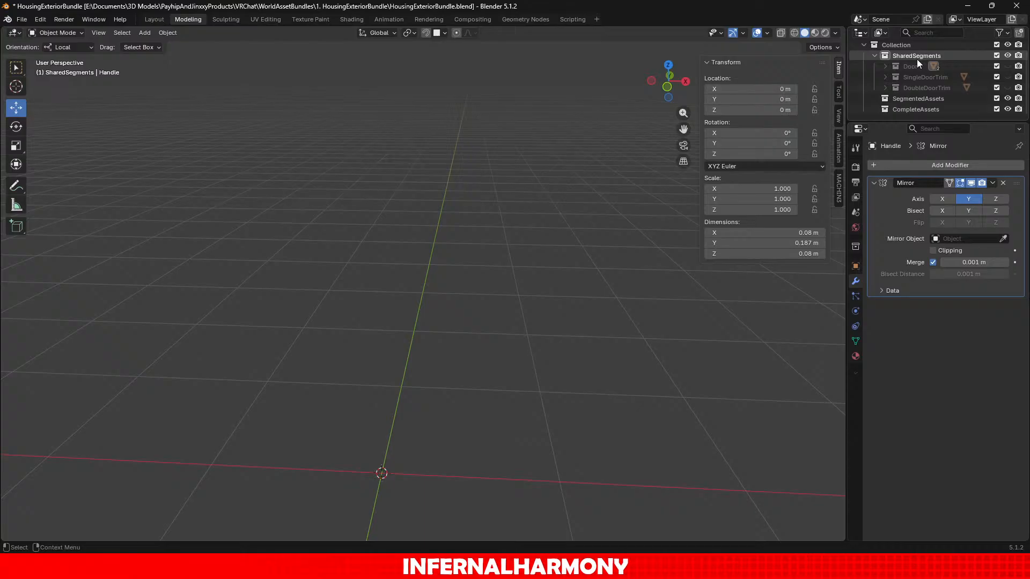
Create a new collection inside SharedSegments.
{"action": "left_click", "coordinate": [146, 33]}
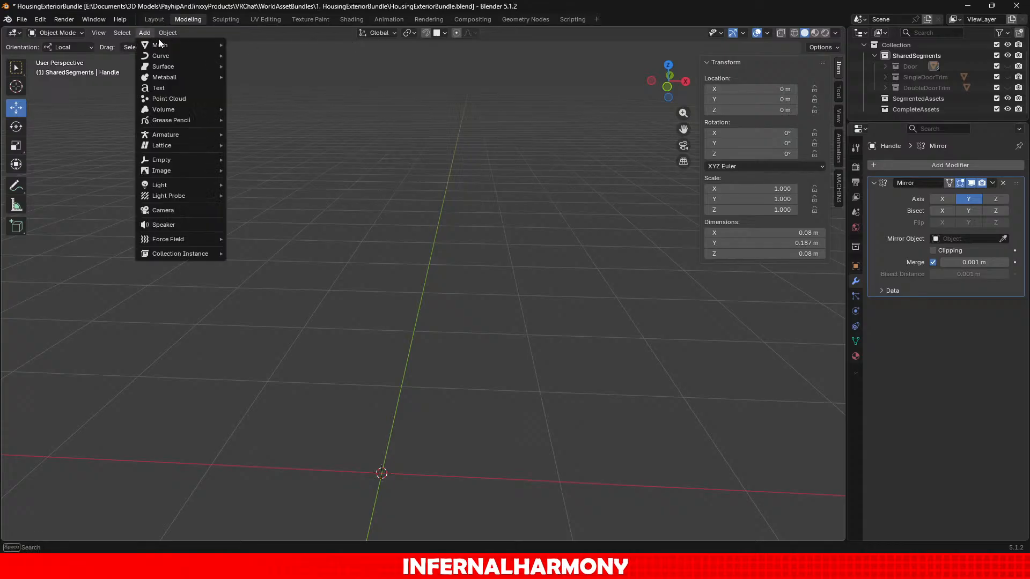
{"action": "right_click", "coordinate": [961, 60]}
{"action": "left_click", "coordinate": [899, 61]}
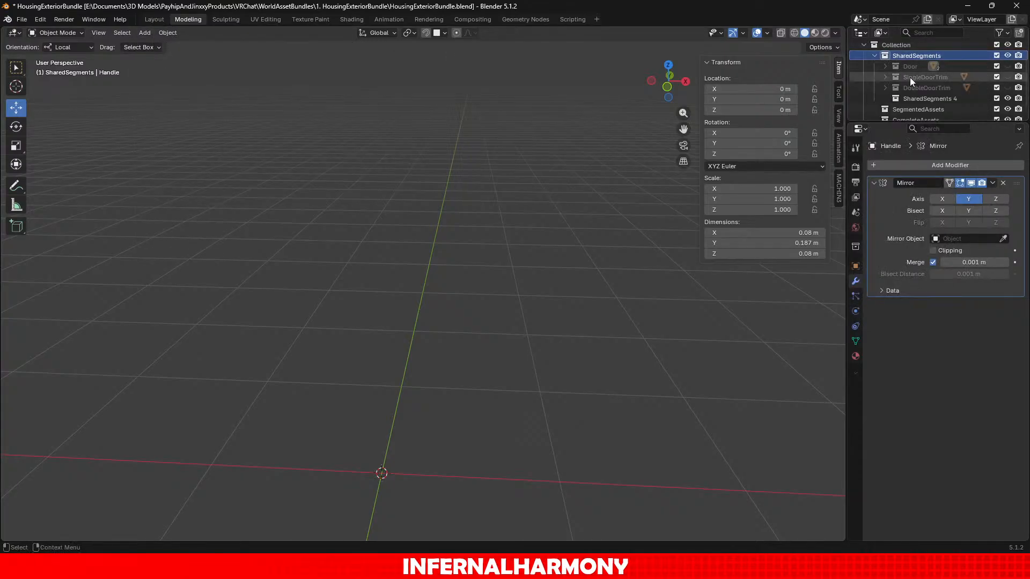
Rename the new collection under SharedSegments to Window.
{"action": "double_click", "coordinate": [919, 96]}
{"action": "type", "text": "W"}
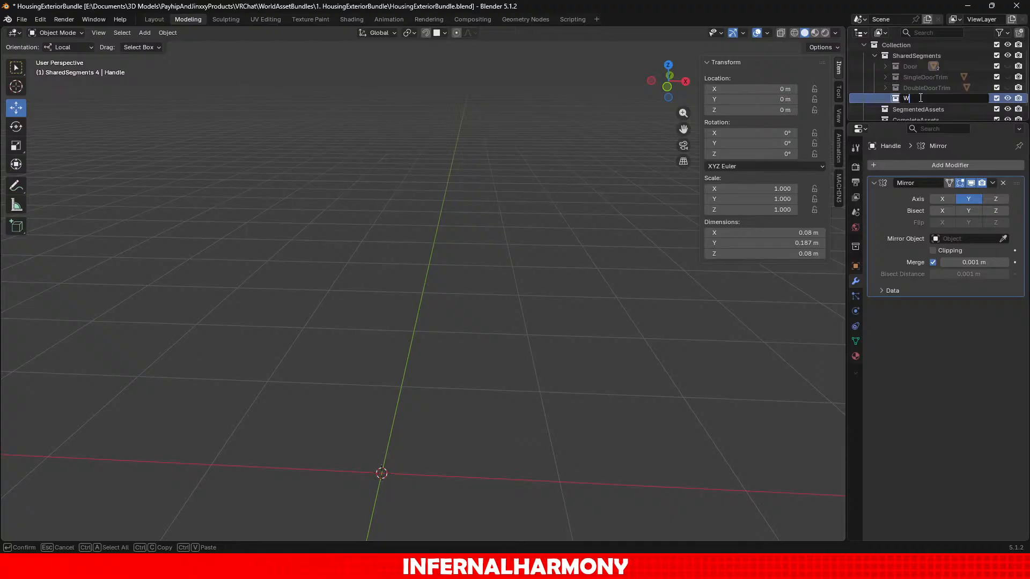
{"action": "type", "text": "indow"}
{"action": "key", "text": "Return"}
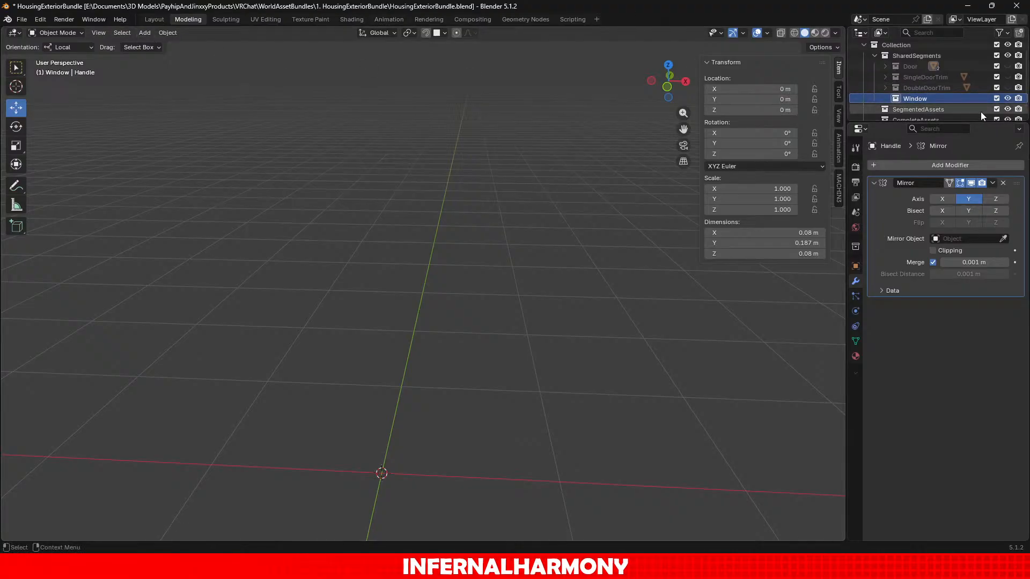
Rename the Window collection to SquareWindow.
{"action": "double_click", "coordinate": [932, 98]}
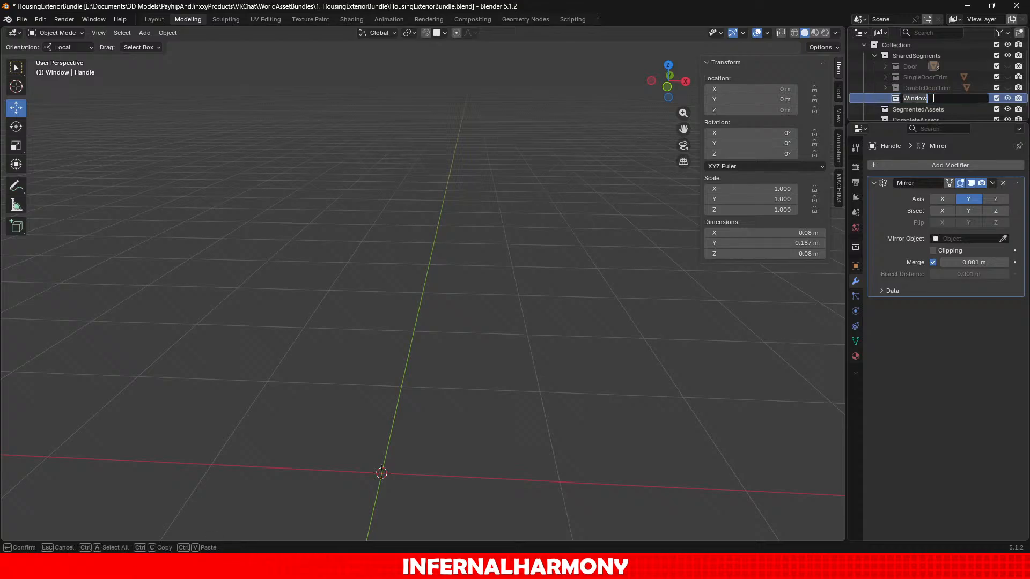
{"action": "key", "text": "Home"}
{"action": "type", "text": "Square"}
{"action": "key", "text": "Return"}
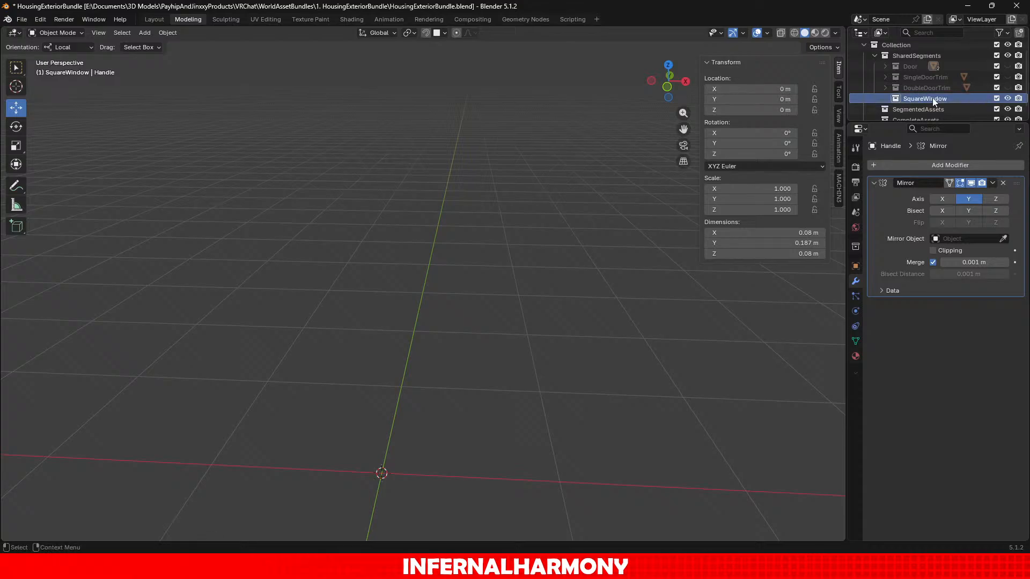
{"action": "left_click", "coordinate": [146, 33]}
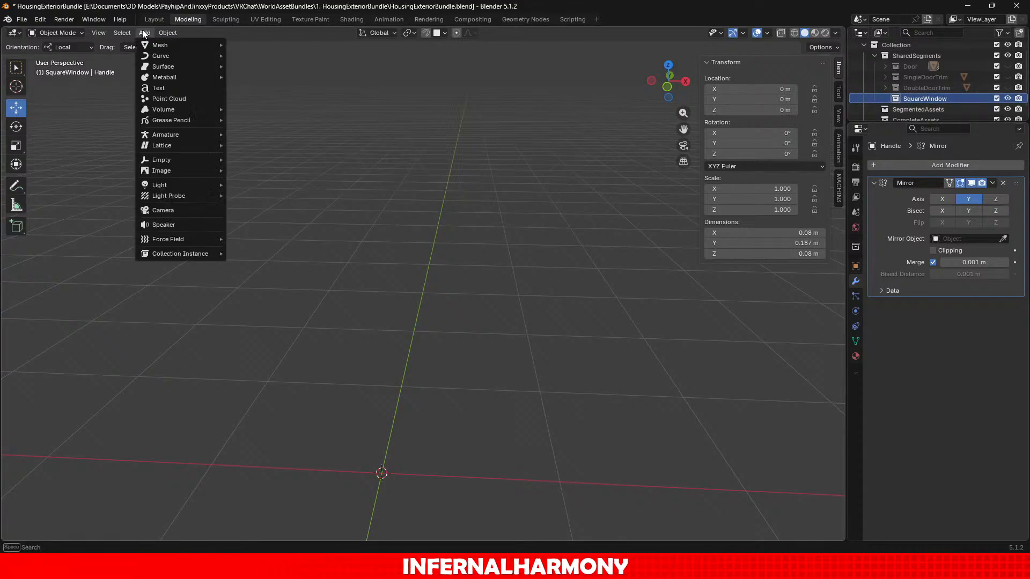
{"action": "mouse_move", "coordinate": [162, 46]}
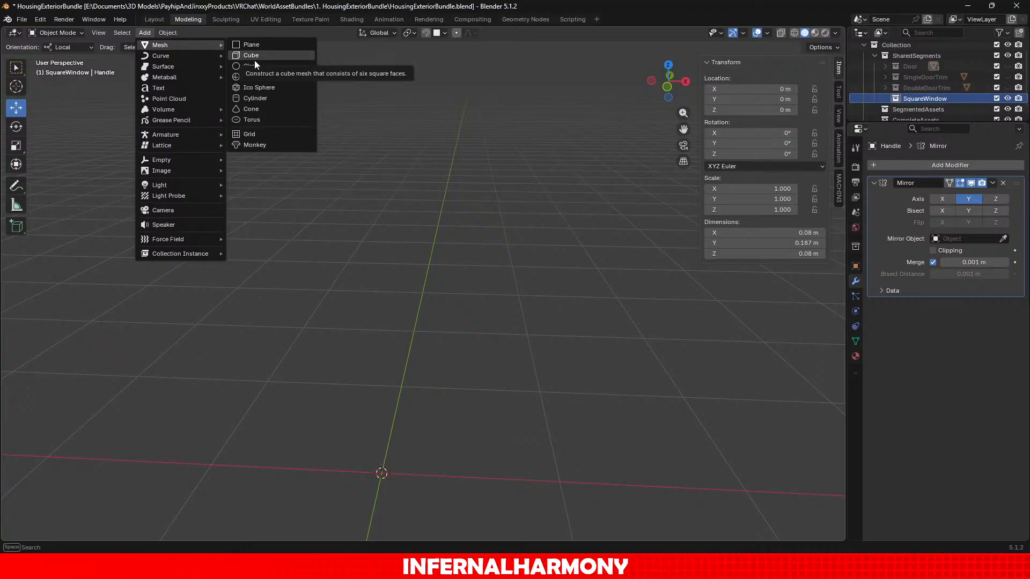
Remove the Square prefix from the SquareWindow collection's name so that it reads Window.
{"action": "double_click", "coordinate": [919, 97]}
{"action": "left_click", "coordinate": [920, 98]}
{"action": "key", "text": "BackSpace"}
{"action": "key", "text": "BackSpace"}
{"action": "key", "text": "BackSpace"}
{"action": "key", "text": "BackSpace"}
{"action": "key", "text": "BackSpace"}
{"action": "key", "text": "BackSpace"}
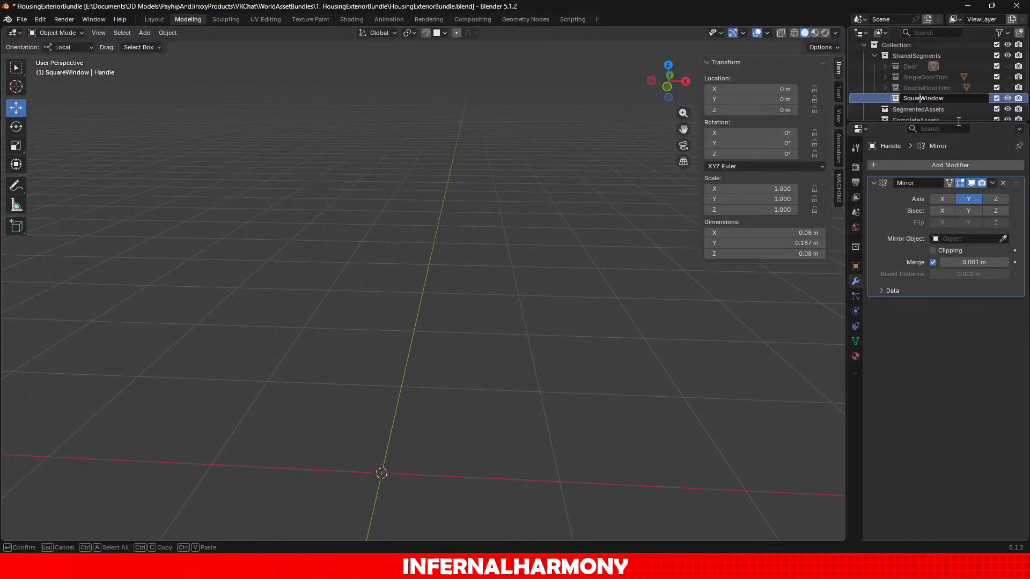
{"action": "key", "text": "Return"}
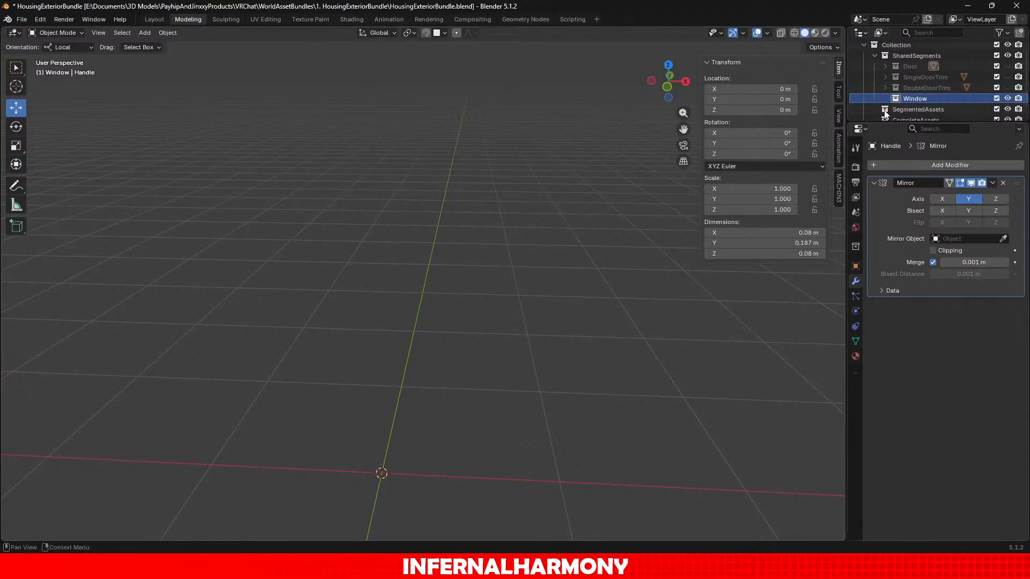
Add a cube mesh to the Window collection and set its X dimension to 1.5 m.
{"action": "left_click", "coordinate": [145, 33]}
{"action": "mouse_move", "coordinate": [164, 46]}
{"action": "left_click", "coordinate": [262, 57]}
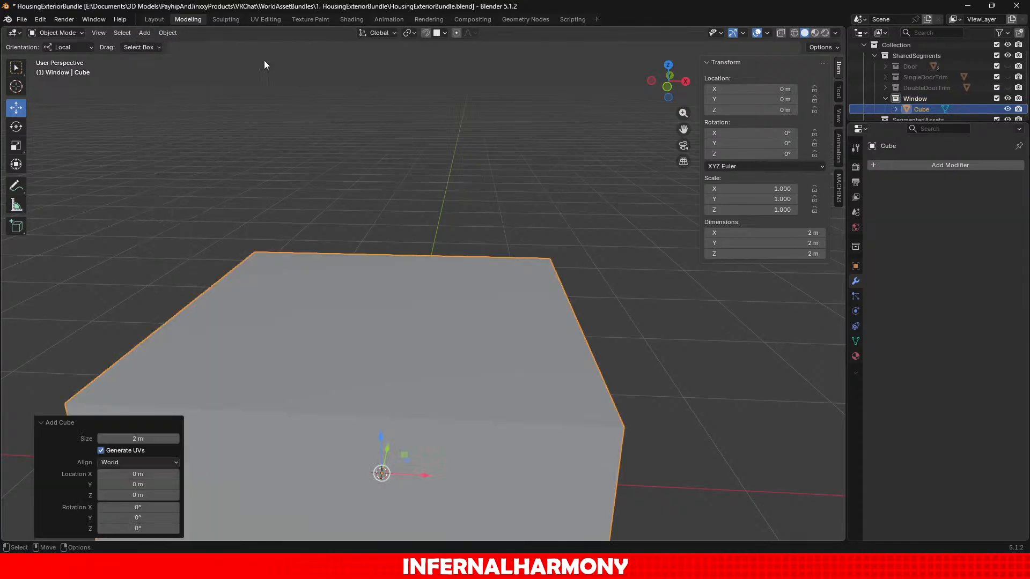
{"action": "left_click", "coordinate": [781, 233]}
{"action": "type", "text": "1.5"}
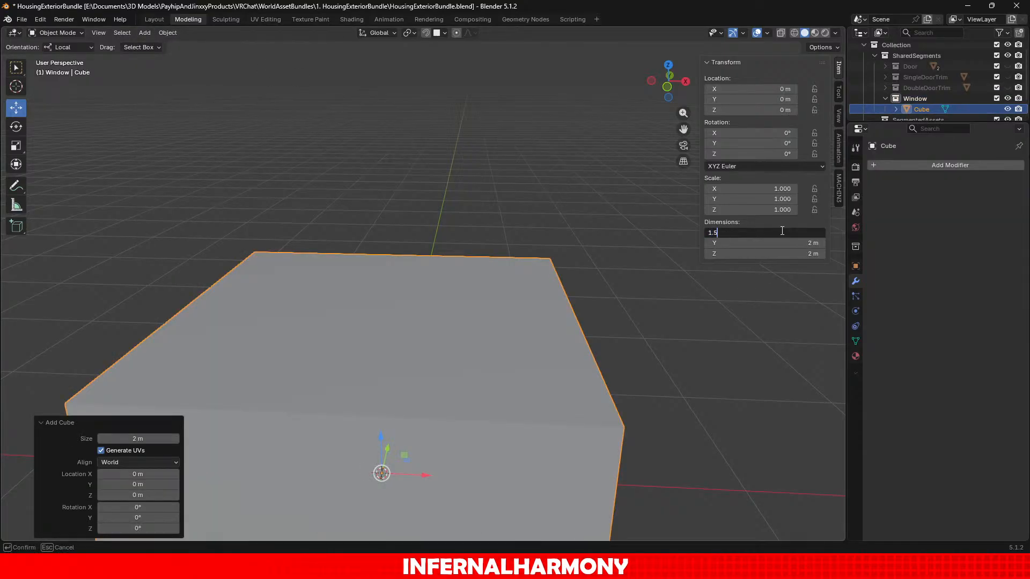
{"action": "key", "text": "Return"}
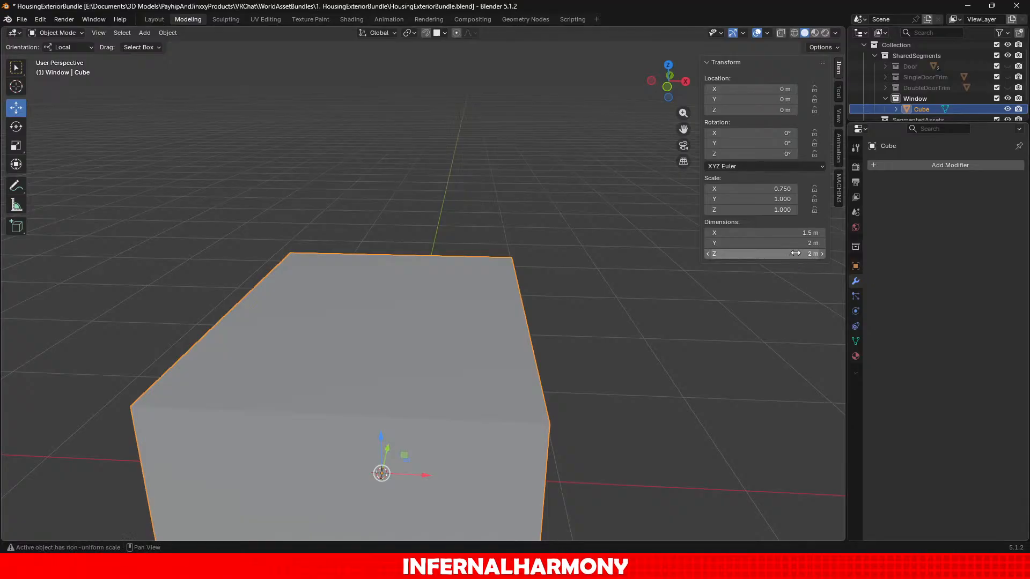
Try cube dimensions of 1.5 m in Y and 0.02 m in Z, and undo the Z change.
{"action": "double_click", "coordinate": [802, 244]}
{"action": "type", "text": "1.5"}
{"action": "key", "text": "Return"}
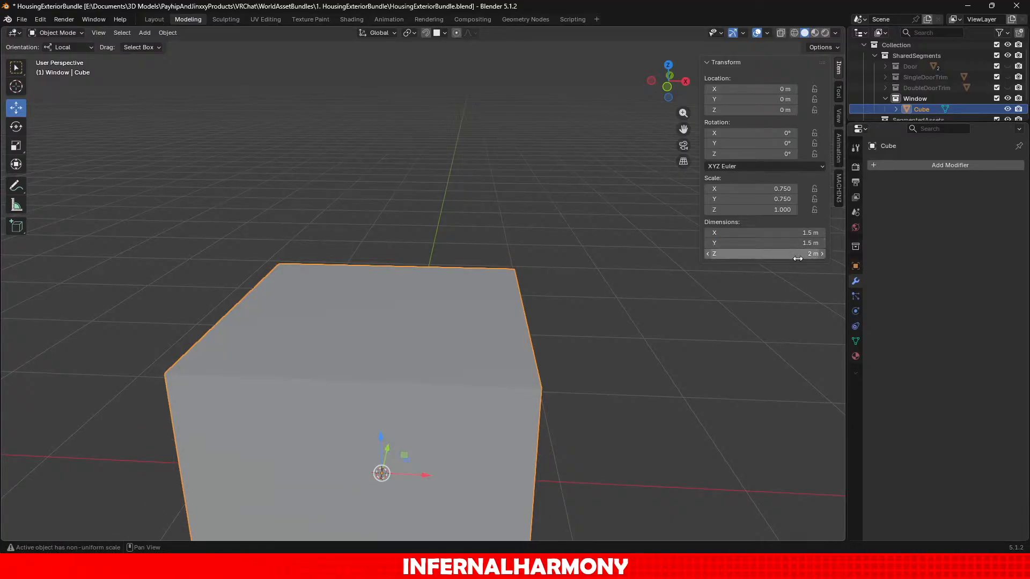
{"action": "double_click", "coordinate": [799, 254]}
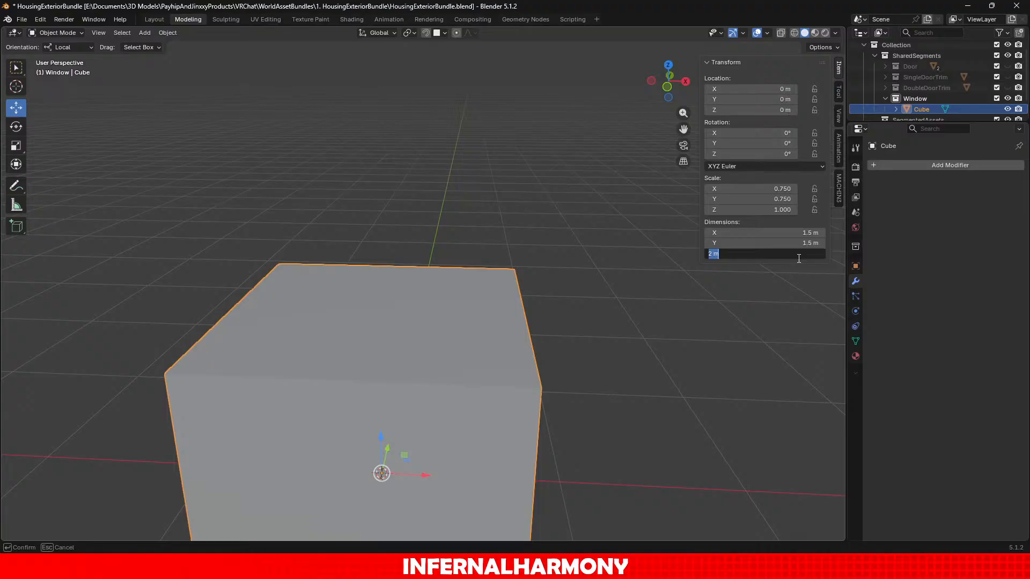
{"action": "type", "text": "1c"}
{"action": "key", "text": "Return"}
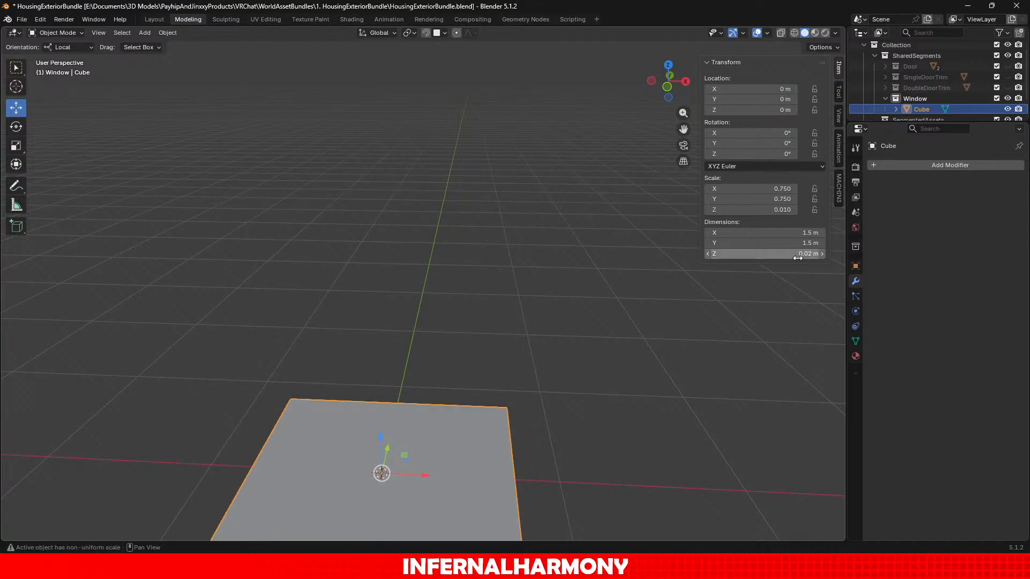
{"action": "key", "text": "ctrl+z"}
Set the cube's Y dimension to 2 cm and its Z dimension to 1.5 m.
{"action": "left_click", "coordinate": [798, 243]}
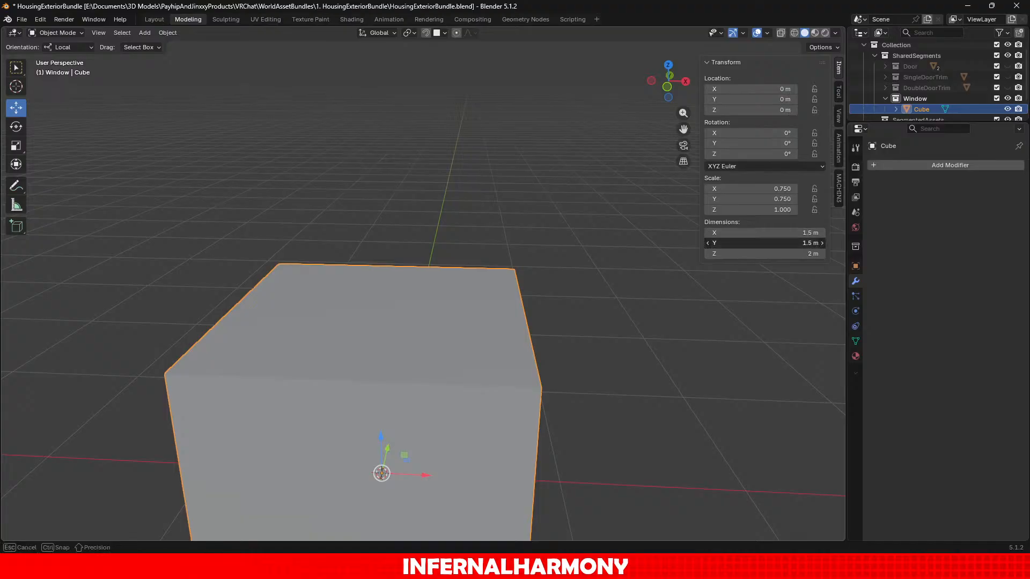
{"action": "type", "text": "2c"}
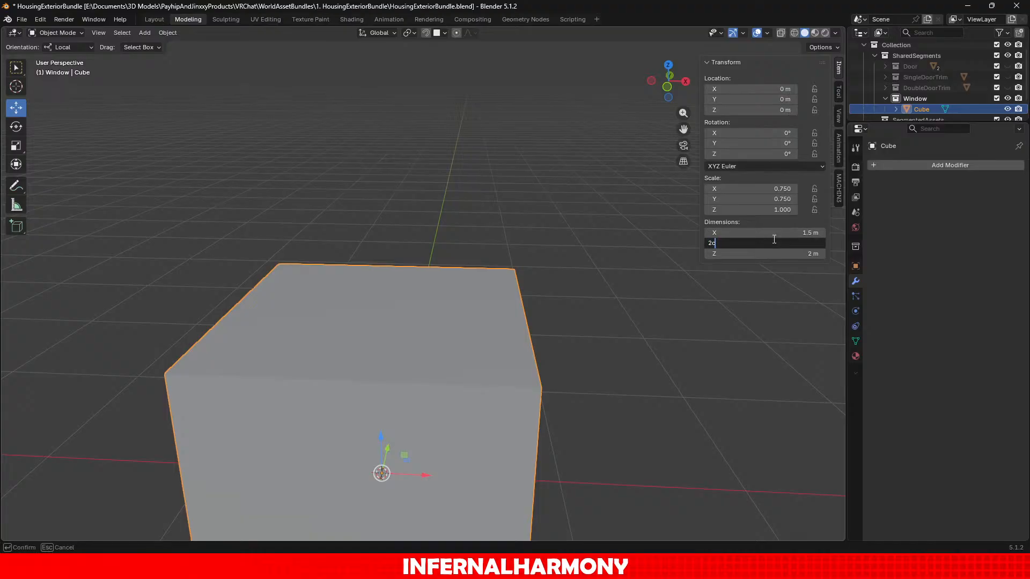
{"action": "type", "text": "m"}
{"action": "key", "text": "Return"}
{"action": "left_click", "coordinate": [795, 255]}
{"action": "type", "text": "1.5"}
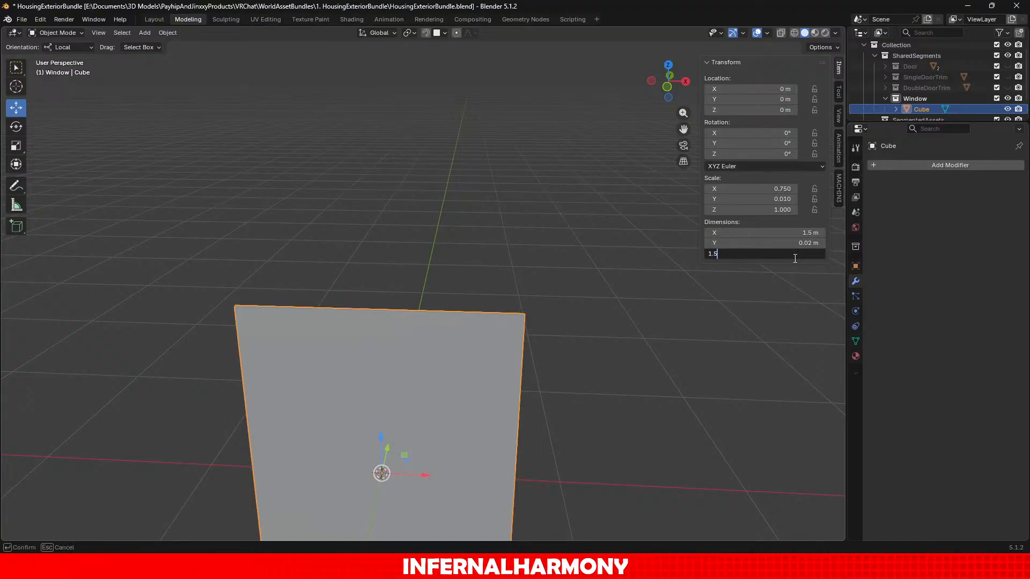
{"action": "key", "text": "Return"}
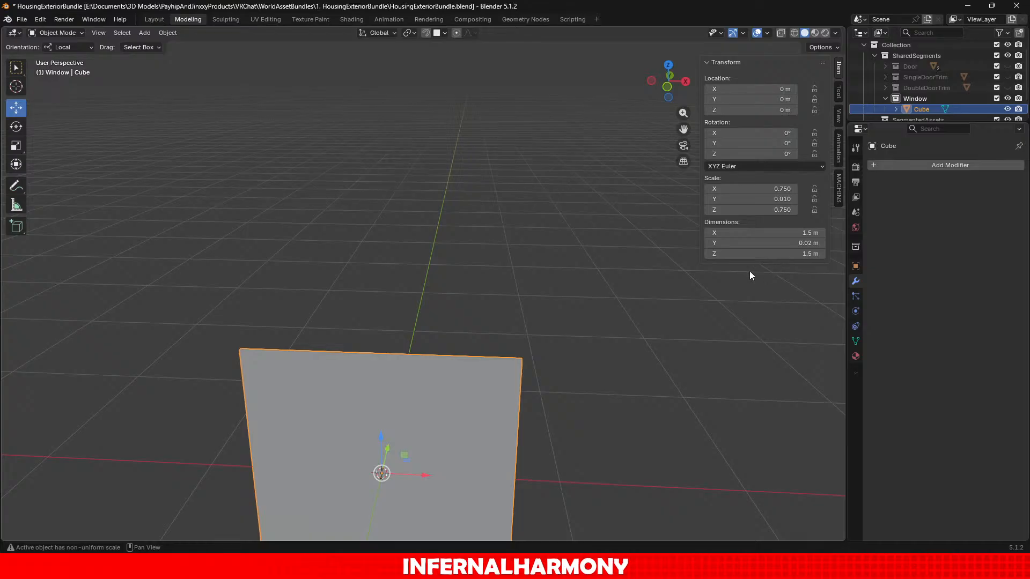
Set the window panel's Y location to -0.1 m.
{"action": "middle_click_drag", "start_coordinate": [441, 338], "coordinate": [554, 200]}
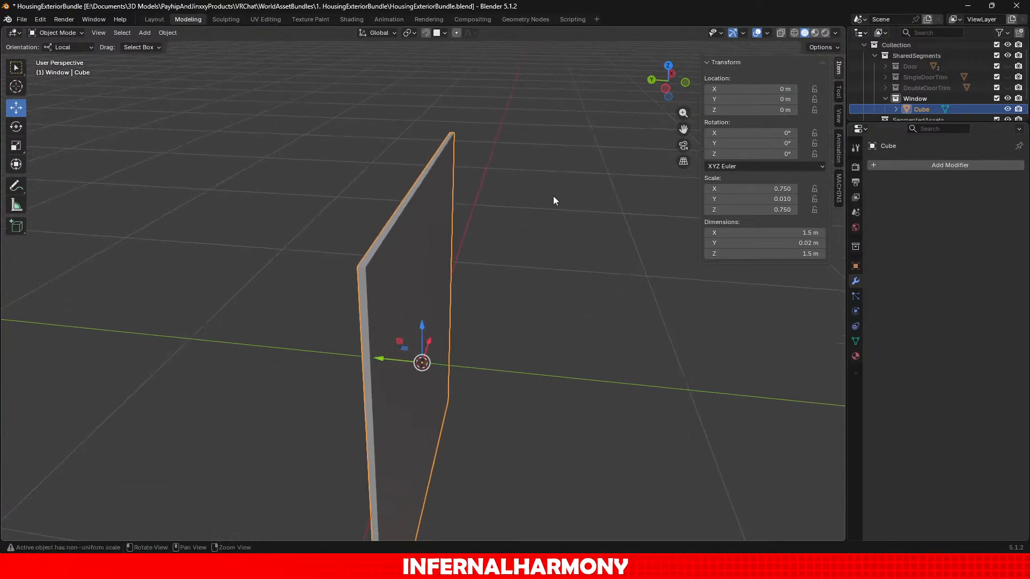
{"action": "left_click", "coordinate": [763, 111]}
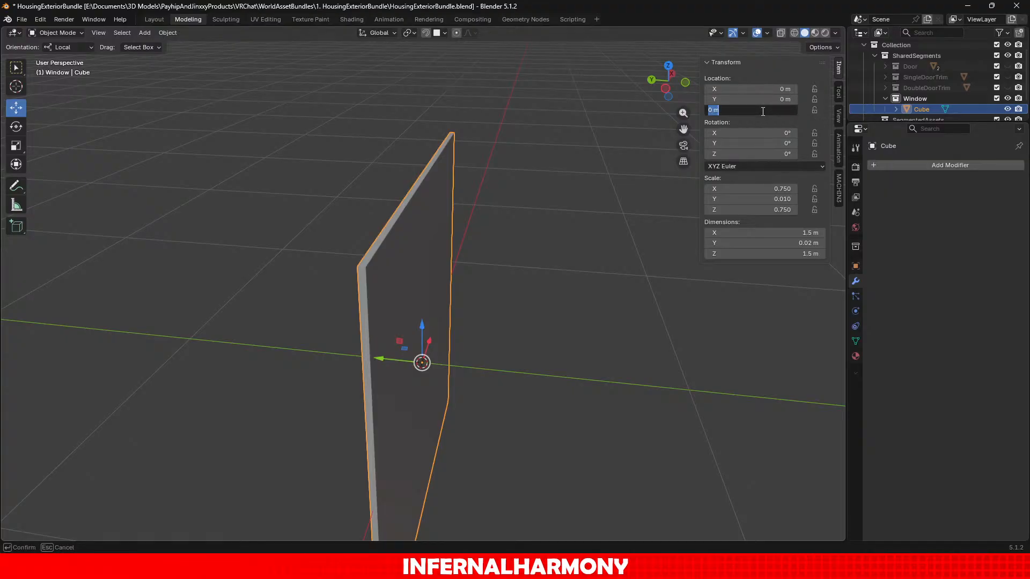
{"action": "left_click", "coordinate": [744, 100]}
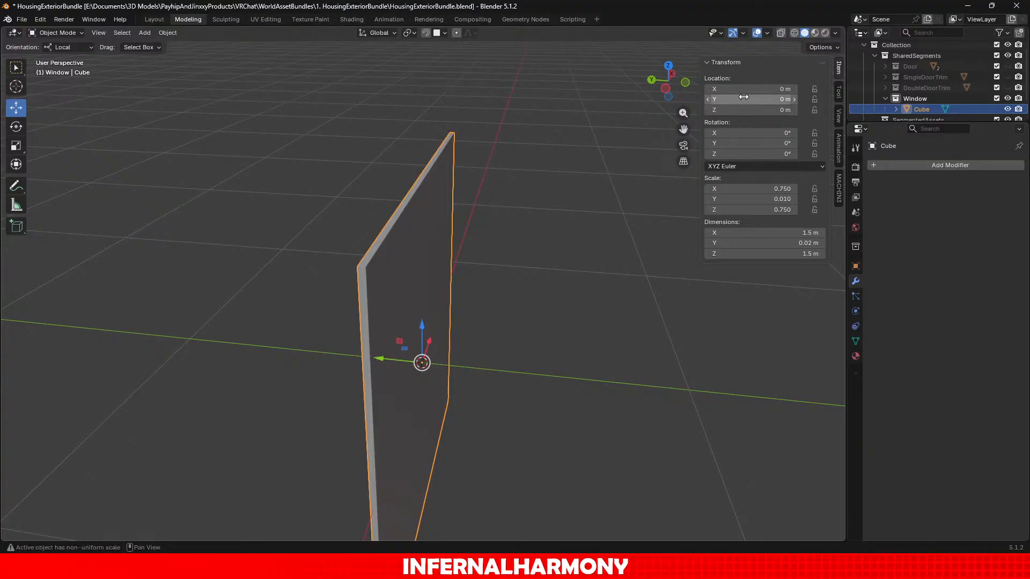
{"action": "type", "text": "-0.1"}
{"action": "key", "text": "Return"}
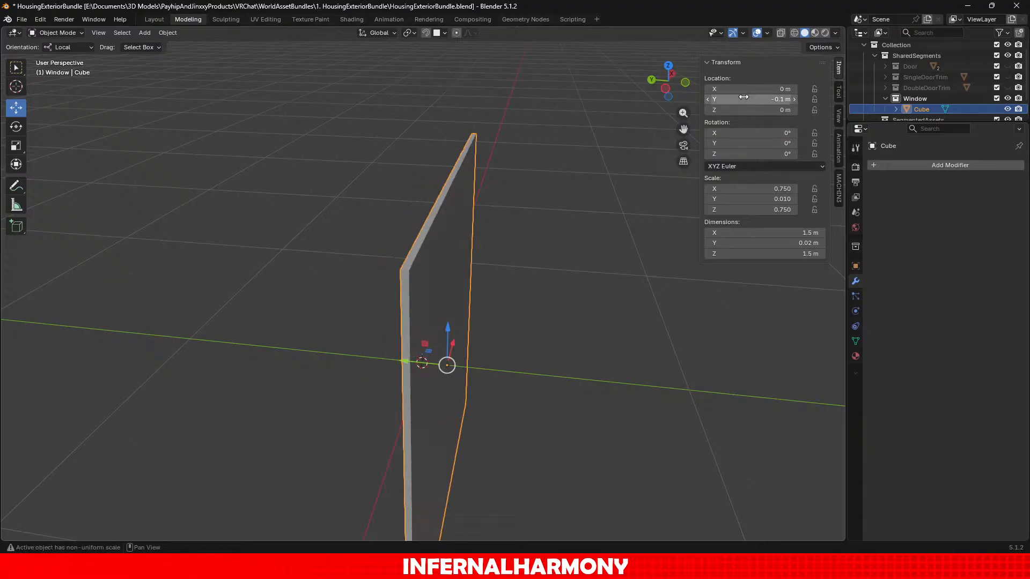
Set the window panel's Y location to -0.01 m.
{"action": "middle_click_drag", "start_coordinate": [545, 237], "coordinate": [554, 258]}
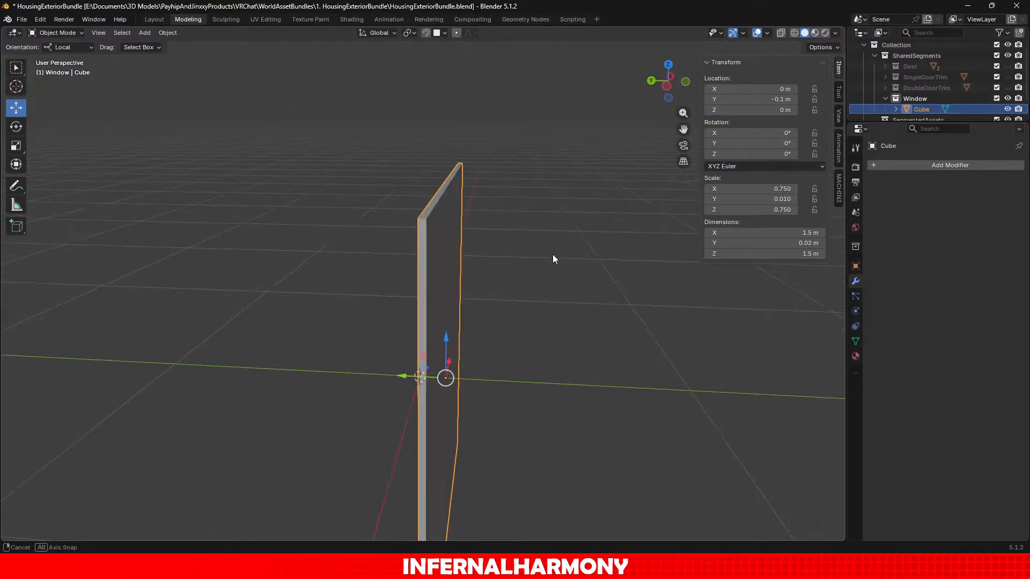
{"action": "left_click", "coordinate": [751, 99]}
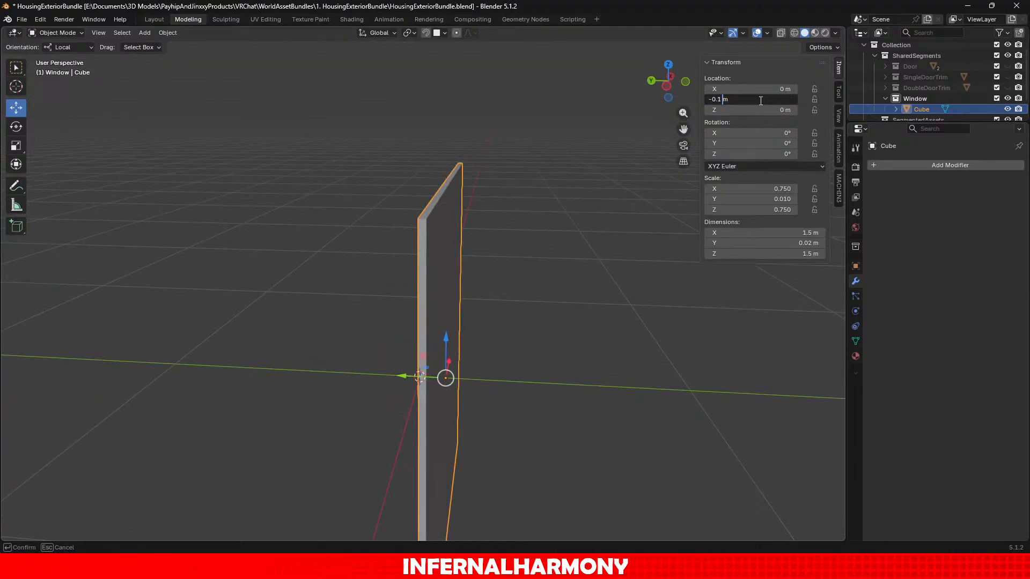
{"action": "type", "text": "0"}
{"action": "key", "text": "BackSpace"}
{"action": "key", "text": "Left"}
{"action": "type", "text": "0"}
{"action": "key", "text": "Return"}
Delete the window panel's large back face on the positive Y side in Edit Mode, using face selection.
{"action": "middle_click_drag", "start_coordinate": [265, 294], "coordinate": [409, 259]}
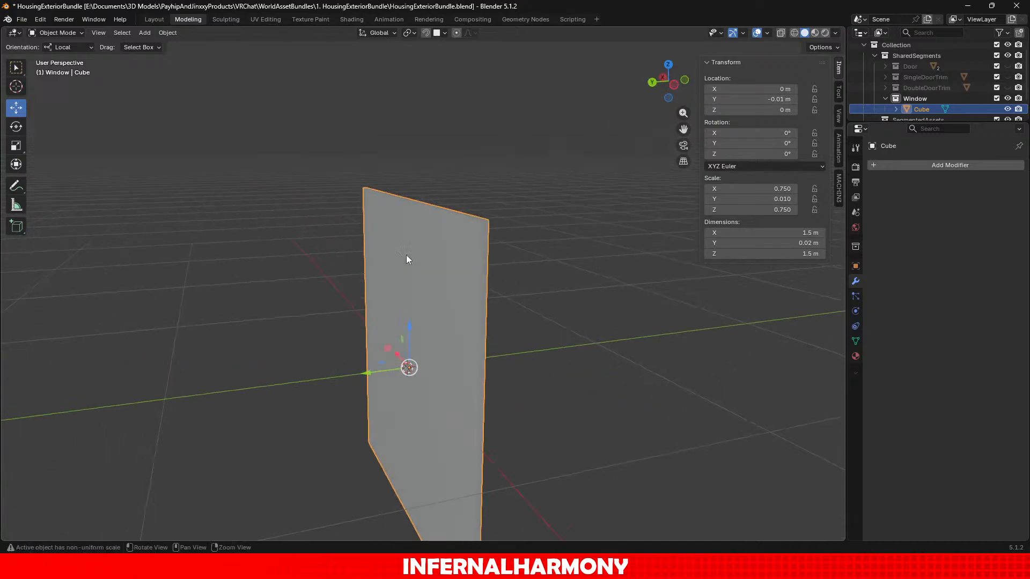
{"action": "left_click", "coordinate": [66, 36]}
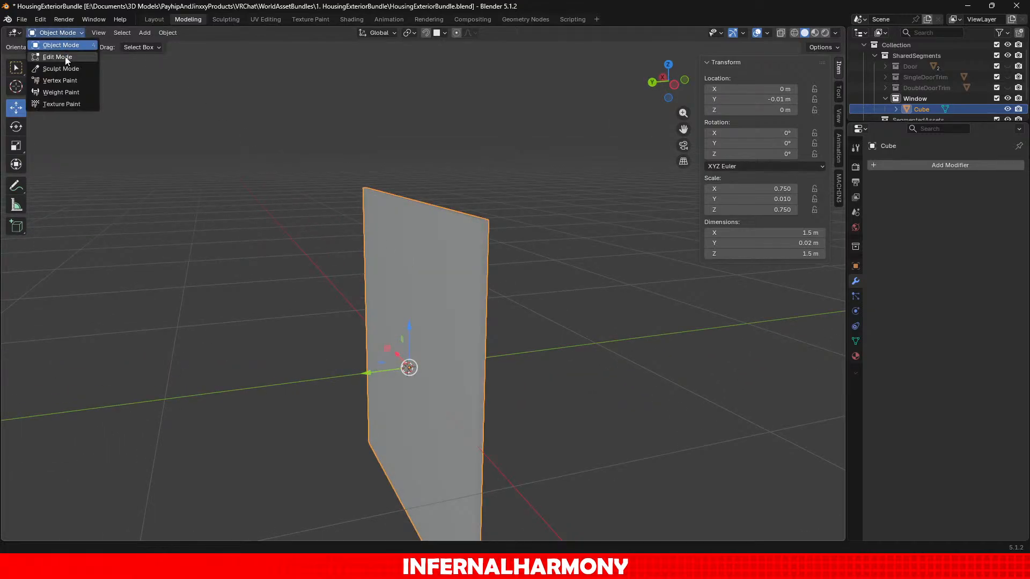
{"action": "left_click", "coordinate": [65, 57]}
{"action": "left_click", "coordinate": [108, 32]}
{"action": "left_click", "coordinate": [375, 247]}
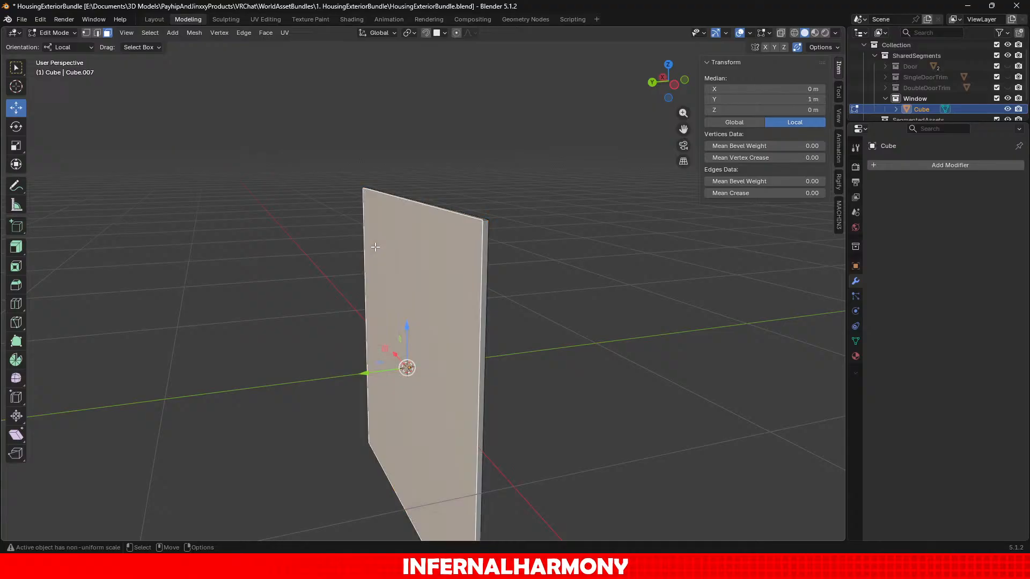
{"action": "key", "text": "x"}
{"action": "left_click", "coordinate": [375, 246]}
Inset the window panel's large front face with a thickness of 0.02 m.
{"action": "middle_click_drag", "start_coordinate": [575, 349], "coordinate": [451, 337]}
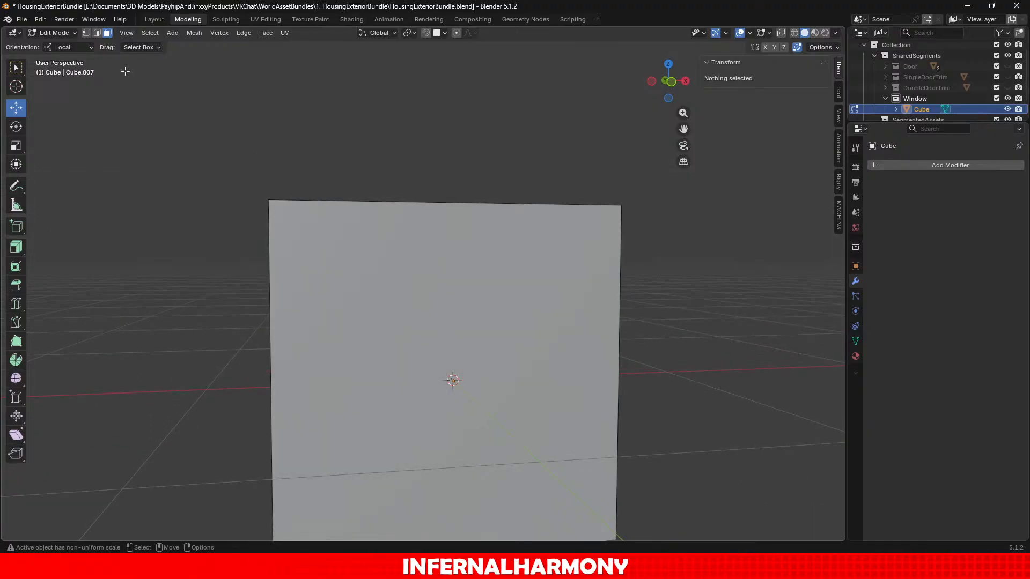
{"action": "left_click", "coordinate": [459, 317]}
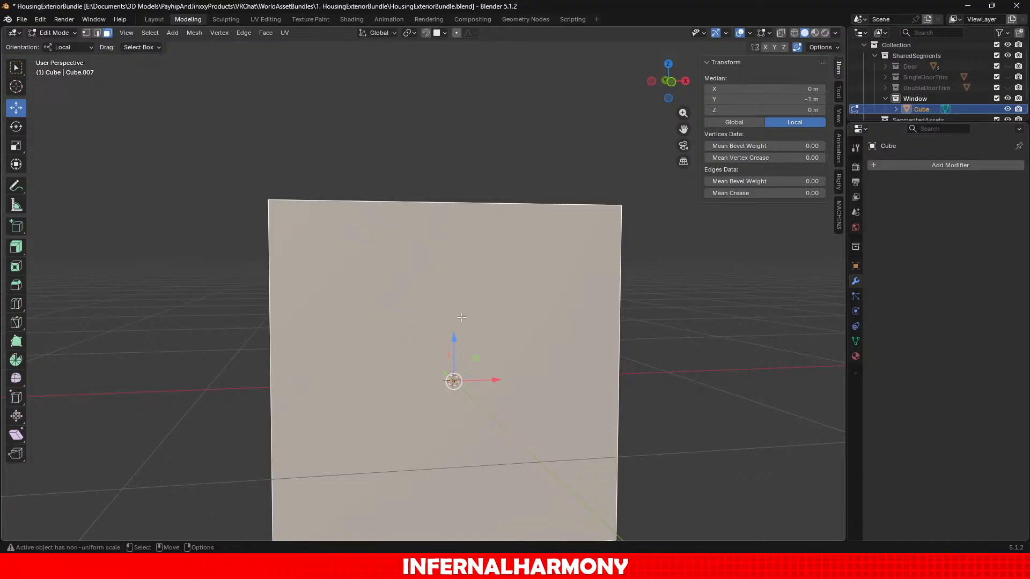
{"action": "scroll", "coordinate": [494, 308], "scroll_direction": "down", "scroll_amount": 2}
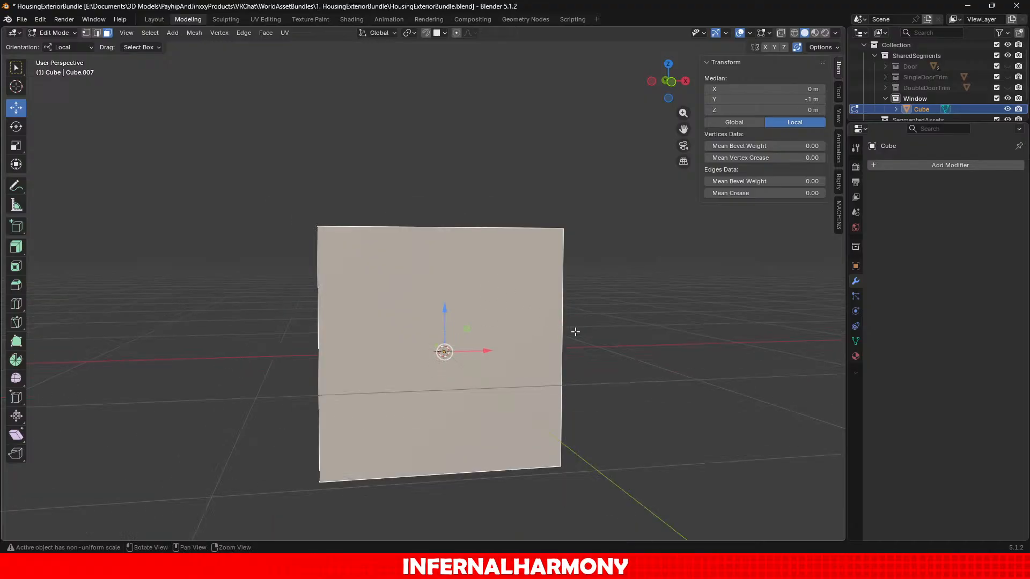
{"action": "scroll", "coordinate": [575, 333], "scroll_direction": "up", "scroll_amount": 1}
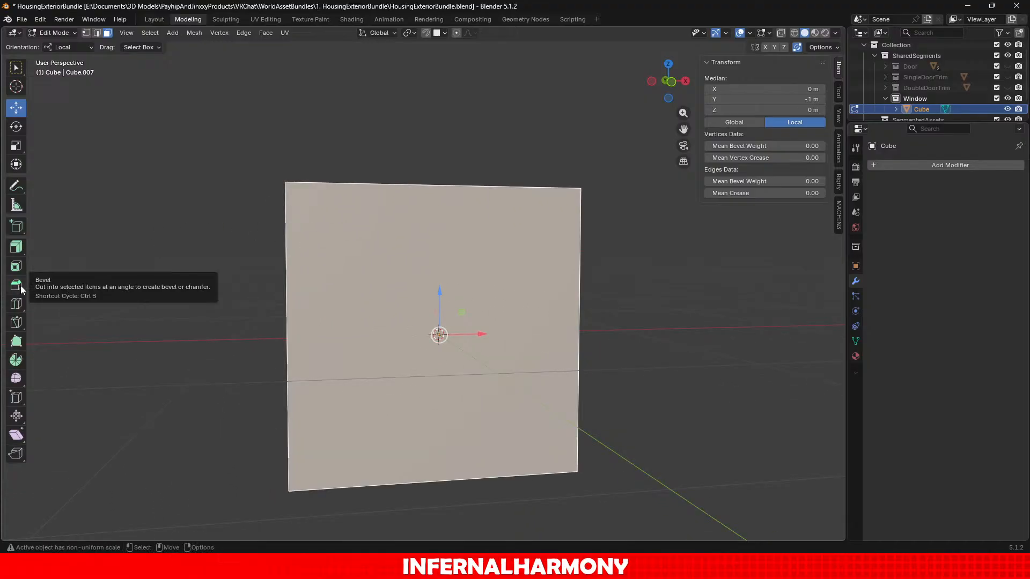
{"action": "left_click", "coordinate": [16, 266]}
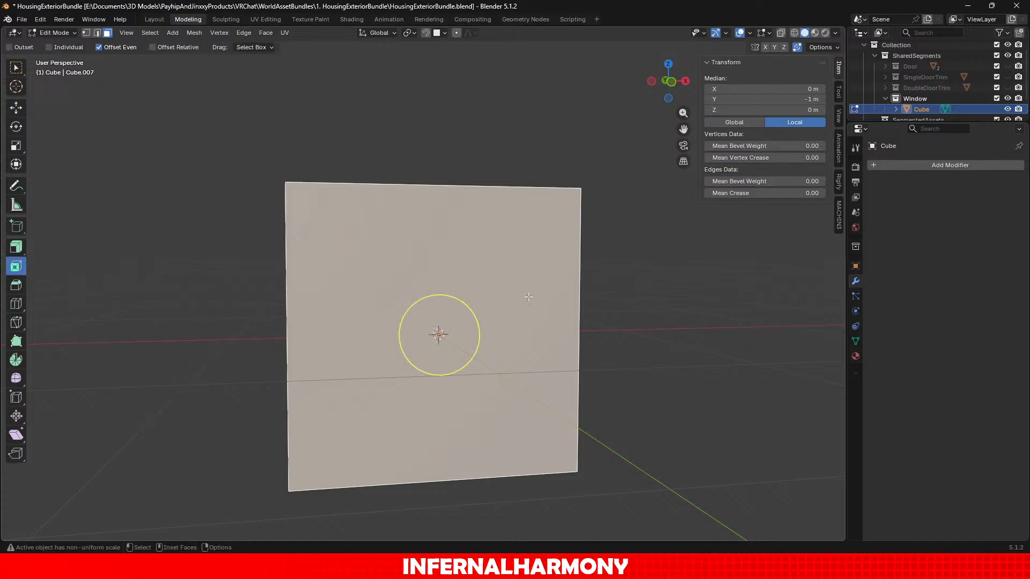
{"action": "left_click_drag", "start_coordinate": [473, 314], "coordinate": [465, 317]}
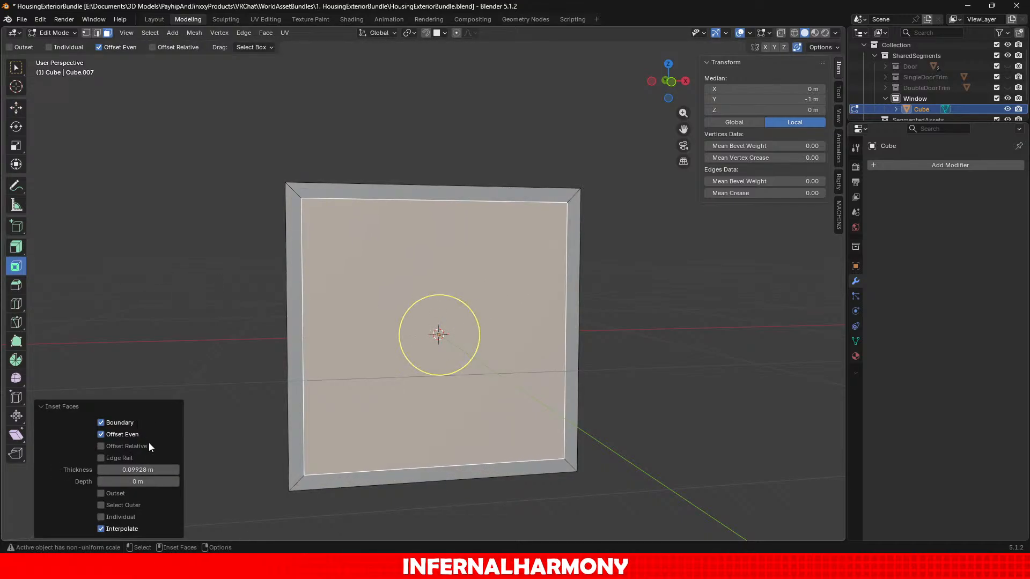
{"action": "left_click", "coordinate": [135, 470]}
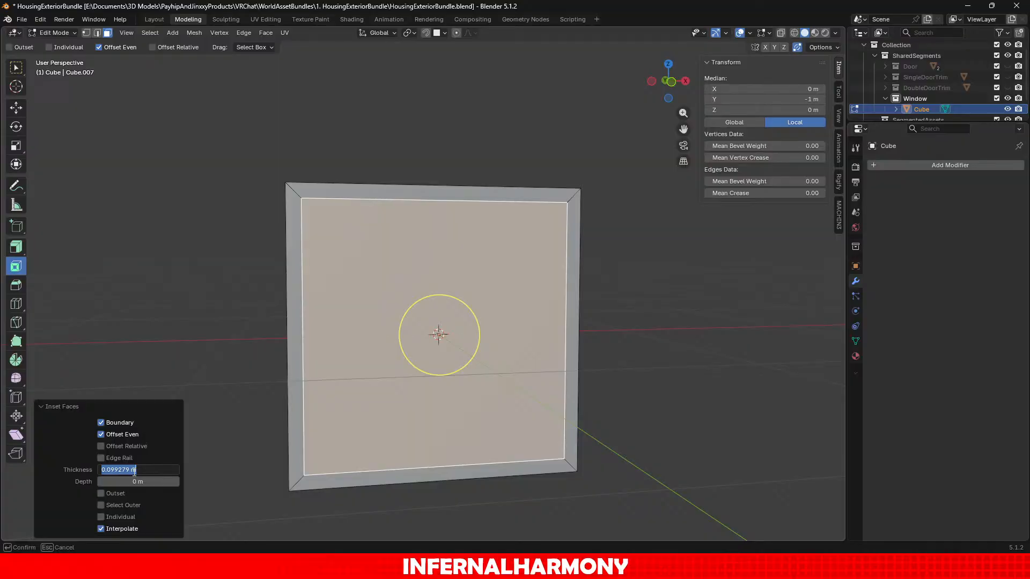
{"action": "type", "text": "0.02"}
{"action": "key", "text": "Return"}
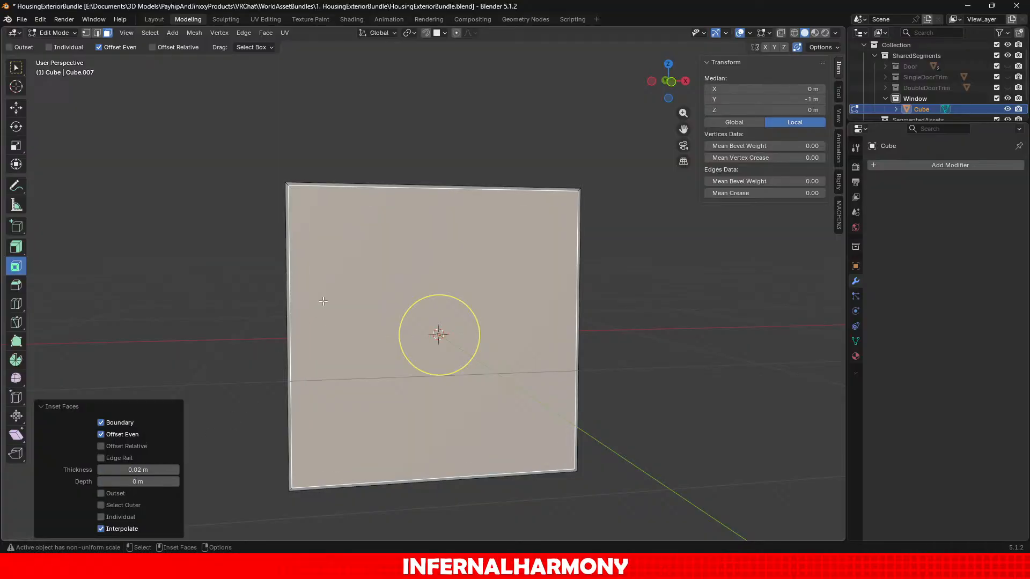
Increase the inset thickness of the window panel's front face to 0.05 m.
{"action": "left_click", "coordinate": [139, 470]}
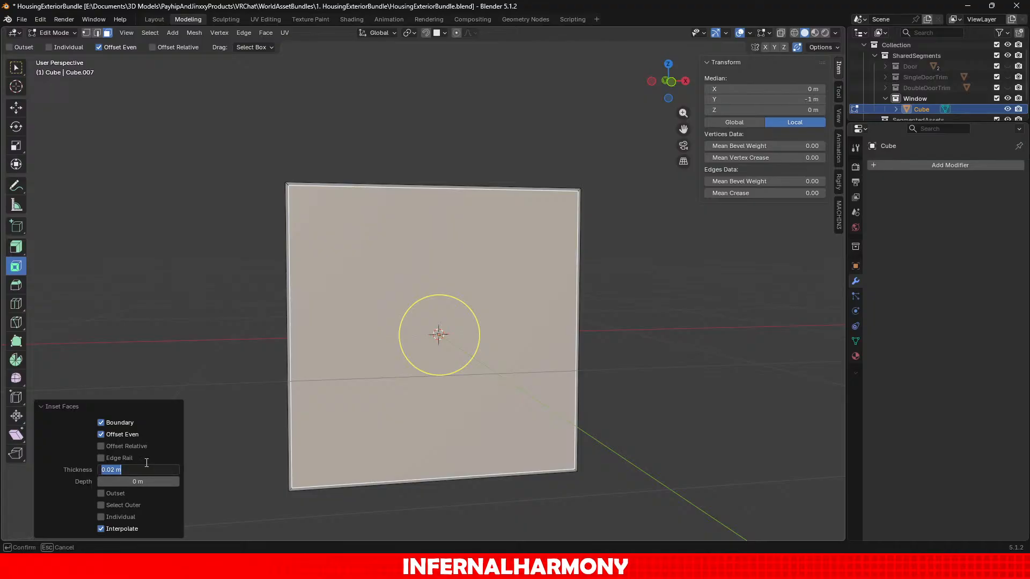
{"action": "key", "text": "End"}
{"action": "key", "text": "BackSpace"}
{"action": "type", "text": "5"}
{"action": "key", "text": "Return"}
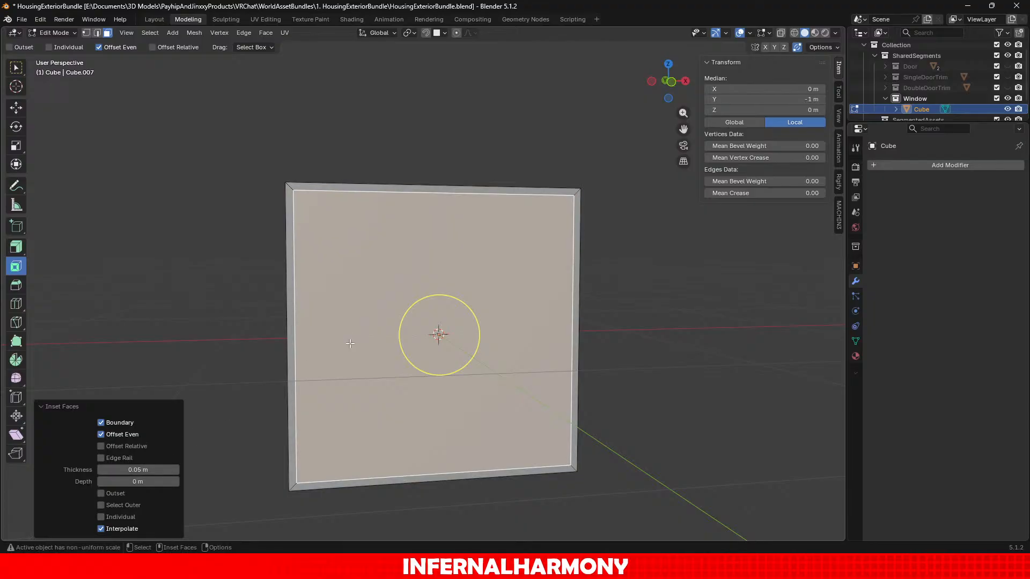
Change the inset thickness of the window panel's front face to 0.025 m.
{"action": "left_click", "coordinate": [145, 470]}
{"action": "key", "text": "Right"}
{"action": "key", "text": "Left"}
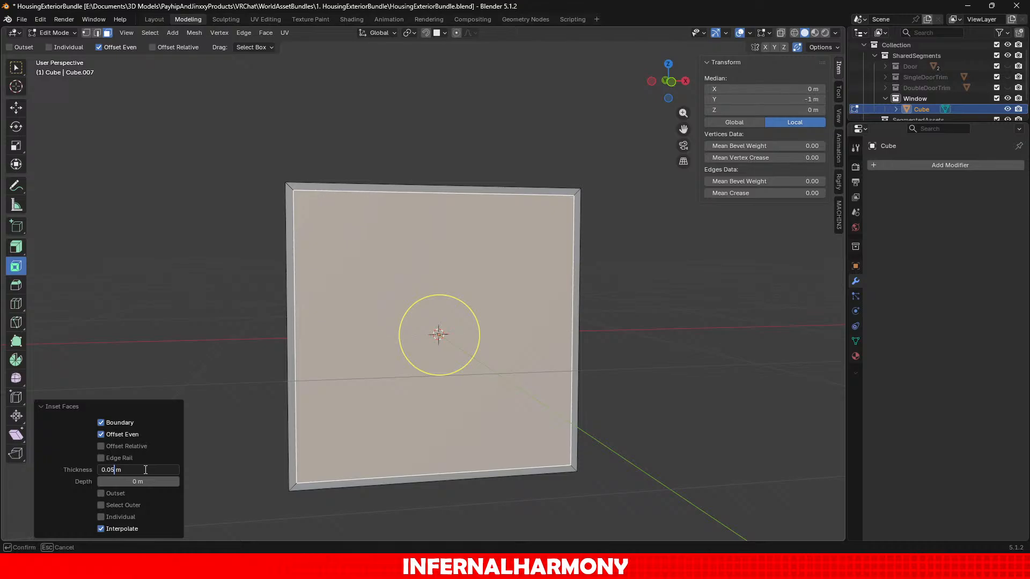
{"action": "type", "text": "5"}
{"action": "key", "text": "Return"}
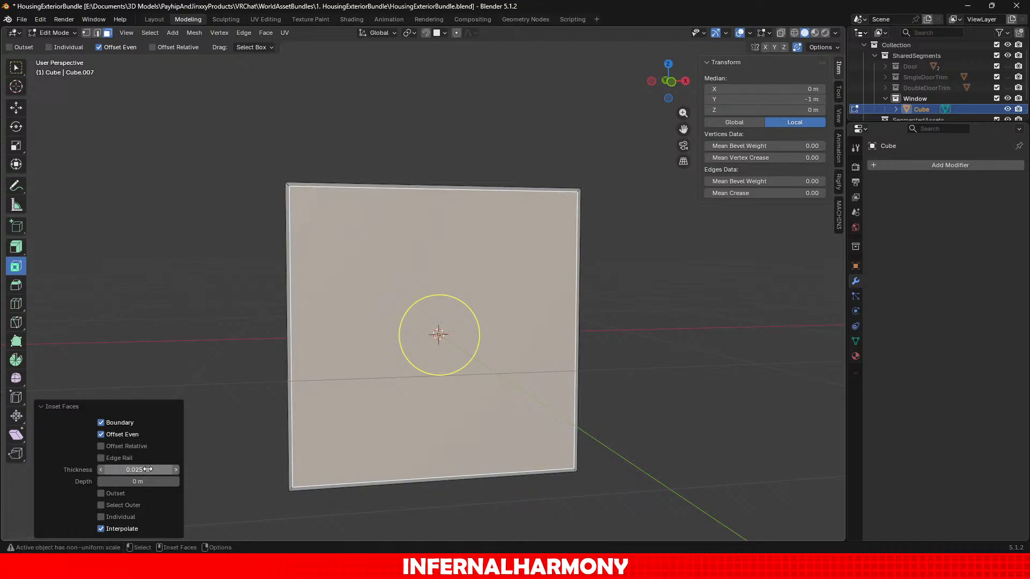
Add centred vertical and horizontal loop cuts across the inset window panel, dividing it into four panes.
{"action": "middle_click_drag", "start_coordinate": [281, 478], "coordinate": [513, 477]}
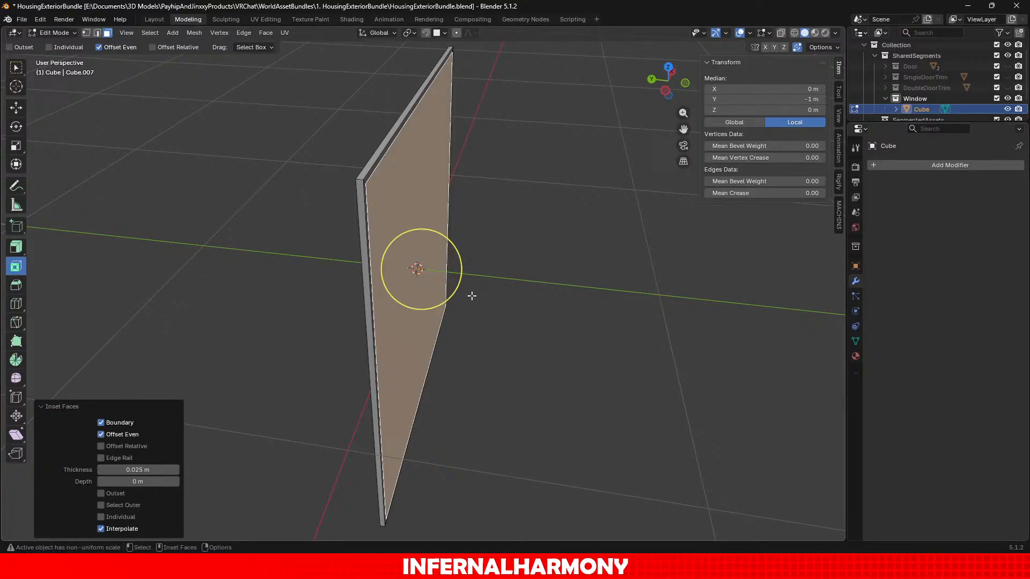
{"action": "middle_click_drag", "start_coordinate": [544, 413], "coordinate": [370, 368]}
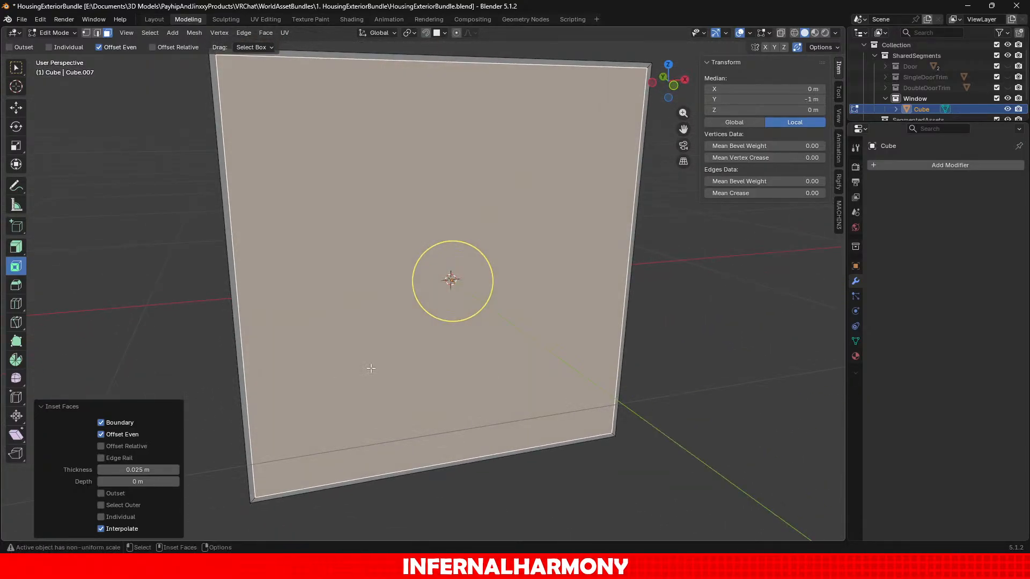
{"action": "left_click", "coordinate": [21, 304]}
{"action": "left_click", "coordinate": [468, 460]}
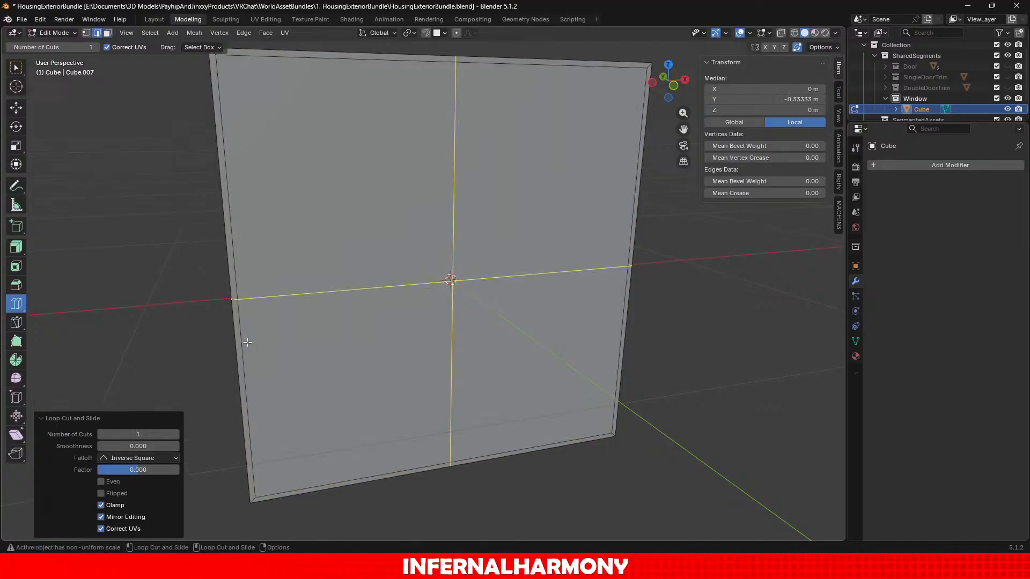
Select the four inner pane faces and inset them individually by about 0.028 m.
{"action": "left_click", "coordinate": [107, 34]}
{"action": "left_click", "coordinate": [17, 109]}
{"action": "left_click", "coordinate": [458, 226]}
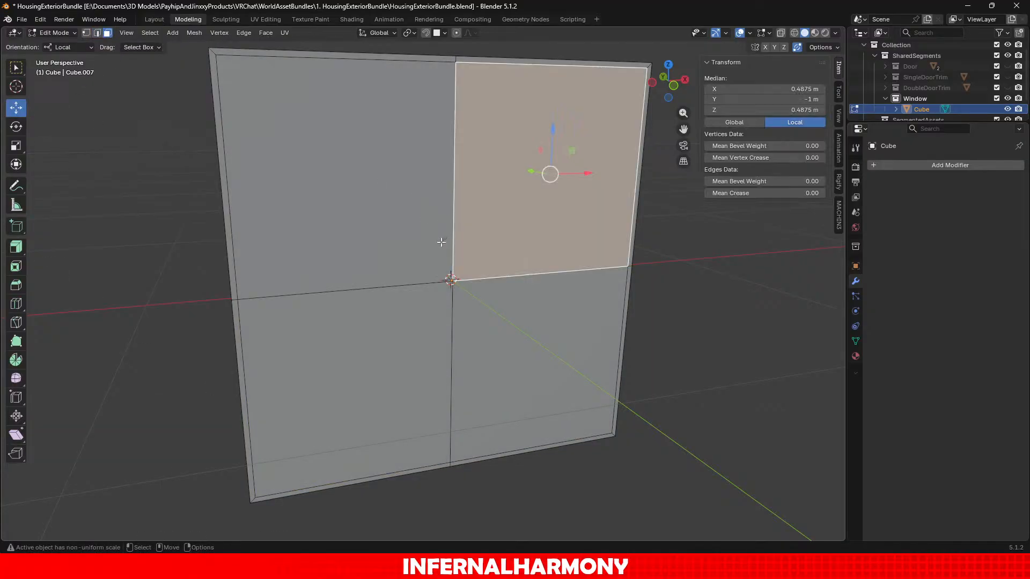
{"action": "left_click", "coordinate": [397, 258]}
{"action": "left_click", "coordinate": [404, 340], "text": "shift"}
{"action": "left_click", "coordinate": [537, 365], "text": "shift"}
{"action": "left_click", "coordinate": [498, 217], "text": "shift"}
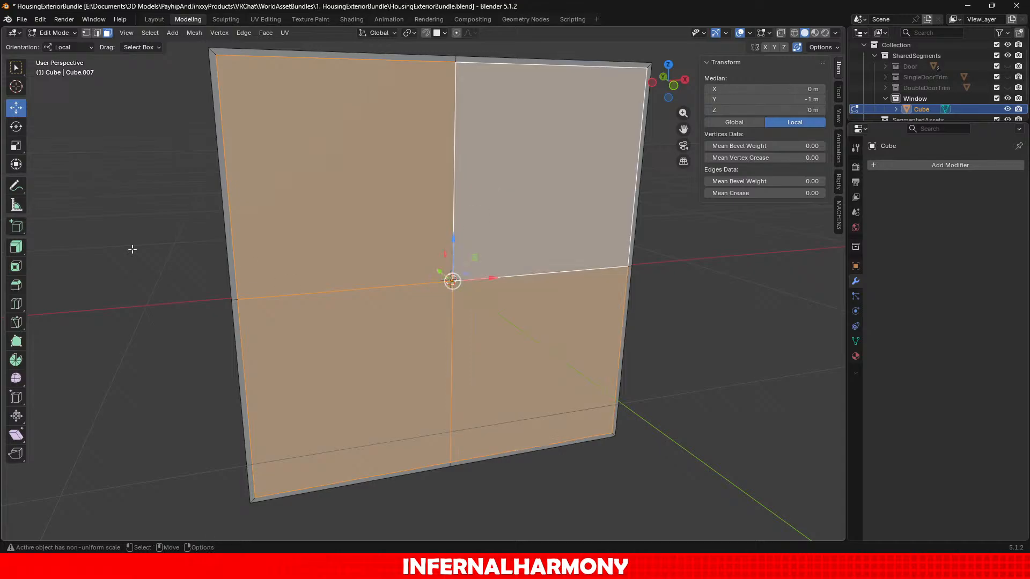
{"action": "left_click", "coordinate": [16, 267]}
{"action": "scroll", "coordinate": [542, 294], "scroll_direction": "down", "scroll_amount": 1}
{"action": "left_click_drag", "start_coordinate": [484, 266], "coordinate": [478, 265]}
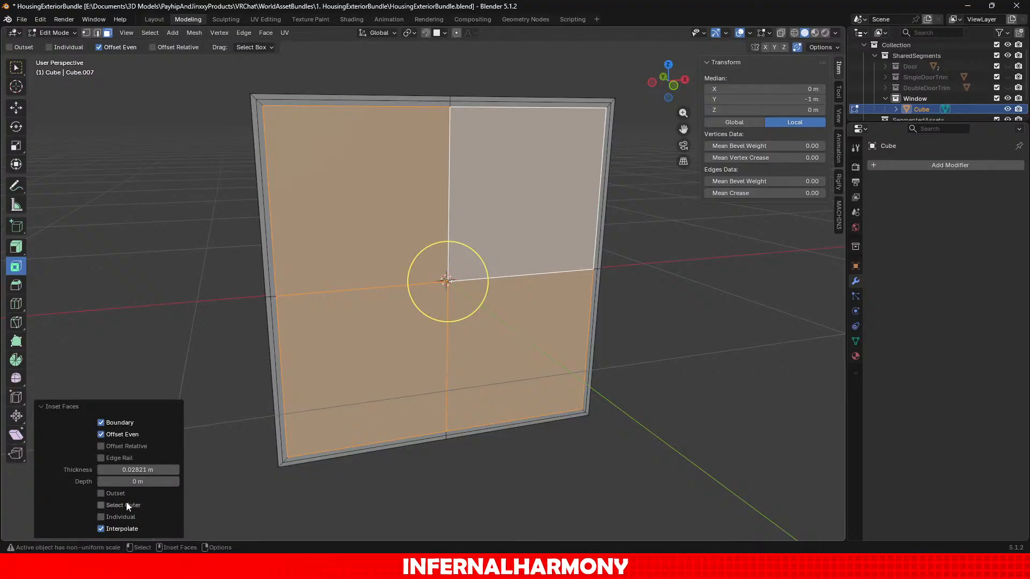
{"action": "left_click", "coordinate": [128, 517]}
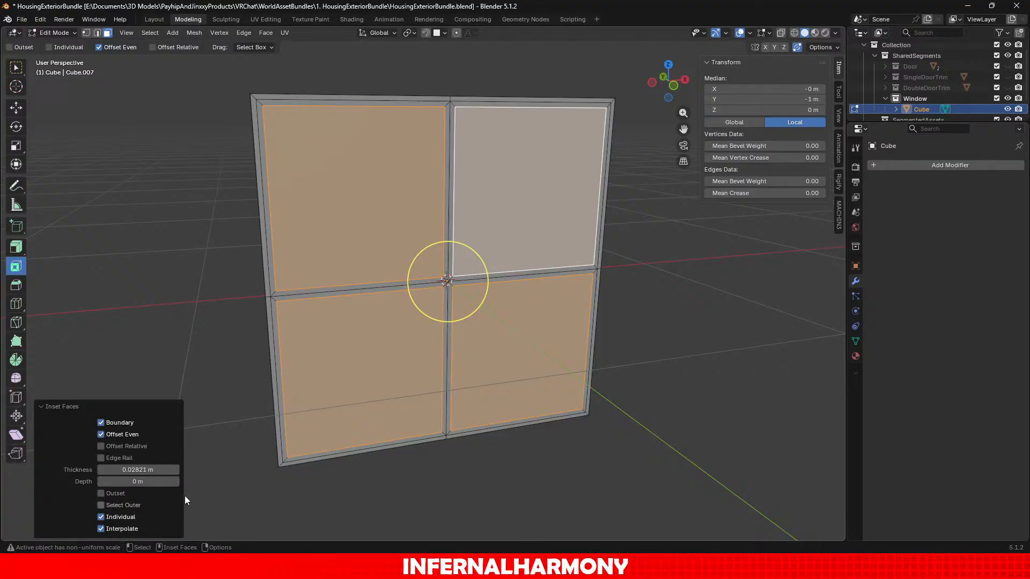
Undo the pane insets, the loop cuts and the original inset on the window panel's front face.
{"action": "key", "text": "ctrl+z"}
{"action": "key", "text": "ctrl+z"}
{"action": "key", "text": "ctrl+z"}
{"action": "key", "text": "ctrl+z"}
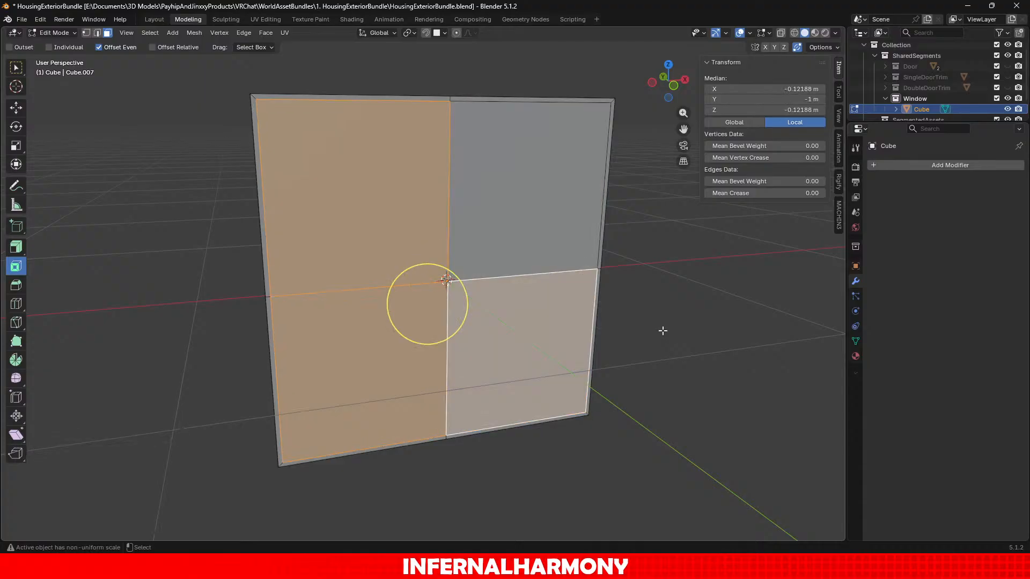
{"action": "key", "text": "ctrl+z"}
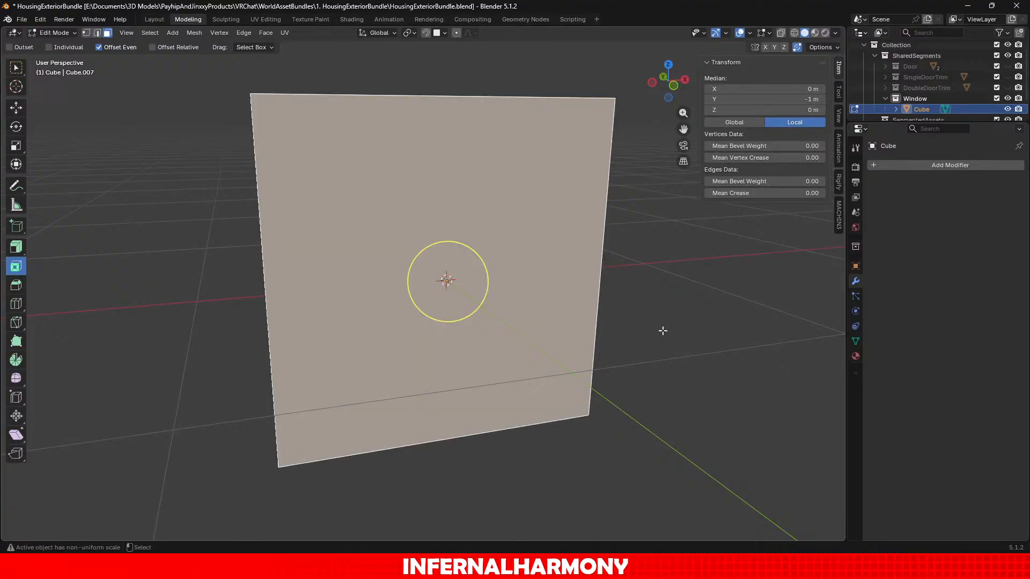
Inset the panel's undivided front face with the Individual option enabled and a thickness of 0.05 m.
{"action": "left_click_drag", "start_coordinate": [489, 275], "coordinate": [472, 279]}
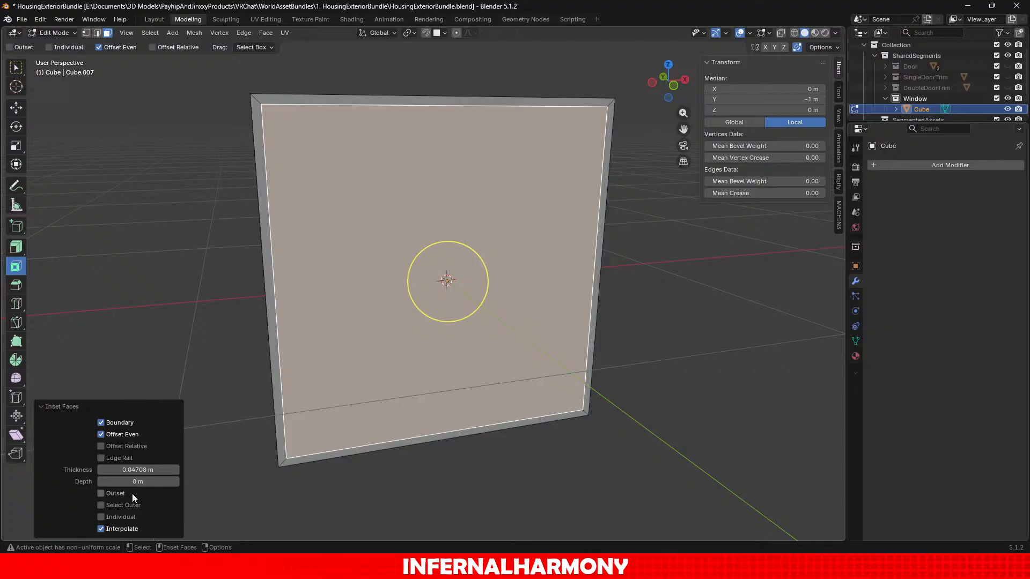
{"action": "left_click", "coordinate": [134, 518]}
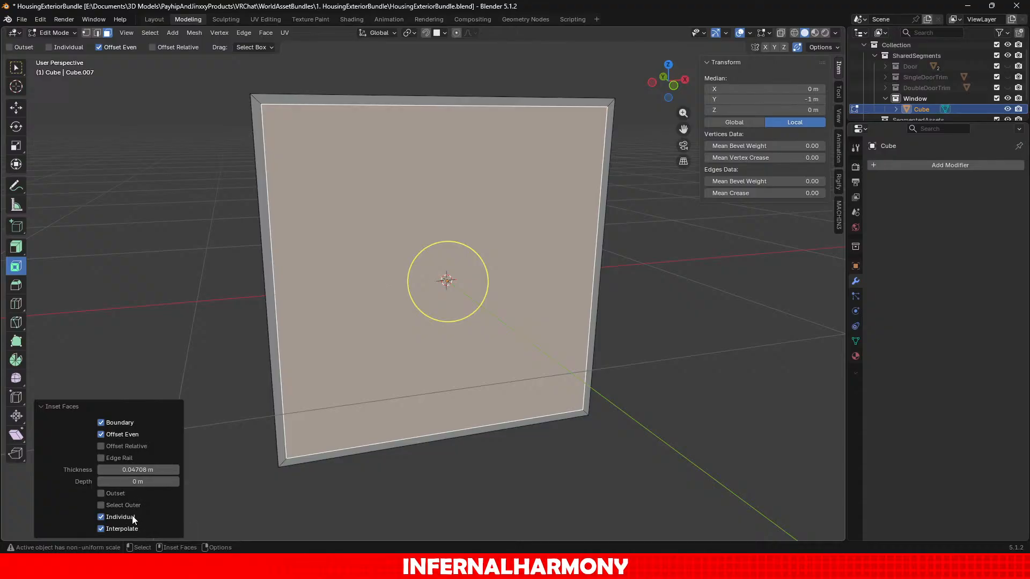
{"action": "left_click", "coordinate": [143, 470]}
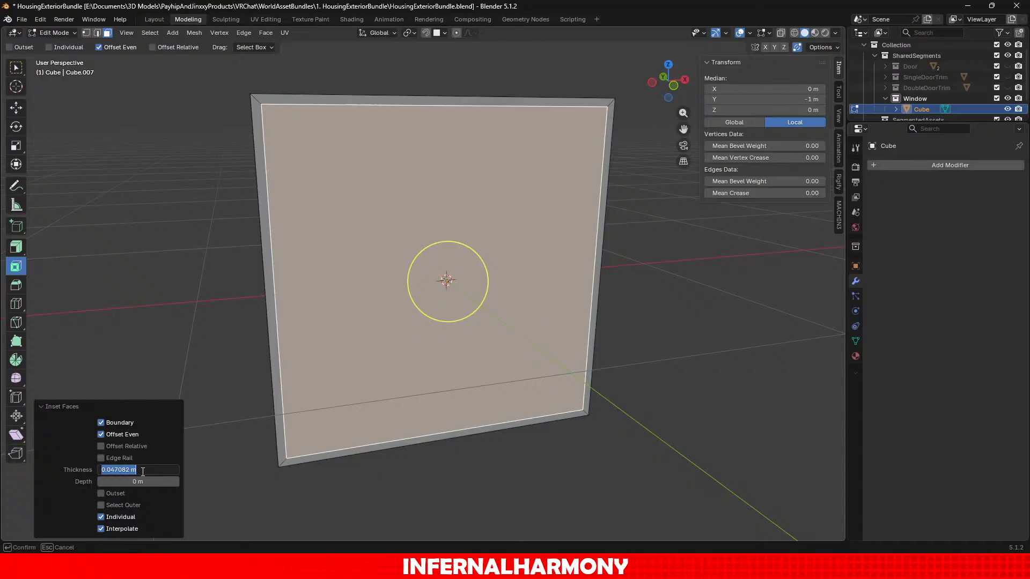
{"action": "key", "text": "BackSpace"}
{"action": "key", "text": "Return"}
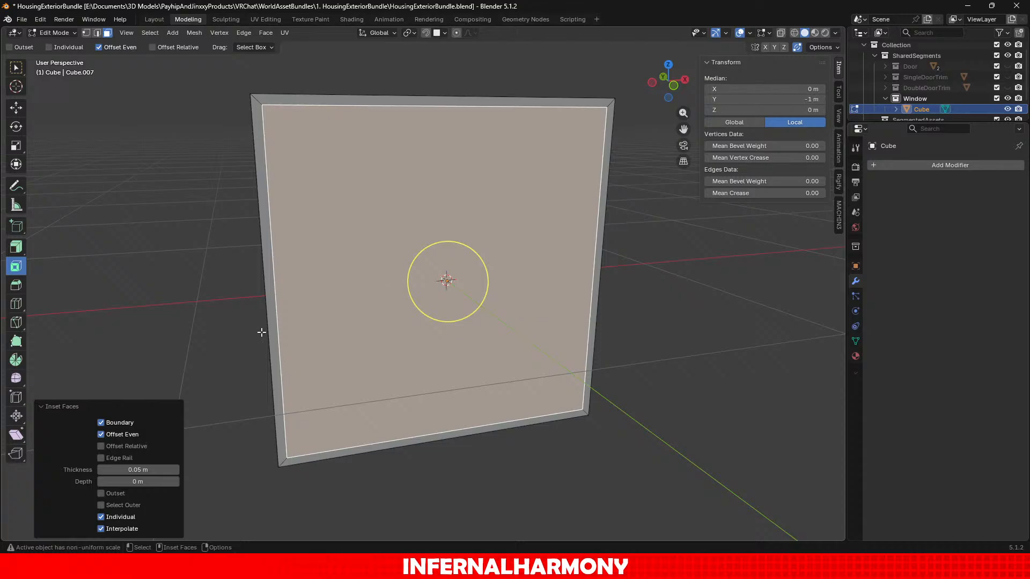
Inspect the panel's side profile, and undo the 0.05 m inset on the front face.
{"action": "middle_click_drag", "start_coordinate": [210, 288], "coordinate": [259, 295]}
{"action": "middle_click_drag", "start_coordinate": [333, 324], "coordinate": [286, 327]}
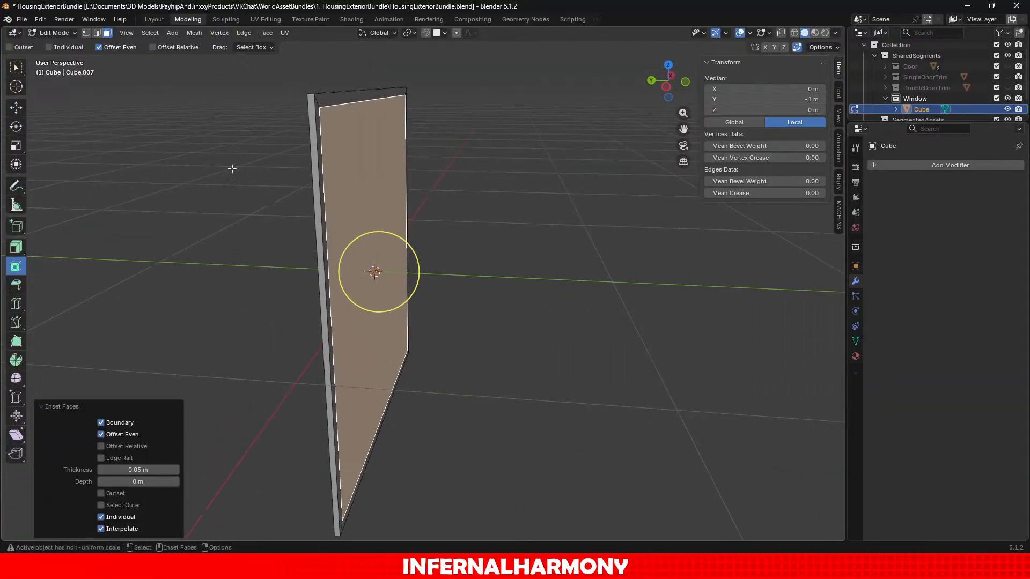
{"action": "middle_click_drag", "start_coordinate": [159, 123], "coordinate": [82, 138]}
{"action": "key", "text": "ctrl+z"}
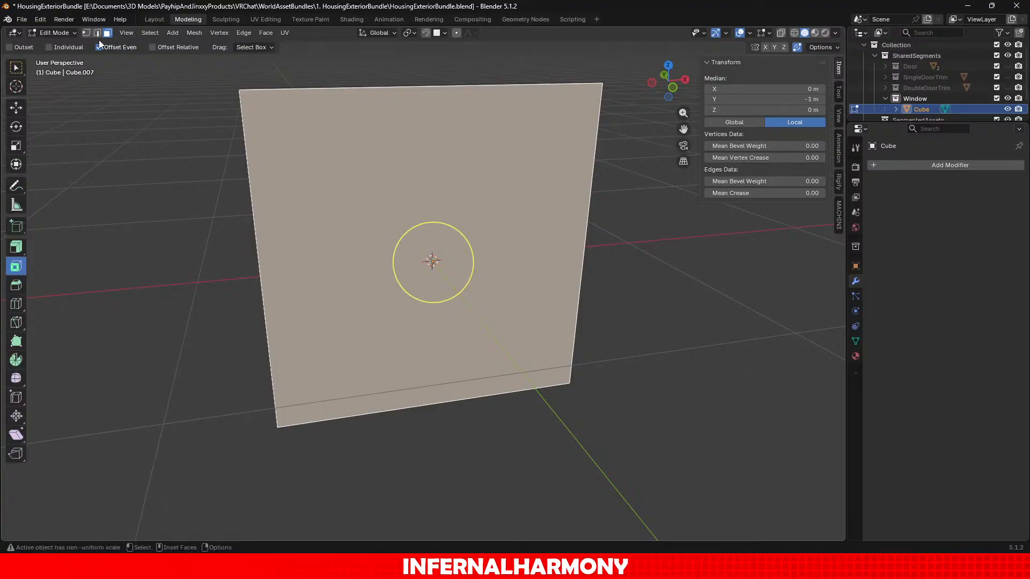
Return to Object Mode and set the window panel's Y dimension to 0.05 m.
{"action": "left_click", "coordinate": [61, 34]}
{"action": "left_click", "coordinate": [62, 43]}
{"action": "left_click", "coordinate": [62, 44]}
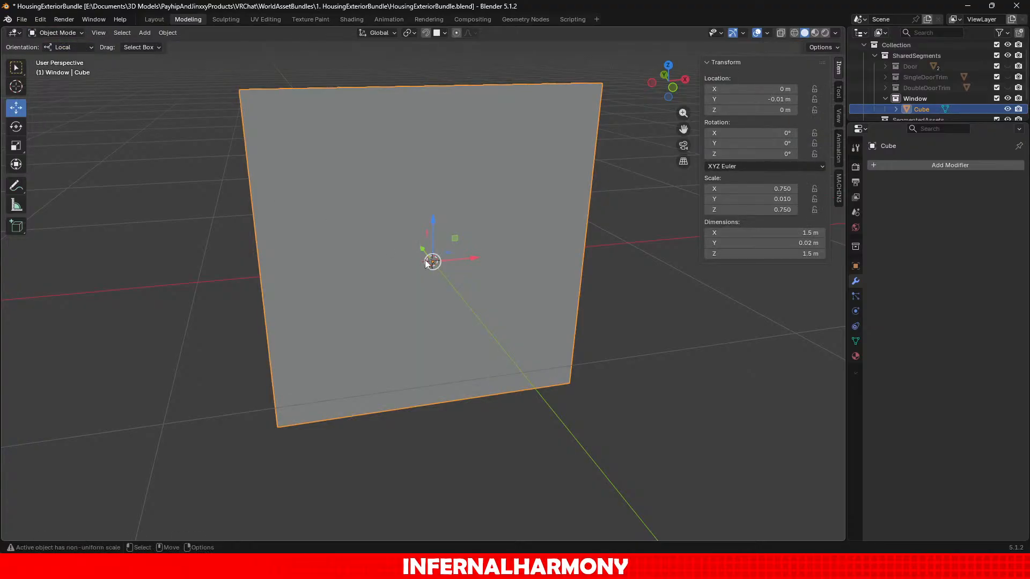
{"action": "middle_click_drag", "start_coordinate": [621, 315], "coordinate": [699, 294]}
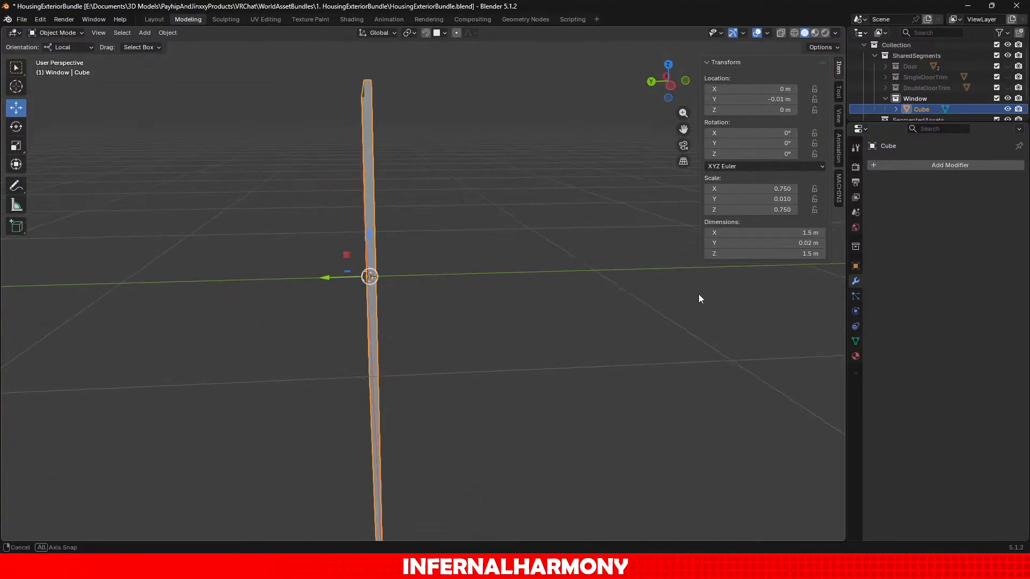
{"action": "left_click", "coordinate": [775, 243]}
{"action": "type", "text": "0.05"}
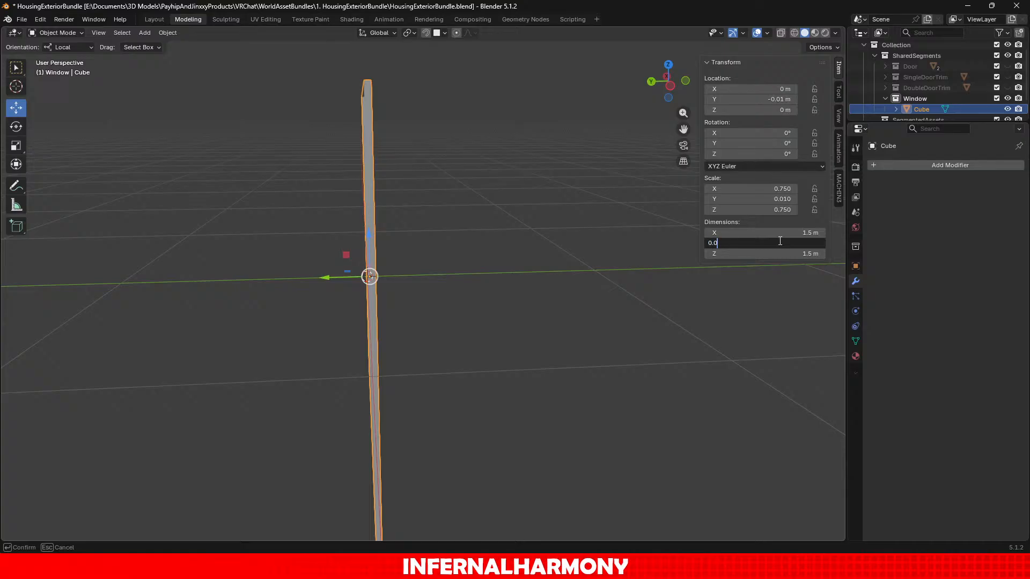
{"action": "key", "text": "Return"}
{"action": "middle_click_drag", "start_coordinate": [590, 182], "coordinate": [505, 217]}
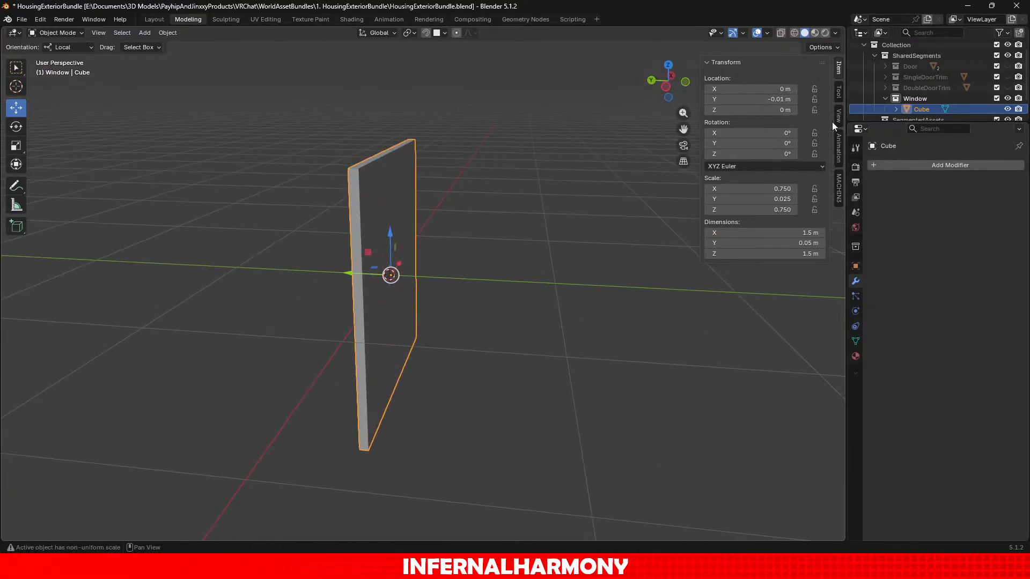
Set the thickened window panel's Y location to -0.025 m.
{"action": "left_click", "coordinate": [776, 100]}
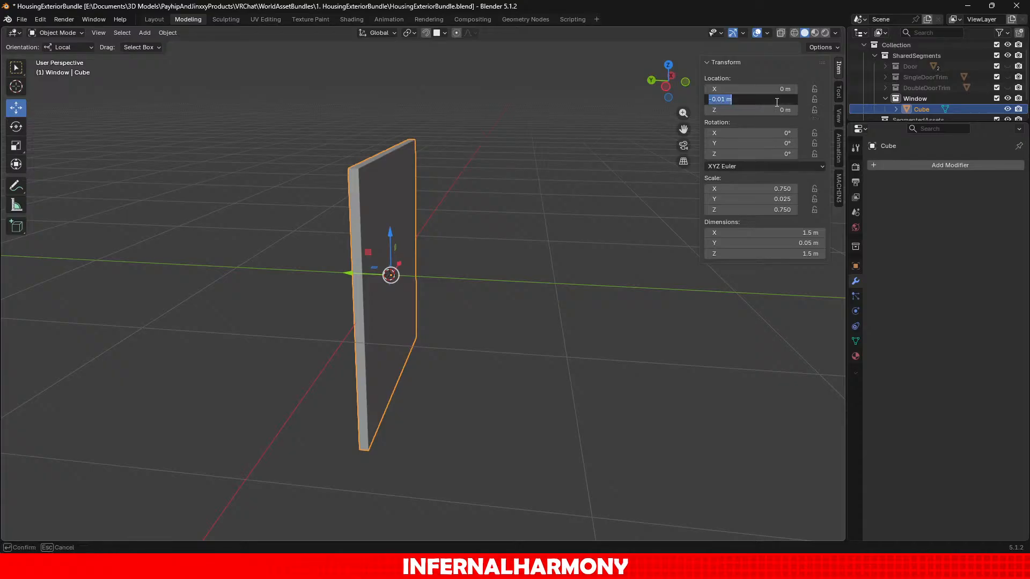
{"action": "type", "text": "-0.025"}
{"action": "key", "text": "Return"}
{"action": "scroll", "coordinate": [323, 215], "scroll_direction": "up", "scroll_amount": 1}
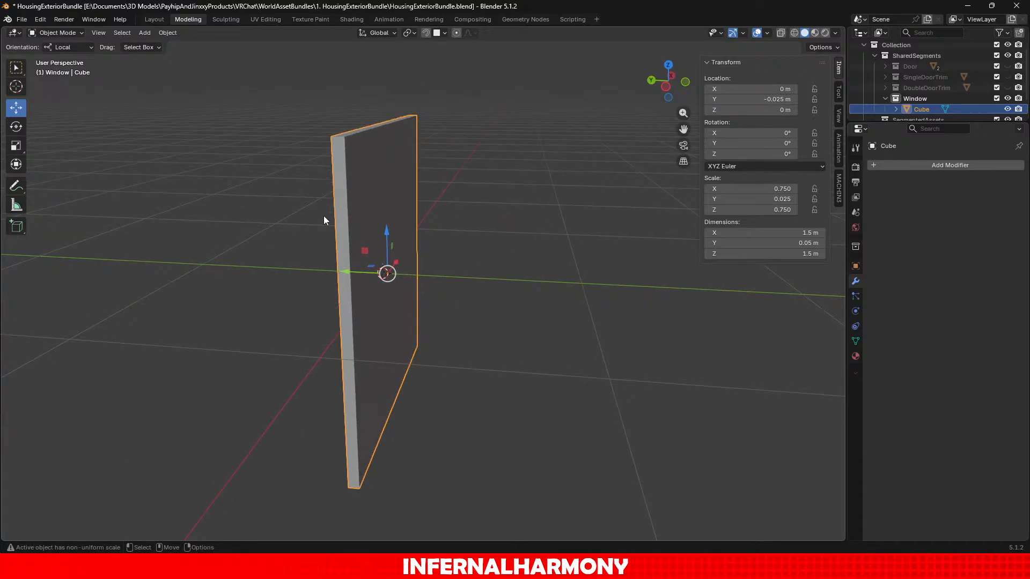
In Edit Mode, add centred vertical and horizontal loop cuts dividing the window panel's front into four panes.
{"action": "left_click", "coordinate": [81, 33]}
{"action": "left_click", "coordinate": [66, 58]}
{"action": "middle_click_drag", "start_coordinate": [386, 194], "coordinate": [210, 198]}
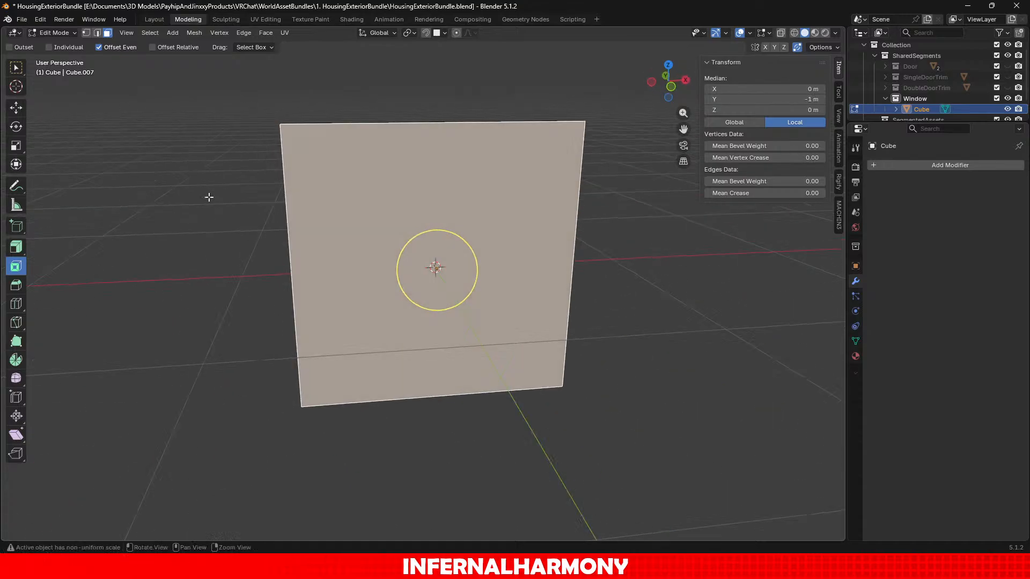
{"action": "left_click", "coordinate": [16, 305]}
{"action": "left_click", "coordinate": [466, 115]}
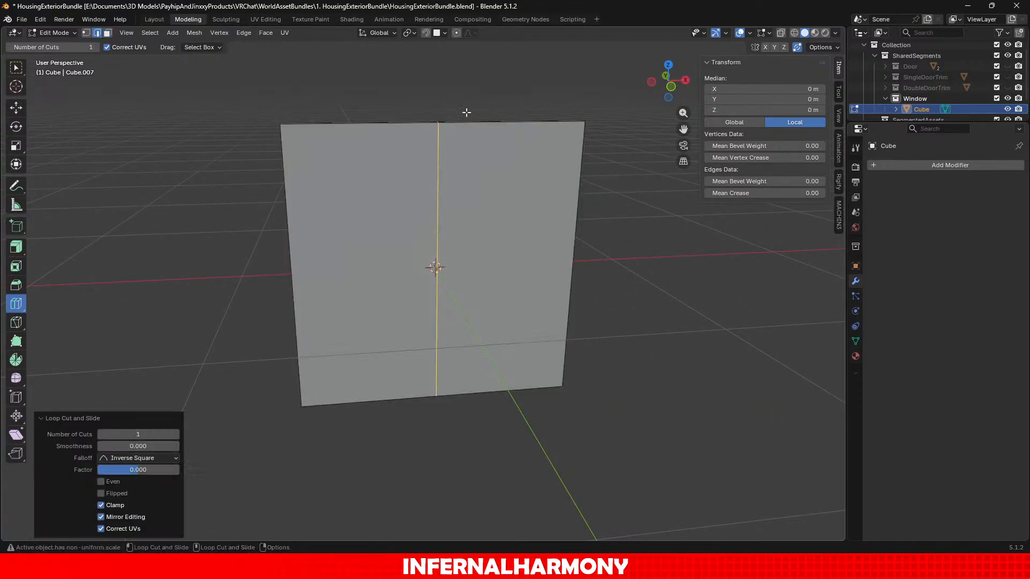
{"action": "left_click", "coordinate": [112, 23]}
{"action": "left_click", "coordinate": [107, 33]}
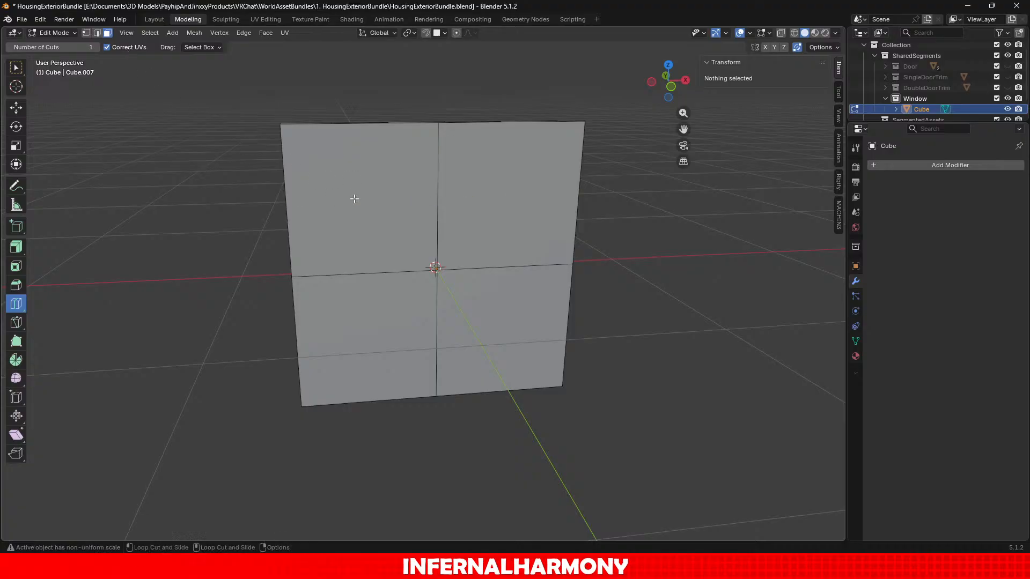
Select all four front pane faces and inset them individually with a thickness of 0.05 m.
{"action": "left_click", "coordinate": [16, 108]}
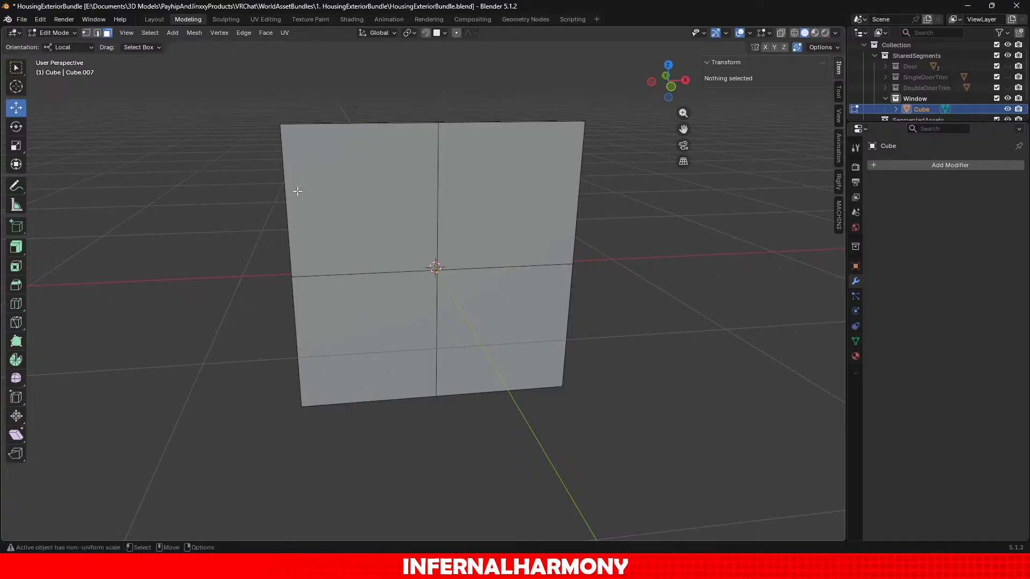
{"action": "left_click", "coordinate": [420, 216]}
{"action": "left_click", "coordinate": [509, 193], "text": "shift"}
{"action": "left_click", "coordinate": [491, 329], "text": "shift"}
{"action": "left_click", "coordinate": [348, 326], "text": "shift"}
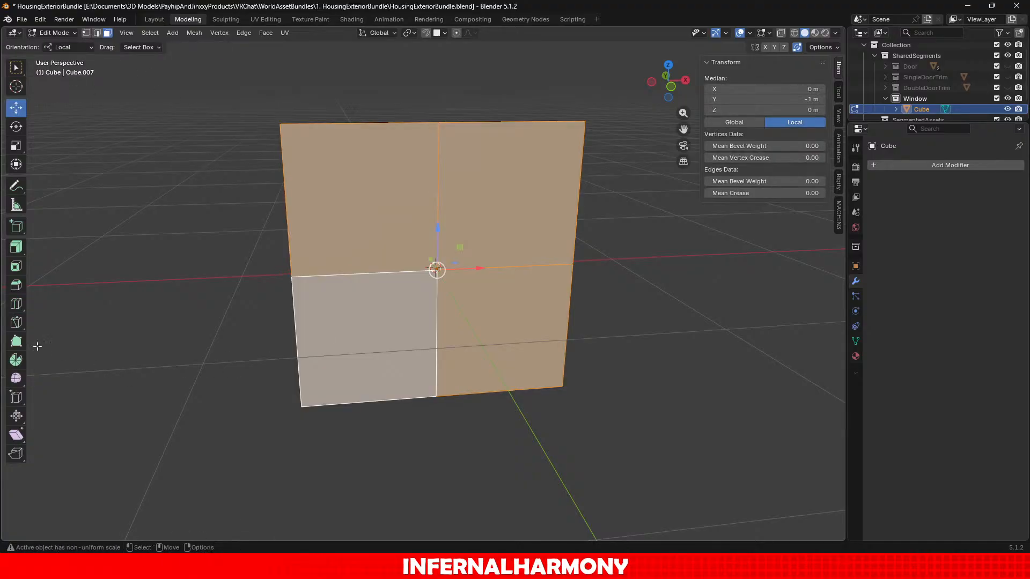
{"action": "left_click", "coordinate": [17, 285]}
{"action": "left_click", "coordinate": [16, 266]}
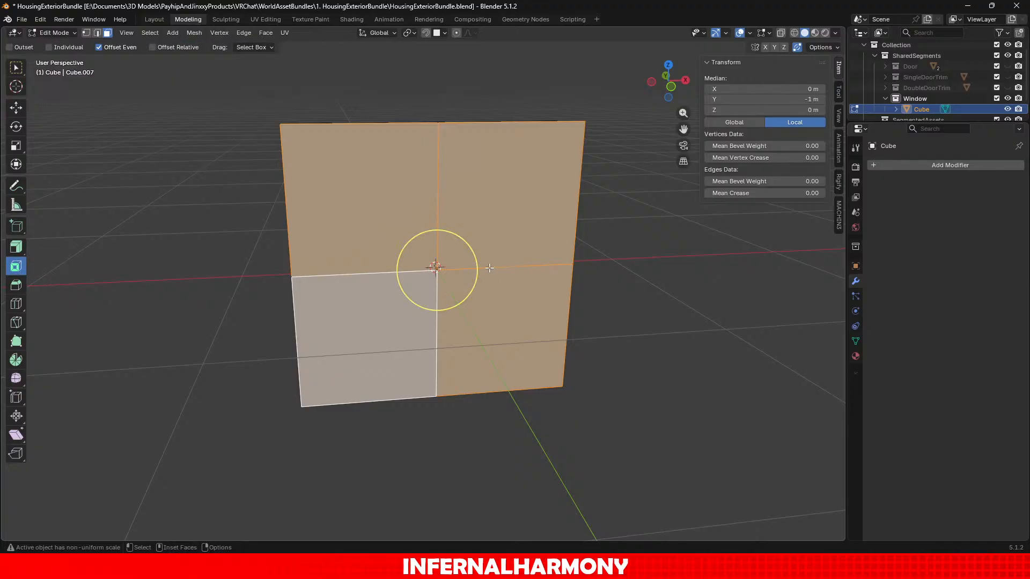
{"action": "left_click_drag", "start_coordinate": [477, 264], "coordinate": [466, 267]}
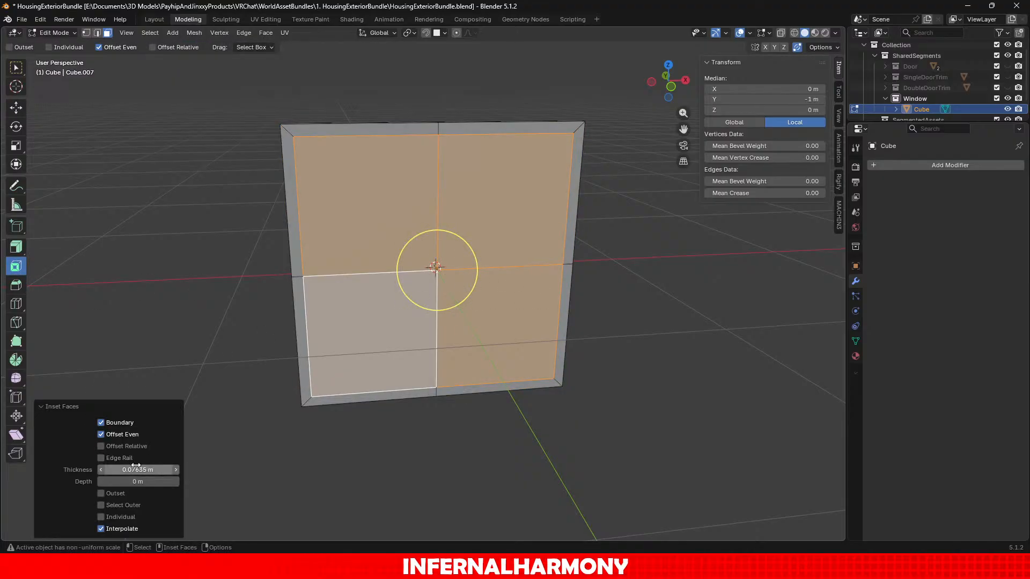
{"action": "left_click", "coordinate": [119, 517]}
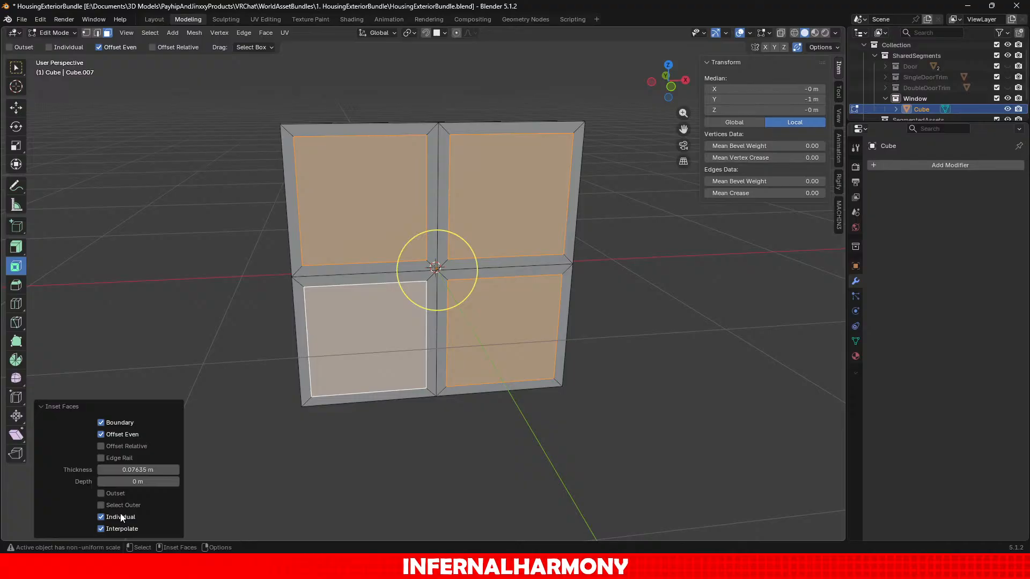
{"action": "left_click", "coordinate": [147, 470]}
{"action": "type", "text": "09"}
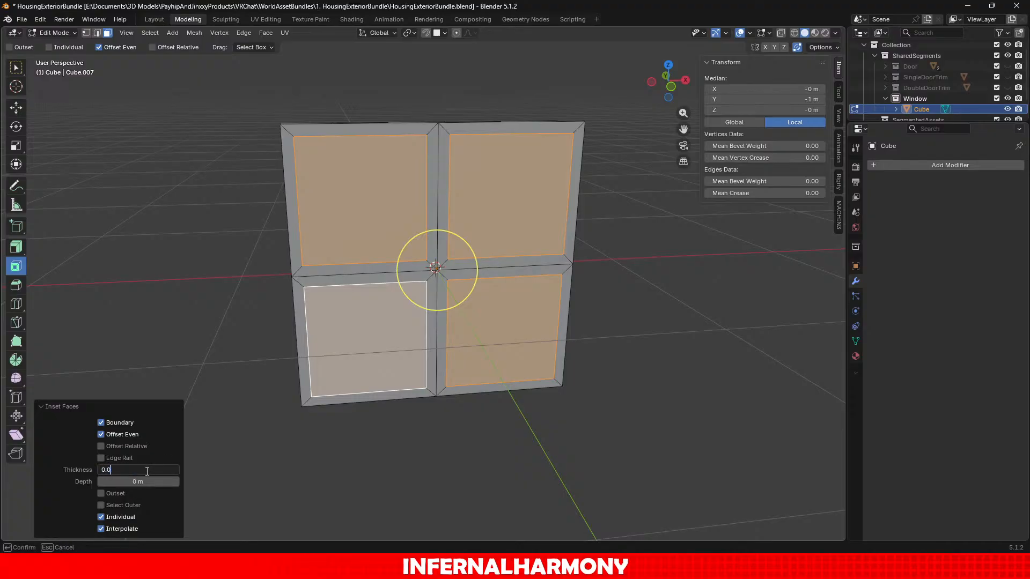
{"action": "type", "text": "5"}
{"action": "key", "text": "Return"}
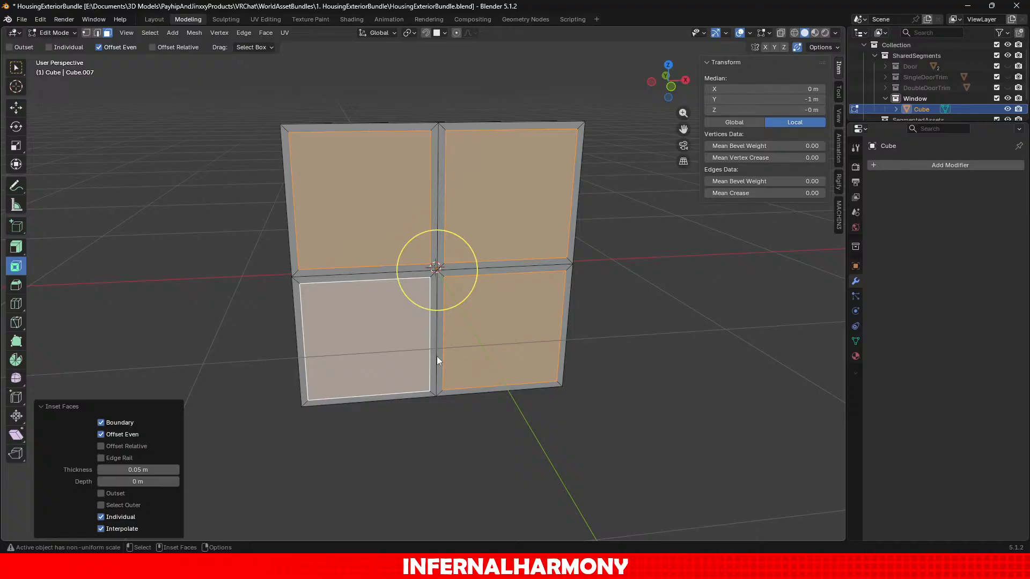
Try to extrude the four inset panes inward and check their depth in a left orthographic wireframe view.
{"action": "left_click", "coordinate": [16, 246]}
{"action": "left_click_drag", "start_coordinate": [447, 288], "coordinate": [444, 408]}
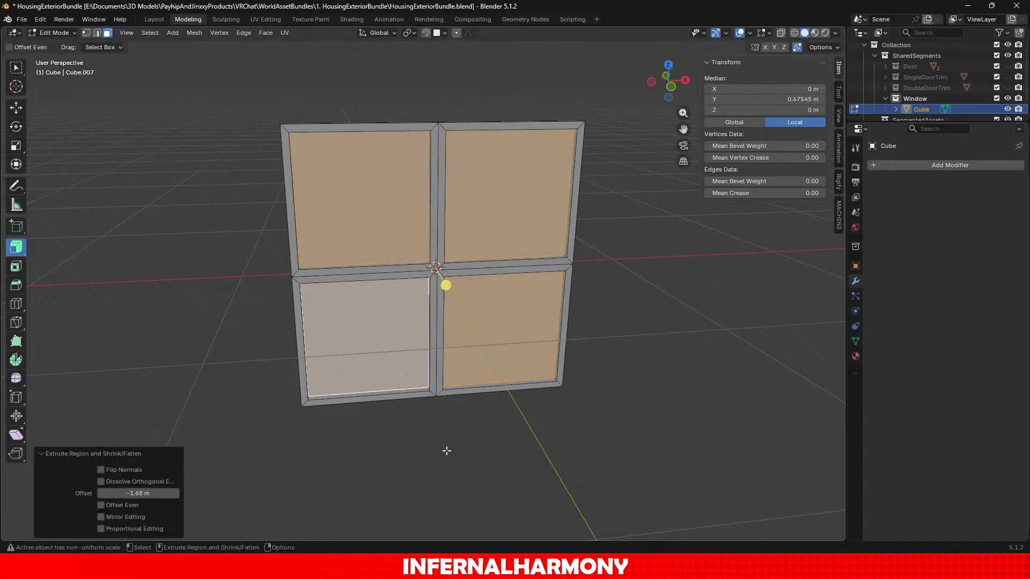
{"action": "middle_click_drag", "start_coordinate": [312, 478], "coordinate": [378, 411]}
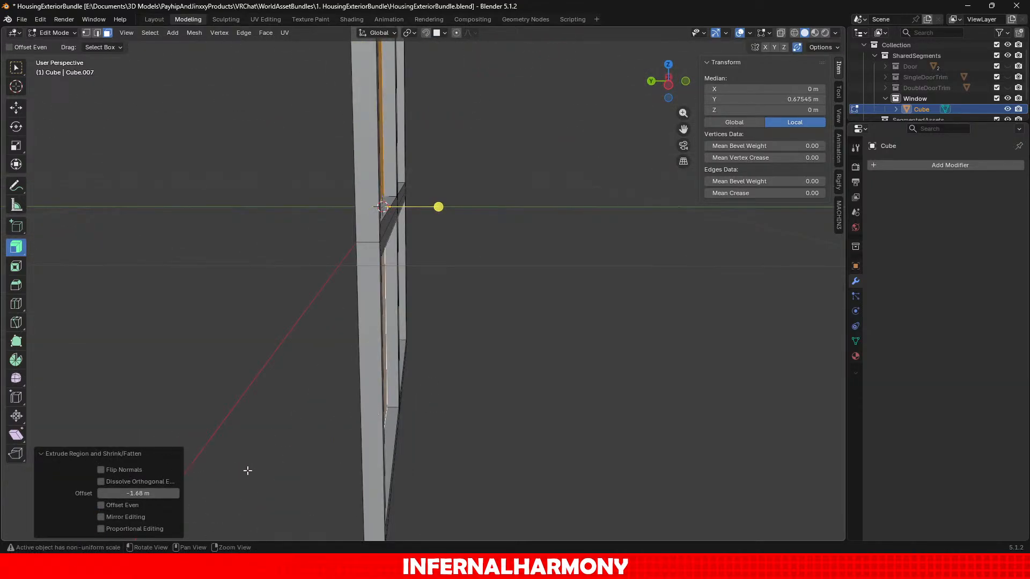
{"action": "mouse_move", "coordinate": [247, 470]}
{"action": "middle_mouse_down"}
{"action": "mouse_move", "coordinate": [237, 471]}
{"action": "mouse_move", "coordinate": [245, 462]}
{"action": "middle_mouse_up"}
{"action": "left_click", "coordinate": [133, 506]}
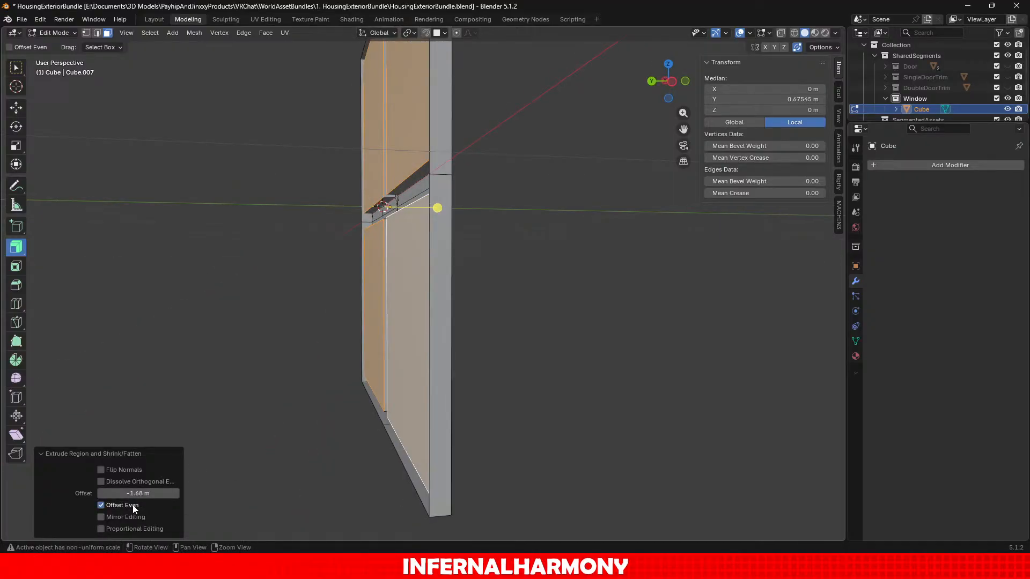
{"action": "left_click", "coordinate": [133, 507]}
{"action": "left_click", "coordinate": [675, 82]}
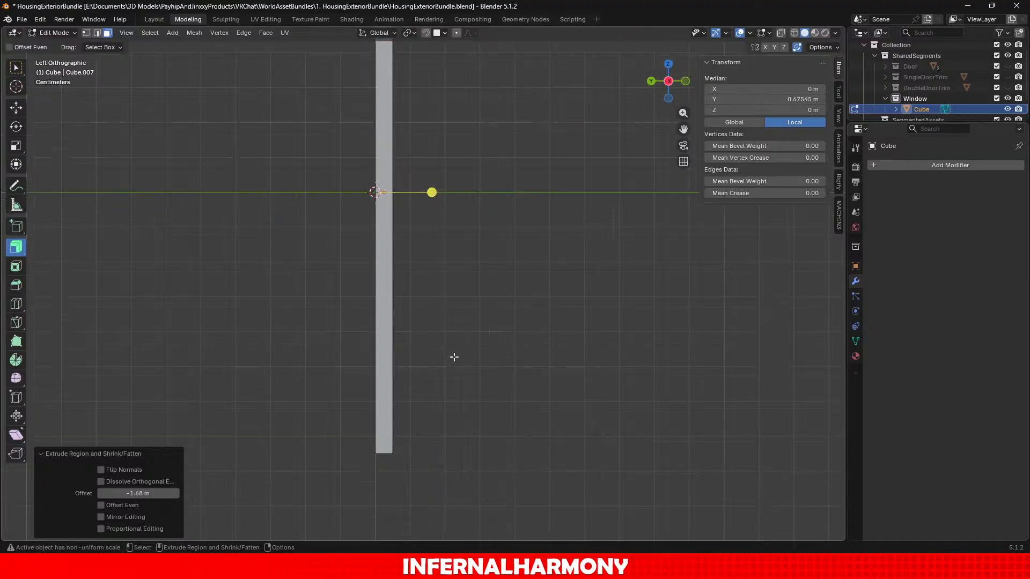
{"action": "scroll", "coordinate": [453, 356], "scroll_direction": "up", "scroll_amount": 4}
{"action": "left_click", "coordinate": [795, 33]}
{"action": "scroll", "coordinate": [419, 282], "scroll_direction": "up", "scroll_amount": 3}
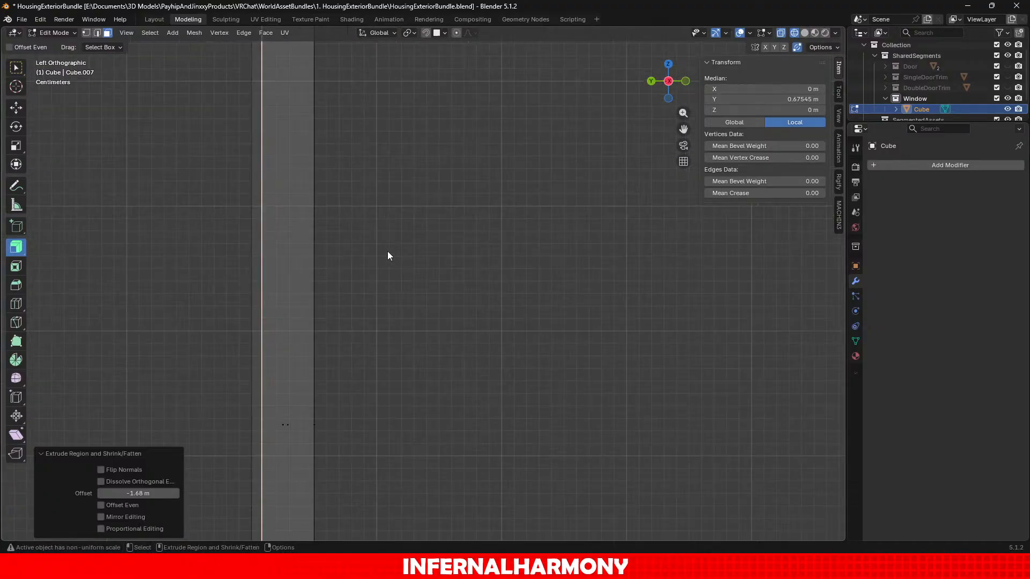
{"action": "middle_click_drag", "start_coordinate": [348, 254], "coordinate": [417, 391], "text": "shift"}
Try an extrusion offset of -1.5 m with proportional editing on the panes, and undo back to the four uninset faces.
{"action": "left_click", "coordinate": [138, 493]}
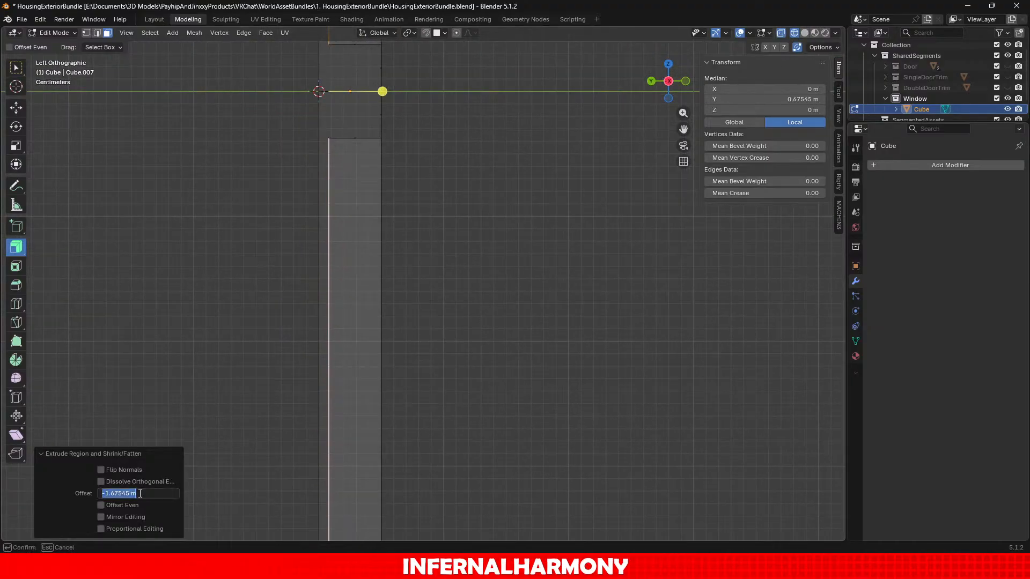
{"action": "key", "text": "Right"}
{"action": "key", "text": "Left"}
{"action": "key", "text": "BackSpace"}
{"action": "type", "text": "5"}
{"action": "key", "text": "Return"}
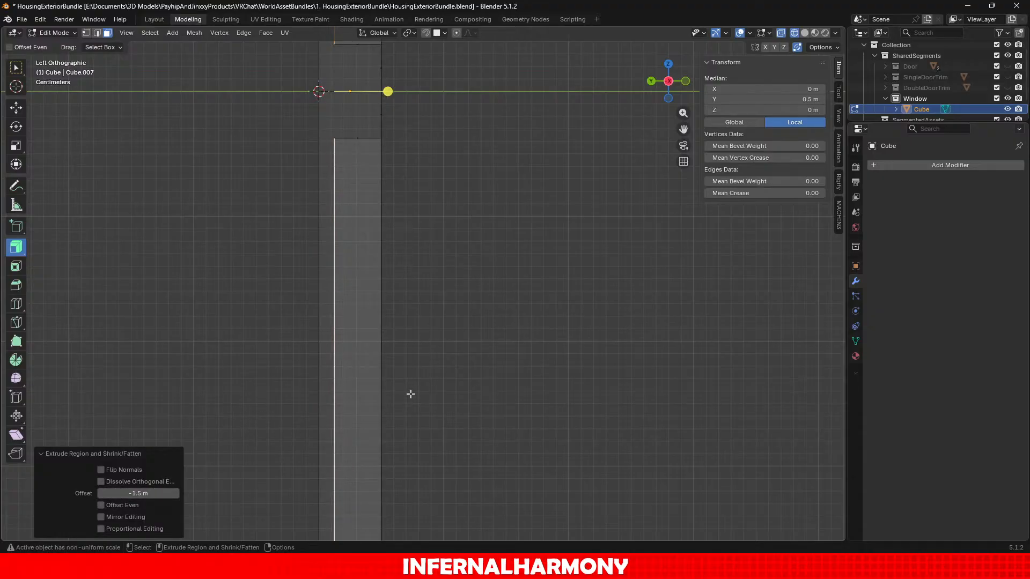
{"action": "left_click", "coordinate": [131, 528]}
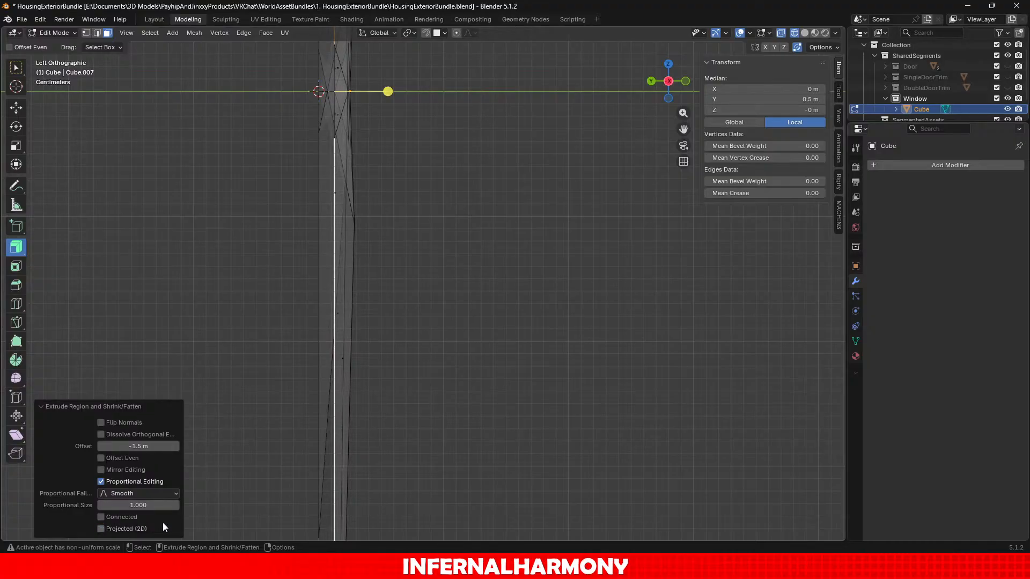
{"action": "key", "text": "ctrl+z"}
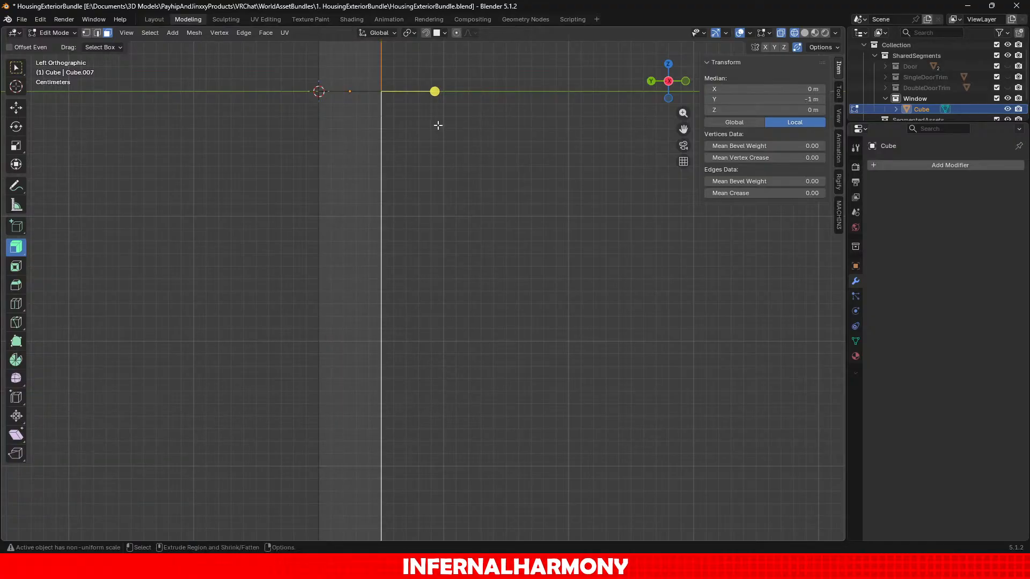
Inset the four front pane faces individually with a thickness of 0.05 m.
{"action": "middle_click_drag", "start_coordinate": [437, 127], "coordinate": [468, 228]}
{"action": "scroll", "coordinate": [469, 229], "scroll_direction": "down", "scroll_amount": 4}
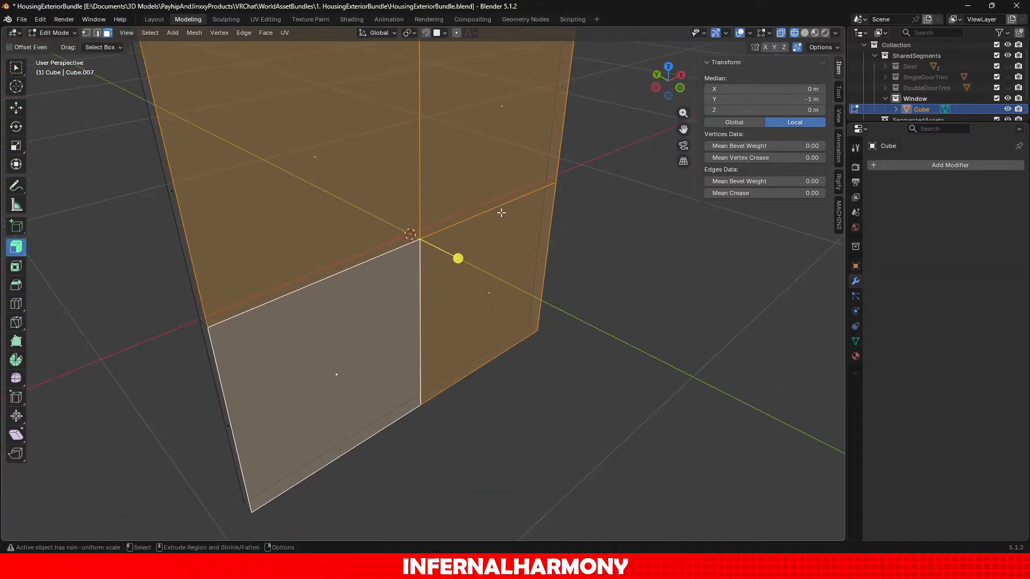
{"action": "left_click", "coordinate": [21, 265]}
{"action": "left_click_drag", "start_coordinate": [460, 223], "coordinate": [450, 236]}
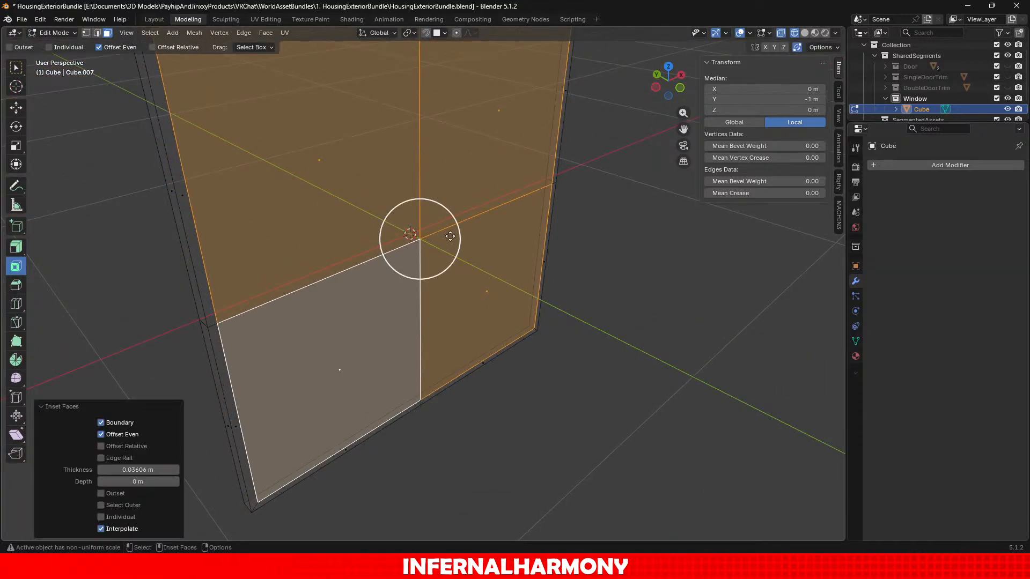
{"action": "left_click", "coordinate": [122, 517]}
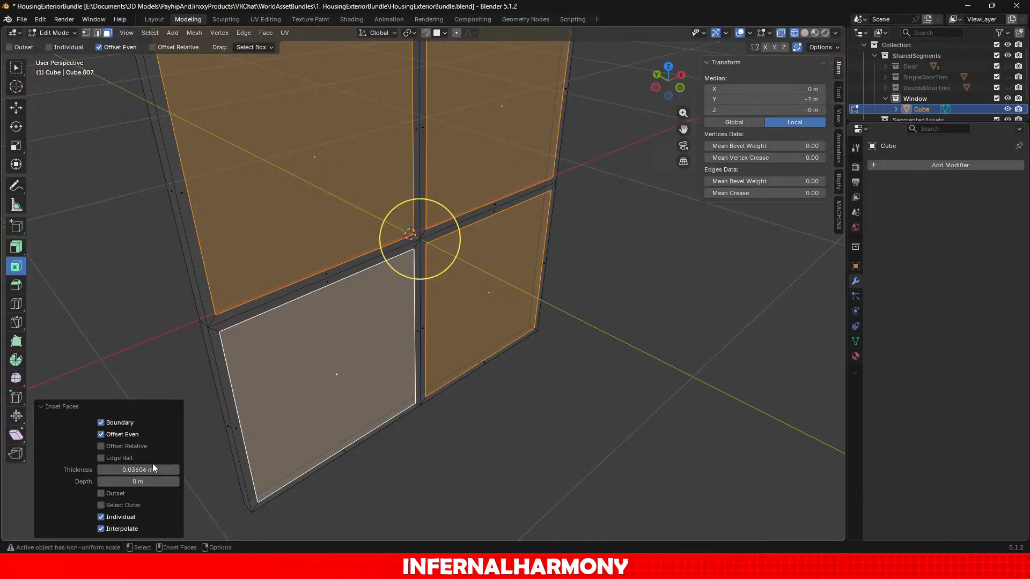
{"action": "left_click", "coordinate": [141, 470]}
{"action": "type", "text": "0.05"}
{"action": "key", "text": "Return"}
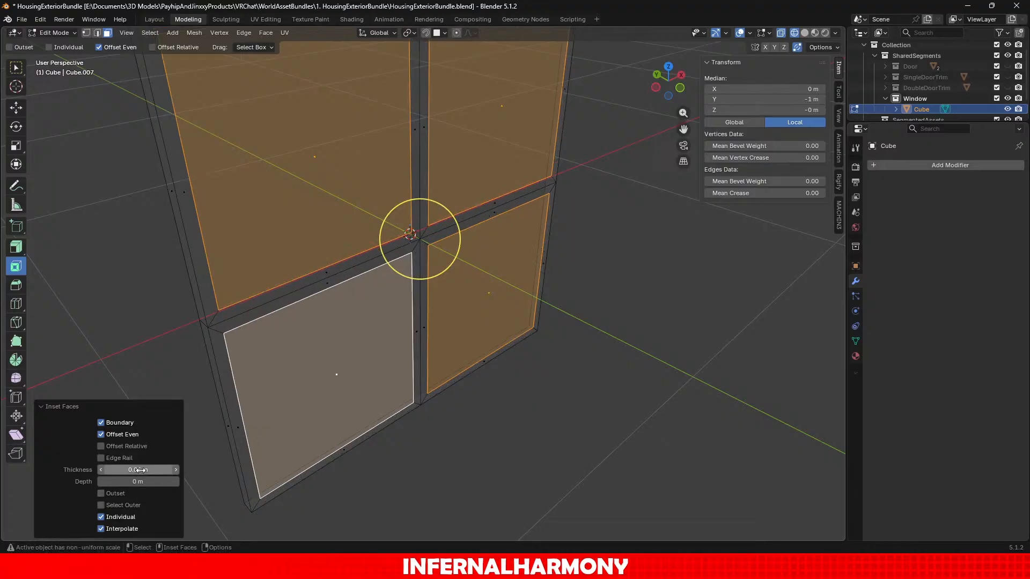
Extrude the four inset panes inward with an offset of -1 m and Offset Even enabled.
{"action": "left_click", "coordinate": [57, 33]}
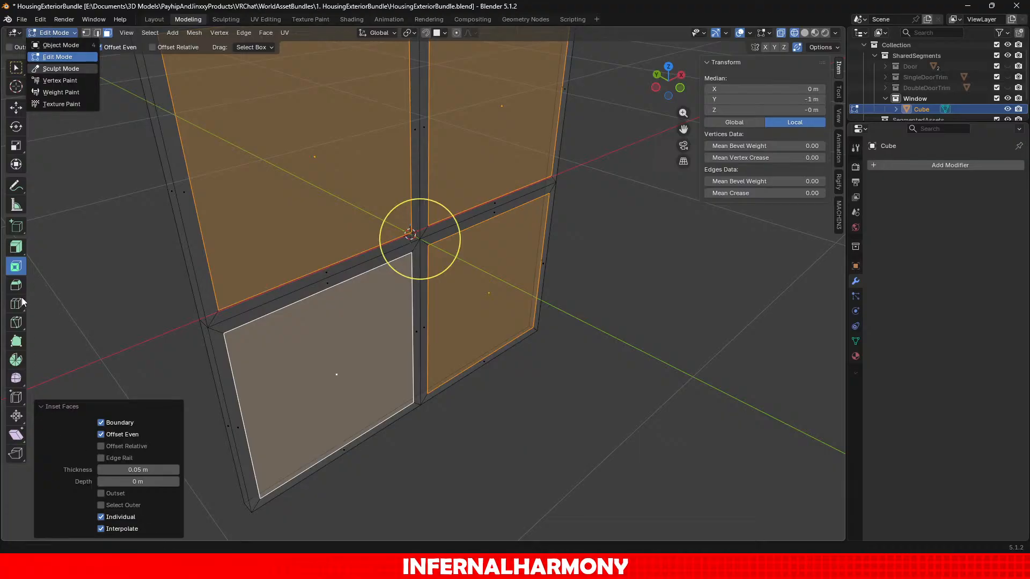
{"action": "left_click", "coordinate": [16, 247]}
{"action": "mouse_move", "coordinate": [458, 257]}
{"action": "left_mouse_down"}
{"action": "mouse_move", "coordinate": [459, 361]}
{"action": "mouse_move", "coordinate": [455, 257]}
{"action": "left_mouse_up"}
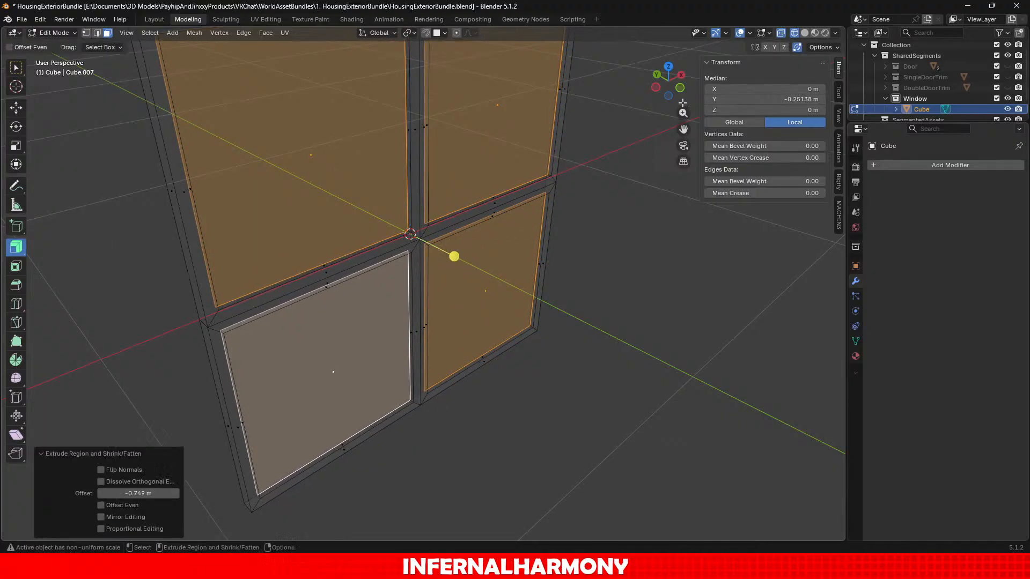
{"action": "left_click", "coordinate": [656, 88]}
{"action": "left_click", "coordinate": [139, 492]}
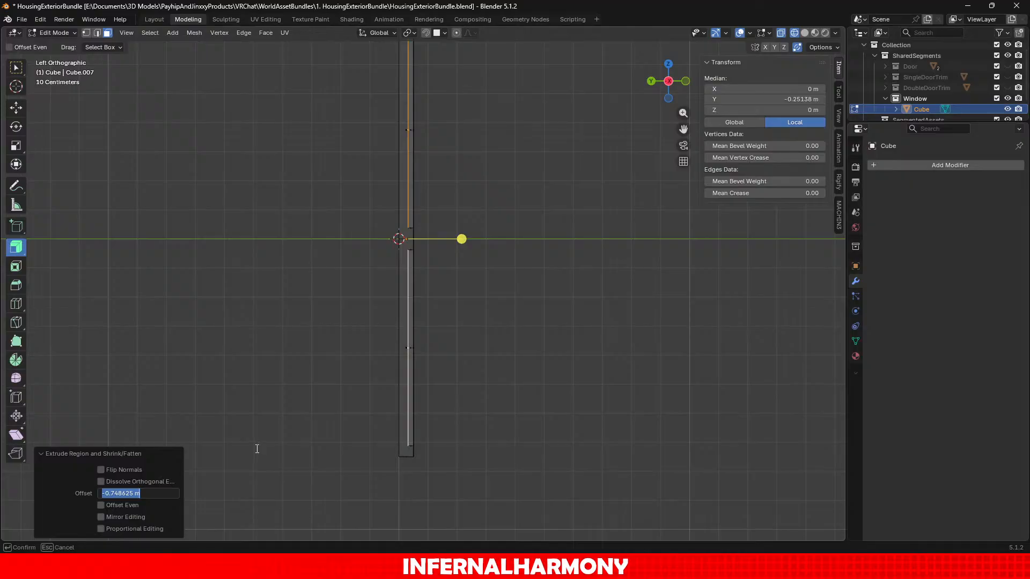
{"action": "type", "text": "-0"}
{"action": "key", "text": "Return"}
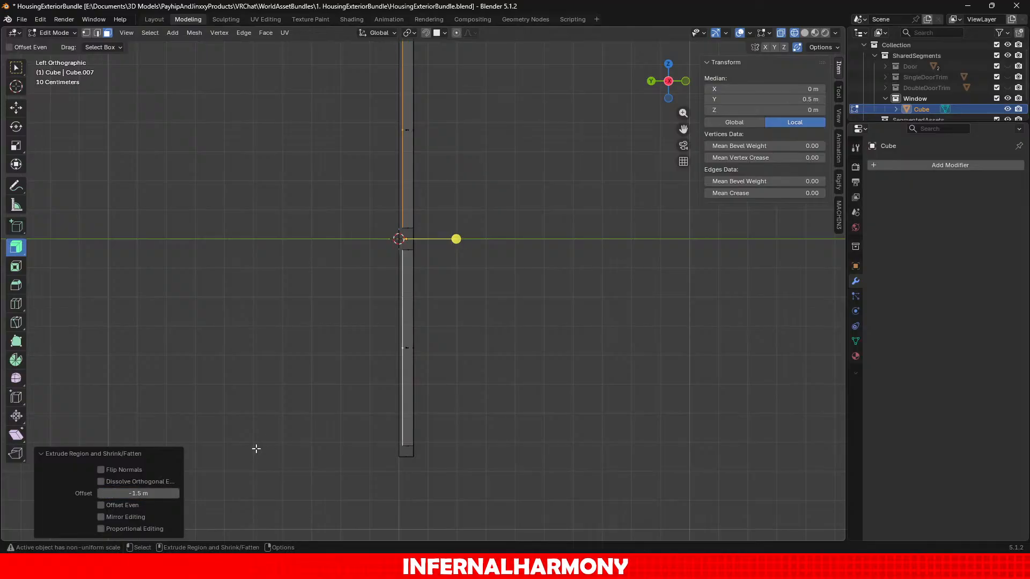
{"action": "left_click", "coordinate": [144, 494]}
{"action": "key", "text": "Right"}
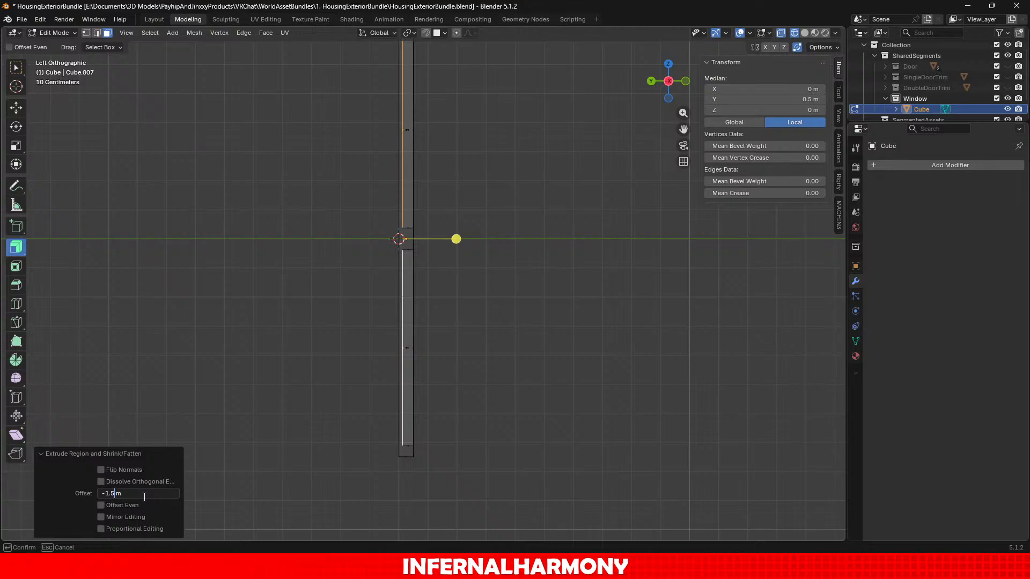
{"action": "key", "text": "Return"}
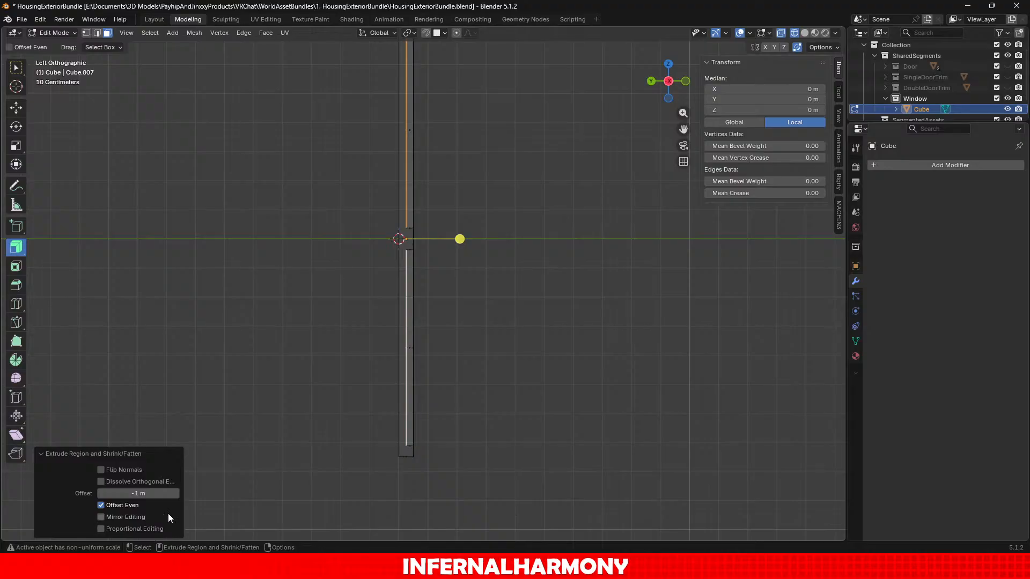
Return to Object Mode, show the viewport in Material Preview shading and select the window.
{"action": "left_click", "coordinate": [61, 34]}
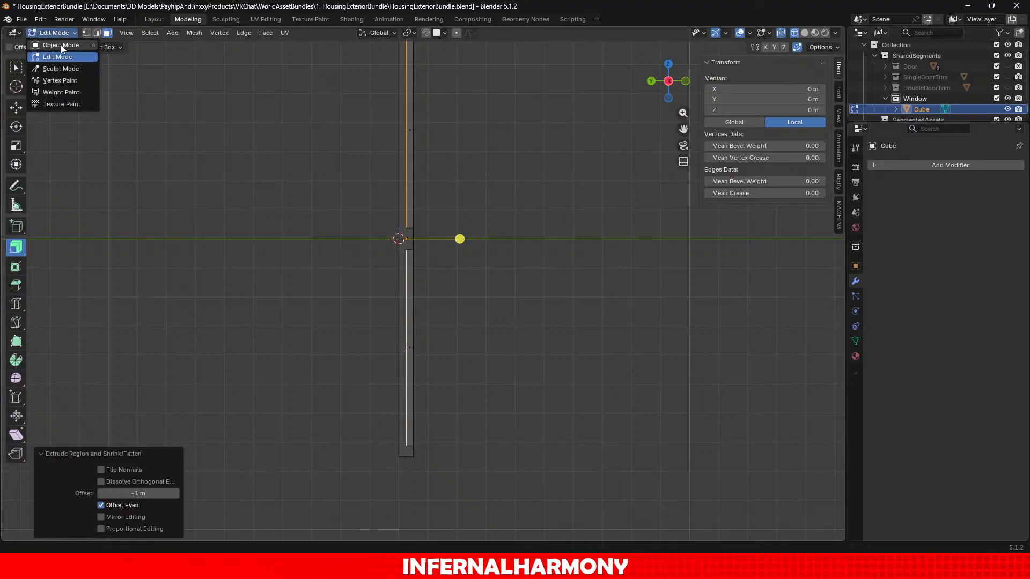
{"action": "left_click", "coordinate": [60, 45]}
{"action": "scroll", "coordinate": [411, 227], "scroll_direction": "down", "scroll_amount": 5}
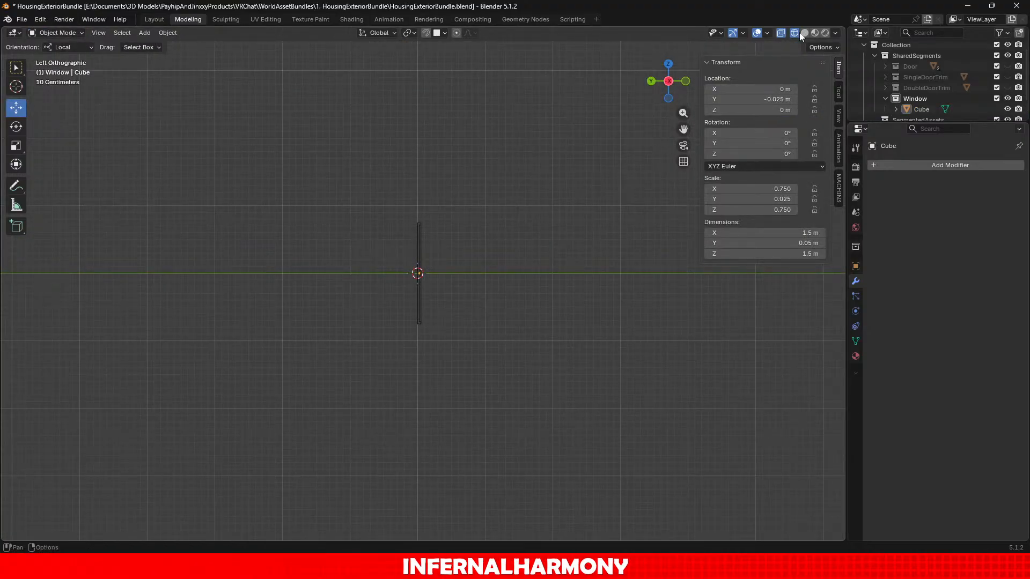
{"action": "left_click", "coordinate": [815, 32]}
{"action": "mouse_move", "coordinate": [622, 182]}
{"action": "middle_mouse_down"}
{"action": "mouse_move", "coordinate": [429, 239]}
{"action": "mouse_move", "coordinate": [494, 184]}
{"action": "mouse_move", "coordinate": [455, 190]}
{"action": "middle_mouse_up"}
{"action": "left_click", "coordinate": [431, 225]}
{"action": "scroll", "coordinate": [432, 225], "scroll_direction": "up", "scroll_amount": 4}
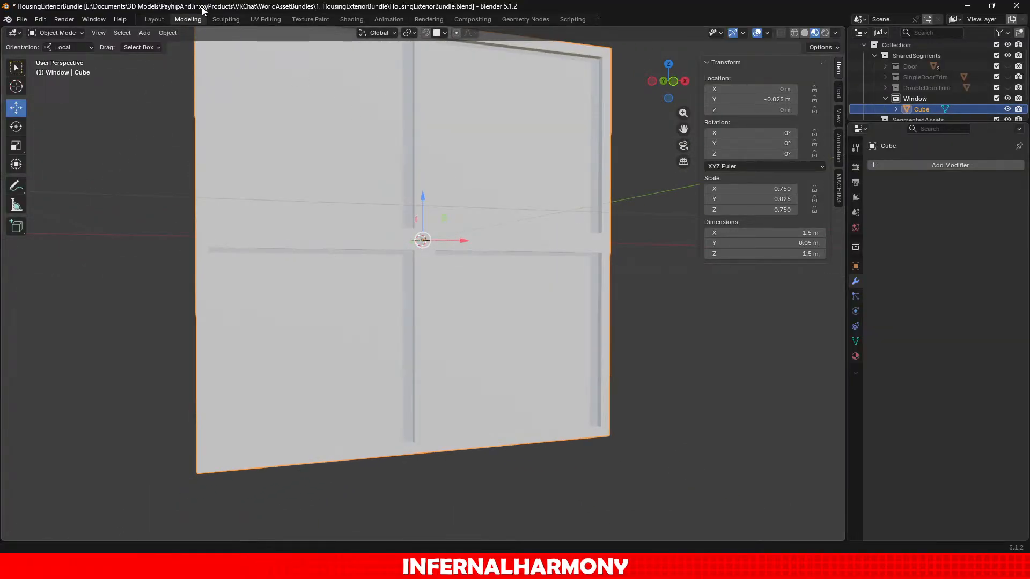
Apply all transforms to the window and enter Edit Mode.
{"action": "left_click", "coordinate": [167, 32]}
{"action": "mouse_move", "coordinate": [226, 88]}
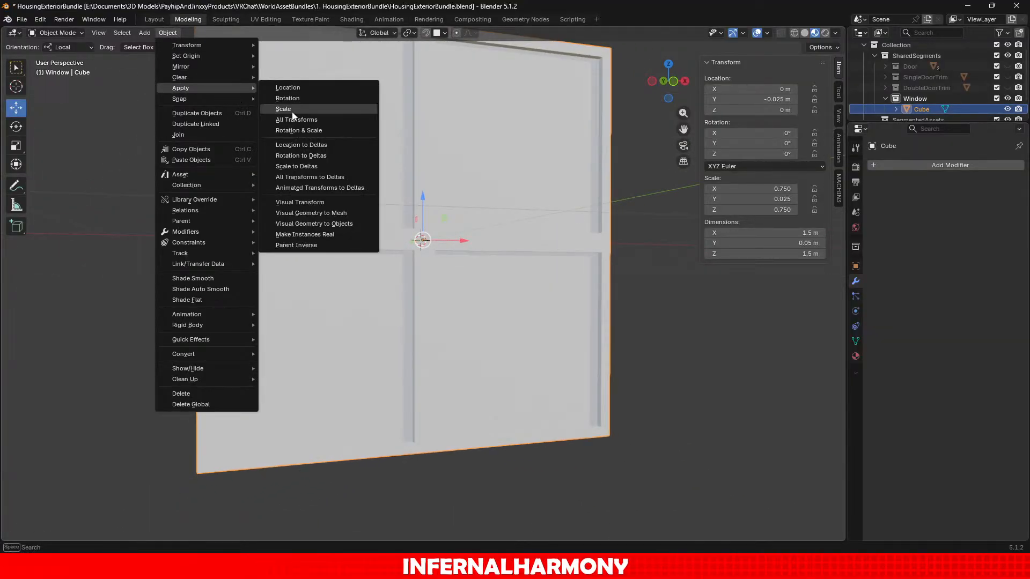
{"action": "left_click", "coordinate": [306, 121]}
{"action": "middle_click_drag", "start_coordinate": [362, 173], "coordinate": [407, 200]}
{"action": "left_click", "coordinate": [56, 36]}
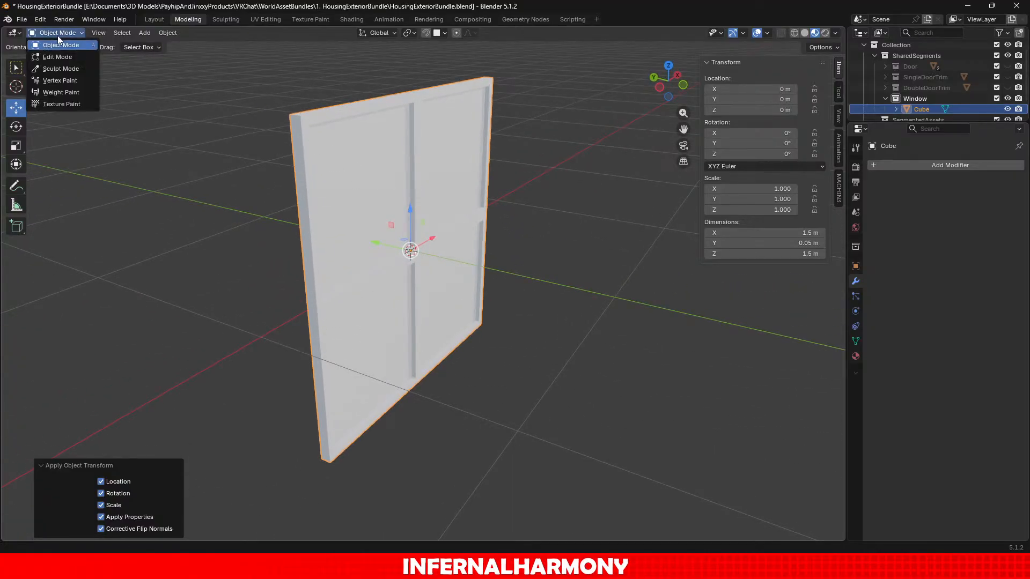
{"action": "left_click", "coordinate": [54, 52]}
{"action": "scroll", "coordinate": [447, 272], "scroll_direction": "up", "scroll_amount": 2}
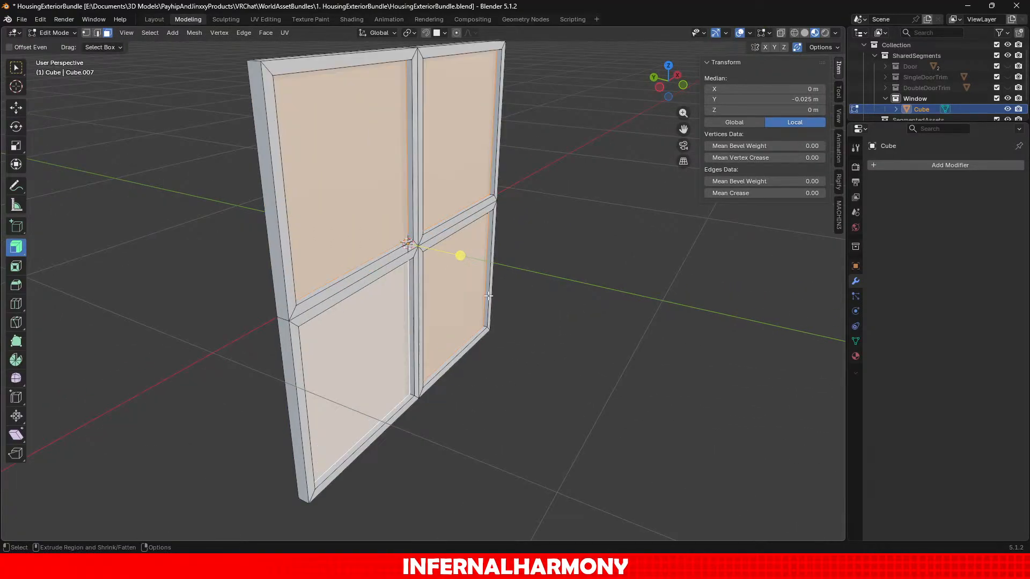
In edge selection, select the short depth edge at the window frame's outer lower-left corner.
{"action": "middle_click_drag", "start_coordinate": [488, 296], "coordinate": [414, 249]}
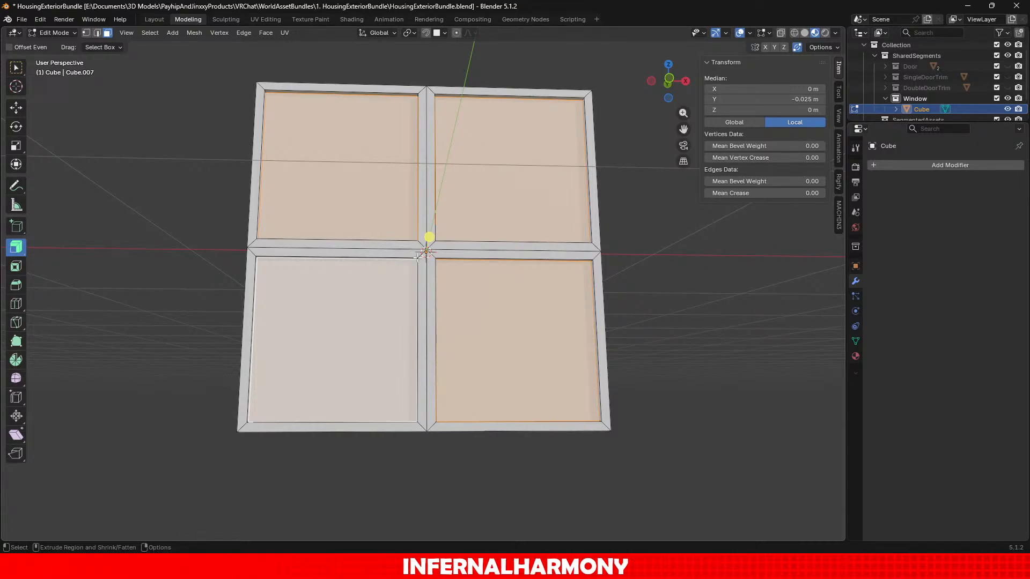
{"action": "scroll", "coordinate": [410, 356], "scroll_direction": "up", "scroll_amount": 2}
{"action": "middle_click_drag", "start_coordinate": [366, 375], "coordinate": [542, 227], "text": "shift"}
{"action": "scroll", "coordinate": [455, 297], "scroll_direction": "up", "scroll_amount": 2}
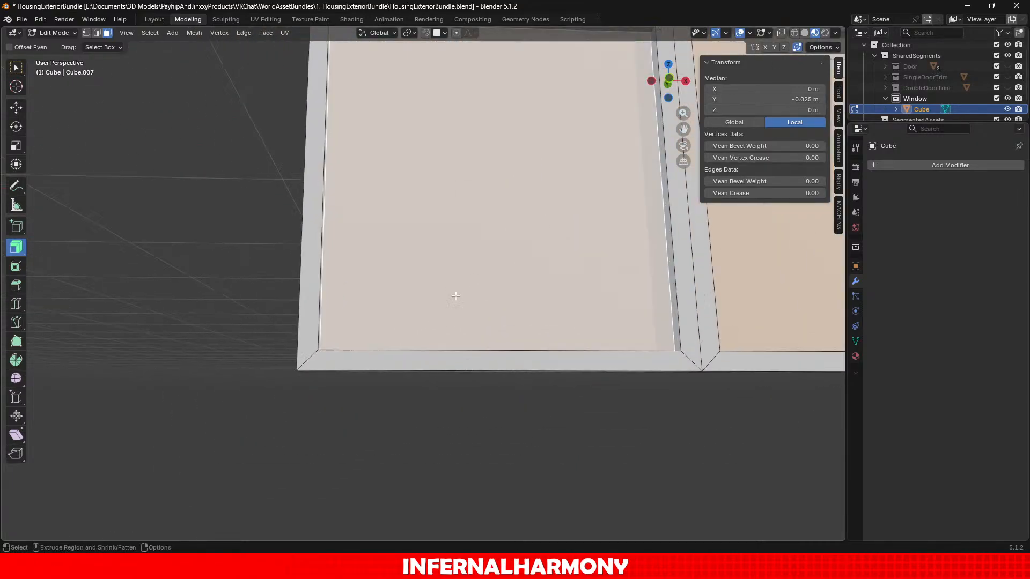
{"action": "left_click_drag", "start_coordinate": [456, 296], "coordinate": [468, 310], "text": "alt"}
{"action": "middle_click_drag", "start_coordinate": [321, 378], "coordinate": [410, 300], "text": "alt"}
{"action": "scroll", "coordinate": [406, 302], "scroll_direction": "up", "scroll_amount": 2}
{"action": "mouse_move", "coordinate": [410, 301]}
{"action": "left_mouse_down", "text": "alt"}
{"action": "mouse_move", "coordinate": [390, 293]}
{"action": "mouse_move", "coordinate": [399, 290]}
{"action": "left_mouse_up", "text": "alt"}
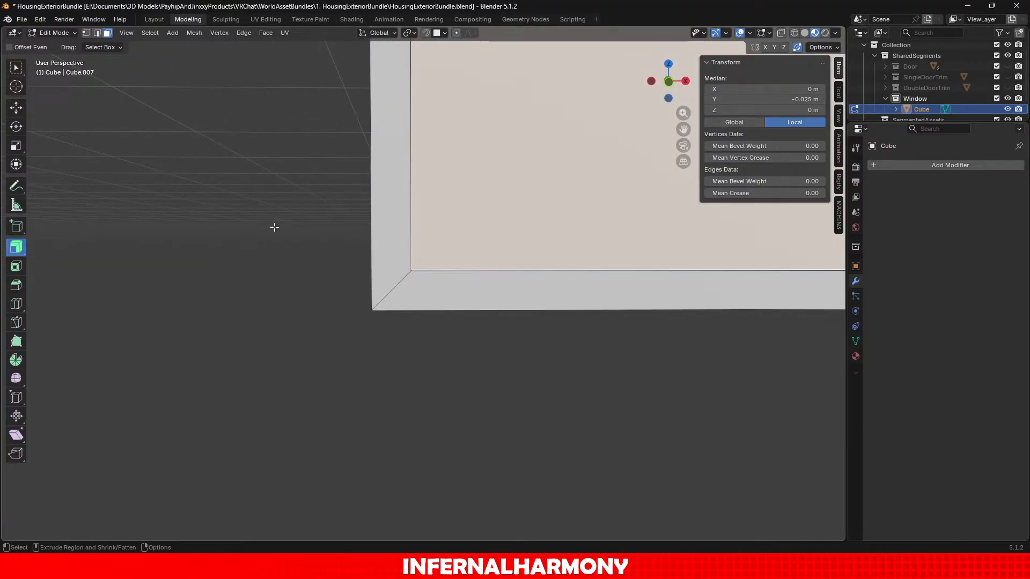
{"action": "left_click", "coordinate": [100, 34]}
{"action": "scroll", "coordinate": [409, 315], "scroll_direction": "up", "scroll_amount": 1}
{"action": "left_click_drag", "start_coordinate": [409, 320], "coordinate": [378, 262], "text": "alt"}
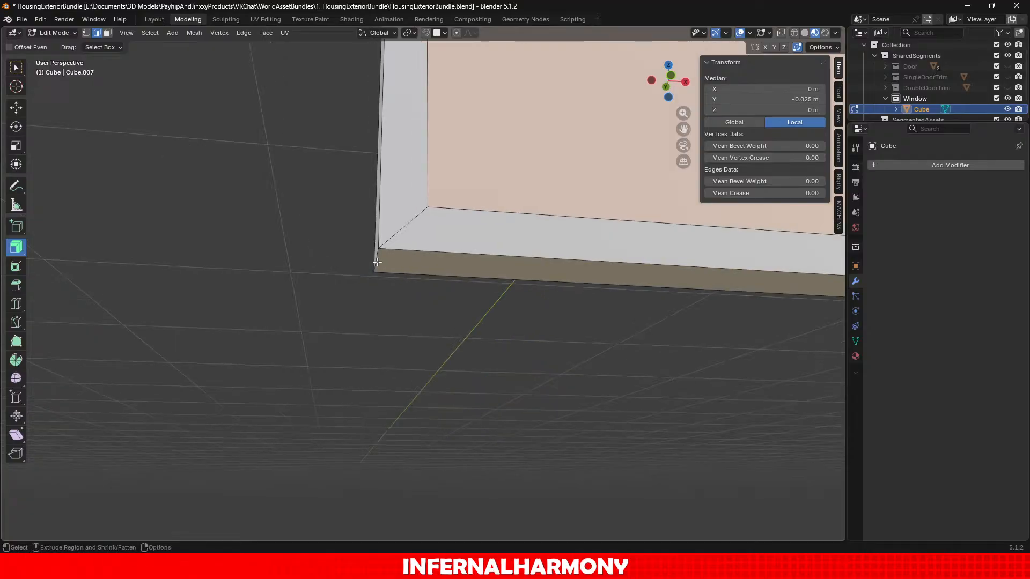
{"action": "left_click", "coordinate": [379, 261]}
{"action": "scroll", "coordinate": [409, 307], "scroll_direction": "up", "scroll_amount": 1}
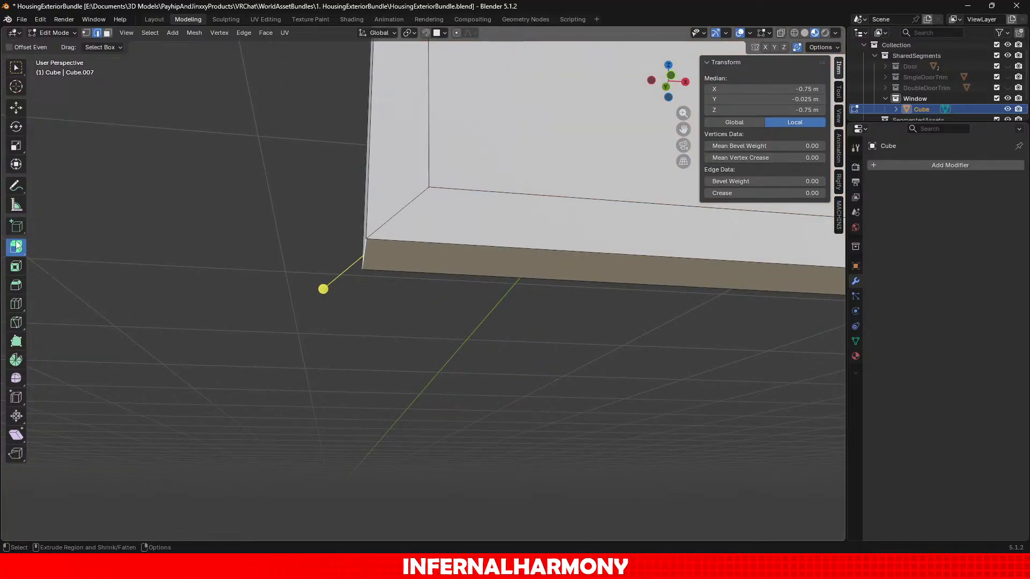
Try beveling the frame's lower-left corner edge by about 0.03 m and undo the bevel.
{"action": "left_click", "coordinate": [16, 285]}
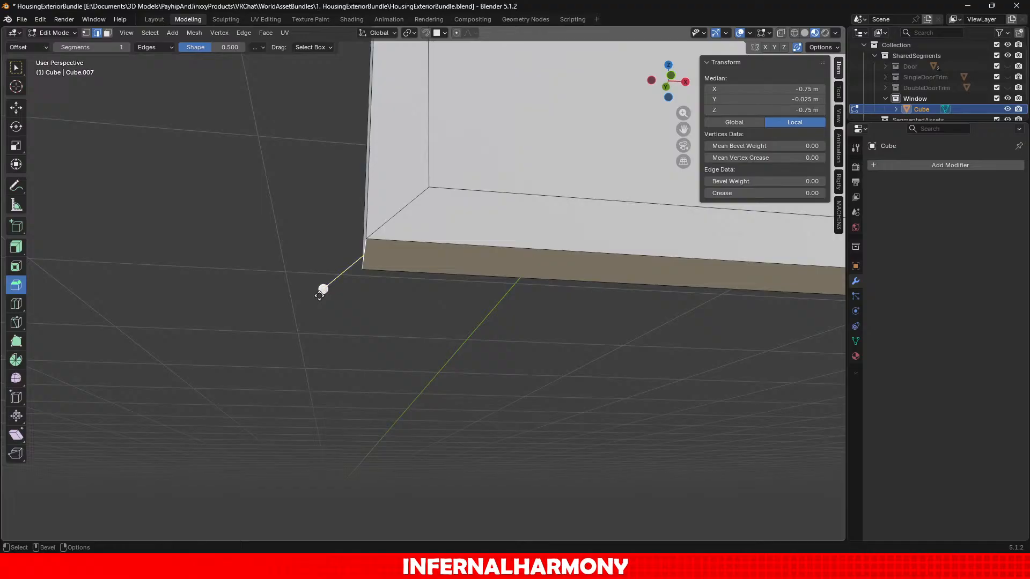
{"action": "left_click_drag", "start_coordinate": [321, 290], "coordinate": [282, 324]}
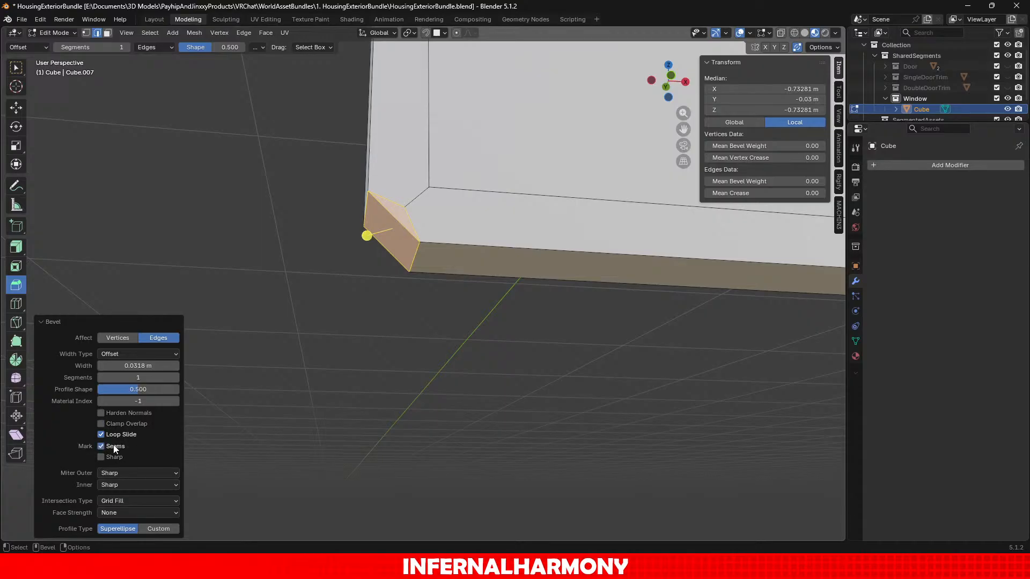
{"action": "left_click", "coordinate": [137, 473]}
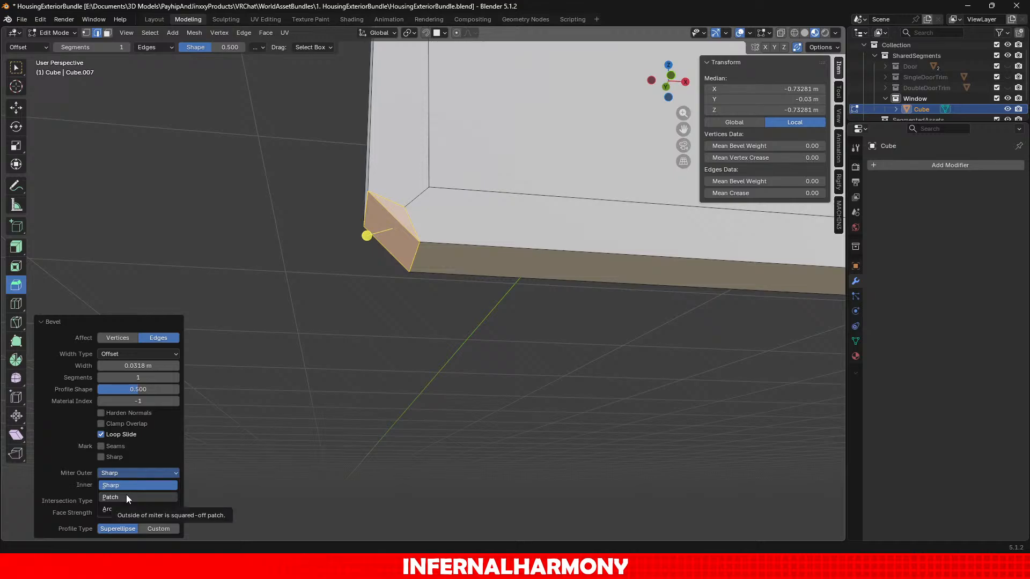
{"action": "key", "text": "ctrl+z"}
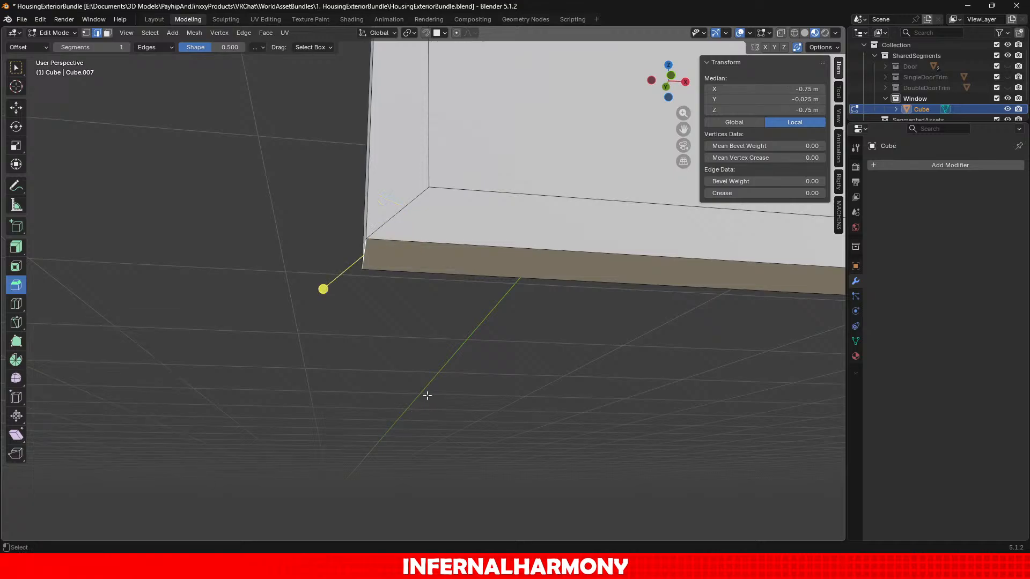
{"action": "key", "text": "ctrl+z"}
Bevel the frame's outer lower-left corner edge with a width of about 0.043 m.
{"action": "left_click_drag", "start_coordinate": [404, 342], "coordinate": [387, 396], "text": "alt"}
{"action": "double_click", "coordinate": [382, 347]}
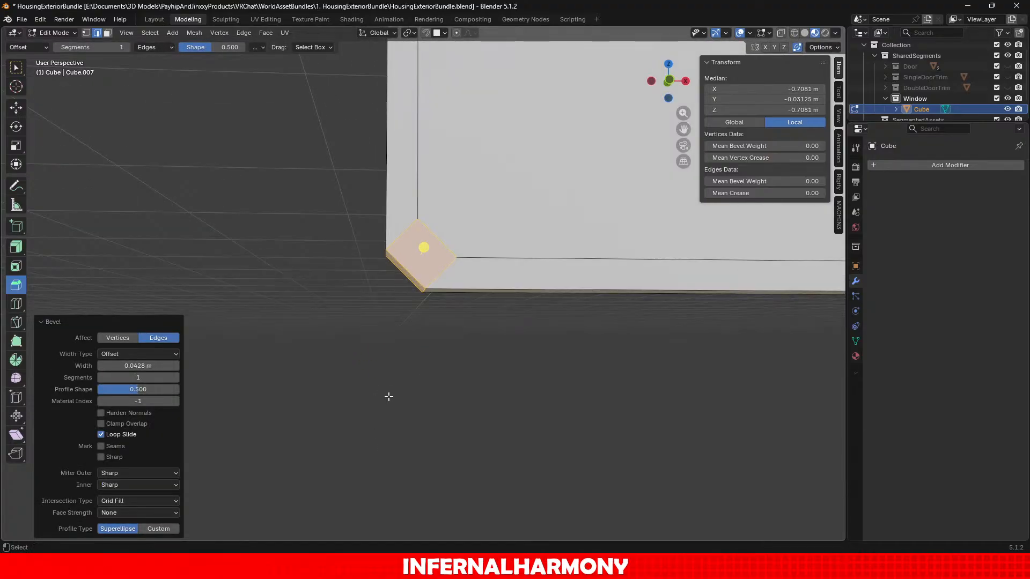
Undo the corner bevel and ready the Knife tool in a front wireframe view of the frame's lower-left corner with vertex selection.
{"action": "key", "text": "ctrl+z"}
{"action": "scroll", "coordinate": [389, 397], "scroll_direction": "up", "scroll_amount": 2}
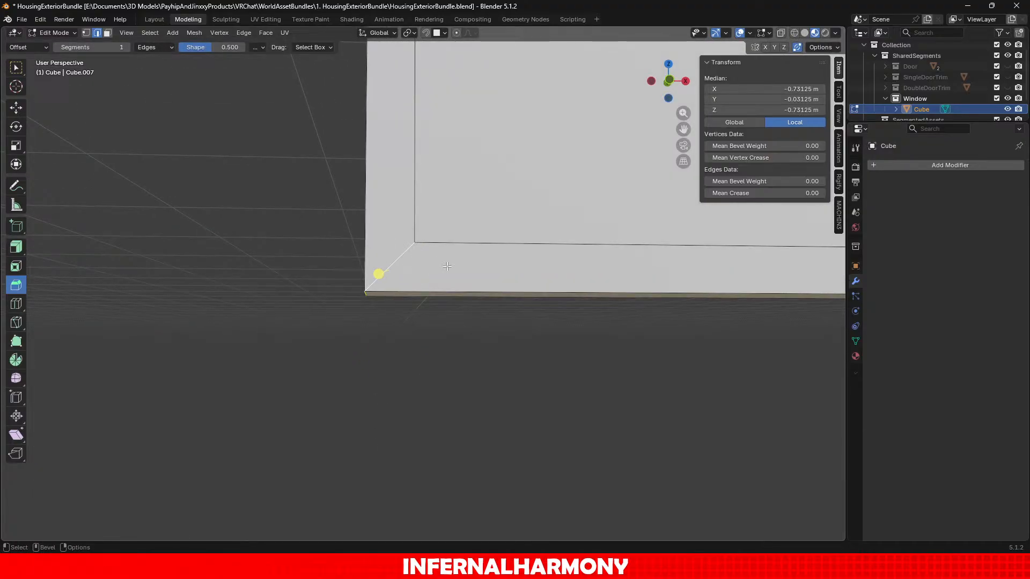
{"action": "left_click", "coordinate": [16, 323]}
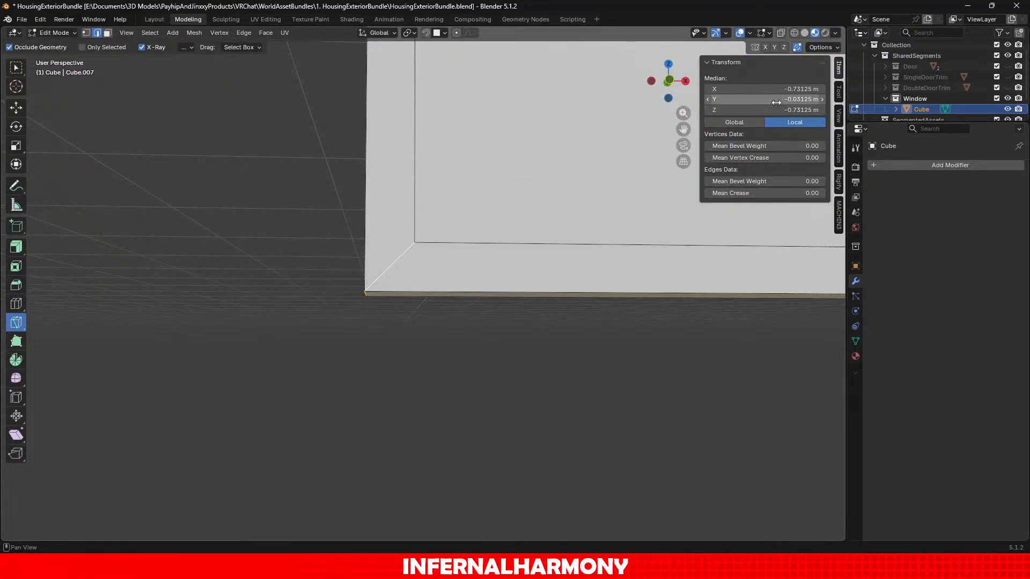
{"action": "left_click", "coordinate": [674, 80]}
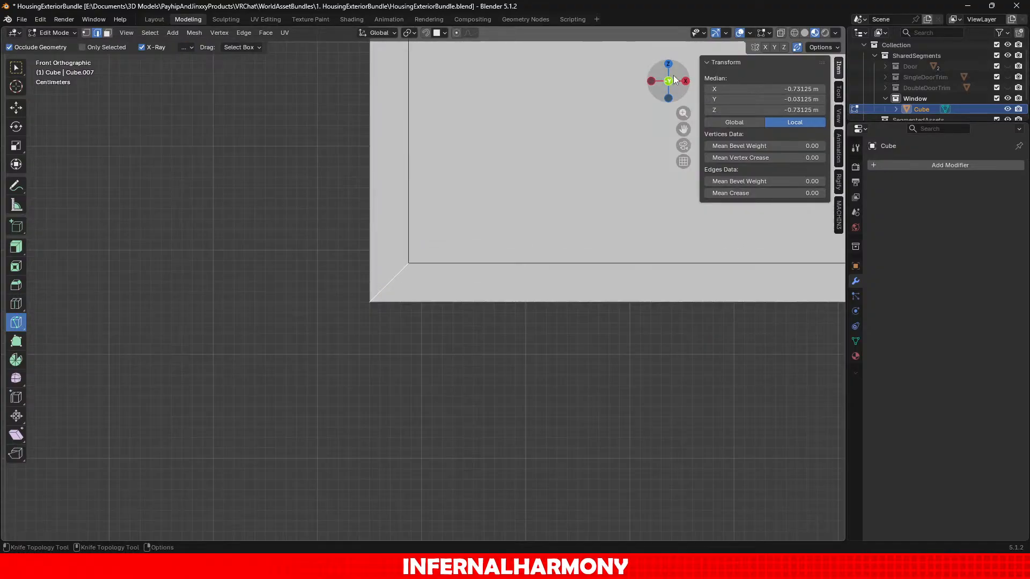
{"action": "left_click", "coordinate": [794, 33]}
{"action": "scroll", "coordinate": [363, 197], "scroll_direction": "up", "scroll_amount": 2}
{"action": "middle_click_drag", "start_coordinate": [367, 191], "coordinate": [443, 170], "text": "shift"}
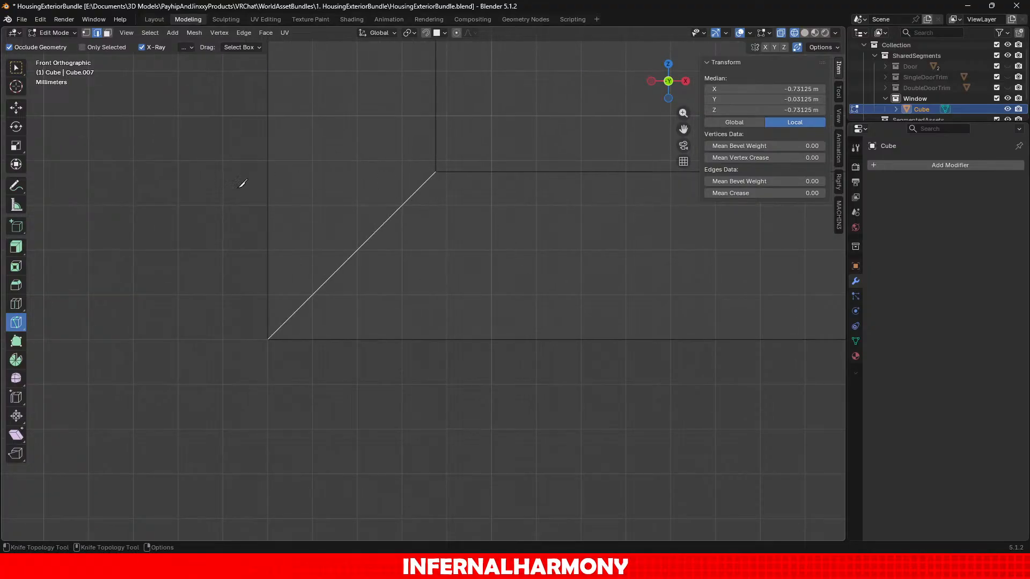
{"action": "scroll", "coordinate": [595, 204], "scroll_direction": "down", "scroll_amount": 10}
{"action": "scroll", "coordinate": [449, 290], "scroll_direction": "up", "scroll_amount": 11}
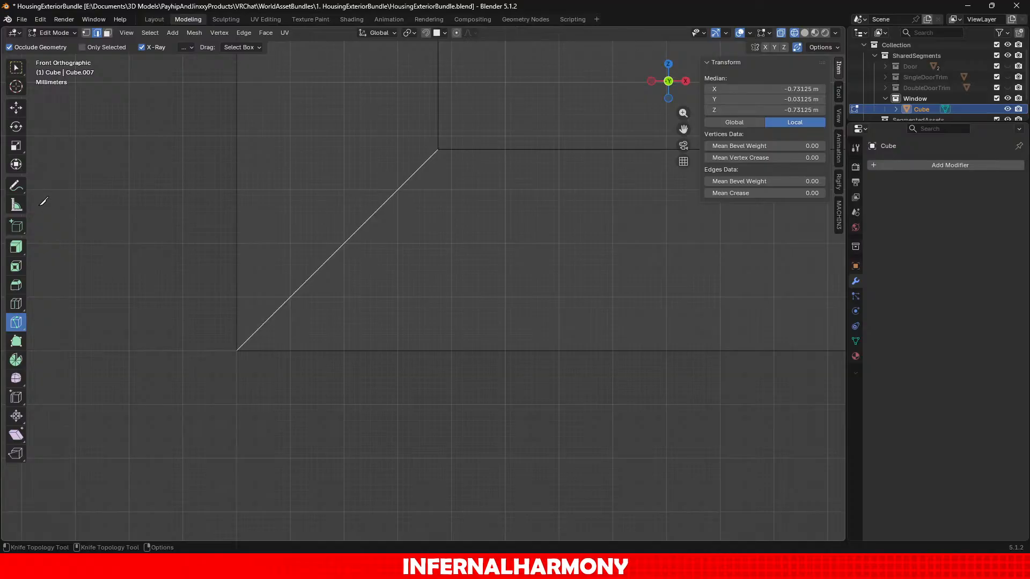
{"action": "left_click", "coordinate": [85, 33]}
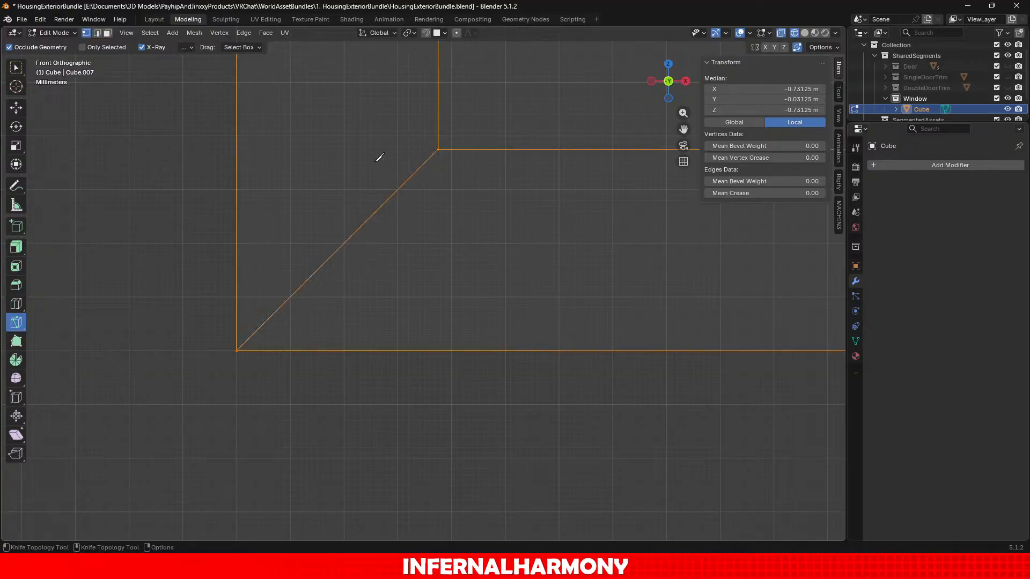
{"action": "scroll", "coordinate": [385, 163], "scroll_direction": "up", "scroll_amount": 1}
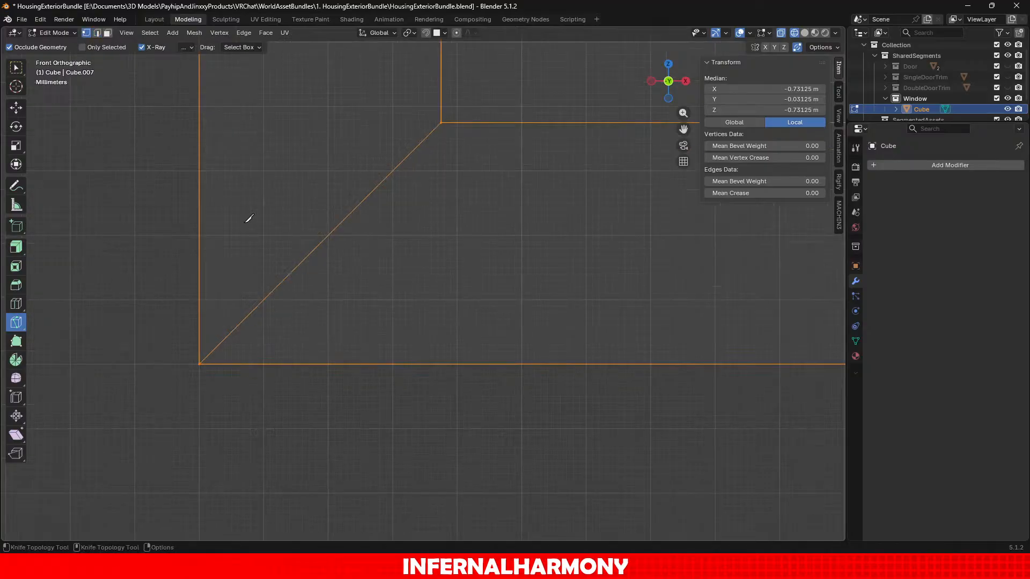
{"action": "left_click", "coordinate": [443, 122]}
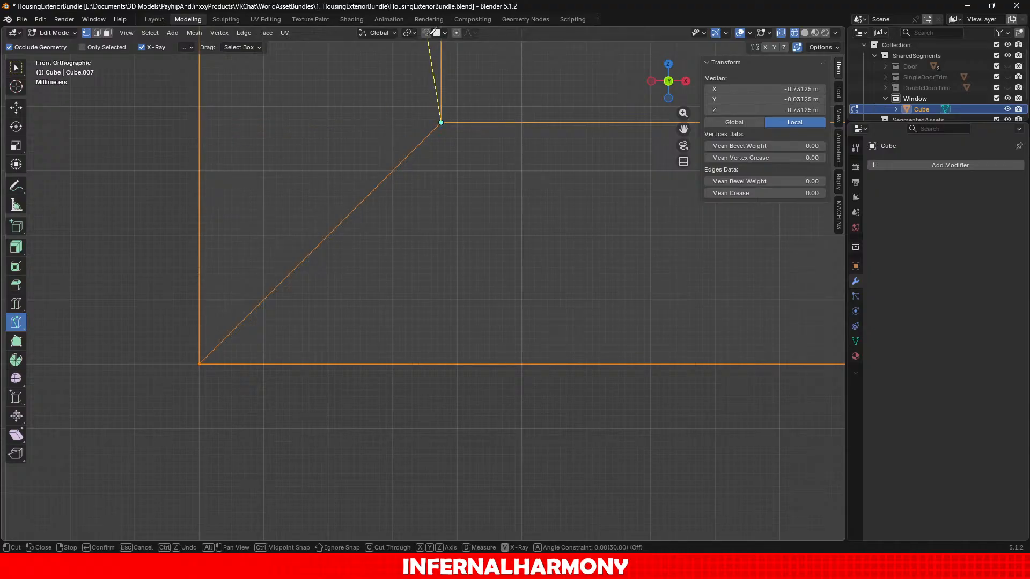
{"action": "left_click", "coordinate": [593, 237]}
{"action": "scroll", "coordinate": [509, 273], "scroll_direction": "down", "scroll_amount": 7}
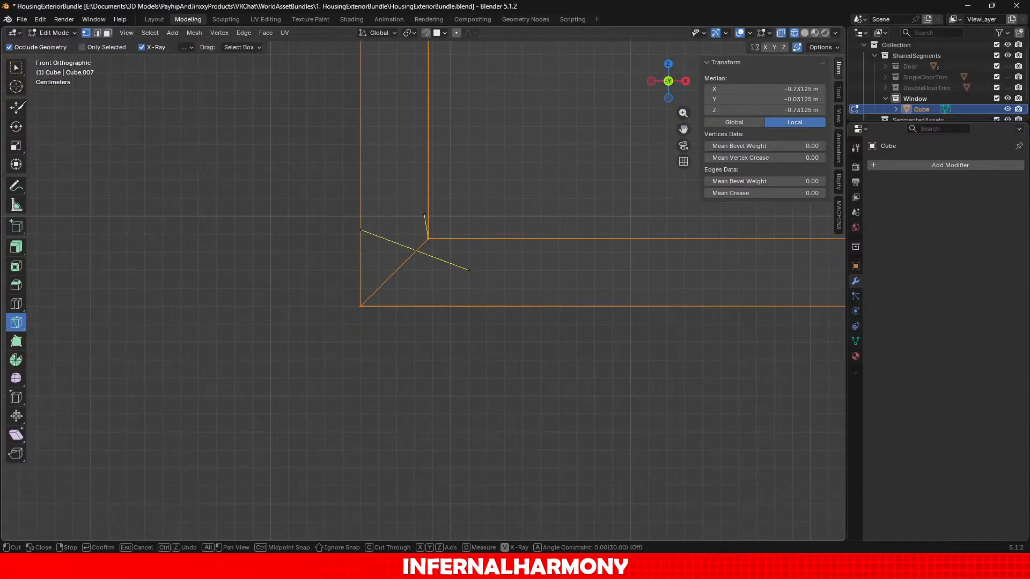
{"action": "key", "text": "Escape"}
{"action": "scroll", "coordinate": [370, 175], "scroll_direction": "up", "scroll_amount": 3}
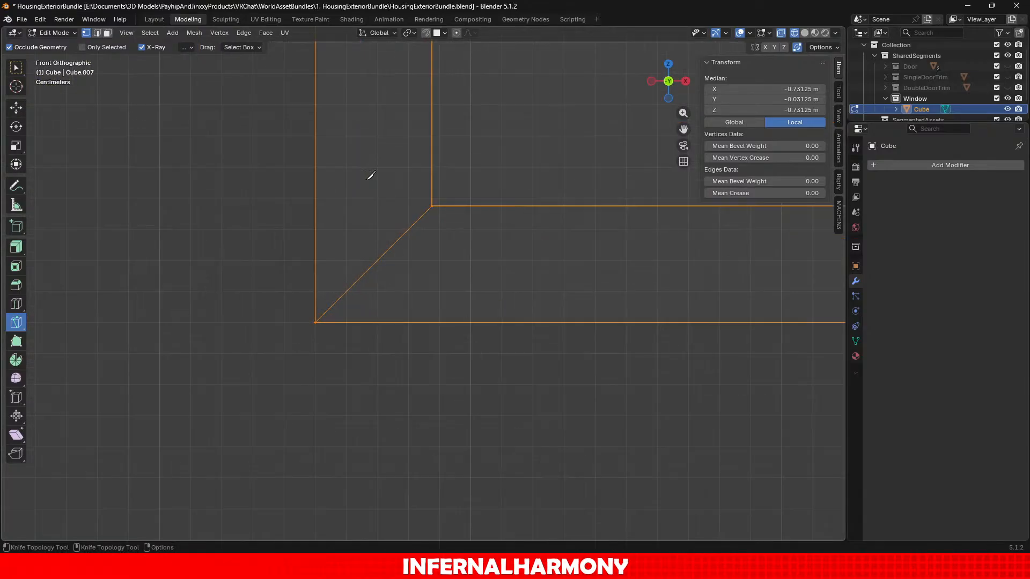
Turn on snapping with Grid as the snap target.
{"action": "left_click", "coordinate": [425, 33]}
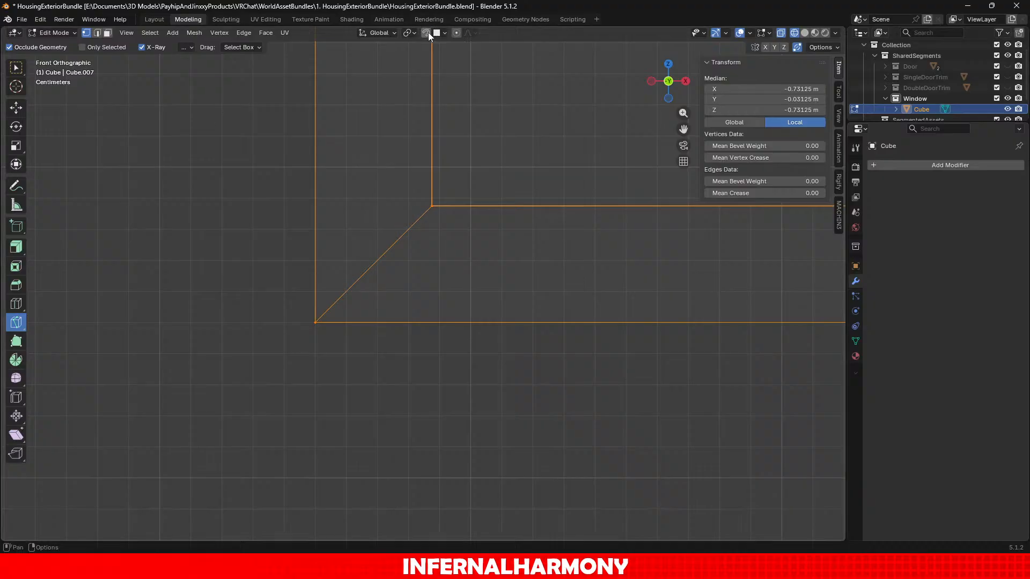
{"action": "left_click", "coordinate": [440, 32]}
{"action": "left_click", "coordinate": [430, 100]}
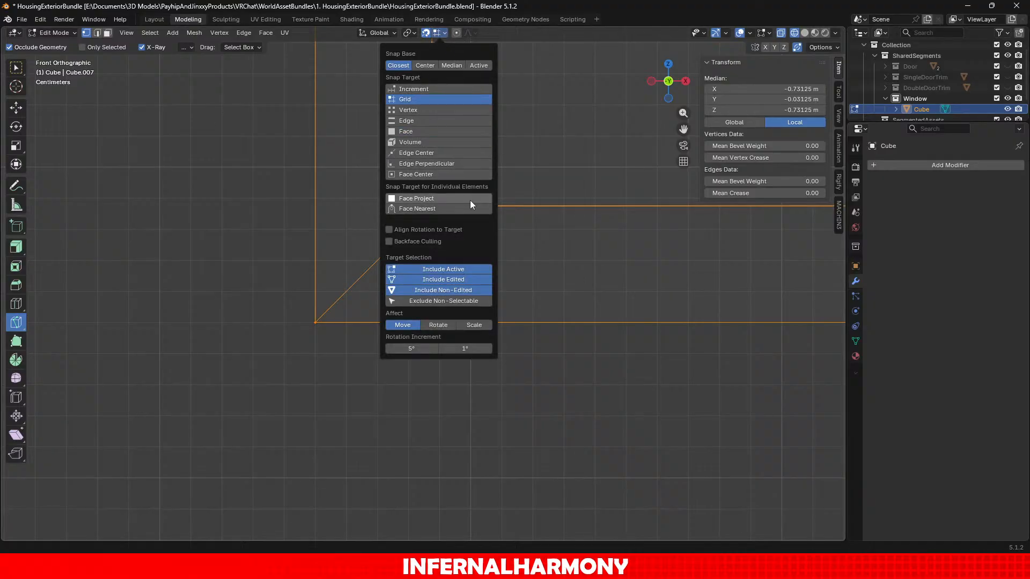
Knife-cut horizontally from the frame's inner lower-left corner to the outer left edge and across the side face to the back edge.
{"action": "scroll", "coordinate": [427, 264], "scroll_direction": "up", "scroll_amount": 3}
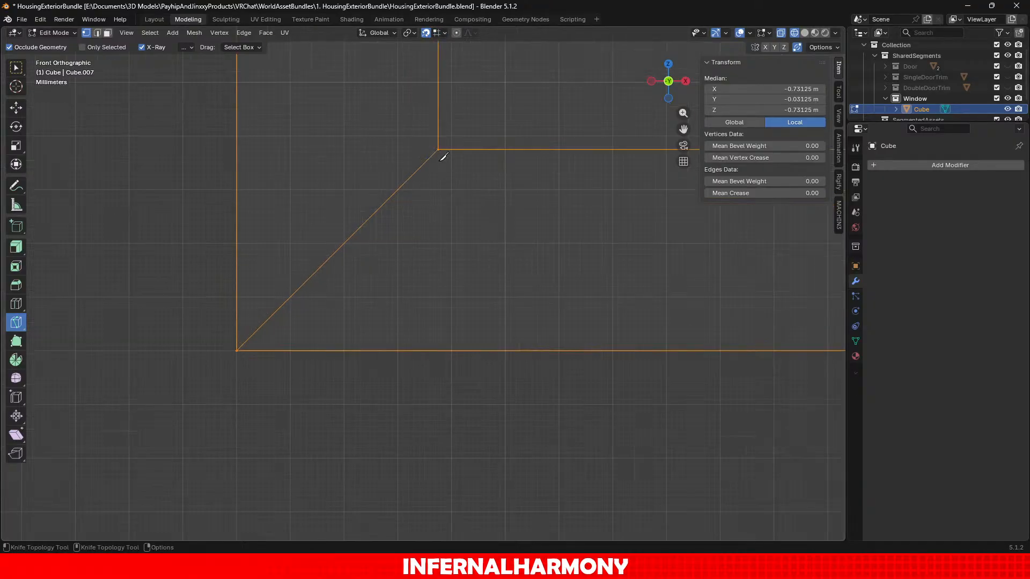
{"action": "left_click", "coordinate": [441, 148]}
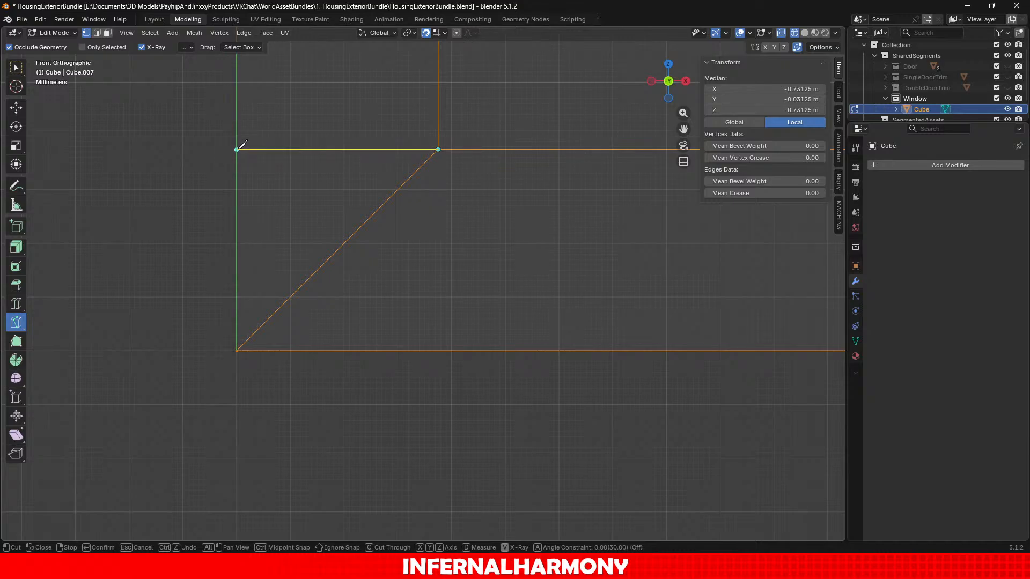
{"action": "left_click", "coordinate": [239, 147]}
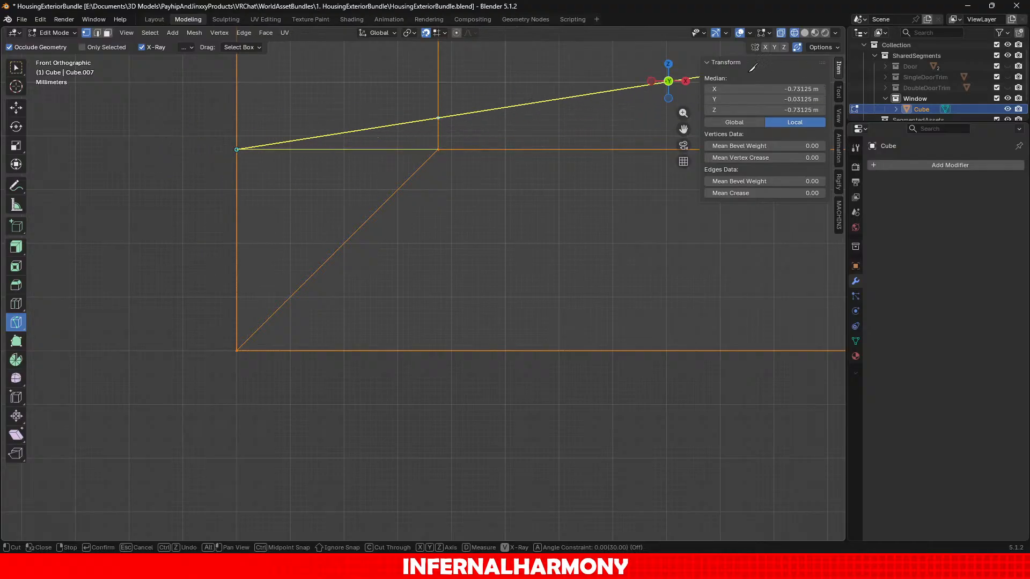
{"action": "middle_click_drag", "start_coordinate": [374, 188], "coordinate": [539, 198]}
{"action": "scroll", "coordinate": [538, 198], "scroll_direction": "down", "scroll_amount": 5}
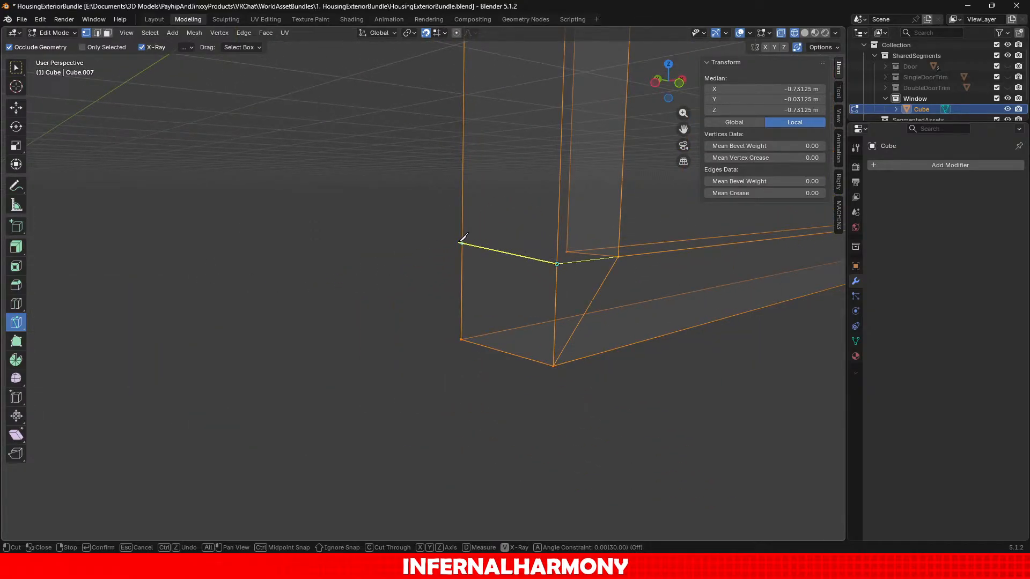
{"action": "left_click", "coordinate": [463, 243]}
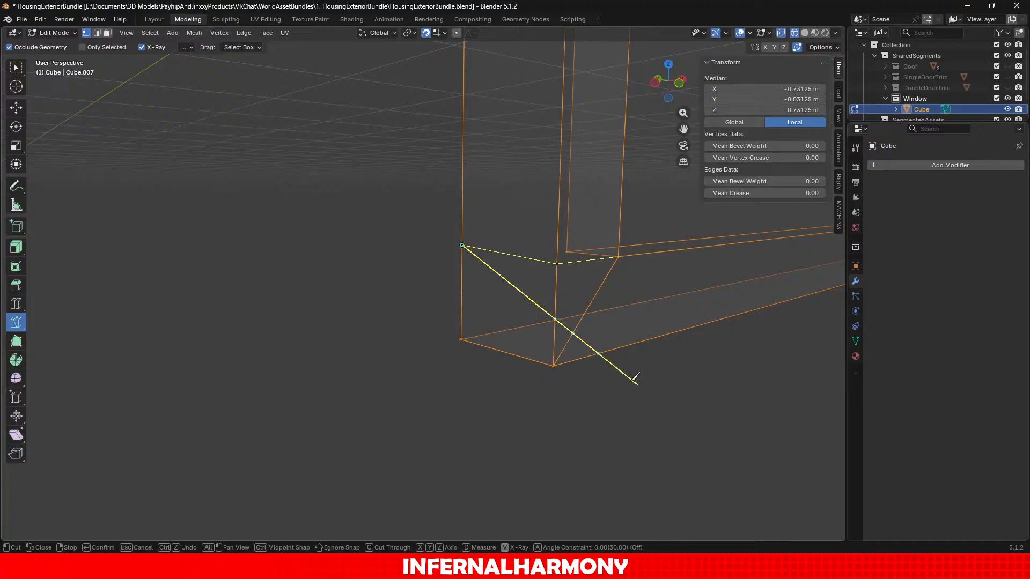
{"action": "key", "text": "Return"}
Knife-cut from the inner lower-left corner down to the outer bottom edge and across the underside to the back edge.
{"action": "scroll", "coordinate": [621, 374], "scroll_direction": "up", "scroll_amount": 3}
{"action": "mouse_move", "coordinate": [621, 373]}
{"action": "middle_mouse_down"}
{"action": "mouse_move", "coordinate": [541, 373]}
{"action": "mouse_move", "coordinate": [373, 339]}
{"action": "mouse_move", "coordinate": [390, 323]}
{"action": "mouse_move", "coordinate": [451, 330]}
{"action": "middle_mouse_up"}
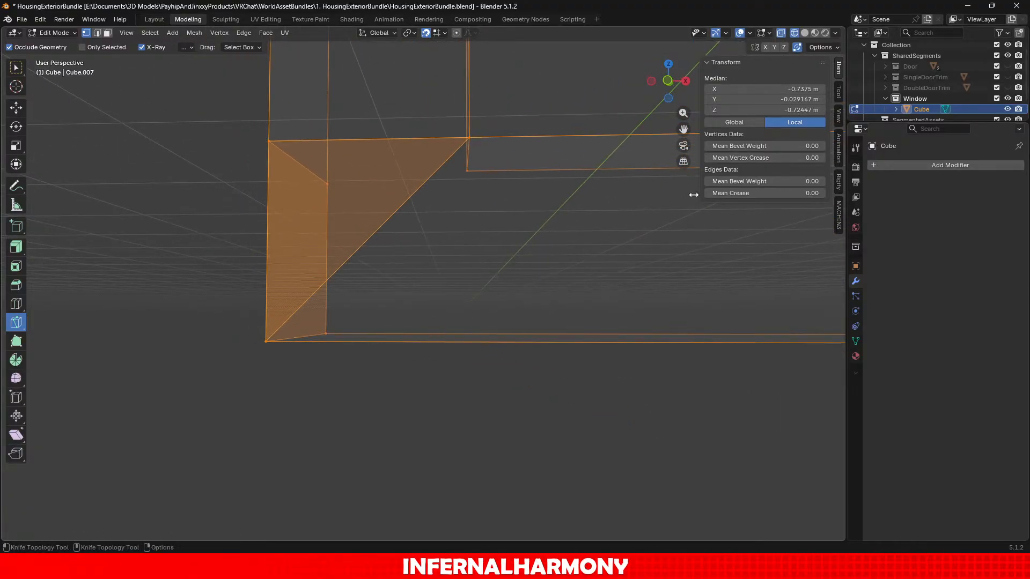
{"action": "left_click", "coordinate": [470, 137]}
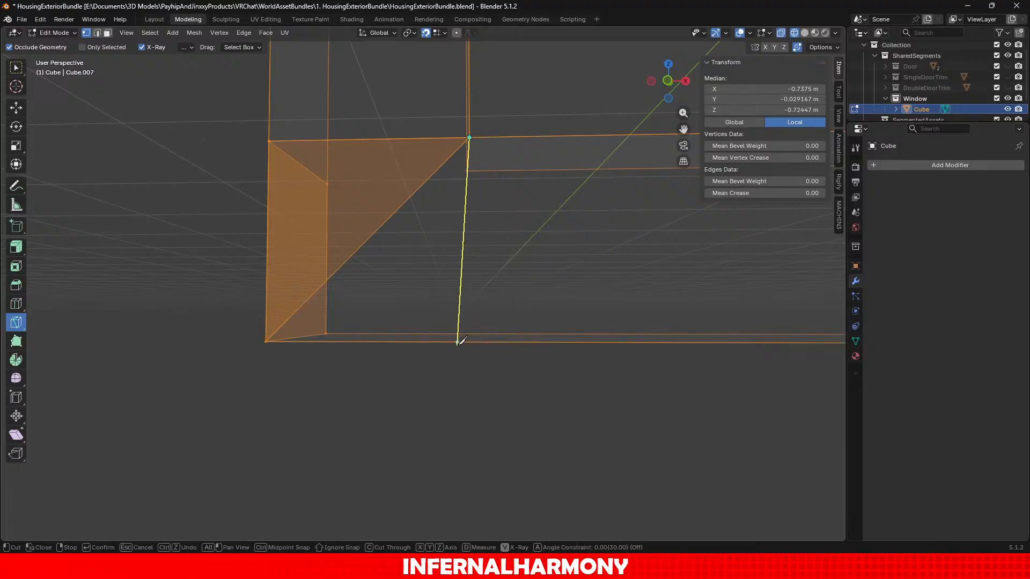
{"action": "middle_click_drag", "start_coordinate": [462, 341], "coordinate": [476, 331]}
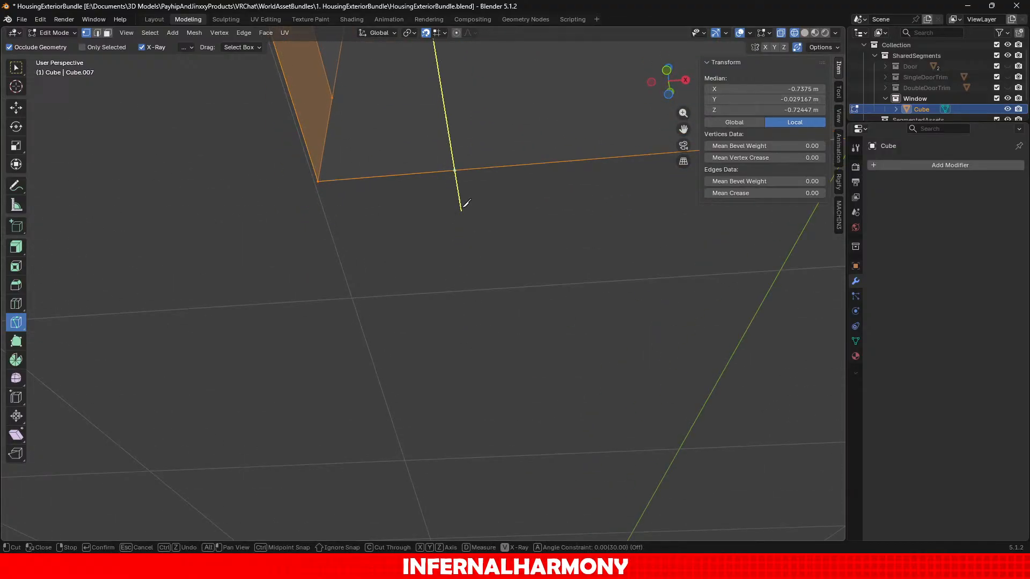
{"action": "left_click", "coordinate": [461, 170]}
{"action": "key", "text": "Return"}
{"action": "middle_click_drag", "start_coordinate": [471, 168], "coordinate": [477, 344]}
With the Move tool, select the inner lower-left corner vertex and copy its Z coordinate in Global space.
{"action": "left_click", "coordinate": [16, 107]}
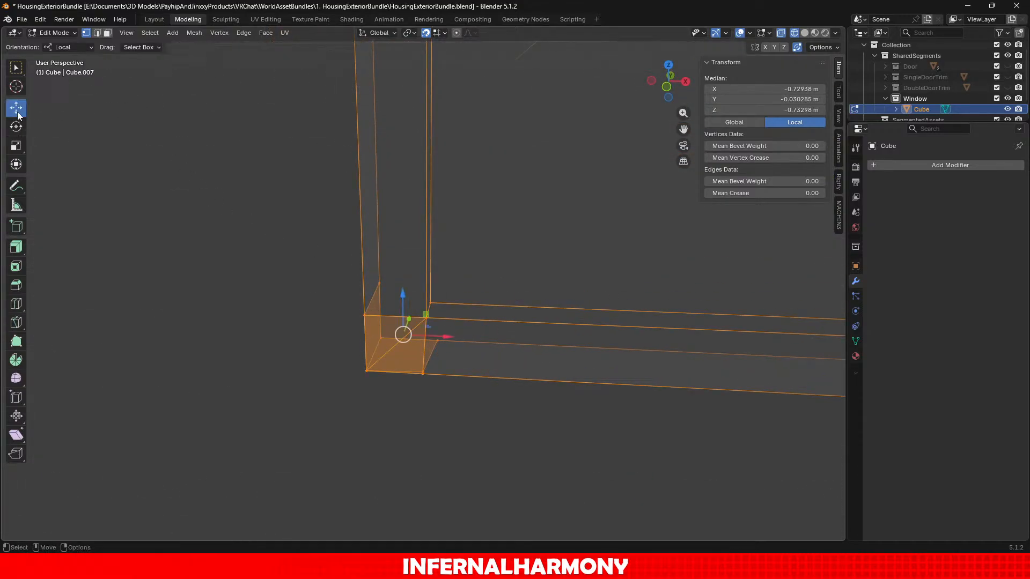
{"action": "scroll", "coordinate": [391, 165], "scroll_direction": "up", "scroll_amount": 2}
{"action": "left_click", "coordinate": [428, 343]}
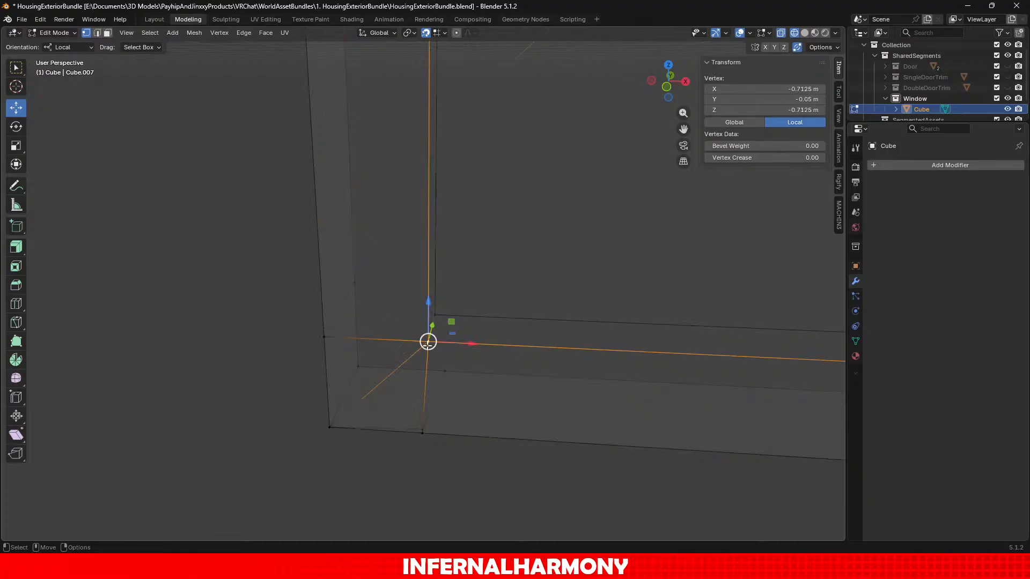
{"action": "left_click", "coordinate": [764, 109]}
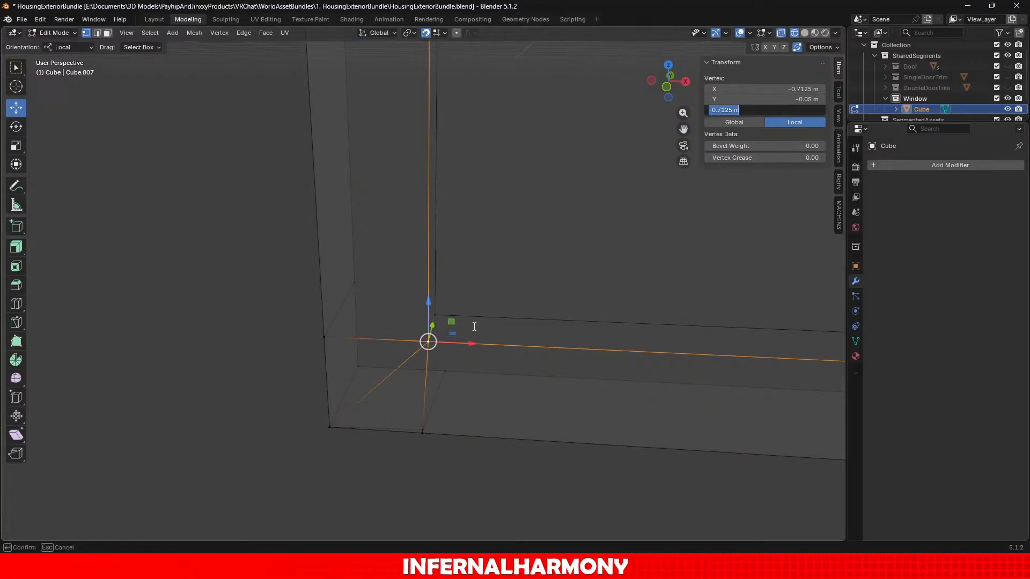
{"action": "key", "text": "Return"}
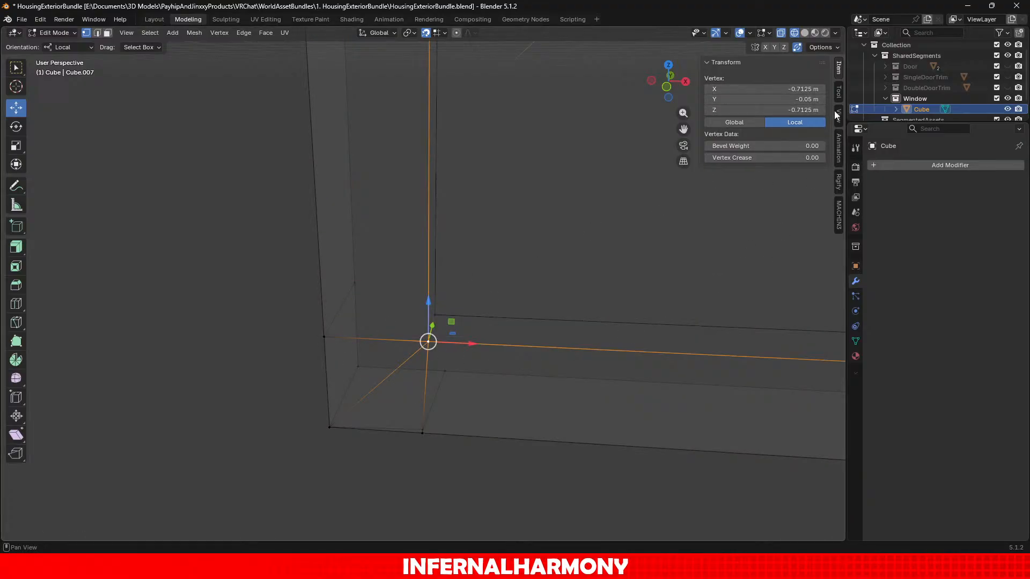
{"action": "left_click", "coordinate": [749, 122]}
{"action": "left_click", "coordinate": [754, 110]}
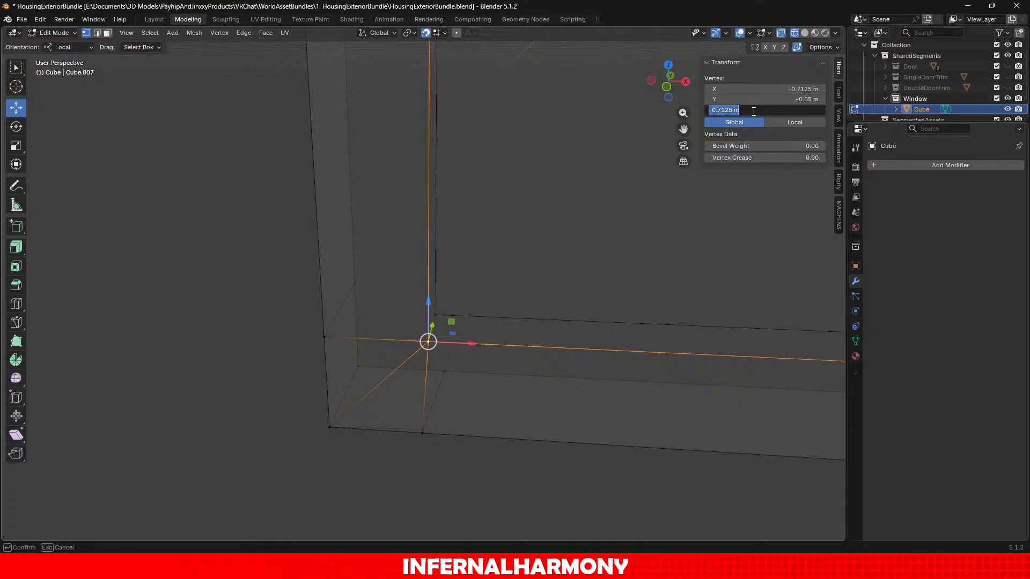
{"action": "key", "text": "Return"}
Set the global Z of the front and back cut vertices on the frame's outer left side to -0.7125 m.
{"action": "left_click", "coordinate": [323, 339]}
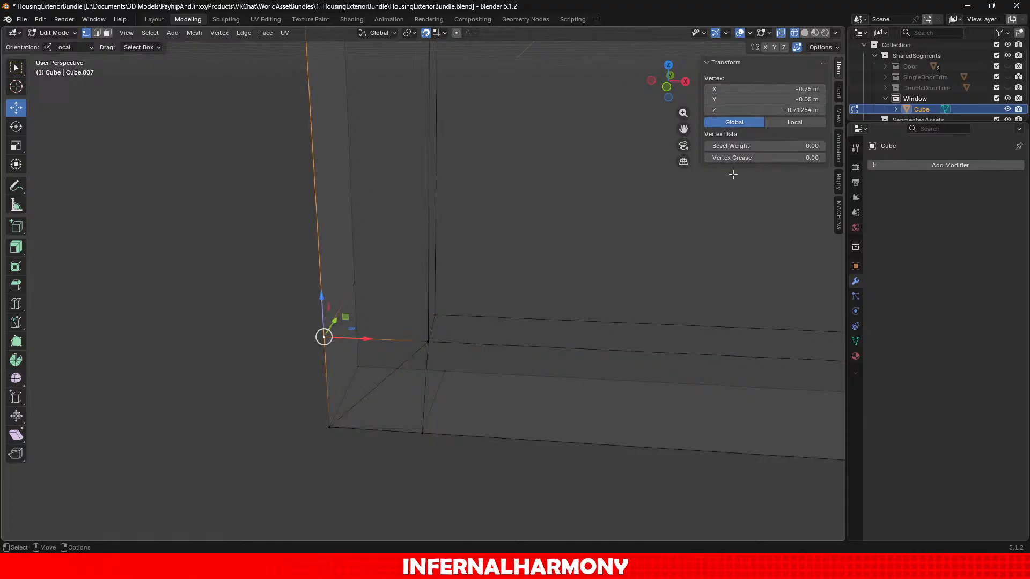
{"action": "left_click", "coordinate": [766, 107]}
{"action": "key", "text": "Return"}
{"action": "middle_click_drag", "start_coordinate": [329, 385], "coordinate": [441, 287]}
{"action": "left_click", "coordinate": [422, 279]}
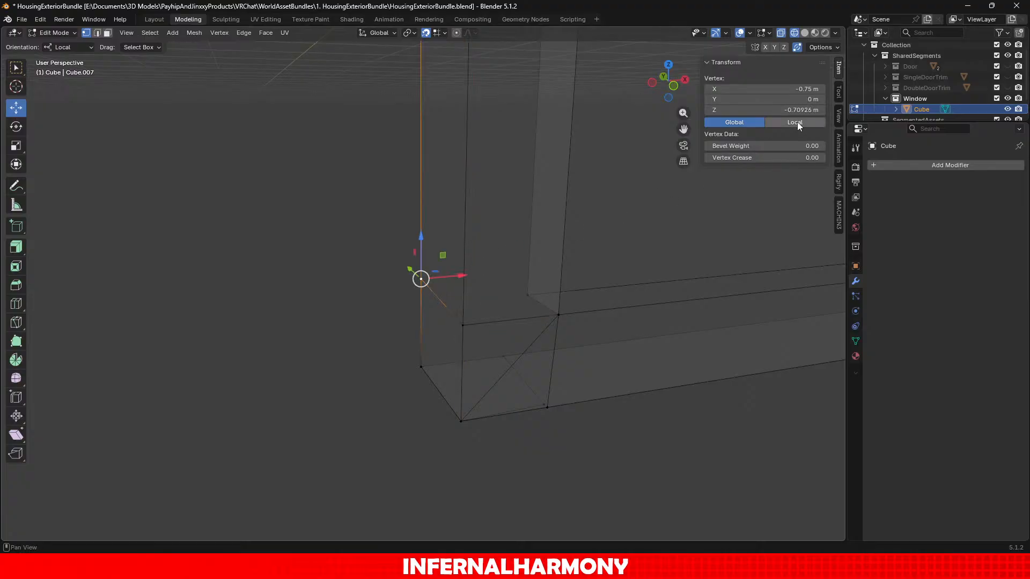
{"action": "left_click", "coordinate": [791, 109]}
{"action": "key", "text": "Return"}
{"action": "middle_click_drag", "start_coordinate": [569, 386], "coordinate": [556, 380]}
Try setting the cut vertex on the frame's underside near the front edge to X -0.7125 m and undo it.
{"action": "left_click", "coordinate": [523, 298]}
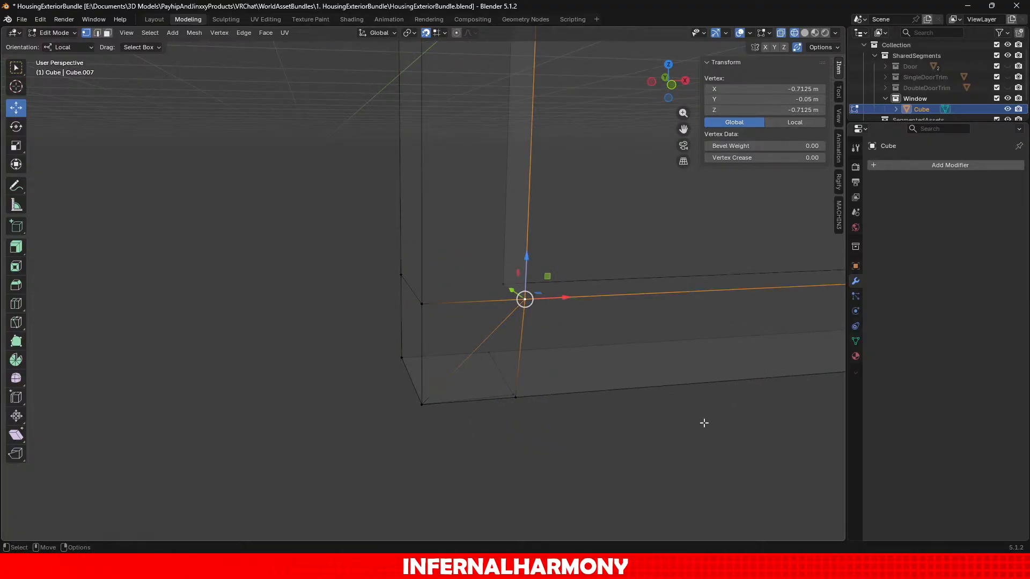
{"action": "middle_click_drag", "start_coordinate": [704, 423], "coordinate": [606, 391], "text": "shift"}
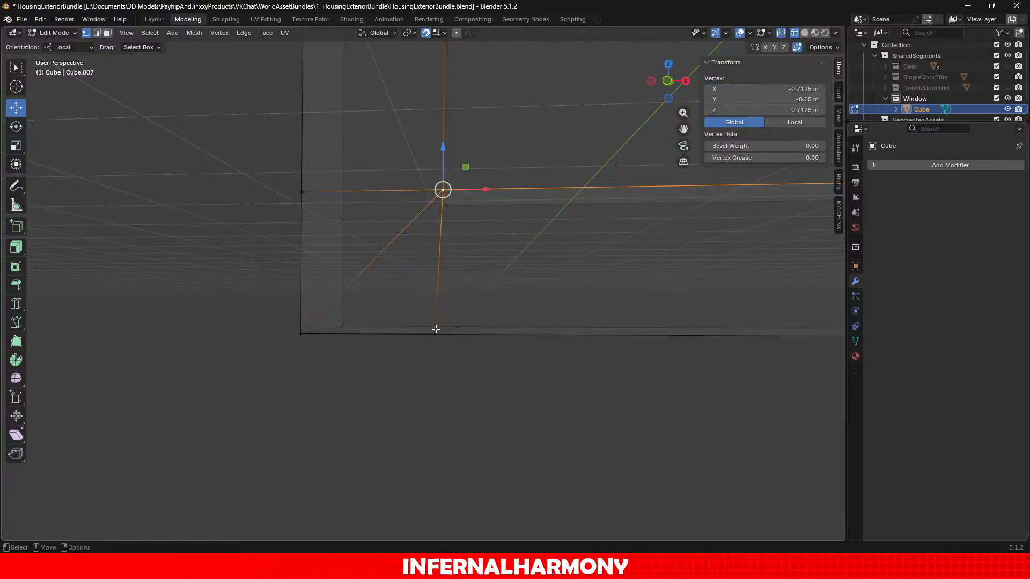
{"action": "left_click", "coordinate": [435, 329]}
{"action": "left_click", "coordinate": [777, 89]}
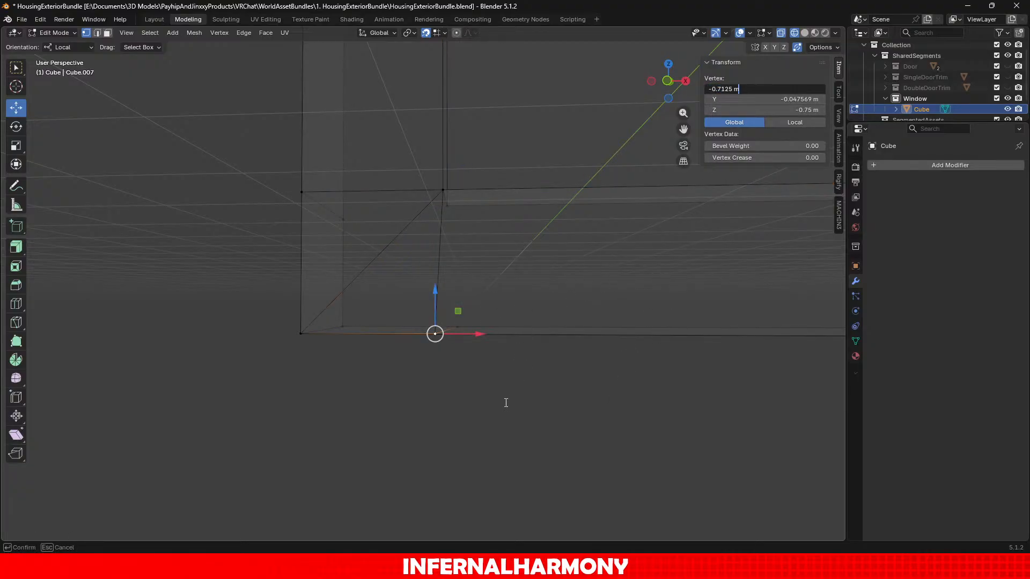
{"action": "key", "text": "Return"}
{"action": "middle_click_drag", "start_coordinate": [501, 395], "coordinate": [453, 255]}
{"action": "left_click", "coordinate": [444, 253]}
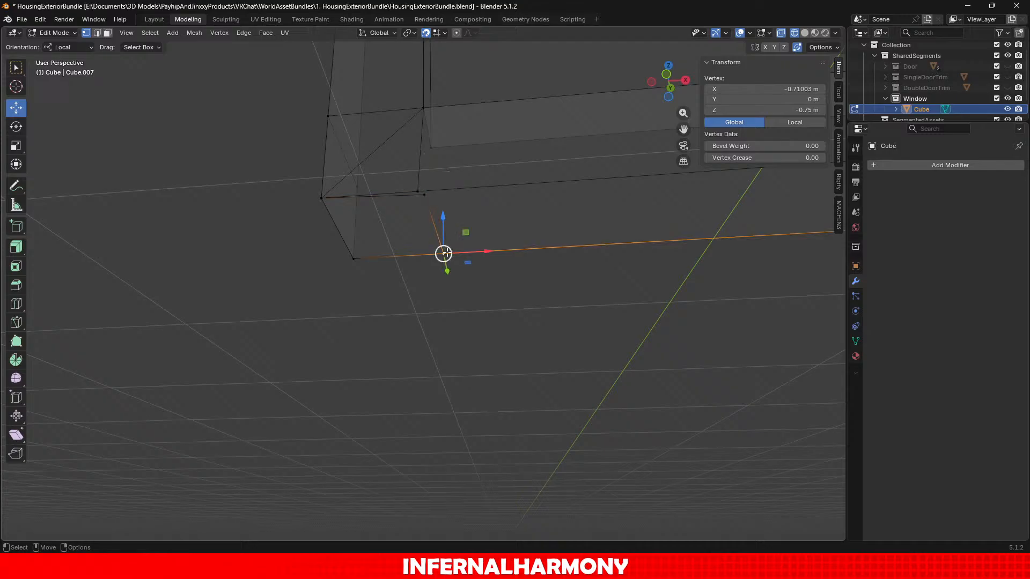
{"action": "key", "text": "ctrl+z"}
{"action": "key", "text": "ctrl+z"}
{"action": "key", "text": "ctrl+z"}
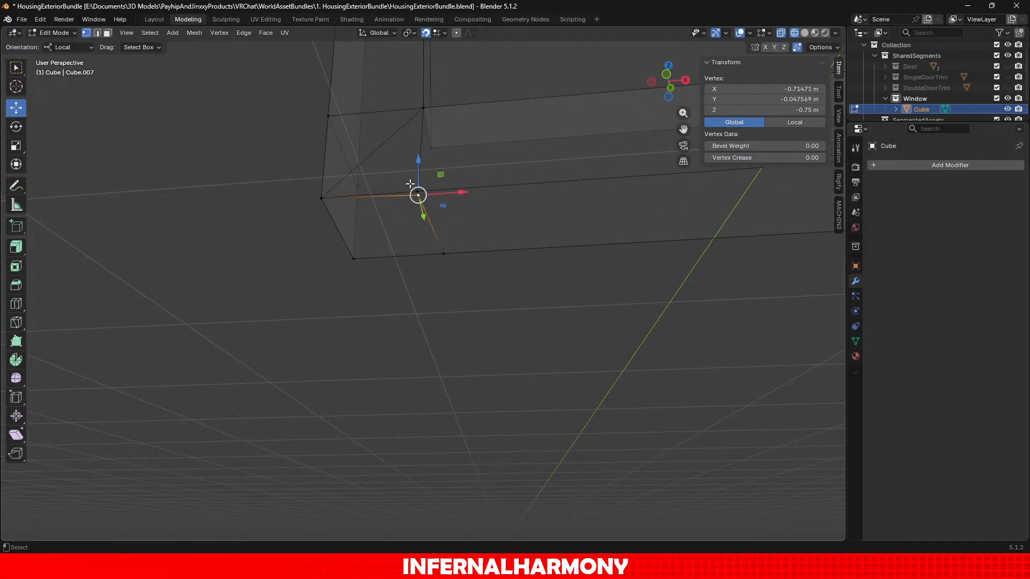
Try moving the underside cut vertex by -0.25 m along local Z, undo the move and turn off snapping.
{"action": "left_click", "coordinate": [421, 194]}
{"action": "scroll", "coordinate": [430, 202], "scroll_direction": "up", "scroll_amount": 3}
{"action": "middle_click_drag", "start_coordinate": [440, 174], "coordinate": [465, 211], "text": "shift"}
{"action": "scroll", "coordinate": [465, 209], "scroll_direction": "up", "scroll_amount": 2}
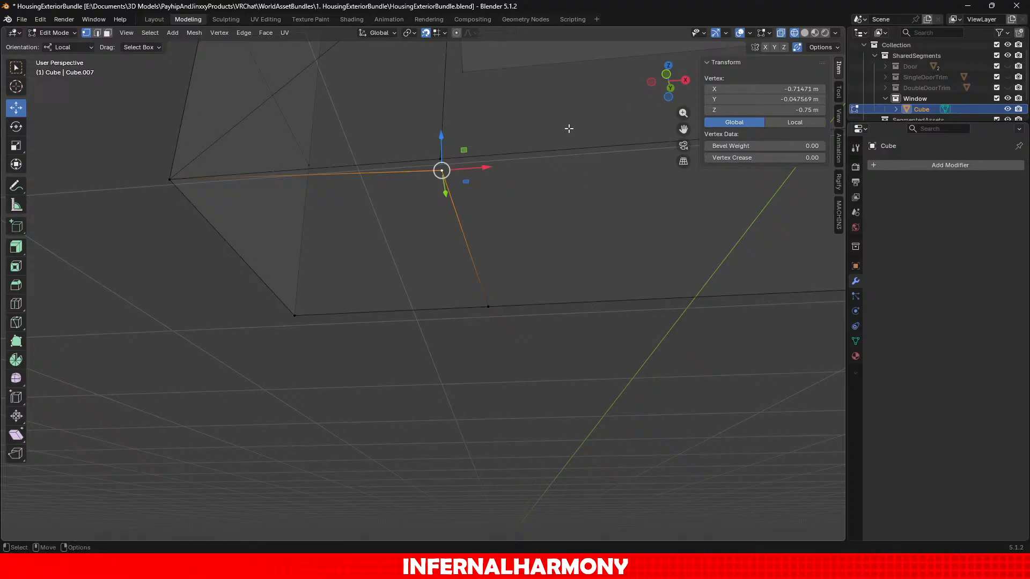
{"action": "left_click_drag", "start_coordinate": [440, 147], "coordinate": [441, 134]}
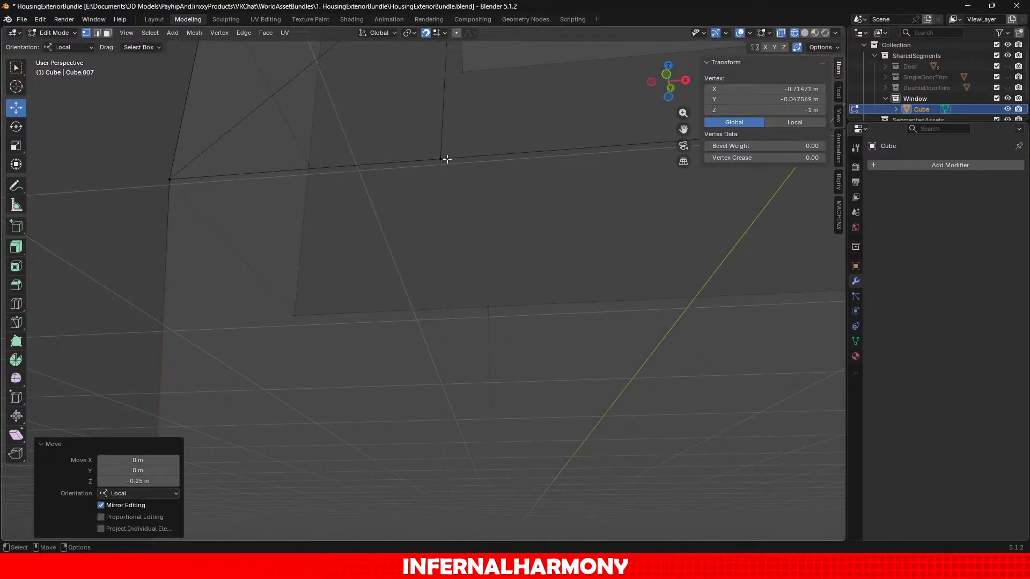
{"action": "key", "text": "ctrl+z"}
{"action": "left_click", "coordinate": [427, 34]}
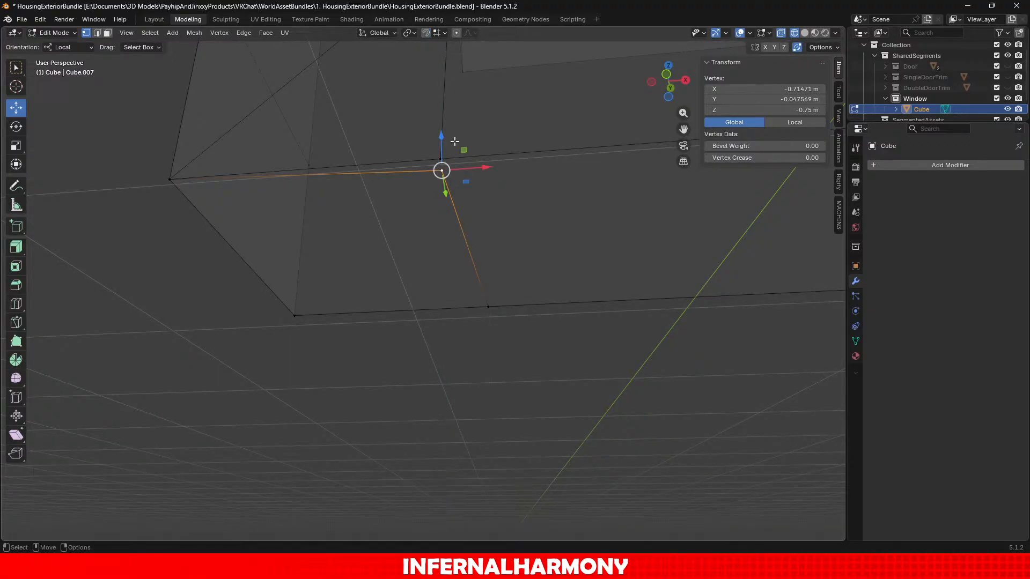
Move the underside cut vertex along local Y to -0.05 m at the front edge and set its global X to -0.7125 m.
{"action": "left_click_drag", "start_coordinate": [448, 192], "coordinate": [444, 180]}
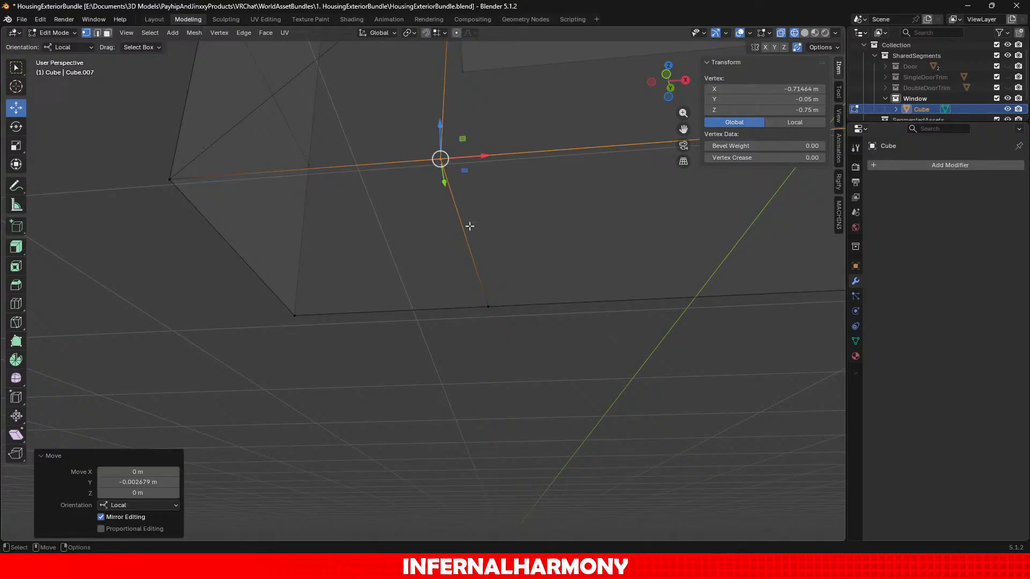
{"action": "left_click", "coordinate": [787, 90]}
{"action": "type", "text": "-0.7125 m"}
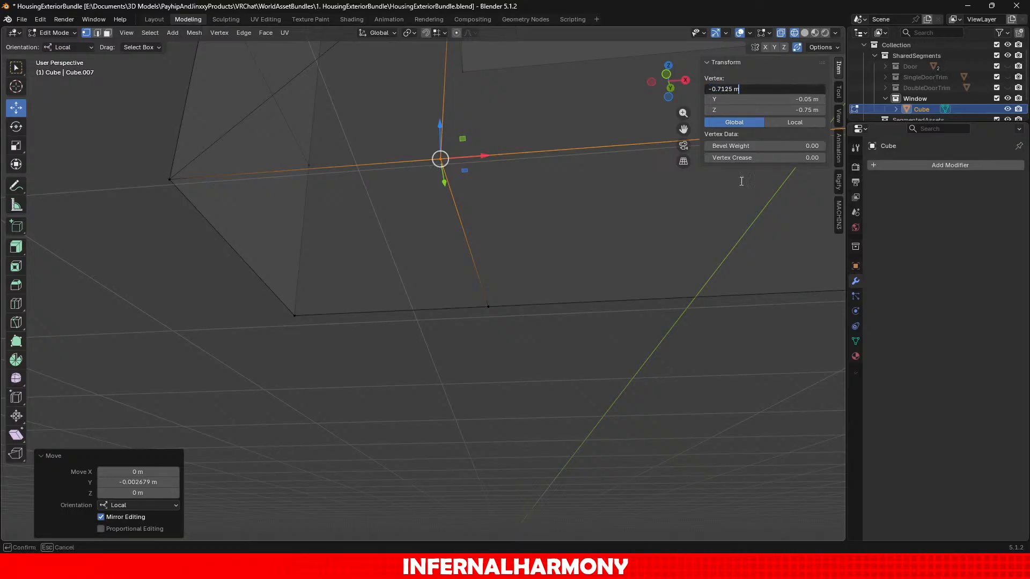
{"action": "key", "text": "Return"}
Set the global X of the cut vertex on the underside's back edge to -0.7125 m.
{"action": "left_click", "coordinate": [488, 306]}
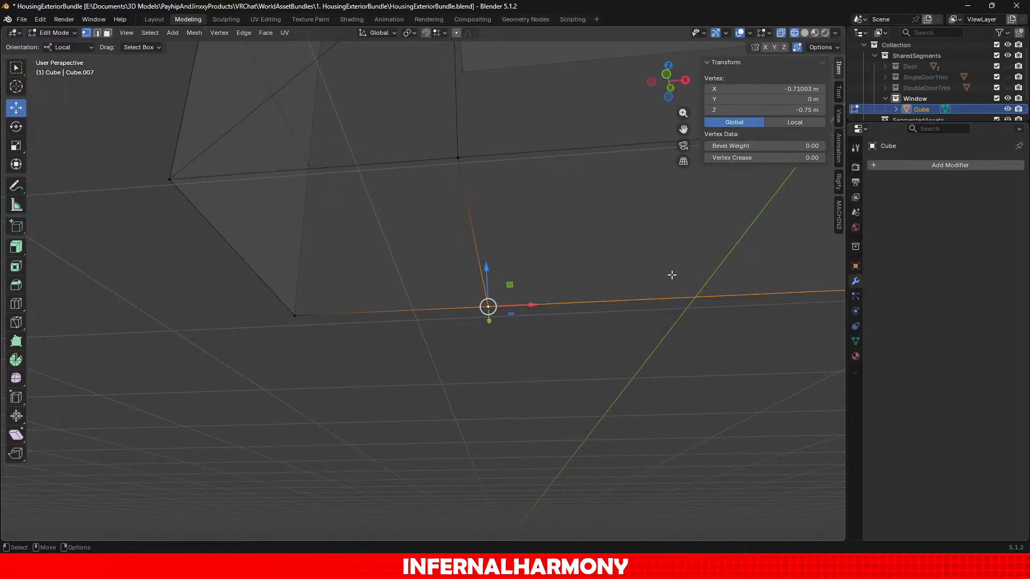
{"action": "left_click", "coordinate": [802, 88]}
{"action": "type", "text": "-0.7125 m"}
{"action": "key", "text": "Return"}
{"action": "scroll", "coordinate": [619, 260], "scroll_direction": "down", "scroll_amount": 4}
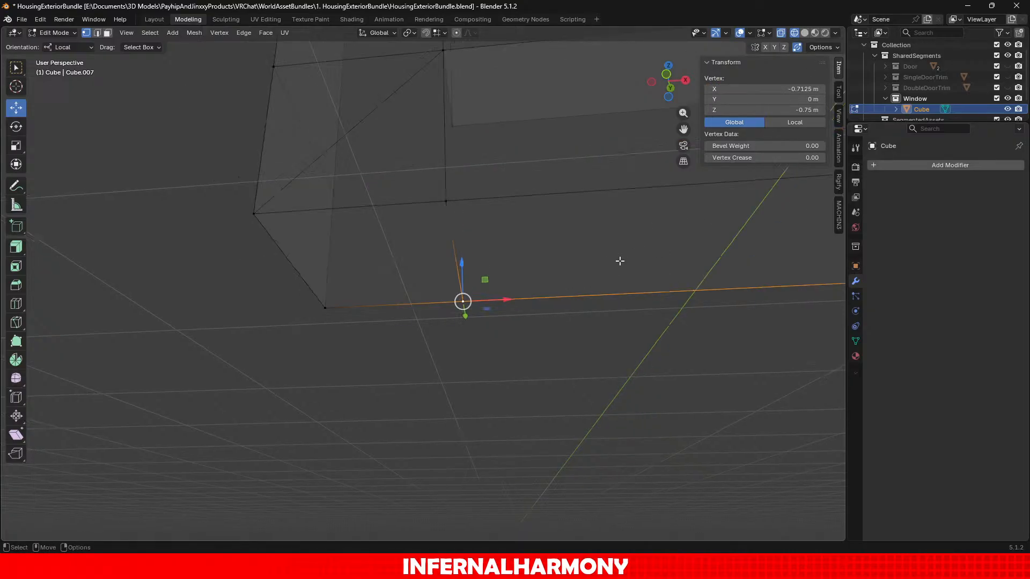
In edge selection, dissolve the diagonal edge across the front of the frame's lower-left corner and clear the selection.
{"action": "middle_click_drag", "start_coordinate": [472, 208], "coordinate": [479, 245]}
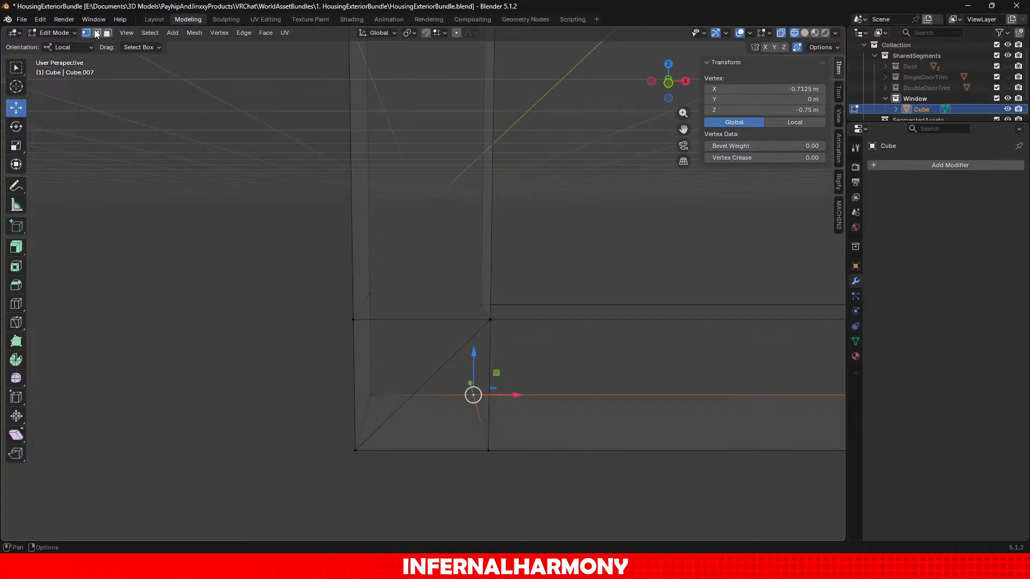
{"action": "left_click", "coordinate": [97, 33]}
{"action": "left_click", "coordinate": [415, 356]}
{"action": "left_click", "coordinate": [420, 378]}
{"action": "key", "text": "x"}
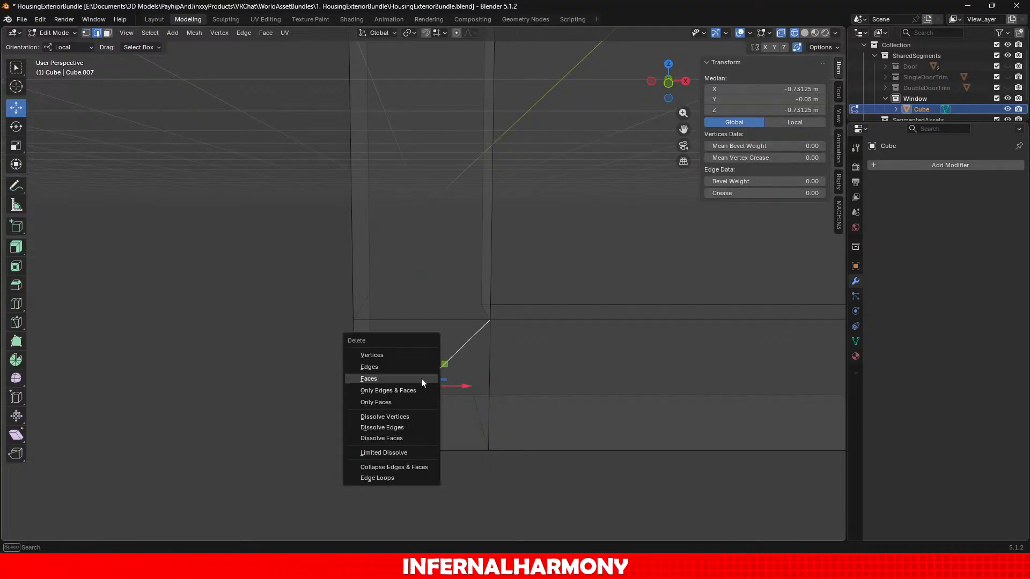
{"action": "left_click", "coordinate": [400, 428]}
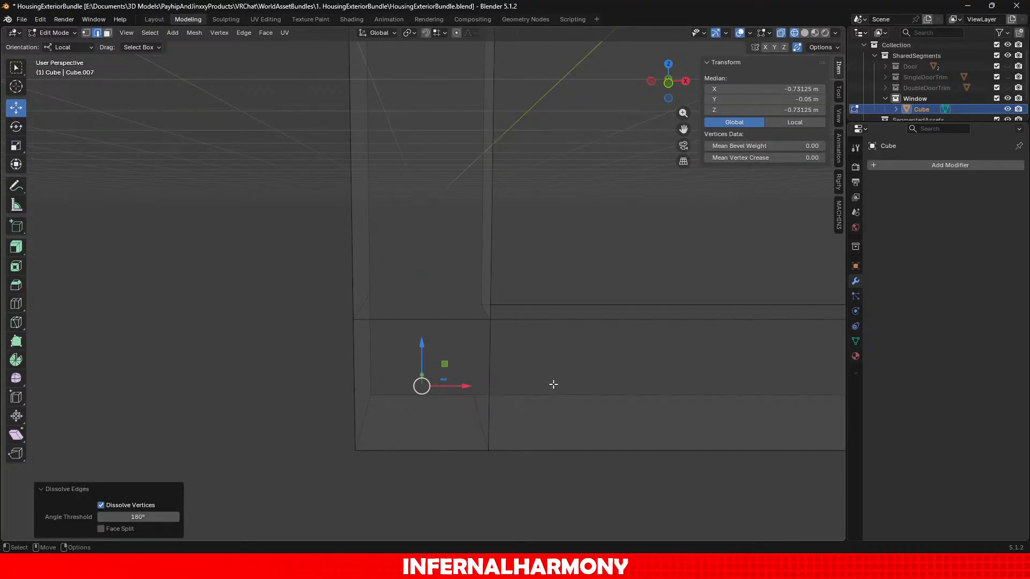
{"action": "scroll", "coordinate": [553, 385], "scroll_direction": "down", "scroll_amount": 5}
{"action": "left_click", "coordinate": [545, 402]}
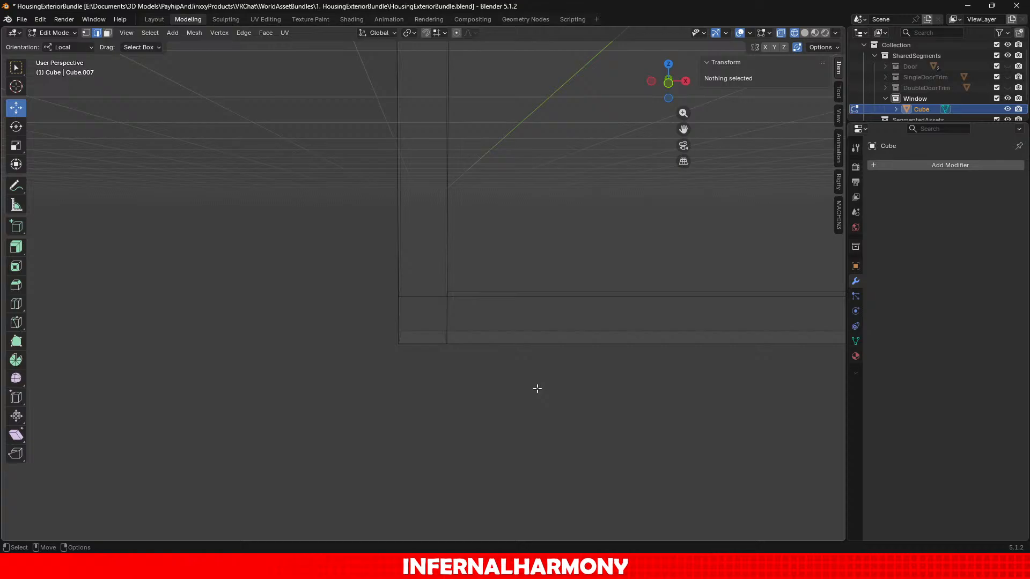
{"action": "scroll", "coordinate": [537, 388], "scroll_direction": "up", "scroll_amount": 6}
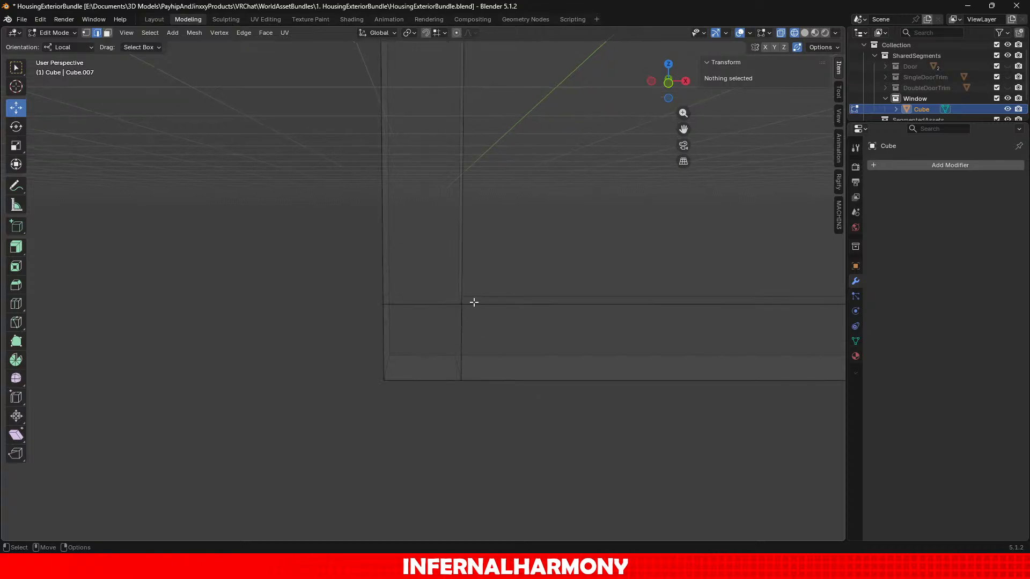
Try dissolving the square front face at the frame's lower-left corner and undo it.
{"action": "left_click", "coordinate": [108, 33]}
{"action": "left_click", "coordinate": [437, 370]}
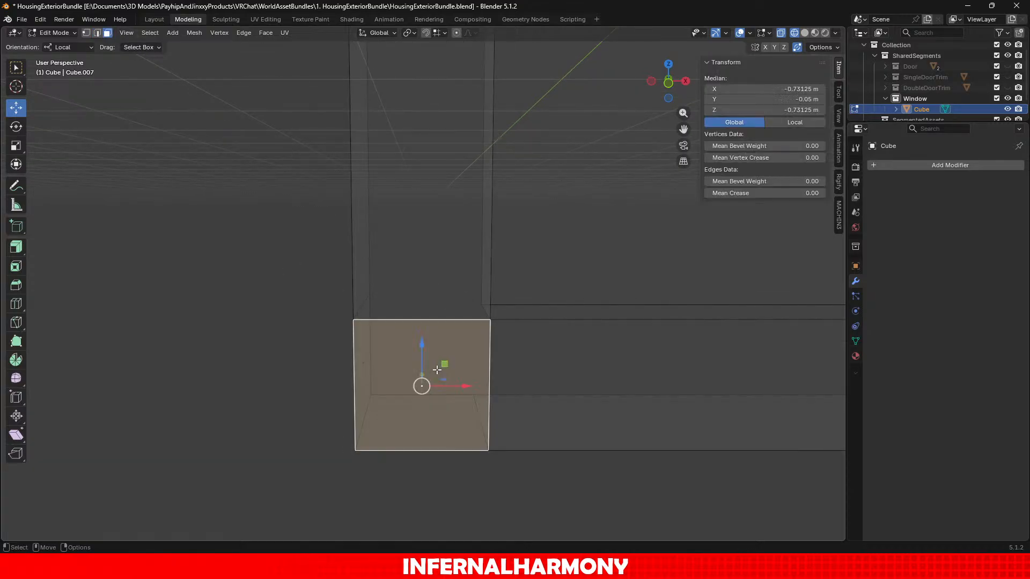
{"action": "key", "text": "x"}
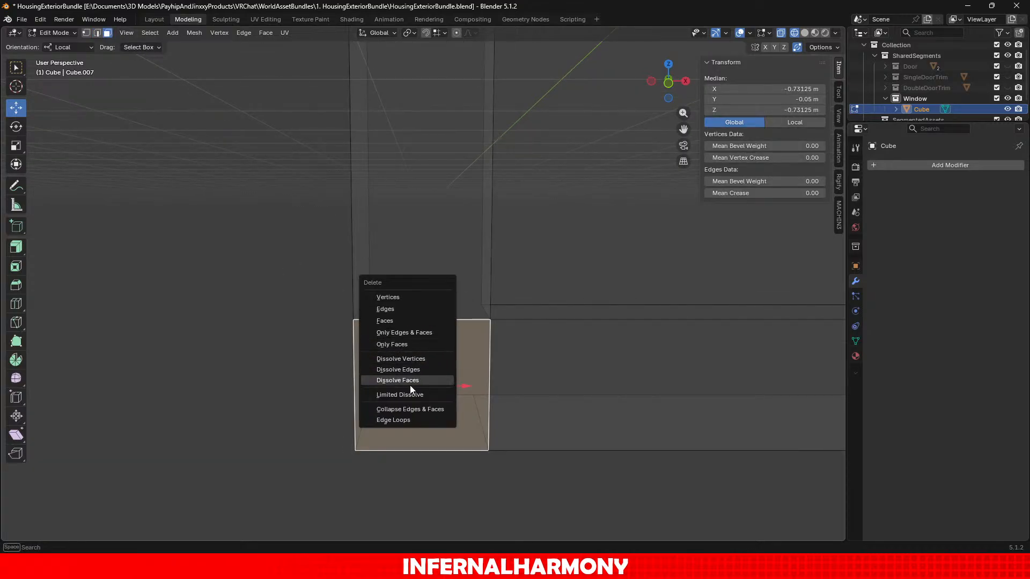
{"action": "left_click", "coordinate": [406, 381]}
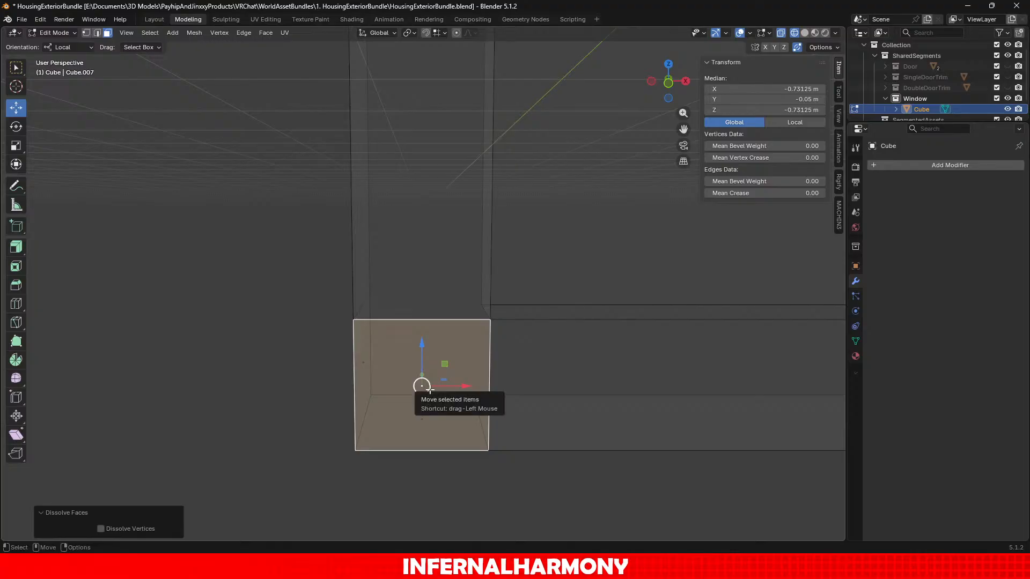
{"action": "scroll", "coordinate": [424, 386], "scroll_direction": "down", "scroll_amount": 3}
{"action": "scroll", "coordinate": [387, 452], "scroll_direction": "up", "scroll_amount": 1}
{"action": "key", "text": "x"}
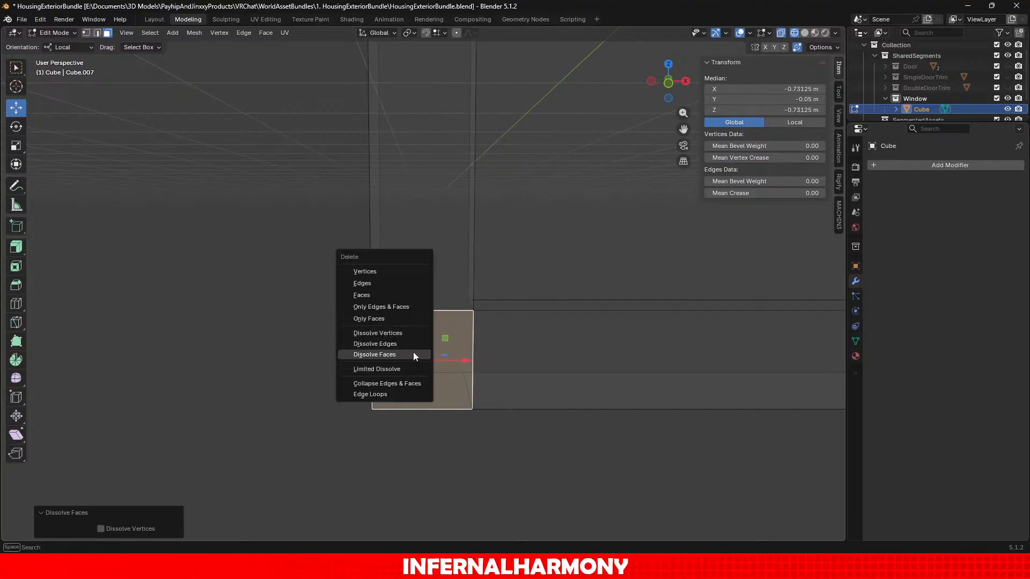
{"action": "left_click", "coordinate": [402, 356]}
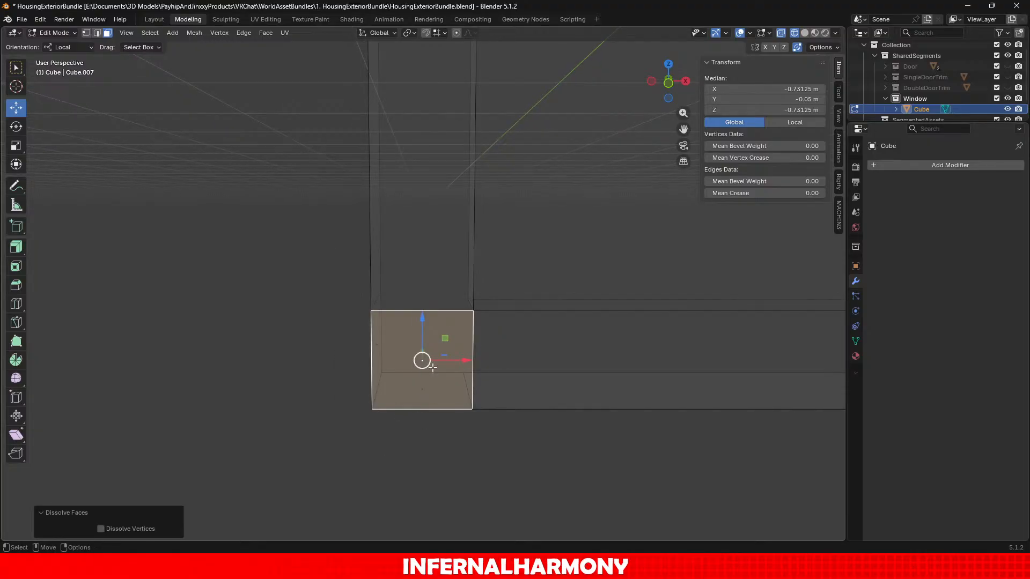
{"action": "key", "text": "ctrl+z"}
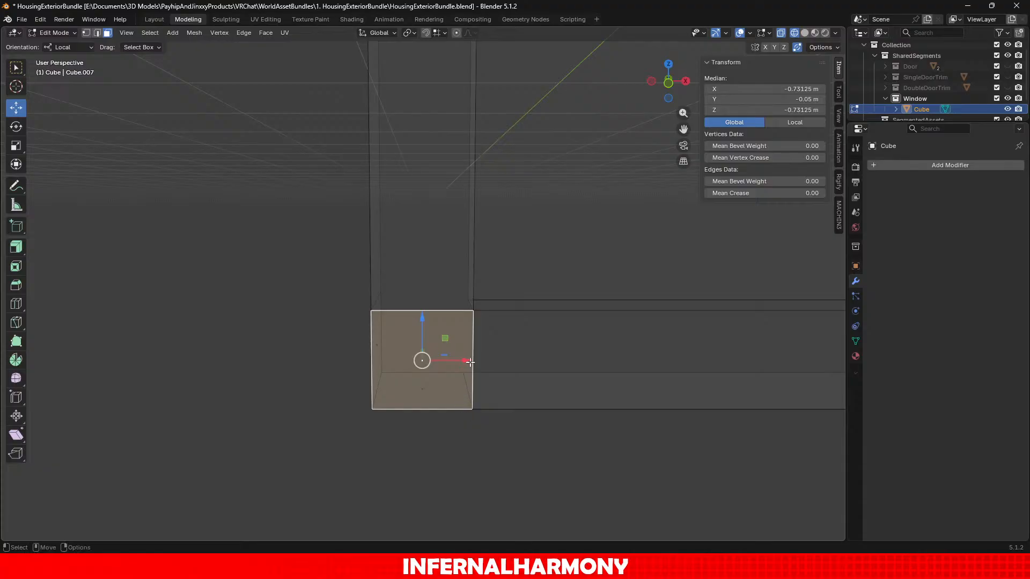
Try deleting the square front face at the frame's lower-left corner and undo the deletion.
{"action": "key", "text": "x"}
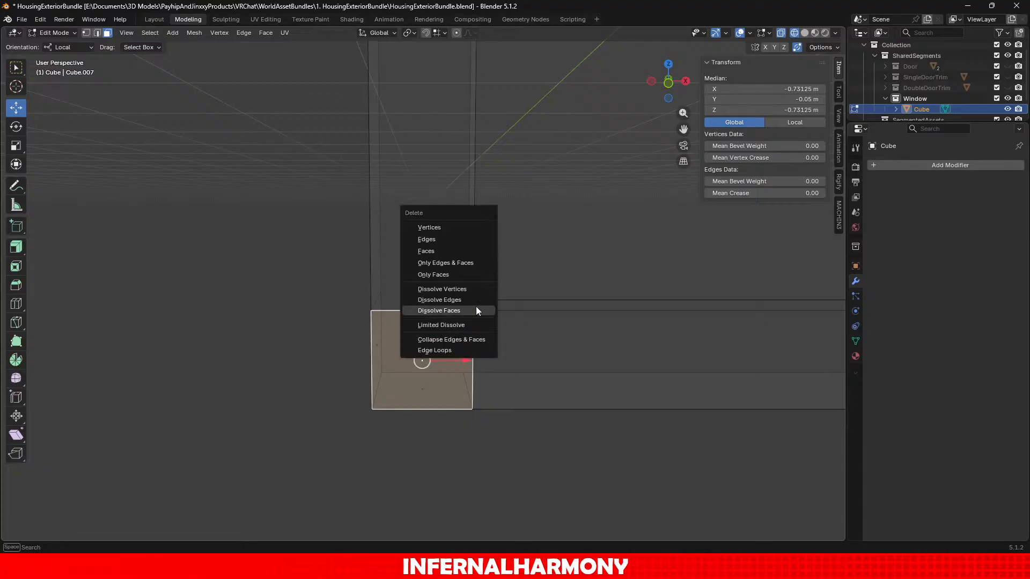
{"action": "left_click", "coordinate": [449, 249]}
{"action": "scroll", "coordinate": [485, 398], "scroll_direction": "up", "scroll_amount": 2}
{"action": "key", "text": "ctrl+z"}
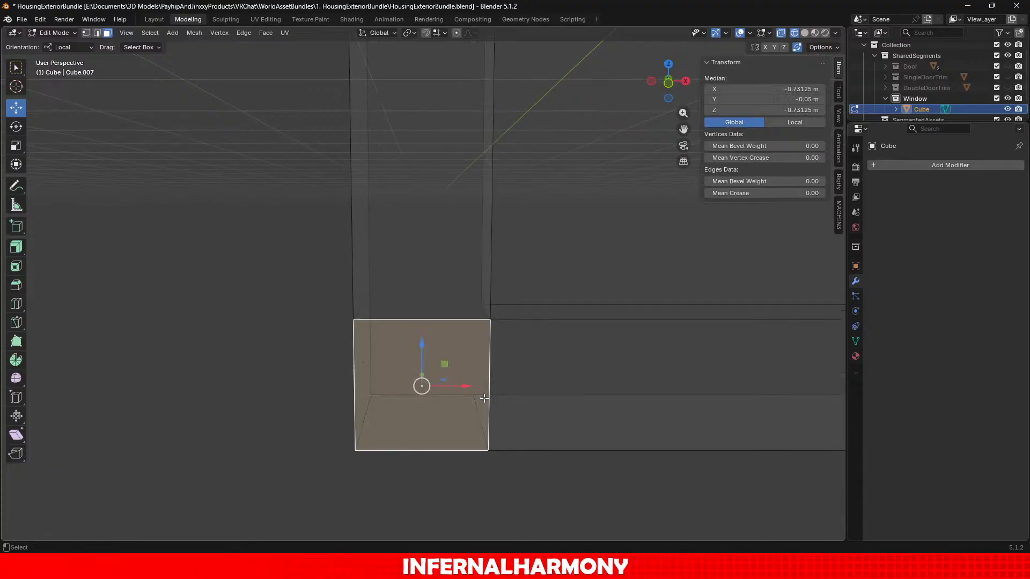
In Object Mode, apply the location, rotation and scale of the window frame.
{"action": "scroll", "coordinate": [488, 397], "scroll_direction": "down", "scroll_amount": 4}
{"action": "middle_click_drag", "start_coordinate": [413, 388], "coordinate": [320, 372], "text": "shift"}
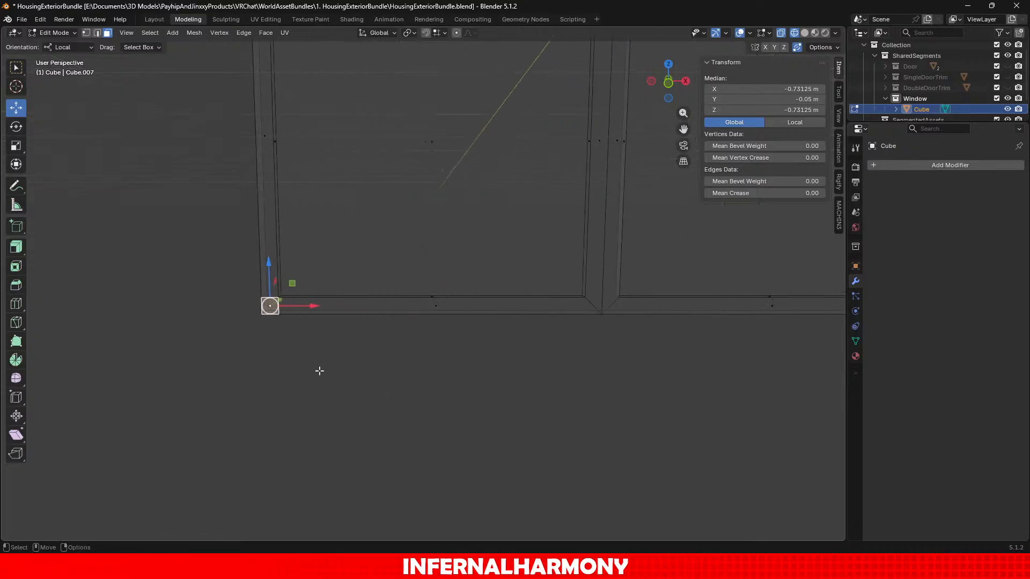
{"action": "scroll", "coordinate": [319, 371], "scroll_direction": "down", "scroll_amount": 8}
{"action": "middle_click_drag", "start_coordinate": [595, 331], "coordinate": [555, 420], "text": "shift"}
{"action": "middle_click_drag", "start_coordinate": [495, 379], "coordinate": [526, 393], "text": "alt"}
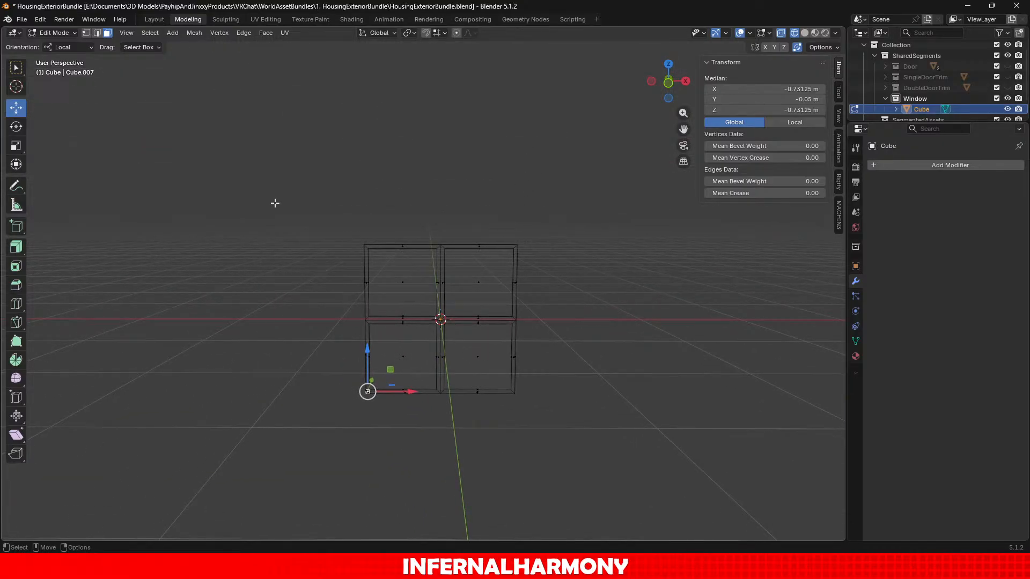
{"action": "left_click", "coordinate": [66, 33]}
{"action": "left_click", "coordinate": [53, 49]}
{"action": "left_click", "coordinate": [166, 33]}
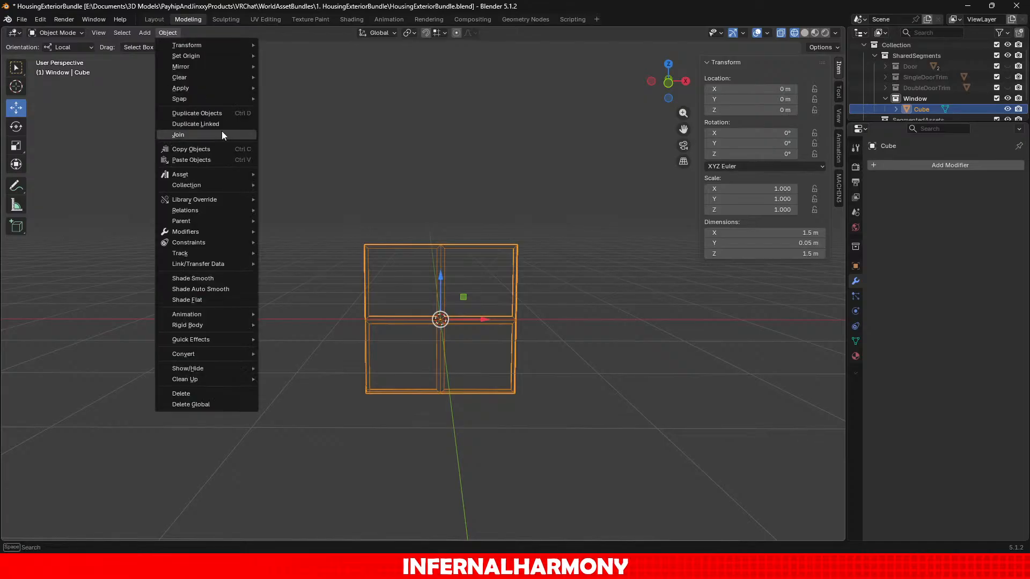
{"action": "mouse_move", "coordinate": [208, 89]}
{"action": "left_click", "coordinate": [336, 120]}
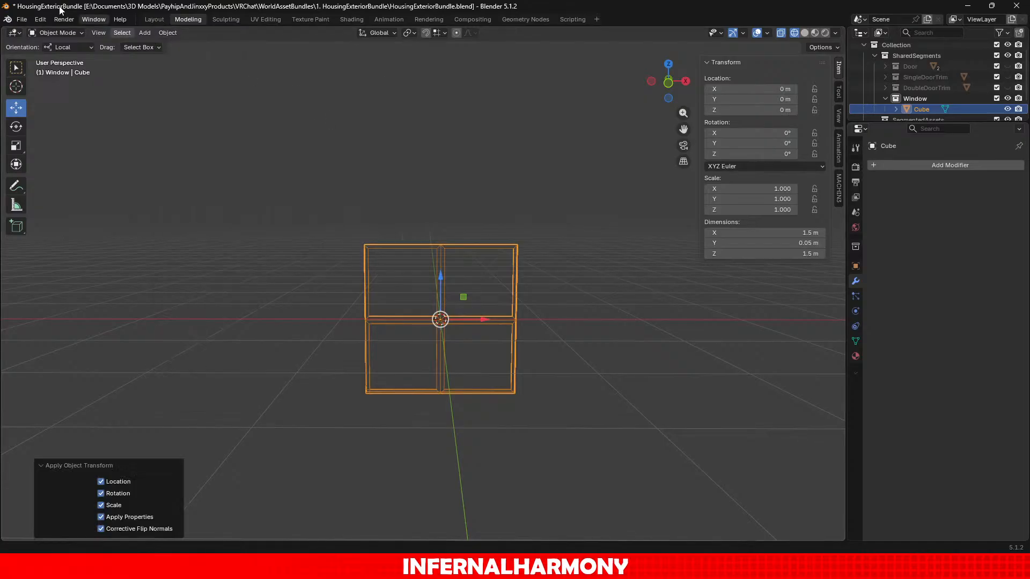
In Edit Mode, select all faces of the frame's right half and delete them.
{"action": "left_click", "coordinate": [52, 33]}
{"action": "left_click", "coordinate": [50, 60]}
{"action": "middle_click_drag", "start_coordinate": [557, 429], "coordinate": [586, 425]}
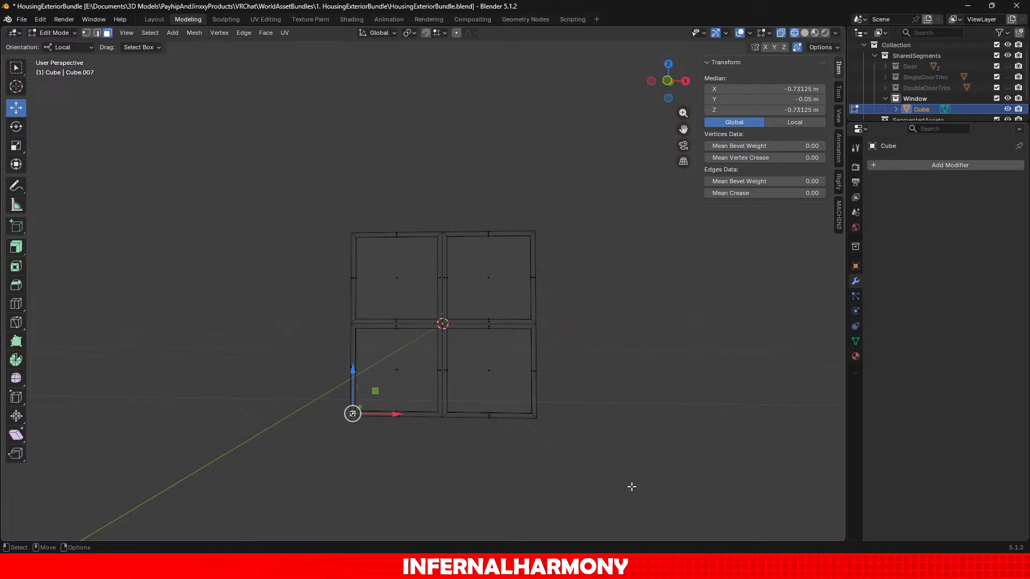
{"action": "left_click_drag", "start_coordinate": [632, 487], "coordinate": [462, 172]}
{"action": "key", "text": "x"}
{"action": "left_click_drag", "start_coordinate": [653, 504], "coordinate": [444, 190]}
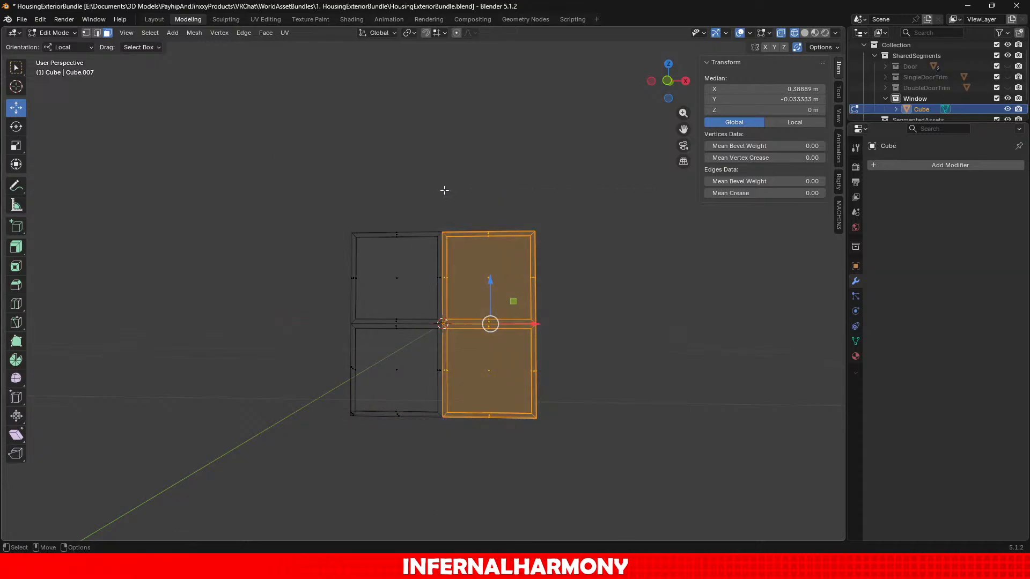
{"action": "key", "text": "x"}
{"action": "left_click", "coordinate": [460, 206]}
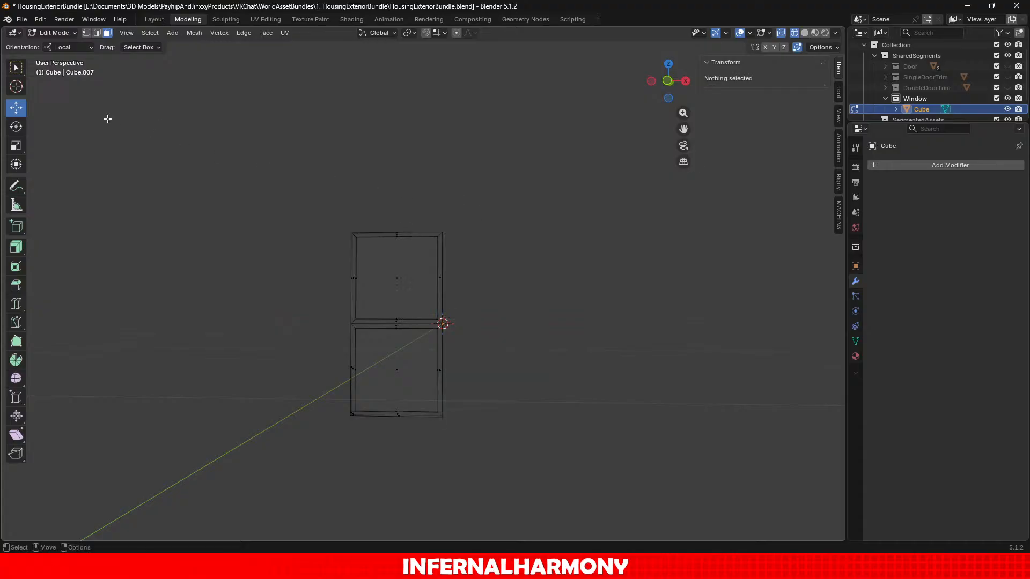
In Object Mode, add a Mirror modifier to the remaining half of the frame and apply it.
{"action": "left_click", "coordinate": [63, 33]}
{"action": "left_click", "coordinate": [60, 44]}
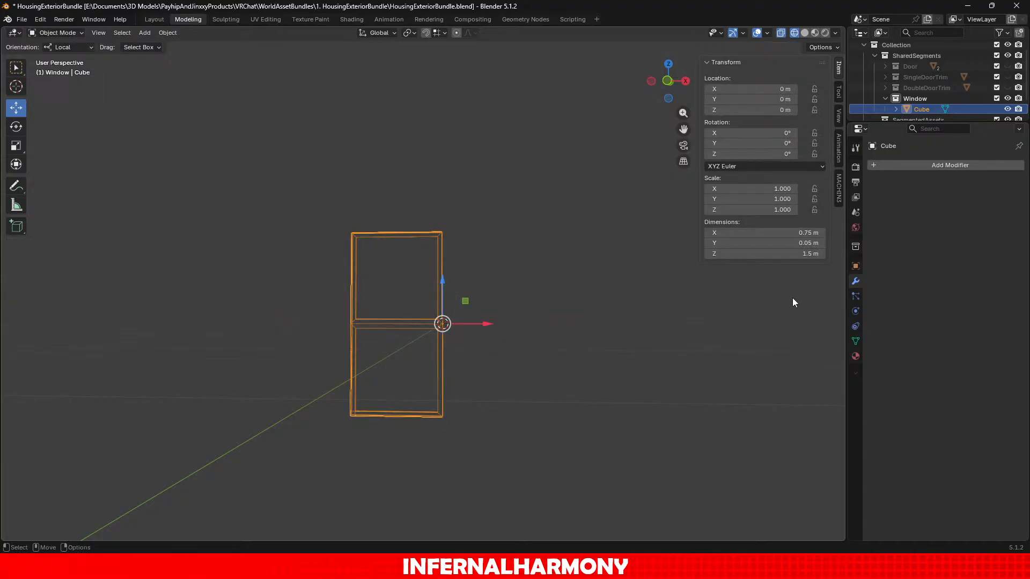
{"action": "left_click", "coordinate": [974, 167]}
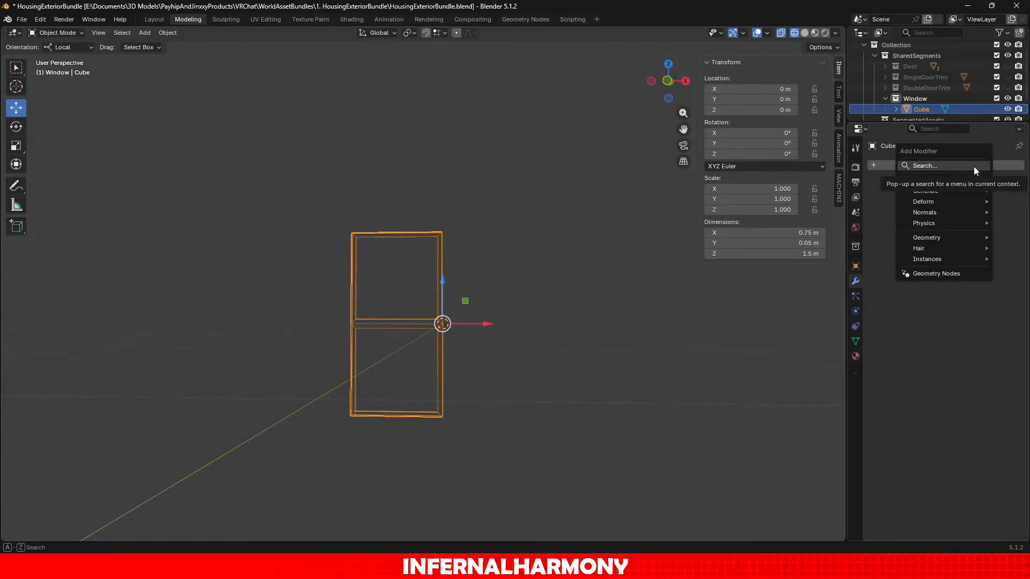
{"action": "type", "text": "mirror"}
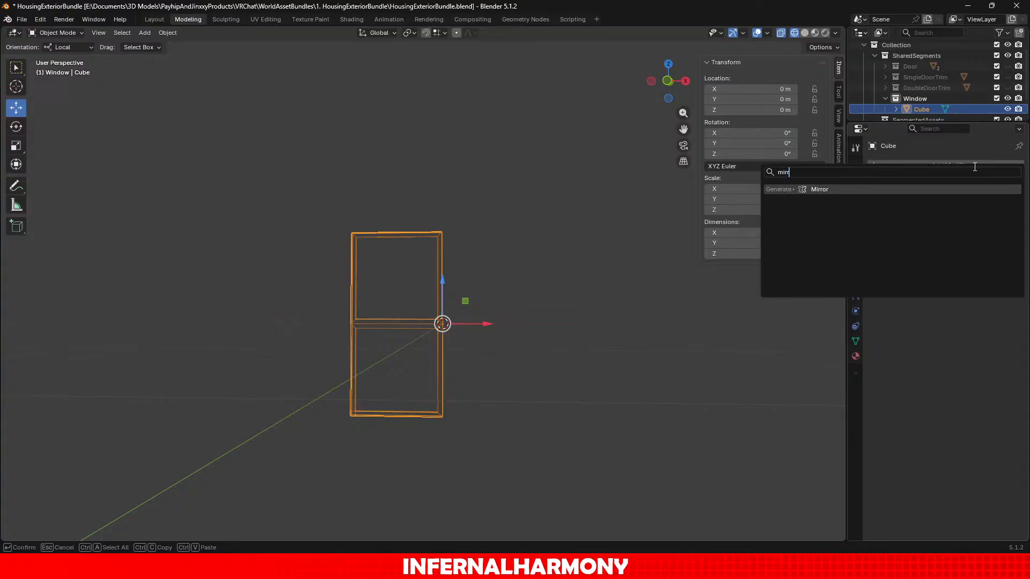
{"action": "key", "text": "Return"}
{"action": "middle_click_drag", "start_coordinate": [478, 277], "coordinate": [1027, 215]}
{"action": "left_click", "coordinate": [990, 183]}
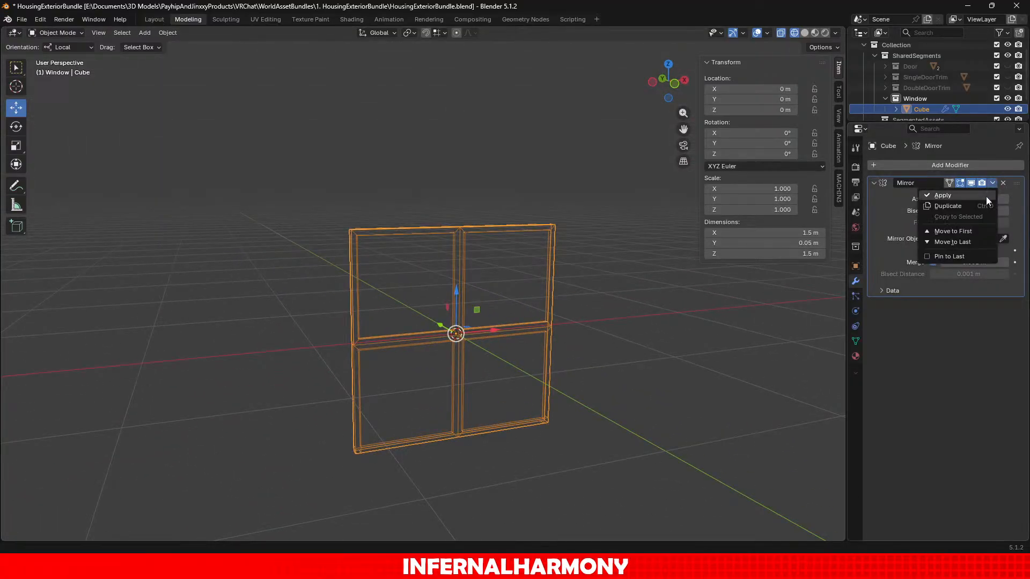
{"action": "left_click", "coordinate": [983, 195]}
Return the mirrored window to Edit Mode and display it with solid shading.
{"action": "scroll", "coordinate": [603, 431], "scroll_direction": "up", "scroll_amount": 2}
{"action": "middle_click_drag", "start_coordinate": [603, 430], "coordinate": [552, 240]}
{"action": "left_click", "coordinate": [59, 33]}
{"action": "left_click", "coordinate": [60, 55]}
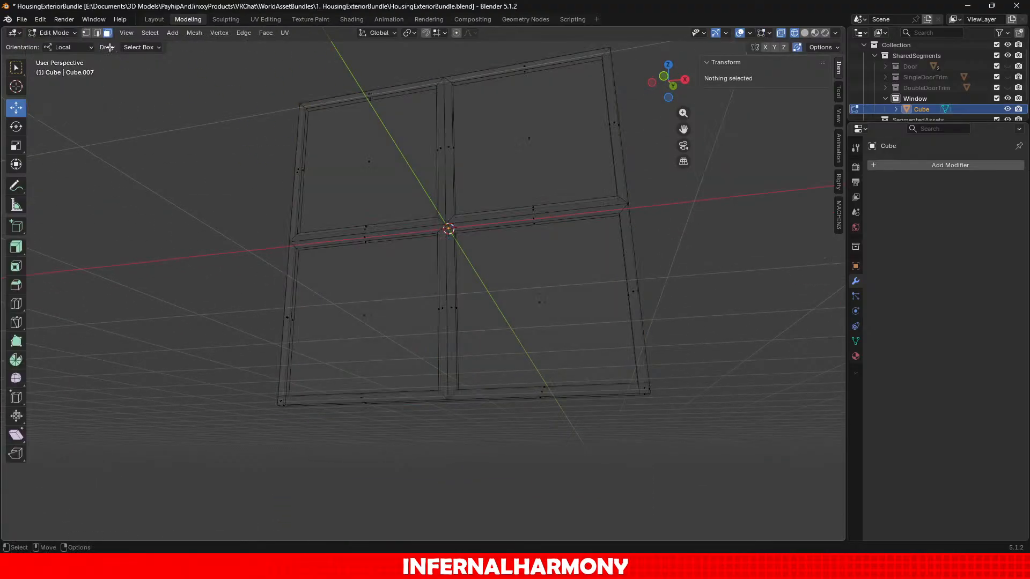
{"action": "scroll", "coordinate": [681, 386], "scroll_direction": "up", "scroll_amount": 1}
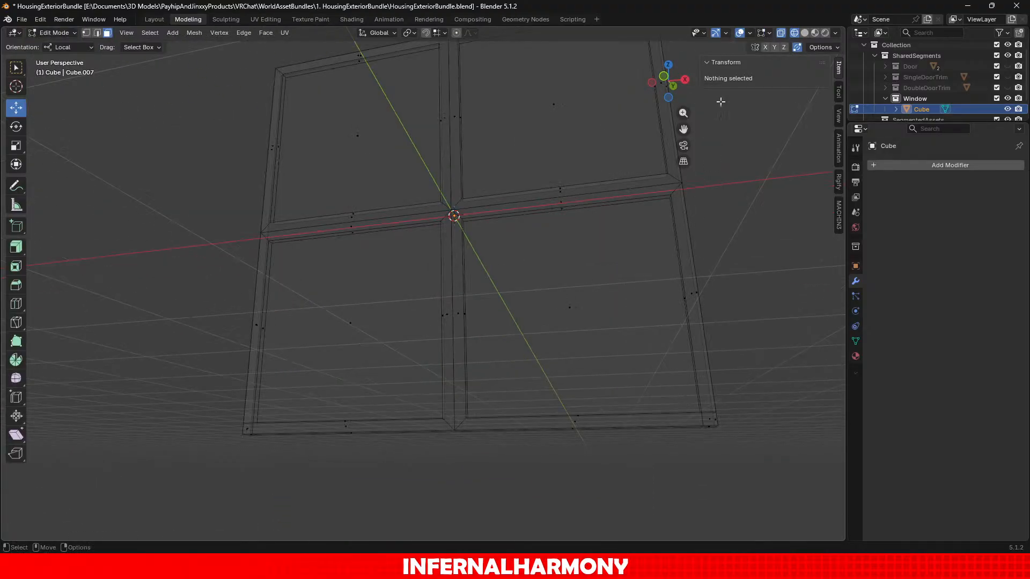
{"action": "left_click", "coordinate": [805, 33]}
Examine the frame's bottom rail and its mitred centre joint, ending in the front orthographic view.
{"action": "left_click", "coordinate": [711, 422]}
{"action": "left_click", "coordinate": [466, 431], "text": "shift"}
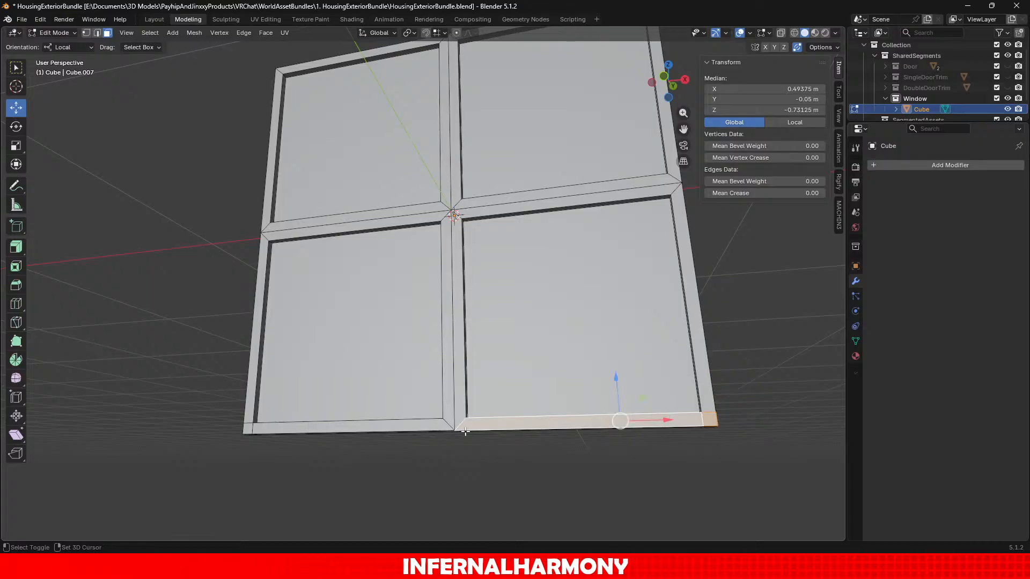
{"action": "scroll", "coordinate": [469, 425], "scroll_direction": "up", "scroll_amount": 2}
{"action": "middle_click_drag", "start_coordinate": [558, 411], "coordinate": [548, 292], "text": "shift"}
{"action": "left_click", "coordinate": [526, 292]}
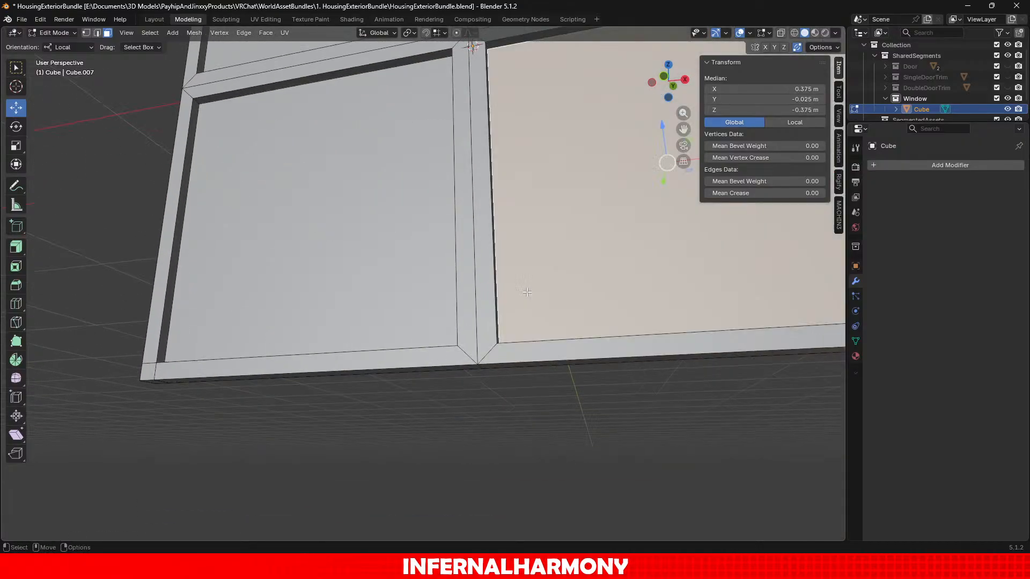
{"action": "middle_click_drag", "start_coordinate": [548, 388], "coordinate": [543, 343], "text": "shift"}
{"action": "scroll", "coordinate": [543, 343], "scroll_direction": "up", "scroll_amount": 1}
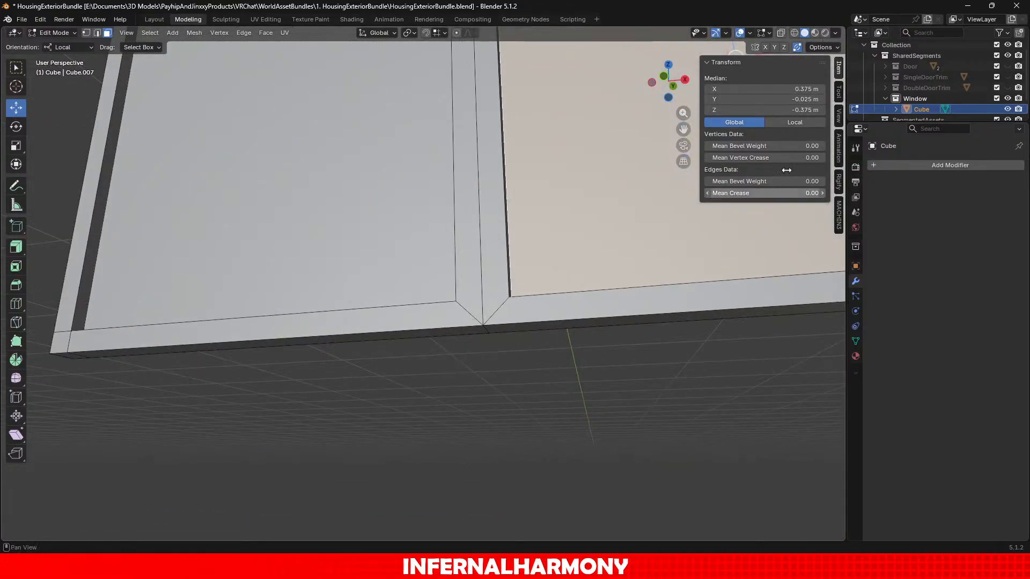
{"action": "left_click", "coordinate": [673, 87]}
{"action": "left_click", "coordinate": [668, 81]}
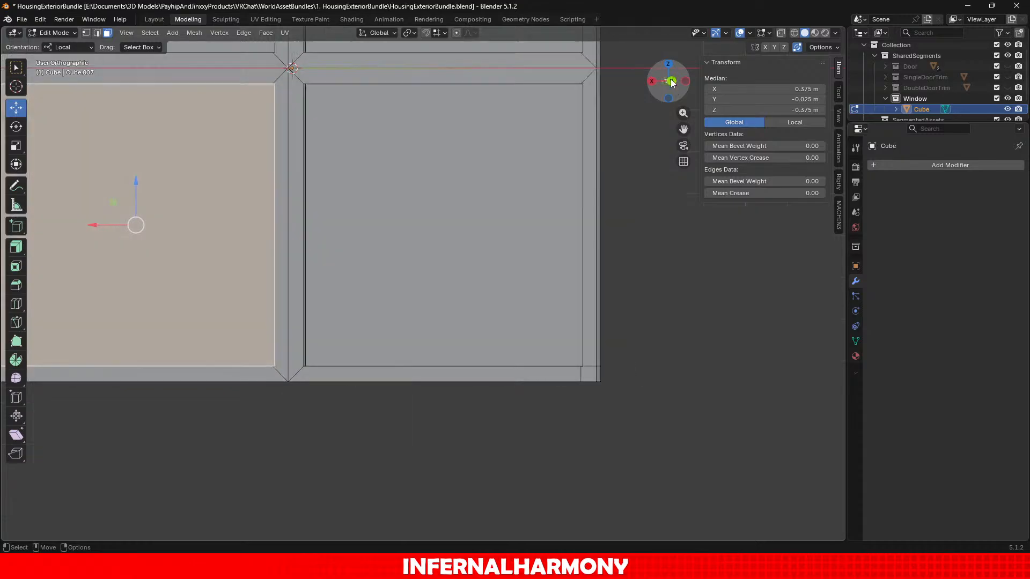
{"action": "scroll", "coordinate": [611, 309], "scroll_direction": "up", "scroll_amount": 5}
{"action": "middle_click_drag", "start_coordinate": [610, 309], "coordinate": [393, 155], "text": "shift"}
{"action": "scroll", "coordinate": [384, 143], "scroll_direction": "up", "scroll_amount": 2}
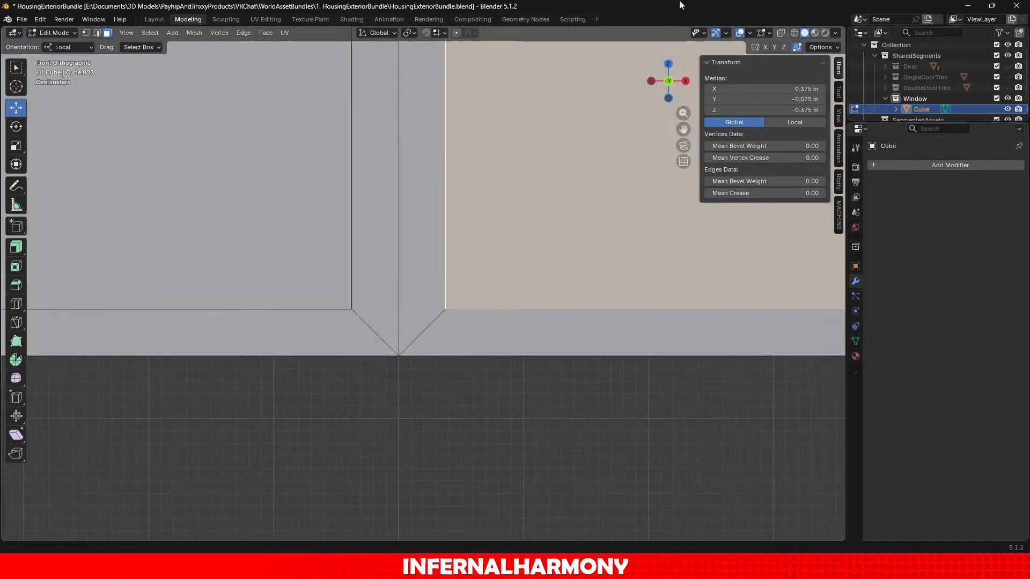
Knife a horizontal edge across the foot of the vertical mullion, joining the two inner corners of the bottom joint.
{"action": "scroll", "coordinate": [423, 284], "scroll_direction": "up", "scroll_amount": 3}
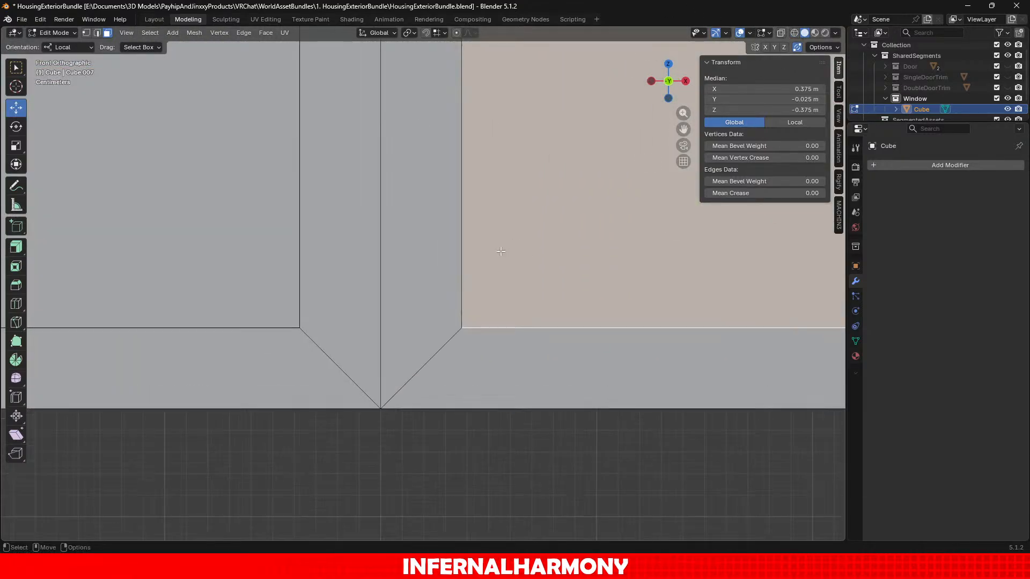
{"action": "left_click", "coordinate": [87, 34]}
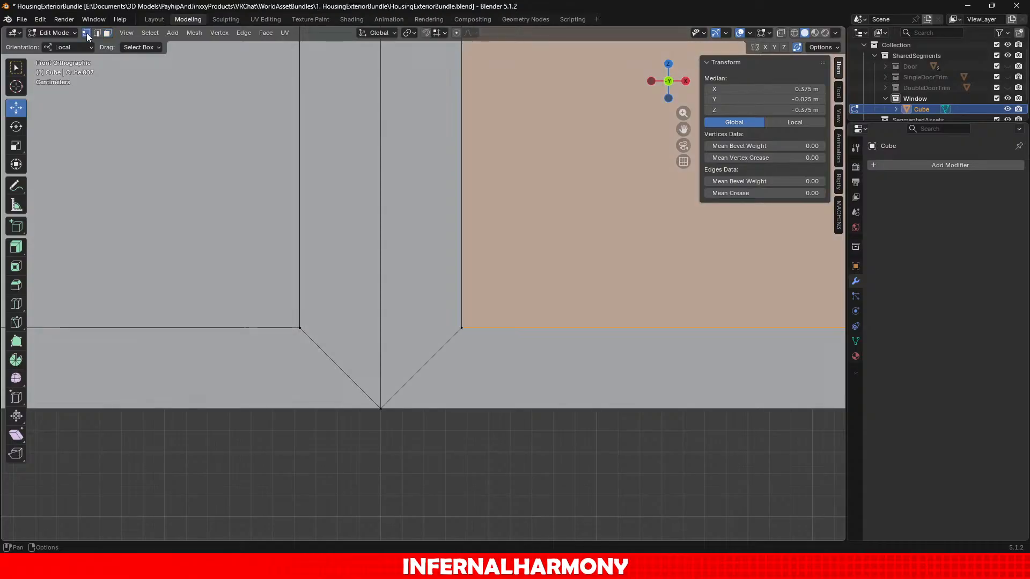
{"action": "left_click", "coordinate": [21, 323]}
{"action": "scroll", "coordinate": [290, 349], "scroll_direction": "up", "scroll_amount": 2}
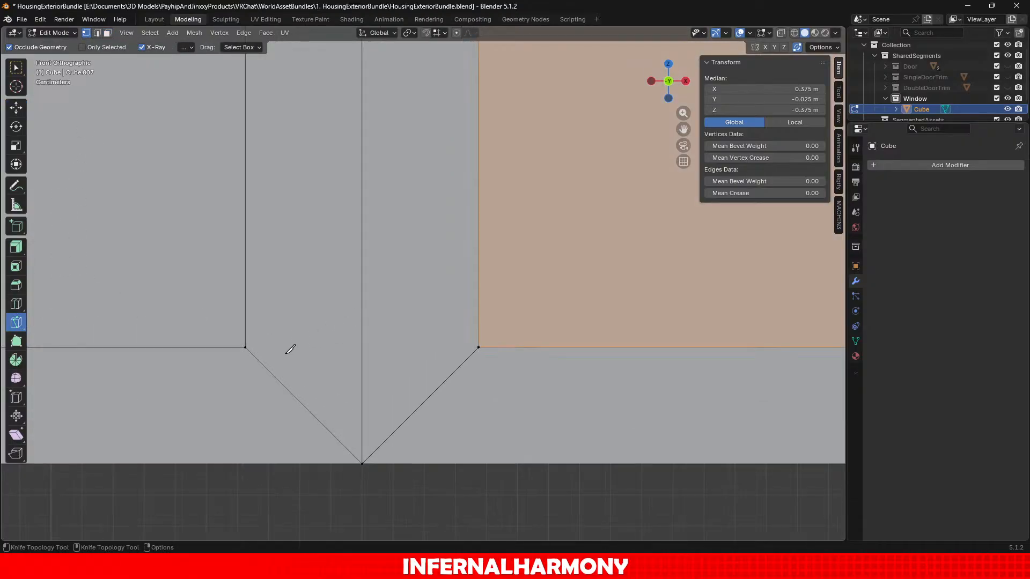
{"action": "left_click", "coordinate": [246, 347]}
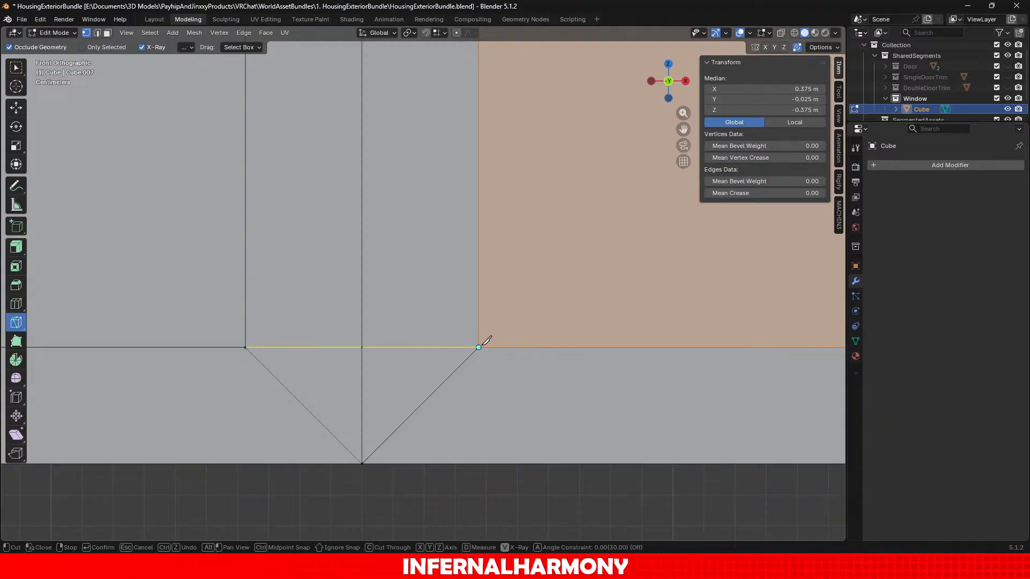
{"action": "left_click", "coordinate": [479, 347]}
{"action": "key", "text": "Return"}
Dissolve the left diagonal mitre edge of the bottom centre joint.
{"action": "left_click", "coordinate": [97, 33]}
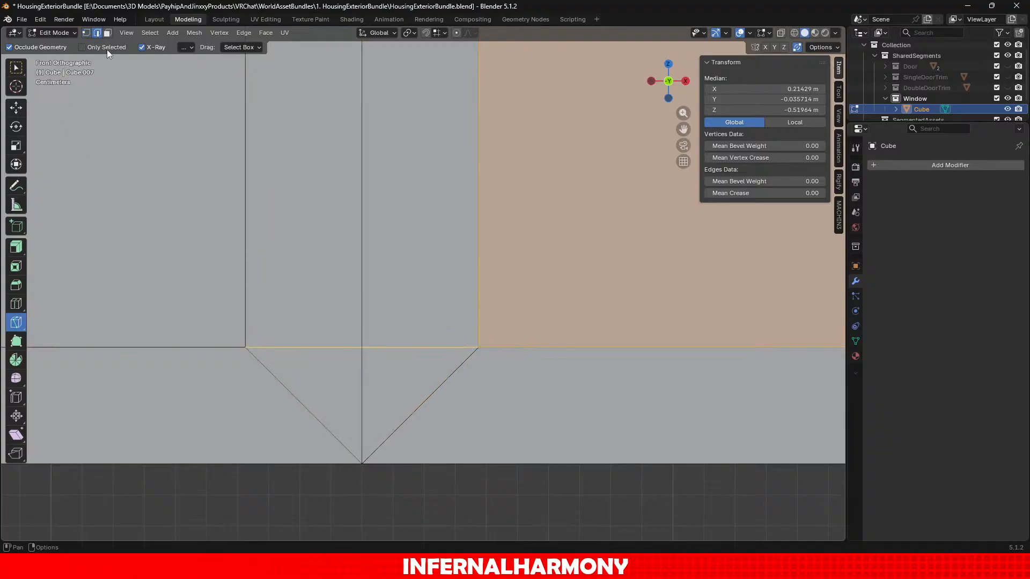
{"action": "left_click", "coordinate": [16, 107]}
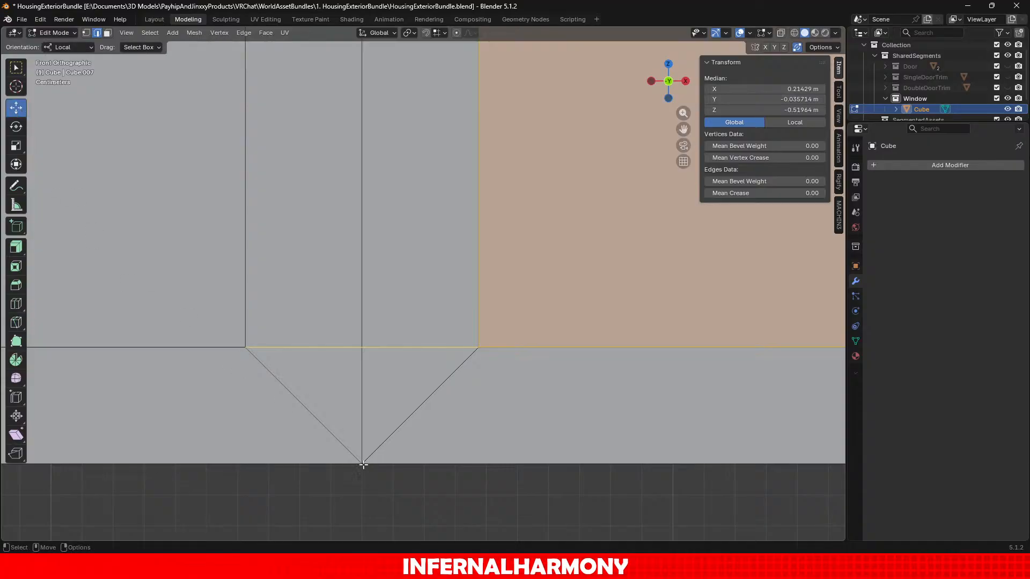
{"action": "left_click", "coordinate": [289, 390]}
{"action": "scroll", "coordinate": [451, 405], "scroll_direction": "down", "scroll_amount": 5}
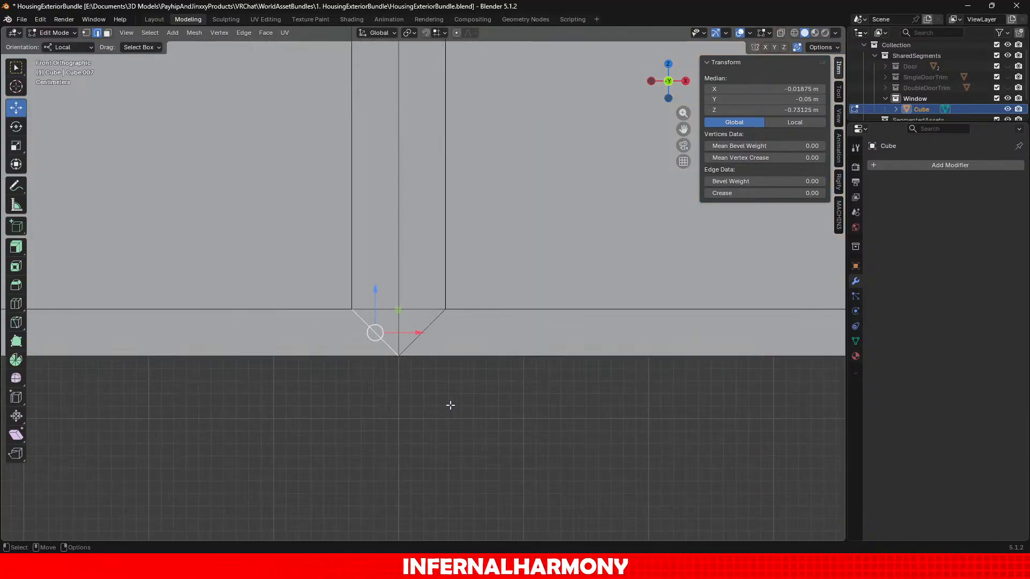
{"action": "scroll", "coordinate": [450, 405], "scroll_direction": "up", "scroll_amount": 1}
{"action": "key", "text": "x"}
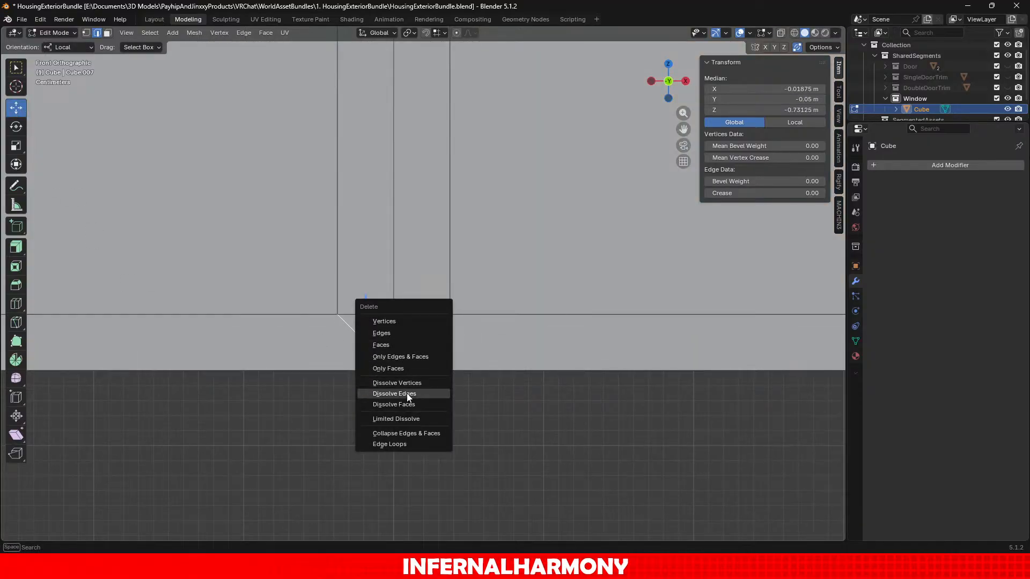
{"action": "left_click", "coordinate": [409, 394]}
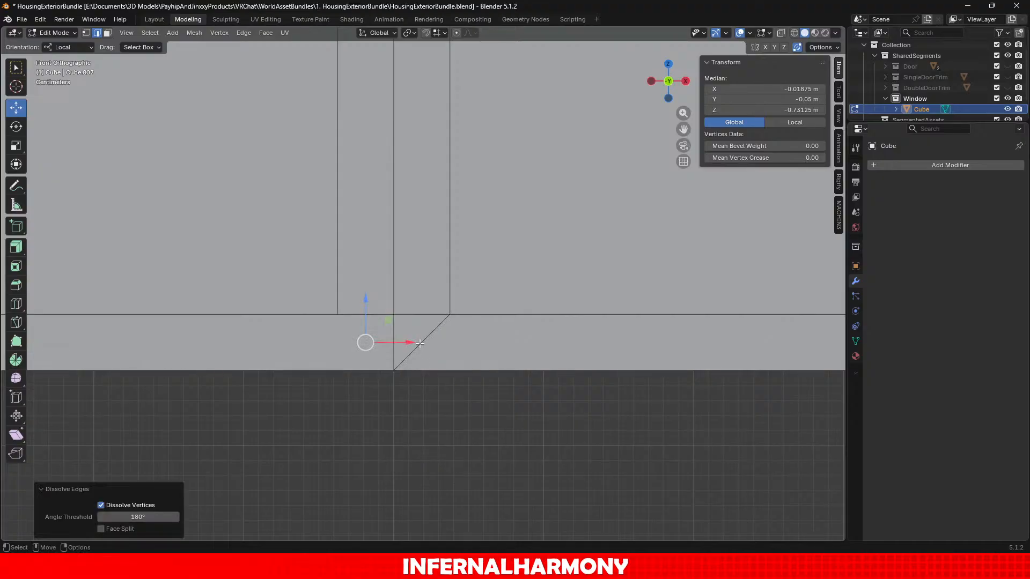
Dissolve the right diagonal mitre edge of the bottom centre joint.
{"action": "left_click", "coordinate": [422, 344]}
{"action": "key", "text": "x"}
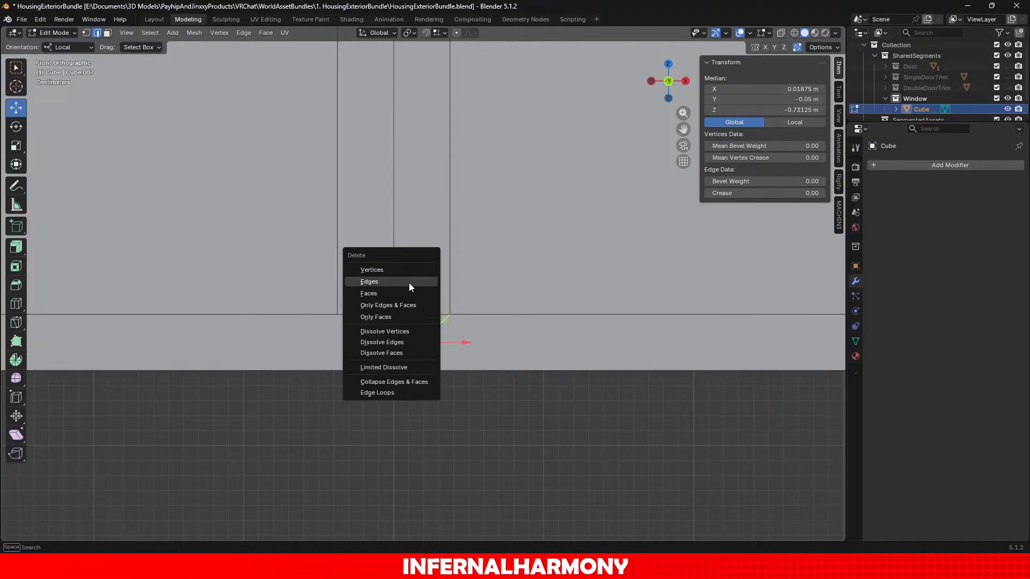
{"action": "left_click", "coordinate": [409, 282]}
{"action": "key", "text": "ctrl+z"}
{"action": "key", "text": "x"}
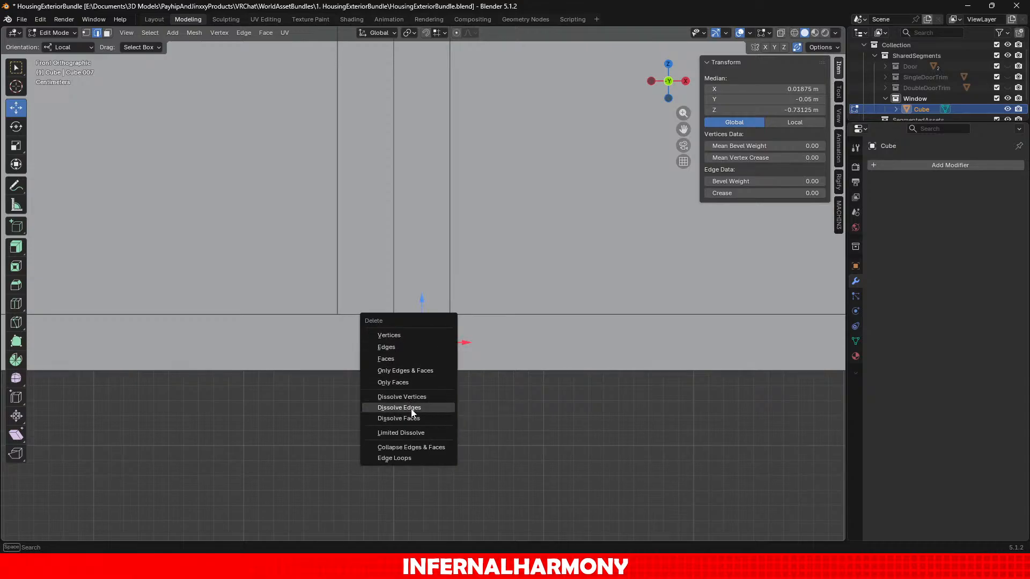
{"action": "left_click", "coordinate": [399, 407]}
Loop cut the bottom rail's underside on each side of its centre edge, about 0.04 m to the left and 0.047 m to the right.
{"action": "middle_click_drag", "start_coordinate": [430, 413], "coordinate": [459, 268]}
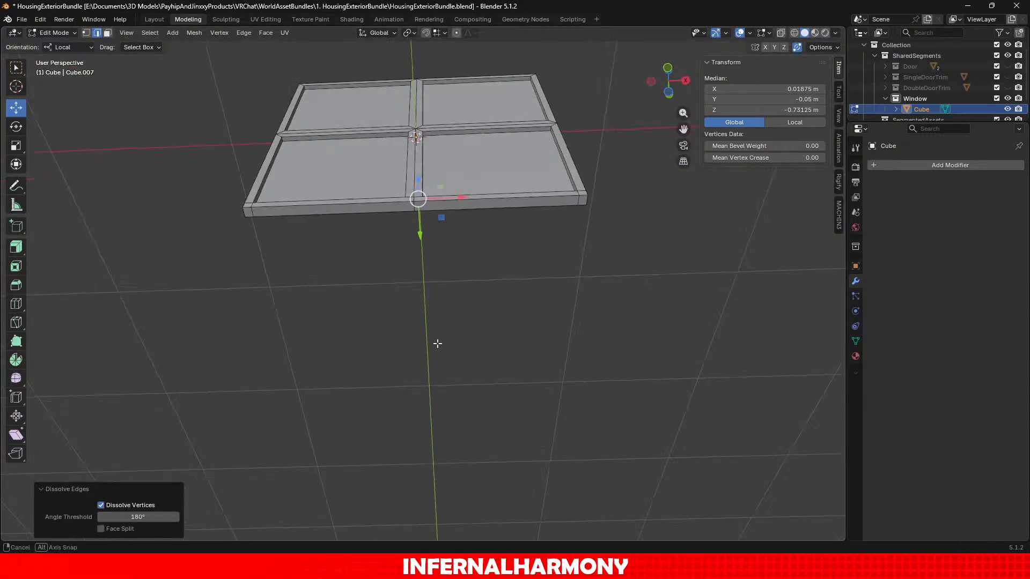
{"action": "scroll", "coordinate": [450, 343], "scroll_direction": "up", "scroll_amount": 5}
{"action": "middle_click_drag", "start_coordinate": [67, 146], "coordinate": [119, 224]}
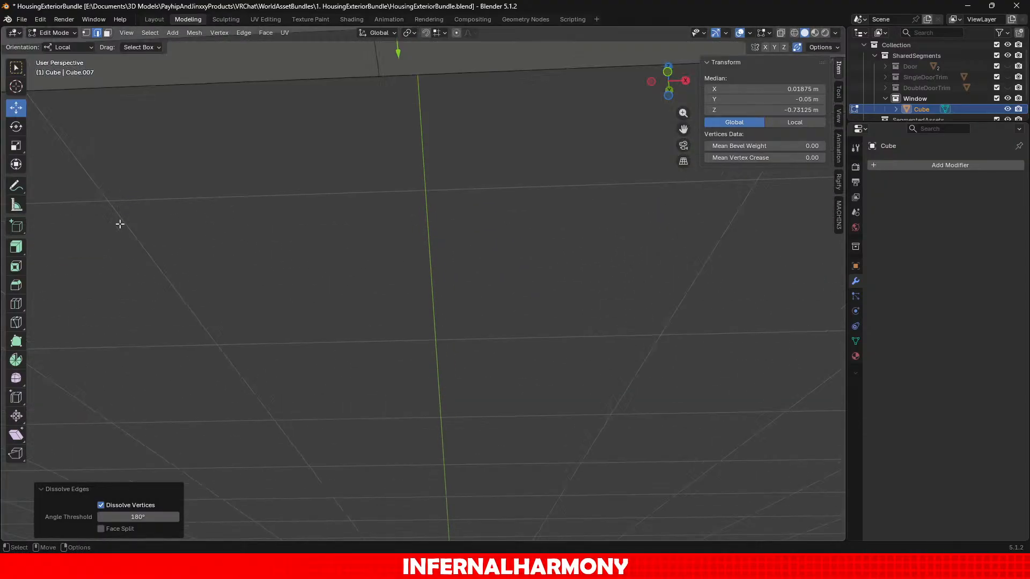
{"action": "left_click", "coordinate": [16, 303]}
{"action": "middle_click_drag", "start_coordinate": [386, 300], "coordinate": [405, 242]}
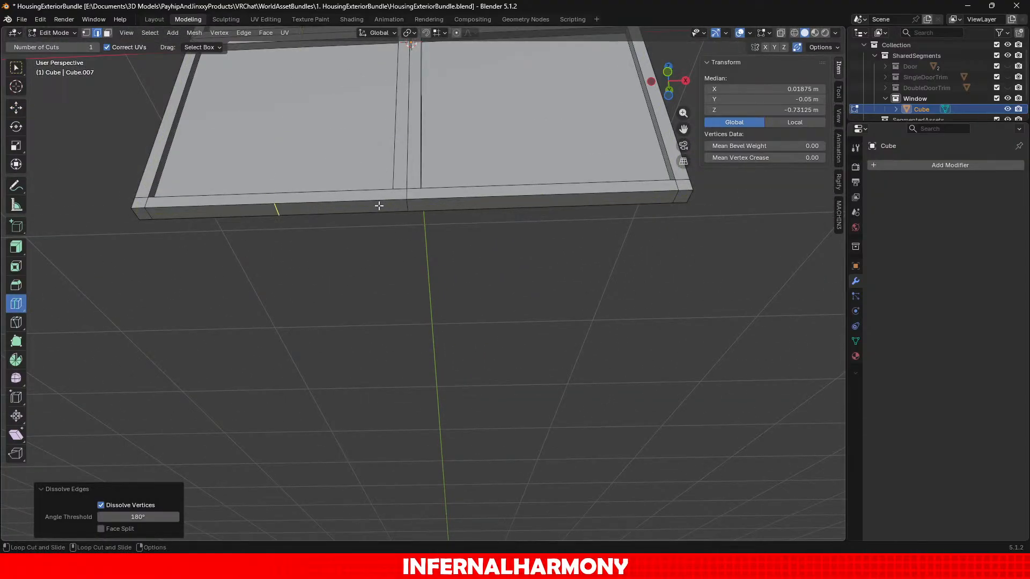
{"action": "left_click_drag", "start_coordinate": [379, 205], "coordinate": [419, 210]}
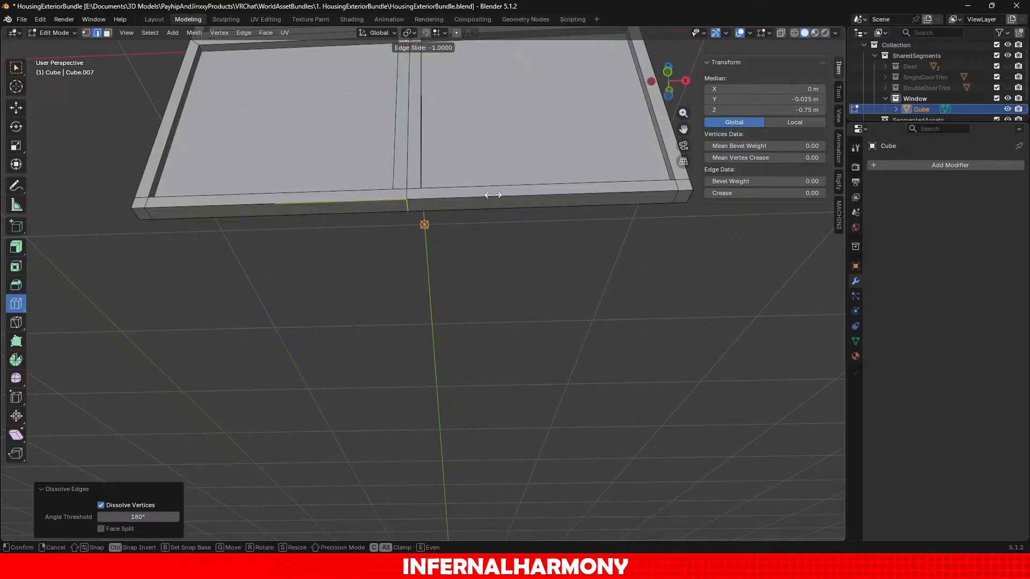
{"action": "left_click_drag", "start_coordinate": [494, 191], "coordinate": [410, 209]}
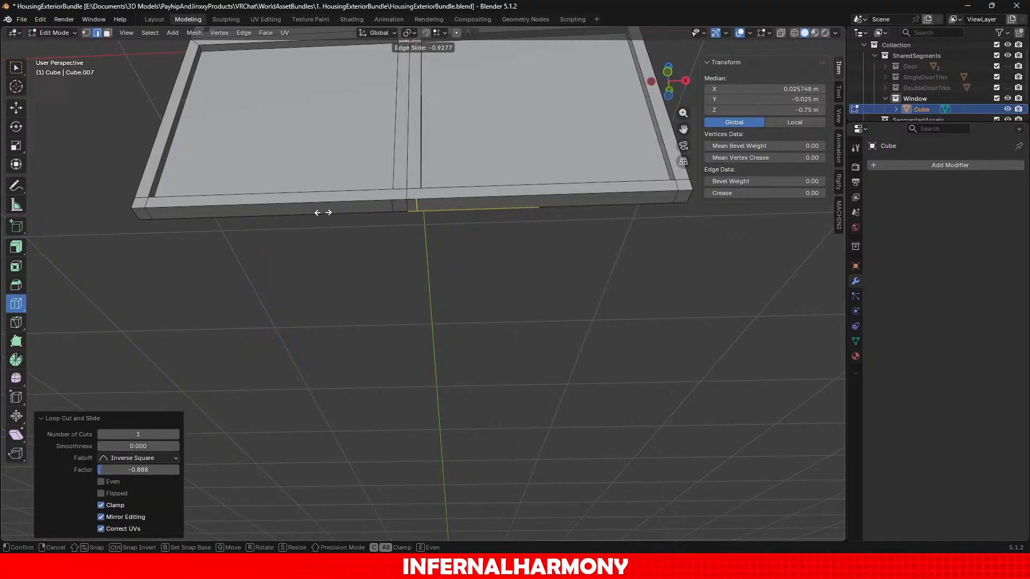
{"action": "left_click_drag", "start_coordinate": [328, 212], "coordinate": [329, 213]}
Copy the X coordinate of the front vertex at the mullion's lower right inner corner.
{"action": "middle_click_drag", "start_coordinate": [329, 212], "coordinate": [403, 335]}
{"action": "left_click_drag", "start_coordinate": [403, 335], "coordinate": [409, 337], "text": "alt"}
{"action": "left_click", "coordinate": [16, 109]}
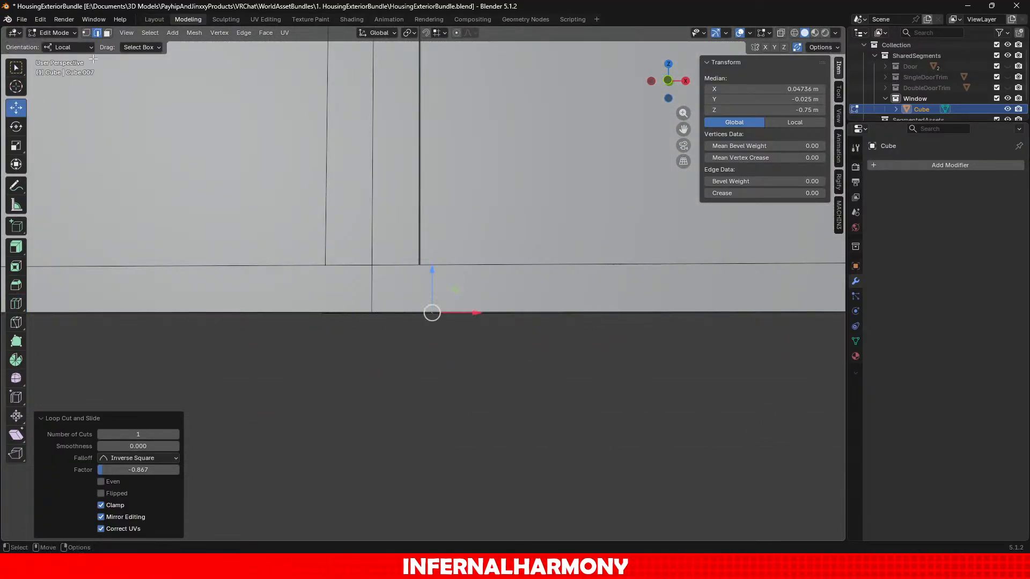
{"action": "scroll", "coordinate": [427, 267], "scroll_direction": "up", "scroll_amount": 2}
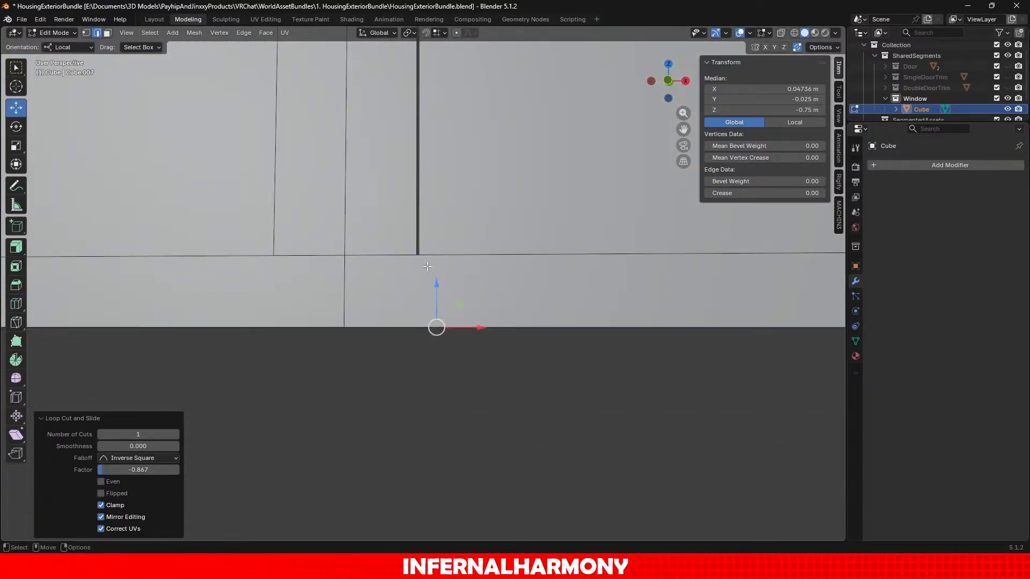
{"action": "left_click", "coordinate": [86, 33]}
{"action": "left_click", "coordinate": [418, 255]}
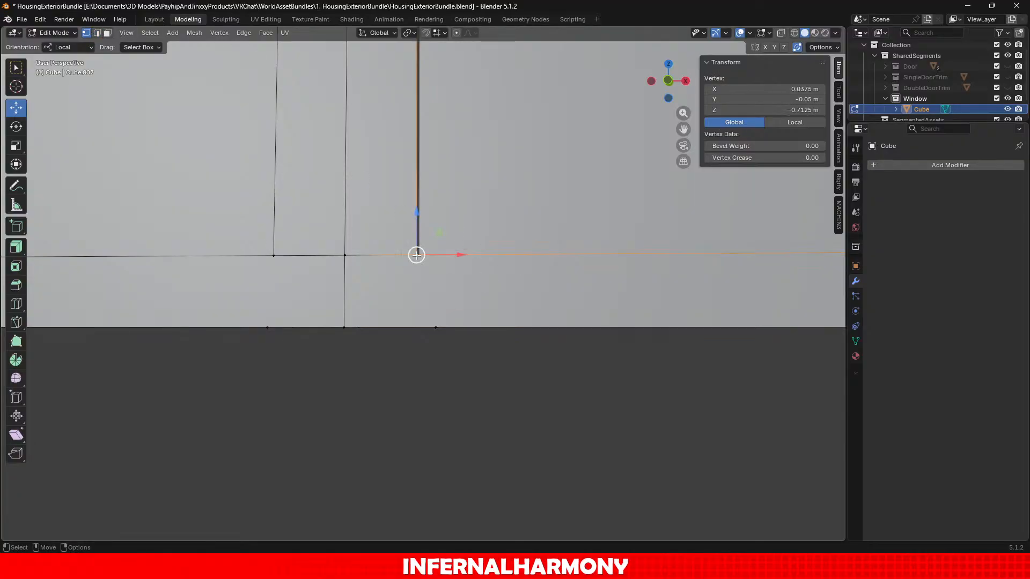
{"action": "left_click", "coordinate": [781, 89]}
{"action": "key", "text": "ctrl+c"}
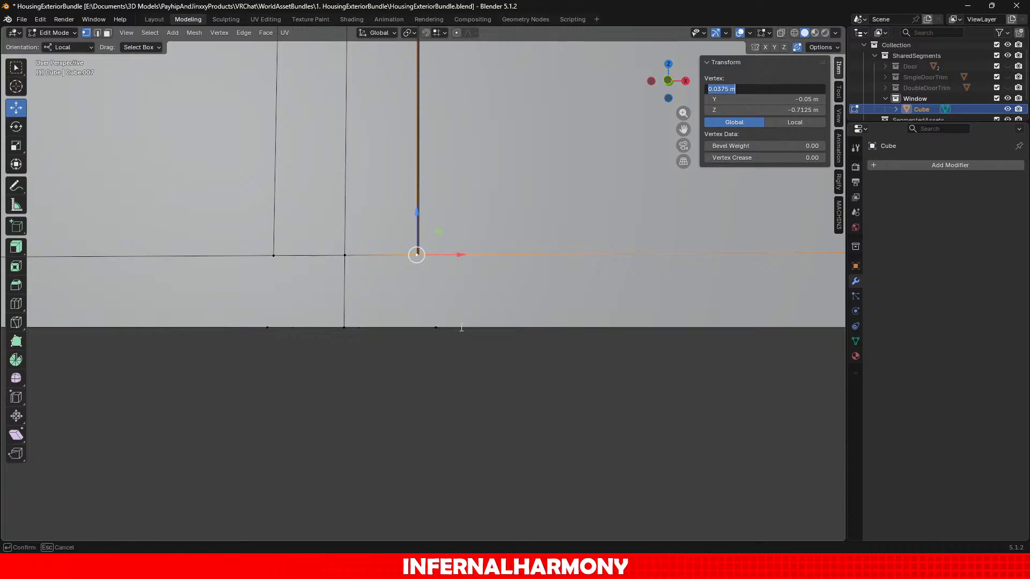
{"action": "left_click", "coordinate": [428, 296]}
Set the X position of the right cut edge on the rail's underside to the copied 0.0375 m.
{"action": "middle_click_drag", "start_coordinate": [407, 350], "coordinate": [170, 104]}
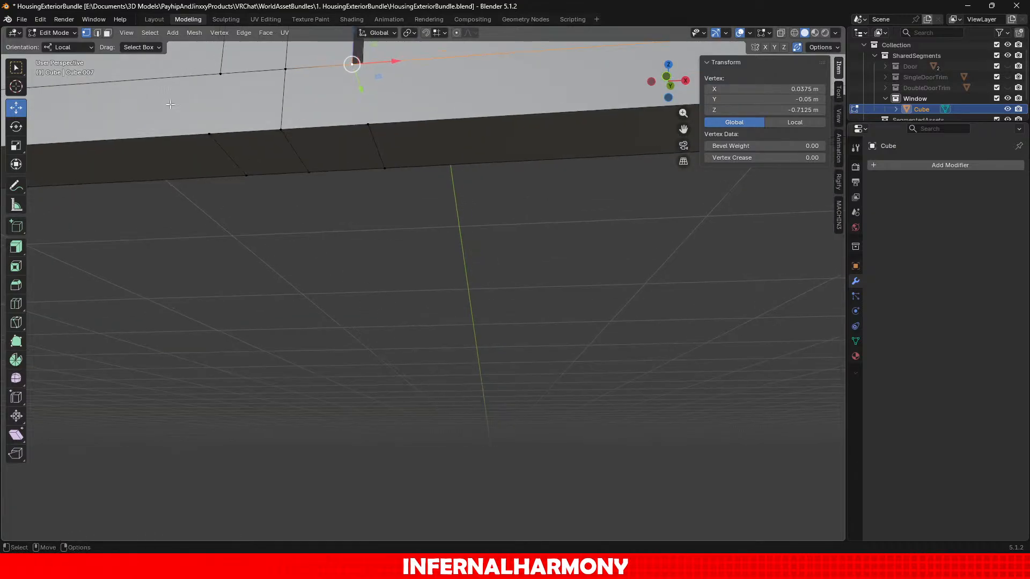
{"action": "left_click", "coordinate": [97, 33]}
{"action": "left_click", "coordinate": [377, 147]}
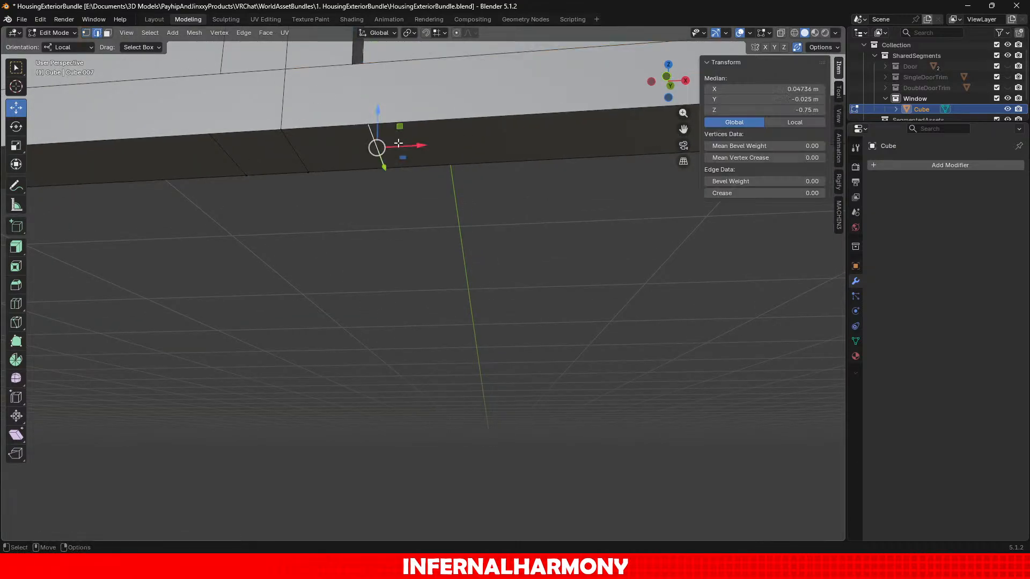
{"action": "double_click", "coordinate": [783, 92]}
{"action": "key", "text": "ctrl+v"}
{"action": "key", "text": "Return"}
Set the X position of the left cut edge on the rail's underside to -0.0375 m.
{"action": "left_click", "coordinate": [239, 168]}
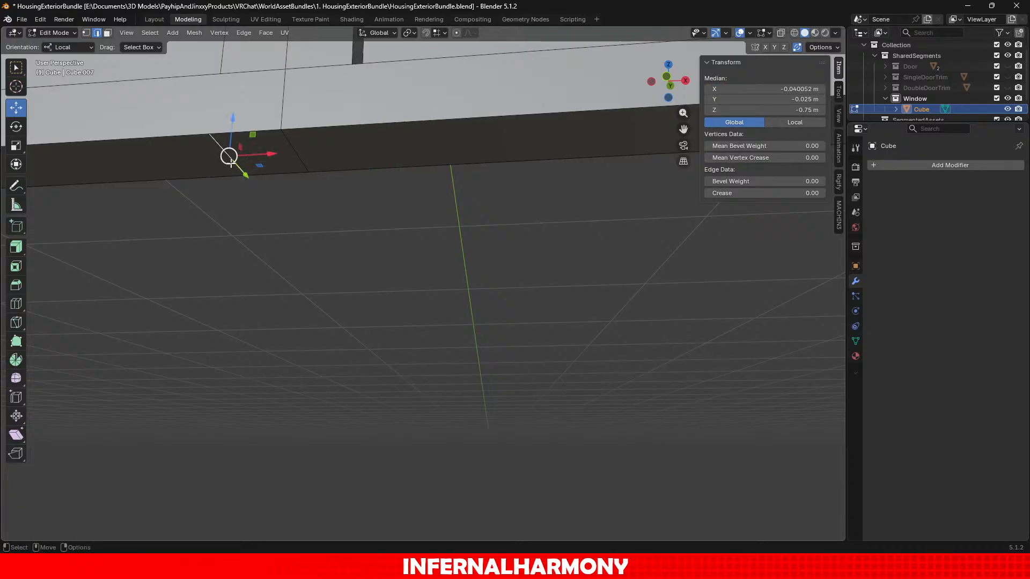
{"action": "double_click", "coordinate": [795, 89]}
{"action": "key", "text": "ctrl+v"}
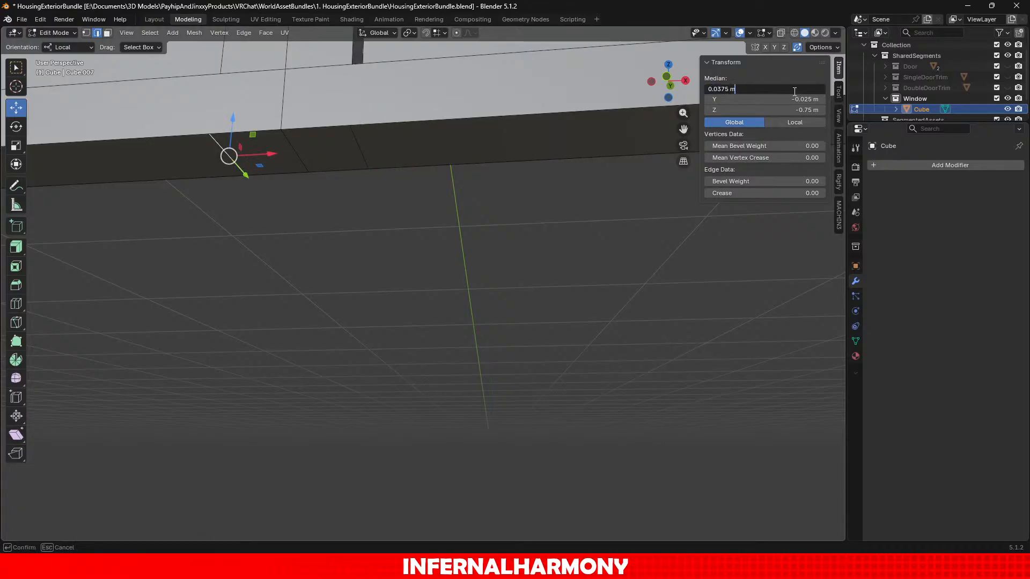
{"action": "type", "text": "-"}
{"action": "key", "text": "Return"}
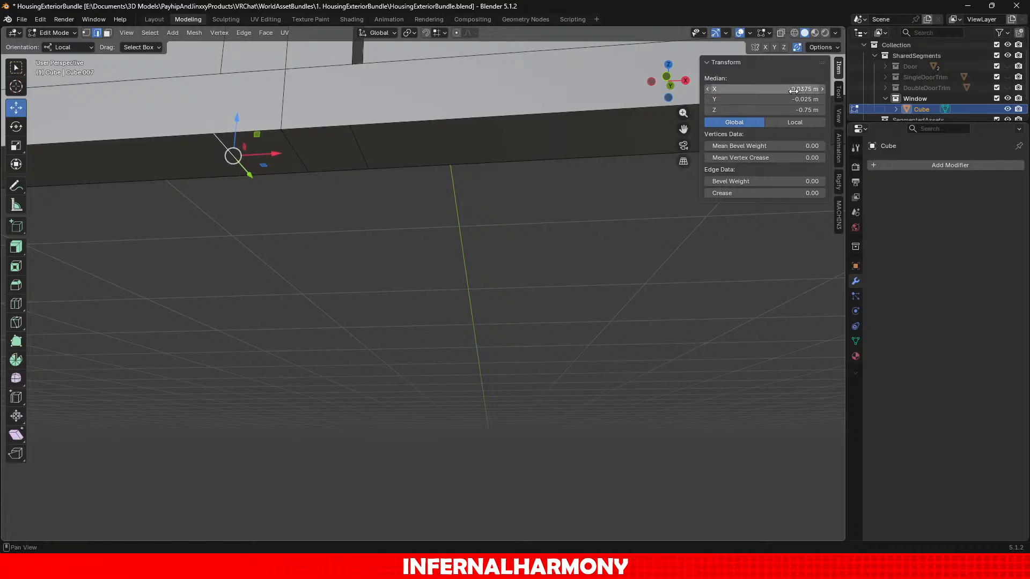
In front view, knife a vertical edge through the bottom rail from its left underside vertex to the mullion's left inner corner.
{"action": "left_click", "coordinate": [666, 77]}
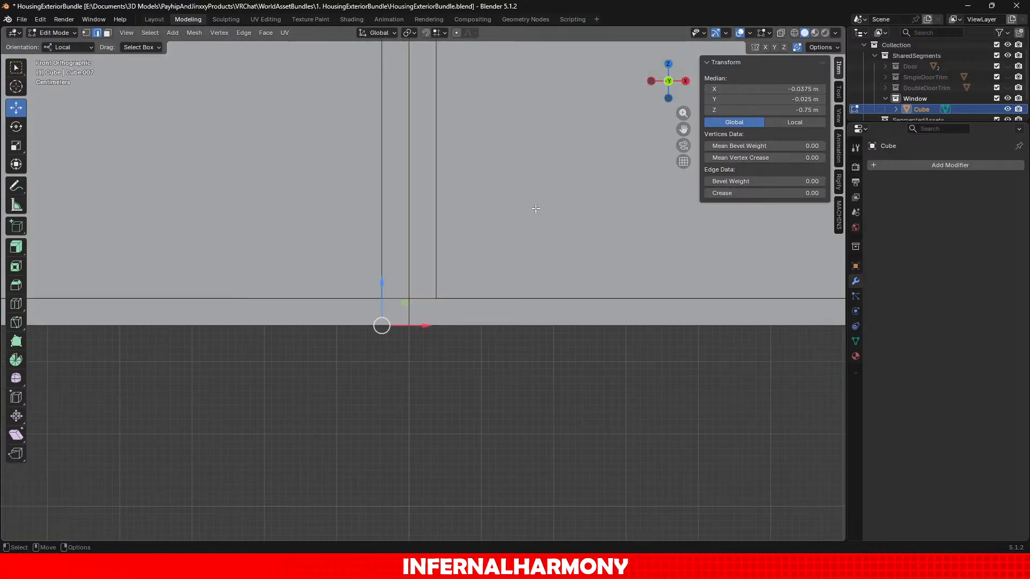
{"action": "left_click", "coordinate": [87, 33]}
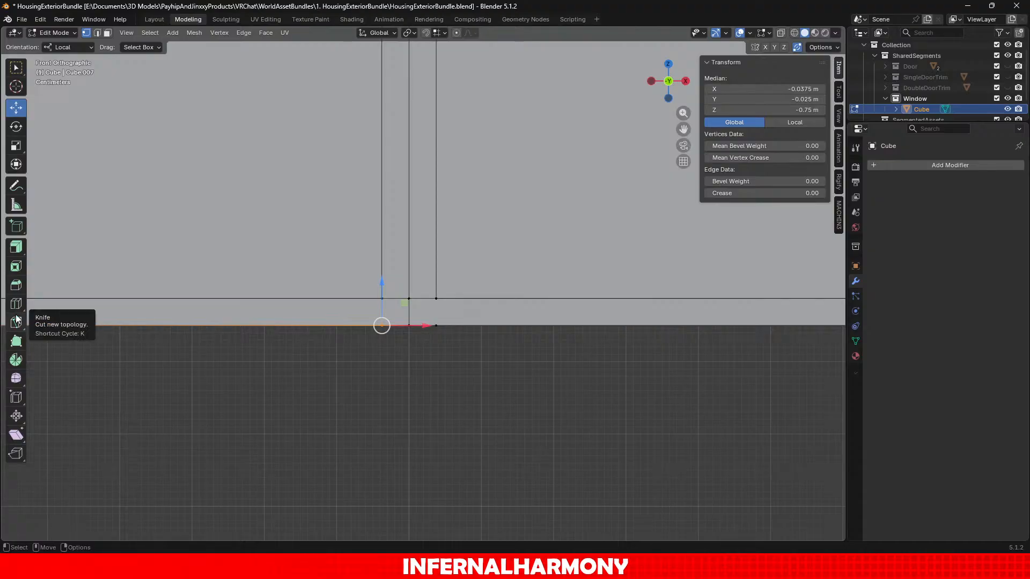
{"action": "left_click", "coordinate": [21, 327]}
{"action": "scroll", "coordinate": [405, 413], "scroll_direction": "up", "scroll_amount": 4}
{"action": "scroll", "coordinate": [356, 385], "scroll_direction": "up", "scroll_amount": 2}
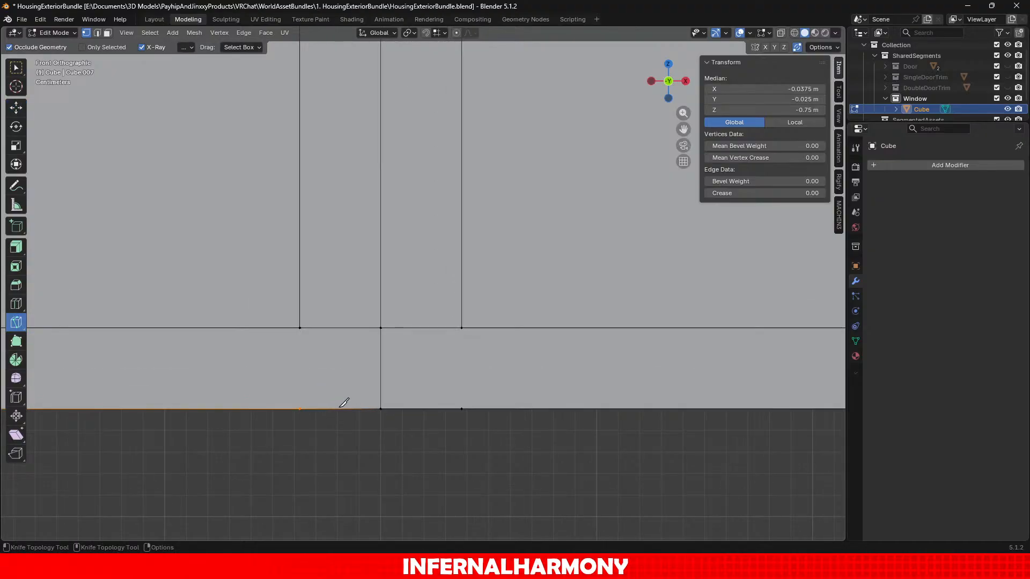
{"action": "left_click", "coordinate": [300, 408]}
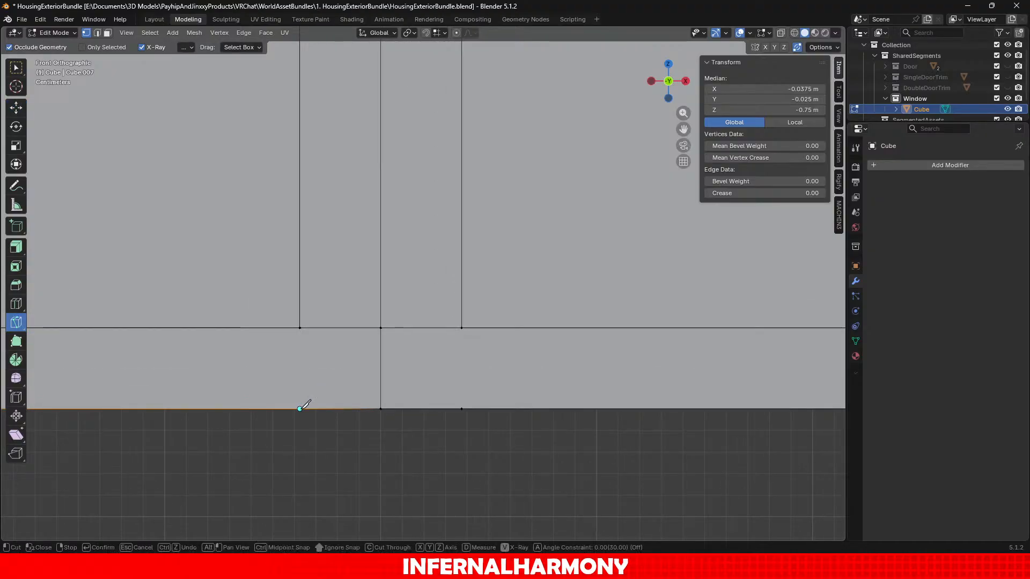
{"action": "left_click", "coordinate": [300, 328]}
{"action": "key", "text": "Return"}
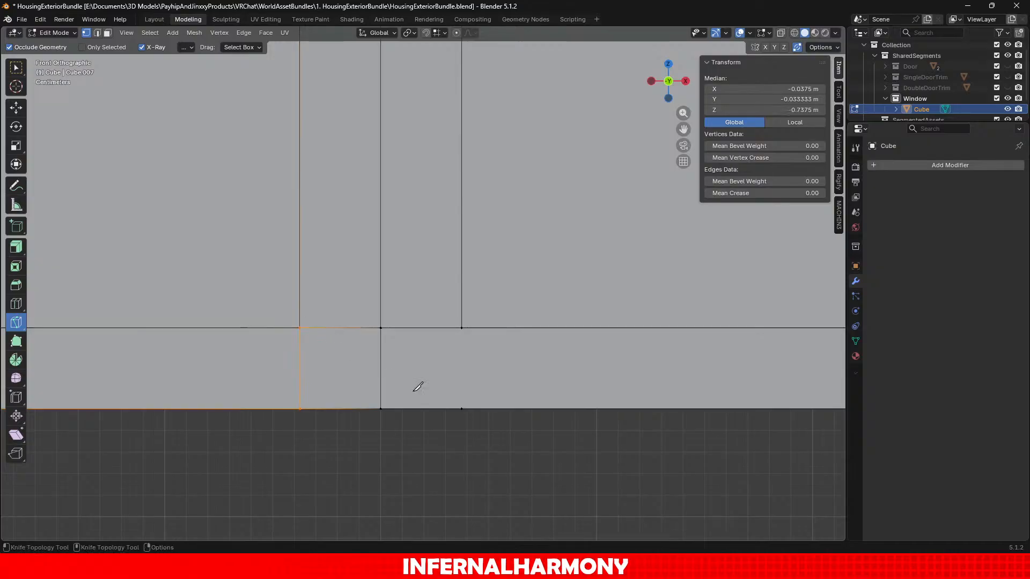
Knife the matching vertical edge from the right underside vertex to the mullion's right inner corner.
{"action": "left_click", "coordinate": [462, 408]}
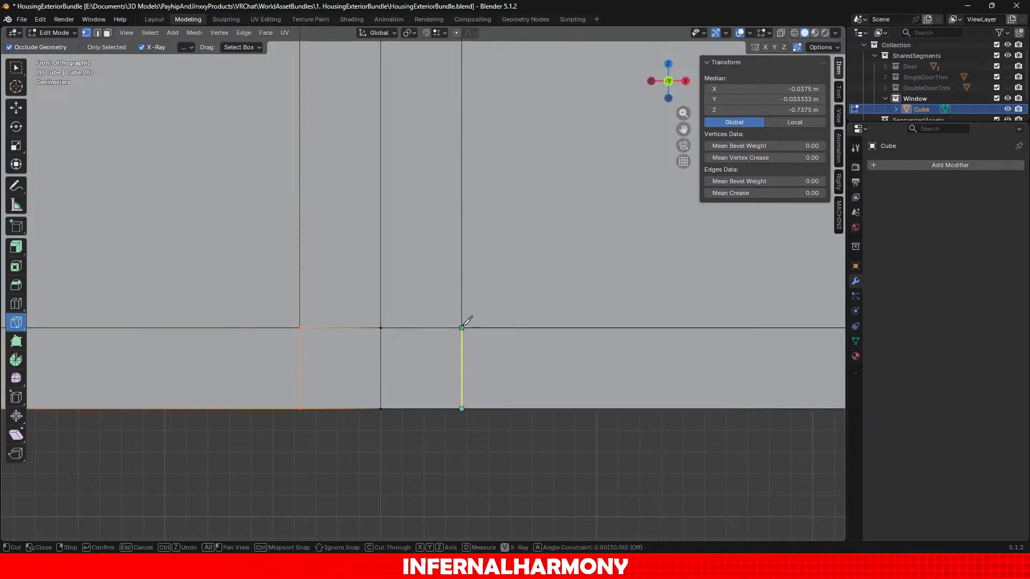
{"action": "left_click", "coordinate": [462, 328]}
{"action": "key", "text": "Return"}
Switch the window to Object Mode and display it in wireframe from a perspective angle to check the frame's edges.
{"action": "scroll", "coordinate": [488, 332], "scroll_direction": "down", "scroll_amount": 5}
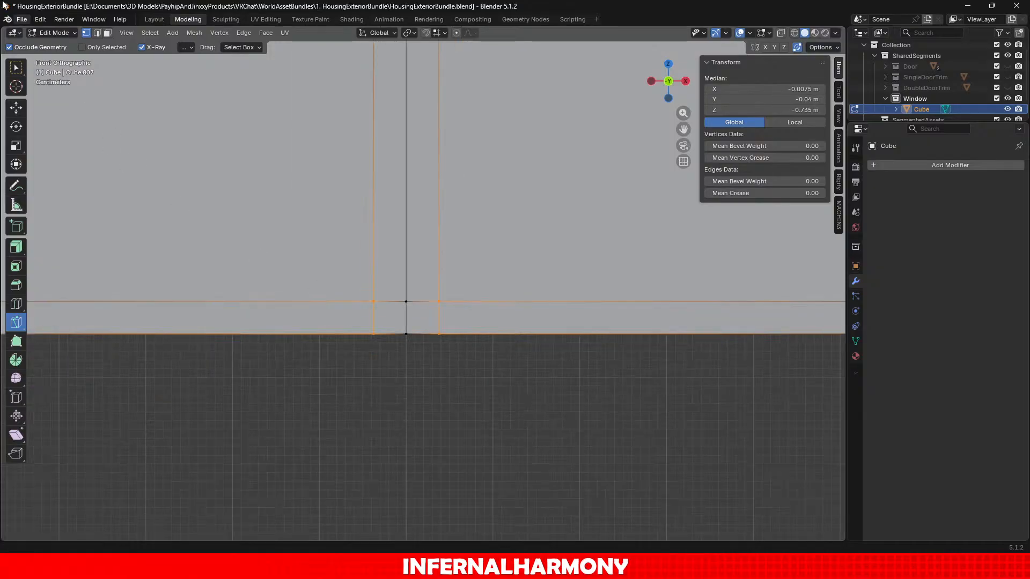
{"action": "left_click", "coordinate": [41, 35]}
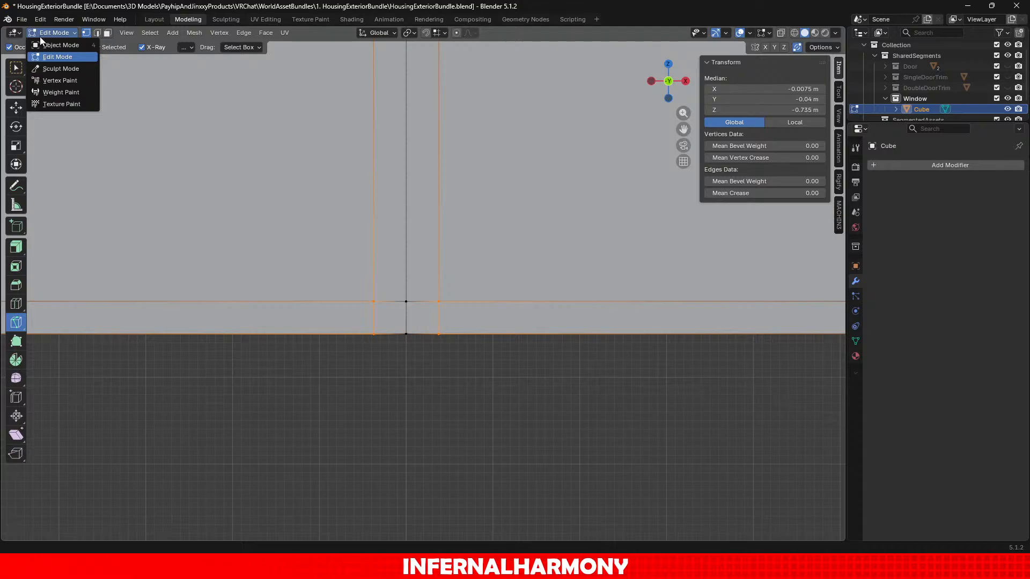
{"action": "left_click", "coordinate": [48, 42]}
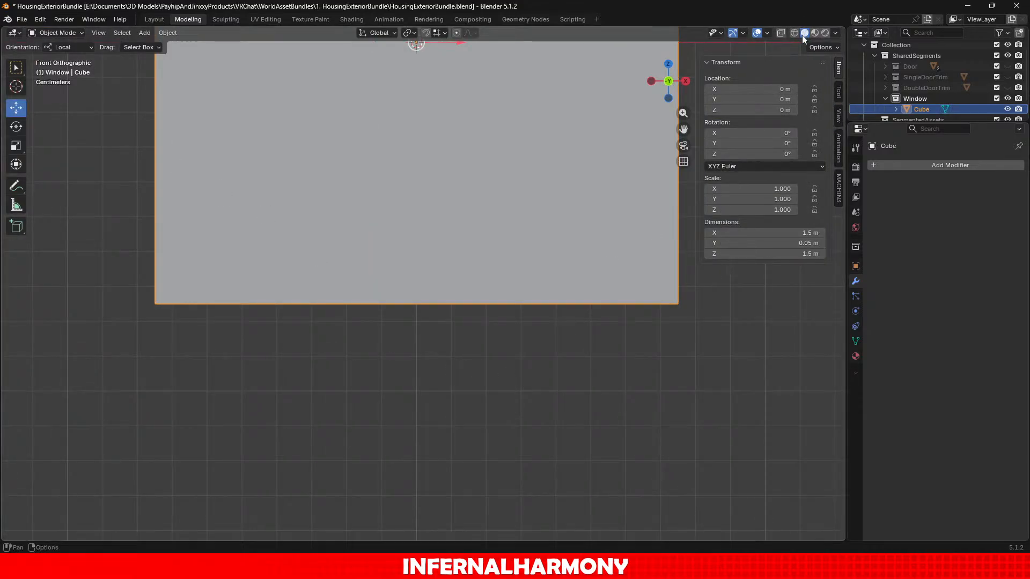
{"action": "left_click", "coordinate": [794, 33]}
{"action": "scroll", "coordinate": [458, 340], "scroll_direction": "down", "scroll_amount": 4}
{"action": "middle_click_drag", "start_coordinate": [458, 340], "coordinate": [473, 360]}
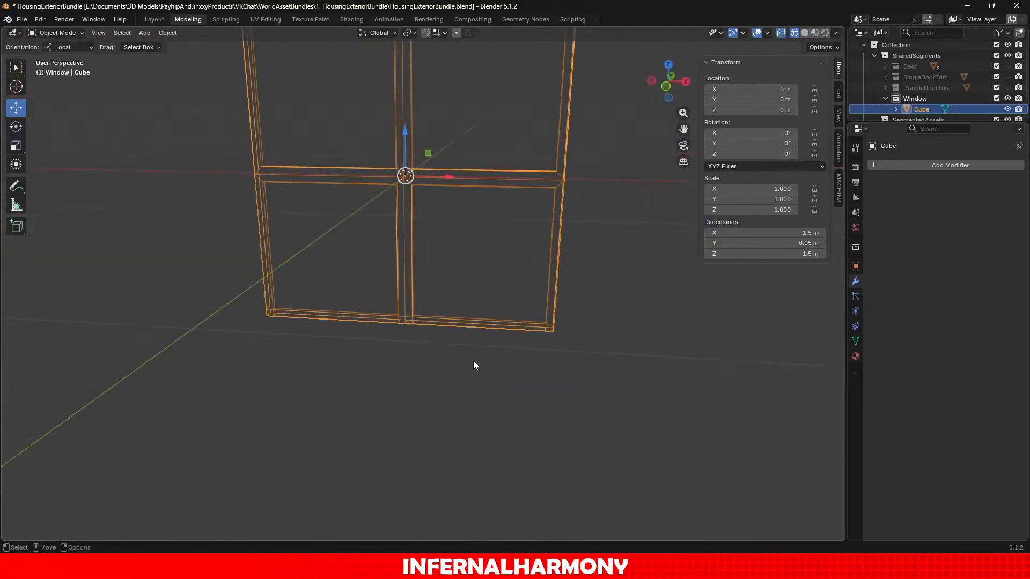
Display the window in solid shading and put it in Edit Mode with face selection and the Move tool.
{"action": "left_click", "coordinate": [804, 33]}
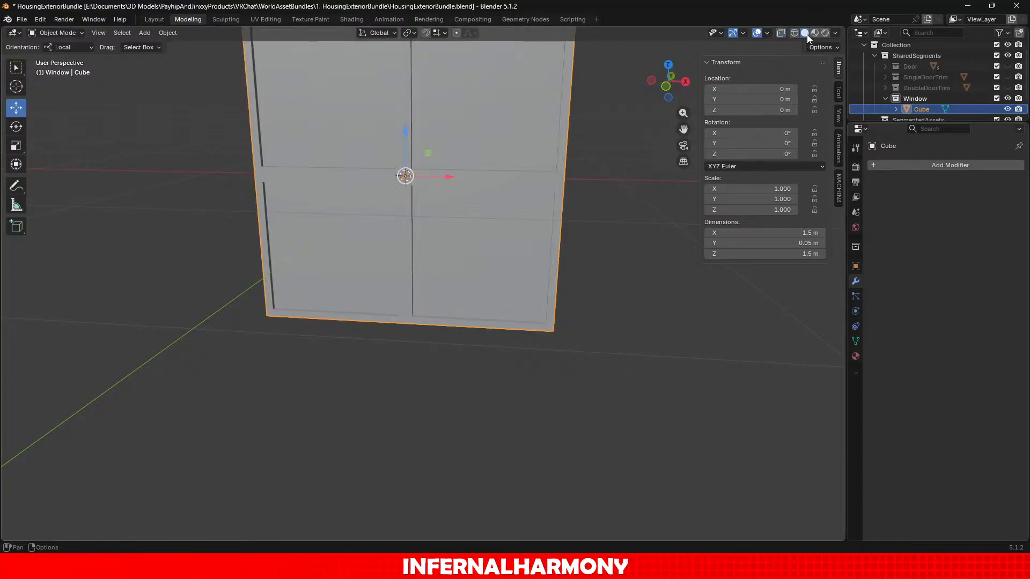
{"action": "left_click", "coordinate": [56, 32]}
{"action": "left_click", "coordinate": [53, 53]}
{"action": "scroll", "coordinate": [483, 381], "scroll_direction": "up", "scroll_amount": 4}
{"action": "middle_click_drag", "start_coordinate": [535, 406], "coordinate": [456, 260], "text": "shift"}
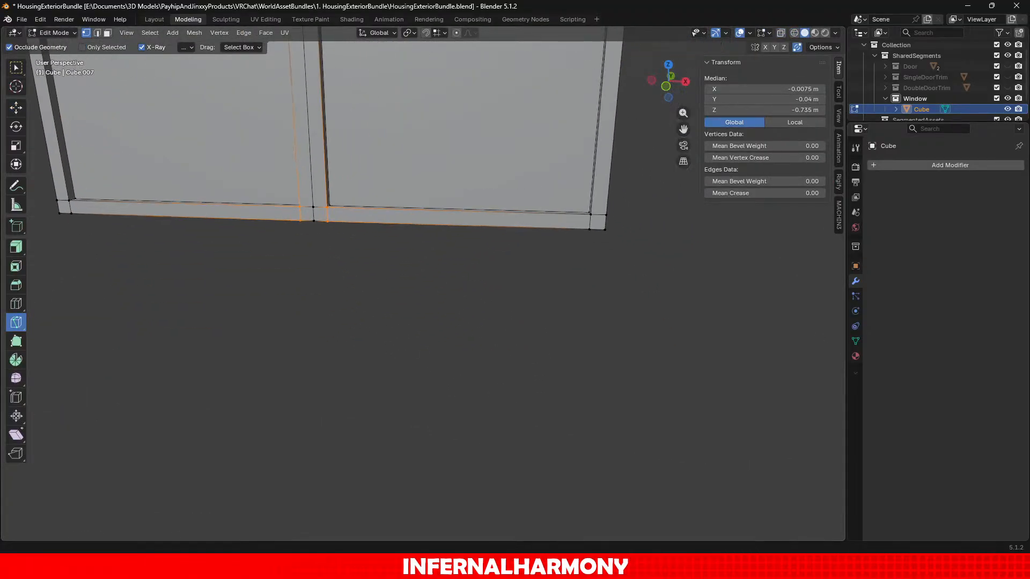
{"action": "left_click", "coordinate": [16, 116]}
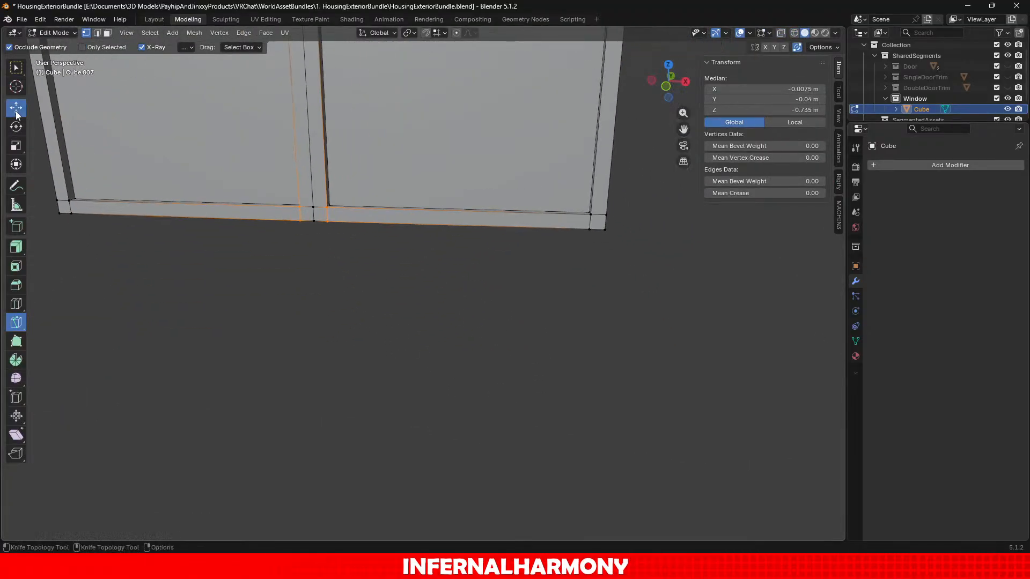
{"action": "left_click", "coordinate": [109, 33]}
Select all front faces of the window's bottom rail, from the right corner square through the centre joint to the left corner square.
{"action": "scroll", "coordinate": [662, 242], "scroll_direction": "up", "scroll_amount": 3}
{"action": "left_click", "coordinate": [718, 171]}
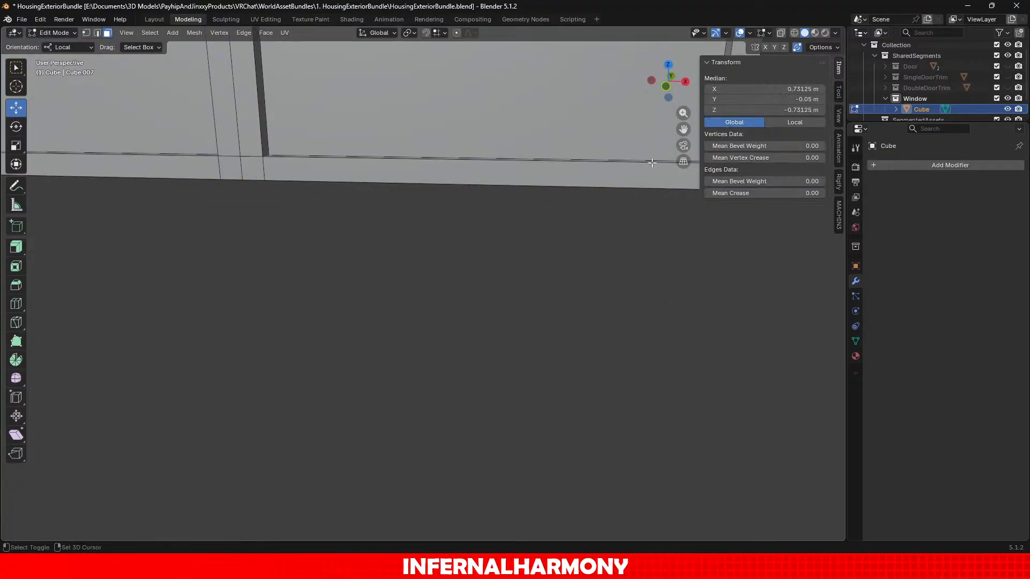
{"action": "left_click", "coordinate": [644, 213]}
{"action": "left_click", "coordinate": [729, 166]}
{"action": "left_click", "coordinate": [724, 63]}
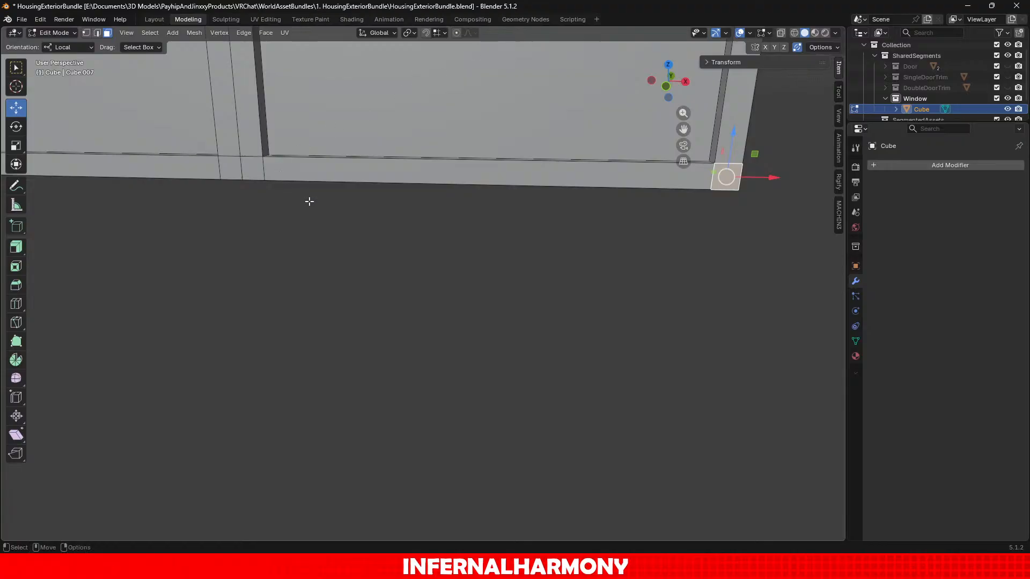
{"action": "scroll", "coordinate": [619, 213], "scroll_direction": "down", "scroll_amount": 4}
{"action": "left_click", "coordinate": [477, 245]}
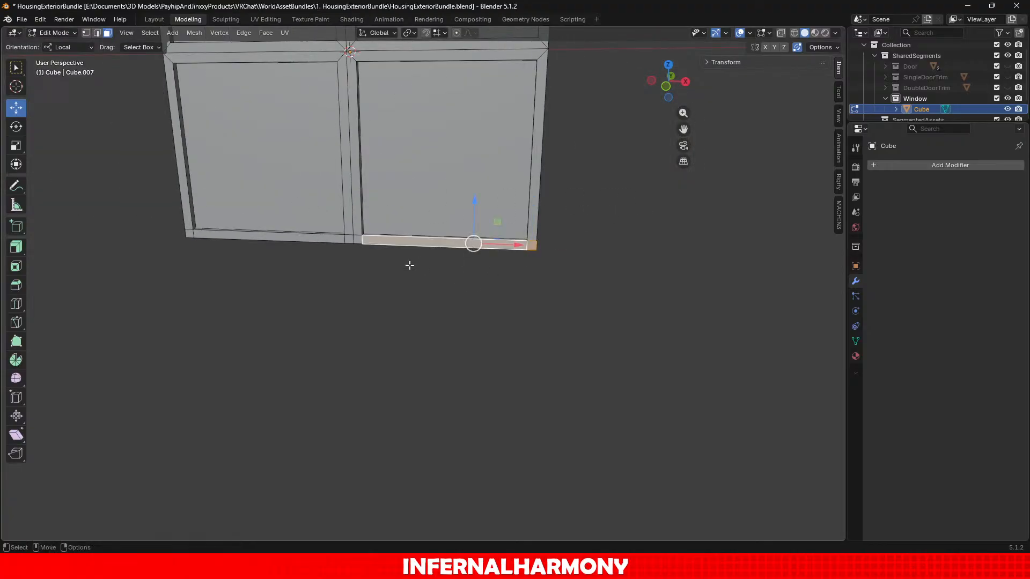
{"action": "scroll", "coordinate": [409, 265], "scroll_direction": "up", "scroll_amount": 4}
{"action": "left_click", "coordinate": [276, 197], "text": "shift"}
{"action": "left_click", "coordinate": [231, 195], "text": "shift"}
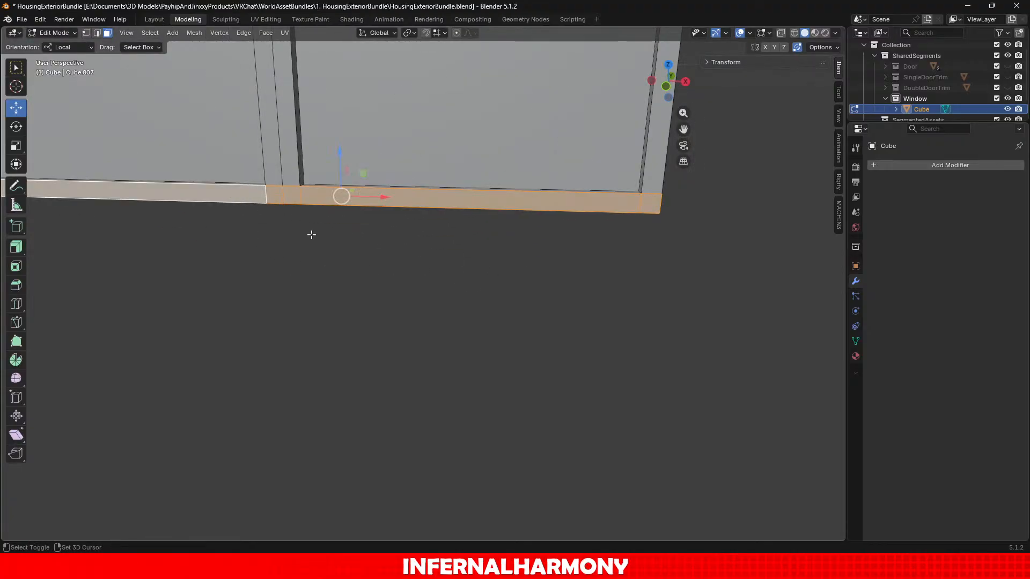
{"action": "scroll", "coordinate": [280, 283], "scroll_direction": "down", "scroll_amount": 3}
{"action": "scroll", "coordinate": [279, 283], "scroll_direction": "up", "scroll_amount": 2}
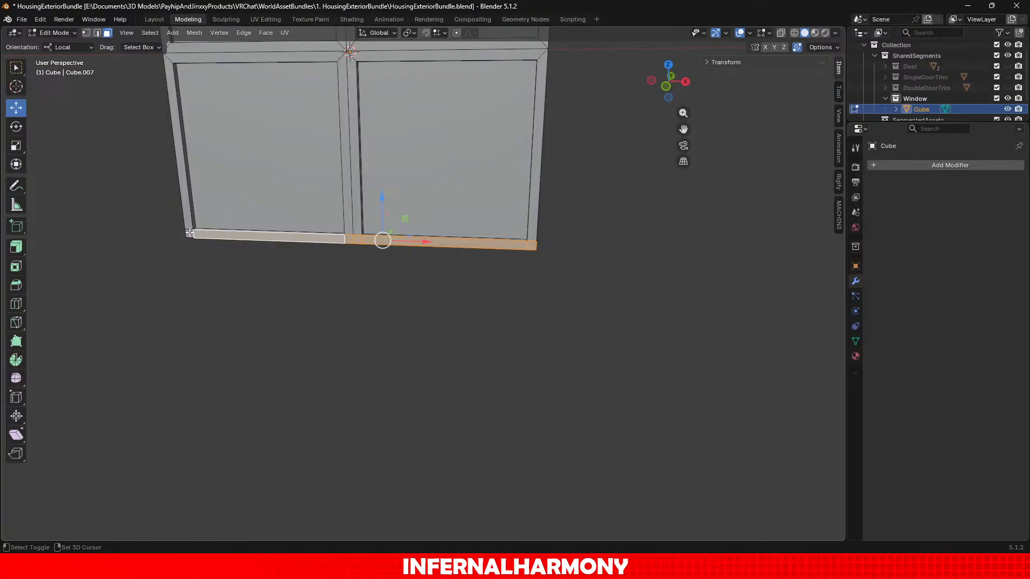
{"action": "left_click", "coordinate": [191, 230], "text": "shift"}
Extrude the bottom rail's selected front faces outward with an offset of 1 m.
{"action": "left_click", "coordinate": [16, 247]}
{"action": "middle_click_drag", "start_coordinate": [302, 320], "coordinate": [520, 303]}
{"action": "left_click_drag", "start_coordinate": [506, 294], "coordinate": [538, 316]}
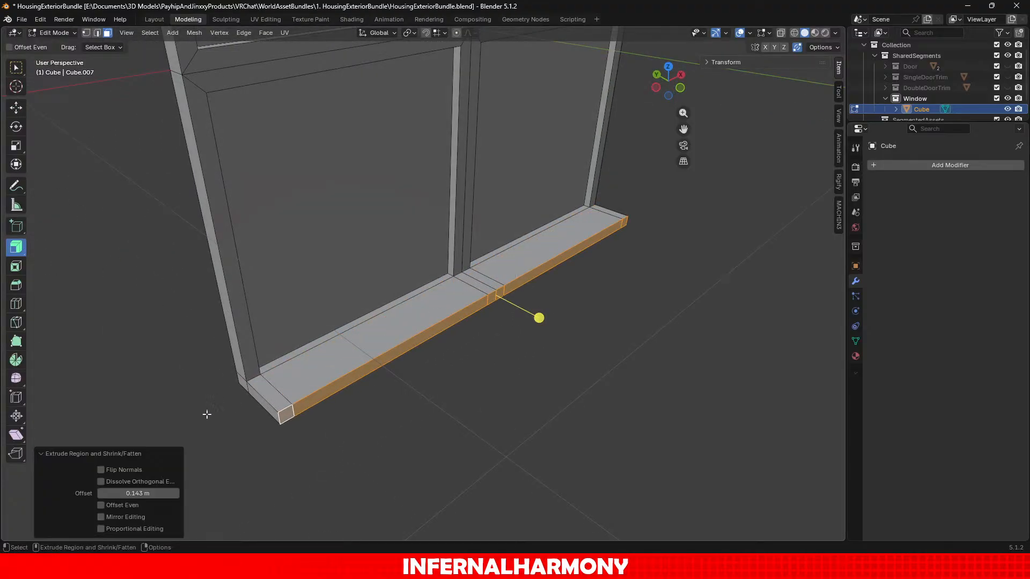
{"action": "left_click", "coordinate": [159, 492]}
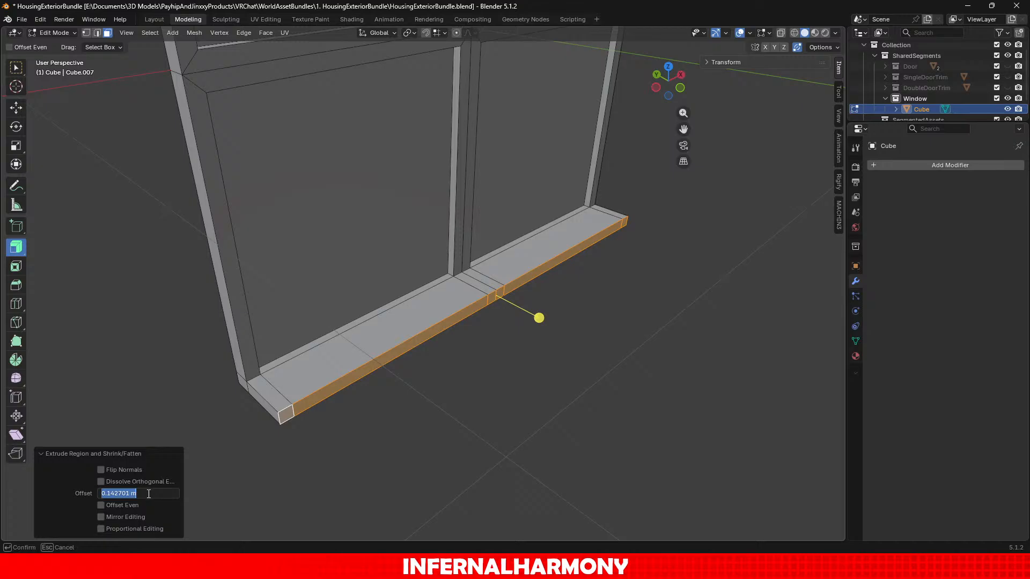
{"action": "left_click", "coordinate": [160, 492]}
{"action": "key", "text": "ctrl+a"}
{"action": "type", "text": "1"}
{"action": "key", "text": "Return"}
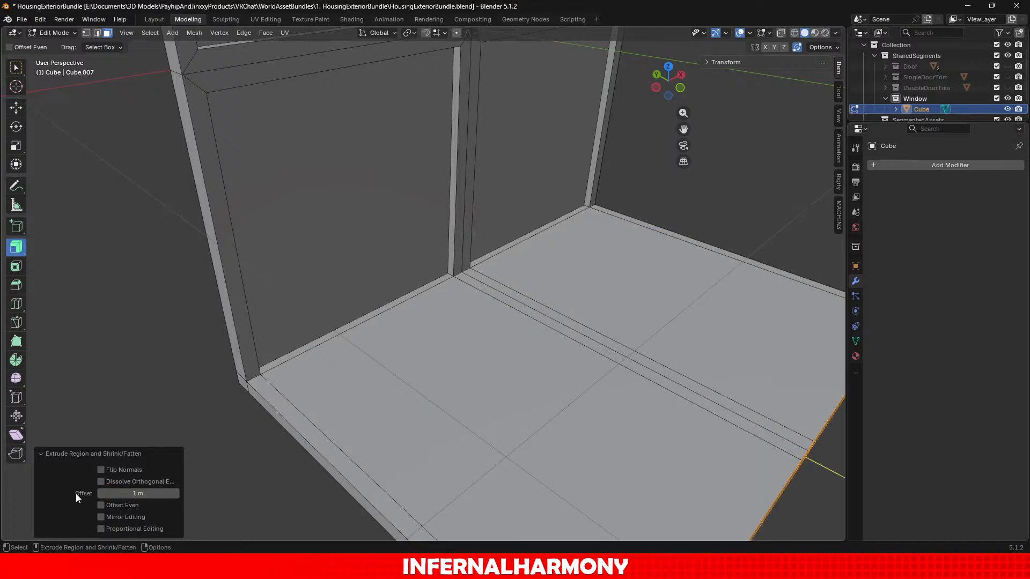
Try extrusion offsets of 0.01 m and 0.05 m for the window sill.
{"action": "left_click", "coordinate": [141, 493]}
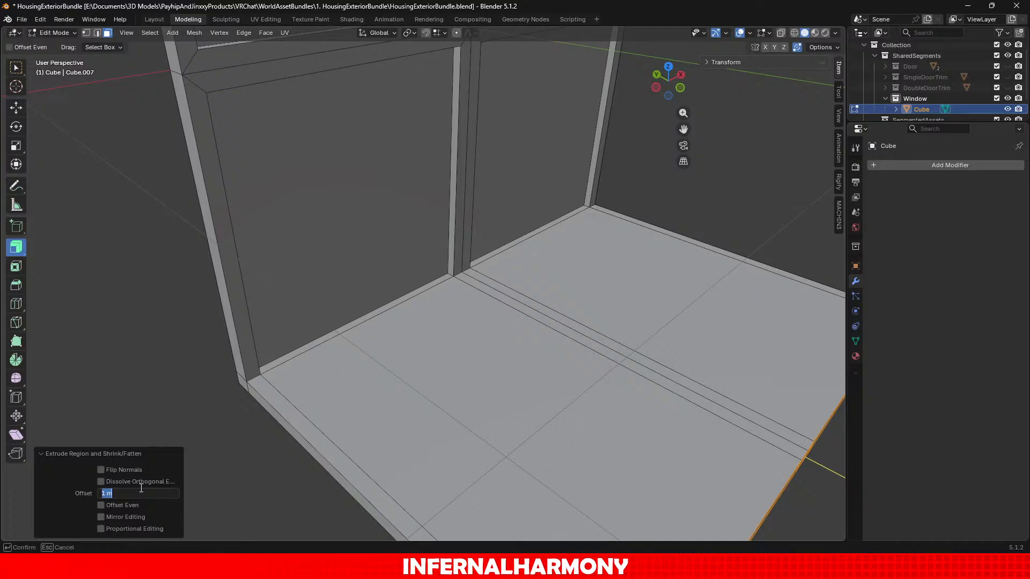
{"action": "type", "text": "0.01"}
{"action": "key", "text": "Return"}
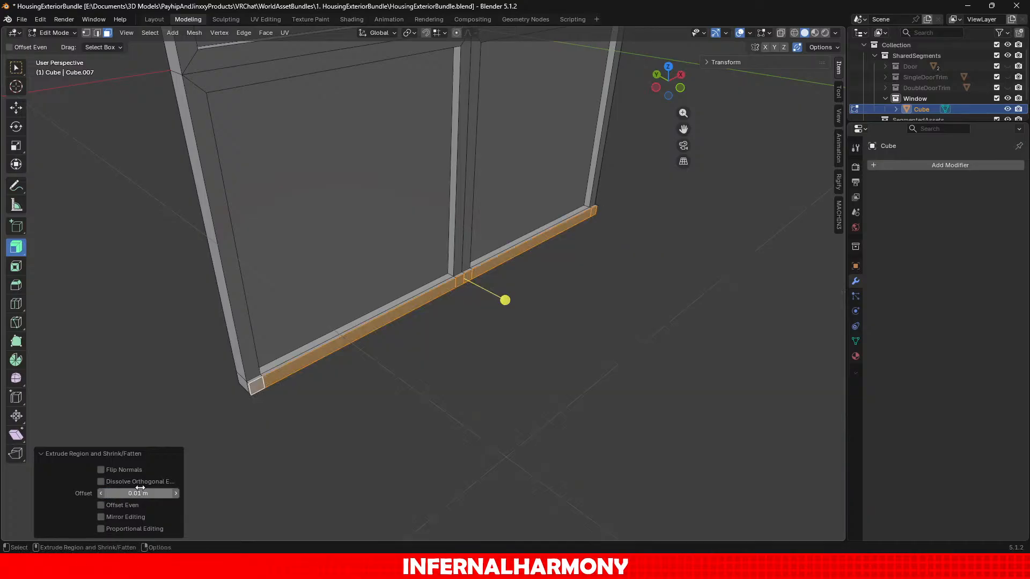
{"action": "left_click", "coordinate": [140, 489]}
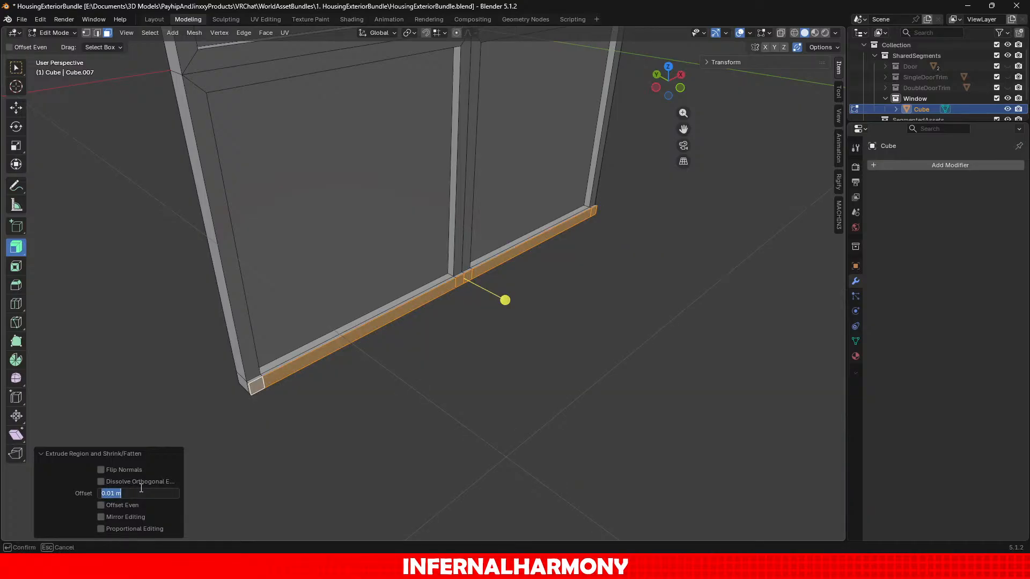
{"action": "key", "text": "Right"}
{"action": "key", "text": "Left"}
{"action": "key", "text": "BackSpace"}
{"action": "type", "text": "5"}
{"action": "key", "text": "Return"}
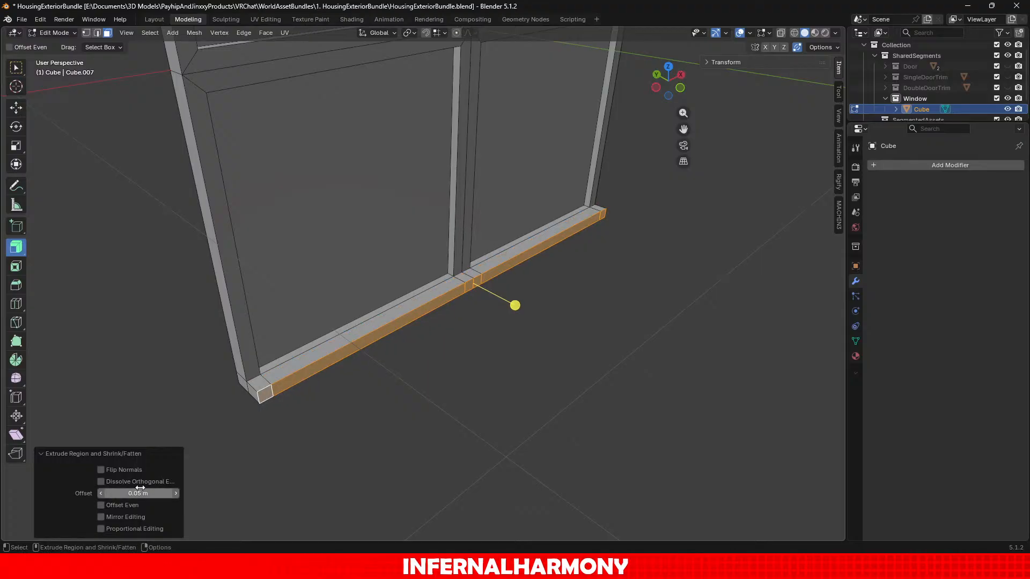
Set the sill's extrusion offset to 0.1 m.
{"action": "left_click", "coordinate": [141, 491]}
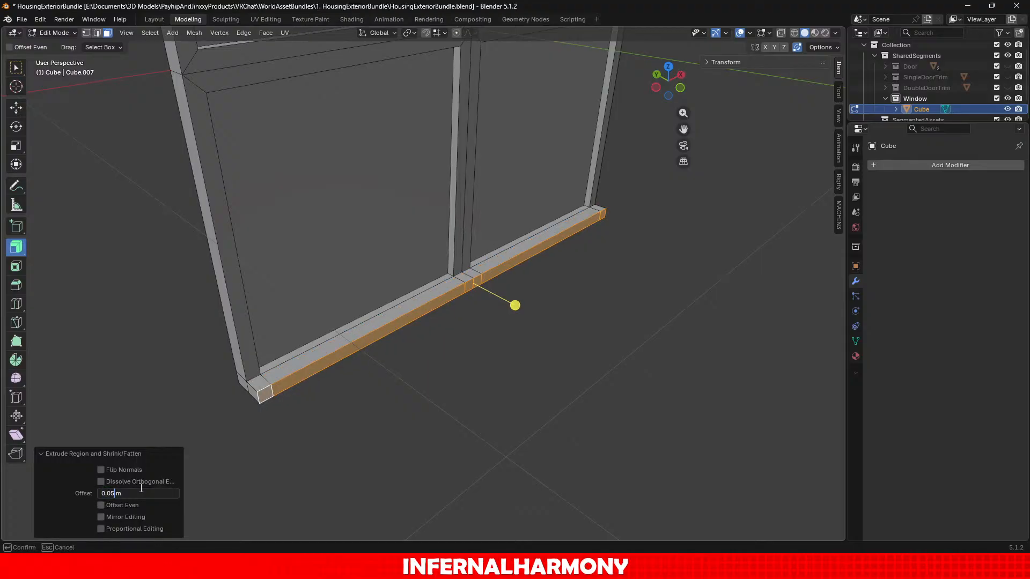
{"action": "key", "text": "BackSpace"}
{"action": "key", "text": "BackSpace"}
{"action": "type", "text": "1"}
{"action": "key", "text": "Return"}
{"action": "scroll", "coordinate": [636, 414], "scroll_direction": "down", "scroll_amount": 5}
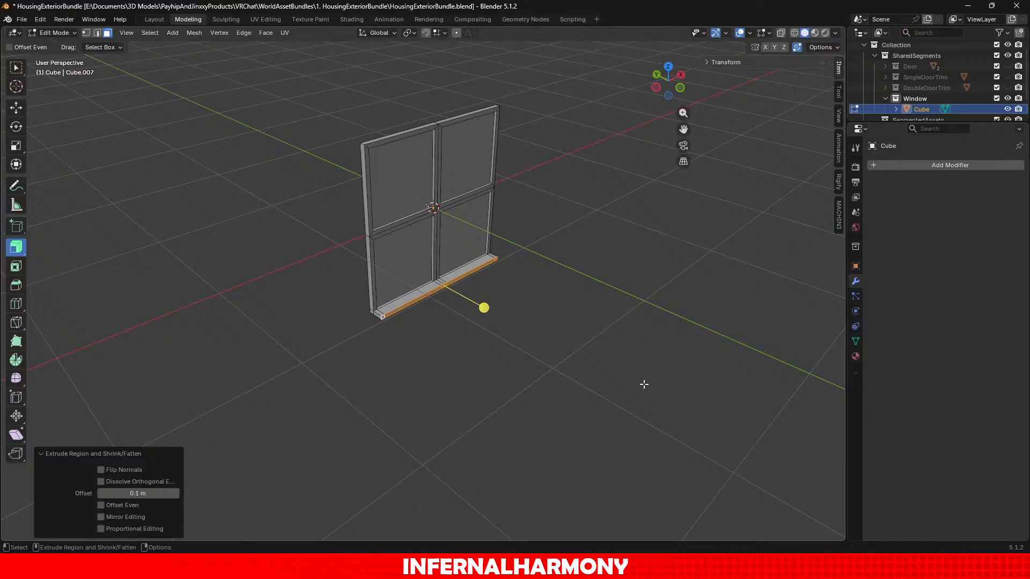
Deselect the sill faces, return the window to Object Mode and save the file.
{"action": "left_click", "coordinate": [615, 381]}
{"action": "middle_click_drag", "start_coordinate": [409, 283], "coordinate": [481, 312]}
{"action": "left_click", "coordinate": [62, 33]}
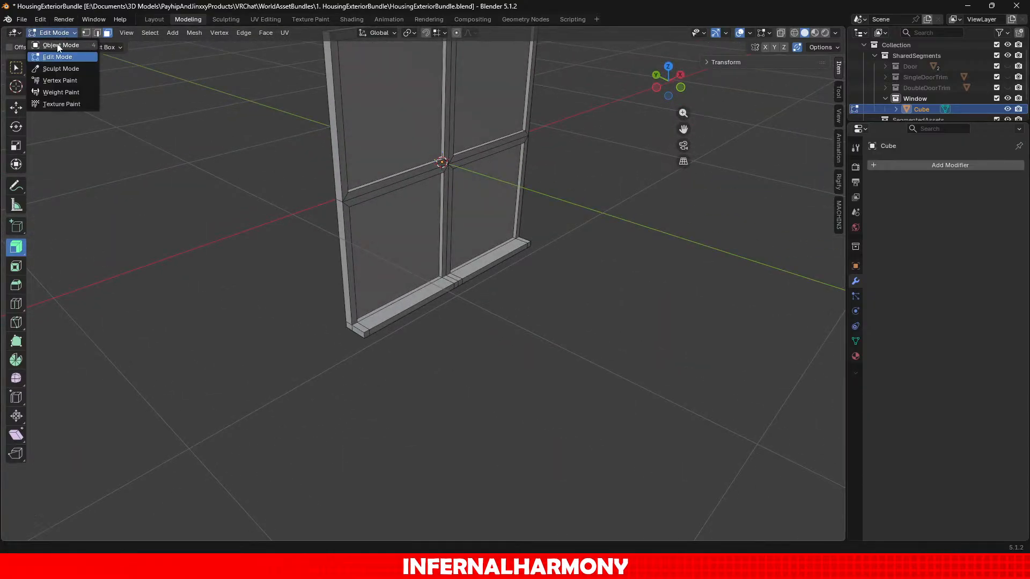
{"action": "left_click", "coordinate": [57, 45]}
{"action": "scroll", "coordinate": [510, 266], "scroll_direction": "down", "scroll_amount": 4}
{"action": "middle_click_drag", "start_coordinate": [536, 277], "coordinate": [510, 265]}
{"action": "scroll", "coordinate": [510, 265], "scroll_direction": "up", "scroll_amount": 6}
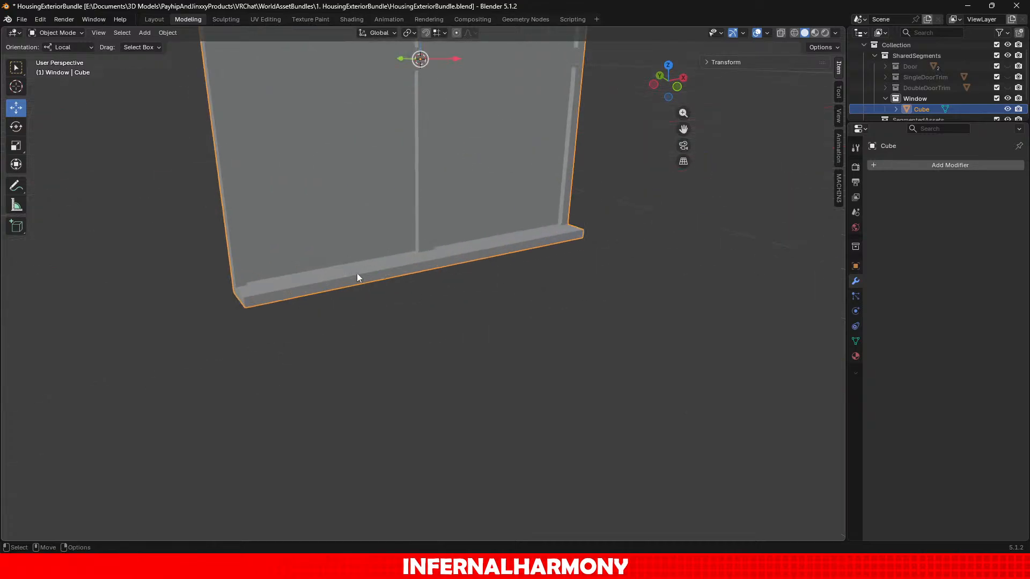
{"action": "middle_click_drag", "start_coordinate": [358, 277], "coordinate": [422, 290]}
{"action": "scroll", "coordinate": [450, 324], "scroll_direction": "down", "scroll_amount": 6}
{"action": "scroll", "coordinate": [520, 349], "scroll_direction": "up", "scroll_amount": 7}
{"action": "scroll", "coordinate": [421, 290], "scroll_direction": "down", "scroll_amount": 4}
{"action": "key", "text": "ctrl+s"}
{"action": "scroll", "coordinate": [422, 289], "scroll_direction": "up", "scroll_amount": 3}
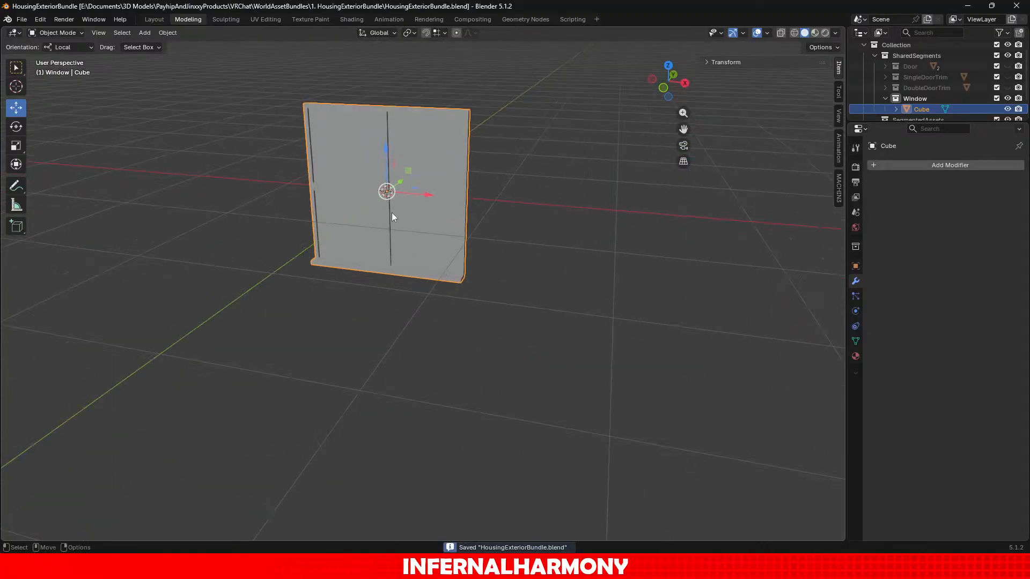
{"action": "left_click_drag", "start_coordinate": [386, 155], "coordinate": [389, 107]}
{"action": "key", "text": "ctrl+z"}
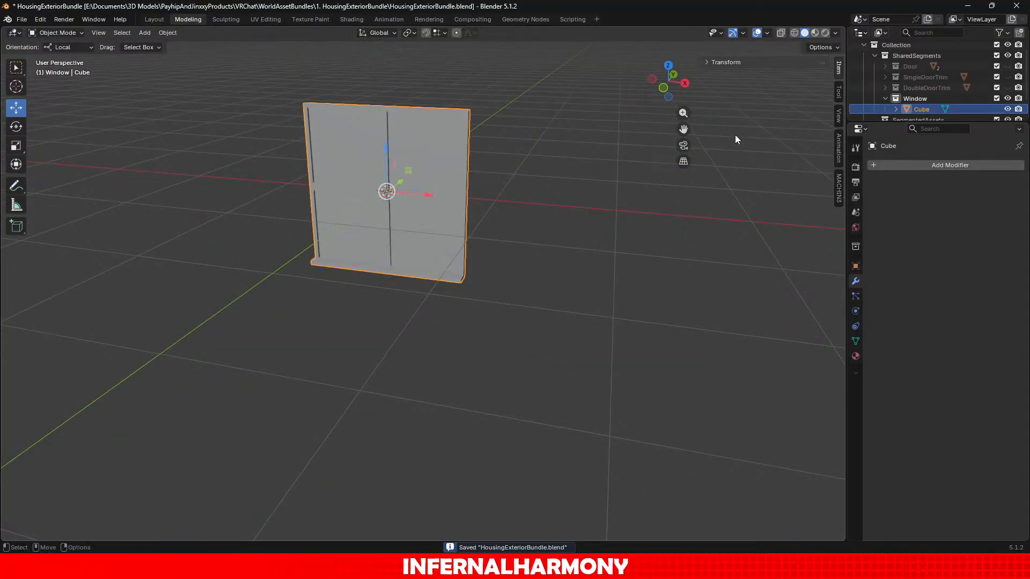
{"action": "left_click", "coordinate": [840, 73]}
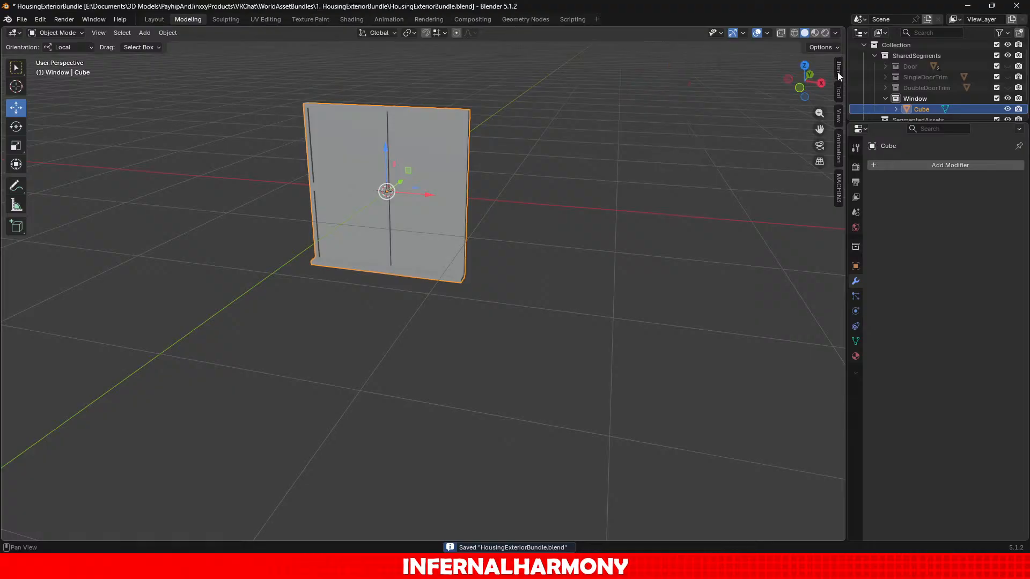
{"action": "left_click", "coordinate": [839, 69]}
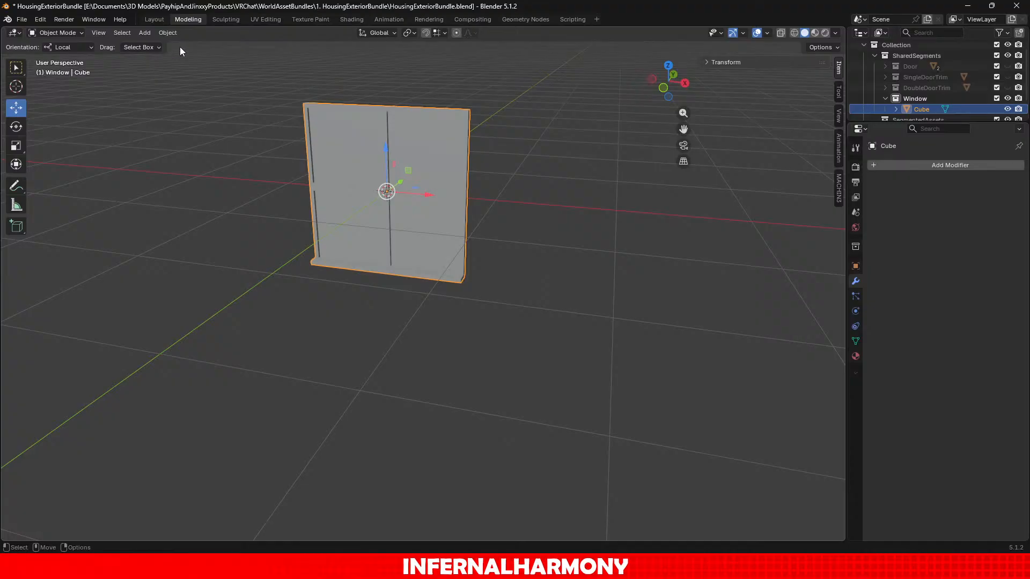
Apply all transforms to the window object.
{"action": "left_click", "coordinate": [167, 31]}
{"action": "mouse_move", "coordinate": [181, 89]}
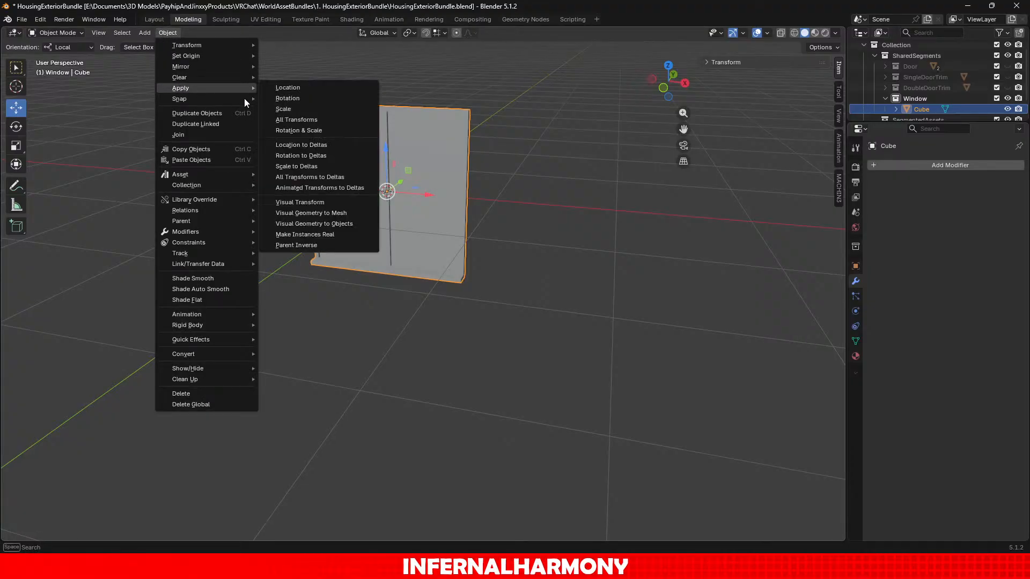
{"action": "left_click", "coordinate": [302, 121]}
{"action": "scroll", "coordinate": [544, 307], "scroll_direction": "down", "scroll_amount": 4}
{"action": "scroll", "coordinate": [561, 318], "scroll_direction": "up", "scroll_amount": 2}
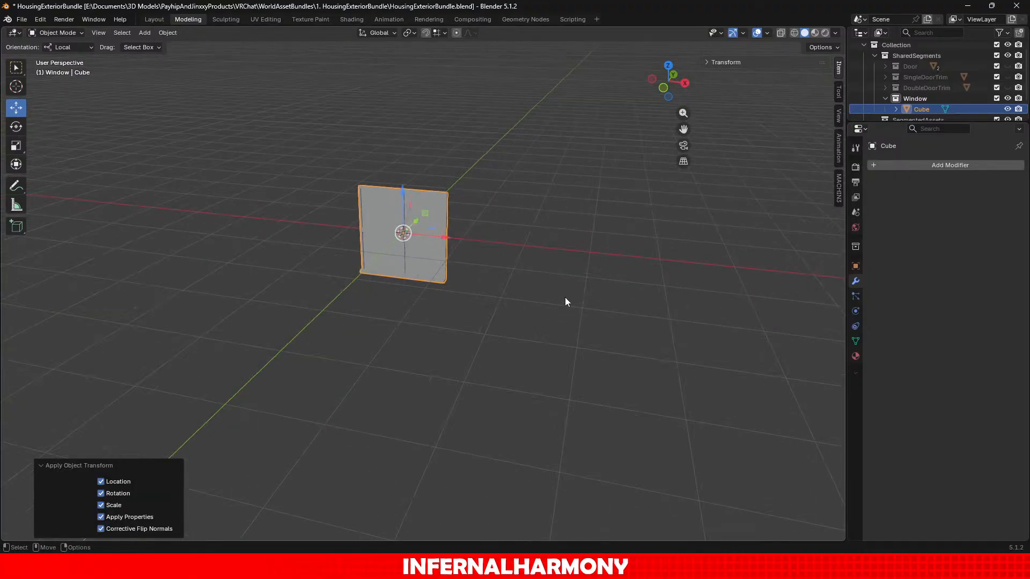
Rename the window's mesh object to Window and save the file, collapsing the Window and SharedSegments collections.
{"action": "double_click", "coordinate": [924, 107]}
{"action": "type", "text": "Window"}
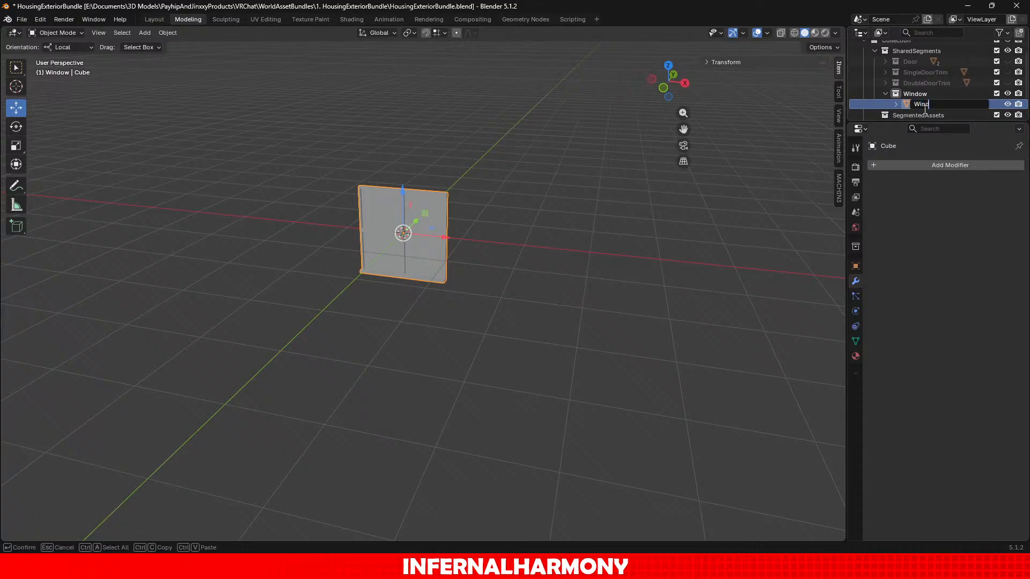
{"action": "key", "text": "Return"}
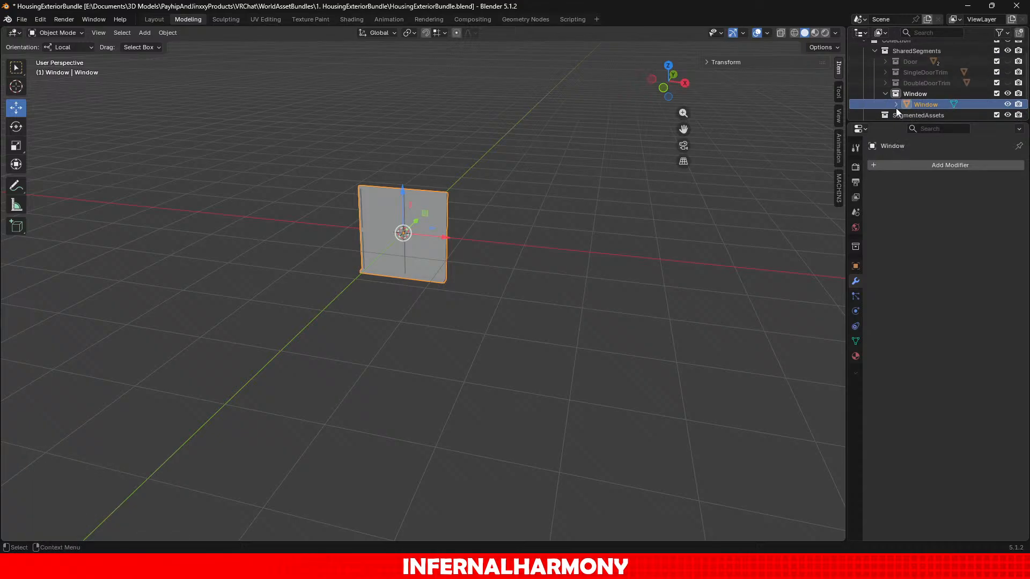
{"action": "left_click", "coordinate": [885, 94]}
{"action": "key", "text": "ctrl+s"}
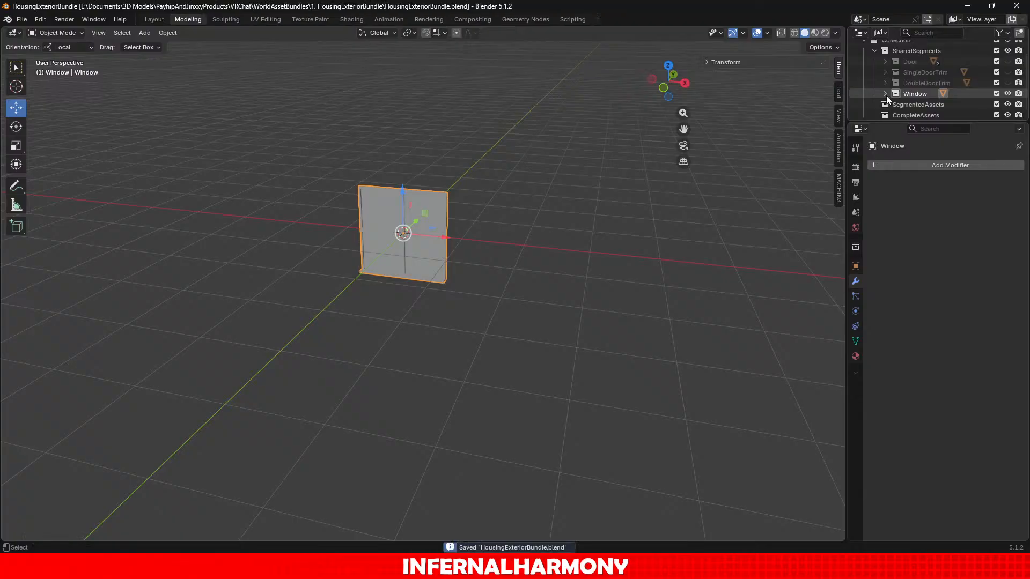
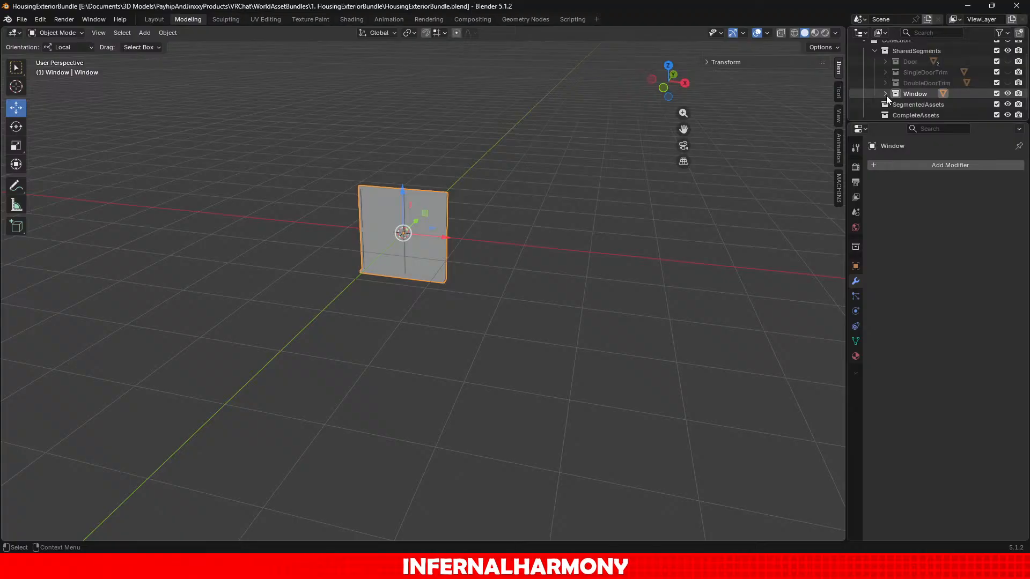
{"action": "left_click", "coordinate": [874, 51]}
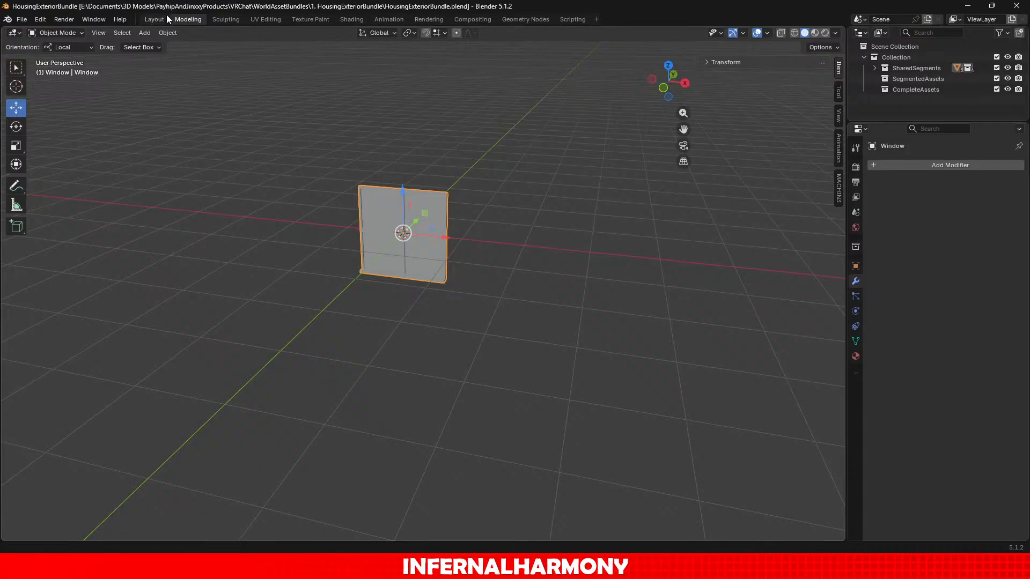
Add a cube mesh at the world origin as the base of a new segment.
{"action": "left_click", "coordinate": [145, 33]}
{"action": "mouse_move", "coordinate": [166, 46]}
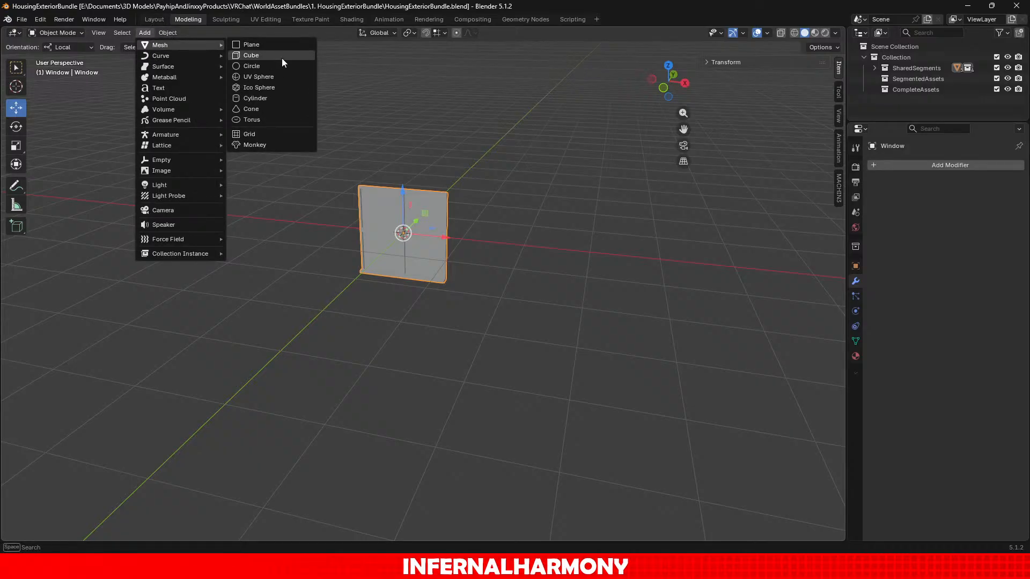
{"action": "left_click", "coordinate": [279, 57]}
{"action": "scroll", "coordinate": [483, 193], "scroll_direction": "down", "scroll_amount": 4}
{"action": "scroll", "coordinate": [746, 199], "scroll_direction": "up", "scroll_amount": 2}
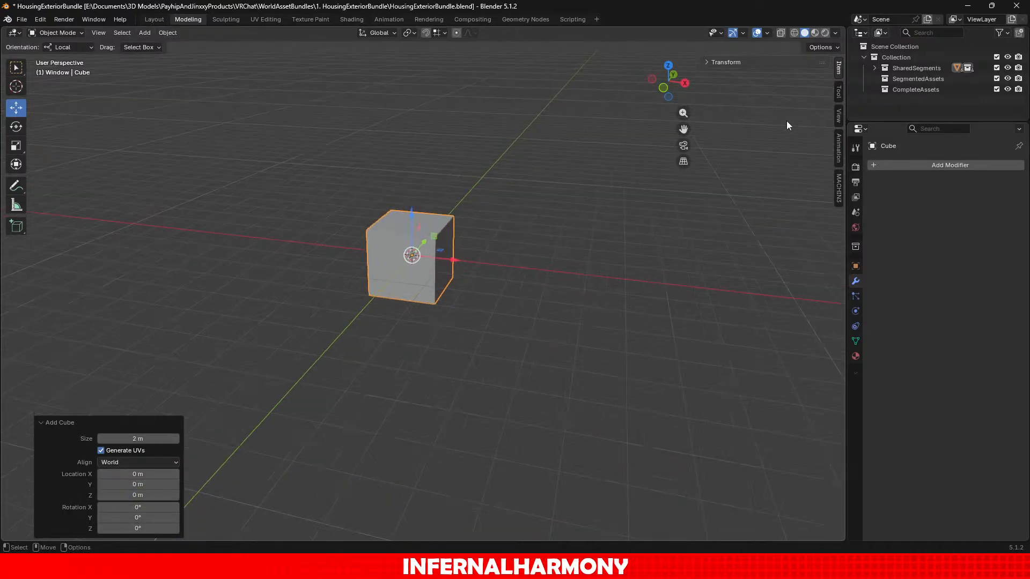
{"action": "left_click", "coordinate": [841, 91]}
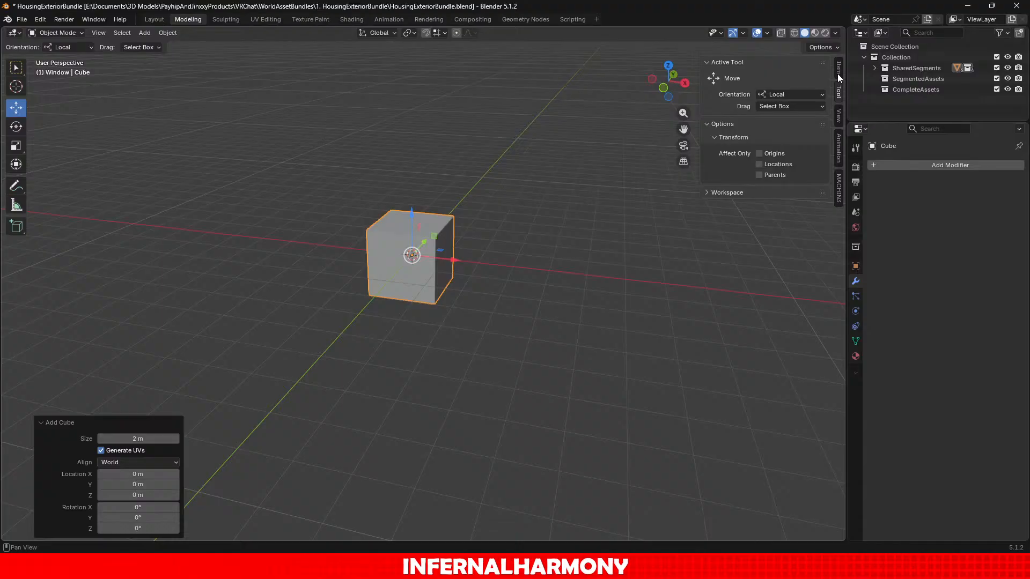
{"action": "left_click", "coordinate": [838, 73]}
{"action": "left_click", "coordinate": [839, 110]}
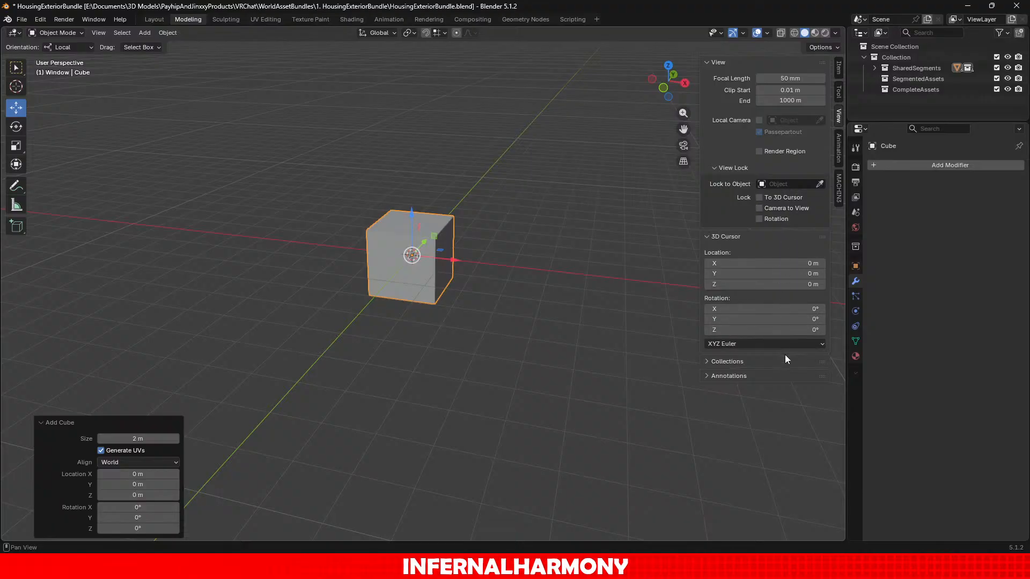
{"action": "key", "text": "n"}
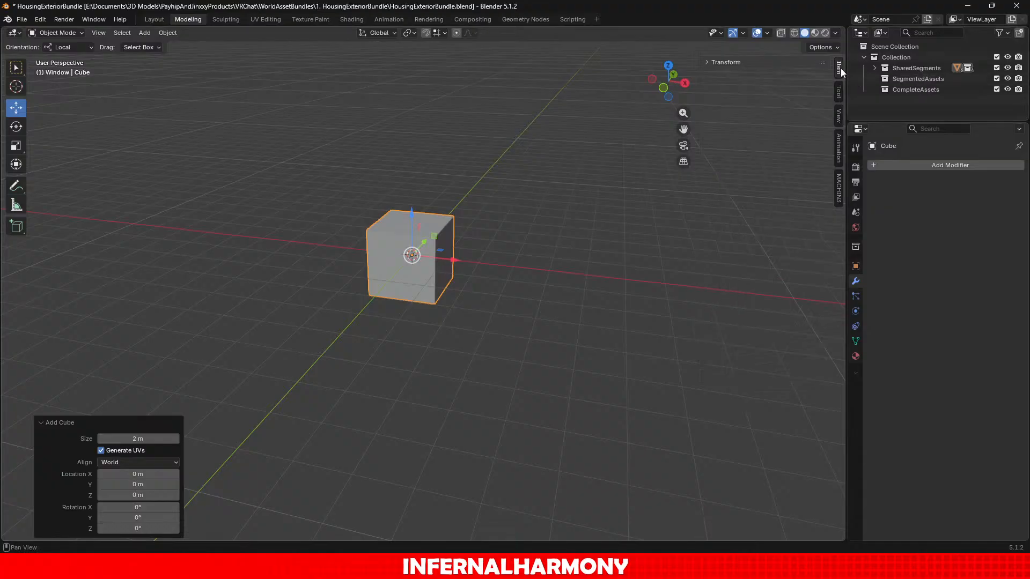
Move the new cube from the Window collection into the SegmentedAssets collection.
{"action": "left_click", "coordinate": [839, 69]}
{"action": "left_click", "coordinate": [438, 230]}
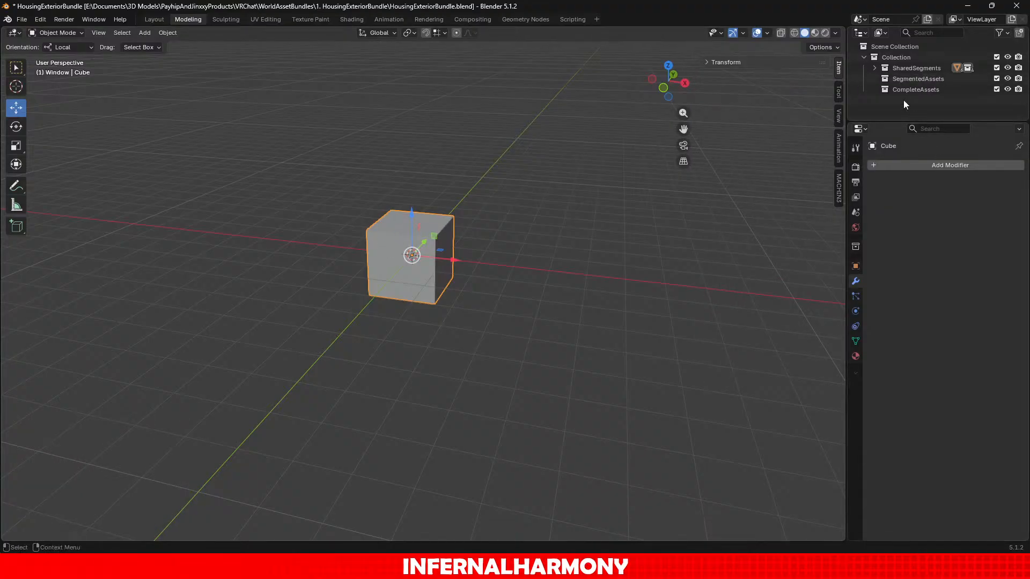
{"action": "left_click", "coordinate": [874, 68]}
{"action": "scroll", "coordinate": [894, 90], "scroll_direction": "down", "scroll_amount": 1}
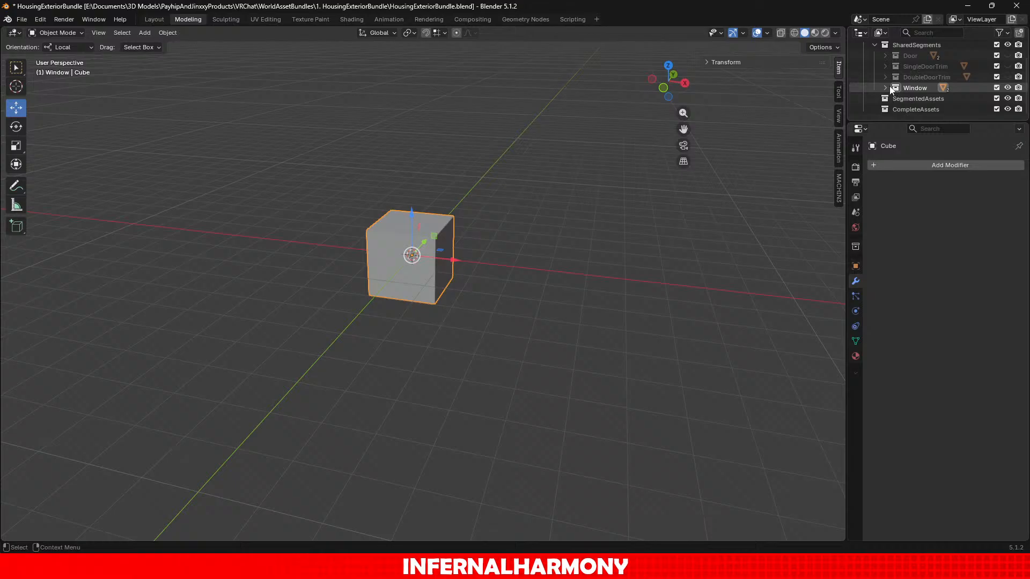
{"action": "left_click", "coordinate": [885, 87]}
{"action": "scroll", "coordinate": [883, 86], "scroll_direction": "down", "scroll_amount": 1}
{"action": "left_click", "coordinate": [923, 76]}
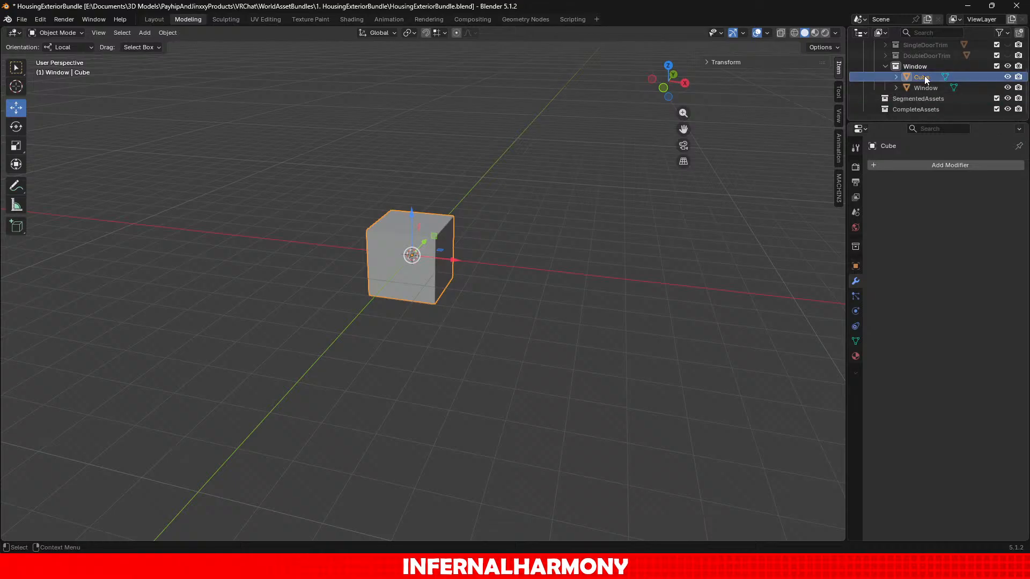
{"action": "left_click_drag", "start_coordinate": [925, 78], "coordinate": [936, 101]}
{"action": "left_click", "coordinate": [904, 89]}
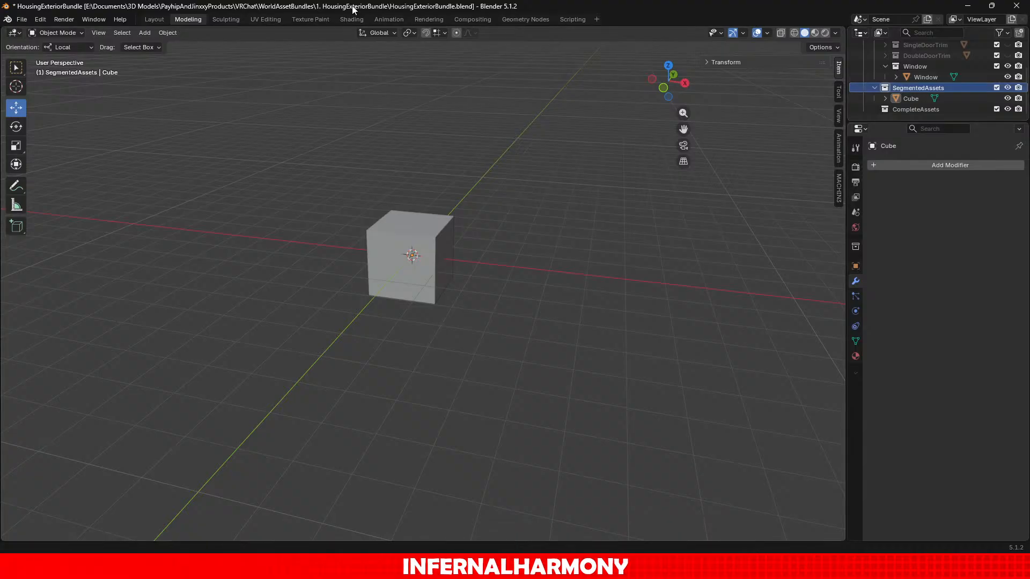
Create a new collection inside SegmentedAssets and name it RectangleHouse.
{"action": "right_click", "coordinate": [915, 86]}
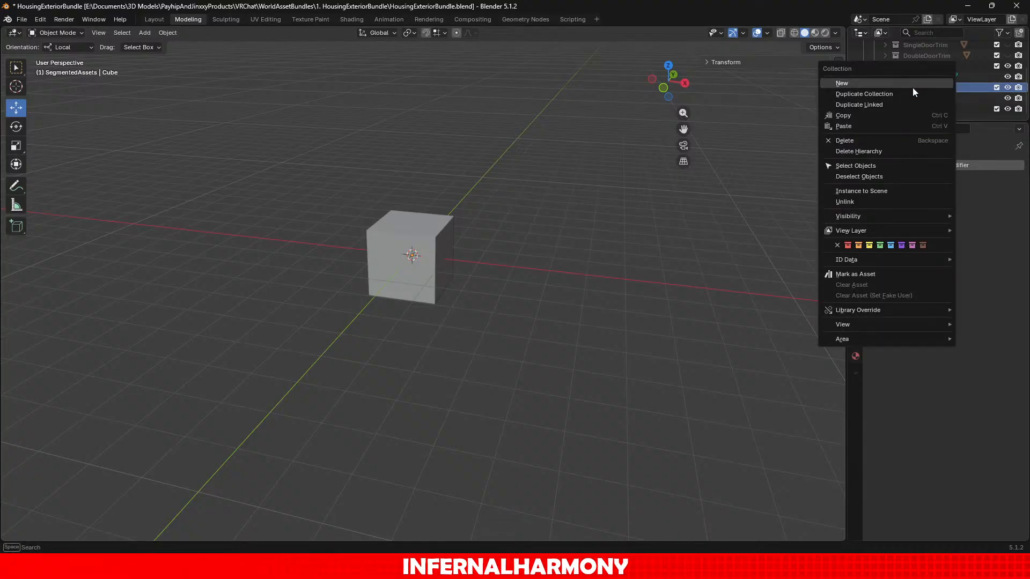
{"action": "left_click", "coordinate": [913, 89]}
{"action": "double_click", "coordinate": [927, 98]}
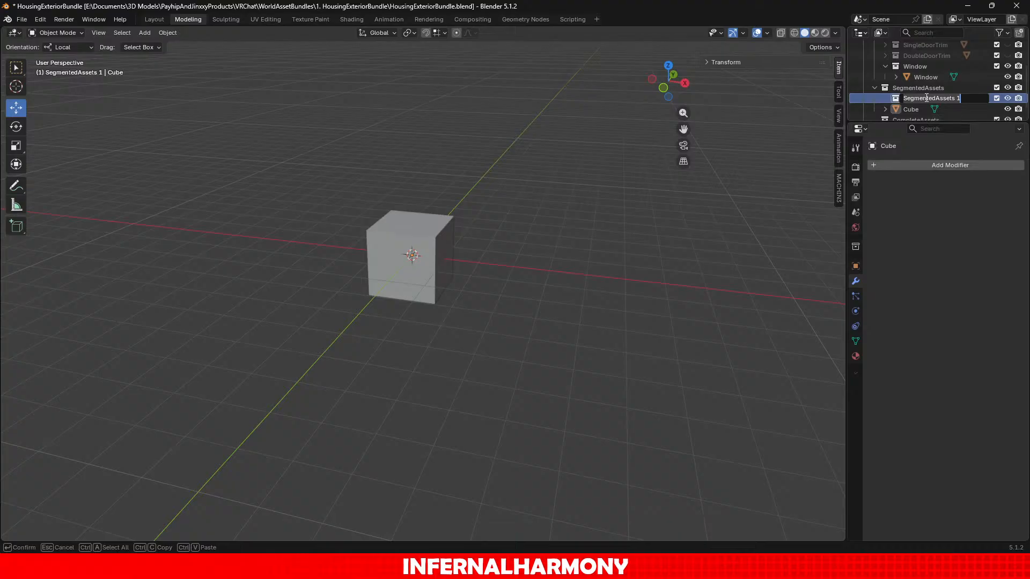
{"action": "type", "text": "RectangleHouse"}
{"action": "key", "text": "Return"}
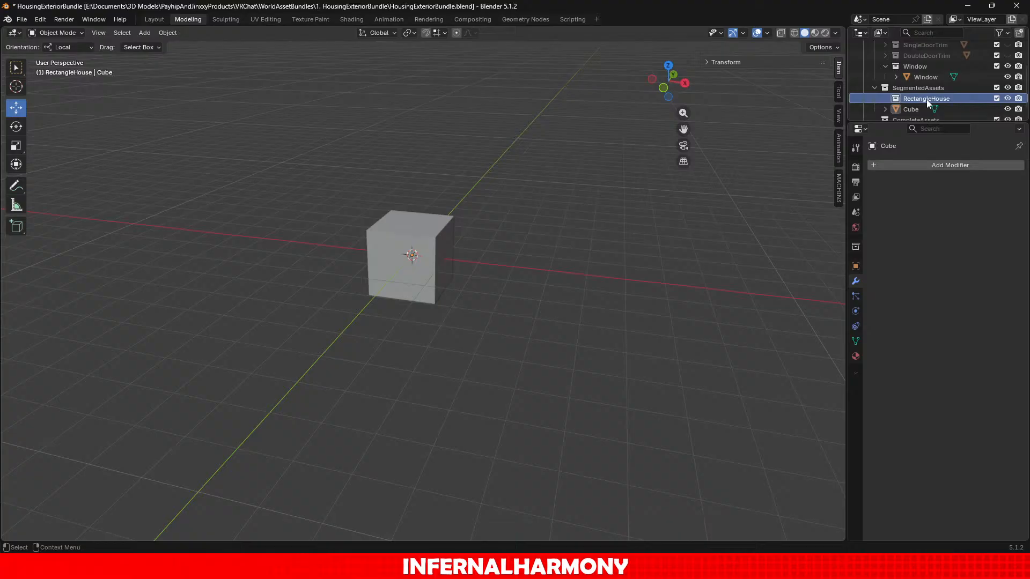
Select the cube and set its dimensions to 7 m in X and 5 m in Y.
{"action": "left_click", "coordinate": [442, 247]}
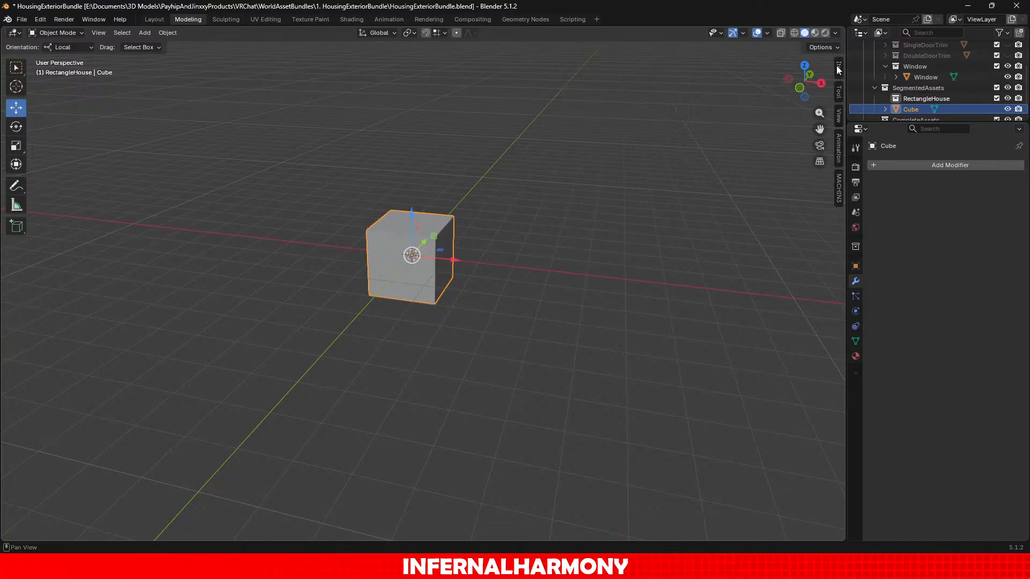
{"action": "left_click", "coordinate": [776, 63]}
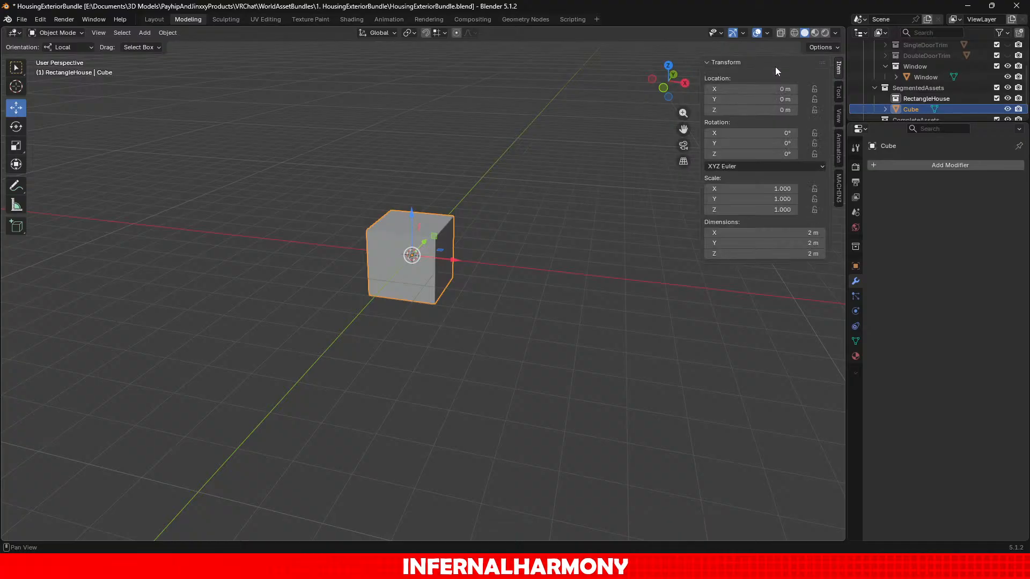
{"action": "left_click", "coordinate": [785, 234]}
{"action": "type", "text": "7"}
{"action": "key", "text": "Return"}
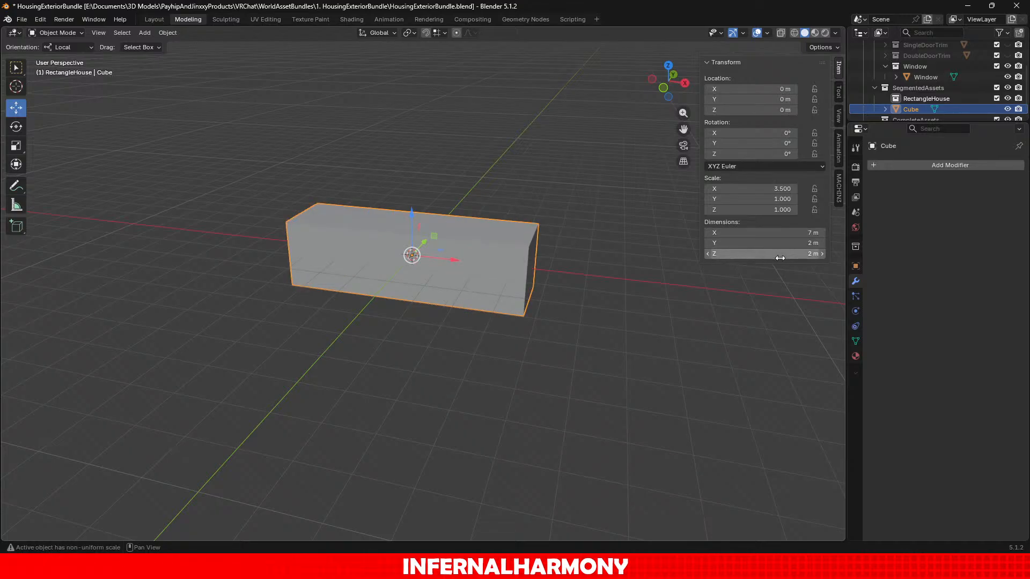
{"action": "left_click", "coordinate": [786, 243]}
{"action": "type", "text": "5"}
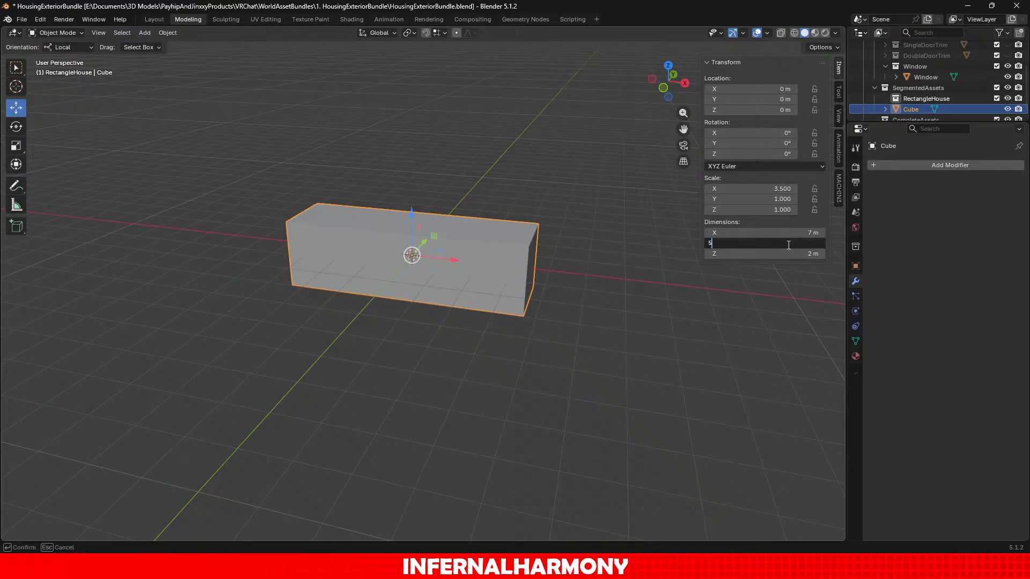
{"action": "key", "text": "Return"}
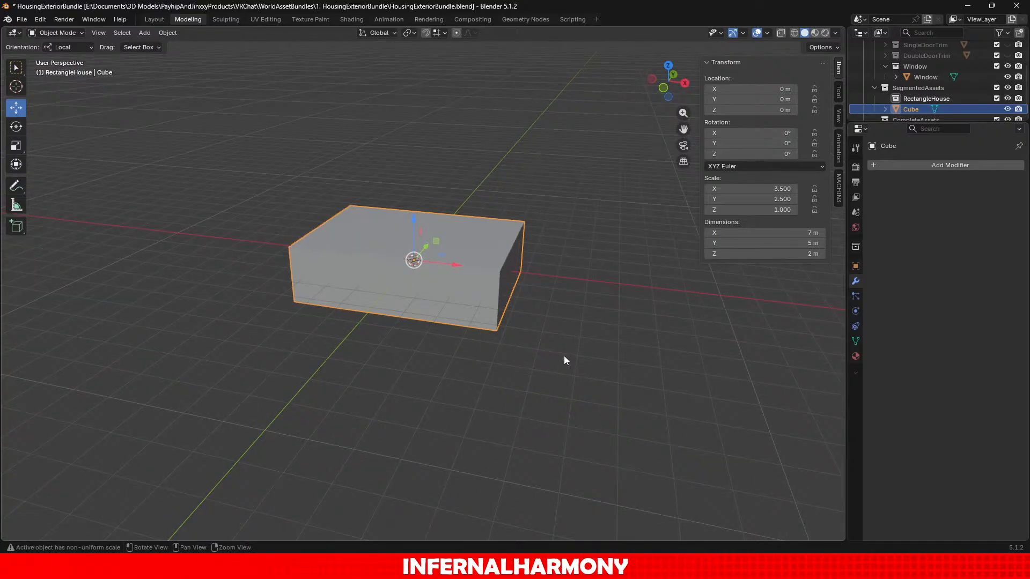
Set the block's Z dimension to 6.1 m.
{"action": "middle_click_drag", "start_coordinate": [564, 356], "coordinate": [592, 367]}
{"action": "scroll", "coordinate": [592, 365], "scroll_direction": "up", "scroll_amount": 2}
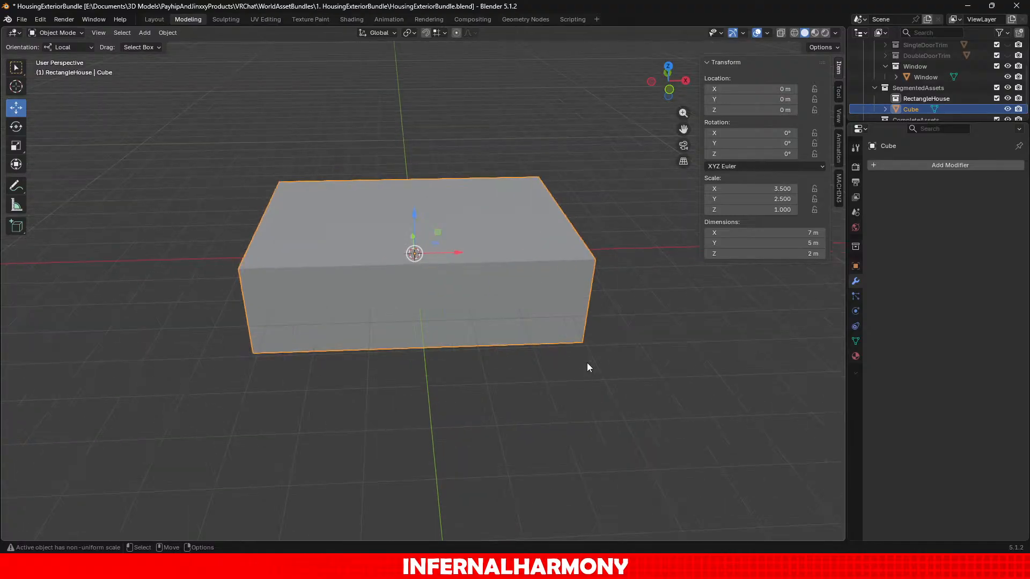
{"action": "left_click", "coordinate": [795, 255]}
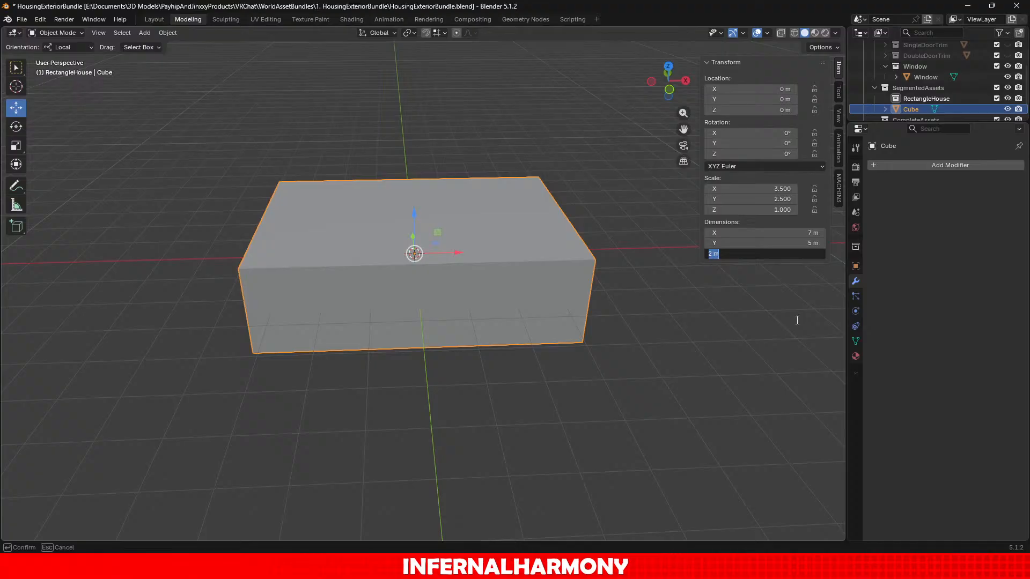
{"action": "type", "text": "3"}
{"action": "key", "text": "BackSpace"}
{"action": "type", "text": "6.1"}
{"action": "key", "text": "Return"}
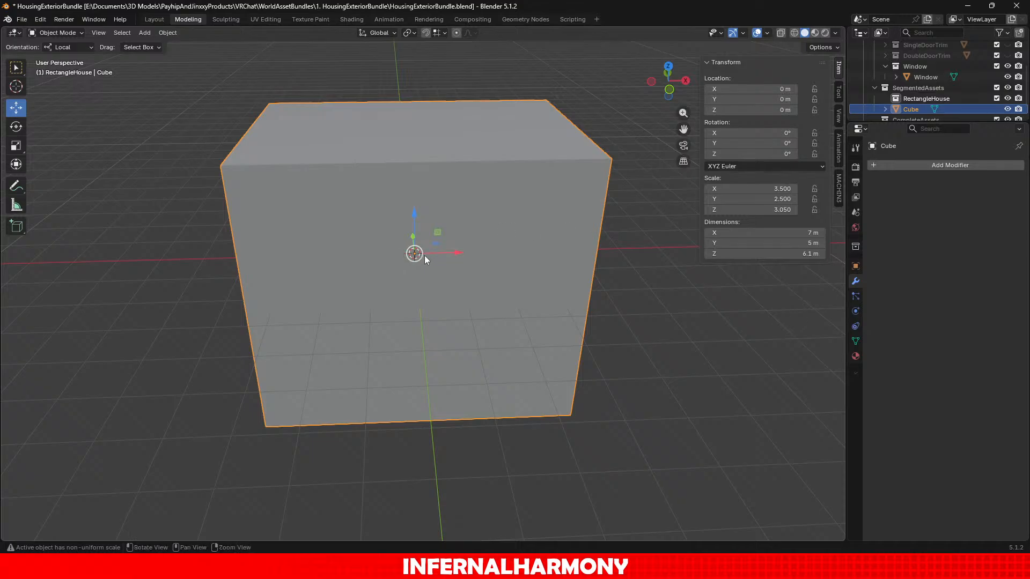
{"action": "middle_click_drag", "start_coordinate": [424, 256], "coordinate": [465, 220]}
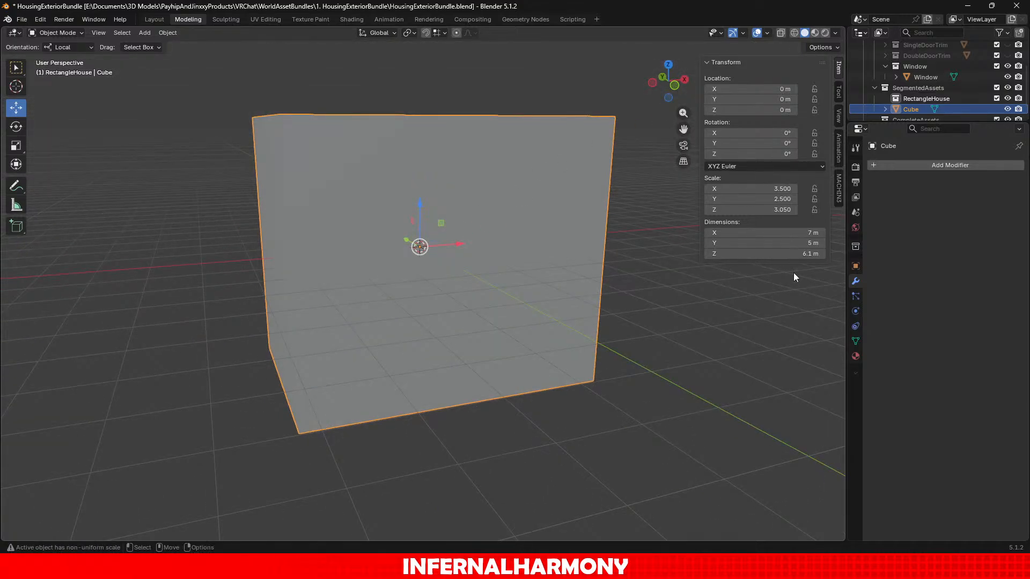
{"action": "left_click", "coordinate": [751, 254]}
{"action": "key", "text": "Return"}
{"action": "mouse_move", "coordinate": [600, 333]}
{"action": "middle_mouse_down"}
{"action": "mouse_move", "coordinate": [580, 373]}
{"action": "mouse_move", "coordinate": [646, 332]}
{"action": "mouse_move", "coordinate": [563, 393]}
{"action": "mouse_move", "coordinate": [625, 388]}
{"action": "mouse_move", "coordinate": [582, 339]}
{"action": "middle_mouse_up"}
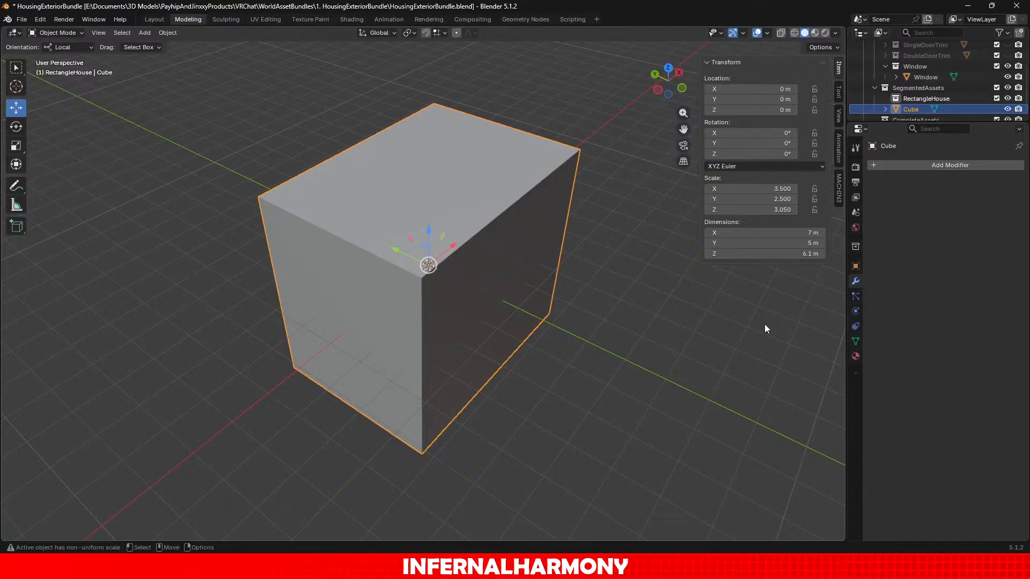
Raise the block onto the ground plane by setting its Z location to half its height, 6.1 m/2.
{"action": "left_click", "coordinate": [803, 256]}
{"action": "key", "text": "ctrl+c"}
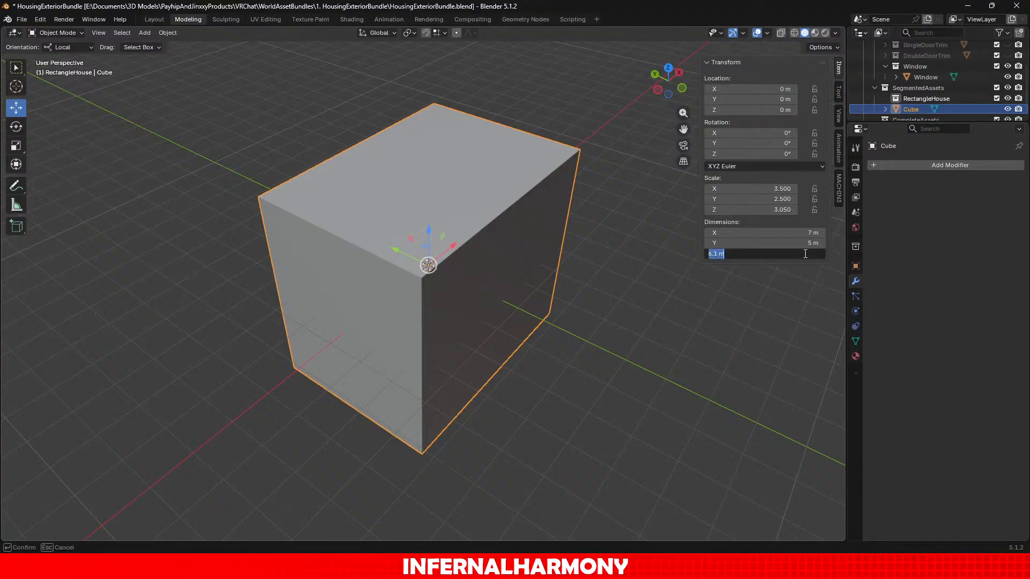
{"action": "left_click", "coordinate": [765, 91]}
{"action": "left_click", "coordinate": [748, 110]}
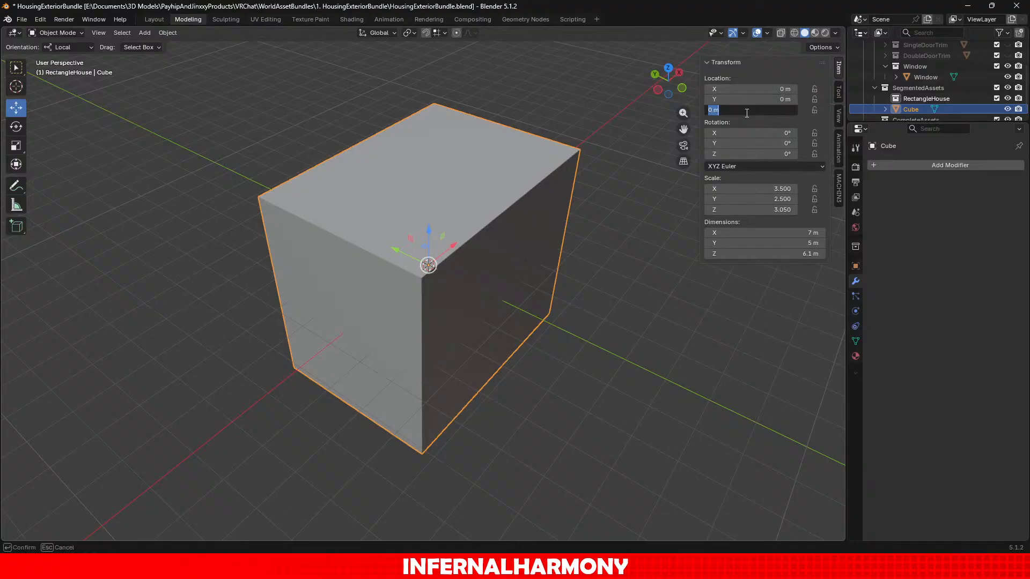
{"action": "key", "text": "ctrl+v"}
{"action": "type", "text": "/2"}
{"action": "key", "text": "Return"}
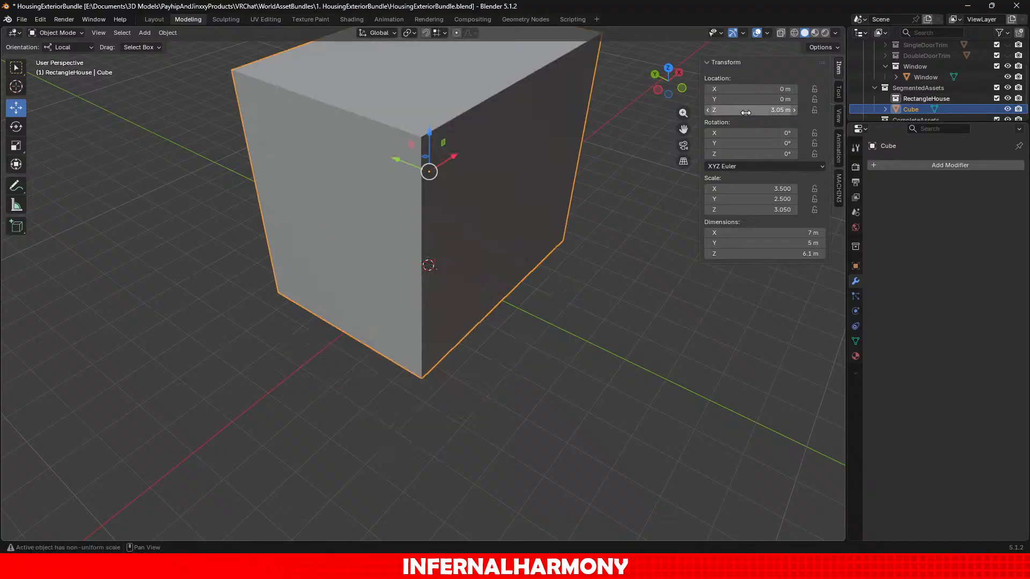
Apply all transforms (location, rotation and scale) to the house block.
{"action": "left_click", "coordinate": [164, 34]}
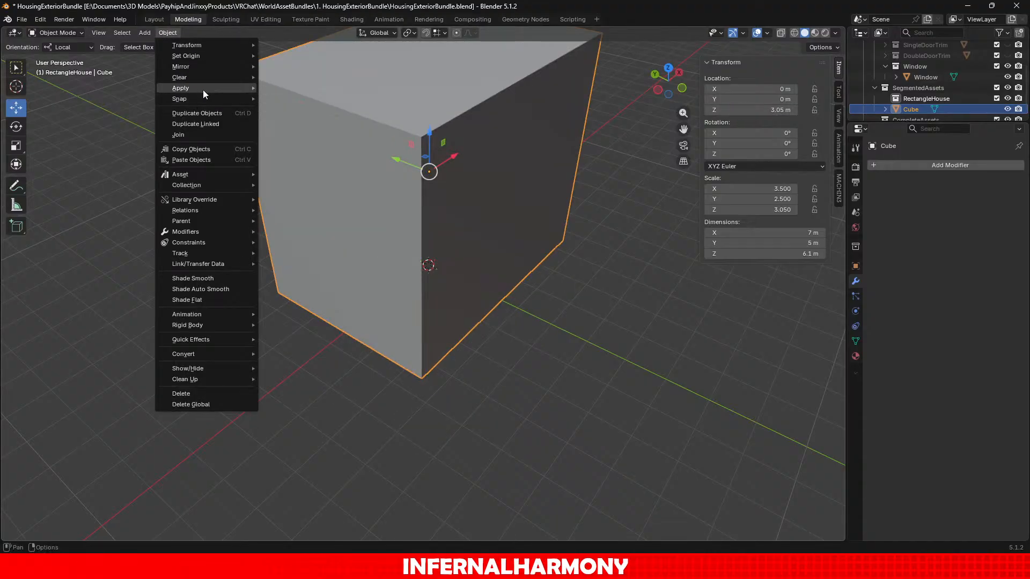
{"action": "mouse_move", "coordinate": [203, 89]}
{"action": "left_click", "coordinate": [317, 122]}
{"action": "middle_click_drag", "start_coordinate": [474, 156], "coordinate": [481, 253]}
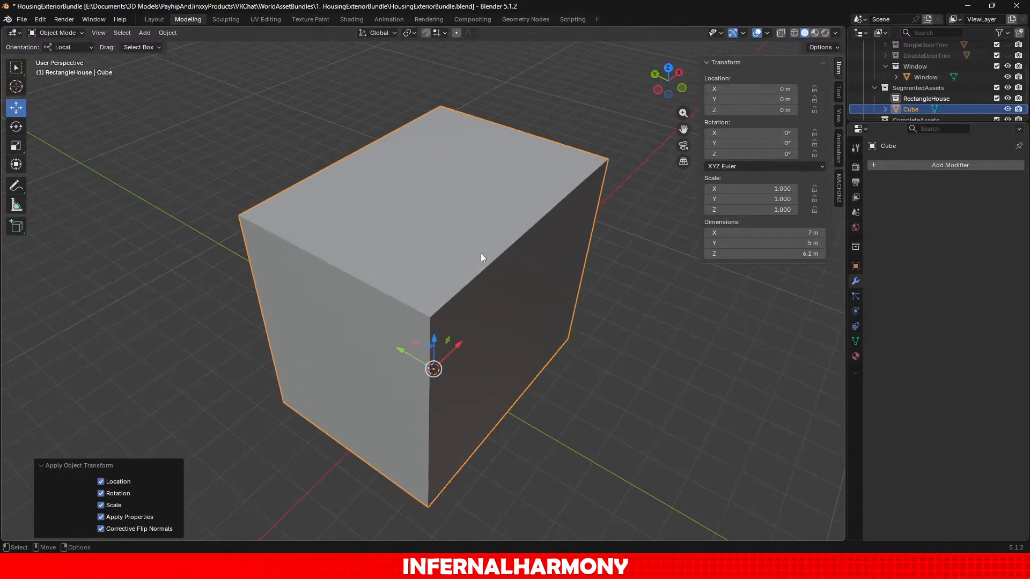
Enter Edit Mode and add a single horizontal loop cut around the house block at mid-height.
{"action": "left_click", "coordinate": [75, 32]}
{"action": "left_click", "coordinate": [51, 58]}
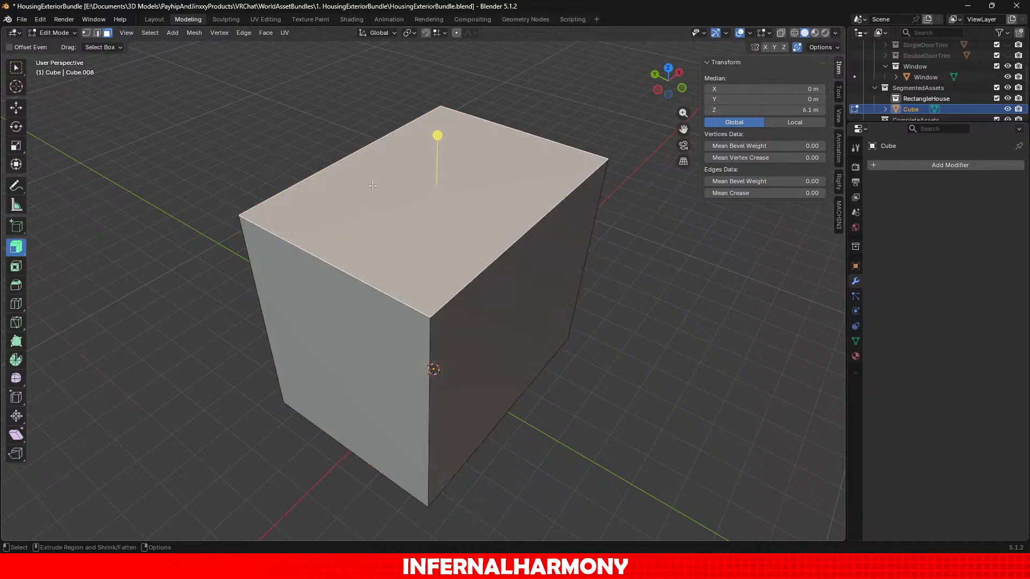
{"action": "key", "text": "alt+a"}
{"action": "left_click", "coordinate": [16, 303]}
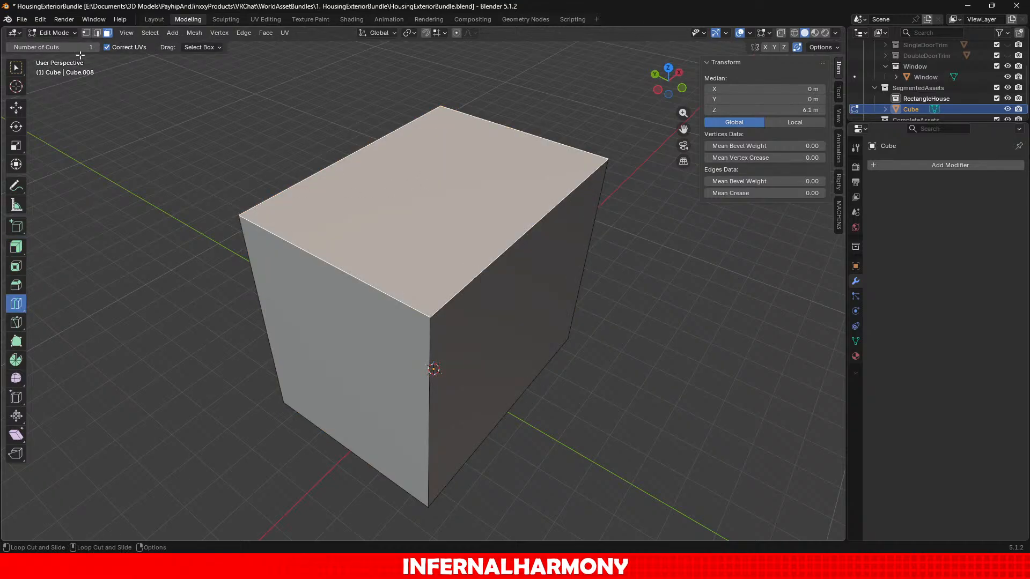
{"action": "double_click", "coordinate": [65, 47]}
{"action": "type", "text": "2"}
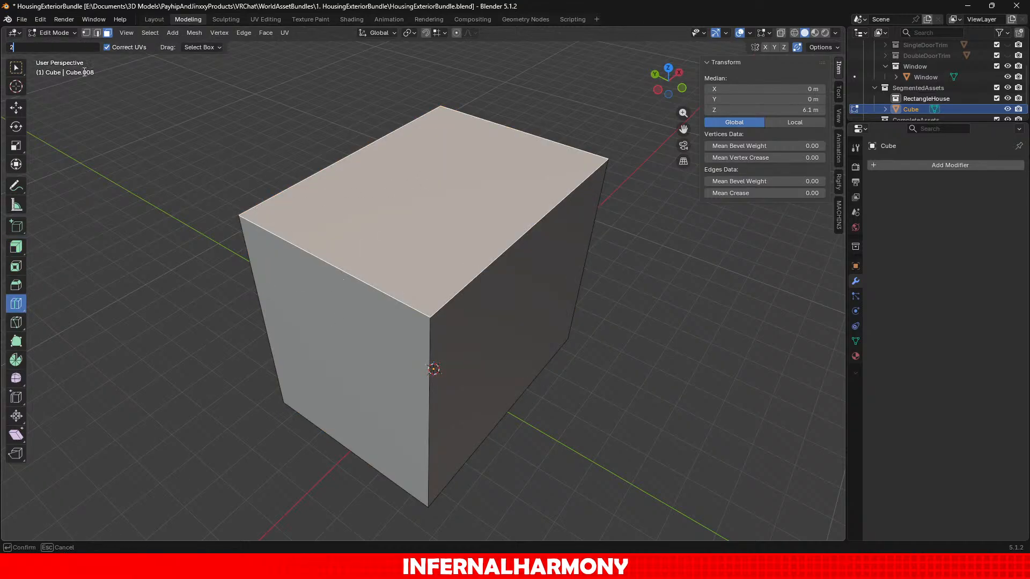
{"action": "type", "text": "1"}
{"action": "key", "text": "BackSpace"}
{"action": "key", "text": "BackSpace"}
{"action": "type", "text": "1"}
{"action": "key", "text": "Return"}
{"action": "left_click", "coordinate": [400, 391]}
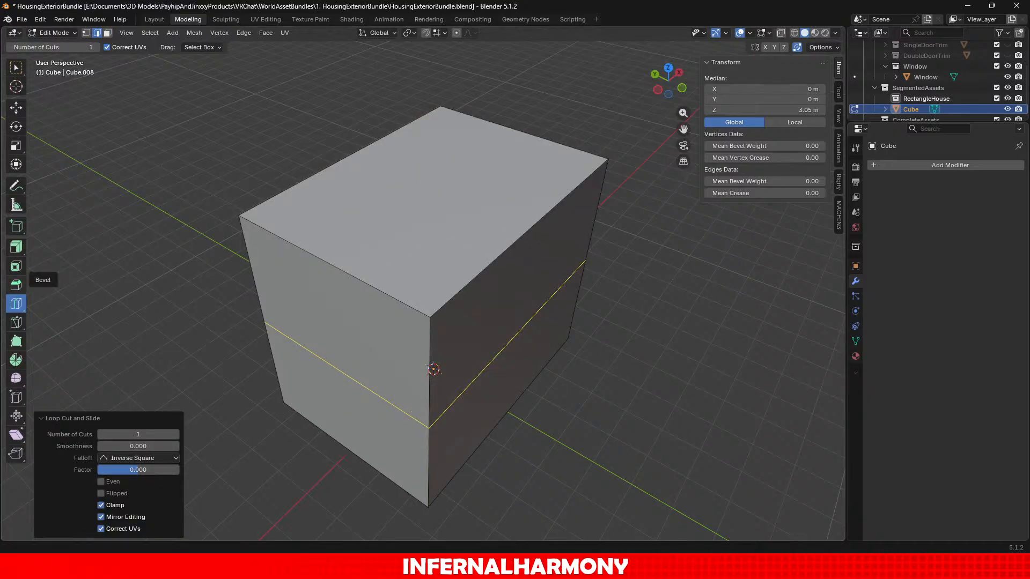
Bevel the mid-height edge loop with a width of 0.05 m to form a narrow band.
{"action": "left_click", "coordinate": [16, 283]}
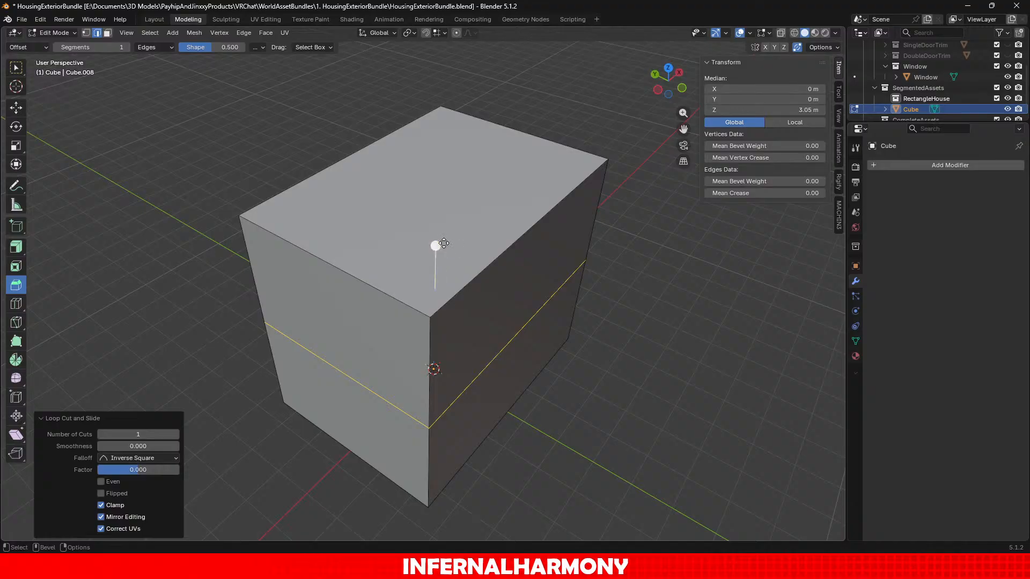
{"action": "left_click_drag", "start_coordinate": [435, 244], "coordinate": [442, 232]}
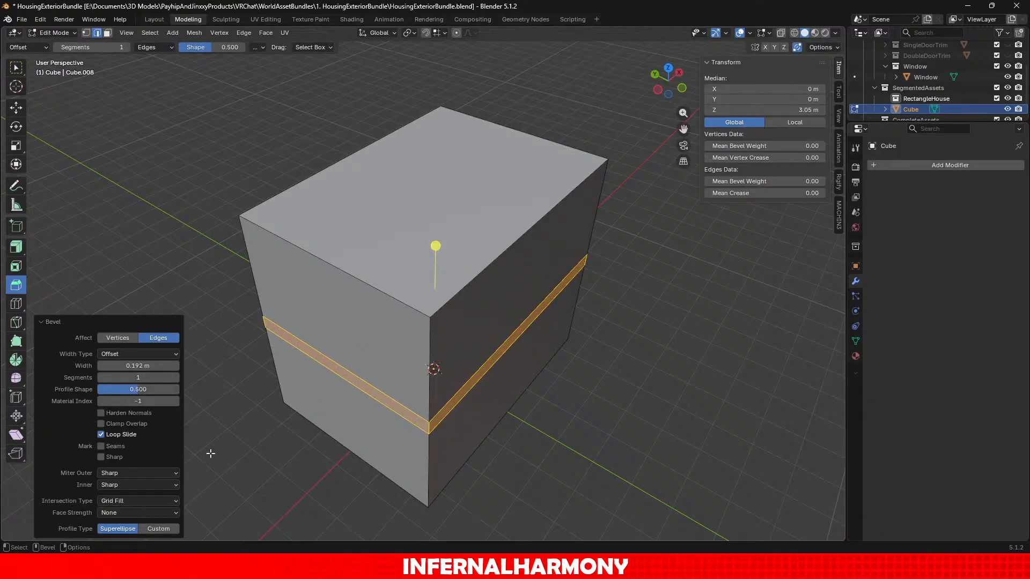
{"action": "left_click", "coordinate": [162, 365]}
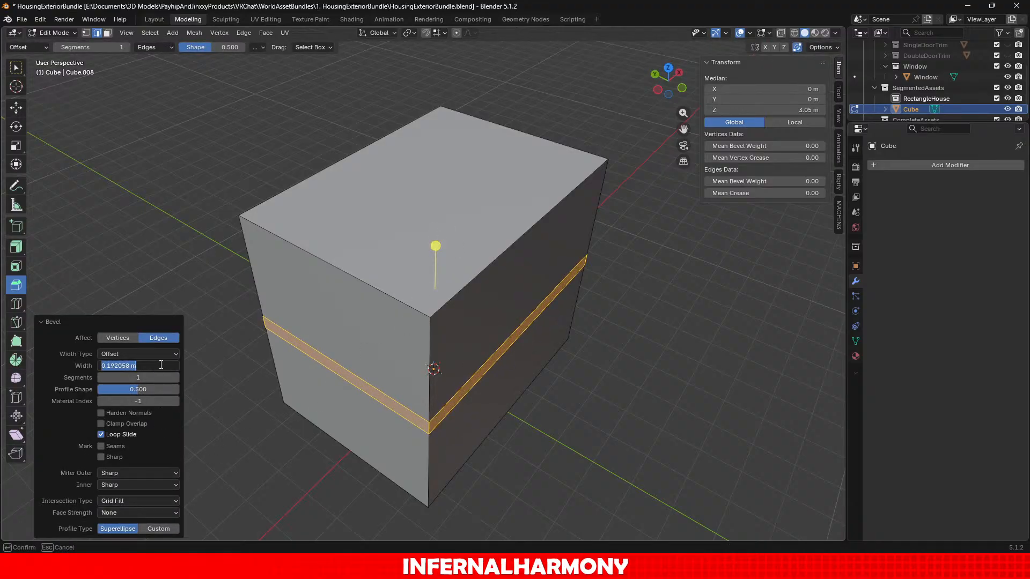
{"action": "type", "text": "0.05"}
{"action": "key", "text": "Return"}
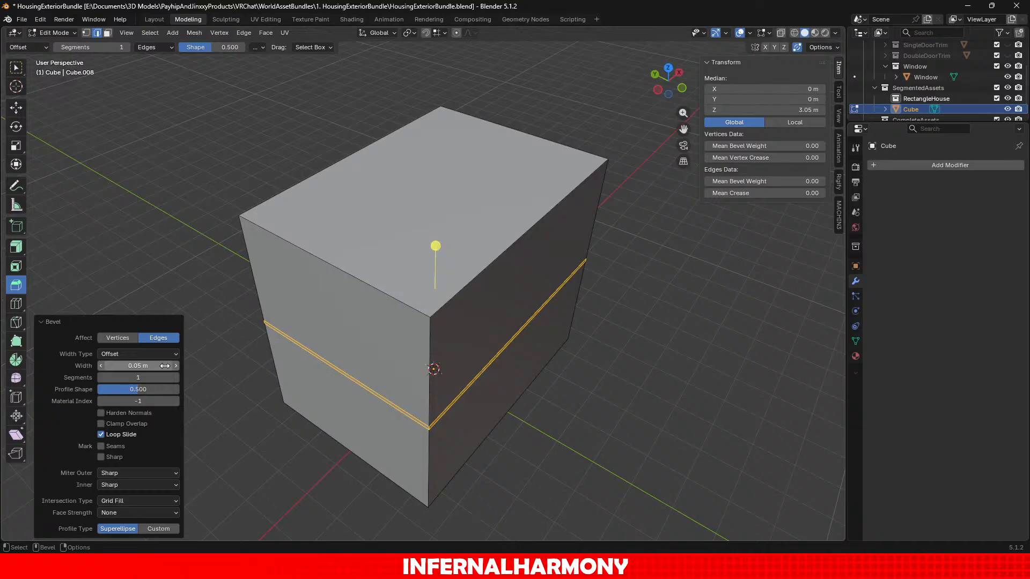
{"action": "middle_click_drag", "start_coordinate": [681, 417], "coordinate": [649, 385]}
{"action": "scroll", "coordinate": [651, 363], "scroll_direction": "up", "scroll_amount": 2}
{"action": "scroll", "coordinate": [680, 371], "scroll_direction": "down", "scroll_amount": 5}
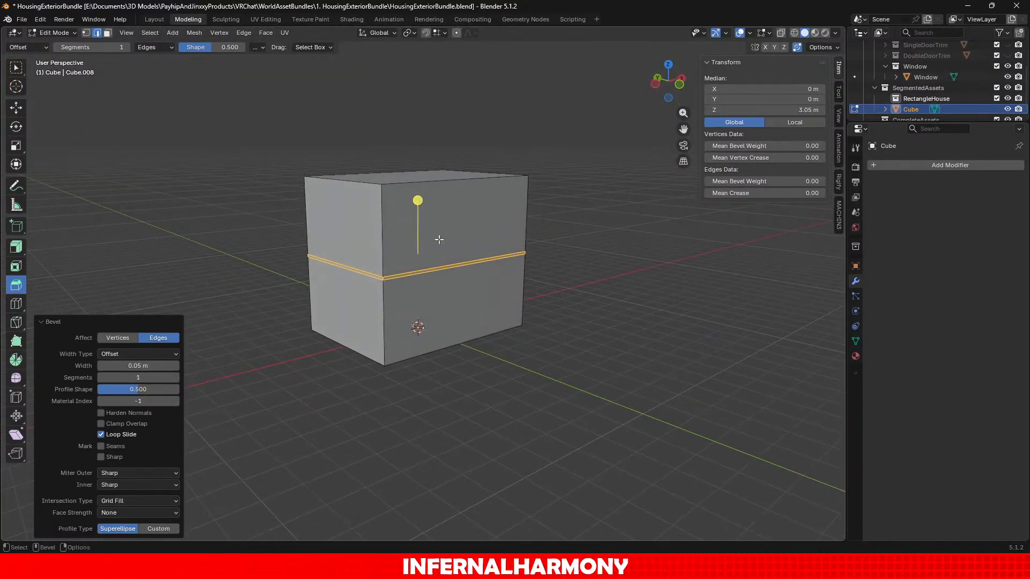
{"action": "scroll", "coordinate": [559, 326], "scroll_direction": "up", "scroll_amount": 4}
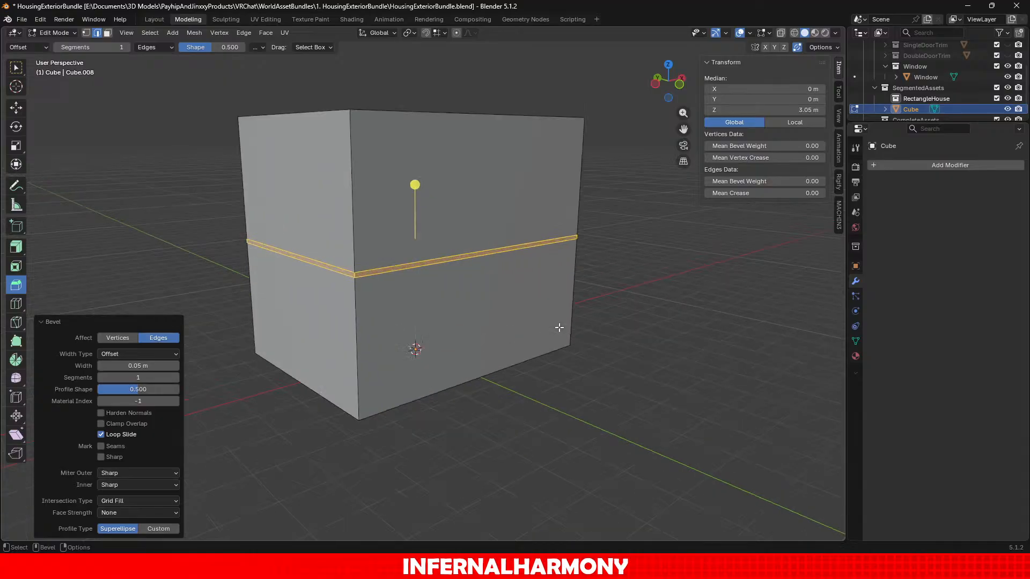
{"action": "scroll", "coordinate": [559, 327], "scroll_direction": "up", "scroll_amount": 1}
{"action": "scroll", "coordinate": [555, 328], "scroll_direction": "down", "scroll_amount": 5}
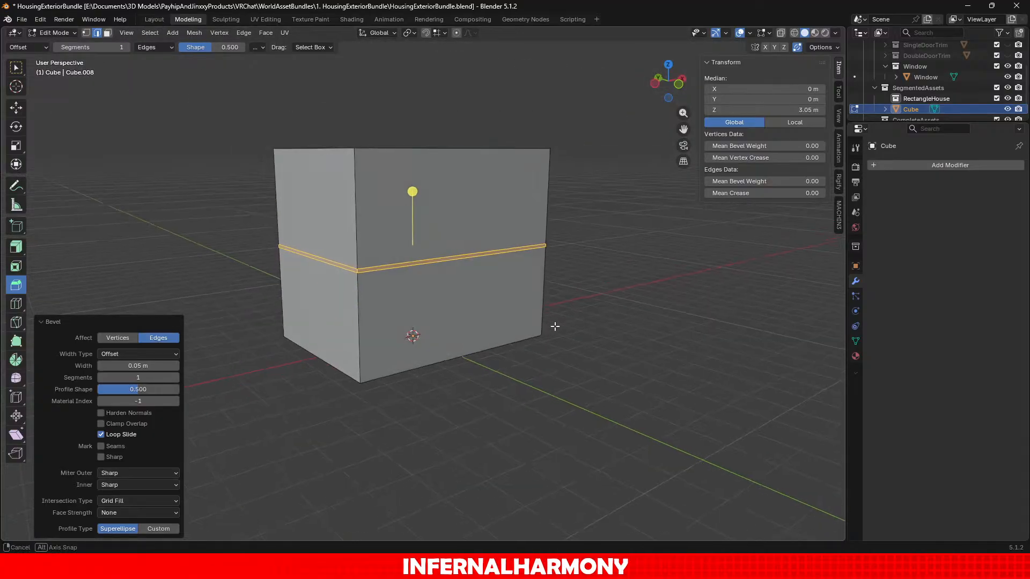
{"action": "scroll", "coordinate": [548, 327], "scroll_direction": "up", "scroll_amount": 1}
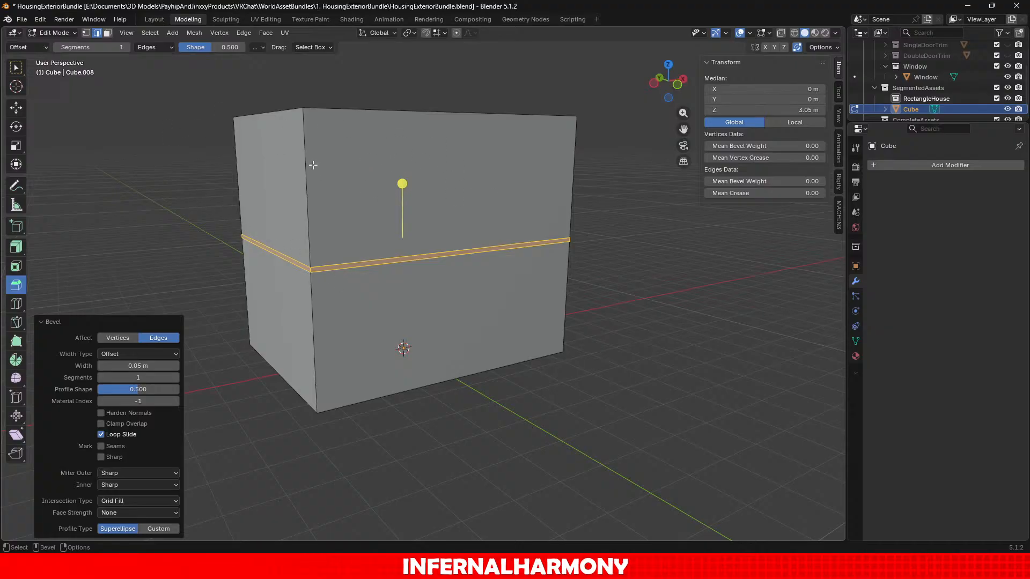
Extrude the selected mid-height band outward along its normals with an offset of 0.5 m.
{"action": "left_click", "coordinate": [20, 245]}
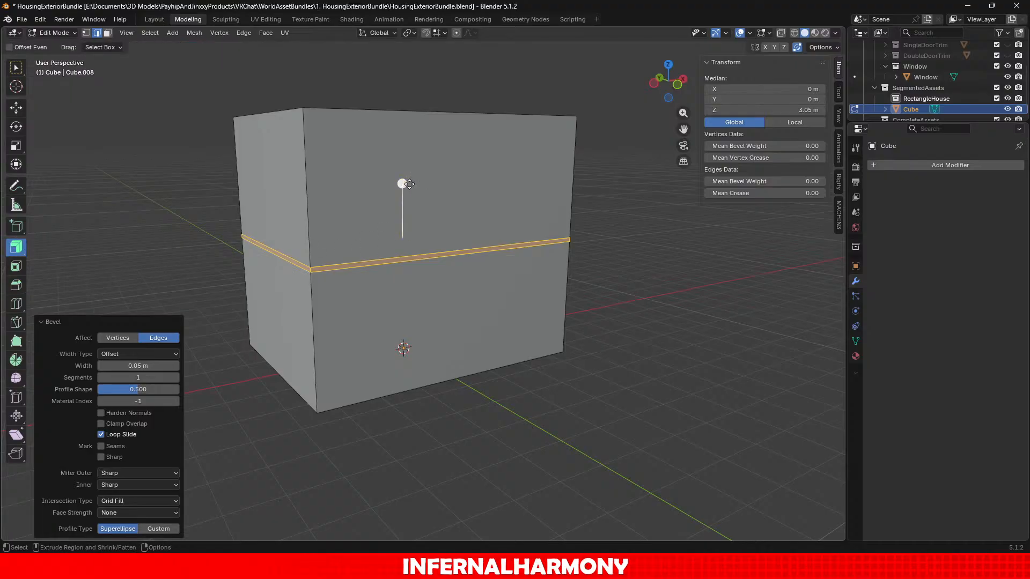
{"action": "mouse_move", "coordinate": [404, 183]}
{"action": "left_mouse_down"}
{"action": "mouse_move", "coordinate": [406, 175]}
{"action": "mouse_move", "coordinate": [403, 183]}
{"action": "left_mouse_up"}
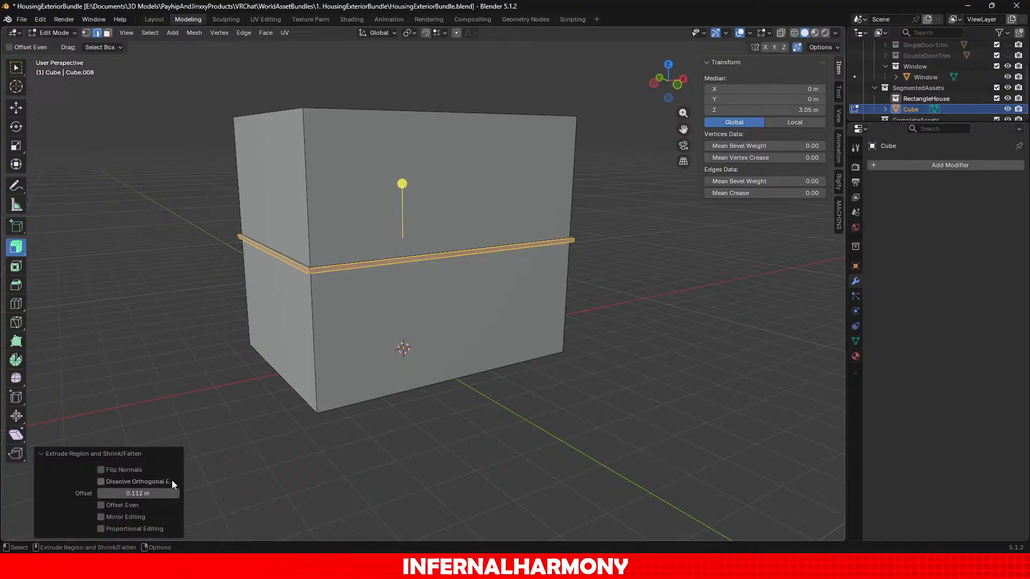
{"action": "left_click", "coordinate": [163, 489]}
{"action": "key", "text": "BackSpace"}
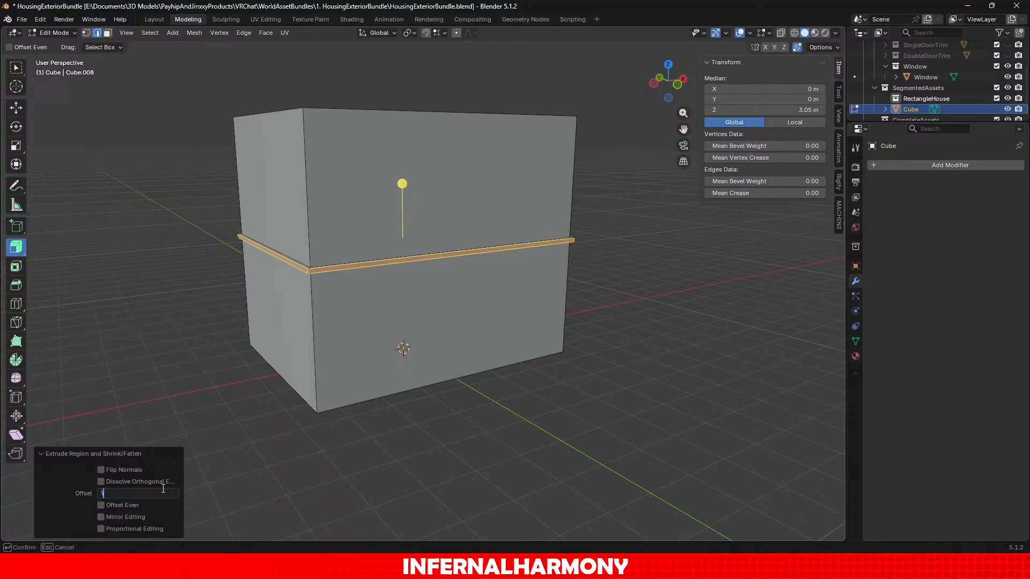
{"action": "type", "text": "0.5"}
{"action": "key", "text": "Return"}
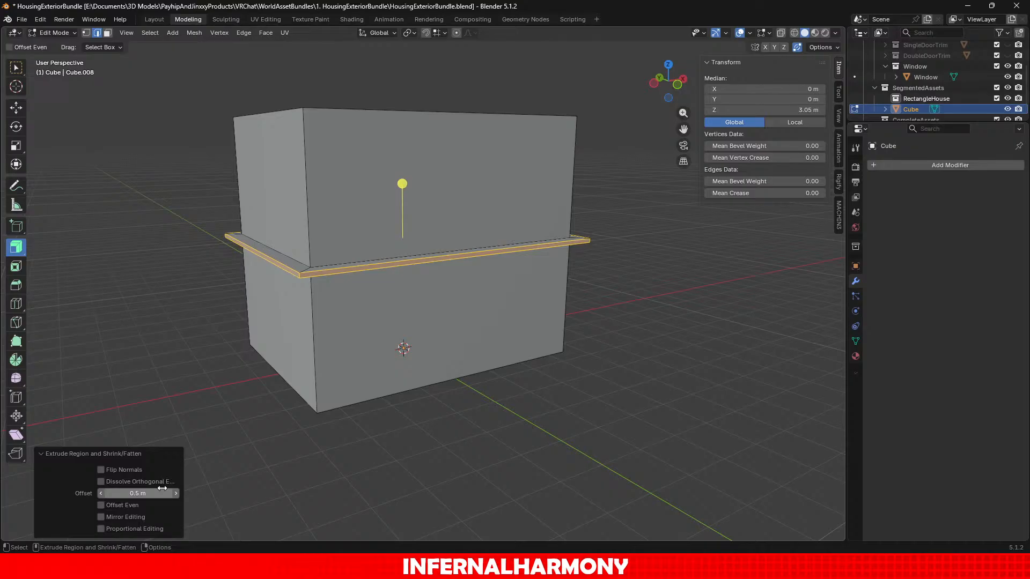
Set the band's extrusion offset to 0.05 m and enable Offset Even.
{"action": "left_click", "coordinate": [155, 488]}
{"action": "type", "text": "0"}
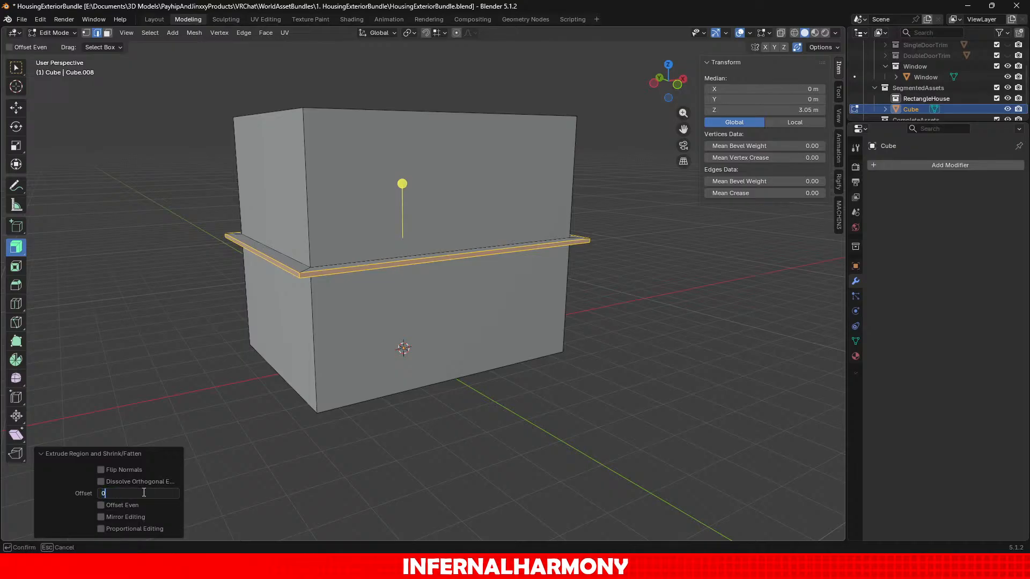
{"action": "type", "text": ".5"}
{"action": "key", "text": "Return"}
{"action": "left_click", "coordinate": [145, 491]}
{"action": "type", "text": "0.05"}
{"action": "key", "text": "Return"}
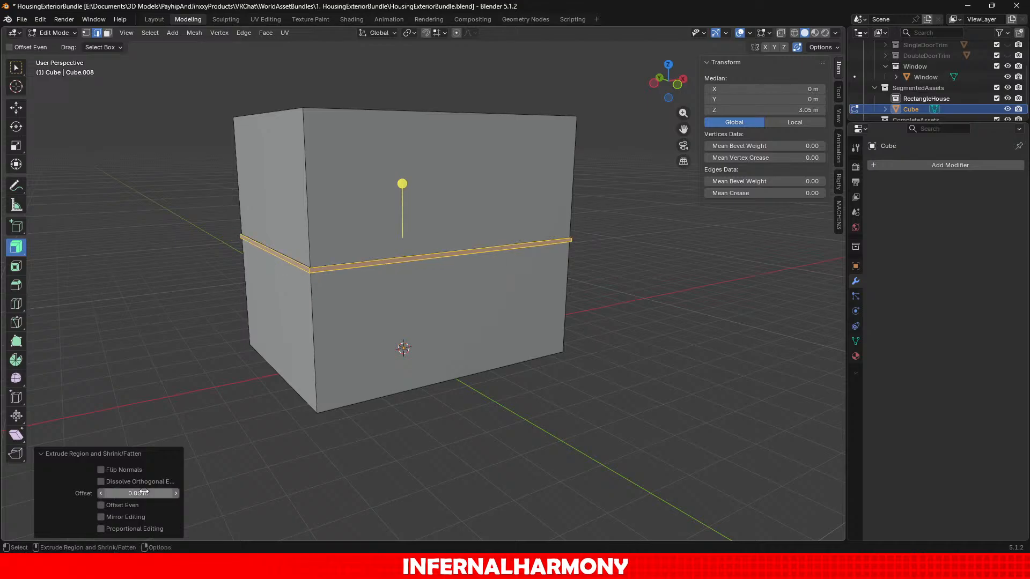
{"action": "left_click", "coordinate": [123, 504]}
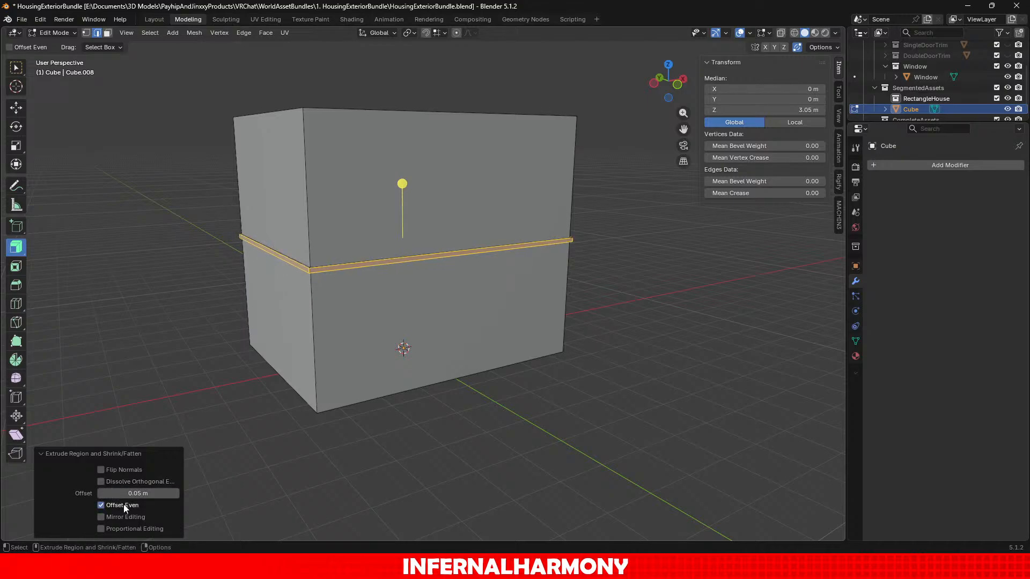
Reduce the band's extrusion offset to 0.02 m and adjust it to 0.025 m.
{"action": "scroll", "coordinate": [426, 407], "scroll_direction": "up", "scroll_amount": 4}
{"action": "middle_click_drag", "start_coordinate": [426, 407], "coordinate": [563, 395]}
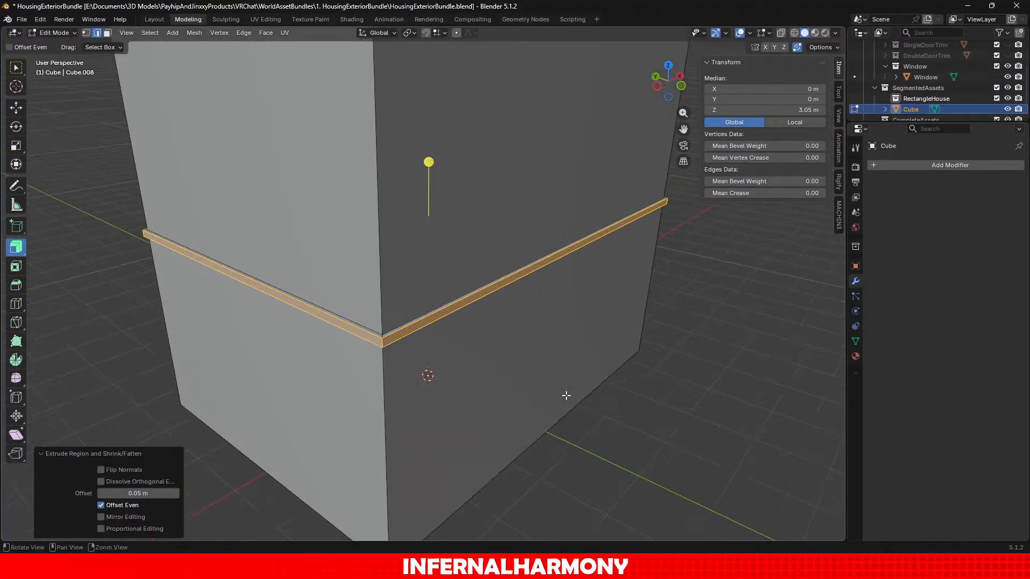
{"action": "middle_click_drag", "start_coordinate": [566, 396], "coordinate": [507, 347]}
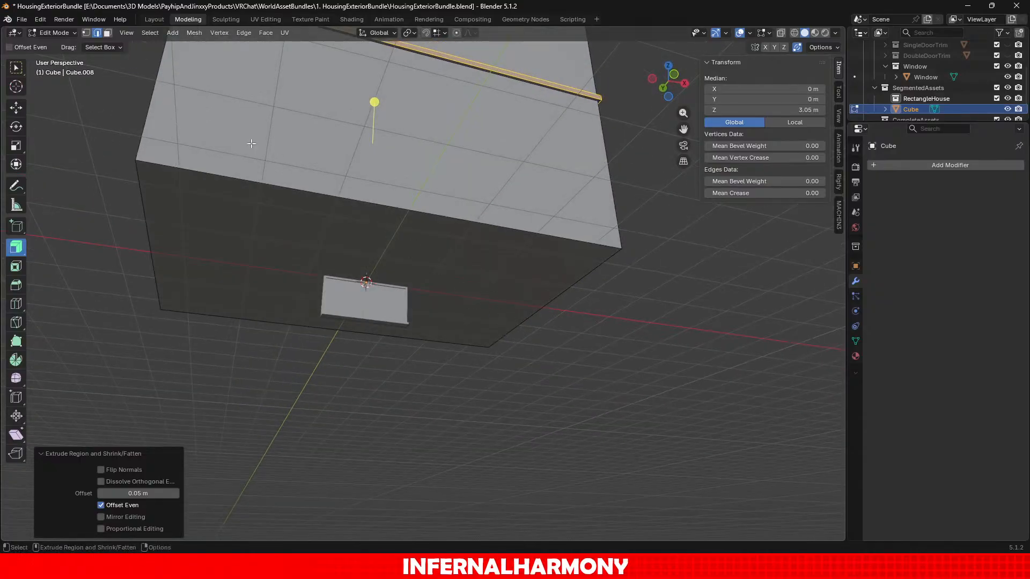
{"action": "middle_click_drag", "start_coordinate": [431, 246], "coordinate": [416, 351]}
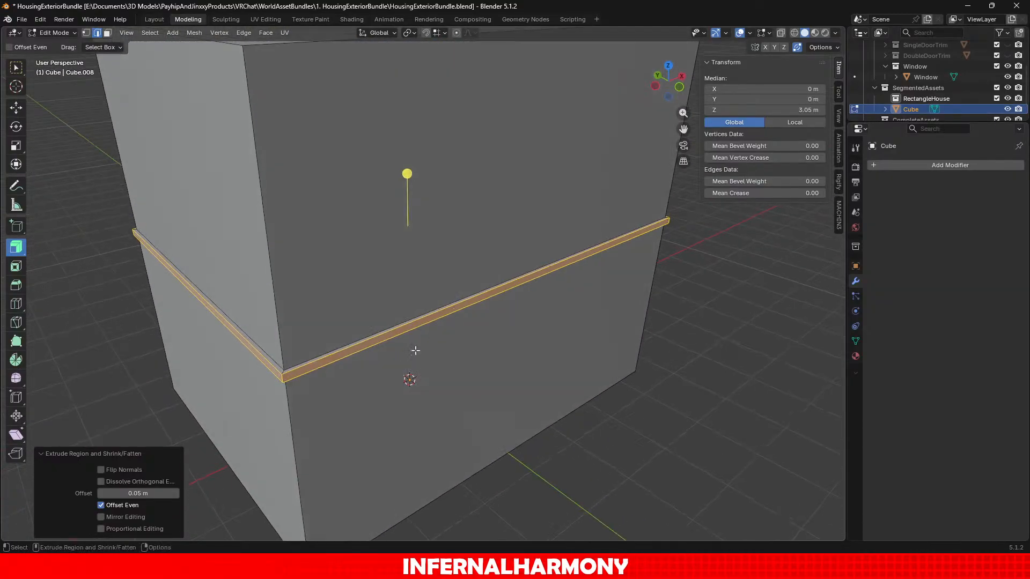
{"action": "left_click", "coordinate": [155, 496]}
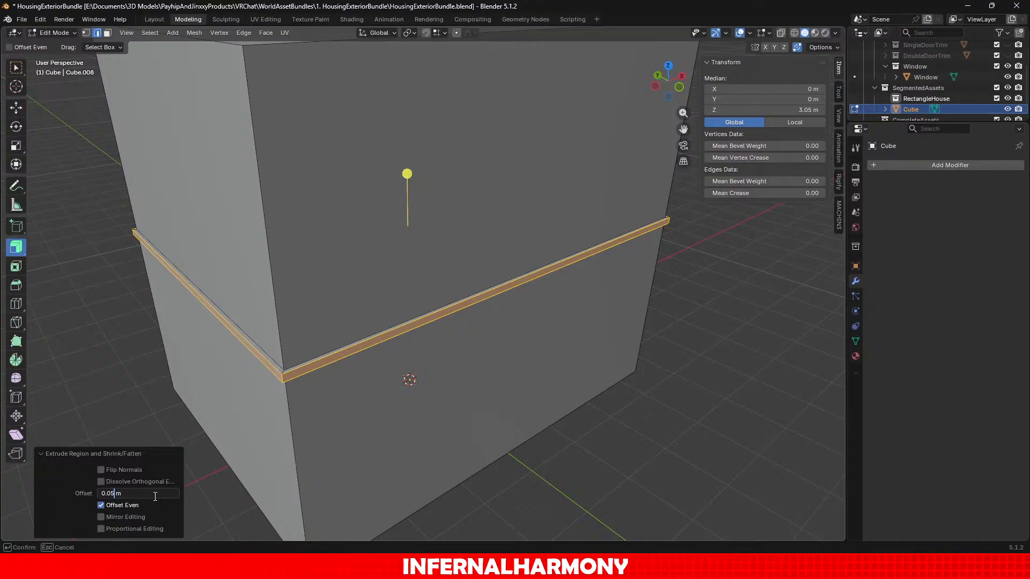
{"action": "key", "text": "BackSpace"}
{"action": "type", "text": "2"}
{"action": "key", "text": "Return"}
{"action": "left_click", "coordinate": [155, 495]}
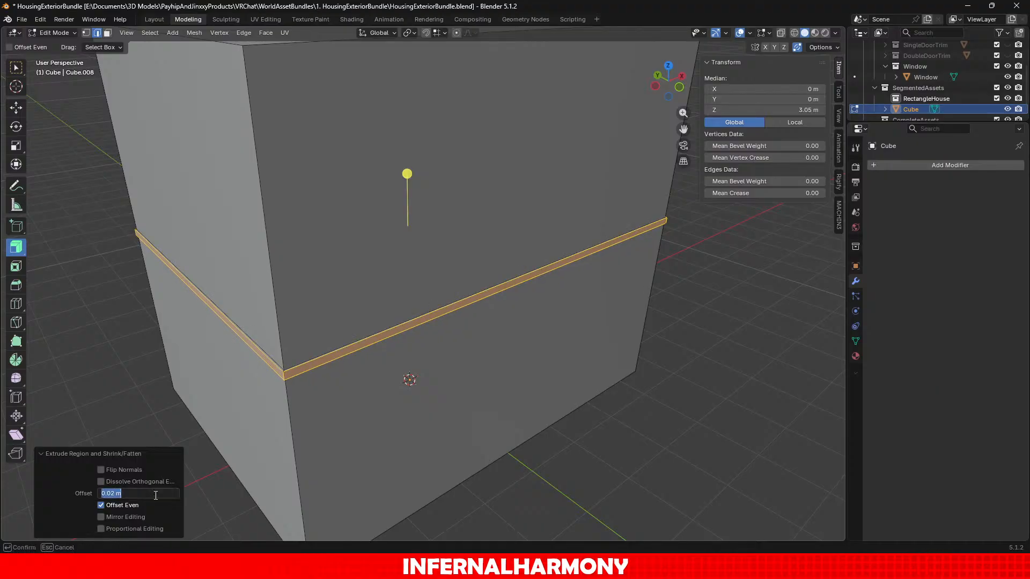
{"action": "type", "text": "0.025"}
{"action": "key", "text": "Return"}
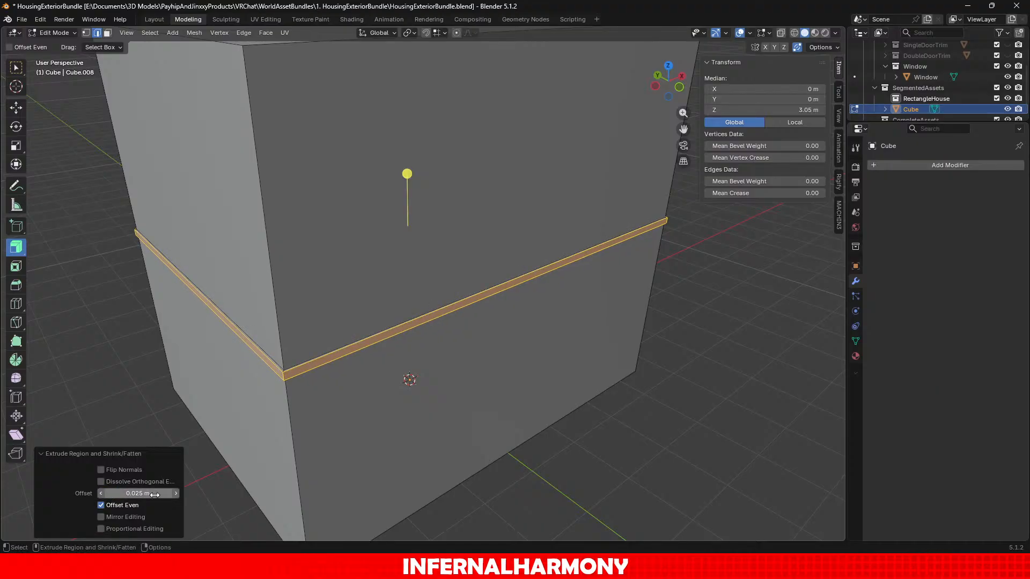
Set the mid-height band's extrusion offset to 0.03 m.
{"action": "left_click", "coordinate": [157, 495]}
{"action": "key", "text": "Right"}
{"action": "key", "text": "Left"}
{"action": "key", "text": "Left"}
{"action": "key", "text": "Left"}
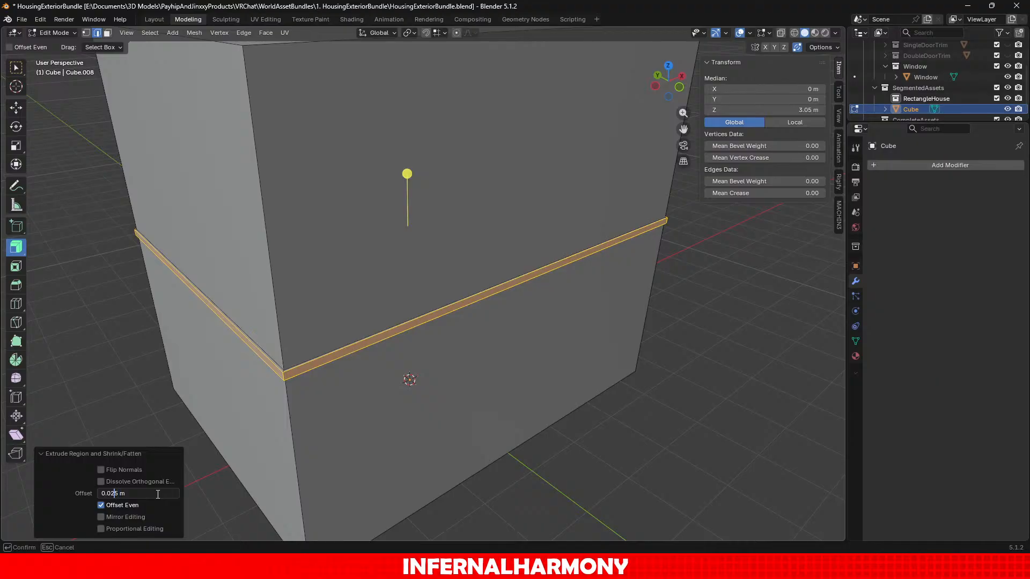
{"action": "key", "text": "Return"}
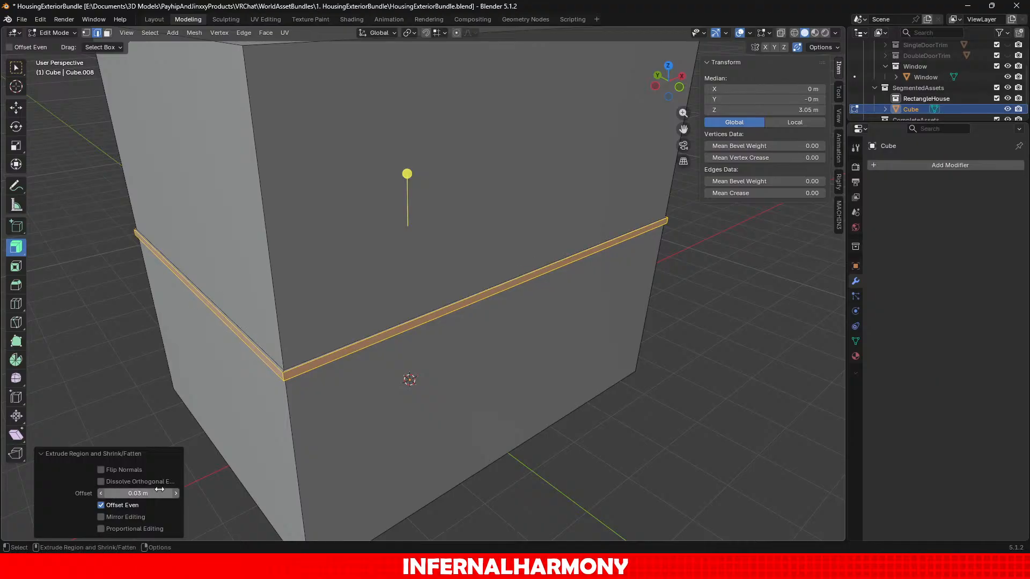
Switch to face selection and delete the bottom face of the house block.
{"action": "left_click", "coordinate": [616, 421]}
{"action": "scroll", "coordinate": [616, 421], "scroll_direction": "down", "scroll_amount": 5}
{"action": "middle_click_drag", "start_coordinate": [604, 423], "coordinate": [550, 301]}
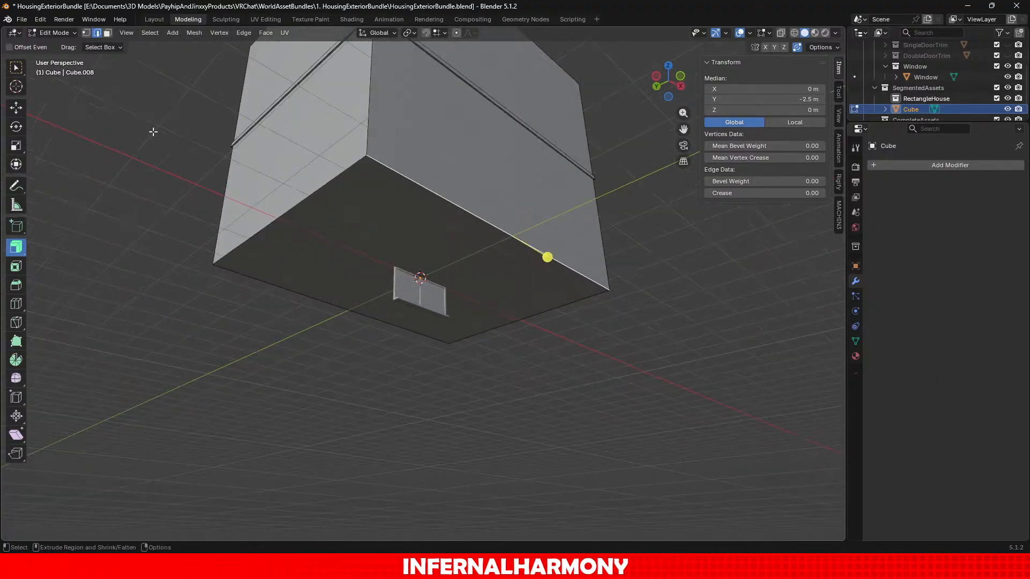
{"action": "left_click", "coordinate": [108, 33]}
{"action": "left_click", "coordinate": [379, 204]}
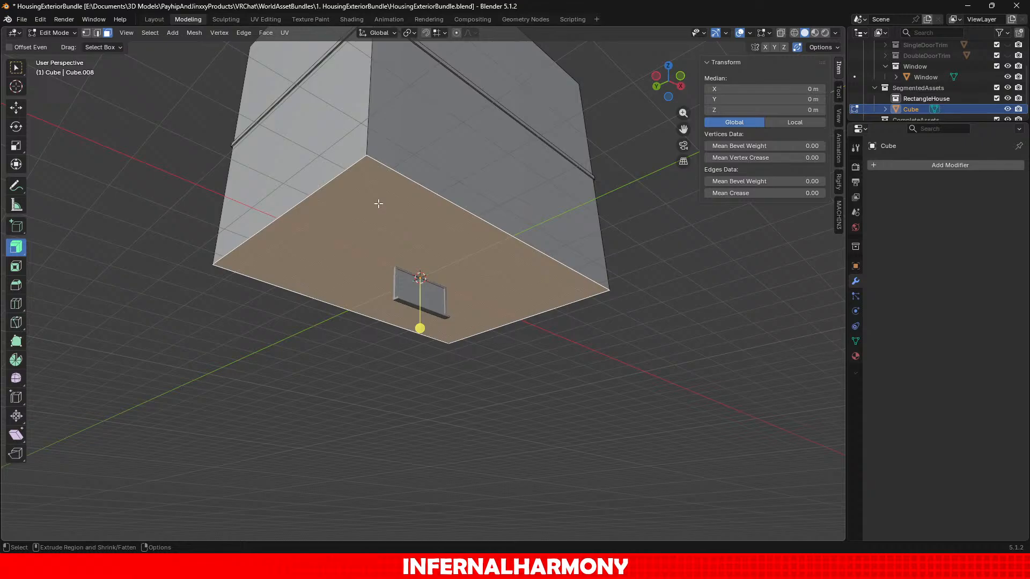
{"action": "key", "text": "x"}
{"action": "left_click", "coordinate": [378, 166]}
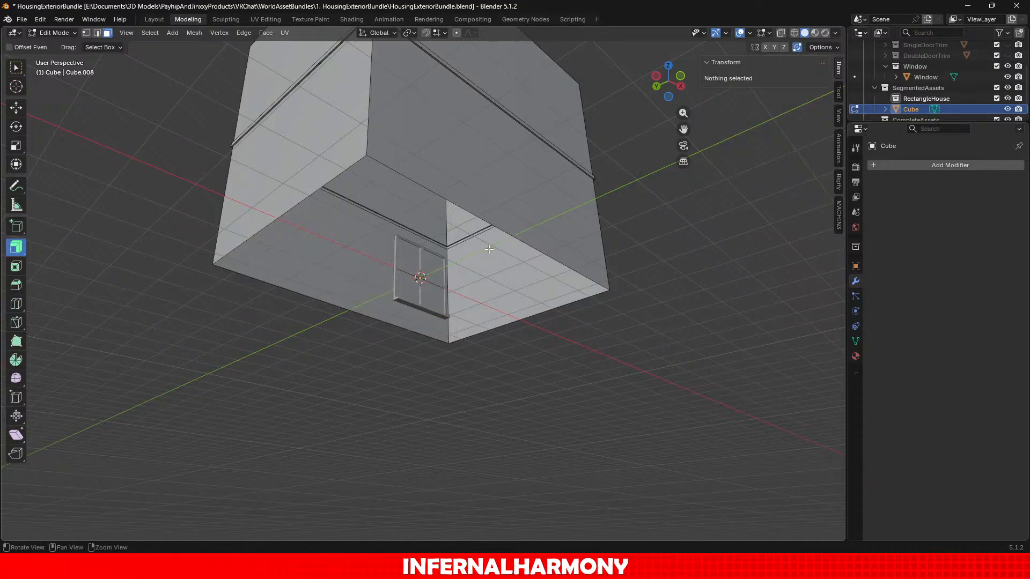
Extrude the top face of the house block upward by 0.1 m.
{"action": "middle_click_drag", "start_coordinate": [489, 249], "coordinate": [488, 331]}
{"action": "scroll", "coordinate": [488, 331], "scroll_direction": "down", "scroll_amount": 3}
{"action": "scroll", "coordinate": [487, 308], "scroll_direction": "up", "scroll_amount": 1}
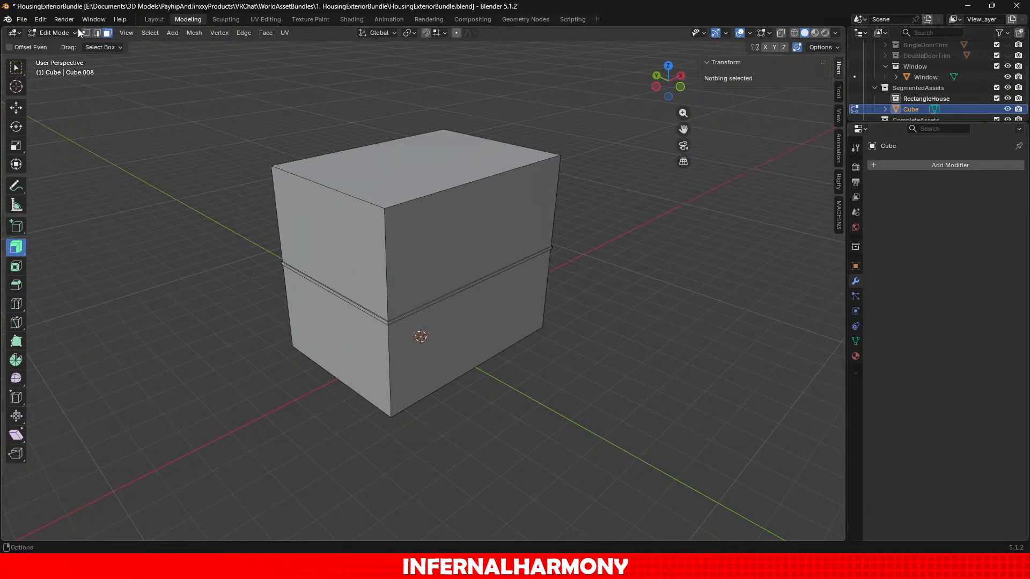
{"action": "left_click", "coordinate": [378, 165]}
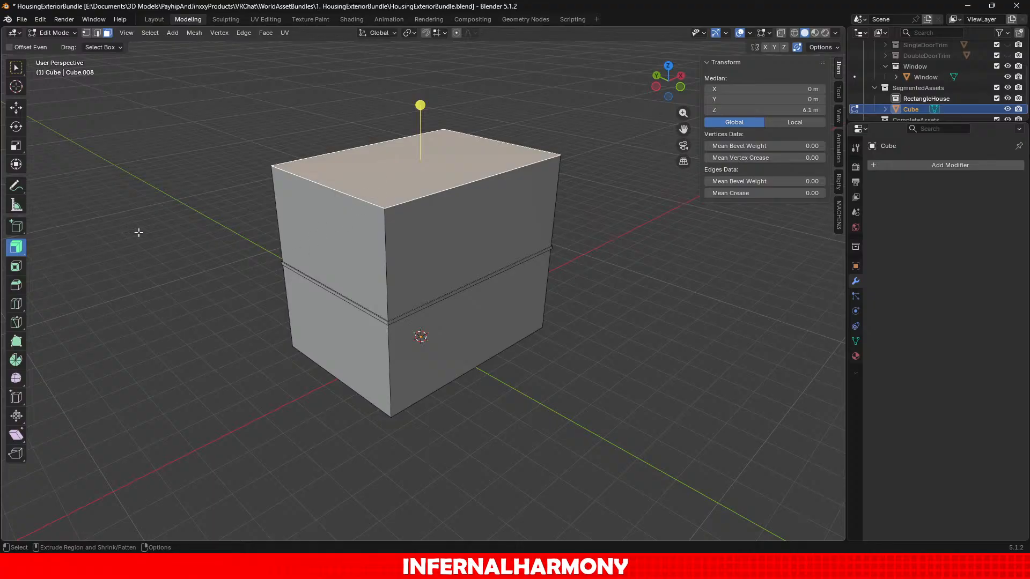
{"action": "left_click_drag", "start_coordinate": [420, 105], "coordinate": [420, 93]}
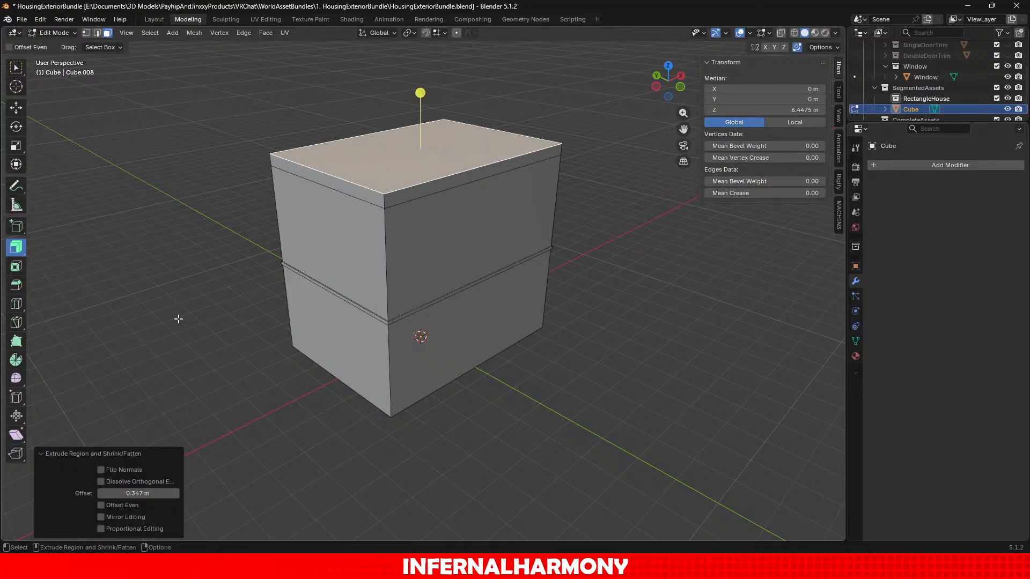
{"action": "left_click", "coordinate": [143, 493]}
{"action": "type", "text": "0.1"}
{"action": "key", "text": "Return"}
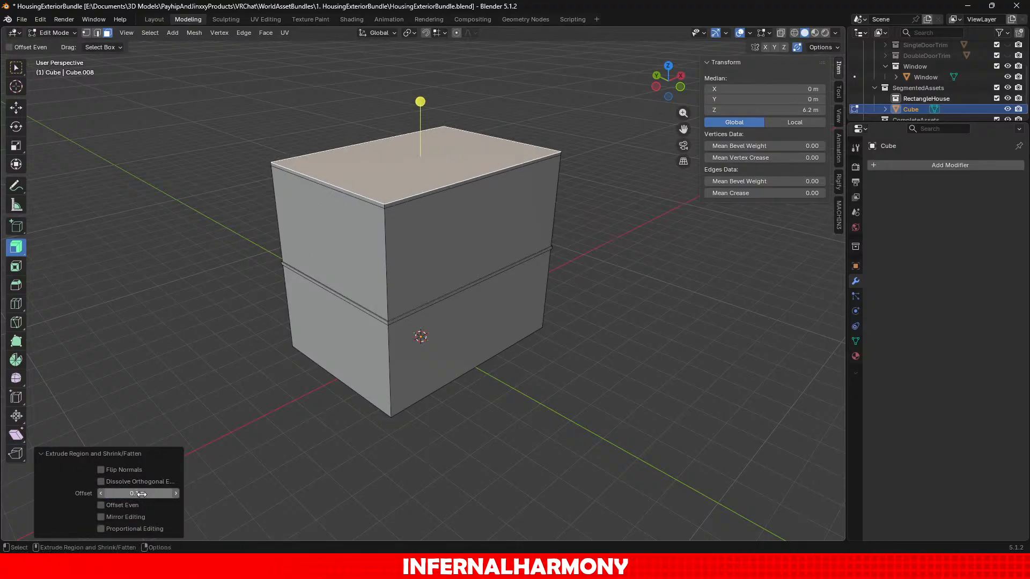
Clear the selection and examine the mid-height band and the thin top strip of the house block.
{"action": "left_click", "coordinate": [503, 427]}
{"action": "scroll", "coordinate": [593, 427], "scroll_direction": "up", "scroll_amount": 2}
{"action": "middle_click_drag", "start_coordinate": [593, 427], "coordinate": [536, 372]}
{"action": "scroll", "coordinate": [418, 317], "scroll_direction": "up", "scroll_amount": 1}
{"action": "middle_click_drag", "start_coordinate": [415, 316], "coordinate": [457, 370]}
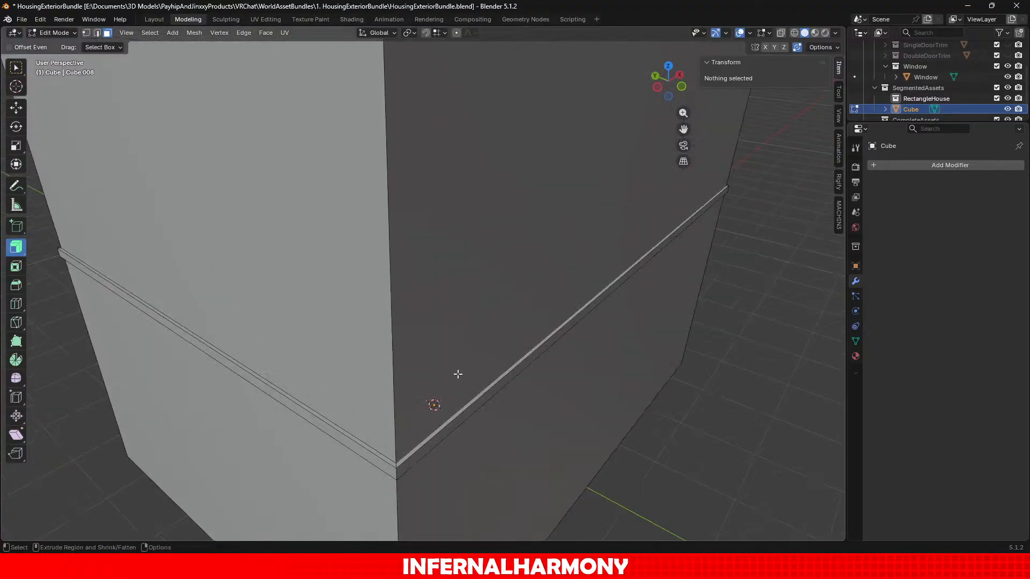
{"action": "scroll", "coordinate": [460, 385], "scroll_direction": "down", "scroll_amount": 2}
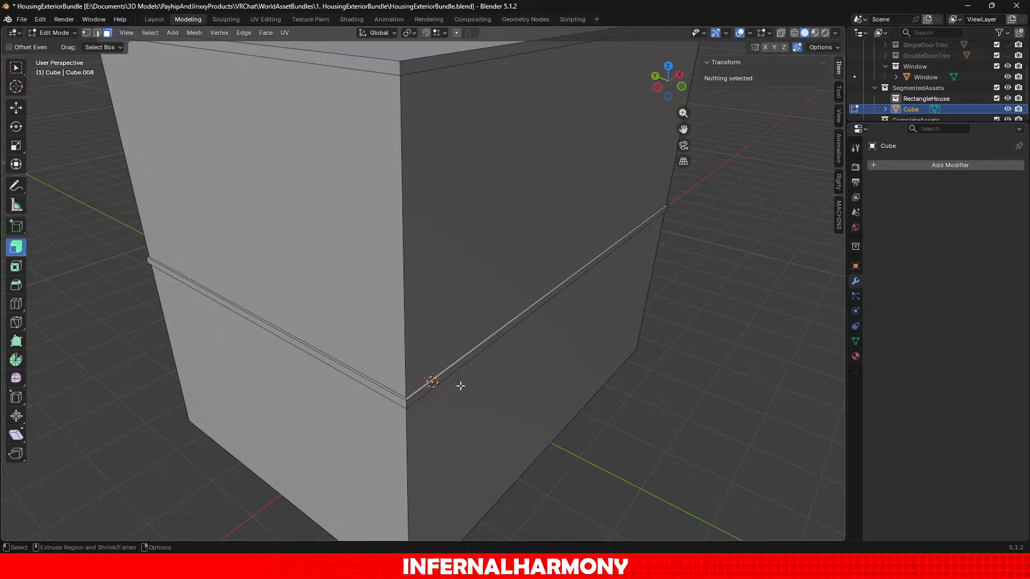
{"action": "scroll", "coordinate": [460, 385], "scroll_direction": "down", "scroll_amount": 3}
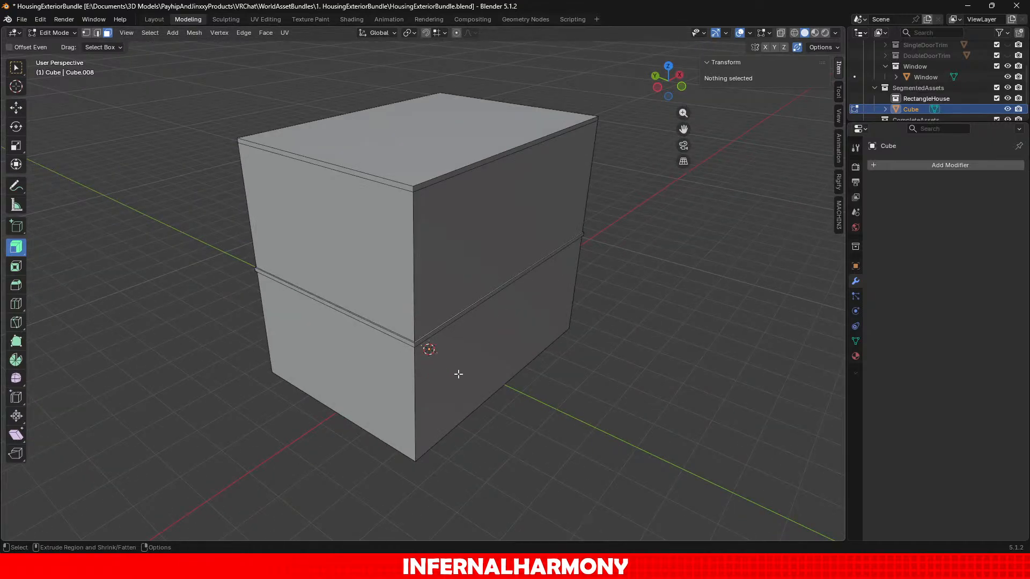
{"action": "scroll", "coordinate": [459, 374], "scroll_direction": "up", "scroll_amount": 2}
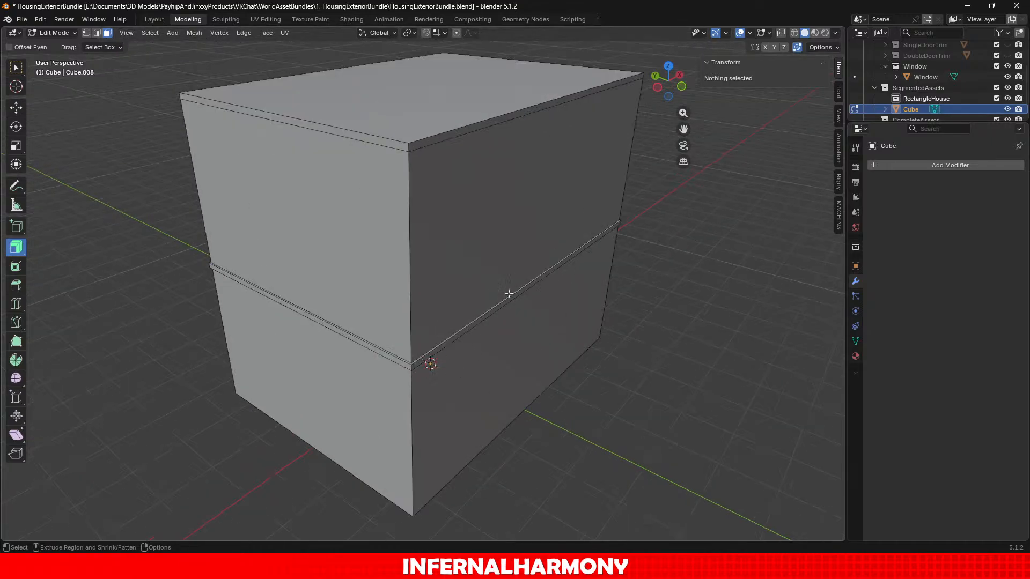
Extrude the top face of the house block upward by 3 m to form an upper section.
{"action": "left_click", "coordinate": [404, 146]}
{"action": "left_click", "coordinate": [438, 140], "text": "shift"}
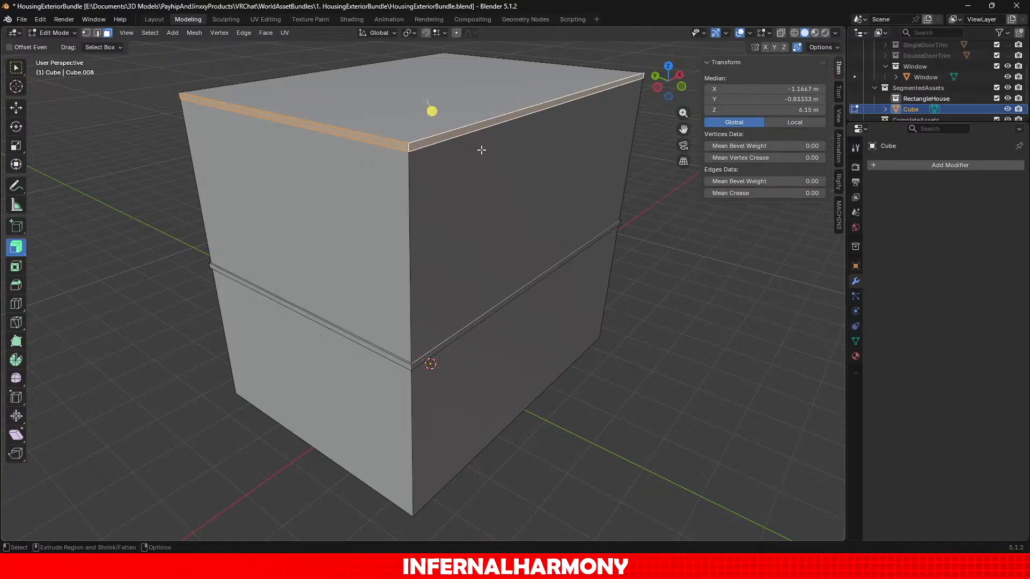
{"action": "left_click", "coordinate": [391, 94]}
{"action": "scroll", "coordinate": [424, 273], "scroll_direction": "down", "scroll_amount": 4}
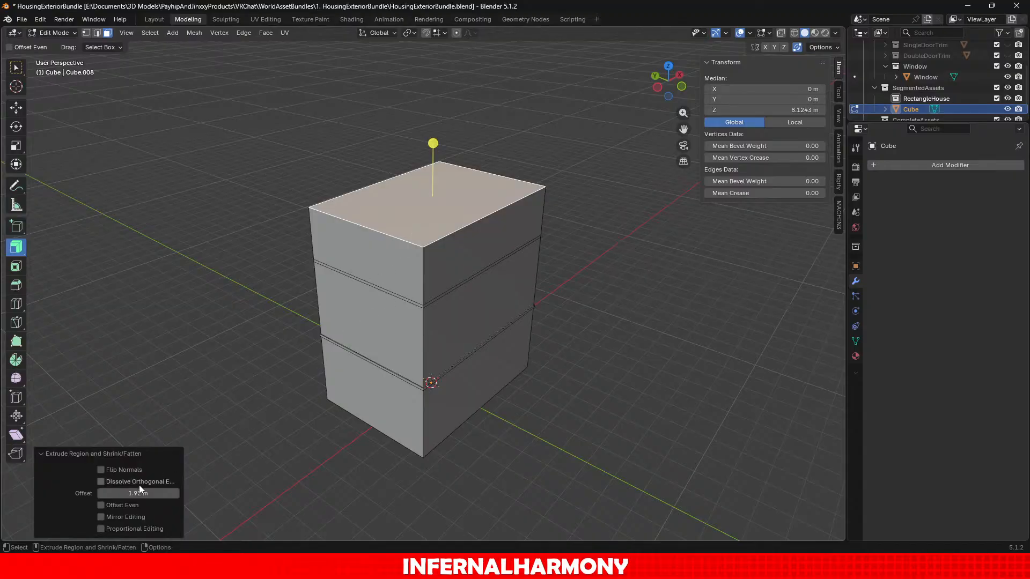
{"action": "left_click", "coordinate": [138, 492]}
{"action": "type", "text": "3"}
{"action": "key", "text": "Return"}
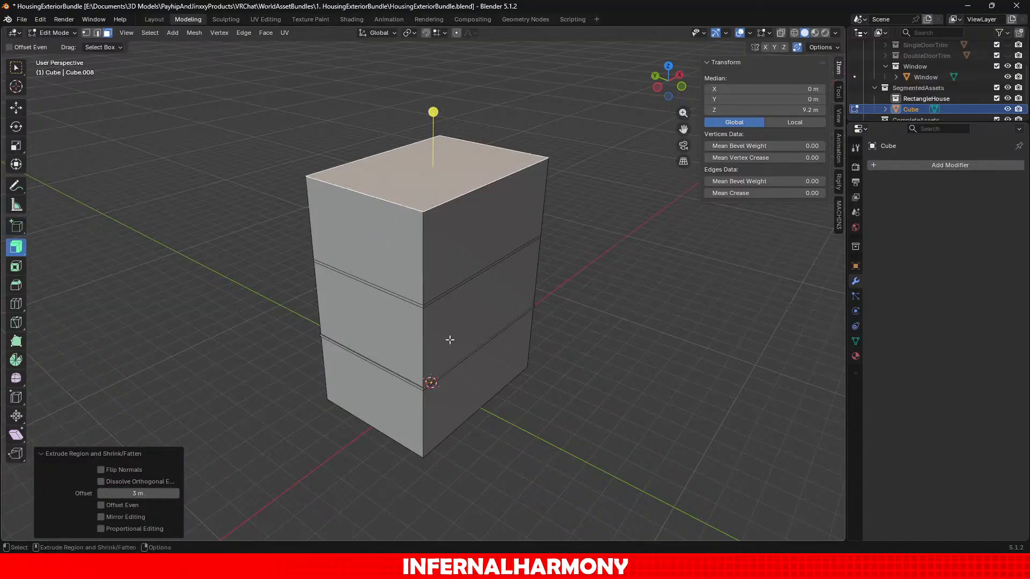
Scale the house's top face along Y to about 0.08 to shape the upper section into a gable roof.
{"action": "middle_click_drag", "start_coordinate": [491, 343], "coordinate": [168, 222]}
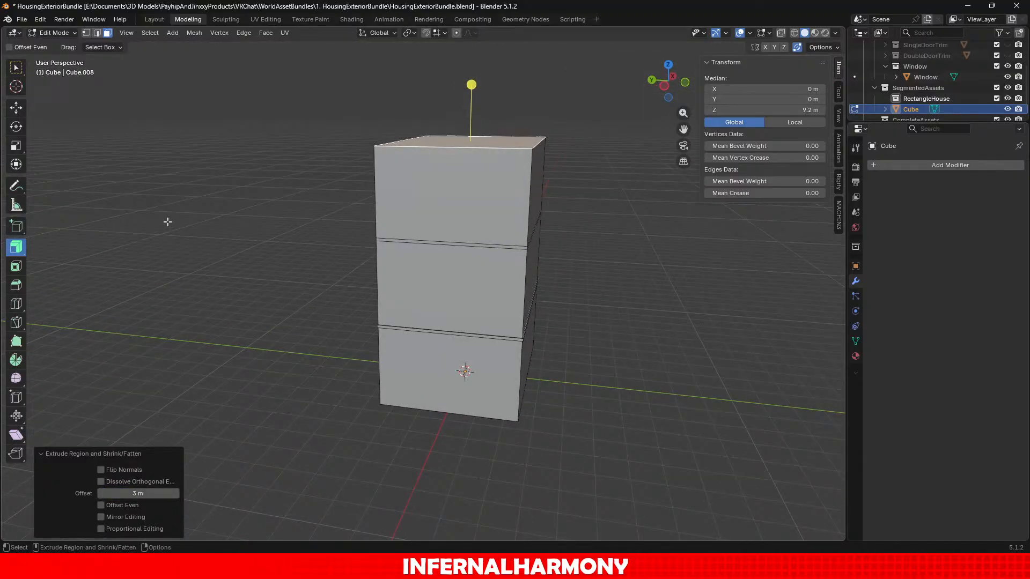
{"action": "left_click", "coordinate": [21, 147]}
{"action": "scroll", "coordinate": [386, 225], "scroll_direction": "up", "scroll_amount": 1}
{"action": "middle_click_drag", "start_coordinate": [430, 199], "coordinate": [417, 273], "text": "shift"}
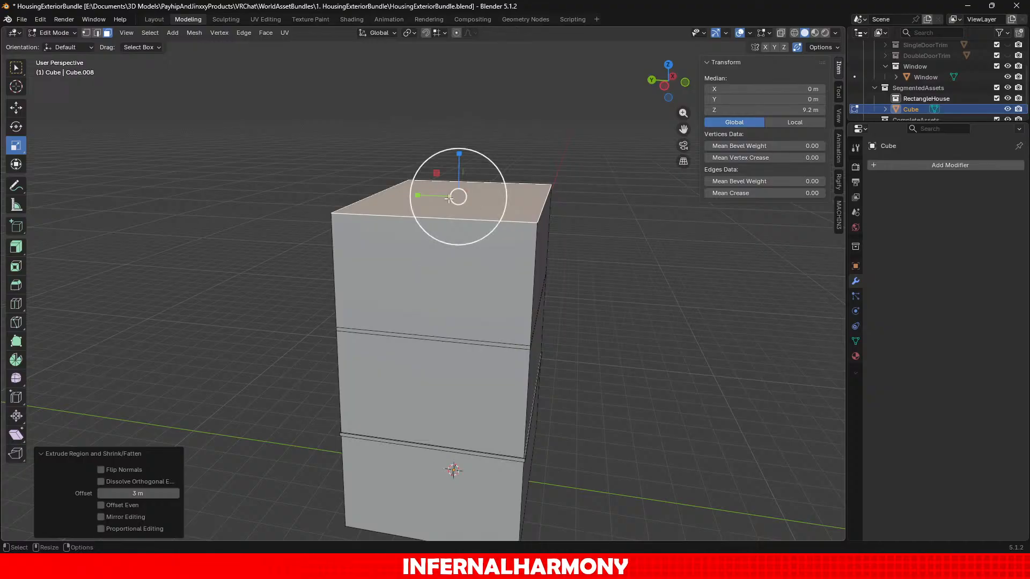
{"action": "mouse_move", "coordinate": [449, 198]}
{"action": "left_mouse_down"}
{"action": "mouse_move", "coordinate": [467, 193]}
{"action": "mouse_move", "coordinate": [457, 196]}
{"action": "left_mouse_up"}
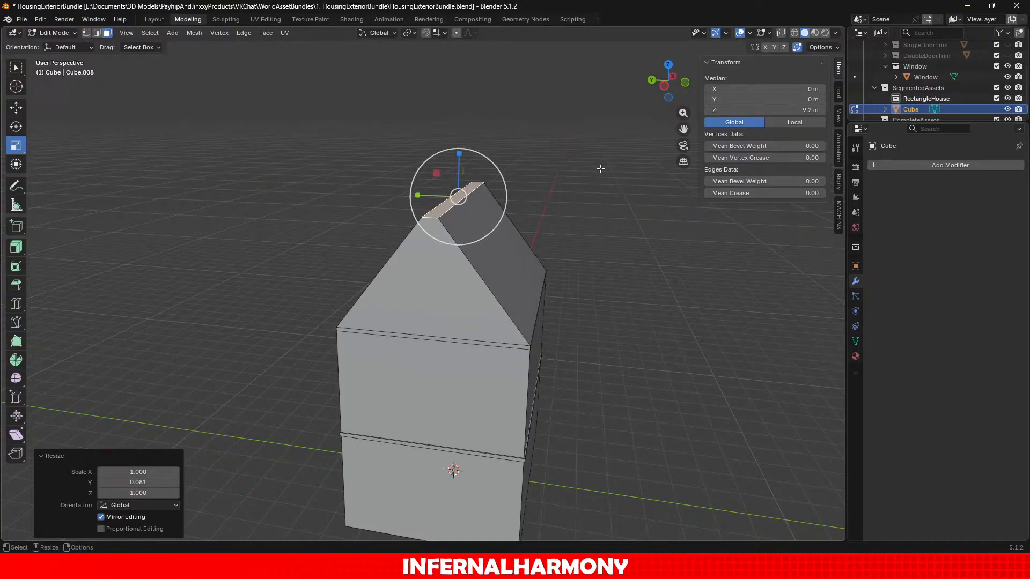
Narrow the roof's ridge face further by scaling it to 0.3 along Y, and clear the selection.
{"action": "scroll", "coordinate": [602, 168], "scroll_direction": "up", "scroll_amount": 3}
{"action": "middle_click_drag", "start_coordinate": [561, 156], "coordinate": [511, 264], "text": "shift"}
{"action": "scroll", "coordinate": [511, 263], "scroll_direction": "up", "scroll_amount": 1}
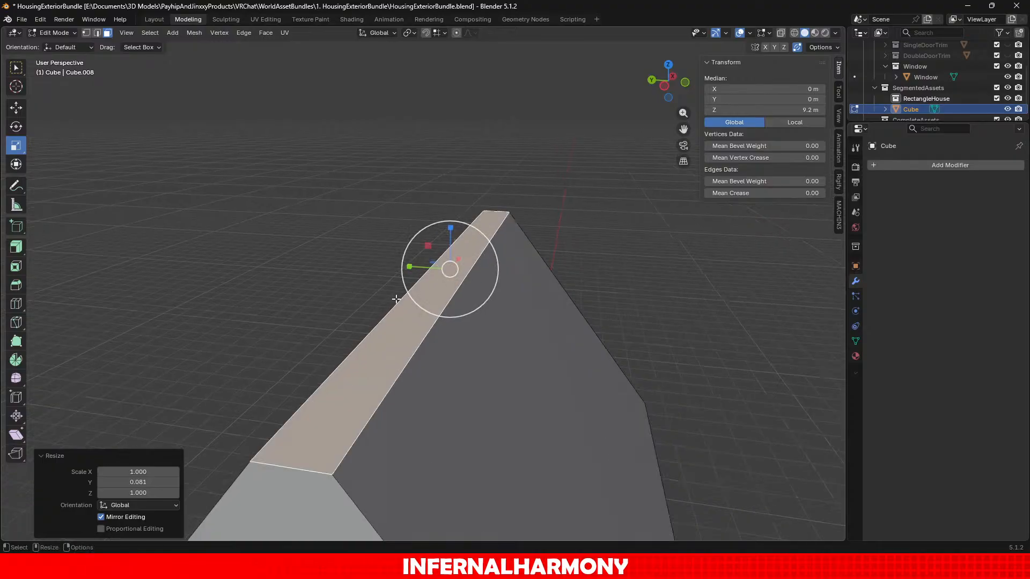
{"action": "left_click_drag", "start_coordinate": [410, 267], "coordinate": [440, 267]}
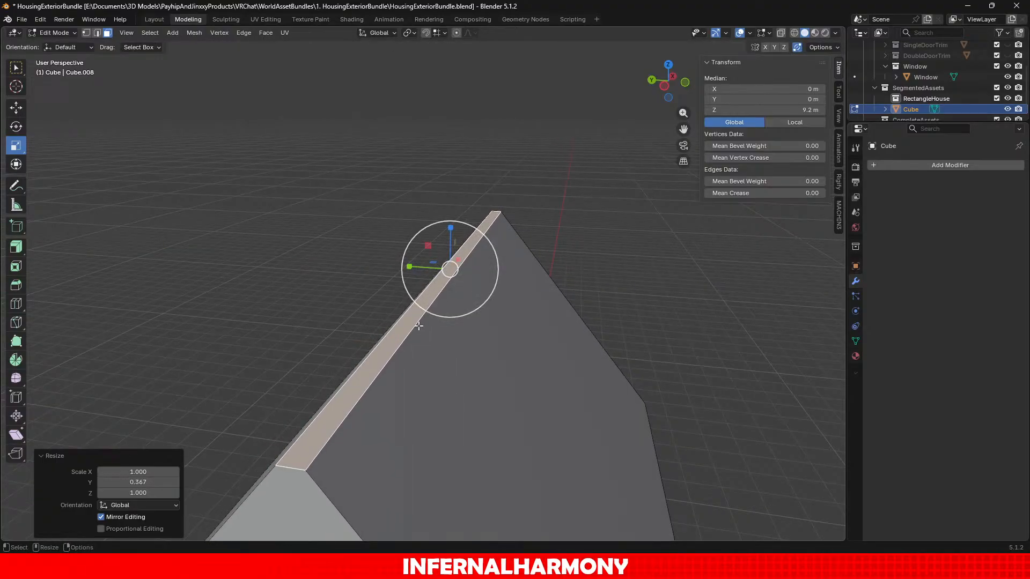
{"action": "left_click", "coordinate": [167, 481]}
{"action": "type", "text": "0.3"}
{"action": "key", "text": "Return"}
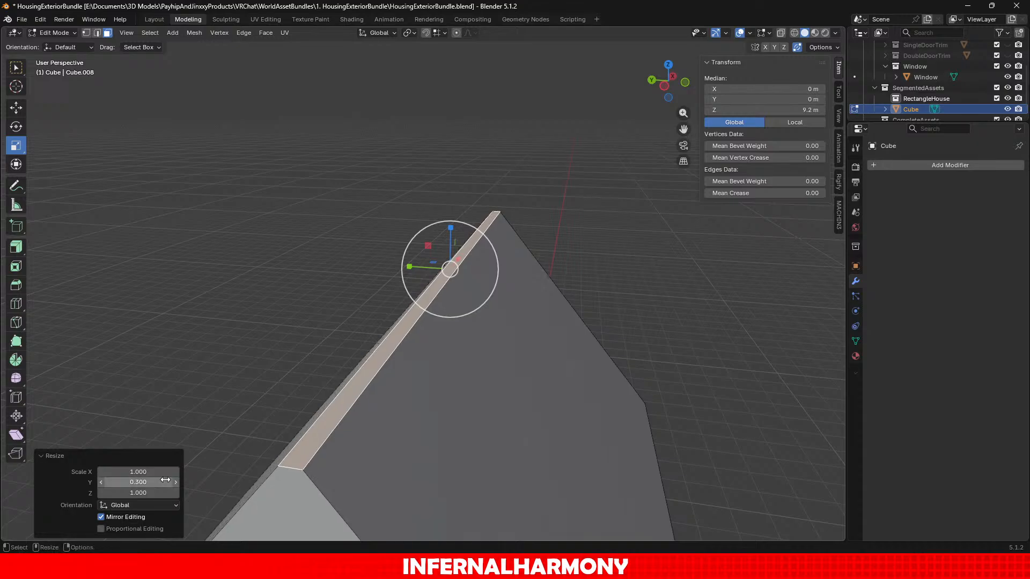
{"action": "left_click", "coordinate": [386, 239]}
{"action": "scroll", "coordinate": [384, 247], "scroll_direction": "down", "scroll_amount": 5}
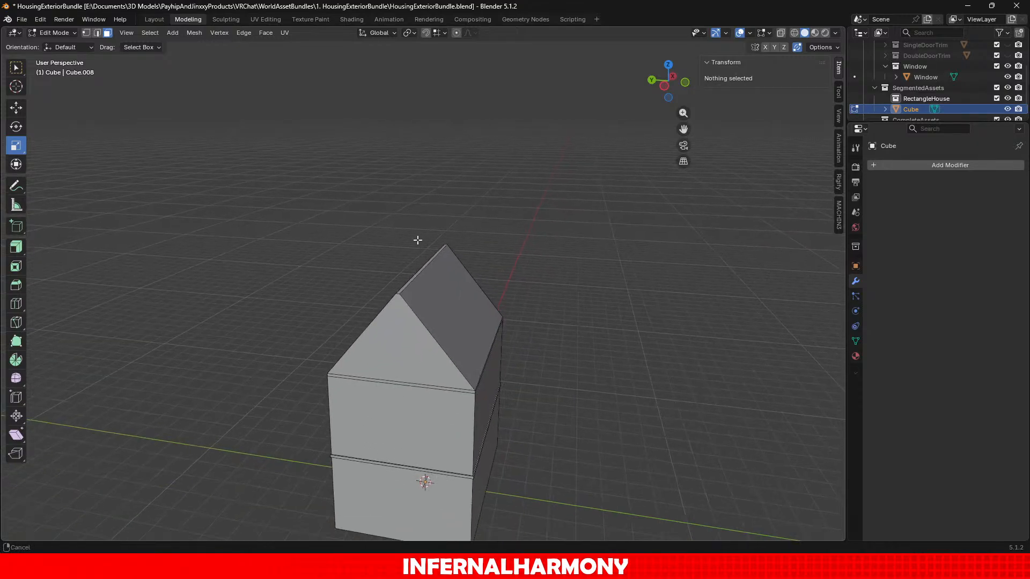
Select both triangular gable faces and inset them with a thickness of 0.05 m.
{"action": "scroll", "coordinate": [430, 343], "scroll_direction": "up", "scroll_amount": 3}
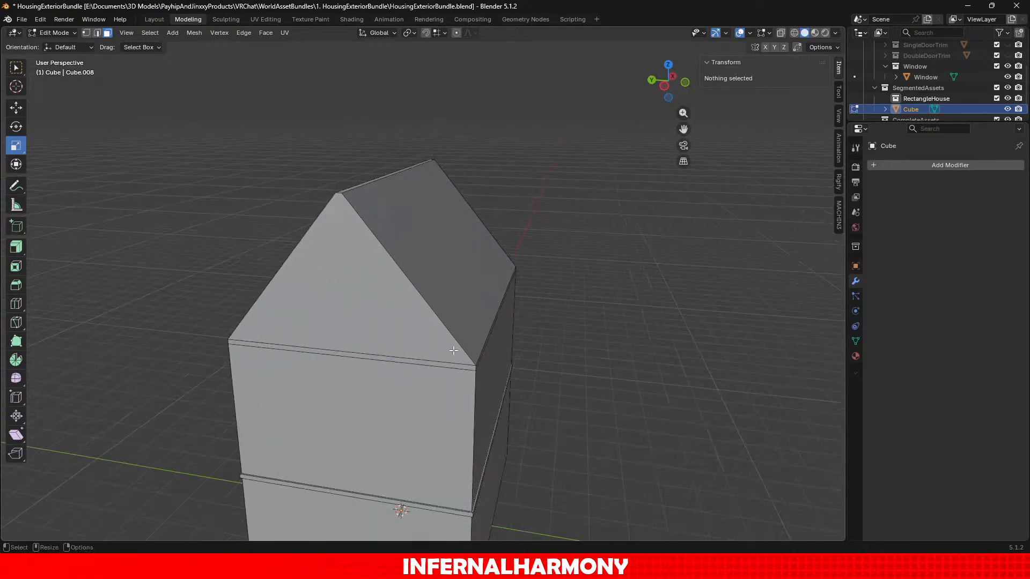
{"action": "left_click", "coordinate": [433, 344]}
{"action": "middle_click_drag", "start_coordinate": [533, 335], "coordinate": [354, 311]}
{"action": "left_click", "coordinate": [385, 242], "text": "shift"}
{"action": "scroll", "coordinate": [571, 238], "scroll_direction": "up", "scroll_amount": 2}
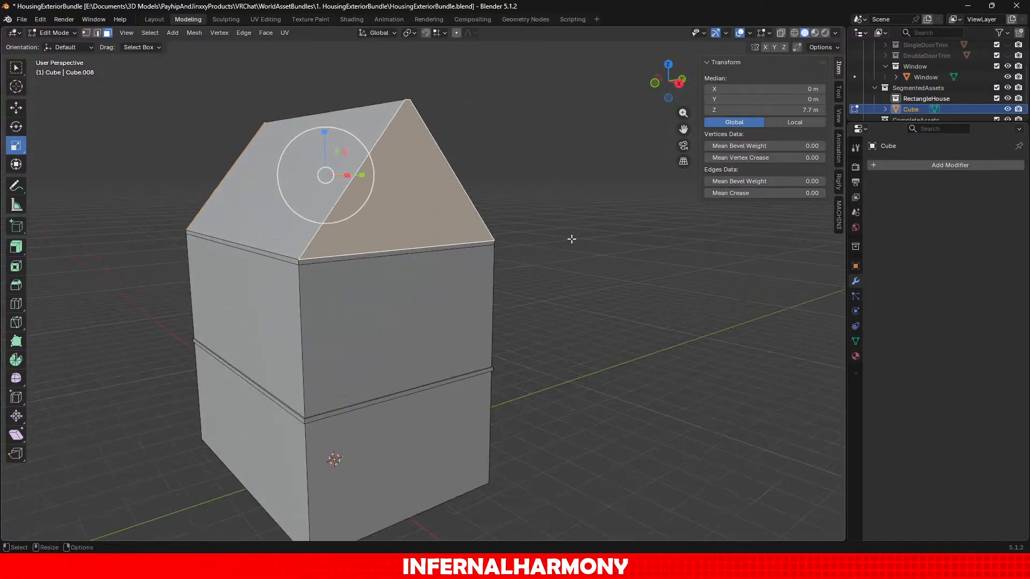
{"action": "left_click", "coordinate": [17, 266]}
{"action": "scroll", "coordinate": [350, 142], "scroll_direction": "up", "scroll_amount": 1}
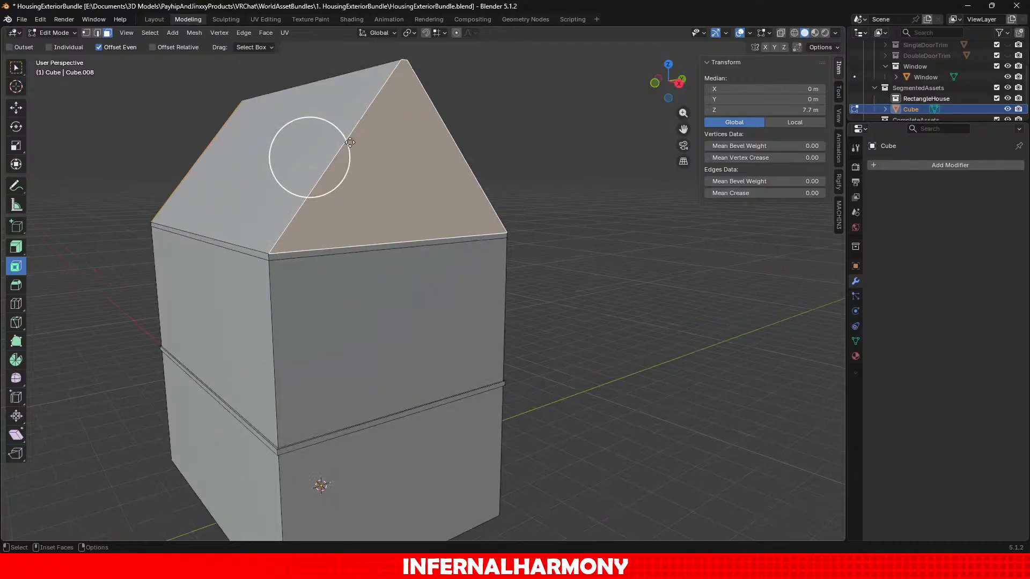
{"action": "left_click_drag", "start_coordinate": [350, 141], "coordinate": [342, 144]}
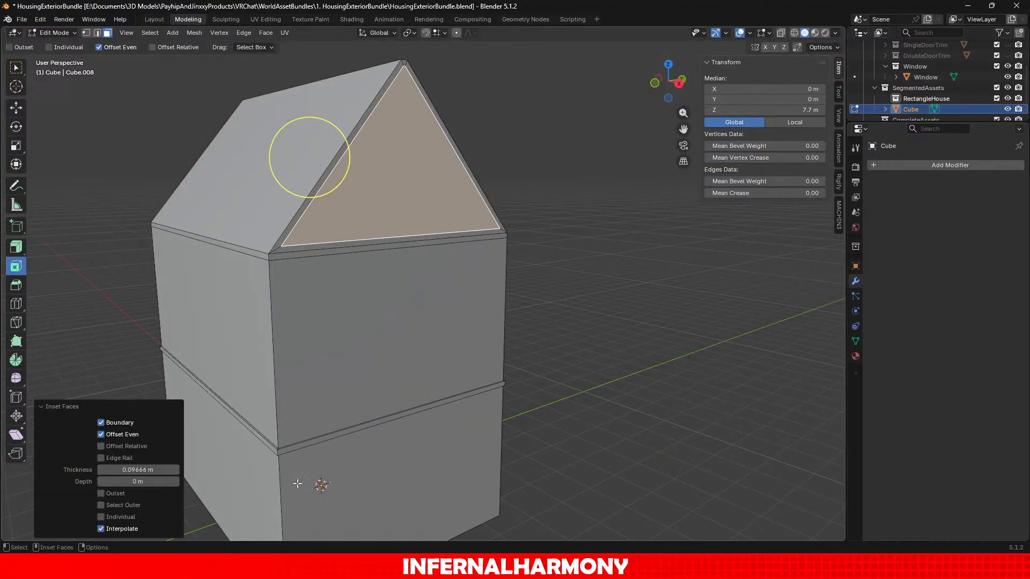
{"action": "left_click", "coordinate": [147, 469]}
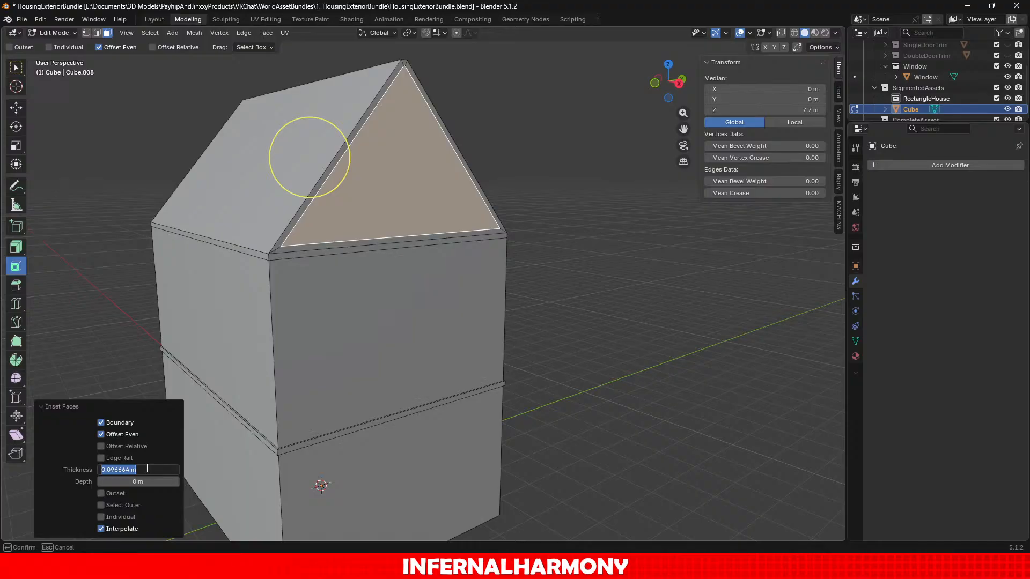
{"action": "key", "text": "Return"}
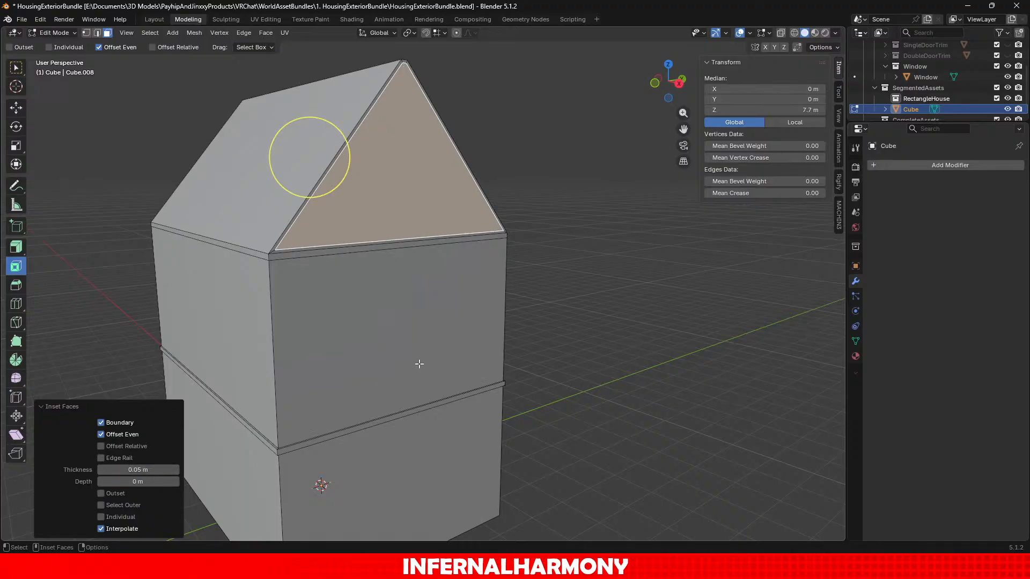
Select the thin eave bands below one gable and along the adjoining side, plus that gable's bottom and two sloped inset border strips.
{"action": "scroll", "coordinate": [421, 363], "scroll_direction": "up", "scroll_amount": 5}
{"action": "scroll", "coordinate": [397, 236], "scroll_direction": "down", "scroll_amount": 2}
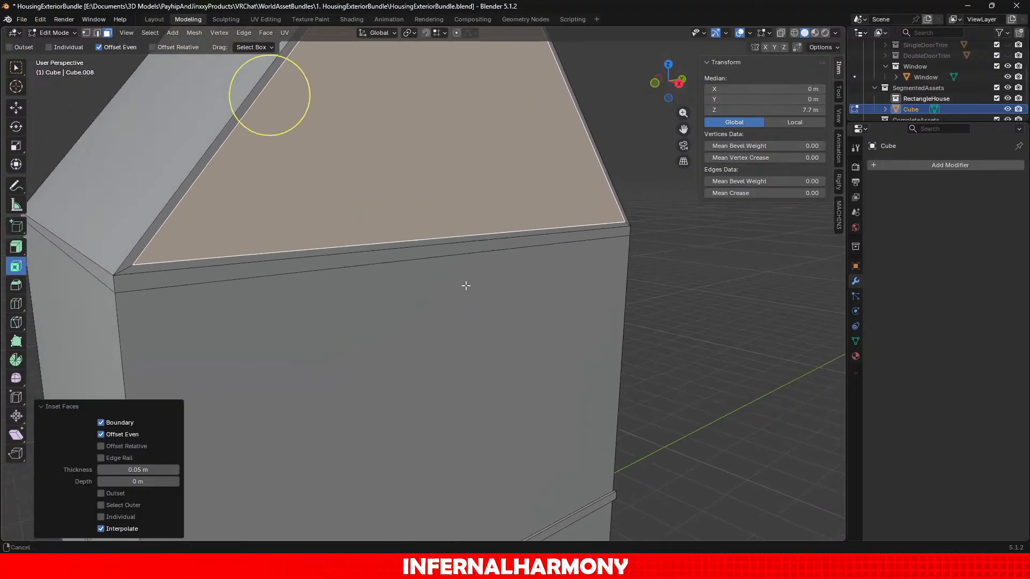
{"action": "left_click", "coordinate": [16, 107]}
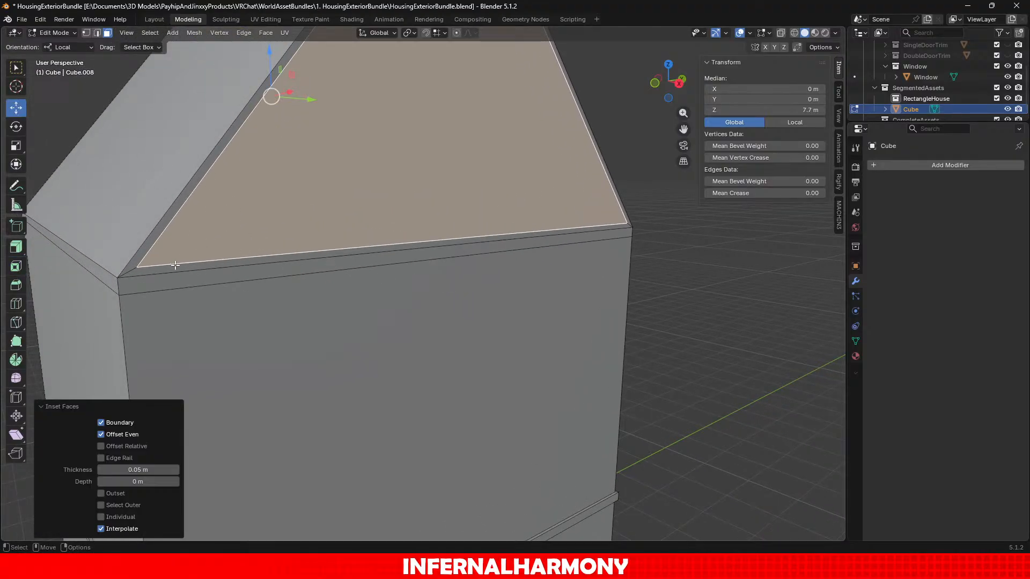
{"action": "left_click", "coordinate": [221, 270]}
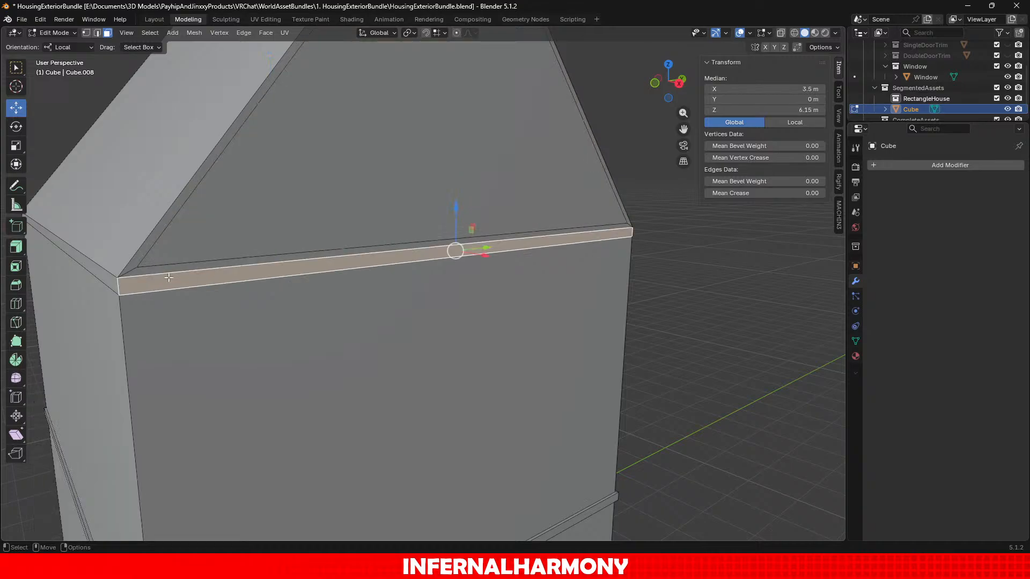
{"action": "left_click", "coordinate": [110, 278], "text": "shift"}
{"action": "left_click", "coordinate": [180, 271], "text": "shift"}
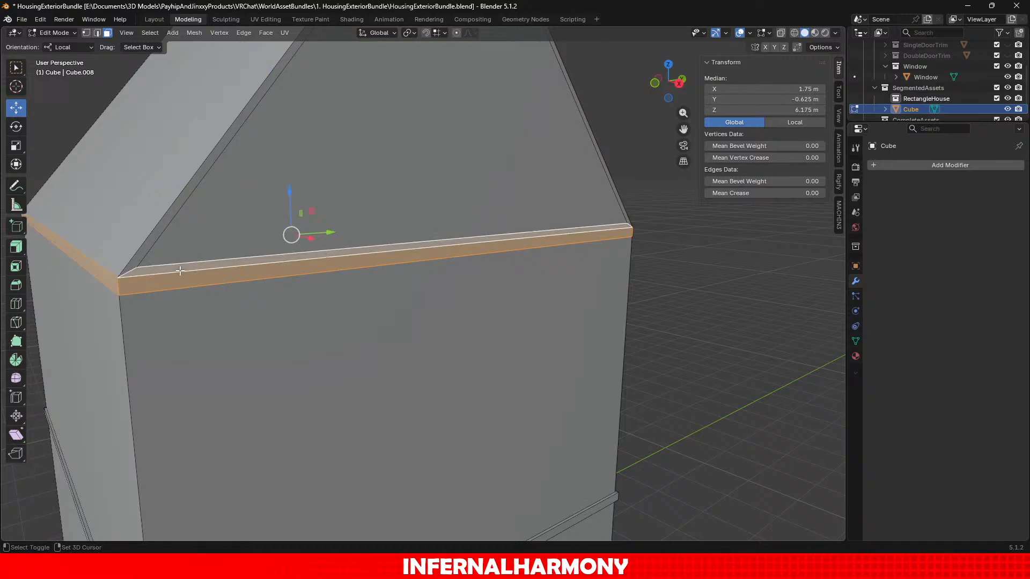
{"action": "left_click", "coordinate": [157, 234], "text": "shift"}
{"action": "scroll", "coordinate": [359, 217], "scroll_direction": "down", "scroll_amount": 4}
{"action": "middle_click_drag", "start_coordinate": [491, 231], "coordinate": [443, 296], "text": "shift"}
{"action": "scroll", "coordinate": [443, 236], "scroll_direction": "up", "scroll_amount": 3}
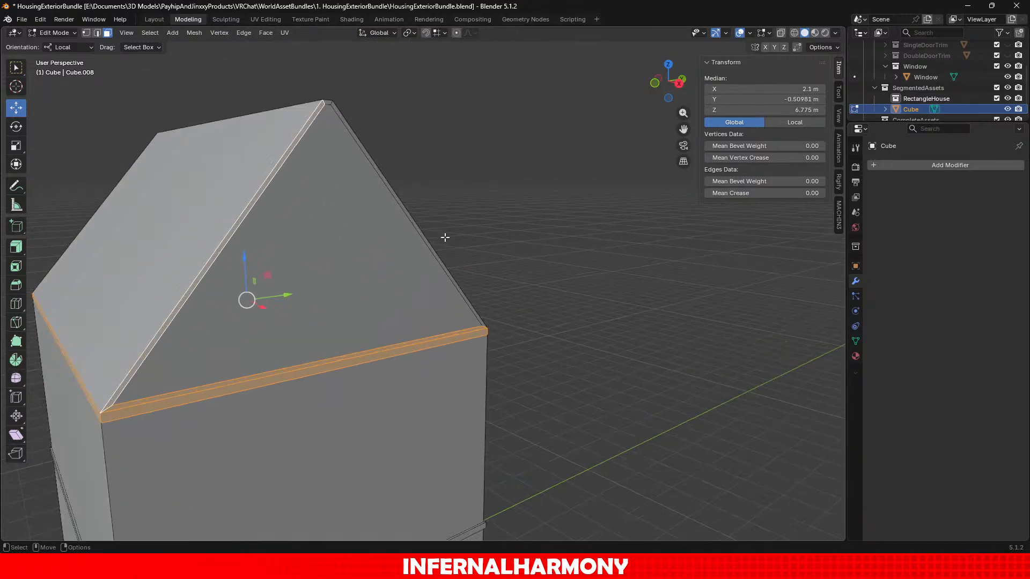
{"action": "left_click", "coordinate": [420, 231], "text": "shift"}
{"action": "scroll", "coordinate": [430, 246], "scroll_direction": "down", "scroll_amount": 3}
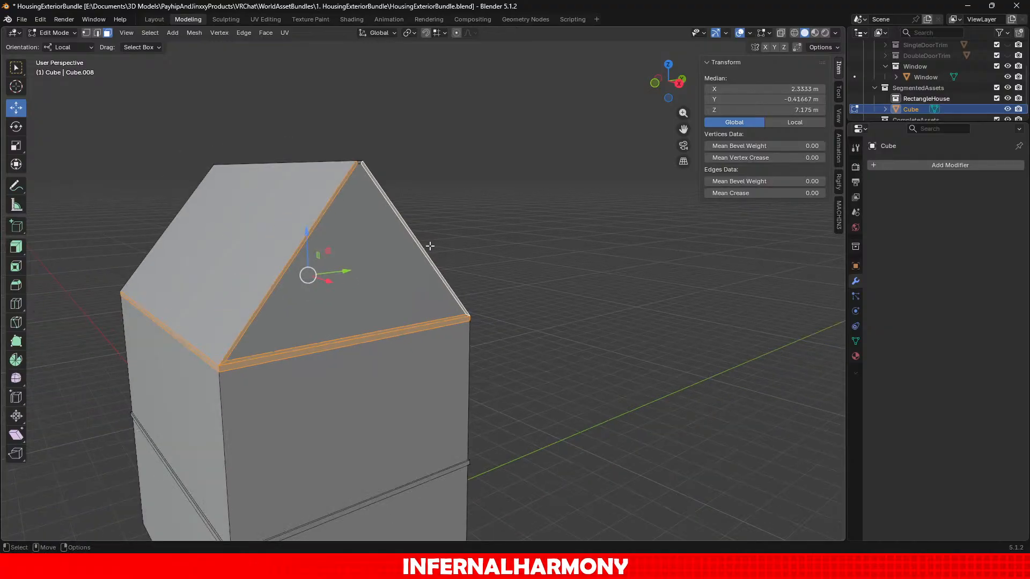
Add the opposite gable's eave band and all its inset border strips, including the small piece at the peak, to the selection.
{"action": "middle_click_drag", "start_coordinate": [424, 247], "coordinate": [598, 245]}
{"action": "scroll", "coordinate": [472, 327], "scroll_direction": "down", "scroll_amount": 4}
{"action": "middle_click_drag", "start_coordinate": [424, 370], "coordinate": [471, 222], "text": "shift"}
{"action": "scroll", "coordinate": [471, 222], "scroll_direction": "up", "scroll_amount": 5}
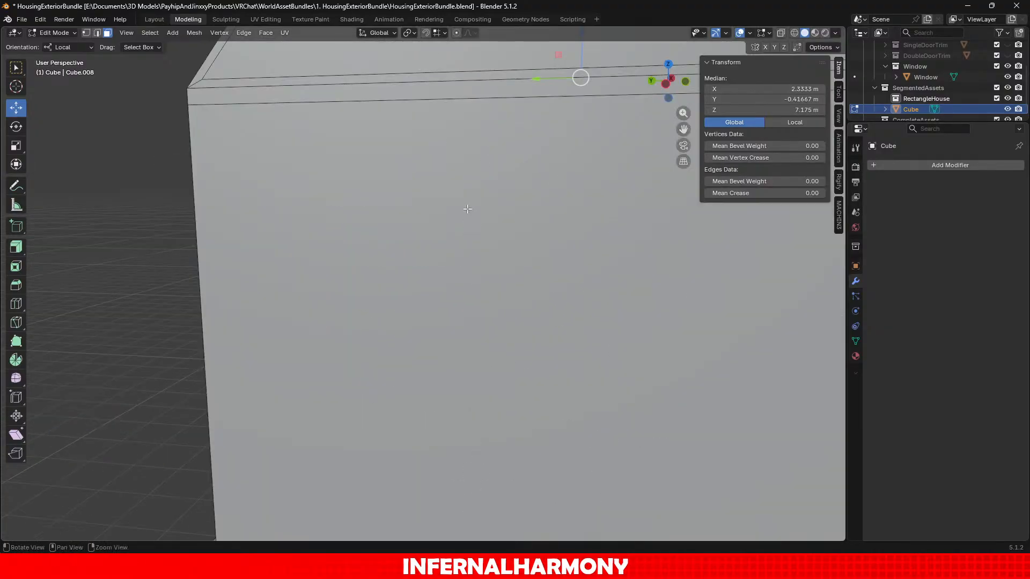
{"action": "middle_click_drag", "start_coordinate": [375, 244], "coordinate": [263, 266]}
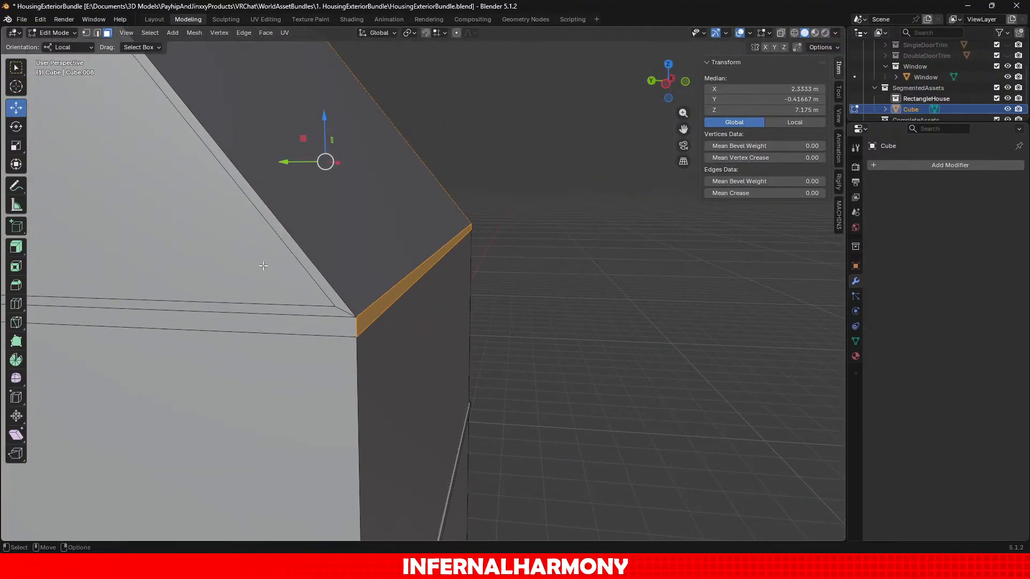
{"action": "left_click", "coordinate": [304, 324], "text": "shift"}
{"action": "left_click", "coordinate": [313, 310], "text": "shift"}
{"action": "left_click", "coordinate": [319, 279], "text": "shift"}
{"action": "scroll", "coordinate": [319, 237], "scroll_direction": "down", "scroll_amount": 5}
{"action": "middle_click_drag", "start_coordinate": [319, 236], "coordinate": [450, 282], "text": "shift"}
{"action": "scroll", "coordinate": [450, 282], "scroll_direction": "up", "scroll_amount": 4}
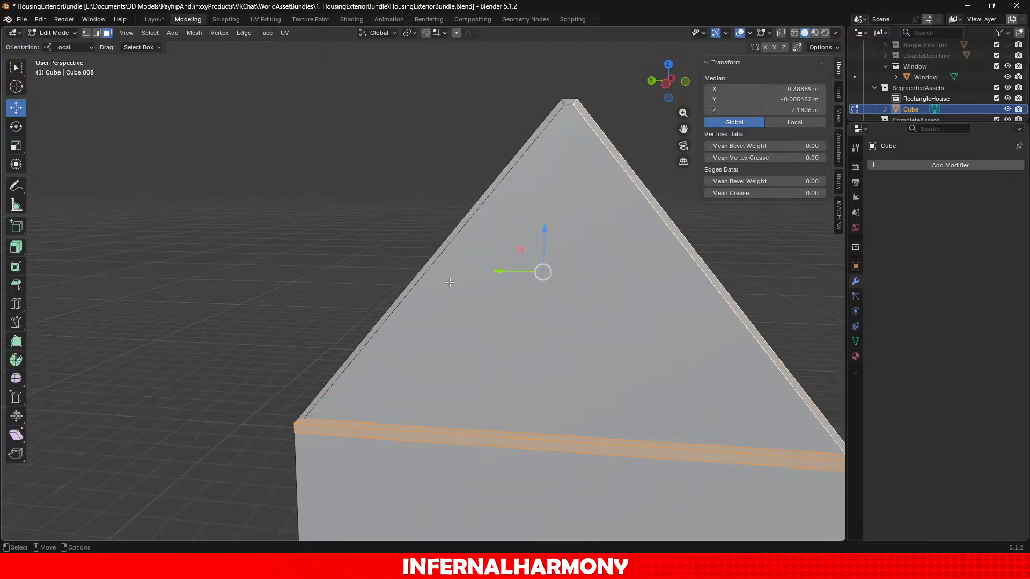
{"action": "left_click", "coordinate": [550, 116], "text": "shift"}
{"action": "left_click", "coordinate": [570, 102], "text": "shift"}
{"action": "scroll", "coordinate": [641, 267], "scroll_direction": "down", "scroll_amount": 4}
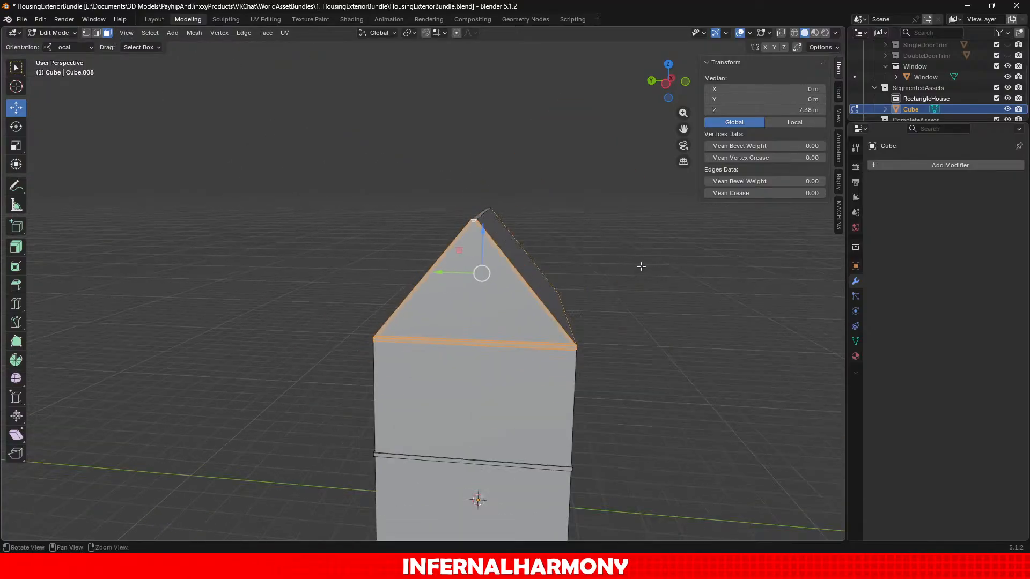
Add the small inset border piece at the first gable's peak to the trim selection.
{"action": "left_click_drag", "start_coordinate": [642, 267], "coordinate": [433, 265], "text": "alt"}
{"action": "scroll", "coordinate": [433, 263], "scroll_direction": "up", "scroll_amount": 5}
{"action": "left_click_drag", "start_coordinate": [297, 118], "coordinate": [549, 288], "text": "alt"}
{"action": "scroll", "coordinate": [323, 112], "scroll_direction": "up", "scroll_amount": 4}
{"action": "left_click", "coordinate": [320, 125], "text": "shift"}
{"action": "scroll", "coordinate": [534, 273], "scroll_direction": "down", "scroll_amount": 6}
{"action": "scroll", "coordinate": [550, 289], "scroll_direction": "down", "scroll_amount": 2}
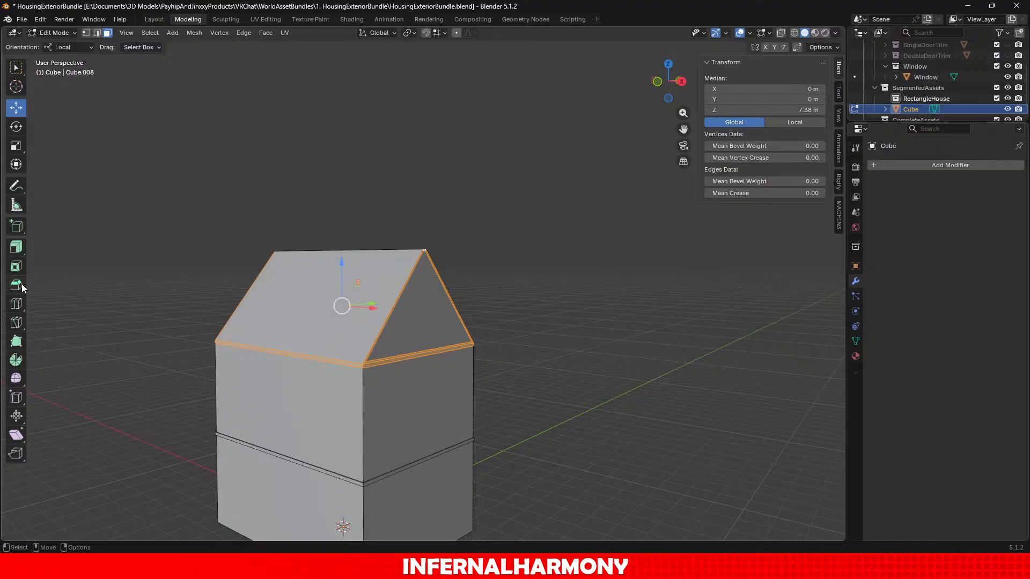
Extrude the selected roof trim faces outward by 0.05 m along their normals and clear the selection.
{"action": "left_click", "coordinate": [16, 247]}
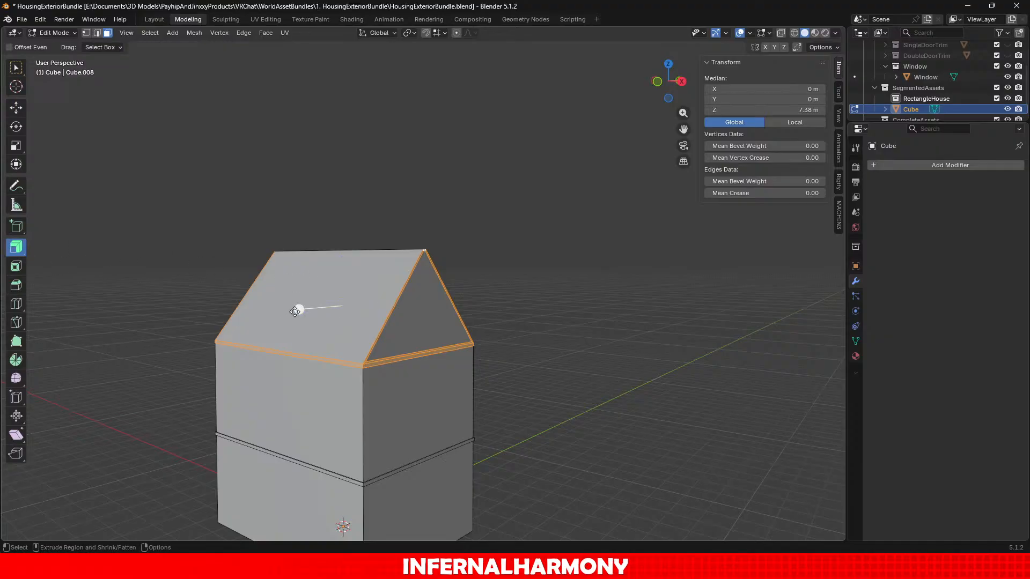
{"action": "left_click_drag", "start_coordinate": [295, 311], "coordinate": [290, 318]}
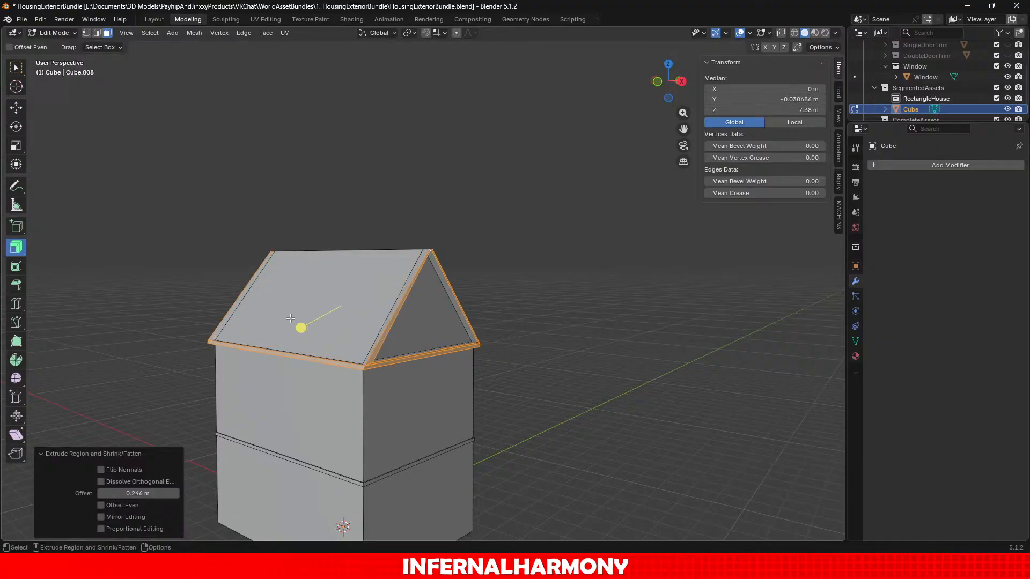
{"action": "left_click", "coordinate": [135, 494]}
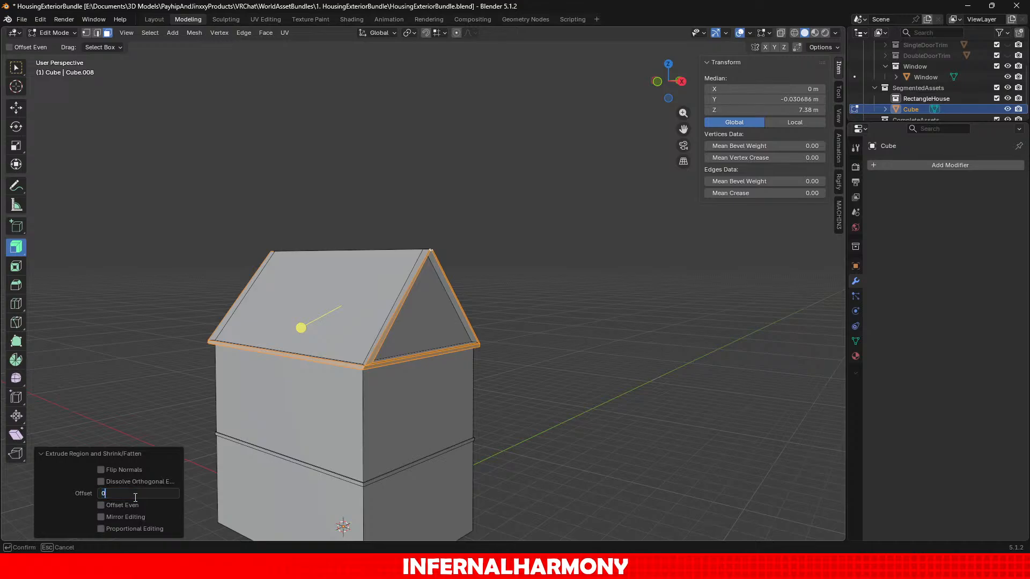
{"action": "key", "text": "Return"}
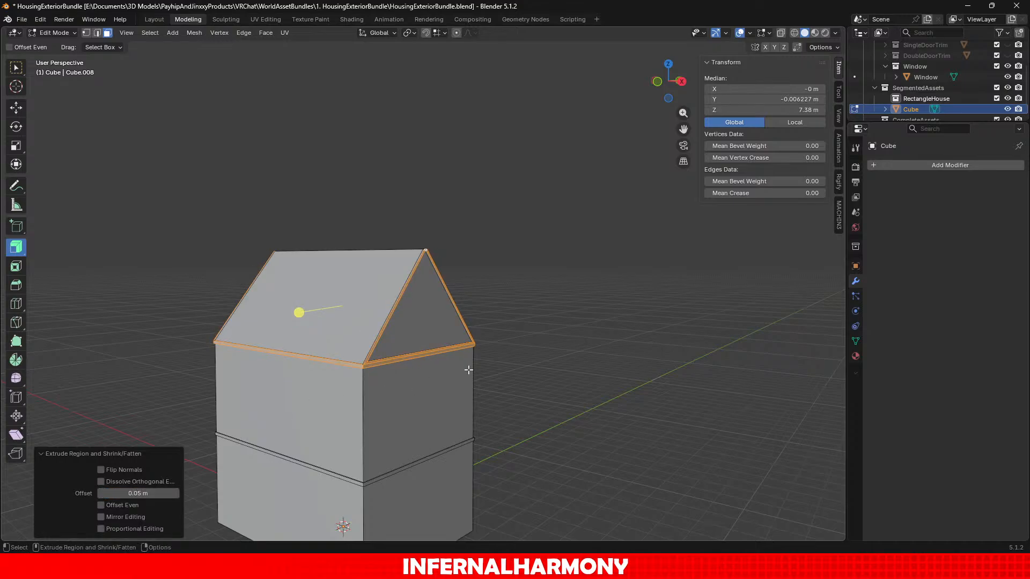
{"action": "left_click", "coordinate": [468, 370]}
{"action": "left_click", "coordinate": [500, 346]}
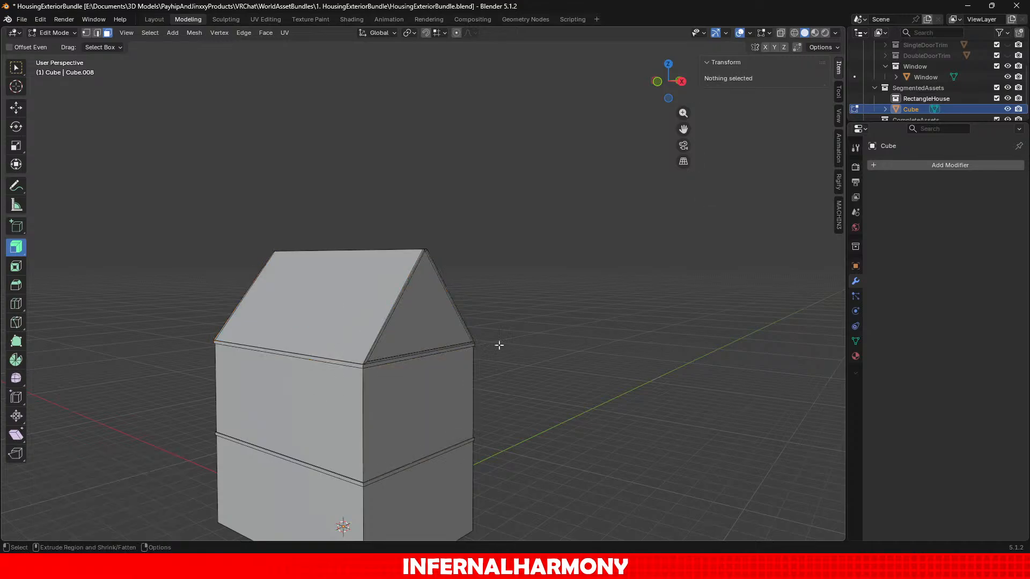
Switch to Object Mode and examine the thickness of the roof trim on the house.
{"action": "left_click", "coordinate": [59, 36]}
{"action": "left_click", "coordinate": [50, 44]}
{"action": "left_click", "coordinate": [535, 429]}
{"action": "middle_click_drag", "start_coordinate": [534, 429], "coordinate": [511, 389]}
{"action": "scroll", "coordinate": [519, 437], "scroll_direction": "up", "scroll_amount": 1}
{"action": "scroll", "coordinate": [519, 437], "scroll_direction": "down", "scroll_amount": 1}
Return to mesh editing and undo the 0.05 m extrusion of the roof trim, restoring the trim face selection.
{"action": "key", "text": "ctrl+z"}
{"action": "key", "text": "Tab"}
{"action": "left_click", "coordinate": [456, 354]}
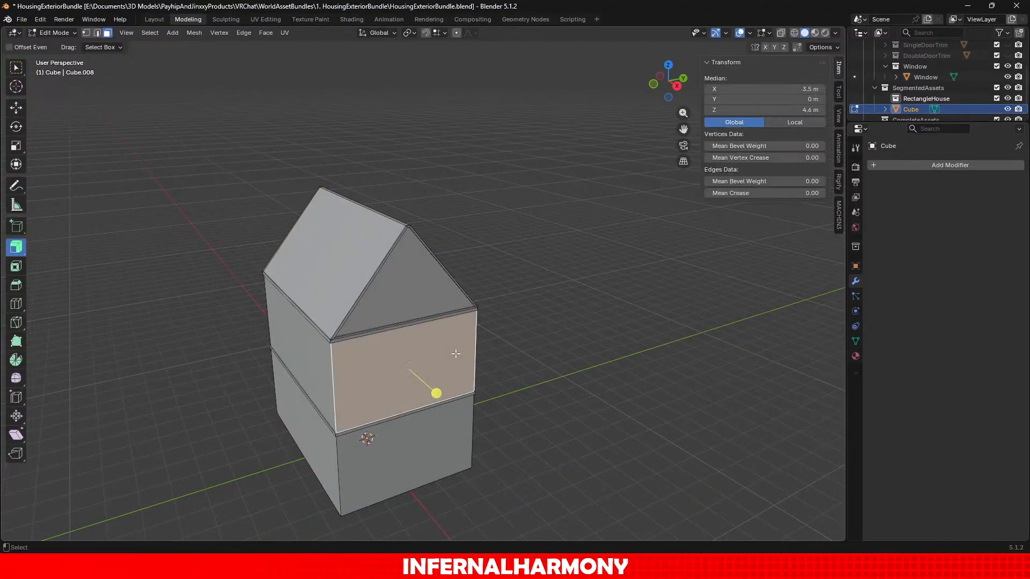
{"action": "key", "text": "ctrl+z"}
{"action": "key", "text": "ctrl+z"}
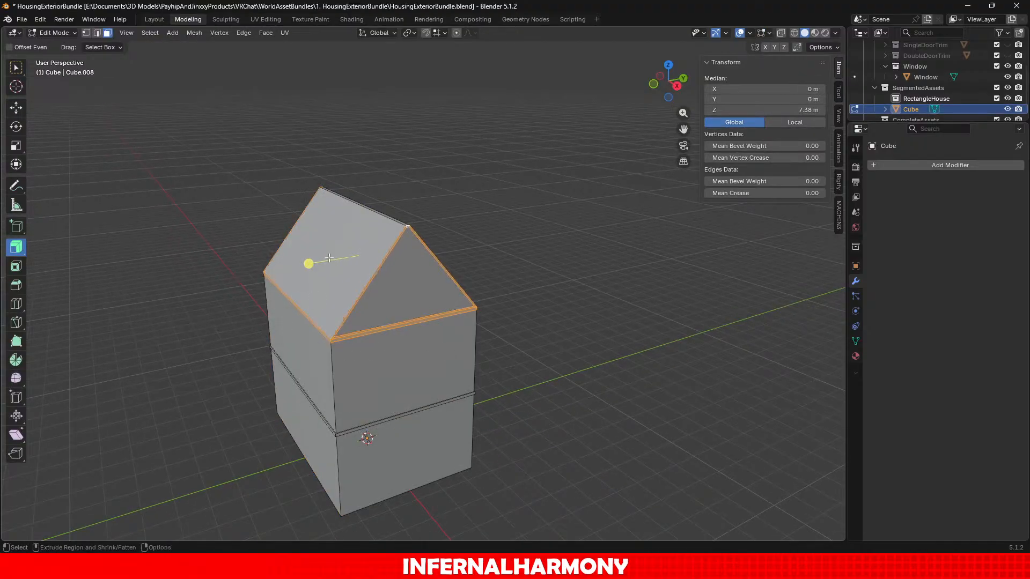
Extrude the selected roof trim faces outward by 0.1 m along their normals and clear the selection.
{"action": "left_click_drag", "start_coordinate": [308, 267], "coordinate": [269, 295]}
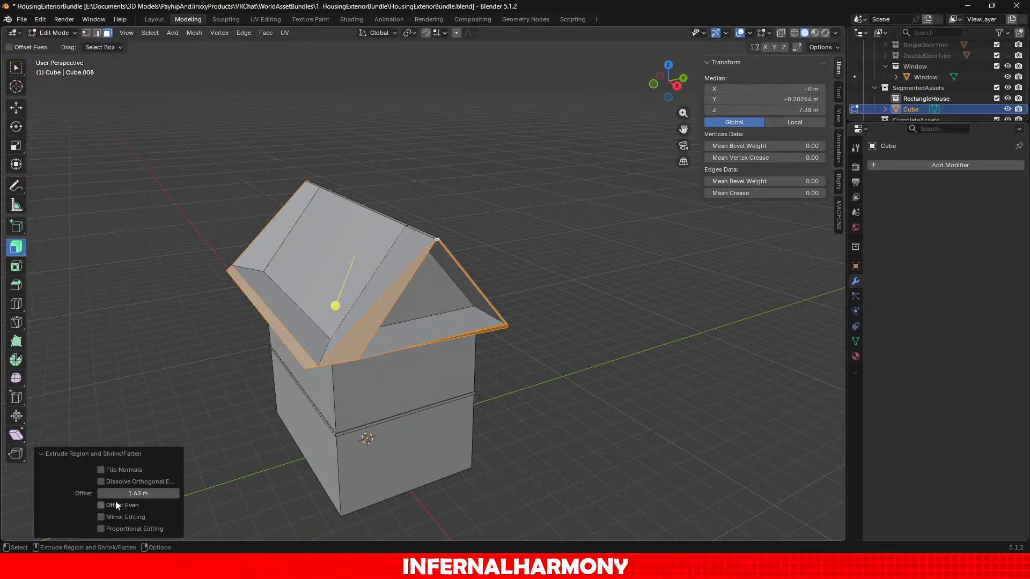
{"action": "left_click", "coordinate": [147, 493]}
{"action": "key", "text": "Return"}
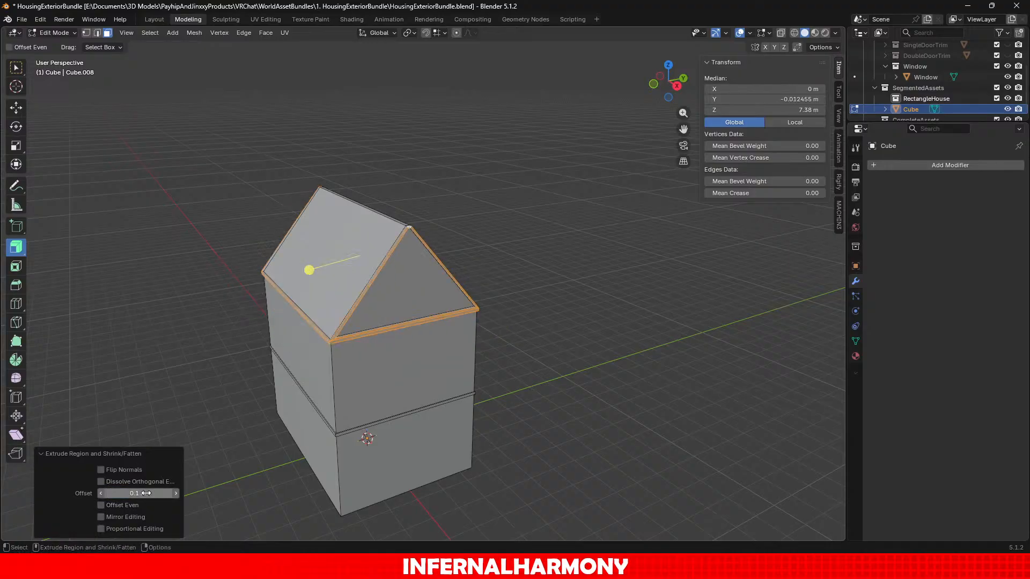
{"action": "left_click", "coordinate": [74, 345]}
Switch to Object Mode and inspect the roof trim from below the eaves.
{"action": "left_click", "coordinate": [54, 32]}
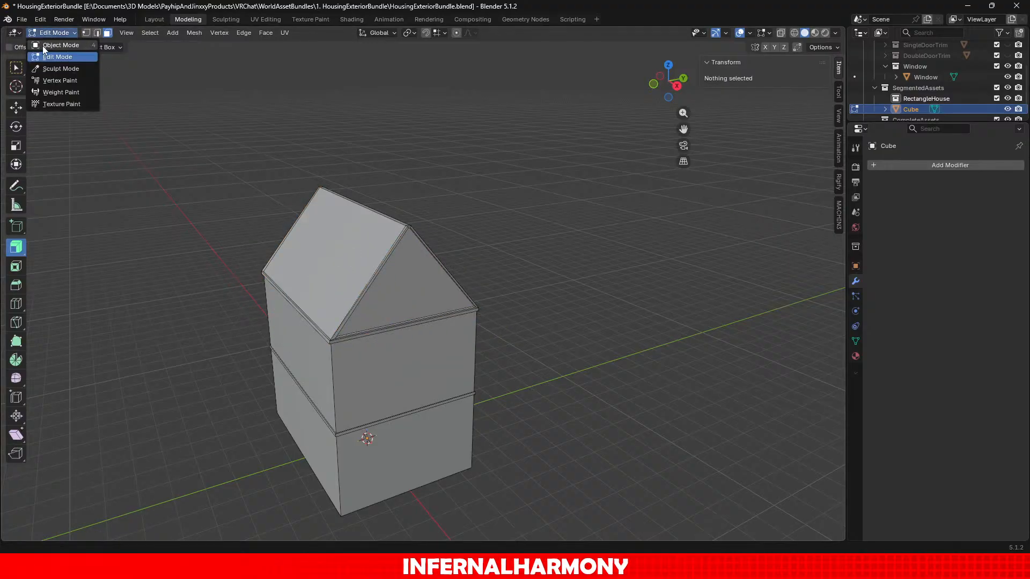
{"action": "left_click", "coordinate": [40, 47]}
{"action": "middle_click_drag", "start_coordinate": [139, 295], "coordinate": [374, 350]}
{"action": "scroll", "coordinate": [410, 349], "scroll_direction": "up", "scroll_amount": 4}
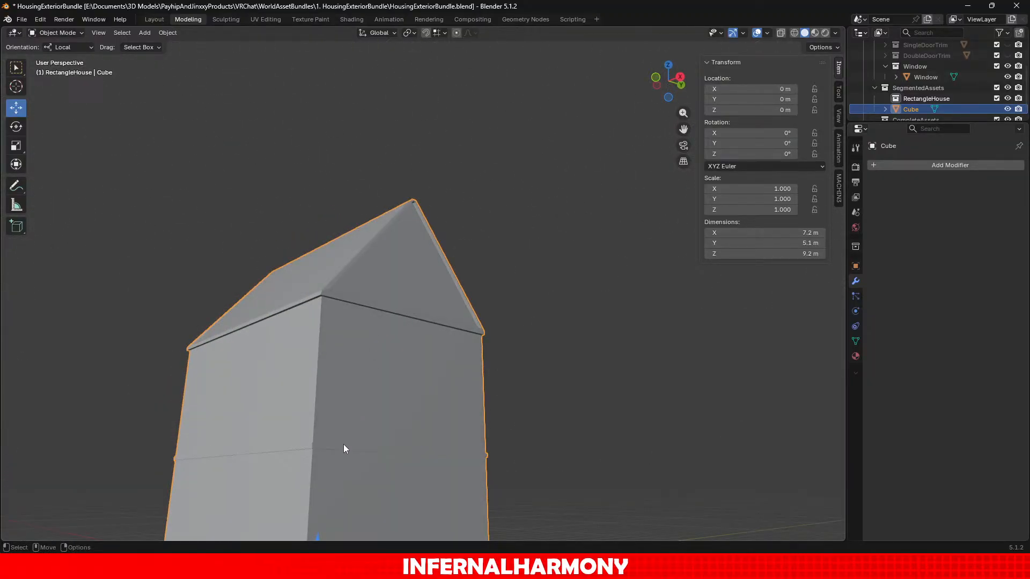
Deselect the house and hide the Window collection in SharedSegments.
{"action": "middle_click_drag", "start_coordinate": [344, 449], "coordinate": [412, 345]}
{"action": "left_click", "coordinate": [478, 378]}
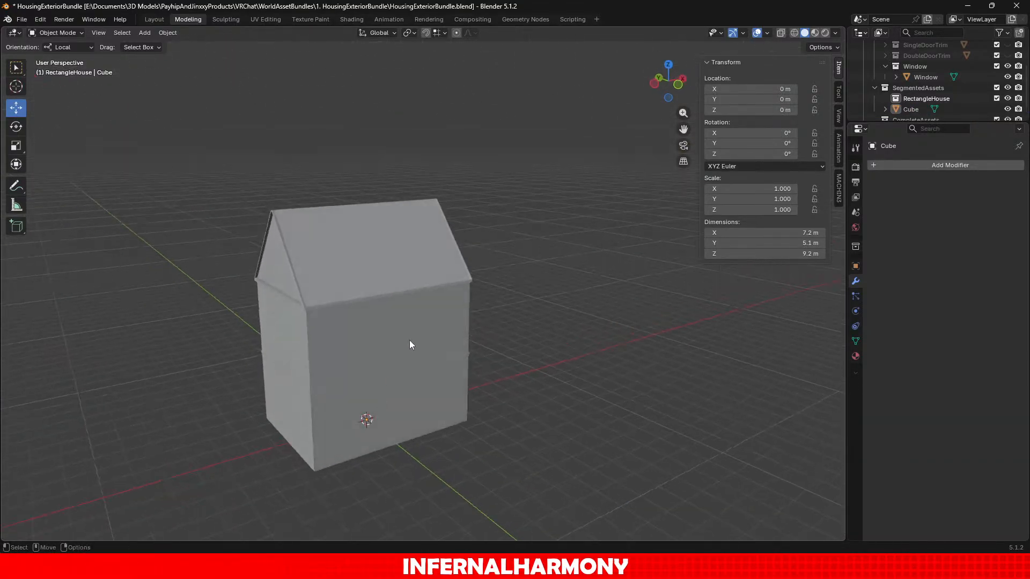
{"action": "left_click", "coordinate": [1007, 66]}
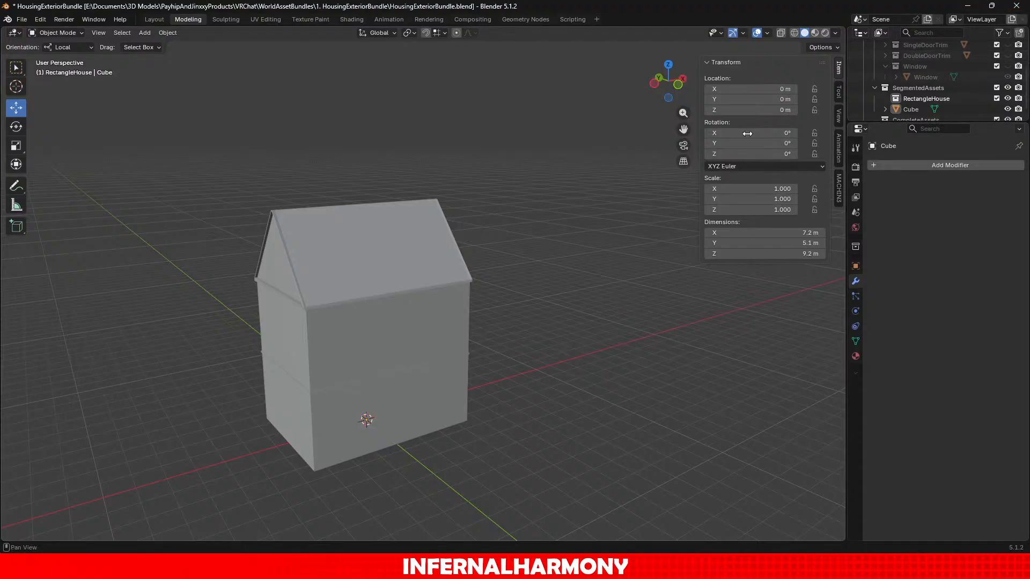
Expand the Door collection in SharedSegments, select its Door object and make the collection visible in the scene.
{"action": "scroll", "coordinate": [594, 244], "scroll_direction": "up", "scroll_amount": 1}
{"action": "scroll", "coordinate": [937, 72], "scroll_direction": "up", "scroll_amount": 4}
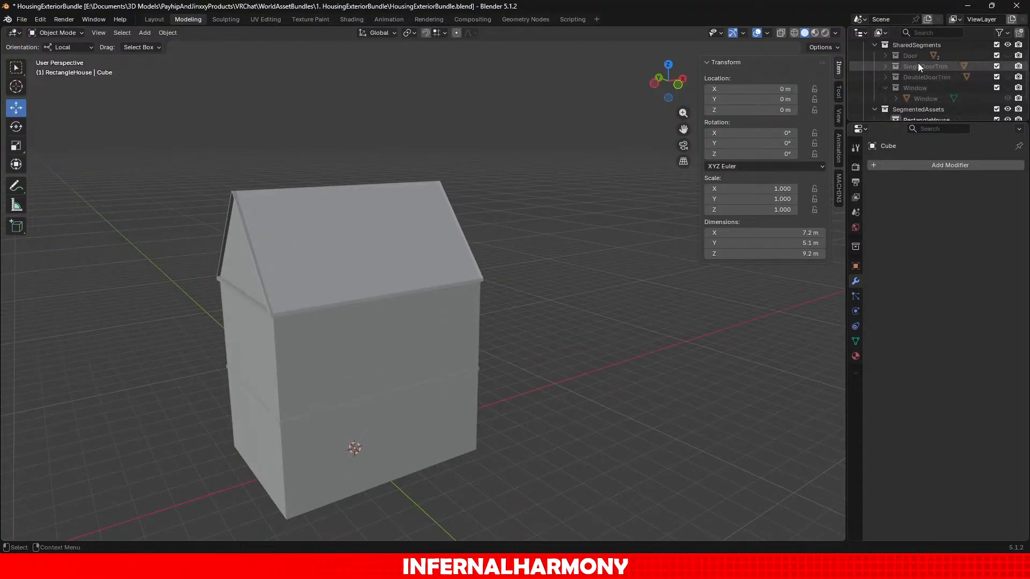
{"action": "left_click", "coordinate": [886, 77]}
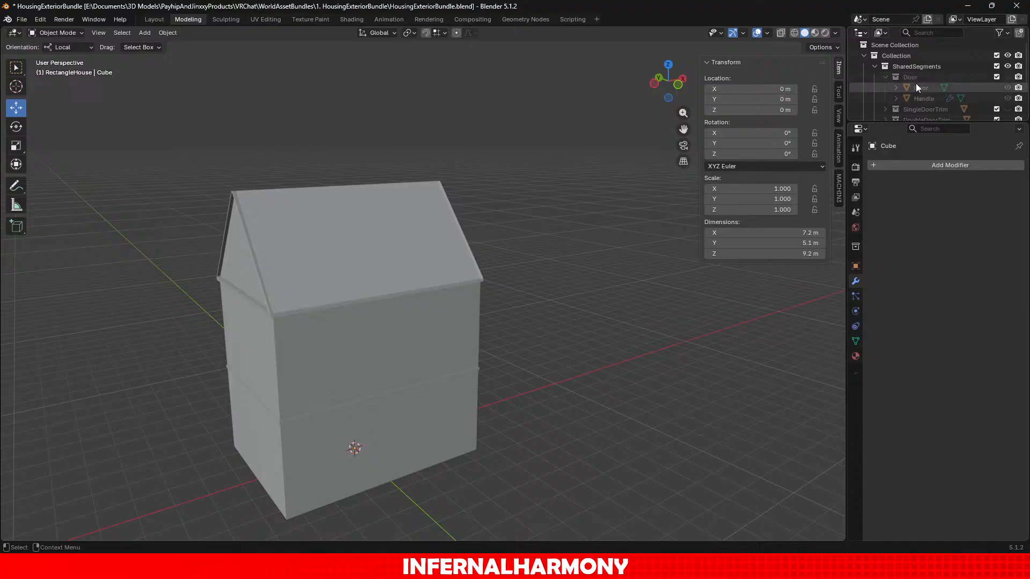
{"action": "left_click", "coordinate": [917, 86]}
{"action": "scroll", "coordinate": [925, 96], "scroll_direction": "down", "scroll_amount": 4}
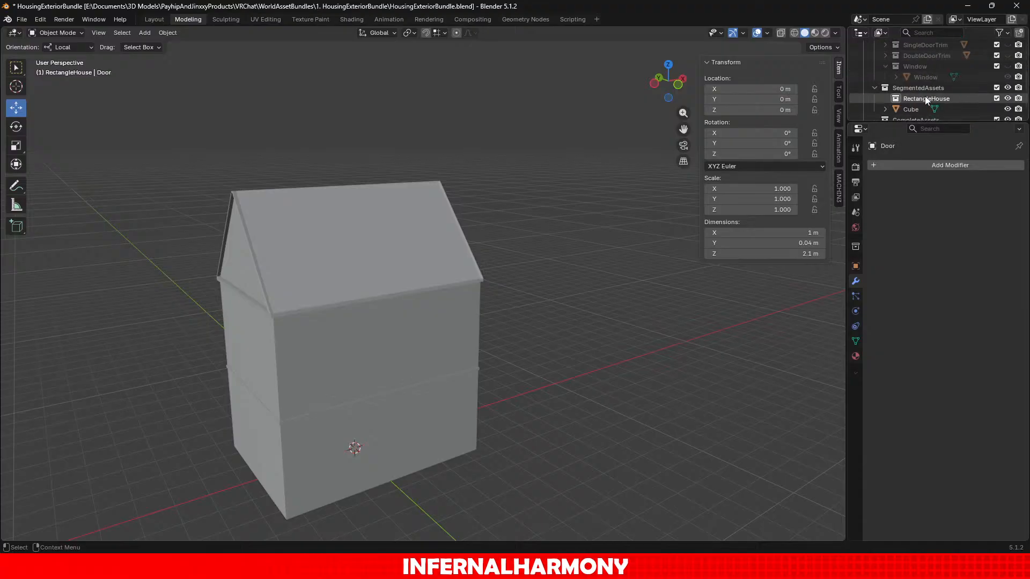
{"action": "scroll", "coordinate": [931, 59], "scroll_direction": "up", "scroll_amount": 1}
{"action": "left_click", "coordinate": [1007, 57]}
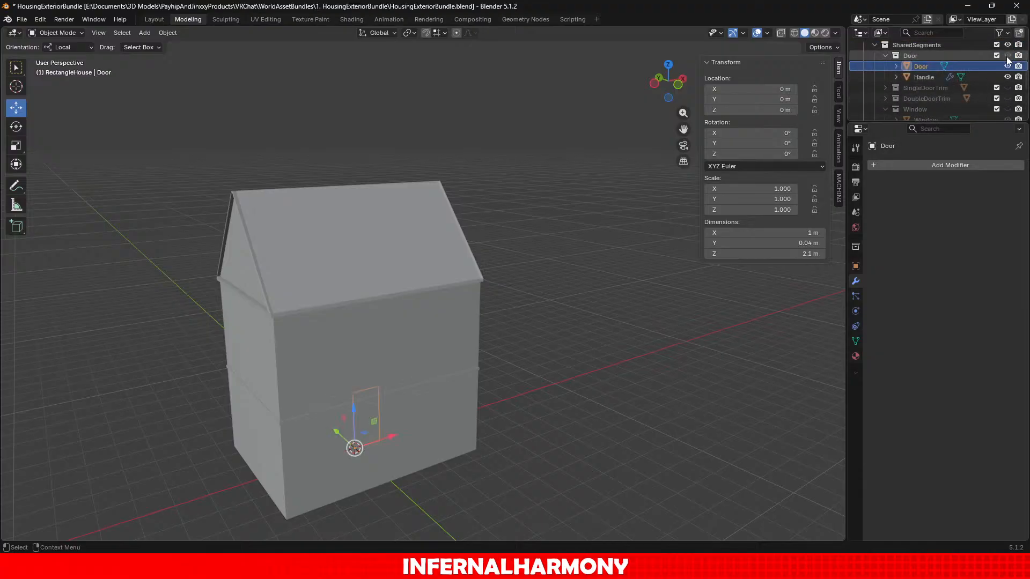
{"action": "scroll", "coordinate": [1007, 58], "scroll_direction": "down", "scroll_amount": 1}
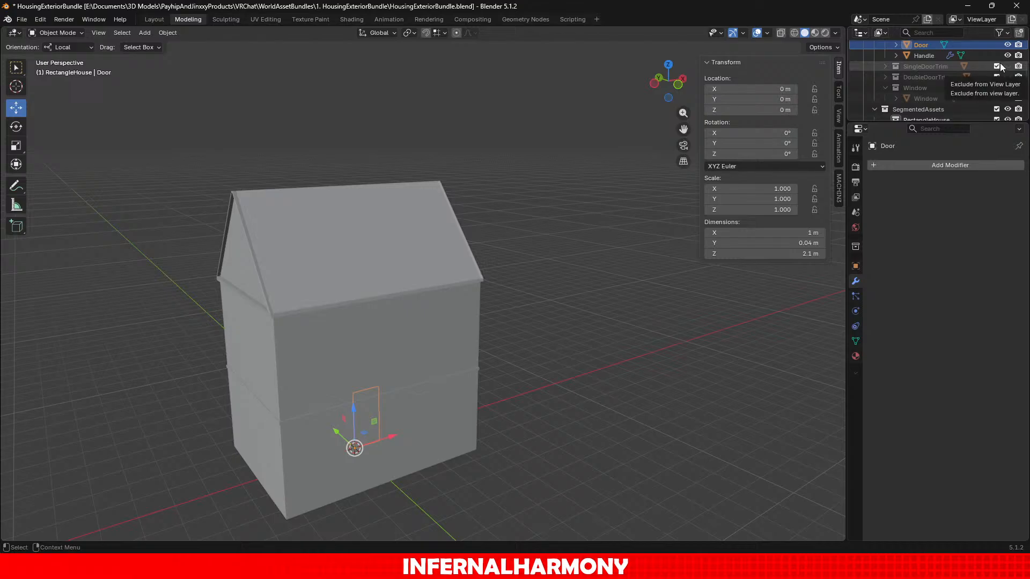
Show and expand the SingleDoorTrim collection, then hide the Door object and collapse its collection.
{"action": "left_click", "coordinate": [1008, 66]}
{"action": "left_click", "coordinate": [885, 66]}
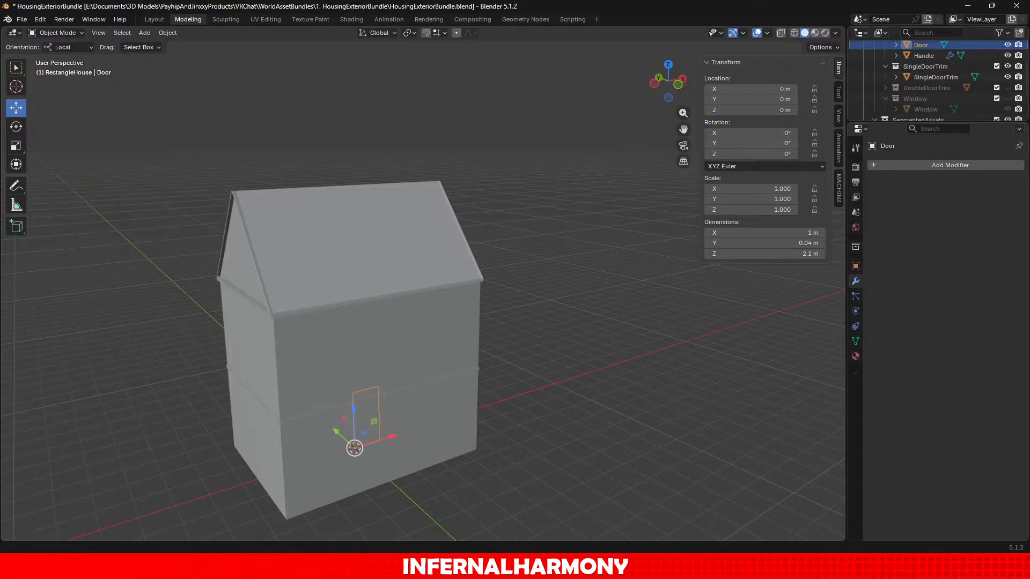
{"action": "left_click", "coordinate": [1007, 45]}
{"action": "scroll", "coordinate": [962, 58], "scroll_direction": "up", "scroll_amount": 1}
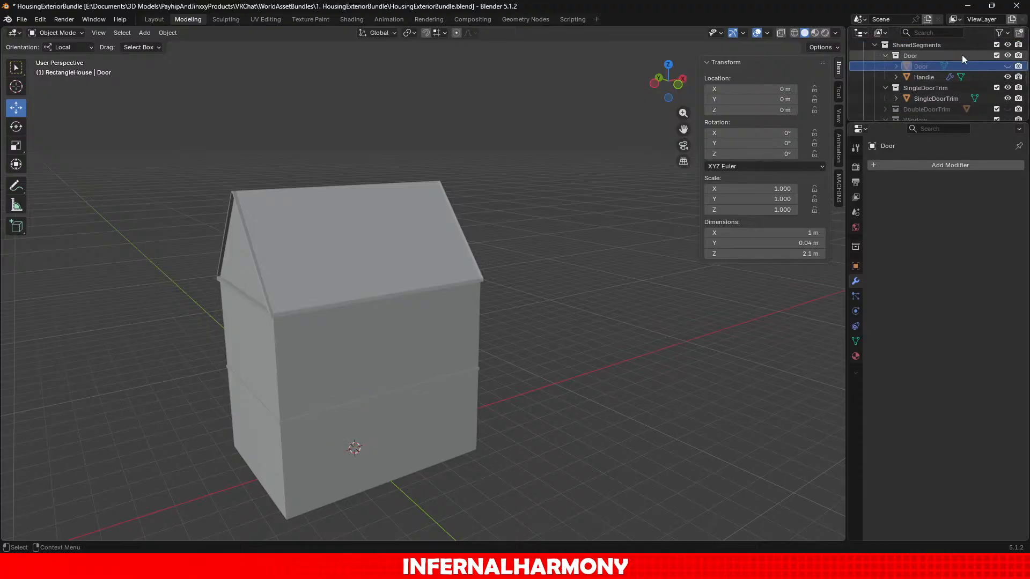
{"action": "left_click", "coordinate": [885, 54]}
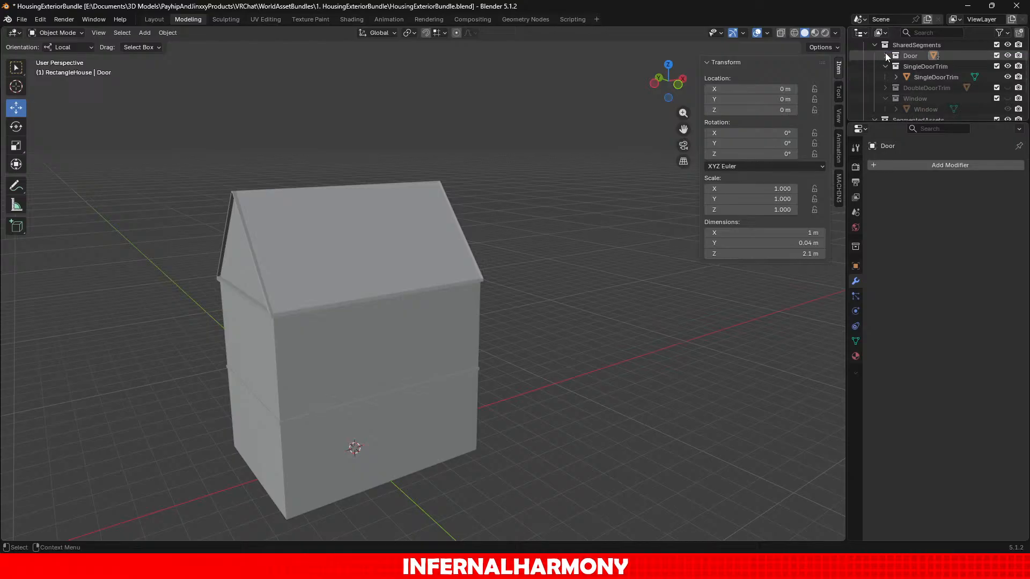
Make the DoubleDoorTrim collection and its object visible, and duplicate the trim in place.
{"action": "left_click", "coordinate": [885, 86]}
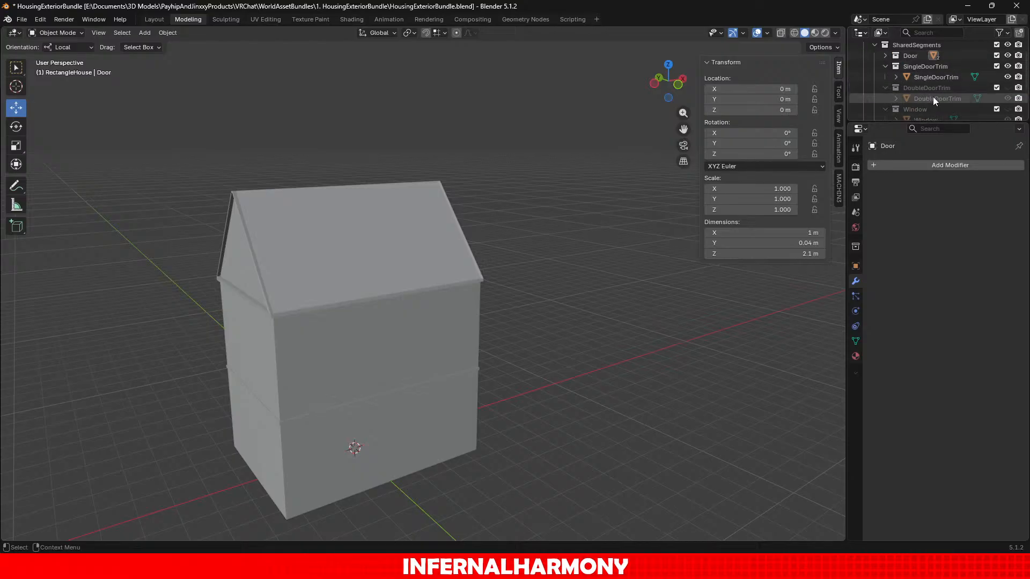
{"action": "left_click", "coordinate": [1005, 98]}
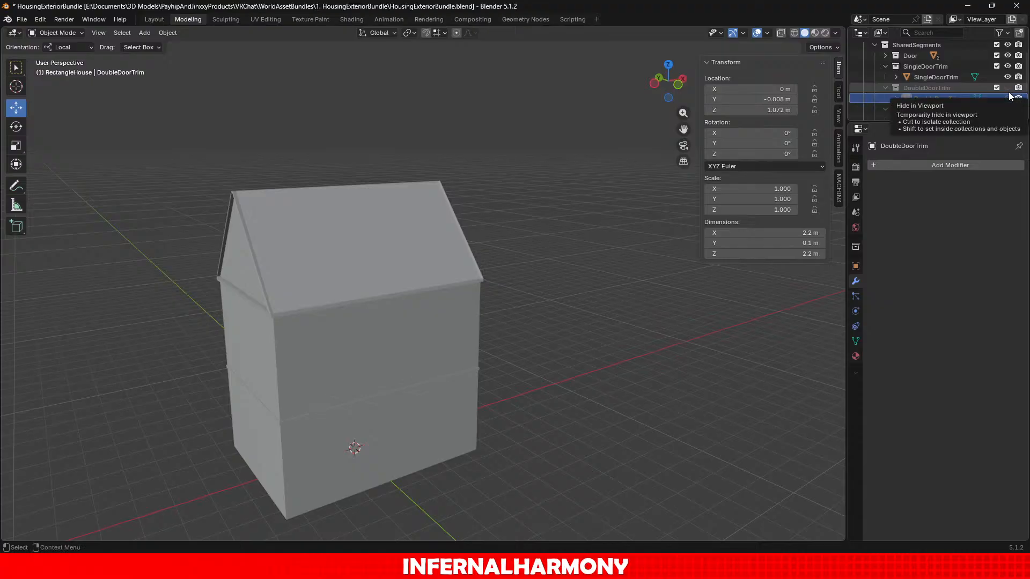
{"action": "left_click", "coordinate": [1008, 97]}
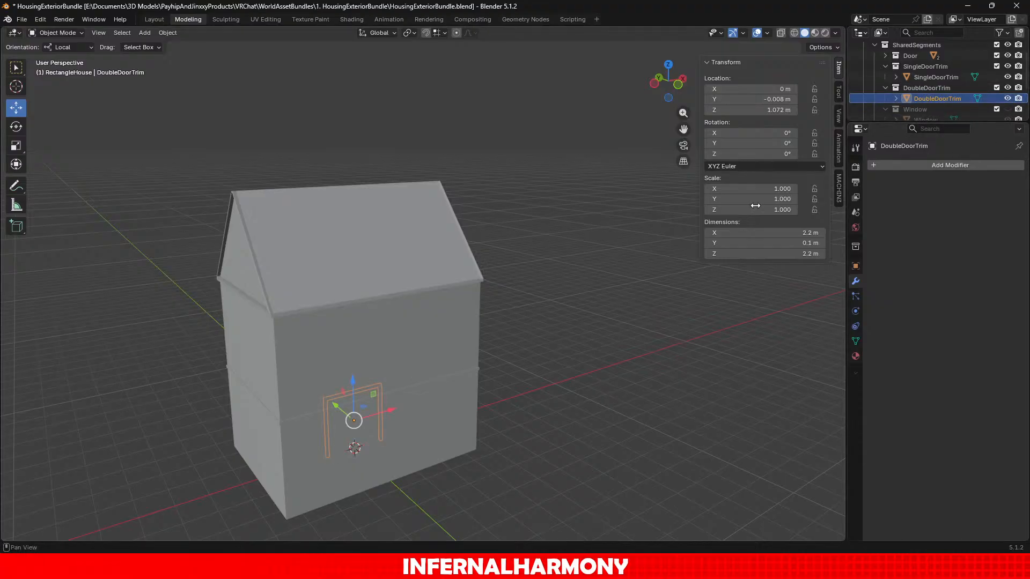
{"action": "key", "text": "shift+d"}
{"action": "key", "text": "Escape"}
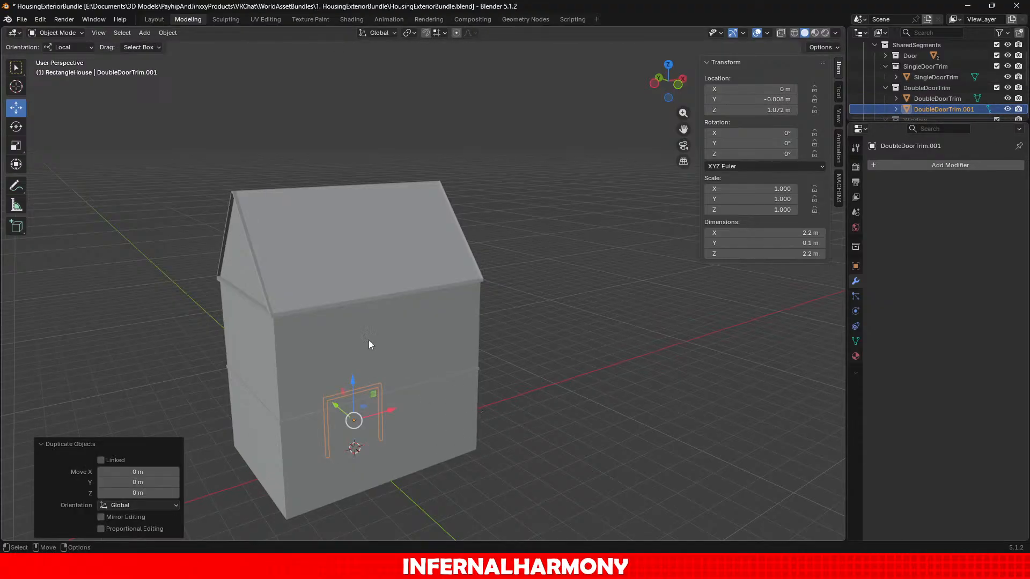
Turn on snapping with Face as the snap target.
{"action": "left_click", "coordinate": [426, 33]}
{"action": "left_click", "coordinate": [433, 33]}
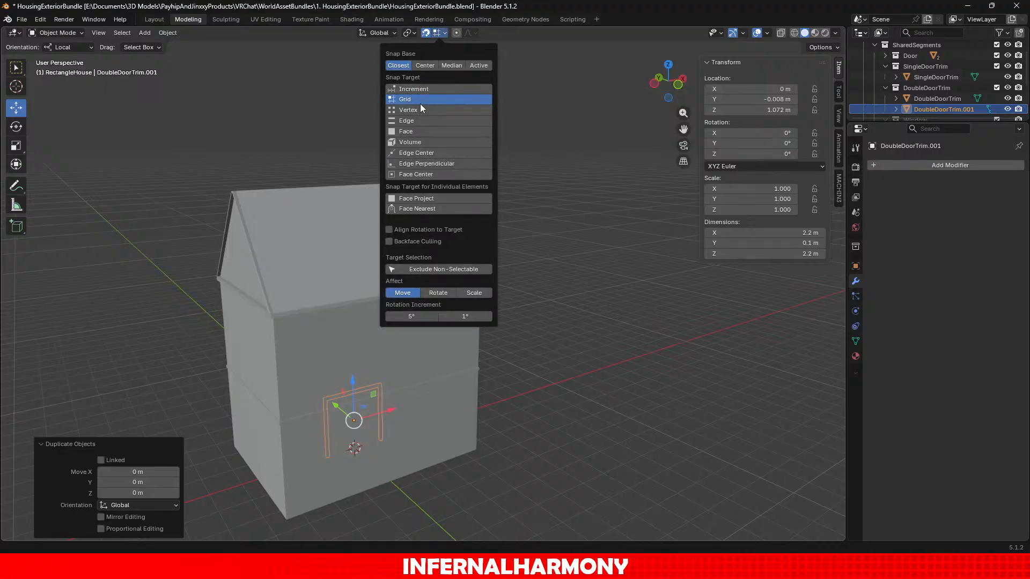
{"action": "left_click", "coordinate": [411, 131]}
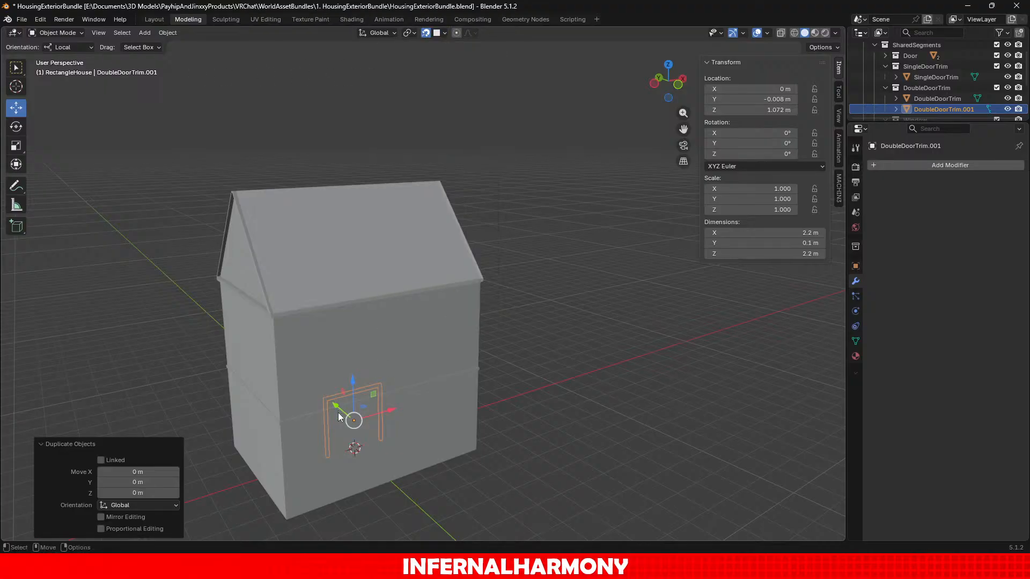
Try moving the duplicated double-door trim along Y onto the front wall, and undo the moves.
{"action": "left_click_drag", "start_coordinate": [339, 409], "coordinate": [363, 424]}
{"action": "scroll", "coordinate": [446, 469], "scroll_direction": "up", "scroll_amount": 3}
{"action": "middle_click_drag", "start_coordinate": [446, 468], "coordinate": [519, 207], "text": "shift"}
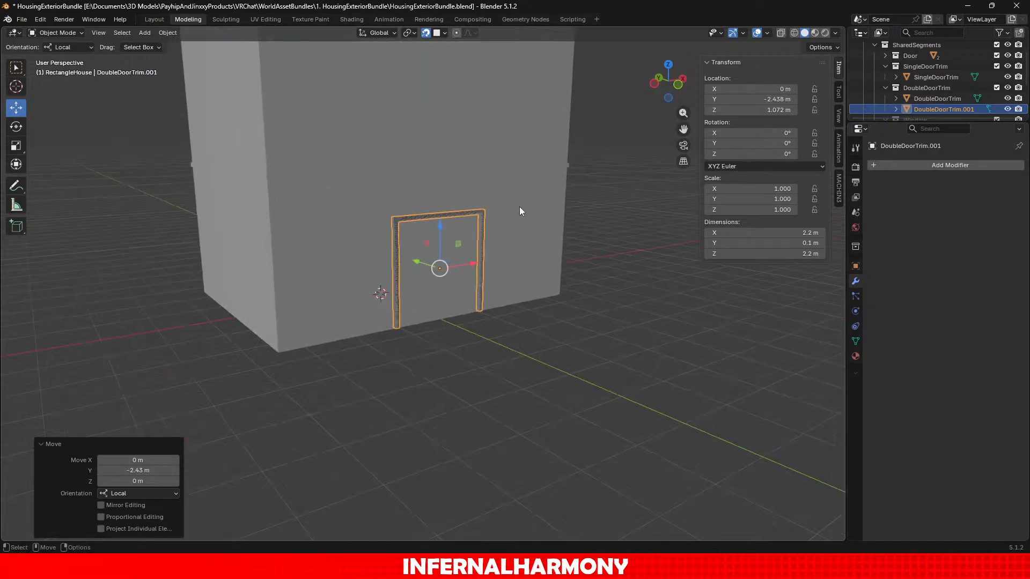
{"action": "scroll", "coordinate": [519, 209], "scroll_direction": "up", "scroll_amount": 4}
{"action": "middle_click_drag", "start_coordinate": [473, 304], "coordinate": [467, 355]}
{"action": "scroll", "coordinate": [391, 378], "scroll_direction": "up", "scroll_amount": 4}
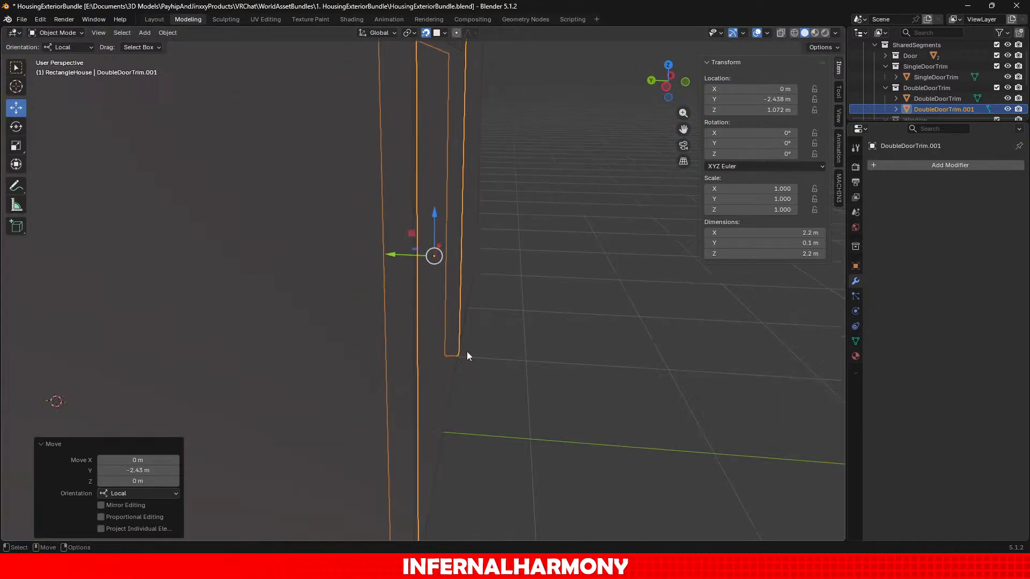
{"action": "left_click_drag", "start_coordinate": [403, 259], "coordinate": [423, 259]}
{"action": "scroll", "coordinate": [439, 265], "scroll_direction": "down", "scroll_amount": 3}
{"action": "middle_click_drag", "start_coordinate": [452, 272], "coordinate": [496, 300]}
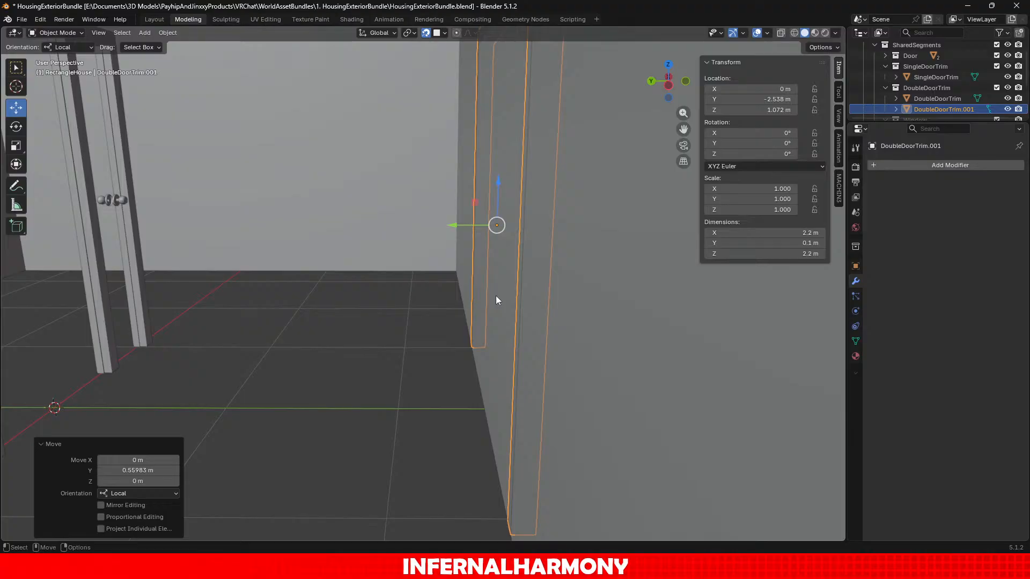
{"action": "key", "text": "ctrl+z"}
{"action": "key", "text": "ctrl+z"}
{"action": "key", "text": "ctrl+z"}
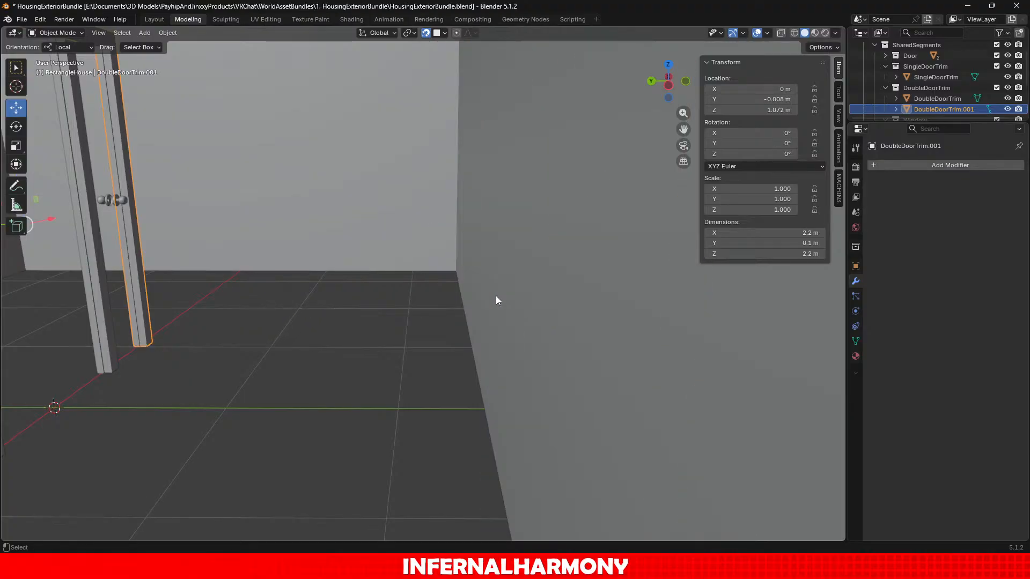
Move the duplicated double-door trim -2.43 m along Y so it snaps to the house's front wall.
{"action": "scroll", "coordinate": [495, 295], "scroll_direction": "down", "scroll_amount": 2}
{"action": "middle_click_drag", "start_coordinate": [372, 282], "coordinate": [569, 388], "text": "shift"}
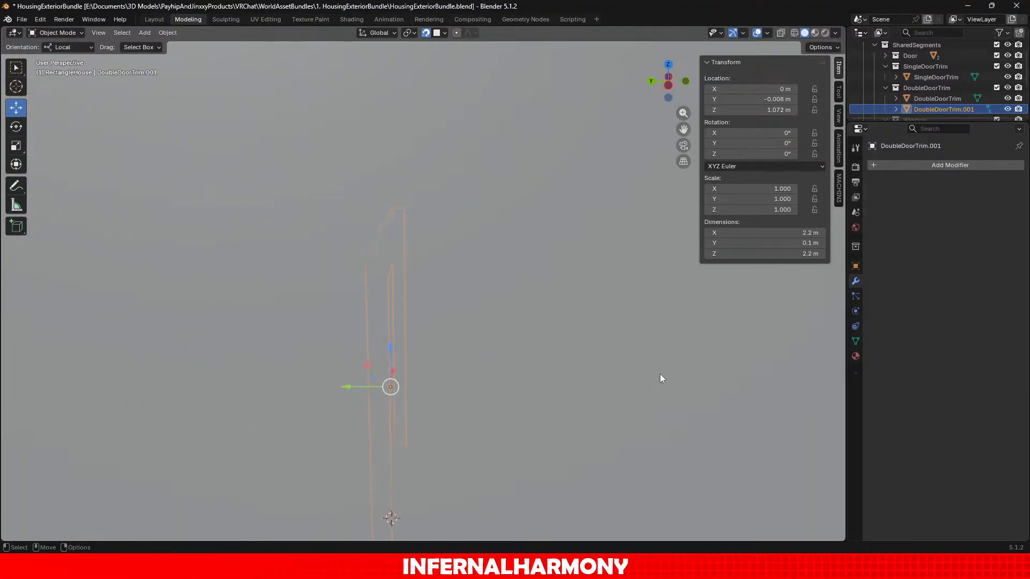
{"action": "middle_click_drag", "start_coordinate": [660, 374], "coordinate": [417, 307]}
{"action": "scroll", "coordinate": [417, 307], "scroll_direction": "down", "scroll_amount": 3}
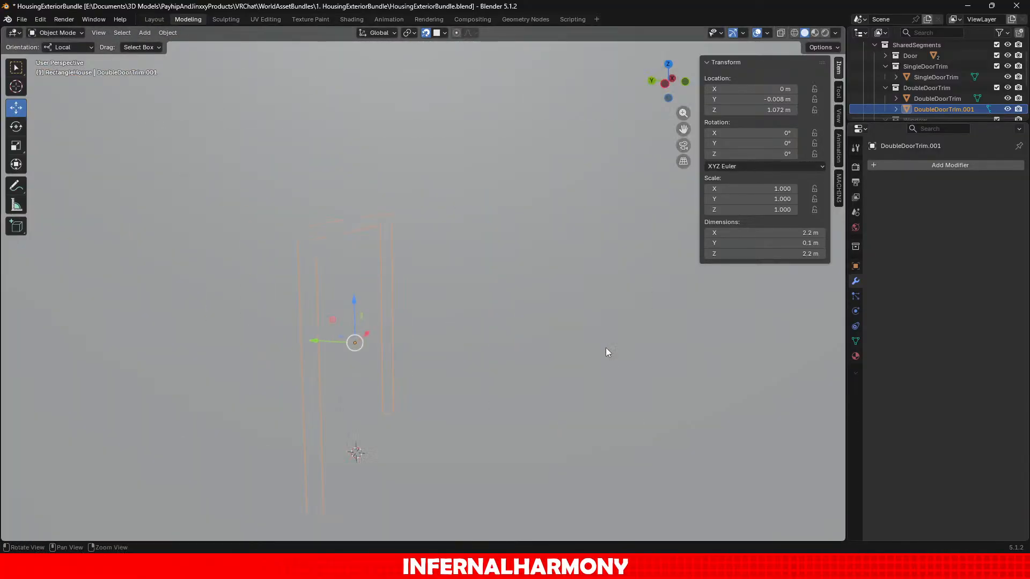
{"action": "middle_click_drag", "start_coordinate": [607, 352], "coordinate": [413, 286]}
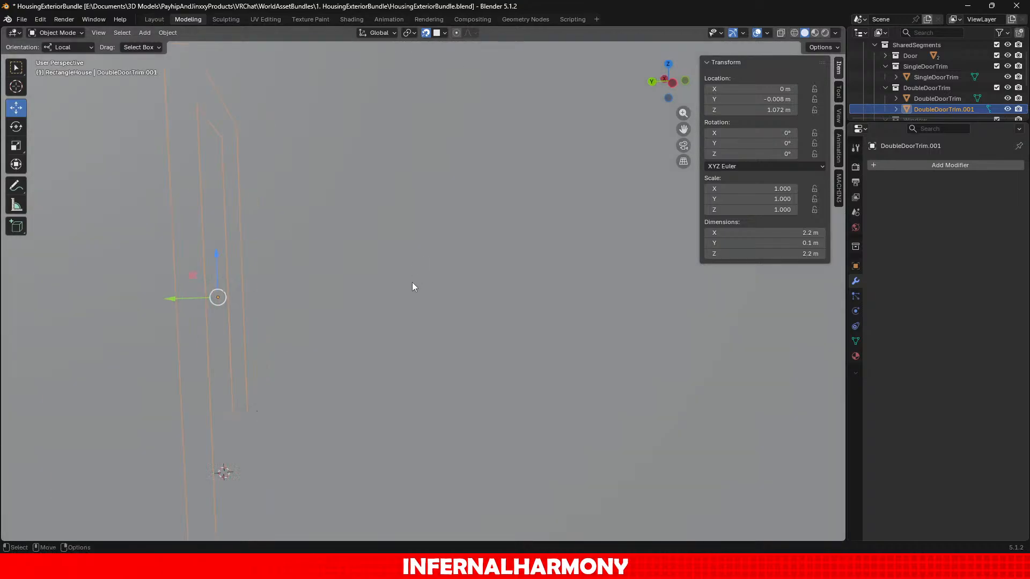
{"action": "scroll", "coordinate": [413, 286], "scroll_direction": "up", "scroll_amount": 3}
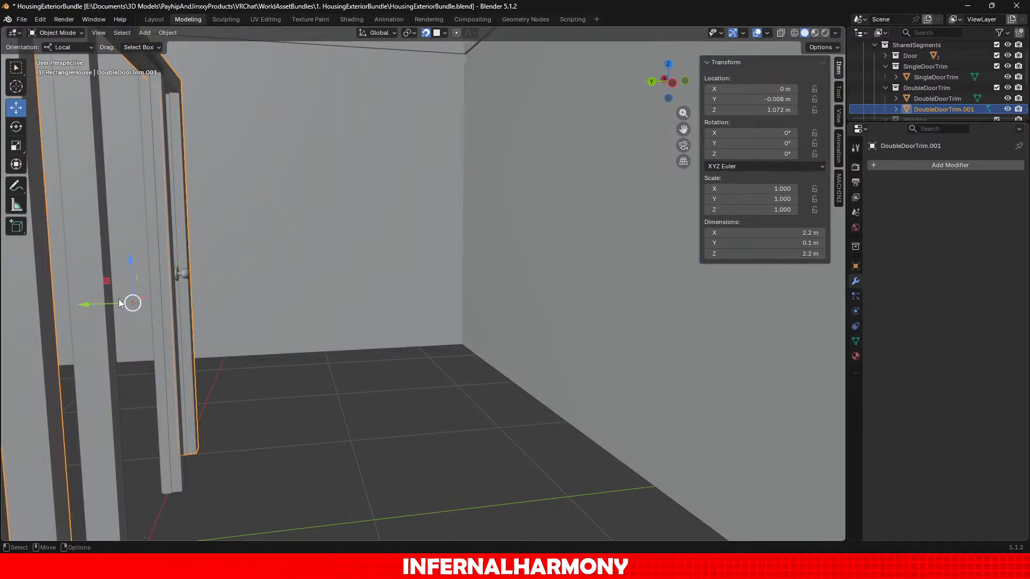
{"action": "left_click_drag", "start_coordinate": [101, 302], "coordinate": [621, 294]}
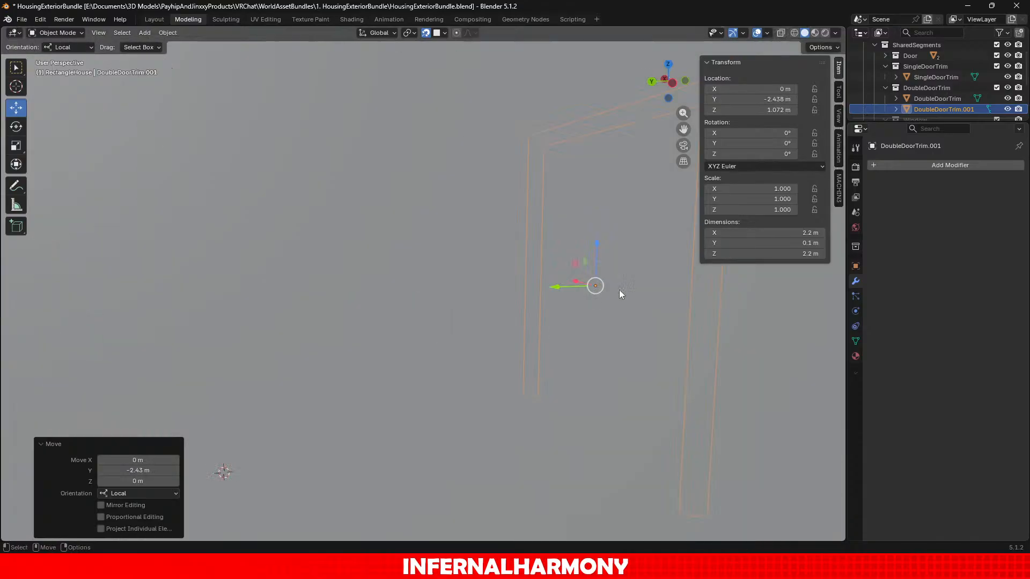
{"action": "scroll", "coordinate": [620, 291], "scroll_direction": "down", "scroll_amount": 2}
{"action": "middle_click_drag", "start_coordinate": [620, 291], "coordinate": [470, 281], "text": "shift"}
{"action": "scroll", "coordinate": [503, 281], "scroll_direction": "up", "scroll_amount": 3}
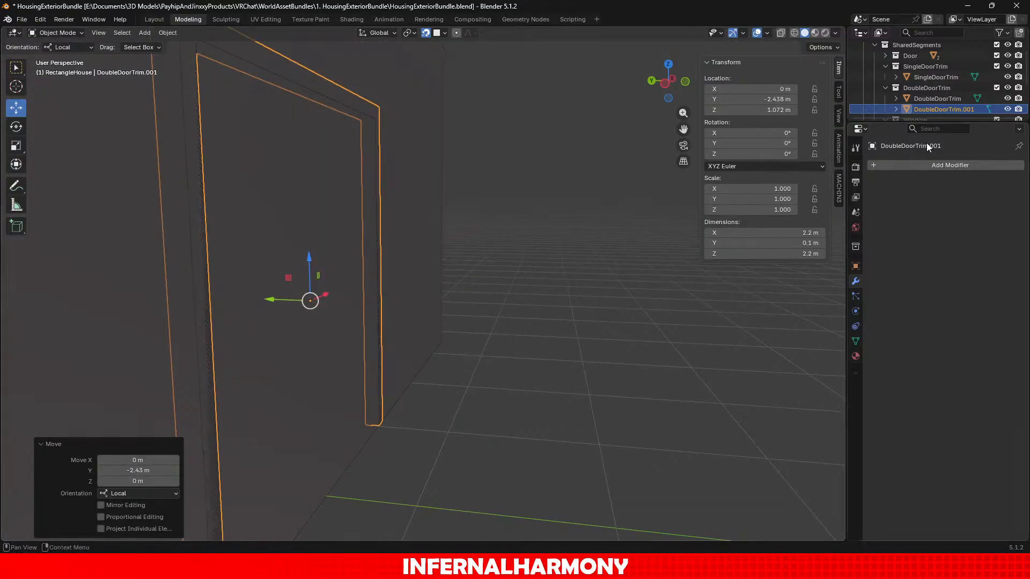
Put DoubleDoorTrim.001 in the RectangleHouse collection and rename the Cube object as Walls.
{"action": "scroll", "coordinate": [957, 95], "scroll_direction": "down", "scroll_amount": 3}
{"action": "left_click_drag", "start_coordinate": [946, 65], "coordinate": [928, 90]}
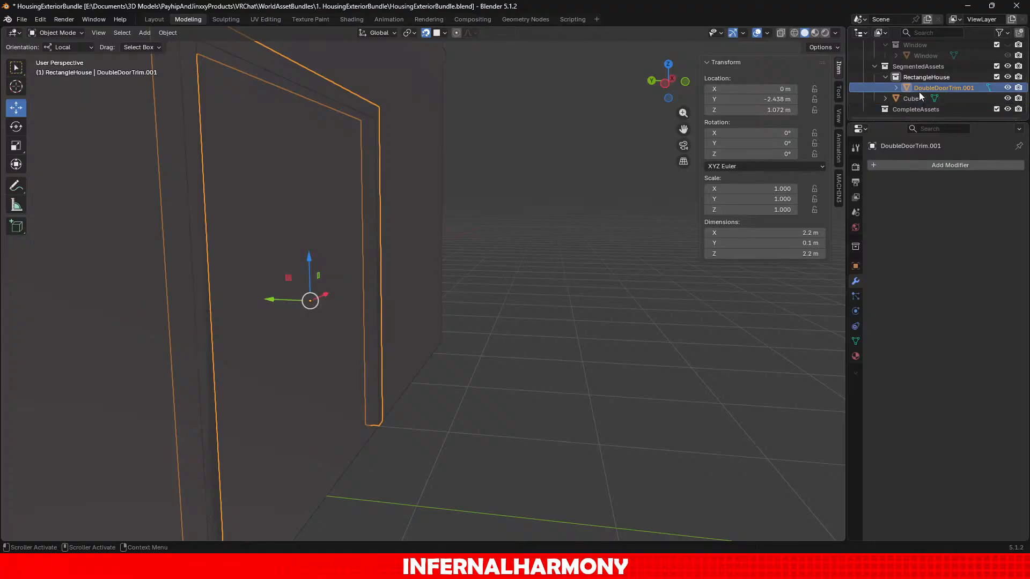
{"action": "left_click", "coordinate": [919, 95]}
{"action": "double_click", "coordinate": [932, 87]}
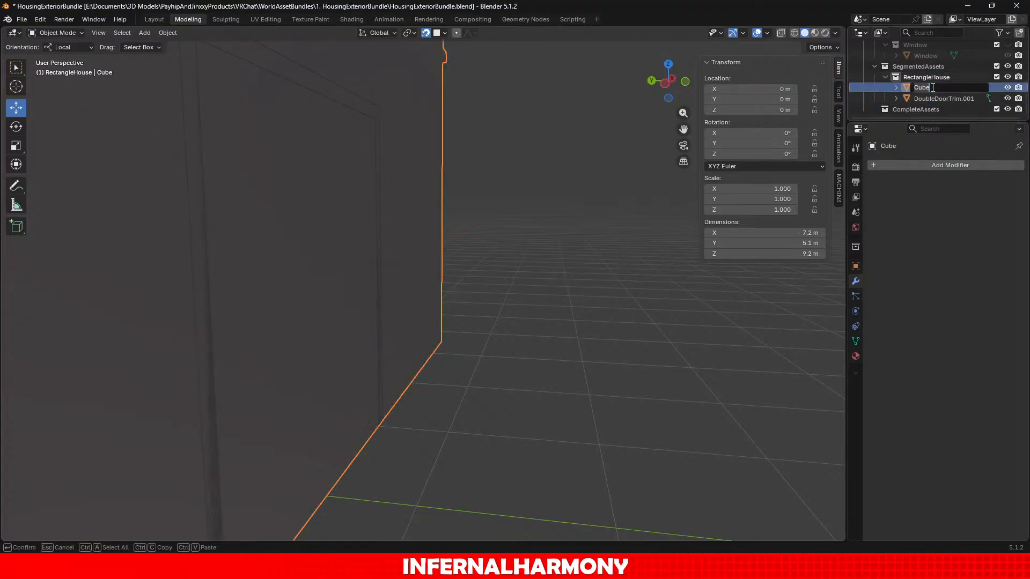
{"action": "type", "text": "Walls"}
{"action": "key", "text": "Return"}
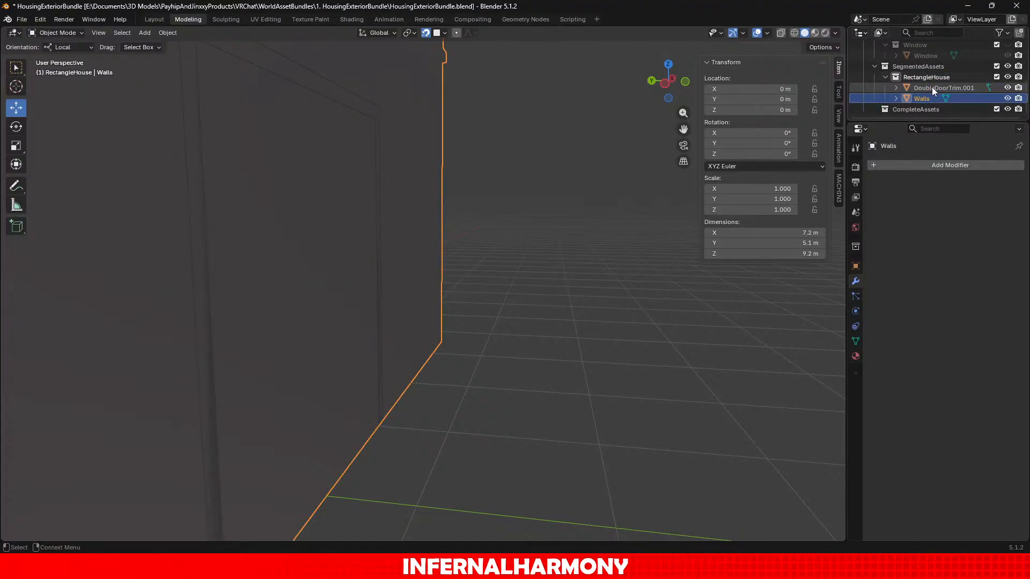
Try to reposition DoubleDoorTrim.001 along its Y axis by snapping it against the front wall.
{"action": "left_click", "coordinate": [917, 87]}
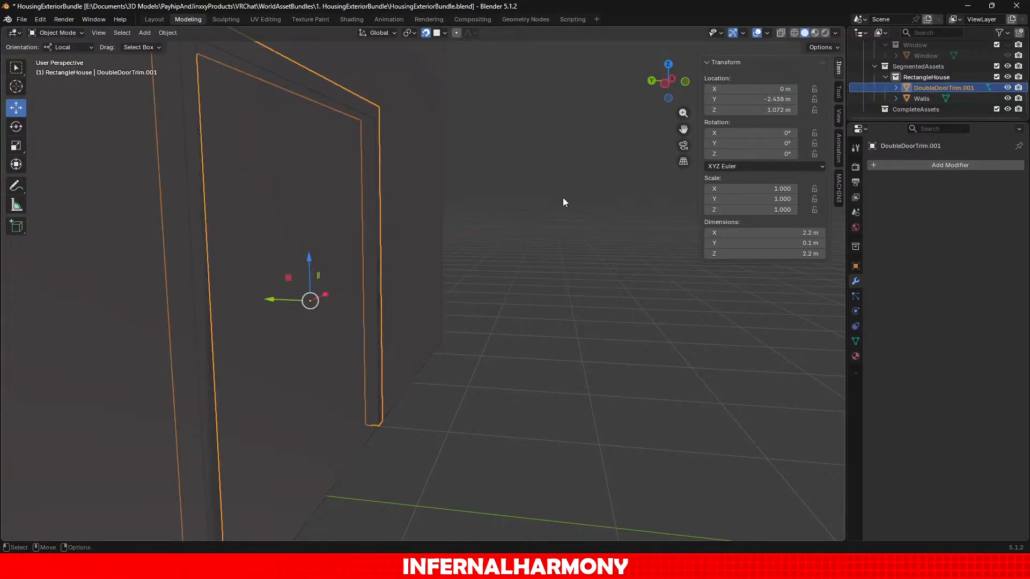
{"action": "left_click_drag", "start_coordinate": [277, 300], "coordinate": [342, 309]}
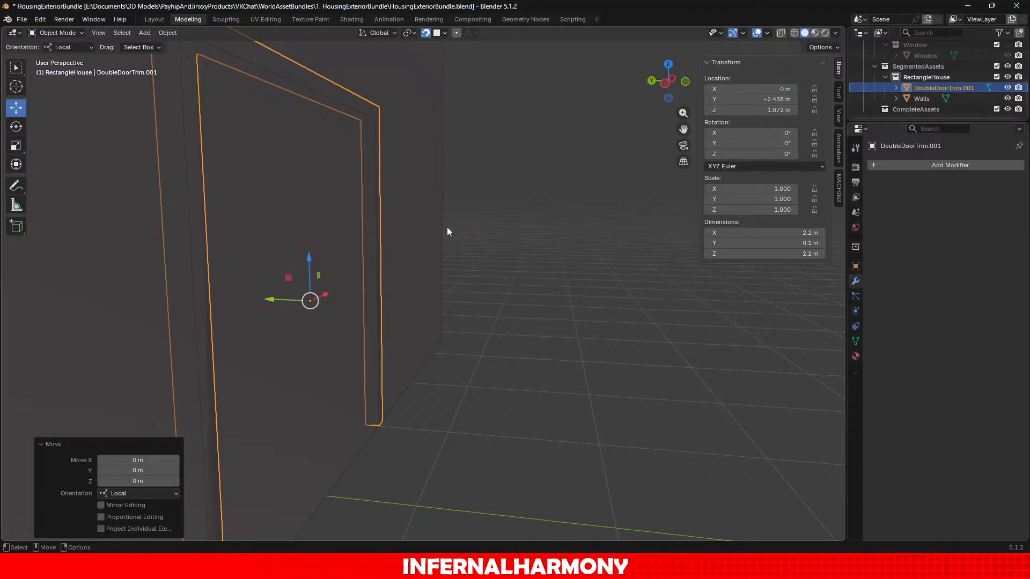
{"action": "middle_click_drag", "start_coordinate": [449, 231], "coordinate": [525, 378]}
{"action": "scroll", "coordinate": [536, 365], "scroll_direction": "up", "scroll_amount": 3}
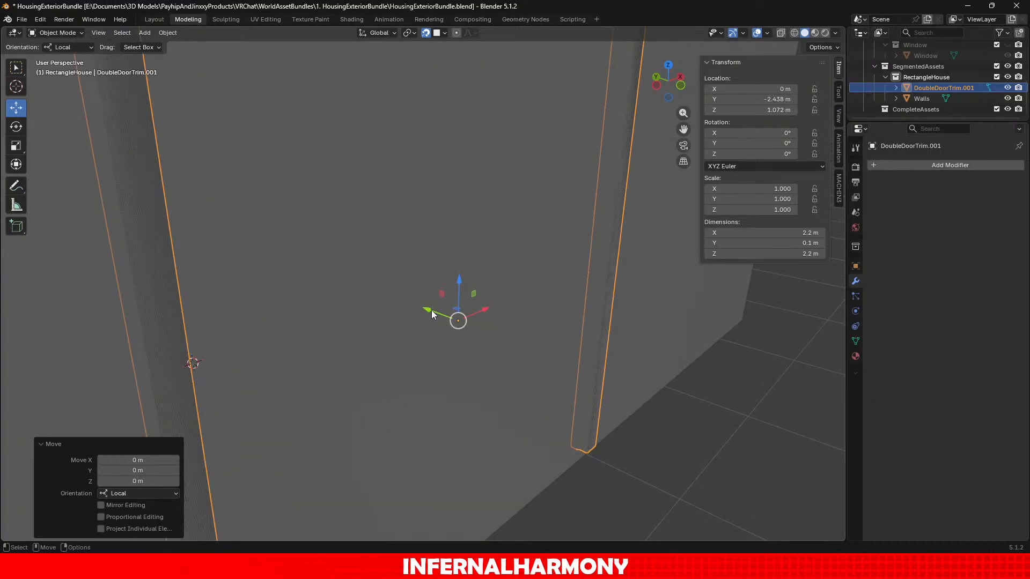
{"action": "left_click_drag", "start_coordinate": [432, 310], "coordinate": [547, 380]}
{"action": "scroll", "coordinate": [548, 379], "scroll_direction": "down", "scroll_amount": 1}
{"action": "middle_click_drag", "start_coordinate": [548, 380], "coordinate": [491, 345]}
{"action": "scroll", "coordinate": [490, 345], "scroll_direction": "down", "scroll_amount": 8}
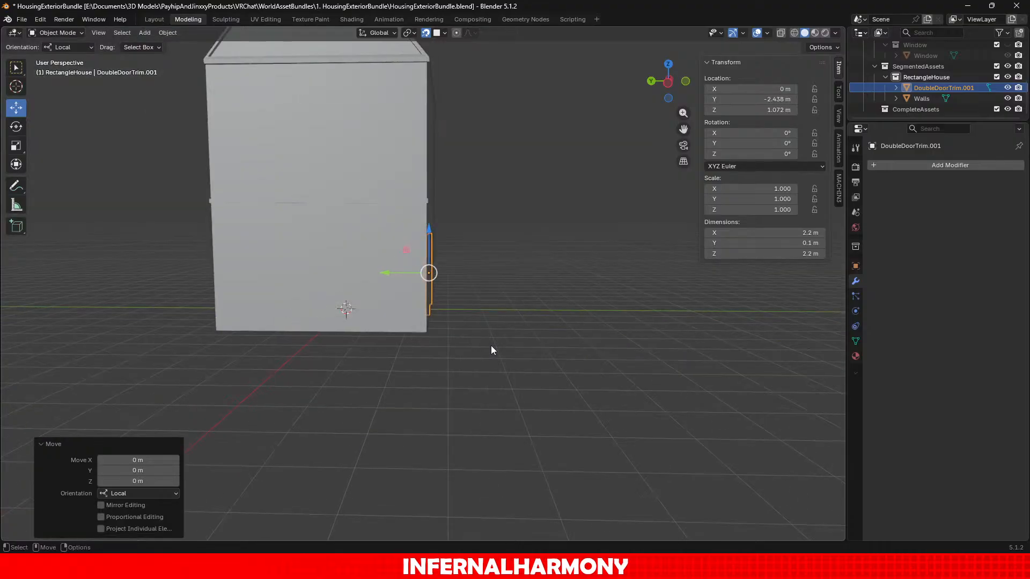
{"action": "middle_click_drag", "start_coordinate": [470, 288], "coordinate": [304, 212]}
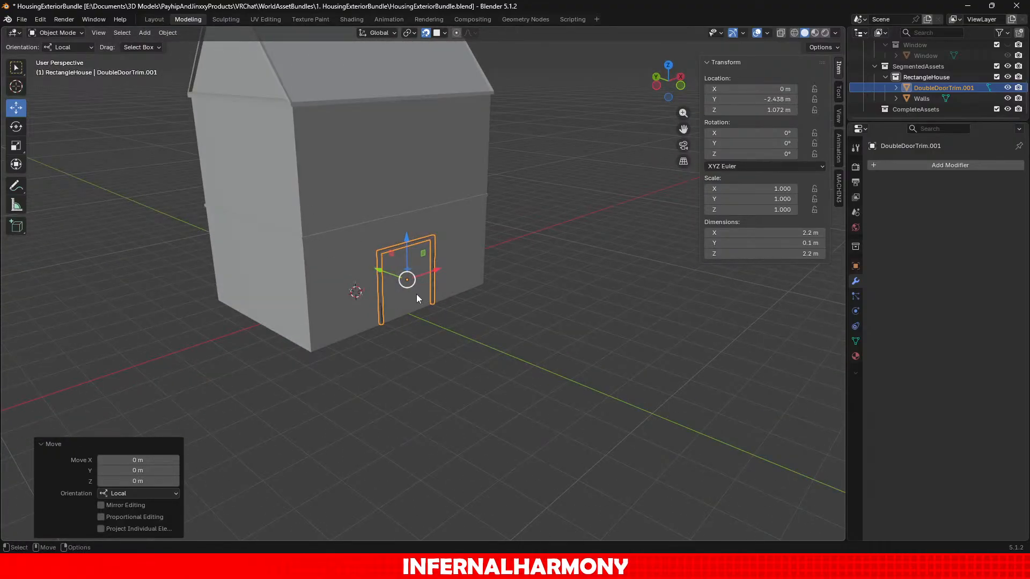
Enter Edit Mode on the Walls object and select the four outer wall faces of the upper storey.
{"action": "left_click", "coordinate": [368, 140]}
{"action": "scroll", "coordinate": [349, 159], "scroll_direction": "up", "scroll_amount": 2}
{"action": "left_click", "coordinate": [53, 33]}
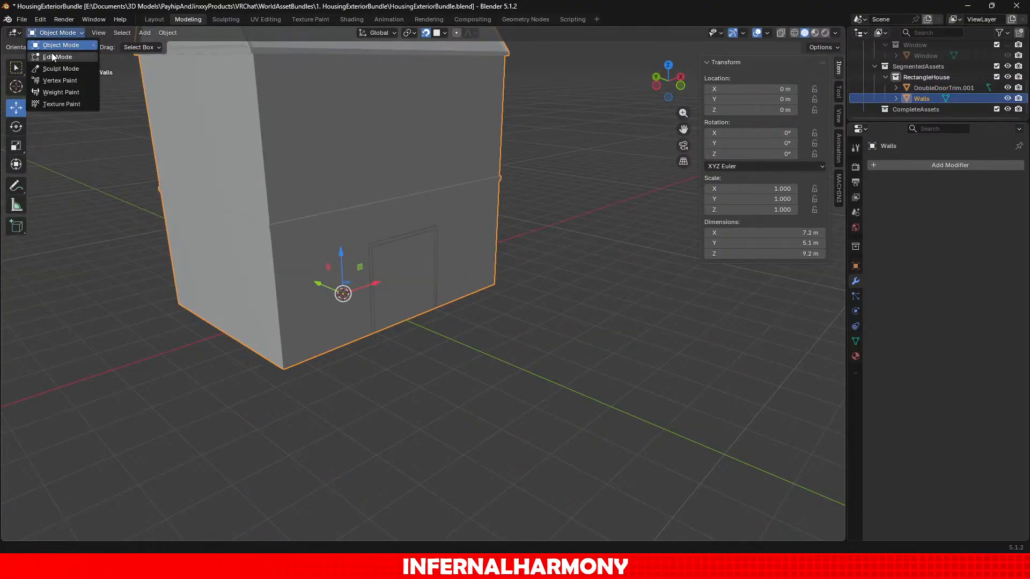
{"action": "left_click", "coordinate": [53, 55]}
{"action": "left_click", "coordinate": [292, 119]}
{"action": "left_click", "coordinate": [202, 140], "text": "shift"}
{"action": "middle_click_drag", "start_coordinate": [198, 163], "coordinate": [409, 232]}
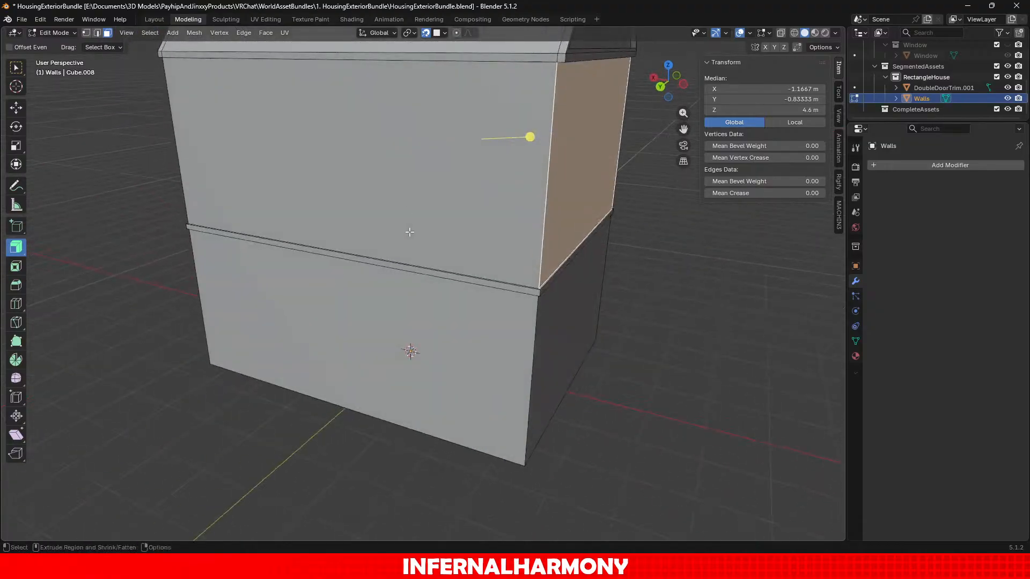
{"action": "left_click", "coordinate": [371, 163], "text": "shift"}
{"action": "middle_click_drag", "start_coordinate": [370, 163], "coordinate": [377, 181]}
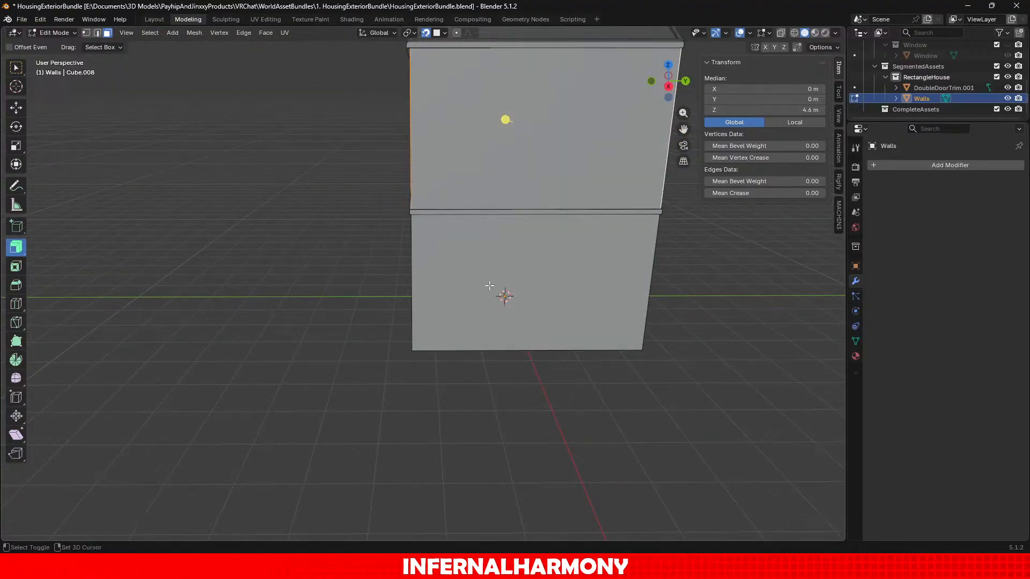
{"action": "left_click", "coordinate": [464, 157], "text": "shift"}
Add the four lower-storey wall faces to the selection and split the selected faces from the rest of the mesh.
{"action": "left_click", "coordinate": [577, 302], "text": "shift"}
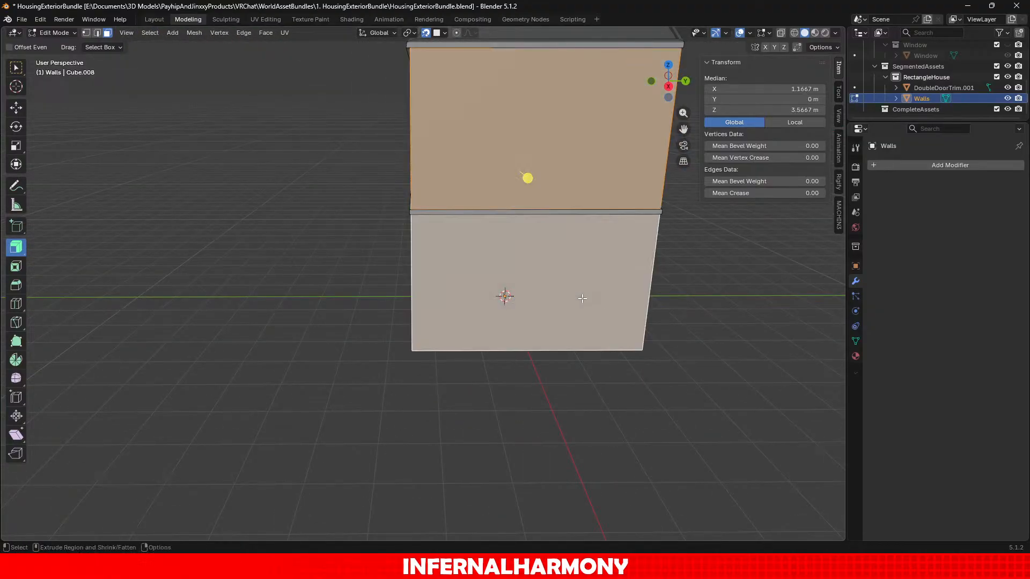
{"action": "middle_click_drag", "start_coordinate": [584, 299], "coordinate": [467, 287]}
{"action": "left_click", "coordinate": [440, 284], "text": "shift"}
{"action": "left_click", "coordinate": [514, 262], "text": "shift"}
{"action": "middle_click_drag", "start_coordinate": [590, 258], "coordinate": [427, 281]}
{"action": "left_click", "coordinate": [485, 235], "text": "shift"}
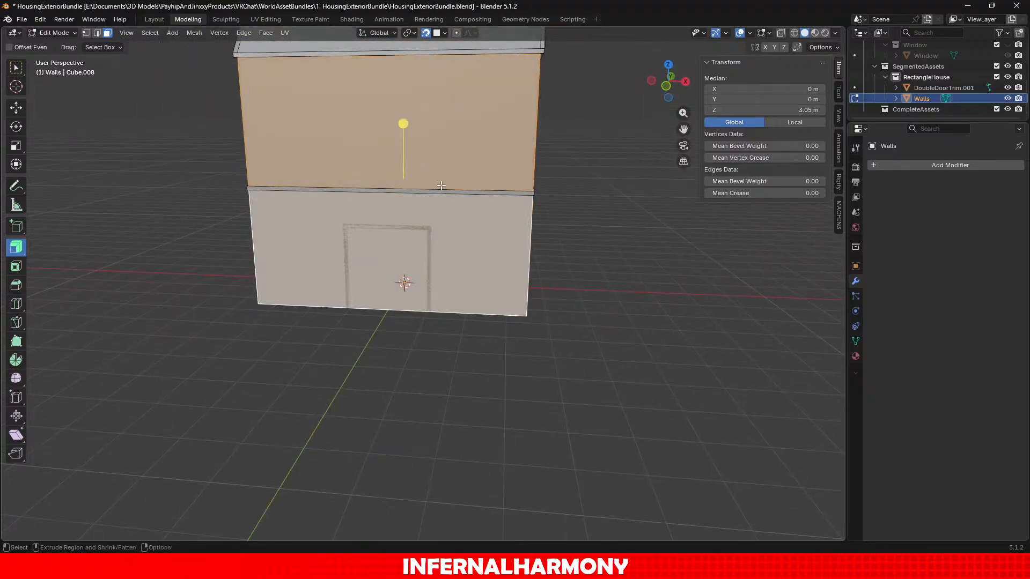
{"action": "left_click", "coordinate": [214, 31]}
{"action": "left_click", "coordinate": [243, 33]}
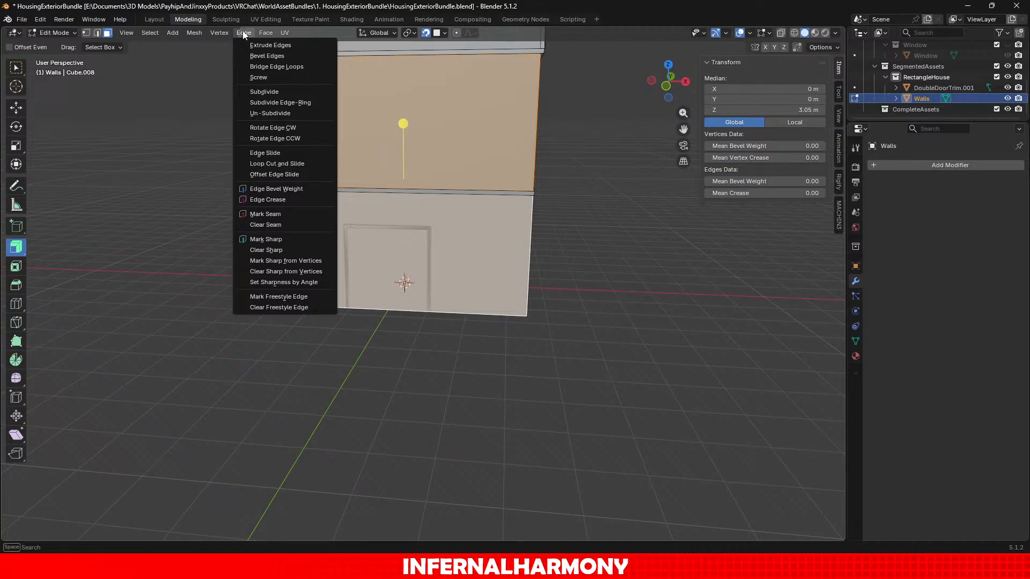
{"action": "mouse_move", "coordinate": [266, 33]}
{"action": "mouse_move", "coordinate": [194, 32]}
{"action": "mouse_move", "coordinate": [236, 123]}
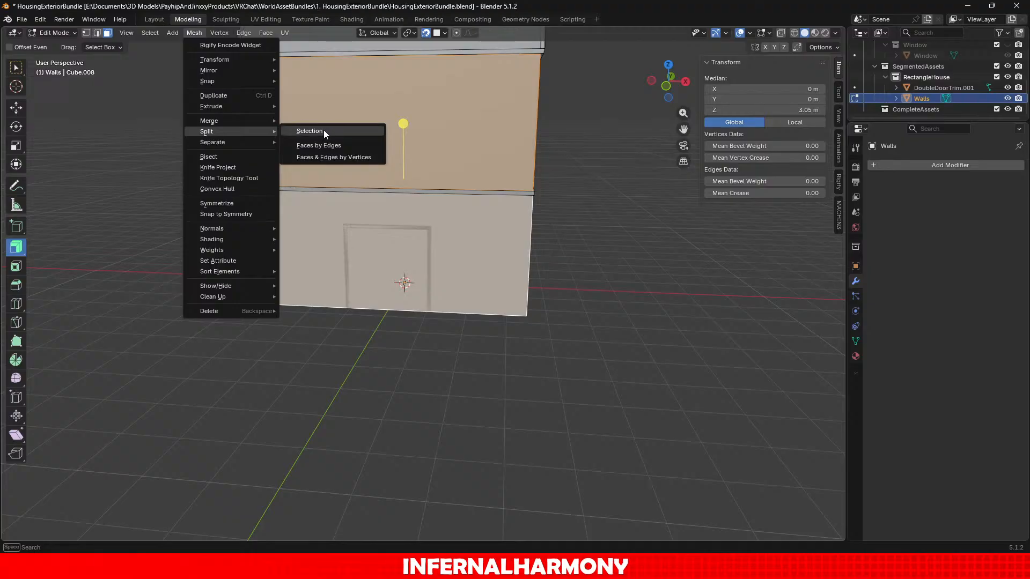
{"action": "left_click", "coordinate": [324, 130]}
{"action": "left_click", "coordinate": [56, 33]}
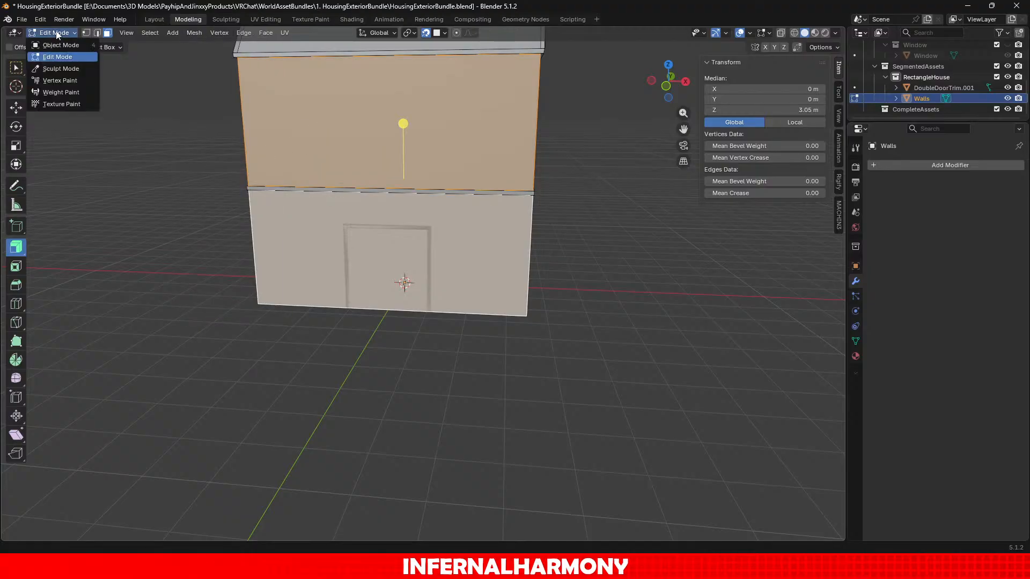
Re-enter Edit Mode on Walls and check the split by selecting the lower and upper front wall faces and growing the selection.
{"action": "left_click", "coordinate": [58, 45]}
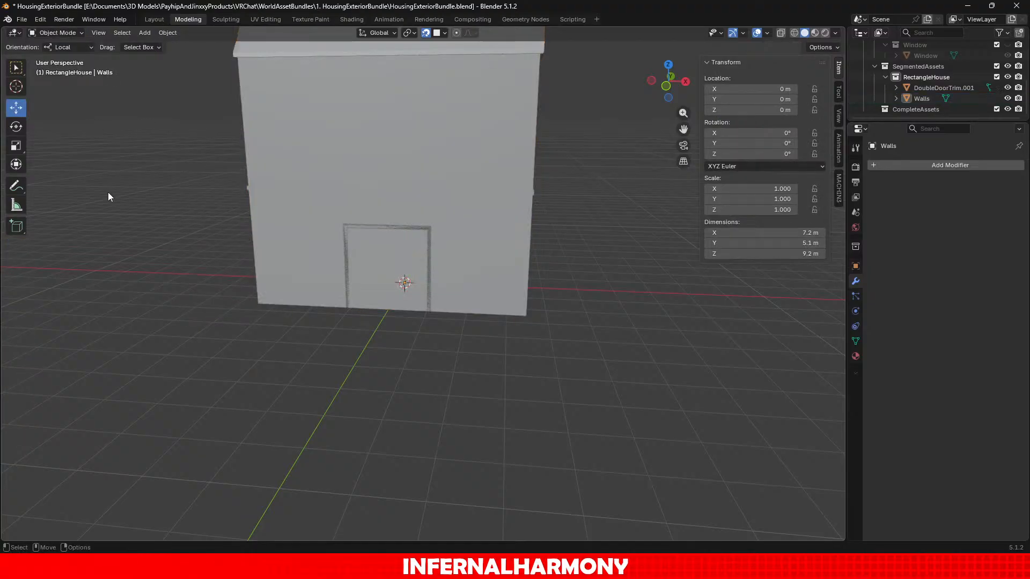
{"action": "left_click", "coordinate": [55, 33]}
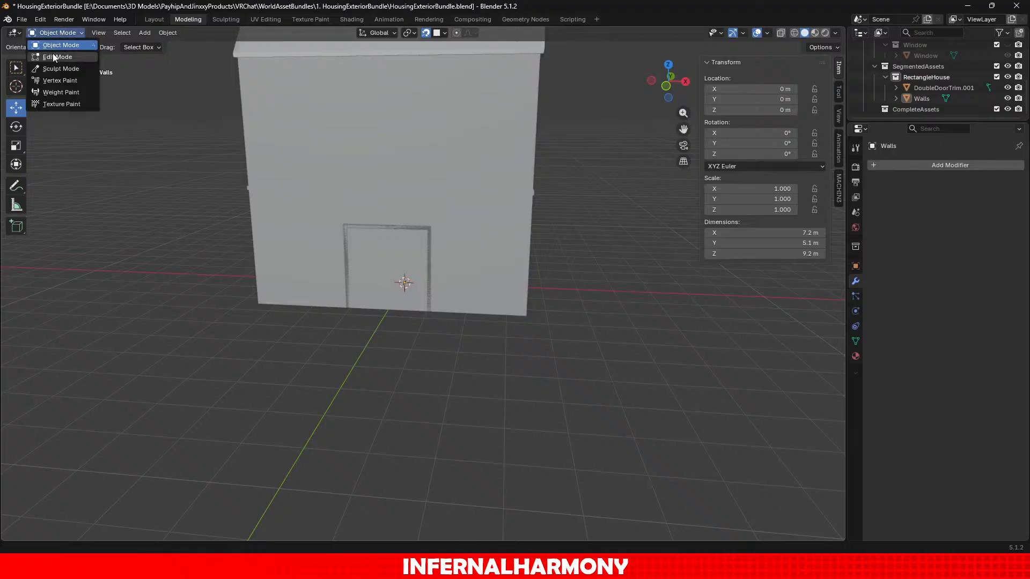
{"action": "left_click", "coordinate": [53, 57]}
{"action": "left_click", "coordinate": [16, 110]}
{"action": "left_click", "coordinate": [513, 261]}
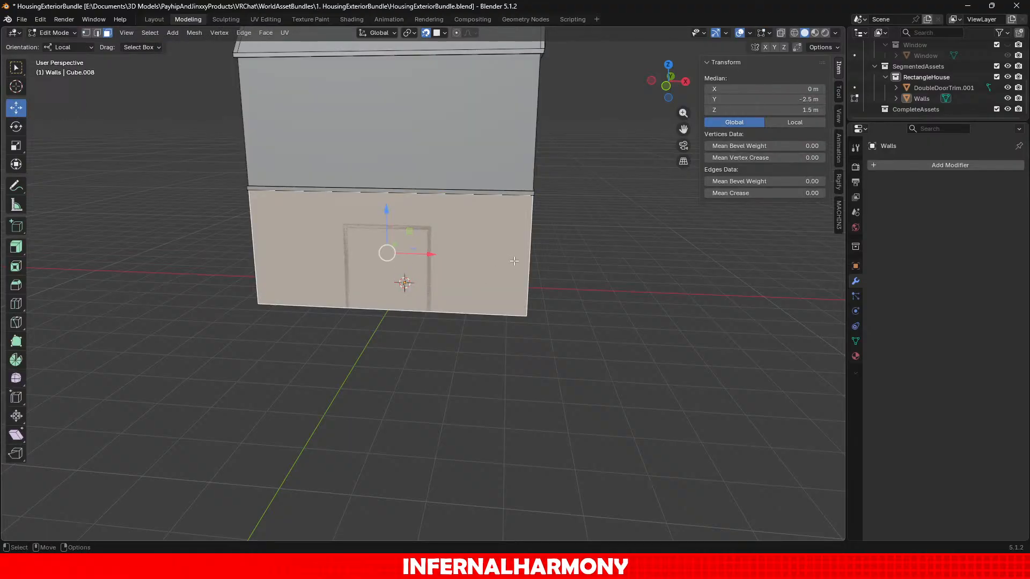
{"action": "key", "text": "ctrl+KP_Add"}
{"action": "left_click", "coordinate": [483, 154]}
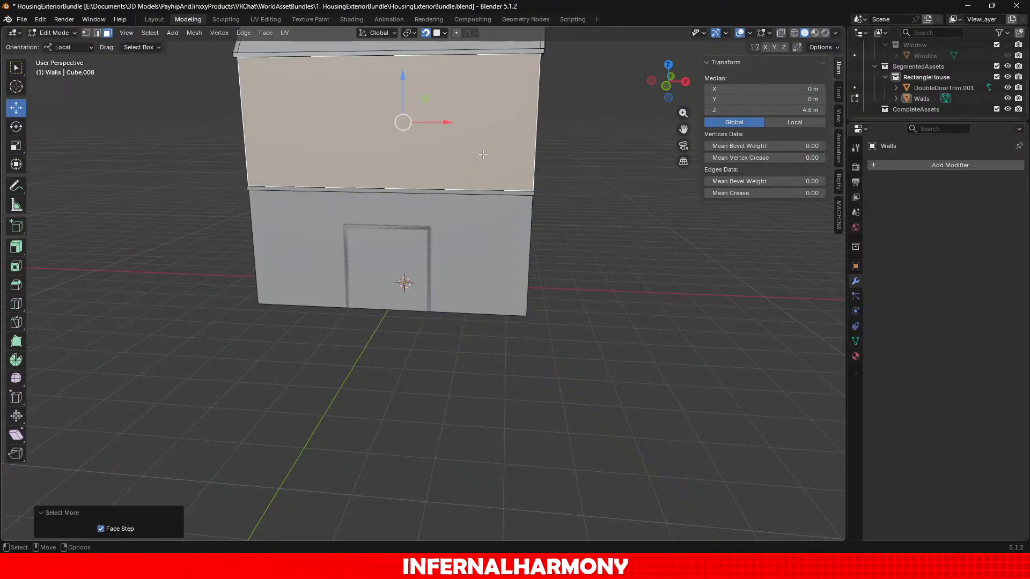
Examine the horizontal band between the two storeys by selecting its front face and viewing it from several angles.
{"action": "scroll", "coordinate": [483, 155], "scroll_direction": "down", "scroll_amount": 3}
{"action": "scroll", "coordinate": [524, 183], "scroll_direction": "up", "scroll_amount": 3}
{"action": "middle_click_drag", "start_coordinate": [621, 307], "coordinate": [538, 187]}
{"action": "left_click", "coordinate": [521, 130], "text": "alt"}
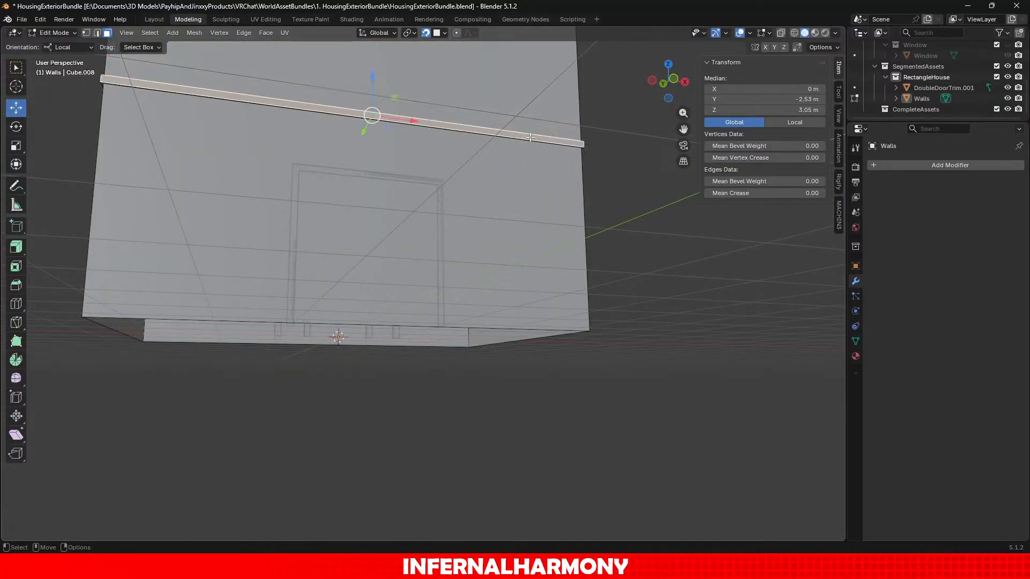
{"action": "middle_click_drag", "start_coordinate": [528, 137], "coordinate": [623, 277]}
{"action": "middle_click_drag", "start_coordinate": [551, 169], "coordinate": [649, 263]}
Select both sloping roof faces together with the triangular gable end faces of the Walls mesh.
{"action": "left_click", "coordinate": [362, 182]}
{"action": "scroll", "coordinate": [361, 182], "scroll_direction": "down", "scroll_amount": 3}
{"action": "middle_click_drag", "start_coordinate": [362, 182], "coordinate": [513, 222], "text": "shift"}
{"action": "scroll", "coordinate": [468, 209], "scroll_direction": "up", "scroll_amount": 1}
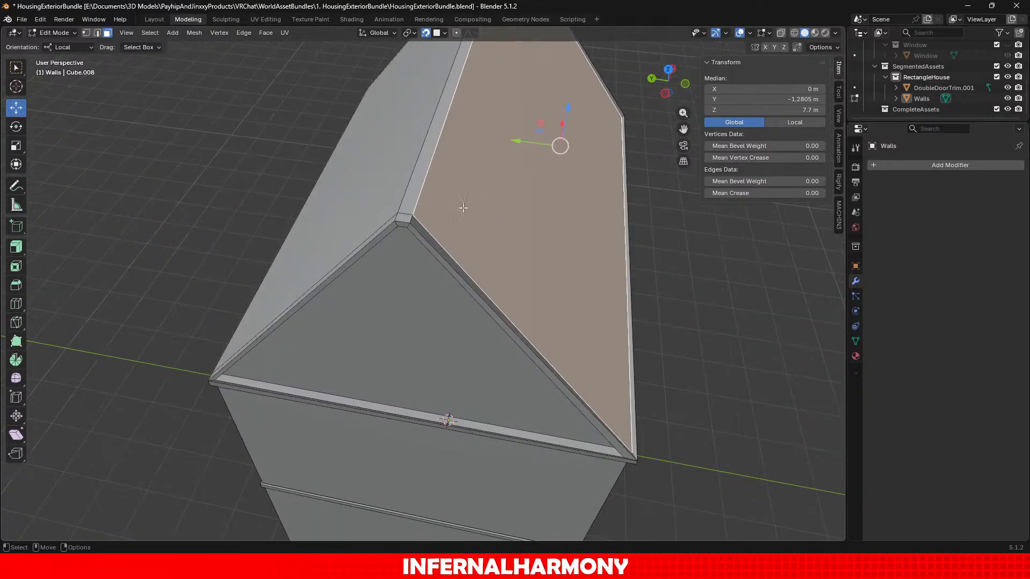
{"action": "left_click", "coordinate": [410, 199], "text": "shift"}
{"action": "left_click", "coordinate": [382, 193], "text": "shift"}
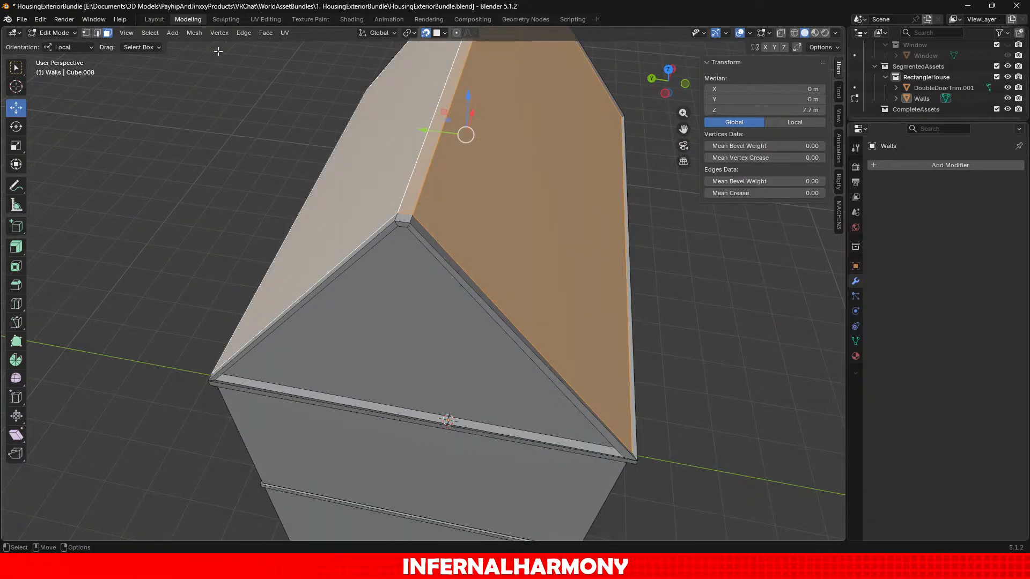
{"action": "left_click", "coordinate": [451, 341], "text": "shift"}
{"action": "scroll", "coordinate": [575, 345], "scroll_direction": "down", "scroll_amount": 4}
{"action": "middle_click_drag", "start_coordinate": [638, 322], "coordinate": [591, 306]}
{"action": "left_click", "coordinate": [395, 230], "text": "shift"}
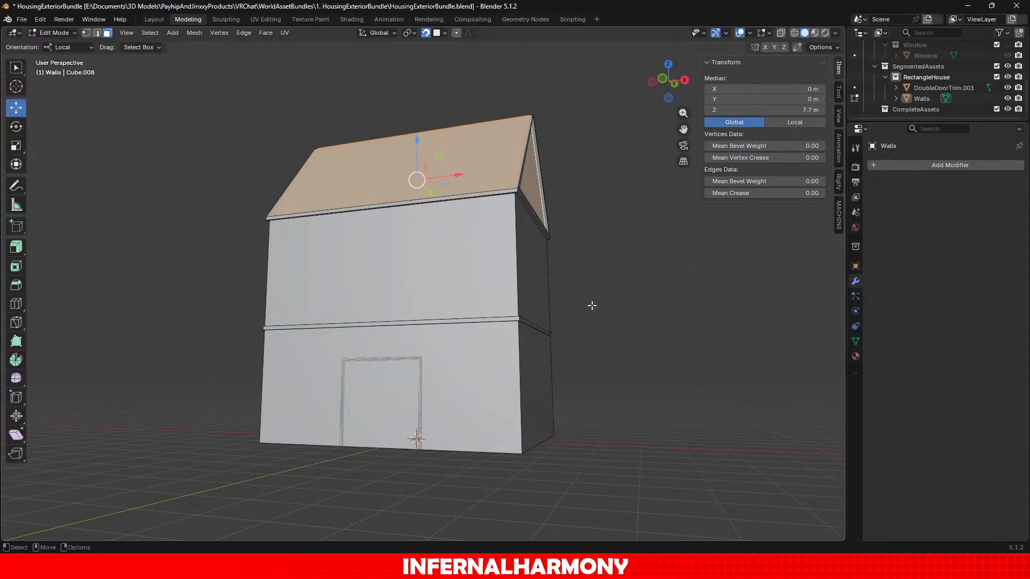
Split the selected roof and gable faces from the rest of the mesh and clear the selection.
{"action": "left_click", "coordinate": [243, 33]}
{"action": "mouse_move", "coordinate": [190, 33]}
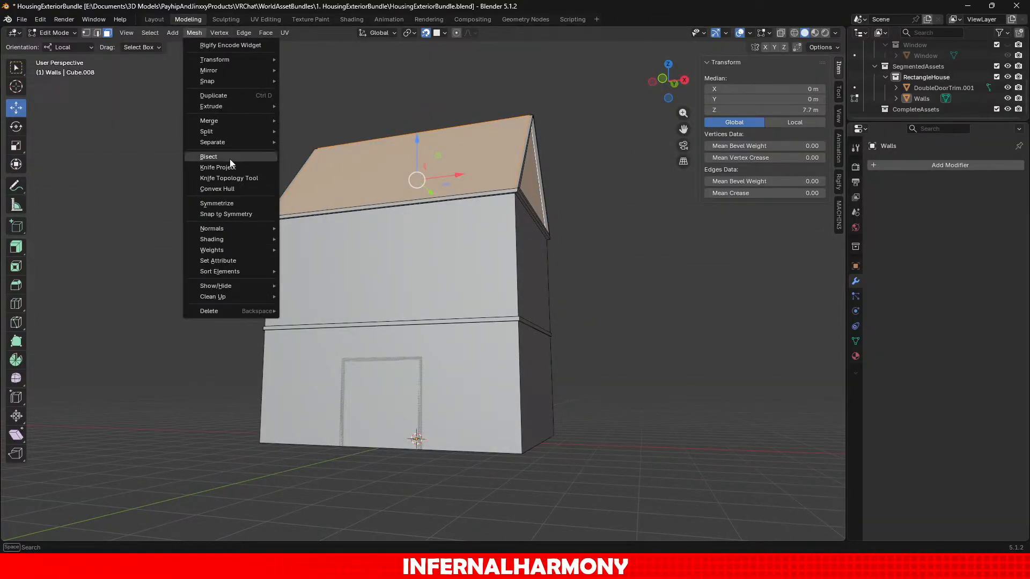
{"action": "mouse_move", "coordinate": [231, 132]}
{"action": "left_click", "coordinate": [354, 131]}
{"action": "left_click", "coordinate": [223, 247]}
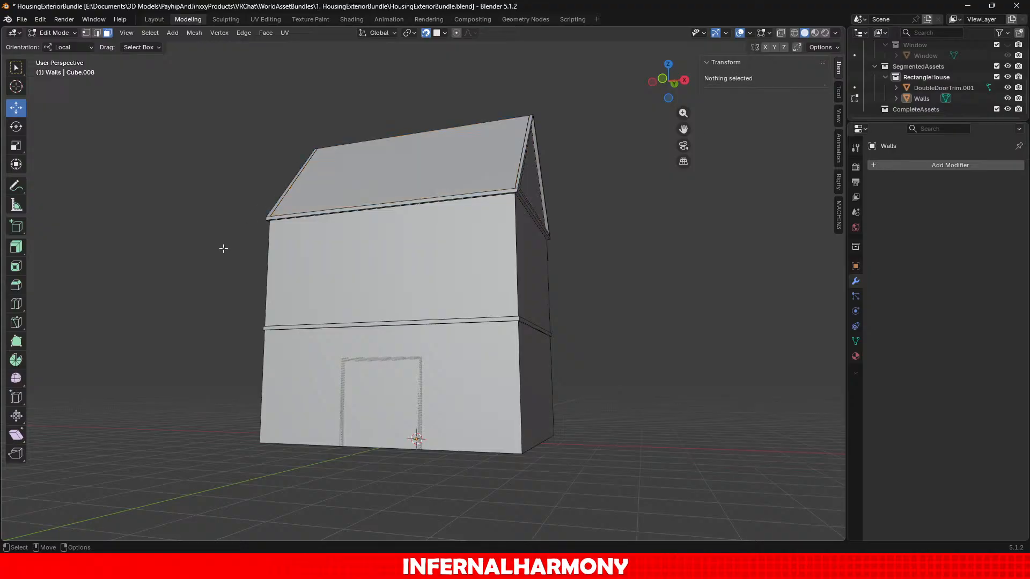
Return to Object Mode and select DoubleDoorTrim.001 on the front wall.
{"action": "middle_click_drag", "start_coordinate": [300, 310], "coordinate": [490, 154]}
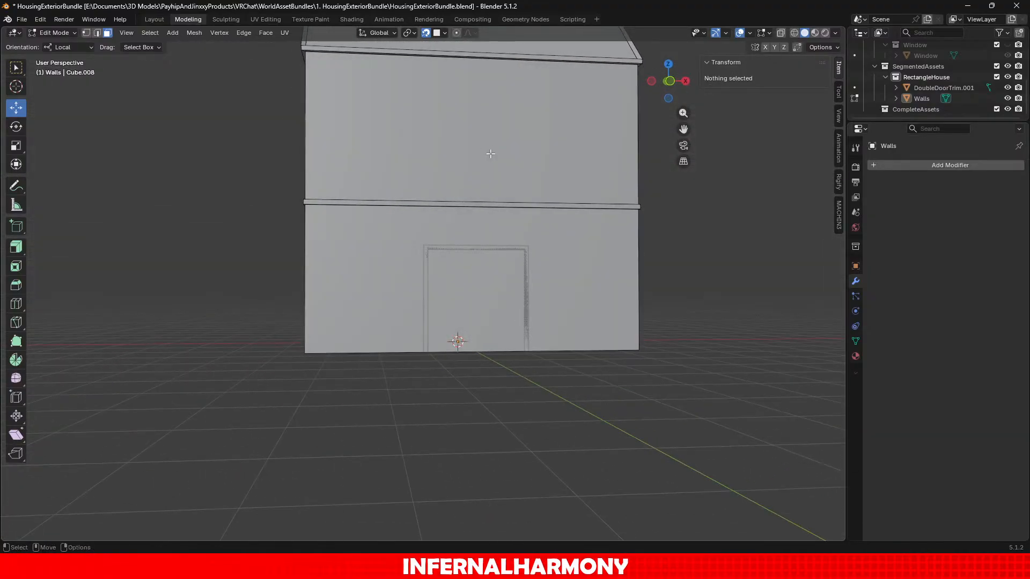
{"action": "scroll", "coordinate": [528, 317], "scroll_direction": "up", "scroll_amount": 1}
{"action": "middle_click_drag", "start_coordinate": [531, 334], "coordinate": [536, 311], "text": "shift"}
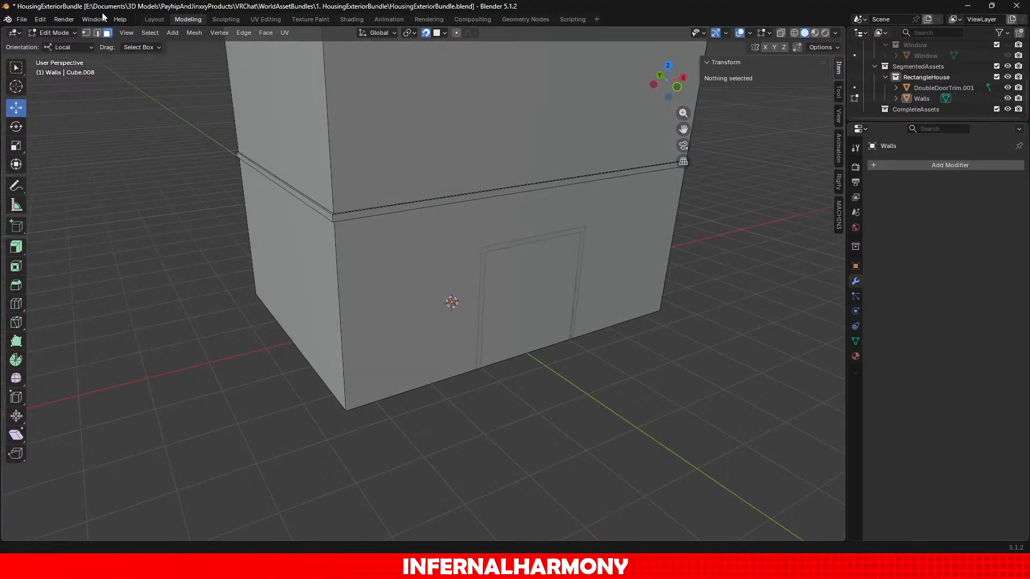
{"action": "left_click", "coordinate": [54, 32]}
{"action": "left_click", "coordinate": [56, 44]}
{"action": "scroll", "coordinate": [542, 242], "scroll_direction": "up", "scroll_amount": 3}
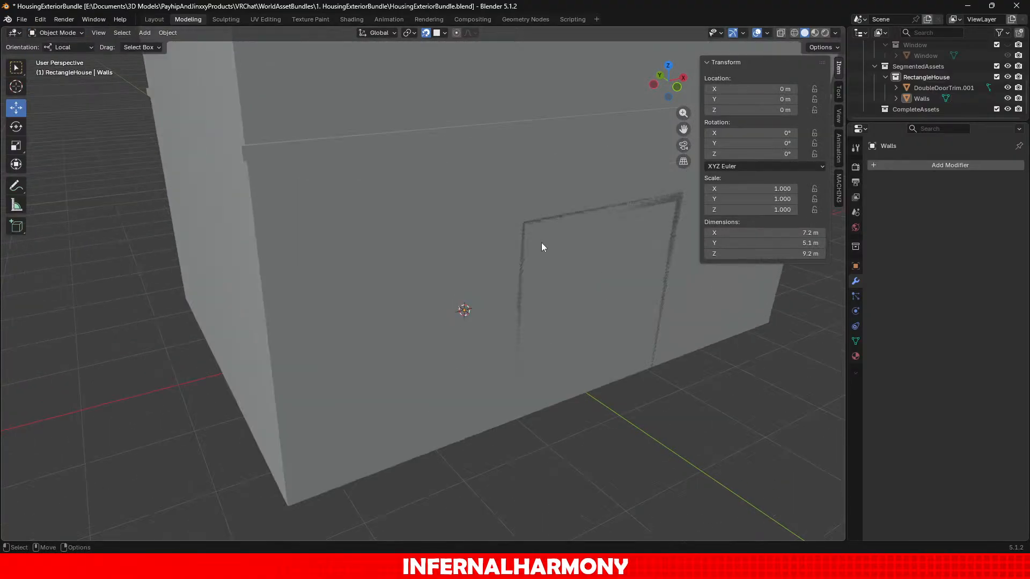
{"action": "left_click", "coordinate": [940, 88]}
{"action": "scroll", "coordinate": [620, 358], "scroll_direction": "up", "scroll_amount": 5}
{"action": "middle_click_drag", "start_coordinate": [619, 358], "coordinate": [467, 351], "text": "shift"}
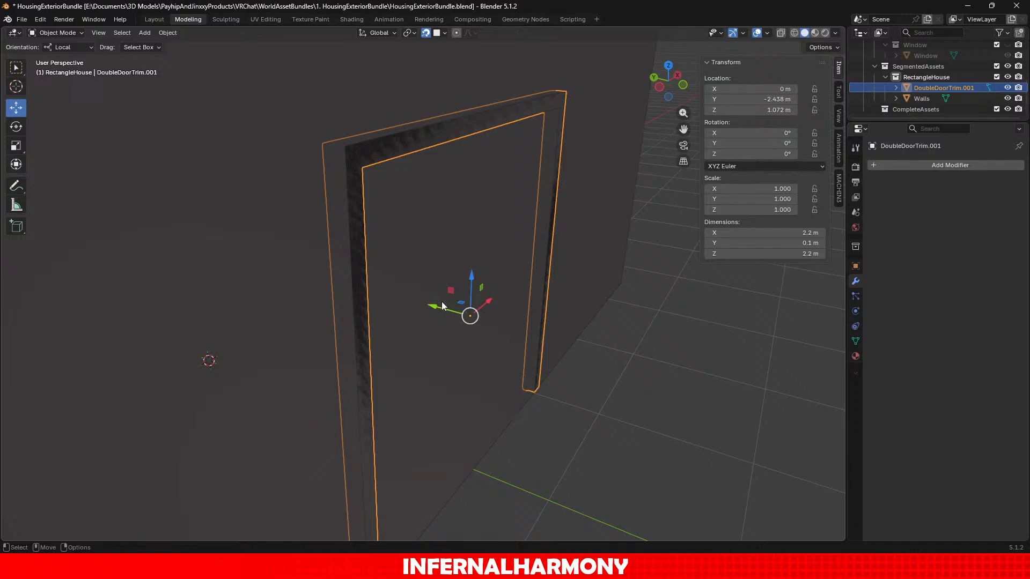
Try to move DoubleDoorTrim.001 outward along its Y axis with snapping enabled.
{"action": "left_click_drag", "start_coordinate": [438, 304], "coordinate": [466, 304]}
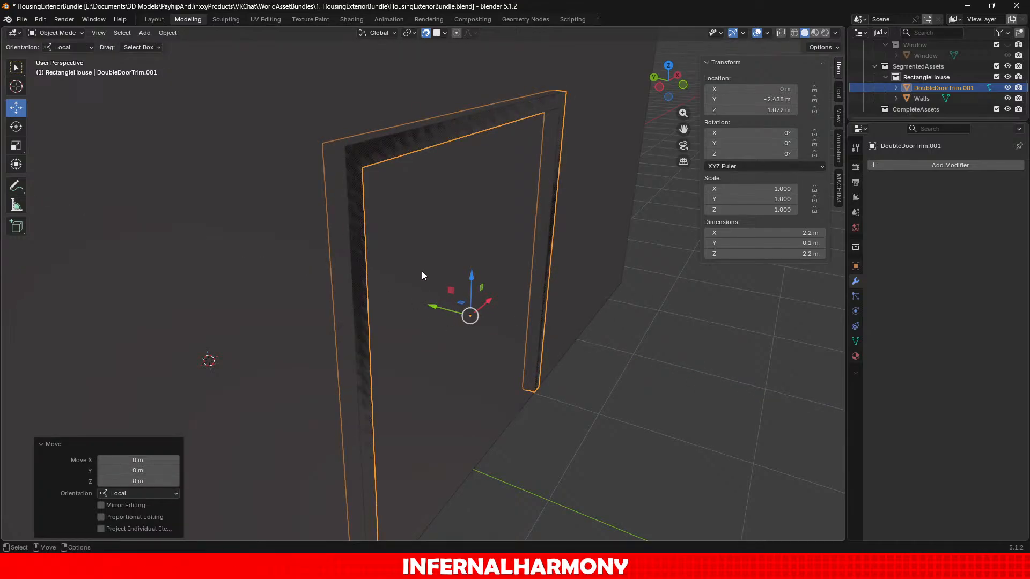
{"action": "scroll", "coordinate": [391, 272], "scroll_direction": "up", "scroll_amount": 2}
{"action": "scroll", "coordinate": [391, 272], "scroll_direction": "down", "scroll_amount": 3}
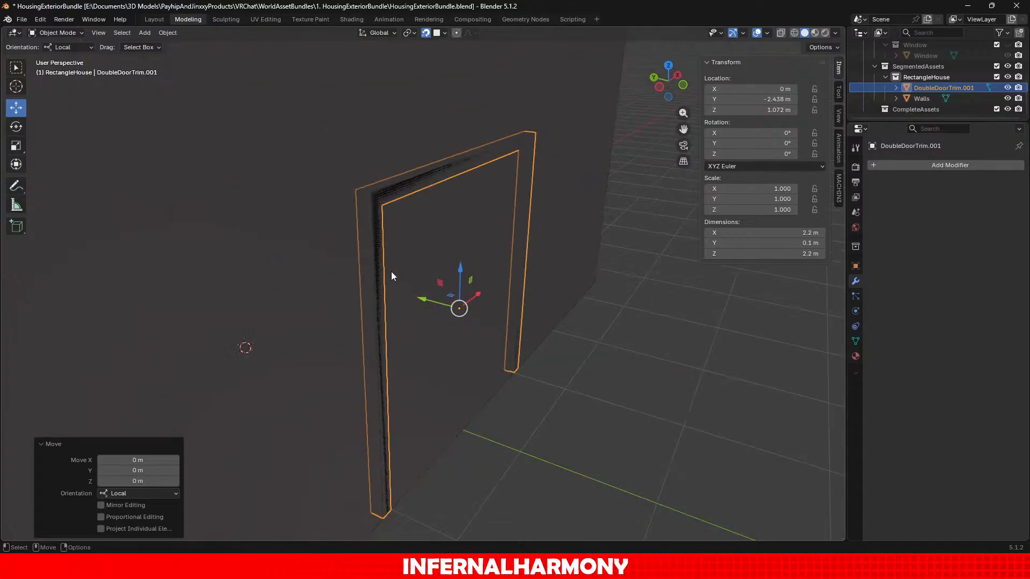
{"action": "scroll", "coordinate": [391, 271], "scroll_direction": "up", "scroll_amount": 2}
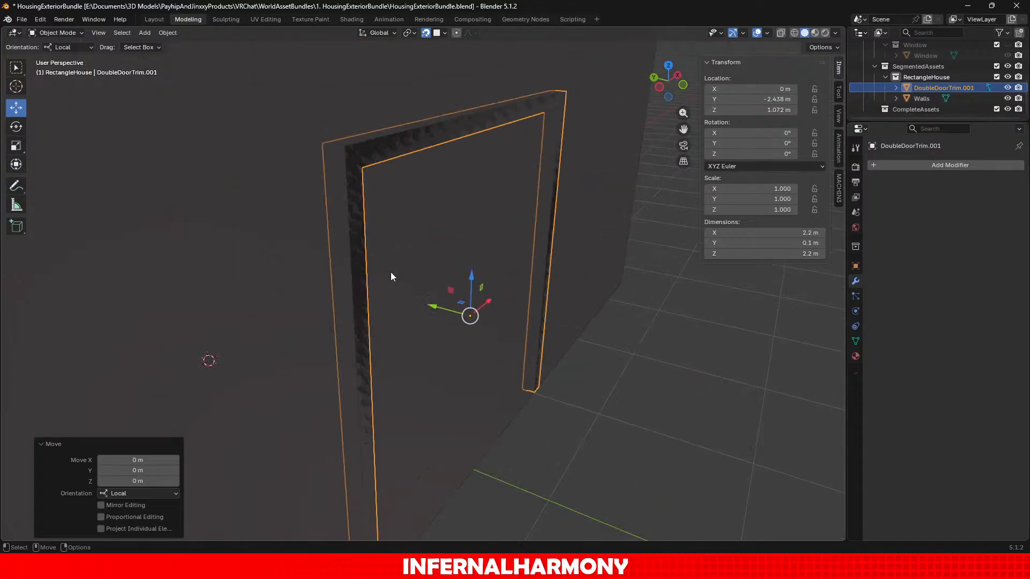
Try Y dimensions of 0.08 m and 0.01 m on DoubleDoorTrim.001, and undo both changes.
{"action": "left_click", "coordinate": [781, 242]}
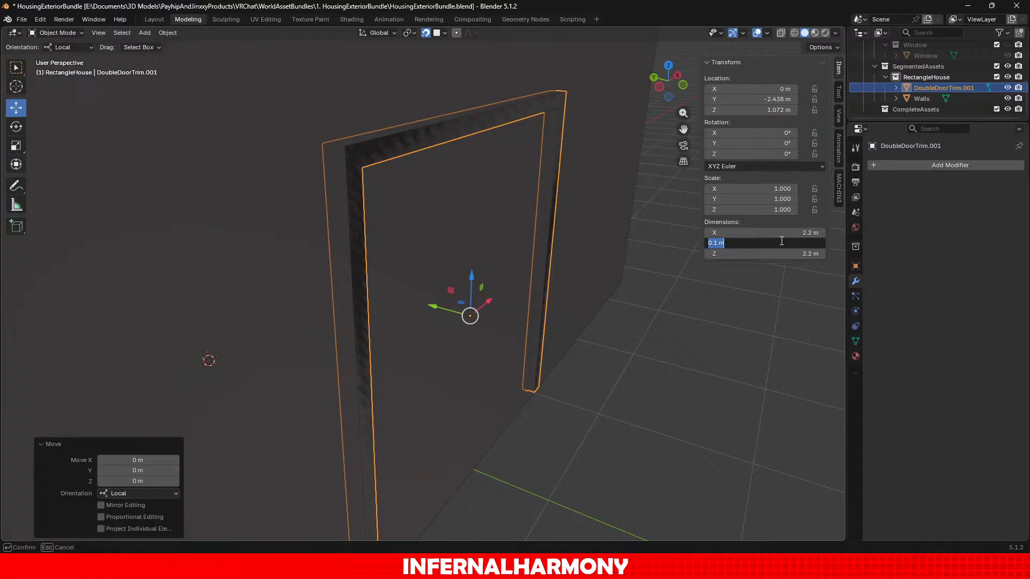
{"action": "left_click", "coordinate": [781, 241]}
{"action": "key", "text": "Return"}
{"action": "left_click", "coordinate": [781, 241]}
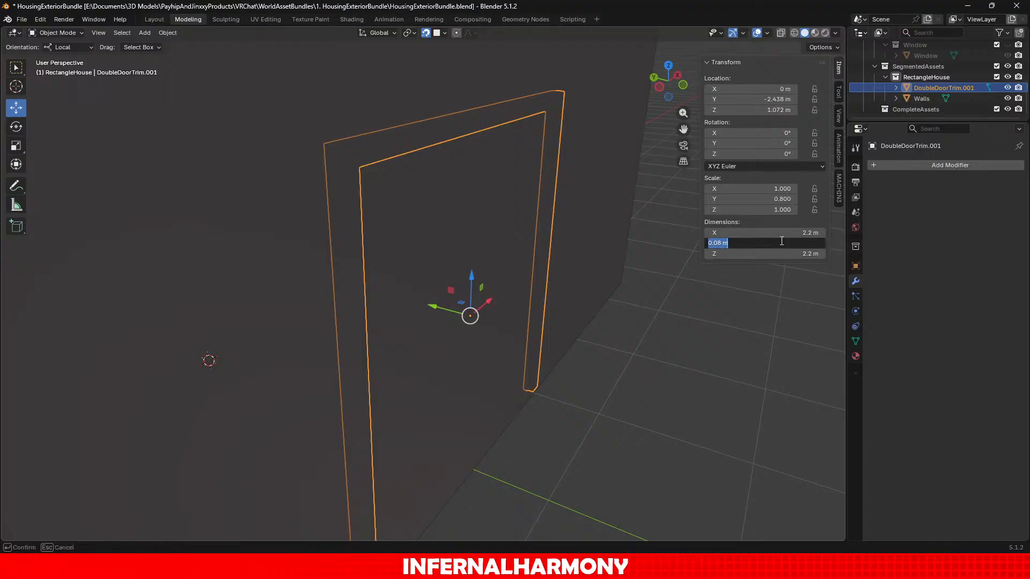
{"action": "key", "text": "Right"}
{"action": "key", "text": "Left"}
{"action": "key", "text": "Left"}
{"action": "key", "text": "Return"}
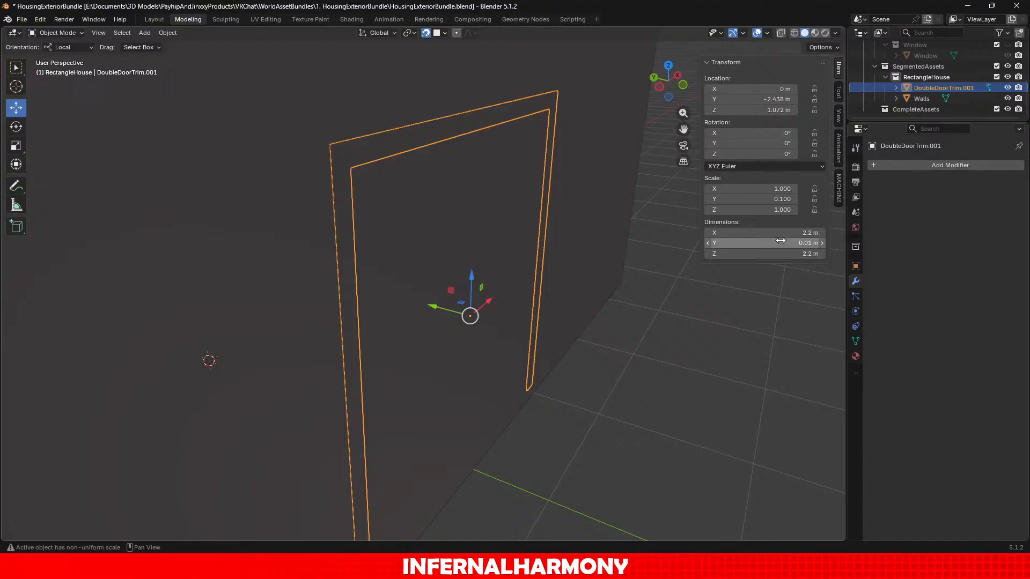
{"action": "key", "text": "ctrl+z"}
{"action": "key", "text": "ctrl+z"}
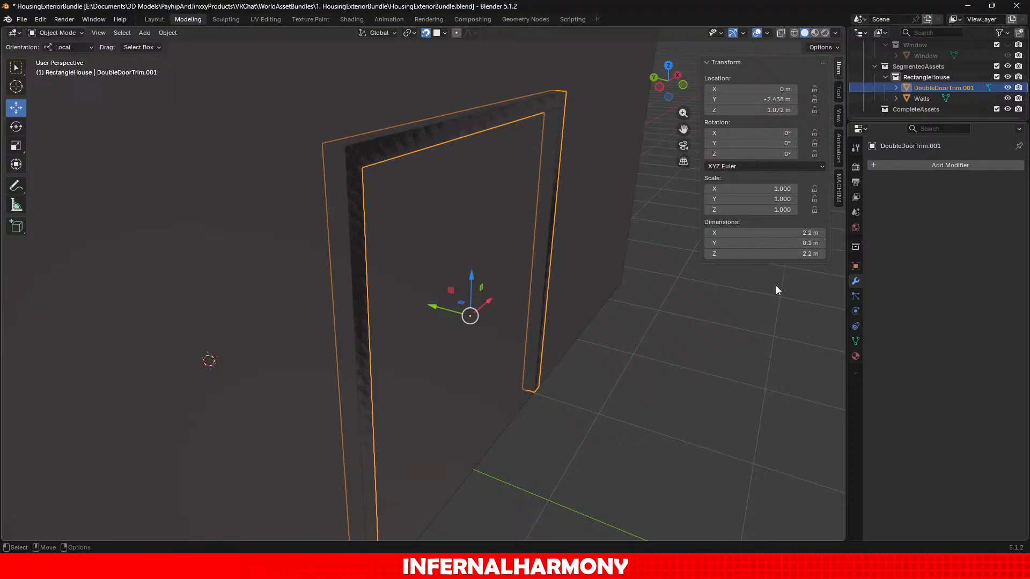
Thicken DoubleDoorTrim.001 by 0.02 m, bringing its Y dimension to 0.12 m, and deselect it.
{"action": "left_click", "coordinate": [788, 239]}
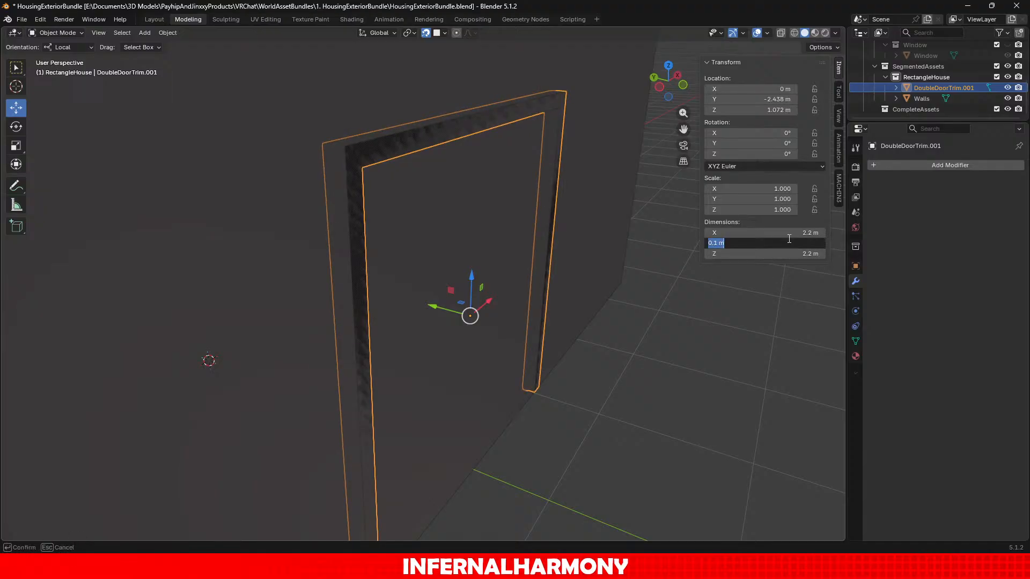
{"action": "left_click", "coordinate": [789, 240]}
{"action": "type", "text": "+0.02"}
{"action": "key", "text": "Return"}
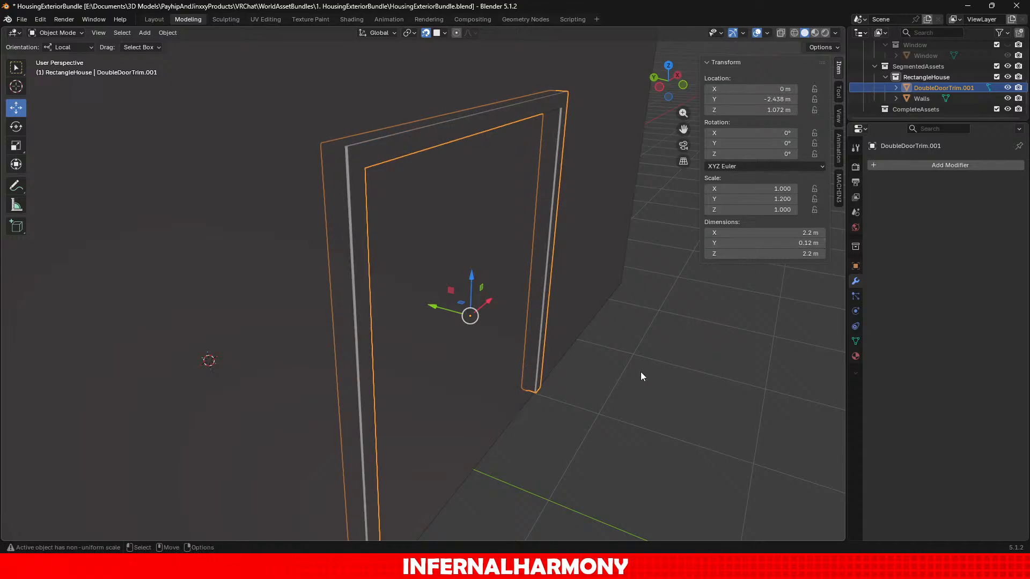
{"action": "left_click", "coordinate": [640, 372]}
{"action": "scroll", "coordinate": [615, 358], "scroll_direction": "down", "scroll_amount": 3}
{"action": "middle_click_drag", "start_coordinate": [614, 360], "coordinate": [478, 384]}
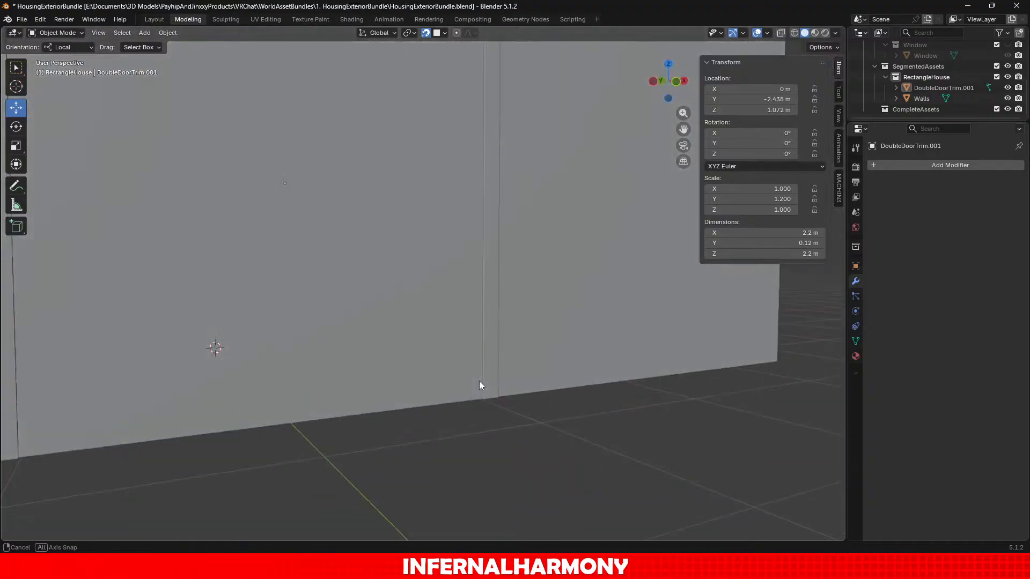
Make Walls the active object and enter Edit Mode facing the door trim.
{"action": "left_click", "coordinate": [492, 374]}
{"action": "scroll", "coordinate": [441, 355], "scroll_direction": "down", "scroll_amount": 4}
{"action": "middle_click_drag", "start_coordinate": [441, 356], "coordinate": [519, 253]}
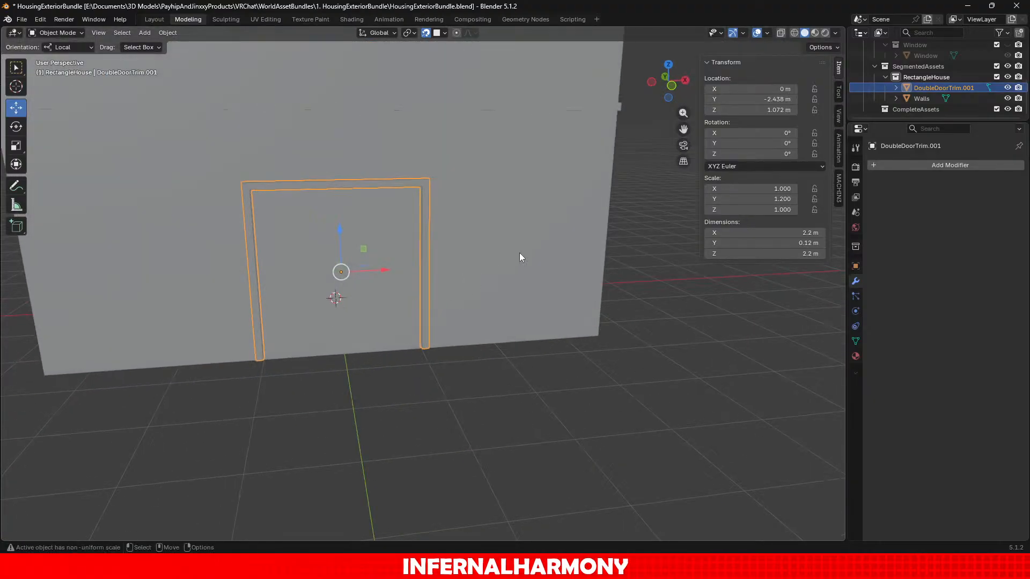
{"action": "left_click", "coordinate": [47, 33]}
{"action": "left_click", "coordinate": [37, 58]}
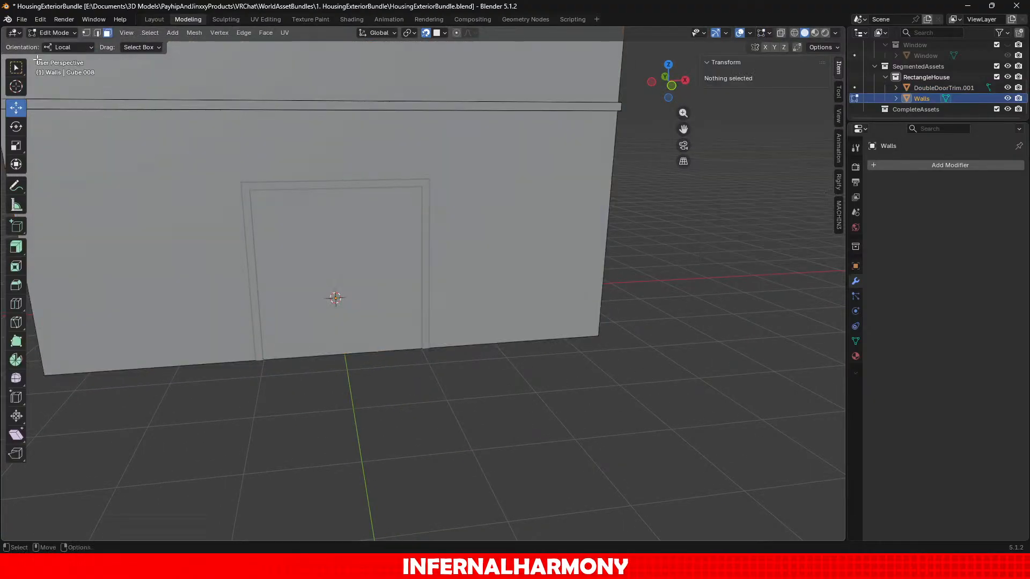
Try a single centred vertical loop cut on the lower front wall and undo it.
{"action": "left_click", "coordinate": [16, 304]}
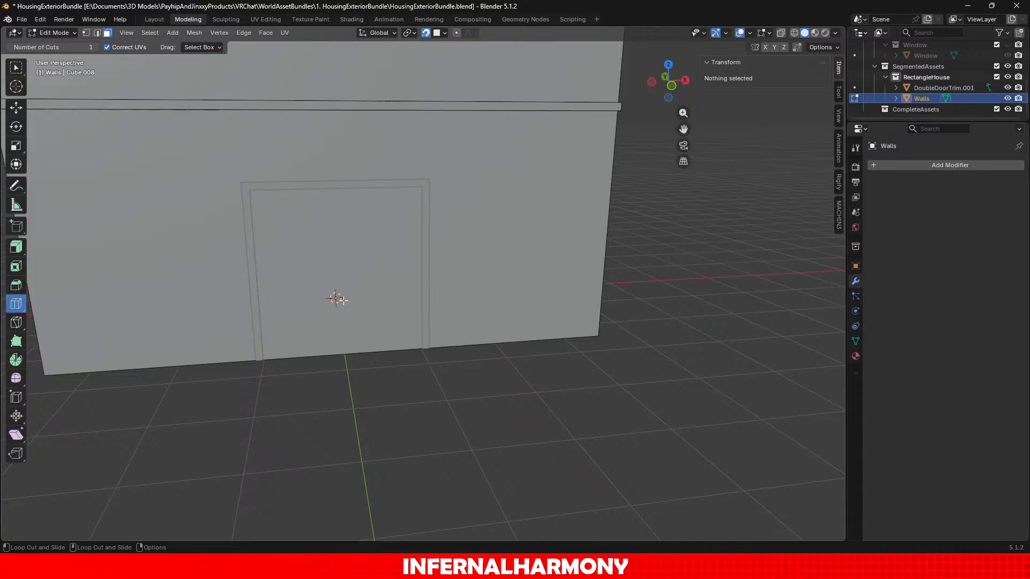
{"action": "left_click_drag", "start_coordinate": [338, 361], "coordinate": [338, 362]}
{"action": "left_click", "coordinate": [338, 363]}
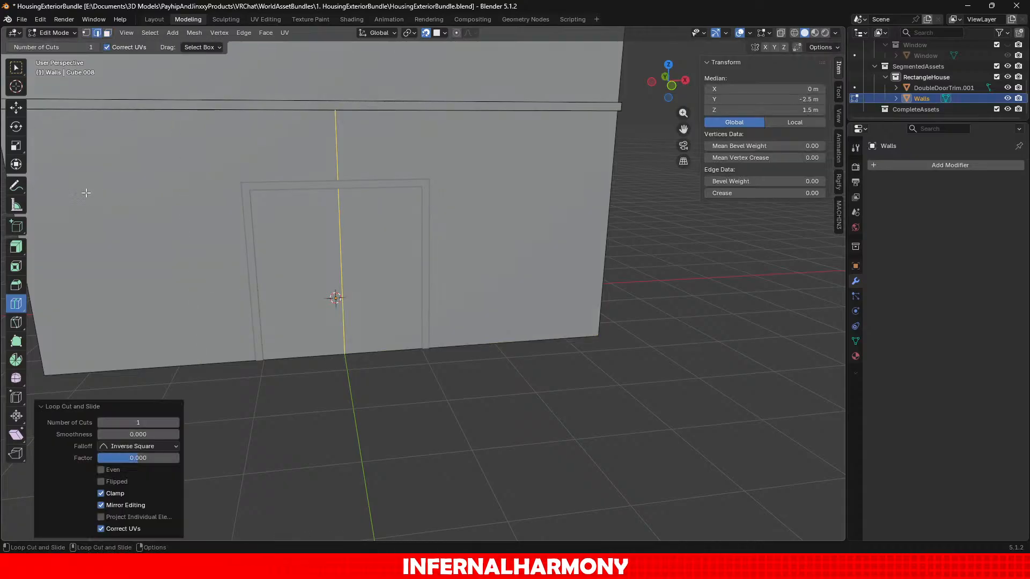
{"action": "left_click", "coordinate": [24, 114]}
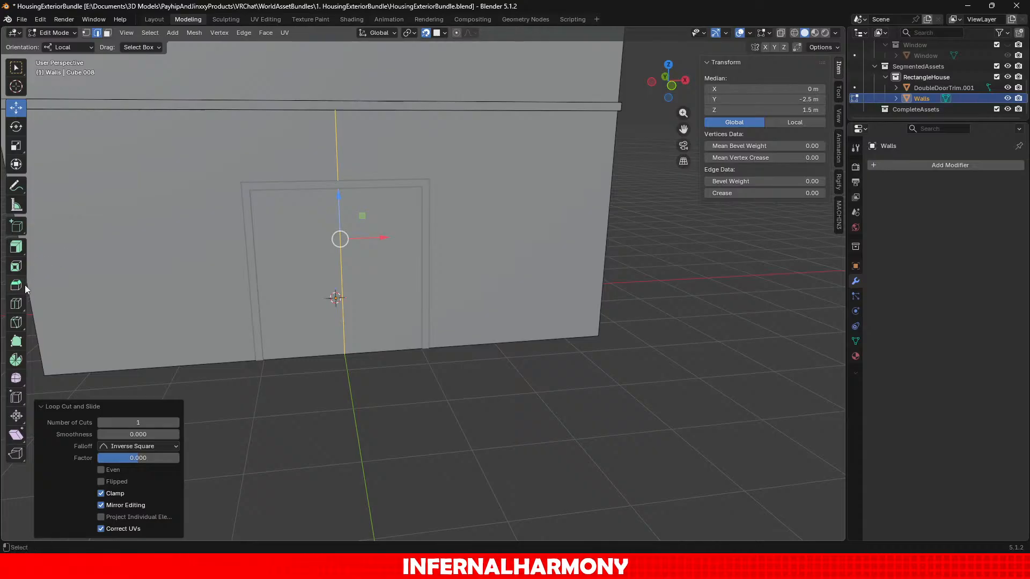
{"action": "key", "text": "alt+a"}
Add one vertical loop cut with factor 0 through the middle of the lower front wall face.
{"action": "left_click", "coordinate": [16, 304]}
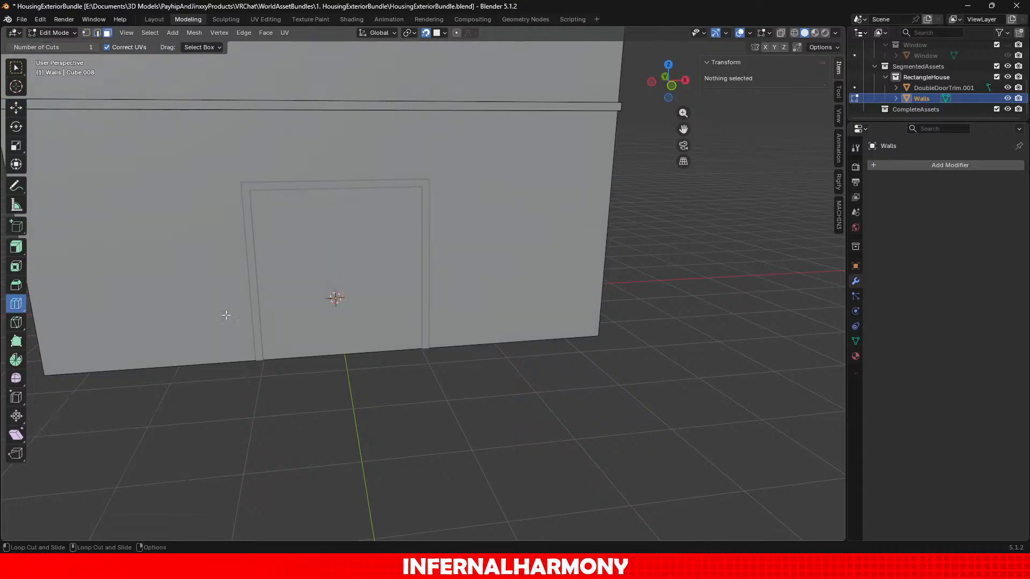
{"action": "left_click", "coordinate": [365, 343]}
{"action": "left_click", "coordinate": [16, 111]}
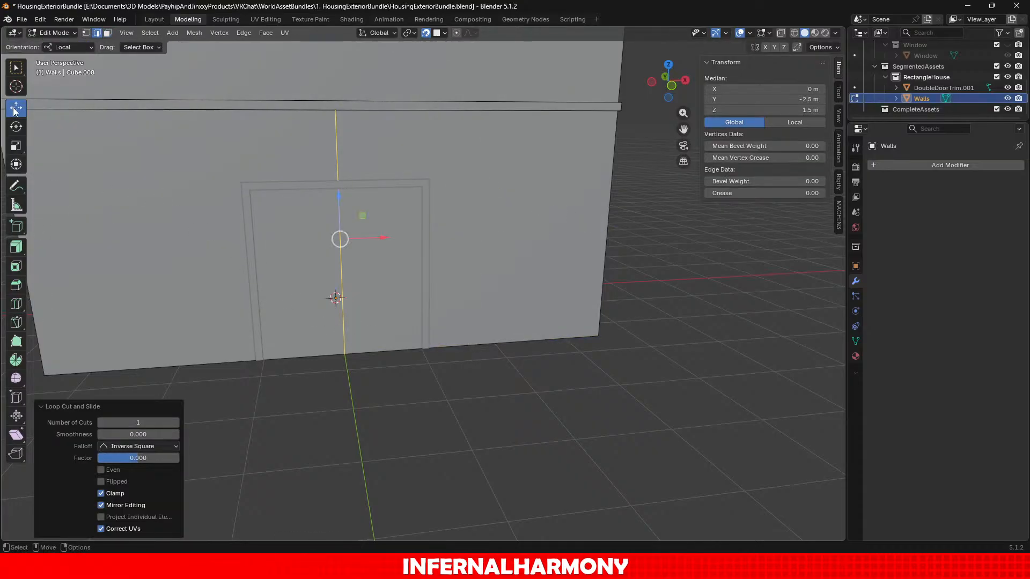
Bevel the wall's new centre edge into a vertical strip with an offset width of 1 m and one segment.
{"action": "left_click", "coordinate": [17, 285]}
{"action": "left_click_drag", "start_coordinate": [342, 242], "coordinate": [358, 311]}
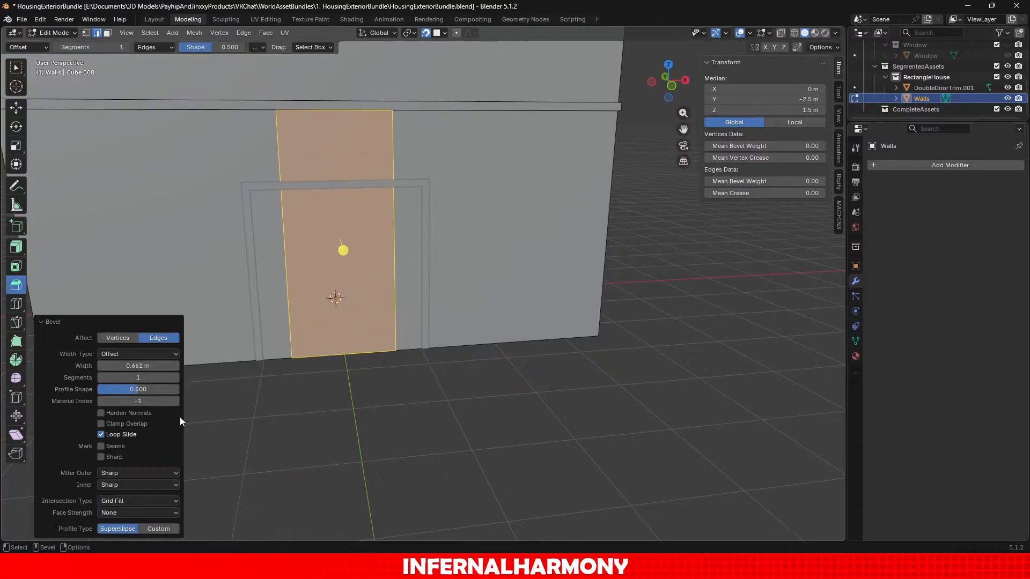
{"action": "left_click", "coordinate": [154, 365]}
{"action": "type", "text": "1"}
{"action": "key", "text": "Return"}
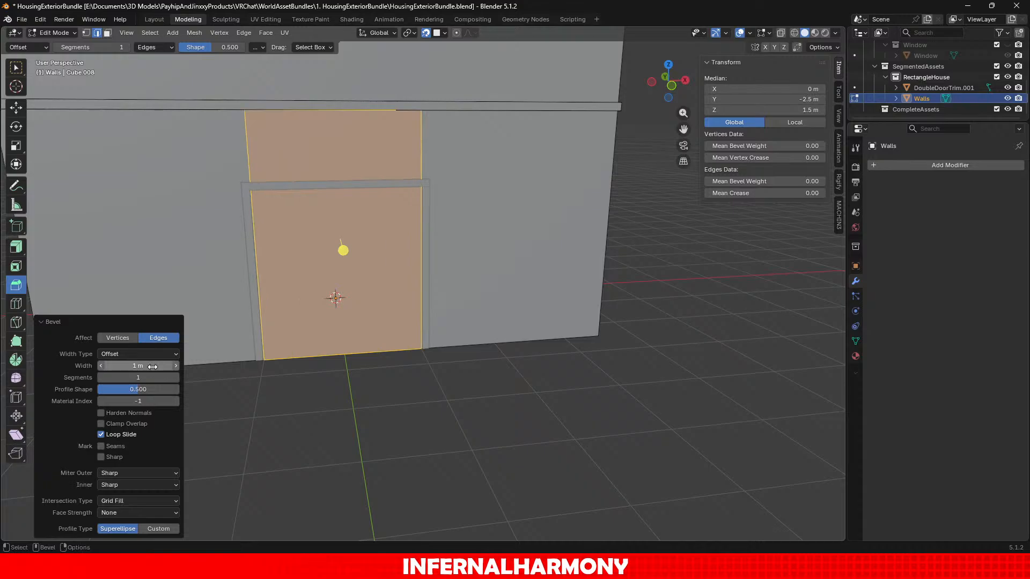
Set the bevel width of the centre strip to 1.1 m, matching the trim's outer edges.
{"action": "left_click", "coordinate": [153, 366]}
{"action": "left_click", "coordinate": [154, 367]}
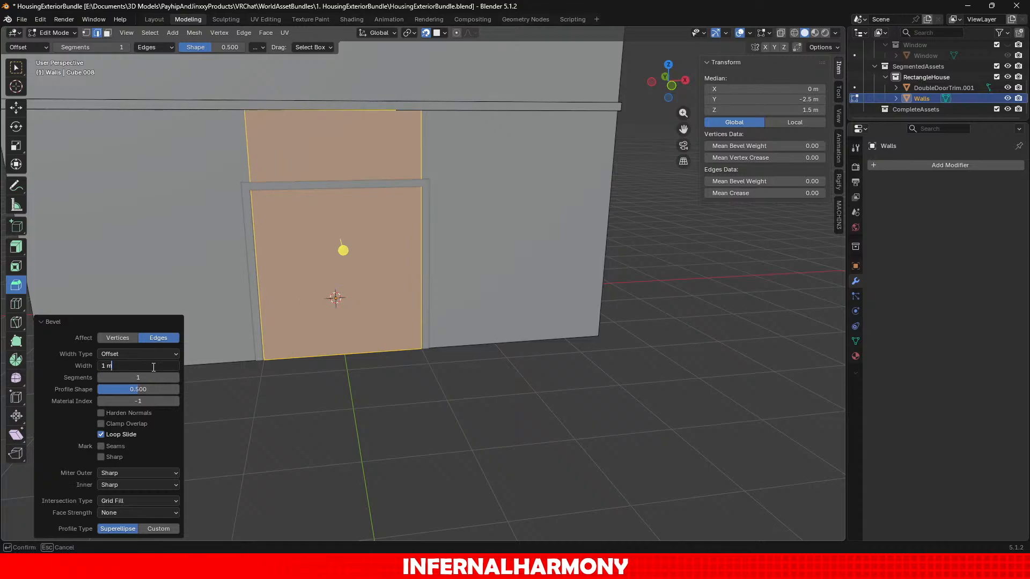
{"action": "type", "text": ".1"}
{"action": "key", "text": "Return"}
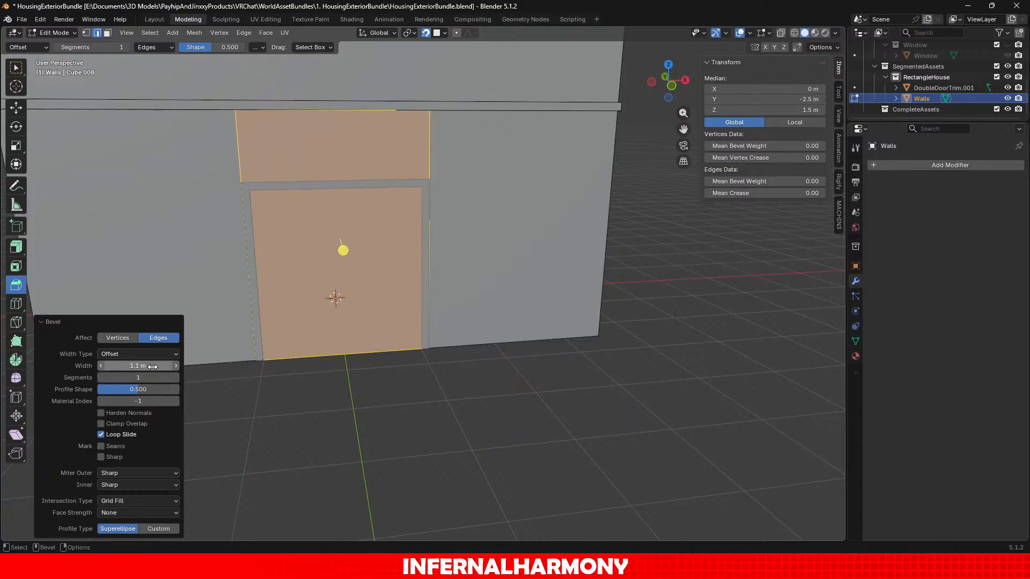
Examine how the bevelled strip's vertical edges line up with the outer edges of the double-door trim.
{"action": "scroll", "coordinate": [483, 435], "scroll_direction": "up", "scroll_amount": 3}
{"action": "left_click_drag", "start_coordinate": [494, 443], "coordinate": [489, 416], "text": "alt"}
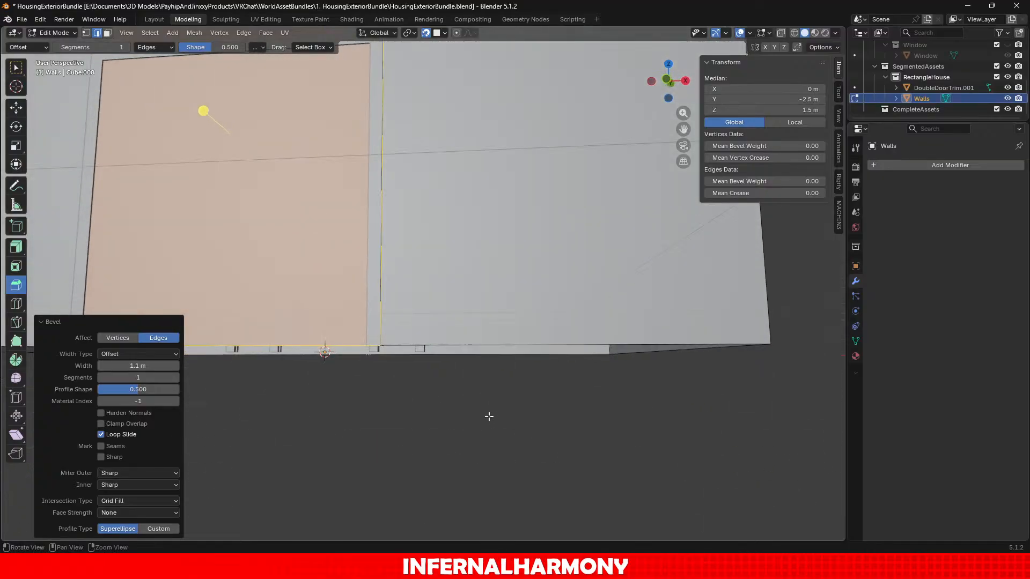
{"action": "middle_click_drag", "start_coordinate": [489, 416], "coordinate": [503, 486]}
{"action": "scroll", "coordinate": [504, 485], "scroll_direction": "up", "scroll_amount": 3}
{"action": "scroll", "coordinate": [412, 436], "scroll_direction": "down", "scroll_amount": 1}
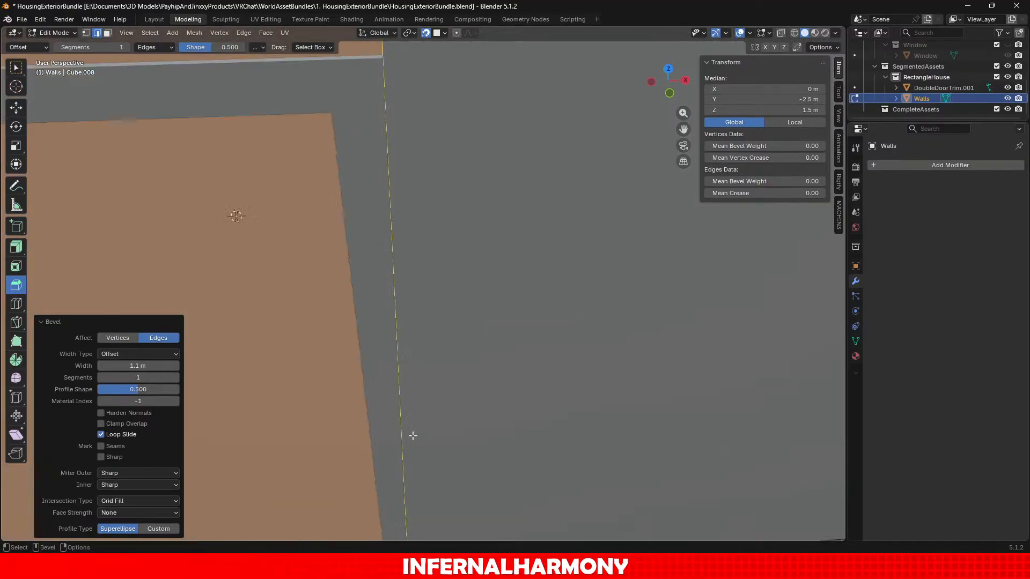
{"action": "scroll", "coordinate": [412, 436], "scroll_direction": "down", "scroll_amount": 3}
{"action": "middle_click_drag", "start_coordinate": [411, 434], "coordinate": [412, 393]}
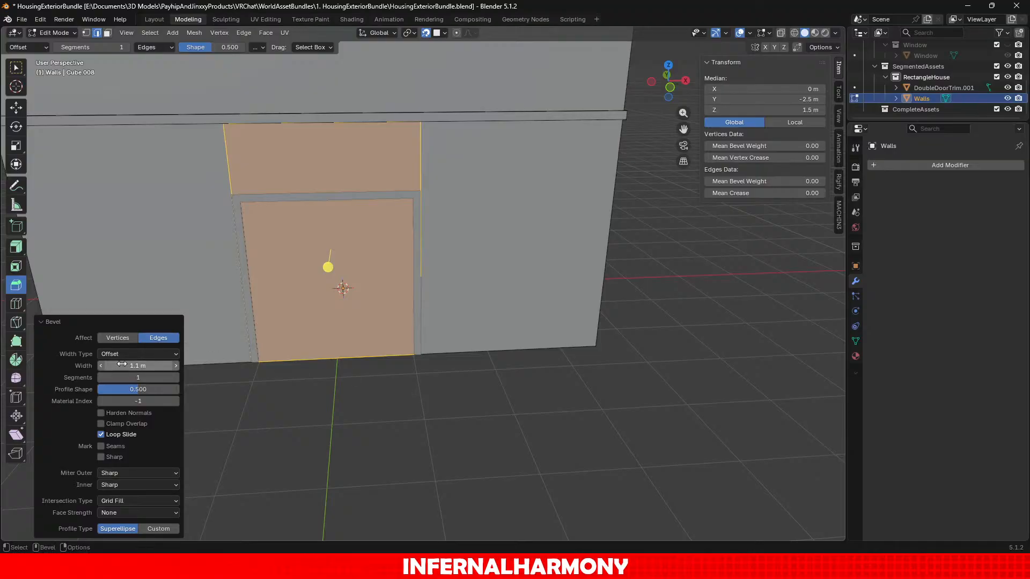
Add a horizontal loop cut around the lower walls and raise it about 0.68 m, close to the door trim's top edge.
{"action": "left_click", "coordinate": [18, 304]}
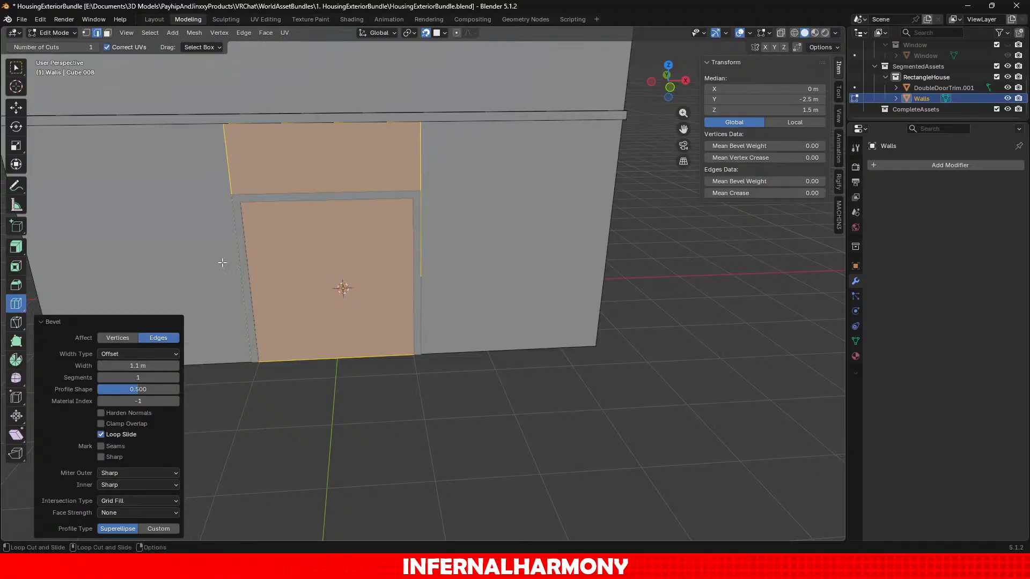
{"action": "left_click", "coordinate": [225, 230]}
{"action": "left_click", "coordinate": [16, 107]}
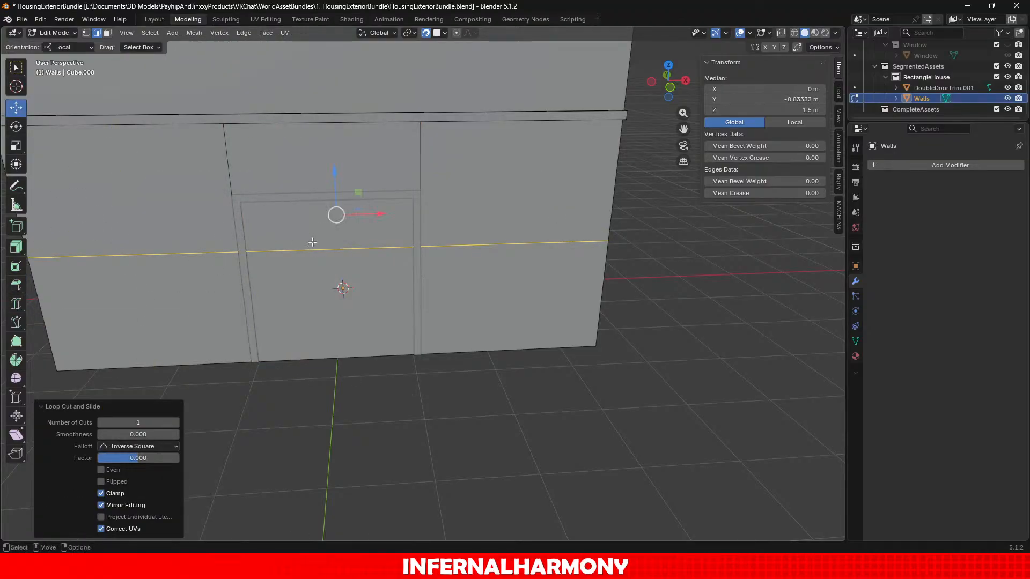
{"action": "left_click_drag", "start_coordinate": [335, 186], "coordinate": [337, 136]}
Check the double-door trim's Z dimension in Object Mode.
{"action": "left_click", "coordinate": [66, 32]}
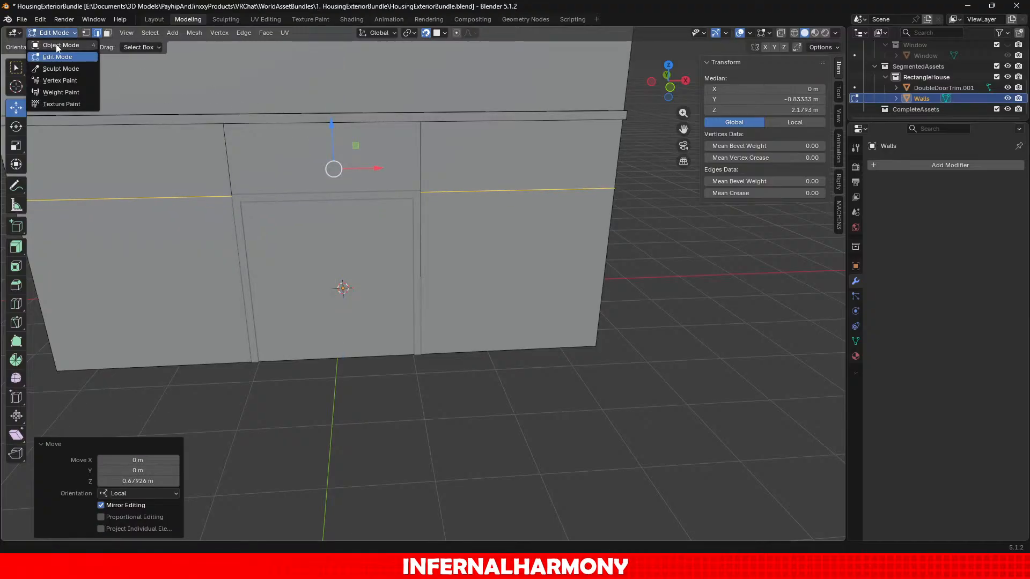
{"action": "left_click", "coordinate": [55, 45]}
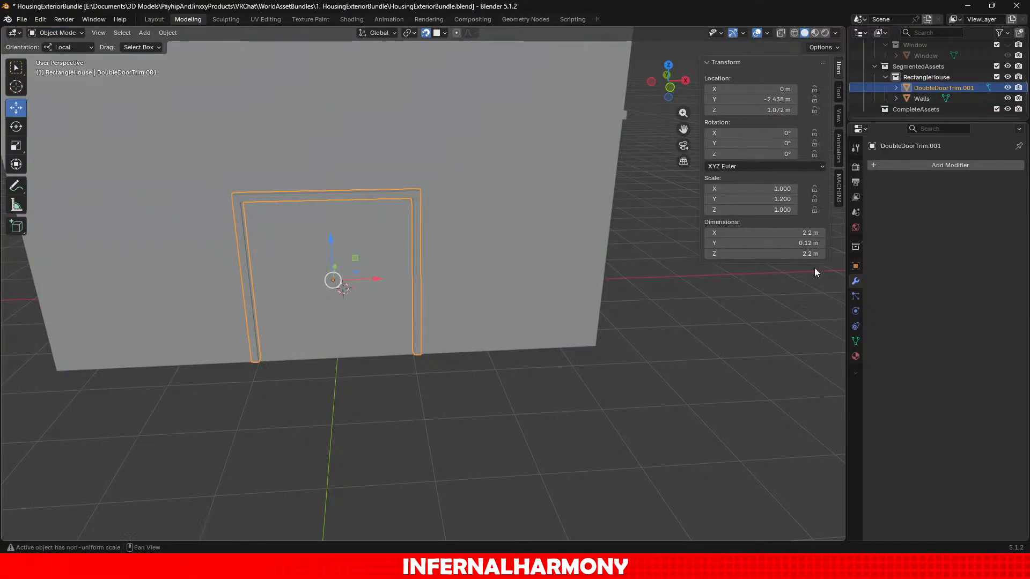
{"action": "left_click", "coordinate": [806, 254]}
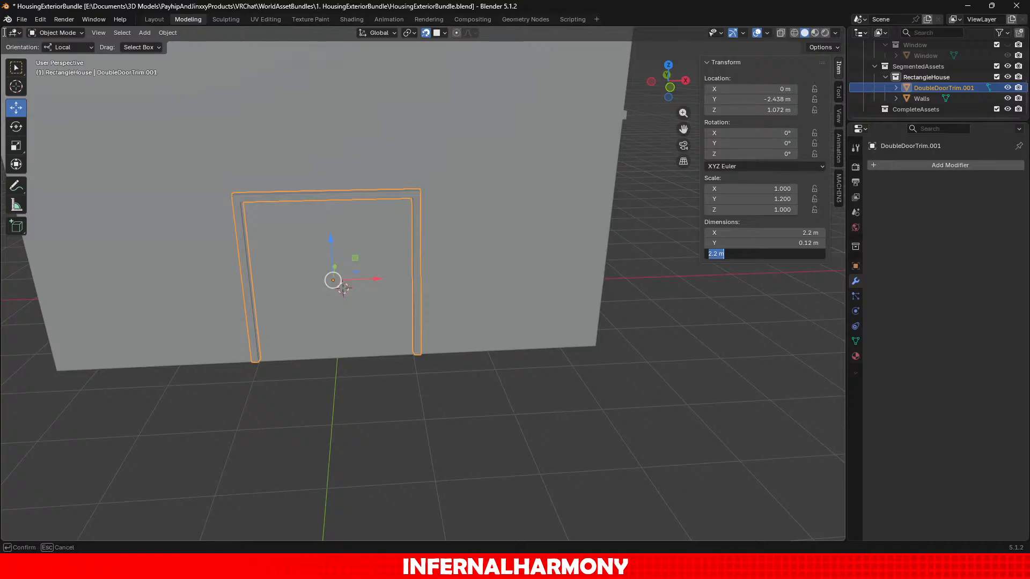
{"action": "key", "text": "Return"}
Return to editing the walls and set the horizontal edge loop's median Z to 2.2 m.
{"action": "left_click", "coordinate": [128, 117]}
{"action": "left_click", "coordinate": [49, 35]}
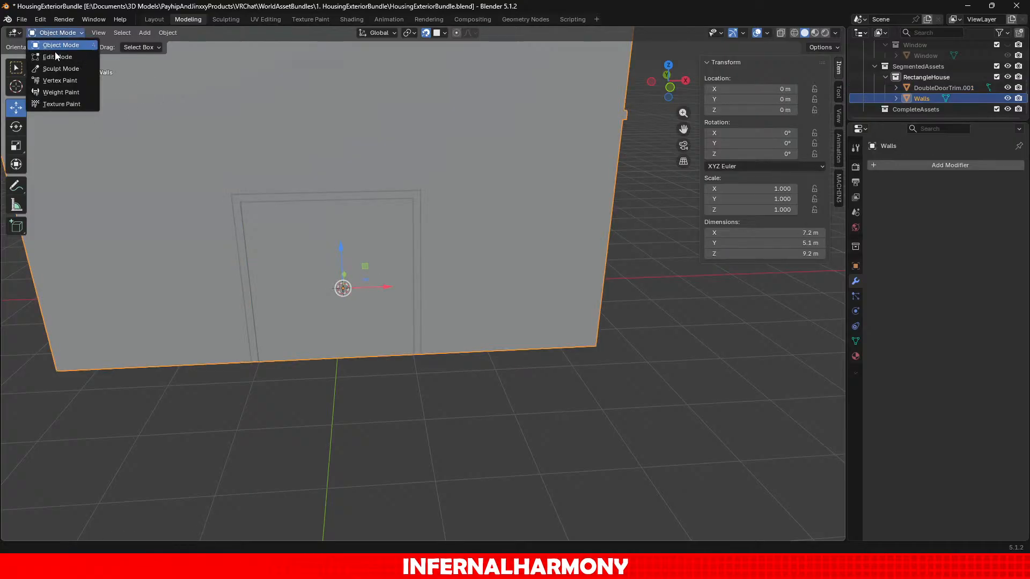
{"action": "left_click", "coordinate": [55, 51]}
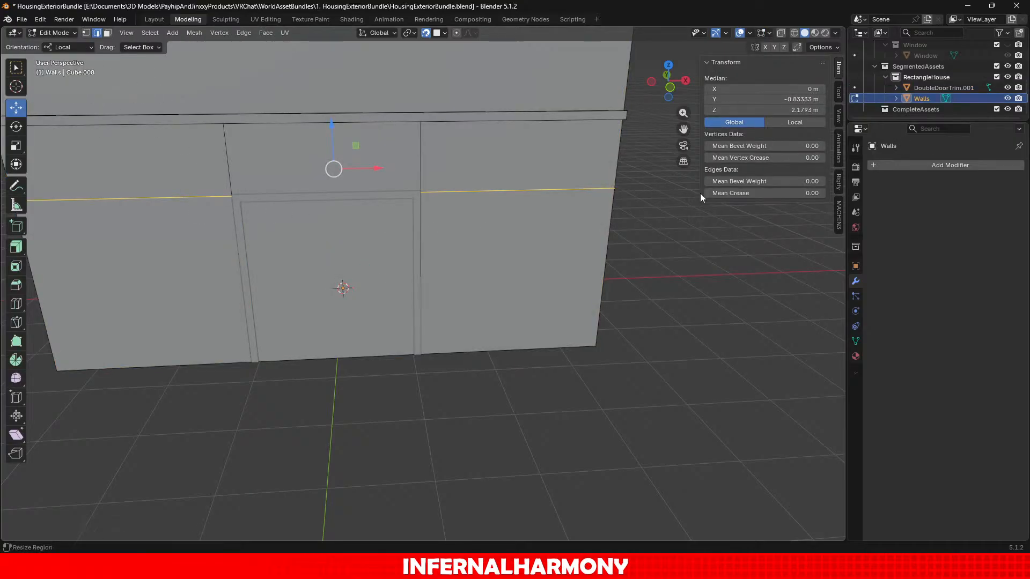
{"action": "left_click", "coordinate": [746, 109]}
{"action": "type", "text": "2.2"}
{"action": "key", "text": "Return"}
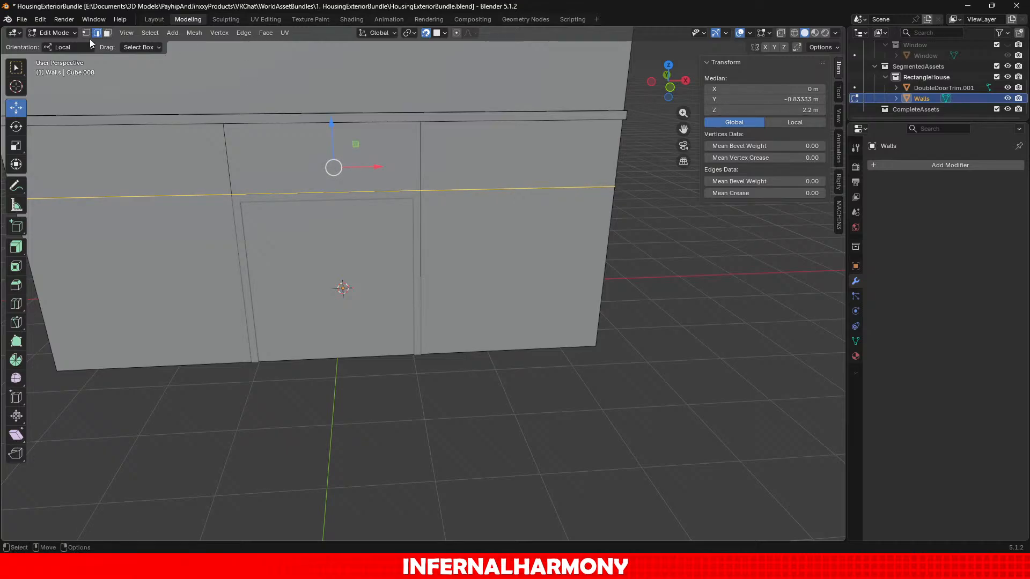
Inspect the wall and door trim up close in Object Mode.
{"action": "left_click", "coordinate": [44, 33]}
{"action": "left_click", "coordinate": [47, 44]}
{"action": "scroll", "coordinate": [392, 206], "scroll_direction": "up", "scroll_amount": 4}
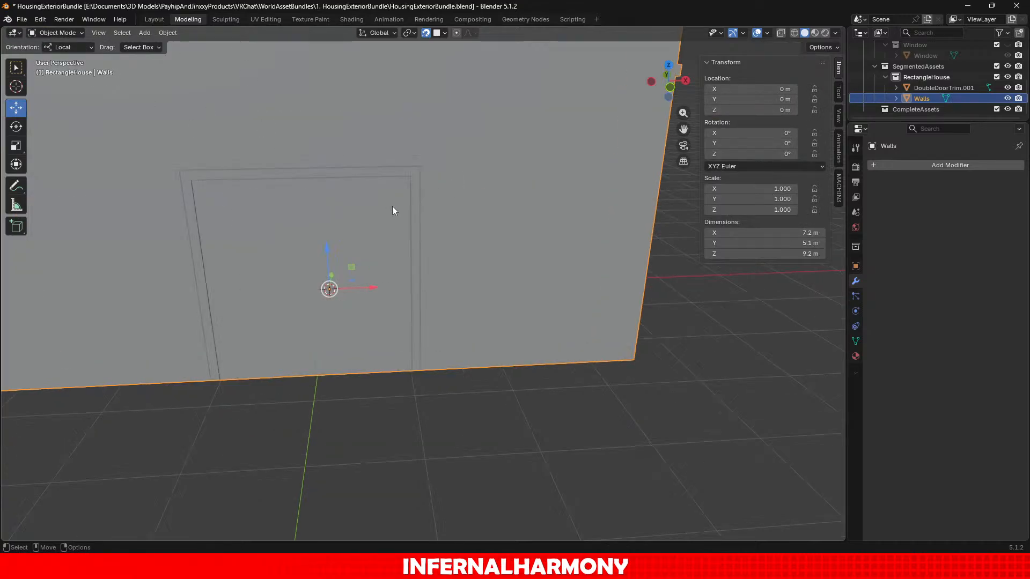
{"action": "scroll", "coordinate": [392, 206], "scroll_direction": "down", "scroll_amount": 6}
{"action": "scroll", "coordinate": [392, 206], "scroll_direction": "up", "scroll_amount": 5}
In Edit Mode with face selection, select the front wall face framed by the door trim.
{"action": "left_click", "coordinate": [66, 34]}
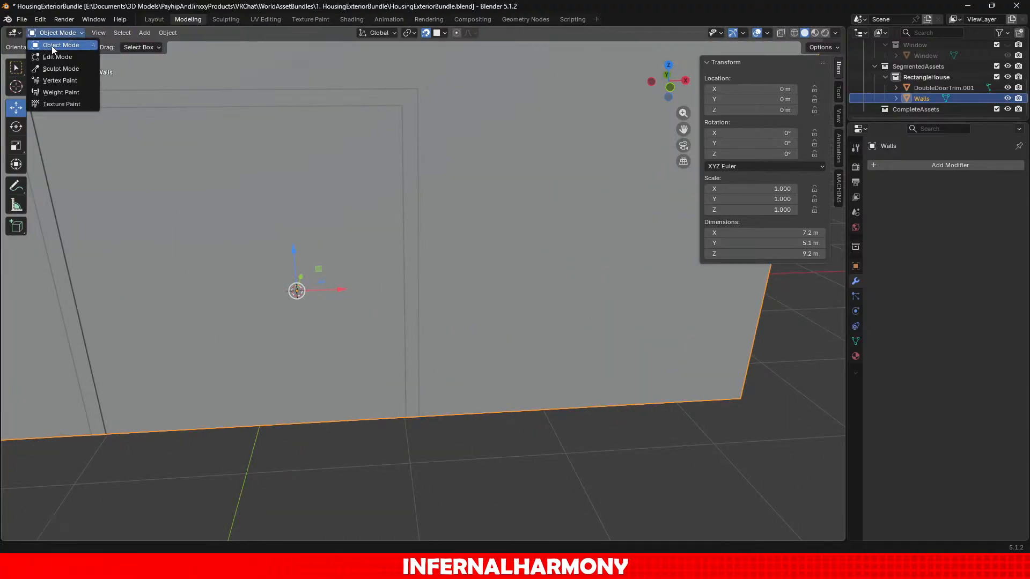
{"action": "left_click", "coordinate": [47, 56]}
{"action": "left_click", "coordinate": [225, 201]}
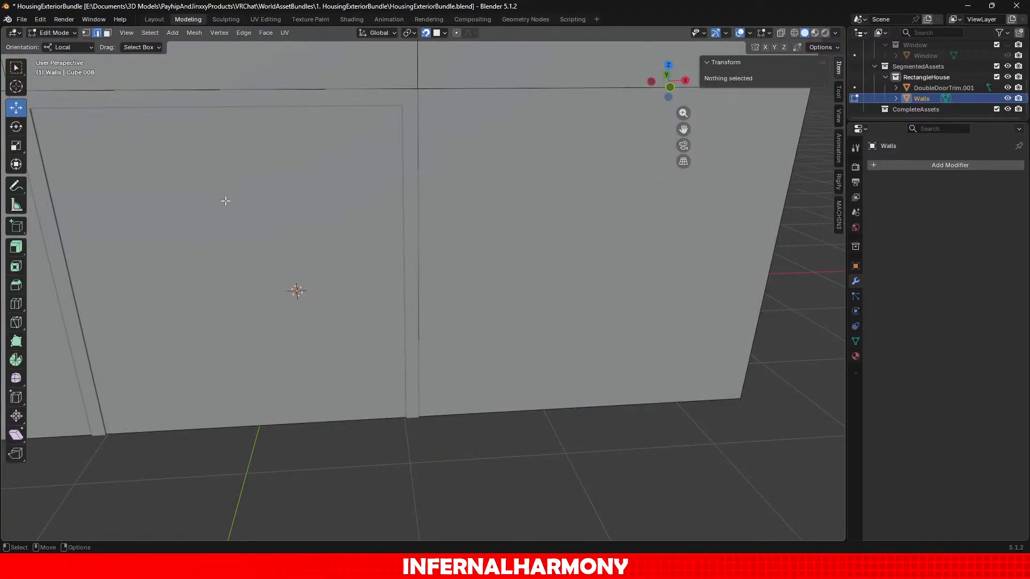
{"action": "left_click", "coordinate": [108, 34]}
{"action": "left_click", "coordinate": [275, 238]}
{"action": "scroll", "coordinate": [276, 238], "scroll_direction": "down", "scroll_amount": 3}
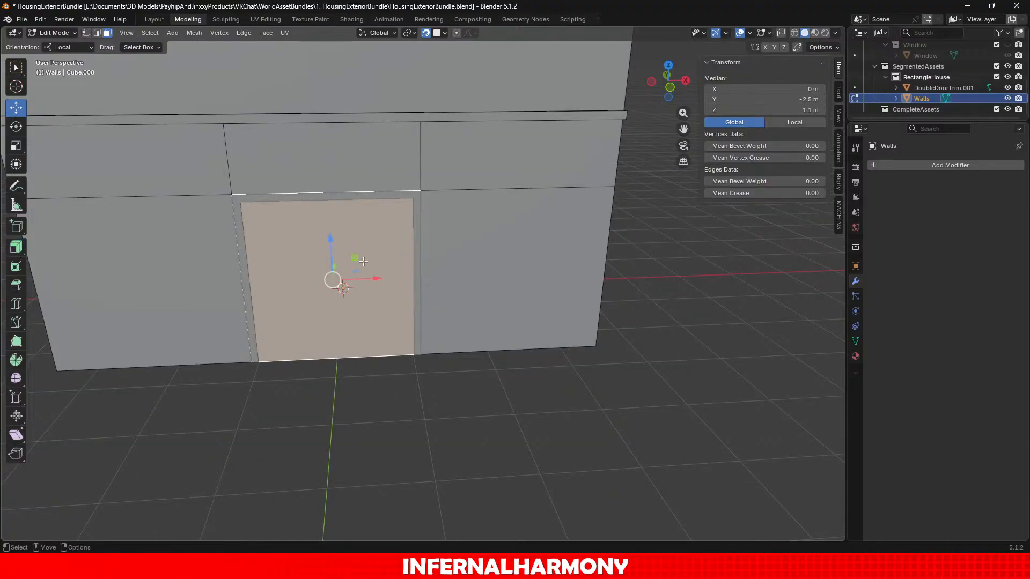
Try to extrude the door face inward and set its median Y to -1 m.
{"action": "left_click", "coordinate": [16, 246]}
{"action": "middle_click_drag", "start_coordinate": [335, 296], "coordinate": [440, 257]}
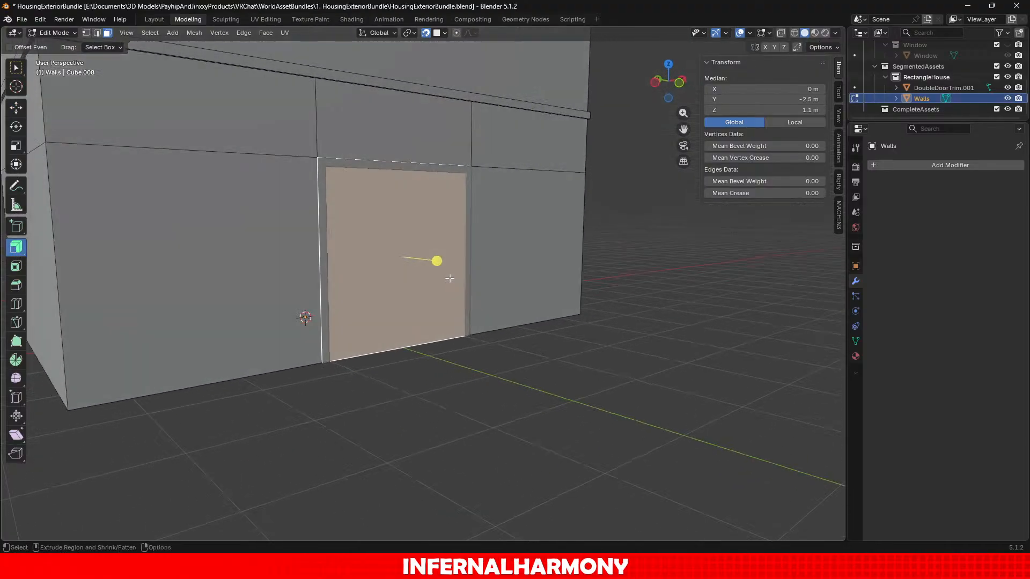
{"action": "left_click_drag", "start_coordinate": [443, 252], "coordinate": [421, 311]}
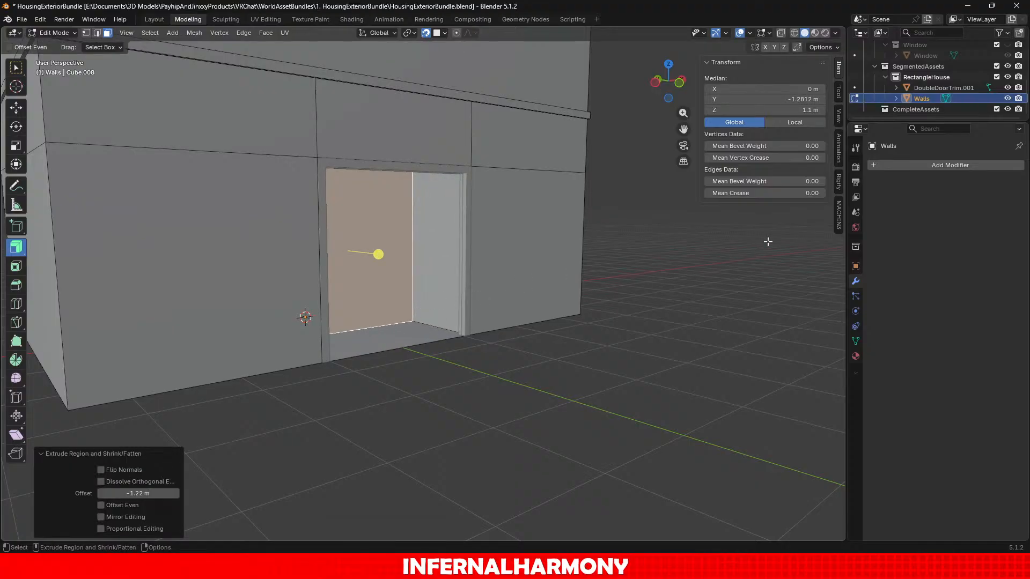
{"action": "left_click", "coordinate": [784, 99]}
{"action": "key", "text": "BackSpace"}
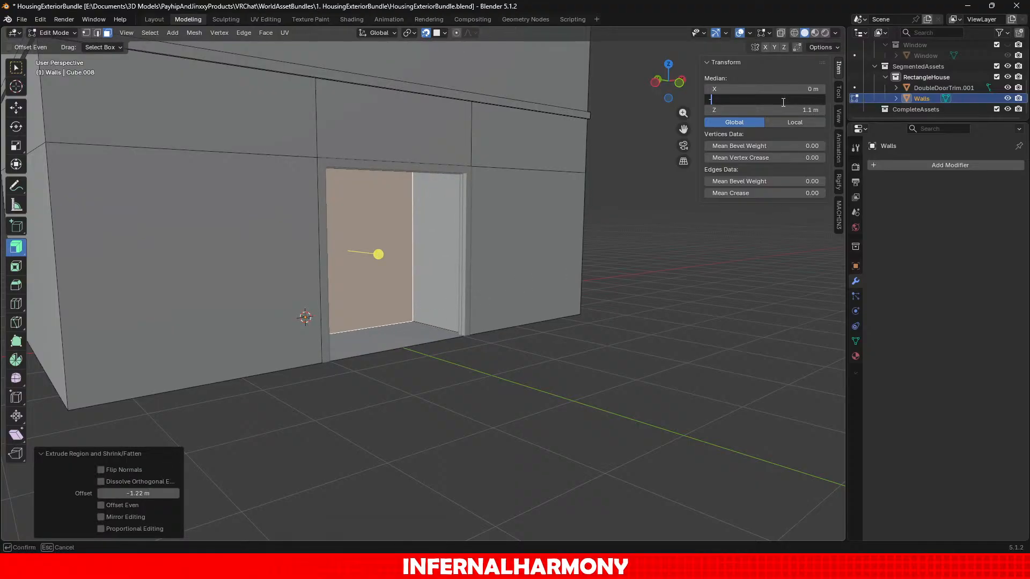
{"action": "type", "text": "-1"}
{"action": "key", "text": "Return"}
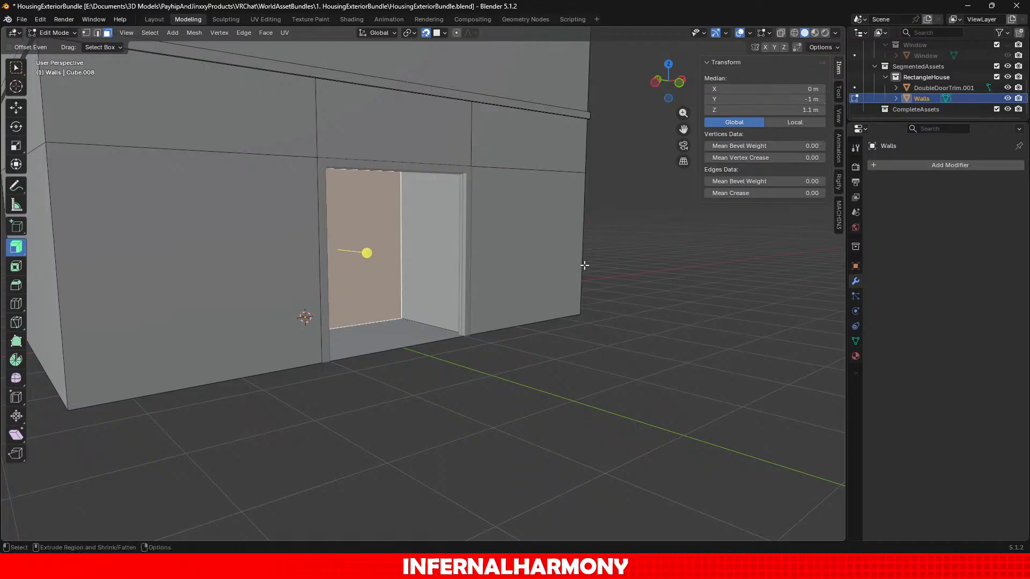
Return the recessed door face to the front wall plane at Y -2.5 m.
{"action": "scroll", "coordinate": [504, 329], "scroll_direction": "down", "scroll_amount": 3}
{"action": "middle_click_drag", "start_coordinate": [482, 349], "coordinate": [464, 383]}
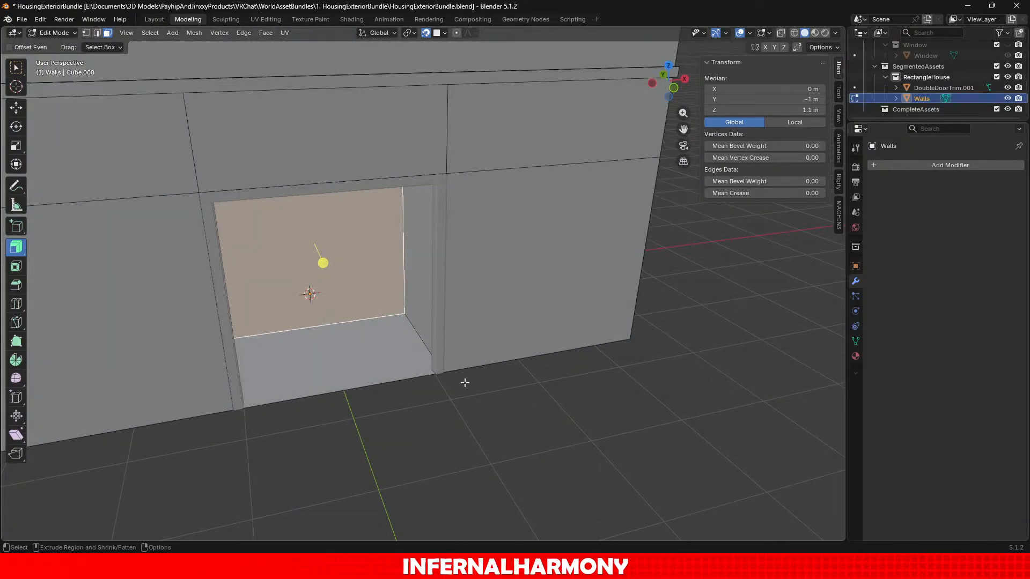
{"action": "type", "text": "gy-1.5"}
{"action": "key", "text": "Return"}
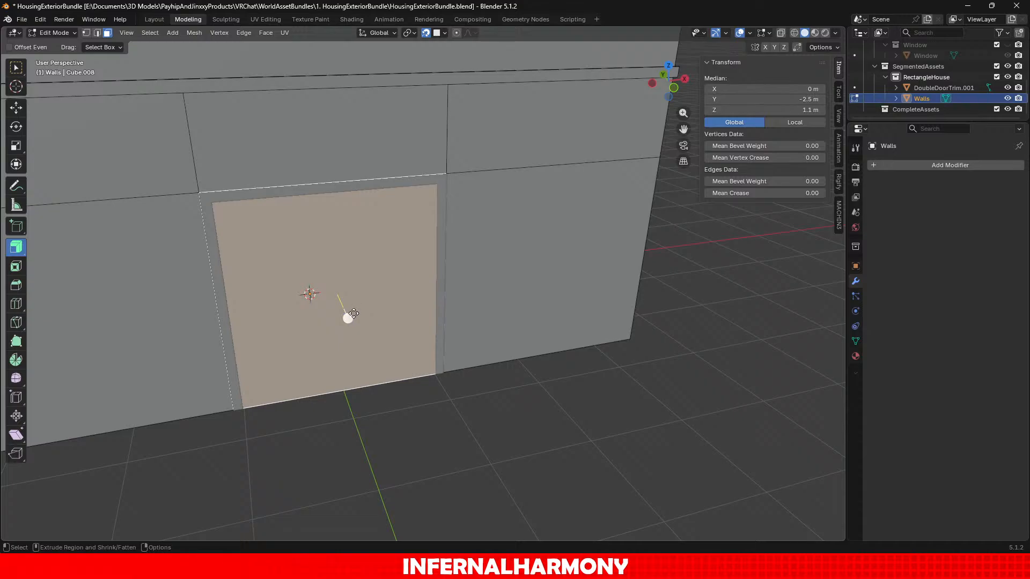
Extrude the door face into the house and set its median Y to -1.5 m.
{"action": "left_click_drag", "start_coordinate": [347, 321], "coordinate": [349, 358]}
{"action": "left_click", "coordinate": [778, 99]}
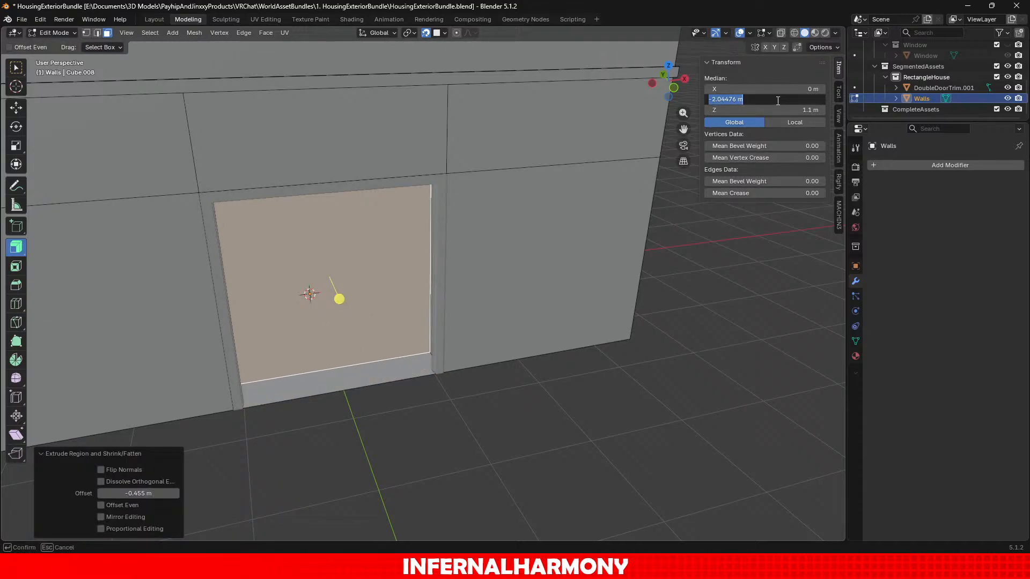
{"action": "key", "text": "End"}
{"action": "key", "text": "BackSpace"}
{"action": "key", "text": "Return"}
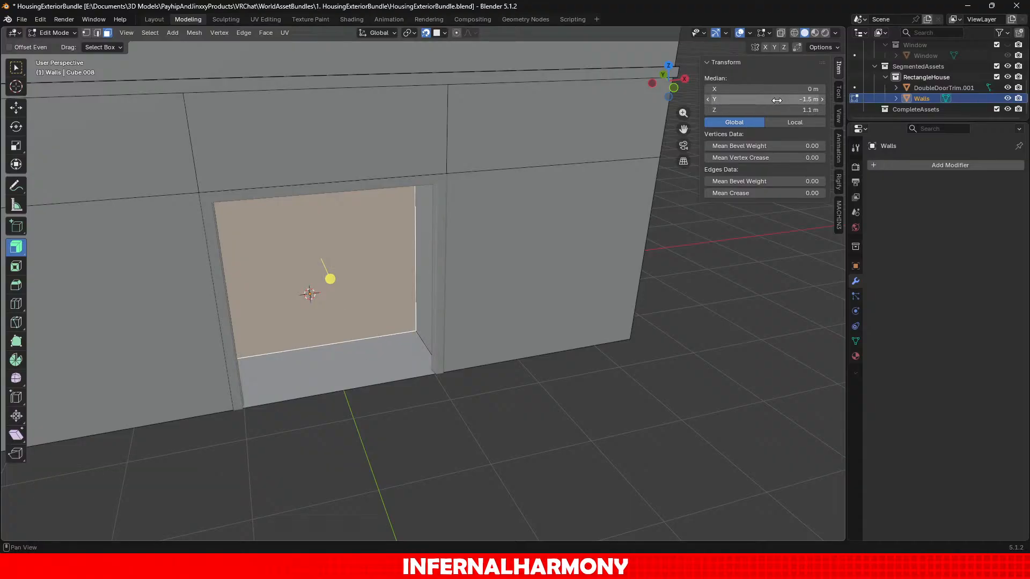
Delete the floor face at the bottom of the new door recess.
{"action": "scroll", "coordinate": [453, 296], "scroll_direction": "down", "scroll_amount": 3}
{"action": "middle_click_drag", "start_coordinate": [388, 422], "coordinate": [451, 381]}
{"action": "scroll", "coordinate": [448, 331], "scroll_direction": "up", "scroll_amount": 3}
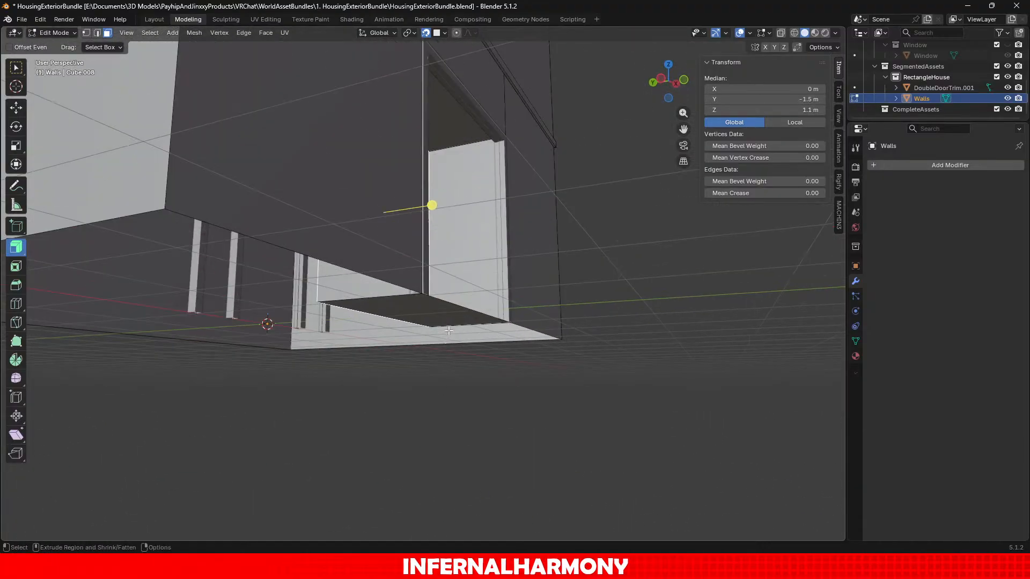
{"action": "left_click", "coordinate": [452, 316]}
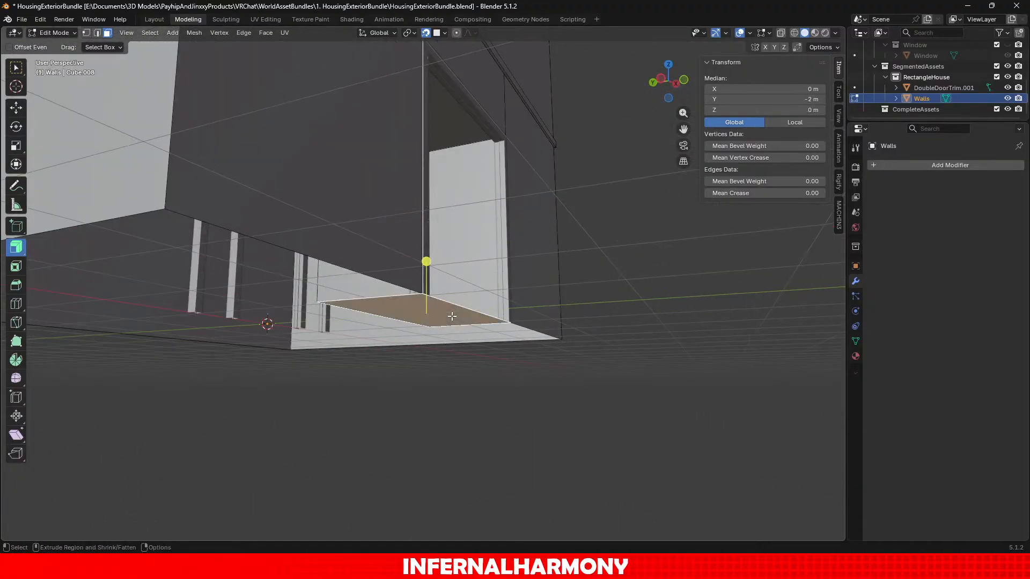
{"action": "key", "text": "x"}
{"action": "left_click", "coordinate": [315, 136]}
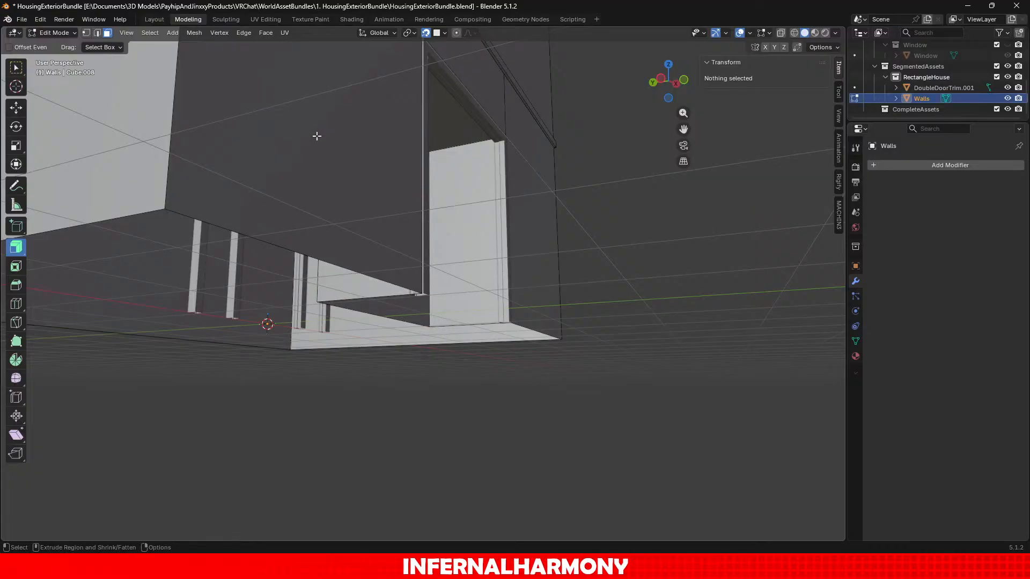
Mark the two upper side edges running into the door recess's depth as seams.
{"action": "left_click", "coordinate": [97, 33]}
{"action": "scroll", "coordinate": [275, 188], "scroll_direction": "up", "scroll_amount": 1}
{"action": "middle_click_drag", "start_coordinate": [423, 164], "coordinate": [369, 168]}
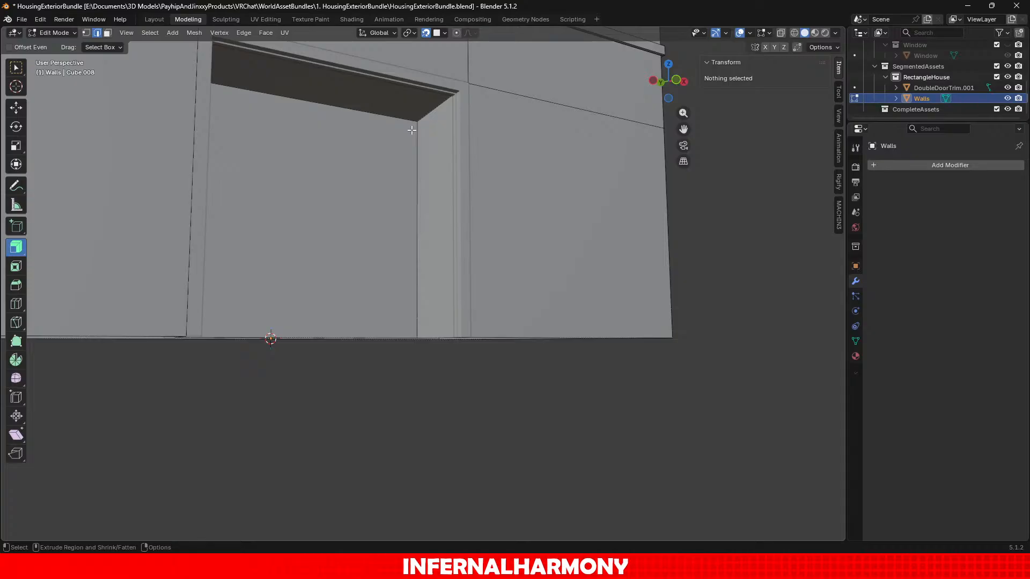
{"action": "left_click", "coordinate": [432, 119]}
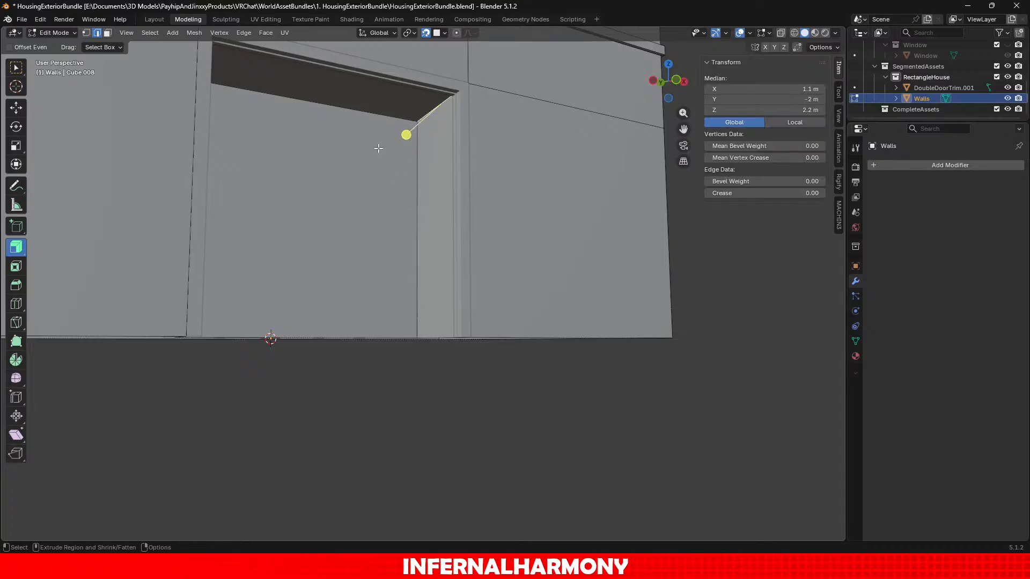
{"action": "left_click", "coordinate": [12, 107]}
{"action": "middle_click_drag", "start_coordinate": [254, 157], "coordinate": [195, 140]}
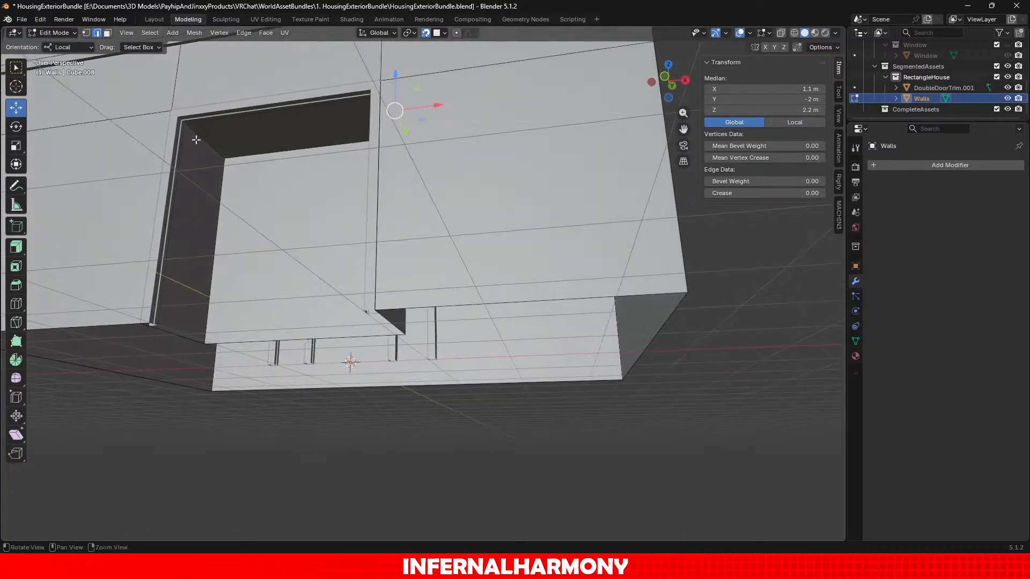
{"action": "left_click", "coordinate": [202, 135], "text": "shift"}
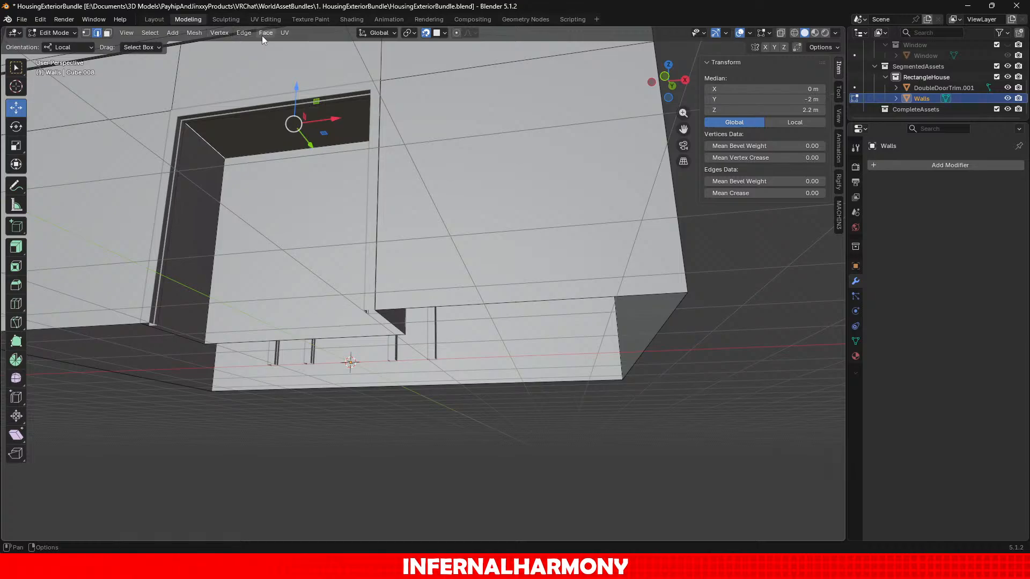
{"action": "left_click", "coordinate": [248, 34]}
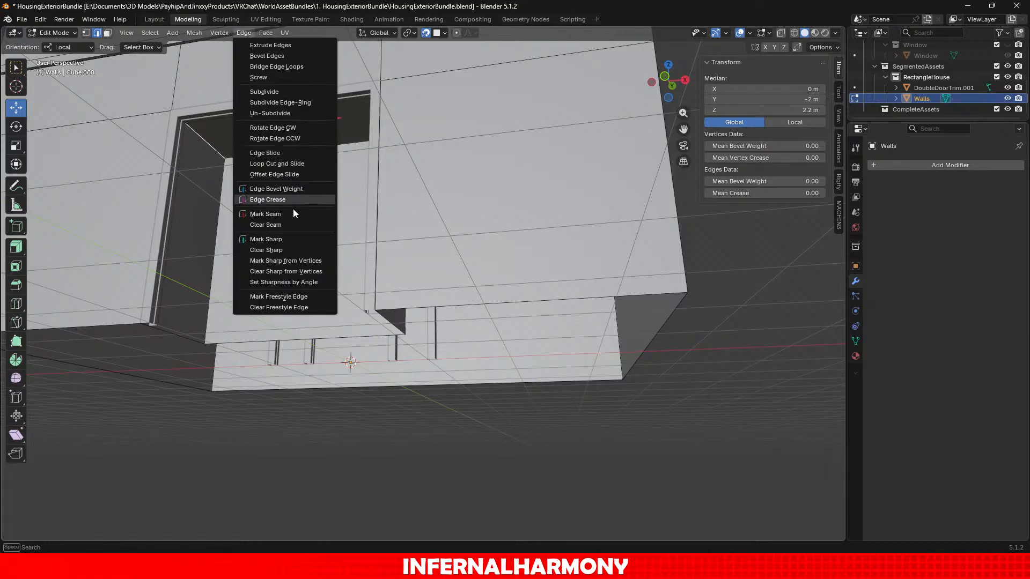
{"action": "left_click", "coordinate": [265, 214]}
Mark the three vertical wall edges at the rear corner, at X 3.5 m and Y 2.5 m, as seams.
{"action": "middle_click_drag", "start_coordinate": [268, 215], "coordinate": [389, 282]}
{"action": "left_click", "coordinate": [362, 290]}
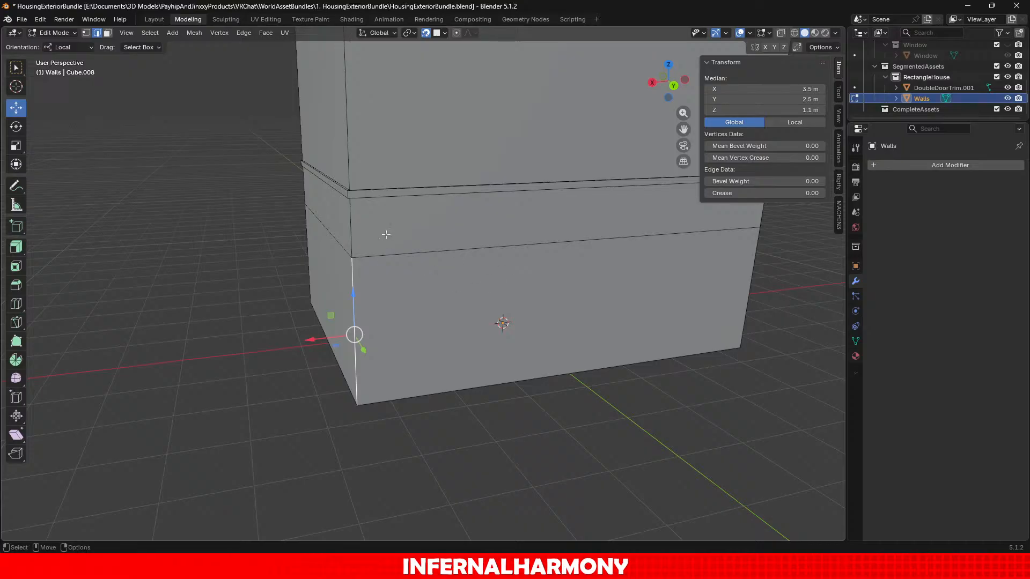
{"action": "left_click", "coordinate": [350, 227], "text": "shift"}
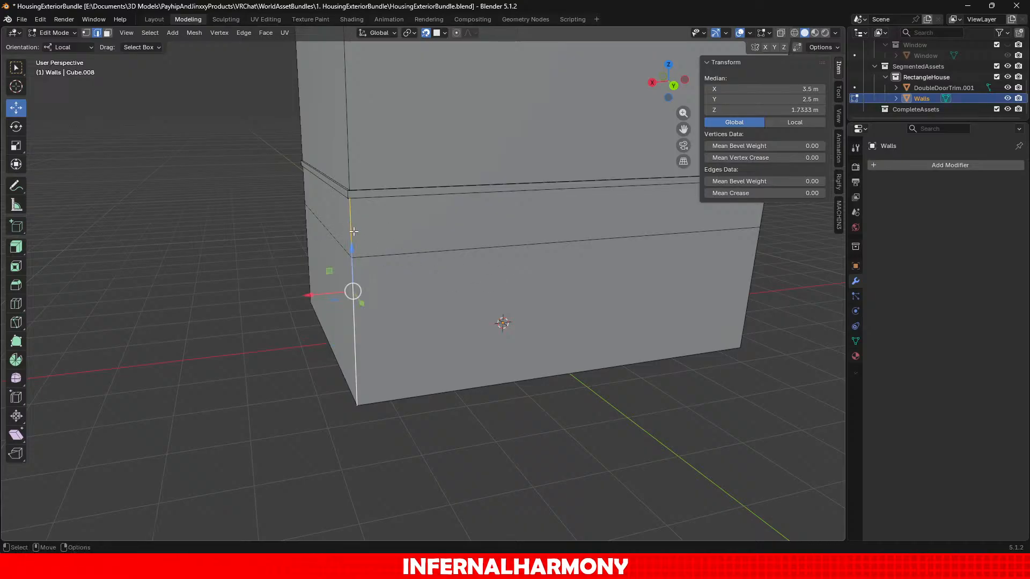
{"action": "middle_click_drag", "start_coordinate": [350, 226], "coordinate": [468, 143]}
{"action": "left_click", "coordinate": [461, 135], "text": "shift"}
{"action": "scroll", "coordinate": [459, 130], "scroll_direction": "down", "scroll_amount": 5}
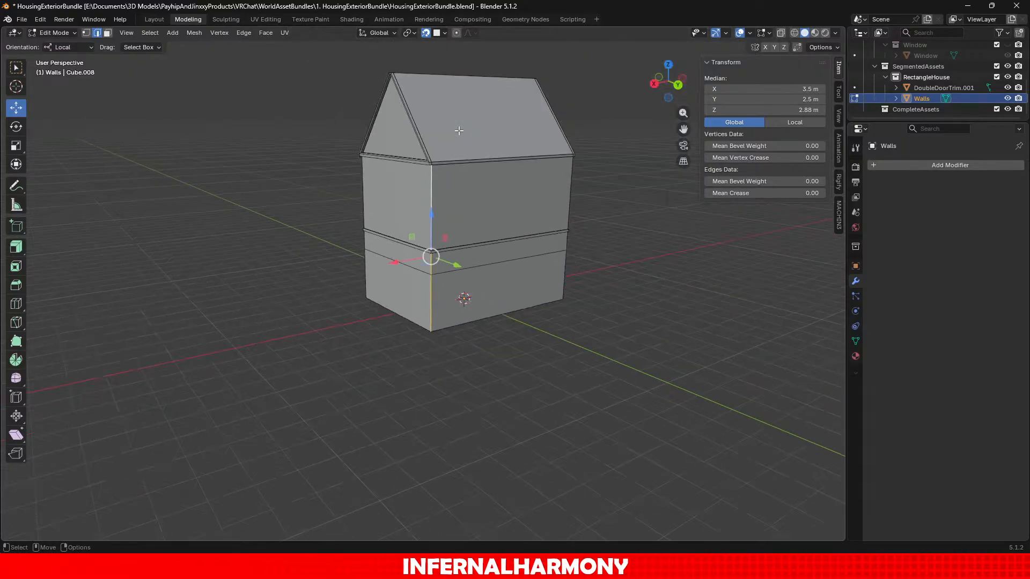
{"action": "left_click", "coordinate": [251, 33]}
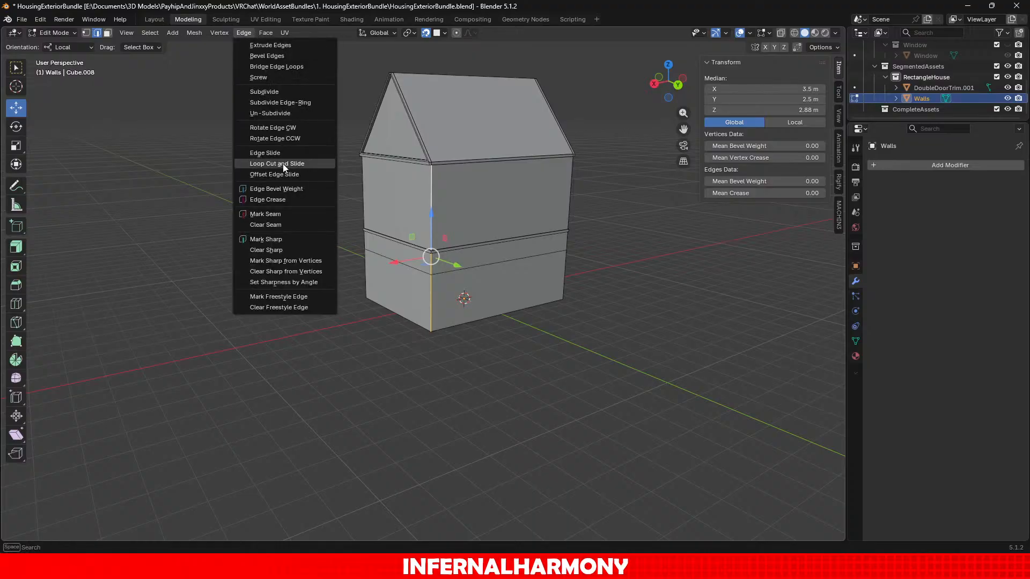
{"action": "left_click", "coordinate": [265, 214]}
Mark the corner edges of the horizontal trim band at the same rear corner as seams and clear the selection.
{"action": "scroll", "coordinate": [502, 258], "scroll_direction": "up", "scroll_amount": 6}
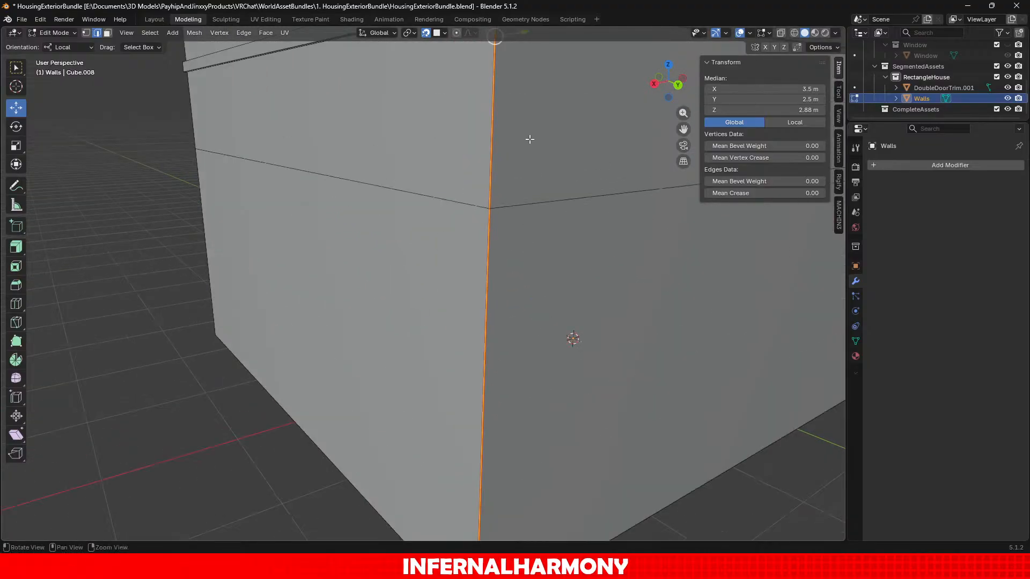
{"action": "scroll", "coordinate": [502, 257], "scroll_direction": "down", "scroll_amount": 6}
{"action": "scroll", "coordinate": [502, 259], "scroll_direction": "up", "scroll_amount": 8}
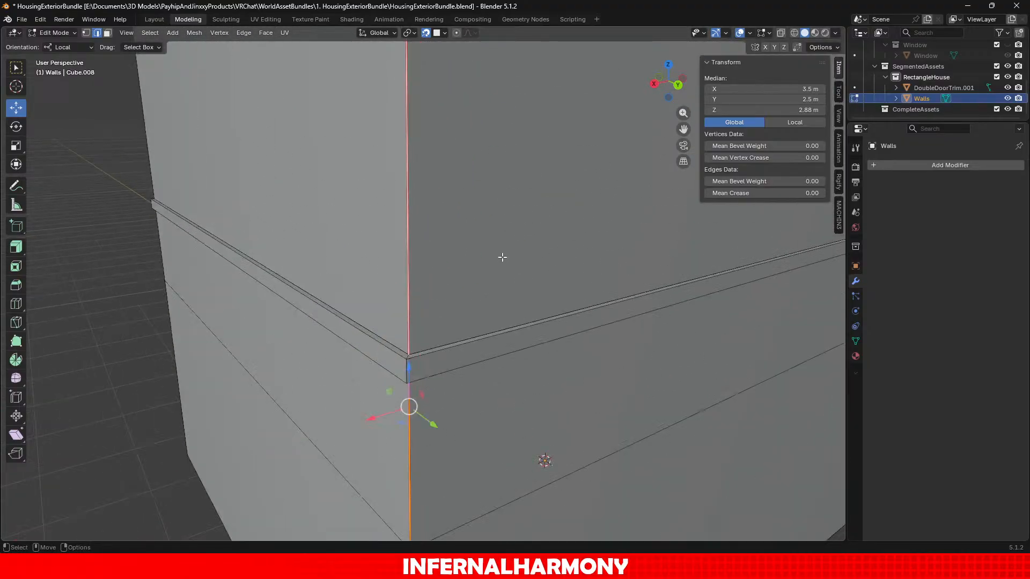
{"action": "middle_click_drag", "start_coordinate": [502, 260], "coordinate": [479, 199], "text": "alt"}
{"action": "scroll", "coordinate": [521, 175], "scroll_direction": "up", "scroll_amount": 1}
{"action": "scroll", "coordinate": [479, 199], "scroll_direction": "down", "scroll_amount": 1}
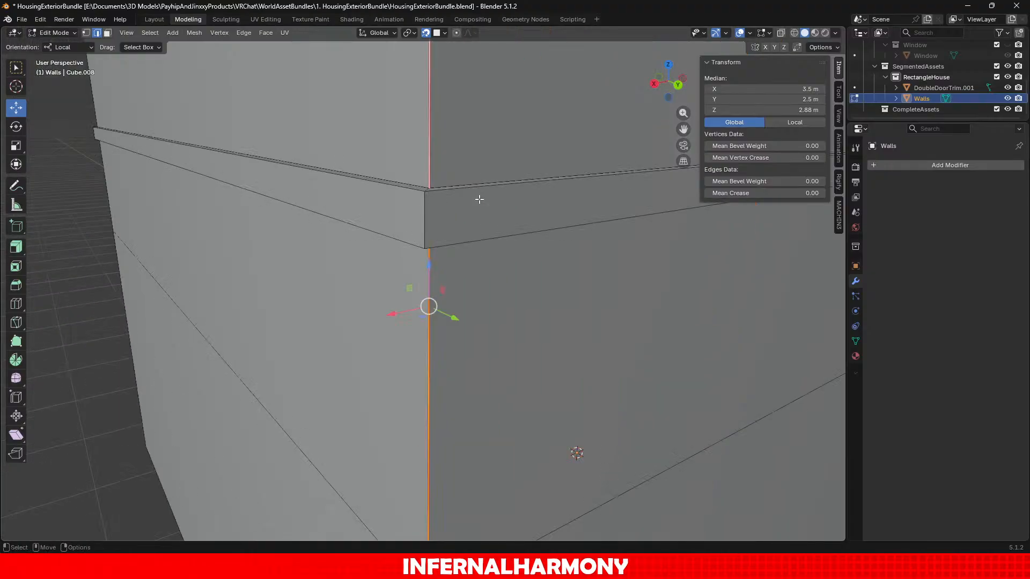
{"action": "left_click", "coordinate": [423, 221], "text": "alt"}
{"action": "left_click", "coordinate": [254, 35]}
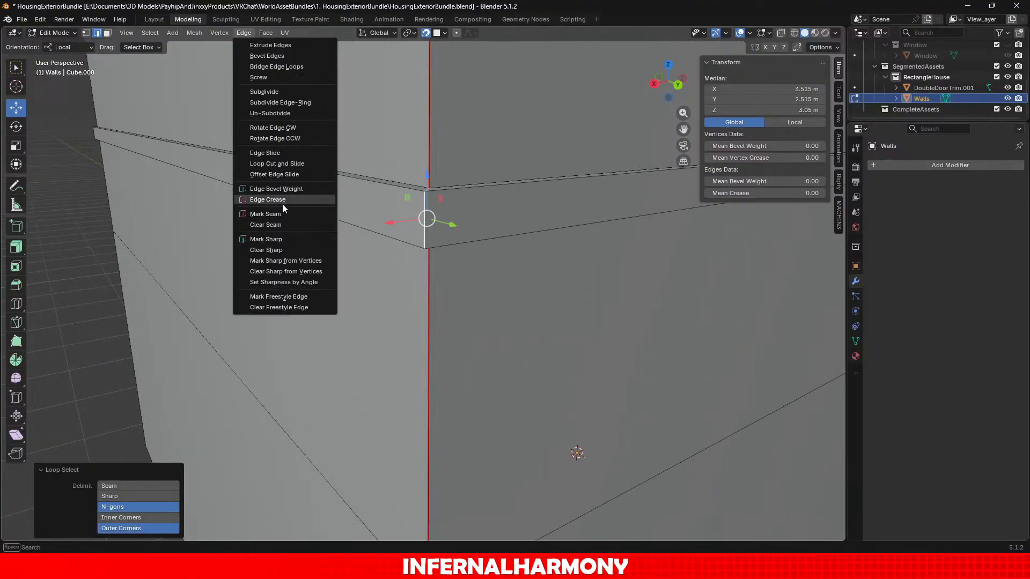
{"action": "left_click", "coordinate": [275, 215]}
{"action": "scroll", "coordinate": [273, 217], "scroll_direction": "down", "scroll_amount": 2}
{"action": "scroll", "coordinate": [273, 217], "scroll_direction": "down", "scroll_amount": 5}
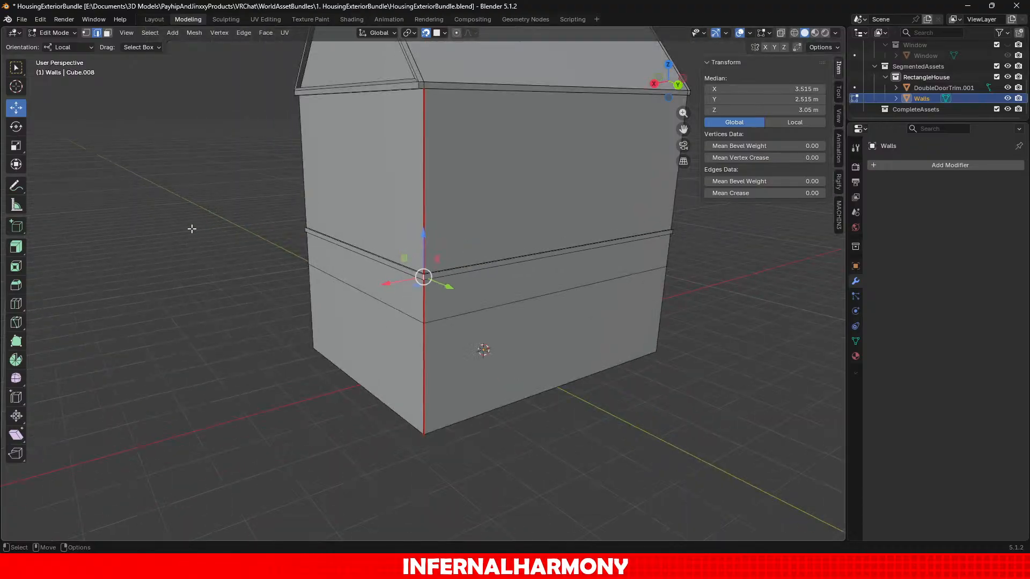
{"action": "left_click", "coordinate": [184, 209]}
Inspect the house from all sides, checking the wall corners, marked seams, door recess and gable roof.
{"action": "middle_click_drag", "start_coordinate": [184, 209], "coordinate": [349, 157]}
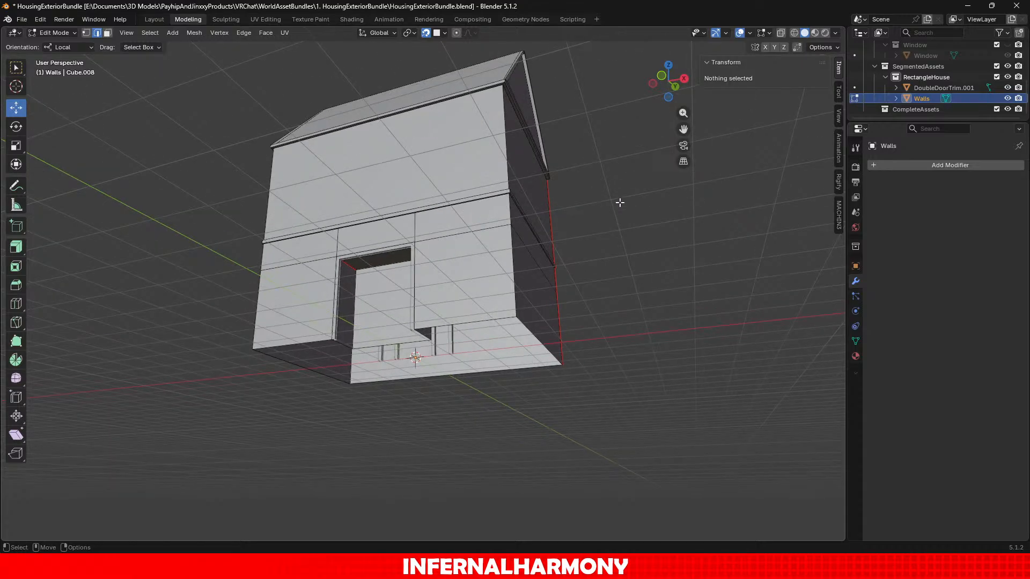
{"action": "middle_click_drag", "start_coordinate": [538, 201], "coordinate": [568, 227]}
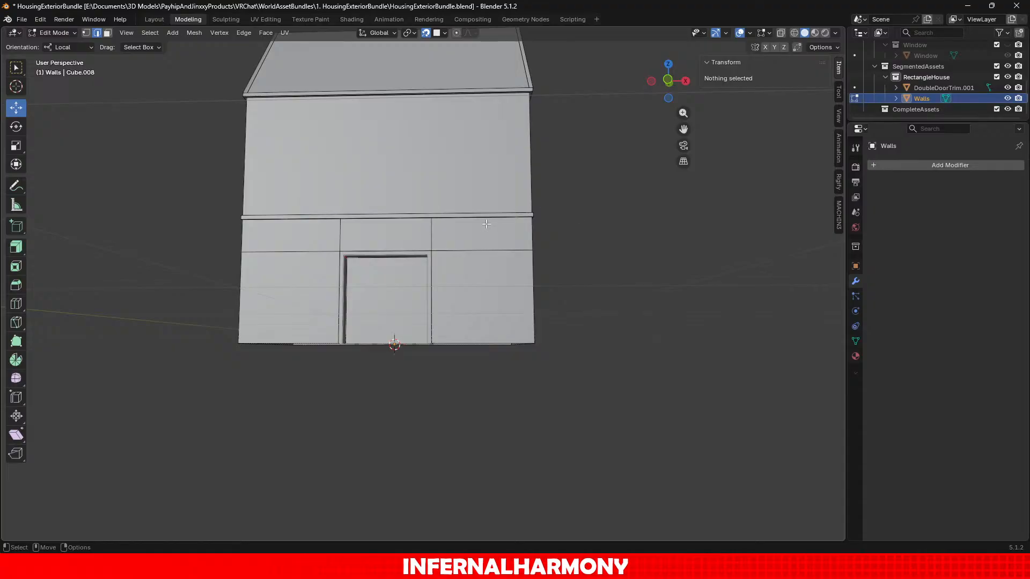
{"action": "scroll", "coordinate": [604, 370], "scroll_direction": "up", "scroll_amount": 1}
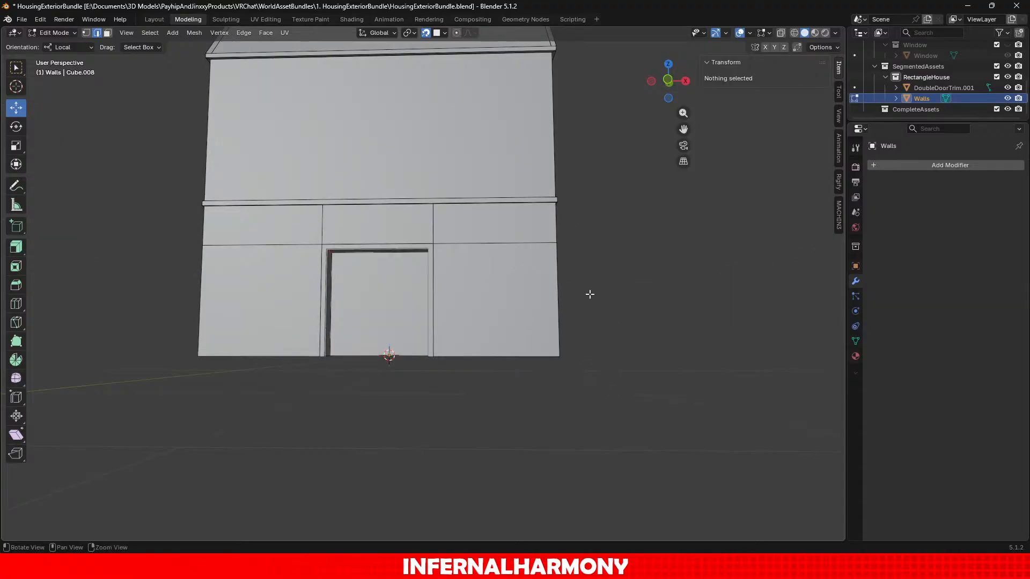
{"action": "middle_click_drag", "start_coordinate": [591, 294], "coordinate": [465, 326]}
{"action": "scroll", "coordinate": [496, 323], "scroll_direction": "down", "scroll_amount": 3}
{"action": "scroll", "coordinate": [465, 326], "scroll_direction": "up", "scroll_amount": 3}
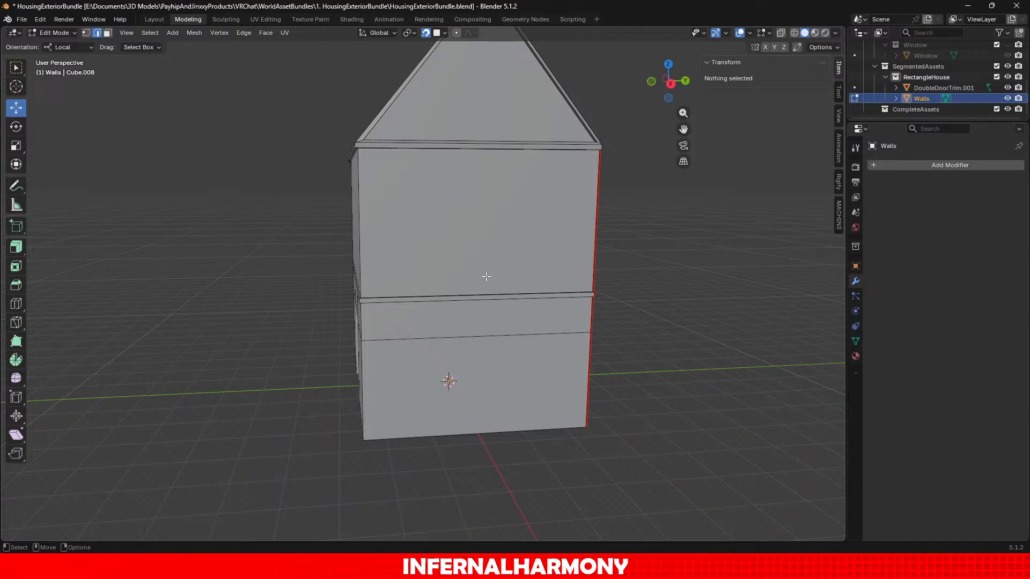
{"action": "scroll", "coordinate": [486, 277], "scroll_direction": "down", "scroll_amount": 2}
{"action": "middle_click_drag", "start_coordinate": [437, 280], "coordinate": [546, 288]}
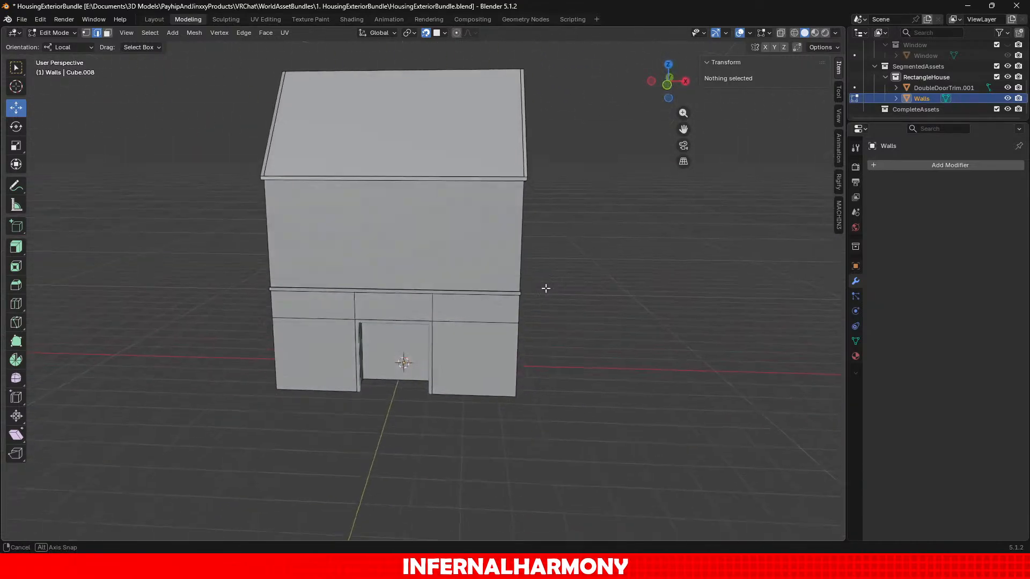
{"action": "left_click_drag", "start_coordinate": [546, 288], "coordinate": [654, 296], "text": "alt"}
{"action": "right_click_drag", "start_coordinate": [655, 296], "coordinate": [634, 425], "text": "alt"}
{"action": "middle_click_drag", "start_coordinate": [635, 426], "coordinate": [609, 283], "text": "alt"}
{"action": "right_click_drag", "start_coordinate": [609, 283], "coordinate": [576, 346], "text": "alt"}
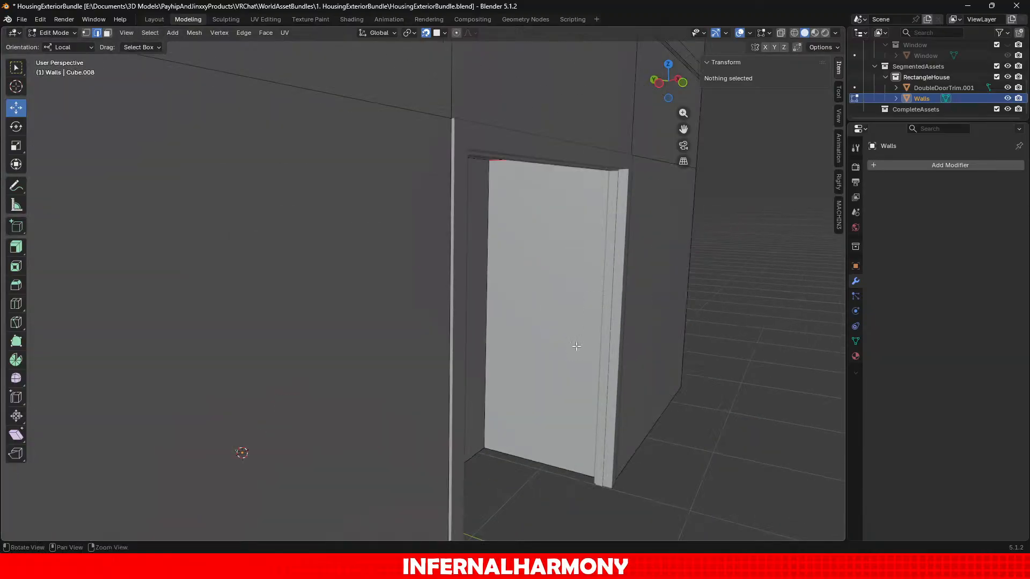
{"action": "left_click_drag", "start_coordinate": [577, 346], "coordinate": [619, 269], "text": "alt"}
{"action": "scroll", "coordinate": [614, 270], "scroll_direction": "down", "scroll_amount": 8}
{"action": "middle_click_drag", "start_coordinate": [586, 257], "coordinate": [478, 354], "text": "alt"}
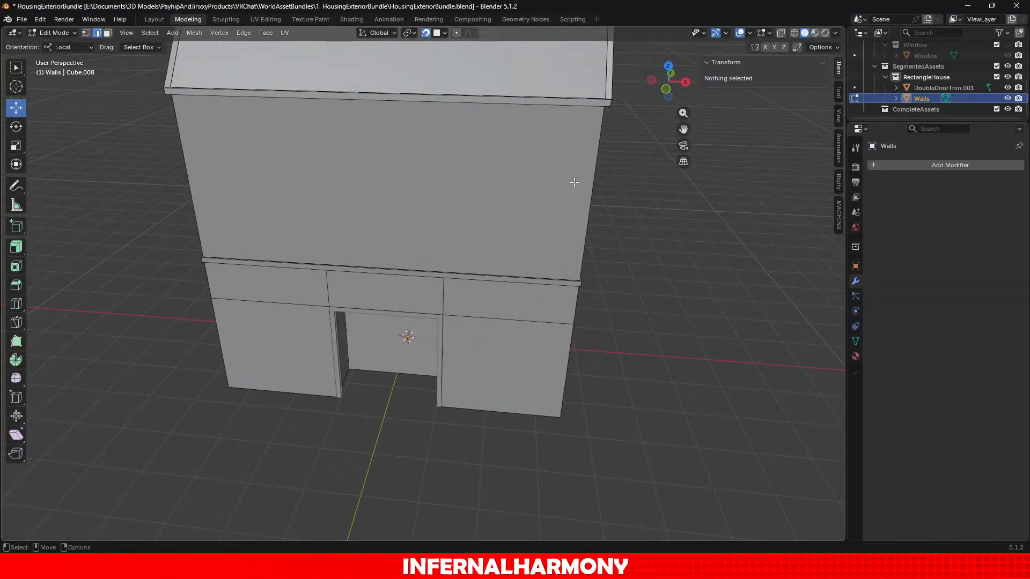
{"action": "scroll", "coordinate": [563, 187], "scroll_direction": "down", "scroll_amount": 3}
{"action": "middle_click_drag", "start_coordinate": [457, 372], "coordinate": [505, 302]}
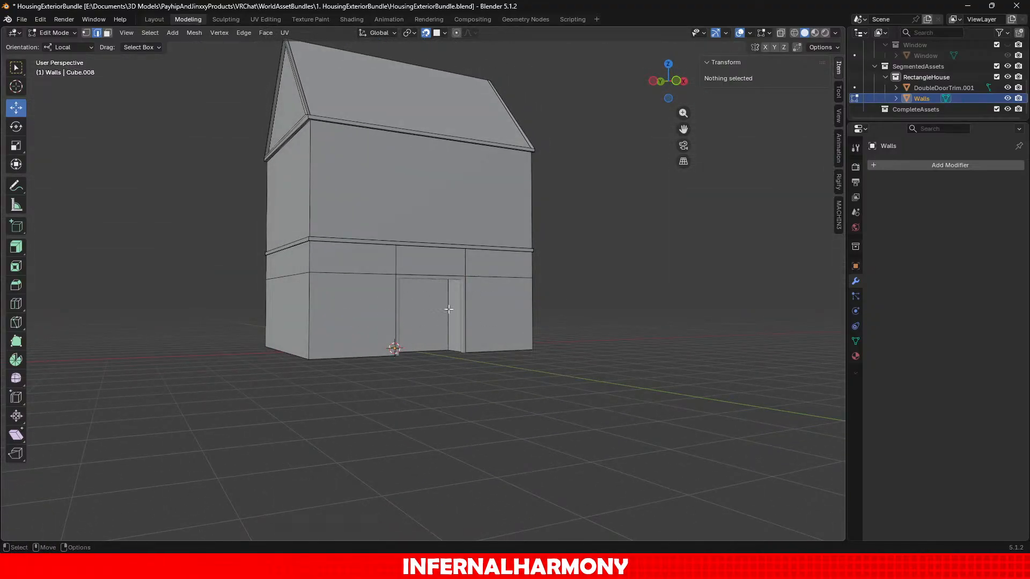
{"action": "scroll", "coordinate": [370, 256], "scroll_direction": "down", "scroll_amount": 2}
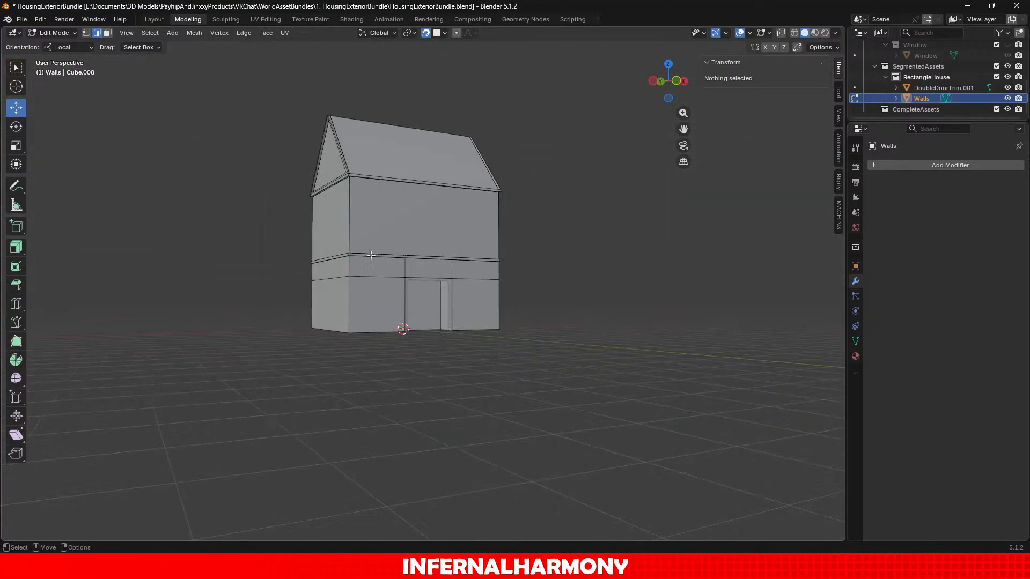
{"action": "scroll", "coordinate": [580, 322], "scroll_direction": "up", "scroll_amount": 2}
{"action": "middle_click_drag", "start_coordinate": [583, 324], "coordinate": [347, 325]}
{"action": "scroll", "coordinate": [347, 326], "scroll_direction": "down", "scroll_amount": 2}
{"action": "middle_click_drag", "start_coordinate": [344, 240], "coordinate": [582, 420], "text": "shift"}
{"action": "scroll", "coordinate": [501, 393], "scroll_direction": "up", "scroll_amount": 5}
{"action": "middle_click_drag", "start_coordinate": [582, 421], "coordinate": [481, 428], "text": "shift"}
{"action": "scroll", "coordinate": [461, 393], "scroll_direction": "up", "scroll_amount": 2}
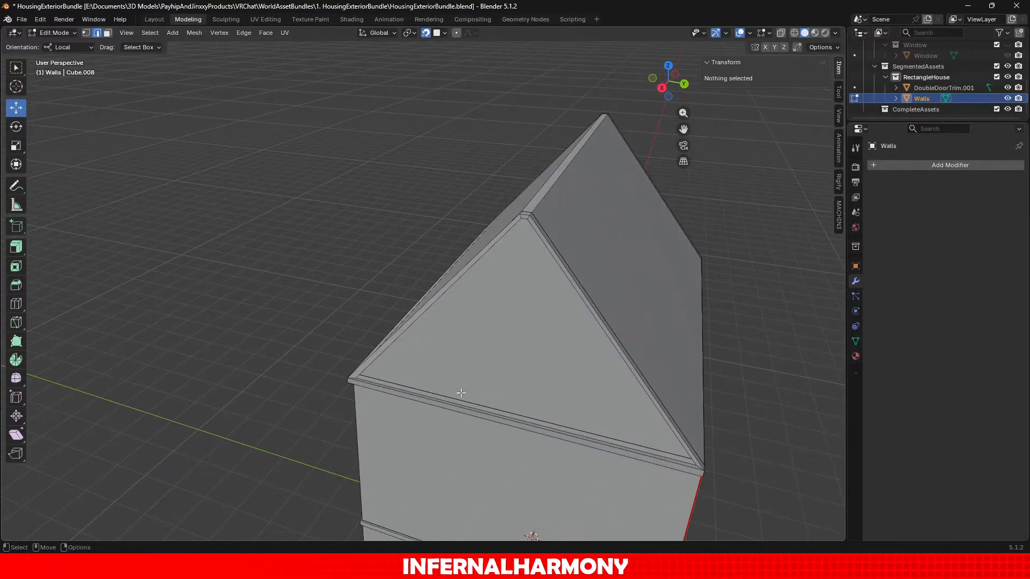
{"action": "scroll", "coordinate": [451, 388], "scroll_direction": "down", "scroll_amount": 4}
{"action": "middle_click_drag", "start_coordinate": [550, 401], "coordinate": [527, 316], "text": "shift"}
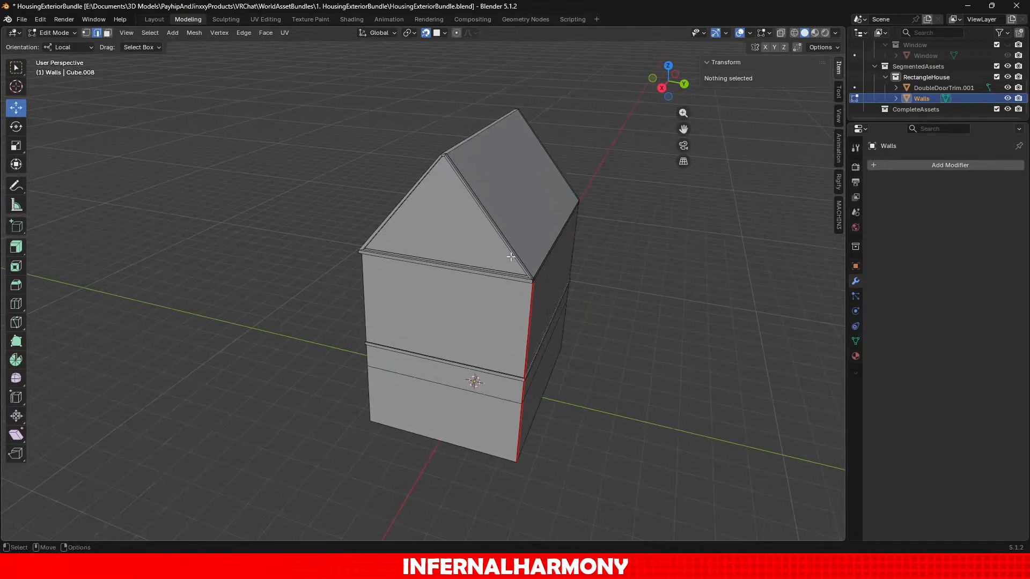
Leave mesh editing for Object Mode and select the hidden Window object in the outliner.
{"action": "left_click", "coordinate": [63, 33]}
{"action": "left_click", "coordinate": [56, 43]}
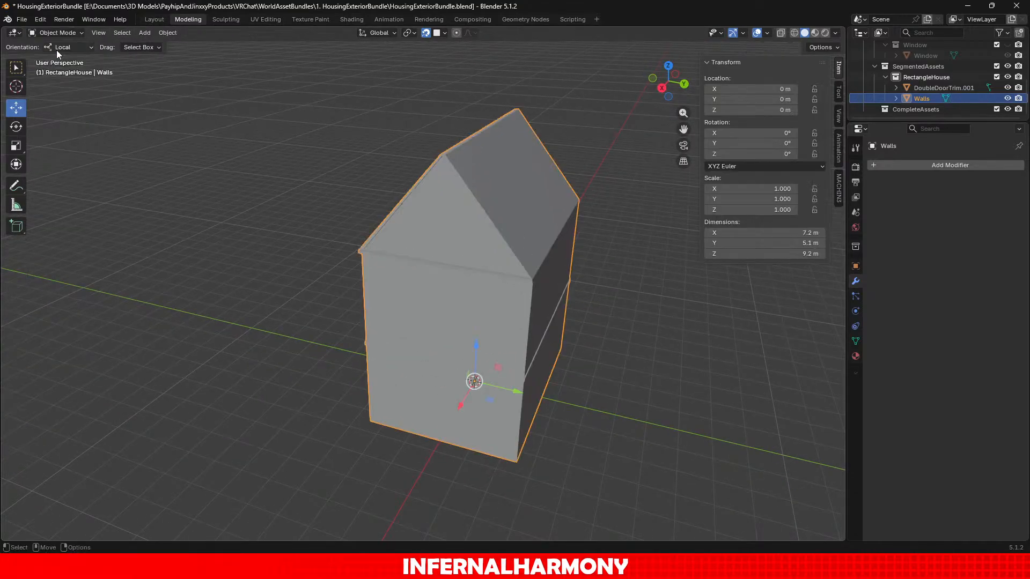
{"action": "scroll", "coordinate": [973, 69], "scroll_direction": "up", "scroll_amount": 3}
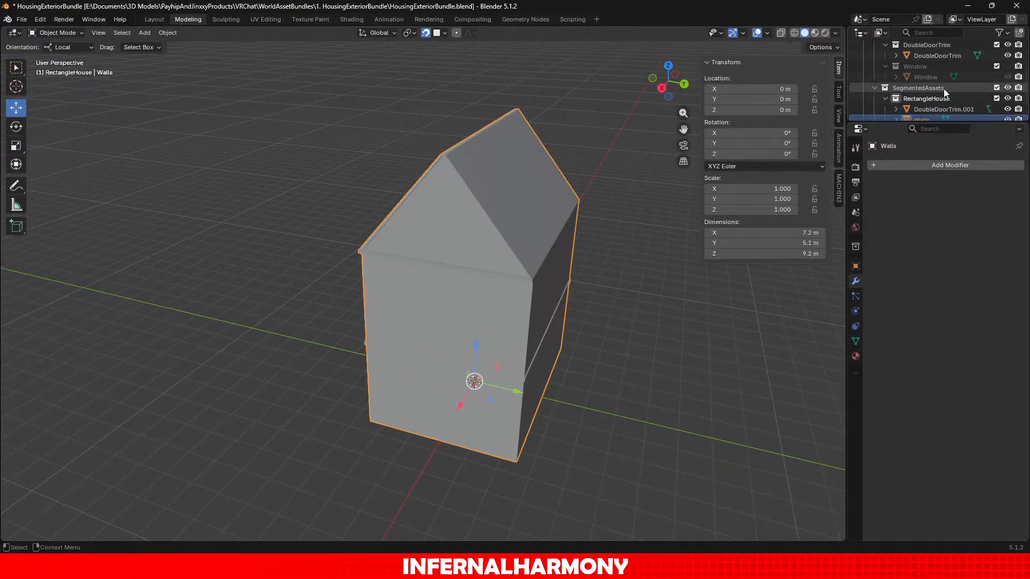
{"action": "left_click", "coordinate": [942, 77]}
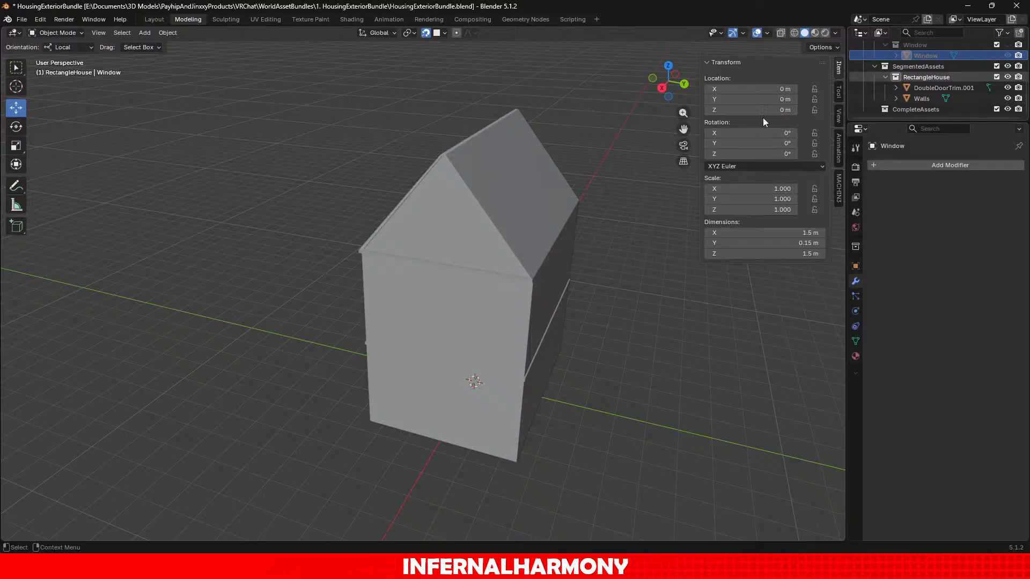
Show the Window collection and hide the Door, SingleDoorTrim and DoubleDoorTrim collections.
{"action": "scroll", "coordinate": [998, 64], "scroll_direction": "down", "scroll_amount": 2}
{"action": "scroll", "coordinate": [1010, 52], "scroll_direction": "up", "scroll_amount": 5}
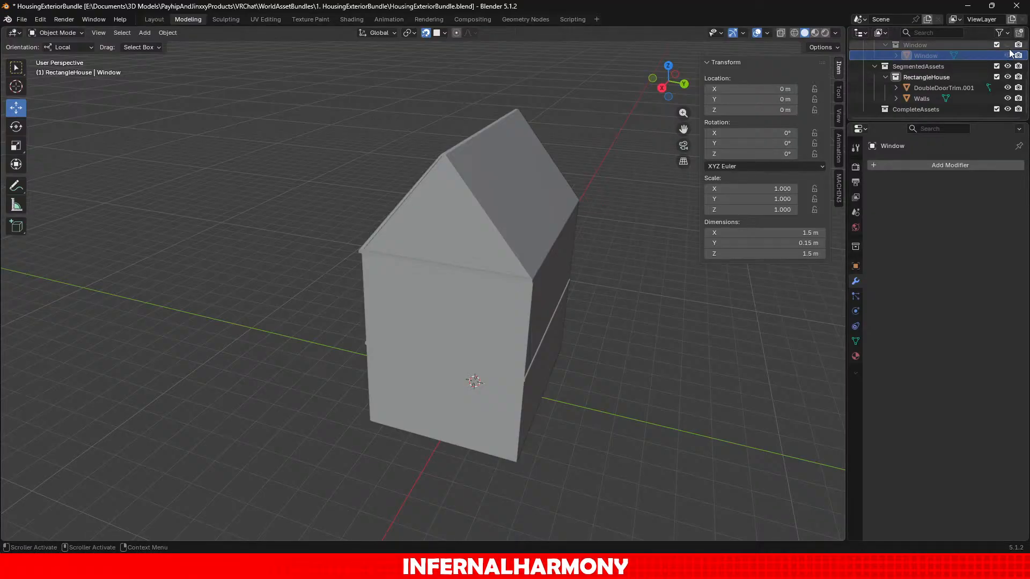
{"action": "scroll", "coordinate": [1013, 59], "scroll_direction": "down", "scroll_amount": 2}
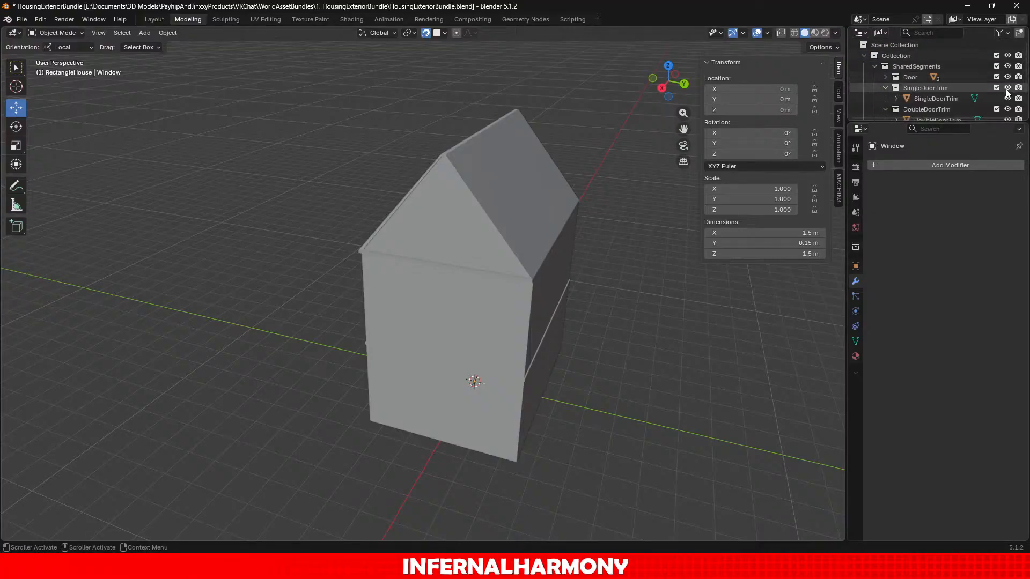
{"action": "left_click", "coordinate": [1007, 88]}
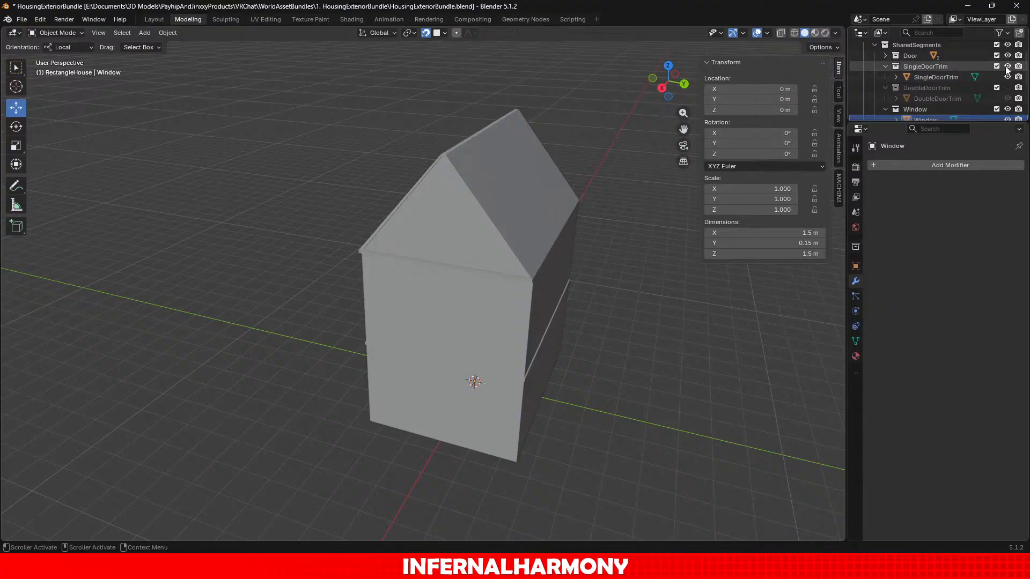
{"action": "left_click", "coordinate": [1007, 66]}
{"action": "left_click", "coordinate": [1007, 56]}
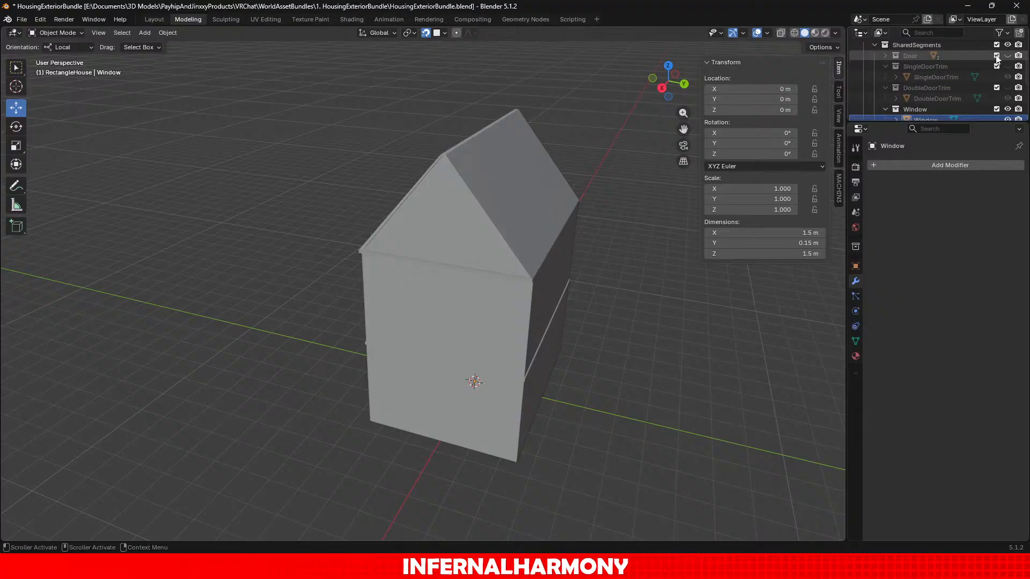
Collapse the SingleDoorTrim and DoubleDoorTrim collections in the outliner.
{"action": "left_click", "coordinate": [885, 56]}
{"action": "left_click", "coordinate": [885, 56]}
{"action": "left_click", "coordinate": [888, 67]}
{"action": "left_click", "coordinate": [885, 78]}
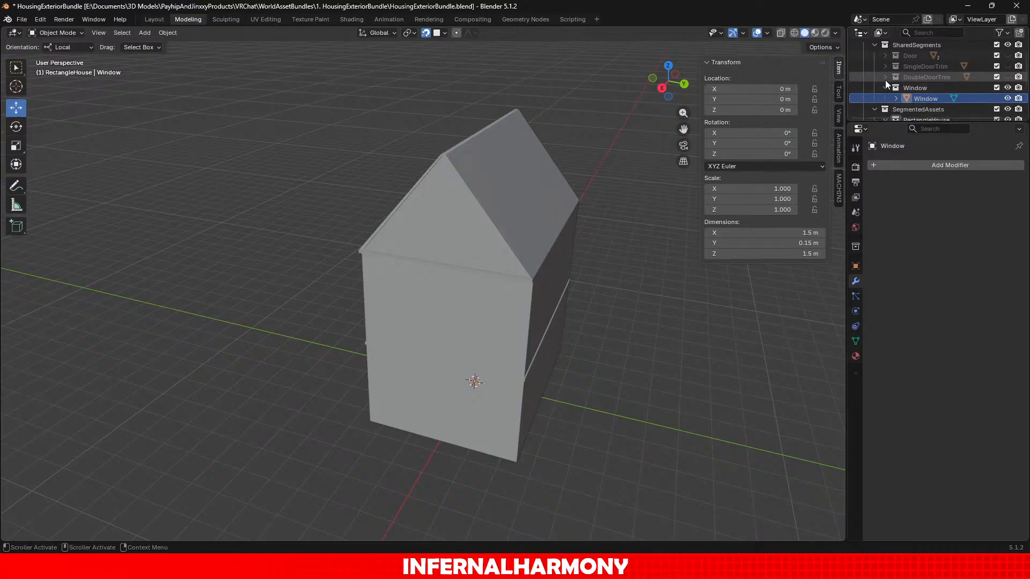
Duplicate the Window object in place at the world origin.
{"action": "left_click", "coordinate": [936, 100]}
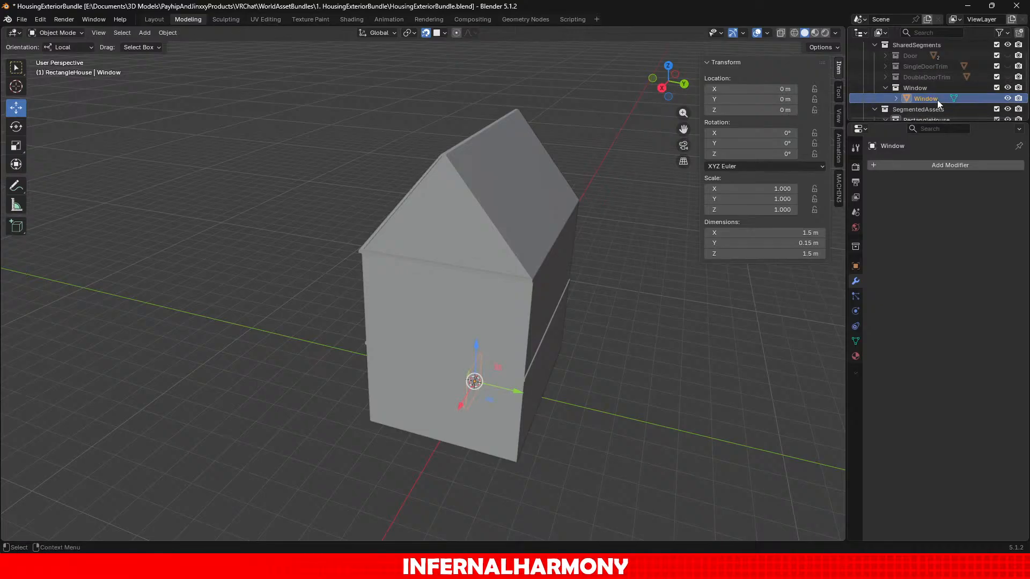
{"action": "left_click", "coordinate": [622, 297]}
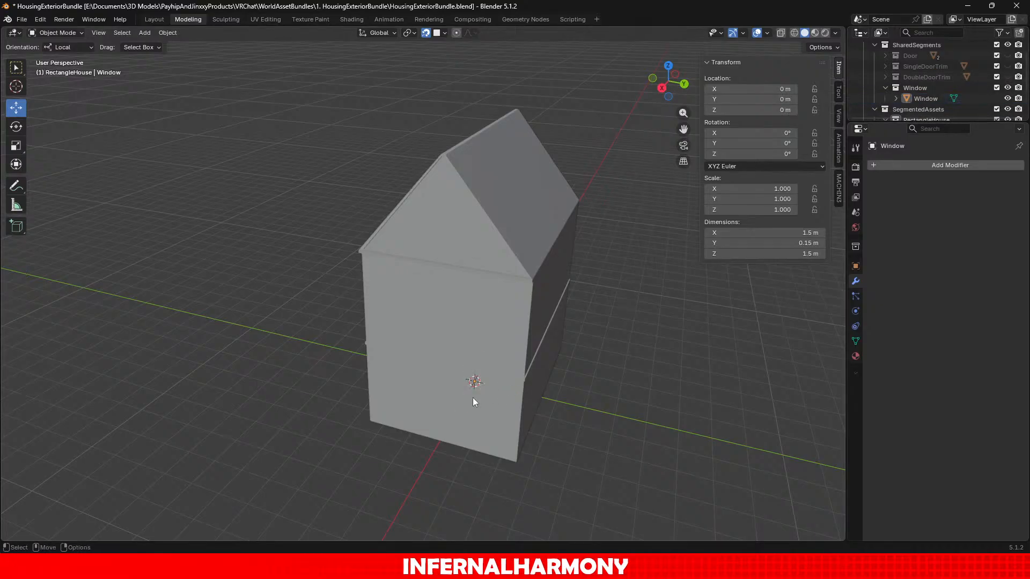
{"action": "left_click", "coordinate": [924, 98]}
{"action": "scroll", "coordinate": [617, 370], "scroll_direction": "up", "scroll_amount": 5}
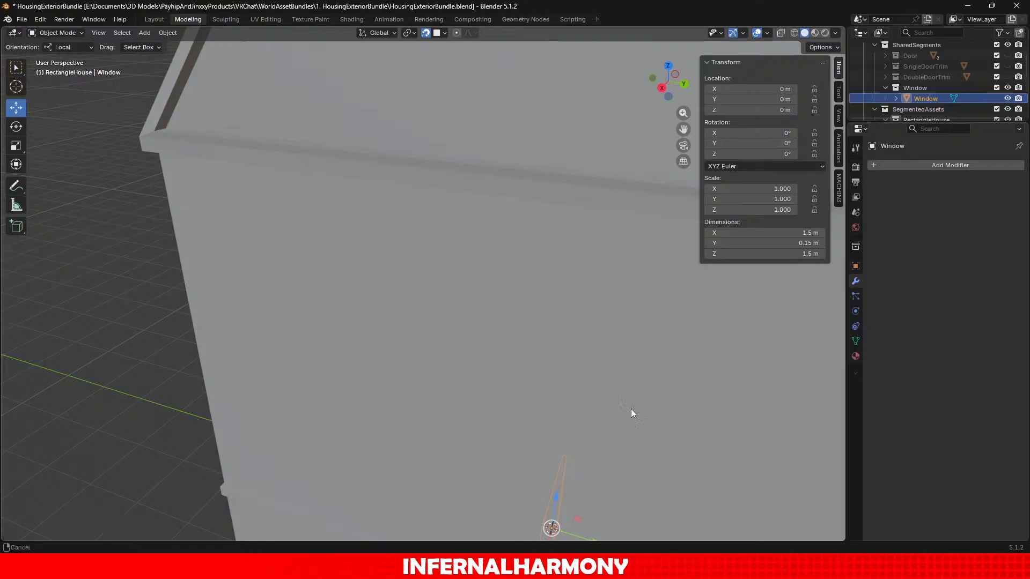
{"action": "middle_click_drag", "start_coordinate": [630, 410], "coordinate": [624, 132], "text": "shift"}
{"action": "scroll", "coordinate": [600, 182], "scroll_direction": "down", "scroll_amount": 5}
{"action": "middle_click_drag", "start_coordinate": [571, 233], "coordinate": [329, 230]}
{"action": "middle_click_drag", "start_coordinate": [466, 264], "coordinate": [548, 296]}
{"action": "scroll", "coordinate": [420, 230], "scroll_direction": "down", "scroll_amount": 5}
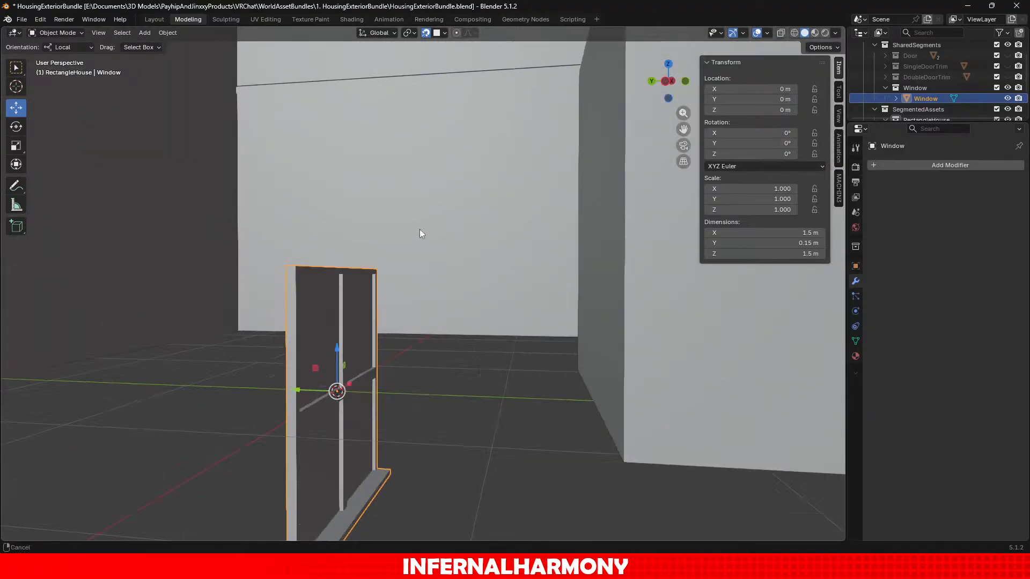
{"action": "key", "text": "shift+d"}
{"action": "right_click", "coordinate": [378, 290]}
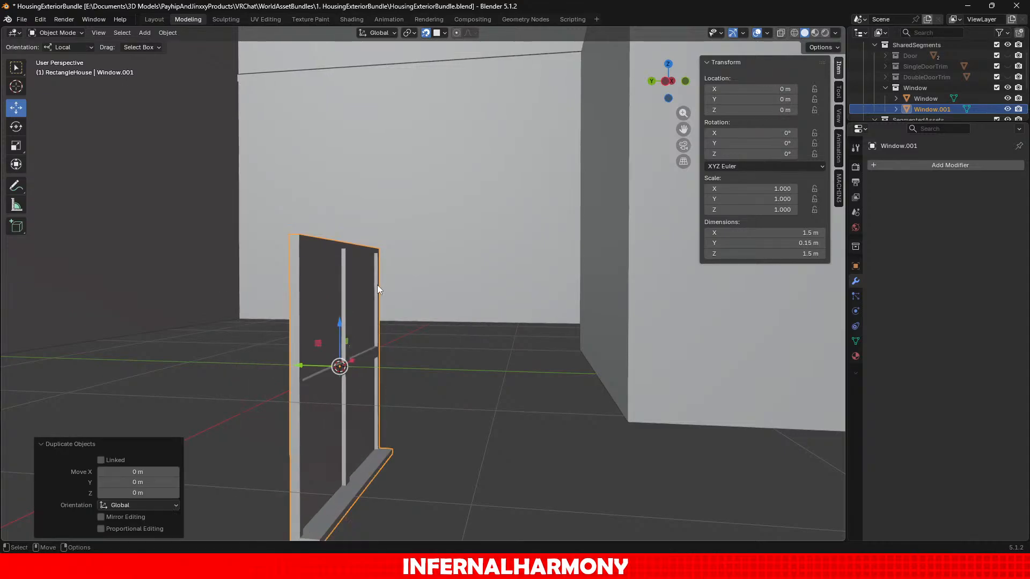
Move the duplicated window toward the front wall, to about Y -2.35 m and X -0.71 m.
{"action": "scroll", "coordinate": [428, 360], "scroll_direction": "down", "scroll_amount": 5}
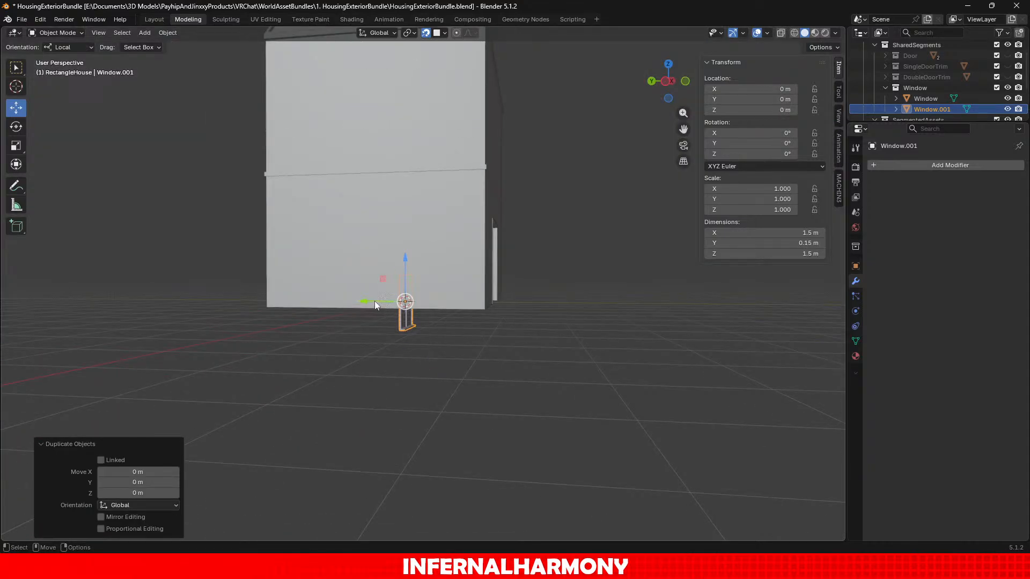
{"action": "left_click_drag", "start_coordinate": [373, 304], "coordinate": [486, 290]}
{"action": "middle_click_drag", "start_coordinate": [509, 150], "coordinate": [497, 258]}
{"action": "left_click_drag", "start_coordinate": [492, 247], "coordinate": [386, 271]}
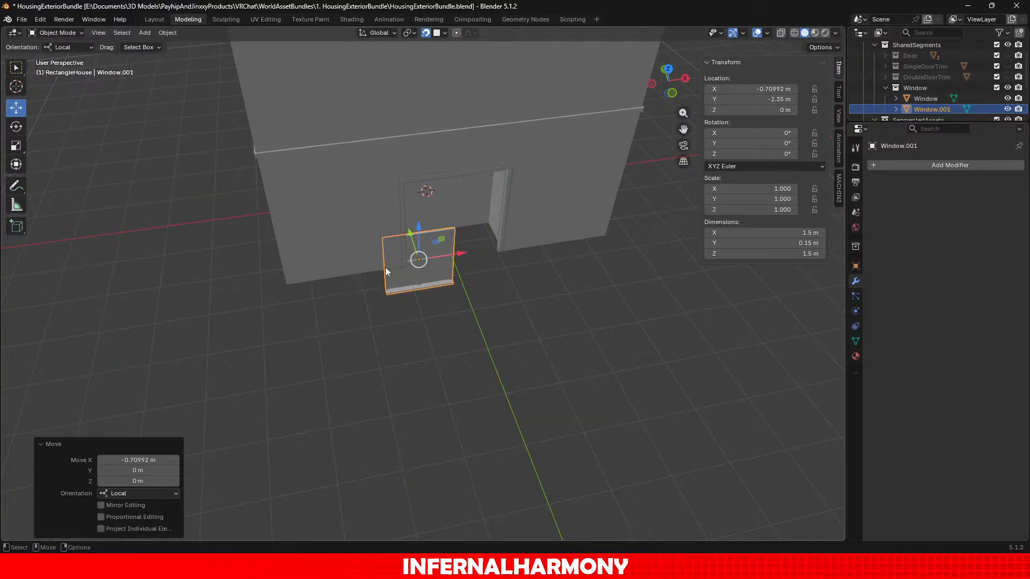
Move the duplicated window along the front wall to about X -2.55 m and raise it to about Z 2.12 m.
{"action": "mouse_move", "coordinate": [461, 254]}
{"action": "left_mouse_down"}
{"action": "mouse_move", "coordinate": [478, 256]}
{"action": "mouse_move", "coordinate": [457, 256]}
{"action": "left_mouse_up"}
{"action": "left_click_drag", "start_coordinate": [440, 257], "coordinate": [291, 261]}
{"action": "middle_click_drag", "start_coordinate": [291, 261], "coordinate": [369, 159]}
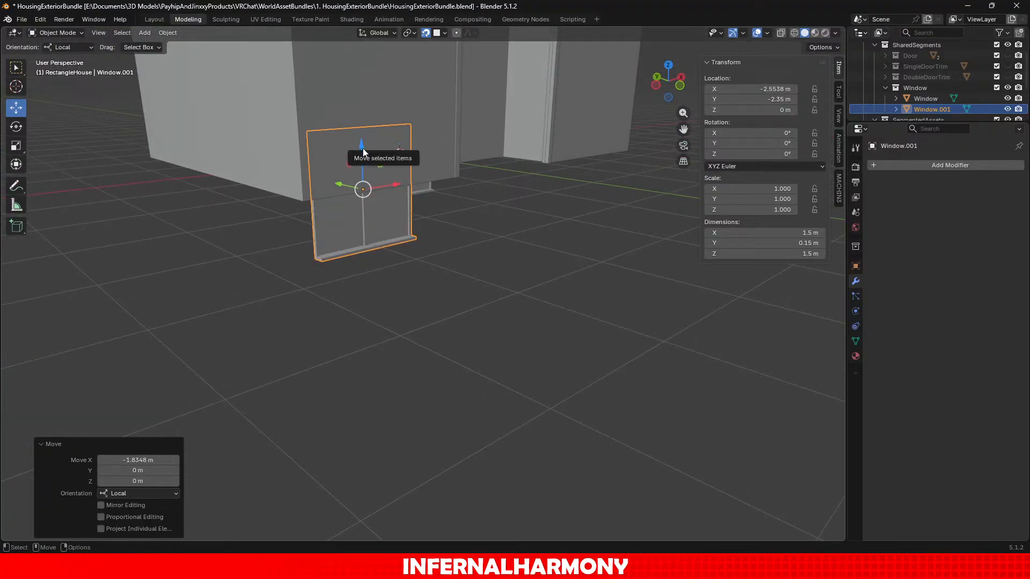
{"action": "left_click_drag", "start_coordinate": [363, 152], "coordinate": [374, 498]}
{"action": "middle_click_drag", "start_coordinate": [469, 319], "coordinate": [463, 417]}
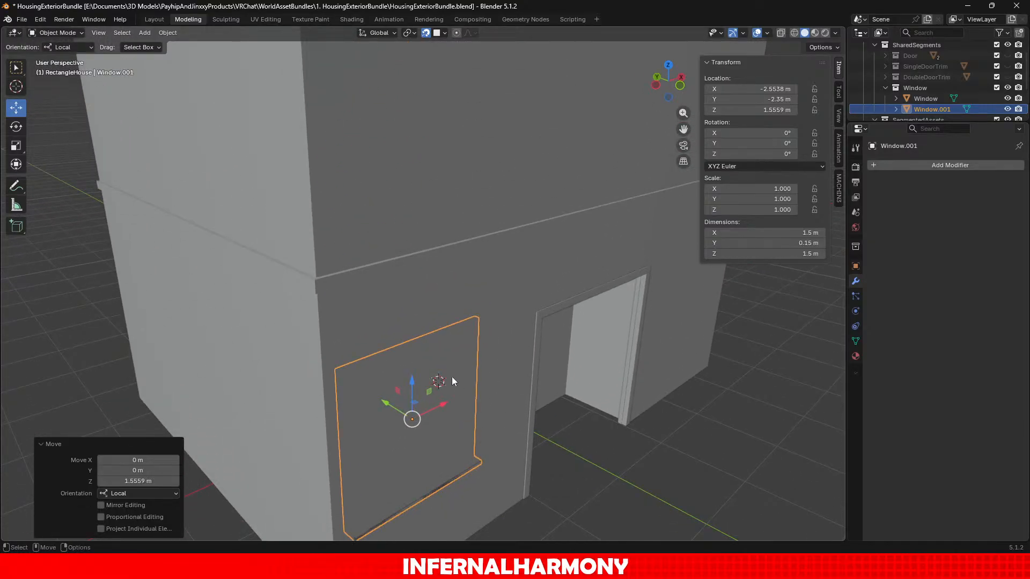
{"action": "middle_click_drag", "start_coordinate": [451, 380], "coordinate": [455, 307]}
{"action": "left_click_drag", "start_coordinate": [424, 306], "coordinate": [397, 210]}
Move the duplicated window in depth to Y -2.5 m so it sits against the front wall.
{"action": "left_click_drag", "start_coordinate": [396, 247], "coordinate": [429, 248]}
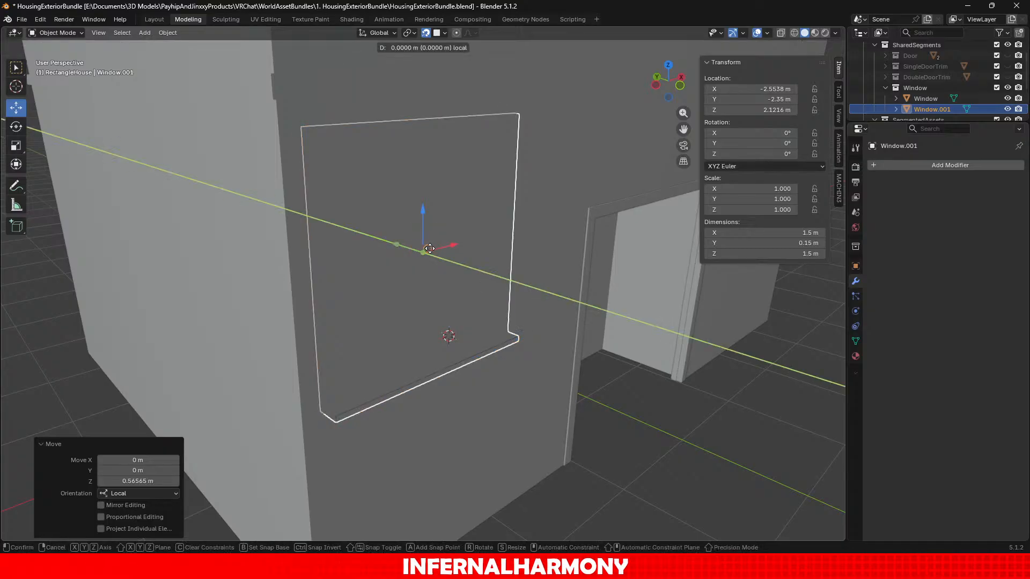
{"action": "left_click_drag", "start_coordinate": [532, 277], "coordinate": [528, 380]}
{"action": "middle_click_drag", "start_coordinate": [406, 345], "coordinate": [446, 342]}
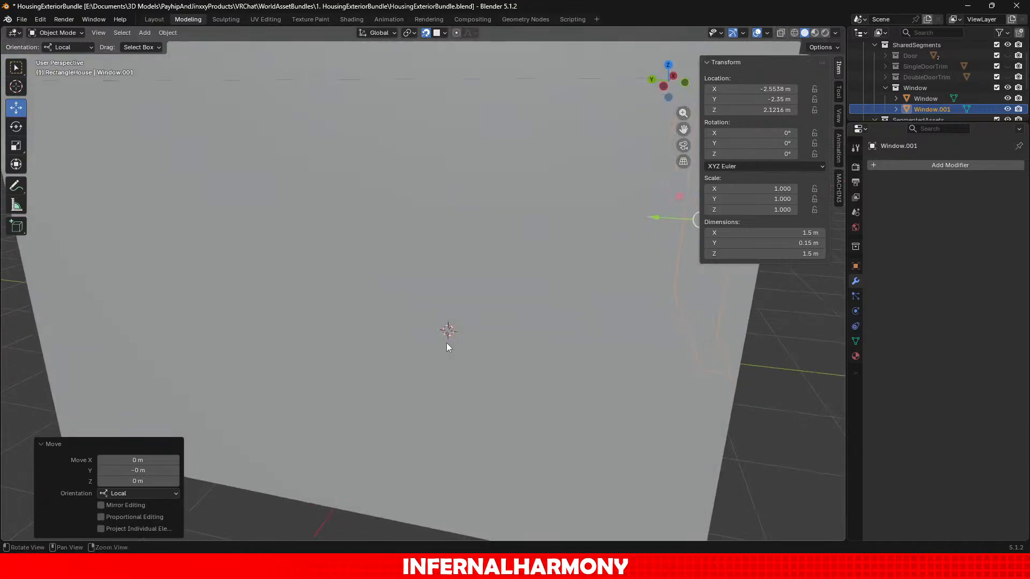
{"action": "scroll", "coordinate": [521, 351], "scroll_direction": "up", "scroll_amount": 1}
{"action": "middle_click_drag", "start_coordinate": [521, 351], "coordinate": [395, 385], "text": "shift"}
{"action": "scroll", "coordinate": [419, 378], "scroll_direction": "up", "scroll_amount": 1}
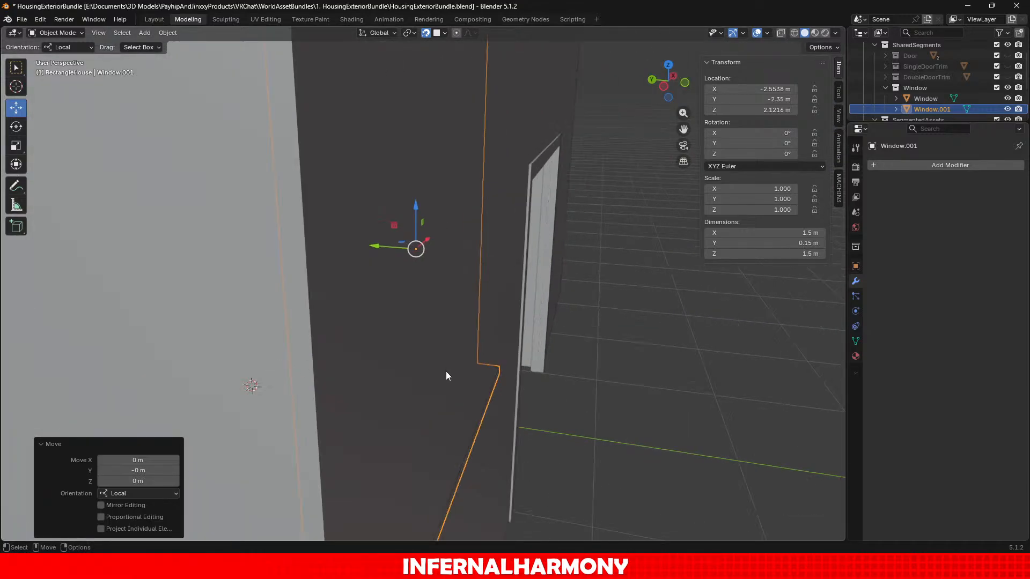
{"action": "middle_click_drag", "start_coordinate": [417, 350], "coordinate": [338, 364]}
{"action": "scroll", "coordinate": [365, 356], "scroll_direction": "up", "scroll_amount": 1}
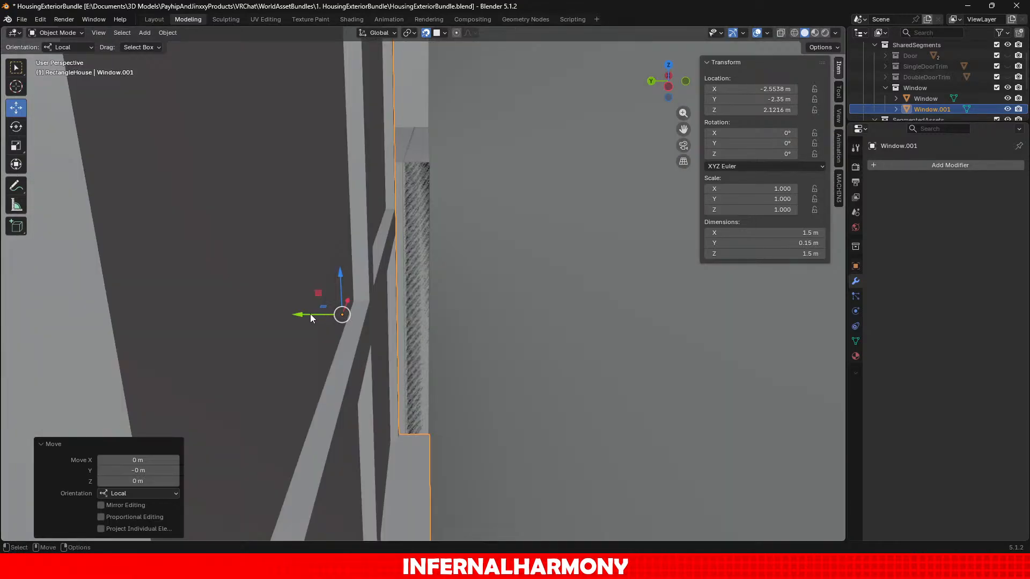
{"action": "scroll", "coordinate": [317, 319], "scroll_direction": "down", "scroll_amount": 2}
{"action": "left_click_drag", "start_coordinate": [370, 288], "coordinate": [426, 303]}
{"action": "middle_click_drag", "start_coordinate": [425, 303], "coordinate": [369, 255]}
{"action": "left_click_drag", "start_coordinate": [359, 237], "coordinate": [413, 235]}
{"action": "scroll", "coordinate": [557, 392], "scroll_direction": "down", "scroll_amount": 3}
{"action": "middle_click_drag", "start_coordinate": [557, 392], "coordinate": [457, 341]}
{"action": "scroll", "coordinate": [468, 291], "scroll_direction": "up", "scroll_amount": 2}
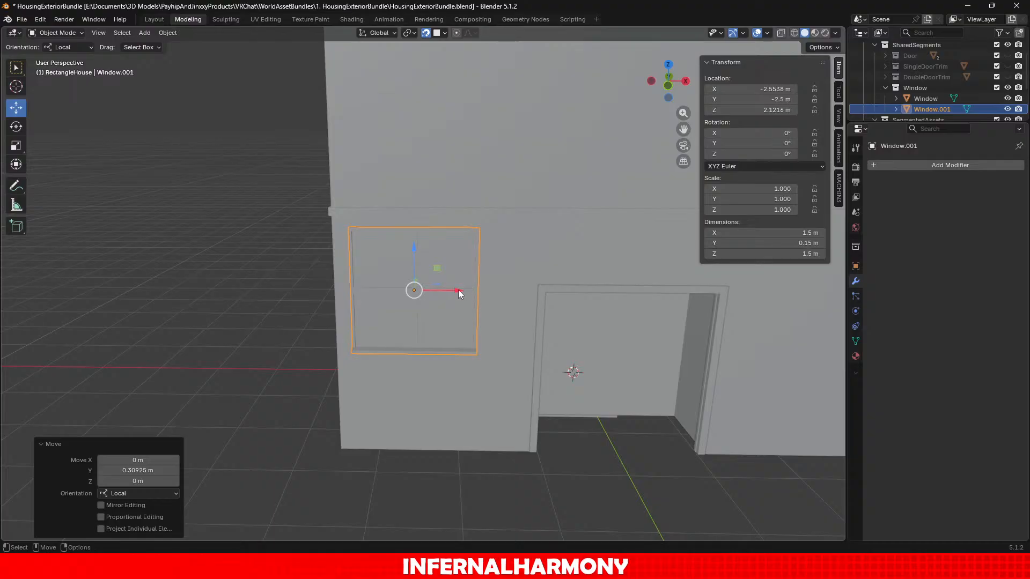
Shift the duplicated window to about X -2.3 m and set its Z location to 0.75 m.
{"action": "left_click_drag", "start_coordinate": [459, 293], "coordinate": [500, 290]}
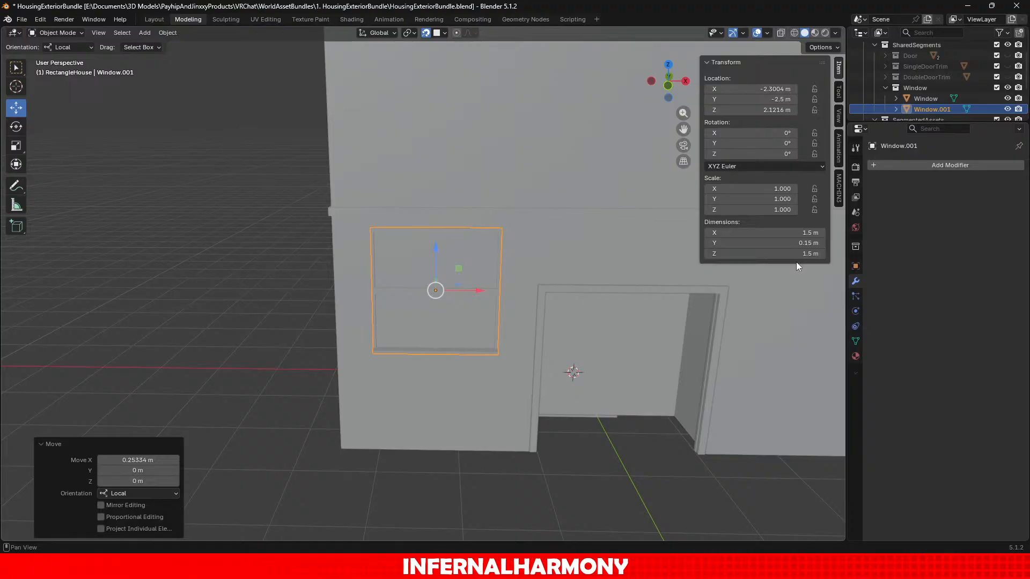
{"action": "left_click", "coordinate": [768, 110]}
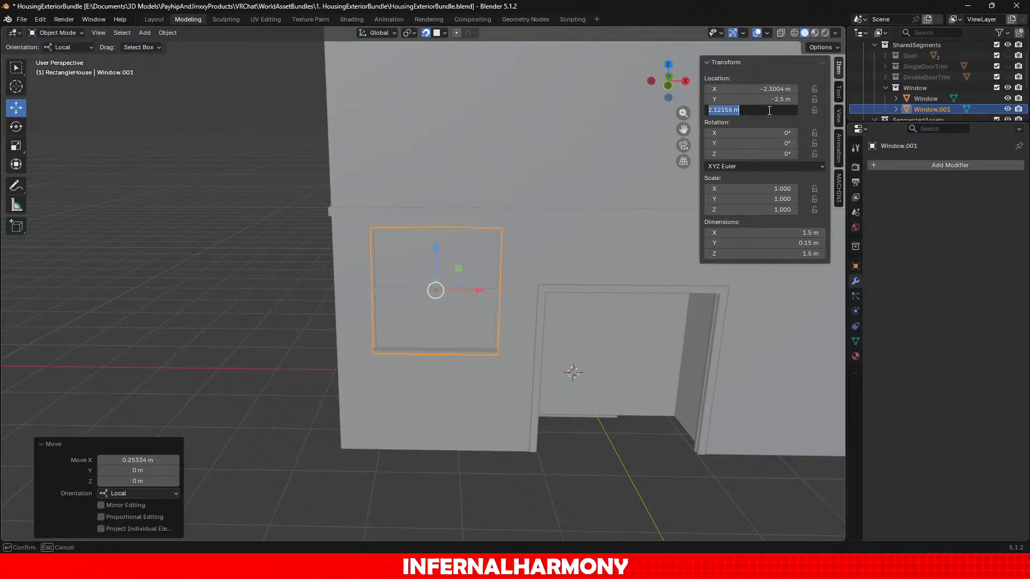
{"action": "key", "text": "Return"}
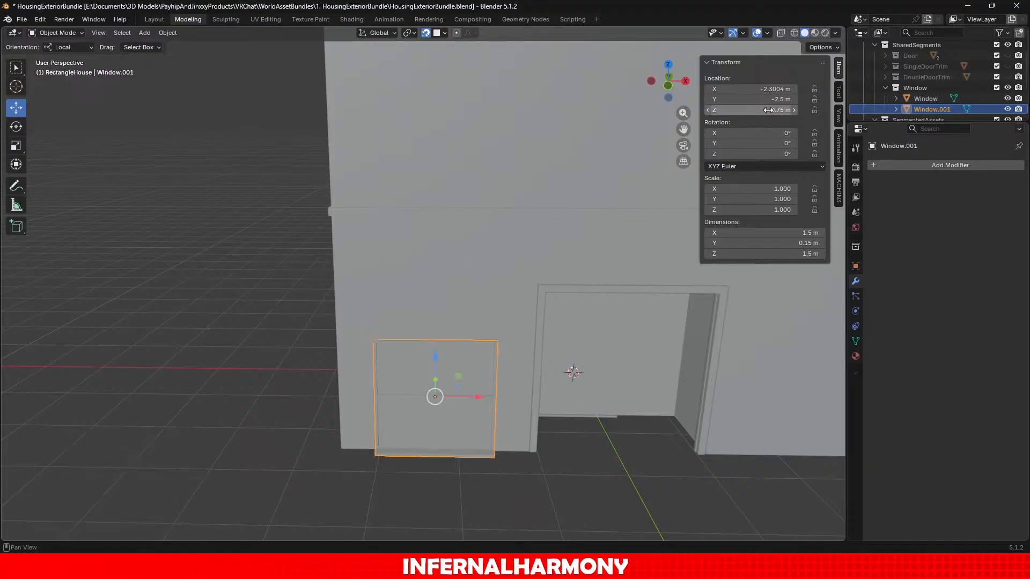
{"action": "left_click", "coordinate": [768, 110]}
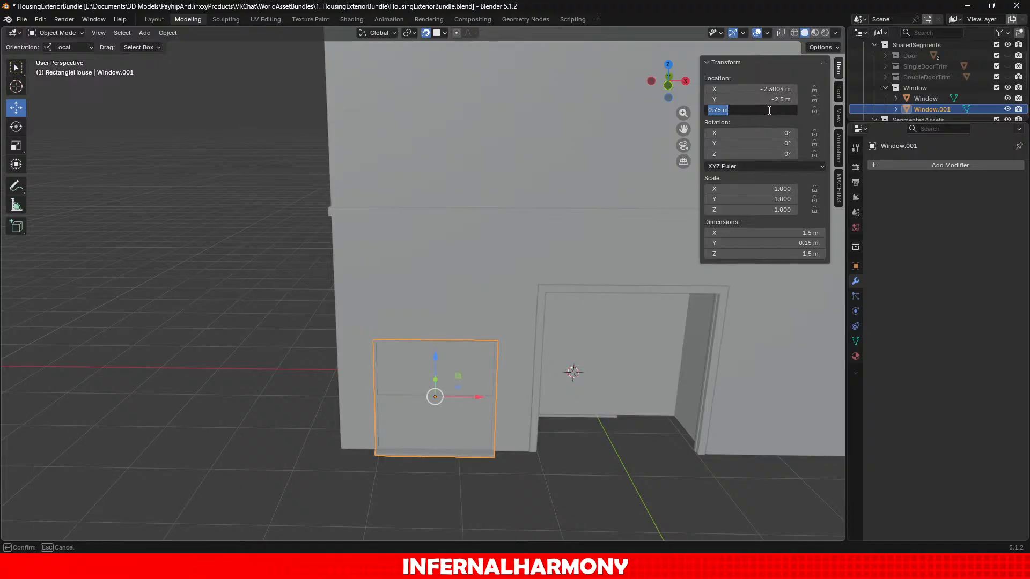
{"action": "type", "text": "7.5"}
{"action": "key", "text": "Return"}
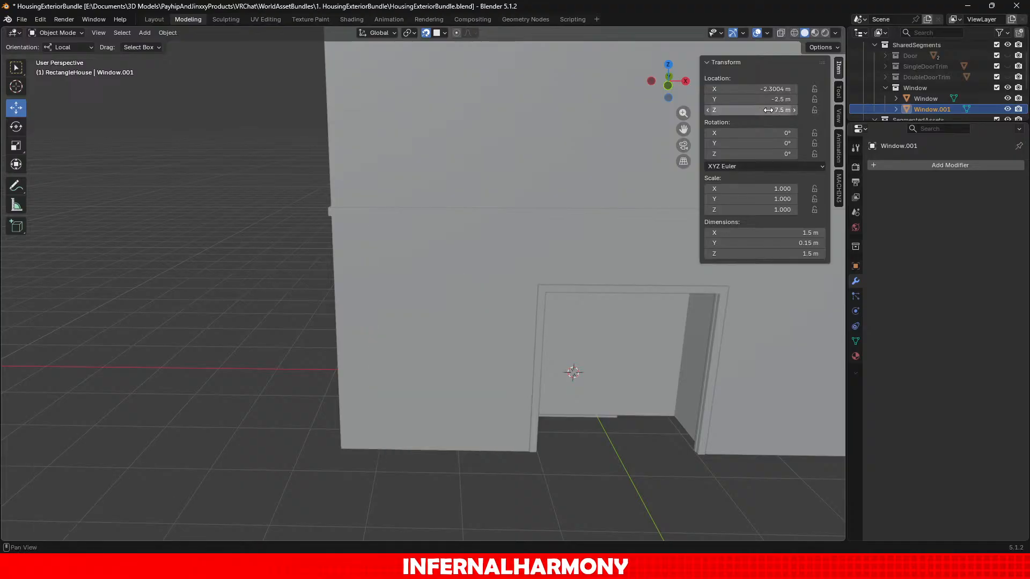
{"action": "left_click", "coordinate": [768, 110]}
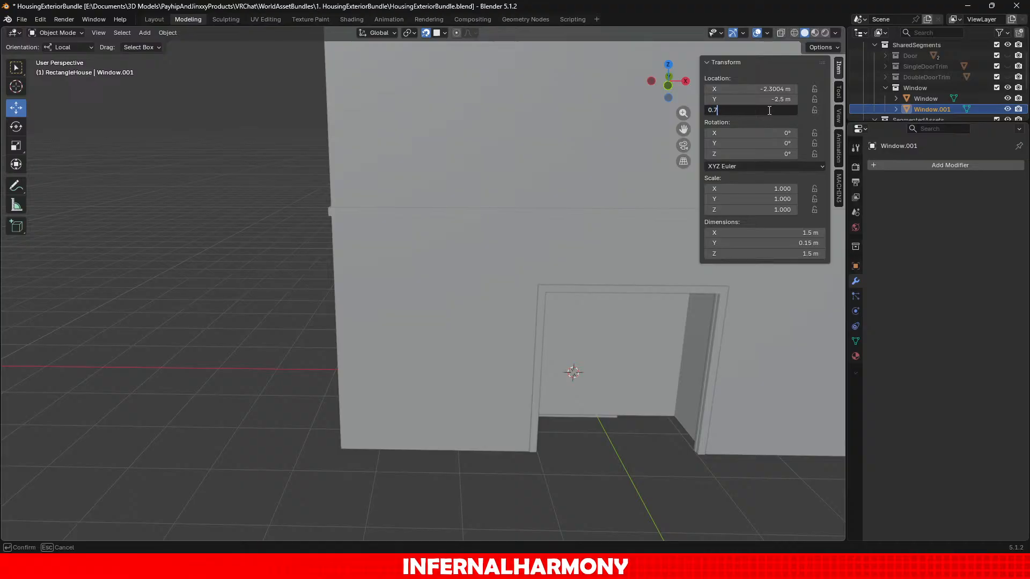
{"action": "key", "text": "Return"}
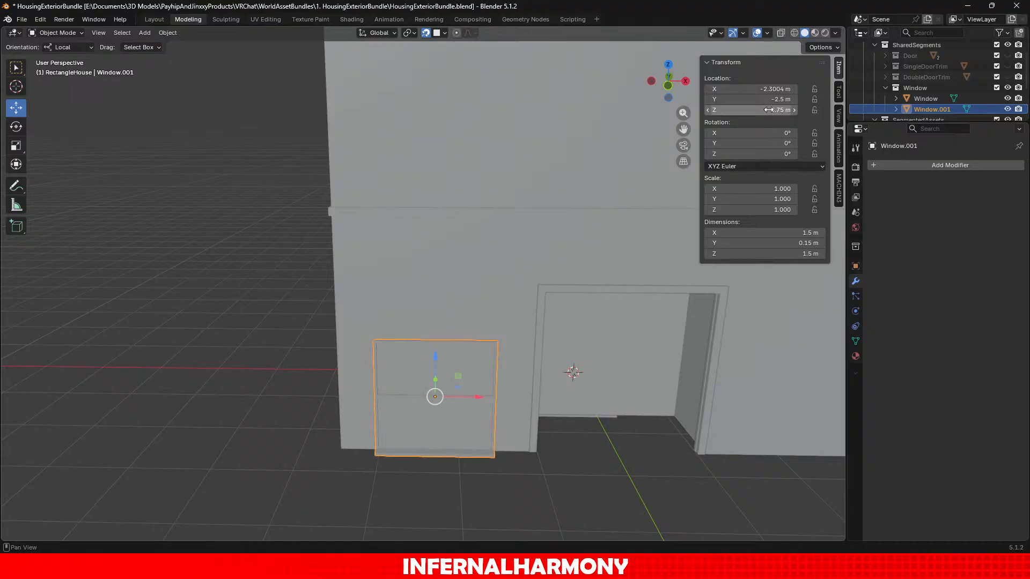
Try a Z location of 1 m for the duplicated window, undo it, and set Z to 1.75 m instead.
{"action": "left_click", "coordinate": [769, 110]}
{"action": "type", "text": "1"}
{"action": "key", "text": "Return"}
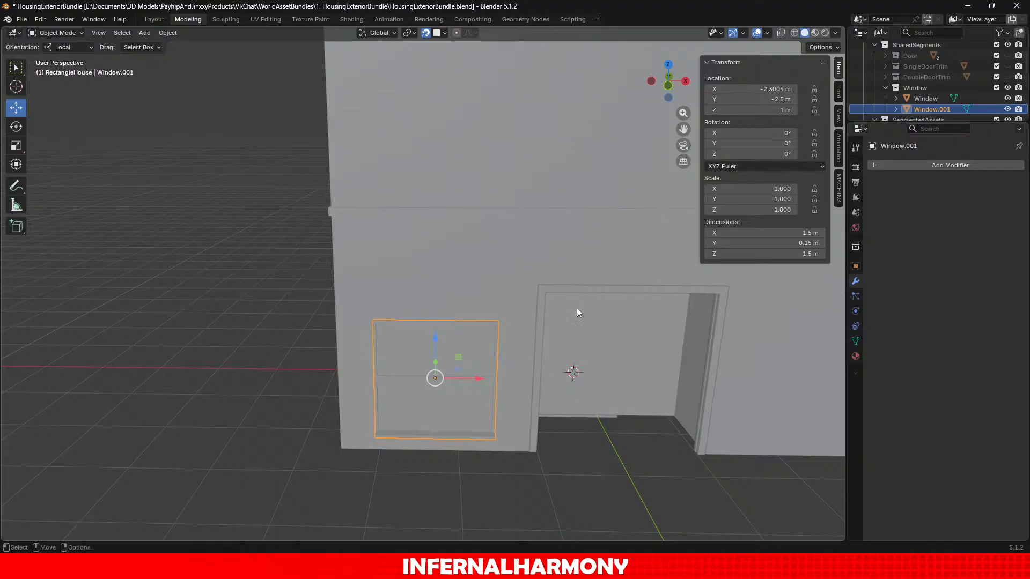
{"action": "middle_click_drag", "start_coordinate": [577, 308], "coordinate": [604, 315]}
{"action": "scroll", "coordinate": [604, 315], "scroll_direction": "up", "scroll_amount": 2}
{"action": "key", "text": "ctrl+z"}
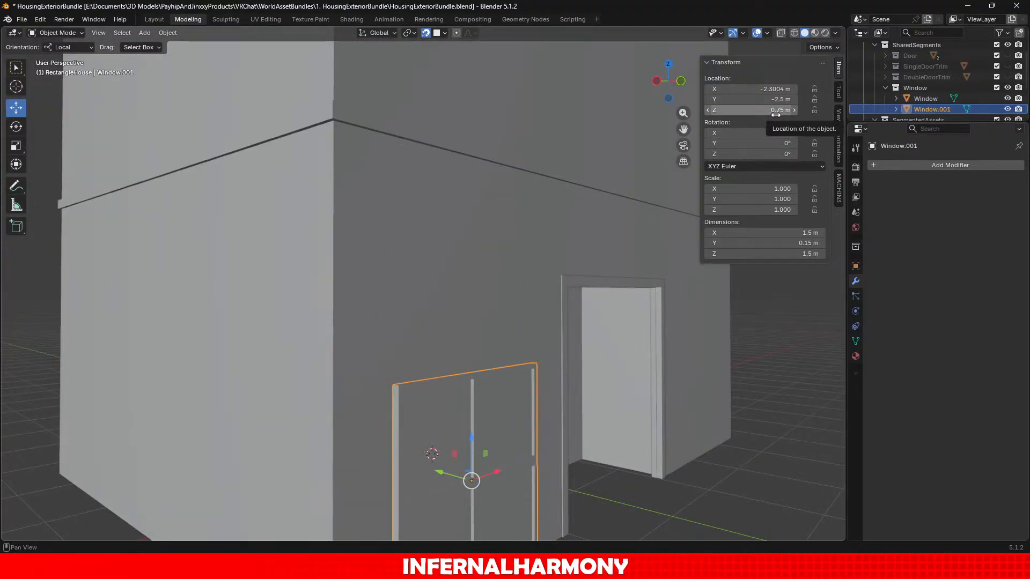
{"action": "left_click", "coordinate": [779, 112]}
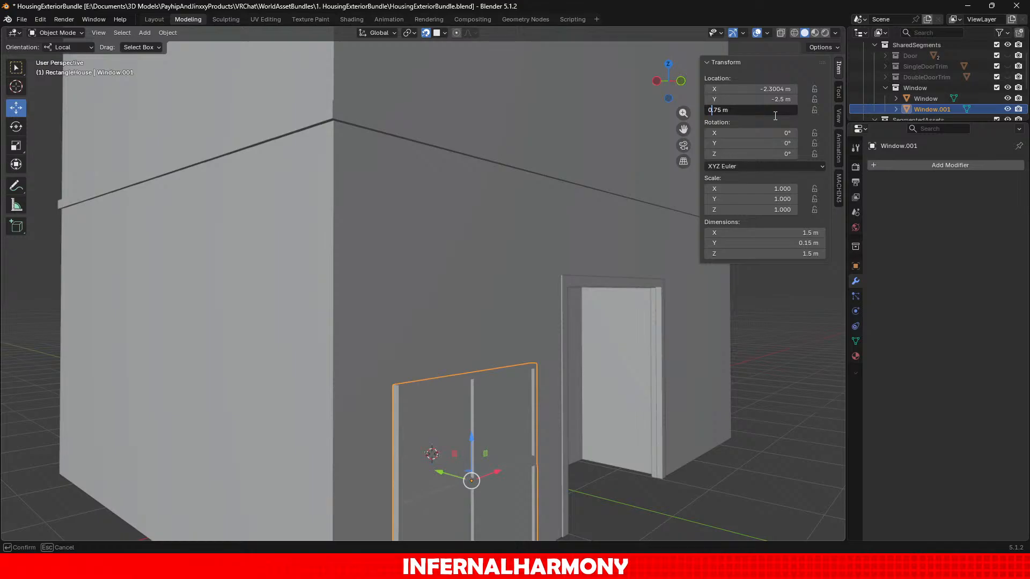
{"action": "key", "text": "Return"}
{"action": "middle_click_drag", "start_coordinate": [661, 240], "coordinate": [569, 272]}
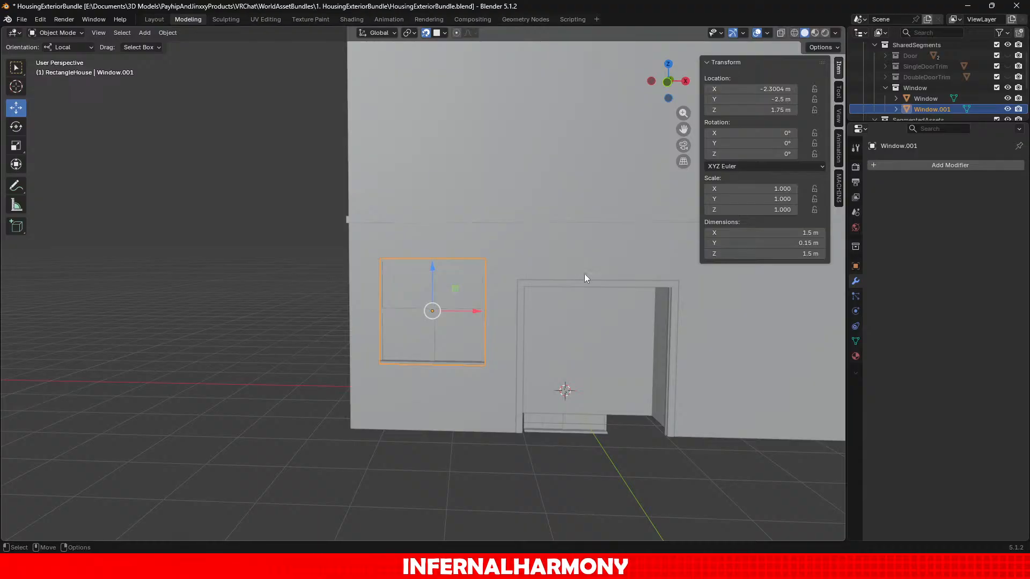
Add an Array modifier to the duplicated window.
{"action": "left_click", "coordinate": [935, 166]}
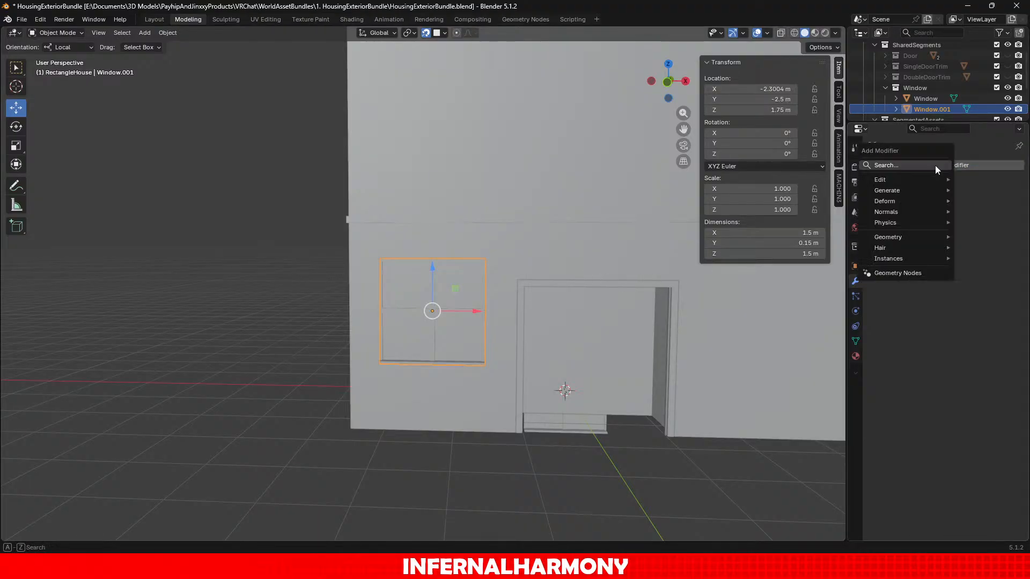
{"action": "type", "text": "ara"}
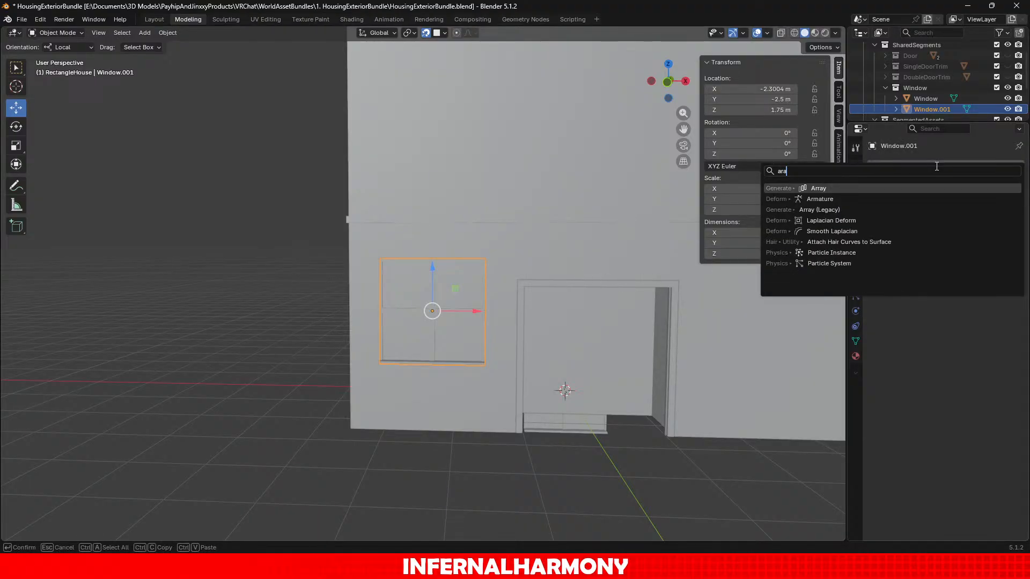
{"action": "key", "text": "Return"}
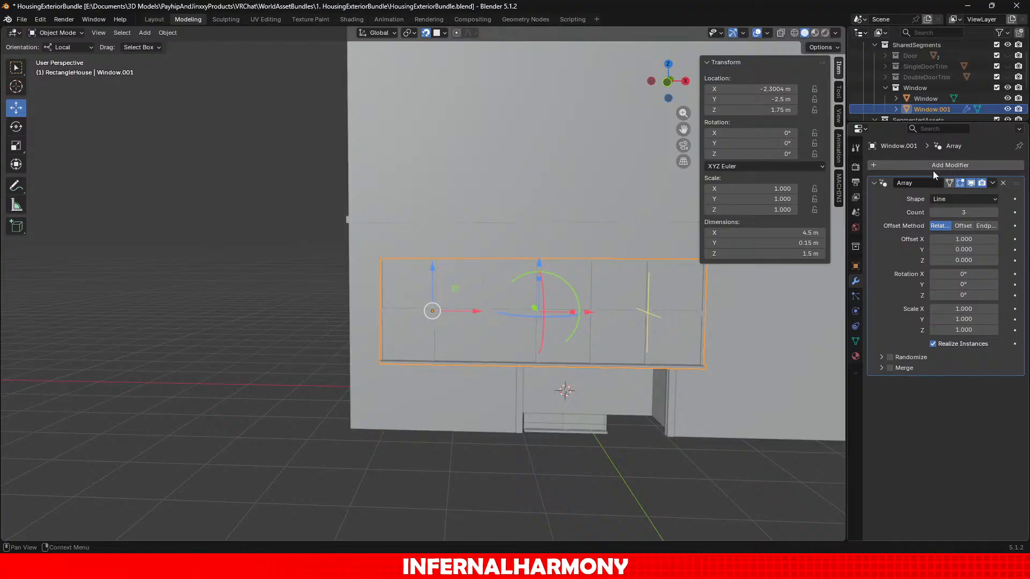
Delete the duplicated window and select the original Window object at the world origin.
{"action": "key", "text": "x"}
{"action": "left_click", "coordinate": [941, 96]}
{"action": "scroll", "coordinate": [590, 362], "scroll_direction": "up", "scroll_amount": 7}
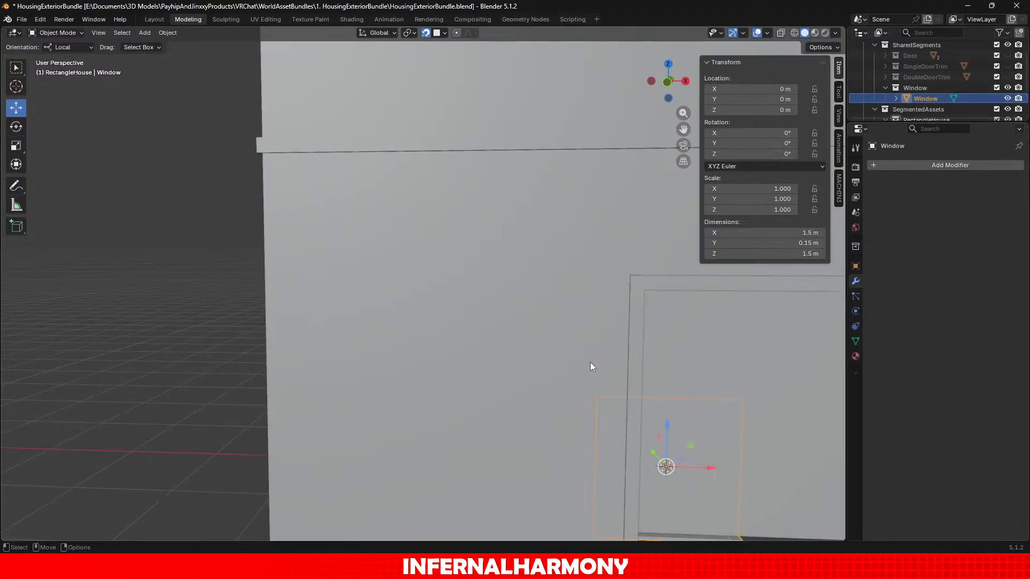
{"action": "middle_click_drag", "start_coordinate": [655, 361], "coordinate": [388, 32], "text": "shift"}
{"action": "middle_click_drag", "start_coordinate": [401, 232], "coordinate": [544, 346]}
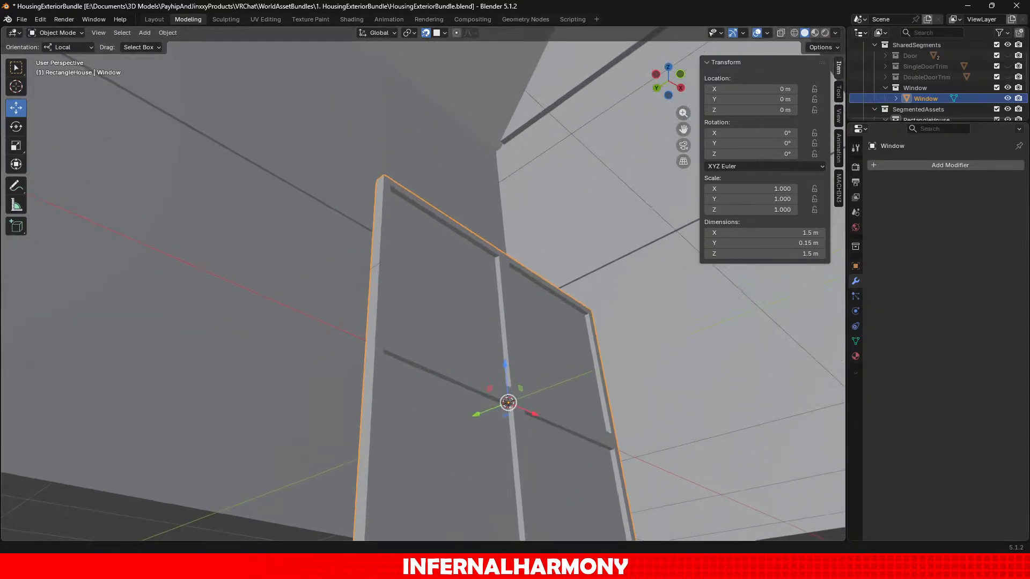
Hide the SegmentedAssets collection and switch the original Window object to Edit Mode.
{"action": "left_click", "coordinate": [1008, 109]}
{"action": "scroll", "coordinate": [565, 272], "scroll_direction": "down", "scroll_amount": 6}
{"action": "middle_click_drag", "start_coordinate": [564, 271], "coordinate": [257, 411]}
{"action": "scroll", "coordinate": [483, 290], "scroll_direction": "down", "scroll_amount": 3}
{"action": "scroll", "coordinate": [374, 250], "scroll_direction": "up", "scroll_amount": 3}
{"action": "middle_click_drag", "start_coordinate": [421, 288], "coordinate": [305, 232]}
{"action": "scroll", "coordinate": [315, 196], "scroll_direction": "up", "scroll_amount": 4}
{"action": "left_click", "coordinate": [73, 32]}
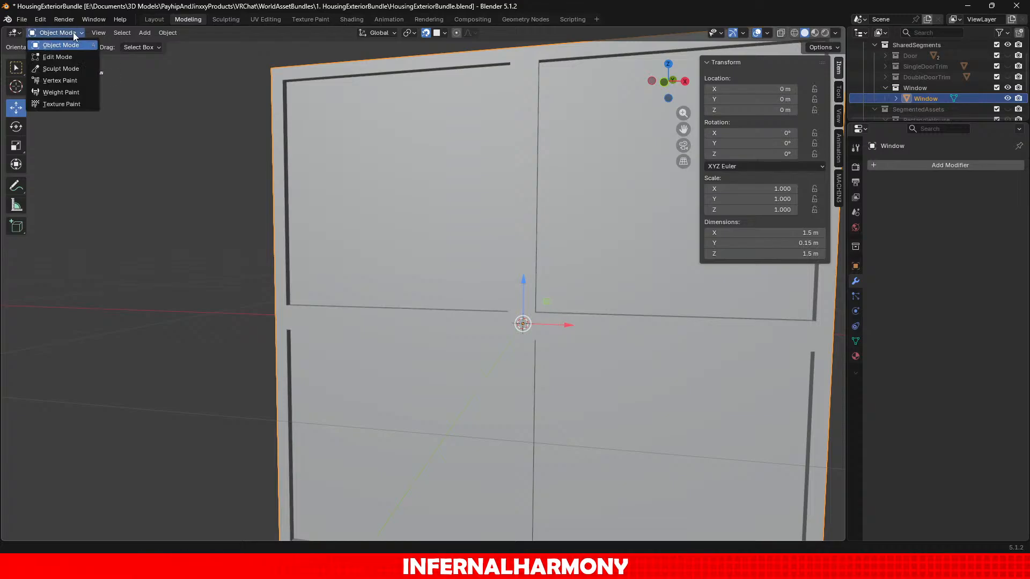
{"action": "left_click", "coordinate": [59, 51]}
Select the inner edges bordering the window's upper-left pane.
{"action": "left_click", "coordinate": [298, 174], "text": "alt"}
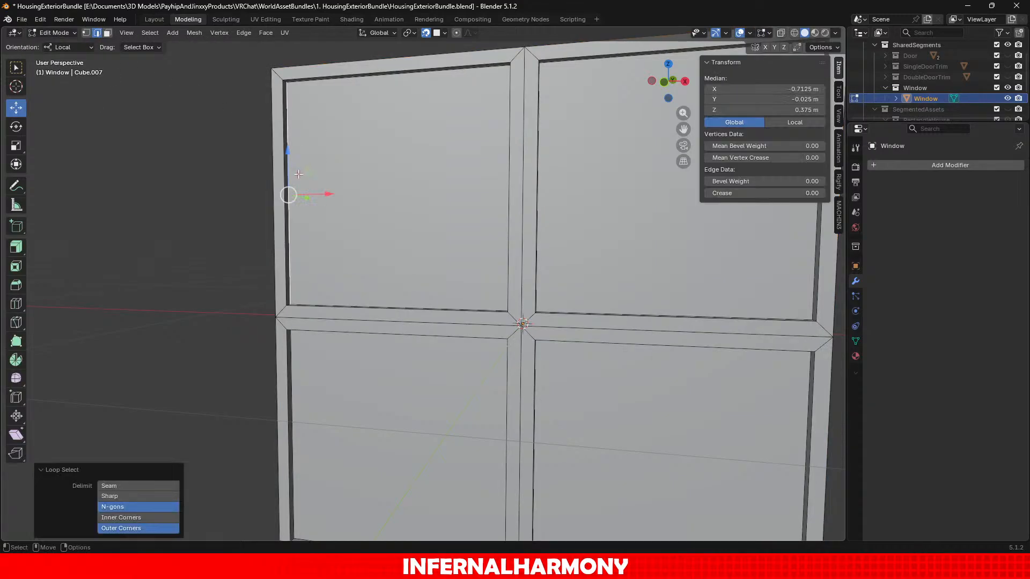
{"action": "left_click_drag", "start_coordinate": [432, 218], "coordinate": [475, 255], "text": "alt"}
{"action": "scroll", "coordinate": [308, 173], "scroll_direction": "down", "scroll_amount": 4}
{"action": "middle_click_drag", "start_coordinate": [308, 173], "coordinate": [523, 304], "text": "alt"}
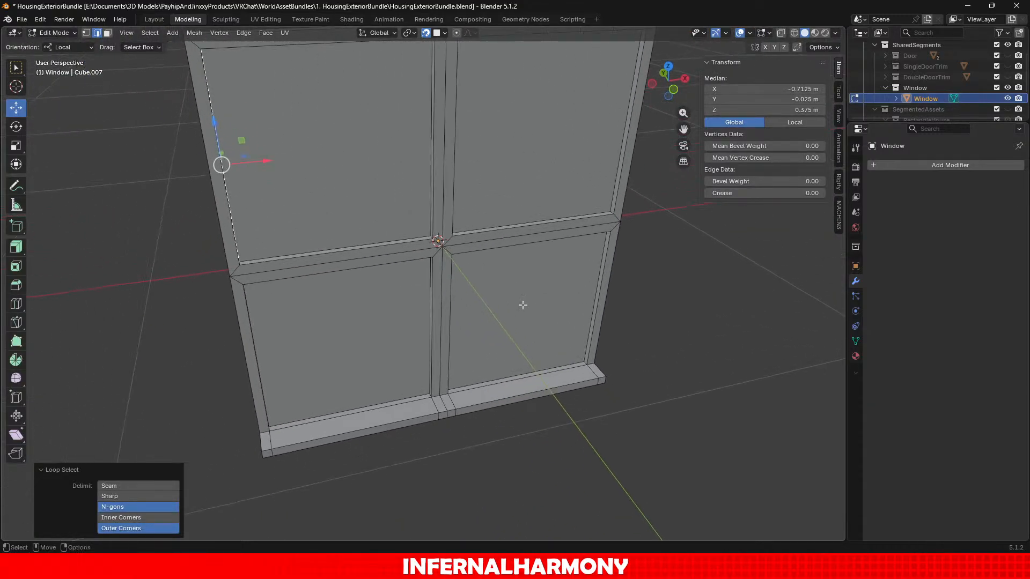
{"action": "left_click", "coordinate": [410, 237], "text": "alt+shift"}
{"action": "left_click", "coordinate": [426, 216], "text": "alt+shift"}
{"action": "middle_click_drag", "start_coordinate": [485, 375], "coordinate": [469, 291]}
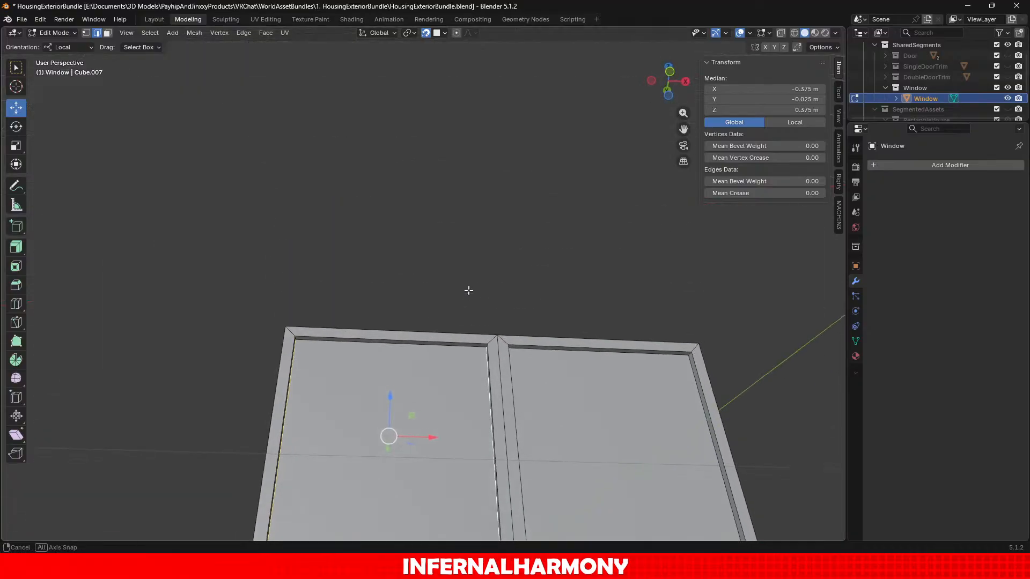
{"action": "left_click", "coordinate": [462, 366], "text": "shift"}
{"action": "scroll", "coordinate": [472, 364], "scroll_direction": "down", "scroll_amount": 4}
{"action": "middle_click_drag", "start_coordinate": [547, 362], "coordinate": [575, 281], "text": "shift"}
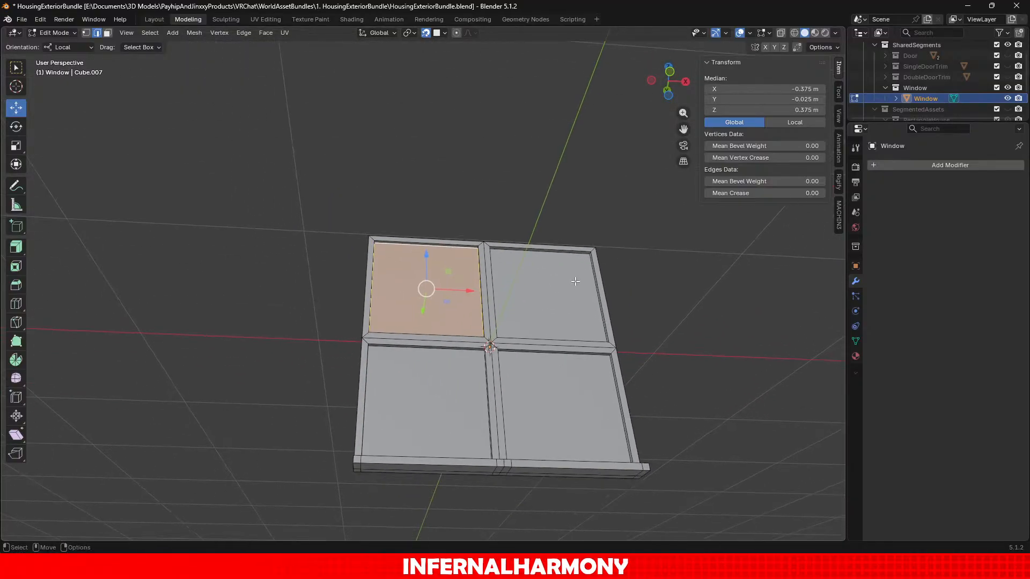
Extend the edge selection with the inner edges bordering the window's upper-right pane.
{"action": "left_click_drag", "start_coordinate": [580, 283], "coordinate": [528, 315], "text": "alt"}
{"action": "middle_click_drag", "start_coordinate": [529, 316], "coordinate": [350, 364], "text": "alt"}
{"action": "scroll", "coordinate": [368, 378], "scroll_direction": "up", "scroll_amount": 2}
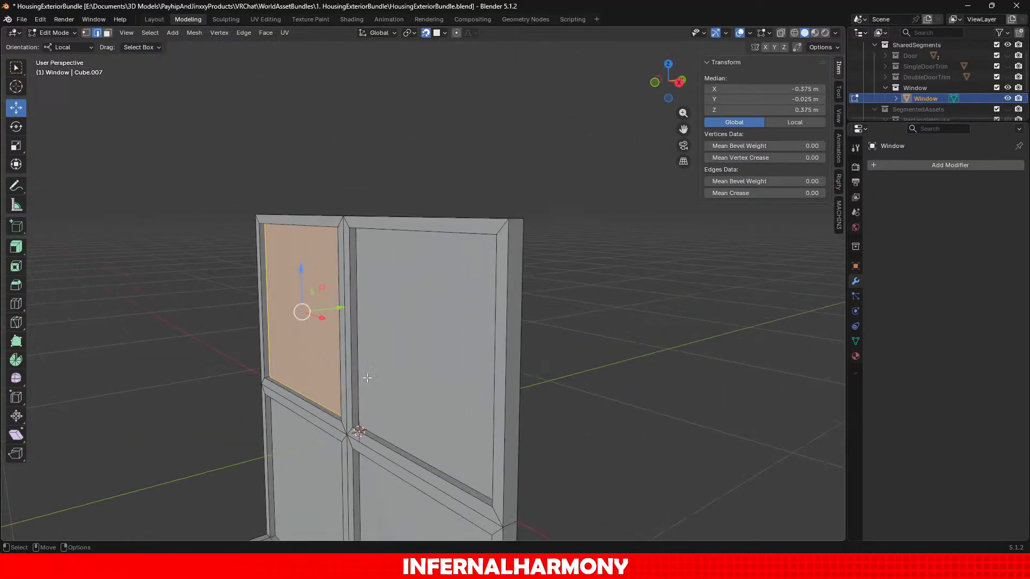
{"action": "left_click", "coordinate": [357, 376], "text": "shift"}
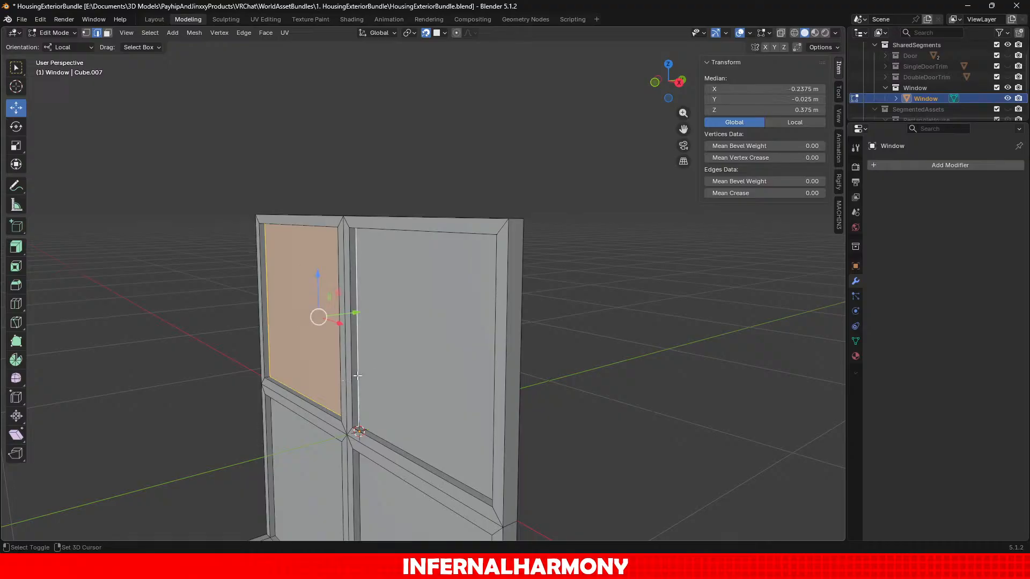
{"action": "left_click", "coordinate": [425, 448], "text": "shift"}
{"action": "scroll", "coordinate": [424, 448], "scroll_direction": "down", "scroll_amount": 2}
{"action": "middle_click_drag", "start_coordinate": [424, 448], "coordinate": [538, 279]}
{"action": "left_click", "coordinate": [529, 339], "text": "shift"}
{"action": "left_click", "coordinate": [503, 258], "text": "shift"}
{"action": "scroll", "coordinate": [513, 321], "scroll_direction": "down", "scroll_amount": 3}
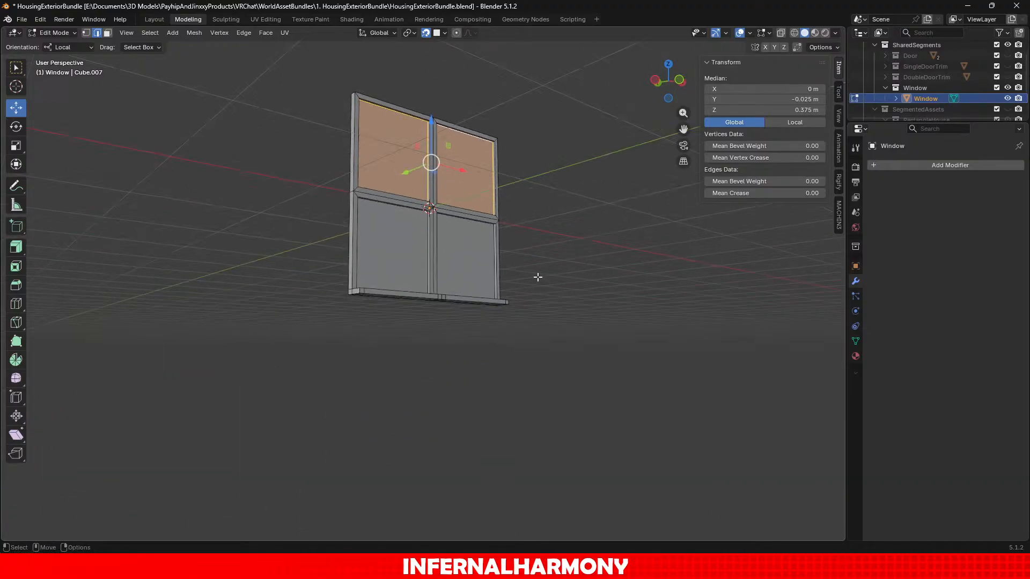
Add inner edges of the window's lower-right pane to the selection.
{"action": "scroll", "coordinate": [526, 315], "scroll_direction": "up", "scroll_amount": 4}
{"action": "middle_click_drag", "start_coordinate": [526, 315], "coordinate": [476, 375]}
{"action": "left_click", "coordinate": [480, 356], "text": "shift"}
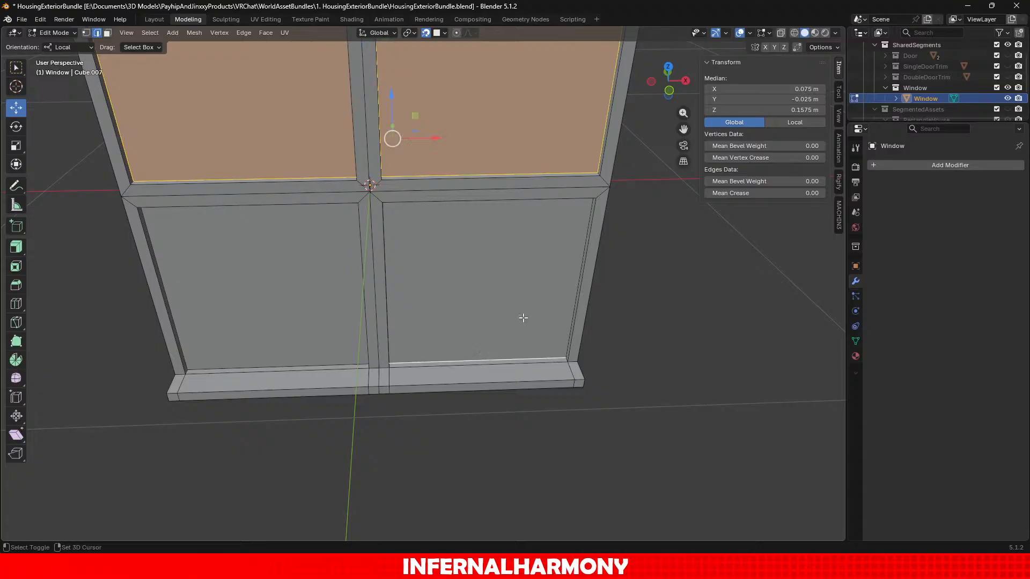
{"action": "left_click", "coordinate": [559, 293], "text": "shift"}
{"action": "middle_click_drag", "start_coordinate": [525, 234], "coordinate": [547, 172]}
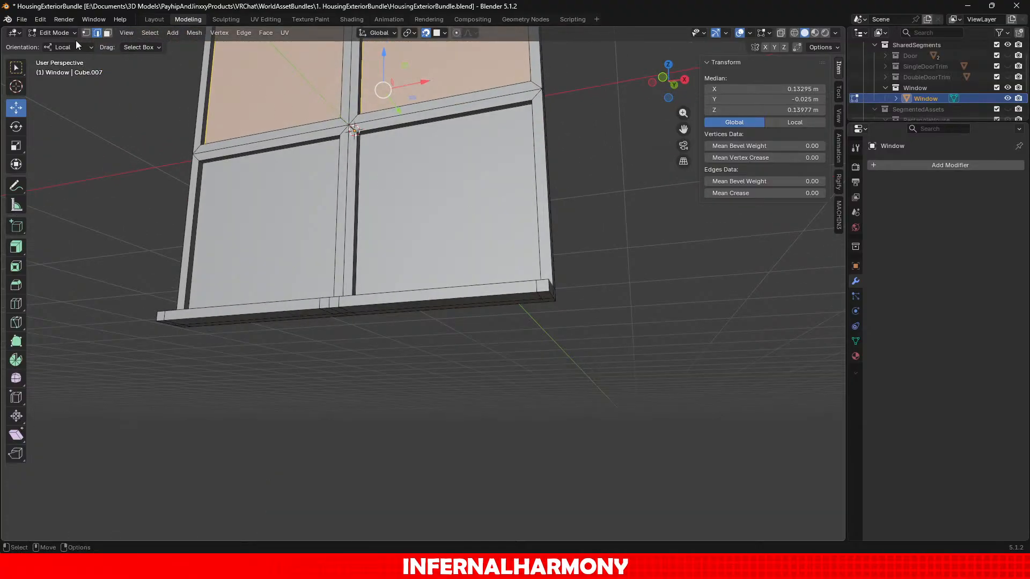
Select the window's four pane faces, mark their boundary edges as seams, and clear the selection.
{"action": "left_click", "coordinate": [107, 34]}
{"action": "left_click", "coordinate": [333, 158]}
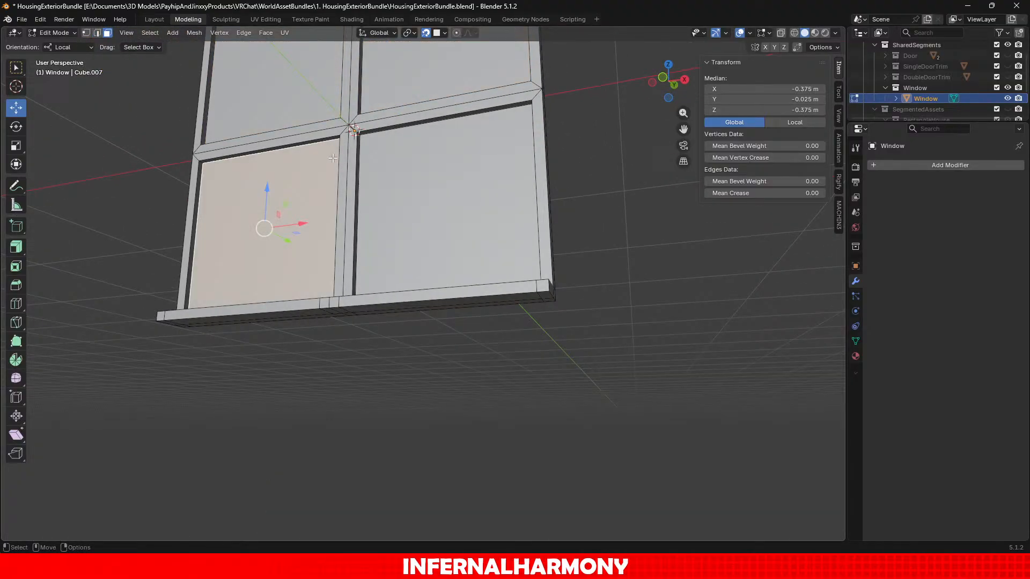
{"action": "left_click", "coordinate": [446, 185], "text": "shift"}
{"action": "left_click", "coordinate": [423, 75], "text": "shift"}
{"action": "left_click", "coordinate": [276, 58], "text": "shift"}
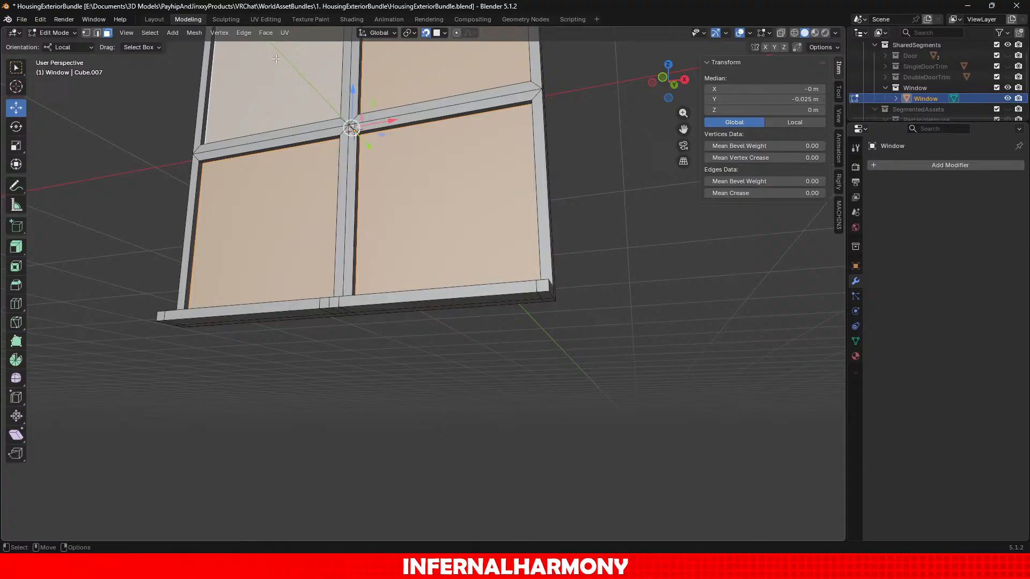
{"action": "left_click", "coordinate": [253, 36]}
{"action": "left_click", "coordinate": [275, 209]}
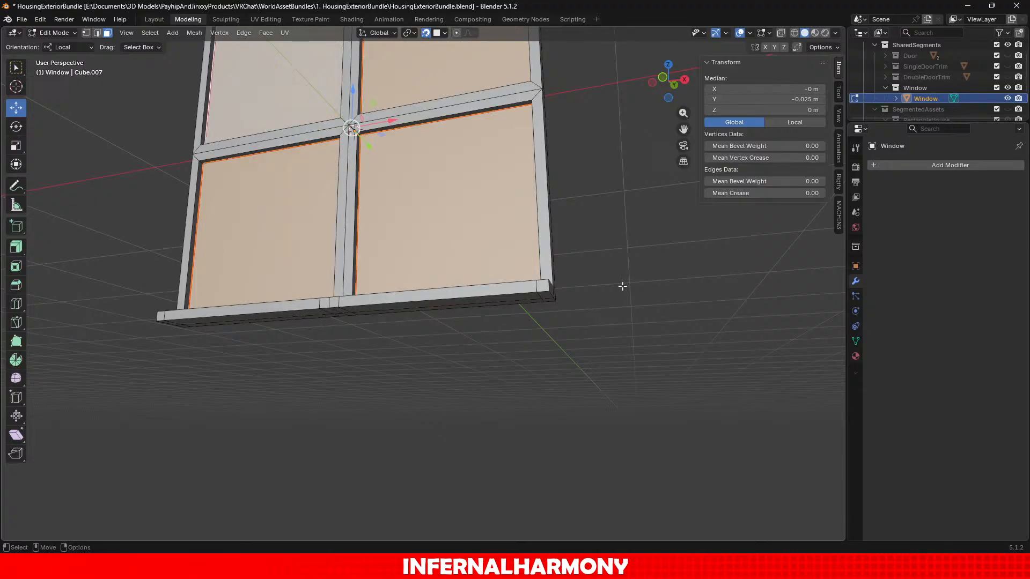
{"action": "left_click", "coordinate": [622, 285]}
Select the two short edges where the window frame's right upright meets the sill.
{"action": "scroll", "coordinate": [628, 287], "scroll_direction": "down", "scroll_amount": 1}
{"action": "middle_click_drag", "start_coordinate": [610, 261], "coordinate": [581, 295]}
{"action": "middle_click_drag", "start_coordinate": [552, 215], "coordinate": [467, 288], "text": "shift"}
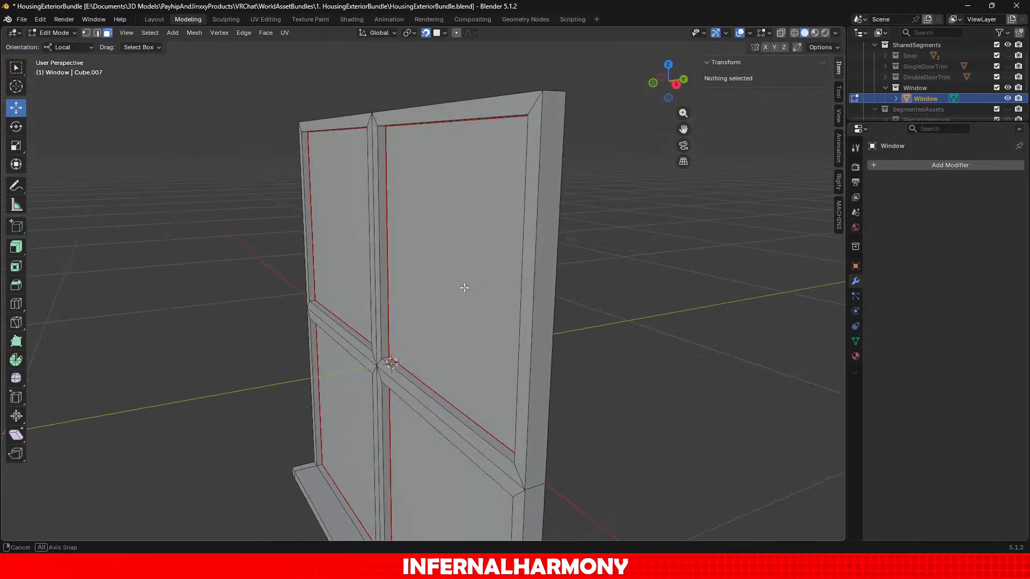
{"action": "scroll", "coordinate": [529, 268], "scroll_direction": "up", "scroll_amount": 3}
{"action": "middle_click_drag", "start_coordinate": [528, 269], "coordinate": [364, 282], "text": "shift"}
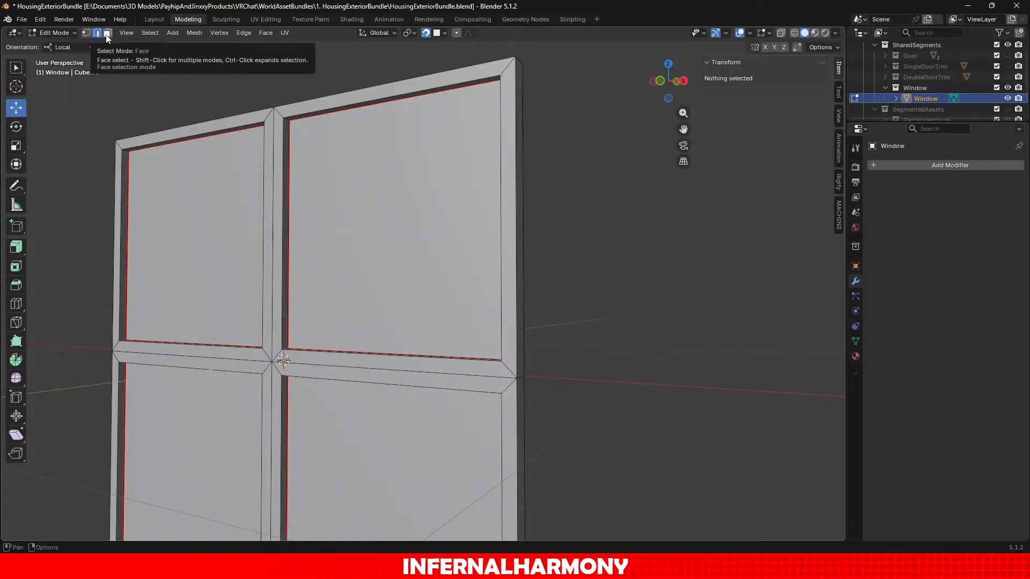
{"action": "middle_click_drag", "start_coordinate": [512, 148], "coordinate": [416, 193]}
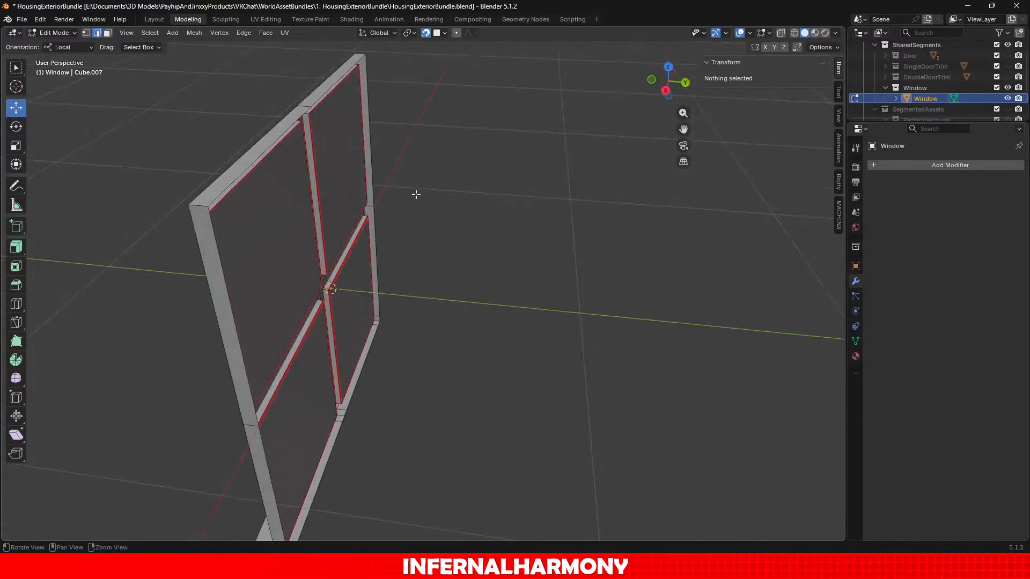
{"action": "left_click", "coordinate": [200, 210]}
{"action": "middle_click_drag", "start_coordinate": [200, 210], "coordinate": [308, 233]}
{"action": "left_click", "coordinate": [304, 212], "text": "alt"}
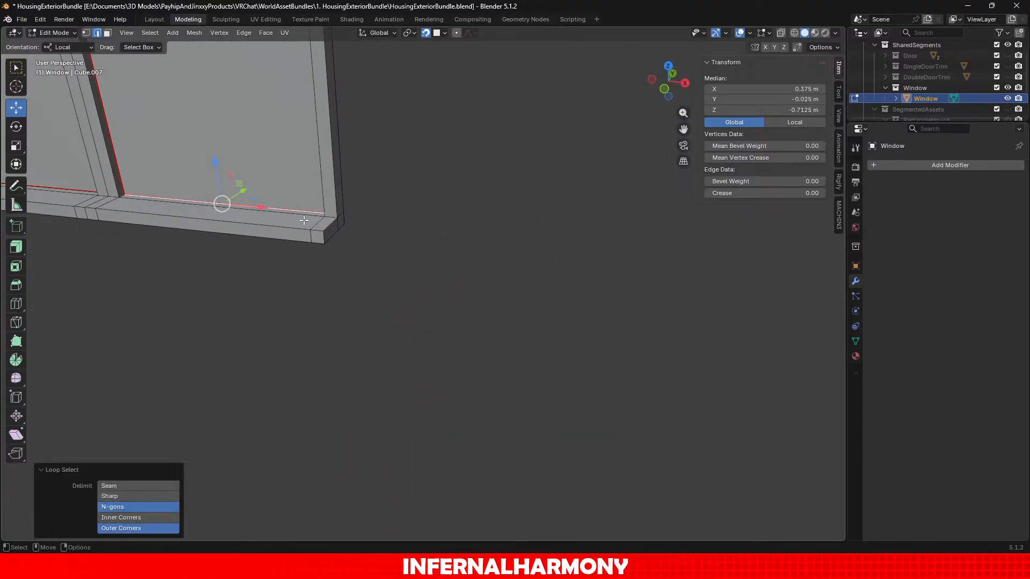
{"action": "left_click", "coordinate": [317, 215], "text": "alt"}
{"action": "middle_click_drag", "start_coordinate": [344, 222], "coordinate": [292, 322]}
{"action": "middle_click_drag", "start_coordinate": [264, 245], "coordinate": [524, 274]}
{"action": "left_click", "coordinate": [531, 255], "text": "shift"}
{"action": "scroll", "coordinate": [469, 325], "scroll_direction": "down", "scroll_amount": 10}
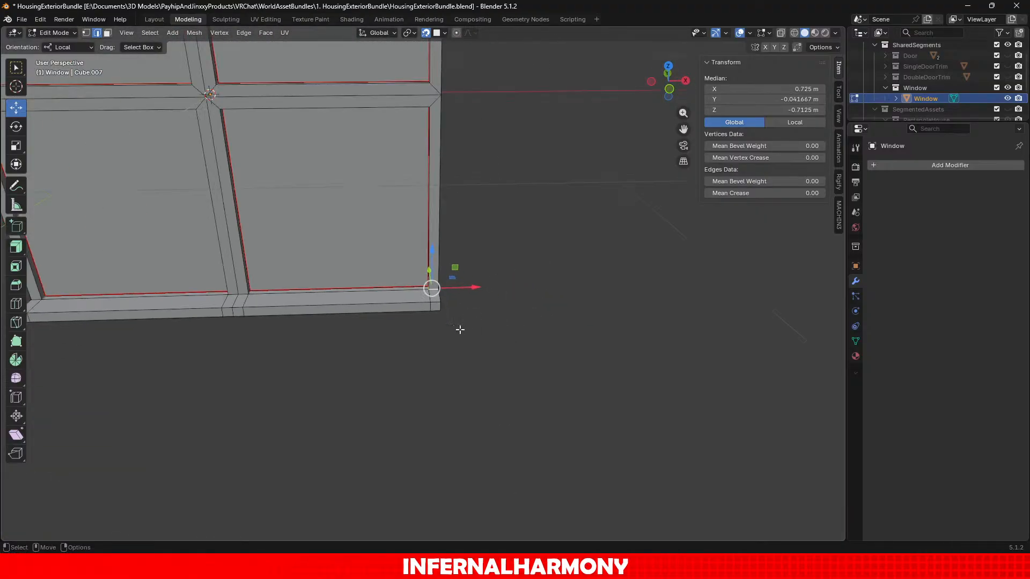
Add the matching two edges where the left upright meets the sill and mark the selection as seams.
{"action": "middle_click_drag", "start_coordinate": [266, 305], "coordinate": [322, 398], "text": "shift"}
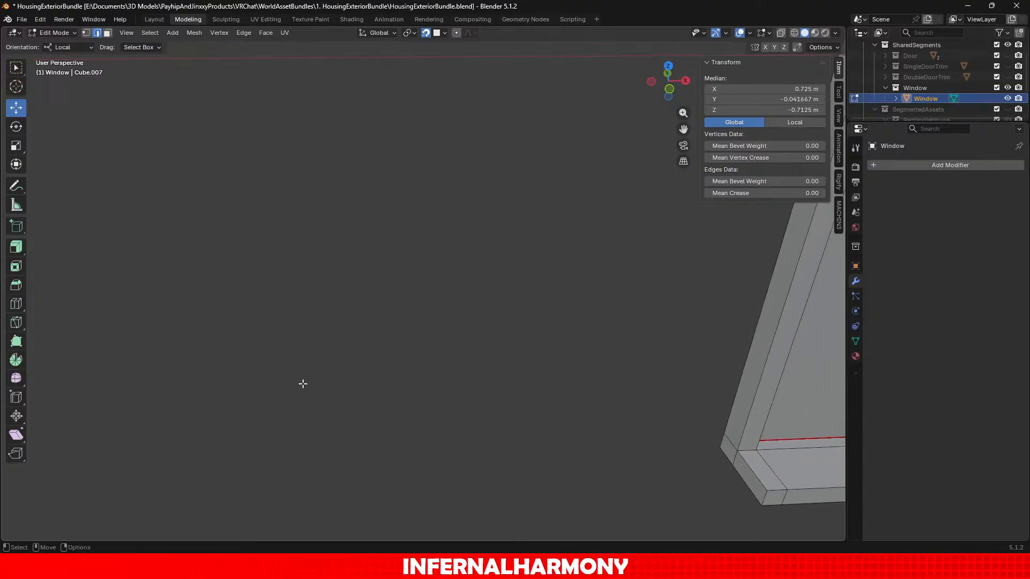
{"action": "scroll", "coordinate": [303, 383], "scroll_direction": "down", "scroll_amount": 4}
{"action": "middle_click_drag", "start_coordinate": [615, 332], "coordinate": [372, 311], "text": "shift"}
{"action": "scroll", "coordinate": [381, 327], "scroll_direction": "up", "scroll_amount": 2}
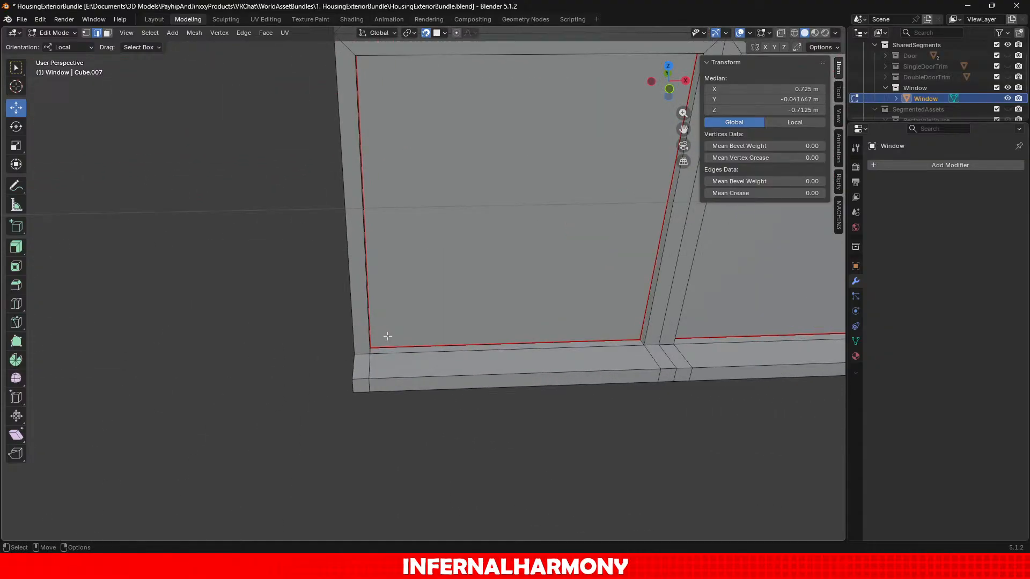
{"action": "left_click", "coordinate": [360, 352], "text": "shift"}
{"action": "middle_click_drag", "start_coordinate": [386, 391], "coordinate": [375, 351]}
{"action": "scroll", "coordinate": [370, 353], "scroll_direction": "up", "scroll_amount": 3}
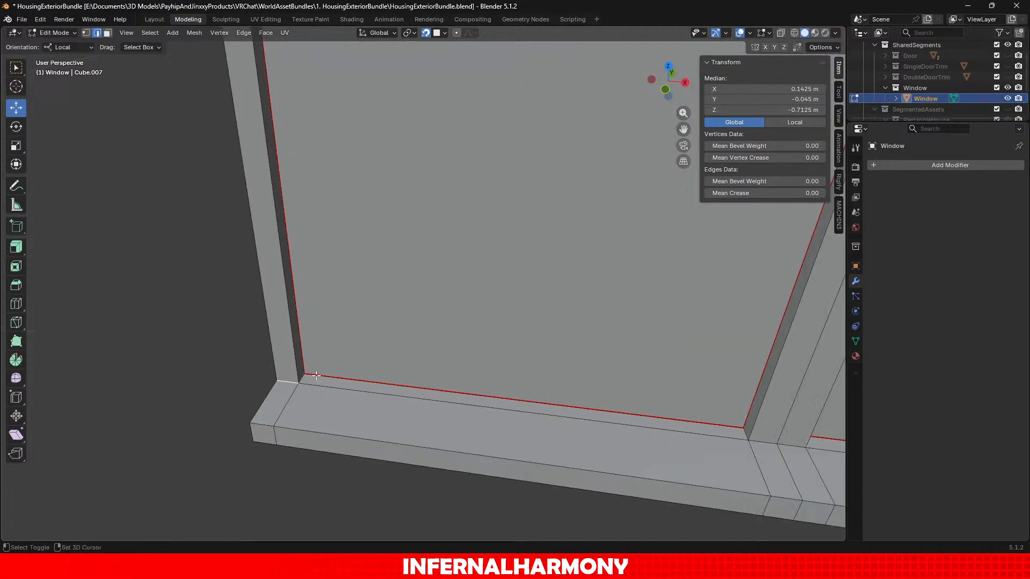
{"action": "left_click", "coordinate": [304, 378], "text": "shift"}
{"action": "scroll", "coordinate": [333, 392], "scroll_direction": "down", "scroll_amount": 4}
{"action": "middle_click_drag", "start_coordinate": [346, 392], "coordinate": [627, 354]}
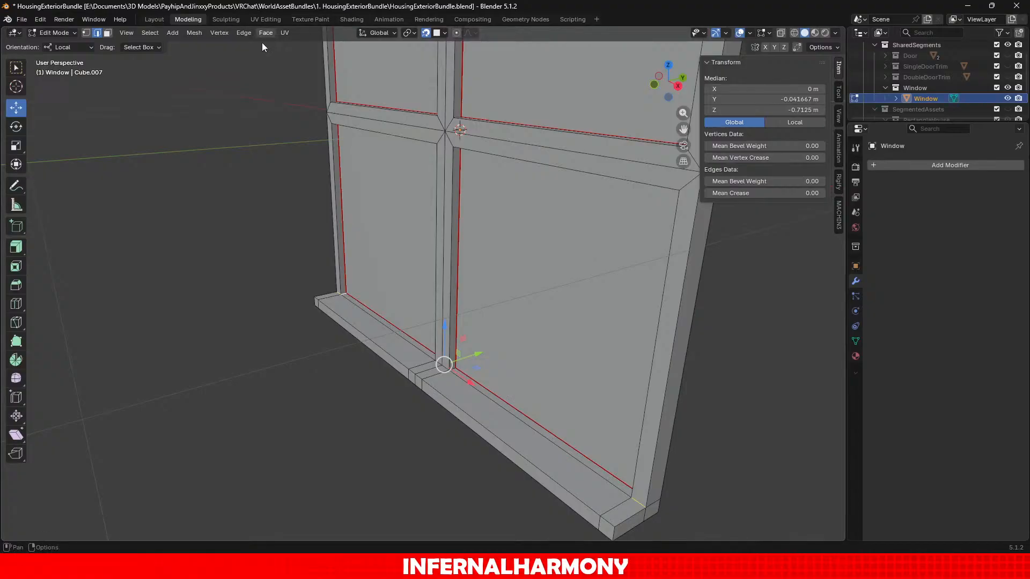
{"action": "left_click", "coordinate": [244, 34]}
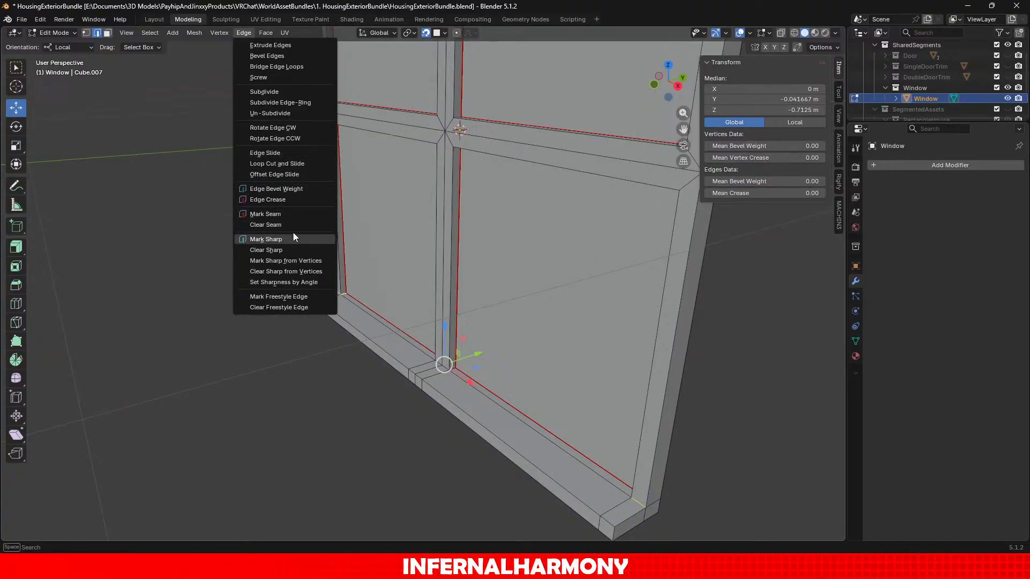
{"action": "left_click", "coordinate": [288, 217]}
{"action": "middle_click_drag", "start_coordinate": [287, 217], "coordinate": [463, 306]}
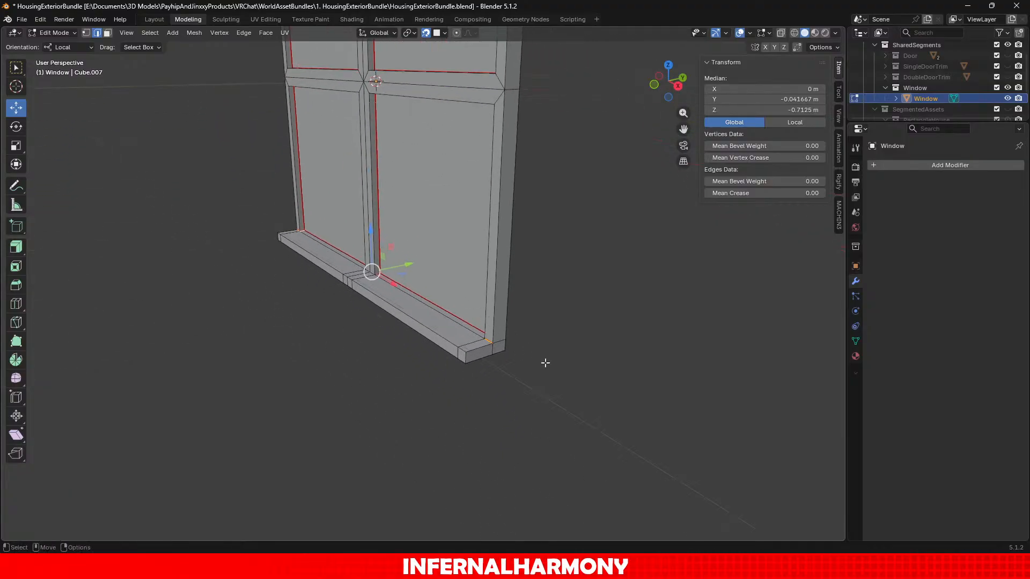
{"action": "scroll", "coordinate": [562, 375], "scroll_direction": "up", "scroll_amount": 1}
{"action": "left_click", "coordinate": [509, 377]}
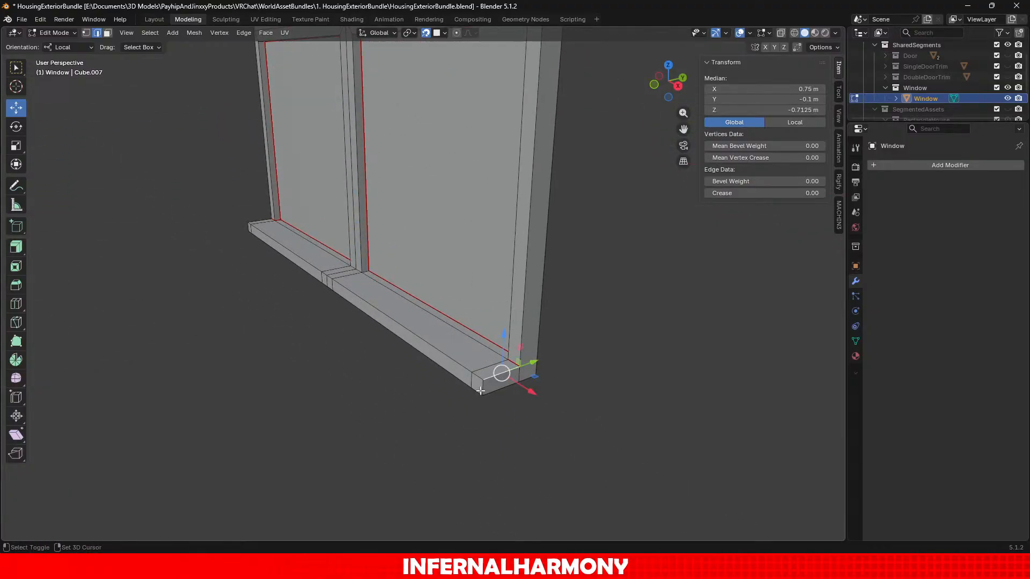
{"action": "left_click", "coordinate": [482, 392], "text": "shift"}
{"action": "middle_click_drag", "start_coordinate": [490, 395], "coordinate": [462, 266]}
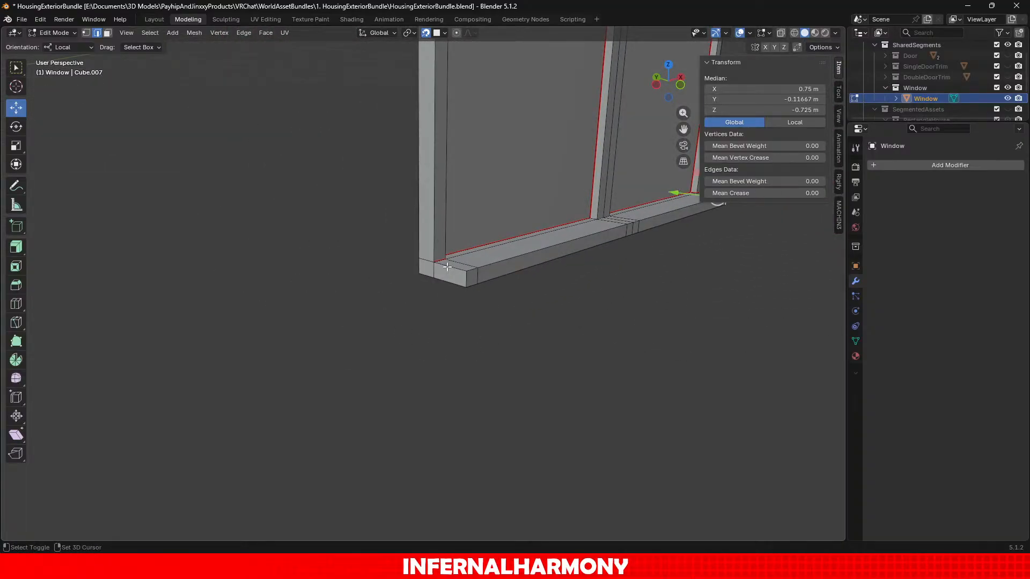
{"action": "left_click", "coordinate": [466, 277], "text": "shift"}
{"action": "left_click", "coordinate": [468, 278], "text": "shift"}
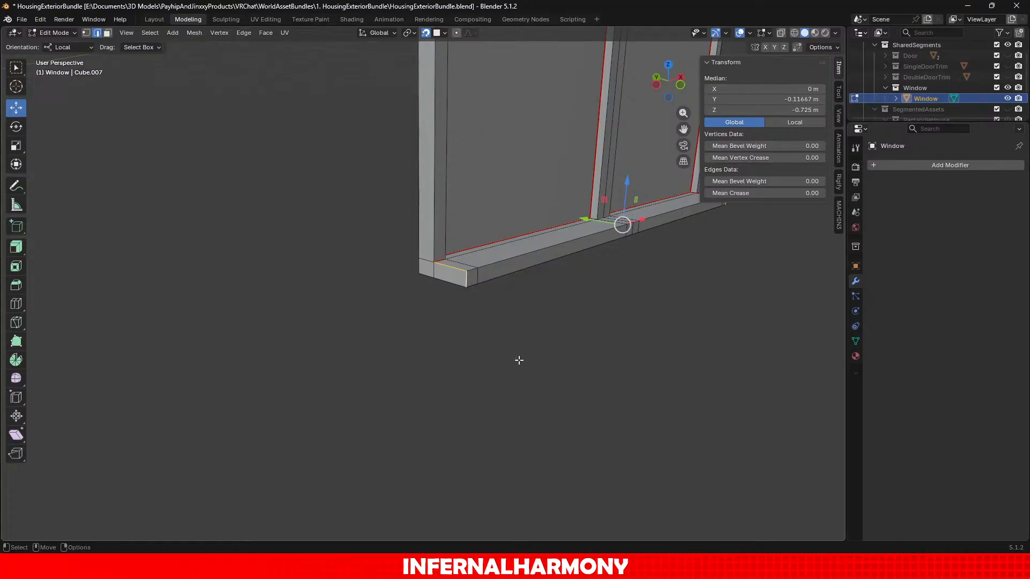
{"action": "scroll", "coordinate": [518, 360], "scroll_direction": "down", "scroll_amount": 1}
{"action": "middle_click_drag", "start_coordinate": [520, 346], "coordinate": [518, 299]}
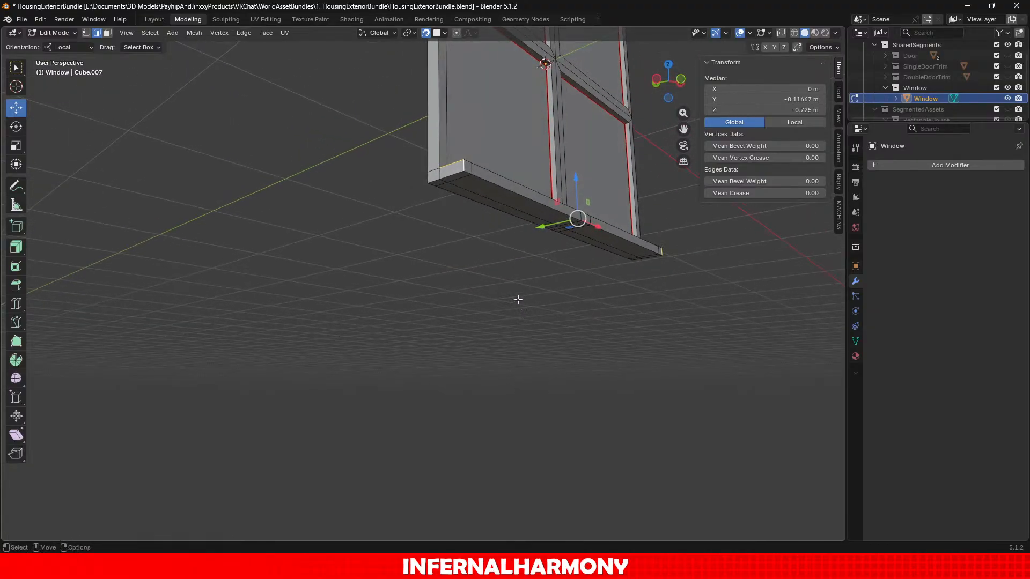
Select the bottom side edges, front and rear segments, at both ends of the window sill.
{"action": "left_click", "coordinate": [438, 180]}
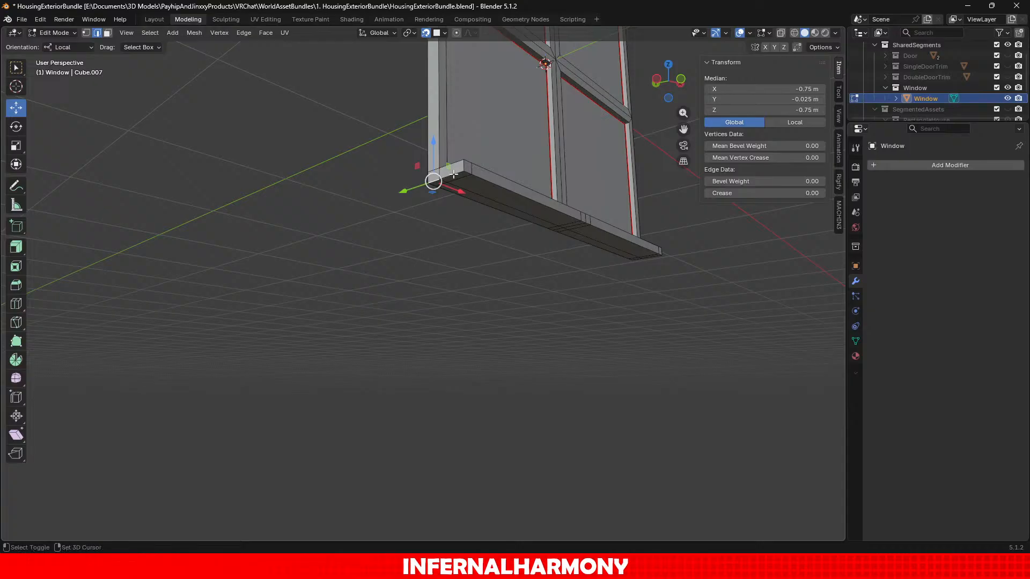
{"action": "middle_click_drag", "start_coordinate": [607, 239], "coordinate": [370, 212]}
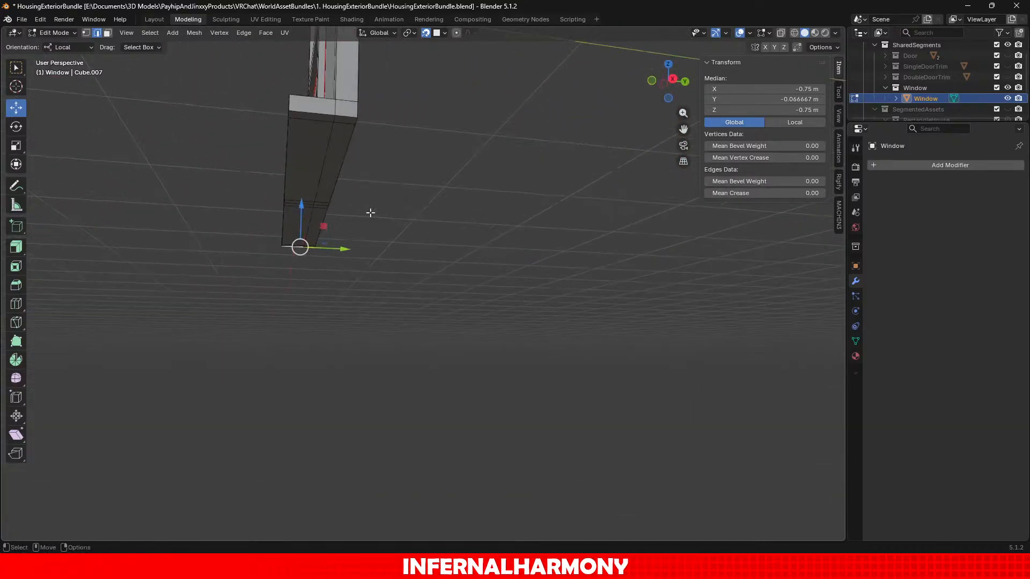
{"action": "left_click", "coordinate": [317, 117], "text": "shift"}
{"action": "key", "text": "ctrl+z"}
{"action": "left_click", "coordinate": [320, 113], "text": "shift"}
{"action": "left_click", "coordinate": [353, 117], "text": "shift"}
{"action": "middle_click_drag", "start_coordinate": [352, 117], "coordinate": [404, 139]}
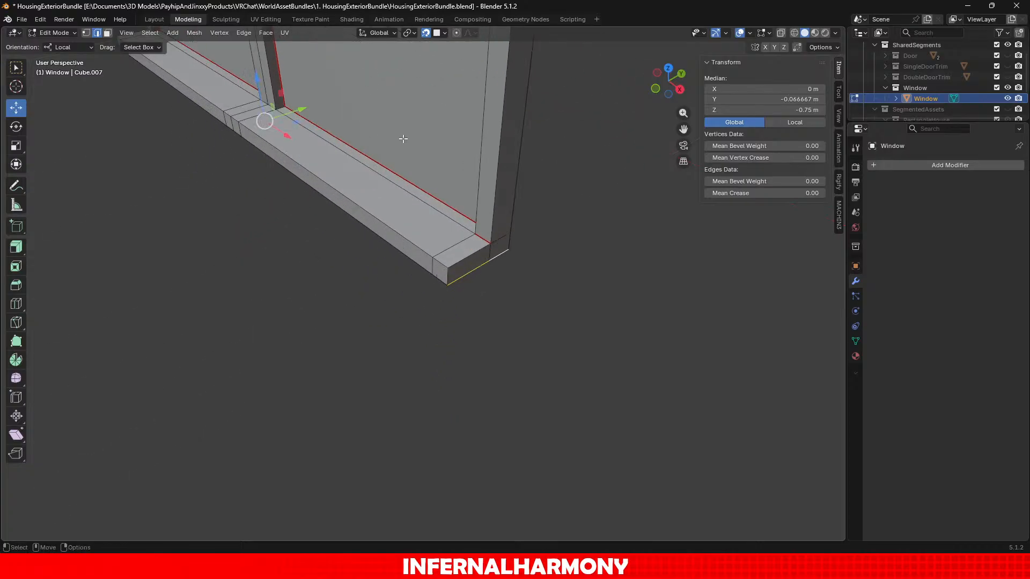
Add the front vertical and upper side edges of both sill ends to the selection and mark them all as seams.
{"action": "left_click", "coordinate": [456, 265], "text": "shift"}
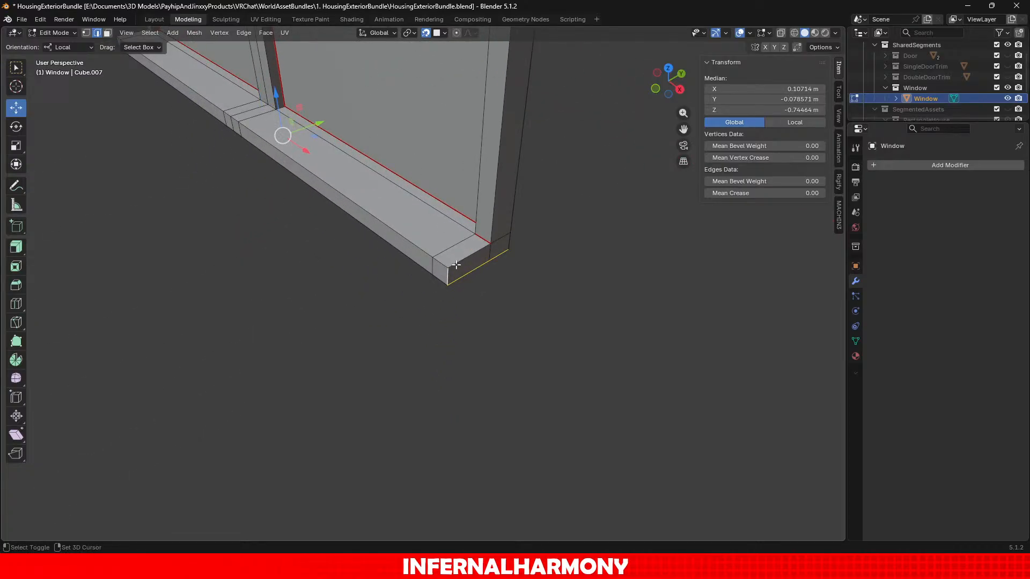
{"action": "middle_click_drag", "start_coordinate": [296, 247], "coordinate": [401, 189]}
{"action": "left_click", "coordinate": [391, 186], "text": "shift"}
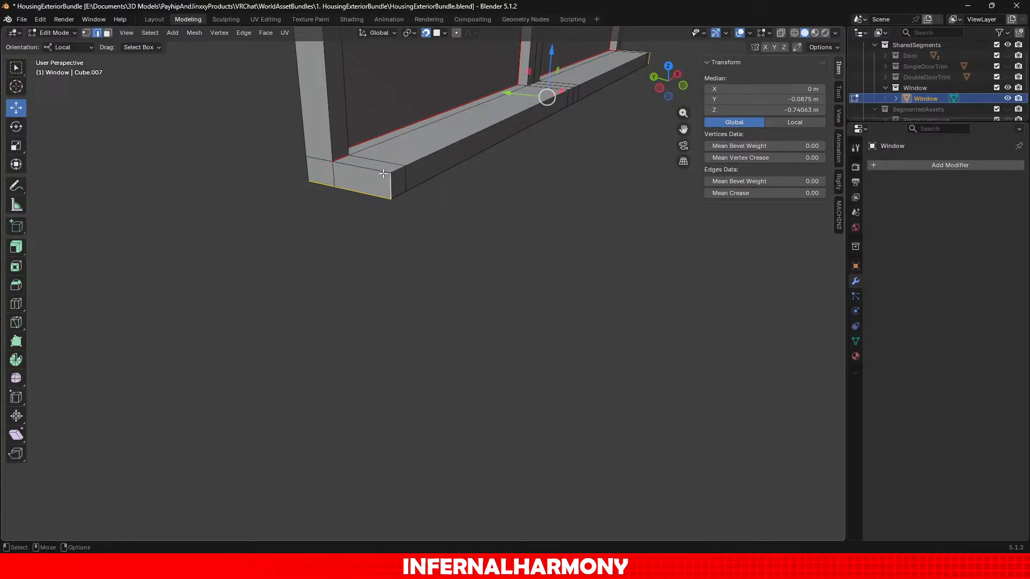
{"action": "left_click", "coordinate": [369, 168], "text": "shift"}
{"action": "middle_click_drag", "start_coordinate": [370, 168], "coordinate": [406, 248]}
{"action": "left_click", "coordinate": [398, 260], "text": "shift"}
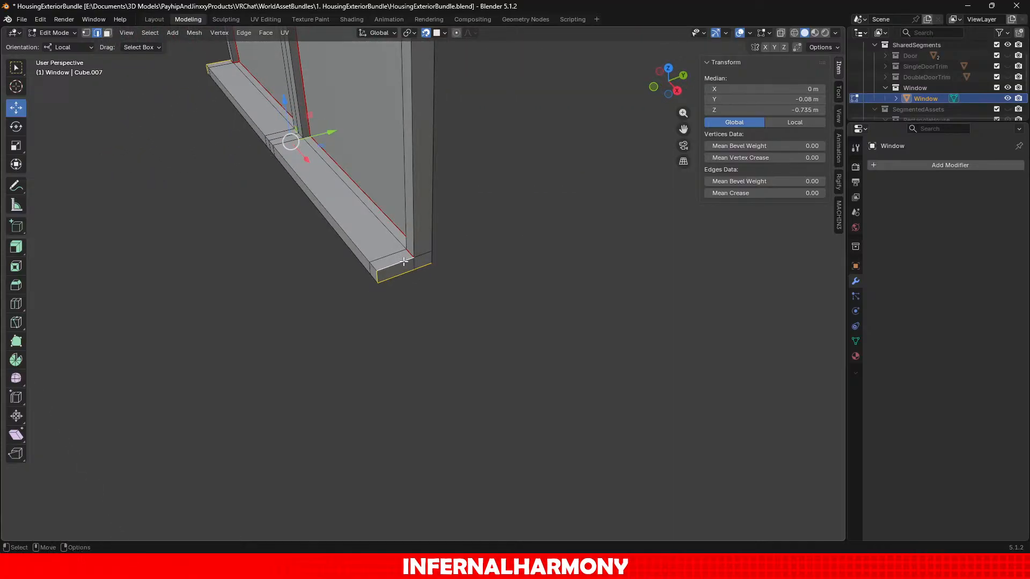
{"action": "left_click", "coordinate": [245, 33]}
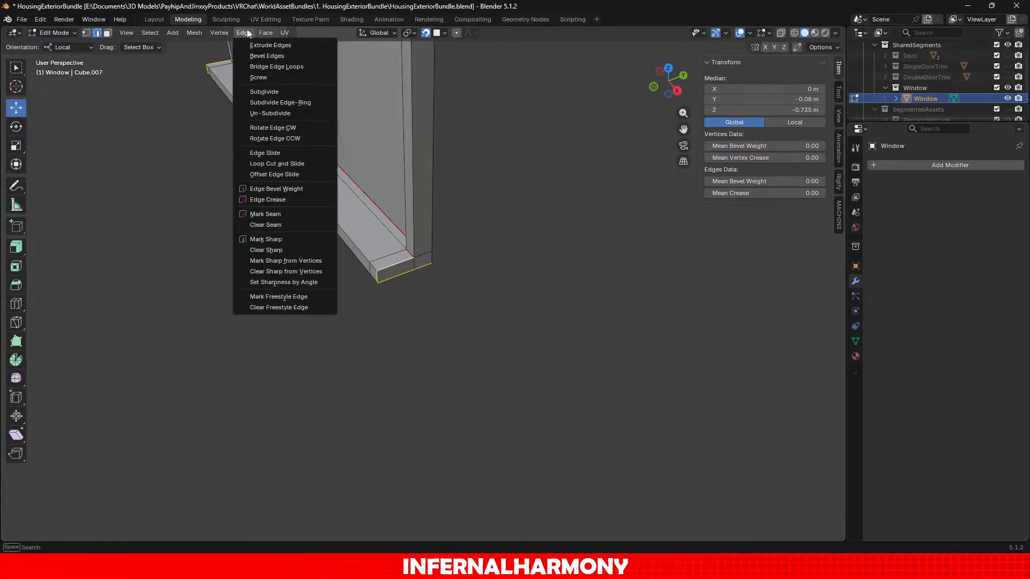
{"action": "left_click", "coordinate": [285, 214]}
Select the depth-wise edges at the frame's two upper outer corners and mark them as seams.
{"action": "middle_click_drag", "start_coordinate": [292, 209], "coordinate": [379, 232]}
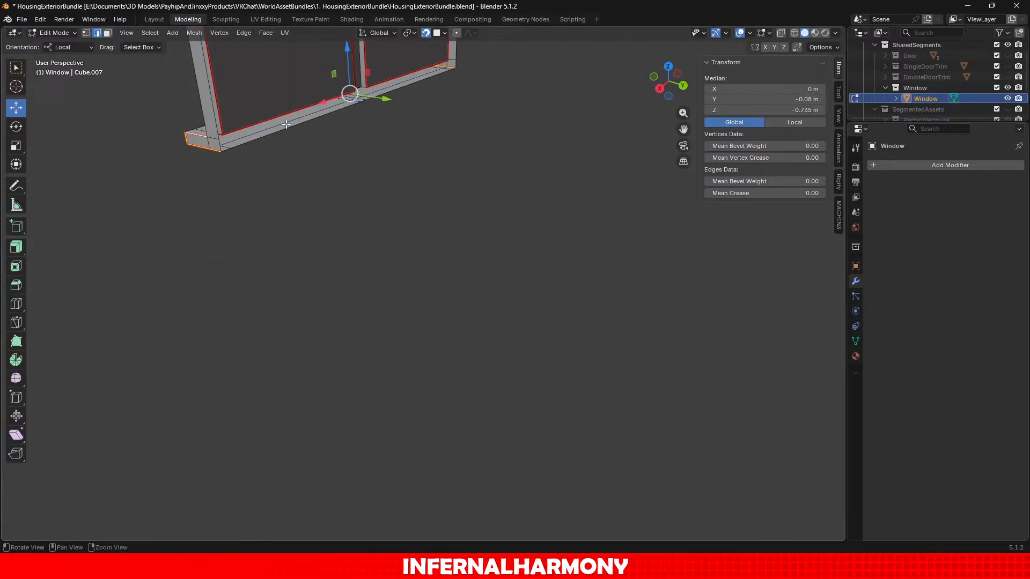
{"action": "middle_click_drag", "start_coordinate": [287, 125], "coordinate": [366, 191], "text": "shift"}
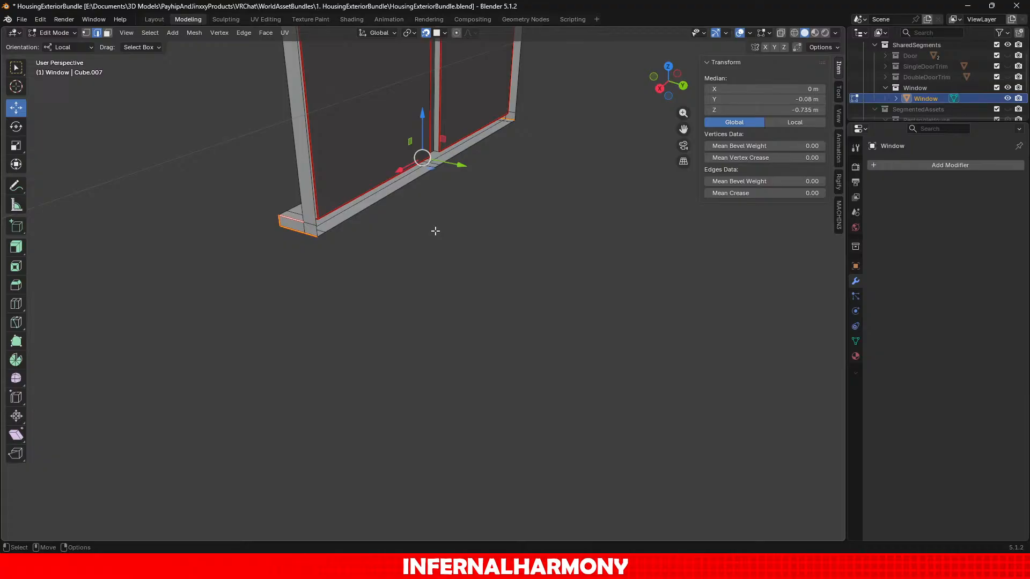
{"action": "scroll", "coordinate": [435, 231], "scroll_direction": "down", "scroll_amount": 1}
{"action": "scroll", "coordinate": [429, 215], "scroll_direction": "down", "scroll_amount": 1}
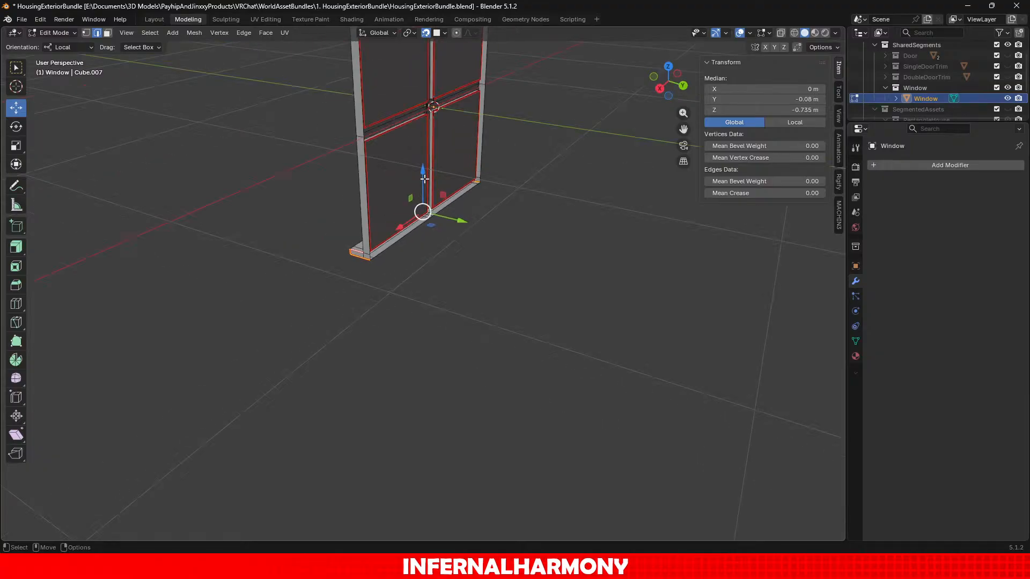
{"action": "middle_click_drag", "start_coordinate": [490, 92], "coordinate": [663, 297], "text": "shift"}
{"action": "scroll", "coordinate": [528, 250], "scroll_direction": "up", "scroll_amount": 3}
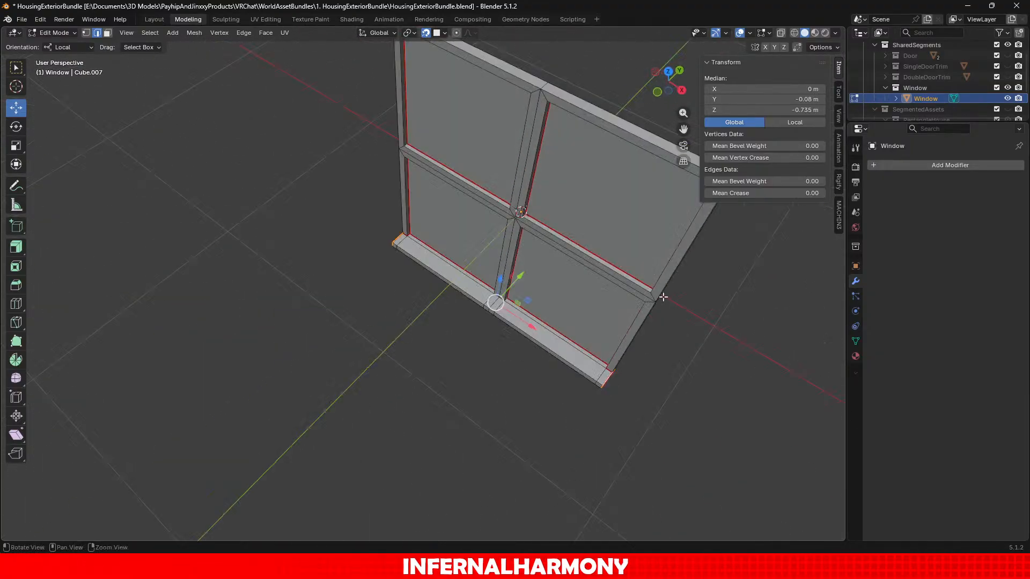
{"action": "middle_click_drag", "start_coordinate": [589, 157], "coordinate": [487, 249], "text": "shift"}
{"action": "scroll", "coordinate": [487, 249], "scroll_direction": "up", "scroll_amount": 2}
{"action": "left_click_drag", "start_coordinate": [709, 336], "coordinate": [687, 330], "text": "alt"}
{"action": "left_click", "coordinate": [651, 338]}
{"action": "scroll", "coordinate": [651, 338], "scroll_direction": "down", "scroll_amount": 1}
{"action": "left_click_drag", "start_coordinate": [328, 194], "coordinate": [363, 191], "text": "alt"}
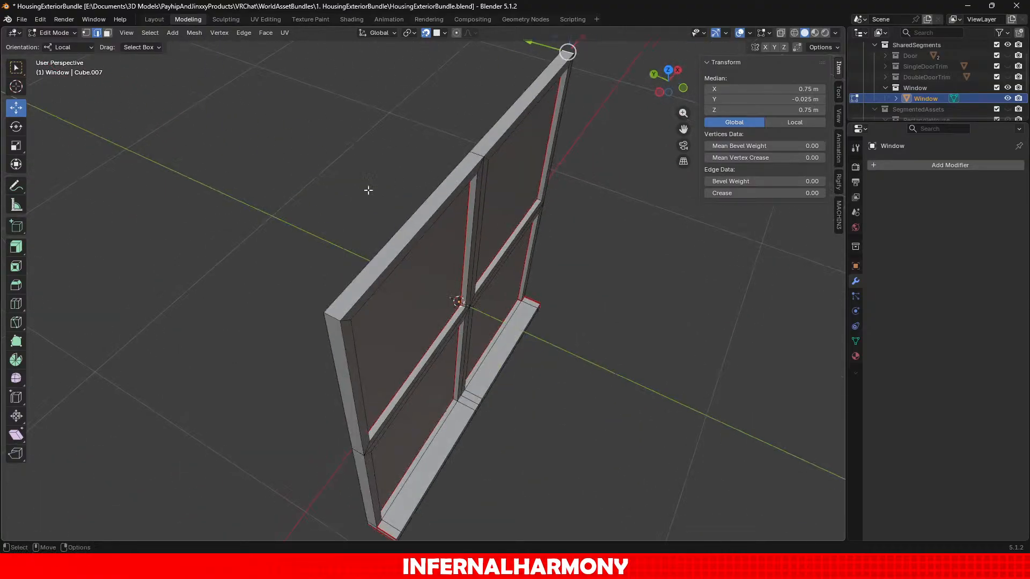
{"action": "left_click", "coordinate": [329, 316], "text": "alt"}
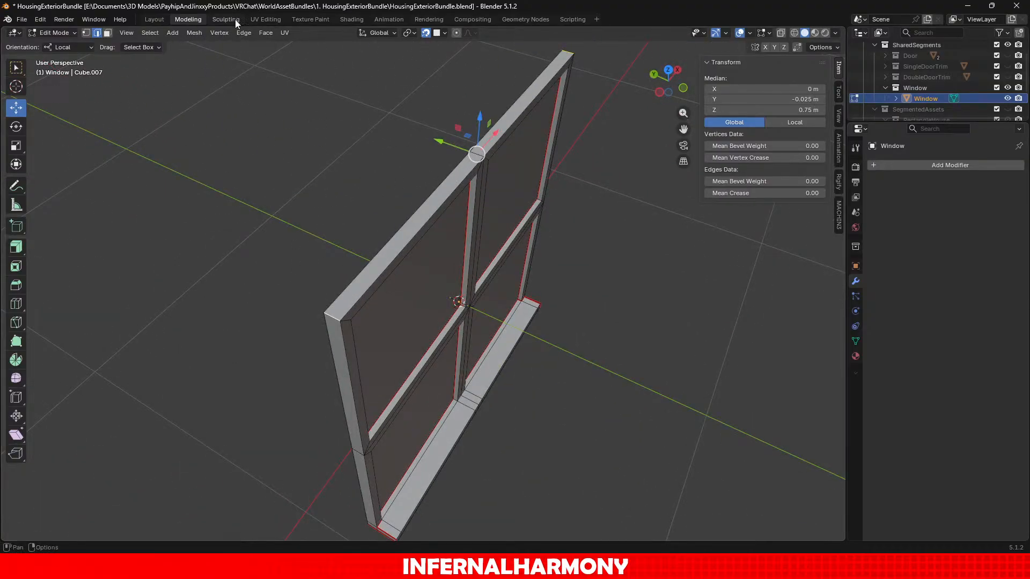
{"action": "left_click", "coordinate": [243, 33]}
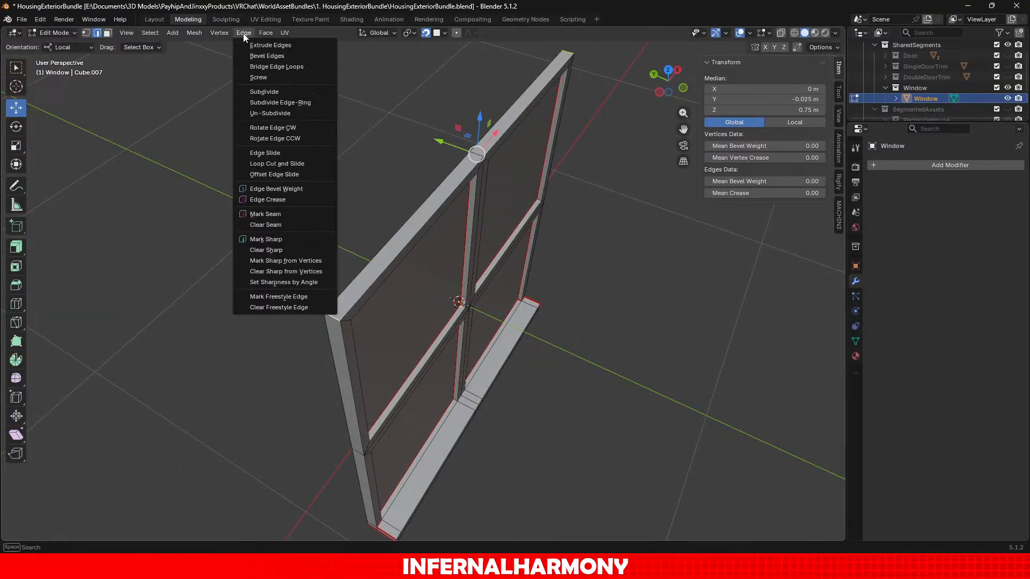
{"action": "left_click", "coordinate": [286, 213]}
{"action": "scroll", "coordinate": [380, 294], "scroll_direction": "down", "scroll_amount": 1}
{"action": "middle_click_drag", "start_coordinate": [379, 294], "coordinate": [484, 238]}
{"action": "scroll", "coordinate": [484, 238], "scroll_direction": "up", "scroll_amount": 8}
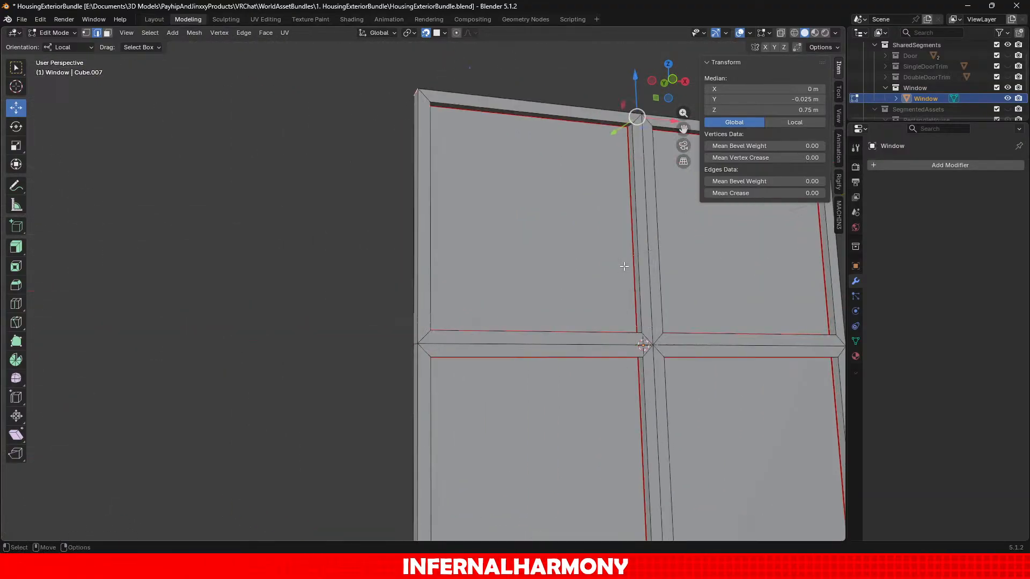
{"action": "middle_click_drag", "start_coordinate": [555, 442], "coordinate": [410, 467]}
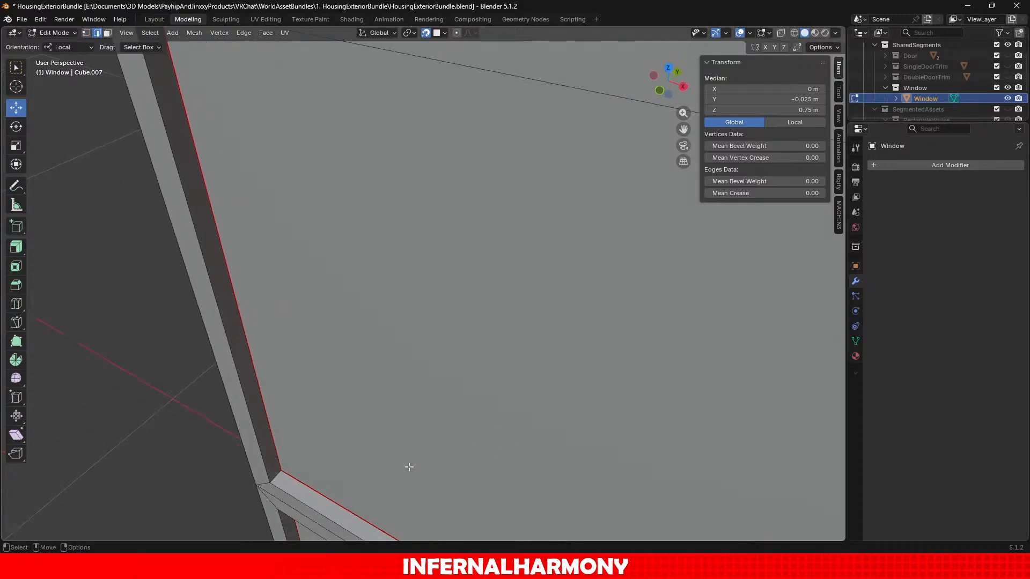
{"action": "scroll", "coordinate": [396, 467], "scroll_direction": "down", "scroll_amount": 4}
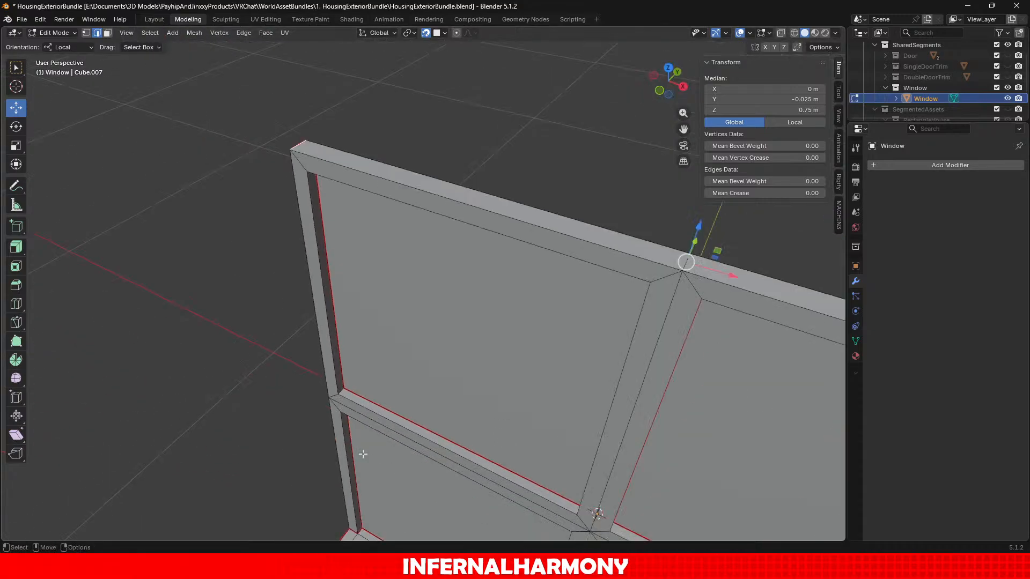
Select the front inner edge loops of the window frame around all four pane openings.
{"action": "left_click", "coordinate": [339, 387], "text": "alt"}
{"action": "scroll", "coordinate": [504, 363], "scroll_direction": "down", "scroll_amount": 3}
{"action": "middle_click_drag", "start_coordinate": [611, 272], "coordinate": [512, 196], "text": "shift"}
{"action": "left_click", "coordinate": [498, 206], "text": "shift"}
{"action": "key", "text": "ctrl+z"}
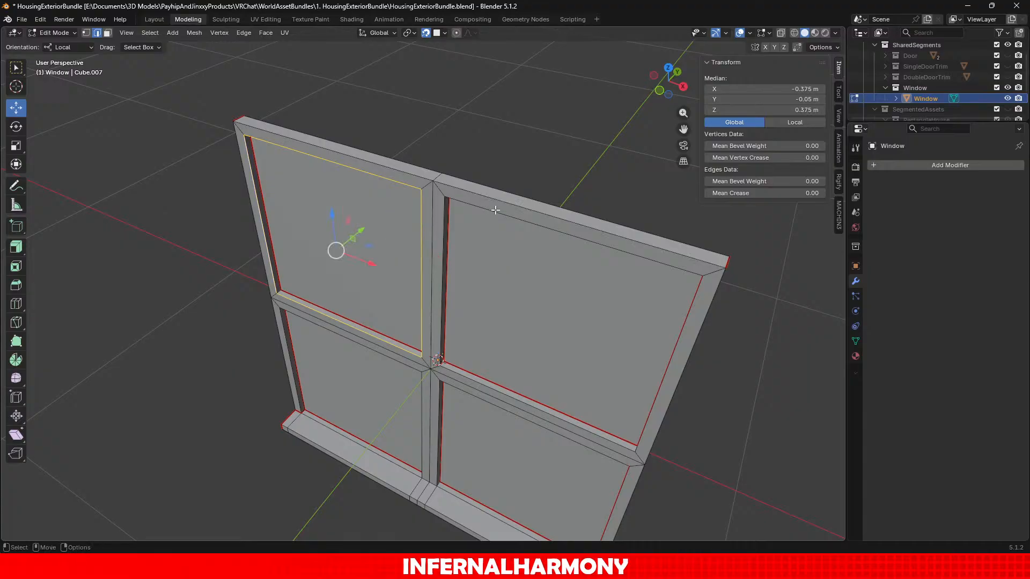
{"action": "left_click", "coordinate": [496, 210], "text": "alt+shift"}
{"action": "scroll", "coordinate": [443, 486], "scroll_direction": "up", "scroll_amount": 2}
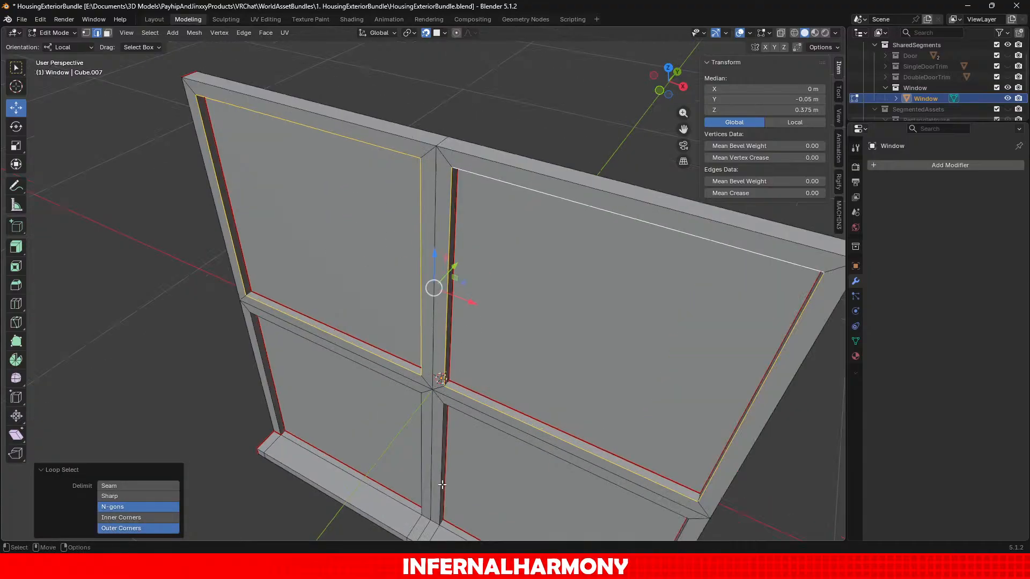
{"action": "left_click", "coordinate": [420, 446], "text": "alt+shift"}
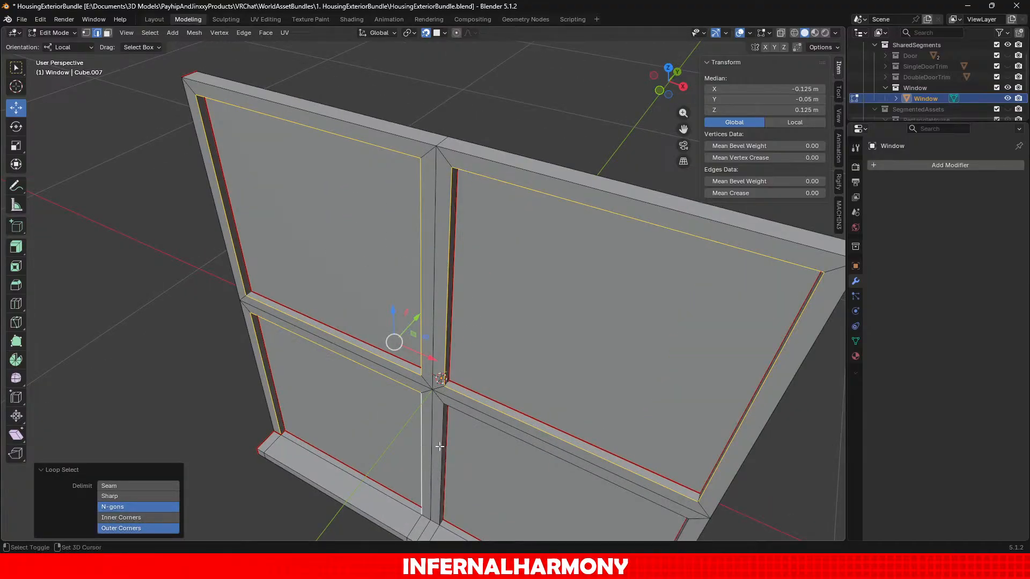
{"action": "left_click", "coordinate": [442, 448], "text": "alt+shift"}
Add the two lengthwise sill edges below the lower panes to the selection and mark all selected edges as seams.
{"action": "scroll", "coordinate": [509, 470], "scroll_direction": "down", "scroll_amount": 1}
{"action": "middle_click_drag", "start_coordinate": [577, 476], "coordinate": [541, 302], "text": "shift"}
{"action": "scroll", "coordinate": [542, 302], "scroll_direction": "up", "scroll_amount": 2}
{"action": "middle_click_drag", "start_coordinate": [544, 365], "coordinate": [570, 388]}
{"action": "scroll", "coordinate": [594, 388], "scroll_direction": "up", "scroll_amount": 1}
{"action": "left_click", "coordinate": [634, 381], "text": "shift"}
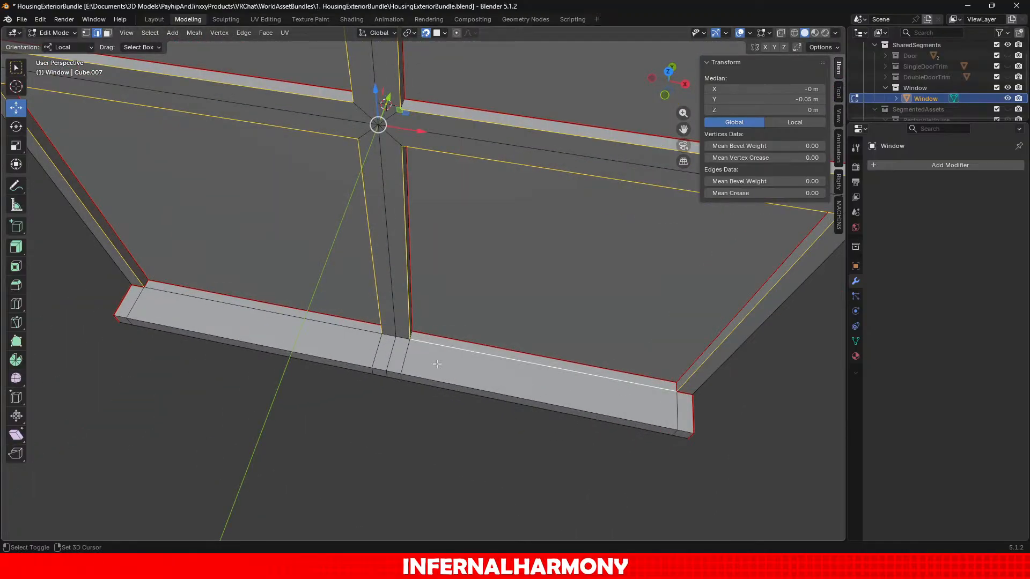
{"action": "left_click", "coordinate": [279, 322], "text": "shift"}
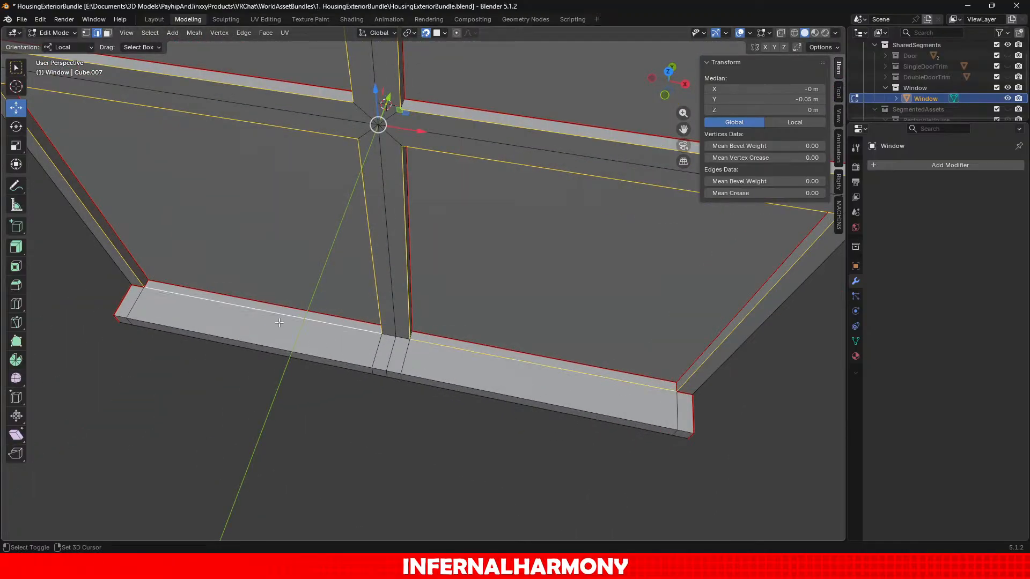
{"action": "left_click", "coordinate": [243, 34]}
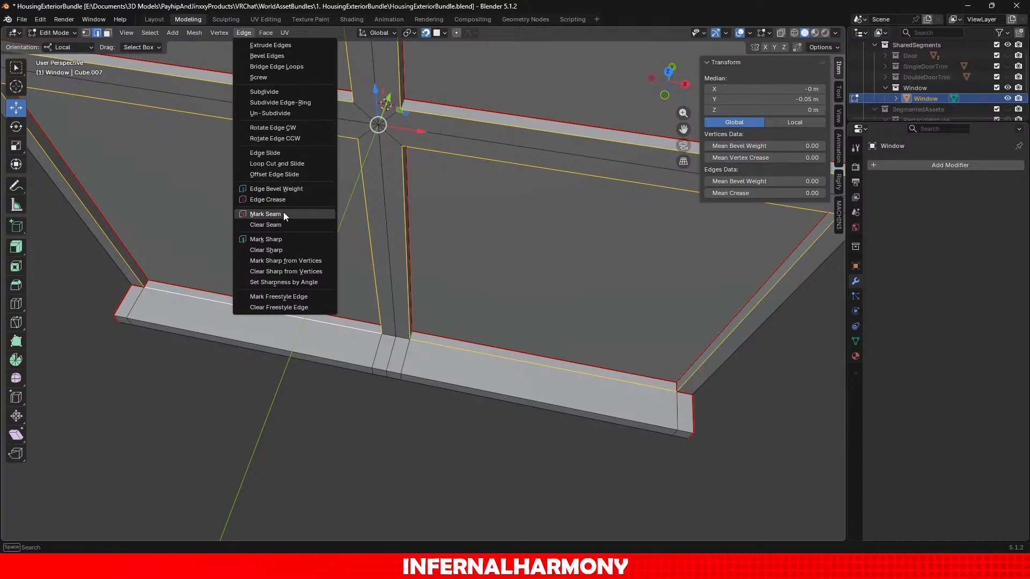
{"action": "left_click", "coordinate": [265, 214]}
Select the depth-wise edges at the lower outer corners of the two upper pane openings and mark them as seams.
{"action": "middle_click_drag", "start_coordinate": [452, 280], "coordinate": [468, 322]}
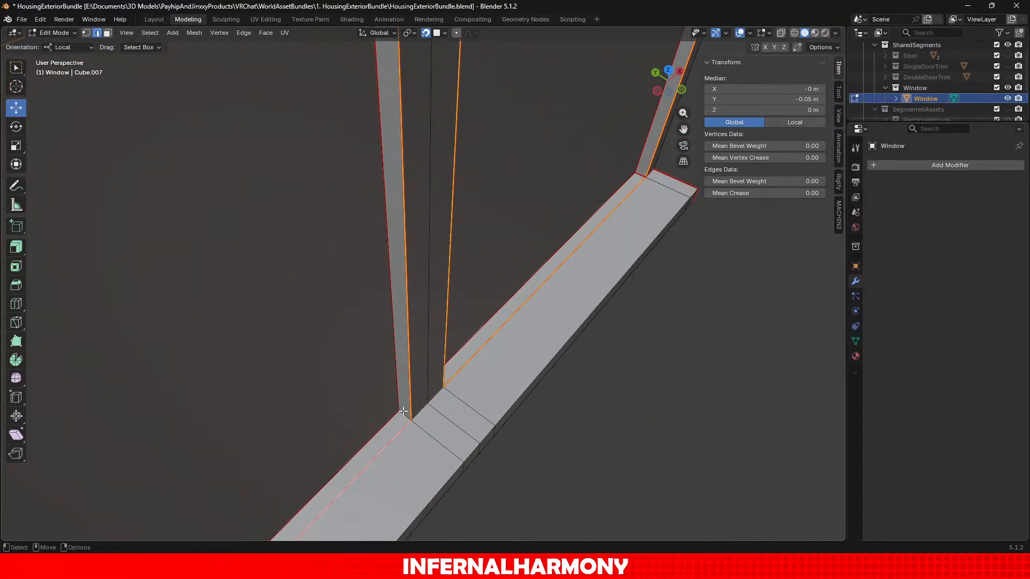
{"action": "middle_click_drag", "start_coordinate": [546, 316], "coordinate": [483, 230]}
{"action": "left_click", "coordinate": [193, 273]}
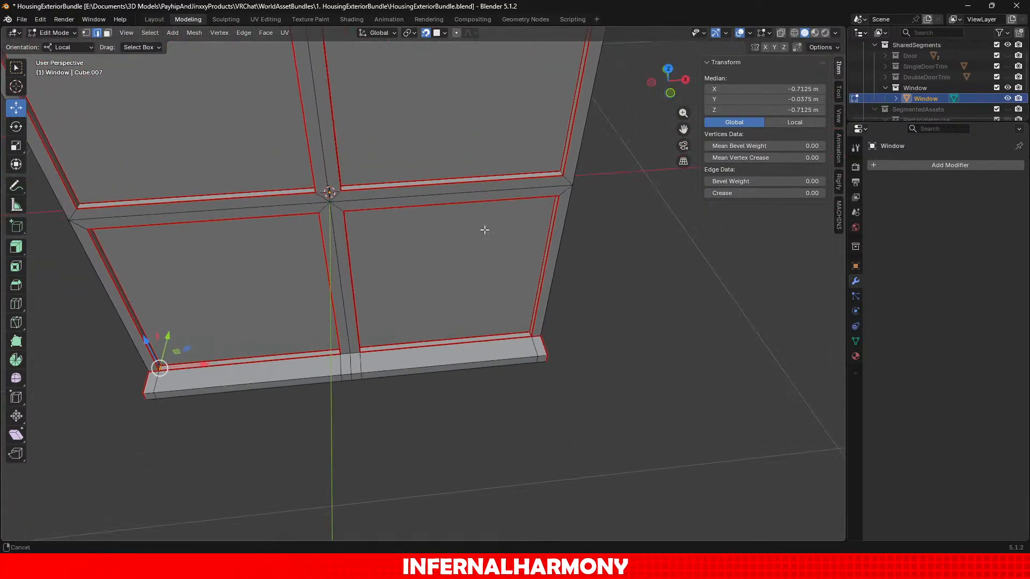
{"action": "scroll", "coordinate": [637, 240], "scroll_direction": "up", "scroll_amount": 3}
{"action": "left_click", "coordinate": [638, 200]}
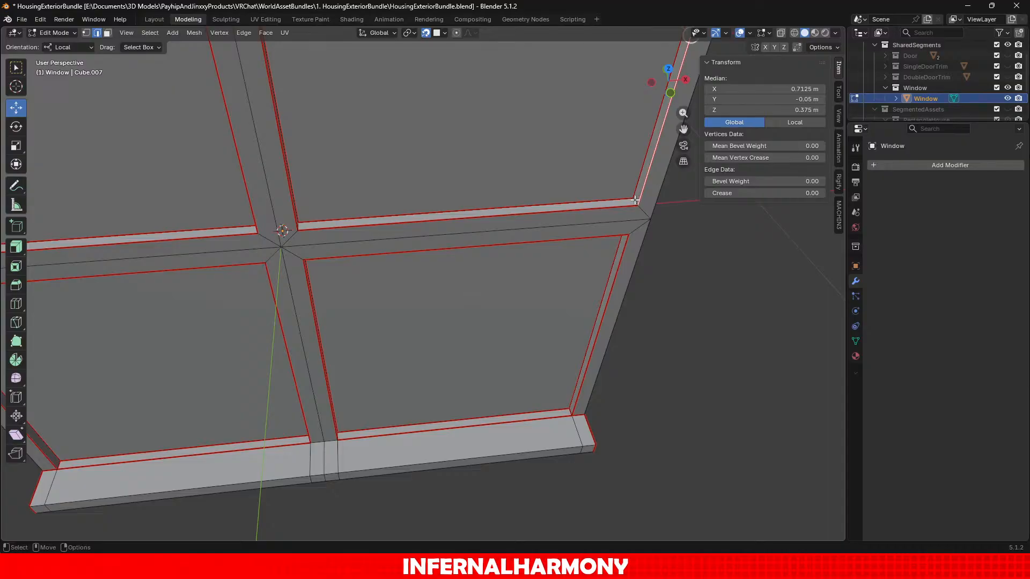
{"action": "left_click", "coordinate": [635, 200]}
{"action": "scroll", "coordinate": [483, 252], "scroll_direction": "down", "scroll_amount": 1}
{"action": "middle_click_drag", "start_coordinate": [387, 278], "coordinate": [642, 225], "text": "shift"}
{"action": "scroll", "coordinate": [590, 228], "scroll_direction": "up", "scroll_amount": 2}
{"action": "middle_click_drag", "start_coordinate": [440, 236], "coordinate": [365, 231]}
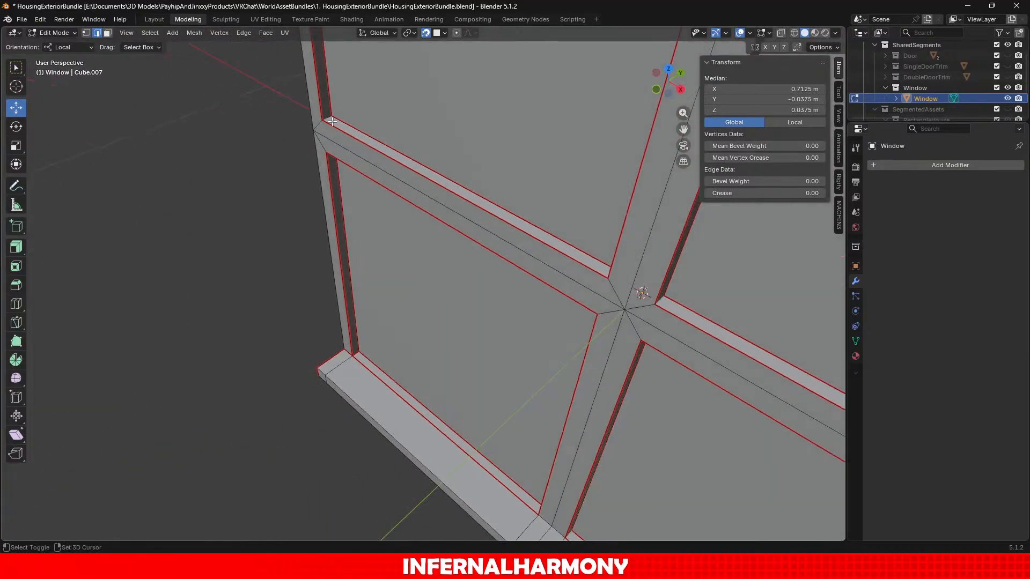
{"action": "left_click", "coordinate": [328, 119], "text": "shift"}
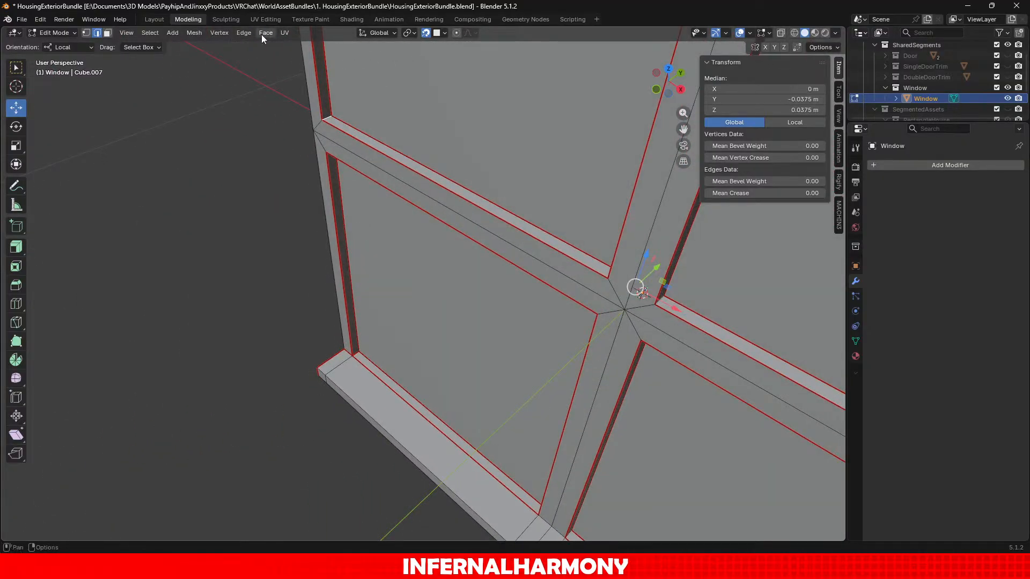
{"action": "left_click", "coordinate": [244, 32]}
{"action": "left_click", "coordinate": [274, 217]}
{"action": "scroll", "coordinate": [272, 219], "scroll_direction": "down", "scroll_amount": 3}
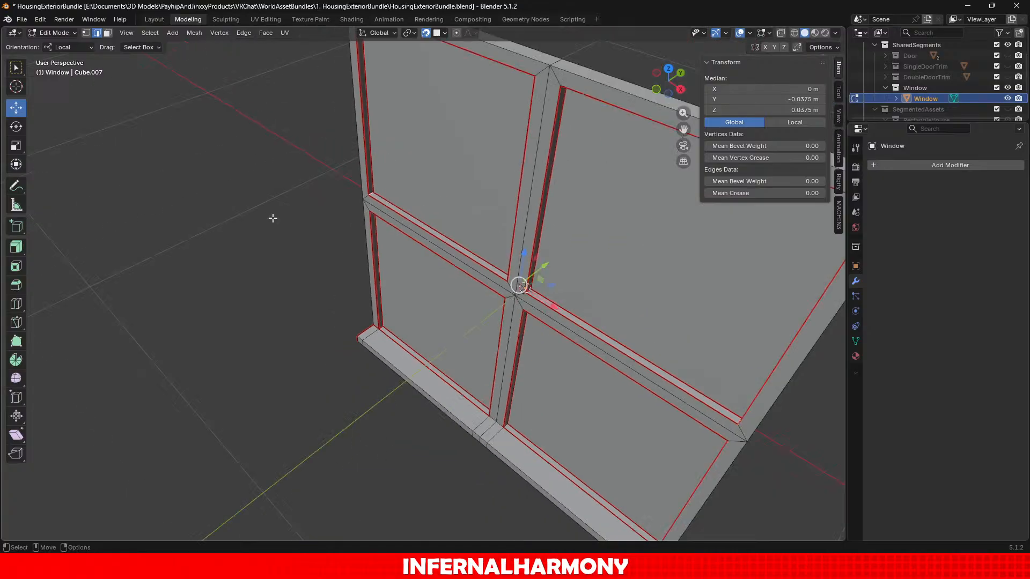
Select the whole window mesh and unwrap it with Unwrap Angle Based in the UV Editing workspace.
{"action": "left_click", "coordinate": [251, 211]}
{"action": "scroll", "coordinate": [251, 211], "scroll_direction": "down", "scroll_amount": 5}
{"action": "middle_click_drag", "start_coordinate": [435, 222], "coordinate": [471, 237]}
{"action": "key", "text": "a"}
{"action": "left_click", "coordinate": [272, 19]}
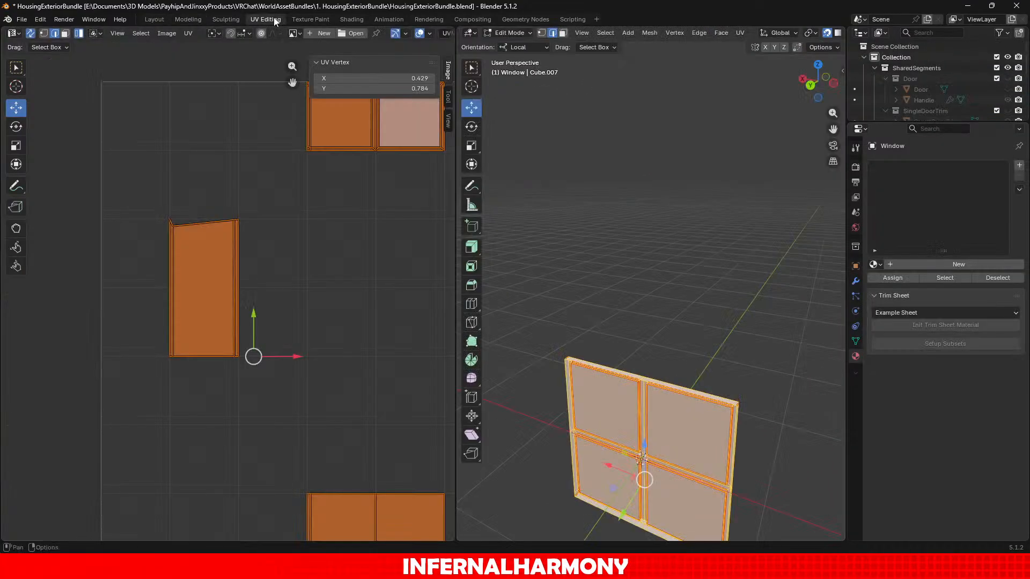
{"action": "left_click", "coordinate": [189, 34]}
{"action": "mouse_move", "coordinate": [262, 155]}
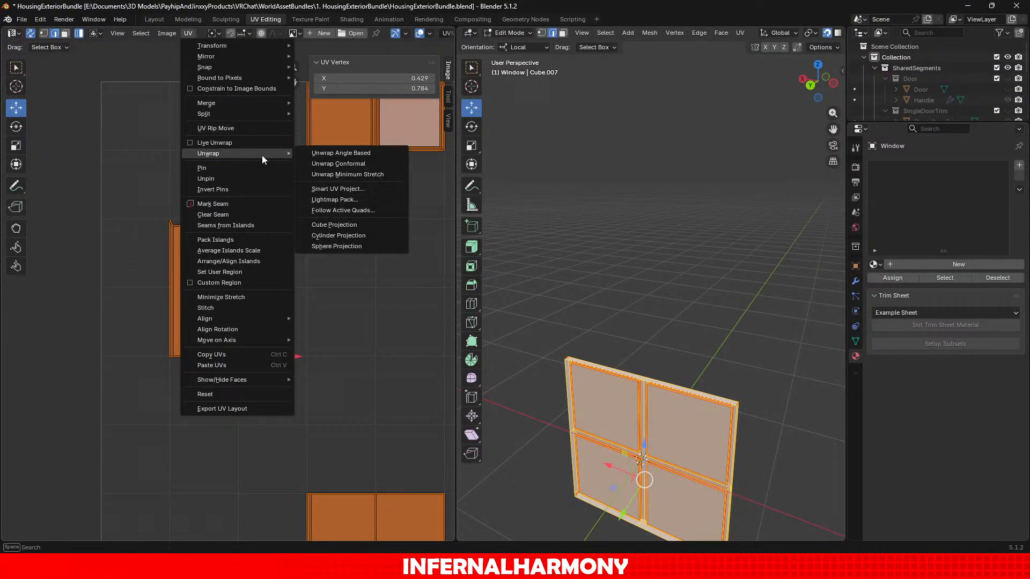
{"action": "left_click", "coordinate": [309, 153]}
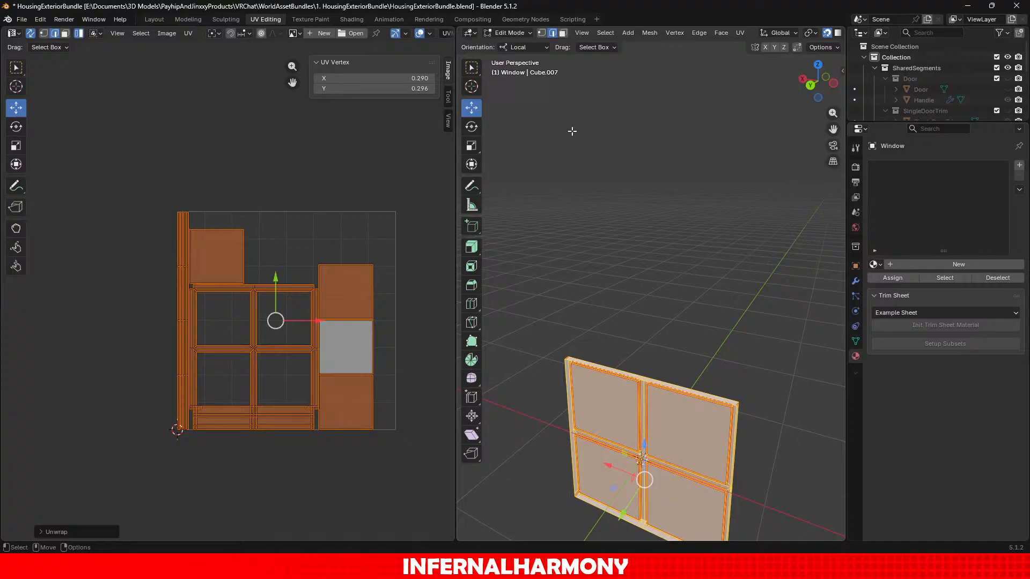
Check the window's unwrapped UV layout and save the file.
{"action": "scroll", "coordinate": [359, 207], "scroll_direction": "up", "scroll_amount": 5}
{"action": "scroll", "coordinate": [358, 207], "scroll_direction": "down", "scroll_amount": 8}
{"action": "scroll", "coordinate": [358, 207], "scroll_direction": "up", "scroll_amount": 1}
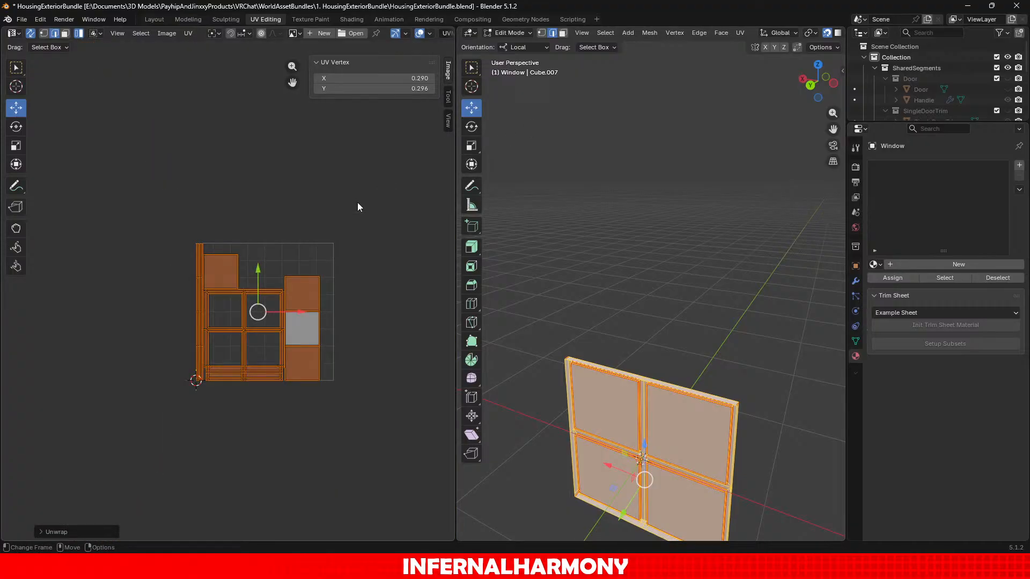
{"action": "scroll", "coordinate": [359, 207], "scroll_direction": "up", "scroll_amount": 5}
{"action": "scroll", "coordinate": [359, 207], "scroll_direction": "down", "scroll_amount": 5}
{"action": "key", "text": "ctrl+s"}
Return to the Modeling workspace, switch to Object Mode and show the SegmentedAssets collection.
{"action": "left_click", "coordinate": [183, 21]}
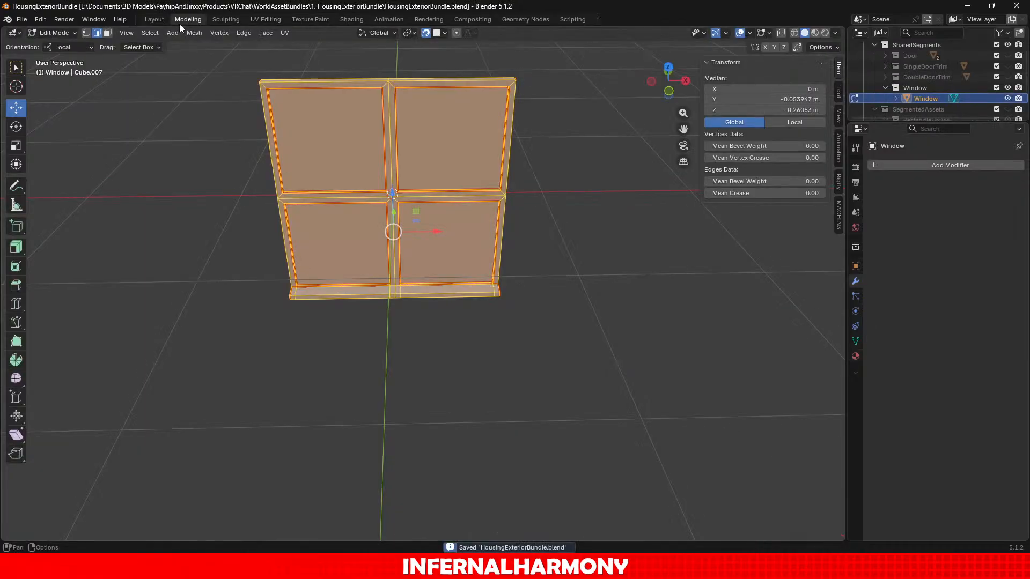
{"action": "left_click", "coordinate": [77, 35]}
{"action": "left_click", "coordinate": [91, 45]}
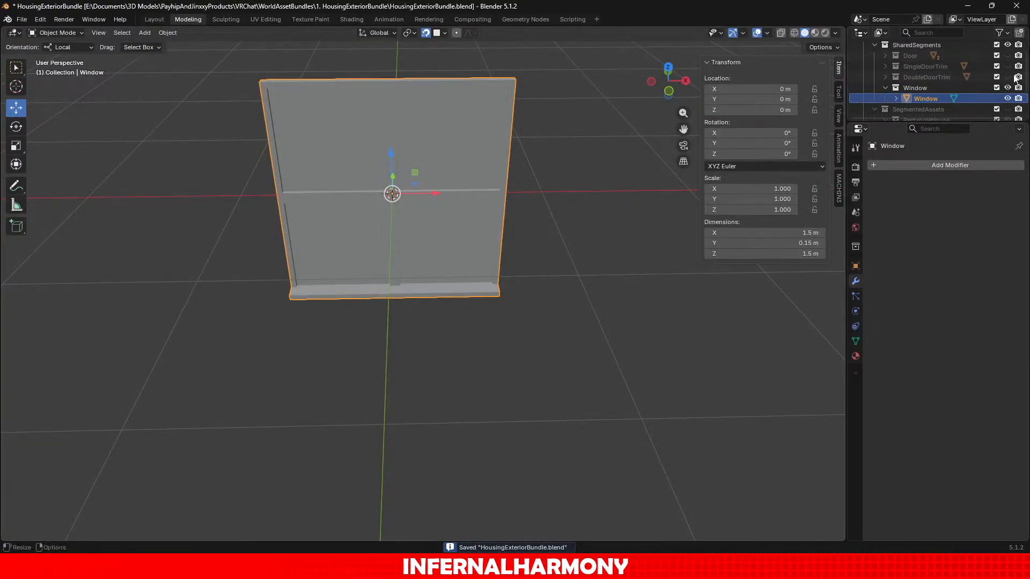
{"action": "left_click", "coordinate": [1008, 109]}
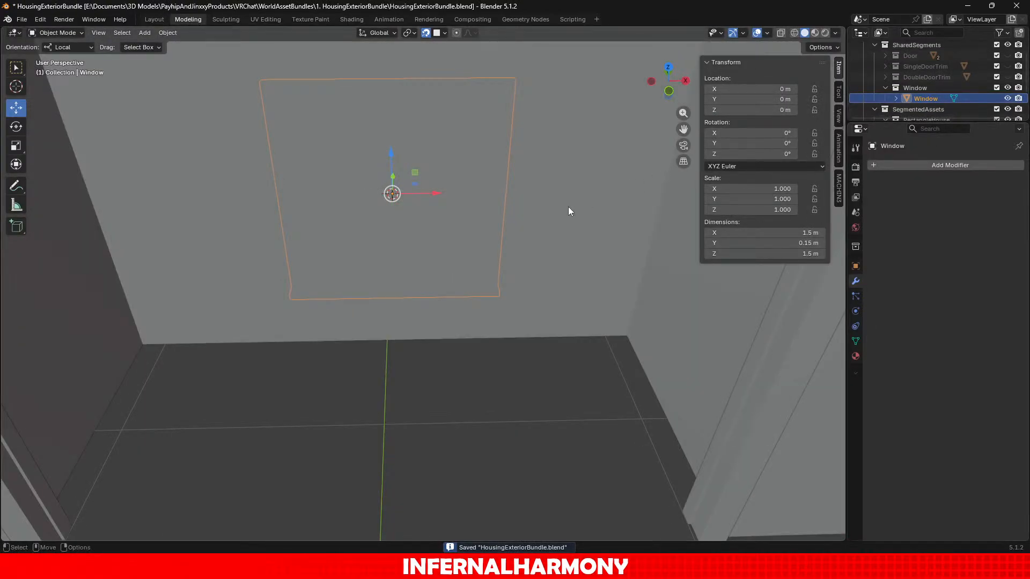
Duplicate the window and move the copy about 3.92 m along negative Y, out in front of the house.
{"action": "middle_click_drag", "start_coordinate": [414, 213], "coordinate": [530, 205]}
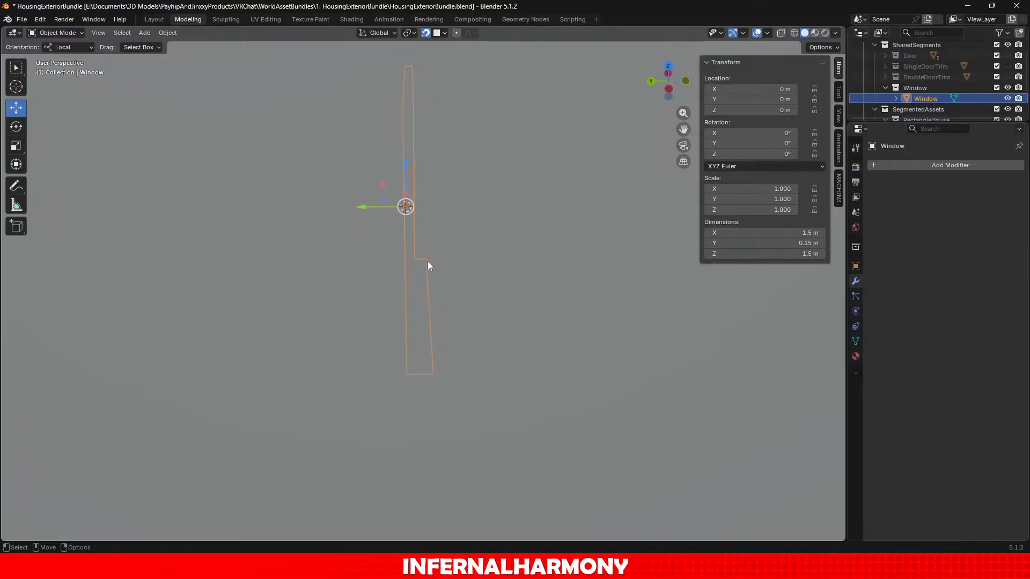
{"action": "scroll", "coordinate": [428, 263], "scroll_direction": "up", "scroll_amount": 5}
{"action": "key", "text": "shift+d"}
{"action": "scroll", "coordinate": [677, 267], "scroll_direction": "down", "scroll_amount": 12}
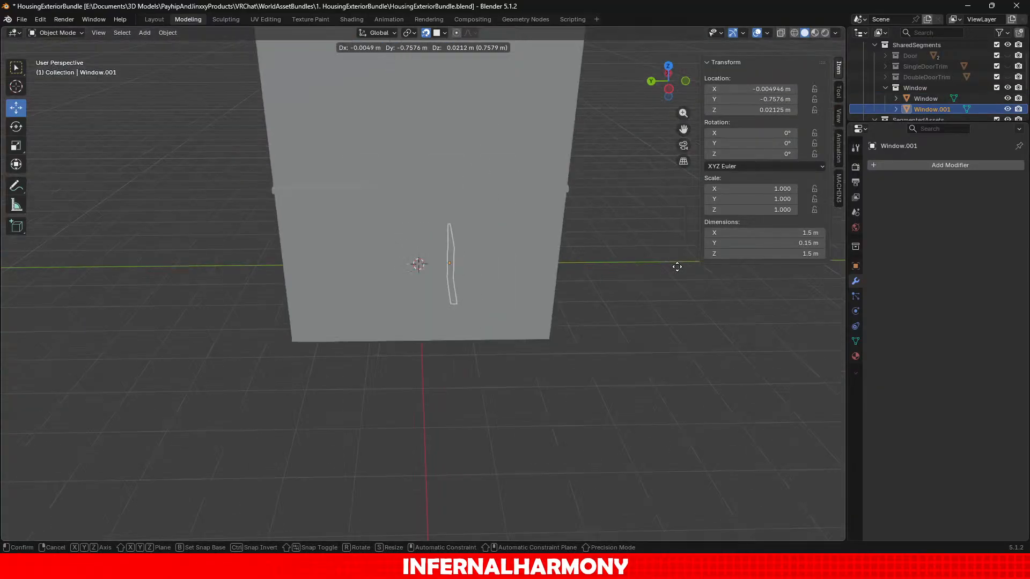
{"action": "scroll", "coordinate": [677, 266], "scroll_direction": "down", "scroll_amount": 4}
{"action": "key", "text": "y"}
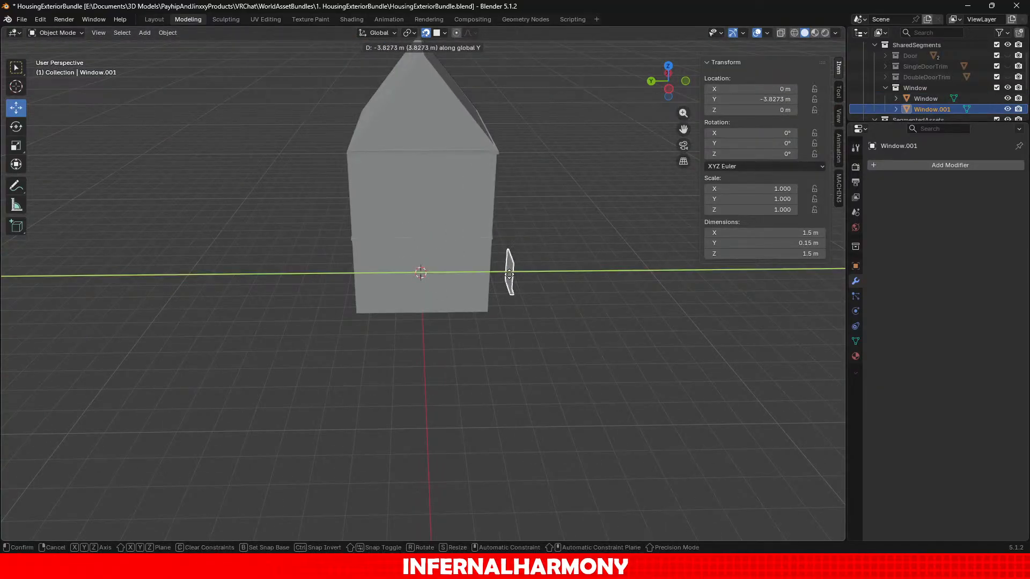
{"action": "left_click", "coordinate": [510, 272]}
{"action": "scroll", "coordinate": [572, 262], "scroll_direction": "up", "scroll_amount": 5}
{"action": "mouse_move", "coordinate": [571, 262]}
{"action": "middle_mouse_down"}
{"action": "mouse_move", "coordinate": [511, 220]}
{"action": "mouse_move", "coordinate": [561, 248]}
{"action": "middle_mouse_up"}
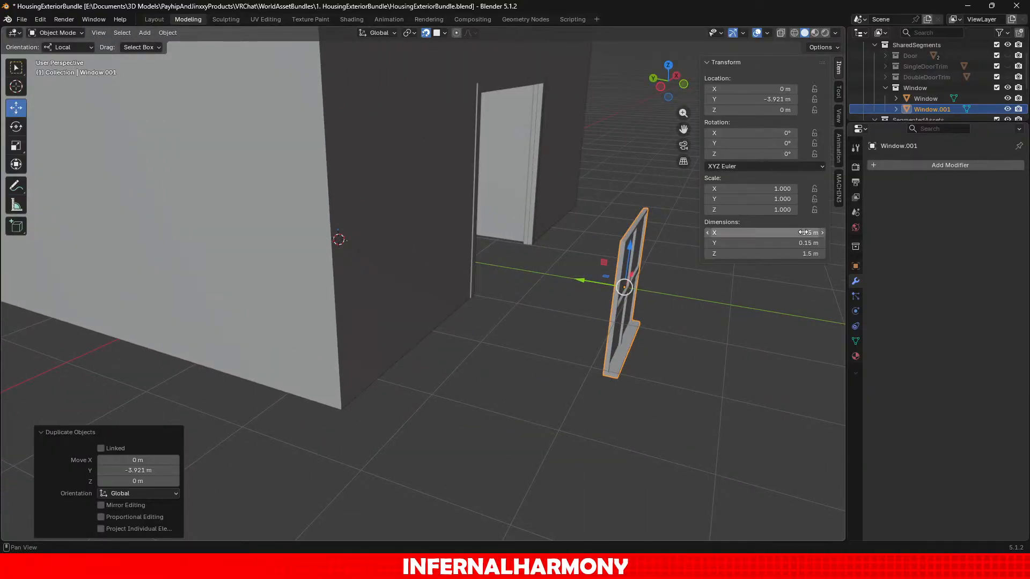
{"action": "left_click", "coordinate": [774, 100]}
{"action": "type", "text": "1.7"}
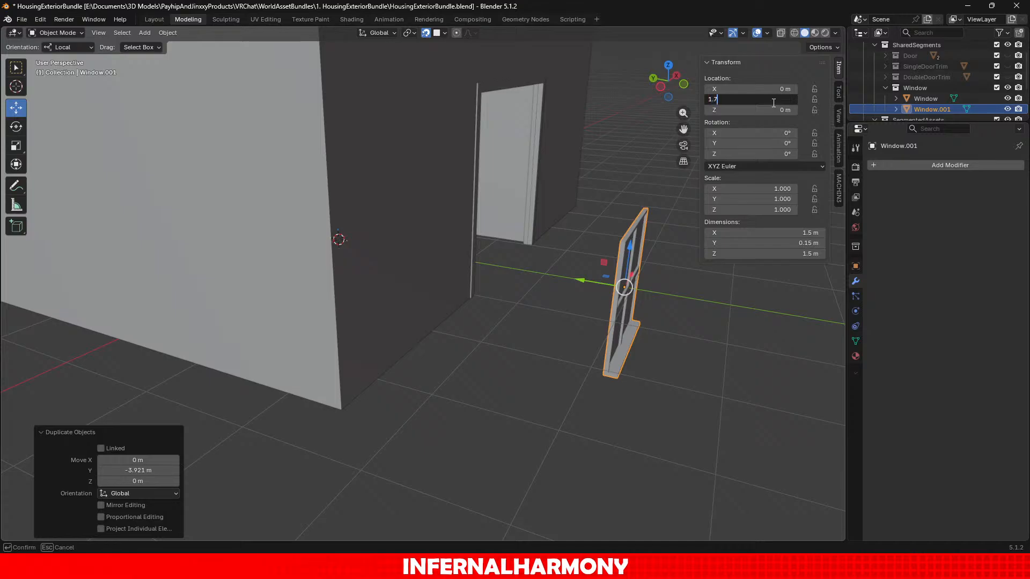
{"action": "type", "text": "5"}
{"action": "key", "text": "Return"}
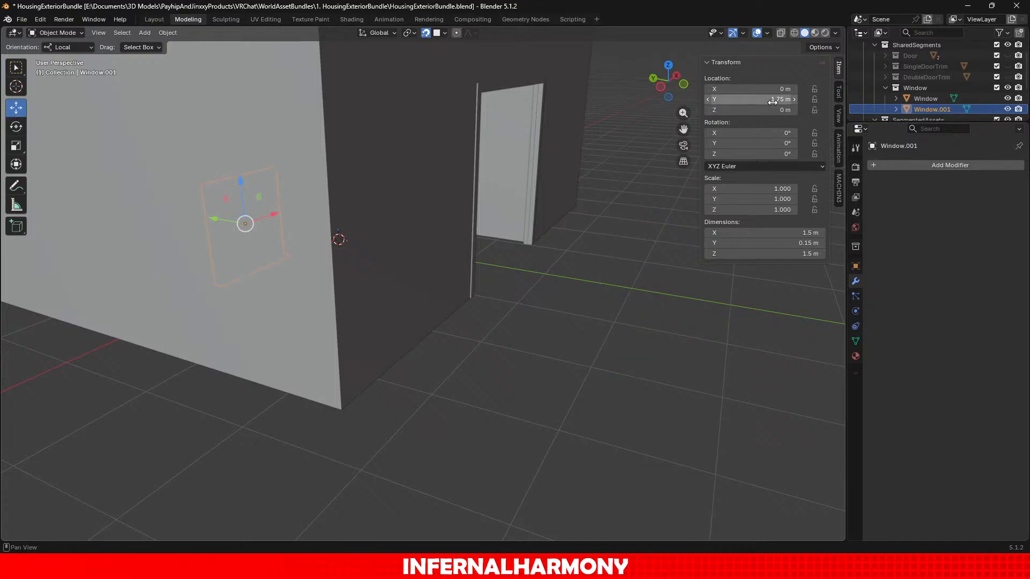
{"action": "left_click_drag", "start_coordinate": [772, 100], "coordinate": [770, 125]}
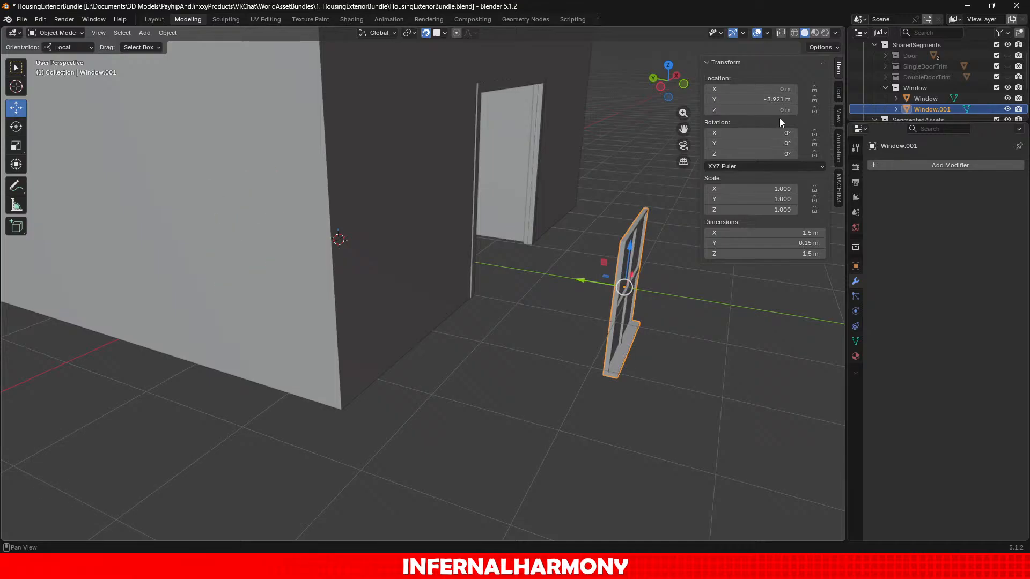
Set the window copy's Z location to 1.75 m and shift it along X to about -2.72 m.
{"action": "left_click", "coordinate": [784, 111]}
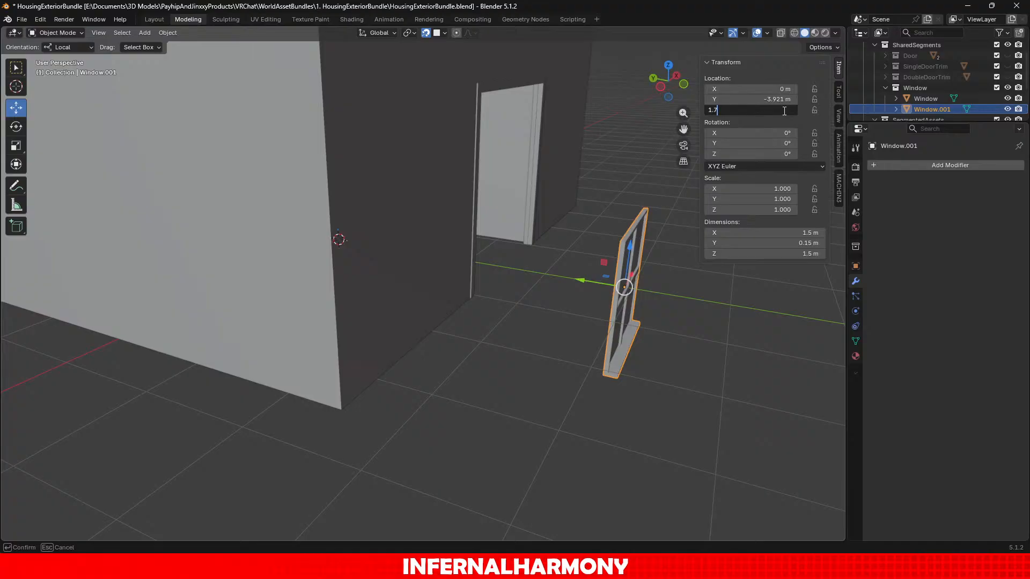
{"action": "key", "text": "Return"}
{"action": "middle_click_drag", "start_coordinate": [643, 124], "coordinate": [554, 185]}
{"action": "left_click_drag", "start_coordinate": [554, 185], "coordinate": [353, 288]}
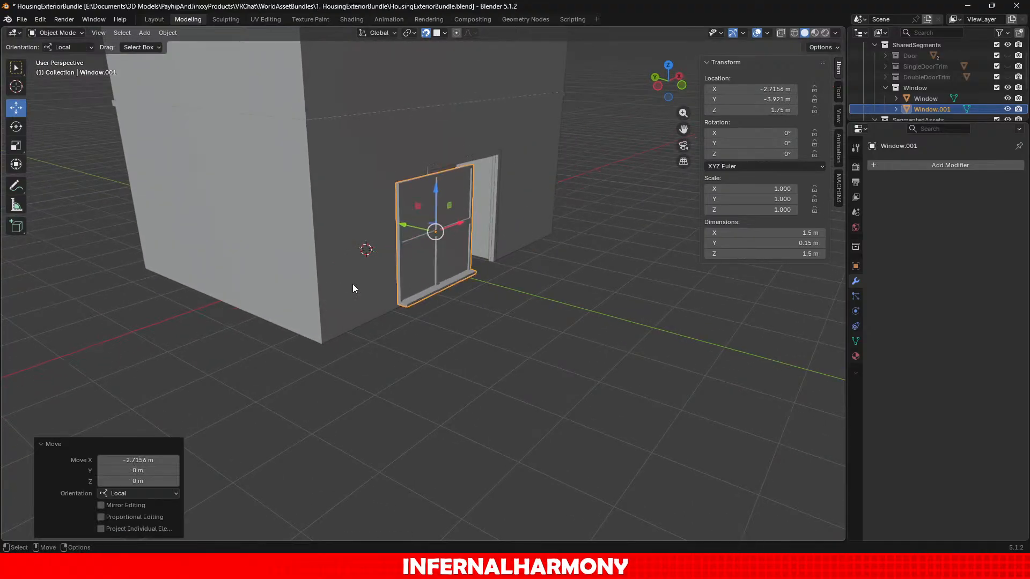
Move the window copy onto the front wall at Y -2.5 m and shift it toward the doorway to X about -2.28 m.
{"action": "left_click_drag", "start_coordinate": [410, 224], "coordinate": [361, 214]}
{"action": "middle_click_drag", "start_coordinate": [361, 215], "coordinate": [431, 316]}
{"action": "scroll", "coordinate": [431, 315], "scroll_direction": "up", "scroll_amount": 1}
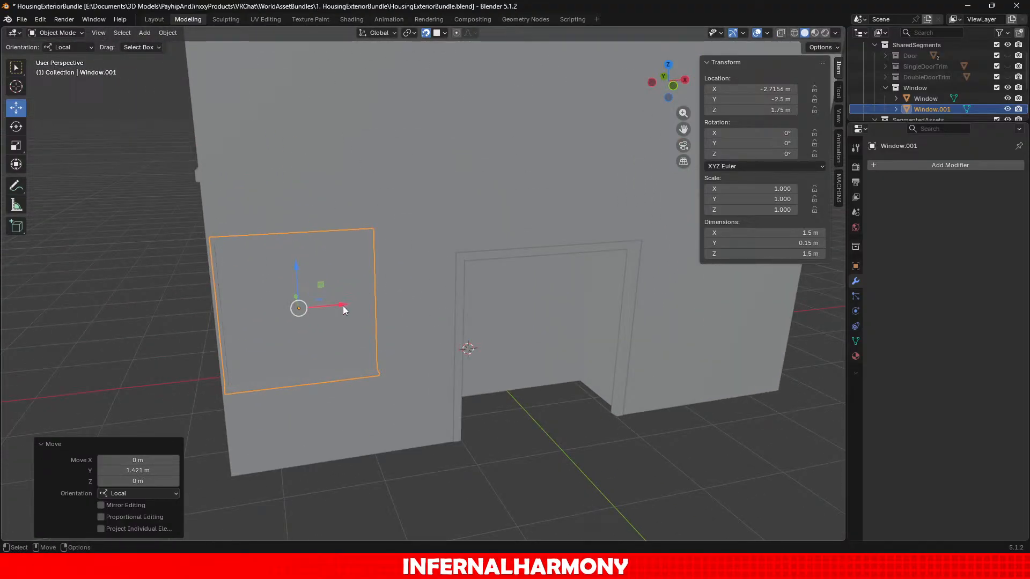
{"action": "left_click_drag", "start_coordinate": [344, 307], "coordinate": [417, 302]}
{"action": "middle_click_drag", "start_coordinate": [424, 327], "coordinate": [382, 337]}
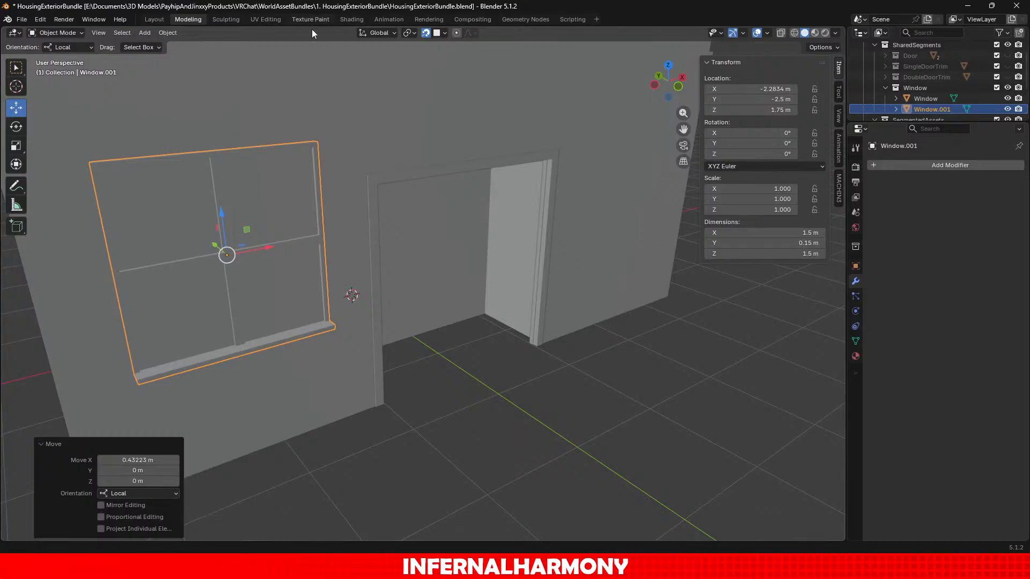
Raise the window copy to the upper storey of the front wall, at Z about 4.79 m.
{"action": "scroll", "coordinate": [423, 209], "scroll_direction": "down", "scroll_amount": 2}
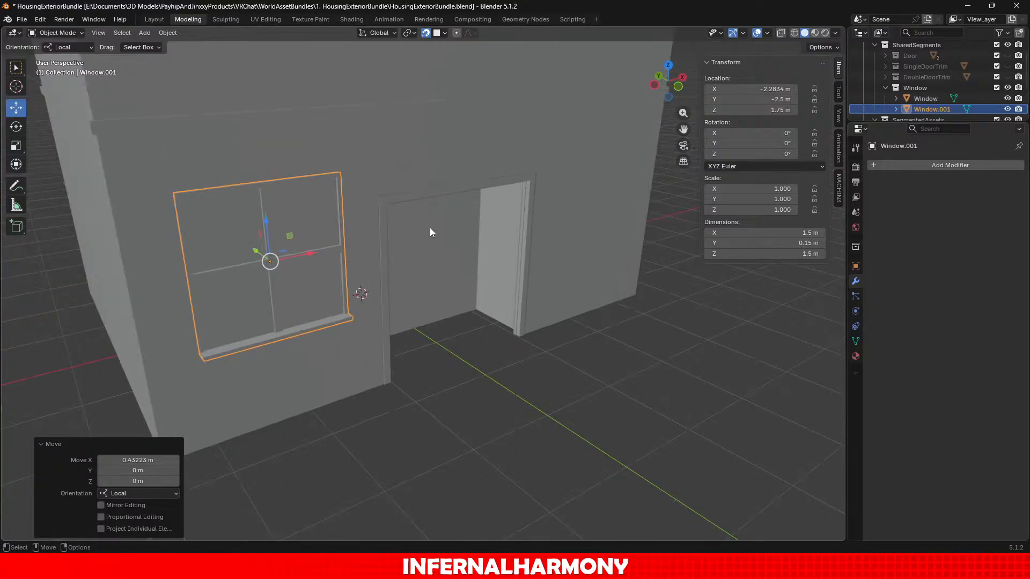
{"action": "scroll", "coordinate": [429, 236], "scroll_direction": "up", "scroll_amount": 2}
{"action": "middle_click_drag", "start_coordinate": [428, 255], "coordinate": [343, 220]}
{"action": "left_click_drag", "start_coordinate": [317, 207], "coordinate": [316, 54]}
{"action": "middle_click_drag", "start_coordinate": [372, 143], "coordinate": [434, 342], "text": "shift"}
{"action": "scroll", "coordinate": [418, 311], "scroll_direction": "up", "scroll_amount": 3}
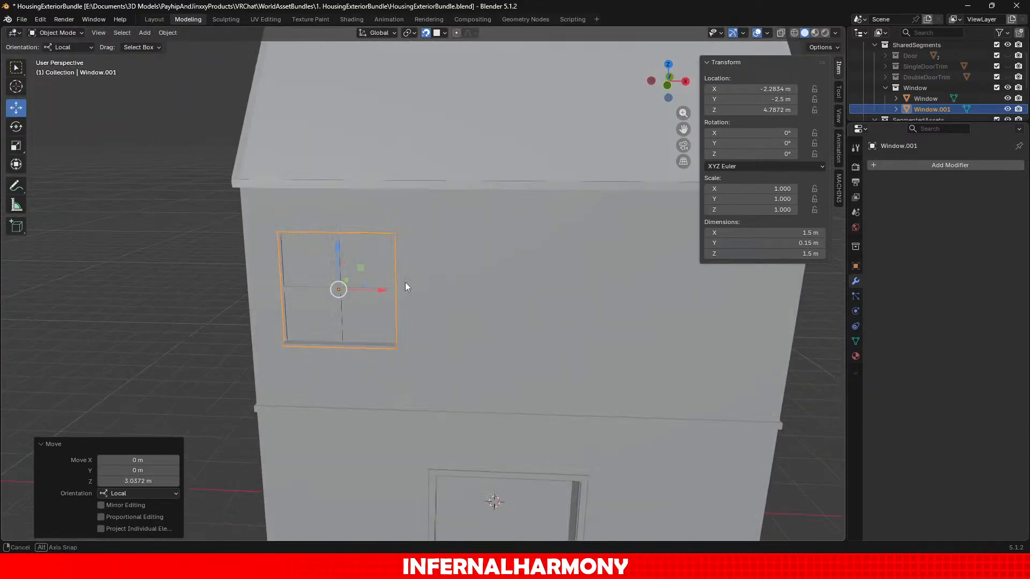
{"action": "middle_click_drag", "start_coordinate": [441, 278], "coordinate": [472, 243]}
{"action": "mouse_move", "coordinate": [463, 261]}
{"action": "left_mouse_down"}
{"action": "mouse_move", "coordinate": [409, 264]}
{"action": "mouse_move", "coordinate": [586, 266]}
{"action": "mouse_move", "coordinate": [465, 262]}
{"action": "left_mouse_up"}
{"action": "right_click", "coordinate": [463, 273]}
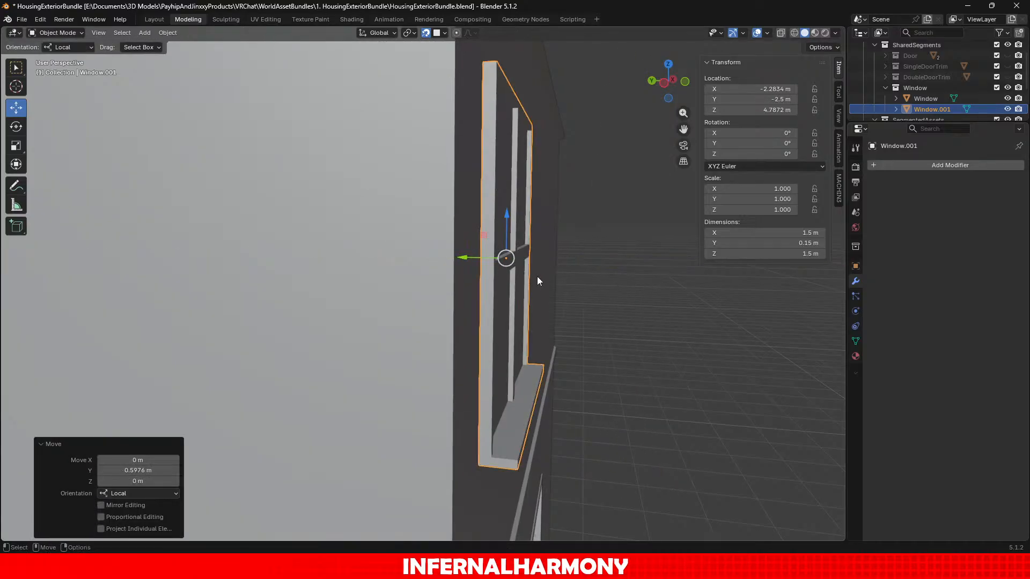
Move the Window.001 object into the RectangleHouse collection.
{"action": "middle_click_drag", "start_coordinate": [537, 276], "coordinate": [457, 314]}
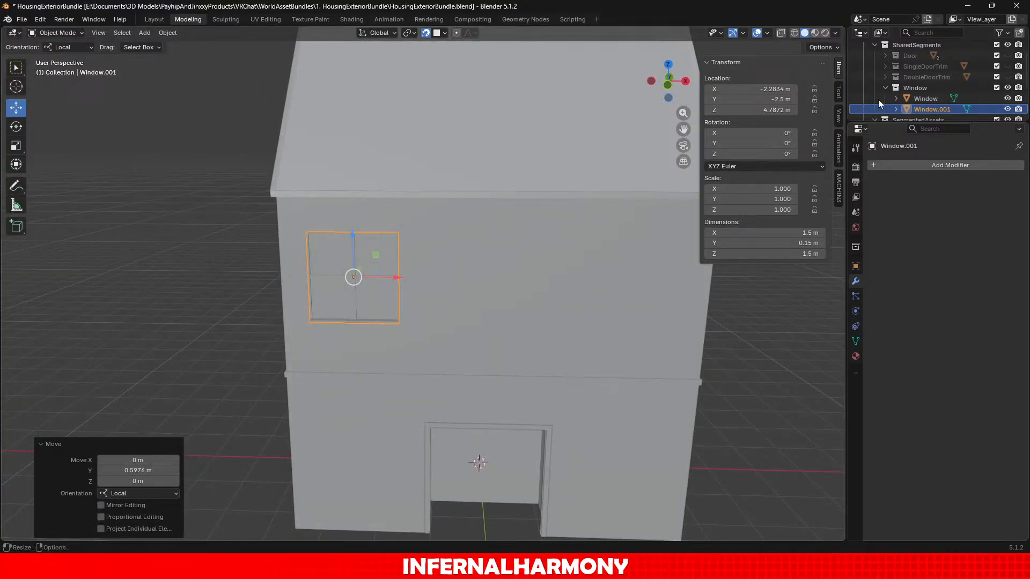
{"action": "scroll", "coordinate": [930, 97], "scroll_direction": "down", "scroll_amount": 3}
{"action": "left_click_drag", "start_coordinate": [930, 57], "coordinate": [928, 78]}
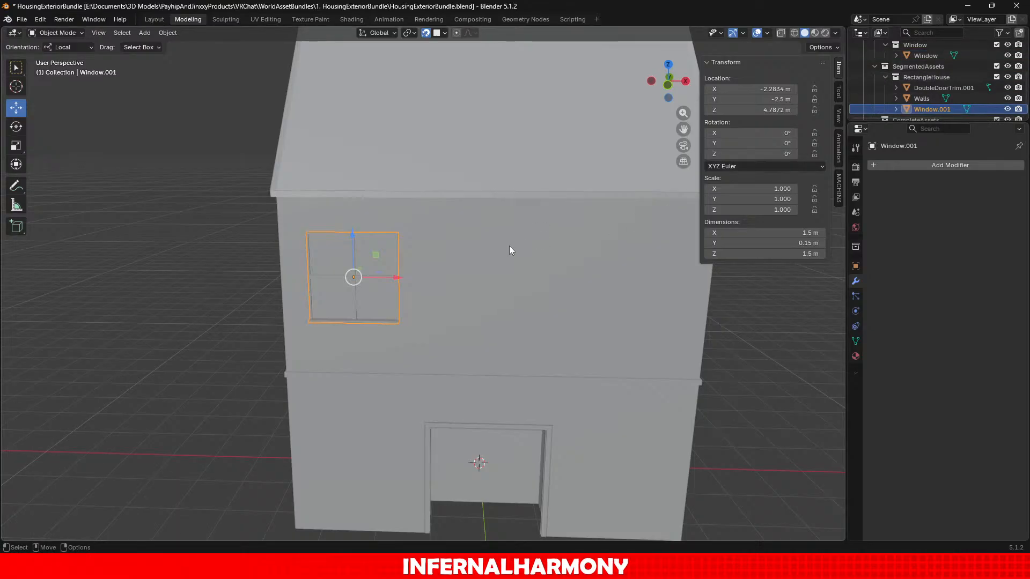
Add an Array modifier to the Window.001 object on the upper storey.
{"action": "middle_click_drag", "start_coordinate": [510, 246], "coordinate": [482, 231]}
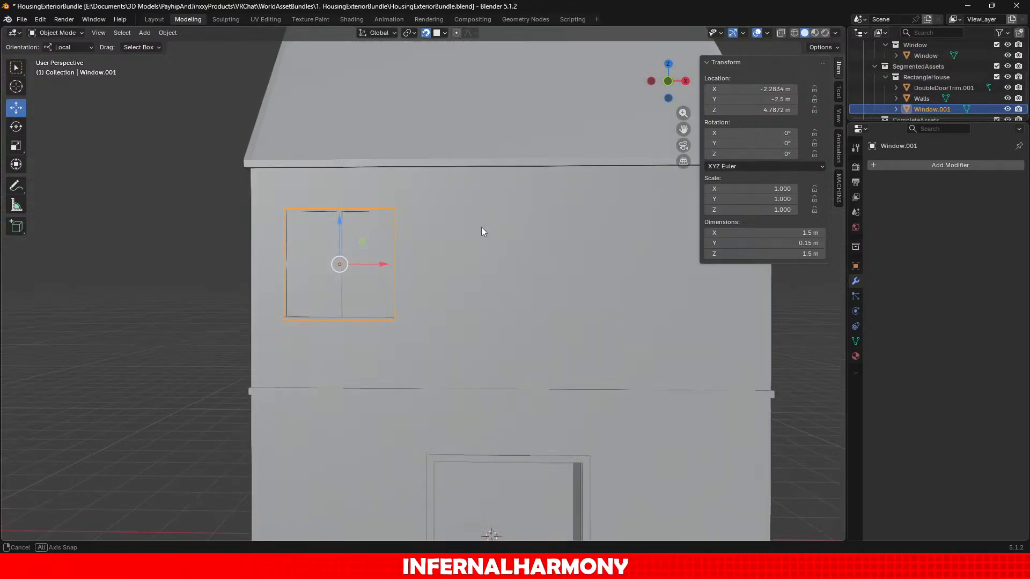
{"action": "left_click", "coordinate": [971, 166]}
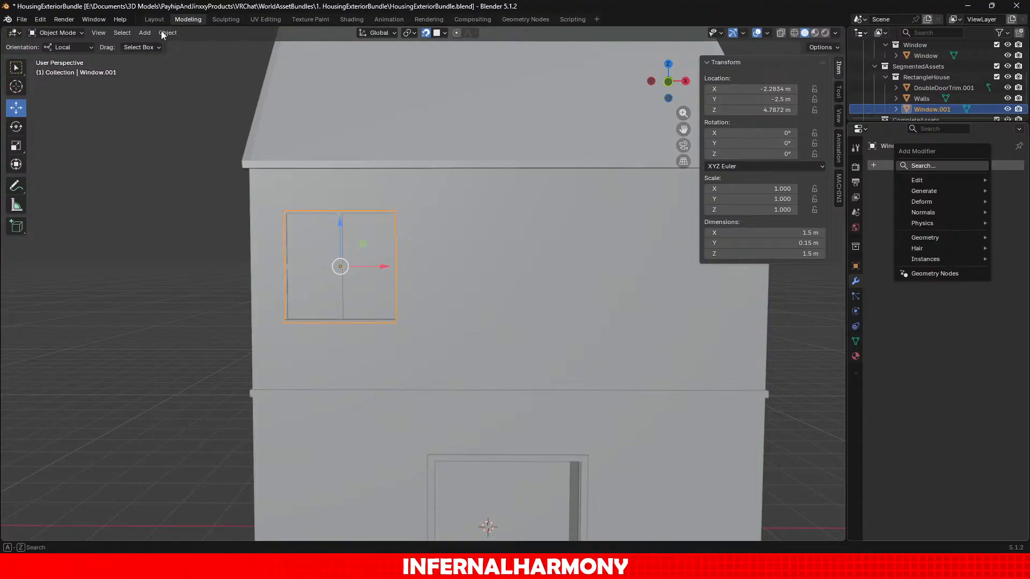
{"action": "left_click", "coordinate": [944, 166]}
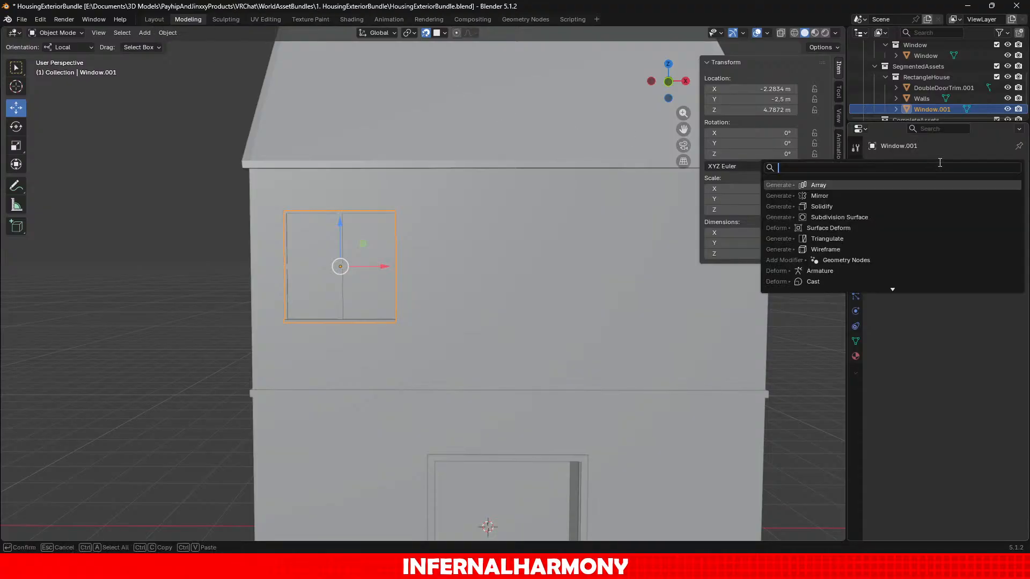
{"action": "type", "text": "arra"}
{"action": "key", "text": "Return"}
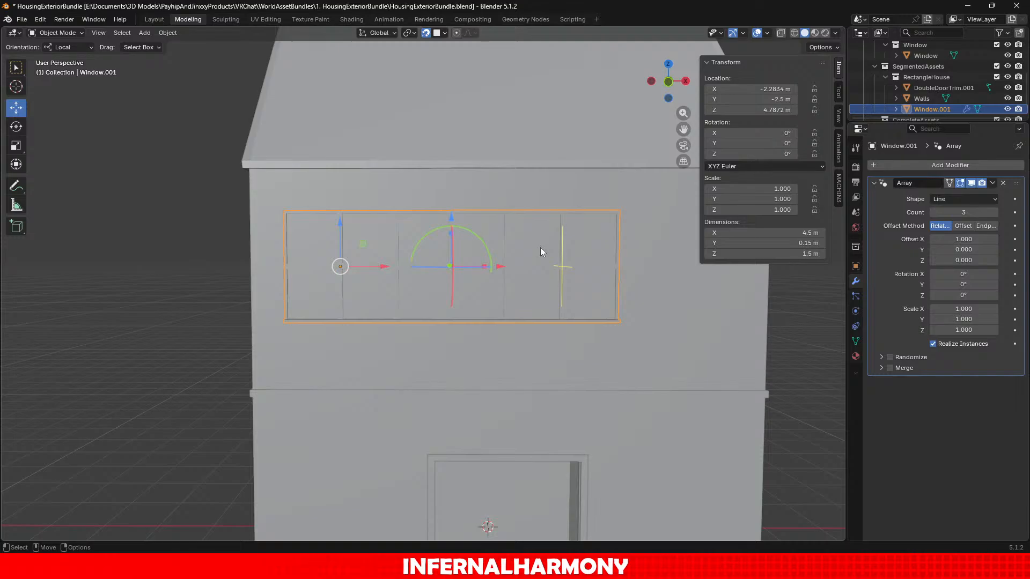
Switch to a front wireframe view and spread the arrayed windows apart to a relative X offset of about 1.52.
{"action": "scroll", "coordinate": [540, 246], "scroll_direction": "up", "scroll_amount": 1}
{"action": "middle_click_drag", "start_coordinate": [590, 256], "coordinate": [593, 300]}
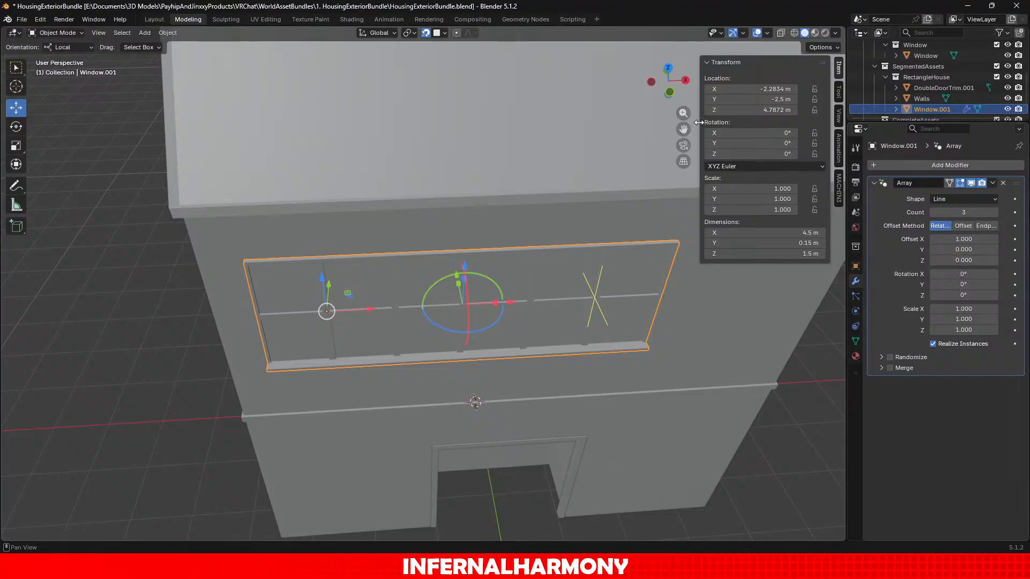
{"action": "left_click", "coordinate": [677, 92]}
{"action": "left_click", "coordinate": [795, 33]}
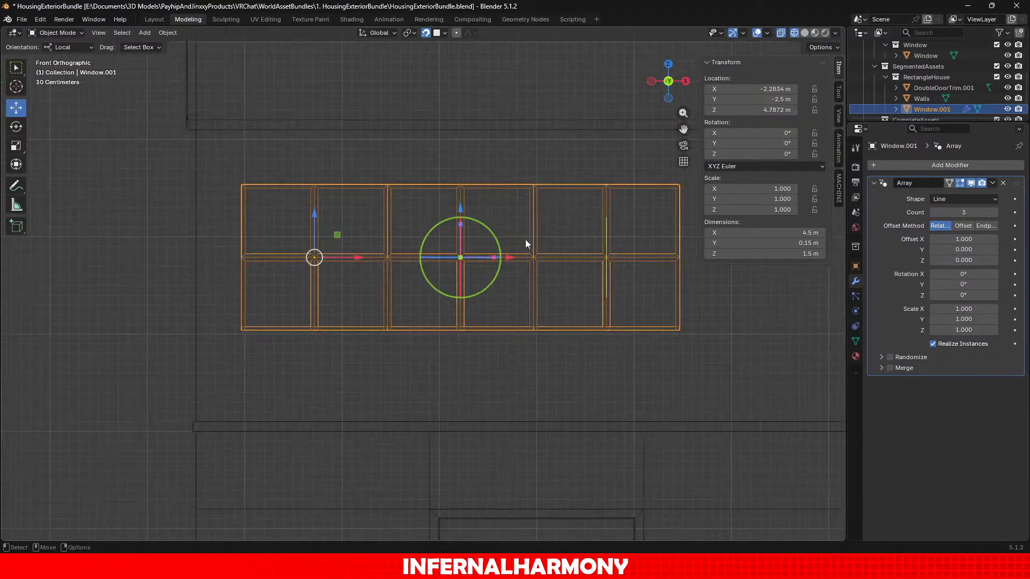
{"action": "scroll", "coordinate": [526, 245], "scroll_direction": "up", "scroll_amount": 2}
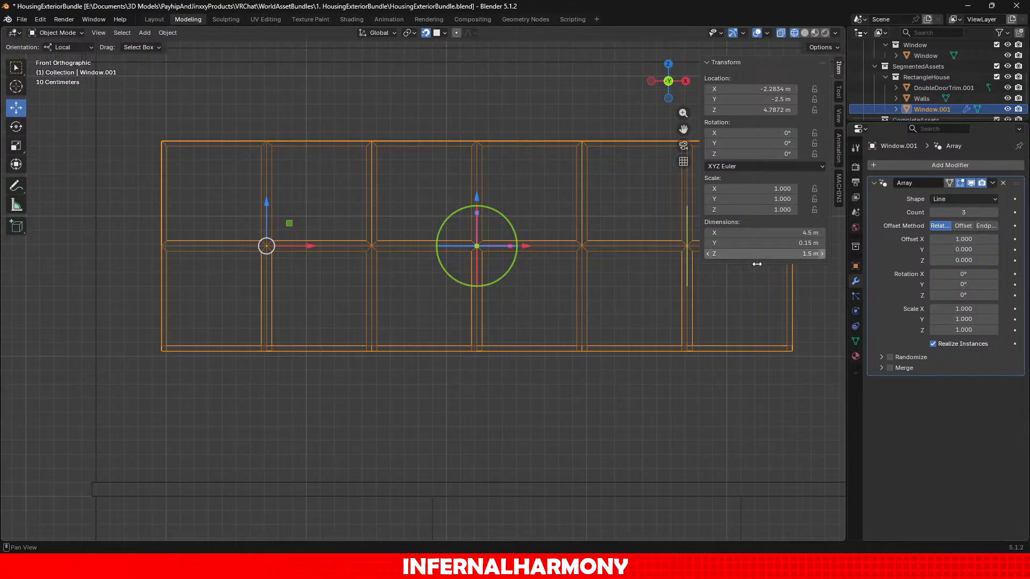
{"action": "left_click_drag", "start_coordinate": [526, 246], "coordinate": [636, 255]}
{"action": "scroll", "coordinate": [636, 256], "scroll_direction": "down", "scroll_amount": 8}
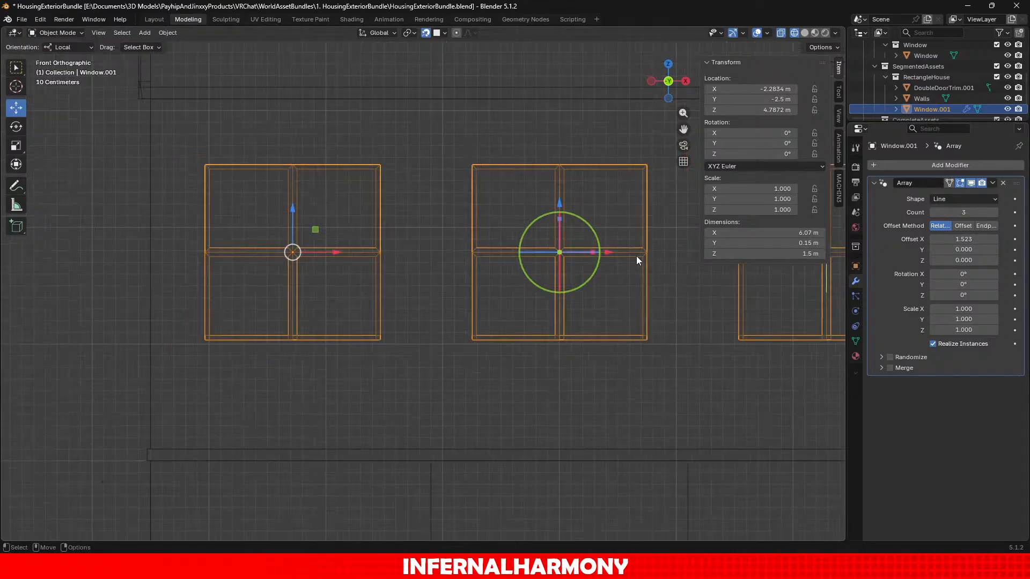
{"action": "scroll", "coordinate": [622, 284], "scroll_direction": "up", "scroll_amount": 4}
{"action": "scroll", "coordinate": [622, 287], "scroll_direction": "up", "scroll_amount": 3}
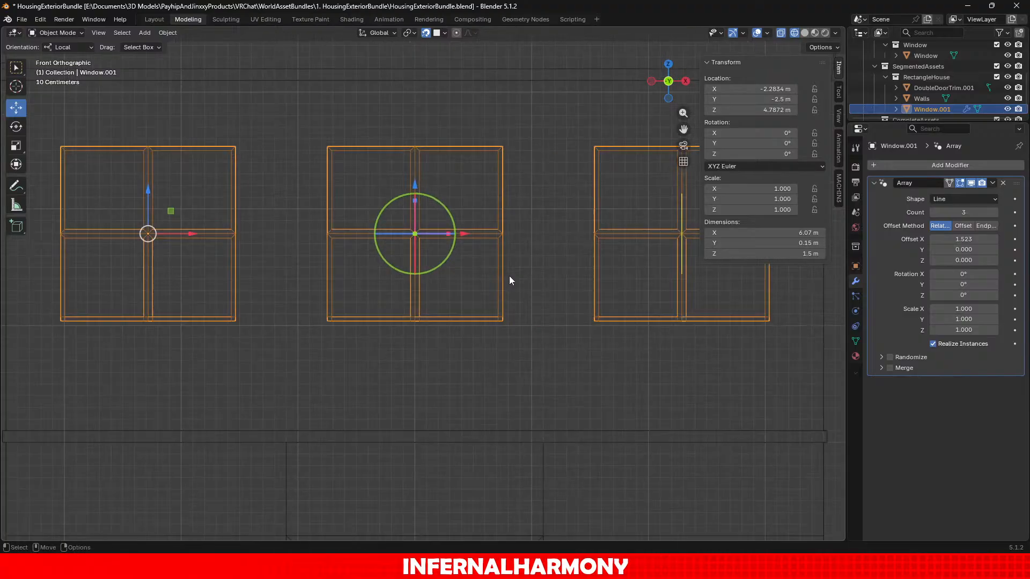
{"action": "left_click_drag", "start_coordinate": [466, 234], "coordinate": [463, 268]}
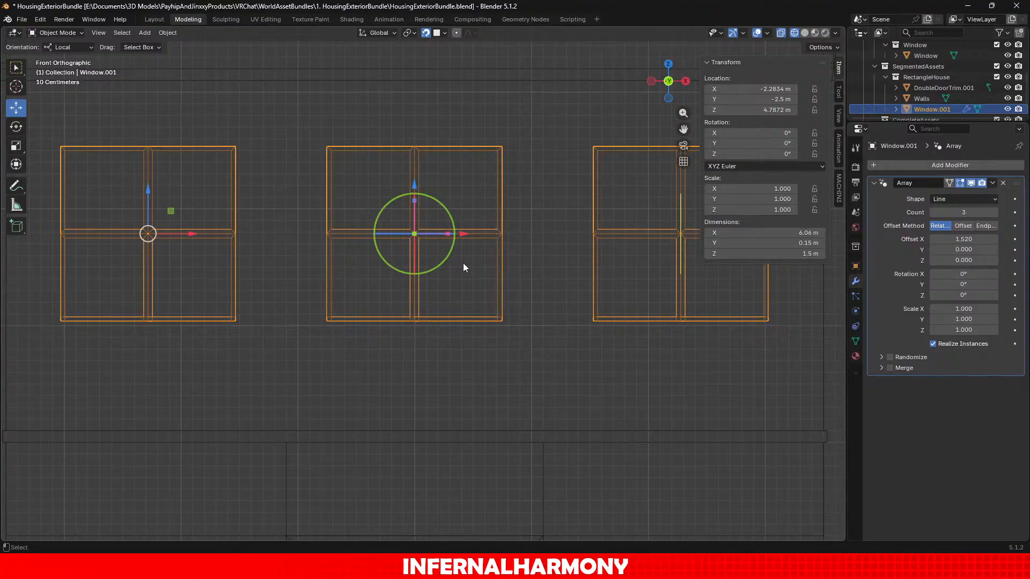
Try X locations of -2 m and -2.25 m for the window array.
{"action": "left_click", "coordinate": [774, 89]}
{"action": "type", "text": "-2"}
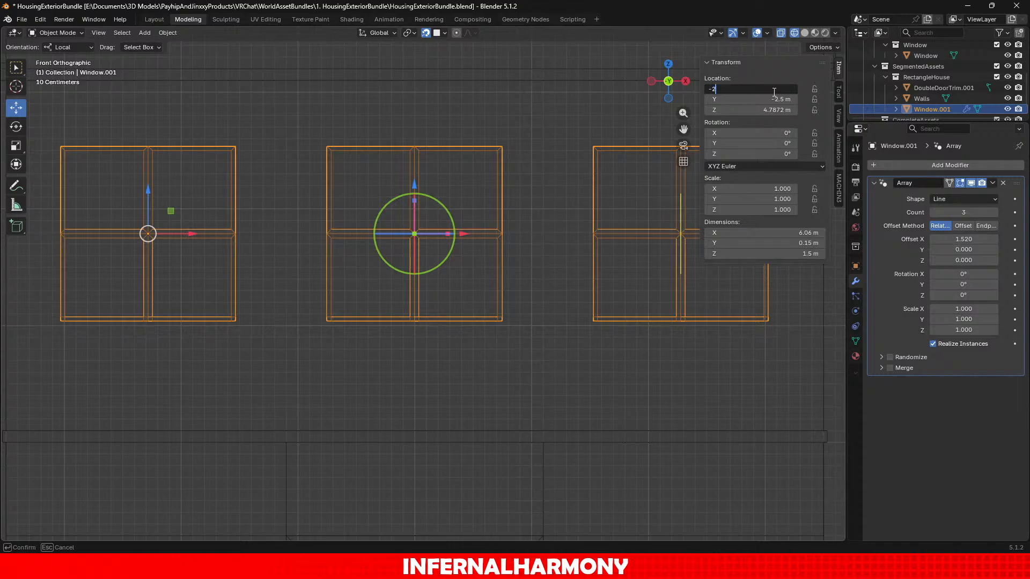
{"action": "key", "text": "Return"}
{"action": "scroll", "coordinate": [424, 332], "scroll_direction": "down", "scroll_amount": 5}
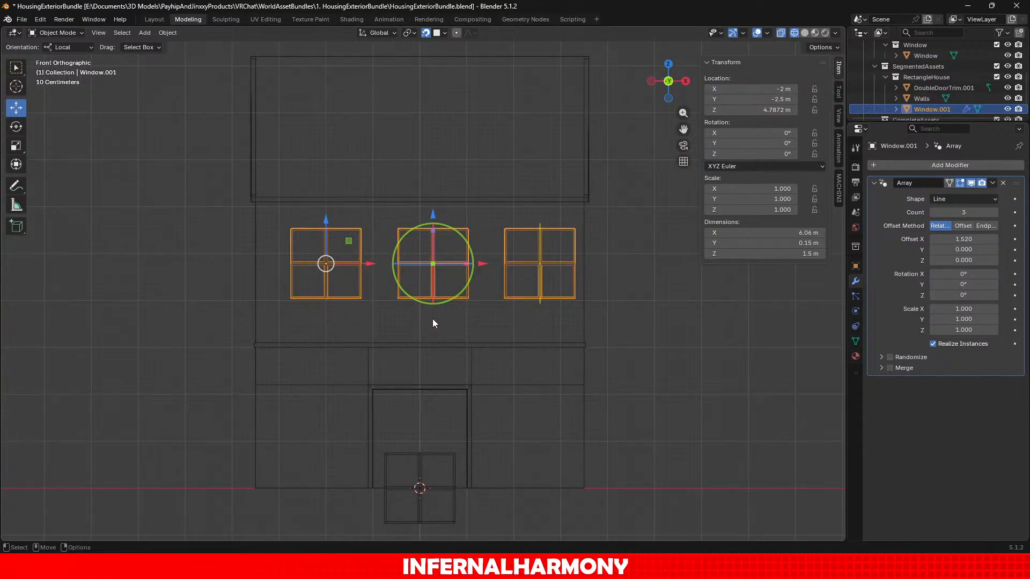
{"action": "left_click", "coordinate": [777, 88]}
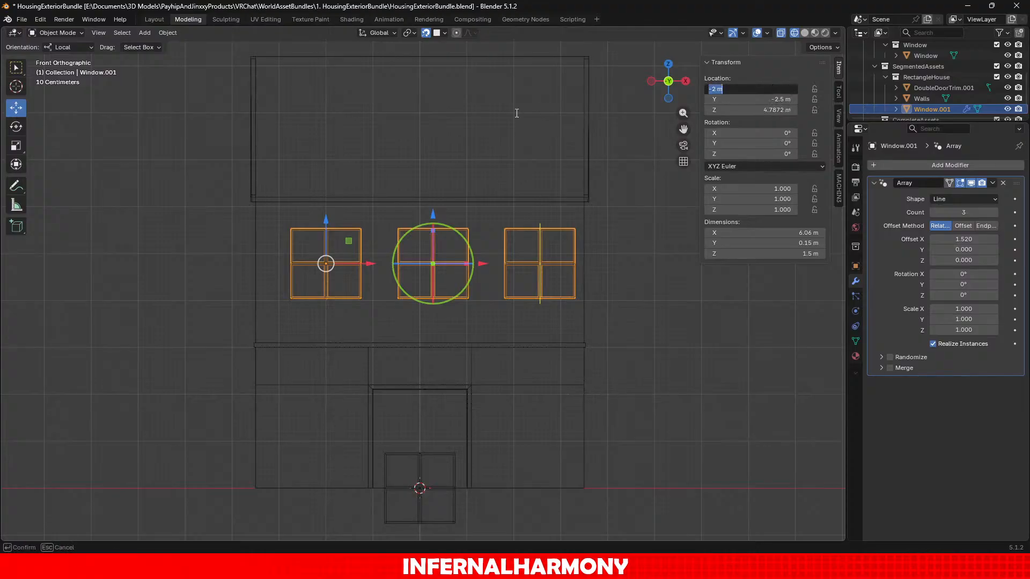
{"action": "type", "text": "-2,25"}
{"action": "key", "text": "Return"}
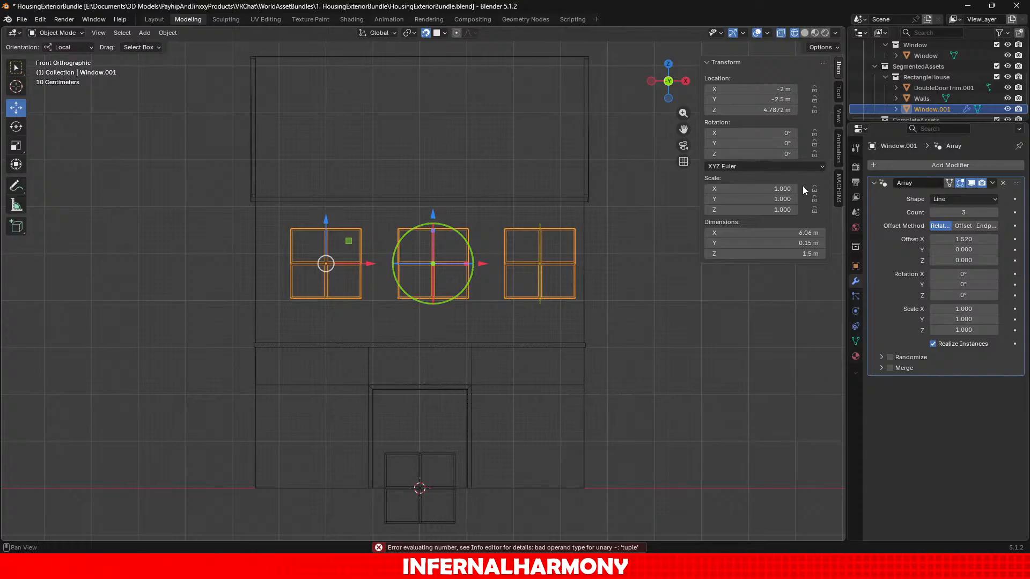
Set the window array's X location to -2.5 m.
{"action": "left_click", "coordinate": [737, 89]}
{"action": "key", "text": "Left"}
{"action": "key", "text": "Left"}
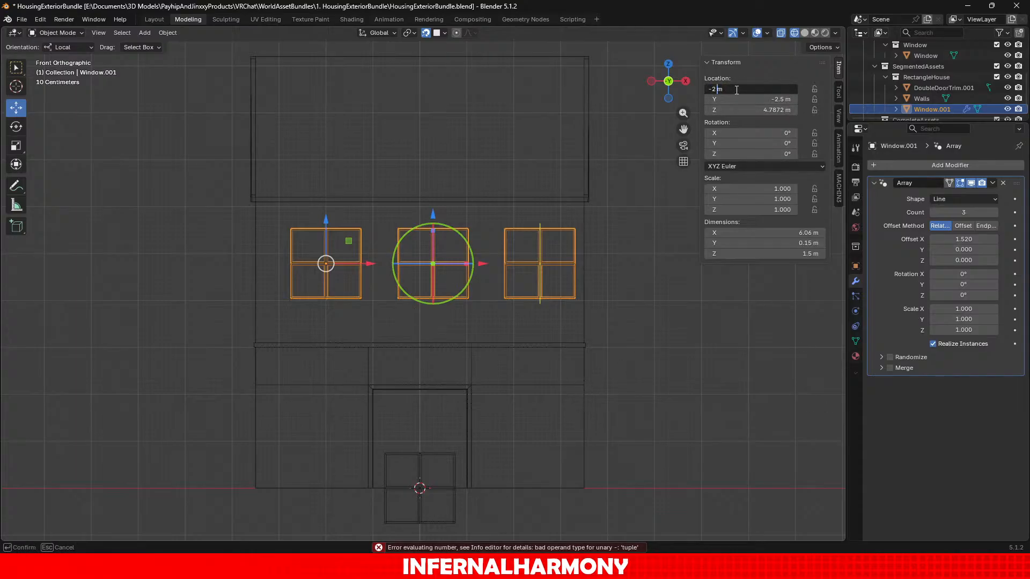
{"action": "type", "text": ".5"}
{"action": "key", "text": "Return"}
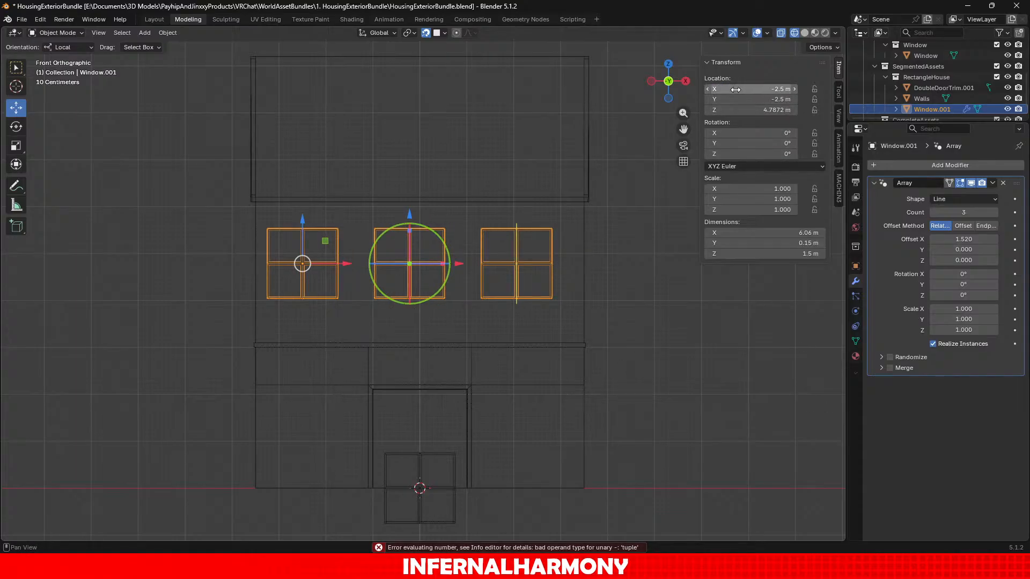
Widen the spacing of the arrayed windows to a relative X offset of about 1.673.
{"action": "scroll", "coordinate": [491, 292], "scroll_direction": "up", "scroll_amount": 7}
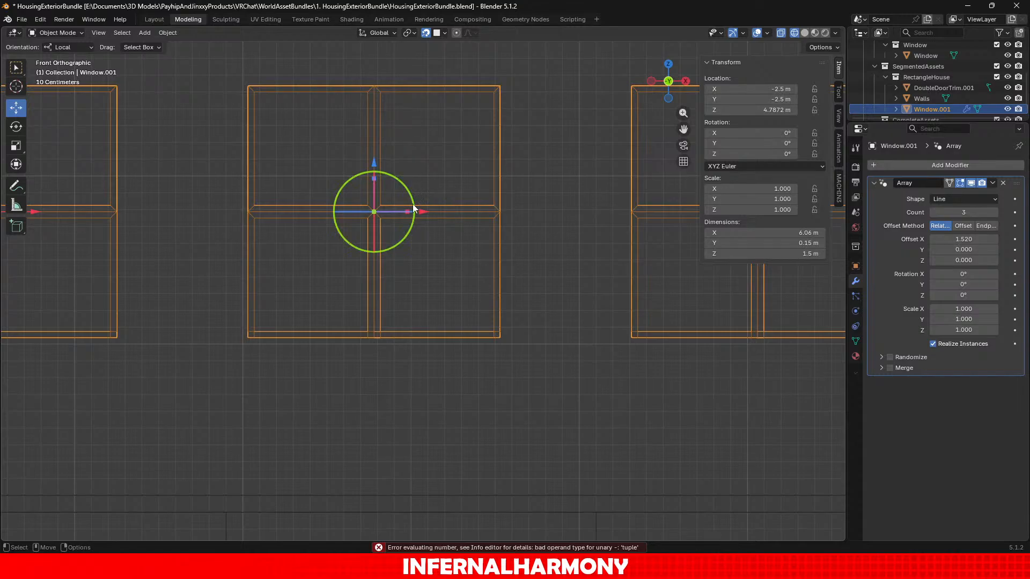
{"action": "left_click_drag", "start_coordinate": [421, 211], "coordinate": [466, 212]}
{"action": "scroll", "coordinate": [494, 220], "scroll_direction": "down", "scroll_amount": 5}
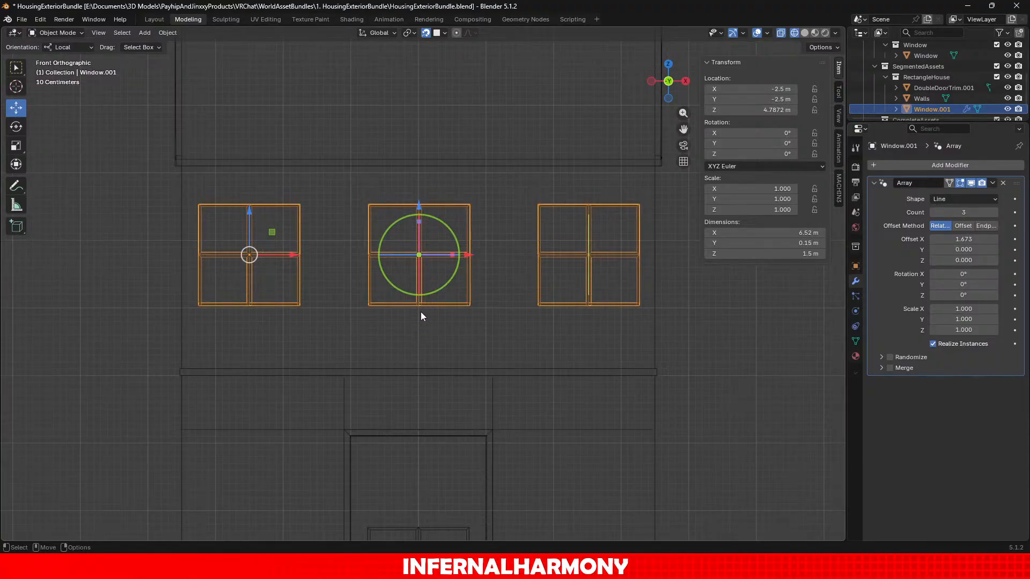
Try relative X offsets of 1.5, 1.6 and 1.7 in the Array modifier, comparing how the middle window centres on the wall.
{"action": "left_click", "coordinate": [962, 239]}
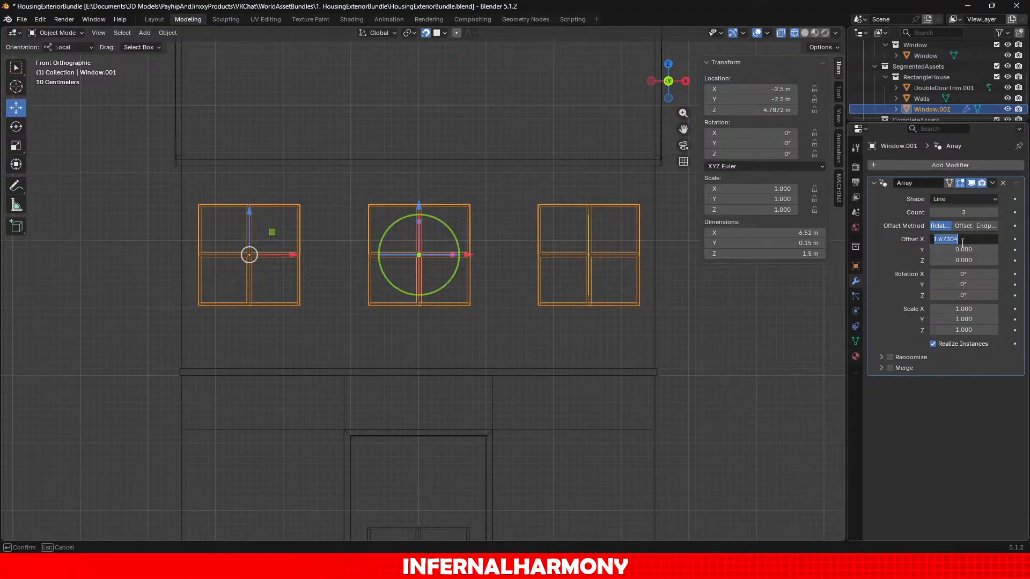
{"action": "type", "text": "1.5"}
{"action": "key", "text": "Return"}
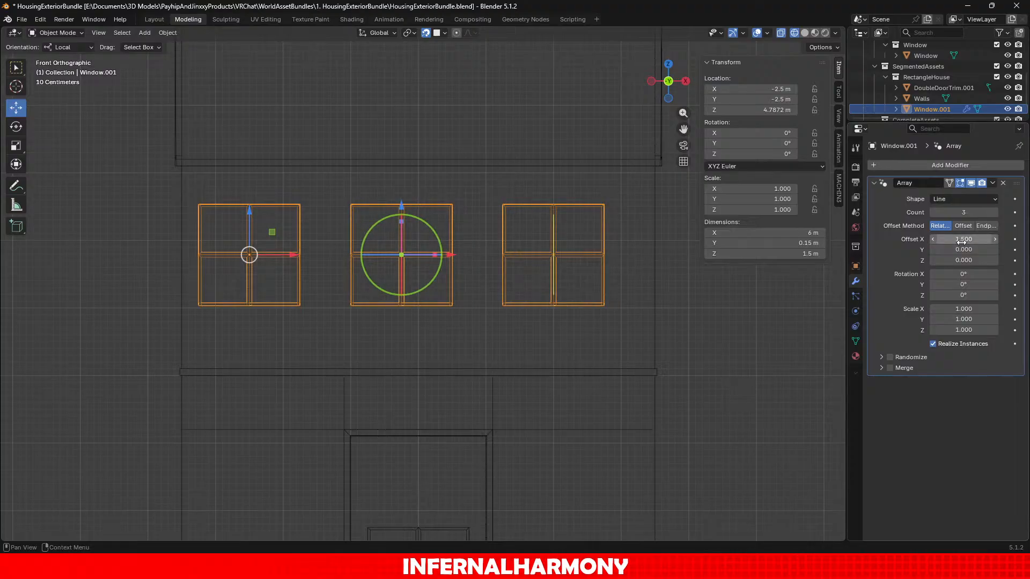
{"action": "left_click", "coordinate": [962, 240]}
{"action": "type", "text": "1.5"}
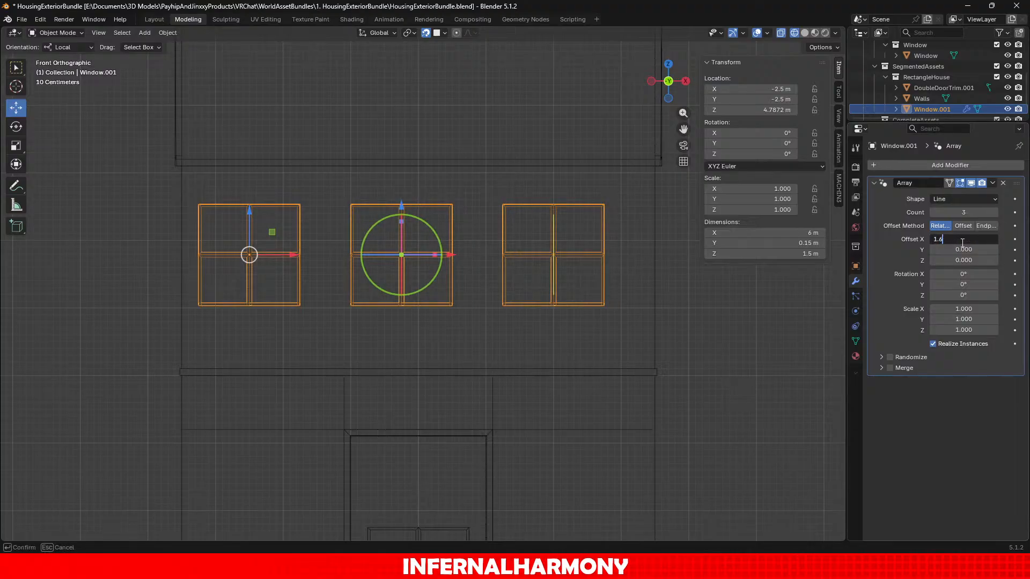
{"action": "key", "text": "Return"}
{"action": "left_click", "coordinate": [962, 240]}
{"action": "type", "text": "1."}
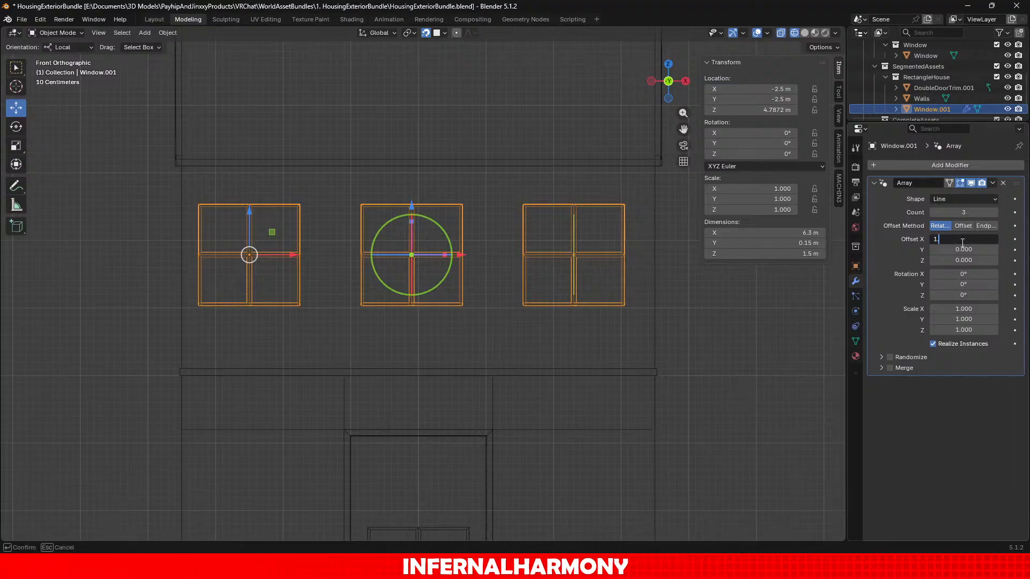
{"action": "type", "text": "7"}
{"action": "key", "text": "Return"}
{"action": "scroll", "coordinate": [626, 336], "scroll_direction": "up", "scroll_amount": 8}
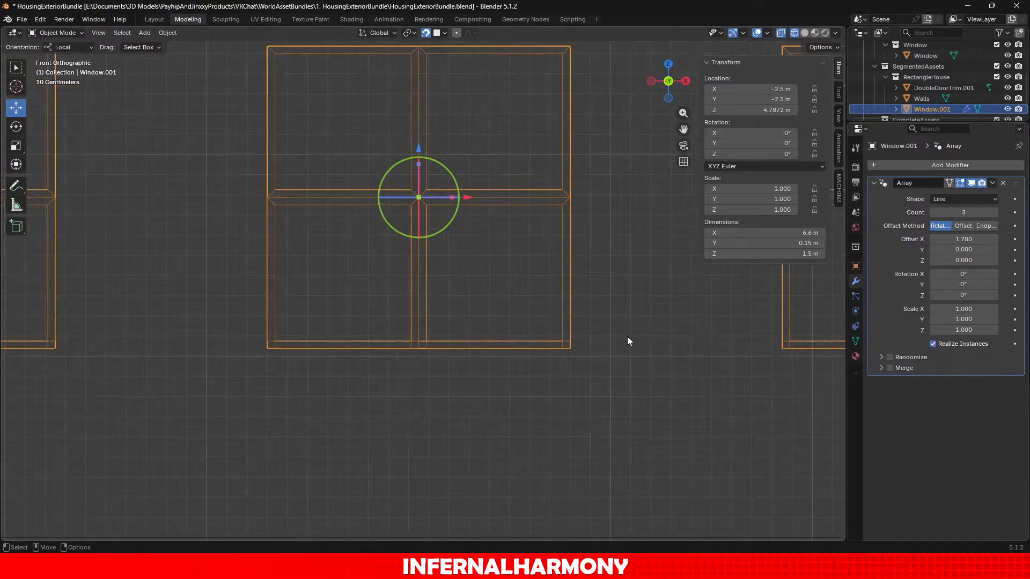
{"action": "scroll", "coordinate": [574, 341], "scroll_direction": "down", "scroll_amount": 8}
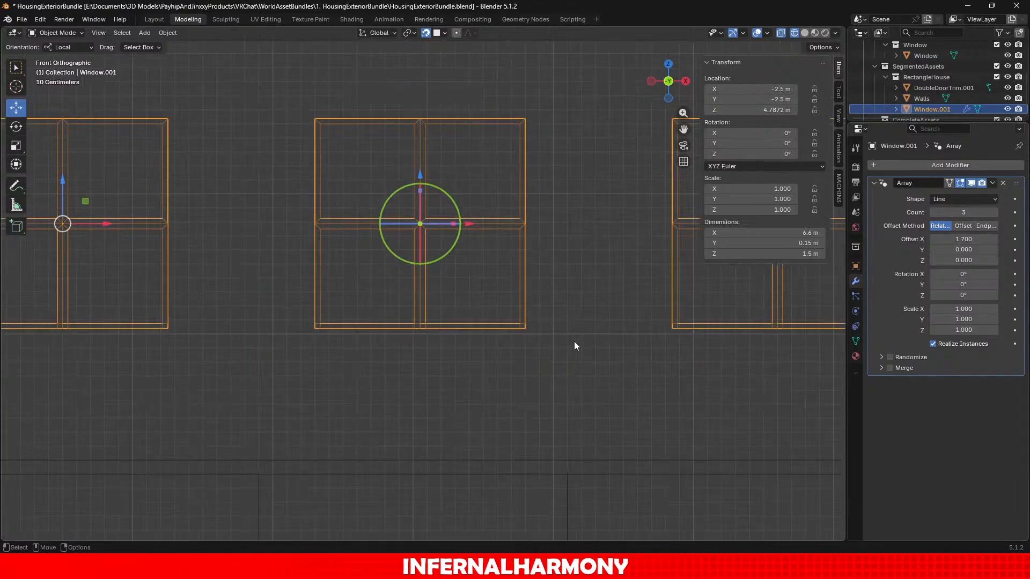
Try relative X offsets of 1.65 and 1.675 in the Array modifier.
{"action": "left_click", "coordinate": [983, 240]}
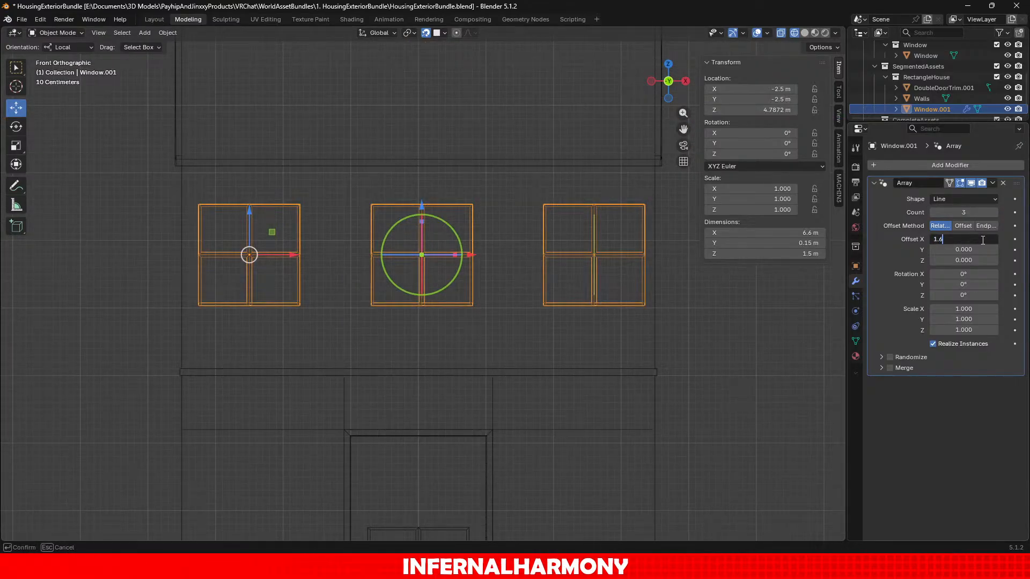
{"action": "type", "text": "5"}
{"action": "key", "text": "Return"}
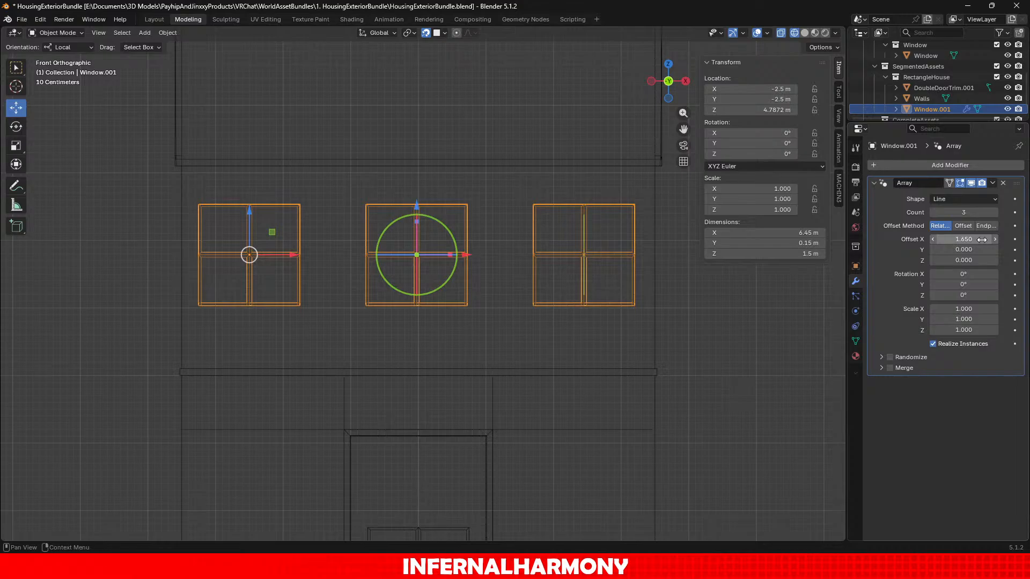
{"action": "left_click", "coordinate": [983, 240]}
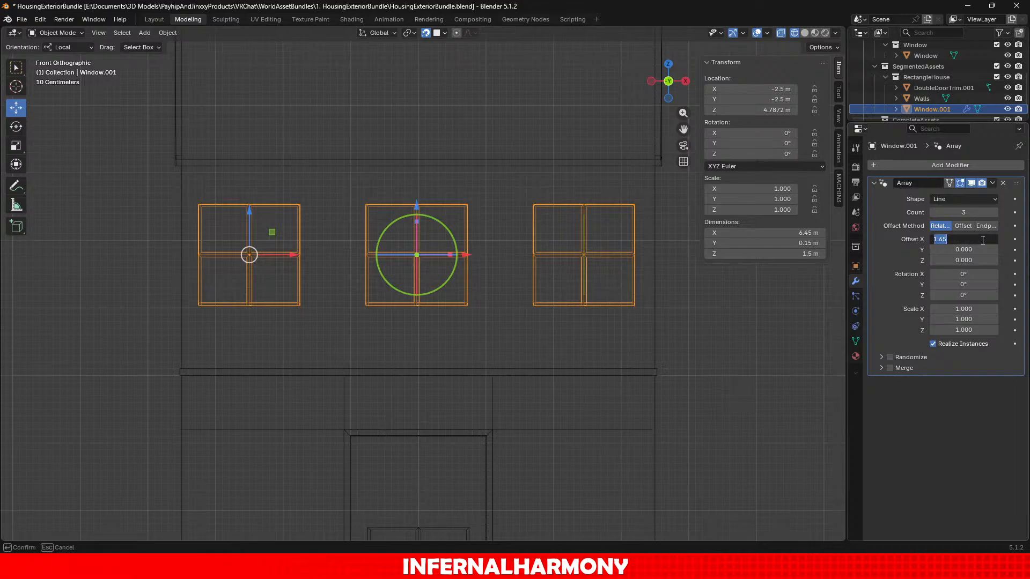
{"action": "left_click", "coordinate": [983, 240]}
{"action": "key", "text": "BackSpace"}
{"action": "type", "text": "75"}
{"action": "key", "text": "Return"}
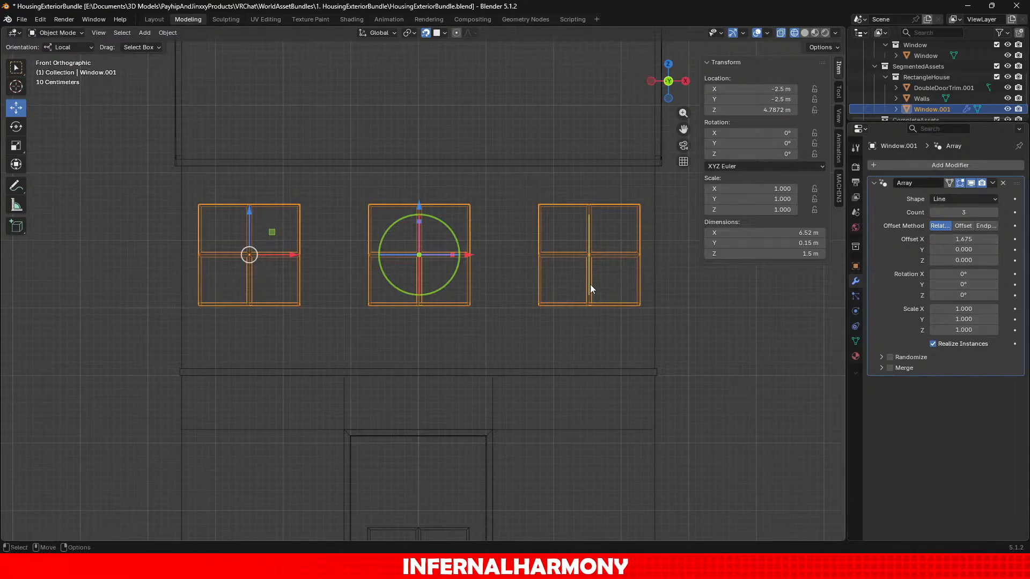
Check the middle window's centring up close and set the Array modifier's relative X offset to 1.67.
{"action": "scroll", "coordinate": [504, 346], "scroll_direction": "up", "scroll_amount": 12}
{"action": "scroll", "coordinate": [458, 439], "scroll_direction": "up", "scroll_amount": 3}
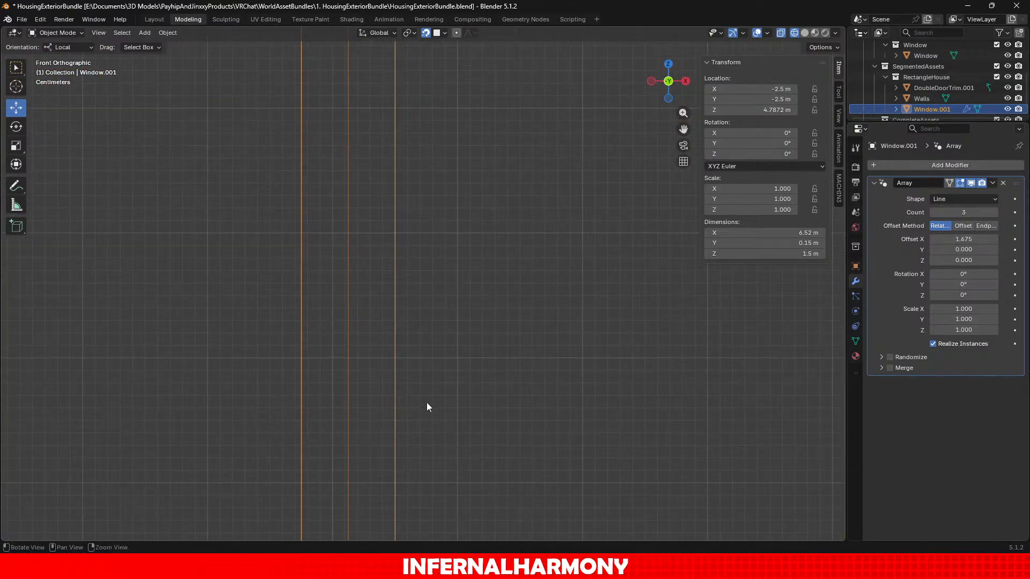
{"action": "middle_click_drag", "start_coordinate": [433, 398], "coordinate": [455, 307], "text": "shift"}
{"action": "scroll", "coordinate": [565, 311], "scroll_direction": "up", "scroll_amount": 7}
{"action": "scroll", "coordinate": [457, 307], "scroll_direction": "up", "scroll_amount": 2}
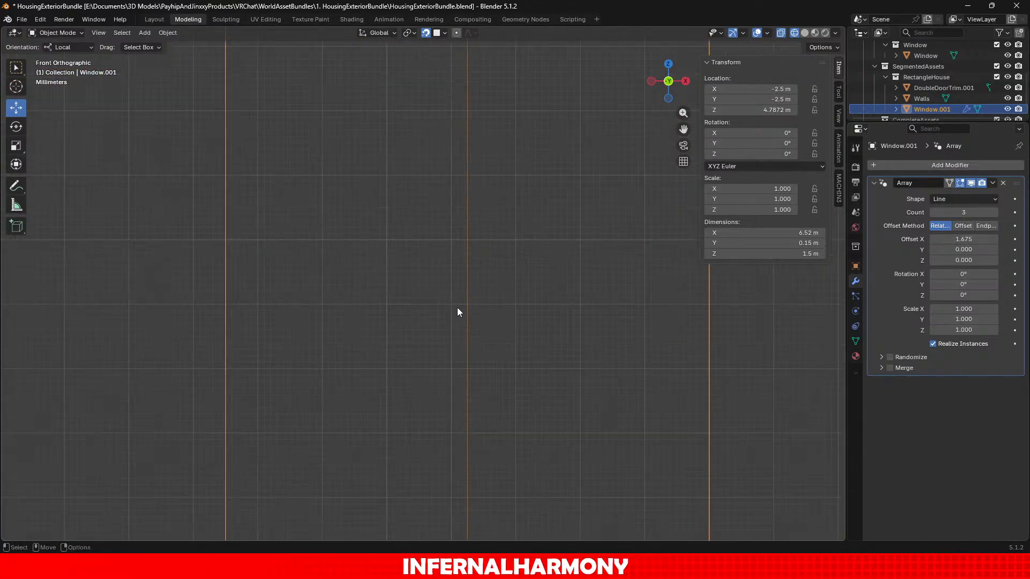
{"action": "left_click", "coordinate": [964, 239]}
{"action": "left_click", "coordinate": [965, 239]}
{"action": "key", "text": "BackSpace"}
{"action": "type", "text": "0"}
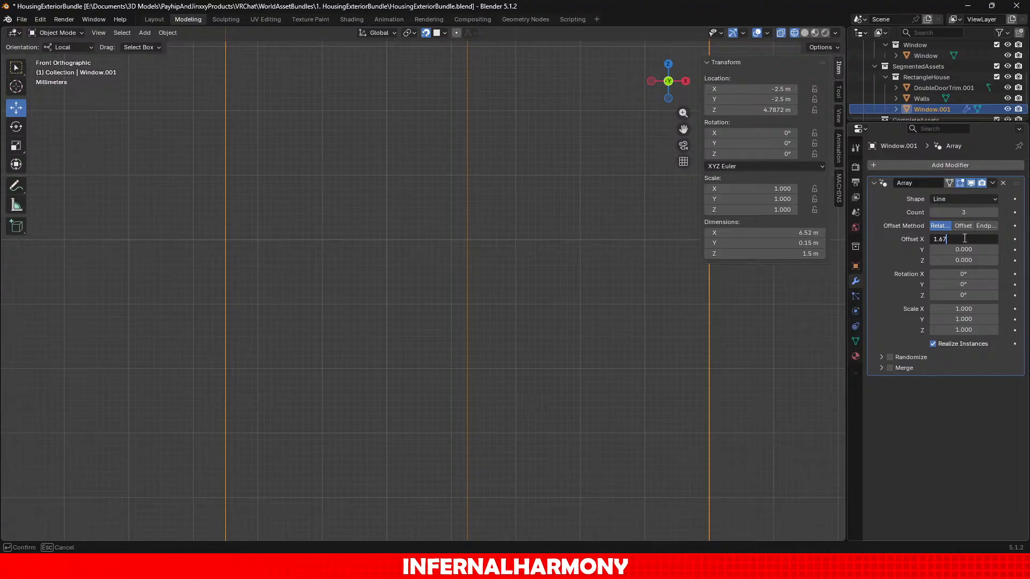
{"action": "key", "text": "Return"}
Try an Array X offset of 1.68 and return the value to 1.67.
{"action": "left_click", "coordinate": [964, 239]}
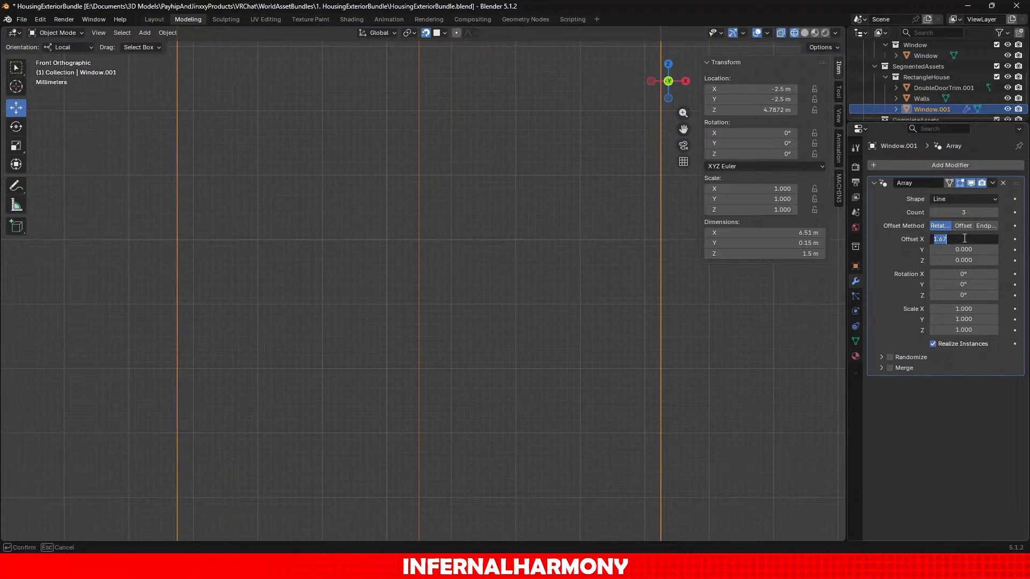
{"action": "left_click", "coordinate": [965, 238]}
{"action": "key", "text": "BackSpace"}
{"action": "type", "text": "8"}
{"action": "key", "text": "Return"}
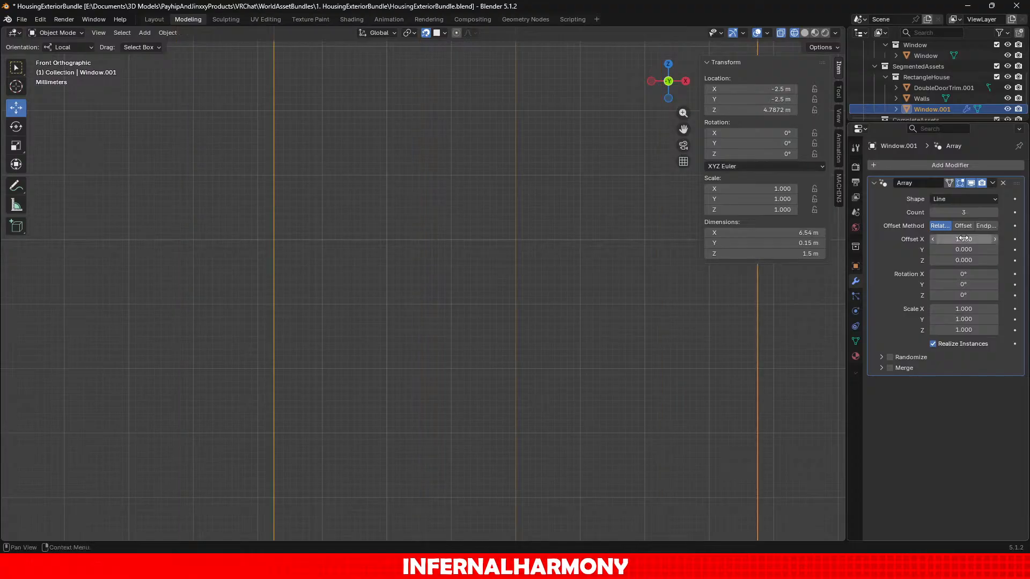
{"action": "left_click", "coordinate": [964, 239]}
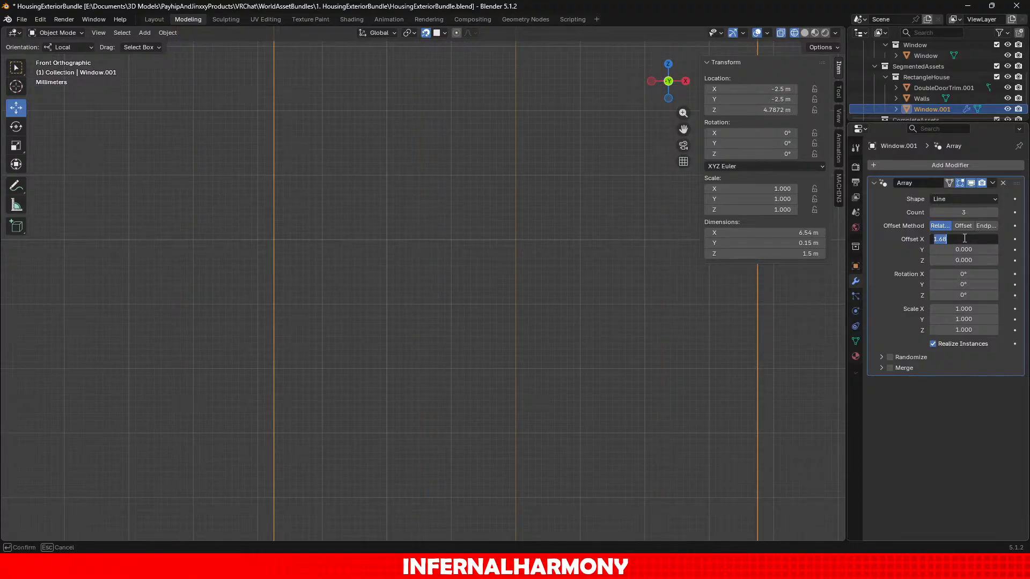
{"action": "type", "text": "1.67"}
{"action": "key", "text": "Return"}
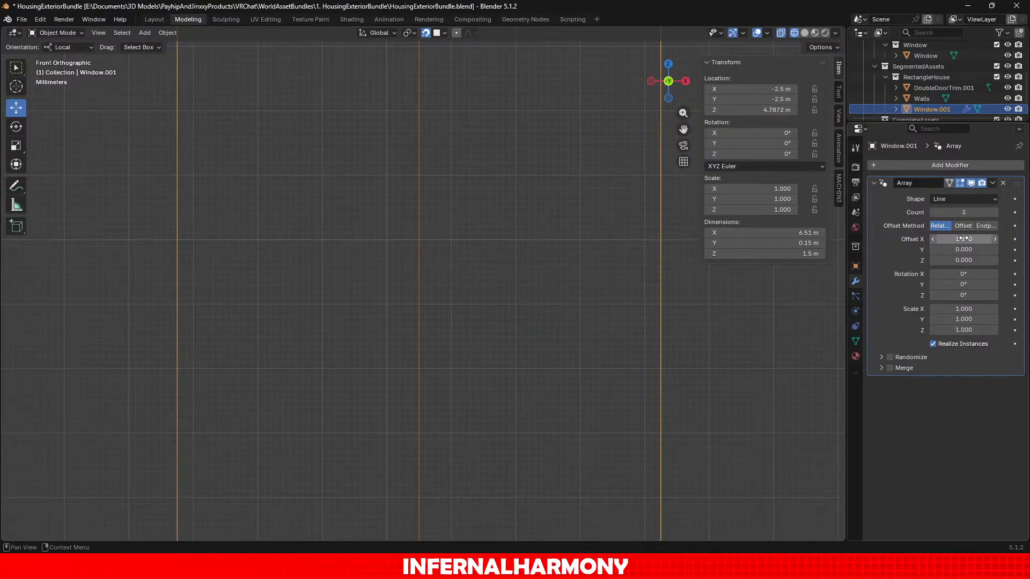
Keep the Array modifier's relative X offset at 1.67 and check up close how the middle window centres on the wall.
{"action": "left_click", "coordinate": [963, 239]}
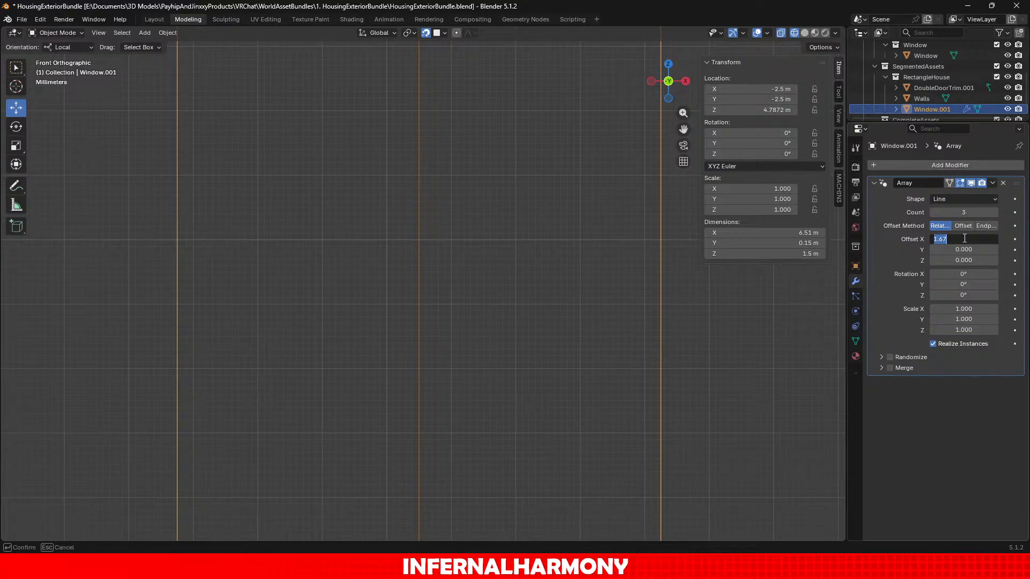
{"action": "key", "text": "Return"}
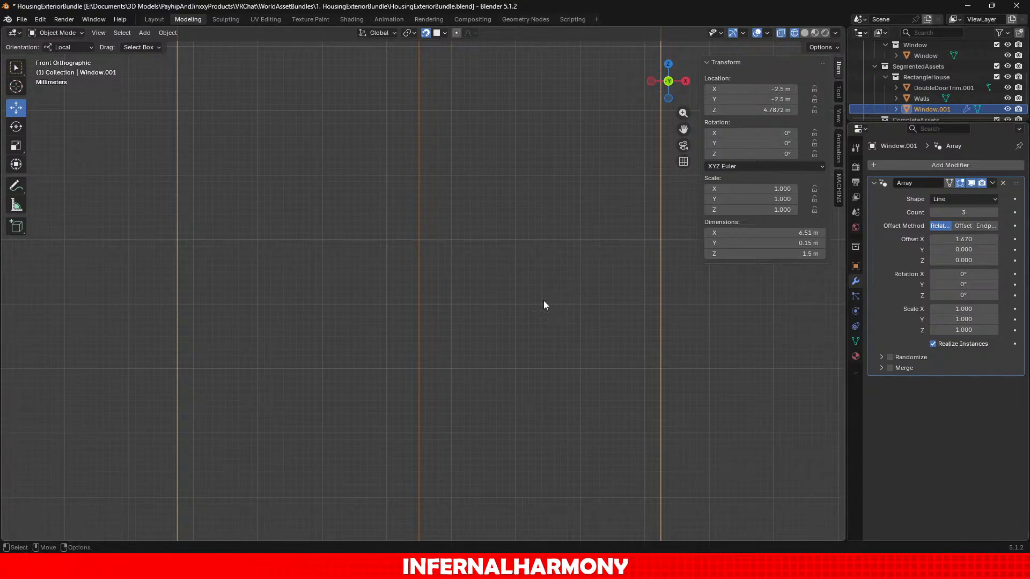
{"action": "scroll", "coordinate": [542, 300], "scroll_direction": "down", "scroll_amount": 8}
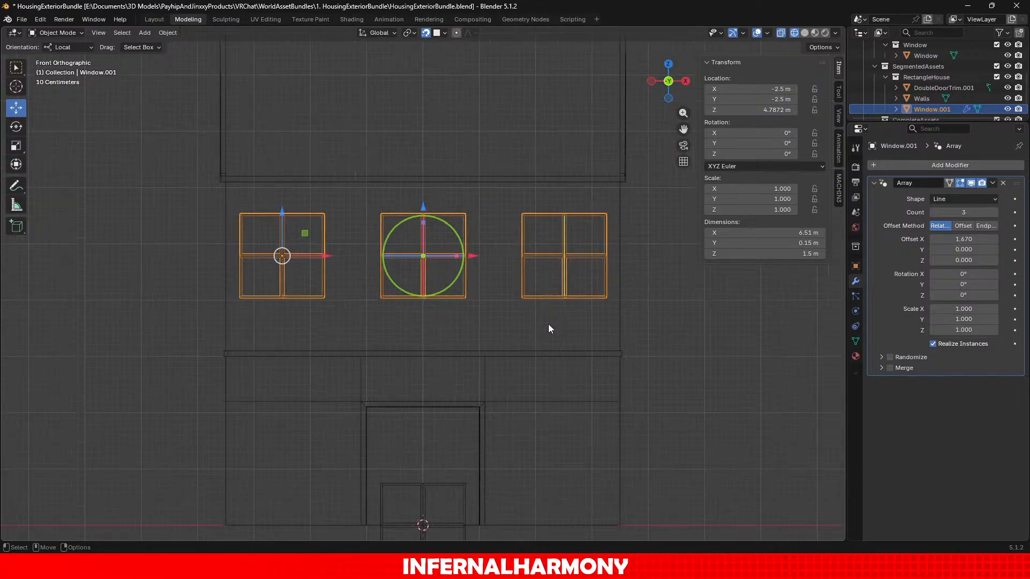
{"action": "scroll", "coordinate": [549, 327], "scroll_direction": "up", "scroll_amount": 10}
{"action": "scroll", "coordinate": [489, 328], "scroll_direction": "down", "scroll_amount": 3}
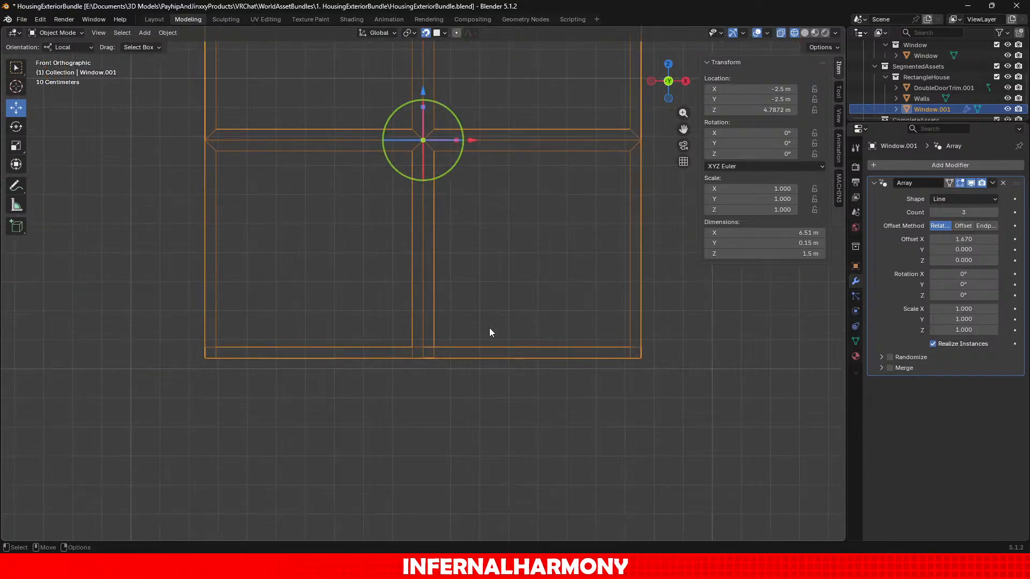
{"action": "scroll", "coordinate": [407, 394], "scroll_direction": "up", "scroll_amount": 8}
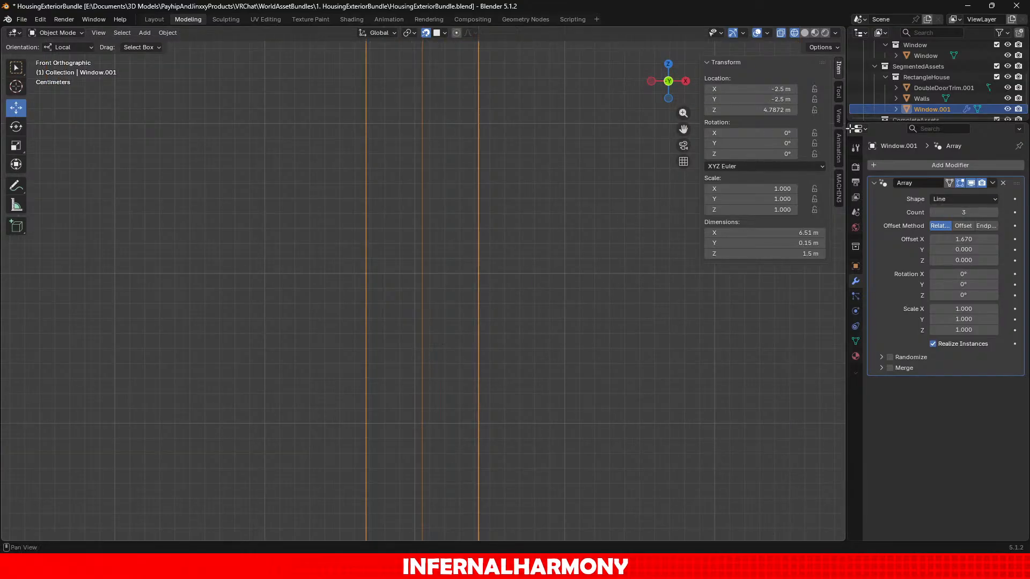
Try relative X offsets of 1.675 and 1.66 in the Array modifier to centre the middle window.
{"action": "left_click", "coordinate": [966, 236]}
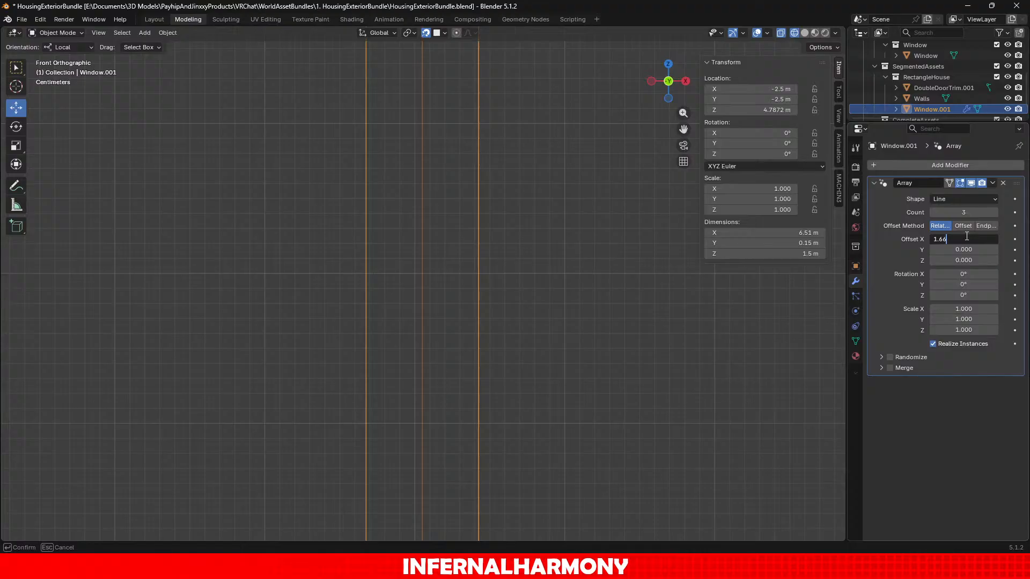
{"action": "key", "text": "BackSpace"}
{"action": "type", "text": "75"}
{"action": "key", "text": "Return"}
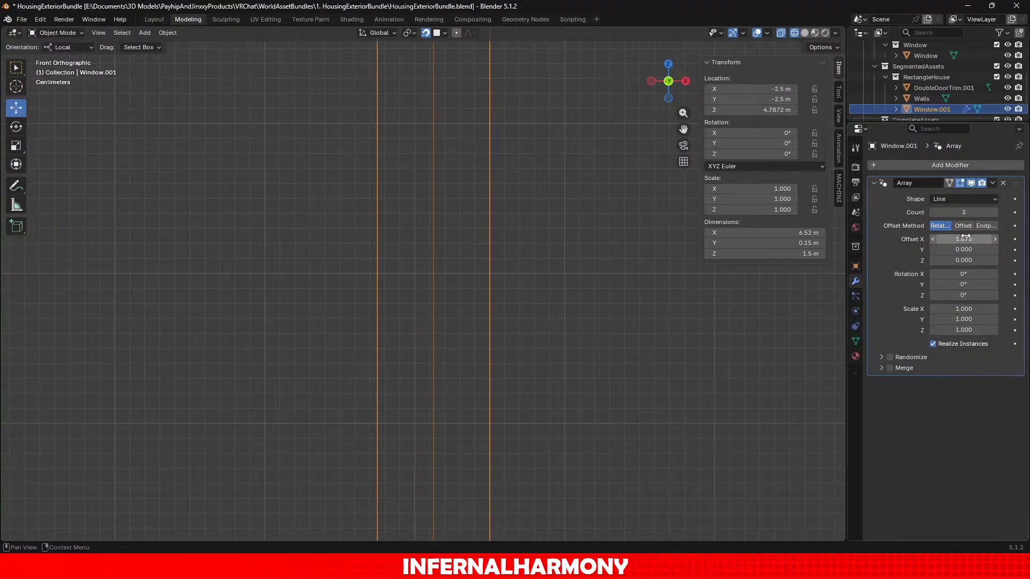
{"action": "left_click", "coordinate": [966, 236]}
{"action": "left_click", "coordinate": [967, 236]}
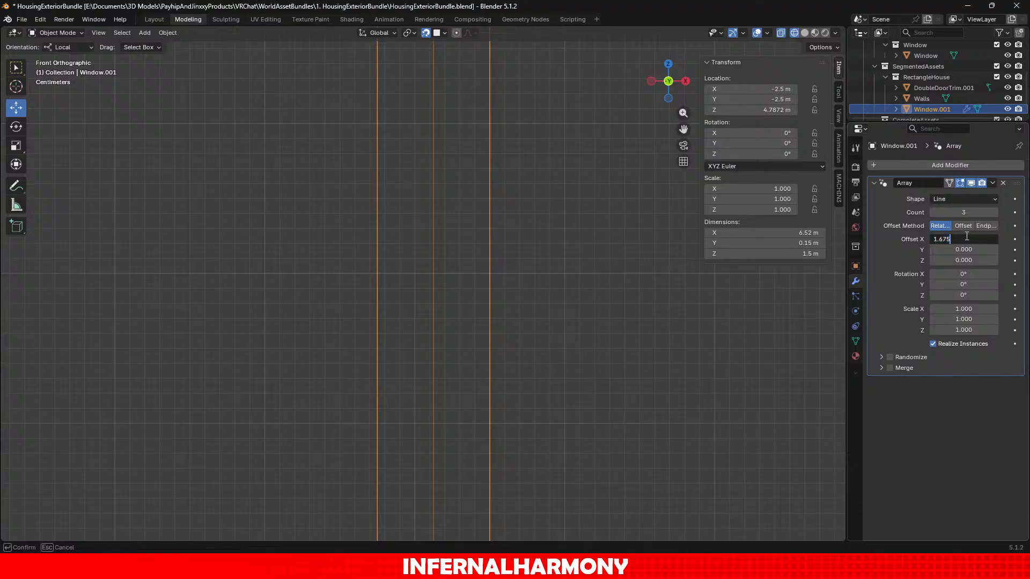
{"action": "key", "text": "BackSpace"}
{"action": "key", "text": "Return"}
Try finer relative X offsets of 1.665 and 1.666 in the Array modifier.
{"action": "left_click", "coordinate": [966, 236]}
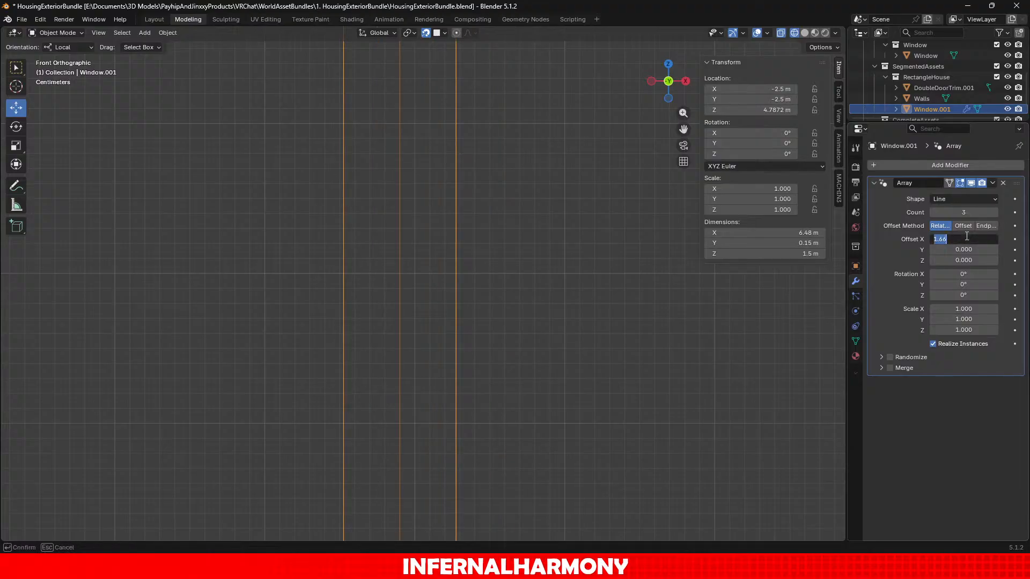
{"action": "left_click", "coordinate": [966, 237]}
{"action": "type", "text": "5"}
{"action": "key", "text": "Return"}
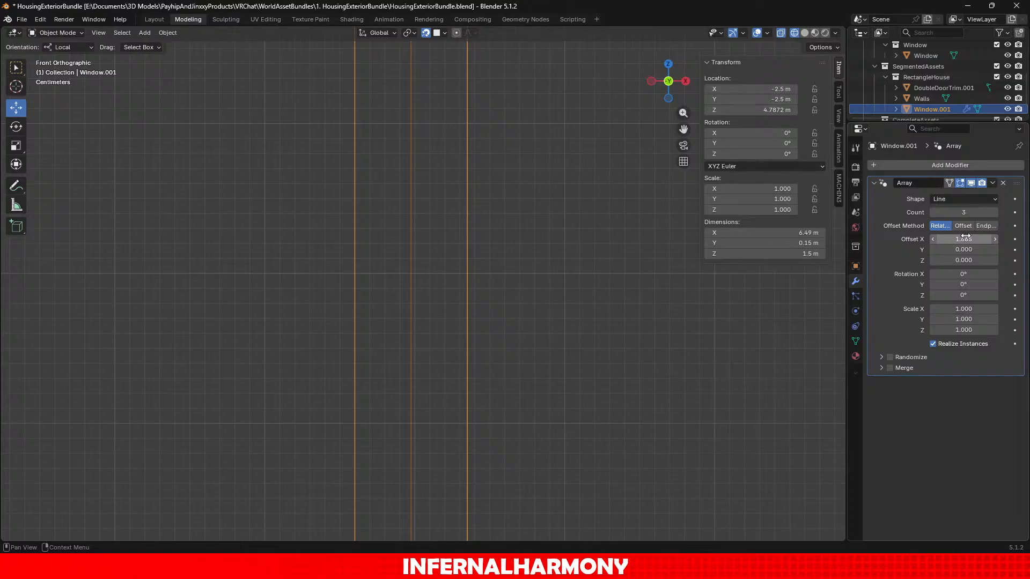
{"action": "left_click", "coordinate": [966, 236]}
{"action": "left_click", "coordinate": [966, 237]}
{"action": "key", "text": "BackSpace"}
{"action": "type", "text": "6"}
{"action": "key", "text": "Return"}
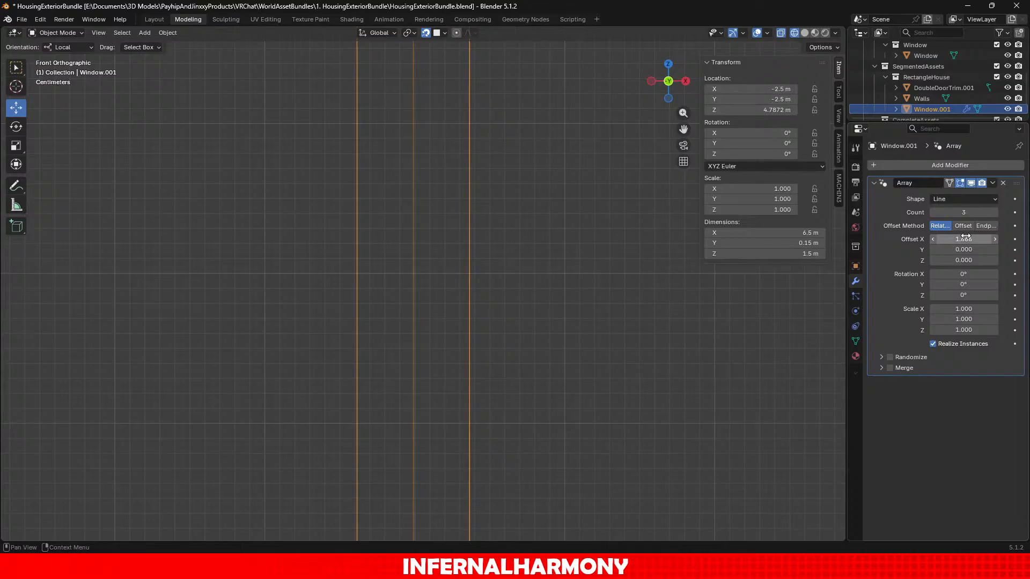
Try a relative X offset of 1.667 in the Array modifier, inspect the centring up close and refine the value further.
{"action": "left_click", "coordinate": [966, 237]}
{"action": "left_click", "coordinate": [966, 236]}
{"action": "key", "text": "BackSpace"}
{"action": "type", "text": "7"}
{"action": "key", "text": "Return"}
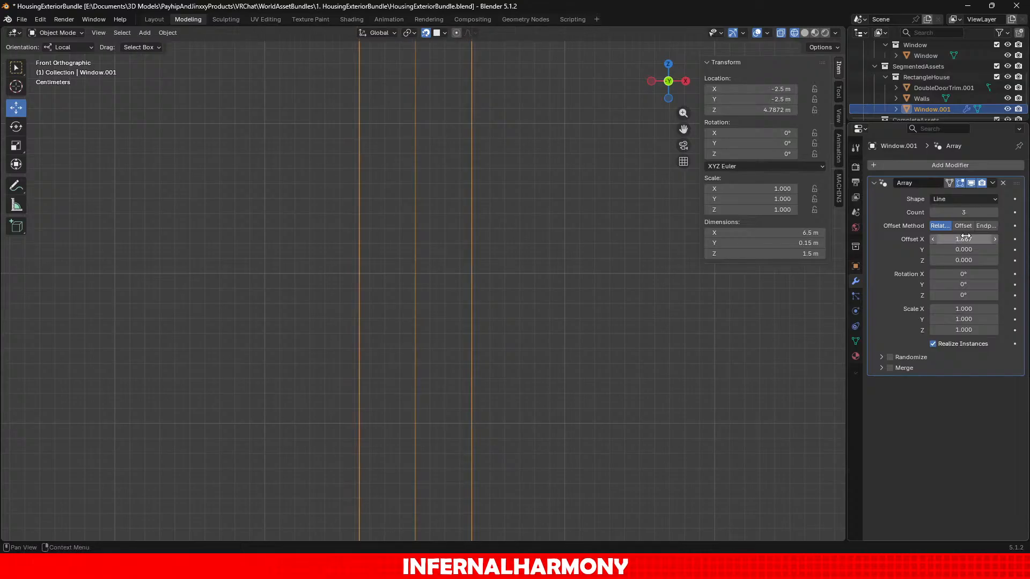
{"action": "scroll", "coordinate": [450, 356], "scroll_direction": "up", "scroll_amount": 8}
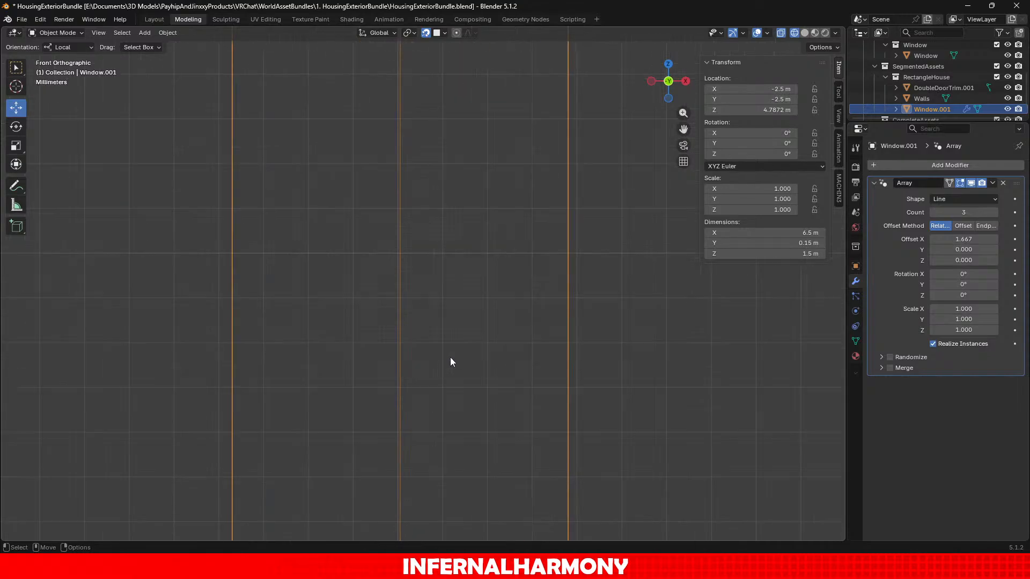
{"action": "left_click", "coordinate": [974, 238]}
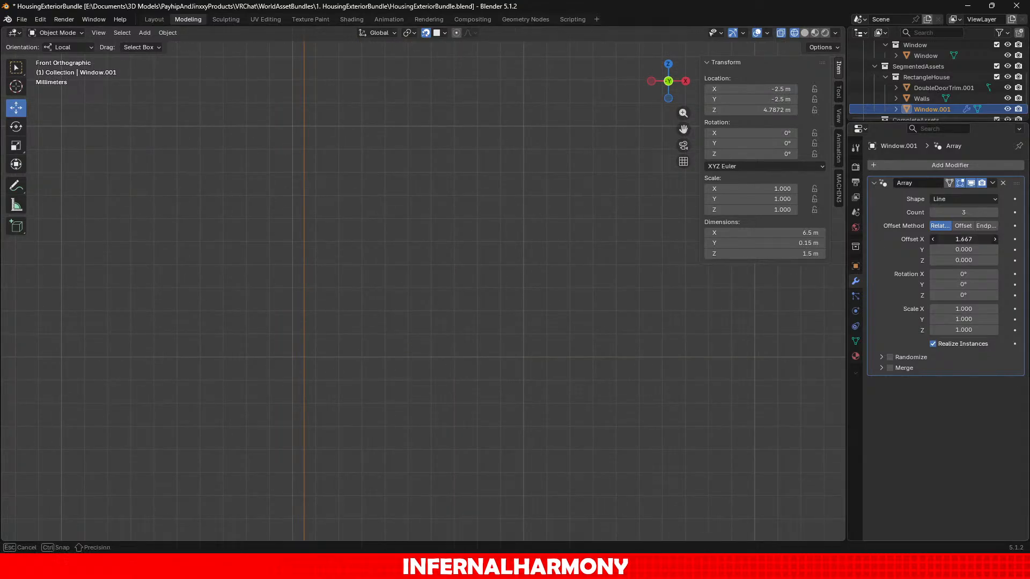
{"action": "left_click", "coordinate": [975, 238]}
{"action": "key", "text": "BackSpace"}
{"action": "type", "text": "665"}
{"action": "key", "text": "Return"}
Switch the Array modifier's offset method to Offset and try an X translation of 3.5 m.
{"action": "left_click", "coordinate": [963, 226]}
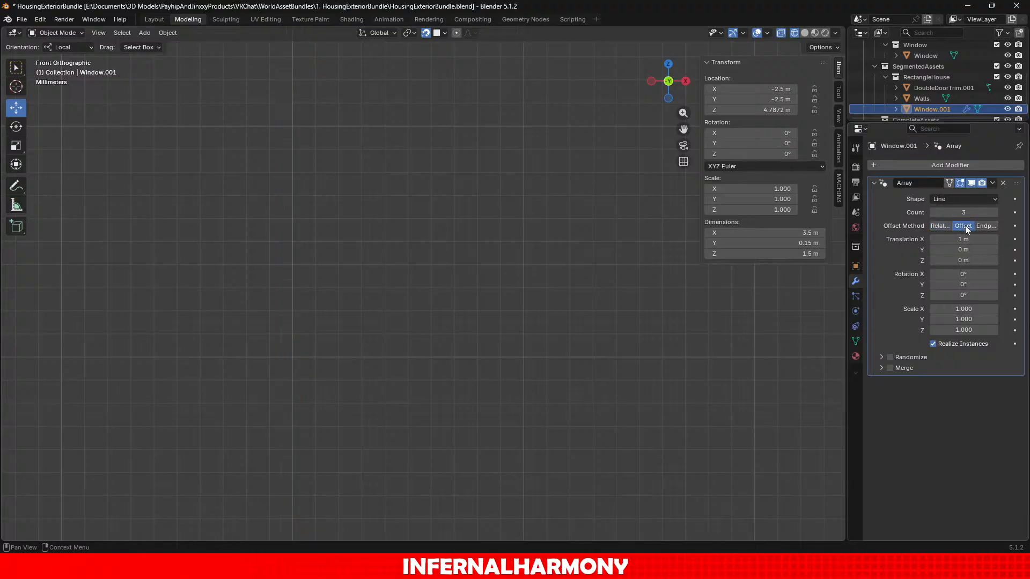
{"action": "scroll", "coordinate": [559, 369], "scroll_direction": "up", "scroll_amount": 2}
{"action": "scroll", "coordinate": [558, 369], "scroll_direction": "down", "scroll_amount": 8}
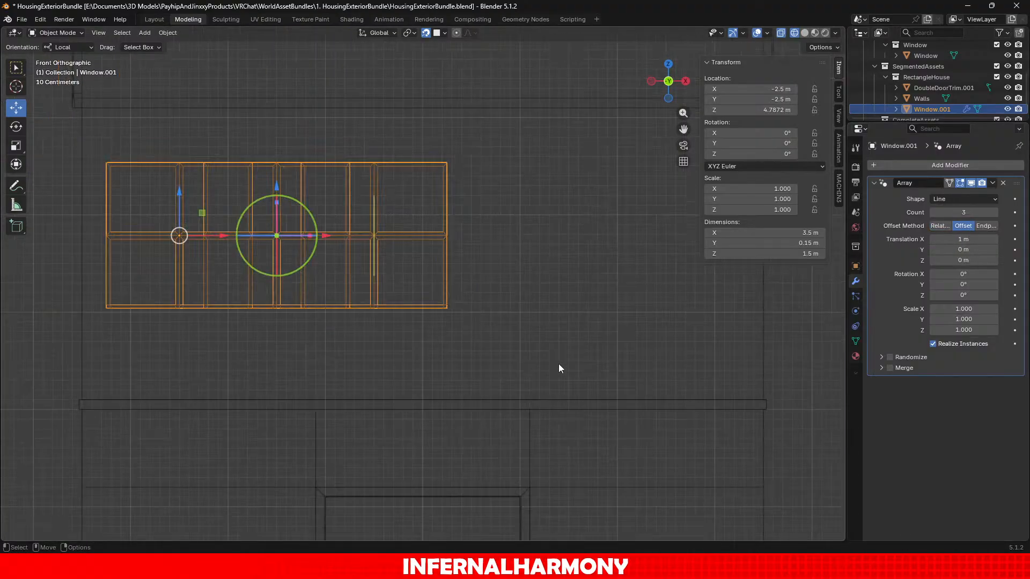
{"action": "left_click", "coordinate": [964, 239]}
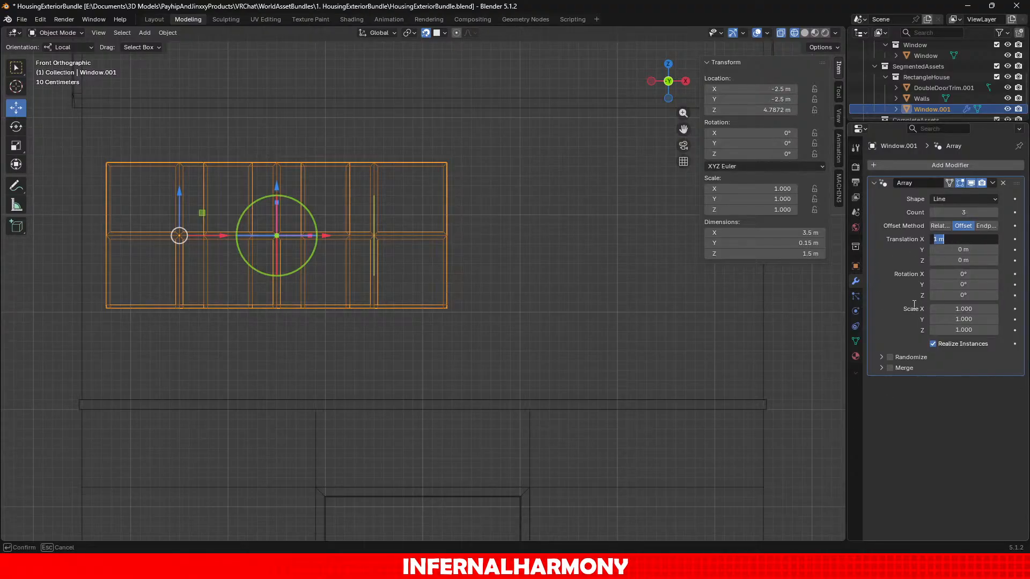
{"action": "type", "text": "3.5"}
{"action": "key", "text": "Return"}
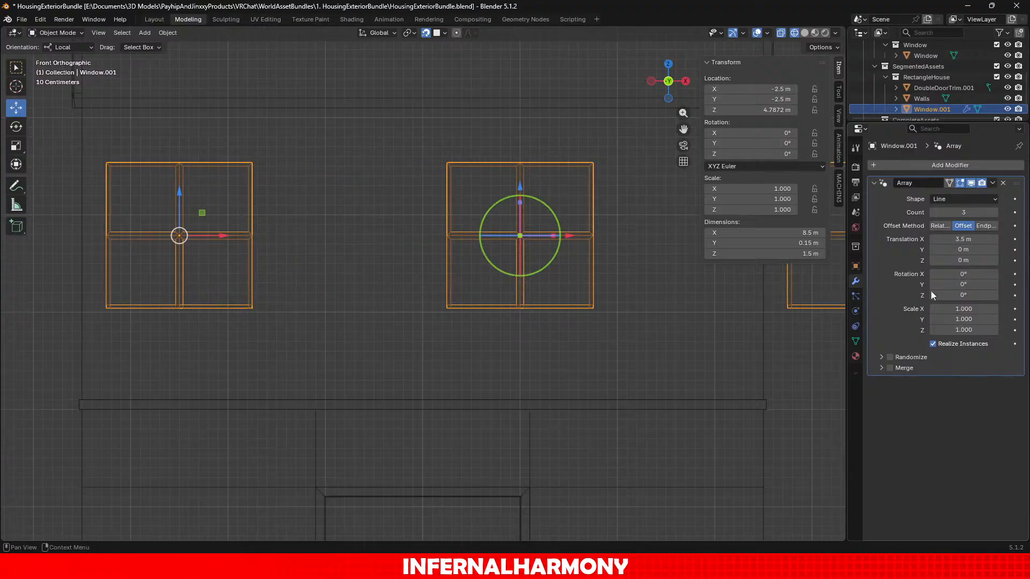
Try an Array X translation of 2 m, then set it to 2.5 m to centre the windows on the wall.
{"action": "left_click", "coordinate": [964, 239]}
{"action": "type", "text": "2"}
{"action": "key", "text": "Return"}
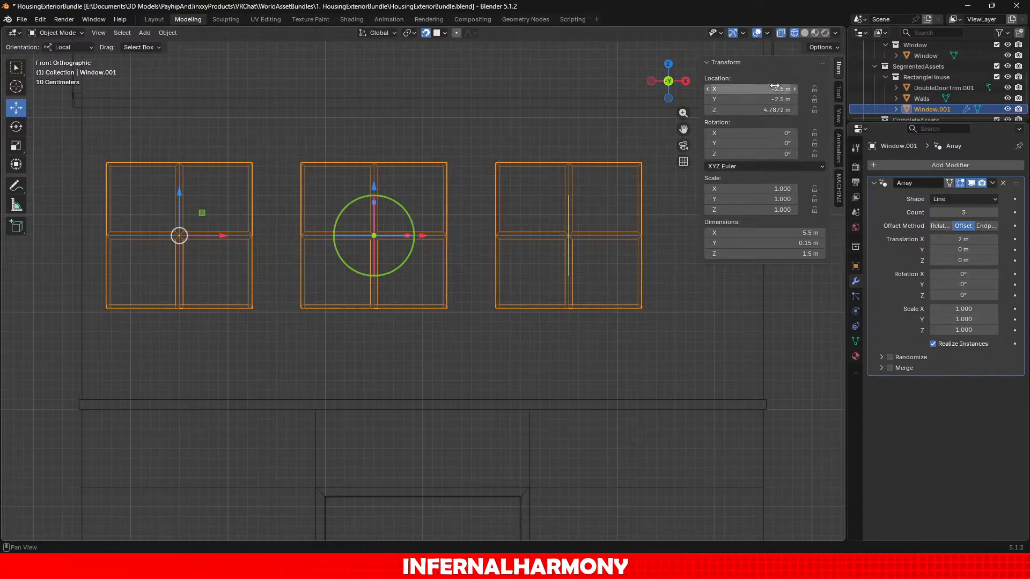
{"action": "left_click", "coordinate": [976, 241]}
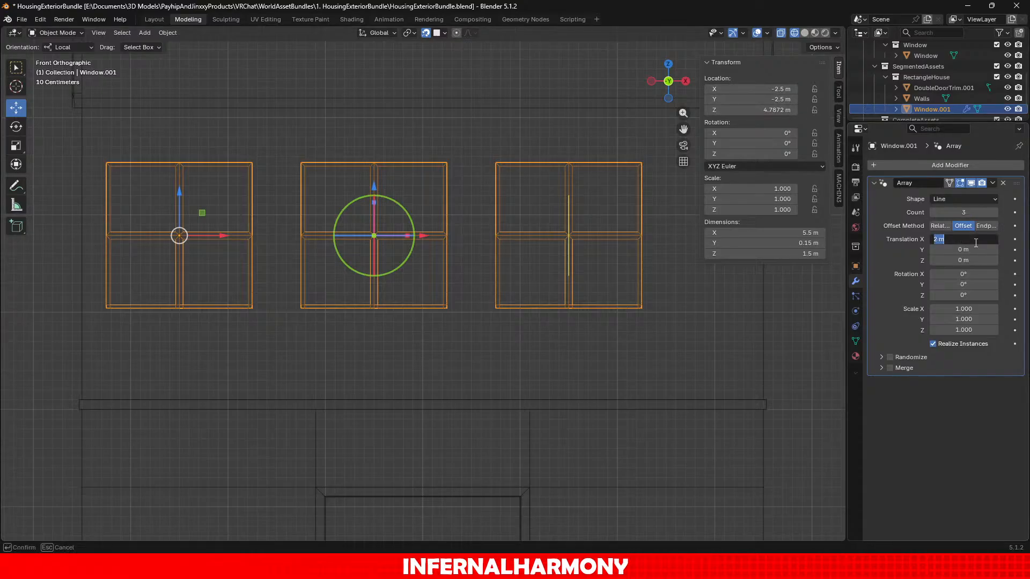
{"action": "type", "text": "2,5"}
{"action": "key", "text": "Return"}
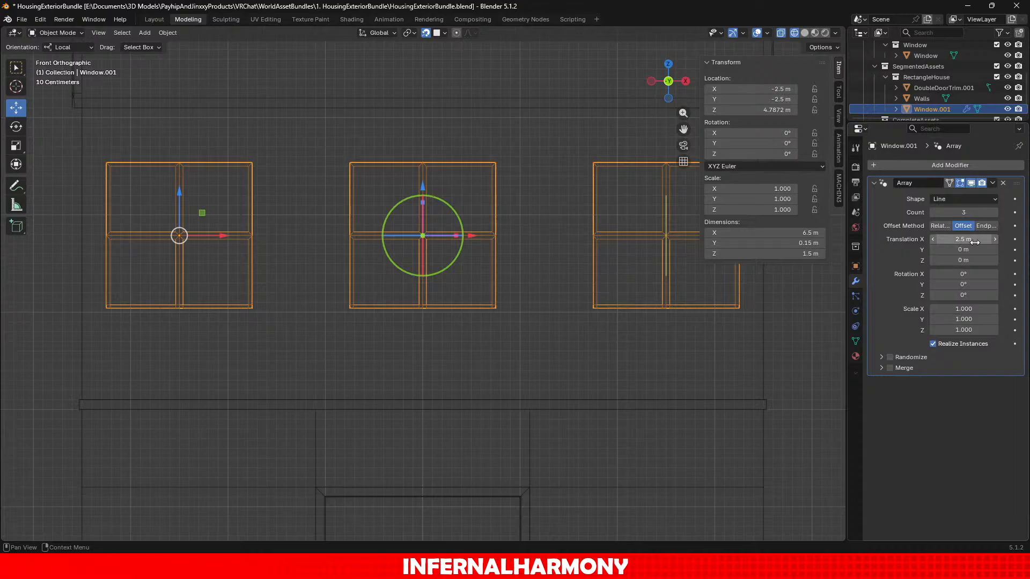
{"action": "scroll", "coordinate": [606, 373], "scroll_direction": "down", "scroll_amount": 5}
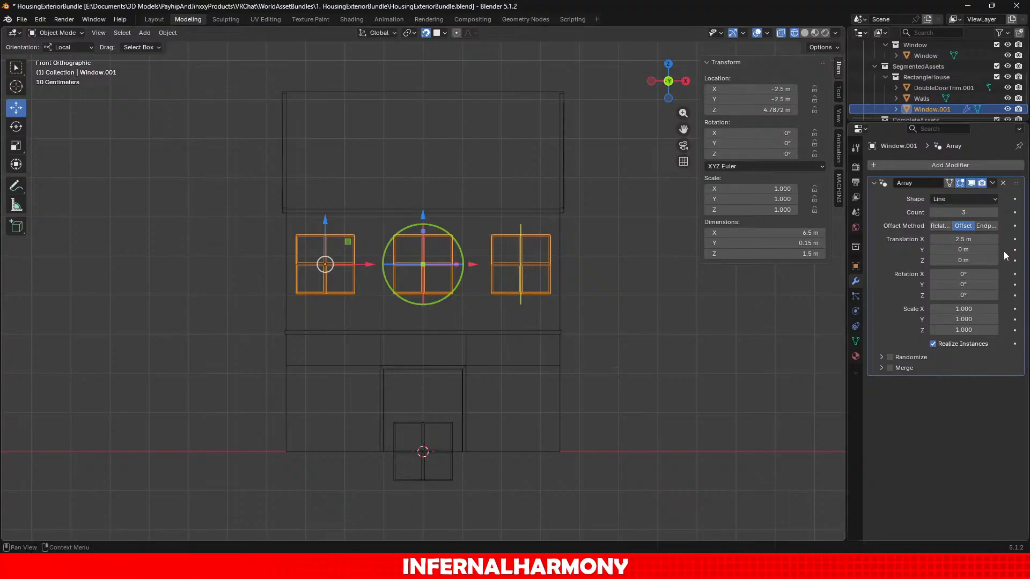
Add a Mirror modifier to the arrayed windows and mirror them across the Y axis instead of X.
{"action": "left_click", "coordinate": [936, 166]}
{"action": "type", "text": "mirr"}
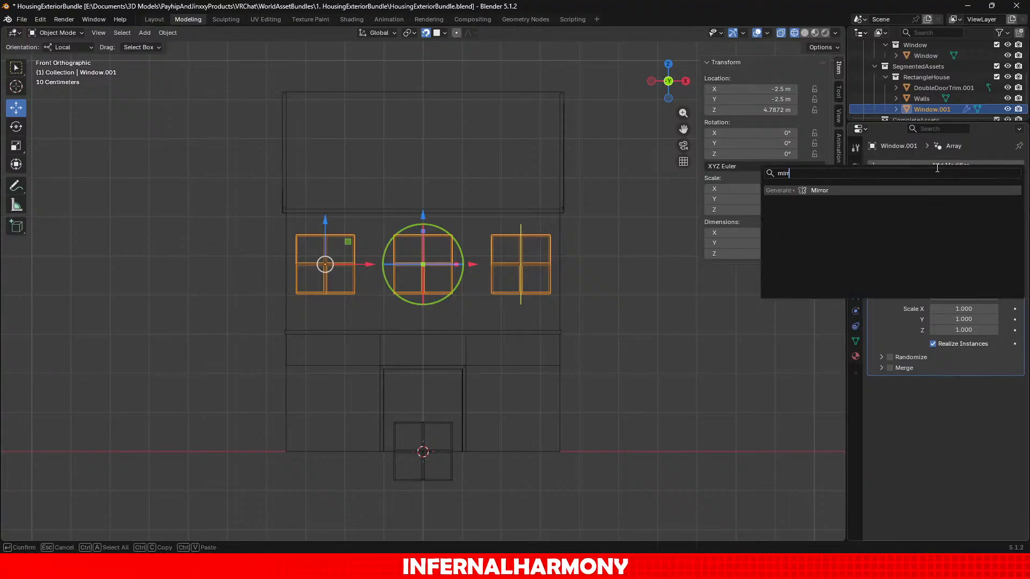
{"action": "key", "text": "Return"}
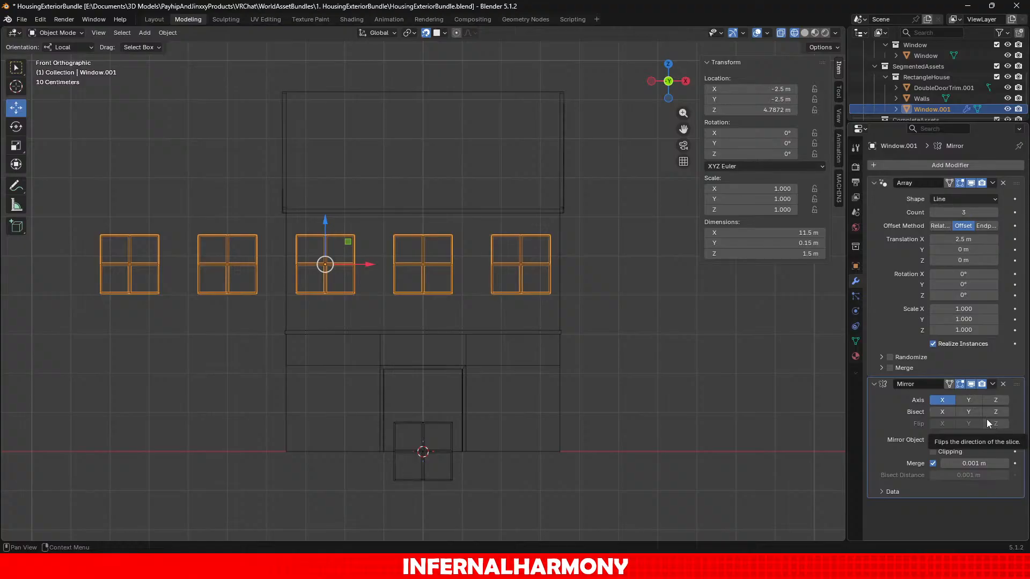
{"action": "left_click", "coordinate": [945, 400]}
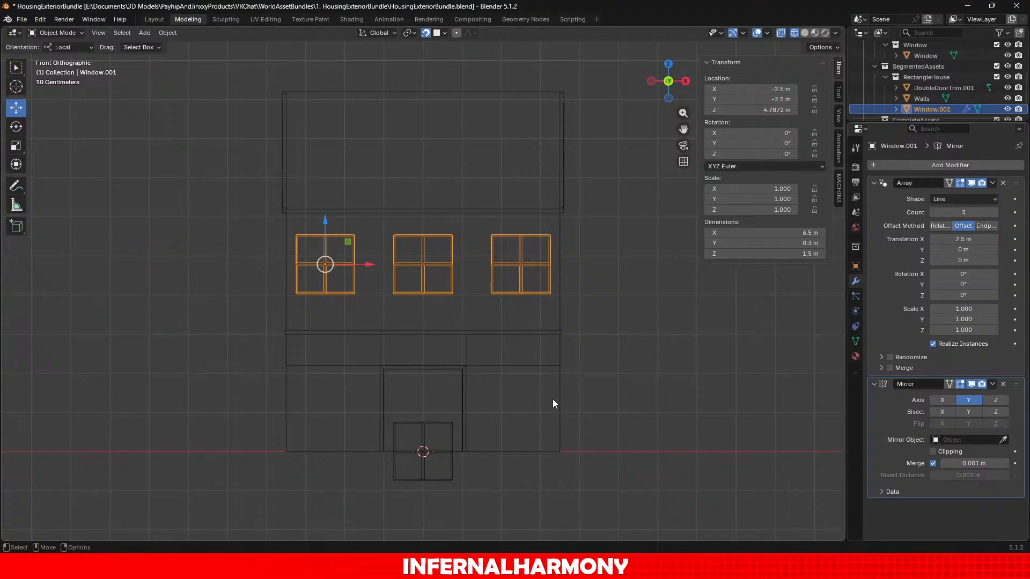
{"action": "middle_click_drag", "start_coordinate": [552, 399], "coordinate": [762, 444]}
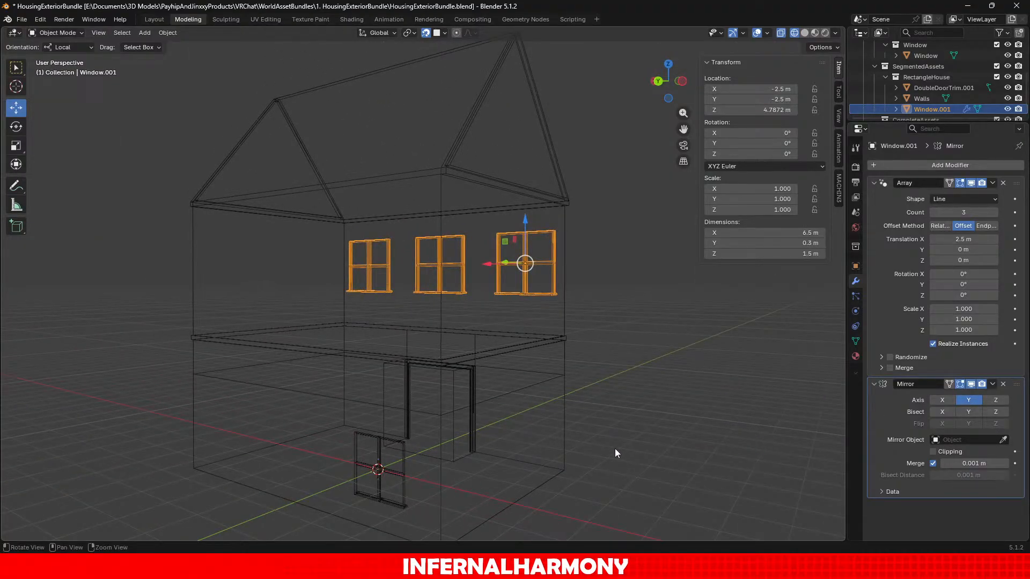
{"action": "middle_click_drag", "start_coordinate": [615, 448], "coordinate": [467, 455]}
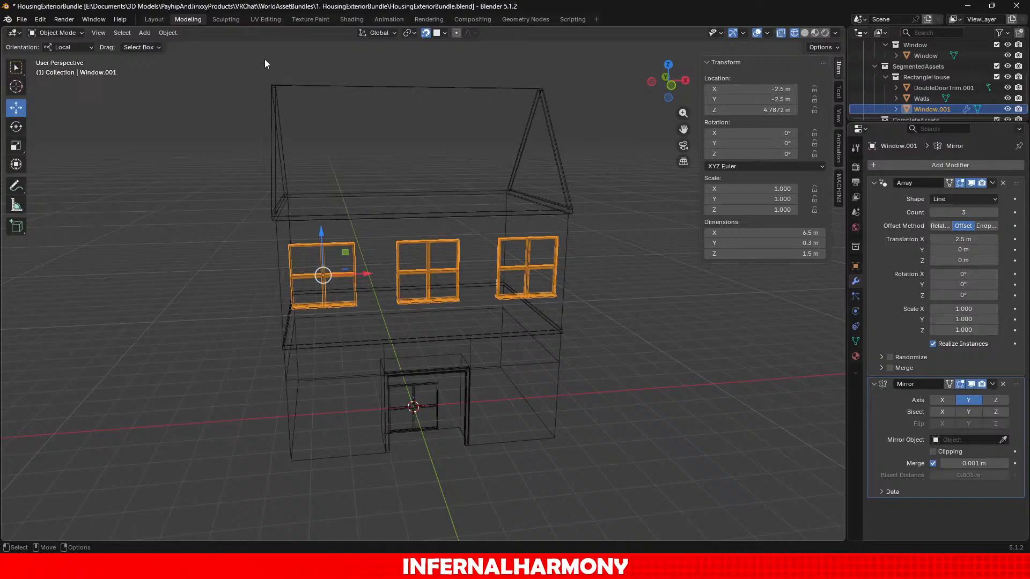
Apply the windows' location transform so the mirror uses the world origin and places copies on the back wall.
{"action": "left_click", "coordinate": [166, 33]}
{"action": "mouse_move", "coordinate": [202, 88]}
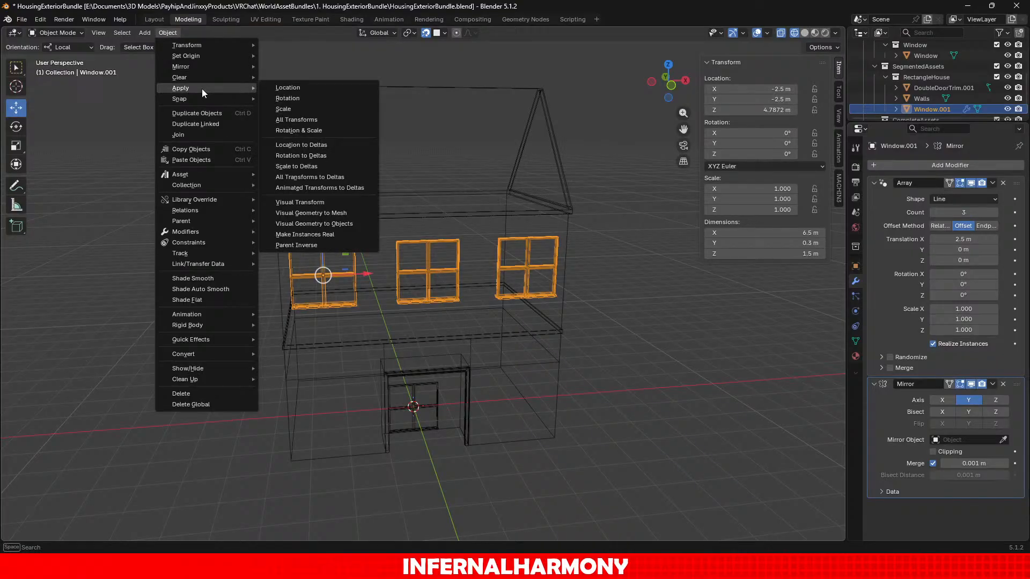
{"action": "left_click", "coordinate": [299, 88]}
{"action": "middle_click_drag", "start_coordinate": [328, 246], "coordinate": [268, 308]}
In front view, duplicate the window row about 3.28 m straight down along Z onto the ground floor.
{"action": "left_click", "coordinate": [675, 84]}
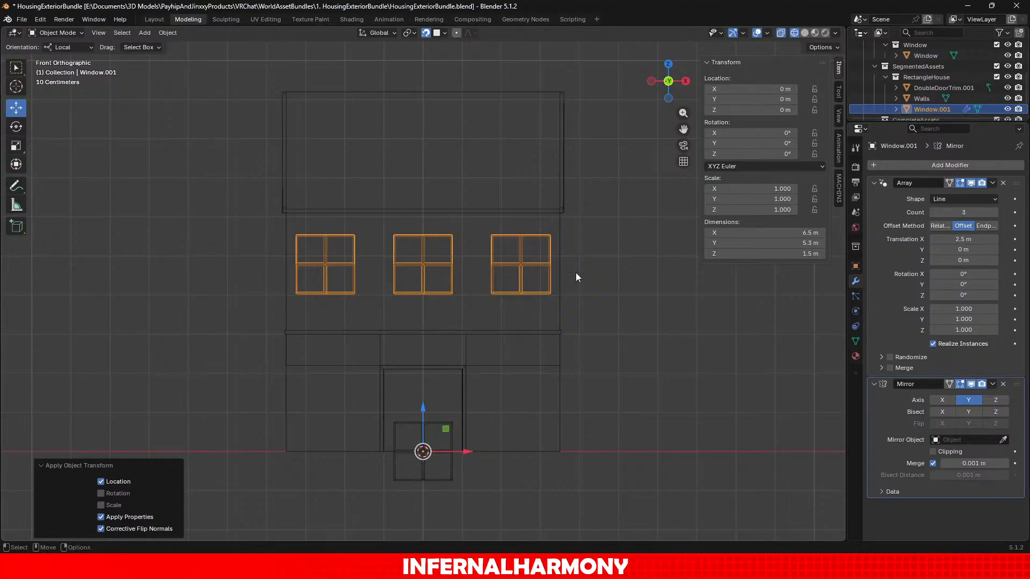
{"action": "key", "text": "shift+d"}
{"action": "key", "text": "z"}
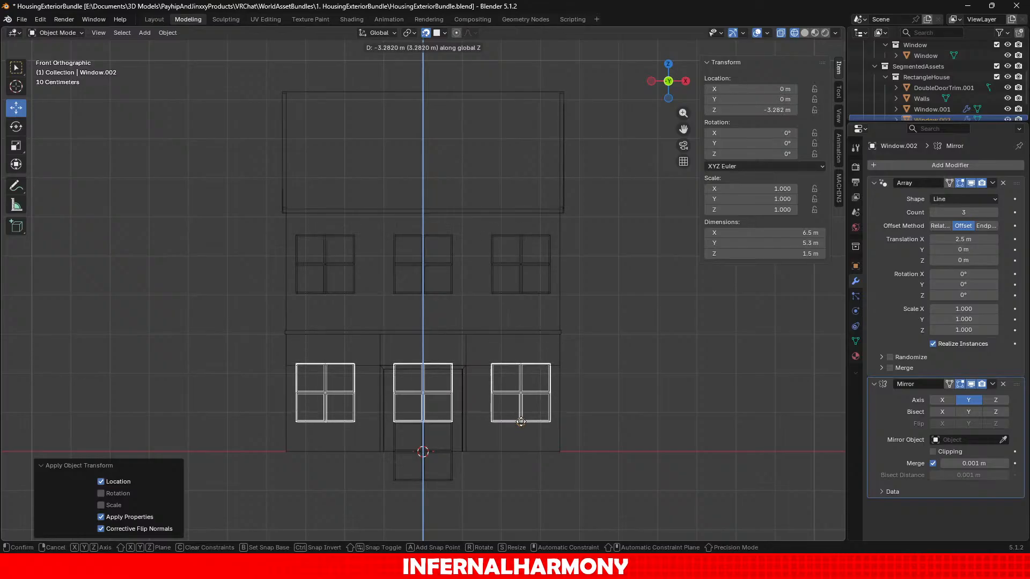
{"action": "left_click", "coordinate": [521, 426]}
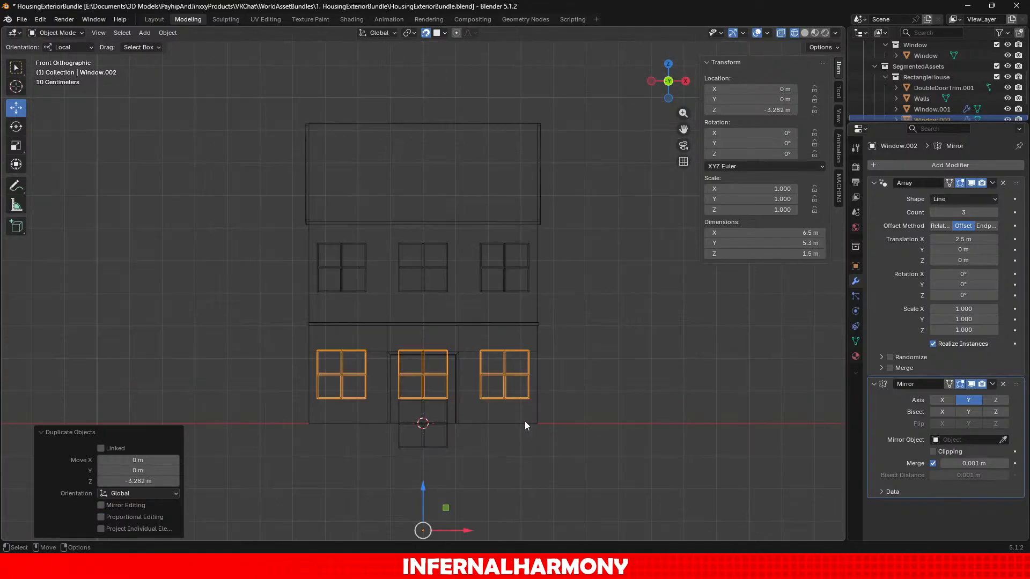
{"action": "middle_click_drag", "start_coordinate": [524, 420], "coordinate": [548, 404]}
Set the ground-floor window row's Z location to -3.1 m.
{"action": "left_click", "coordinate": [755, 109]}
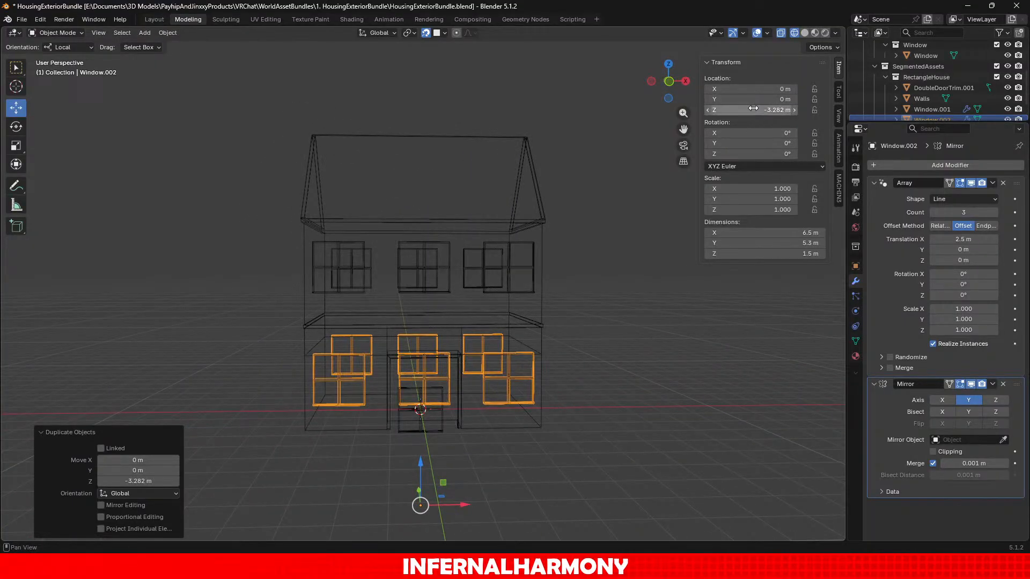
{"action": "key", "text": "Right"}
{"action": "key", "text": "Left"}
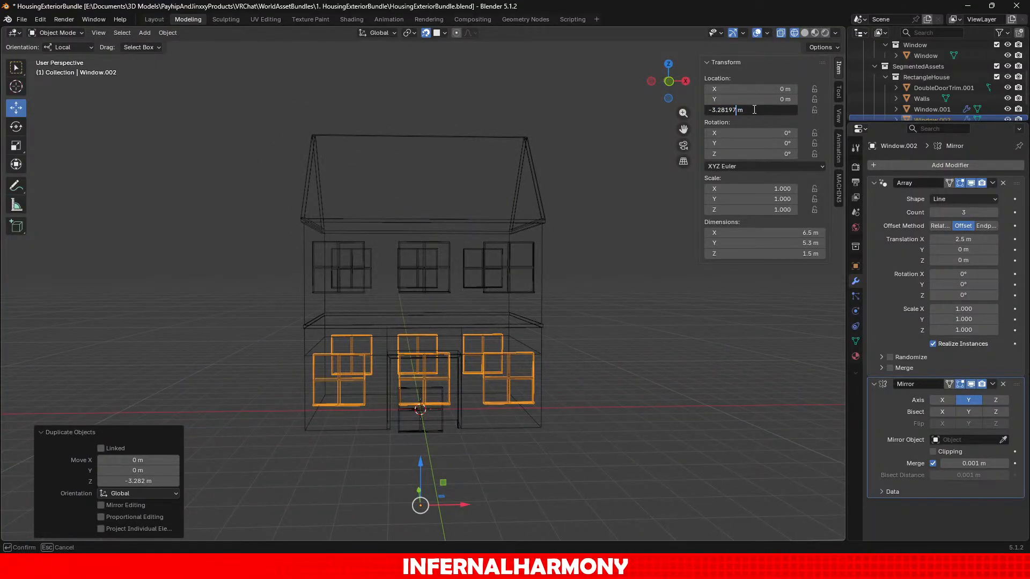
{"action": "key", "text": "BackSpace"}
{"action": "key", "text": "BackSpace"}
{"action": "key", "text": "BackSpace"}
{"action": "type", "text": "1"}
{"action": "key", "text": "Return"}
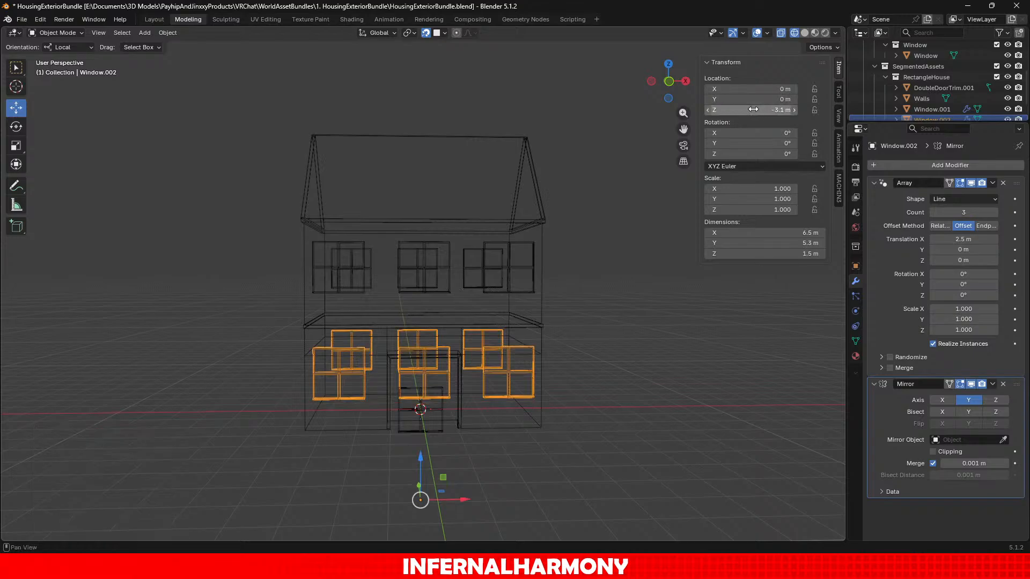
{"action": "scroll", "coordinate": [581, 288], "scroll_direction": "up", "scroll_amount": 5}
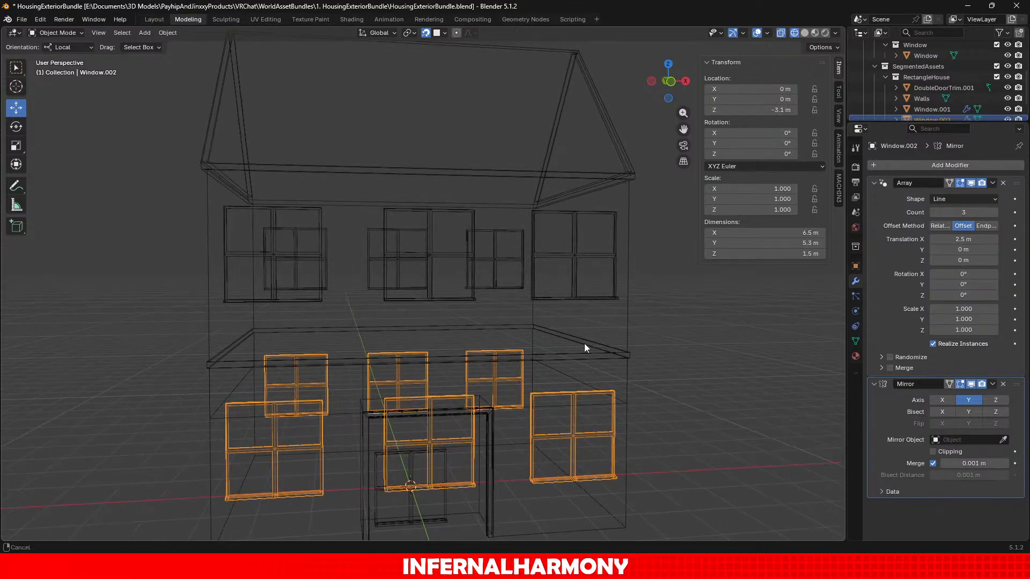
Show the house in solid shading, select both window rows and shift them about 0.23 m along X.
{"action": "middle_click_drag", "start_coordinate": [590, 198], "coordinate": [549, 256]}
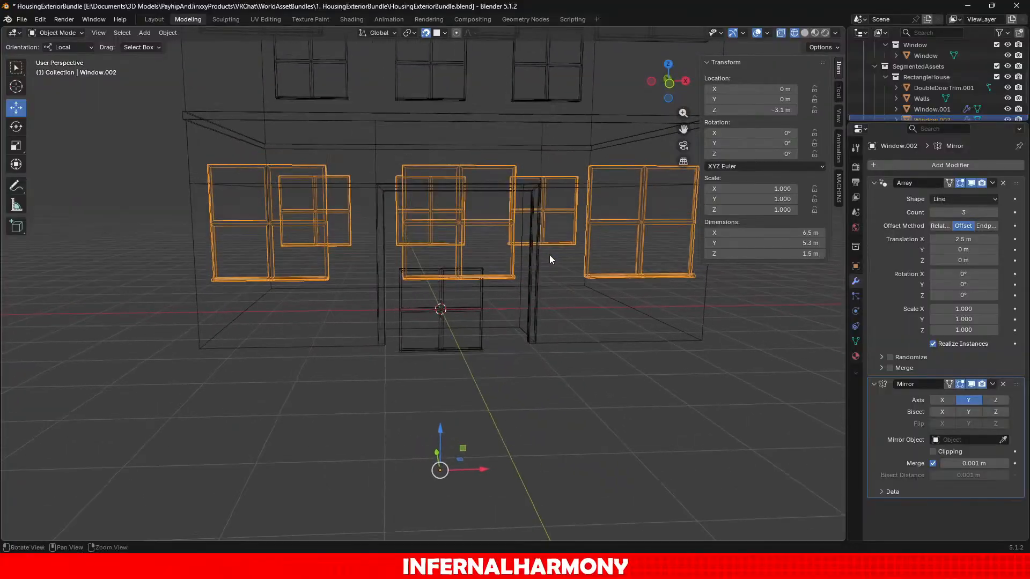
{"action": "scroll", "coordinate": [563, 262], "scroll_direction": "down", "scroll_amount": 3}
{"action": "left_click", "coordinate": [671, 84]}
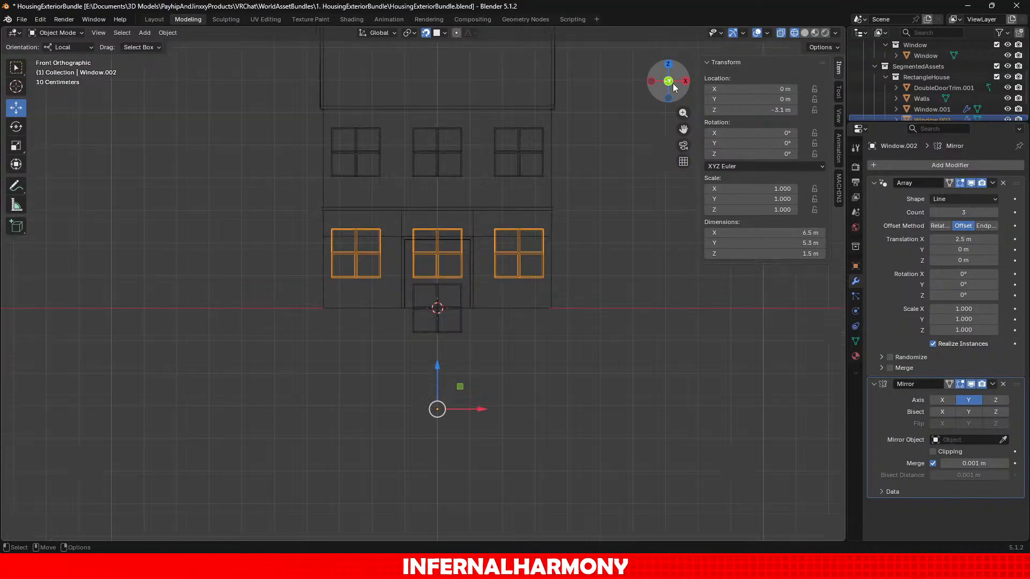
{"action": "left_click", "coordinate": [806, 34]}
{"action": "mouse_move", "coordinate": [513, 257]}
{"action": "middle_mouse_down"}
{"action": "mouse_move", "coordinate": [607, 285]}
{"action": "mouse_move", "coordinate": [577, 294]}
{"action": "mouse_move", "coordinate": [500, 253]}
{"action": "mouse_move", "coordinate": [398, 259]}
{"action": "mouse_move", "coordinate": [516, 283]}
{"action": "middle_mouse_up"}
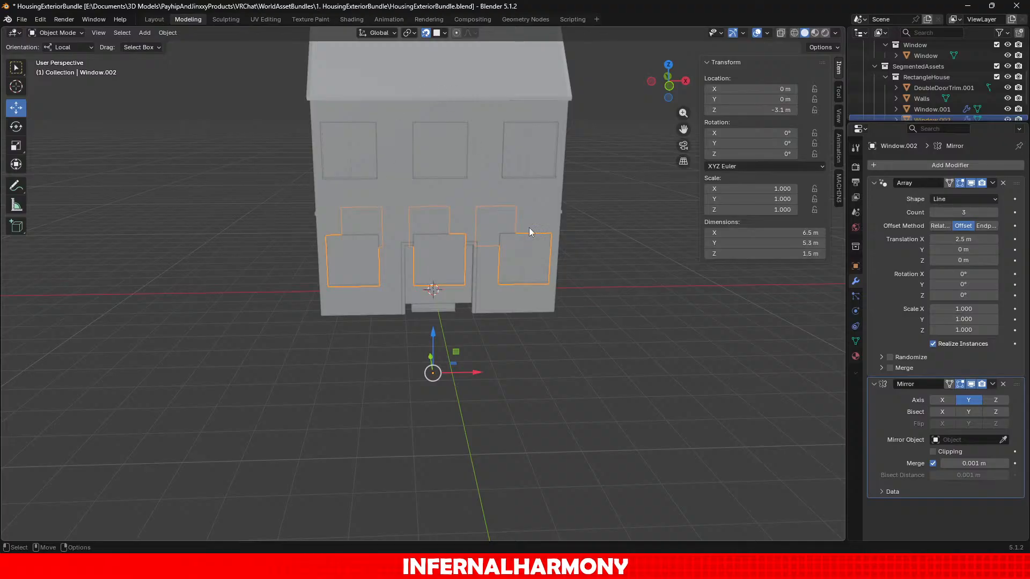
{"action": "scroll", "coordinate": [533, 212], "scroll_direction": "up", "scroll_amount": 3}
{"action": "scroll", "coordinate": [536, 283], "scroll_direction": "up", "scroll_amount": 1}
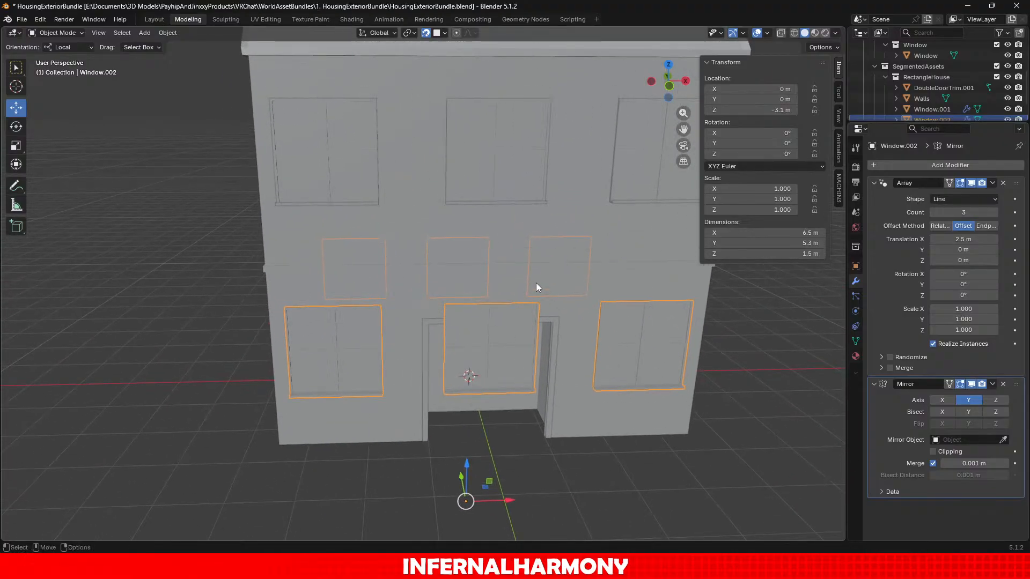
{"action": "left_click", "coordinate": [938, 110], "text": "ctrl"}
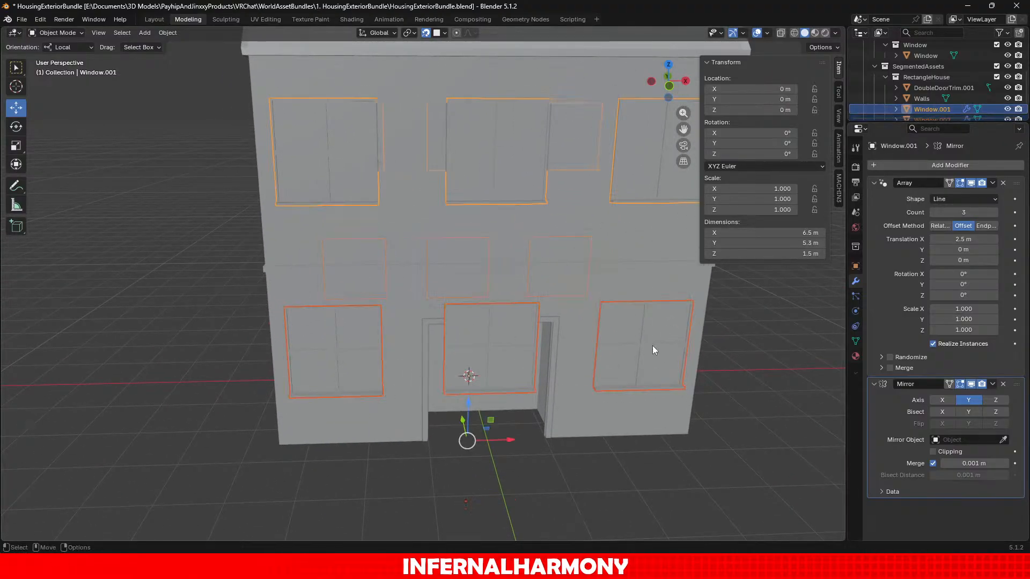
{"action": "left_click_drag", "start_coordinate": [513, 439], "coordinate": [526, 441]}
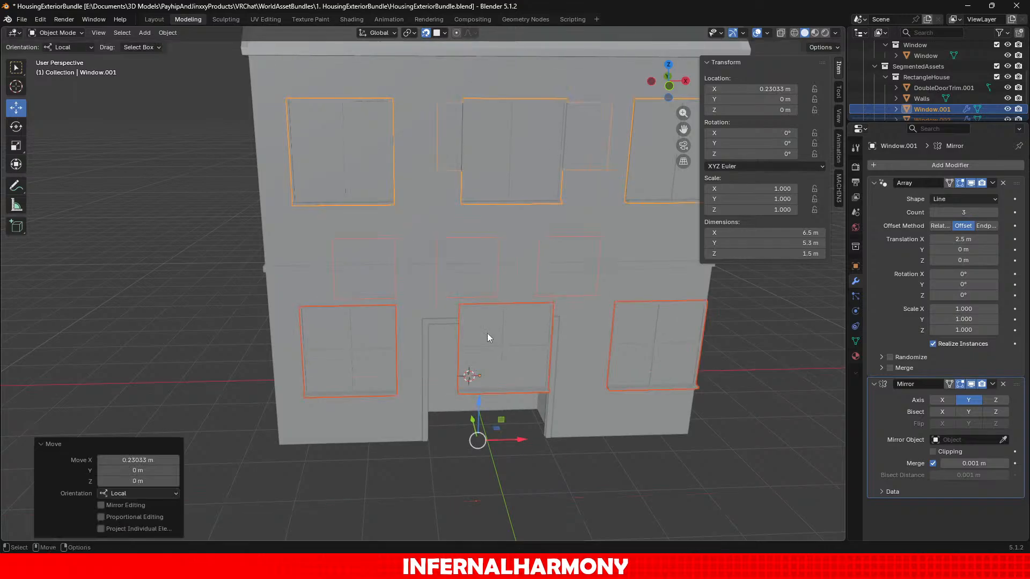
Apply all transforms to both window rows.
{"action": "left_click", "coordinate": [167, 34]}
{"action": "mouse_move", "coordinate": [214, 88]}
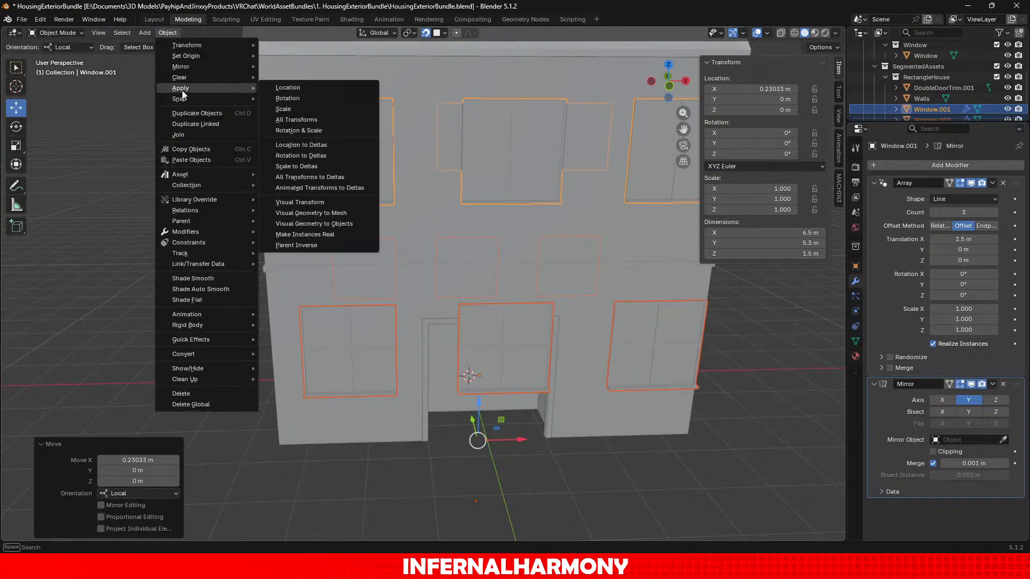
{"action": "left_click", "coordinate": [318, 120]}
{"action": "middle_click_drag", "start_coordinate": [570, 306], "coordinate": [536, 332]}
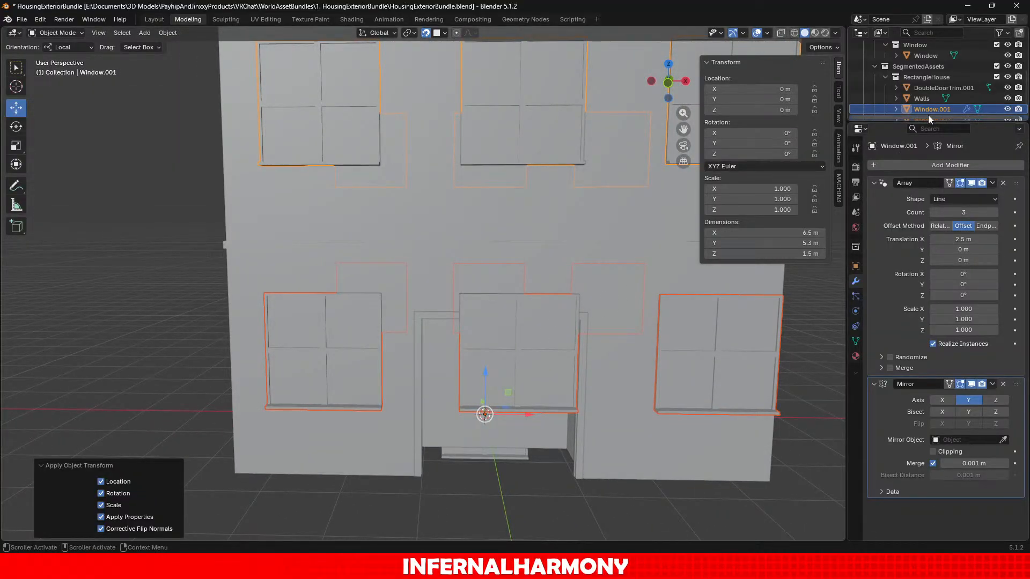
Set the upper window row's X location to 0.2 m.
{"action": "mouse_move", "coordinate": [746, 88]}
{"action": "left_mouse_down"}
{"action": "mouse_move", "coordinate": [767, 88]}
{"action": "mouse_move", "coordinate": [746, 89]}
{"action": "left_mouse_up"}
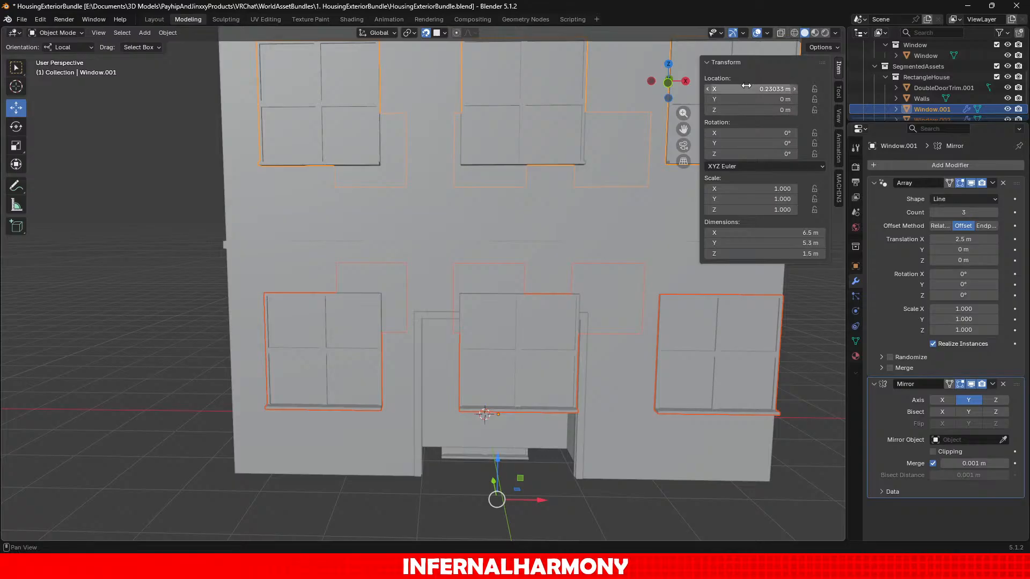
{"action": "left_click", "coordinate": [746, 89]}
{"action": "left_click", "coordinate": [751, 87]}
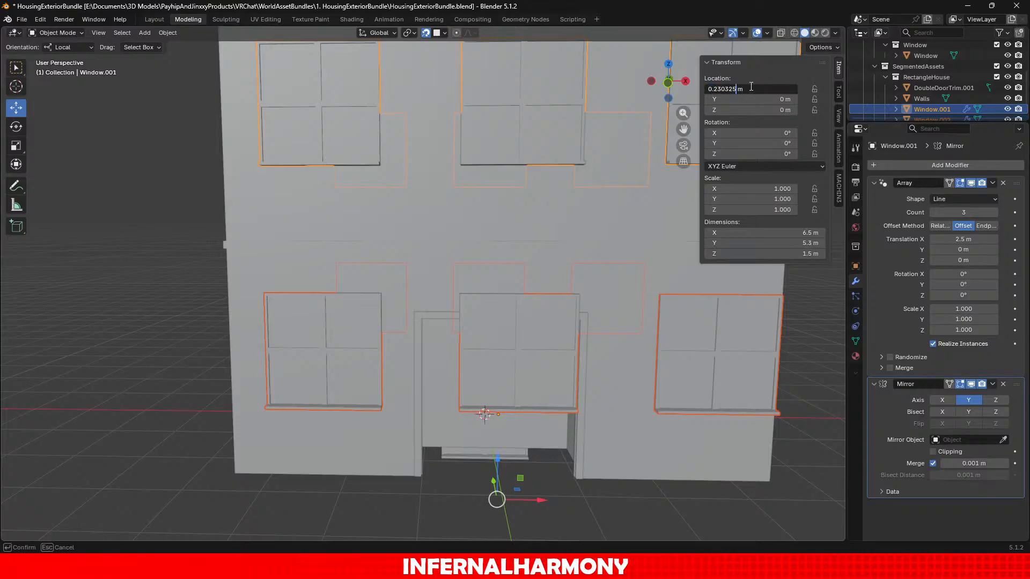
{"action": "key", "text": "BackSpace"}
{"action": "key", "text": "BackSpace"}
{"action": "key", "text": "BackSpace"}
{"action": "key", "text": "BackSpace"}
{"action": "key", "text": "BackSpace"}
{"action": "key", "text": "Return"}
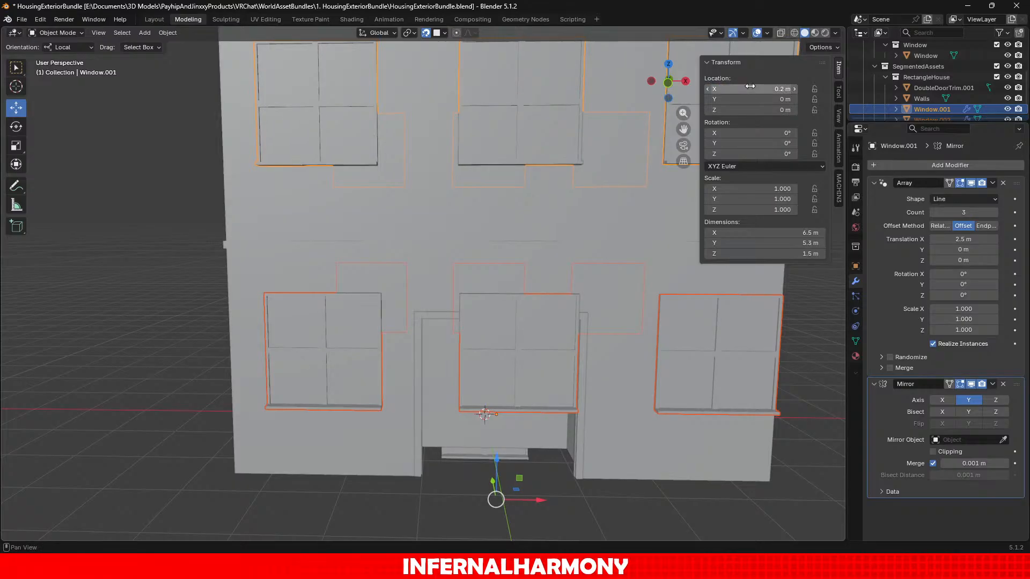
Delete the ground-floor window row and select the upper-floor row.
{"action": "left_click", "coordinate": [932, 114]}
{"action": "scroll", "coordinate": [936, 109], "scroll_direction": "down", "scroll_amount": 1}
{"action": "left_click", "coordinate": [938, 102]}
{"action": "key", "text": "Delete"}
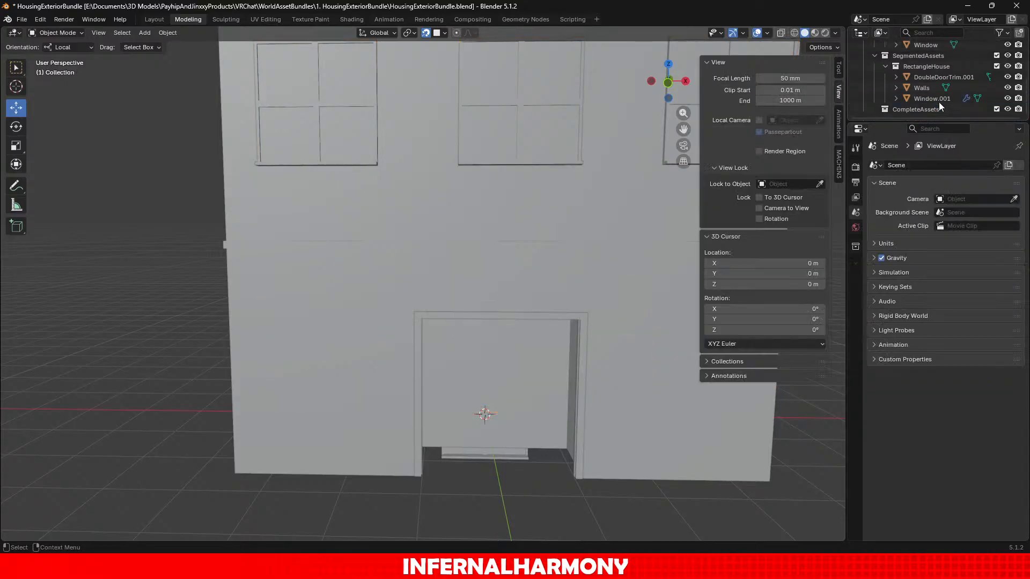
{"action": "left_click", "coordinate": [527, 157]}
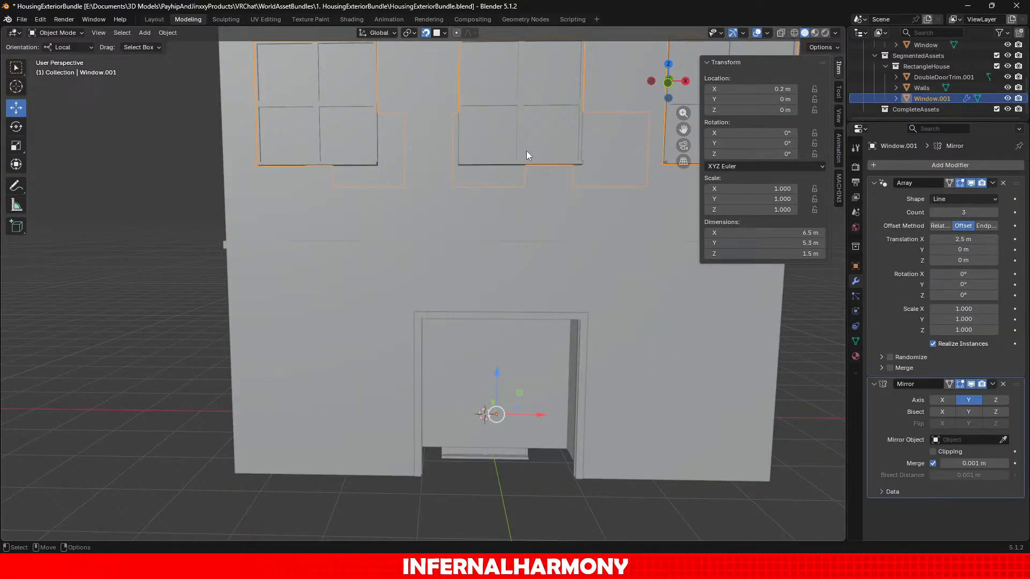
{"action": "scroll", "coordinate": [620, 232], "scroll_direction": "down", "scroll_amount": 3}
{"action": "scroll", "coordinate": [606, 282], "scroll_direction": "up", "scroll_amount": 1}
{"action": "middle_click_drag", "start_coordinate": [607, 282], "coordinate": [587, 221]}
{"action": "scroll", "coordinate": [587, 221], "scroll_direction": "up", "scroll_amount": 1}
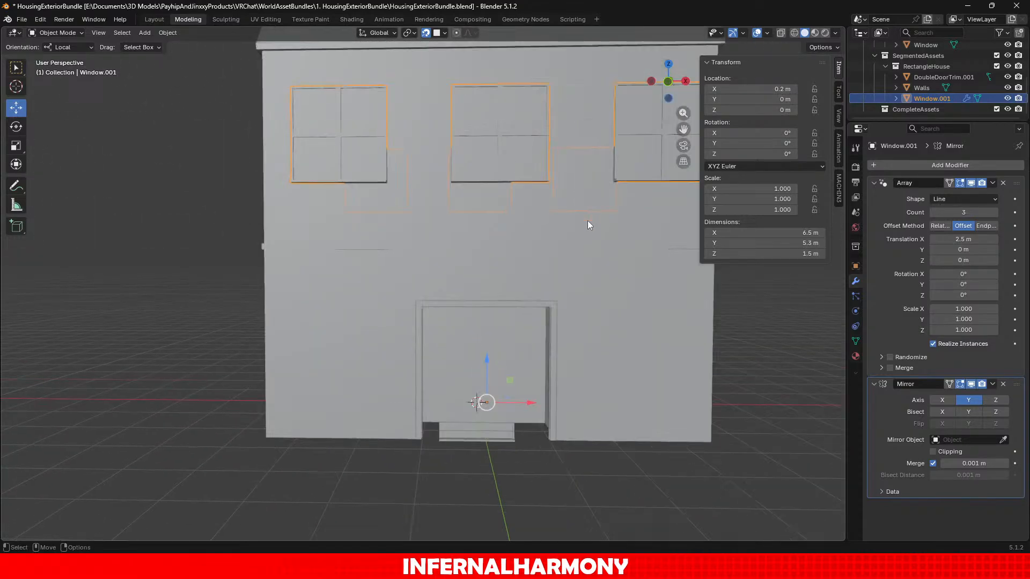
Try setting the upper window row's origin to its geometry, then undo the origin change.
{"action": "left_click", "coordinate": [167, 32]}
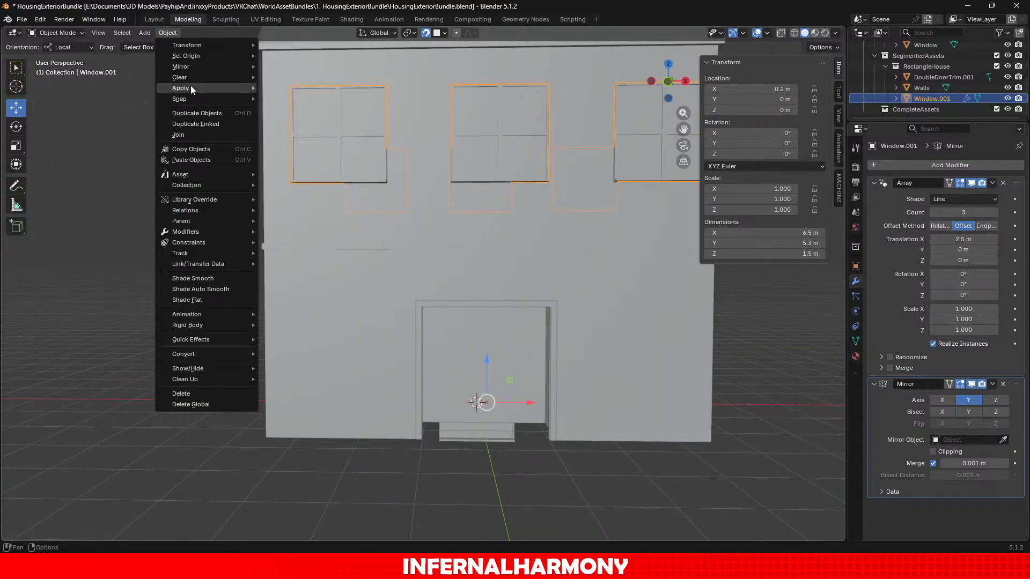
{"action": "mouse_move", "coordinate": [191, 88]}
{"action": "mouse_move", "coordinate": [194, 58]}
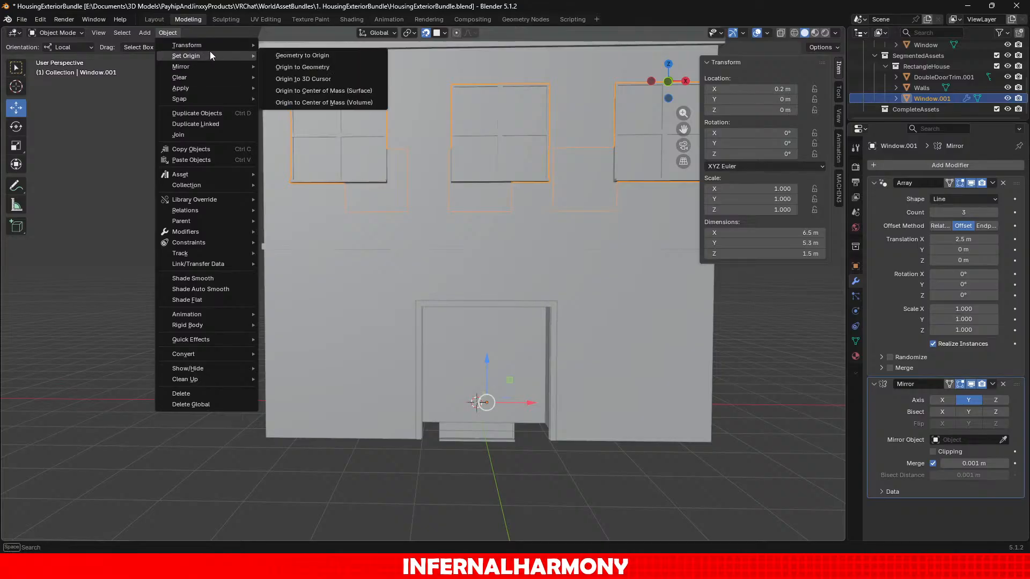
{"action": "left_click", "coordinate": [314, 66]}
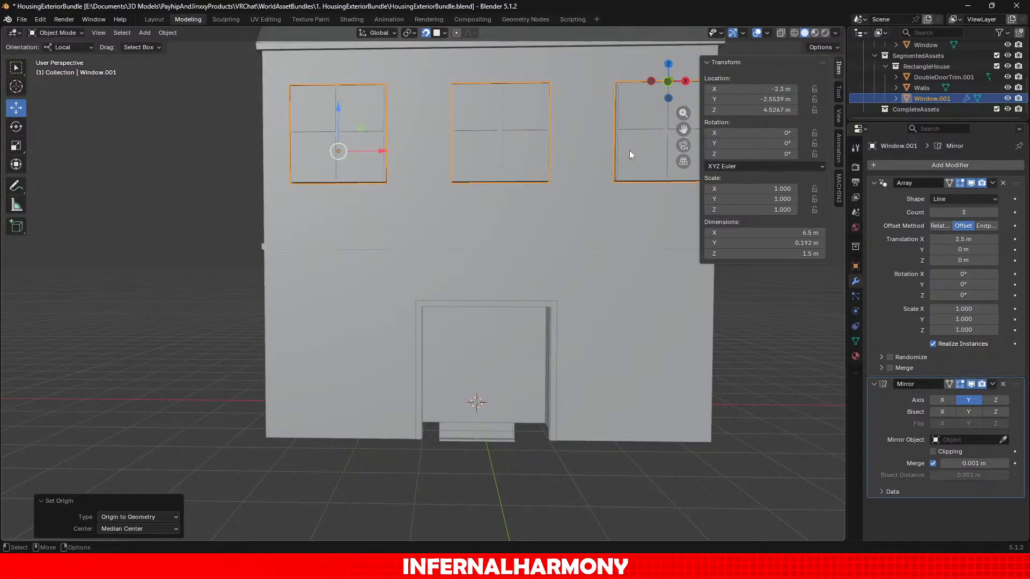
{"action": "middle_click_drag", "start_coordinate": [561, 230], "coordinate": [559, 232]}
{"action": "middle_click_drag", "start_coordinate": [490, 250], "coordinate": [490, 264]}
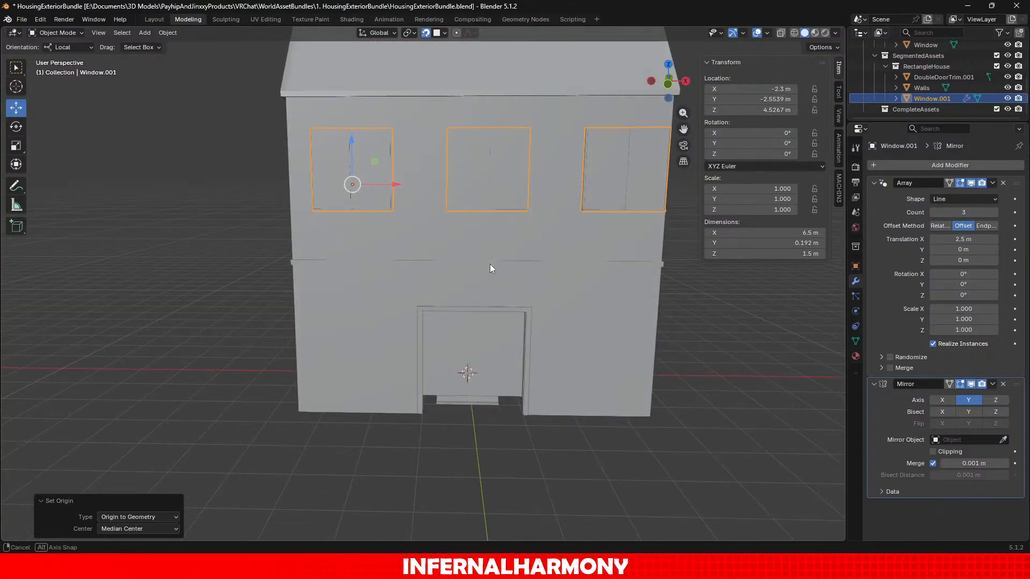
{"action": "scroll", "coordinate": [491, 264], "scroll_direction": "up", "scroll_amount": 3}
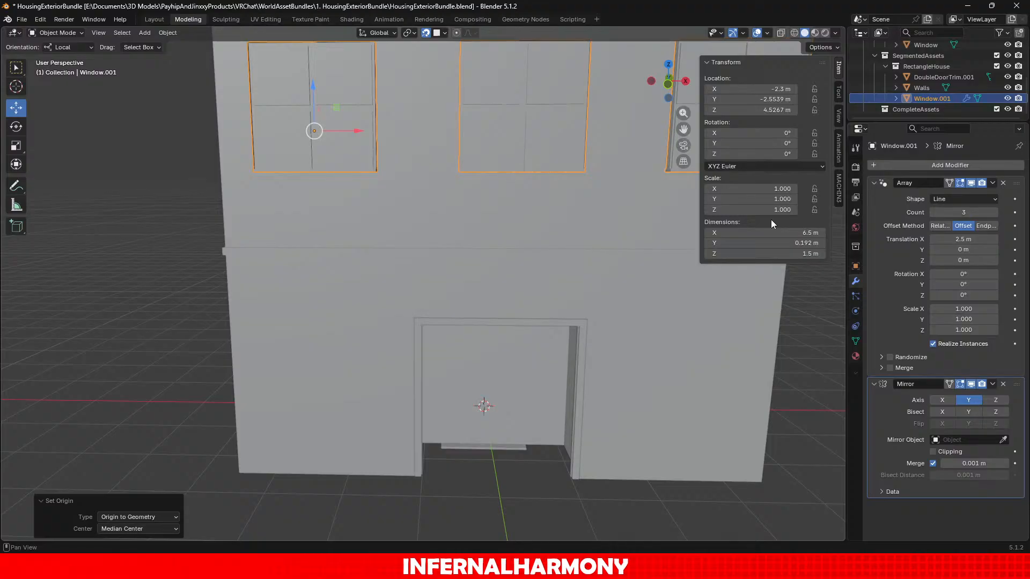
{"action": "key", "text": "ctrl+z"}
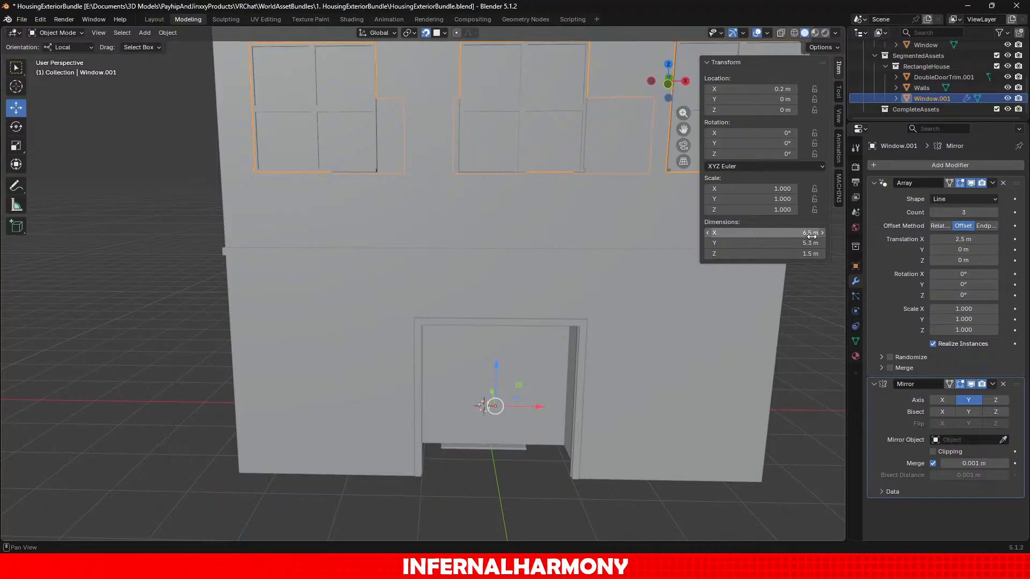
Apply all transforms to the upper window row.
{"action": "left_click", "coordinate": [811, 234]}
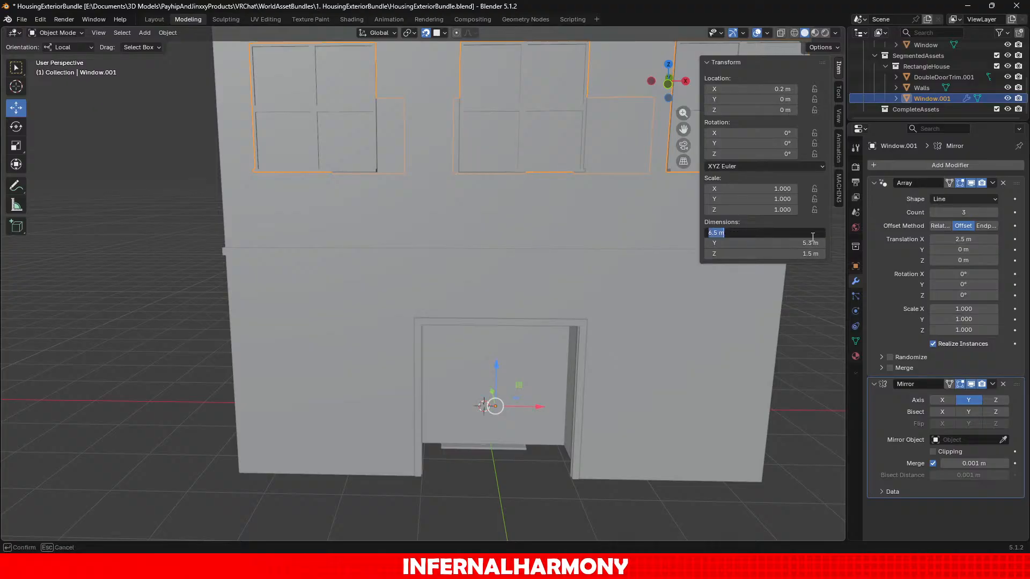
{"action": "left_click", "coordinate": [163, 33]}
{"action": "mouse_move", "coordinate": [228, 89]}
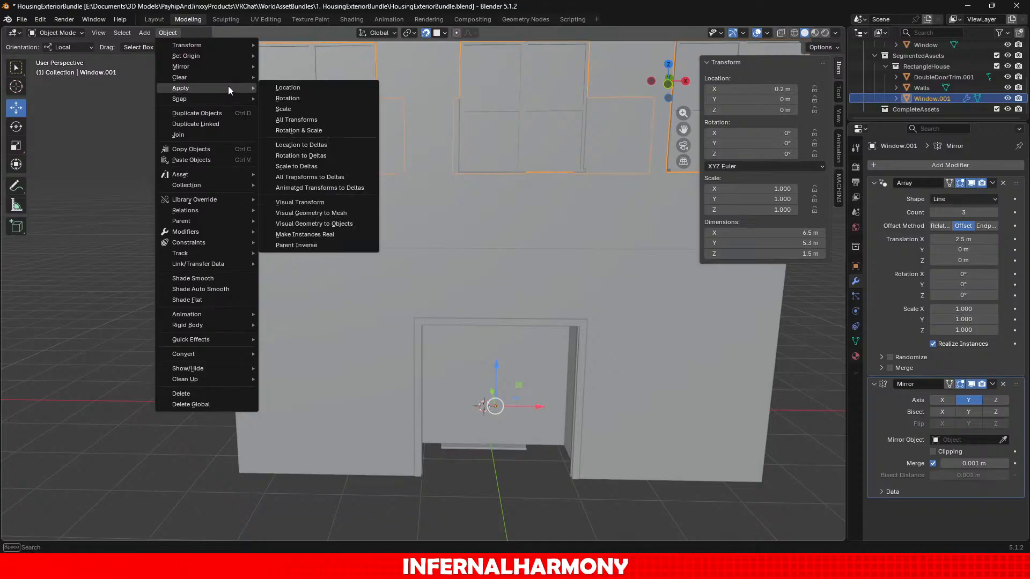
{"action": "left_click", "coordinate": [325, 120]}
Set the X translation of the upper window row's Array modifier to 2 m.
{"action": "scroll", "coordinate": [325, 123], "scroll_direction": "down", "scroll_amount": 3}
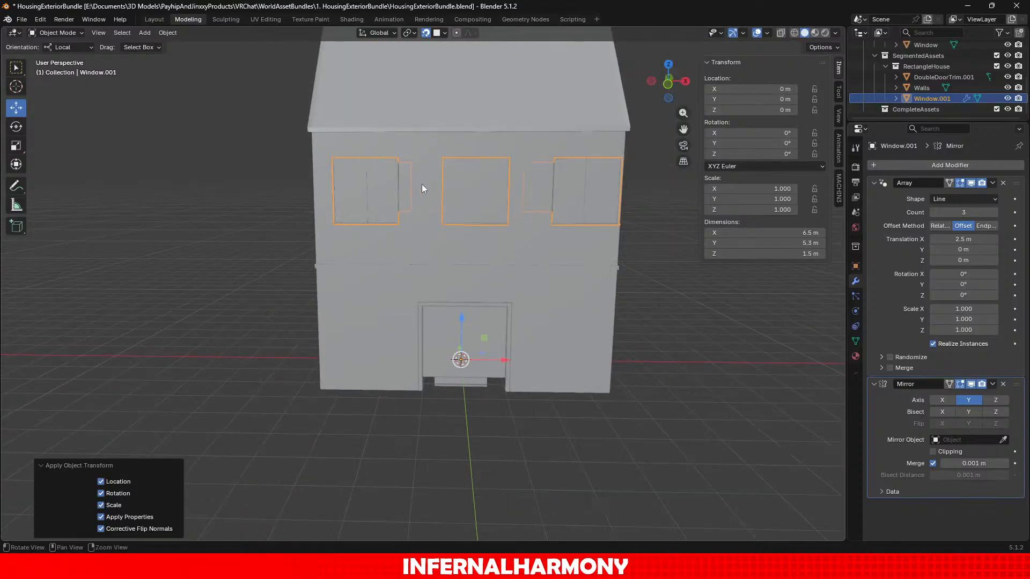
{"action": "scroll", "coordinate": [430, 204], "scroll_direction": "up", "scroll_amount": 5}
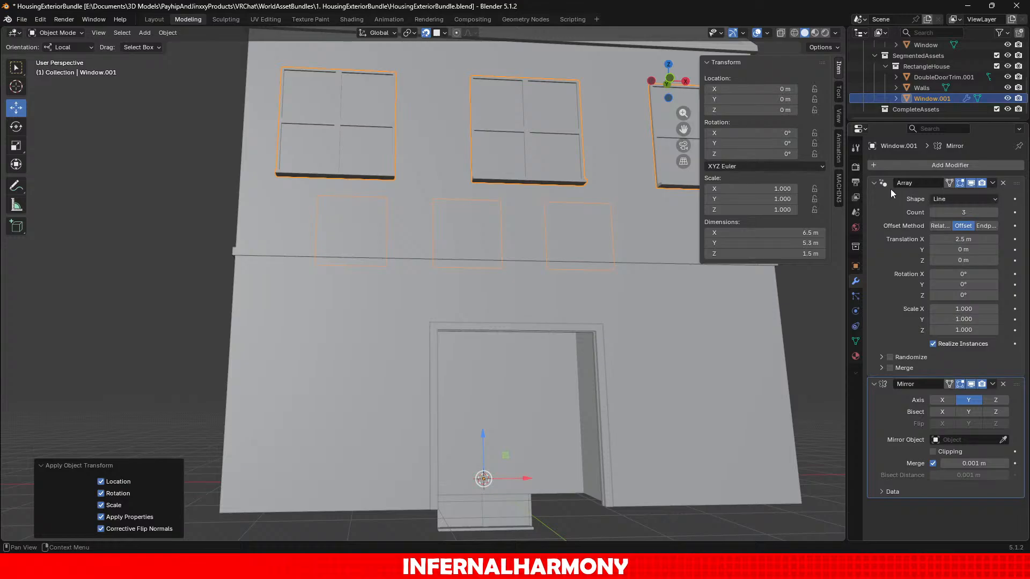
{"action": "middle_click_drag", "start_coordinate": [552, 249], "coordinate": [472, 270]}
{"action": "left_click", "coordinate": [952, 239]}
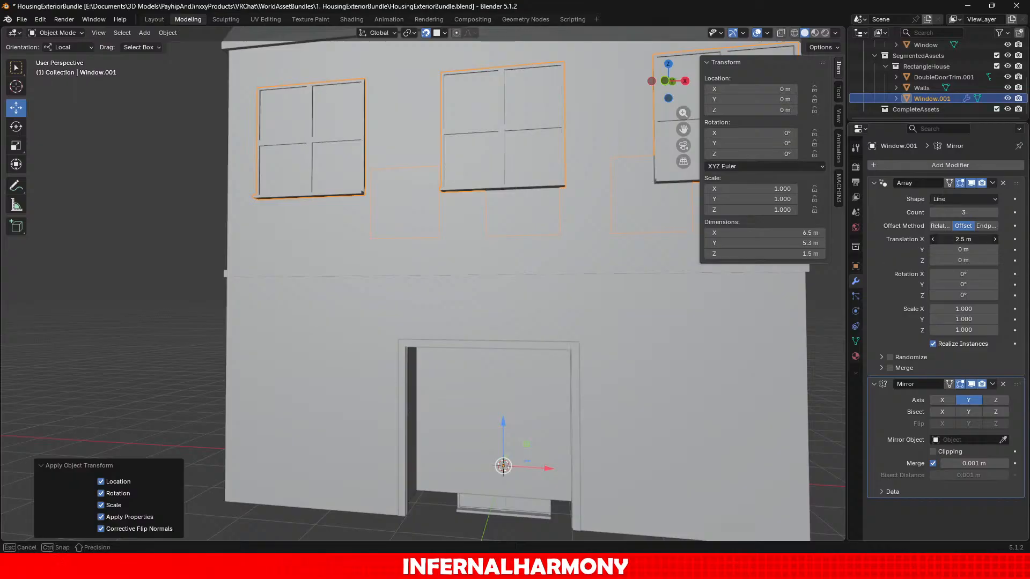
{"action": "left_click", "coordinate": [952, 239]}
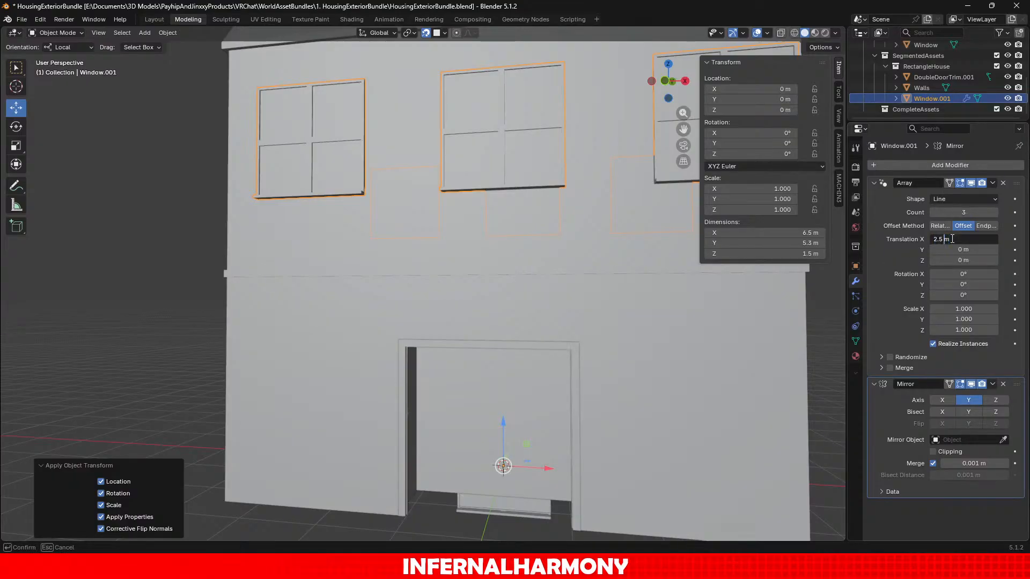
{"action": "key", "text": "Return"}
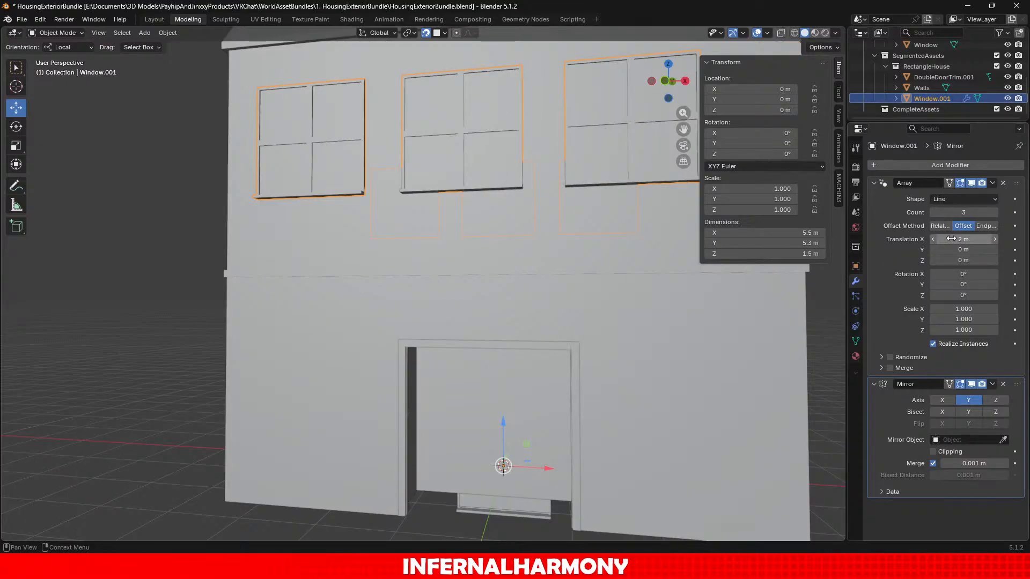
Set the X translation of the upper window row's Array modifier to 2.3 m.
{"action": "left_click", "coordinate": [951, 239]}
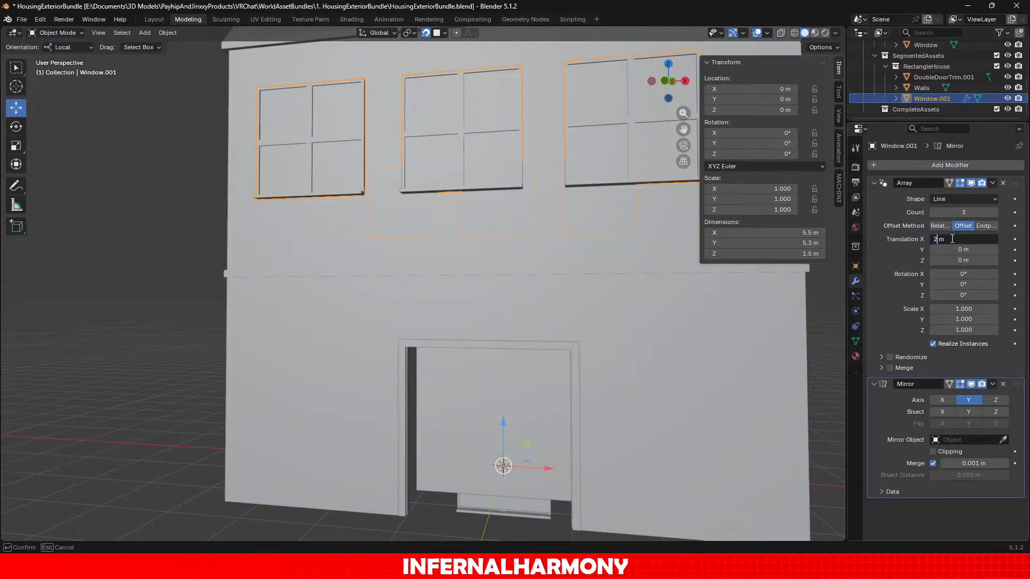
{"action": "type", "text": ".2"}
{"action": "key", "text": "BackSpace"}
{"action": "type", "text": "3"}
{"action": "key", "text": "Return"}
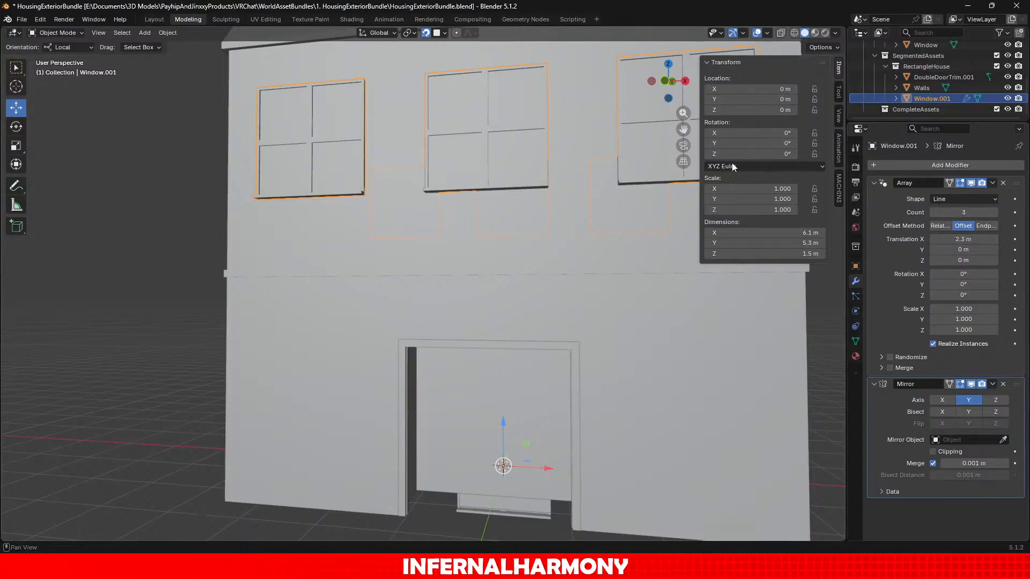
In front wireframe view, duplicate the upper window row in place, keeping the copy at X location 0 m.
{"action": "left_click", "coordinate": [666, 81]}
{"action": "scroll", "coordinate": [589, 288], "scroll_direction": "up", "scroll_amount": 2}
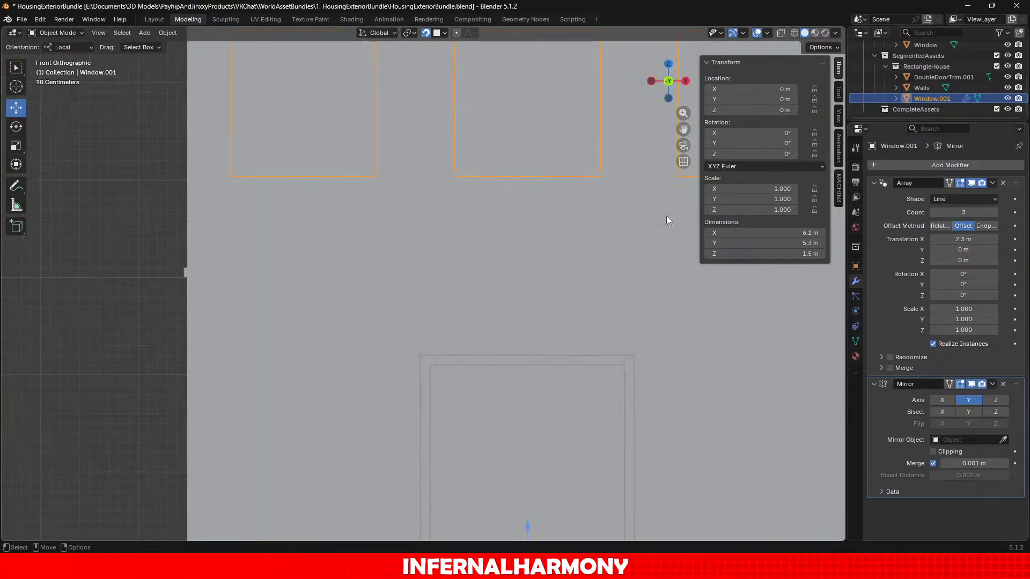
{"action": "left_click", "coordinate": [794, 33]}
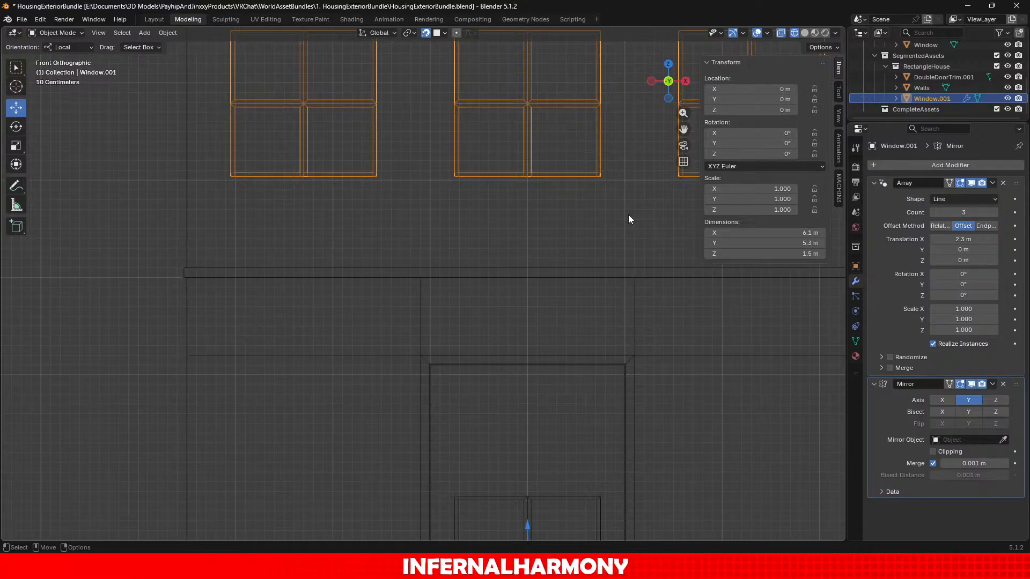
{"action": "scroll", "coordinate": [629, 214], "scroll_direction": "down", "scroll_amount": 5}
{"action": "scroll", "coordinate": [629, 214], "scroll_direction": "up", "scroll_amount": 2}
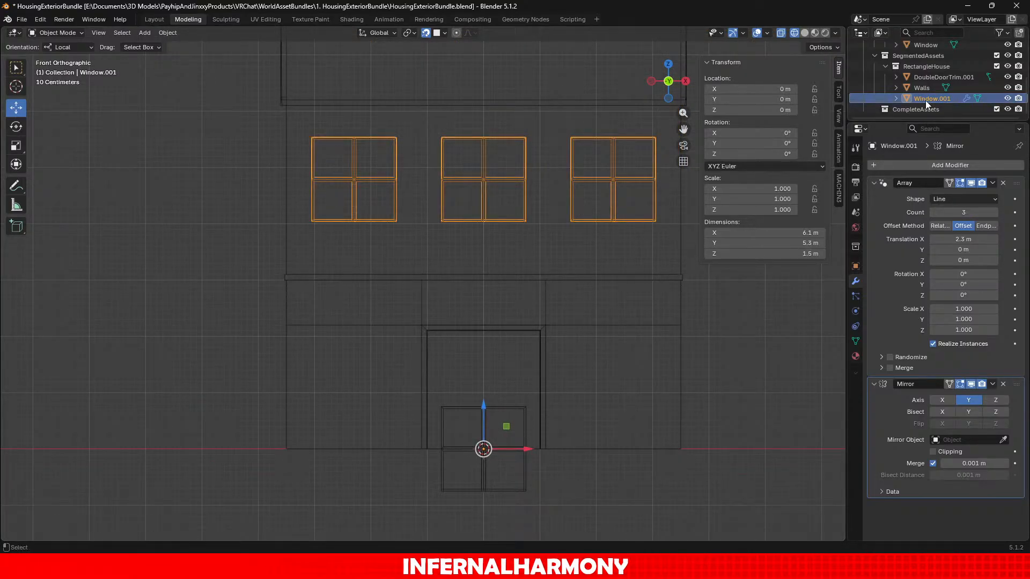
{"action": "key", "text": "shift+d"}
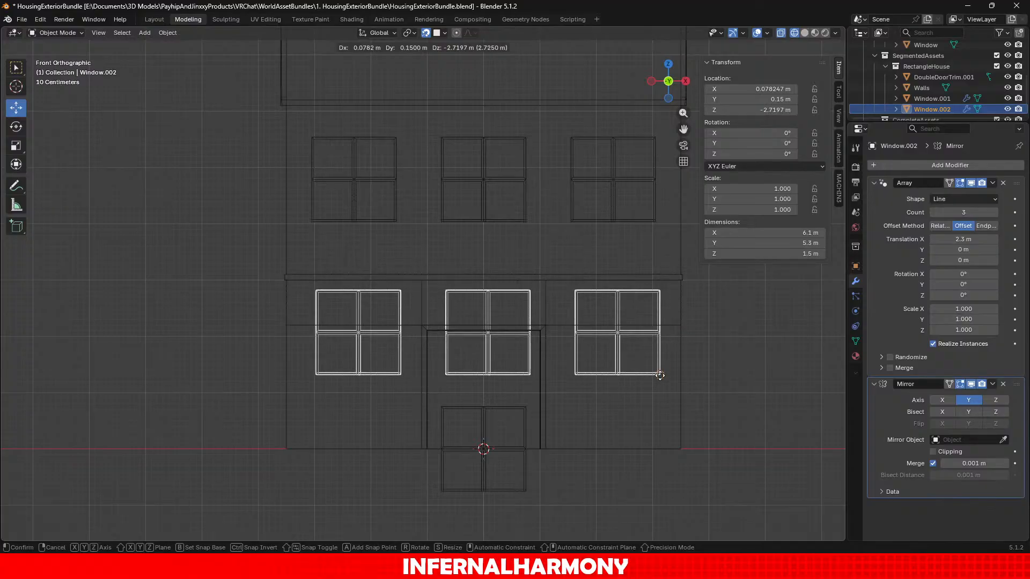
{"action": "right_click", "coordinate": [660, 372]}
{"action": "left_click", "coordinate": [776, 87]}
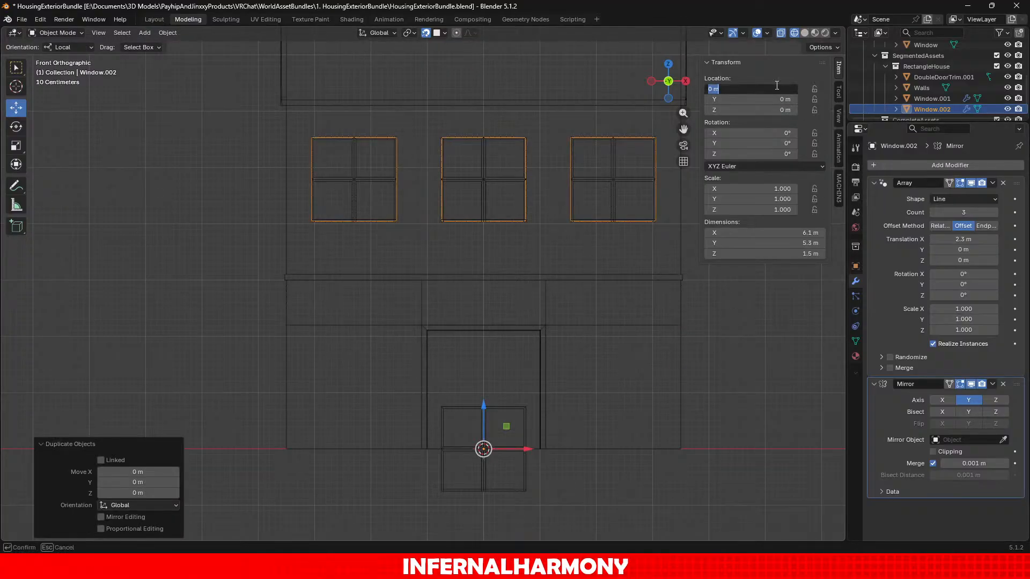
{"action": "key", "text": "Return"}
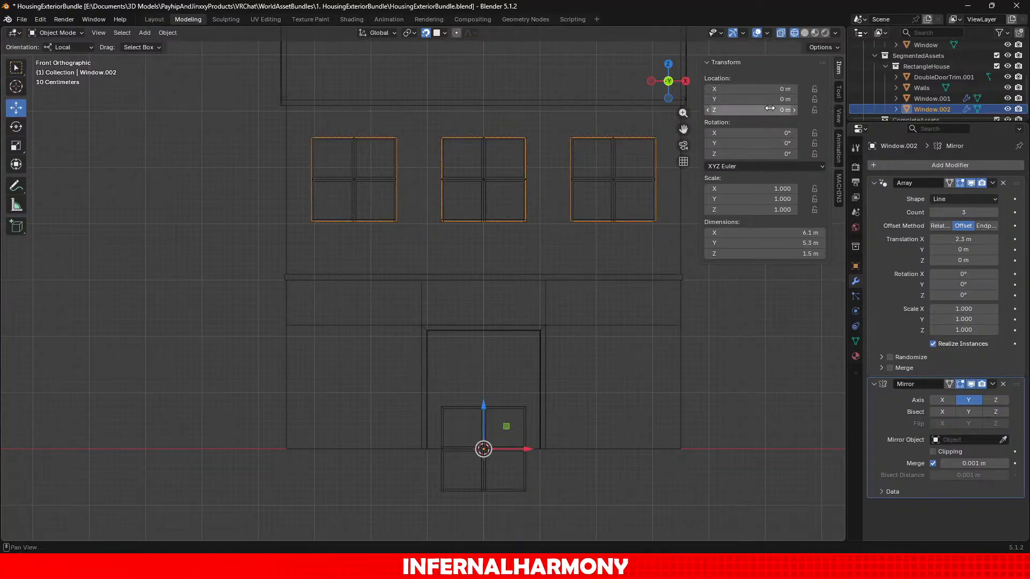
Set the duplicated window row's Z location to -3.1 m and return the viewport to solid shading.
{"action": "left_click", "coordinate": [775, 110]}
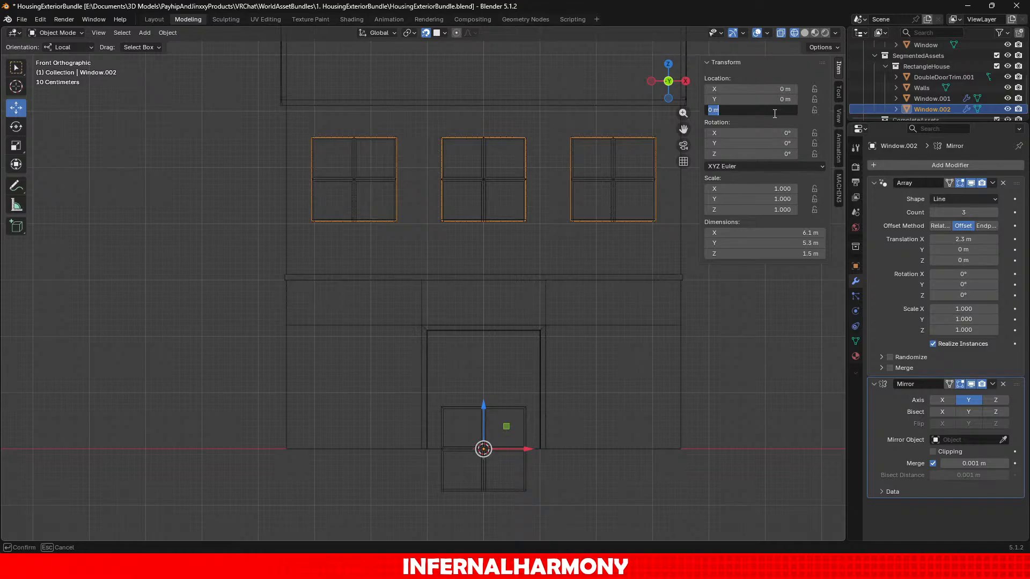
{"action": "key", "text": "Right"}
{"action": "type", "text": "-3.1"}
{"action": "key", "text": "Return"}
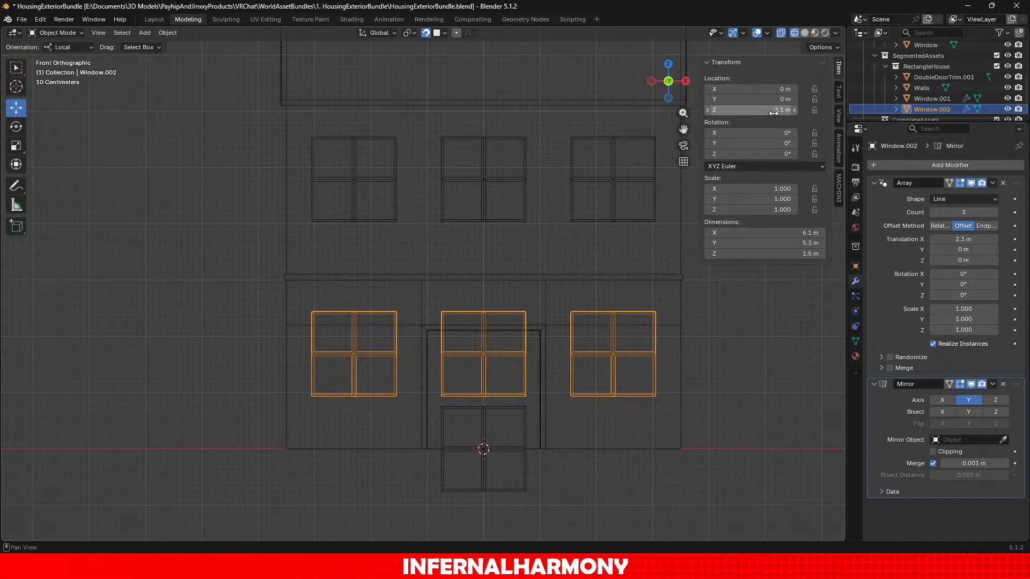
{"action": "scroll", "coordinate": [585, 272], "scroll_direction": "down", "scroll_amount": 4}
{"action": "middle_click_drag", "start_coordinate": [585, 272], "coordinate": [599, 291]}
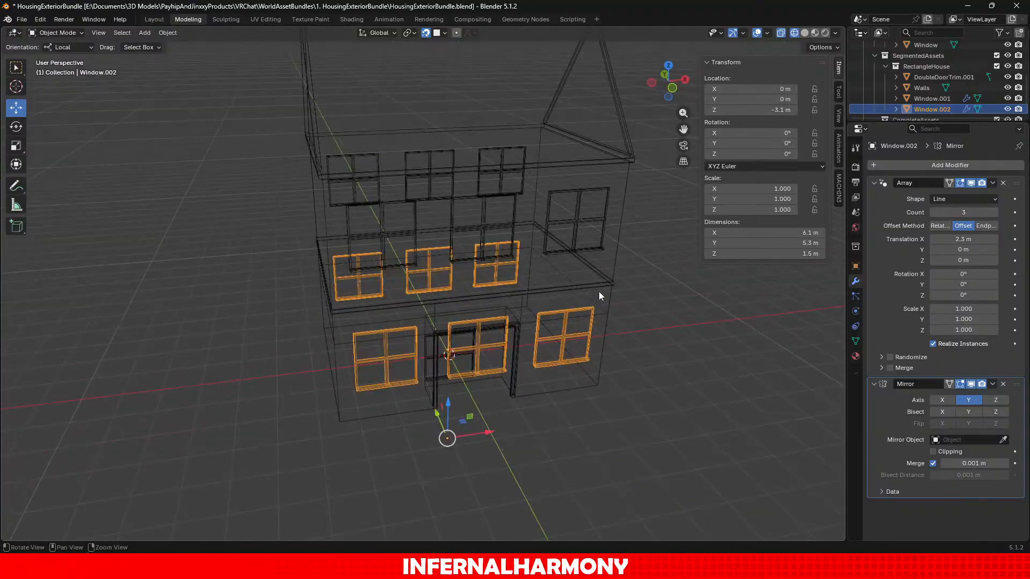
{"action": "left_click", "coordinate": [804, 33]}
{"action": "scroll", "coordinate": [650, 327], "scroll_direction": "up", "scroll_amount": 3}
{"action": "mouse_move", "coordinate": [650, 327]}
{"action": "middle_mouse_down"}
{"action": "mouse_move", "coordinate": [676, 266]}
{"action": "mouse_move", "coordinate": [651, 310]}
{"action": "mouse_move", "coordinate": [682, 313]}
{"action": "middle_mouse_up"}
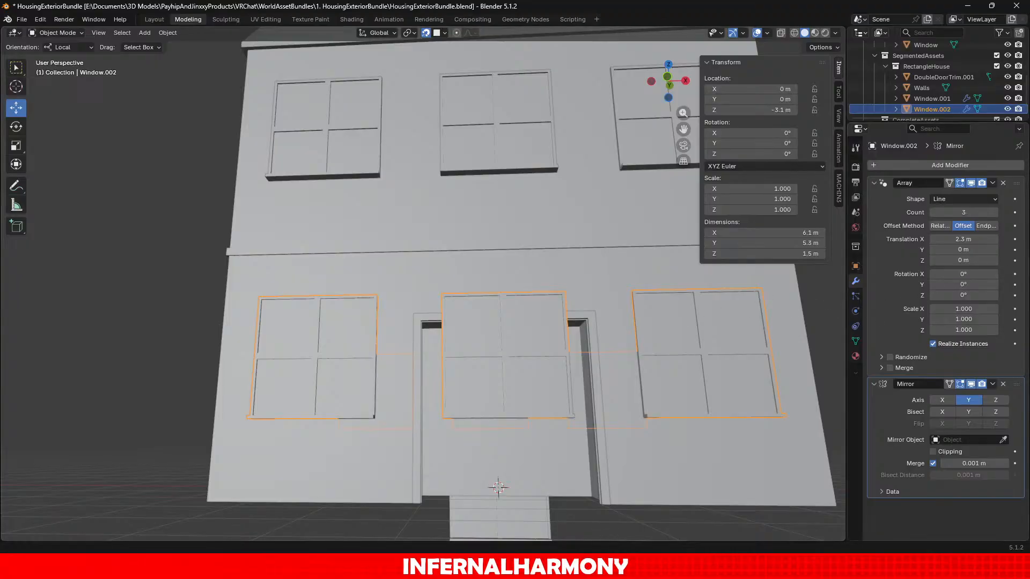
Remove the Array modifier from the lower window row and mirror it on X in addition to Y.
{"action": "left_click", "coordinate": [992, 184]}
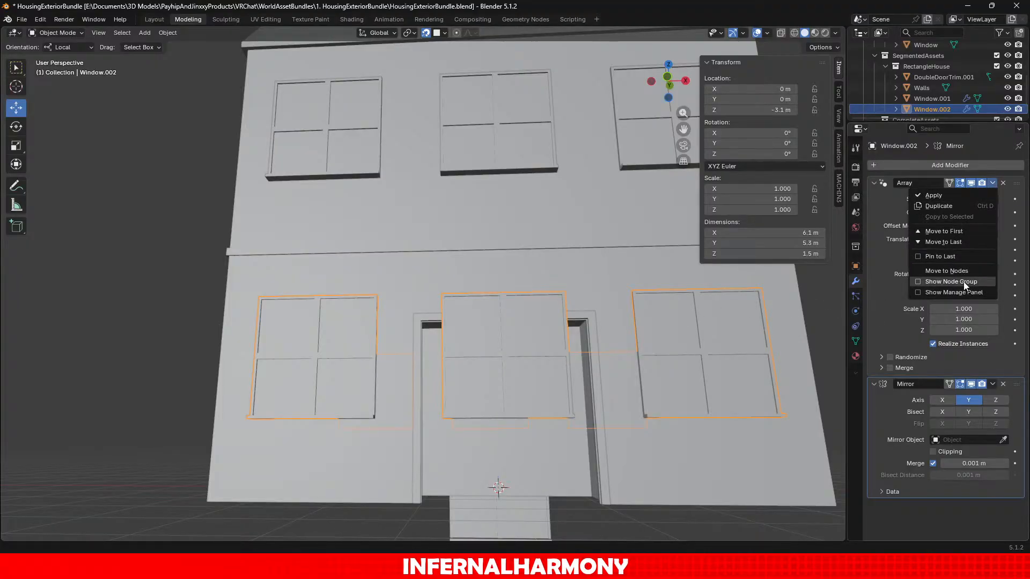
{"action": "left_click", "coordinate": [1003, 185]}
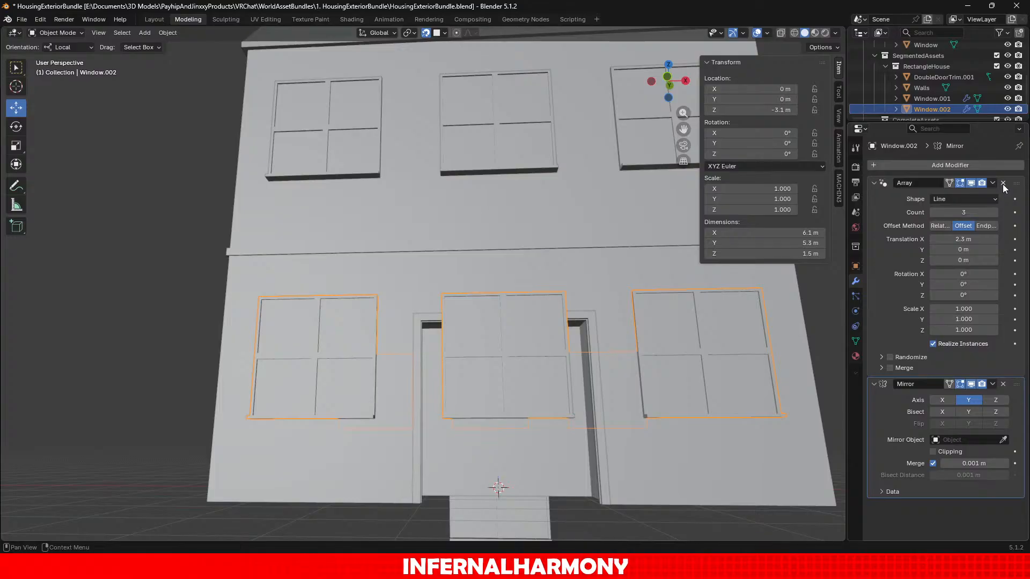
{"action": "left_click", "coordinate": [1004, 183]}
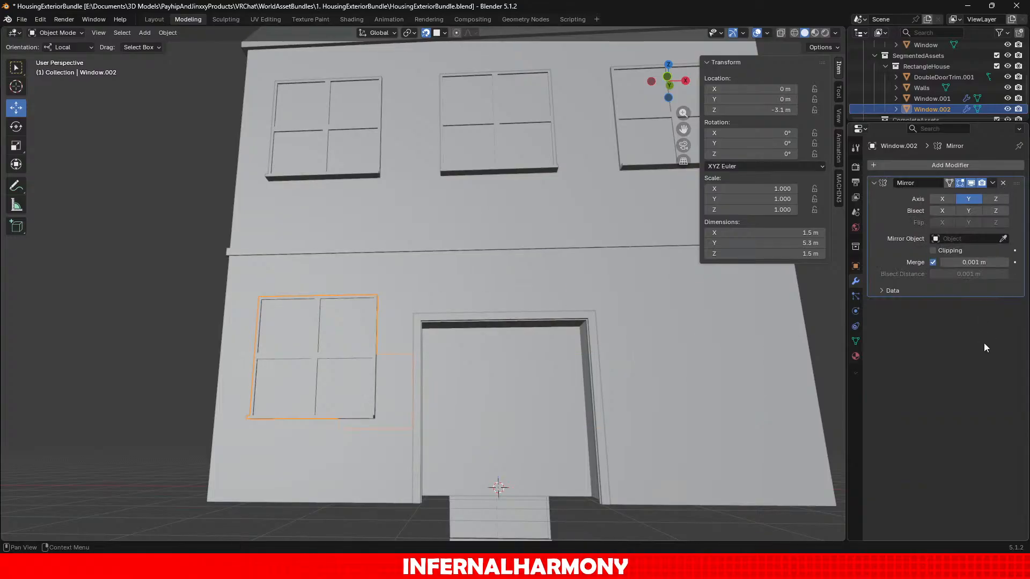
{"action": "left_click", "coordinate": [942, 199]}
{"action": "scroll", "coordinate": [697, 366], "scroll_direction": "down", "scroll_amount": 5}
{"action": "middle_click_drag", "start_coordinate": [698, 366], "coordinate": [669, 324]}
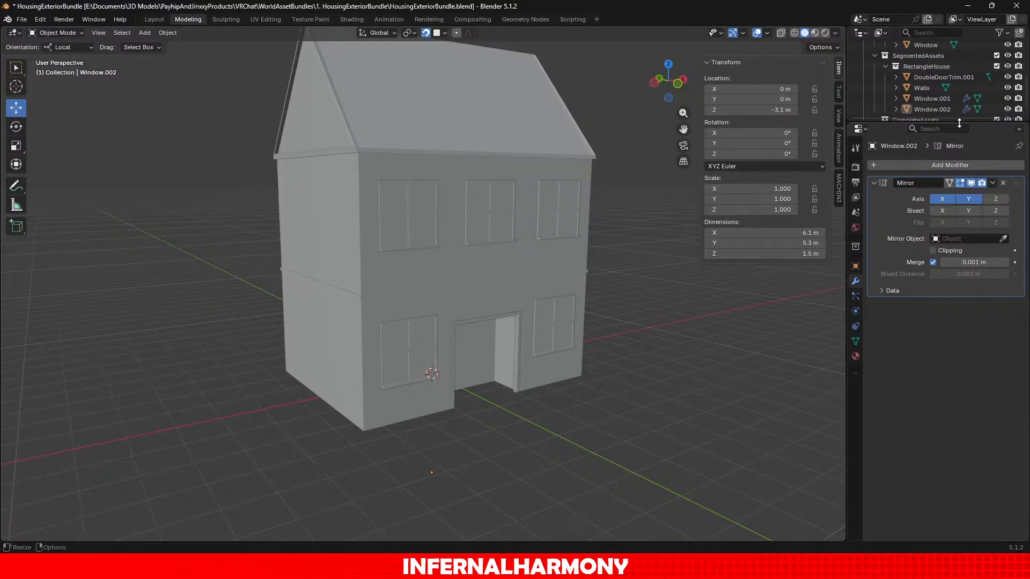
Duplicate the lower windows and move the copy about -2.15 m along X, beyond the side wall.
{"action": "left_click", "coordinate": [939, 109]}
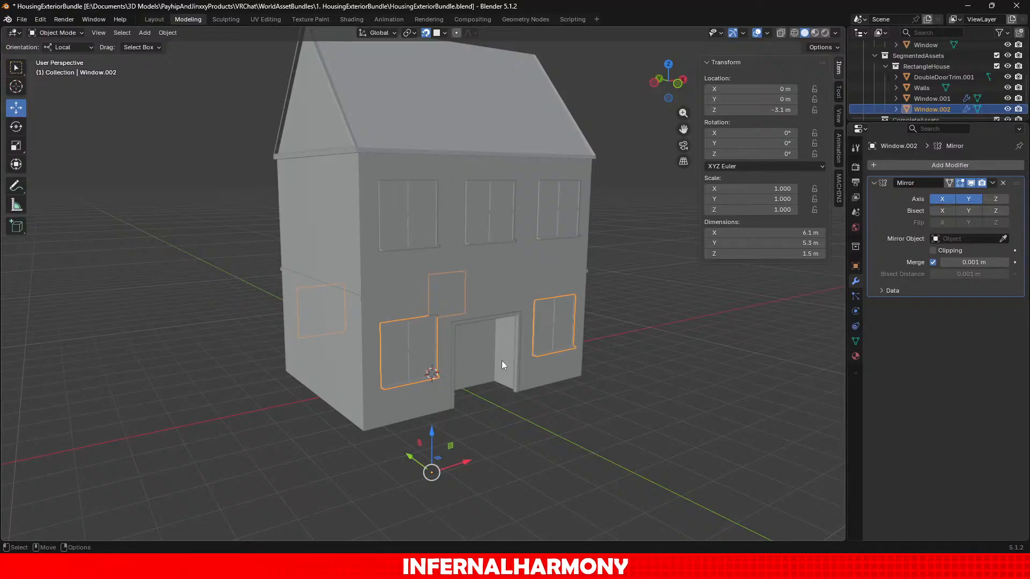
{"action": "scroll", "coordinate": [501, 361], "scroll_direction": "up", "scroll_amount": 2}
{"action": "scroll", "coordinate": [501, 361], "scroll_direction": "down", "scroll_amount": 3}
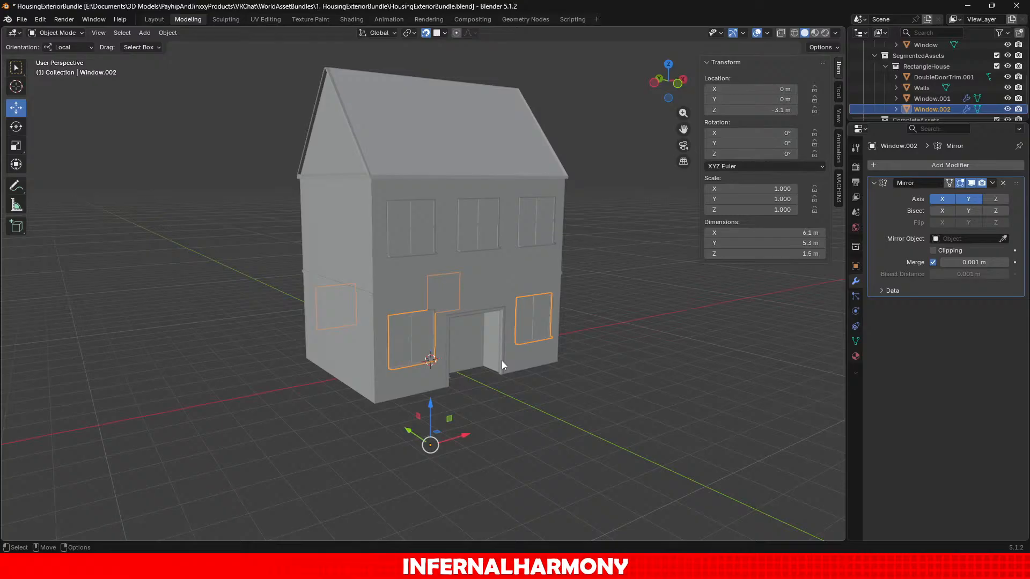
{"action": "scroll", "coordinate": [502, 362], "scroll_direction": "up", "scroll_amount": 1}
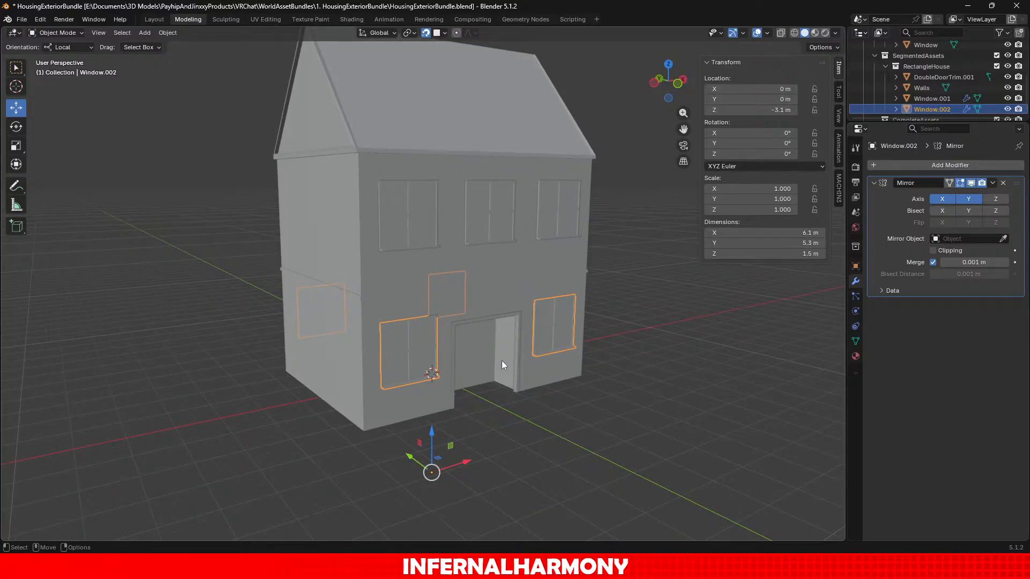
{"action": "key", "text": "ctrl+c"}
{"action": "key", "text": "ctrl+v"}
{"action": "scroll", "coordinate": [462, 404], "scroll_direction": "down", "scroll_amount": 2}
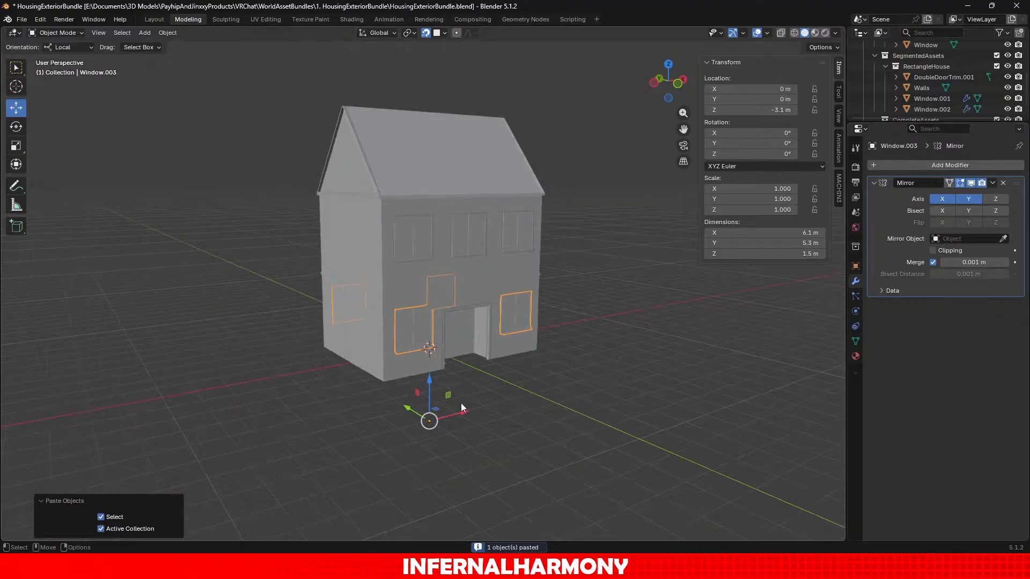
{"action": "left_click_drag", "start_coordinate": [456, 413], "coordinate": [407, 412]}
{"action": "middle_click_drag", "start_coordinate": [407, 412], "coordinate": [484, 367]}
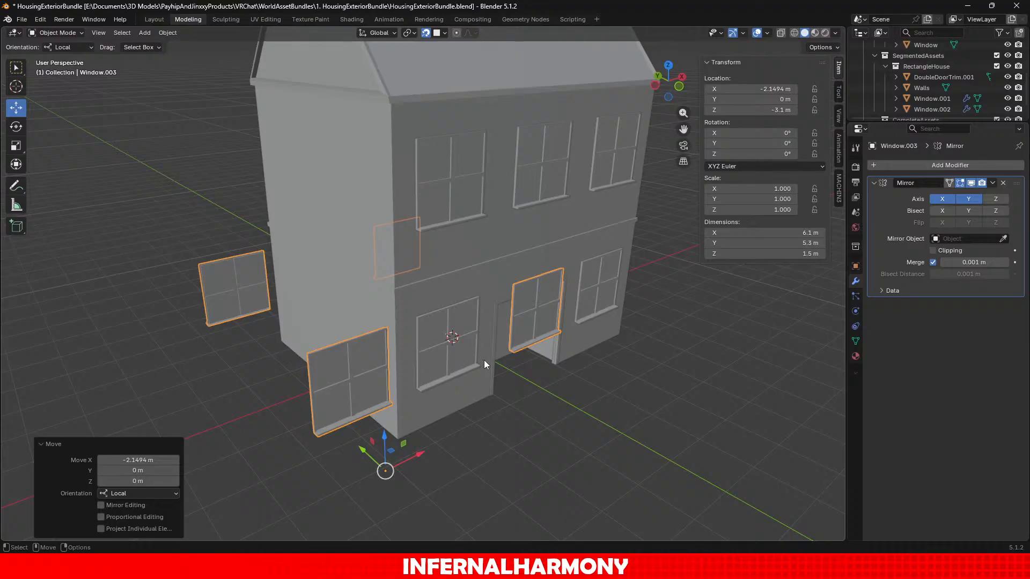
Remove the Mirror modifier from the window copy and set its origin to its geometry.
{"action": "left_click", "coordinate": [1003, 183]}
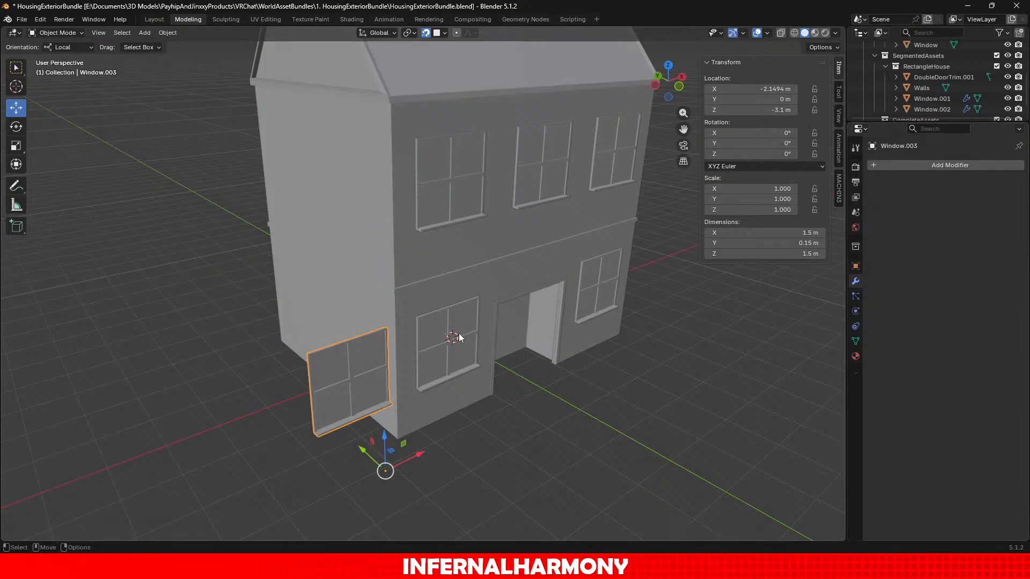
{"action": "scroll", "coordinate": [460, 339], "scroll_direction": "up", "scroll_amount": 2}
{"action": "middle_click_drag", "start_coordinate": [460, 339], "coordinate": [460, 338]}
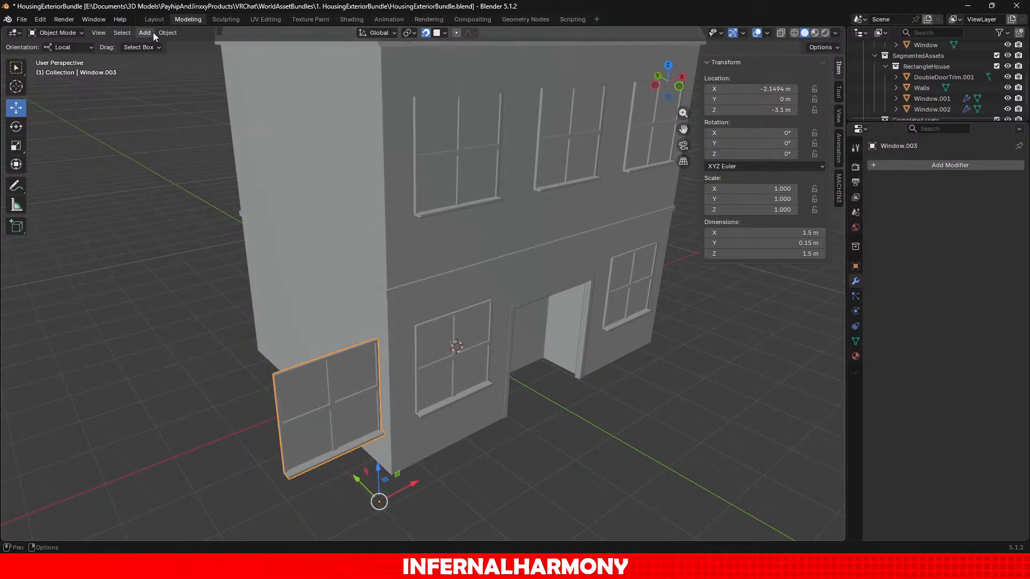
{"action": "left_click", "coordinate": [167, 33]}
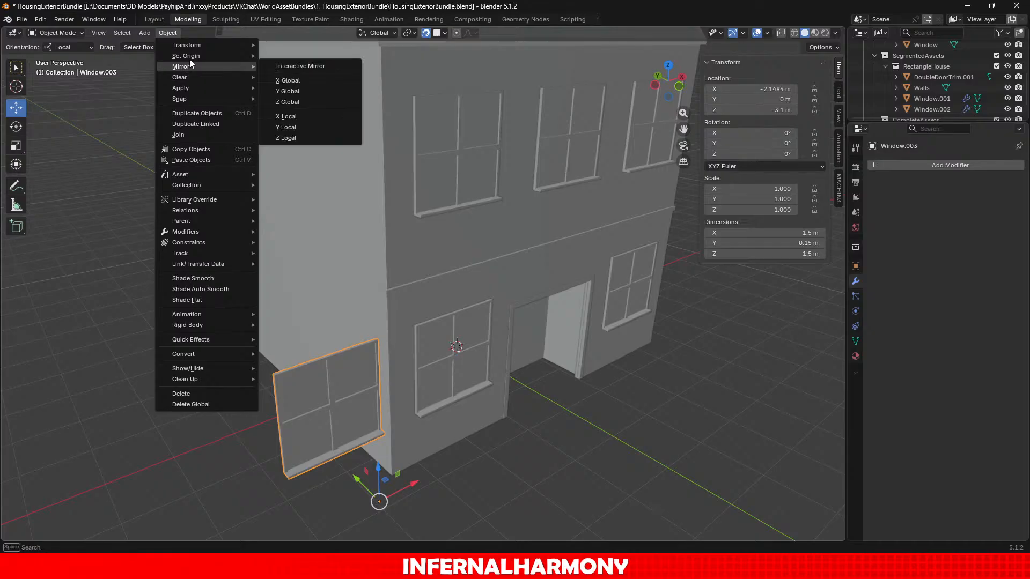
{"action": "mouse_move", "coordinate": [188, 57]}
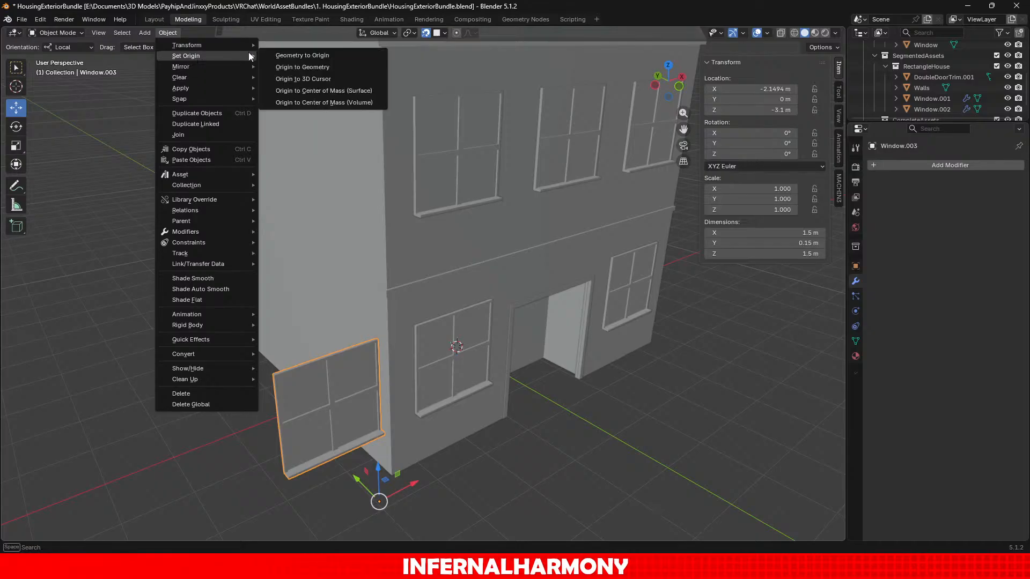
{"action": "left_click", "coordinate": [309, 68]}
{"action": "middle_click_drag", "start_coordinate": [342, 151], "coordinate": [496, 366]}
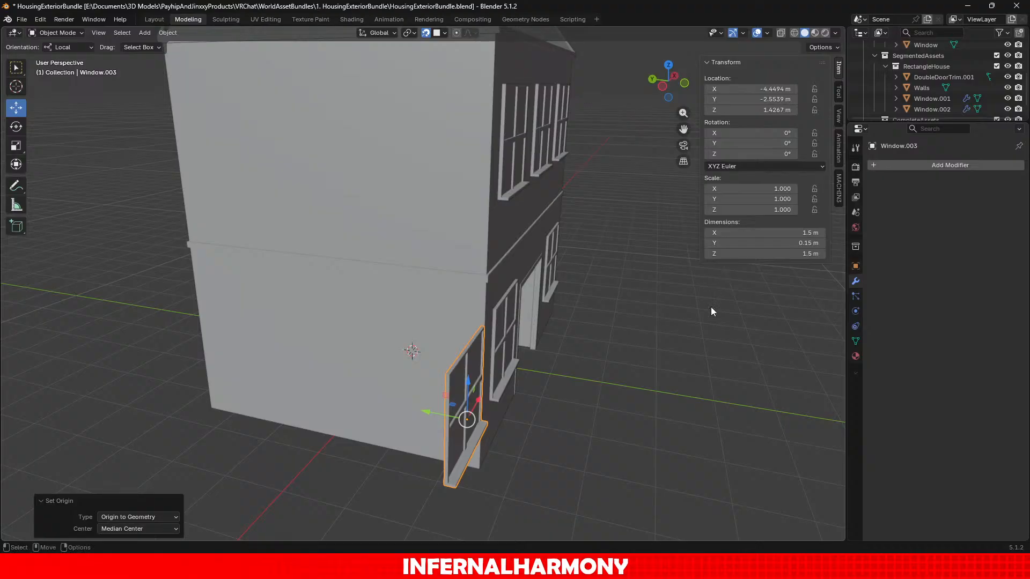
Set the window copy's Y location to 0 m and its Z rotation to 90°.
{"action": "left_click", "coordinate": [766, 99]}
{"action": "type", "text": "0"}
{"action": "key", "text": "Return"}
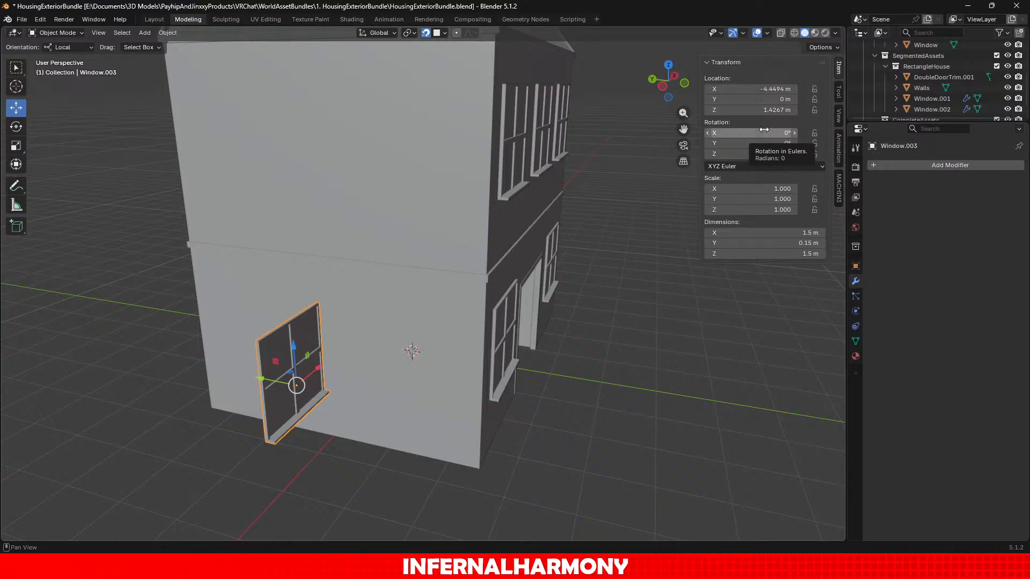
{"action": "left_click", "coordinate": [768, 154]}
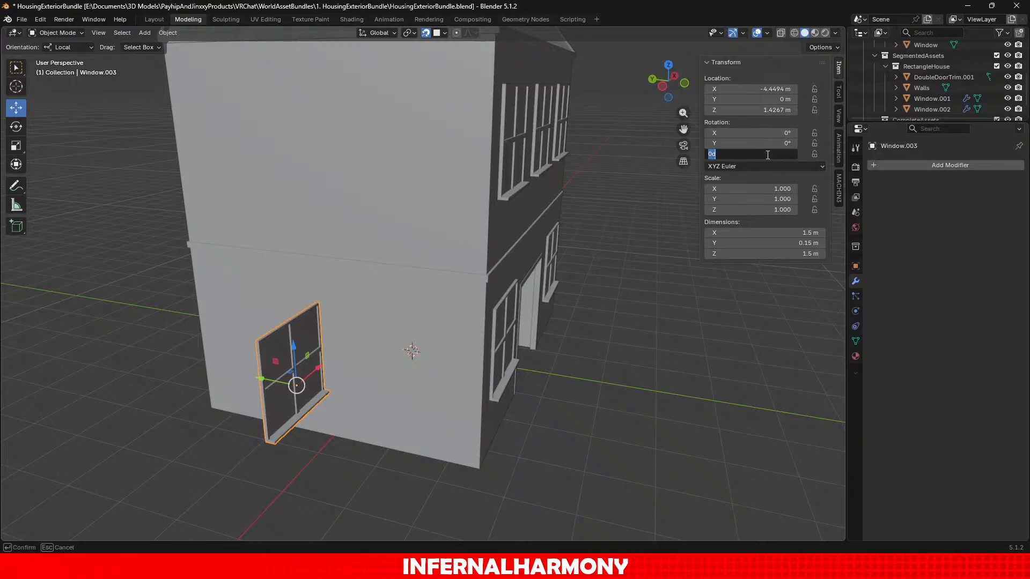
{"action": "type", "text": "90"}
{"action": "key", "text": "Return"}
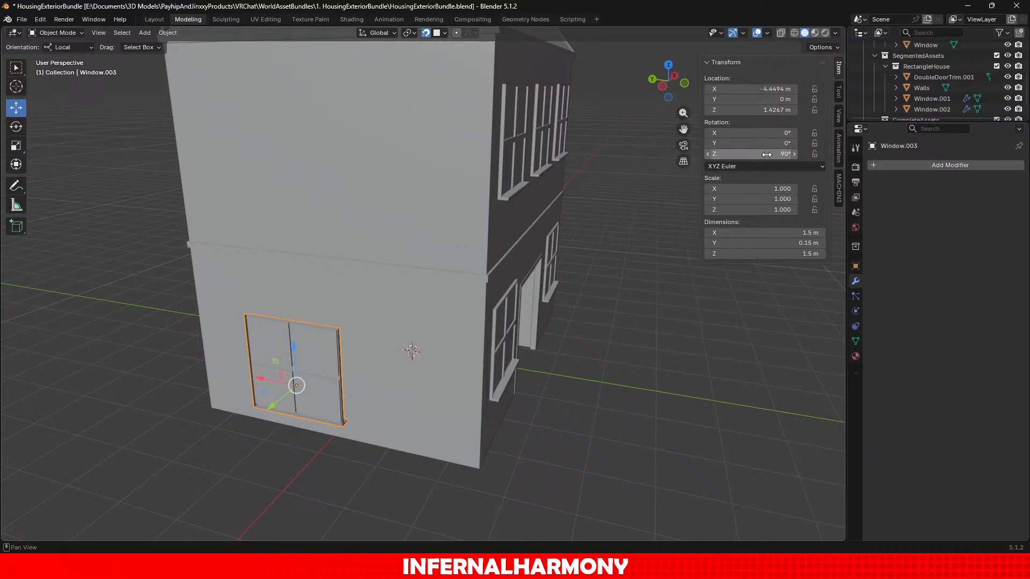
Set the window copy's Z rotation to -90° and move it about 0.9 m along its local Y onto the side wall.
{"action": "left_click", "coordinate": [767, 154]}
{"action": "type", "text": "-90"}
{"action": "key", "text": "Return"}
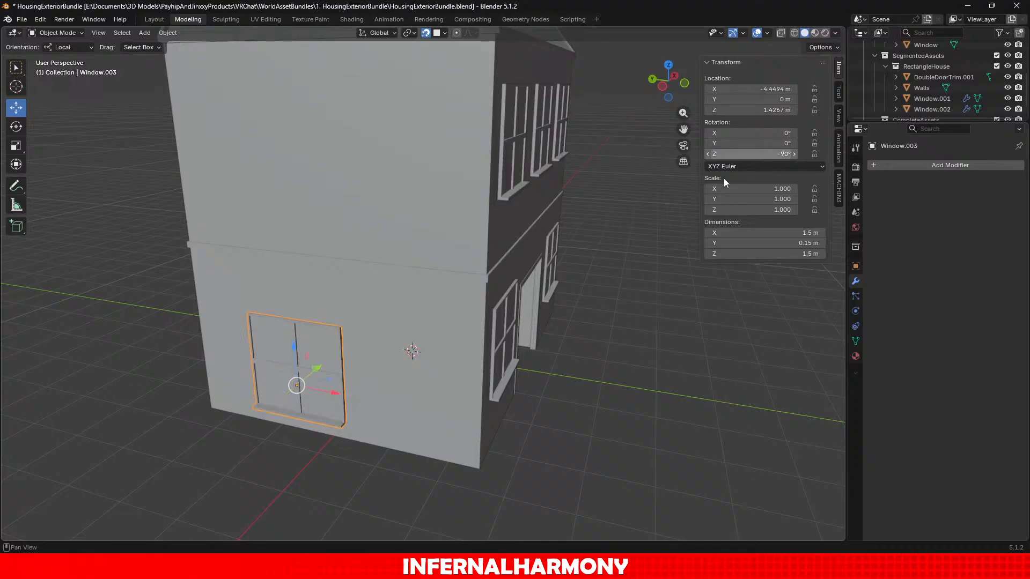
{"action": "scroll", "coordinate": [449, 292], "scroll_direction": "up", "scroll_amount": 1}
{"action": "middle_click_drag", "start_coordinate": [448, 292], "coordinate": [383, 323]}
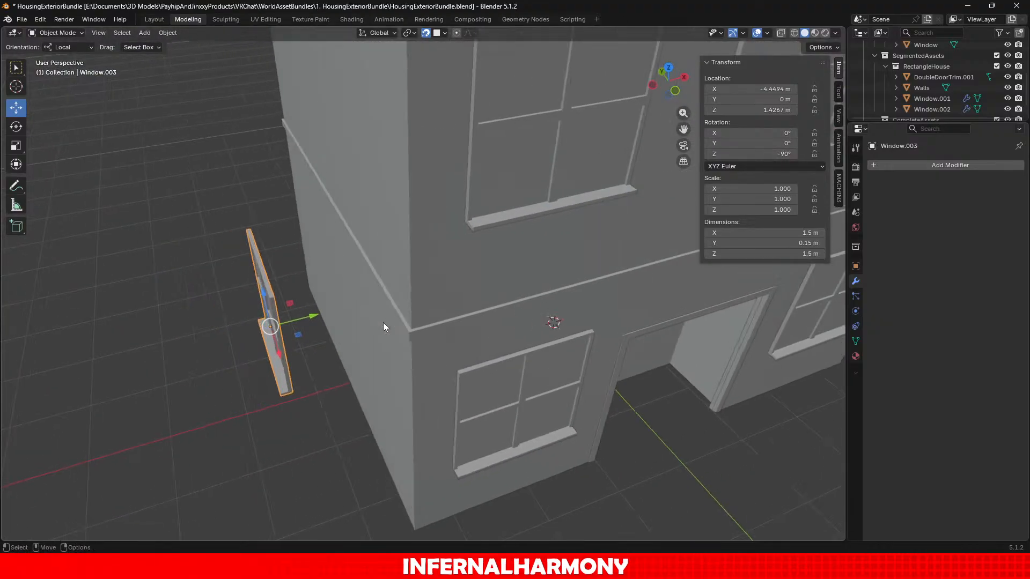
{"action": "left_click_drag", "start_coordinate": [316, 321], "coordinate": [360, 306]}
{"action": "middle_click_drag", "start_coordinate": [360, 306], "coordinate": [494, 284]}
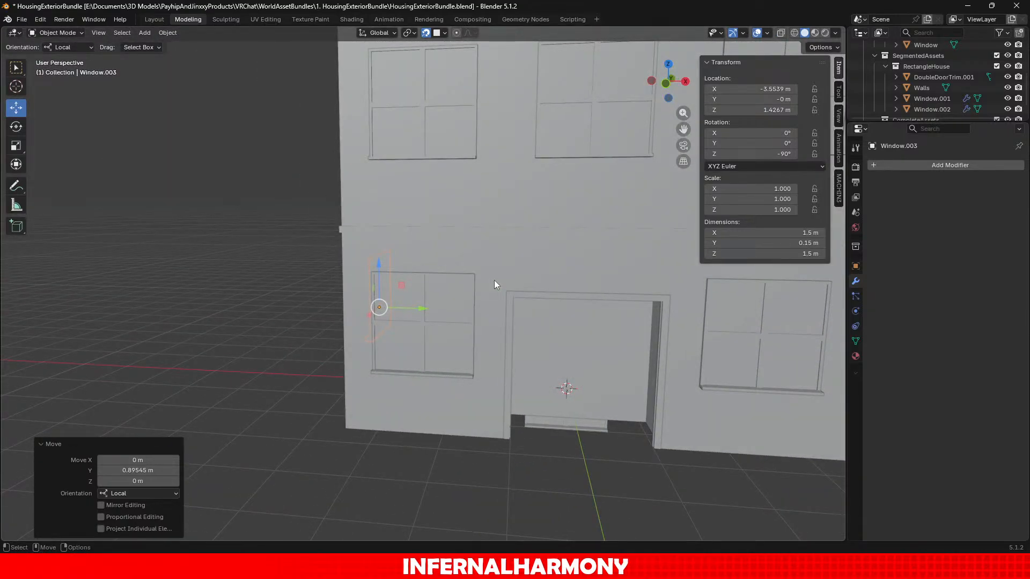
Try offsetting the side window by 3.5 m, first in X and then in Z, undoing each change.
{"action": "scroll", "coordinate": [494, 280], "scroll_direction": "down", "scroll_amount": 2}
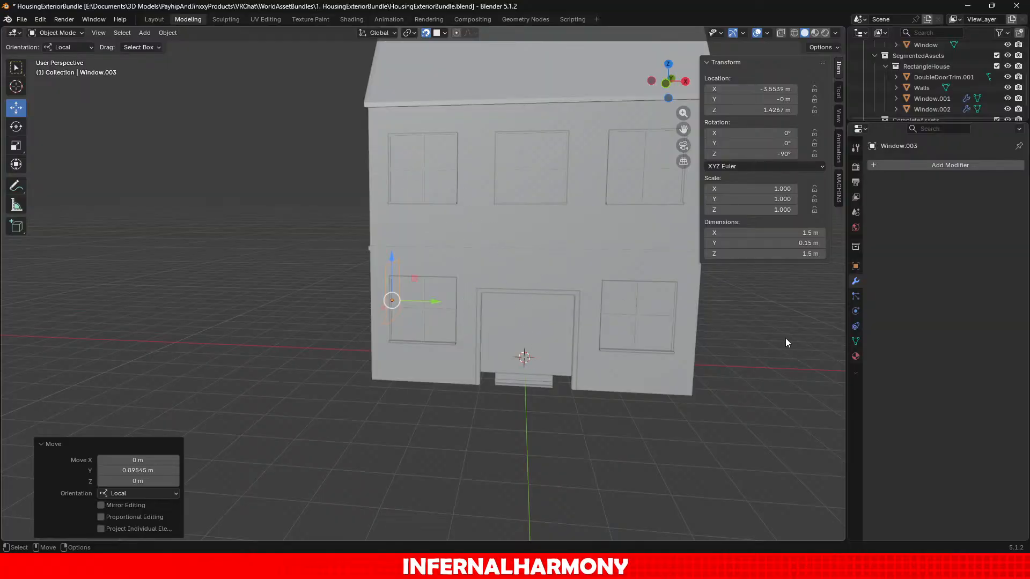
{"action": "middle_click_drag", "start_coordinate": [753, 327], "coordinate": [416, 275]}
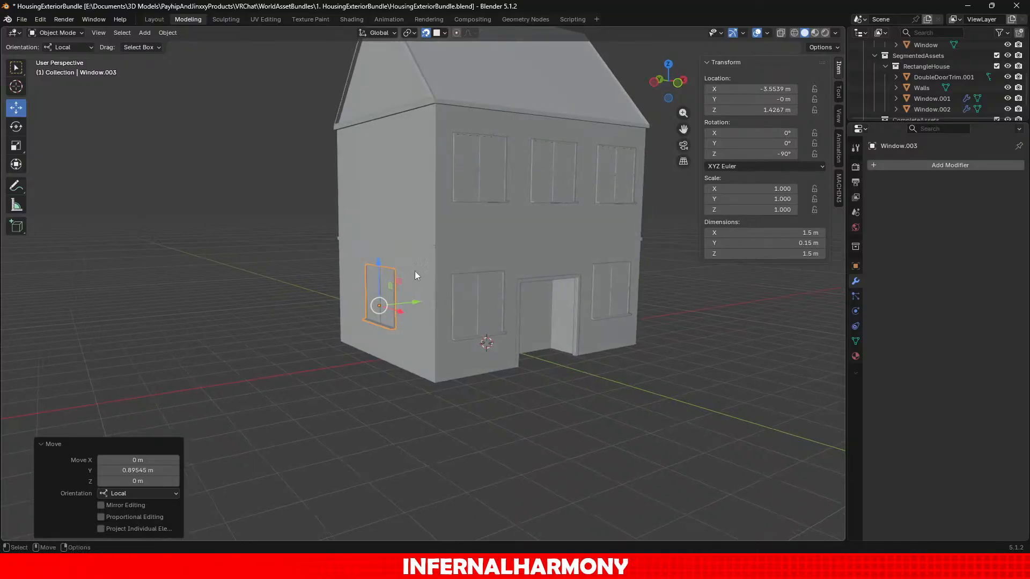
{"action": "left_click", "coordinate": [762, 91]}
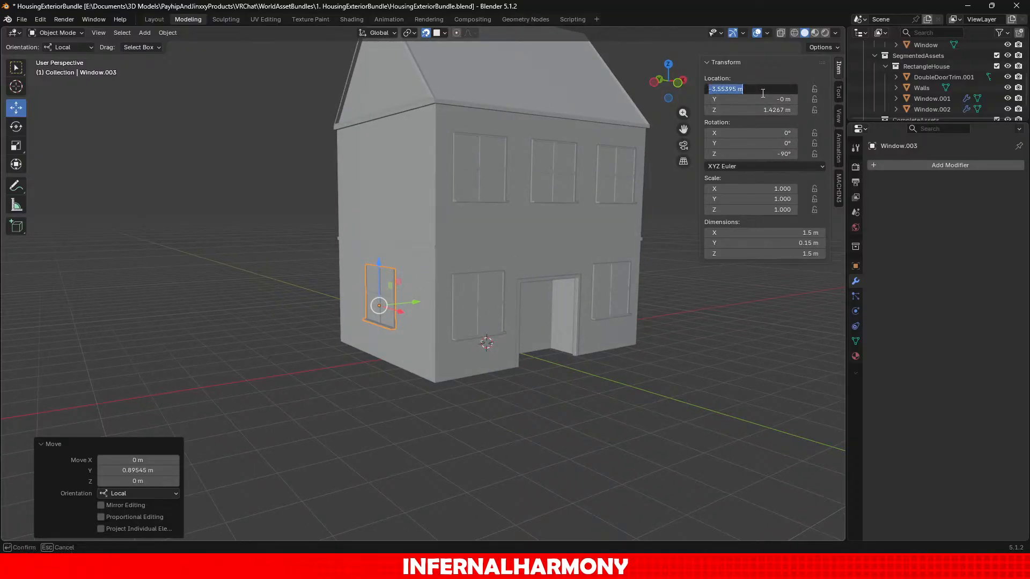
{"action": "left_click", "coordinate": [763, 93]}
{"action": "type", "text": "+3.5"}
{"action": "key", "text": "Return"}
{"action": "key", "text": "ctrl+z"}
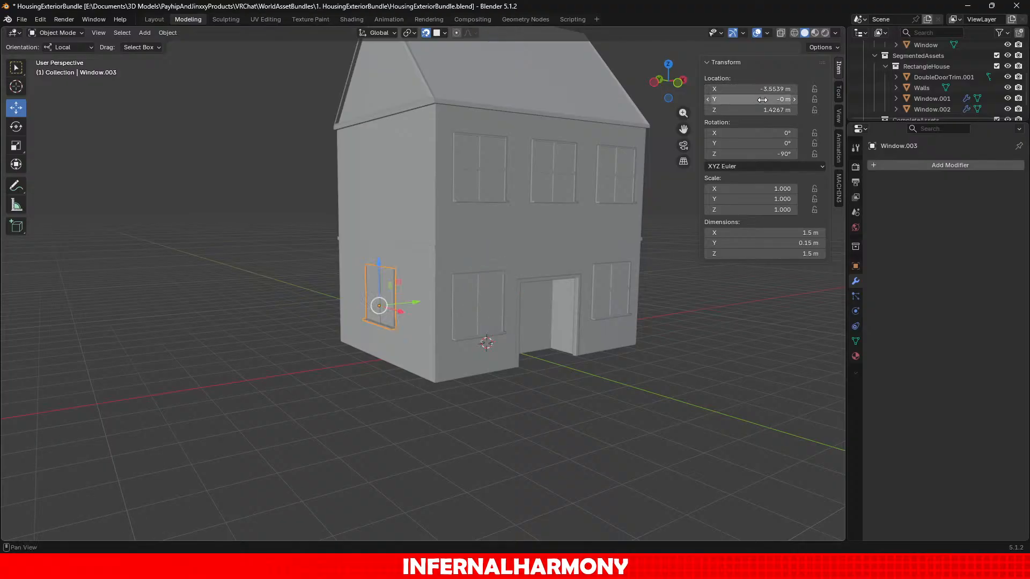
{"action": "left_click", "coordinate": [765, 110]}
{"action": "key", "text": "End"}
{"action": "type", "text": "+3/"}
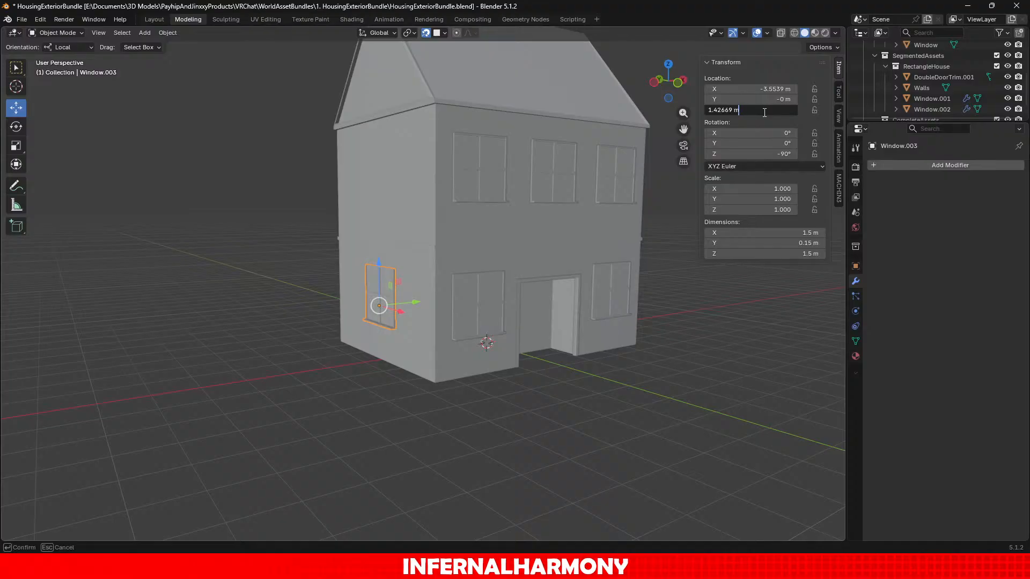
{"action": "type", "text": "2"}
{"action": "key", "text": "Return"}
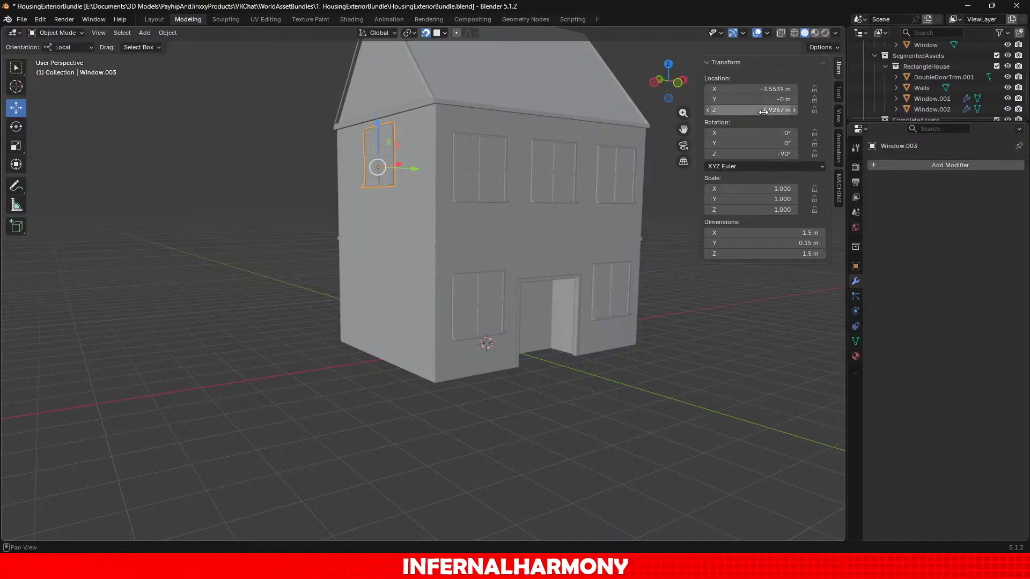
{"action": "key", "text": "ctrl+z"}
Raise the side window by 3.1 m to Z location 4.5267 m on the upper floor.
{"action": "left_click", "coordinate": [764, 110]}
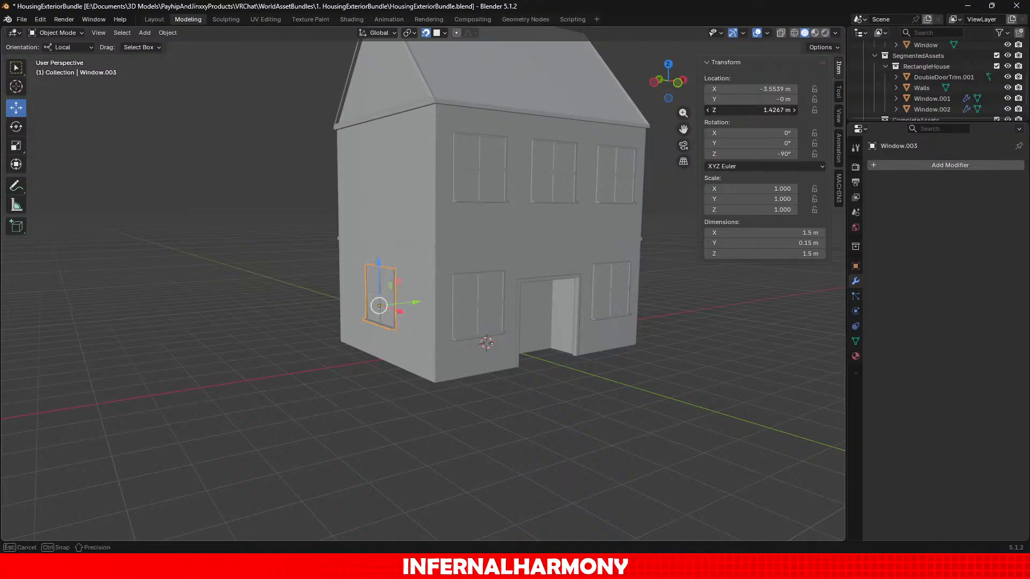
{"action": "key", "text": "End"}
{"action": "type", "text": "+1.1"}
{"action": "key", "text": "Return"}
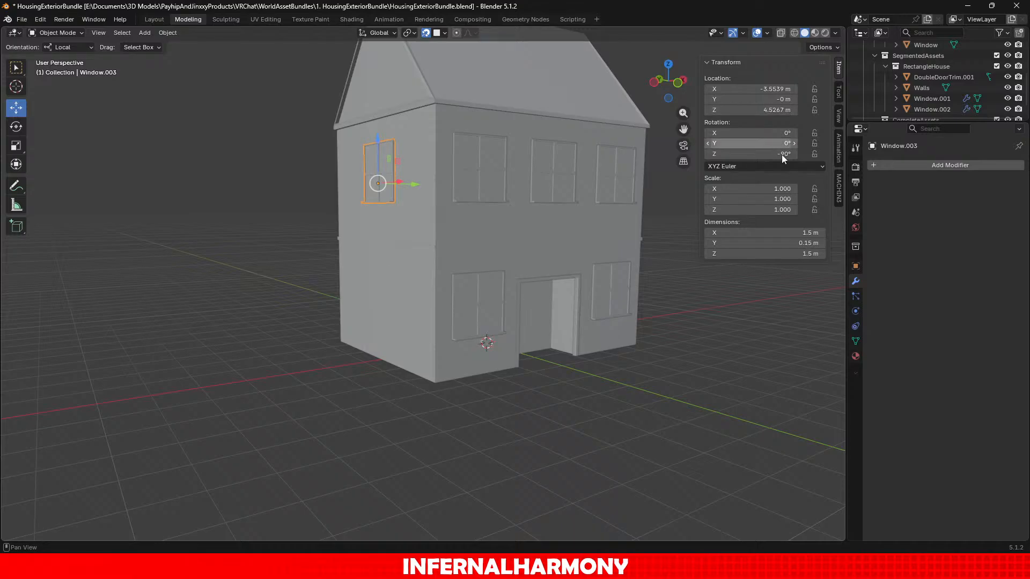
Apply all transforms to the upper side window.
{"action": "left_click", "coordinate": [924, 167]}
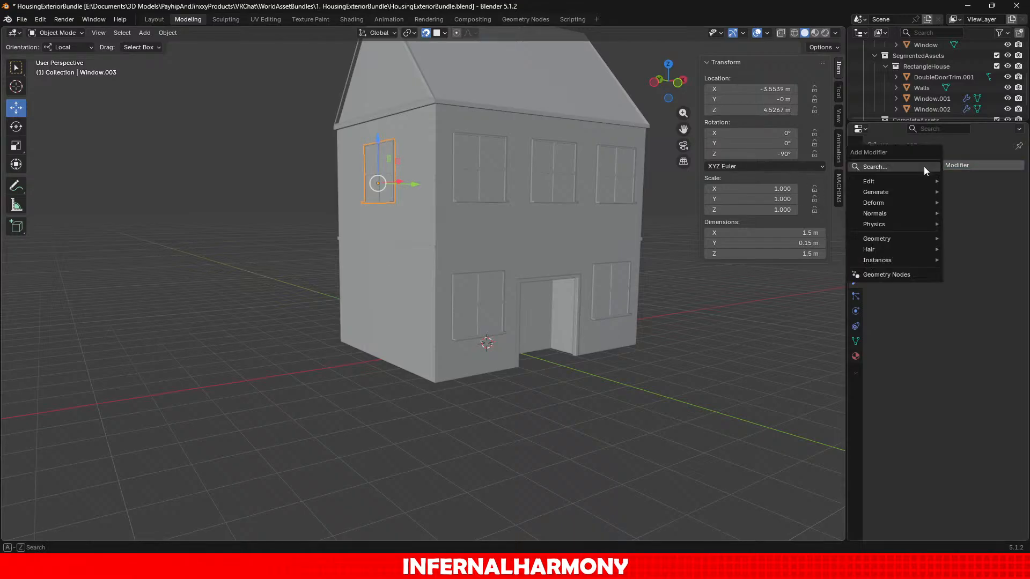
{"action": "left_click", "coordinate": [663, 421]}
{"action": "scroll", "coordinate": [664, 418], "scroll_direction": "down", "scroll_amount": 2}
{"action": "middle_click_drag", "start_coordinate": [665, 376], "coordinate": [653, 335]}
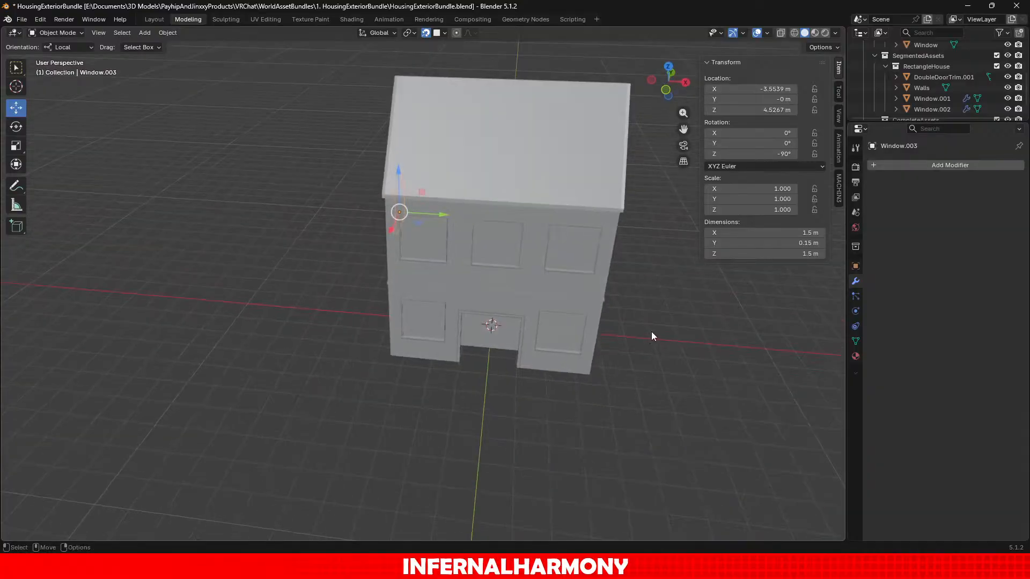
{"action": "left_click", "coordinate": [161, 33]}
{"action": "mouse_move", "coordinate": [205, 87]}
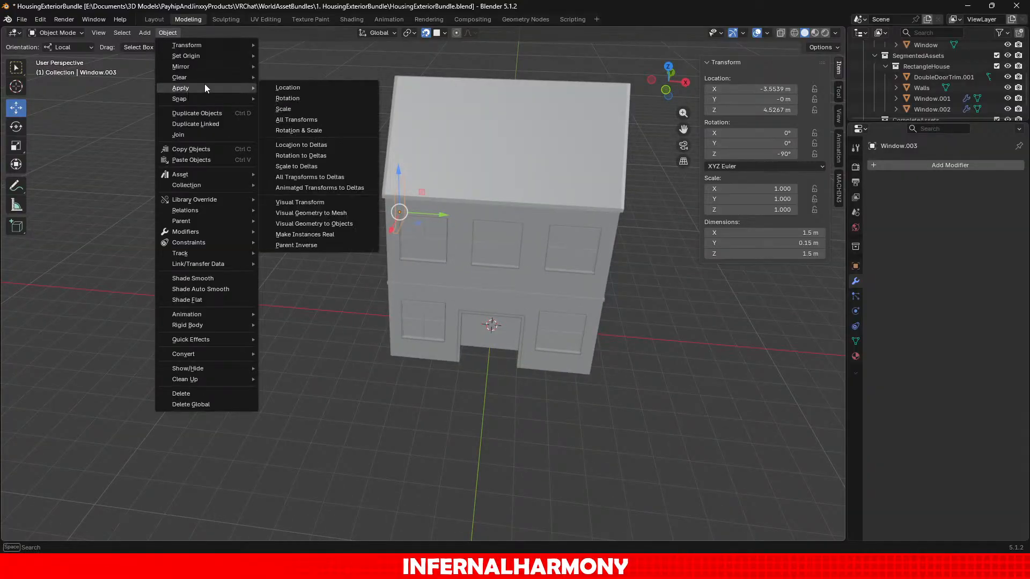
{"action": "left_click", "coordinate": [321, 116]}
{"action": "scroll", "coordinate": [273, 215], "scroll_direction": "up", "scroll_amount": 2}
{"action": "middle_click_drag", "start_coordinate": [272, 215], "coordinate": [304, 204]}
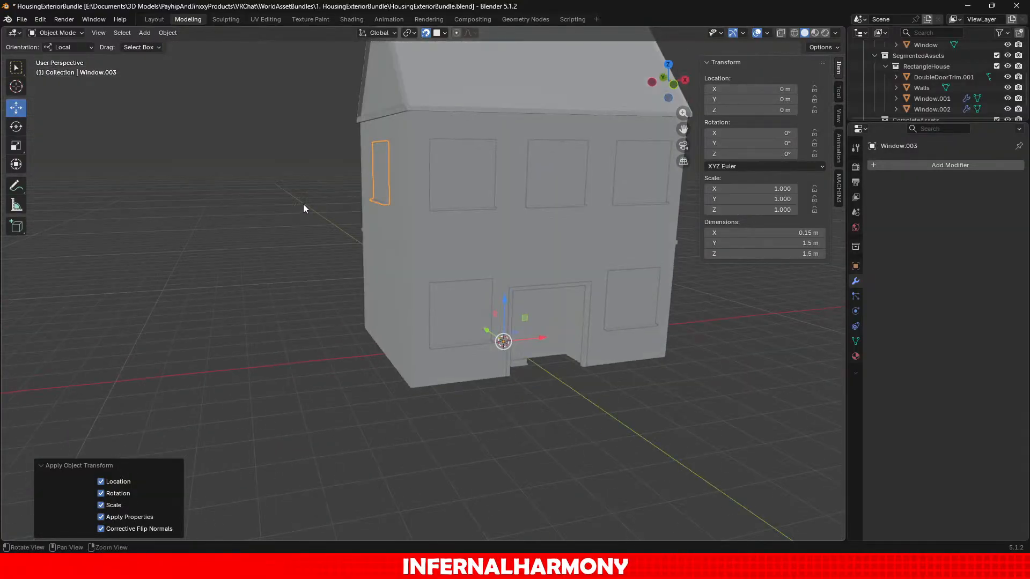
Add a Mirror modifier on the X axis to the upper side window to place it on the opposite side wall too.
{"action": "left_click", "coordinate": [903, 166]}
{"action": "type", "text": "mirr"}
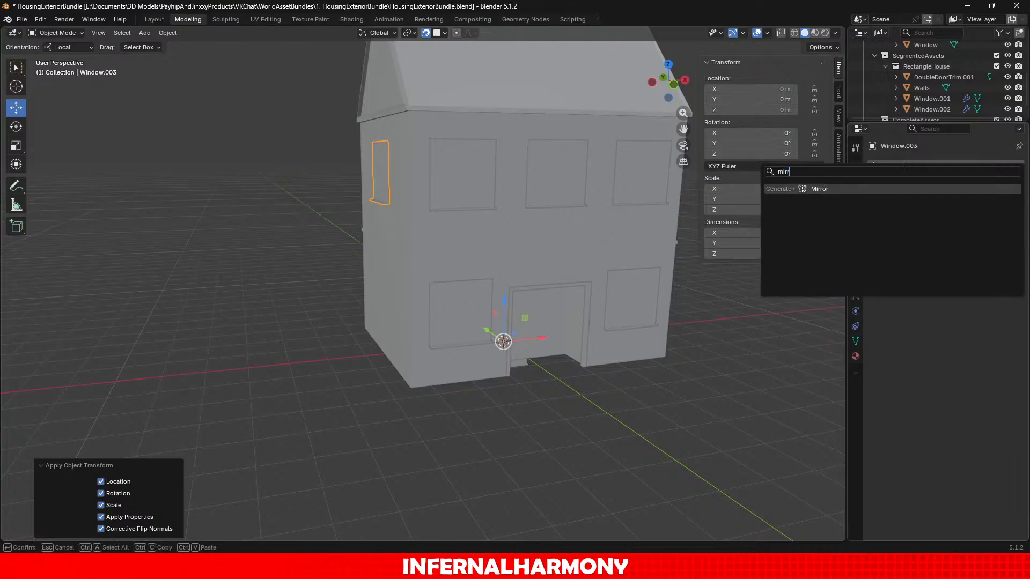
{"action": "key", "text": "Return"}
{"action": "middle_click_drag", "start_coordinate": [804, 314], "coordinate": [617, 376]}
{"action": "scroll", "coordinate": [710, 484], "scroll_direction": "down", "scroll_amount": 4}
{"action": "middle_click_drag", "start_coordinate": [561, 414], "coordinate": [732, 408]}
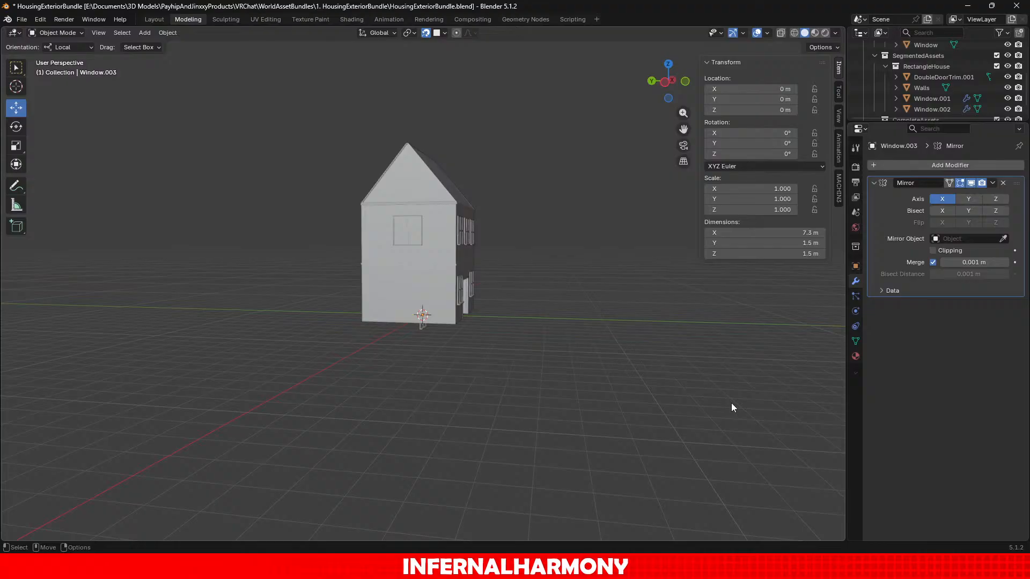
{"action": "scroll", "coordinate": [732, 404], "scroll_direction": "up", "scroll_amount": 5}
{"action": "middle_click_drag", "start_coordinate": [732, 403], "coordinate": [655, 396]}
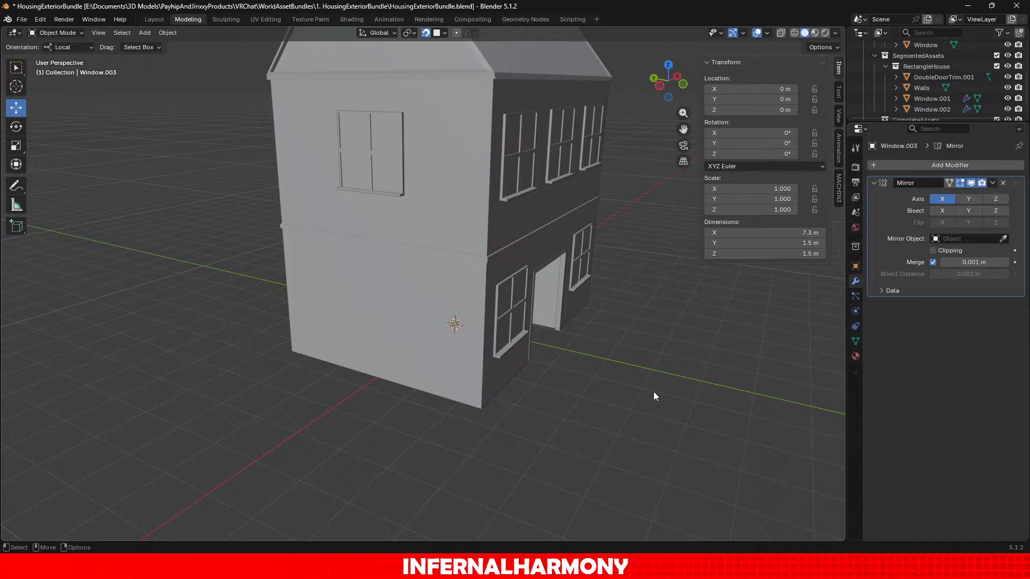
{"action": "scroll", "coordinate": [653, 392], "scroll_direction": "down", "scroll_amount": 2}
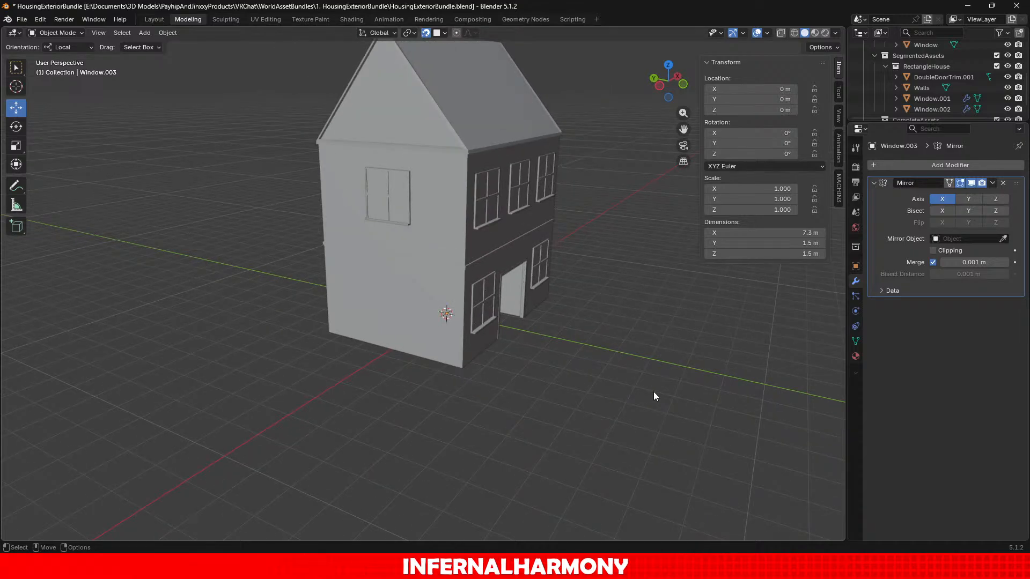
Examine the house's front wall, side wall and window placement from several angles.
{"action": "scroll", "coordinate": [654, 392], "scroll_direction": "up", "scroll_amount": 1}
{"action": "middle_click_drag", "start_coordinate": [624, 337], "coordinate": [336, 374]}
{"action": "scroll", "coordinate": [504, 337], "scroll_direction": "down", "scroll_amount": 2}
{"action": "scroll", "coordinate": [403, 367], "scroll_direction": "up", "scroll_amount": 1}
{"action": "middle_click_drag", "start_coordinate": [403, 367], "coordinate": [577, 338]}
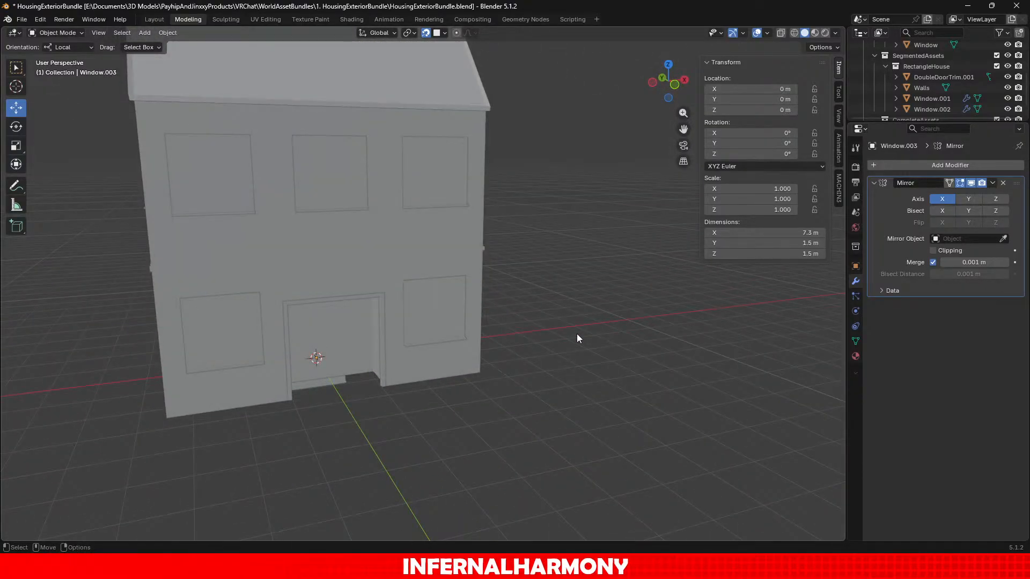
{"action": "scroll", "coordinate": [577, 334], "scroll_direction": "down", "scroll_amount": 1}
{"action": "middle_click_drag", "start_coordinate": [443, 276], "coordinate": [535, 308], "text": "shift"}
{"action": "scroll", "coordinate": [536, 309], "scroll_direction": "up", "scroll_amount": 1}
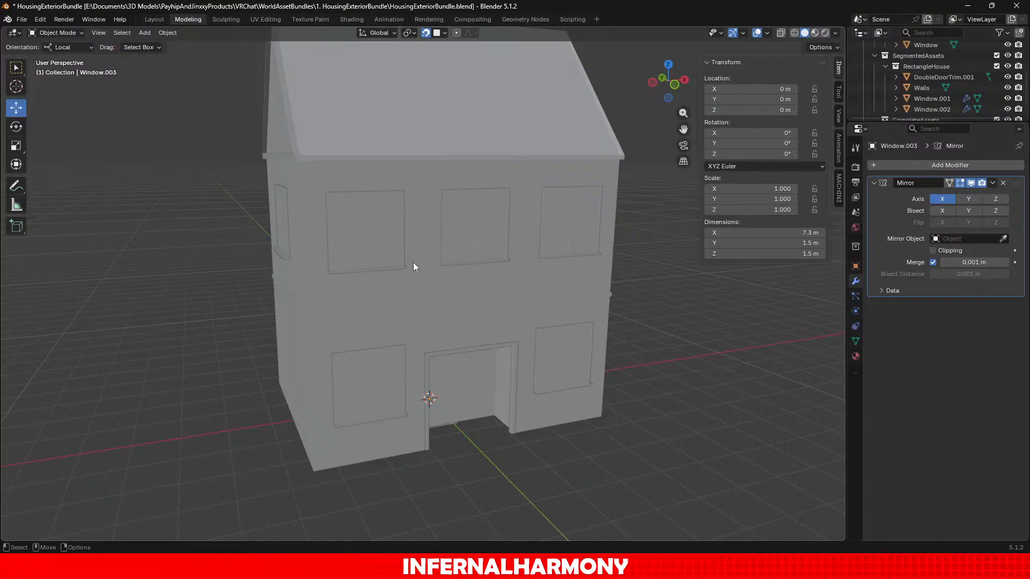
{"action": "scroll", "coordinate": [382, 247], "scroll_direction": "down", "scroll_amount": 2}
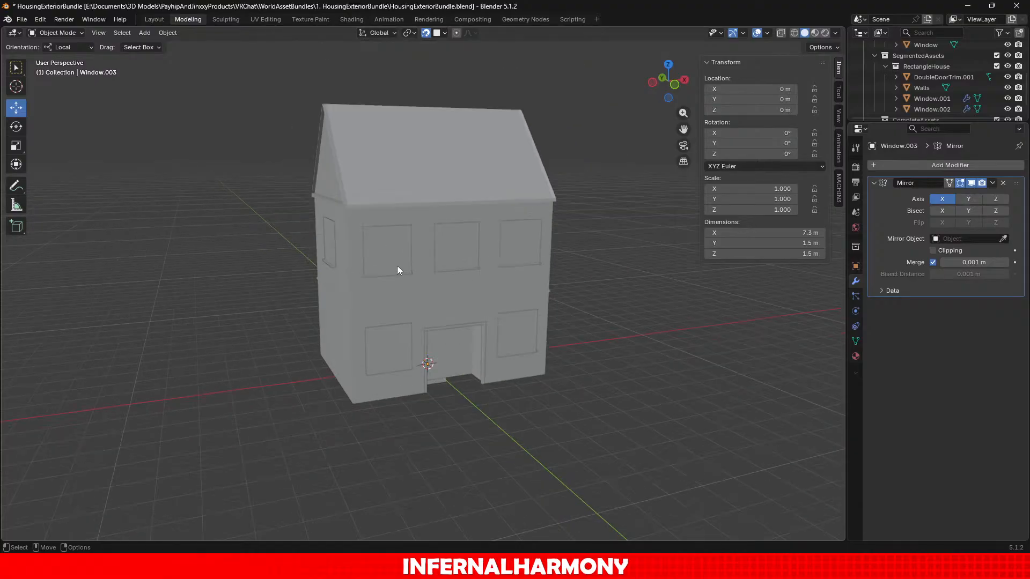
{"action": "middle_click_drag", "start_coordinate": [545, 318], "coordinate": [558, 276], "text": "shift"}
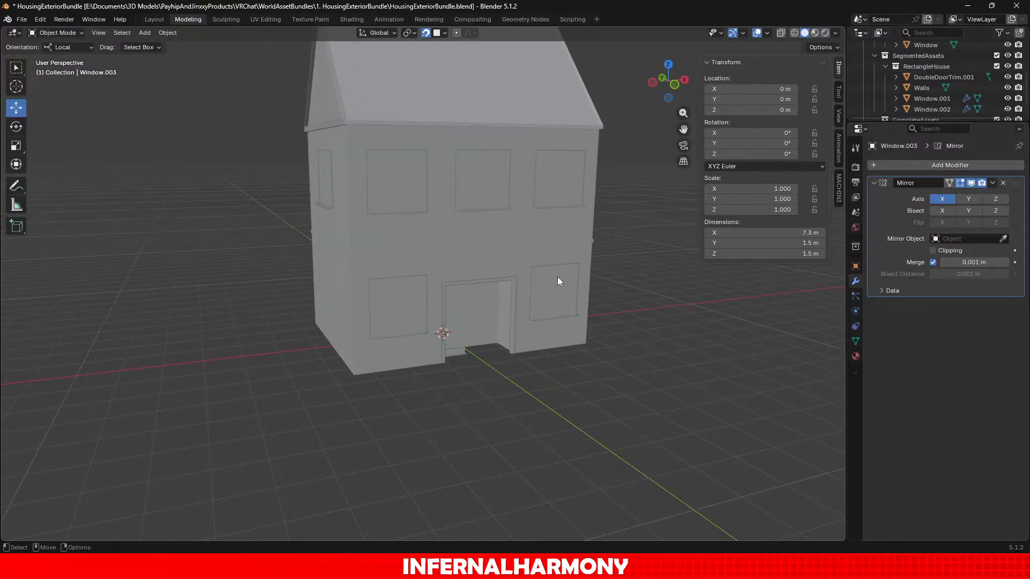
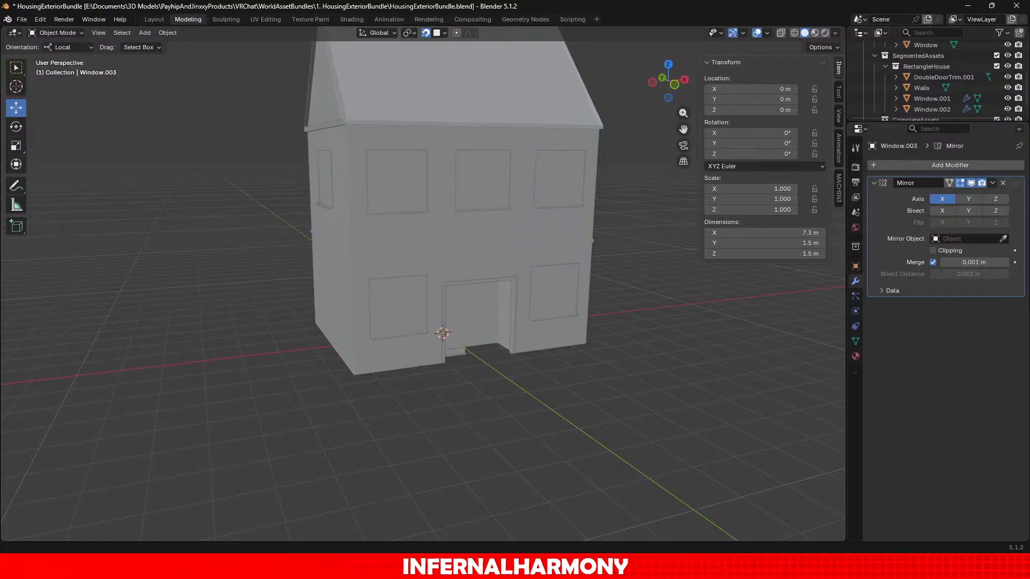
Inspect the modifiers of the Walls, upper-floor windows and ground-floor windows by selecting each object in turn.
{"action": "scroll", "coordinate": [539, 203], "scroll_direction": "up", "scroll_amount": 2}
{"action": "left_click", "coordinate": [437, 146]}
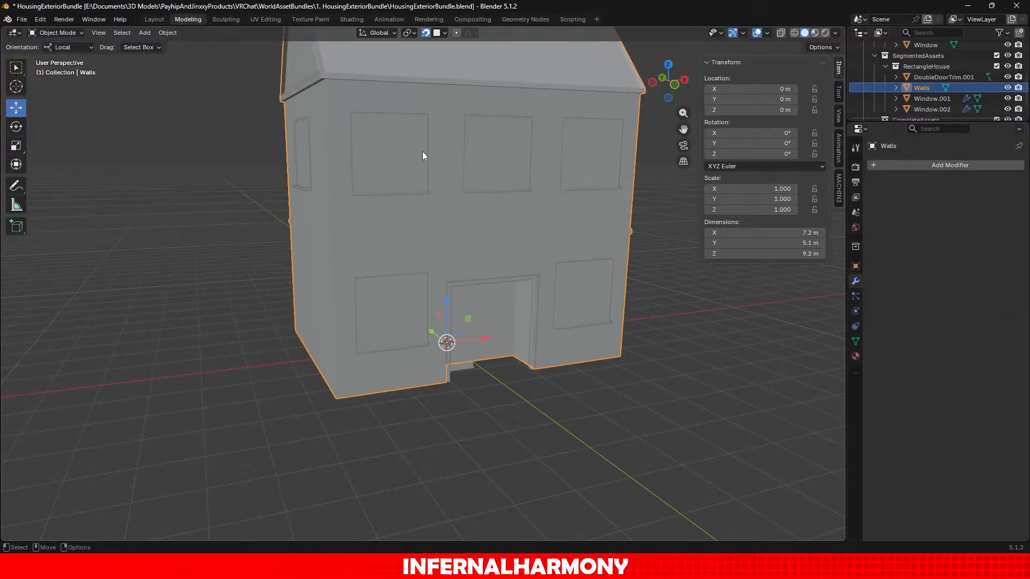
{"action": "left_click", "coordinate": [423, 156]}
{"action": "middle_click_drag", "start_coordinate": [507, 268], "coordinate": [601, 279]}
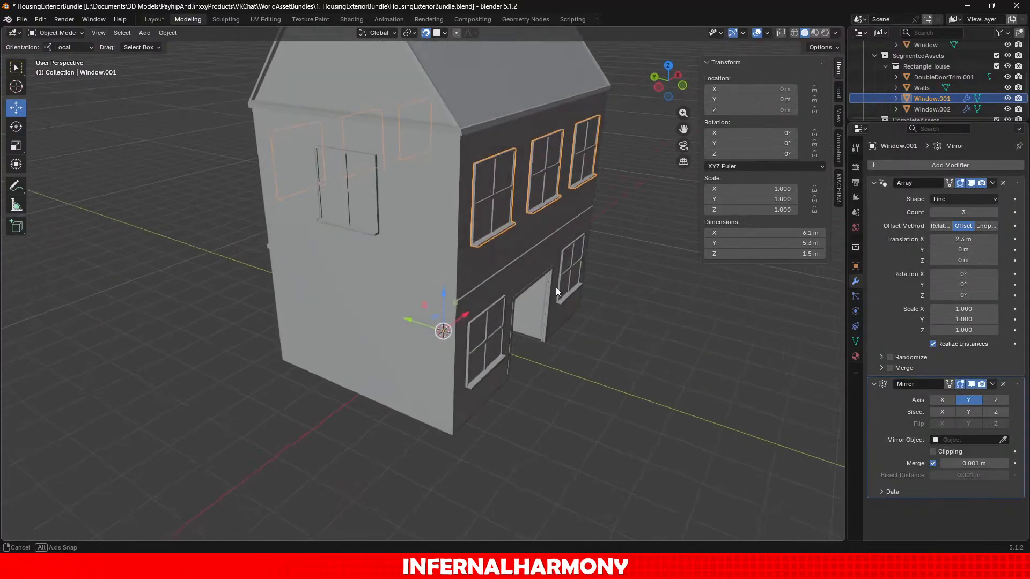
{"action": "left_click", "coordinate": [932, 109]}
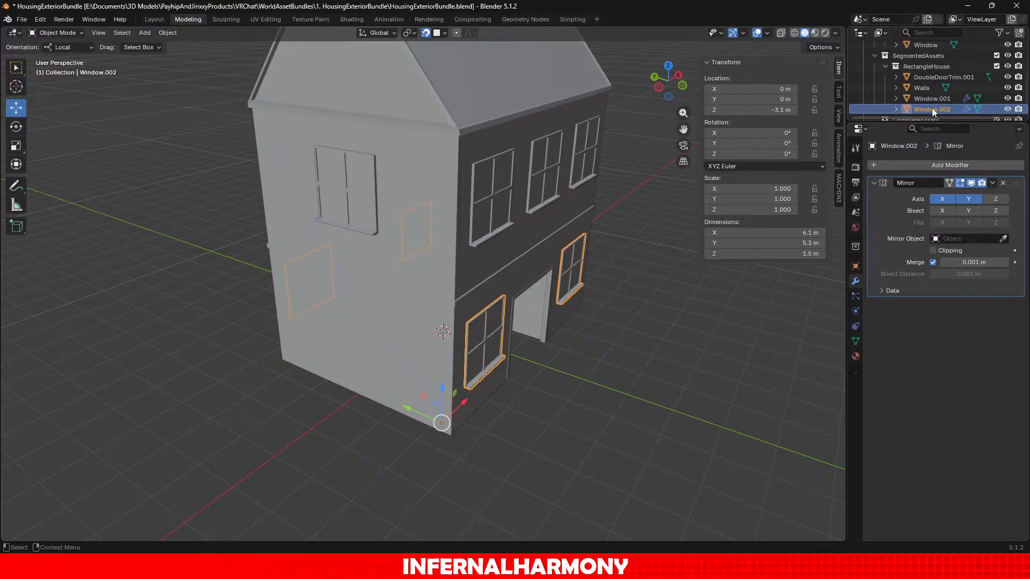
{"action": "left_click", "coordinate": [926, 89]}
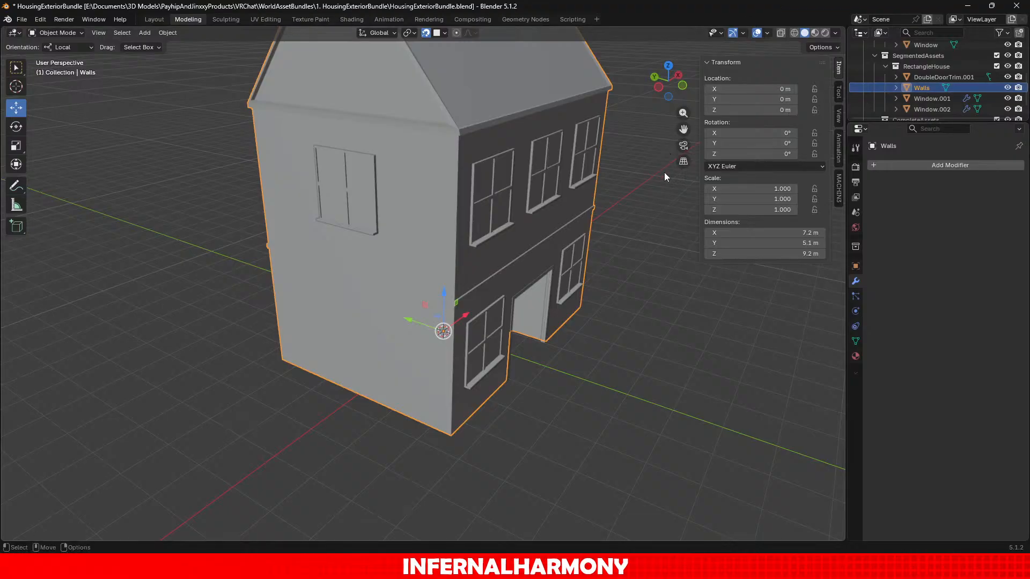
Deselect the Walls object and examine the whole house exterior, including both gable ends and the front façade.
{"action": "scroll", "coordinate": [664, 172], "scroll_direction": "down", "scroll_amount": 2}
{"action": "middle_click_drag", "start_coordinate": [664, 173], "coordinate": [443, 315]}
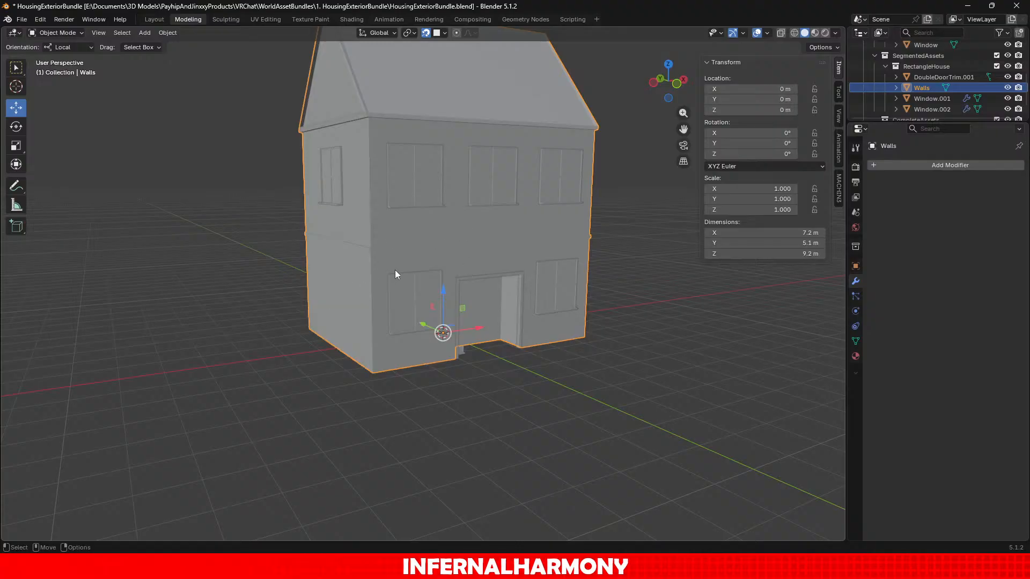
{"action": "left_click", "coordinate": [637, 369]}
{"action": "middle_click_drag", "start_coordinate": [637, 368], "coordinate": [535, 375]}
{"action": "scroll", "coordinate": [536, 375], "scroll_direction": "down", "scroll_amount": 5}
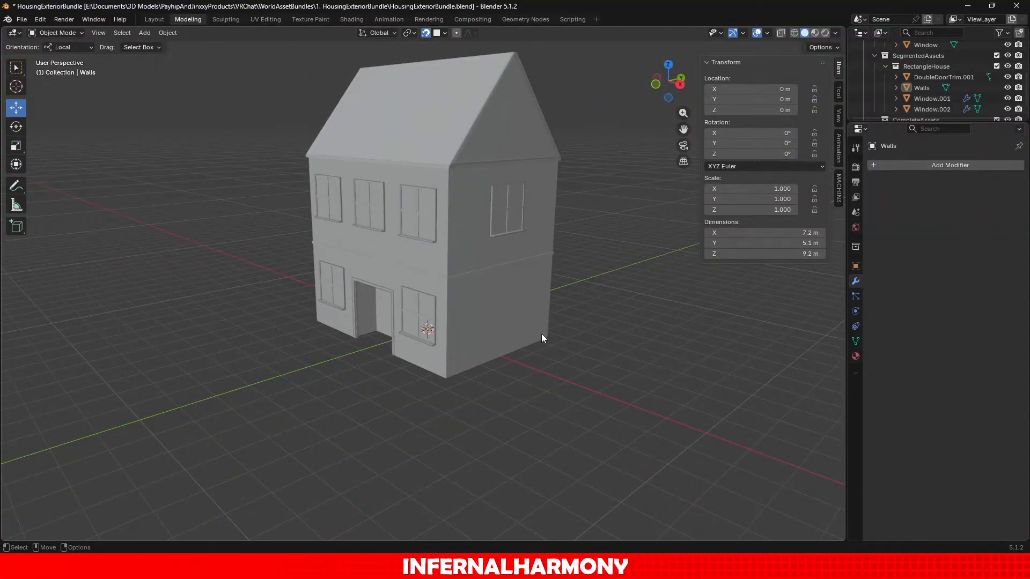
{"action": "middle_click_drag", "start_coordinate": [541, 333], "coordinate": [526, 299]}
{"action": "scroll", "coordinate": [512, 291], "scroll_direction": "up", "scroll_amount": 3}
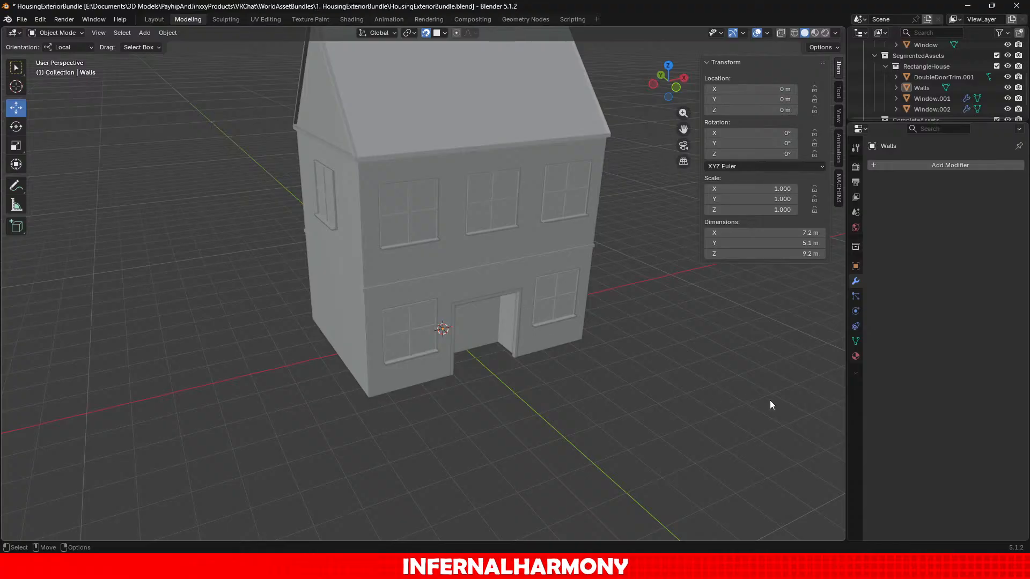
{"action": "scroll", "coordinate": [662, 357], "scroll_direction": "down", "scroll_amount": 3}
{"action": "middle_click_drag", "start_coordinate": [662, 359], "coordinate": [527, 379]}
{"action": "scroll", "coordinate": [449, 333], "scroll_direction": "up", "scroll_amount": 3}
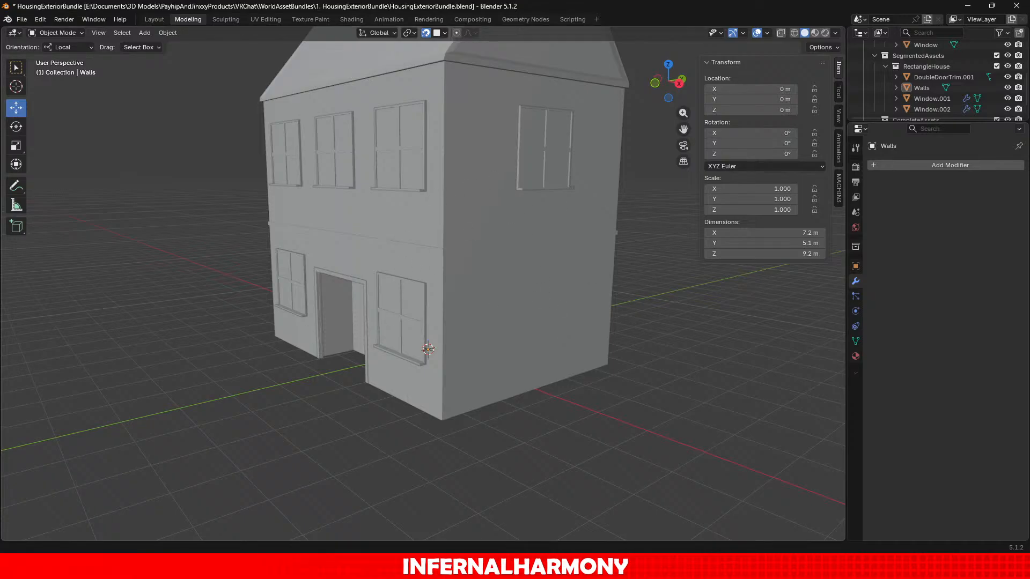
{"action": "scroll", "coordinate": [113, 435], "scroll_direction": "down", "scroll_amount": 4}
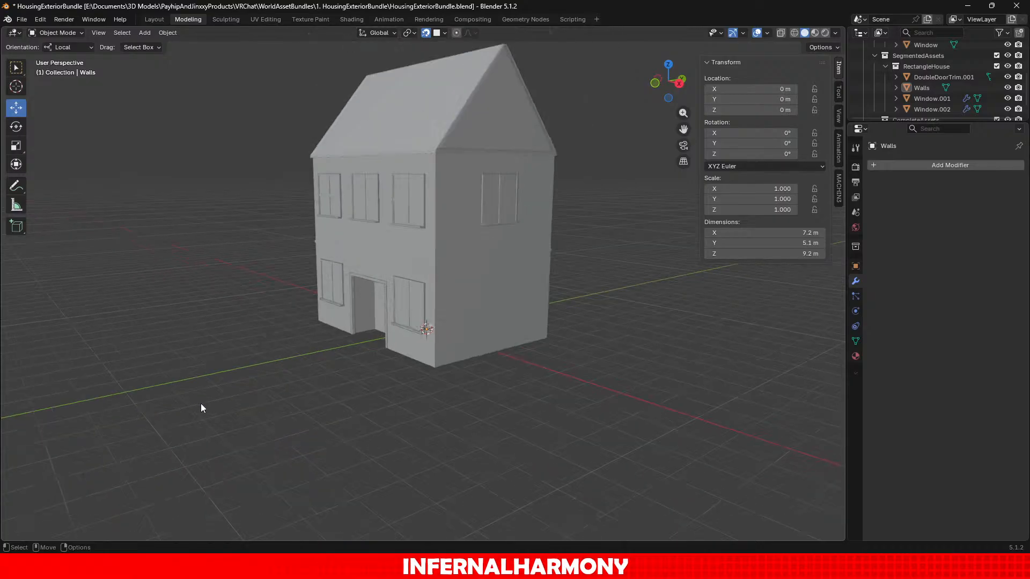
{"action": "middle_click_drag", "start_coordinate": [229, 397], "coordinate": [494, 347]}
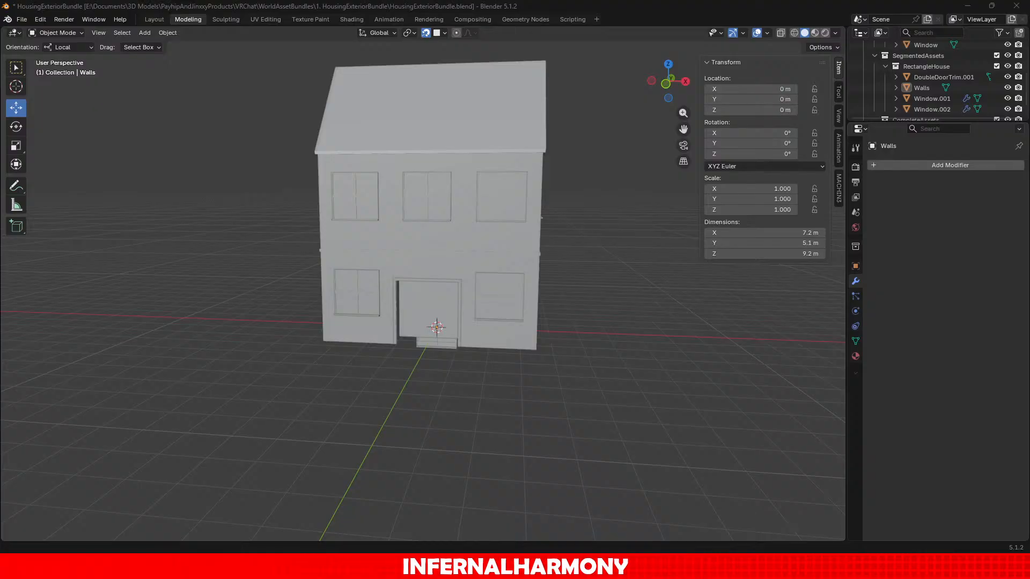
{"action": "key", "text": "alt+Tab"}
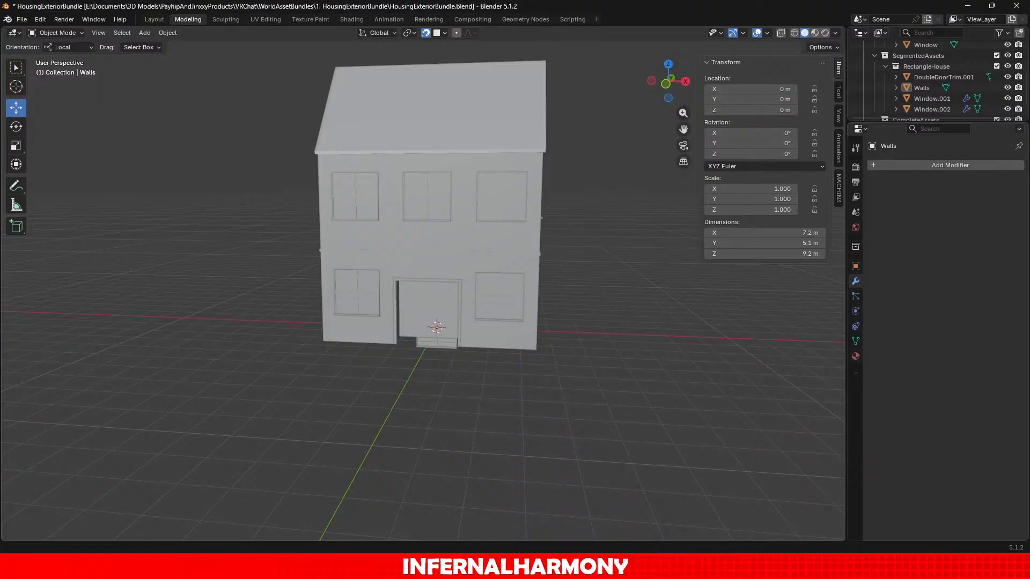
Select the Walls object and examine the house from its sides, front and open underside.
{"action": "middle_click_drag", "start_coordinate": [539, 290], "coordinate": [549, 310]}
{"action": "left_click", "coordinate": [433, 317]}
{"action": "scroll", "coordinate": [616, 347], "scroll_direction": "up", "scroll_amount": 3}
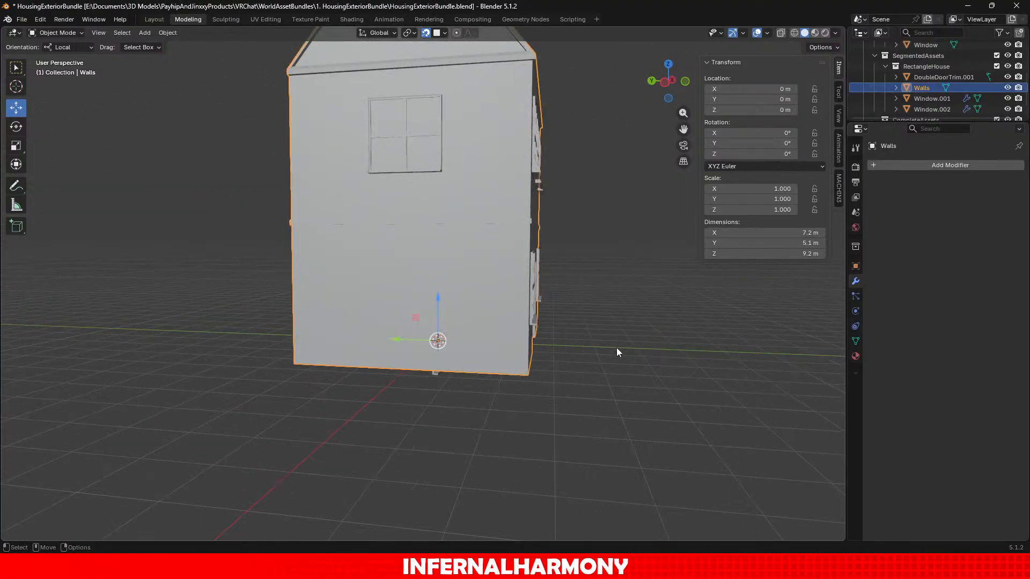
{"action": "middle_click_drag", "start_coordinate": [616, 348], "coordinate": [525, 335]}
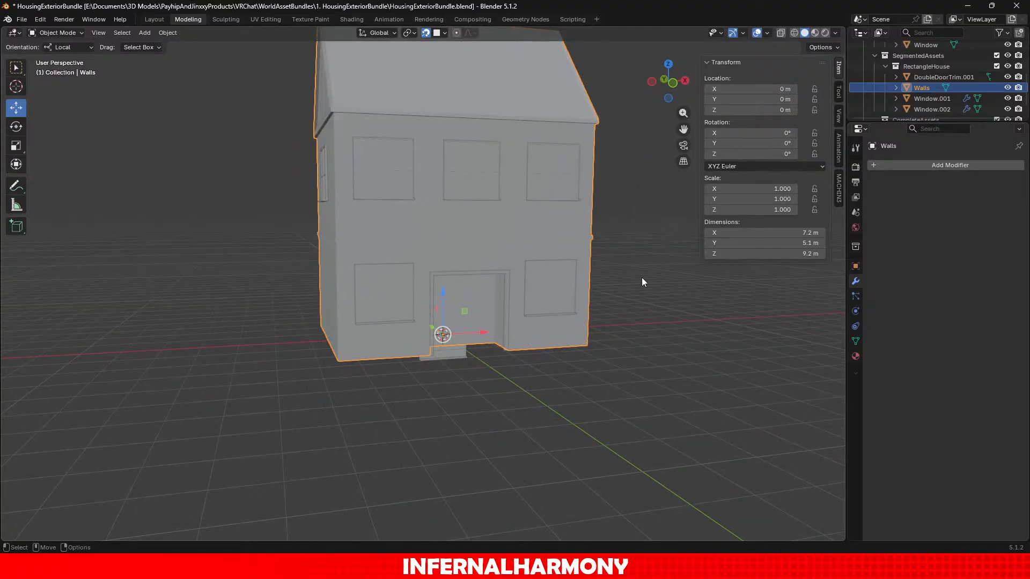
{"action": "scroll", "coordinate": [524, 258], "scroll_direction": "down", "scroll_amount": 2}
{"action": "mouse_move", "coordinate": [524, 258]}
{"action": "middle_mouse_down"}
{"action": "mouse_move", "coordinate": [542, 255]}
{"action": "mouse_move", "coordinate": [524, 246]}
{"action": "middle_mouse_up"}
{"action": "scroll", "coordinate": [460, 220], "scroll_direction": "up", "scroll_amount": 2}
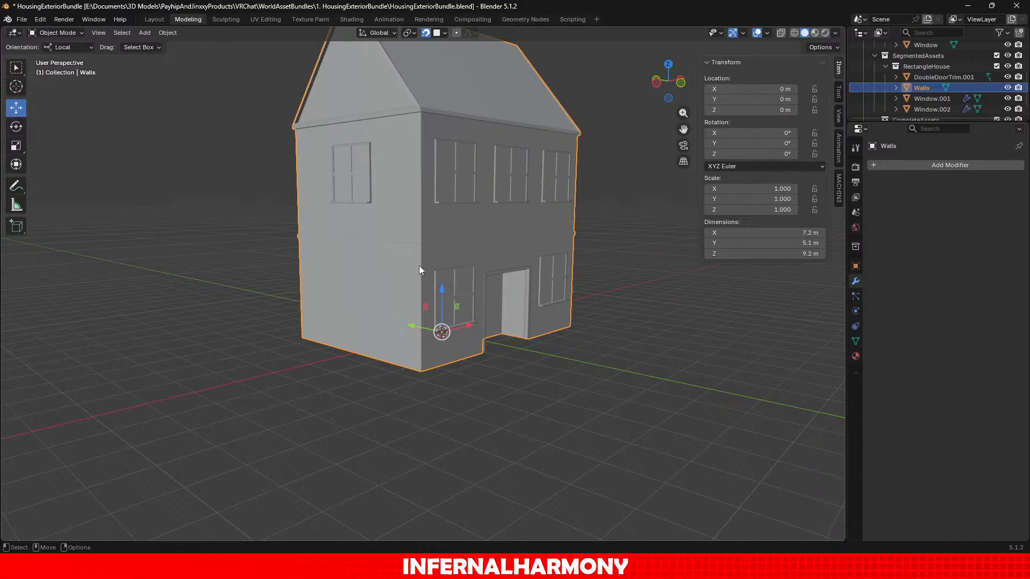
{"action": "scroll", "coordinate": [645, 305], "scroll_direction": "down", "scroll_amount": 3}
{"action": "scroll", "coordinate": [645, 305], "scroll_direction": "up", "scroll_amount": 3}
{"action": "middle_click_drag", "start_coordinate": [460, 213], "coordinate": [528, 224]}
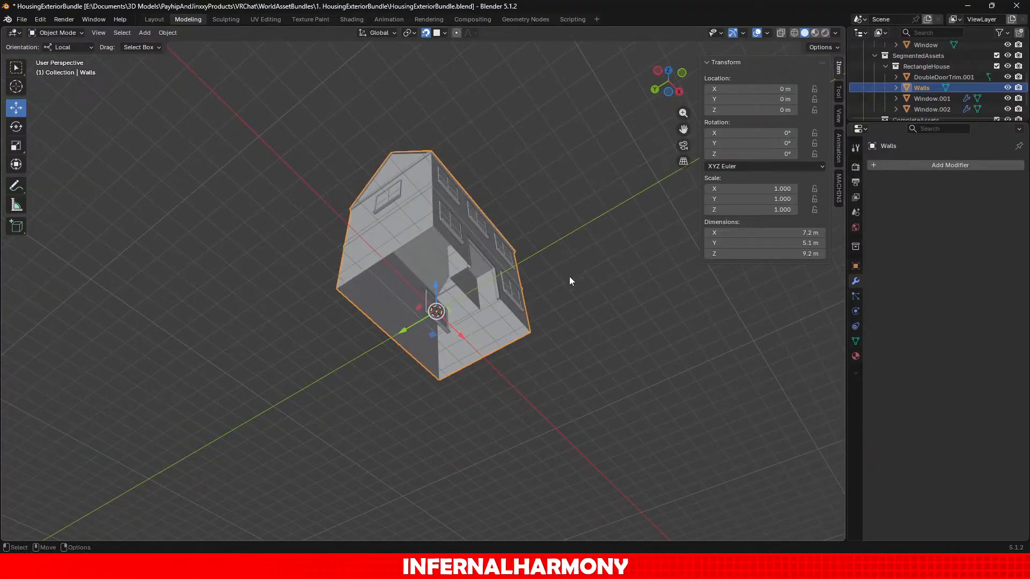
{"action": "middle_click_drag", "start_coordinate": [568, 275], "coordinate": [558, 353]}
{"action": "scroll", "coordinate": [554, 326], "scroll_direction": "down", "scroll_amount": 2}
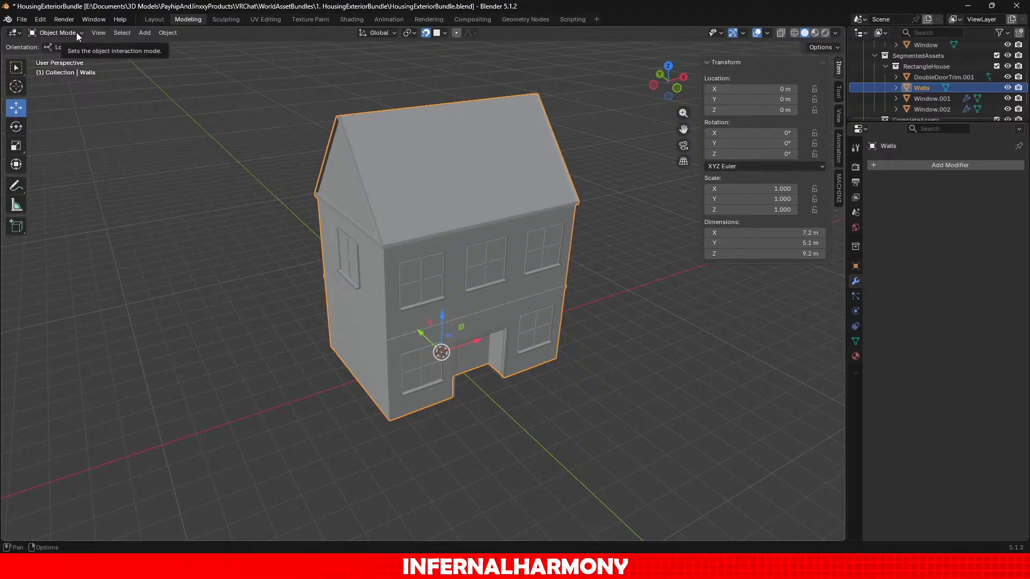
Switch the Walls object to Edit Mode.
{"action": "scroll", "coordinate": [308, 225], "scroll_direction": "up", "scroll_amount": 3}
{"action": "middle_click_drag", "start_coordinate": [308, 225], "coordinate": [524, 277], "text": "shift"}
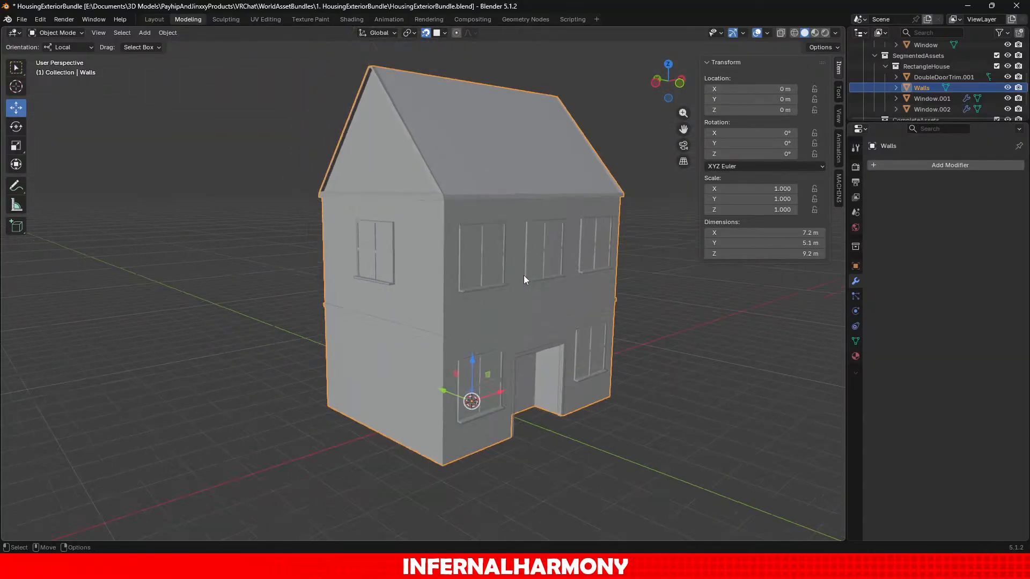
{"action": "scroll", "coordinate": [525, 279], "scroll_direction": "up", "scroll_amount": 1}
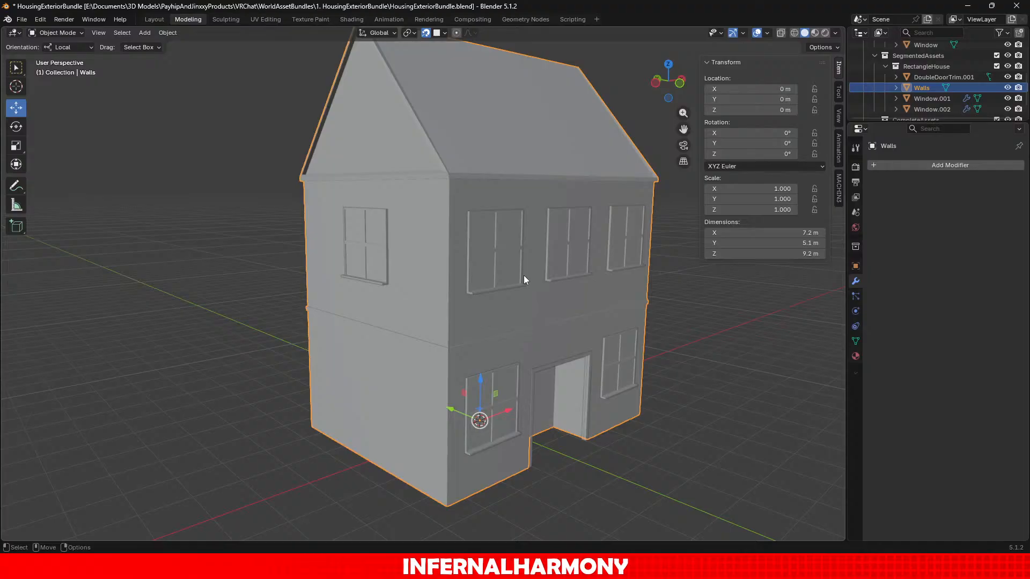
{"action": "scroll", "coordinate": [524, 277], "scroll_direction": "down", "scroll_amount": 2}
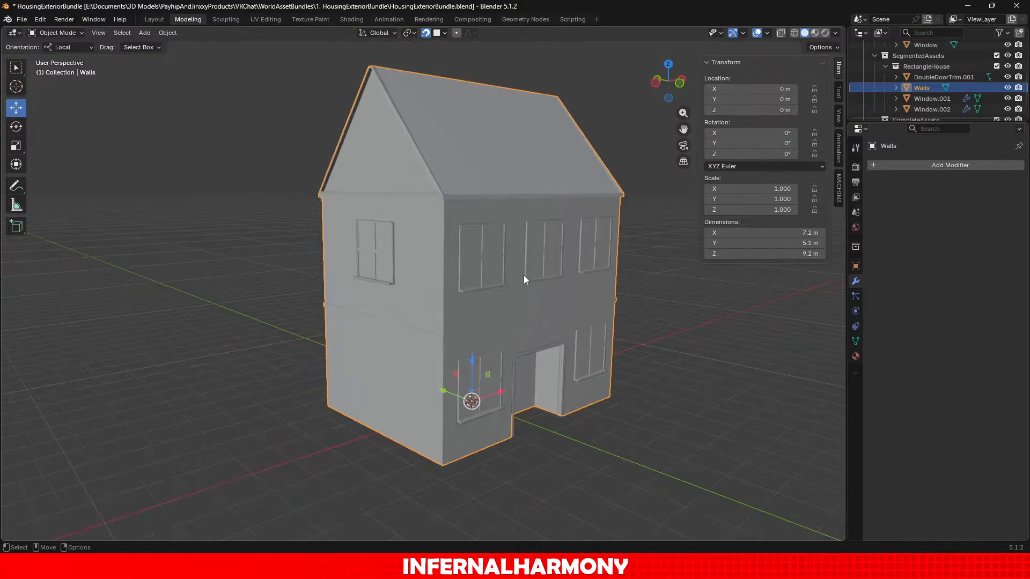
{"action": "scroll", "coordinate": [524, 275], "scroll_direction": "up", "scroll_amount": 1}
{"action": "middle_click_drag", "start_coordinate": [524, 275], "coordinate": [548, 276]}
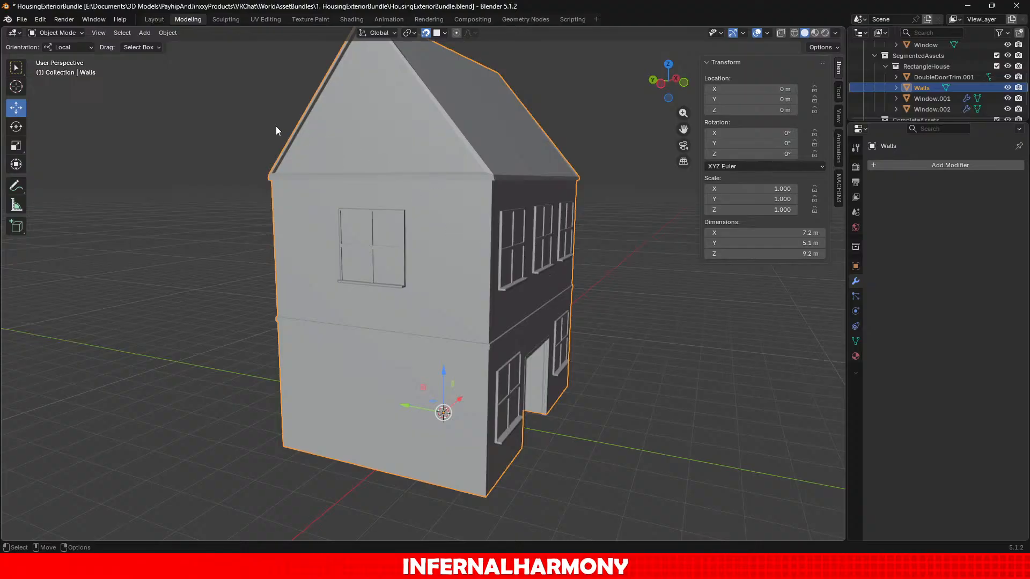
{"action": "left_click", "coordinate": [69, 36]}
{"action": "left_click", "coordinate": [54, 44]}
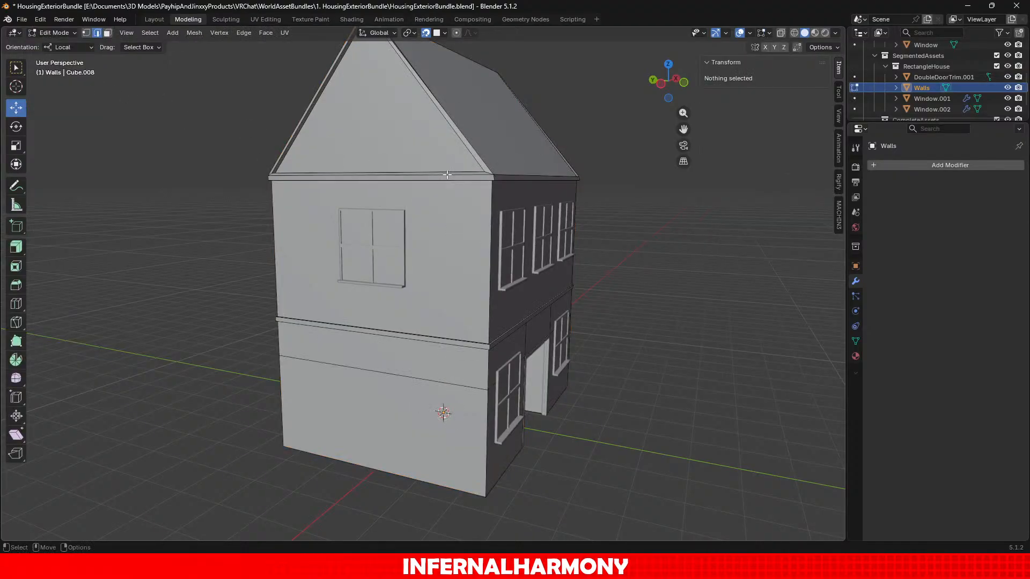
Select the edge loop along the outer sloping trim of the gable roof end.
{"action": "scroll", "coordinate": [580, 228], "scroll_direction": "down", "scroll_amount": 1}
{"action": "scroll", "coordinate": [578, 225], "scroll_direction": "up", "scroll_amount": 2}
{"action": "left_click_drag", "start_coordinate": [552, 202], "coordinate": [552, 230], "text": "alt"}
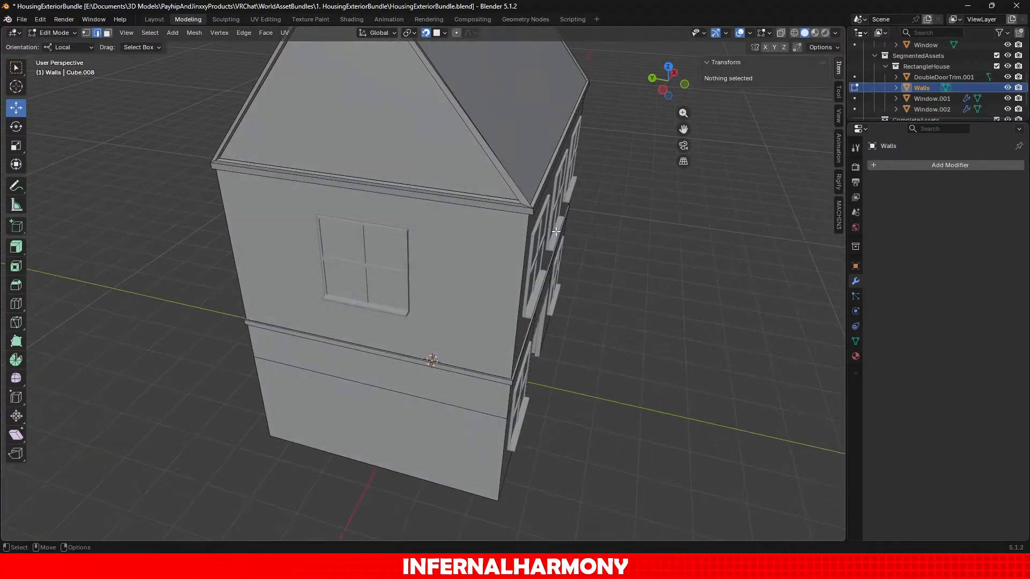
{"action": "scroll", "coordinate": [559, 186], "scroll_direction": "up", "scroll_amount": 2}
{"action": "middle_click_drag", "start_coordinate": [559, 187], "coordinate": [480, 232], "text": "alt"}
{"action": "left_click_drag", "start_coordinate": [514, 232], "coordinate": [449, 237], "text": "alt"}
{"action": "scroll", "coordinate": [335, 209], "scroll_direction": "down", "scroll_amount": 2}
{"action": "middle_click_drag", "start_coordinate": [343, 187], "coordinate": [425, 248], "text": "alt"}
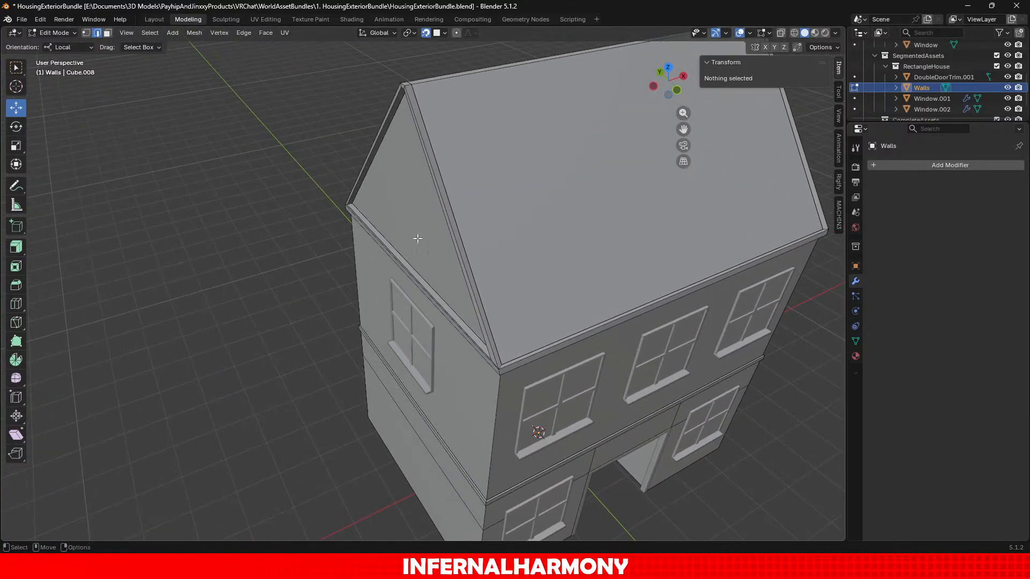
{"action": "scroll", "coordinate": [419, 239], "scroll_direction": "up", "scroll_amount": 1}
{"action": "double_click", "coordinate": [511, 339]}
{"action": "left_click_drag", "start_coordinate": [511, 338], "coordinate": [618, 322], "text": "alt"}
Add the short edges at the lower corner of the roof trim to the gable edge selection.
{"action": "scroll", "coordinate": [236, 337], "scroll_direction": "up", "scroll_amount": 3}
{"action": "middle_click_drag", "start_coordinate": [231, 337], "coordinate": [361, 267], "text": "alt"}
{"action": "scroll", "coordinate": [361, 266], "scroll_direction": "up", "scroll_amount": 1}
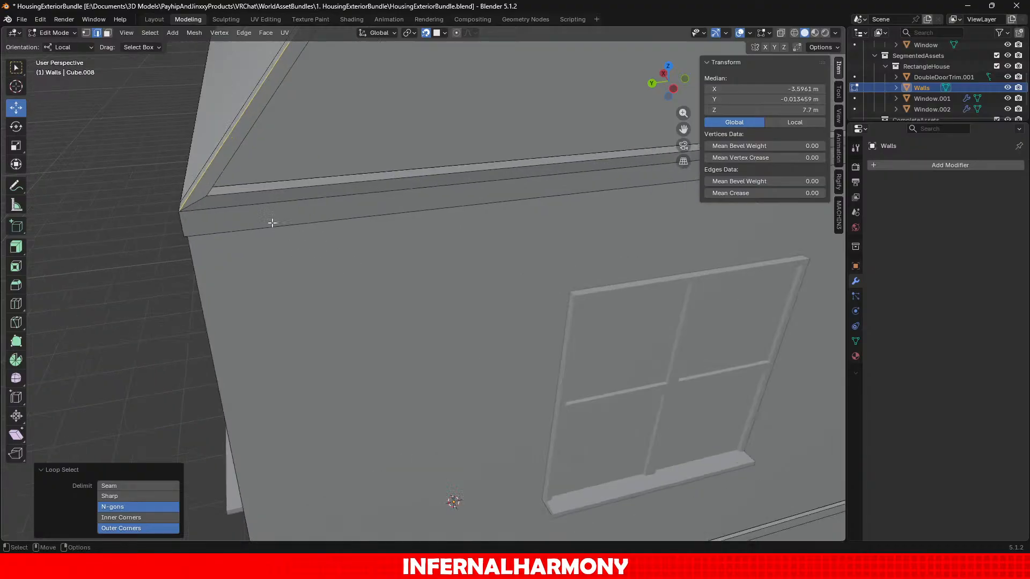
{"action": "left_click", "coordinate": [183, 221], "text": "shift"}
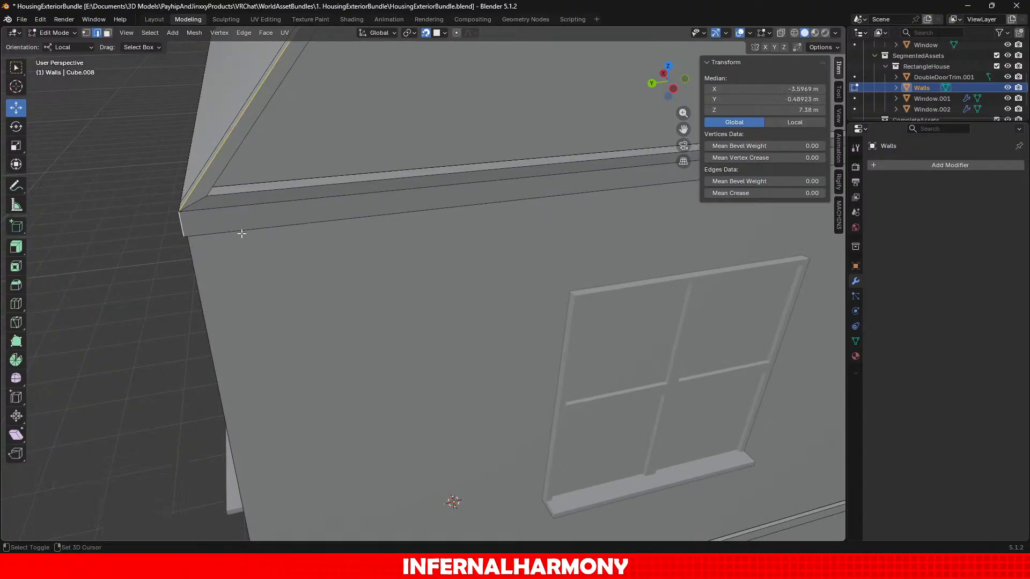
{"action": "left_click_drag", "start_coordinate": [295, 219], "coordinate": [302, 150], "text": "alt"}
{"action": "middle_click_drag", "start_coordinate": [302, 150], "coordinate": [354, 217], "text": "alt"}
{"action": "scroll", "coordinate": [354, 216], "scroll_direction": "up", "scroll_amount": 1}
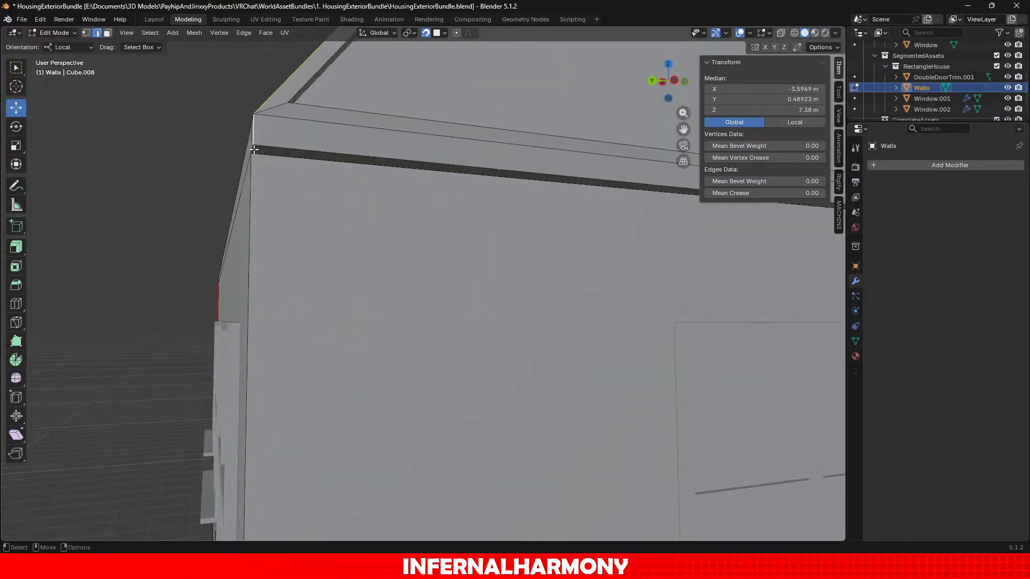
{"action": "left_click", "coordinate": [260, 150], "text": "shift"}
{"action": "scroll", "coordinate": [260, 150], "scroll_direction": "down", "scroll_amount": 3}
{"action": "middle_click_drag", "start_coordinate": [279, 174], "coordinate": [252, 87]}
{"action": "scroll", "coordinate": [469, 222], "scroll_direction": "down", "scroll_amount": 3}
{"action": "scroll", "coordinate": [377, 219], "scroll_direction": "down", "scroll_amount": 3}
{"action": "scroll", "coordinate": [377, 219], "scroll_direction": "up", "scroll_amount": 3}
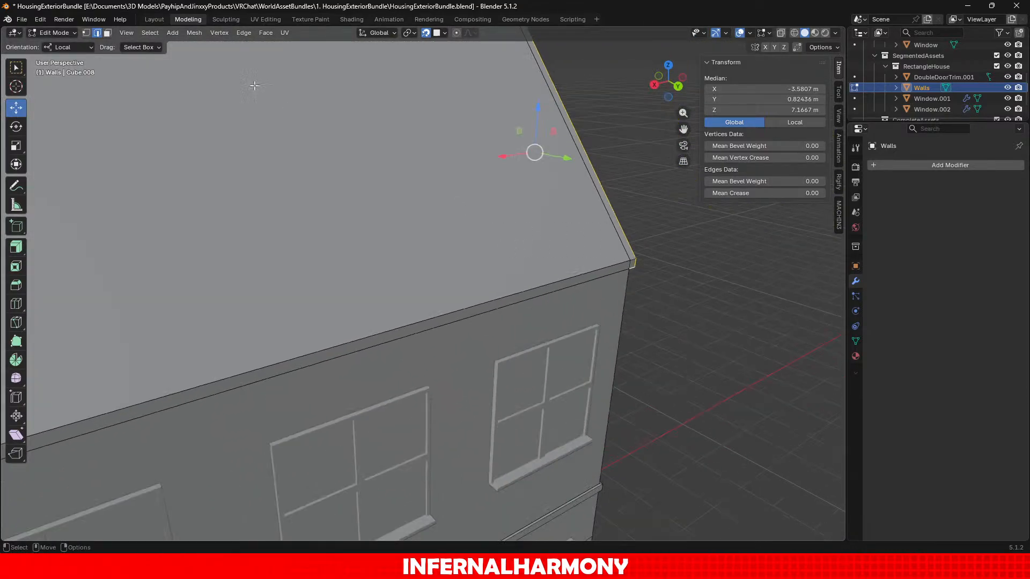
Switch to face selection and select the long eave trim faces along the front side of the roof.
{"action": "left_click", "coordinate": [108, 34]}
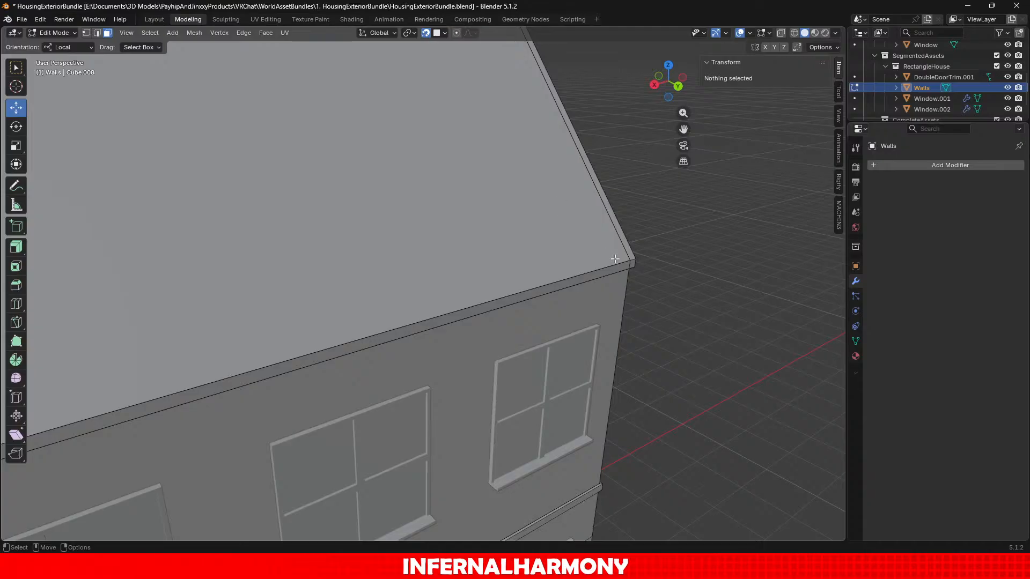
{"action": "left_click", "coordinate": [632, 264]}
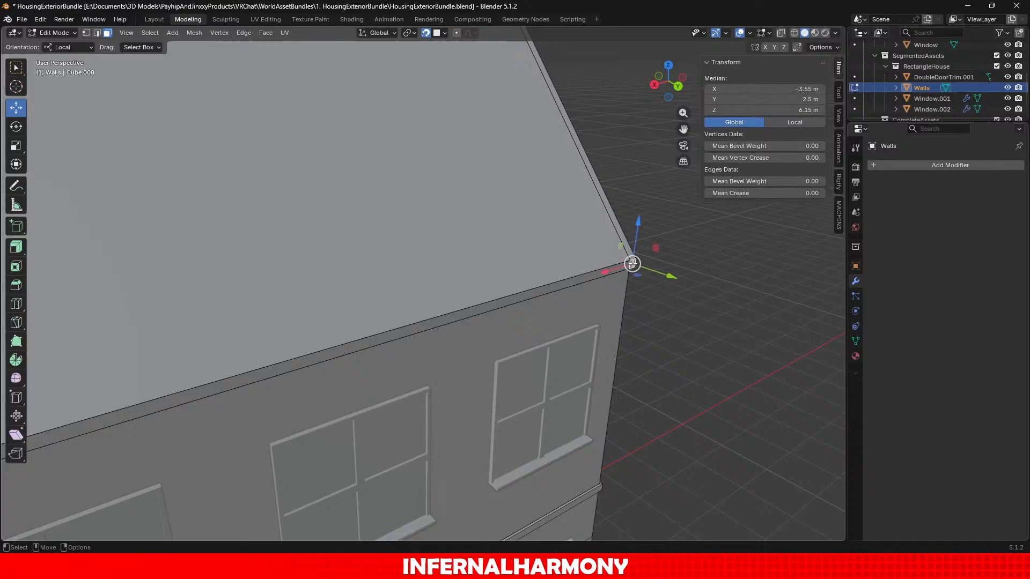
{"action": "left_click", "coordinate": [596, 272]}
{"action": "middle_click_drag", "start_coordinate": [595, 273], "coordinate": [567, 325]}
{"action": "left_click", "coordinate": [423, 300], "text": "shift"}
{"action": "scroll", "coordinate": [478, 290], "scroll_direction": "up", "scroll_amount": 2}
{"action": "middle_click_drag", "start_coordinate": [478, 289], "coordinate": [433, 342]}
{"action": "scroll", "coordinate": [486, 231], "scroll_direction": "up", "scroll_amount": 1}
{"action": "scroll", "coordinate": [425, 242], "scroll_direction": "up", "scroll_amount": 1}
{"action": "middle_click_drag", "start_coordinate": [428, 209], "coordinate": [419, 251]}
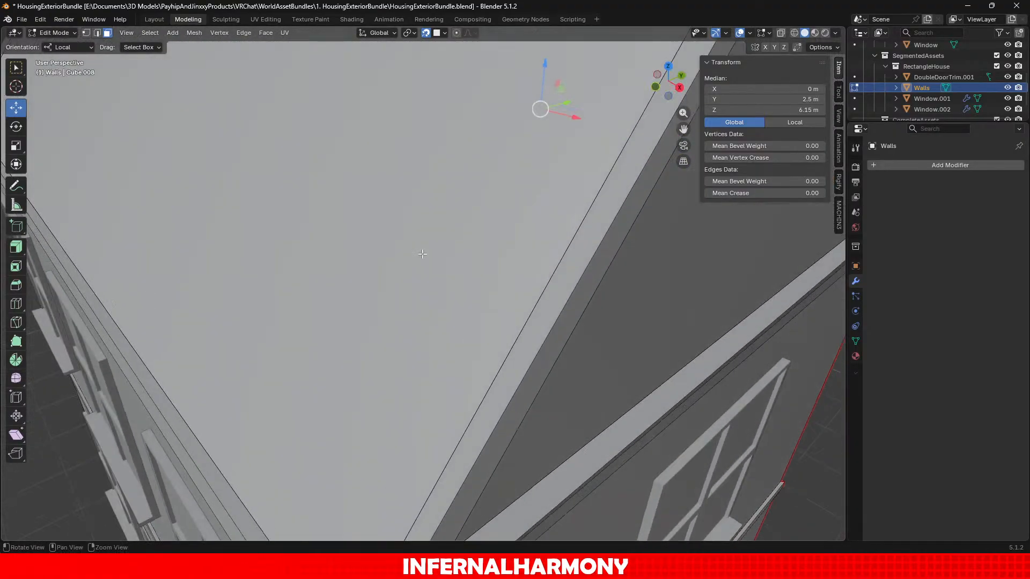
Add the gable roof trim and the main roof slope to the selection and grow it across the connected trim.
{"action": "scroll", "coordinate": [424, 254], "scroll_direction": "down", "scroll_amount": 2}
{"action": "middle_click_drag", "start_coordinate": [582, 278], "coordinate": [430, 223]}
{"action": "scroll", "coordinate": [558, 224], "scroll_direction": "down", "scroll_amount": 2}
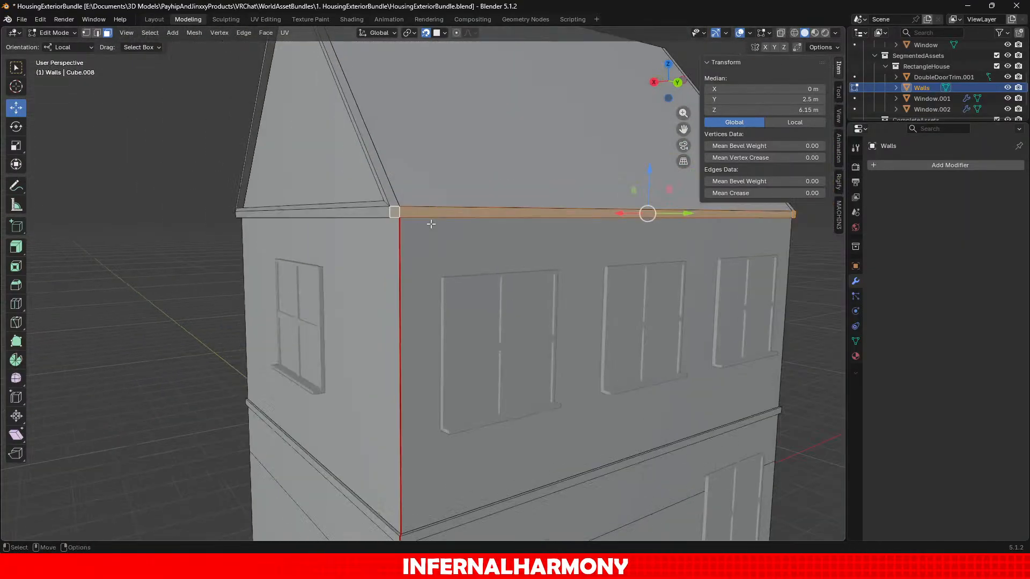
{"action": "scroll", "coordinate": [462, 226], "scroll_direction": "down", "scroll_amount": 6}
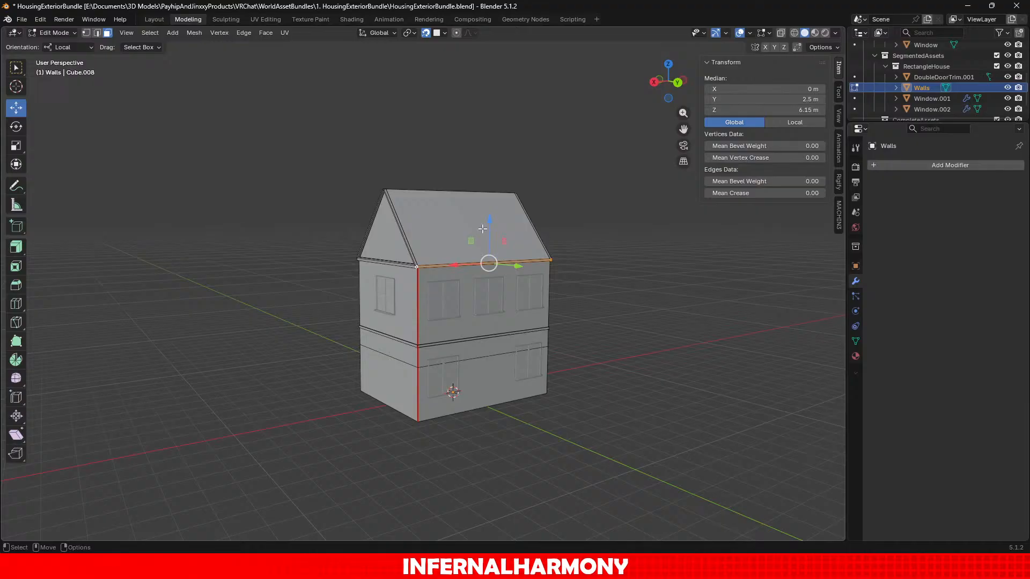
{"action": "scroll", "coordinate": [482, 229], "scroll_direction": "up", "scroll_amount": 3}
{"action": "middle_click_drag", "start_coordinate": [490, 83], "coordinate": [540, 93]}
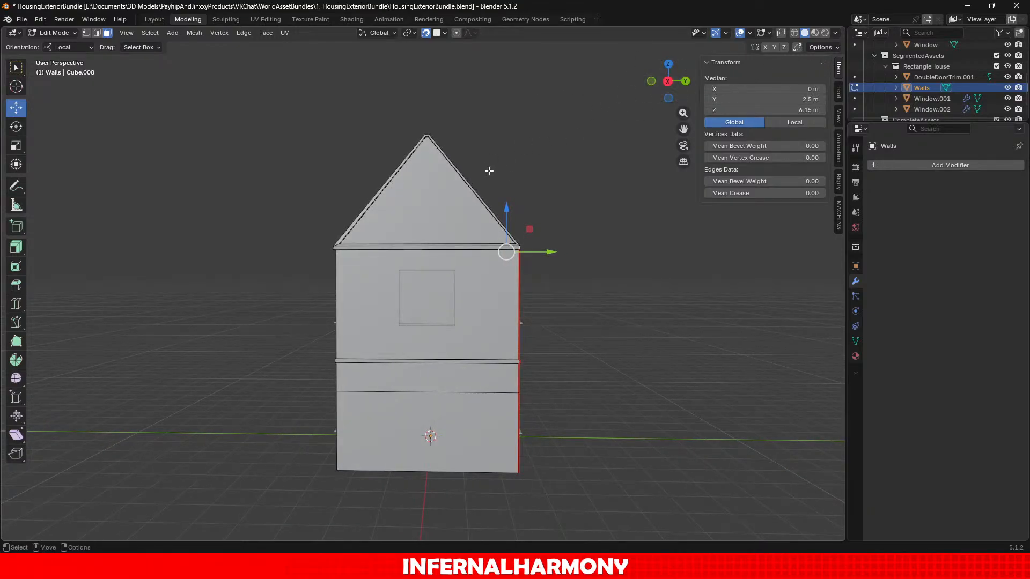
{"action": "middle_click_drag", "start_coordinate": [489, 171], "coordinate": [464, 215]}
{"action": "left_click", "coordinate": [467, 208], "text": "shift"}
{"action": "middle_click_drag", "start_coordinate": [381, 244], "coordinate": [427, 239]}
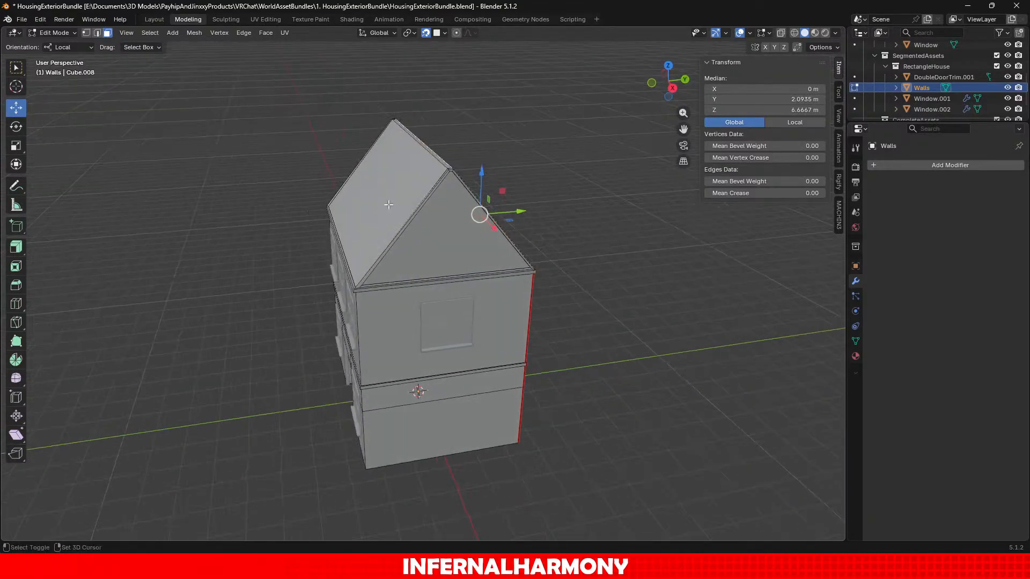
{"action": "left_click", "coordinate": [388, 204], "text": "shift"}
{"action": "key", "text": "ctrl+KP_Add"}
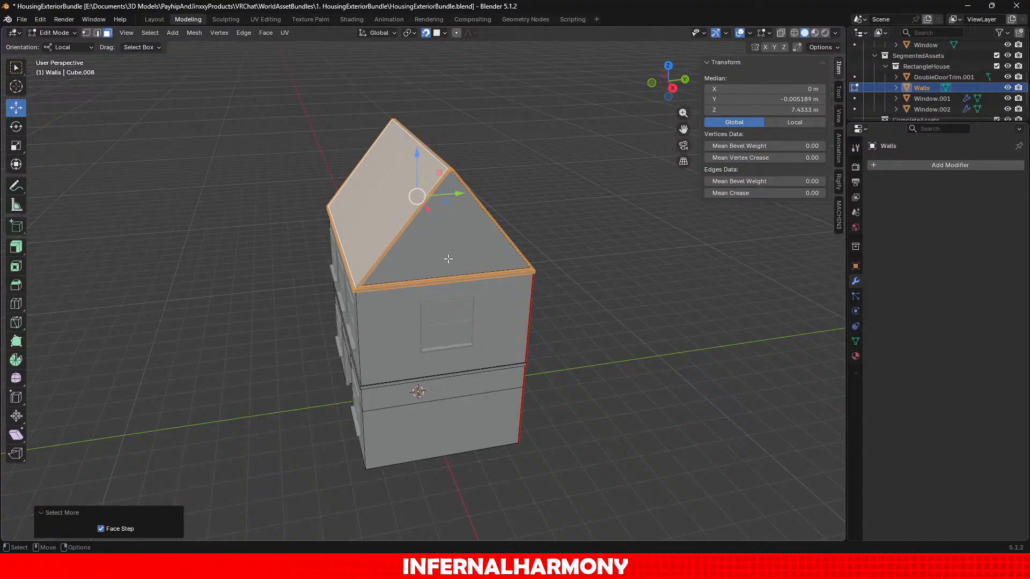
Add both triangular gable faces, grow the selection once, and delete all selected roof faces.
{"action": "scroll", "coordinate": [513, 289], "scroll_direction": "up", "scroll_amount": 2}
{"action": "middle_click_drag", "start_coordinate": [513, 289], "coordinate": [558, 145]}
{"action": "middle_click_drag", "start_coordinate": [558, 144], "coordinate": [522, 181], "text": "shift"}
{"action": "left_click", "coordinate": [523, 182], "text": "shift"}
{"action": "middle_click_drag", "start_coordinate": [399, 234], "coordinate": [510, 258]}
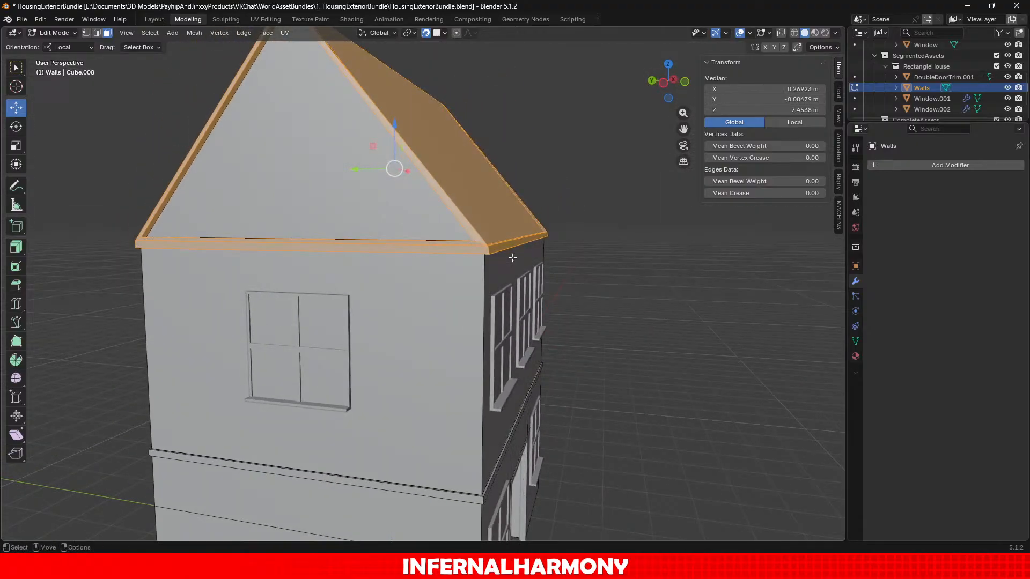
{"action": "left_click", "coordinate": [308, 210], "text": "shift"}
{"action": "key", "text": "ctrl+KP_Add"}
{"action": "key", "text": "x"}
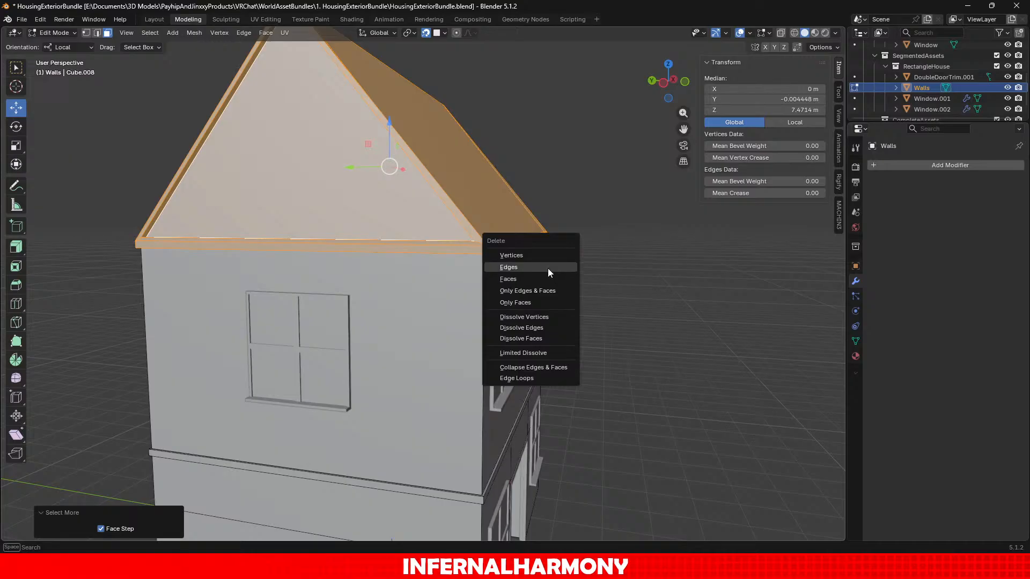
{"action": "left_click", "coordinate": [534, 280]}
Select the open edge loop around the top of the walls and close it with Grid Fill.
{"action": "middle_click_drag", "start_coordinate": [581, 274], "coordinate": [329, 91]}
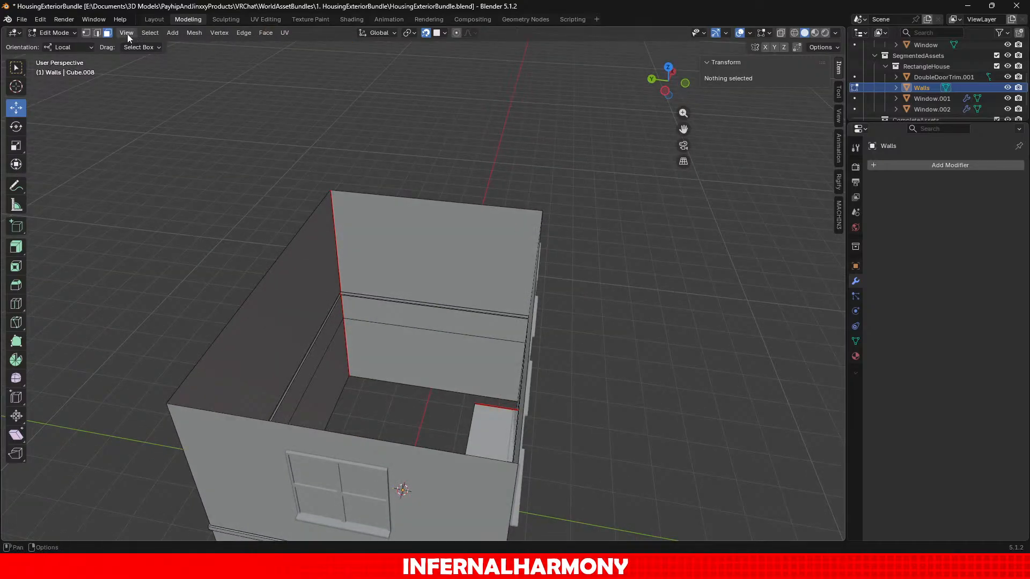
{"action": "left_click", "coordinate": [97, 32]}
{"action": "left_click", "coordinate": [437, 195], "text": "alt"}
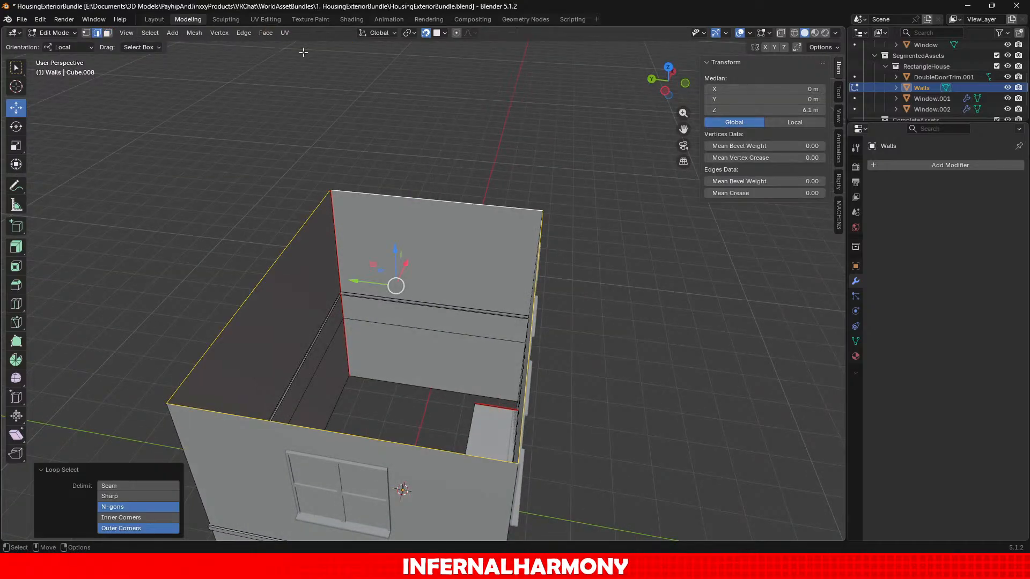
{"action": "left_click", "coordinate": [260, 33]}
{"action": "left_click", "coordinate": [315, 159]}
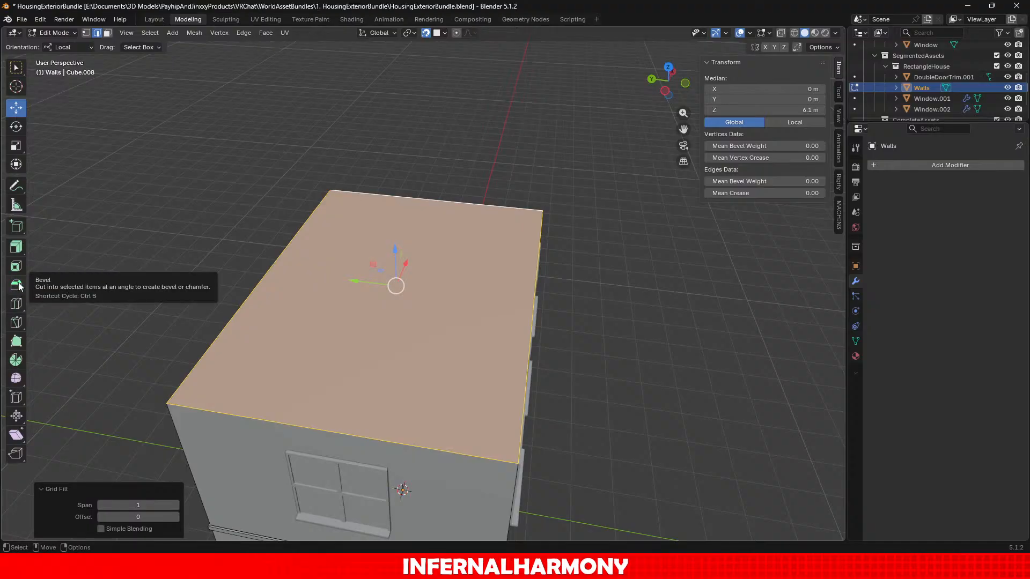
Extrude the filled top face upward along its normal with an offset of 0.1 m.
{"action": "left_click", "coordinate": [19, 248]}
{"action": "middle_click_drag", "start_coordinate": [375, 215], "coordinate": [395, 182]}
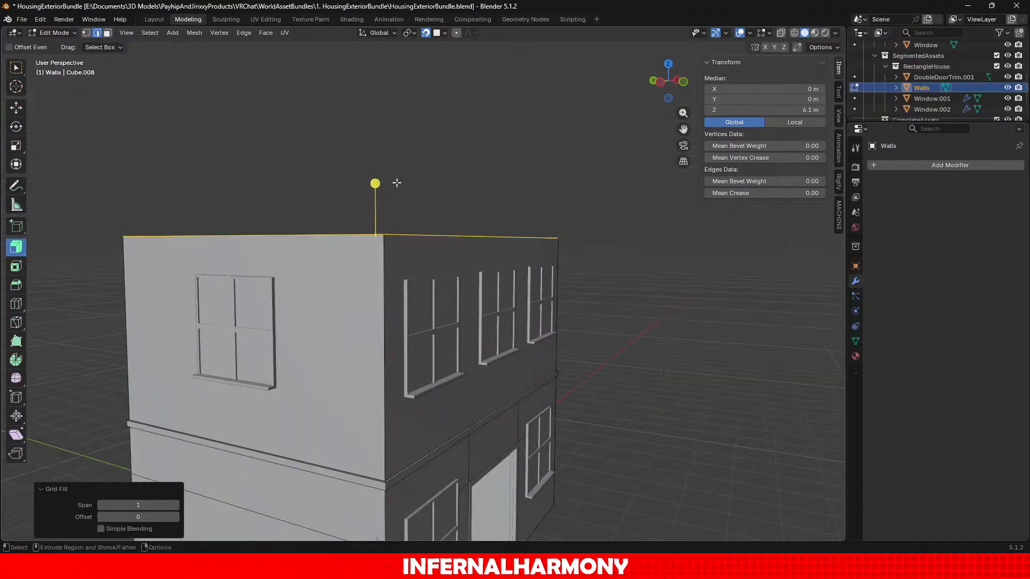
{"action": "left_click_drag", "start_coordinate": [375, 185], "coordinate": [375, 163]}
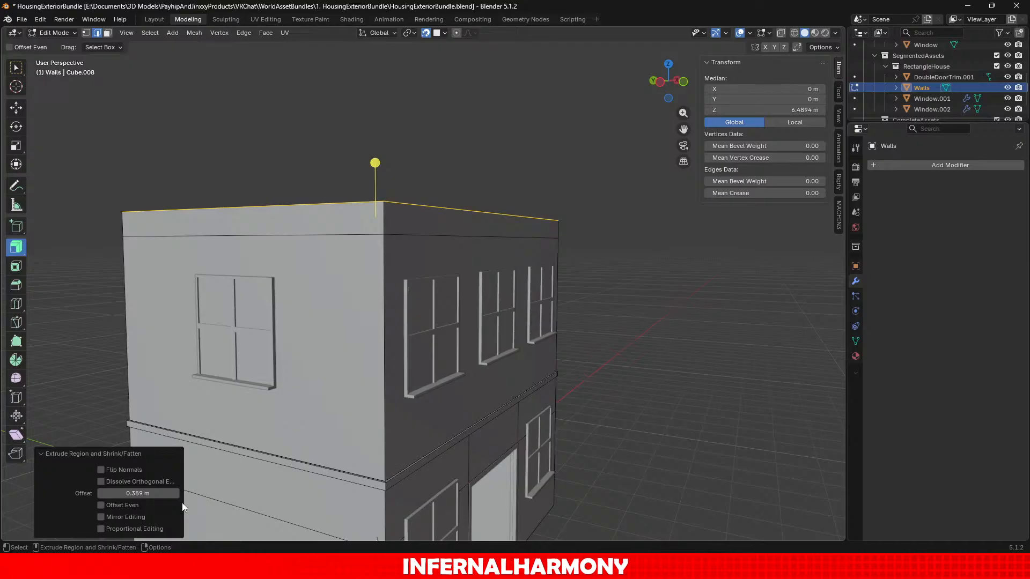
{"action": "left_click", "coordinate": [161, 493]}
{"action": "type", "text": "-"}
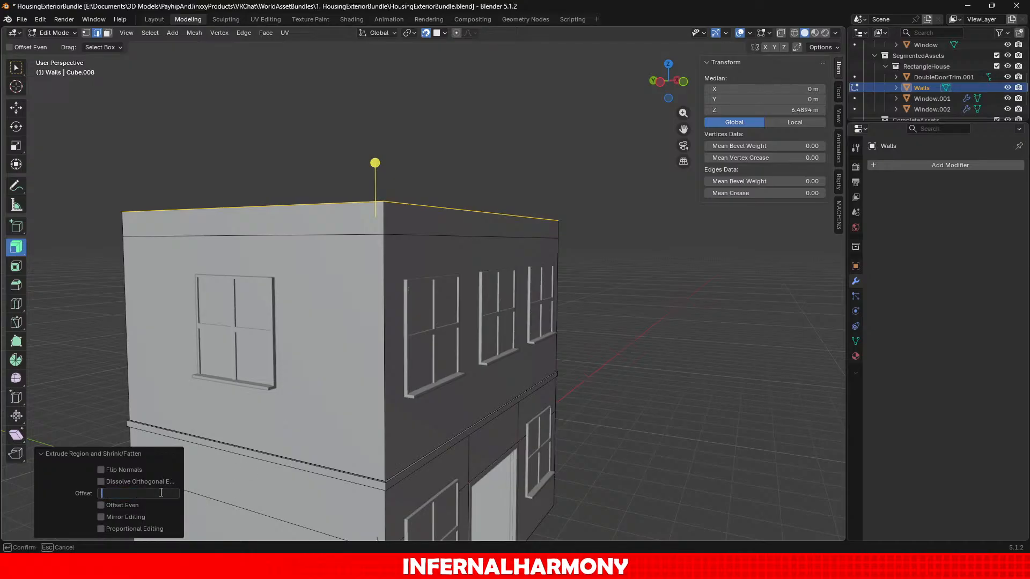
{"action": "type", "text": "0.1"}
{"action": "key", "text": "Return"}
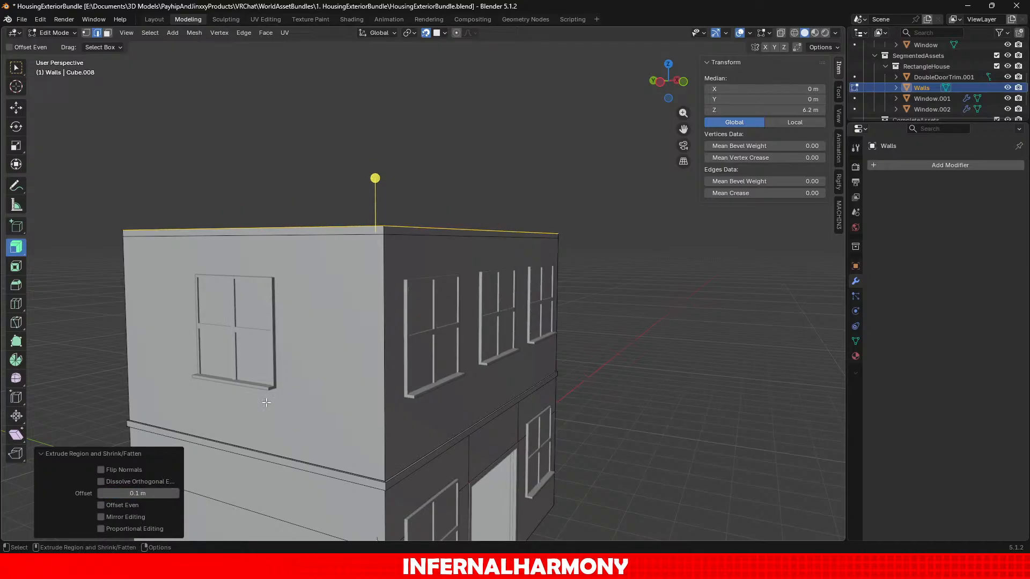
Extrude the top face again along its normal with an offset of 3 m above the thin trim band.
{"action": "mouse_move", "coordinate": [137, 494]}
{"action": "left_mouse_down"}
{"action": "mouse_move", "coordinate": [155, 503]}
{"action": "mouse_move", "coordinate": [144, 492]}
{"action": "left_mouse_up"}
{"action": "scroll", "coordinate": [499, 357], "scroll_direction": "down", "scroll_amount": 3}
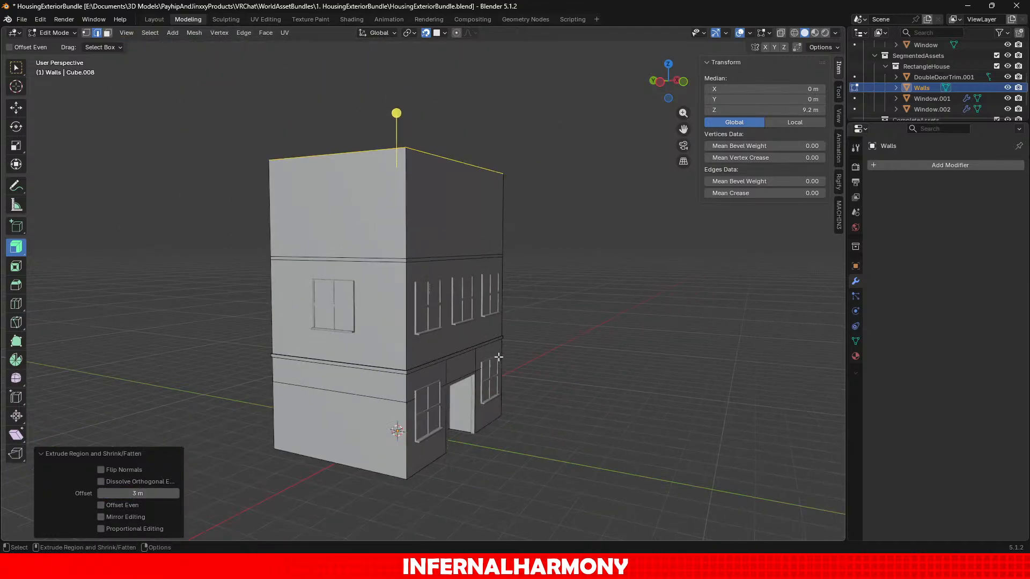
{"action": "scroll", "coordinate": [490, 390], "scroll_direction": "up", "scroll_amount": 1}
{"action": "middle_click_drag", "start_coordinate": [490, 388], "coordinate": [516, 365]}
{"action": "scroll", "coordinate": [517, 364], "scroll_direction": "up", "scroll_amount": 1}
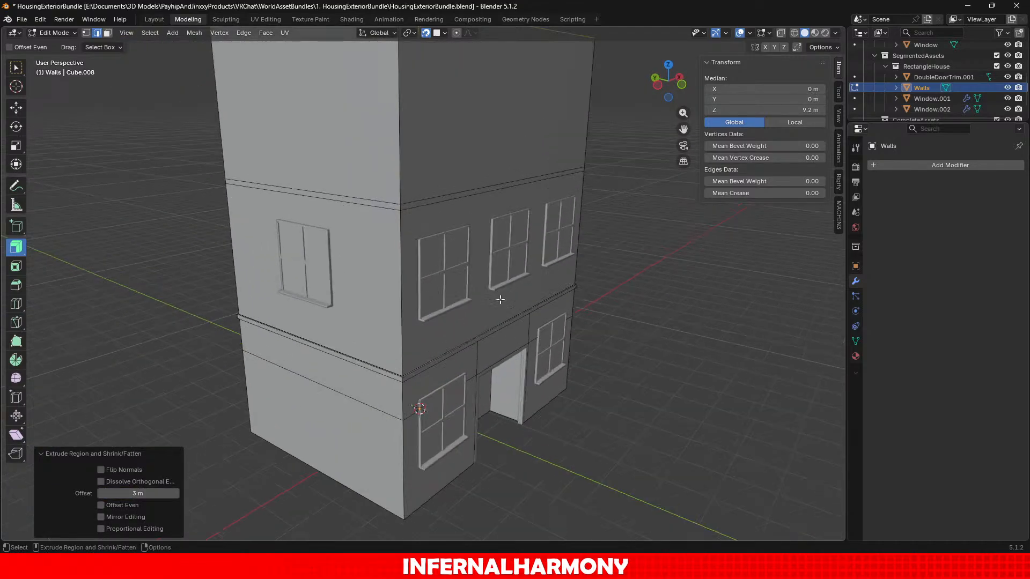
{"action": "middle_click_drag", "start_coordinate": [500, 294], "coordinate": [399, 367]}
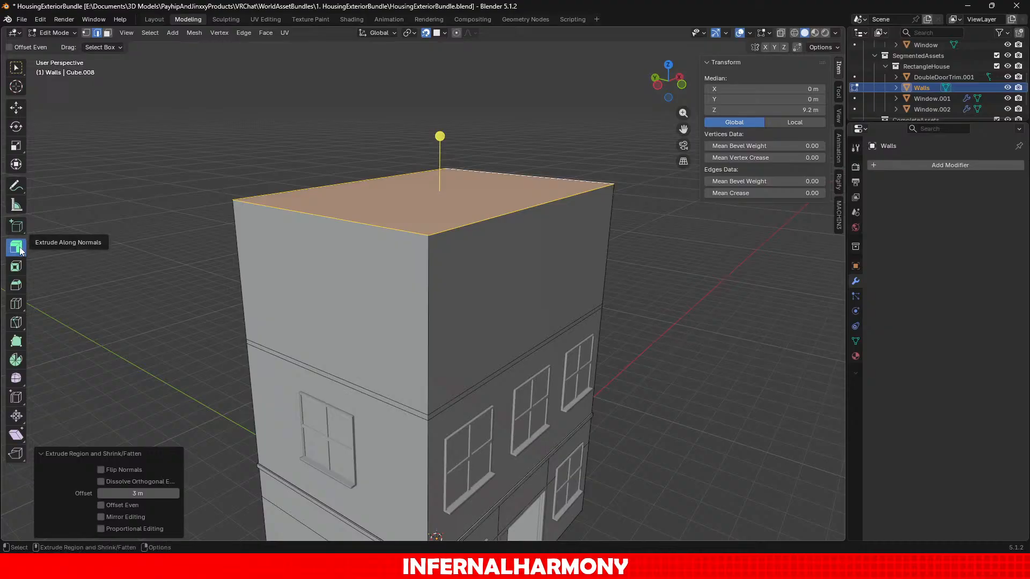
Scale the raised top face to 0.1 along global Y to form a narrow roof ridge.
{"action": "left_click", "coordinate": [16, 145]}
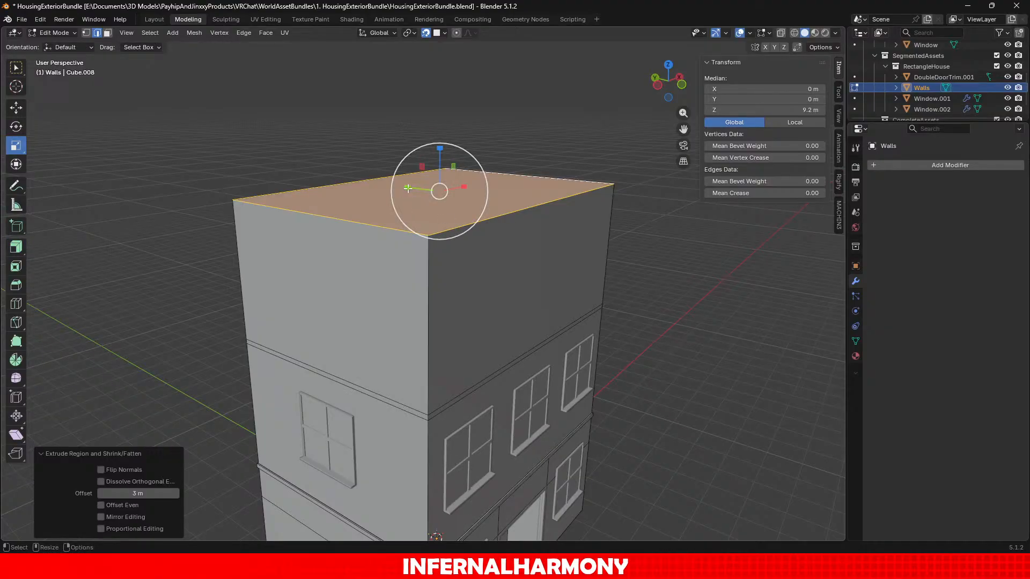
{"action": "left_click_drag", "start_coordinate": [408, 188], "coordinate": [425, 190]}
{"action": "left_click", "coordinate": [143, 482]}
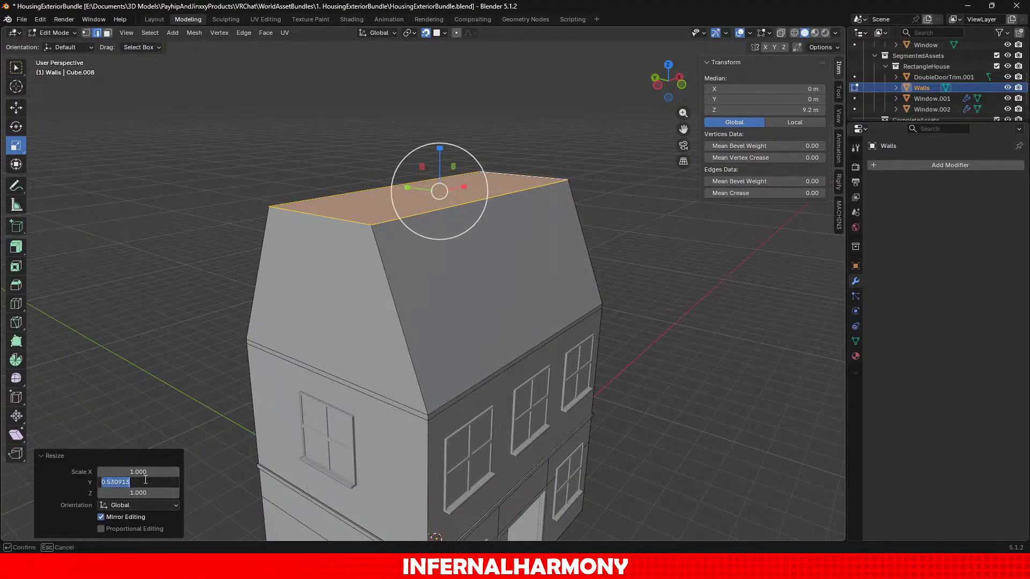
{"action": "type", "text": "0.3"}
{"action": "key", "text": "Return"}
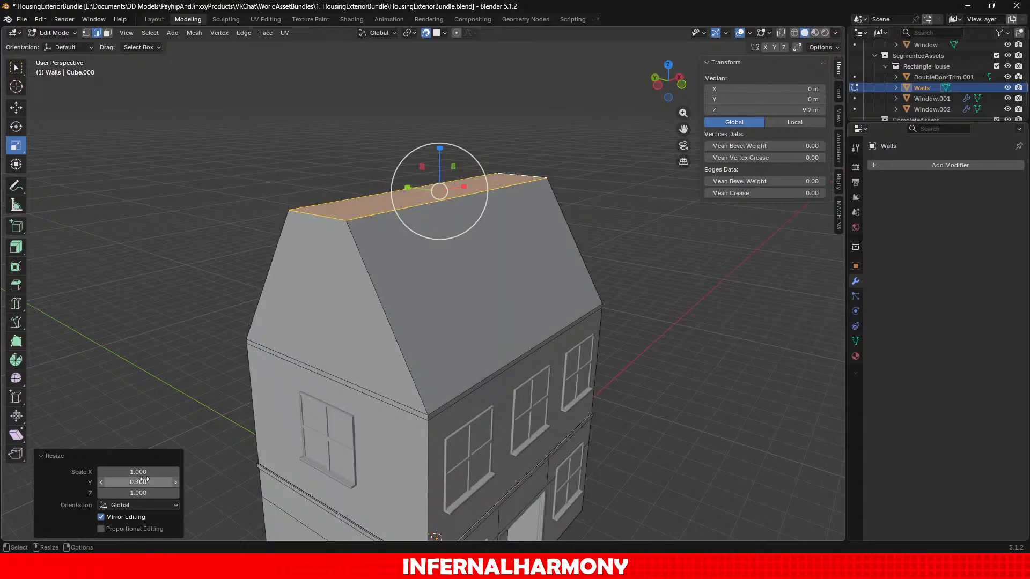
{"action": "left_click", "coordinate": [145, 480]}
{"action": "key", "text": "Right"}
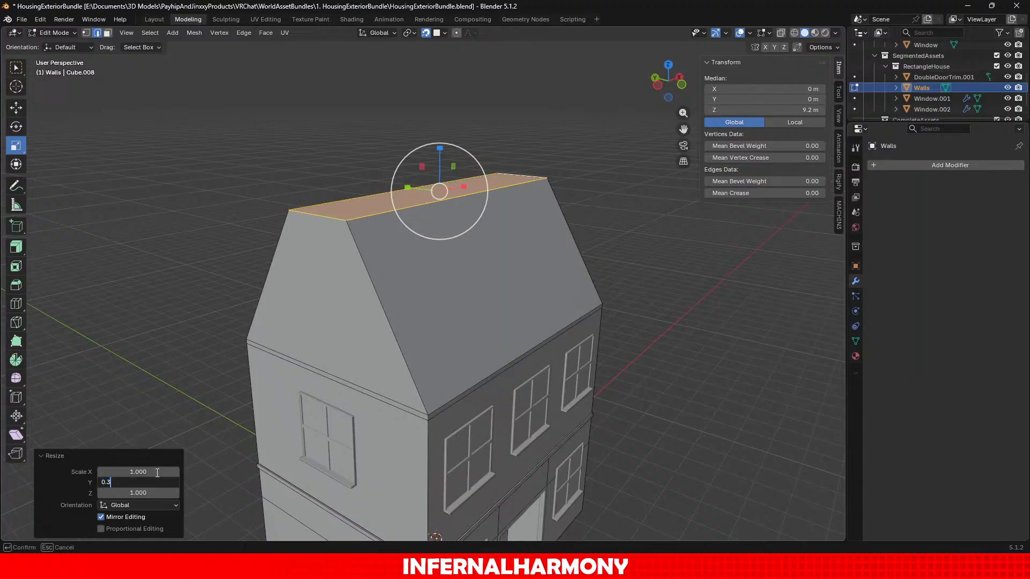
{"action": "type", "text": "1"}
{"action": "key", "text": "Return"}
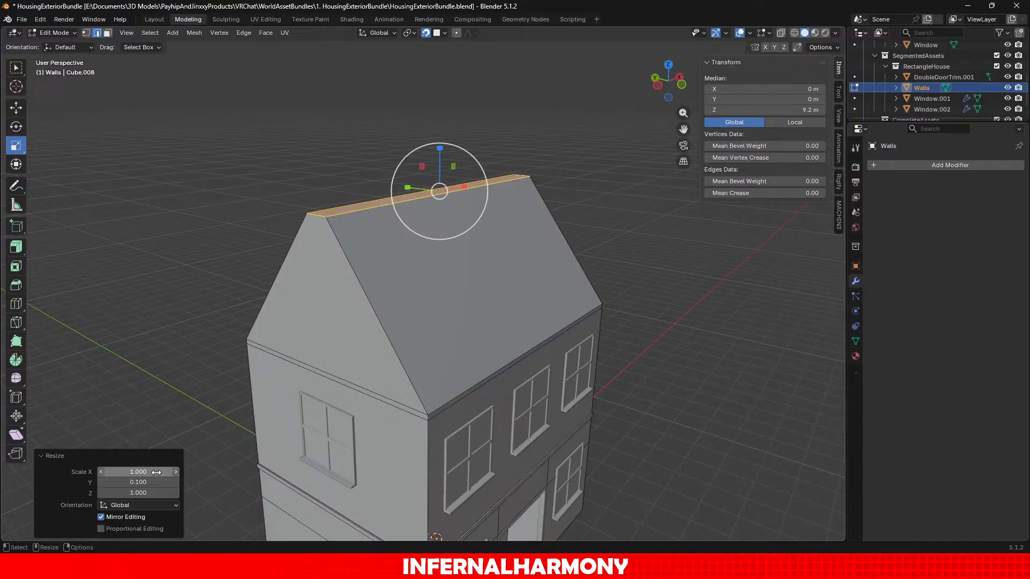
{"action": "left_click", "coordinate": [625, 342]}
Select the narrow ridge face and grow the face selection twice to cover the roof and its trim band.
{"action": "middle_click_drag", "start_coordinate": [604, 466], "coordinate": [387, 376], "text": "alt"}
{"action": "scroll", "coordinate": [572, 419], "scroll_direction": "up", "scroll_amount": 1}
{"action": "left_click", "coordinate": [109, 33]}
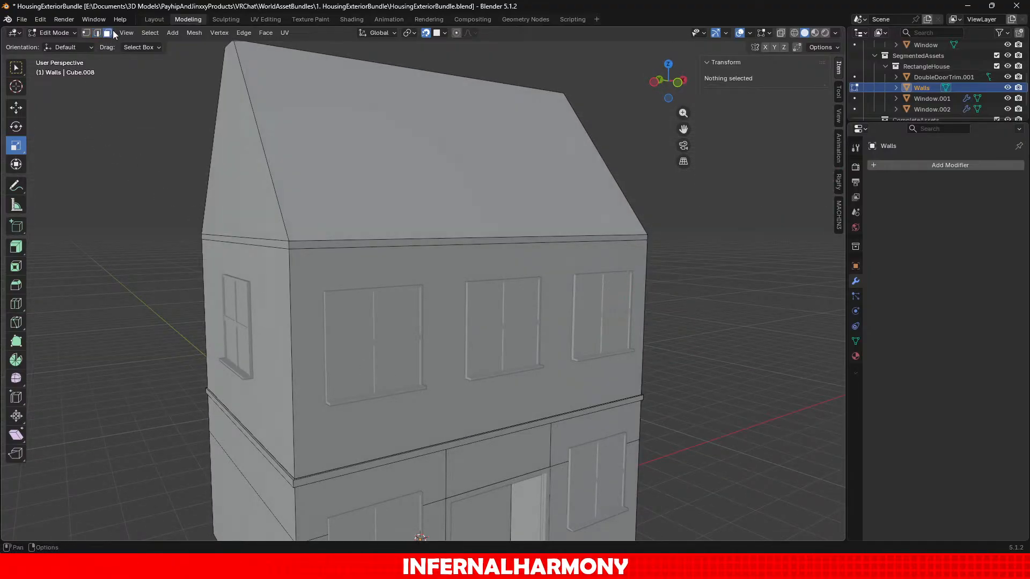
{"action": "scroll", "coordinate": [199, 194], "scroll_direction": "up", "scroll_amount": 1}
{"action": "middle_click_drag", "start_coordinate": [321, 222], "coordinate": [273, 245]}
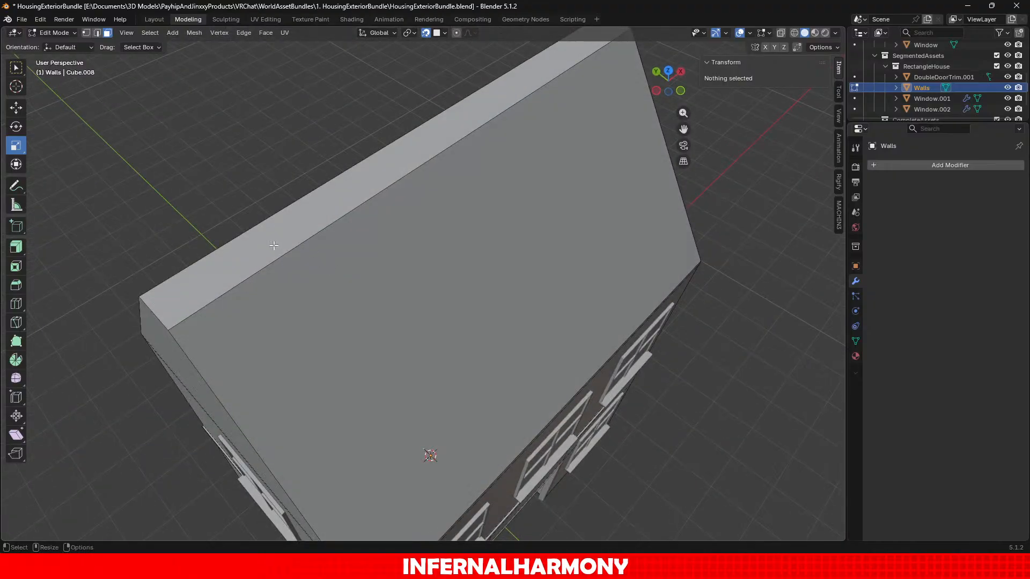
{"action": "left_click", "coordinate": [273, 245]}
{"action": "key", "text": "ctrl+KP_Add"}
{"action": "key", "text": "ctrl+KP_Add"}
{"action": "middle_click_drag", "start_coordinate": [397, 314], "coordinate": [348, 284]}
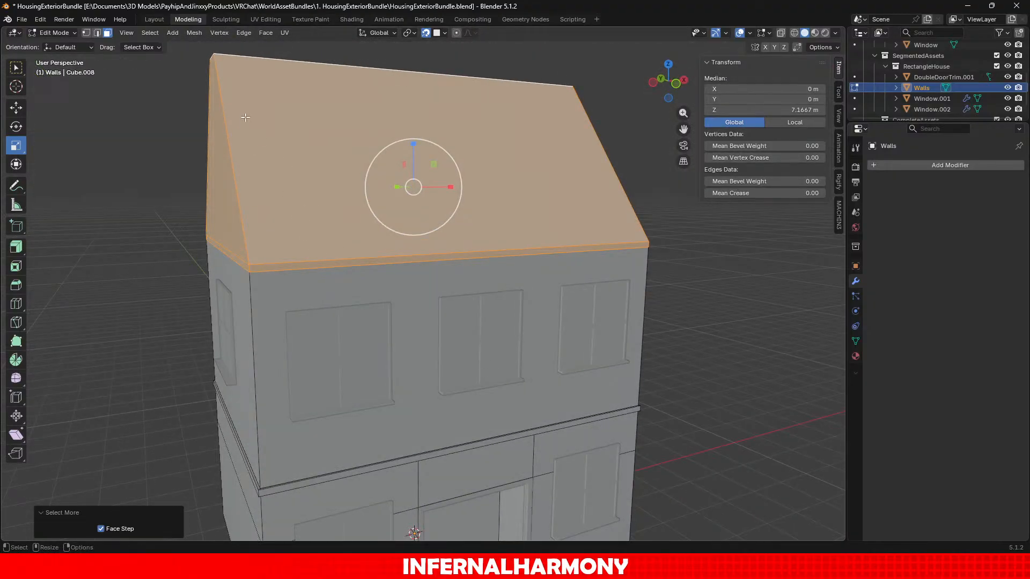
{"action": "left_click", "coordinate": [237, 33]}
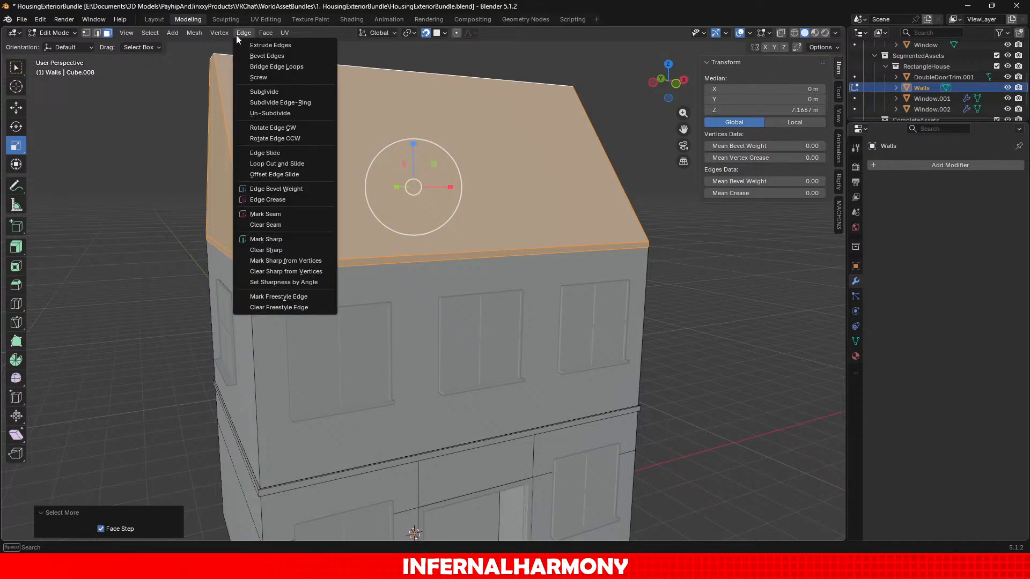
{"action": "mouse_move", "coordinate": [209, 35]}
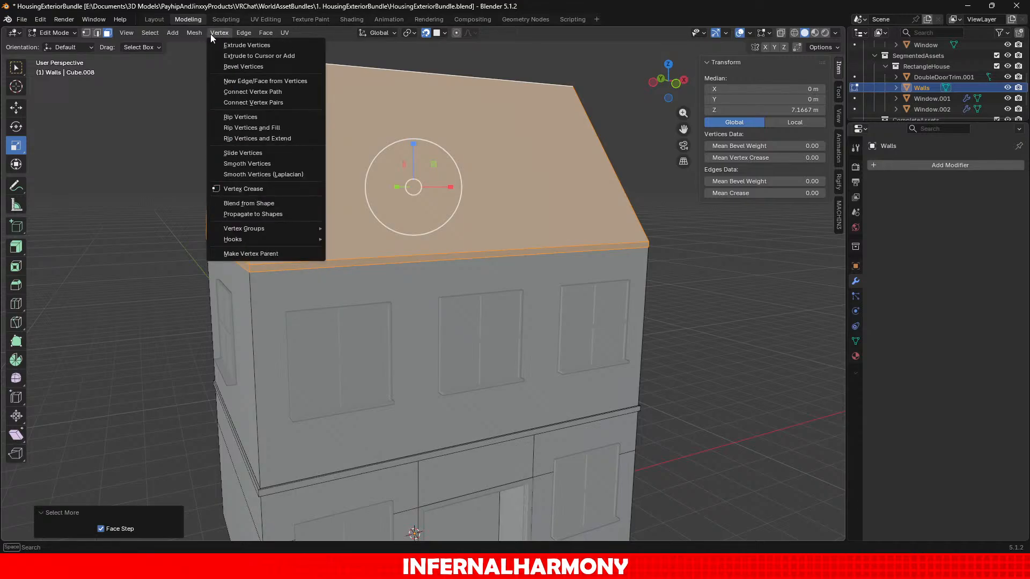
{"action": "mouse_move", "coordinate": [231, 131]}
{"action": "left_click", "coordinate": [310, 132]}
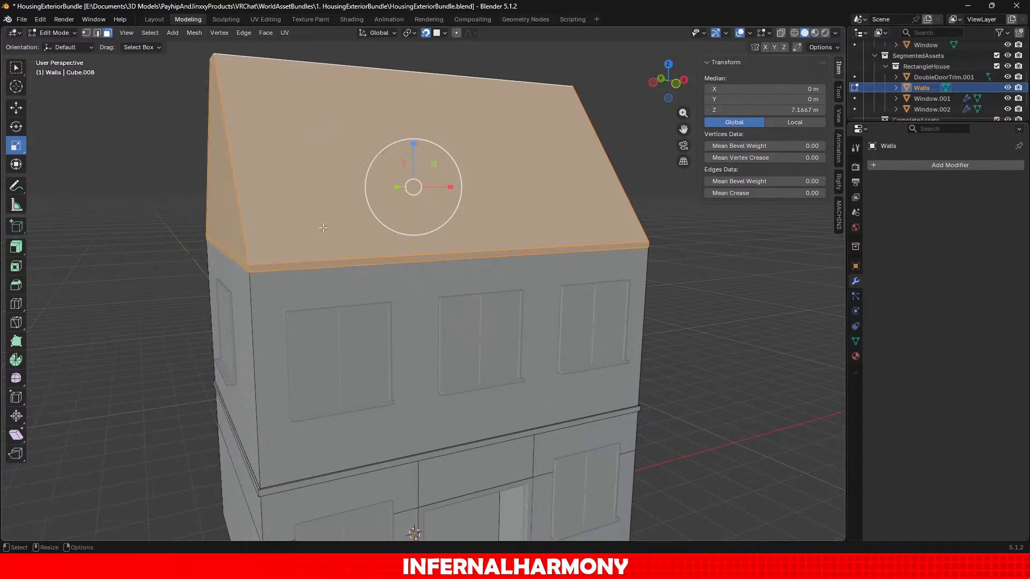
Select the two triangular gable end faces of the roof in face selection mode.
{"action": "scroll", "coordinate": [254, 266], "scroll_direction": "up", "scroll_amount": 1}
{"action": "middle_click_drag", "start_coordinate": [247, 219], "coordinate": [431, 213]}
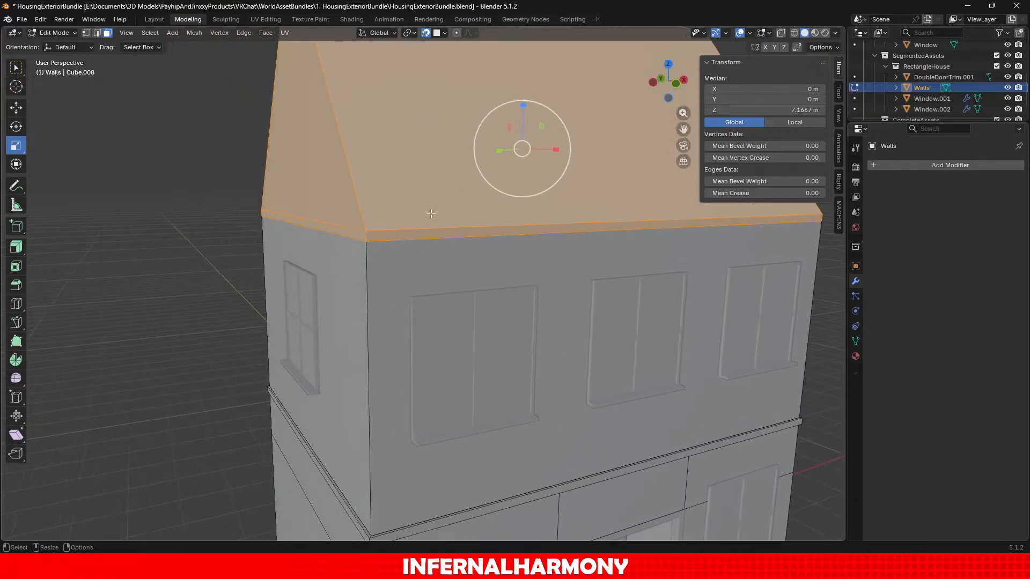
{"action": "left_click", "coordinate": [97, 32]}
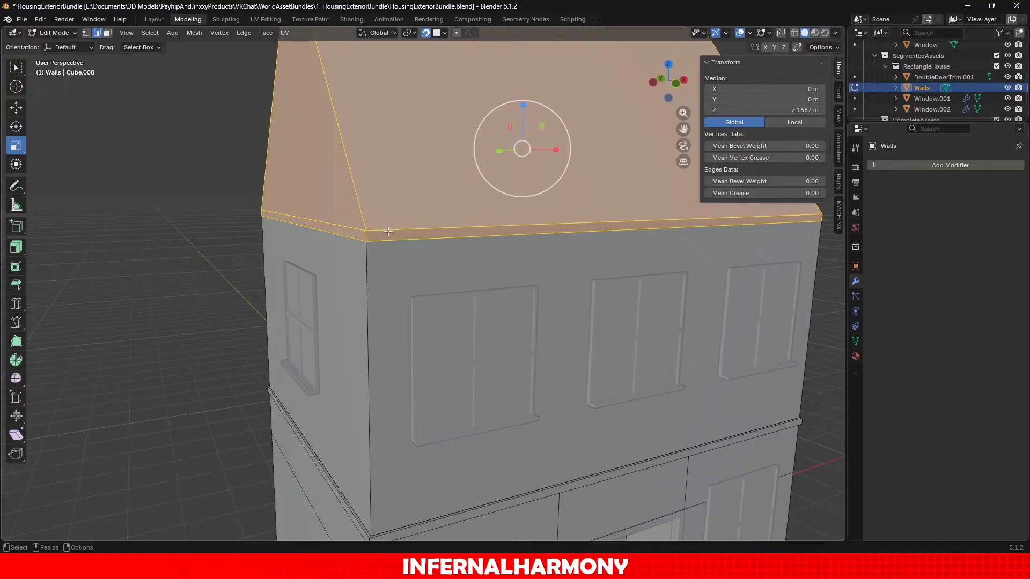
{"action": "left_click", "coordinate": [288, 167]}
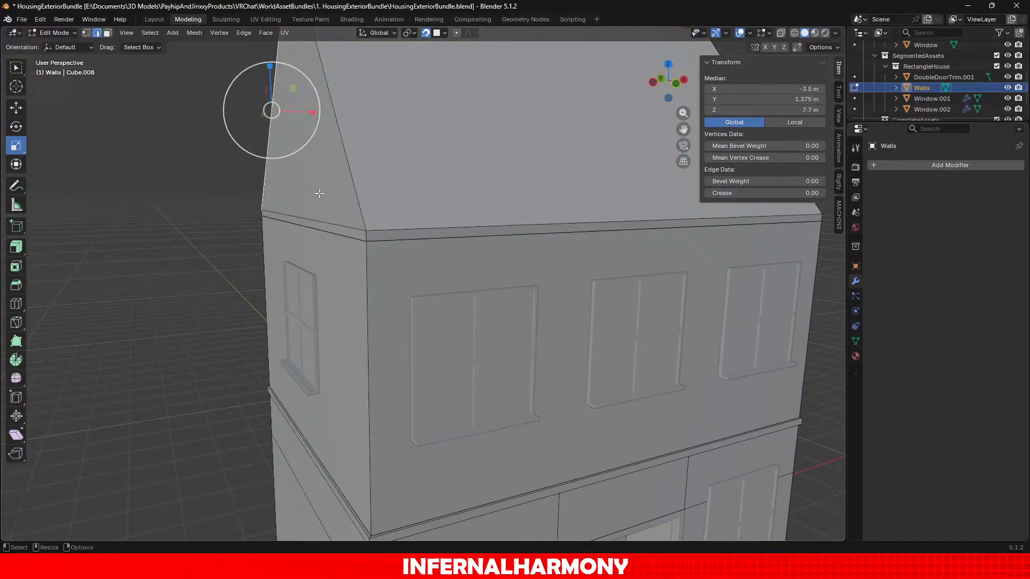
{"action": "left_click", "coordinate": [108, 33]}
{"action": "left_click", "coordinate": [315, 188]}
{"action": "middle_click_drag", "start_coordinate": [536, 272], "coordinate": [416, 269]}
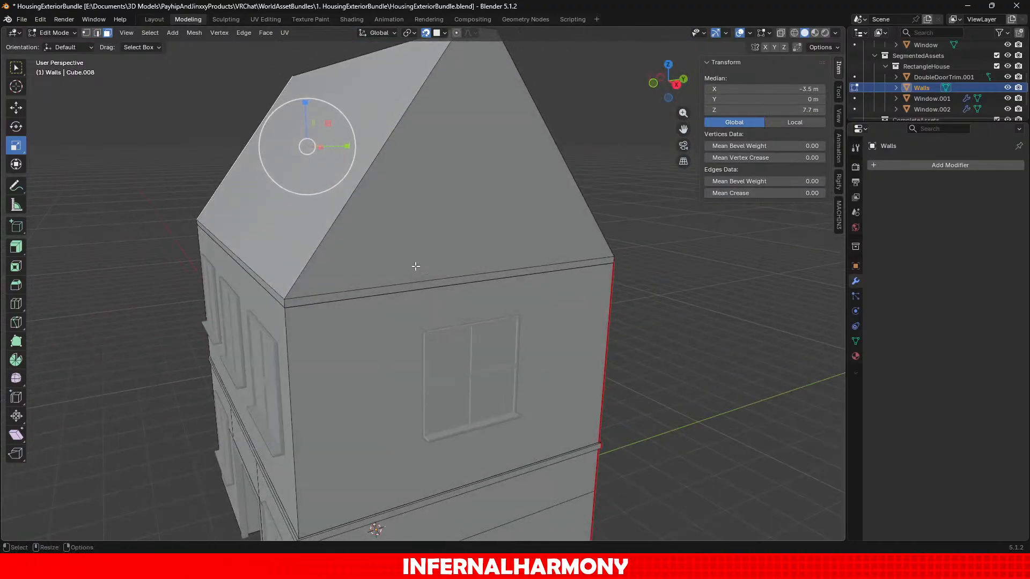
{"action": "scroll", "coordinate": [421, 219], "scroll_direction": "up", "scroll_amount": 3}
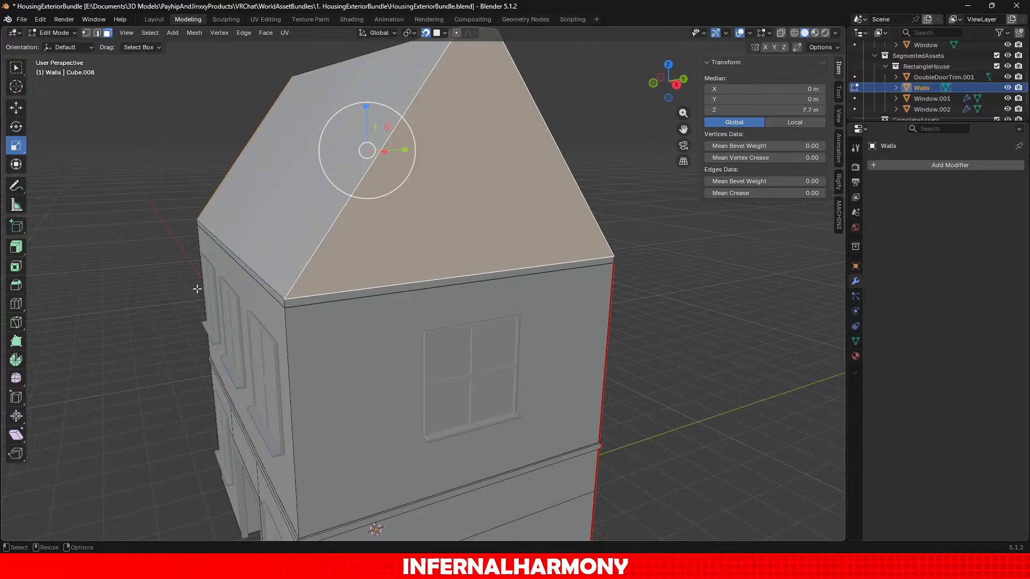
Inset both selected gable faces with a thickness of 0.1 m.
{"action": "left_click", "coordinate": [16, 266]}
{"action": "left_click_drag", "start_coordinate": [409, 141], "coordinate": [398, 144]}
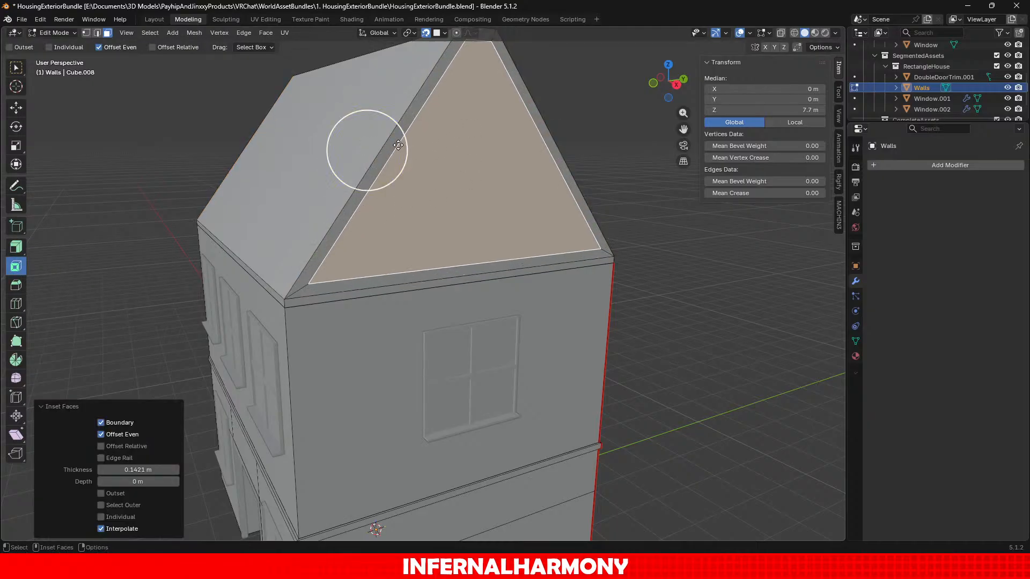
{"action": "left_click", "coordinate": [142, 467]}
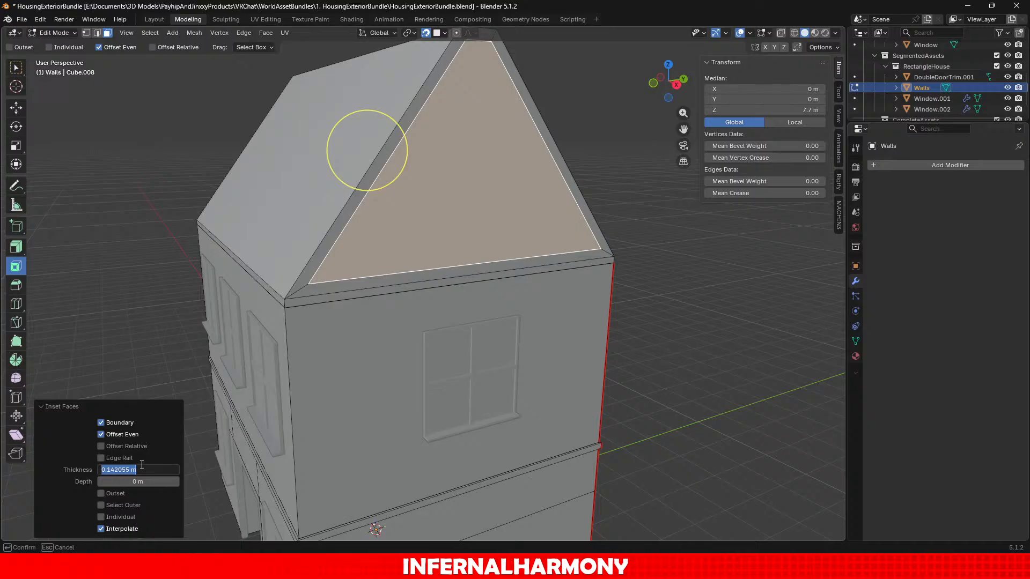
{"action": "type", "text": "0.1"}
{"action": "key", "text": "Return"}
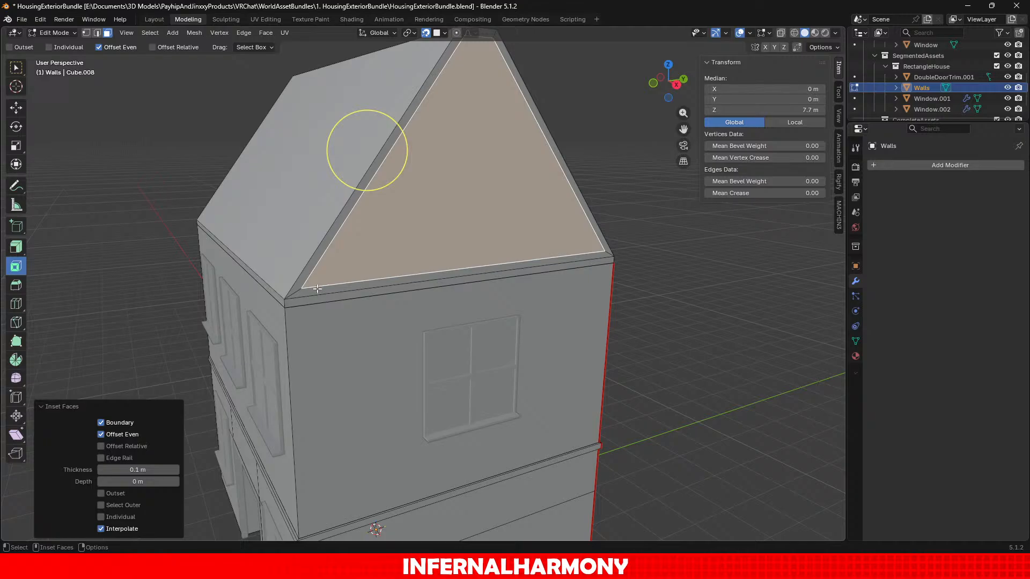
Select the eaves trim band faces together with the bottom and sloping inset border strips of the first gable.
{"action": "left_click", "coordinate": [293, 301]}
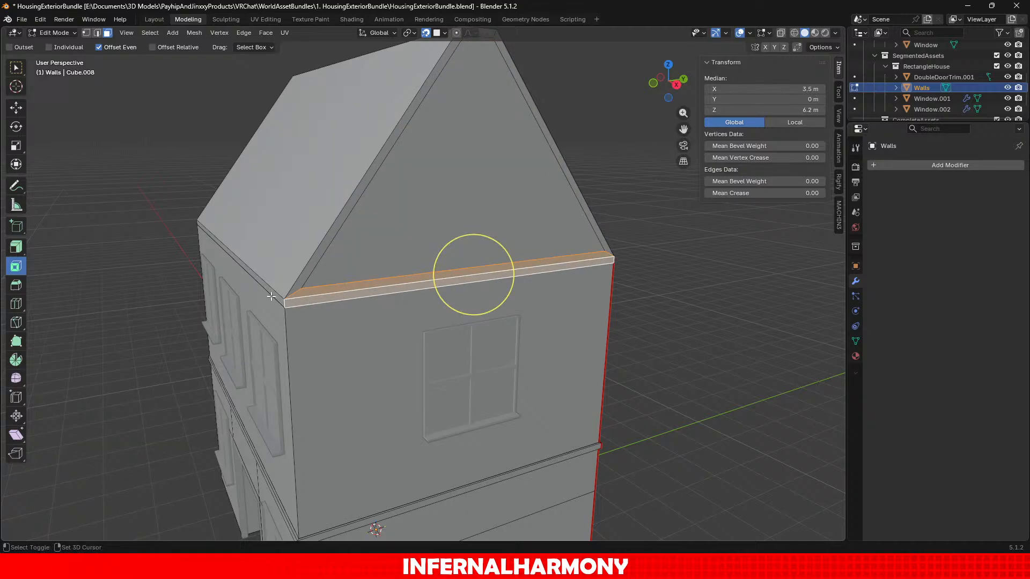
{"action": "left_click", "coordinate": [273, 294], "text": "shift"}
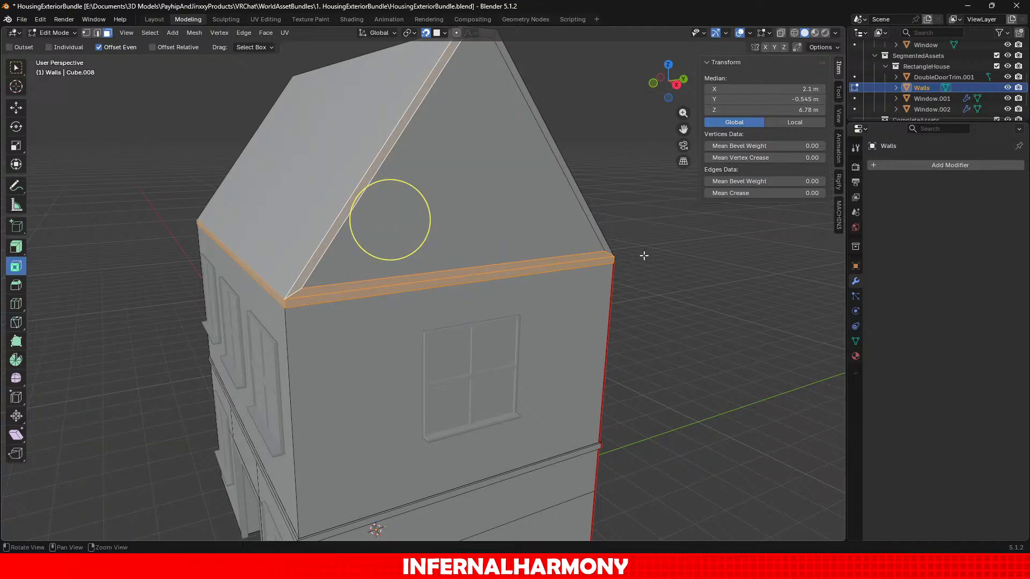
{"action": "middle_click_drag", "start_coordinate": [579, 257], "coordinate": [524, 246]}
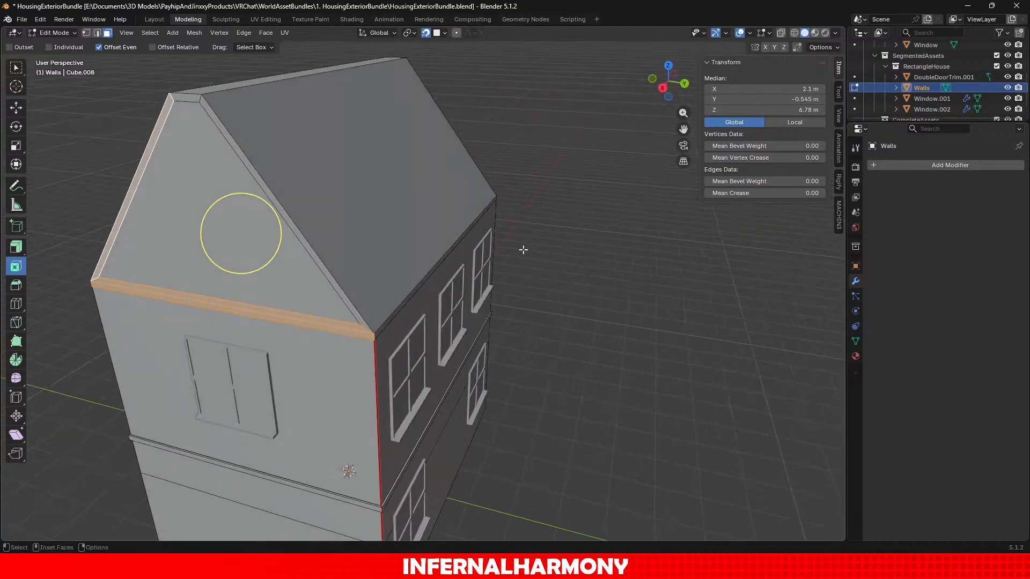
{"action": "left_click", "coordinate": [349, 307], "text": "shift"}
{"action": "scroll", "coordinate": [437, 361], "scroll_direction": "up", "scroll_amount": 2}
{"action": "left_click_drag", "start_coordinate": [437, 361], "coordinate": [387, 324], "text": "alt"}
{"action": "left_click", "coordinate": [350, 216], "text": "shift"}
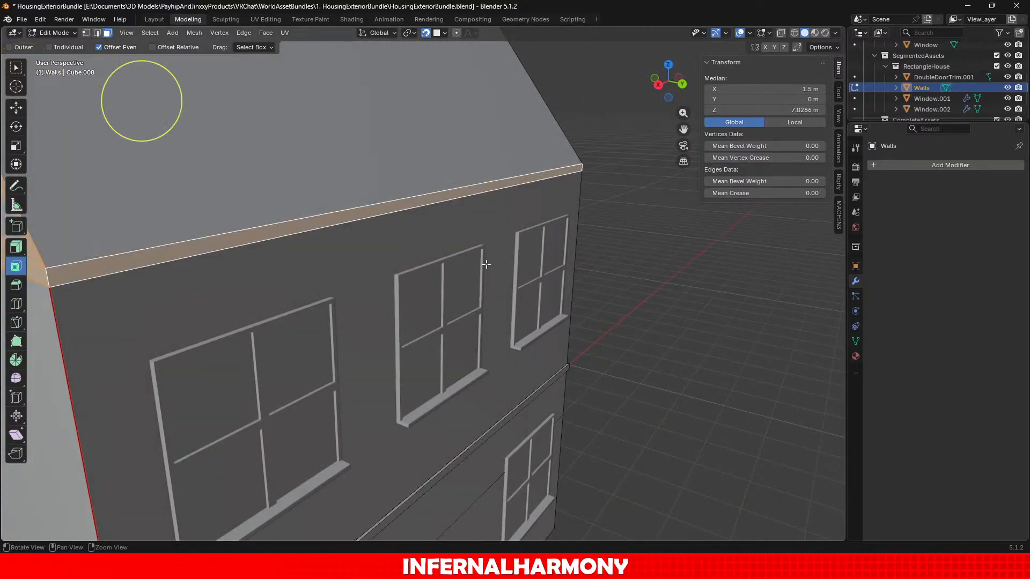
Add the opposite gable's inset border strips and the short strips below the ridge on both gables to the selection.
{"action": "left_click_drag", "start_coordinate": [486, 264], "coordinate": [514, 225], "text": "alt"}
{"action": "left_click", "coordinate": [479, 265], "text": "shift"}
{"action": "left_click", "coordinate": [473, 234], "text": "shift"}
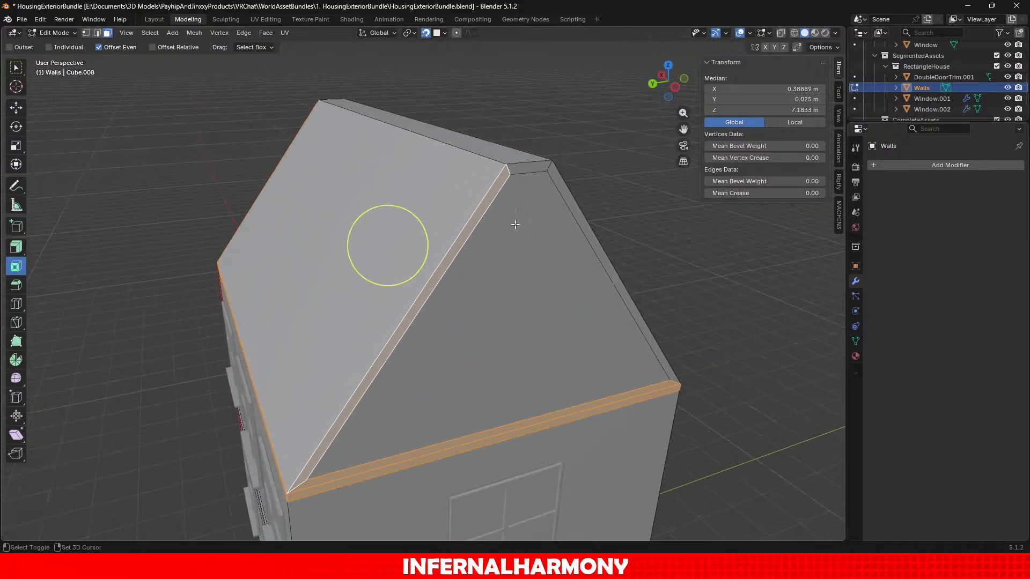
{"action": "left_click", "coordinate": [513, 170], "text": "shift"}
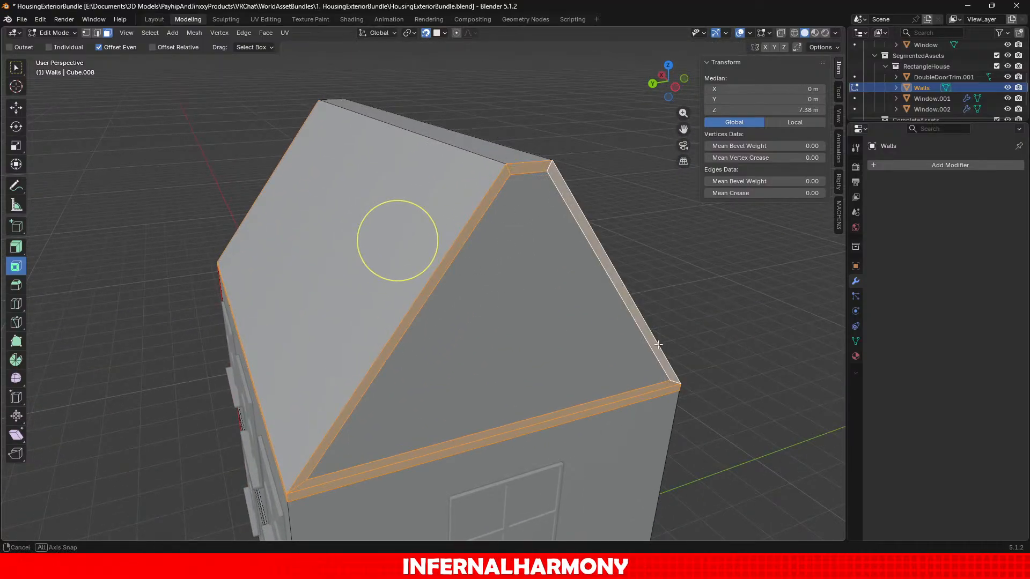
{"action": "left_click_drag", "start_coordinate": [564, 189], "coordinate": [426, 364], "text": "alt"}
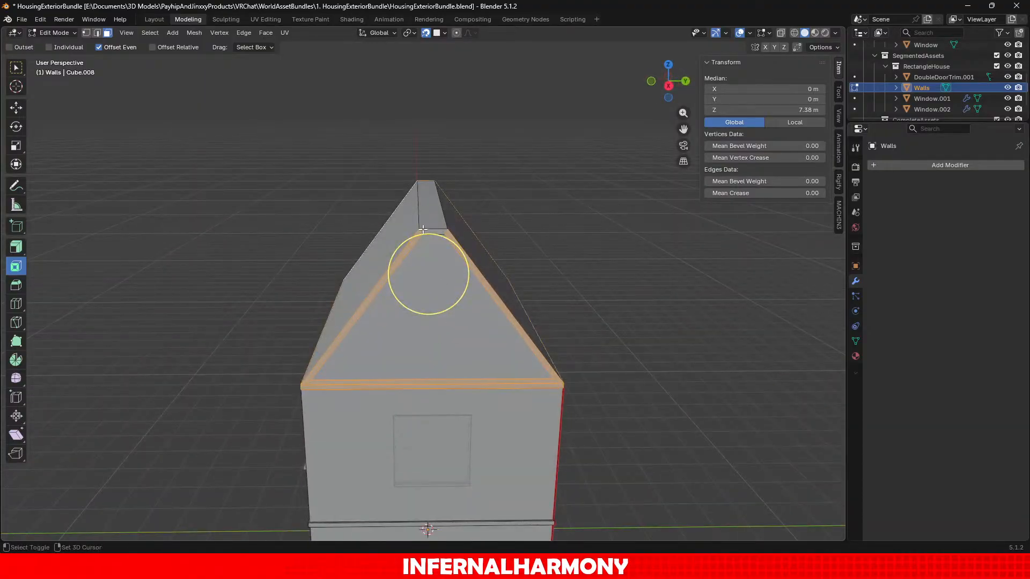
{"action": "left_click_drag", "start_coordinate": [441, 231], "coordinate": [315, 275], "text": "alt"}
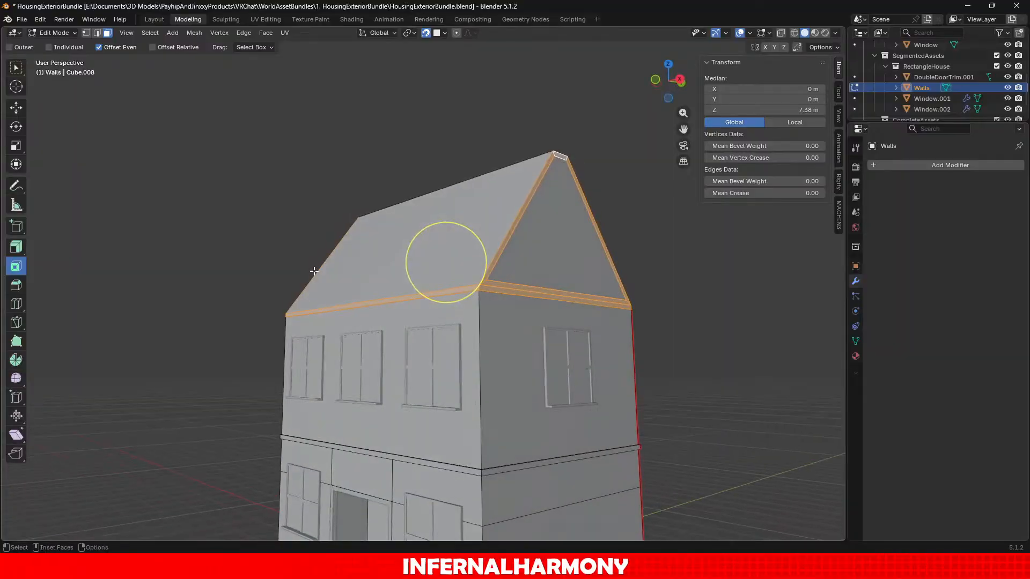
Inspect the selected roof trim along the eaves and compare it with the ledge between the two floors.
{"action": "scroll", "coordinate": [314, 273], "scroll_direction": "up", "scroll_amount": 1}
{"action": "middle_click_drag", "start_coordinate": [323, 339], "coordinate": [346, 289], "text": "alt"}
{"action": "scroll", "coordinate": [83, 359], "scroll_direction": "up", "scroll_amount": 2}
{"action": "left_click_drag", "start_coordinate": [83, 359], "coordinate": [139, 398], "text": "alt"}
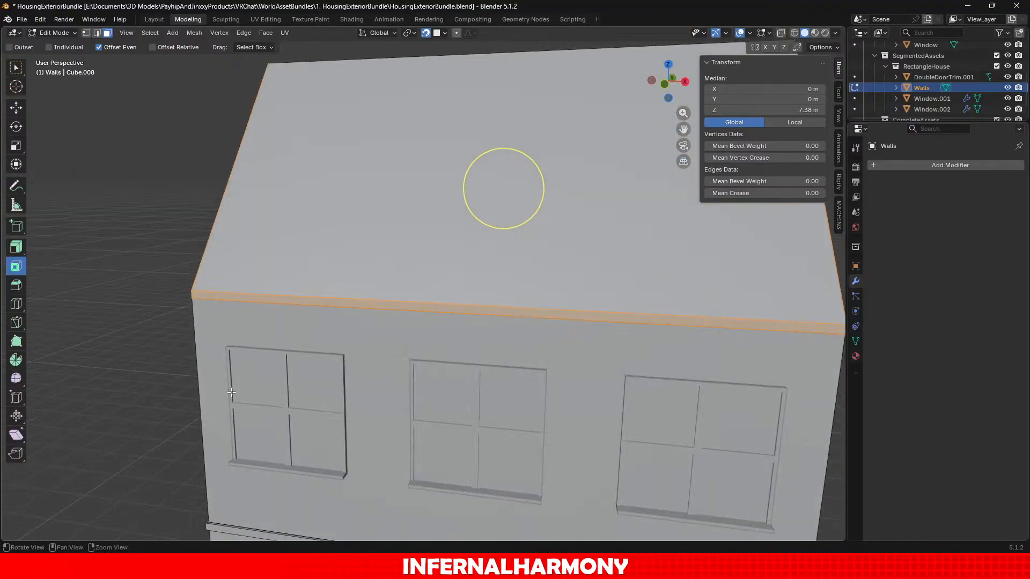
{"action": "middle_click_drag", "start_coordinate": [185, 424], "coordinate": [262, 216], "text": "alt"}
{"action": "scroll", "coordinate": [230, 242], "scroll_direction": "up", "scroll_amount": 2}
{"action": "left_click_drag", "start_coordinate": [188, 265], "coordinate": [253, 290], "text": "alt"}
{"action": "left_click_drag", "start_coordinate": [317, 253], "coordinate": [89, 328], "text": "alt"}
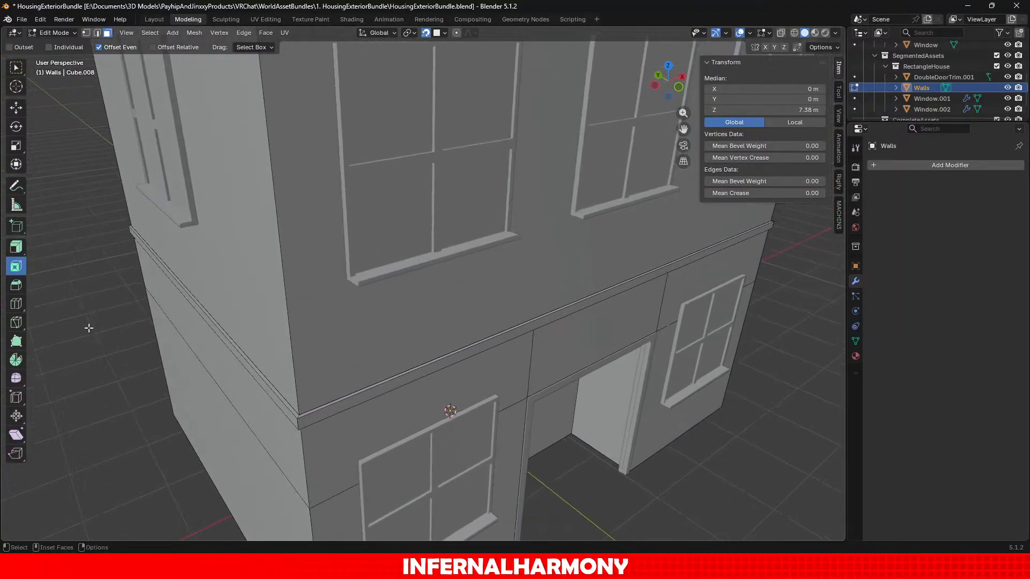
{"action": "scroll", "coordinate": [64, 246], "scroll_direction": "down", "scroll_amount": 4}
Extrude the selected roof trim faces outward along their normals with an offset of 0.05 m.
{"action": "left_click", "coordinate": [16, 247]}
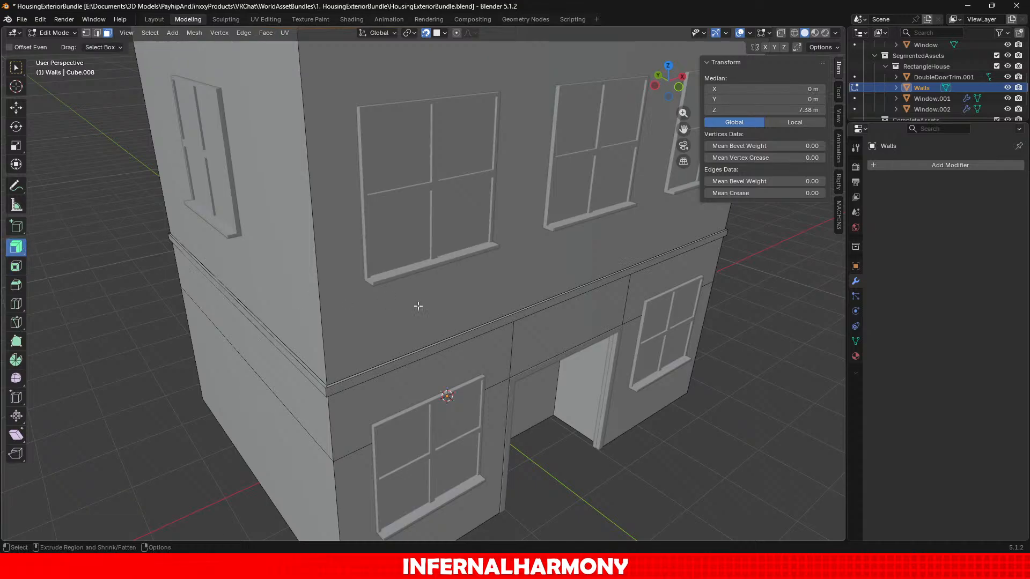
{"action": "scroll", "coordinate": [456, 311], "scroll_direction": "down", "scroll_amount": 1}
{"action": "left_click_drag", "start_coordinate": [456, 312], "coordinate": [460, 306]}
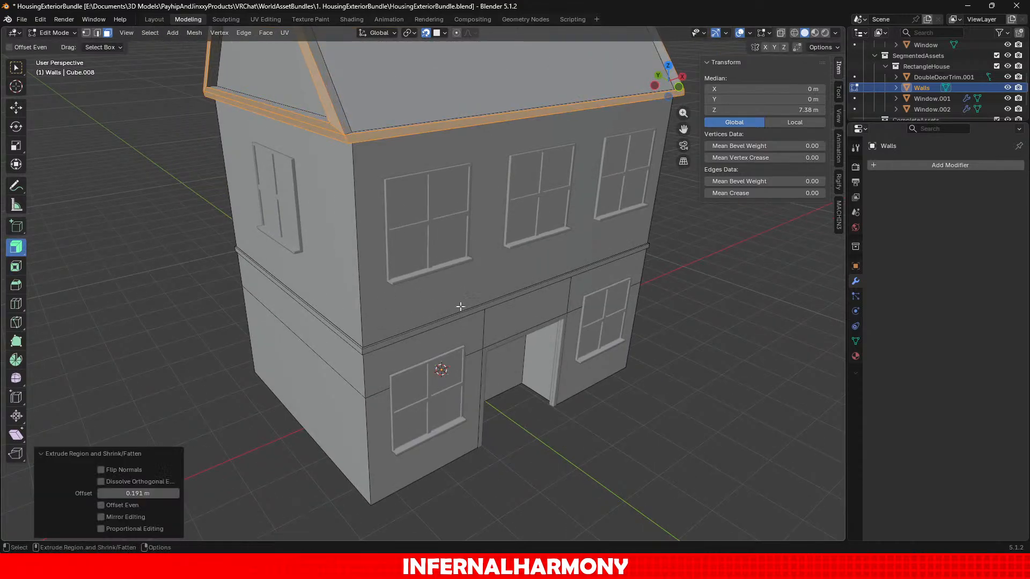
{"action": "left_click", "coordinate": [136, 492]}
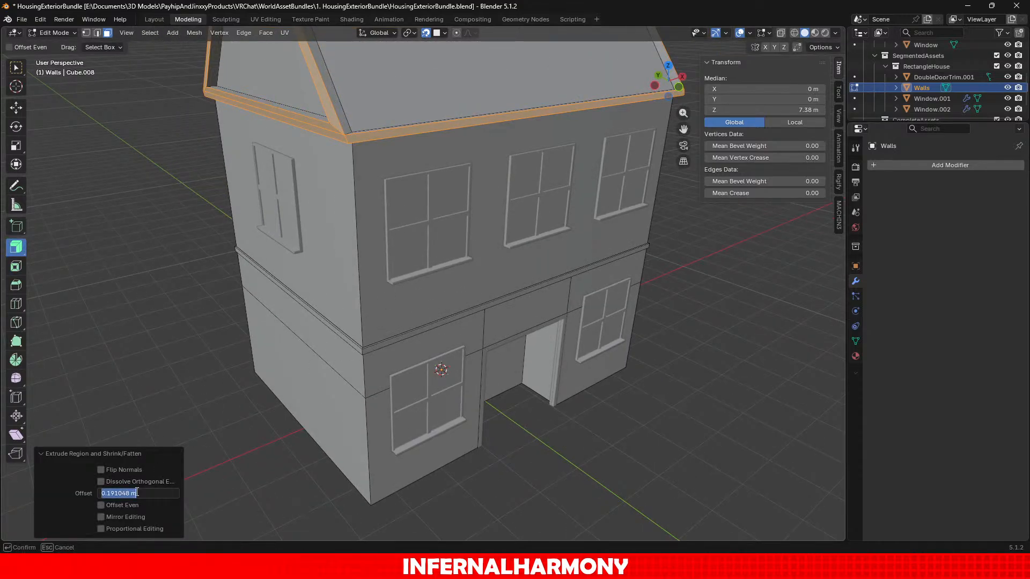
{"action": "type", "text": "0"}
{"action": "key", "text": "Return"}
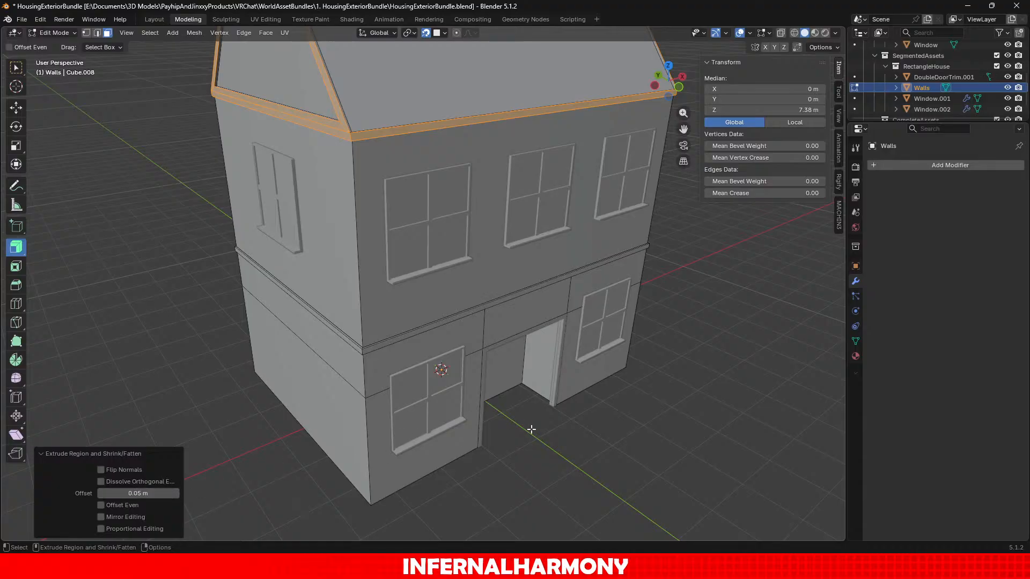
Deselect the trim, return to Object Mode and examine the extruded roof trim at the eaves and corners.
{"action": "left_click", "coordinate": [547, 434]}
{"action": "scroll", "coordinate": [547, 433], "scroll_direction": "up", "scroll_amount": 3}
{"action": "middle_click_drag", "start_coordinate": [548, 433], "coordinate": [477, 374]}
{"action": "scroll", "coordinate": [606, 337], "scroll_direction": "down", "scroll_amount": 4}
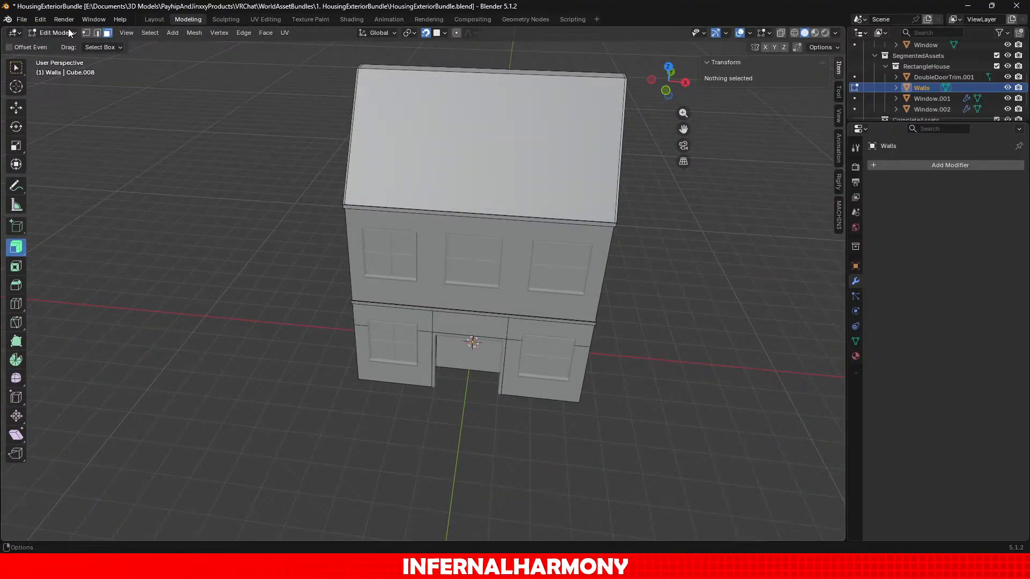
{"action": "left_click", "coordinate": [53, 34]}
{"action": "left_click", "coordinate": [56, 45]}
{"action": "left_click", "coordinate": [314, 289]}
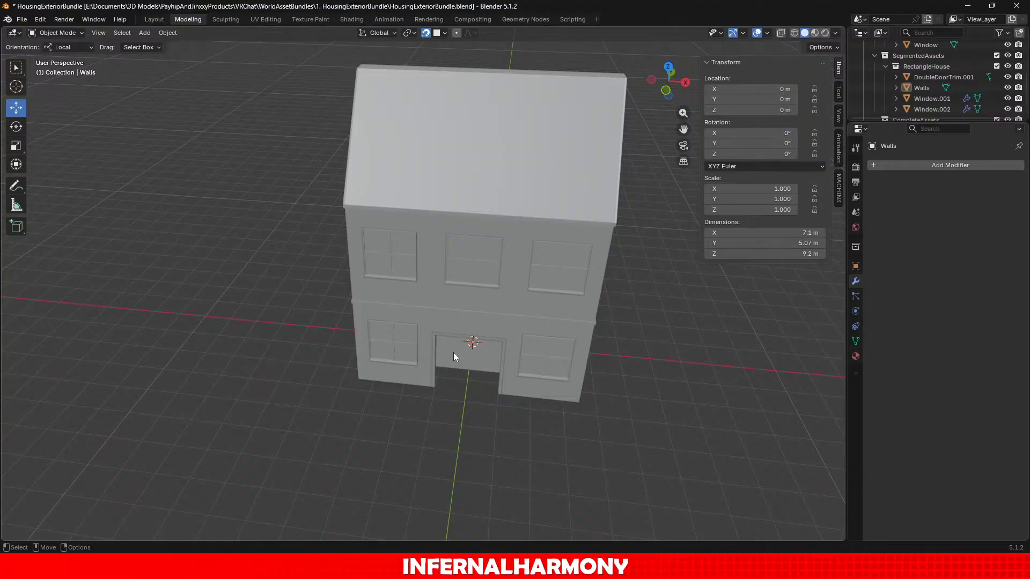
{"action": "scroll", "coordinate": [452, 352], "scroll_direction": "up", "scroll_amount": 2}
{"action": "middle_click_drag", "start_coordinate": [285, 349], "coordinate": [435, 418]}
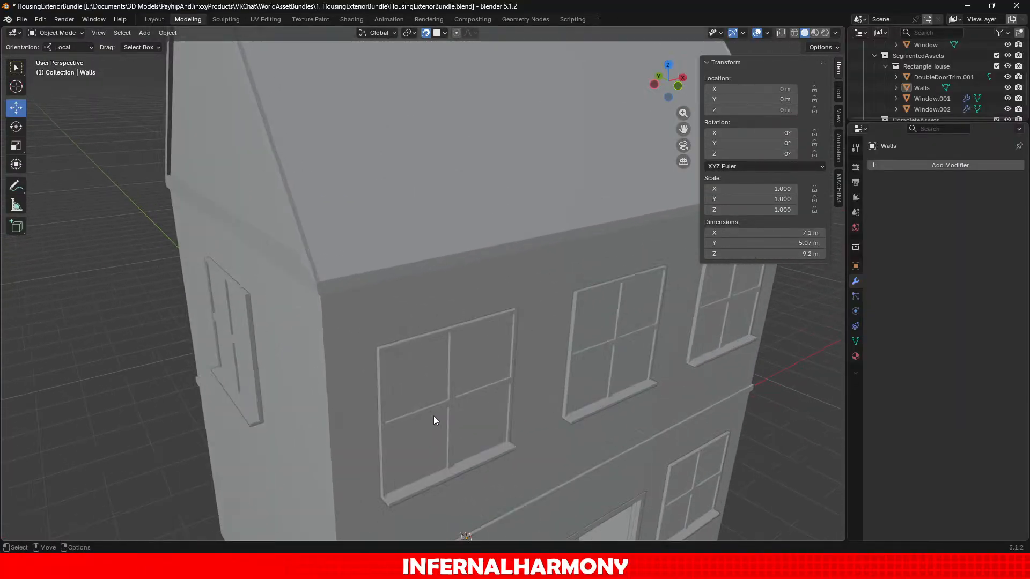
{"action": "scroll", "coordinate": [411, 407], "scroll_direction": "up", "scroll_amount": 4}
Reopen the Walls mesh for editing and undo the roof trim extrusion, keeping the trim faces selected.
{"action": "left_click", "coordinate": [394, 412]}
{"action": "key", "text": "Tab"}
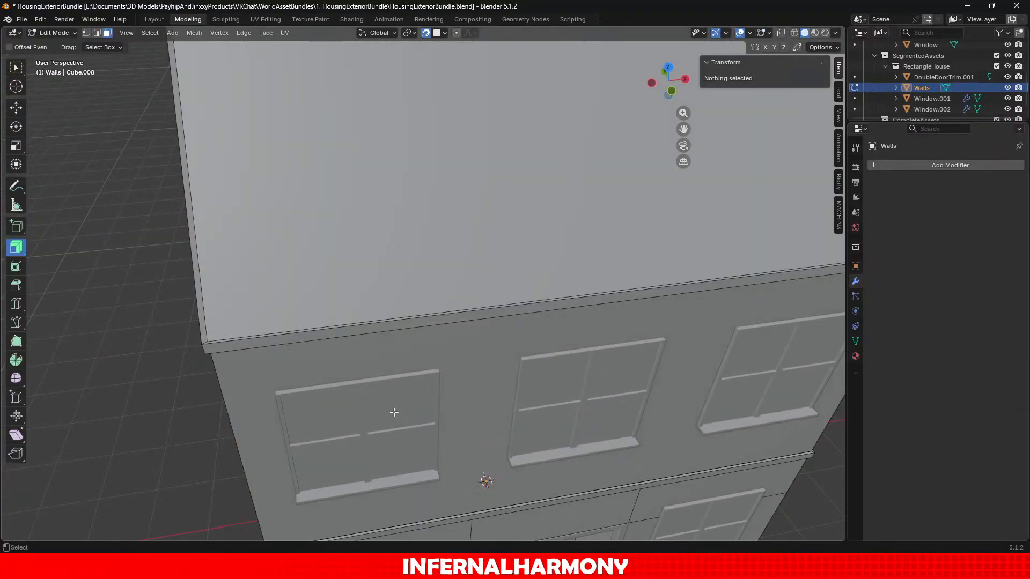
{"action": "key", "text": "ctrl+z"}
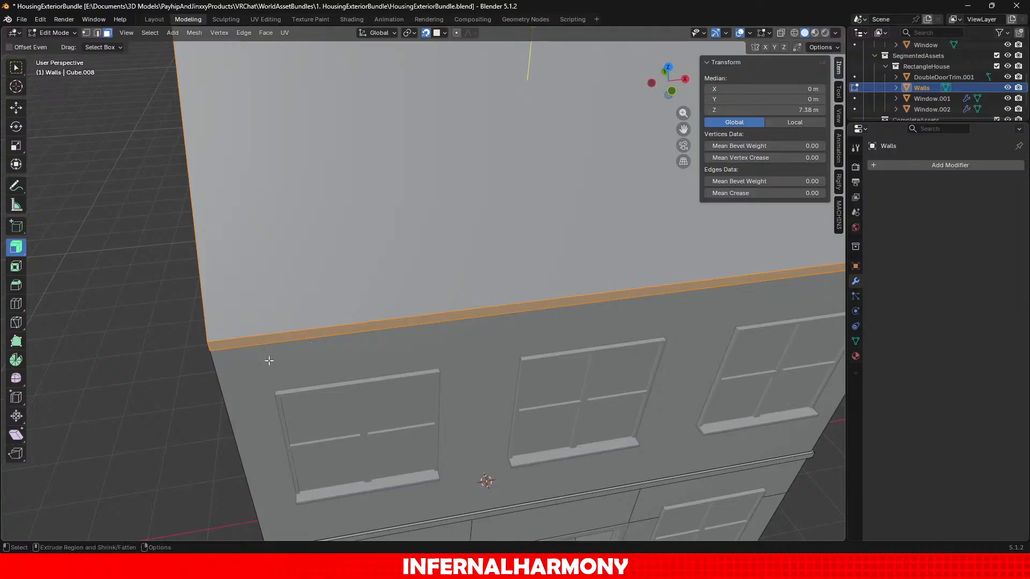
Extrude the selected roof trim faces along their normals with an offset of 0.05 m and Offset Even enabled.
{"action": "scroll", "coordinate": [105, 262], "scroll_direction": "down", "scroll_amount": 5}
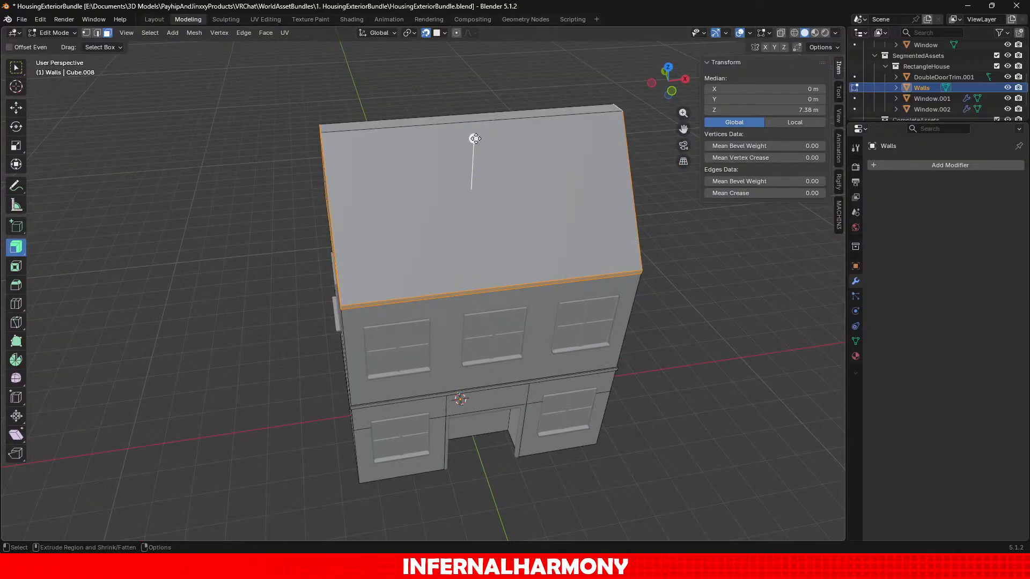
{"action": "middle_click_drag", "start_coordinate": [457, 144], "coordinate": [506, 141]}
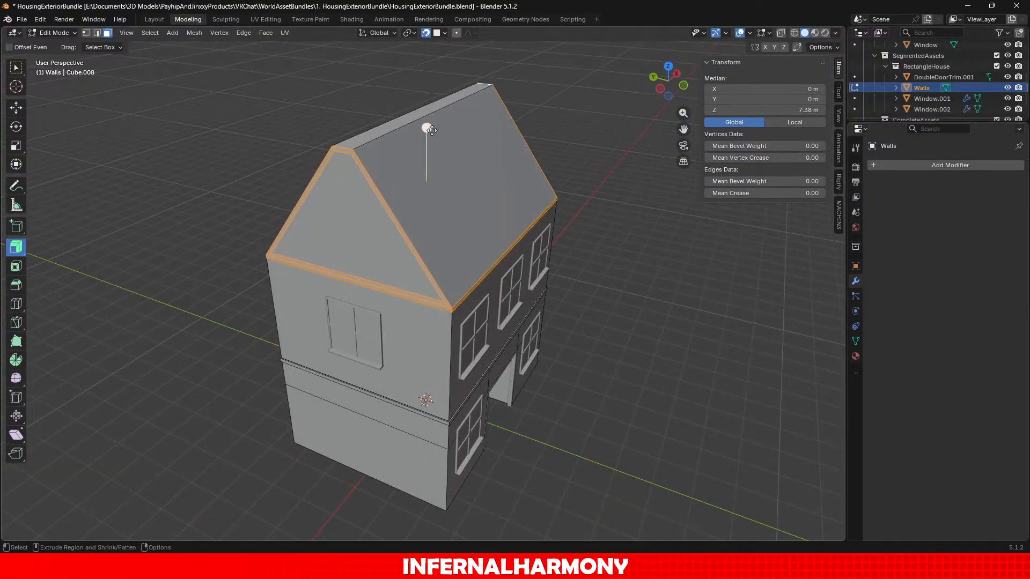
{"action": "left_click_drag", "start_coordinate": [426, 127], "coordinate": [399, 177]}
{"action": "left_click", "coordinate": [154, 493]}
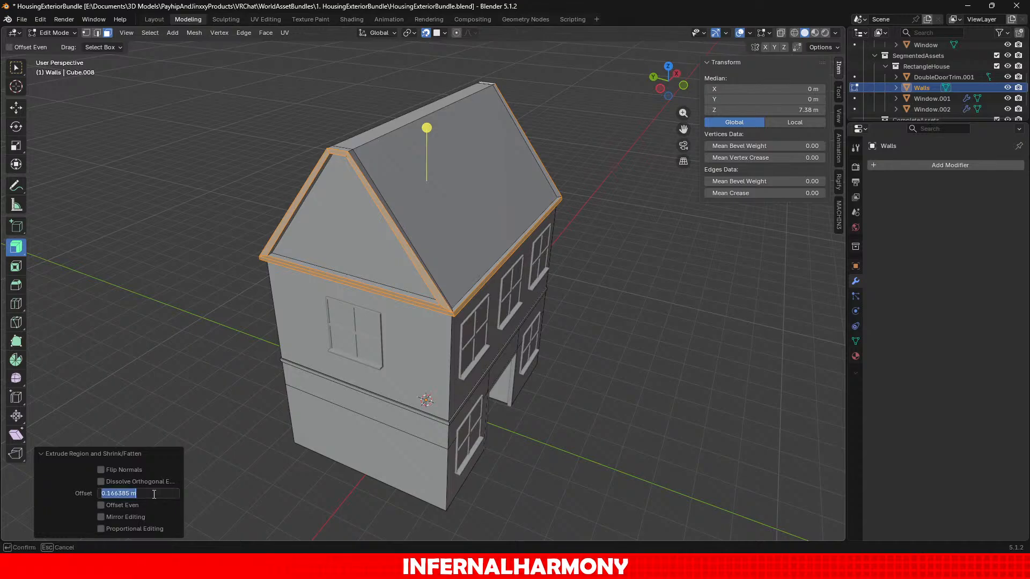
{"action": "type", "text": "0.05"}
{"action": "key", "text": "Return"}
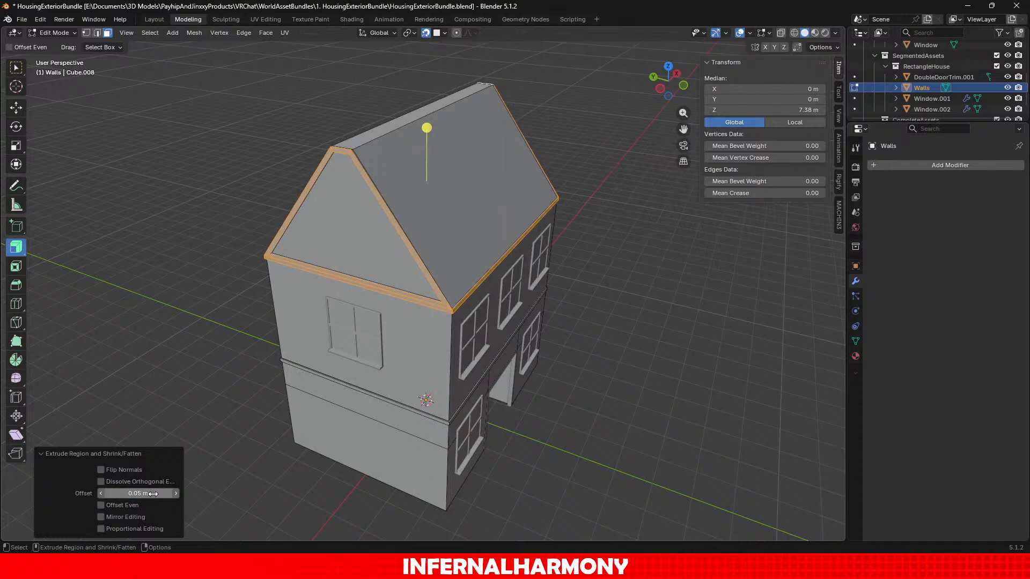
{"action": "left_click", "coordinate": [136, 505]}
Examine the evenly offset roof trim around the eaves and gable ends, then check the mesh in Object Mode and reopen it for editing.
{"action": "scroll", "coordinate": [541, 187], "scroll_direction": "up", "scroll_amount": 2}
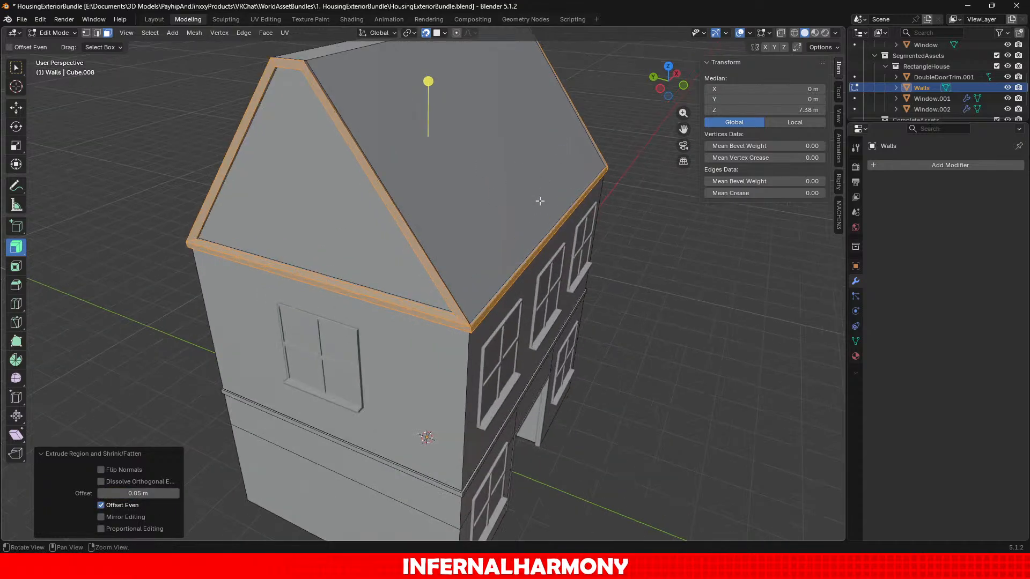
{"action": "middle_click_drag", "start_coordinate": [540, 200], "coordinate": [531, 326]}
{"action": "scroll", "coordinate": [531, 326], "scroll_direction": "up", "scroll_amount": 3}
{"action": "scroll", "coordinate": [593, 374], "scroll_direction": "down", "scroll_amount": 5}
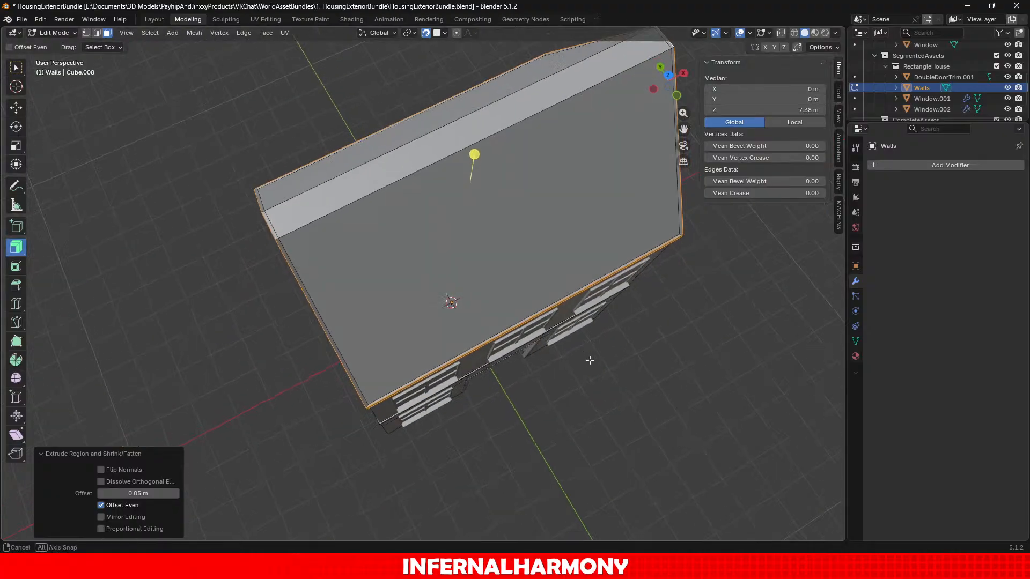
{"action": "mouse_move", "coordinate": [590, 361]}
{"action": "middle_mouse_down"}
{"action": "mouse_move", "coordinate": [729, 340]}
{"action": "mouse_move", "coordinate": [637, 403]}
{"action": "mouse_move", "coordinate": [607, 342]}
{"action": "mouse_move", "coordinate": [617, 375]}
{"action": "mouse_move", "coordinate": [601, 354]}
{"action": "middle_mouse_up"}
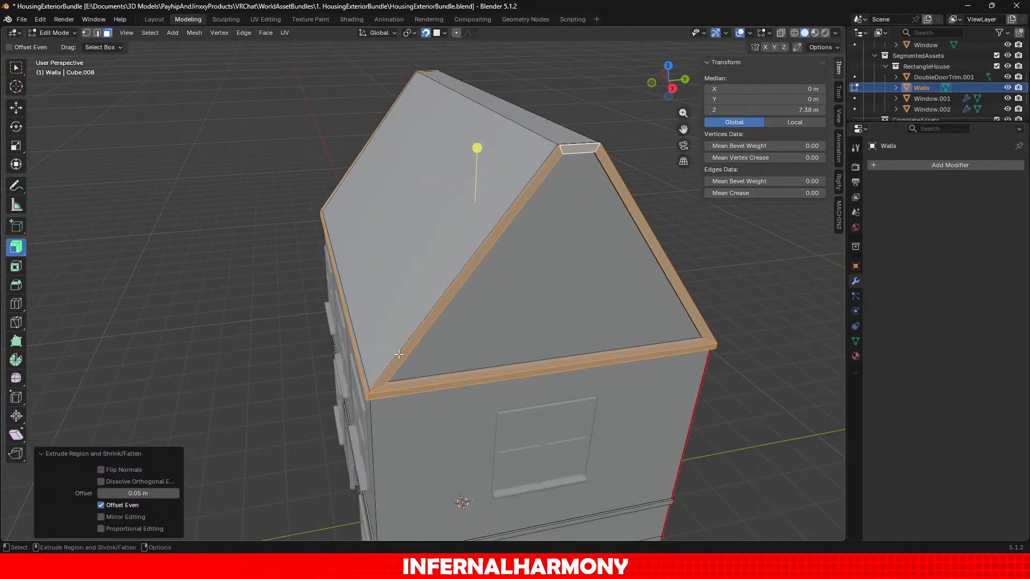
{"action": "left_click", "coordinate": [57, 33]}
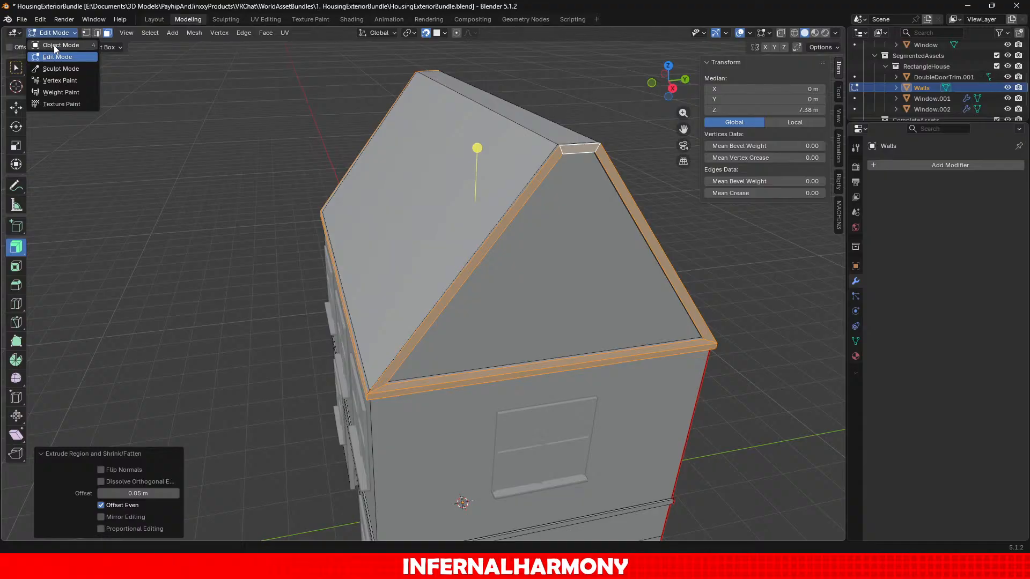
{"action": "left_click", "coordinate": [53, 45]}
{"action": "left_click", "coordinate": [54, 33]}
{"action": "left_click", "coordinate": [60, 56]}
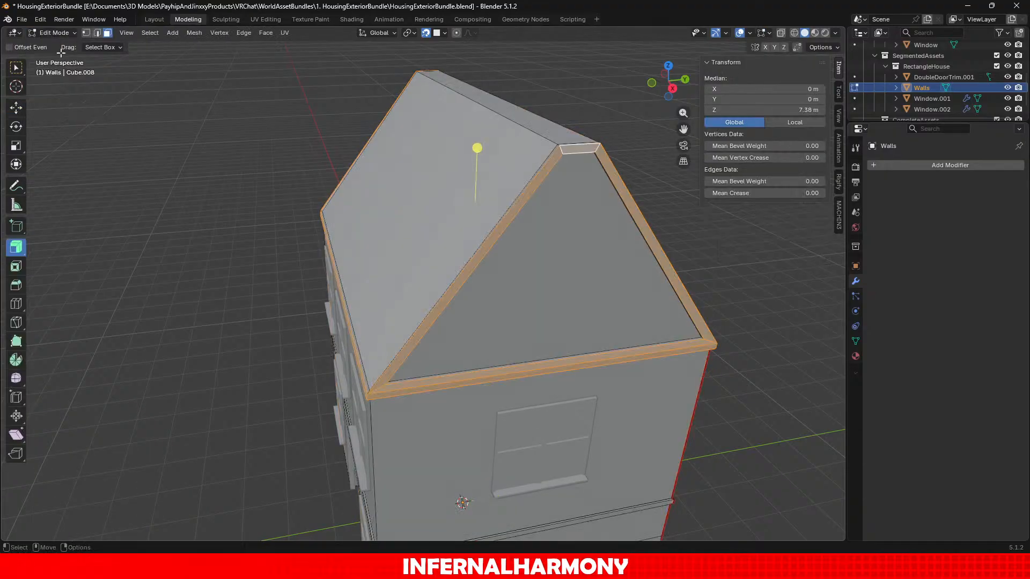
Select both roof slopes, the narrow ridge face and the two gable triangles, and split the selection from the rest of the mesh.
{"action": "left_click", "coordinate": [402, 137]}
{"action": "left_click", "coordinate": [498, 106], "text": "shift"}
{"action": "middle_click_drag", "start_coordinate": [663, 245], "coordinate": [464, 246]}
{"action": "left_click", "coordinate": [460, 249], "text": "shift"}
{"action": "left_click", "coordinate": [345, 303], "text": "shift"}
{"action": "middle_click_drag", "start_coordinate": [633, 300], "coordinate": [421, 259]}
{"action": "left_click", "coordinate": [421, 260], "text": "shift"}
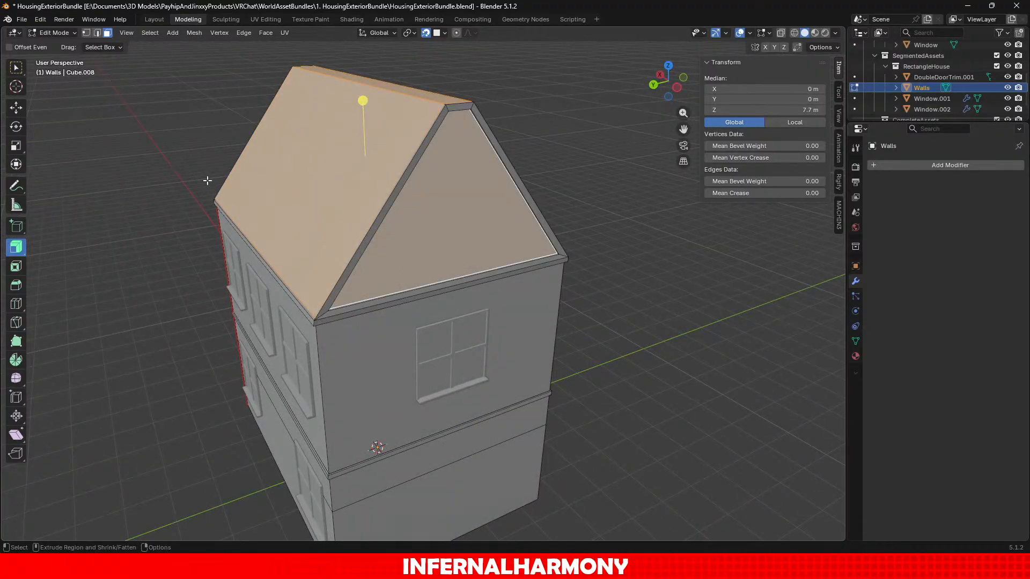
{"action": "left_click", "coordinate": [201, 35]}
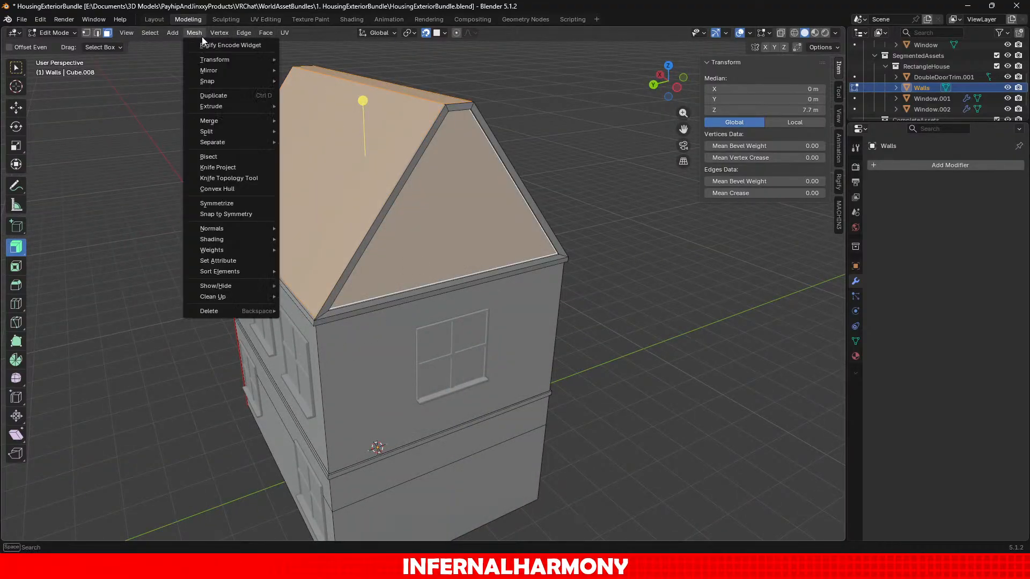
{"action": "mouse_move", "coordinate": [209, 136]}
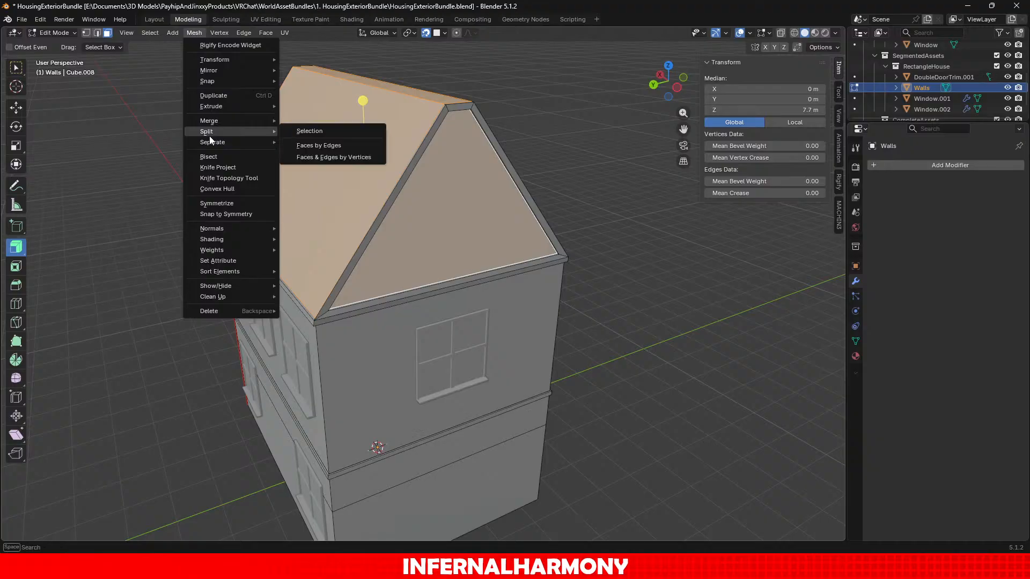
{"action": "left_click", "coordinate": [291, 134]}
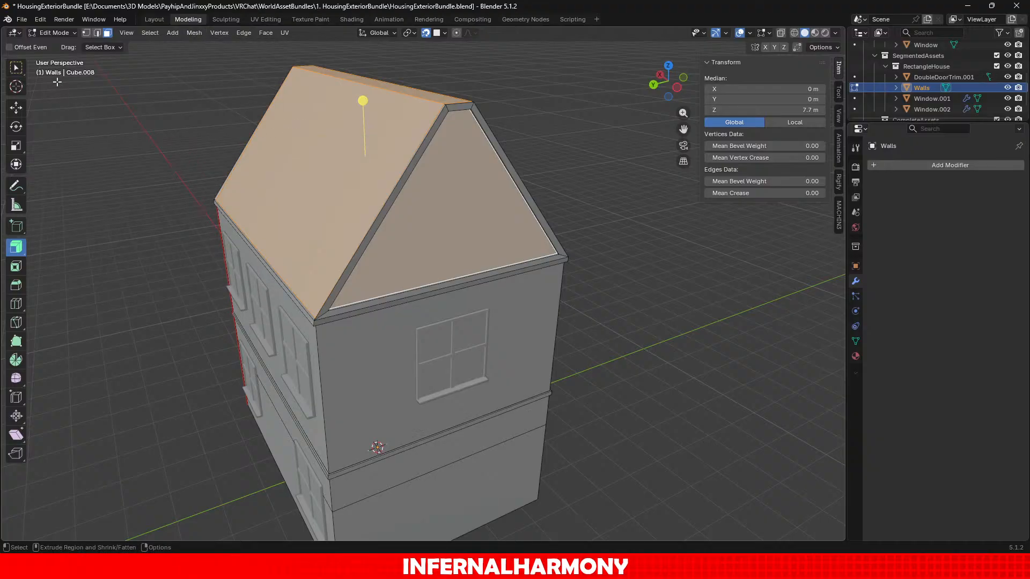
Return to Object Mode, save the file and deselect all the house parts.
{"action": "left_click", "coordinate": [53, 33]}
{"action": "left_click", "coordinate": [51, 47]}
{"action": "key", "text": "ctrl+s"}
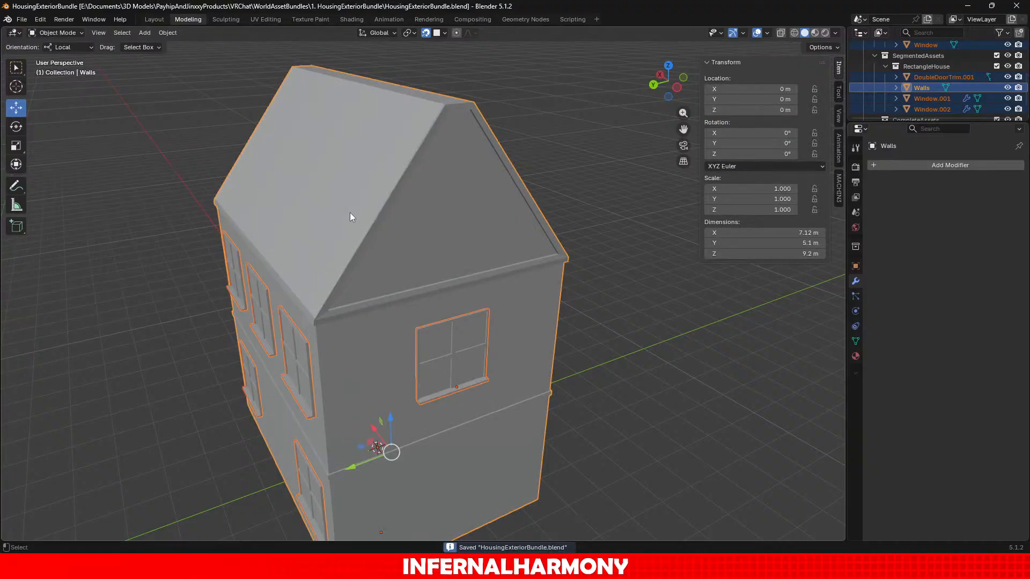
{"action": "left_click", "coordinate": [645, 297]}
{"action": "scroll", "coordinate": [646, 304], "scroll_direction": "down", "scroll_amount": 4}
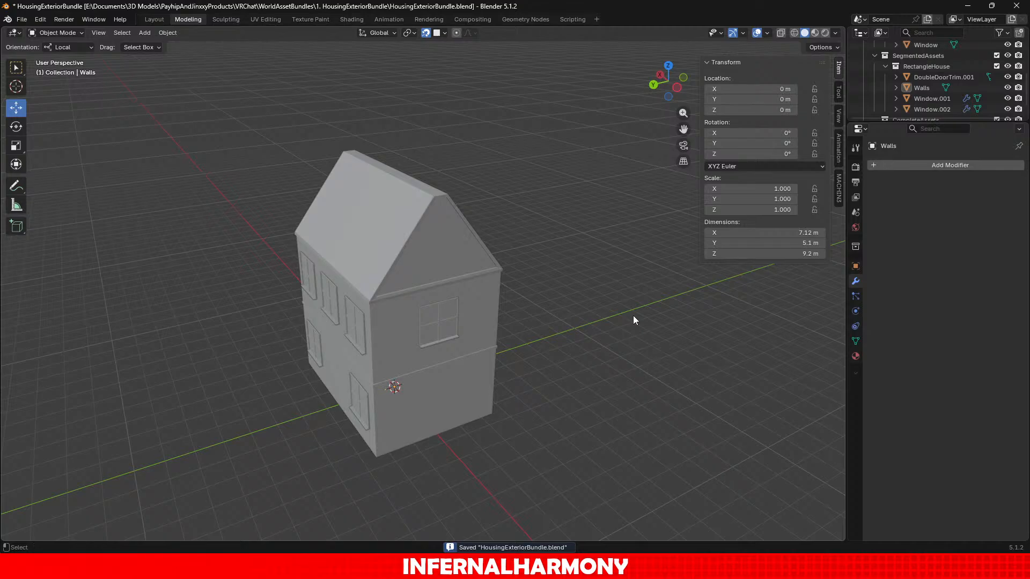
{"action": "key", "text": "ctrl+s"}
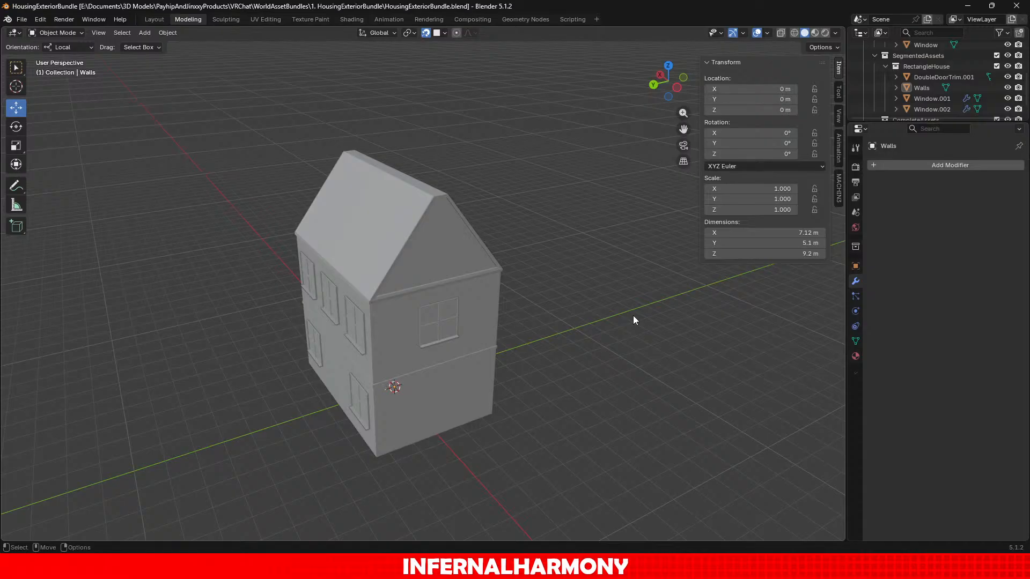
Examine the rear wall of the house and its two ground-floor windows, staying in Object Mode.
{"action": "scroll", "coordinate": [563, 312], "scroll_direction": "up", "scroll_amount": 1}
{"action": "middle_click_drag", "start_coordinate": [444, 300], "coordinate": [544, 304]}
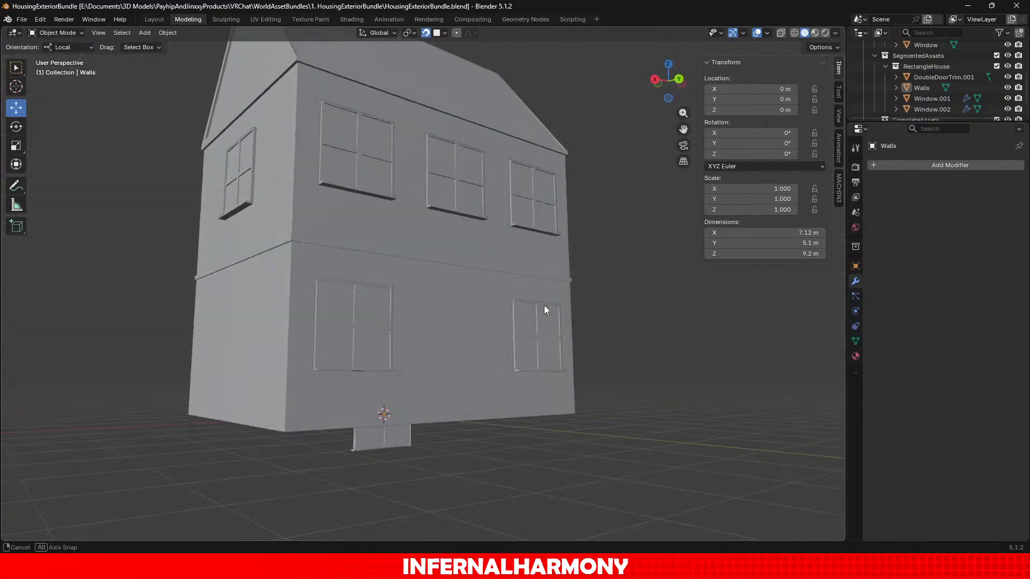
{"action": "left_click", "coordinate": [447, 366]}
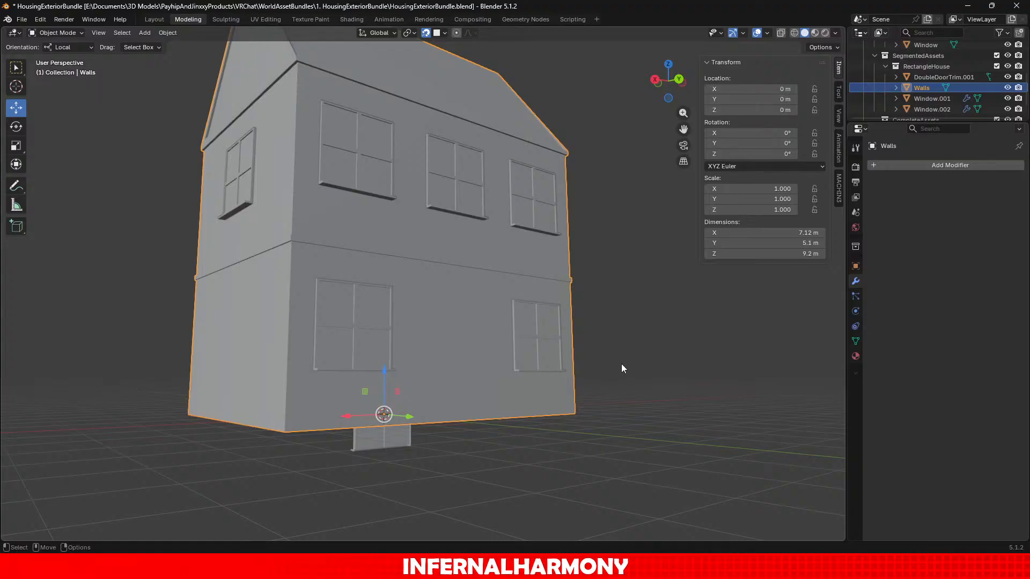
{"action": "scroll", "coordinate": [621, 363], "scroll_direction": "up", "scroll_amount": 3}
{"action": "middle_click_drag", "start_coordinate": [519, 412], "coordinate": [377, 428]}
{"action": "scroll", "coordinate": [377, 428], "scroll_direction": "down", "scroll_amount": 3}
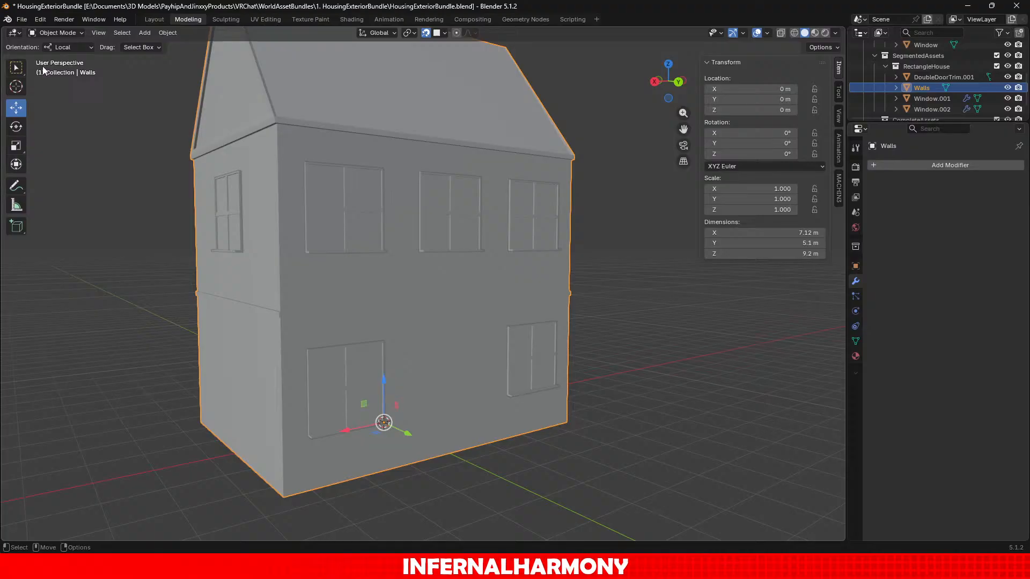
{"action": "left_click", "coordinate": [38, 36]}
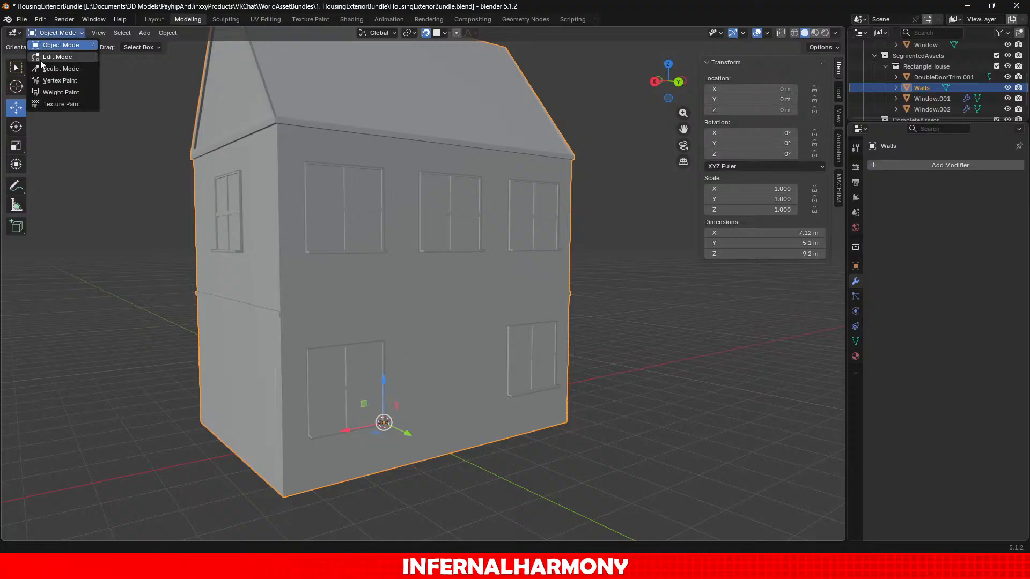
{"action": "left_click", "coordinate": [66, 46]}
Turn off the Y axis in the Mirror modifier of the ground-floor windows, Window.002.
{"action": "left_click", "coordinate": [955, 110]}
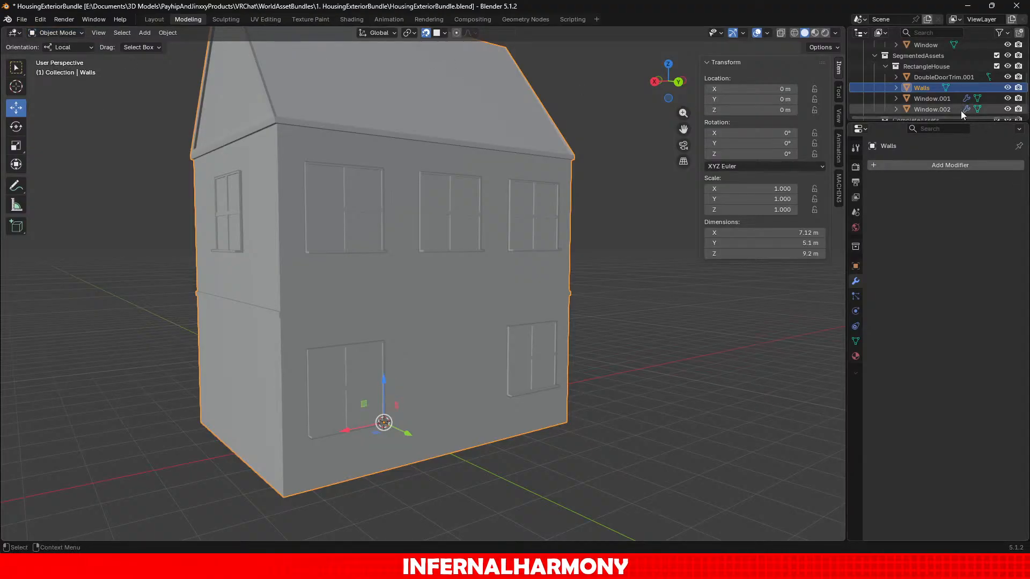
{"action": "scroll", "coordinate": [651, 263], "scroll_direction": "down", "scroll_amount": 5}
{"action": "left_click", "coordinate": [655, 268]}
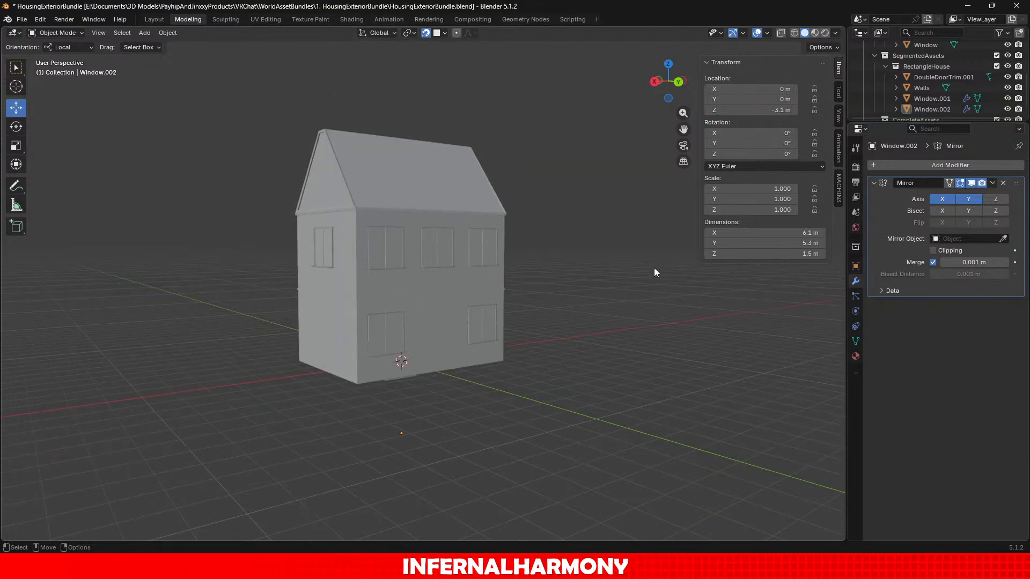
{"action": "middle_click_drag", "start_coordinate": [655, 268], "coordinate": [732, 365]}
{"action": "scroll", "coordinate": [733, 365], "scroll_direction": "up", "scroll_amount": 5}
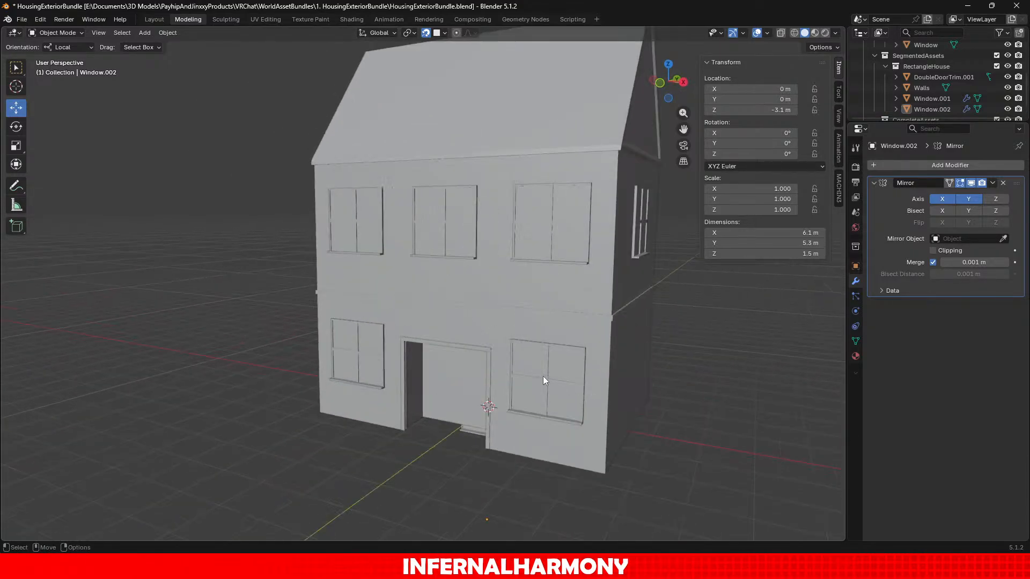
{"action": "left_click", "coordinate": [543, 375]}
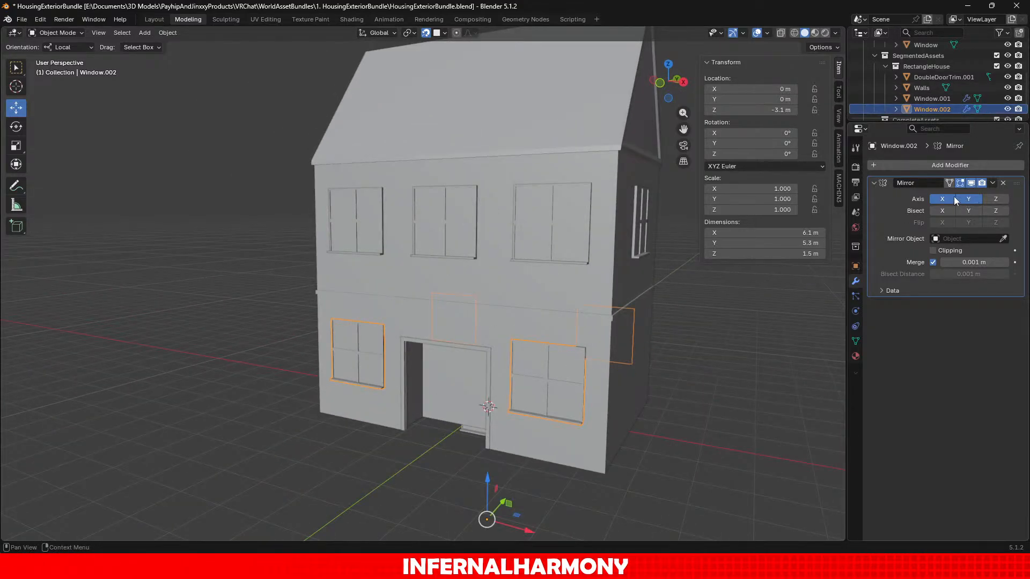
{"action": "left_click", "coordinate": [967, 199]}
Duplicate the upper-floor window row, Window.001, in place with its Array and Mirror modifiers.
{"action": "middle_click_drag", "start_coordinate": [642, 332], "coordinate": [332, 243]}
{"action": "left_click", "coordinate": [331, 243]}
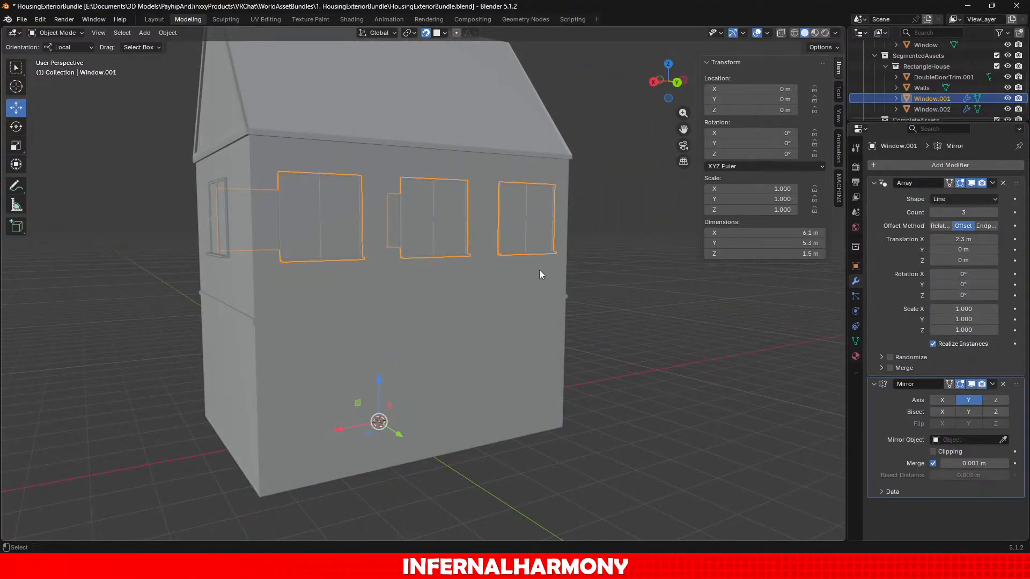
{"action": "key", "text": "ctrl+v"}
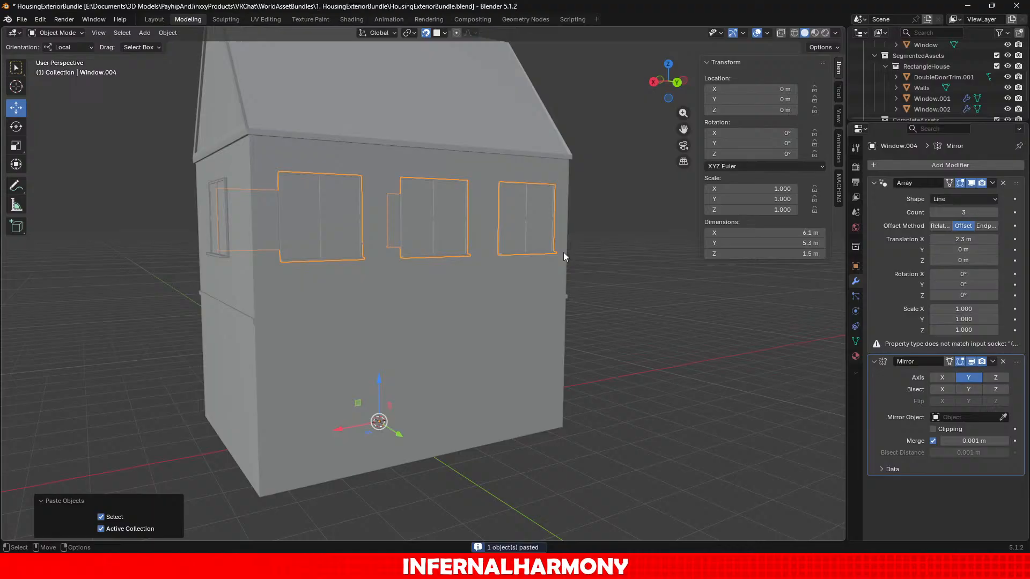
{"action": "left_click", "coordinate": [884, 99]}
{"action": "key", "text": "shift+d"}
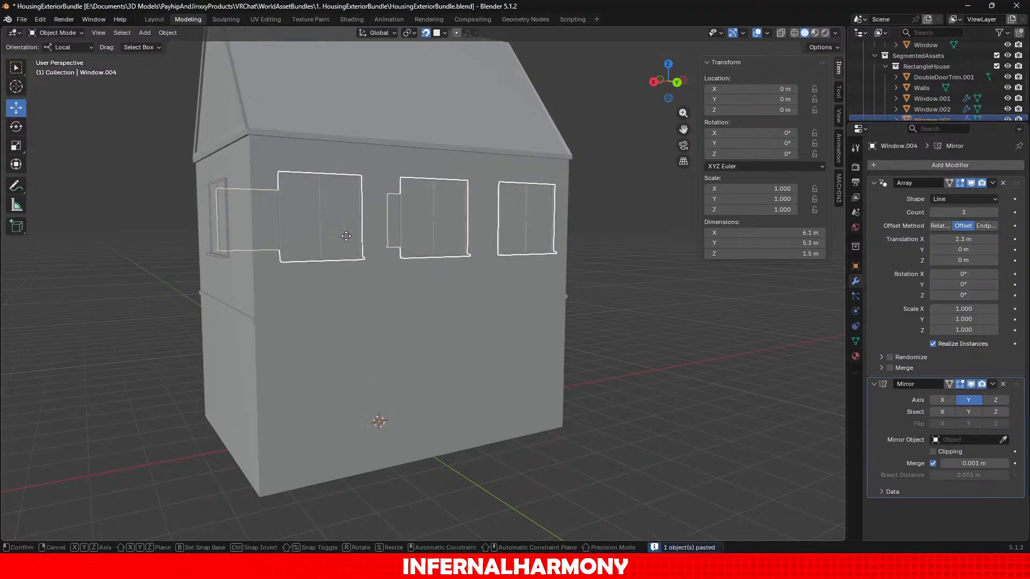
{"action": "right_click", "coordinate": [347, 263]}
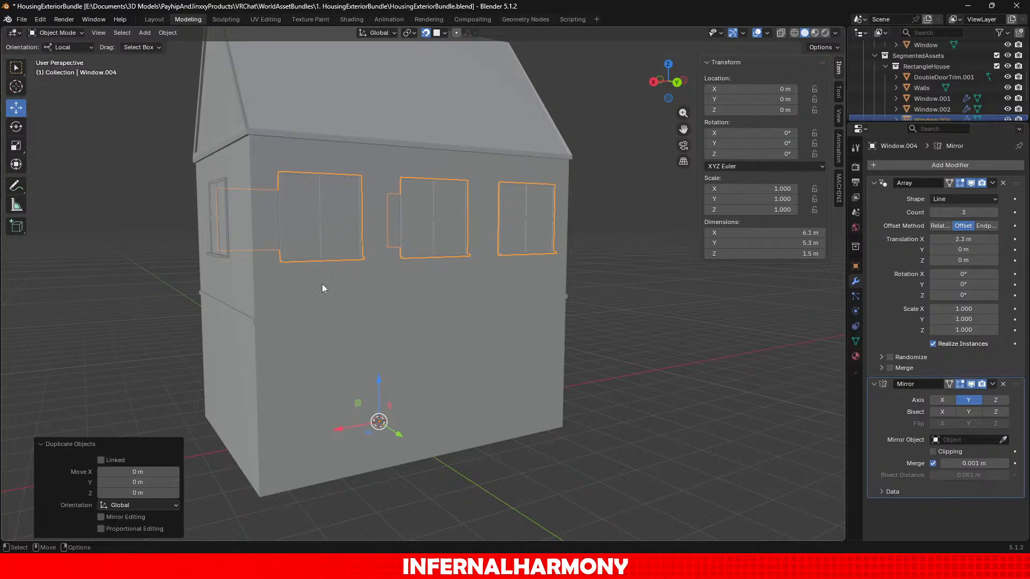
Set the duplicated window row's Z location to -3.1 m.
{"action": "left_click", "coordinate": [773, 109]}
{"action": "type", "text": "-"}
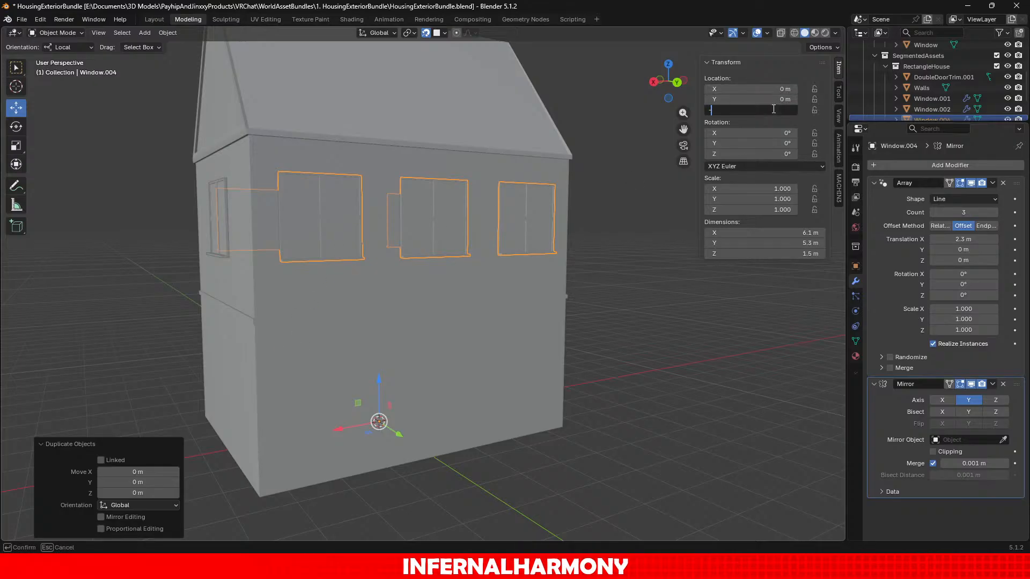
{"action": "type", "text": "3.1"}
{"action": "key", "text": "Return"}
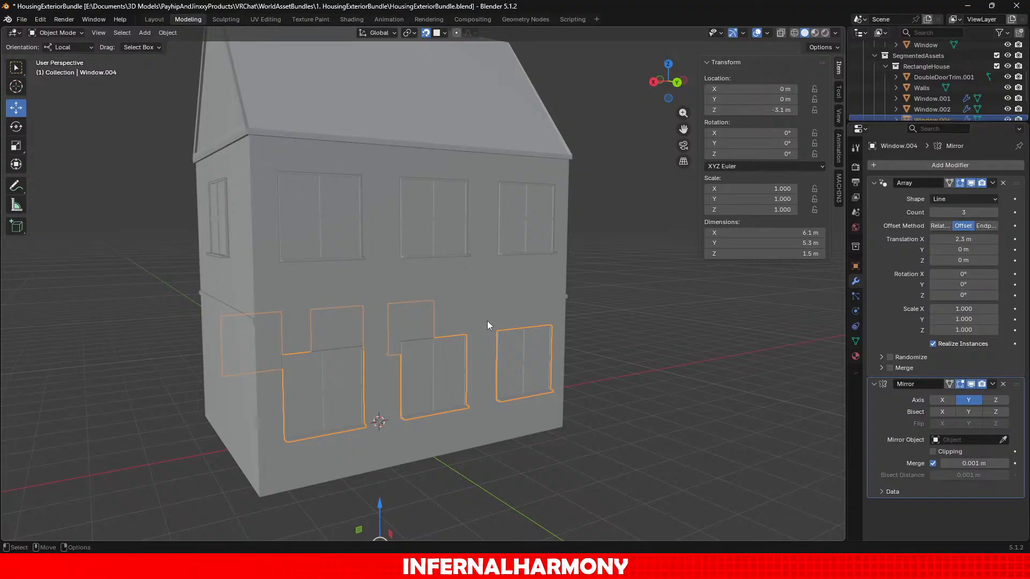
Remove the Mirror modifier from the duplicated ground-floor window row, keeping its Array modifier.
{"action": "middle_click_drag", "start_coordinate": [449, 374], "coordinate": [542, 378]}
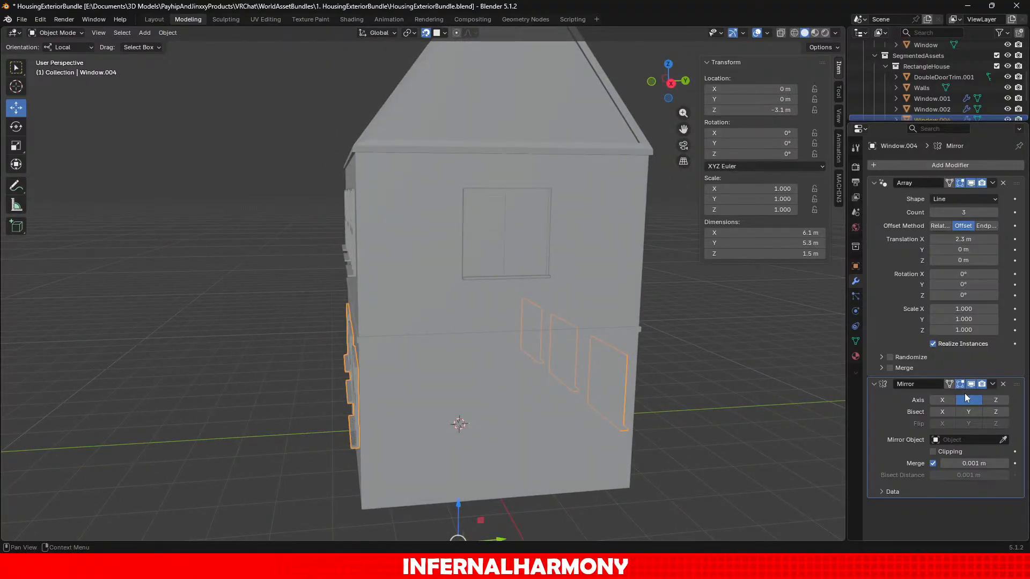
{"action": "left_click", "coordinate": [1003, 384]}
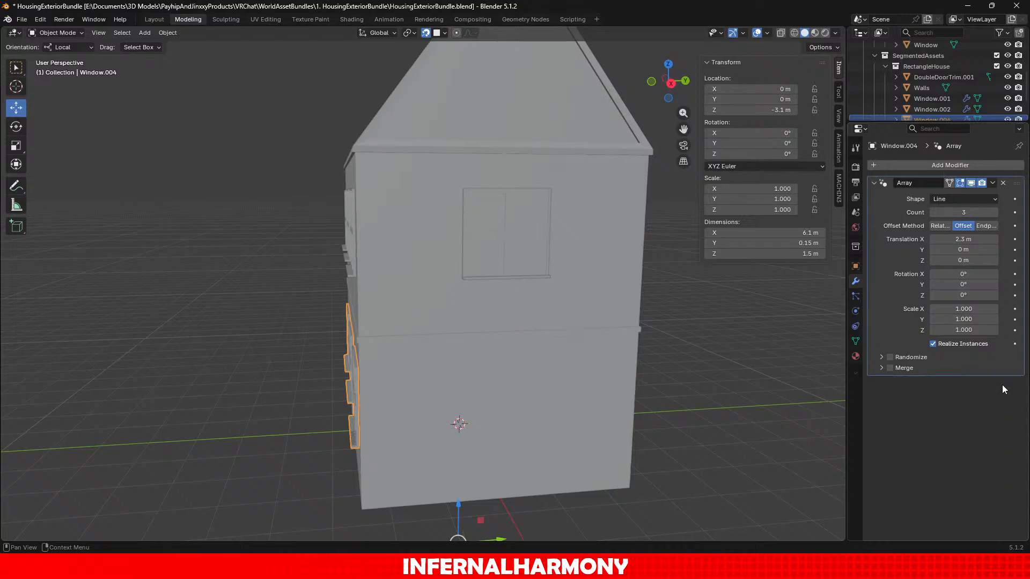
{"action": "key", "text": "ctrl+z"}
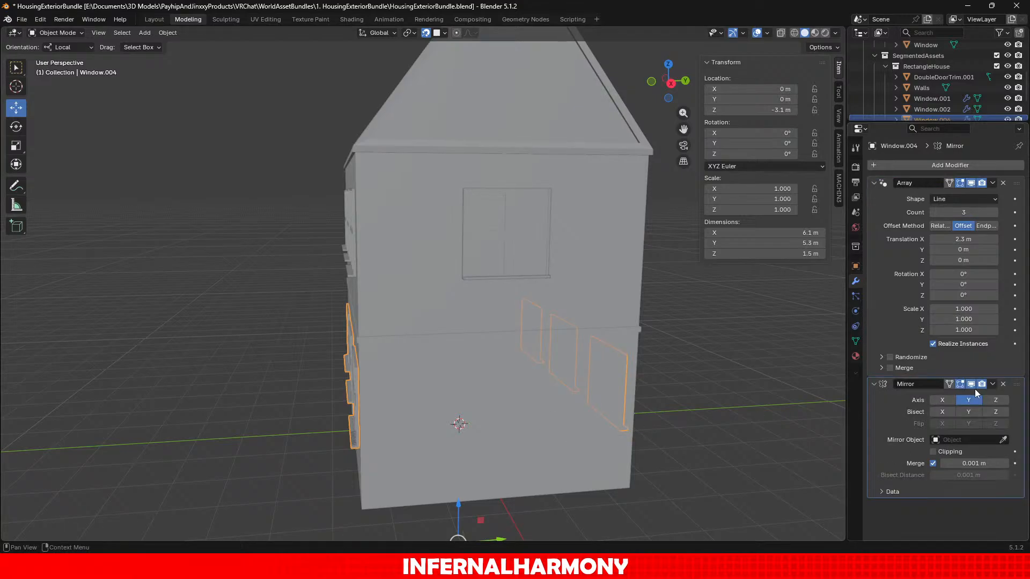
{"action": "left_click", "coordinate": [1004, 384]}
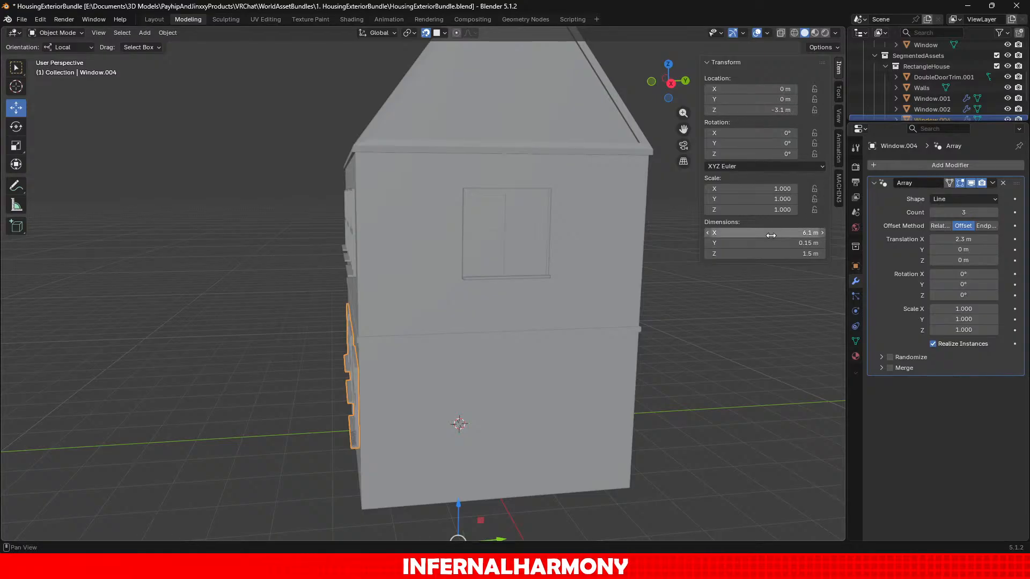
Set the duplicated window row's Z rotation to 180° to place it on the rear wall.
{"action": "left_click", "coordinate": [758, 154]}
{"action": "type", "text": "180"}
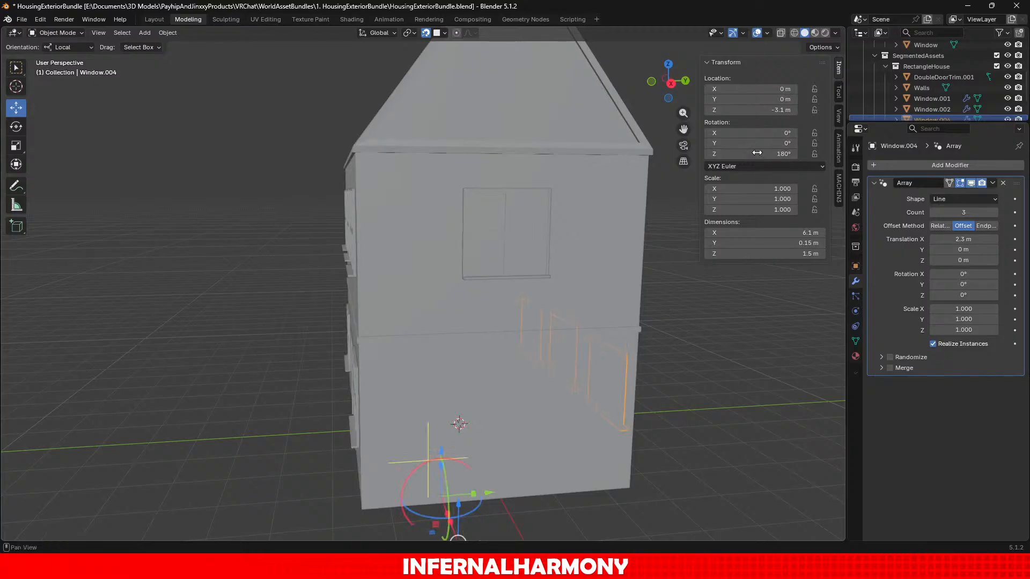
{"action": "key", "text": "Return"}
{"action": "middle_click_drag", "start_coordinate": [751, 322], "coordinate": [646, 317]}
{"action": "scroll", "coordinate": [659, 311], "scroll_direction": "down", "scroll_amount": 3}
{"action": "scroll", "coordinate": [646, 316], "scroll_direction": "up", "scroll_amount": 4}
Apply all transforms to the rotated ground-floor window row.
{"action": "left_click", "coordinate": [168, 33]}
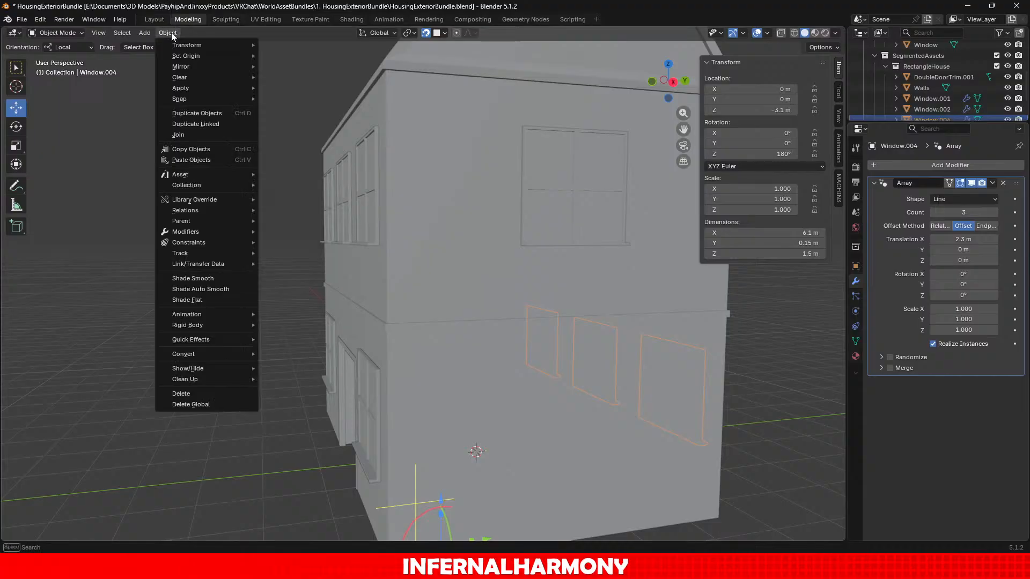
{"action": "mouse_move", "coordinate": [200, 88]}
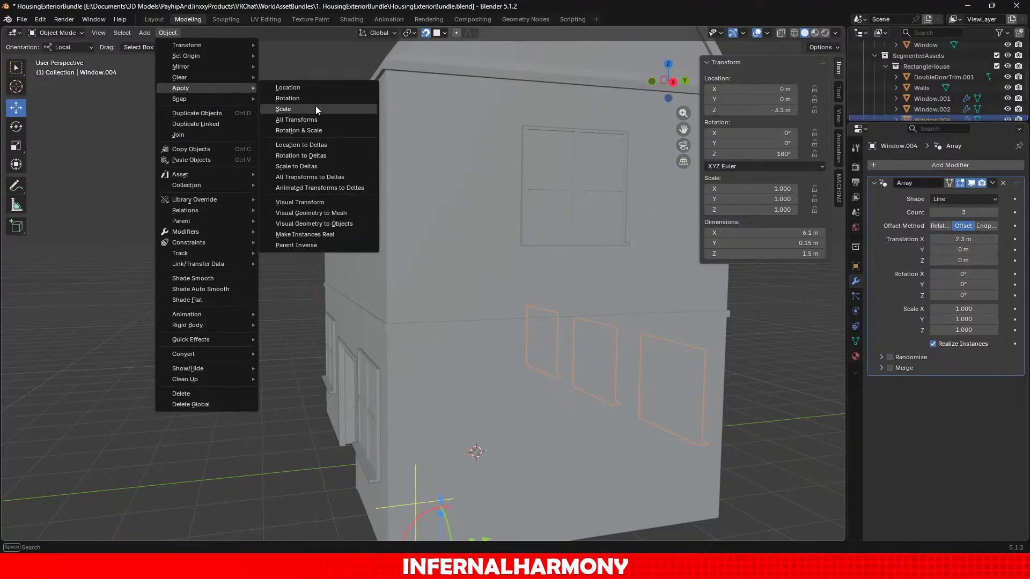
{"action": "left_click", "coordinate": [307, 118]}
{"action": "scroll", "coordinate": [287, 154], "scroll_direction": "down", "scroll_amount": 2}
{"action": "middle_click_drag", "start_coordinate": [425, 223], "coordinate": [352, 227]}
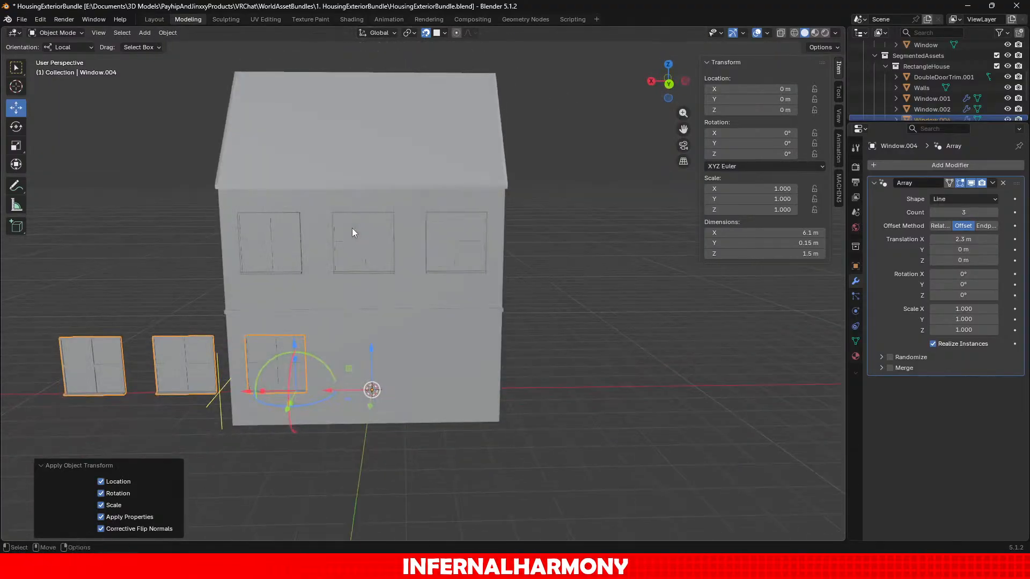
Set the Array modifier's Translation X to -2.3 m on the rear ground-floor window row.
{"action": "left_click", "coordinate": [971, 238]}
{"action": "key", "text": "Home"}
{"action": "type", "text": "-"}
{"action": "key", "text": "Return"}
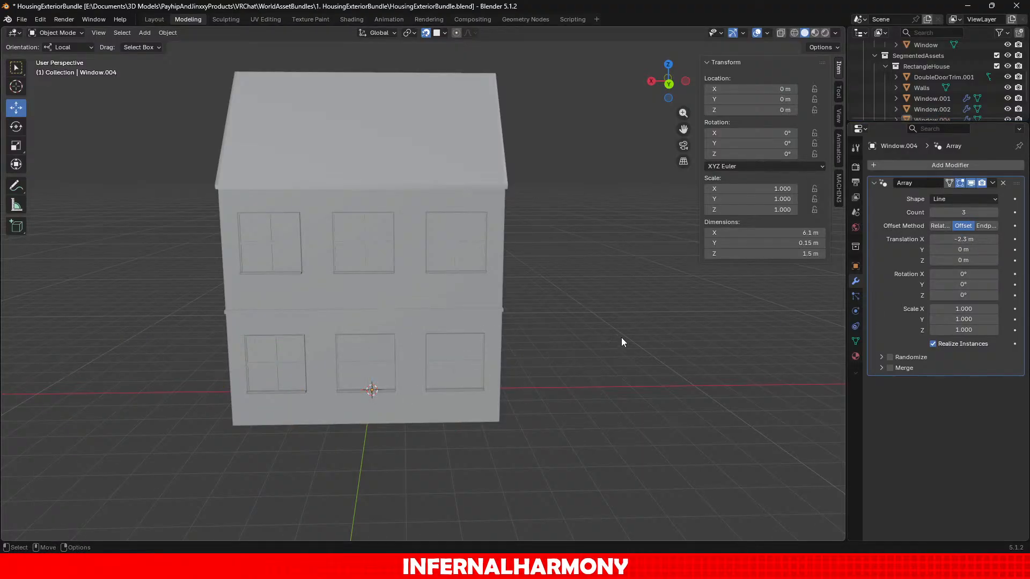
Check the house from the front and save the file.
{"action": "middle_click_drag", "start_coordinate": [621, 337], "coordinate": [561, 423]}
{"action": "key", "text": "ctrl+s"}
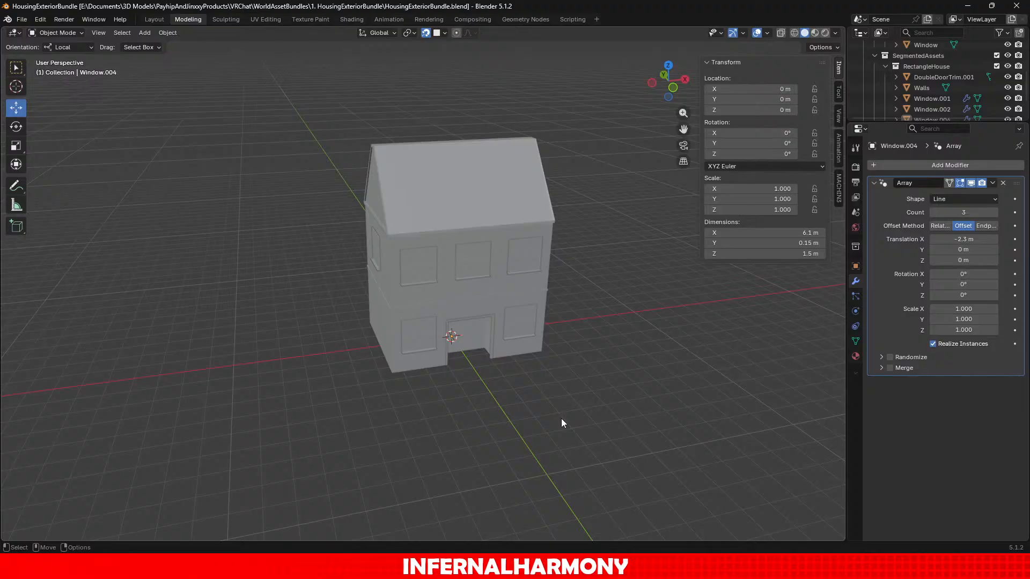
{"action": "scroll", "coordinate": [933, 52], "scroll_direction": "down", "scroll_amount": 2}
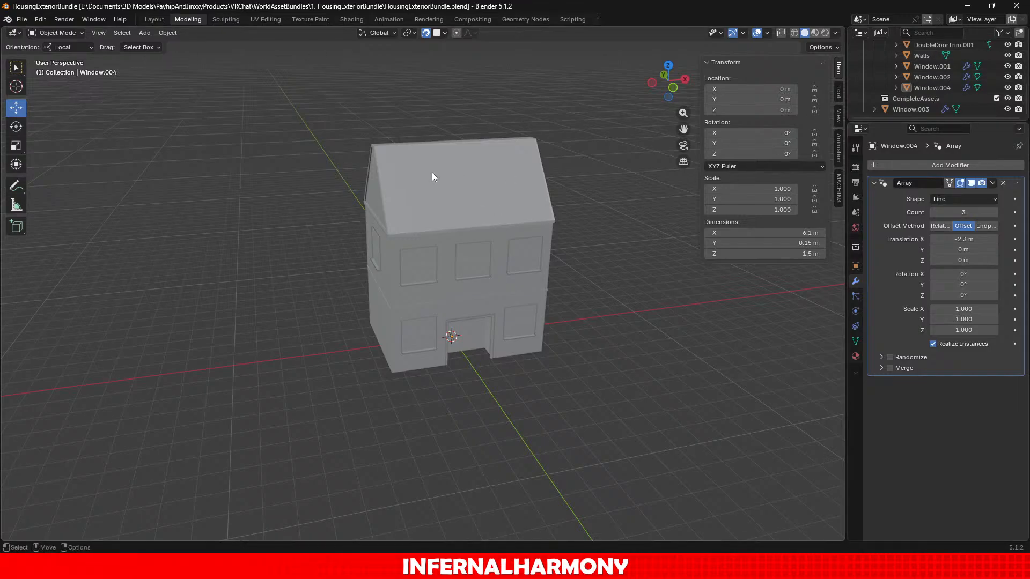
Open the upper-floor window row in Edit Mode in the UV Editing workspace and select the window frame's UV island.
{"action": "left_click", "coordinate": [428, 265]}
{"action": "left_click", "coordinate": [57, 33]}
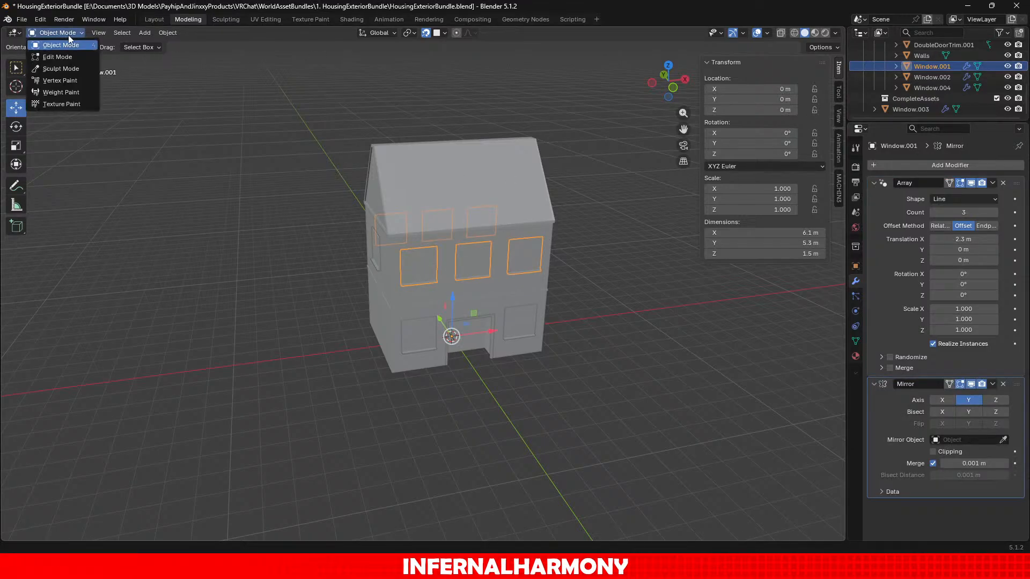
{"action": "left_click", "coordinate": [54, 56]}
{"action": "left_click", "coordinate": [265, 19]}
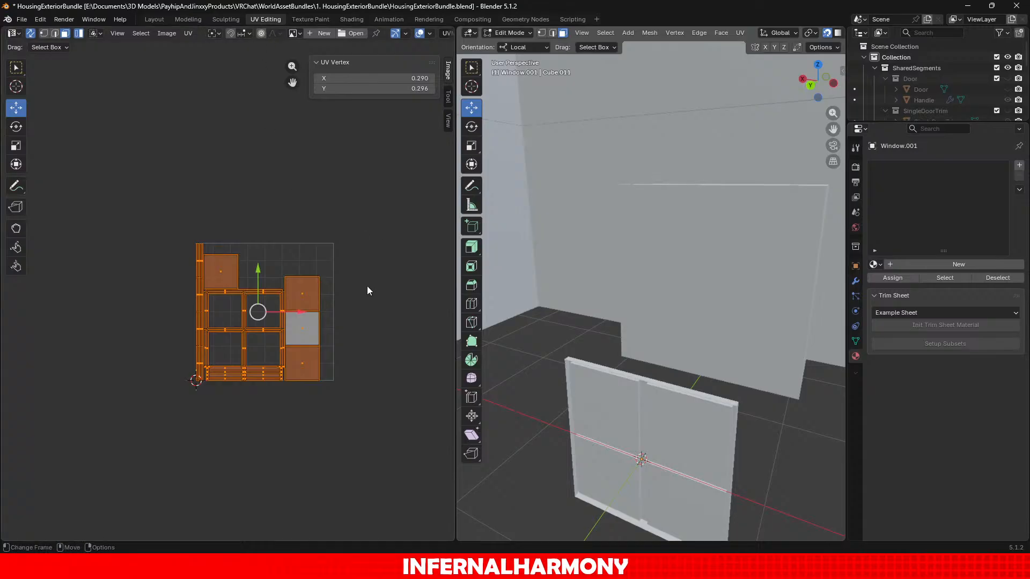
{"action": "scroll", "coordinate": [362, 408], "scroll_direction": "up", "scroll_amount": 4}
{"action": "scroll", "coordinate": [363, 420], "scroll_direction": "down", "scroll_amount": 2}
{"action": "scroll", "coordinate": [364, 420], "scroll_direction": "up", "scroll_amount": 2}
{"action": "scroll", "coordinate": [364, 420], "scroll_direction": "up", "scroll_amount": 1}
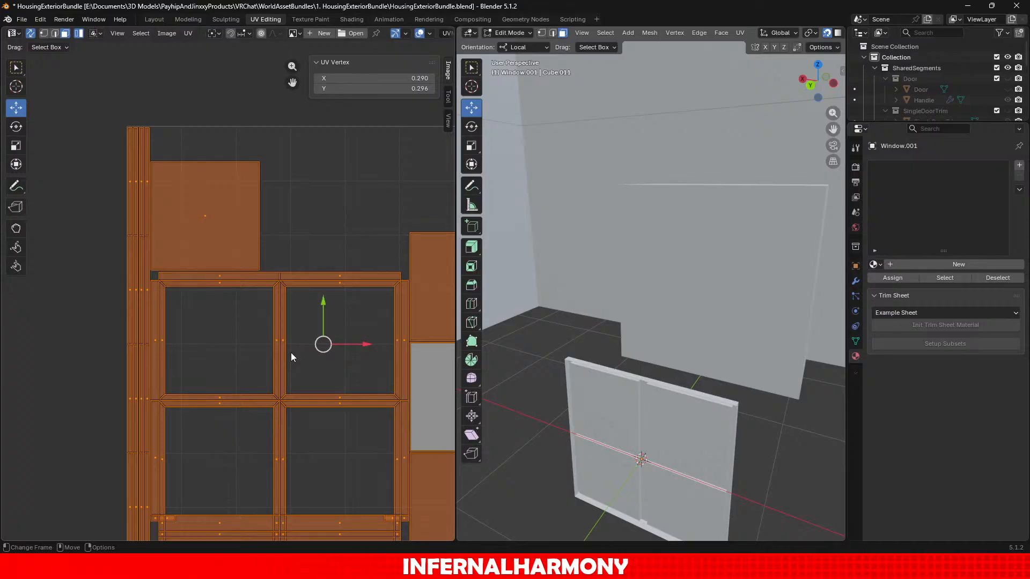
{"action": "scroll", "coordinate": [291, 349], "scroll_direction": "down", "scroll_amount": 3}
{"action": "scroll", "coordinate": [292, 352], "scroll_direction": "up", "scroll_amount": 2}
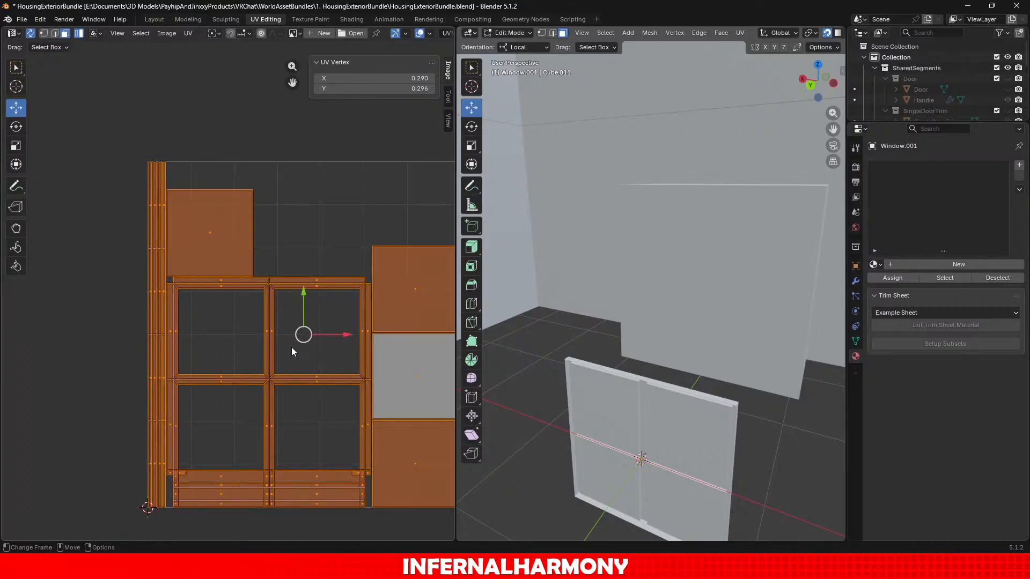
{"action": "left_click", "coordinate": [269, 303]}
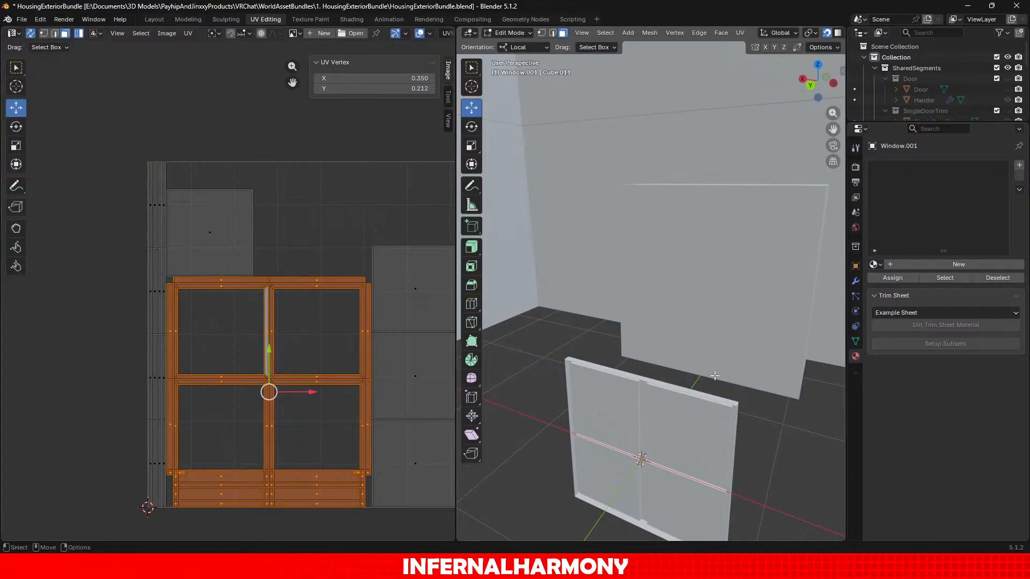
Examine how the window frame's UV layout matches the model, including the lower corner where the frame meets the sill.
{"action": "scroll", "coordinate": [715, 374], "scroll_direction": "down", "scroll_amount": 10}
{"action": "middle_click_drag", "start_coordinate": [715, 375], "coordinate": [633, 320]}
{"action": "scroll", "coordinate": [636, 351], "scroll_direction": "up", "scroll_amount": 4}
{"action": "middle_click_drag", "start_coordinate": [579, 360], "coordinate": [700, 422], "text": "shift"}
{"action": "scroll", "coordinate": [700, 422], "scroll_direction": "down", "scroll_amount": 3}
{"action": "middle_click_drag", "start_coordinate": [621, 453], "coordinate": [594, 420]}
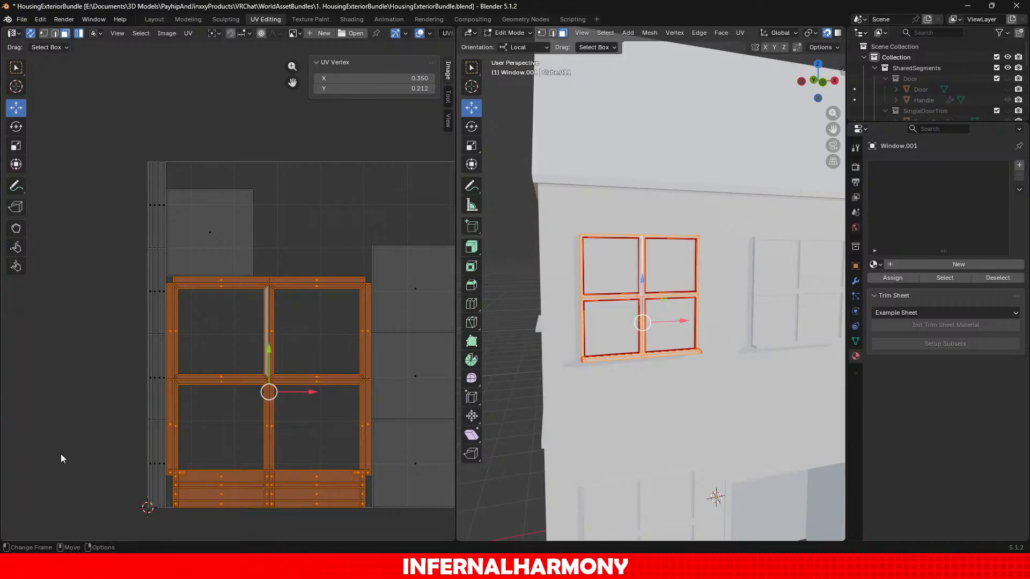
{"action": "scroll", "coordinate": [191, 436], "scroll_direction": "up", "scroll_amount": 4}
{"action": "scroll", "coordinate": [192, 435], "scroll_direction": "down", "scroll_amount": 5}
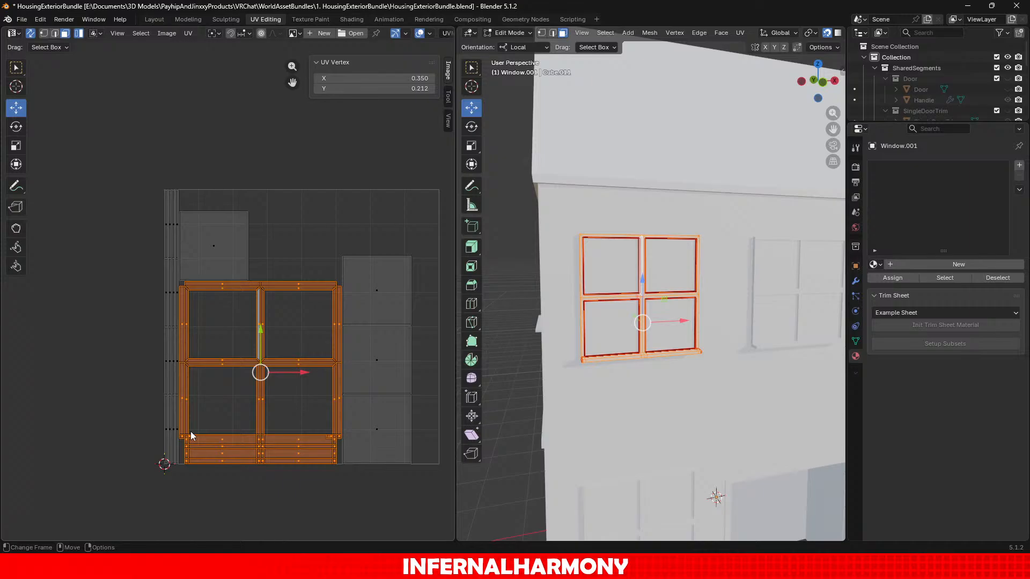
{"action": "scroll", "coordinate": [192, 435], "scroll_direction": "up", "scroll_amount": 9}
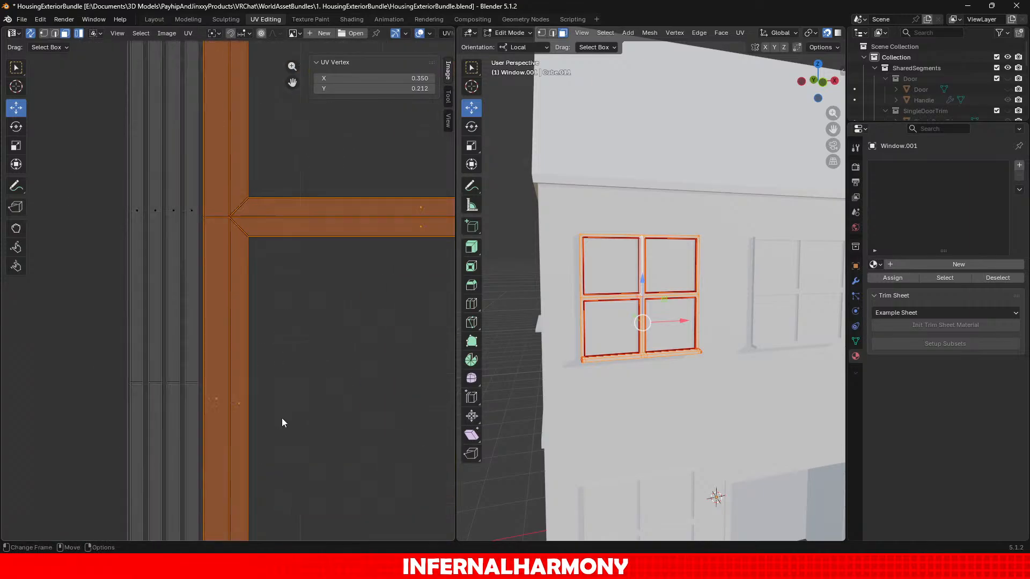
{"action": "middle_click_drag", "start_coordinate": [257, 256], "coordinate": [243, 196]}
{"action": "left_click", "coordinate": [227, 463], "text": "shift"}
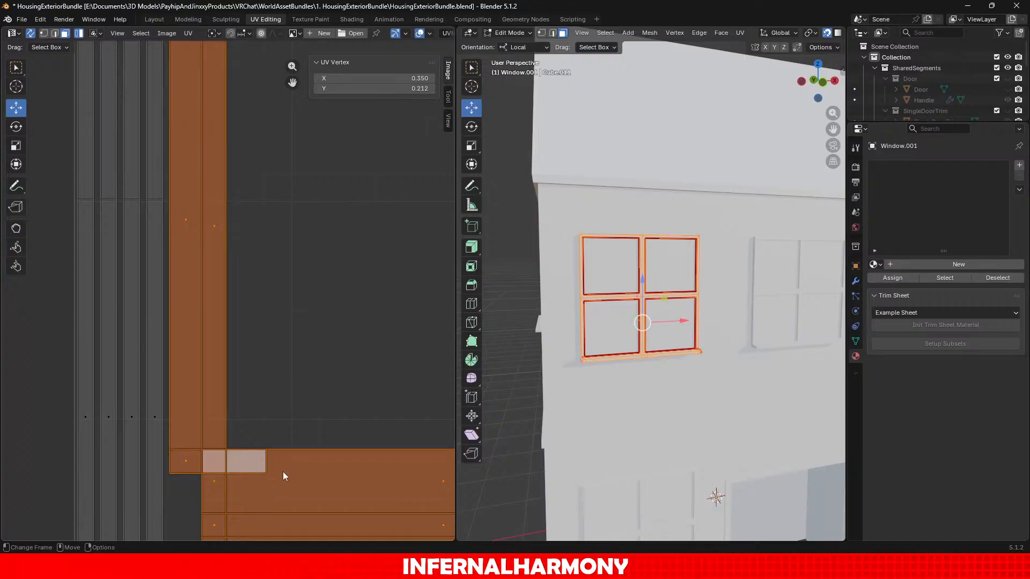
{"action": "scroll", "coordinate": [299, 440], "scroll_direction": "down", "scroll_amount": 4}
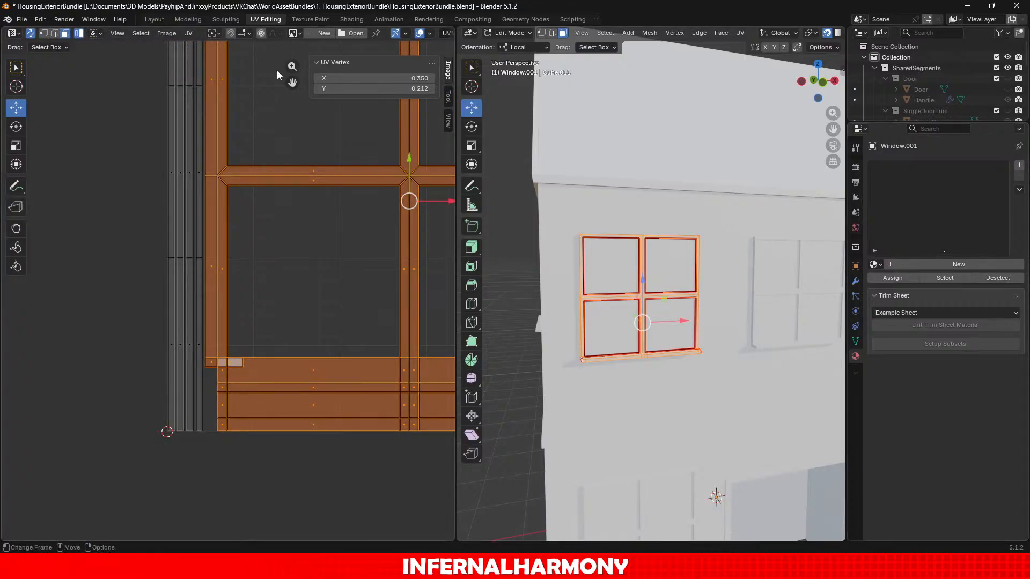
Return to the Modeling workspace and put the upper-floor window row back in Object Mode.
{"action": "left_click", "coordinate": [189, 20]}
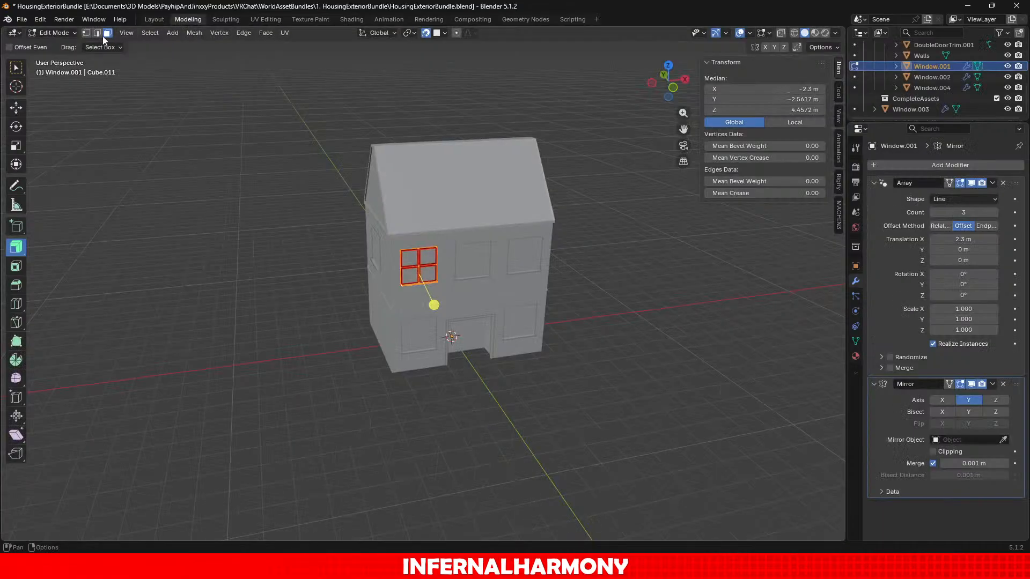
{"action": "left_click", "coordinate": [68, 33]}
{"action": "left_click", "coordinate": [58, 45]}
{"action": "scroll", "coordinate": [630, 378], "scroll_direction": "up", "scroll_amount": 6}
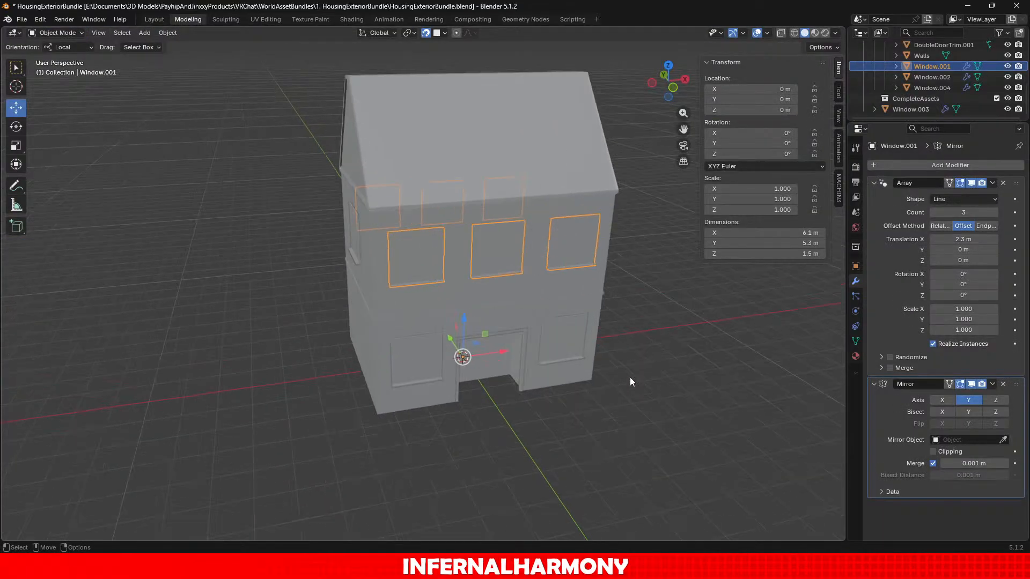
{"action": "middle_click_drag", "start_coordinate": [594, 408], "coordinate": [446, 317]}
{"action": "scroll", "coordinate": [507, 314], "scroll_direction": "down", "scroll_amount": 8}
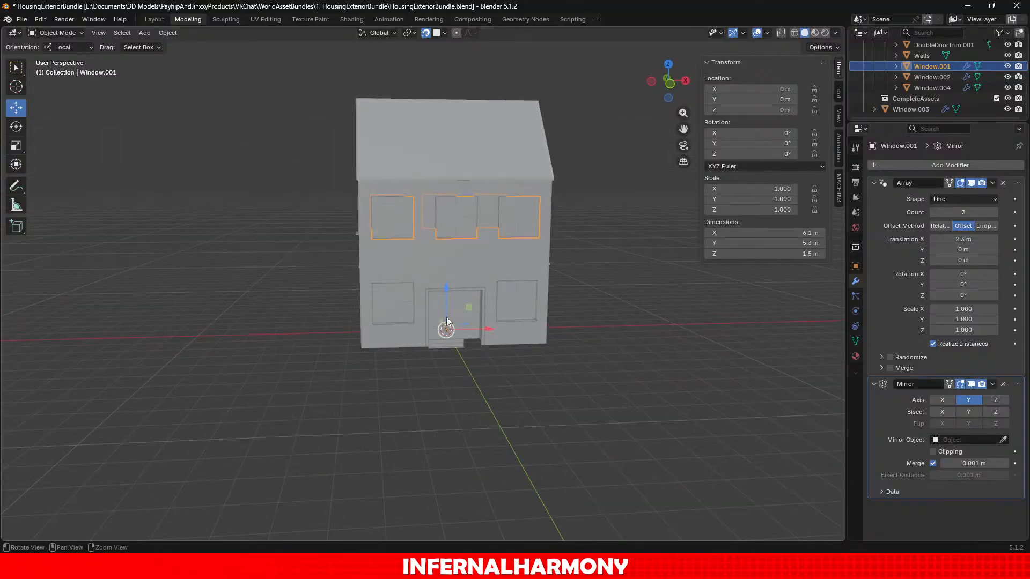
Delete the three window row objects Window.001, Window.002 and Window.004 from the RectangleHouse collection.
{"action": "left_click", "coordinate": [935, 76], "text": "ctrl"}
{"action": "left_click", "coordinate": [932, 86], "text": "ctrl"}
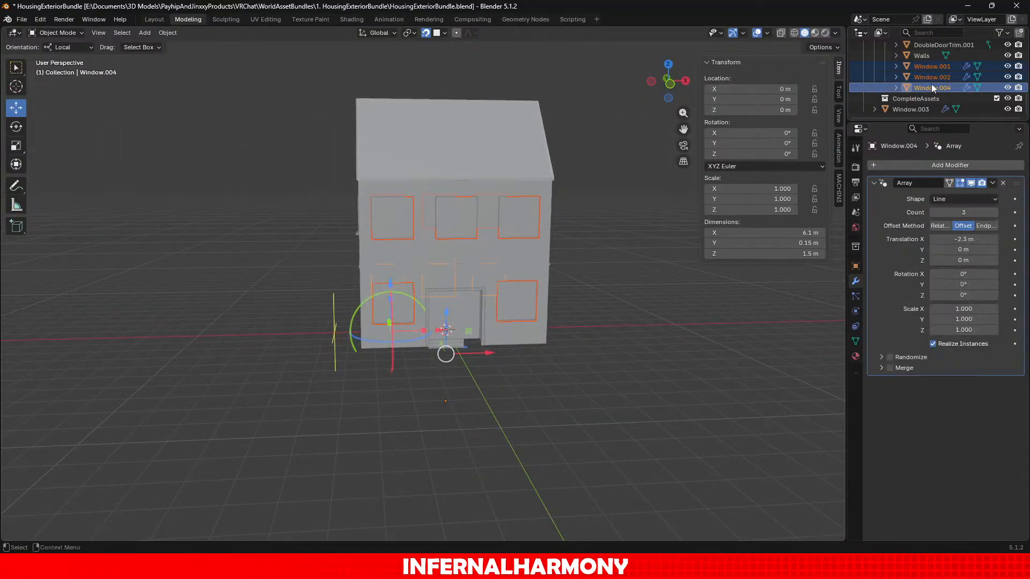
{"action": "key", "text": "x"}
Inspect the double door trim around the entrance and delete it from the house.
{"action": "scroll", "coordinate": [526, 372], "scroll_direction": "up", "scroll_amount": 2}
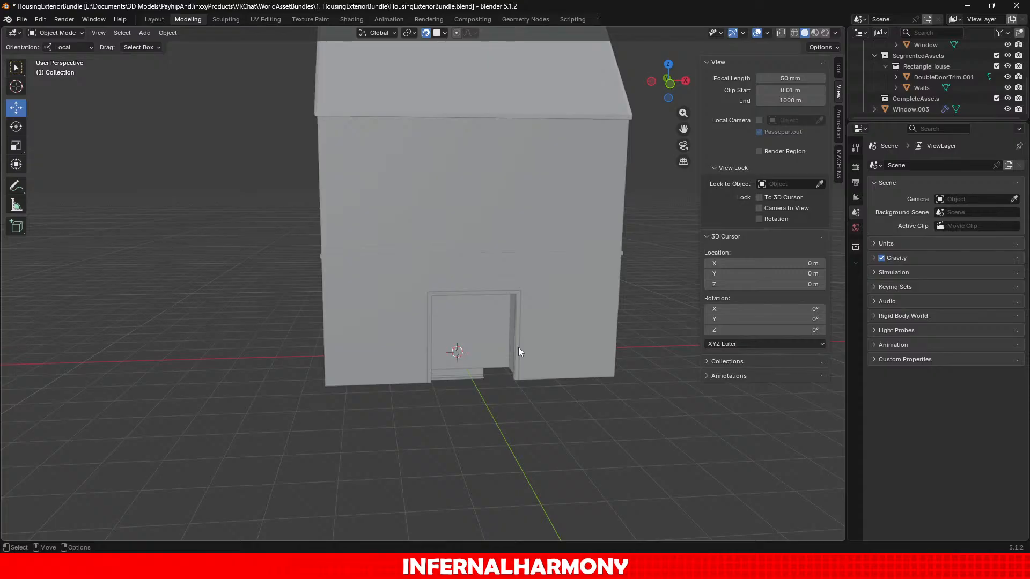
{"action": "scroll", "coordinate": [520, 343], "scroll_direction": "up", "scroll_amount": 3}
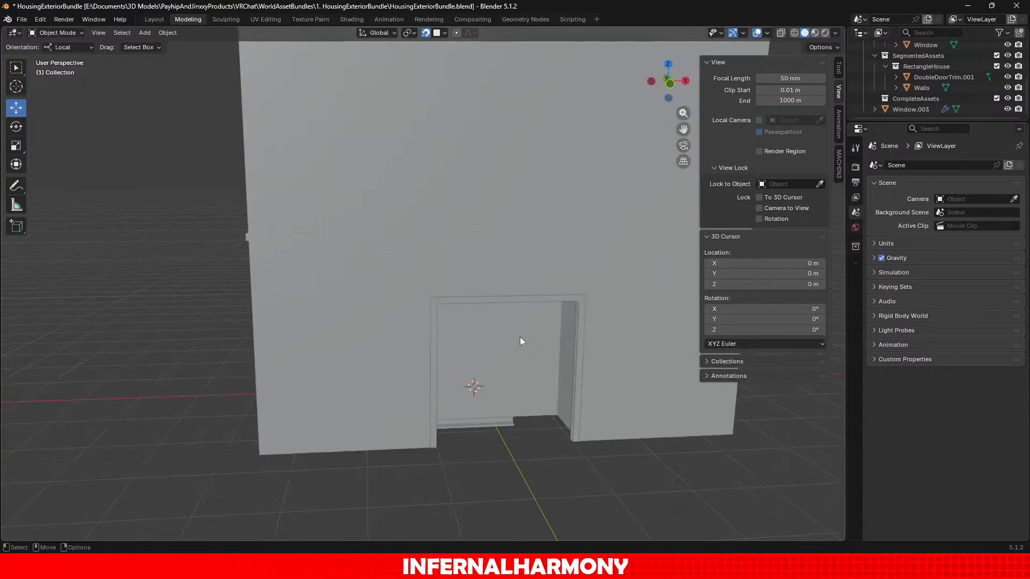
{"action": "left_click", "coordinate": [577, 352]}
{"action": "middle_click_drag", "start_coordinate": [383, 337], "coordinate": [649, 364]}
{"action": "scroll", "coordinate": [561, 346], "scroll_direction": "up", "scroll_amount": 3}
{"action": "scroll", "coordinate": [612, 415], "scroll_direction": "down", "scroll_amount": 2}
{"action": "middle_click_drag", "start_coordinate": [580, 456], "coordinate": [561, 380]}
{"action": "scroll", "coordinate": [580, 371], "scroll_direction": "up", "scroll_amount": 3}
{"action": "scroll", "coordinate": [561, 381], "scroll_direction": "up", "scroll_amount": 3}
{"action": "middle_click_drag", "start_coordinate": [378, 405], "coordinate": [564, 340], "text": "shift"}
{"action": "scroll", "coordinate": [499, 305], "scroll_direction": "down", "scroll_amount": 5}
{"action": "scroll", "coordinate": [569, 337], "scroll_direction": "down", "scroll_amount": 5}
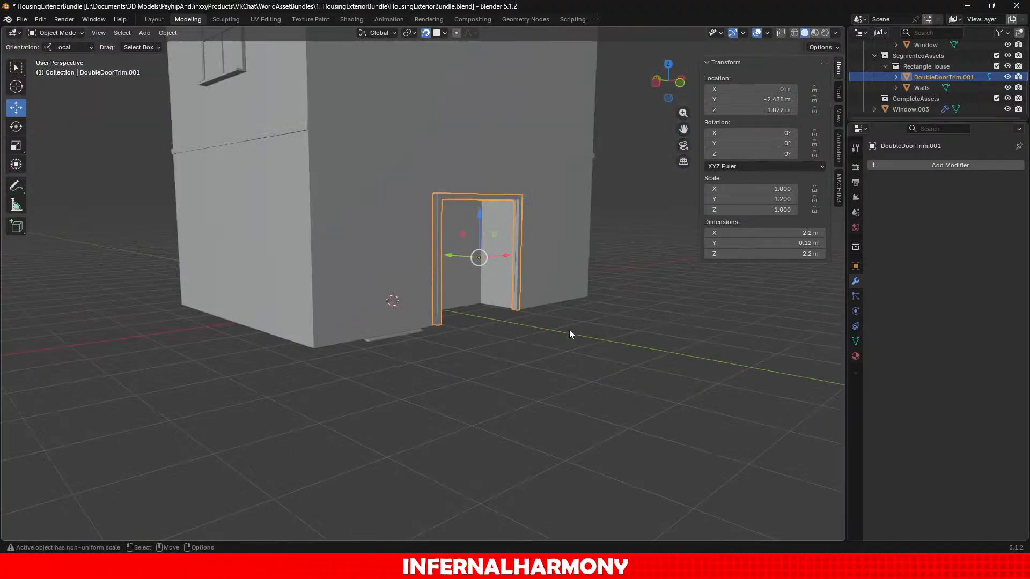
{"action": "middle_click_drag", "start_coordinate": [502, 352], "coordinate": [460, 370]}
{"action": "key", "text": "Delete"}
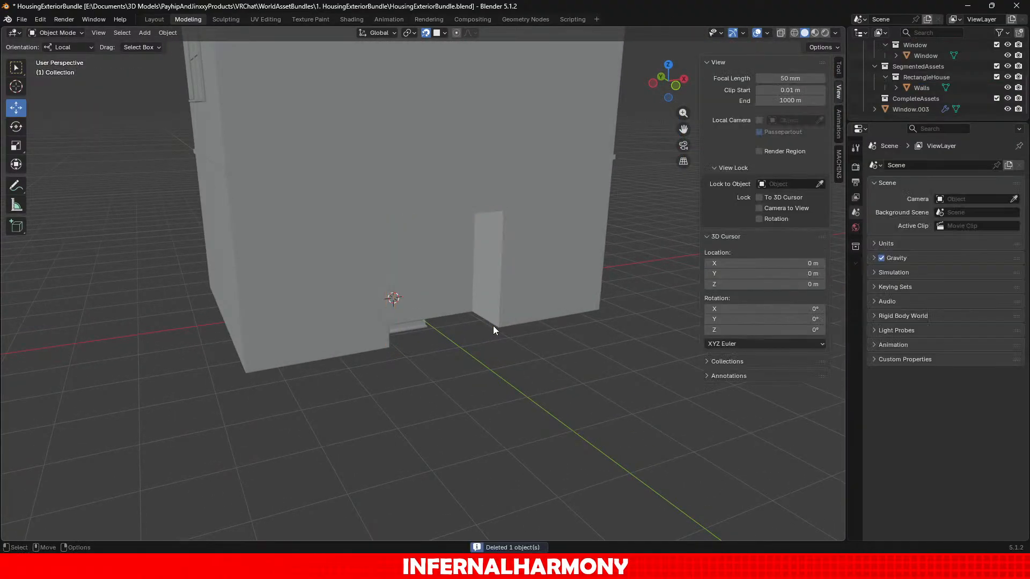
Collapse the Window collection and undo the deletion of the double door trim.
{"action": "scroll", "coordinate": [488, 302], "scroll_direction": "up", "scroll_amount": 4}
{"action": "scroll", "coordinate": [897, 86], "scroll_direction": "up", "scroll_amount": 5}
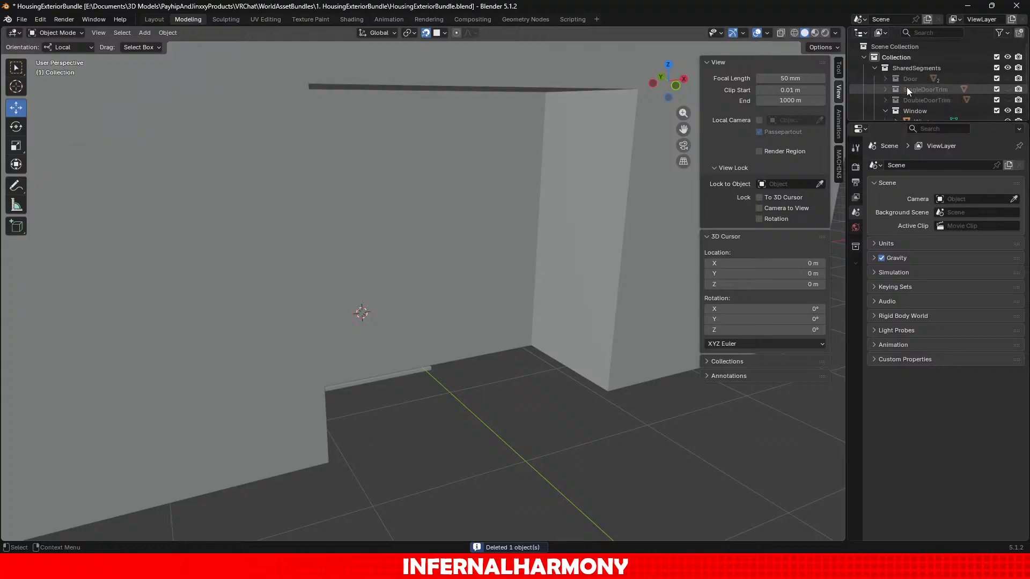
{"action": "left_click", "coordinate": [885, 110]}
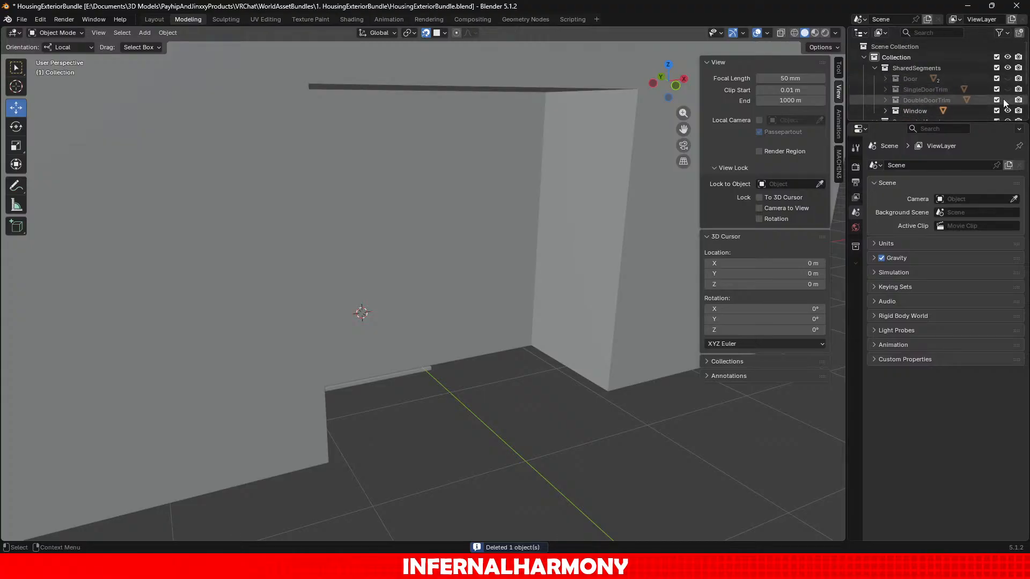
{"action": "key", "text": "ctrl+z"}
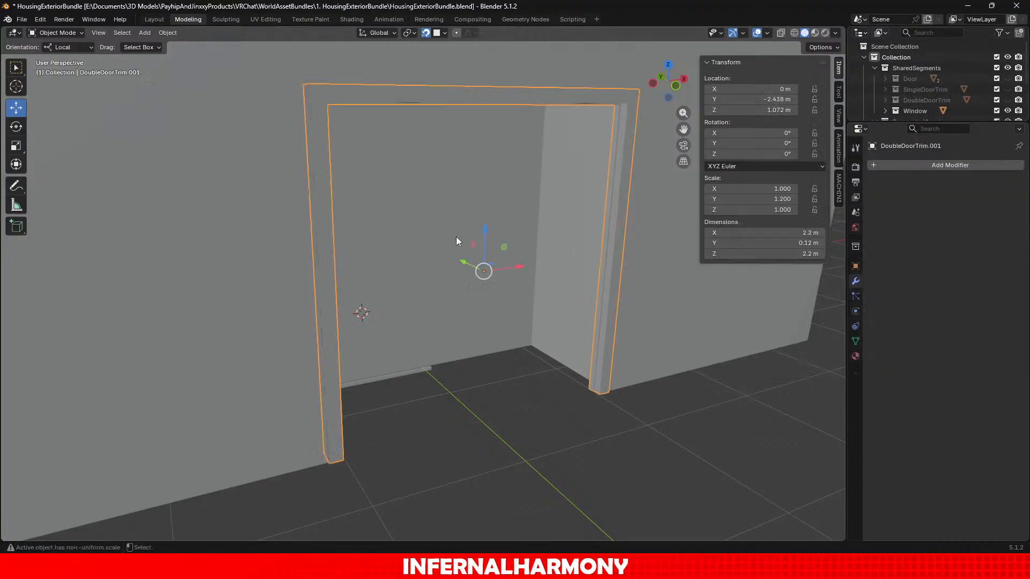
Examine the back and underside of the double door trim and the sill profile of the shared window.
{"action": "middle_click_drag", "start_coordinate": [349, 222], "coordinate": [345, 306]}
{"action": "scroll", "coordinate": [437, 202], "scroll_direction": "up", "scroll_amount": 3}
{"action": "scroll", "coordinate": [450, 208], "scroll_direction": "down", "scroll_amount": 6}
{"action": "scroll", "coordinate": [310, 310], "scroll_direction": "up", "scroll_amount": 2}
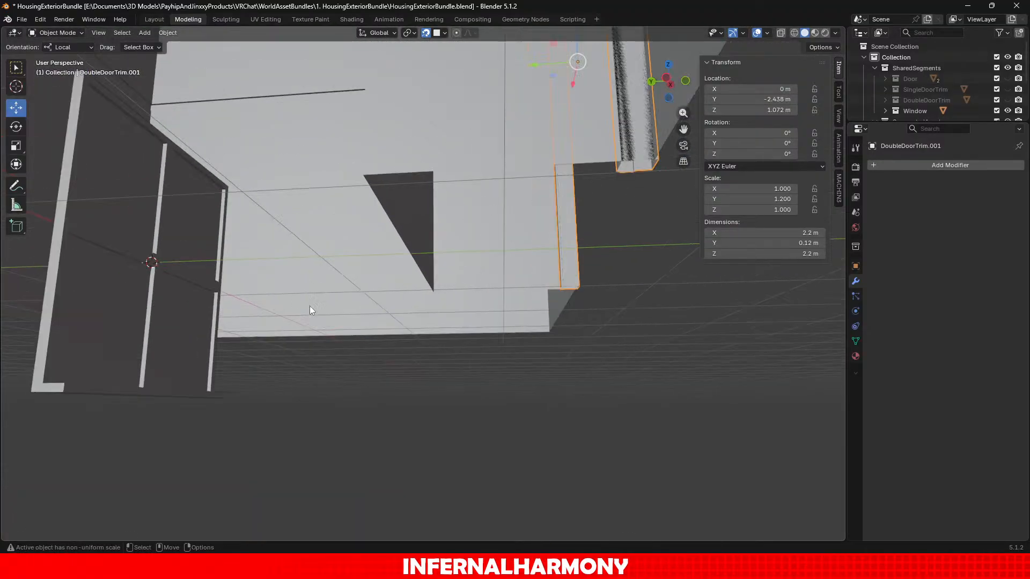
{"action": "scroll", "coordinate": [592, 201], "scroll_direction": "down", "scroll_amount": 1}
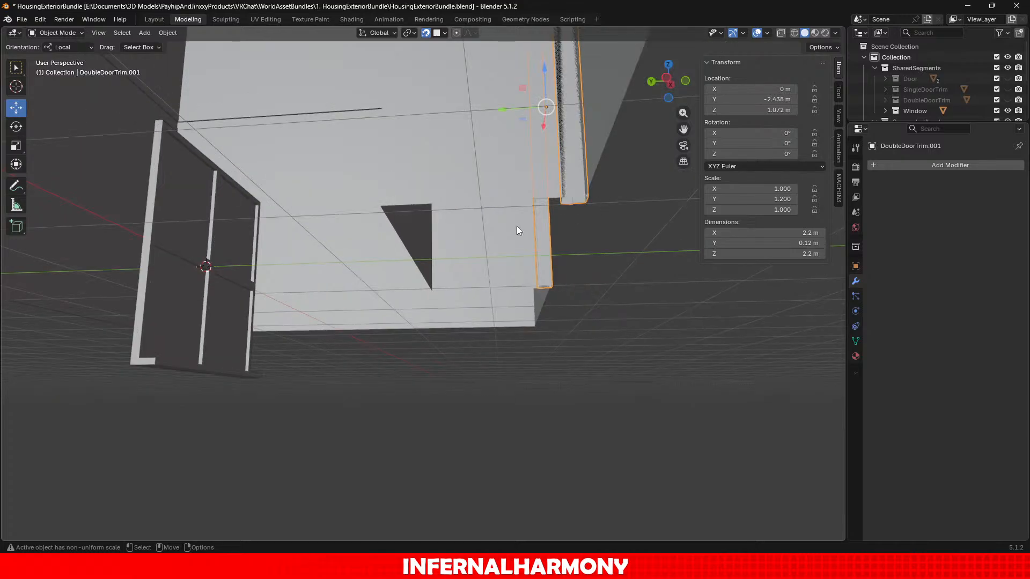
{"action": "scroll", "coordinate": [488, 241], "scroll_direction": "up", "scroll_amount": 1}
{"action": "middle_click_drag", "start_coordinate": [424, 282], "coordinate": [575, 221], "text": "alt"}
{"action": "scroll", "coordinate": [558, 226], "scroll_direction": "up", "scroll_amount": 1}
{"action": "left_click_drag", "start_coordinate": [414, 272], "coordinate": [436, 288], "text": "alt"}
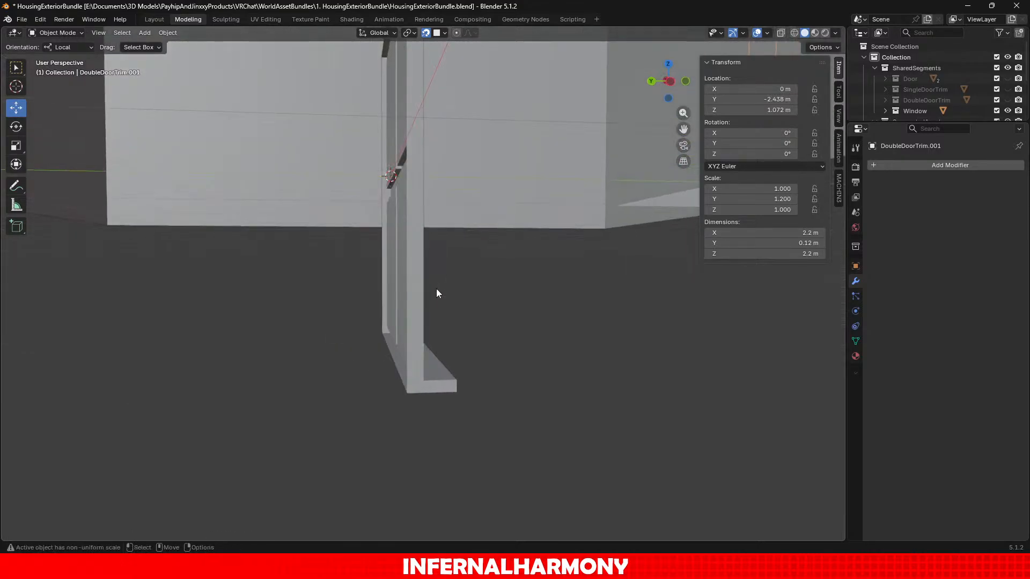
{"action": "left_click", "coordinate": [421, 277]}
{"action": "middle_click_drag", "start_coordinate": [422, 281], "coordinate": [454, 335]}
{"action": "middle_click_drag", "start_coordinate": [482, 277], "coordinate": [291, 368], "text": "shift"}
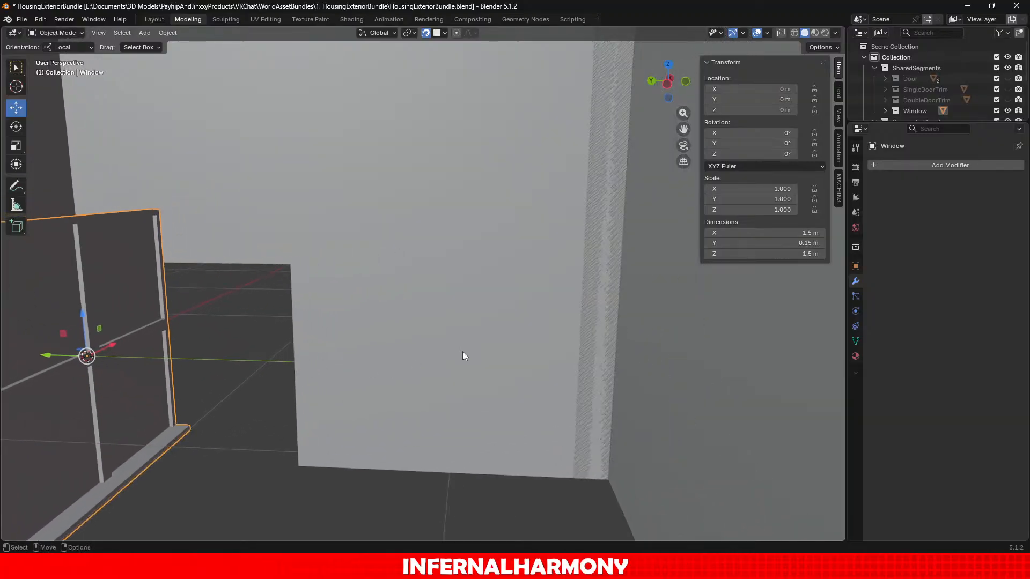
Open the double door trim in Edit Mode and examine its side faces where they overlap the wall.
{"action": "left_click", "coordinate": [599, 336]}
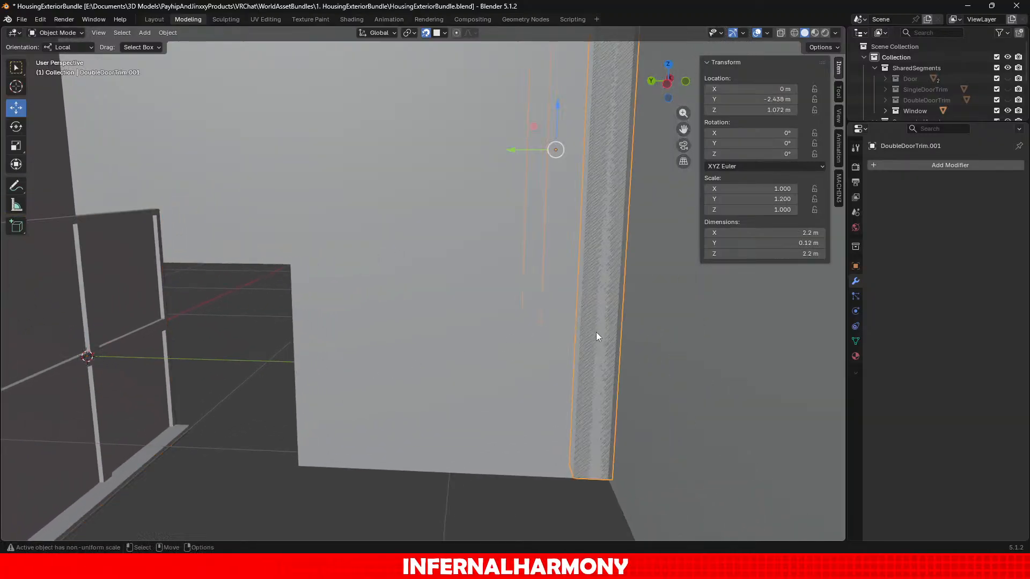
{"action": "left_click", "coordinate": [56, 33]}
{"action": "left_click", "coordinate": [51, 60]}
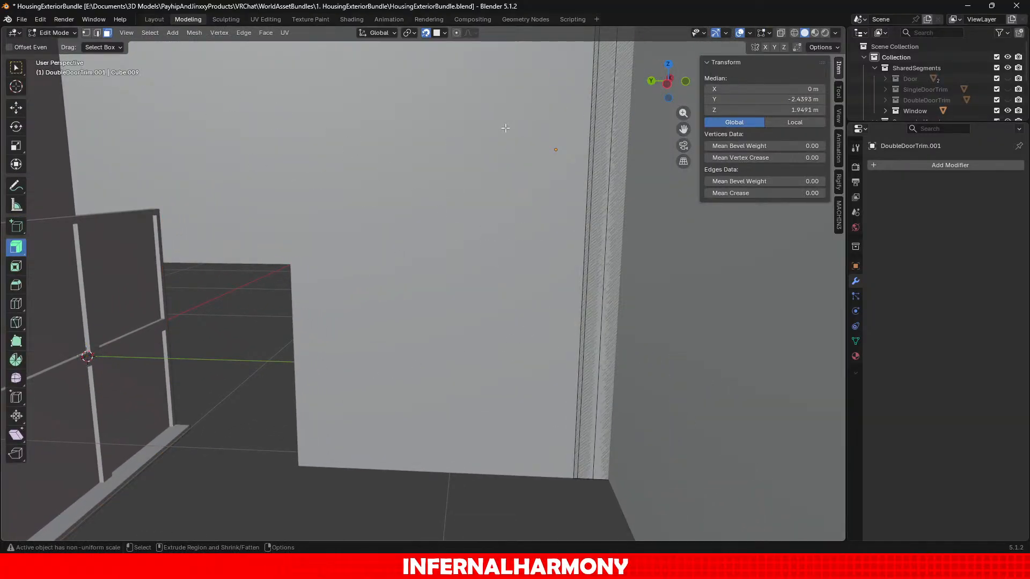
{"action": "key", "text": "KP_Decimal"}
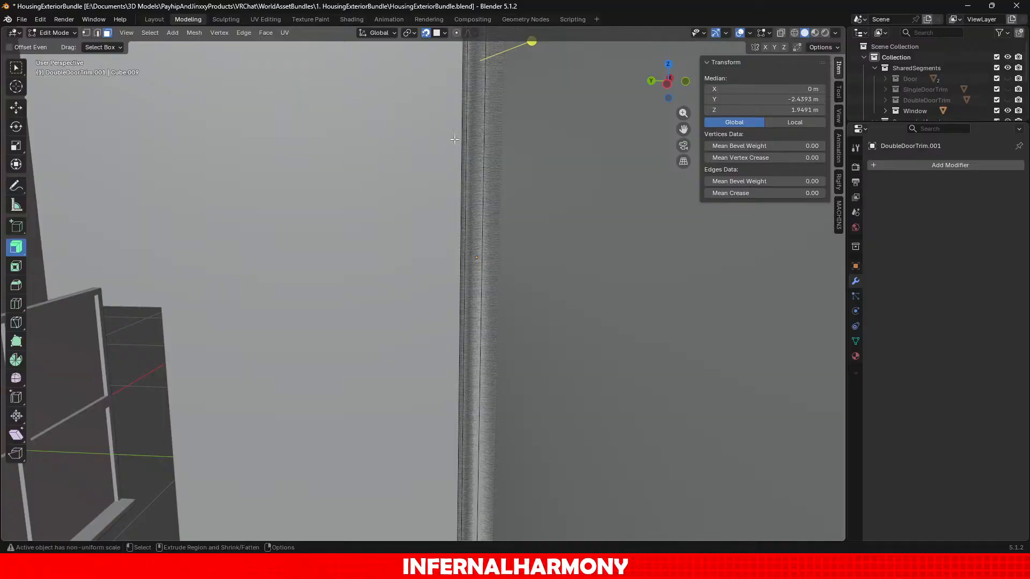
{"action": "left_click", "coordinate": [474, 130]}
{"action": "scroll", "coordinate": [473, 193], "scroll_direction": "down", "scroll_amount": 5}
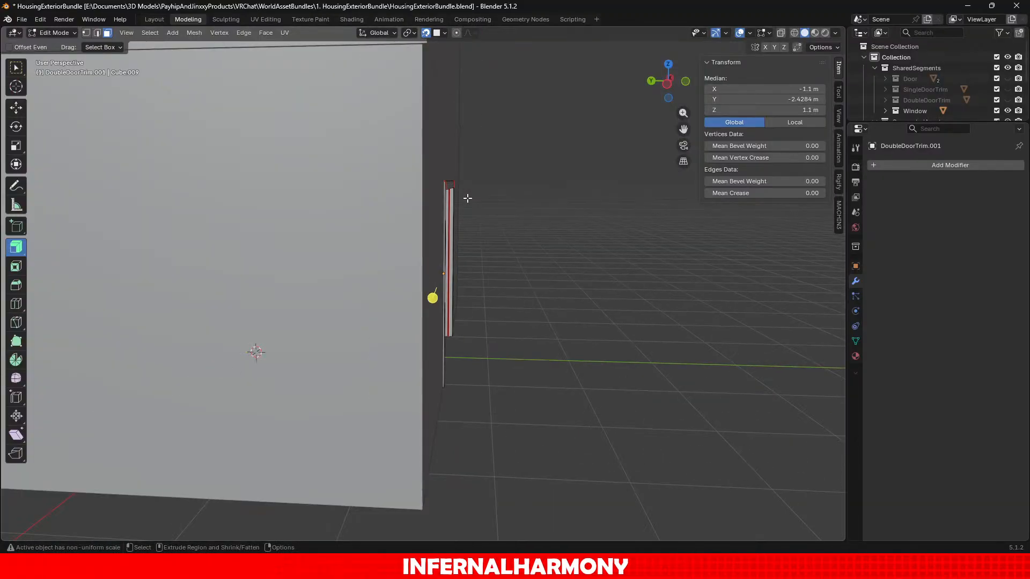
{"action": "scroll", "coordinate": [467, 199], "scroll_direction": "down", "scroll_amount": 3}
{"action": "scroll", "coordinate": [463, 201], "scroll_direction": "up", "scroll_amount": 5}
Return to Object Mode and delete the double door trim from the house.
{"action": "left_click", "coordinate": [58, 33]}
{"action": "left_click", "coordinate": [51, 48]}
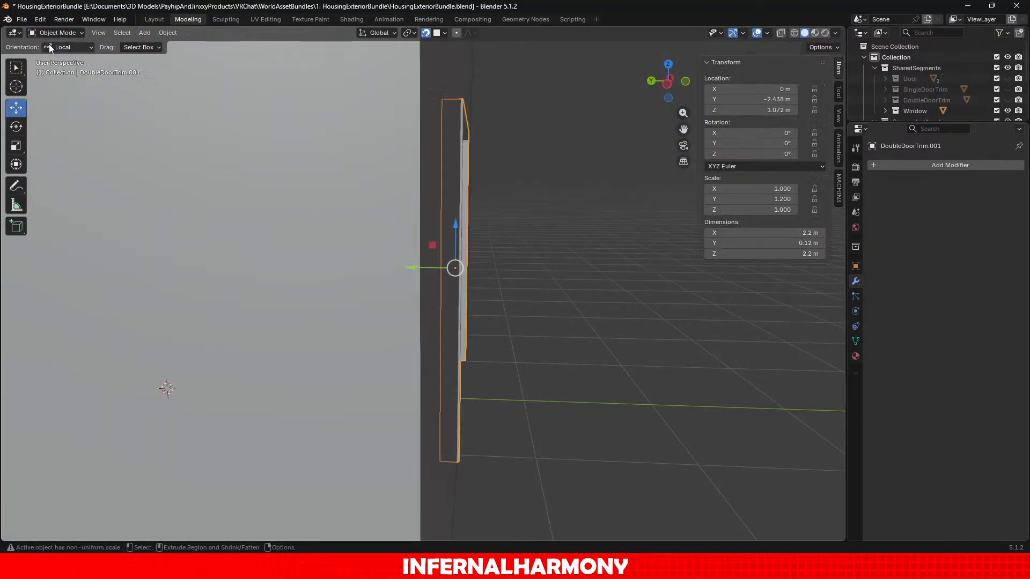
{"action": "key", "text": "Delete"}
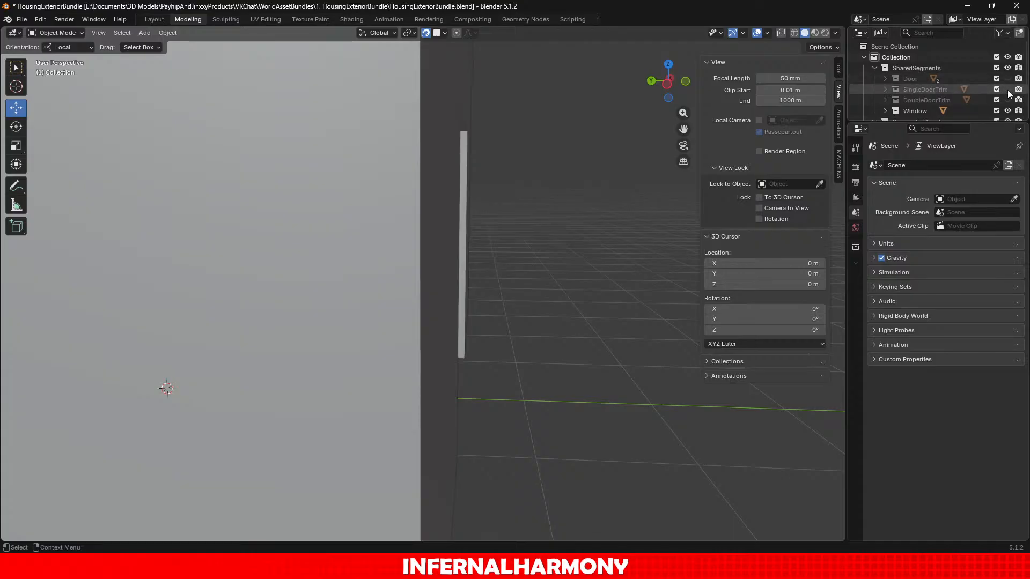
Hide the SegmentedAssets and Window collections in the viewport.
{"action": "scroll", "coordinate": [1009, 94], "scroll_direction": "down", "scroll_amount": 2}
{"action": "left_click", "coordinate": [1008, 100]}
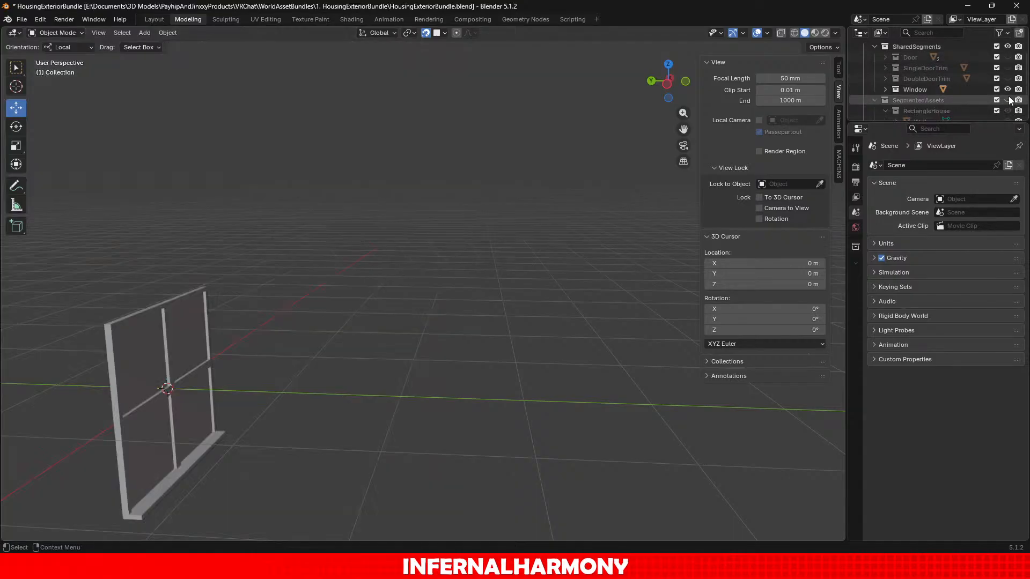
{"action": "left_click", "coordinate": [1008, 89]}
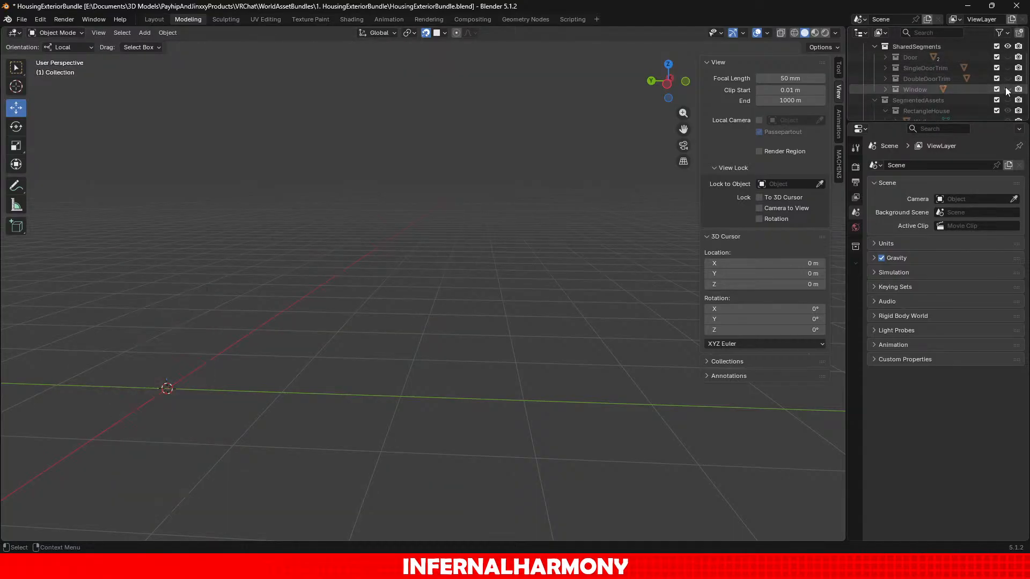
Show the DoubleDoorTrim and SingleDoorTrim collections in the viewport and frame the shared double door trim.
{"action": "left_click", "coordinate": [1007, 79]}
{"action": "left_click", "coordinate": [1007, 67]}
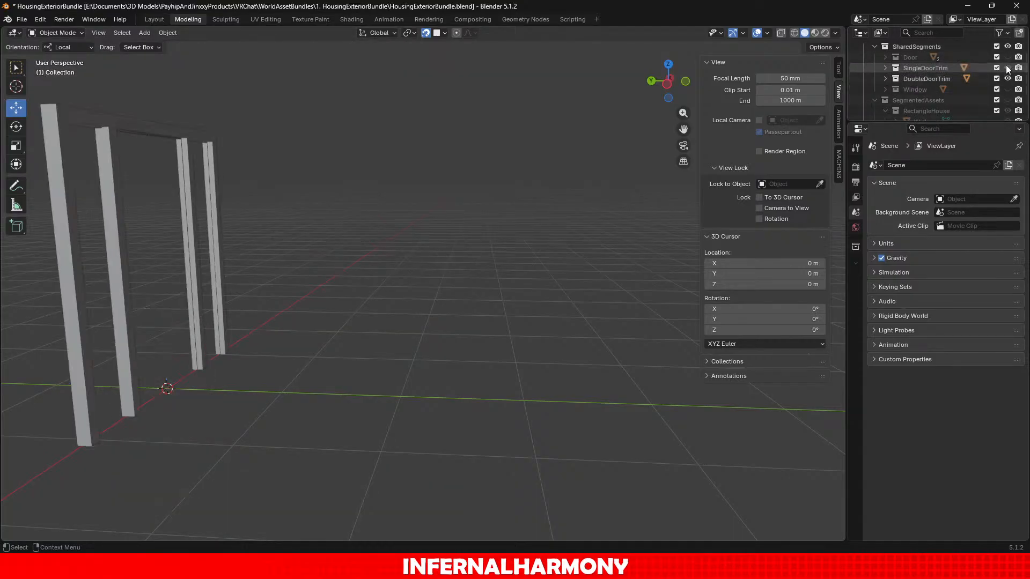
{"action": "left_click", "coordinate": [71, 169]}
{"action": "key", "text": "KP_Decimal"}
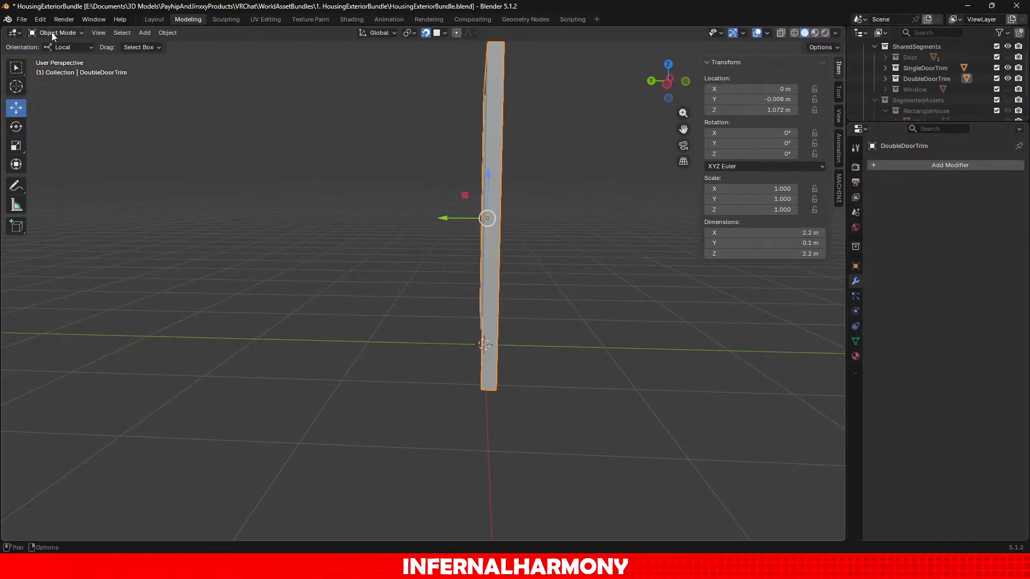
Open the shared double door trim in Edit Mode and select its narrow outer side face with the Move tool active.
{"action": "left_click", "coordinate": [56, 33]}
{"action": "left_click", "coordinate": [53, 56]}
{"action": "middle_click_drag", "start_coordinate": [483, 204], "coordinate": [377, 271]}
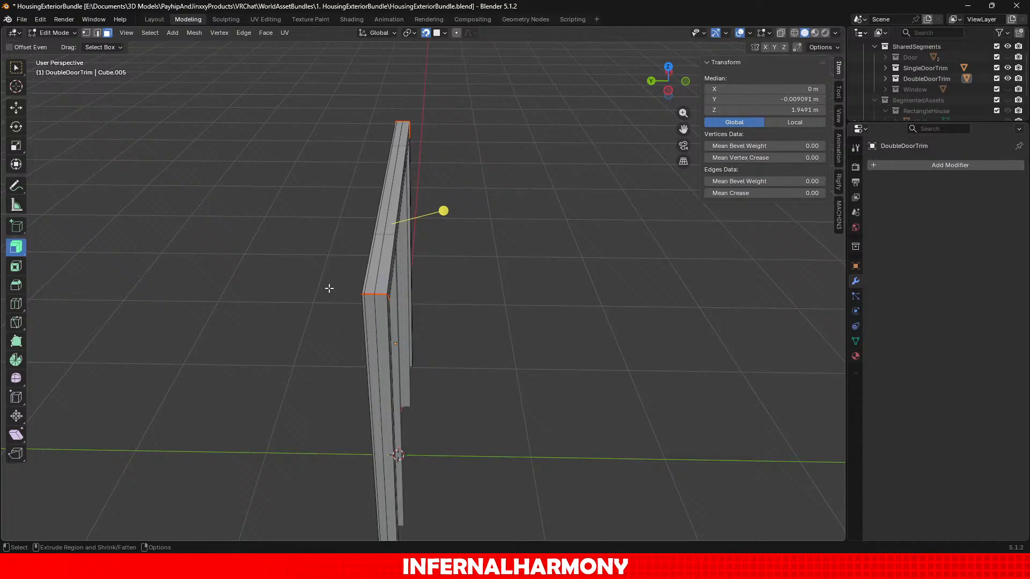
{"action": "left_click", "coordinate": [370, 308]}
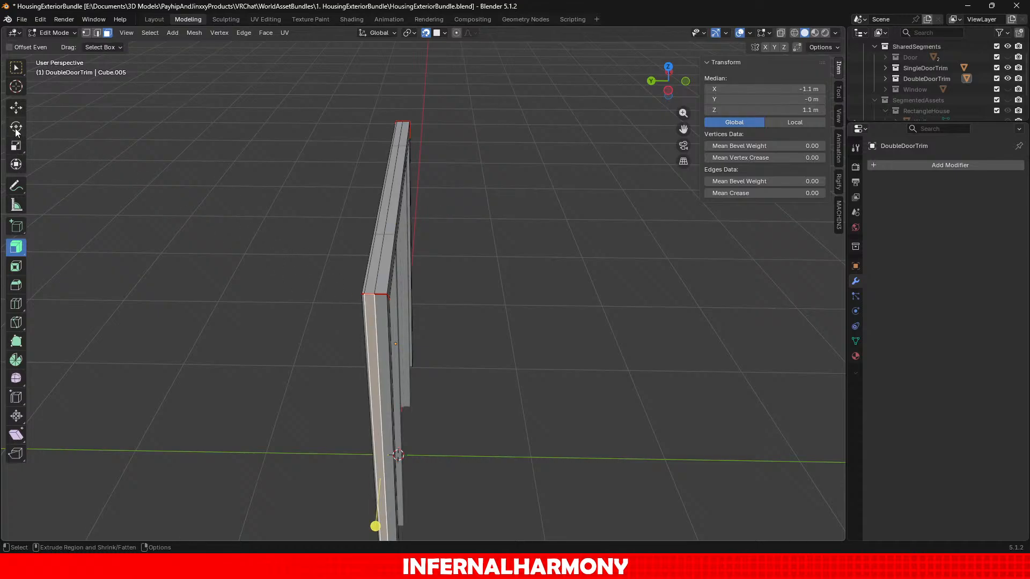
{"action": "left_click", "coordinate": [16, 108]}
{"action": "middle_click_drag", "start_coordinate": [410, 248], "coordinate": [435, 237]}
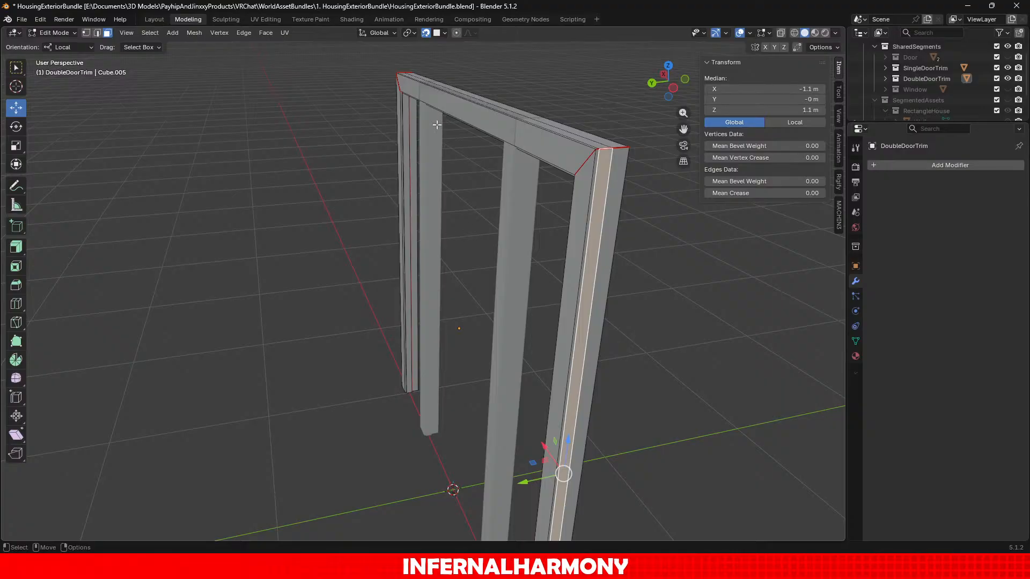
Return to Object Mode and undo back through the collection visibility changes to restore the deleted double door trim on the house.
{"action": "key", "text": "Tab"}
{"action": "key", "text": "ctrl+z"}
{"action": "key", "text": "ctrl+z"}
{"action": "key", "text": "ctrl+z"}
{"action": "key", "text": "ctrl+z"}
{"action": "key", "text": "ctrl+z"}
{"action": "key", "text": "ctrl+z"}
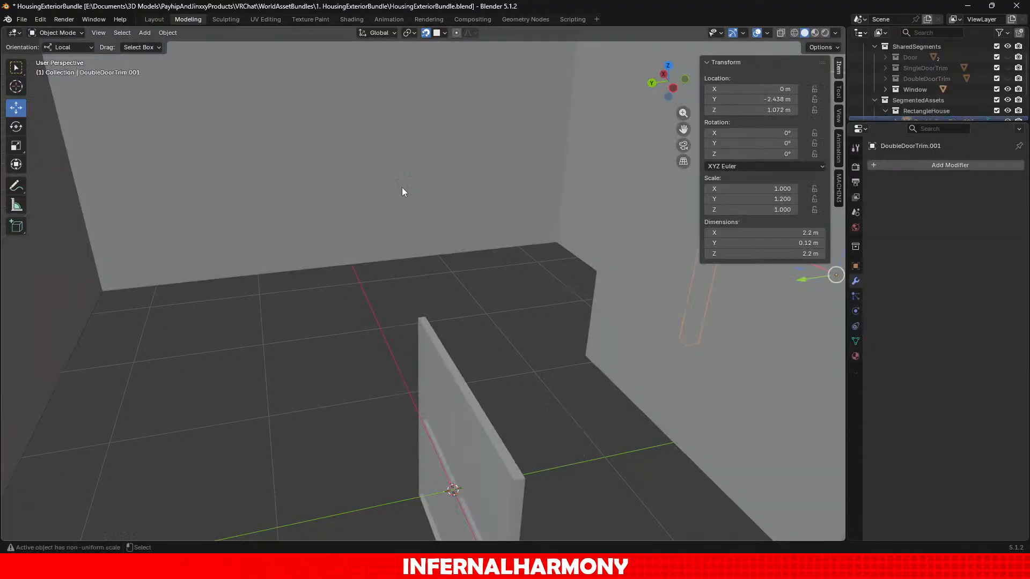
Examine the side posts of the house's double door trim from inside and around the doorway.
{"action": "scroll", "coordinate": [403, 188], "scroll_direction": "down", "scroll_amount": 6}
{"action": "middle_click_drag", "start_coordinate": [404, 187], "coordinate": [326, 187]}
{"action": "middle_click_drag", "start_coordinate": [454, 255], "coordinate": [417, 203], "text": "shift"}
{"action": "scroll", "coordinate": [418, 205], "scroll_direction": "down", "scroll_amount": 2}
{"action": "middle_click_drag", "start_coordinate": [498, 211], "coordinate": [362, 217]}
{"action": "scroll", "coordinate": [511, 235], "scroll_direction": "up", "scroll_amount": 1}
{"action": "scroll", "coordinate": [511, 233], "scroll_direction": "up", "scroll_amount": 3}
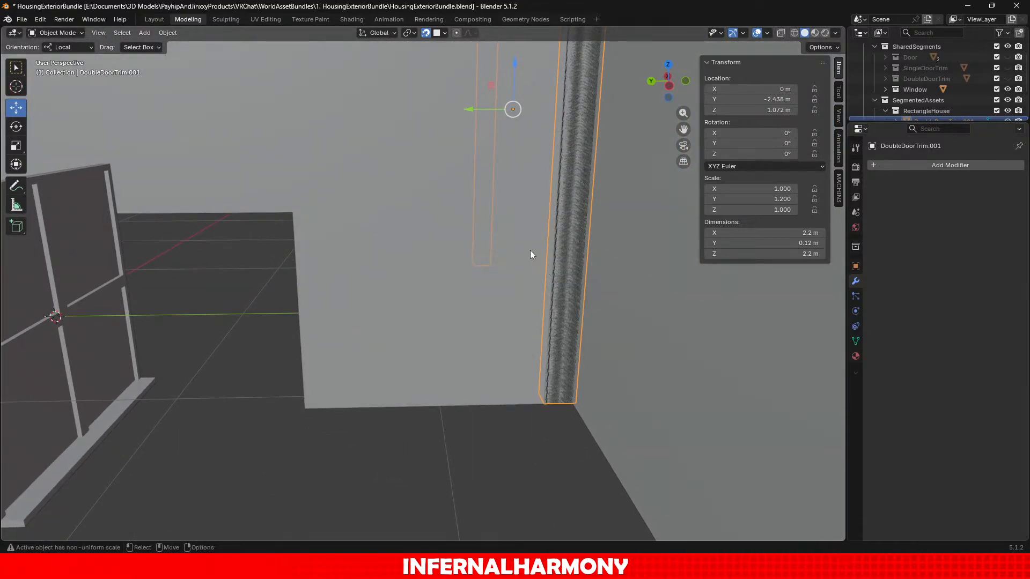
{"action": "middle_click_drag", "start_coordinate": [519, 230], "coordinate": [477, 233]}
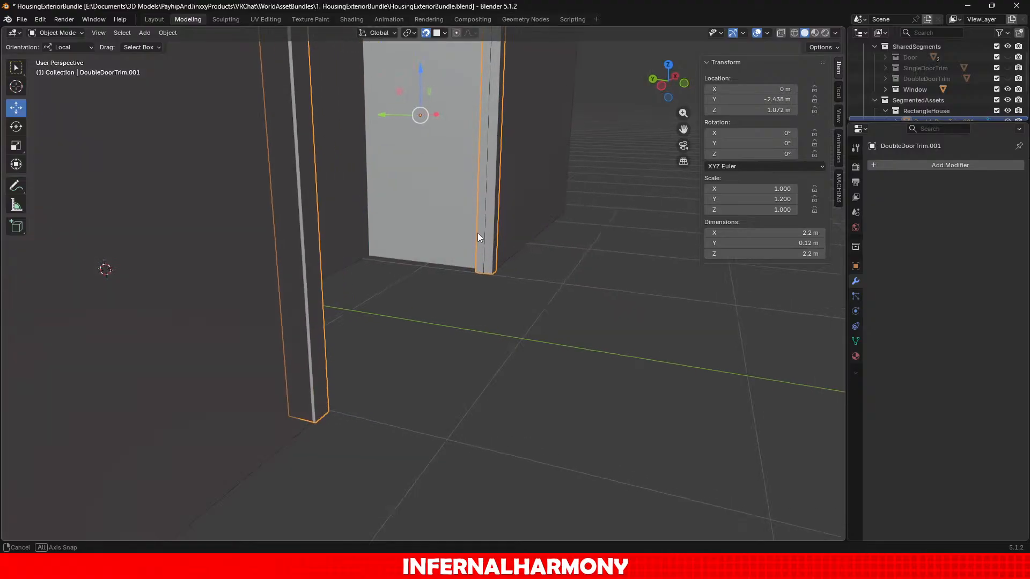
{"action": "scroll", "coordinate": [295, 276], "scroll_direction": "up", "scroll_amount": 2}
{"action": "middle_click_drag", "start_coordinate": [295, 276], "coordinate": [380, 243]}
{"action": "scroll", "coordinate": [439, 225], "scroll_direction": "down", "scroll_amount": 6}
{"action": "scroll", "coordinate": [445, 225], "scroll_direction": "up", "scroll_amount": 8}
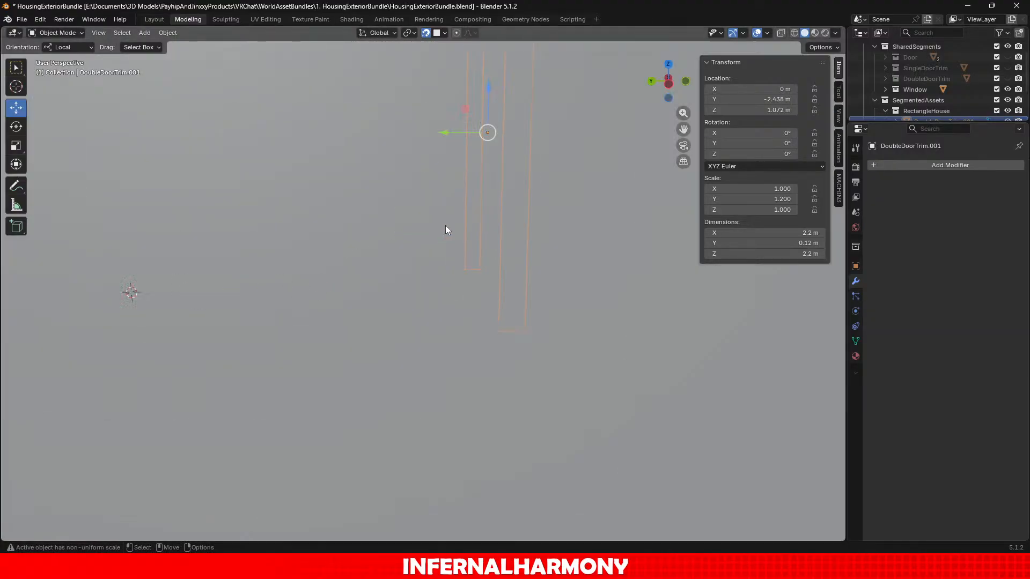
{"action": "middle_click_drag", "start_coordinate": [451, 227], "coordinate": [443, 231]}
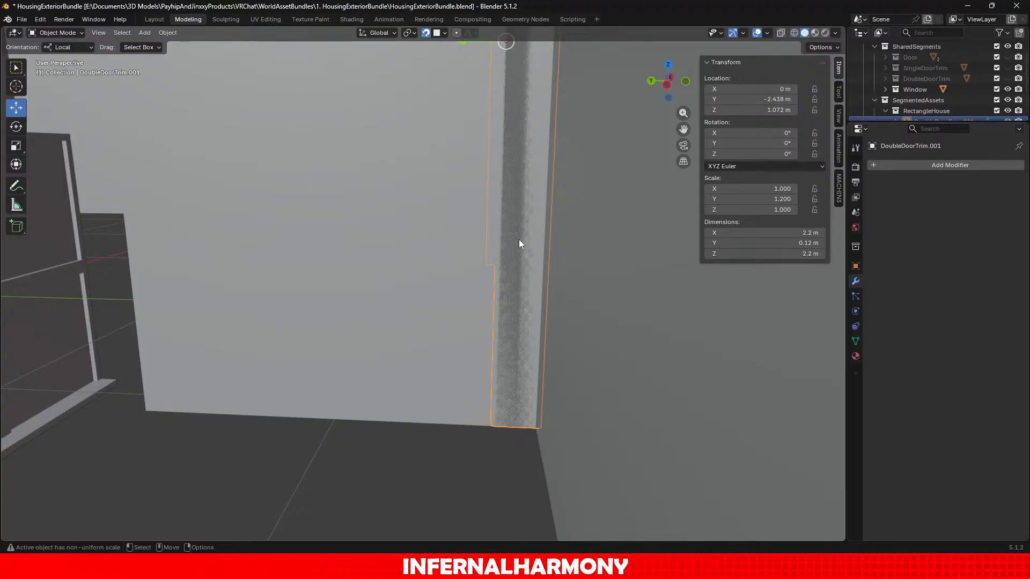
Examine the upper corner of the double door trim where it meets the wall opening.
{"action": "scroll", "coordinate": [519, 239], "scroll_direction": "down", "scroll_amount": 3}
{"action": "left_click_drag", "start_coordinate": [503, 246], "coordinate": [440, 256], "text": "alt"}
{"action": "middle_click_drag", "start_coordinate": [440, 255], "coordinate": [503, 435], "text": "alt"}
{"action": "scroll", "coordinate": [503, 435], "scroll_direction": "up", "scroll_amount": 2}
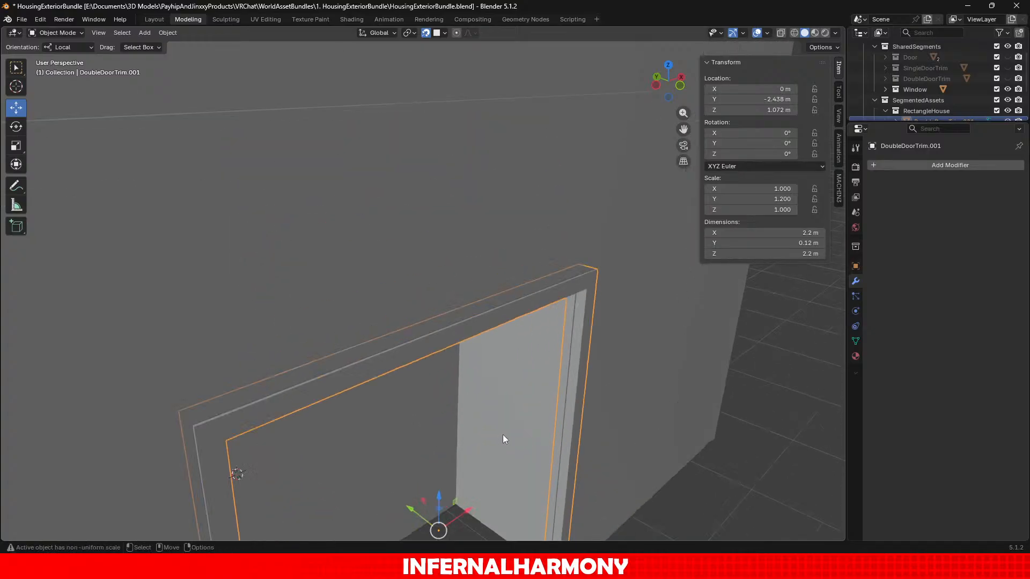
{"action": "left_click_drag", "start_coordinate": [503, 433], "coordinate": [520, 398], "text": "alt"}
{"action": "scroll", "coordinate": [565, 386], "scroll_direction": "up", "scroll_amount": 3}
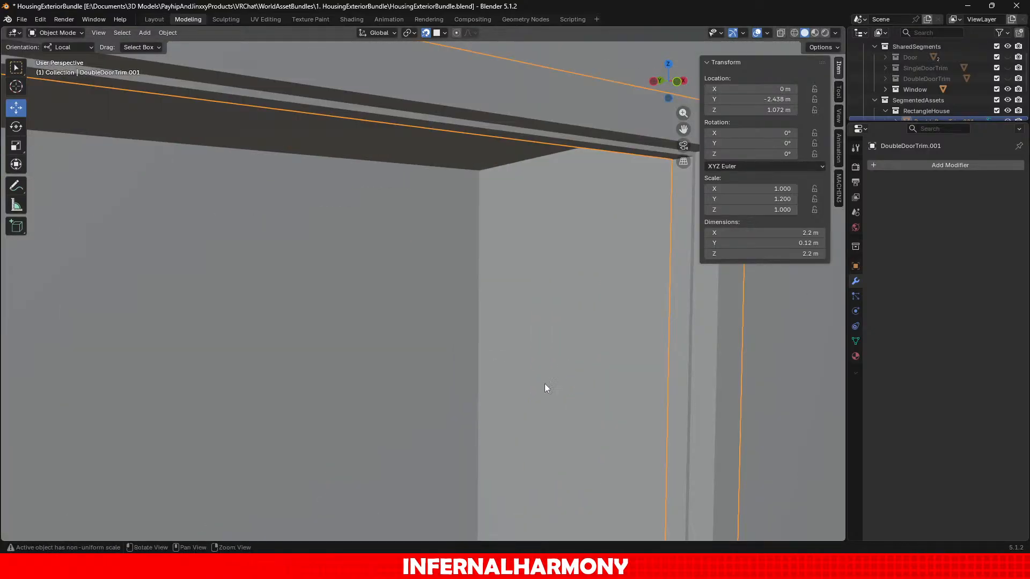
{"action": "middle_click_drag", "start_coordinate": [545, 384], "coordinate": [440, 392], "text": "alt"}
{"action": "scroll", "coordinate": [483, 353], "scroll_direction": "up", "scroll_amount": 1}
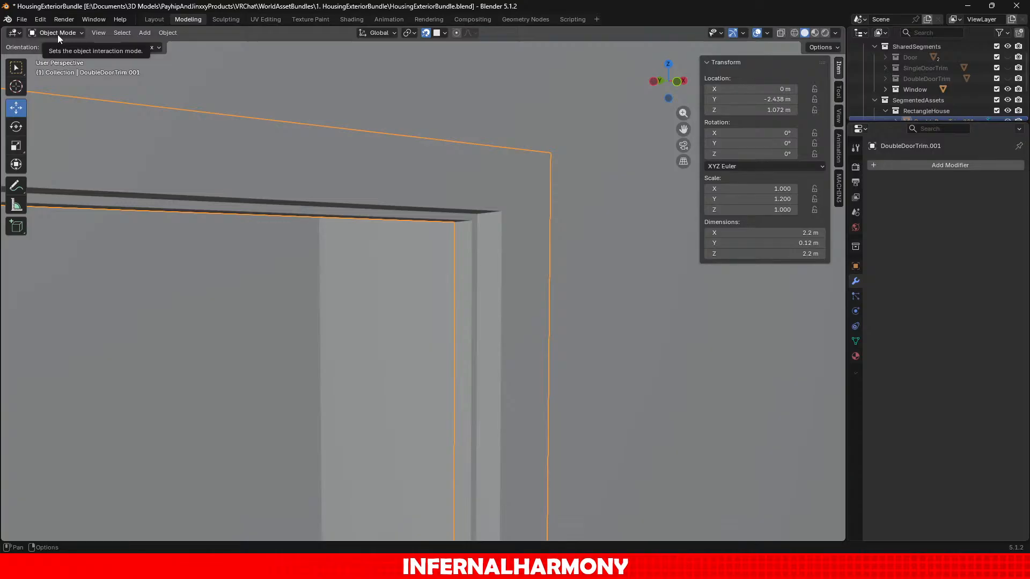
{"action": "scroll", "coordinate": [493, 332], "scroll_direction": "down", "scroll_amount": 8}
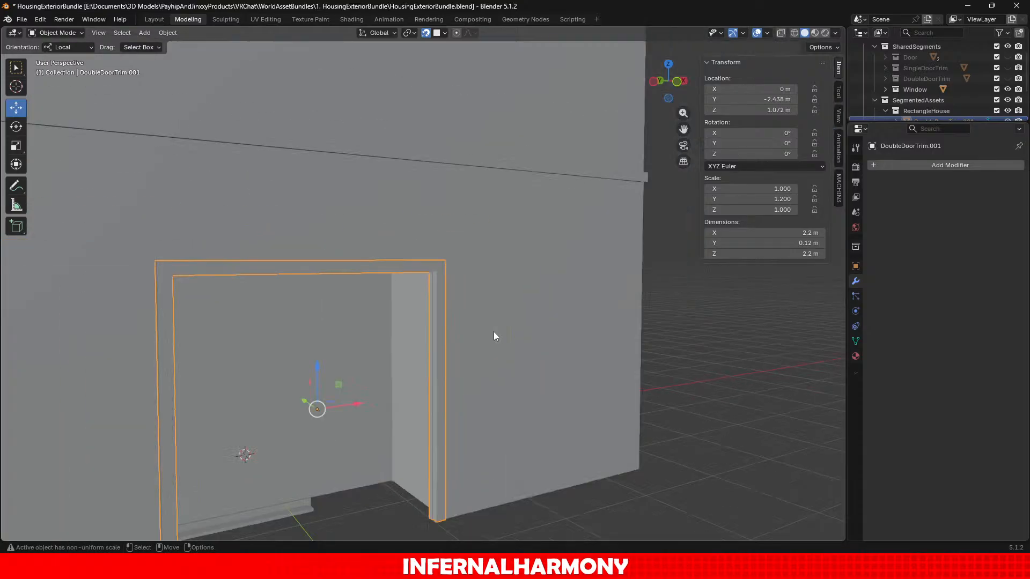
{"action": "scroll", "coordinate": [493, 334], "scroll_direction": "up", "scroll_amount": 8}
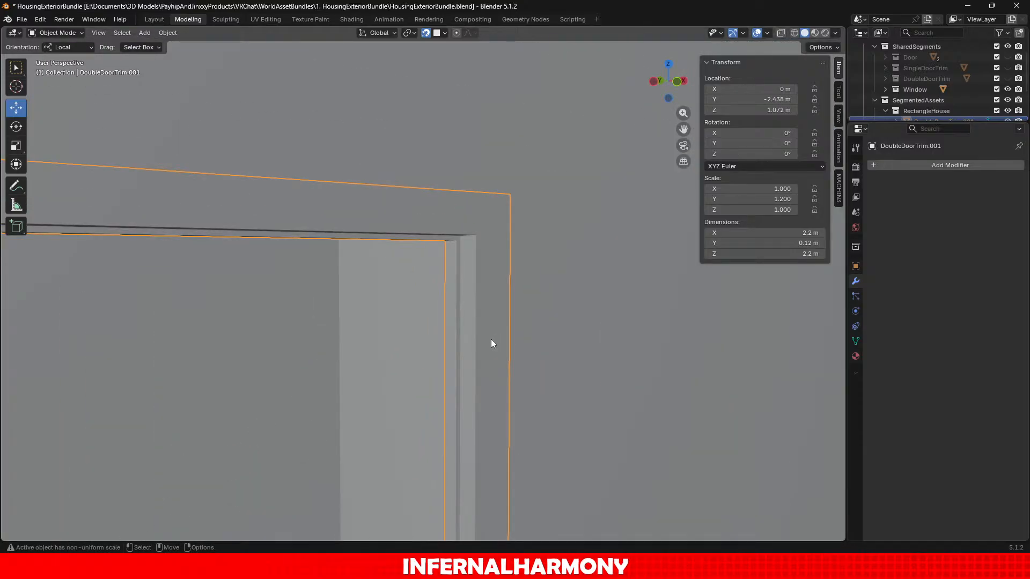
{"action": "scroll", "coordinate": [494, 279], "scroll_direction": "down", "scroll_amount": 4}
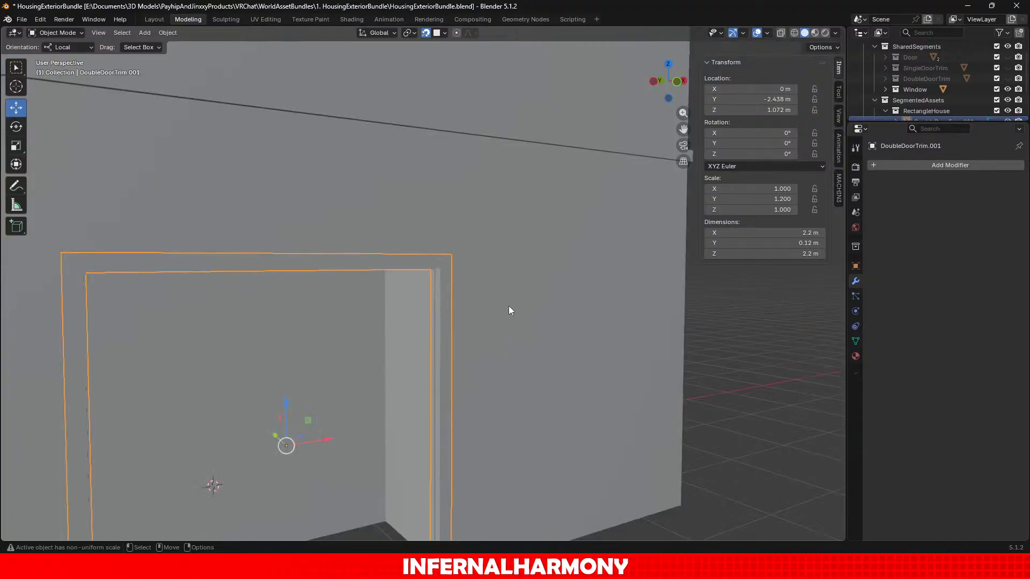
Inspect the shared window inside the house, then select the double door trim at the entrance.
{"action": "middle_click_drag", "start_coordinate": [219, 250], "coordinate": [600, 323]}
{"action": "scroll", "coordinate": [496, 377], "scroll_direction": "down", "scroll_amount": 5}
{"action": "scroll", "coordinate": [510, 384], "scroll_direction": "up", "scroll_amount": 5}
{"action": "scroll", "coordinate": [510, 384], "scroll_direction": "up", "scroll_amount": 3}
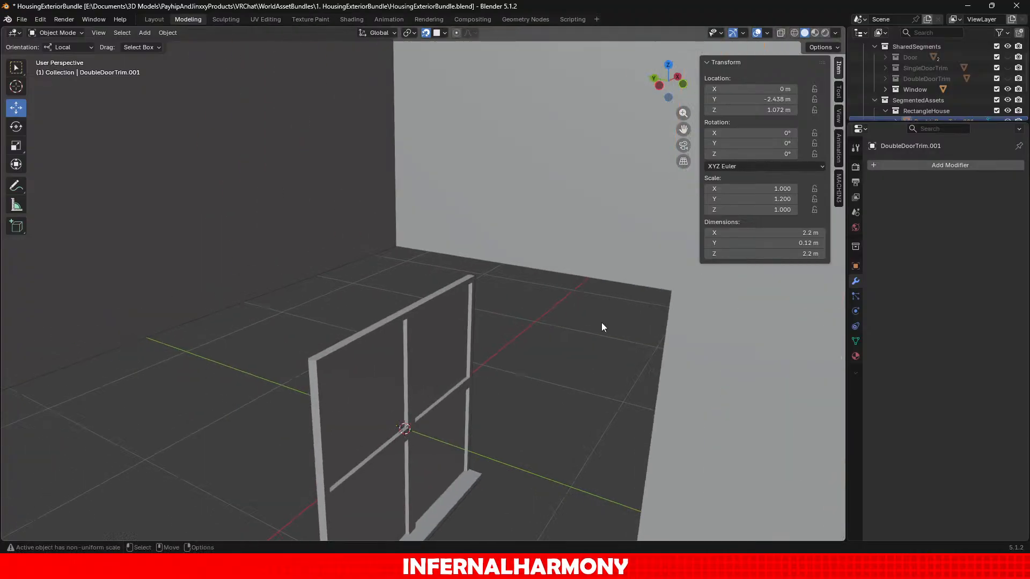
{"action": "scroll", "coordinate": [601, 323], "scroll_direction": "up", "scroll_amount": 1}
{"action": "left_click", "coordinate": [362, 337]}
{"action": "scroll", "coordinate": [582, 405], "scroll_direction": "down", "scroll_amount": 9}
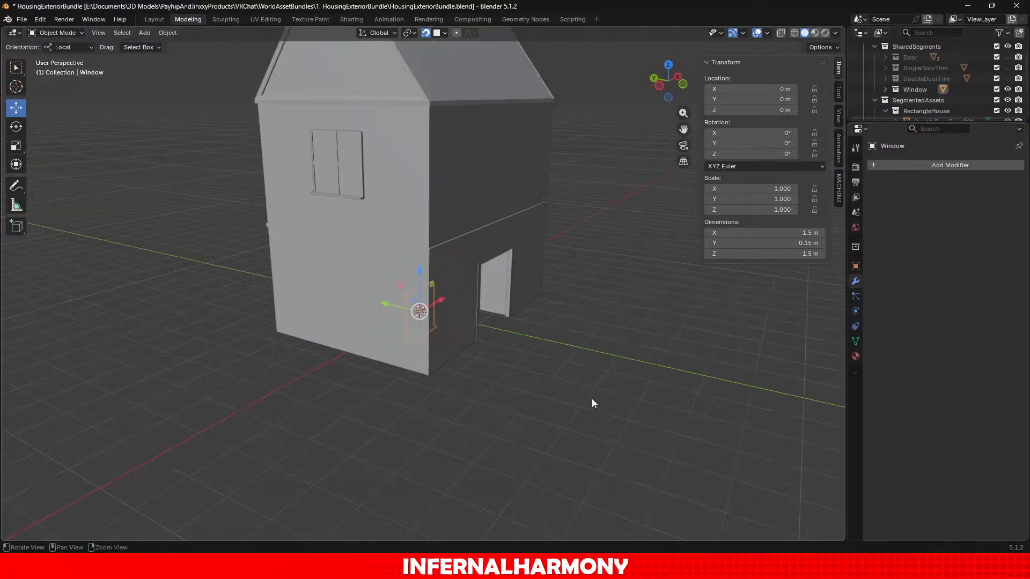
{"action": "middle_click_drag", "start_coordinate": [591, 398], "coordinate": [515, 387]}
{"action": "scroll", "coordinate": [514, 386], "scroll_direction": "up", "scroll_amount": 5}
{"action": "left_click", "coordinate": [497, 186]}
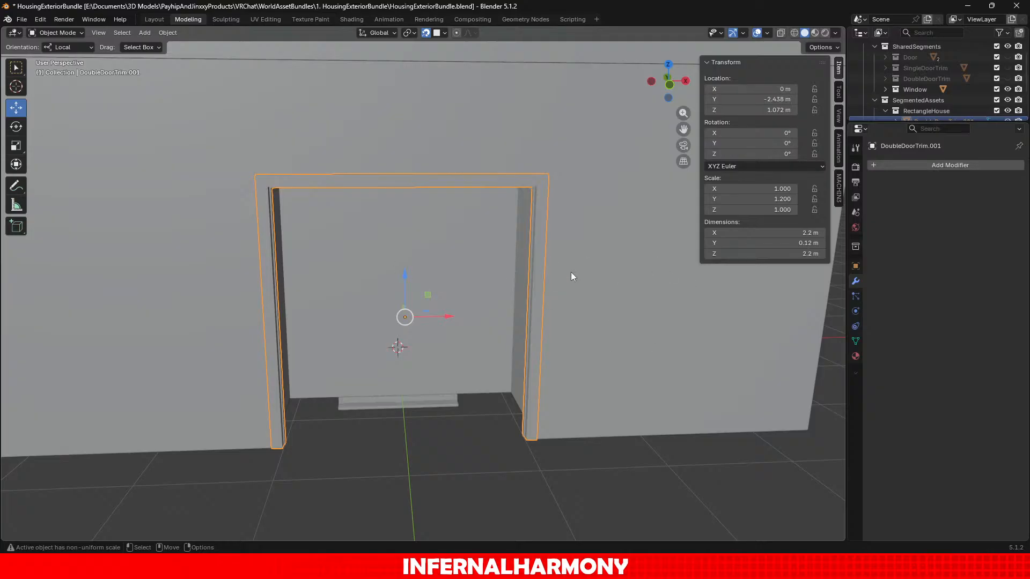
Examine the facade around the double door trim and the underside of the shared window's sill.
{"action": "scroll", "coordinate": [501, 304], "scroll_direction": "down", "scroll_amount": 7}
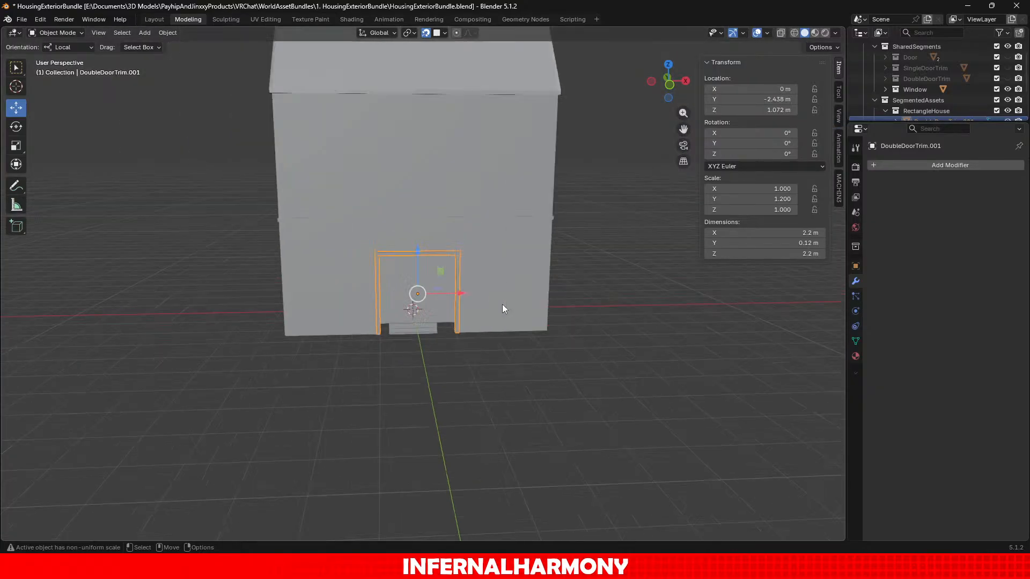
{"action": "scroll", "coordinate": [465, 250], "scroll_direction": "up", "scroll_amount": 3}
{"action": "middle_click_drag", "start_coordinate": [444, 202], "coordinate": [463, 297]}
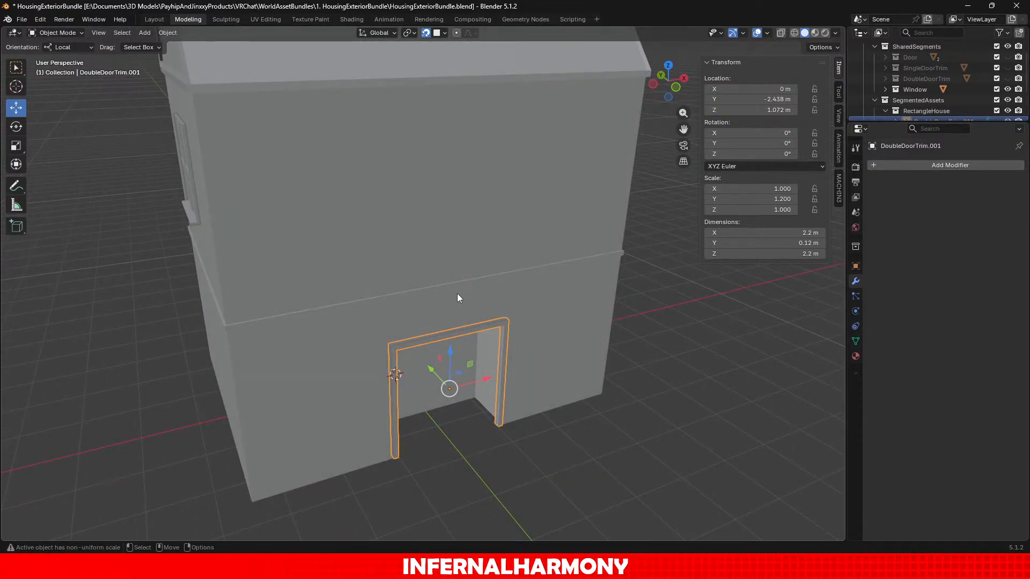
{"action": "scroll", "coordinate": [617, 324], "scroll_direction": "up", "scroll_amount": 3}
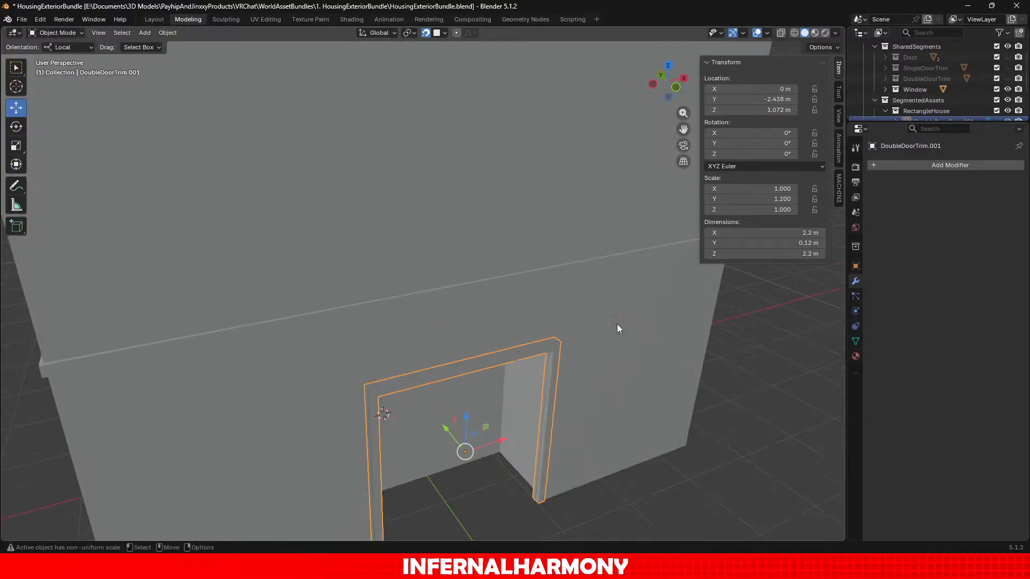
{"action": "middle_click_drag", "start_coordinate": [617, 324], "coordinate": [663, 299]}
{"action": "scroll", "coordinate": [604, 353], "scroll_direction": "up", "scroll_amount": 4}
{"action": "middle_click_drag", "start_coordinate": [603, 353], "coordinate": [482, 98]}
{"action": "scroll", "coordinate": [506, 299], "scroll_direction": "down", "scroll_amount": 3}
{"action": "middle_click_drag", "start_coordinate": [505, 300], "coordinate": [409, 170]}
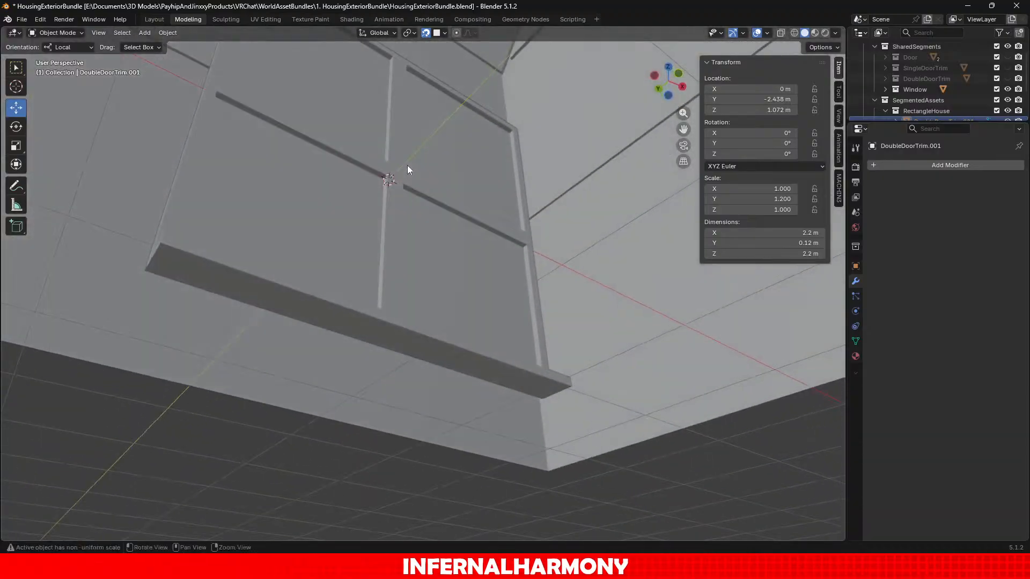
{"action": "scroll", "coordinate": [448, 294], "scroll_direction": "down", "scroll_amount": 6}
Step through the edit history to bring back the removed window rows on the house, and save the file.
{"action": "key", "text": "Tab"}
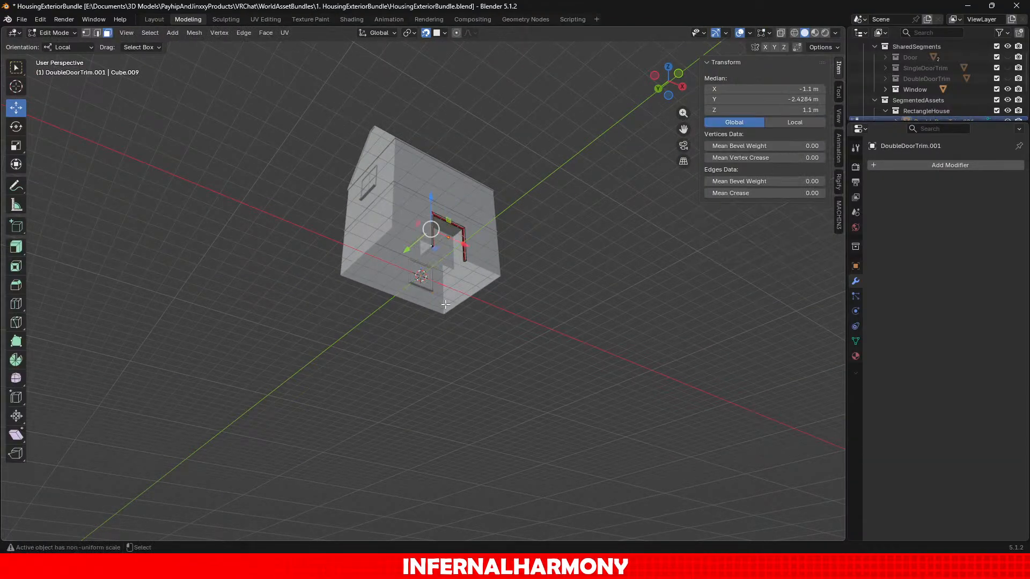
{"action": "key", "text": "Tab"}
{"action": "key", "text": "ctrl+shift+z"}
{"action": "key", "text": "ctrl+shift+z"}
{"action": "key", "text": "ctrl+shift+z"}
{"action": "key", "text": "ctrl+shift+z"}
{"action": "key", "text": "ctrl+shift+z"}
{"action": "key", "text": "ctrl+shift+z"}
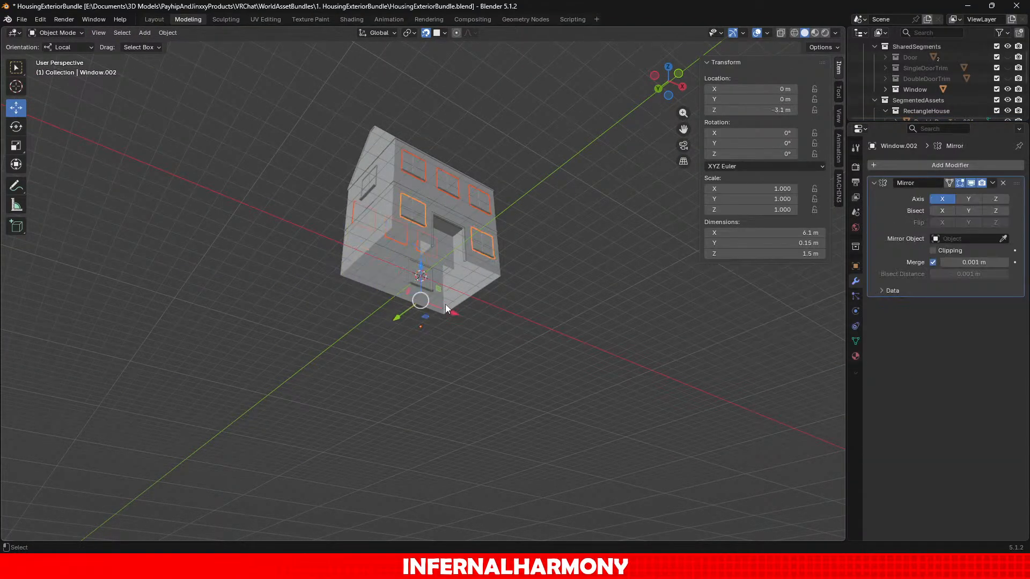
{"action": "middle_click_drag", "start_coordinate": [455, 339], "coordinate": [521, 339]}
{"action": "key", "text": "ctrl+s"}
{"action": "mouse_move", "coordinate": [478, 310]}
{"action": "middle_mouse_down"}
{"action": "mouse_move", "coordinate": [461, 305]}
{"action": "mouse_move", "coordinate": [467, 311]}
{"action": "middle_mouse_up"}
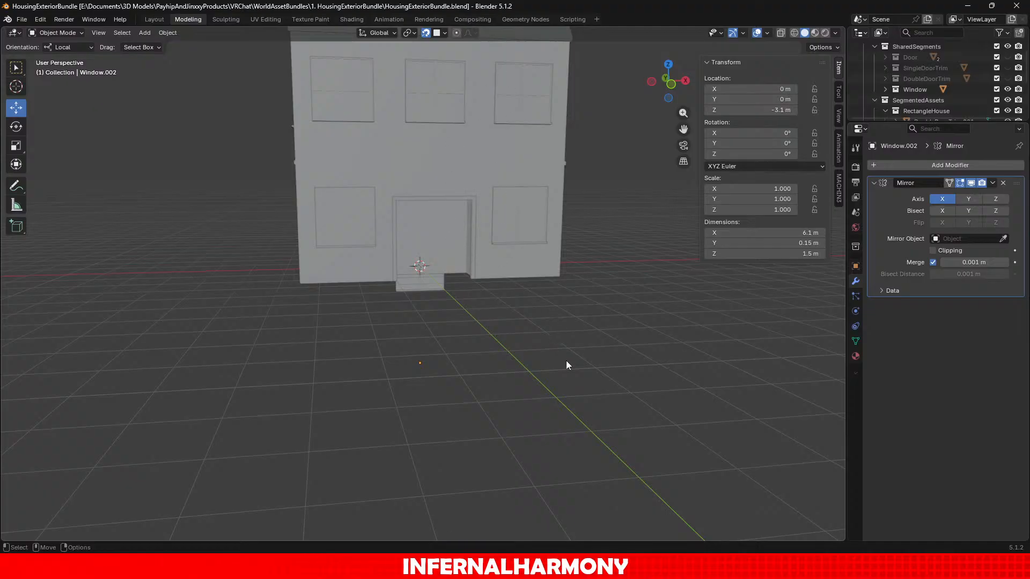
Inspect the full UV layout of the house's double door trim in the UV Editing workspace, and return to Object Mode in Modeling.
{"action": "scroll", "coordinate": [566, 365], "scroll_direction": "up", "scroll_amount": 3}
{"action": "middle_click_drag", "start_coordinate": [365, 363], "coordinate": [358, 389]}
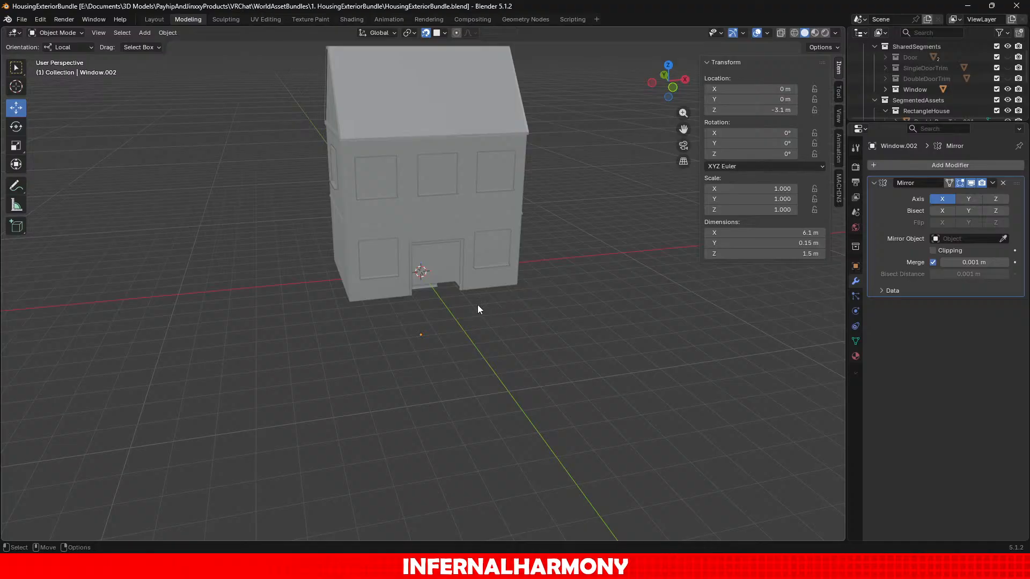
{"action": "left_click", "coordinate": [461, 276]}
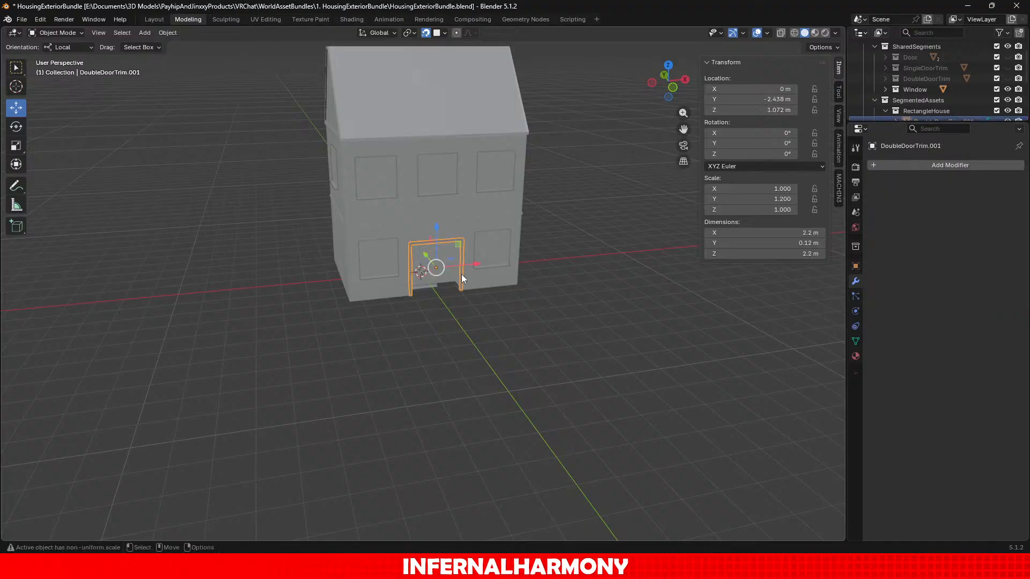
{"action": "left_click", "coordinate": [51, 35]}
{"action": "left_click", "coordinate": [53, 55]}
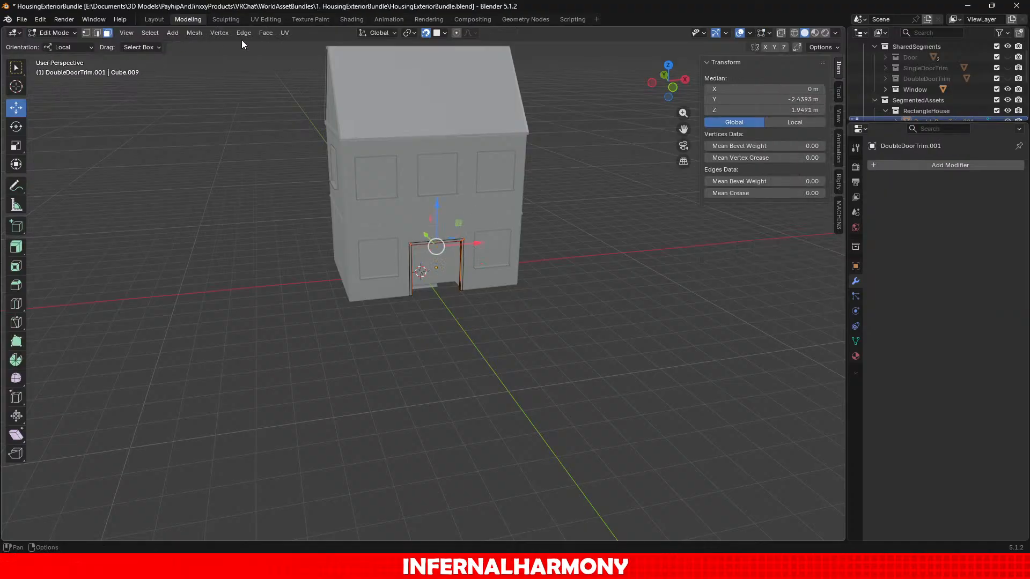
{"action": "left_click", "coordinate": [266, 19]}
{"action": "scroll", "coordinate": [392, 306], "scroll_direction": "down", "scroll_amount": 5}
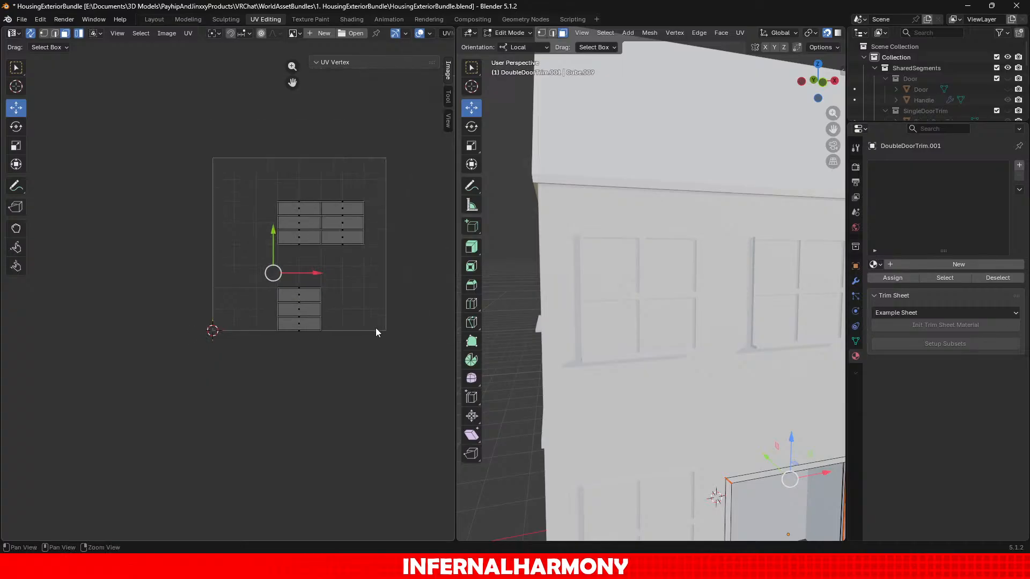
{"action": "key", "text": "a"}
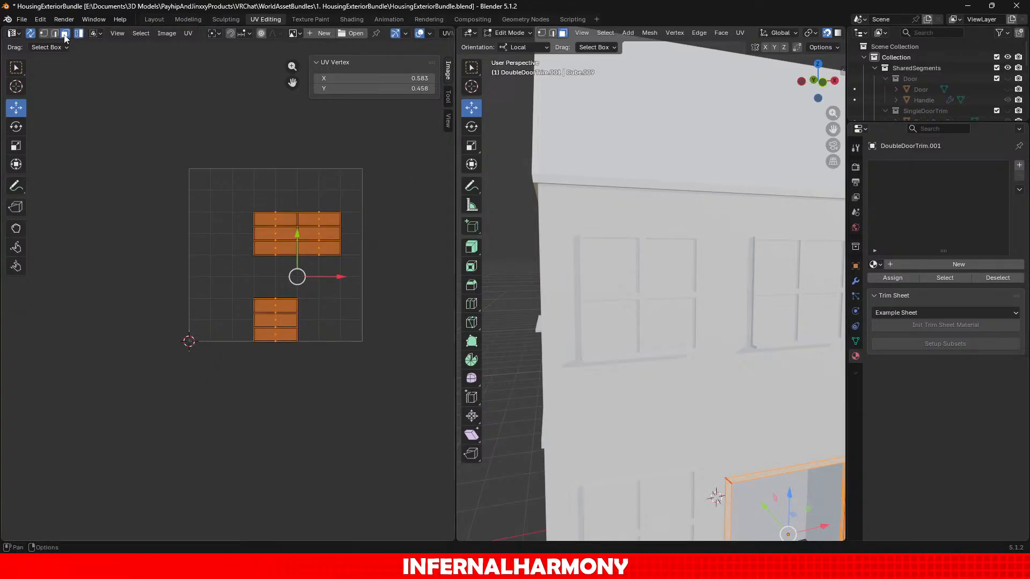
{"action": "left_click", "coordinate": [187, 20]}
{"action": "left_click", "coordinate": [53, 33]}
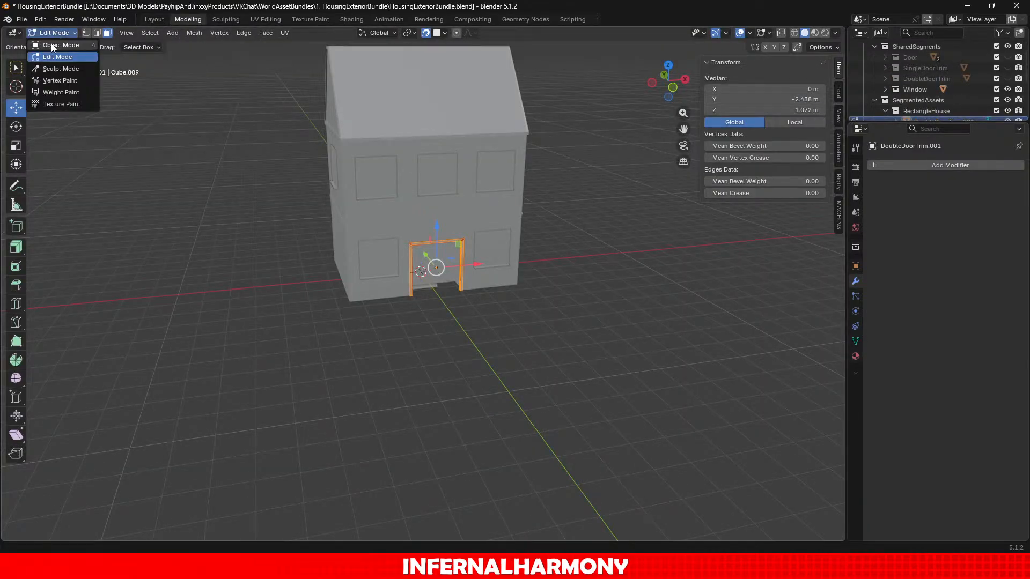
{"action": "left_click", "coordinate": [50, 44]}
Select the shared window and show the SingleDoorTrim and DoubleDoorTrim collections in the viewport.
{"action": "scroll", "coordinate": [356, 310], "scroll_direction": "up", "scroll_amount": 2}
{"action": "middle_click_drag", "start_coordinate": [356, 309], "coordinate": [449, 297]}
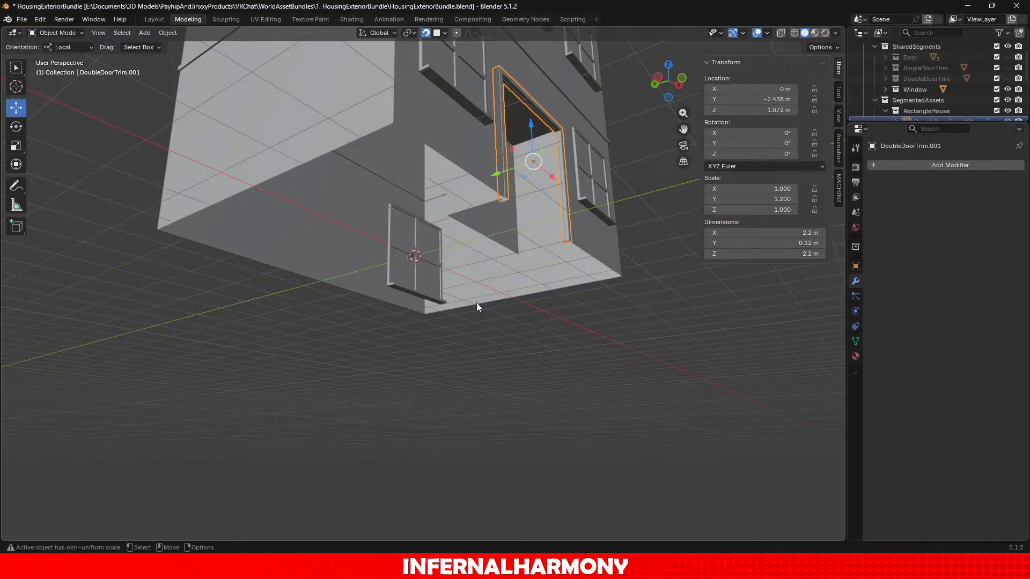
{"action": "left_click", "coordinate": [416, 285]}
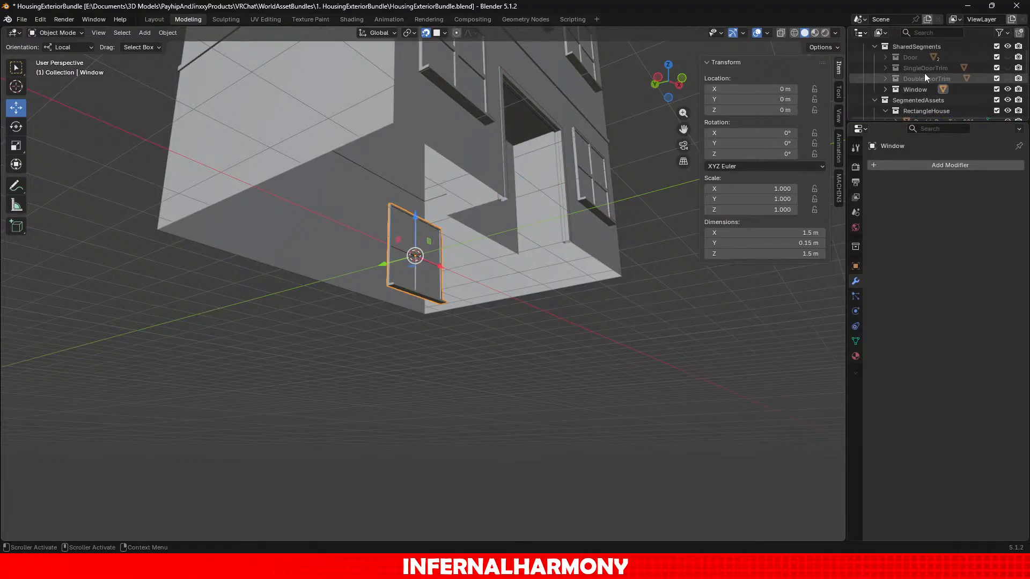
{"action": "left_click", "coordinate": [974, 67]}
{"action": "left_click", "coordinate": [1008, 68]}
{"action": "left_click", "coordinate": [1008, 79]}
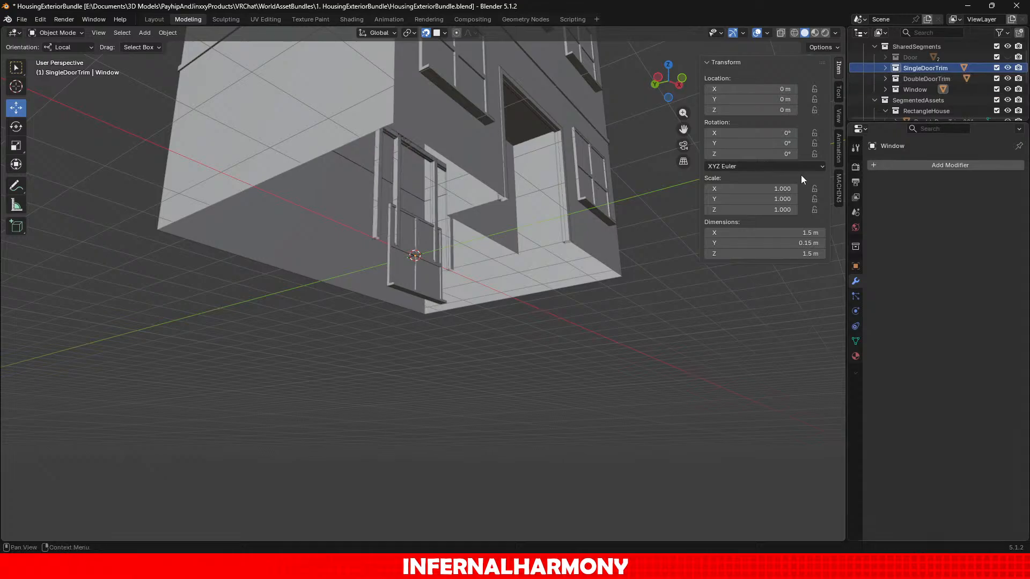
Delete the double door trim copy placed around the house entrance.
{"action": "scroll", "coordinate": [583, 208], "scroll_direction": "up", "scroll_amount": 2}
{"action": "left_click", "coordinate": [555, 138]}
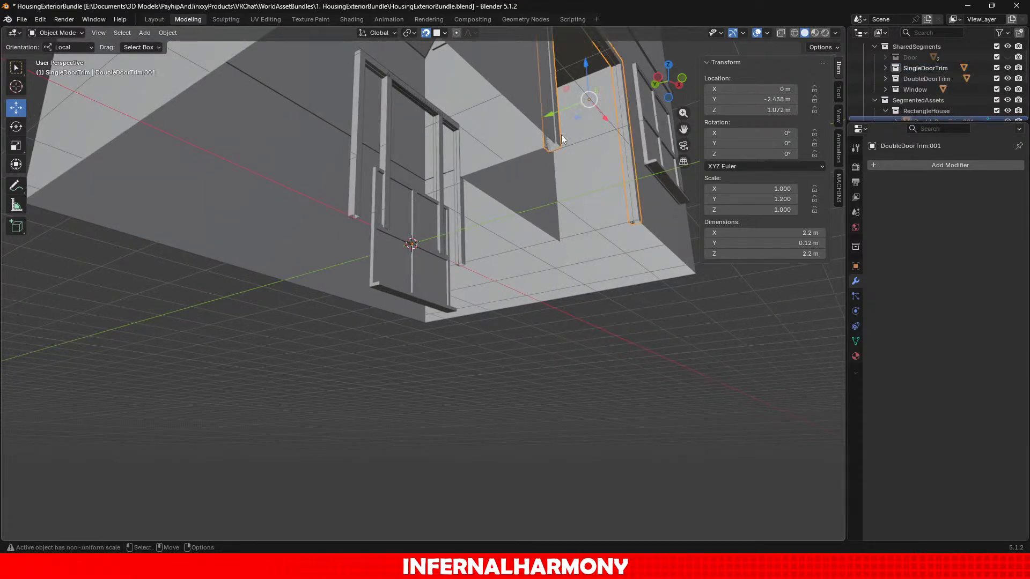
{"action": "key", "text": "Delete"}
Unwrap all UVs of the shared double door trim with the angle-based method in the UV Editing workspace.
{"action": "left_click", "coordinate": [354, 171]}
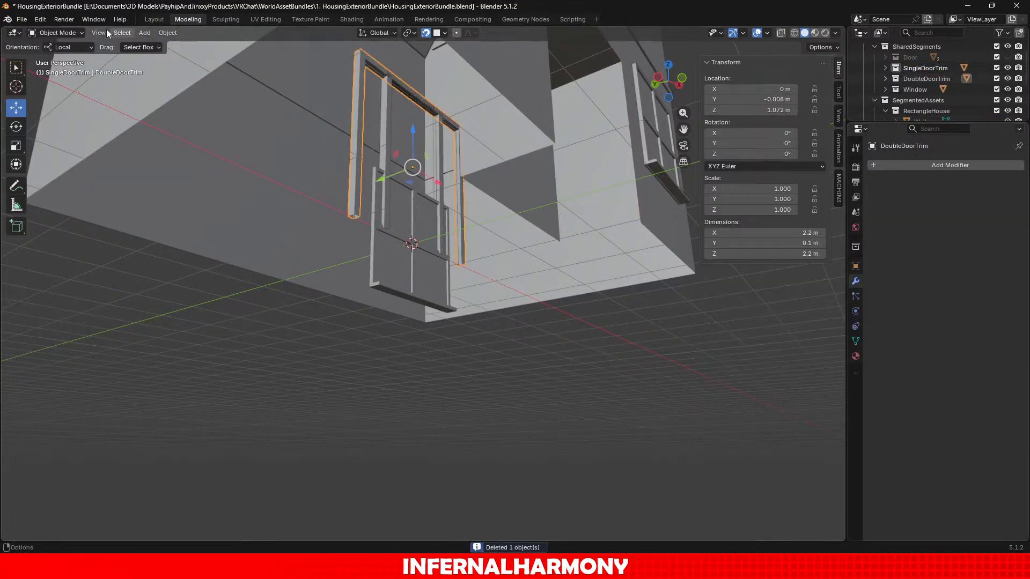
{"action": "left_click", "coordinate": [59, 33]}
{"action": "left_click", "coordinate": [57, 57]}
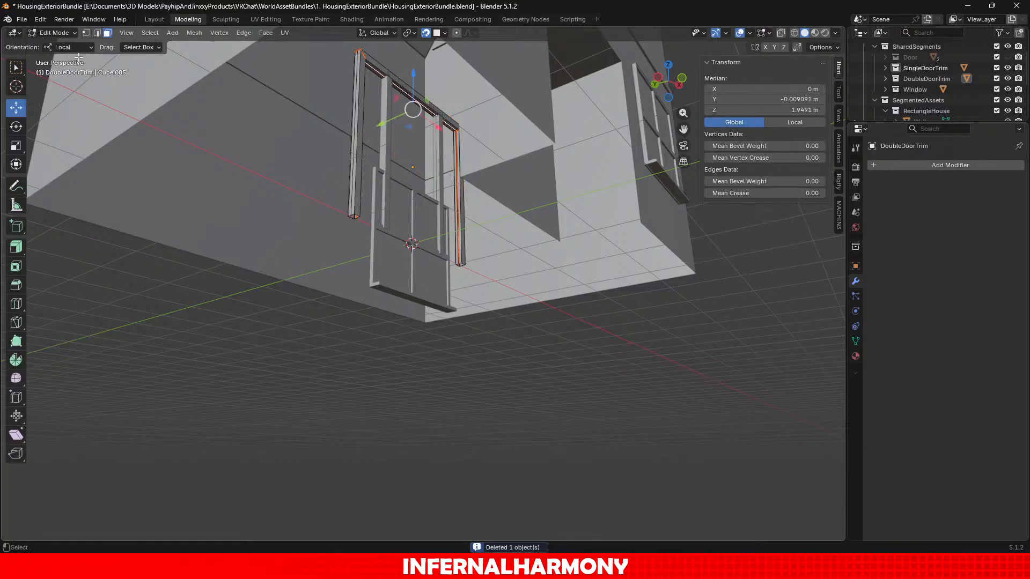
{"action": "key", "text": "a"}
{"action": "left_click", "coordinate": [266, 20]}
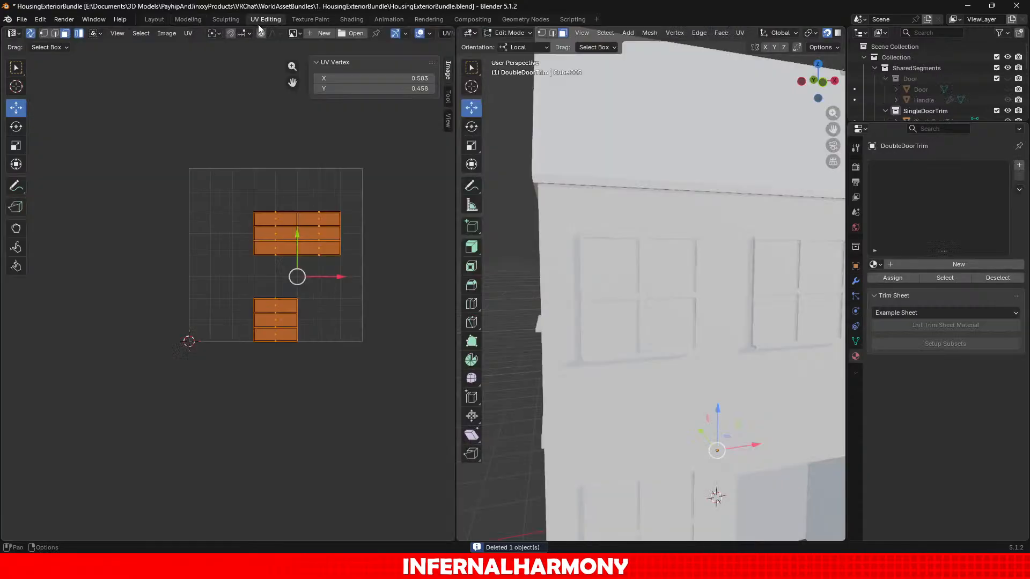
{"action": "left_click", "coordinate": [193, 34]}
{"action": "mouse_move", "coordinate": [241, 153]}
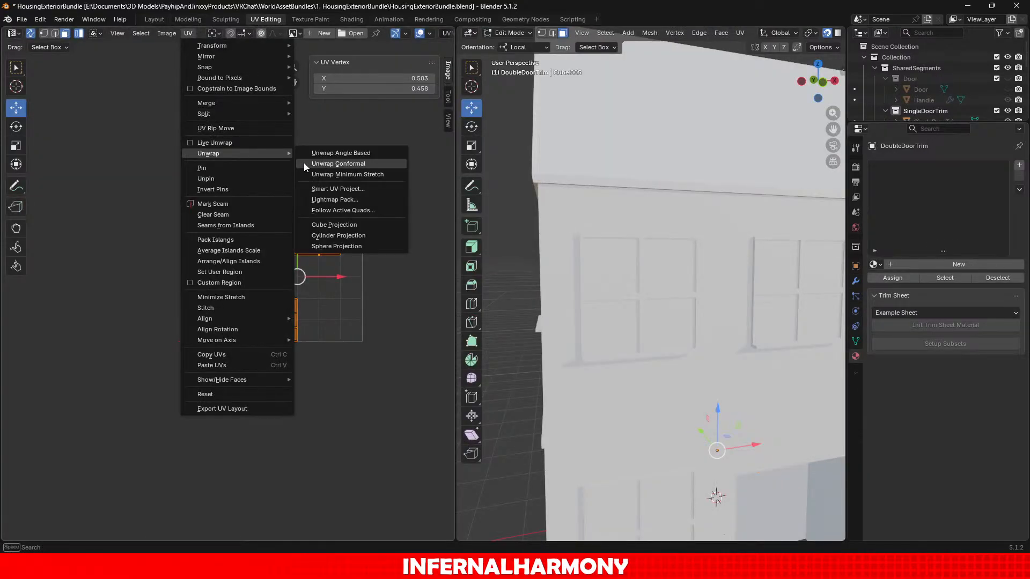
{"action": "left_click", "coordinate": [342, 153]}
{"action": "scroll", "coordinate": [319, 259], "scroll_direction": "up", "scroll_amount": 2}
{"action": "scroll", "coordinate": [309, 256], "scroll_direction": "down", "scroll_amount": 4}
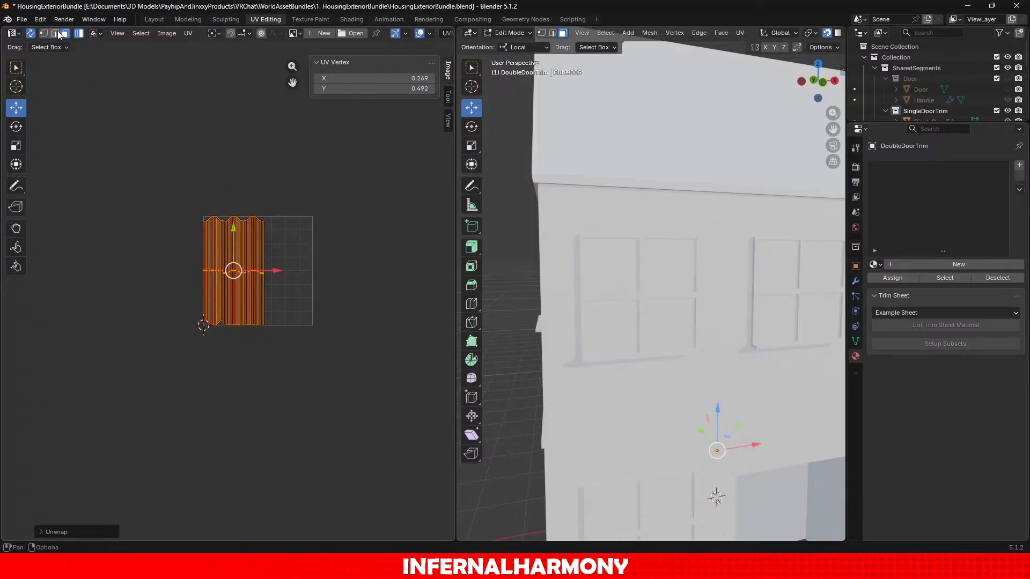
{"action": "scroll", "coordinate": [979, 80], "scroll_direction": "down", "scroll_amount": 4}
{"action": "scroll", "coordinate": [979, 79], "scroll_direction": "up", "scroll_amount": 4}
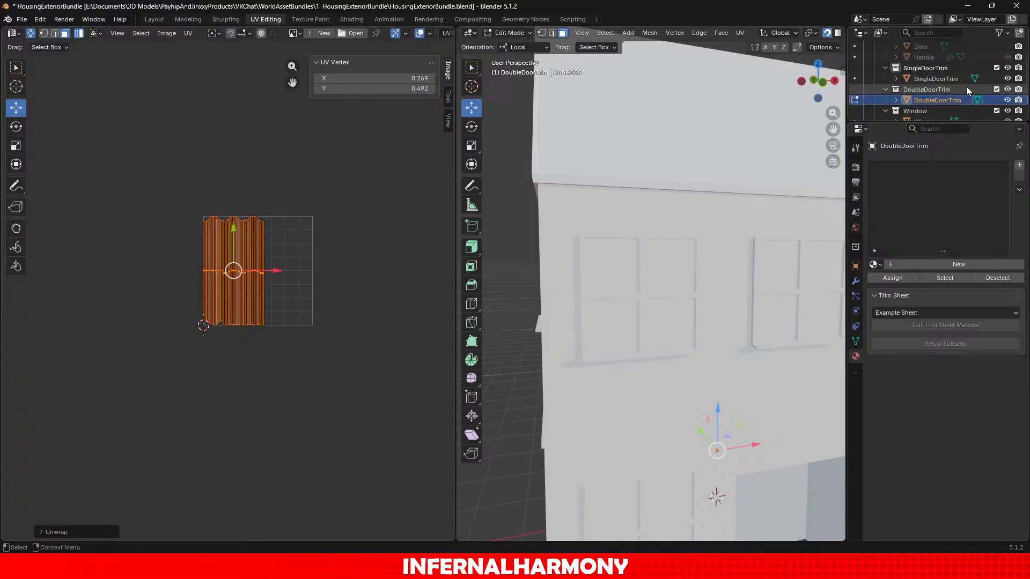
Inspect the single door trim's UV layout in Object Mode, and save the file before returning to the Modeling workspace.
{"action": "left_click", "coordinate": [514, 34]}
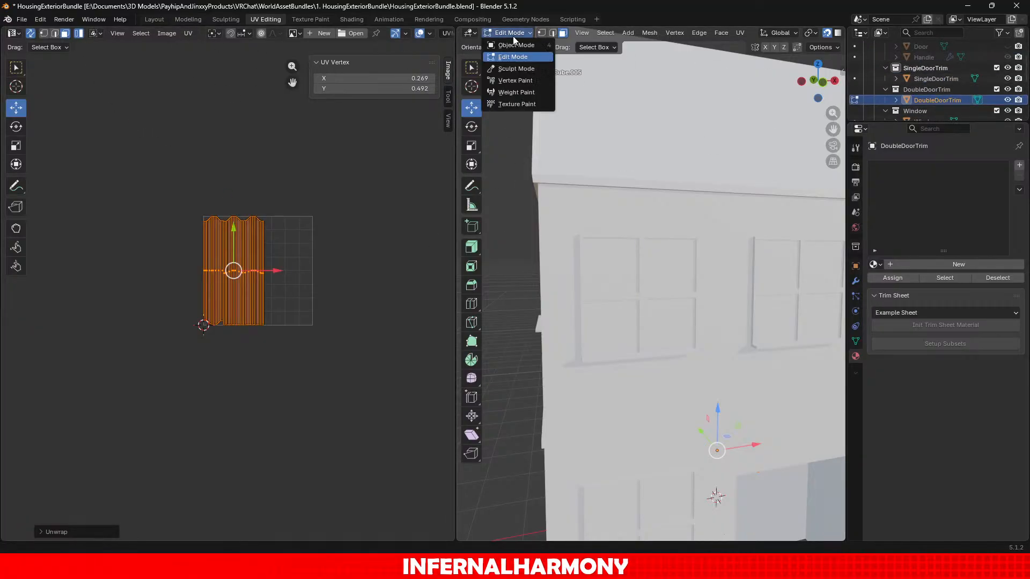
{"action": "left_click", "coordinate": [506, 43]}
{"action": "left_click", "coordinate": [872, 75]}
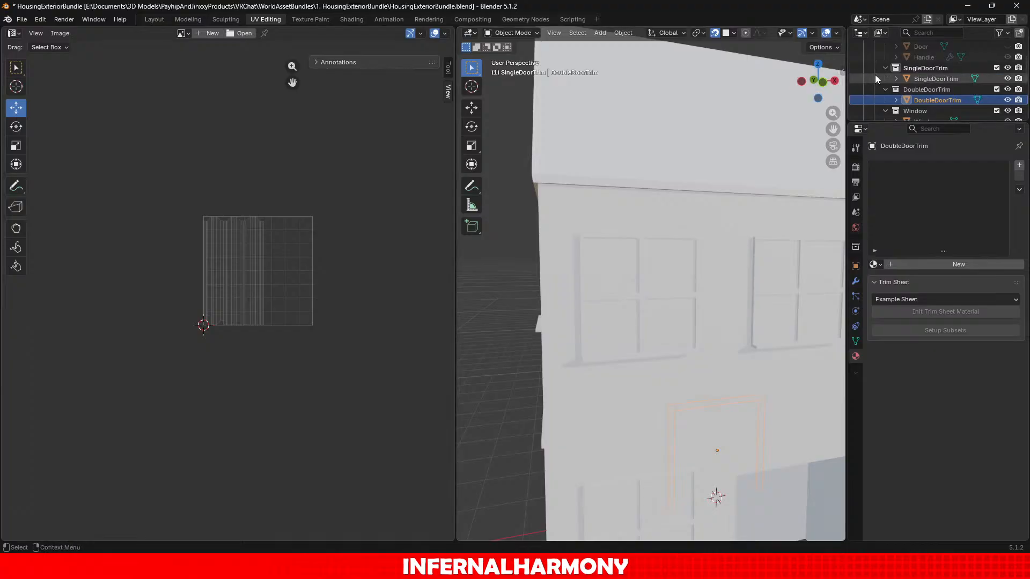
{"action": "left_click", "coordinate": [908, 77]}
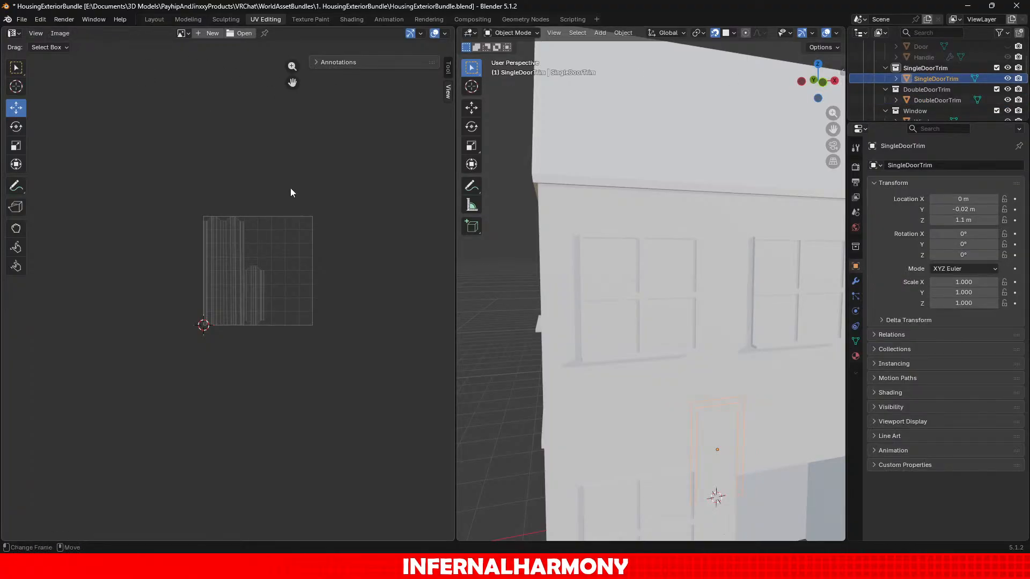
{"action": "scroll", "coordinate": [291, 188], "scroll_direction": "up", "scroll_amount": 5}
{"action": "scroll", "coordinate": [293, 204], "scroll_direction": "down", "scroll_amount": 5}
{"action": "scroll", "coordinate": [515, 266], "scroll_direction": "down", "scroll_amount": 2}
{"action": "left_click", "coordinate": [511, 271]}
{"action": "key", "text": "ctrl+s"}
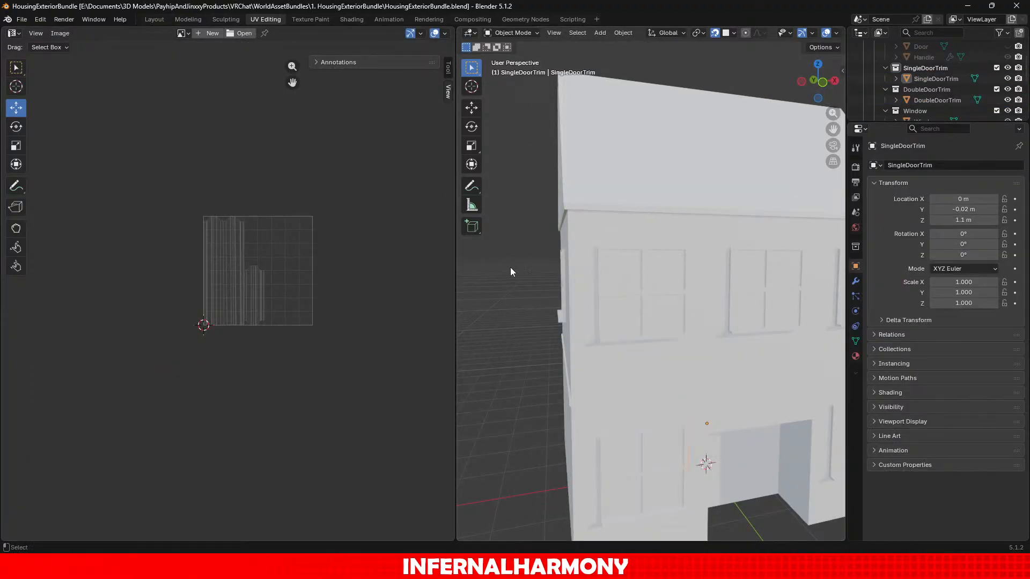
{"action": "left_click", "coordinate": [187, 19]}
{"action": "scroll", "coordinate": [523, 284], "scroll_direction": "down", "scroll_amount": 5}
{"action": "scroll", "coordinate": [515, 285], "scroll_direction": "up", "scroll_amount": 6}
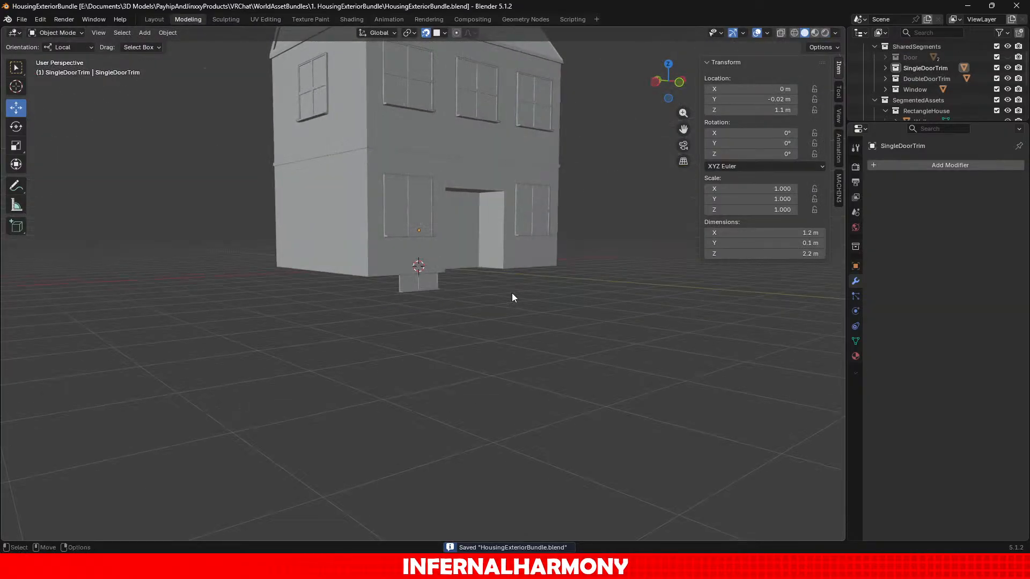
Try to copy the shared double door trim and paste it in place.
{"action": "left_click", "coordinate": [362, 191]}
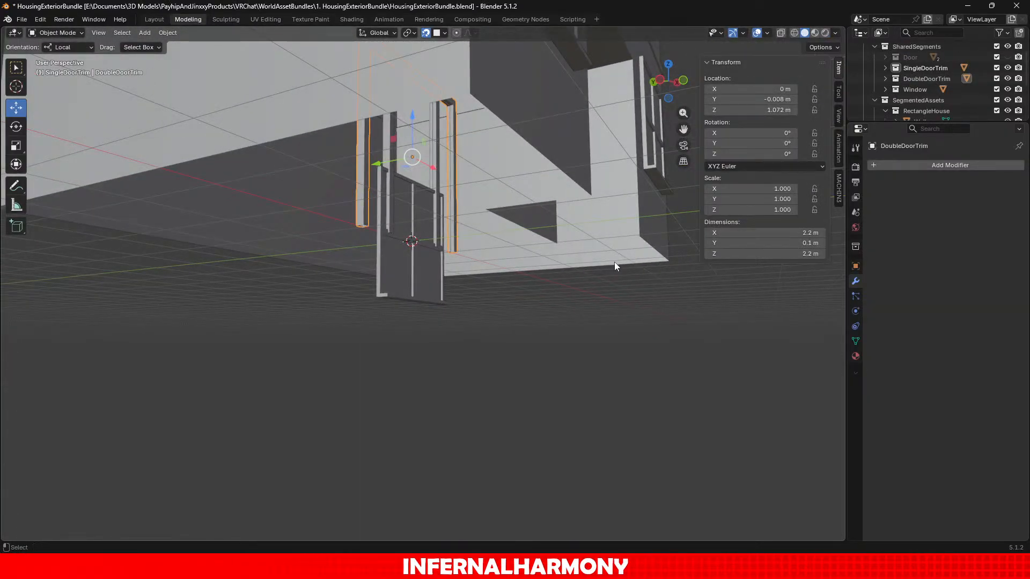
{"action": "key", "text": "ctrl+c"}
{"action": "key", "text": "ctrl+v"}
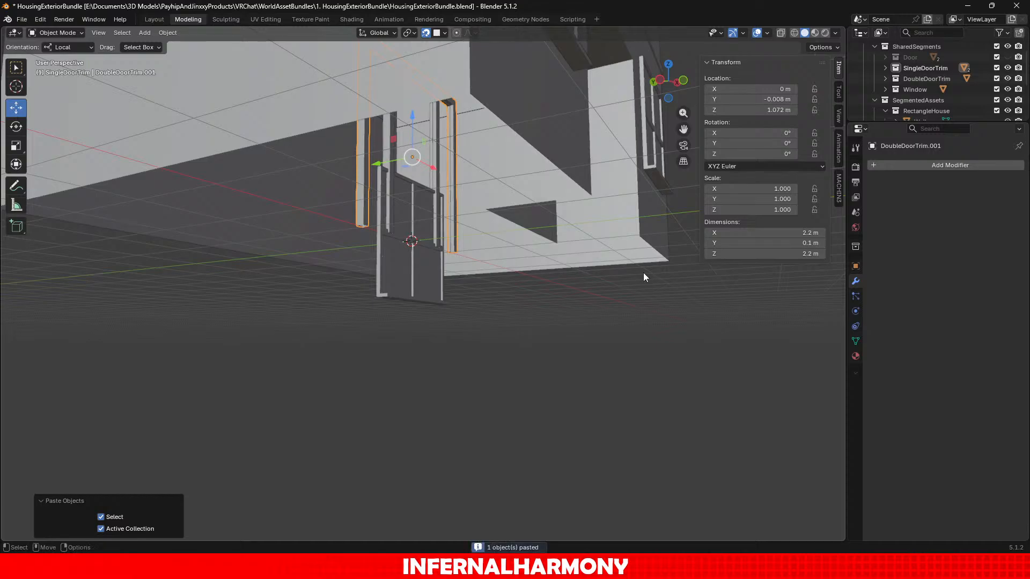
{"action": "scroll", "coordinate": [642, 273], "scroll_direction": "down", "scroll_amount": 4}
{"action": "scroll", "coordinate": [643, 275], "scroll_direction": "up", "scroll_amount": 2}
{"action": "left_click_drag", "start_coordinate": [622, 282], "coordinate": [658, 281], "text": "alt"}
{"action": "key", "text": "ctrl+z"}
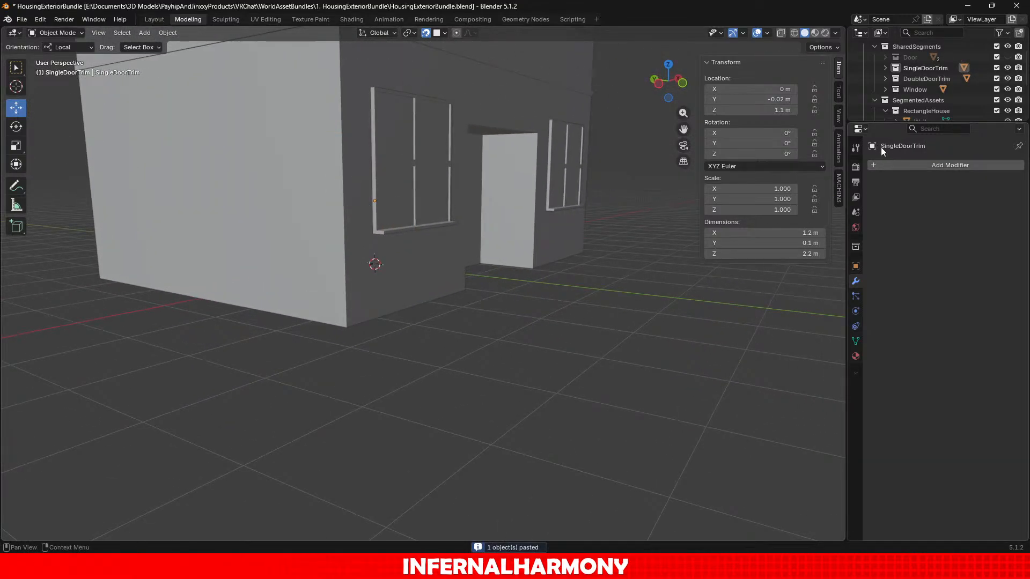
Hide the SingleDoorTrim collection and duplicate the shared double door trim in place within the DoubleDoorTrim collection.
{"action": "left_click", "coordinate": [886, 68]}
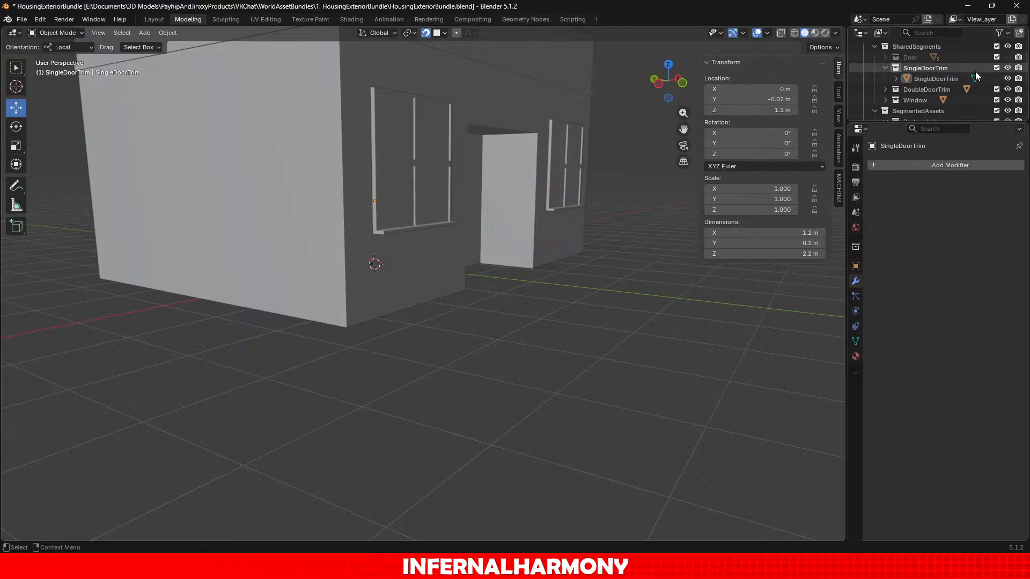
{"action": "left_click", "coordinate": [1007, 68]}
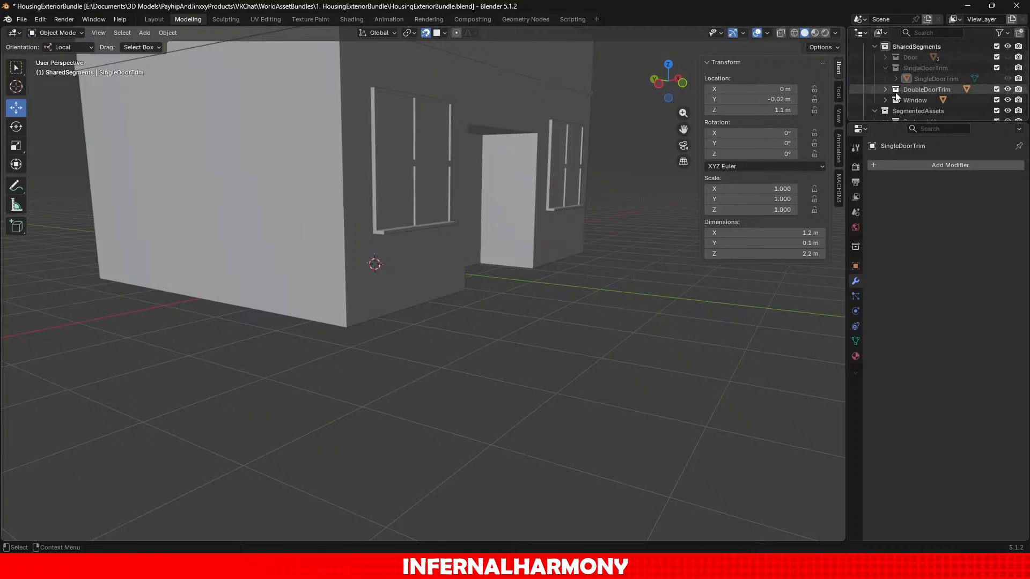
{"action": "left_click", "coordinate": [885, 89]}
{"action": "left_click", "coordinate": [924, 101]}
{"action": "key", "text": "shift+d"}
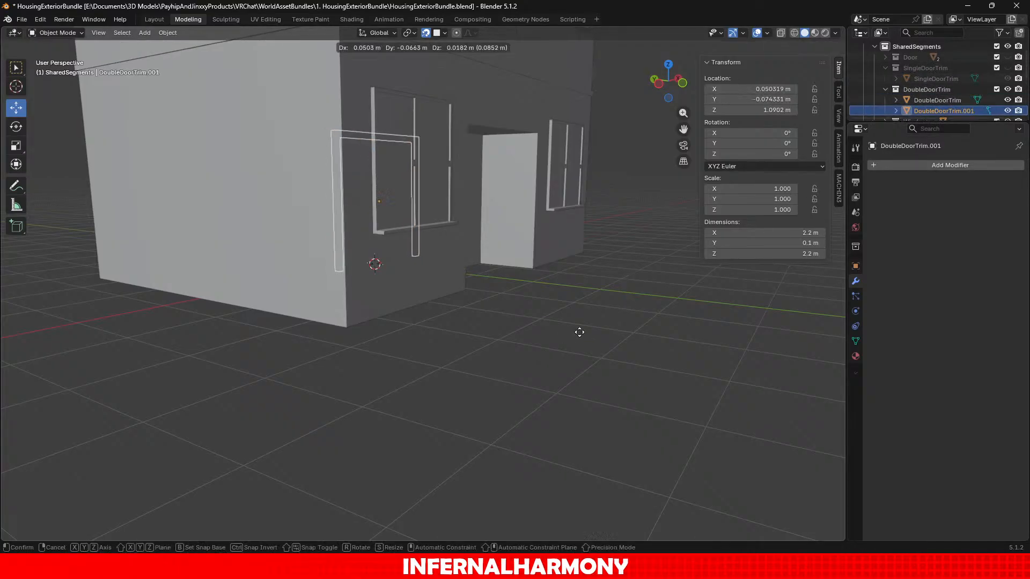
{"action": "right_click", "coordinate": [579, 332]}
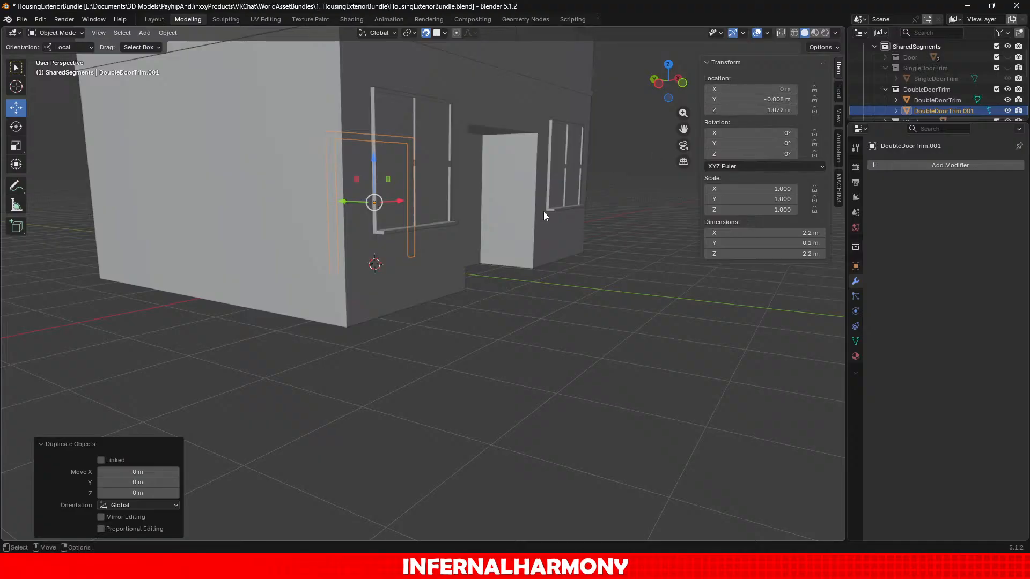
{"action": "left_click", "coordinate": [399, 292]}
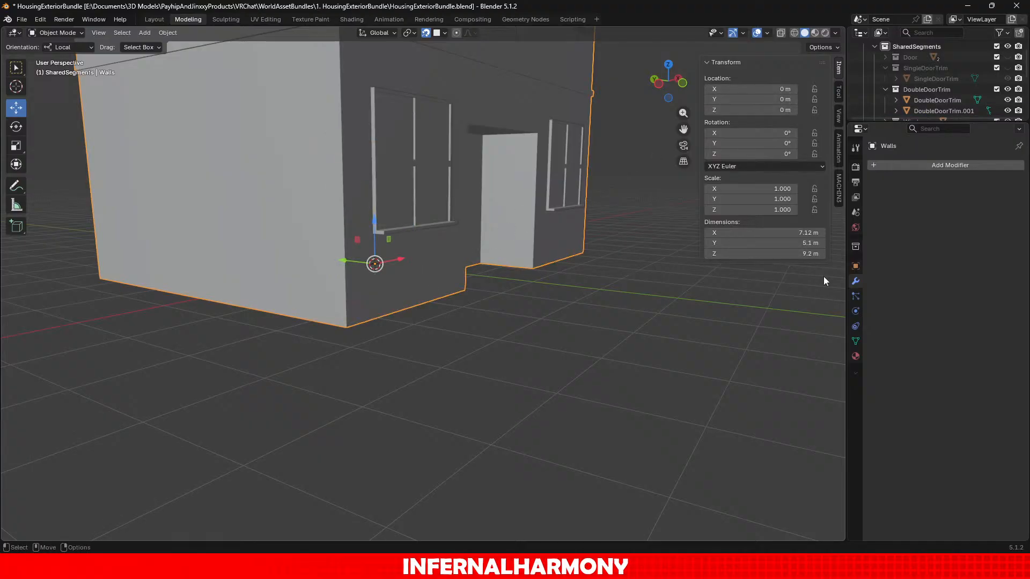
Try to move the original double door trim 5 m along Y from its current location.
{"action": "middle_click_drag", "start_coordinate": [668, 313], "coordinate": [347, 236]}
{"action": "left_click", "coordinate": [341, 198]}
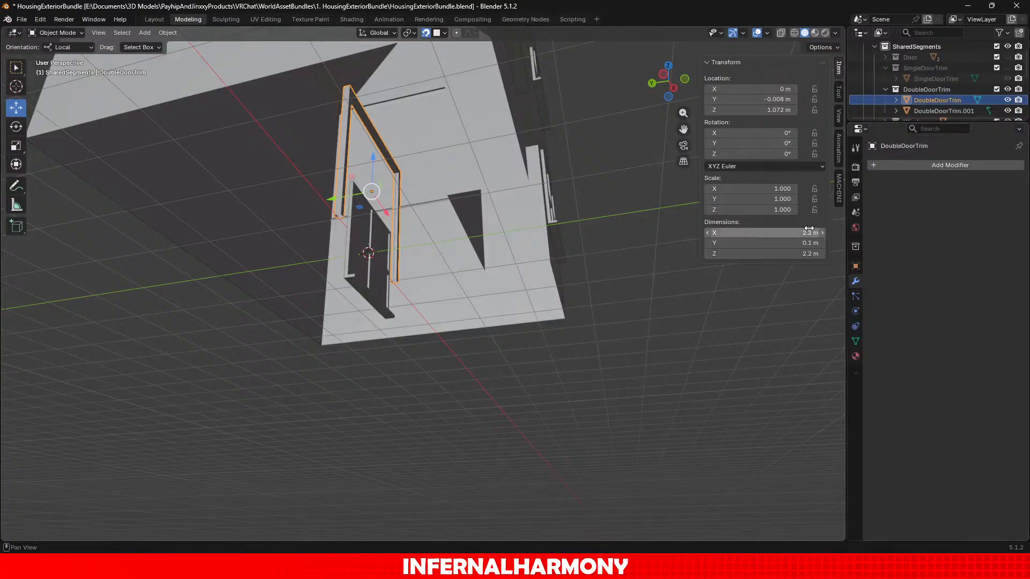
{"action": "left_click", "coordinate": [783, 99]}
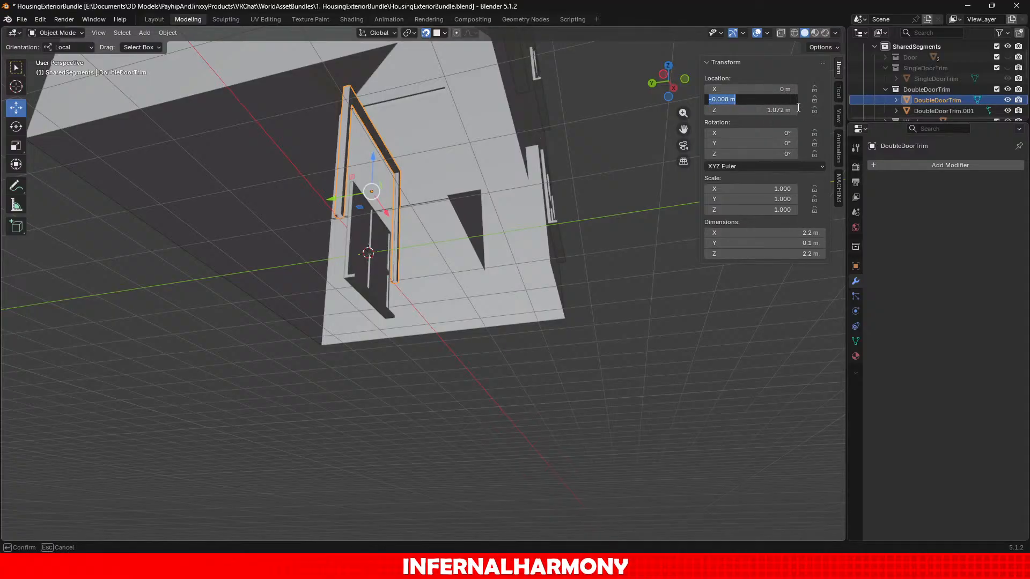
{"action": "key", "text": "End"}
{"action": "type", "text": "+5"}
{"action": "key", "text": "Return"}
{"action": "key", "text": "ctrl+z"}
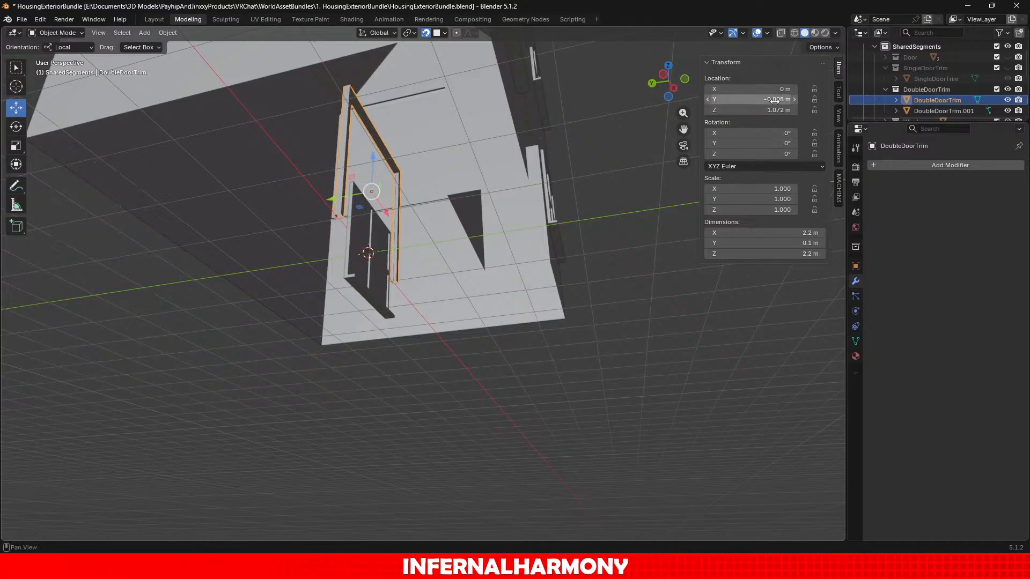
{"action": "left_click", "coordinate": [772, 99]}
{"action": "key", "text": "End"}
{"action": "key", "text": "ctrl+a"}
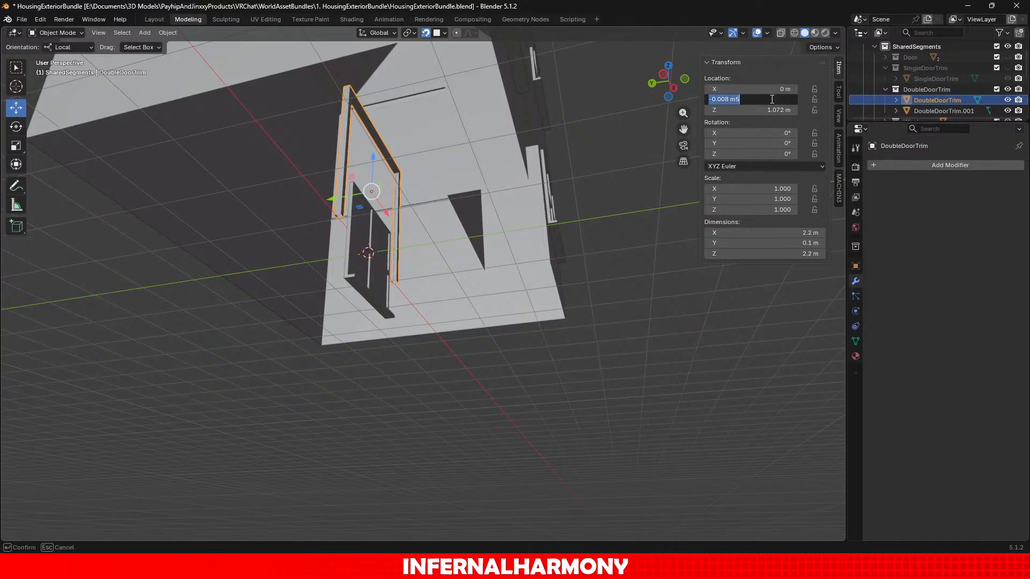
{"action": "type", "text": "5"}
{"action": "key", "text": "Return"}
{"action": "key", "text": "ctrl+z"}
Try to offset the original double door trim by -5 m along Y.
{"action": "left_click", "coordinate": [772, 99]}
{"action": "key", "text": "End"}
{"action": "key", "text": "Return"}
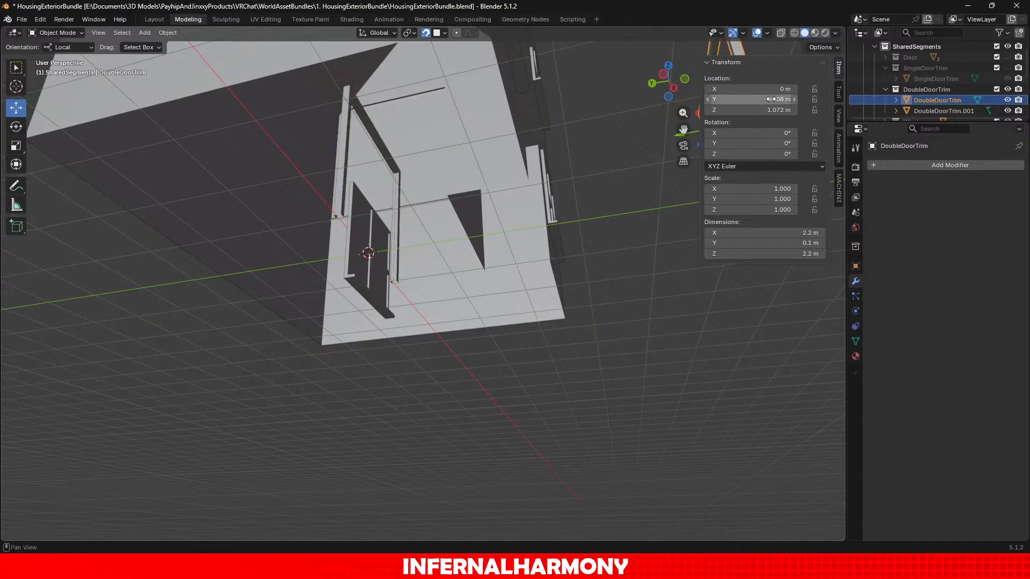
{"action": "scroll", "coordinate": [600, 336], "scroll_direction": "down", "scroll_amount": 2}
{"action": "middle_click_drag", "start_coordinate": [600, 336], "coordinate": [540, 386]}
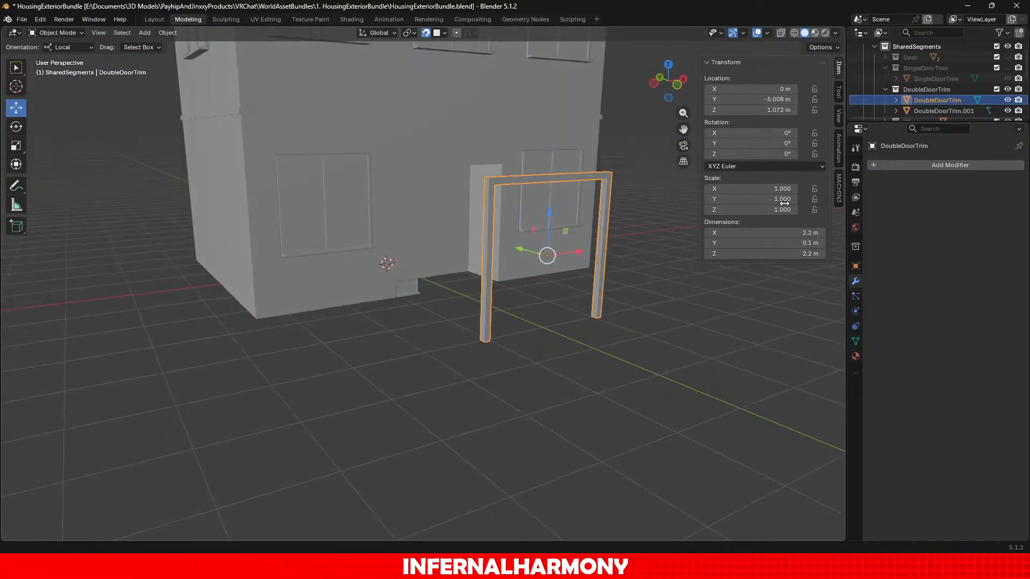
{"action": "key", "text": "ctrl+z"}
Try to offset the double door trim by -2.5 m along Y and examine how it sits against the facade.
{"action": "left_click", "coordinate": [784, 100]}
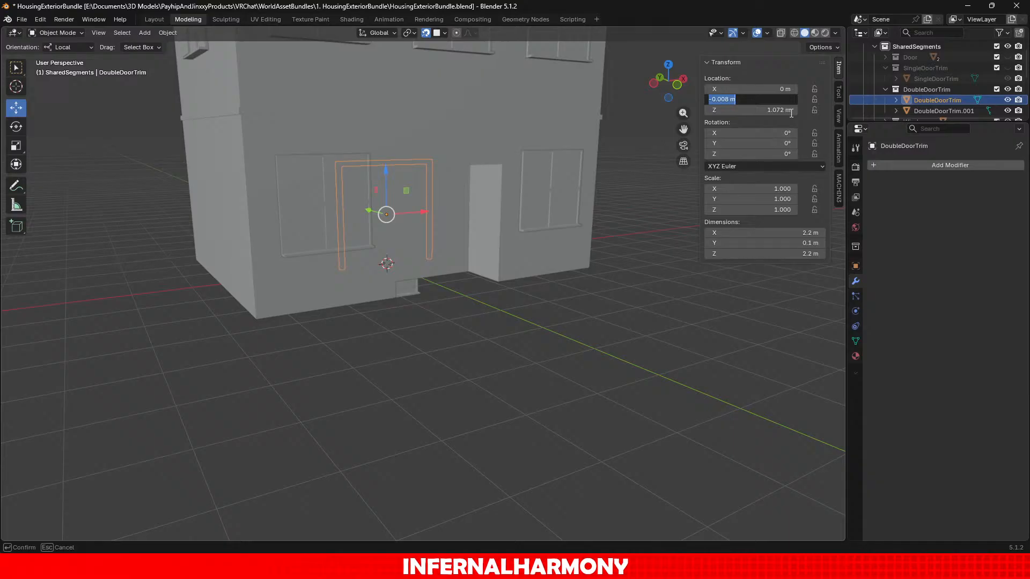
{"action": "key", "text": "End"}
{"action": "type", "text": "-5"}
{"action": "key", "text": "BackSpace"}
{"action": "type", "text": "2.5"}
{"action": "key", "text": "Return"}
{"action": "scroll", "coordinate": [529, 375], "scroll_direction": "up", "scroll_amount": 5}
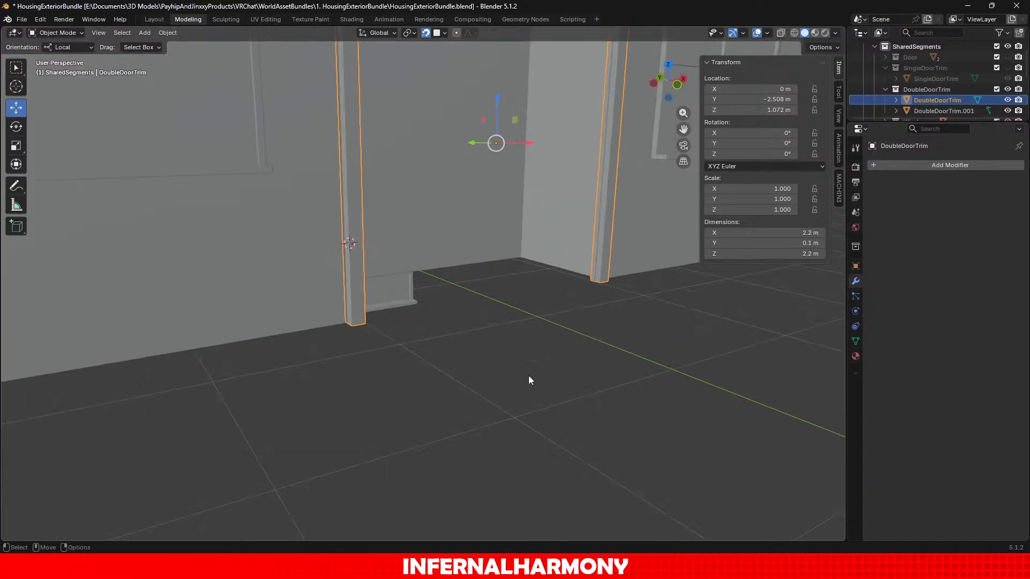
{"action": "middle_click_drag", "start_coordinate": [463, 372], "coordinate": [442, 445]}
{"action": "scroll", "coordinate": [456, 422], "scroll_direction": "up", "scroll_amount": 2}
{"action": "scroll", "coordinate": [462, 424], "scroll_direction": "down", "scroll_amount": 5}
{"action": "scroll", "coordinate": [452, 409], "scroll_direction": "down", "scroll_amount": 2}
{"action": "scroll", "coordinate": [458, 396], "scroll_direction": "down", "scroll_amount": 2}
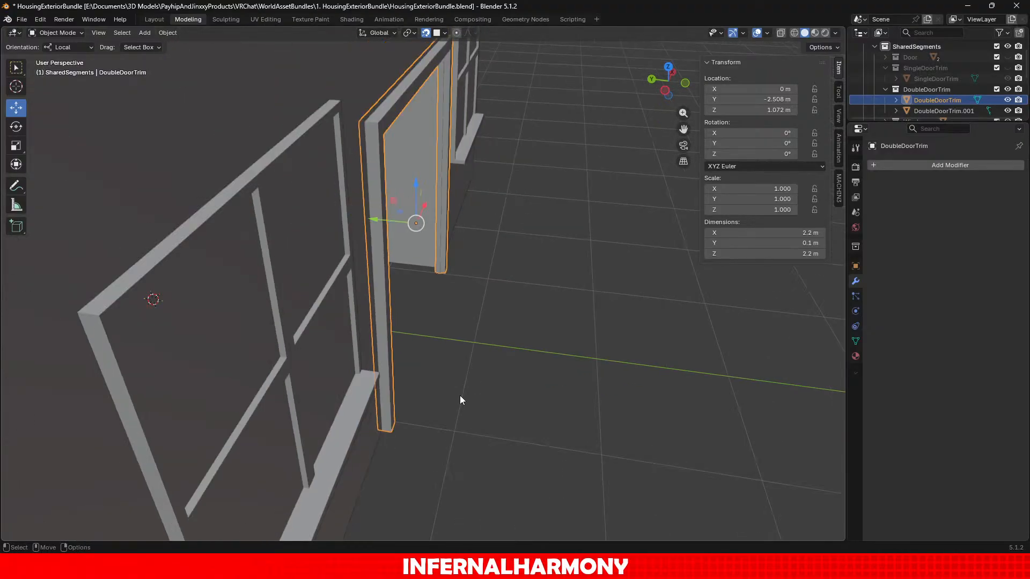
{"action": "key", "text": "ctrl+z"}
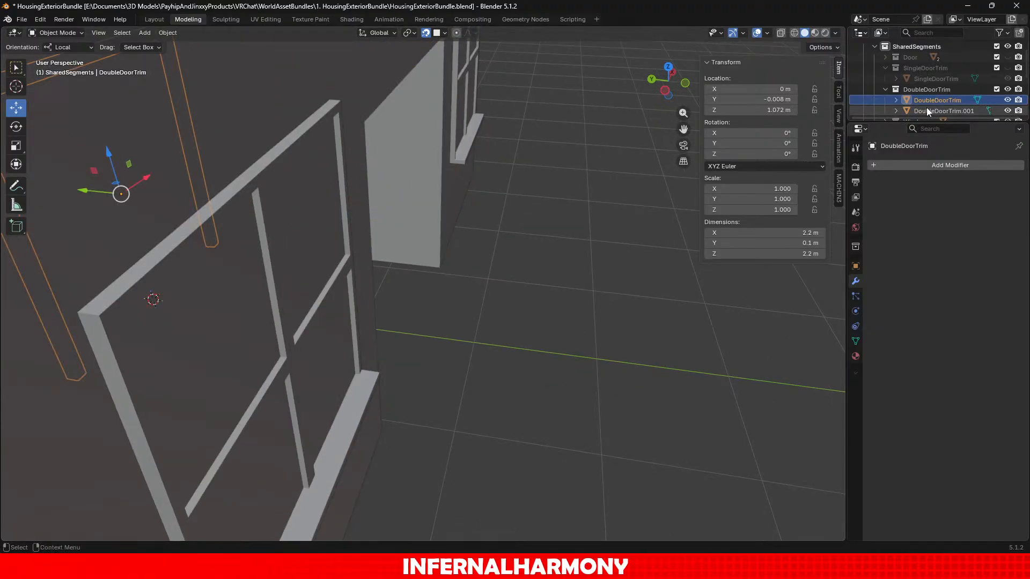
Apply all transforms to the original double door trim and delete its duplicate.
{"action": "left_click", "coordinate": [163, 34]}
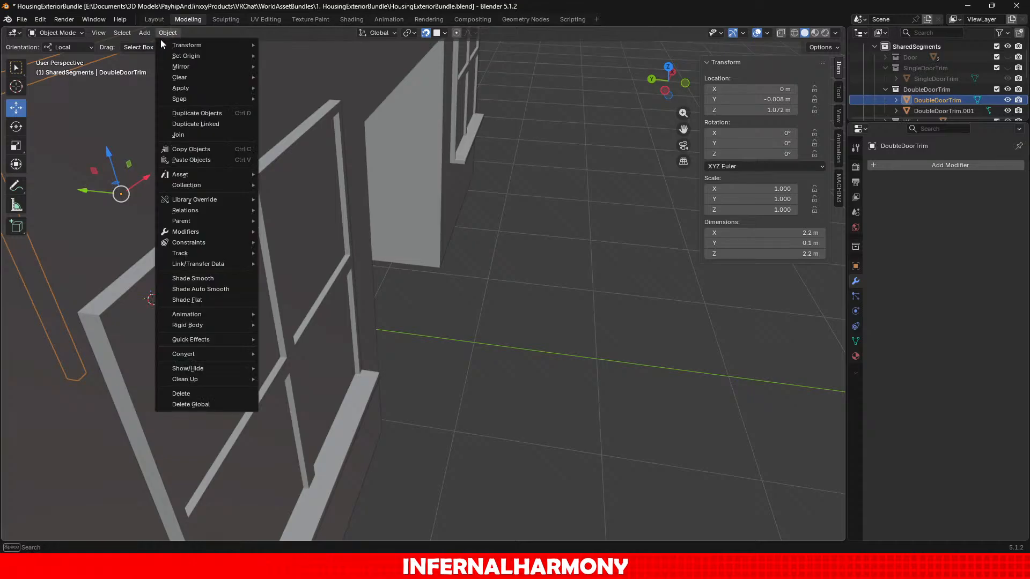
{"action": "mouse_move", "coordinate": [225, 89]}
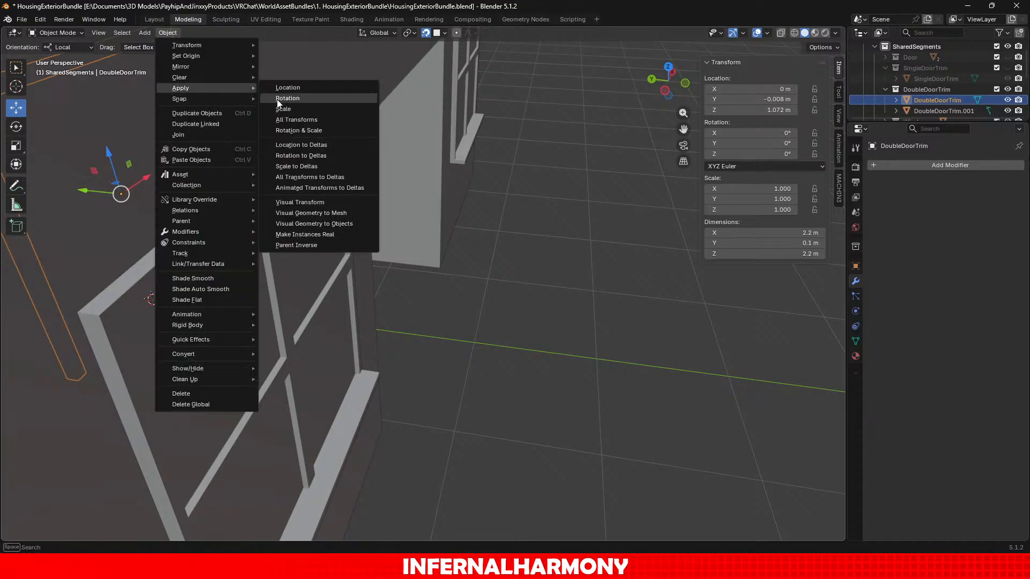
{"action": "left_click", "coordinate": [340, 119]}
{"action": "left_click", "coordinate": [965, 112]}
{"action": "key", "text": "Delete"}
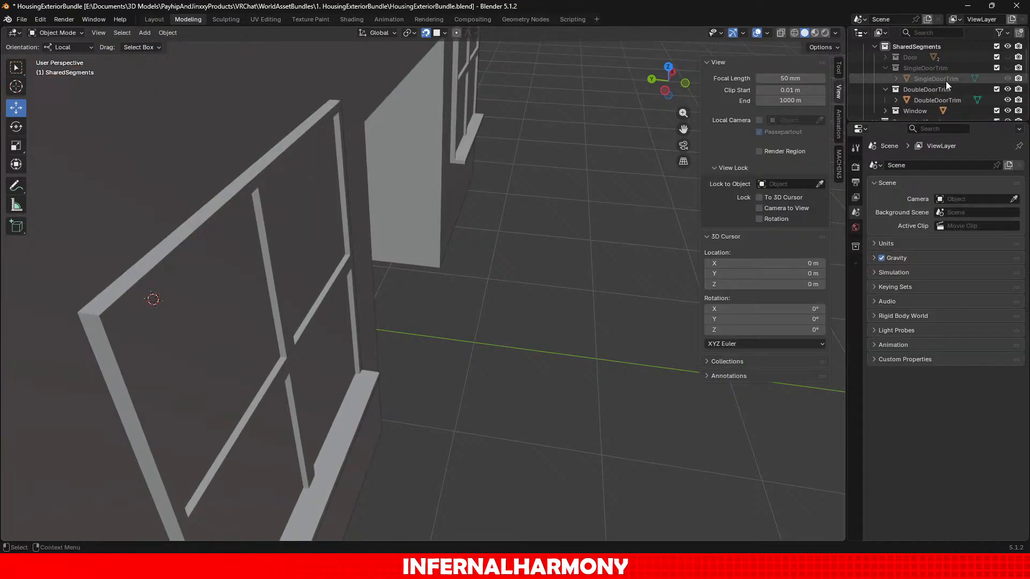
Apply all transforms to the hidden single door trim in the shared segments, revealing it temporarily and hiding its collection again.
{"action": "left_click", "coordinate": [944, 79]}
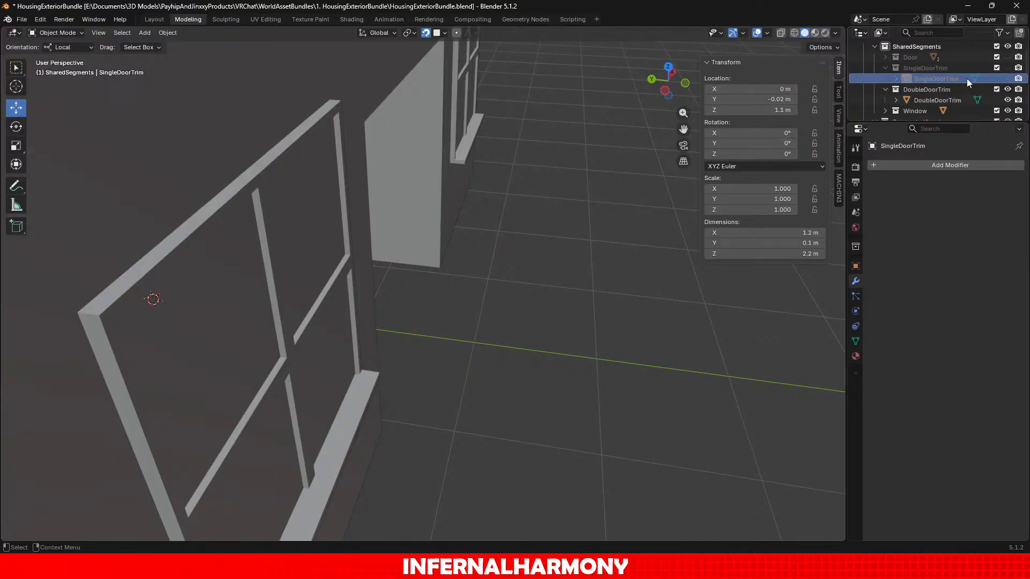
{"action": "left_click", "coordinate": [1008, 78]}
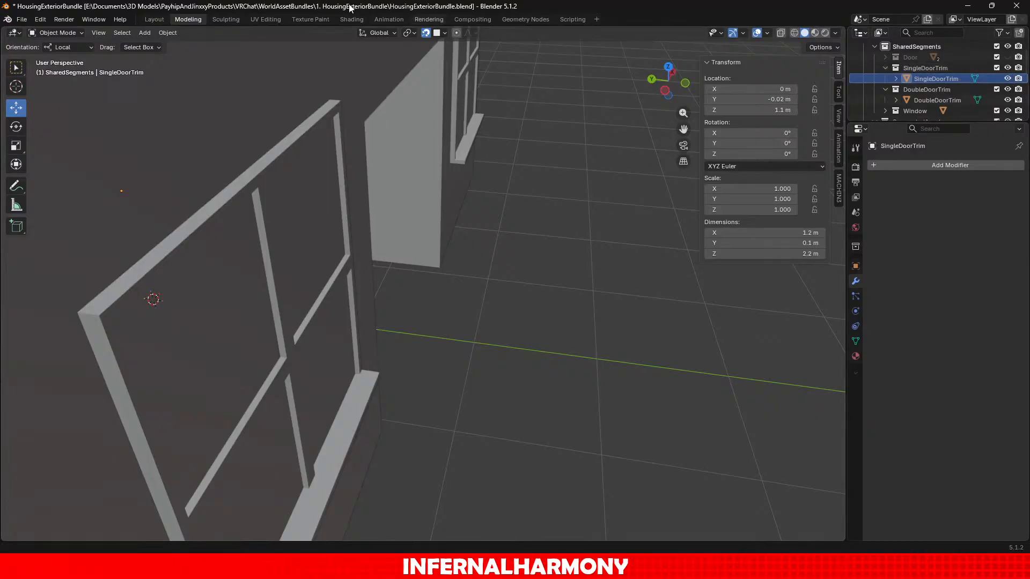
{"action": "left_click", "coordinate": [931, 78]}
{"action": "left_click", "coordinate": [170, 34]}
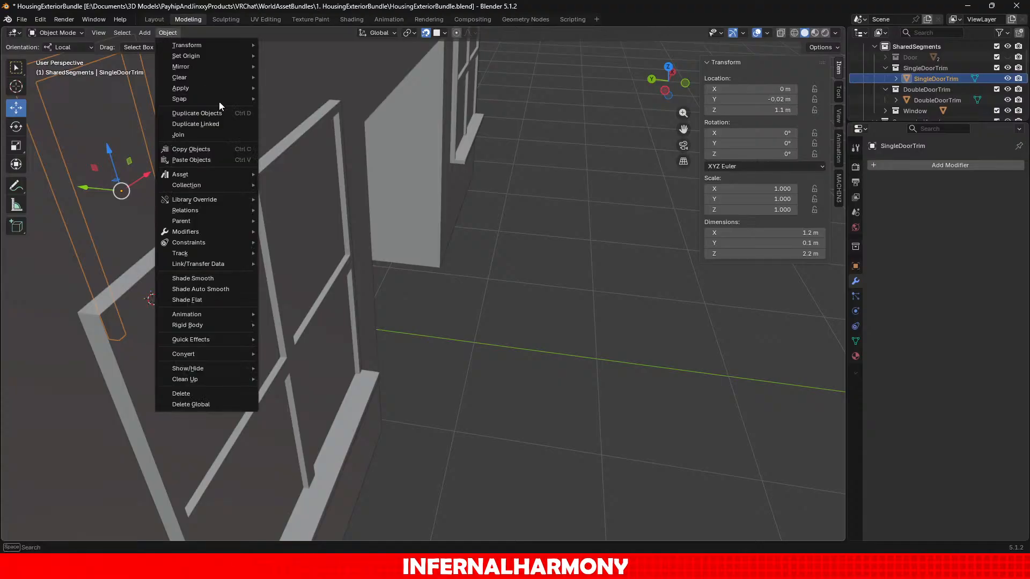
{"action": "mouse_move", "coordinate": [236, 89]}
{"action": "left_click", "coordinate": [317, 119]}
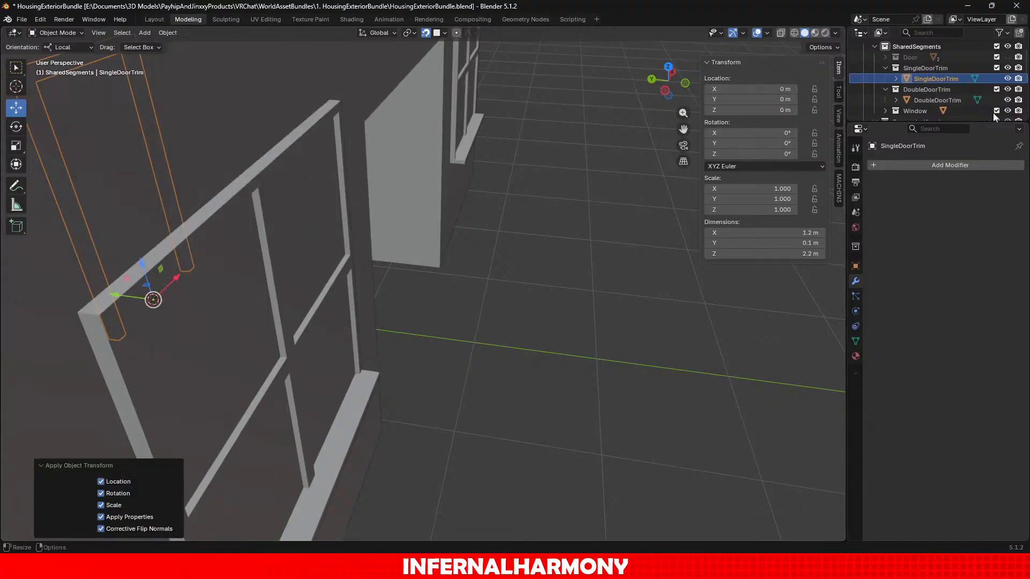
{"action": "left_click", "coordinate": [1007, 68]}
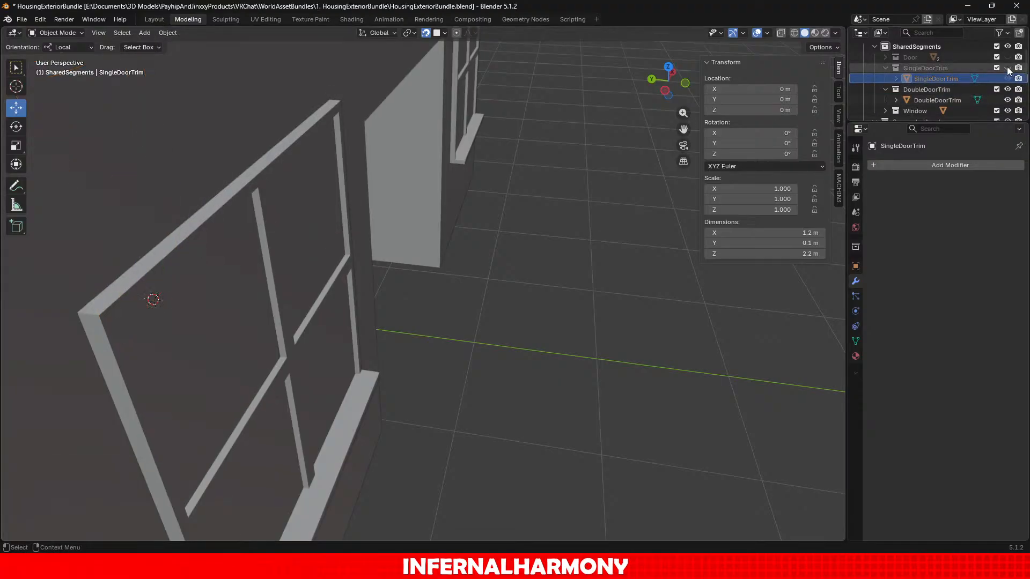
Duplicate the shared double door trim in place and put the copy in the RectangleHouse collection.
{"action": "left_click", "coordinate": [933, 100]}
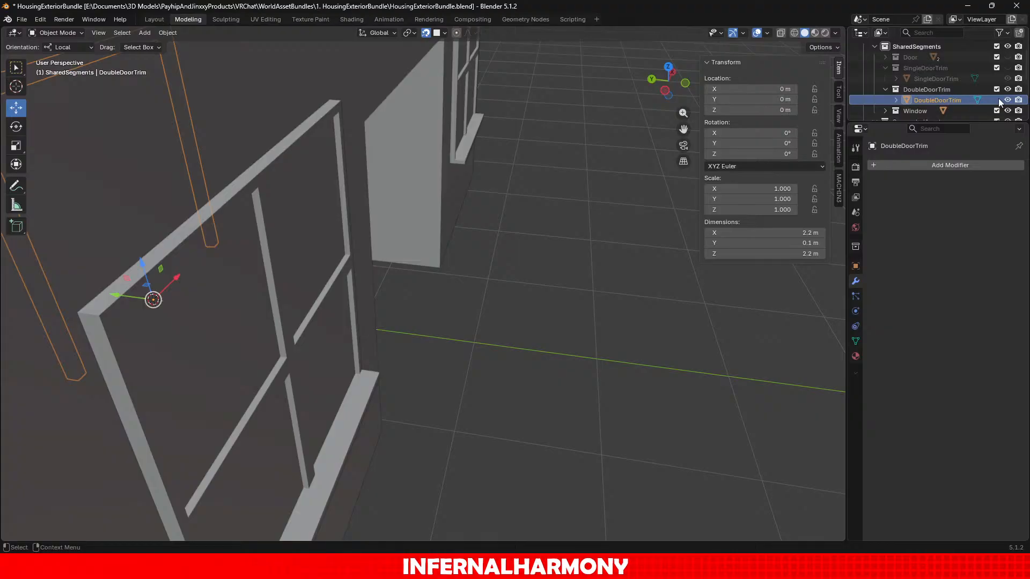
{"action": "left_click_drag", "start_coordinate": [127, 295], "coordinate": [145, 294]}
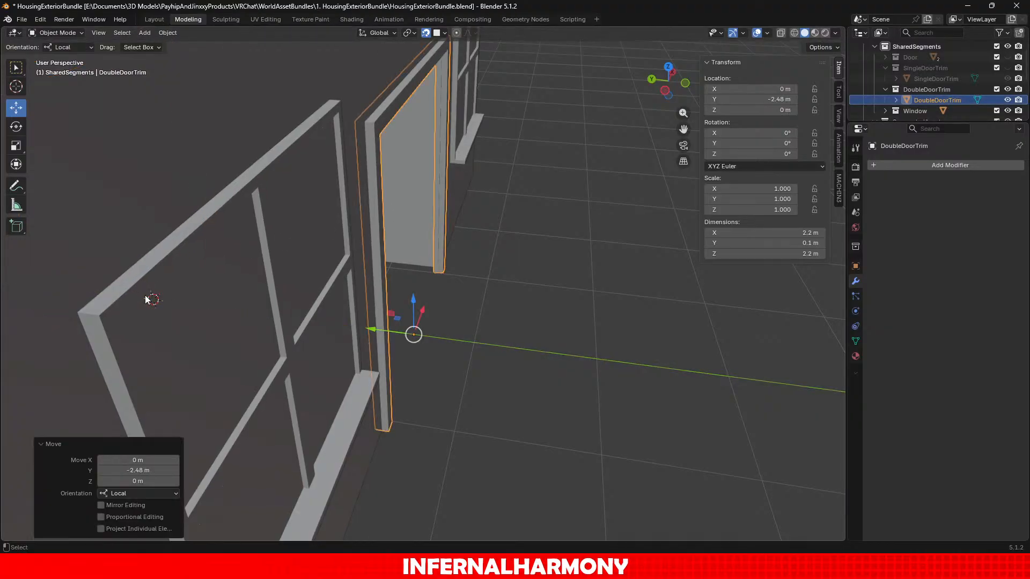
{"action": "key", "text": "ctrl+z"}
{"action": "key", "text": "shift+d"}
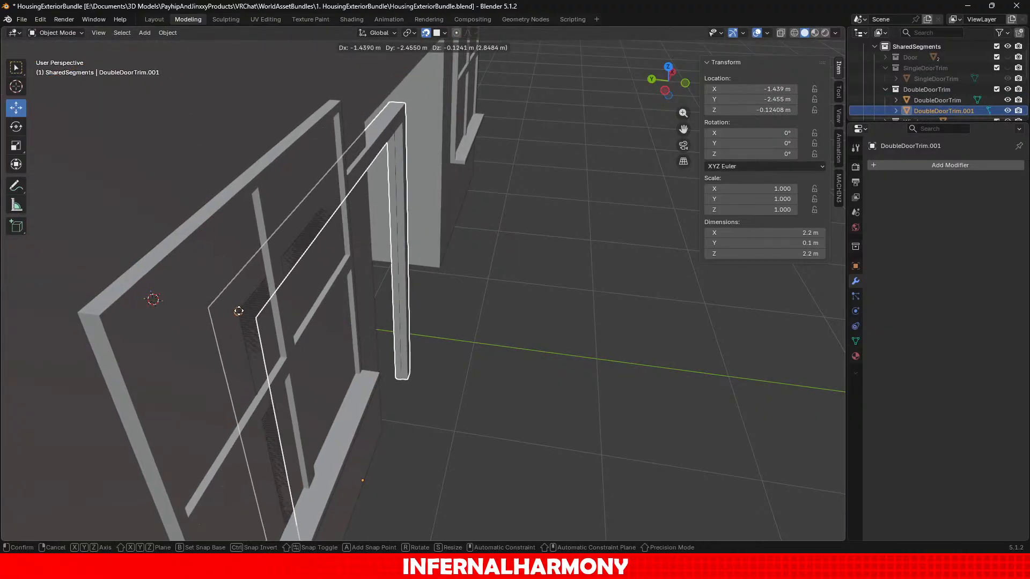
{"action": "key", "text": "Escape"}
{"action": "scroll", "coordinate": [944, 80], "scroll_direction": "down", "scroll_amount": 3}
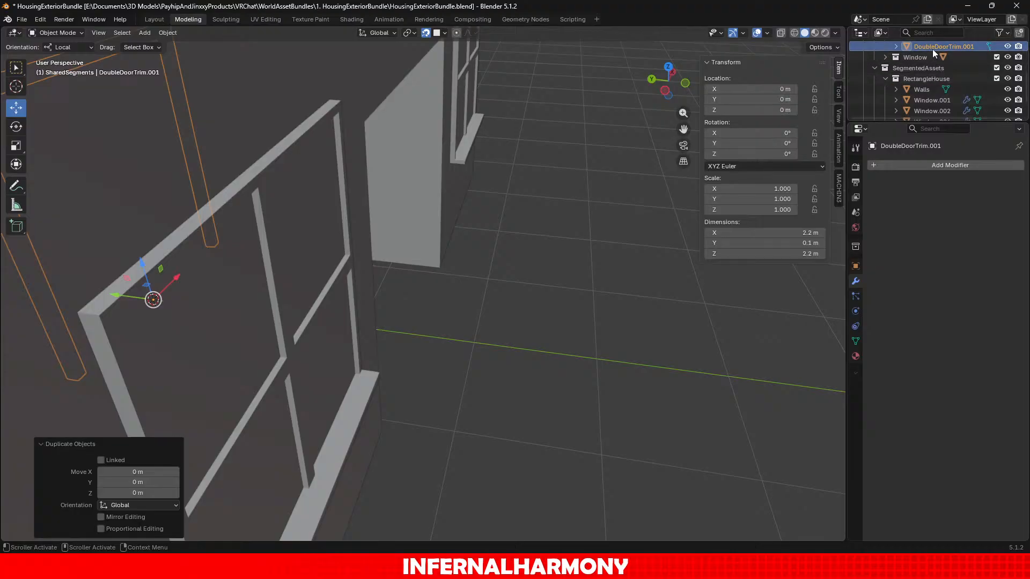
{"action": "left_click_drag", "start_coordinate": [932, 48], "coordinate": [924, 79]}
{"action": "scroll", "coordinate": [919, 102], "scroll_direction": "down", "scroll_amount": 2}
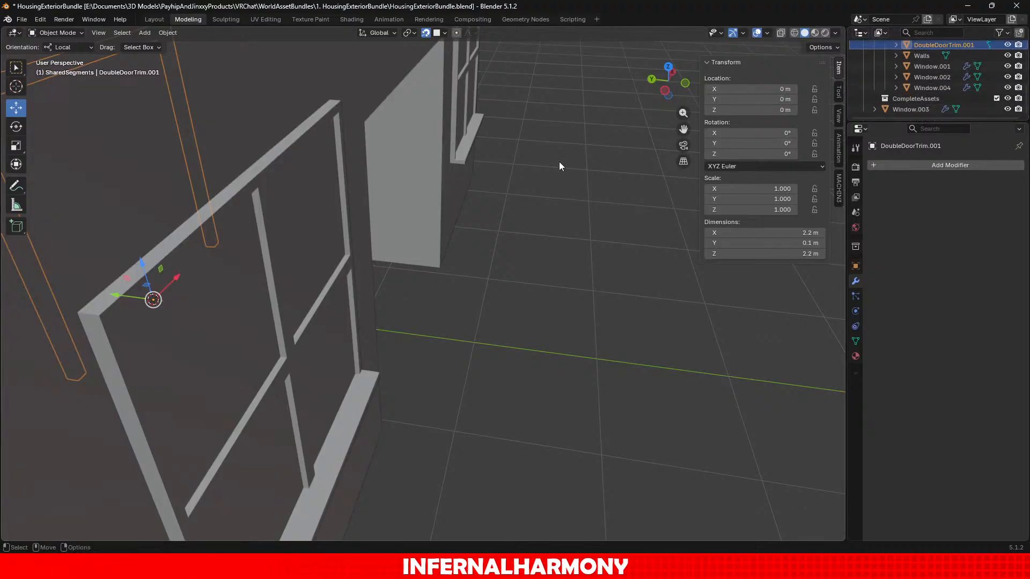
Move the double door trim copy along Y to -2.4561 m so it frames the house entrance, and deselect it.
{"action": "left_click_drag", "start_coordinate": [135, 299], "coordinate": [393, 328]}
{"action": "scroll", "coordinate": [504, 299], "scroll_direction": "up", "scroll_amount": 2}
{"action": "left_click_drag", "start_coordinate": [519, 288], "coordinate": [328, 296], "text": "alt"}
{"action": "left_click", "coordinate": [329, 297]}
{"action": "scroll", "coordinate": [328, 296], "scroll_direction": "down", "scroll_amount": 5}
{"action": "middle_click_drag", "start_coordinate": [306, 293], "coordinate": [367, 321]}
{"action": "scroll", "coordinate": [370, 319], "scroll_direction": "down", "scroll_amount": 8}
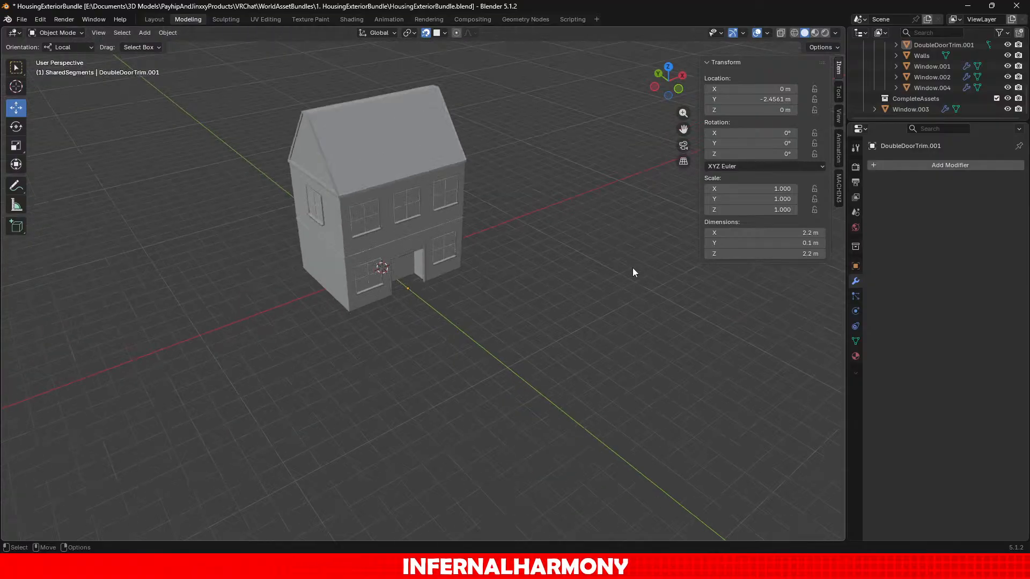
{"action": "middle_click_drag", "start_coordinate": [632, 270], "coordinate": [678, 331]}
{"action": "scroll", "coordinate": [599, 309], "scroll_direction": "up", "scroll_amount": 3}
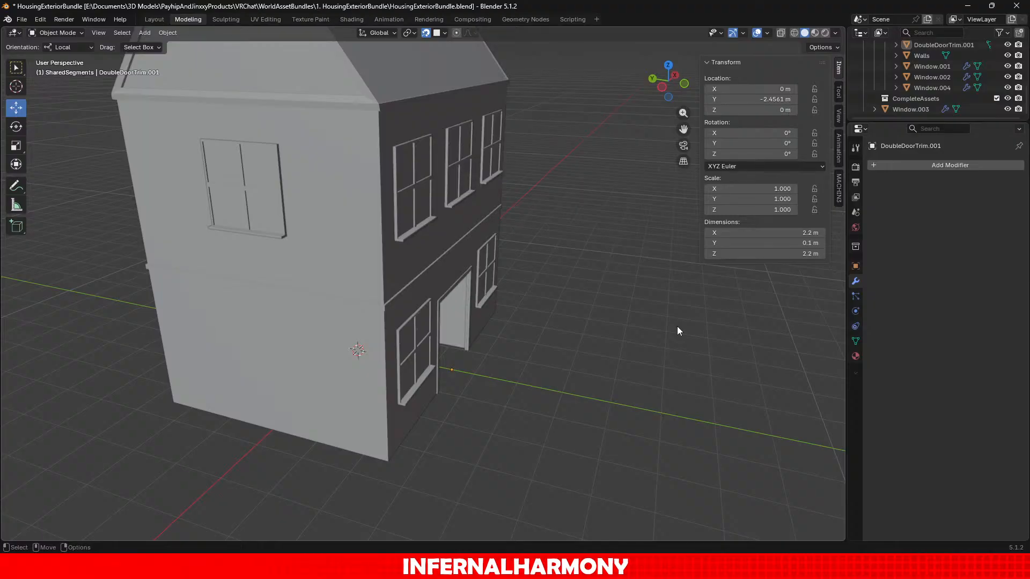
Select the single door trim object in the SharedSegments collection.
{"action": "scroll", "coordinate": [950, 87], "scroll_direction": "up", "scroll_amount": 6}
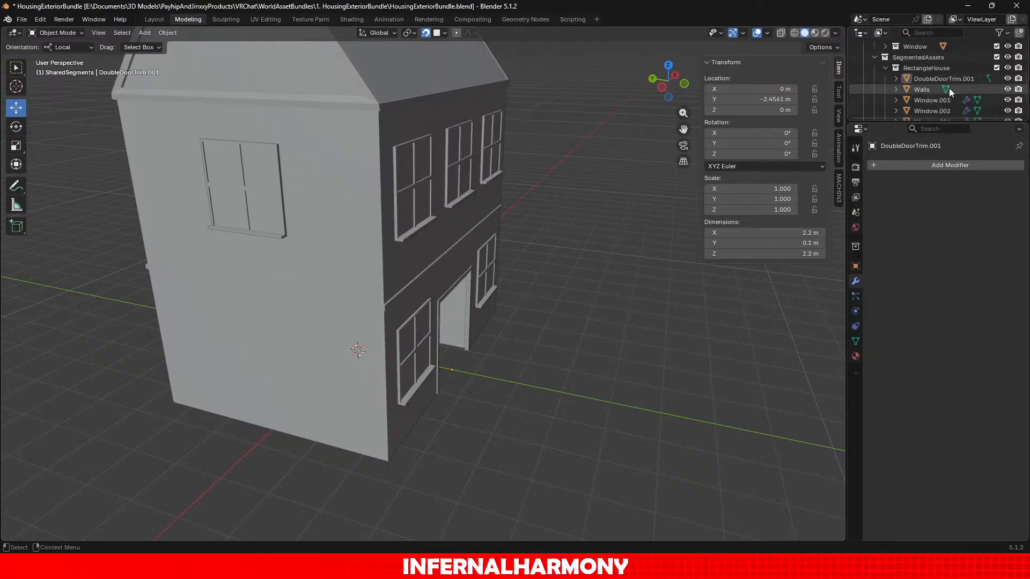
{"action": "scroll", "coordinate": [941, 86], "scroll_direction": "up", "scroll_amount": 3}
{"action": "left_click", "coordinate": [944, 89]}
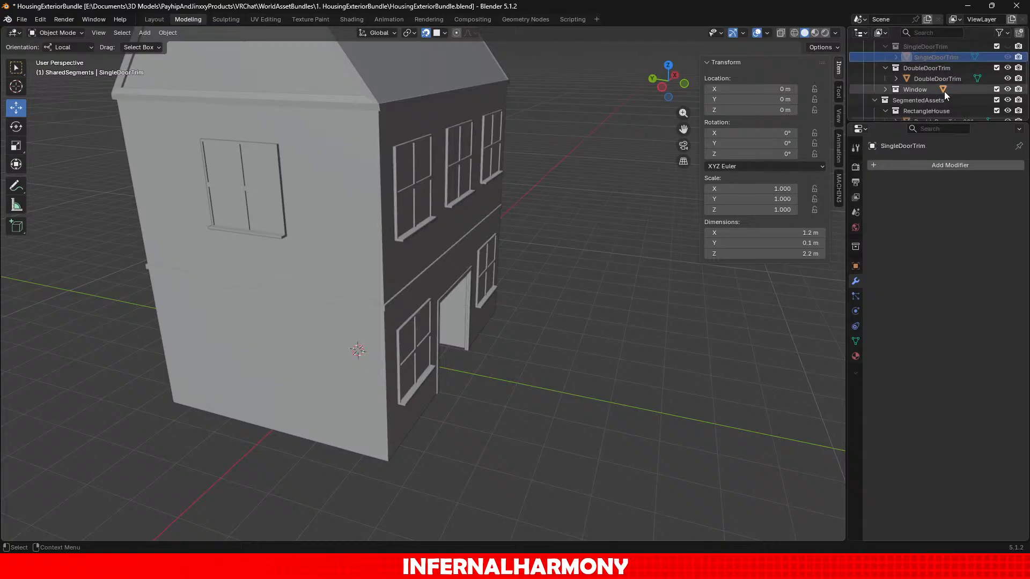
{"action": "scroll", "coordinate": [944, 91], "scroll_direction": "up", "scroll_amount": 1}
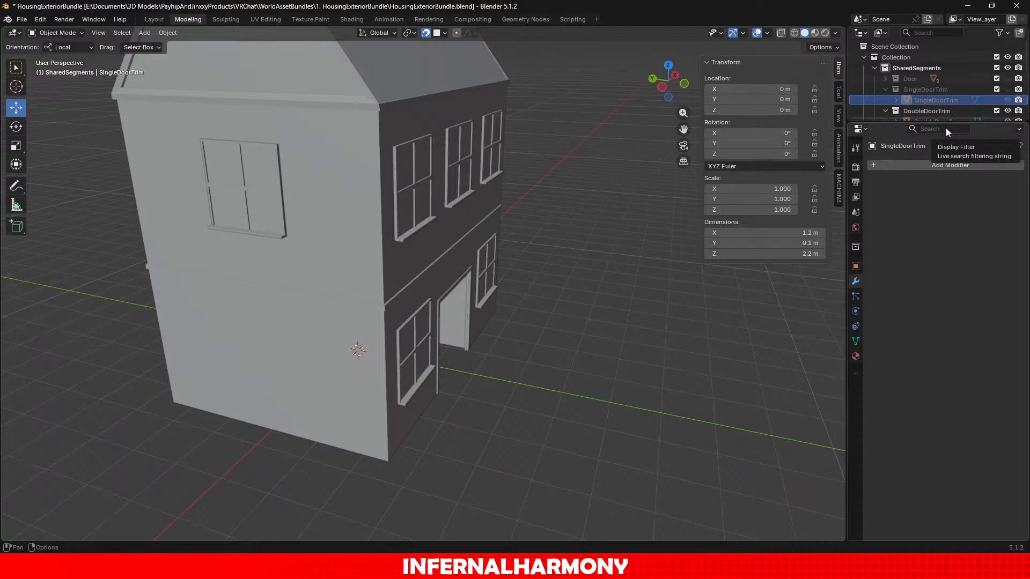
{"action": "left_click", "coordinate": [943, 160]}
{"action": "left_click", "coordinate": [943, 163]}
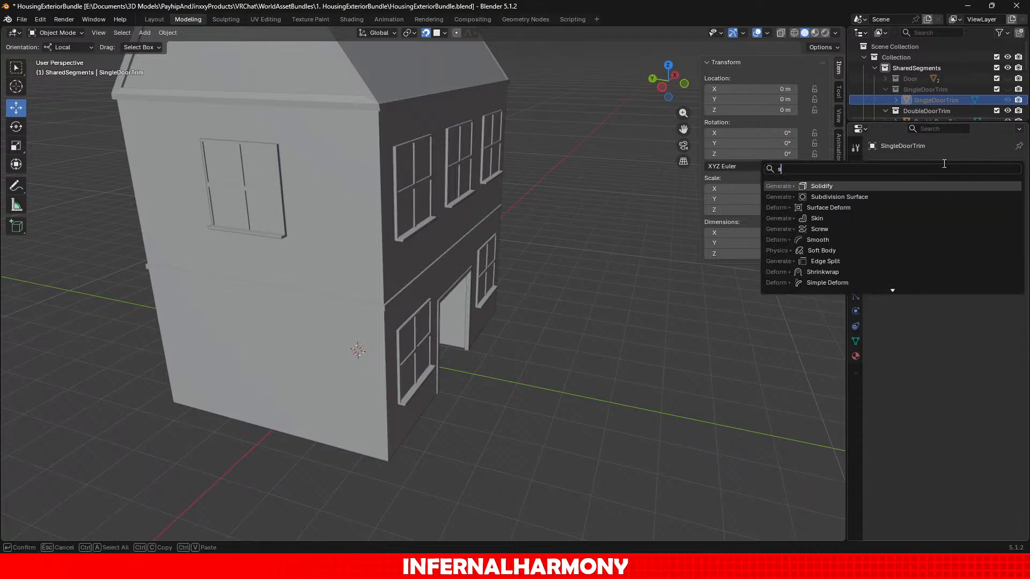
{"action": "type", "text": "d"}
{"action": "type", "text": "eeci"}
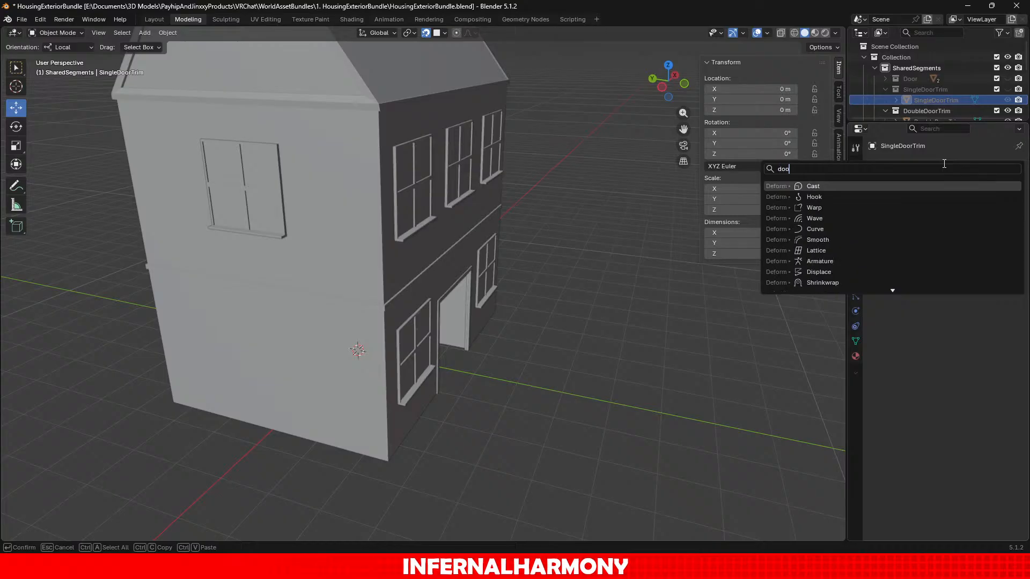
{"action": "key", "text": "BackSpace"}
{"action": "key", "text": "BackSpace"}
{"action": "key", "text": "BackSpace"}
{"action": "key", "text": "BackSpace"}
{"action": "key", "text": "BackSpace"}
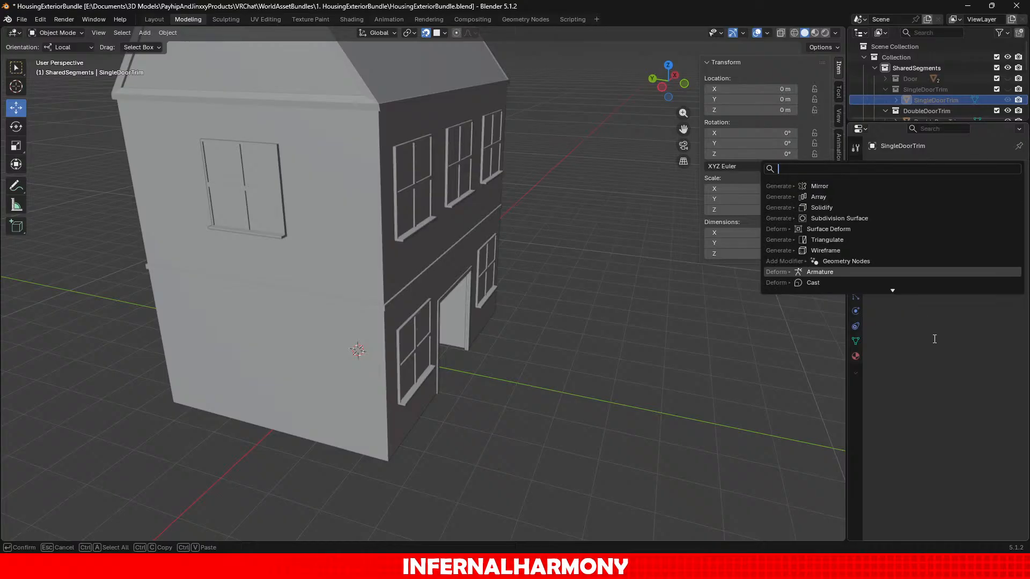
{"action": "left_click", "coordinate": [936, 339]}
Create a new material for the single door trim and name it SingleDoorTrim_Material.
{"action": "left_click", "coordinate": [855, 356]}
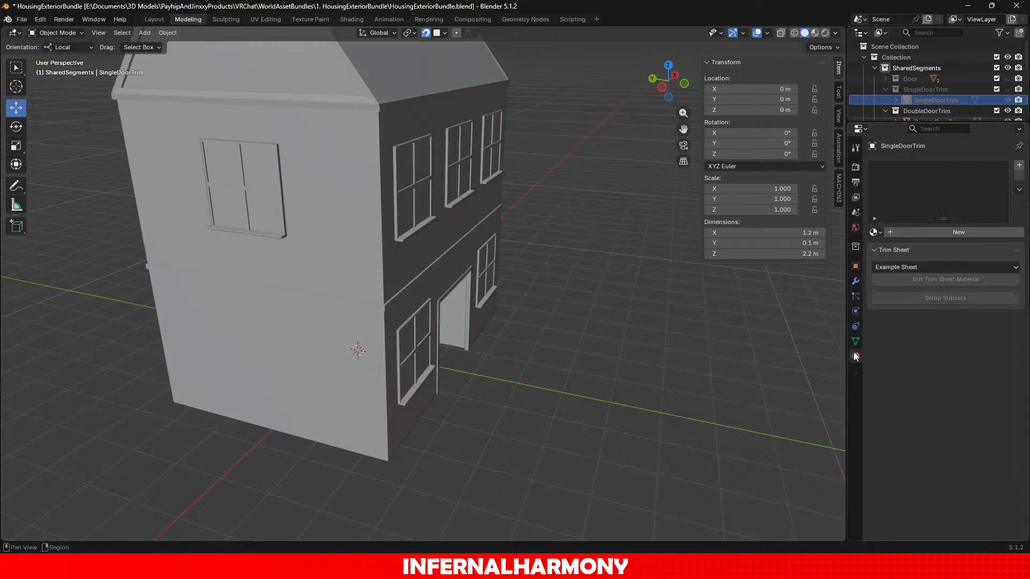
{"action": "left_click", "coordinate": [960, 232]}
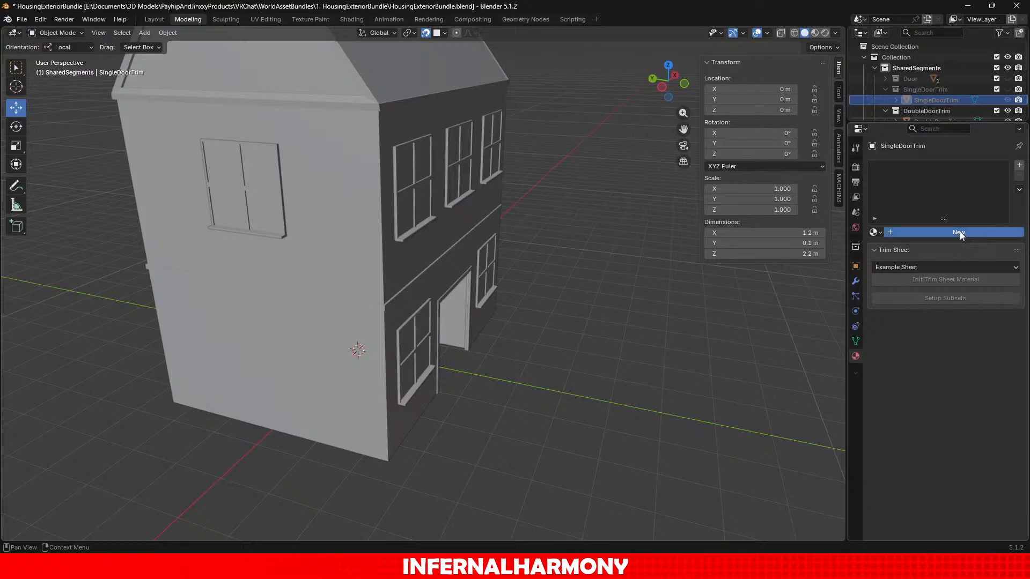
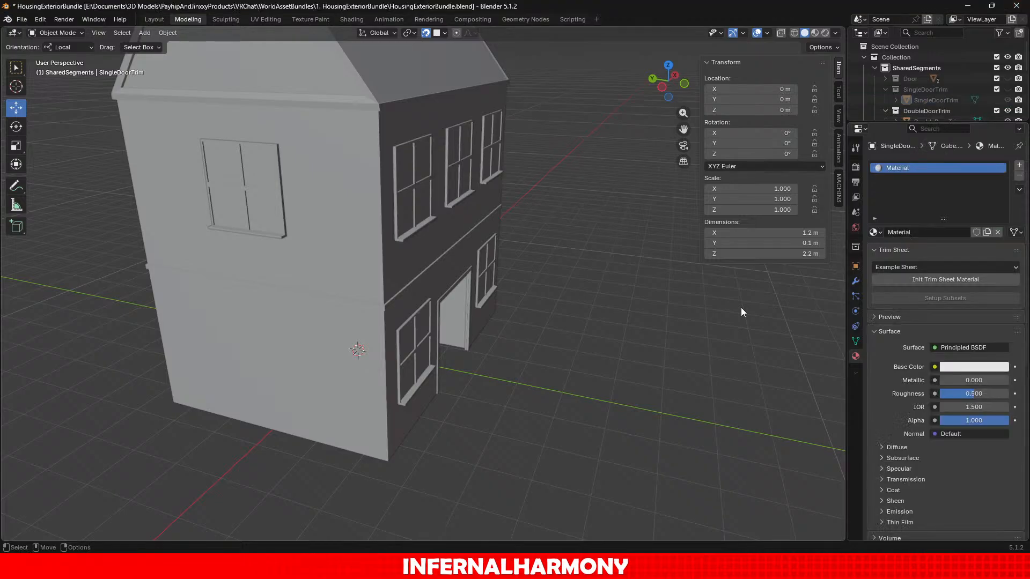
{"action": "double_click", "coordinate": [909, 168]}
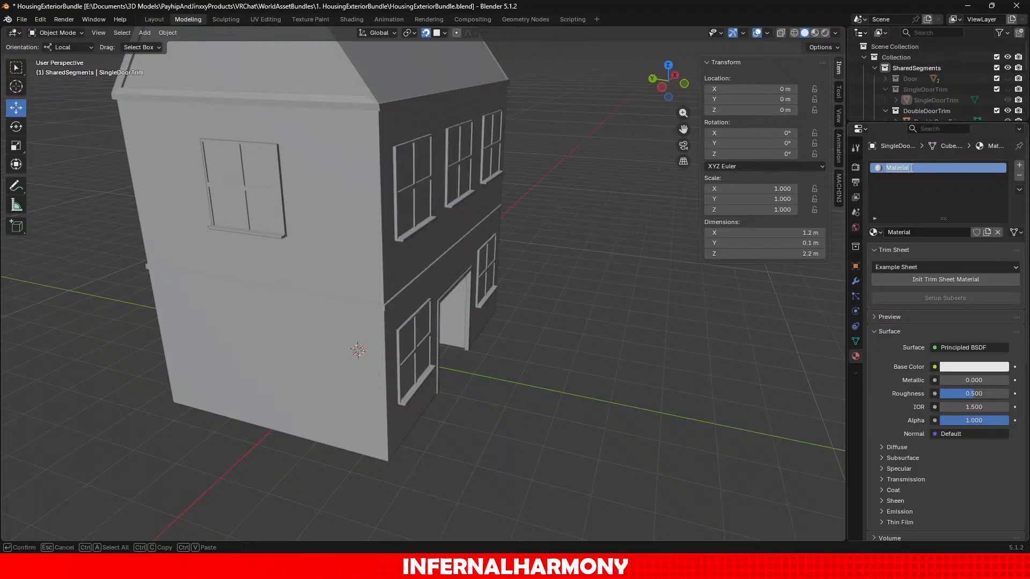
{"action": "type", "text": "SingleDoorTrim_Ma"}
{"action": "key", "text": "Return"}
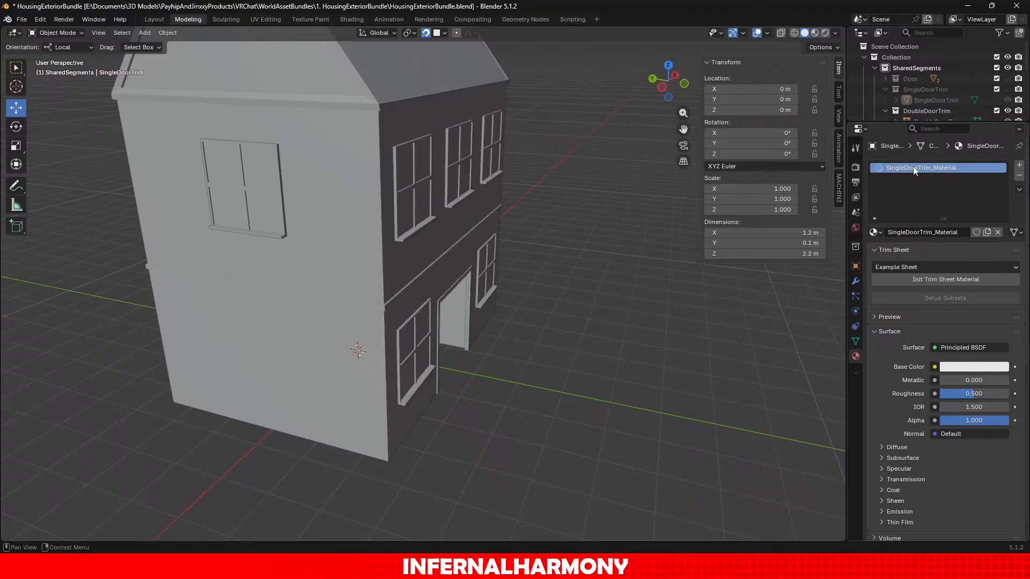
Rename the single door trim's mesh data from the copied material name, changing the ending to give SingleDoorTrim_Mesh.
{"action": "left_click", "coordinate": [896, 100]}
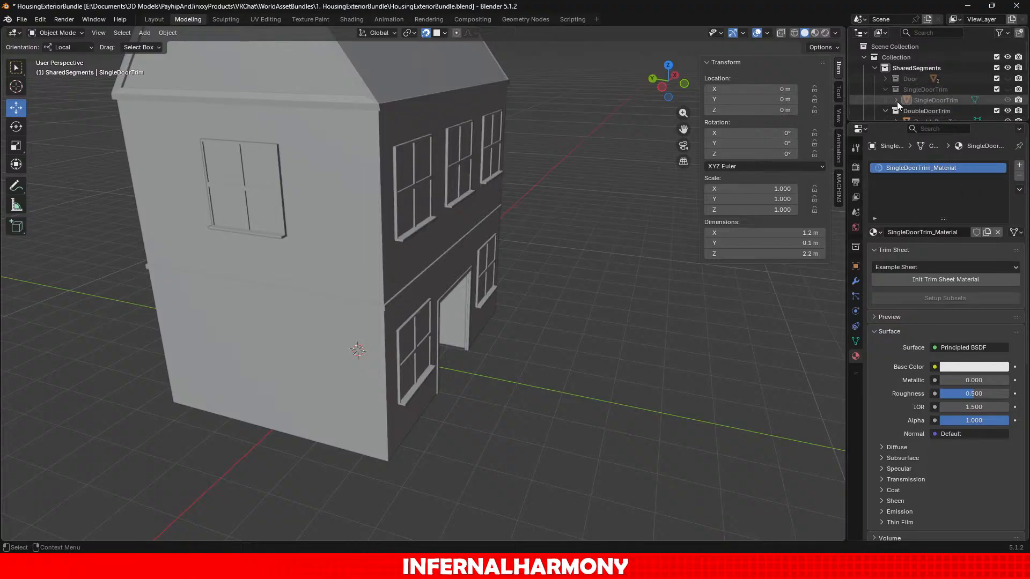
{"action": "scroll", "coordinate": [924, 103], "scroll_direction": "down", "scroll_amount": 2}
{"action": "left_click", "coordinate": [906, 89]}
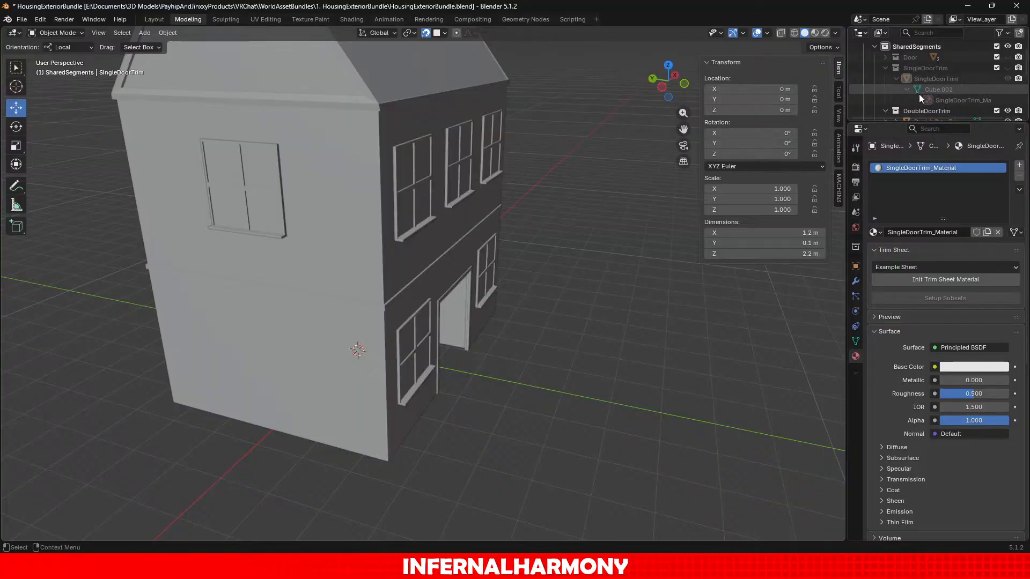
{"action": "double_click", "coordinate": [947, 102]}
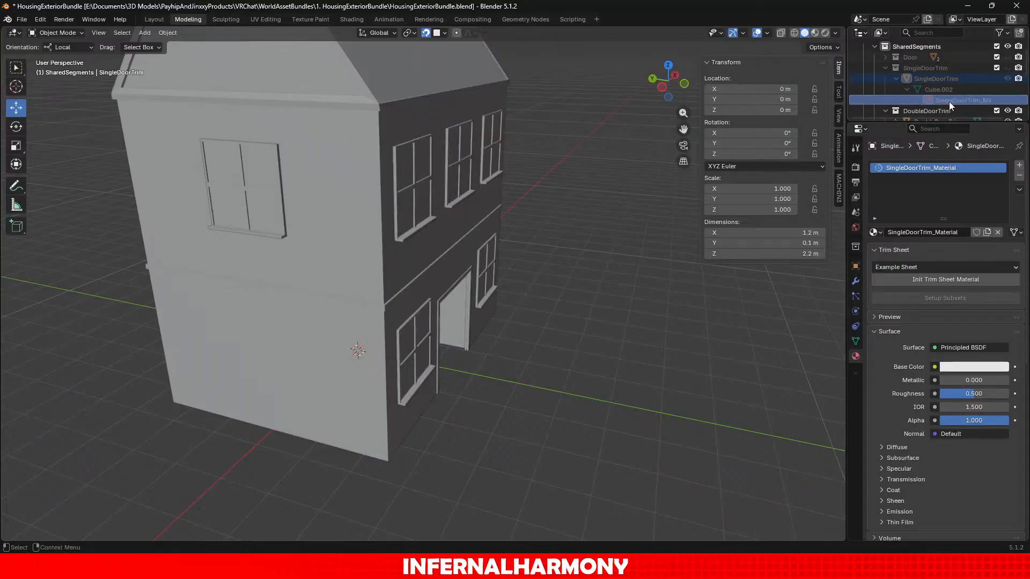
{"action": "key", "text": "Return"}
{"action": "double_click", "coordinate": [947, 89]}
{"action": "type", "text": "SingleDoorTrim_Material"}
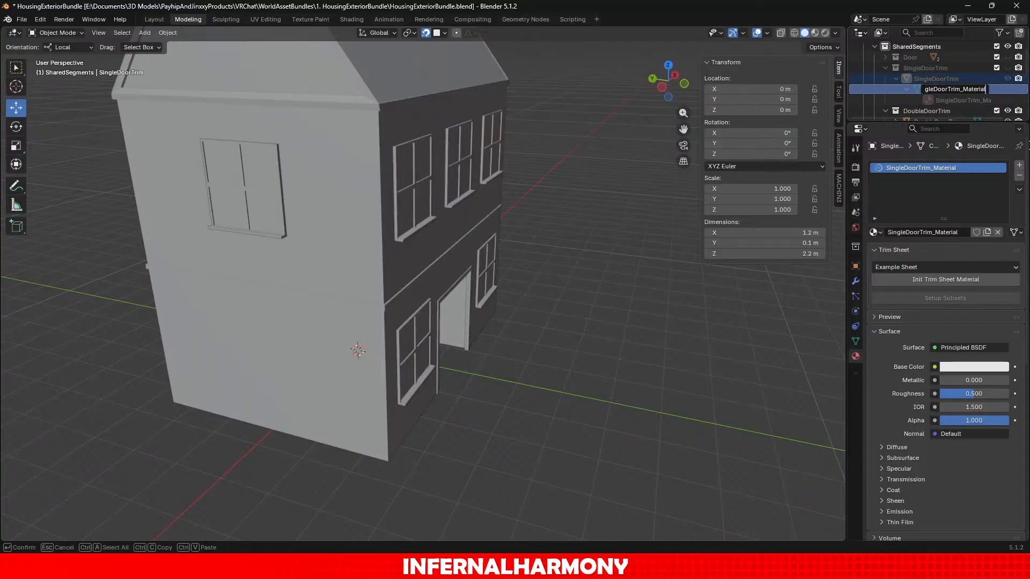
{"action": "key", "text": "BackSpace"}
{"action": "key", "text": "BackSpace"}
{"action": "key", "text": "BackSpace"}
{"action": "key", "text": "BackSpace"}
{"action": "key", "text": "BackSpace"}
{"action": "key", "text": "BackSpace"}
{"action": "key", "text": "BackSpace"}
{"action": "type", "text": "esh"}
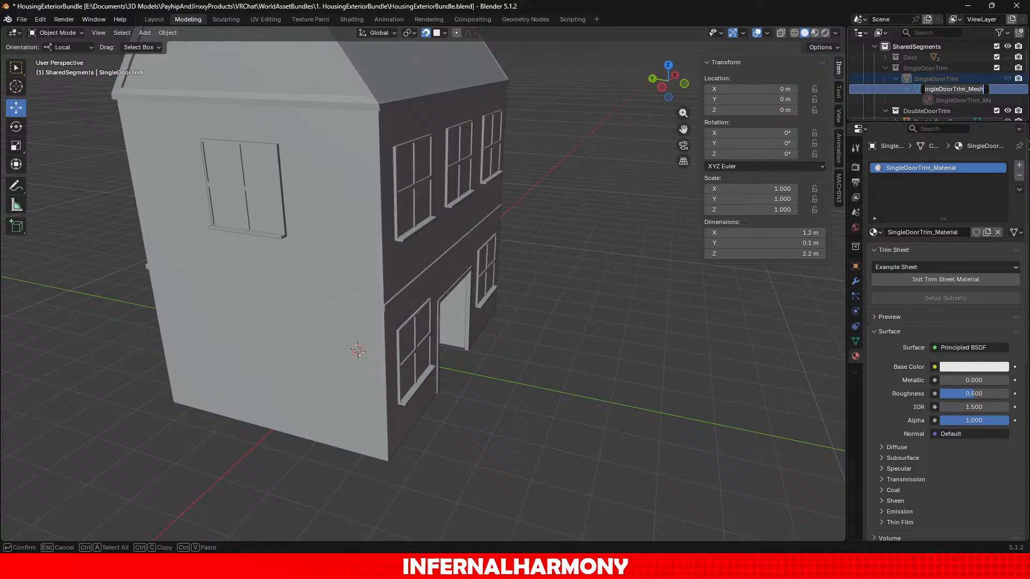
{"action": "key", "text": "Return"}
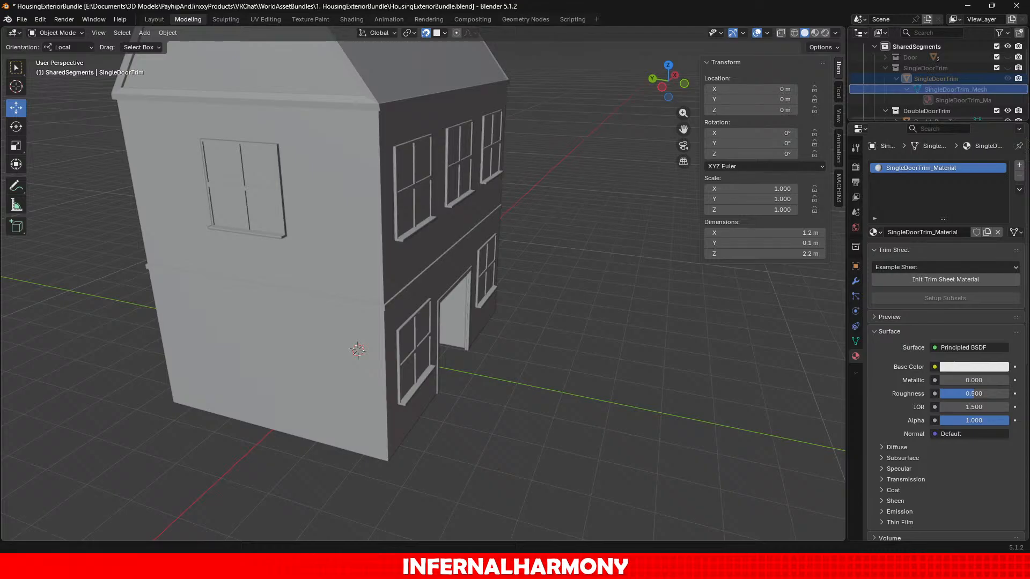
Rename the single door trim object as SingleDoorTrim_Mesh.
{"action": "double_click", "coordinate": [936, 78]}
{"action": "type", "text": "_Mesh"}
{"action": "key", "text": "Return"}
Rename both the shared double door trim object and its mesh data as DoubleDoorTrim_Mesh.
{"action": "scroll", "coordinate": [949, 87], "scroll_direction": "down", "scroll_amount": 1}
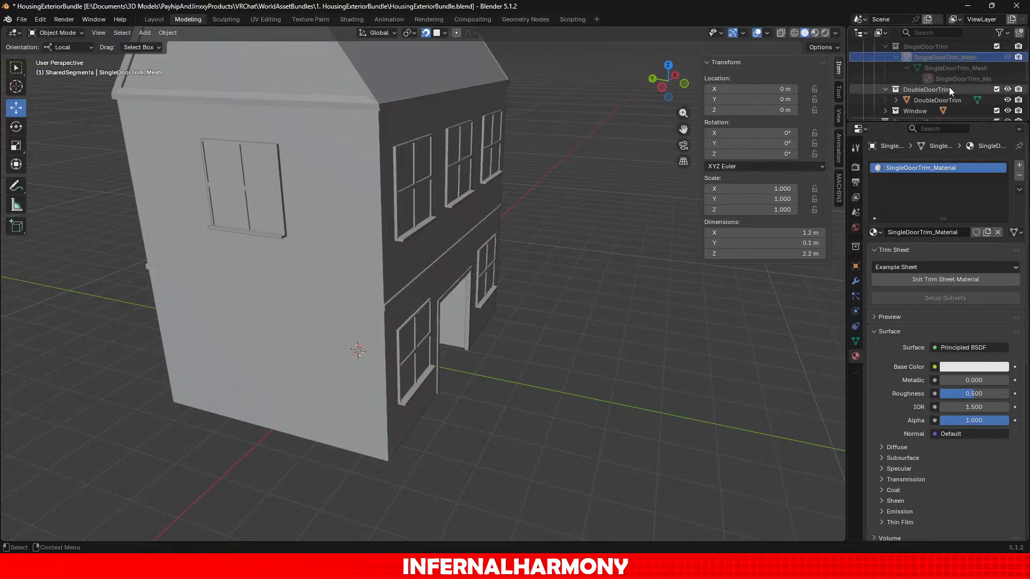
{"action": "left_click", "coordinate": [896, 101]}
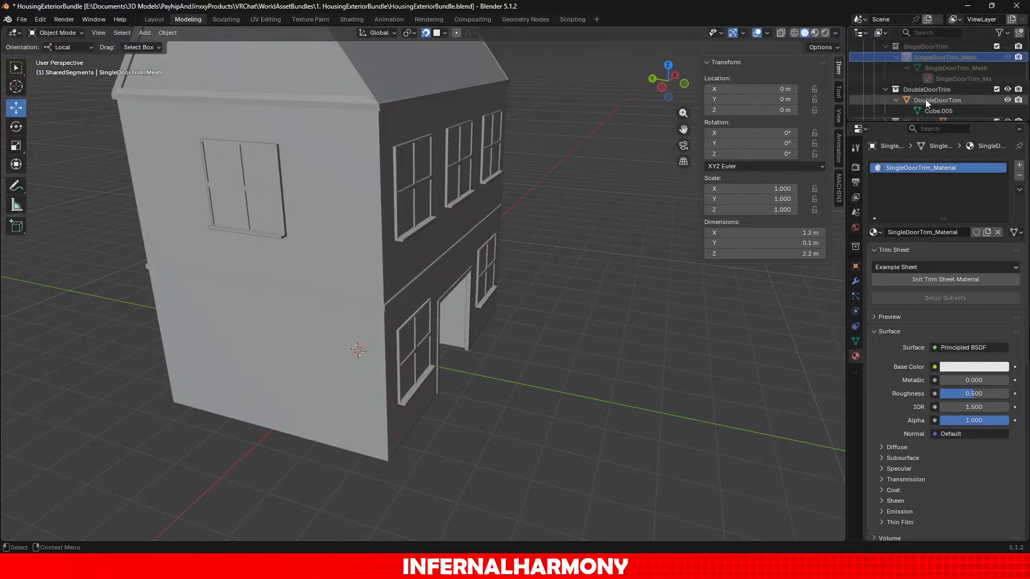
{"action": "double_click", "coordinate": [942, 101]}
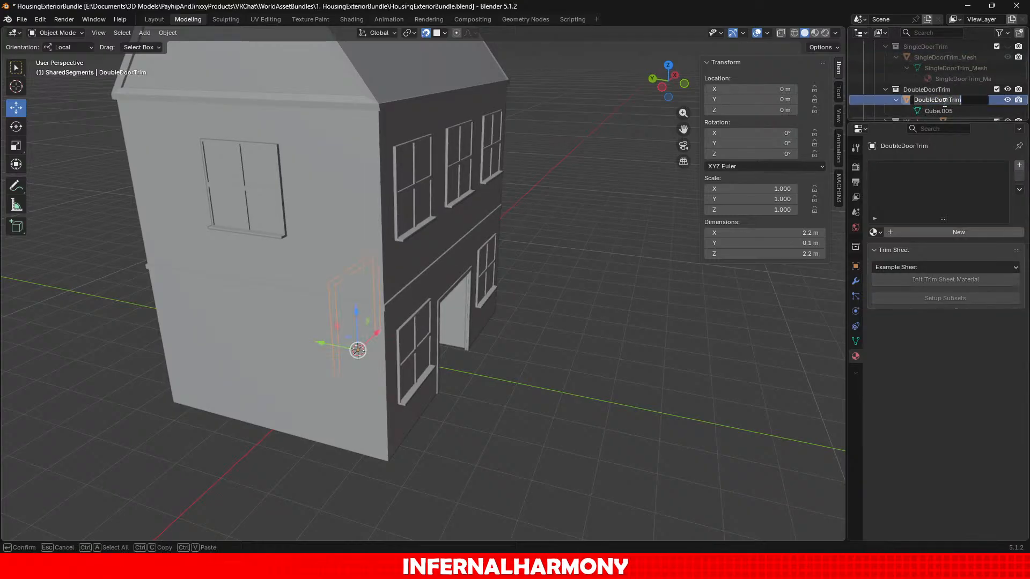
{"action": "key", "text": "End"}
{"action": "type", "text": "_Mesh"}
{"action": "key", "text": "Return"}
{"action": "double_click", "coordinate": [940, 110]}
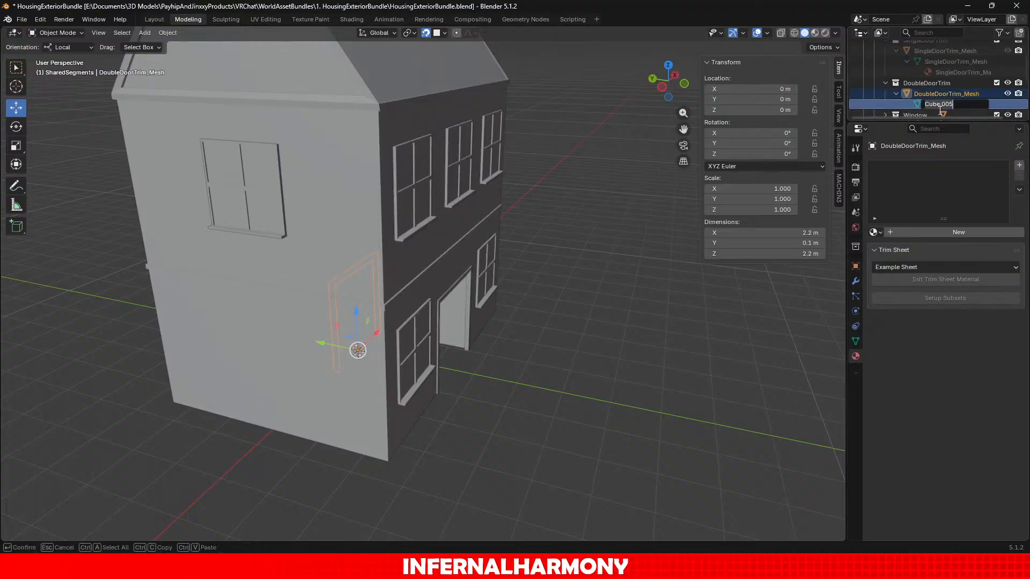
{"action": "type", "text": "DoubleDoorTrim_Mesh"}
{"action": "key", "text": "Return"}
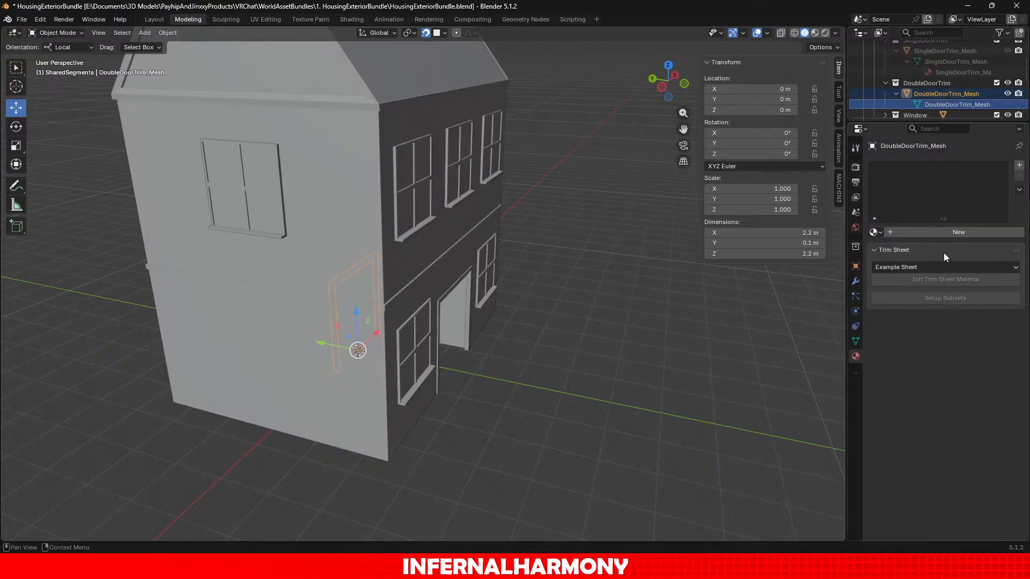
Create a new material for the shared double door trim and name it DoubleDoorTrim_Material.
{"action": "left_click", "coordinate": [958, 231]}
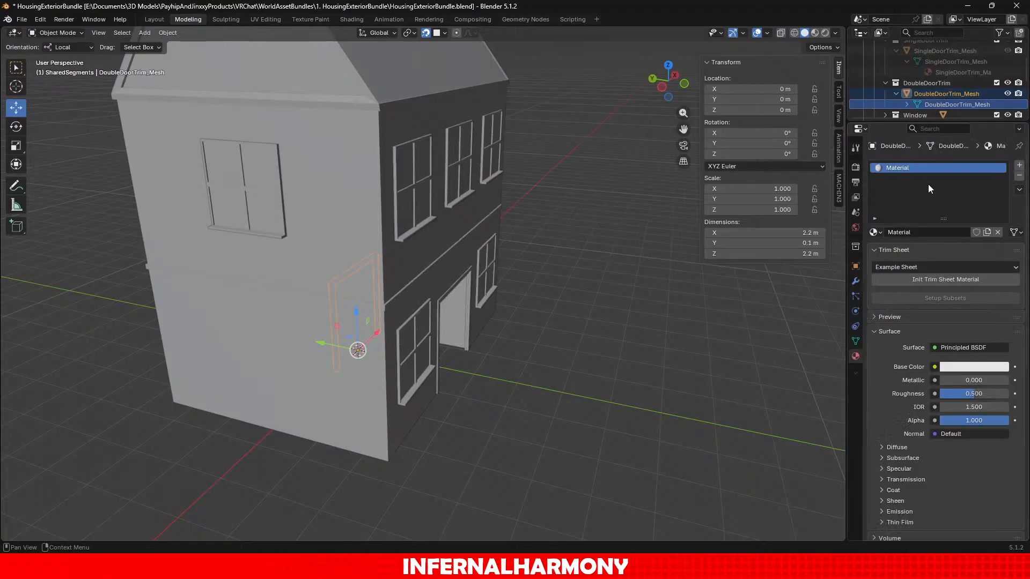
{"action": "double_click", "coordinate": [904, 168]}
{"action": "type", "text": "DoubleDoorTrim_Mesh"}
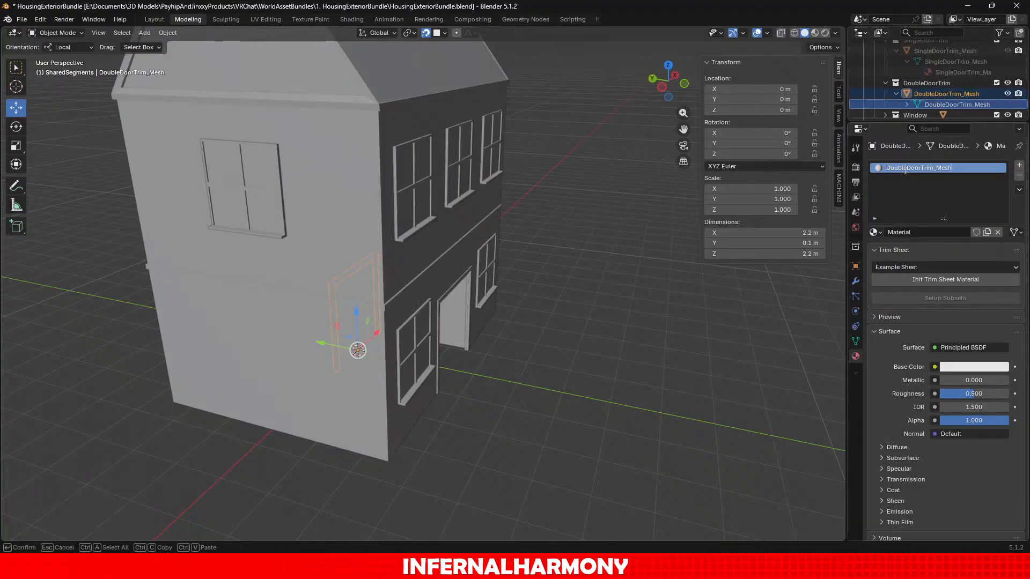
{"action": "key", "text": "BackSpace"}
{"action": "type", "text": "aterial"}
{"action": "key", "text": "Return"}
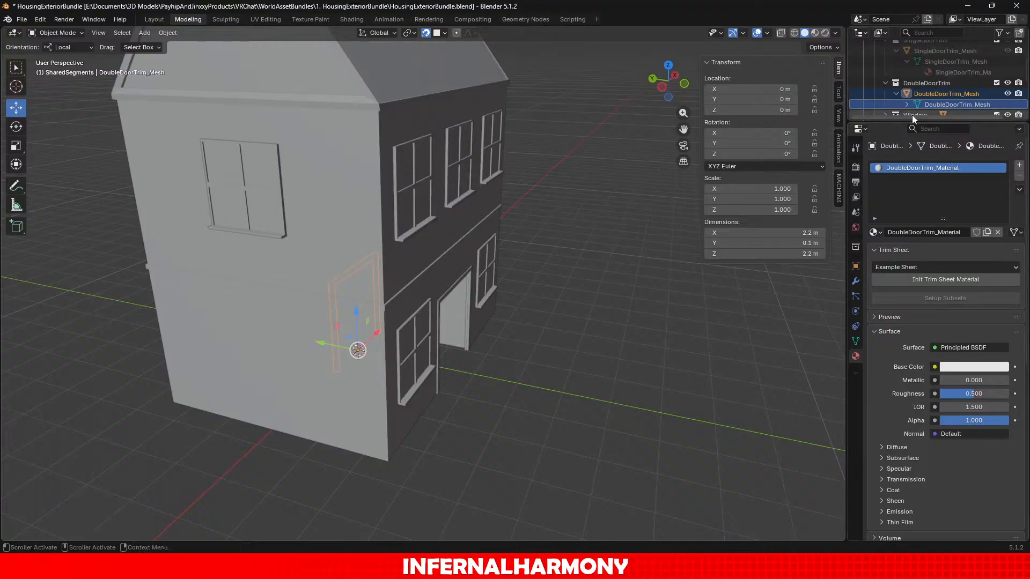
Collapse the door trim object hierarchies, expand the shared Door collection and select its Door object.
{"action": "left_click", "coordinate": [901, 98]}
{"action": "left_click", "coordinate": [895, 95]}
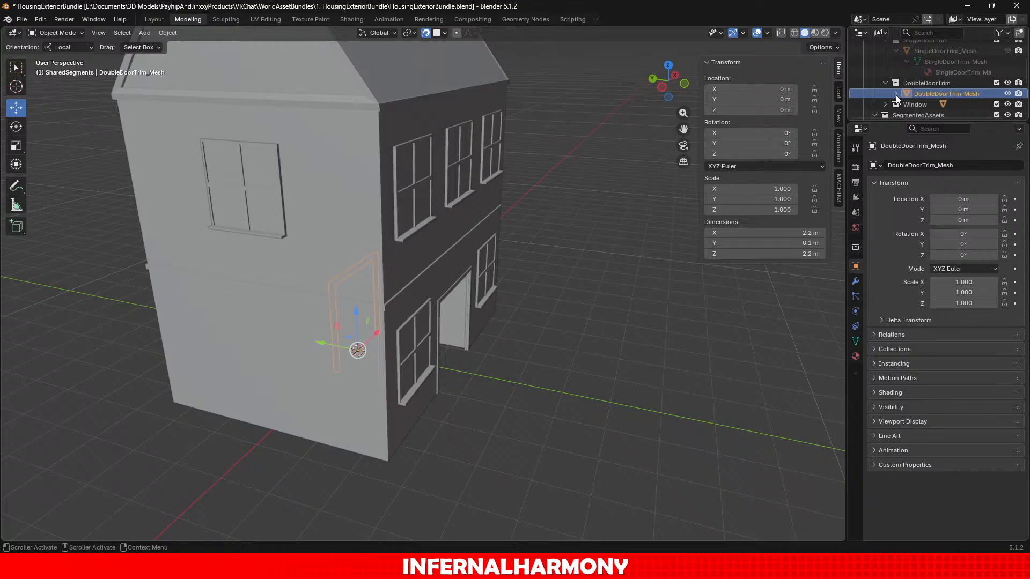
{"action": "scroll", "coordinate": [906, 60], "scroll_direction": "down", "scroll_amount": 1}
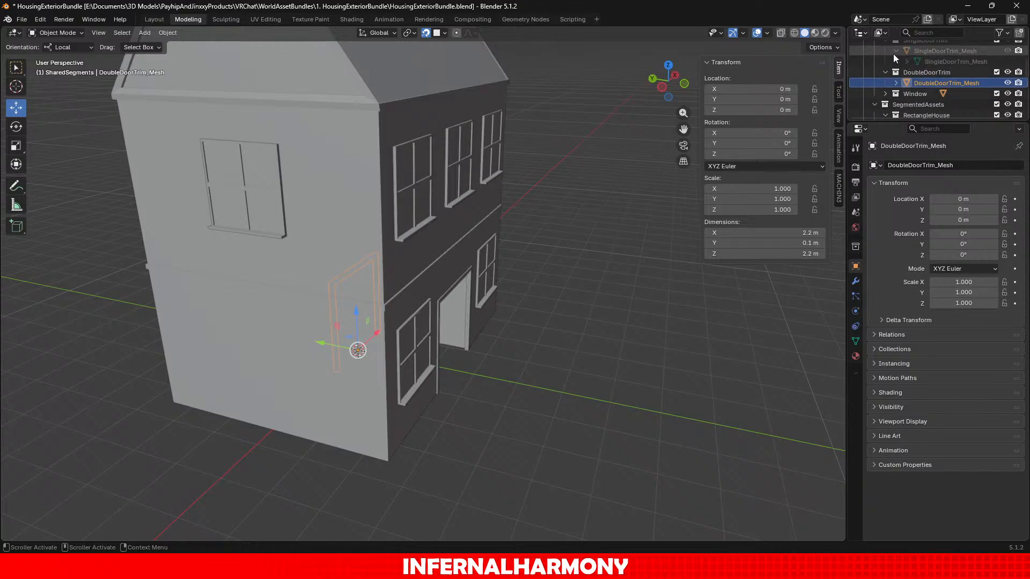
{"action": "scroll", "coordinate": [893, 53], "scroll_direction": "up", "scroll_amount": 4}
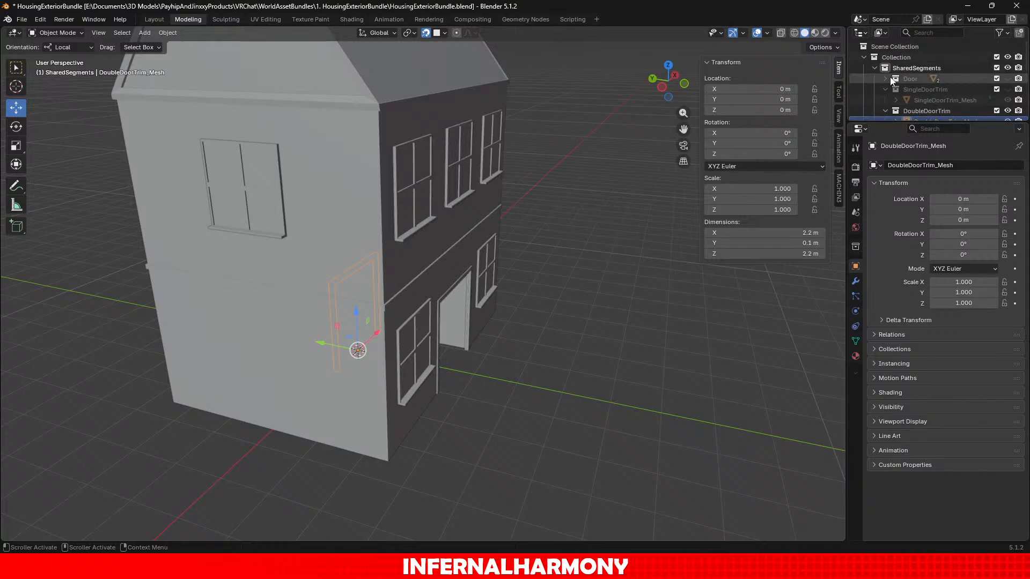
{"action": "left_click", "coordinate": [892, 79]}
{"action": "left_click", "coordinate": [885, 78]}
{"action": "left_click", "coordinate": [909, 87]}
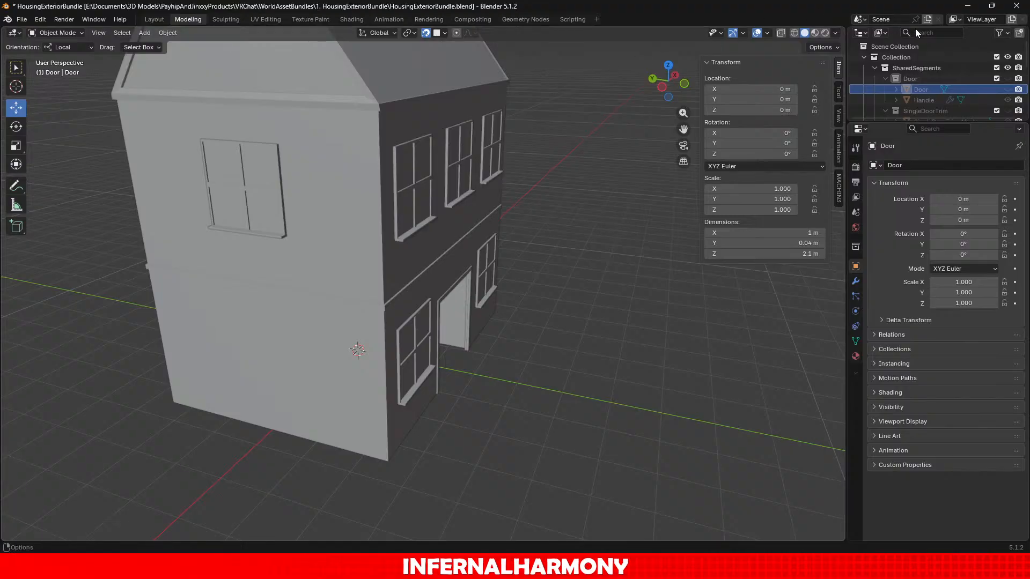
Hide the DoubleDoorTrim and SegmentedAssets collections, and collapse both door trim collections.
{"action": "scroll", "coordinate": [1010, 83], "scroll_direction": "down", "scroll_amount": 2}
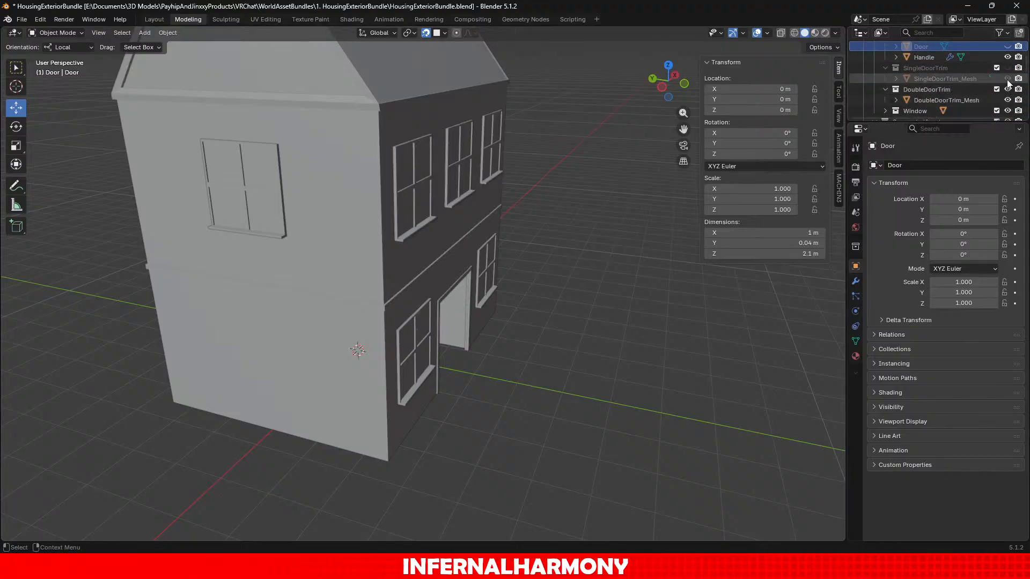
{"action": "left_click", "coordinate": [1009, 90]}
{"action": "left_click", "coordinate": [1009, 90]}
{"action": "left_click", "coordinate": [1010, 90]}
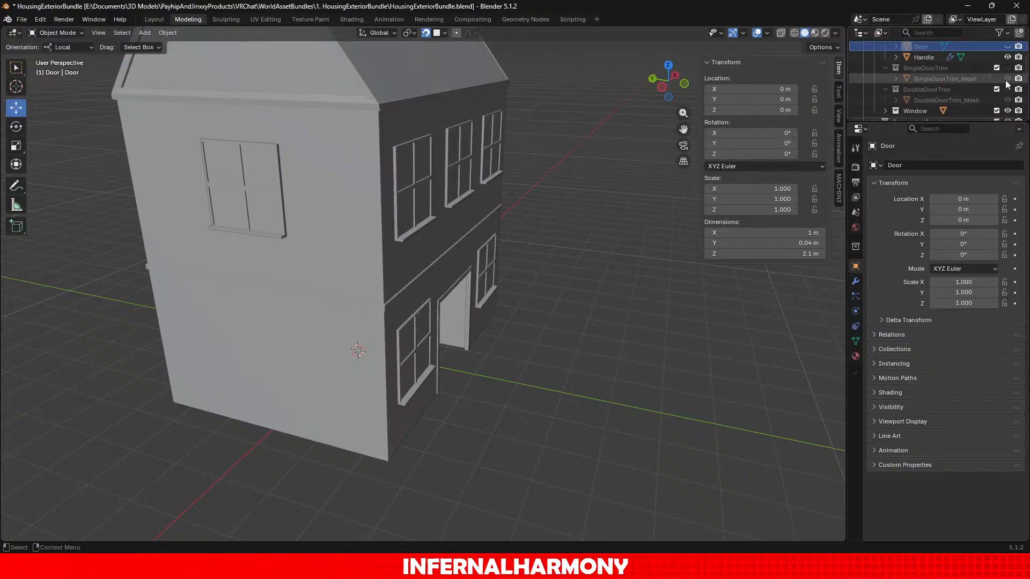
{"action": "left_click", "coordinate": [885, 69]}
{"action": "left_click", "coordinate": [884, 79]}
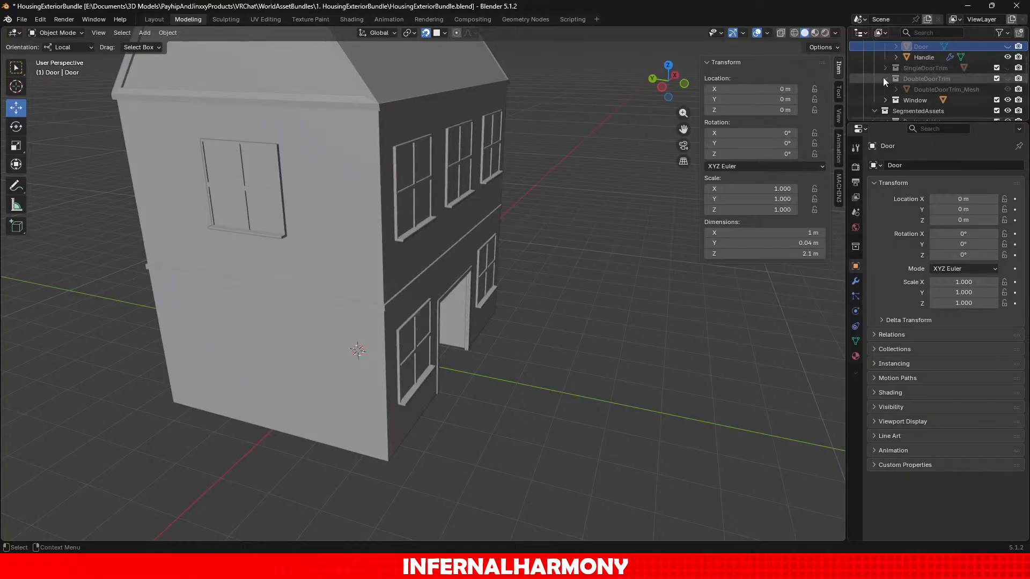
{"action": "left_click", "coordinate": [1008, 100]}
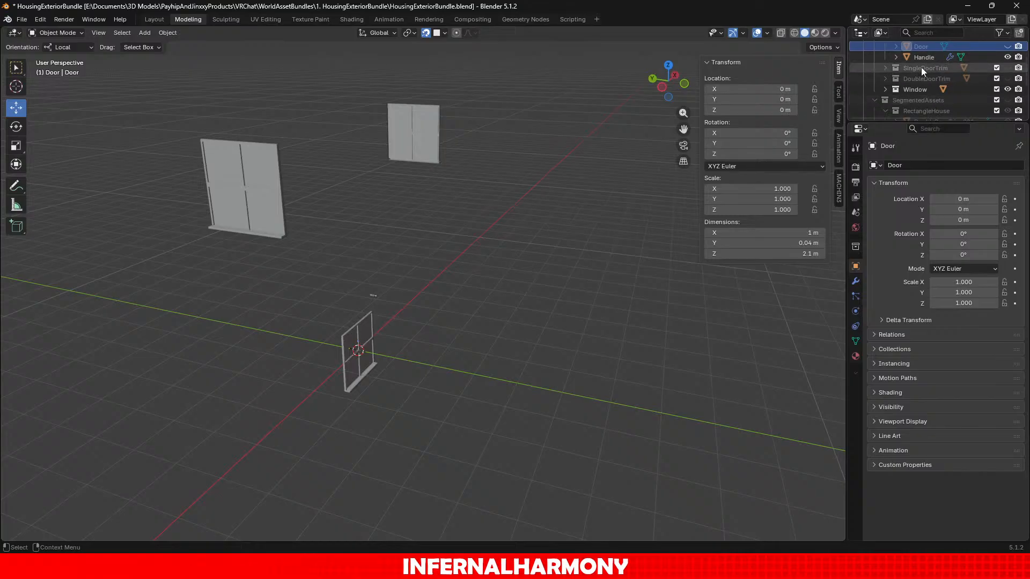
Hide the shared Window collection and the remaining rectangular house windows, leaving the door handle displayed.
{"action": "scroll", "coordinate": [910, 84], "scroll_direction": "down", "scroll_amount": 2}
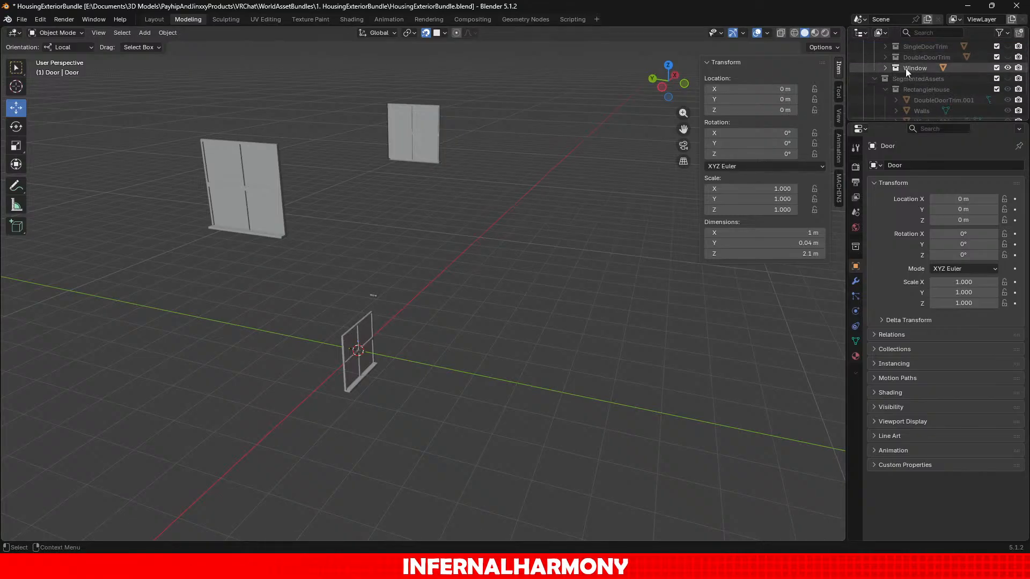
{"action": "left_click", "coordinate": [1008, 69]}
{"action": "left_click", "coordinate": [1008, 68]}
{"action": "left_click", "coordinate": [1008, 68]}
{"action": "scroll", "coordinate": [1002, 70], "scroll_direction": "down", "scroll_amount": 5}
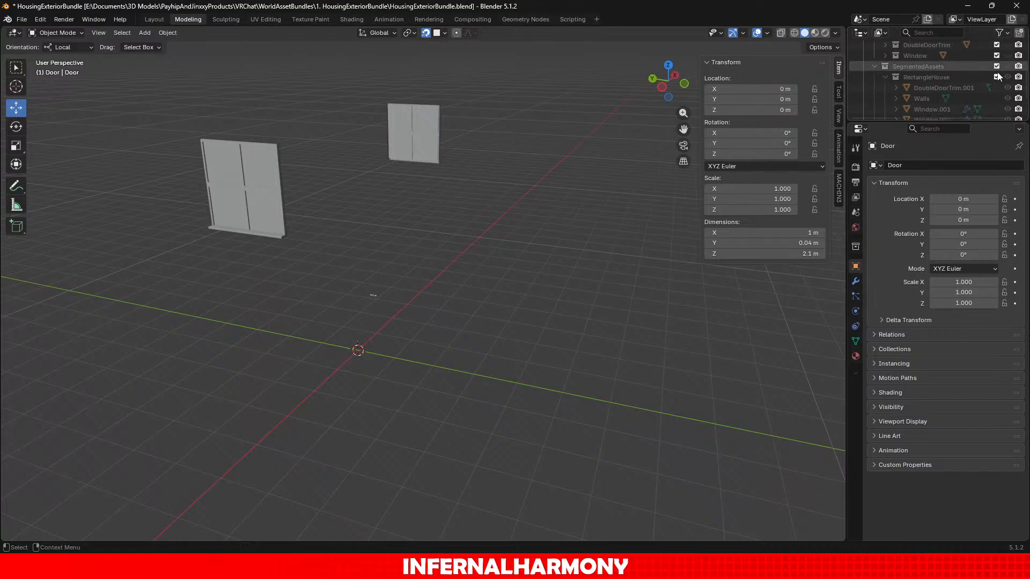
{"action": "left_click_drag", "start_coordinate": [912, 109], "coordinate": [933, 51]}
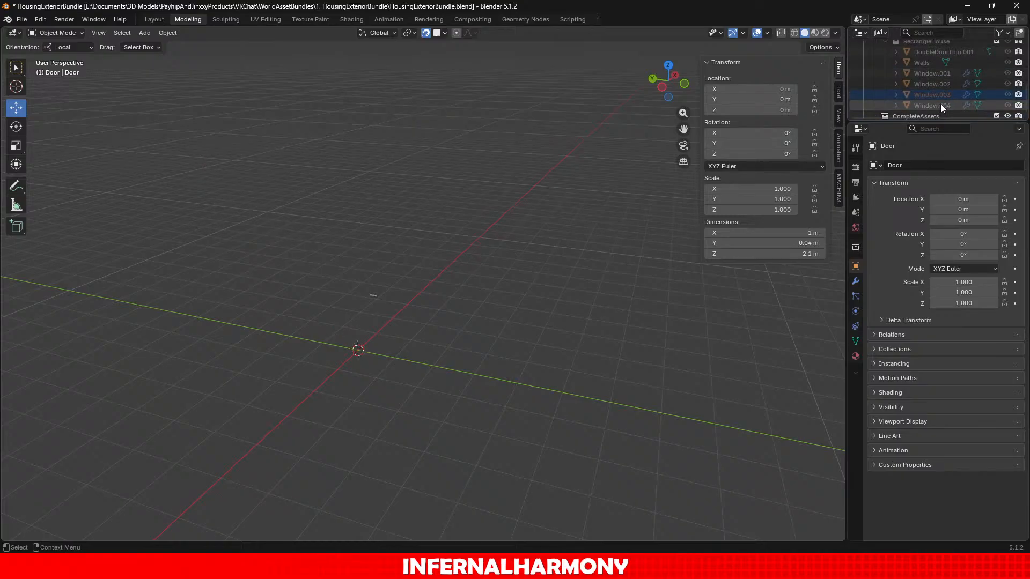
{"action": "scroll", "coordinate": [941, 105], "scroll_direction": "up", "scroll_amount": 6}
{"action": "left_click", "coordinate": [931, 89]}
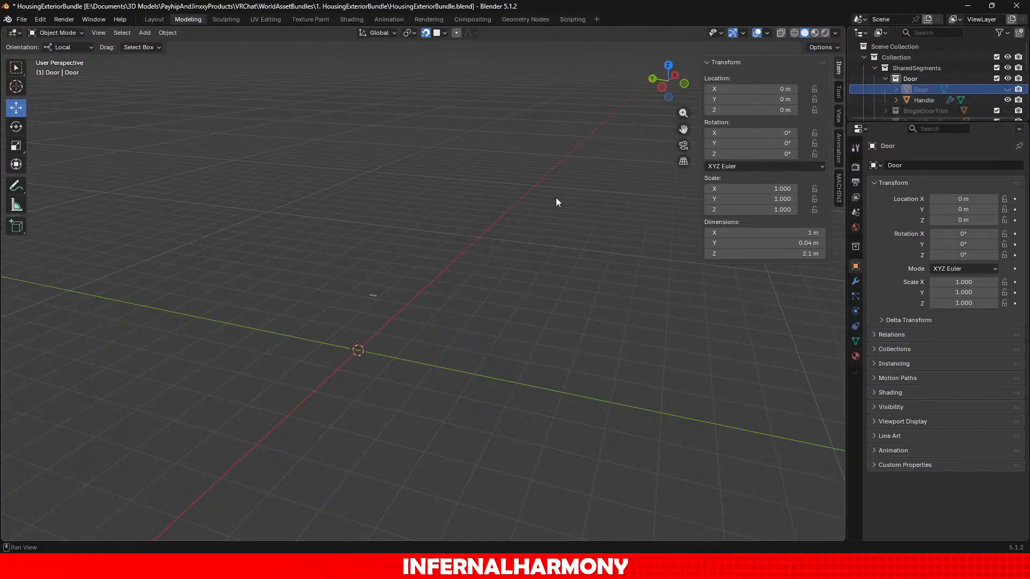
Examine the isolated door handle's front and back knobs from several angles.
{"action": "scroll", "coordinate": [406, 245], "scroll_direction": "up", "scroll_amount": 7}
{"action": "middle_click_drag", "start_coordinate": [323, 301], "coordinate": [587, 259], "text": "shift"}
{"action": "scroll", "coordinate": [588, 259], "scroll_direction": "up", "scroll_amount": 2}
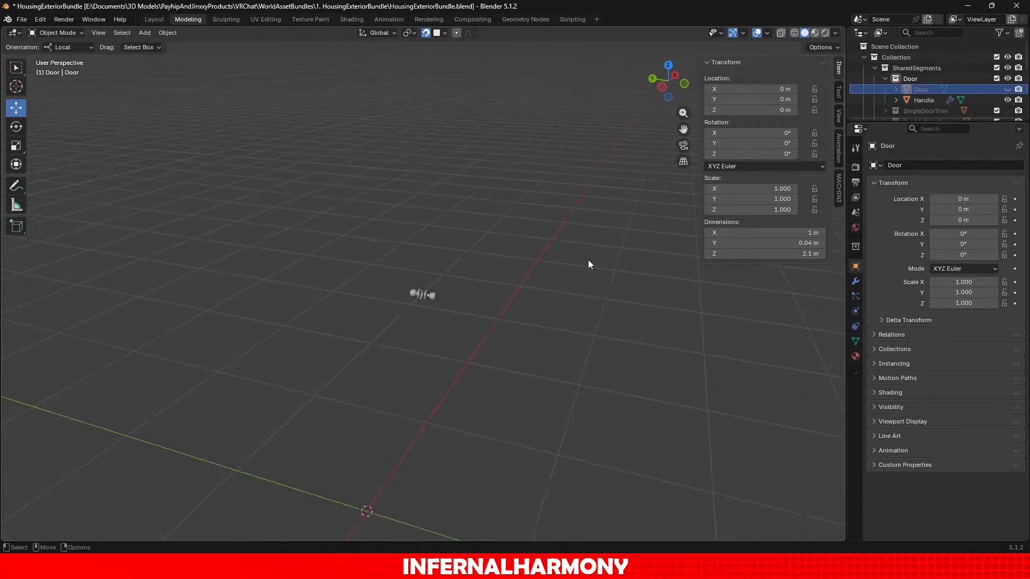
{"action": "middle_click_drag", "start_coordinate": [520, 275], "coordinate": [420, 288]}
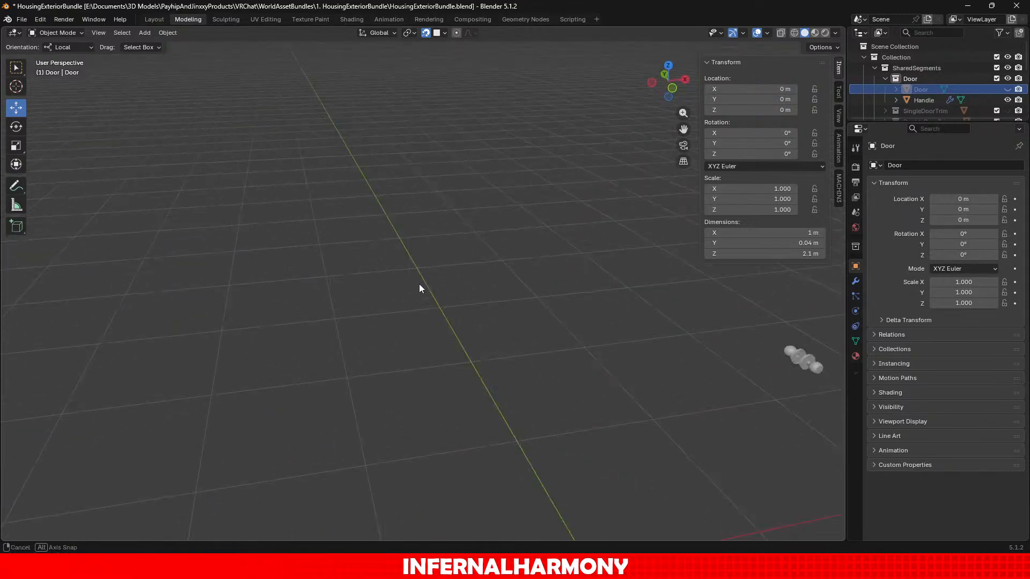
{"action": "right_click", "coordinate": [419, 289]}
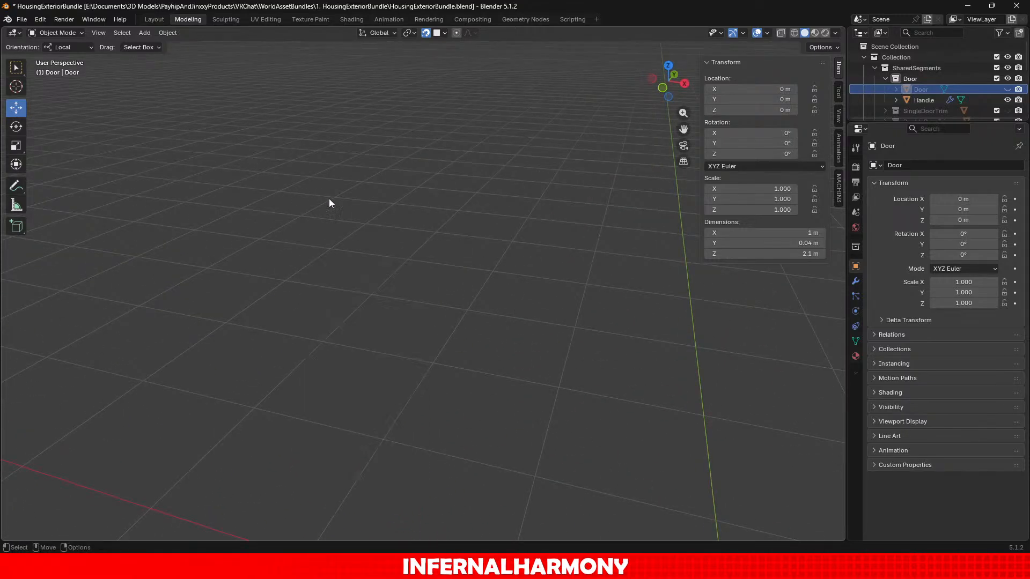
{"action": "scroll", "coordinate": [559, 269], "scroll_direction": "down", "scroll_amount": 6}
{"action": "middle_click_drag", "start_coordinate": [559, 269], "coordinate": [201, 193], "text": "shift"}
{"action": "scroll", "coordinate": [429, 291], "scroll_direction": "up", "scroll_amount": 4}
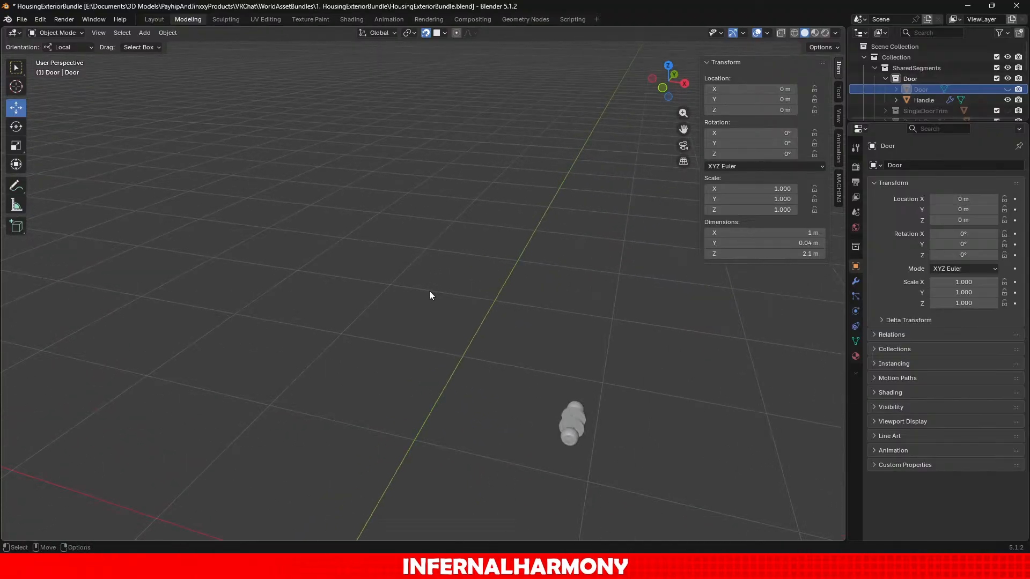
{"action": "middle_click_drag", "start_coordinate": [424, 330], "coordinate": [539, 336]}
{"action": "scroll", "coordinate": [361, 399], "scroll_direction": "up", "scroll_amount": 3}
{"action": "middle_click_drag", "start_coordinate": [328, 407], "coordinate": [522, 234], "text": "shift"}
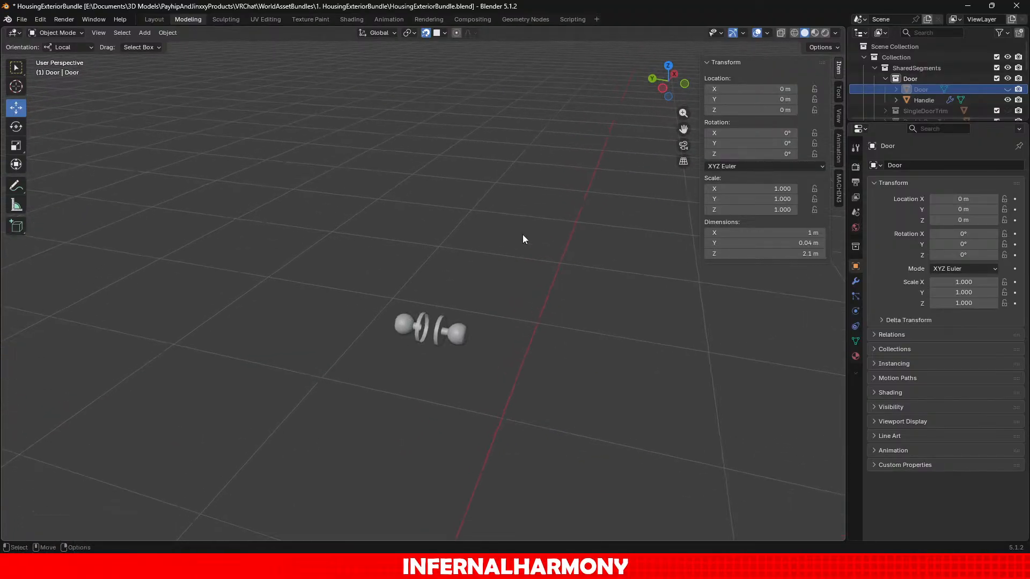
{"action": "scroll", "coordinate": [523, 234], "scroll_direction": "up", "scroll_amount": 2}
{"action": "middle_click_drag", "start_coordinate": [405, 356], "coordinate": [542, 335]}
{"action": "scroll", "coordinate": [542, 335], "scroll_direction": "down", "scroll_amount": 6}
{"action": "scroll", "coordinate": [536, 314], "scroll_direction": "up", "scroll_amount": 3}
{"action": "middle_click_drag", "start_coordinate": [319, 373], "coordinate": [499, 330], "text": "shift"}
{"action": "scroll", "coordinate": [499, 330], "scroll_direction": "down", "scroll_amount": 6}
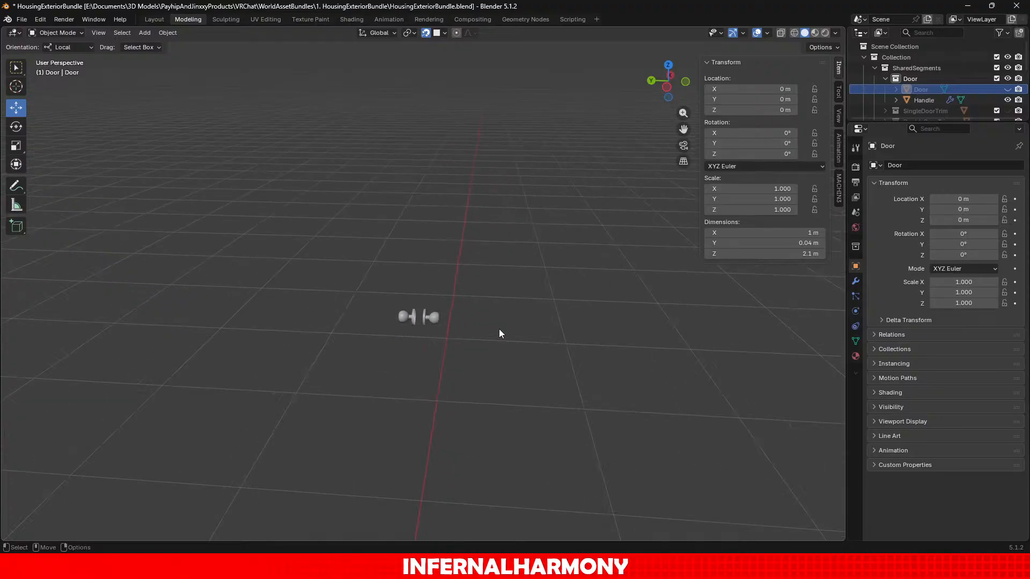
Unhide the shared Door object and check its mesh in Edit Mode, then return to Object Mode.
{"action": "left_click", "coordinate": [1008, 89]}
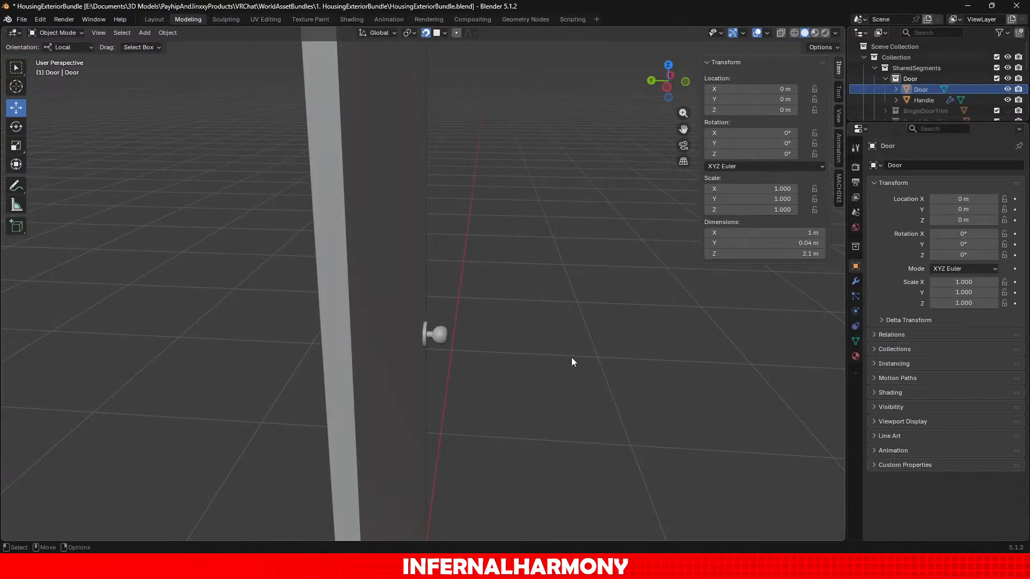
{"action": "left_click", "coordinate": [343, 266]}
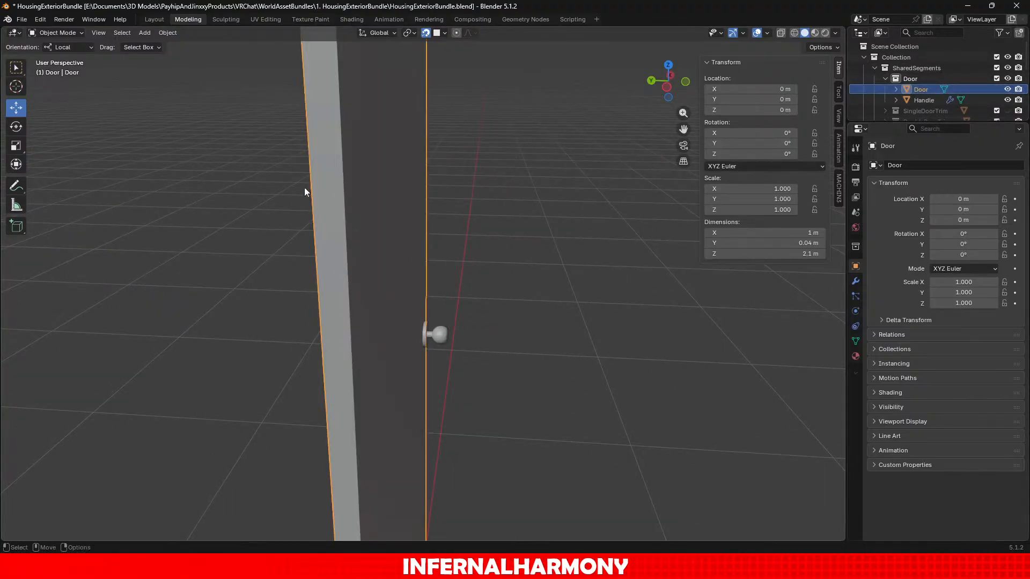
{"action": "left_click", "coordinate": [65, 33]}
{"action": "left_click", "coordinate": [56, 56]}
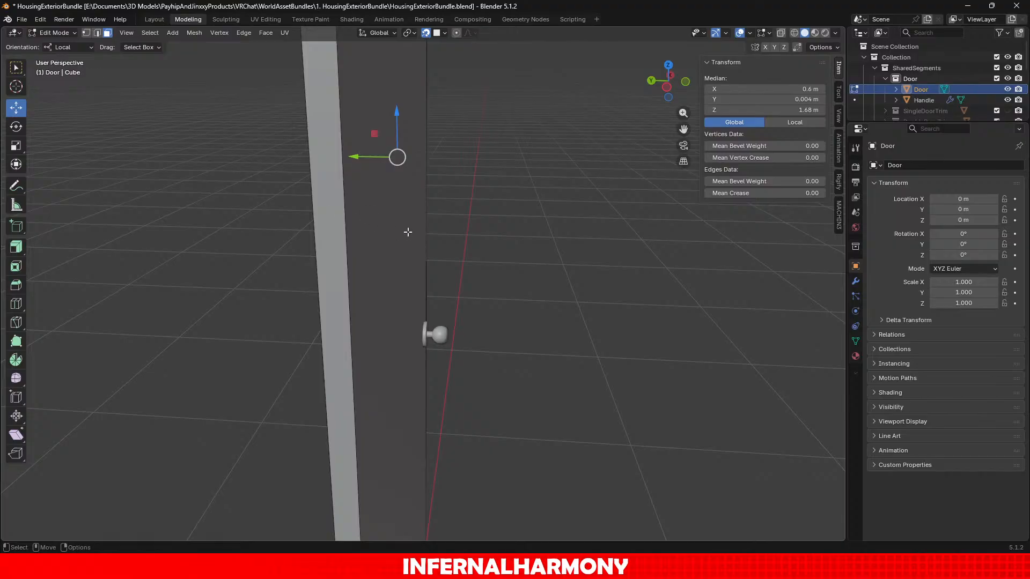
{"action": "scroll", "coordinate": [408, 232], "scroll_direction": "down", "scroll_amount": 6}
{"action": "scroll", "coordinate": [407, 232], "scroll_direction": "up", "scroll_amount": 2}
{"action": "middle_click_drag", "start_coordinate": [407, 232], "coordinate": [158, 129]}
{"action": "scroll", "coordinate": [159, 128], "scroll_direction": "up", "scroll_amount": 3}
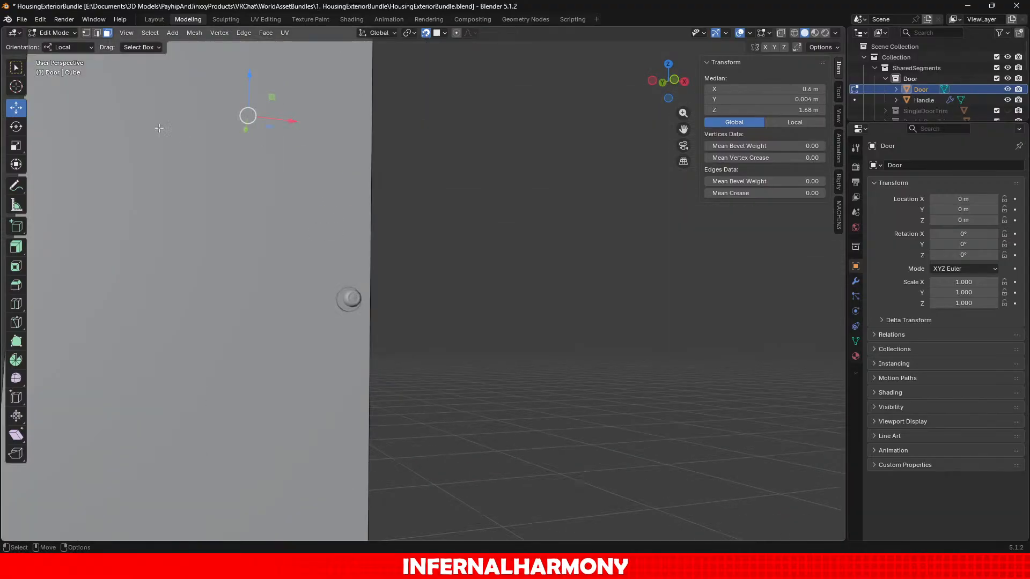
{"action": "left_click", "coordinate": [54, 34]}
{"action": "left_click", "coordinate": [59, 45]}
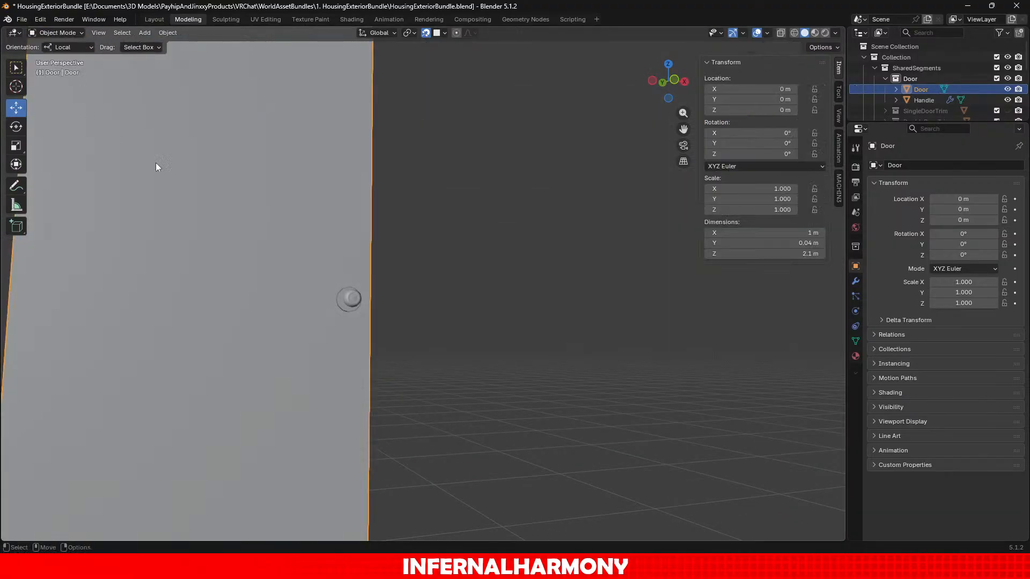
Select the door handle and inspect its mesh and marked seams up close in Edit Mode.
{"action": "middle_click_drag", "start_coordinate": [155, 166], "coordinate": [402, 239]}
{"action": "left_click", "coordinate": [410, 244]}
{"action": "key", "text": "KP_Decimal"}
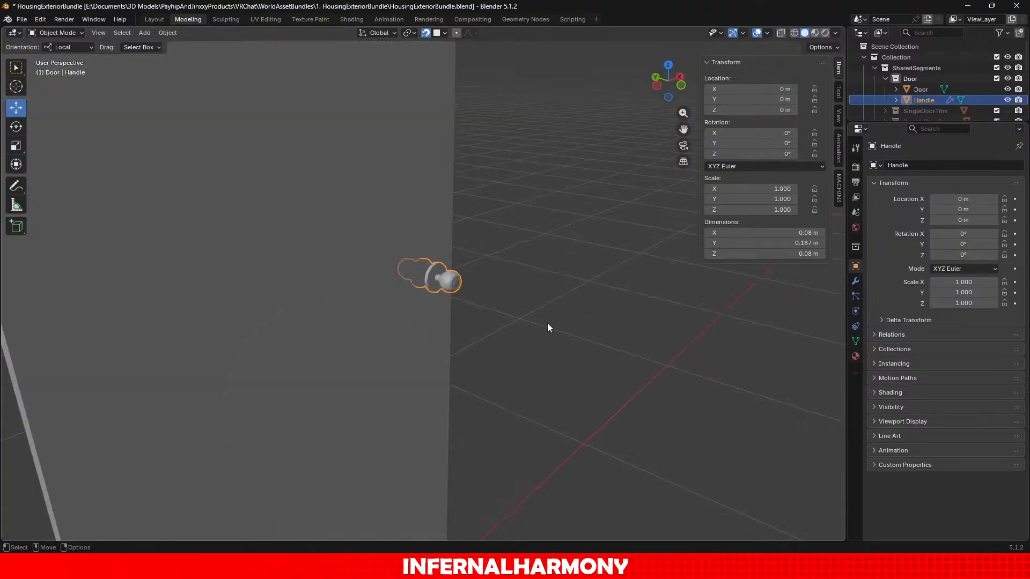
{"action": "left_click", "coordinate": [64, 33]}
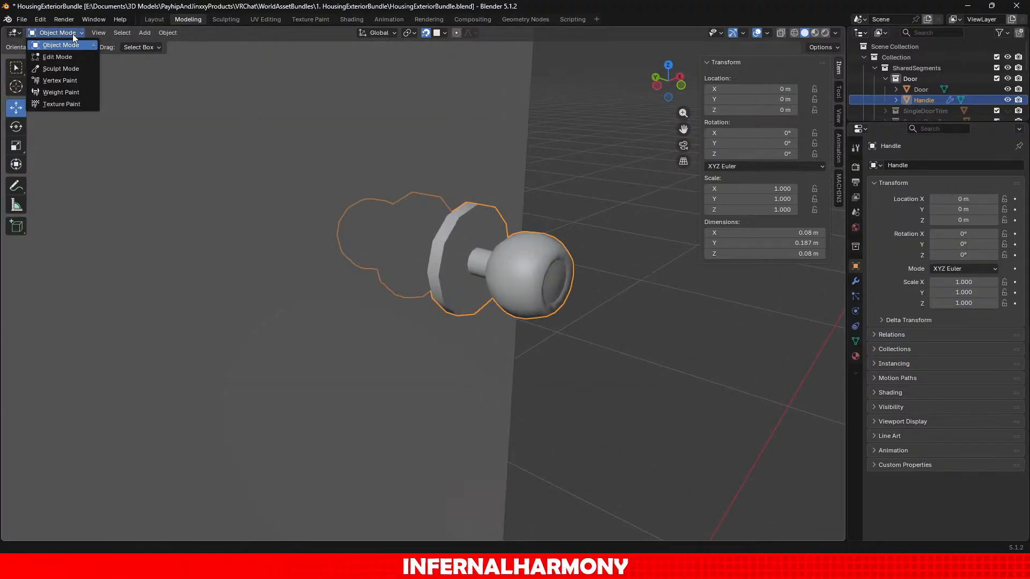
{"action": "left_click", "coordinate": [58, 56]}
{"action": "scroll", "coordinate": [555, 243], "scroll_direction": "down", "scroll_amount": 4}
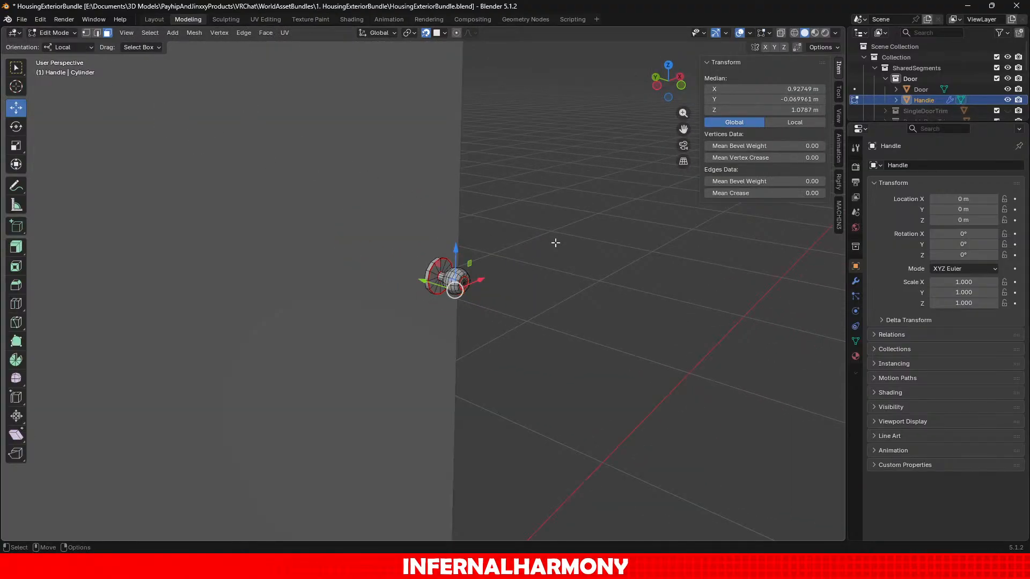
{"action": "scroll", "coordinate": [564, 271], "scroll_direction": "up", "scroll_amount": 4}
{"action": "scroll", "coordinate": [563, 271], "scroll_direction": "down", "scroll_amount": 4}
{"action": "scroll", "coordinate": [563, 270], "scroll_direction": "up", "scroll_amount": 4}
{"action": "middle_click_drag", "start_coordinate": [568, 282], "coordinate": [524, 273]}
{"action": "scroll", "coordinate": [529, 279], "scroll_direction": "down", "scroll_amount": 4}
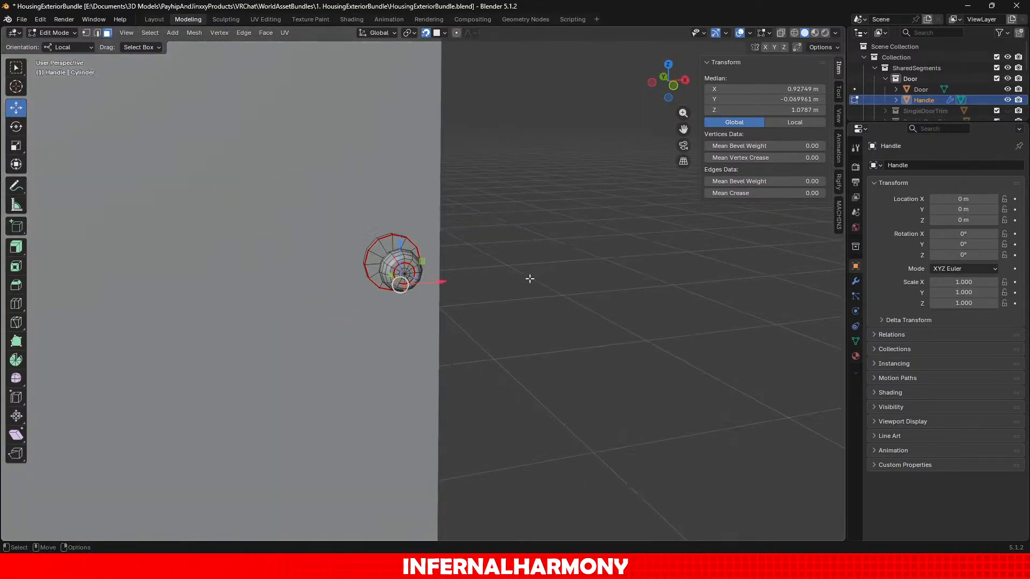
{"action": "scroll", "coordinate": [621, 265], "scroll_direction": "down", "scroll_amount": 5}
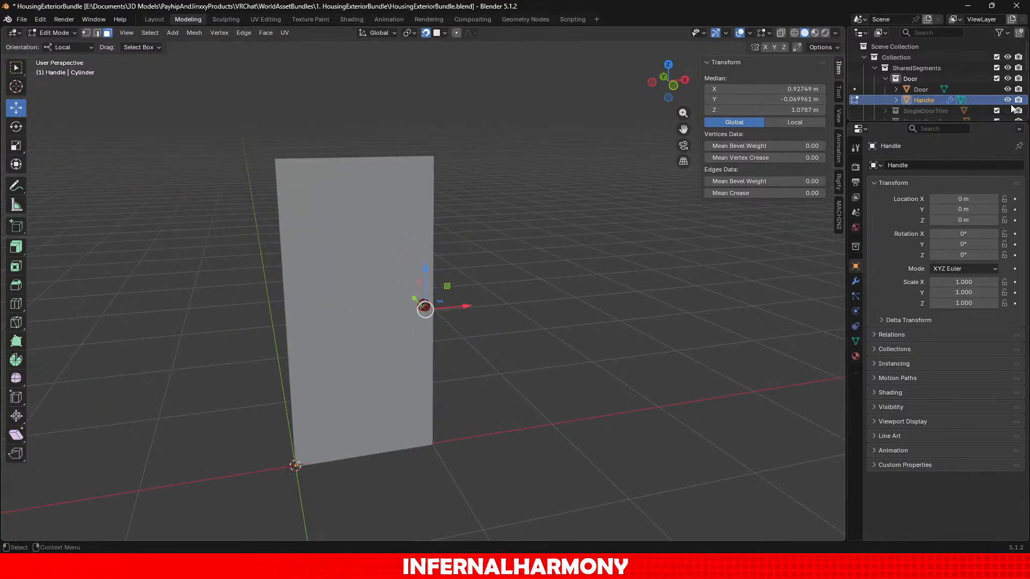
Put the door and its handle into Edit Mode together and switch to the UV Editing workspace.
{"action": "left_click", "coordinate": [975, 89], "text": "ctrl"}
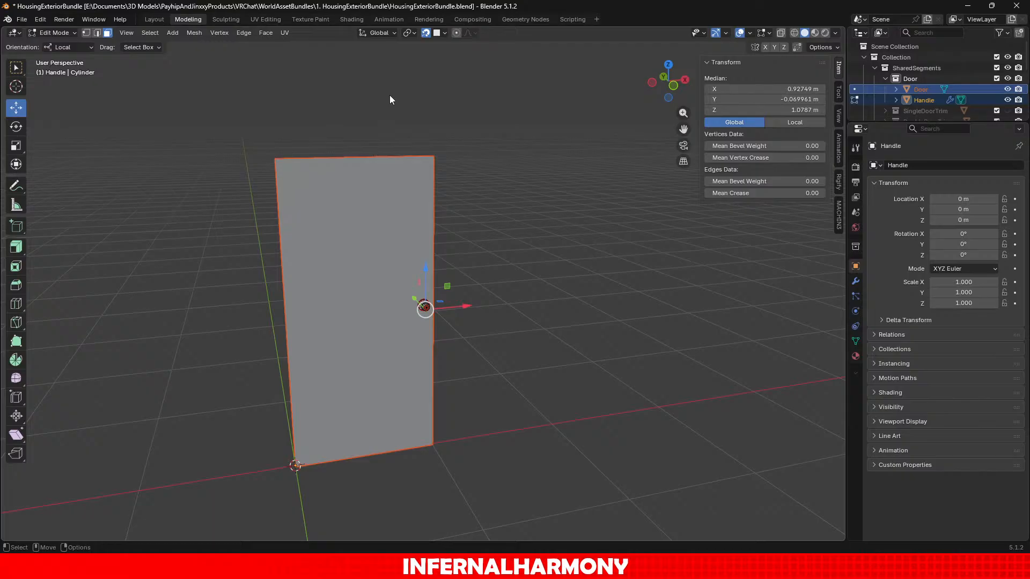
{"action": "left_click", "coordinate": [66, 32]}
{"action": "left_click", "coordinate": [60, 45]}
{"action": "left_click", "coordinate": [54, 32]}
{"action": "left_click", "coordinate": [60, 57]}
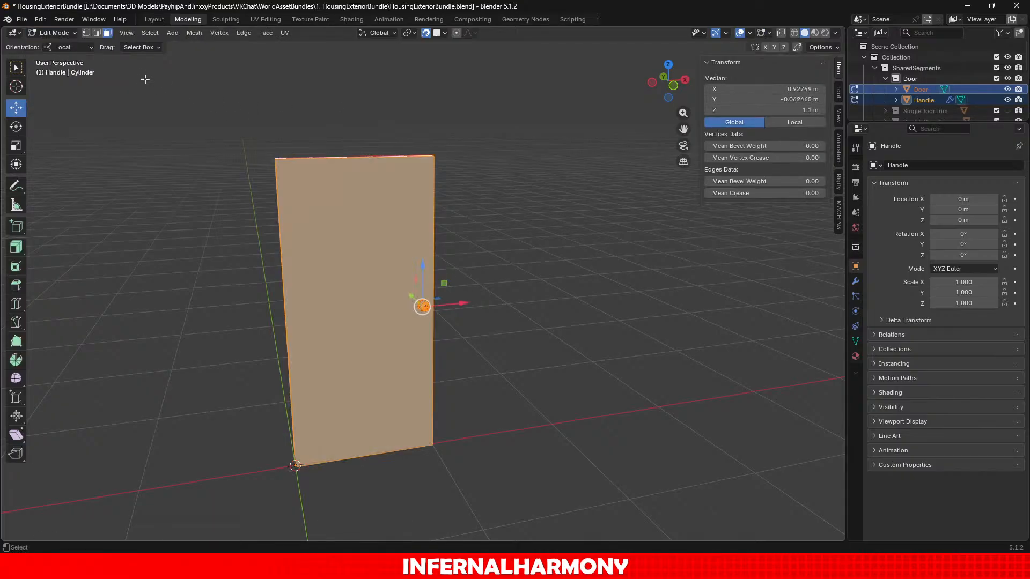
{"action": "left_click", "coordinate": [249, 36]}
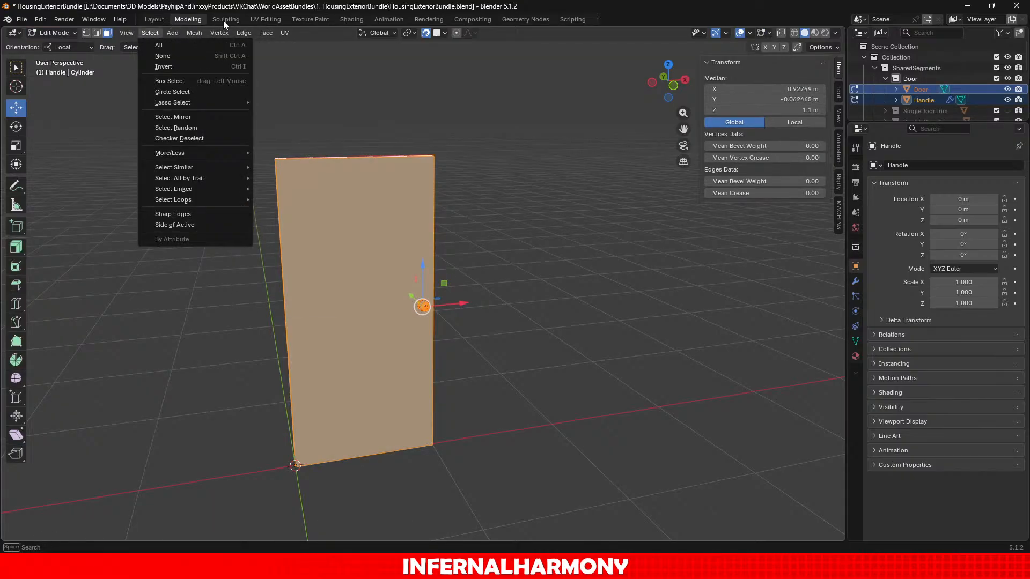
{"action": "left_click", "coordinate": [262, 21]}
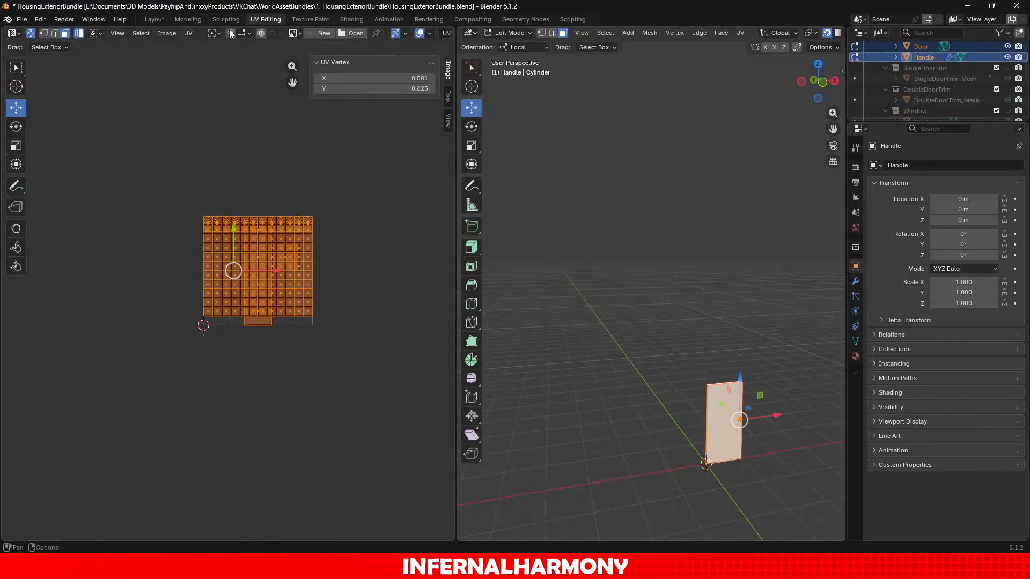
Unwrap the selected door and handle faces with the Angle Based method and inspect the new UV islands.
{"action": "left_click", "coordinate": [183, 34]}
{"action": "mouse_move", "coordinate": [218, 154]}
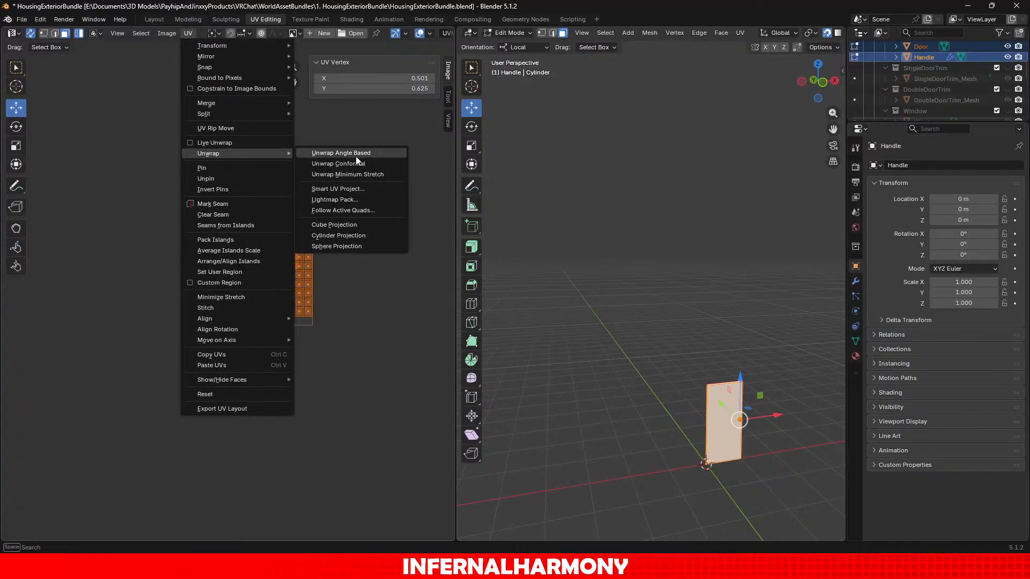
{"action": "left_click", "coordinate": [386, 152]}
{"action": "scroll", "coordinate": [347, 278], "scroll_direction": "up", "scroll_amount": 4}
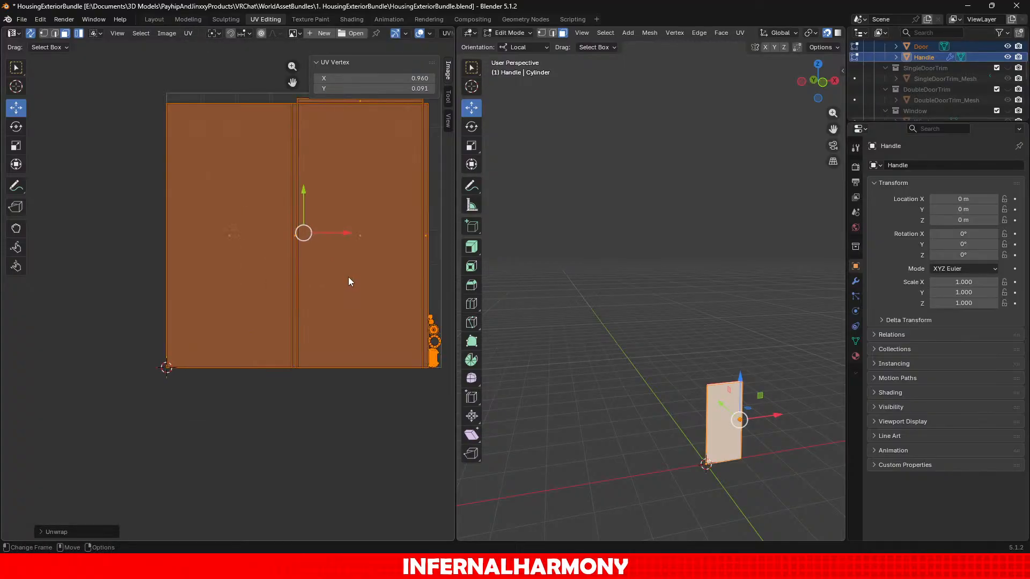
{"action": "middle_click_drag", "start_coordinate": [349, 277], "coordinate": [214, 234]}
{"action": "scroll", "coordinate": [305, 262], "scroll_direction": "up", "scroll_amount": 1}
{"action": "scroll", "coordinate": [327, 271], "scroll_direction": "down", "scroll_amount": 4}
{"action": "scroll", "coordinate": [345, 279], "scroll_direction": "up", "scroll_amount": 9}
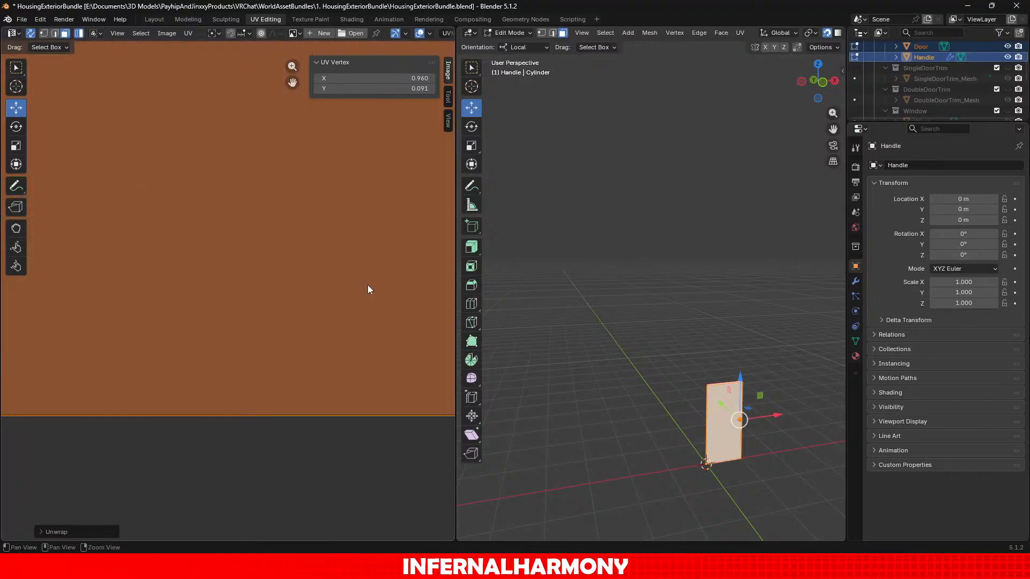
{"action": "middle_click_drag", "start_coordinate": [368, 284], "coordinate": [70, 358]}
{"action": "scroll", "coordinate": [184, 343], "scroll_direction": "down", "scroll_amount": 11}
{"action": "middle_click_drag", "start_coordinate": [246, 281], "coordinate": [347, 302]}
{"action": "scroll", "coordinate": [370, 299], "scroll_direction": "up", "scroll_amount": 4}
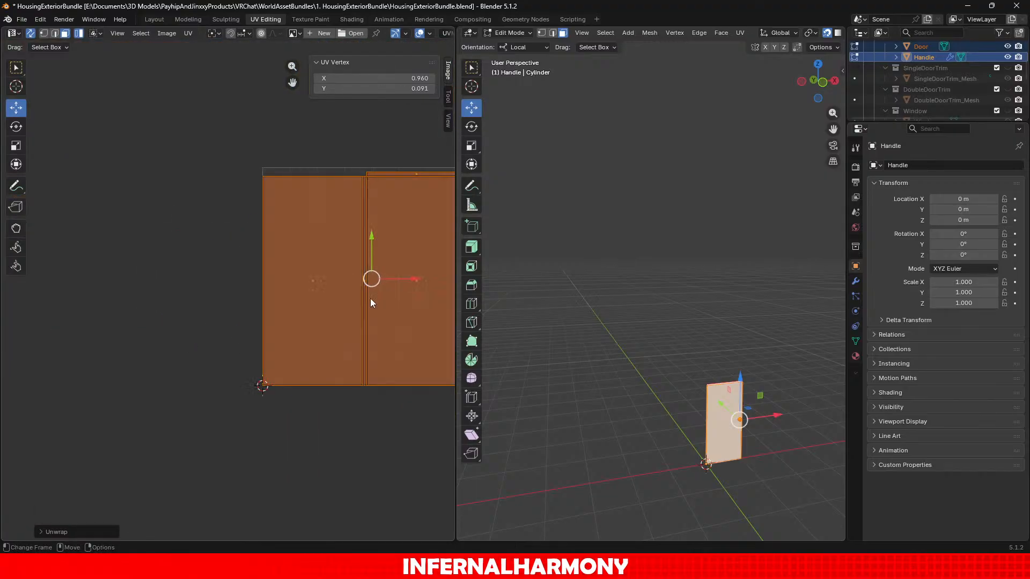
Return to the Modeling workspace, put the door and handle in Object Mode and save the file.
{"action": "left_click", "coordinate": [190, 20]}
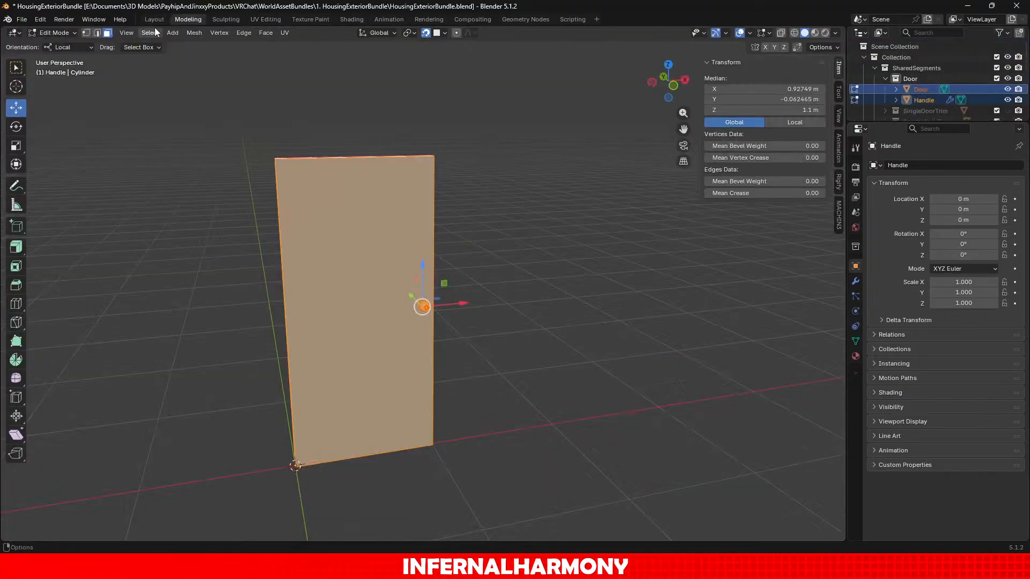
{"action": "left_click", "coordinate": [56, 33]}
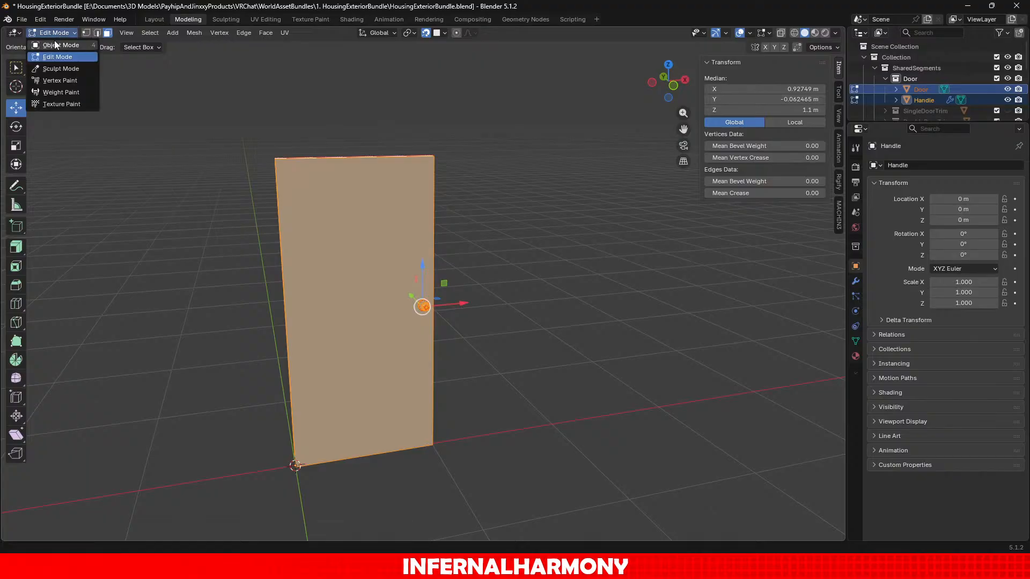
{"action": "left_click", "coordinate": [57, 45]}
{"action": "key", "text": "ctrl+s"}
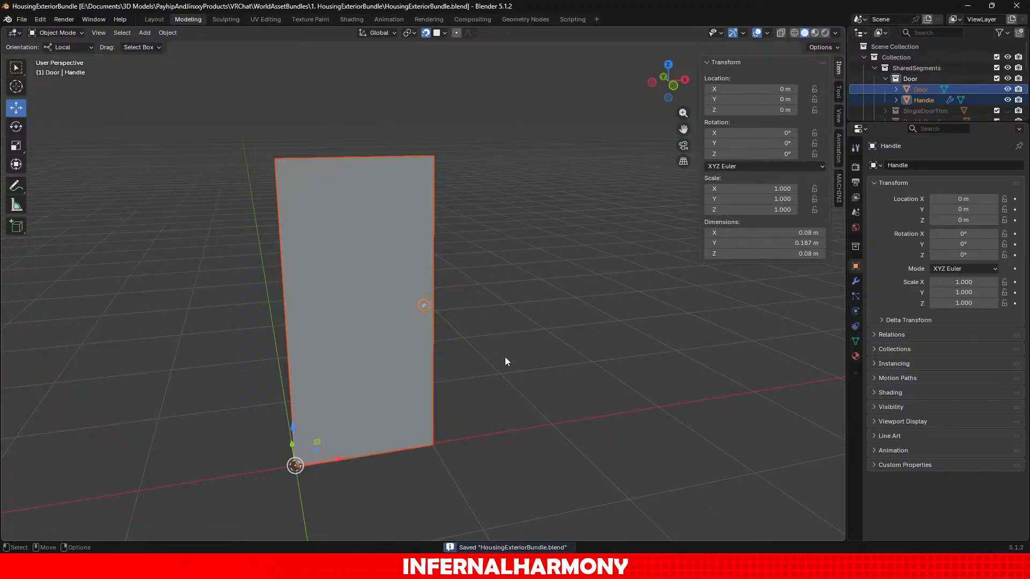
Put the door and handle back into Edit Mode and bring up their UV layout in the UV Editing workspace.
{"action": "left_click", "coordinate": [72, 32]}
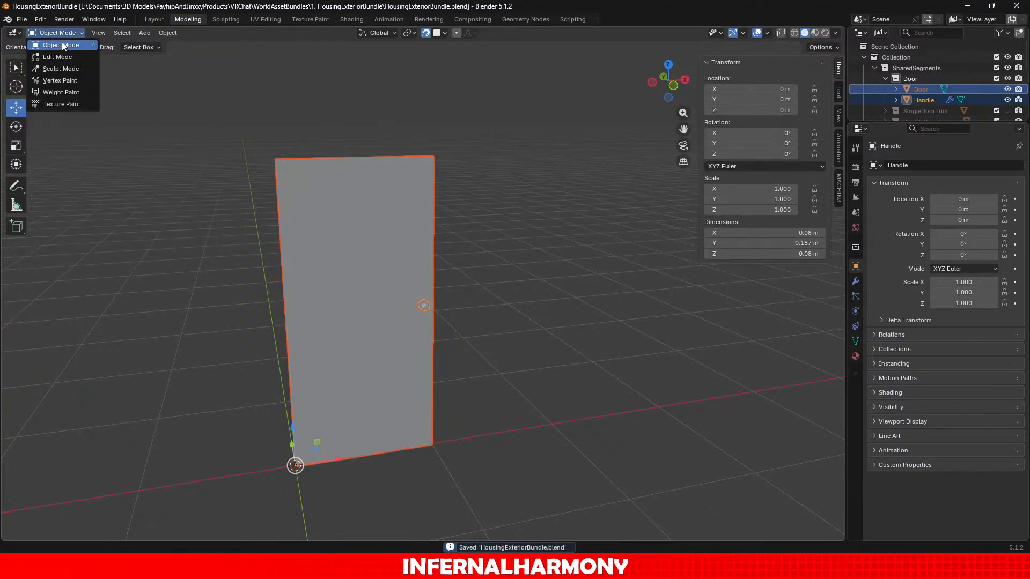
{"action": "left_click", "coordinate": [58, 54]}
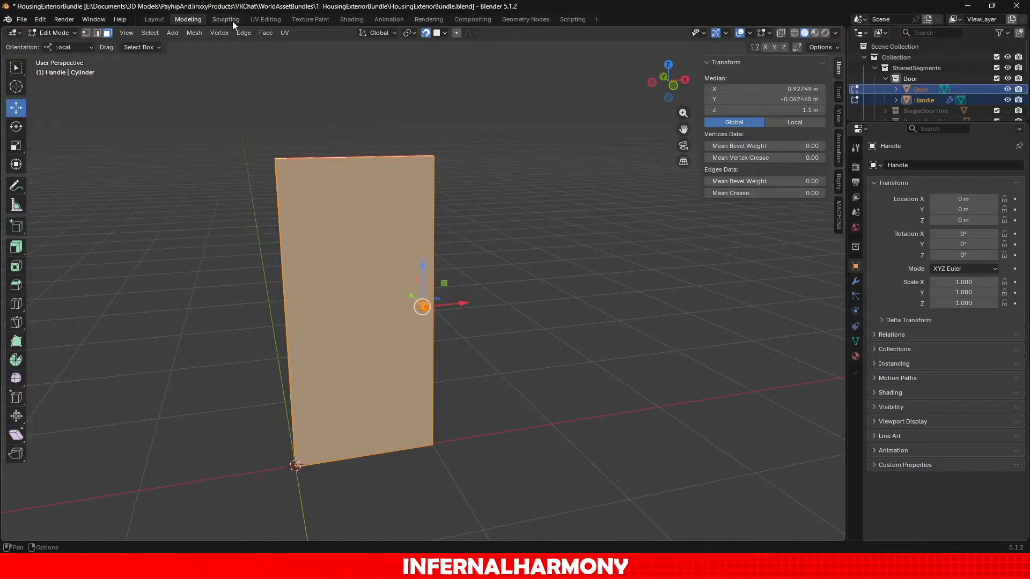
{"action": "left_click", "coordinate": [262, 19]}
{"action": "scroll", "coordinate": [266, 231], "scroll_direction": "down", "scroll_amount": 1}
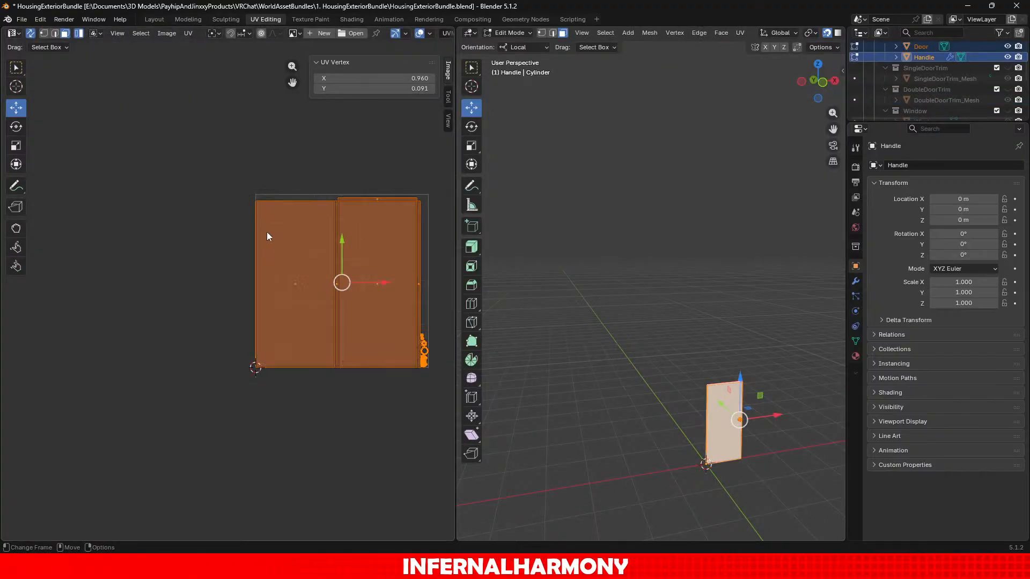
{"action": "middle_click_drag", "start_coordinate": [254, 272], "coordinate": [161, 298]}
{"action": "scroll", "coordinate": [161, 303], "scroll_direction": "up", "scroll_amount": 1}
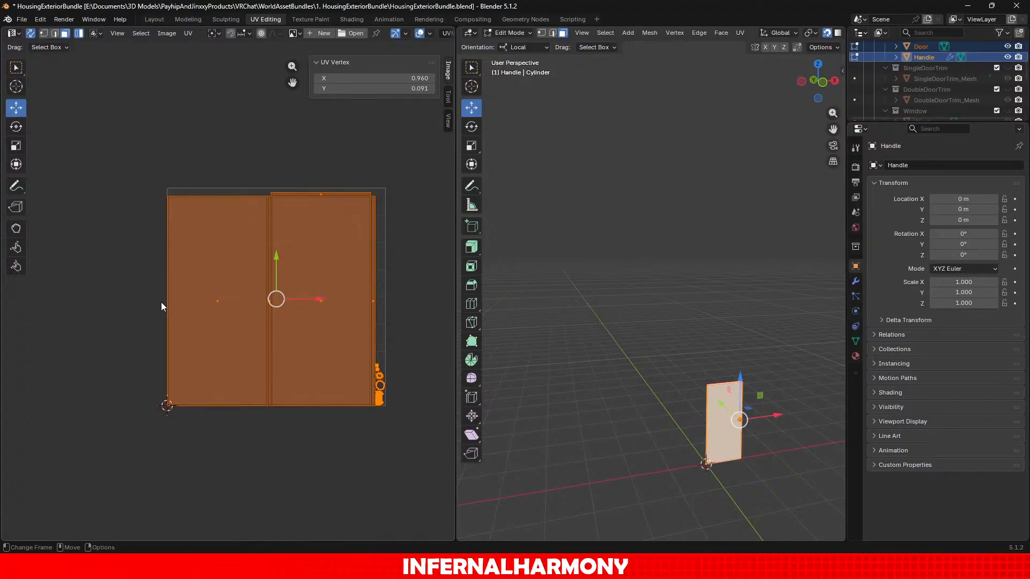
Pack the door and handle UV islands with Rotate disabled and a margin of 0.01, then check the layout.
{"action": "left_click", "coordinate": [188, 36]}
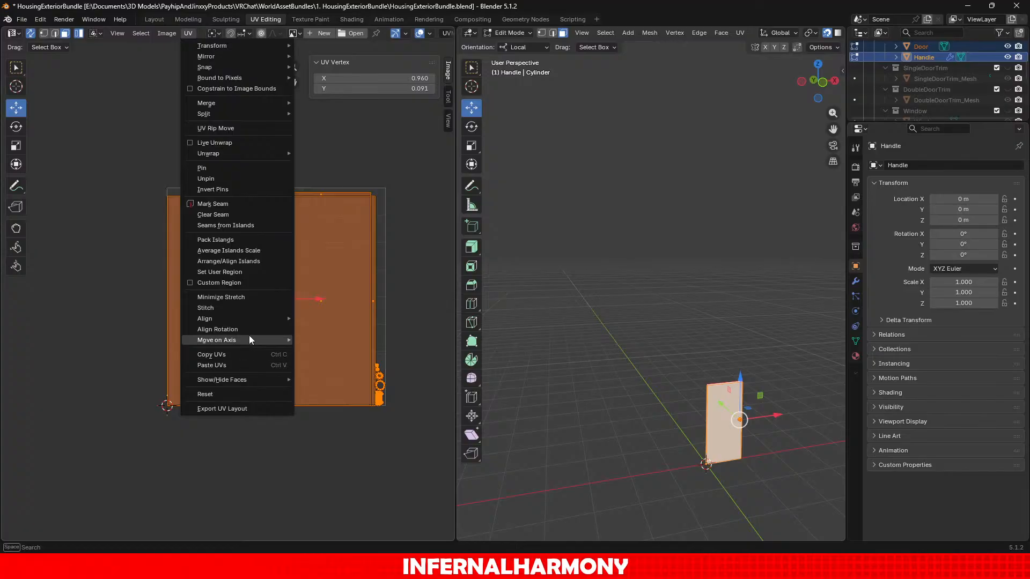
{"action": "mouse_move", "coordinate": [249, 339]}
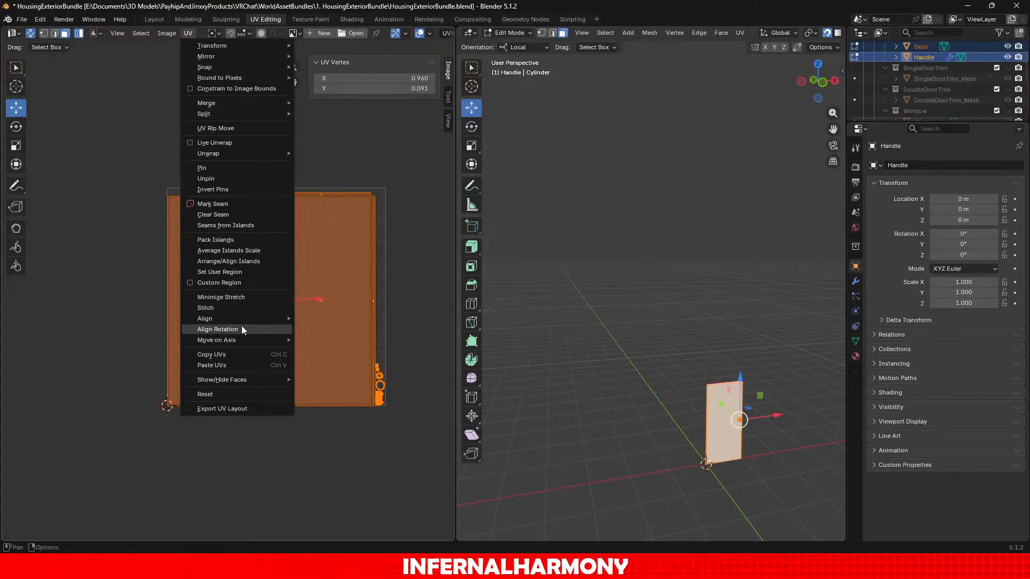
{"action": "left_click", "coordinate": [244, 239]}
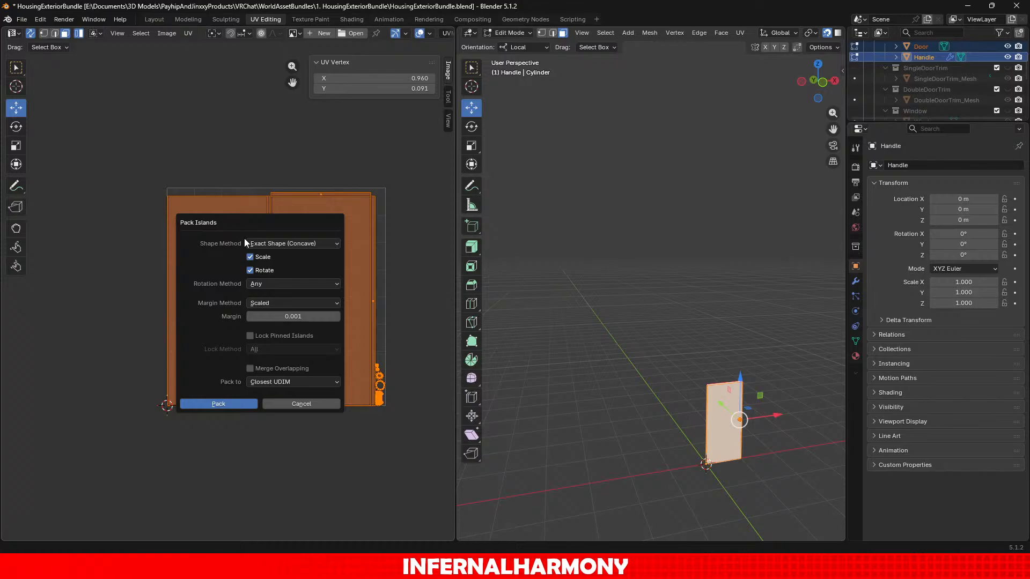
{"action": "left_click", "coordinate": [268, 270]}
{"action": "left_click", "coordinate": [287, 317]}
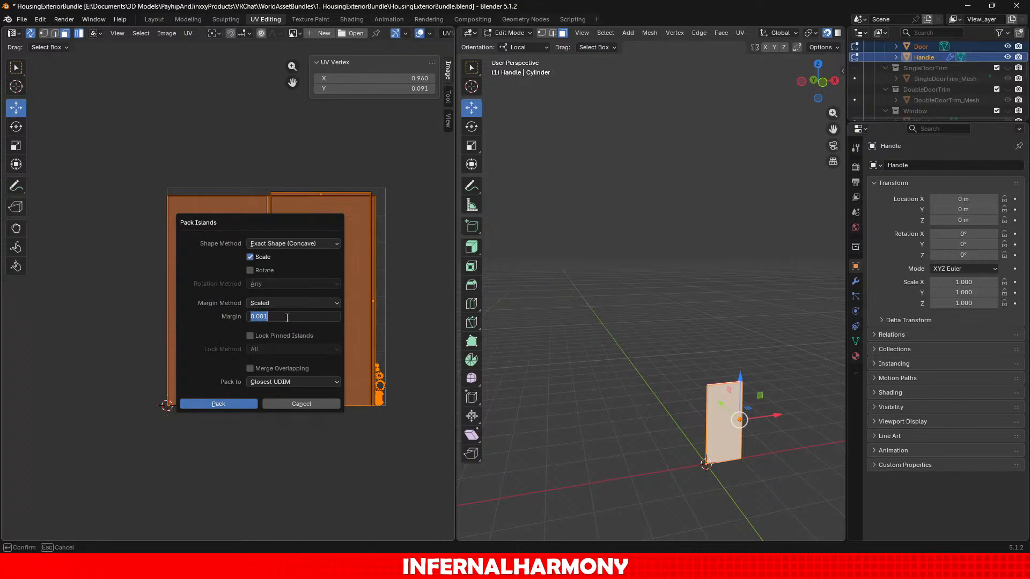
{"action": "type", "text": "0.01"}
{"action": "key", "text": "Return"}
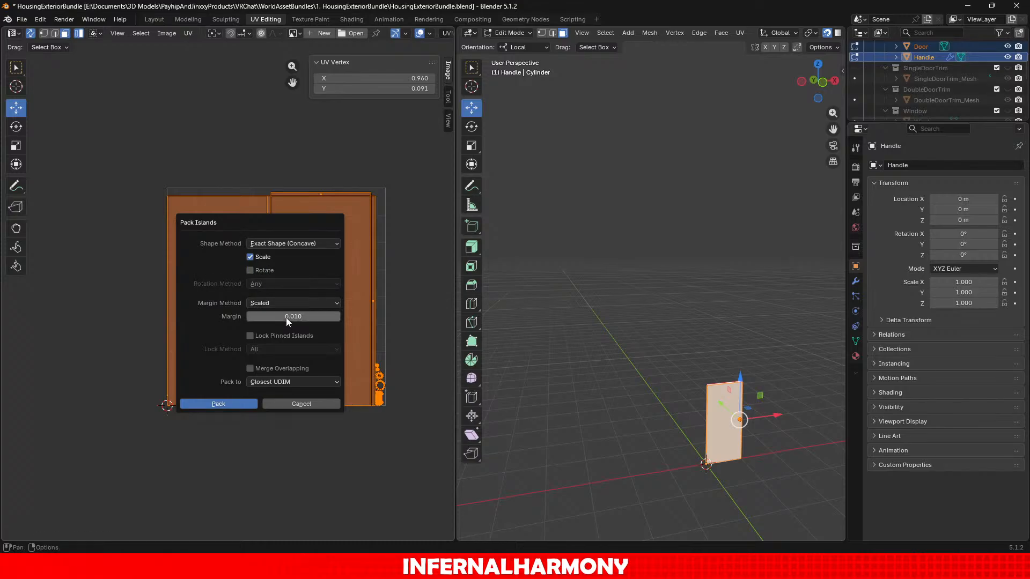
{"action": "left_click", "coordinate": [236, 408]}
{"action": "scroll", "coordinate": [274, 451], "scroll_direction": "up", "scroll_amount": 2}
{"action": "middle_click_drag", "start_coordinate": [326, 428], "coordinate": [421, 291]}
{"action": "scroll", "coordinate": [472, 322], "scroll_direction": "up", "scroll_amount": 3}
{"action": "scroll", "coordinate": [397, 343], "scroll_direction": "up", "scroll_amount": 6}
{"action": "middle_click_drag", "start_coordinate": [127, 389], "coordinate": [367, 303]}
{"action": "scroll", "coordinate": [298, 223], "scroll_direction": "down", "scroll_amount": 9}
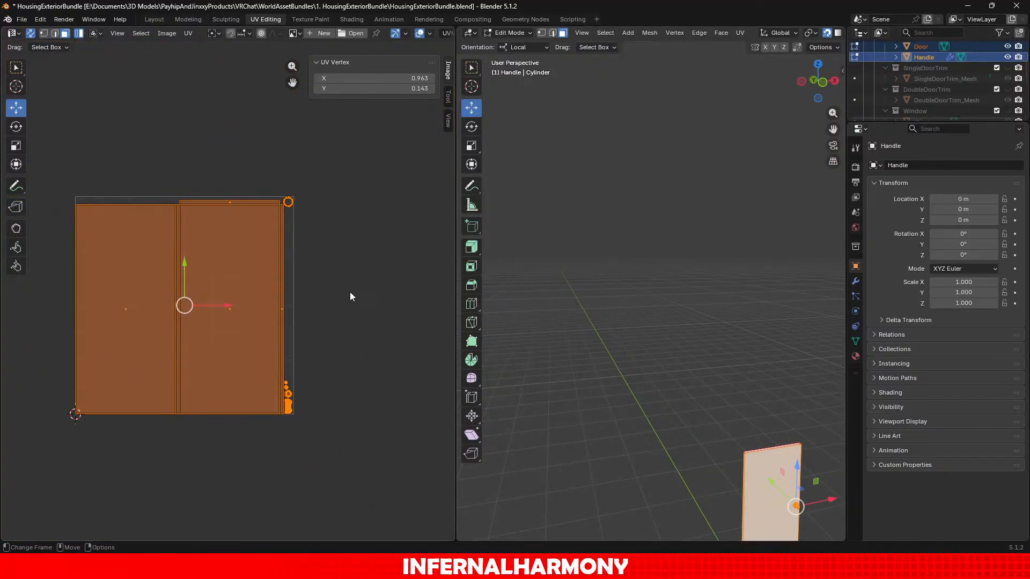
Apply Align Rotation to the door and handle UV islands and view the whole layout.
{"action": "left_click", "coordinate": [168, 33]}
{"action": "mouse_move", "coordinate": [188, 32]}
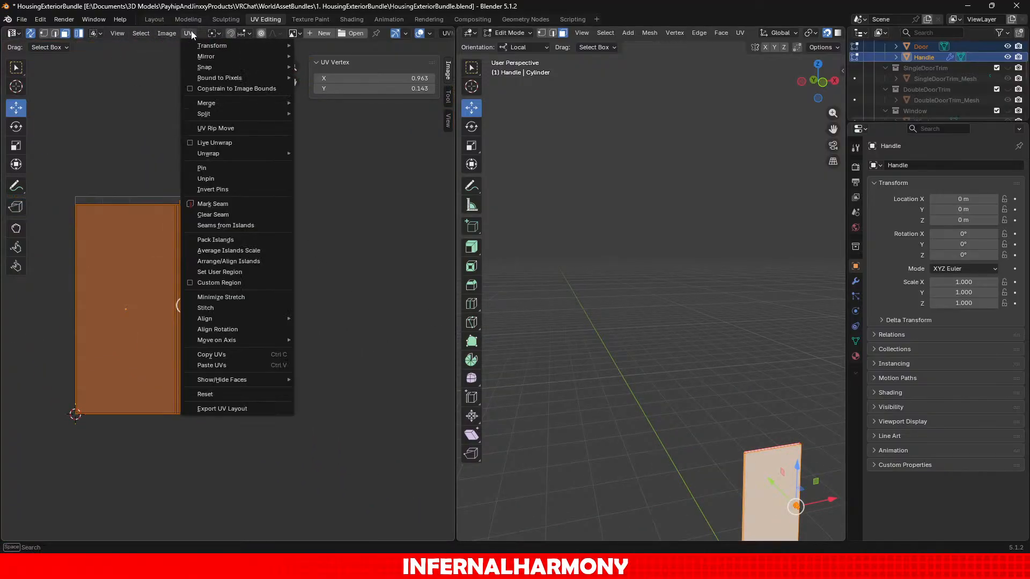
{"action": "left_click", "coordinate": [264, 330]}
{"action": "scroll", "coordinate": [273, 344], "scroll_direction": "up", "scroll_amount": 5}
{"action": "middle_click_drag", "start_coordinate": [374, 381], "coordinate": [233, 202]}
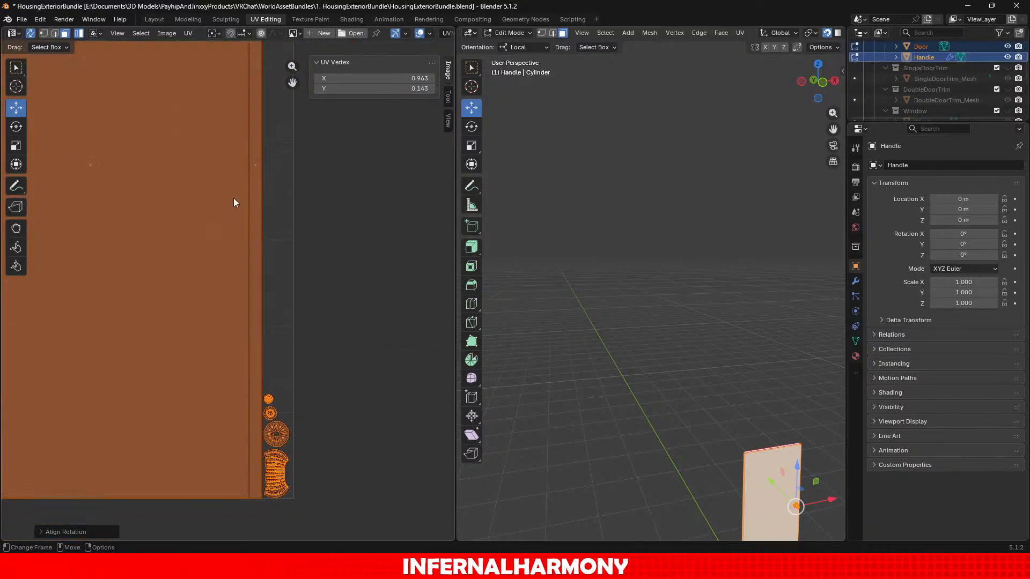
{"action": "key", "text": "Home"}
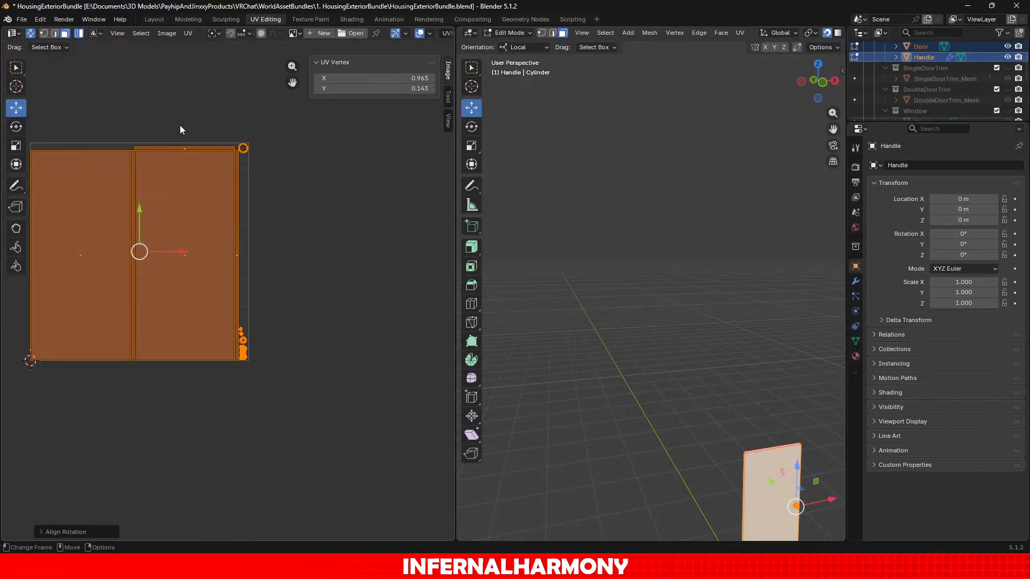
Pack the aligned UV islands again with Scale enabled, Rotate disabled and a margin of 0.010.
{"action": "left_click", "coordinate": [188, 33]}
{"action": "left_click", "coordinate": [229, 240]}
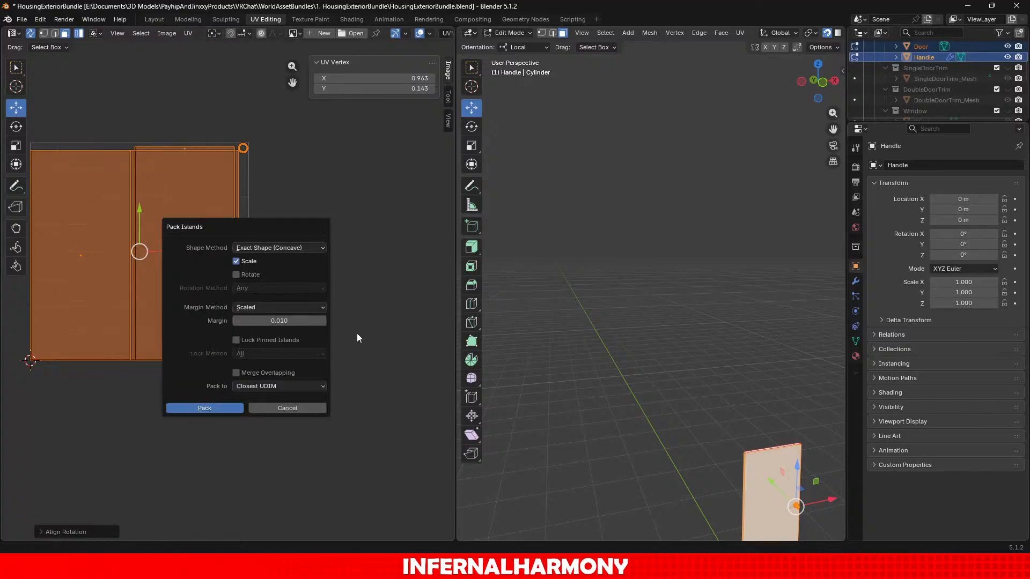
{"action": "left_click", "coordinate": [224, 407]}
{"action": "scroll", "coordinate": [252, 396], "scroll_direction": "up", "scroll_amount": 2}
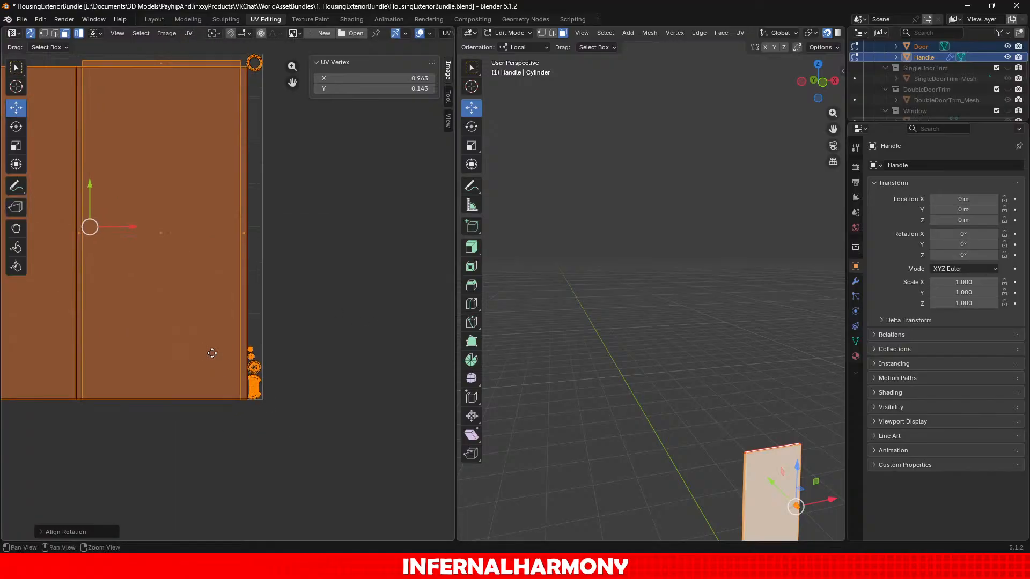
{"action": "scroll", "coordinate": [284, 386], "scroll_direction": "down", "scroll_amount": 3}
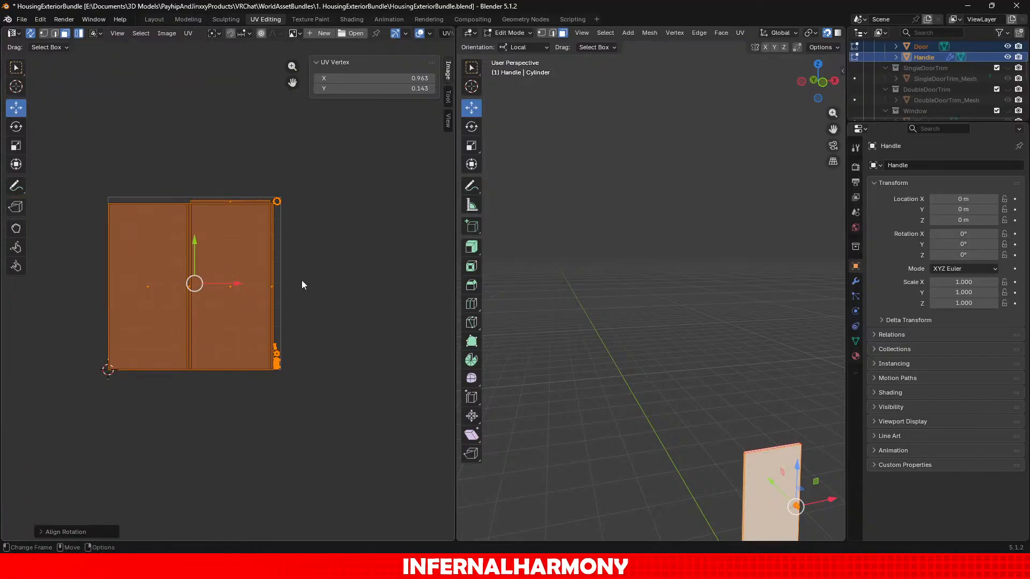
Check the small handle islands beside the door islands up close and save the file.
{"action": "scroll", "coordinate": [302, 283], "scroll_direction": "up", "scroll_amount": 5}
{"action": "middle_click_drag", "start_coordinate": [356, 339], "coordinate": [293, 284]}
{"action": "scroll", "coordinate": [294, 283], "scroll_direction": "up", "scroll_amount": 6}
{"action": "middle_click_drag", "start_coordinate": [369, 405], "coordinate": [43, 159]}
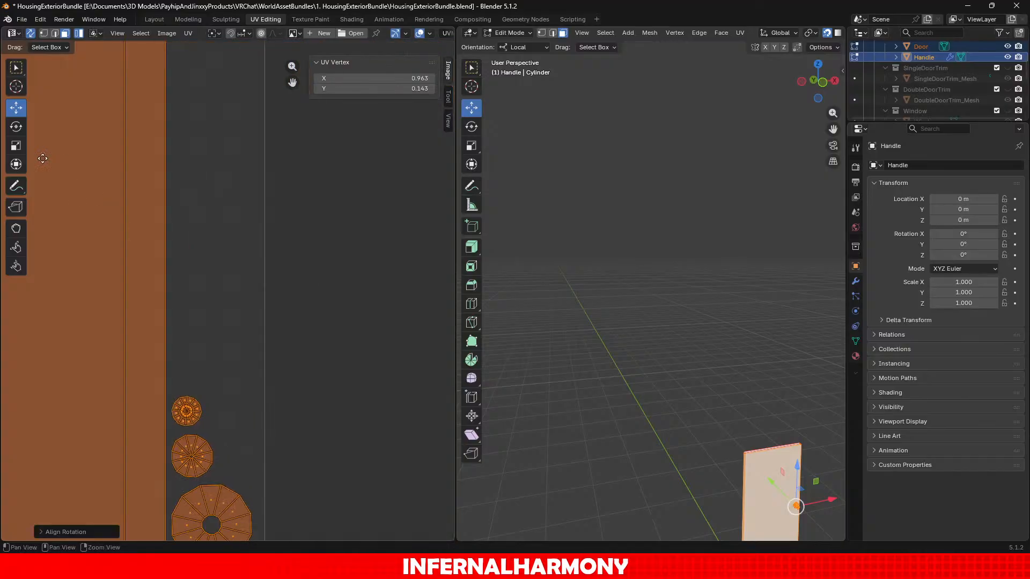
{"action": "scroll", "coordinate": [237, 336], "scroll_direction": "down", "scroll_amount": 8}
{"action": "scroll", "coordinate": [237, 337], "scroll_direction": "up", "scroll_amount": 3}
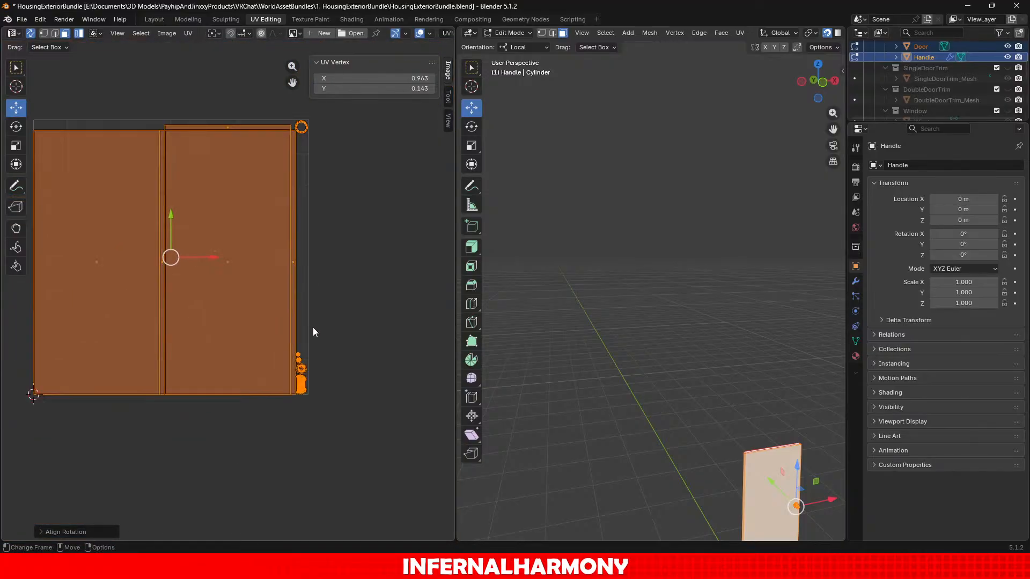
{"action": "middle_click_drag", "start_coordinate": [313, 327], "coordinate": [366, 359]}
{"action": "scroll", "coordinate": [359, 310], "scroll_direction": "up", "scroll_amount": 1}
{"action": "key", "text": "ctrl+s"}
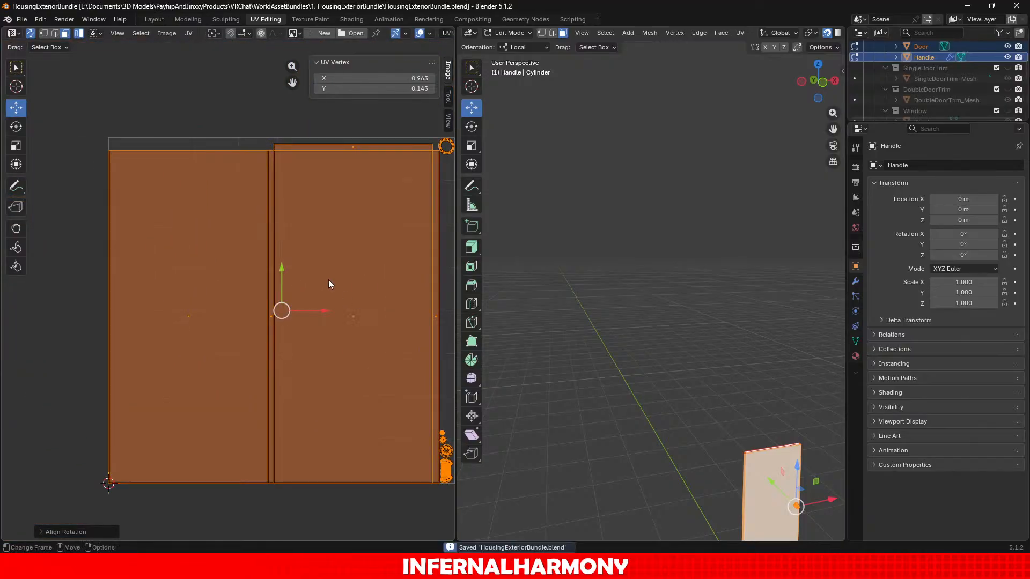
Go back to the Modeling workspace and switch the door and handle from Edit Mode to Object Mode.
{"action": "scroll", "coordinate": [955, 91], "scroll_direction": "up", "scroll_amount": 3}
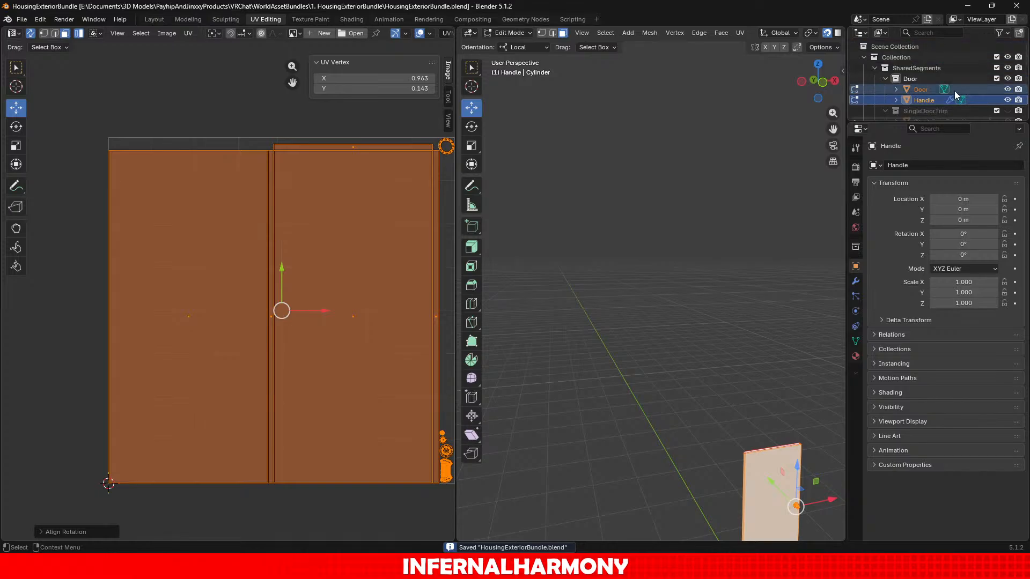
{"action": "left_click", "coordinate": [184, 18]}
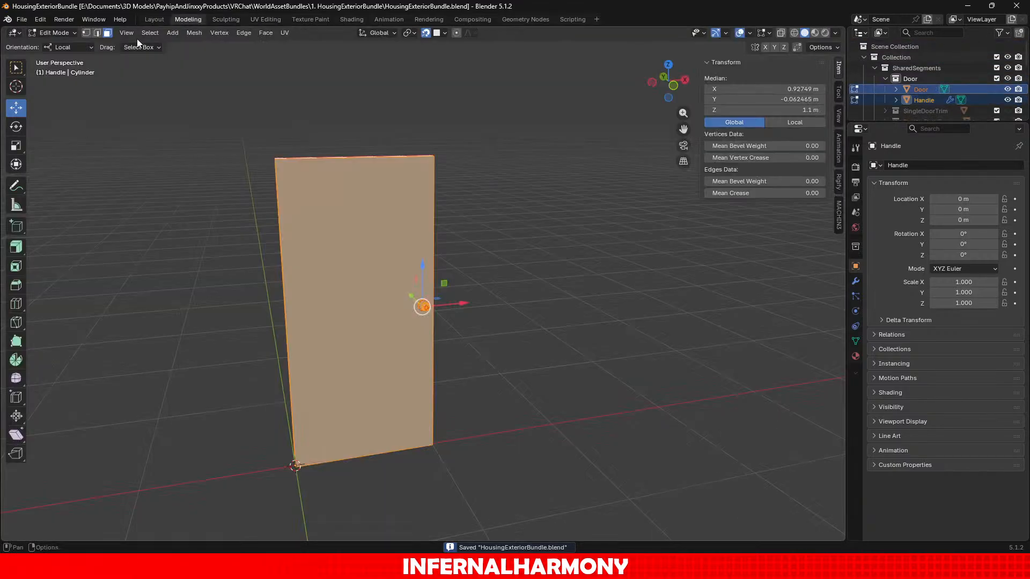
{"action": "left_click", "coordinate": [54, 33]}
{"action": "left_click", "coordinate": [56, 43]}
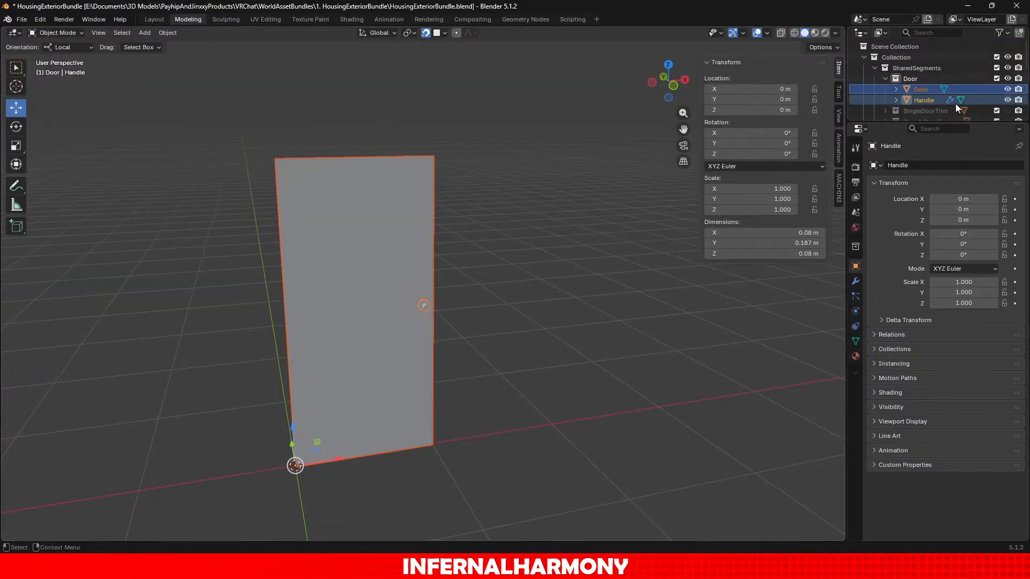
Expand the SingleDoorTrim collection, select SingleDoorTrim_Mesh with its mesh data expanded, and put it in Edit Mode.
{"action": "scroll", "coordinate": [907, 94], "scroll_direction": "down", "scroll_amount": 2}
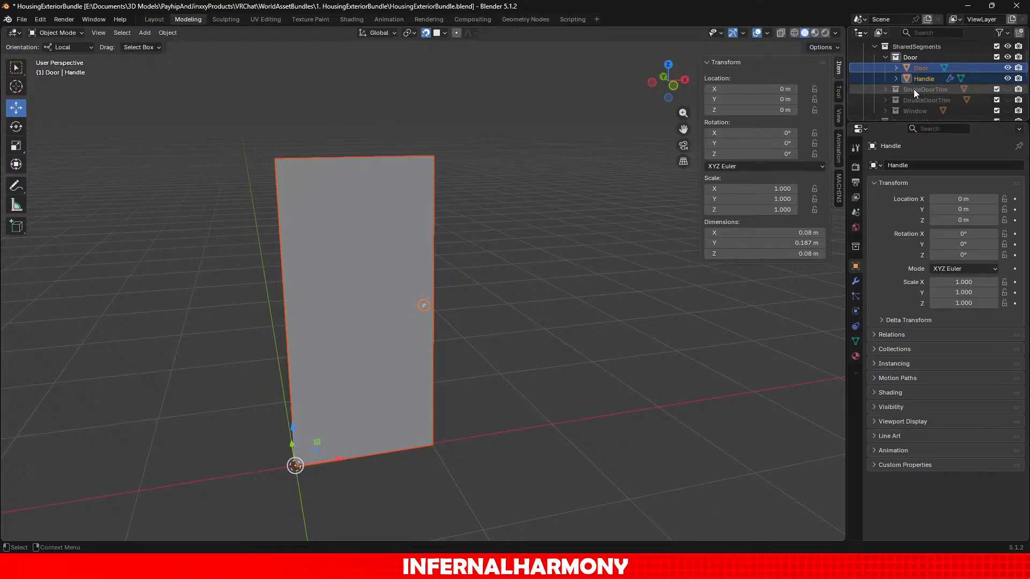
{"action": "left_click", "coordinate": [885, 89]}
{"action": "scroll", "coordinate": [899, 89], "scroll_direction": "down", "scroll_amount": 2}
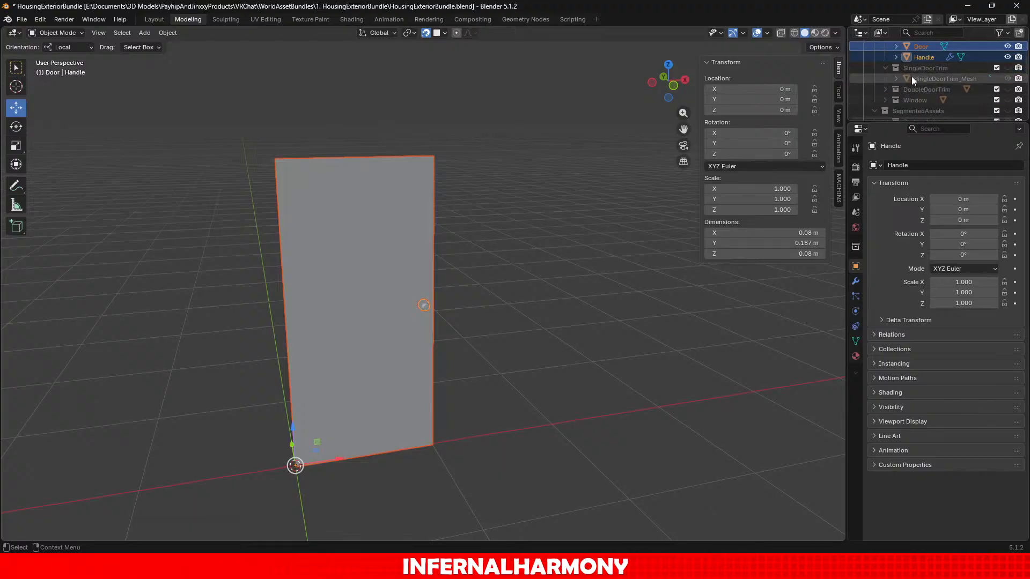
{"action": "left_click", "coordinate": [912, 78]}
{"action": "left_click", "coordinate": [895, 78]}
{"action": "scroll", "coordinate": [902, 79], "scroll_direction": "down", "scroll_amount": 2}
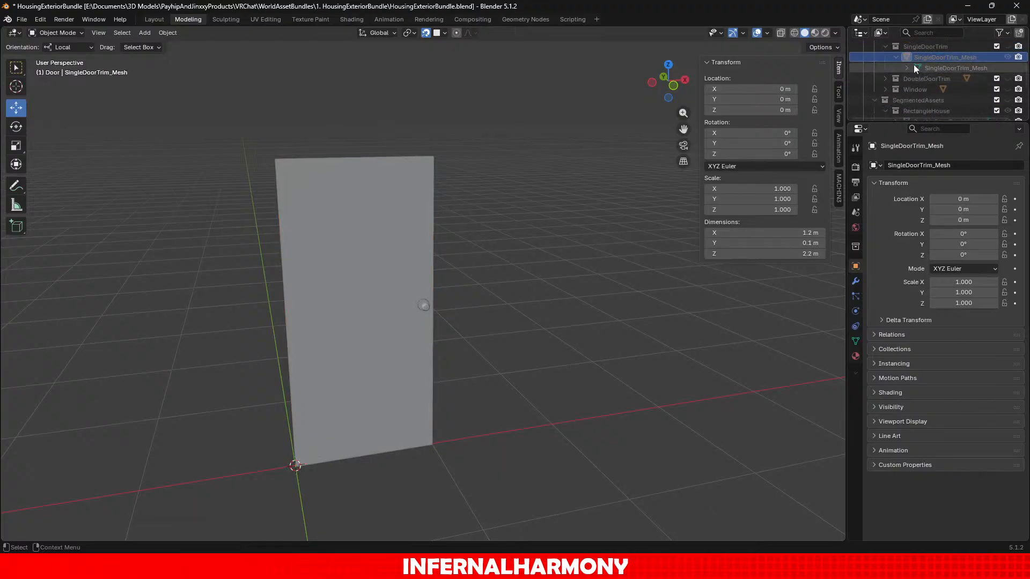
{"action": "left_click", "coordinate": [81, 33]}
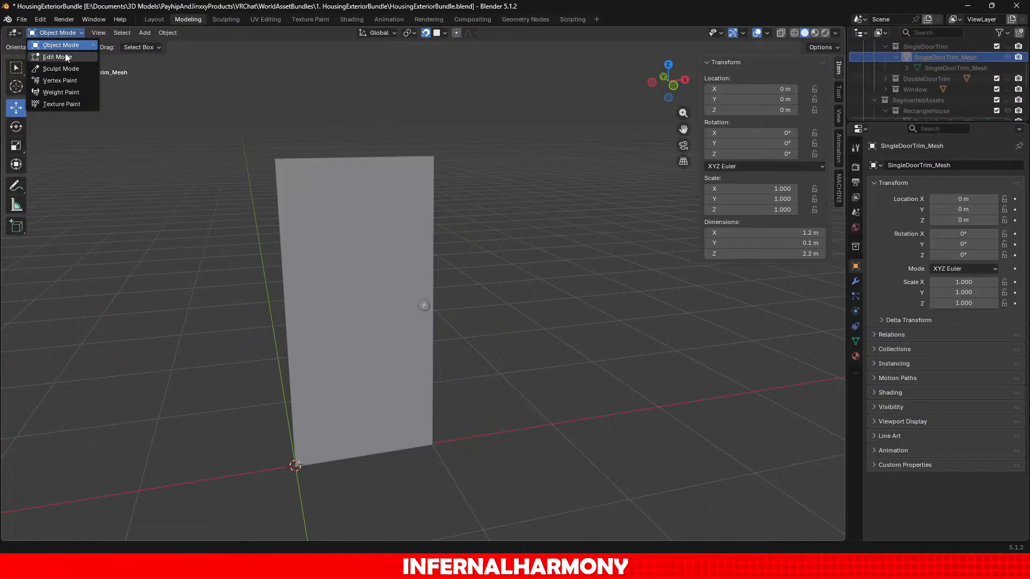
{"action": "left_click", "coordinate": [66, 58]}
{"action": "scroll", "coordinate": [487, 170], "scroll_direction": "down", "scroll_amount": 4}
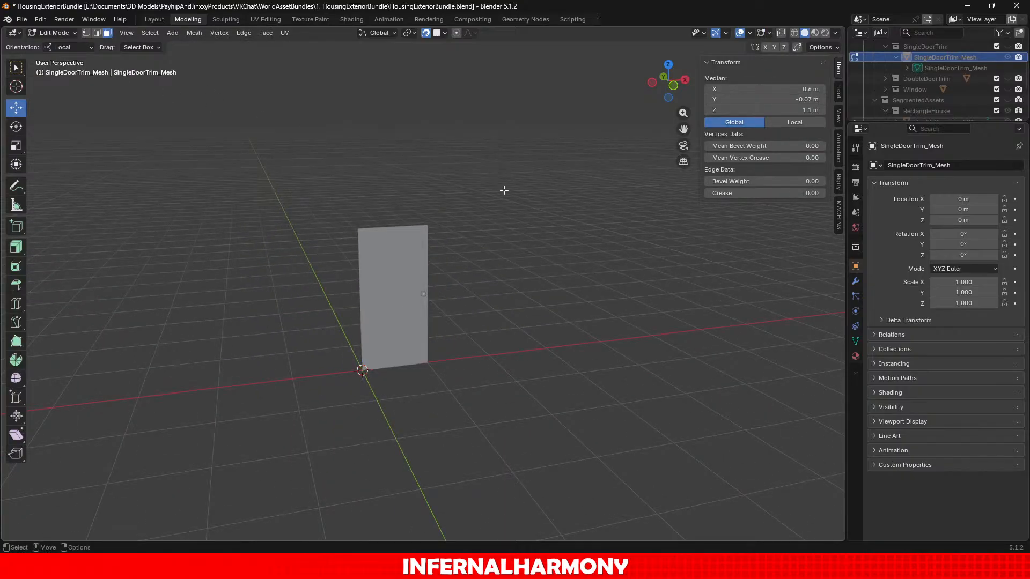
{"action": "scroll", "coordinate": [508, 191], "scroll_direction": "up", "scroll_amount": 2}
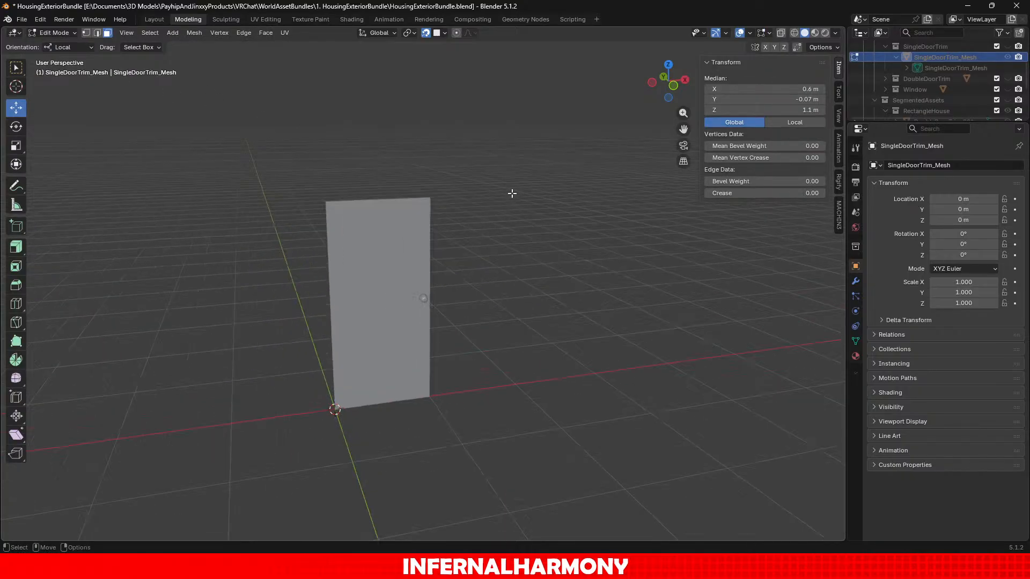
Unhide the SingleDoorTrim collection, select the trim's entire mesh, and switch to the UV Editing workspace.
{"action": "left_click", "coordinate": [1008, 46]}
{"action": "key", "text": "a"}
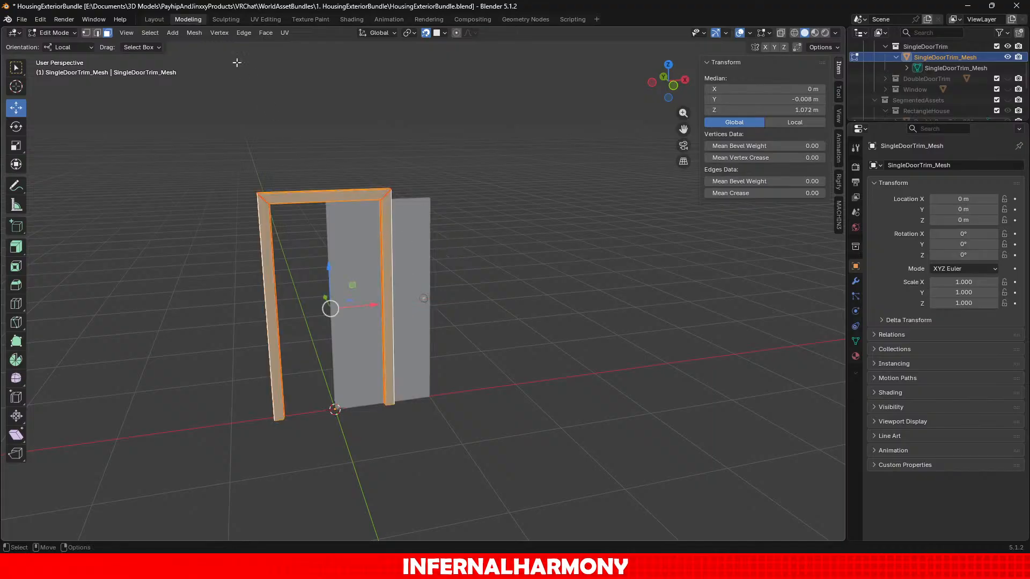
{"action": "left_click", "coordinate": [275, 20]}
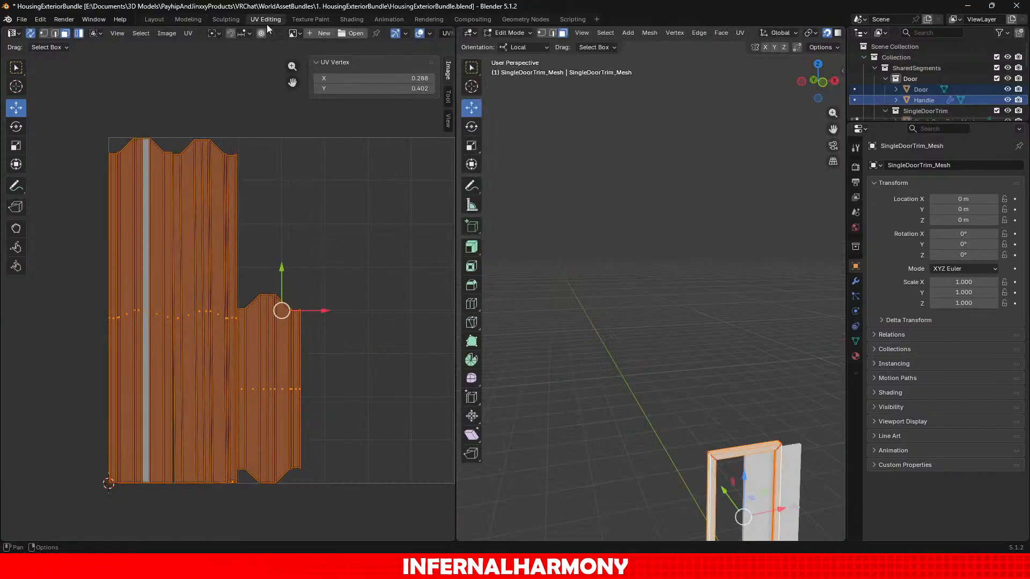
Align the rotation of the single door trim's UV islands and pack them with Scale enabled, Rotate disabled and a 0.010 margin.
{"action": "left_click", "coordinate": [188, 33]}
{"action": "left_click", "coordinate": [255, 329]}
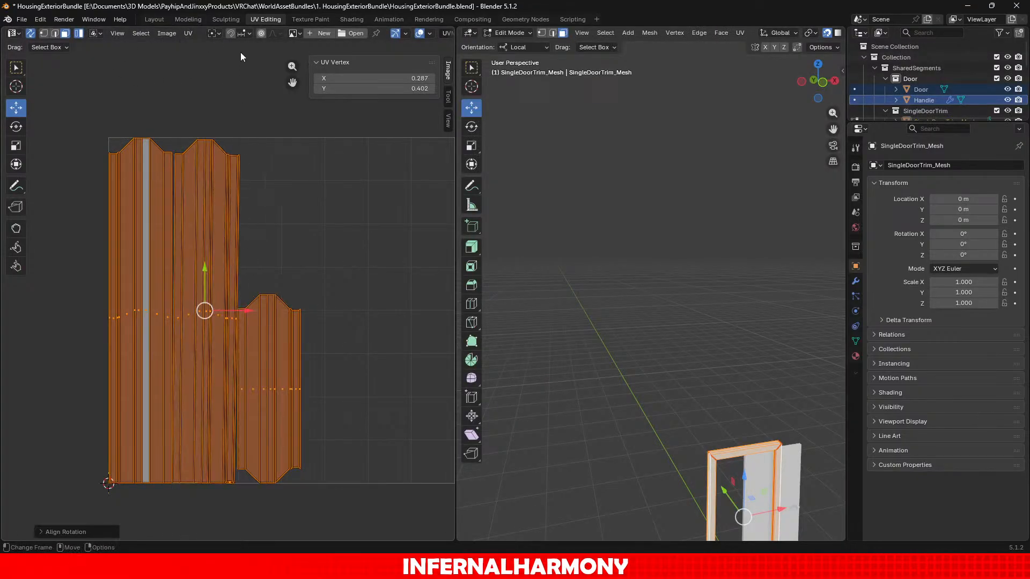
{"action": "left_click", "coordinate": [188, 33]}
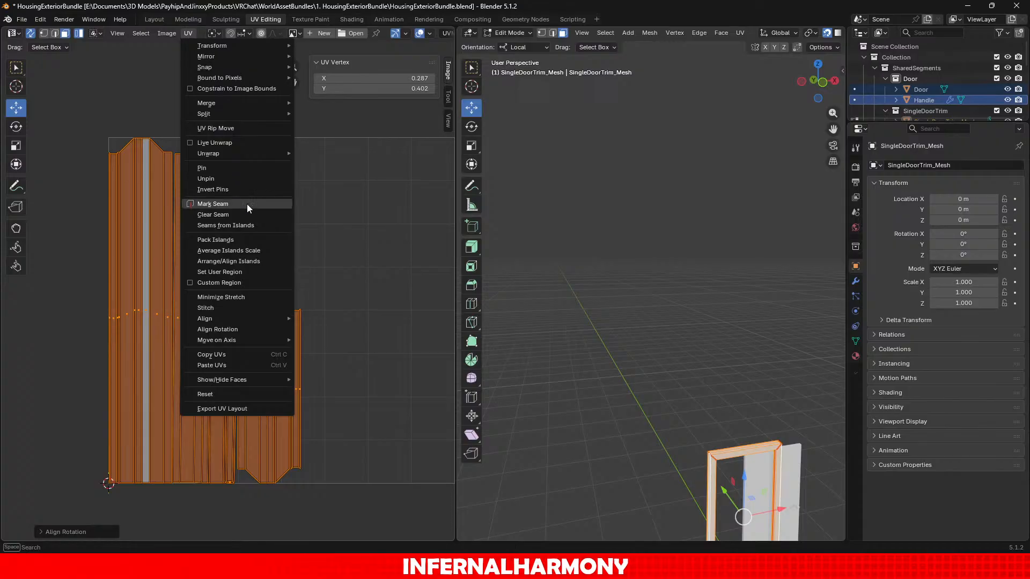
{"action": "left_click", "coordinate": [231, 244]}
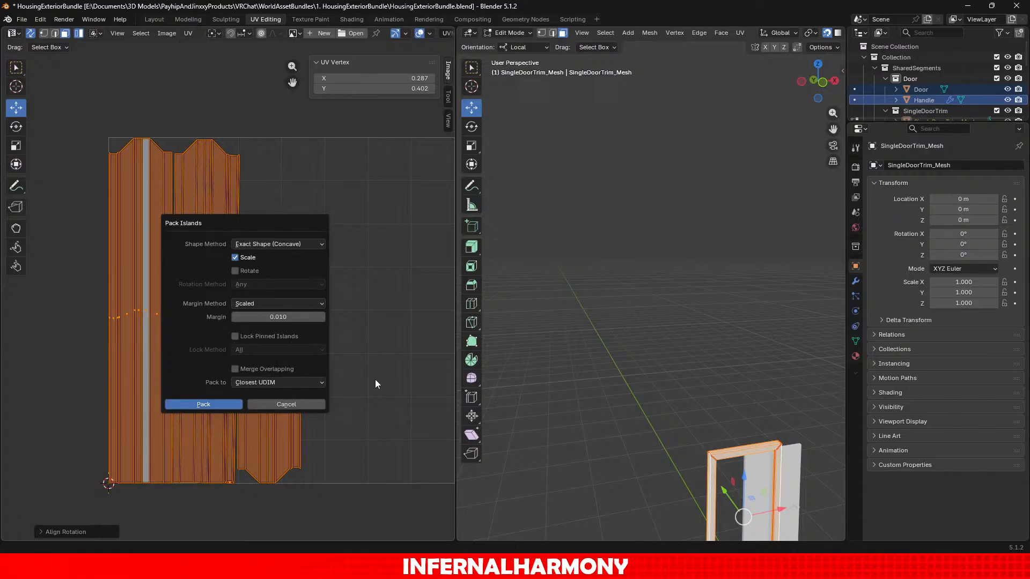
{"action": "left_click", "coordinate": [224, 407]}
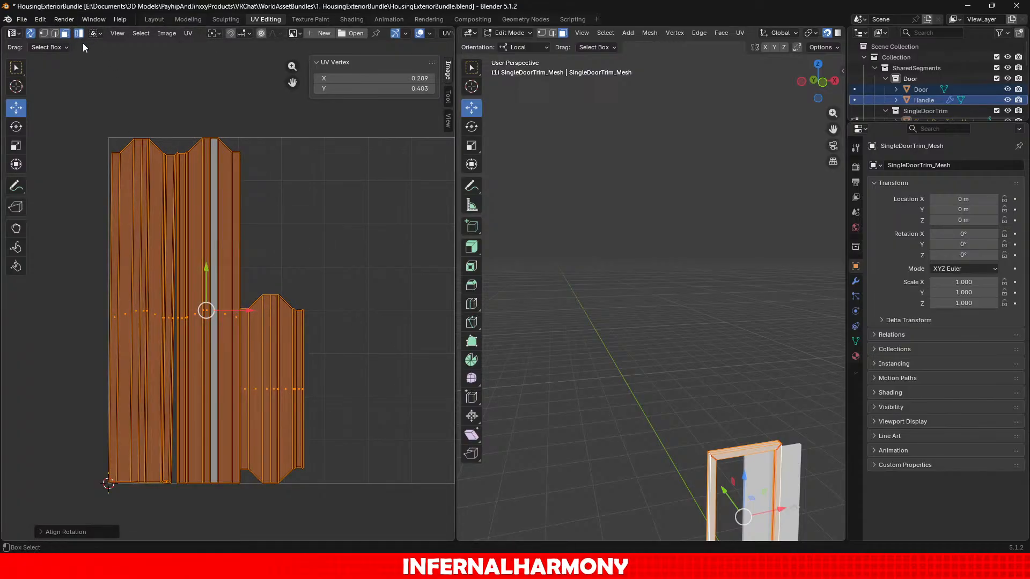
Save the file and inspect the single door trim's packed UV islands and its mesh in the 3D view.
{"action": "key", "text": "ctrl+s"}
{"action": "scroll", "coordinate": [174, 239], "scroll_direction": "up", "scroll_amount": 3}
{"action": "scroll", "coordinate": [174, 239], "scroll_direction": "down", "scroll_amount": 3}
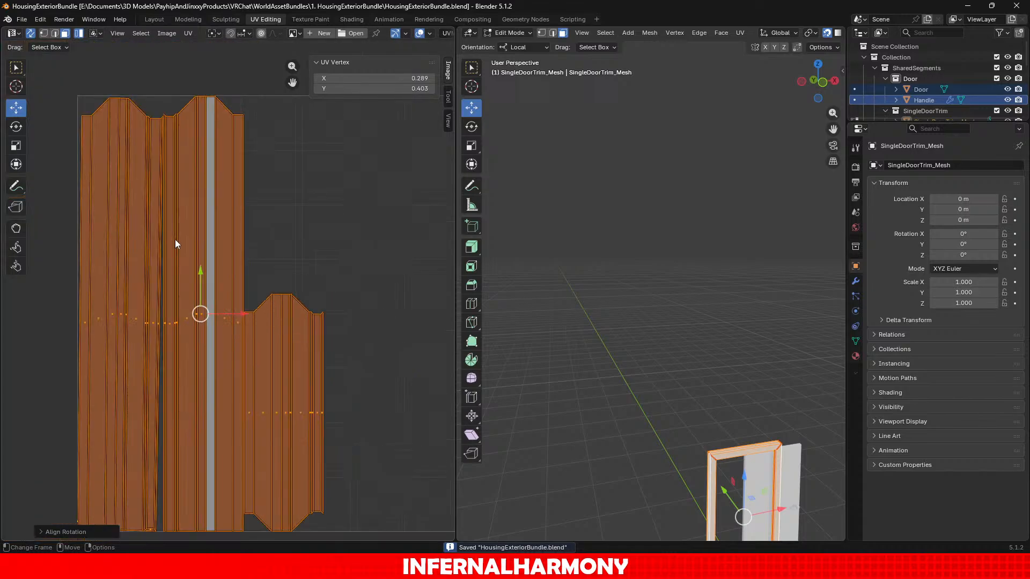
{"action": "scroll", "coordinate": [175, 239], "scroll_direction": "up", "scroll_amount": 2}
{"action": "scroll", "coordinate": [175, 239], "scroll_direction": "down", "scroll_amount": 1}
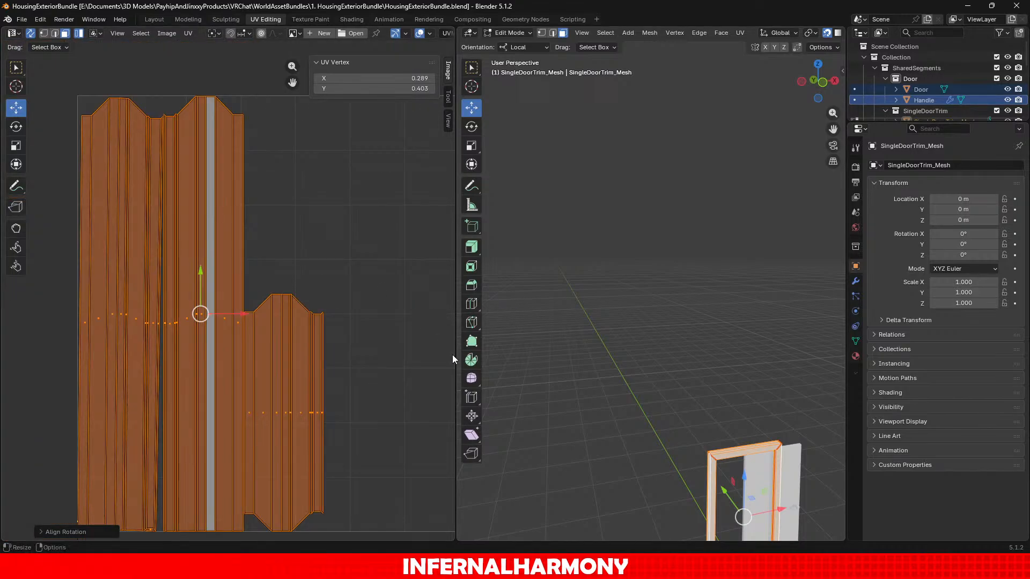
{"action": "scroll", "coordinate": [772, 439], "scroll_direction": "up", "scroll_amount": 1}
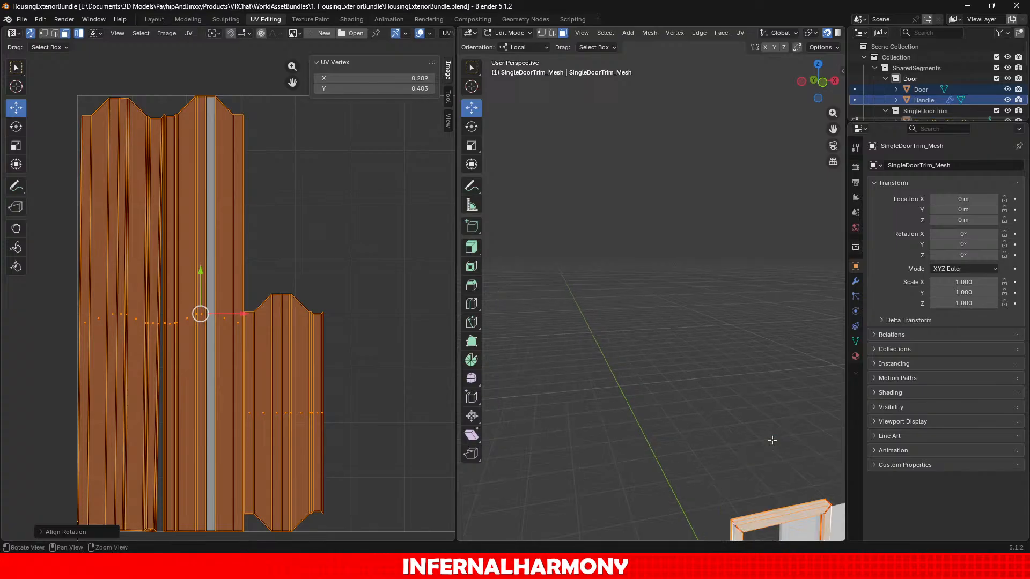
{"action": "middle_click_drag", "start_coordinate": [750, 328], "coordinate": [681, 82], "text": "shift"}
{"action": "middle_click_drag", "start_coordinate": [689, 430], "coordinate": [659, 441]}
{"action": "scroll", "coordinate": [660, 441], "scroll_direction": "down", "scroll_amount": 4}
{"action": "middle_click_drag", "start_coordinate": [619, 211], "coordinate": [630, 147], "text": "shift"}
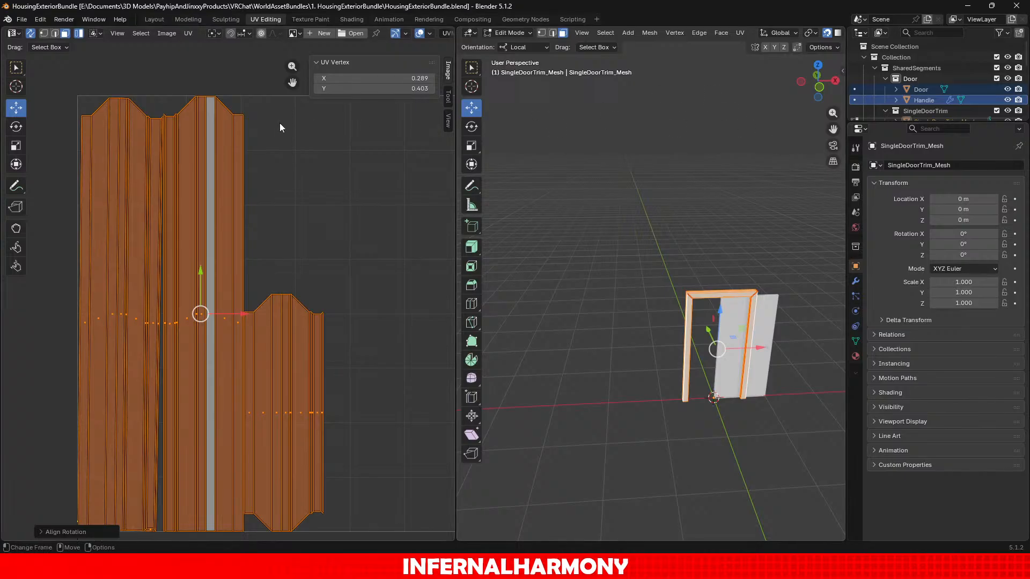
{"action": "key", "text": "ctrl+s"}
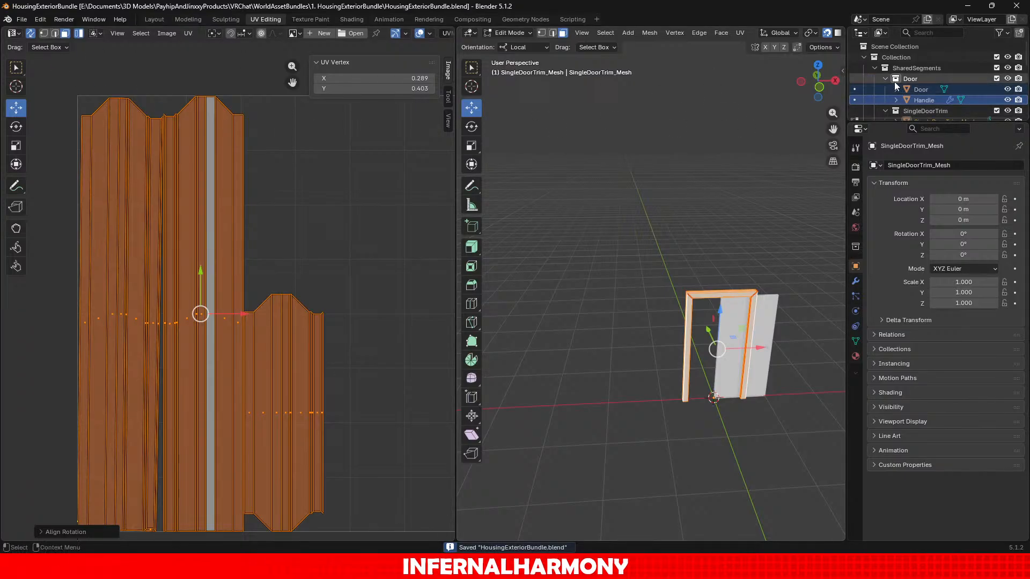
Return the single door trim to Object Mode and select only SingleDoorTrim_Mesh.
{"action": "scroll", "coordinate": [945, 91], "scroll_direction": "down", "scroll_amount": 4}
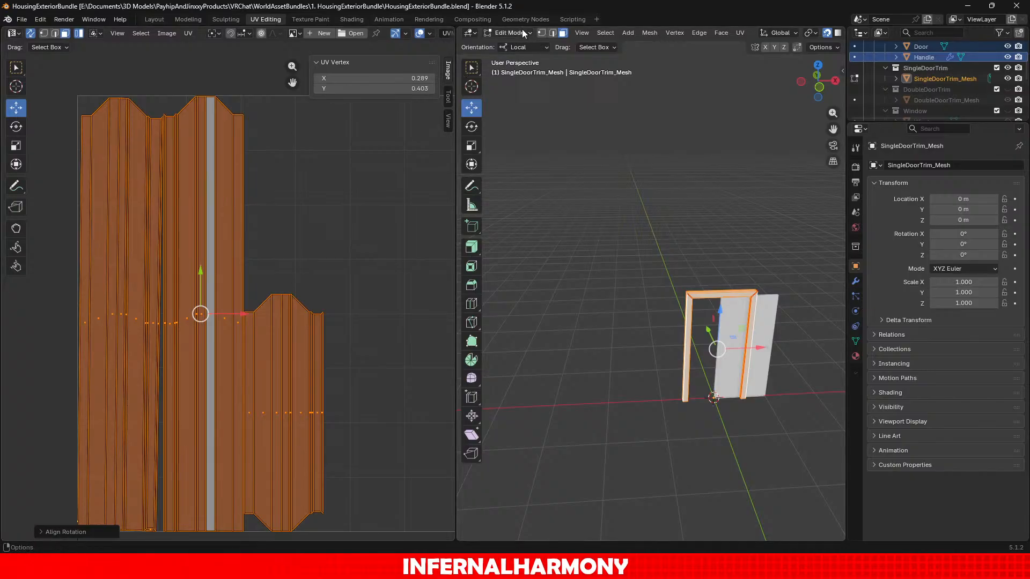
{"action": "left_click", "coordinate": [509, 33]}
{"action": "left_click", "coordinate": [513, 51]}
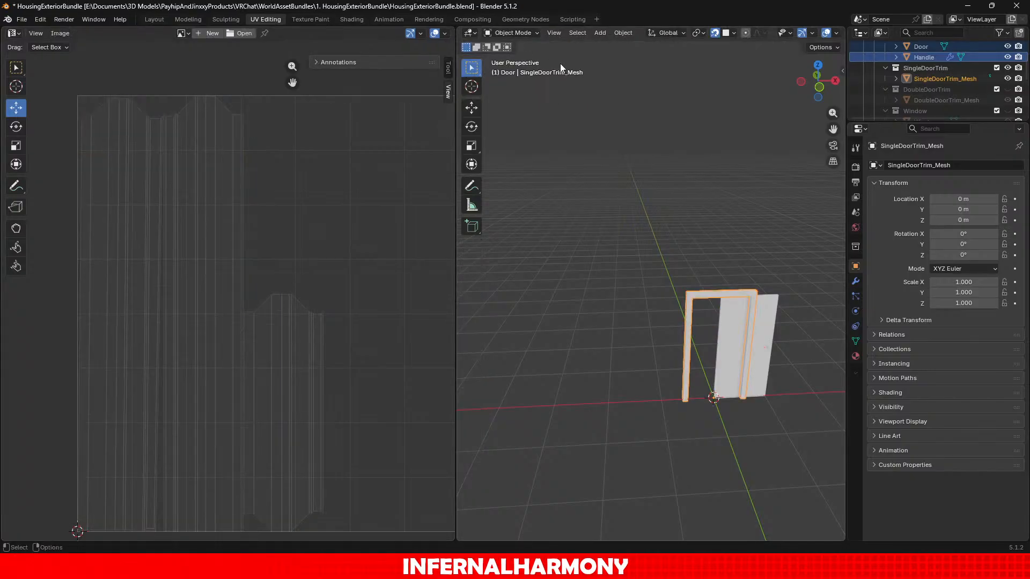
{"action": "left_click", "coordinate": [940, 78]}
Collapse and hide the Door and SingleDoorTrim collections.
{"action": "scroll", "coordinate": [912, 77], "scroll_direction": "up", "scroll_amount": 4}
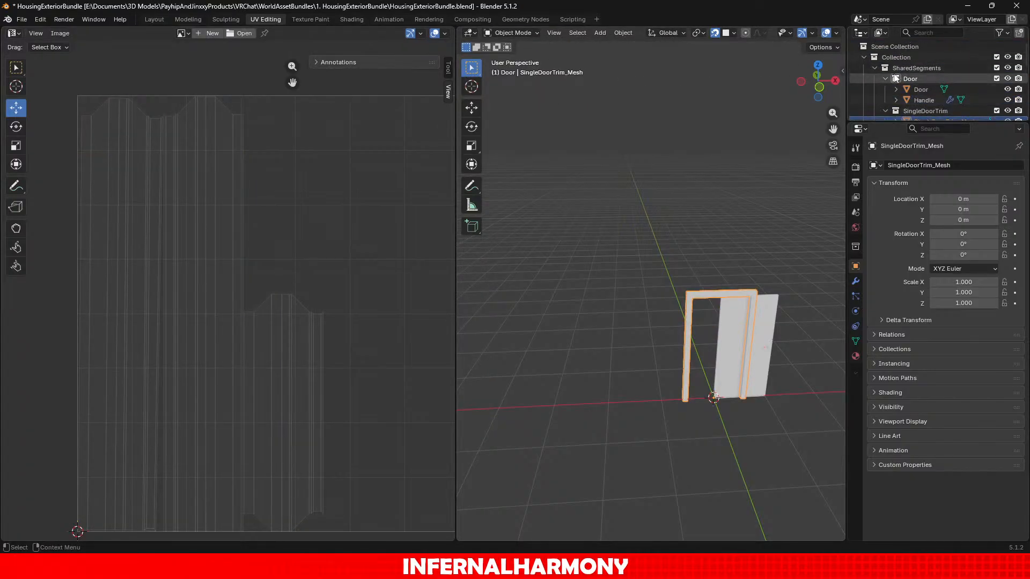
{"action": "left_click", "coordinate": [886, 78]}
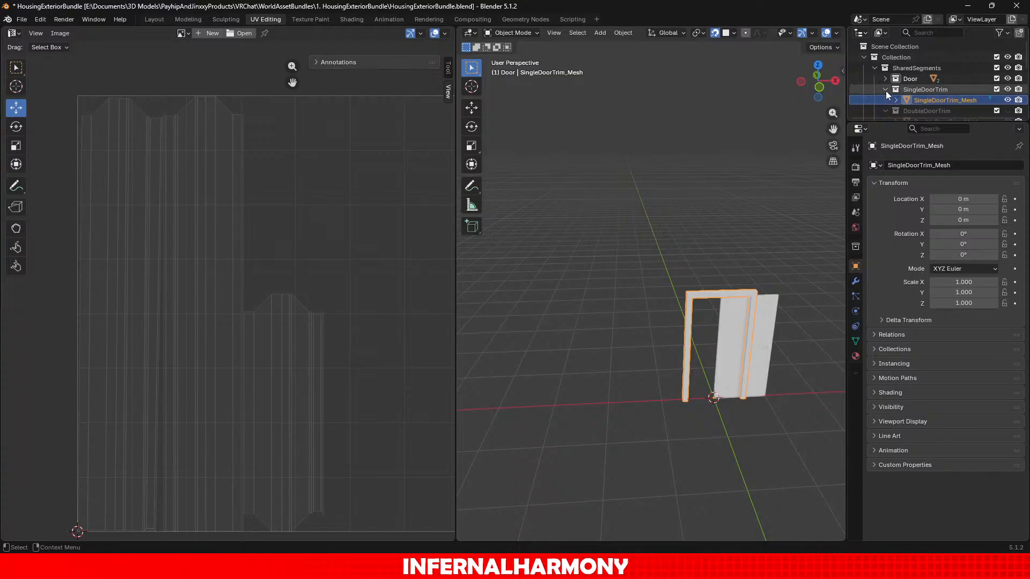
{"action": "left_click", "coordinate": [886, 89]}
{"action": "left_click", "coordinate": [1009, 90]}
{"action": "left_click", "coordinate": [1007, 78]}
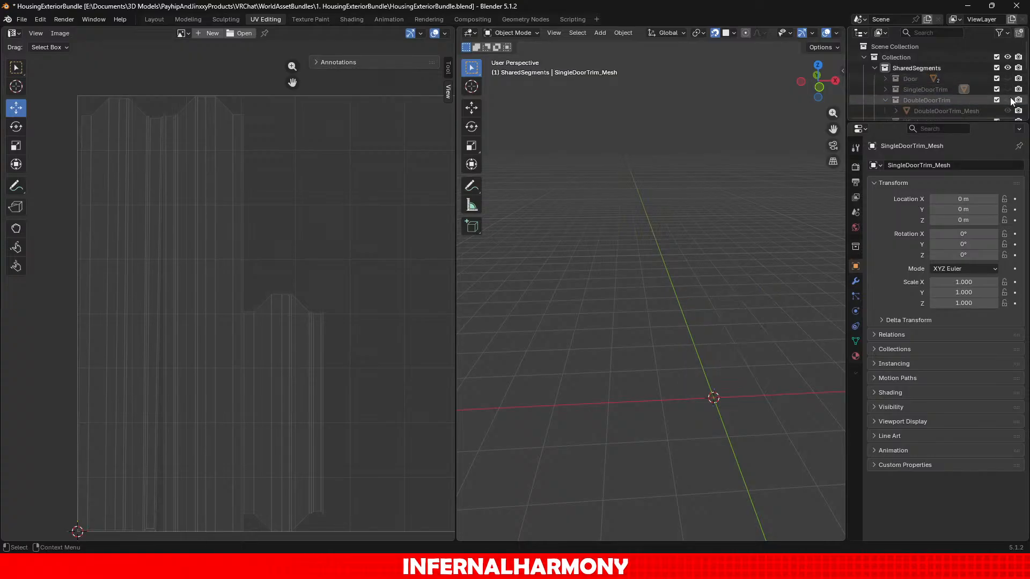
Unhide the DoubleDoorTrim collection and put DoubleDoorTrim_Mesh in Edit Mode.
{"action": "left_click", "coordinate": [1007, 99]}
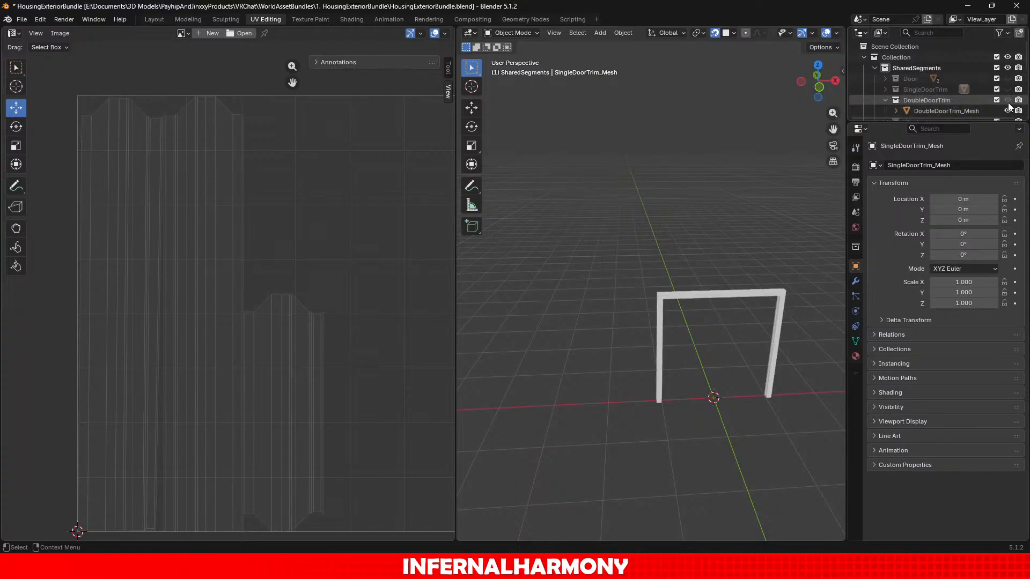
{"action": "scroll", "coordinate": [977, 109], "scroll_direction": "down", "scroll_amount": 2}
{"action": "left_click", "coordinate": [932, 87]}
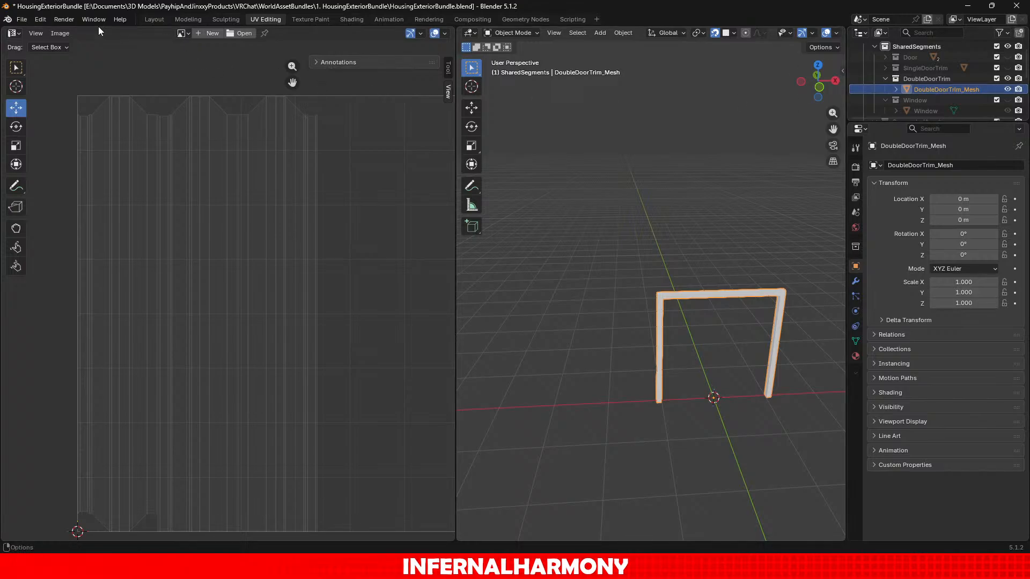
{"action": "left_click", "coordinate": [517, 32]}
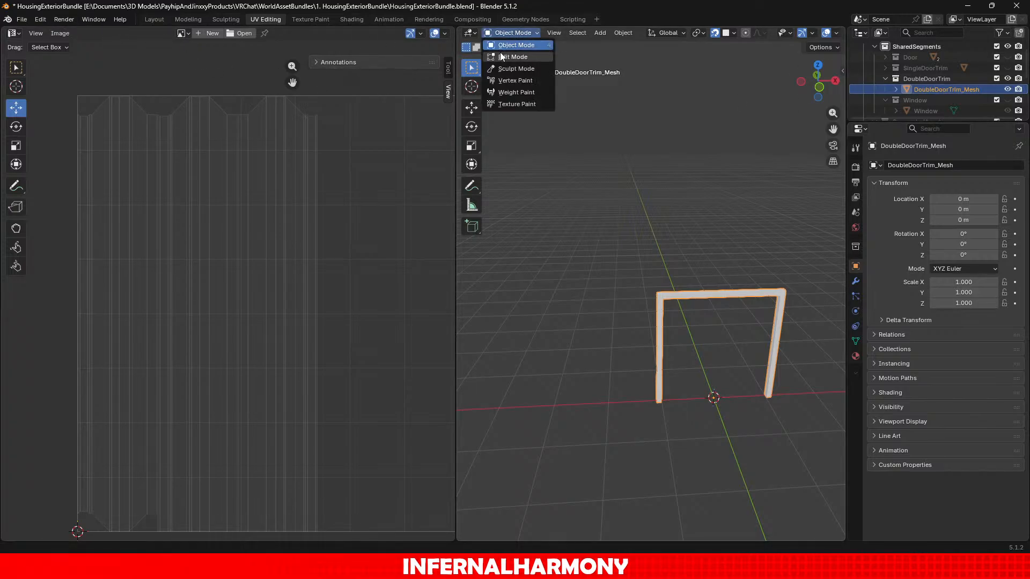
{"action": "left_click", "coordinate": [542, 57]}
Align the rotation of the double door trim's UV islands and pack them.
{"action": "left_click", "coordinate": [189, 33]}
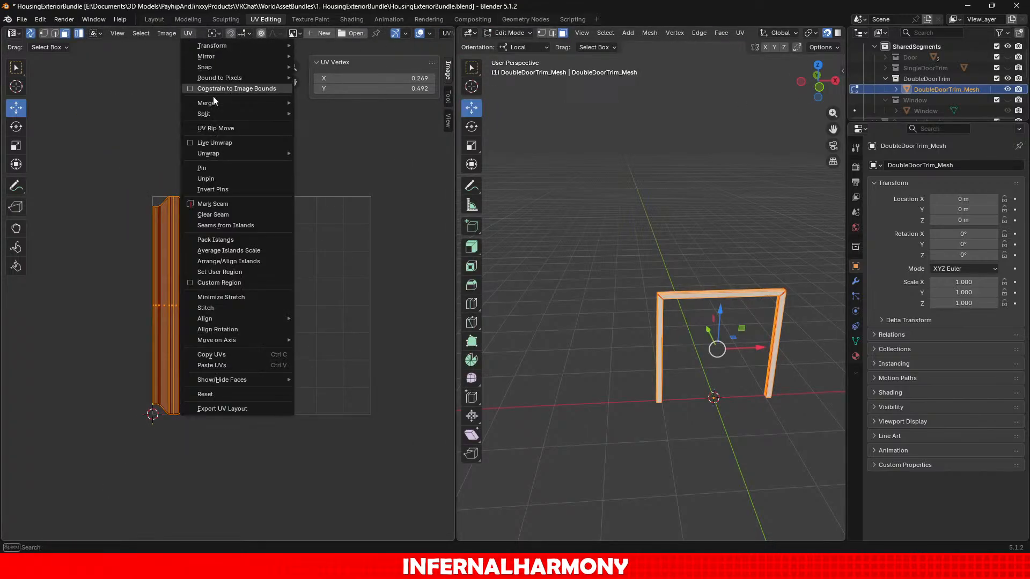
{"action": "mouse_move", "coordinate": [233, 155]}
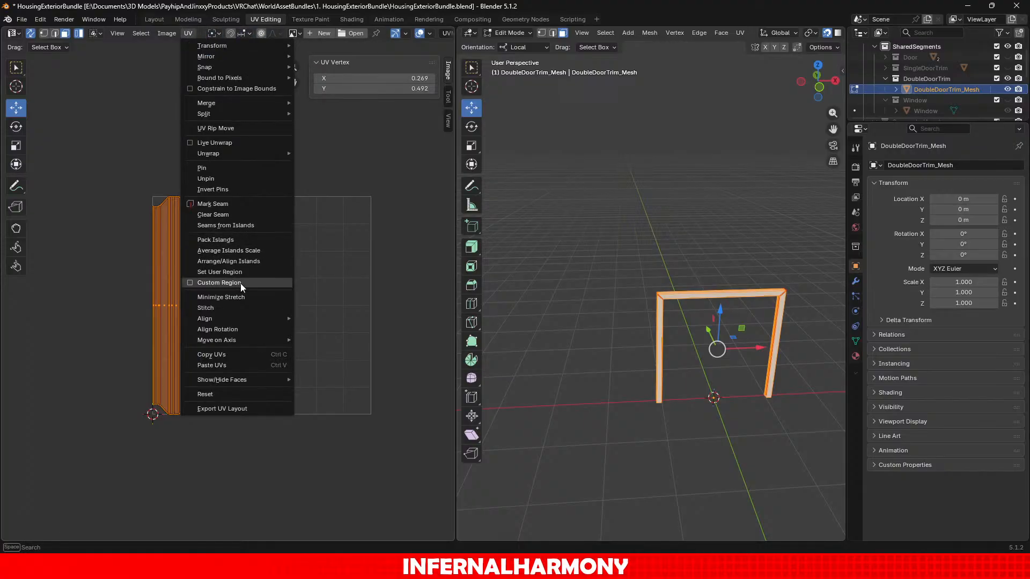
{"action": "left_click", "coordinate": [244, 329]}
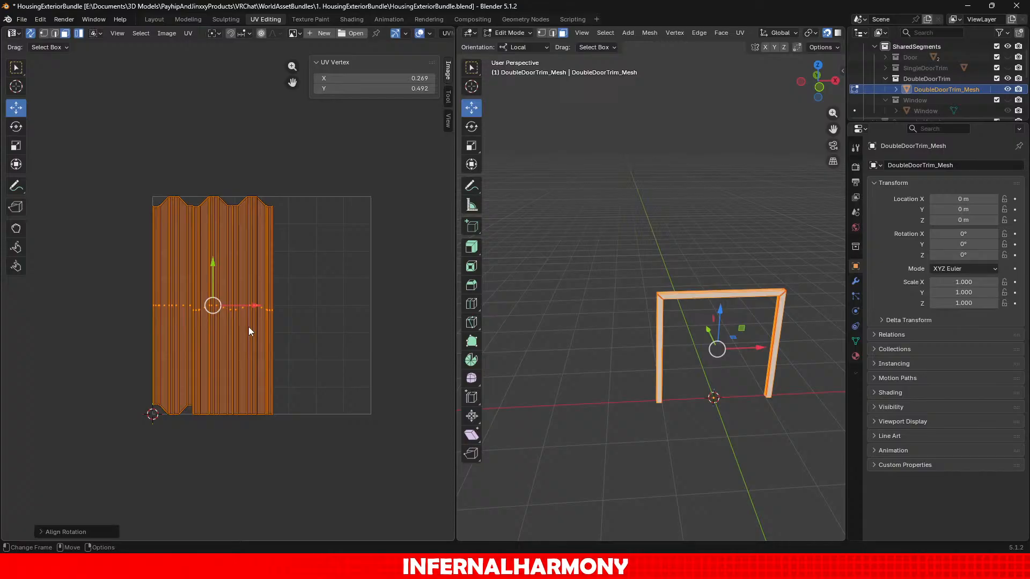
{"action": "left_click", "coordinate": [188, 34]}
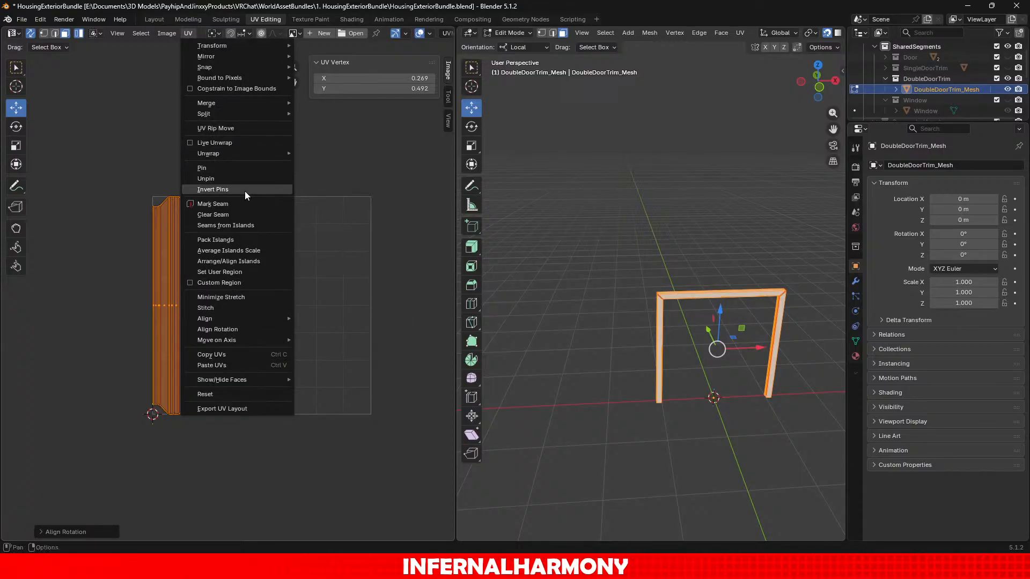
{"action": "left_click", "coordinate": [236, 239]}
{"action": "left_click", "coordinate": [215, 400]}
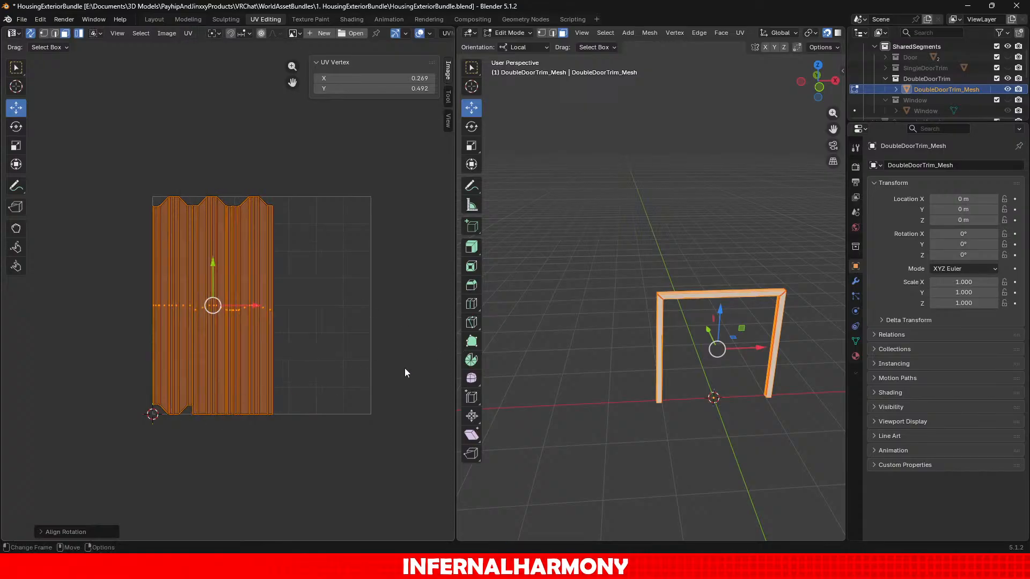
Save the file and examine the spacing between the double door trim's packed UV islands up close.
{"action": "key", "text": "ctrl+s"}
{"action": "scroll", "coordinate": [437, 358], "scroll_direction": "up", "scroll_amount": 8}
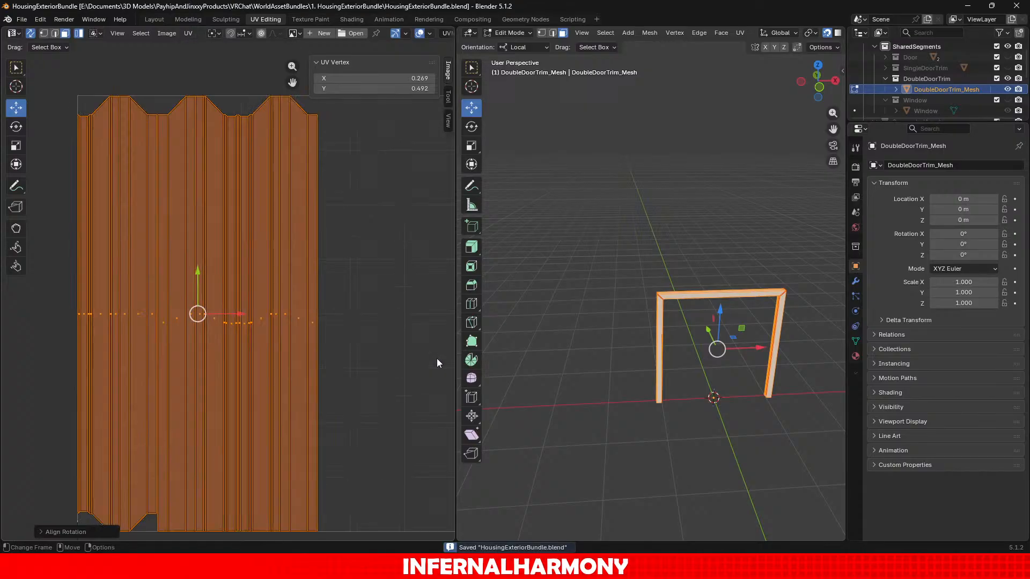
{"action": "scroll", "coordinate": [355, 321], "scroll_direction": "down", "scroll_amount": 8}
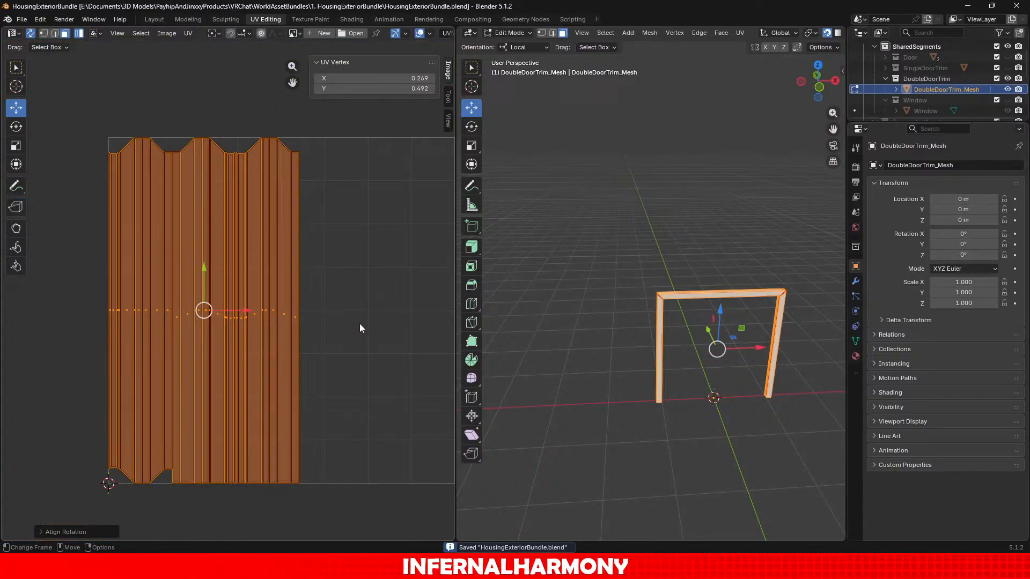
{"action": "scroll", "coordinate": [360, 327], "scroll_direction": "up", "scroll_amount": 7}
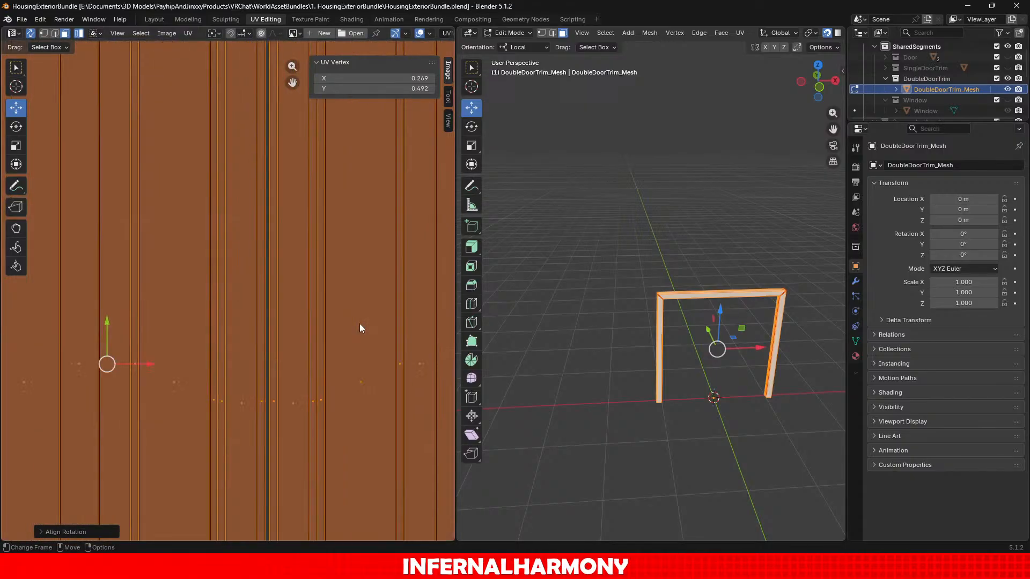
{"action": "key", "text": "Home"}
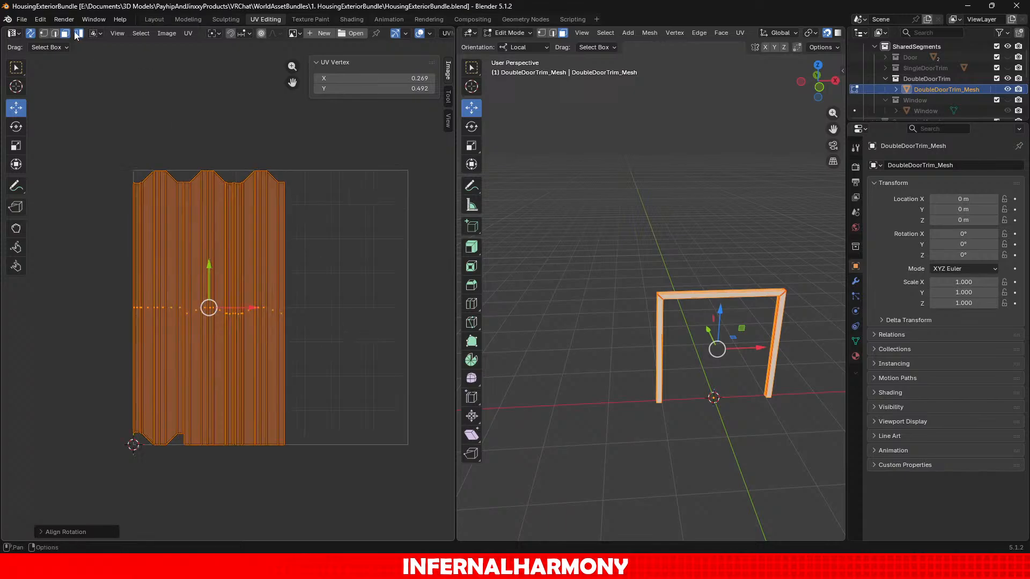
Pack the double door trim's UV islands again with Scale enabled, Rotate disabled and the margin set to 0.050.
{"action": "left_click", "coordinate": [187, 34]}
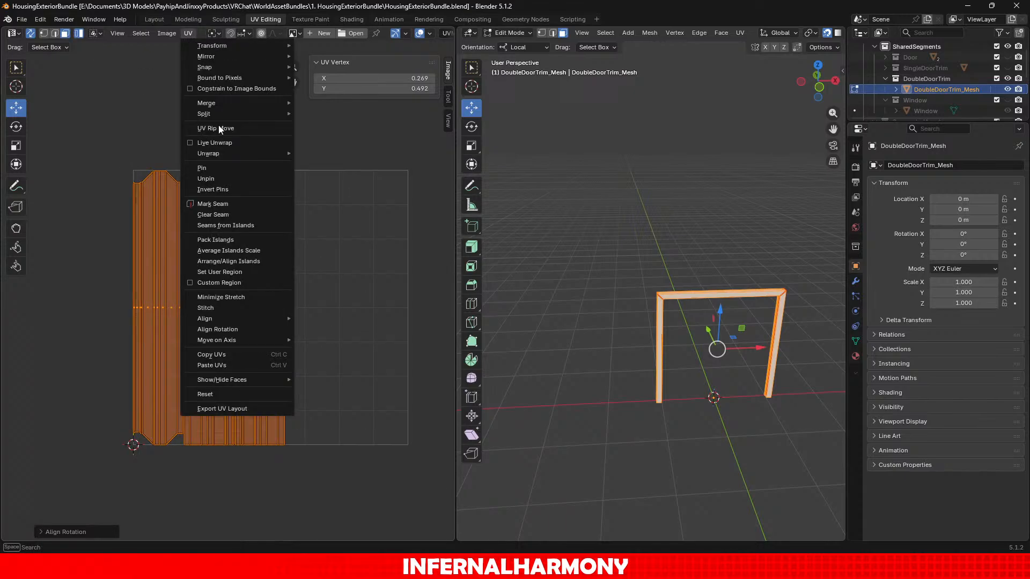
{"action": "left_click", "coordinate": [230, 239]}
{"action": "left_click_drag", "start_coordinate": [305, 320], "coordinate": [304, 320]}
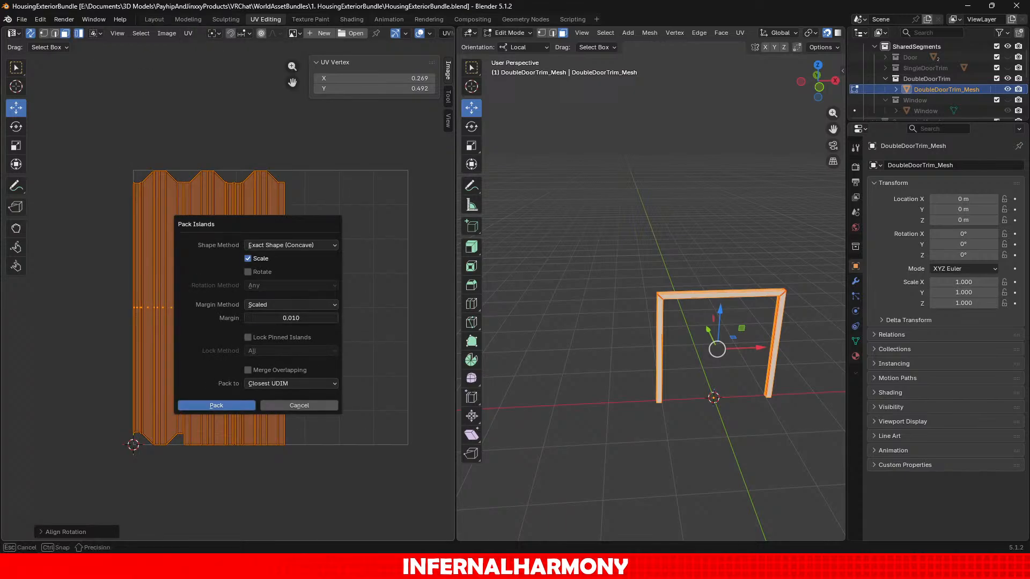
{"action": "type", "text": "0"}
{"action": "type", "text": ".050"}
{"action": "key", "text": "BackSpace"}
{"action": "type", "text": "5"}
{"action": "key", "text": "Return"}
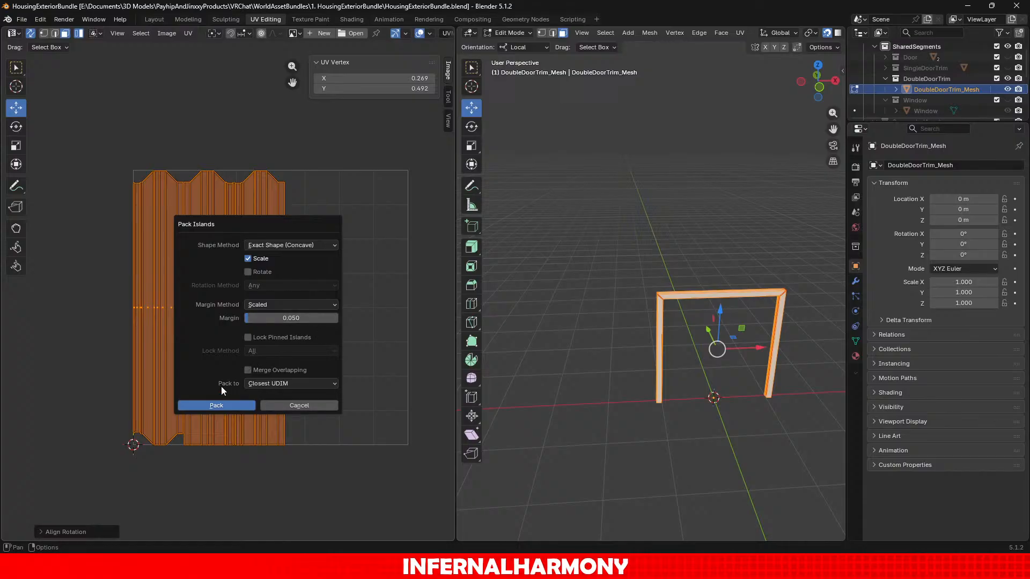
{"action": "left_click", "coordinate": [216, 406]}
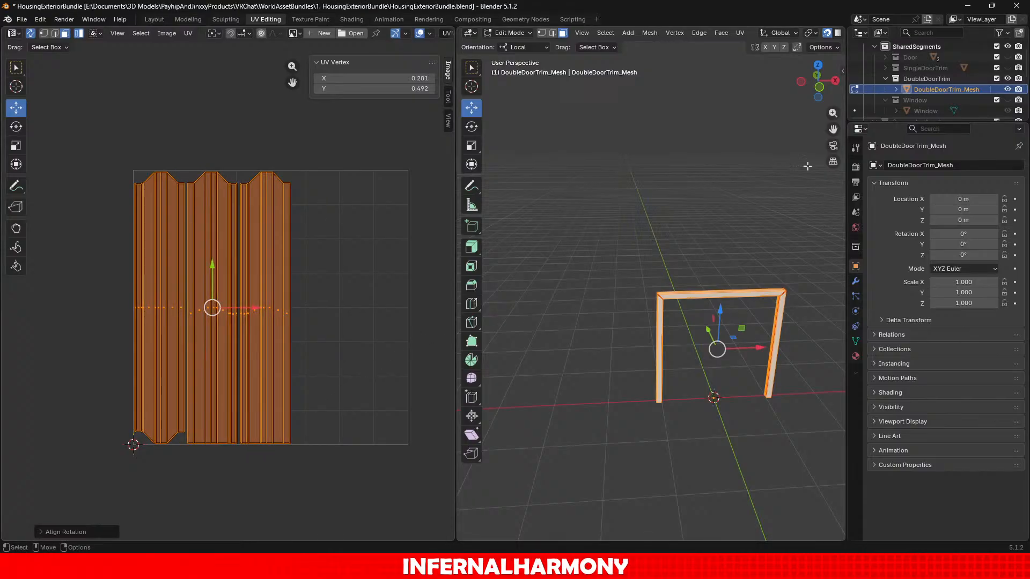
Hide the double door trim, unhide the SingleDoorTrim collection and put SingleDoorTrim_Mesh in Edit Mode.
{"action": "left_click", "coordinate": [1007, 89]}
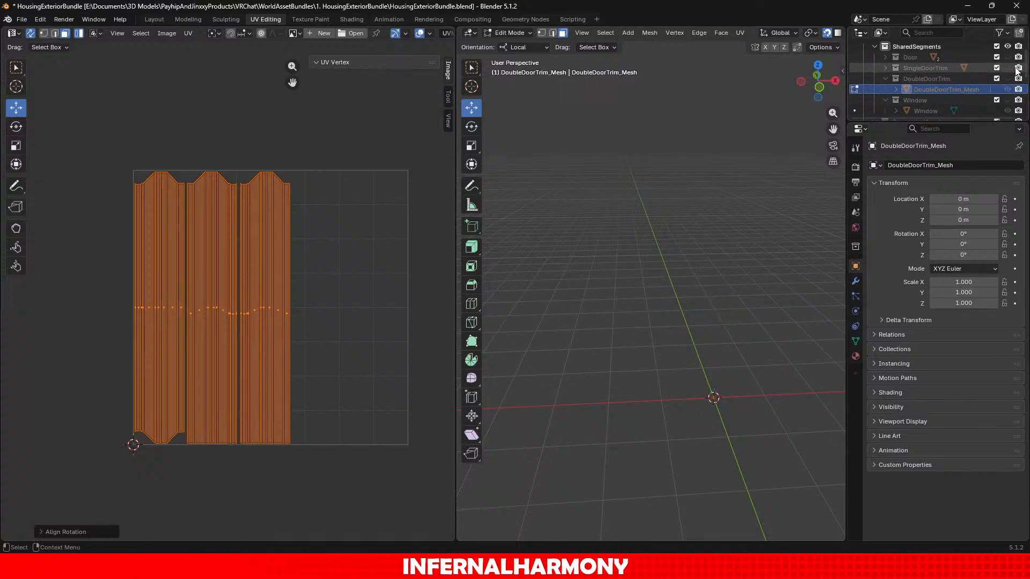
{"action": "left_click", "coordinate": [1008, 68]}
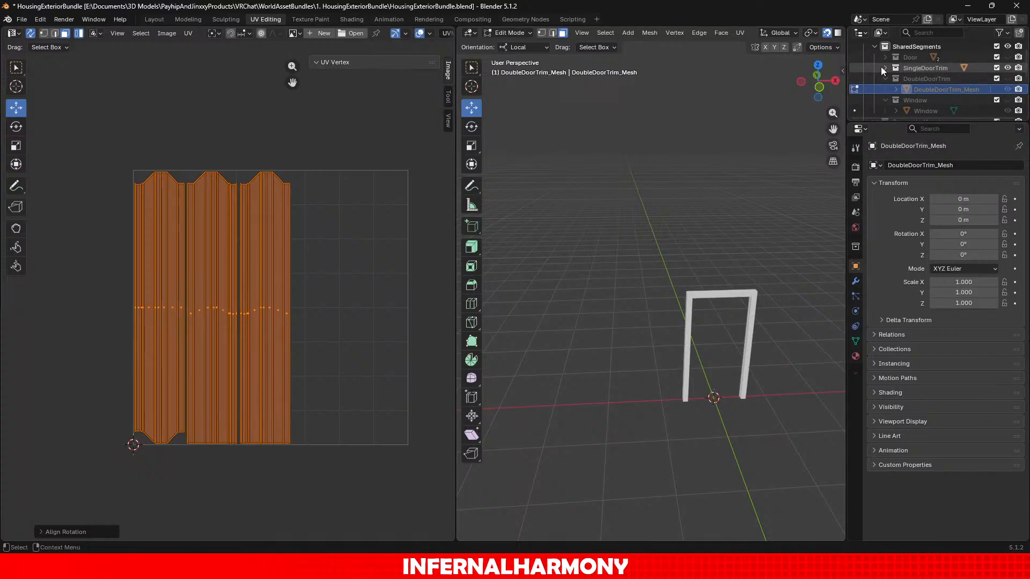
{"action": "left_click", "coordinate": [885, 67]}
{"action": "left_click", "coordinate": [924, 78]}
{"action": "left_click", "coordinate": [524, 35]}
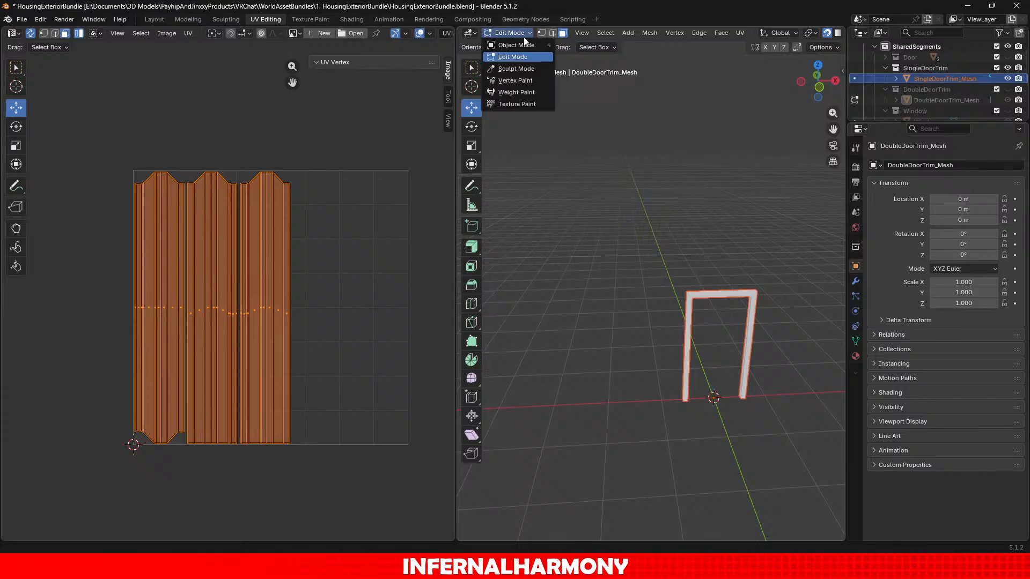
{"action": "left_click", "coordinate": [520, 45]}
{"action": "left_click", "coordinate": [517, 34]}
{"action": "left_click", "coordinate": [513, 56]}
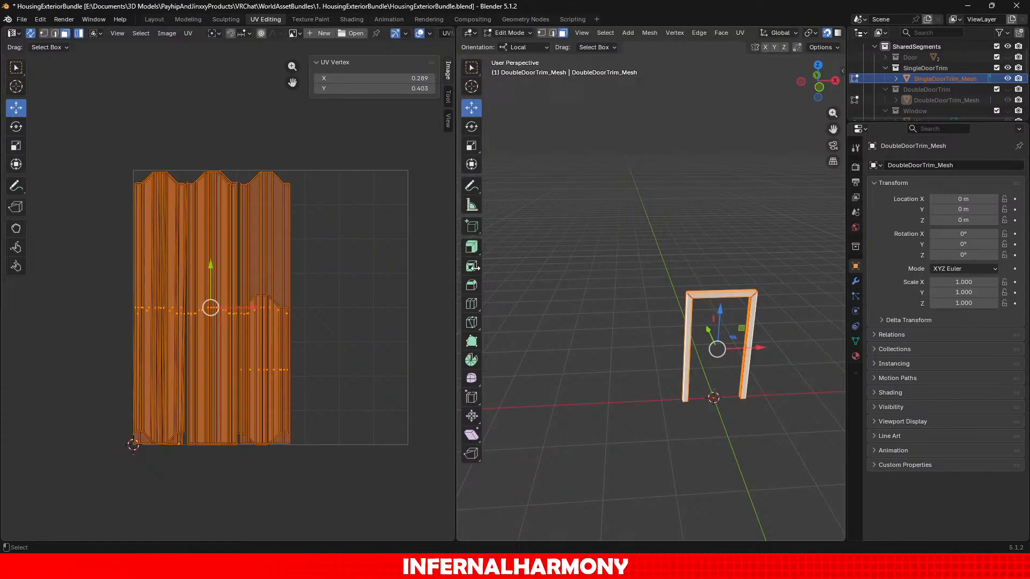
Pack the UV islands of the door trim meshes in Edit Mode and examine the resulting layout.
{"action": "left_click", "coordinate": [188, 33]}
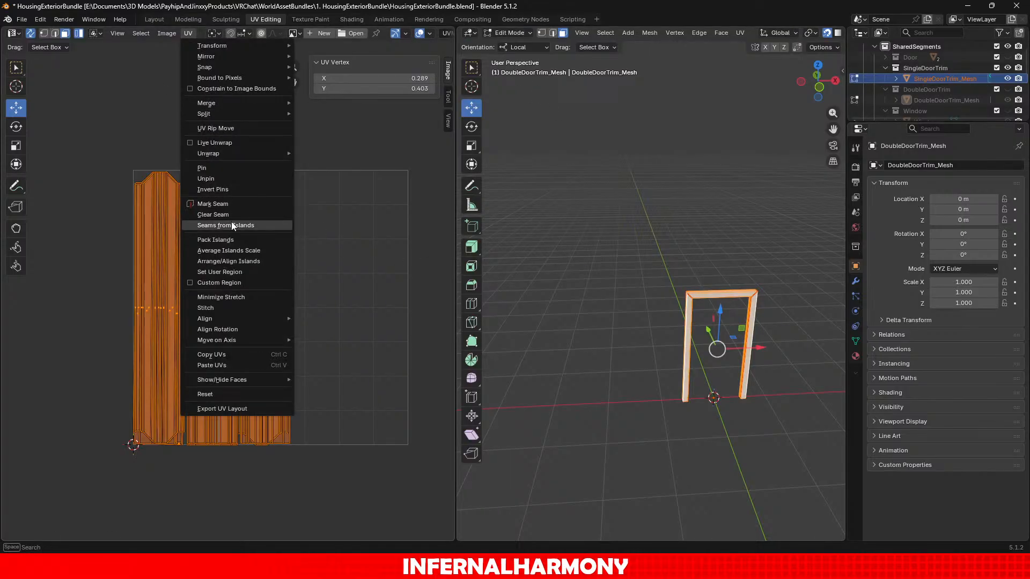
{"action": "left_click", "coordinate": [230, 240]}
{"action": "left_click", "coordinate": [226, 406]}
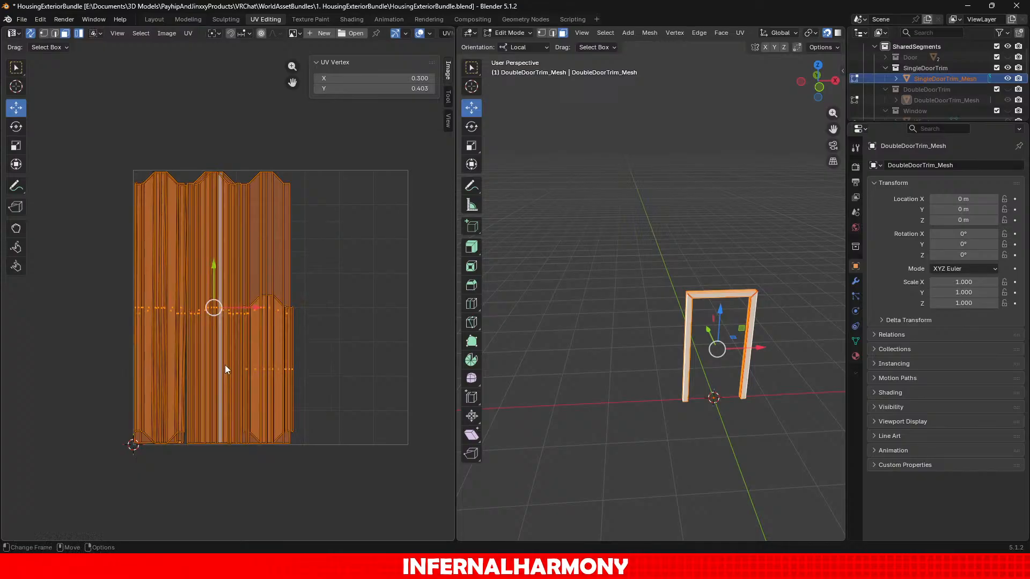
{"action": "scroll", "coordinate": [343, 285], "scroll_direction": "up", "scroll_amount": 6}
{"action": "scroll", "coordinate": [362, 313], "scroll_direction": "down", "scroll_amount": 5}
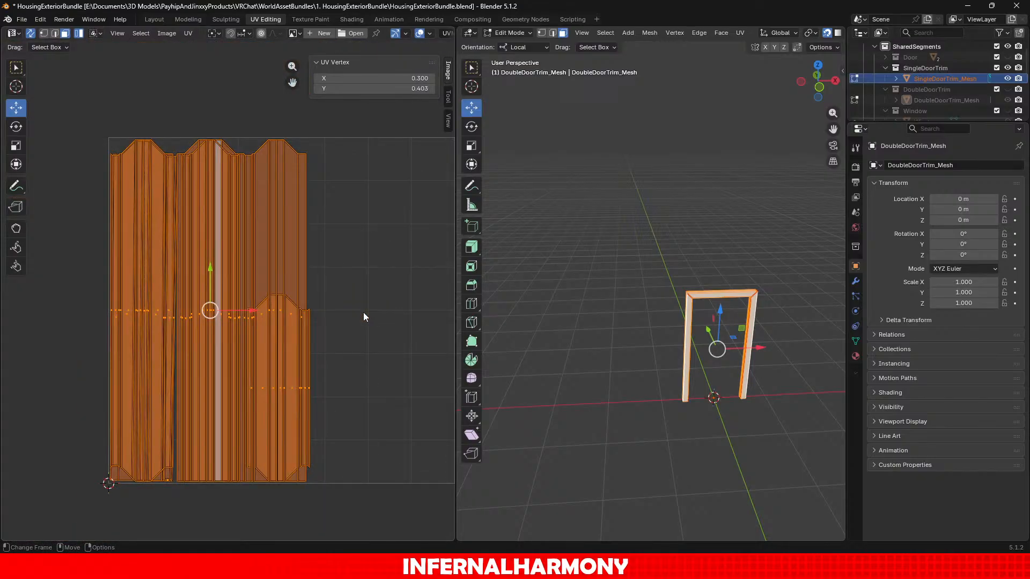
{"action": "scroll", "coordinate": [363, 317], "scroll_direction": "down", "scroll_amount": 2}
{"action": "scroll", "coordinate": [364, 317], "scroll_direction": "up", "scroll_amount": 4}
{"action": "scroll", "coordinate": [363, 317], "scroll_direction": "down", "scroll_amount": 2}
Return to Object Mode and make SingleDoorTrim_Mesh the only selected object.
{"action": "left_click", "coordinate": [516, 31]}
{"action": "left_click", "coordinate": [509, 44]}
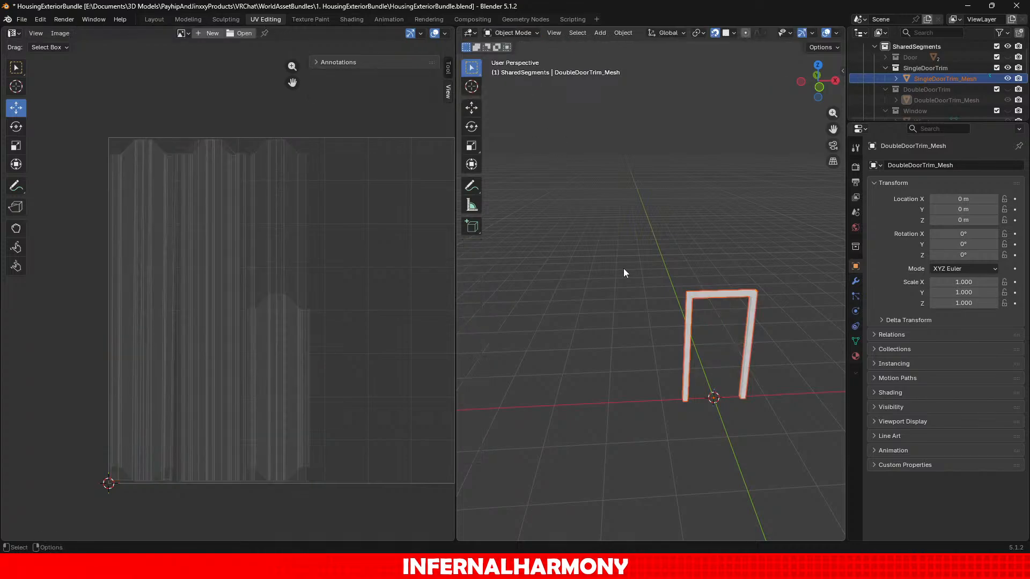
{"action": "left_click", "coordinate": [624, 270]}
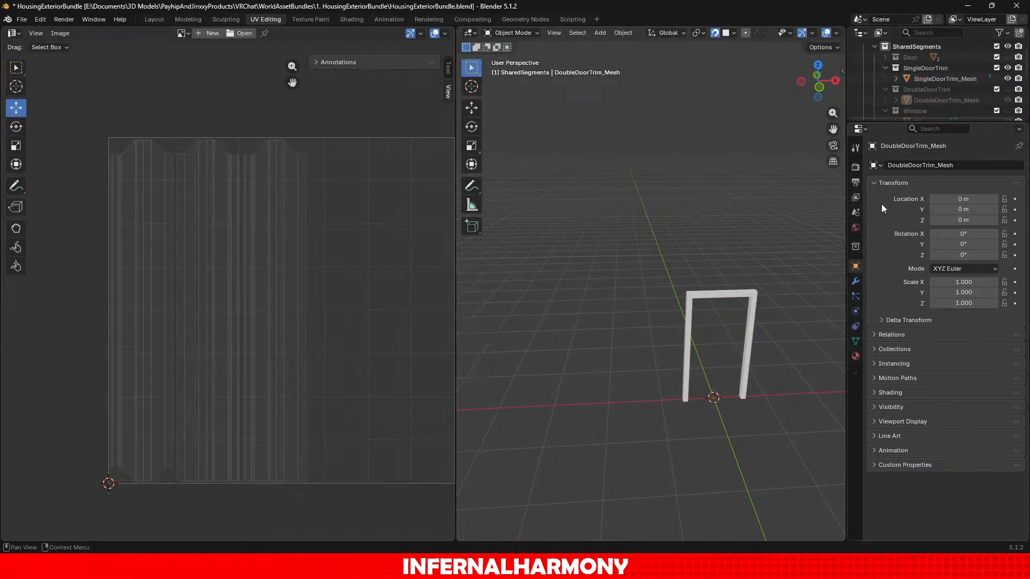
{"action": "left_click", "coordinate": [950, 81]}
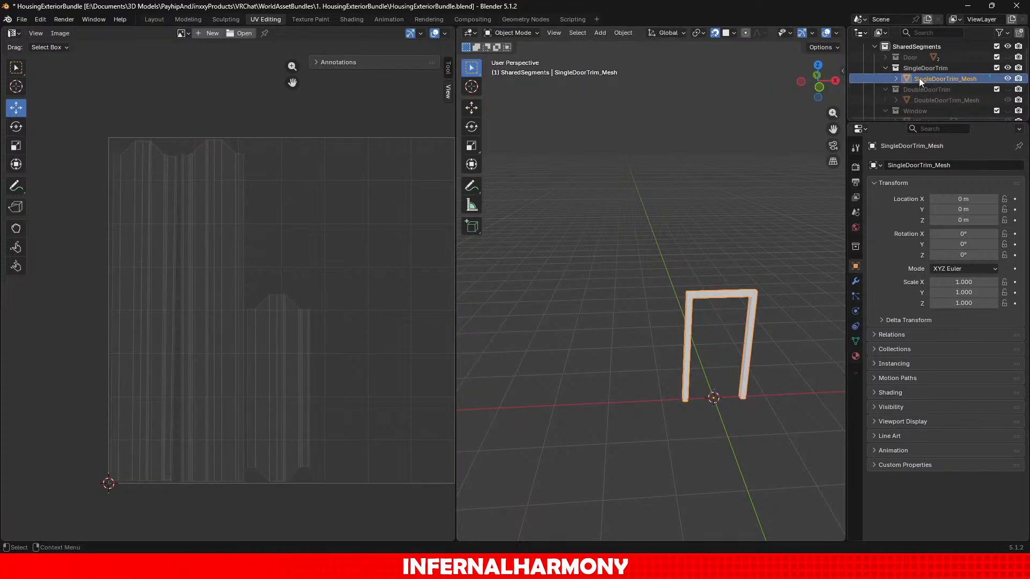
Collapse the SingleDoorTrim collection, select the Door and Handle objects in the Door collection and switch to Edit Mode.
{"action": "left_click", "coordinate": [887, 68]}
{"action": "left_click", "coordinate": [886, 56]}
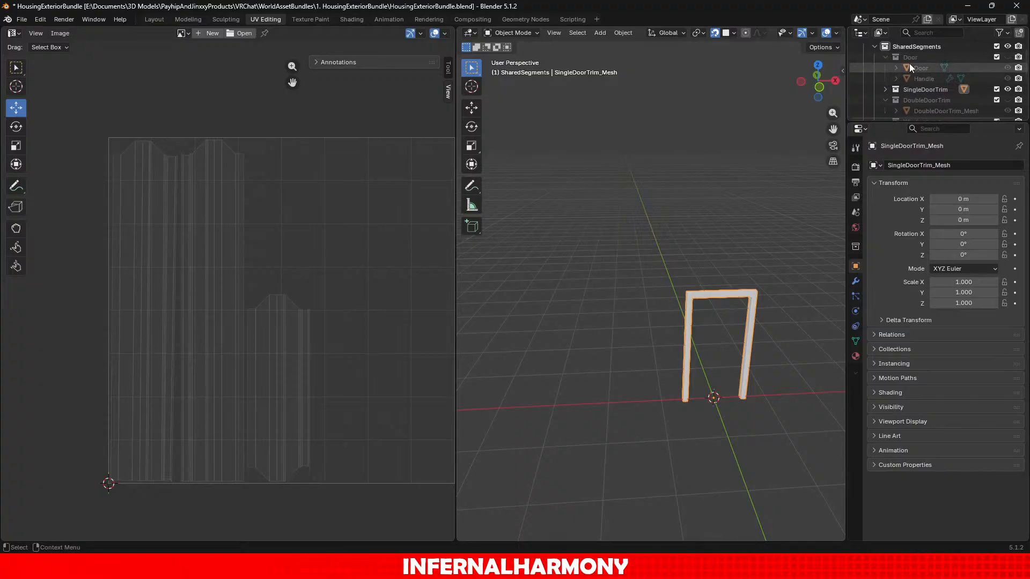
{"action": "left_click", "coordinate": [914, 68]}
{"action": "left_click", "coordinate": [921, 78], "text": "ctrl"}
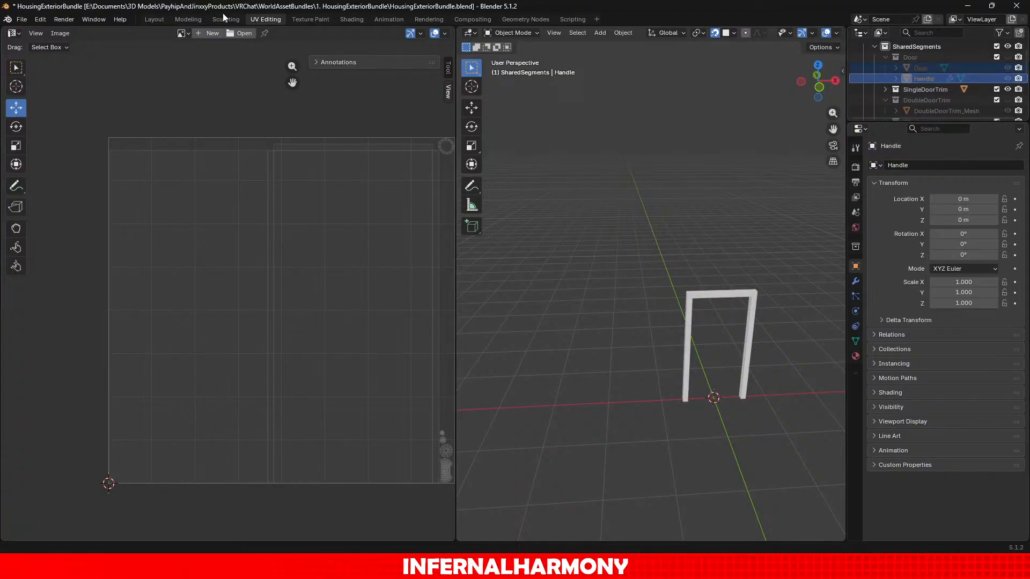
{"action": "left_click", "coordinate": [514, 32]}
{"action": "left_click", "coordinate": [513, 57]}
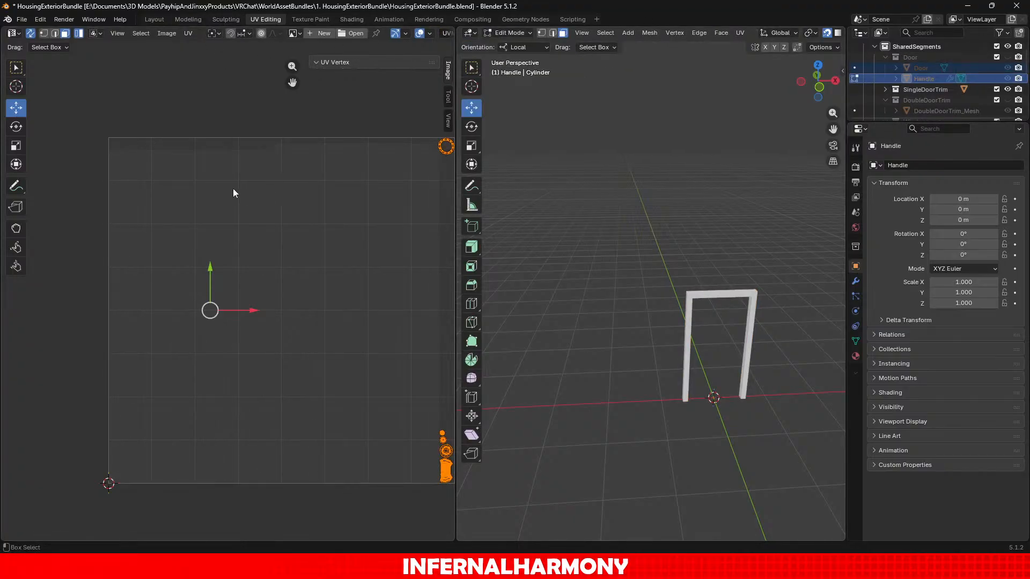
Unhide the Door collection and return to Object Mode with Door and Handle selected.
{"action": "scroll", "coordinate": [722, 175], "scroll_direction": "down", "scroll_amount": 1}
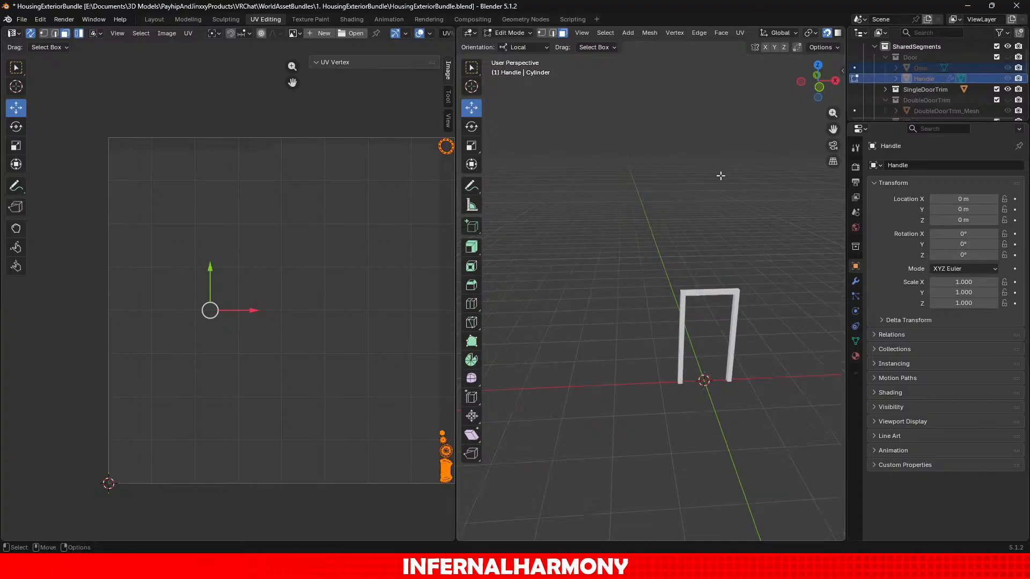
{"action": "left_click", "coordinate": [1008, 57]}
{"action": "scroll", "coordinate": [662, 322], "scroll_direction": "up", "scroll_amount": 1}
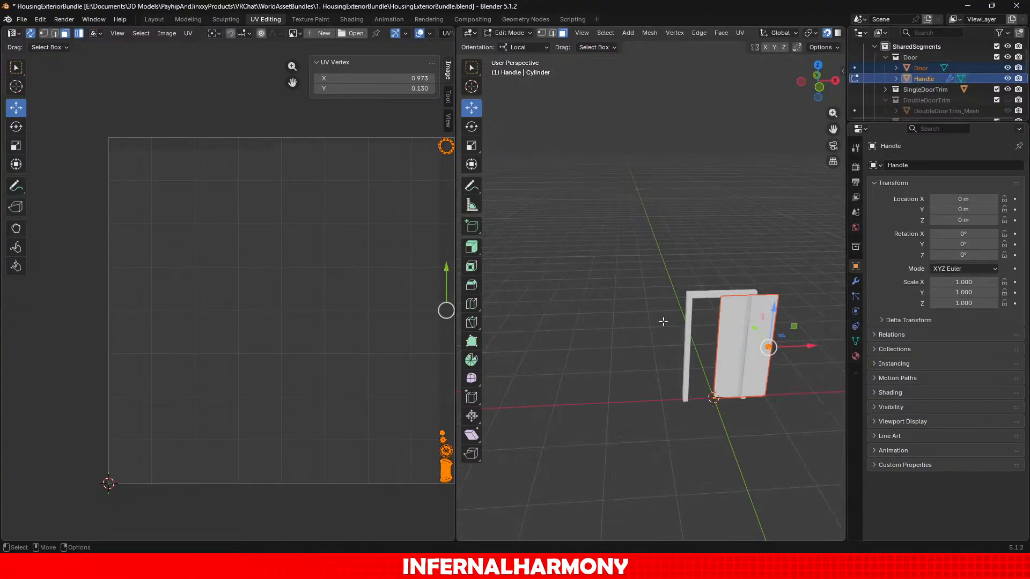
{"action": "middle_click_drag", "start_coordinate": [649, 273], "coordinate": [601, 225], "text": "shift"}
{"action": "scroll", "coordinate": [600, 225], "scroll_direction": "up", "scroll_amount": 1}
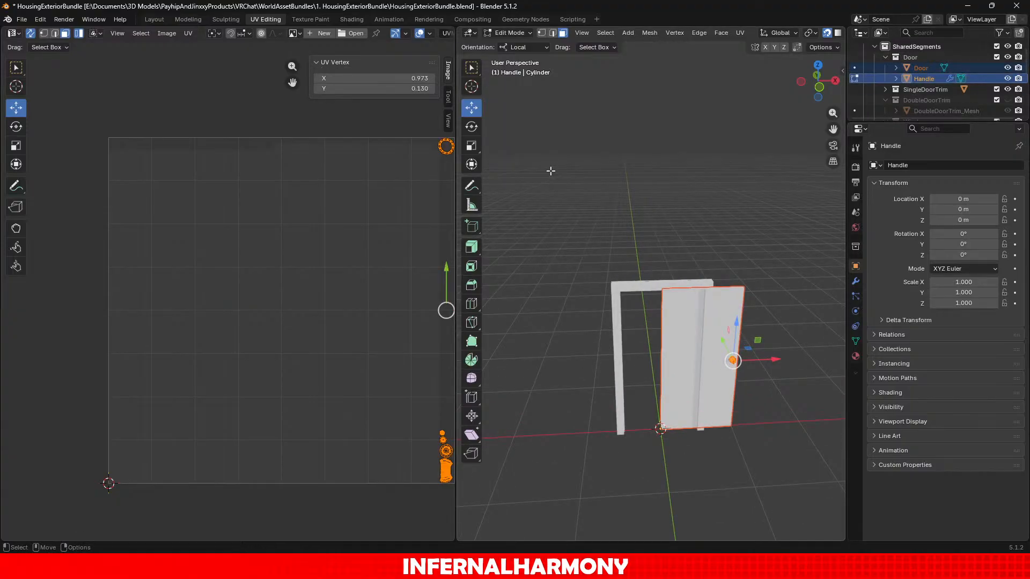
{"action": "left_click", "coordinate": [507, 30]}
{"action": "left_click", "coordinate": [504, 45]}
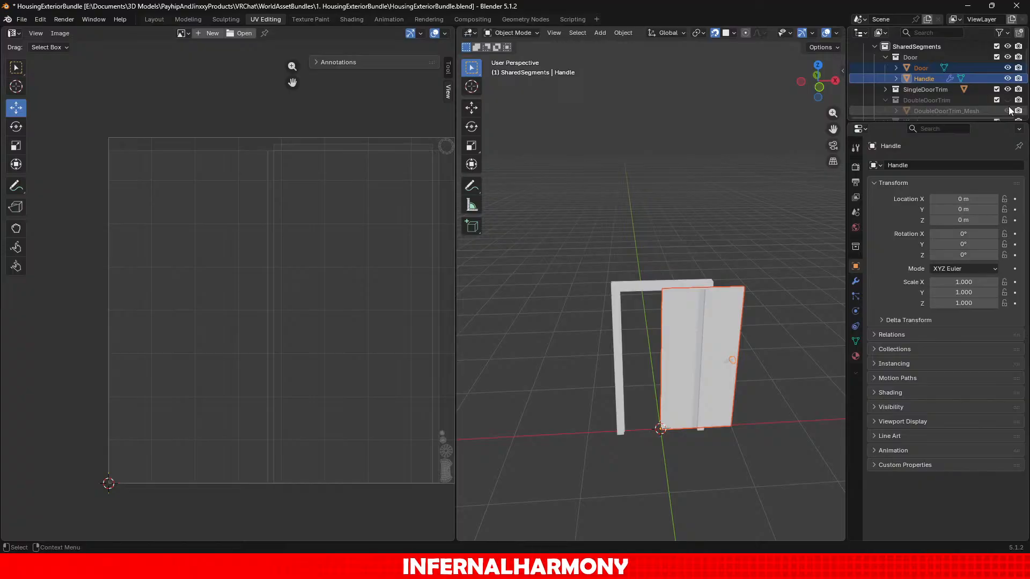
Pack the UV islands of the Door and Handle objects together in Edit Mode and save the file.
{"action": "left_click", "coordinate": [941, 78]}
{"action": "left_click", "coordinate": [921, 68], "text": "ctrl"}
{"action": "left_click", "coordinate": [512, 33]}
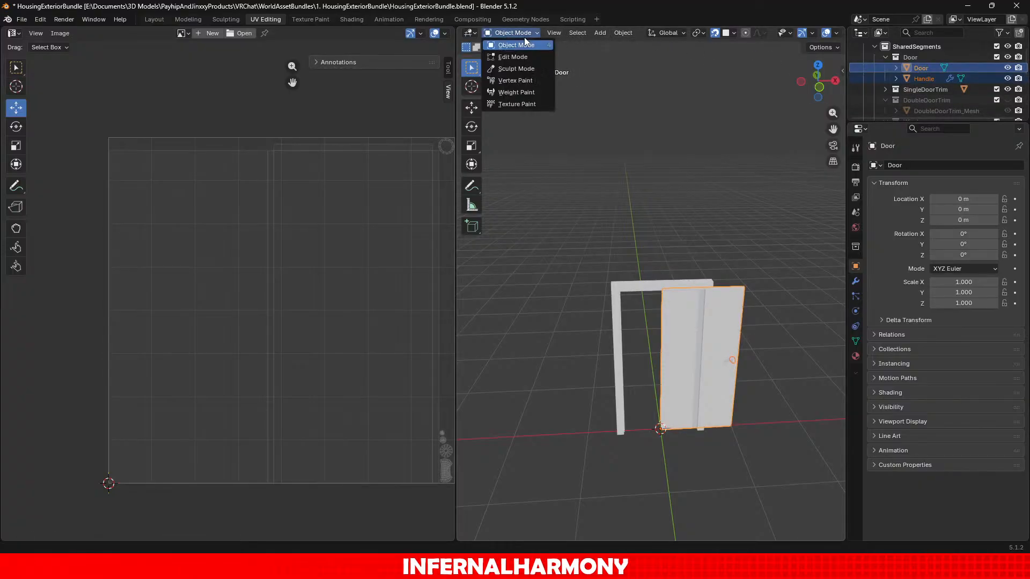
{"action": "left_click", "coordinate": [507, 57]}
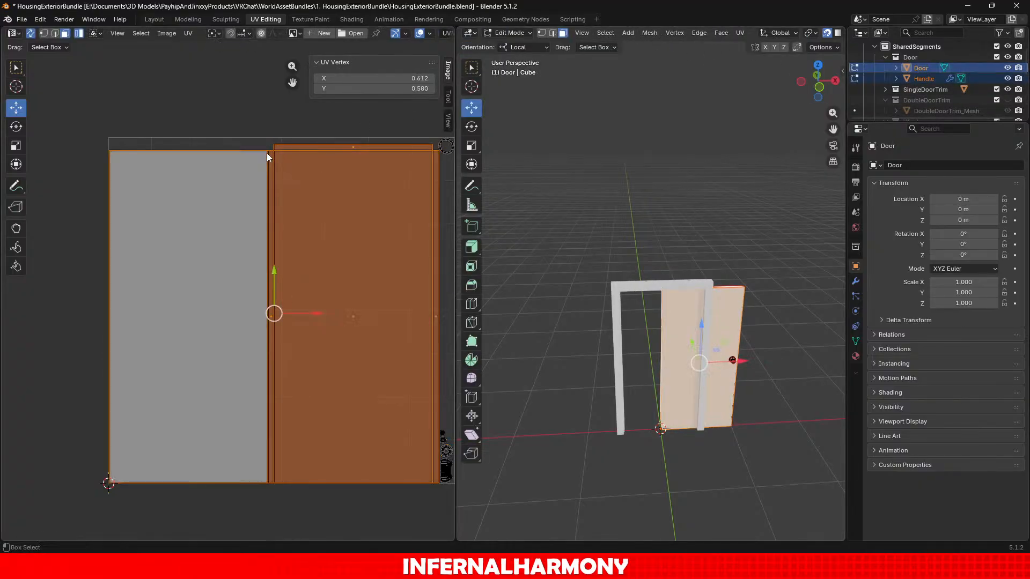
{"action": "left_click", "coordinate": [188, 33]}
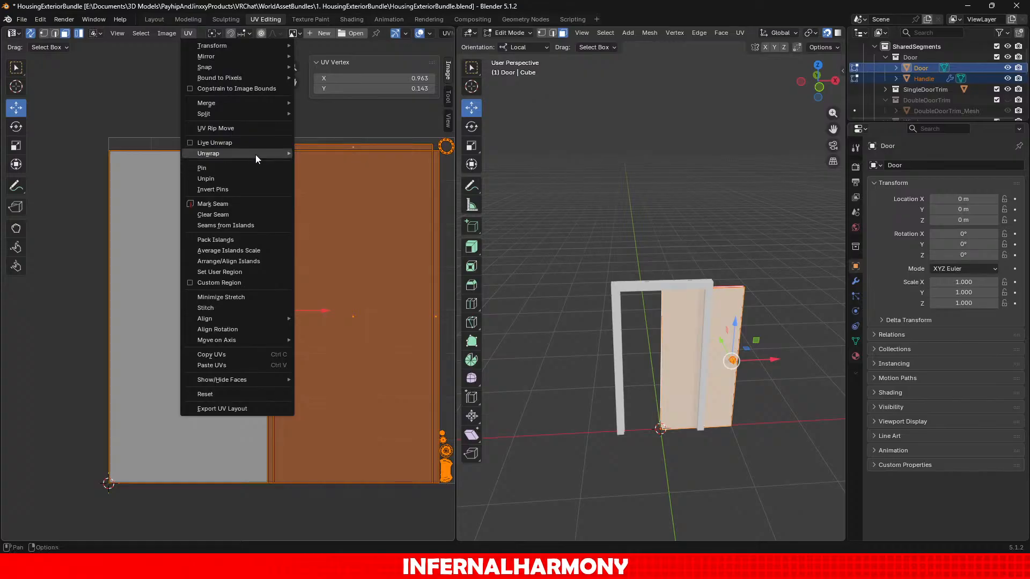
{"action": "mouse_move", "coordinate": [255, 154]}
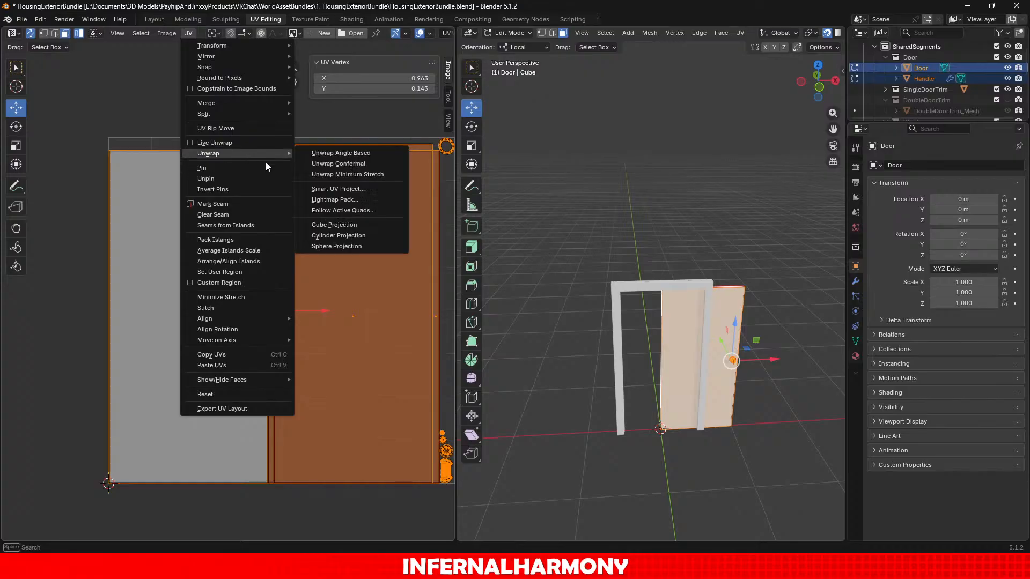
{"action": "left_click", "coordinate": [231, 241]}
{"action": "left_click", "coordinate": [226, 408]}
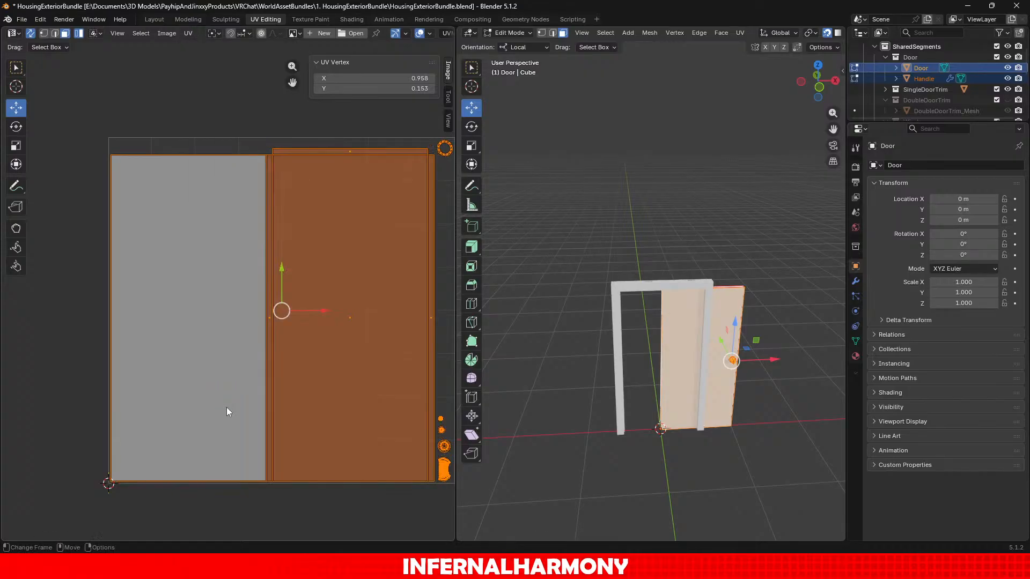
{"action": "scroll", "coordinate": [310, 388], "scroll_direction": "down", "scroll_amount": 3}
{"action": "key", "text": "ctrl+s"}
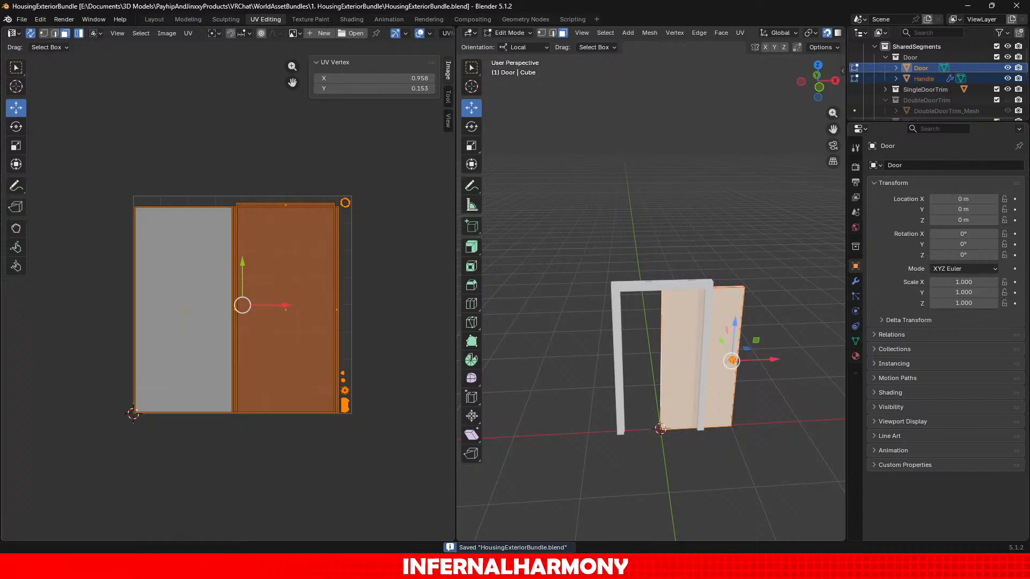
Return the Door and Handle to Object Mode and save the file.
{"action": "key", "text": "alt+Tab"}
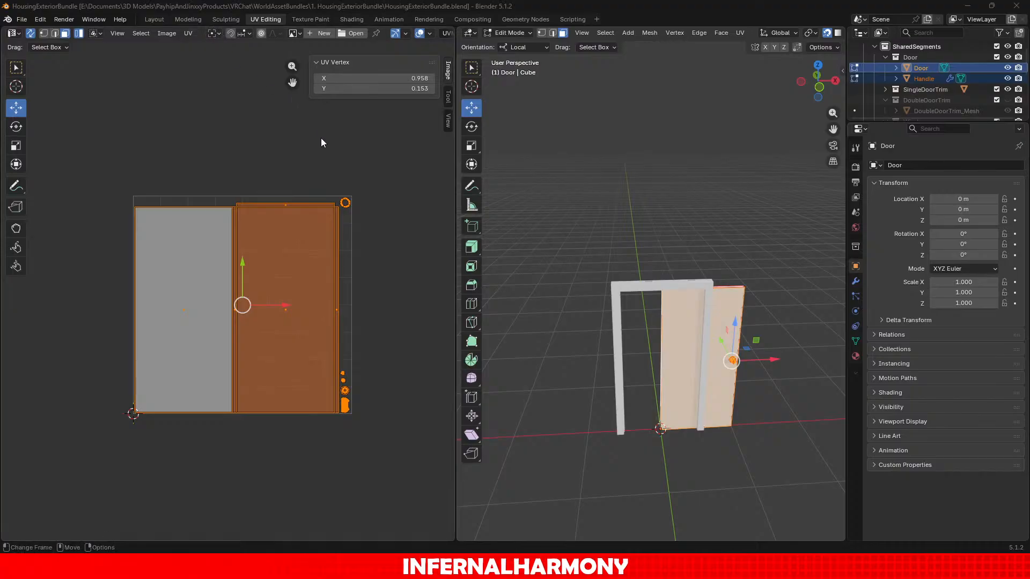
{"action": "left_click", "coordinate": [509, 33]}
{"action": "left_click", "coordinate": [503, 45]}
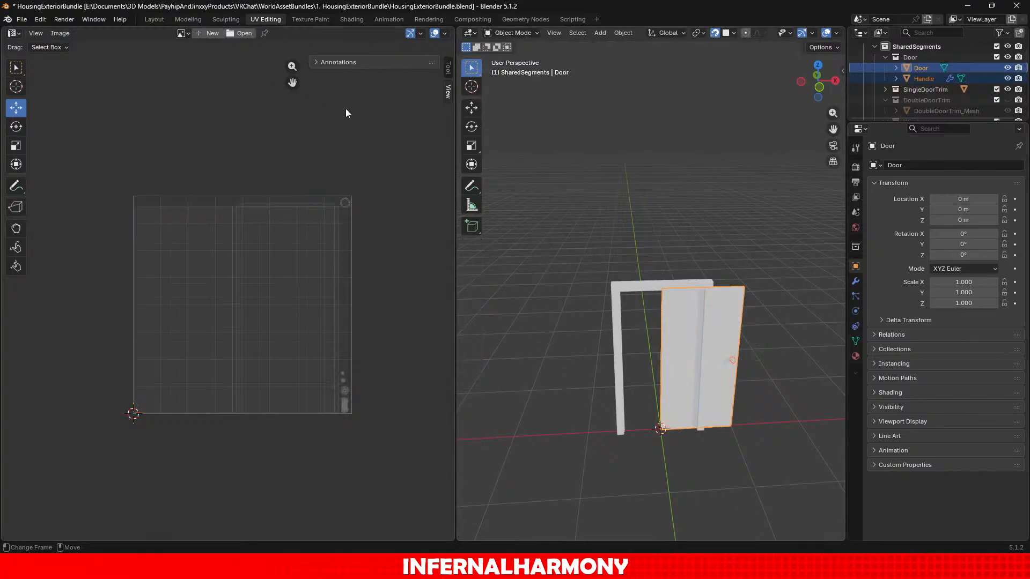
{"action": "key", "text": "ctrl+s"}
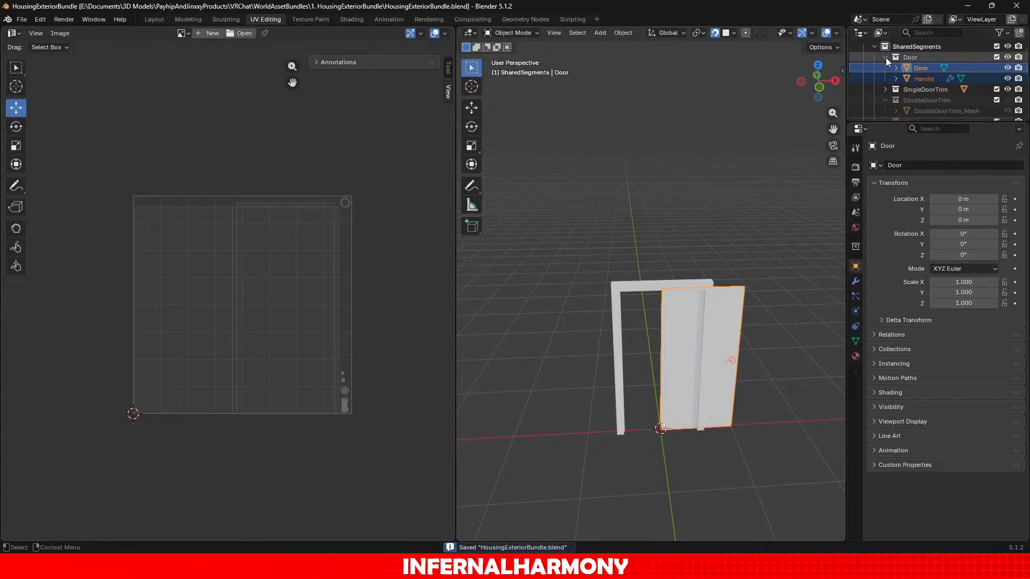
Collapse the Door and DoubleDoorTrim collections and select the Window object inside the Window collection.
{"action": "left_click", "coordinate": [886, 56]}
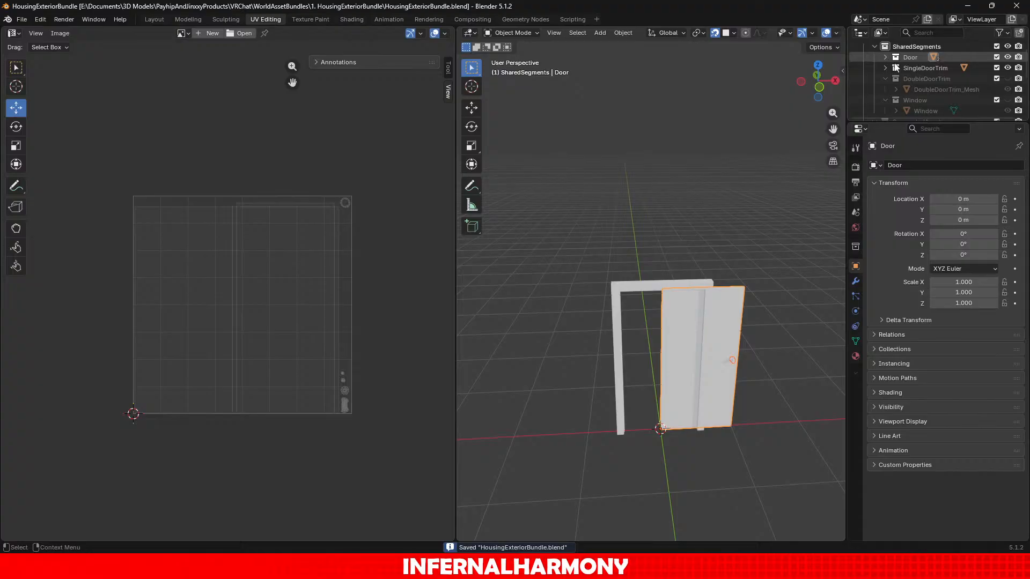
{"action": "left_click", "coordinate": [886, 78]}
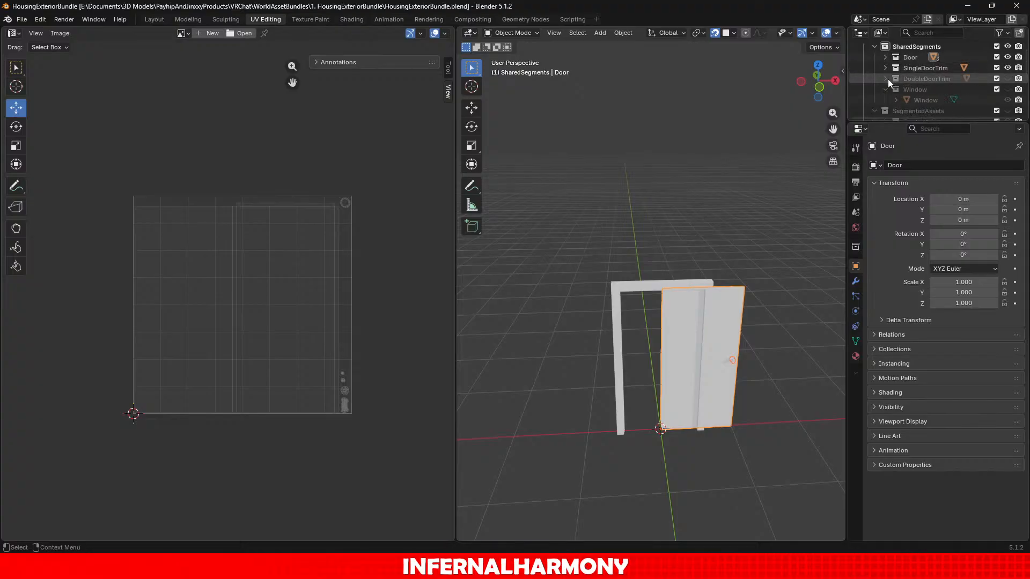
{"action": "left_click", "coordinate": [885, 87]}
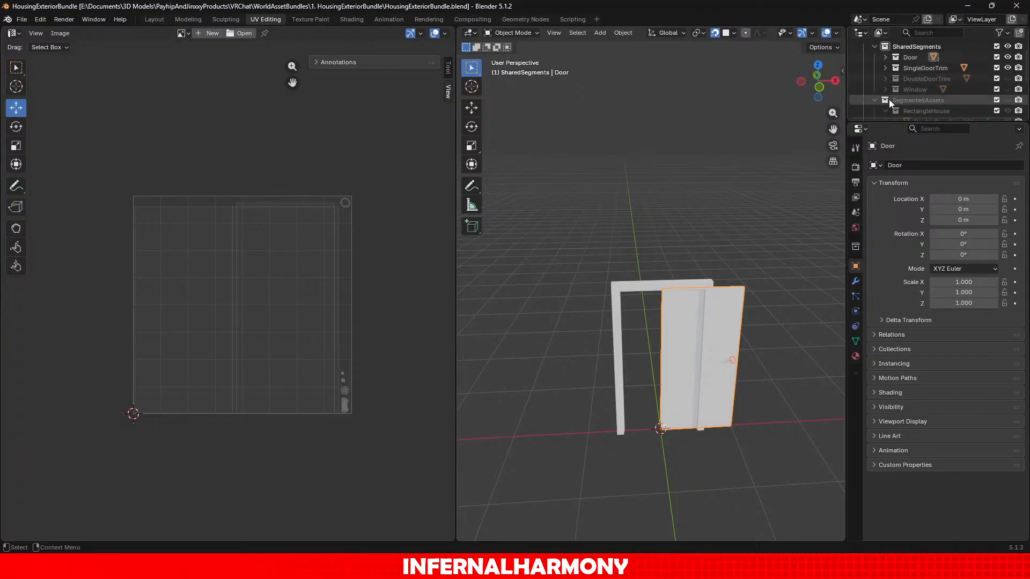
{"action": "scroll", "coordinate": [880, 102], "scroll_direction": "down", "scroll_amount": 2}
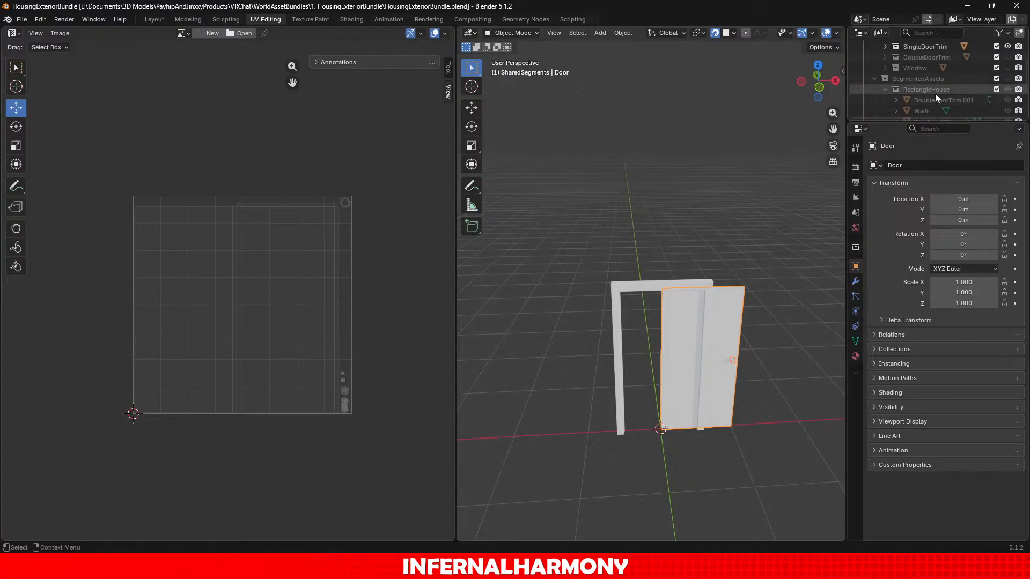
{"action": "left_click", "coordinate": [885, 68]}
{"action": "left_click", "coordinate": [919, 79]}
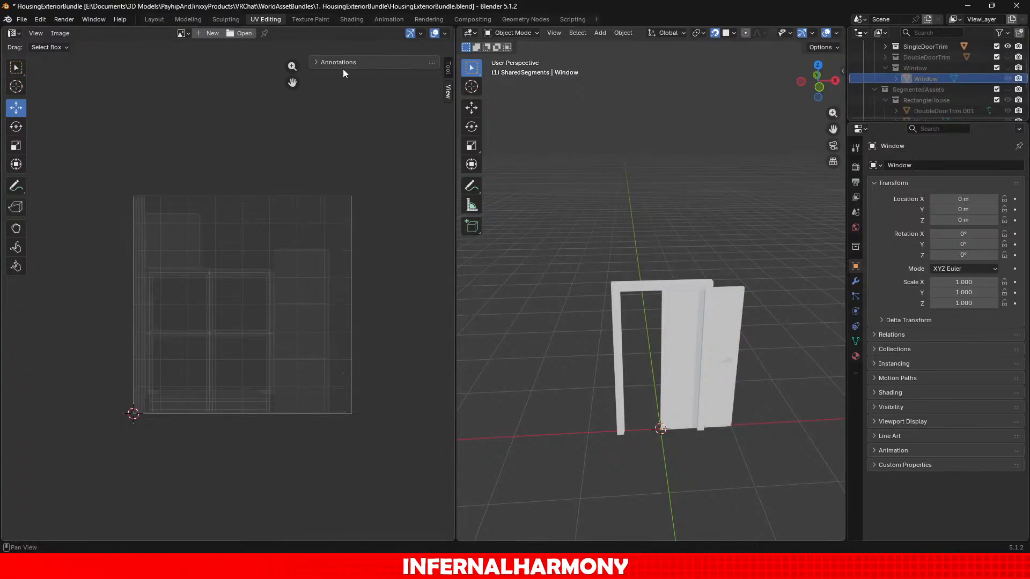
Try to pack the UV islands of the hidden Window object, ending in Object Mode.
{"action": "left_click", "coordinate": [515, 33]}
{"action": "left_click", "coordinate": [509, 58]}
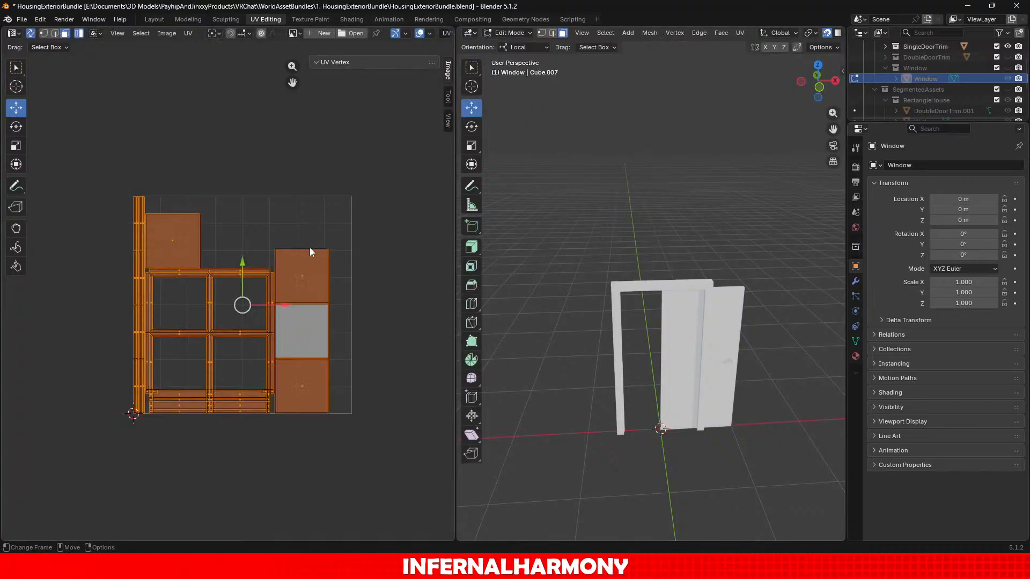
{"action": "left_click", "coordinate": [188, 33]}
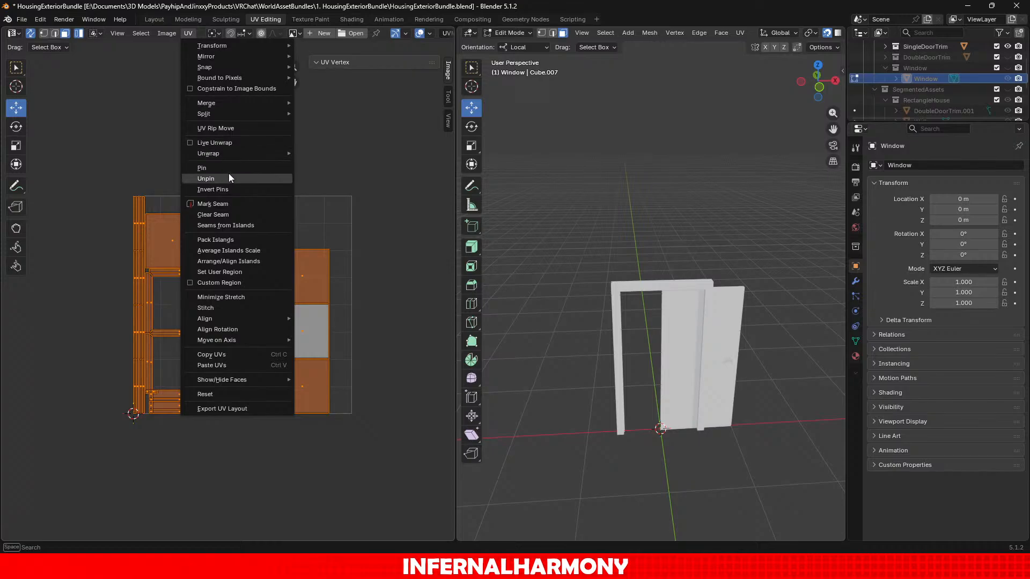
{"action": "left_click", "coordinate": [231, 240]}
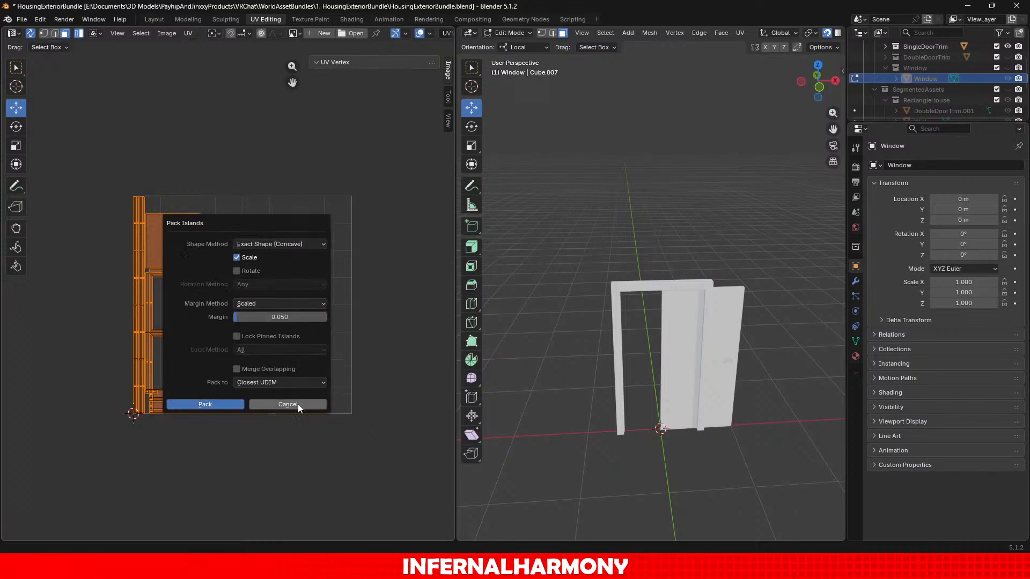
{"action": "left_click", "coordinate": [219, 407]}
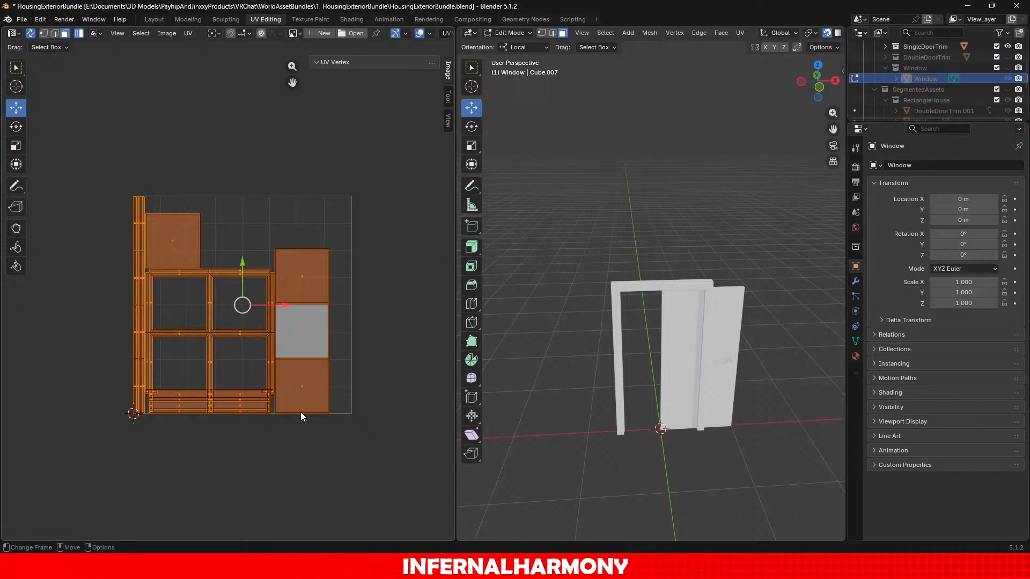
{"action": "scroll", "coordinate": [289, 311], "scroll_direction": "up", "scroll_amount": 2}
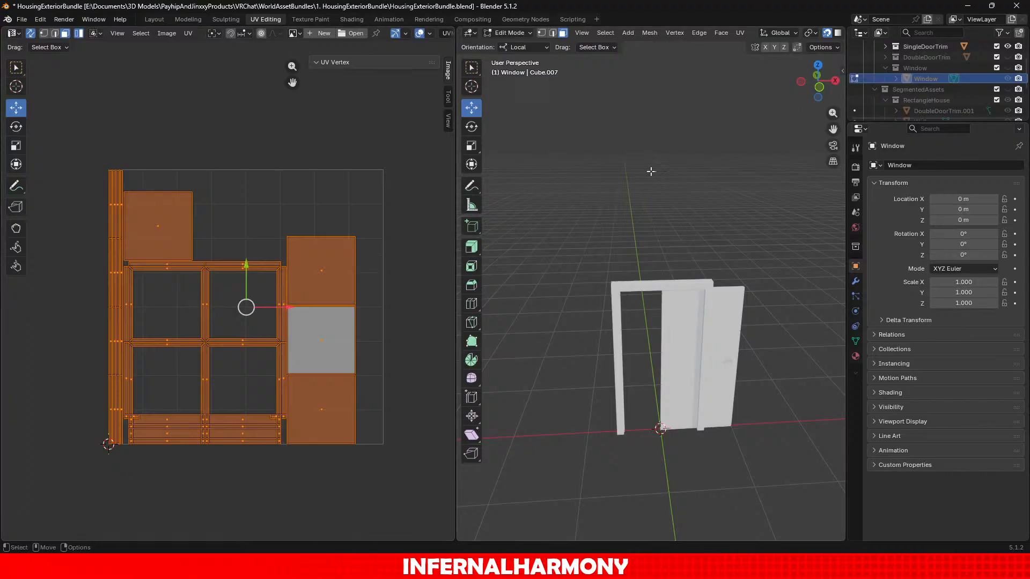
{"action": "scroll", "coordinate": [263, 172], "scroll_direction": "up", "scroll_amount": 2}
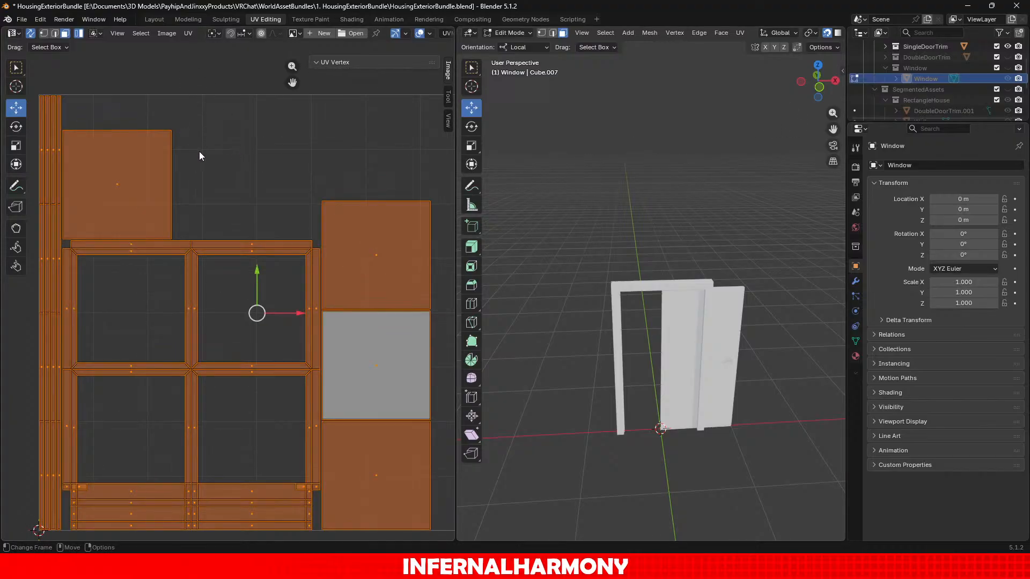
{"action": "left_click", "coordinate": [188, 33]}
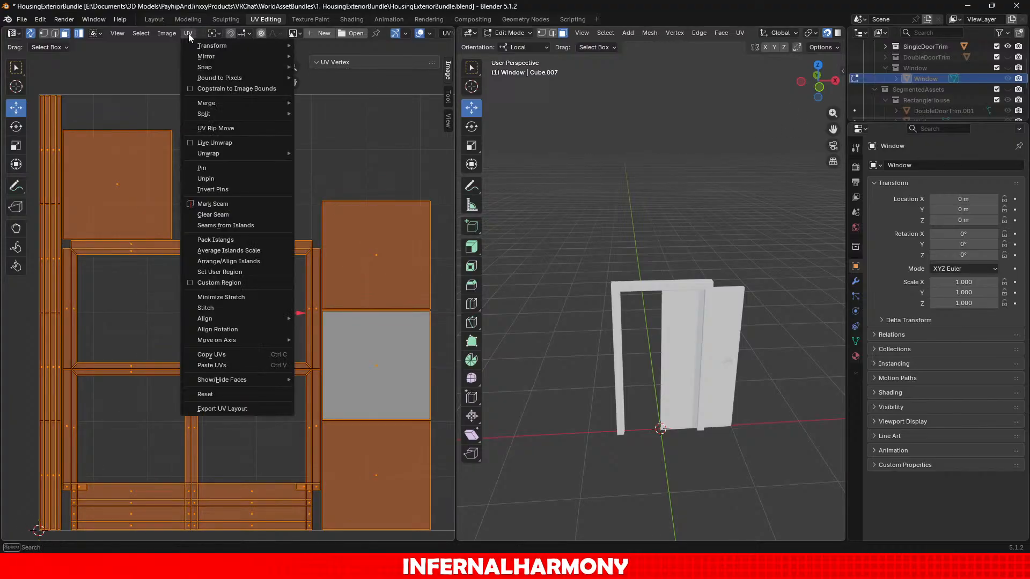
{"action": "left_click", "coordinate": [507, 32]}
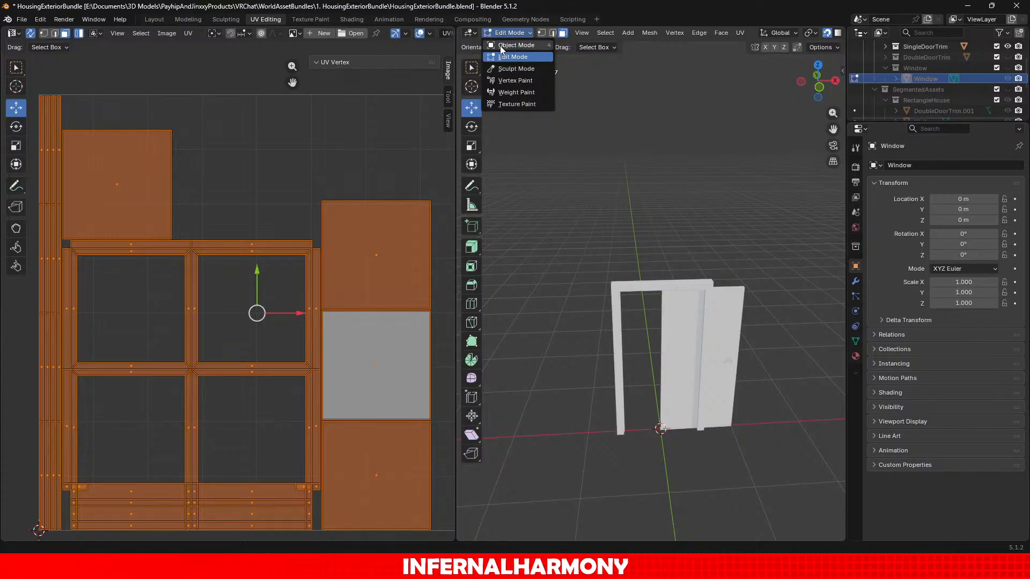
{"action": "left_click", "coordinate": [512, 46]}
Make the Window object visible and pack its UV islands in Edit Mode.
{"action": "left_click", "coordinate": [1008, 78]}
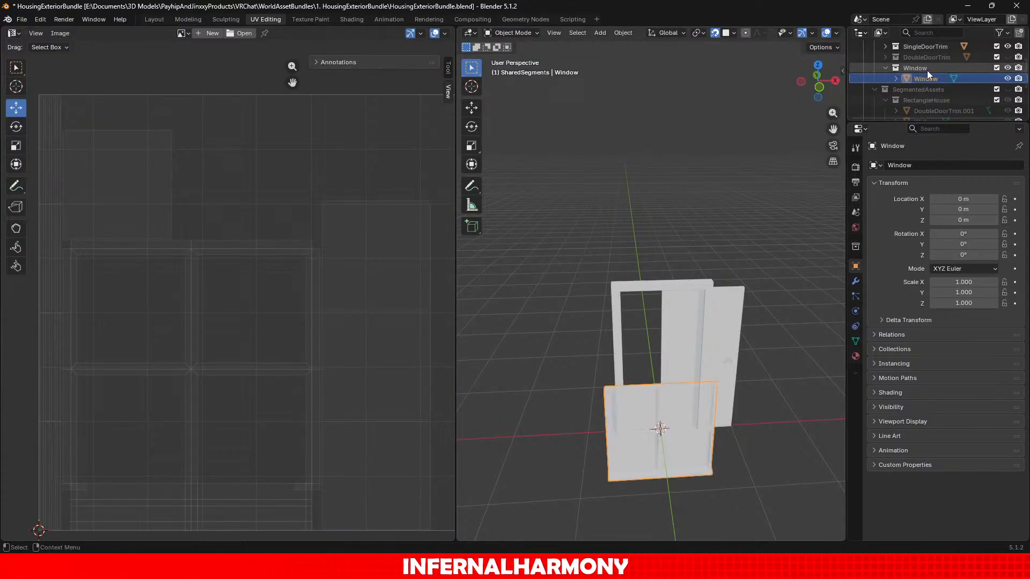
{"action": "left_click", "coordinate": [536, 33]}
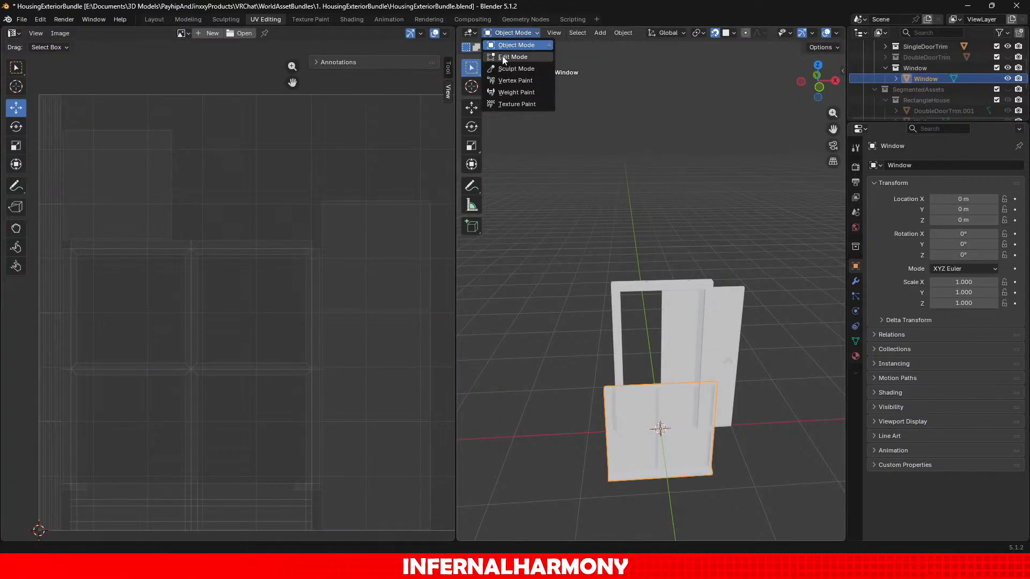
{"action": "left_click", "coordinate": [507, 55]}
{"action": "left_click", "coordinate": [189, 33]}
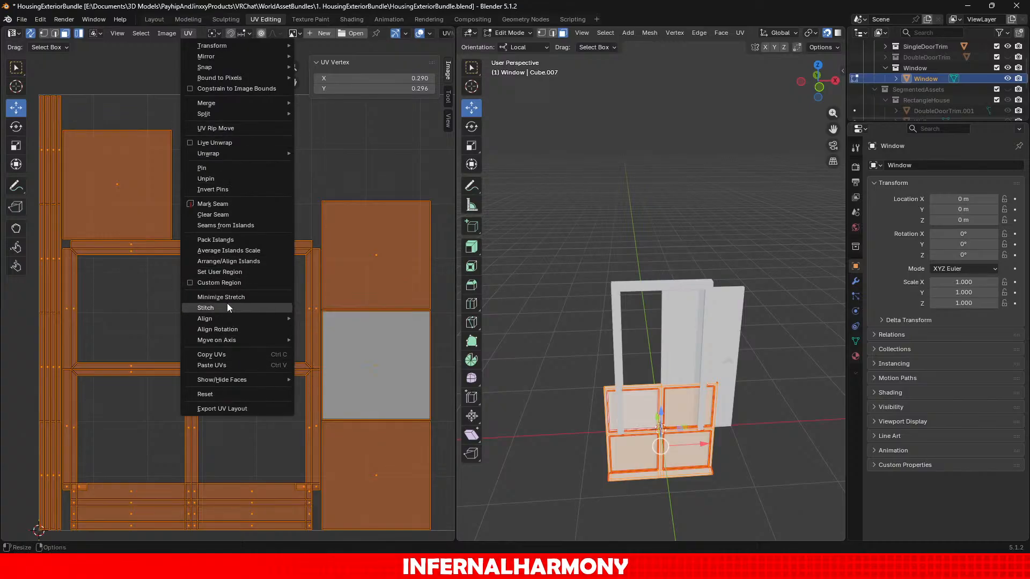
{"action": "left_click", "coordinate": [260, 240]}
{"action": "left_click", "coordinate": [215, 401]}
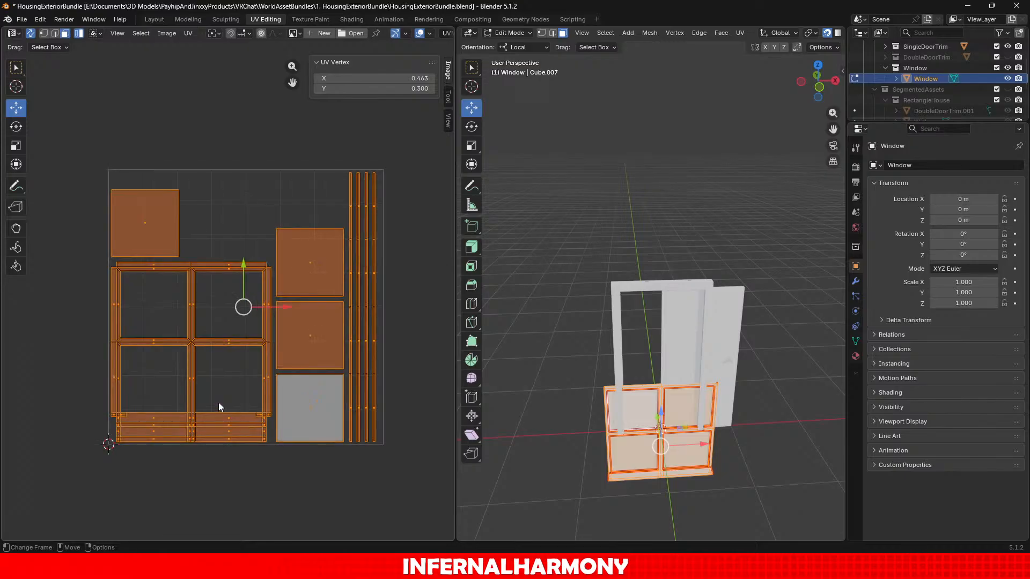
{"action": "scroll", "coordinate": [219, 402], "scroll_direction": "up", "scroll_amount": 1}
{"action": "scroll", "coordinate": [221, 402], "scroll_direction": "down", "scroll_amount": 1}
Switch to the Modeling workspace with the Window in Object Mode, deselect it, and save the file.
{"action": "left_click", "coordinate": [228, 19]}
{"action": "left_click", "coordinate": [189, 20]}
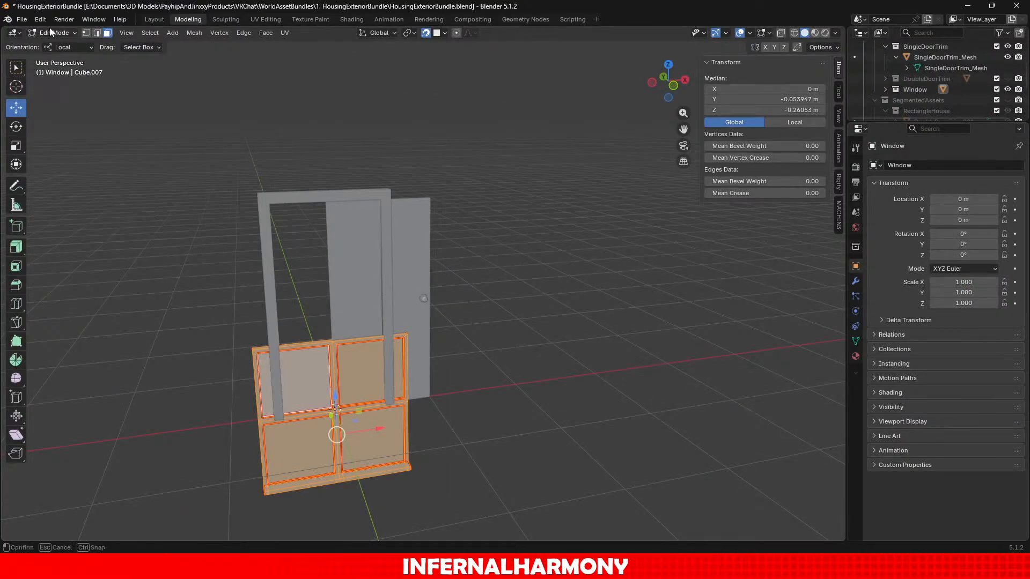
{"action": "left_click", "coordinate": [54, 33]}
{"action": "left_click", "coordinate": [56, 45]}
{"action": "left_click", "coordinate": [298, 178]}
{"action": "key", "text": "ctrl+s"}
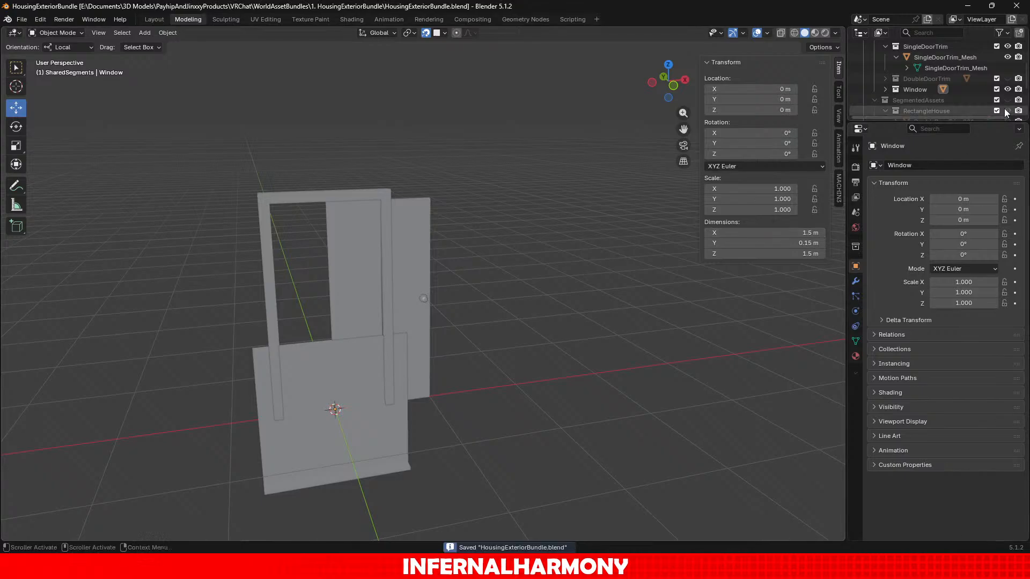
Hide the Door and SingleDoorTrim collections along with the whole SharedSegments collection.
{"action": "scroll", "coordinate": [1012, 92], "scroll_direction": "up", "scroll_amount": 2}
{"action": "left_click", "coordinate": [1008, 89]}
{"action": "left_click", "coordinate": [1008, 57]}
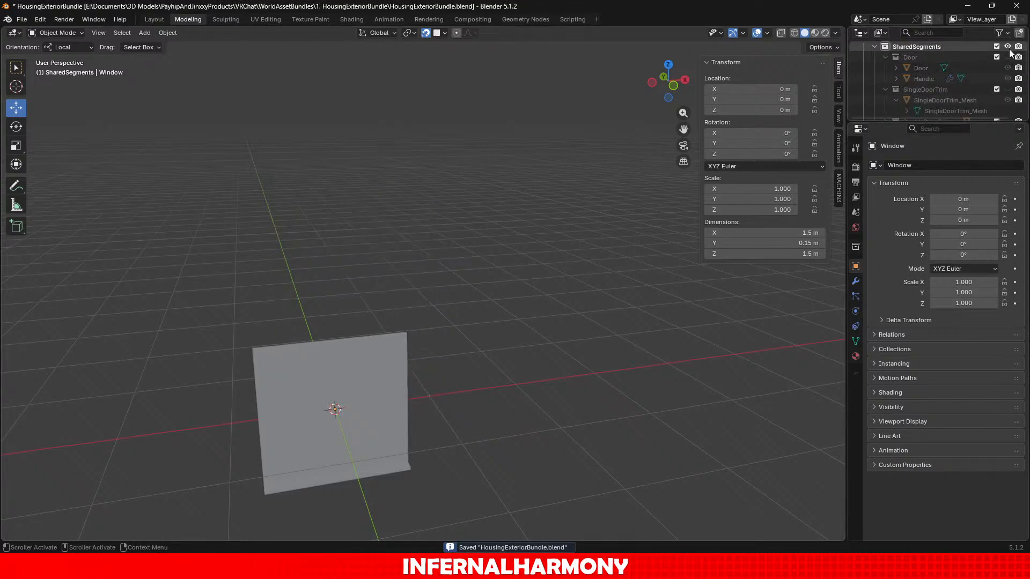
{"action": "left_click", "coordinate": [1008, 46]}
Delete the DoubleDoorTrim.001 object from the RectangleHouse collection.
{"action": "scroll", "coordinate": [971, 80], "scroll_direction": "down", "scroll_amount": 8}
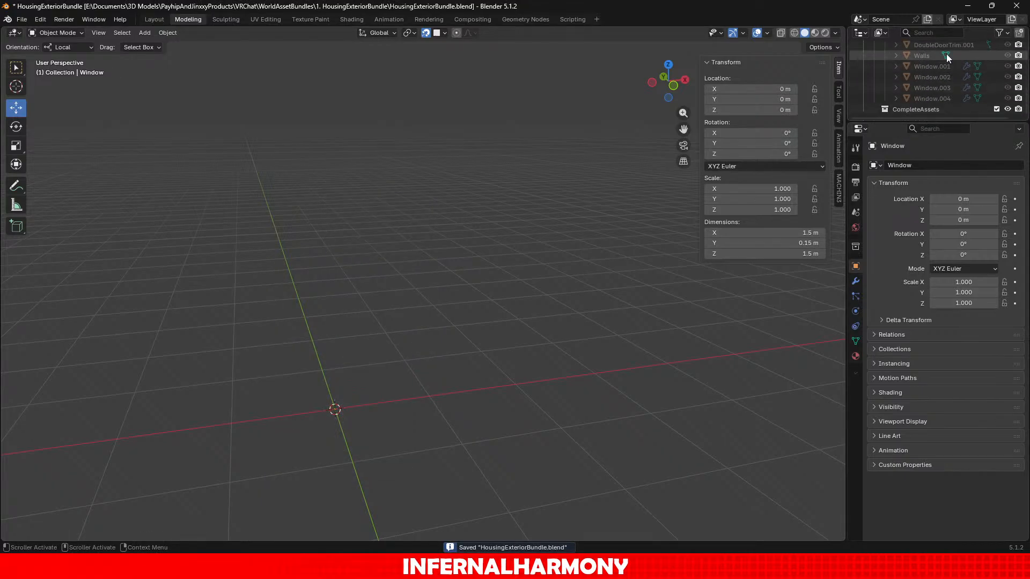
{"action": "left_click", "coordinate": [949, 46]}
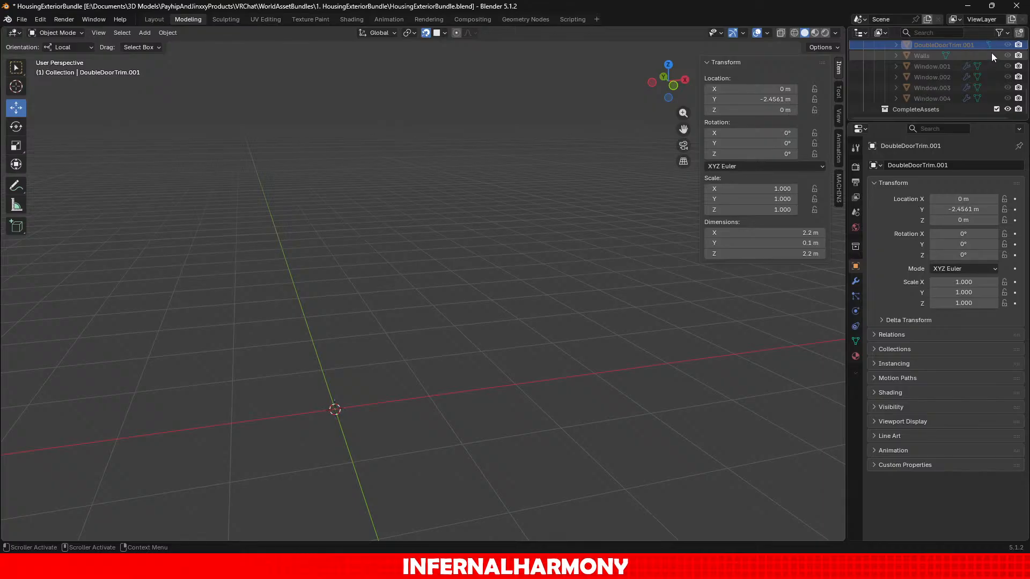
{"action": "key", "text": "x"}
Select Window.001 and make the RectangleHouse collection visible in the viewport.
{"action": "left_click", "coordinate": [942, 62]}
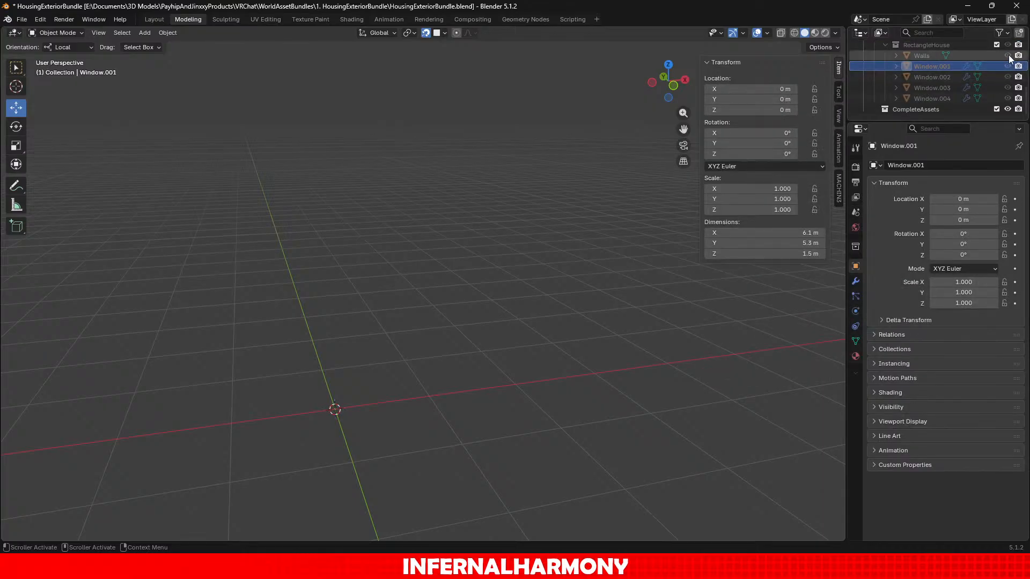
{"action": "scroll", "coordinate": [1012, 47], "scroll_direction": "up", "scroll_amount": 2}
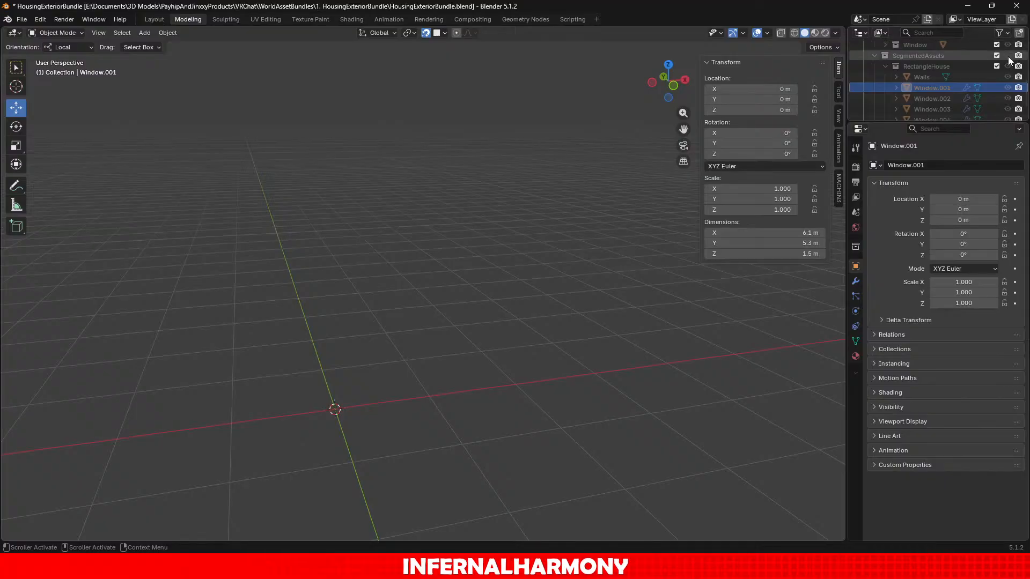
{"action": "left_click", "coordinate": [1008, 66]}
{"action": "scroll", "coordinate": [981, 75], "scroll_direction": "down", "scroll_amount": 2}
{"action": "scroll", "coordinate": [530, 200], "scroll_direction": "down", "scroll_amount": 5}
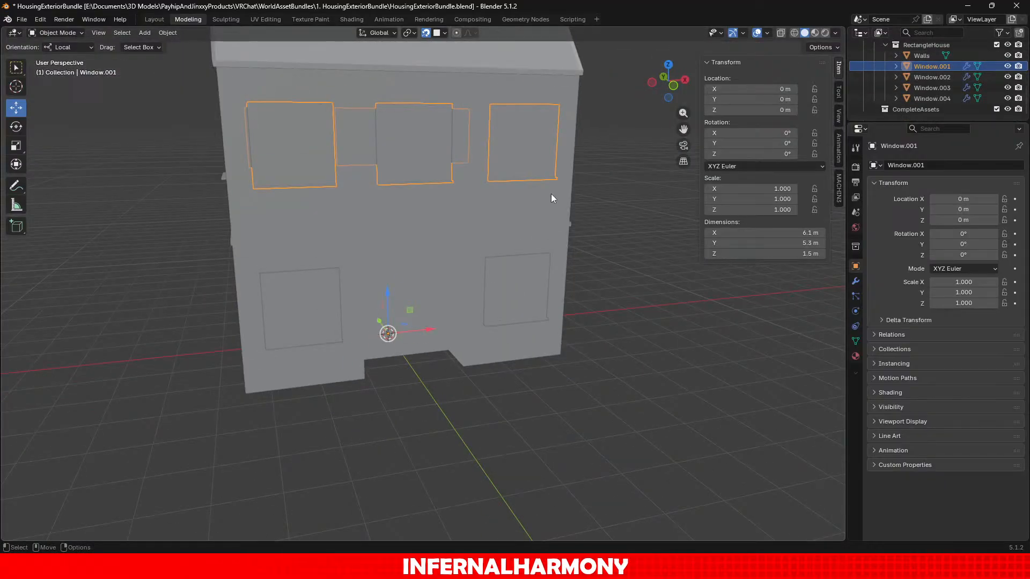
Pack all UV islands of Window.001 in Edit Mode, using the exact concave shape method and a scaled margin of 0.050.
{"action": "left_click", "coordinate": [55, 34]}
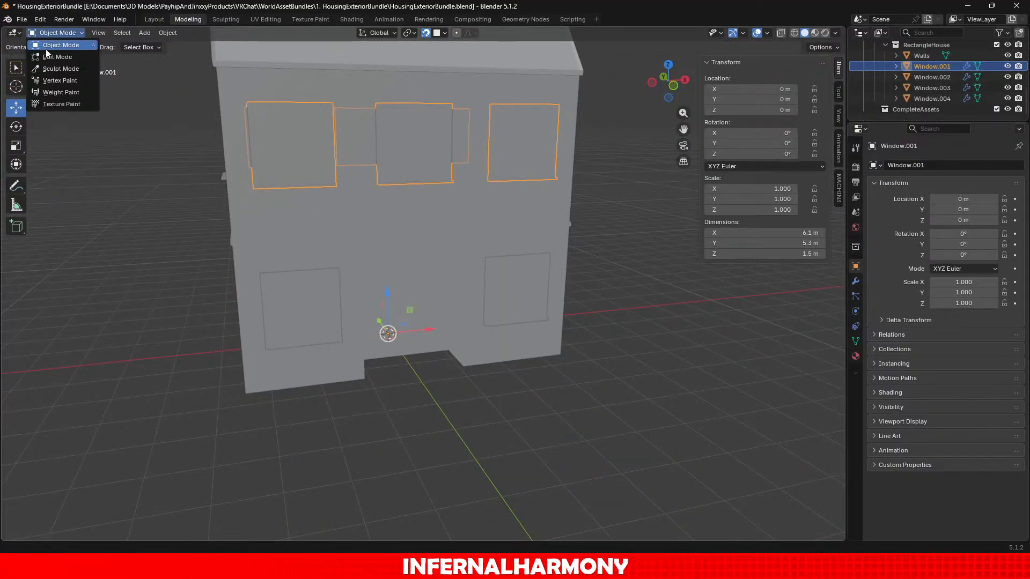
{"action": "left_click", "coordinate": [47, 56]}
{"action": "key", "text": "a"}
{"action": "left_click", "coordinate": [266, 19]}
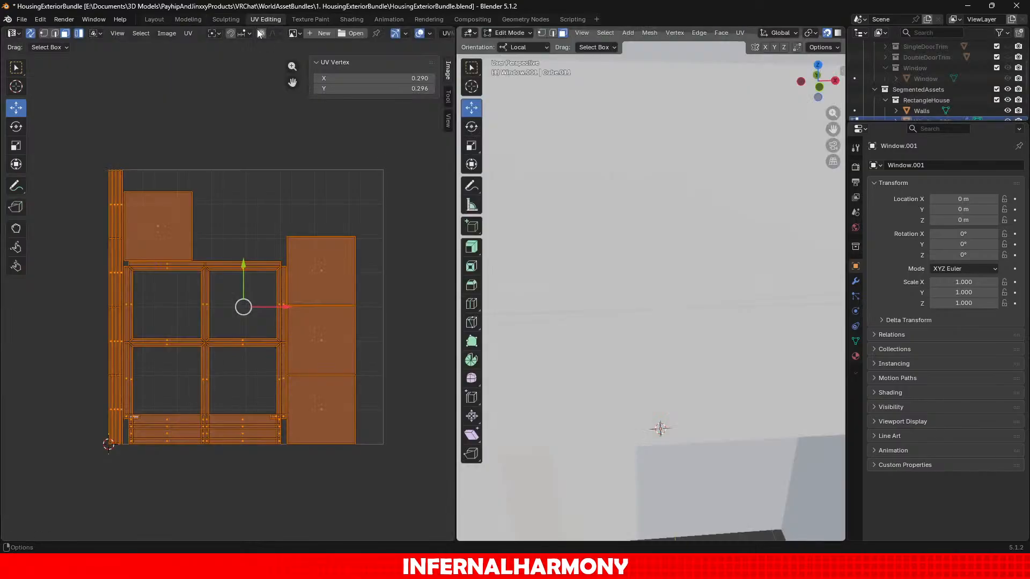
{"action": "left_click", "coordinate": [188, 33]}
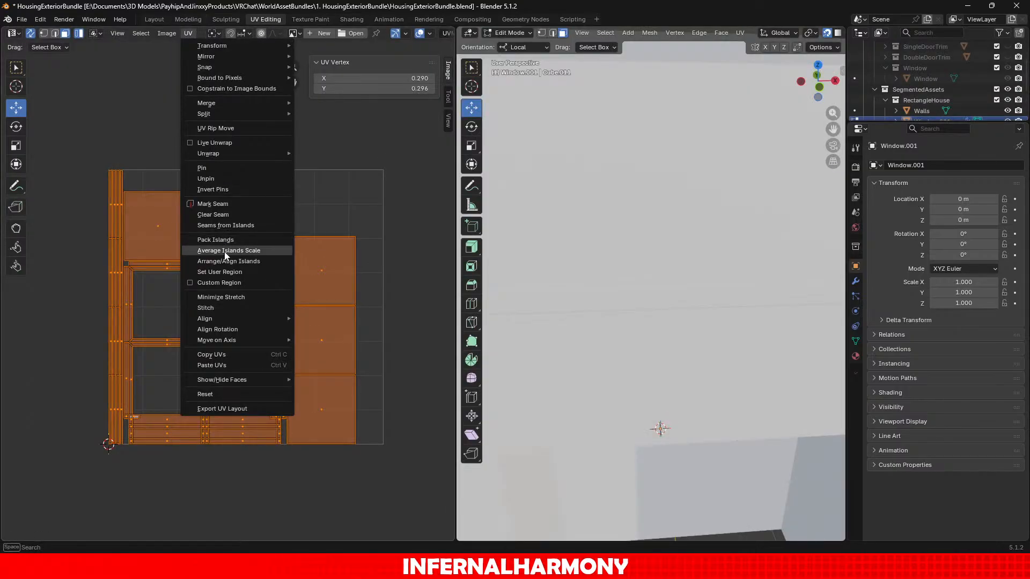
{"action": "left_click", "coordinate": [231, 240]}
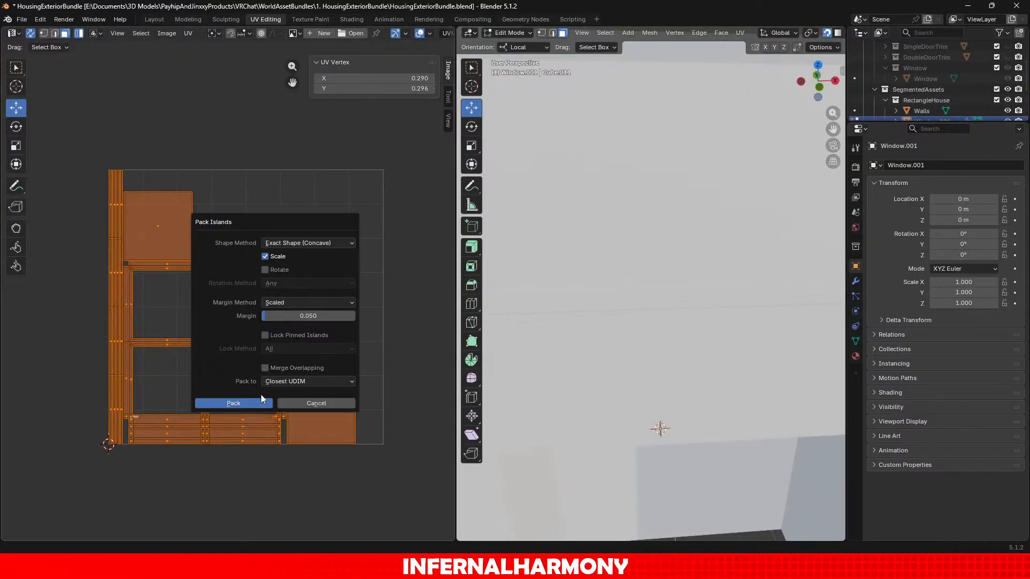
{"action": "left_click", "coordinate": [250, 405]}
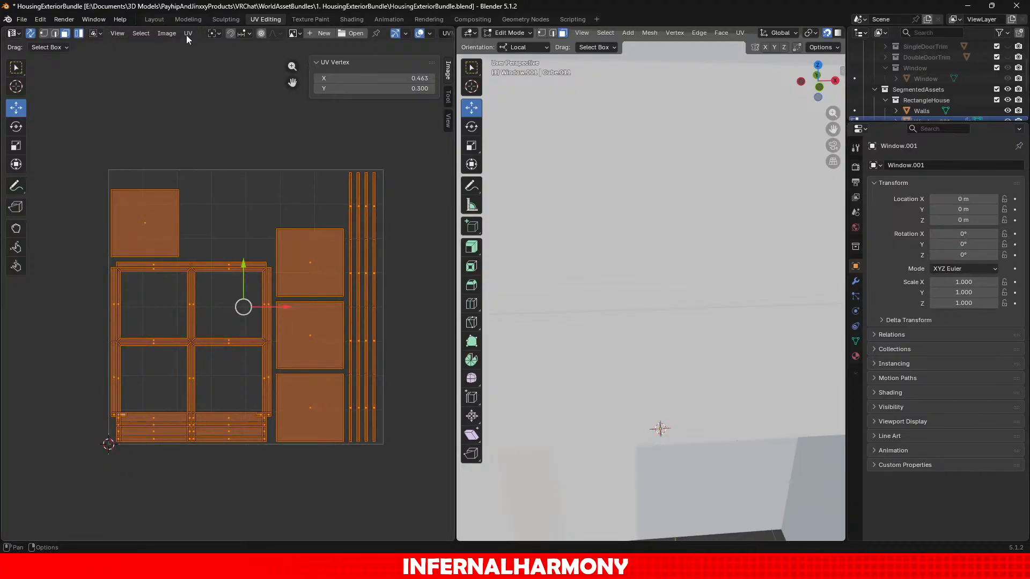
Return Window.001 to Object Mode while staying in the UV Editing workspace.
{"action": "left_click", "coordinate": [191, 19]}
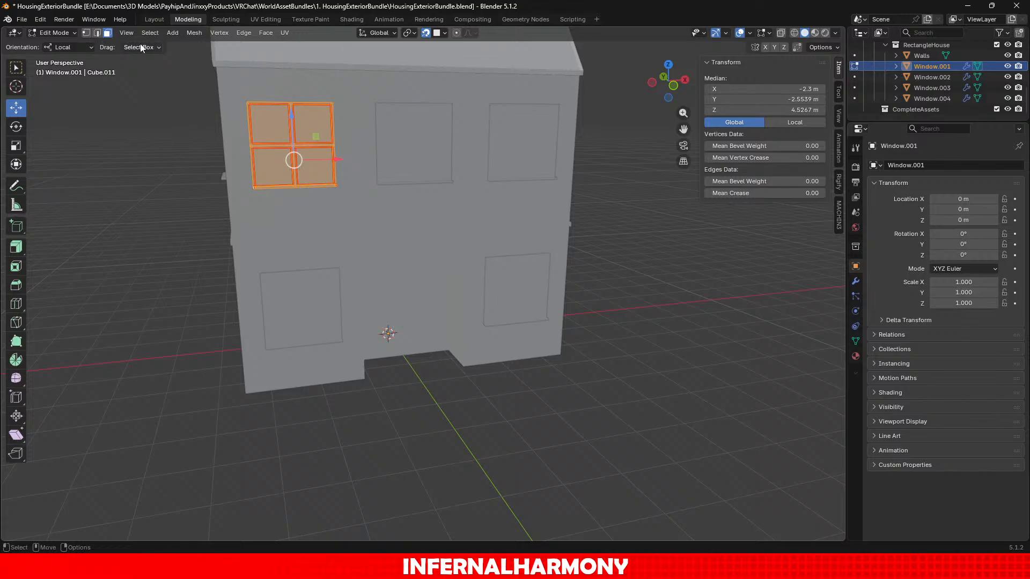
{"action": "left_click", "coordinate": [252, 21]}
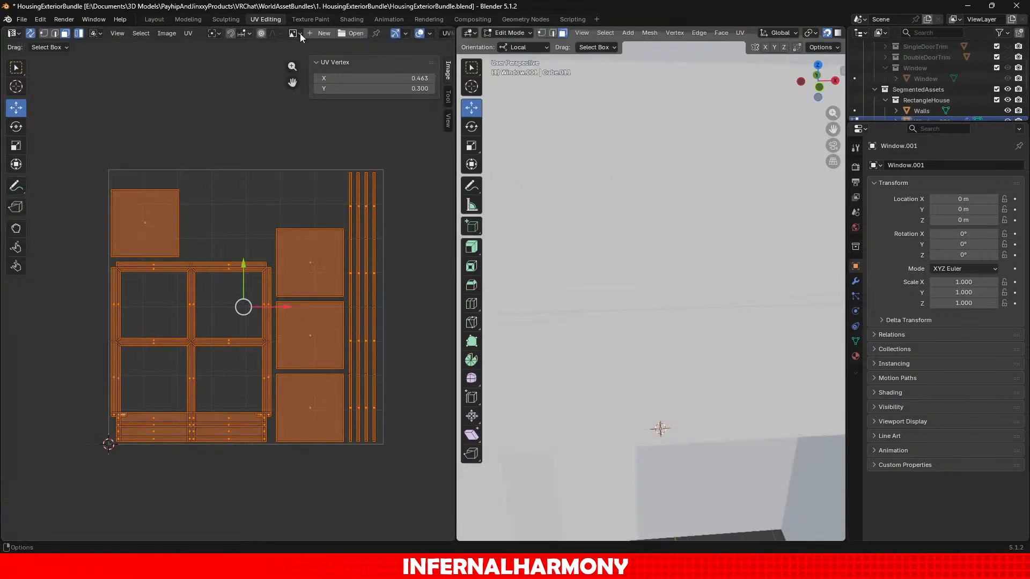
{"action": "left_click", "coordinate": [509, 32]}
{"action": "left_click", "coordinate": [494, 45]}
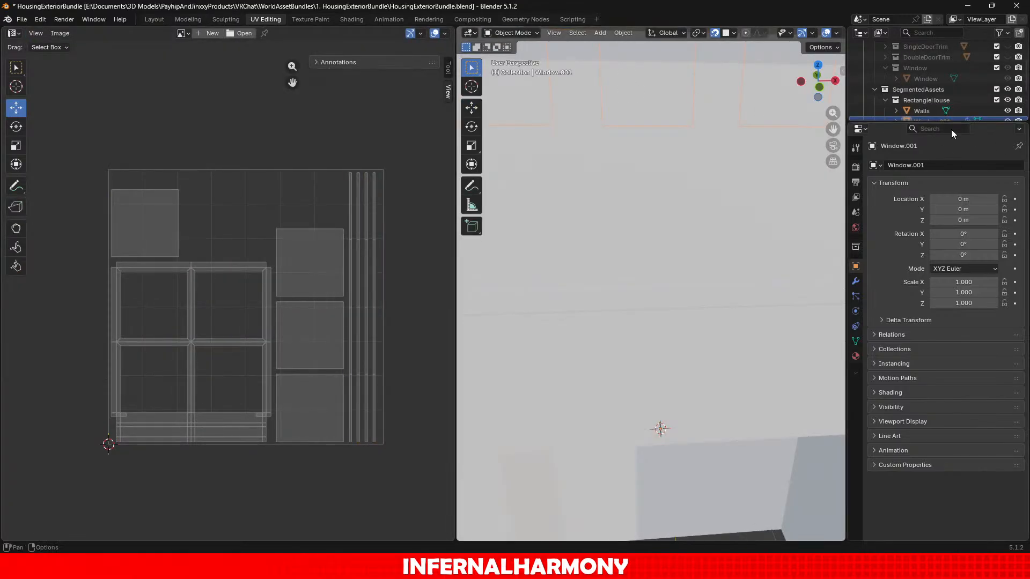
Compare the UV layout of the shared Window object with that of Window.001.
{"action": "scroll", "coordinate": [936, 113], "scroll_direction": "down", "scroll_amount": 2}
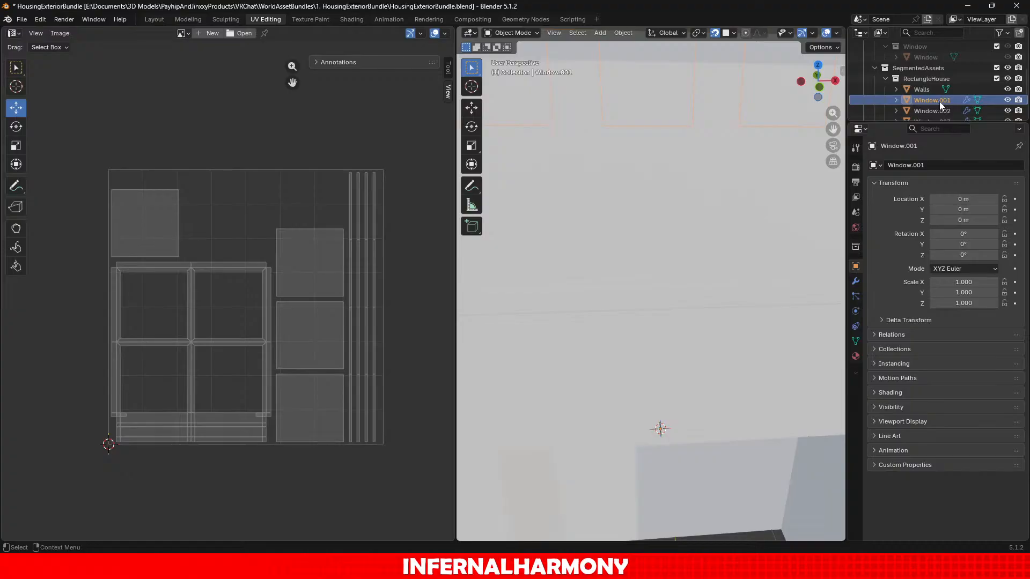
{"action": "scroll", "coordinate": [934, 89], "scroll_direction": "up", "scroll_amount": 2}
{"action": "left_click", "coordinate": [937, 100]}
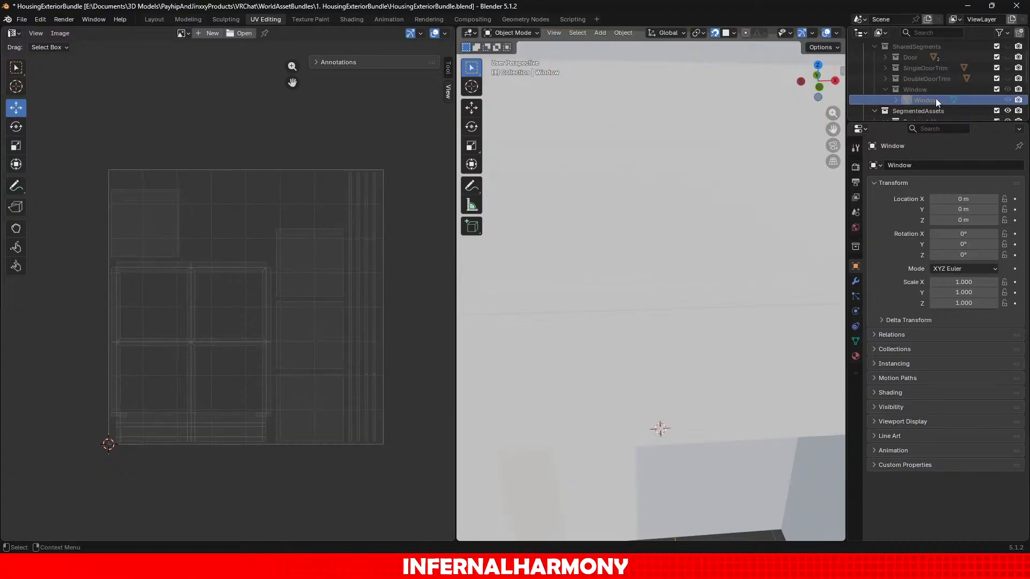
{"action": "scroll", "coordinate": [935, 98], "scroll_direction": "down", "scroll_amount": 2}
{"action": "scroll", "coordinate": [932, 101], "scroll_direction": "down", "scroll_amount": 2}
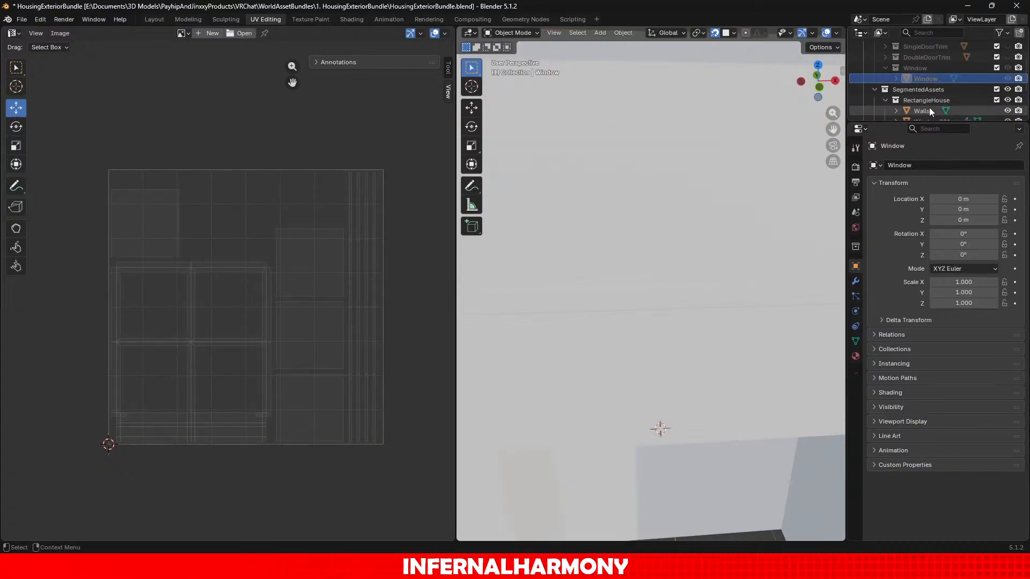
{"action": "left_click", "coordinate": [929, 99]}
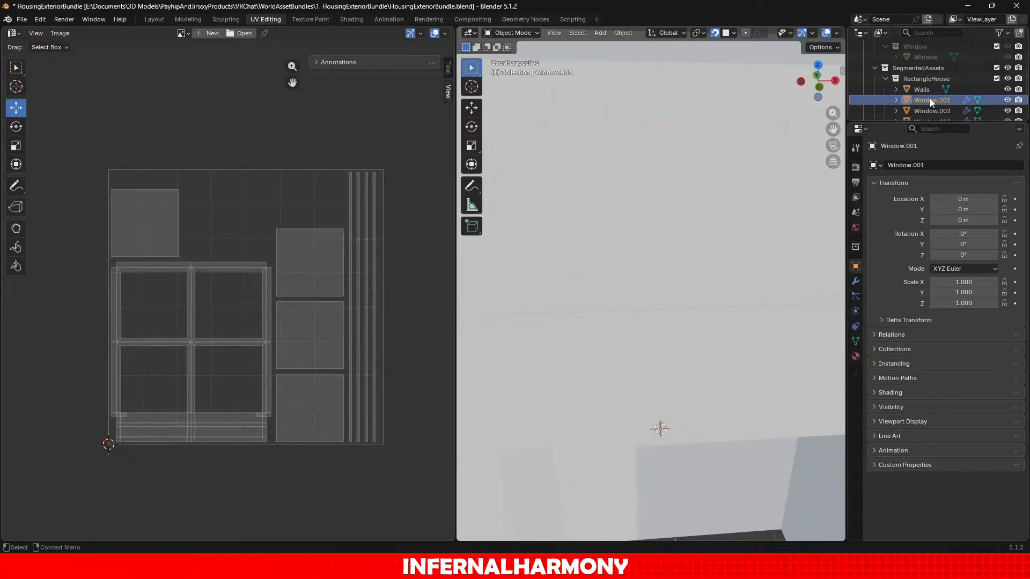
Select Window.002 and pack all its UV islands in Edit Mode, with the exact concave shape method and a 0.050 margin.
{"action": "left_click", "coordinate": [933, 105]}
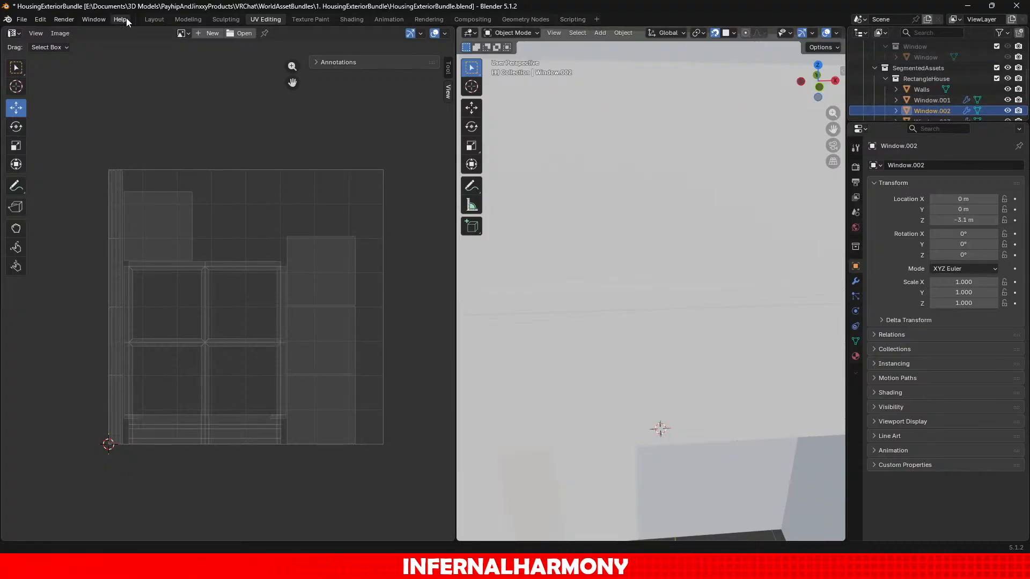
{"action": "left_click", "coordinate": [188, 19]}
{"action": "left_click", "coordinate": [57, 33]}
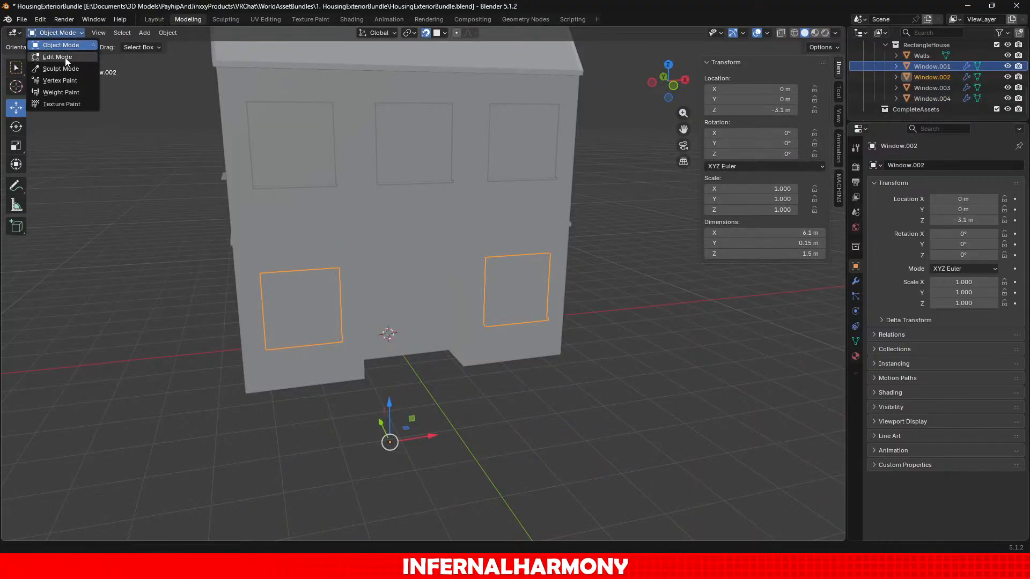
{"action": "left_click", "coordinate": [54, 54]}
{"action": "left_click", "coordinate": [275, 20]}
{"action": "left_click", "coordinate": [217, 141]}
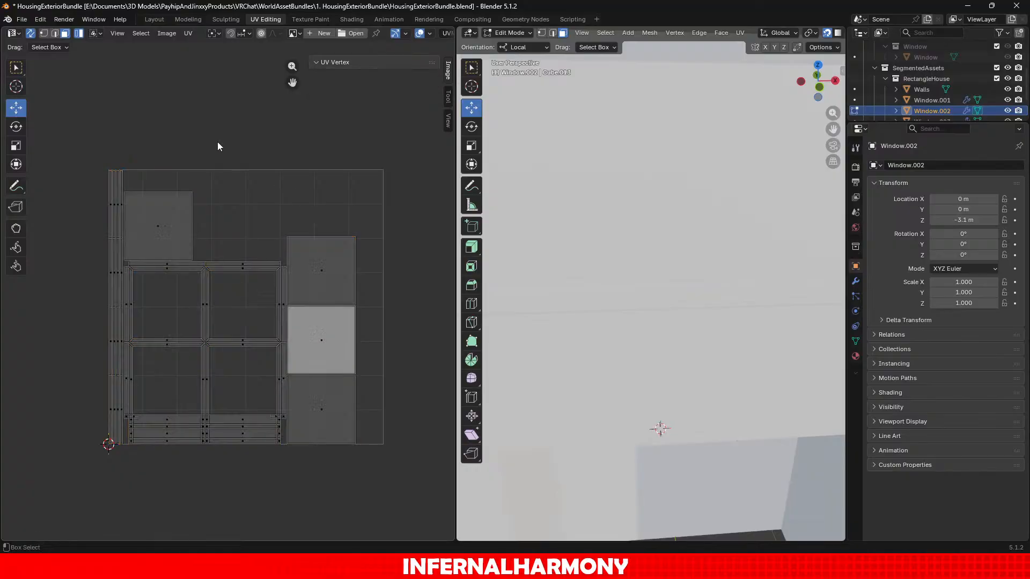
{"action": "key", "text": "a"}
{"action": "left_click", "coordinate": [187, 34]}
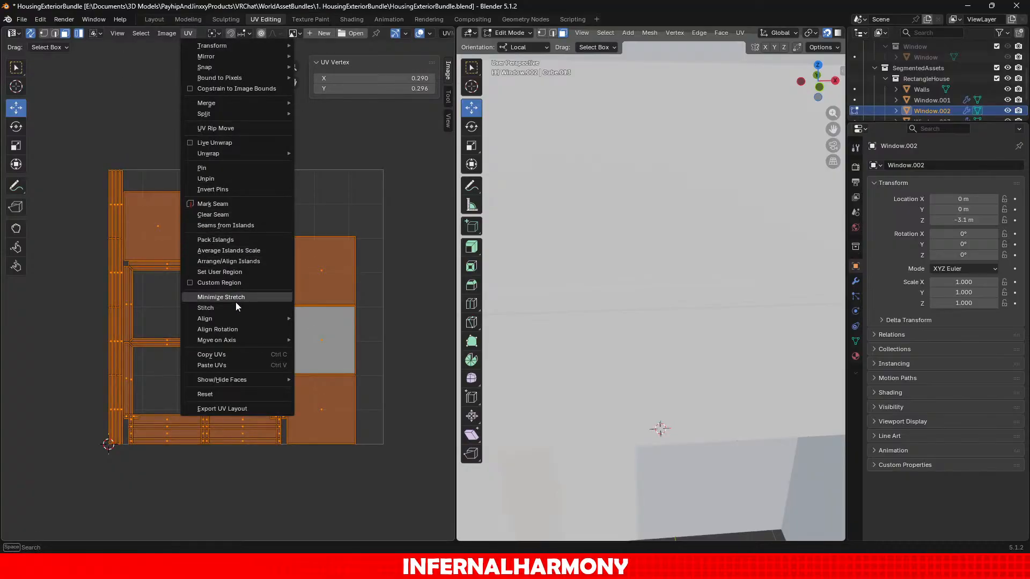
{"action": "left_click", "coordinate": [228, 242]}
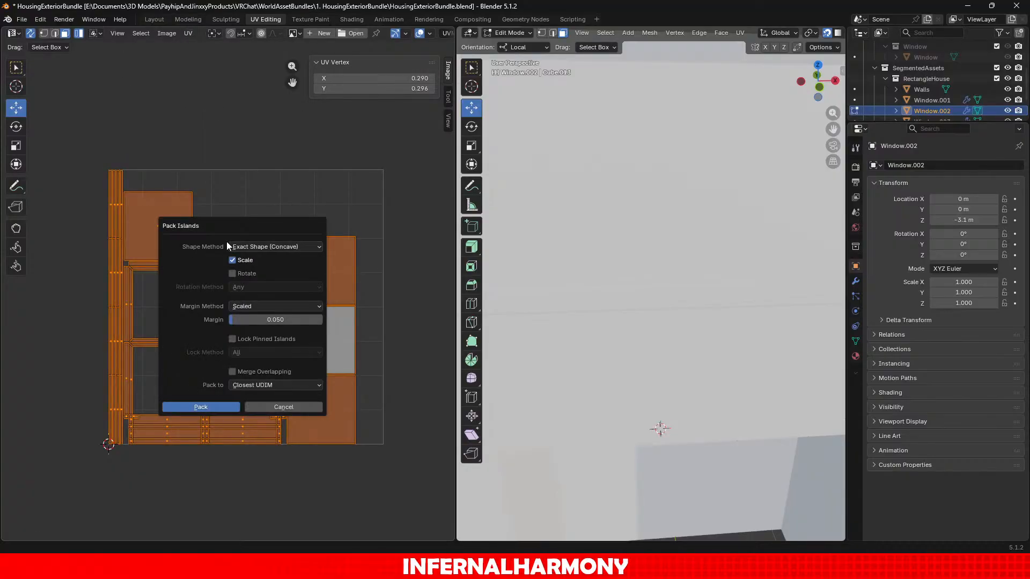
{"action": "left_click", "coordinate": [199, 405]}
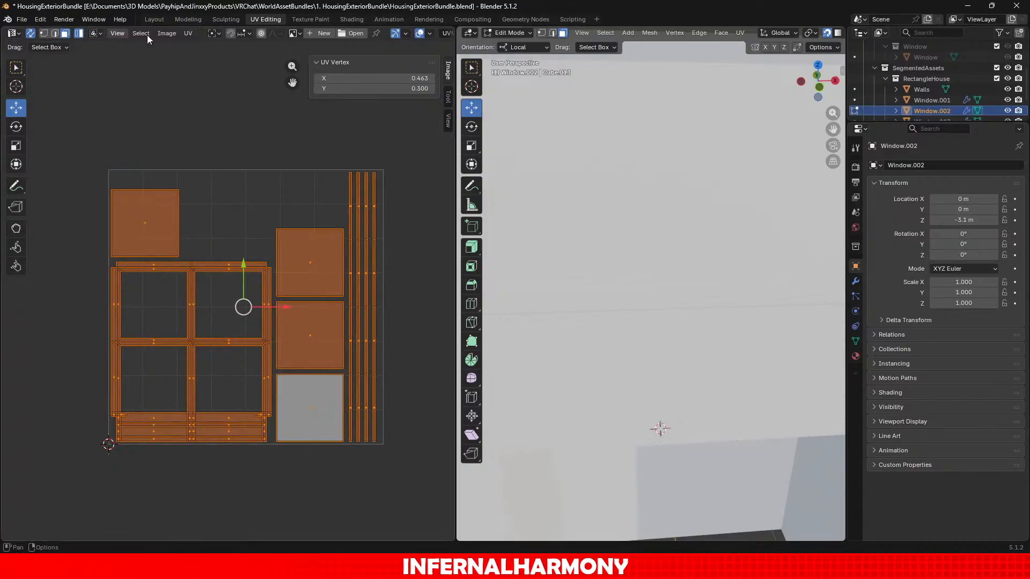
Go back to the Modeling workspace and return Window.002 to Object Mode.
{"action": "left_click", "coordinate": [191, 20]}
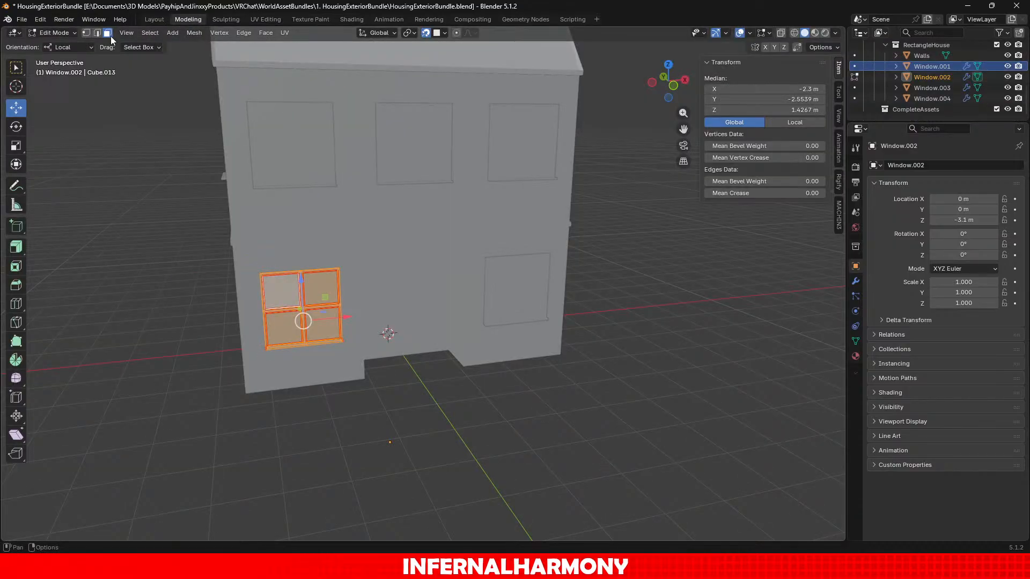
{"action": "left_click", "coordinate": [59, 33]}
{"action": "left_click", "coordinate": [58, 41]}
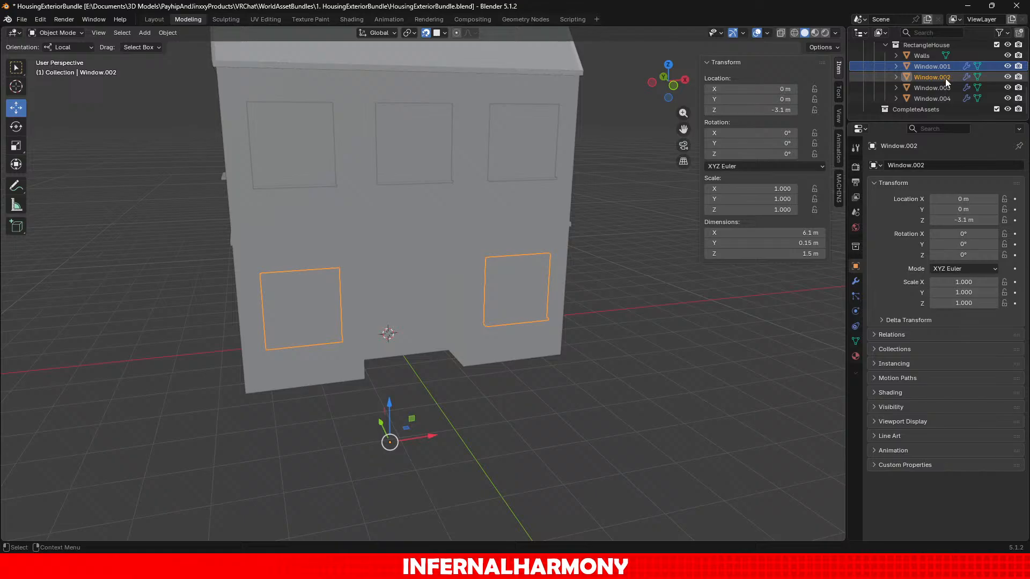
Select Window.003 and pack all its UV islands in Edit Mode, with the exact concave shape method and a 0.050 margin.
{"action": "left_click", "coordinate": [932, 87]}
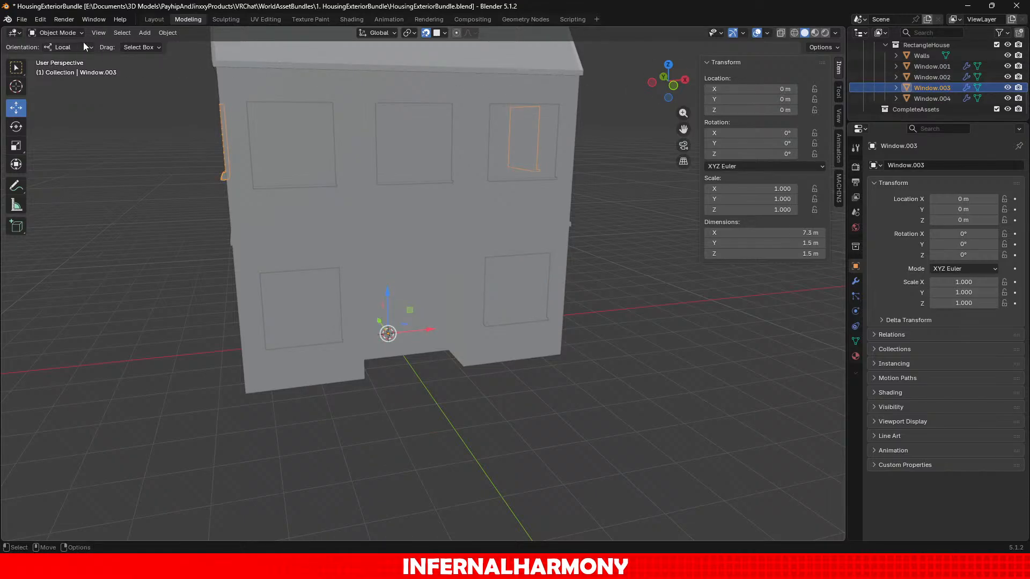
{"action": "left_click", "coordinate": [62, 32]}
{"action": "left_click", "coordinate": [60, 52]}
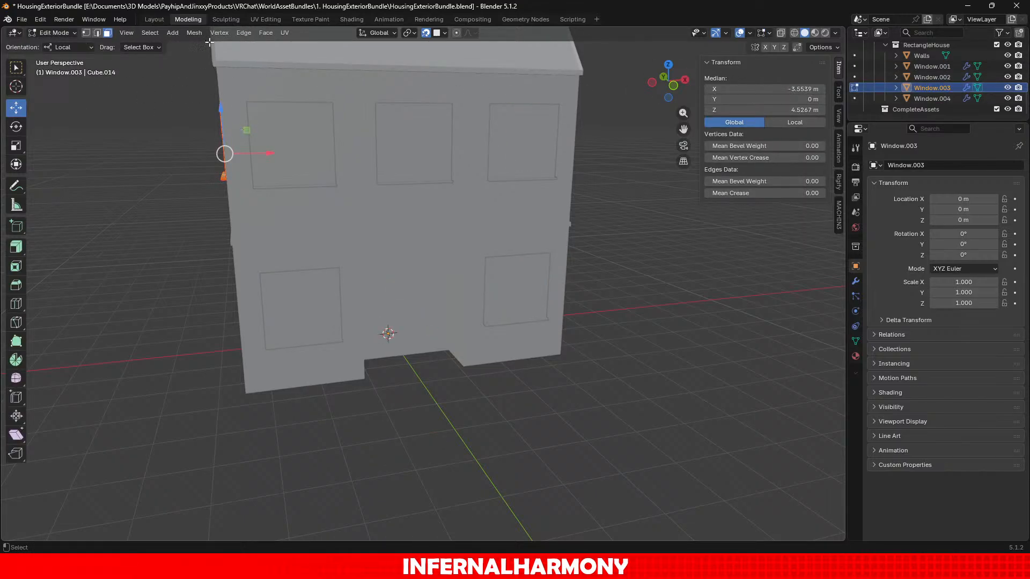
{"action": "left_click", "coordinate": [265, 19]}
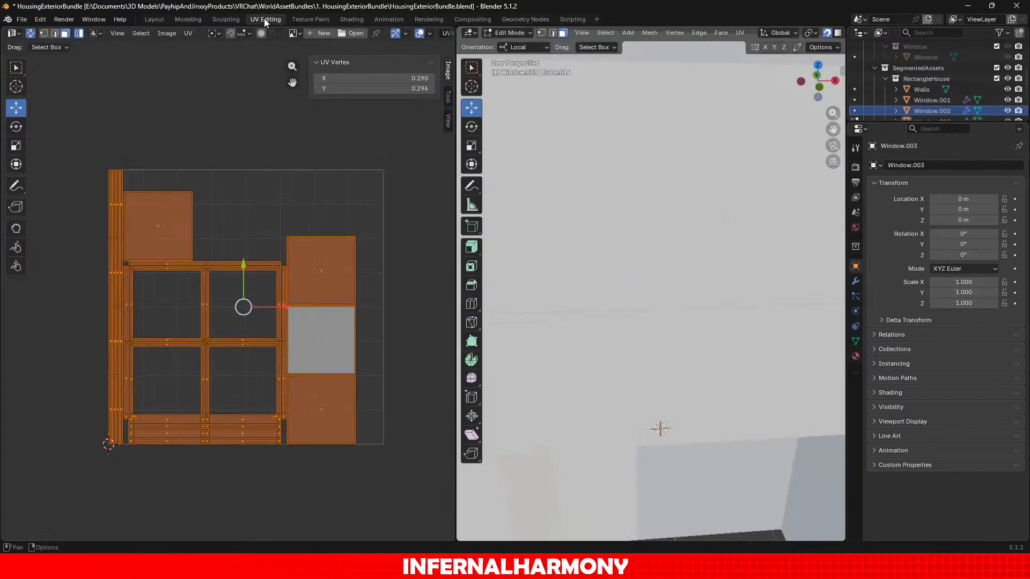
{"action": "left_click", "coordinate": [189, 33]}
{"action": "left_click", "coordinate": [227, 243]}
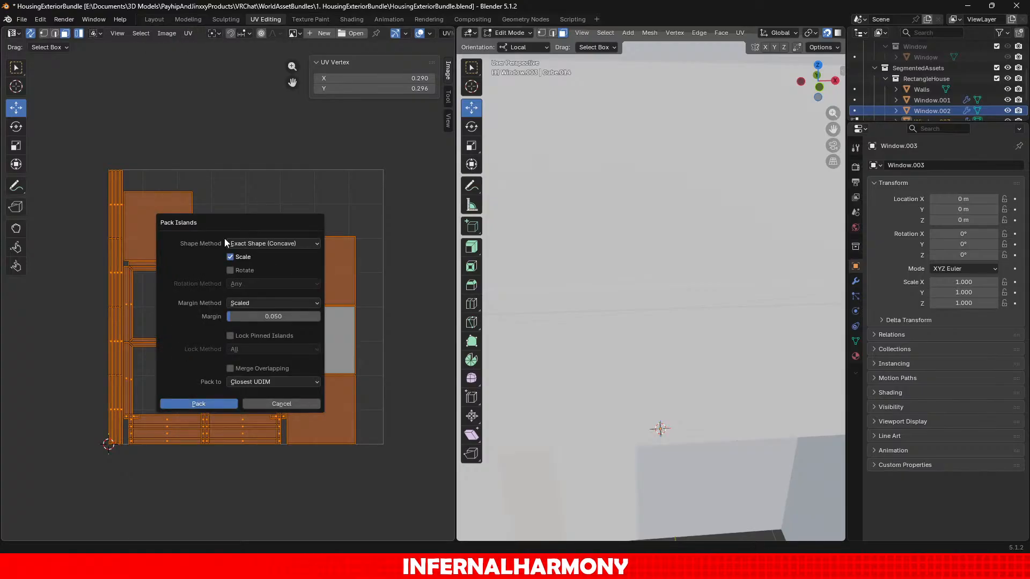
{"action": "left_click", "coordinate": [233, 405]}
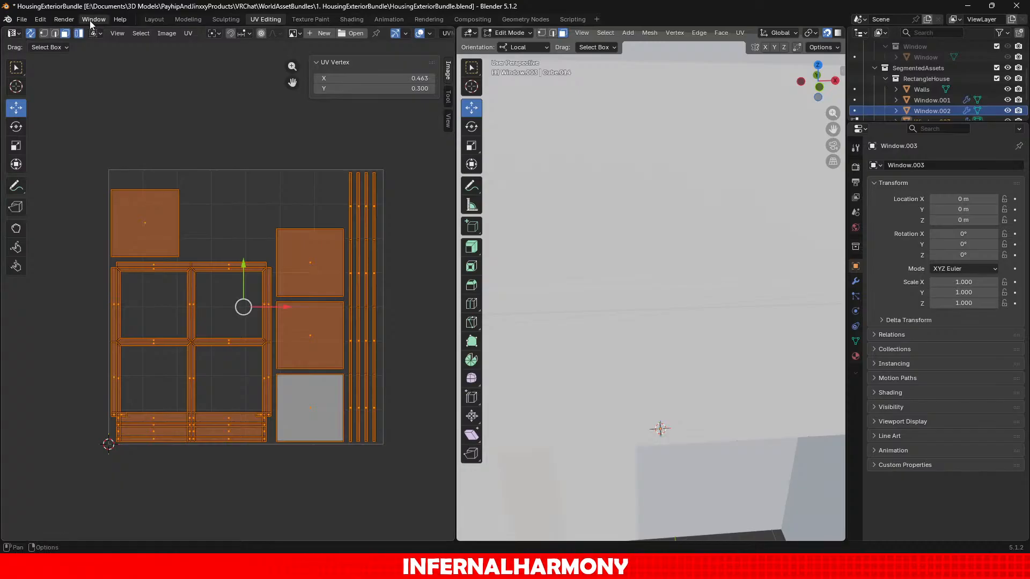
Go back to the Modeling workspace and return Window.003 to Object Mode.
{"action": "left_click", "coordinate": [185, 19]}
{"action": "left_click", "coordinate": [71, 33]}
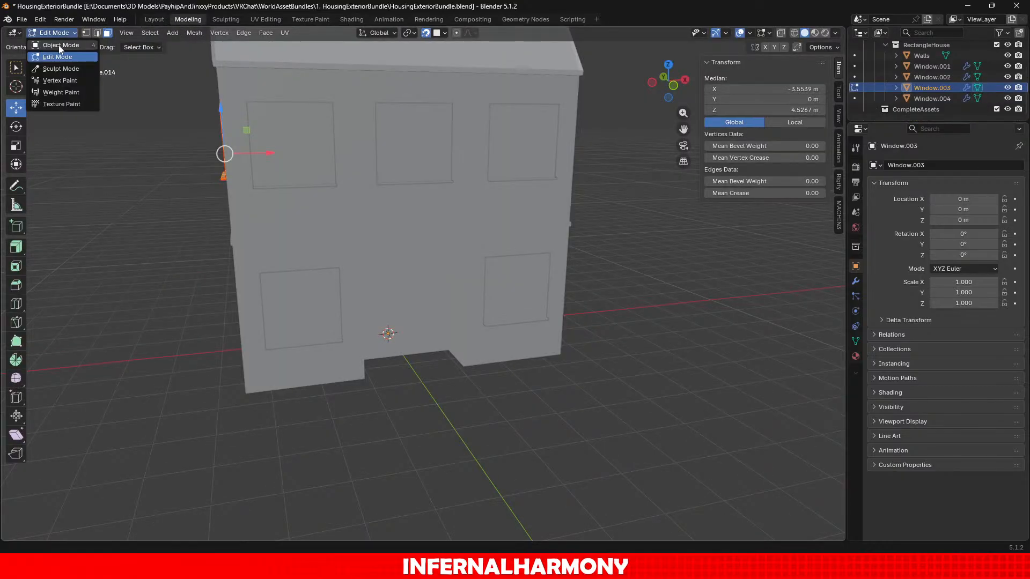
{"action": "left_click", "coordinate": [59, 45]}
Select Window.004 in the RectangleHouse collection and pack all its UV islands in Edit Mode.
{"action": "left_click", "coordinate": [928, 98]}
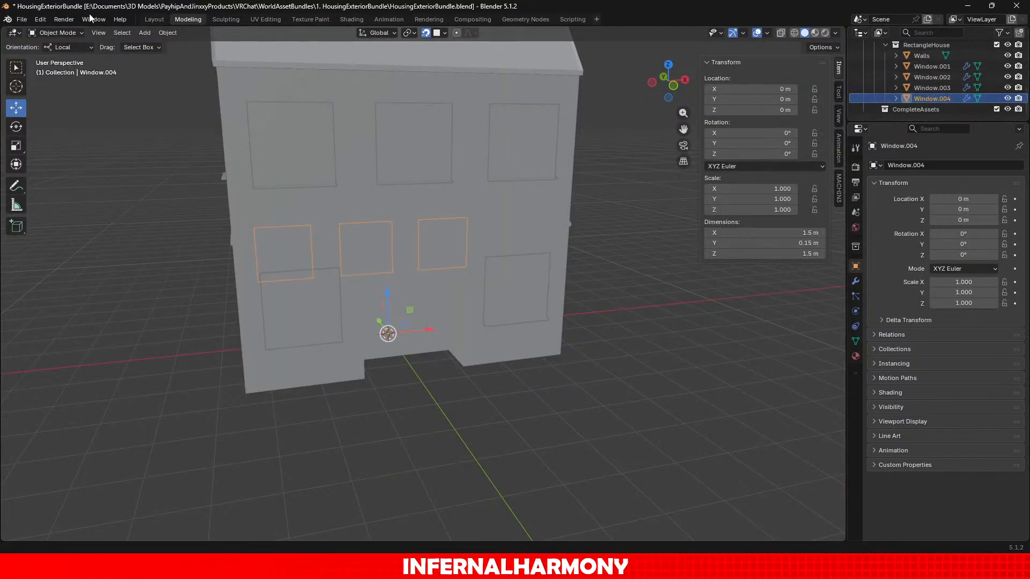
{"action": "left_click", "coordinate": [79, 33]}
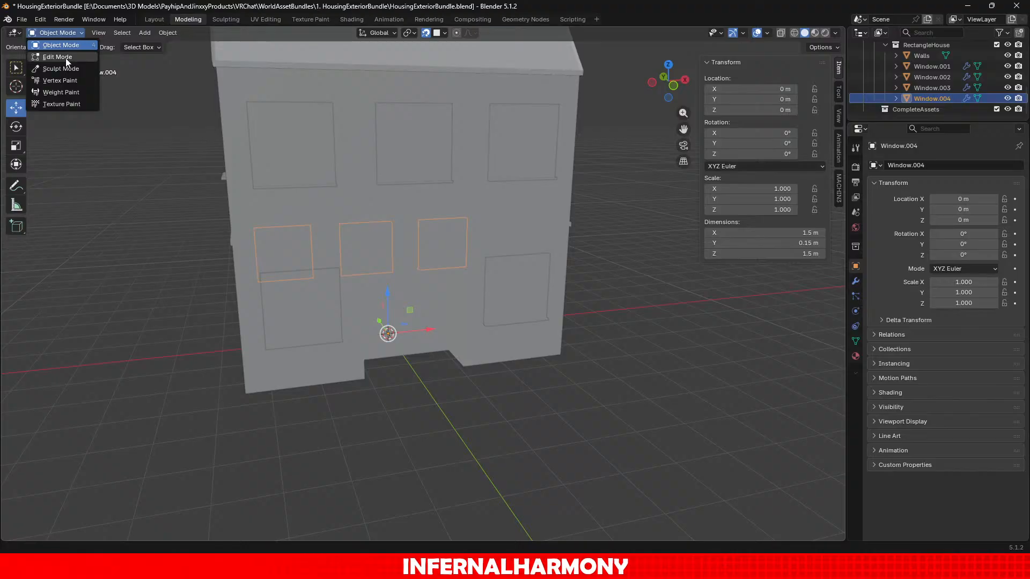
{"action": "left_click", "coordinate": [65, 58]}
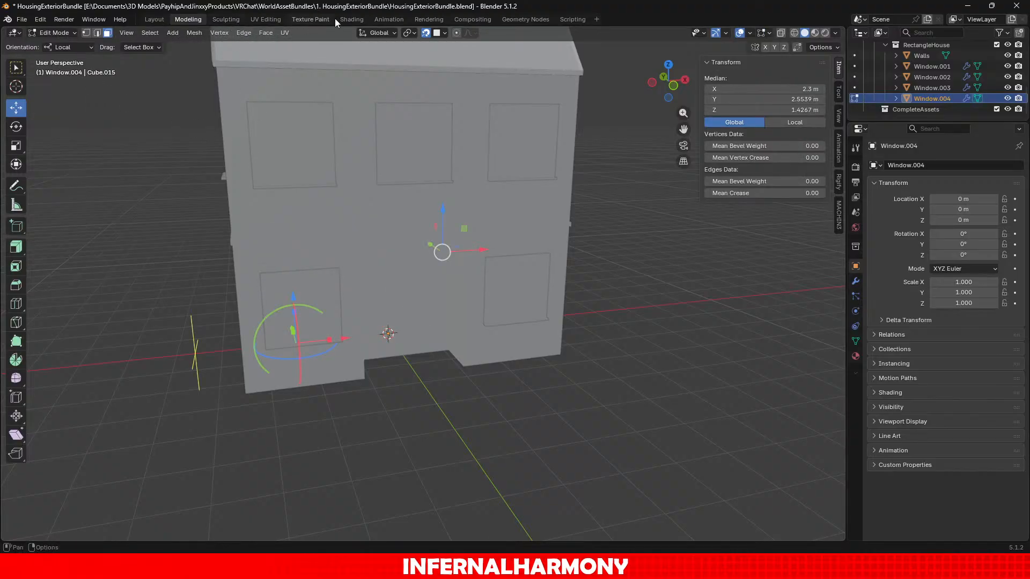
{"action": "left_click", "coordinate": [267, 19]}
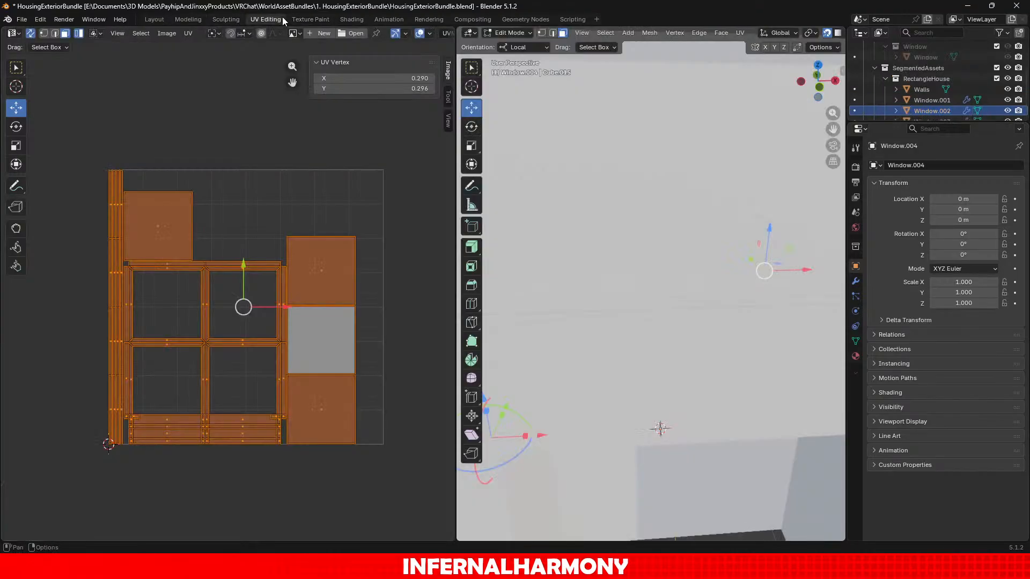
{"action": "left_click", "coordinate": [188, 33]}
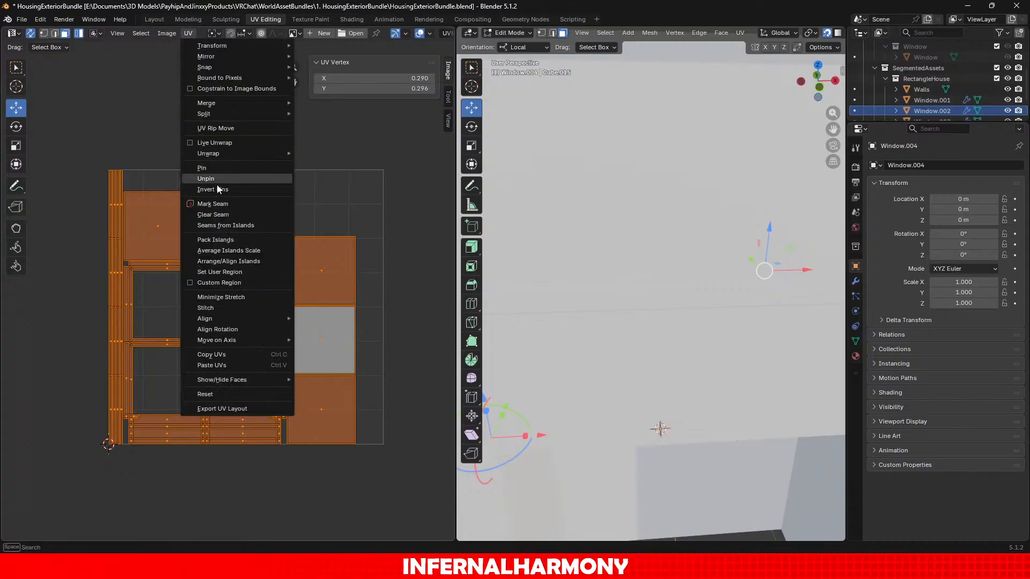
{"action": "left_click", "coordinate": [232, 240]}
{"action": "left_click", "coordinate": [221, 405]}
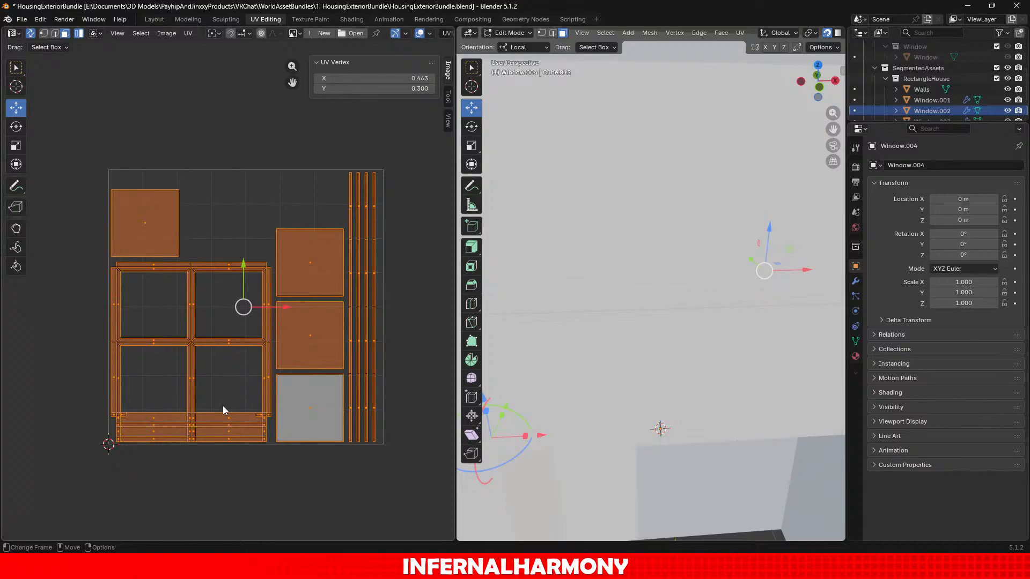
Go back to the Modeling workspace, return Window.004 to Object Mode and save the file, leaving the Walls object selected.
{"action": "left_click", "coordinate": [188, 19]}
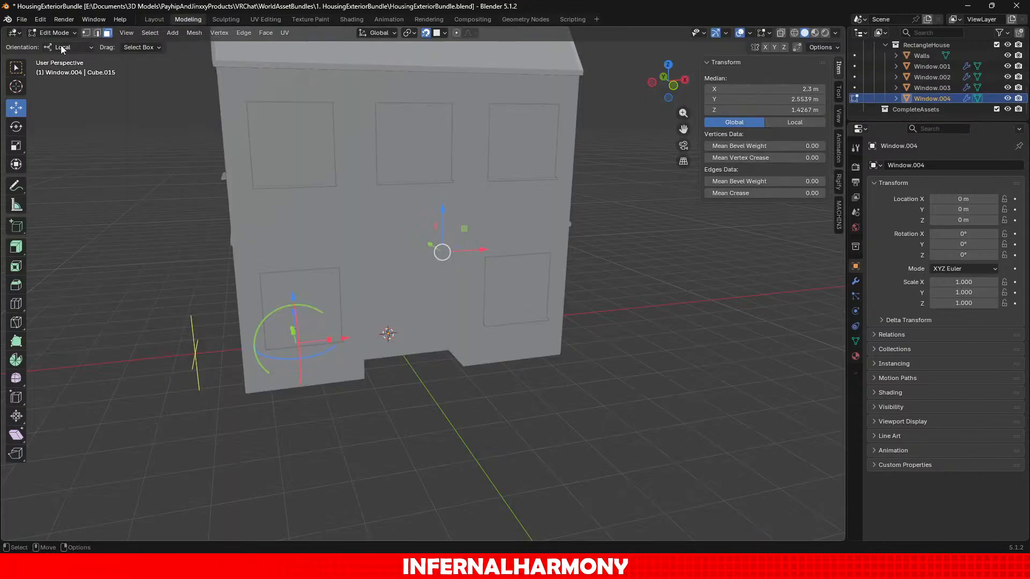
{"action": "left_click", "coordinate": [49, 32]}
{"action": "left_click", "coordinate": [40, 44]}
{"action": "key", "text": "ctrl+s"}
{"action": "scroll", "coordinate": [529, 289], "scroll_direction": "down", "scroll_amount": 4}
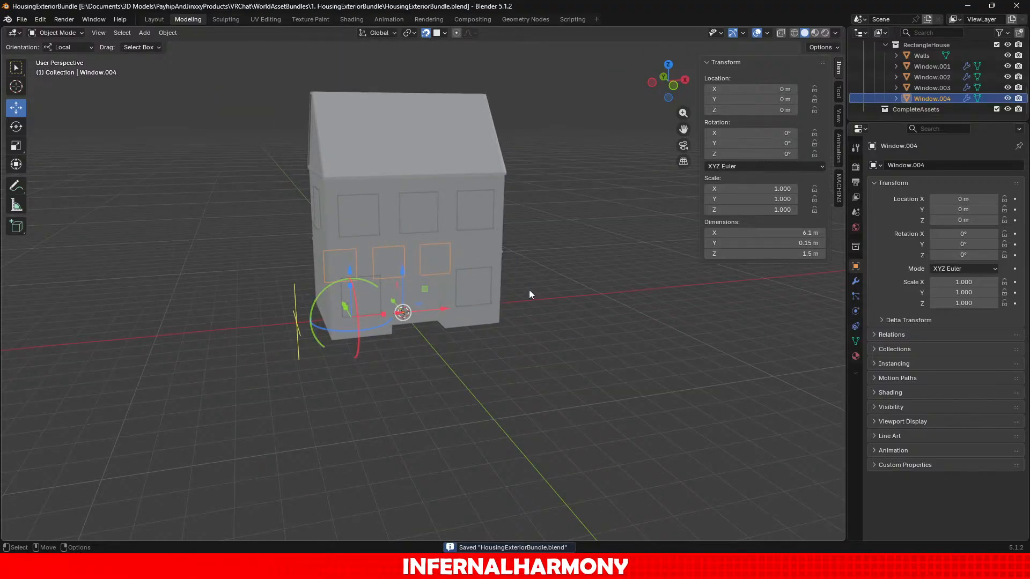
{"action": "middle_click_drag", "start_coordinate": [541, 304], "coordinate": [590, 308]}
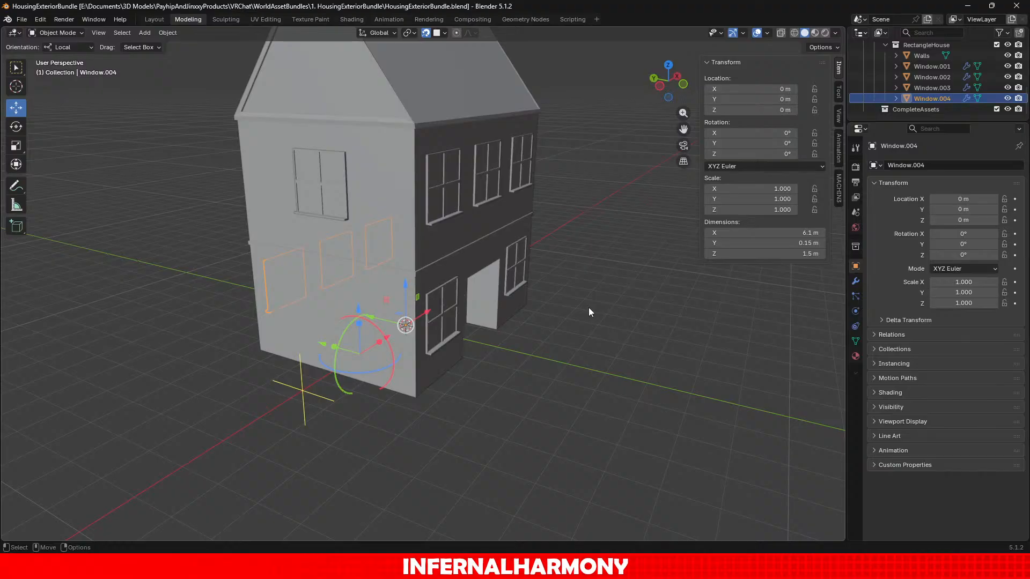
{"action": "left_click", "coordinate": [417, 370]}
{"action": "key", "text": "ctrl+s"}
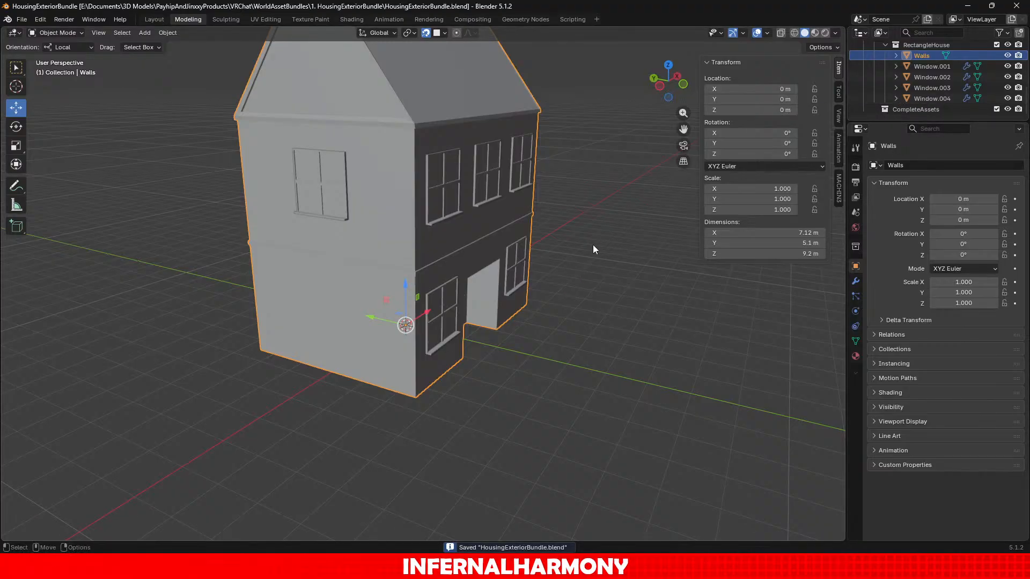
Expand the hidden Window collection in the outliner and rename its Window object as Window_Mesh.
{"action": "scroll", "coordinate": [568, 263], "scroll_direction": "up", "scroll_amount": 2}
{"action": "scroll", "coordinate": [568, 263], "scroll_direction": "down", "scroll_amount": 4}
{"action": "scroll", "coordinate": [567, 263], "scroll_direction": "up", "scroll_amount": 2}
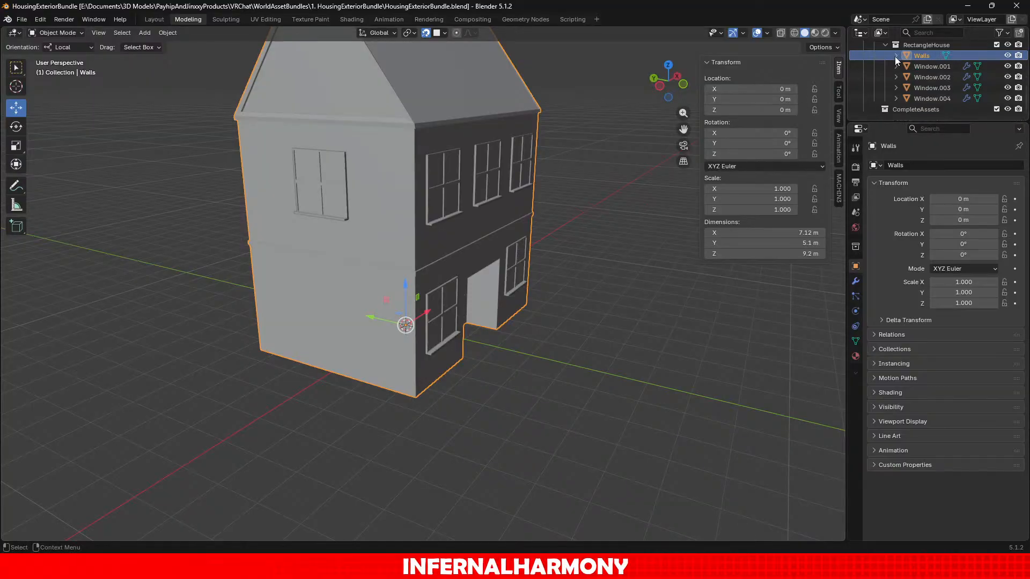
{"action": "scroll", "coordinate": [895, 56], "scroll_direction": "up", "scroll_amount": 3}
{"action": "scroll", "coordinate": [905, 70], "scroll_direction": "down", "scroll_amount": 2}
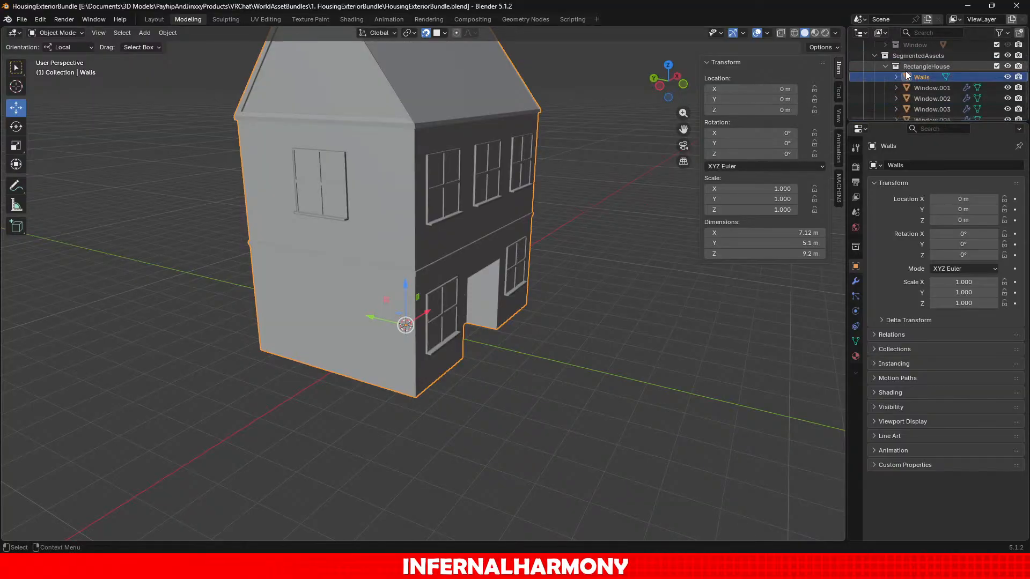
{"action": "scroll", "coordinate": [901, 74], "scroll_direction": "up", "scroll_amount": 1}
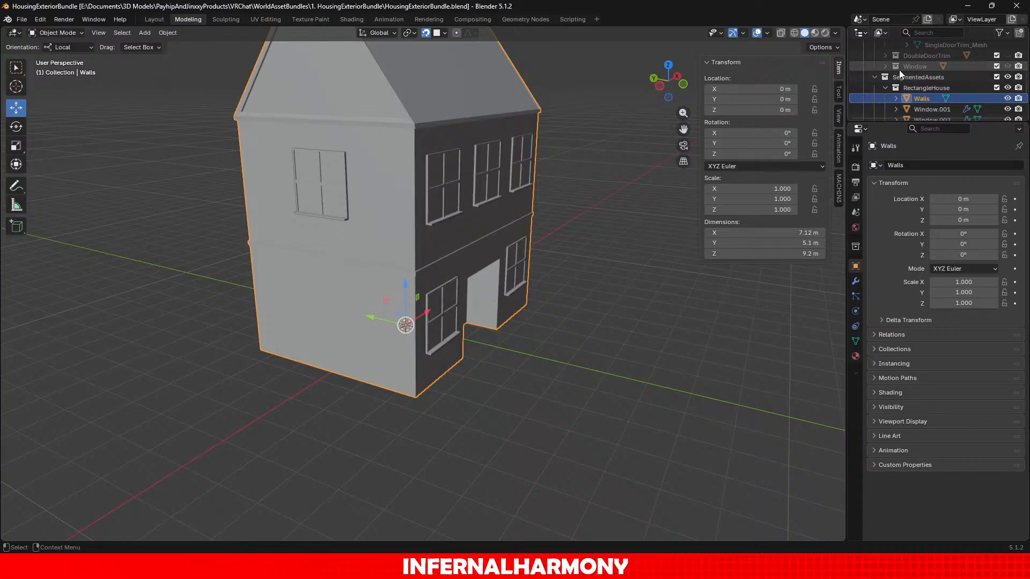
{"action": "left_click", "coordinate": [885, 66]}
{"action": "scroll", "coordinate": [912, 69], "scroll_direction": "down", "scroll_amount": 1}
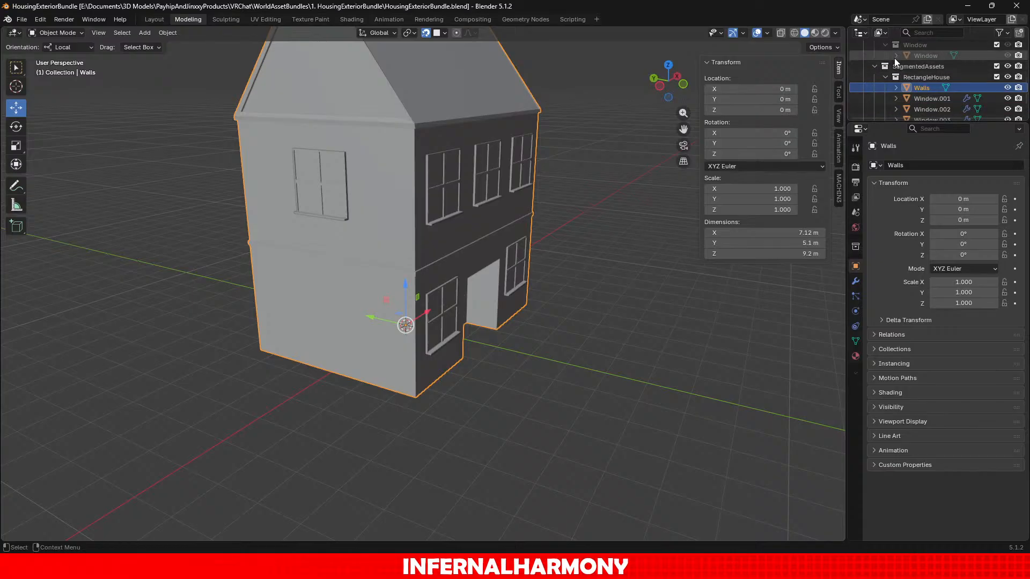
{"action": "left_click", "coordinate": [896, 55]}
{"action": "left_click", "coordinate": [915, 66]}
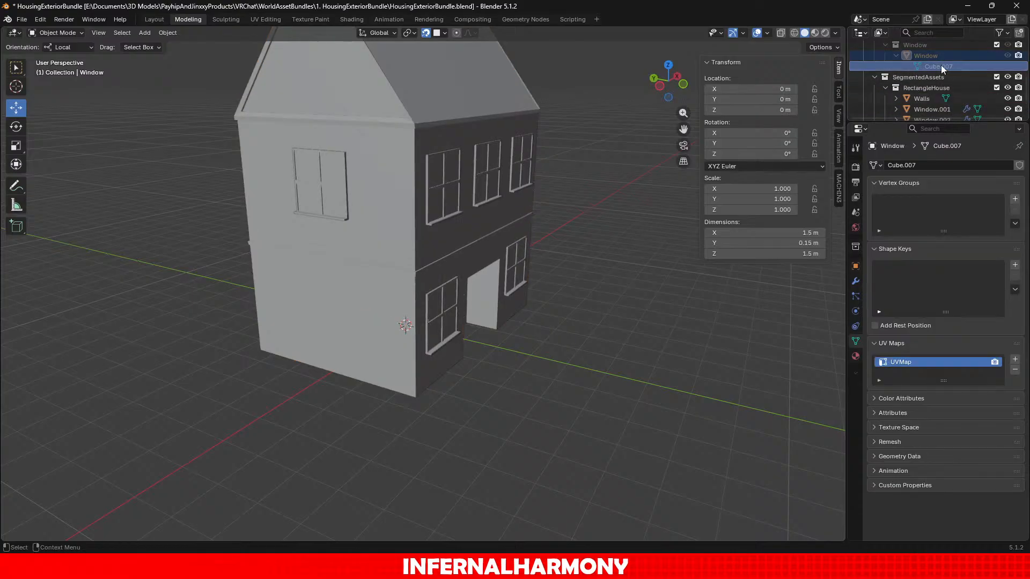
{"action": "left_click", "coordinate": [940, 54]}
{"action": "double_click", "coordinate": [940, 54]}
{"action": "left_click", "coordinate": [941, 54]}
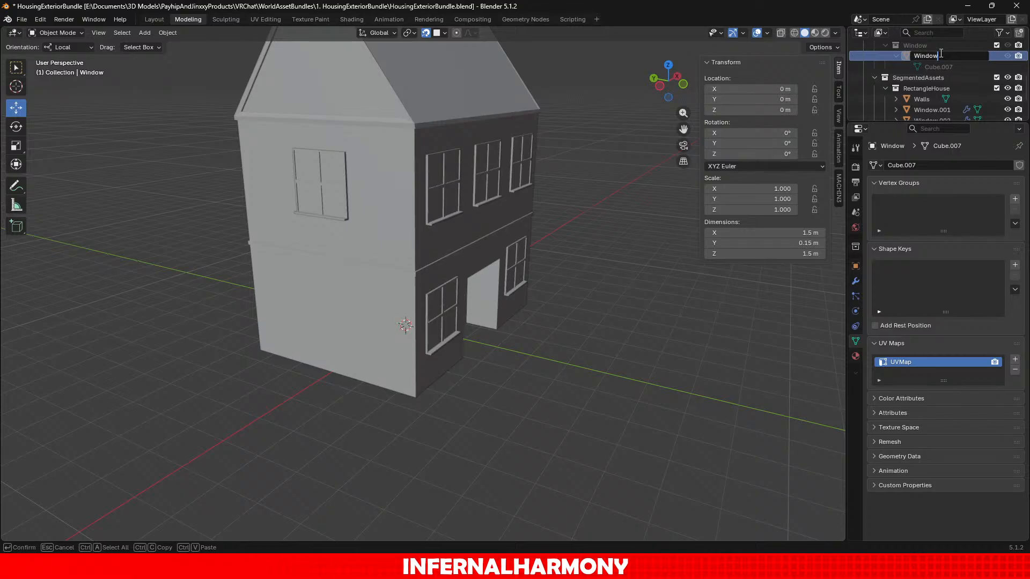
{"action": "type", "text": "_Mesh"}
{"action": "key", "text": "Return"}
Rename the Cube.007 mesh data under that window object as Window_Mesh.
{"action": "double_click", "coordinate": [933, 66]}
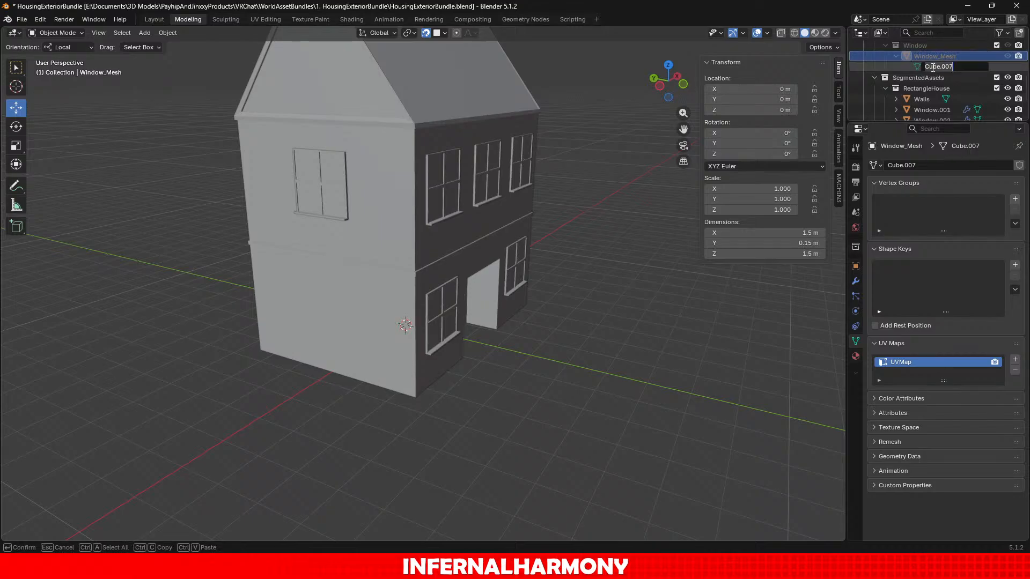
{"action": "type", "text": "Window_Mesh"}
{"action": "key", "text": "Return"}
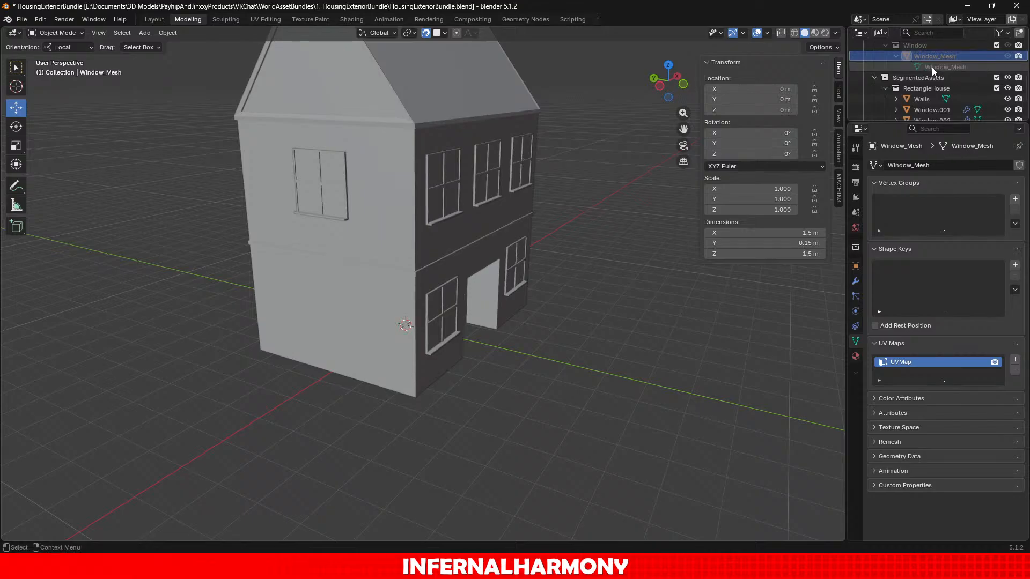
Create a new material on Window_Mesh, name it Window_Material, and save the file.
{"action": "left_click", "coordinate": [856, 356]}
{"action": "left_click", "coordinate": [949, 233]}
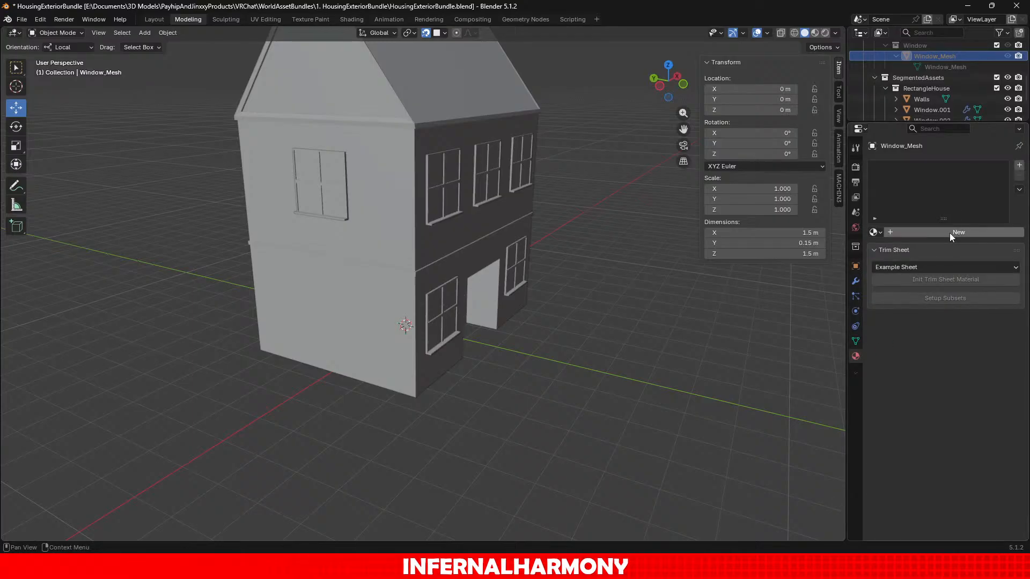
{"action": "double_click", "coordinate": [905, 168]}
{"action": "type", "text": "Window_Mesh"}
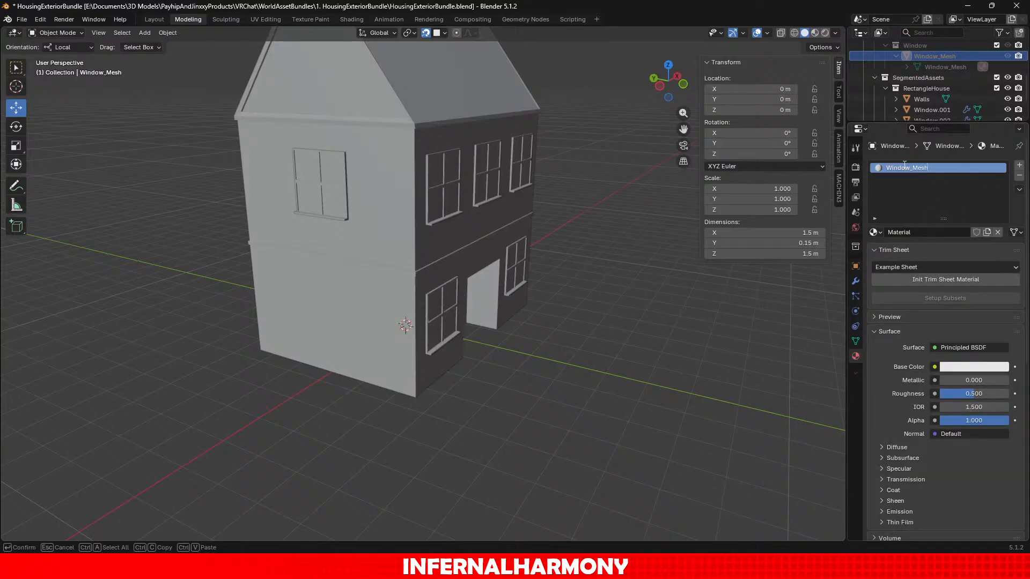
{"action": "key", "text": "BackSpace"}
{"action": "key", "text": "BackSpace"}
{"action": "key", "text": "BackSpace"}
{"action": "type", "text": "Mater"}
{"action": "key", "text": "Return"}
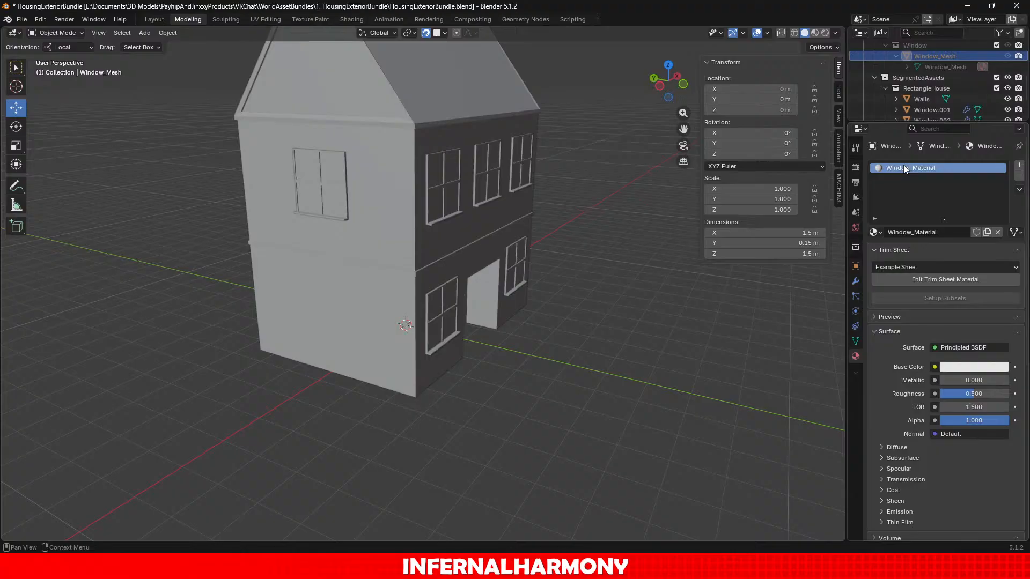
{"action": "key", "text": "ctrl+s"}
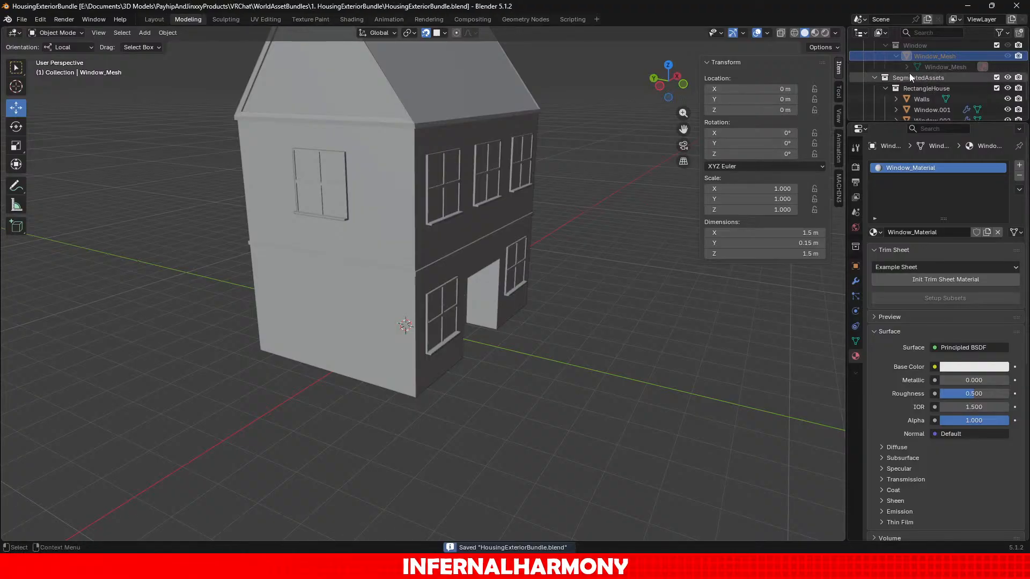
Select Window.001 through Window.004 with Window.001 active, add a material slot and assign Window_Material.
{"action": "left_click", "coordinate": [894, 56]}
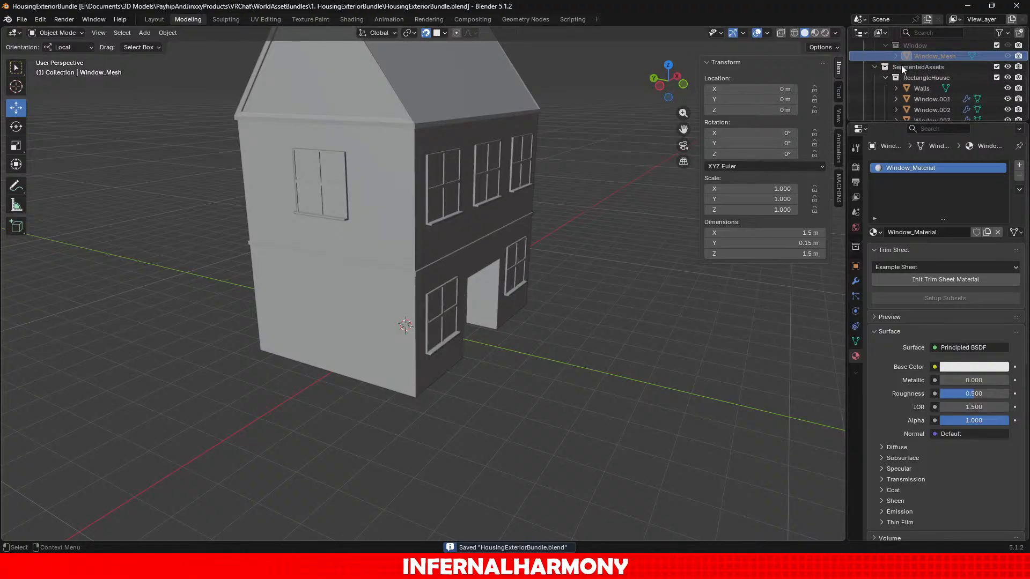
{"action": "left_click", "coordinate": [932, 99]}
{"action": "scroll", "coordinate": [932, 99], "scroll_direction": "down", "scroll_amount": 3}
{"action": "left_click", "coordinate": [934, 97], "text": "shift"}
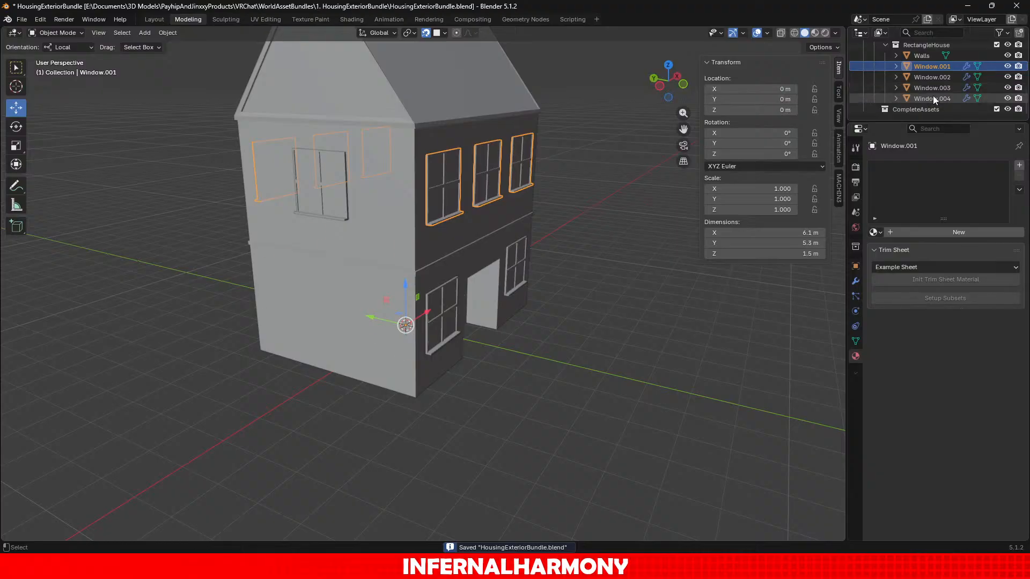
{"action": "left_click", "coordinate": [1020, 164]}
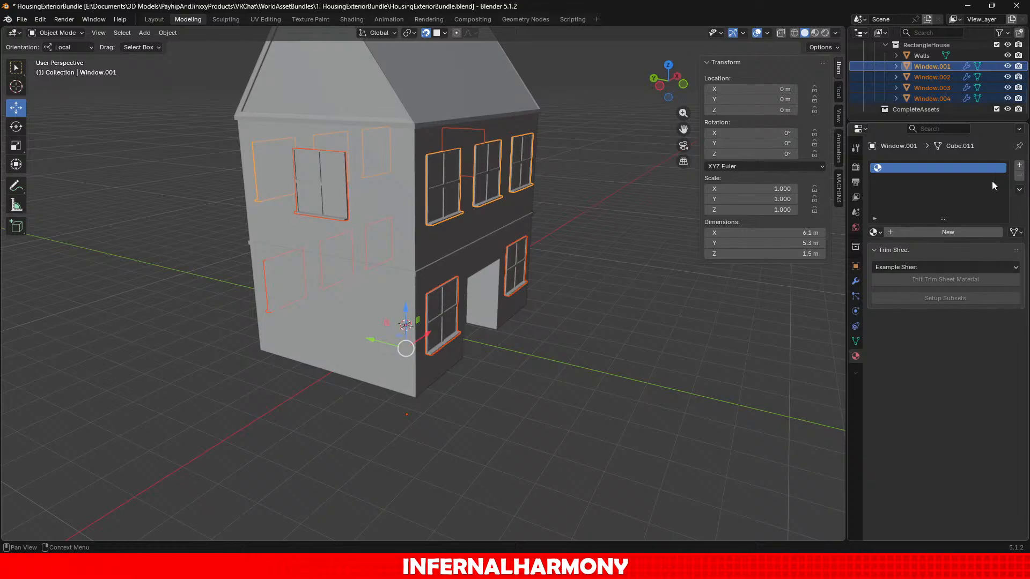
{"action": "left_click", "coordinate": [876, 233]}
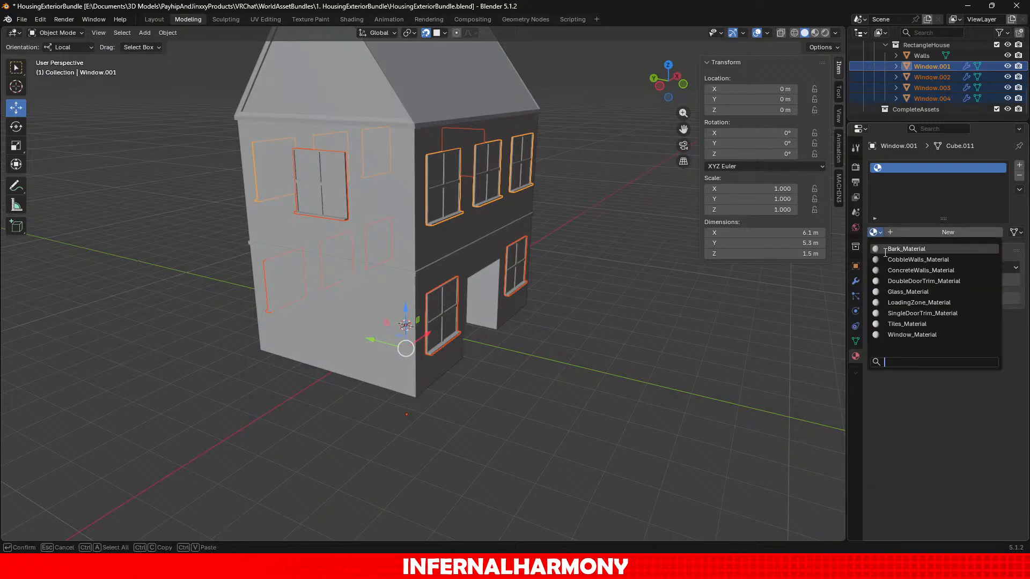
{"action": "type", "text": "w"}
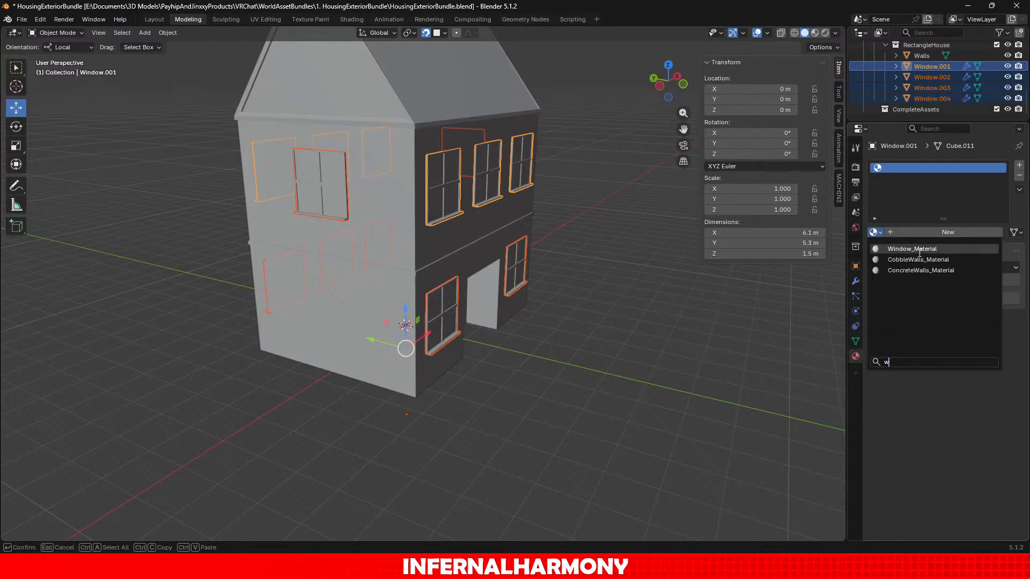
{"action": "left_click", "coordinate": [920, 250]}
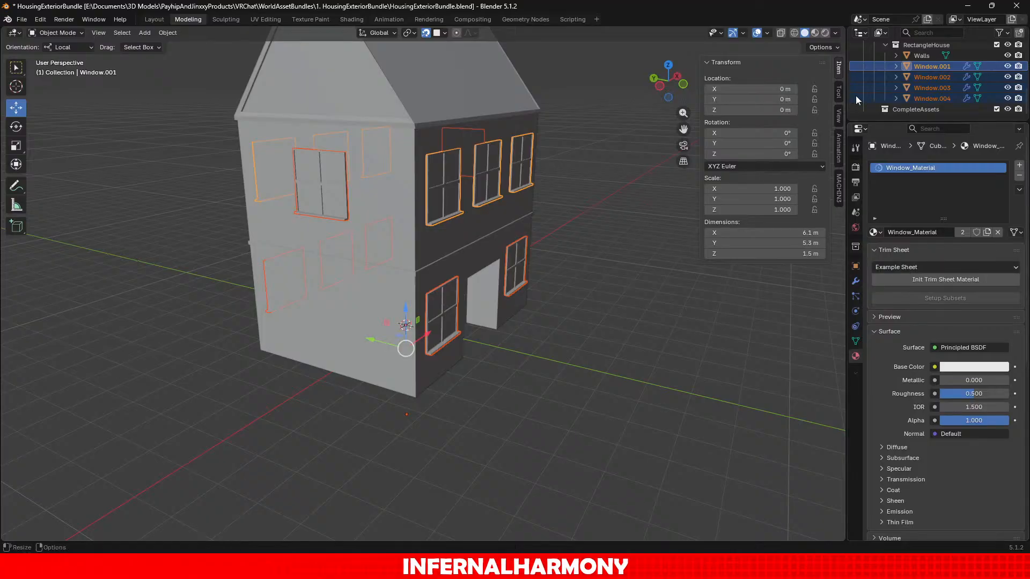
Check Window.001's material and assign Window_Material to Window.002 on its own.
{"action": "left_click", "coordinate": [935, 92]}
{"action": "key", "text": "Up"}
{"action": "key", "text": "Up"}
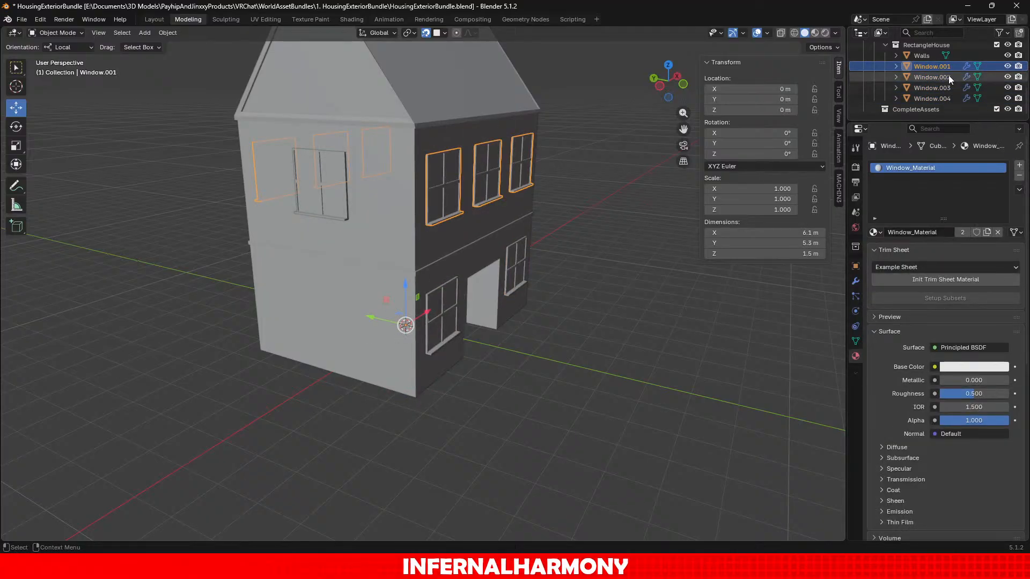
{"action": "left_click", "coordinate": [948, 76]}
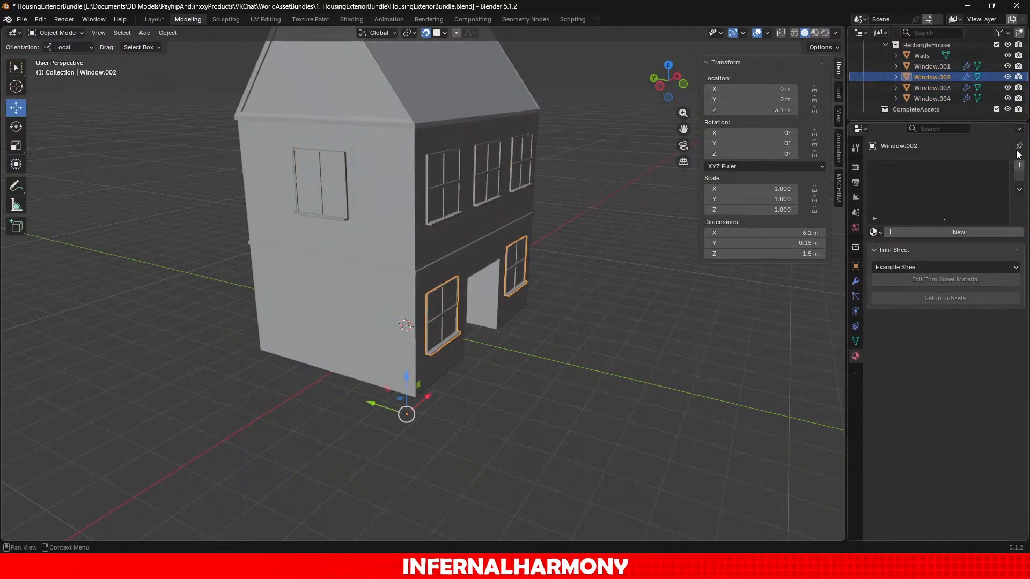
{"action": "left_click", "coordinate": [879, 233]}
{"action": "type", "text": "w"}
{"action": "left_click", "coordinate": [912, 249]}
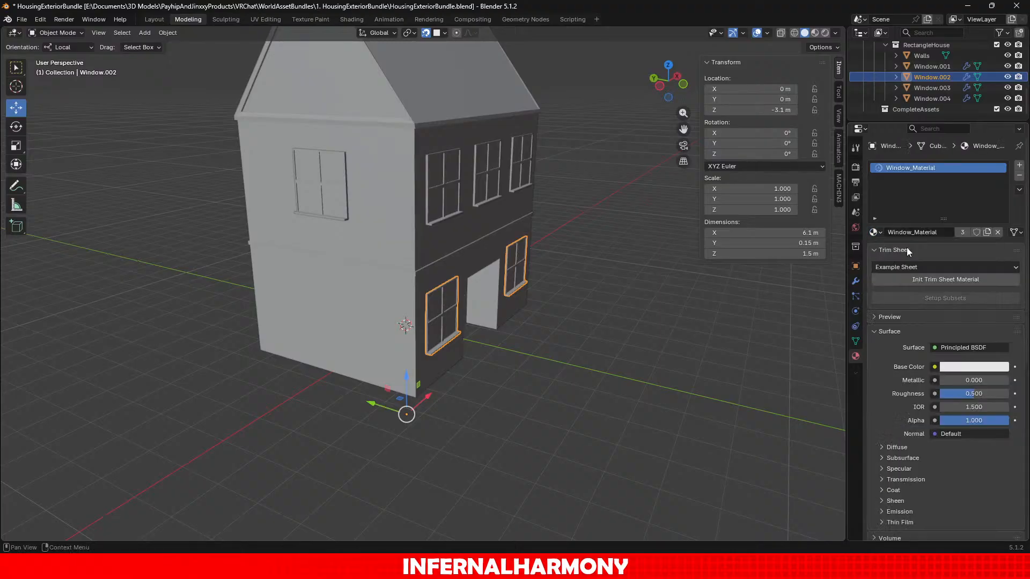
Select Window.003, add a material slot and assign Window_Material to it.
{"action": "left_click", "coordinate": [932, 88]}
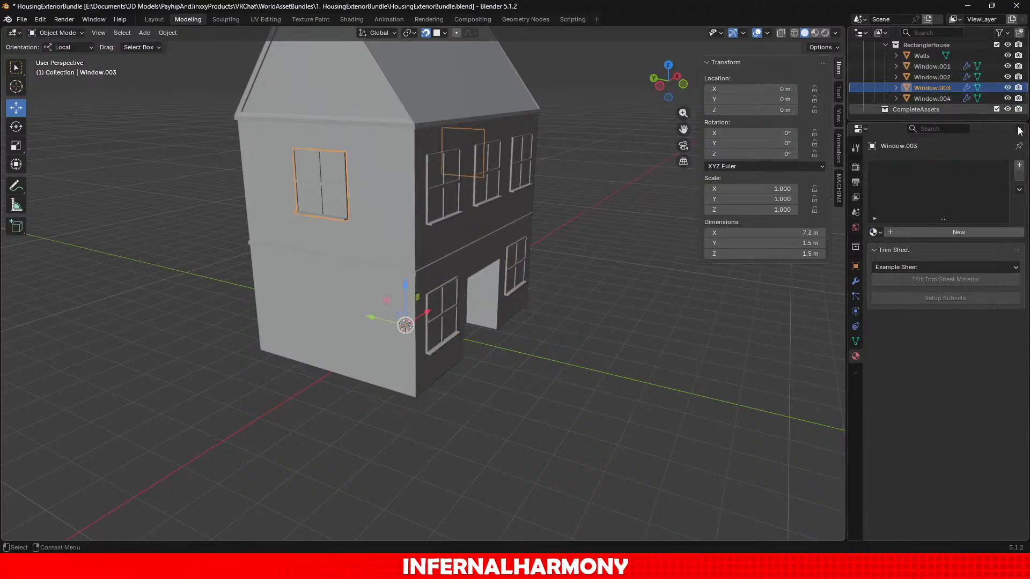
{"action": "left_click", "coordinate": [1020, 166]}
{"action": "left_click", "coordinate": [873, 234]}
{"action": "type", "text": "w"}
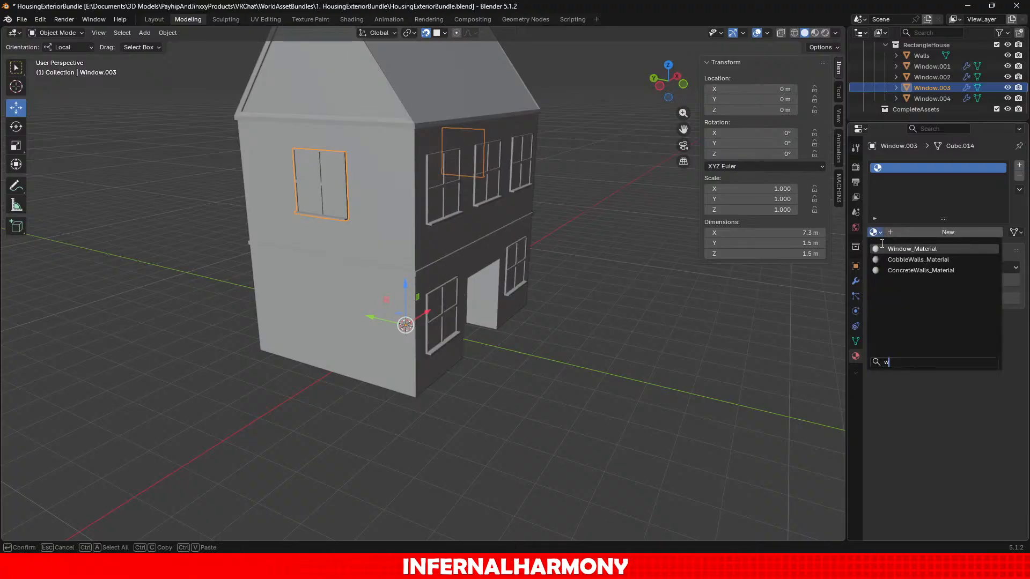
{"action": "left_click", "coordinate": [907, 249]}
Add a material slot with Window_Material to Window.004, then deselect everything and save the file.
{"action": "left_click", "coordinate": [923, 98]}
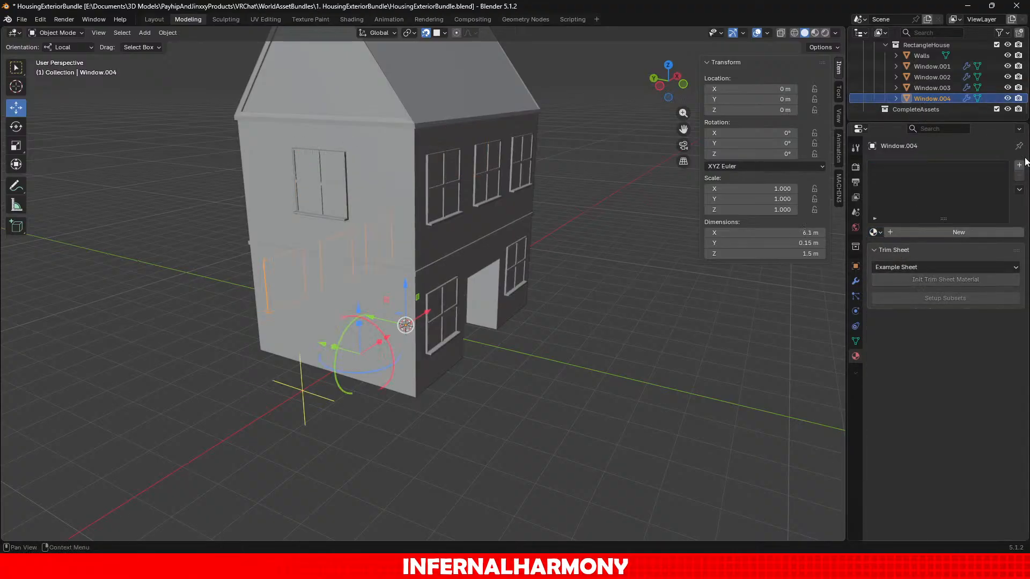
{"action": "left_click", "coordinate": [1019, 166]}
{"action": "left_click", "coordinate": [875, 232]}
{"action": "type", "text": "w"}
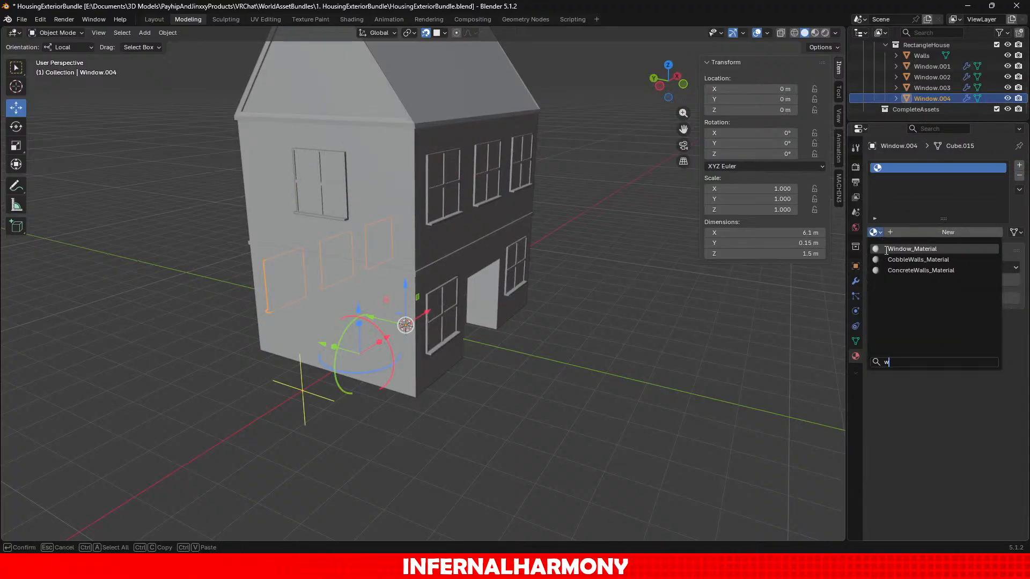
{"action": "left_click", "coordinate": [886, 250]}
{"action": "middle_click_drag", "start_coordinate": [681, 269], "coordinate": [586, 286]}
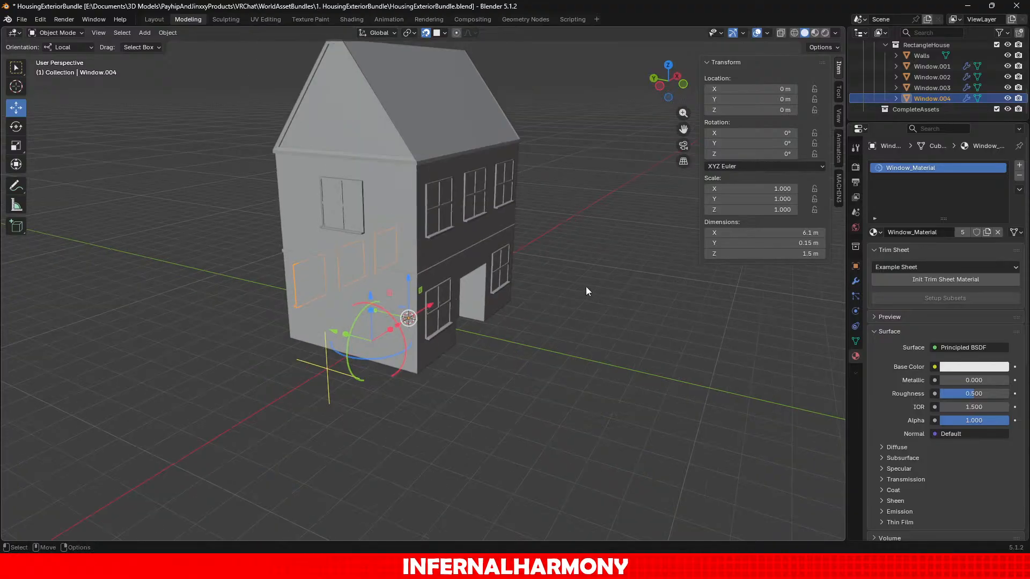
{"action": "left_click", "coordinate": [586, 292]}
{"action": "key", "text": "ctrl+s"}
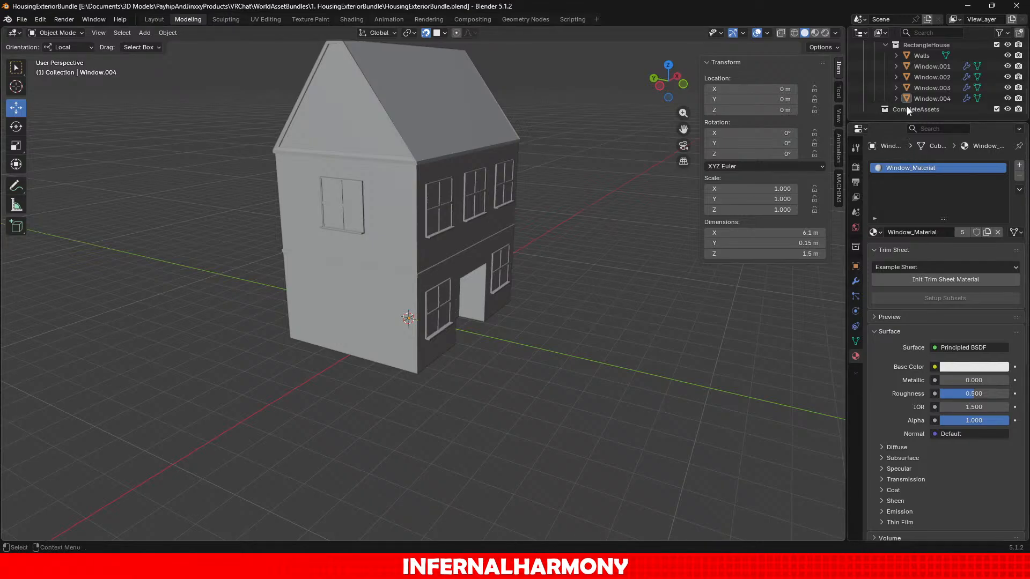
Rename the Walls object in the RectangleHouse collection as RectangleHouse_Mesh.
{"action": "double_click", "coordinate": [918, 55]}
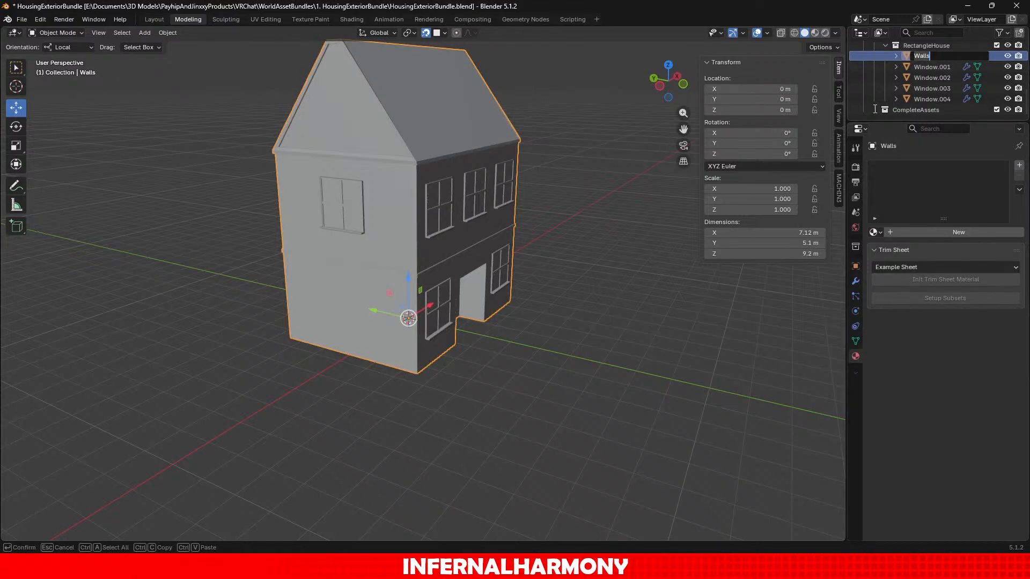
{"action": "type", "text": "RectangleHouse_Mesh"}
{"action": "key", "text": "Return"}
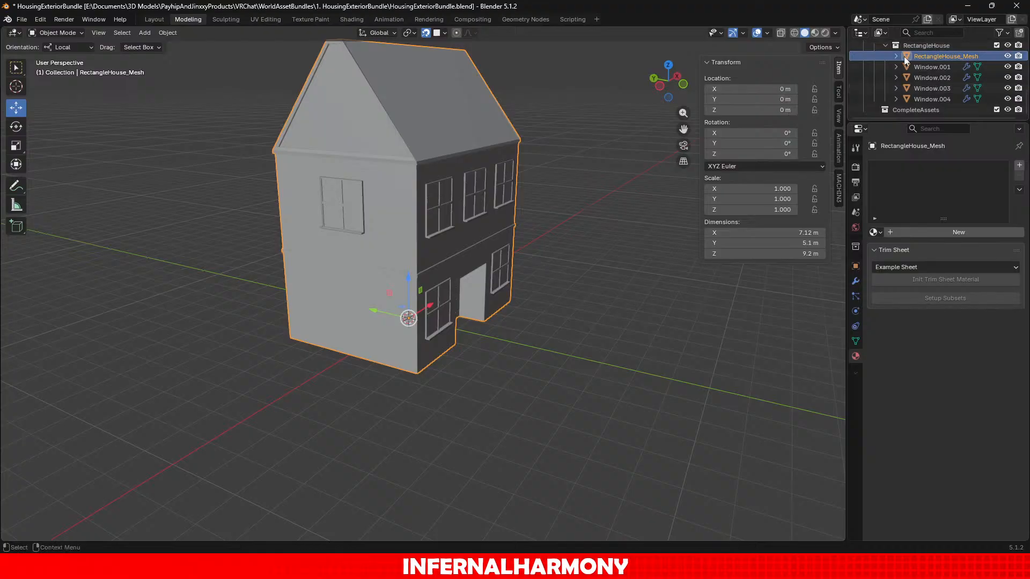
Expand the renamed house object and rename its mesh data as RectangleHouse_Mesh.
{"action": "left_click", "coordinate": [895, 56]}
{"action": "double_click", "coordinate": [936, 67]}
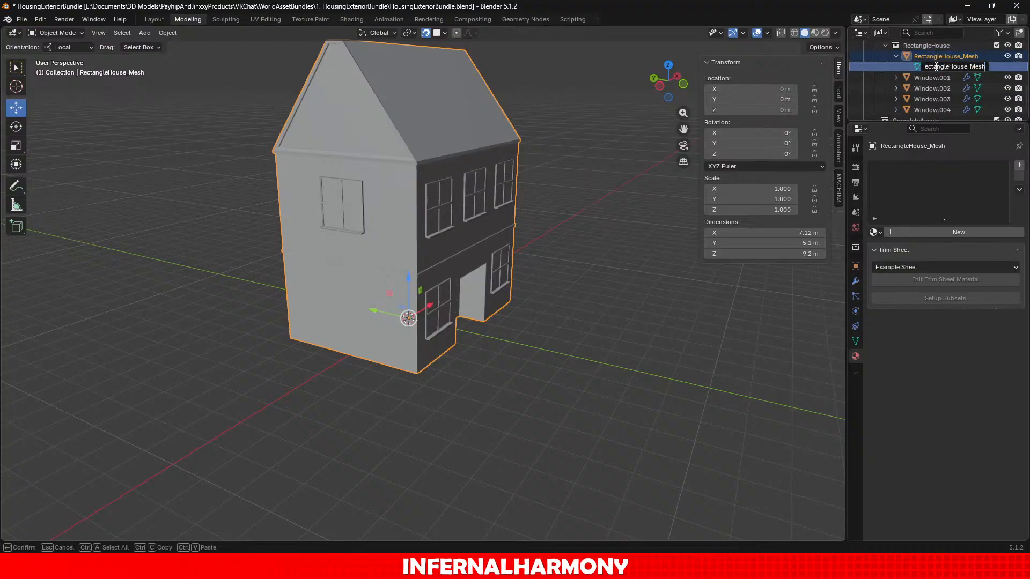
{"action": "key", "text": "Return"}
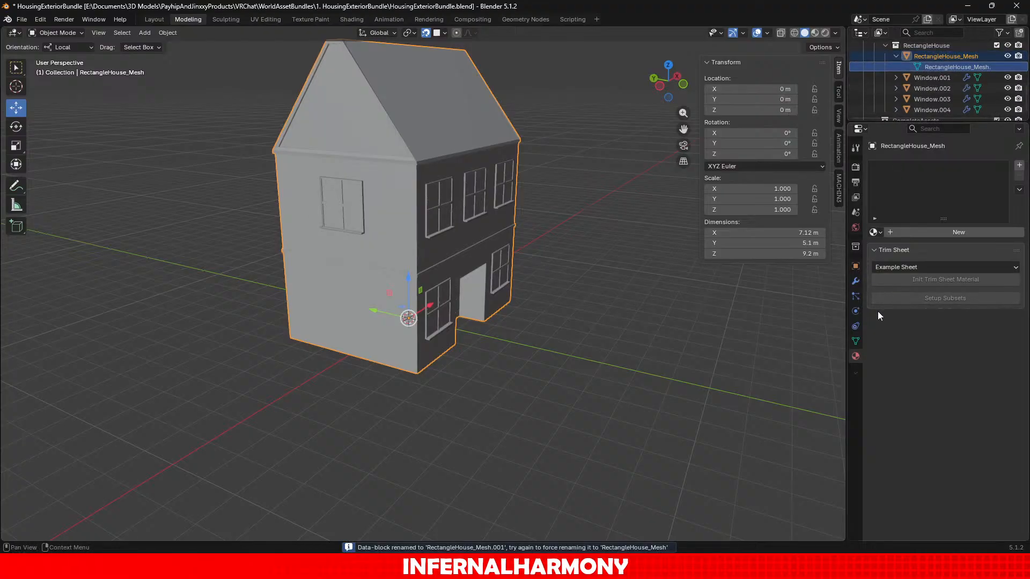
Create a new material for RectangleHouse_Mesh and name it RectangleHouseWall_Mesh.
{"action": "left_click", "coordinate": [929, 231]}
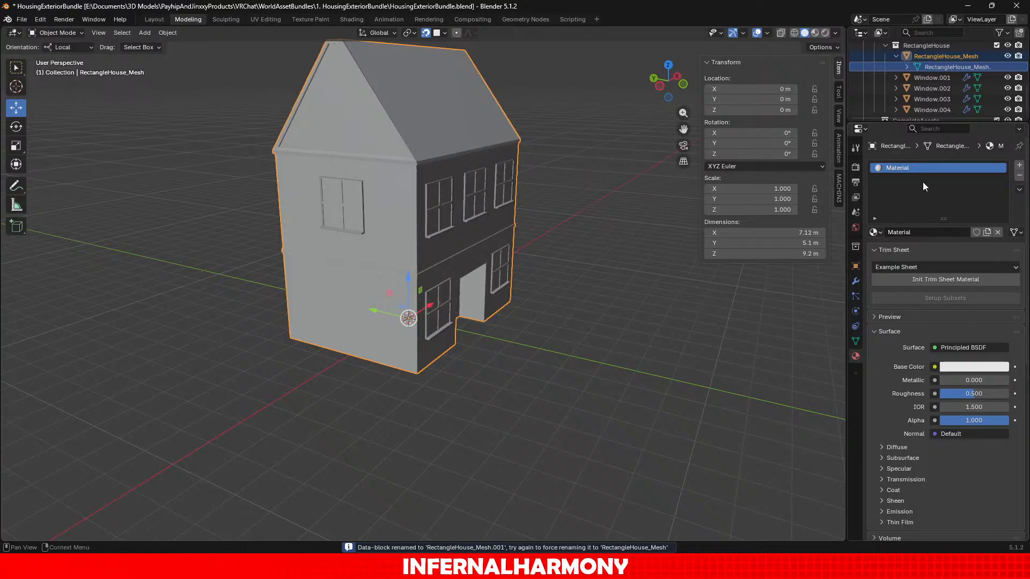
{"action": "double_click", "coordinate": [902, 169]}
{"action": "type", "text": "RectangleHouse_Mesh"}
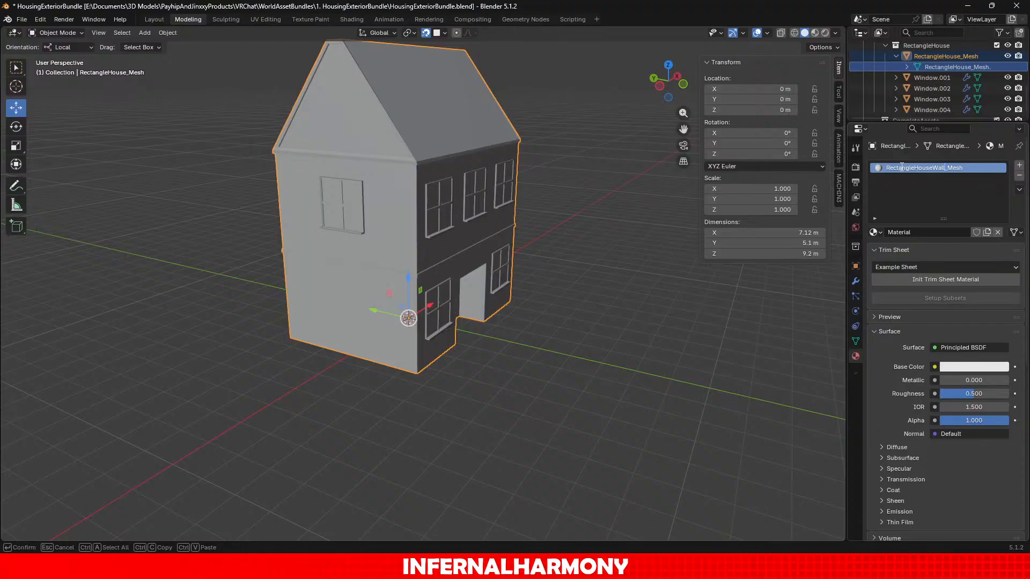
{"action": "key", "text": "Return"}
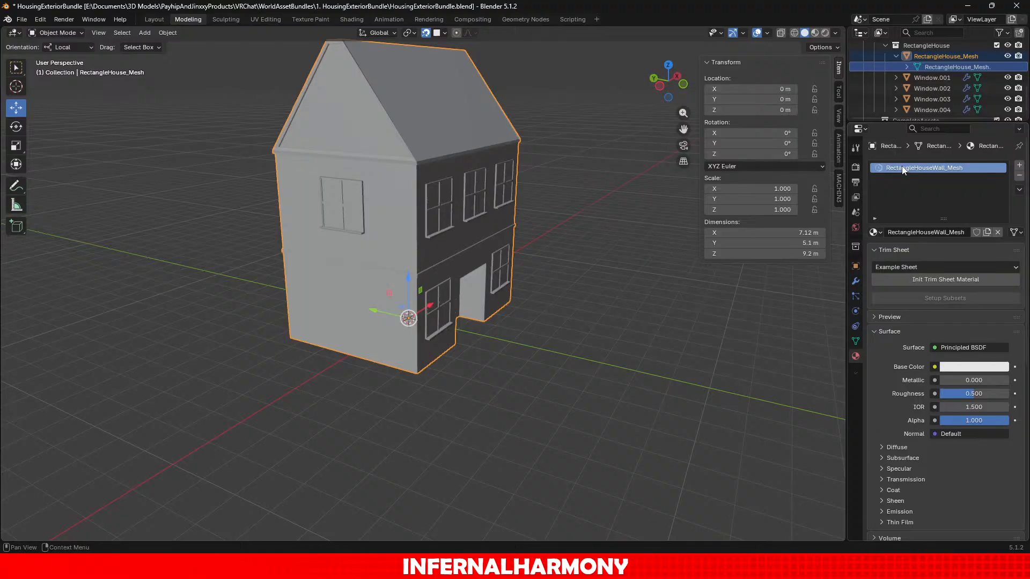
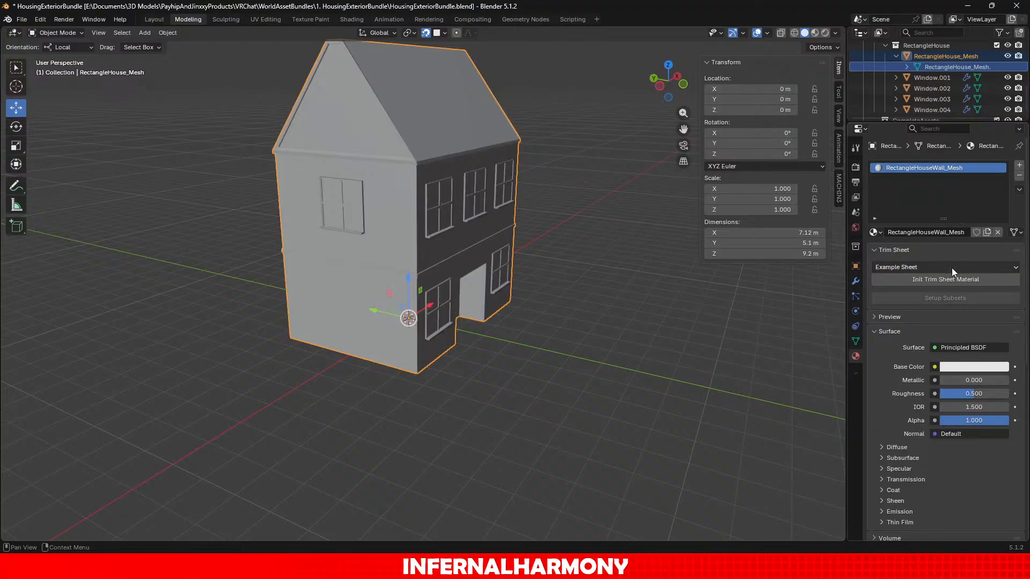
Add a second material slot to the house with a new material named LoadingZone_Material.
{"action": "left_click", "coordinate": [1019, 166]}
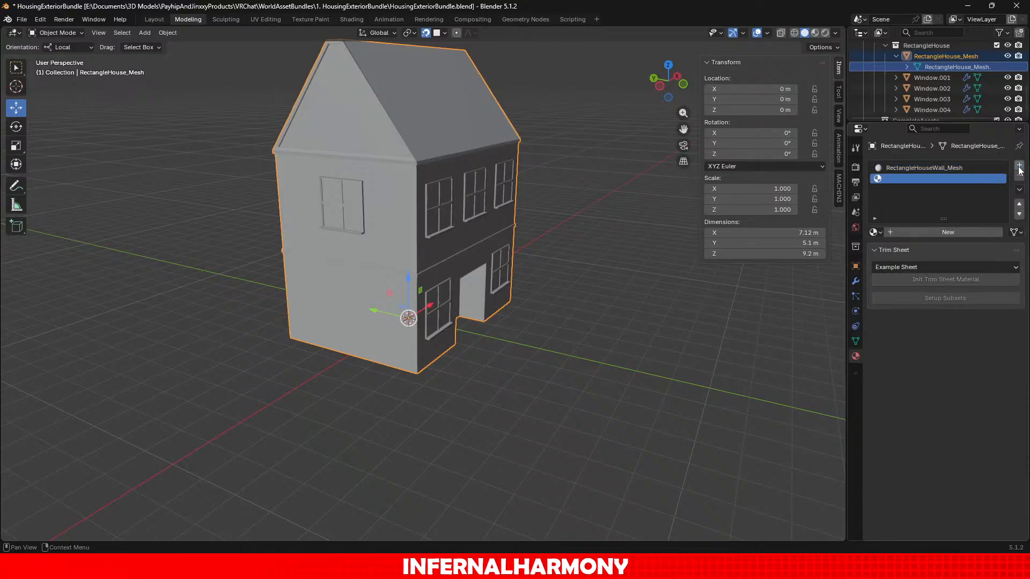
{"action": "left_click", "coordinate": [938, 229]}
{"action": "double_click", "coordinate": [898, 181]}
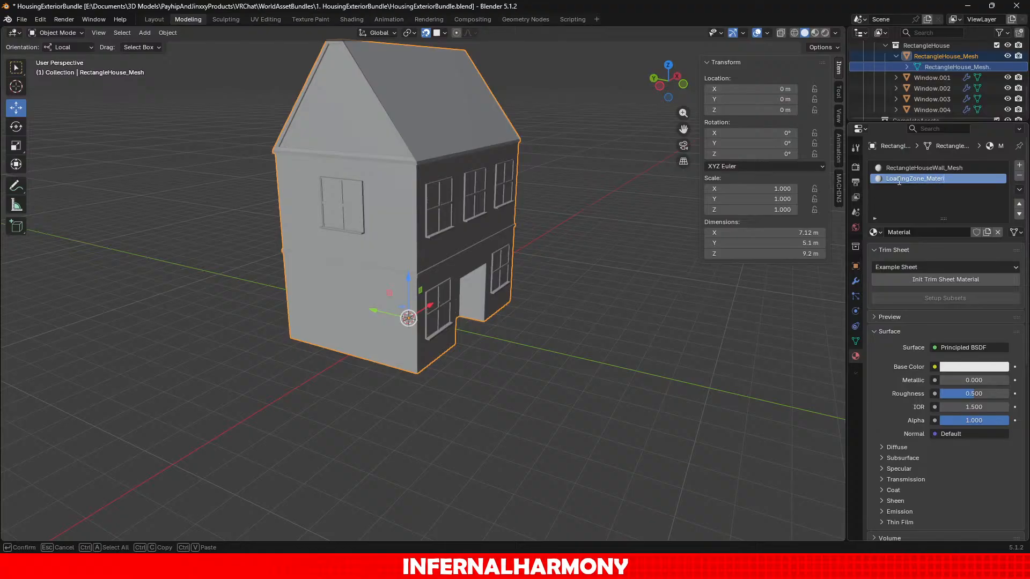
{"action": "key", "text": "Return"}
{"action": "double_click", "coordinate": [926, 178]}
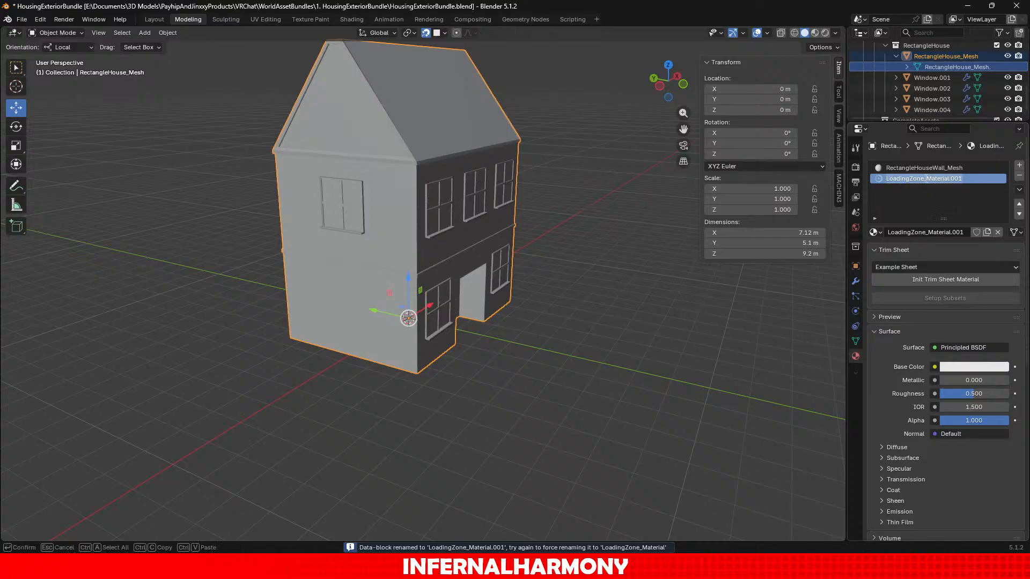
{"action": "key", "text": "End"}
{"action": "left_click", "coordinate": [991, 198]}
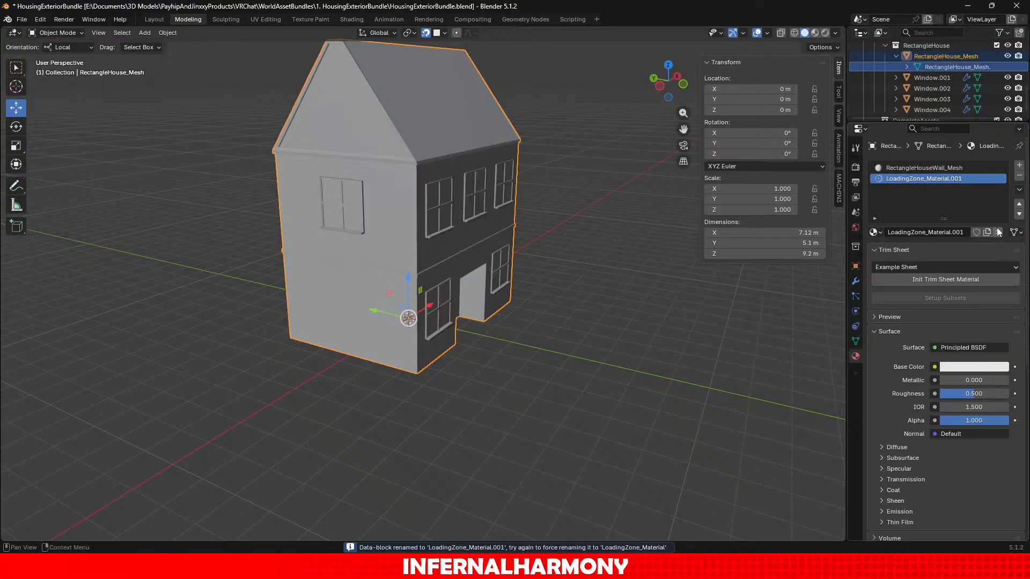
Unlink the duplicate material from the second slot and link the existing LoadingZone_Material instead.
{"action": "left_click", "coordinate": [998, 233]}
{"action": "left_click", "coordinate": [875, 232]}
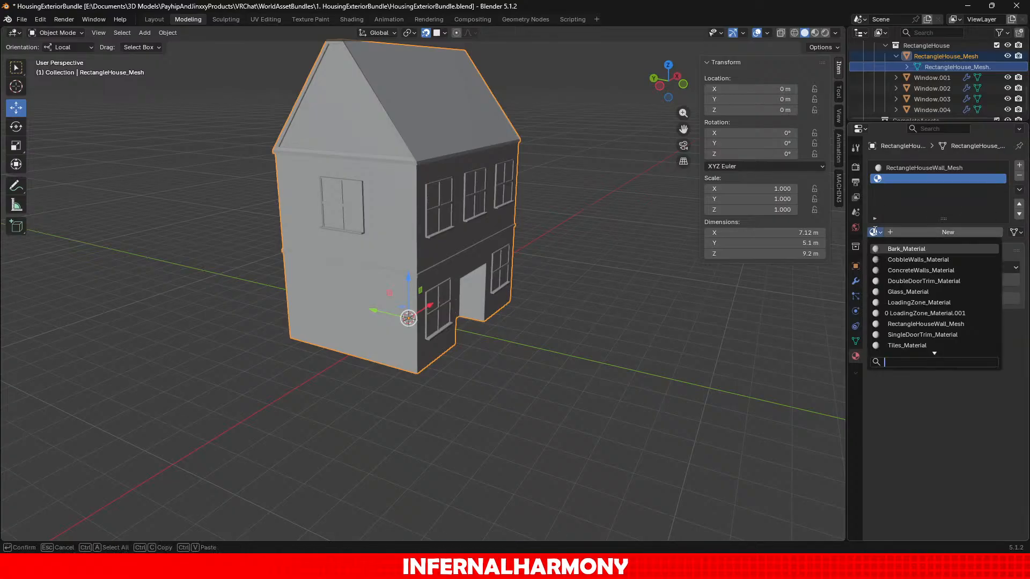
{"action": "left_click", "coordinate": [919, 302]}
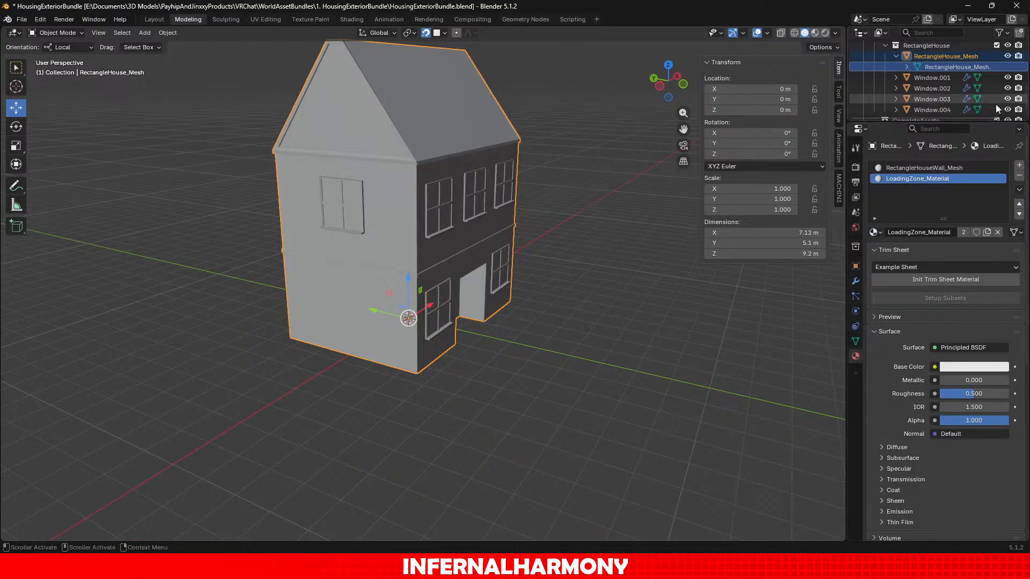
Make the LoadingZone_Material slot active and put the house mesh into Edit Mode.
{"action": "left_click", "coordinate": [936, 168]}
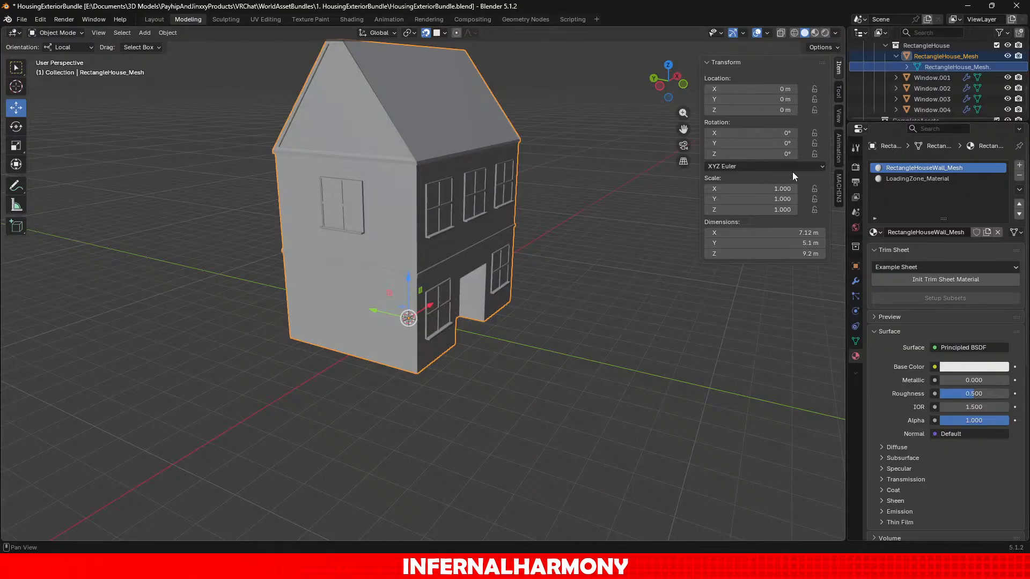
{"action": "left_click", "coordinate": [938, 180]}
{"action": "scroll", "coordinate": [515, 259], "scroll_direction": "up", "scroll_amount": 5}
{"action": "middle_click_drag", "start_coordinate": [515, 259], "coordinate": [514, 292]}
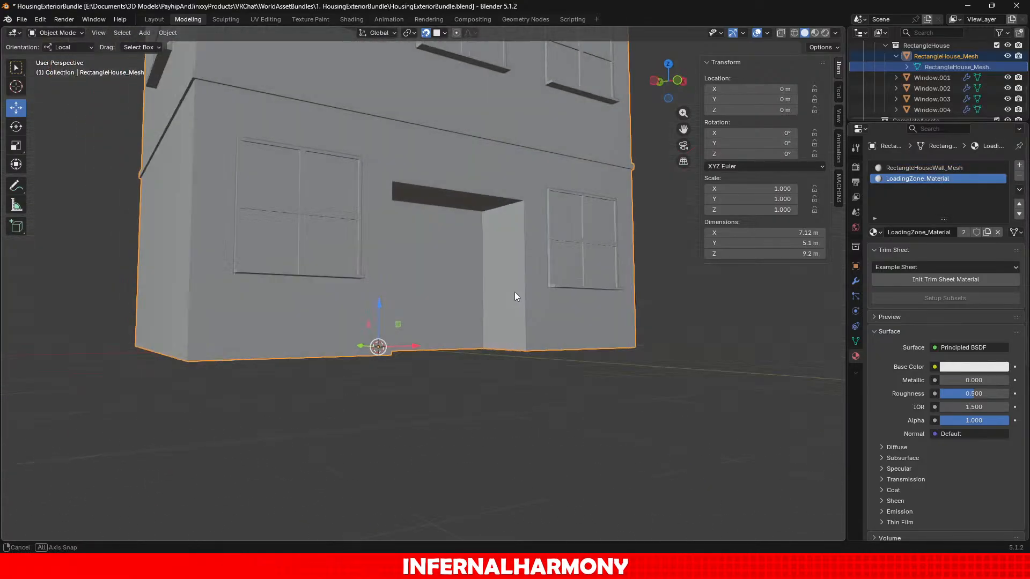
{"action": "scroll", "coordinate": [514, 290], "scroll_direction": "up", "scroll_amount": 4}
{"action": "left_click", "coordinate": [56, 33]}
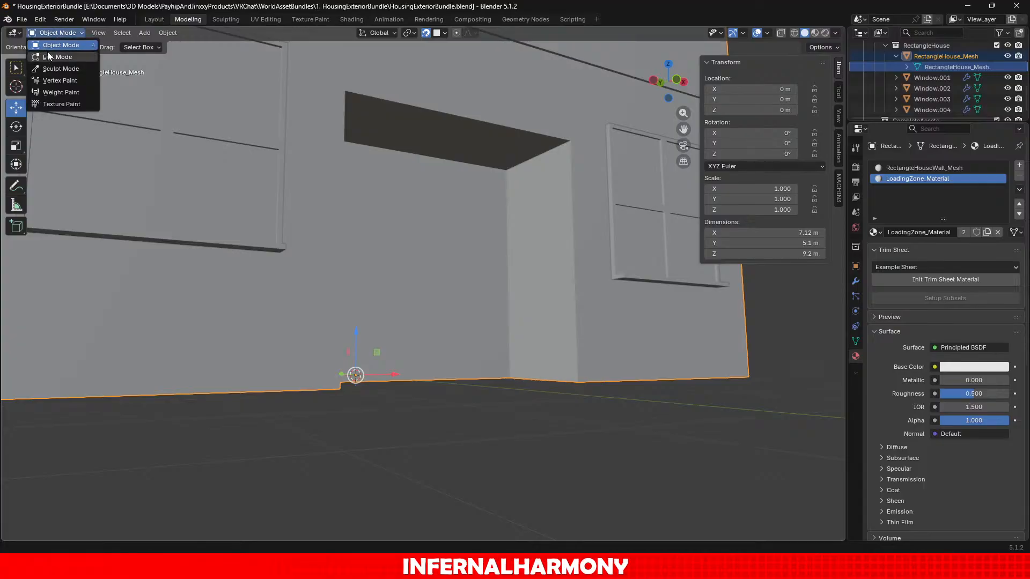
{"action": "left_click", "coordinate": [49, 56]}
Select the back, ceiling and both side faces of the doorway recess and assign LoadingZone_Material to them.
{"action": "middle_click_drag", "start_coordinate": [354, 225], "coordinate": [365, 177]}
{"action": "left_click", "coordinate": [365, 172]}
{"action": "scroll", "coordinate": [371, 145], "scroll_direction": "up", "scroll_amount": 3}
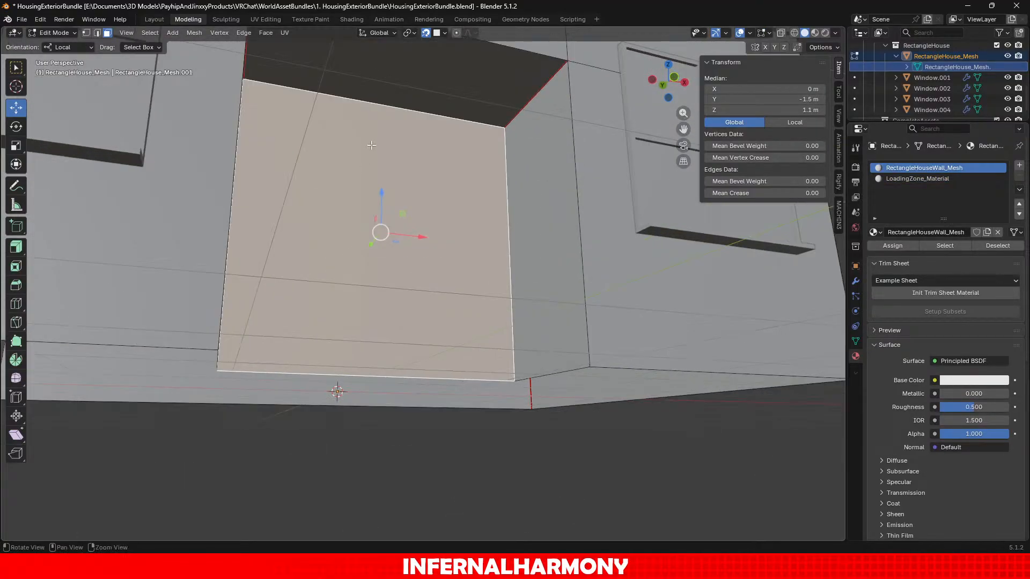
{"action": "left_click_drag", "start_coordinate": [371, 145], "coordinate": [355, 141], "text": "alt"}
{"action": "left_click", "coordinate": [362, 53], "text": "shift"}
{"action": "left_click", "coordinate": [490, 142], "text": "shift"}
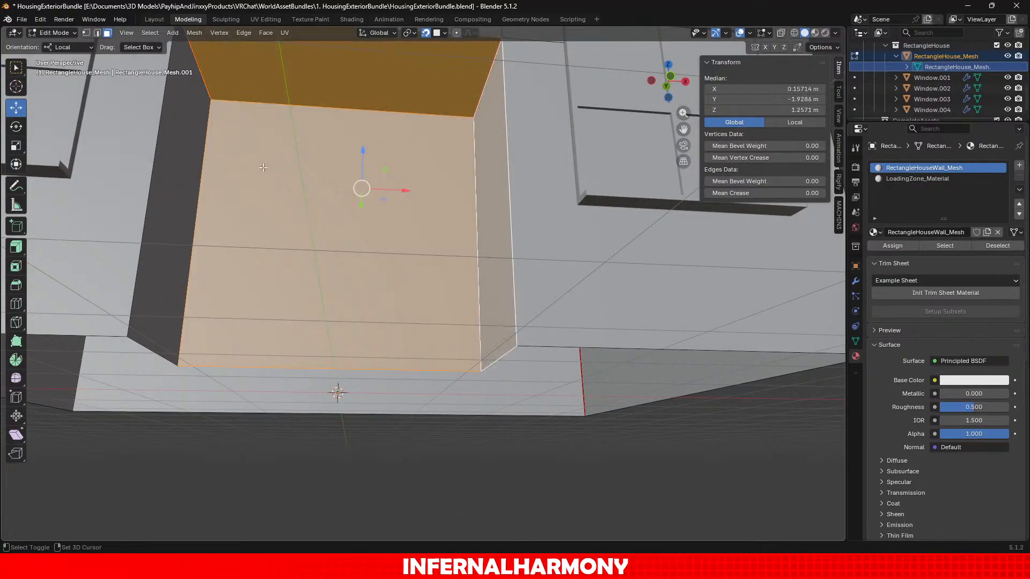
{"action": "left_click", "coordinate": [184, 168], "text": "shift"}
{"action": "left_click", "coordinate": [902, 178]}
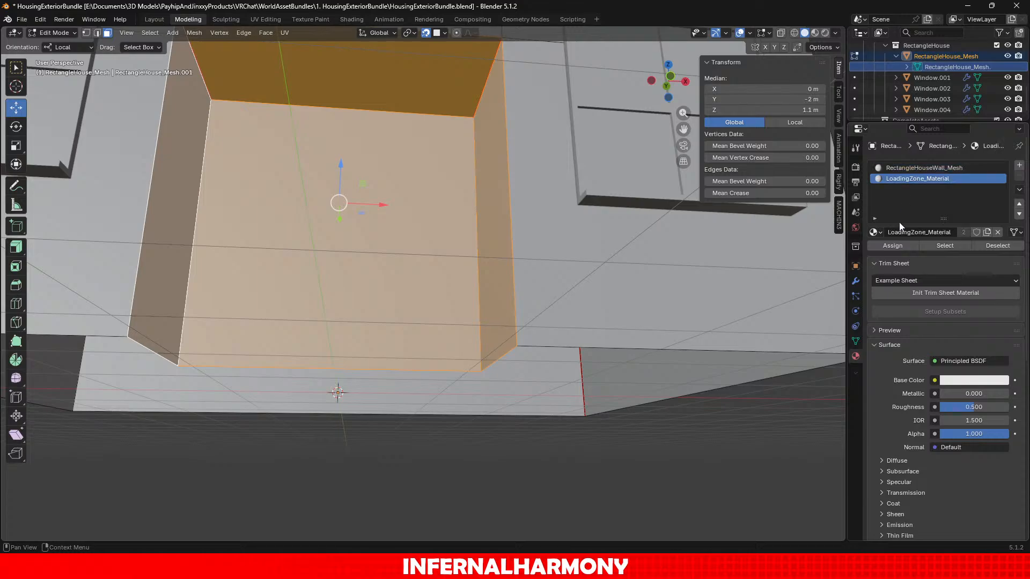
Return the house to Object Mode and save the file.
{"action": "scroll", "coordinate": [679, 324], "scroll_direction": "down", "scroll_amount": 5}
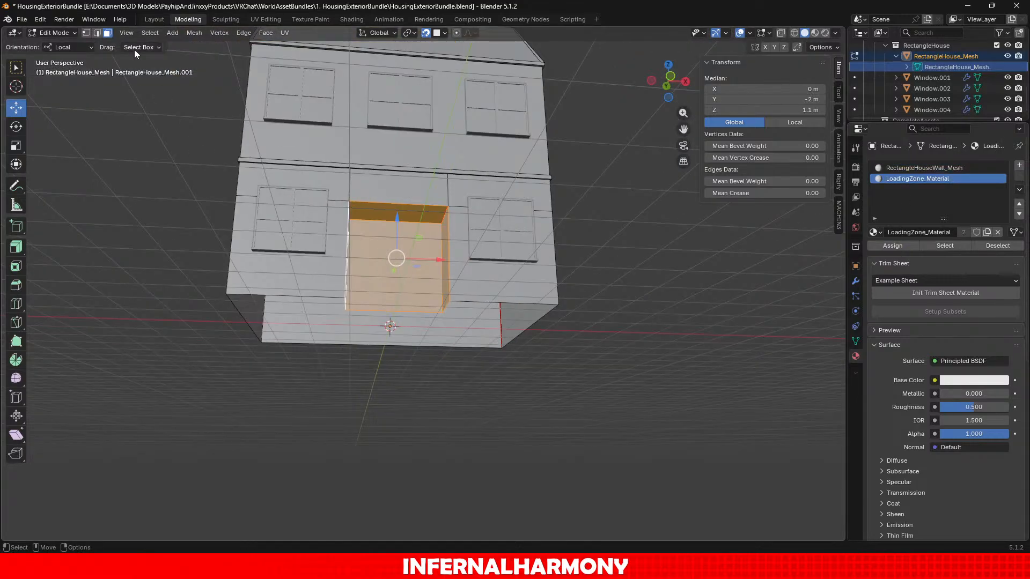
{"action": "left_click", "coordinate": [60, 33]}
{"action": "left_click", "coordinate": [54, 44]}
{"action": "key", "text": "ctrl+s"}
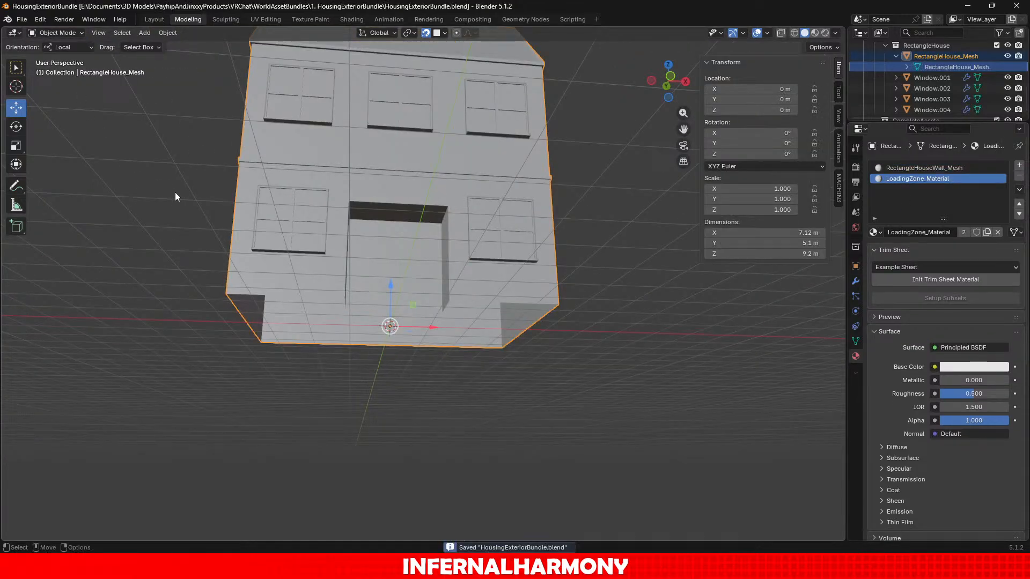
{"action": "scroll", "coordinate": [175, 192], "scroll_direction": "down", "scroll_amount": 3}
{"action": "middle_click_drag", "start_coordinate": [175, 192], "coordinate": [233, 263]}
{"action": "scroll", "coordinate": [233, 262], "scroll_direction": "up", "scroll_amount": 2}
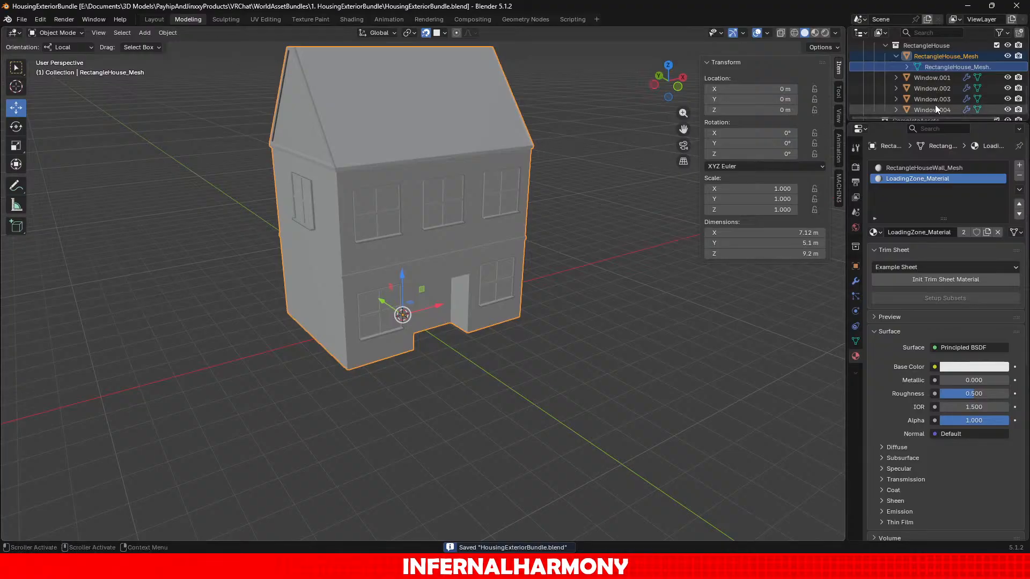
Select the RectangleHouse collection in the outliner and enter Edit Mode on the house mesh.
{"action": "scroll", "coordinate": [935, 105], "scroll_direction": "up", "scroll_amount": 1}
{"action": "left_click", "coordinate": [885, 67]}
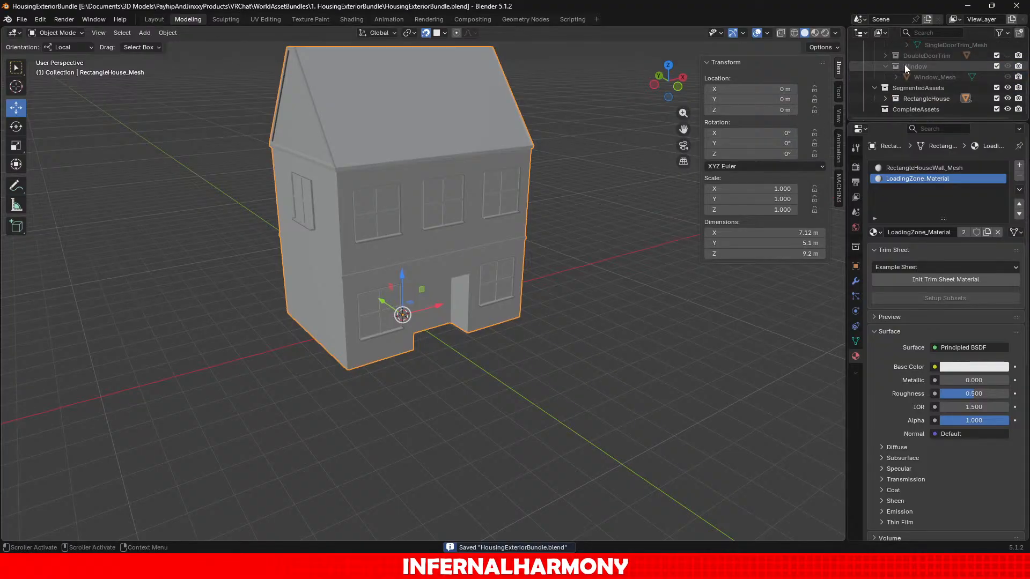
{"action": "left_click", "coordinate": [918, 101]}
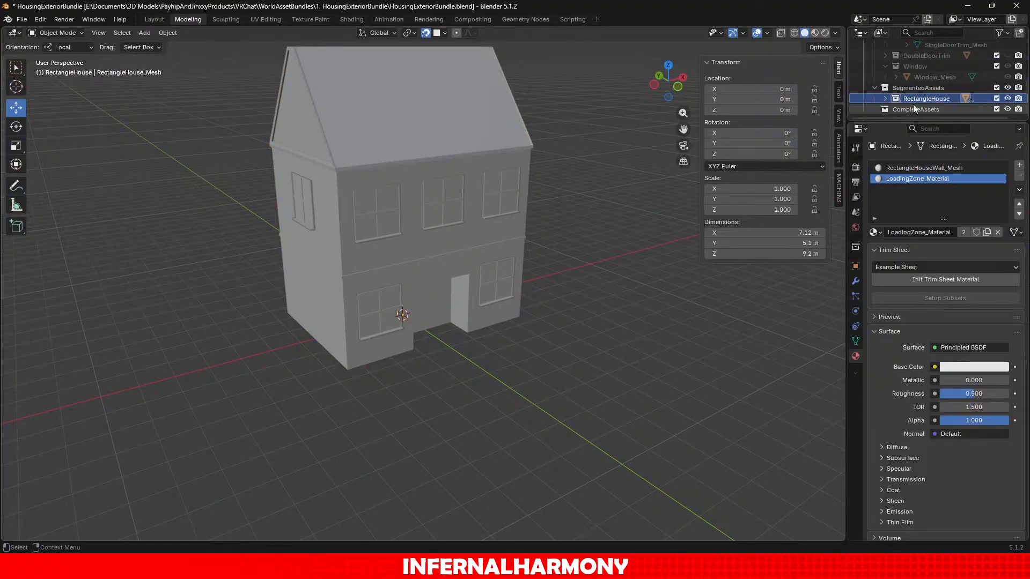
{"action": "left_click", "coordinate": [885, 99]}
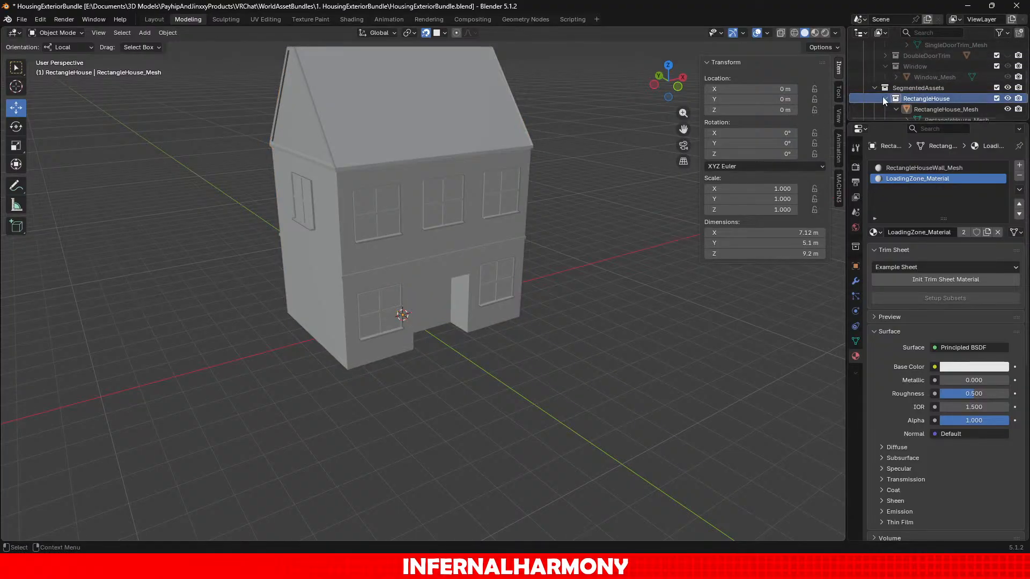
{"action": "left_click", "coordinate": [62, 36]}
{"action": "left_click", "coordinate": [50, 56]}
{"action": "scroll", "coordinate": [359, 130], "scroll_direction": "up", "scroll_amount": 3}
{"action": "middle_click_drag", "start_coordinate": [359, 131], "coordinate": [476, 355], "text": "shift"}
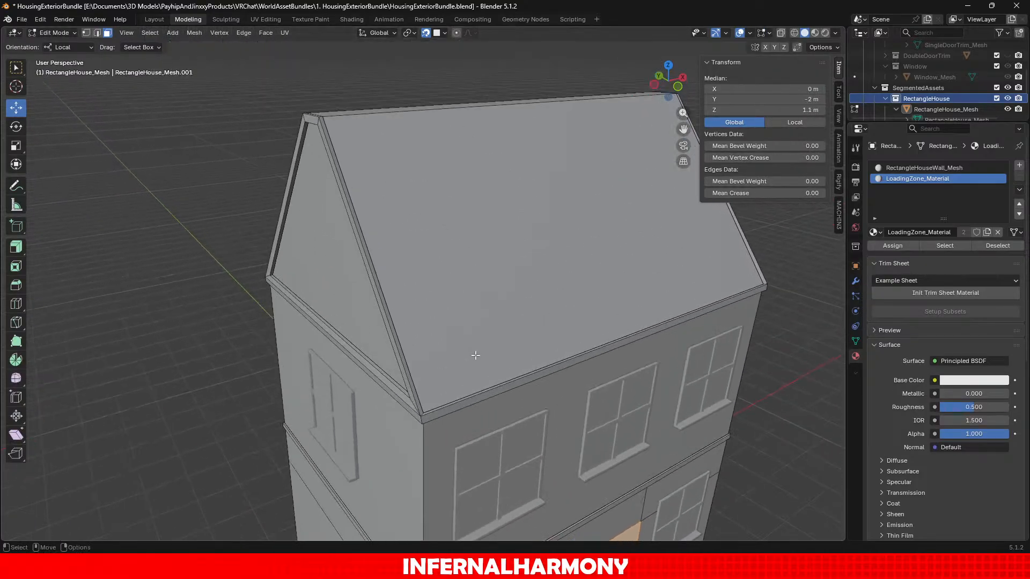
{"action": "middle_click_drag", "start_coordinate": [392, 290], "coordinate": [351, 232]}
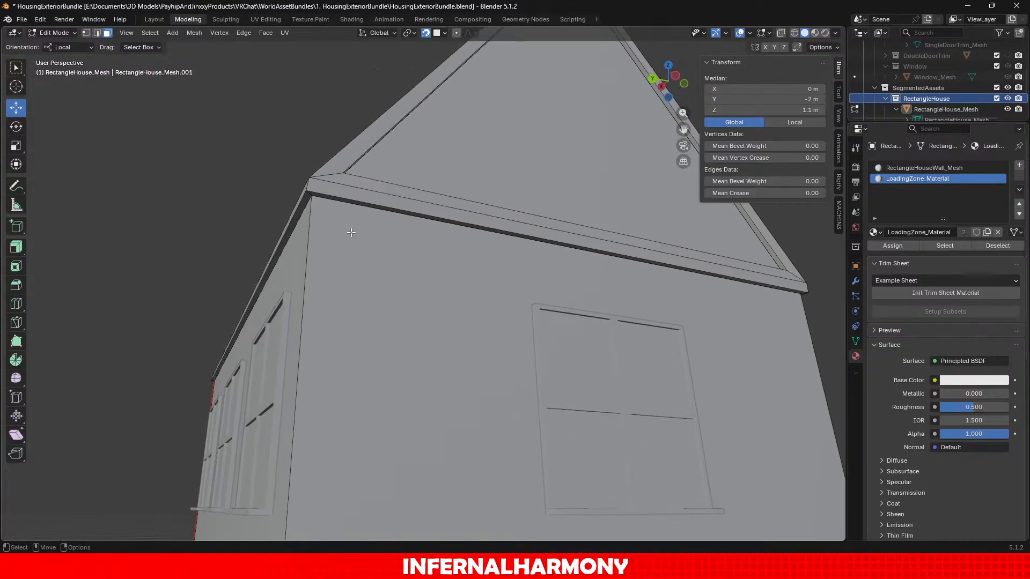
{"action": "left_click", "coordinate": [347, 199]}
{"action": "left_click", "coordinate": [98, 34]}
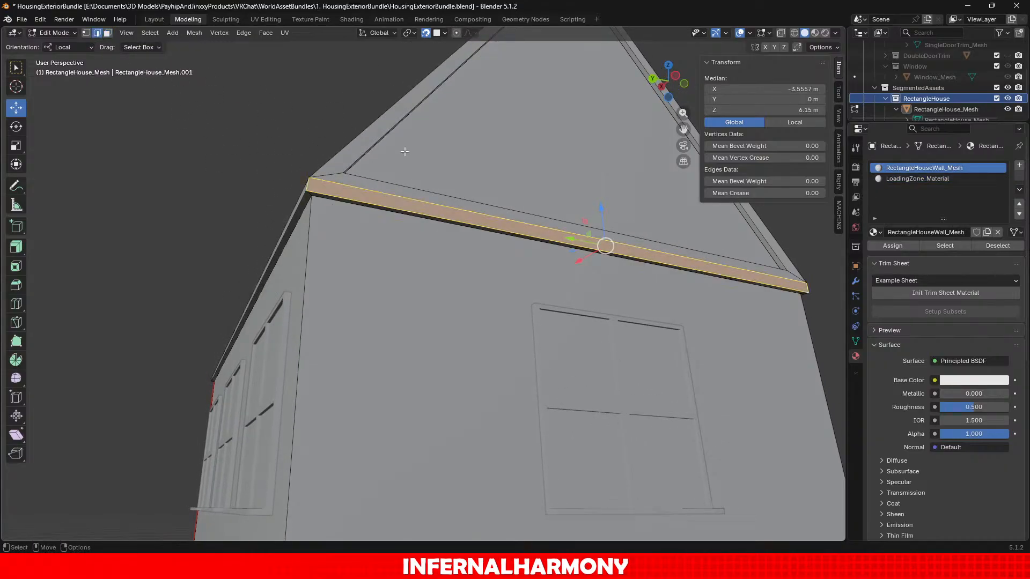
{"action": "middle_click_drag", "start_coordinate": [338, 114], "coordinate": [296, 161]}
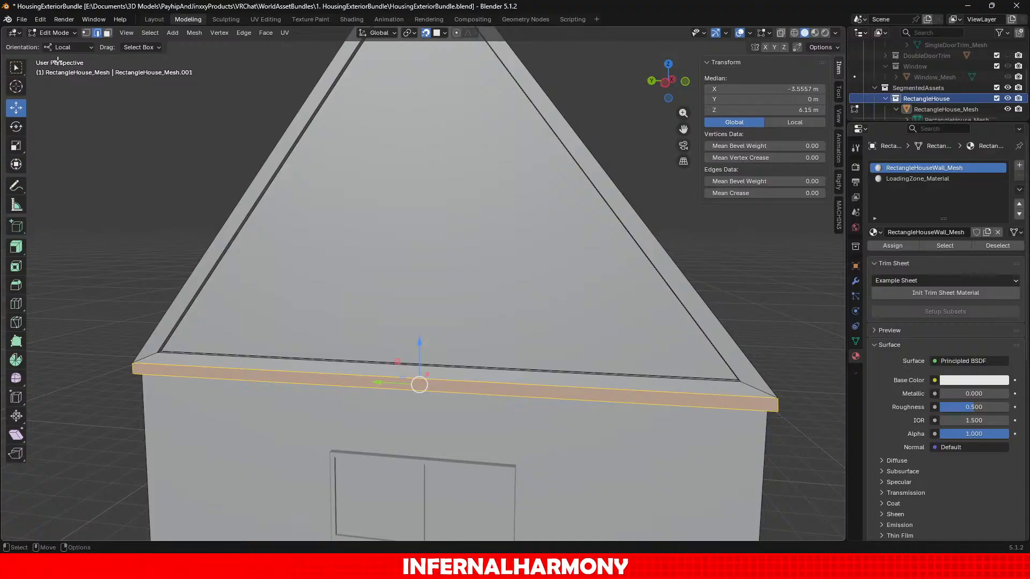
{"action": "left_click", "coordinate": [109, 33]}
Select the triangular gable faces at both ends of the house, mark their edges as seams and clear the selection.
{"action": "left_click", "coordinate": [497, 223]}
{"action": "middle_click_drag", "start_coordinate": [617, 258], "coordinate": [478, 266]}
{"action": "left_click", "coordinate": [479, 266]}
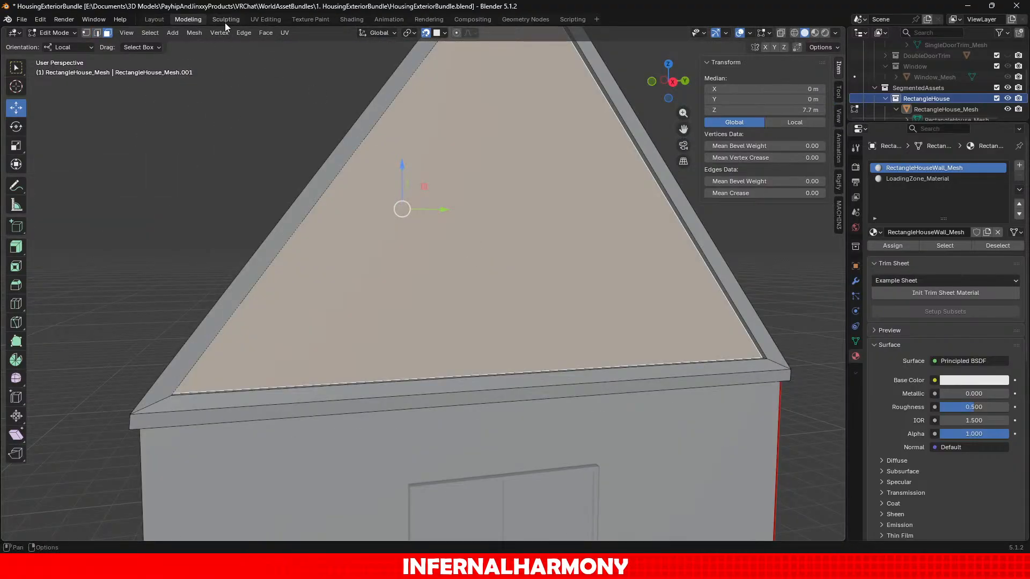
{"action": "left_click", "coordinate": [252, 32]}
{"action": "left_click", "coordinate": [272, 218]}
{"action": "key", "text": "alt+a"}
Loop-select the border edges of the roof's outer surface along the eaves and both gable ends.
{"action": "middle_click_drag", "start_coordinate": [300, 211], "coordinate": [419, 245]}
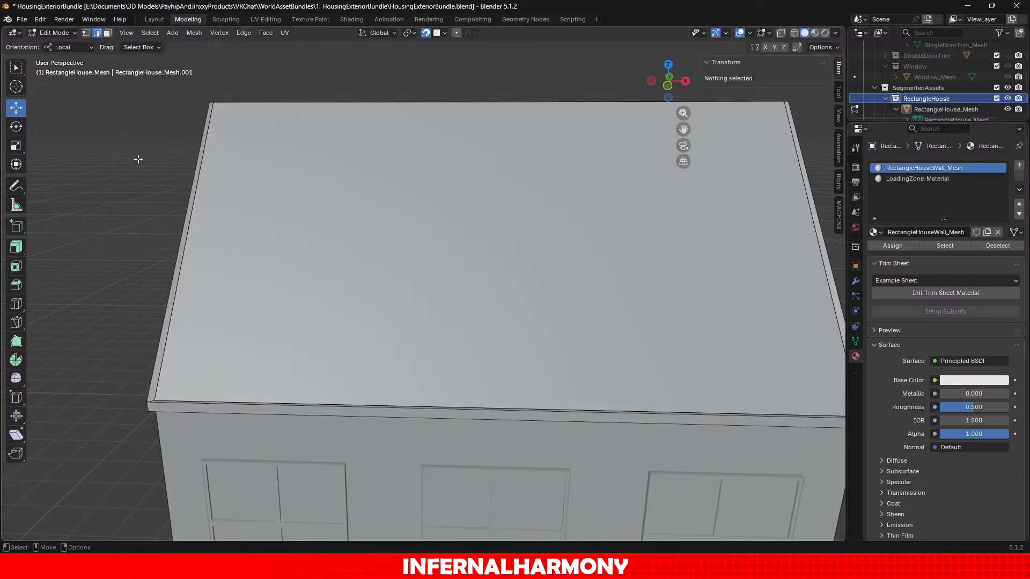
{"action": "middle_click_drag", "start_coordinate": [137, 161], "coordinate": [47, 259]}
{"action": "left_click", "coordinate": [166, 182], "text": "alt"}
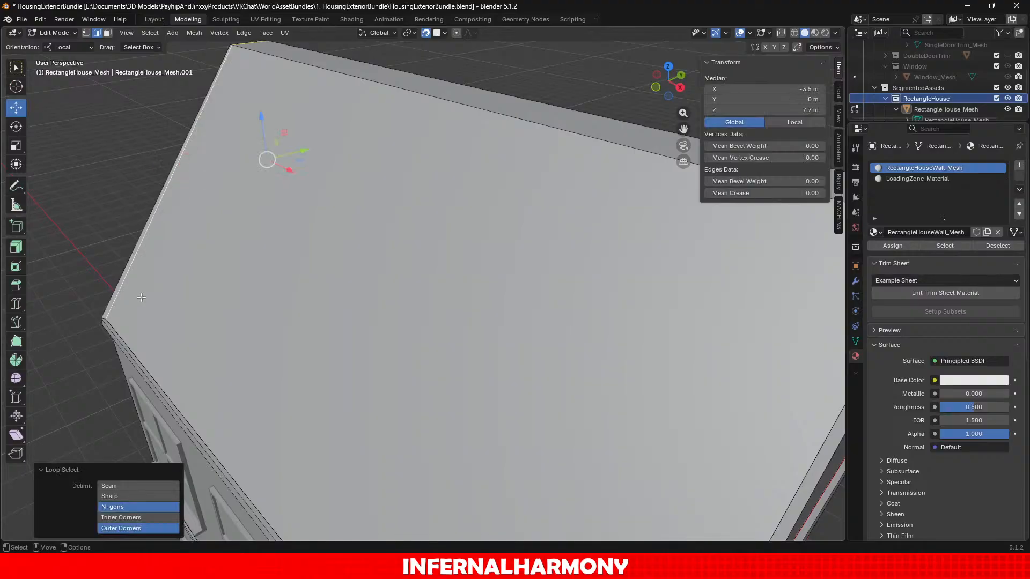
{"action": "middle_click_drag", "start_coordinate": [166, 183], "coordinate": [335, 243]}
{"action": "left_click_drag", "start_coordinate": [335, 243], "coordinate": [269, 302], "text": "alt"}
{"action": "double_click", "coordinate": [267, 302], "text": "shift"}
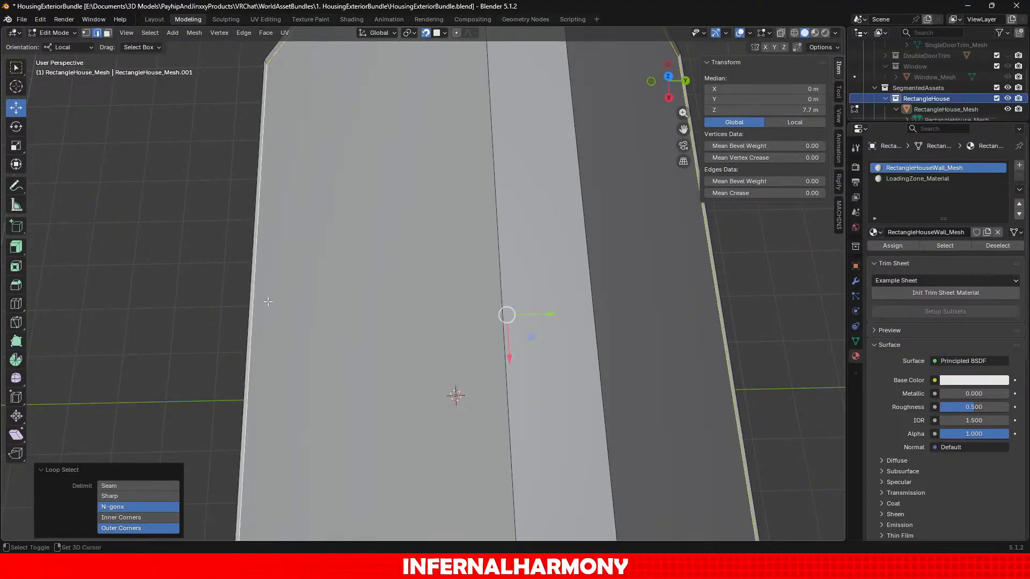
{"action": "scroll", "coordinate": [274, 304], "scroll_direction": "down", "scroll_amount": 4}
{"action": "left_click_drag", "start_coordinate": [503, 232], "coordinate": [506, 192], "text": "alt"}
{"action": "middle_click_drag", "start_coordinate": [506, 192], "coordinate": [536, 503]}
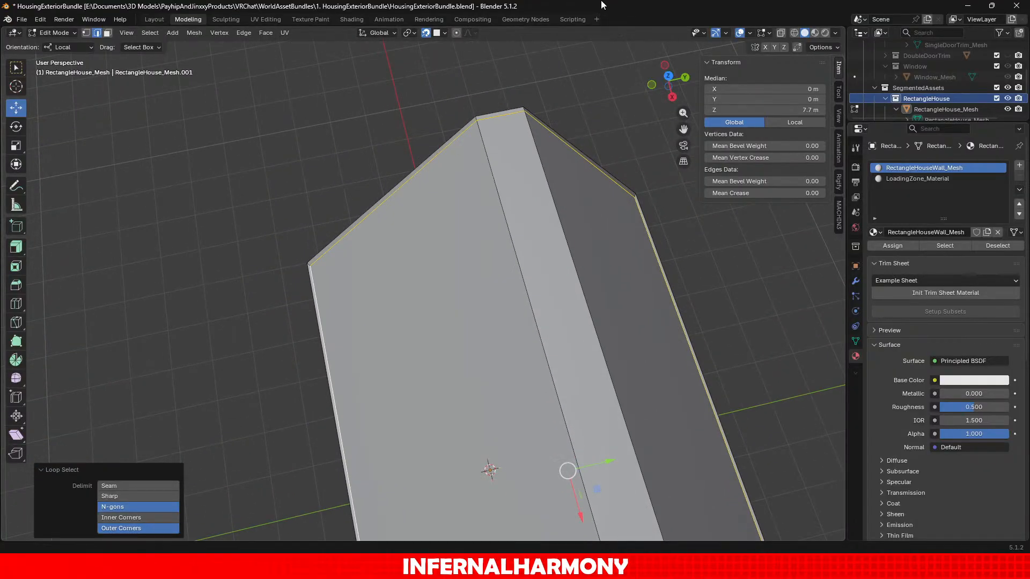
{"action": "scroll", "coordinate": [506, 92], "scroll_direction": "up", "scroll_amount": 3}
{"action": "left_click_drag", "start_coordinate": [506, 91], "coordinate": [490, 35], "text": "alt"}
{"action": "middle_click_drag", "start_coordinate": [489, 33], "coordinate": [533, 5]}
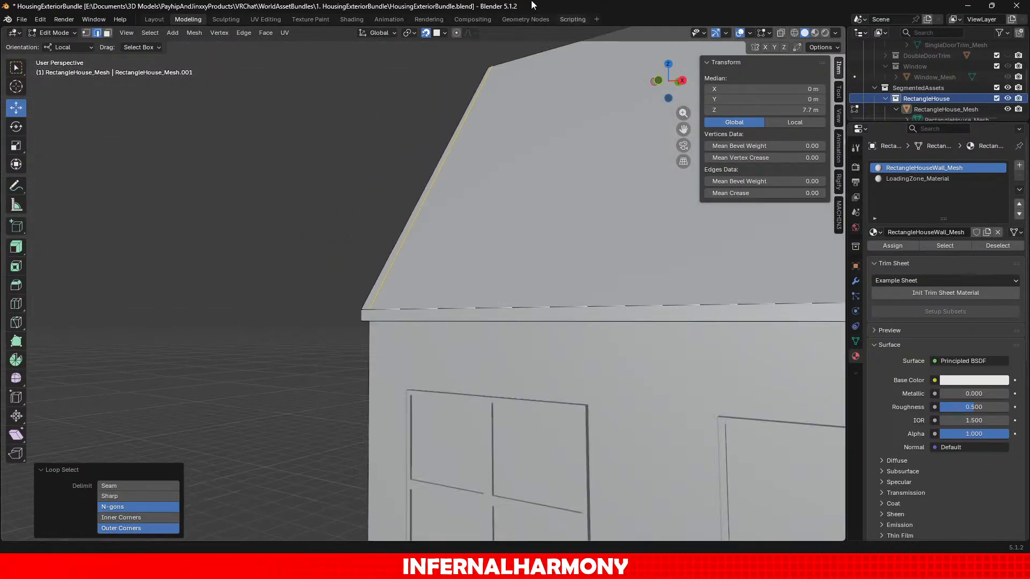
Mark the selected roof border edges as seams and clear the selection.
{"action": "left_click", "coordinate": [244, 32]}
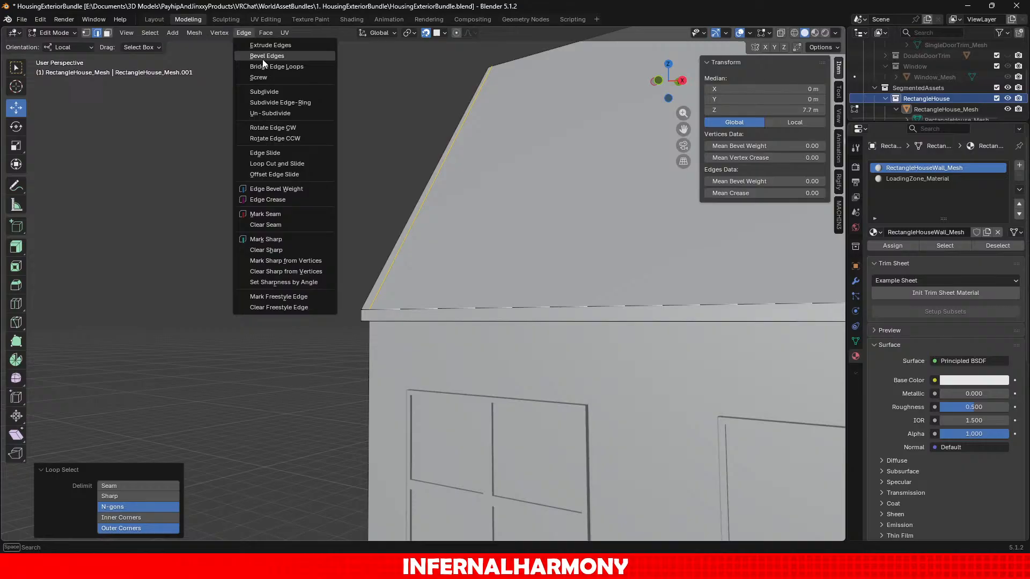
{"action": "left_click", "coordinate": [283, 213]}
{"action": "left_click", "coordinate": [286, 299]}
{"action": "scroll", "coordinate": [286, 300], "scroll_direction": "down", "scroll_amount": 3}
{"action": "middle_click_drag", "start_coordinate": [379, 273], "coordinate": [540, 249]}
{"action": "scroll", "coordinate": [540, 248], "scroll_direction": "up", "scroll_amount": 1}
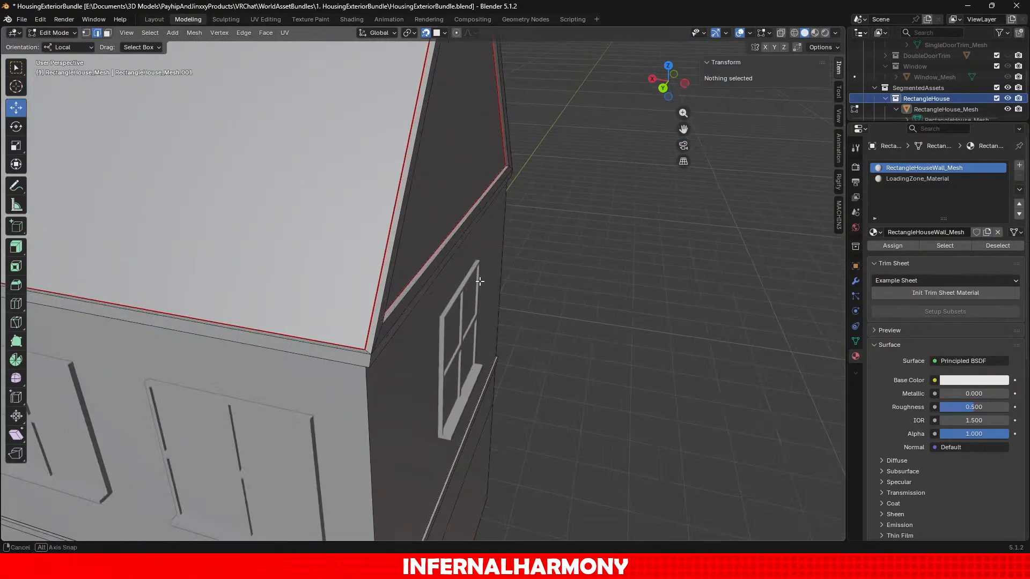
{"action": "middle_click_drag", "start_coordinate": [480, 282], "coordinate": [603, 265]}
{"action": "middle_click_drag", "start_coordinate": [604, 266], "coordinate": [582, 291]}
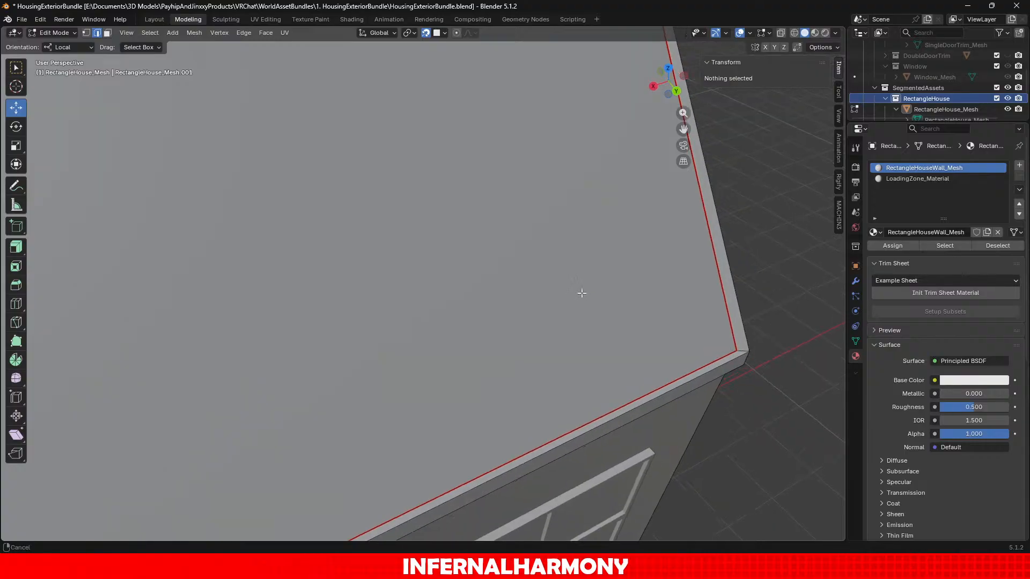
Inspect the seams along the roof border and under the eaves at the house corner.
{"action": "scroll", "coordinate": [582, 292], "scroll_direction": "up", "scroll_amount": 1}
{"action": "middle_click_drag", "start_coordinate": [638, 338], "coordinate": [625, 293], "text": "shift"}
{"action": "scroll", "coordinate": [768, 305], "scroll_direction": "down", "scroll_amount": 3}
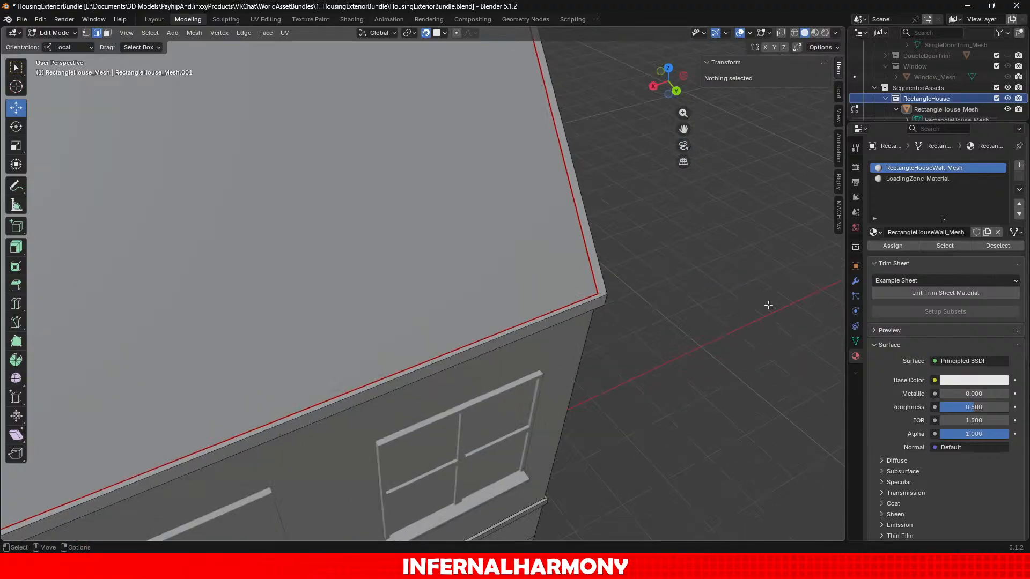
{"action": "middle_click_drag", "start_coordinate": [767, 304], "coordinate": [719, 289]}
{"action": "scroll", "coordinate": [494, 263], "scroll_direction": "up", "scroll_amount": 3}
{"action": "middle_click_drag", "start_coordinate": [495, 264], "coordinate": [472, 255]}
{"action": "scroll", "coordinate": [472, 254], "scroll_direction": "up", "scroll_amount": 2}
{"action": "middle_click_drag", "start_coordinate": [456, 114], "coordinate": [472, 228], "text": "alt"}
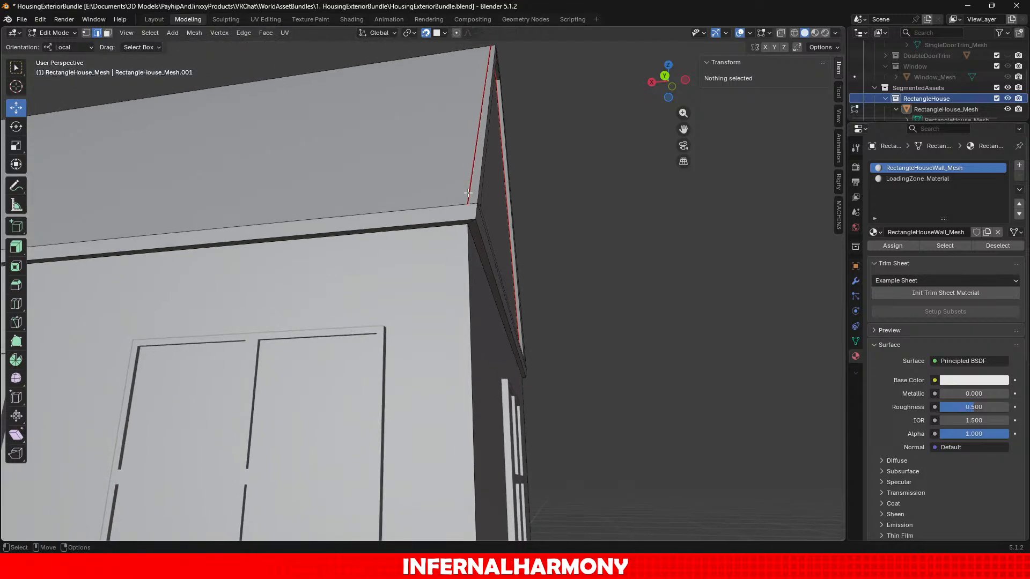
{"action": "left_click_drag", "start_coordinate": [472, 228], "coordinate": [535, 278], "text": "alt"}
Undo the seams marked on the roof border and gable faces, and clear the remaining face selection.
{"action": "key", "text": "ctrl+z"}
{"action": "key", "text": "ctrl+z"}
{"action": "key", "text": "ctrl+z"}
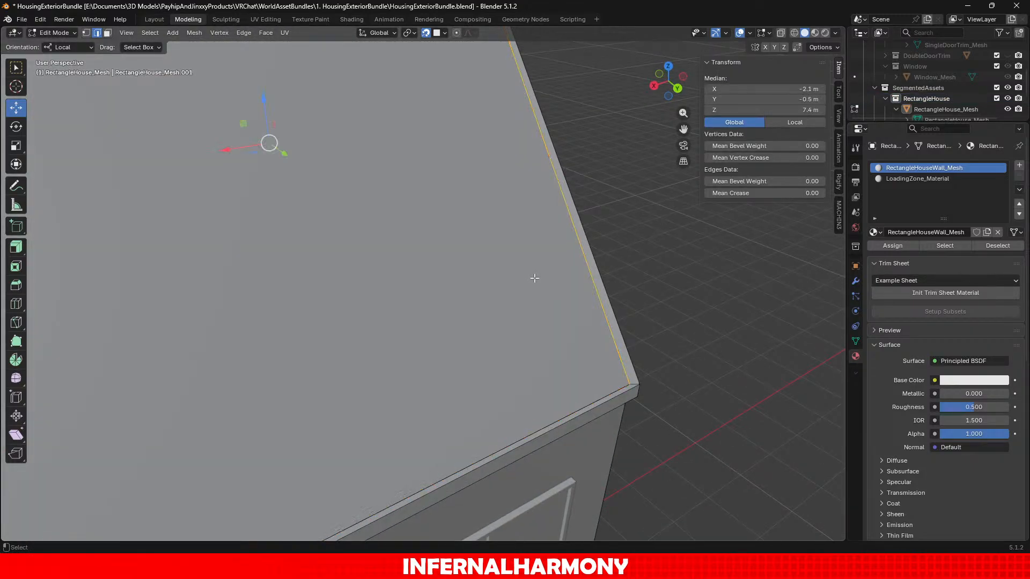
{"action": "scroll", "coordinate": [542, 279], "scroll_direction": "down", "scroll_amount": 4}
{"action": "middle_click_drag", "start_coordinate": [570, 278], "coordinate": [503, 209]}
{"action": "left_click", "coordinate": [560, 279]}
{"action": "scroll", "coordinate": [561, 279], "scroll_direction": "up", "scroll_amount": 2}
{"action": "key", "text": "ctrl+z"}
{"action": "key", "text": "ctrl+z"}
{"action": "key", "text": "ctrl+z"}
{"action": "key", "text": "ctrl+z"}
{"action": "key", "text": "3"}
{"action": "left_click", "coordinate": [508, 204]}
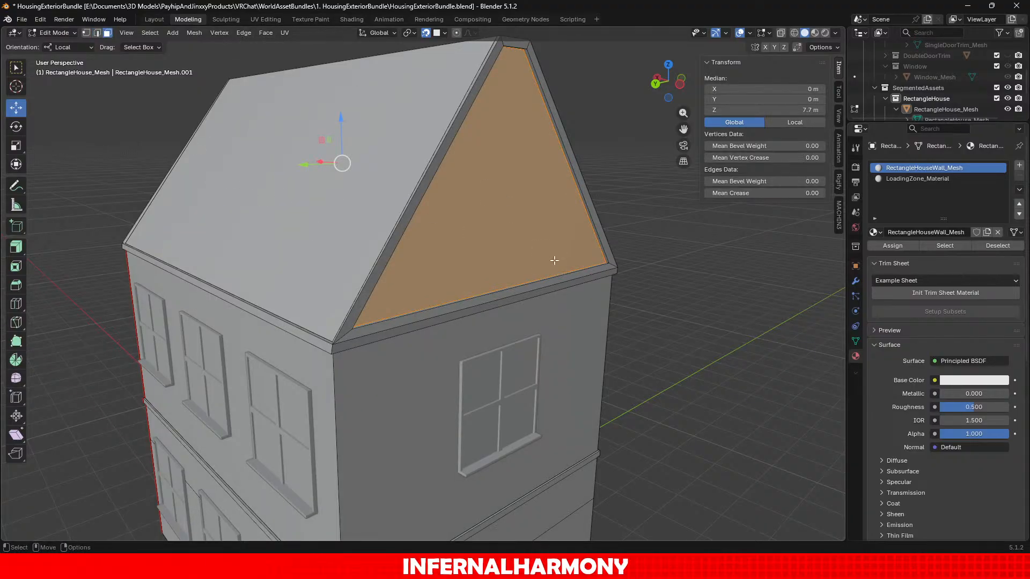
{"action": "key", "text": "ctrl+KP_Add"}
{"action": "left_click", "coordinate": [349, 197]}
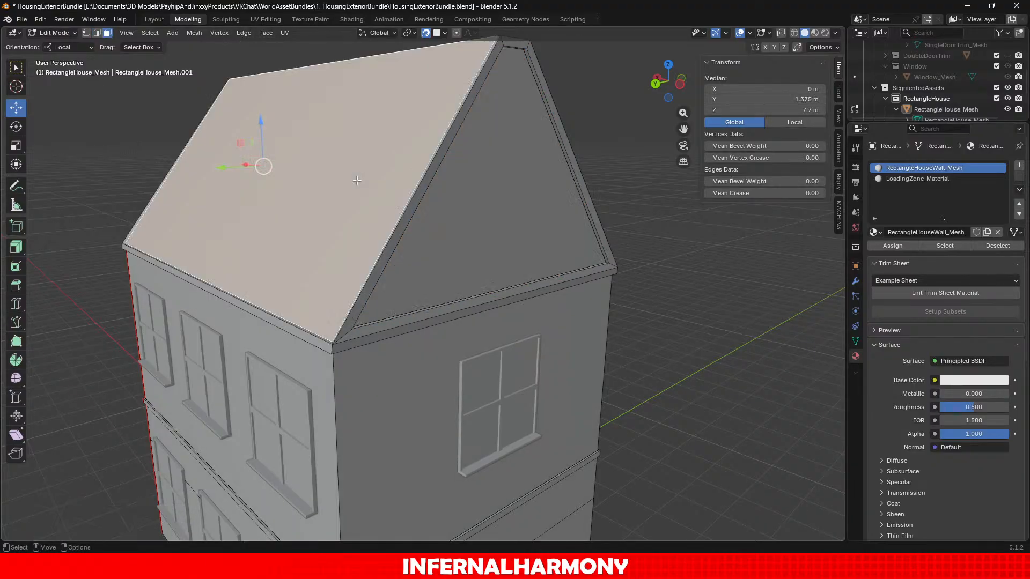
{"action": "left_click", "coordinate": [653, 297]}
Switch to edge selection and try to loop-select one gable's outer edges together with the lower edge of the eaves.
{"action": "scroll", "coordinate": [643, 303], "scroll_direction": "up", "scroll_amount": 1}
{"action": "middle_click_drag", "start_coordinate": [569, 361], "coordinate": [627, 250], "text": "shift"}
{"action": "scroll", "coordinate": [602, 315], "scroll_direction": "up", "scroll_amount": 1}
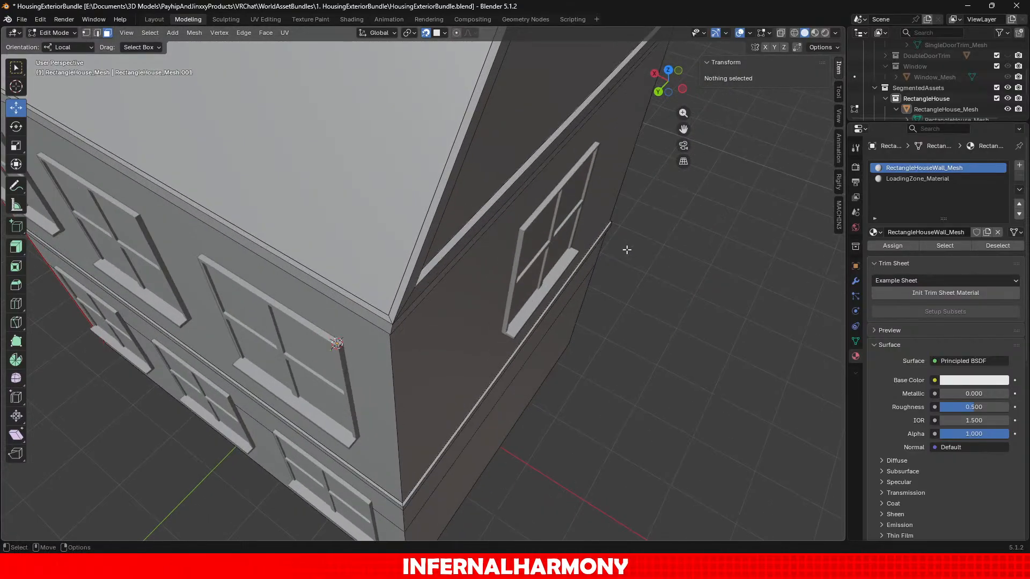
{"action": "scroll", "coordinate": [627, 250], "scroll_direction": "up", "scroll_amount": 1}
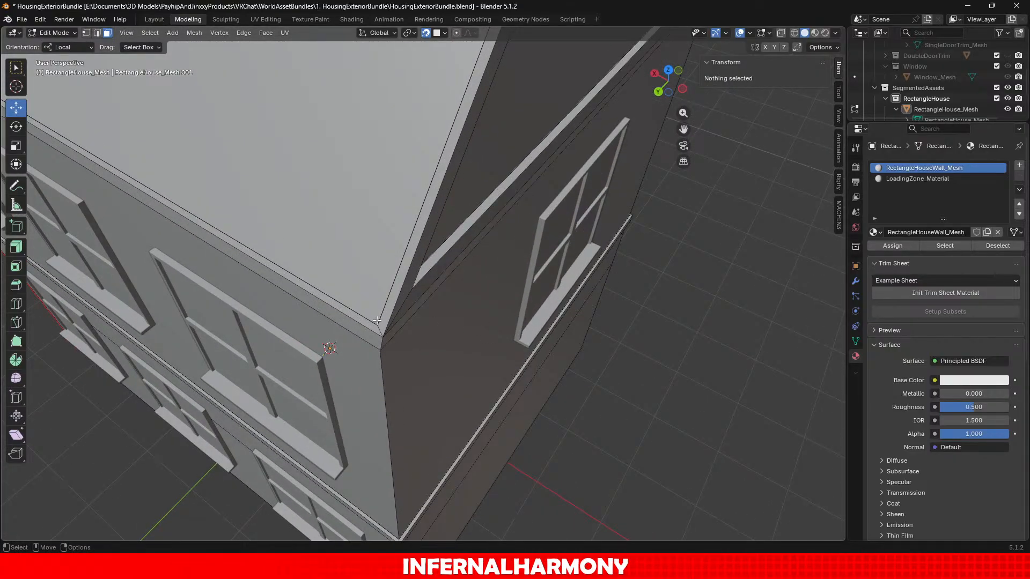
{"action": "middle_click_drag", "start_coordinate": [377, 321], "coordinate": [516, 203], "text": "shift"}
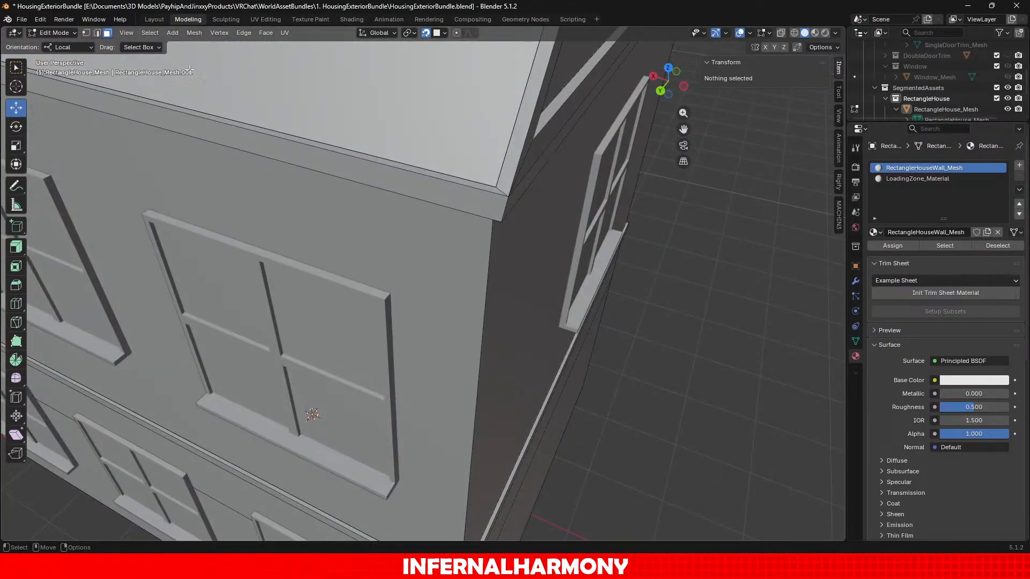
{"action": "left_click", "coordinate": [97, 34]}
{"action": "scroll", "coordinate": [585, 218], "scroll_direction": "down", "scroll_amount": 2}
{"action": "middle_click_drag", "start_coordinate": [586, 217], "coordinate": [465, 161]}
{"action": "middle_click_drag", "start_coordinate": [370, 119], "coordinate": [323, 232], "text": "shift"}
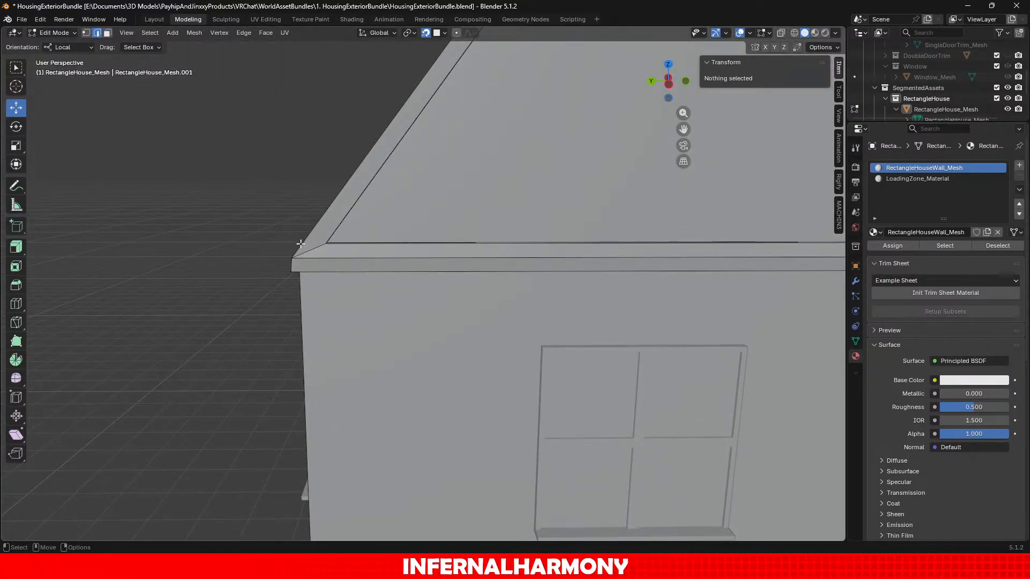
{"action": "left_click", "coordinate": [301, 244], "text": "alt"}
{"action": "left_click", "coordinate": [289, 265], "text": "alt+shift"}
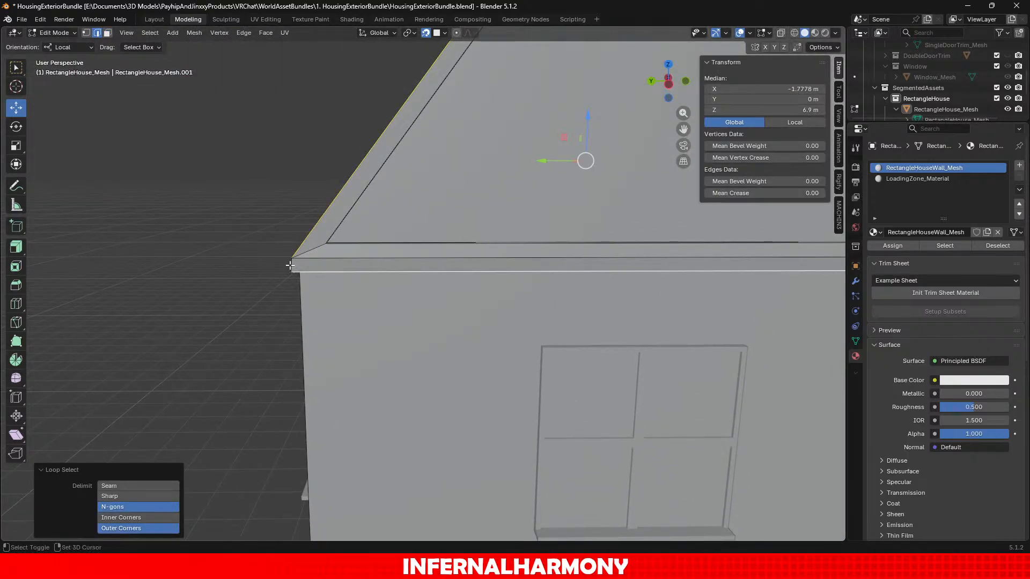
{"action": "left_click", "coordinate": [293, 266], "text": "shift"}
Try to extend the edge selection around the eave corners and the opposite gable's outline, and clear the selection.
{"action": "scroll", "coordinate": [530, 264], "scroll_direction": "down", "scroll_amount": 5}
{"action": "middle_click_drag", "start_coordinate": [611, 256], "coordinate": [564, 269]}
{"action": "scroll", "coordinate": [566, 322], "scroll_direction": "up", "scroll_amount": 3}
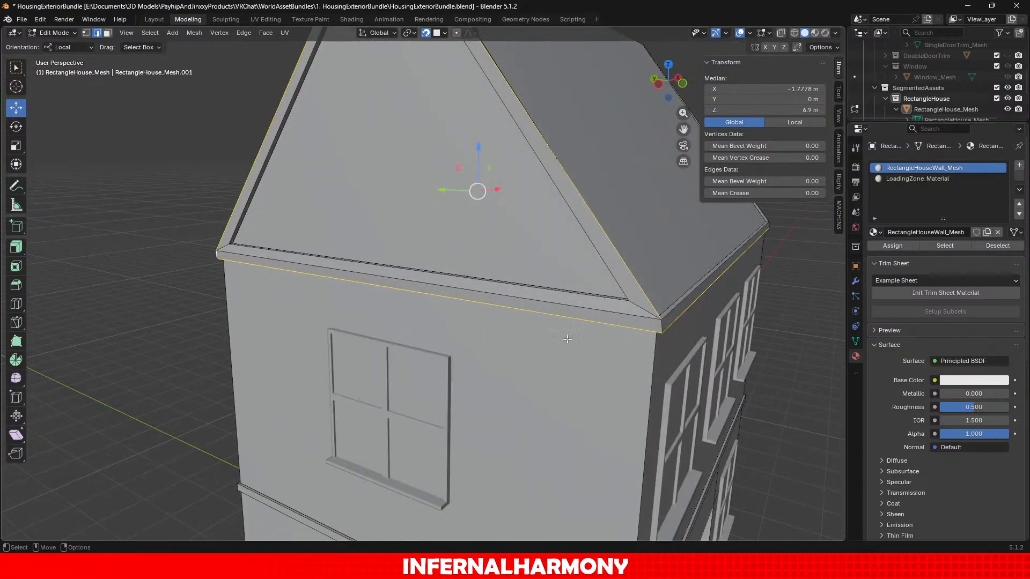
{"action": "left_click", "coordinate": [661, 327], "text": "shift"}
{"action": "scroll", "coordinate": [483, 188], "scroll_direction": "down", "scroll_amount": 1}
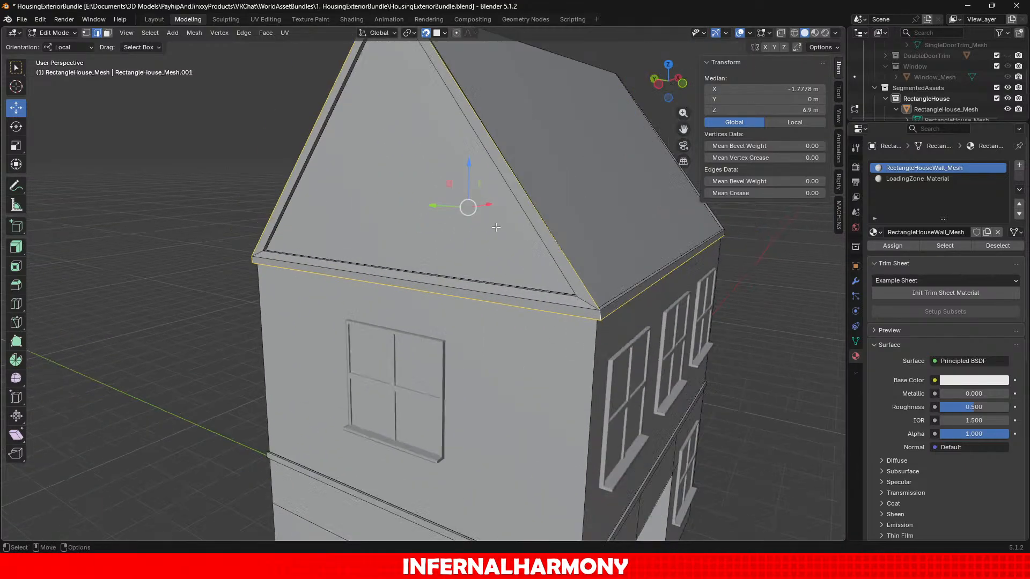
{"action": "middle_click_drag", "start_coordinate": [427, 122], "coordinate": [536, 302], "text": "shift"}
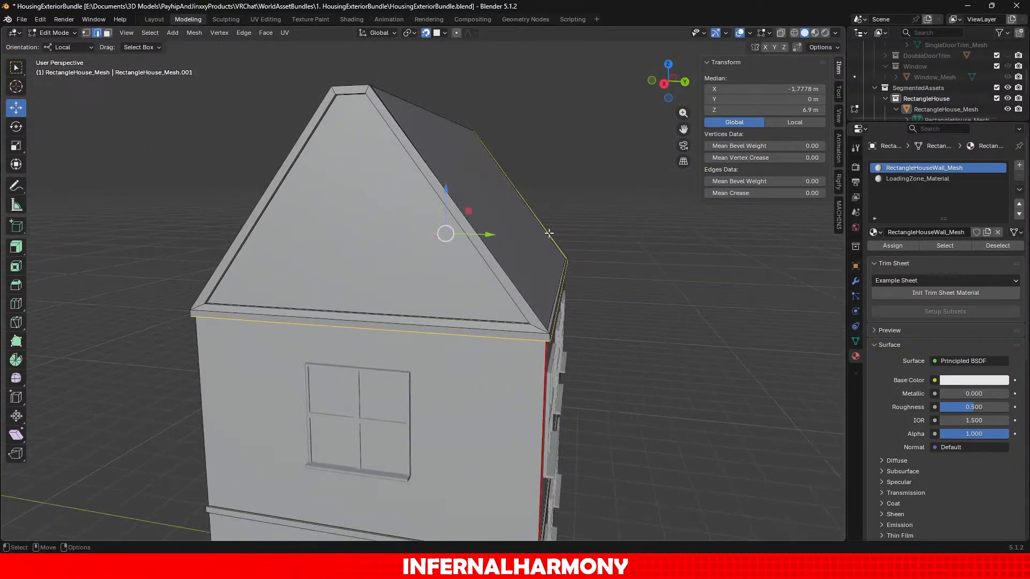
{"action": "scroll", "coordinate": [541, 305], "scroll_direction": "up", "scroll_amount": 4}
{"action": "left_click", "coordinate": [682, 385], "text": "alt"}
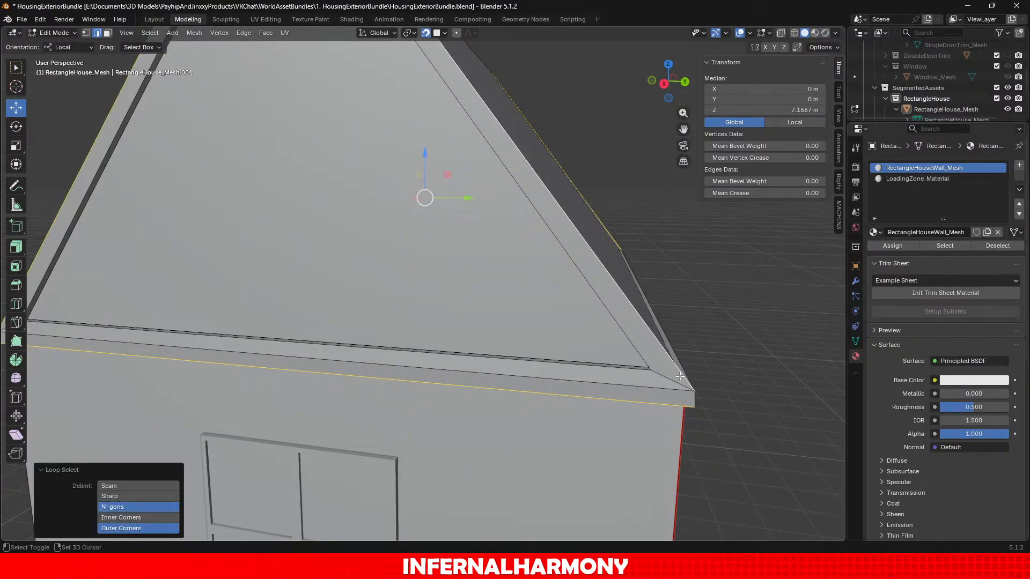
{"action": "middle_click_drag", "start_coordinate": [683, 384], "coordinate": [580, 360]}
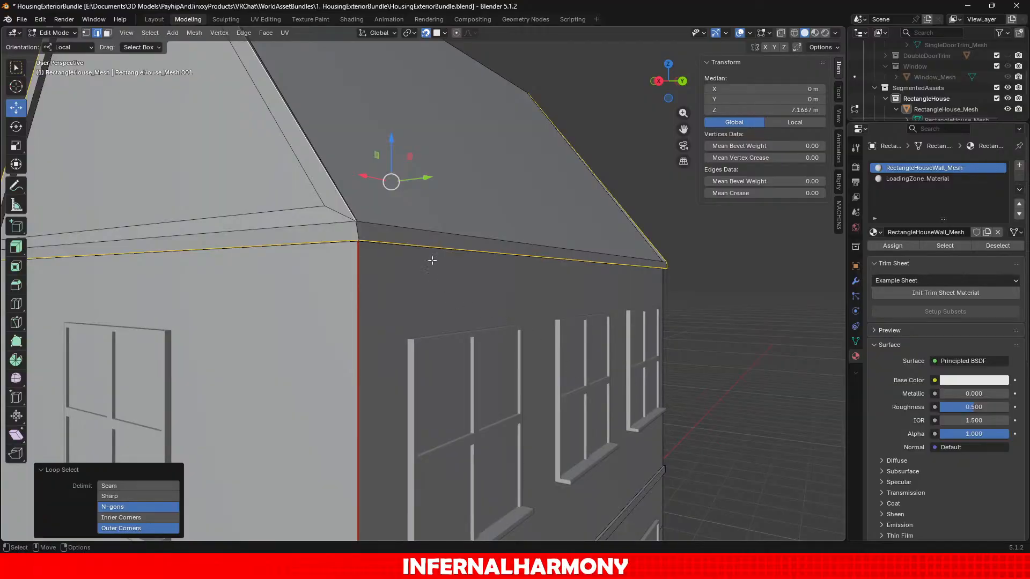
{"action": "left_click", "coordinate": [382, 243], "text": "shift"}
{"action": "left_click", "coordinate": [703, 320]}
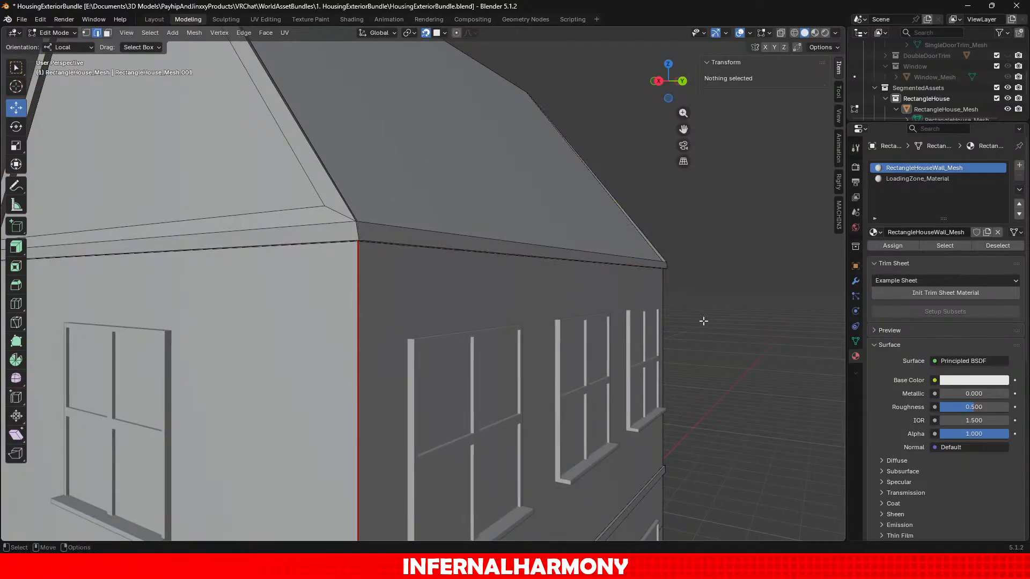
Loop-select one gable's outer roofline and add the short vertical trim edges at both of its eave corners.
{"action": "left_click", "coordinate": [344, 207], "text": "alt"}
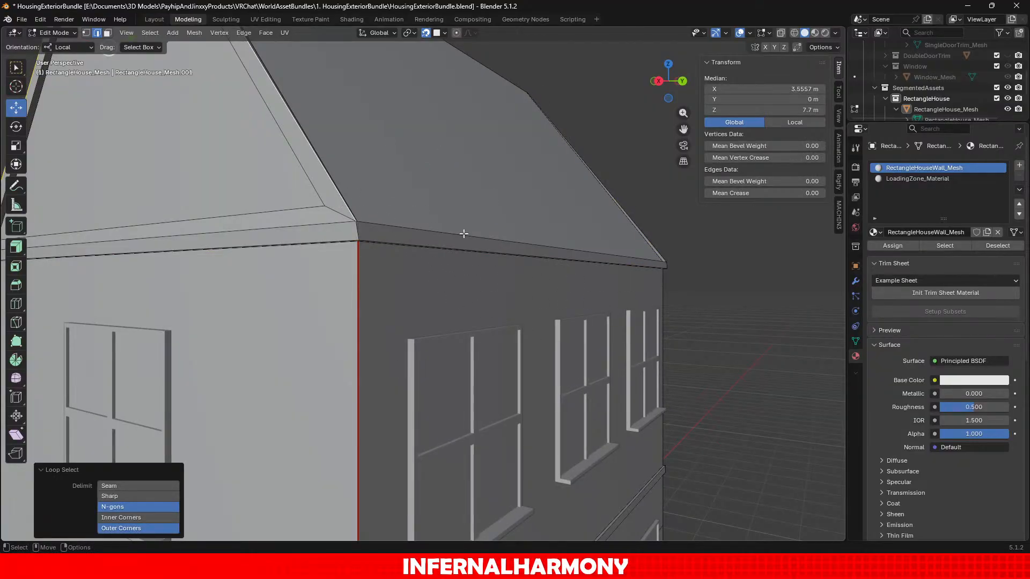
{"action": "left_click", "coordinate": [340, 248], "text": "alt+shift"}
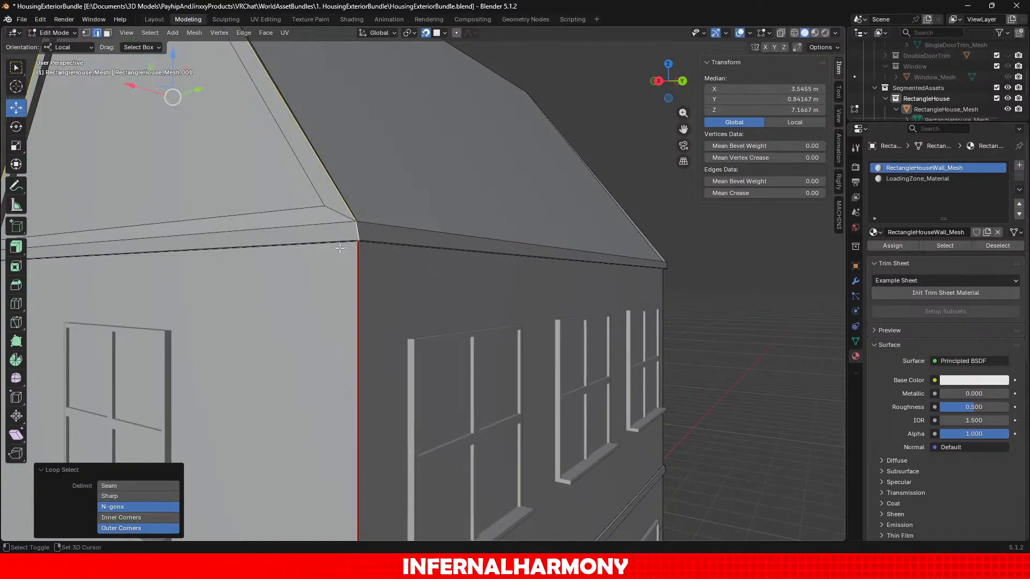
{"action": "left_click_drag", "start_coordinate": [326, 233], "coordinate": [421, 289], "text": "alt"}
{"action": "scroll", "coordinate": [376, 208], "scroll_direction": "up", "scroll_amount": 5}
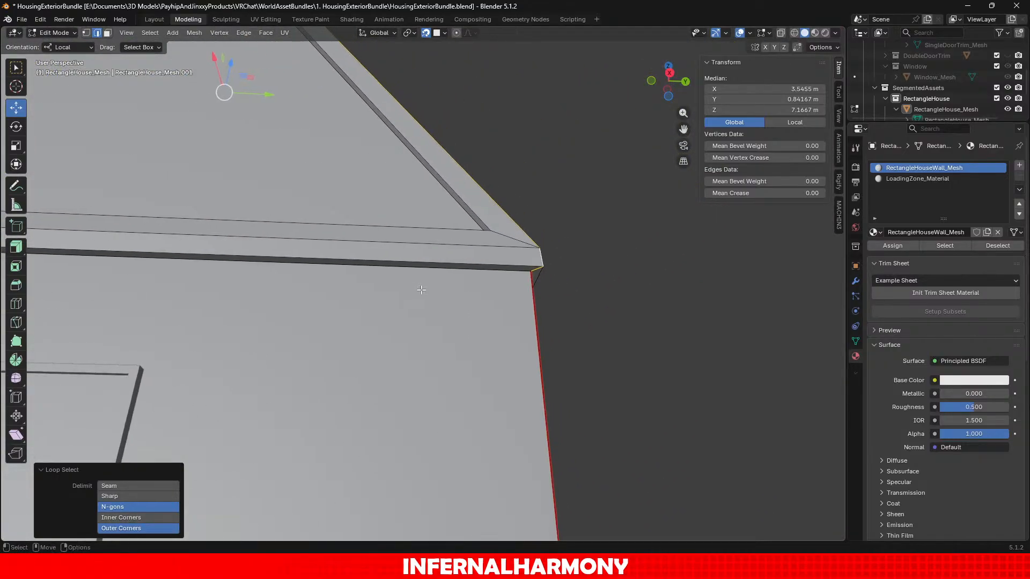
{"action": "scroll", "coordinate": [510, 260], "scroll_direction": "down", "scroll_amount": 3}
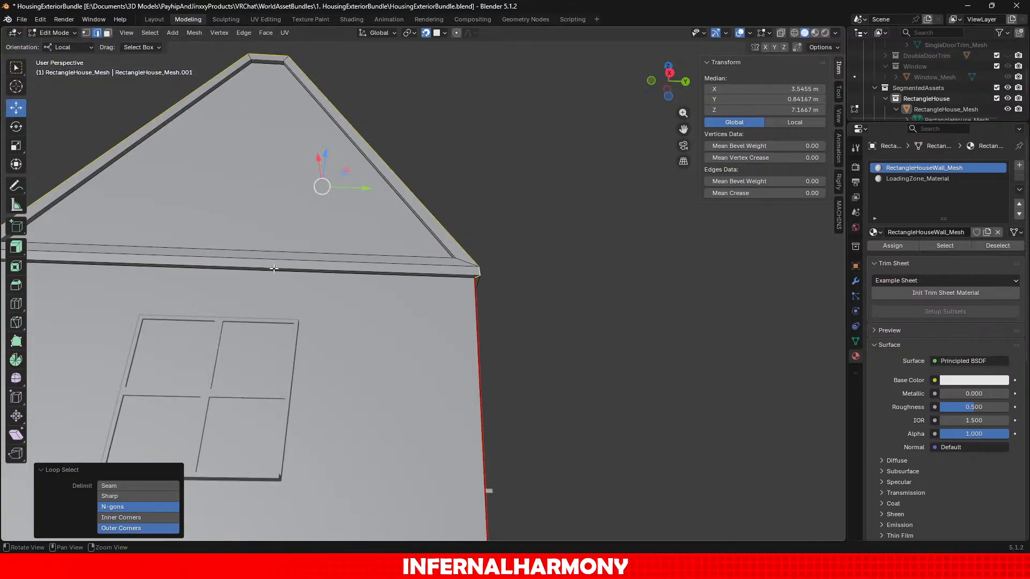
{"action": "middle_click_drag", "start_coordinate": [107, 314], "coordinate": [263, 292], "text": "alt"}
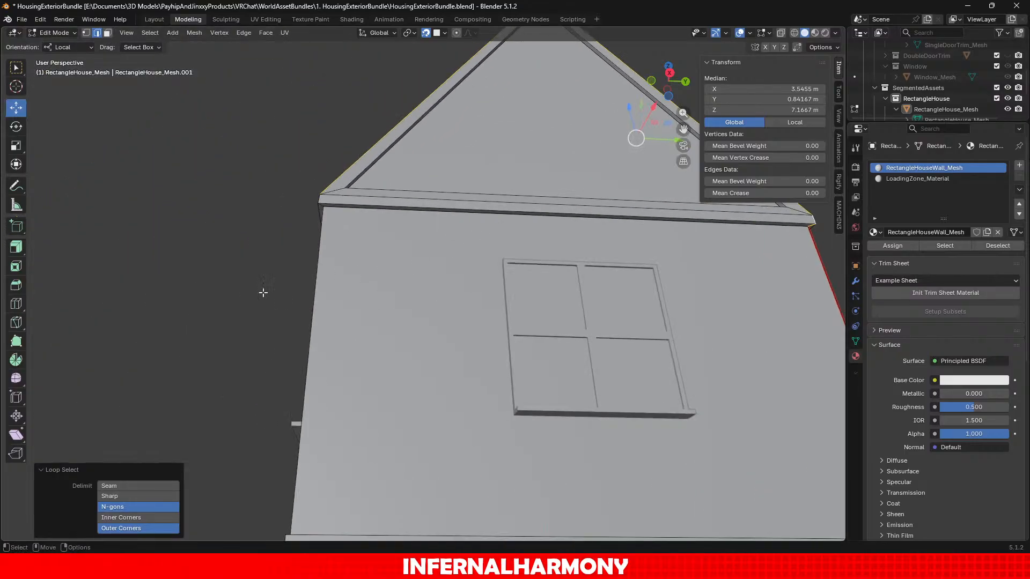
{"action": "left_click", "coordinate": [322, 200], "text": "alt+shift"}
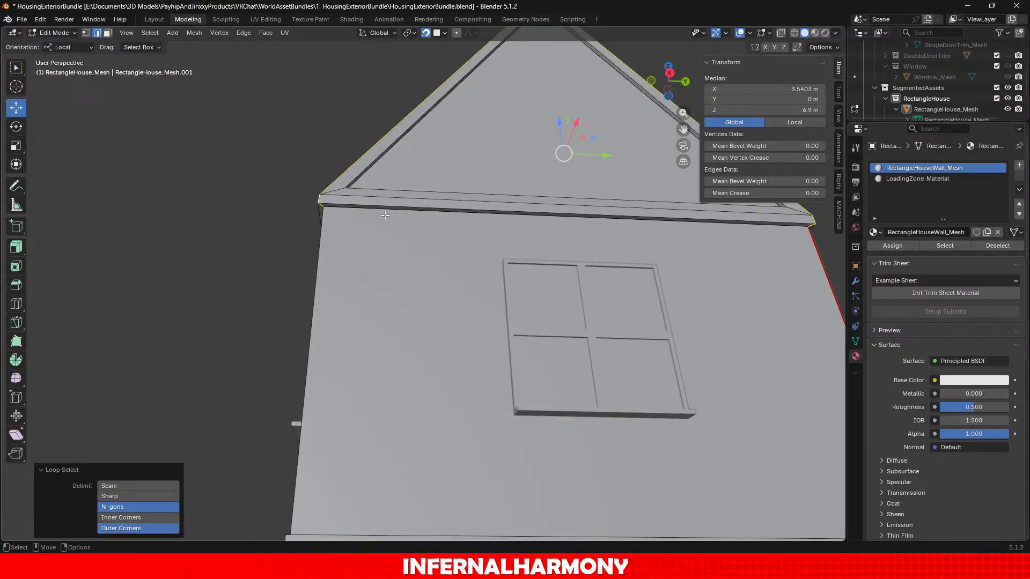
Add the opposite gable's outer roofline and its short vertical corner edges to the selection.
{"action": "left_click_drag", "start_coordinate": [434, 193], "coordinate": [417, 255], "text": "alt"}
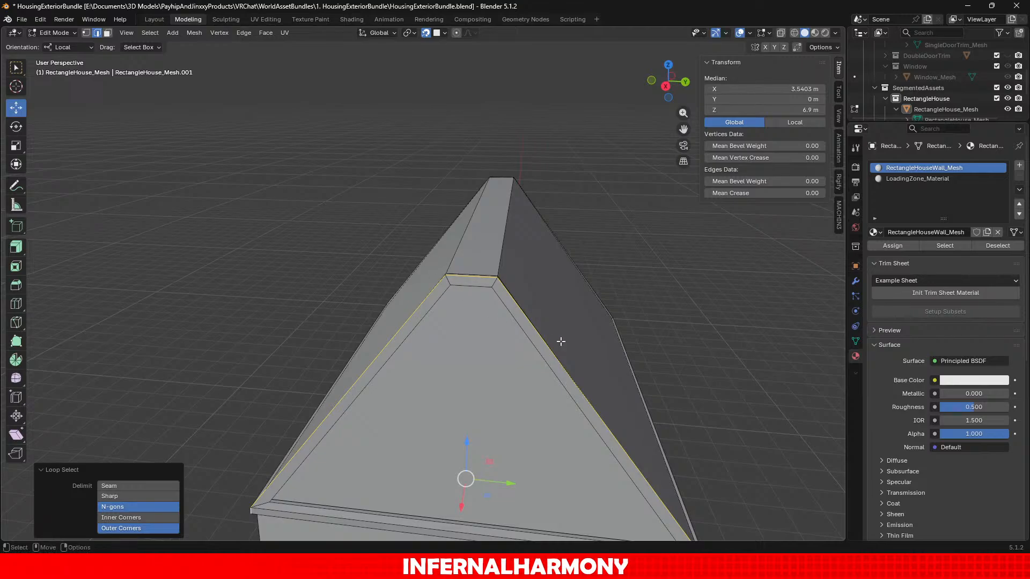
{"action": "left_click_drag", "start_coordinate": [585, 355], "coordinate": [106, 343], "text": "alt"}
{"action": "left_click", "coordinate": [36, 361], "text": "alt+shift"}
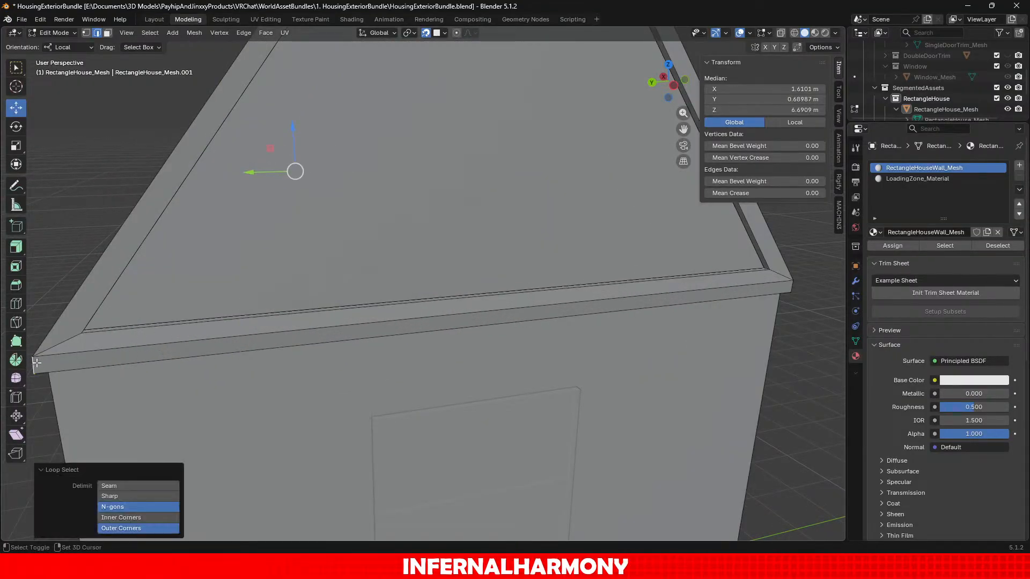
{"action": "left_click", "coordinate": [46, 339], "text": "alt+shift"}
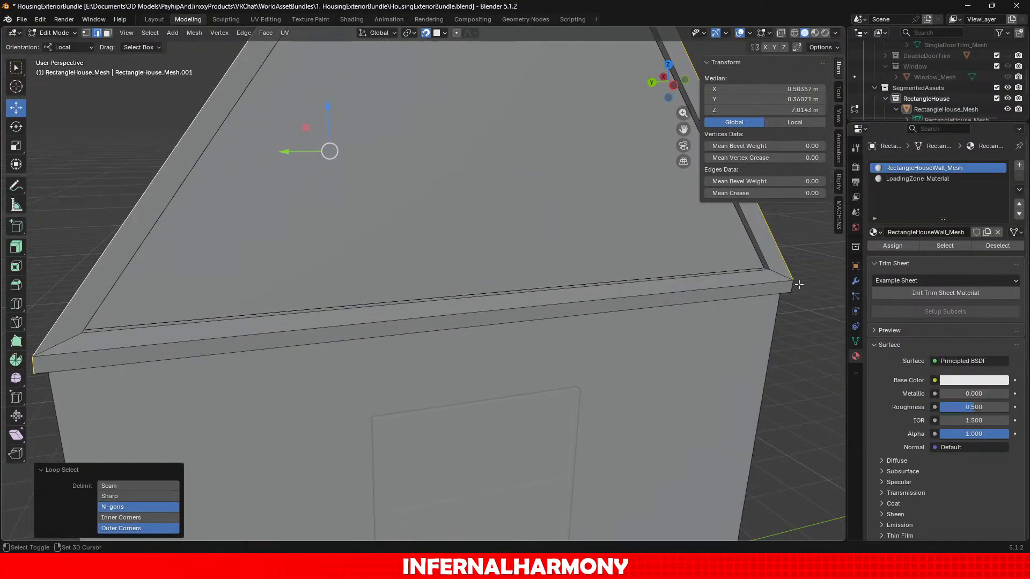
{"action": "scroll", "coordinate": [792, 296], "scroll_direction": "down", "scroll_amount": 3}
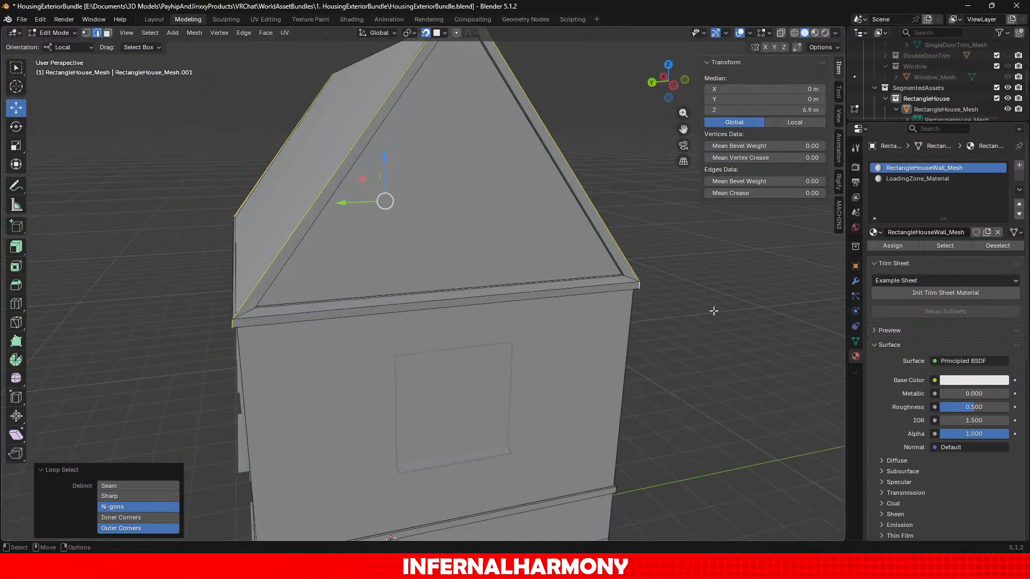
{"action": "middle_click_drag", "start_coordinate": [612, 303], "coordinate": [589, 305]}
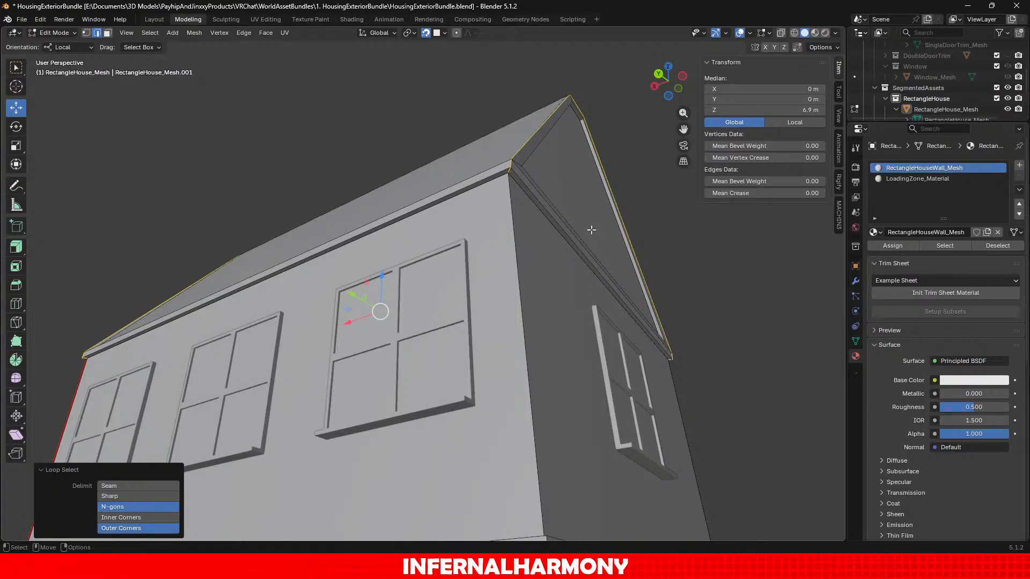
{"action": "middle_click_drag", "start_coordinate": [591, 229], "coordinate": [518, 325]}
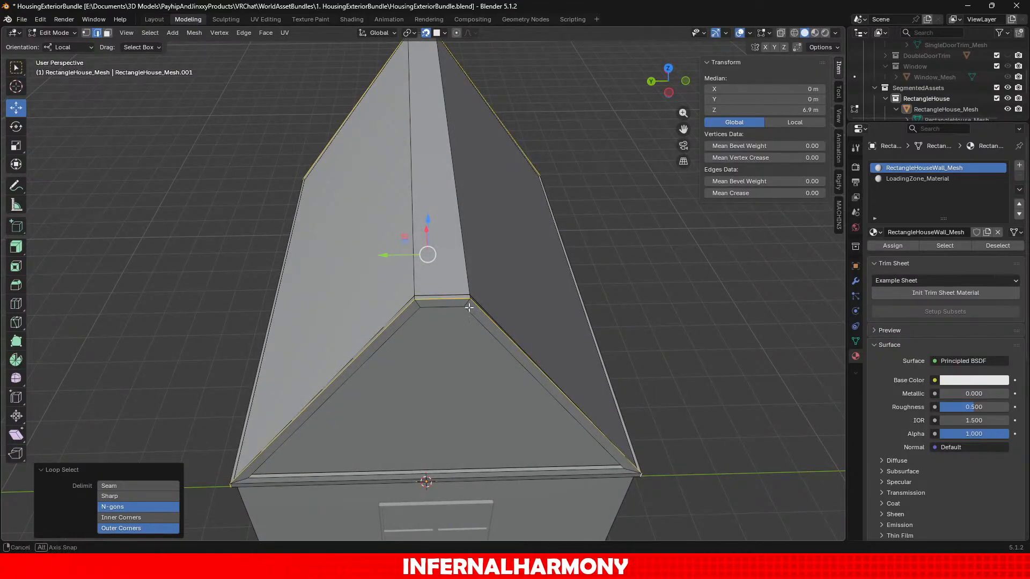
{"action": "mouse_move", "coordinate": [469, 308]}
{"action": "middle_mouse_down"}
{"action": "mouse_move", "coordinate": [531, 266]}
{"action": "mouse_move", "coordinate": [570, 207]}
{"action": "mouse_move", "coordinate": [427, 363]}
{"action": "mouse_move", "coordinate": [417, 264]}
{"action": "mouse_move", "coordinate": [446, 232]}
{"action": "mouse_move", "coordinate": [356, 292]}
{"action": "mouse_move", "coordinate": [321, 264]}
{"action": "mouse_move", "coordinate": [329, 301]}
{"action": "mouse_move", "coordinate": [354, 271]}
{"action": "mouse_move", "coordinate": [388, 260]}
{"action": "mouse_move", "coordinate": [452, 268]}
{"action": "mouse_move", "coordinate": [424, 220]}
{"action": "mouse_move", "coordinate": [469, 278]}
{"action": "mouse_move", "coordinate": [460, 250]}
{"action": "mouse_move", "coordinate": [445, 270]}
{"action": "mouse_move", "coordinate": [456, 306]}
{"action": "middle_mouse_up"}
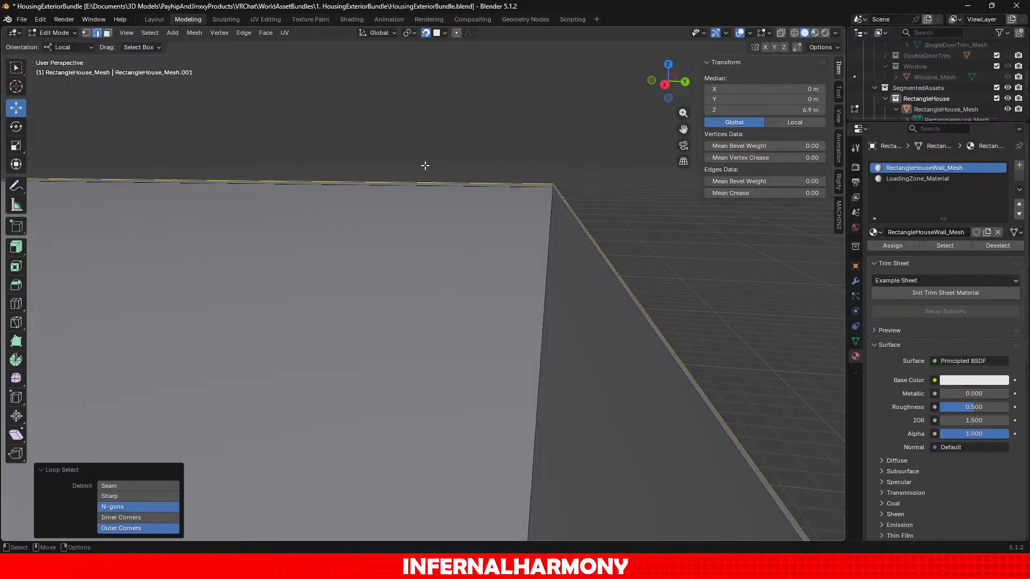
Switch to face selection, select the narrow trim face at the gable peak and try raising it about 0.02 m along Z.
{"action": "left_click", "coordinate": [108, 33]}
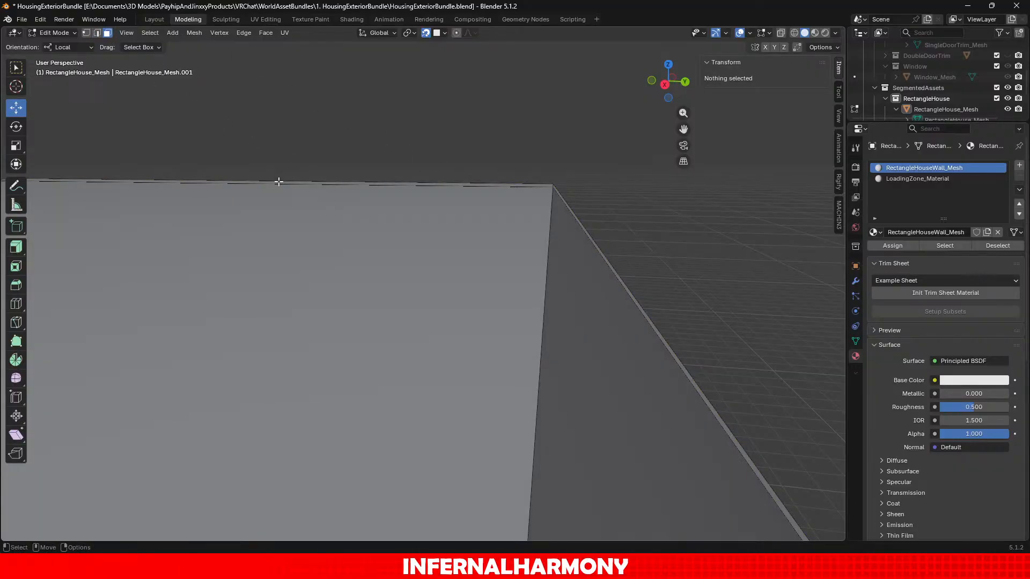
{"action": "left_click", "coordinate": [278, 182]}
{"action": "left_click_drag", "start_coordinate": [244, 144], "coordinate": [240, 118]}
{"action": "scroll", "coordinate": [282, 152], "scroll_direction": "down", "scroll_amount": 3}
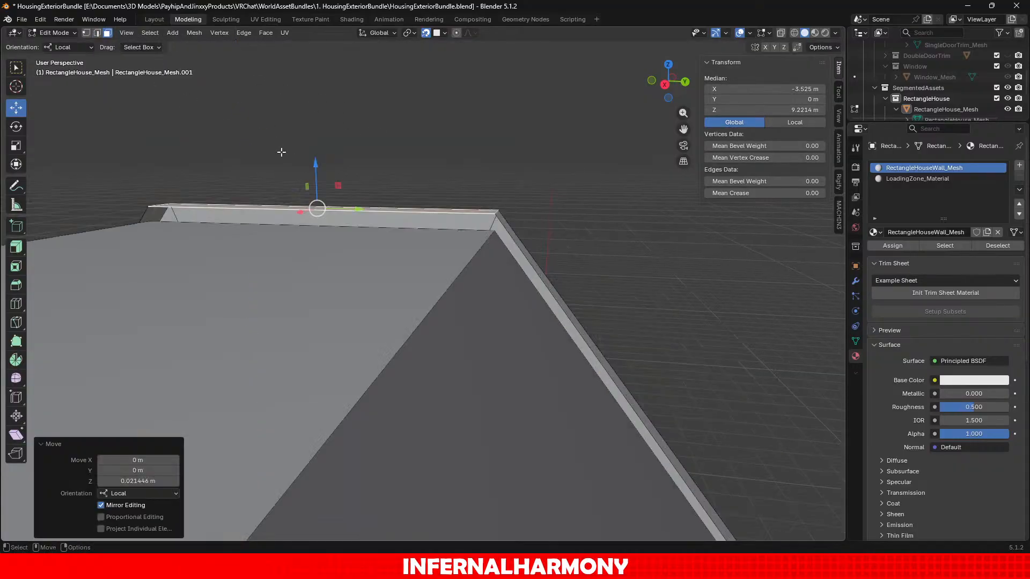
Add the matching narrow trim face at the opposite gable's peak to the selection.
{"action": "middle_click_drag", "start_coordinate": [281, 152], "coordinate": [457, 338]}
{"action": "scroll", "coordinate": [235, 294], "scroll_direction": "down", "scroll_amount": 6}
{"action": "scroll", "coordinate": [389, 296], "scroll_direction": "up", "scroll_amount": 4}
{"action": "middle_click_drag", "start_coordinate": [429, 257], "coordinate": [420, 380], "text": "shift"}
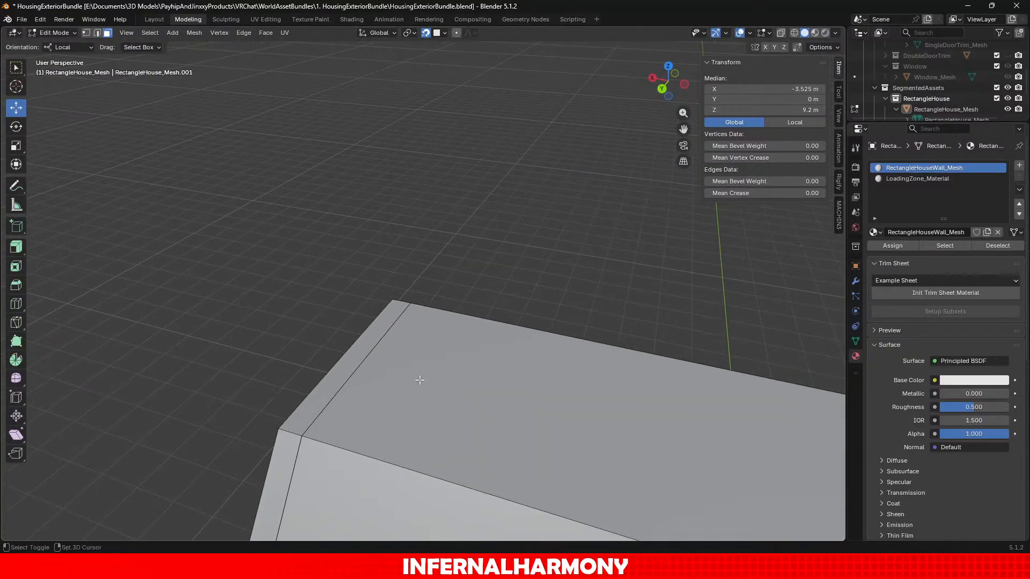
{"action": "left_click", "coordinate": [341, 368], "text": "shift"}
{"action": "middle_click_drag", "start_coordinate": [341, 368], "coordinate": [342, 327]}
{"action": "middle_click_drag", "start_coordinate": [349, 451], "coordinate": [347, 322], "text": "shift"}
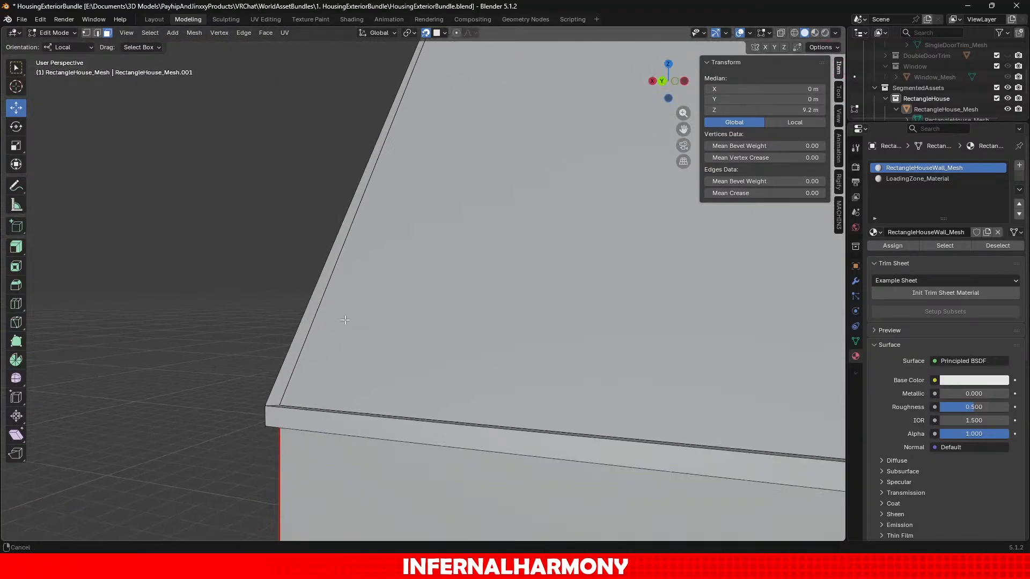
Try moving the selected gable-peak trim faces along Z and undo the move.
{"action": "scroll", "coordinate": [347, 322], "scroll_direction": "up", "scroll_amount": 3}
{"action": "middle_click_drag", "start_coordinate": [365, 429], "coordinate": [334, 295], "text": "shift"}
{"action": "scroll", "coordinate": [248, 319], "scroll_direction": "up", "scroll_amount": 3}
{"action": "middle_click_drag", "start_coordinate": [247, 322], "coordinate": [295, 310], "text": "alt"}
{"action": "scroll", "coordinate": [296, 310], "scroll_direction": "down", "scroll_amount": 4}
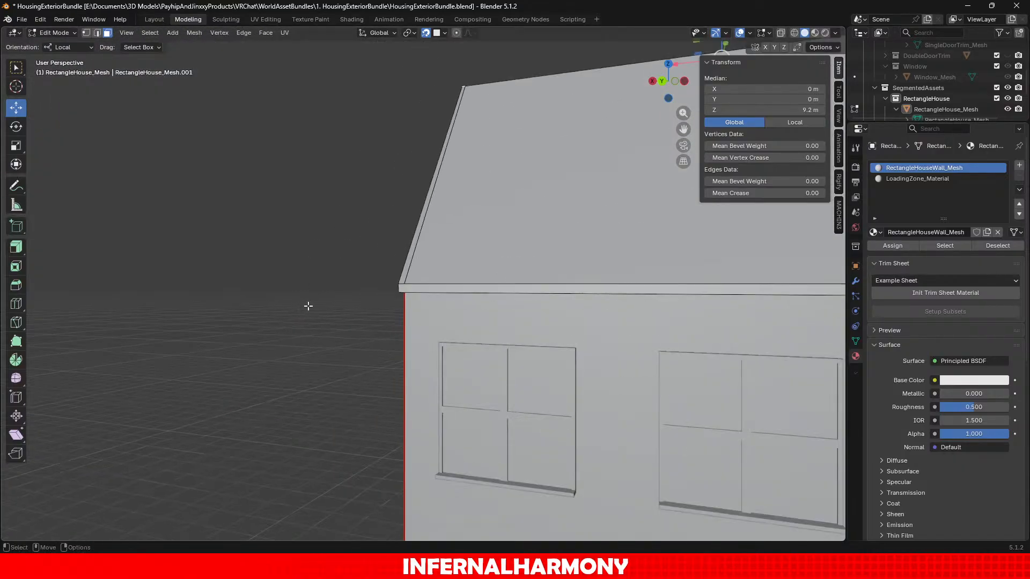
{"action": "scroll", "coordinate": [308, 304], "scroll_direction": "up", "scroll_amount": 3}
{"action": "key", "text": "g"}
{"action": "key", "text": "z"}
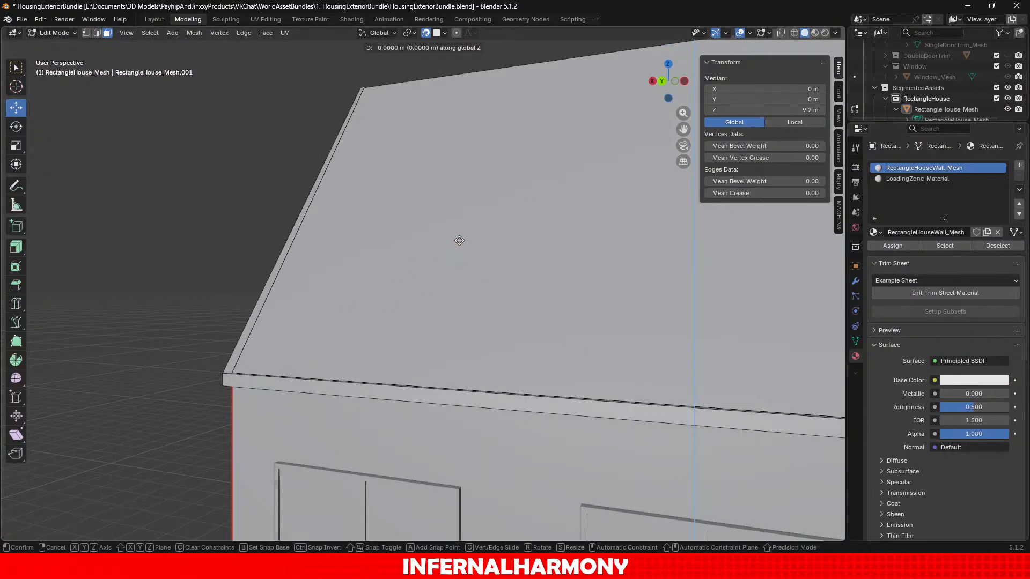
{"action": "left_click", "coordinate": [401, 112]}
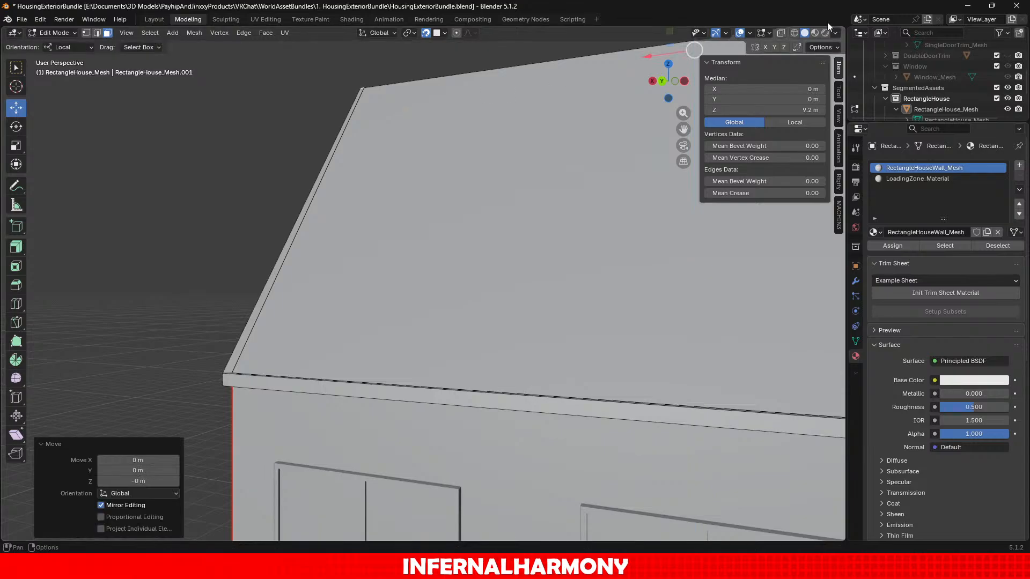
{"action": "key", "text": "ctrl+z"}
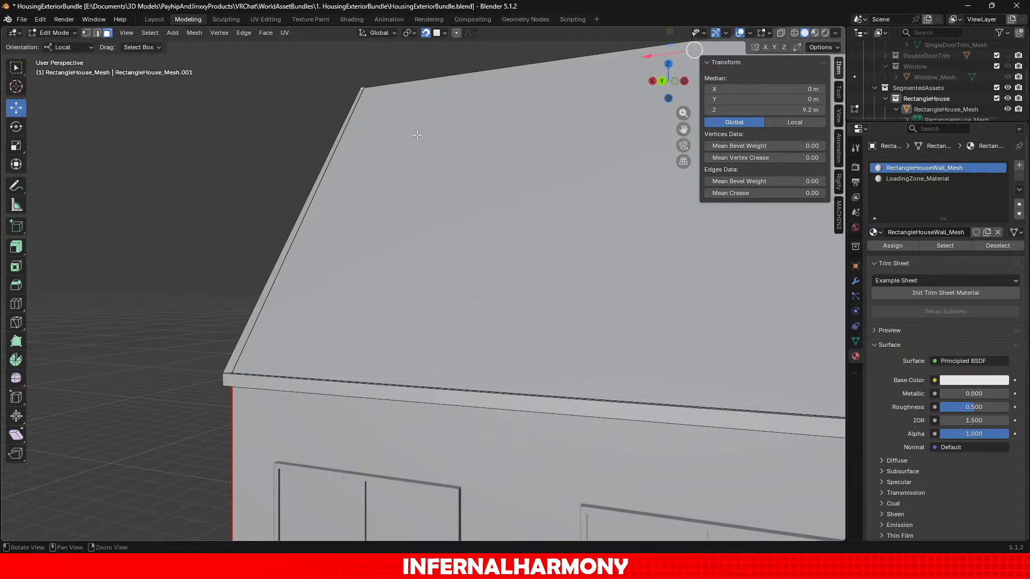
Raise the selected gable-peak trim faces by 0.05 m to a Z position of 9.25 m.
{"action": "scroll", "coordinate": [279, 216], "scroll_direction": "up", "scroll_amount": 4}
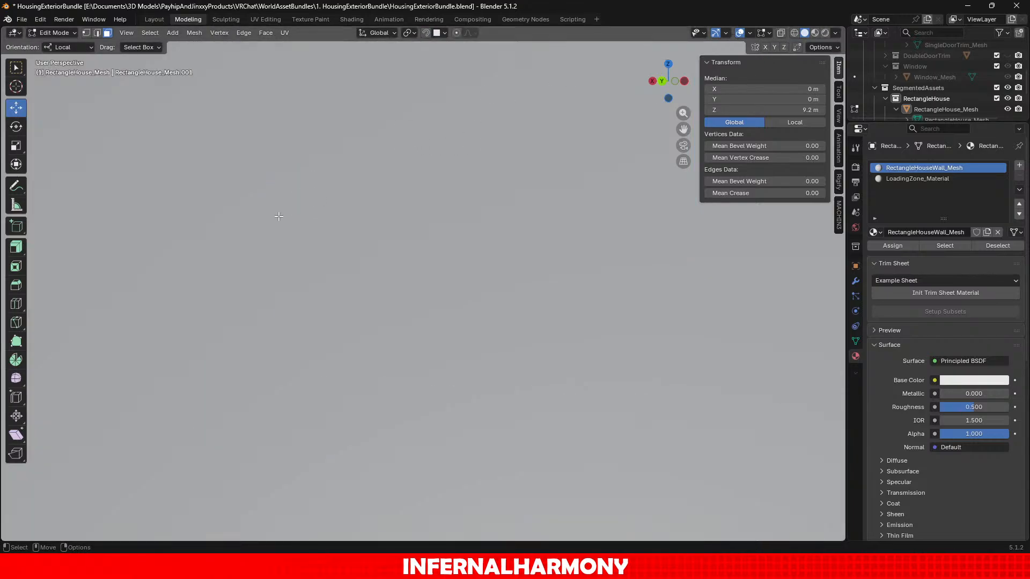
{"action": "middle_click_drag", "start_coordinate": [293, 183], "coordinate": [326, 251], "text": "shift"}
{"action": "scroll", "coordinate": [329, 250], "scroll_direction": "down", "scroll_amount": 4}
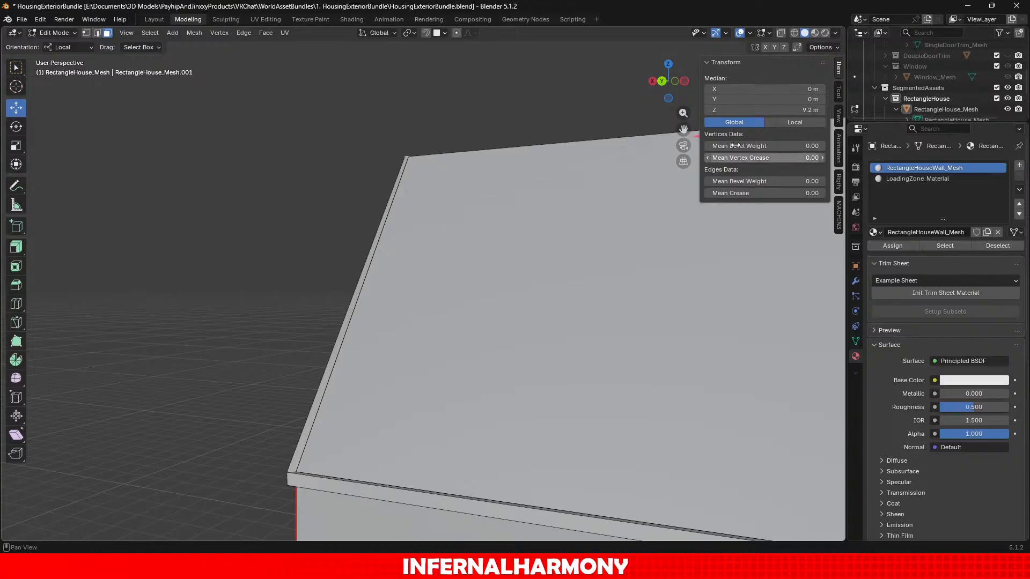
{"action": "left_click", "coordinate": [785, 106]}
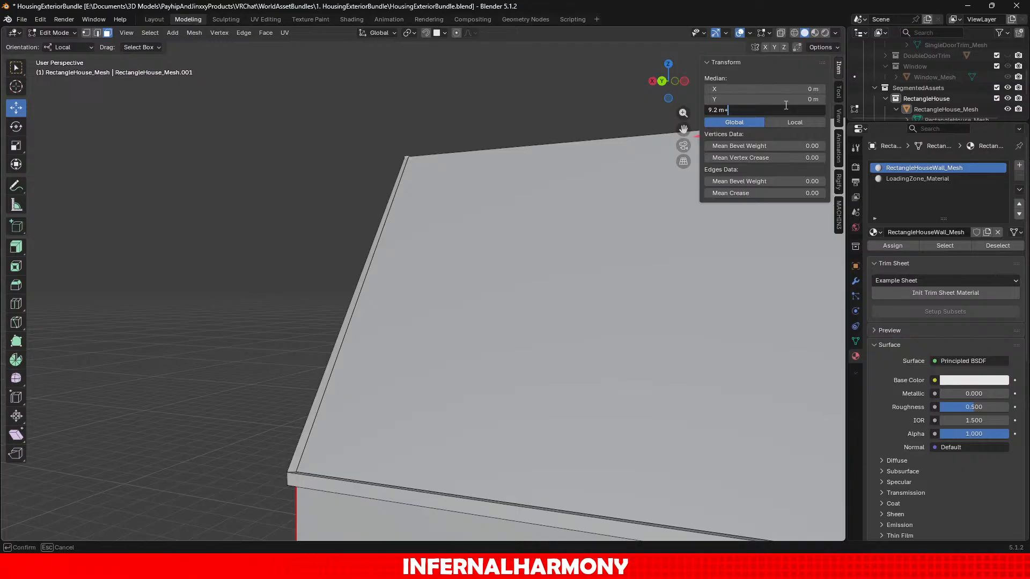
{"action": "type", "text": "+0.05"}
{"action": "key", "text": "Return"}
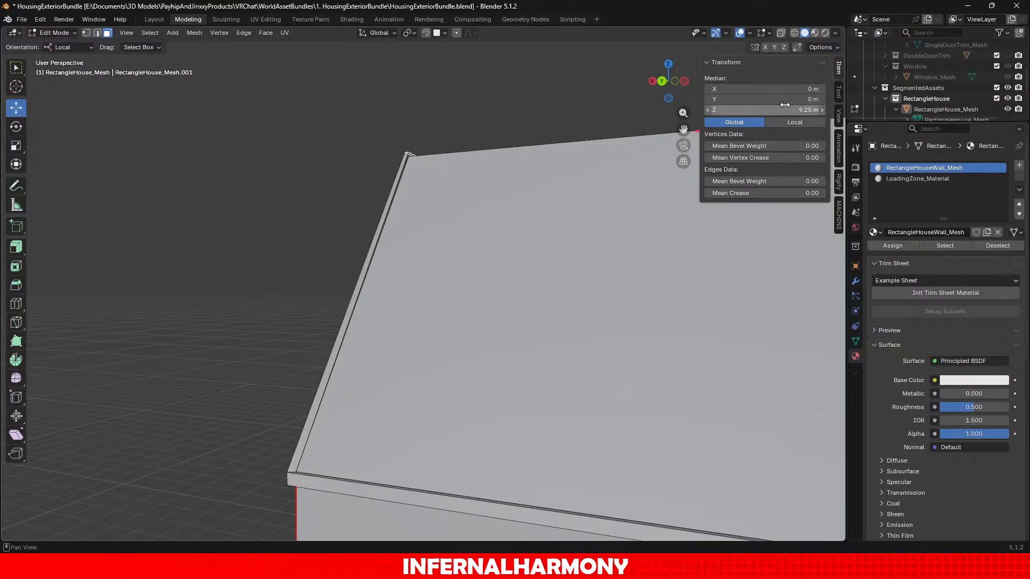
Select the roof slope's inner corner vertex at the eave, try shifting it along Y, and undo the move.
{"action": "middle_click_drag", "start_coordinate": [617, 139], "coordinate": [345, 169]}
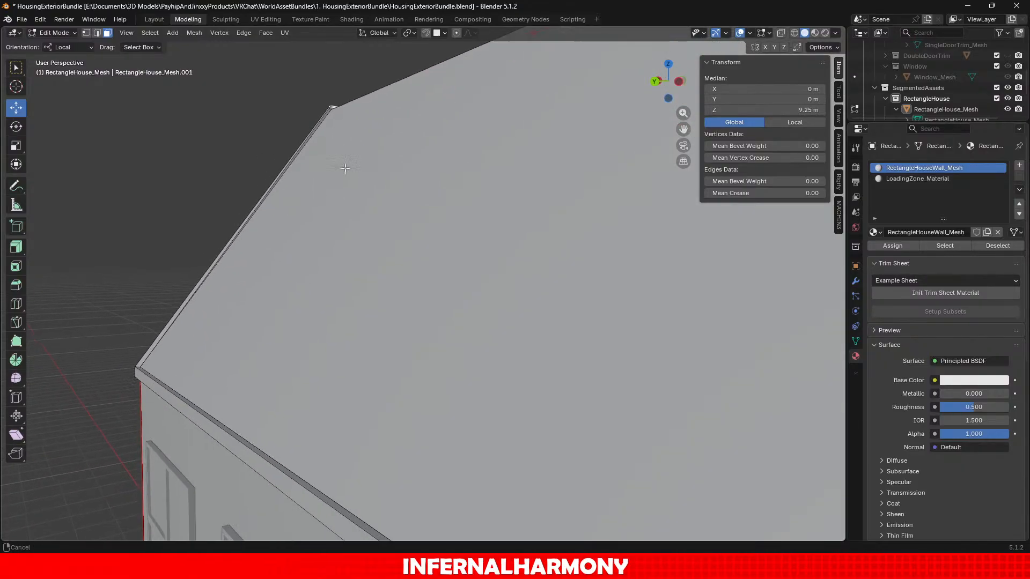
{"action": "scroll", "coordinate": [212, 242], "scroll_direction": "up", "scroll_amount": 4}
{"action": "middle_click_drag", "start_coordinate": [145, 274], "coordinate": [193, 267], "text": "shift"}
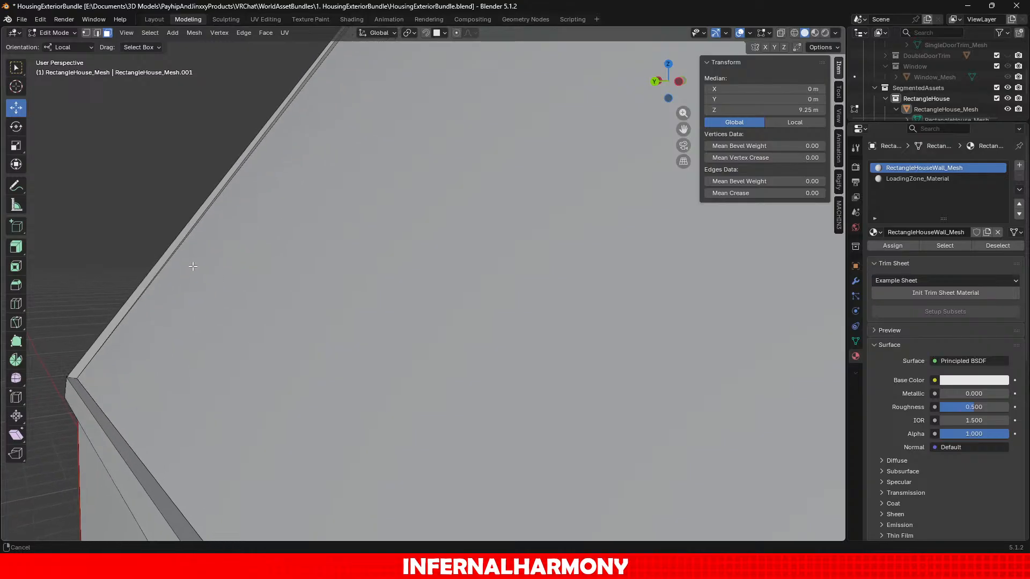
{"action": "scroll", "coordinate": [183, 256], "scroll_direction": "up", "scroll_amount": 4}
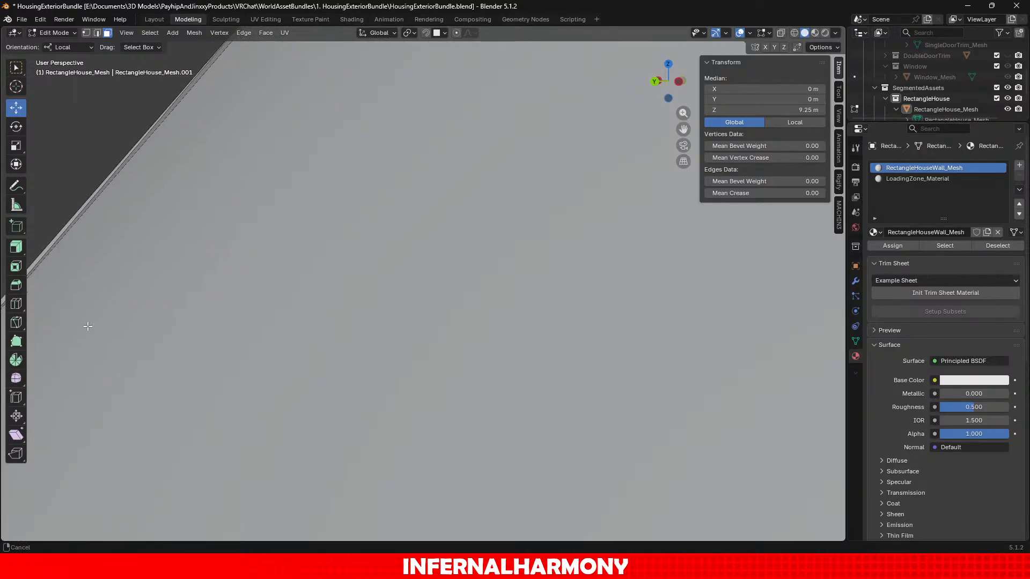
{"action": "middle_click_drag", "start_coordinate": [88, 326], "coordinate": [228, 232], "text": "shift"}
{"action": "scroll", "coordinate": [225, 233], "scroll_direction": "up", "scroll_amount": 2}
{"action": "middle_click_drag", "start_coordinate": [144, 231], "coordinate": [282, 236], "text": "shift"}
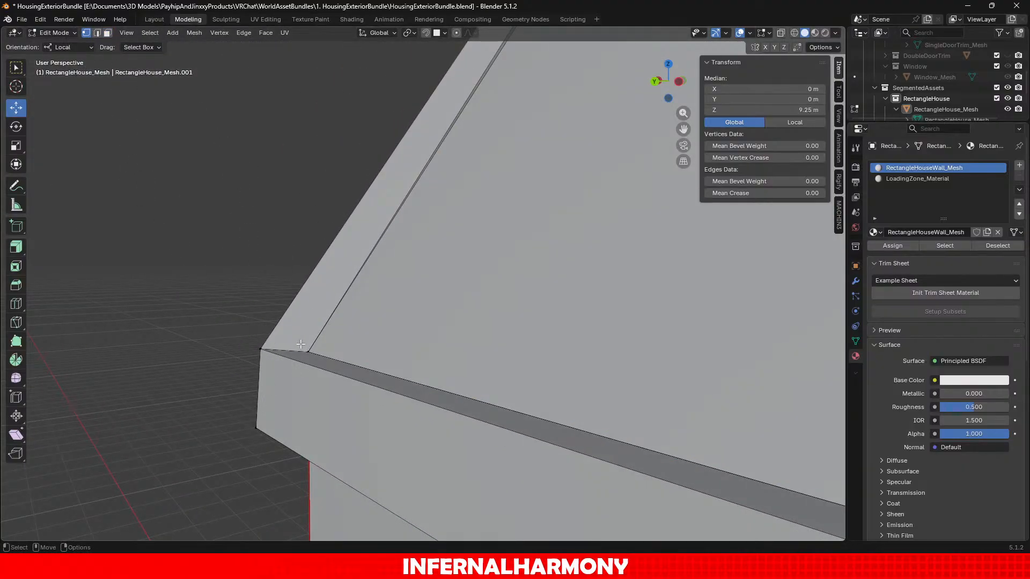
{"action": "left_click", "coordinate": [307, 351]}
{"action": "left_click_drag", "start_coordinate": [274, 357], "coordinate": [382, 343]}
{"action": "key", "text": "ctrl+z"}
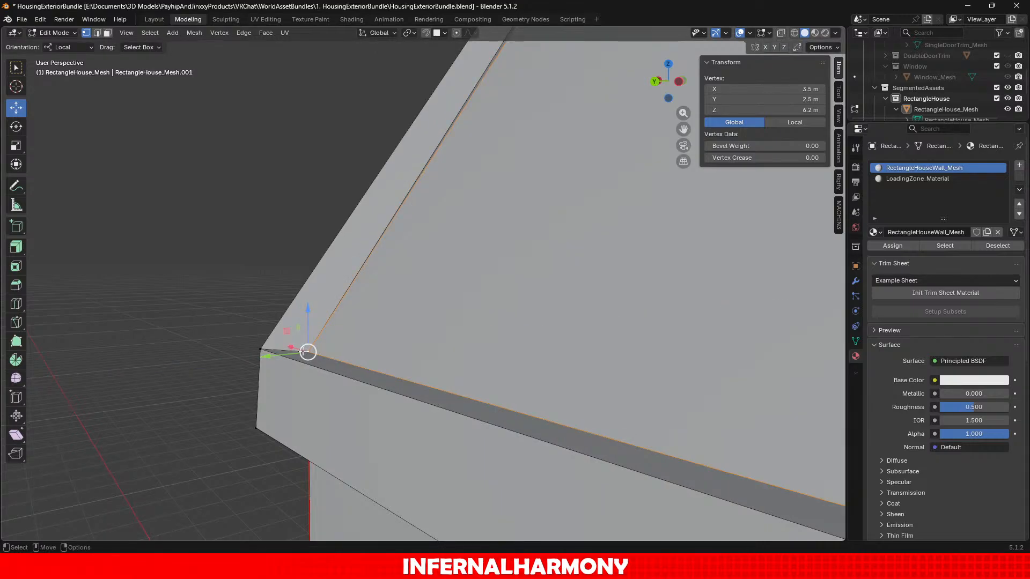
Clear the selection and examine the trim geometry around the roof's eave corner from several angles.
{"action": "scroll", "coordinate": [307, 316], "scroll_direction": "down", "scroll_amount": 7}
{"action": "middle_click_drag", "start_coordinate": [481, 219], "coordinate": [442, 208]}
{"action": "middle_click_drag", "start_coordinate": [526, 317], "coordinate": [556, 307]}
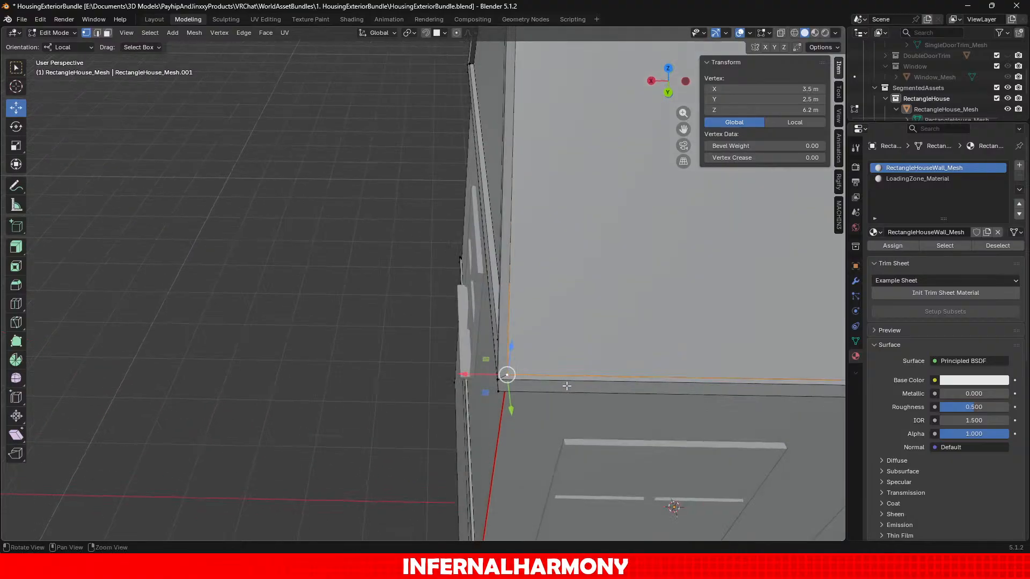
{"action": "middle_click_drag", "start_coordinate": [565, 386], "coordinate": [499, 253], "text": "shift"}
{"action": "scroll", "coordinate": [472, 207], "scroll_direction": "up", "scroll_amount": 1}
{"action": "left_click", "coordinate": [444, 133]}
{"action": "scroll", "coordinate": [437, 124], "scroll_direction": "up", "scroll_amount": 3}
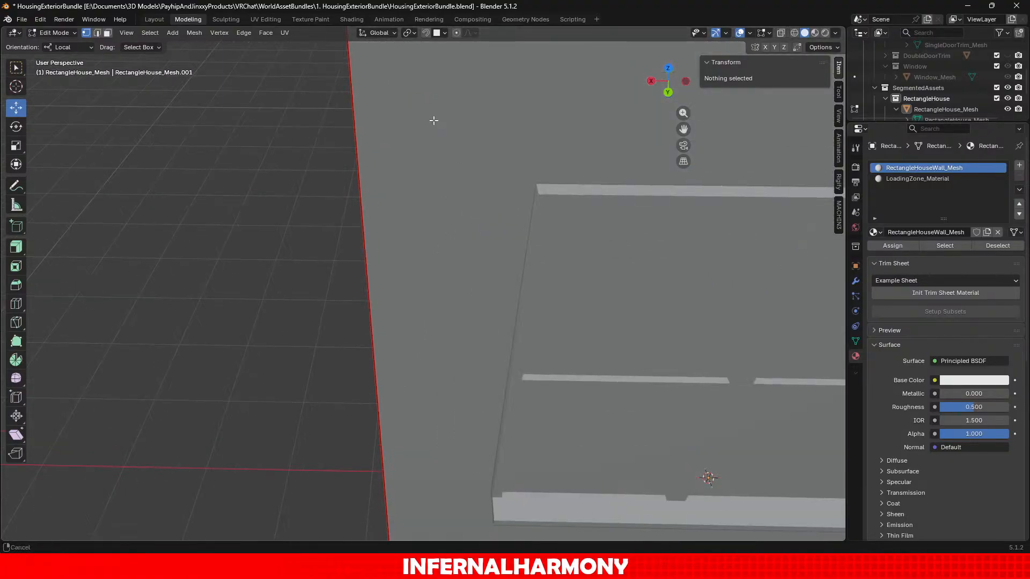
{"action": "middle_click_drag", "start_coordinate": [433, 120], "coordinate": [449, 210], "text": "alt"}
{"action": "left_click_drag", "start_coordinate": [449, 210], "coordinate": [393, 223], "text": "alt"}
{"action": "middle_click_drag", "start_coordinate": [392, 223], "coordinate": [455, 292], "text": "alt"}
{"action": "scroll", "coordinate": [558, 196], "scroll_direction": "down", "scroll_amount": 4}
{"action": "scroll", "coordinate": [456, 292], "scroll_direction": "up", "scroll_amount": 4}
{"action": "middle_click_drag", "start_coordinate": [377, 317], "coordinate": [445, 328]}
Reselect the inner eave corner vertex, try moving it along Y again, and undo the changes.
{"action": "left_click", "coordinate": [437, 325]}
{"action": "scroll", "coordinate": [430, 338], "scroll_direction": "up", "scroll_amount": 2}
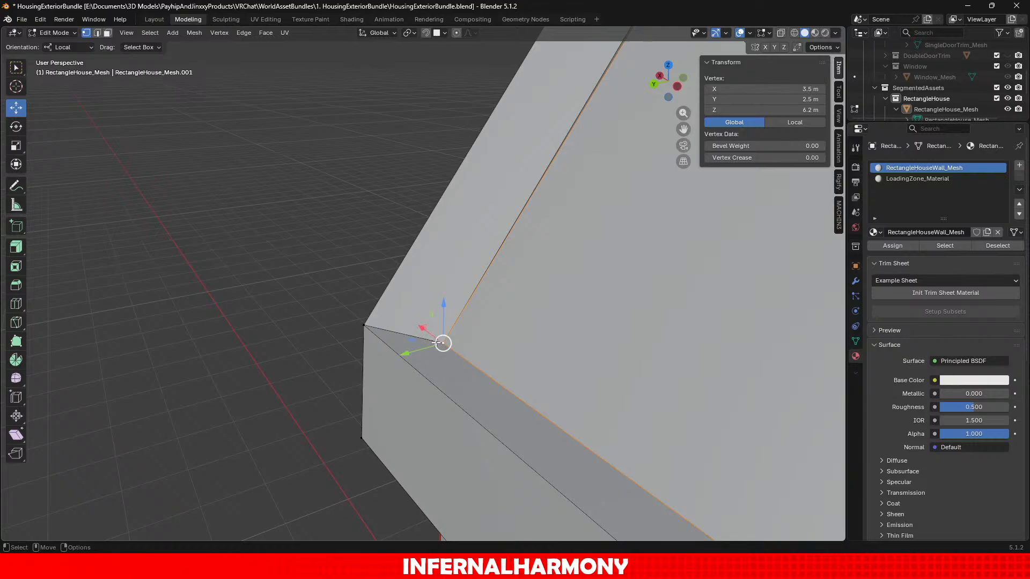
{"action": "left_click", "coordinate": [521, 391]}
{"action": "left_click", "coordinate": [443, 342]}
{"action": "left_click_drag", "start_coordinate": [397, 365], "coordinate": [360, 364]}
{"action": "left_click", "coordinate": [444, 342]}
{"action": "key", "text": "ctrl+z"}
{"action": "key", "text": "ctrl+z"}
{"action": "key", "text": "ctrl+z"}
{"action": "scroll", "coordinate": [527, 331], "scroll_direction": "down", "scroll_amount": 2}
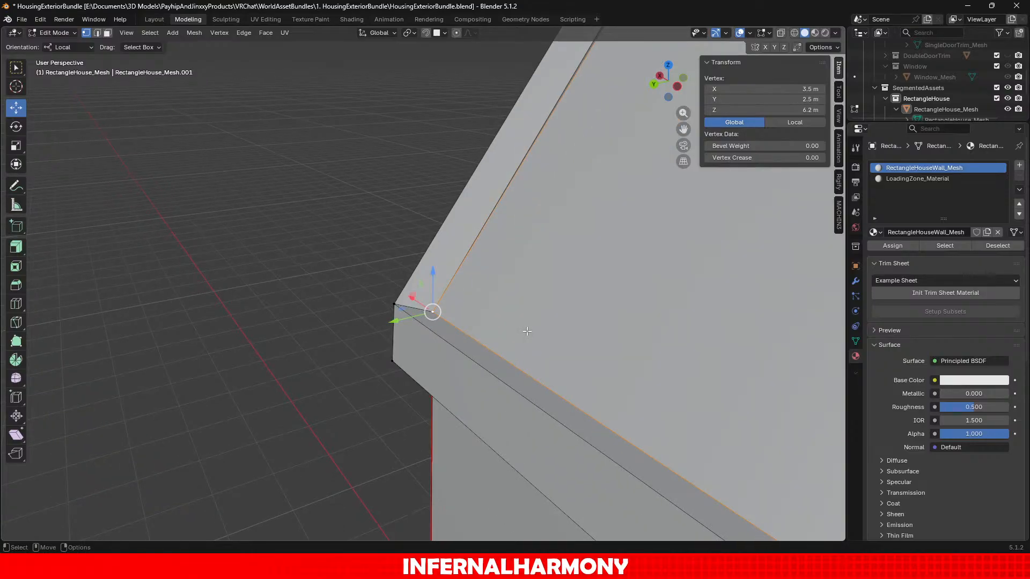
Select a roof slope, both gable faces and a trim face, grow the selection twice to cover the whole roof, and delete those faces.
{"action": "scroll", "coordinate": [526, 332], "scroll_direction": "down", "scroll_amount": 5}
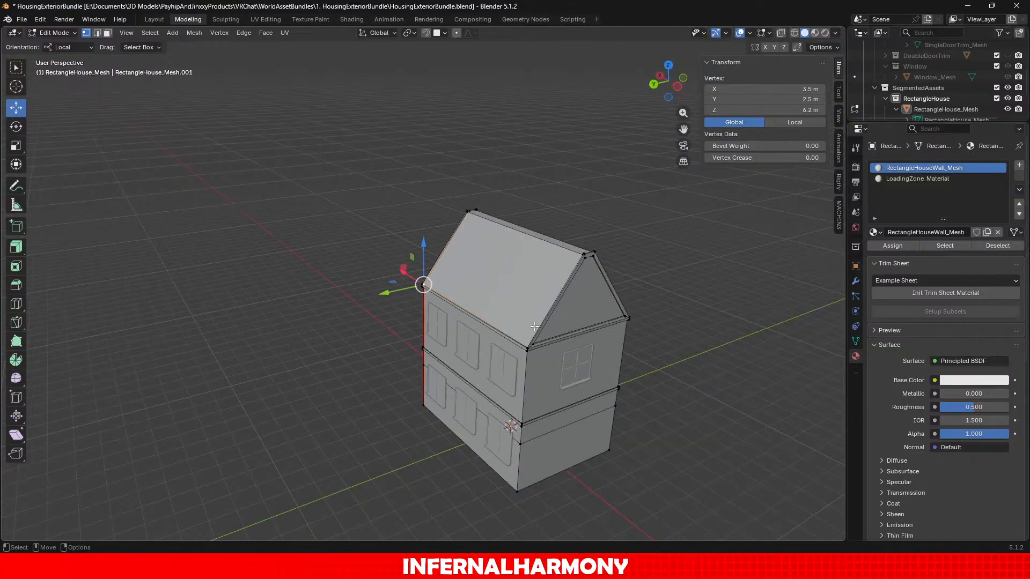
{"action": "middle_click_drag", "start_coordinate": [535, 326], "coordinate": [381, 365]}
{"action": "scroll", "coordinate": [629, 297], "scroll_direction": "up", "scroll_amount": 3}
{"action": "scroll", "coordinate": [548, 379], "scroll_direction": "up", "scroll_amount": 2}
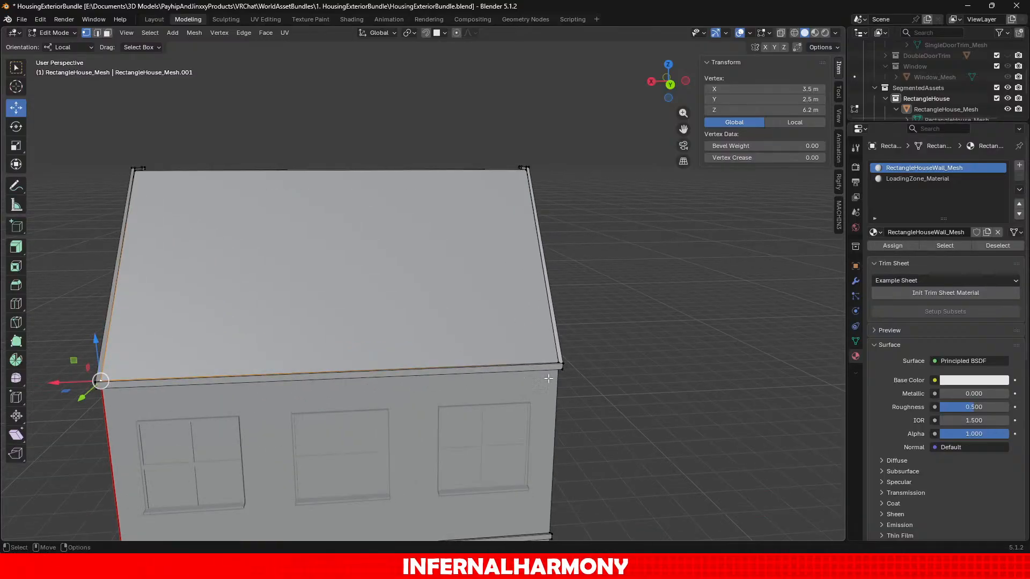
{"action": "middle_click_drag", "start_coordinate": [548, 379], "coordinate": [537, 403]}
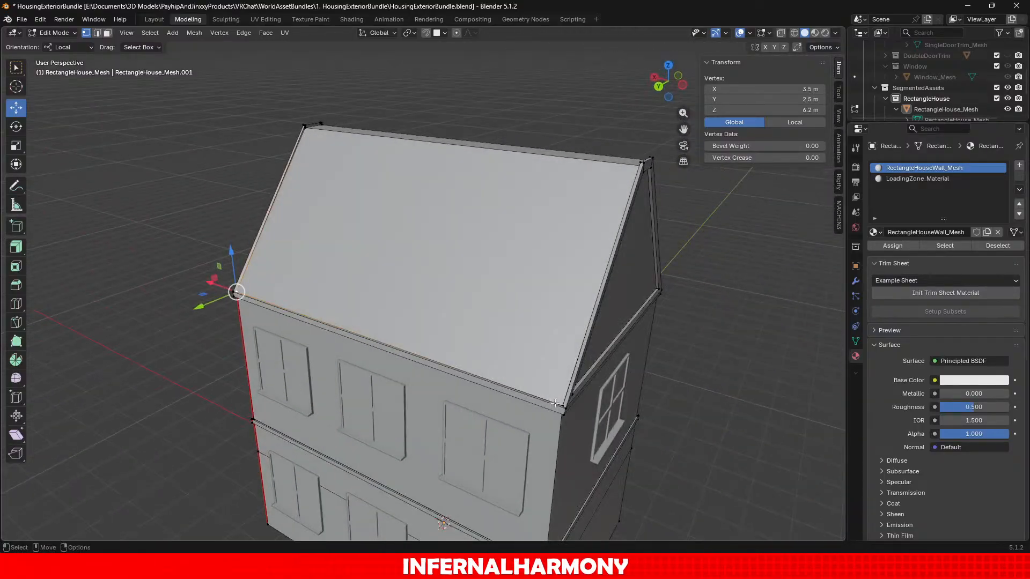
{"action": "left_click", "coordinate": [107, 33]}
{"action": "left_click", "coordinate": [565, 258]}
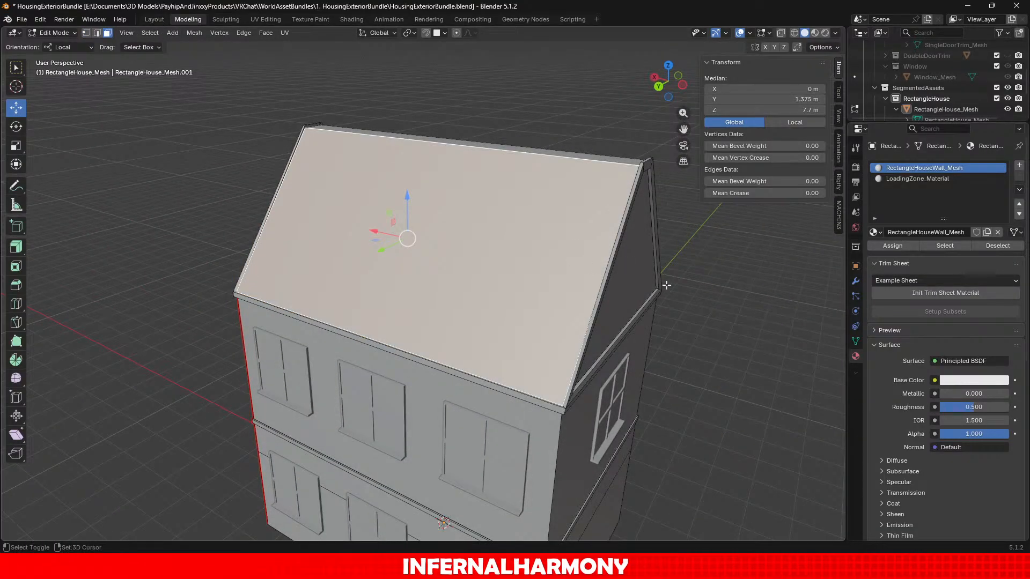
{"action": "middle_click_drag", "start_coordinate": [667, 285], "coordinate": [619, 278]}
{"action": "left_click", "coordinate": [612, 273], "text": "shift"}
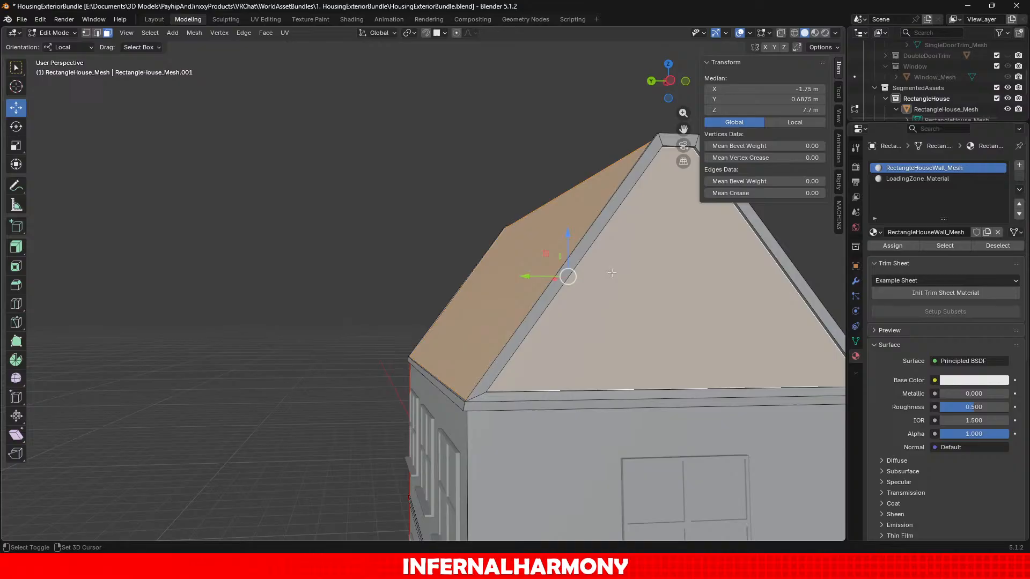
{"action": "left_click", "coordinate": [595, 232], "text": "shift"}
{"action": "middle_click_drag", "start_coordinate": [367, 283], "coordinate": [432, 319]}
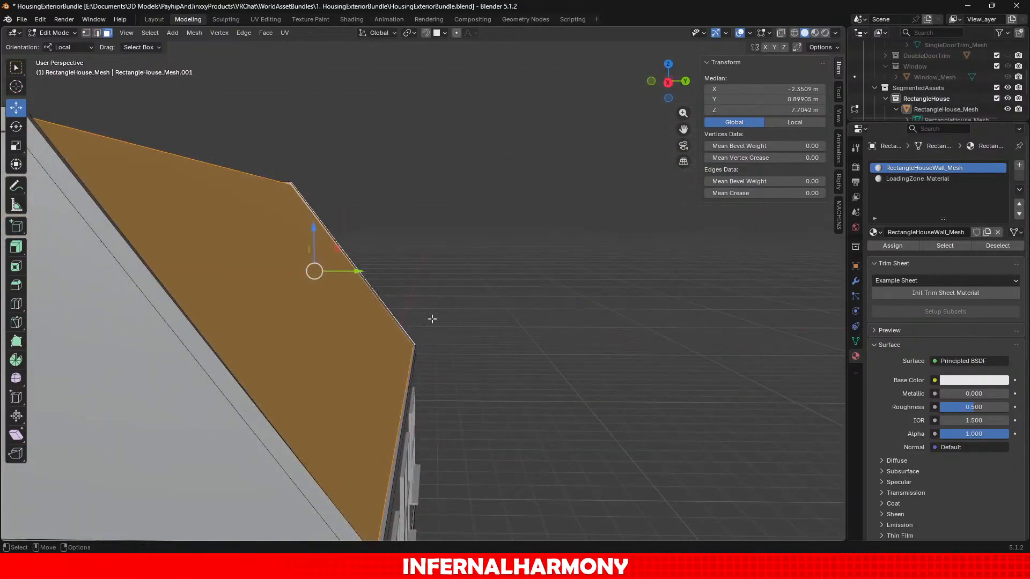
{"action": "left_click", "coordinate": [215, 373], "text": "shift"}
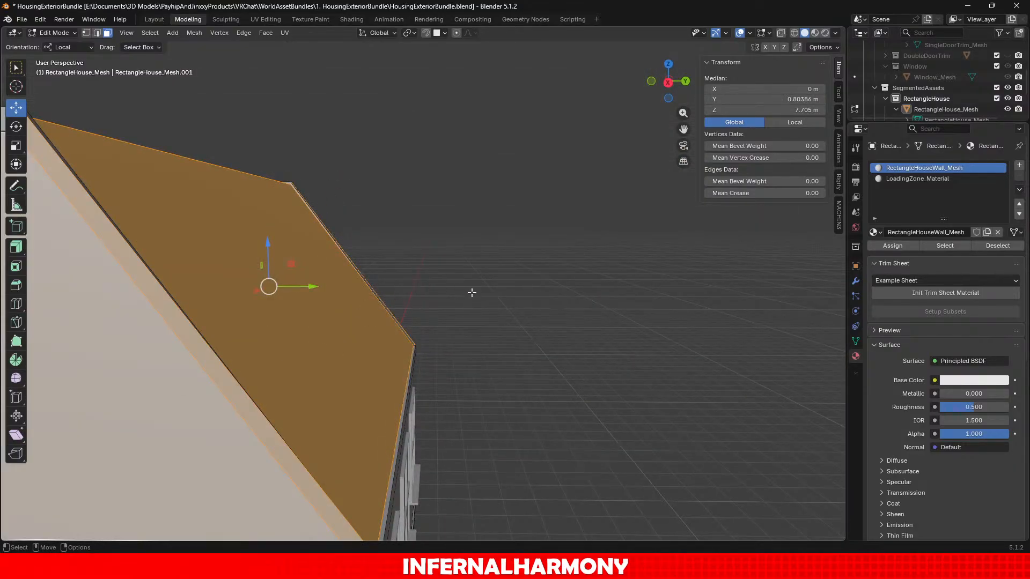
{"action": "key", "text": "ctrl+KP_Add"}
{"action": "key", "text": "ctrl+KP_Add"}
{"action": "scroll", "coordinate": [471, 328], "scroll_direction": "down", "scroll_amount": 6}
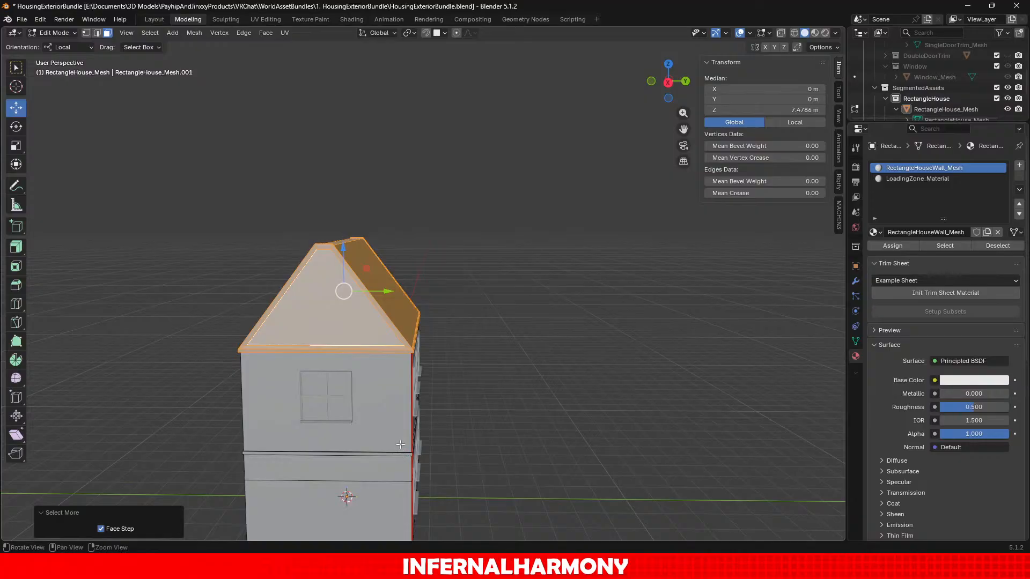
{"action": "middle_click_drag", "start_coordinate": [401, 444], "coordinate": [449, 447]}
{"action": "key", "text": "x"}
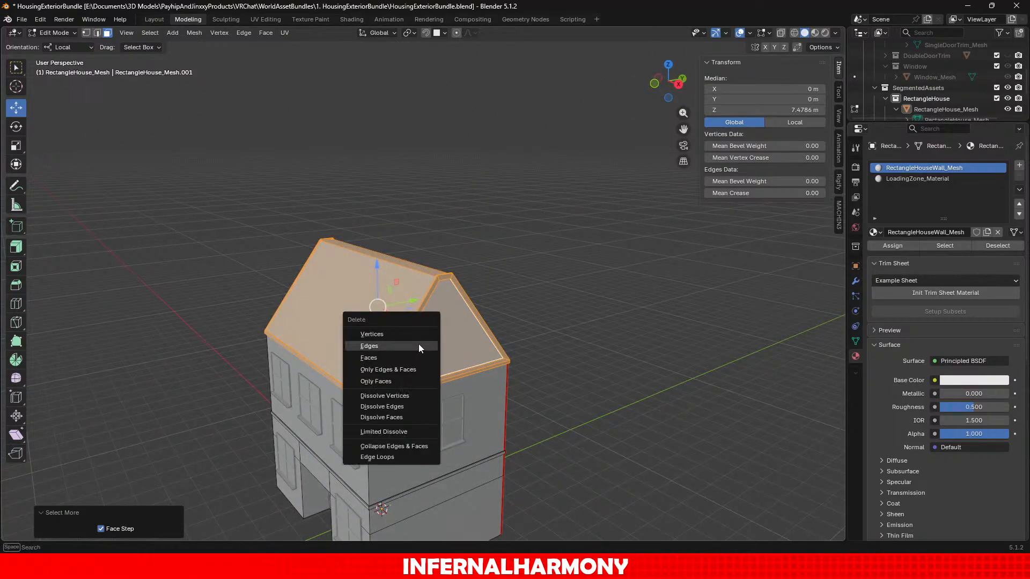
{"action": "left_click", "coordinate": [404, 355]}
Loop-select the open top edges of the house walls in edge selection mode.
{"action": "scroll", "coordinate": [439, 206], "scroll_direction": "up", "scroll_amount": 4}
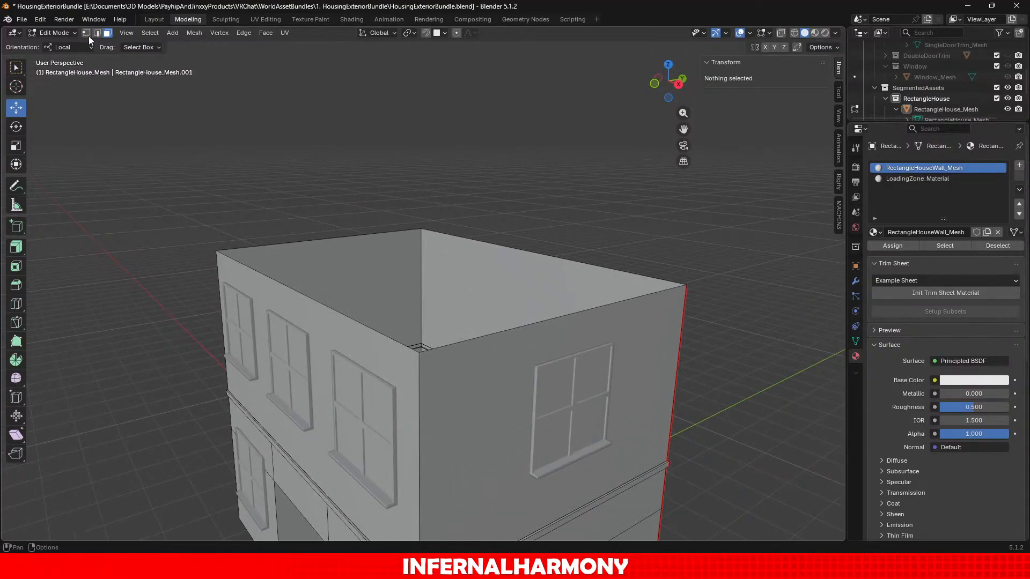
{"action": "left_click", "coordinate": [338, 311], "text": "alt"}
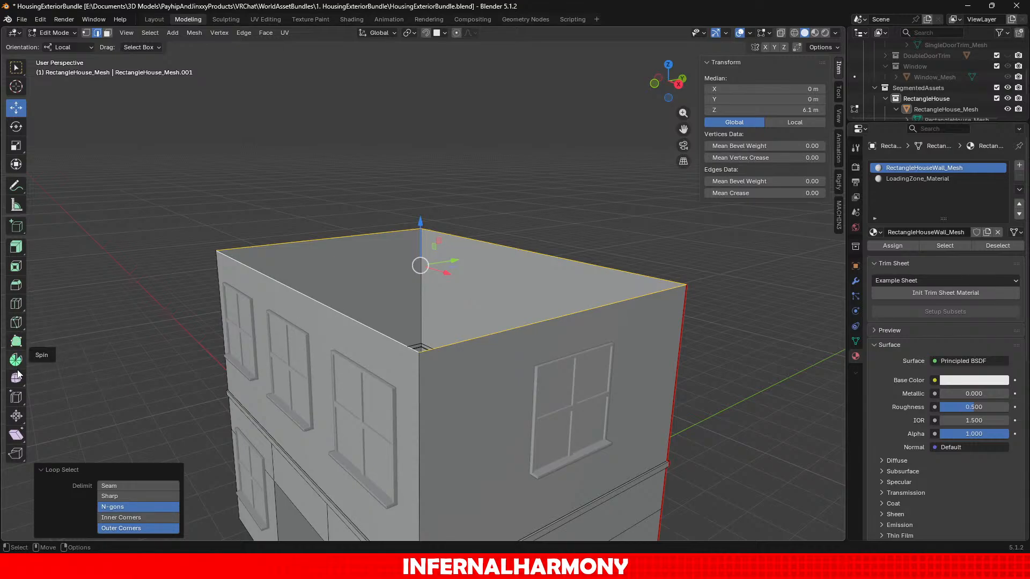
Try extruding the wall-top edge loop along its normals with a 0.1 m offset and undo the extrusion.
{"action": "left_click", "coordinate": [16, 247]}
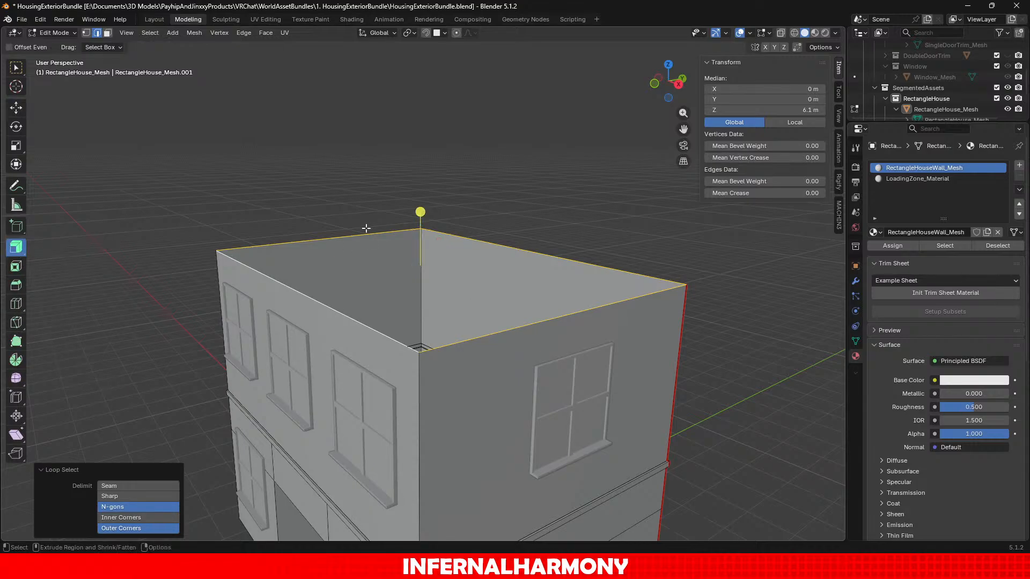
{"action": "left_click_drag", "start_coordinate": [419, 210], "coordinate": [420, 302]}
{"action": "left_click", "coordinate": [157, 493]}
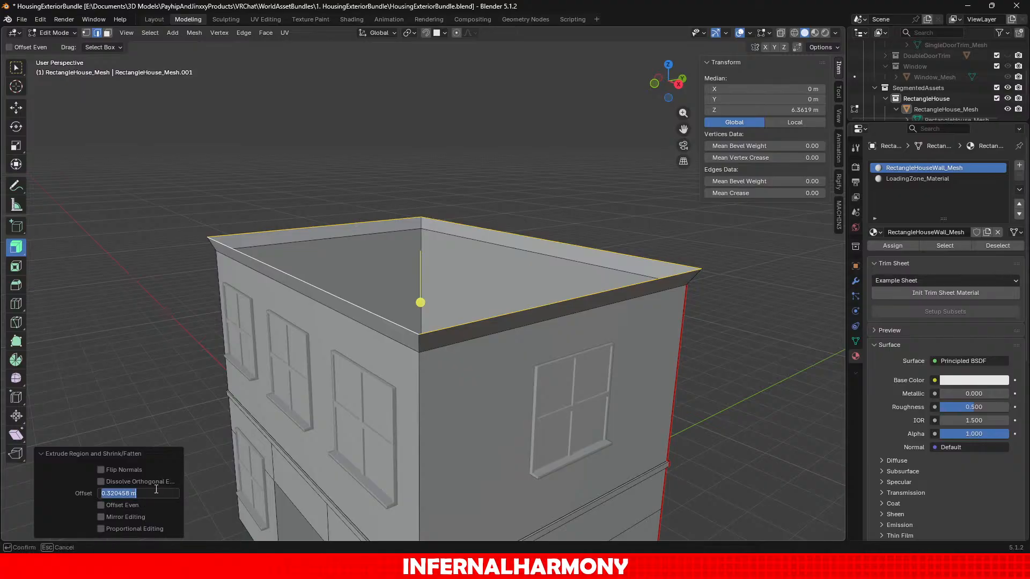
{"action": "key", "text": "Return"}
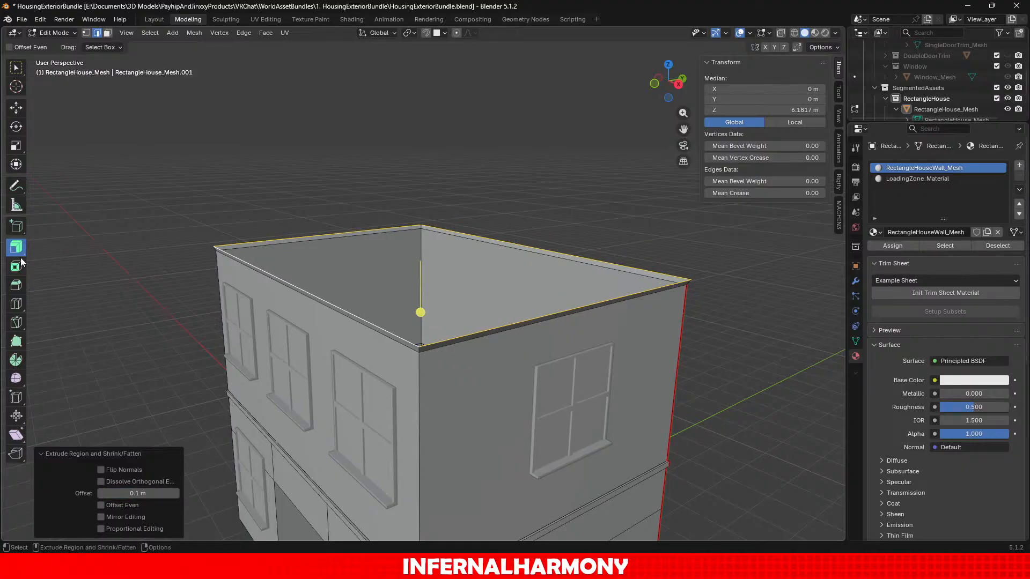
{"action": "scroll", "coordinate": [403, 342], "scroll_direction": "up", "scroll_amount": 3}
{"action": "middle_click_drag", "start_coordinate": [404, 330], "coordinate": [345, 304]}
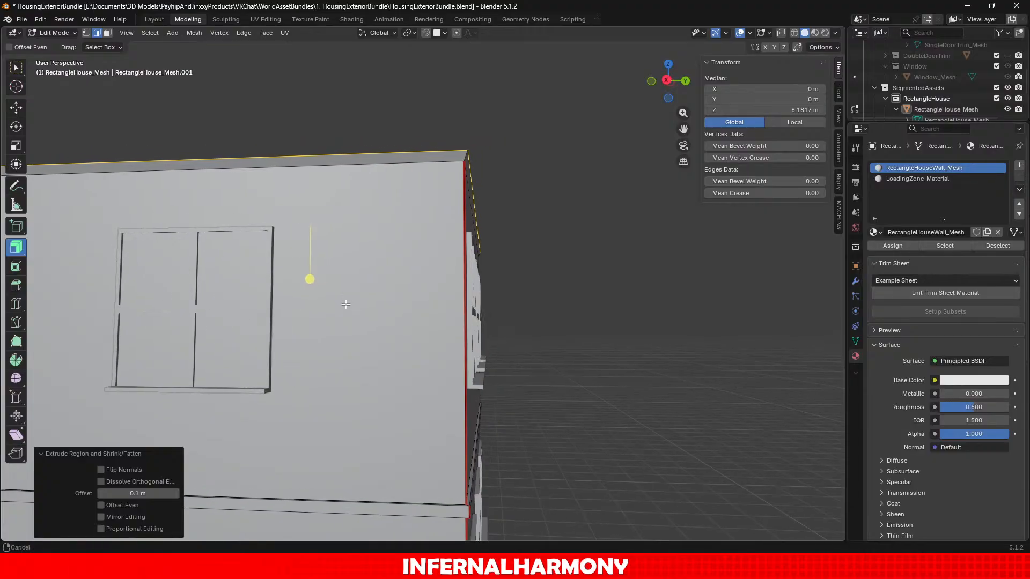
{"action": "key", "text": "ctrl+z"}
Extrude the wall-top edge loop upward with Extrude Region and set its Z movement to 0.1 m.
{"action": "left_click", "coordinate": [18, 247]}
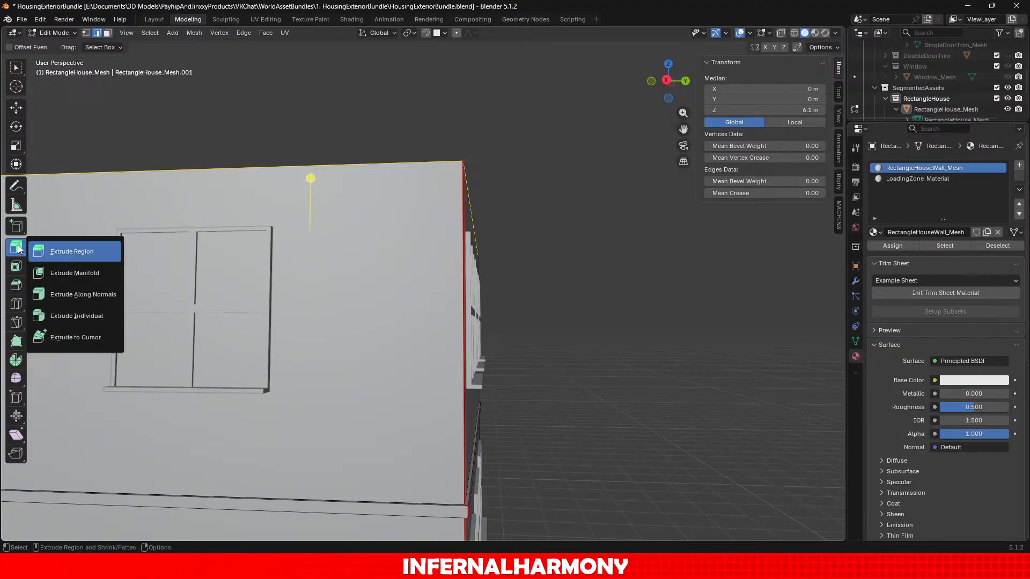
{"action": "left_click", "coordinate": [86, 253]}
{"action": "left_click_drag", "start_coordinate": [306, 193], "coordinate": [313, 177]}
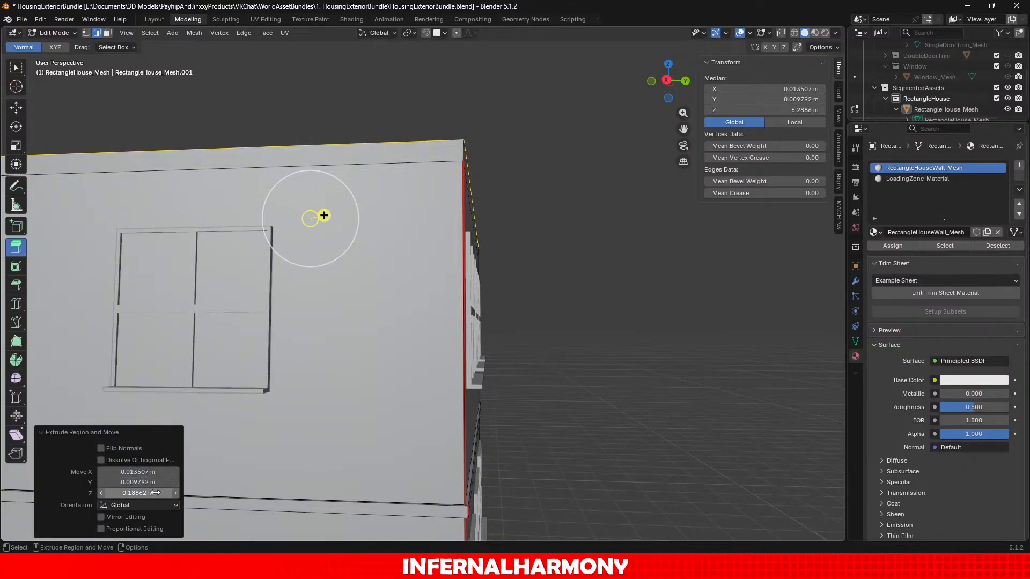
{"action": "left_click", "coordinate": [150, 494]}
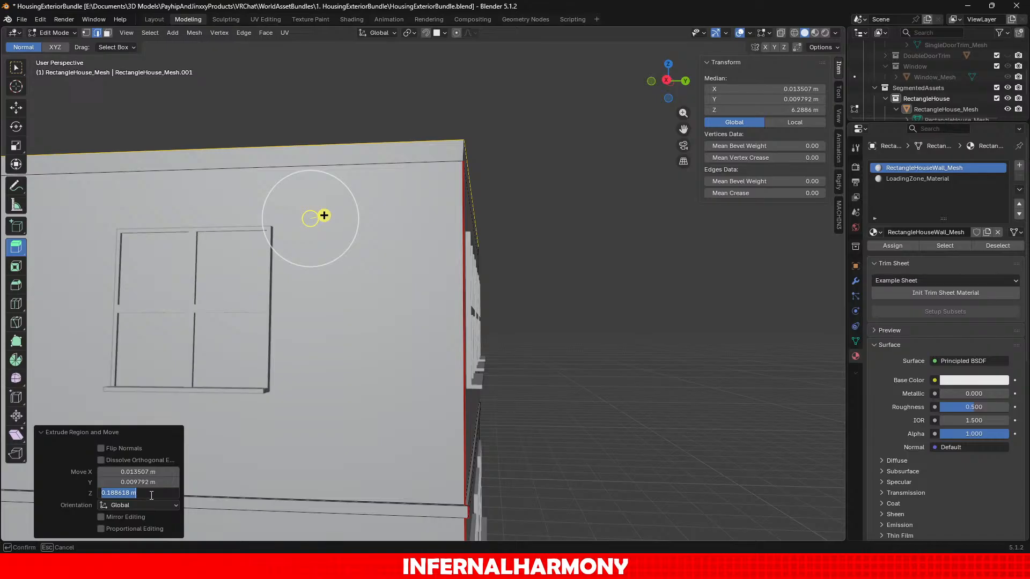
{"action": "type", "text": "0.1"}
{"action": "key", "text": "Return"}
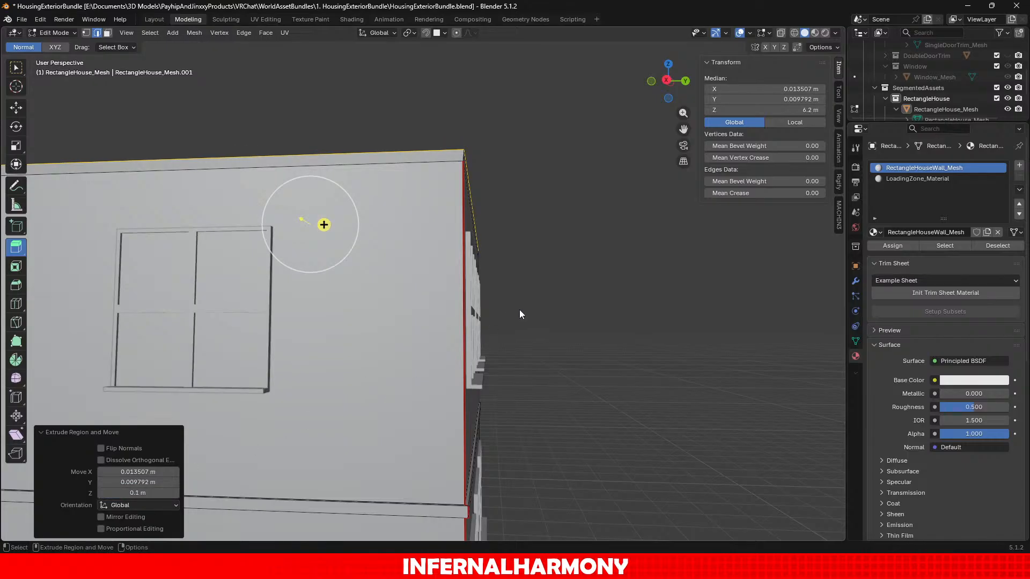
Set the extrusion's X and Y movement to 0 so the new wall-top band rises straight up.
{"action": "middle_click_drag", "start_coordinate": [518, 314], "coordinate": [517, 340]}
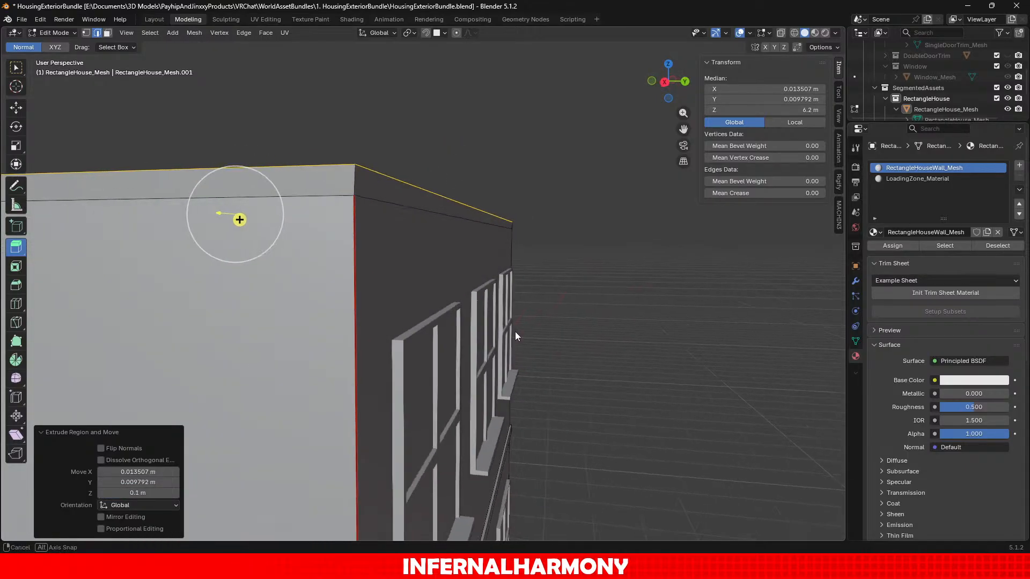
{"action": "left_click", "coordinate": [144, 471]}
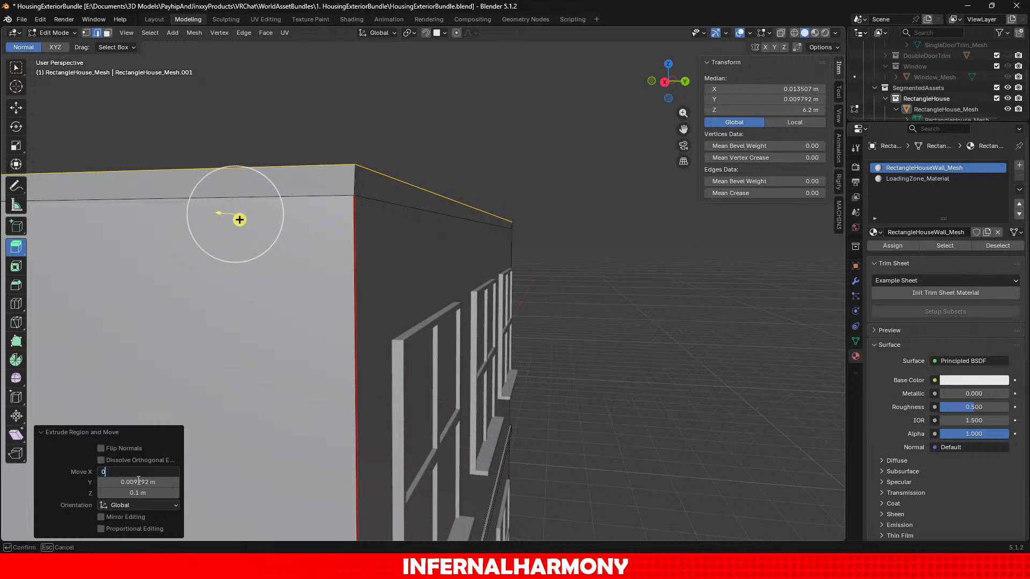
{"action": "key", "text": "Return"}
{"action": "left_click", "coordinate": [140, 483]}
{"action": "type", "text": "0"}
{"action": "key", "text": "Return"}
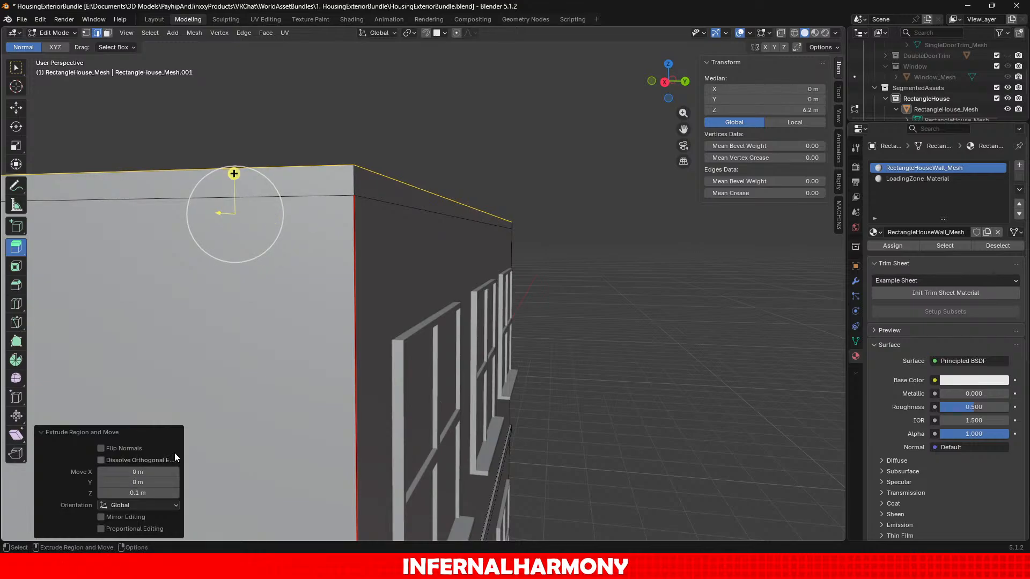
Try extruding the top edge loop along its normals by about 1.55 m with even offset, and undo it.
{"action": "middle_click_drag", "start_coordinate": [175, 453], "coordinate": [348, 322]}
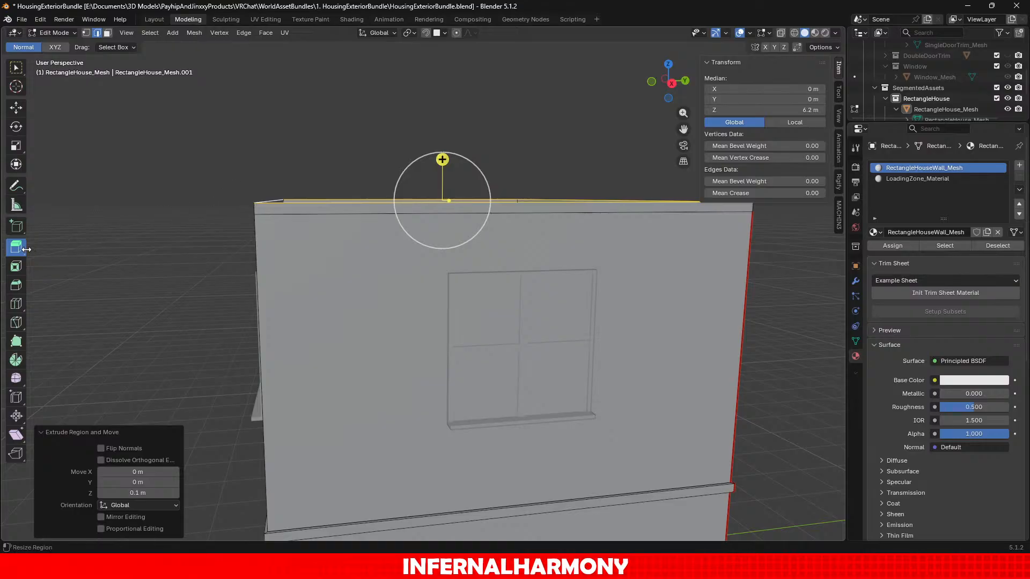
{"action": "left_click_drag", "start_coordinate": [24, 247], "coordinate": [73, 302]}
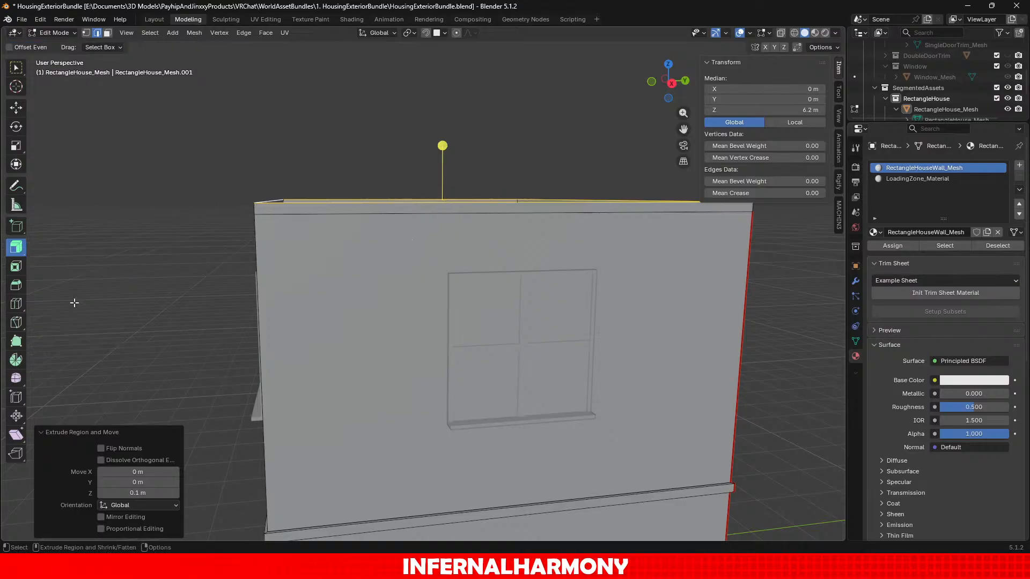
{"action": "left_click_drag", "start_coordinate": [443, 145], "coordinate": [455, 90]}
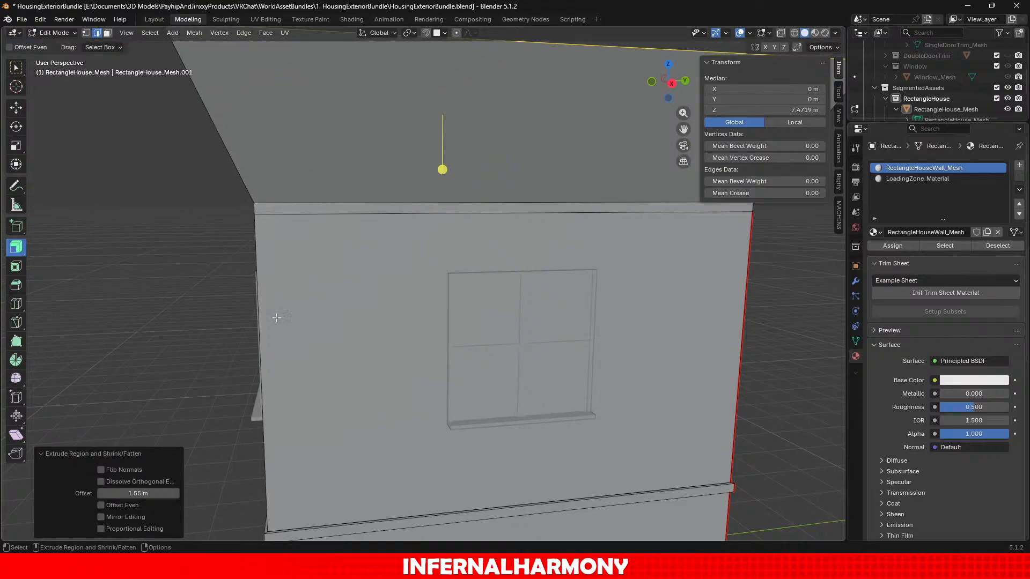
{"action": "left_click", "coordinate": [125, 510]}
{"action": "scroll", "coordinate": [381, 226], "scroll_direction": "down", "scroll_amount": 4}
{"action": "middle_click_drag", "start_coordinate": [379, 254], "coordinate": [595, 257]}
{"action": "key", "text": "ctrl+z"}
Extrude the top edge loop with Extrude Region, constrained to the Z axis, up about 1.03 m.
{"action": "scroll", "coordinate": [380, 226], "scroll_direction": "up", "scroll_amount": 3}
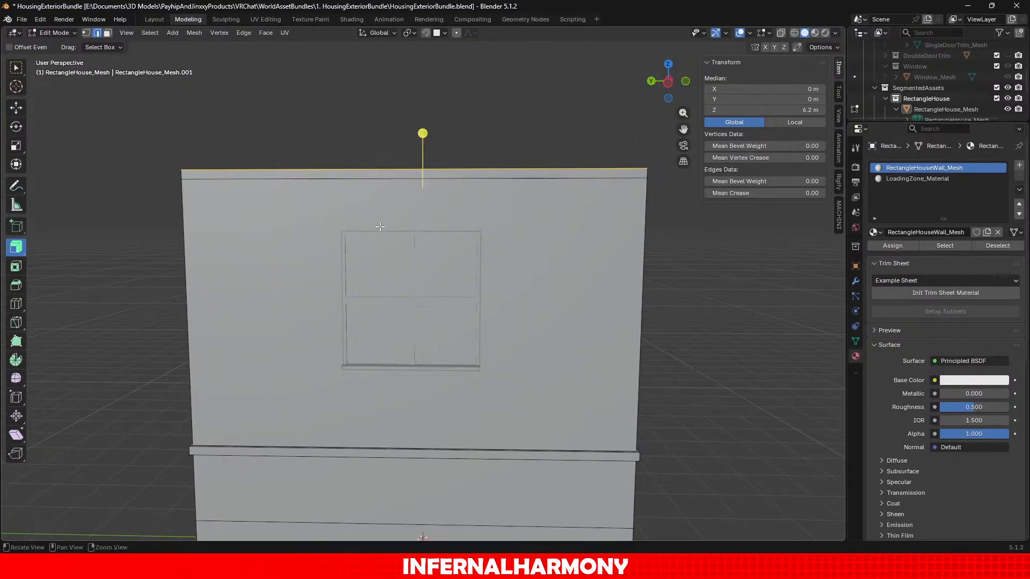
{"action": "middle_click_drag", "start_coordinate": [380, 226], "coordinate": [441, 288], "text": "shift"}
{"action": "scroll", "coordinate": [441, 287], "scroll_direction": "up", "scroll_amount": 2}
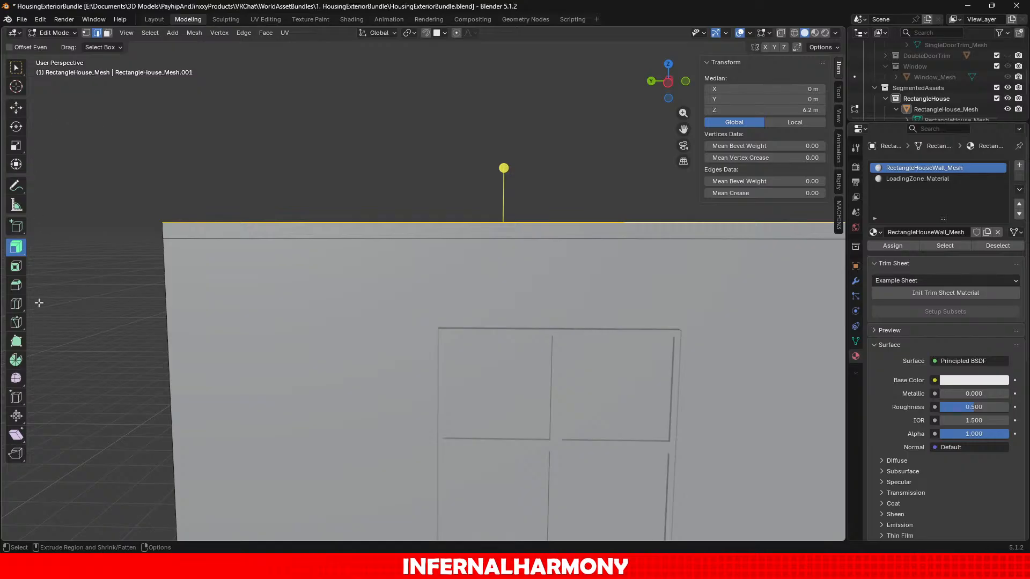
{"action": "left_click_drag", "start_coordinate": [14, 248], "coordinate": [51, 250]}
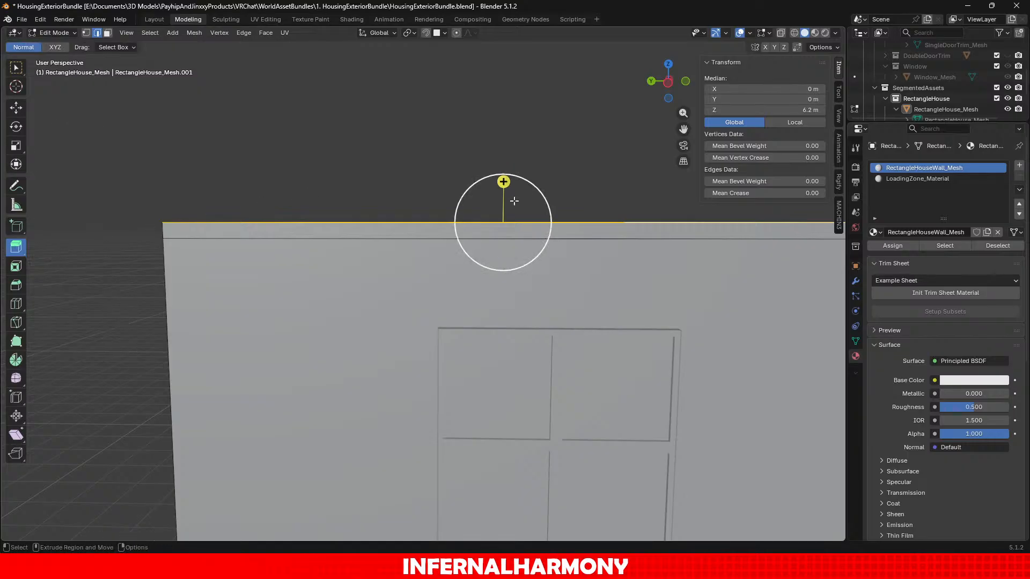
{"action": "left_click_drag", "start_coordinate": [502, 181], "coordinate": [525, 95]}
{"action": "key", "text": "c"}
{"action": "key", "text": "z"}
{"action": "key", "text": "z"}
{"action": "key", "text": "z"}
{"action": "key", "text": "z"}
{"action": "key", "text": "z"}
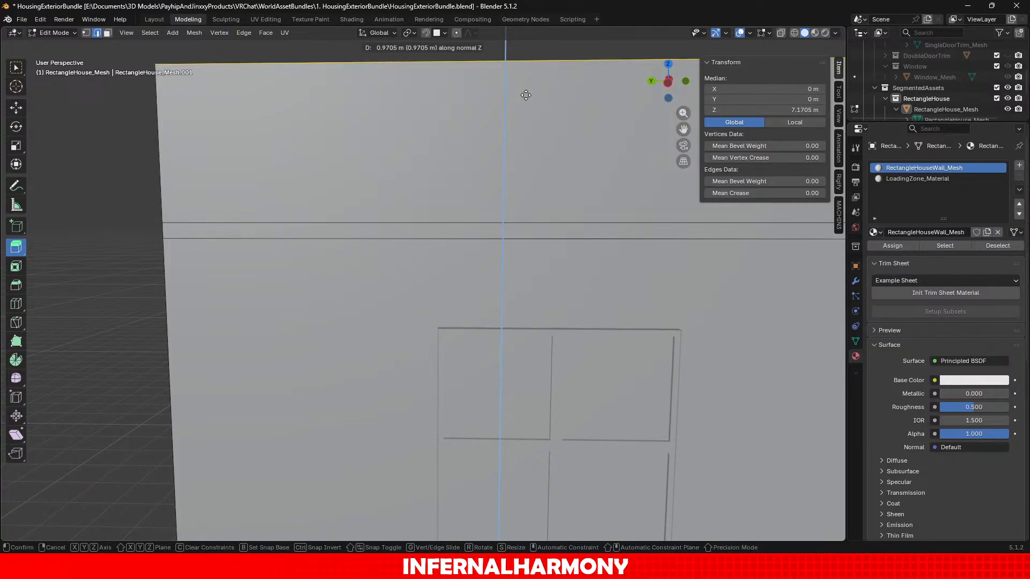
{"action": "key", "text": "z"}
{"action": "left_click", "coordinate": [504, 94]}
{"action": "scroll", "coordinate": [288, 429], "scroll_direction": "down", "scroll_amount": 1}
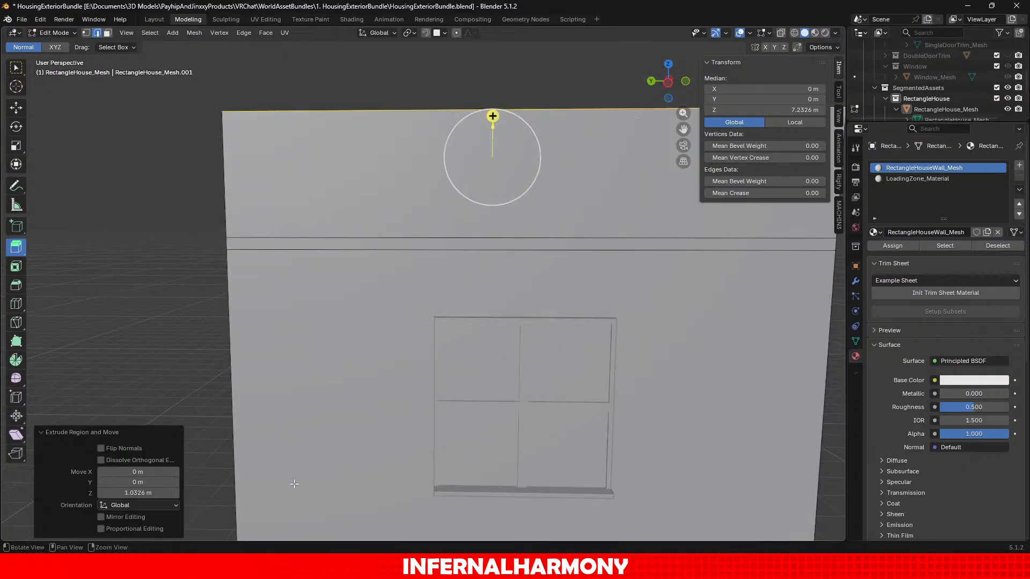
Set the Z movement of the roof extrusion to 3 m.
{"action": "middle_click_drag", "start_coordinate": [292, 482], "coordinate": [318, 477], "text": "shift"}
{"action": "middle_click_drag", "start_coordinate": [318, 476], "coordinate": [494, 483]}
{"action": "scroll", "coordinate": [428, 501], "scroll_direction": "down", "scroll_amount": 1}
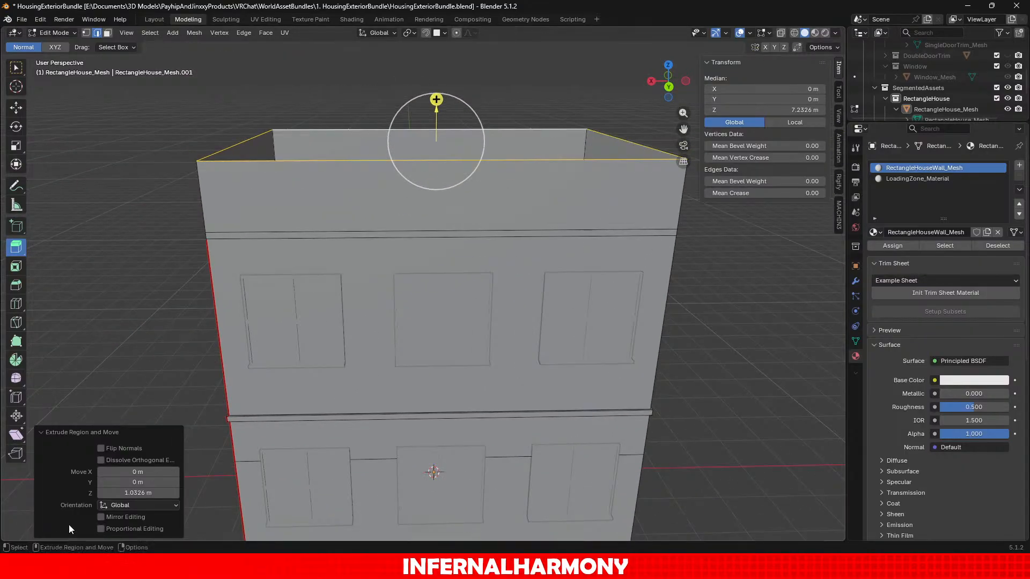
{"action": "left_click", "coordinate": [138, 492]}
{"action": "type", "text": "3"}
{"action": "key", "text": "Return"}
{"action": "scroll", "coordinate": [285, 305], "scroll_direction": "down", "scroll_amount": 4}
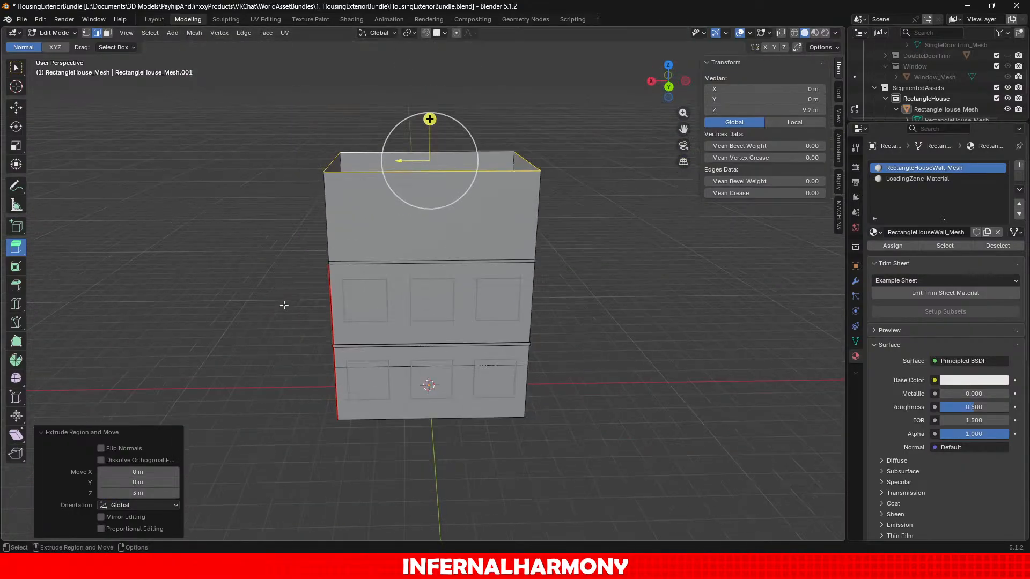
Close the open top of the extruded roof walls with a Grid Fill.
{"action": "scroll", "coordinate": [283, 305], "scroll_direction": "up", "scroll_amount": 2}
{"action": "left_click_drag", "start_coordinate": [284, 304], "coordinate": [396, 336], "text": "alt"}
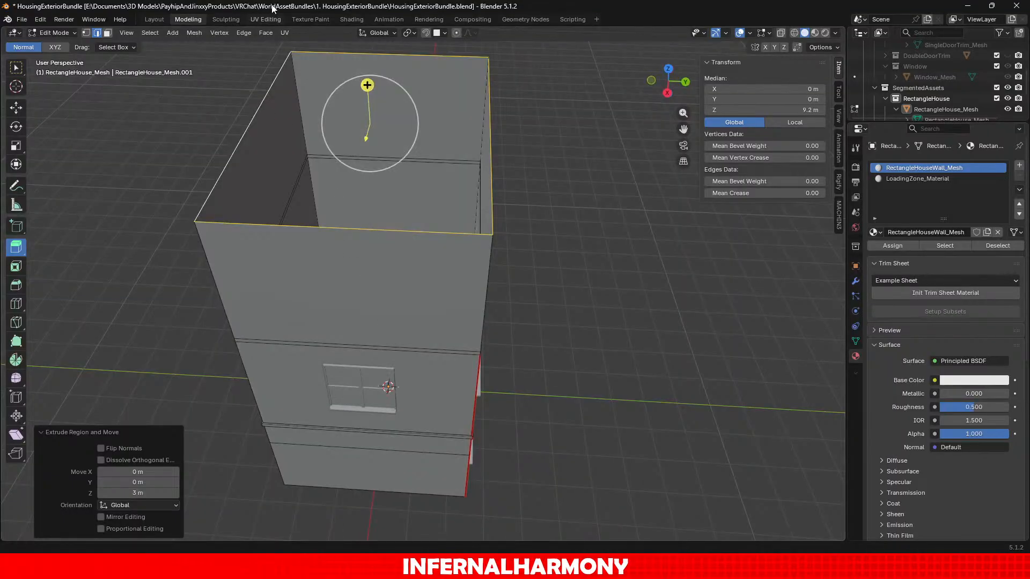
{"action": "left_click", "coordinate": [266, 33]}
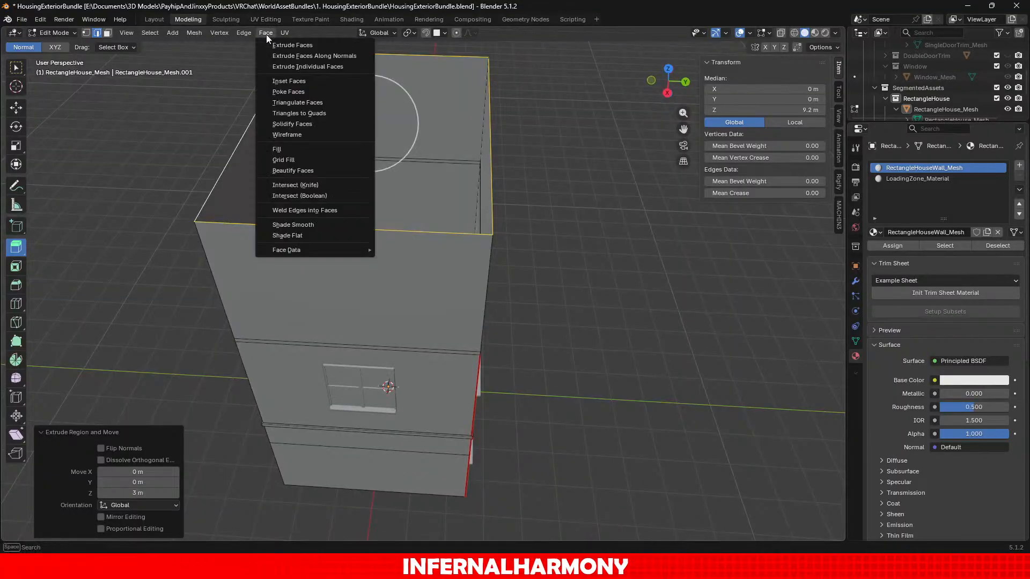
{"action": "left_click", "coordinate": [292, 159]}
Scale the top face along Y to 0.1 to narrow it into the roof ridge.
{"action": "left_click", "coordinate": [21, 150]}
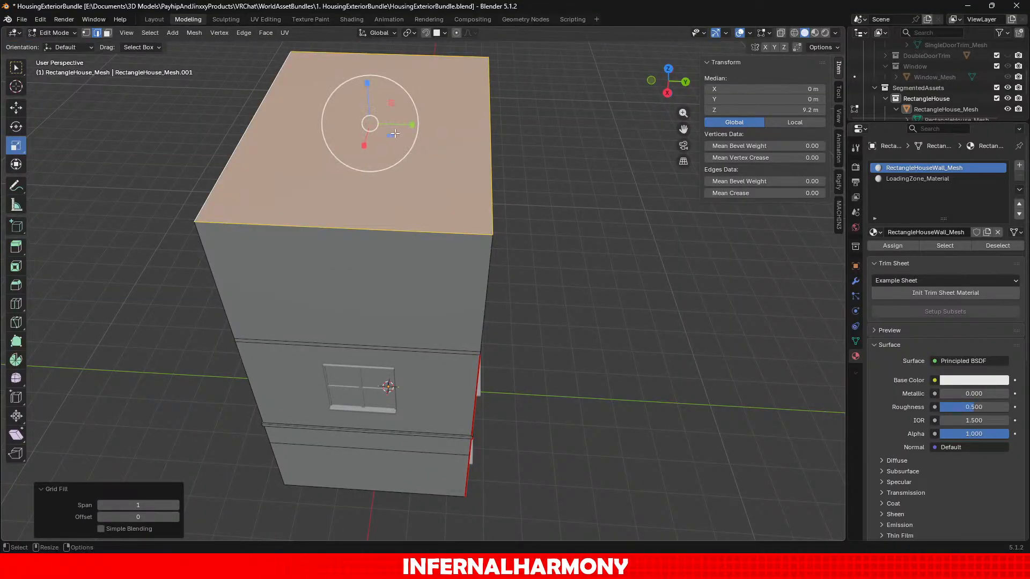
{"action": "left_click_drag", "start_coordinate": [407, 96], "coordinate": [391, 125]}
{"action": "key", "text": "ctrl+z"}
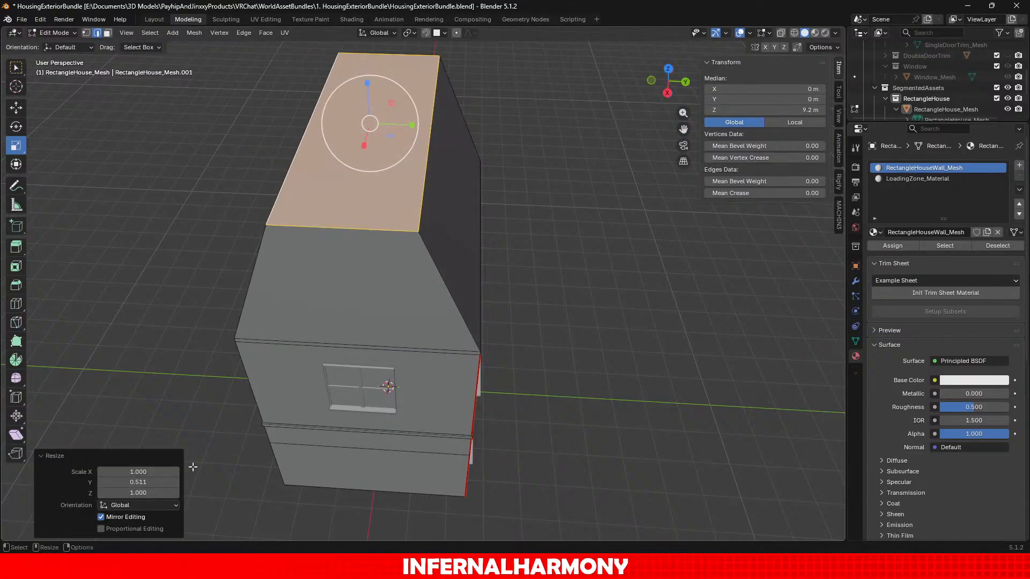
{"action": "left_click", "coordinate": [150, 484]}
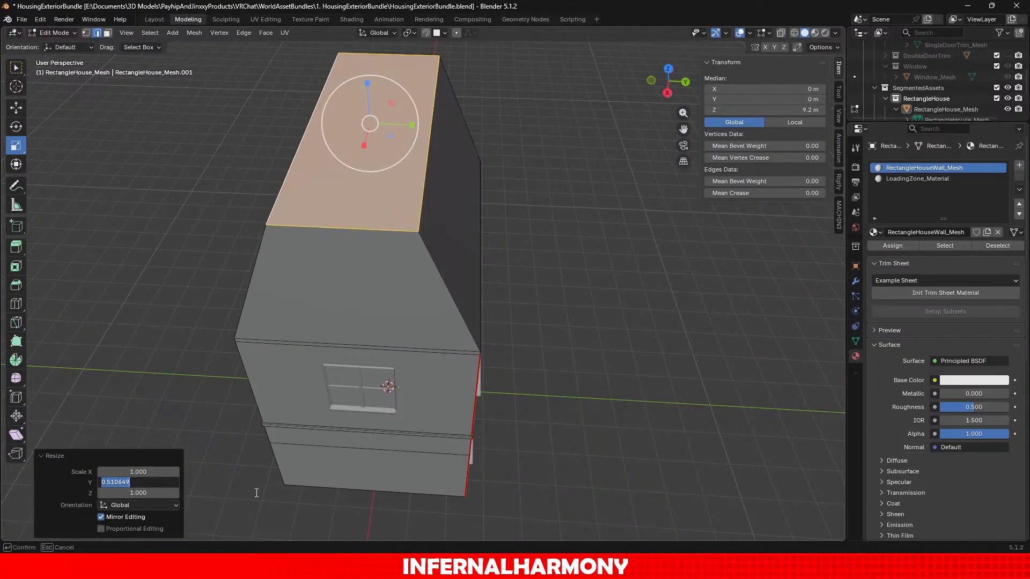
{"action": "type", "text": "0.2"}
{"action": "key", "text": "BackSpace"}
{"action": "type", "text": "1"}
{"action": "key", "text": "Return"}
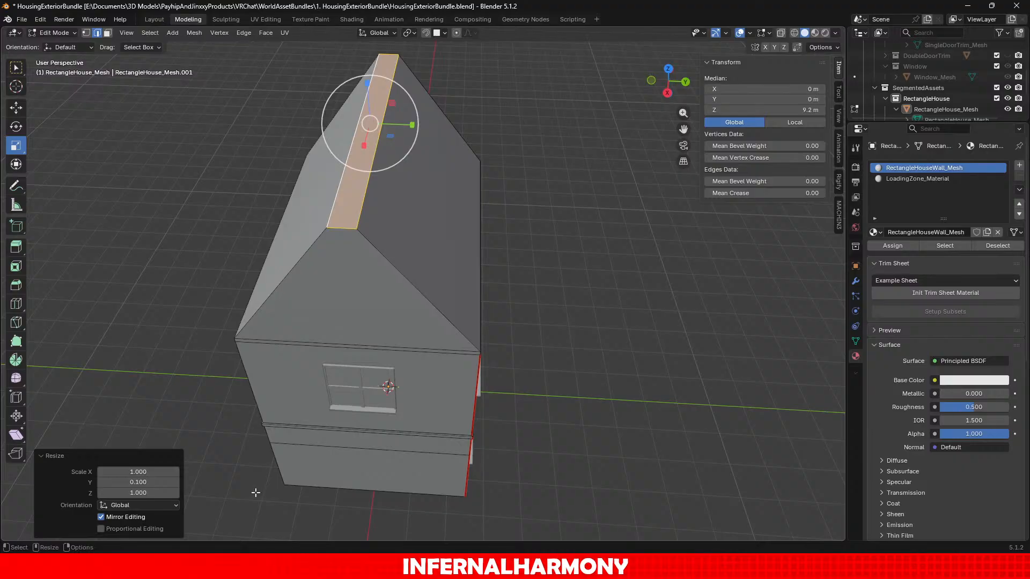
Select both gable end faces in face selection mode and inset them with a thickness of 0.1 m.
{"action": "middle_click_drag", "start_coordinate": [239, 371], "coordinate": [311, 262]}
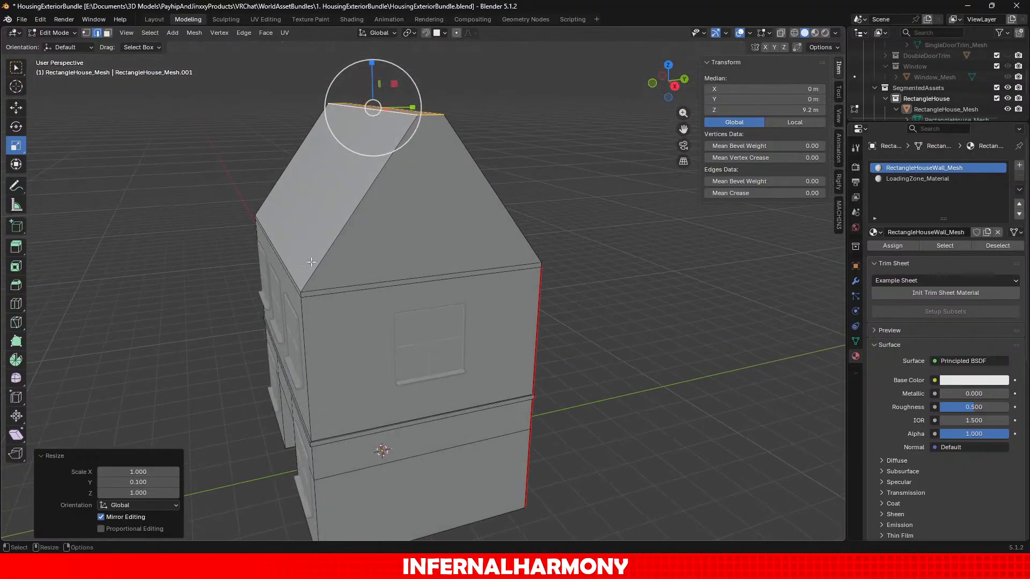
{"action": "left_click", "coordinate": [108, 33]}
{"action": "left_click", "coordinate": [370, 231]}
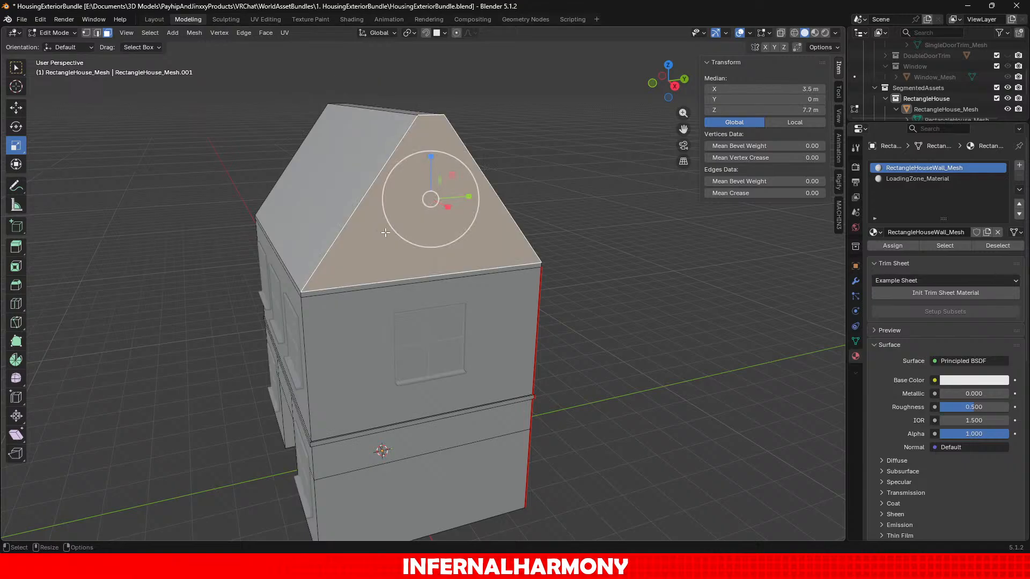
{"action": "middle_click_drag", "start_coordinate": [371, 231], "coordinate": [507, 229]}
{"action": "left_click", "coordinate": [319, 217], "text": "shift"}
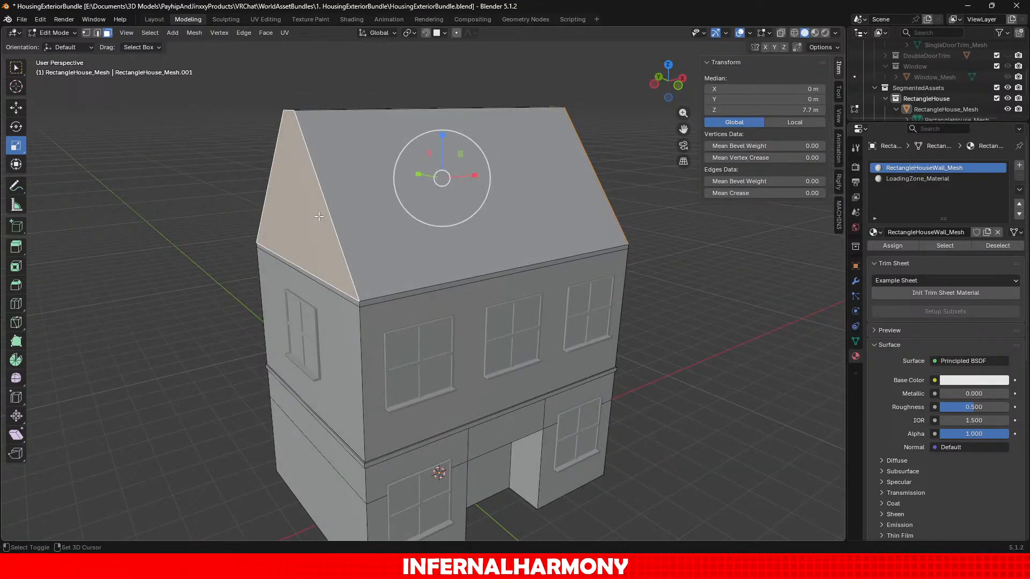
{"action": "left_click", "coordinate": [16, 266]}
{"action": "left_click_drag", "start_coordinate": [450, 149], "coordinate": [440, 161]}
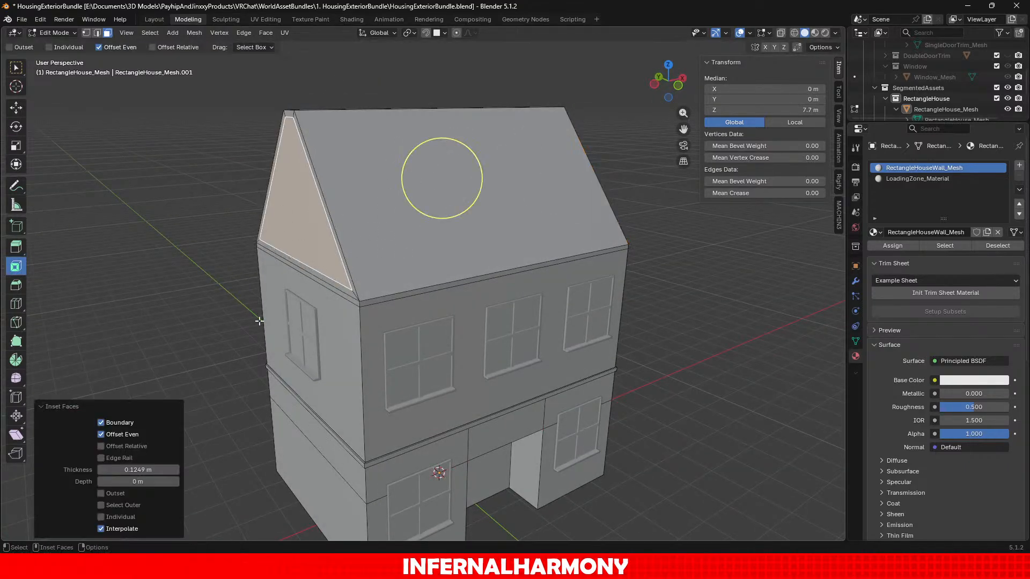
{"action": "left_click", "coordinate": [161, 474]}
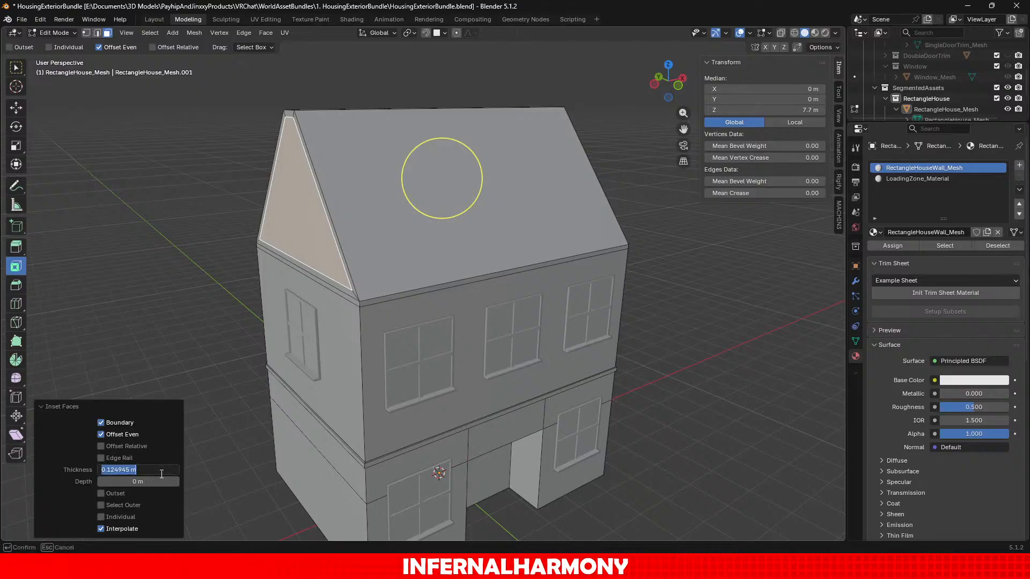
{"action": "type", "text": "0.1"}
{"action": "key", "text": "Return"}
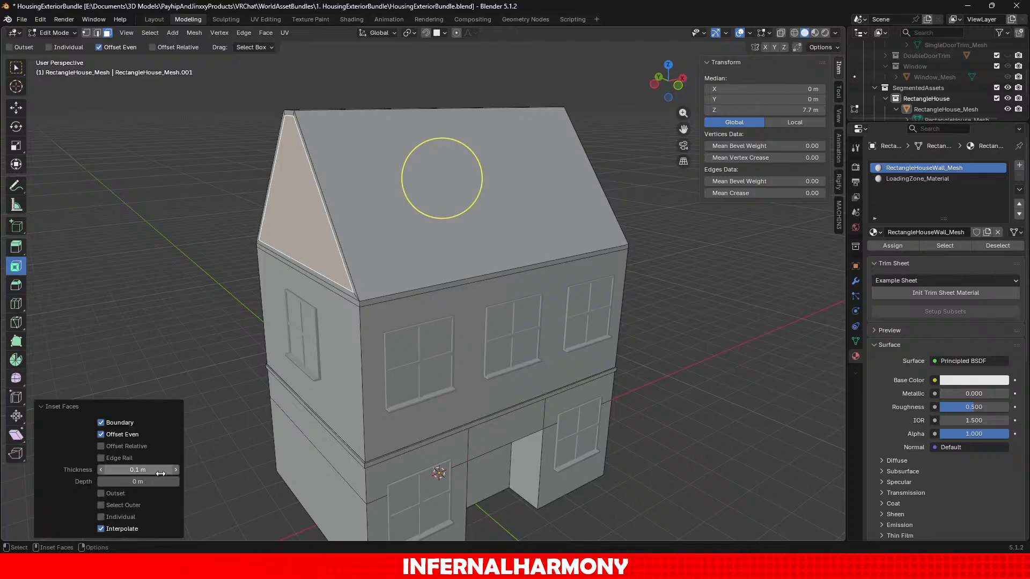
Select the inset border faces around one gable, the band below them, and the adjoining long eave band.
{"action": "middle_click_drag", "start_coordinate": [454, 352], "coordinate": [489, 338]}
{"action": "scroll", "coordinate": [381, 237], "scroll_direction": "up", "scroll_amount": 3}
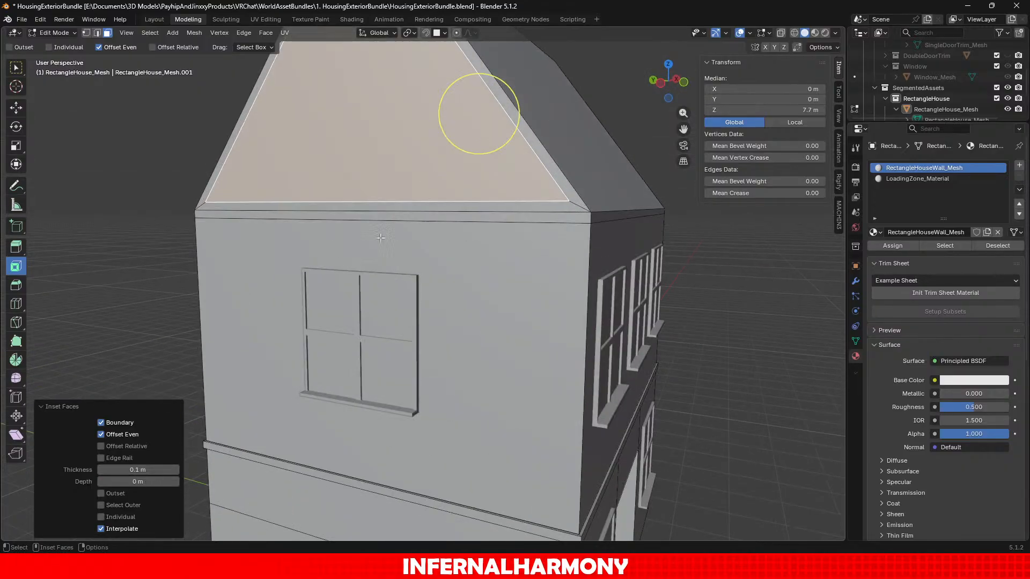
{"action": "left_click", "coordinate": [20, 111]}
{"action": "scroll", "coordinate": [517, 189], "scroll_direction": "up", "scroll_amount": 1}
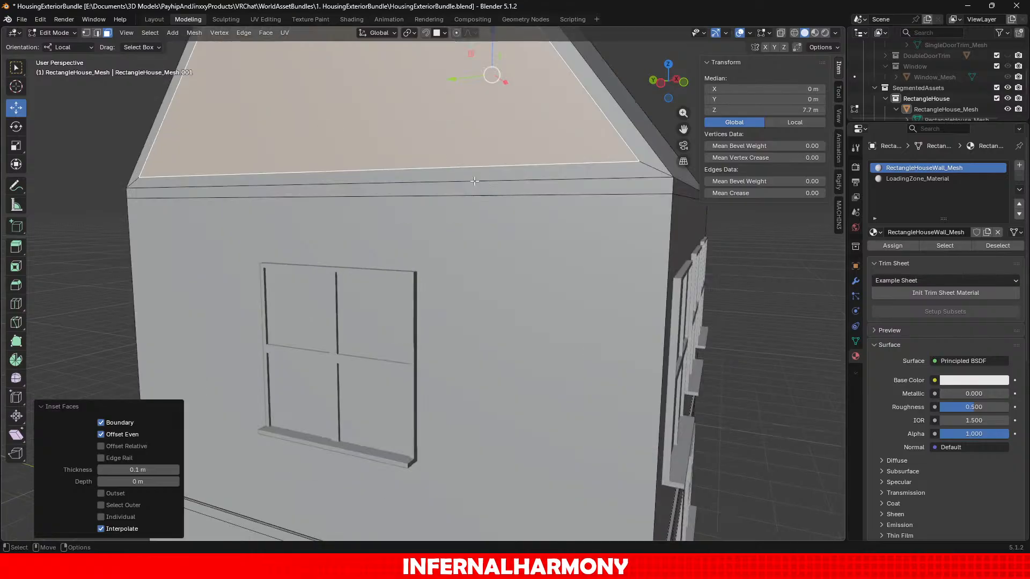
{"action": "middle_click_drag", "start_coordinate": [580, 178], "coordinate": [521, 208], "text": "shift"}
{"action": "left_click", "coordinate": [515, 252]}
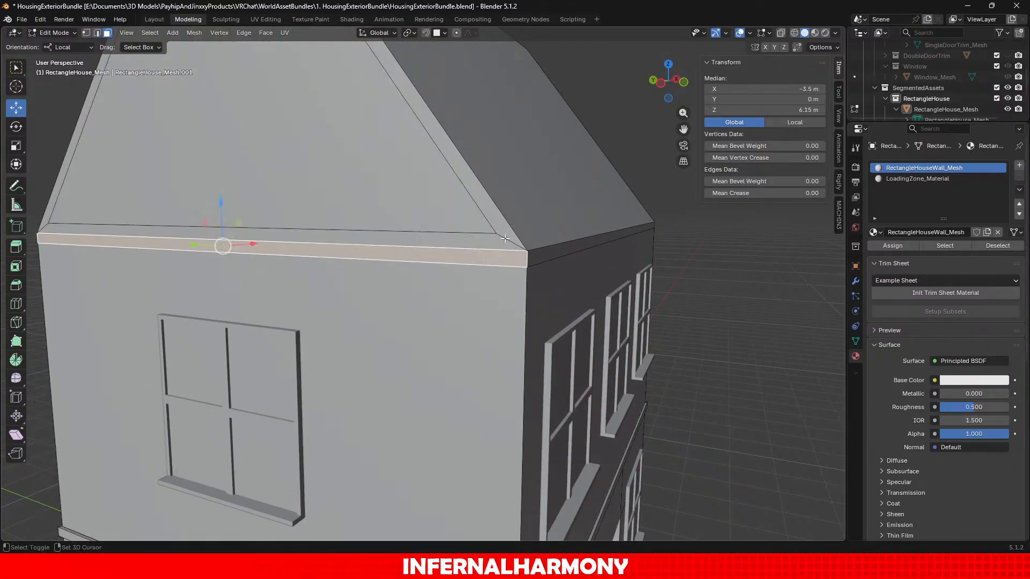
{"action": "left_click", "coordinate": [499, 244], "text": "shift"}
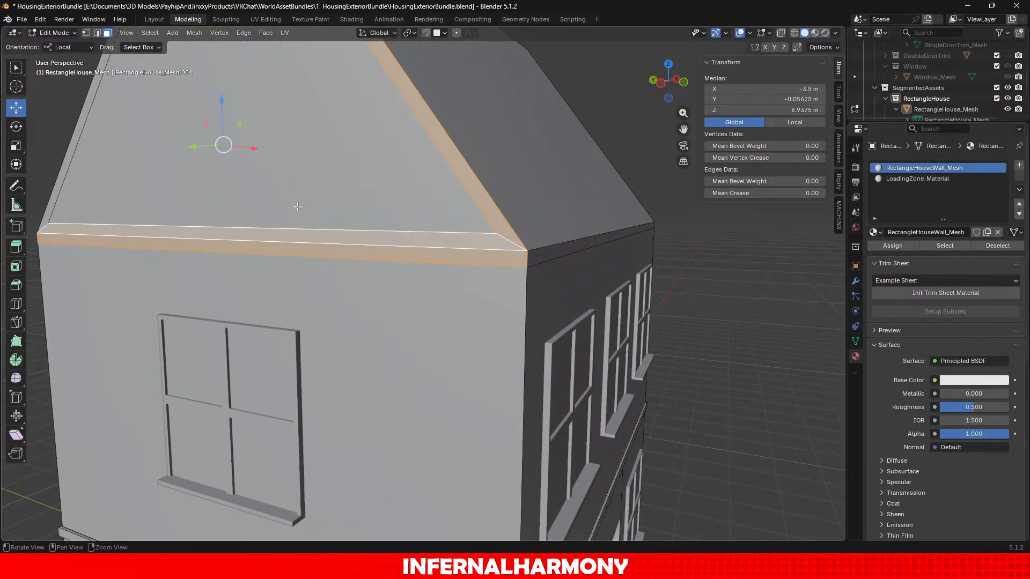
{"action": "middle_click_drag", "start_coordinate": [298, 207], "coordinate": [293, 196]}
{"action": "left_click", "coordinate": [287, 175], "text": "shift"}
{"action": "left_click", "coordinate": [307, 172], "text": "shift"}
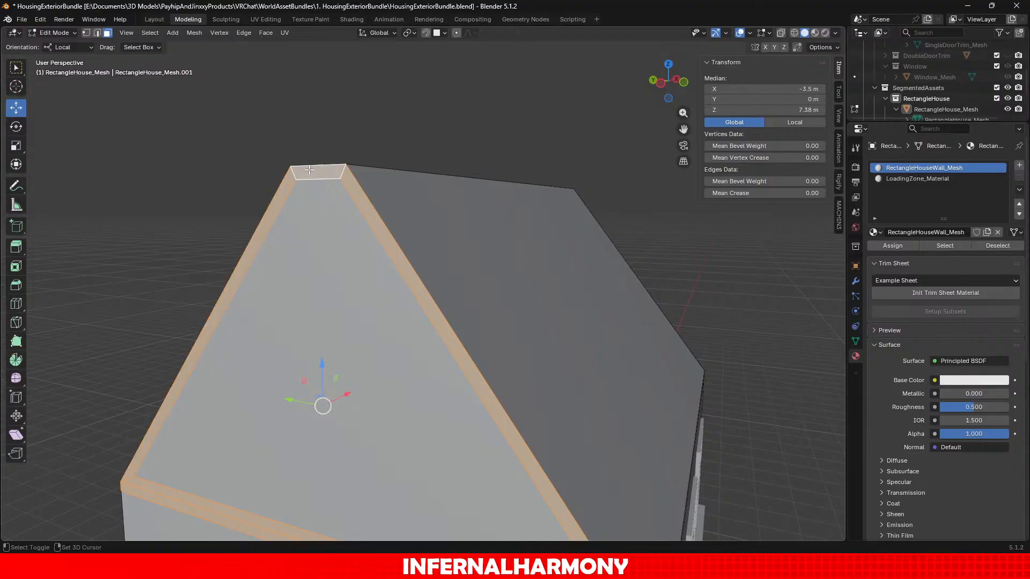
{"action": "middle_click_drag", "start_coordinate": [568, 384], "coordinate": [536, 242]}
{"action": "left_click", "coordinate": [584, 324], "text": "shift"}
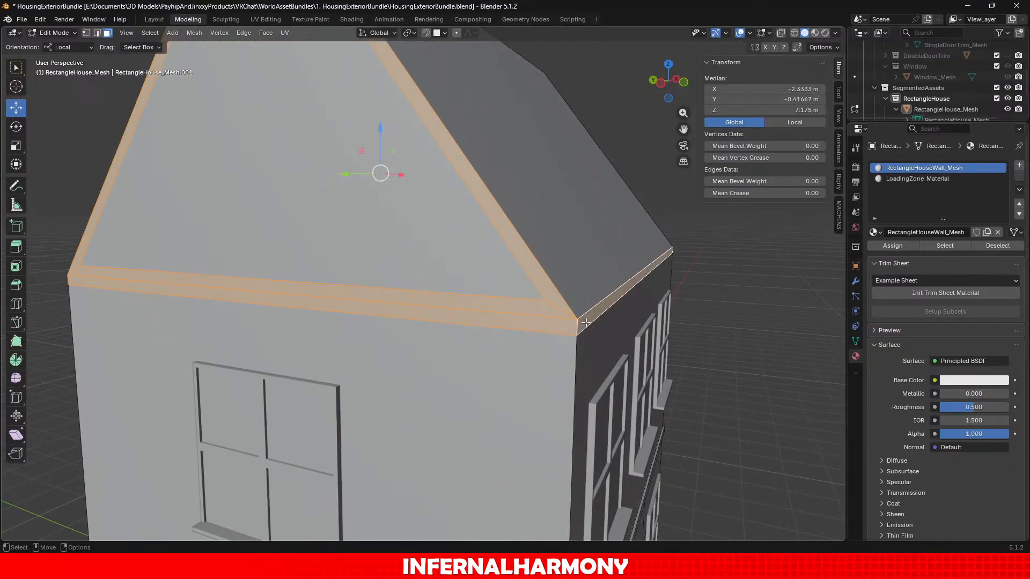
Add the opposite gable's border faces and the remaining eave bands to the selection, and activate Extrude Along Normals.
{"action": "scroll", "coordinate": [585, 324], "scroll_direction": "down", "scroll_amount": 2}
{"action": "middle_click_drag", "start_coordinate": [703, 357], "coordinate": [354, 309]}
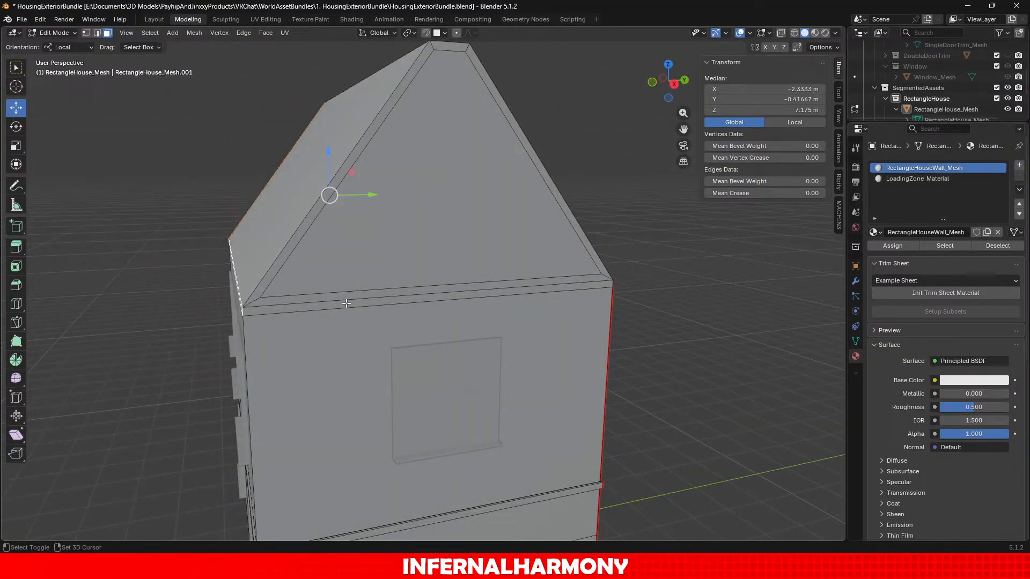
{"action": "left_click", "coordinate": [346, 304], "text": "shift"}
{"action": "left_click", "coordinate": [272, 301], "text": "shift"}
{"action": "left_click", "coordinate": [262, 292], "text": "shift"}
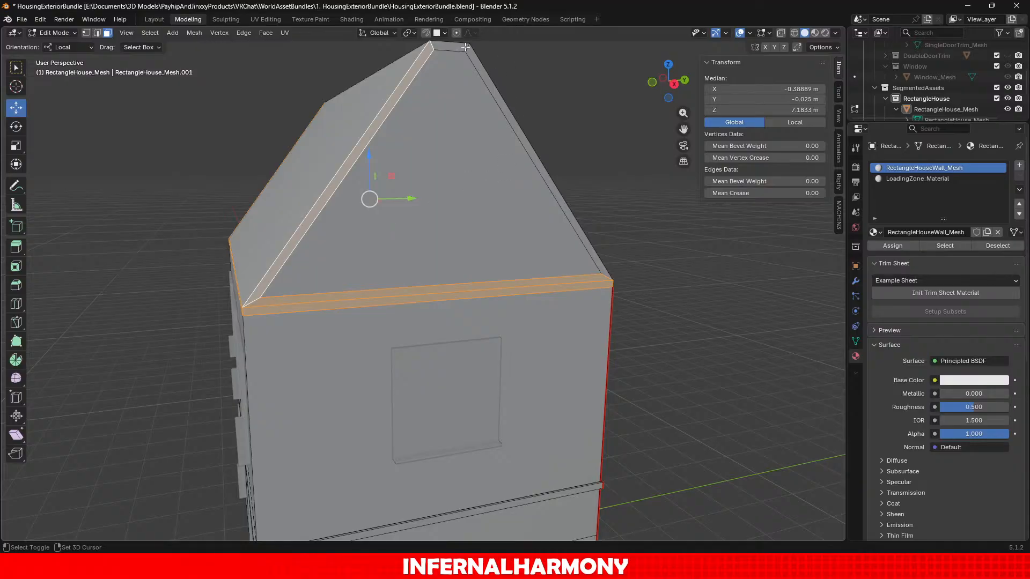
{"action": "left_click", "coordinate": [453, 47], "text": "shift"}
{"action": "middle_click_drag", "start_coordinate": [453, 48], "coordinate": [427, 307]}
{"action": "left_click", "coordinate": [423, 266], "text": "shift"}
{"action": "scroll", "coordinate": [357, 333], "scroll_direction": "down", "scroll_amount": 2}
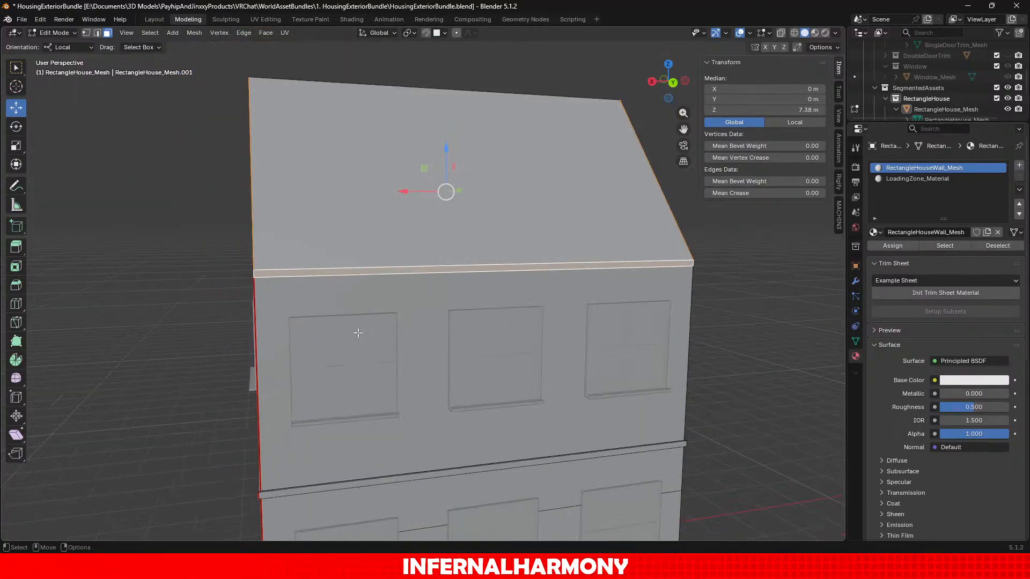
{"action": "left_click_drag", "start_coordinate": [16, 247], "coordinate": [50, 290]}
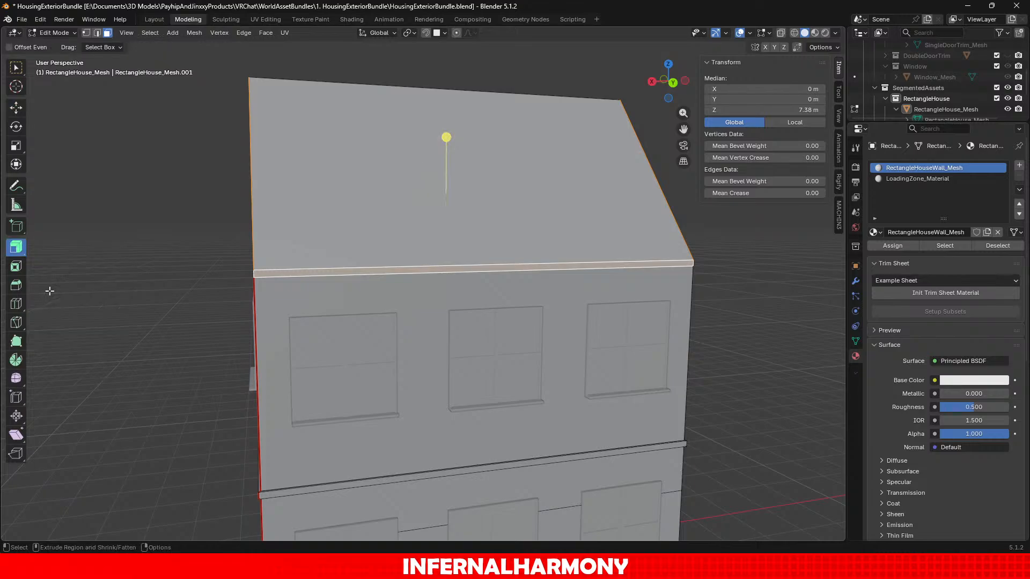
Try extruding the selected roof trim about 0.57 m along its normals with Dissolve Orthogonal Edges enabled, and undo it.
{"action": "middle_click_drag", "start_coordinate": [353, 271], "coordinate": [394, 284]}
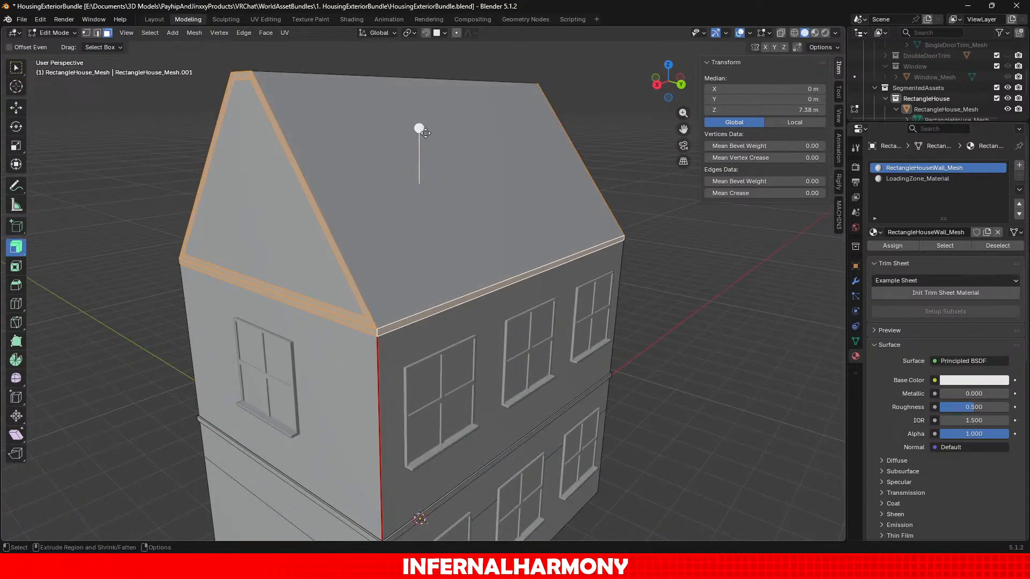
{"action": "left_click_drag", "start_coordinate": [422, 130], "coordinate": [426, 114]}
{"action": "middle_click_drag", "start_coordinate": [344, 315], "coordinate": [494, 316]}
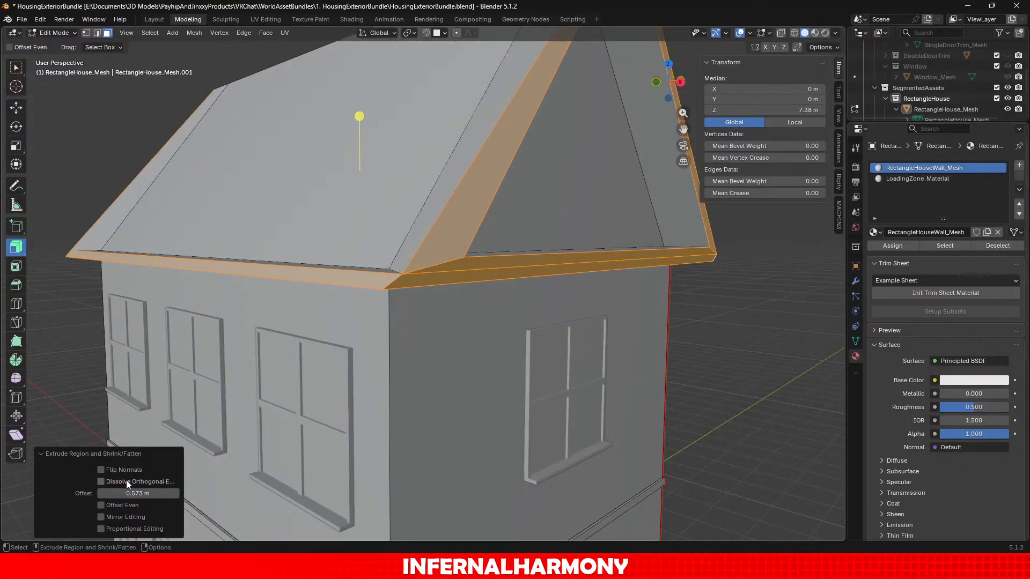
{"action": "left_click", "coordinate": [140, 481]}
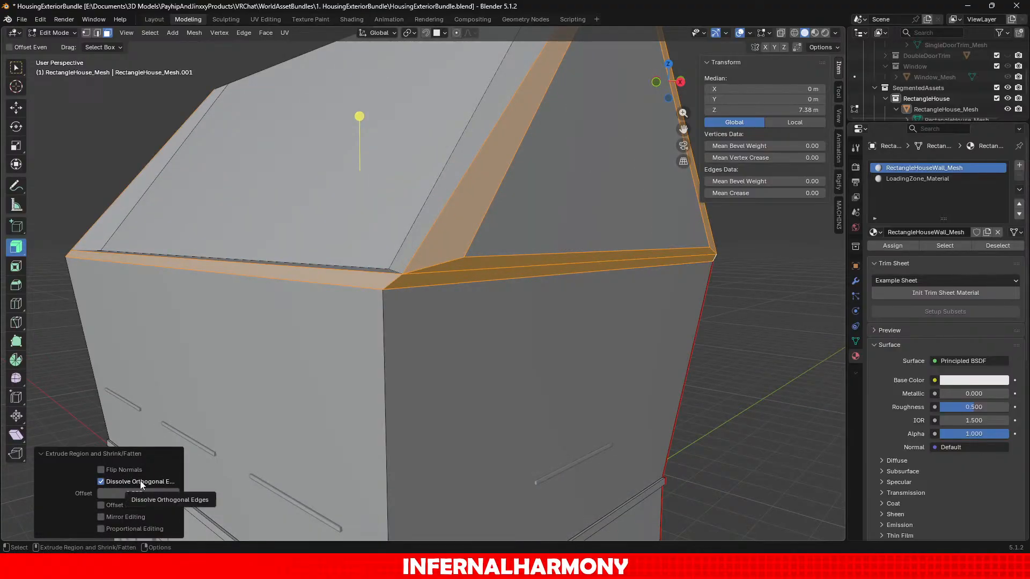
{"action": "key", "text": "ctrl+z"}
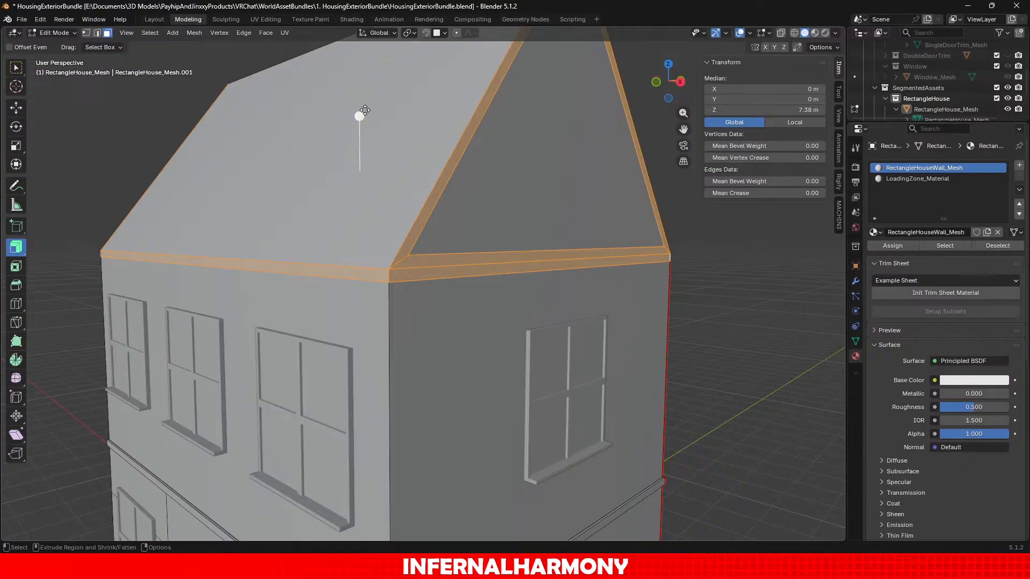
Try extruding the roof trim faces along their normals with Offset Even enabled and an offset of 0.05 m.
{"action": "left_click_drag", "start_coordinate": [360, 116], "coordinate": [359, 93]}
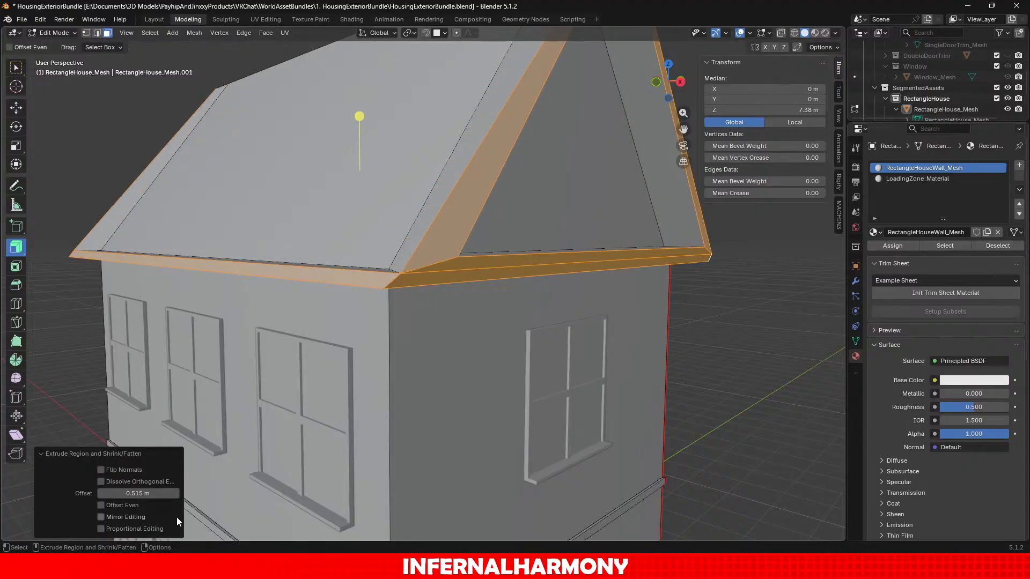
{"action": "middle_click_drag", "start_coordinate": [461, 371], "coordinate": [347, 265]}
{"action": "left_click_drag", "start_coordinate": [335, 141], "coordinate": [337, 166]}
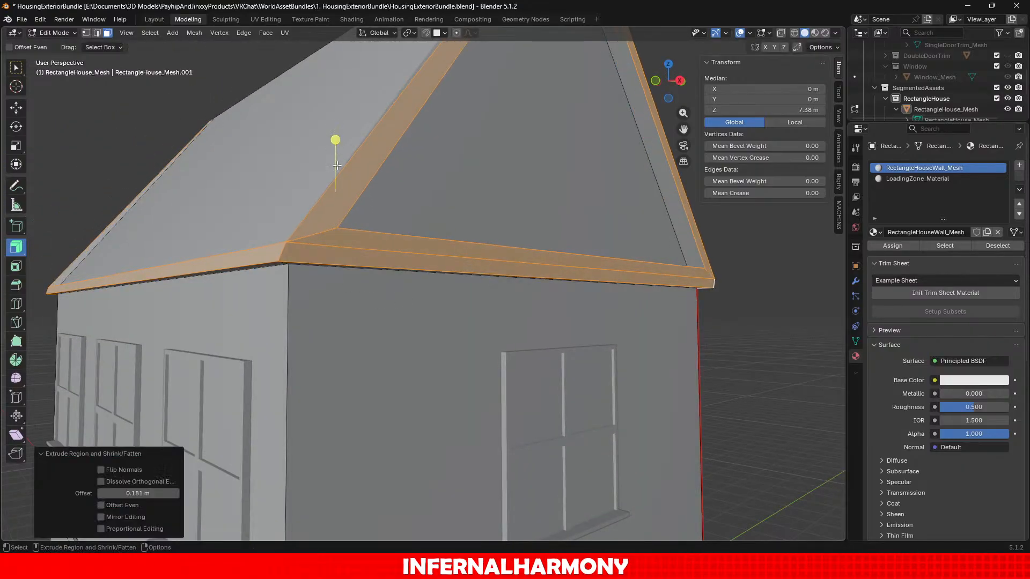
{"action": "middle_click_drag", "start_coordinate": [354, 321], "coordinate": [214, 429]}
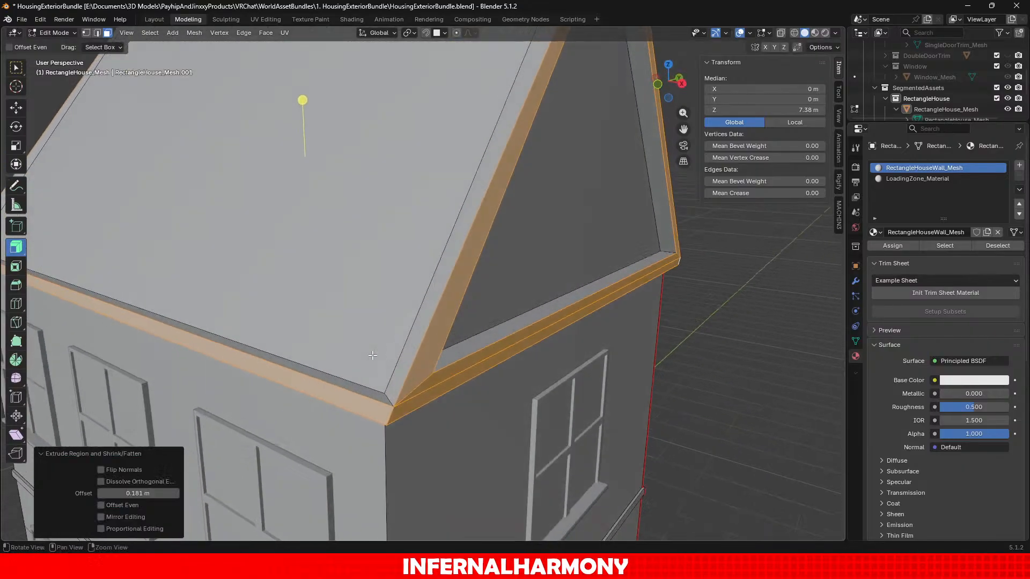
{"action": "left_click", "coordinate": [131, 504]}
{"action": "middle_click_drag", "start_coordinate": [448, 427], "coordinate": [539, 403]}
{"action": "left_click", "coordinate": [154, 492]}
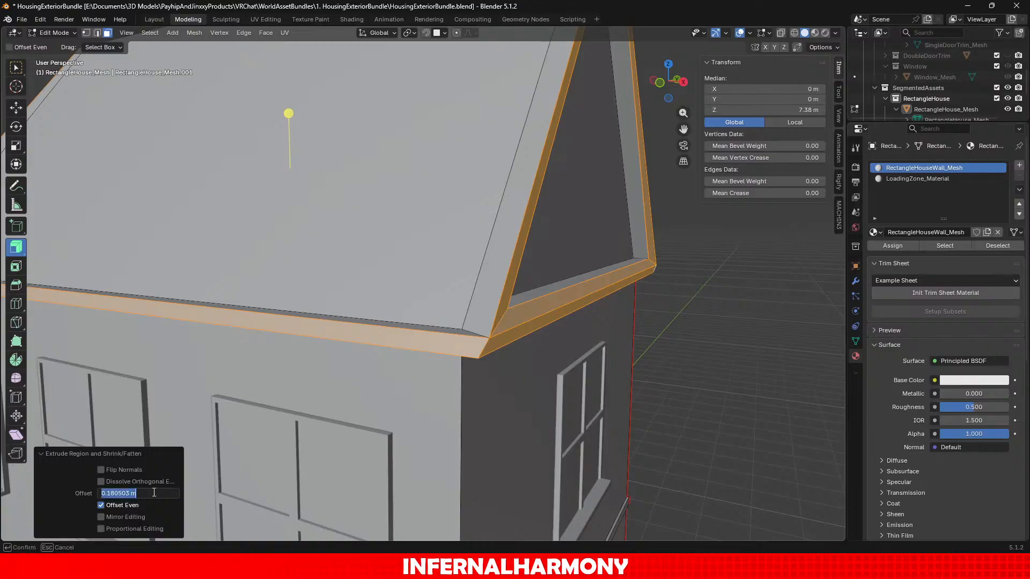
{"action": "type", "text": "0.05"}
{"action": "key", "text": "Return"}
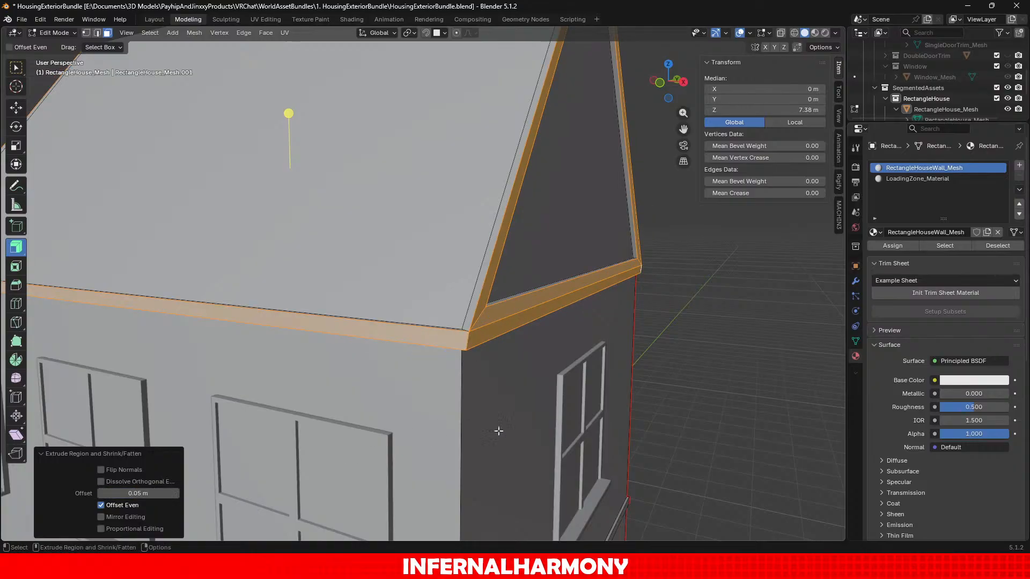
Try Proportional Editing on the trim extrusion, and undo the extrusion.
{"action": "middle_click_drag", "start_coordinate": [499, 431], "coordinate": [388, 327]}
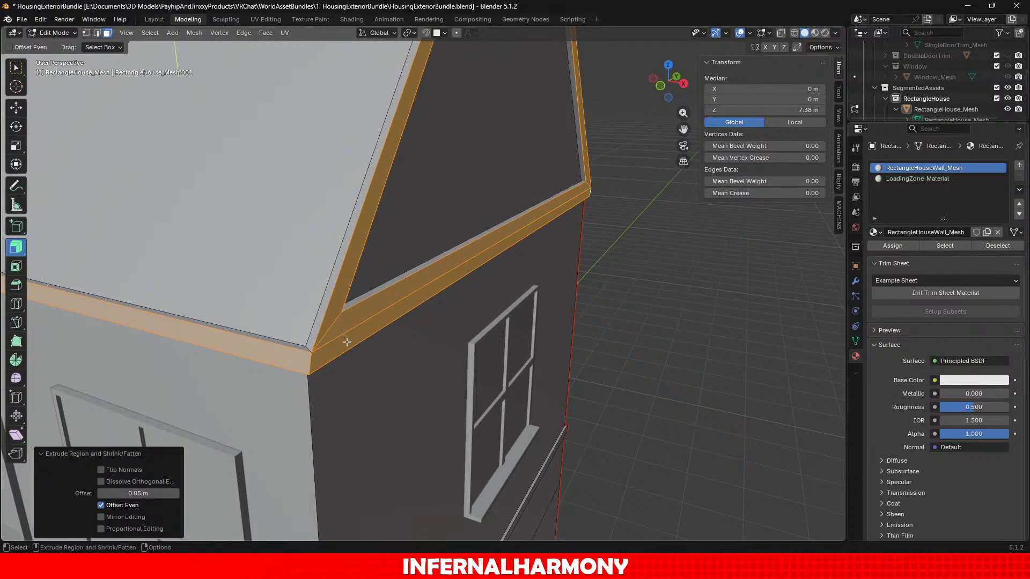
{"action": "left_click", "coordinate": [147, 526]}
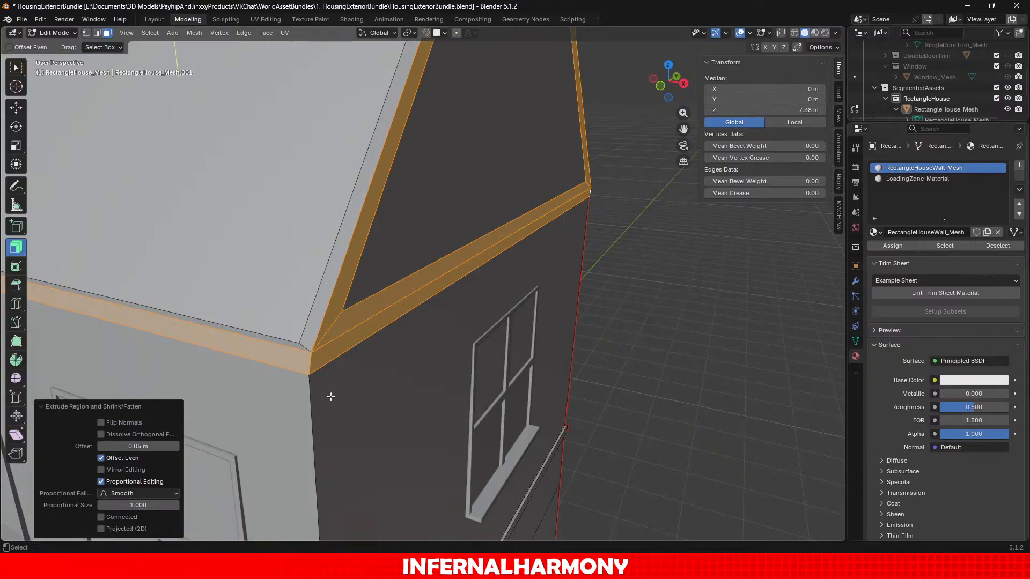
{"action": "key", "text": "ctrl+z"}
{"action": "scroll", "coordinate": [272, 288], "scroll_direction": "down", "scroll_amount": 6}
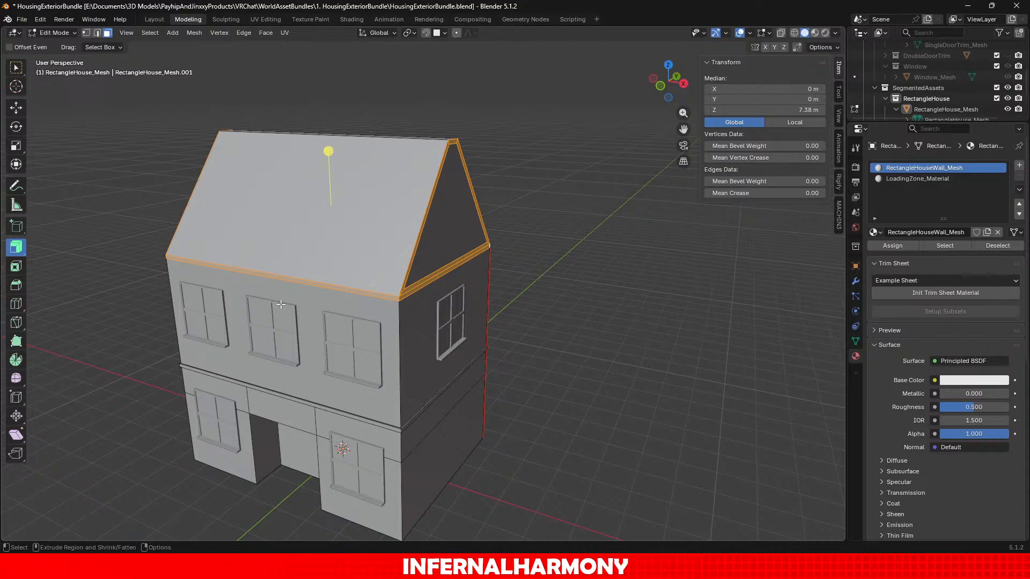
{"action": "scroll", "coordinate": [468, 349], "scroll_direction": "up", "scroll_amount": 2}
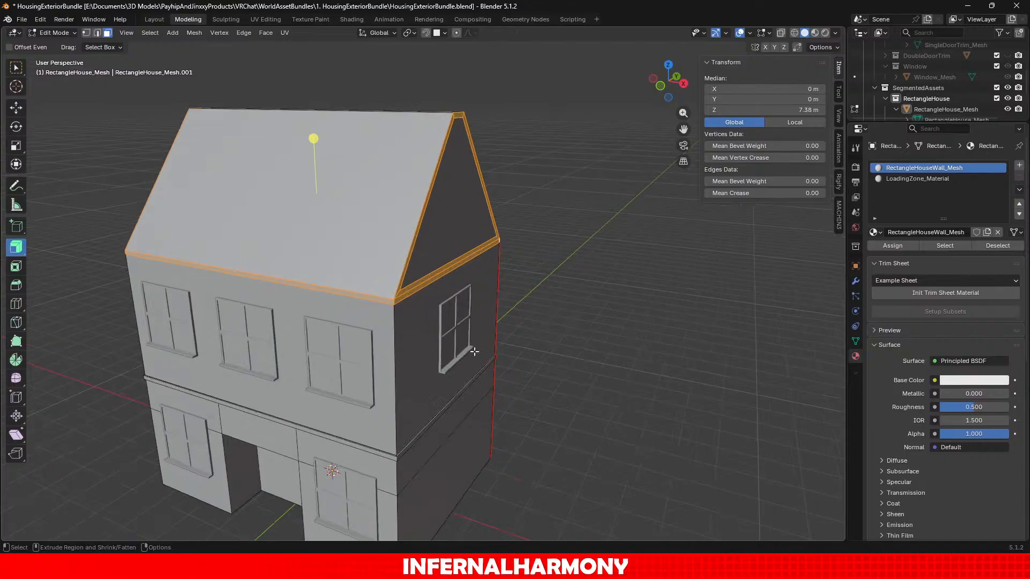
{"action": "middle_click_drag", "start_coordinate": [464, 346], "coordinate": [437, 318]}
{"action": "scroll", "coordinate": [437, 320], "scroll_direction": "up", "scroll_amount": 3}
{"action": "scroll", "coordinate": [437, 321], "scroll_direction": "up", "scroll_amount": 1}
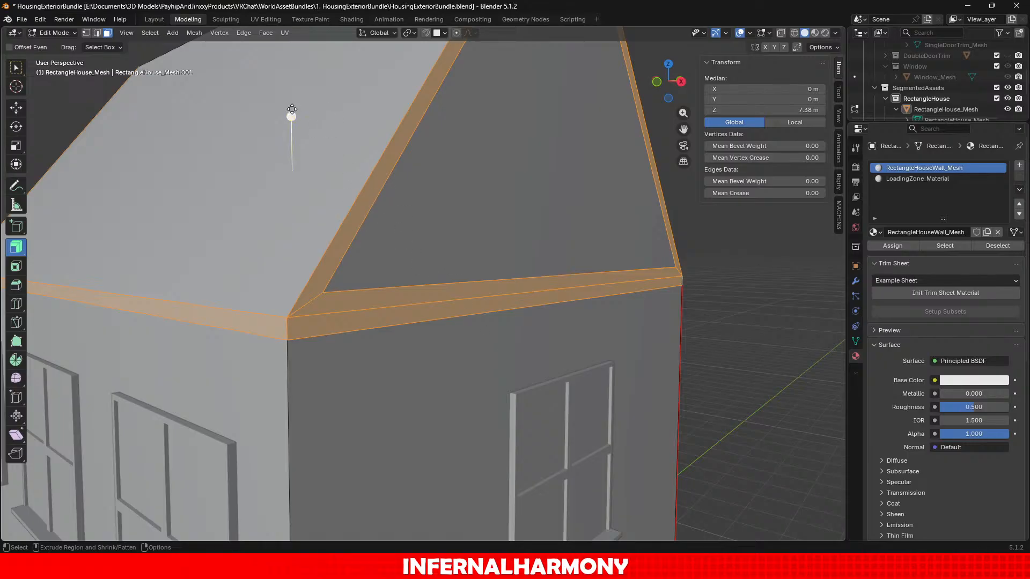
{"action": "scroll", "coordinate": [375, 245], "scroll_direction": "down", "scroll_amount": 1}
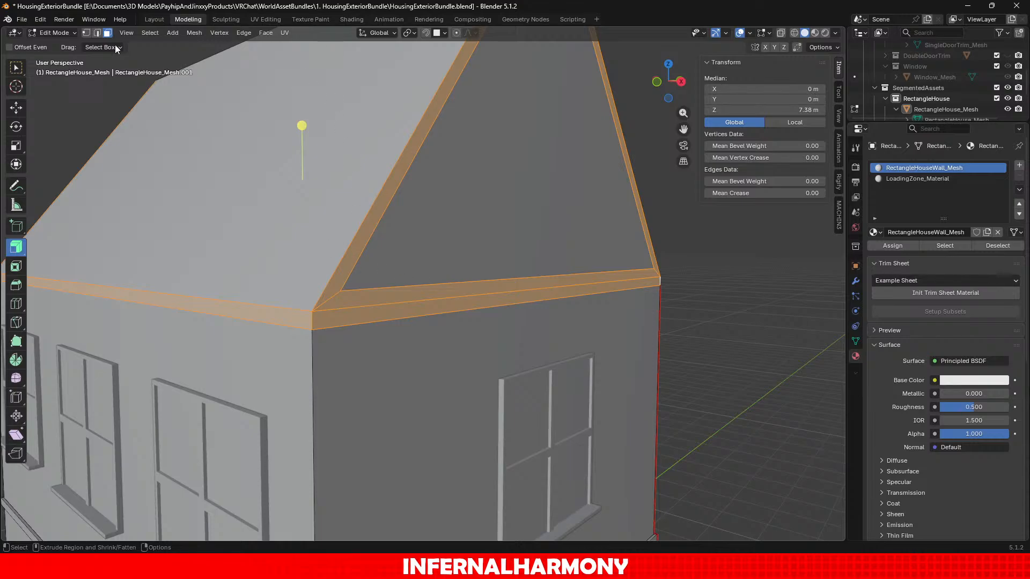
Apply all transforms (location, rotation and scale) to the RectangleHouse_Mesh object in Object Mode.
{"action": "left_click", "coordinate": [54, 32]}
{"action": "left_click", "coordinate": [53, 42]}
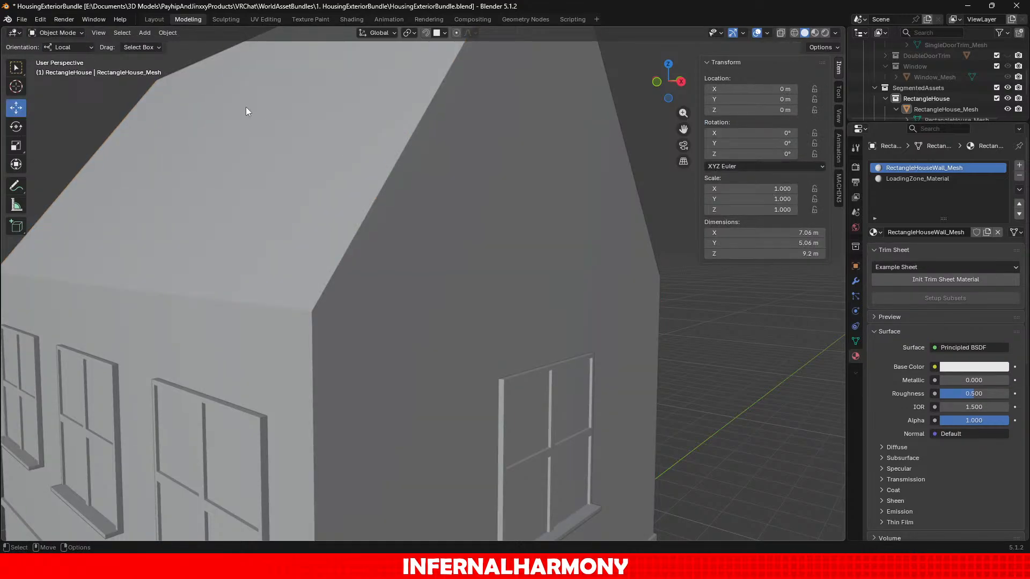
{"action": "scroll", "coordinate": [246, 108], "scroll_direction": "down", "scroll_amount": 6}
{"action": "scroll", "coordinate": [331, 213], "scroll_direction": "up", "scroll_amount": 6}
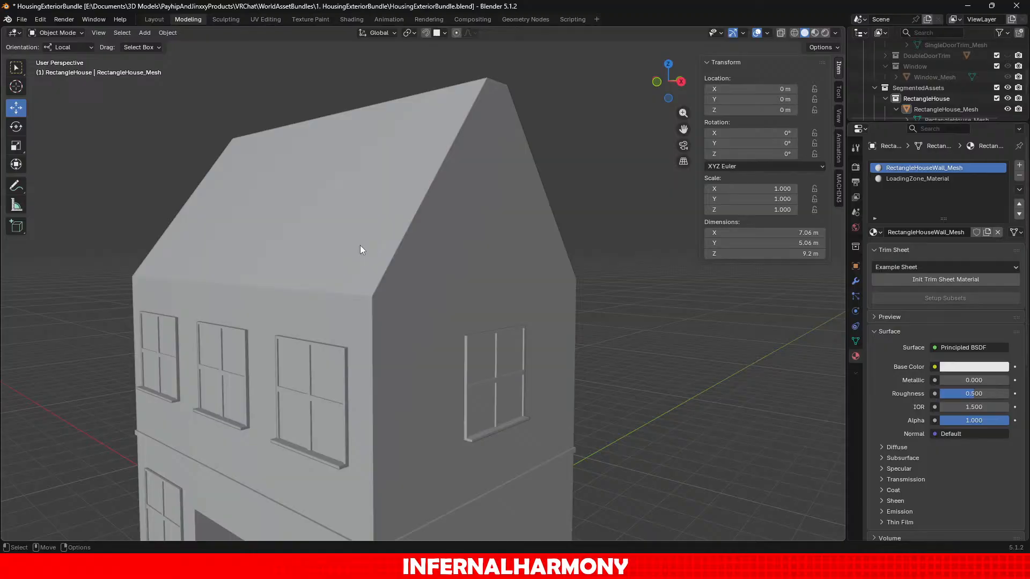
{"action": "left_click", "coordinate": [331, 199]}
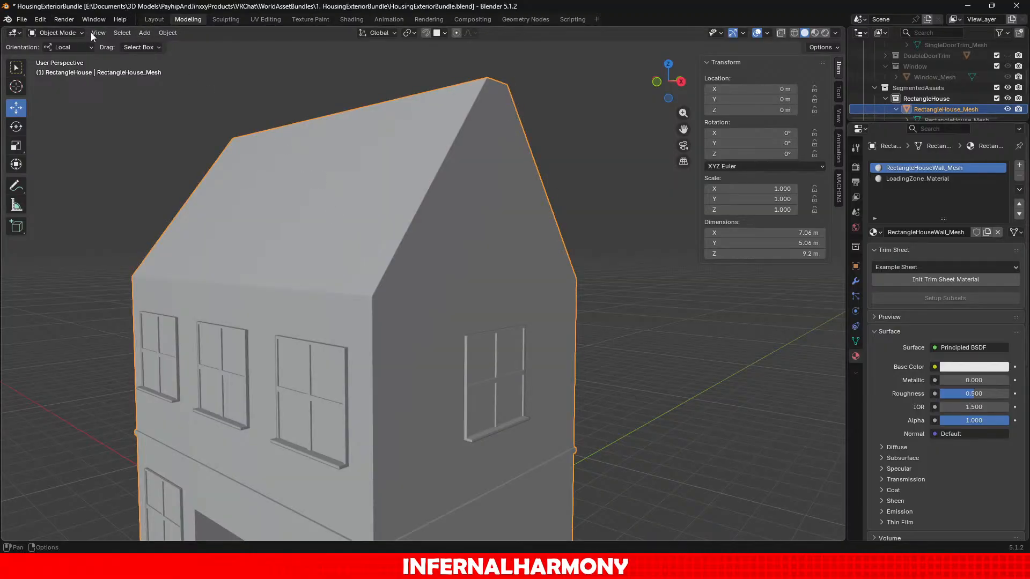
{"action": "left_click", "coordinate": [170, 33]}
{"action": "mouse_move", "coordinate": [196, 91]}
{"action": "left_click", "coordinate": [323, 115]}
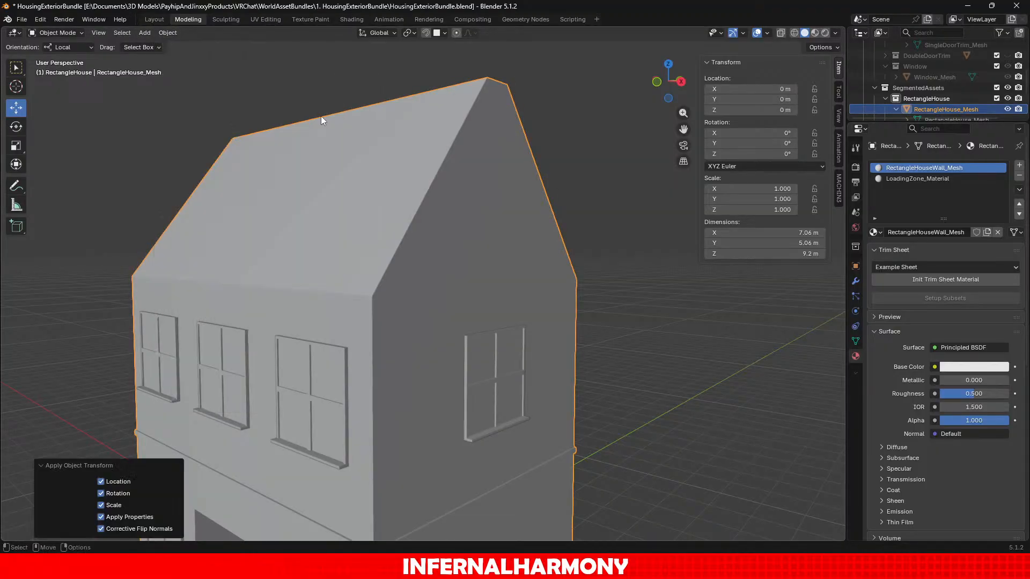
In Edit Mode, extrude the selected roof trim faces about 0.65 m along their normals with Offset Even enabled.
{"action": "left_click", "coordinate": [54, 33]}
{"action": "left_click", "coordinate": [53, 51]}
{"action": "scroll", "coordinate": [421, 231], "scroll_direction": "up", "scroll_amount": 3}
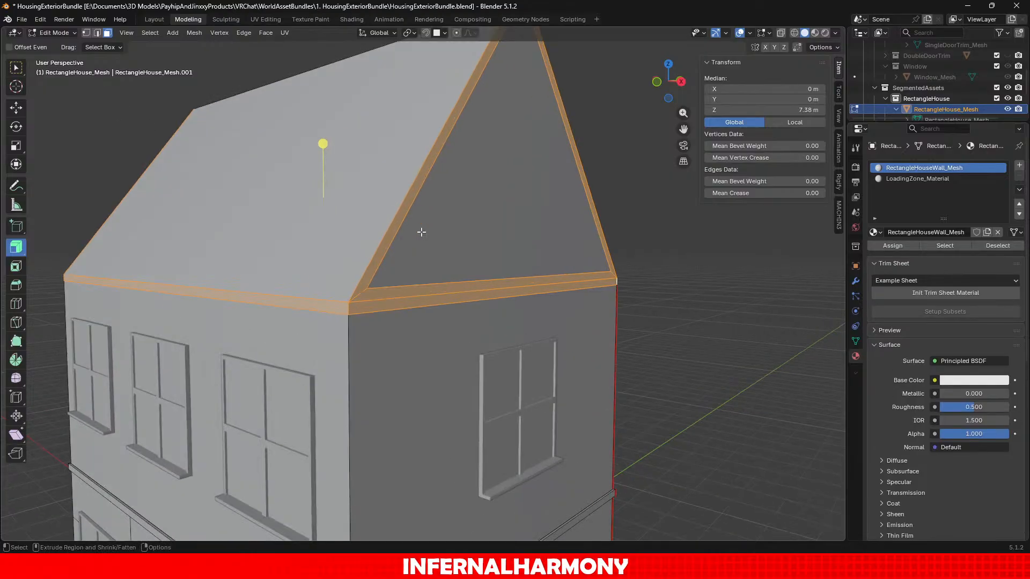
{"action": "left_click_drag", "start_coordinate": [323, 142], "coordinate": [327, 116]}
{"action": "middle_click_drag", "start_coordinate": [417, 219], "coordinate": [410, 198]}
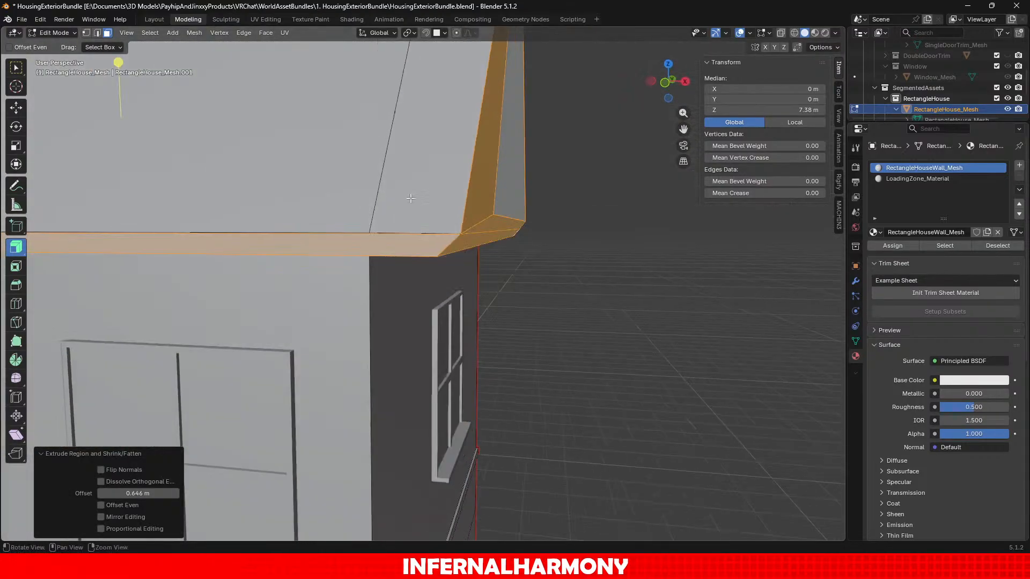
{"action": "left_click", "coordinate": [101, 505]}
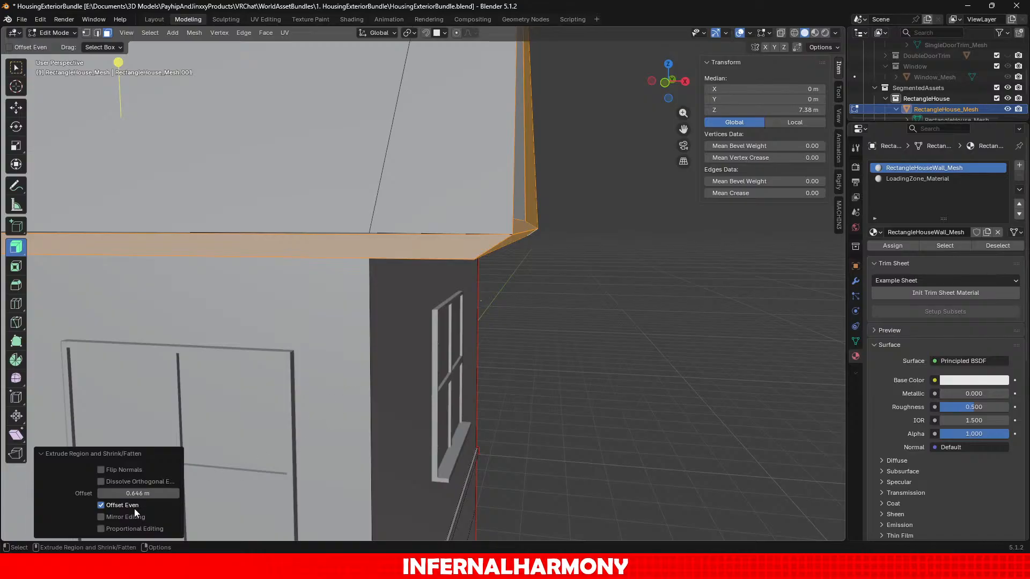
{"action": "left_click", "coordinate": [122, 508]}
{"action": "left_click", "coordinate": [122, 509]}
{"action": "middle_click_drag", "start_coordinate": [340, 337], "coordinate": [377, 401]}
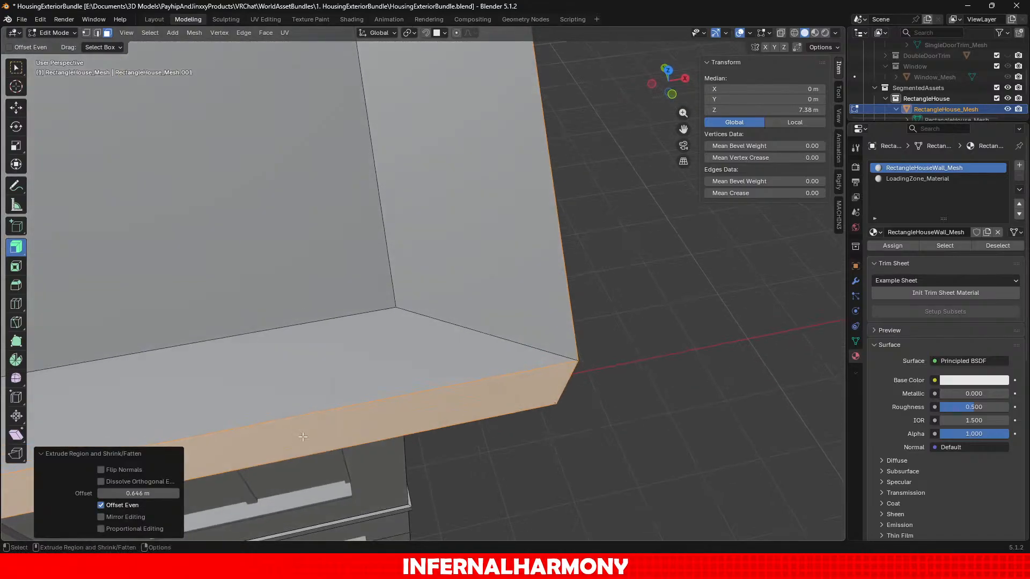
Compare the roof trim extrusion with Dissolve Orthogonal Edges on and off, and inspect the overhang from the gable side.
{"action": "left_click", "coordinate": [141, 478]}
{"action": "left_click", "coordinate": [140, 477]}
{"action": "left_click", "coordinate": [140, 477]}
{"action": "left_click", "coordinate": [140, 477]}
{"action": "scroll", "coordinate": [469, 385], "scroll_direction": "down", "scroll_amount": 10}
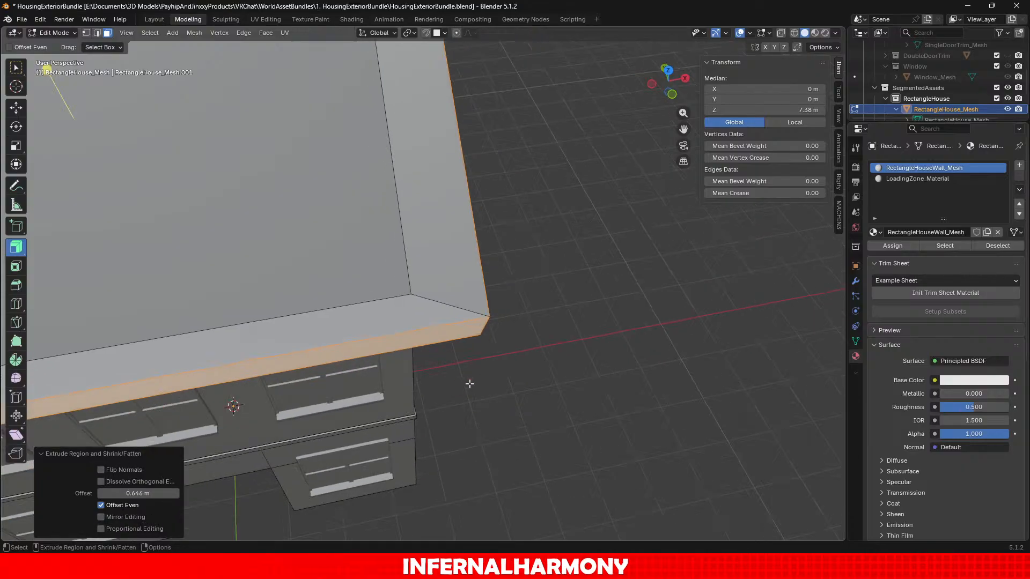
{"action": "middle_click_drag", "start_coordinate": [471, 410], "coordinate": [212, 412]}
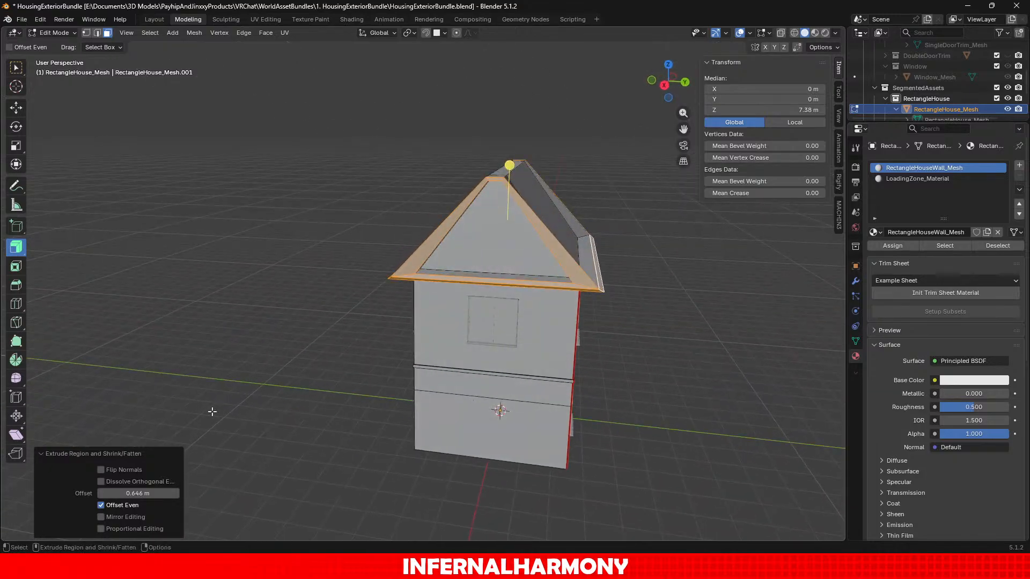
Compare the roof trim extrusion with Offset Even on and off, and undo the extrusion.
{"action": "left_click", "coordinate": [123, 509]}
{"action": "left_click", "coordinate": [122, 509]}
{"action": "left_click", "coordinate": [123, 509]}
{"action": "scroll", "coordinate": [465, 304], "scroll_direction": "up", "scroll_amount": 3}
{"action": "middle_click_drag", "start_coordinate": [461, 310], "coordinate": [479, 307]}
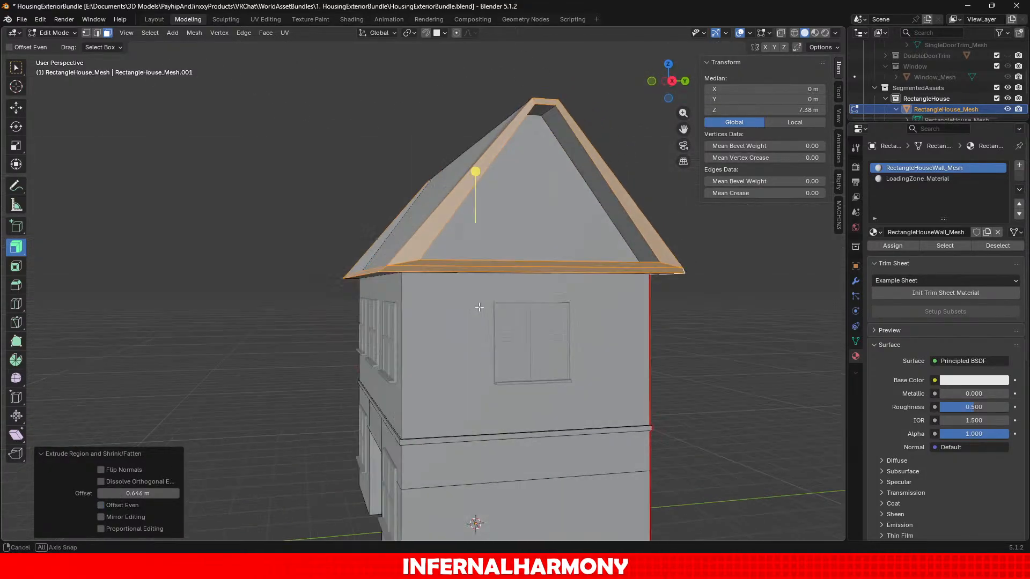
{"action": "left_click_drag", "start_coordinate": [479, 307], "coordinate": [581, 312], "text": "alt"}
{"action": "key", "text": "ctrl+z"}
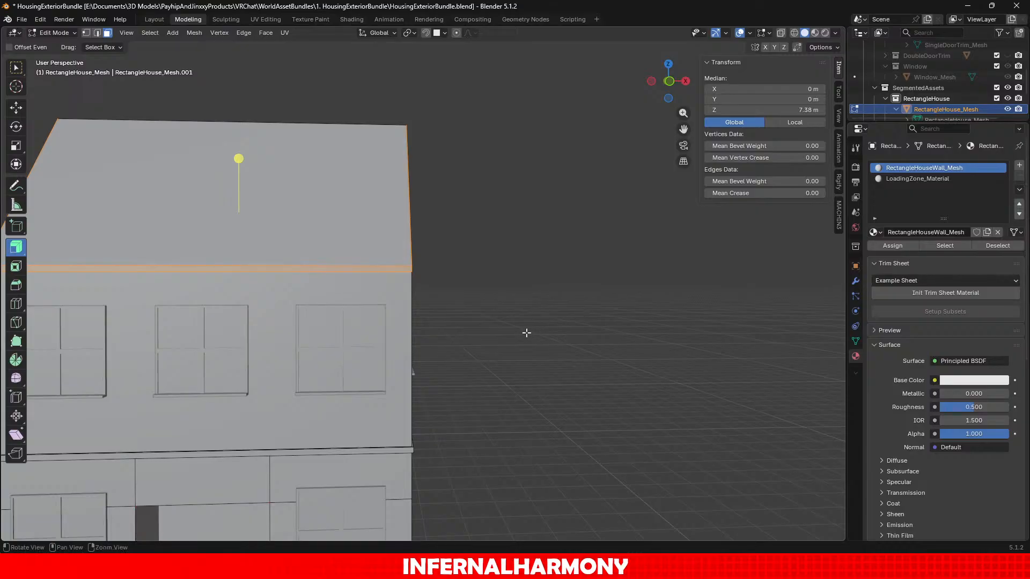
{"action": "left_click_drag", "start_coordinate": [527, 333], "coordinate": [505, 403], "text": "alt"}
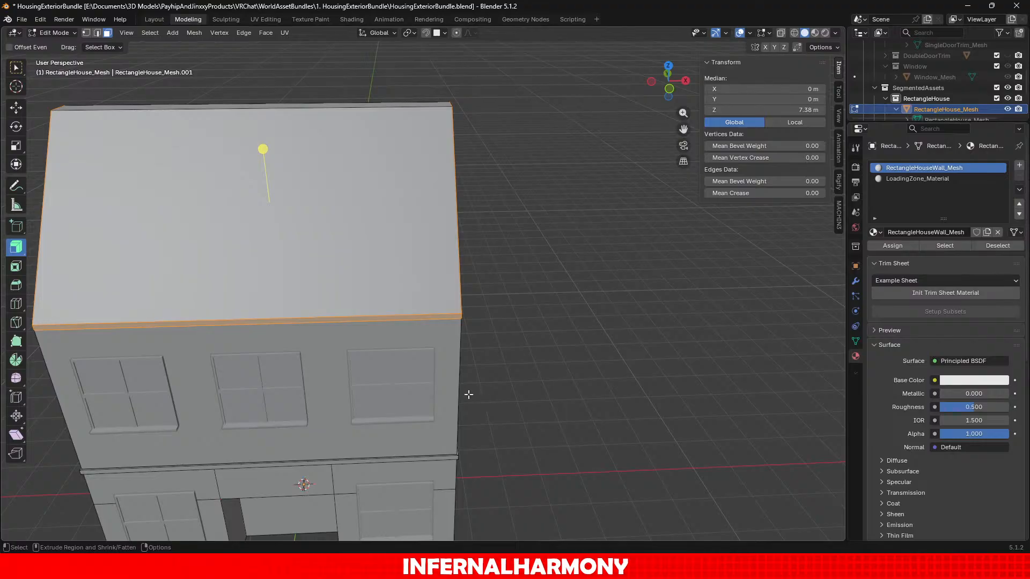
{"action": "left_click_drag", "start_coordinate": [501, 390], "coordinate": [332, 418], "text": "alt"}
{"action": "middle_click_drag", "start_coordinate": [441, 384], "coordinate": [412, 342]}
{"action": "left_click", "coordinate": [494, 253]}
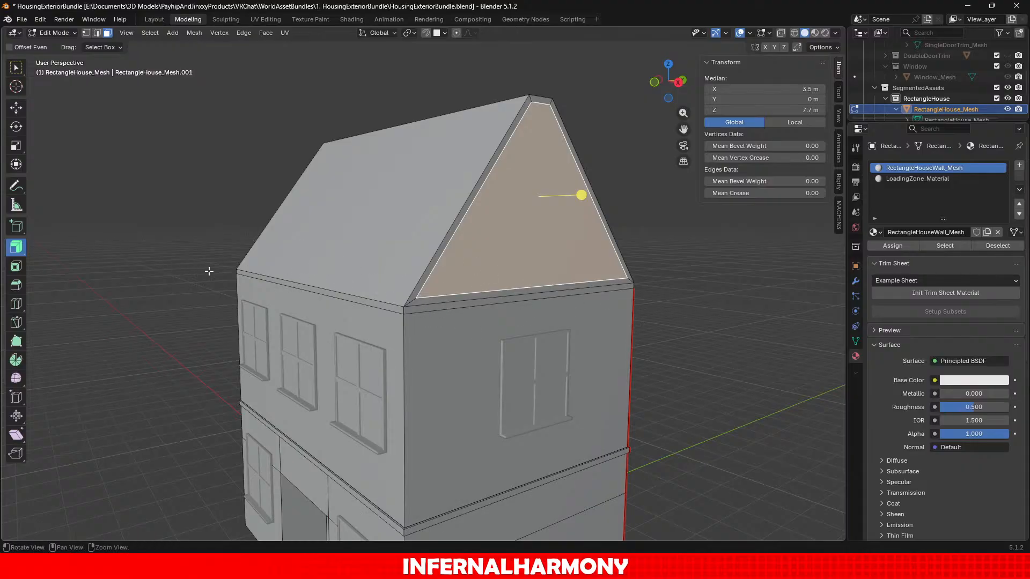
{"action": "middle_click_drag", "start_coordinate": [209, 271], "coordinate": [319, 265]}
{"action": "scroll", "coordinate": [228, 267], "scroll_direction": "down", "scroll_amount": 2}
{"action": "middle_click_drag", "start_coordinate": [217, 273], "coordinate": [395, 299], "text": "shift"}
{"action": "scroll", "coordinate": [378, 311], "scroll_direction": "up", "scroll_amount": 1}
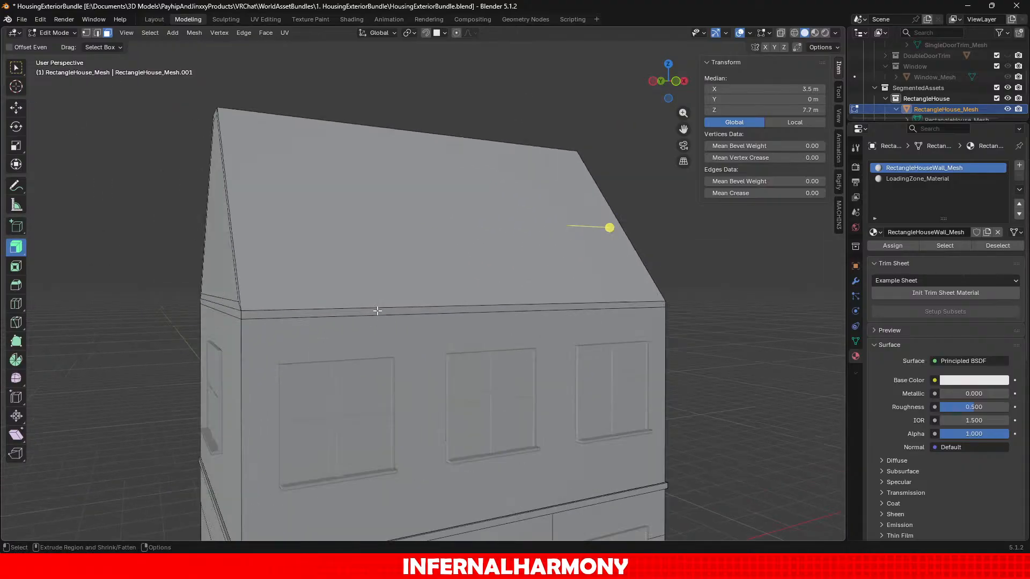
{"action": "key", "text": "ctrl+z"}
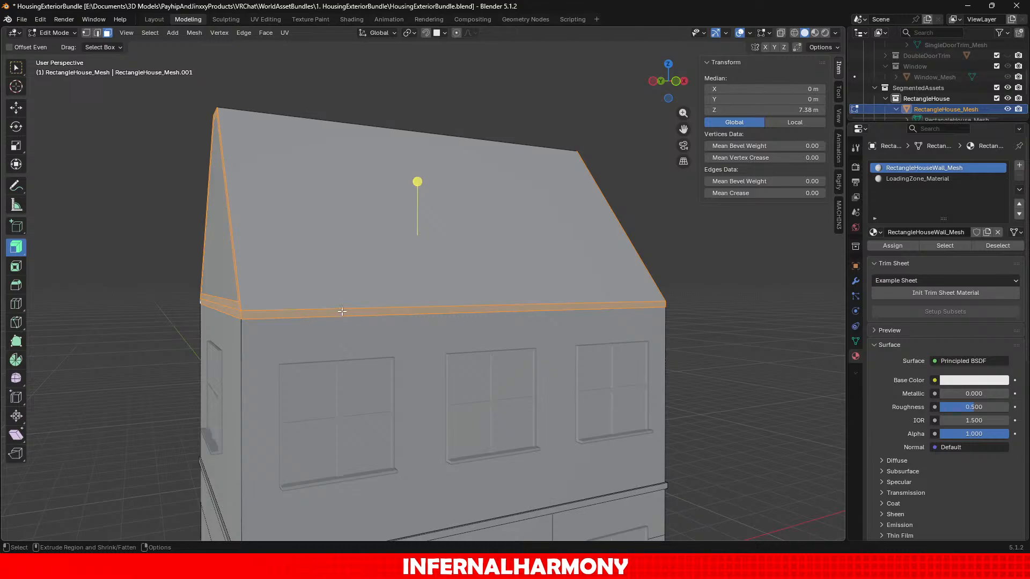
Try extruding the roof trim together with the ridge face by about 0.17 m, and undo the extrusion.
{"action": "mouse_move", "coordinate": [301, 269]}
{"action": "middle_mouse_down"}
{"action": "mouse_move", "coordinate": [301, 299]}
{"action": "mouse_move", "coordinate": [301, 248]}
{"action": "middle_mouse_up"}
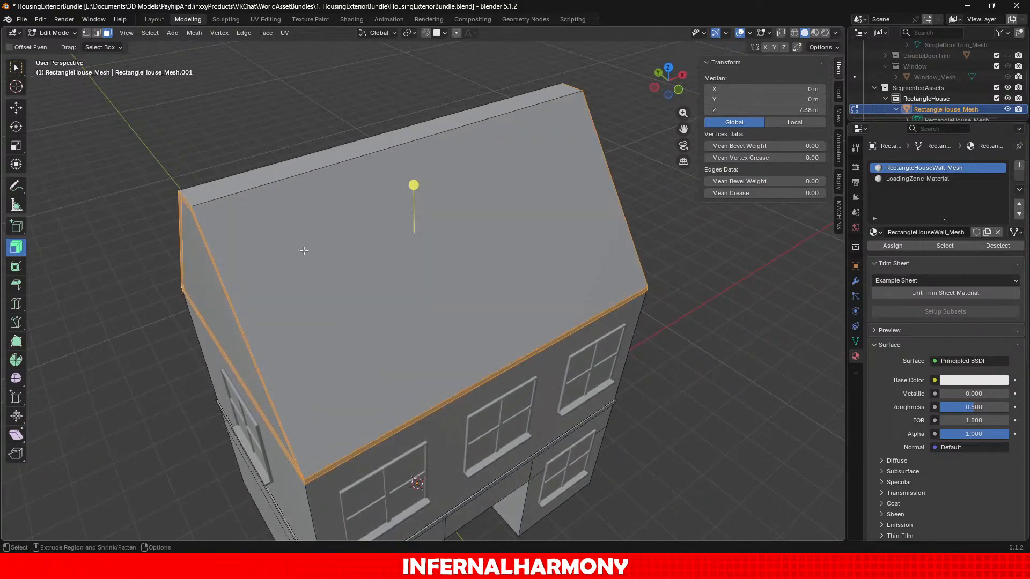
{"action": "left_click", "coordinate": [240, 173], "text": "shift"}
{"action": "left_click_drag", "start_coordinate": [416, 180], "coordinate": [417, 172]}
{"action": "middle_click_drag", "start_coordinate": [421, 255], "coordinate": [343, 424]}
{"action": "scroll", "coordinate": [361, 347], "scroll_direction": "up", "scroll_amount": 2}
{"action": "scroll", "coordinate": [375, 418], "scroll_direction": "up", "scroll_amount": 2}
{"action": "middle_click_drag", "start_coordinate": [547, 363], "coordinate": [434, 354], "text": "shift"}
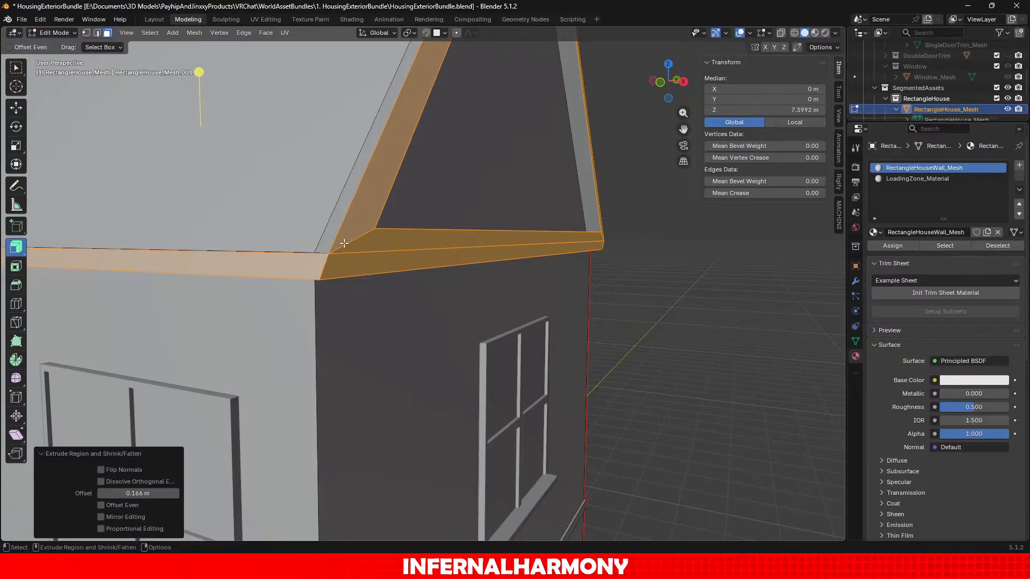
{"action": "key", "text": "ctrl+z"}
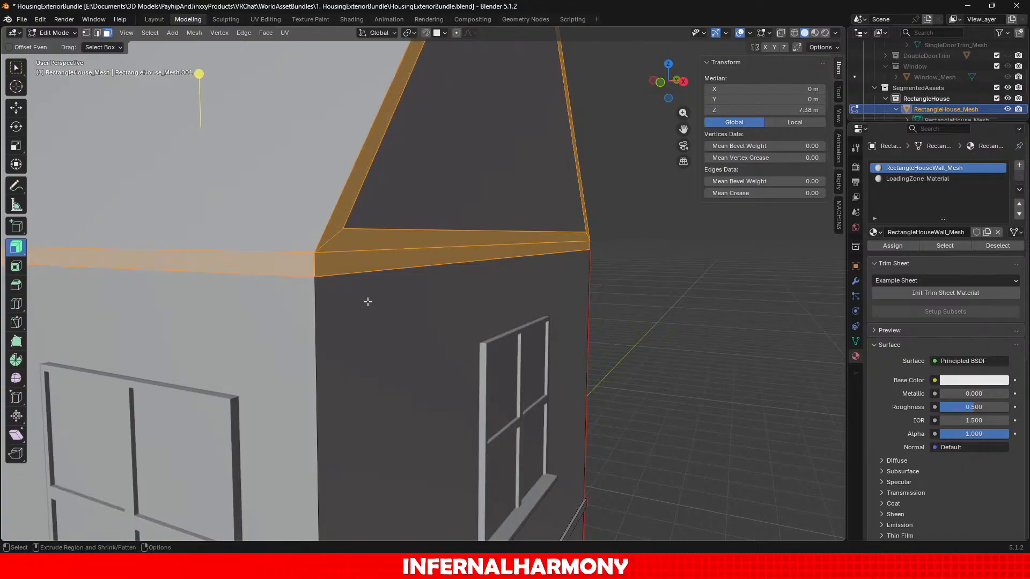
Grow the selection from the ridge face to cover the whole roof and its trim, and split it from the walls.
{"action": "scroll", "coordinate": [368, 302], "scroll_direction": "down", "scroll_amount": 2}
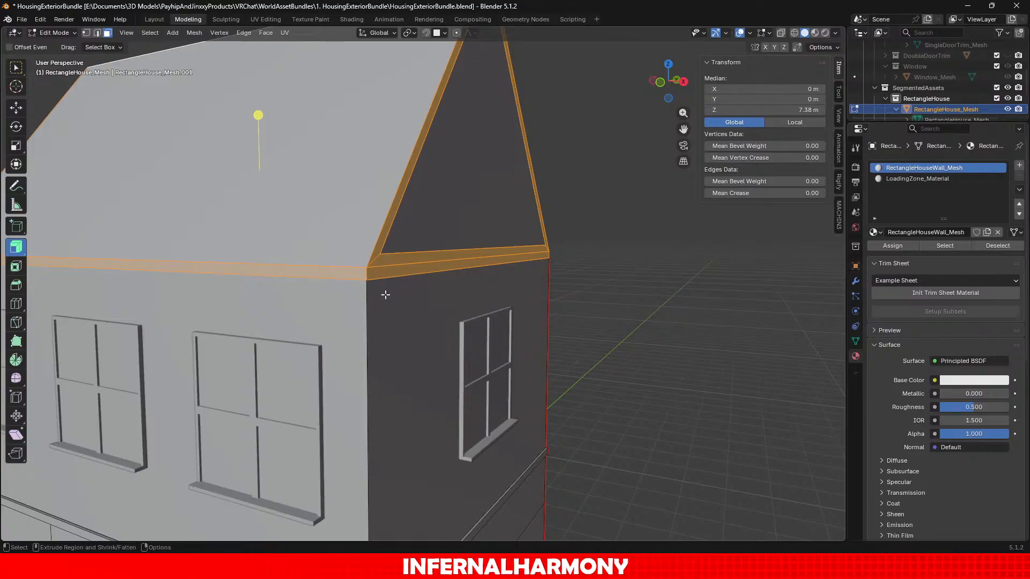
{"action": "left_click", "coordinate": [18, 109]}
{"action": "scroll", "coordinate": [482, 270], "scroll_direction": "down", "scroll_amount": 4}
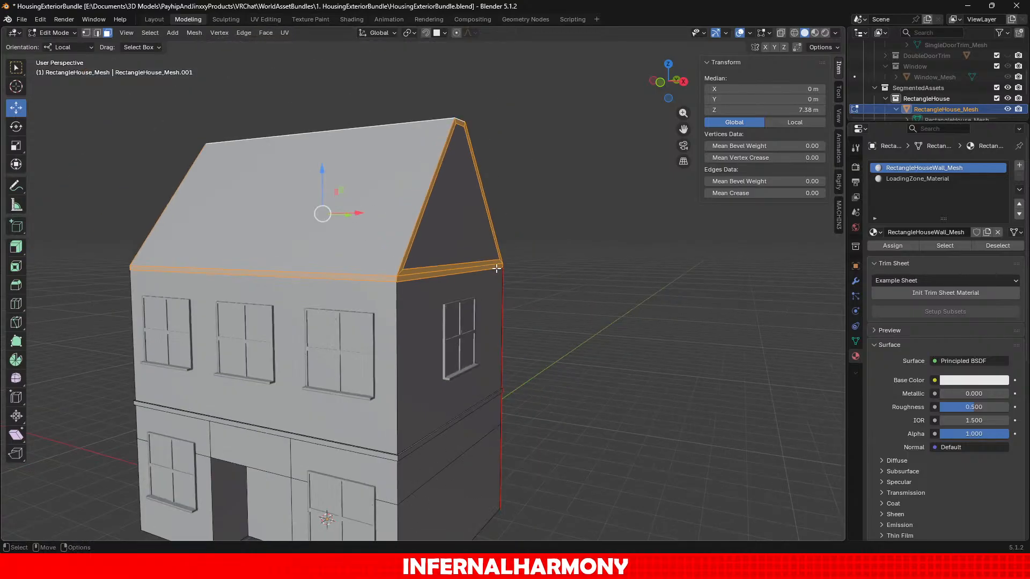
{"action": "left_click_drag", "start_coordinate": [492, 268], "coordinate": [488, 307], "text": "alt"}
{"action": "left_click", "coordinate": [453, 147]}
{"action": "key", "text": "ctrl+KP_Add"}
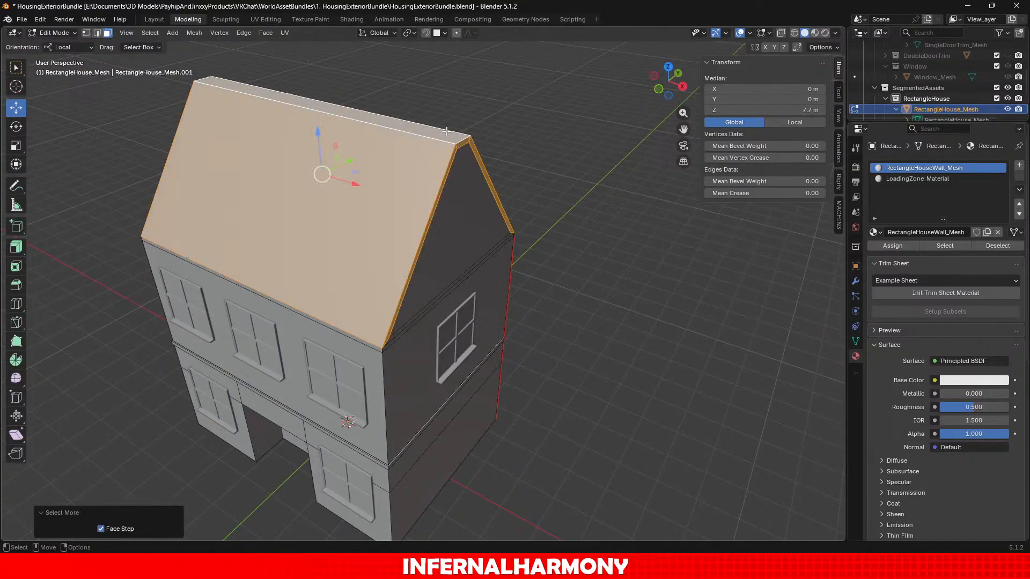
{"action": "scroll", "coordinate": [550, 388], "scroll_direction": "up", "scroll_amount": 1}
{"action": "left_click_drag", "start_coordinate": [544, 387], "coordinate": [554, 328], "text": "alt"}
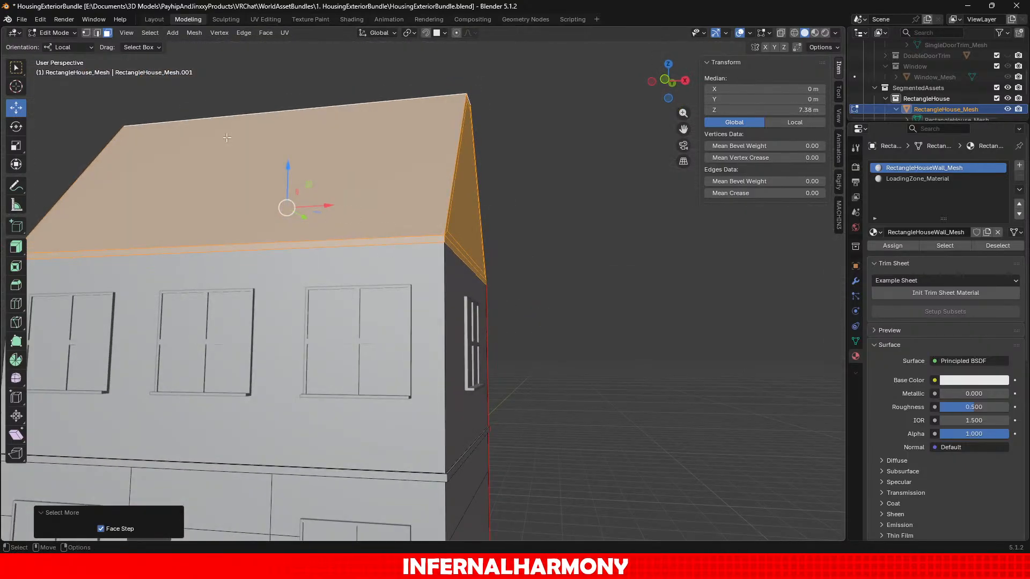
{"action": "left_click", "coordinate": [236, 33]}
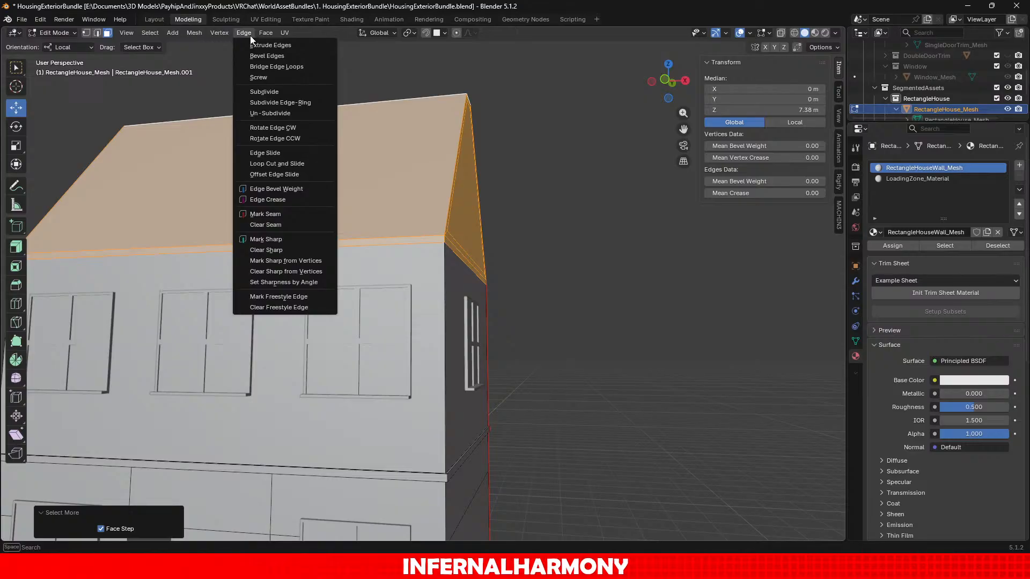
{"action": "left_click", "coordinate": [194, 33]}
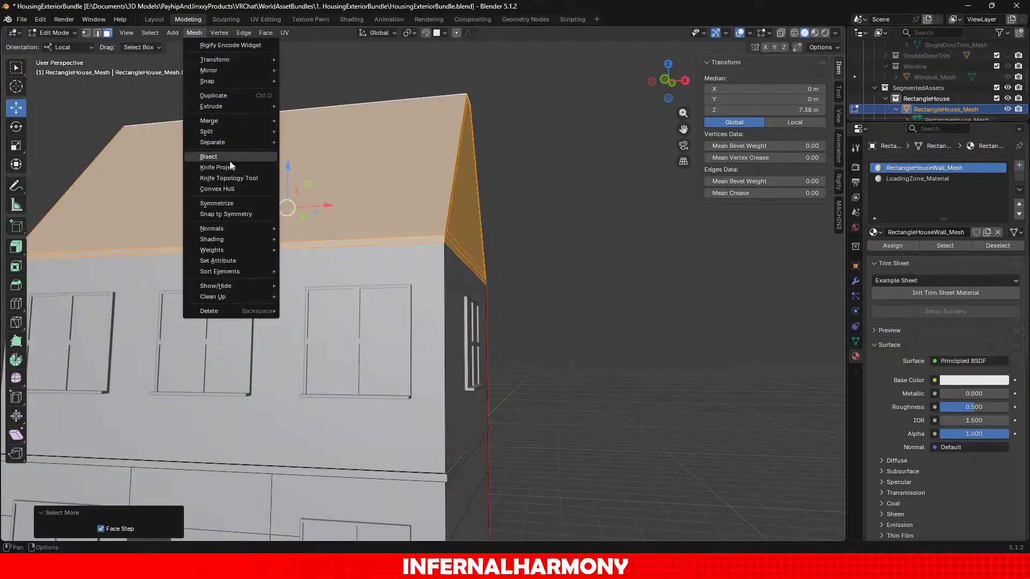
{"action": "mouse_move", "coordinate": [236, 131]}
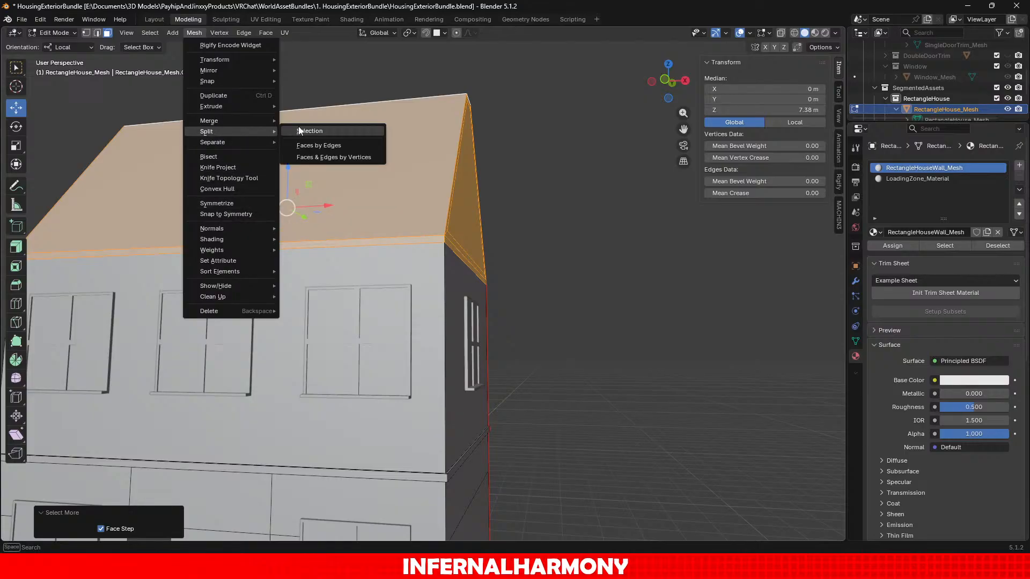
{"action": "left_click", "coordinate": [299, 131]}
Select one gable's face and the trim faces below it, and set the Move tool's orientation to Normal.
{"action": "scroll", "coordinate": [526, 199], "scroll_direction": "up", "scroll_amount": 3}
{"action": "scroll", "coordinate": [525, 200], "scroll_direction": "down", "scroll_amount": 4}
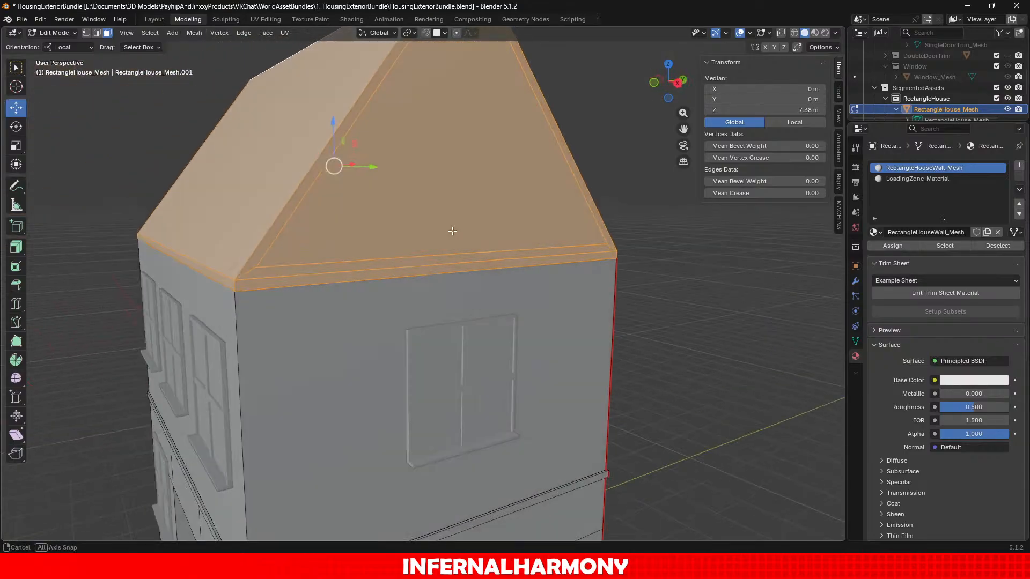
{"action": "middle_click_drag", "start_coordinate": [300, 244], "coordinate": [243, 266]}
{"action": "scroll", "coordinate": [489, 227], "scroll_direction": "down", "scroll_amount": 4}
{"action": "scroll", "coordinate": [243, 266], "scroll_direction": "up", "scroll_amount": 6}
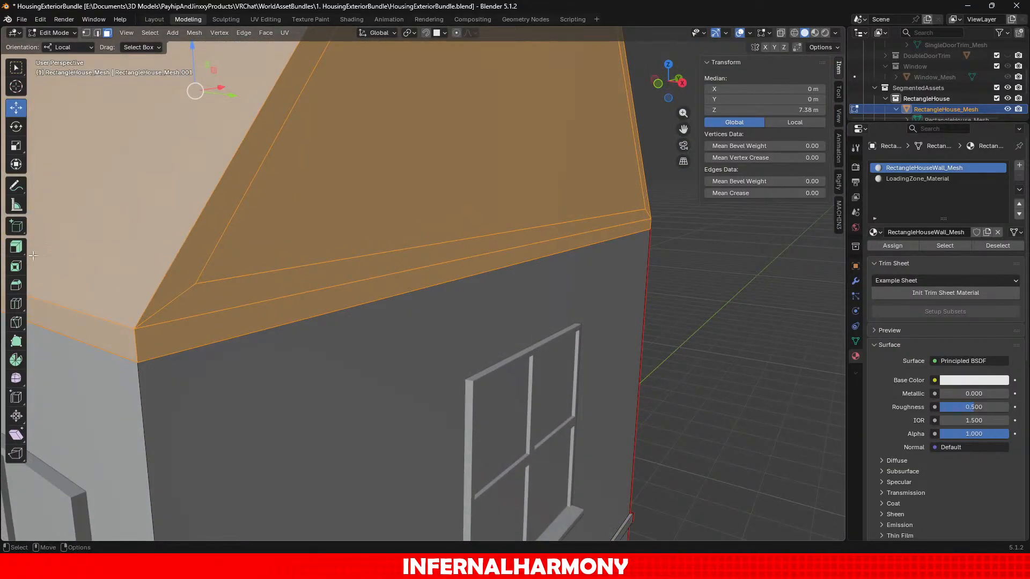
{"action": "scroll", "coordinate": [311, 300], "scroll_direction": "down", "scroll_amount": 4}
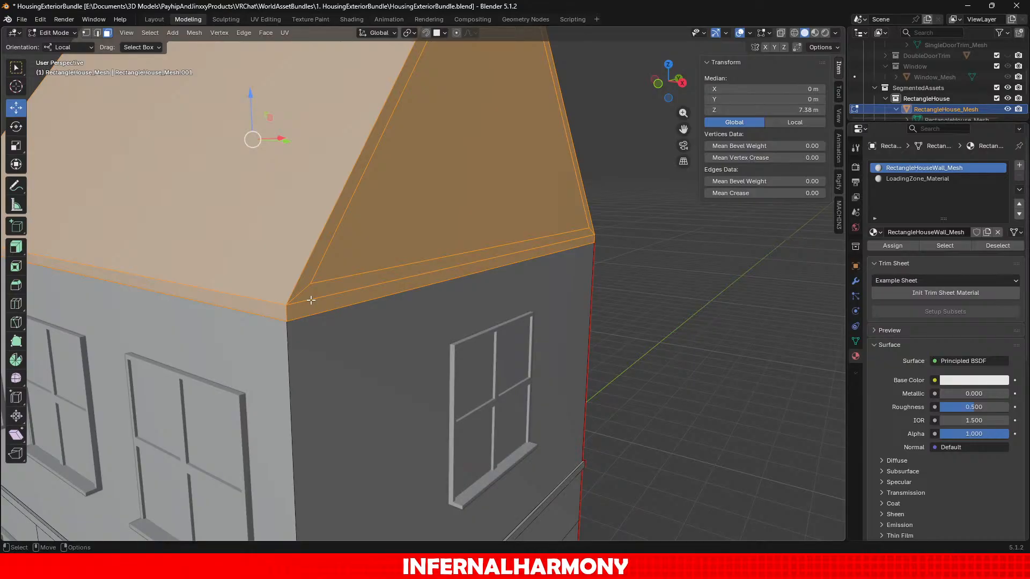
{"action": "left_click", "coordinate": [363, 288]}
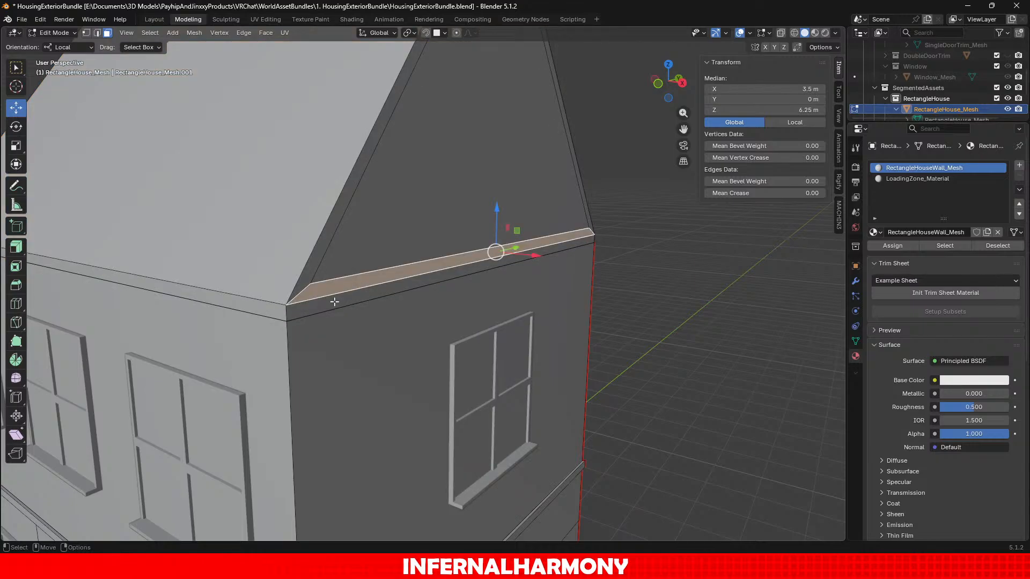
{"action": "left_click", "coordinate": [329, 243], "text": "shift"}
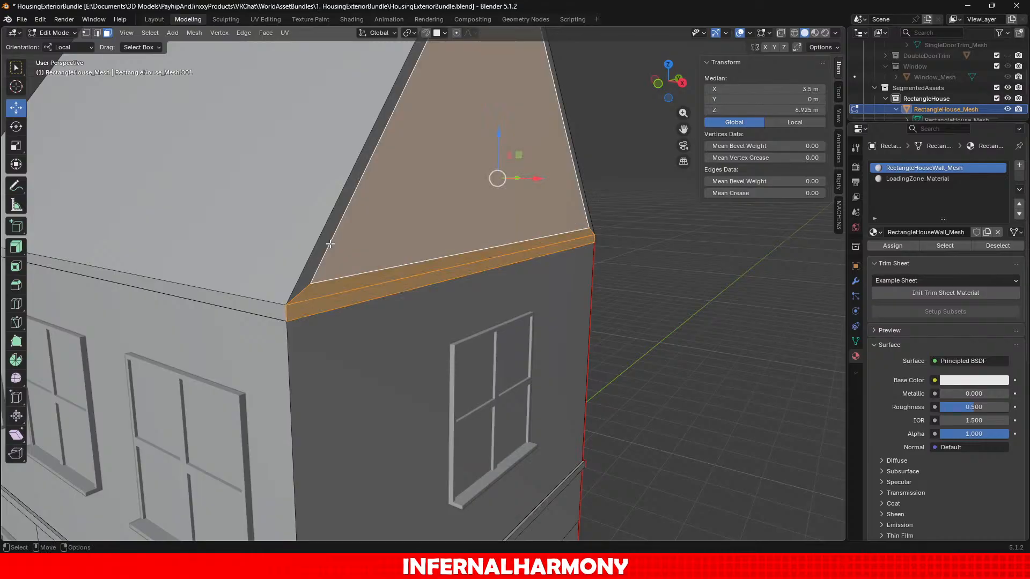
{"action": "middle_click_drag", "start_coordinate": [329, 242], "coordinate": [256, 292]}
{"action": "left_click", "coordinate": [68, 47]}
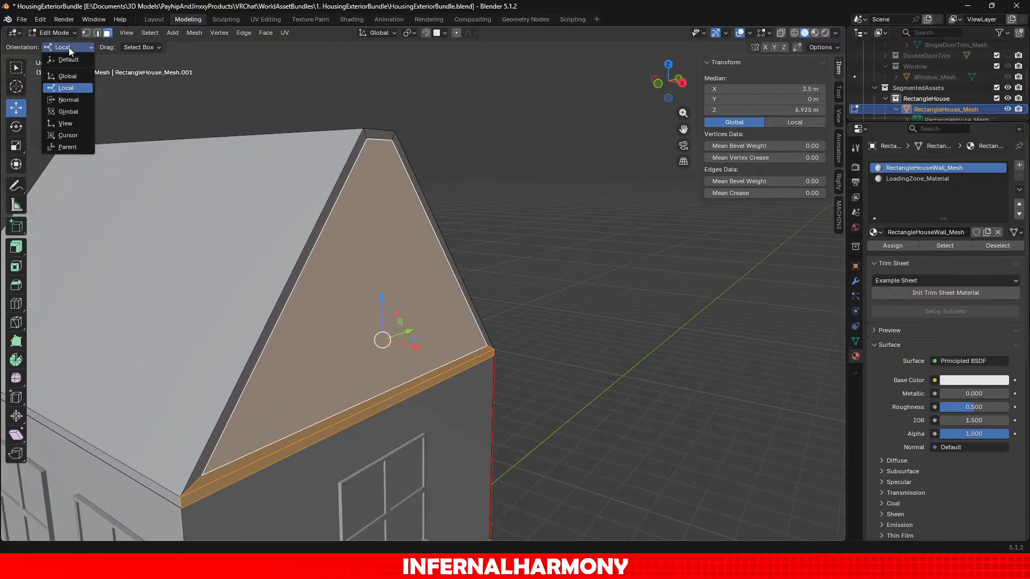
{"action": "left_click", "coordinate": [71, 106]}
Add the gable's remaining trim faces to the selection, try moving the gable outward, and undo the move.
{"action": "scroll", "coordinate": [409, 181], "scroll_direction": "up", "scroll_amount": 1}
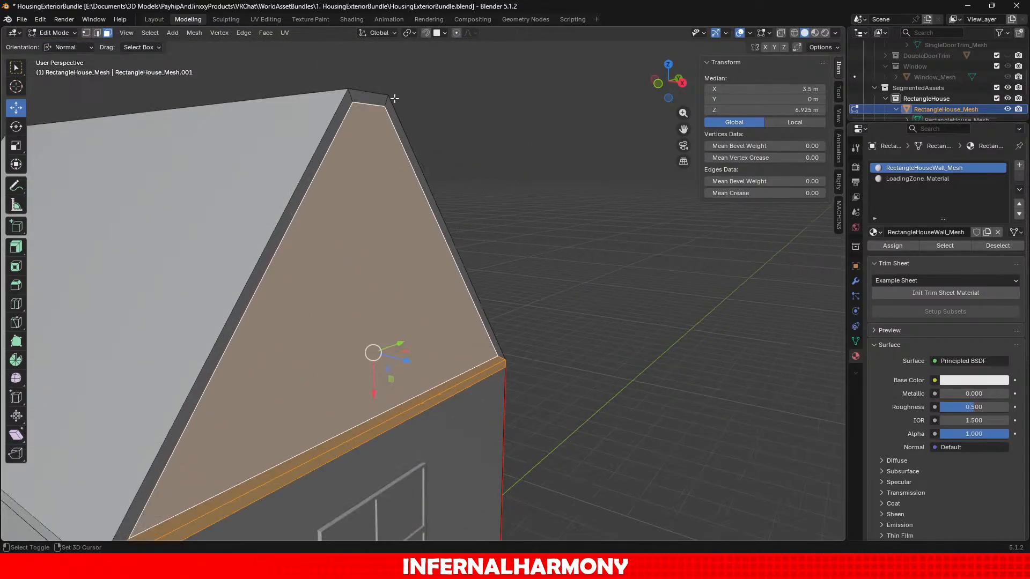
{"action": "left_click", "coordinate": [371, 96], "text": "shift"}
{"action": "middle_click_drag", "start_coordinate": [530, 373], "coordinate": [366, 178]}
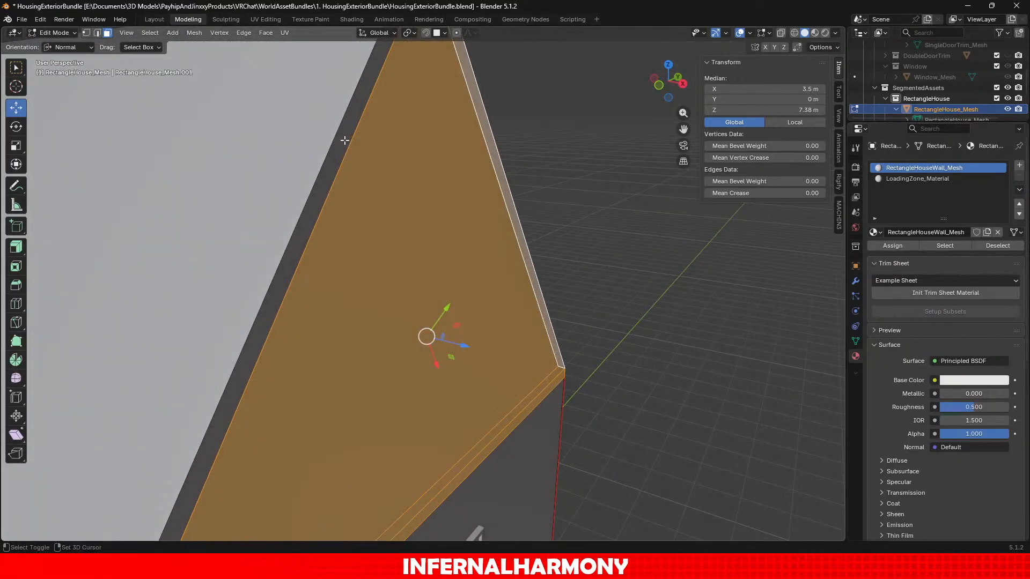
{"action": "middle_click_drag", "start_coordinate": [345, 140], "coordinate": [592, 373]}
{"action": "left_click_drag", "start_coordinate": [519, 319], "coordinate": [643, 320]}
{"action": "scroll", "coordinate": [630, 317], "scroll_direction": "down", "scroll_amount": 5}
{"action": "middle_click_drag", "start_coordinate": [612, 330], "coordinate": [315, 288]}
{"action": "key", "text": "ctrl+z"}
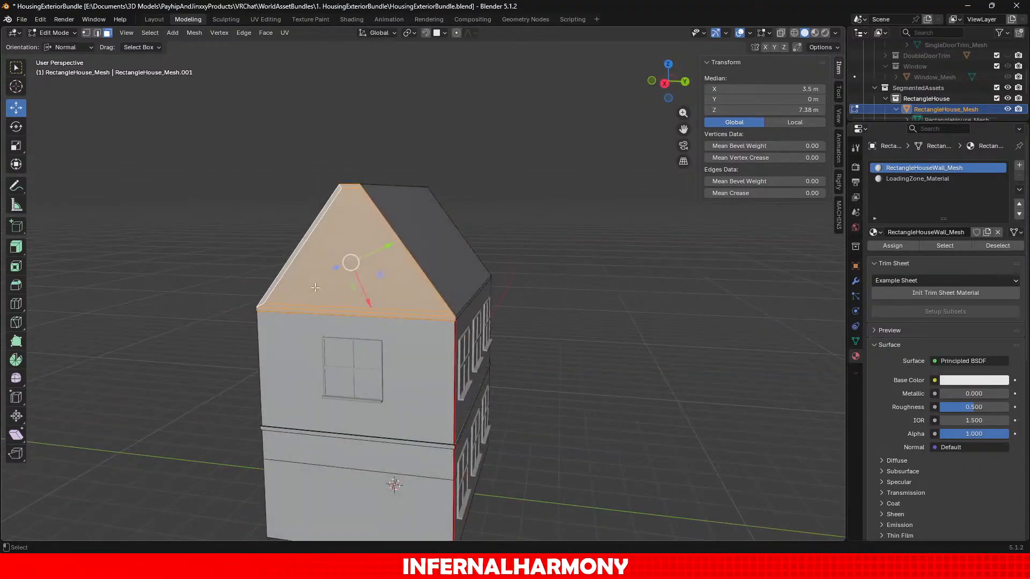
Select only the trim faces framing both gables, leaving the triangular centre faces out of the selection.
{"action": "middle_click_drag", "start_coordinate": [399, 327], "coordinate": [441, 359]}
{"action": "scroll", "coordinate": [322, 354], "scroll_direction": "up", "scroll_amount": 3}
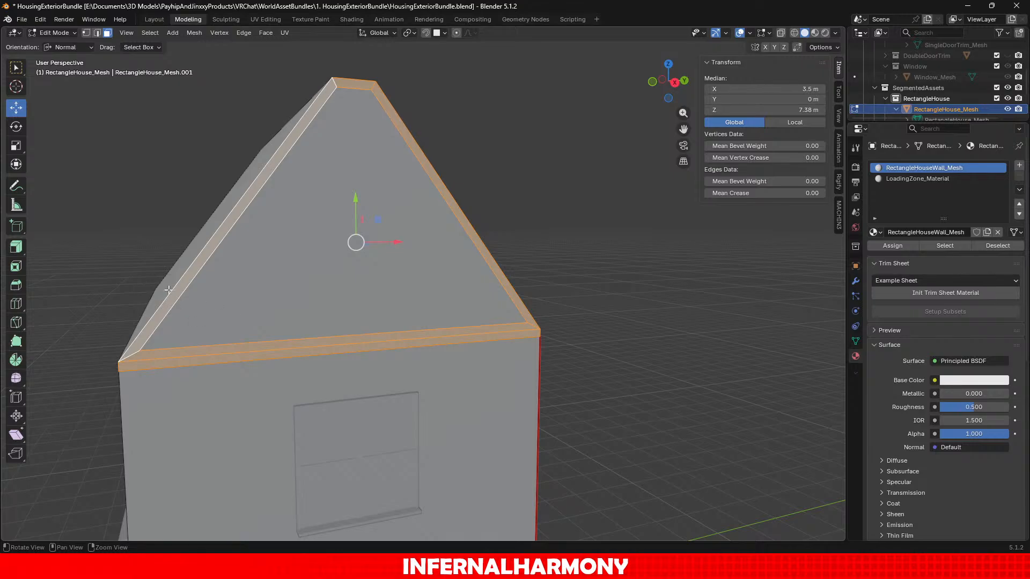
{"action": "middle_click_drag", "start_coordinate": [168, 290], "coordinate": [355, 299]}
{"action": "middle_click_drag", "start_coordinate": [328, 376], "coordinate": [536, 354]}
{"action": "scroll", "coordinate": [564, 360], "scroll_direction": "up", "scroll_amount": 3}
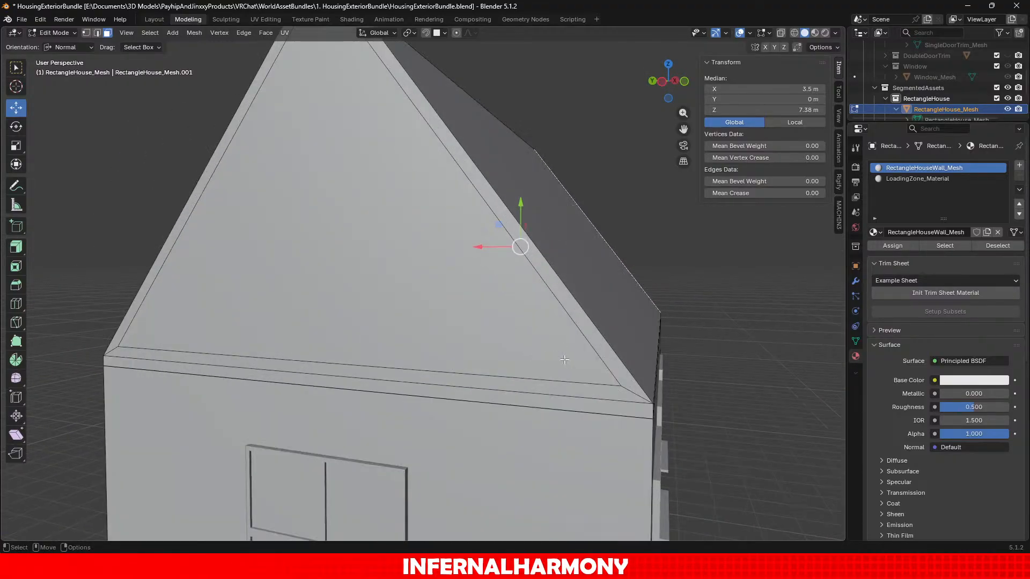
{"action": "left_click", "coordinate": [610, 399], "text": "shift"}
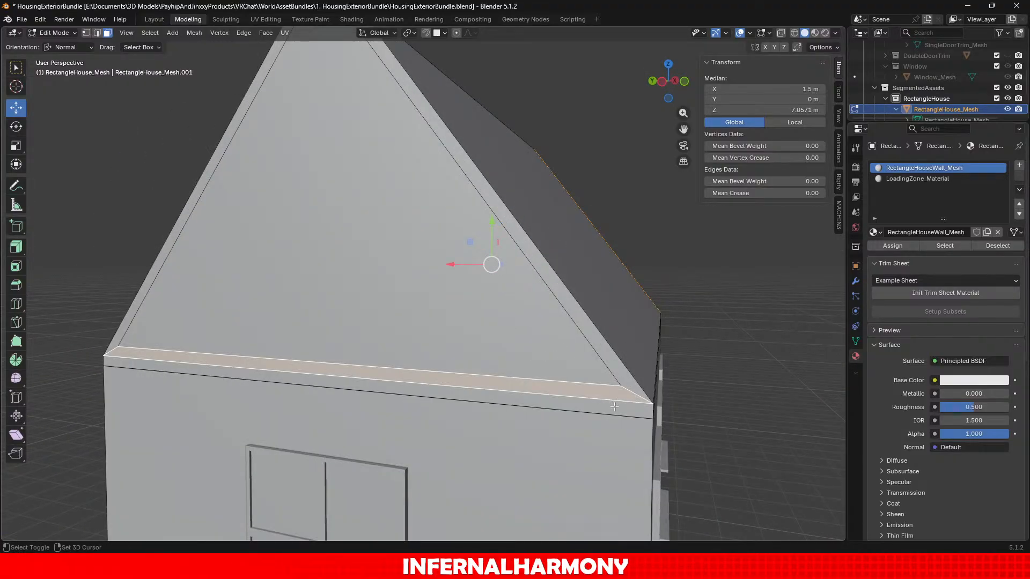
{"action": "left_click", "coordinate": [615, 407], "text": "shift"}
{"action": "left_click", "coordinate": [621, 375], "text": "shift"}
{"action": "left_click", "coordinate": [194, 191], "text": "shift"}
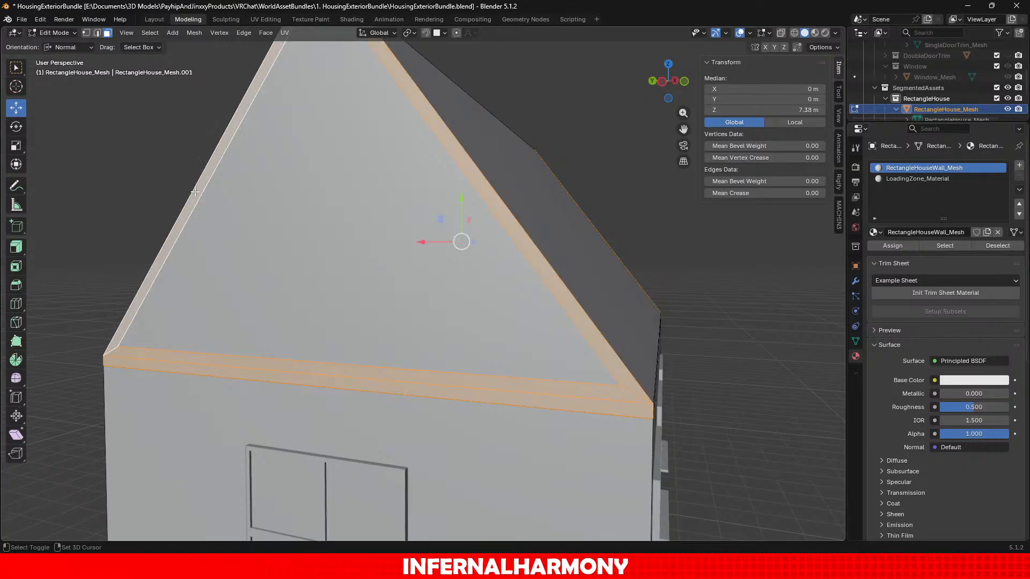
{"action": "middle_click_drag", "start_coordinate": [382, 85], "coordinate": [532, 325]}
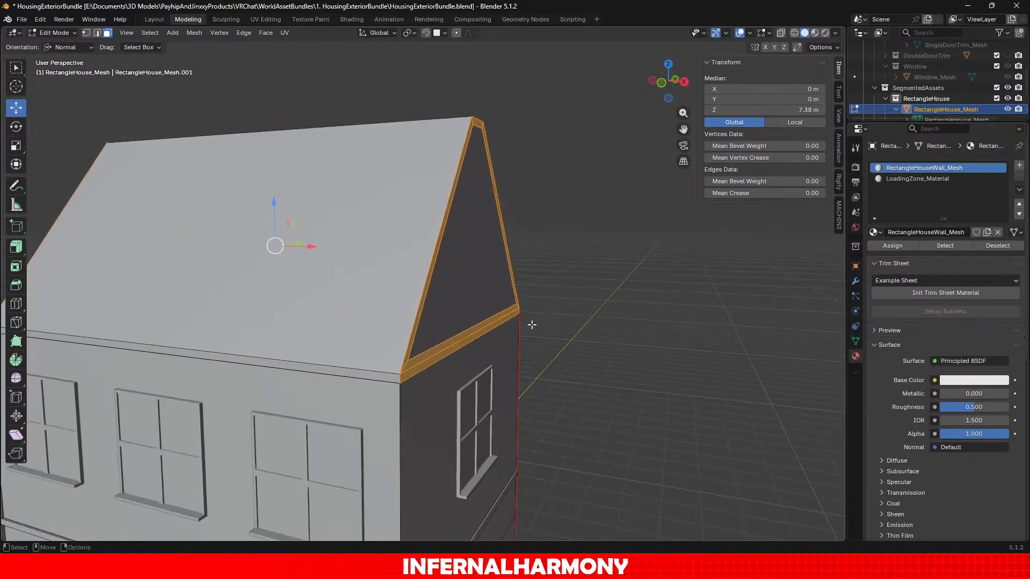
Try extruding the trim of both gables outward by about 0.52 m, and undo the extrusion.
{"action": "left_click", "coordinate": [23, 248]}
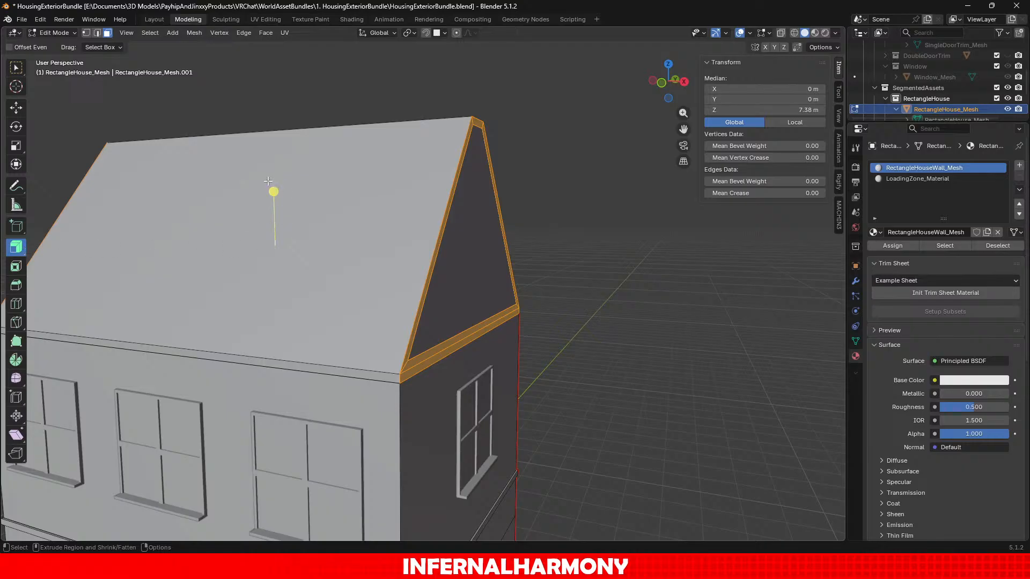
{"action": "left_click_drag", "start_coordinate": [273, 190], "coordinate": [525, 248]}
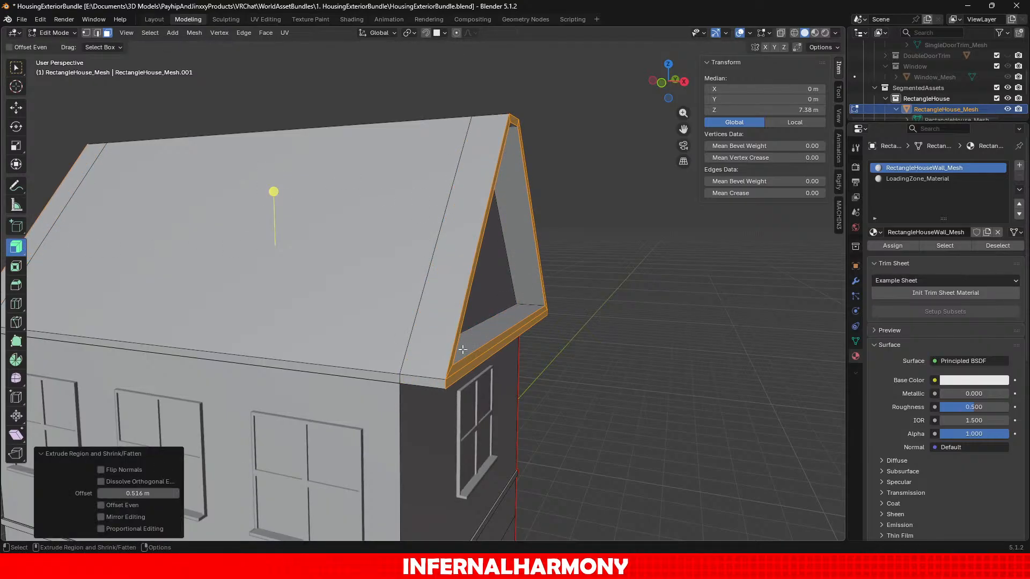
{"action": "key", "text": "ctrl+z"}
Add the eave trim faces along both long sides of the house to the gable trim selection.
{"action": "middle_click_drag", "start_coordinate": [543, 387], "coordinate": [507, 384]}
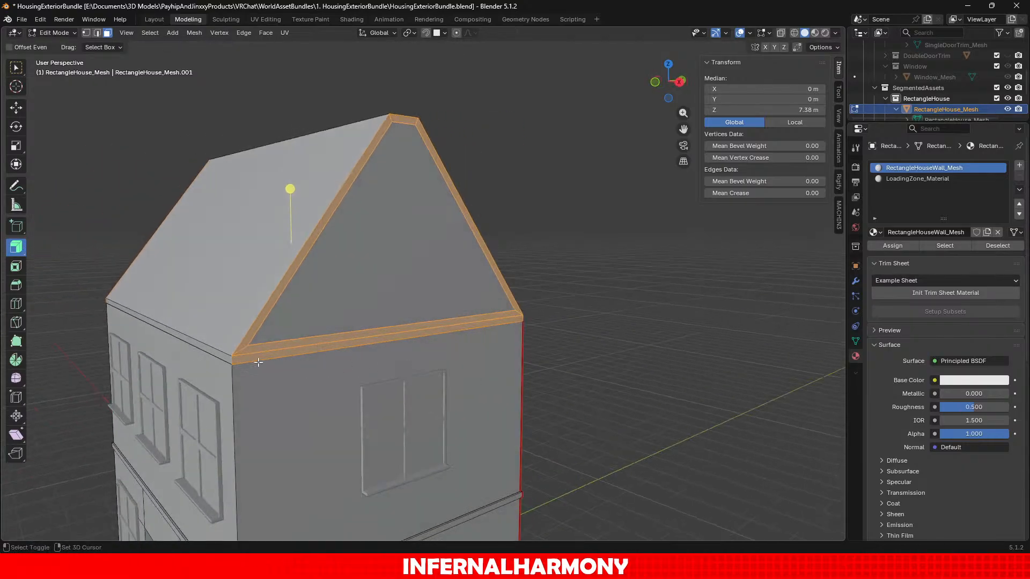
{"action": "middle_click_drag", "start_coordinate": [602, 361], "coordinate": [483, 324]}
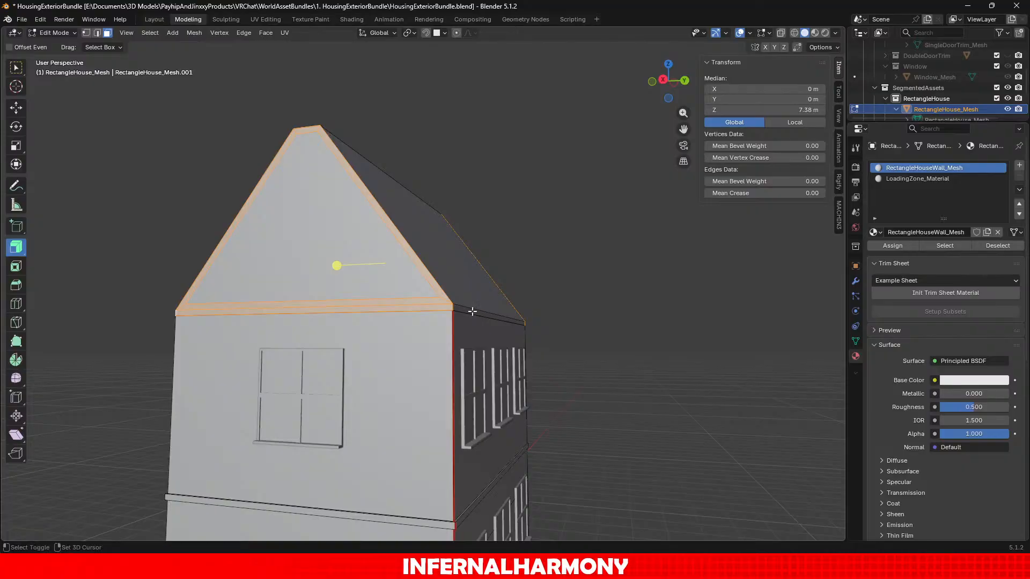
{"action": "middle_click_drag", "start_coordinate": [451, 381], "coordinate": [533, 381]}
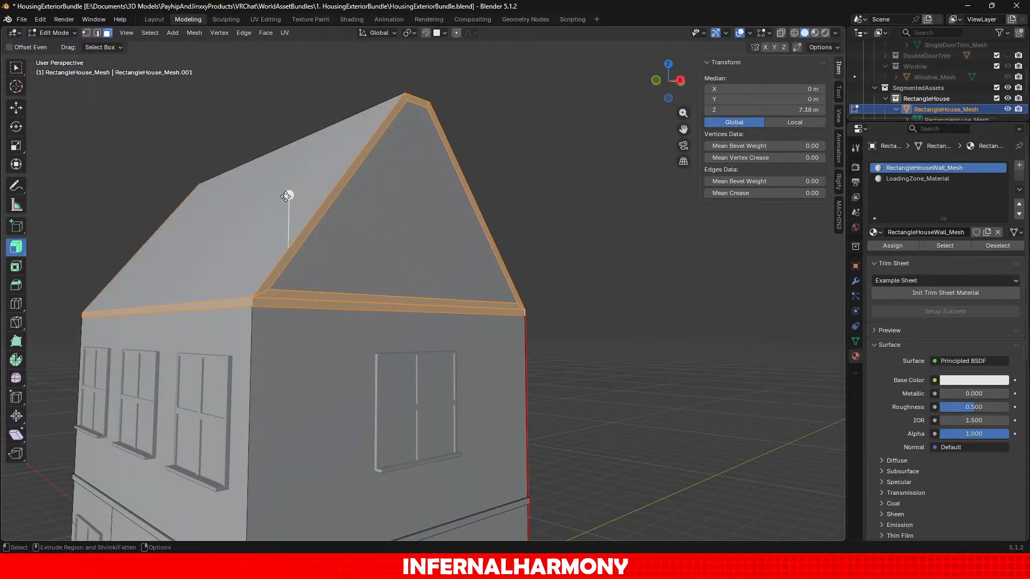
Try extruding the combined gable and eave trim outward by 0.794 m, and undo the extrusion.
{"action": "left_click_drag", "start_coordinate": [286, 197], "coordinate": [293, 168]}
{"action": "middle_click_drag", "start_coordinate": [351, 349], "coordinate": [389, 276]}
{"action": "scroll", "coordinate": [429, 364], "scroll_direction": "up", "scroll_amount": 3}
{"action": "middle_click_drag", "start_coordinate": [389, 277], "coordinate": [311, 263]}
{"action": "middle_click_drag", "start_coordinate": [230, 270], "coordinate": [335, 358], "text": "shift"}
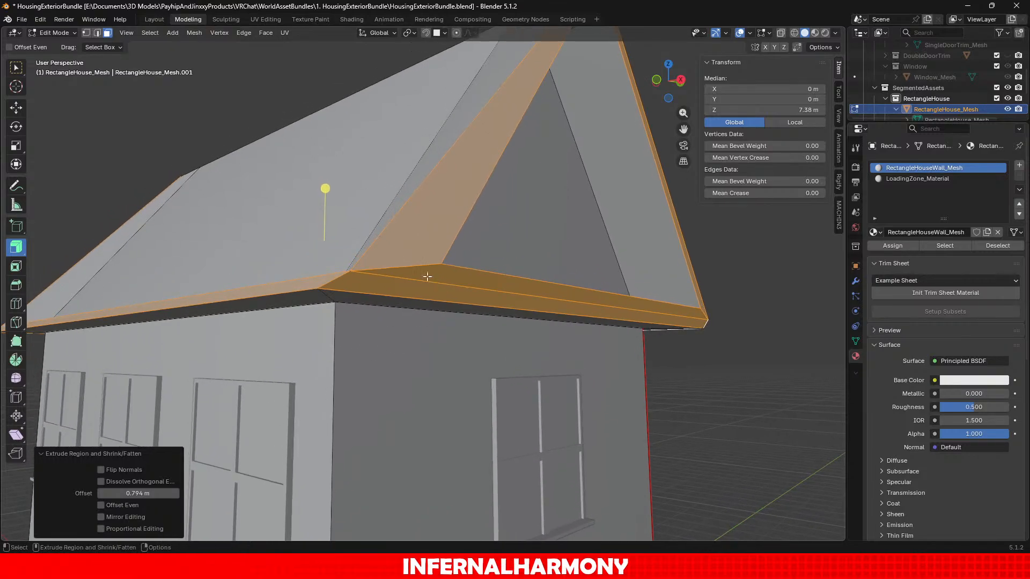
{"action": "key", "text": "ctrl+z"}
{"action": "middle_click_drag", "start_coordinate": [348, 290], "coordinate": [424, 356]}
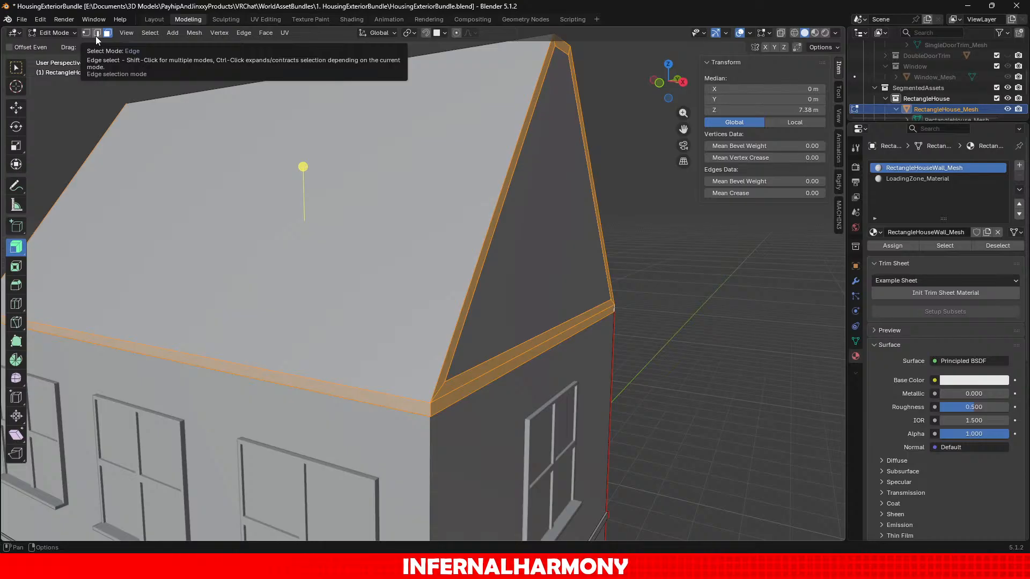
Select both sloping roof faces together with the narrow ridge face between them.
{"action": "left_click", "coordinate": [21, 112]}
{"action": "left_click", "coordinate": [156, 133]}
{"action": "middle_click_drag", "start_coordinate": [156, 133], "coordinate": [384, 217]}
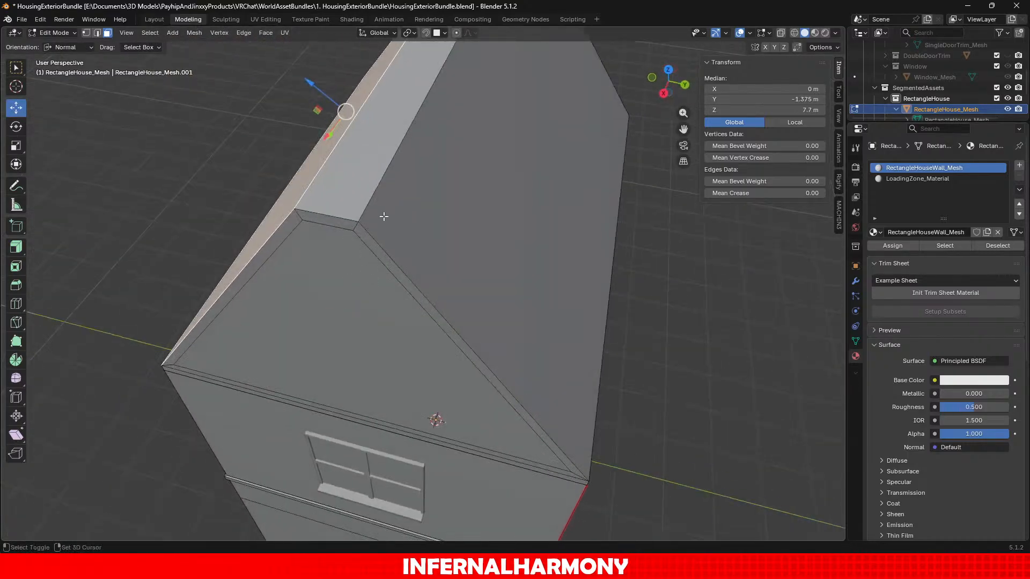
{"action": "left_click", "coordinate": [354, 185]}
{"action": "left_click", "coordinate": [423, 226], "text": "shift"}
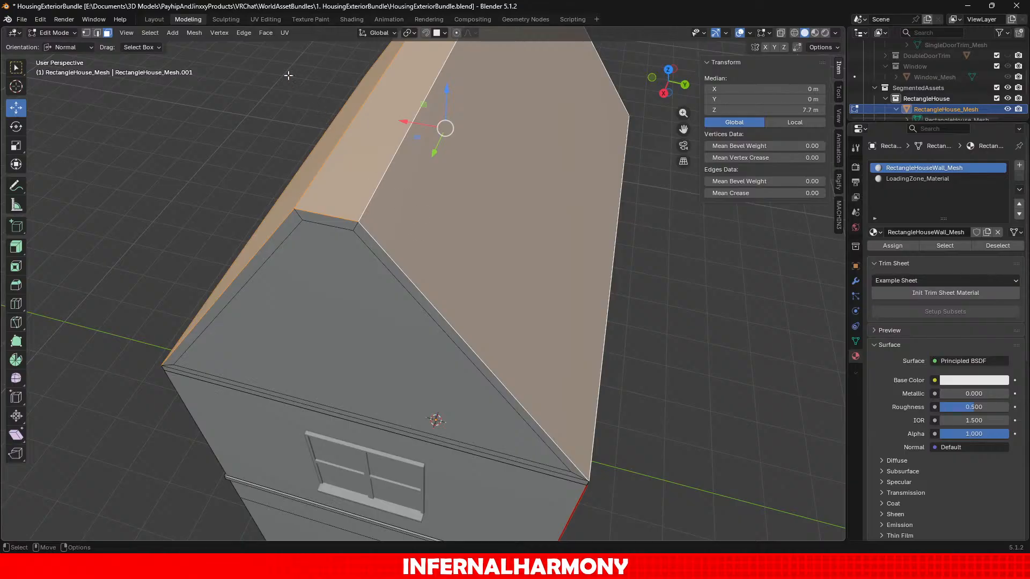
Try separating the selected roof faces into their own object, and undo the separation.
{"action": "left_click", "coordinate": [197, 34]}
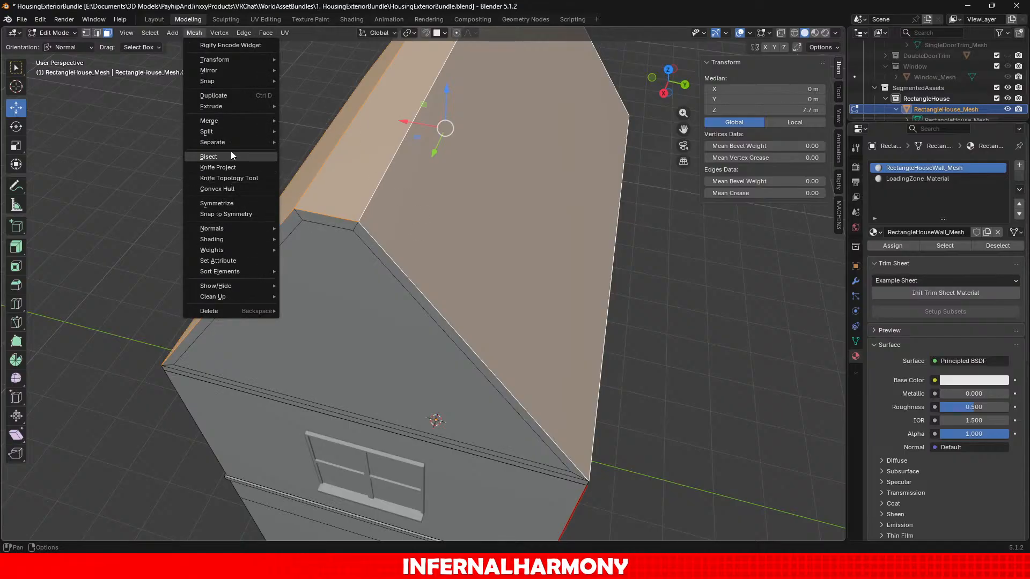
{"action": "mouse_move", "coordinate": [227, 134]}
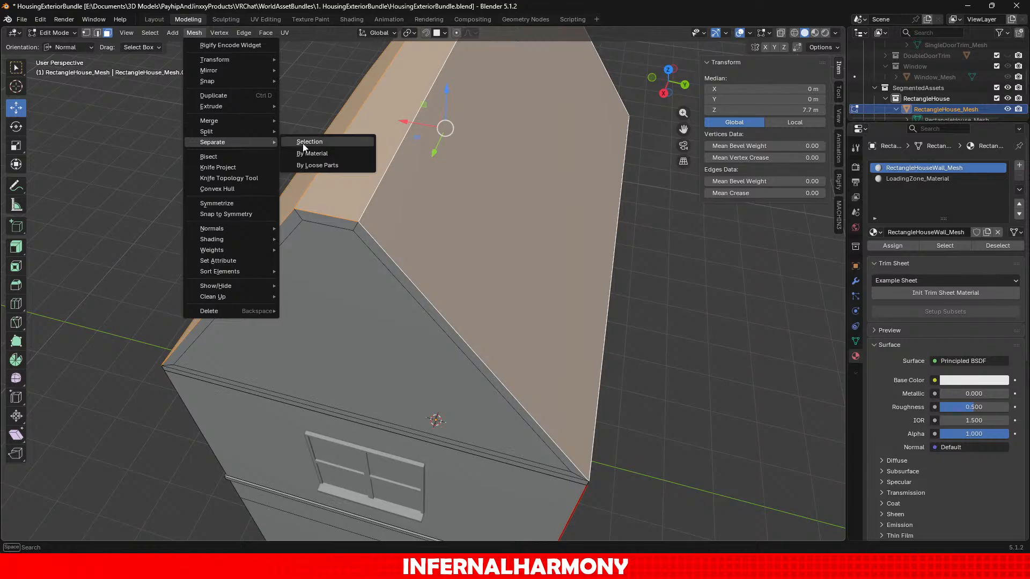
{"action": "left_click", "coordinate": [304, 143]}
{"action": "middle_click_drag", "start_coordinate": [274, 223], "coordinate": [300, 200]}
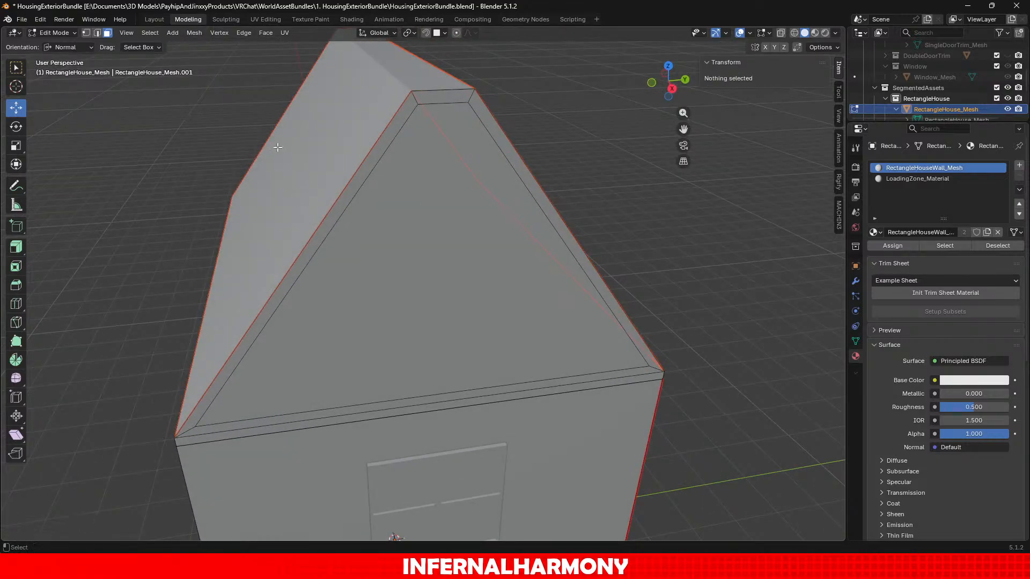
{"action": "left_click", "coordinate": [301, 200]}
Split the selected roof slopes and ridge face from the surrounding geometry while keeping them in the same mesh.
{"action": "left_click", "coordinate": [242, 35]}
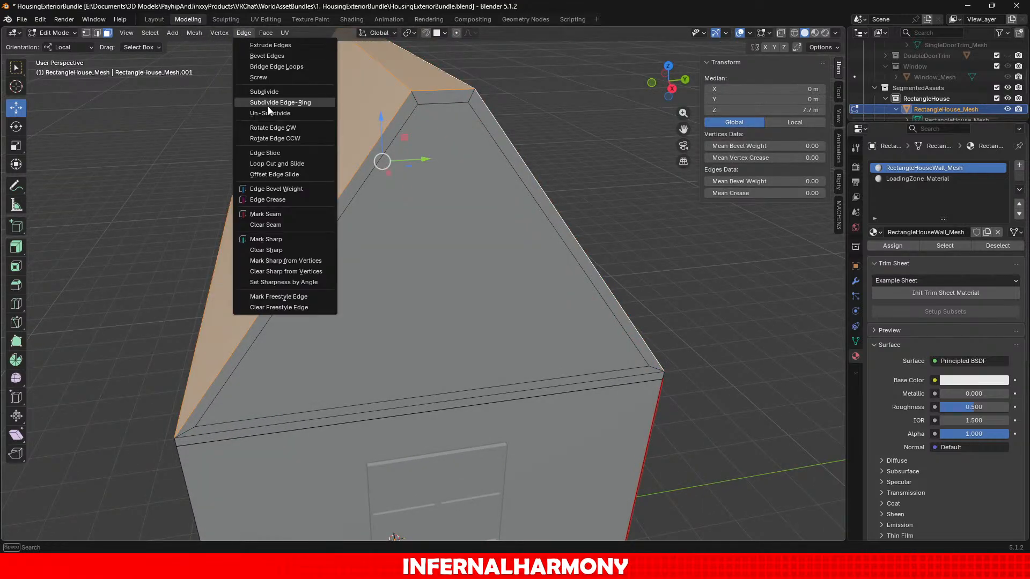
{"action": "left_click", "coordinate": [195, 33]}
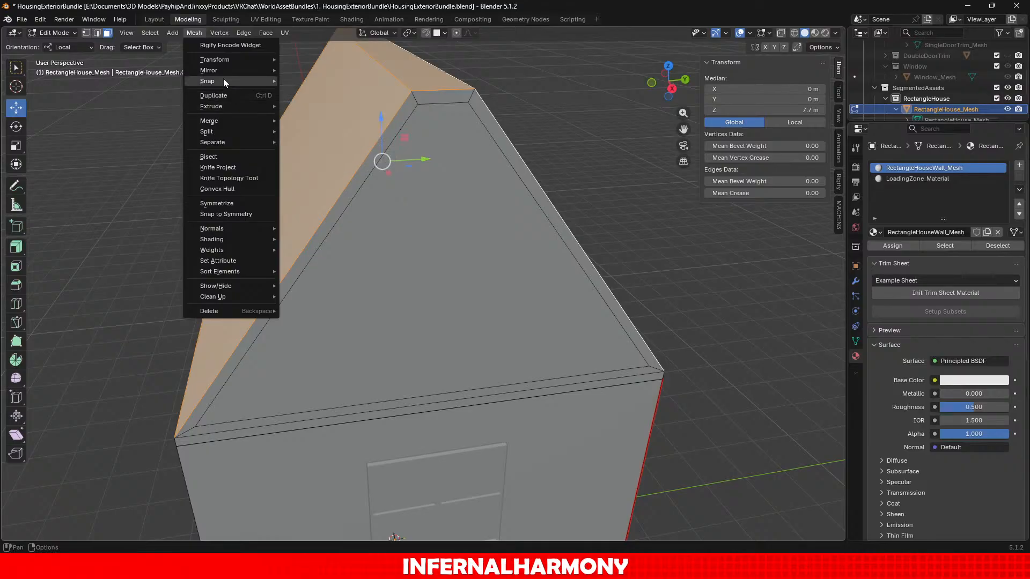
{"action": "mouse_move", "coordinate": [233, 131]}
{"action": "left_click", "coordinate": [351, 135]}
Select the gable's lower trim face and grow the selection to check which faces are still connected to it.
{"action": "middle_click_drag", "start_coordinate": [345, 276], "coordinate": [276, 308]}
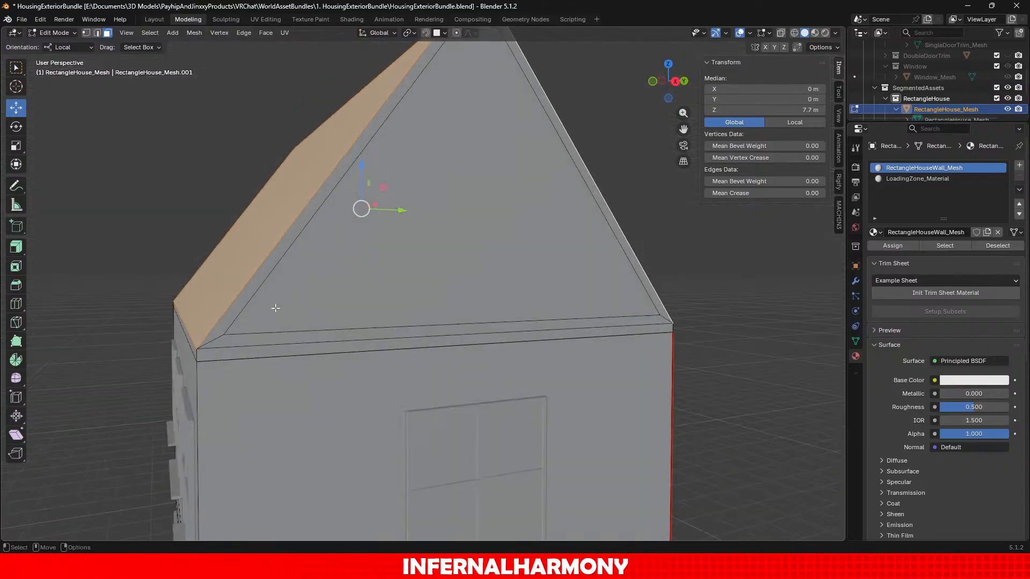
{"action": "left_click", "coordinate": [250, 341]}
{"action": "key", "text": "ctrl+KP_Add"}
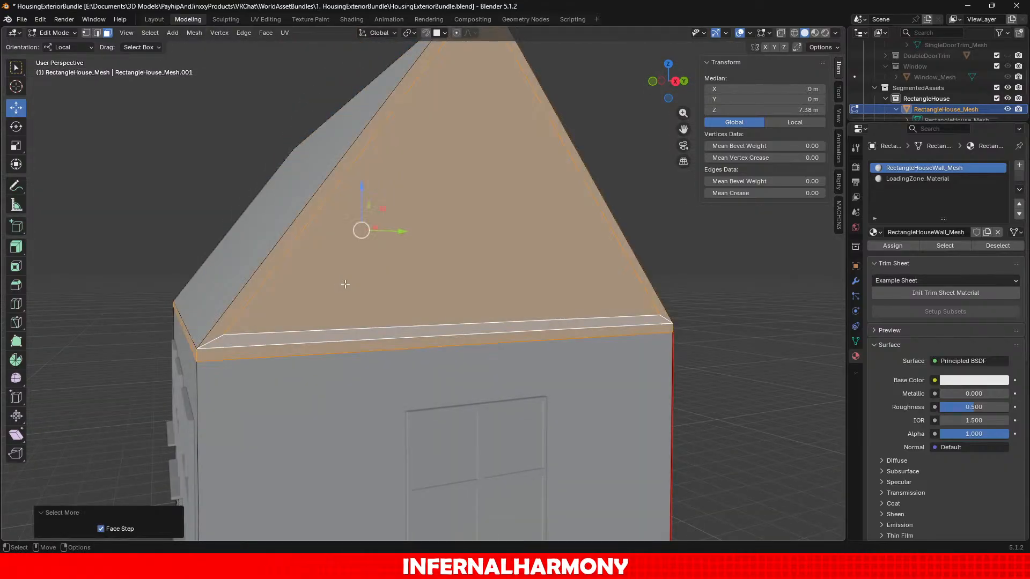
Select the large centre faces of both gables and split them from the surrounding trim within the mesh.
{"action": "left_click", "coordinate": [365, 290]}
{"action": "middle_click_drag", "start_coordinate": [115, 302], "coordinate": [322, 302]}
{"action": "scroll", "coordinate": [323, 303], "scroll_direction": "down", "scroll_amount": 1}
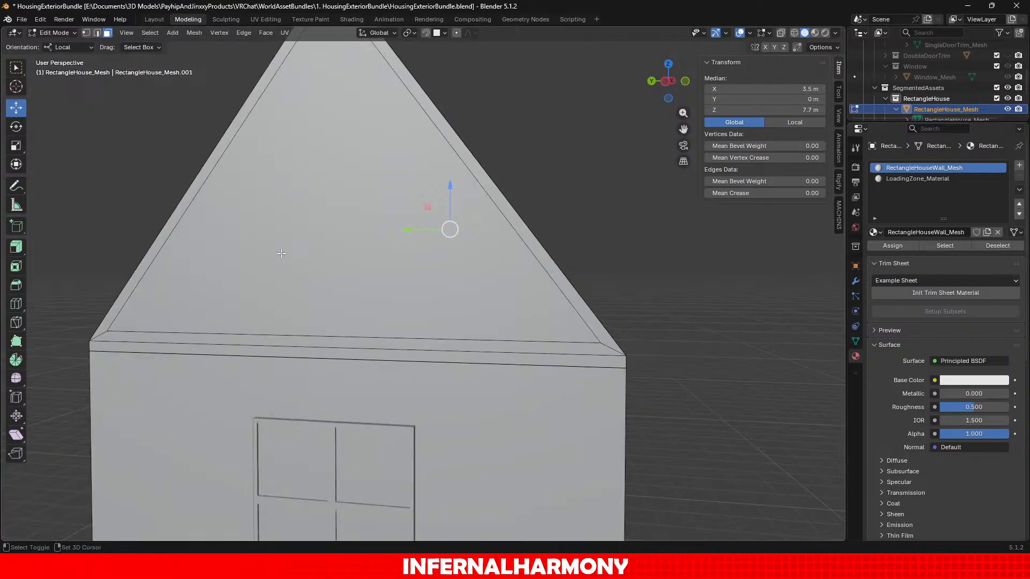
{"action": "left_click", "coordinate": [259, 158], "text": "shift"}
{"action": "left_click", "coordinate": [248, 32]}
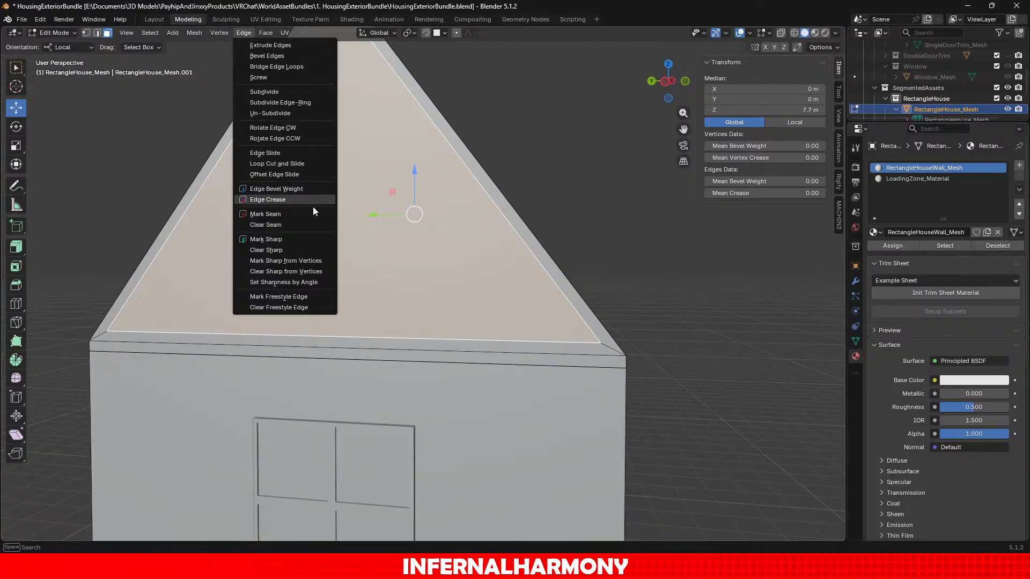
{"action": "left_click", "coordinate": [194, 33]}
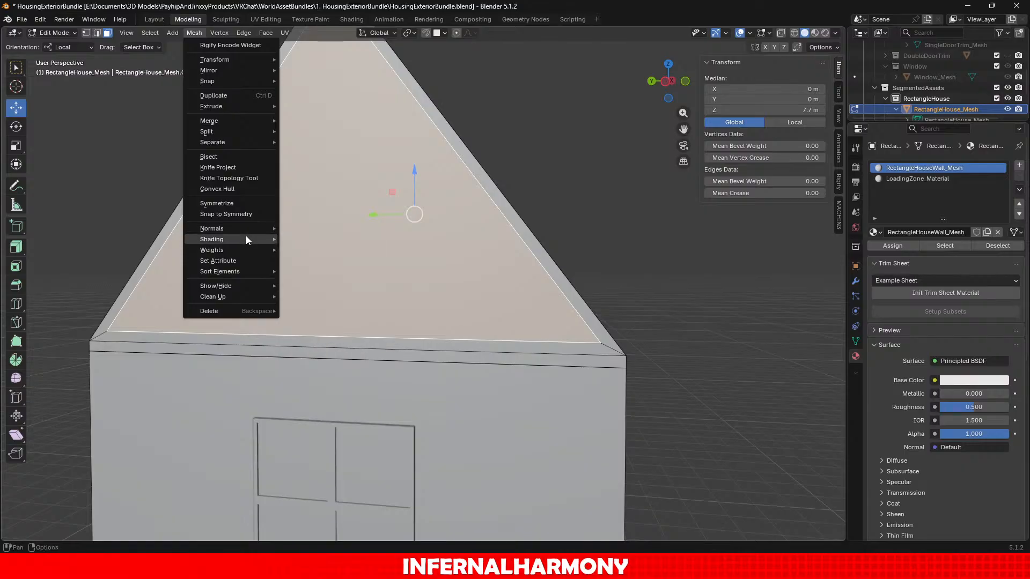
{"action": "mouse_move", "coordinate": [244, 239]}
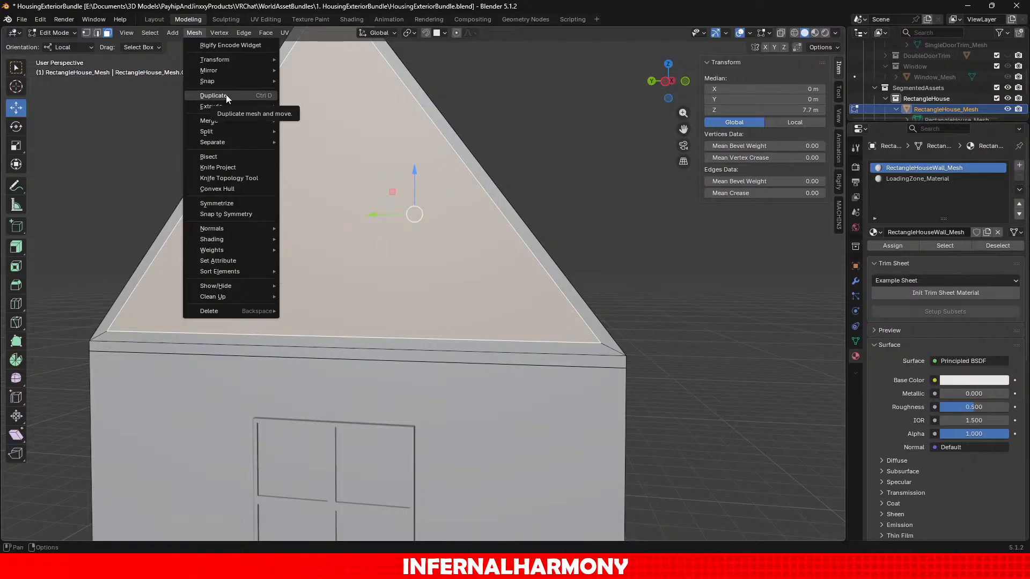
{"action": "mouse_move", "coordinate": [231, 118]}
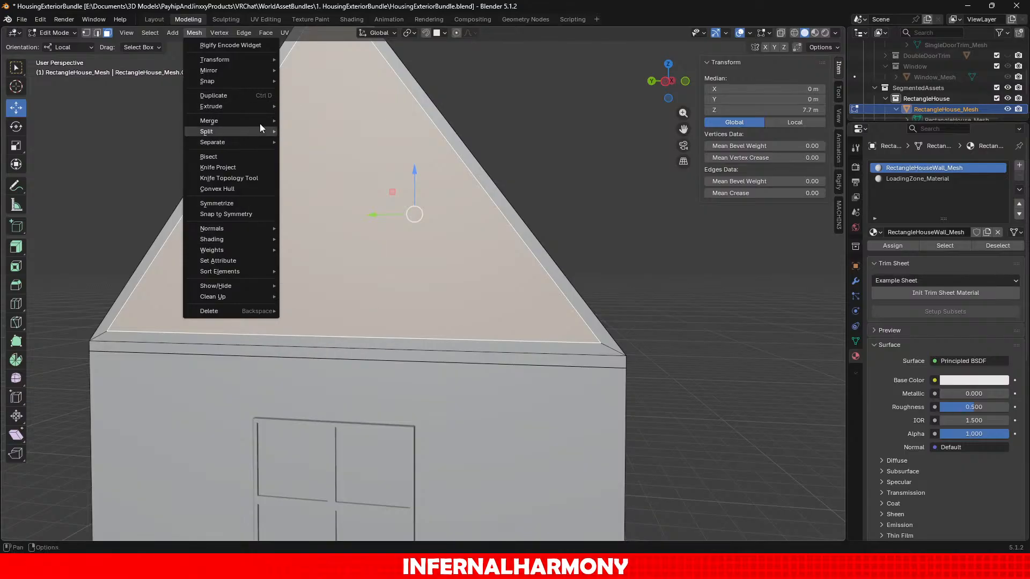
{"action": "mouse_move", "coordinate": [260, 132]}
{"action": "left_click", "coordinate": [333, 130]}
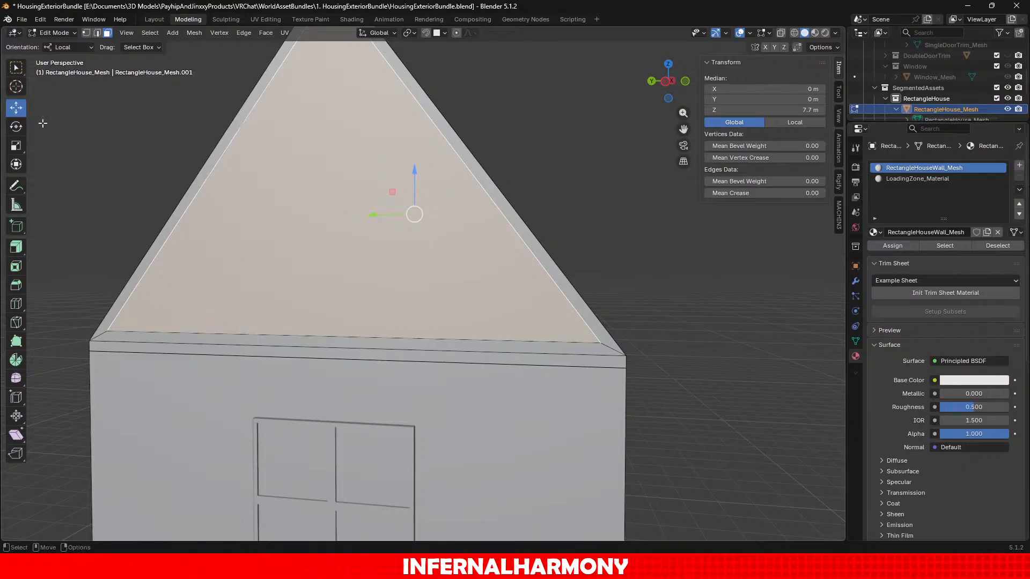
Try extruding the whole connected gable and eave trim outward by 0.27 m, and undo the extrusion.
{"action": "left_click", "coordinate": [353, 339]}
{"action": "key", "text": "ctrl+KP_Add"}
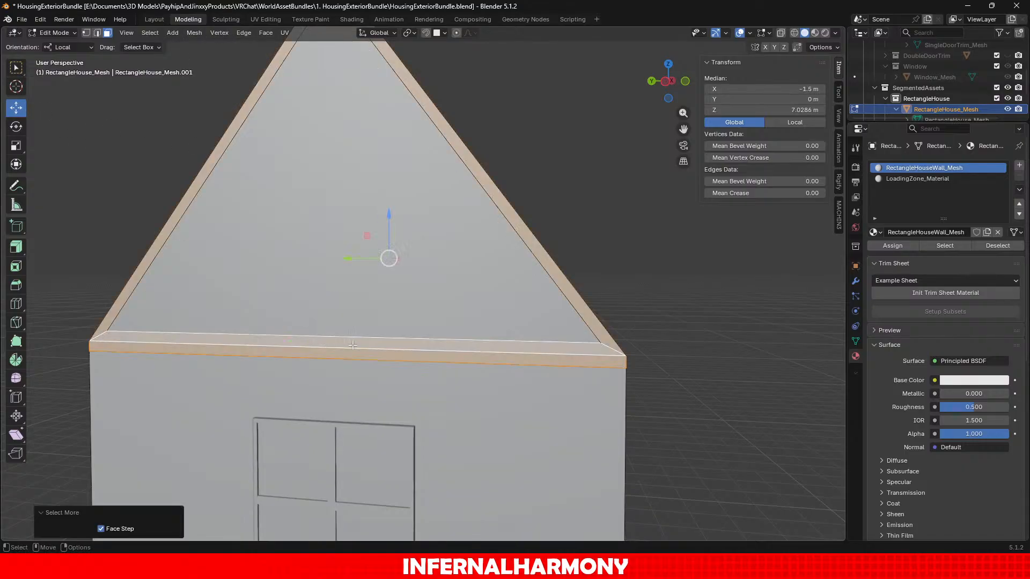
{"action": "middle_click_drag", "start_coordinate": [475, 334], "coordinate": [423, 310]}
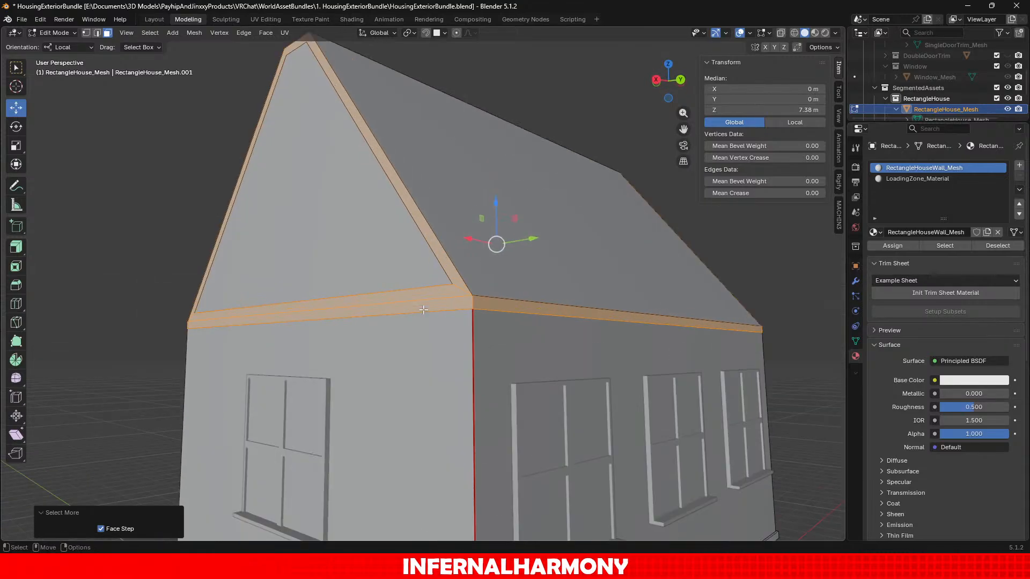
{"action": "left_click", "coordinate": [16, 247]}
{"action": "left_click_drag", "start_coordinate": [491, 194], "coordinate": [492, 181]}
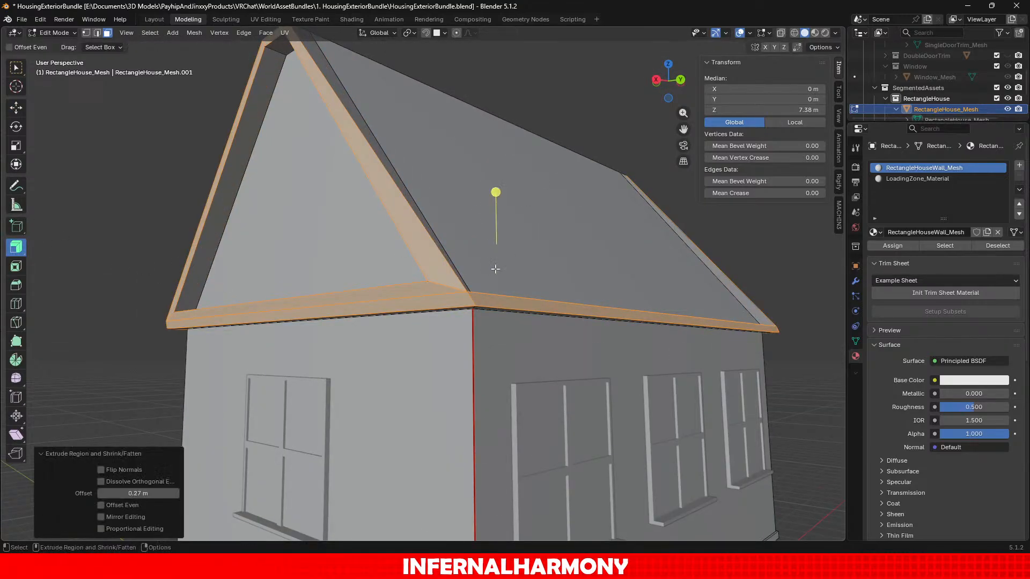
{"action": "middle_click_drag", "start_coordinate": [494, 268], "coordinate": [453, 286]}
{"action": "scroll", "coordinate": [411, 321], "scroll_direction": "up", "scroll_amount": 1}
{"action": "key", "text": "ctrl+z"}
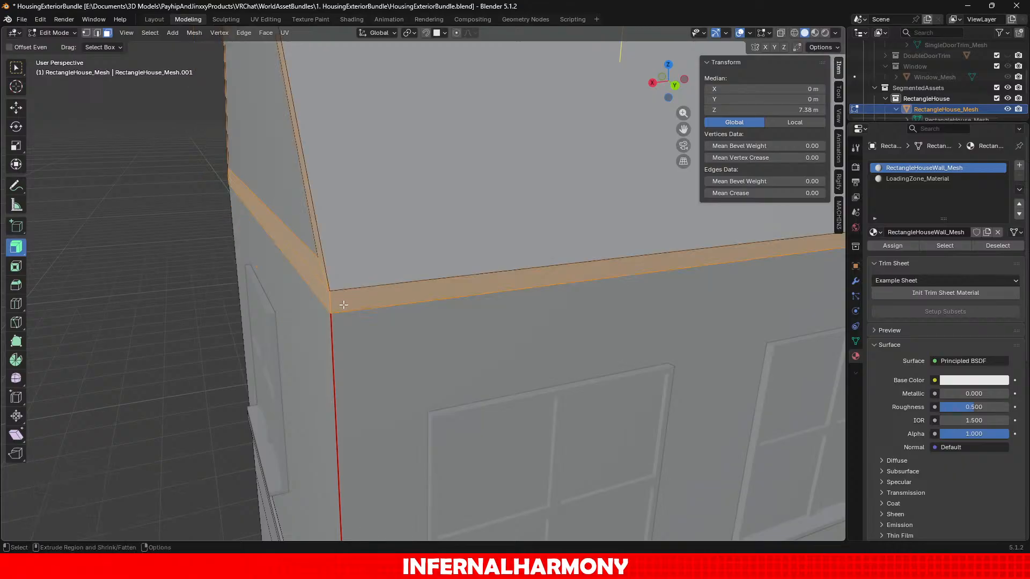
Examine how the gable and eave trim faces meet at the corner of the house.
{"action": "scroll", "coordinate": [331, 281], "scroll_direction": "up", "scroll_amount": 1}
{"action": "middle_click_drag", "start_coordinate": [331, 280], "coordinate": [364, 311]}
{"action": "scroll", "coordinate": [363, 310], "scroll_direction": "up", "scroll_amount": 2}
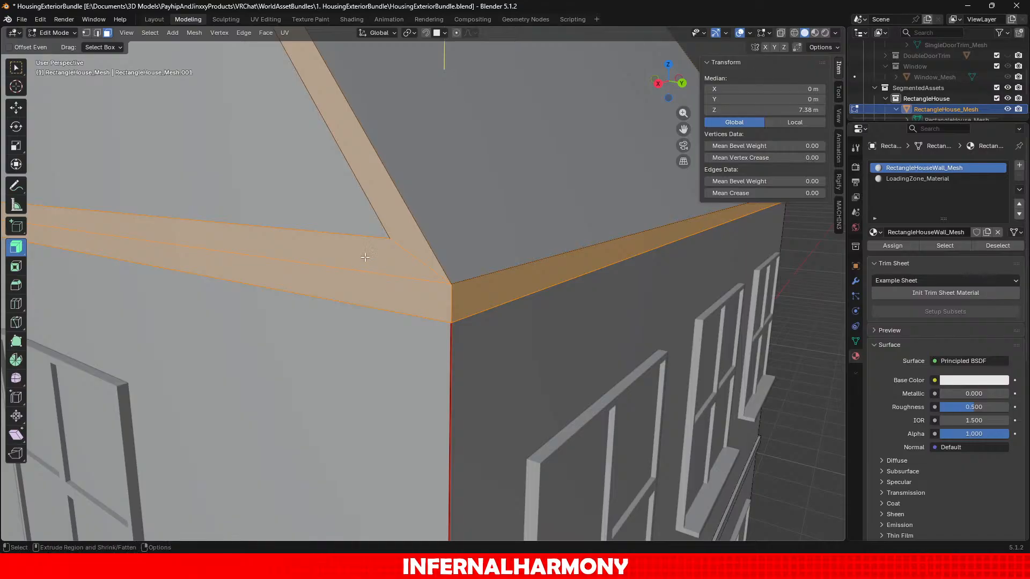
{"action": "scroll", "coordinate": [375, 338], "scroll_direction": "down", "scroll_amount": 5}
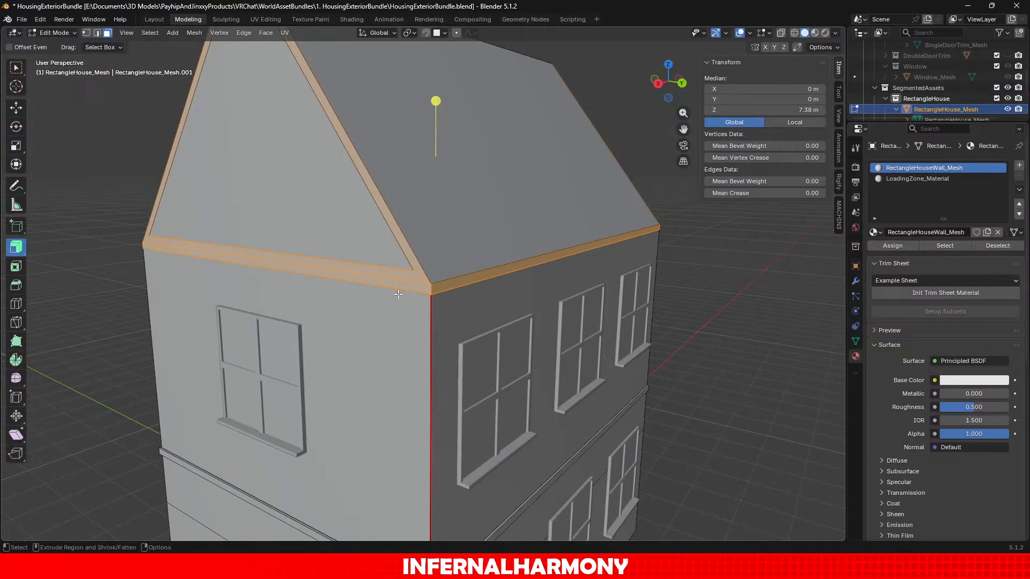
{"action": "scroll", "coordinate": [617, 328], "scroll_direction": "down", "scroll_amount": 3}
{"action": "scroll", "coordinate": [529, 334], "scroll_direction": "up", "scroll_amount": 2}
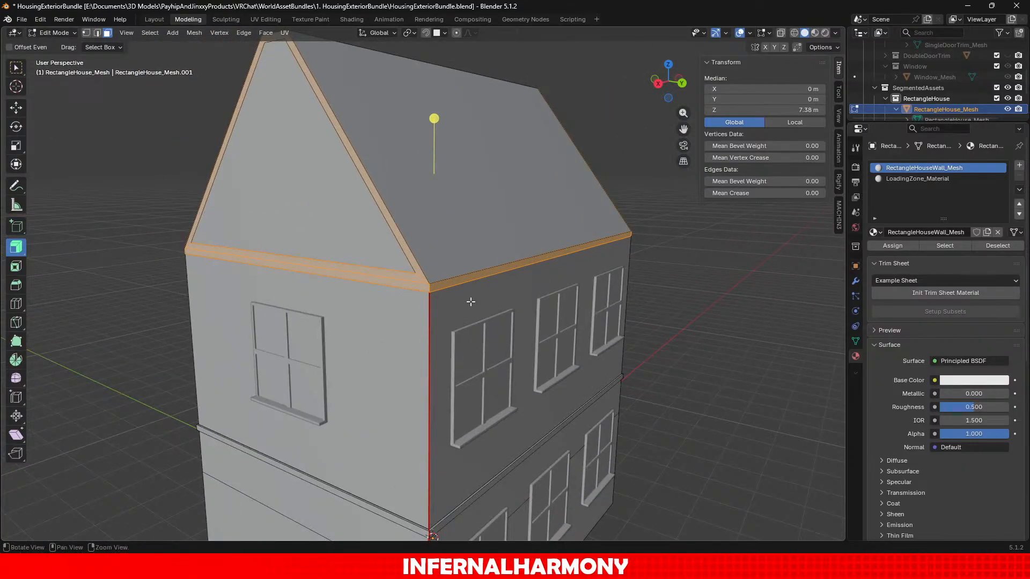
{"action": "left_click_drag", "start_coordinate": [470, 301], "coordinate": [506, 282], "text": "alt"}
{"action": "middle_click_drag", "start_coordinate": [505, 283], "coordinate": [515, 344], "text": "alt"}
{"action": "scroll", "coordinate": [518, 344], "scroll_direction": "up", "scroll_amount": 2}
{"action": "left_click_drag", "start_coordinate": [519, 345], "coordinate": [582, 330], "text": "alt"}
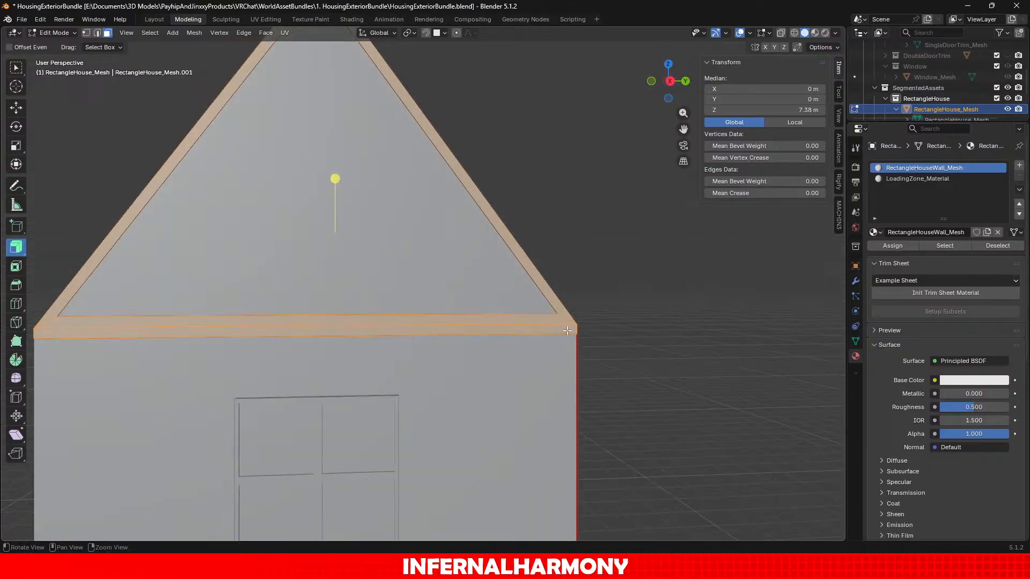
{"action": "scroll", "coordinate": [582, 332], "scroll_direction": "up", "scroll_amount": 2}
{"action": "middle_click_drag", "start_coordinate": [582, 334], "coordinate": [357, 310], "text": "alt"}
{"action": "scroll", "coordinate": [321, 311], "scroll_direction": "up", "scroll_amount": 3}
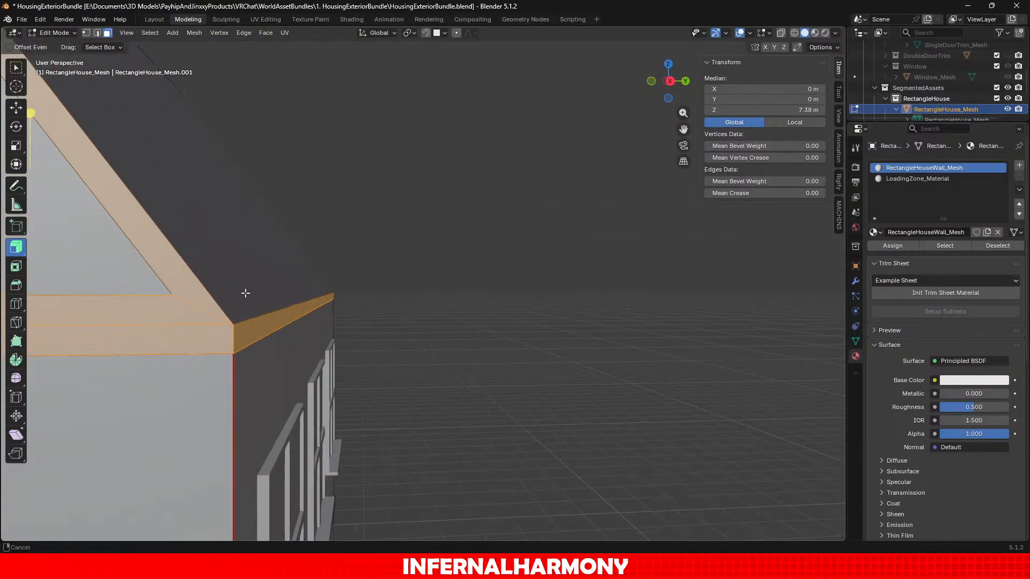
{"action": "middle_click_drag", "start_coordinate": [243, 292], "coordinate": [365, 293], "text": "alt"}
{"action": "scroll", "coordinate": [526, 359], "scroll_direction": "up", "scroll_amount": 2}
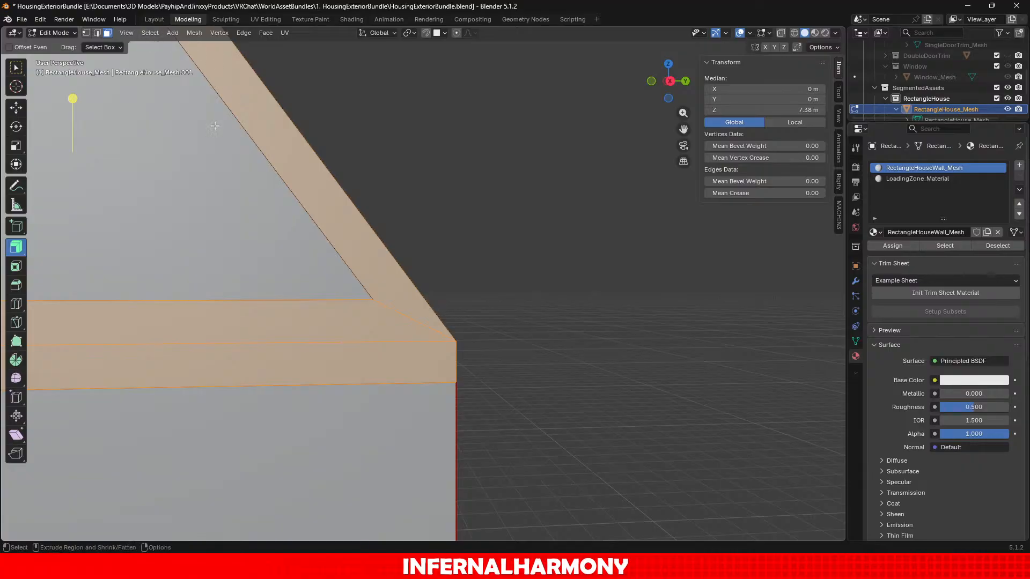
Select the diagonal edge between the gable's sloping and lower trim faces at the house corner.
{"action": "left_click", "coordinate": [16, 108]}
{"action": "left_click", "coordinate": [412, 316]}
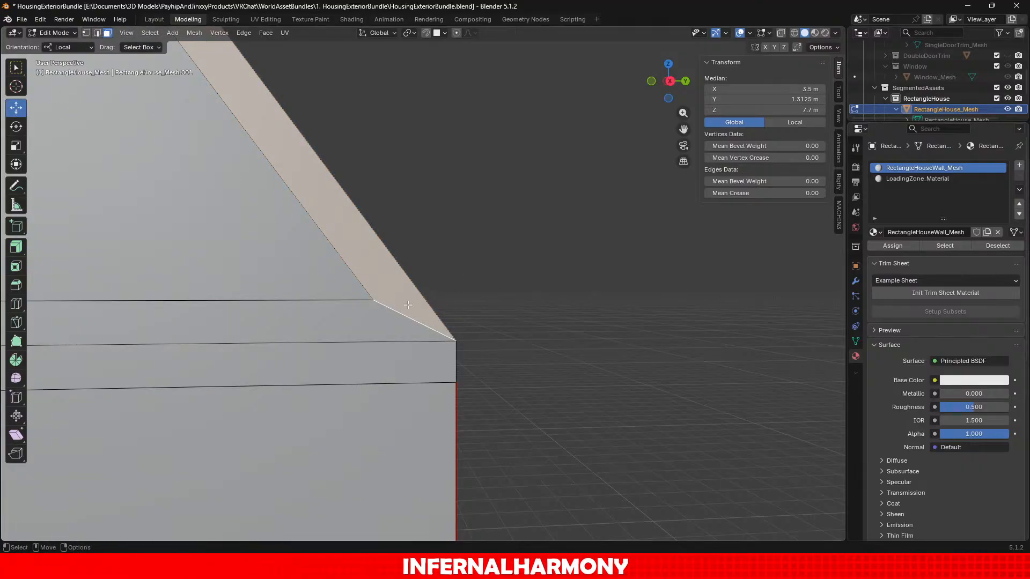
{"action": "left_click", "coordinate": [396, 325]}
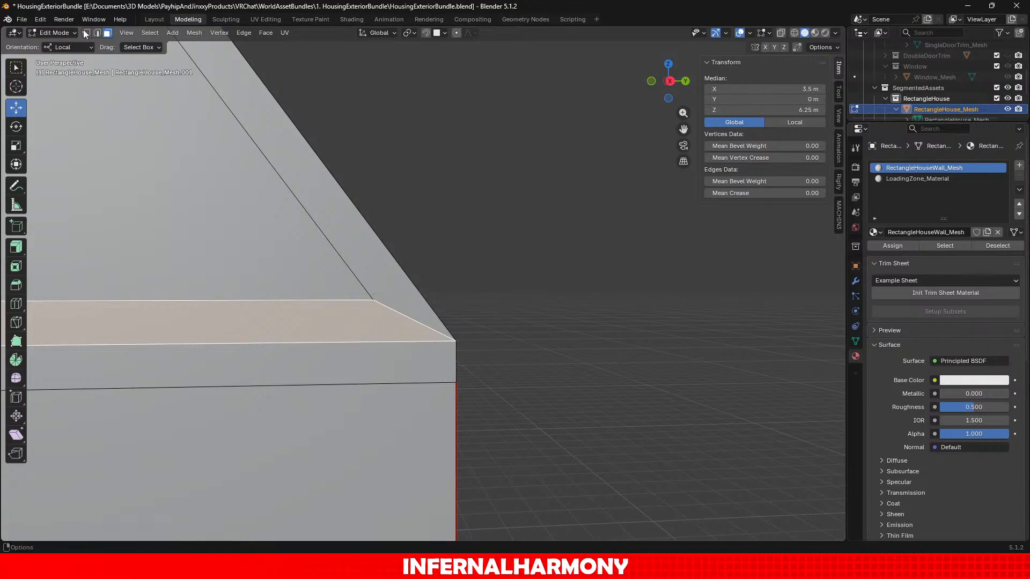
{"action": "left_click", "coordinate": [97, 32]}
{"action": "left_click", "coordinate": [398, 328]}
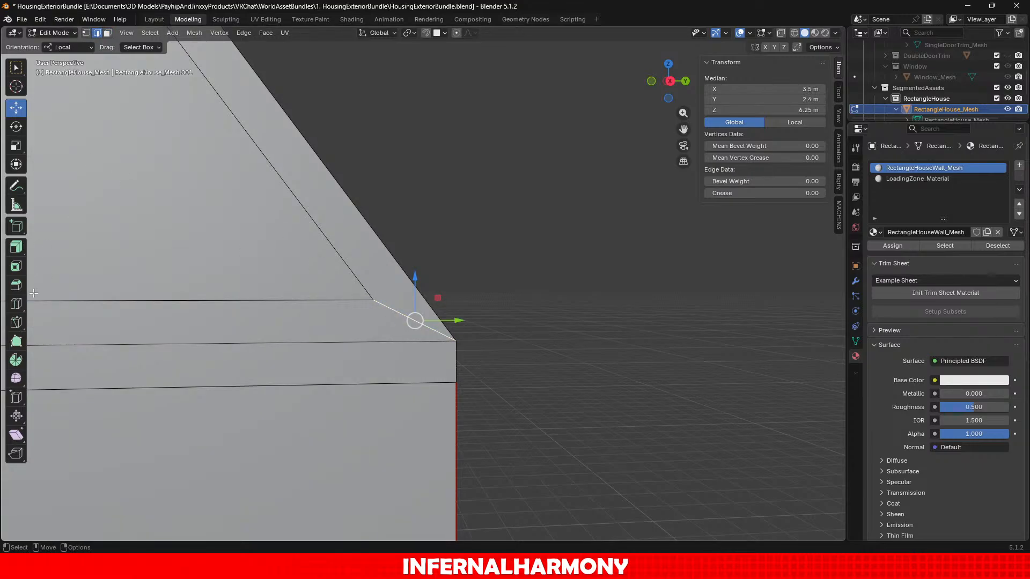
Knife-cut a horizontal edge from the trim's inner corner vertex across to the gable's sloping outer edge.
{"action": "left_click", "coordinate": [17, 322]}
{"action": "scroll", "coordinate": [321, 356], "scroll_direction": "up", "scroll_amount": 2}
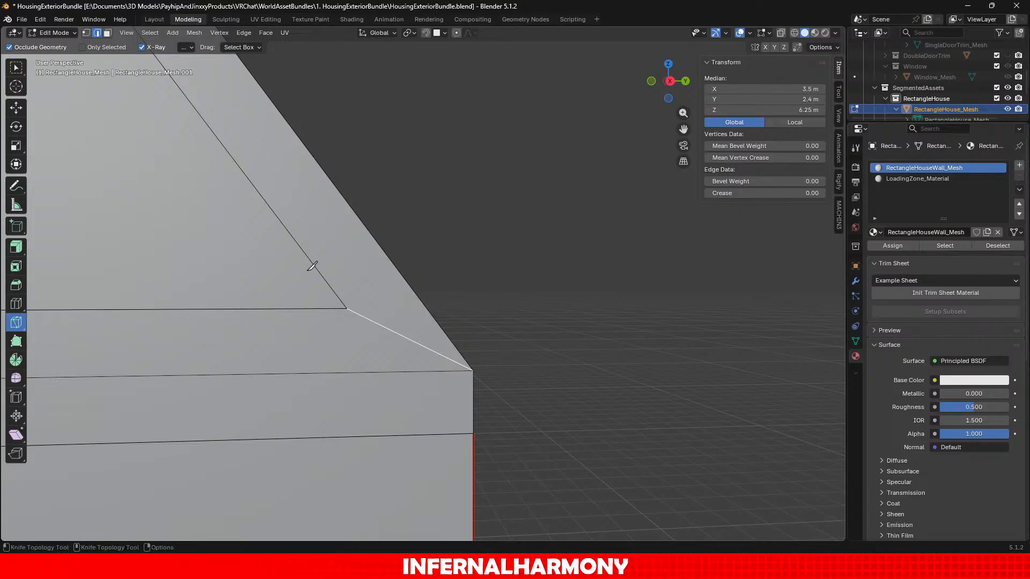
{"action": "left_click", "coordinate": [86, 33]}
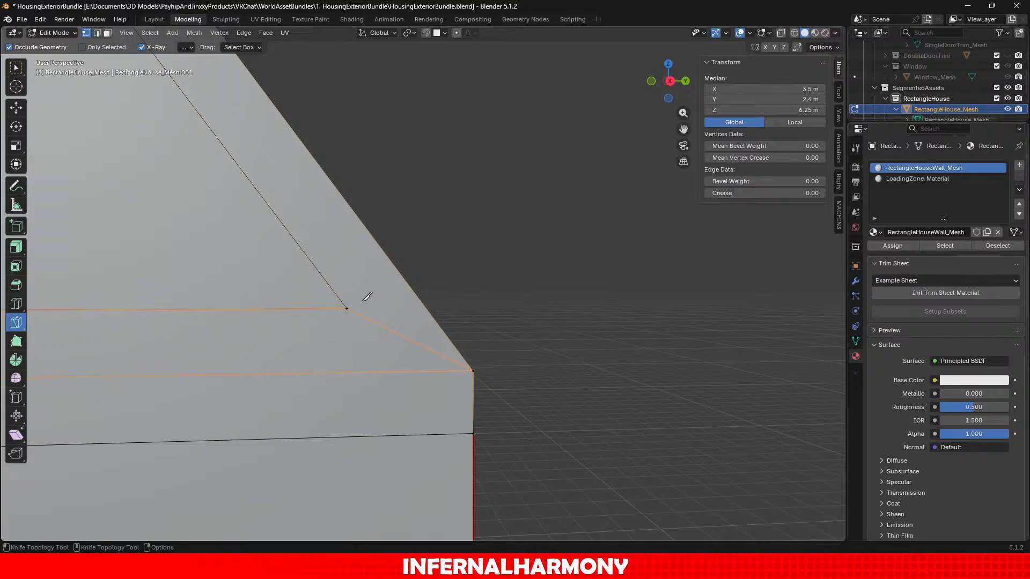
{"action": "left_click", "coordinate": [347, 309]}
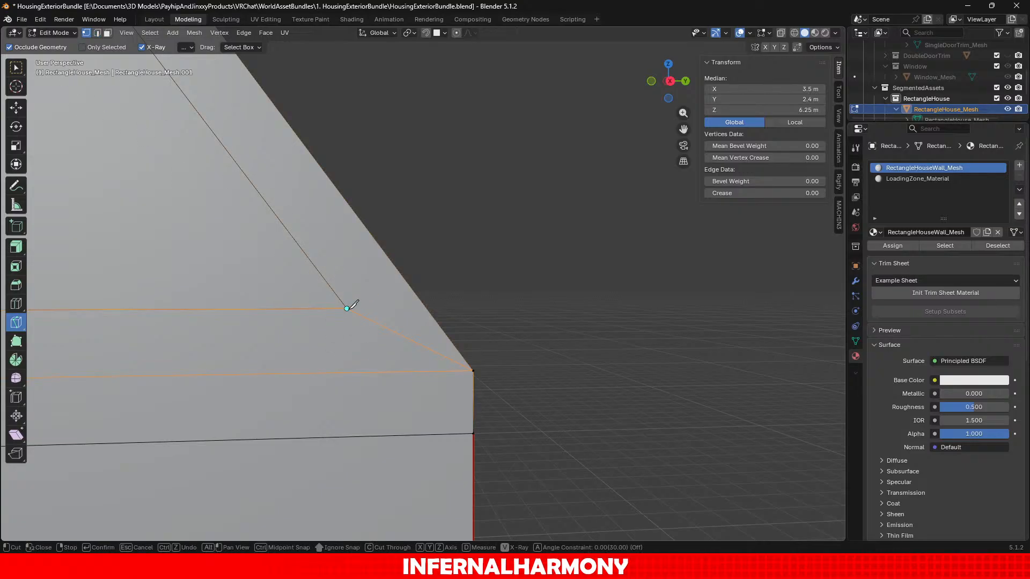
{"action": "left_click", "coordinate": [427, 306]}
{"action": "key", "text": "Return"}
Knife-cut a vertical edge from the same inner corner vertex down to the lower edge of the gable trim face.
{"action": "left_click", "coordinate": [347, 308]}
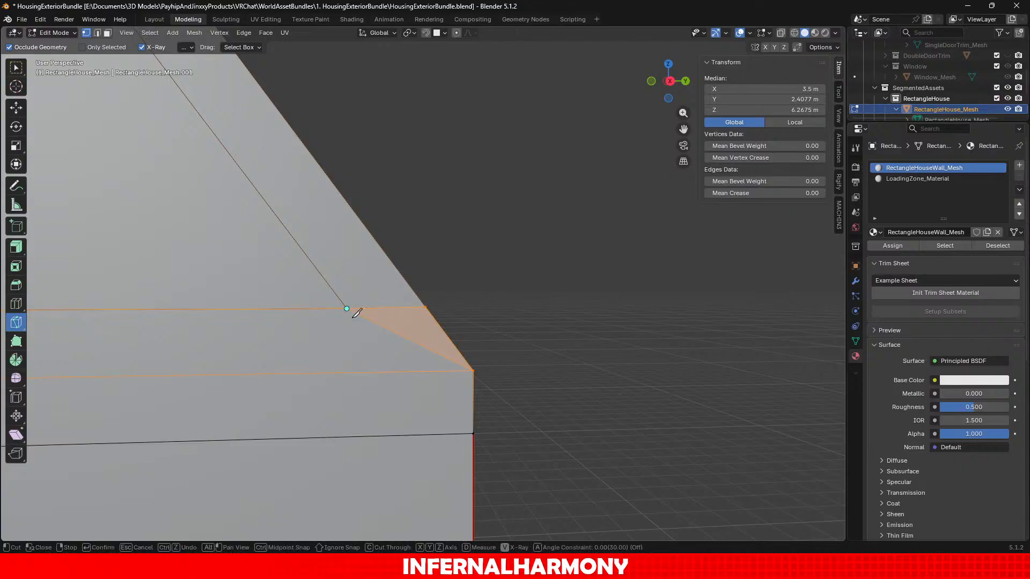
{"action": "left_click", "coordinate": [346, 372]}
{"action": "key", "text": "Return"}
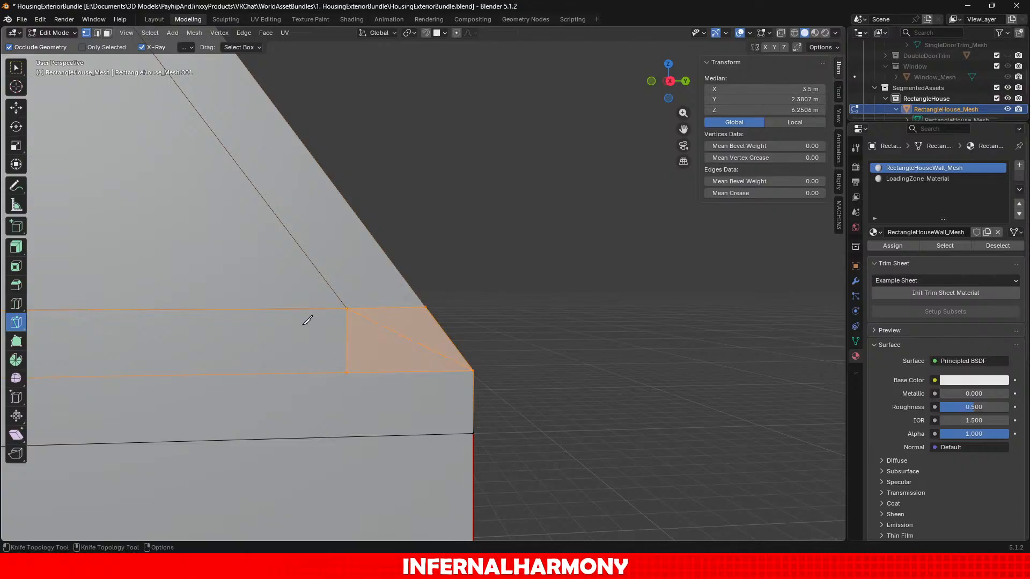
Check the coordinates of the trim's inner corner vertex and of the vertex directly below it.
{"action": "left_click", "coordinate": [16, 108]}
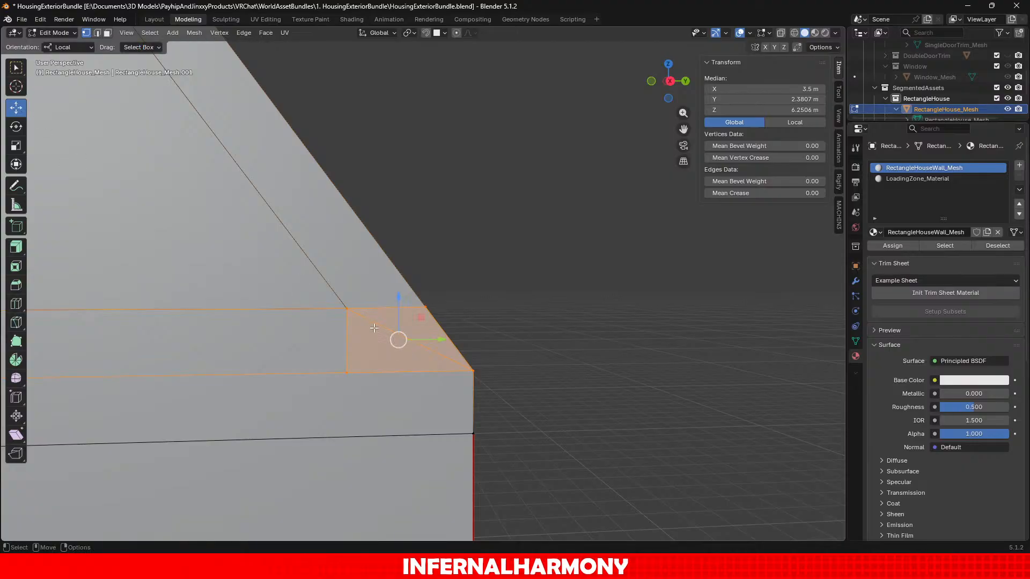
{"action": "left_click", "coordinate": [347, 309]}
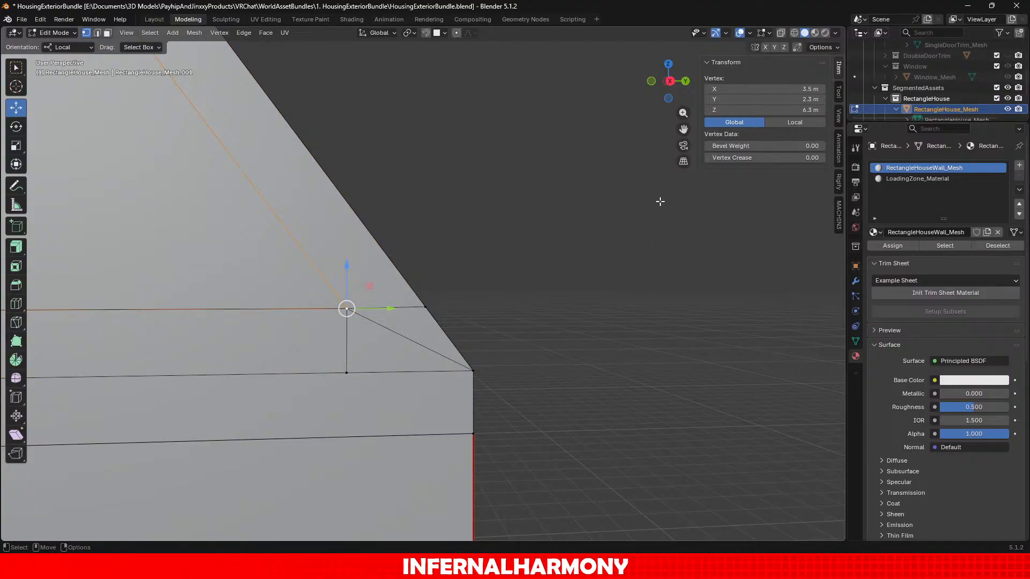
{"action": "left_click", "coordinate": [762, 99]}
{"action": "key", "text": "Escape"}
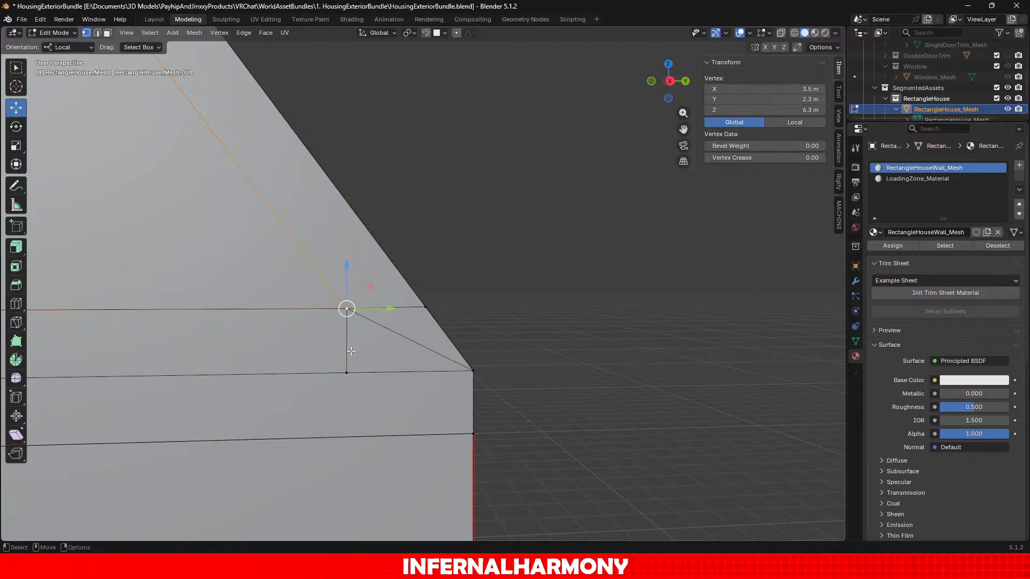
{"action": "left_click", "coordinate": [346, 372]}
{"action": "left_click", "coordinate": [785, 100]}
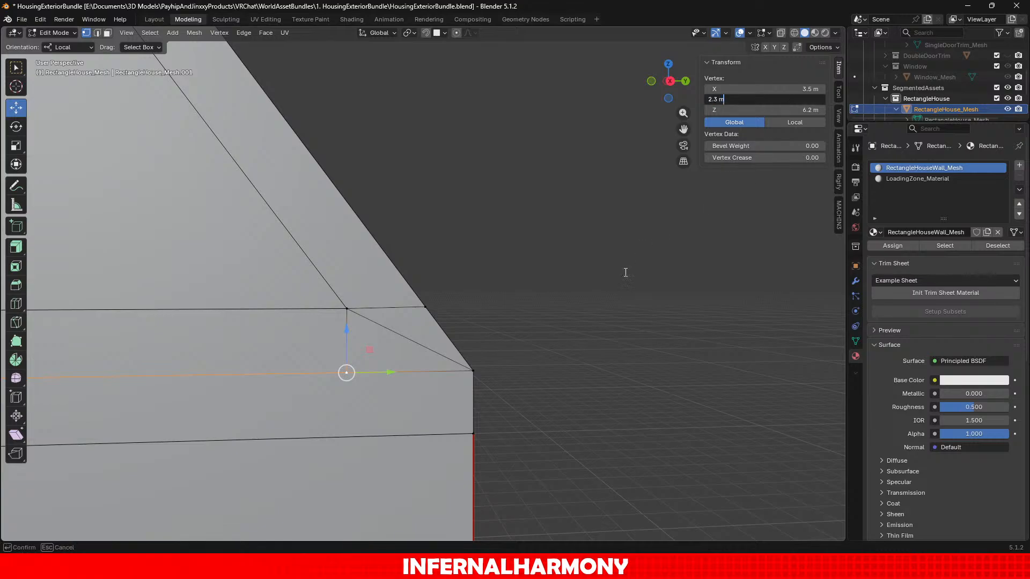
{"action": "key", "text": "Return"}
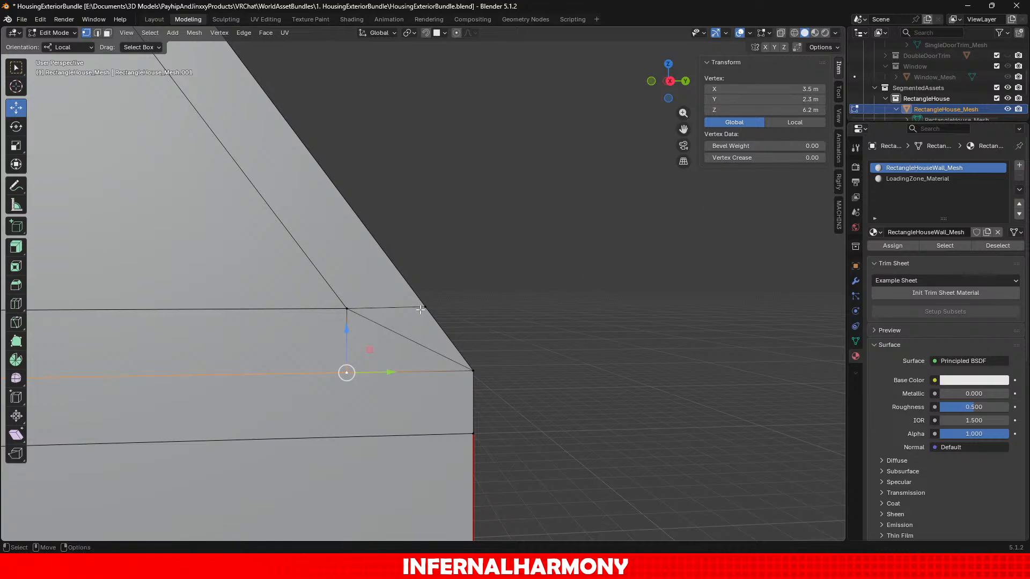
Try to match the Z position of the vertex on the gable's sloping outer edge to the trim's inner corner vertex.
{"action": "left_click", "coordinate": [352, 305]}
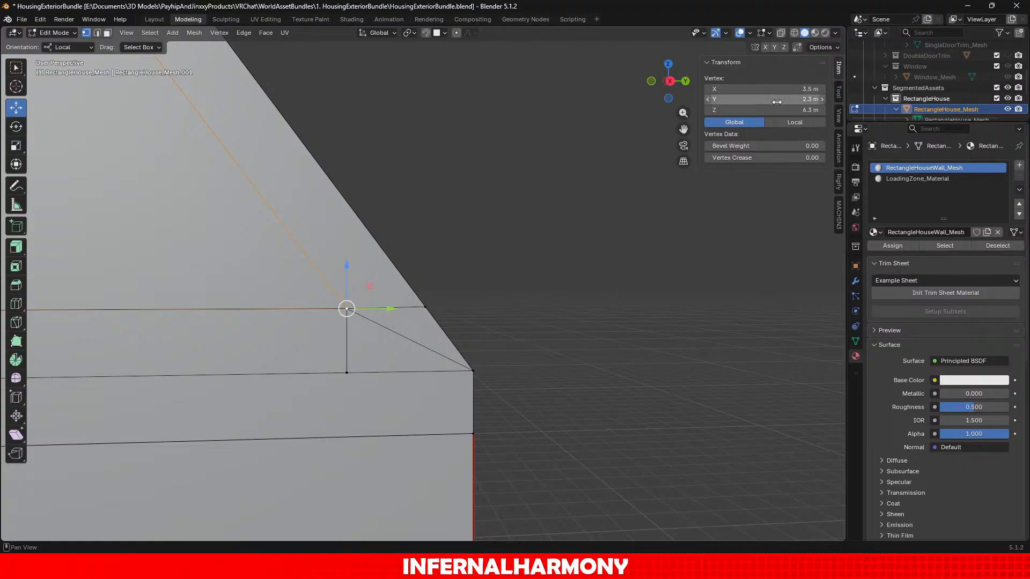
{"action": "left_click", "coordinate": [768, 110]}
{"action": "left_click", "coordinate": [422, 302]}
{"action": "left_click", "coordinate": [423, 303]}
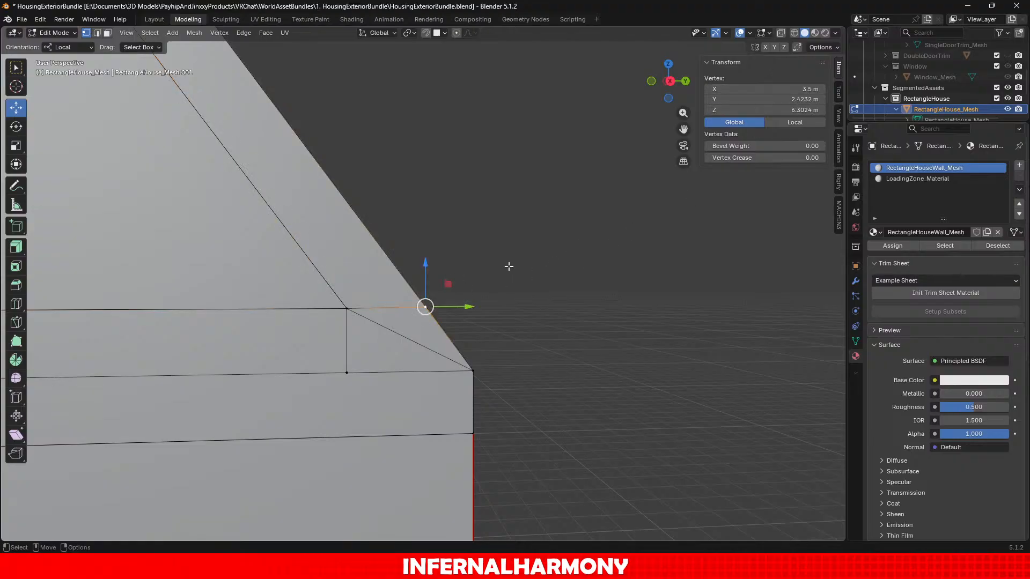
{"action": "left_click", "coordinate": [742, 109]}
{"action": "left_click_drag", "start_coordinate": [742, 109], "coordinate": [735, 110]}
Dissolve the diagonal edge running from the trim's inner corner vertex to the house corner.
{"action": "left_click", "coordinate": [97, 33]}
{"action": "left_click", "coordinate": [419, 340]}
{"action": "key", "text": "x"}
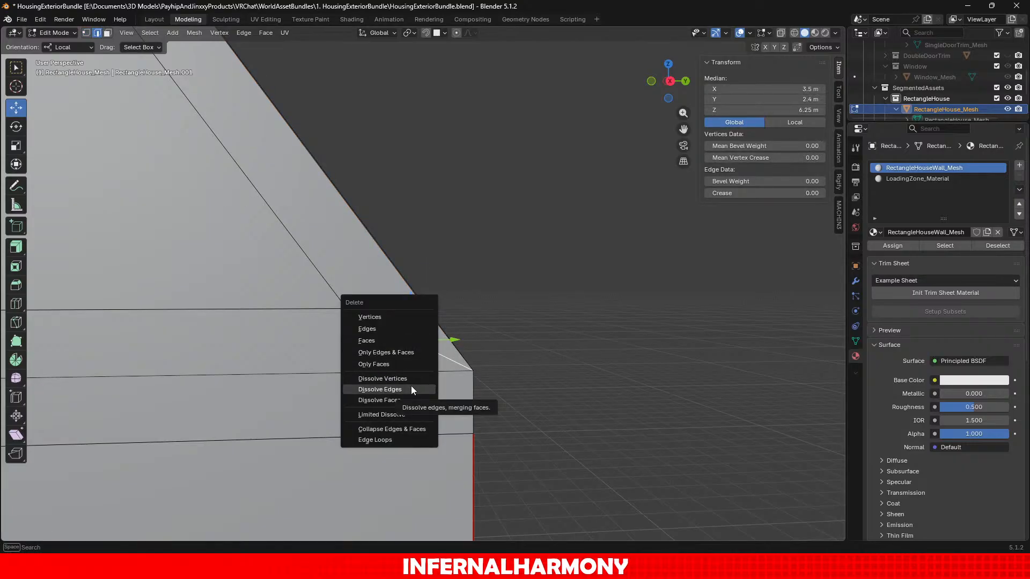
{"action": "left_click", "coordinate": [411, 389]}
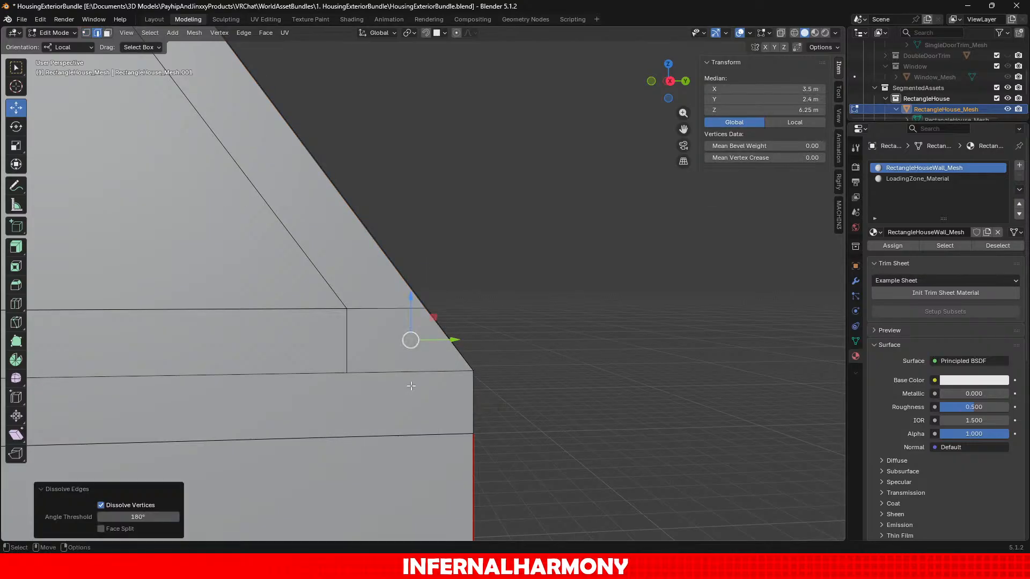
Select the gable's lower trim face and grow the selection once to include the adjoining gable and eave trim.
{"action": "middle_click_drag", "start_coordinate": [518, 352], "coordinate": [441, 361]}
{"action": "scroll", "coordinate": [442, 361], "scroll_direction": "up", "scroll_amount": 3}
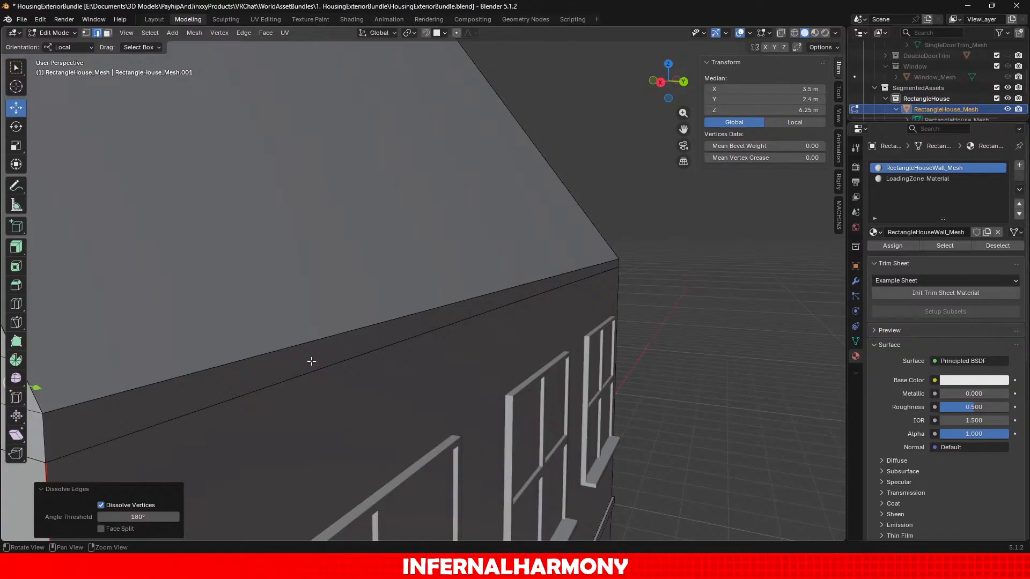
{"action": "scroll", "coordinate": [468, 301], "scroll_direction": "down", "scroll_amount": 2}
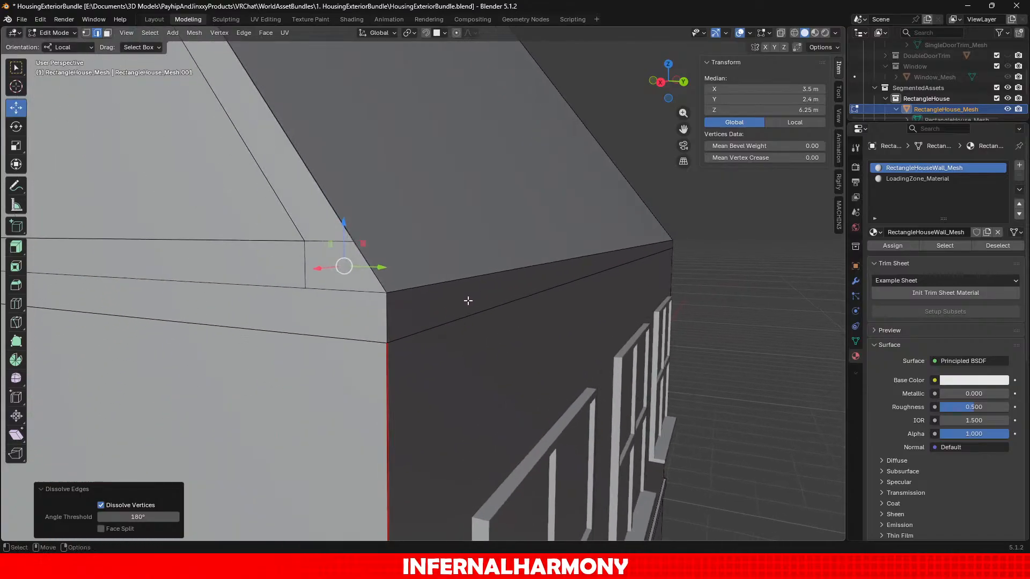
{"action": "middle_click_drag", "start_coordinate": [380, 296], "coordinate": [453, 281]}
{"action": "scroll", "coordinate": [428, 297], "scroll_direction": "down", "scroll_amount": 4}
{"action": "scroll", "coordinate": [429, 296], "scroll_direction": "down", "scroll_amount": 4}
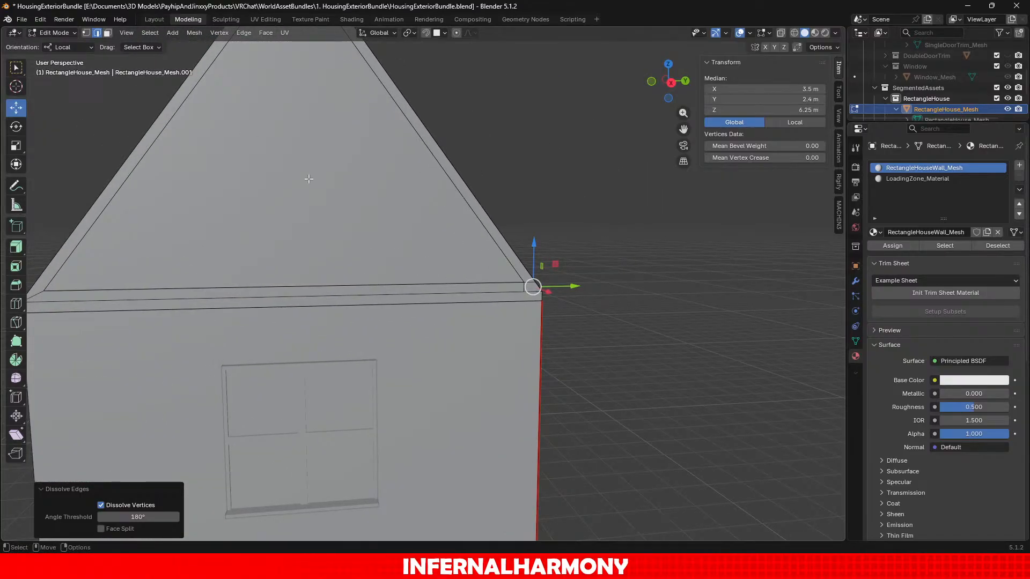
{"action": "left_click", "coordinate": [107, 33]}
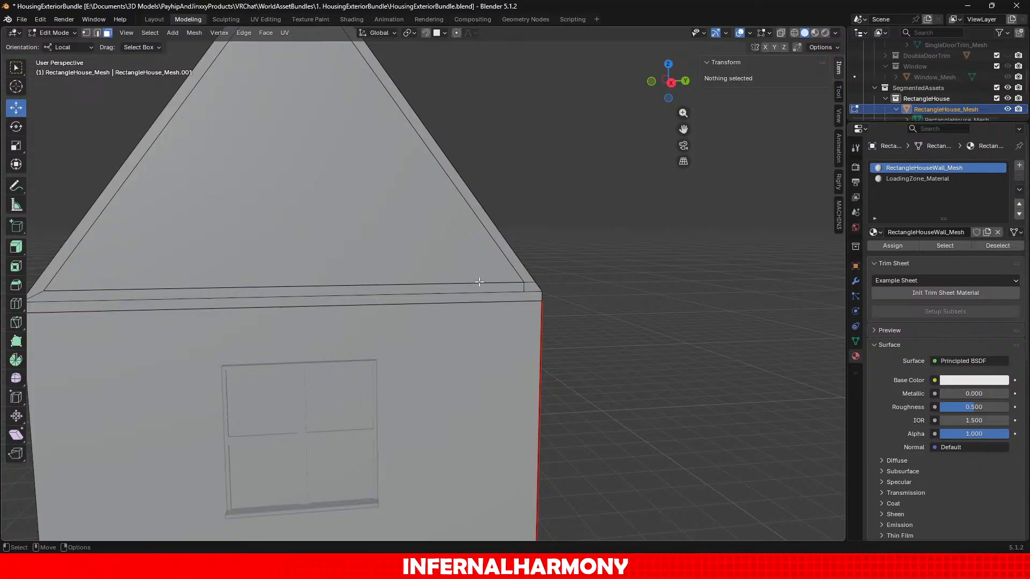
{"action": "left_click", "coordinate": [479, 282]}
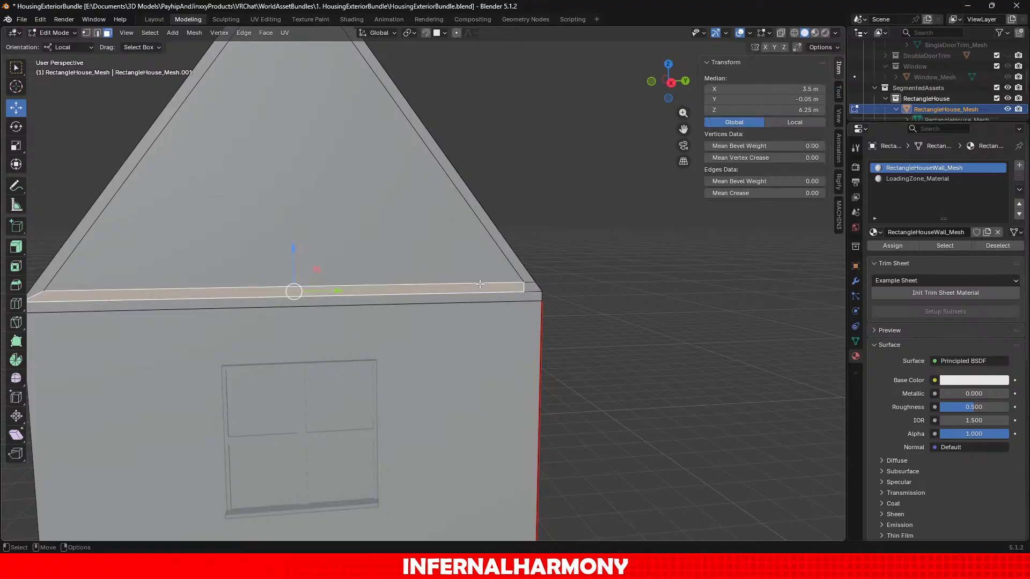
{"action": "key", "text": "ctrl+KP_Add"}
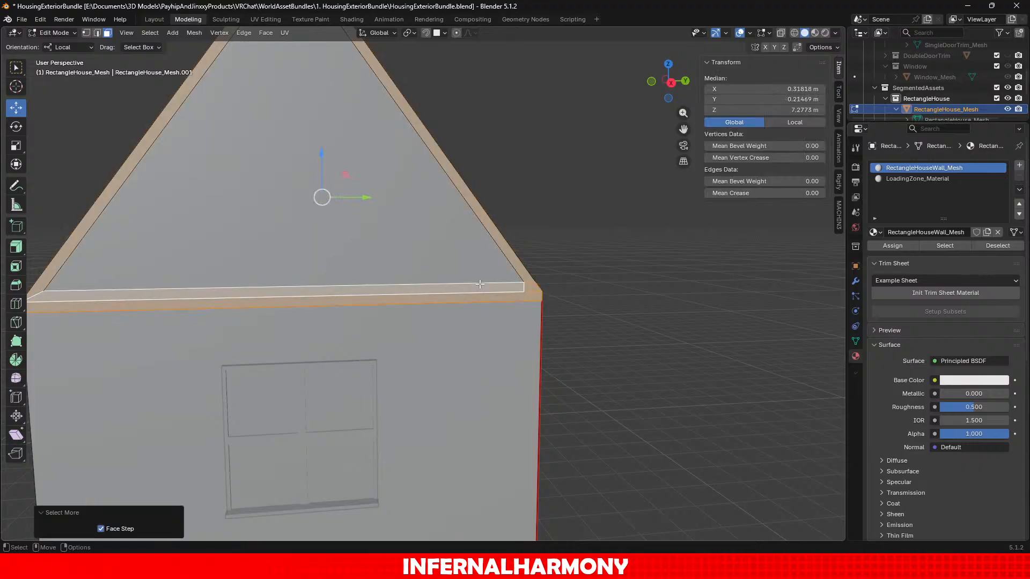
Extrude the selected roof trim faces 0.95 m along their normals with Offset Even enabled.
{"action": "left_click", "coordinate": [17, 247]}
{"action": "left_click_drag", "start_coordinate": [322, 195], "coordinate": [358, 166]}
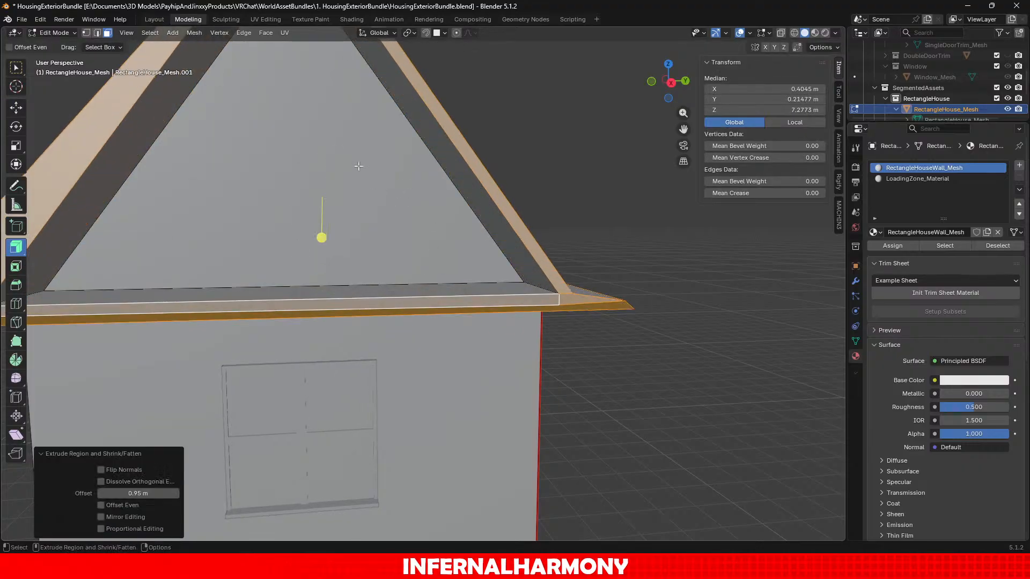
{"action": "scroll", "coordinate": [461, 236], "scroll_direction": "down", "scroll_amount": 4}
{"action": "middle_click_drag", "start_coordinate": [472, 248], "coordinate": [393, 244]}
{"action": "left_click", "coordinate": [102, 505]}
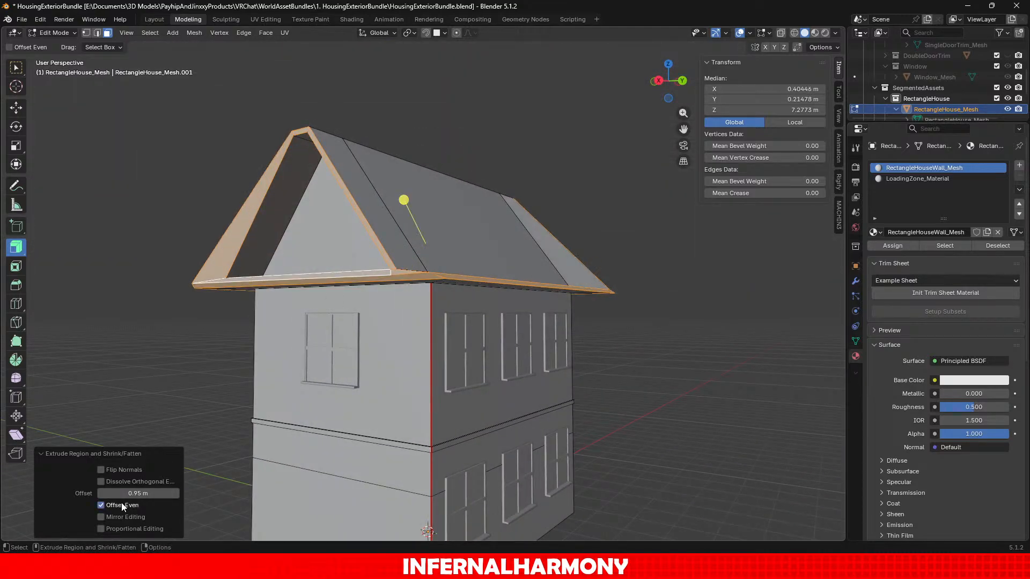
{"action": "middle_click_drag", "start_coordinate": [364, 349], "coordinate": [407, 333]}
{"action": "scroll", "coordinate": [447, 375], "scroll_direction": "up", "scroll_amount": 3}
Undo the trim extrusion, the diagonal edge's dissolve and the corner vertex adjustments.
{"action": "key", "text": "ctrl+z"}
{"action": "key", "text": "ctrl+z"}
{"action": "key", "text": "ctrl+z"}
{"action": "key", "text": "ctrl+z"}
{"action": "key", "text": "ctrl+z"}
{"action": "key", "text": "ctrl+z"}
{"action": "key", "text": "ctrl+z"}
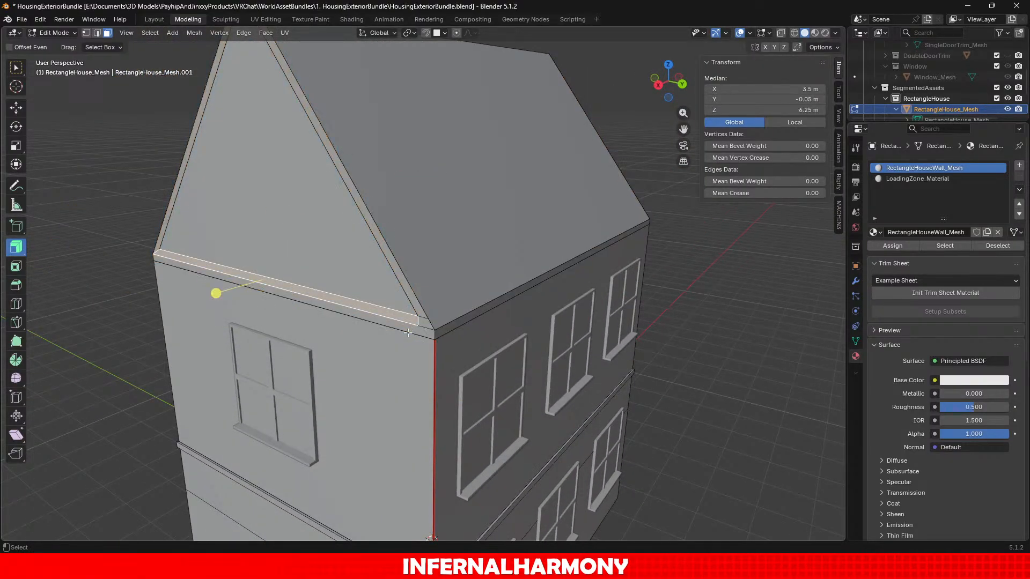
{"action": "key", "text": "ctrl+z"}
{"action": "key", "text": "ctrl+z"}
{"action": "key", "text": "ctrl+z"}
{"action": "key", "text": "ctrl+z"}
{"action": "key", "text": "ctrl+z"}
{"action": "key", "text": "ctrl+z"}
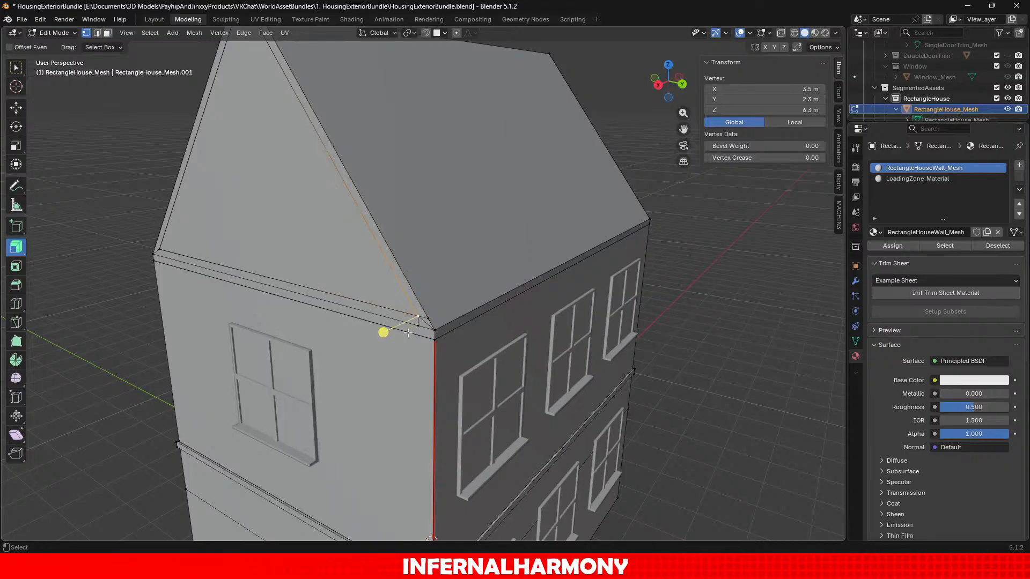
{"action": "key", "text": "ctrl+z"}
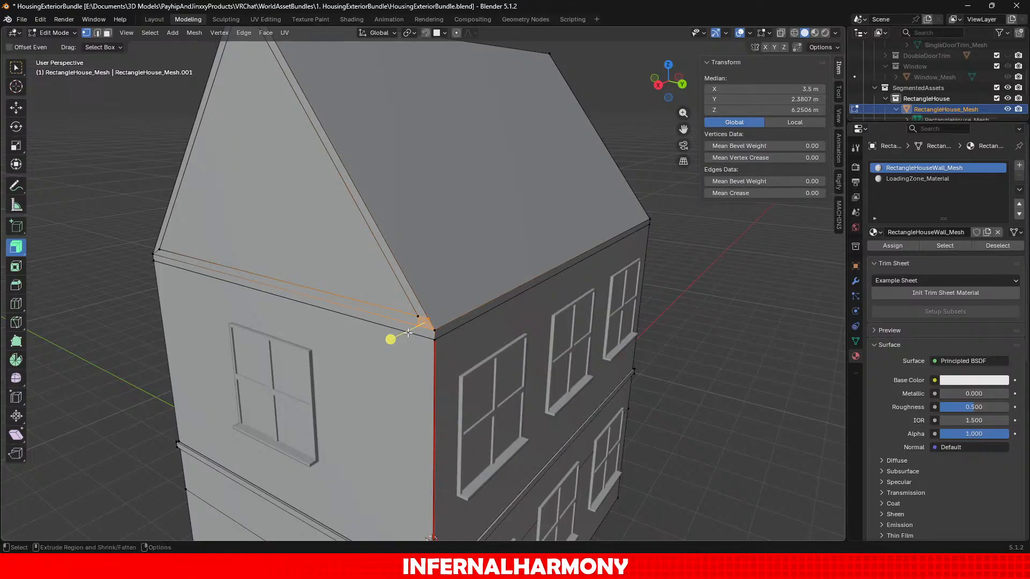
Undo both knife cuts at the trim corner.
{"action": "scroll", "coordinate": [504, 338], "scroll_direction": "up", "scroll_amount": 2}
{"action": "middle_click_drag", "start_coordinate": [504, 339], "coordinate": [536, 303]}
{"action": "key", "text": "ctrl+z"}
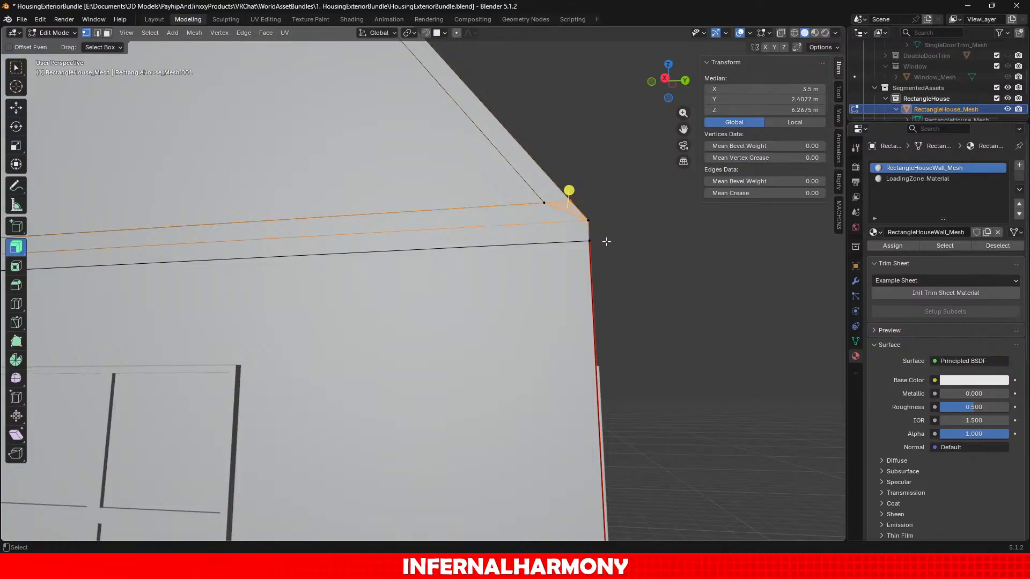
{"action": "key", "text": "ctrl+z"}
{"action": "key", "text": "ctrl+z"}
Select the lower gable trim face in face mode and expand the selection to the connected roof trim faces.
{"action": "left_click", "coordinate": [582, 231]}
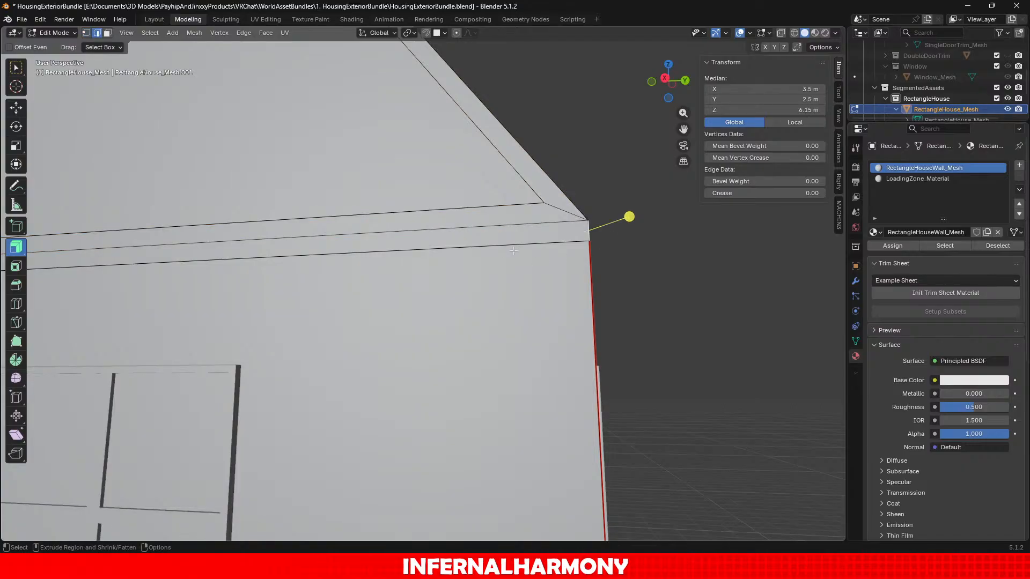
{"action": "left_click", "coordinate": [107, 33]}
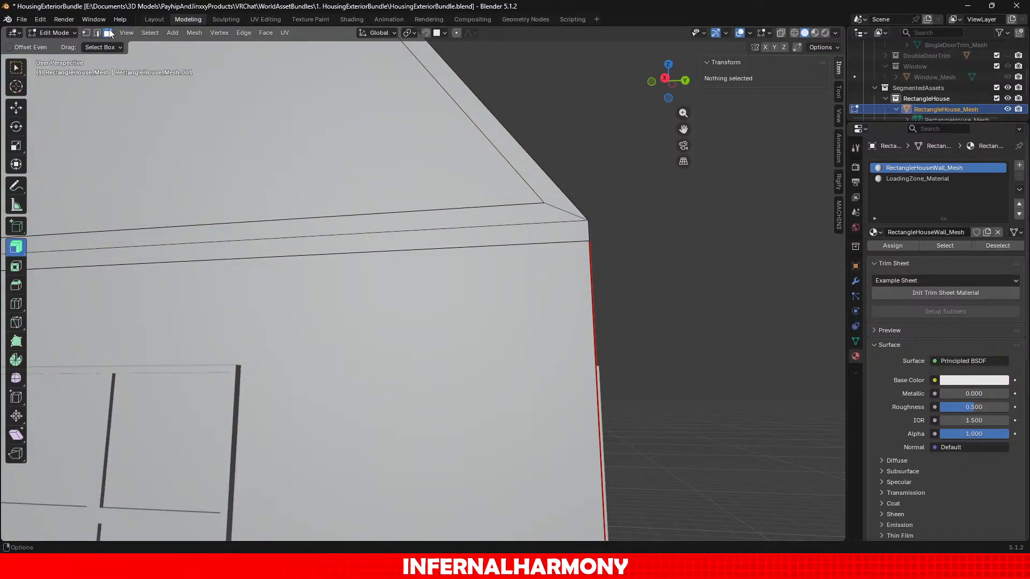
{"action": "left_click", "coordinate": [416, 216]}
{"action": "key", "text": "ctrl+KP_Add"}
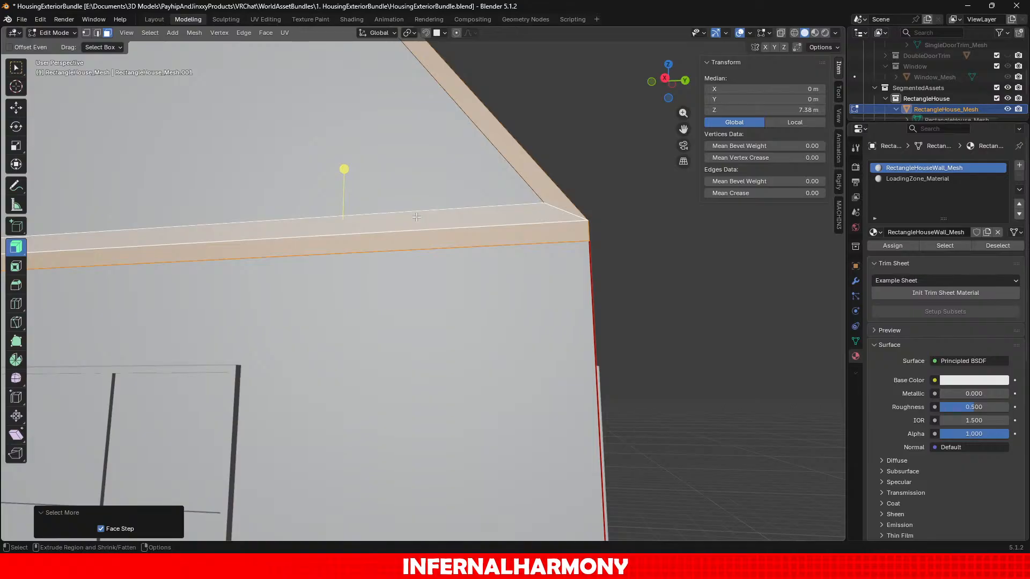
Try extruding the roof trim 0.326 m along its normals with Offset Even, and undo it.
{"action": "left_click_drag", "start_coordinate": [344, 169], "coordinate": [353, 148]}
{"action": "middle_click_drag", "start_coordinate": [352, 148], "coordinate": [336, 289]}
{"action": "left_click", "coordinate": [123, 506]}
{"action": "middle_click_drag", "start_coordinate": [282, 332], "coordinate": [447, 245]}
{"action": "scroll", "coordinate": [269, 347], "scroll_direction": "down", "scroll_amount": 8}
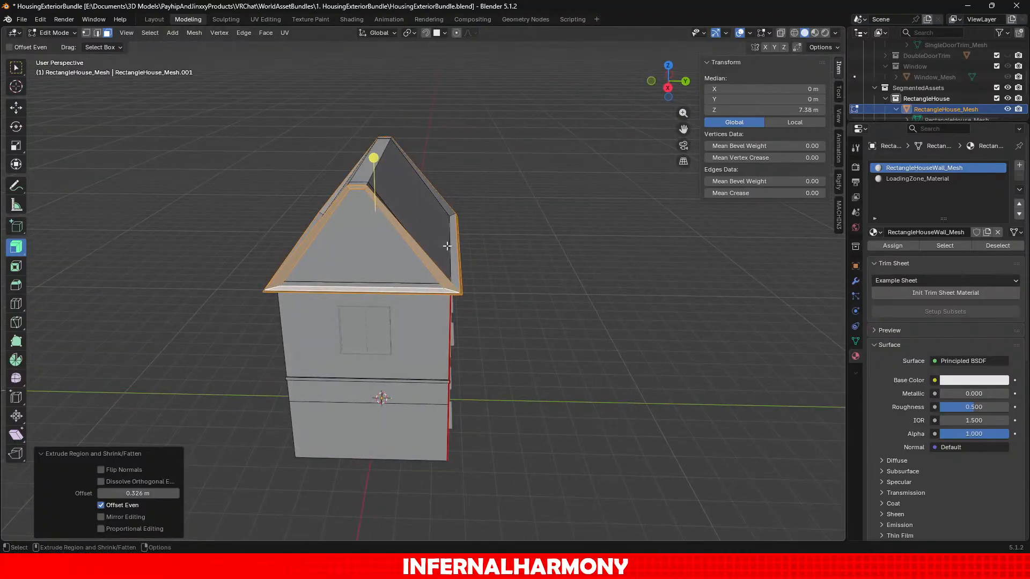
{"action": "scroll", "coordinate": [448, 246], "scroll_direction": "up", "scroll_amount": 2}
{"action": "middle_click_drag", "start_coordinate": [396, 280], "coordinate": [501, 239]}
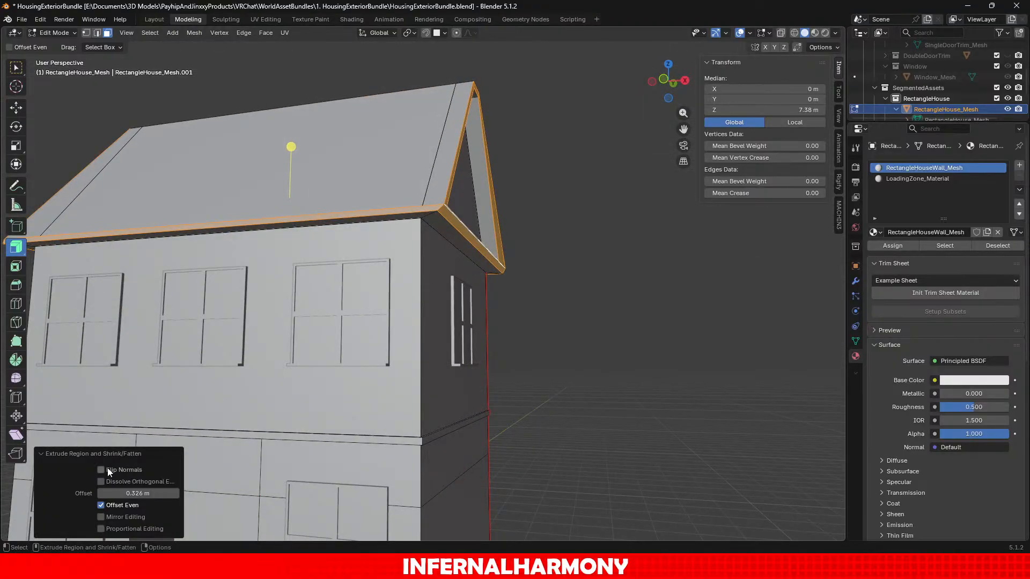
{"action": "key", "text": "ctrl+z"}
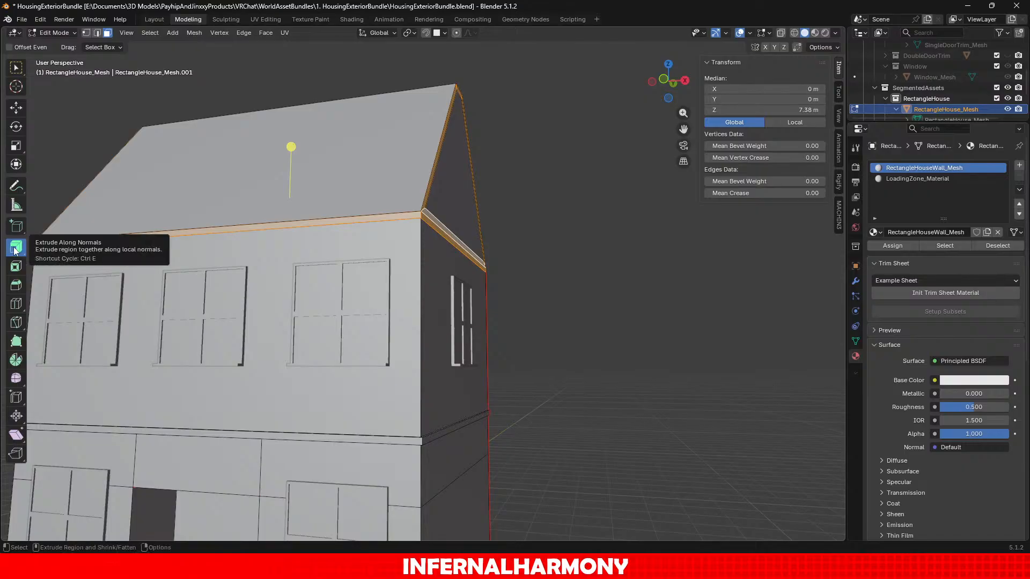
Try Extrude Region on the roof trim, moving it about 0.904 m upward, and undo it.
{"action": "left_click", "coordinate": [15, 249]}
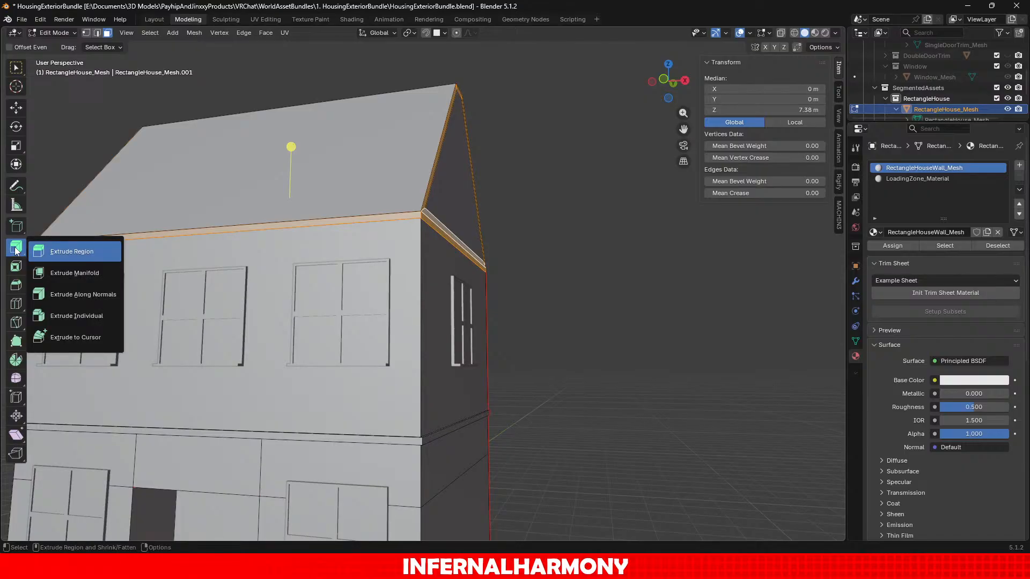
{"action": "left_click", "coordinate": [50, 251]}
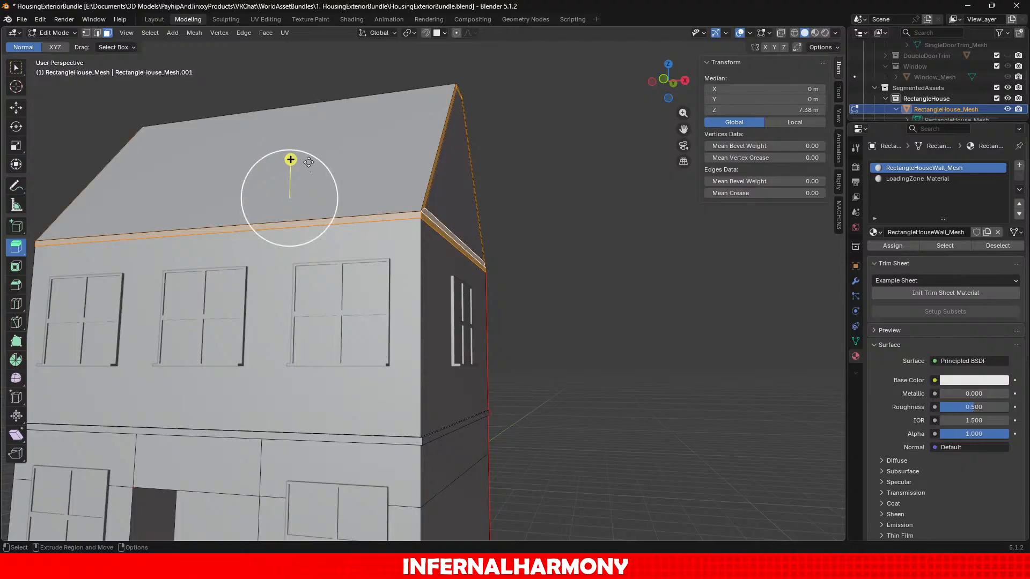
{"action": "left_click_drag", "start_coordinate": [289, 153], "coordinate": [292, 116]}
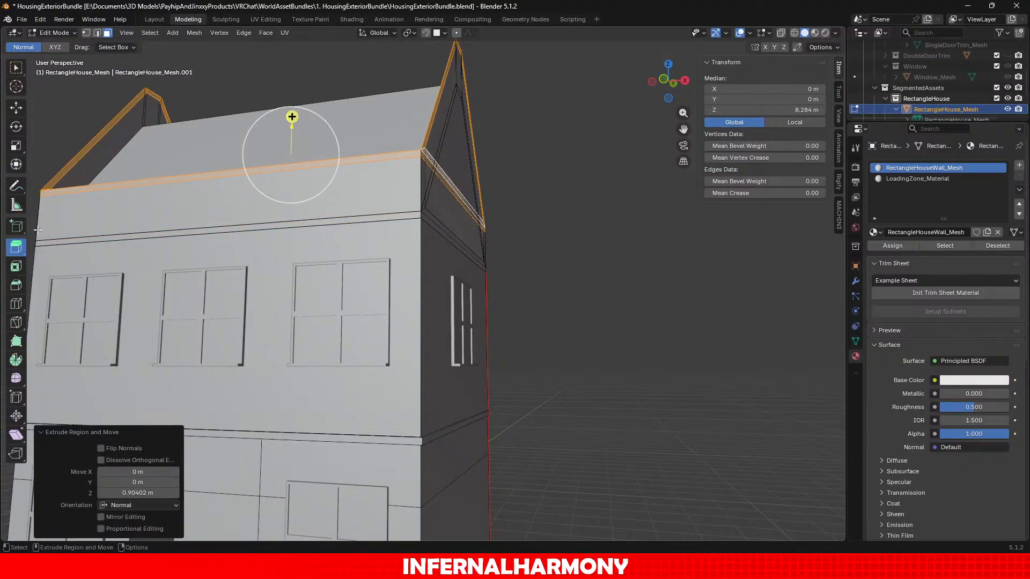
{"action": "key", "text": "ctrl+z"}
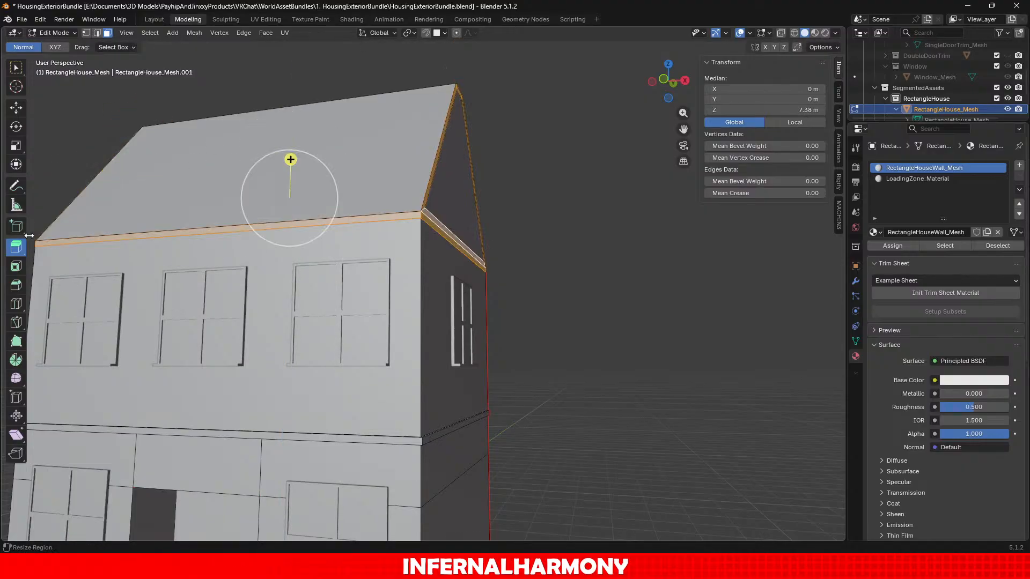
Try Inset Faces on the selected roof trim with a thickness of 0 m and a depth of 1 m.
{"action": "left_click", "coordinate": [22, 268]}
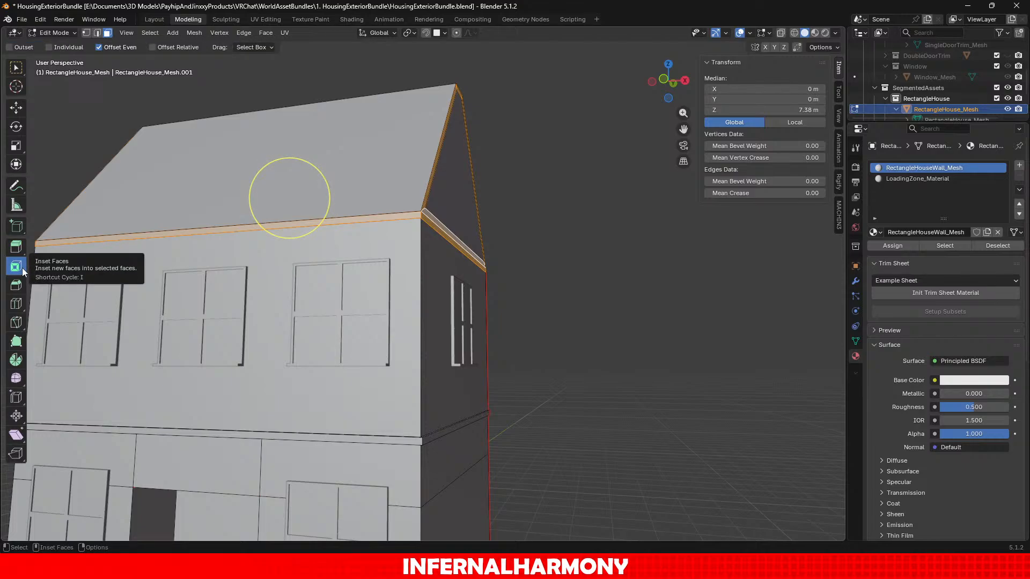
{"action": "left_click_drag", "start_coordinate": [279, 186], "coordinate": [322, 198]}
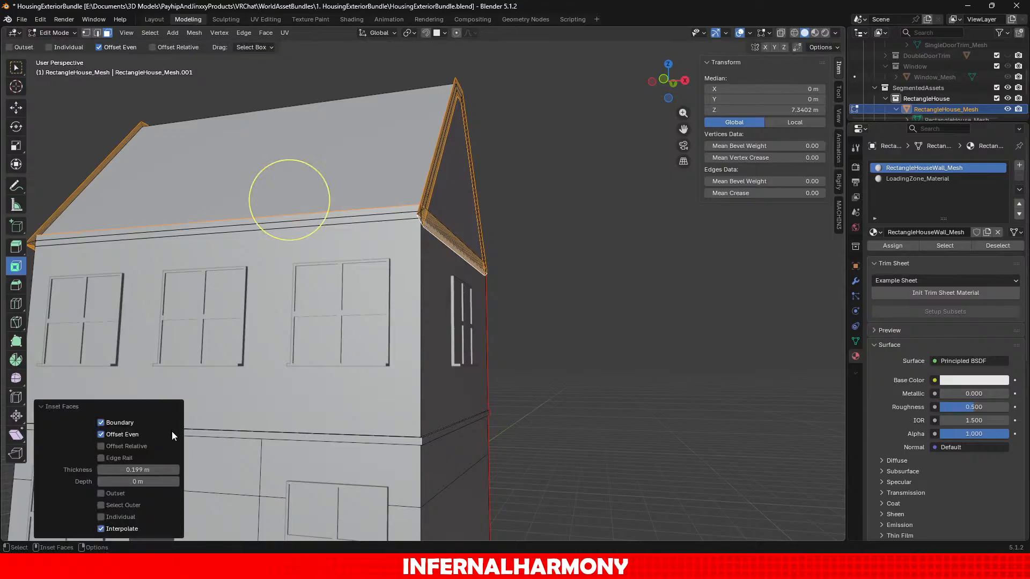
{"action": "left_click", "coordinate": [136, 470]}
{"action": "type", "text": "0"}
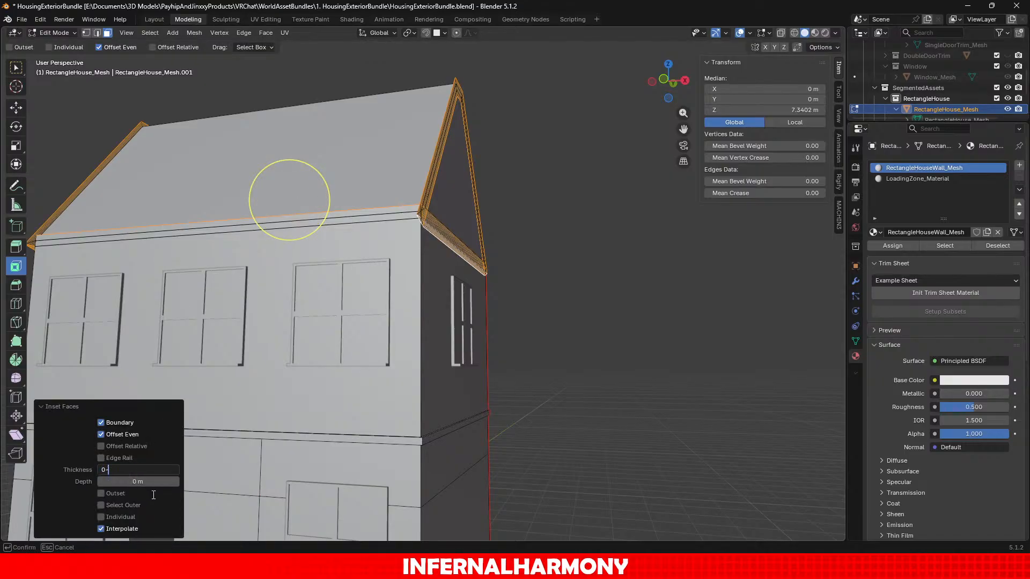
{"action": "key", "text": "Return"}
{"action": "left_click", "coordinate": [147, 482]}
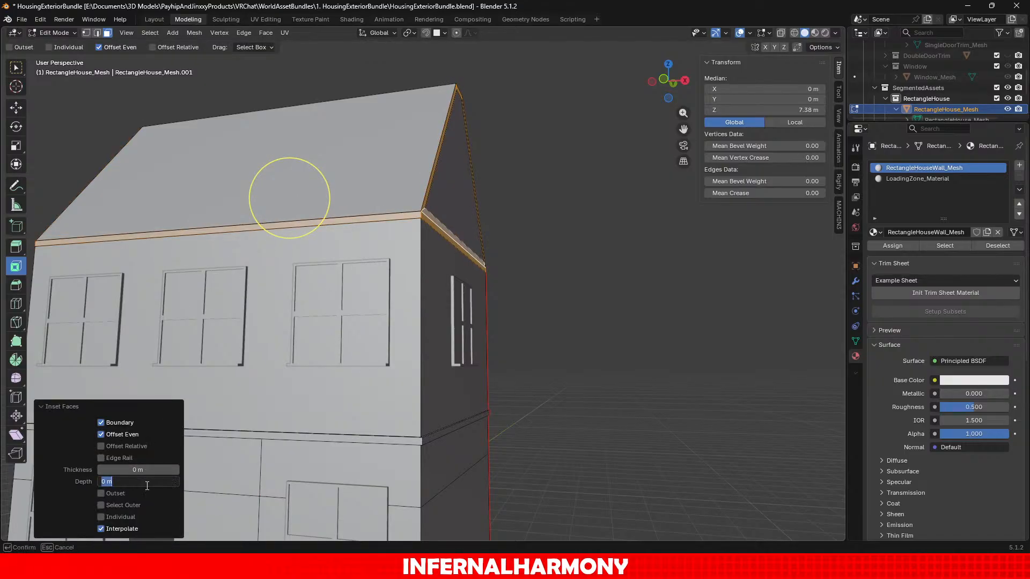
{"action": "key", "text": "Return"}
{"action": "scroll", "coordinate": [527, 346], "scroll_direction": "up", "scroll_amount": 1}
{"action": "middle_click_drag", "start_coordinate": [528, 344], "coordinate": [425, 293]}
{"action": "scroll", "coordinate": [440, 322], "scroll_direction": "down", "scroll_amount": 3}
{"action": "middle_click_drag", "start_coordinate": [488, 367], "coordinate": [351, 327]}
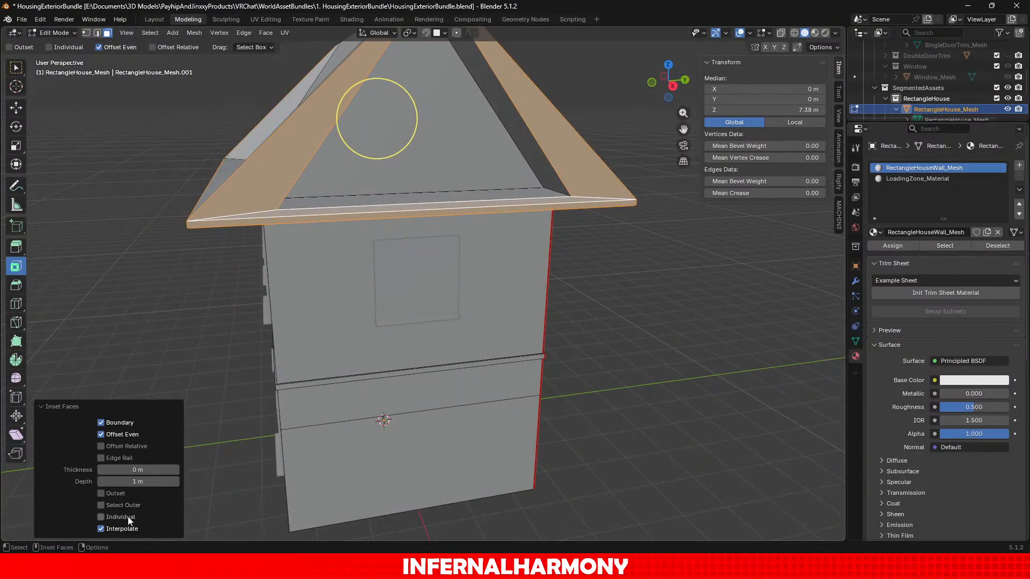
Toggle Offset Even and Offset Relative to compare their effect on the roof trim inset, and undo the inset.
{"action": "left_click", "coordinate": [134, 433]}
{"action": "left_click", "coordinate": [133, 434]}
{"action": "left_click", "coordinate": [133, 435]}
{"action": "left_click", "coordinate": [133, 434]}
{"action": "middle_click_drag", "start_coordinate": [378, 306], "coordinate": [386, 356]}
{"action": "left_click", "coordinate": [129, 447]}
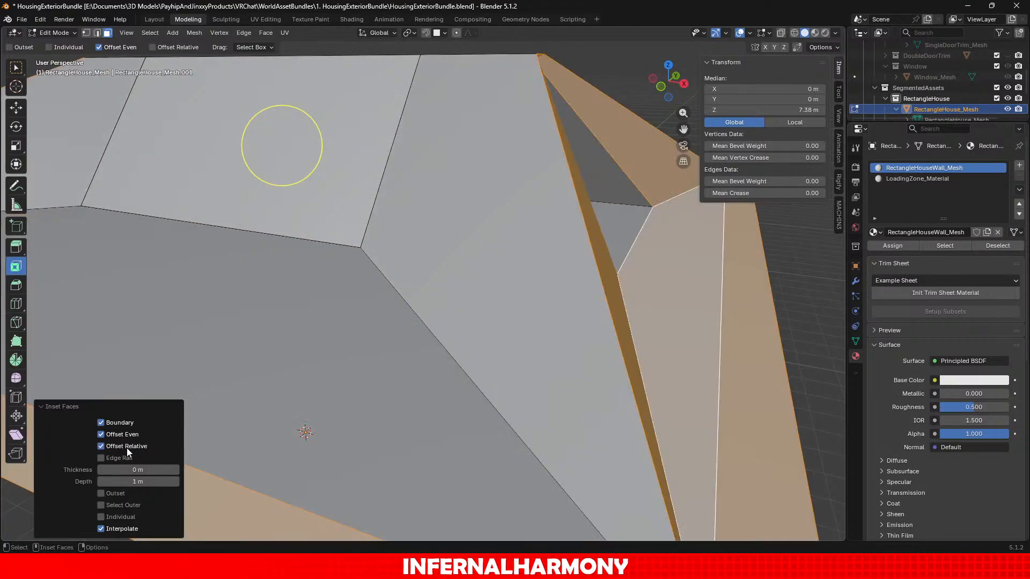
{"action": "left_click", "coordinate": [127, 448]}
{"action": "key", "text": "ctrl+z"}
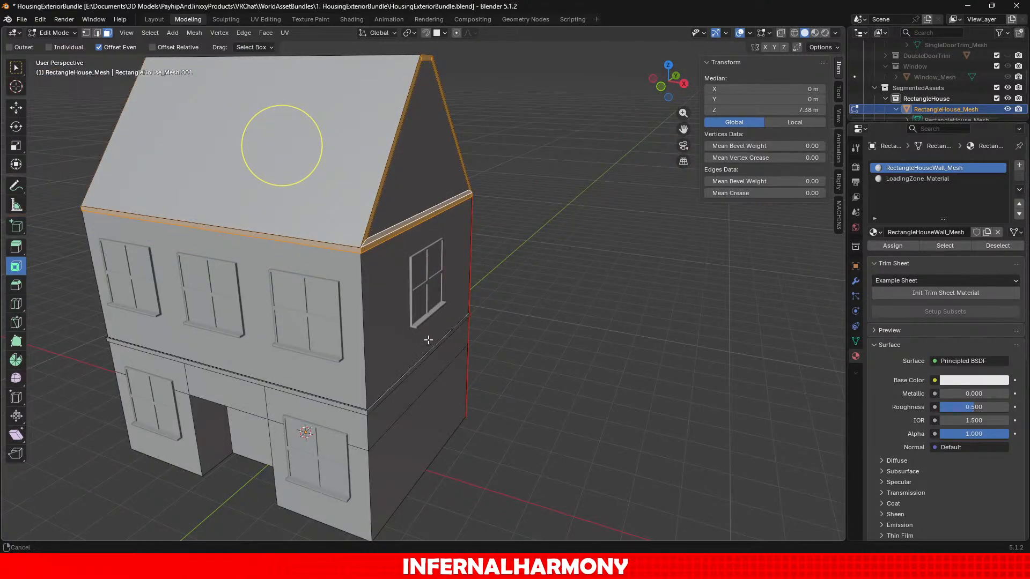
Try dissolving the inner edge loop between the gable face and its surrounding trim in edge mode.
{"action": "middle_click_drag", "start_coordinate": [444, 353], "coordinate": [293, 359]}
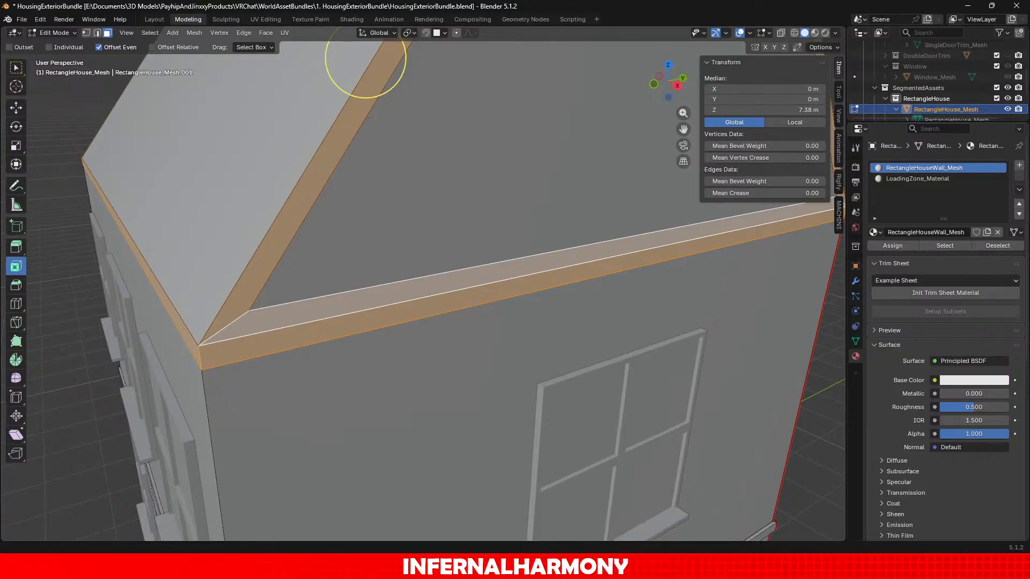
{"action": "left_click", "coordinate": [96, 33]}
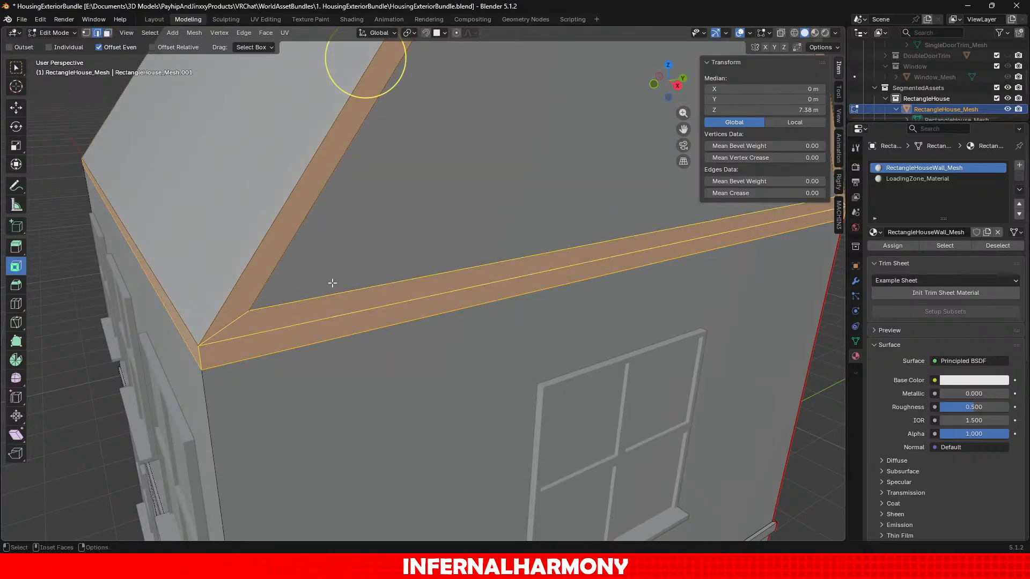
{"action": "left_click", "coordinate": [332, 282], "text": "alt"}
{"action": "scroll", "coordinate": [332, 281], "scroll_direction": "down", "scroll_amount": 4}
{"action": "middle_click_drag", "start_coordinate": [326, 275], "coordinate": [462, 243]}
{"action": "left_click", "coordinate": [551, 224], "text": "alt"}
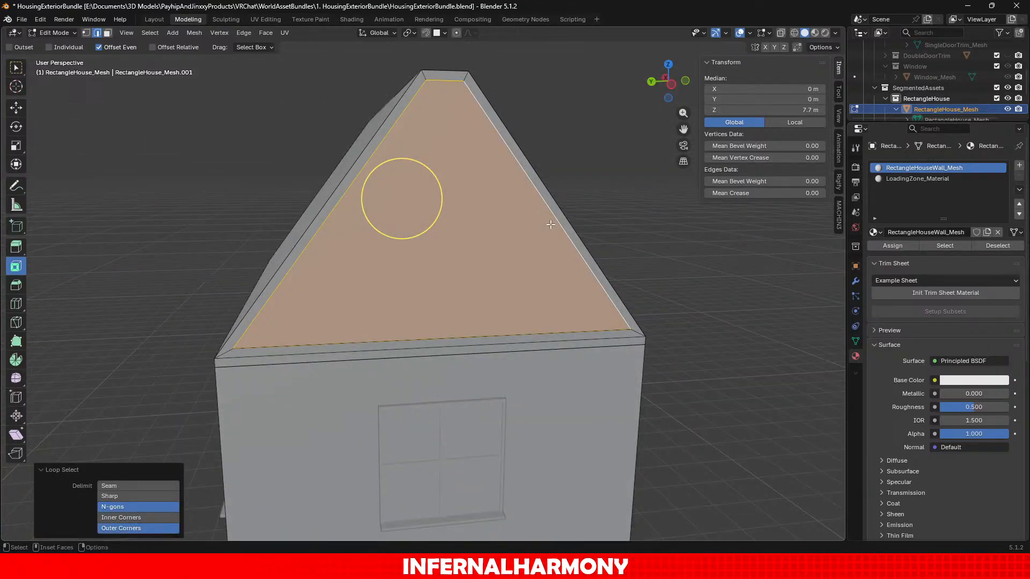
{"action": "key", "text": "x"}
{"action": "left_click", "coordinate": [530, 223]}
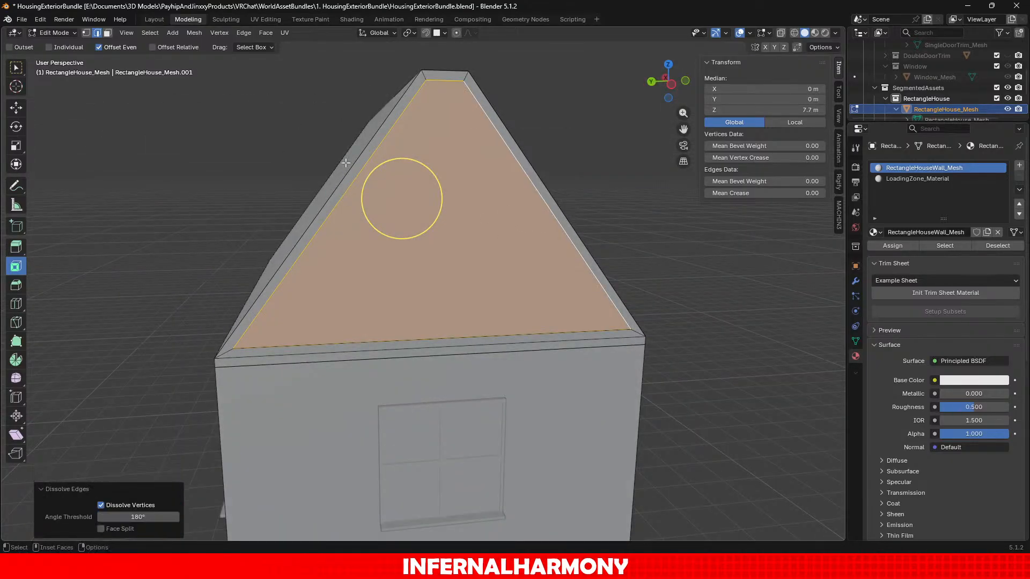
{"action": "key", "text": "x"}
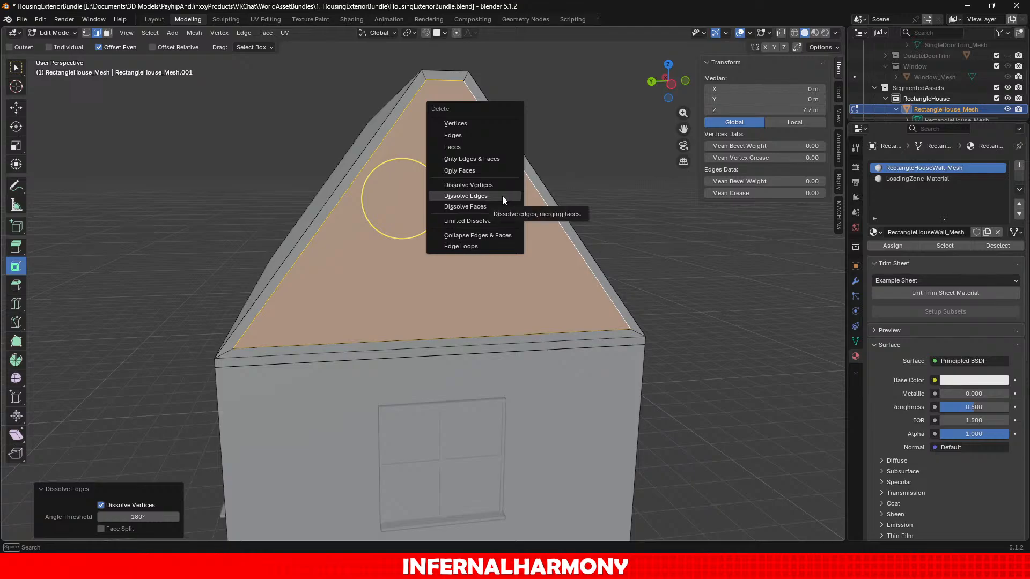
{"action": "key", "text": "Escape"}
Undo the edge dissolve and the gable loop selection, going back to the selected roof trim faces.
{"action": "middle_click_drag", "start_coordinate": [365, 243], "coordinate": [388, 223]}
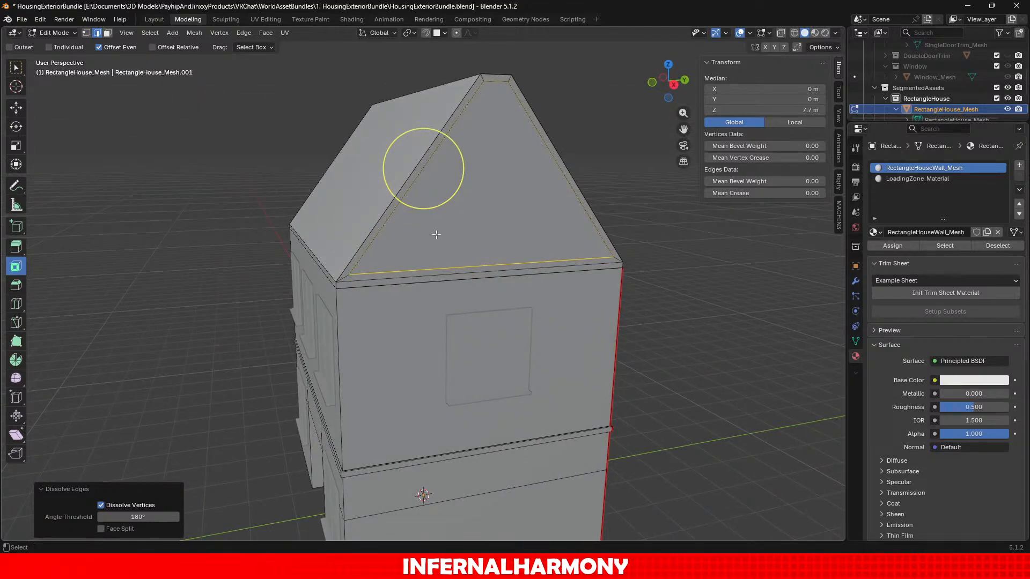
{"action": "key", "text": "ctrl+z"}
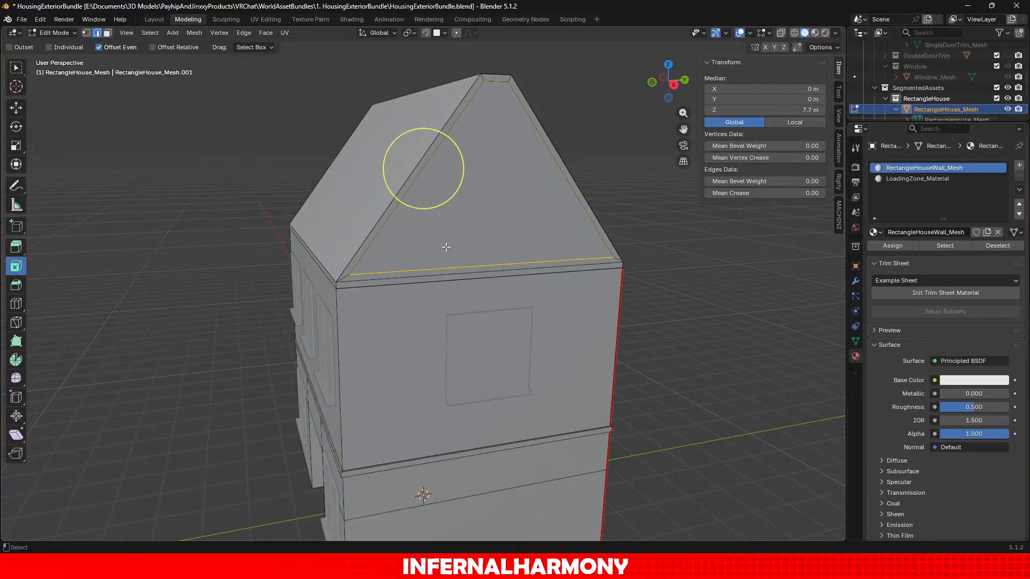
{"action": "key", "text": "ctrl+z"}
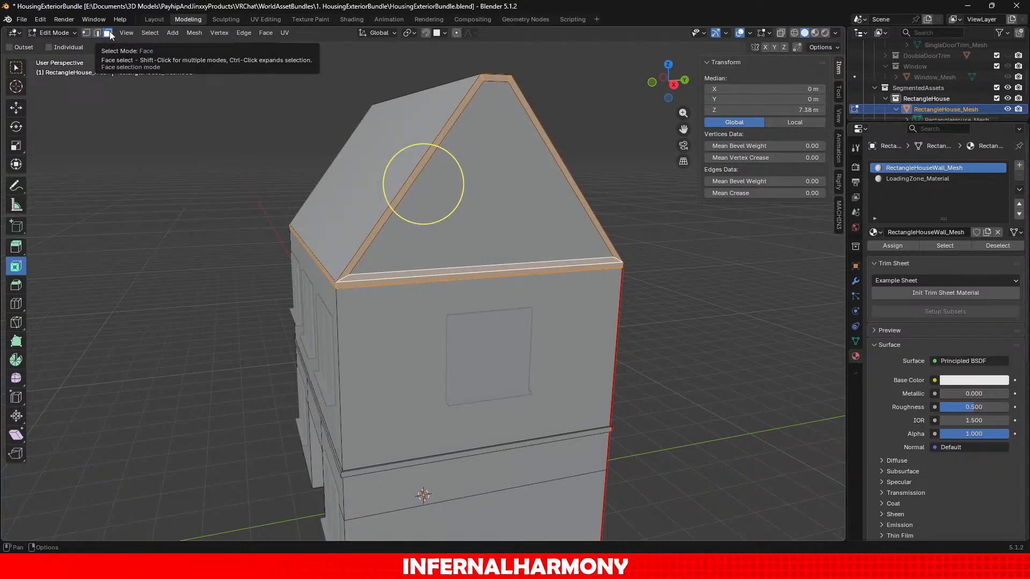
Delete the large gable face enclosed by the roof trim at the +X end of the house.
{"action": "left_click", "coordinate": [475, 217]}
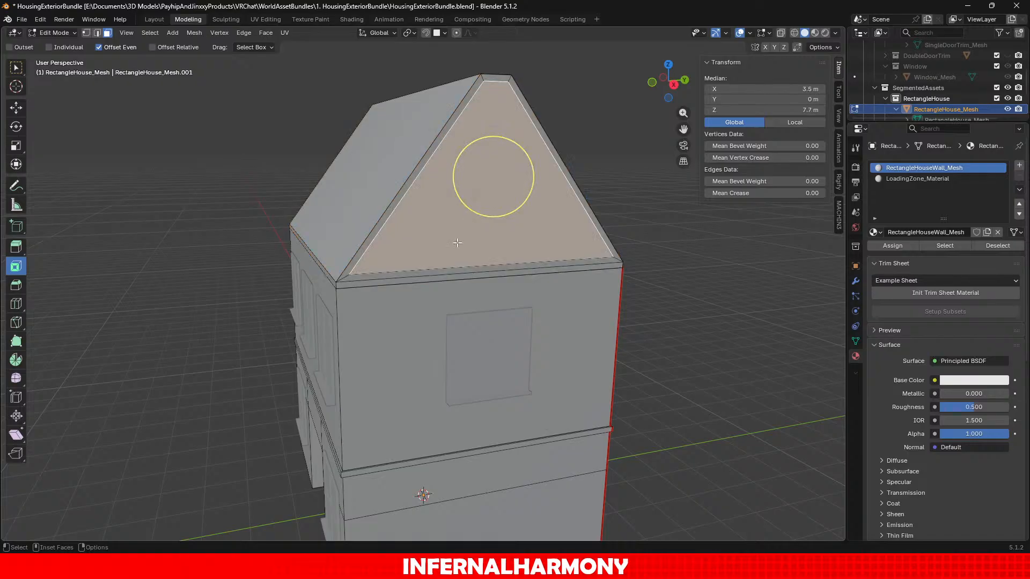
{"action": "scroll", "coordinate": [457, 242], "scroll_direction": "up", "scroll_amount": 4}
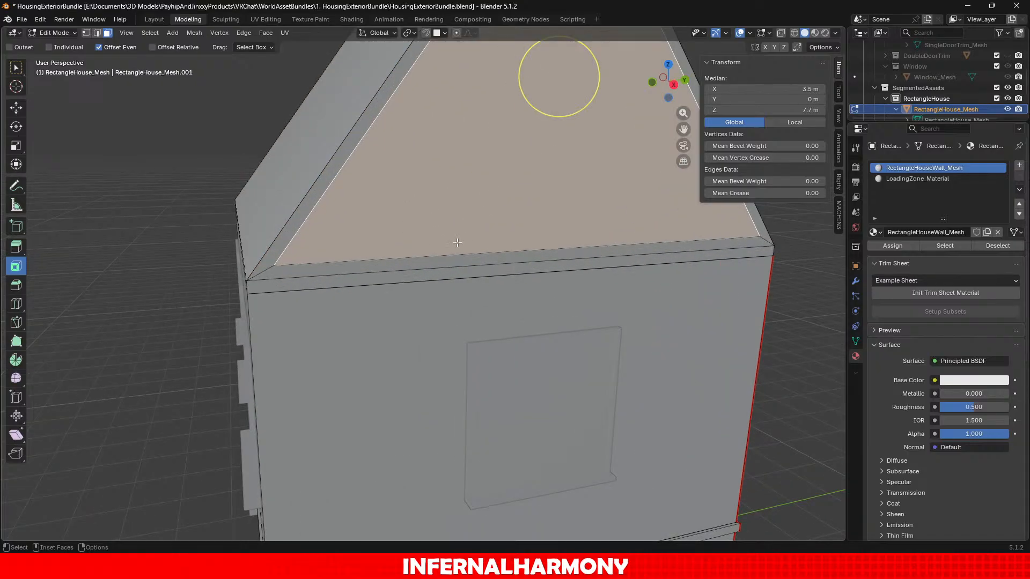
{"action": "key", "text": "x"}
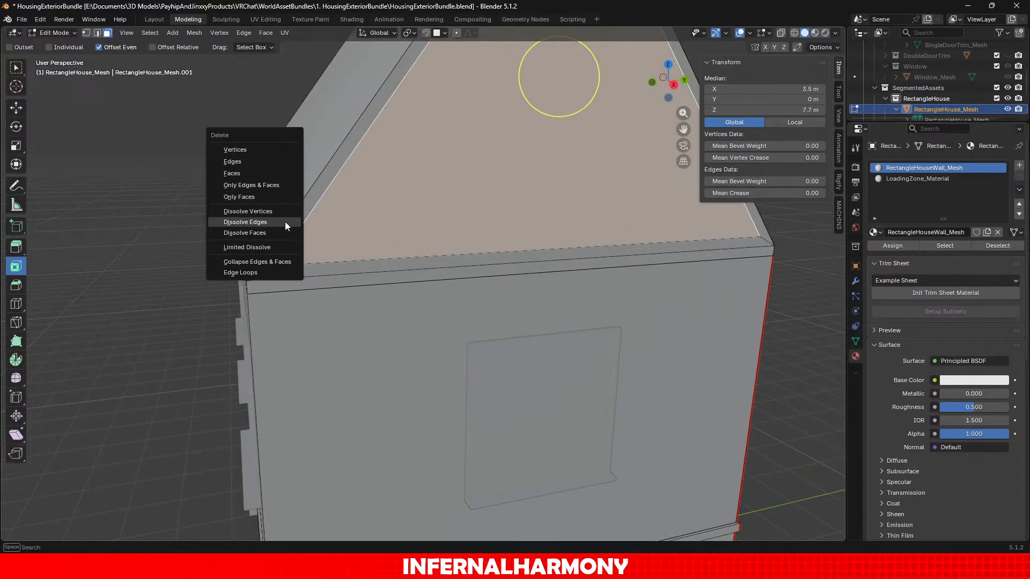
{"action": "left_click", "coordinate": [285, 221]}
{"action": "key", "text": "x"}
{"action": "left_click", "coordinate": [317, 176]}
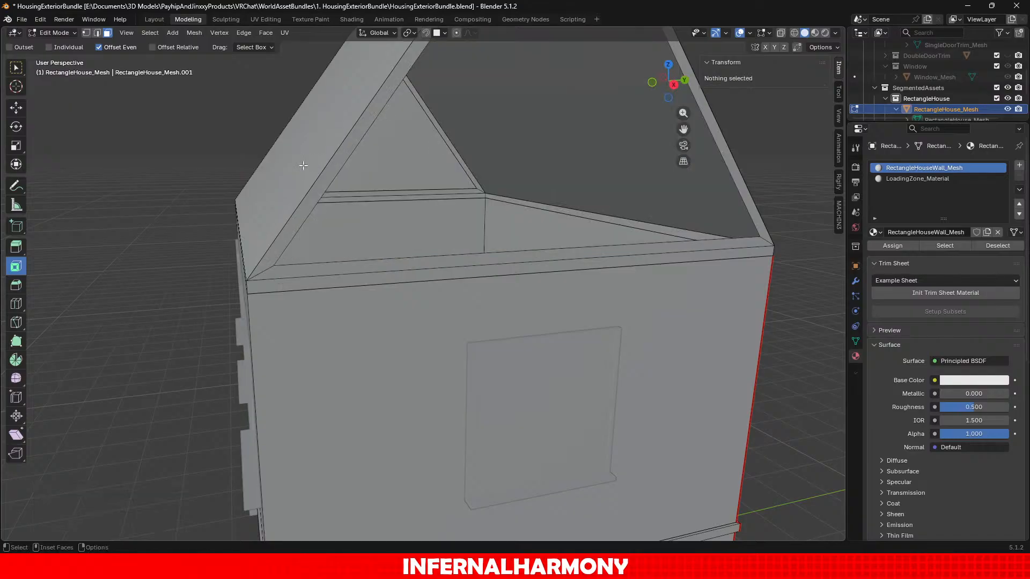
Select the inner edge loop of the open gable end and close it with Grid Fill.
{"action": "left_click", "coordinate": [97, 33]}
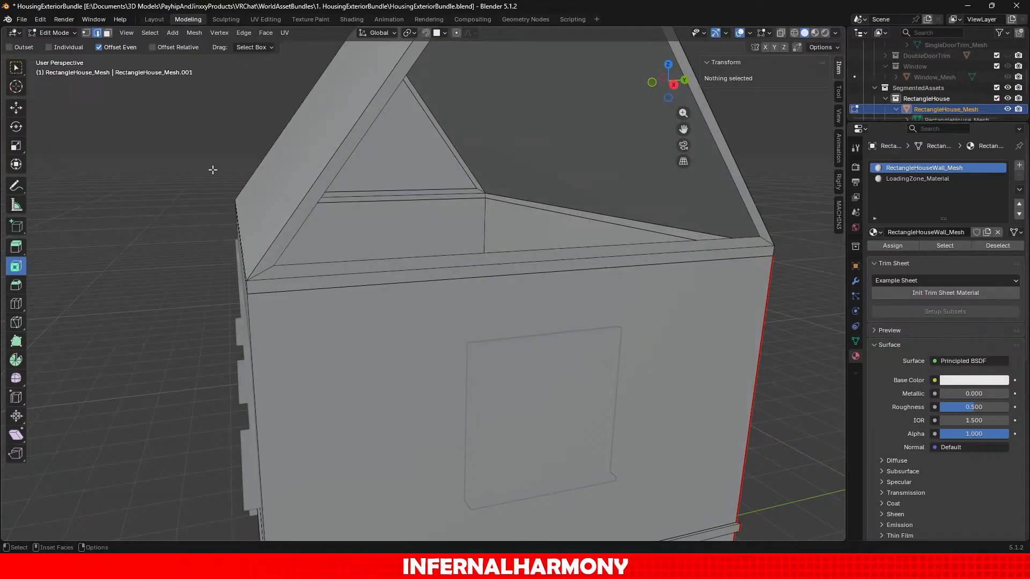
{"action": "left_click", "coordinate": [347, 262], "text": "alt"}
{"action": "left_click", "coordinate": [258, 33]}
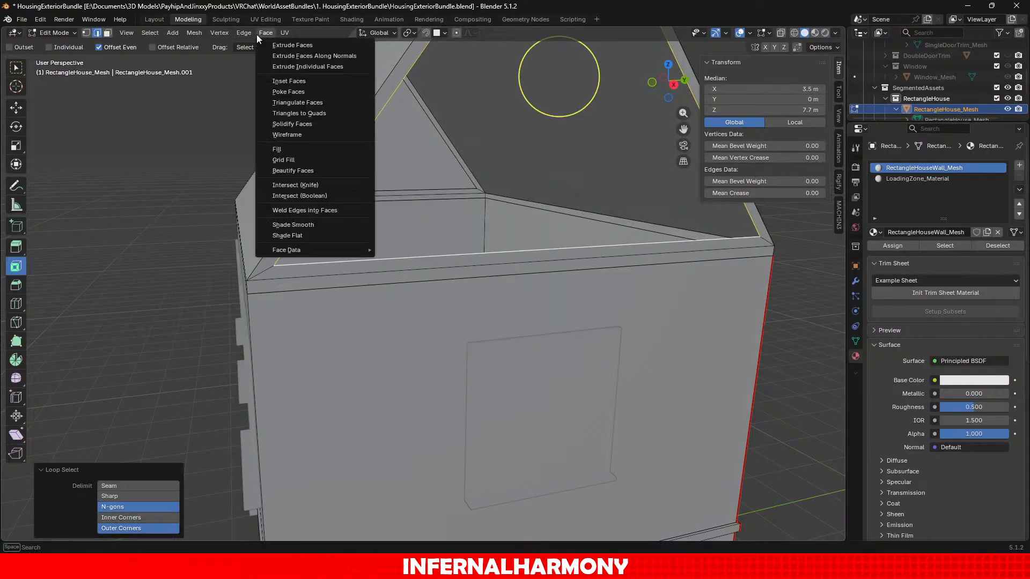
{"action": "left_click", "coordinate": [317, 159]}
{"action": "middle_click_drag", "start_coordinate": [320, 169], "coordinate": [490, 237]}
{"action": "left_click", "coordinate": [480, 248]}
Delete the large triangular inset face on the opposite gable end of the house.
{"action": "scroll", "coordinate": [471, 258], "scroll_direction": "down", "scroll_amount": 6}
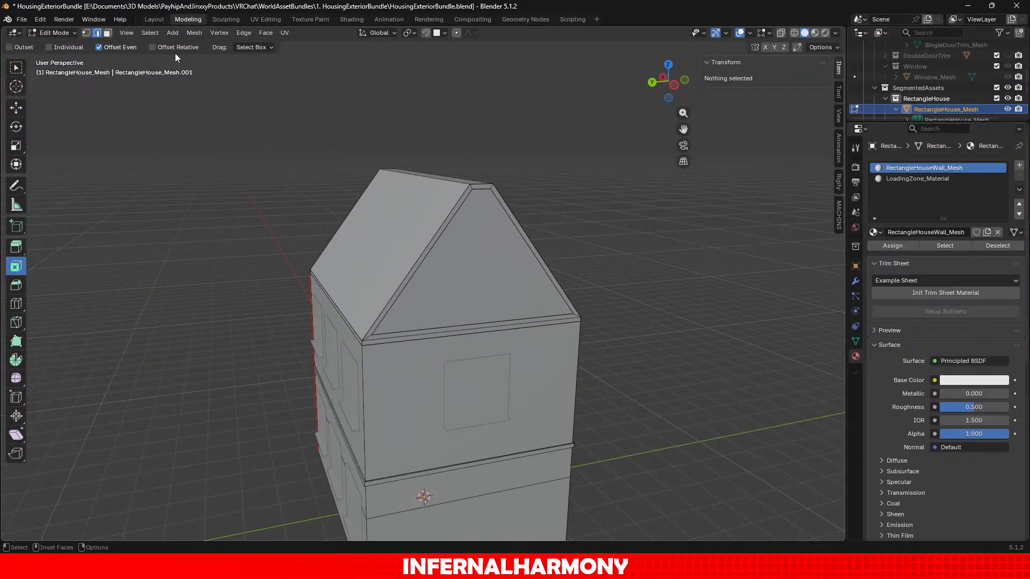
{"action": "left_click", "coordinate": [109, 34]}
{"action": "left_click", "coordinate": [417, 249]}
{"action": "left_click", "coordinate": [505, 278]}
{"action": "key", "text": "x"}
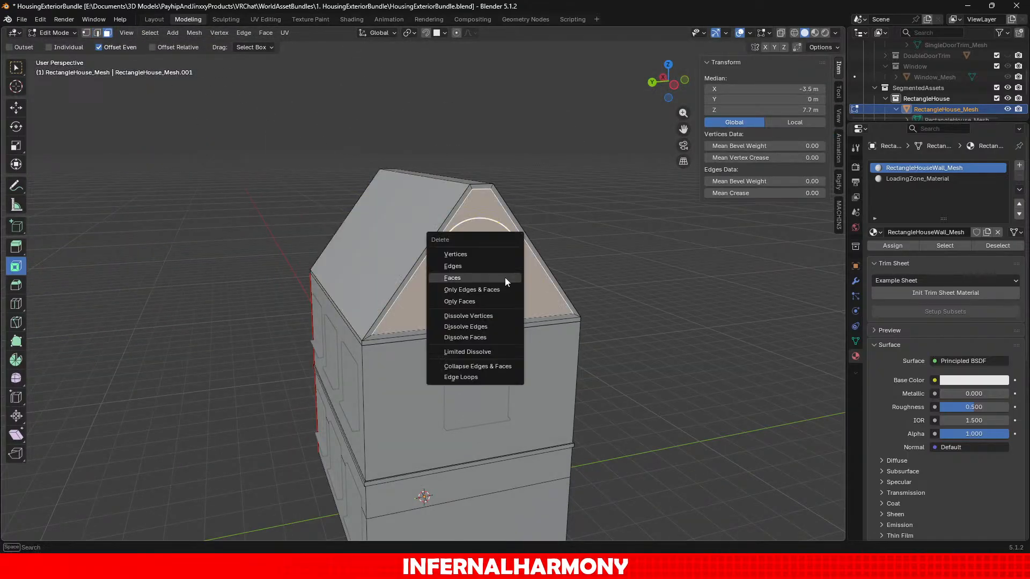
{"action": "left_click", "coordinate": [504, 278]}
Grid Fill the opening's inner edge loop where the gable face was deleted.
{"action": "scroll", "coordinate": [498, 278], "scroll_direction": "up", "scroll_amount": 6}
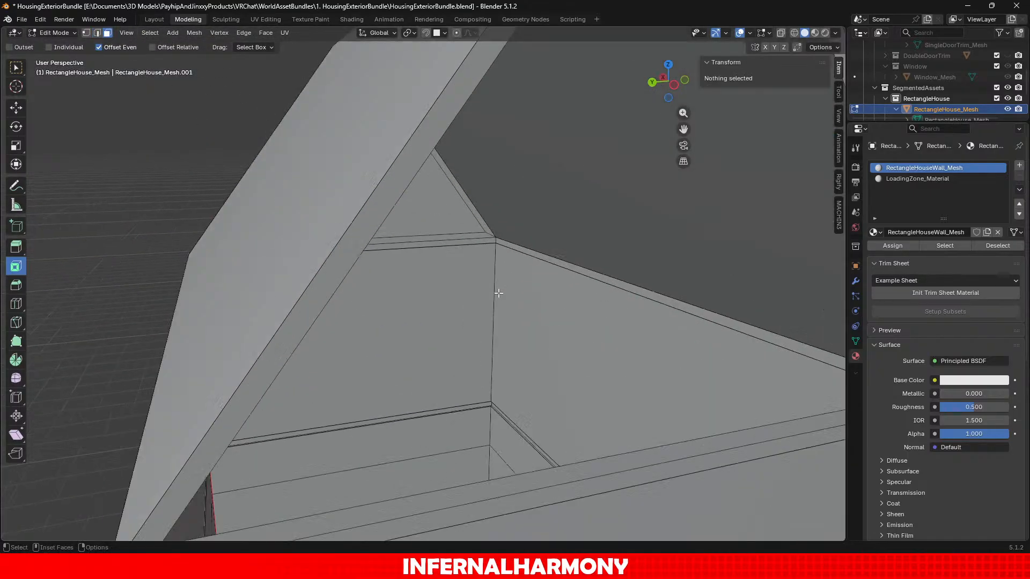
{"action": "left_click", "coordinate": [97, 33]}
{"action": "left_click", "coordinate": [374, 232], "text": "alt"}
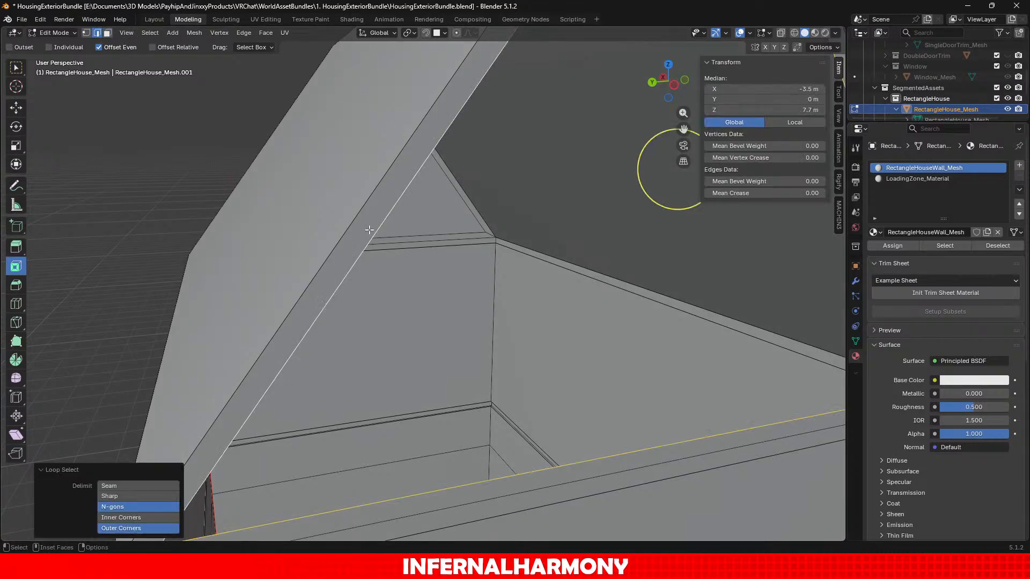
{"action": "left_click", "coordinate": [265, 32]}
{"action": "left_click", "coordinate": [290, 158]}
Select the four edges of the newly filled gable's inset outline and dissolve them.
{"action": "scroll", "coordinate": [397, 258], "scroll_direction": "down", "scroll_amount": 5}
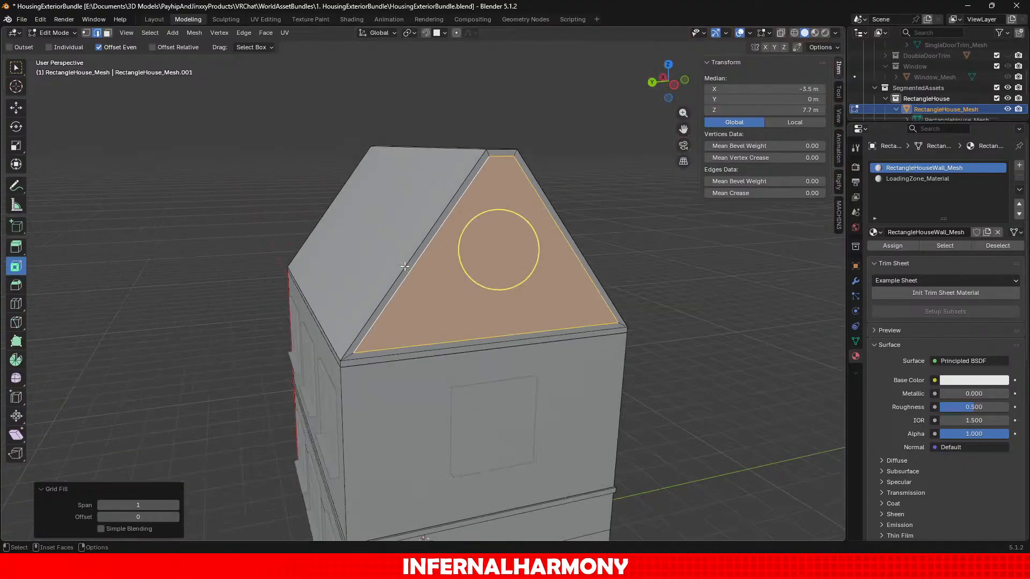
{"action": "left_click", "coordinate": [16, 107]}
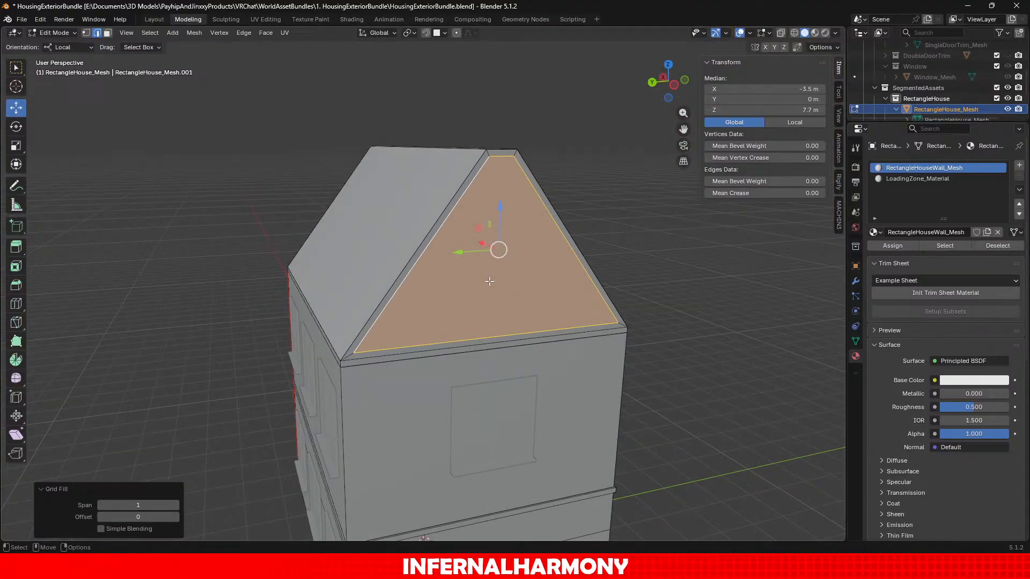
{"action": "left_click", "coordinate": [422, 270], "text": "alt"}
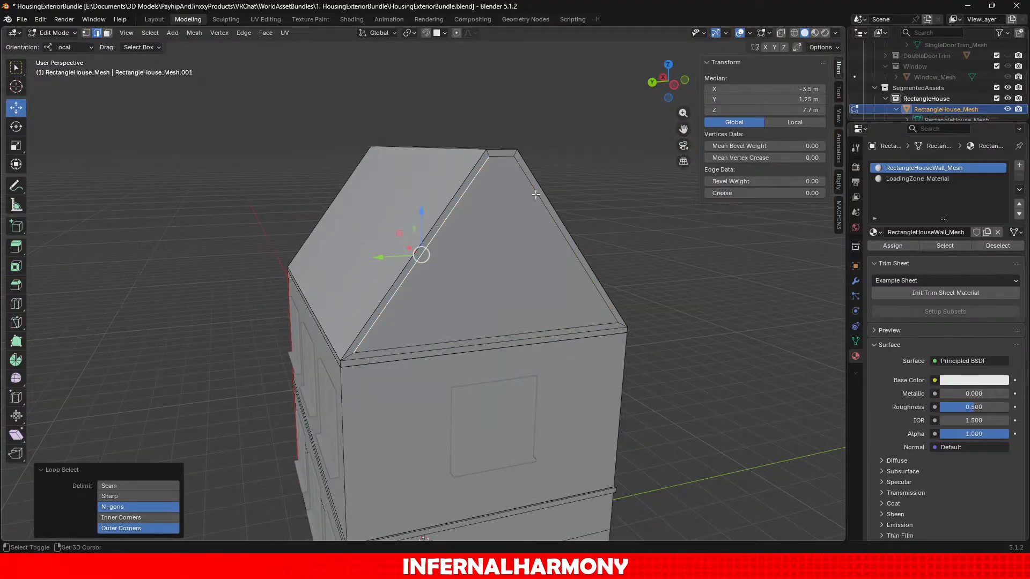
{"action": "left_click", "coordinate": [500, 161], "text": "alt"}
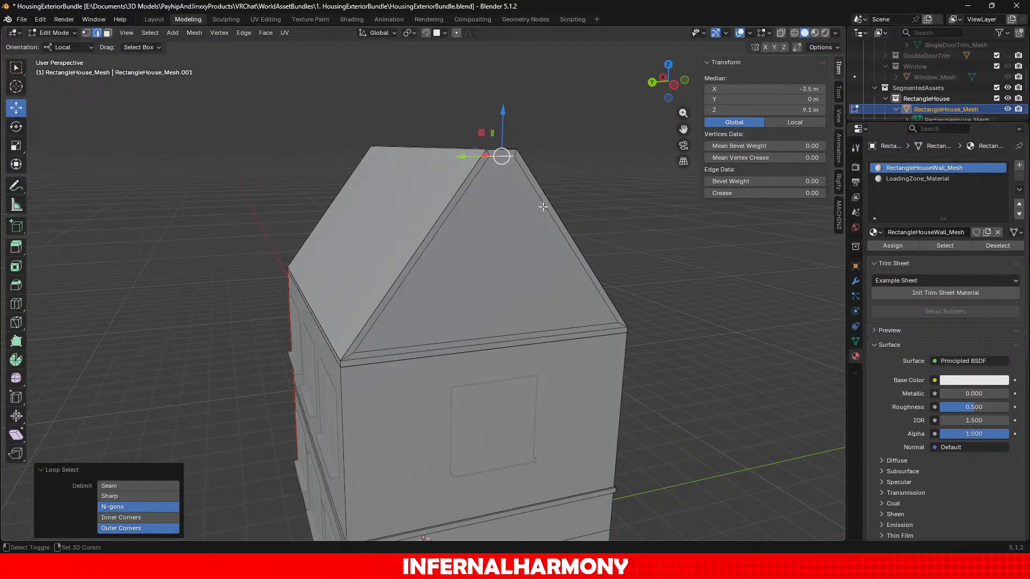
{"action": "left_click", "coordinate": [544, 208], "text": "shift"}
{"action": "left_click", "coordinate": [444, 244], "text": "shift"}
{"action": "left_click", "coordinate": [464, 342], "text": "shift"}
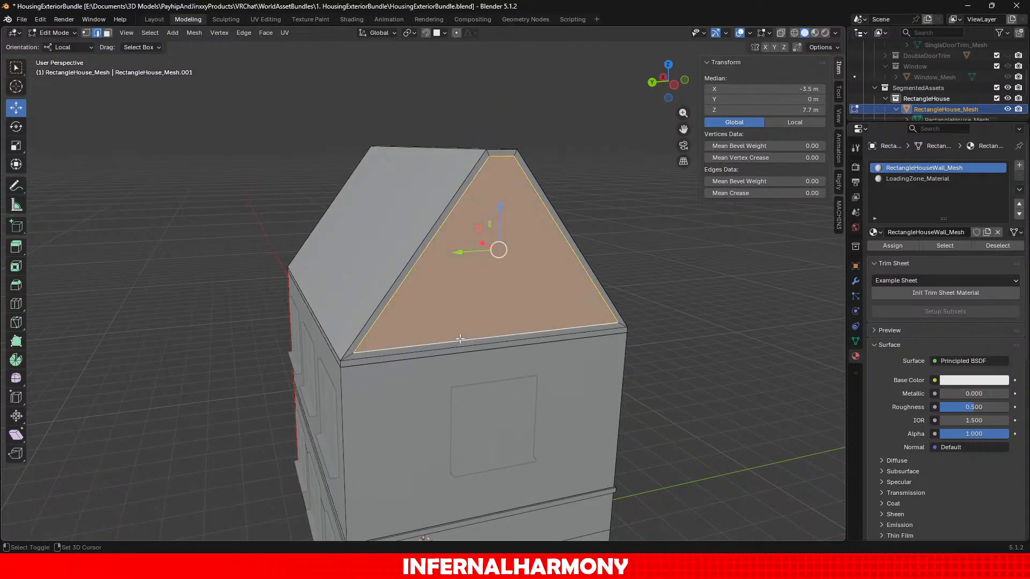
{"action": "key", "text": "x"}
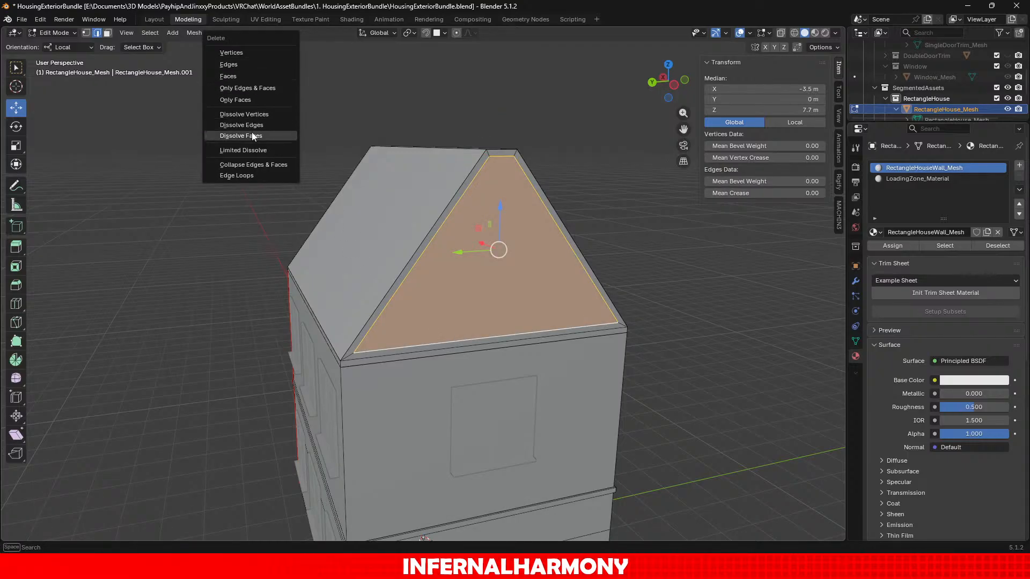
{"action": "left_click", "coordinate": [242, 125]}
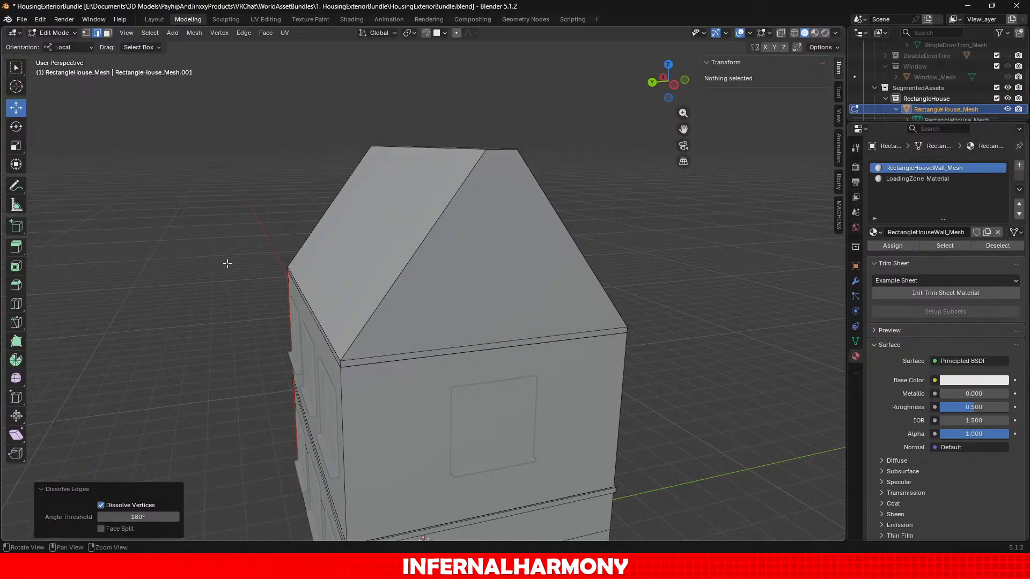
Dissolve the four inset outline edges on the opposite gable end as well.
{"action": "left_click_drag", "start_coordinate": [227, 264], "coordinate": [423, 255], "text": "alt"}
{"action": "scroll", "coordinate": [529, 252], "scroll_direction": "up", "scroll_amount": 3}
{"action": "left_click", "coordinate": [570, 224]}
{"action": "left_click", "coordinate": [562, 272], "text": "shift"}
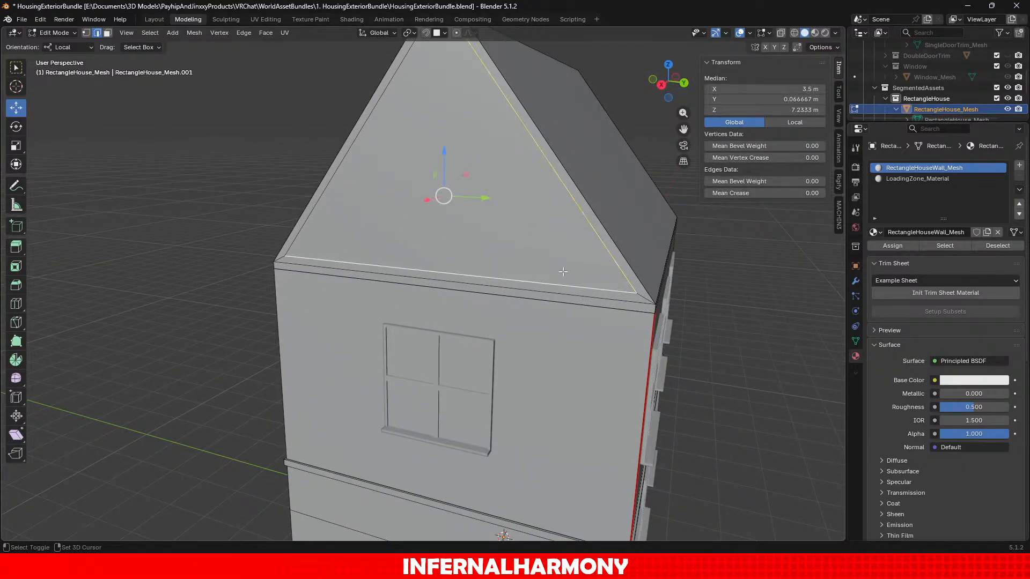
{"action": "left_click", "coordinate": [356, 179], "text": "shift"}
{"action": "left_click_drag", "start_coordinate": [355, 178], "coordinate": [407, 174], "text": "alt"}
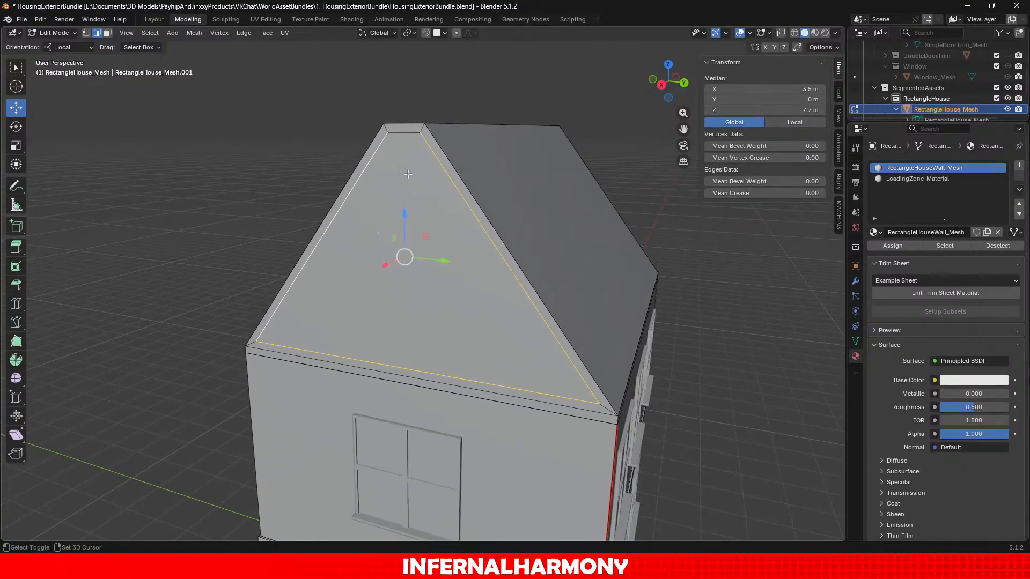
{"action": "left_click", "coordinate": [403, 139], "text": "shift"}
{"action": "key", "text": "x"}
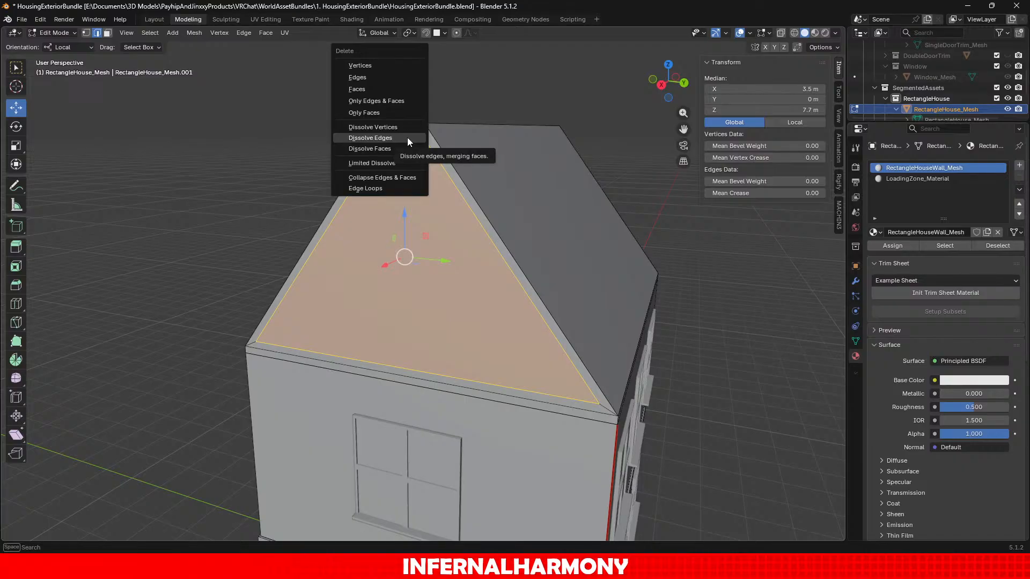
{"action": "left_click", "coordinate": [407, 137]}
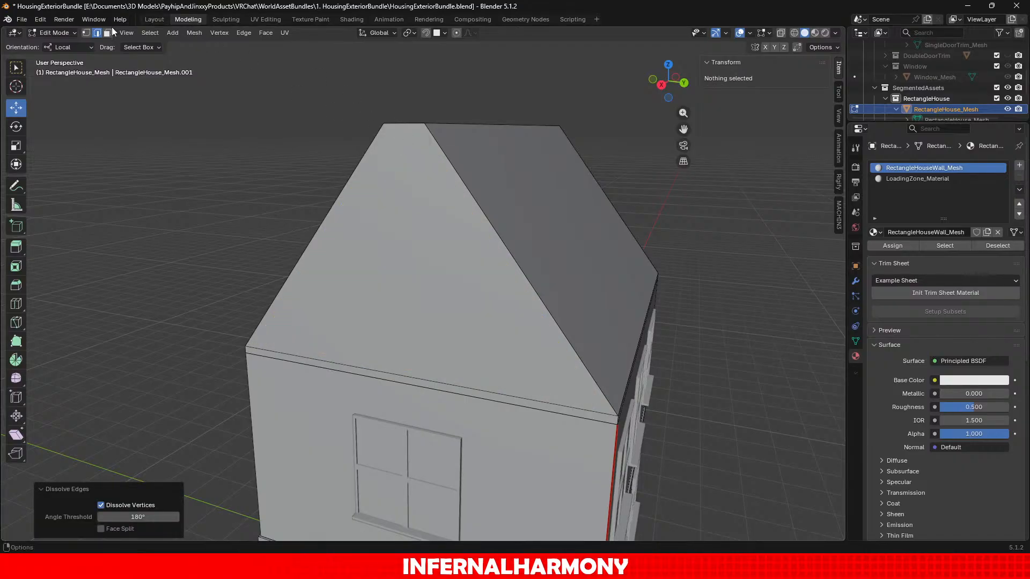
Select both gable faces together with the narrow eaves strips around the house.
{"action": "key", "text": "3"}
{"action": "left_click", "coordinate": [408, 137]}
{"action": "middle_click_drag", "start_coordinate": [602, 292], "coordinate": [493, 304]}
{"action": "left_click", "coordinate": [492, 305], "text": "shift"}
{"action": "scroll", "coordinate": [475, 318], "scroll_direction": "up", "scroll_amount": 2}
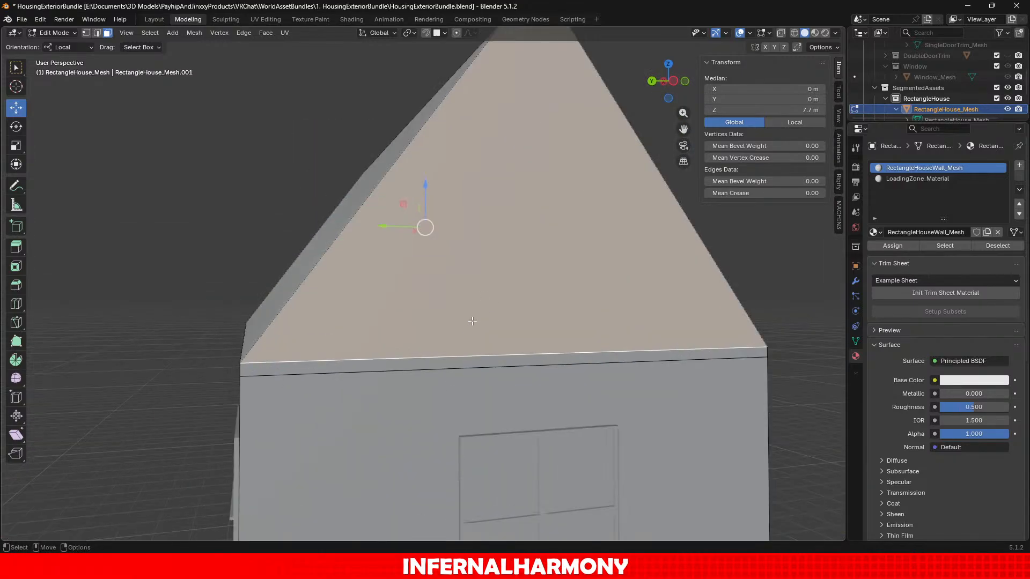
{"action": "left_click", "coordinate": [430, 361], "text": "shift"}
{"action": "middle_click_drag", "start_coordinate": [211, 354], "coordinate": [322, 344]}
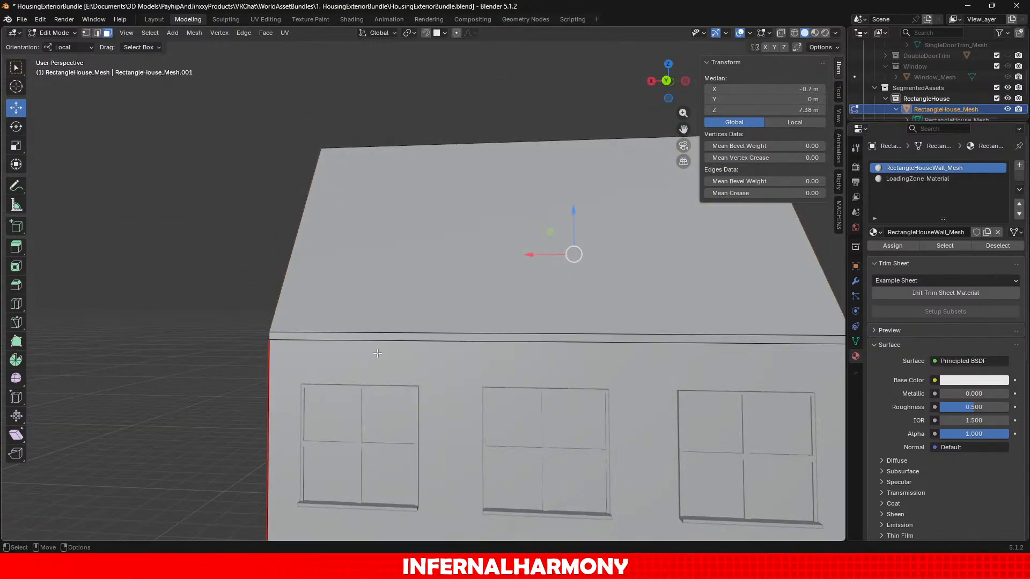
{"action": "left_click", "coordinate": [335, 338], "text": "shift"}
{"action": "middle_click_drag", "start_coordinate": [258, 336], "coordinate": [462, 344]}
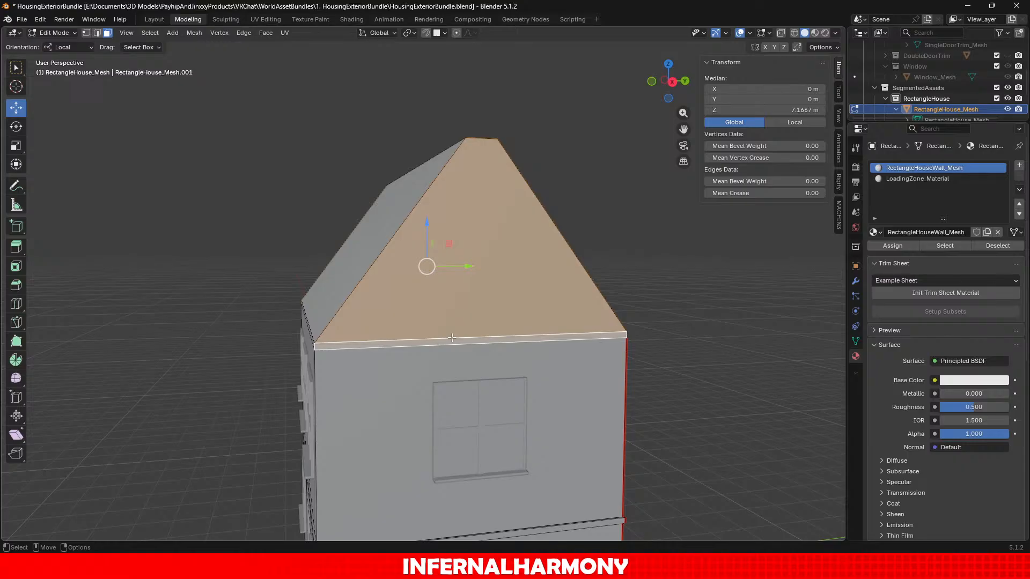
{"action": "middle_click_drag", "start_coordinate": [452, 338], "coordinate": [422, 315]}
{"action": "middle_click_drag", "start_coordinate": [294, 358], "coordinate": [345, 370]}
{"action": "left_click", "coordinate": [344, 371], "text": "shift"}
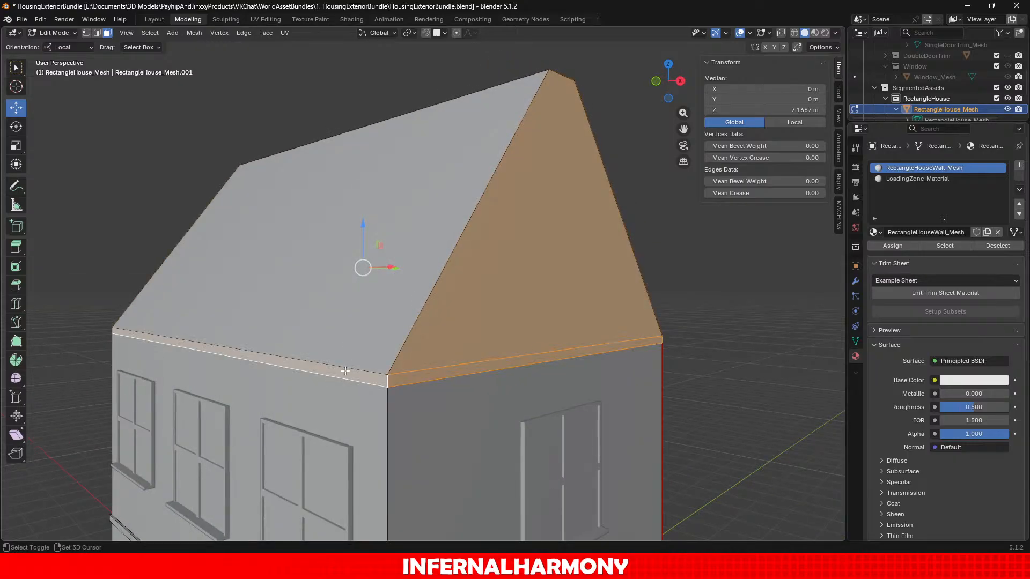
Try to extrude the selected gable and eaves faces along their normals by about 1.31 m.
{"action": "left_click", "coordinate": [16, 247]}
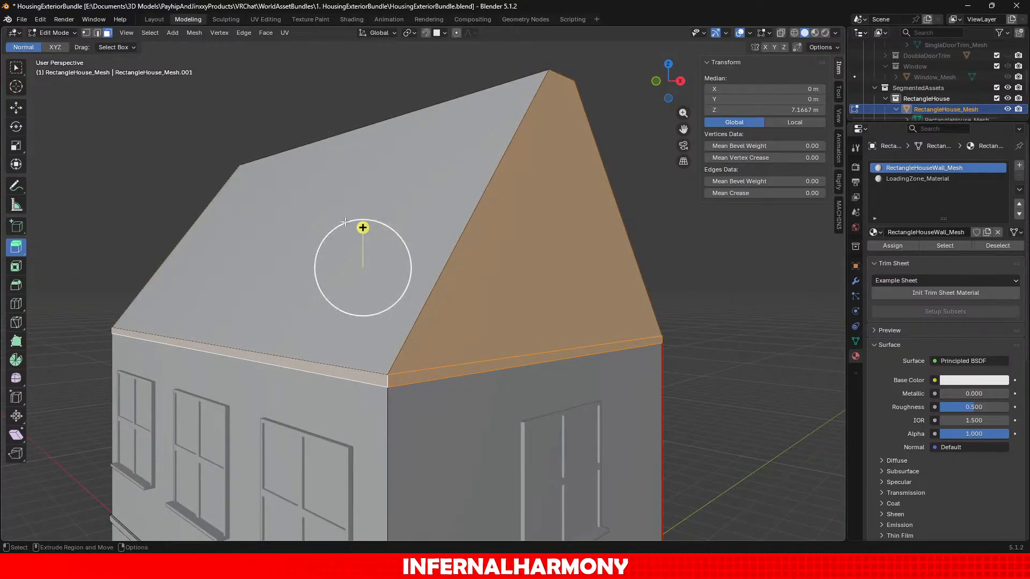
{"action": "left_click", "coordinate": [17, 247]}
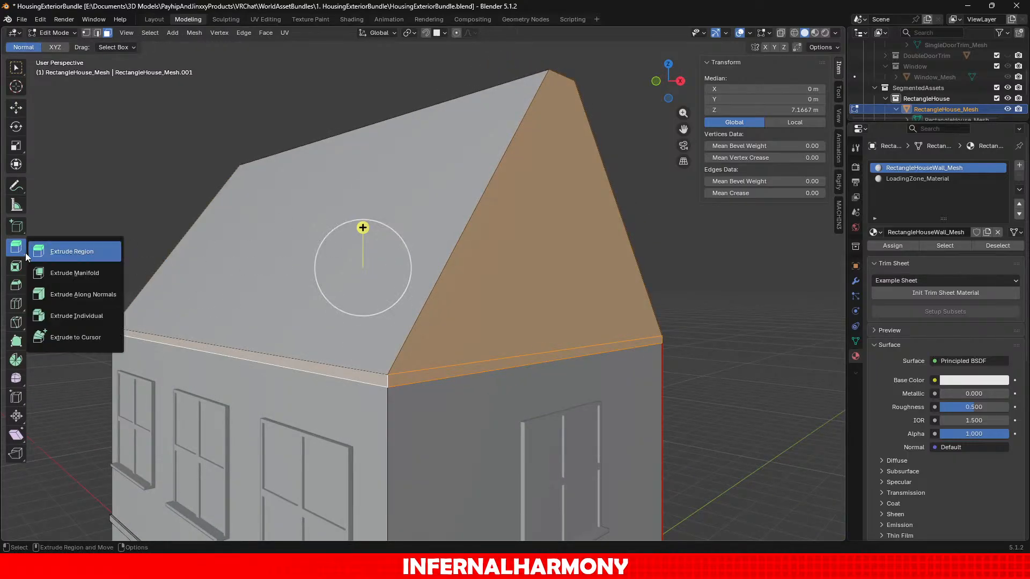
{"action": "left_click", "coordinate": [62, 295]}
{"action": "left_click_drag", "start_coordinate": [361, 216], "coordinate": [376, 161]}
{"action": "scroll", "coordinate": [537, 412], "scroll_direction": "down", "scroll_amount": 3}
{"action": "scroll", "coordinate": [537, 413], "scroll_direction": "up", "scroll_amount": 1}
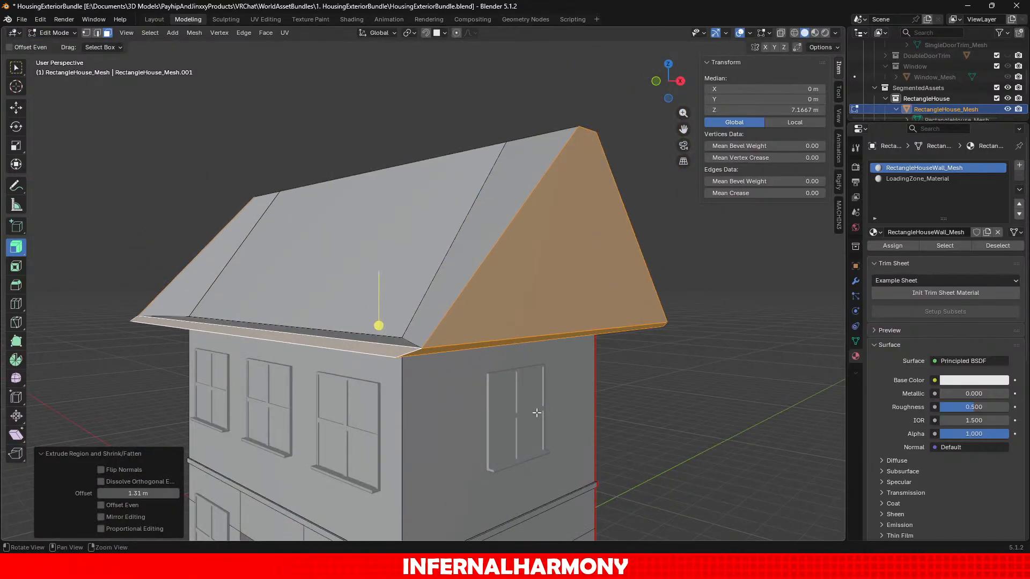
{"action": "middle_click_drag", "start_coordinate": [536, 413], "coordinate": [392, 425]}
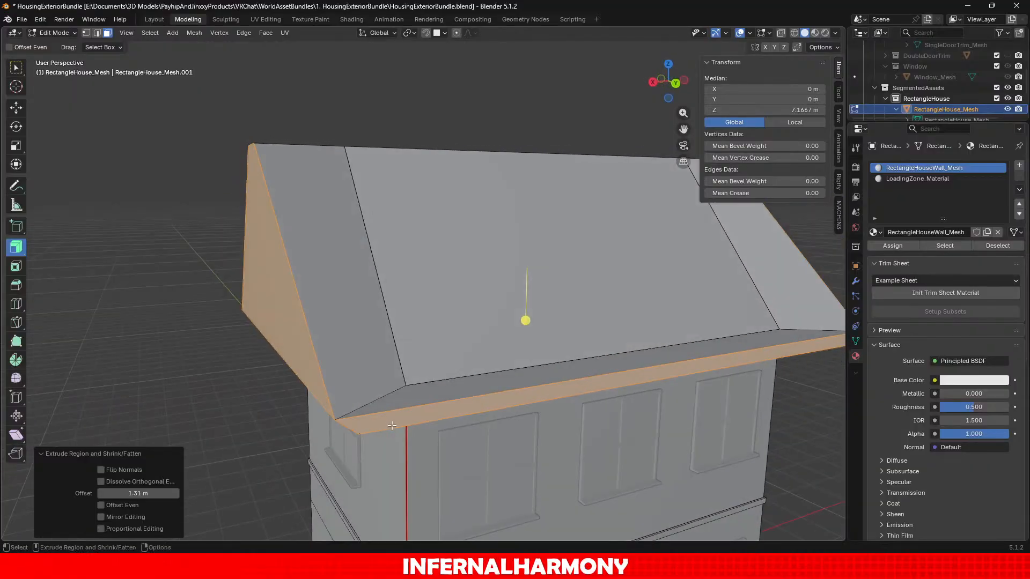
Undo the extrusion, the face selections and the dissolved inset edges on both gable ends.
{"action": "key", "text": "ctrl+z"}
{"action": "key", "text": "ctrl+z"}
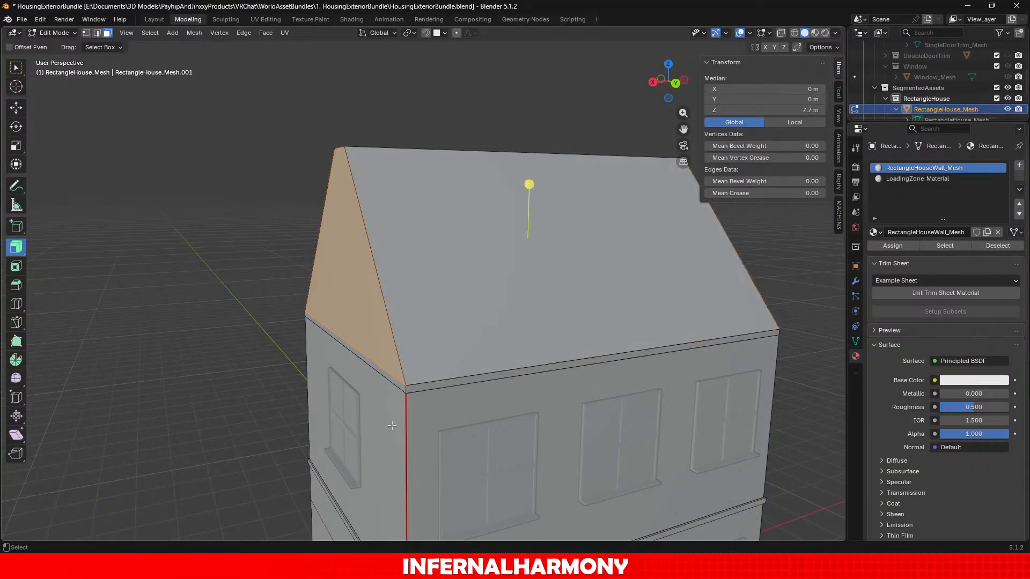
{"action": "key", "text": "ctrl+z"}
{"action": "key", "text": "ctrl+z"}
{"action": "key", "text": "ctrl+z"}
{"action": "key", "text": "ctrl+z"}
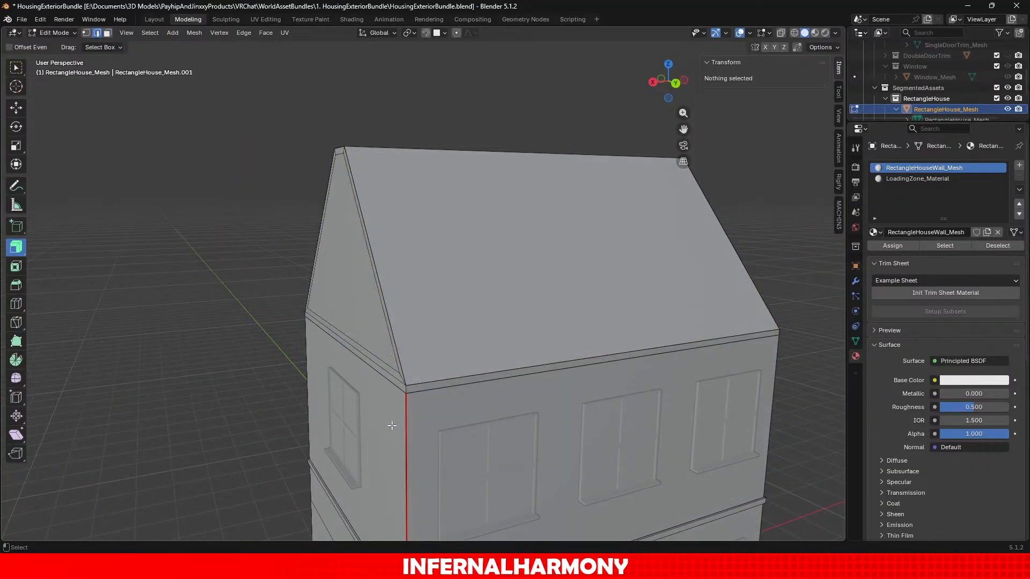
{"action": "key", "text": "ctrl+z"}
{"action": "middle_click_drag", "start_coordinate": [392, 426], "coordinate": [411, 386]}
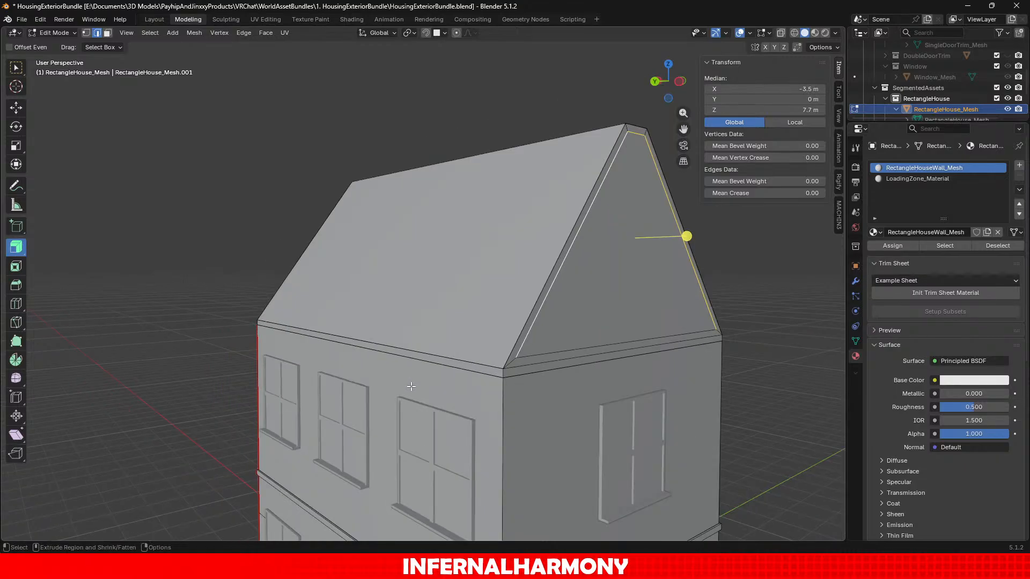
Select both sloping roof faces and the narrow ridge strip between them.
{"action": "left_click", "coordinate": [16, 108]}
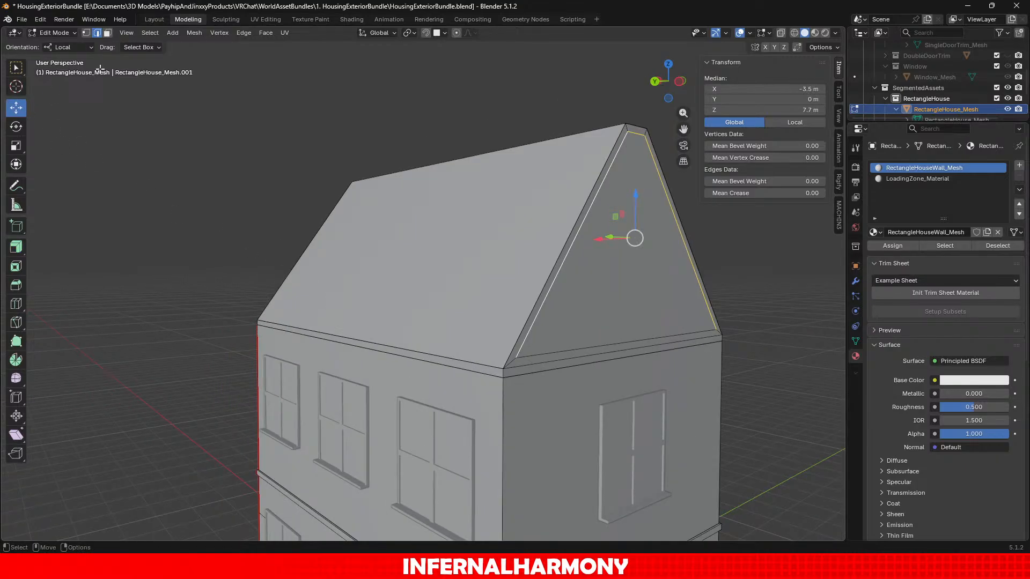
{"action": "left_click", "coordinate": [108, 33]}
{"action": "left_click", "coordinate": [483, 304]}
{"action": "middle_click_drag", "start_coordinate": [483, 304], "coordinate": [339, 262]}
{"action": "left_click", "coordinate": [339, 262], "text": "shift"}
{"action": "left_click", "coordinate": [214, 237], "text": "shift"}
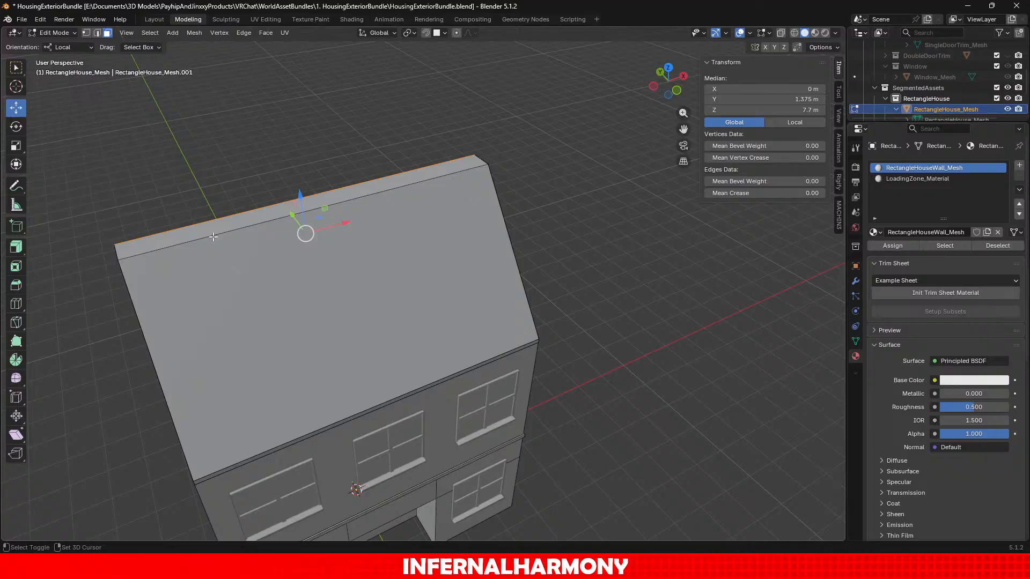
{"action": "left_click", "coordinate": [230, 280]}
{"action": "left_click", "coordinate": [203, 239], "text": "shift"}
{"action": "middle_click_drag", "start_coordinate": [209, 300], "coordinate": [407, 299]}
{"action": "left_click", "coordinate": [408, 299], "text": "shift"}
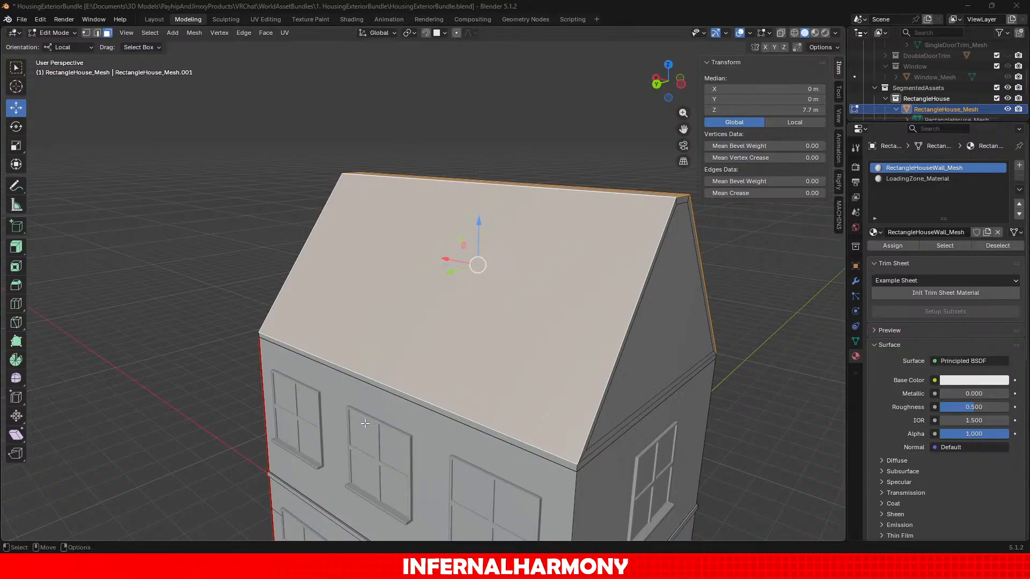
Select the gable faces at both ends of the house and split them from the surrounding mesh.
{"action": "middle_click_drag", "start_coordinate": [633, 409], "coordinate": [517, 361]}
{"action": "left_click", "coordinate": [506, 344]}
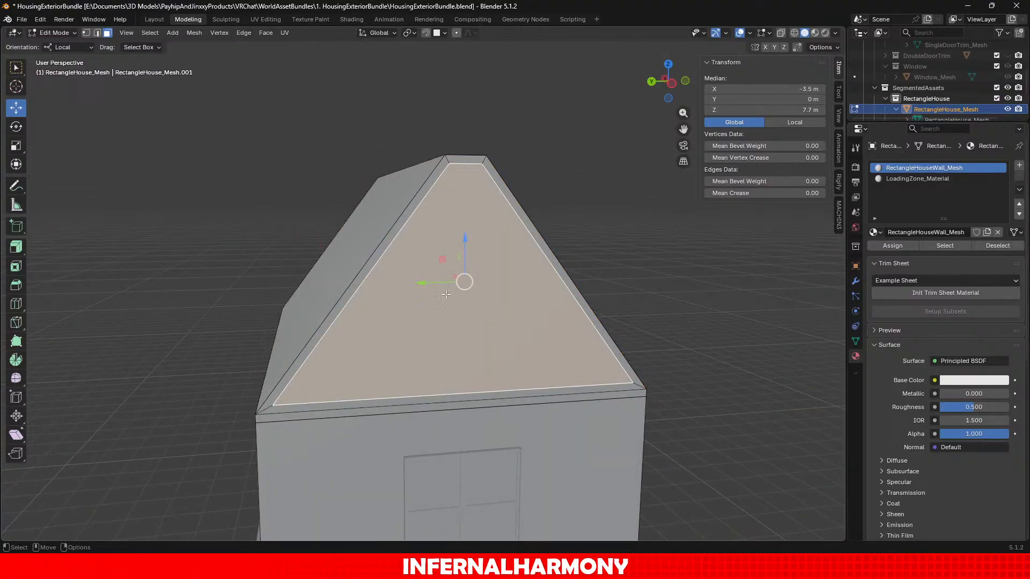
{"action": "key", "text": "ctrl+KP_Add"}
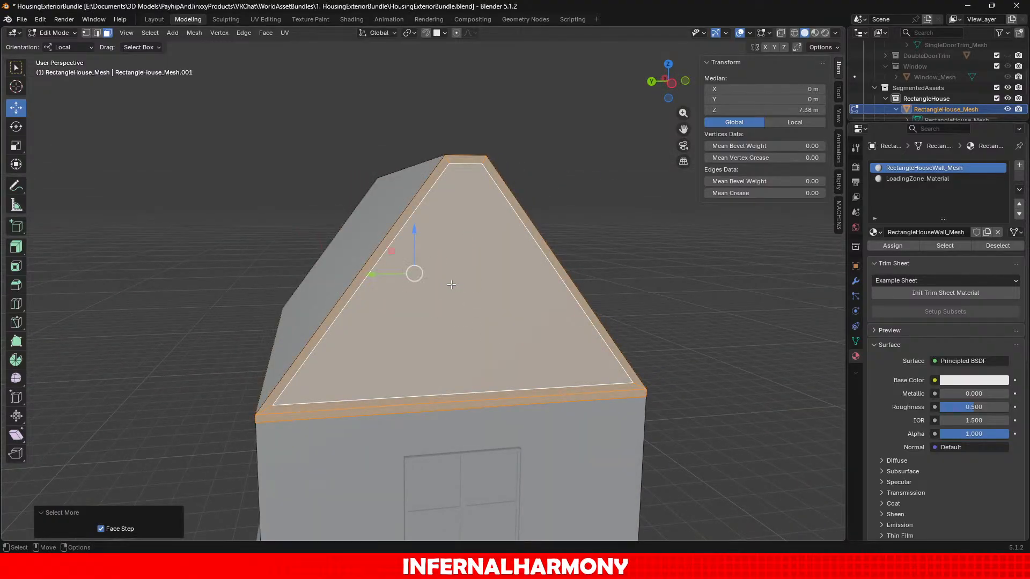
{"action": "key", "text": "ctrl+z"}
{"action": "middle_click_drag", "start_coordinate": [663, 320], "coordinate": [453, 310]}
{"action": "left_click", "coordinate": [452, 310]}
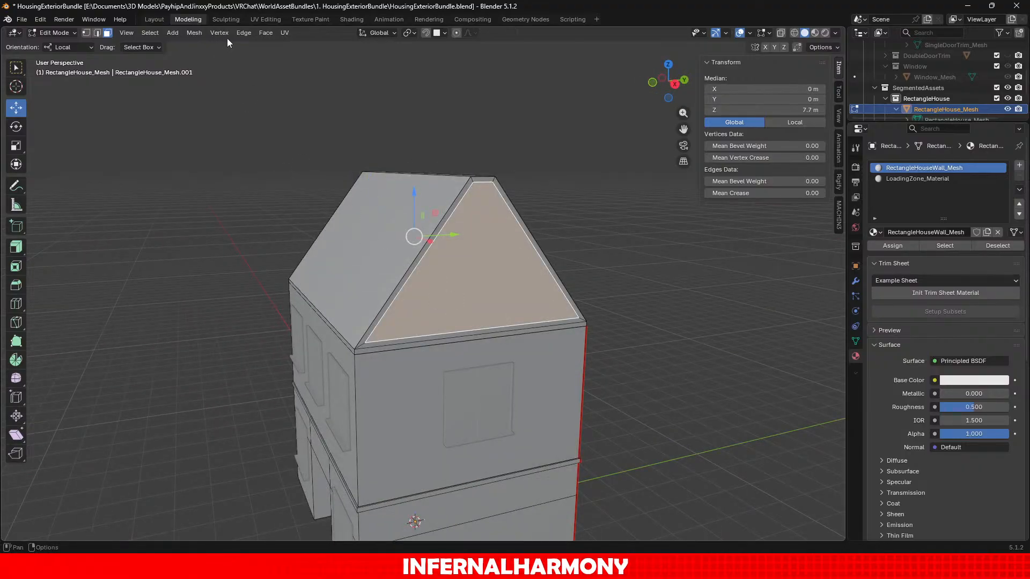
{"action": "left_click", "coordinate": [244, 33]}
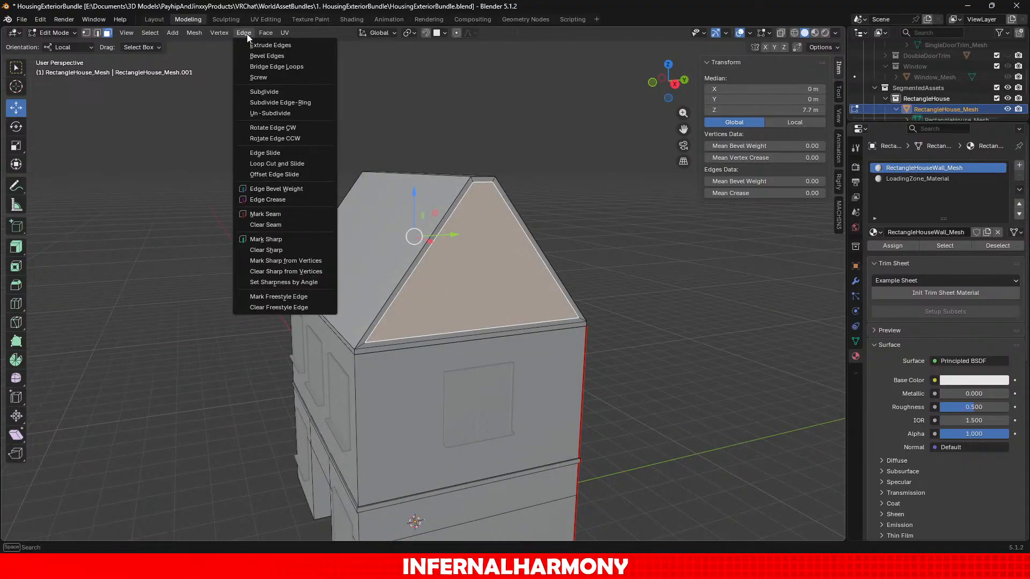
{"action": "mouse_move", "coordinate": [193, 33]}
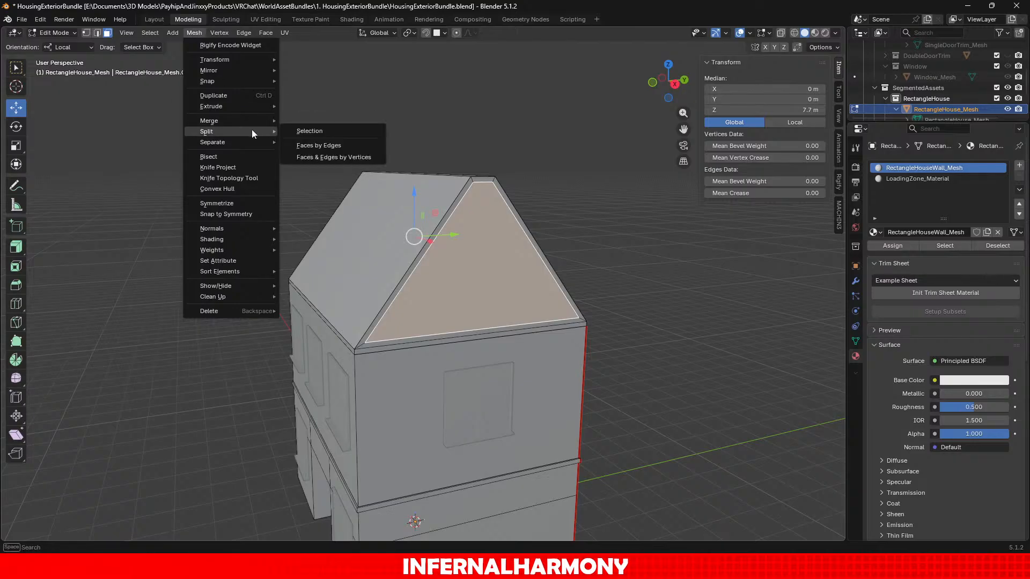
{"action": "left_click", "coordinate": [288, 131]}
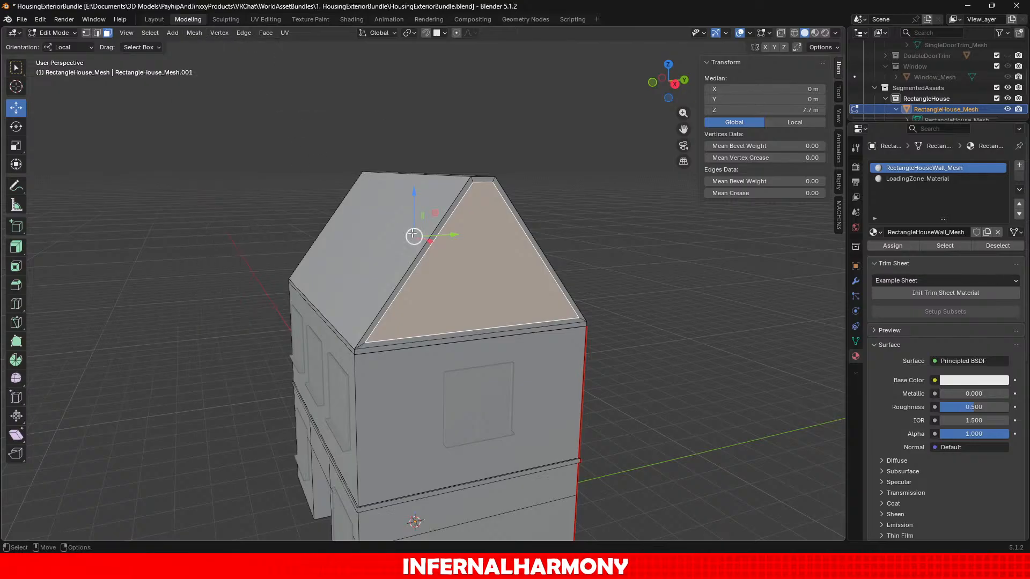
Select the connected trim strips around both gables and the eaves, and separate them into their own object.
{"action": "left_click", "coordinate": [412, 266]}
{"action": "key", "text": "ctrl+KP_Add"}
{"action": "key", "text": "ctrl+KP_Add"}
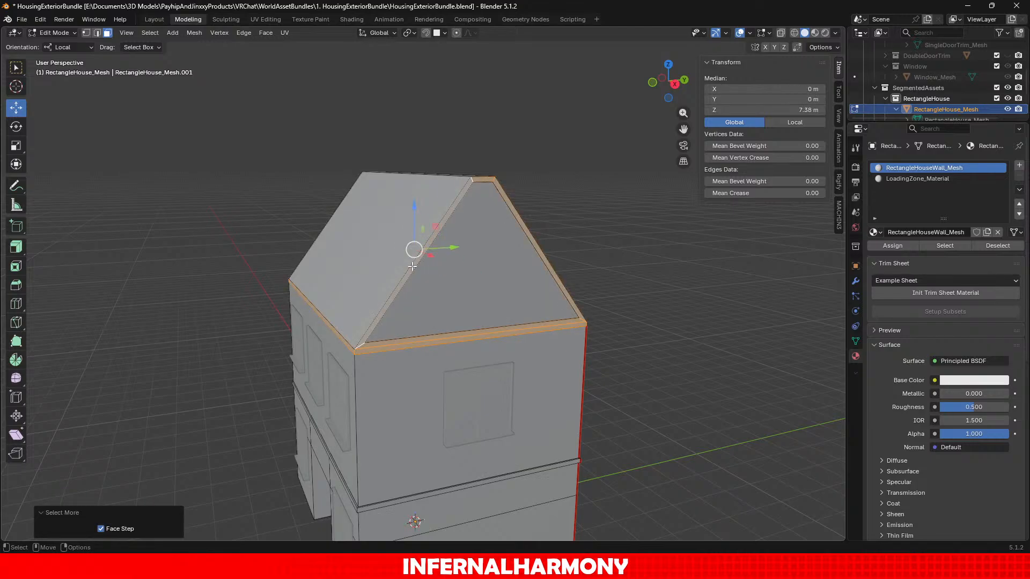
{"action": "middle_click_drag", "start_coordinate": [340, 210], "coordinate": [502, 189]}
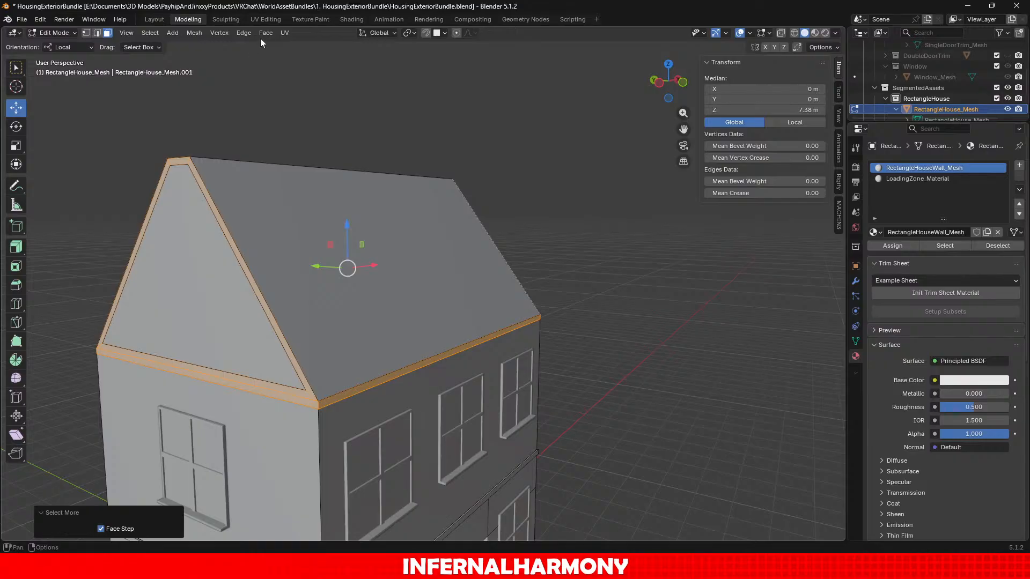
{"action": "left_click", "coordinate": [195, 34]}
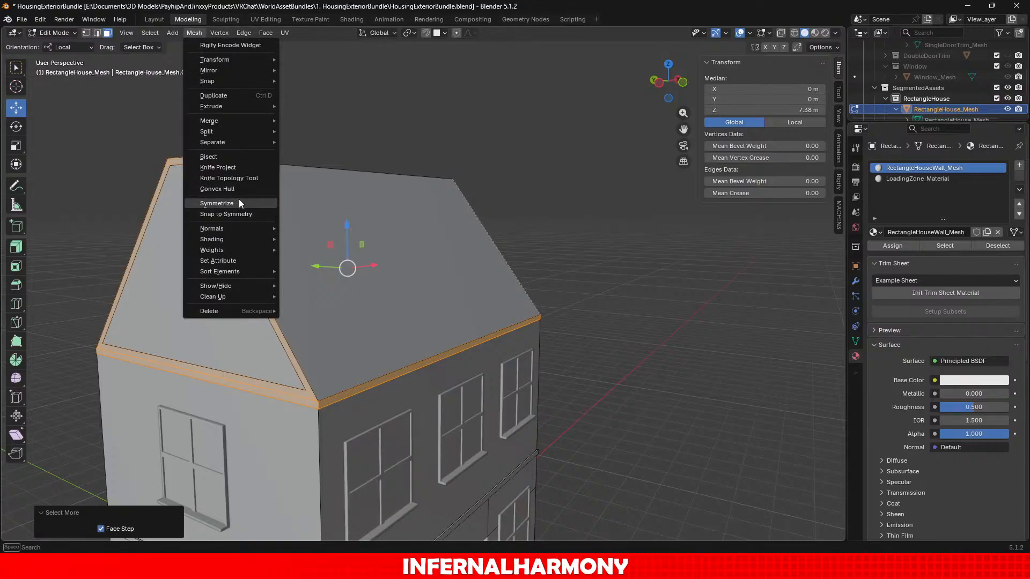
{"action": "mouse_move", "coordinate": [228, 119]}
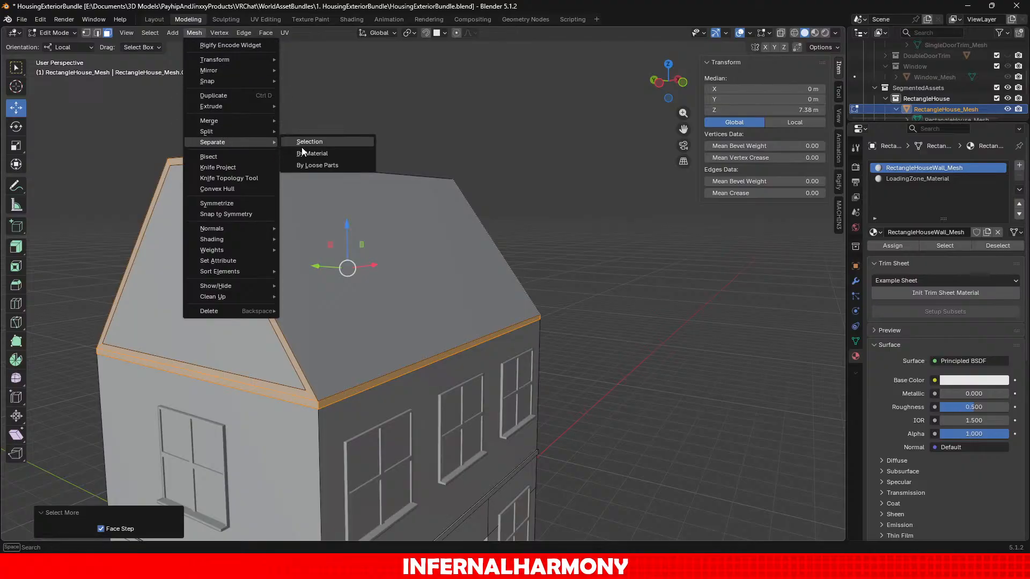
{"action": "left_click", "coordinate": [310, 142]}
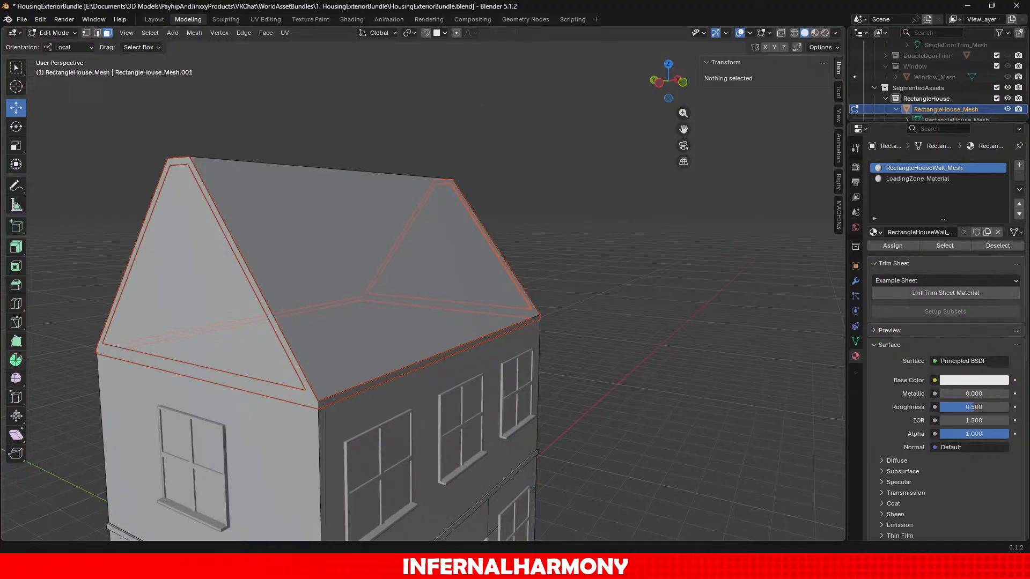
Switch to Object Mode, select only the separated trim object and add a Solidify modifier to it.
{"action": "scroll", "coordinate": [964, 97], "scroll_direction": "down", "scroll_amount": 2}
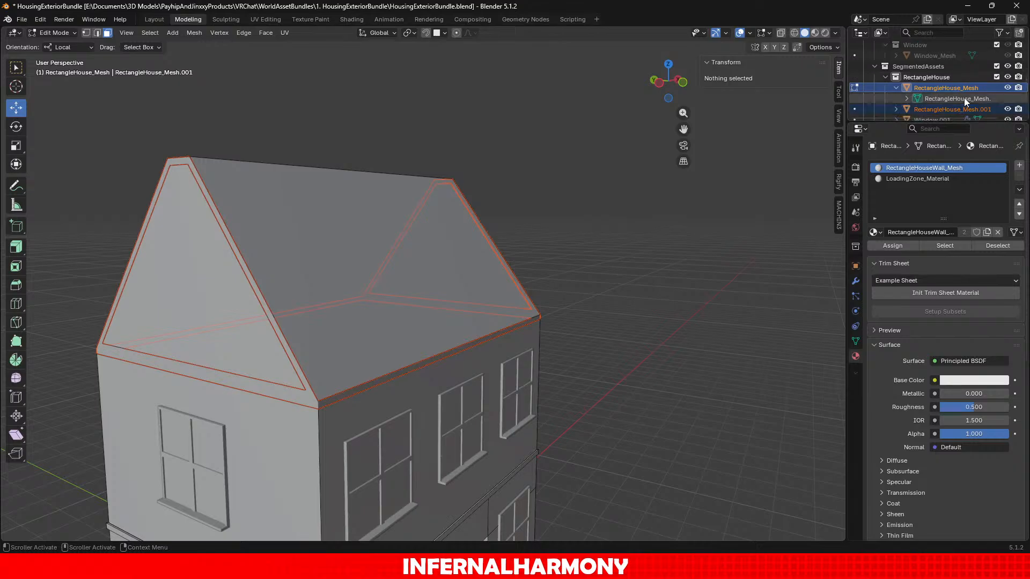
{"action": "left_click", "coordinate": [915, 89]}
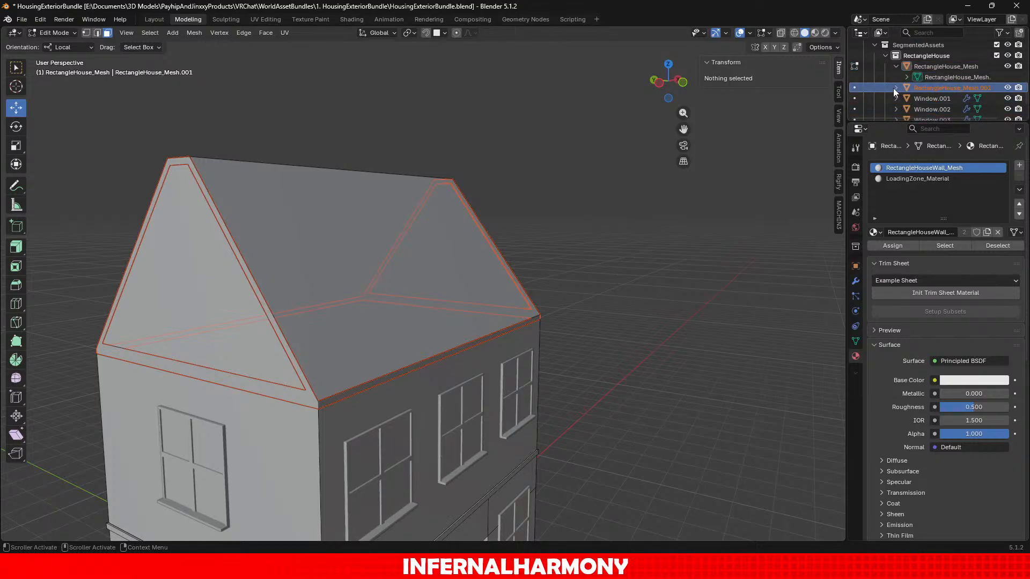
{"action": "left_click", "coordinate": [49, 33]}
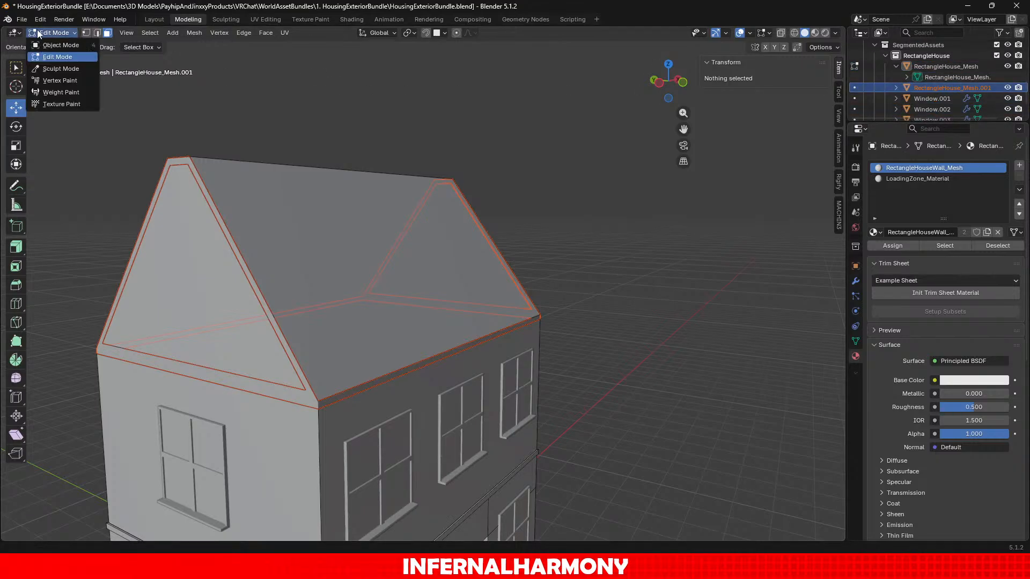
{"action": "left_click", "coordinate": [53, 45]}
{"action": "left_click", "coordinate": [945, 86]}
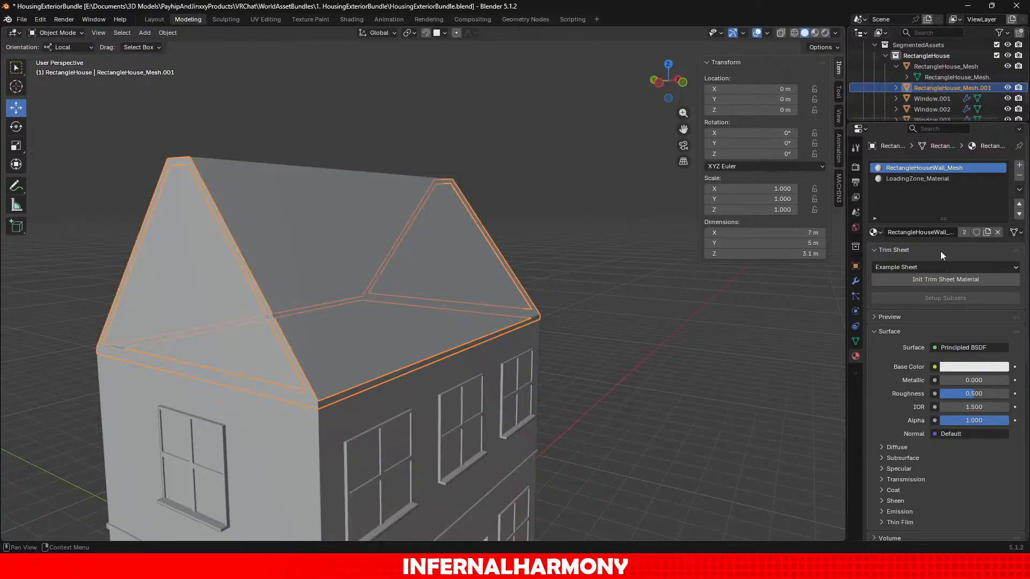
{"action": "left_click", "coordinate": [856, 341]}
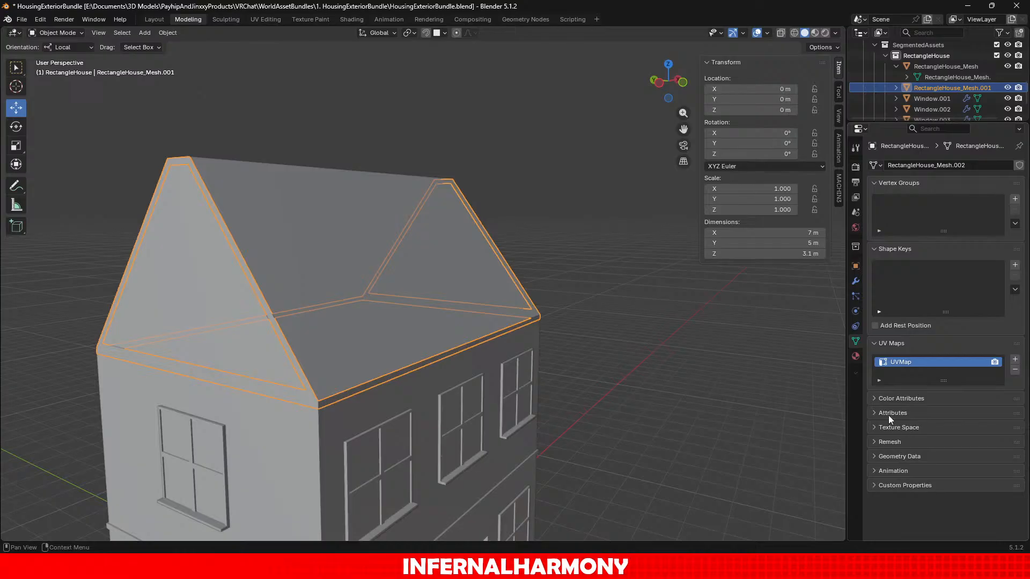
{"action": "left_click", "coordinate": [855, 281]}
{"action": "left_click", "coordinate": [942, 168]}
{"action": "type", "text": "sol"}
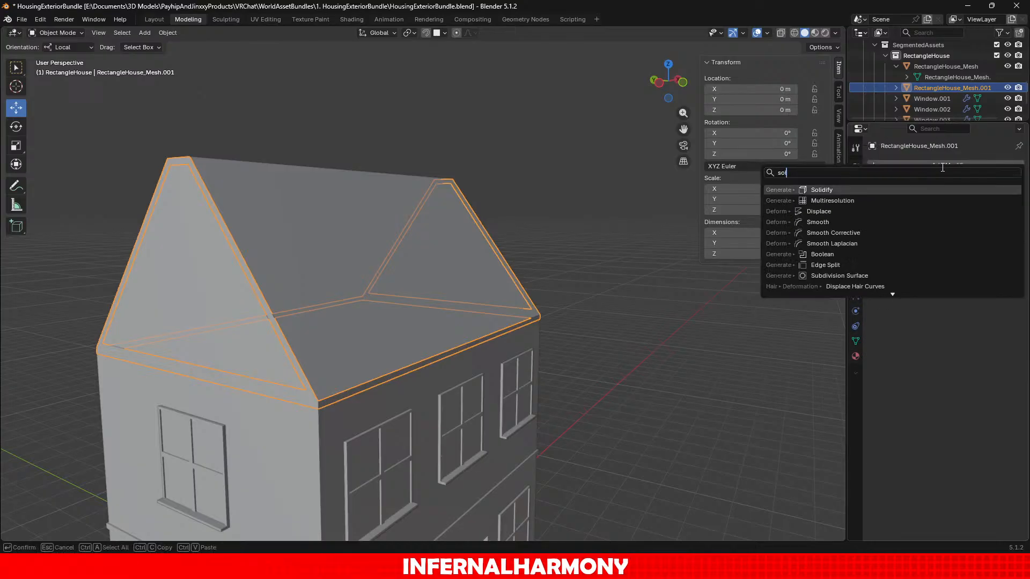
{"action": "key", "text": "Return"}
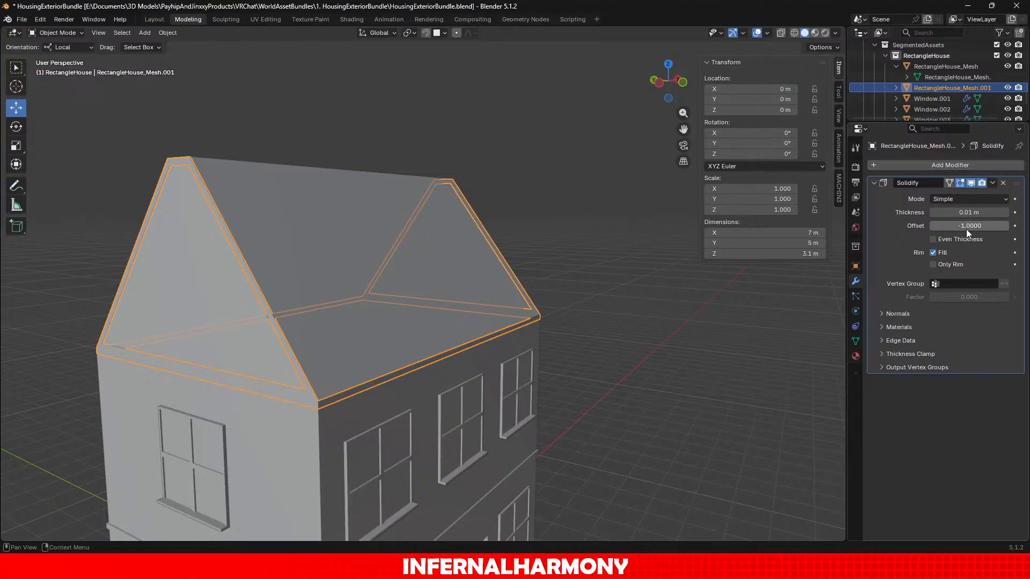
Set the trim's Solidify thickness to 0.05 m and check the result at the roof corner.
{"action": "left_click", "coordinate": [953, 214]}
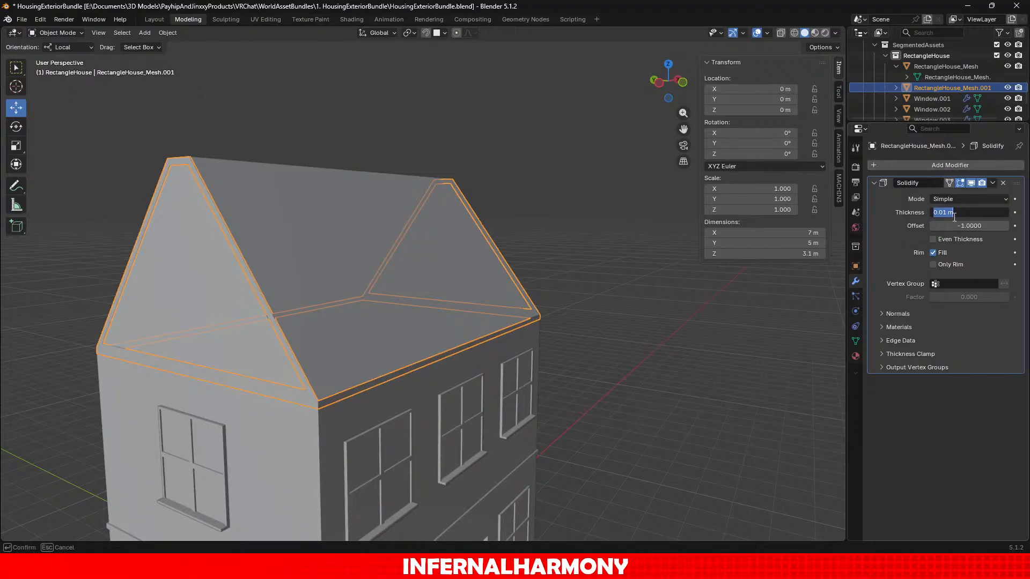
{"action": "type", "text": "0."}
{"action": "key", "text": "Return"}
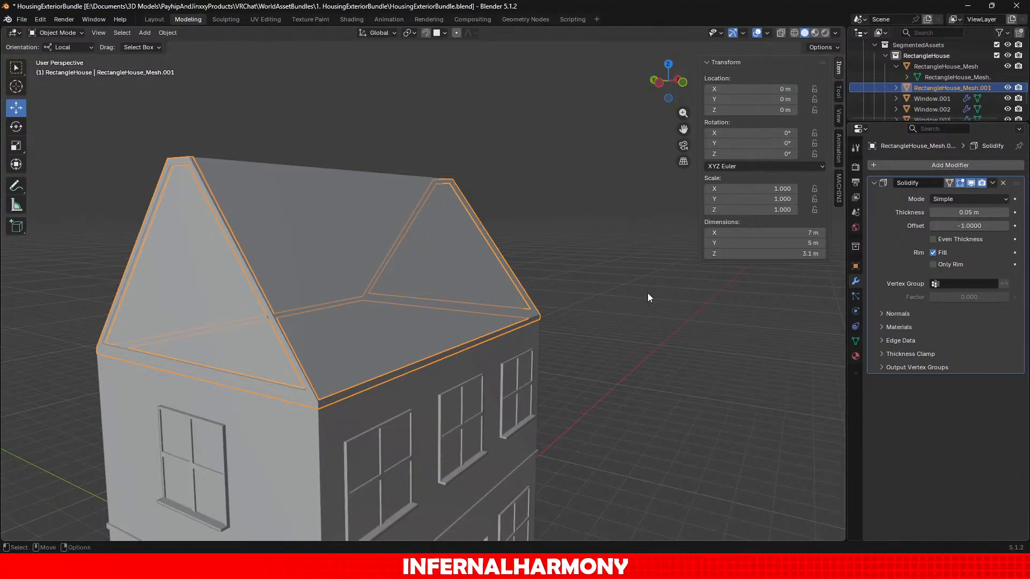
{"action": "middle_click_drag", "start_coordinate": [582, 294], "coordinate": [523, 408]}
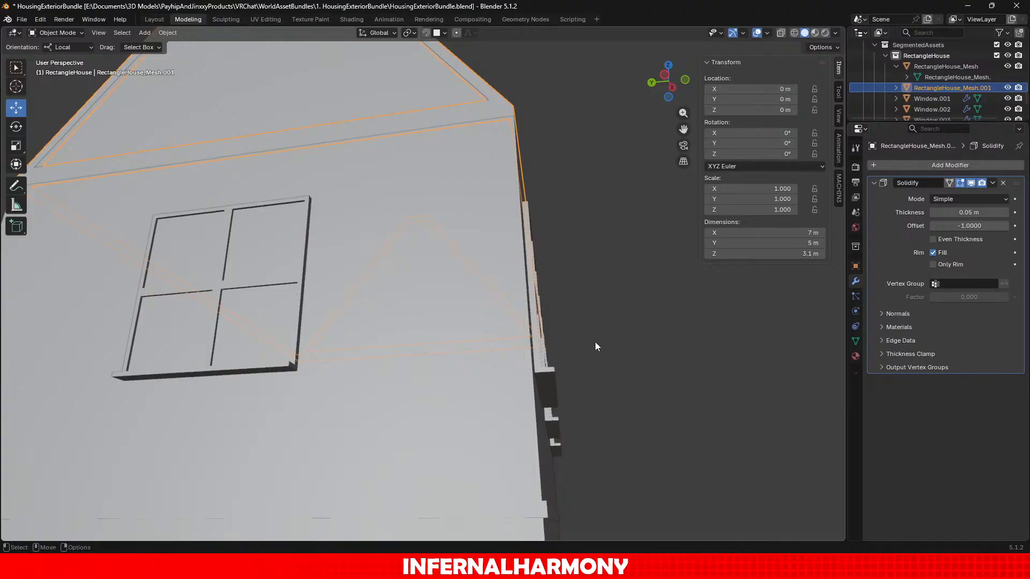
{"action": "scroll", "coordinate": [567, 182], "scroll_direction": "up", "scroll_amount": 3}
{"action": "middle_click_drag", "start_coordinate": [567, 182], "coordinate": [541, 382]}
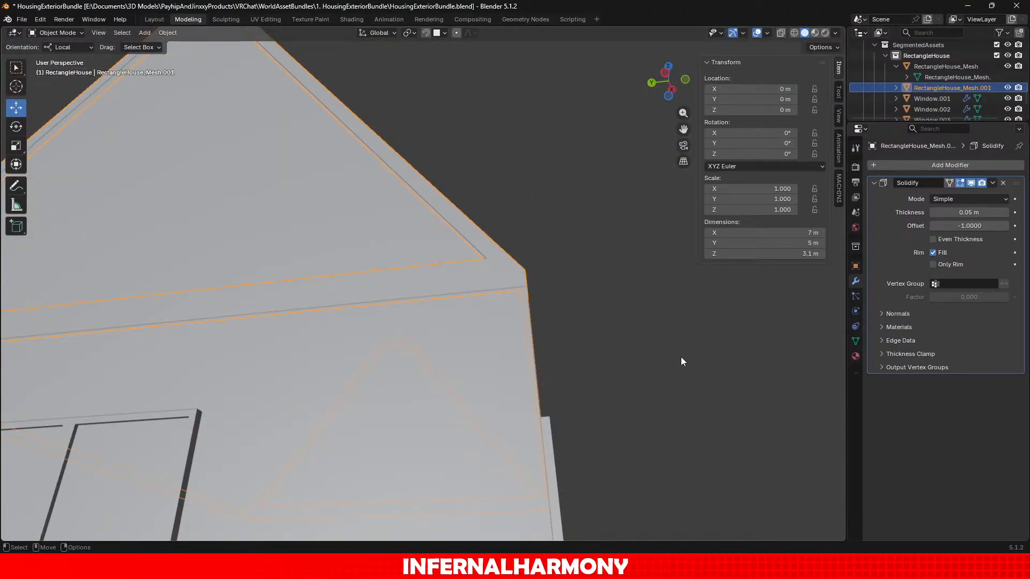
Enable Only Rim and Even Thickness in the trim's Solidify modifier and set its offset to 1.
{"action": "left_click", "coordinate": [934, 264]}
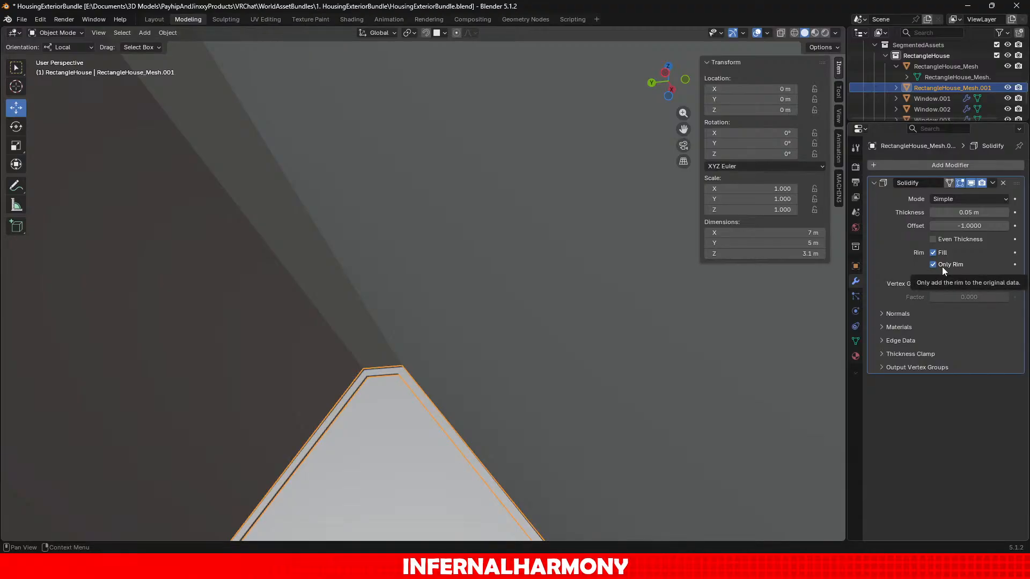
{"action": "left_click", "coordinate": [951, 239]}
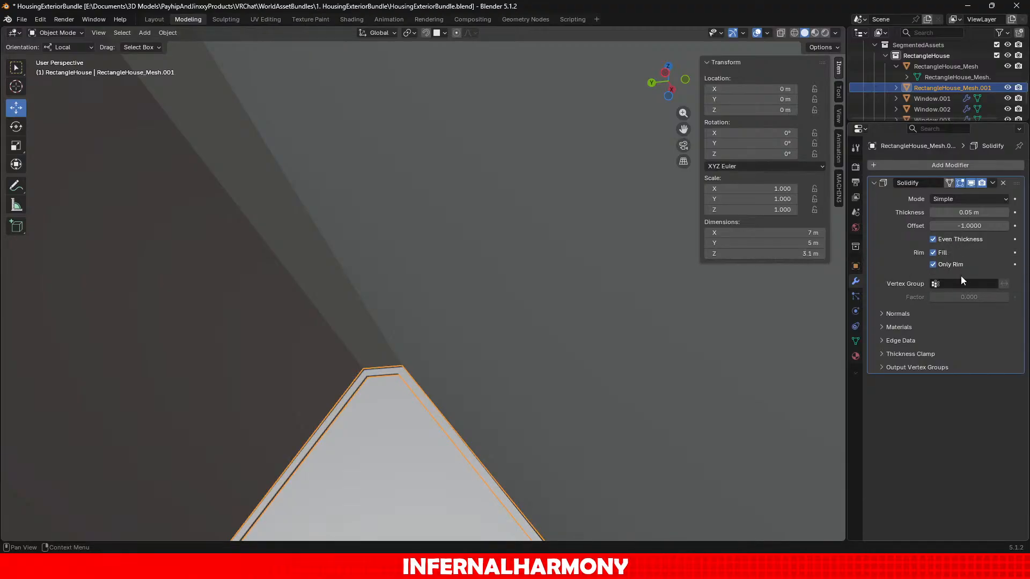
{"action": "left_click", "coordinate": [969, 226]}
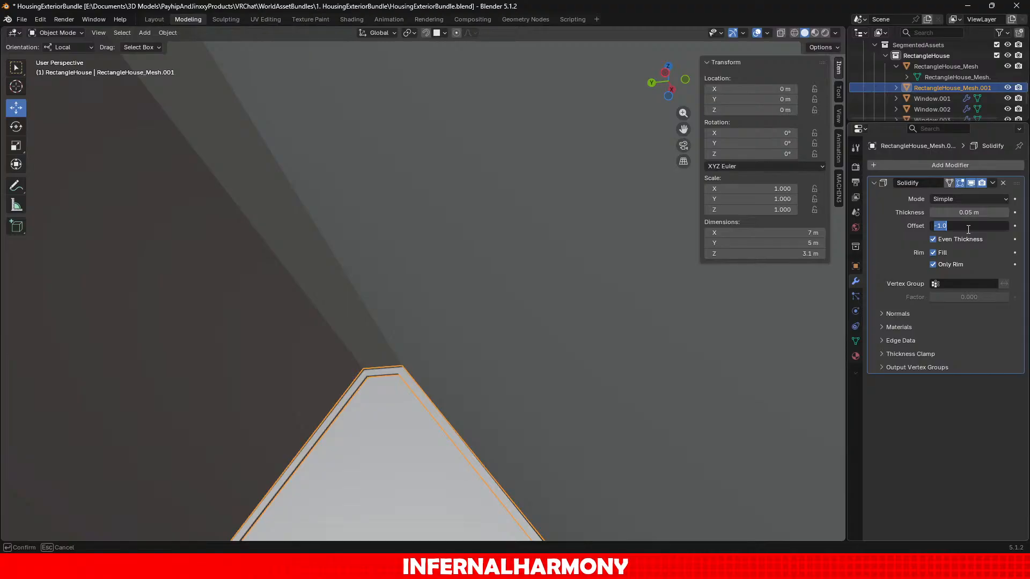
{"action": "type", "text": "1"}
{"action": "key", "text": "Return"}
{"action": "middle_click_drag", "start_coordinate": [455, 246], "coordinate": [345, 287]}
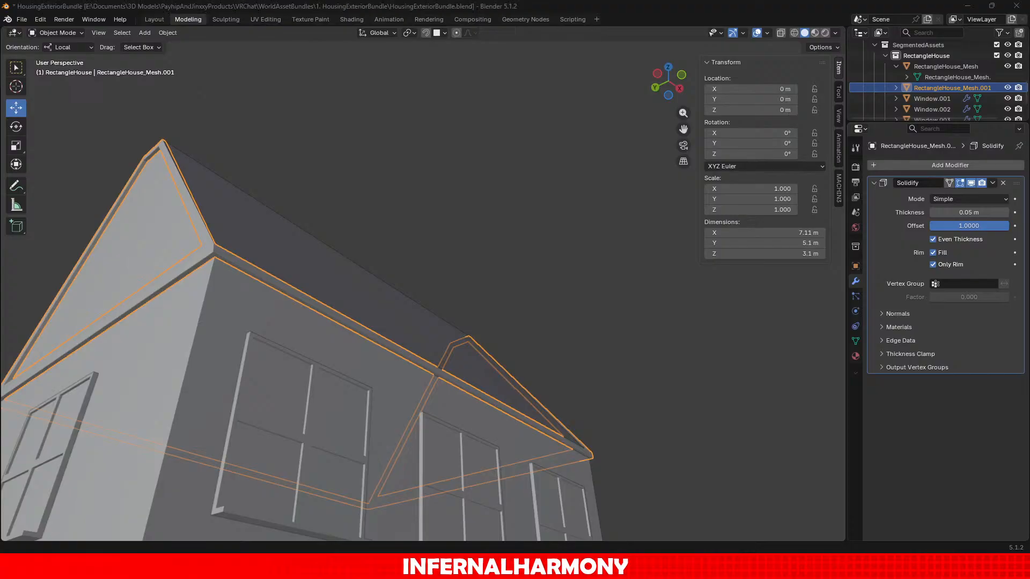
Examine the solidified trim at the eaves corners and try it with the rim Fill turned off.
{"action": "middle_click_drag", "start_coordinate": [217, 240], "coordinate": [524, 420]}
{"action": "middle_click_drag", "start_coordinate": [508, 371], "coordinate": [351, 391]}
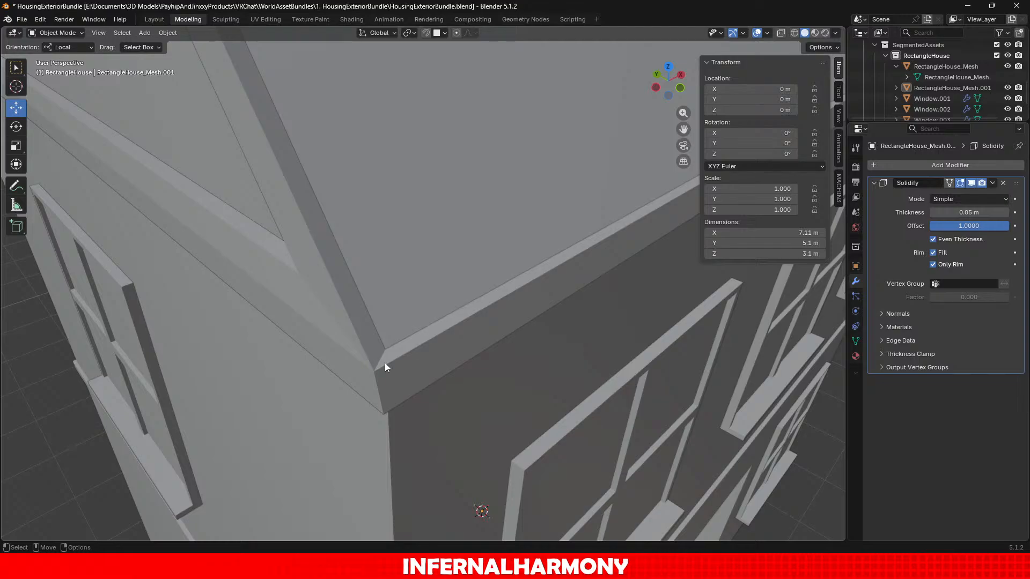
{"action": "scroll", "coordinate": [385, 362], "scroll_direction": "down", "scroll_amount": 4}
{"action": "scroll", "coordinate": [385, 363], "scroll_direction": "up", "scroll_amount": 4}
{"action": "scroll", "coordinate": [386, 365], "scroll_direction": "down", "scroll_amount": 2}
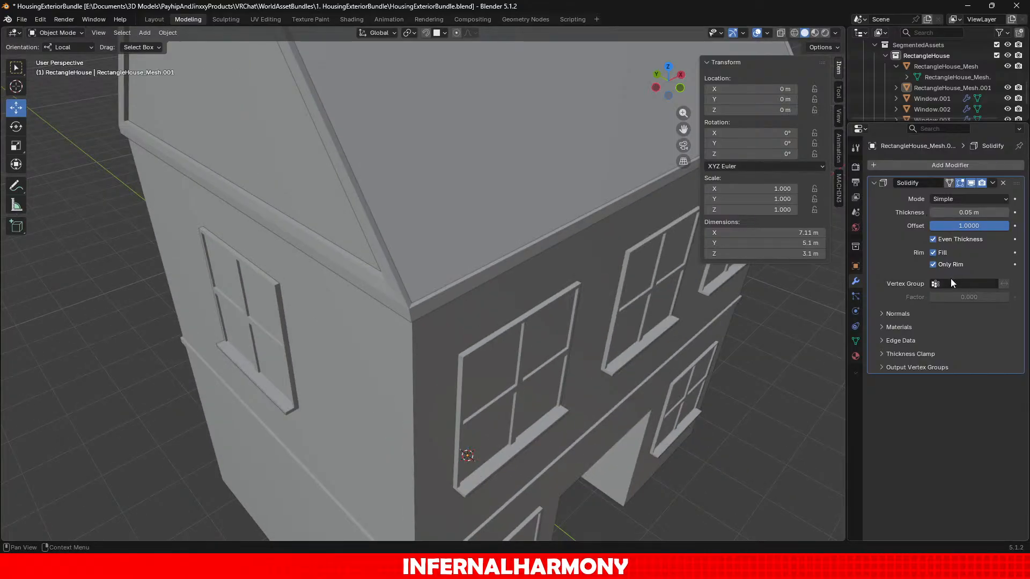
{"action": "left_click", "coordinate": [933, 254]}
{"action": "scroll", "coordinate": [459, 346], "scroll_direction": "up", "scroll_amount": 3}
{"action": "middle_click_drag", "start_coordinate": [460, 345], "coordinate": [585, 288]}
{"action": "scroll", "coordinate": [586, 288], "scroll_direction": "down", "scroll_amount": 4}
{"action": "scroll", "coordinate": [586, 288], "scroll_direction": "up", "scroll_amount": 3}
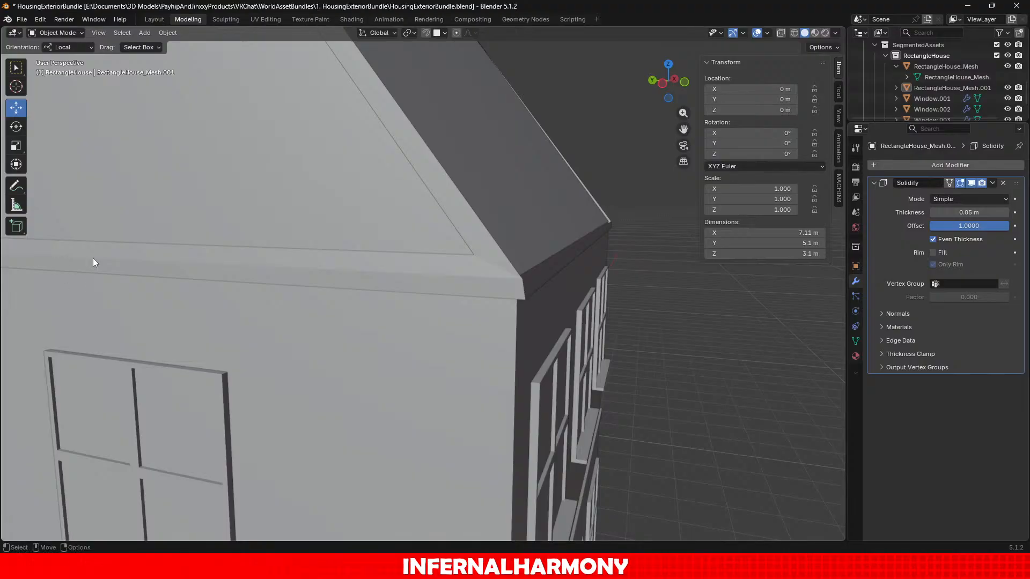
Undo the Solidify modifier and the trim separation, going back to Edit Mode on the house mesh.
{"action": "scroll", "coordinate": [499, 204], "scroll_direction": "down", "scroll_amount": 4}
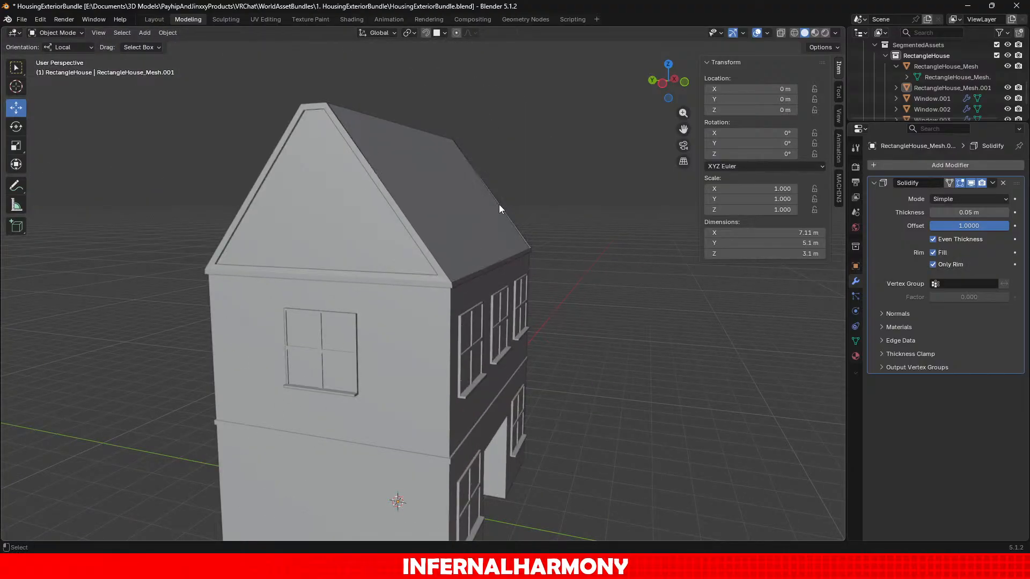
{"action": "left_click", "coordinate": [499, 204]}
{"action": "key", "text": "Tab"}
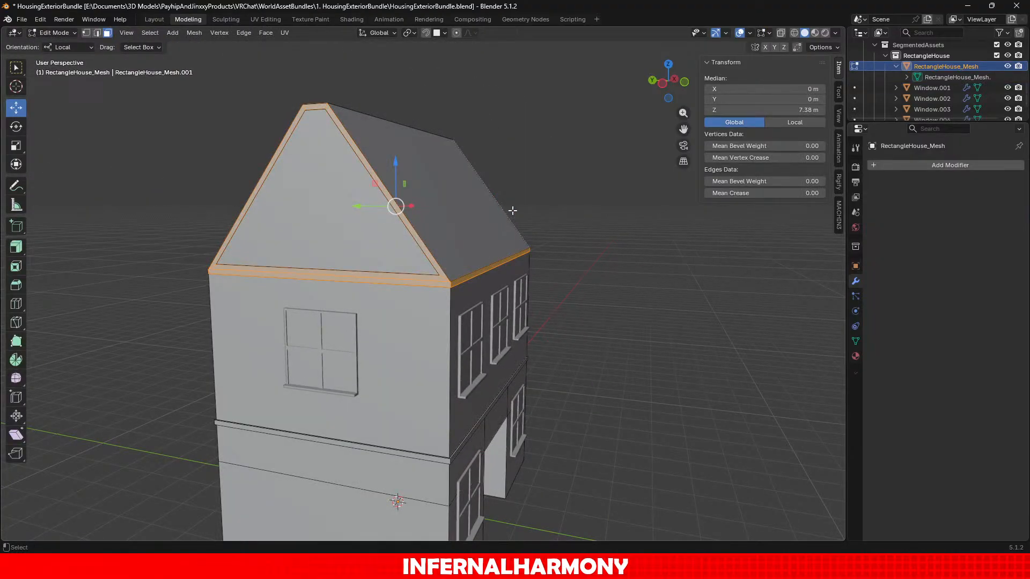
Replace the trim selection with the large sloping roof face above the row of upper windows.
{"action": "scroll", "coordinate": [512, 211], "scroll_direction": "up", "scroll_amount": 4}
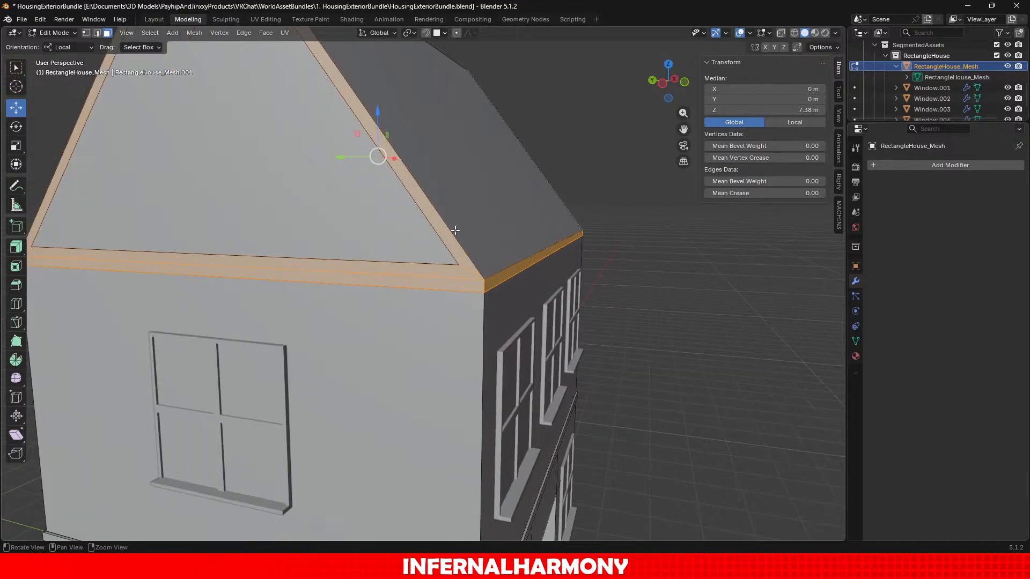
{"action": "middle_click_drag", "start_coordinate": [513, 210], "coordinate": [424, 258]}
{"action": "left_click", "coordinate": [417, 265]}
{"action": "left_click", "coordinate": [463, 280]}
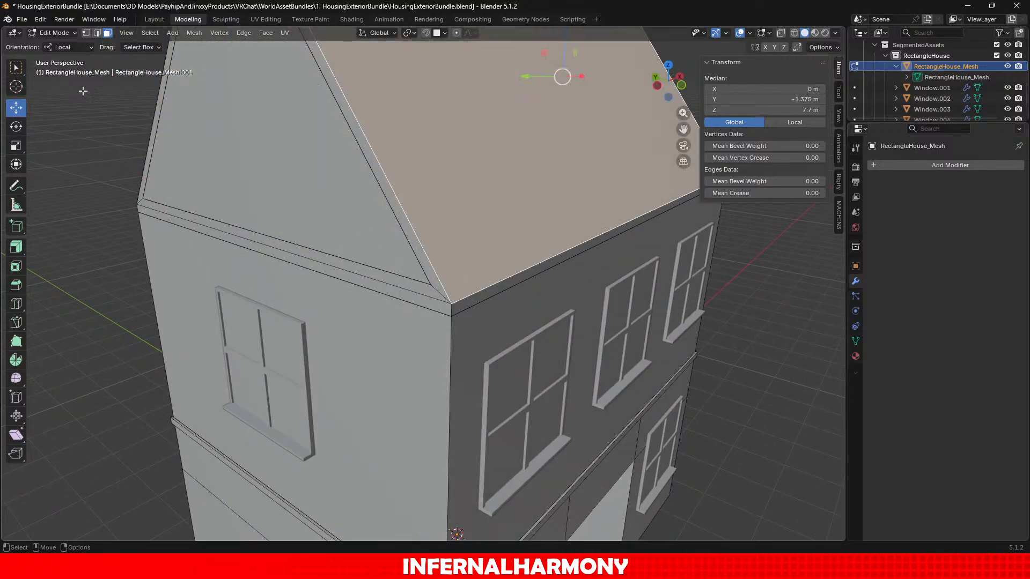
View the house mesh in Object Mode and return to Edit Mode.
{"action": "left_click", "coordinate": [52, 36]}
{"action": "left_click", "coordinate": [59, 45]}
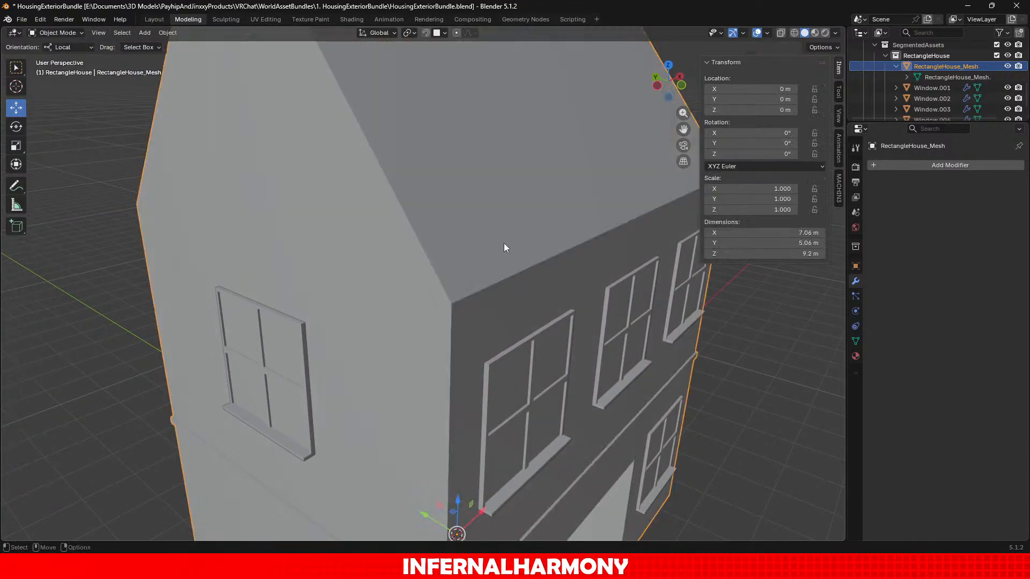
{"action": "left_click", "coordinate": [60, 35]}
{"action": "left_click", "coordinate": [60, 56]}
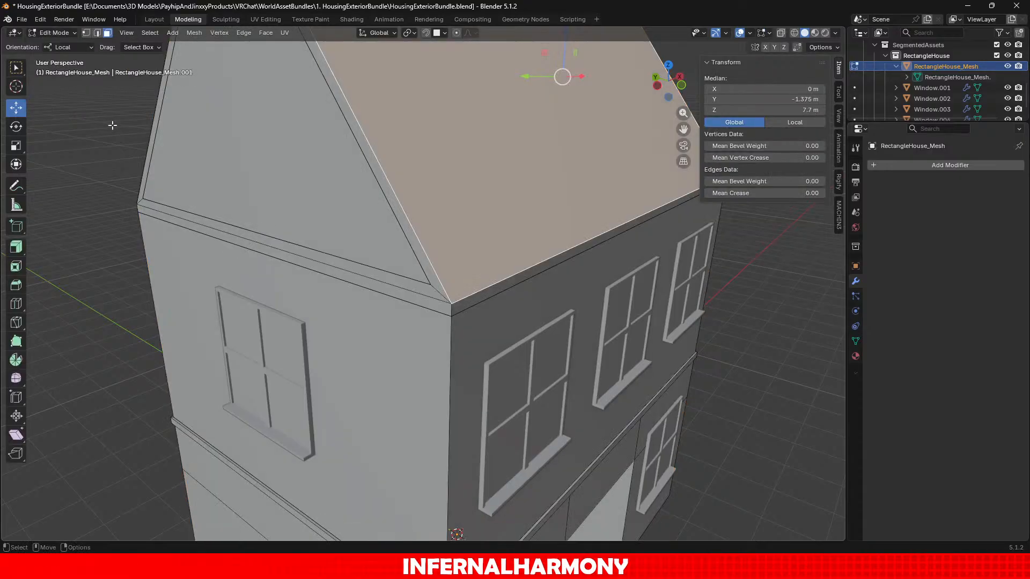
Select the narrow sloping gable trim face ending at the front eaves corner and view the house orthographically from its left side.
{"action": "scroll", "coordinate": [433, 276], "scroll_direction": "up", "scroll_amount": 3}
{"action": "left_click_drag", "start_coordinate": [445, 280], "coordinate": [424, 268], "text": "alt"}
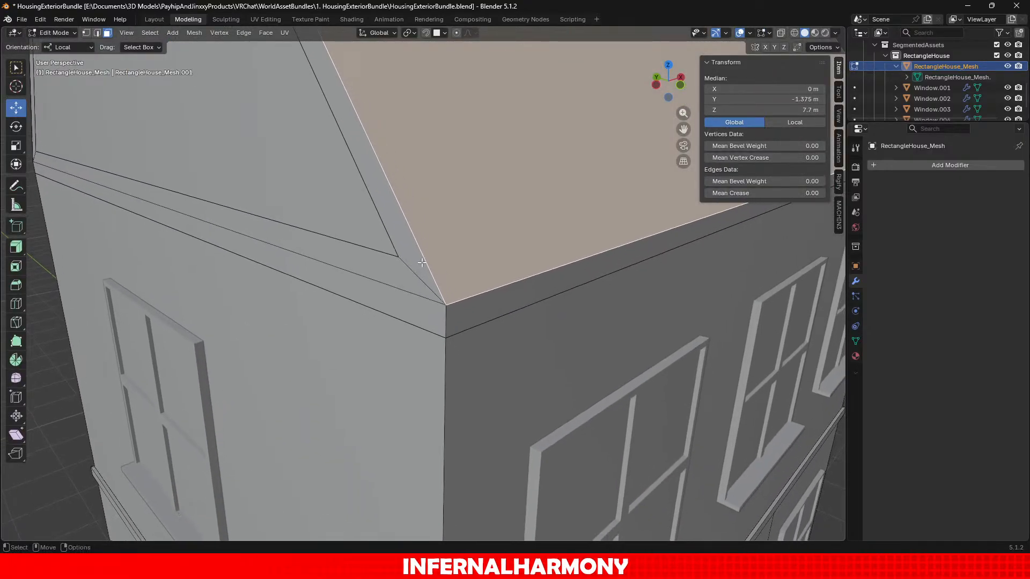
{"action": "scroll", "coordinate": [423, 266], "scroll_direction": "up", "scroll_amount": 2}
{"action": "left_click", "coordinate": [422, 263]}
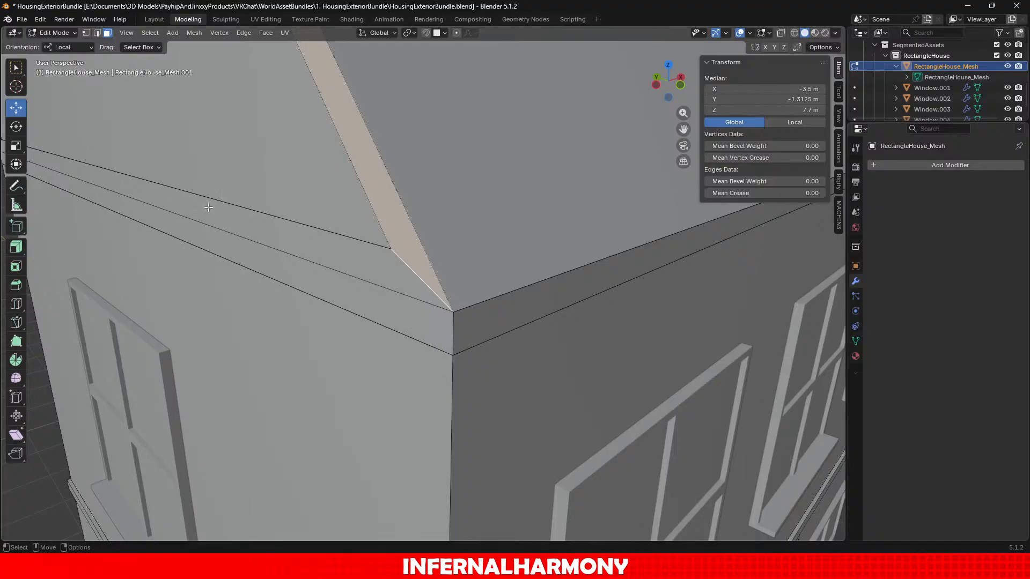
{"action": "left_click", "coordinate": [659, 84]}
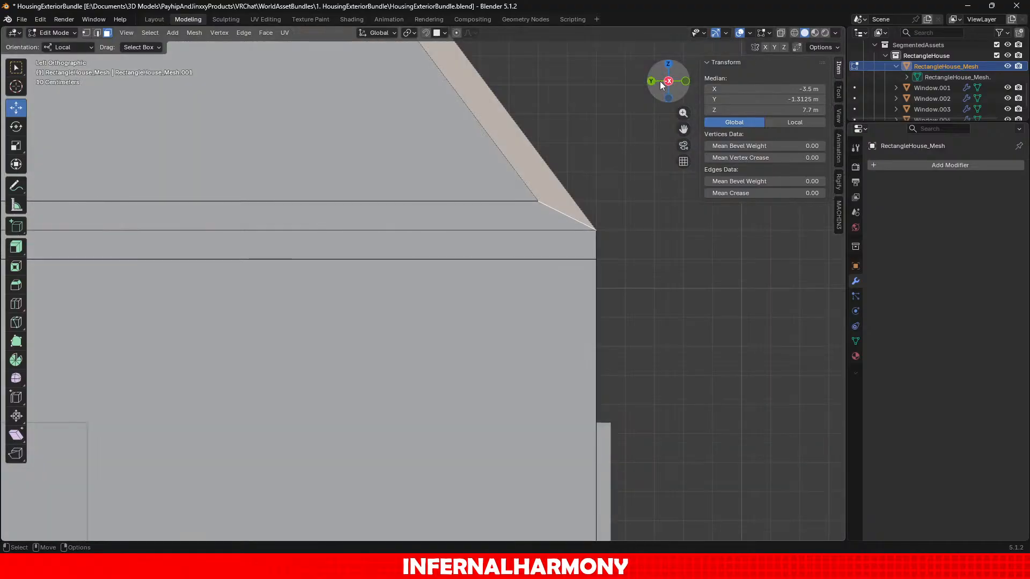
Knife-cut a vertical line from the gable trim's inner lower corner down to the lower edge of the eaves band.
{"action": "left_click", "coordinate": [19, 324]}
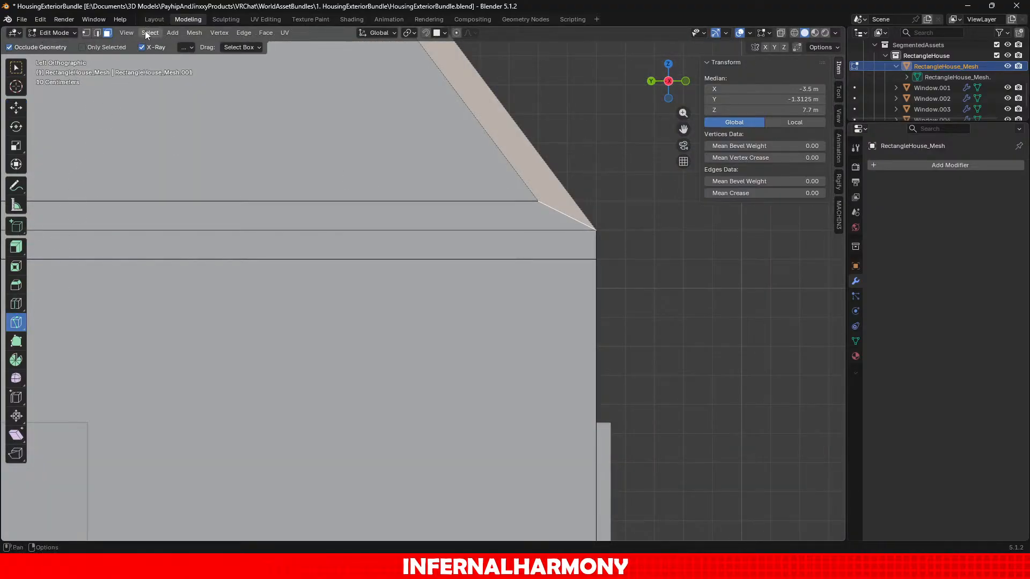
{"action": "left_click", "coordinate": [85, 33]}
{"action": "scroll", "coordinate": [574, 193], "scroll_direction": "up", "scroll_amount": 3}
{"action": "middle_click_drag", "start_coordinate": [574, 194], "coordinate": [366, 235], "text": "shift"}
{"action": "scroll", "coordinate": [368, 235], "scroll_direction": "up", "scroll_amount": 1}
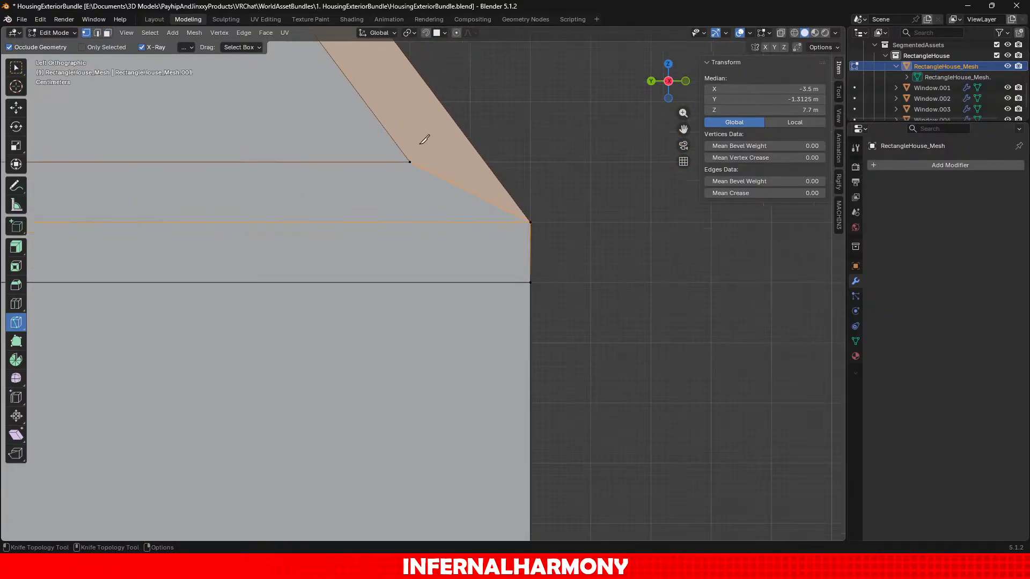
{"action": "left_click", "coordinate": [410, 161]}
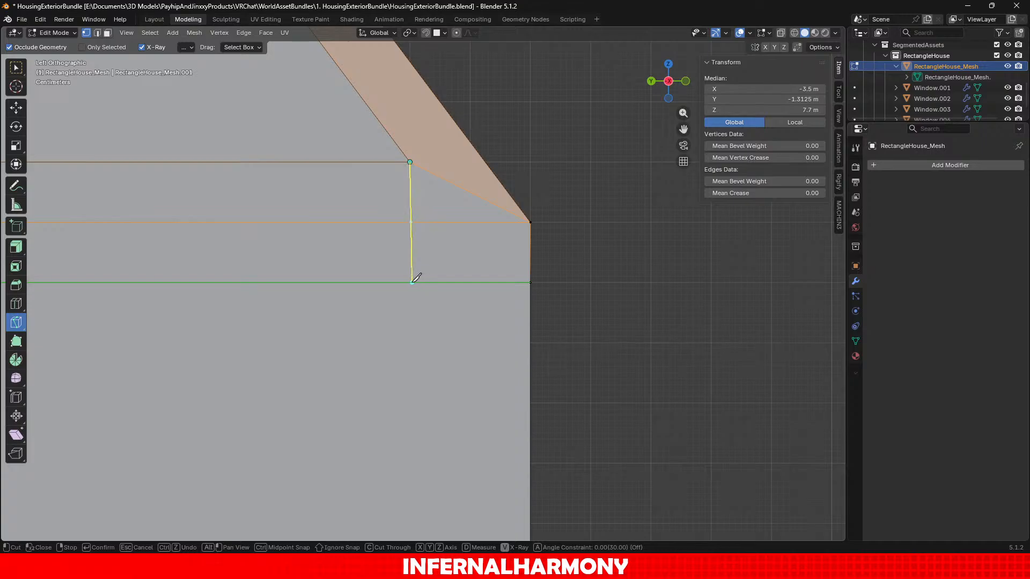
{"action": "key", "text": "z"}
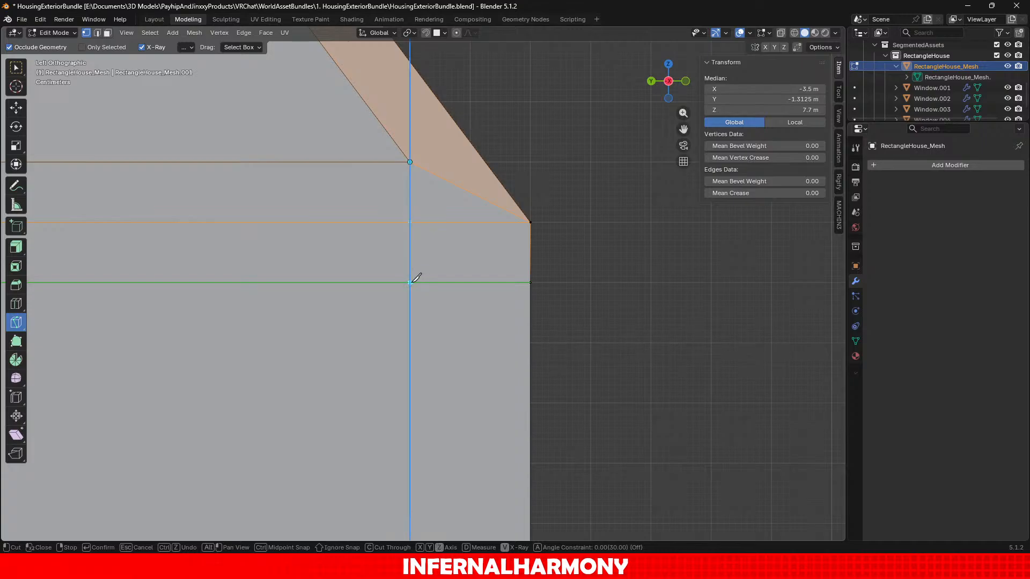
{"action": "left_click", "coordinate": [410, 282]}
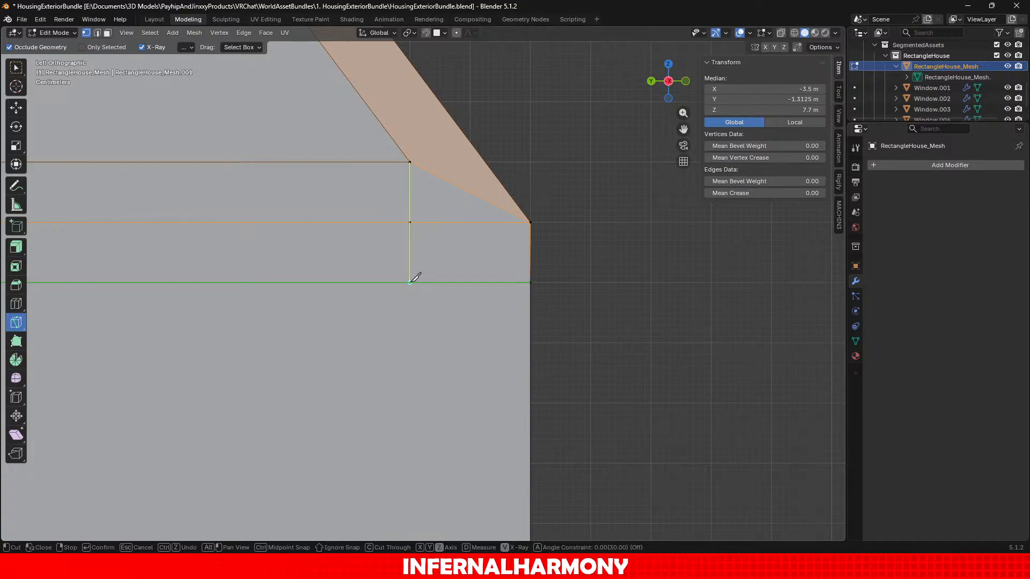
{"action": "left_click", "coordinate": [413, 160]}
{"action": "key", "text": "Return"}
Knife-cut a horizontal line from the same inner corner across the sloping trim to the roof's outer edge.
{"action": "left_click", "coordinate": [411, 162]}
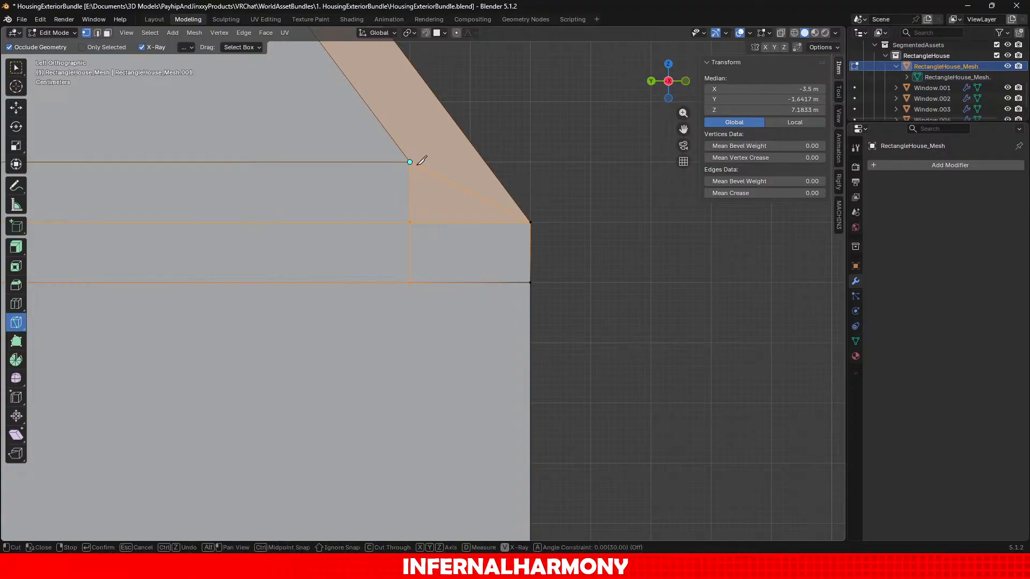
{"action": "key", "text": "y"}
{"action": "left_click", "coordinate": [486, 162]}
{"action": "key", "text": "Return"}
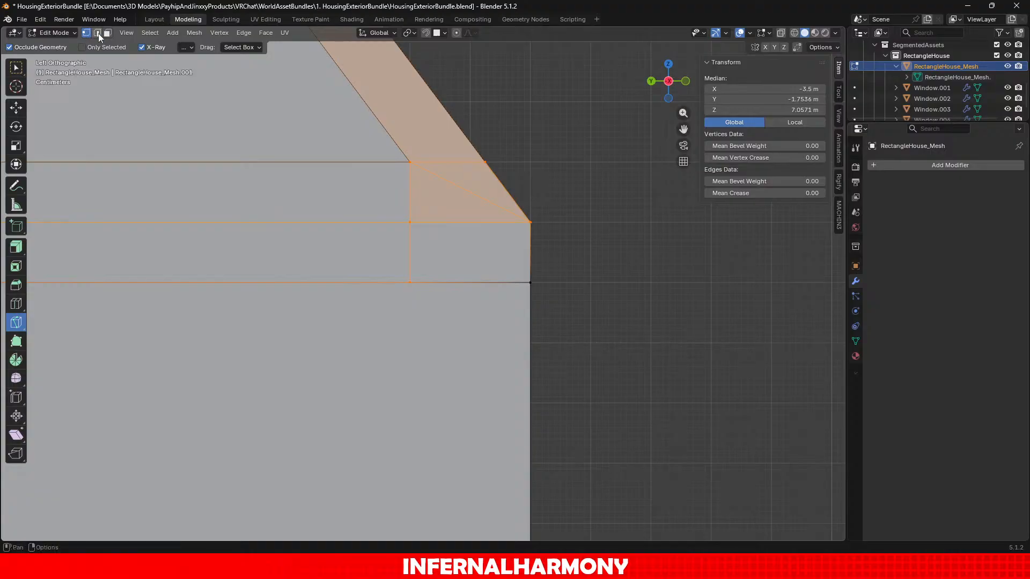
Dissolve the diagonal edge between the trim's inner corner and the outer eaves corner.
{"action": "left_click", "coordinate": [98, 33]}
{"action": "left_click", "coordinate": [16, 110]}
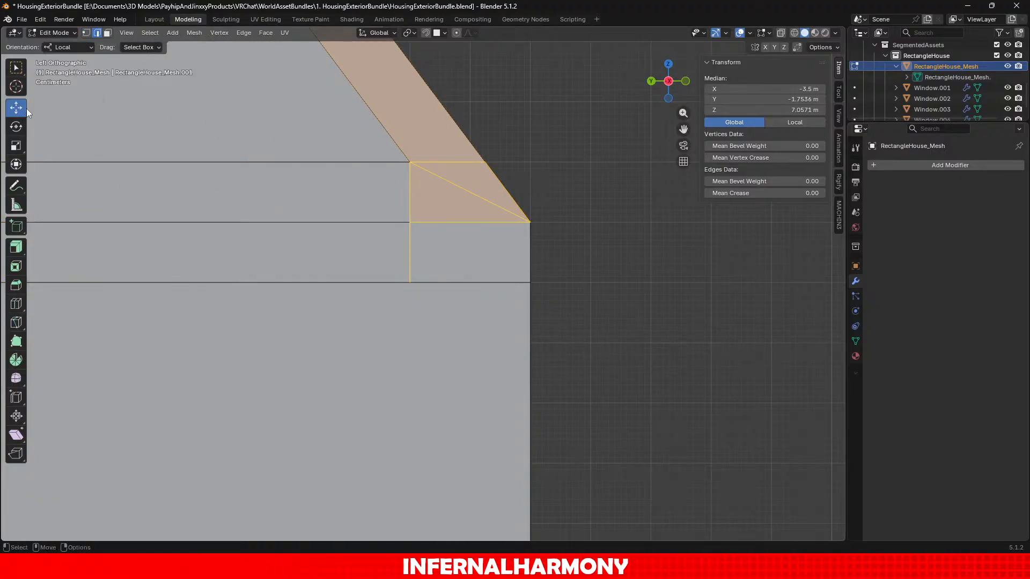
{"action": "left_click", "coordinate": [490, 189]}
{"action": "key", "text": "x"}
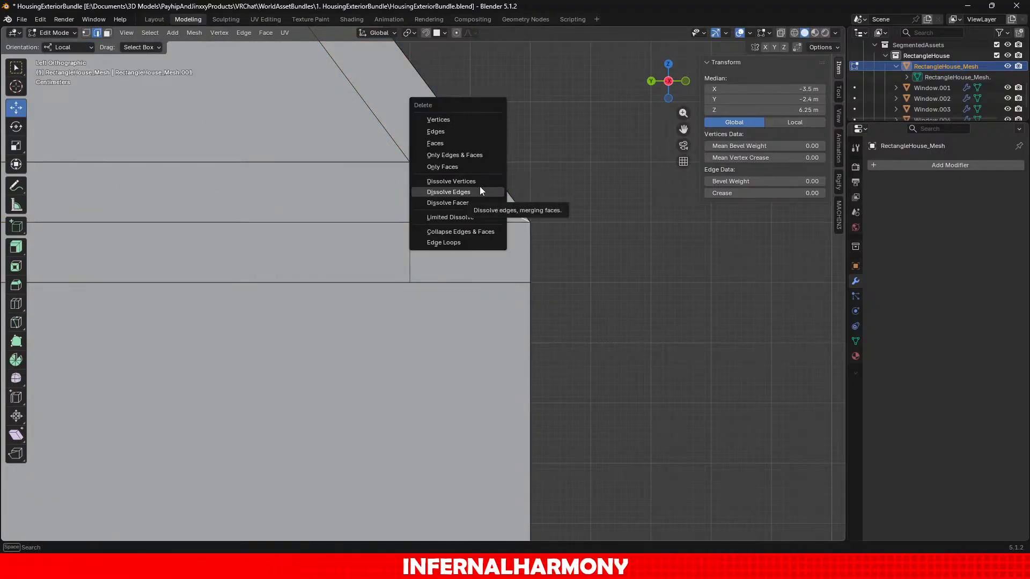
{"action": "left_click", "coordinate": [486, 193]}
Select the horizontal trim face below the gable and grow the face selection once to include the adjoining trim.
{"action": "middle_click_drag", "start_coordinate": [512, 216], "coordinate": [413, 294]}
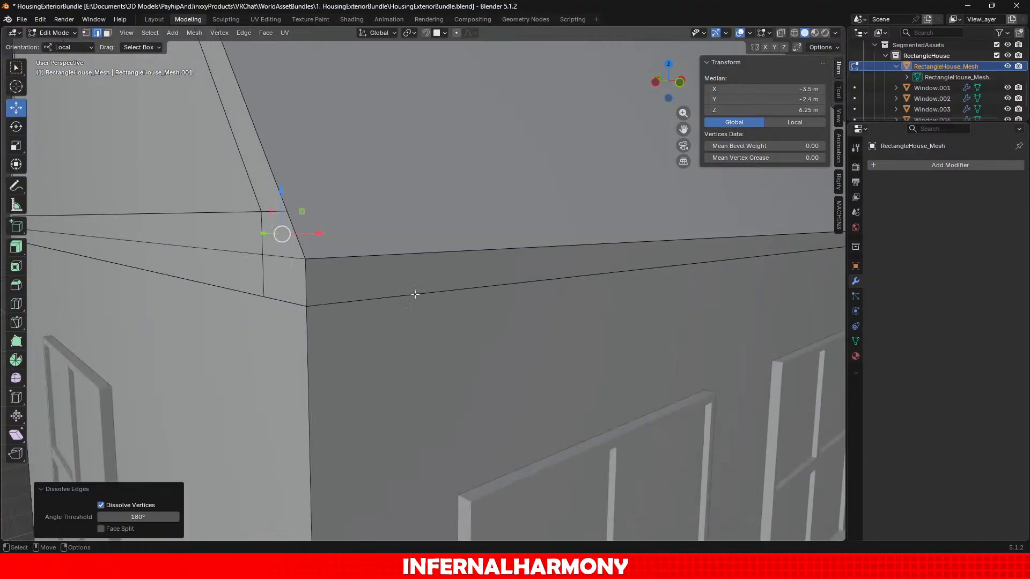
{"action": "left_click_drag", "start_coordinate": [244, 324], "coordinate": [472, 327], "text": "alt"}
{"action": "scroll", "coordinate": [317, 323], "scroll_direction": "down", "scroll_amount": 4}
{"action": "scroll", "coordinate": [427, 329], "scroll_direction": "down", "scroll_amount": 1}
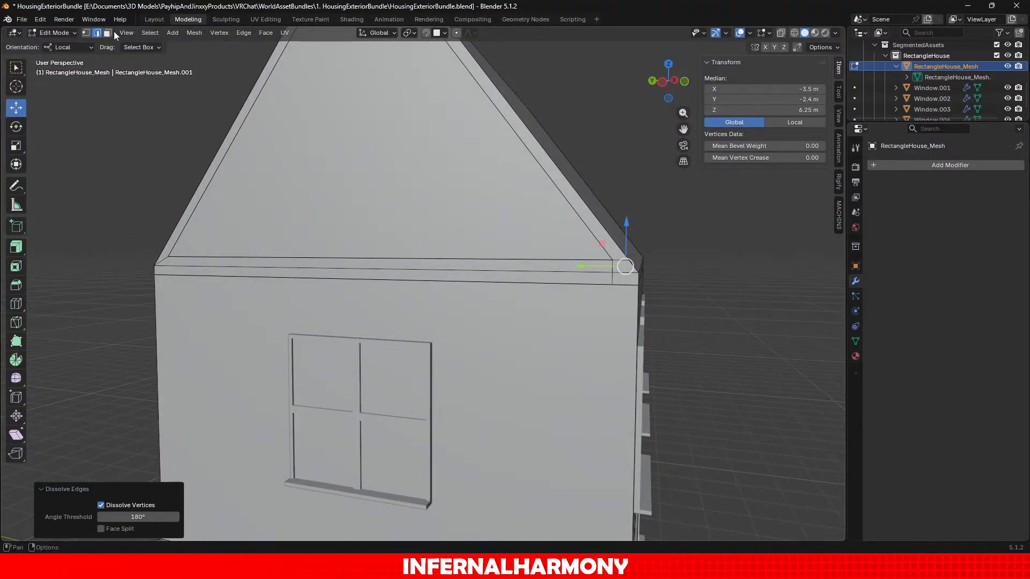
{"action": "left_click", "coordinate": [108, 32]}
{"action": "left_click", "coordinate": [382, 265]}
{"action": "key", "text": "ctrl+KP_Add"}
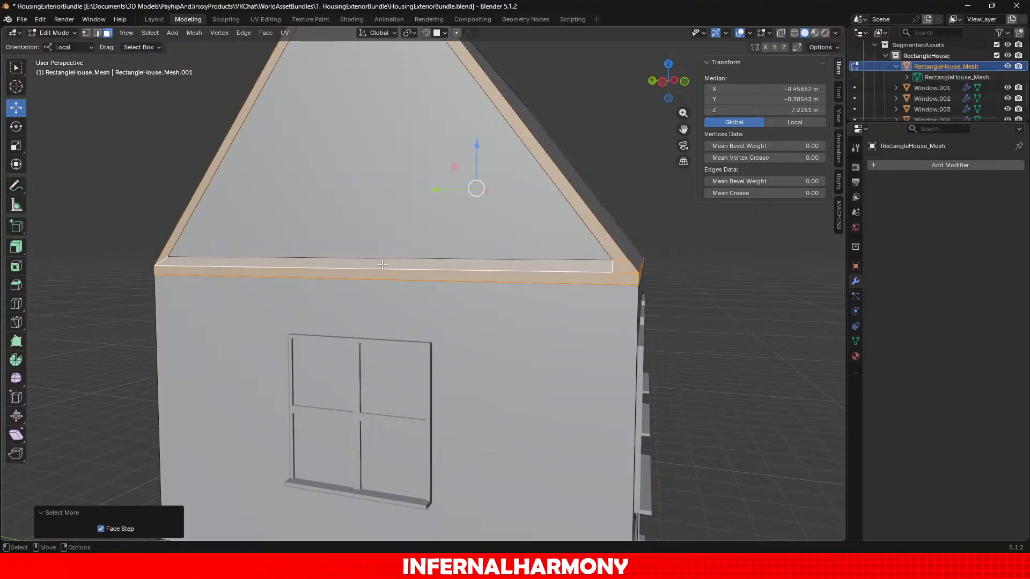
Try extruding the selected trim outward along its normals by about 0.38 m and about 0.09 m, undoing each attempt.
{"action": "left_click", "coordinate": [16, 248]}
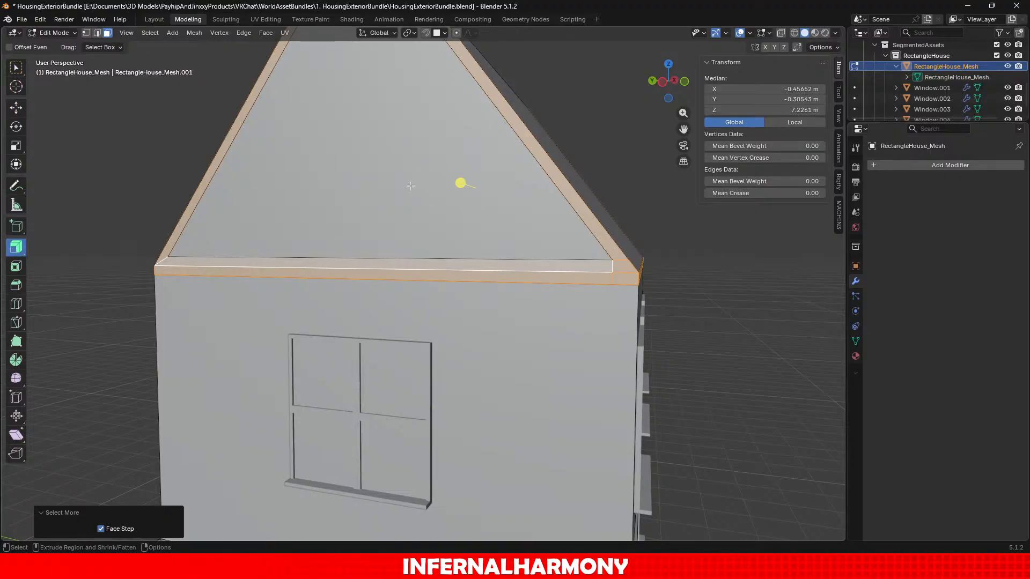
{"action": "left_click_drag", "start_coordinate": [455, 183], "coordinate": [458, 169]}
{"action": "middle_click_drag", "start_coordinate": [458, 169], "coordinate": [361, 320]}
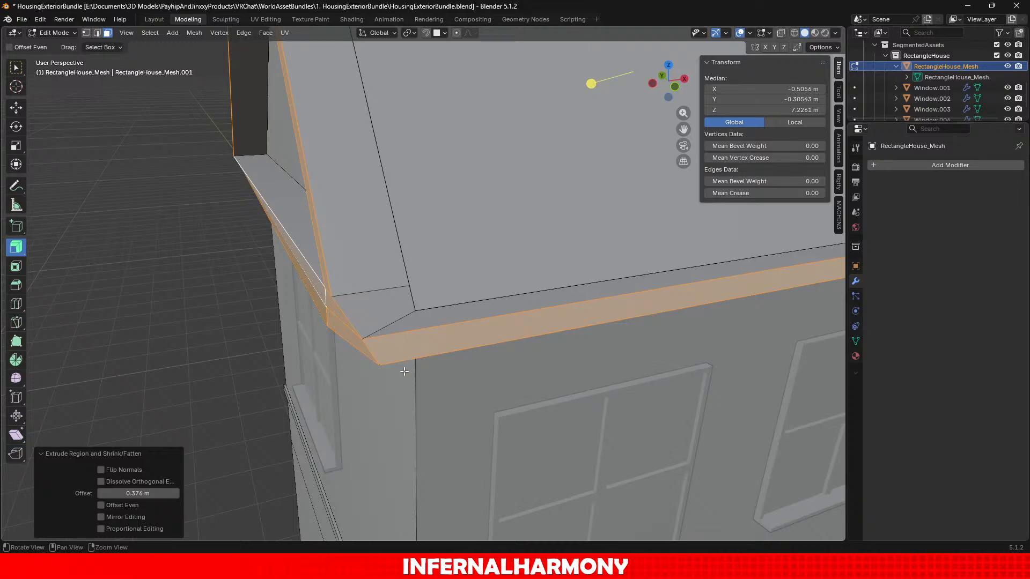
{"action": "middle_click_drag", "start_coordinate": [404, 361], "coordinate": [380, 295]}
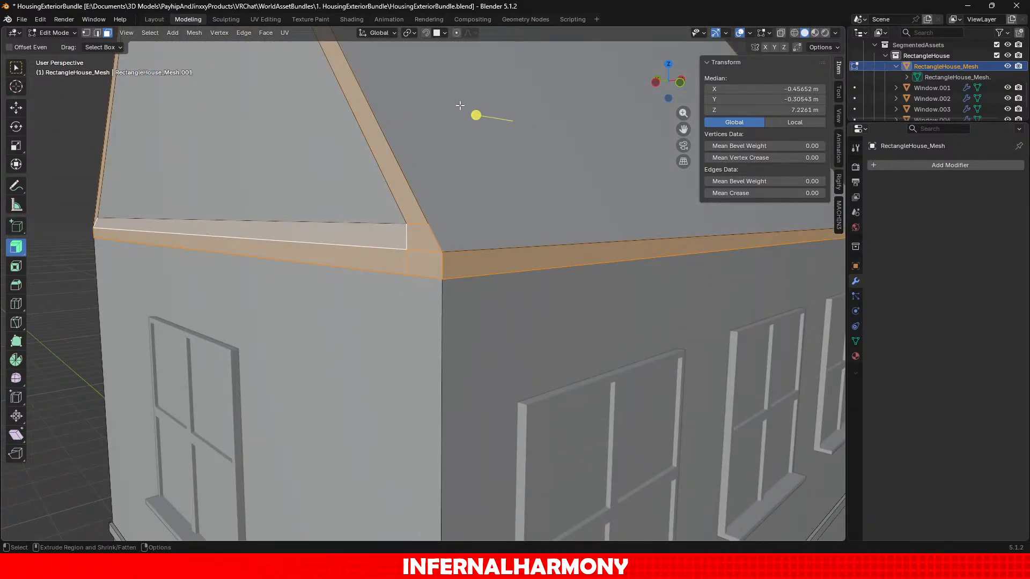
{"action": "left_click_drag", "start_coordinate": [471, 112], "coordinate": [473, 101]}
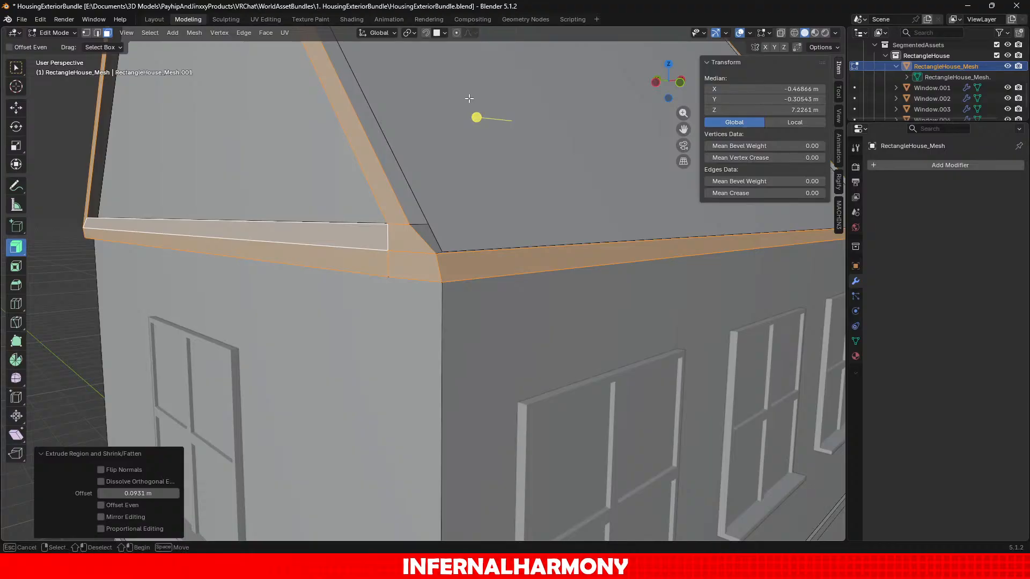
{"action": "left_click", "coordinate": [472, 102]}
{"action": "key", "text": "ctrl+z"}
{"action": "key", "text": "ctrl+z"}
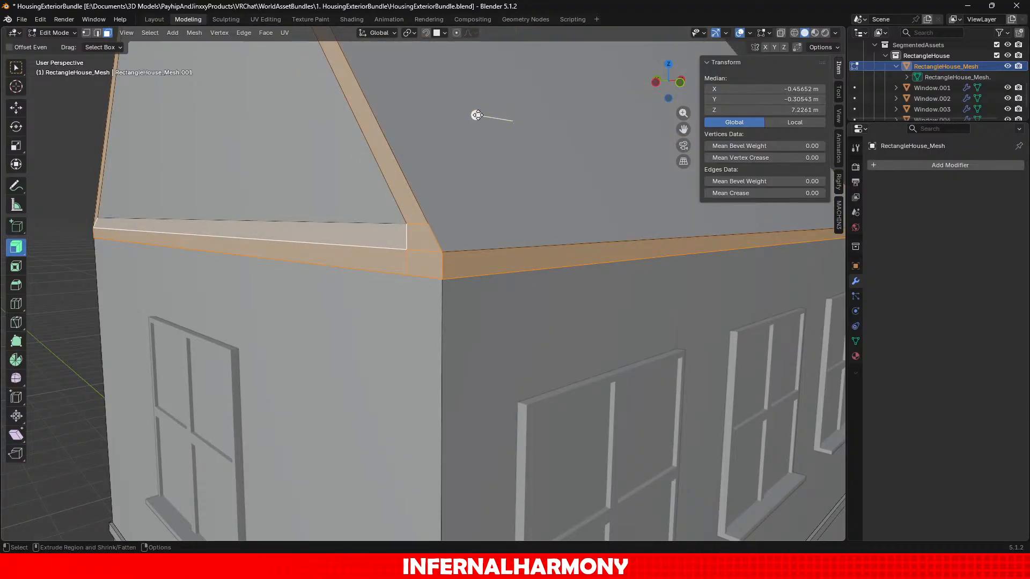
Try a 0.3 m outward extrusion of the trim with Offset Even enabled, inspect the eaves corner, and undo it.
{"action": "left_click_drag", "start_coordinate": [478, 114], "coordinate": [471, 96]}
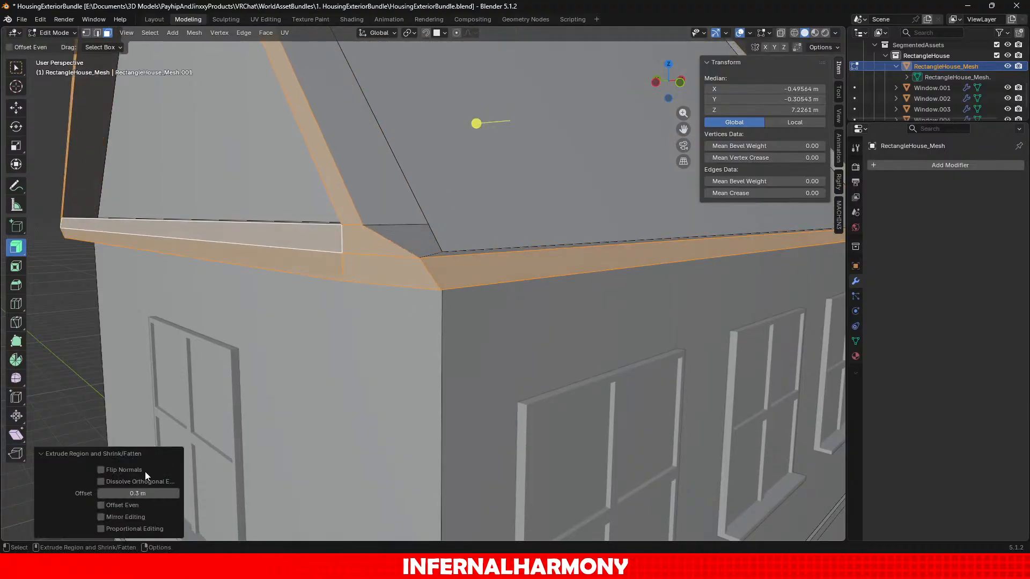
{"action": "left_click", "coordinate": [106, 503]}
{"action": "middle_click_drag", "start_coordinate": [405, 301], "coordinate": [467, 223]}
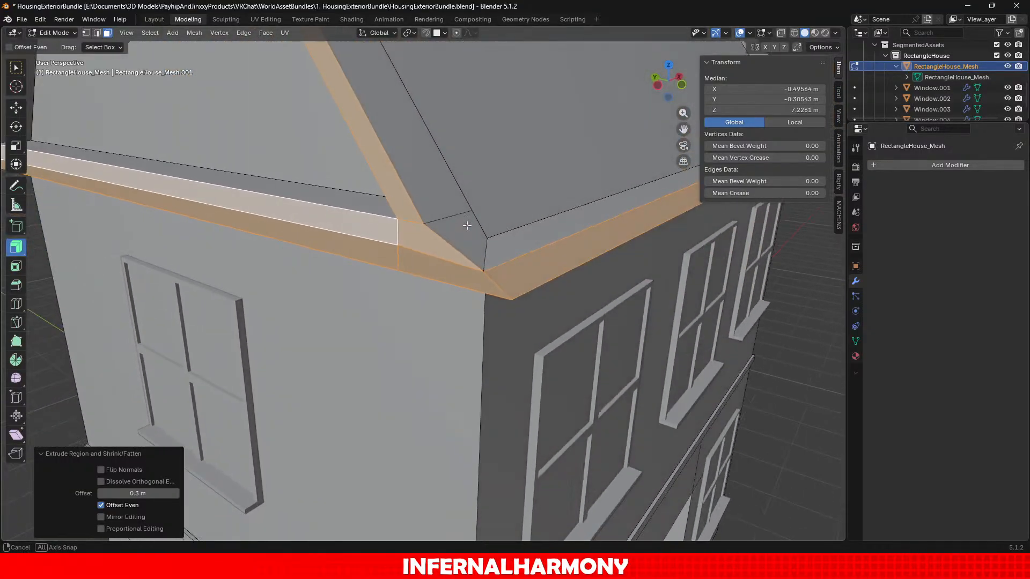
{"action": "middle_click_drag", "start_coordinate": [501, 258], "coordinate": [418, 301]}
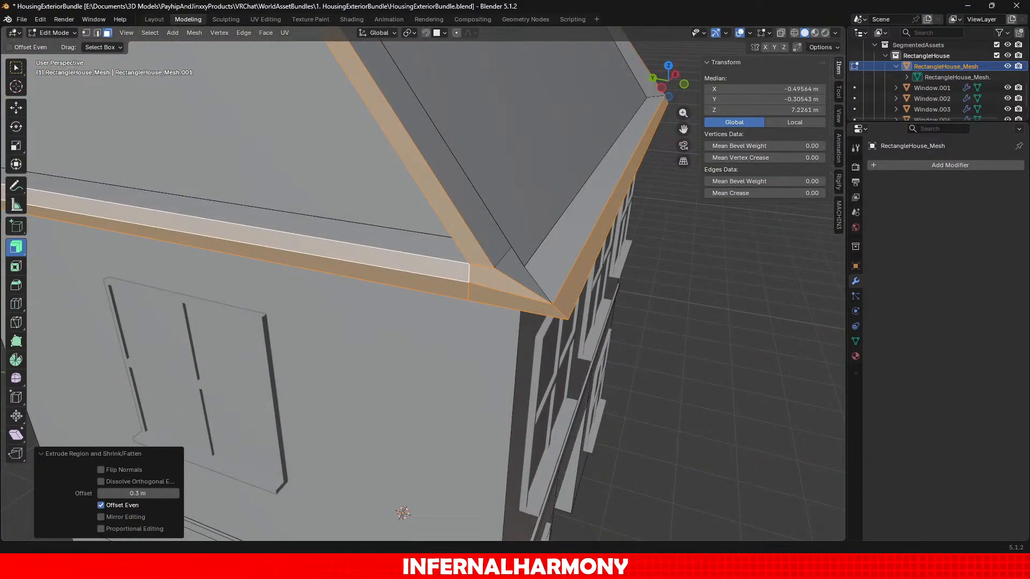
{"action": "scroll", "coordinate": [314, 456], "scroll_direction": "down", "scroll_amount": 6}
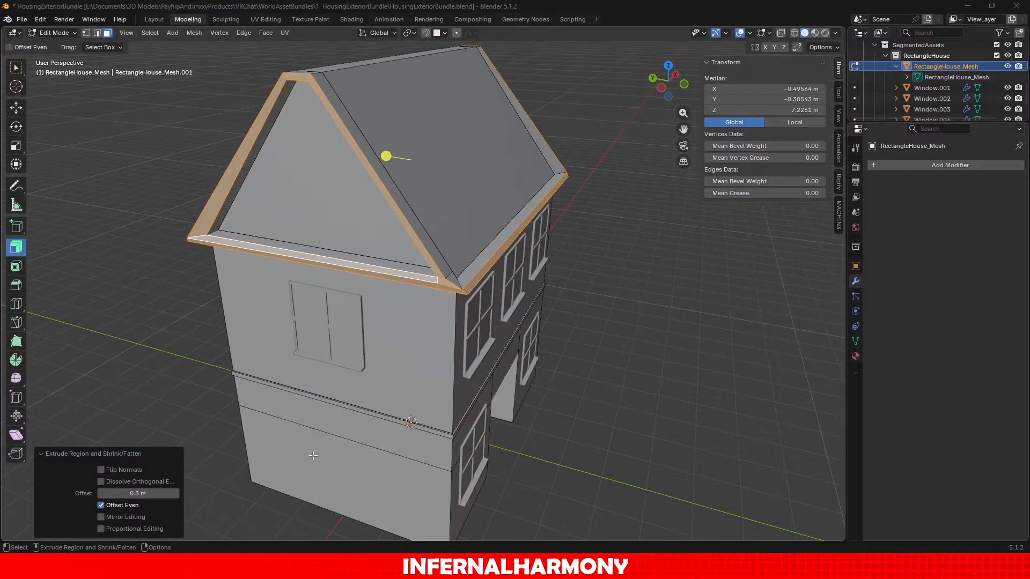
{"action": "scroll", "coordinate": [541, 455], "scroll_direction": "down", "scroll_amount": 2}
{"action": "mouse_move", "coordinate": [541, 455]}
{"action": "middle_mouse_down"}
{"action": "mouse_move", "coordinate": [444, 423]}
{"action": "mouse_move", "coordinate": [480, 403]}
{"action": "mouse_move", "coordinate": [539, 418]}
{"action": "mouse_move", "coordinate": [526, 448]}
{"action": "middle_mouse_up"}
{"action": "scroll", "coordinate": [528, 449], "scroll_direction": "up", "scroll_amount": 4}
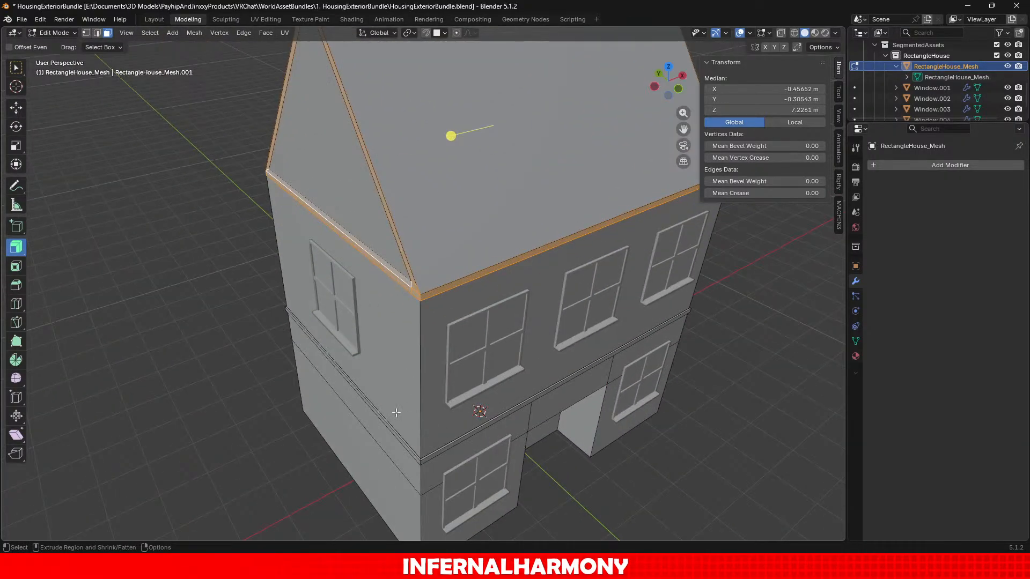
Try shrinking or fattening the trim, extrude it outward about 0.475 m, and test Dissolve Orthogonal Edges.
{"action": "middle_click_drag", "start_coordinate": [396, 413], "coordinate": [360, 409]}
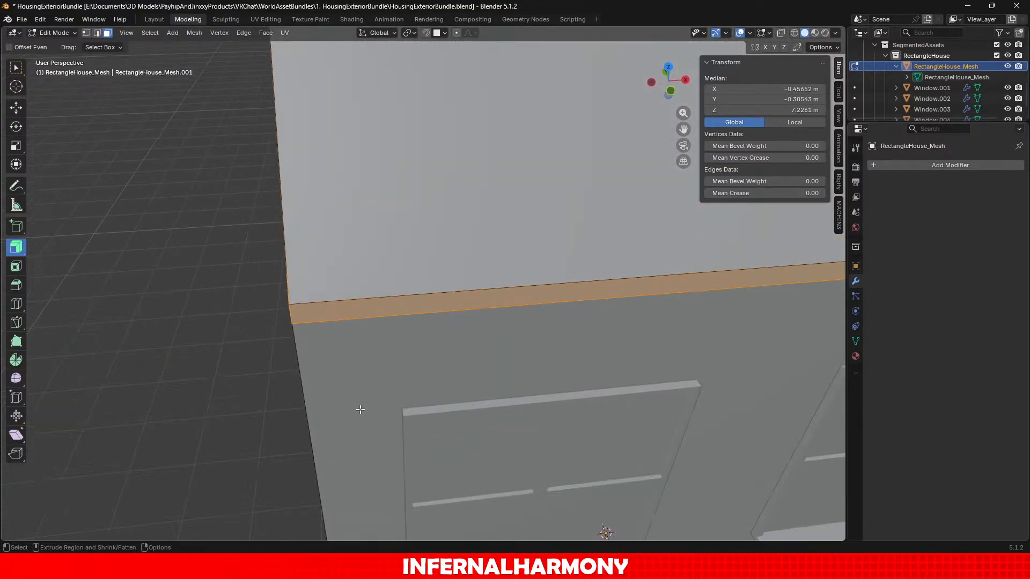
{"action": "key", "text": "alt+s"}
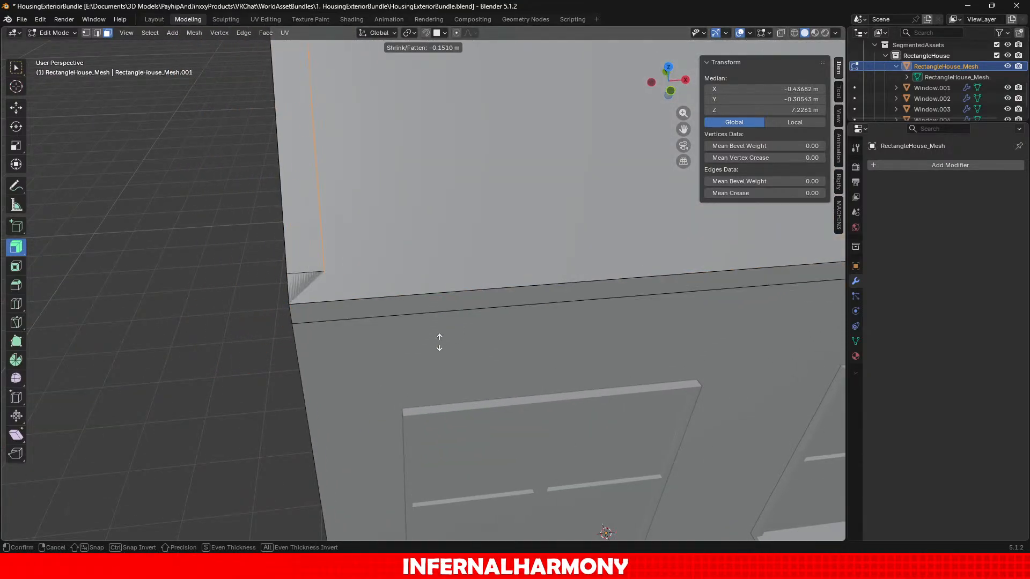
{"action": "left_click", "coordinate": [485, 291]}
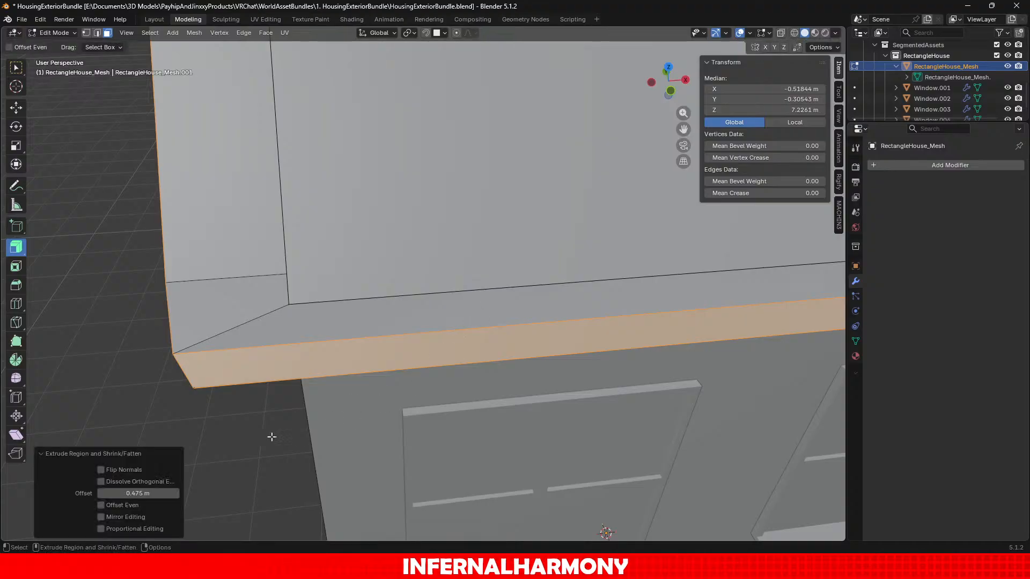
{"action": "left_click", "coordinate": [131, 481]}
{"action": "left_click", "coordinate": [130, 481]}
{"action": "left_click", "coordinate": [130, 481]}
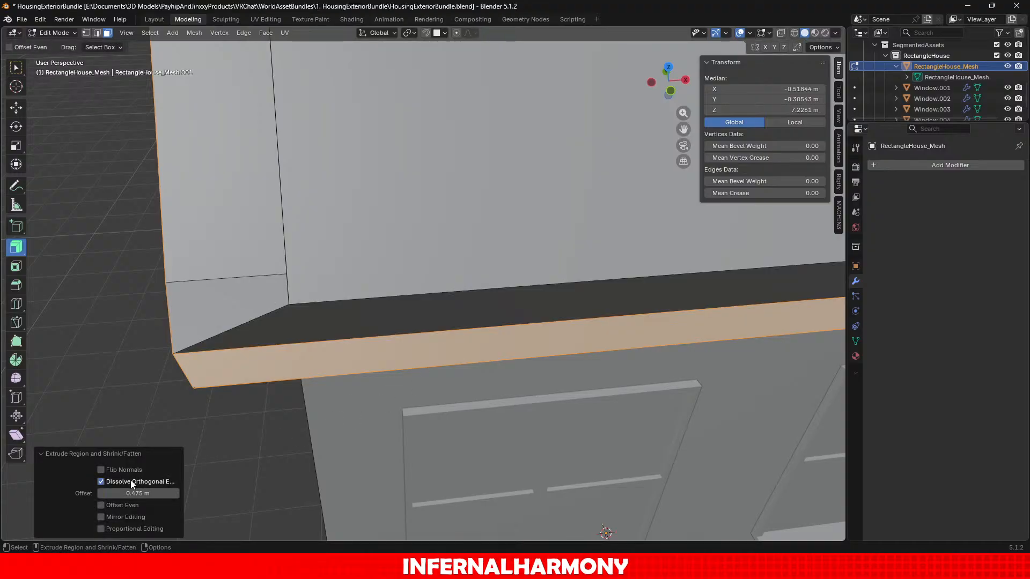
{"action": "left_click", "coordinate": [130, 481]}
Undo the trim extrusion and the corner edge cuts, going back to the uncut sloping trim face selection.
{"action": "scroll", "coordinate": [221, 438], "scroll_direction": "down", "scroll_amount": 4}
{"action": "middle_click_drag", "start_coordinate": [375, 356], "coordinate": [445, 328]}
{"action": "key", "text": "ctrl+z"}
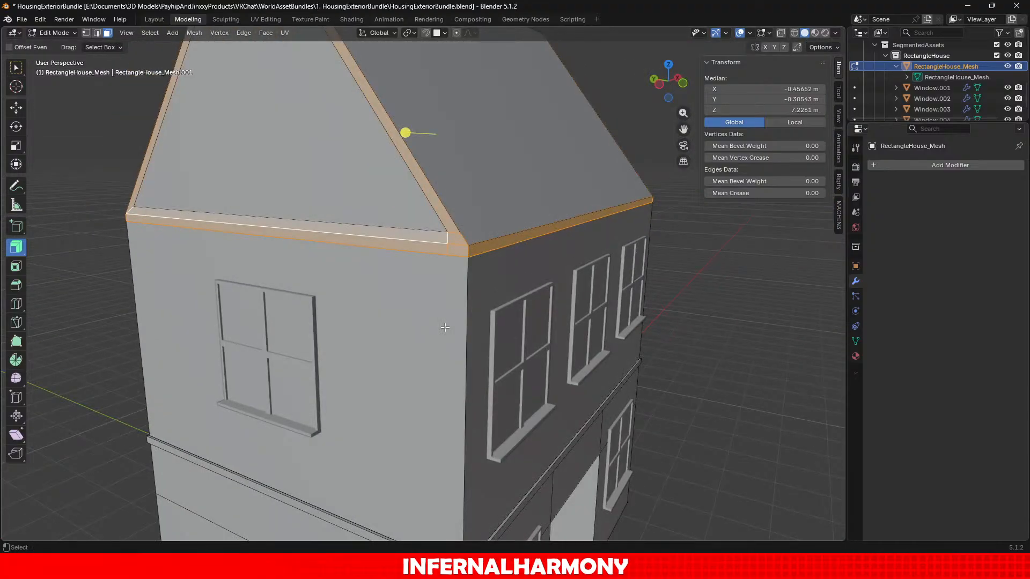
{"action": "key", "text": "ctrl+z"}
{"action": "key", "text": "ctrl+z"}
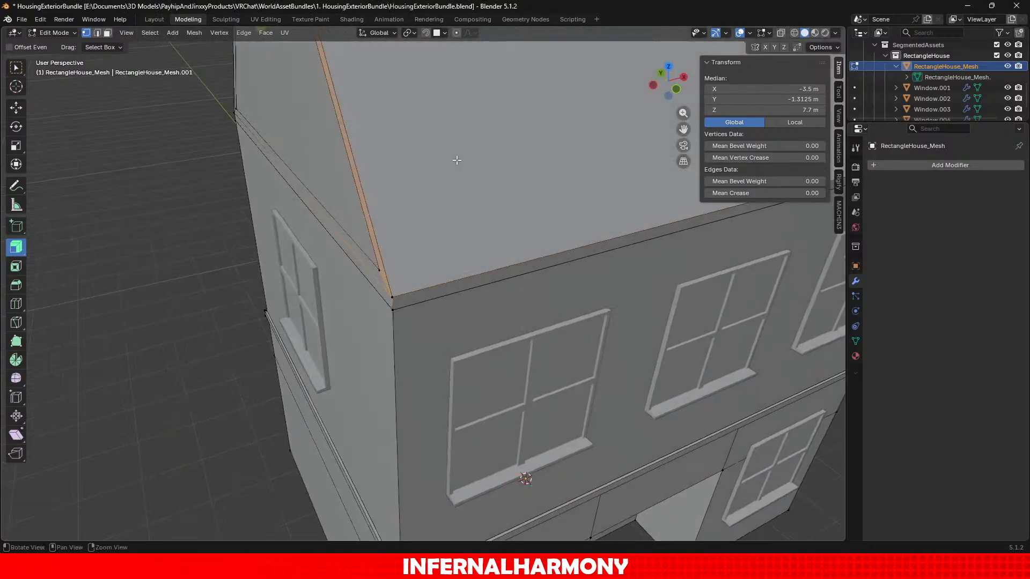
Extend the selection to the whole trim around gables and eaves and try extruding it outward, undoing each attempt.
{"action": "left_click_drag", "start_coordinate": [452, 159], "coordinate": [442, 239]}
{"action": "key", "text": "ctrl+KP_Add"}
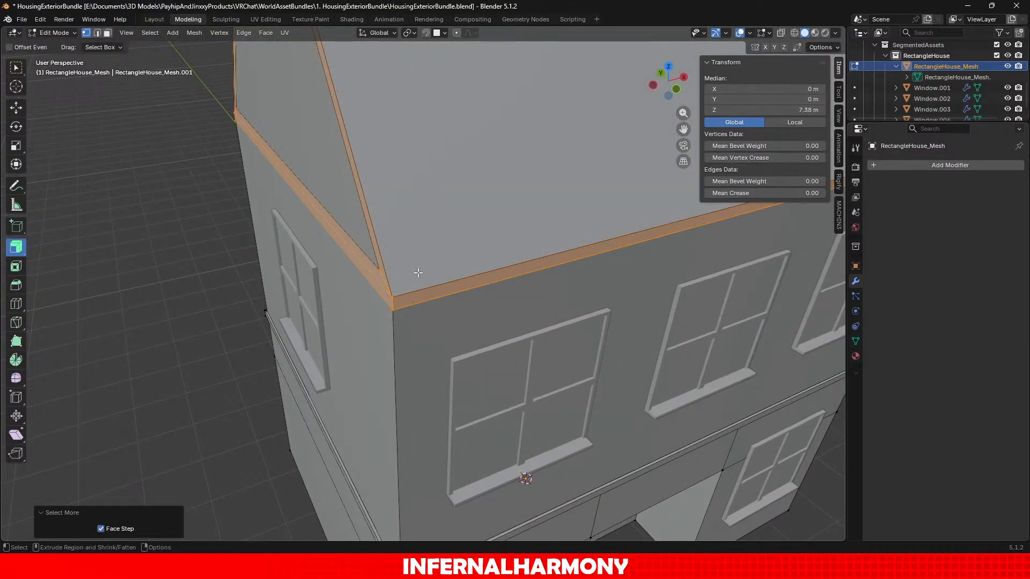
{"action": "mouse_move", "coordinate": [416, 271]}
{"action": "left_mouse_down"}
{"action": "mouse_move", "coordinate": [427, 249]}
{"action": "mouse_move", "coordinate": [425, 257]}
{"action": "left_mouse_up"}
{"action": "mouse_move", "coordinate": [425, 257]}
{"action": "middle_mouse_down"}
{"action": "mouse_move", "coordinate": [462, 228]}
{"action": "mouse_move", "coordinate": [437, 244]}
{"action": "middle_mouse_up"}
{"action": "key", "text": "ctrl+z"}
{"action": "scroll", "coordinate": [462, 227], "scroll_direction": "up", "scroll_amount": 1}
{"action": "left_click_drag", "start_coordinate": [437, 244], "coordinate": [448, 235]}
{"action": "middle_click_drag", "start_coordinate": [414, 188], "coordinate": [376, 258]}
{"action": "key", "text": "ctrl+z"}
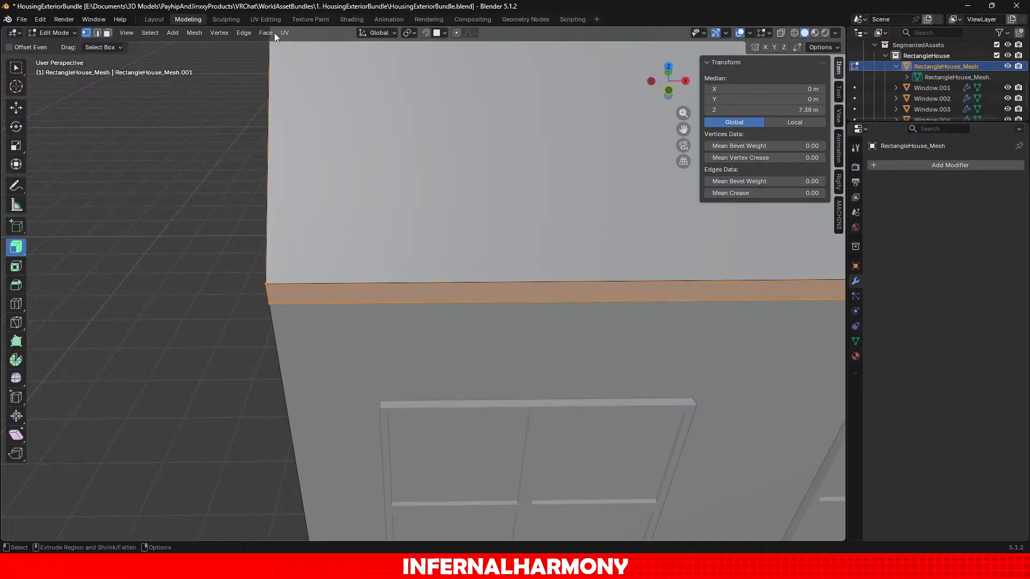
Try one more slight outward extrusion of the full trim and undo it.
{"action": "middle_click_drag", "start_coordinate": [341, 210], "coordinate": [379, 283]}
{"action": "scroll", "coordinate": [371, 160], "scroll_direction": "down", "scroll_amount": 4}
{"action": "middle_click_drag", "start_coordinate": [415, 176], "coordinate": [406, 175]}
{"action": "left_click_drag", "start_coordinate": [407, 175], "coordinate": [409, 173]}
{"action": "left_click", "coordinate": [409, 172]}
{"action": "key", "text": "ctrl+z"}
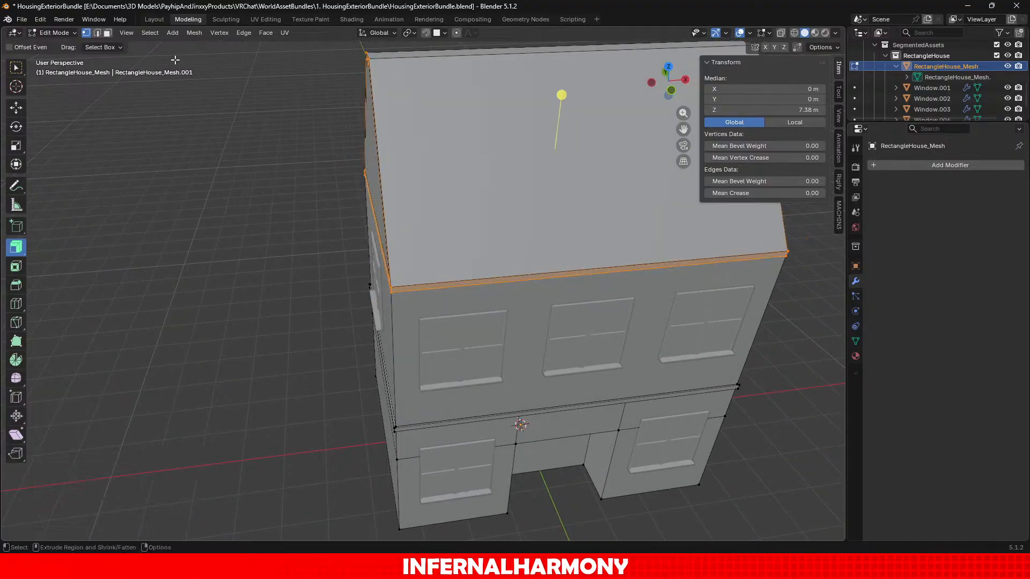
Switch to the Move tool and clear the trim selection on the house mesh.
{"action": "left_click", "coordinate": [17, 107]}
{"action": "left_click", "coordinate": [393, 86]}
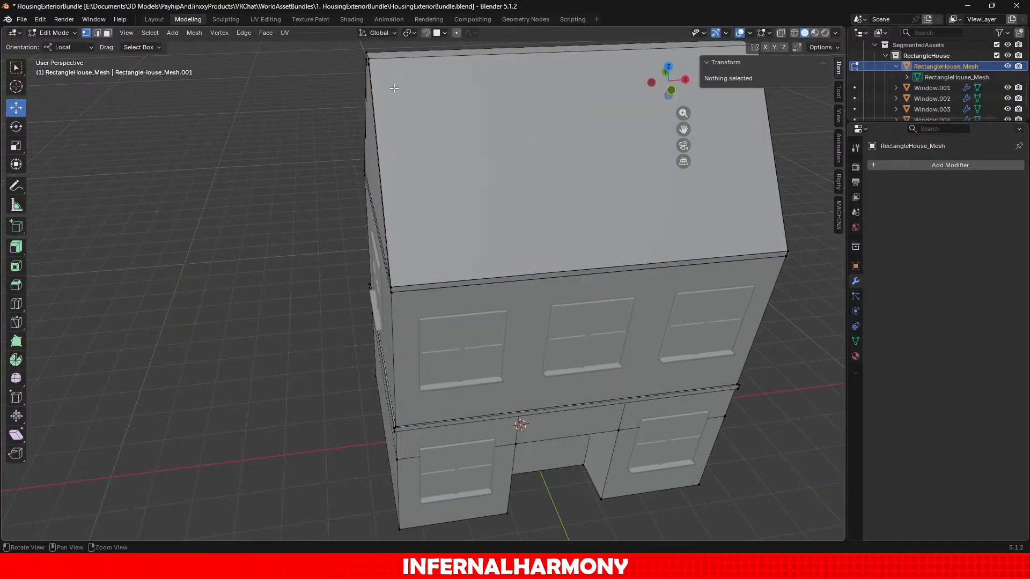
Try selecting the flat ridge face together with both roof slopes, and undo the selection.
{"action": "middle_click_drag", "start_coordinate": [398, 68], "coordinate": [503, 126], "text": "shift"}
{"action": "left_click", "coordinate": [108, 33]}
{"action": "left_click", "coordinate": [329, 146]}
{"action": "left_click", "coordinate": [334, 109], "text": "shift"}
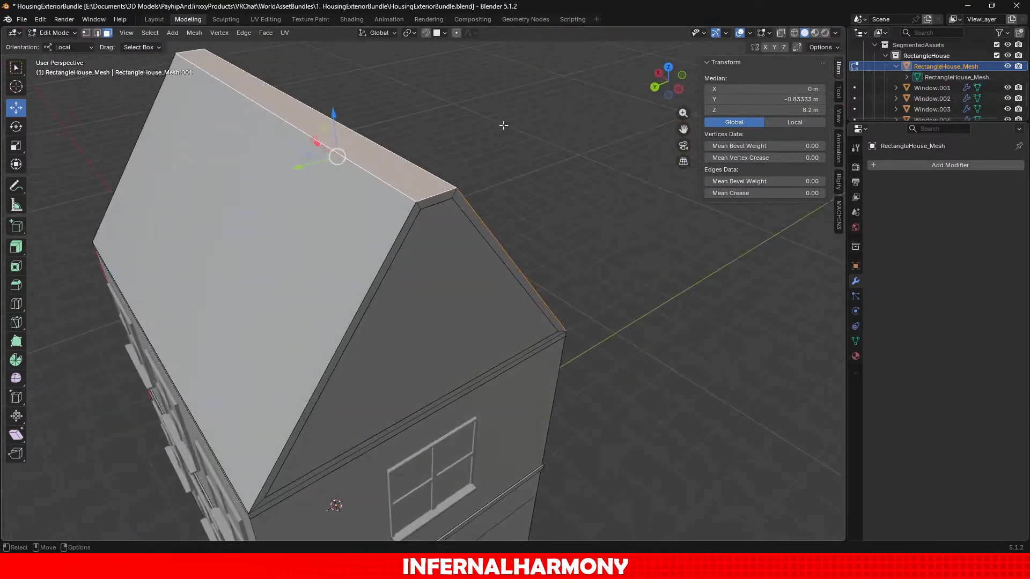
{"action": "left_click", "coordinate": [324, 238], "text": "shift"}
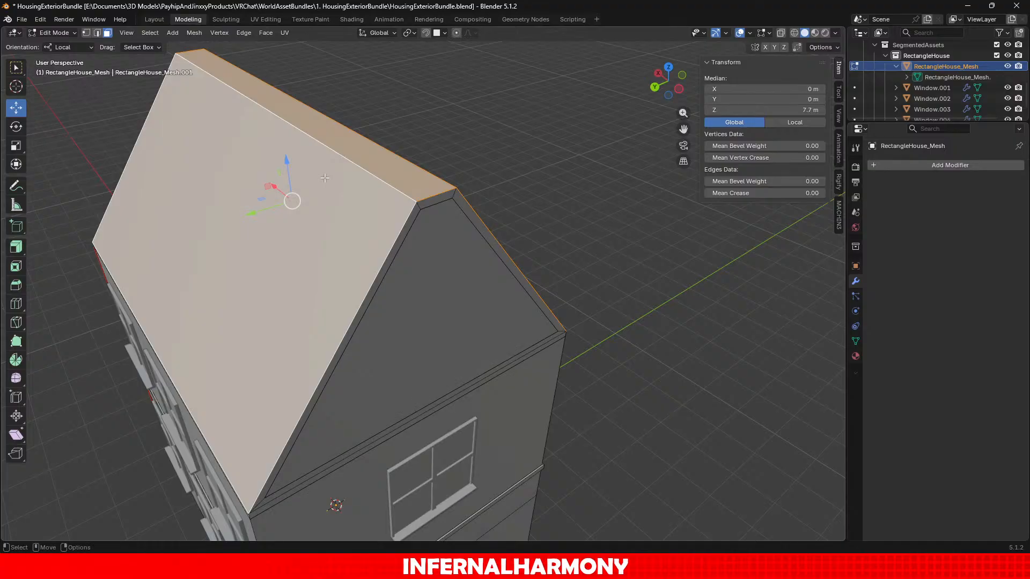
{"action": "middle_click_drag", "start_coordinate": [332, 199], "coordinate": [482, 224]}
{"action": "key", "text": "ctrl+z"}
{"action": "key", "text": "ctrl+z"}
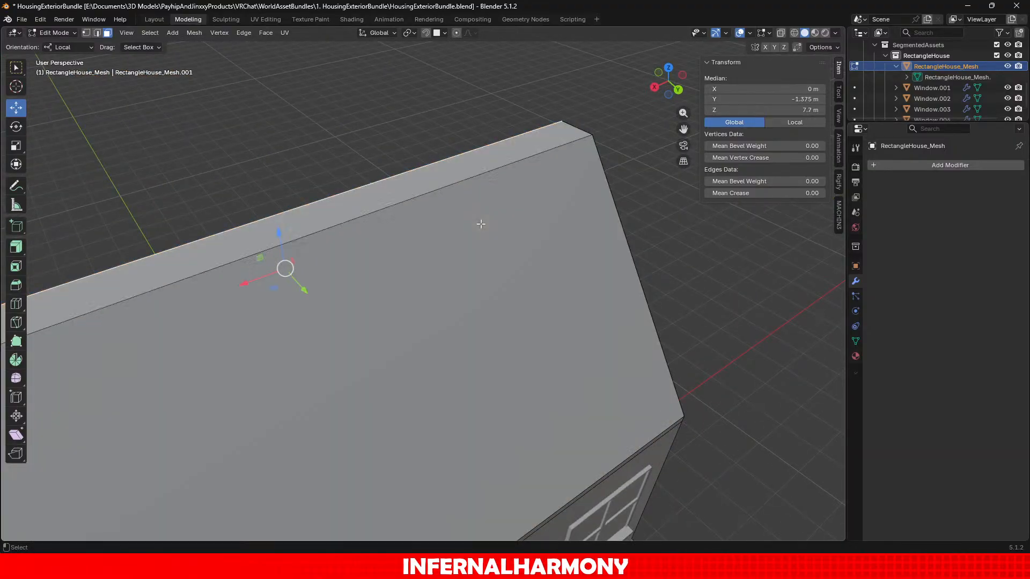
{"action": "key", "text": "ctrl+z"}
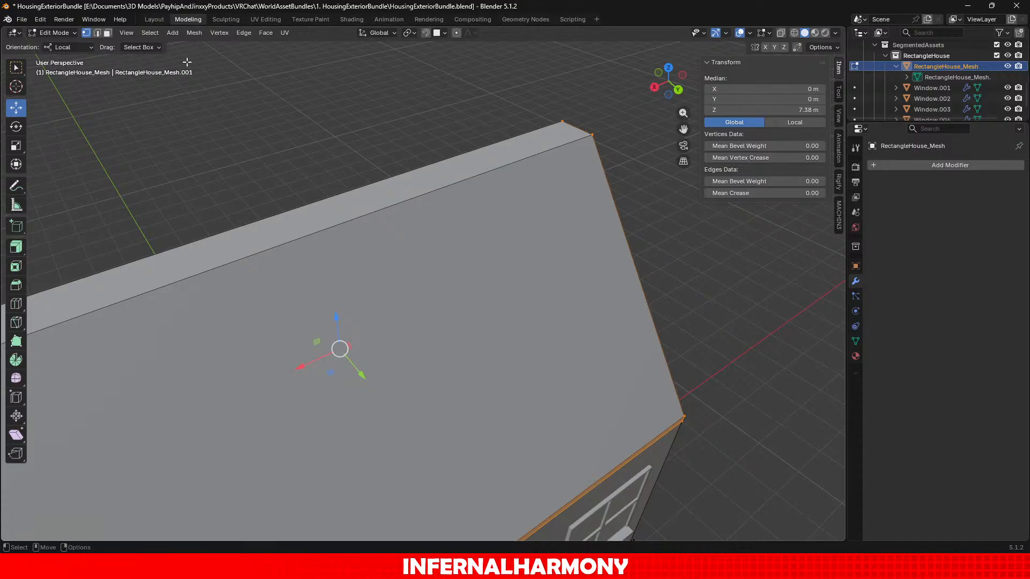
Check how the roof edges connect by selecting the ridge edges and the front eave edge one at a time.
{"action": "key", "text": "2"}
{"action": "scroll", "coordinate": [418, 236], "scroll_direction": "down", "scroll_amount": 4}
{"action": "left_click", "coordinate": [451, 247], "text": "alt"}
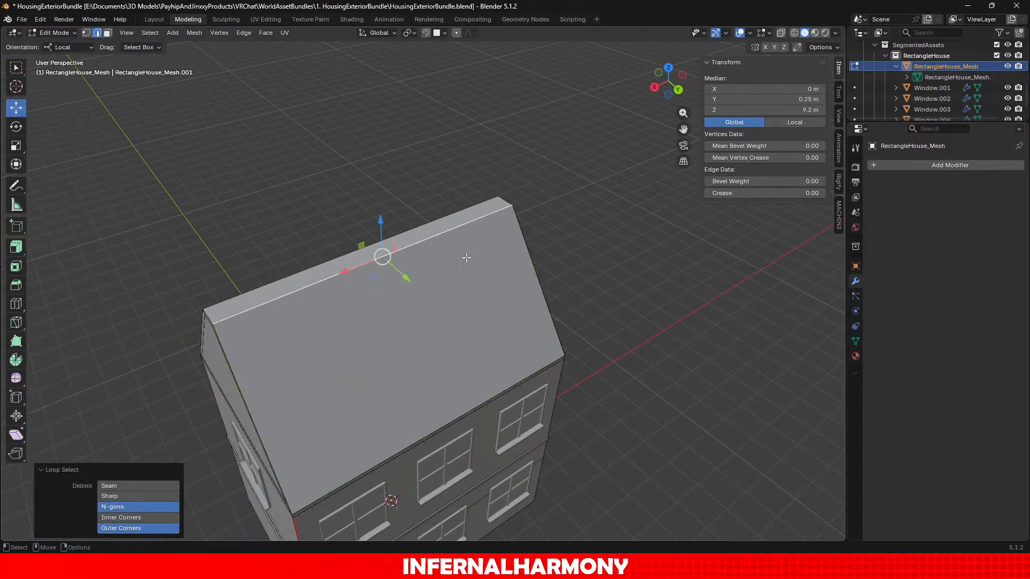
{"action": "left_click", "coordinate": [504, 378]}
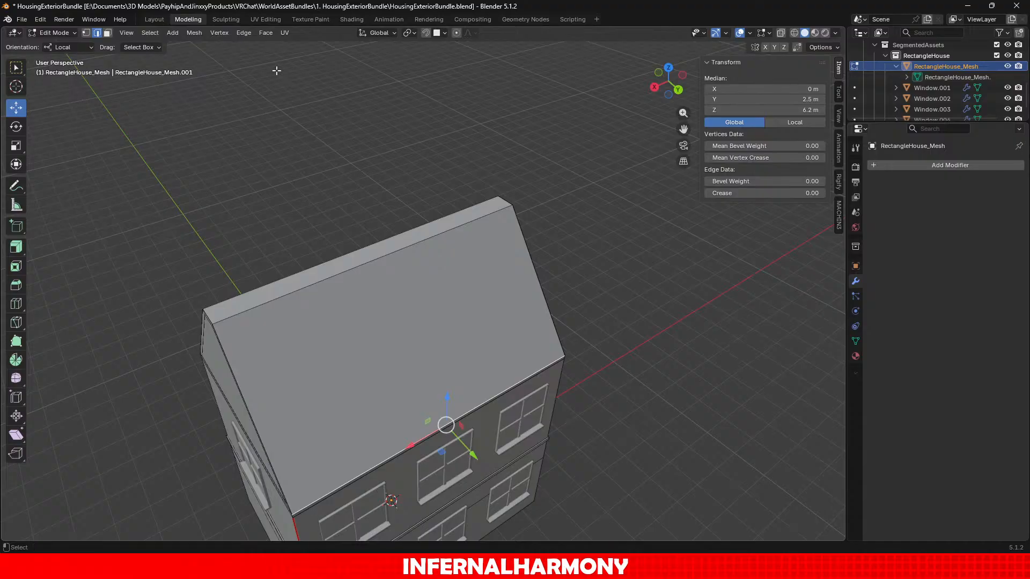
{"action": "key", "text": "a"}
{"action": "left_click", "coordinate": [326, 252]}
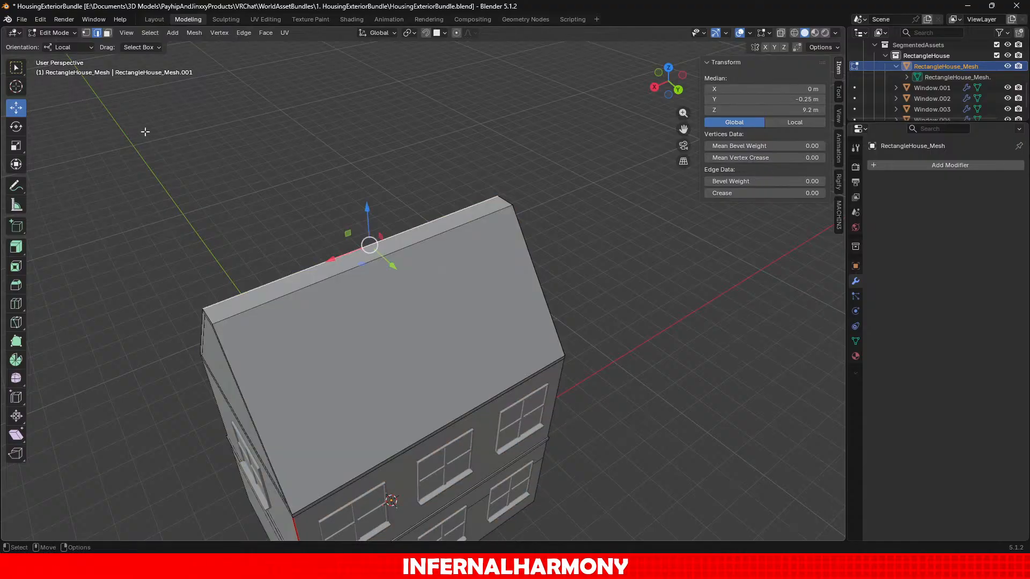
Try merging the vertices of the connected roof faces by distance, raising the merge distance to 0.38 m.
{"action": "left_click", "coordinate": [107, 33]}
{"action": "left_click", "coordinate": [399, 369]}
{"action": "key", "text": "ctrl+KP_Add"}
{"action": "key", "text": "ctrl+KP_Add"}
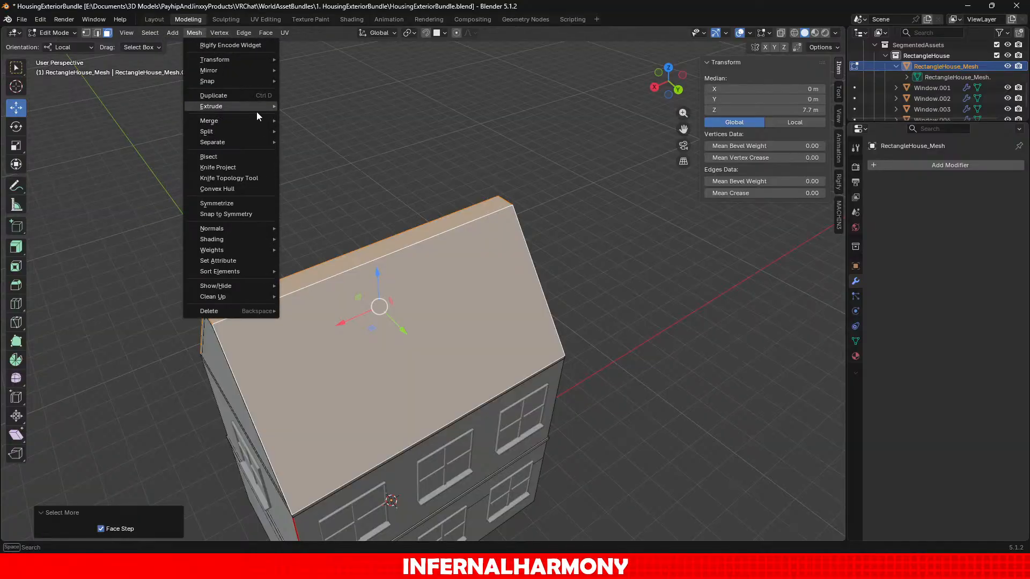
{"action": "mouse_move", "coordinate": [274, 126]}
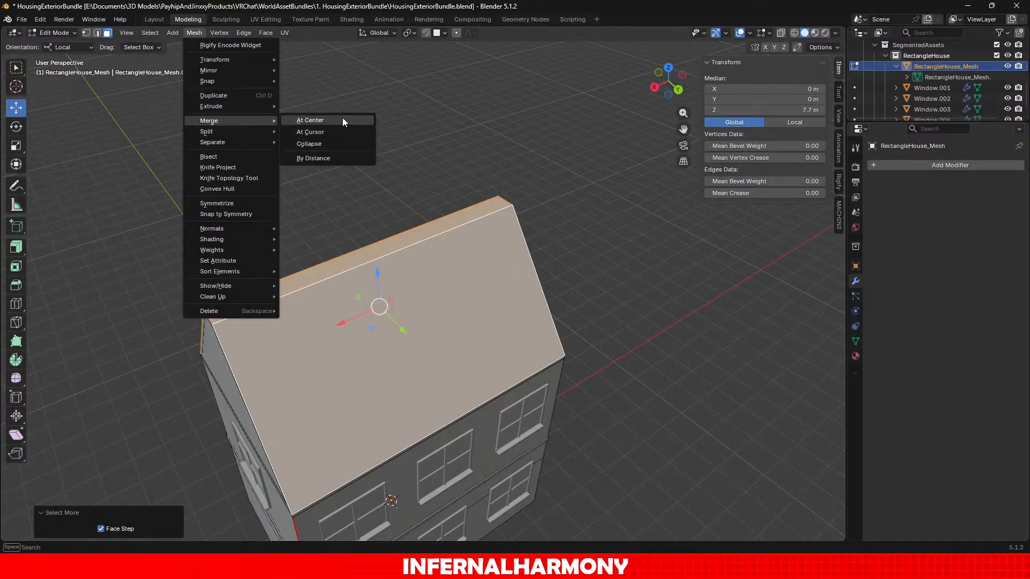
{"action": "left_click", "coordinate": [321, 158]}
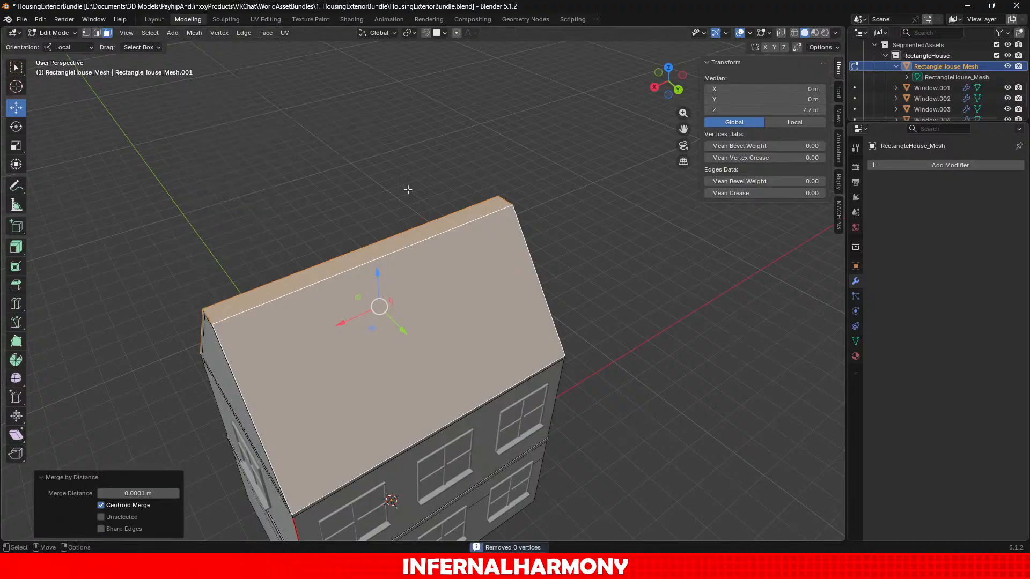
{"action": "scroll", "coordinate": [574, 323], "scroll_direction": "up", "scroll_amount": 3}
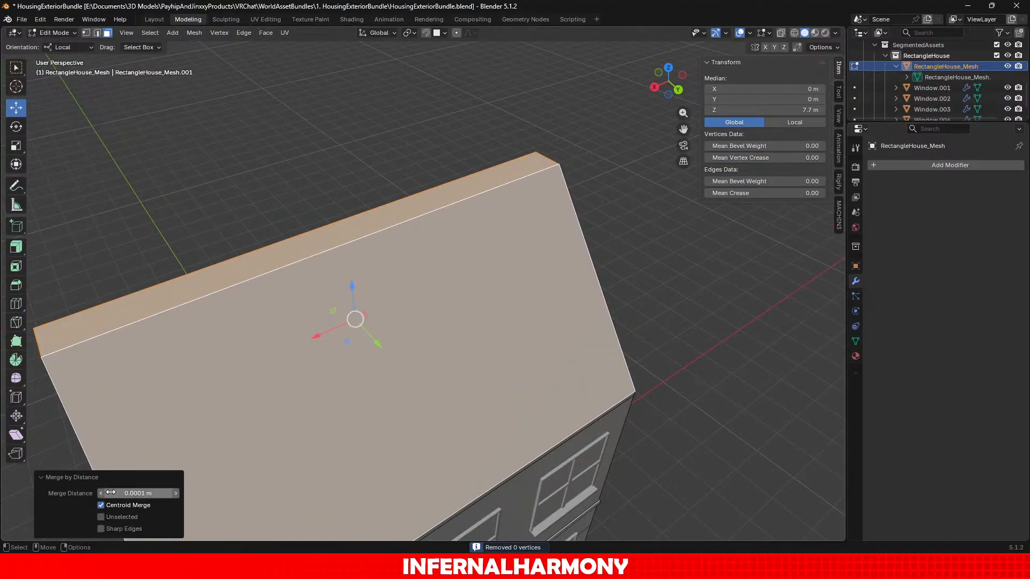
{"action": "left_click_drag", "start_coordinate": [138, 493], "coordinate": [158, 493]}
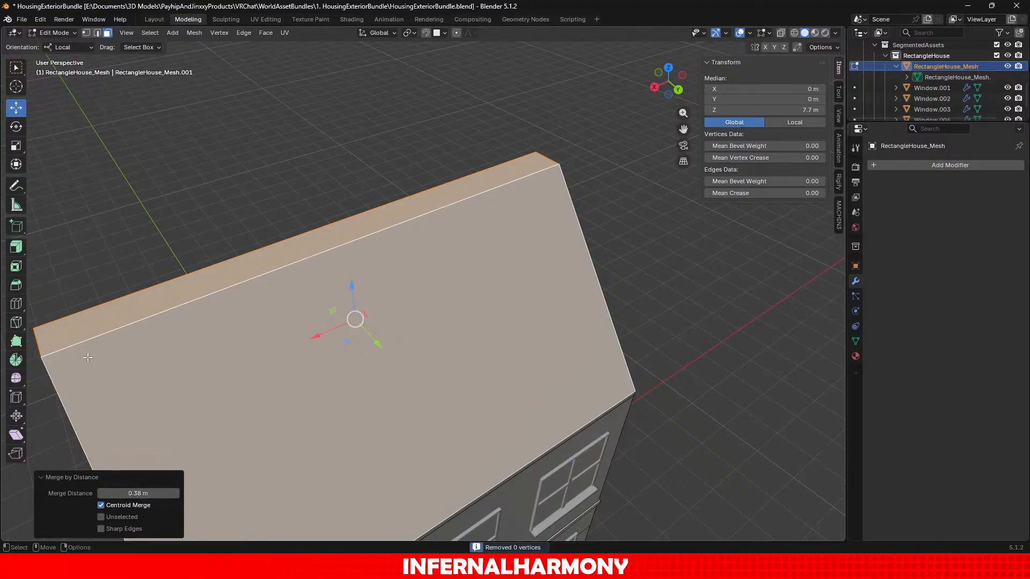
Try merging all vertices of the house mesh by distance at 0.38 m and undo the merge.
{"action": "key", "text": "a"}
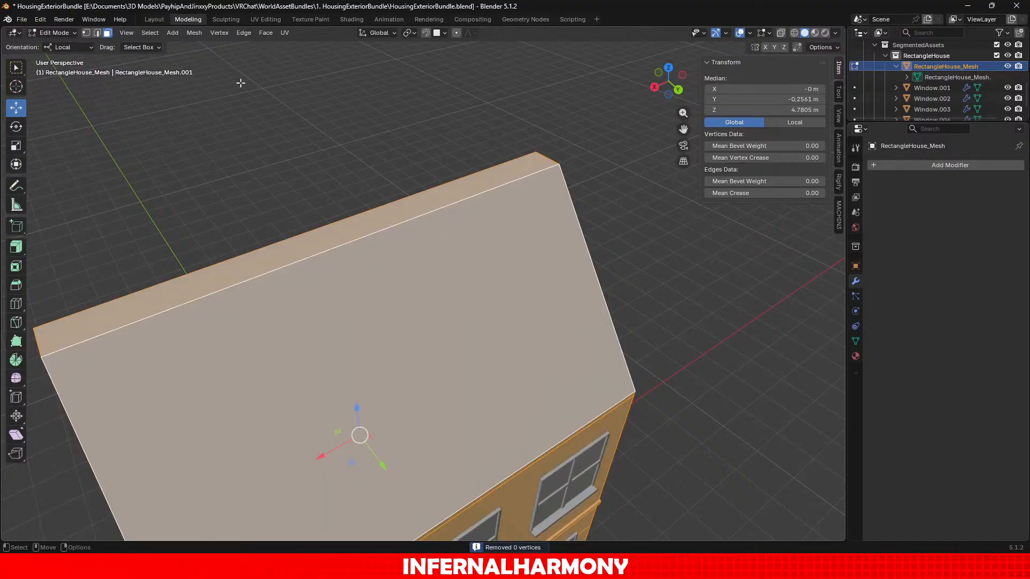
{"action": "left_click", "coordinate": [269, 33]}
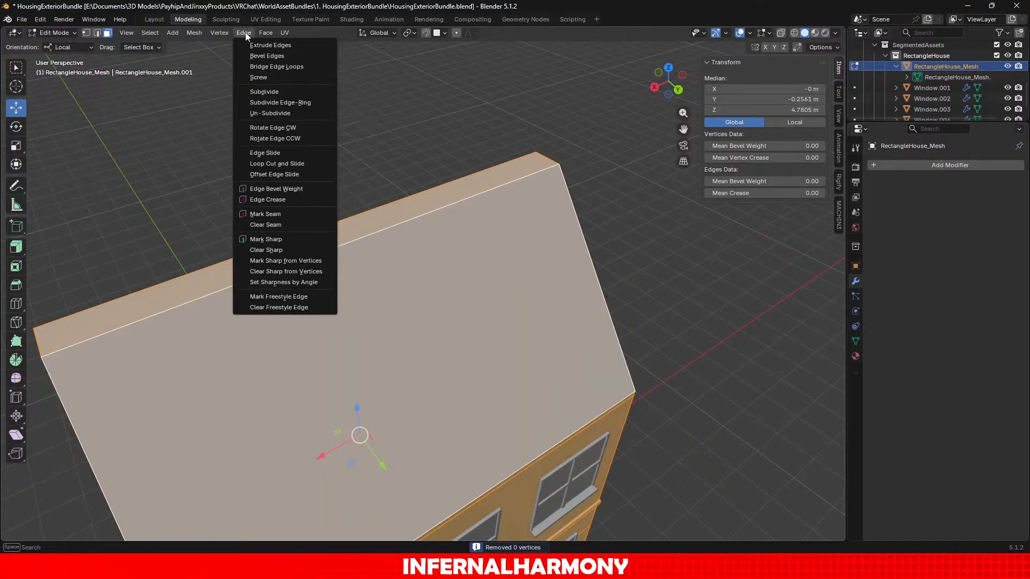
{"action": "mouse_move", "coordinate": [196, 33]}
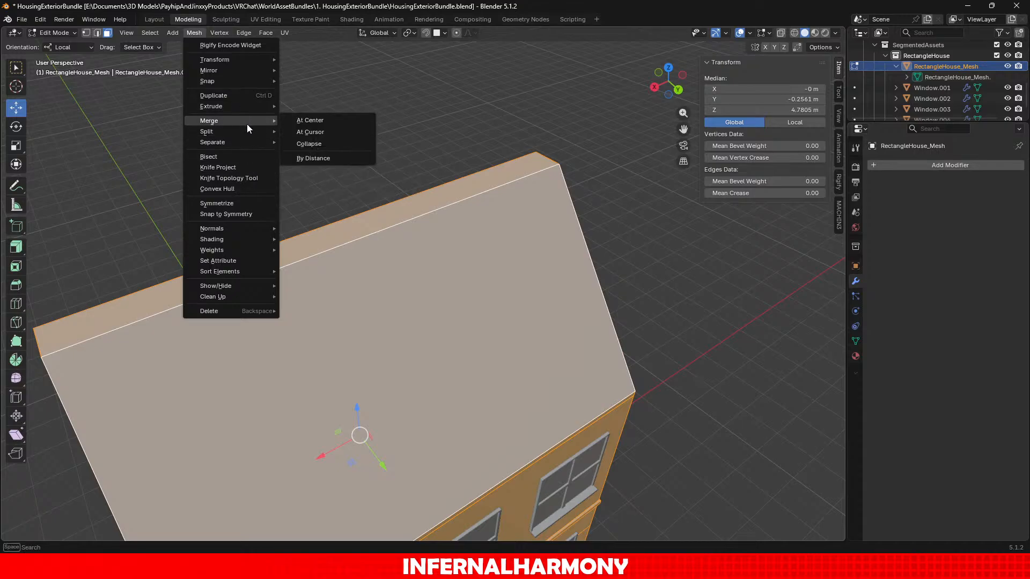
{"action": "mouse_move", "coordinate": [230, 122]}
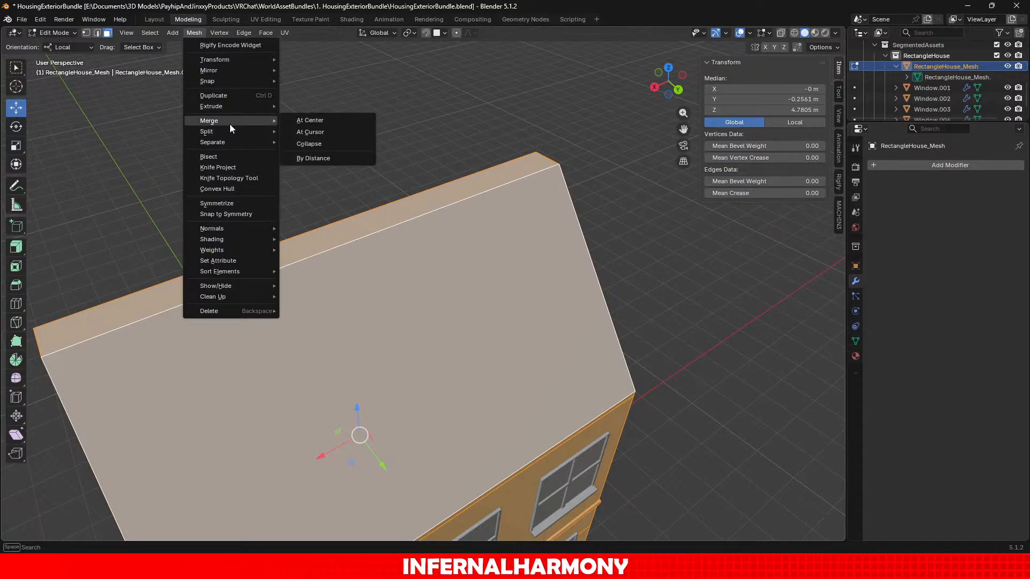
{"action": "left_click", "coordinate": [328, 156]}
{"action": "scroll", "coordinate": [330, 156], "scroll_direction": "down", "scroll_amount": 4}
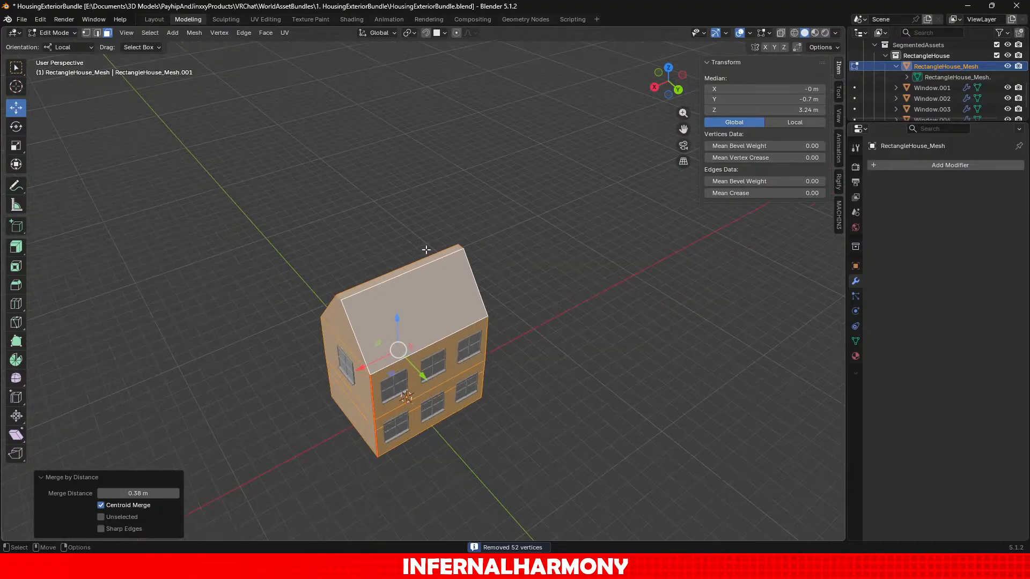
{"action": "scroll", "coordinate": [470, 325], "scroll_direction": "up", "scroll_amount": 3}
{"action": "scroll", "coordinate": [470, 325], "scroll_direction": "down", "scroll_amount": 2}
{"action": "scroll", "coordinate": [327, 229], "scroll_direction": "up", "scroll_amount": 5}
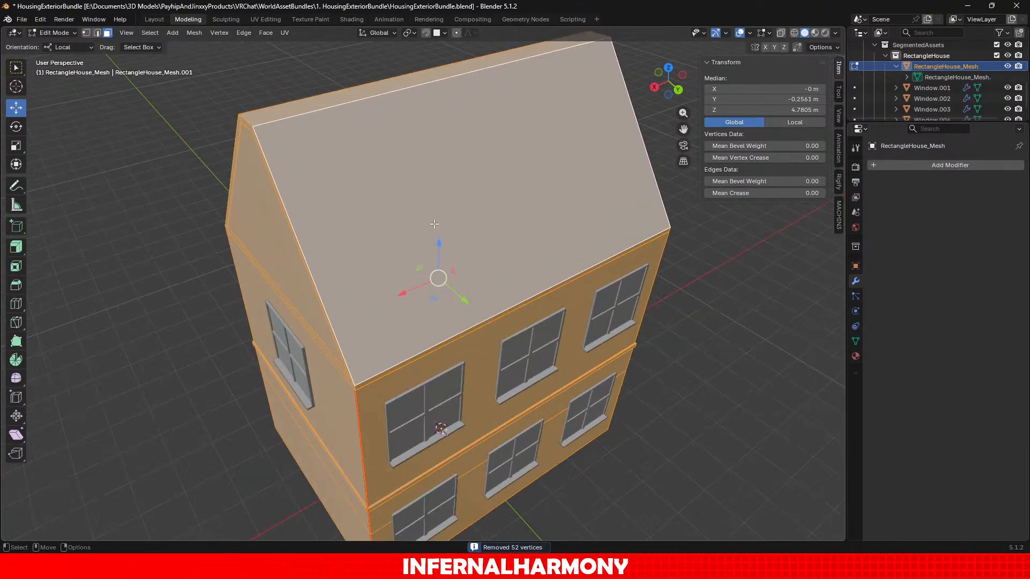
Grow a selection from one roof slope to the whole roof and its trim, merge it by distance at 0.0001 m, and clear the selection.
{"action": "left_click", "coordinate": [316, 161]}
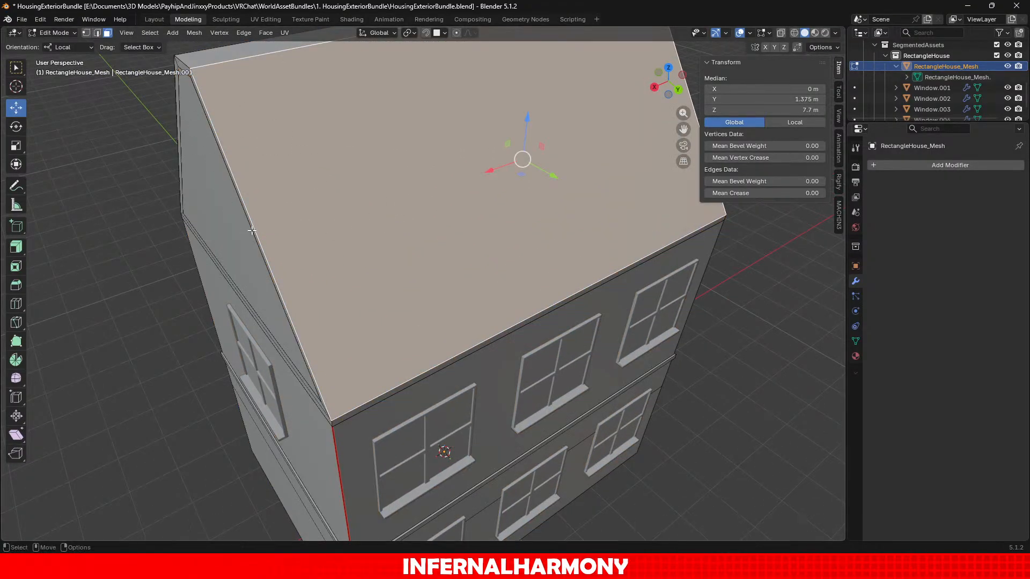
{"action": "key", "text": "ctrl+KP_Add"}
{"action": "key", "text": "ctrl+KP_Add"}
{"action": "scroll", "coordinate": [253, 231], "scroll_direction": "up", "scroll_amount": 2}
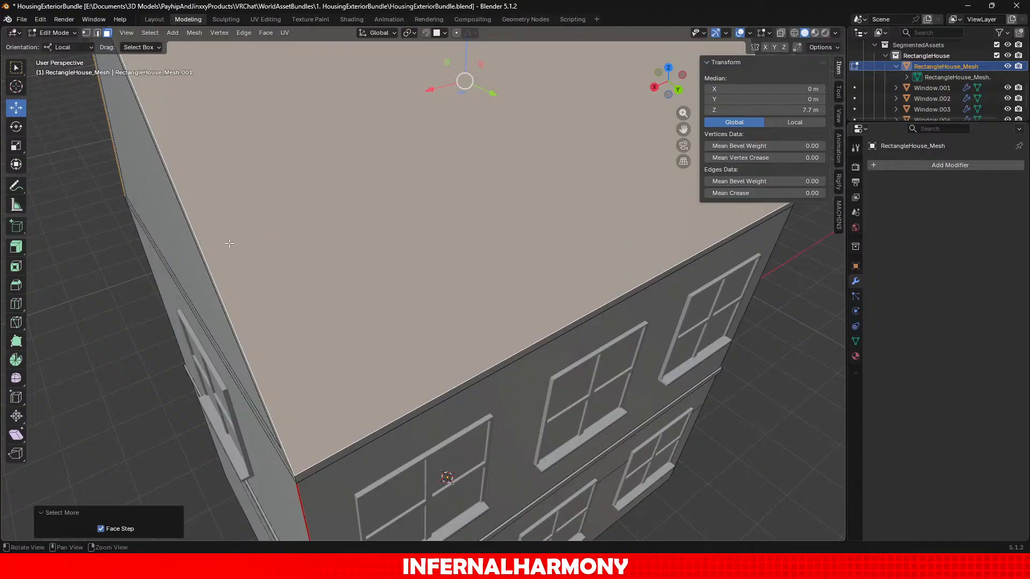
{"action": "middle_click_drag", "start_coordinate": [230, 244], "coordinate": [274, 226]}
{"action": "key", "text": "ctrl+KP_Add"}
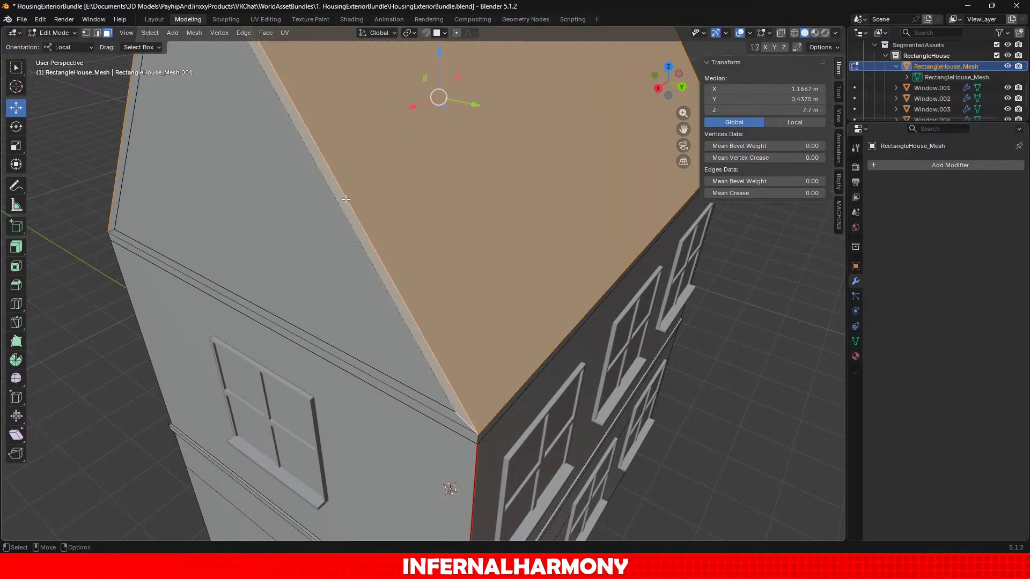
{"action": "key", "text": "ctrl+KP_Add"}
{"action": "key", "text": "ctrl+KP_Add"}
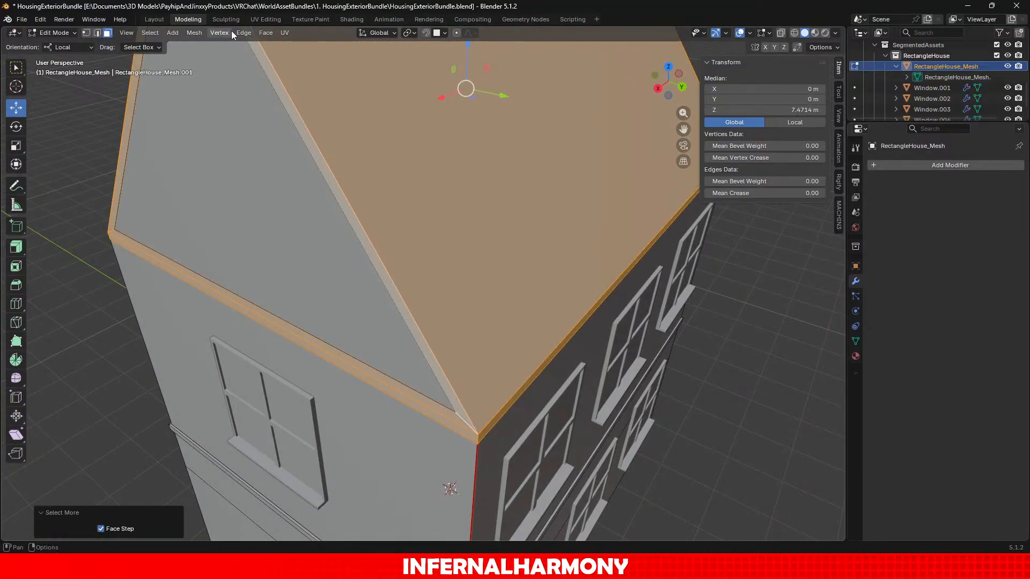
{"action": "left_click", "coordinate": [192, 36]}
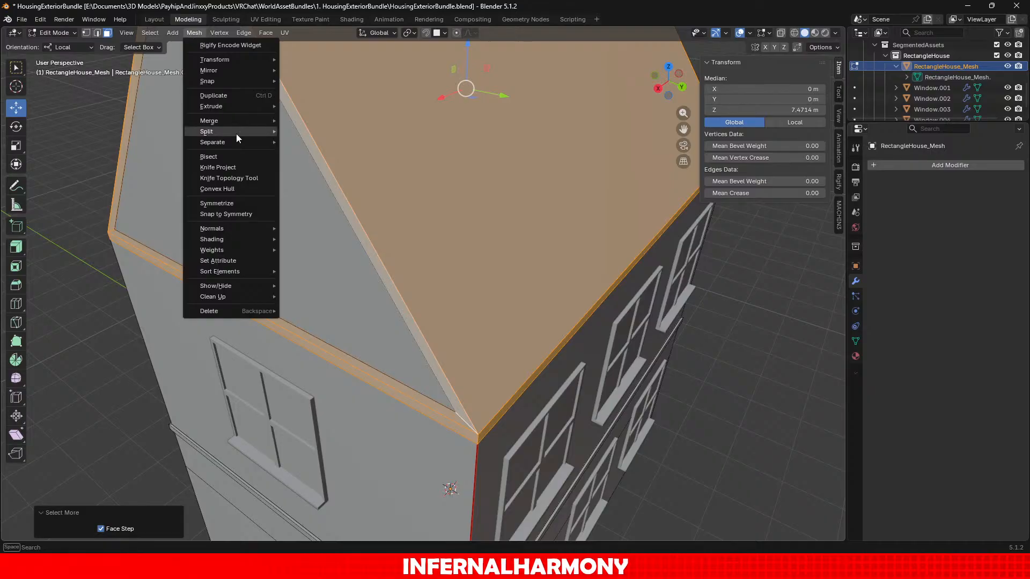
{"action": "mouse_move", "coordinate": [239, 144]}
{"action": "mouse_move", "coordinate": [256, 119]}
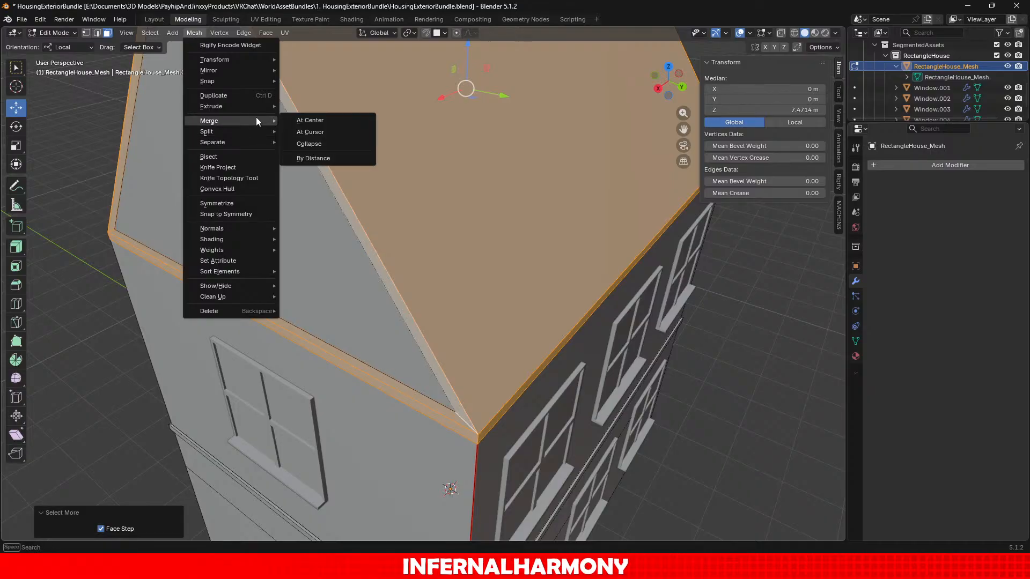
{"action": "left_click", "coordinate": [352, 162]}
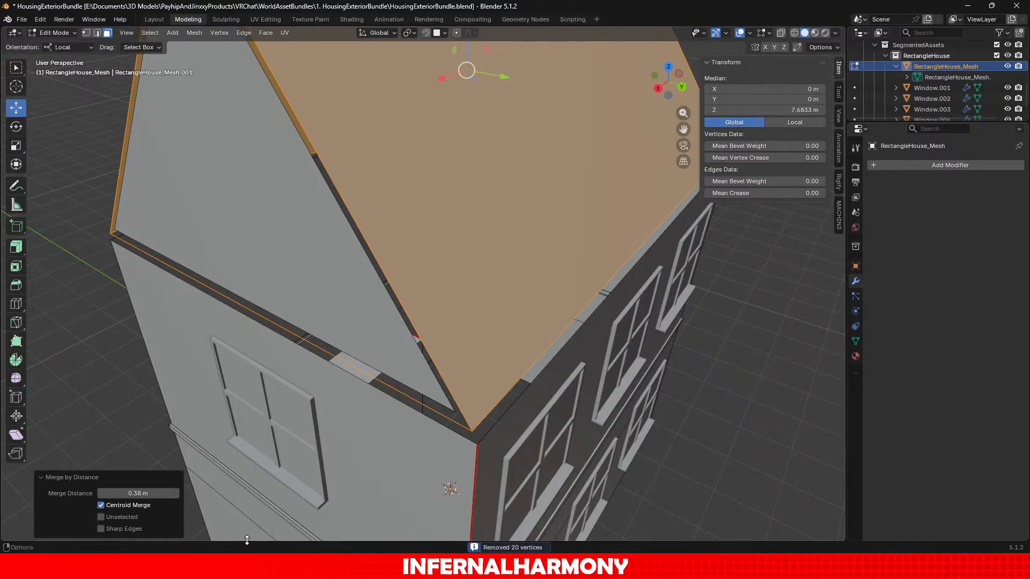
{"action": "double_click", "coordinate": [136, 494]}
{"action": "type", "text": "0.0"}
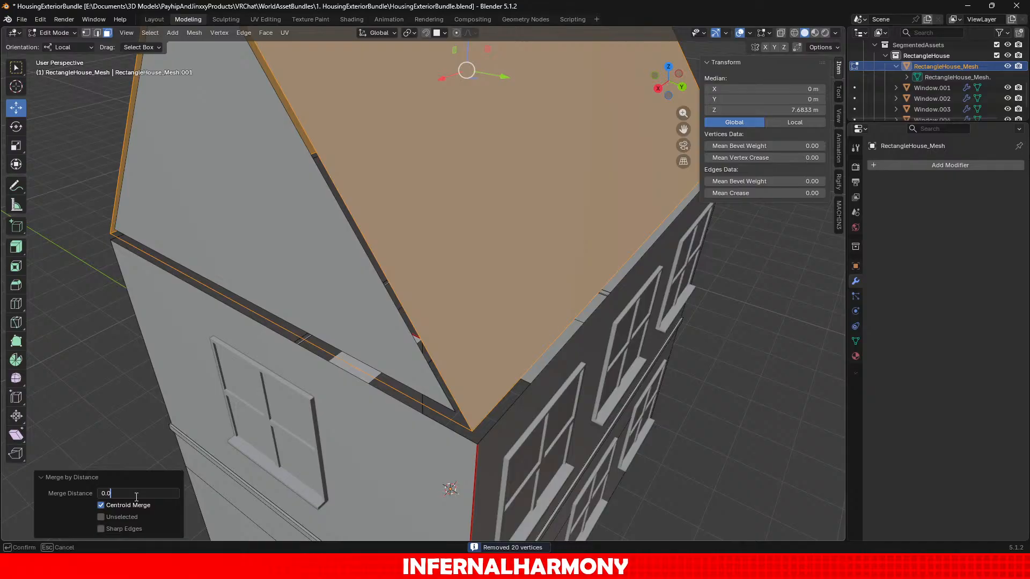
{"action": "type", "text": "001"}
{"action": "key", "text": "Return"}
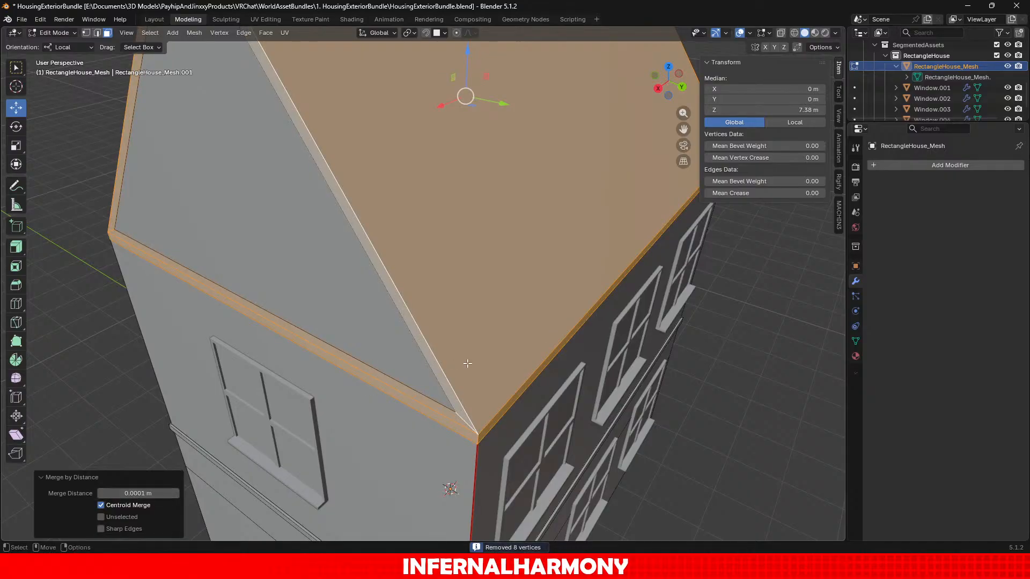
{"action": "scroll", "coordinate": [467, 364], "scroll_direction": "down", "scroll_amount": 1}
{"action": "left_click", "coordinate": [644, 395]}
{"action": "middle_click_drag", "start_coordinate": [644, 396], "coordinate": [606, 390]}
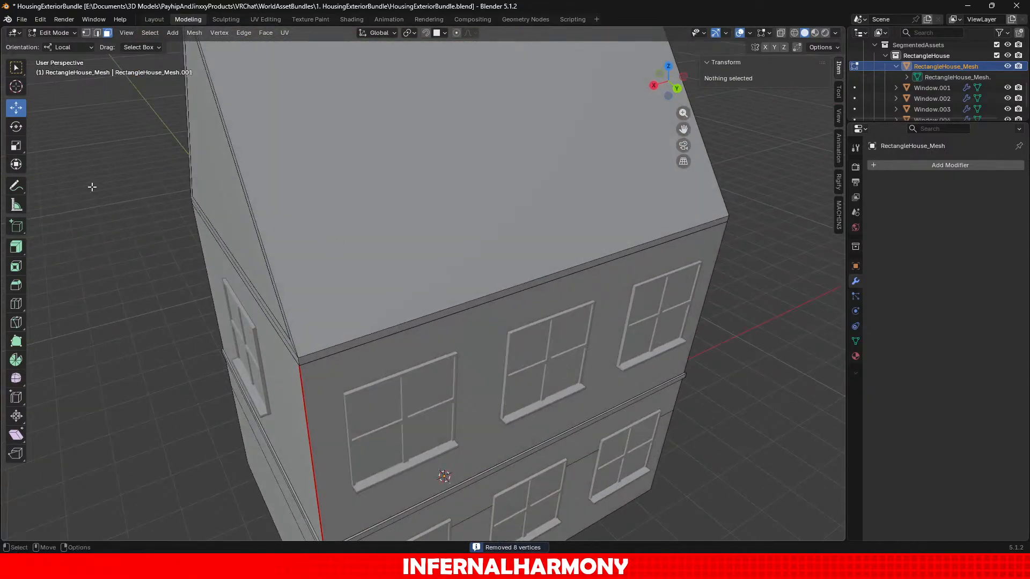
Inset both roof slopes and the flat ridge face together as one region with a thickness of 0.1 m.
{"action": "left_click", "coordinate": [17, 301]}
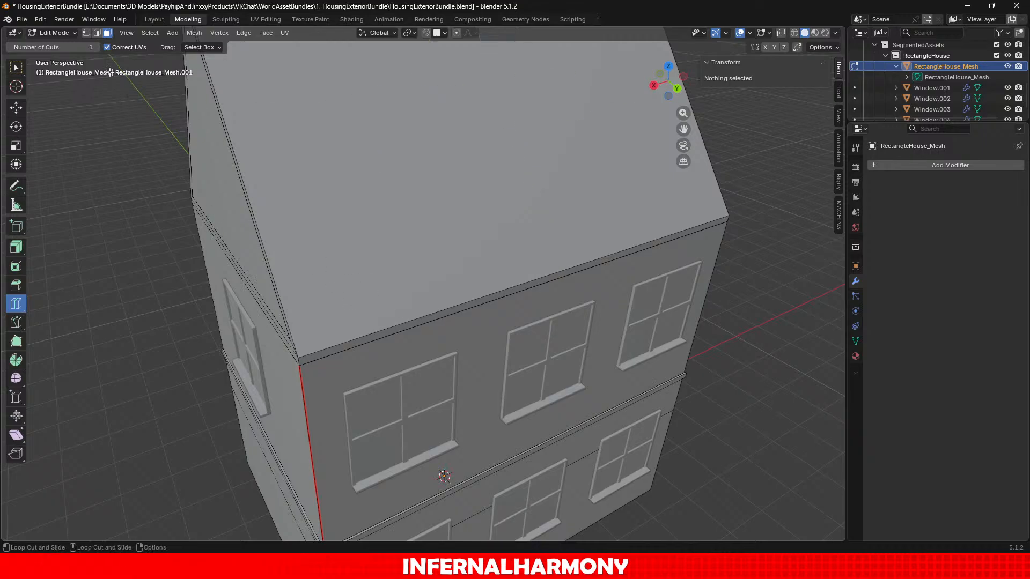
{"action": "left_click", "coordinate": [16, 108]}
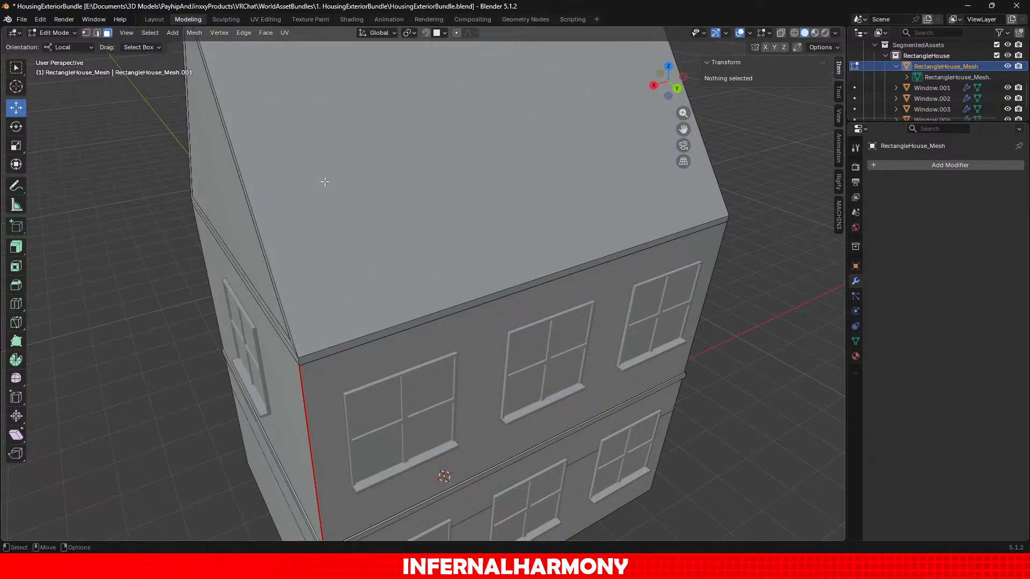
{"action": "left_click", "coordinate": [325, 181]}
{"action": "middle_click_drag", "start_coordinate": [272, 218], "coordinate": [491, 189]}
{"action": "left_click", "coordinate": [491, 190], "text": "shift"}
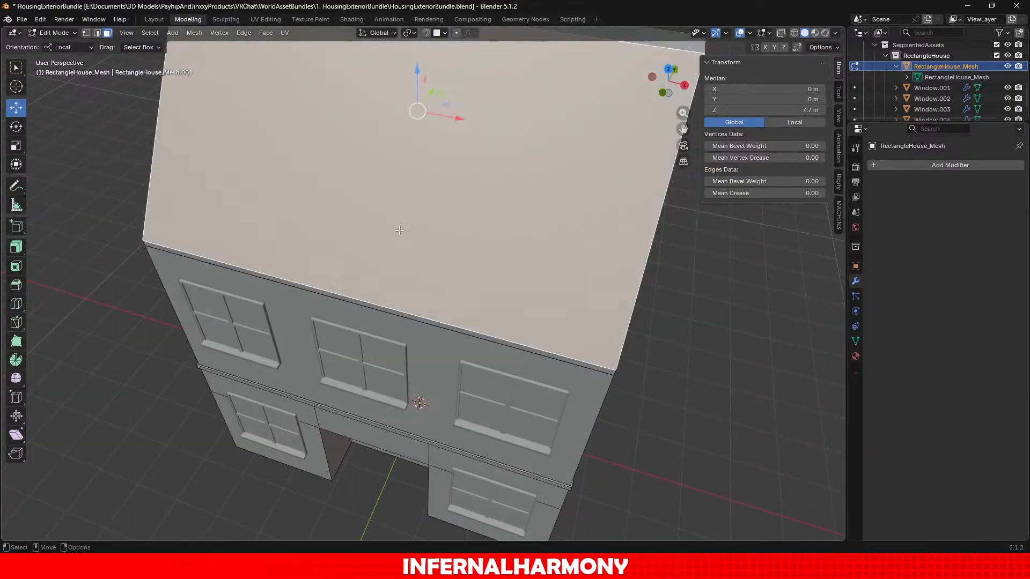
{"action": "middle_click_drag", "start_coordinate": [353, 210], "coordinate": [278, 355], "text": "shift"}
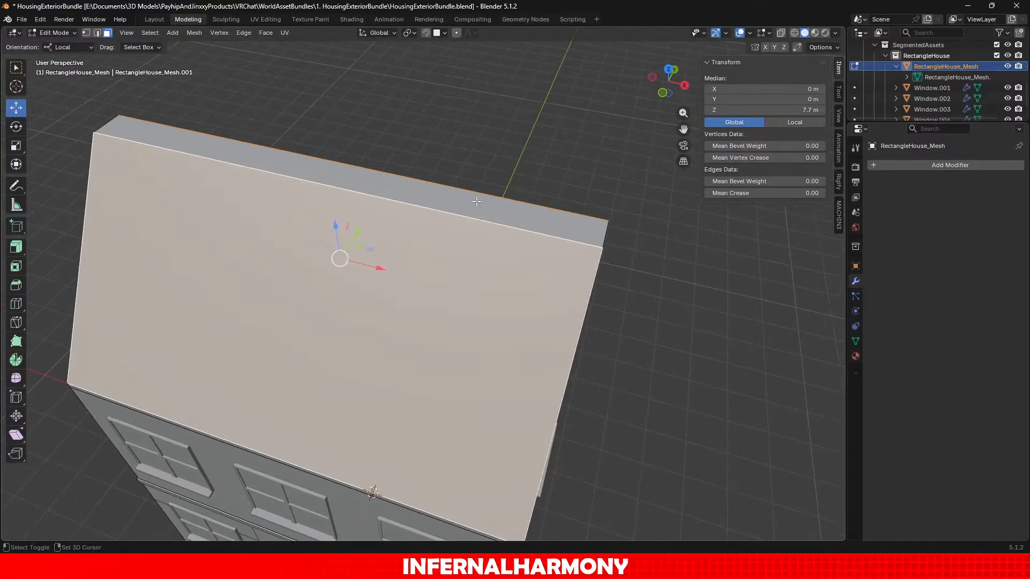
{"action": "left_click", "coordinate": [418, 184], "text": "shift"}
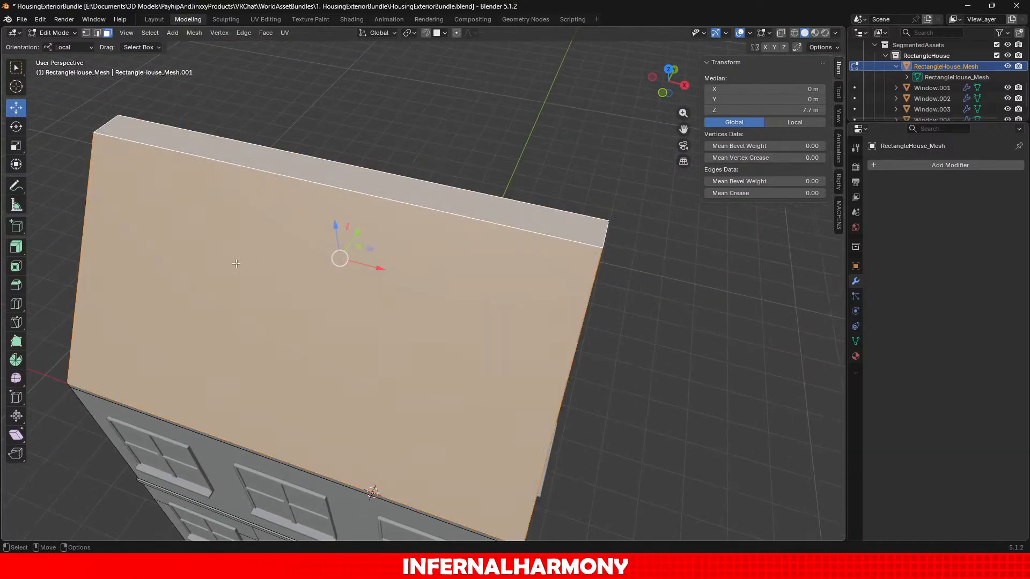
{"action": "left_click", "coordinate": [16, 266]}
{"action": "mouse_move", "coordinate": [373, 239]}
{"action": "left_mouse_down"}
{"action": "mouse_move", "coordinate": [345, 246]}
{"action": "mouse_move", "coordinate": [362, 253]}
{"action": "left_mouse_up"}
{"action": "left_click", "coordinate": [161, 470]}
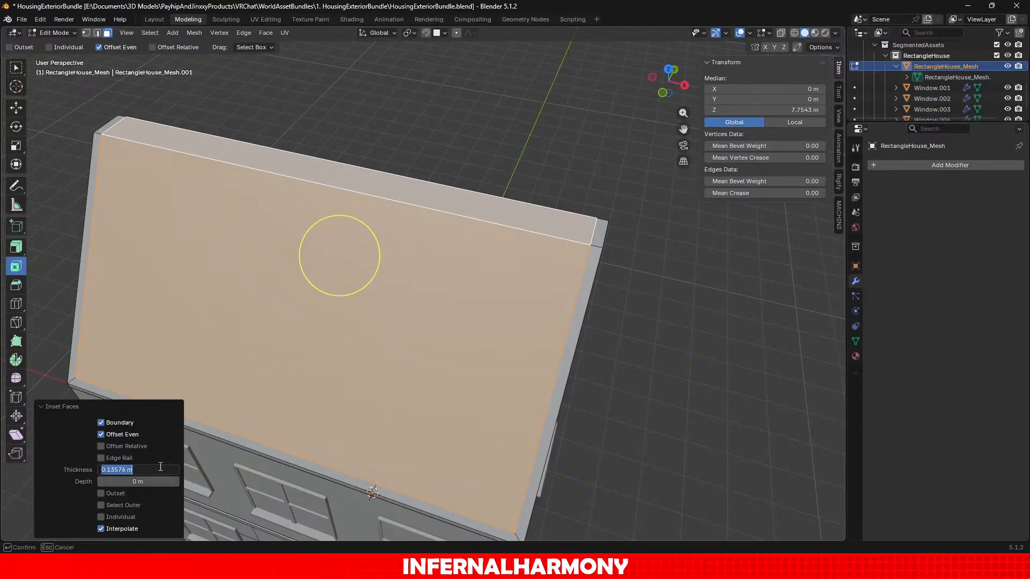
{"action": "key", "text": "BackSpace"}
{"action": "type", "text": "0.1"}
{"action": "key", "text": "Return"}
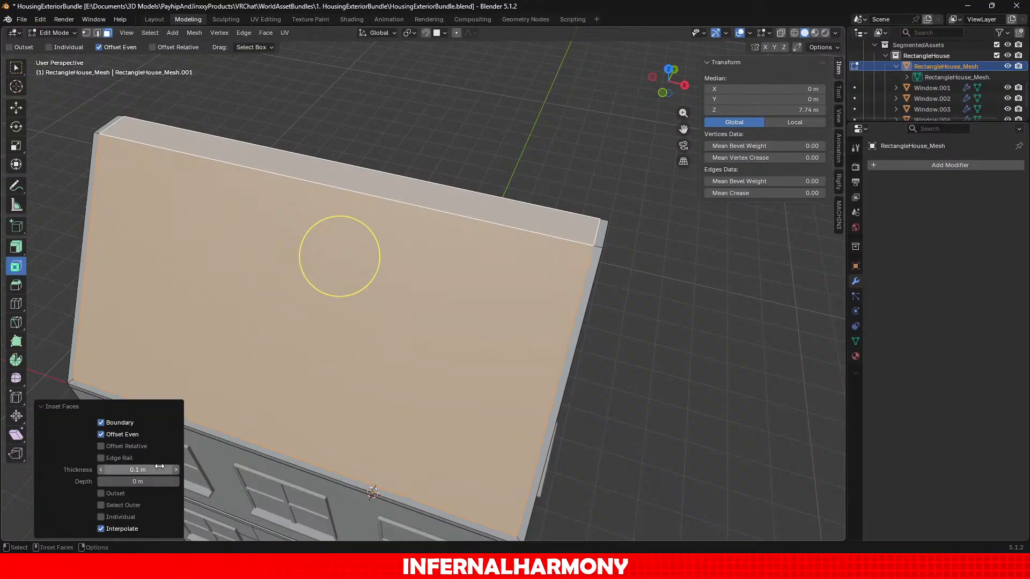
Split the inset roof slopes and ridge face from the surrounding trim border.
{"action": "middle_click_drag", "start_coordinate": [513, 367], "coordinate": [447, 330]}
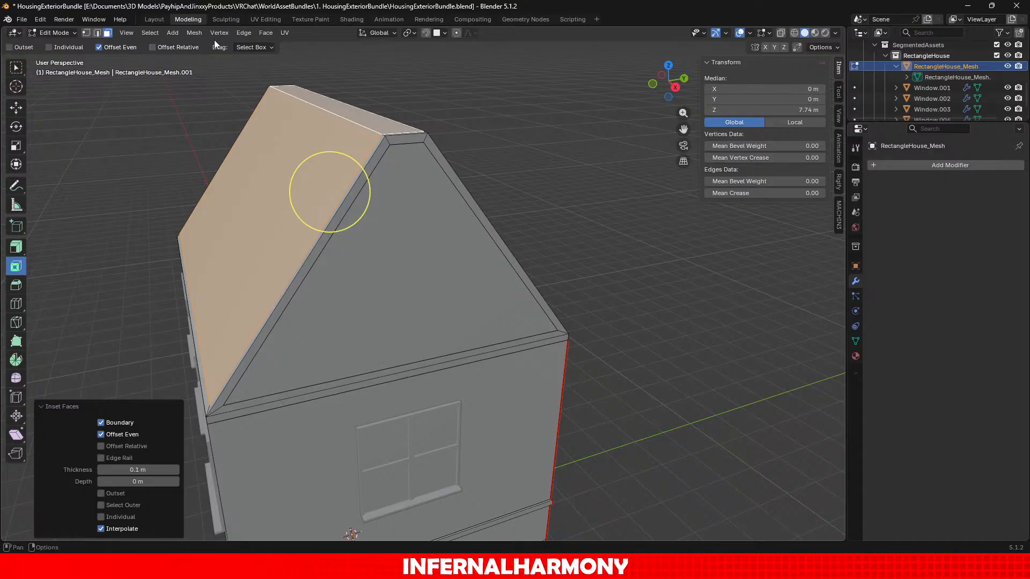
{"action": "left_click", "coordinate": [192, 34]}
{"action": "mouse_move", "coordinate": [233, 143]}
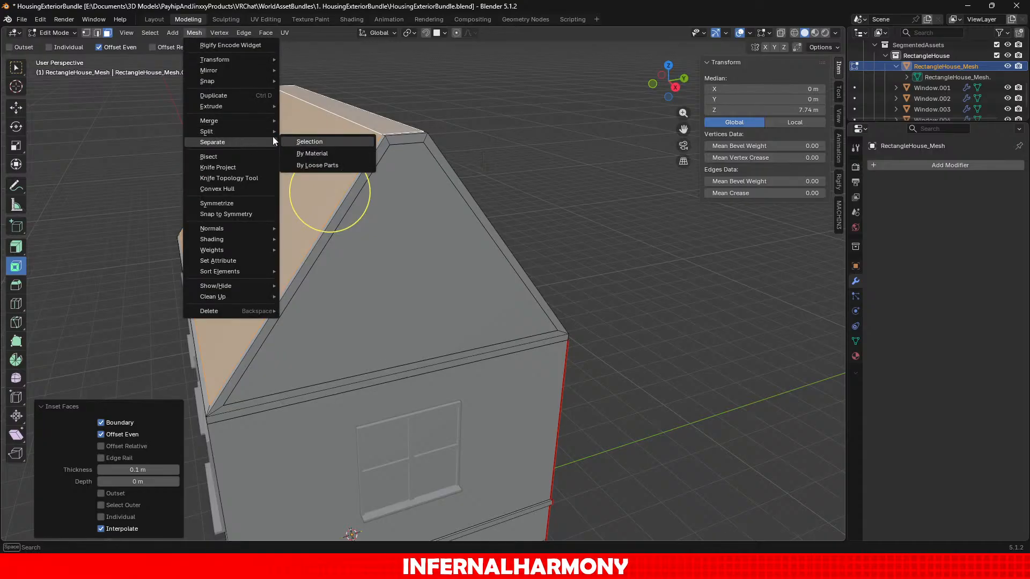
{"action": "left_click", "coordinate": [302, 133]}
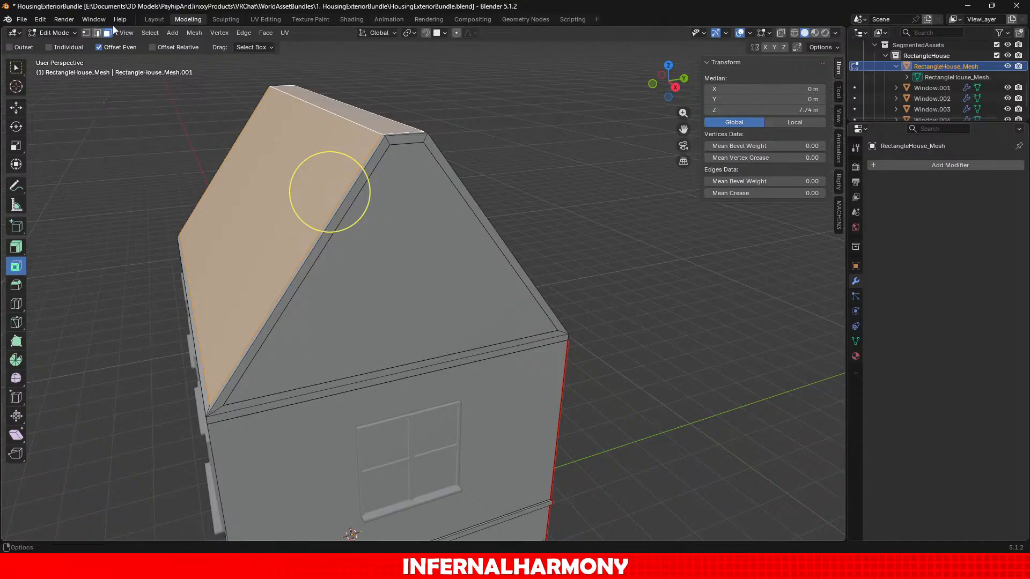
Select the entire trim border around the roof, gables and eaves, and extrude it outward along its normals by about 0.11 m.
{"action": "left_click", "coordinate": [384, 146]}
{"action": "key", "text": "ctrl+KP_Add"}
{"action": "key", "text": "ctrl+KP_Add"}
{"action": "key", "text": "ctrl+KP_Add"}
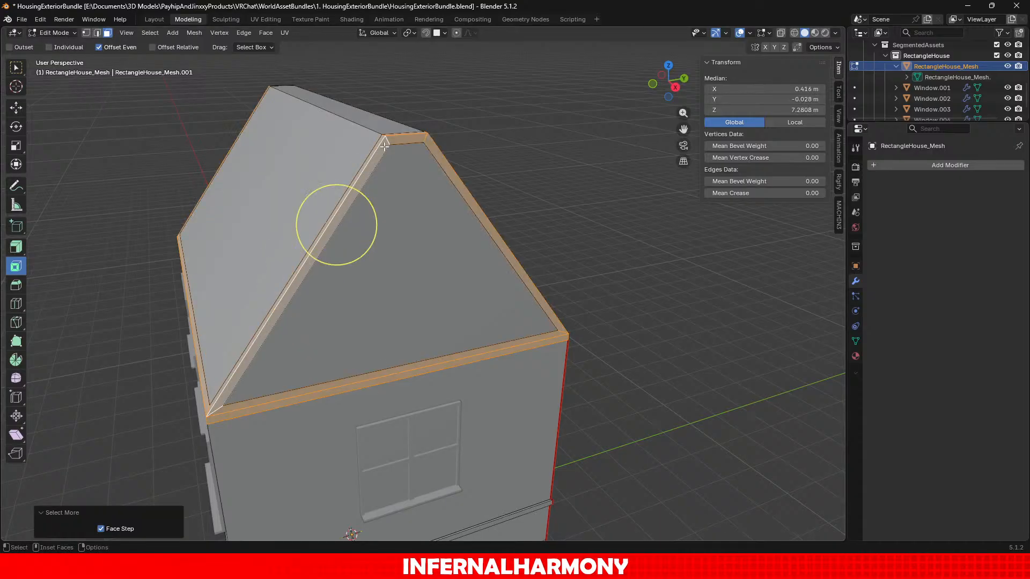
{"action": "left_click", "coordinate": [13, 247]}
{"action": "left_click_drag", "start_coordinate": [330, 153], "coordinate": [331, 146]}
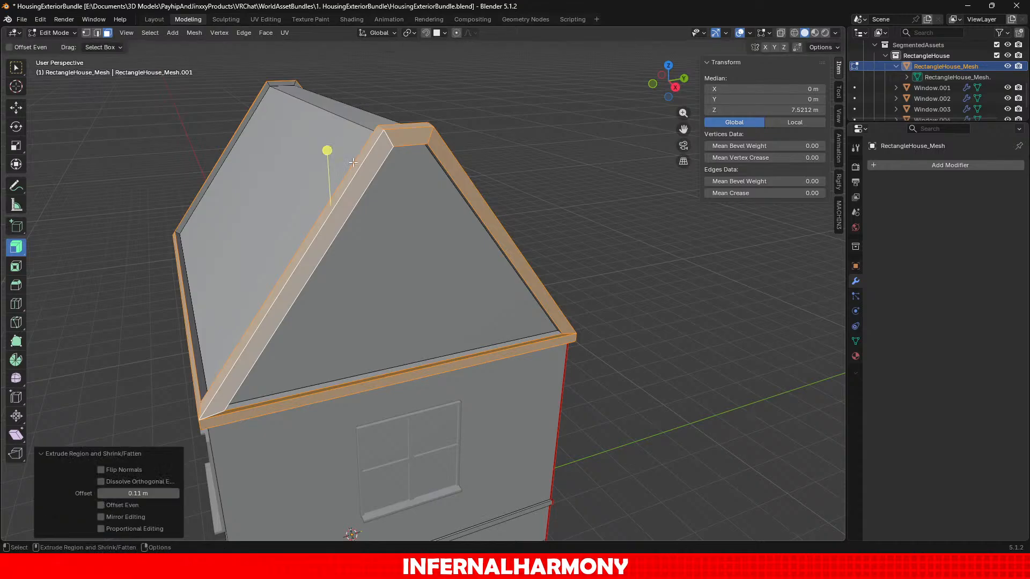
Make the trim extrusion's offset even, set it to 0.05 m, and clear the selection.
{"action": "middle_click_drag", "start_coordinate": [424, 228], "coordinate": [336, 207]}
{"action": "scroll", "coordinate": [281, 320], "scroll_direction": "up", "scroll_amount": 3}
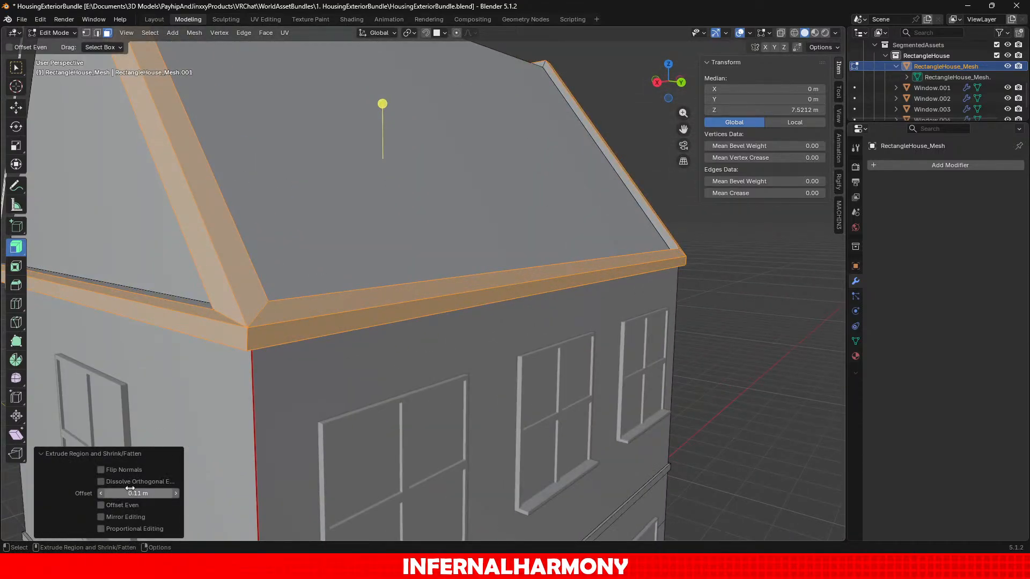
{"action": "middle_click_drag", "start_coordinate": [323, 375], "coordinate": [290, 386]}
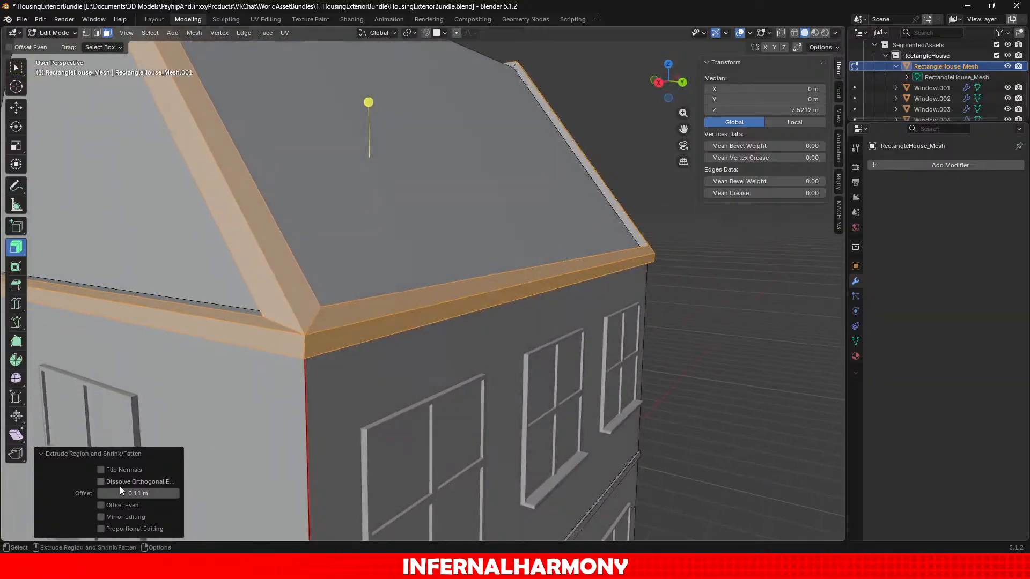
{"action": "left_click", "coordinate": [108, 504]}
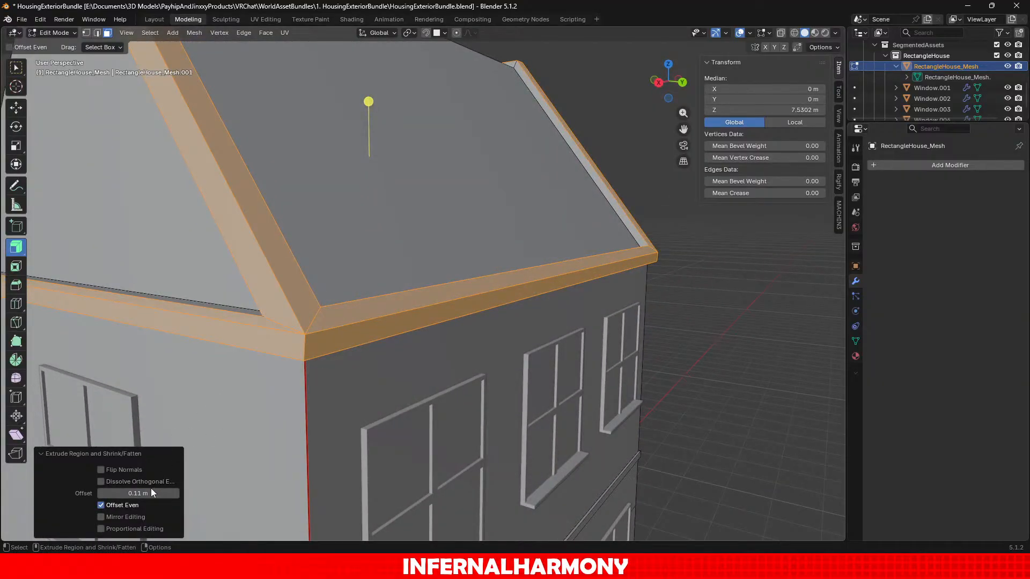
{"action": "left_click", "coordinate": [140, 493]}
{"action": "type", "text": "0.05"}
{"action": "key", "text": "Return"}
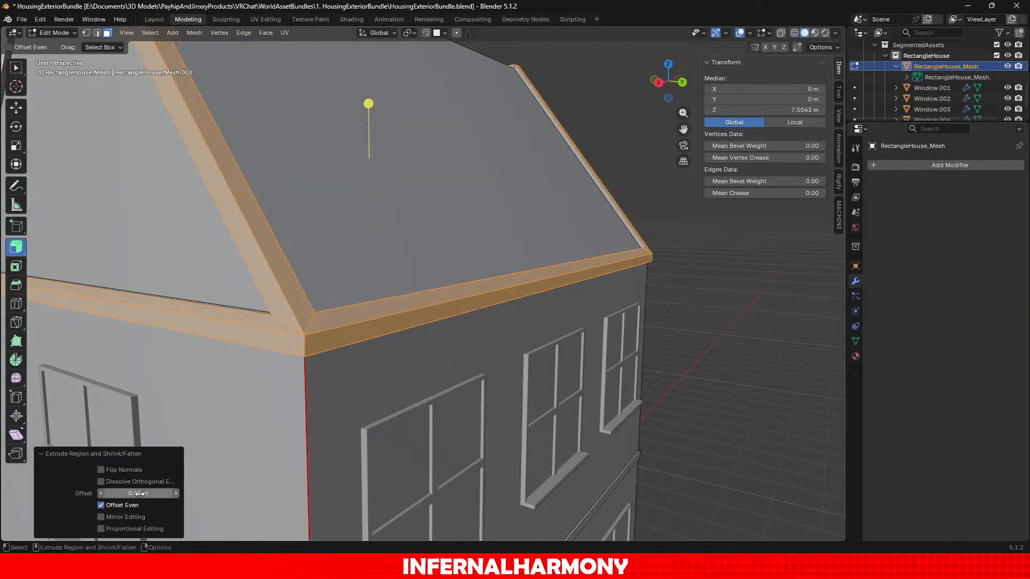
{"action": "left_click", "coordinate": [684, 263]}
Check the extruded roof trim from several sides of the house and save the file.
{"action": "scroll", "coordinate": [684, 262], "scroll_direction": "down", "scroll_amount": 3}
{"action": "middle_click_drag", "start_coordinate": [638, 284], "coordinate": [483, 360]}
{"action": "scroll", "coordinate": [674, 299], "scroll_direction": "down", "scroll_amount": 3}
{"action": "scroll", "coordinate": [482, 359], "scroll_direction": "up", "scroll_amount": 3}
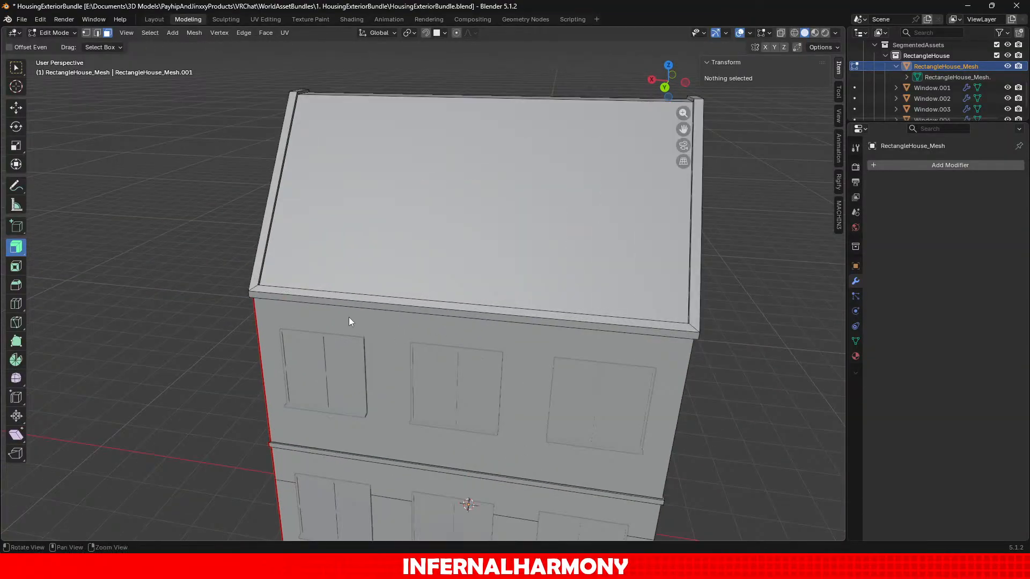
{"action": "middle_click_drag", "start_coordinate": [349, 317], "coordinate": [478, 290]}
{"action": "scroll", "coordinate": [478, 289], "scroll_direction": "down", "scroll_amount": 3}
{"action": "scroll", "coordinate": [613, 349], "scroll_direction": "up", "scroll_amount": 3}
{"action": "middle_click_drag", "start_coordinate": [613, 349], "coordinate": [526, 358]}
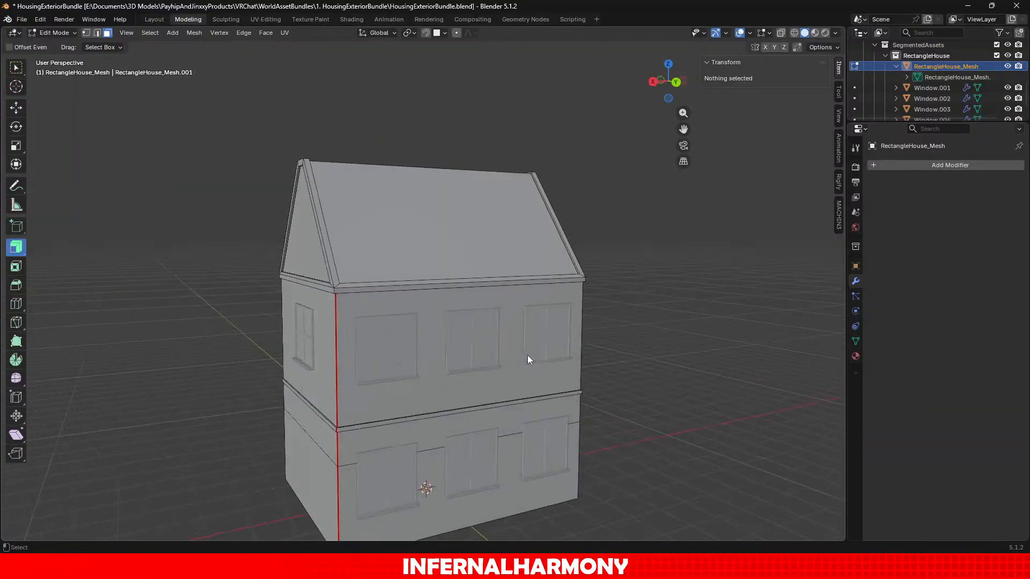
{"action": "key", "text": "ctrl+s"}
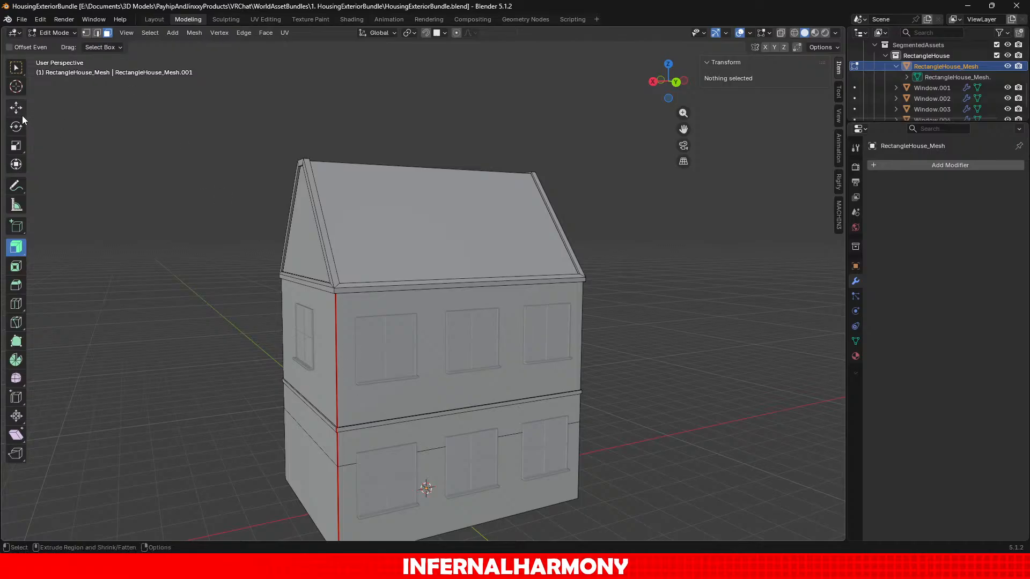
Select the horizontal trim band running around the house between the two floors, ready for moving.
{"action": "scroll", "coordinate": [477, 384], "scroll_direction": "up", "scroll_amount": 4}
{"action": "middle_click_drag", "start_coordinate": [479, 384], "coordinate": [478, 185], "text": "shift"}
{"action": "left_click", "coordinate": [436, 420], "text": "alt"}
{"action": "key", "text": "ctrl+KP_Add"}
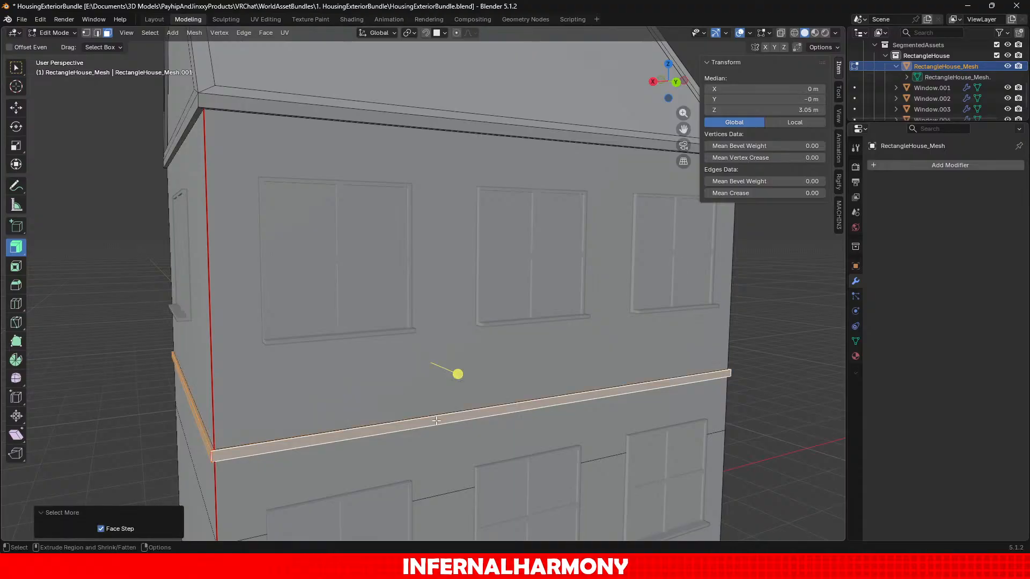
{"action": "left_click", "coordinate": [18, 109]}
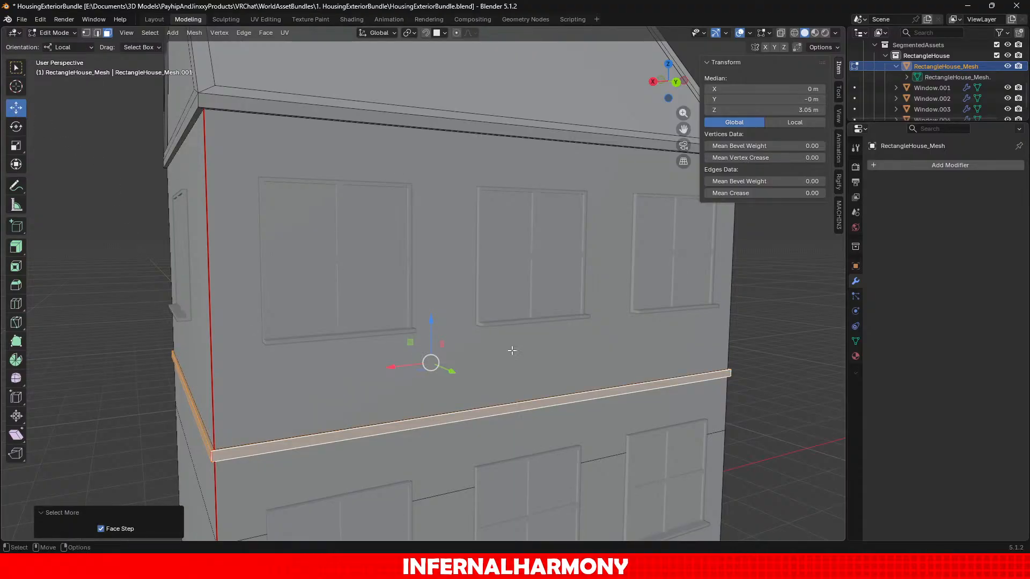
Try copying and pasting the selected band and moving the pasted object along Z, and undo the paste.
{"action": "key", "text": "ctrl+c"}
{"action": "key", "text": "ctrl+v"}
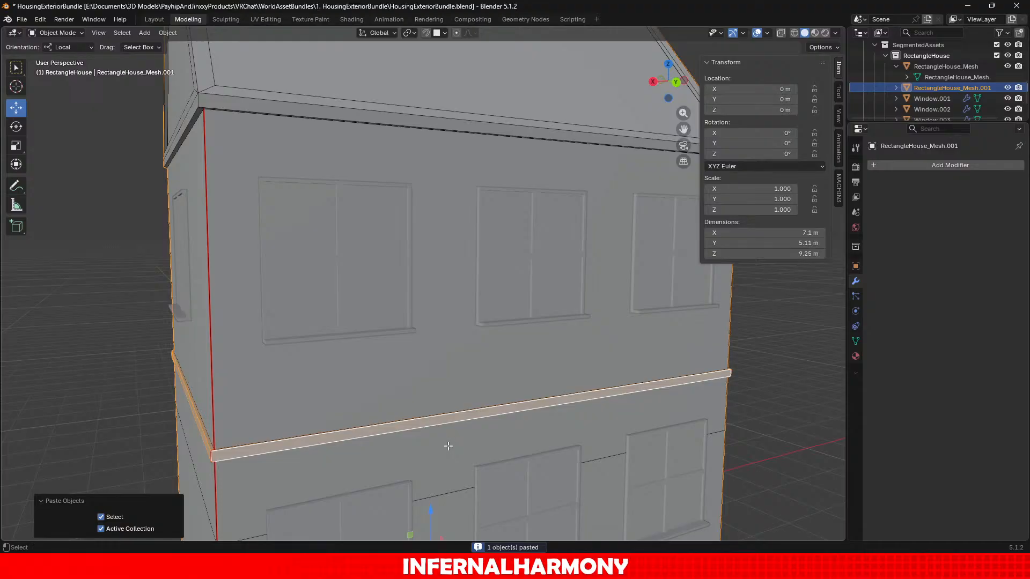
{"action": "key", "text": "Tab"}
{"action": "key", "text": "Tab"}
{"action": "key", "text": "g"}
{"action": "key", "text": "z"}
{"action": "left_click", "coordinate": [443, 437]}
{"action": "key", "text": "ctrl+z"}
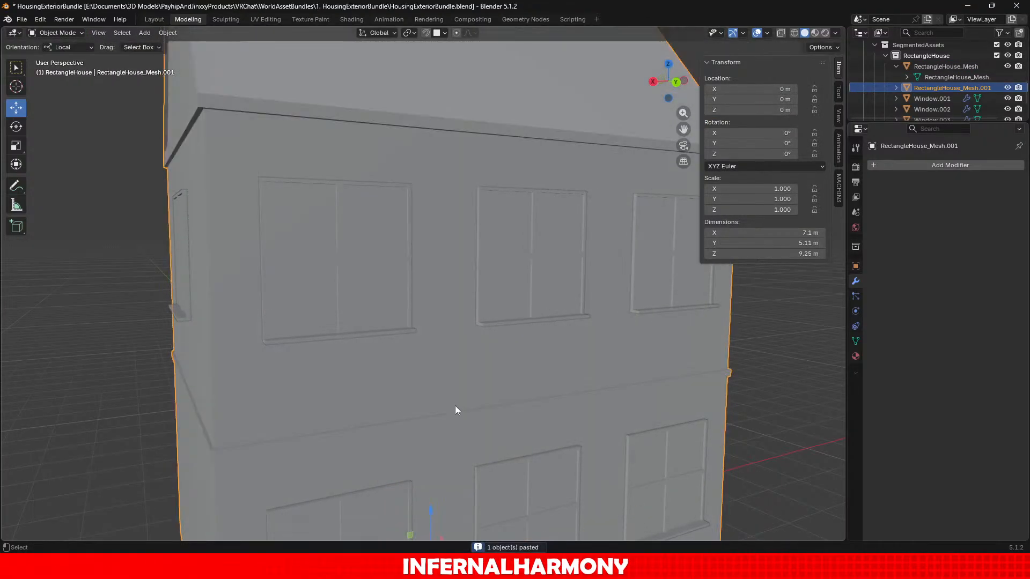
{"action": "key", "text": "ctrl+z"}
Duplicate the band about 0.88 m up to just below the upper windows, and again about 1.71 m higher to just above them.
{"action": "key", "text": "g"}
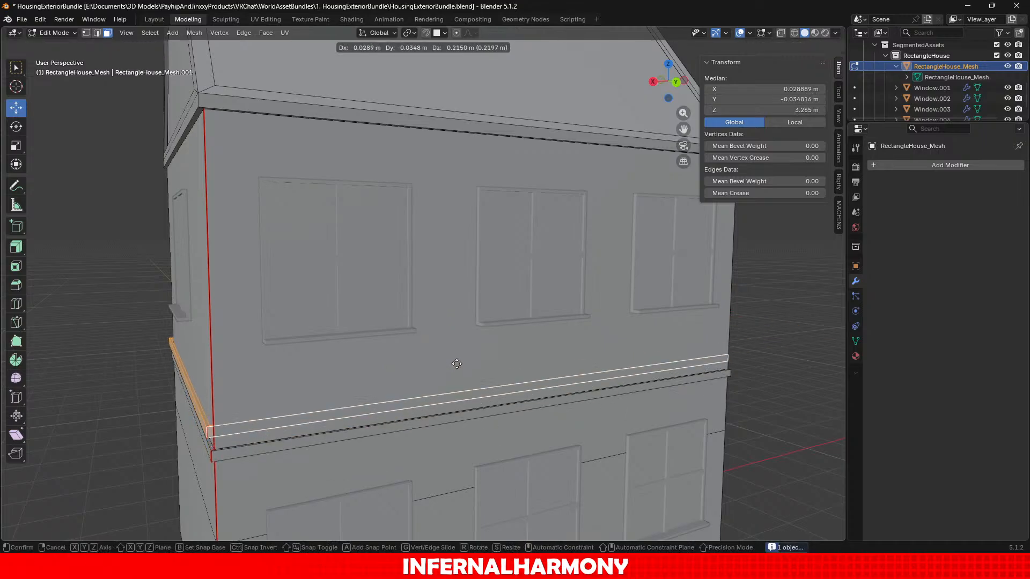
{"action": "key", "text": "z"}
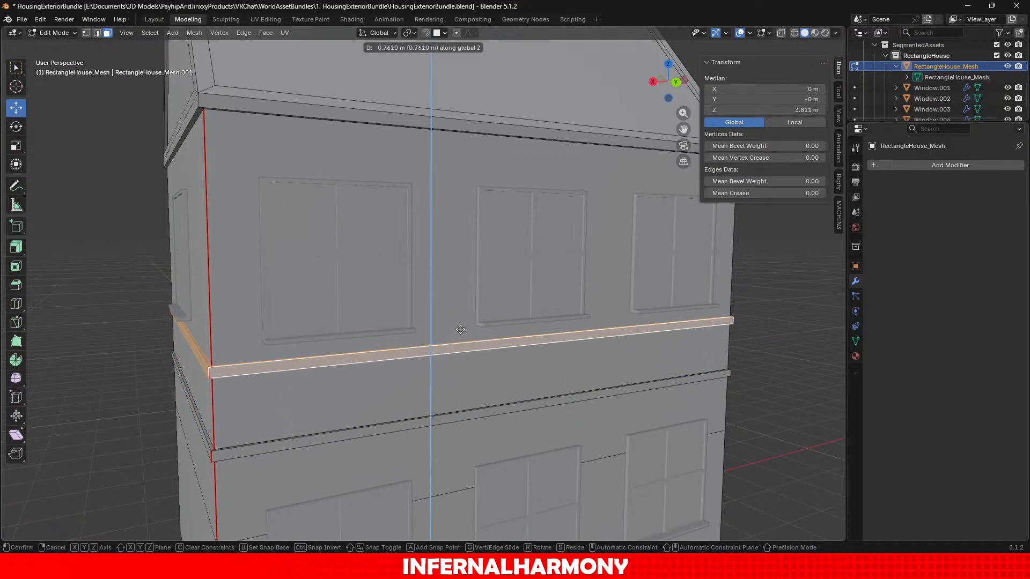
{"action": "left_click", "coordinate": [472, 322]}
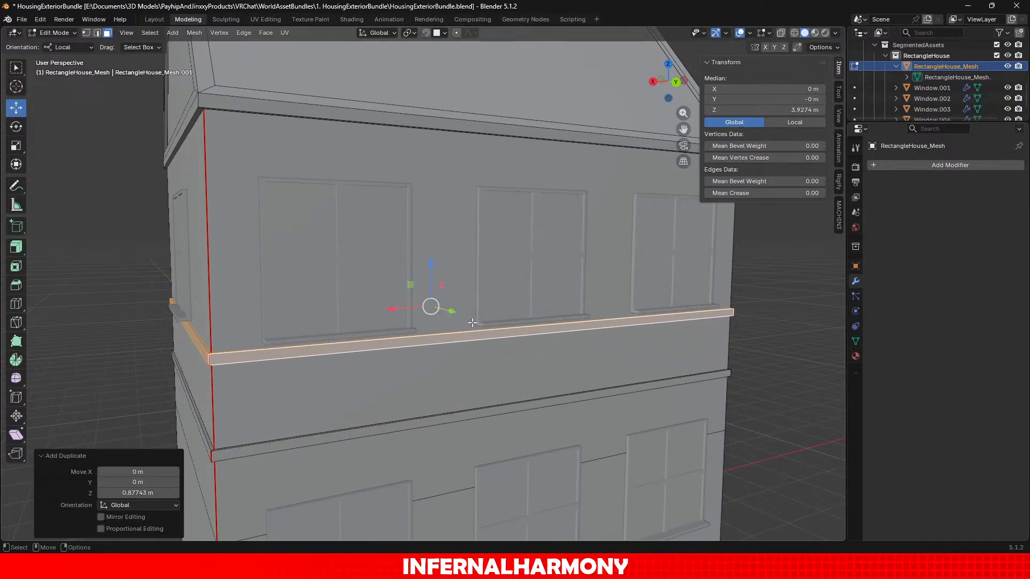
{"action": "key", "text": "g"}
{"action": "key", "text": "z"}
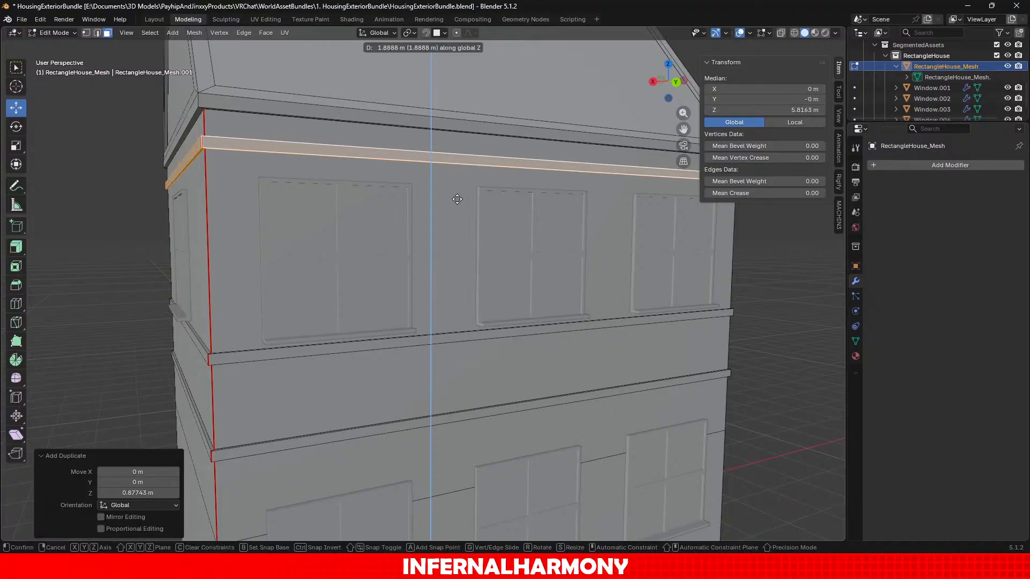
{"action": "left_click", "coordinate": [431, 210]}
Examine how the duplicated bands line up with the tops and sills of the upper-floor windows.
{"action": "middle_click_drag", "start_coordinate": [450, 214], "coordinate": [575, 268]}
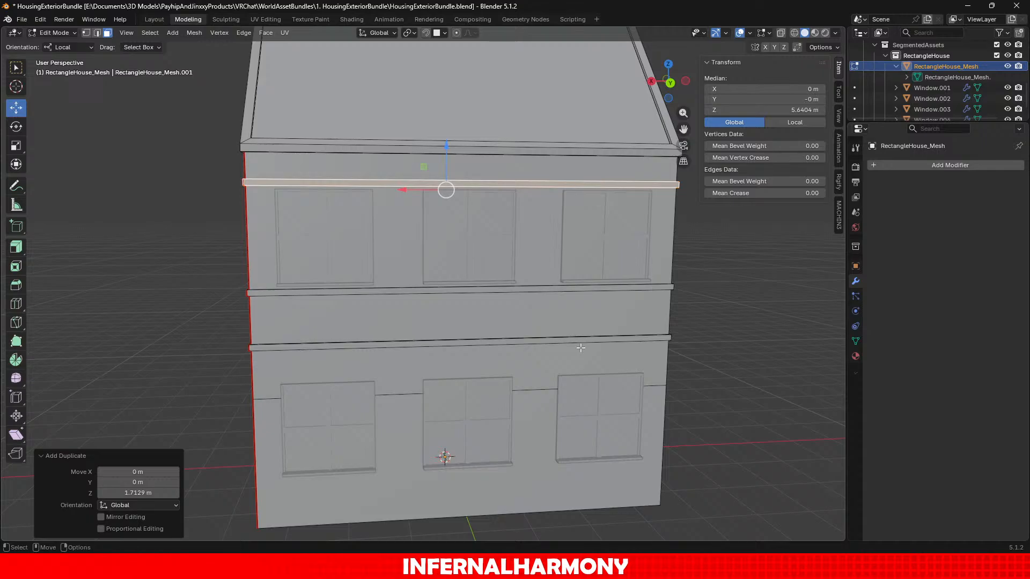
{"action": "scroll", "coordinate": [580, 347], "scroll_direction": "up", "scroll_amount": 3}
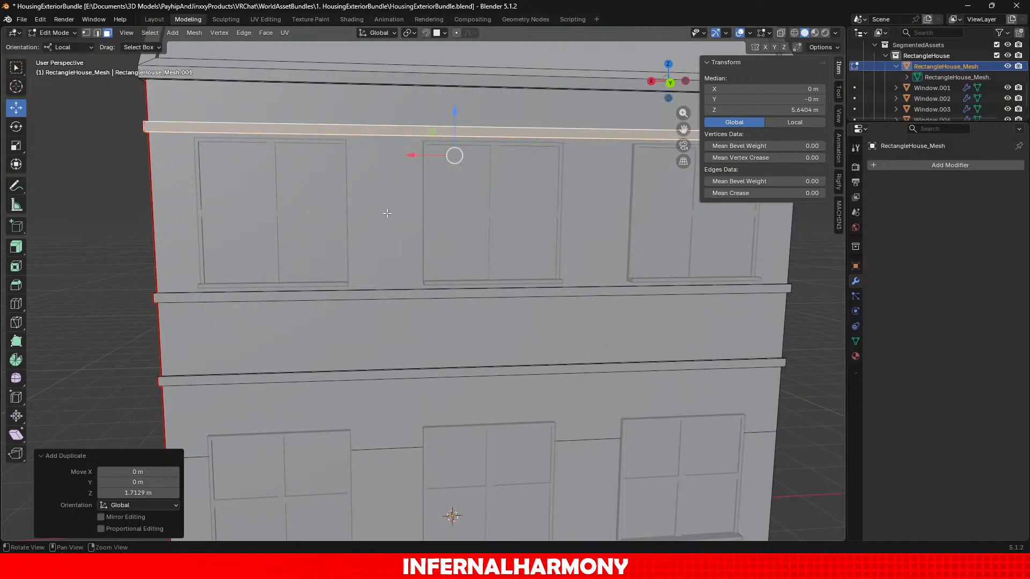
{"action": "middle_click_drag", "start_coordinate": [384, 214], "coordinate": [437, 239]}
{"action": "scroll", "coordinate": [434, 288], "scroll_direction": "up", "scroll_amount": 2}
{"action": "middle_click_drag", "start_coordinate": [433, 287], "coordinate": [402, 275]}
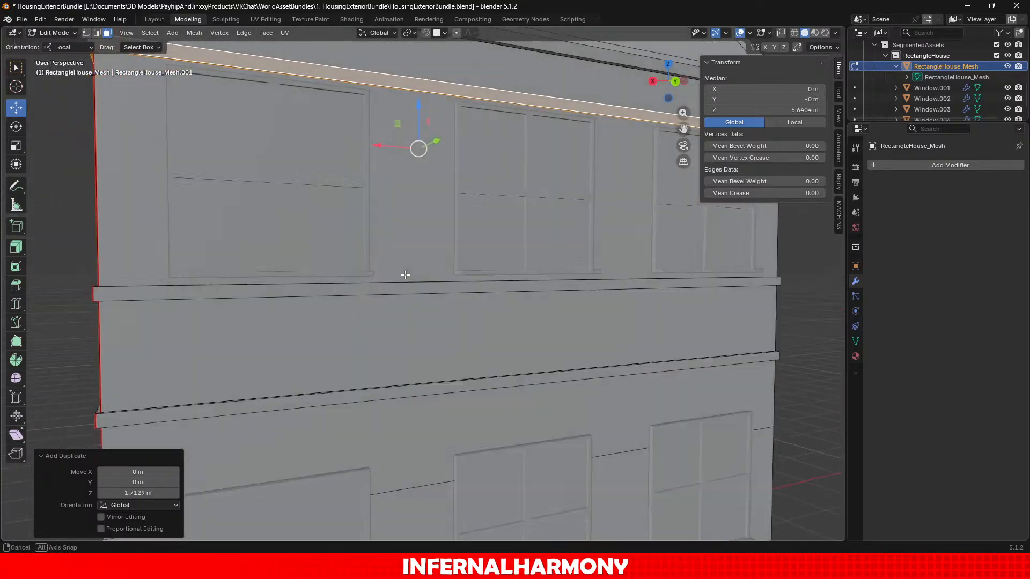
{"action": "scroll", "coordinate": [386, 273], "scroll_direction": "up", "scroll_amount": 3}
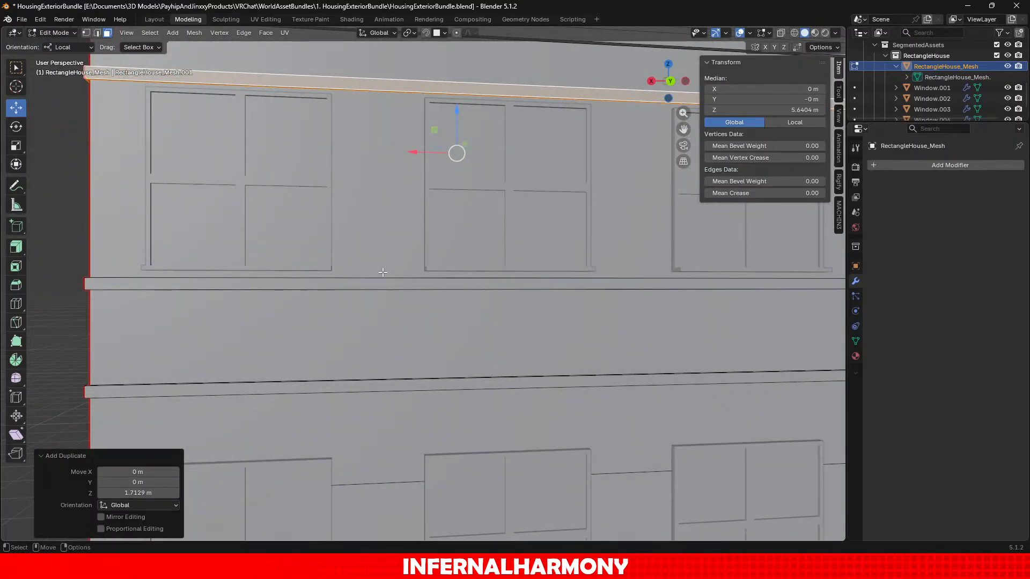
{"action": "scroll", "coordinate": [383, 272], "scroll_direction": "down", "scroll_amount": 2}
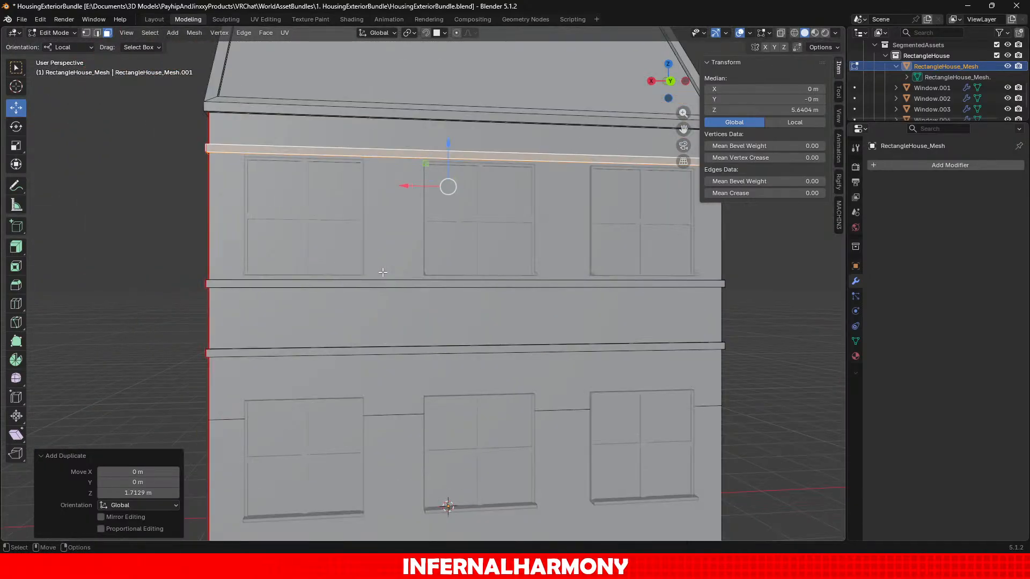
{"action": "middle_click_drag", "start_coordinate": [348, 262], "coordinate": [378, 267]}
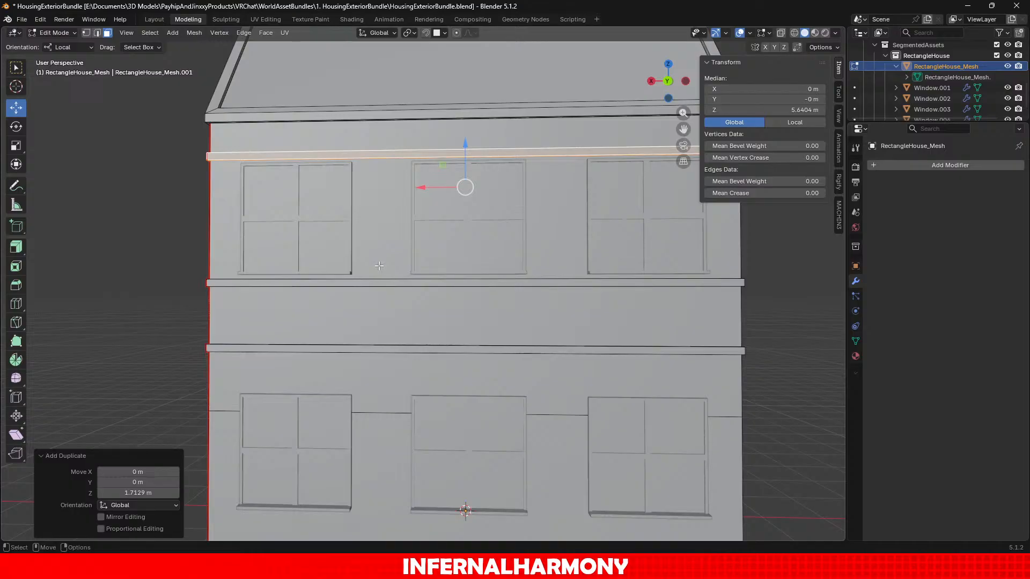
{"action": "scroll", "coordinate": [379, 266], "scroll_direction": "down", "scroll_amount": 5}
{"action": "scroll", "coordinate": [381, 271], "scroll_direction": "up", "scroll_amount": 5}
{"action": "middle_click_drag", "start_coordinate": [303, 198], "coordinate": [265, 185]}
{"action": "scroll", "coordinate": [355, 231], "scroll_direction": "up", "scroll_amount": 2}
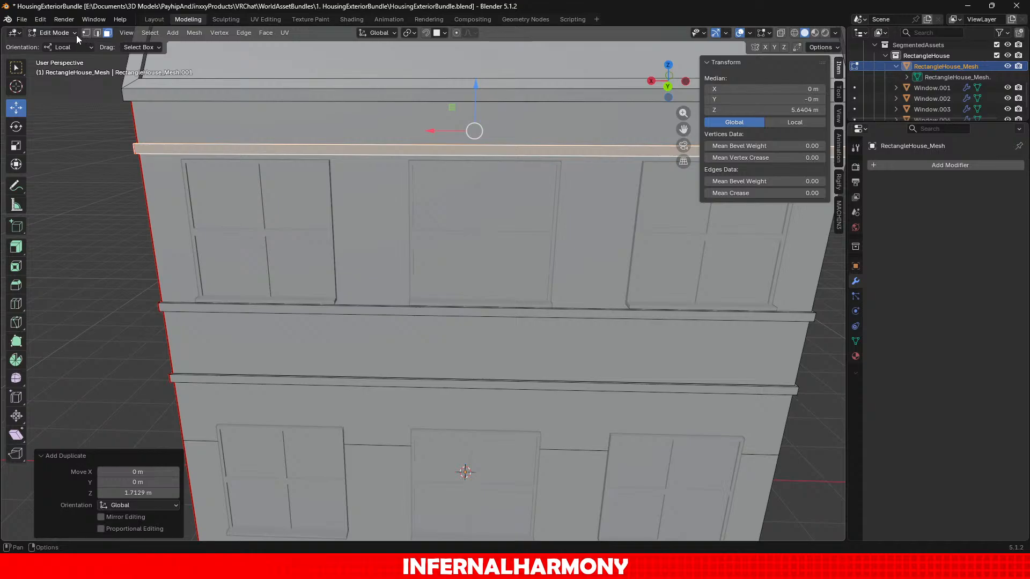
Add a cube with a size of 0.05 m to the house mesh.
{"action": "left_click", "coordinate": [173, 32]}
{"action": "left_click", "coordinate": [192, 59]}
{"action": "scroll", "coordinate": [375, 322], "scroll_direction": "down", "scroll_amount": 5}
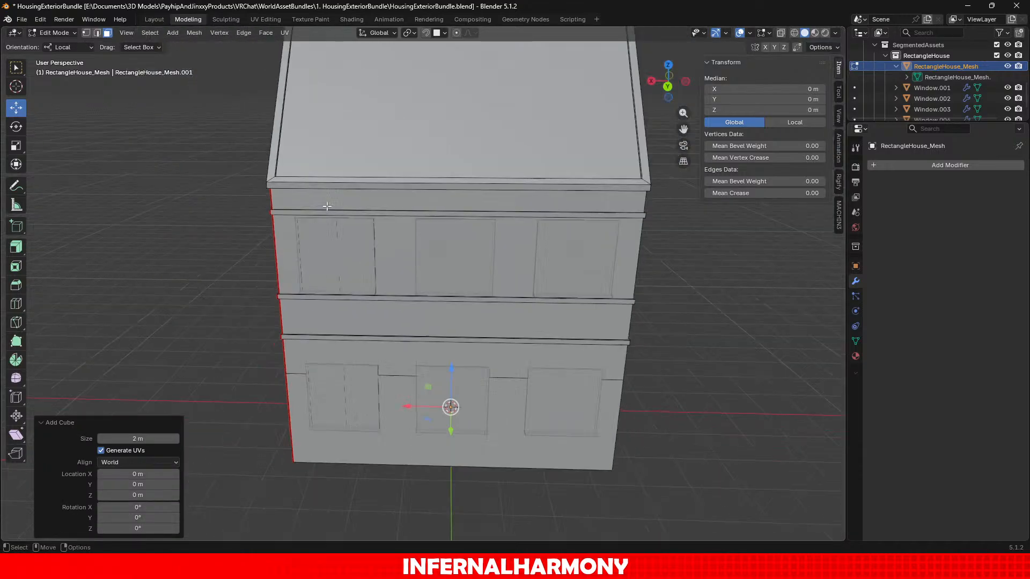
{"action": "scroll", "coordinate": [483, 483], "scroll_direction": "up", "scroll_amount": 4}
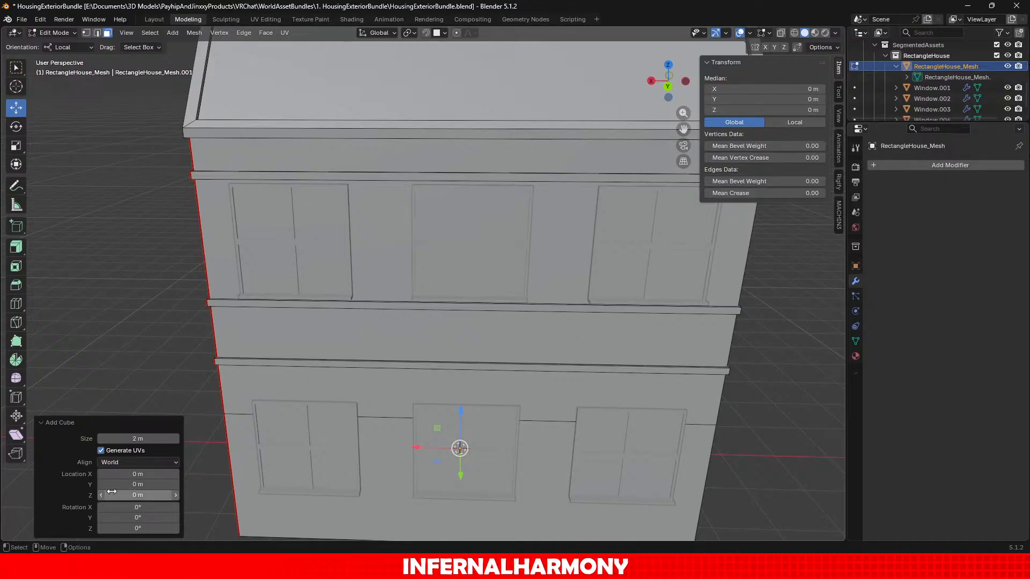
{"action": "left_click", "coordinate": [139, 438]}
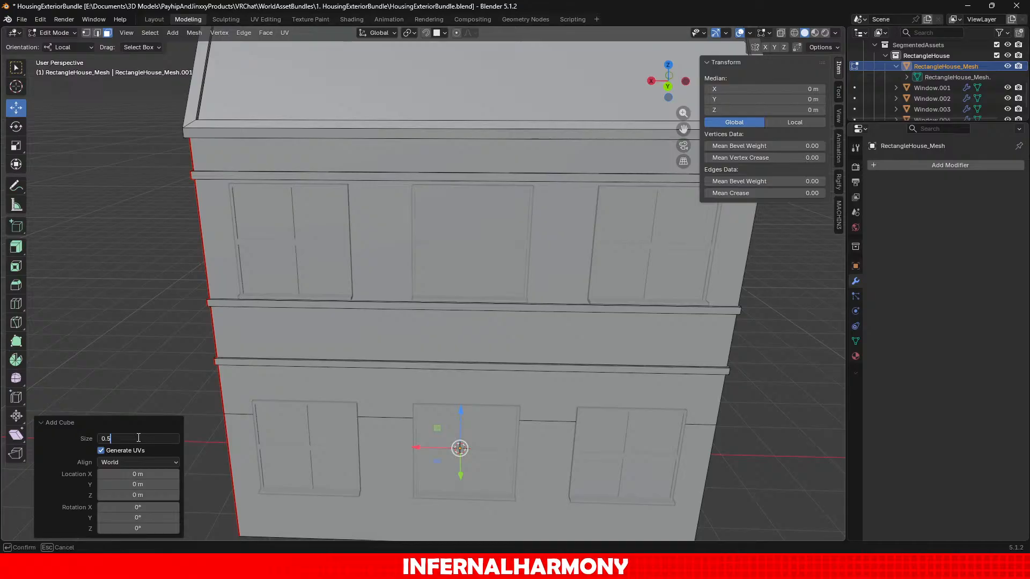
{"action": "type", "text": "0.05"}
{"action": "key", "text": "Return"}
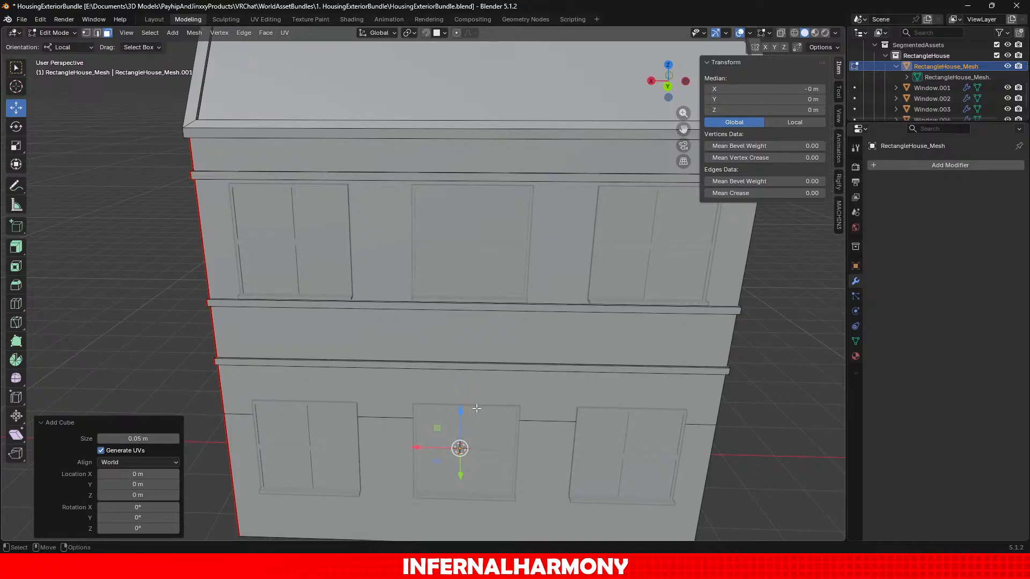
Move the small cube about 4.6 m up, 3.11 m along Y and 1.2 m along X, between two upper windows.
{"action": "left_click_drag", "start_coordinate": [460, 412], "coordinate": [461, 168]}
{"action": "middle_click_drag", "start_coordinate": [461, 168], "coordinate": [505, 245]}
{"action": "left_click_drag", "start_coordinate": [412, 207], "coordinate": [588, 250]}
{"action": "scroll", "coordinate": [592, 248], "scroll_direction": "up", "scroll_amount": 2}
{"action": "middle_click_drag", "start_coordinate": [593, 247], "coordinate": [526, 276]}
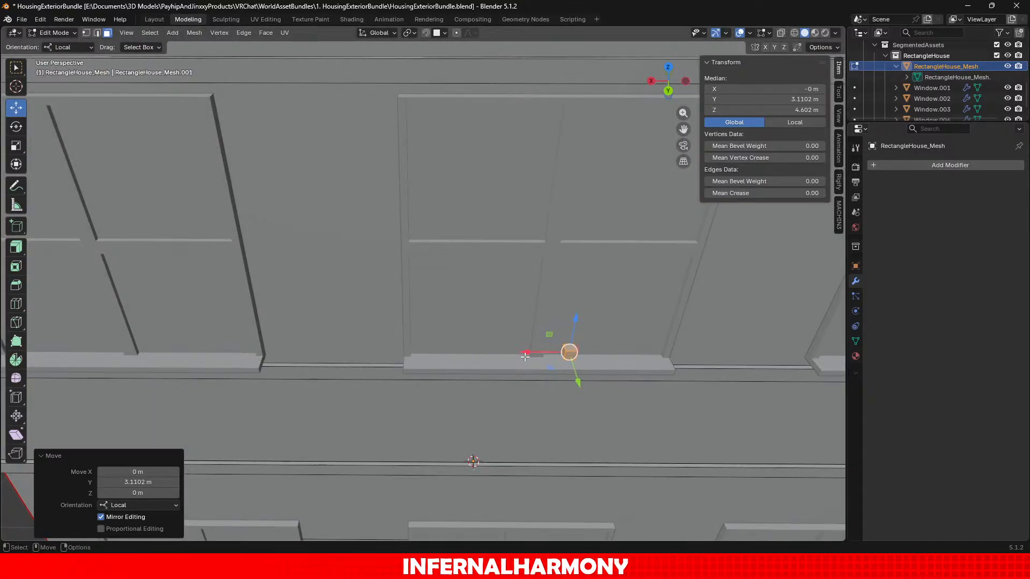
{"action": "left_click_drag", "start_coordinate": [538, 350], "coordinate": [263, 351]}
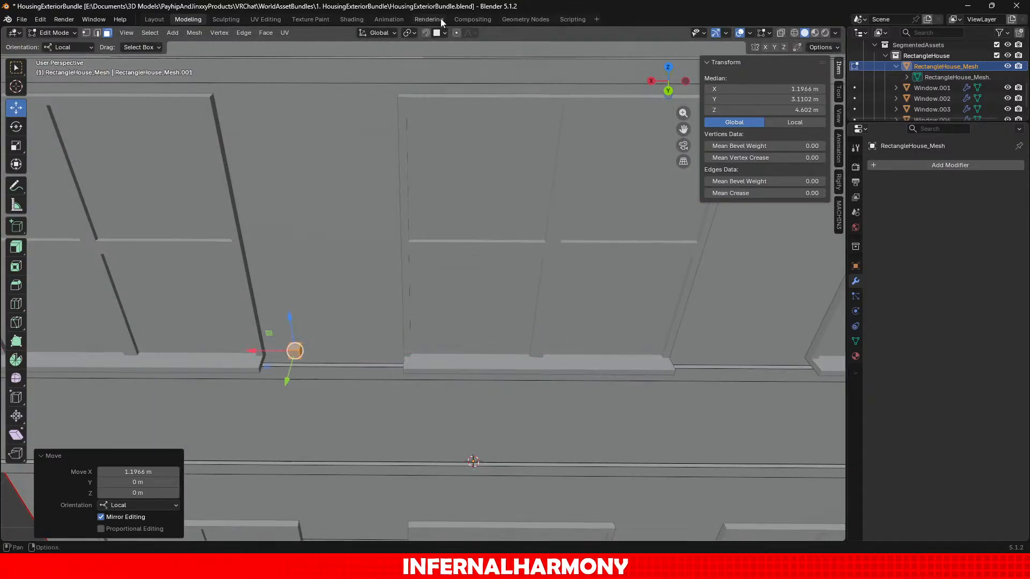
Turn on snapping and move the small cube about 0.59 m back along Y to the wall between the windows.
{"action": "left_click", "coordinate": [426, 33]}
{"action": "middle_click_drag", "start_coordinate": [279, 231], "coordinate": [240, 262]}
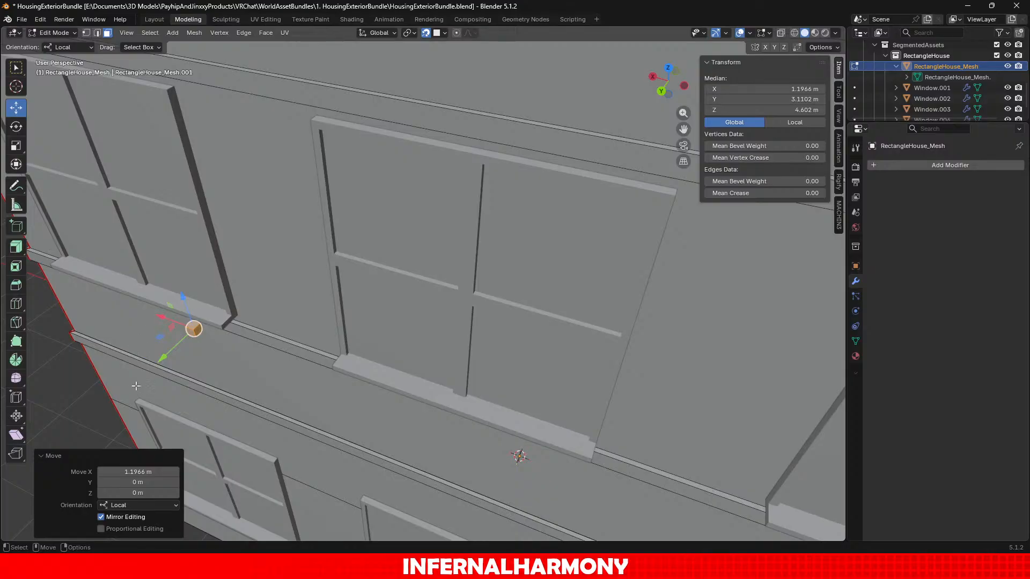
{"action": "left_click_drag", "start_coordinate": [164, 358], "coordinate": [275, 287]}
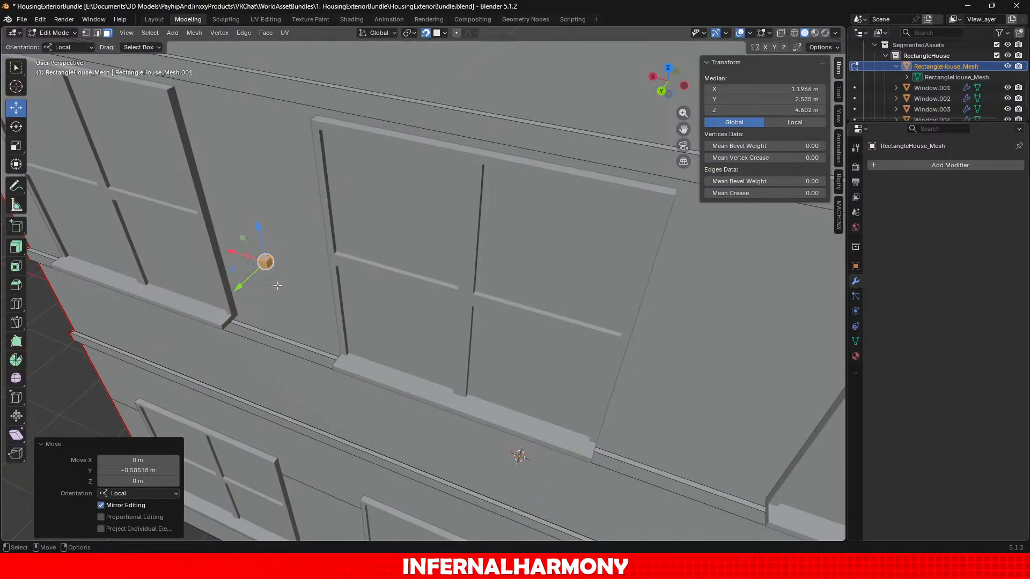
Separate the selected small cube between the upper windows from the house mesh into its own object.
{"action": "middle_click_drag", "start_coordinate": [275, 287], "coordinate": [554, 213]}
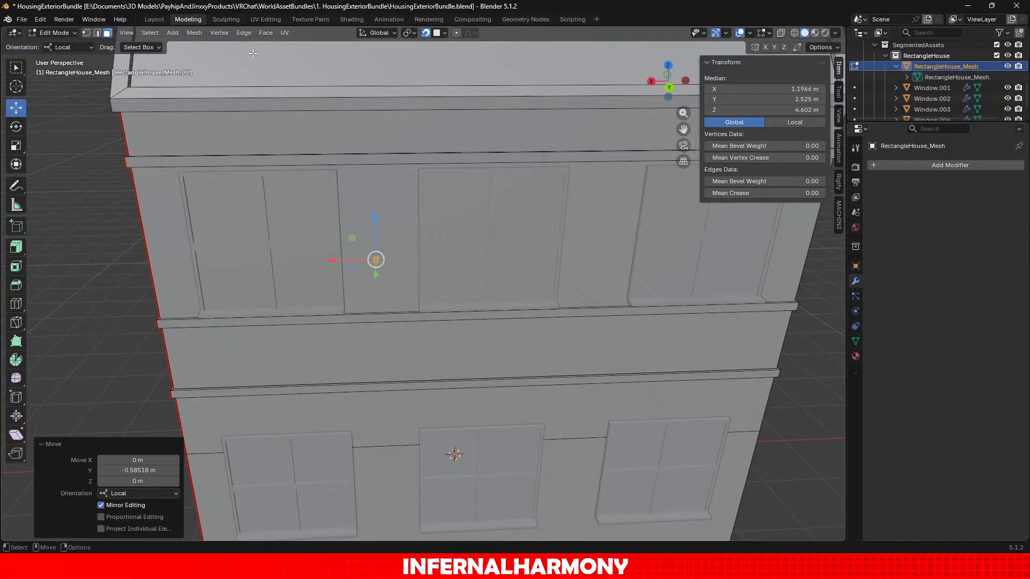
{"action": "left_click", "coordinate": [196, 33]}
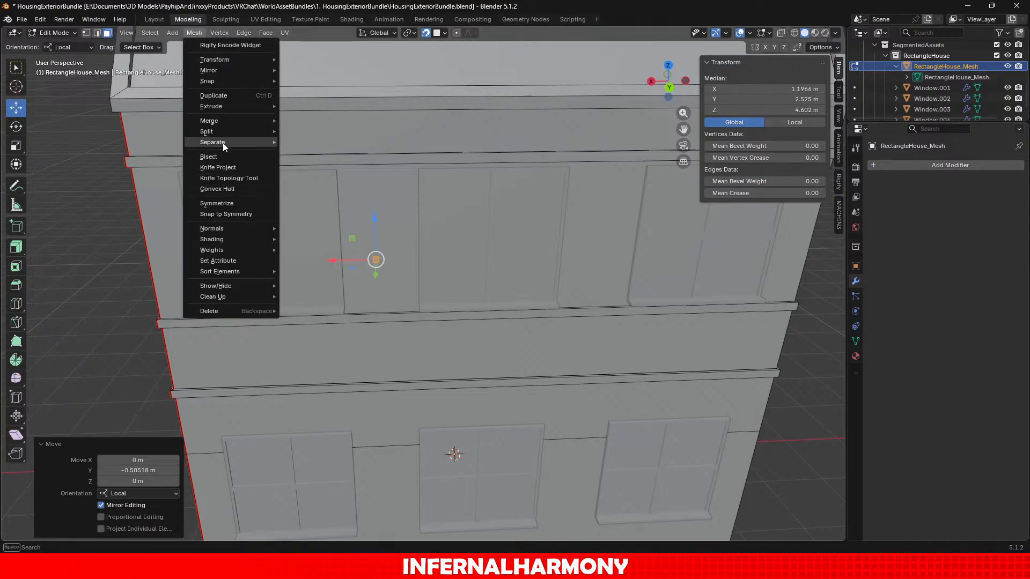
{"action": "mouse_move", "coordinate": [223, 143]}
{"action": "left_click", "coordinate": [344, 142]}
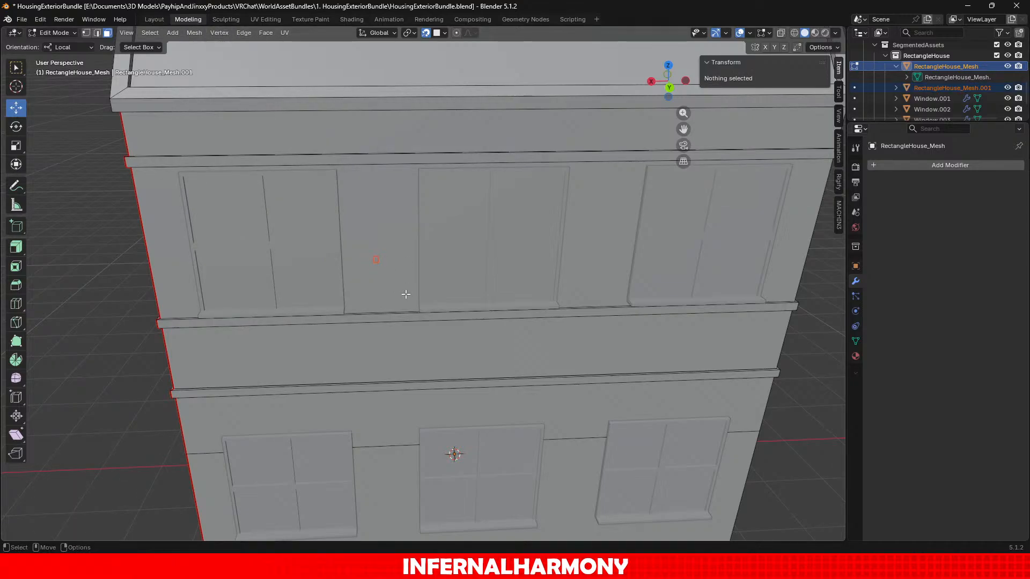
Leave the house mesh's Edit Mode, select the separated cube object and enter Edit Mode with it.
{"action": "left_click", "coordinate": [926, 88]}
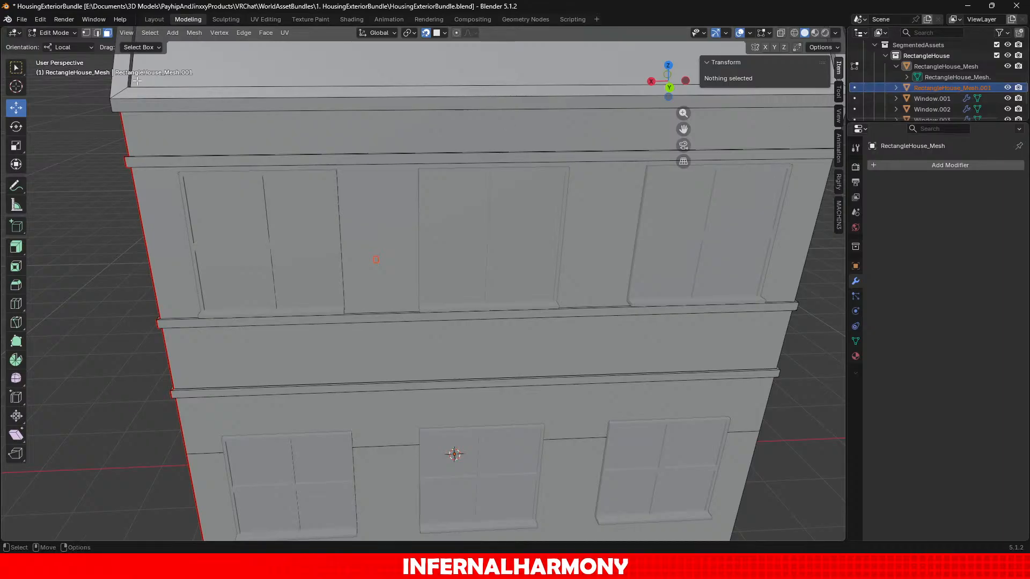
{"action": "left_click", "coordinate": [59, 34]}
{"action": "left_click", "coordinate": [54, 45]}
{"action": "scroll", "coordinate": [173, 181], "scroll_direction": "up", "scroll_amount": 5}
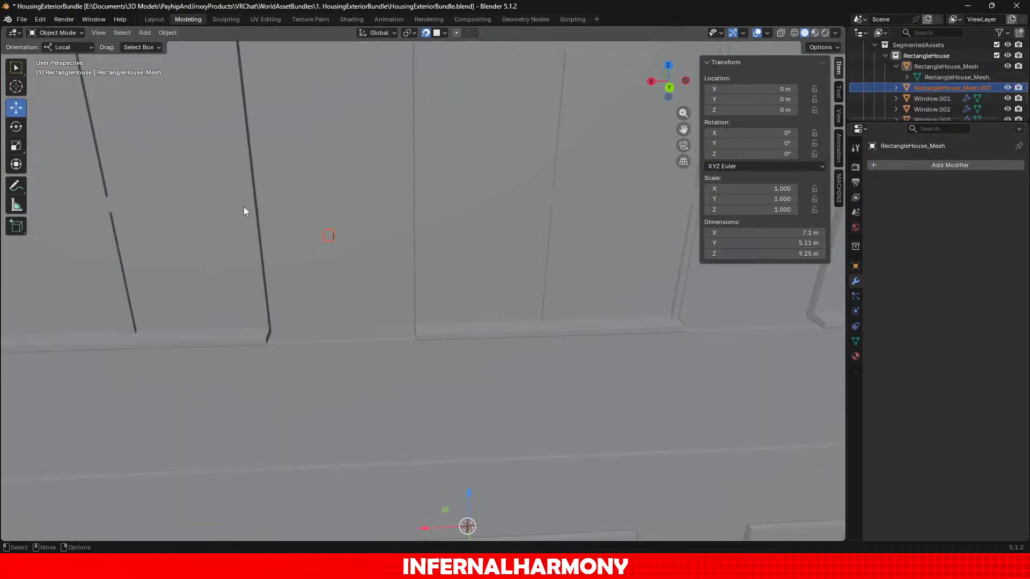
{"action": "middle_click_drag", "start_coordinate": [245, 211], "coordinate": [273, 221]}
{"action": "left_click", "coordinate": [50, 34]}
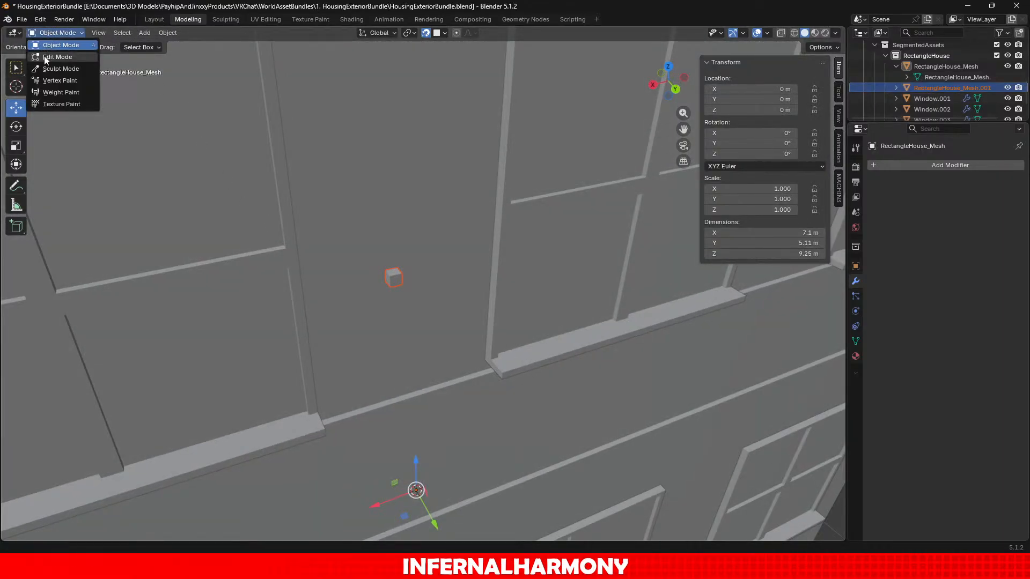
{"action": "left_click", "coordinate": [57, 54]}
Select the top and bottom faces of the small cube.
{"action": "scroll", "coordinate": [367, 238], "scroll_direction": "up", "scroll_amount": 3}
{"action": "left_click", "coordinate": [372, 278]}
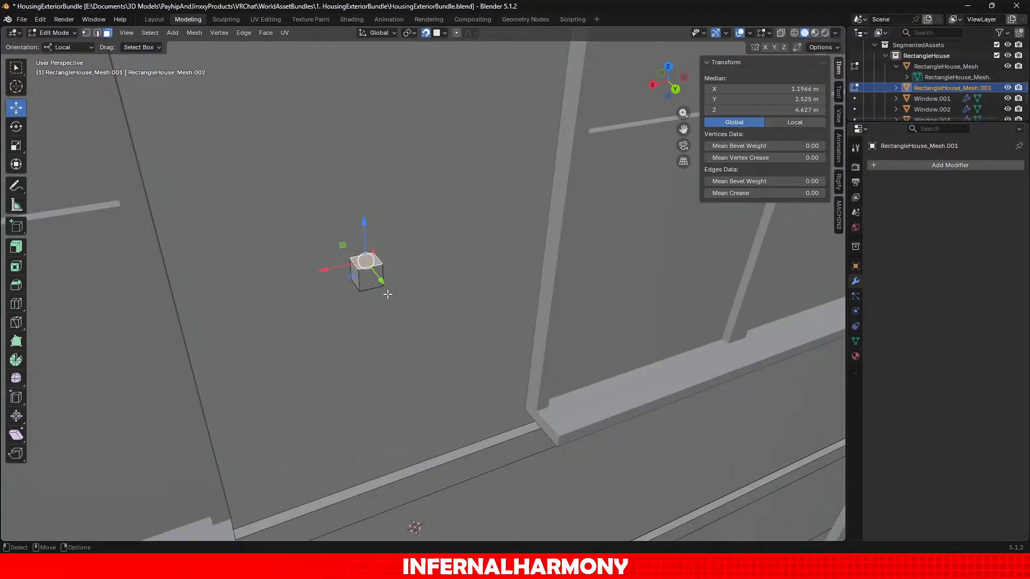
{"action": "scroll", "coordinate": [399, 319], "scroll_direction": "up", "scroll_amount": 3}
{"action": "middle_click_drag", "start_coordinate": [349, 300], "coordinate": [448, 279]}
{"action": "scroll", "coordinate": [478, 258], "scroll_direction": "up", "scroll_amount": 4}
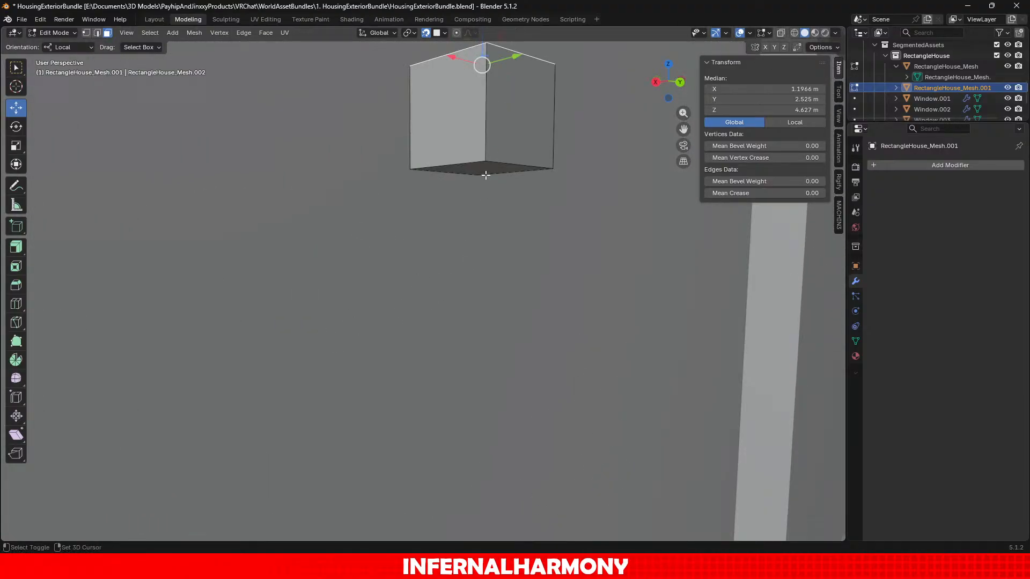
{"action": "key", "text": "l"}
{"action": "middle_click_drag", "start_coordinate": [449, 214], "coordinate": [169, 181]}
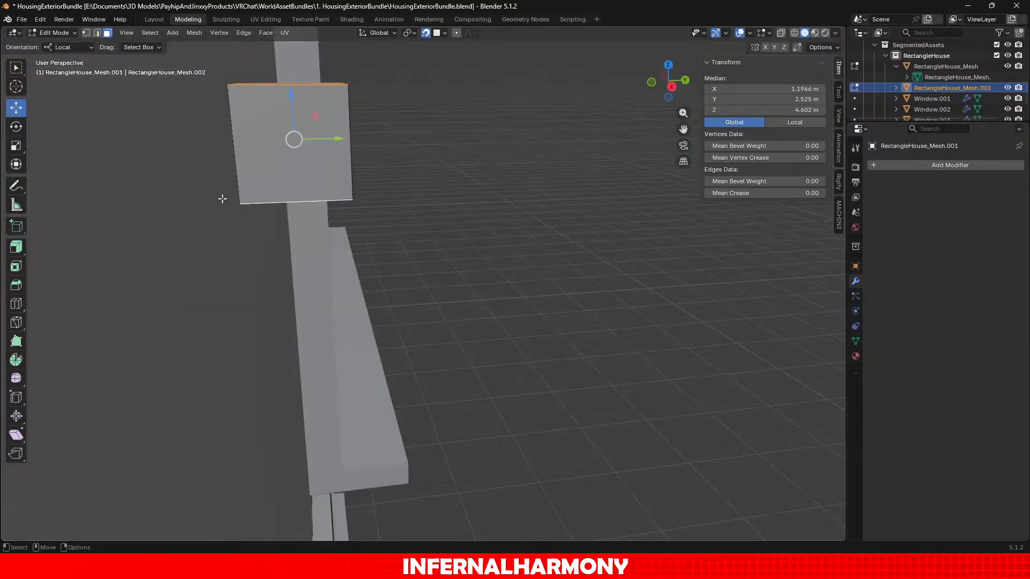
{"action": "middle_click_drag", "start_coordinate": [246, 198], "coordinate": [288, 204]}
Try to add the small cube's wall-side face to the face selection.
{"action": "left_click", "coordinate": [413, 176], "text": "shift"}
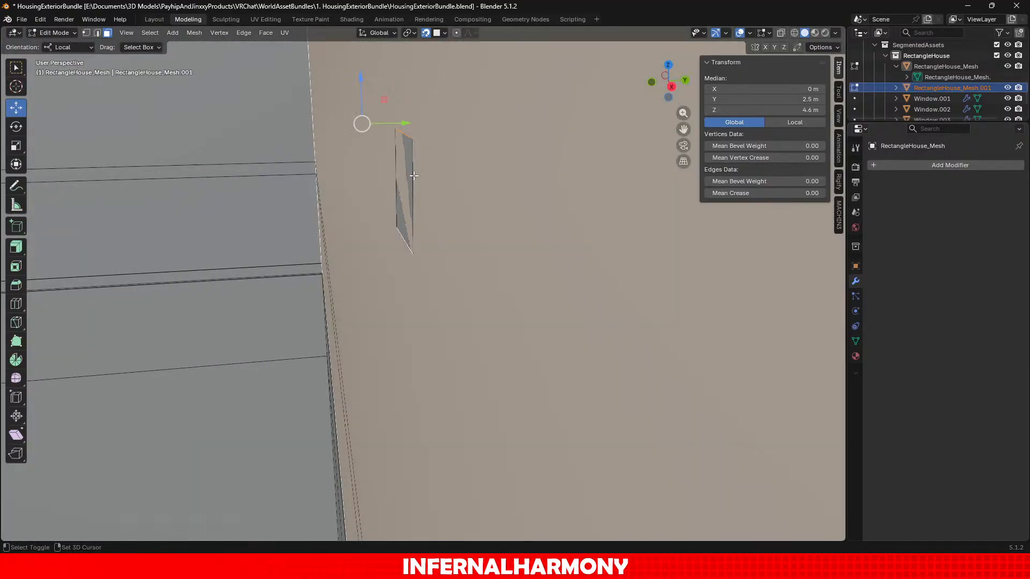
{"action": "left_click", "coordinate": [413, 152], "text": "shift"}
{"action": "left_click", "coordinate": [414, 153], "text": "shift"}
{"action": "left_click", "coordinate": [416, 154], "text": "shift"}
{"action": "middle_click_drag", "start_coordinate": [418, 157], "coordinate": [453, 195]}
{"action": "scroll", "coordinate": [460, 196], "scroll_direction": "up", "scroll_amount": 2}
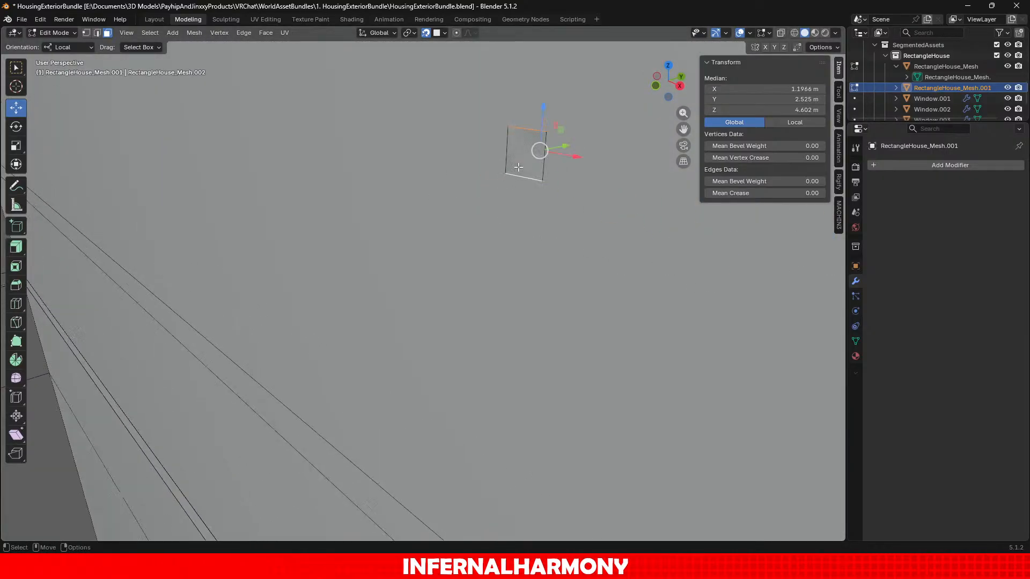
{"action": "left_click", "coordinate": [521, 153], "text": "shift"}
{"action": "key", "text": "ctrl+z"}
{"action": "left_click_drag", "start_coordinate": [519, 148], "coordinate": [523, 155], "text": "shift"}
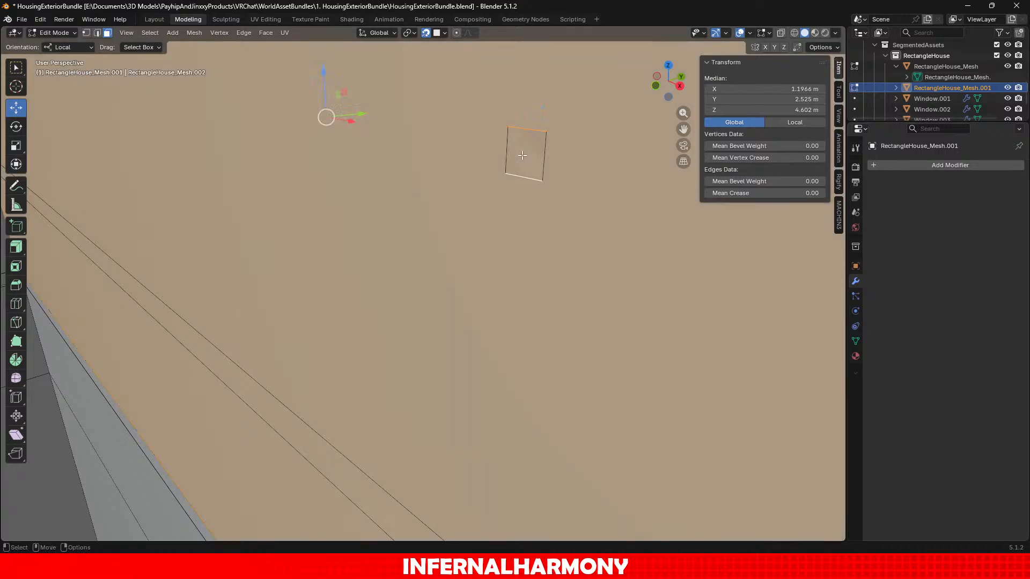
{"action": "key", "text": "ctrl+z"}
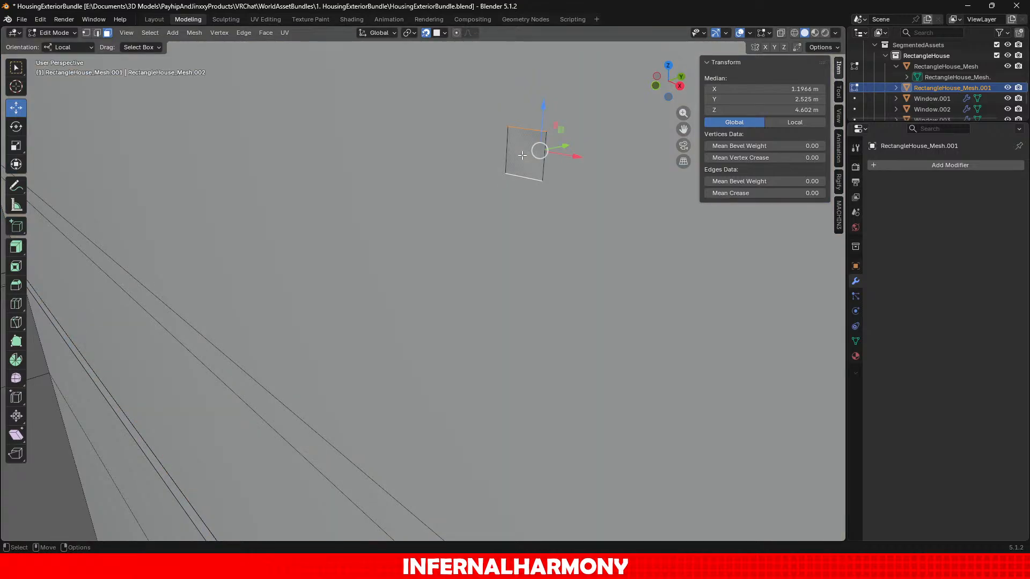
Delete the selected top and bottom faces of the small cube.
{"action": "key", "text": "x"}
{"action": "left_click", "coordinate": [513, 117]}
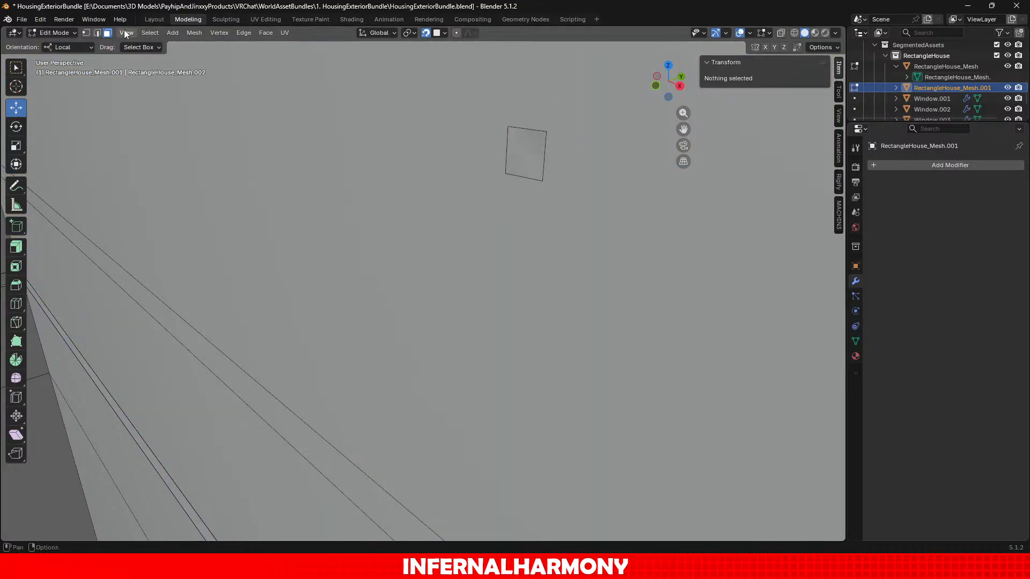
Re-enter Edit Mode for the separated cube alone and delete its face against the wall.
{"action": "left_click", "coordinate": [46, 33]}
{"action": "left_click", "coordinate": [48, 43]}
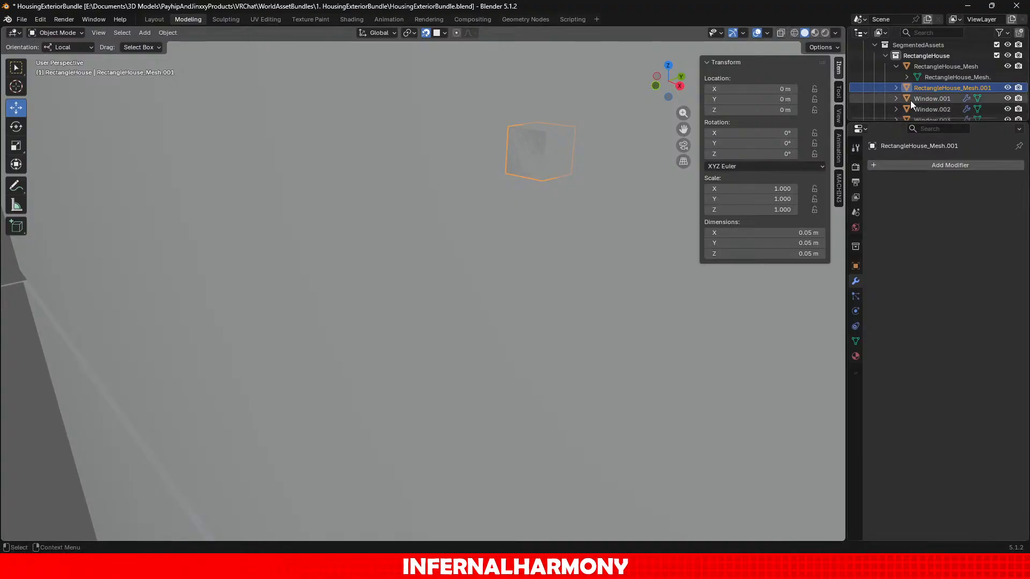
{"action": "double_click", "coordinate": [925, 88]}
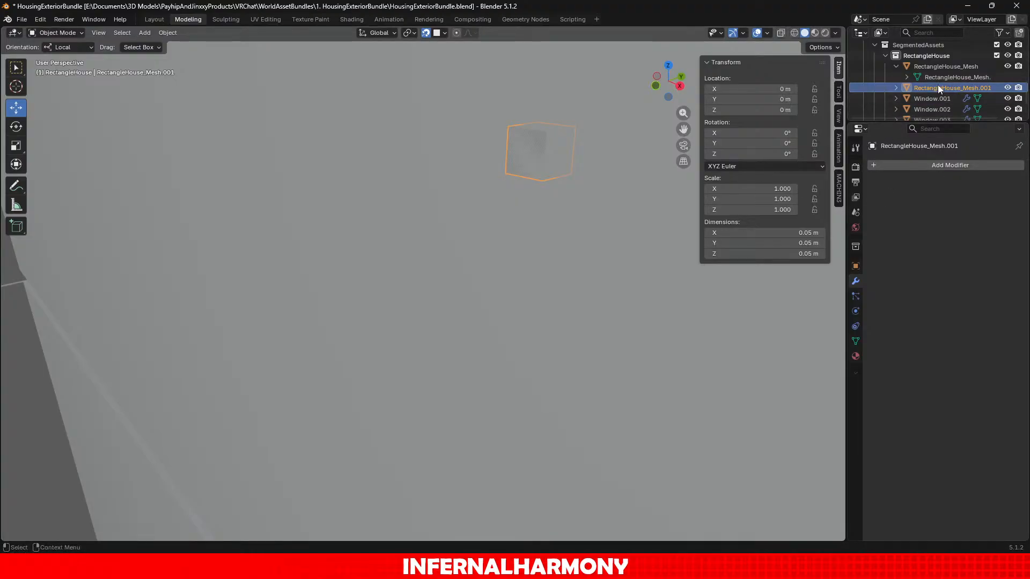
{"action": "key", "text": "Escape"}
{"action": "left_click", "coordinate": [56, 34]}
{"action": "left_click", "coordinate": [57, 57]}
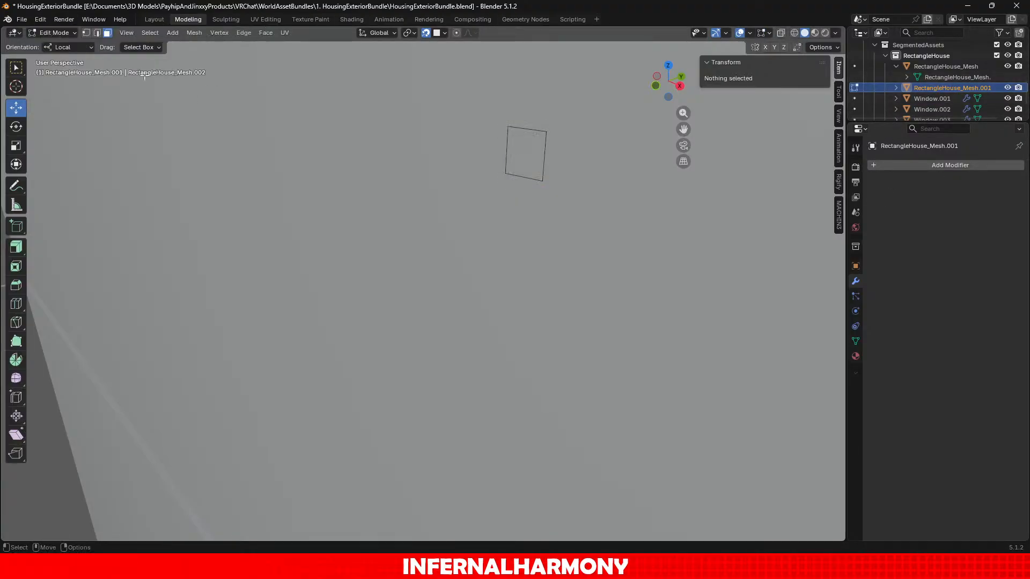
{"action": "left_click", "coordinate": [524, 162]}
{"action": "key", "text": "x"}
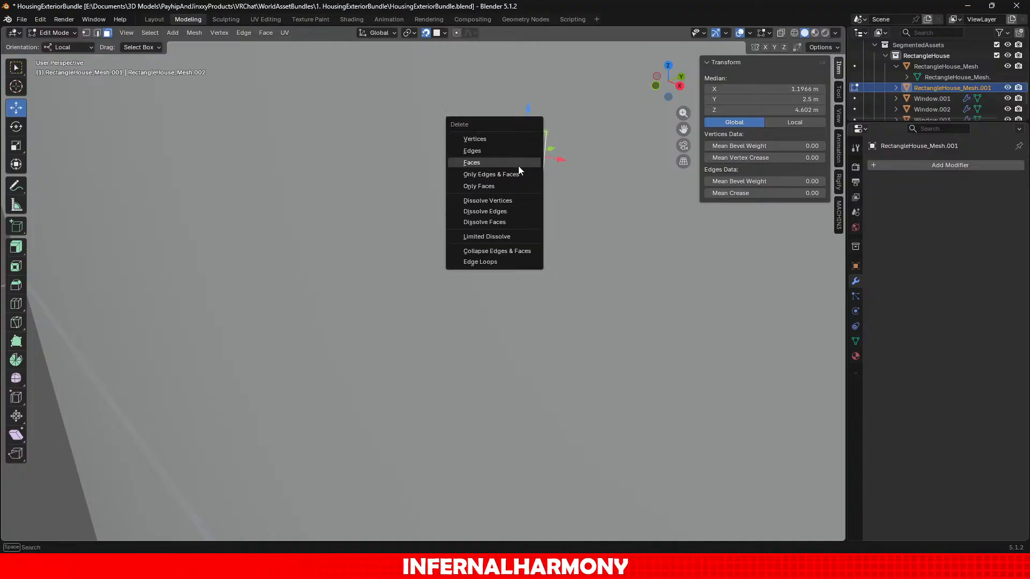
{"action": "left_click", "coordinate": [518, 166]}
Try to raise the small cube's upper edges by about 0.96 m toward the band above the windows.
{"action": "middle_click_drag", "start_coordinate": [519, 166], "coordinate": [327, 153]}
{"action": "middle_click_drag", "start_coordinate": [253, 131], "coordinate": [510, 264], "text": "shift"}
{"action": "scroll", "coordinate": [547, 235], "scroll_direction": "down", "scroll_amount": 4}
{"action": "scroll", "coordinate": [511, 264], "scroll_direction": "up", "scroll_amount": 1}
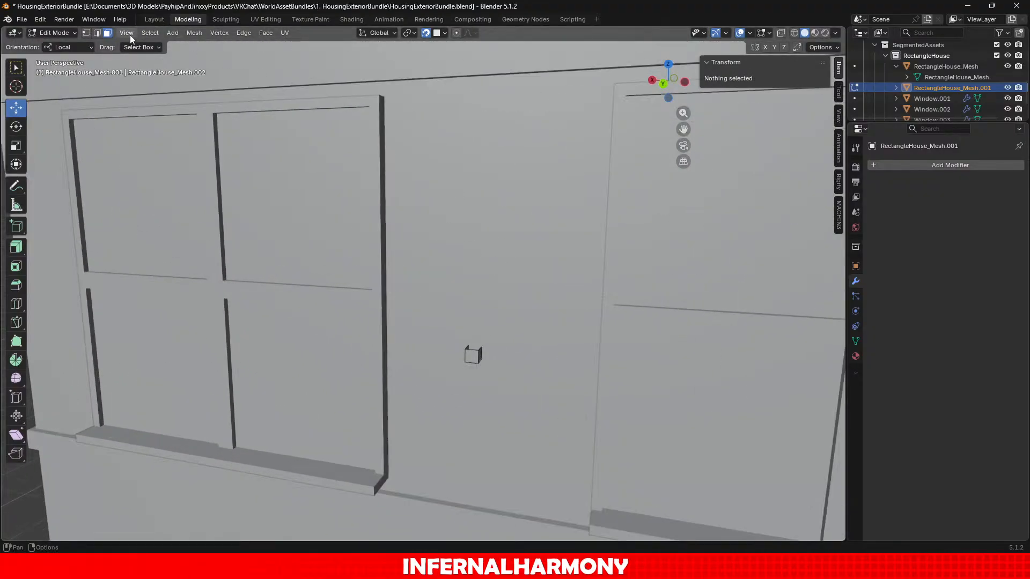
{"action": "left_click", "coordinate": [97, 33]}
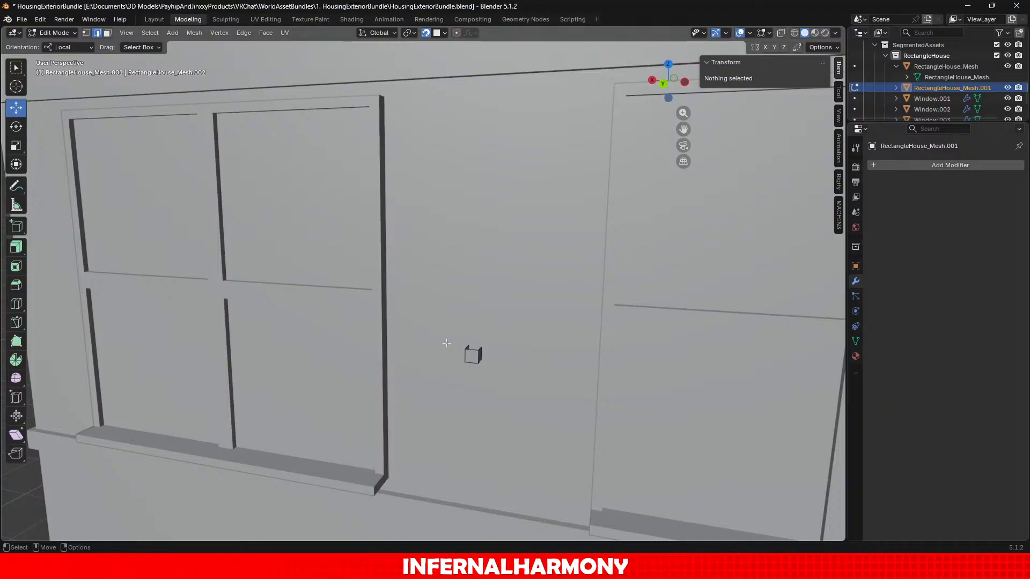
{"action": "left_click", "coordinate": [472, 354], "text": "alt"}
{"action": "left_click_drag", "start_coordinate": [470, 318], "coordinate": [493, 81]}
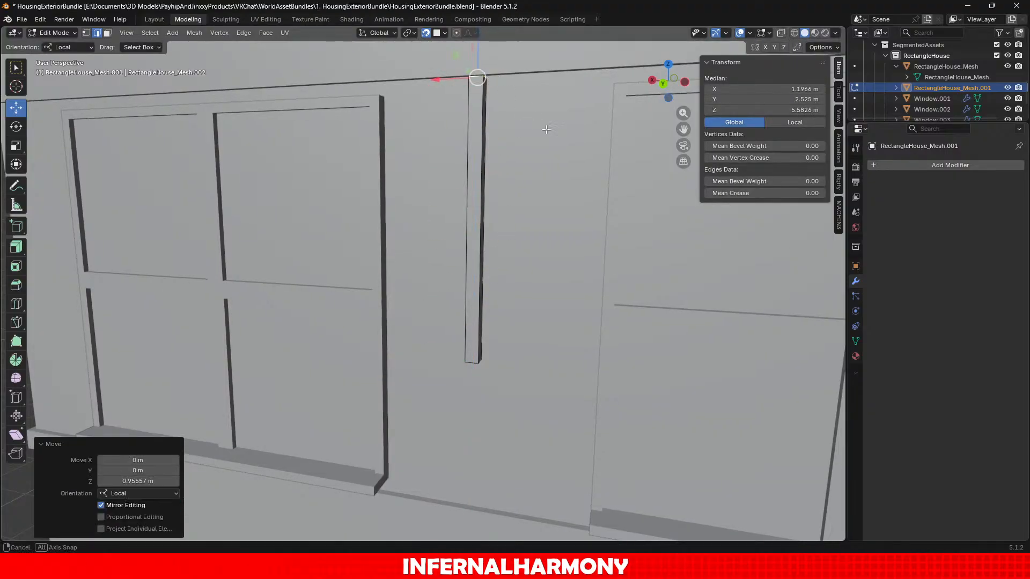
{"action": "middle_click_drag", "start_coordinate": [493, 80], "coordinate": [484, 281]}
{"action": "key", "text": "KP_3"}
{"action": "mouse_move", "coordinate": [481, 144]}
{"action": "middle_mouse_down"}
{"action": "mouse_move", "coordinate": [464, 146]}
{"action": "mouse_move", "coordinate": [470, 159]}
{"action": "middle_mouse_up"}
{"action": "middle_click_drag", "start_coordinate": [470, 160], "coordinate": [491, 175], "text": "shift"}
{"action": "key", "text": "ctrl+z"}
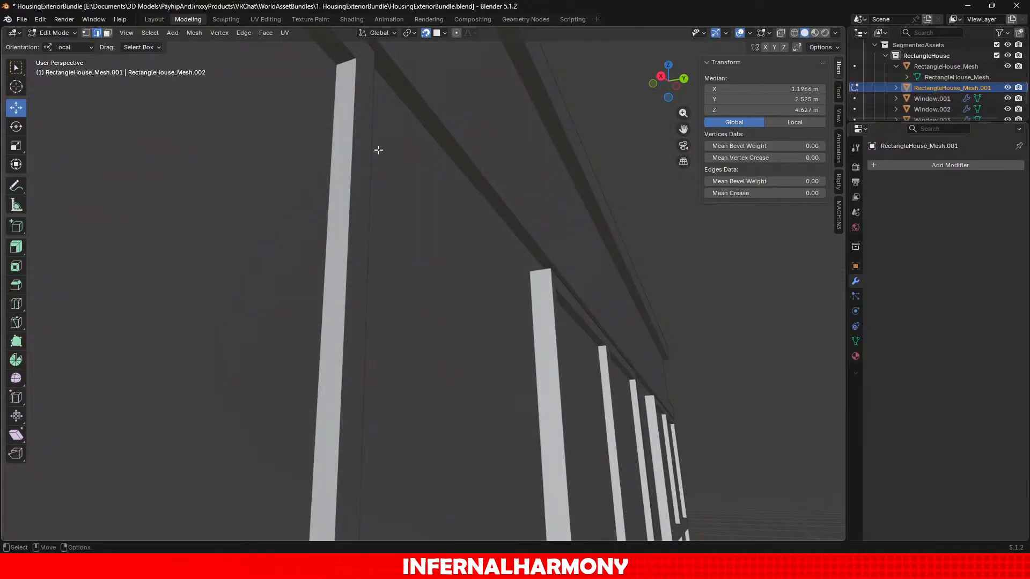
Return the small cube to Object Mode and view it from the side to judge its depth.
{"action": "left_click", "coordinate": [54, 33]}
{"action": "left_click", "coordinate": [54, 44]}
{"action": "middle_click_drag", "start_coordinate": [317, 225], "coordinate": [320, 234]}
{"action": "scroll", "coordinate": [482, 316], "scroll_direction": "down", "scroll_amount": 3}
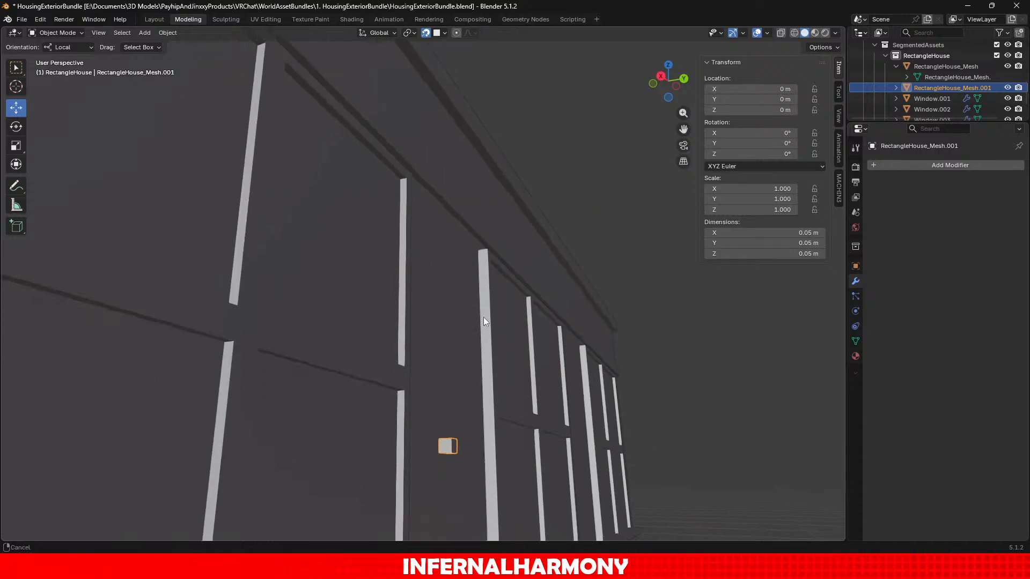
{"action": "middle_click_drag", "start_coordinate": [484, 317], "coordinate": [510, 339]}
{"action": "scroll", "coordinate": [521, 345], "scroll_direction": "up", "scroll_amount": 1}
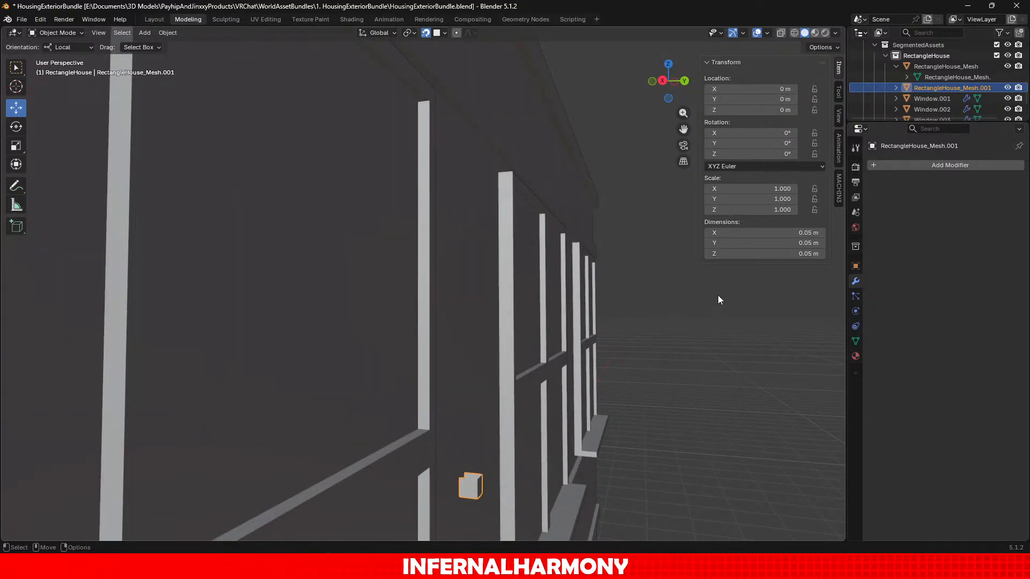
Try setting the small cube's Y dimension to 0.02 m with its origin still at the house's origin.
{"action": "left_click", "coordinate": [781, 243]}
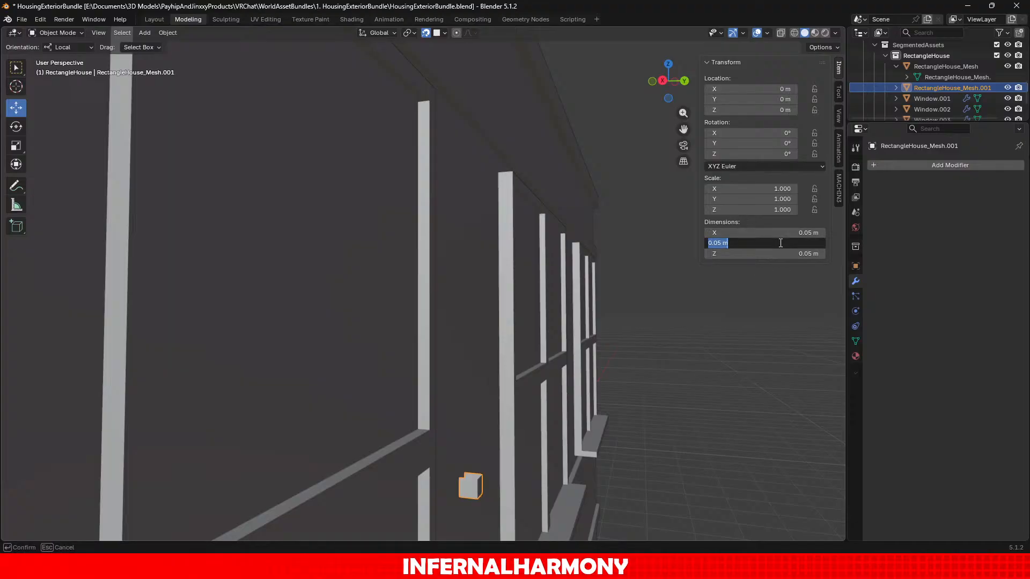
{"action": "type", "text": "0.02"}
{"action": "key", "text": "Return"}
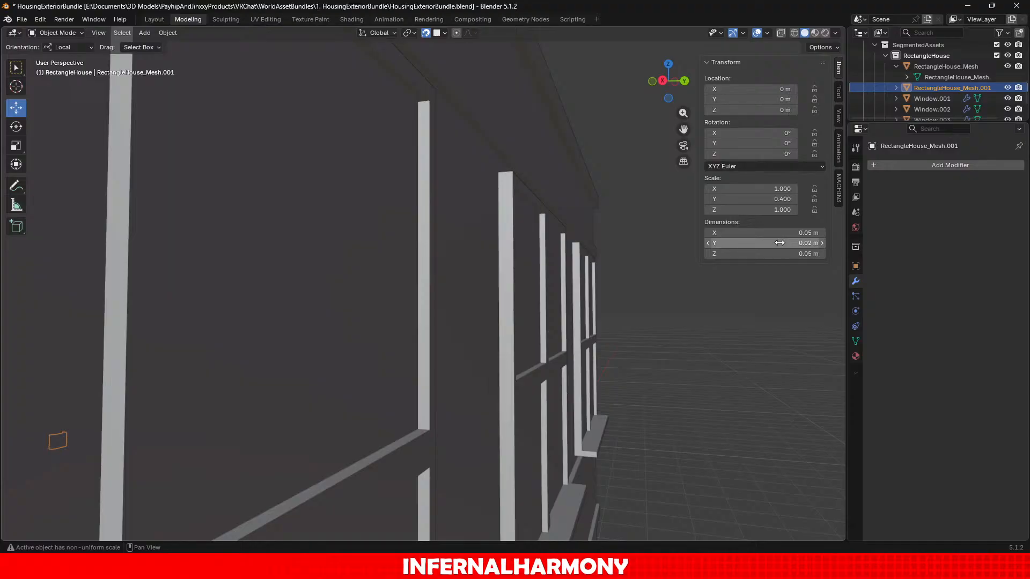
{"action": "key", "text": "ctrl+z"}
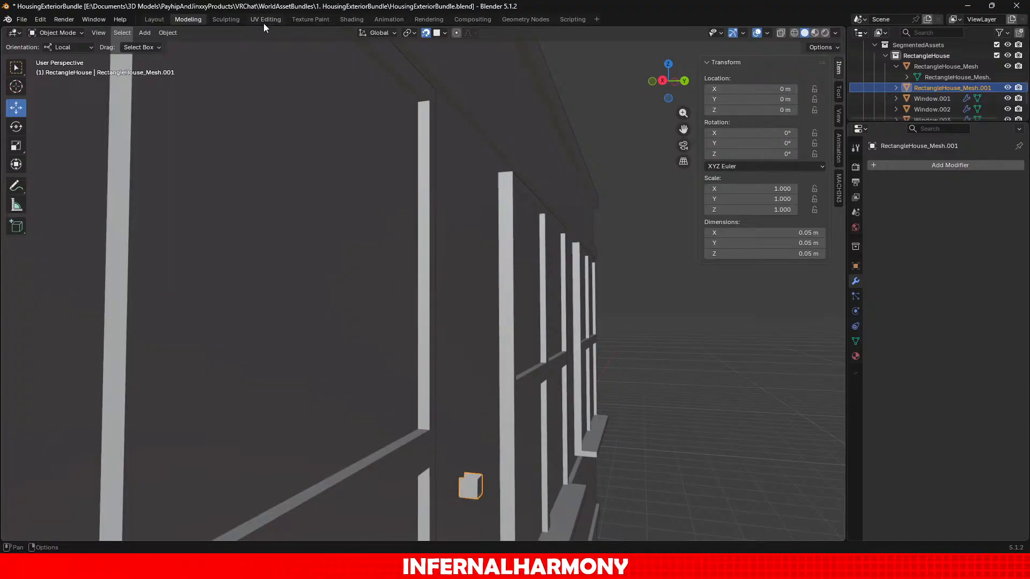
Set the small cube's origin to its own geometry.
{"action": "left_click", "coordinate": [167, 33]}
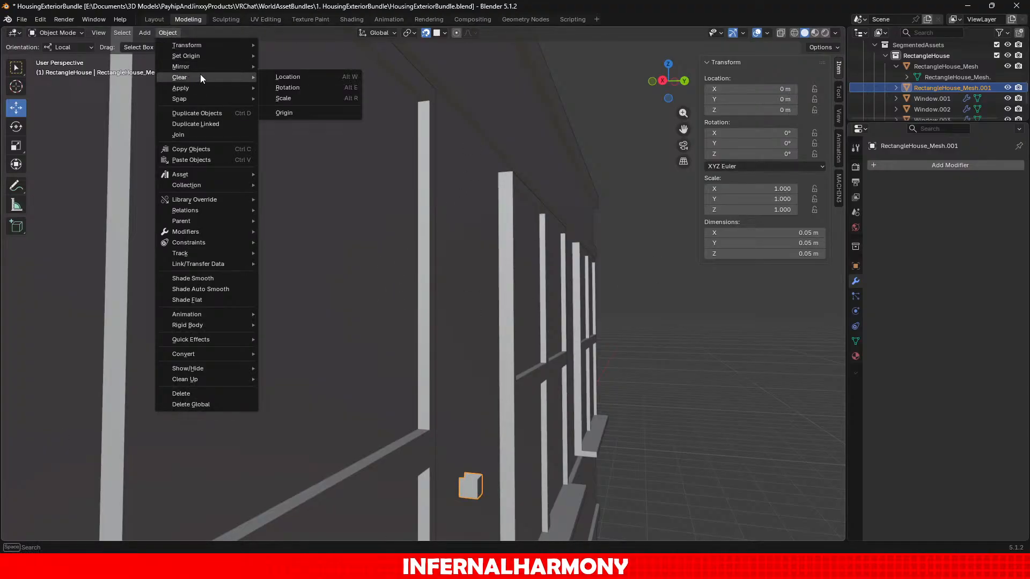
{"action": "mouse_move", "coordinate": [231, 44]}
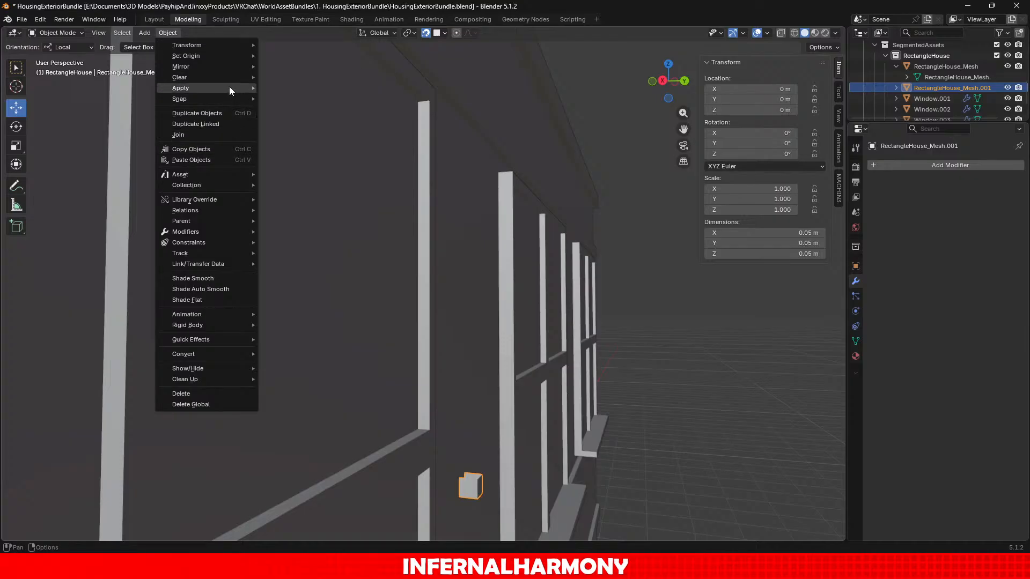
{"action": "mouse_move", "coordinate": [229, 79]}
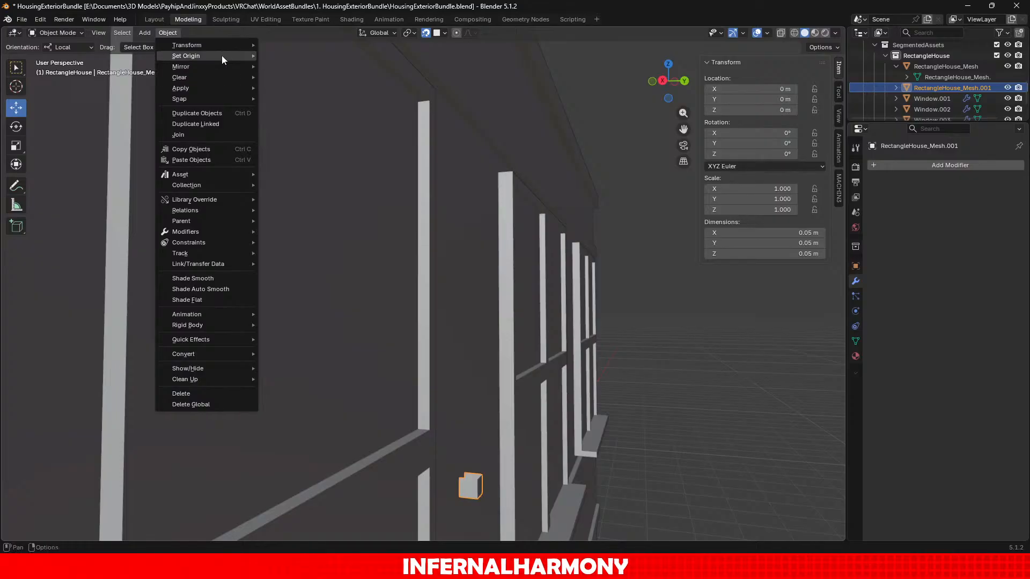
{"action": "left_click", "coordinate": [325, 67]}
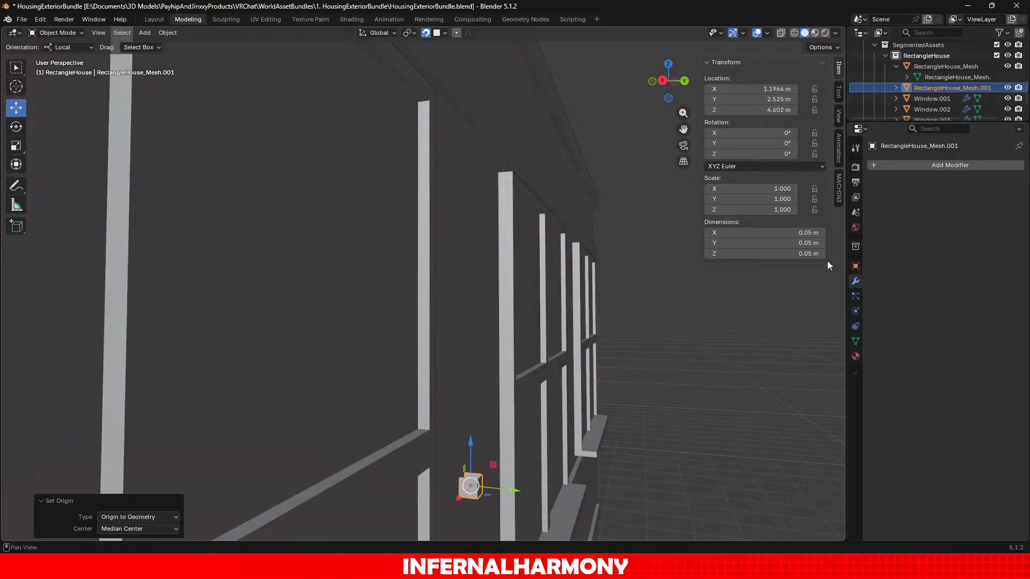
Try setting the small cube's X dimension to 0.02 m.
{"action": "left_click", "coordinate": [803, 234]}
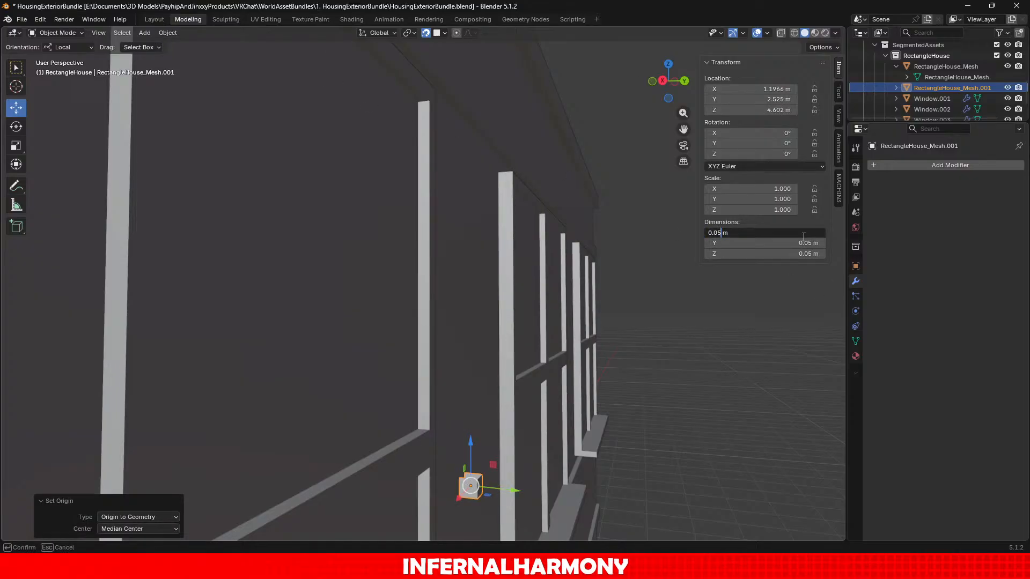
{"action": "key", "text": "BackSpace"}
{"action": "type", "text": "2"}
{"action": "key", "text": "Return"}
{"action": "key", "text": "ctrl+z"}
Set the small cube's Y dimension to 0.02 m and move it 0.015 m back along Y onto the wall.
{"action": "left_click", "coordinate": [797, 242]}
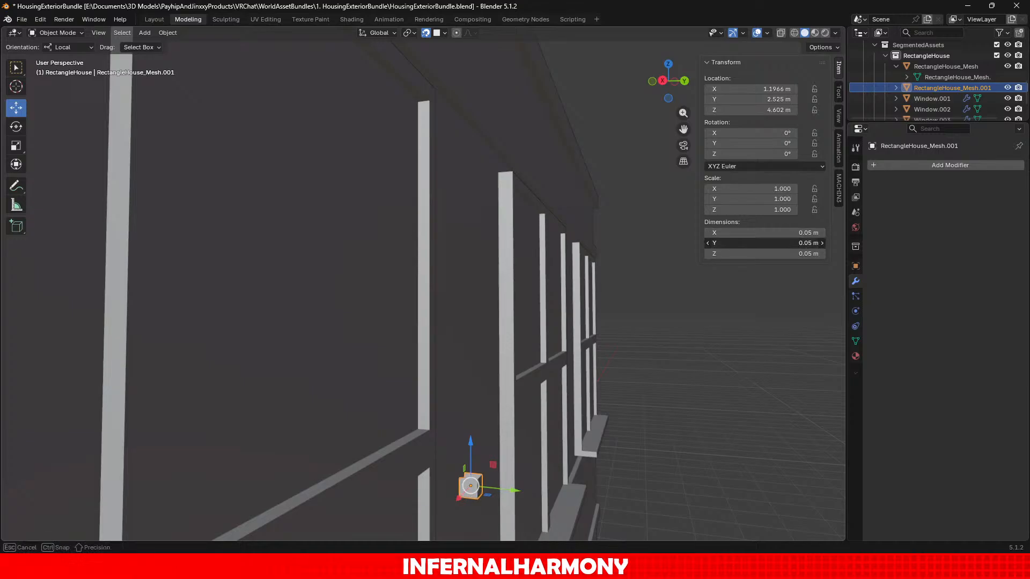
{"action": "type", "text": "2"}
{"action": "key", "text": "Return"}
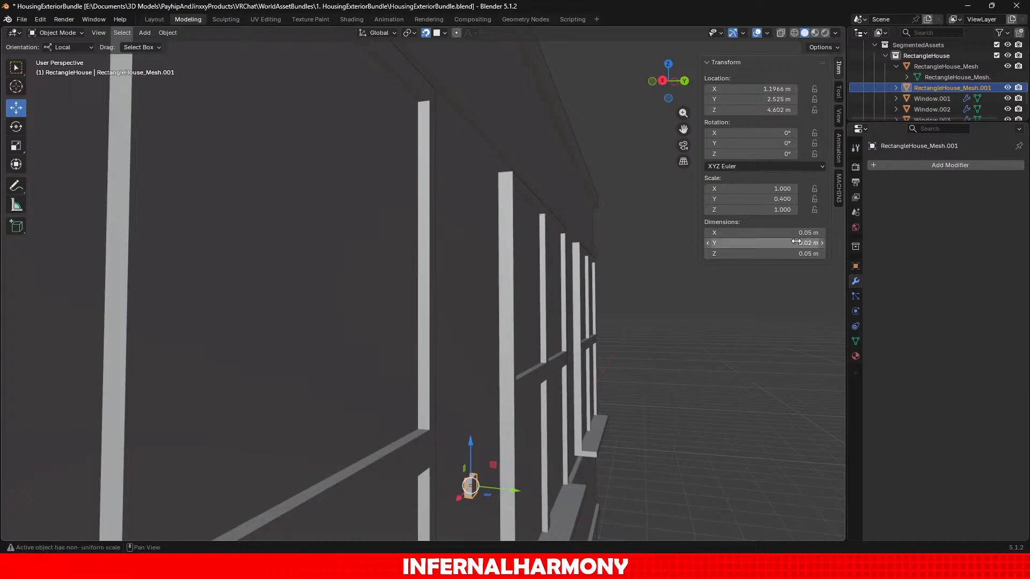
{"action": "left_click_drag", "start_coordinate": [518, 489], "coordinate": [511, 489]}
{"action": "middle_click_drag", "start_coordinate": [459, 415], "coordinate": [474, 397]}
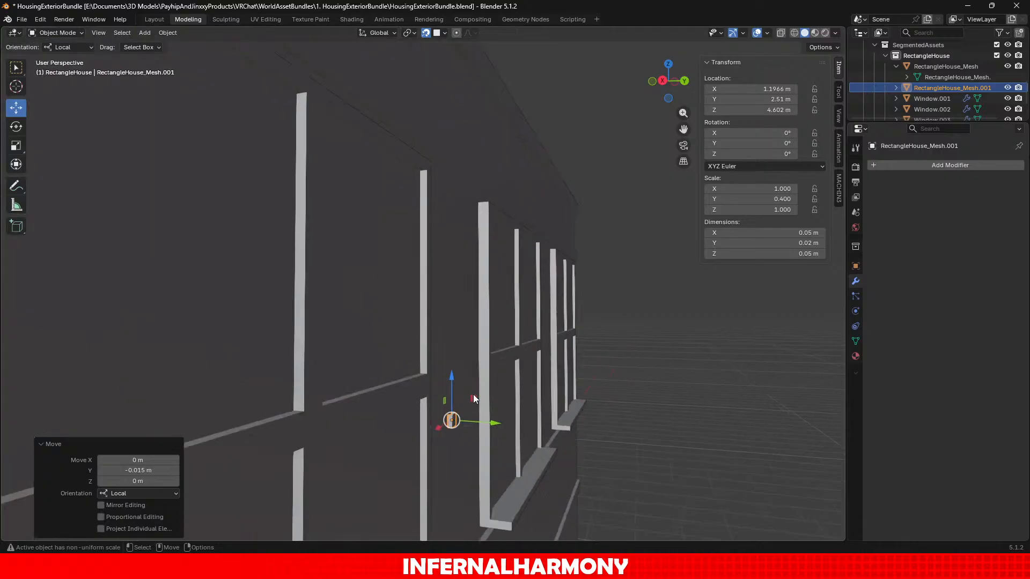
Move the small cube about 0.26 m up along Z on the wall between the upper windows.
{"action": "middle_click_drag", "start_coordinate": [590, 375], "coordinate": [516, 373]}
{"action": "scroll", "coordinate": [515, 372], "scroll_direction": "down", "scroll_amount": 5}
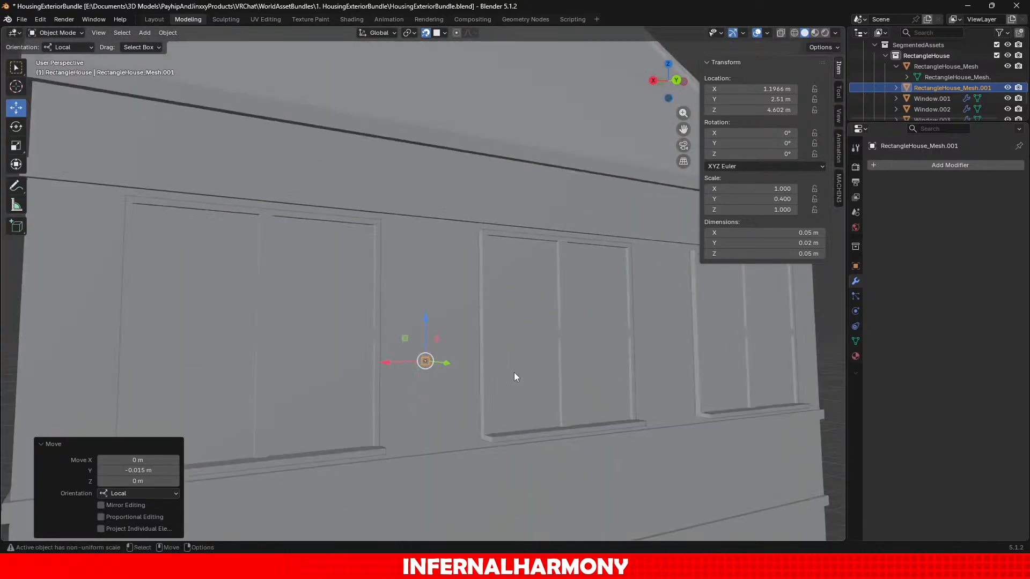
{"action": "scroll", "coordinate": [499, 366], "scroll_direction": "up", "scroll_amount": 1}
{"action": "mouse_move", "coordinate": [428, 321]}
{"action": "left_mouse_down"}
{"action": "mouse_move", "coordinate": [426, 280]}
{"action": "mouse_move", "coordinate": [423, 314]}
{"action": "left_mouse_up"}
{"action": "scroll", "coordinate": [424, 315], "scroll_direction": "up", "scroll_amount": 2}
{"action": "scroll", "coordinate": [424, 316], "scroll_direction": "up", "scroll_amount": 4}
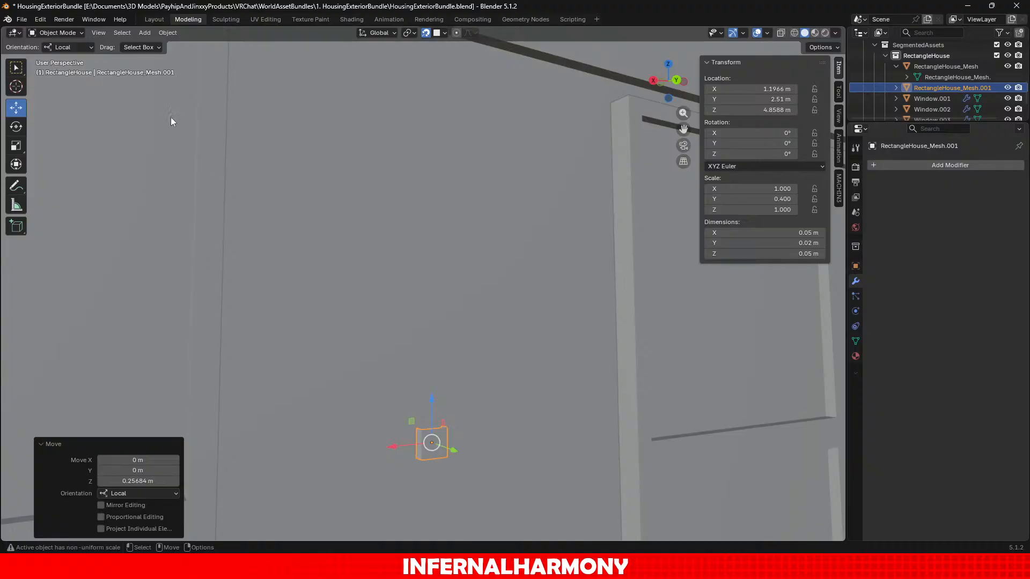
In Edit Mode, stretch the cube's top edges up along Z to meet the underside of the upper horizontal band.
{"action": "left_click", "coordinate": [72, 34]}
{"action": "left_click", "coordinate": [59, 56]}
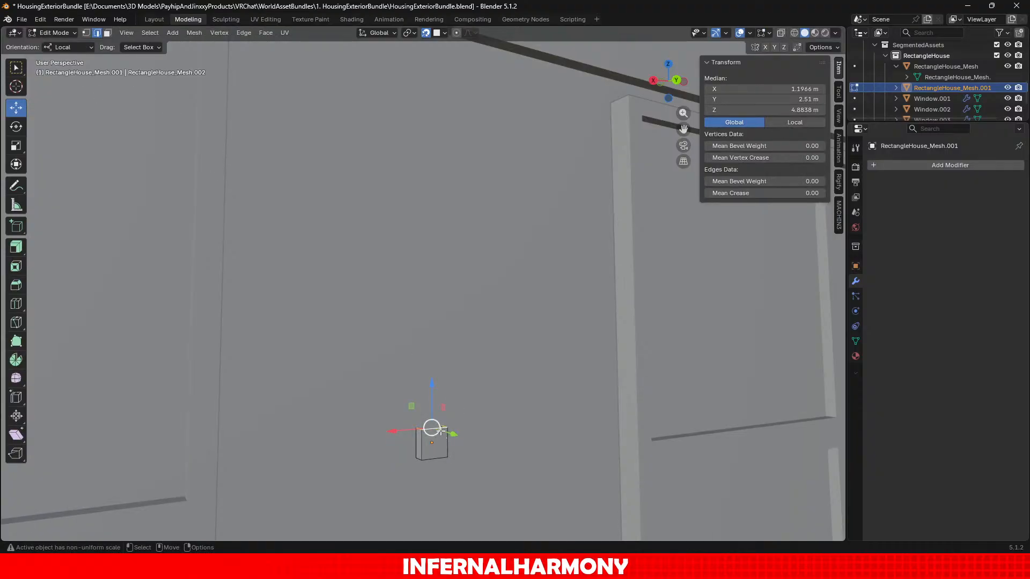
{"action": "left_click_drag", "start_coordinate": [431, 392], "coordinate": [491, 415]}
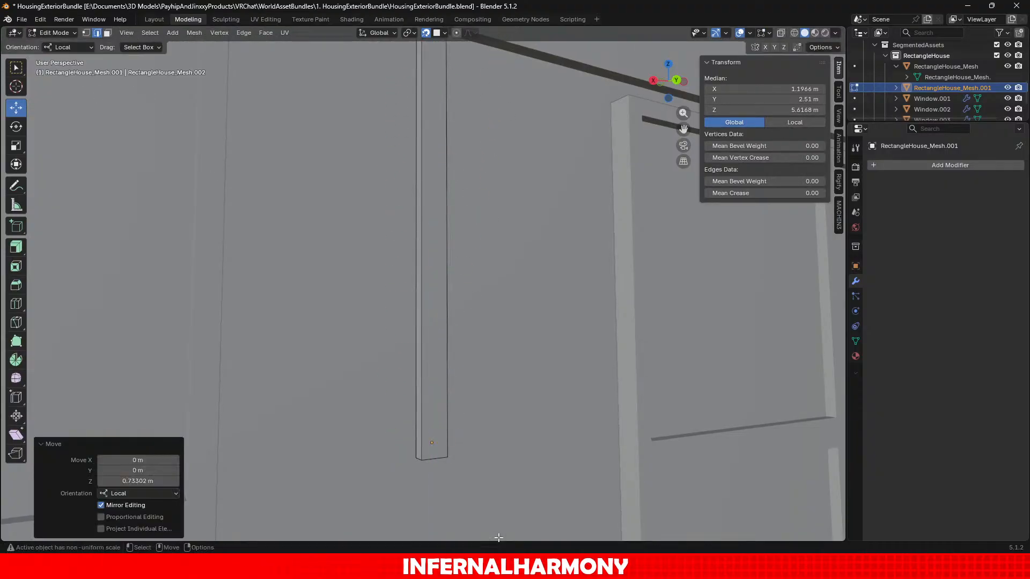
{"action": "scroll", "coordinate": [491, 415], "scroll_direction": "down", "scroll_amount": 5}
{"action": "middle_click_drag", "start_coordinate": [474, 343], "coordinate": [455, 472]}
{"action": "scroll", "coordinate": [481, 365], "scroll_direction": "up", "scroll_amount": 5}
{"action": "scroll", "coordinate": [461, 476], "scroll_direction": "up", "scroll_amount": 1}
{"action": "middle_click_drag", "start_coordinate": [410, 299], "coordinate": [453, 340]}
{"action": "scroll", "coordinate": [453, 340], "scroll_direction": "up", "scroll_amount": 3}
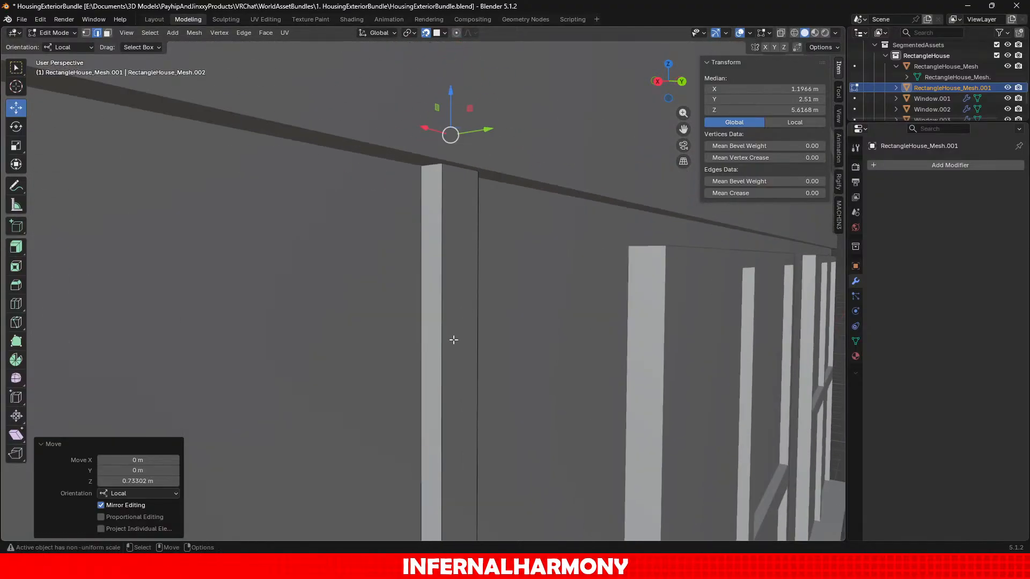
{"action": "left_click_drag", "start_coordinate": [460, 61], "coordinate": [467, 131]}
Select the strip's bottom edge loop and lower it about 0.85 m along Z toward the band below the windows.
{"action": "scroll", "coordinate": [495, 354], "scroll_direction": "down", "scroll_amount": 6}
{"action": "middle_click_drag", "start_coordinate": [499, 381], "coordinate": [493, 34], "text": "shift"}
{"action": "scroll", "coordinate": [492, 43], "scroll_direction": "down", "scroll_amount": 1}
{"action": "left_click", "coordinate": [423, 162], "text": "alt"}
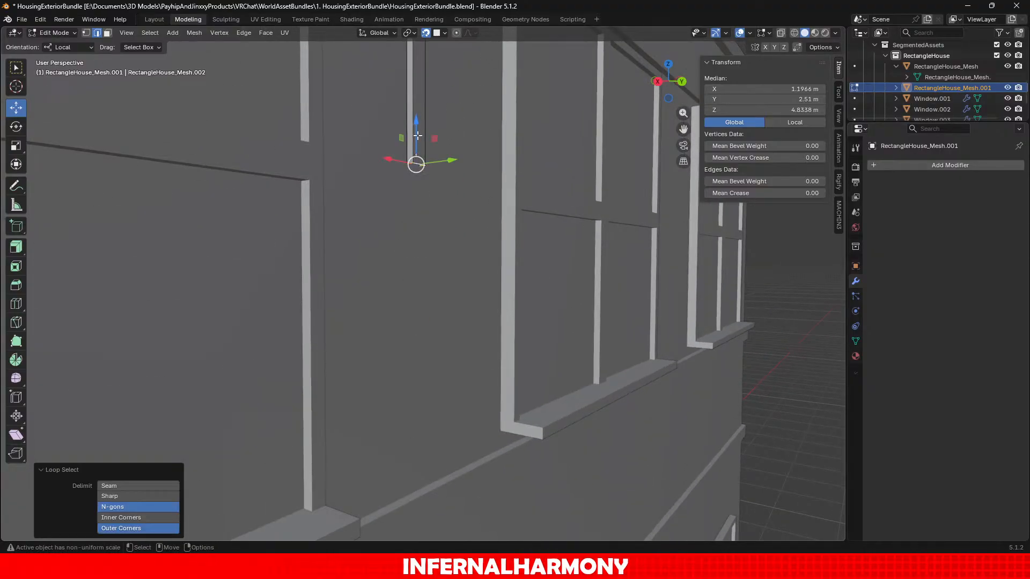
{"action": "left_click_drag", "start_coordinate": [418, 135], "coordinate": [467, 490]}
{"action": "scroll", "coordinate": [468, 491], "scroll_direction": "up", "scroll_amount": 4}
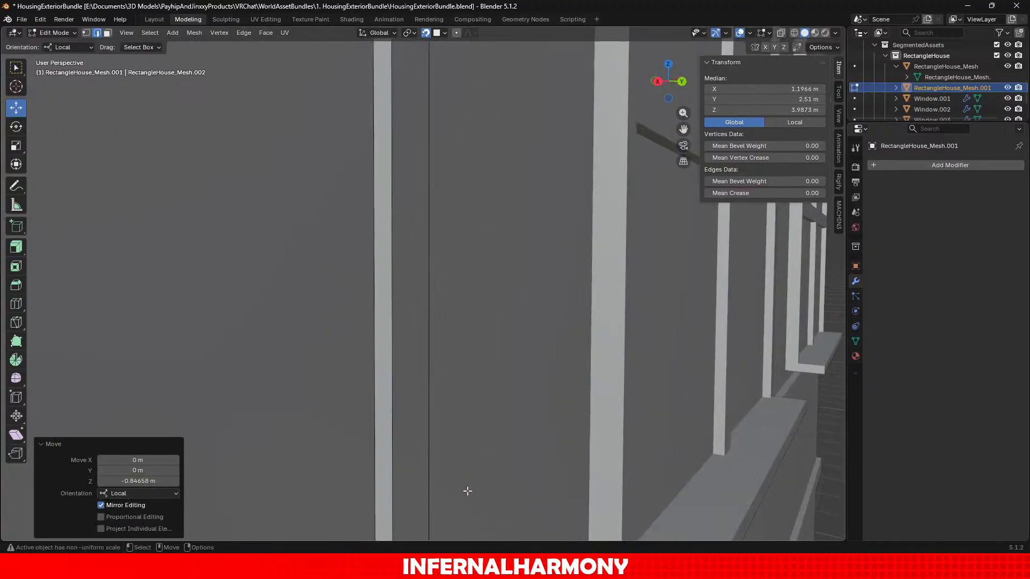
Lower the strip's bottom edge loop about 0.01 m more so it meets the band below the upper windows.
{"action": "middle_click_drag", "start_coordinate": [467, 491], "coordinate": [540, 158], "text": "shift"}
{"action": "scroll", "coordinate": [559, 430], "scroll_direction": "up", "scroll_amount": 5}
{"action": "middle_click_drag", "start_coordinate": [559, 430], "coordinate": [448, 513], "text": "shift"}
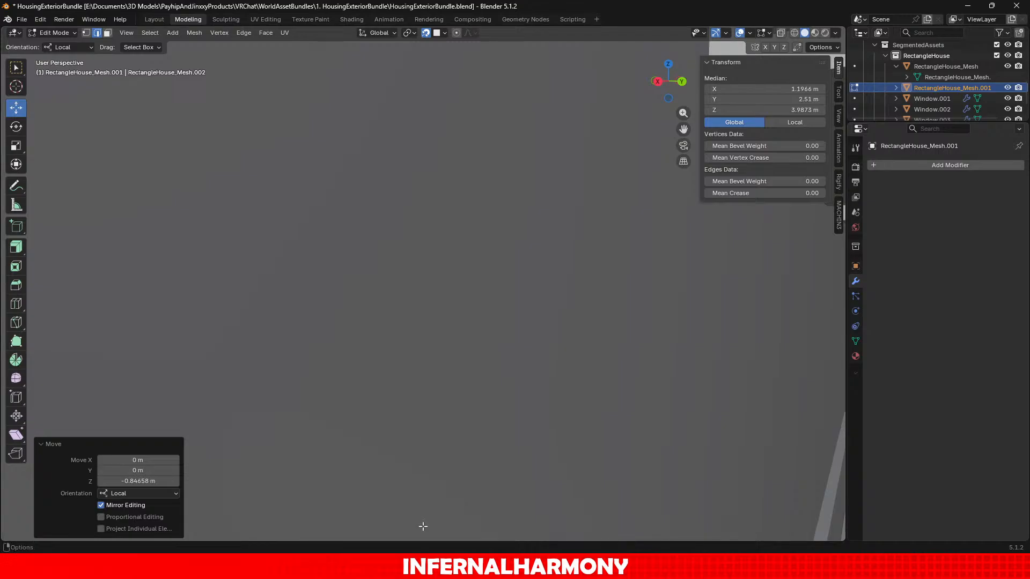
{"action": "scroll", "coordinate": [423, 527], "scroll_direction": "down", "scroll_amount": 3}
{"action": "middle_click_drag", "start_coordinate": [437, 285], "coordinate": [456, 475], "text": "shift"}
{"action": "scroll", "coordinate": [455, 473], "scroll_direction": "up", "scroll_amount": 1}
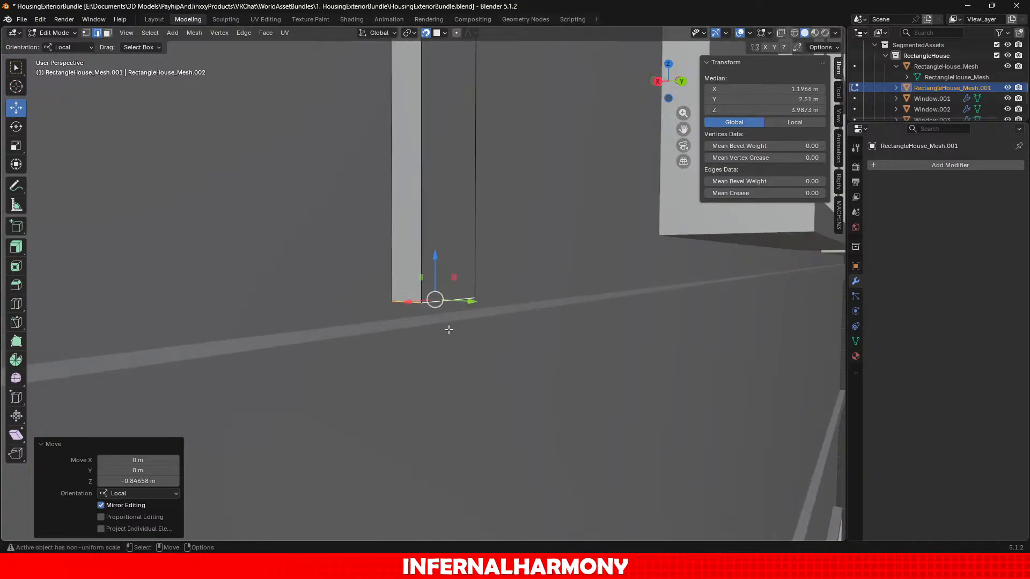
{"action": "left_click_drag", "start_coordinate": [432, 266], "coordinate": [449, 313]}
{"action": "scroll", "coordinate": [453, 317], "scroll_direction": "down", "scroll_amount": 8}
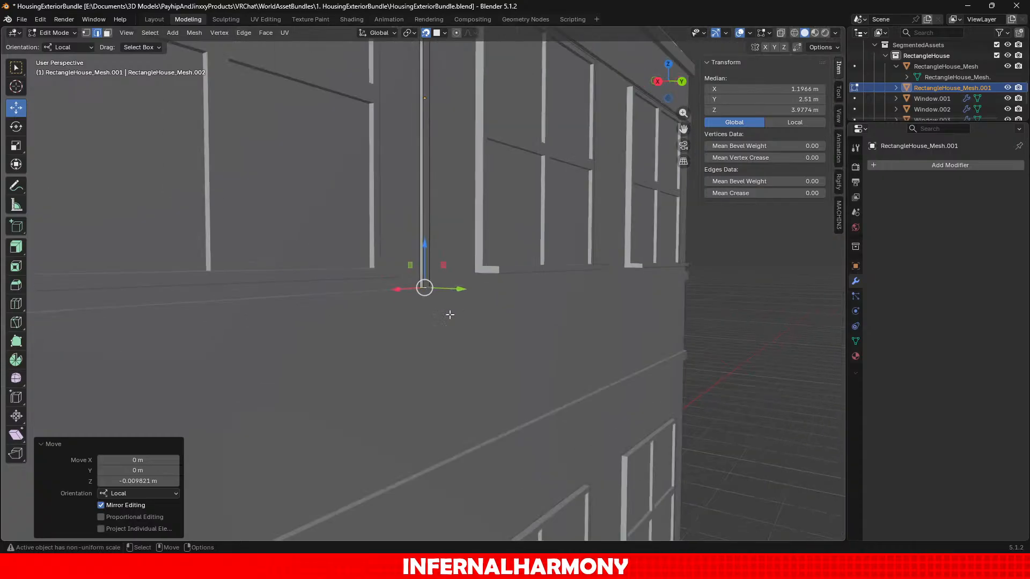
Return to Object Mode and shift the vertical strip about 0.043 m along negative X toward the middle window.
{"action": "middle_click_drag", "start_coordinate": [453, 317], "coordinate": [474, 377]}
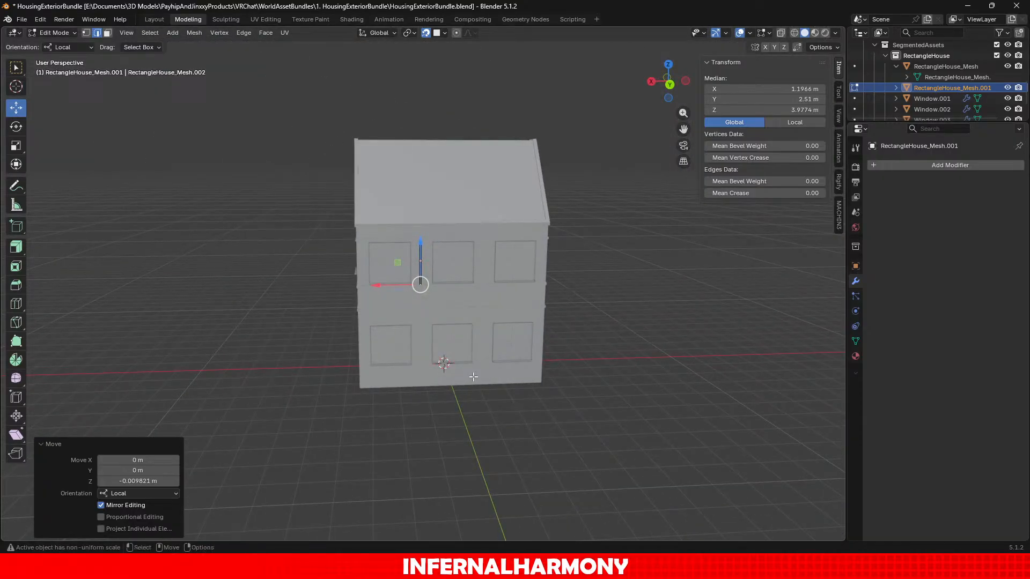
{"action": "scroll", "coordinate": [473, 377], "scroll_direction": "up", "scroll_amount": 5}
{"action": "scroll", "coordinate": [473, 378], "scroll_direction": "up", "scroll_amount": 2}
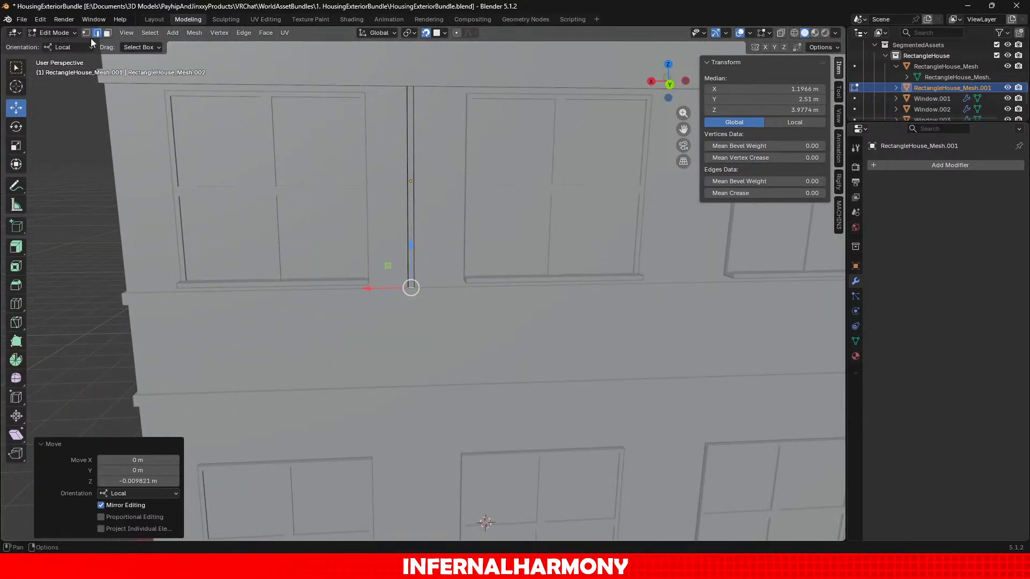
{"action": "left_click", "coordinate": [64, 35]}
{"action": "left_click", "coordinate": [67, 45]}
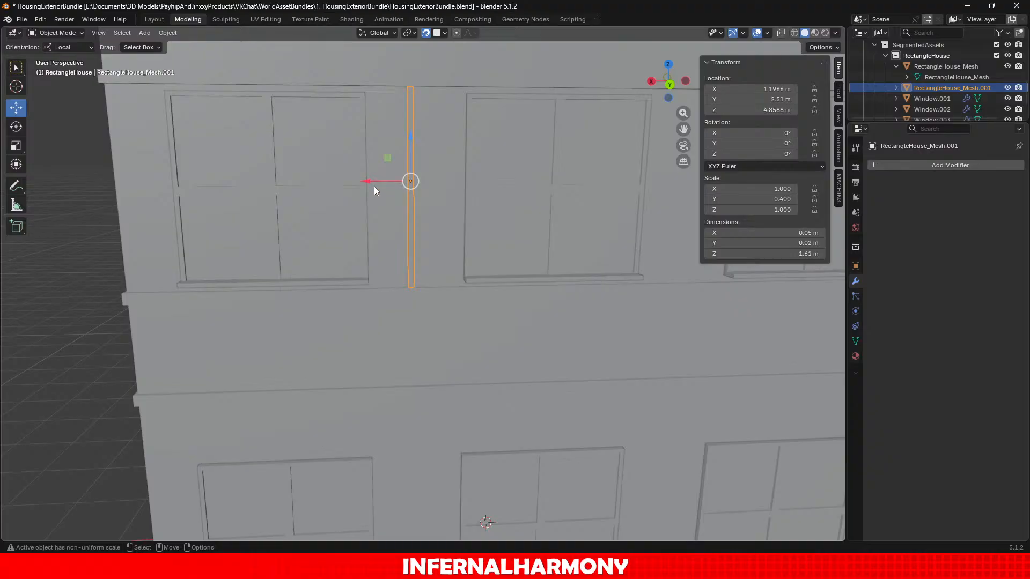
{"action": "left_click_drag", "start_coordinate": [374, 186], "coordinate": [419, 176]}
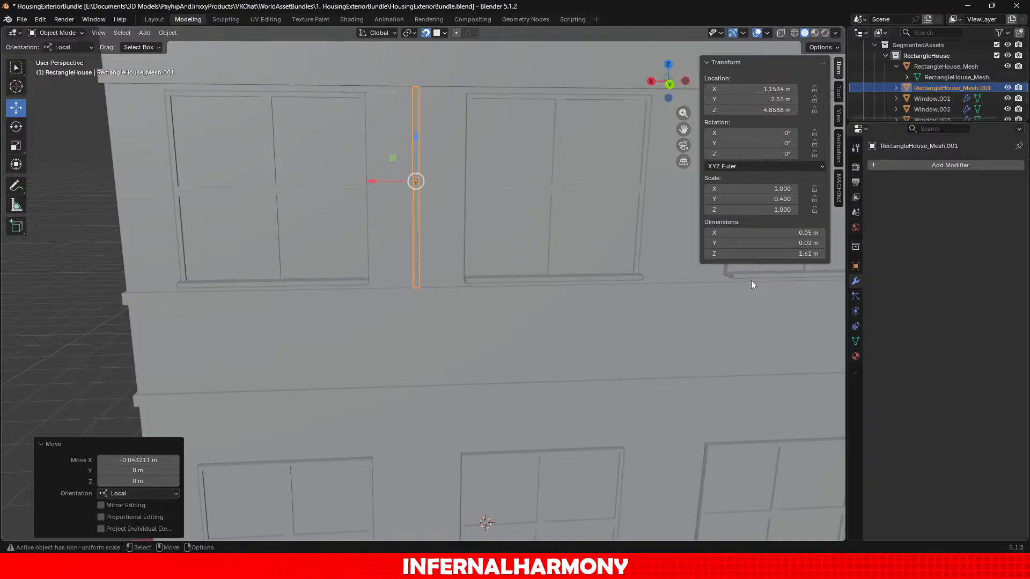
Check the upper windows' Array settings, and add an Array modifier to the vertical strip.
{"action": "left_click", "coordinate": [523, 269]}
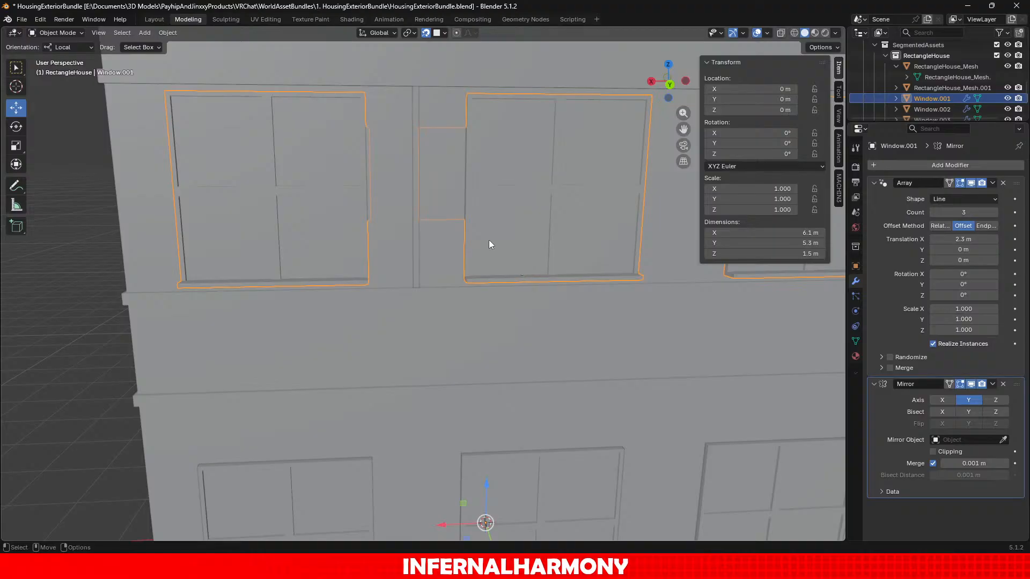
{"action": "left_click", "coordinate": [414, 229]}
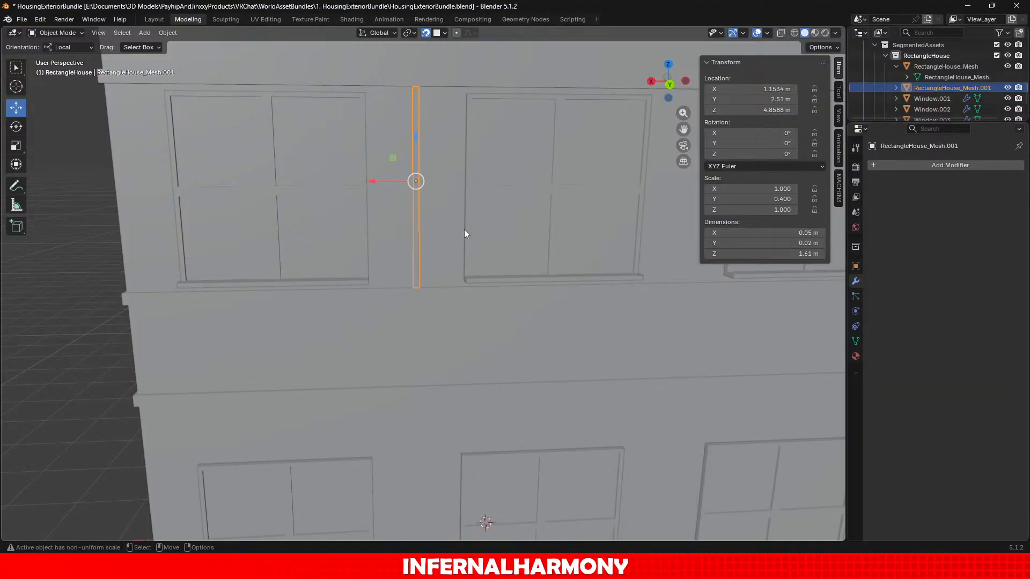
{"action": "left_click", "coordinate": [963, 164]}
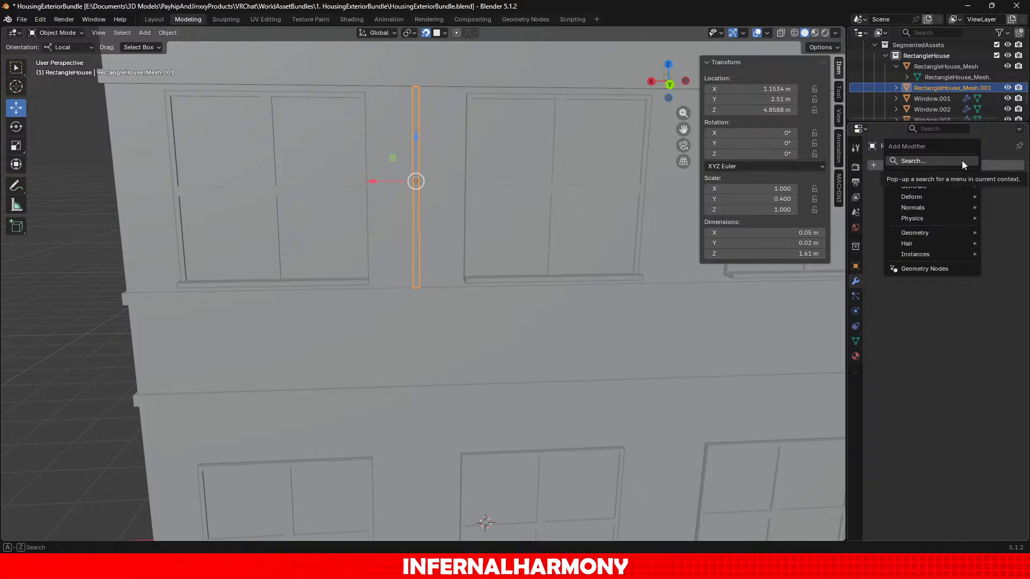
{"action": "left_click", "coordinate": [961, 160]}
{"action": "type", "text": "array"}
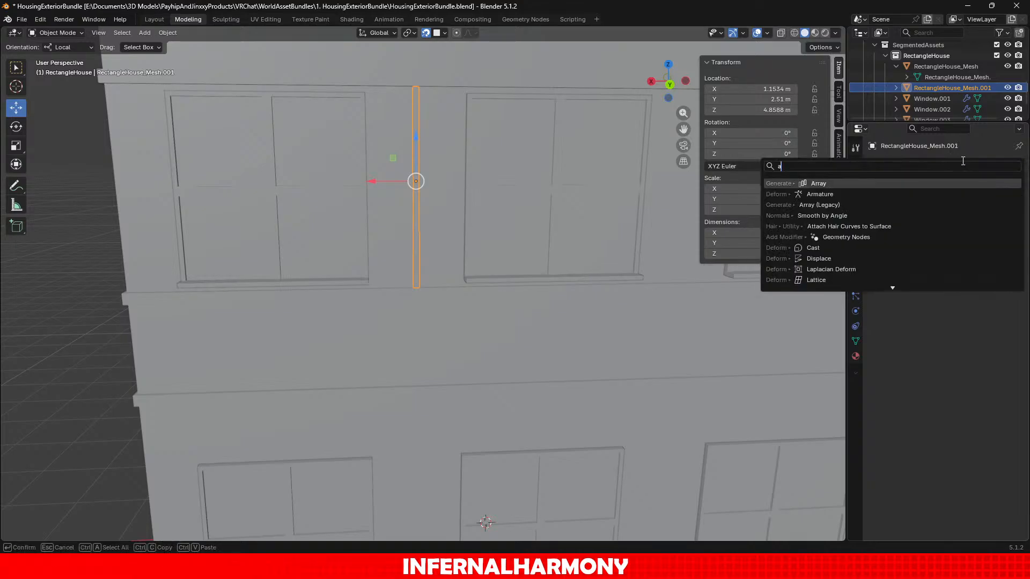
{"action": "key", "text": "Return"}
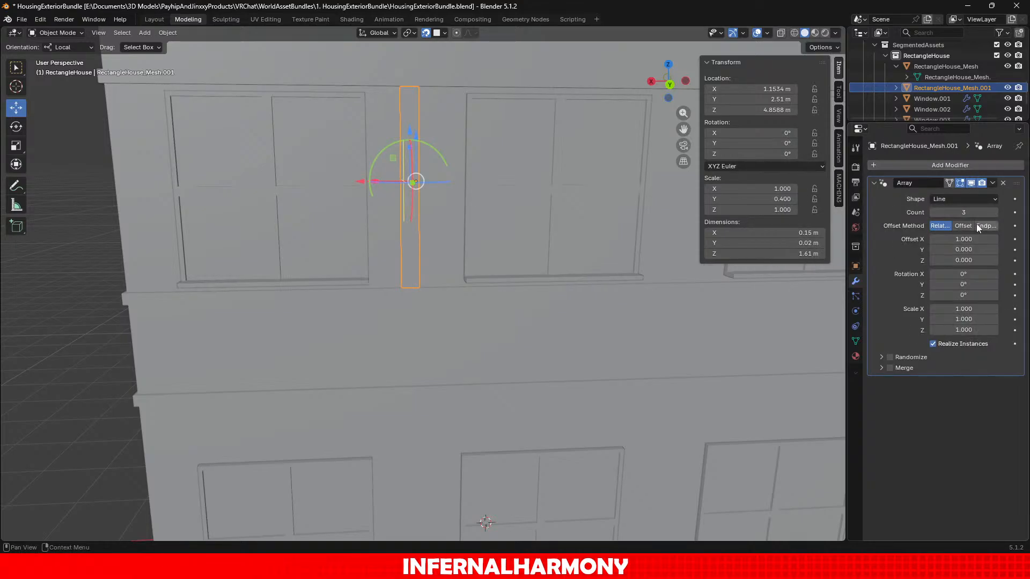
Set the strip's array count to 2 and use the Offset method with an X translation of 2.3 m.
{"action": "left_click", "coordinate": [965, 212]}
{"action": "type", "text": "2"}
{"action": "key", "text": "Return"}
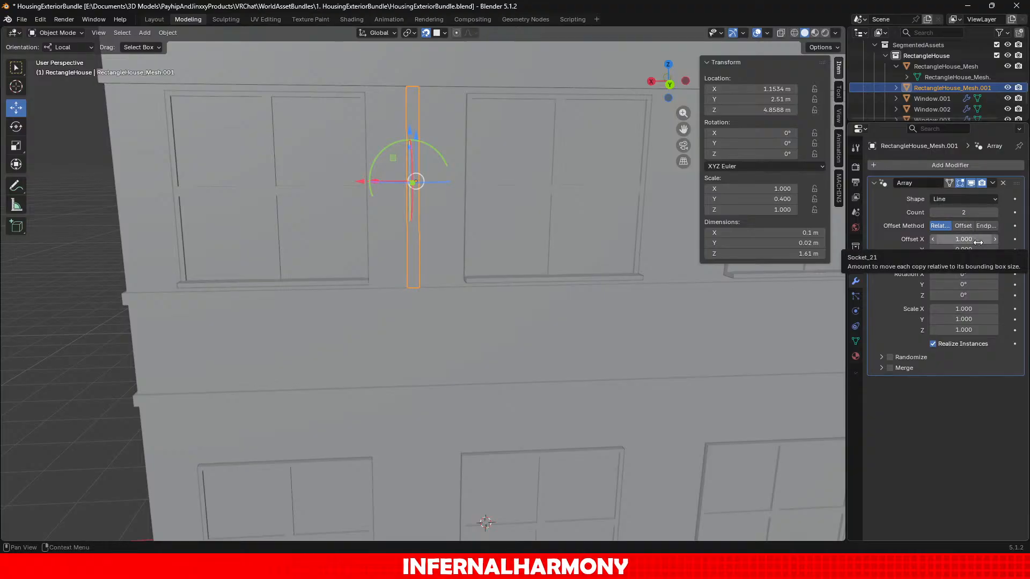
{"action": "left_click", "coordinate": [964, 225]}
{"action": "left_click", "coordinate": [971, 240]}
{"action": "type", "text": "2.3"}
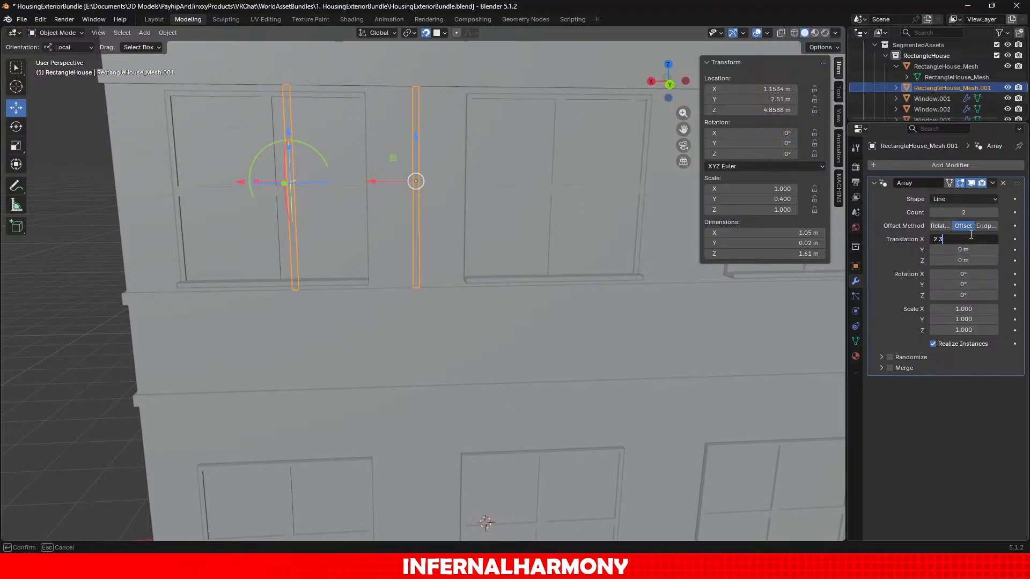
{"action": "key", "text": "Return"}
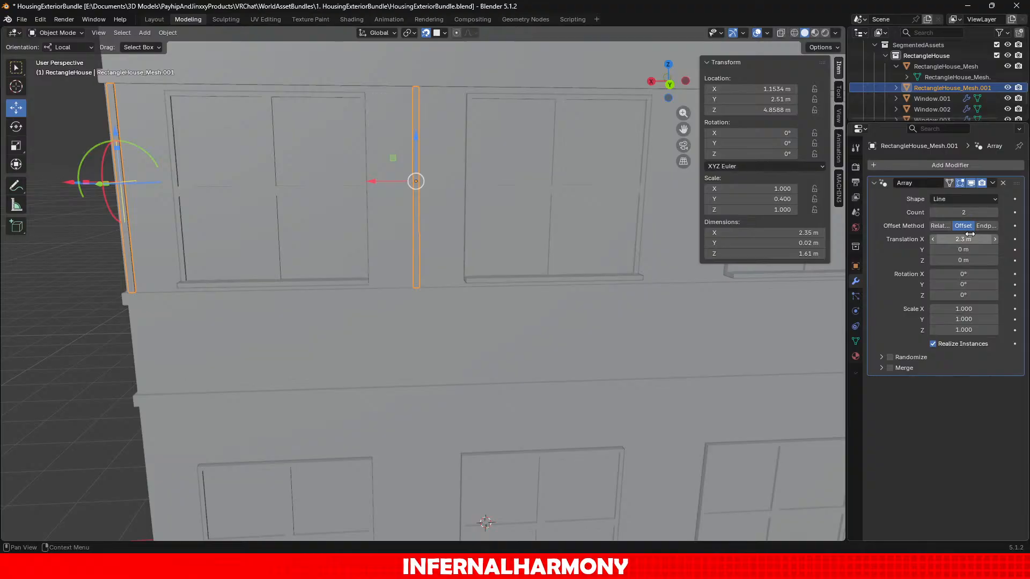
Reverse the strip array's direction by setting its X translation to -2.3 m.
{"action": "scroll", "coordinate": [493, 404], "scroll_direction": "down", "scroll_amount": 6}
{"action": "scroll", "coordinate": [493, 404], "scroll_direction": "up", "scroll_amount": 2}
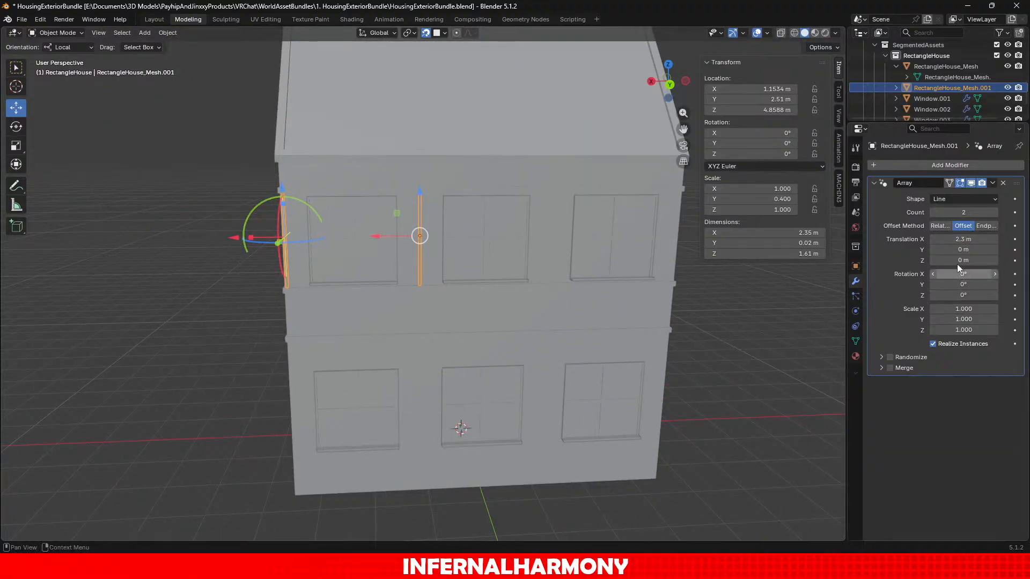
{"action": "left_click", "coordinate": [956, 239]}
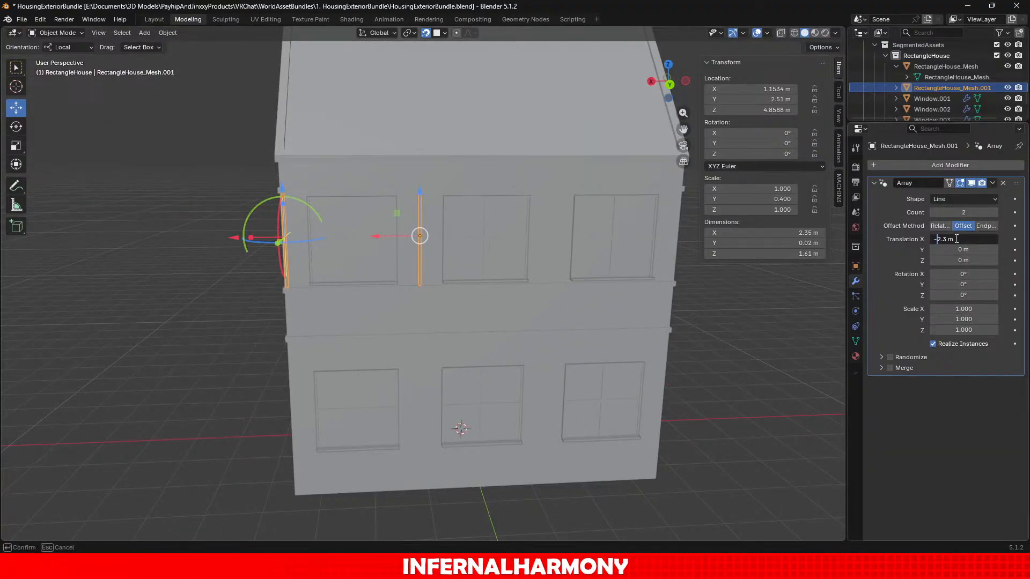
{"action": "key", "text": "Return"}
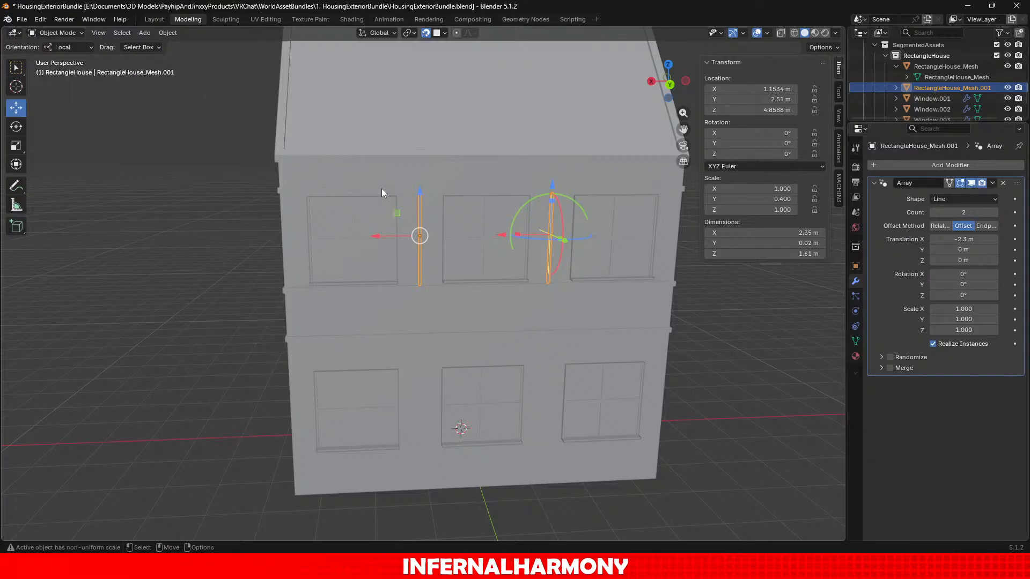
Set the strip's array count to 4.
{"action": "middle_click_drag", "start_coordinate": [372, 185], "coordinate": [665, 259]}
{"action": "middle_click_drag", "start_coordinate": [663, 278], "coordinate": [653, 280]}
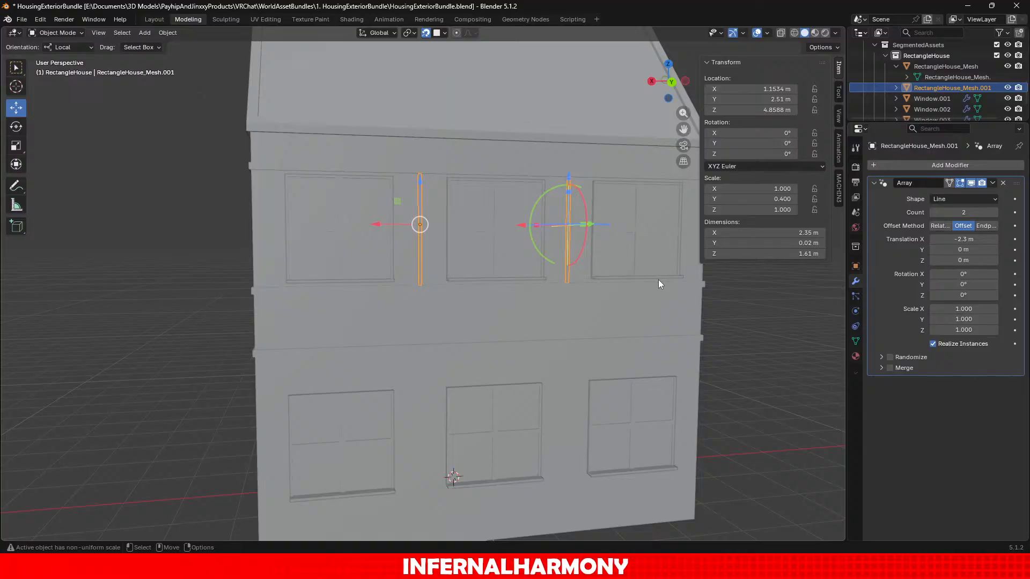
{"action": "left_click", "coordinate": [966, 211]}
{"action": "type", "text": "4"}
{"action": "key", "text": "Return"}
Move the strip array about 2.32 m along X so its first strip lines up with the house corner.
{"action": "key", "text": "g"}
{"action": "key", "text": "x"}
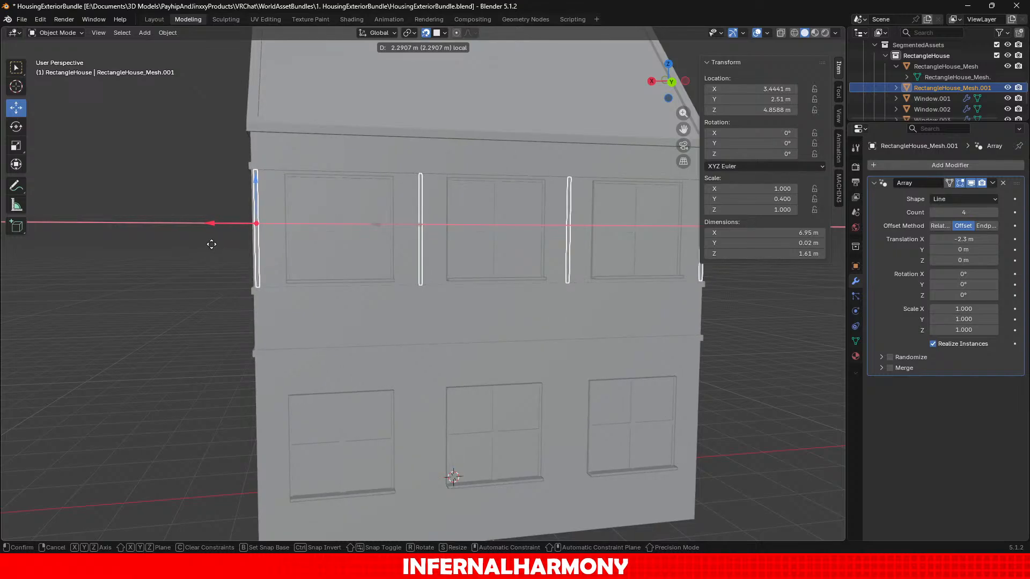
{"action": "left_click_drag", "start_coordinate": [211, 245], "coordinate": [209, 246]}
{"action": "scroll", "coordinate": [267, 280], "scroll_direction": "up", "scroll_amount": 2}
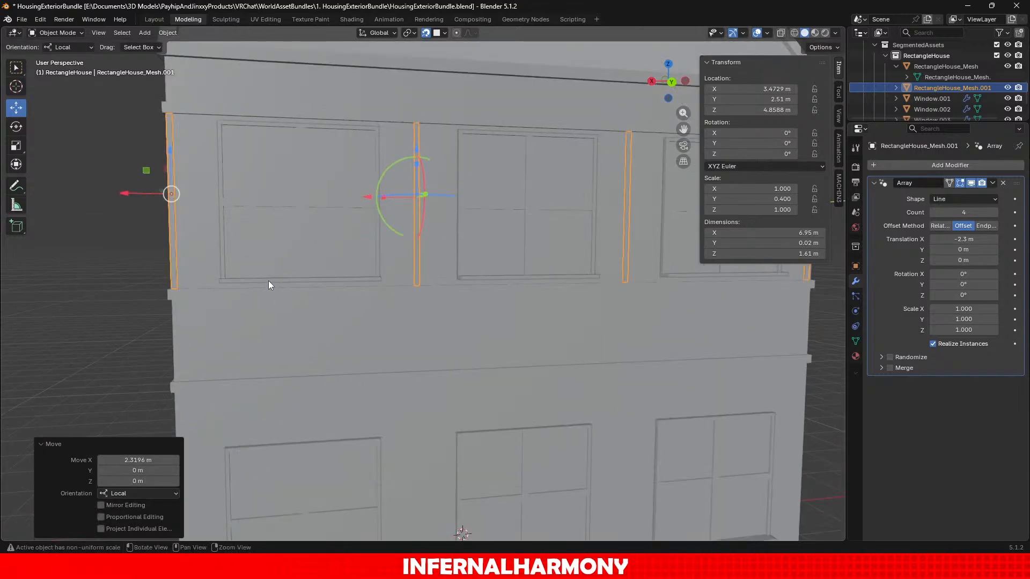
{"action": "left_click_drag", "start_coordinate": [268, 281], "coordinate": [302, 280], "text": "alt"}
{"action": "scroll", "coordinate": [172, 215], "scroll_direction": "up", "scroll_amount": 1}
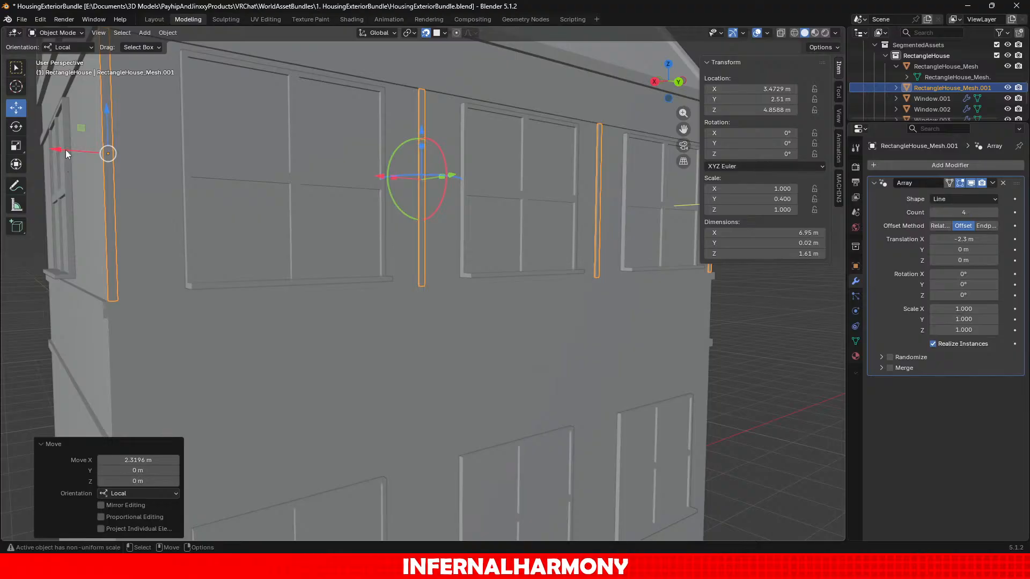
{"action": "left_click_drag", "start_coordinate": [66, 150], "coordinate": [105, 156]}
{"action": "scroll", "coordinate": [322, 241], "scroll_direction": "down", "scroll_amount": 4}
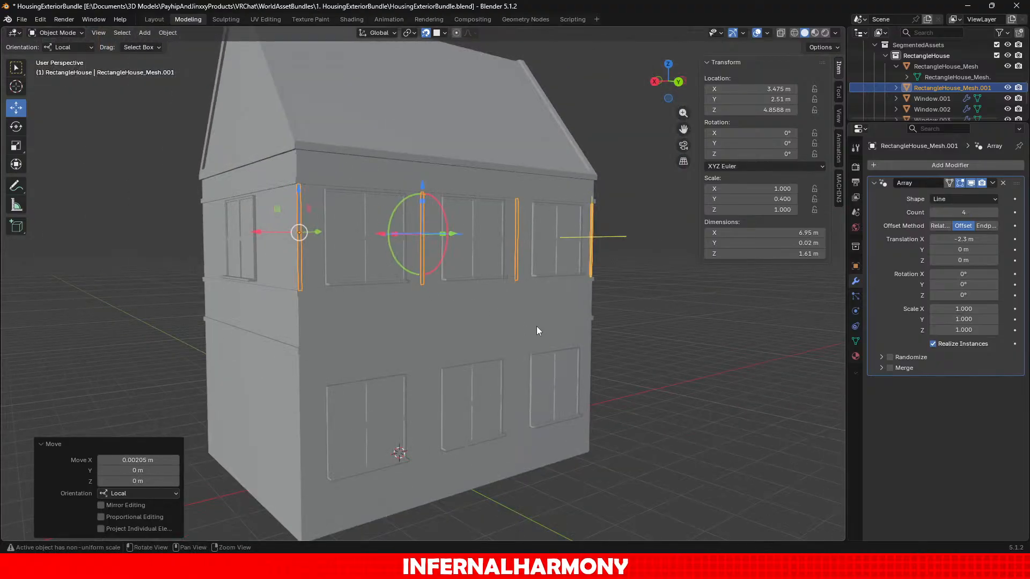
Move the strip array about 0.38 m back along X so the strips sit beside the upper window frames.
{"action": "left_click_drag", "start_coordinate": [536, 326], "coordinate": [539, 276], "text": "alt"}
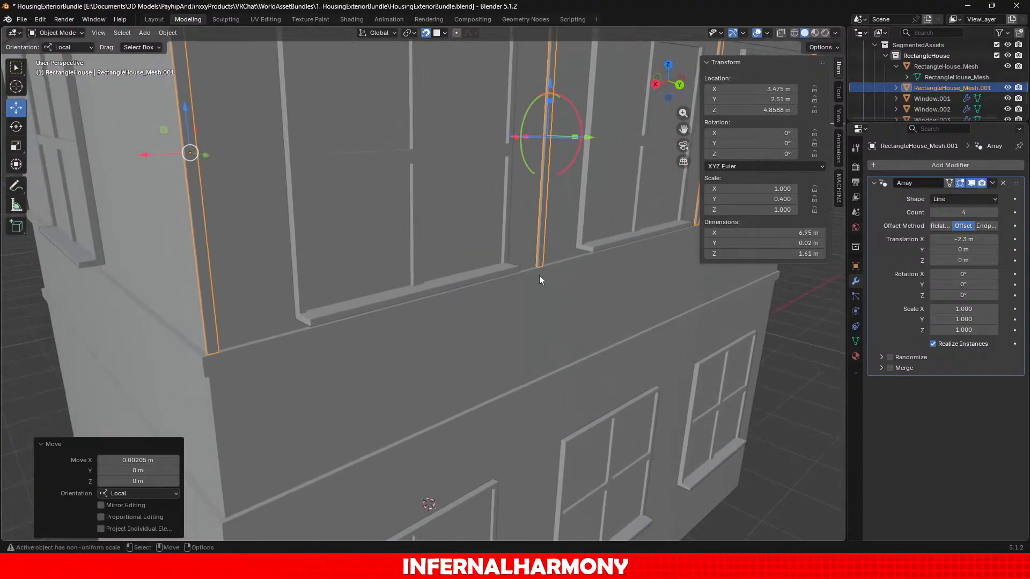
{"action": "left_click_drag", "start_coordinate": [151, 156], "coordinate": [269, 139]}
{"action": "scroll", "coordinate": [523, 240], "scroll_direction": "down", "scroll_amount": 4}
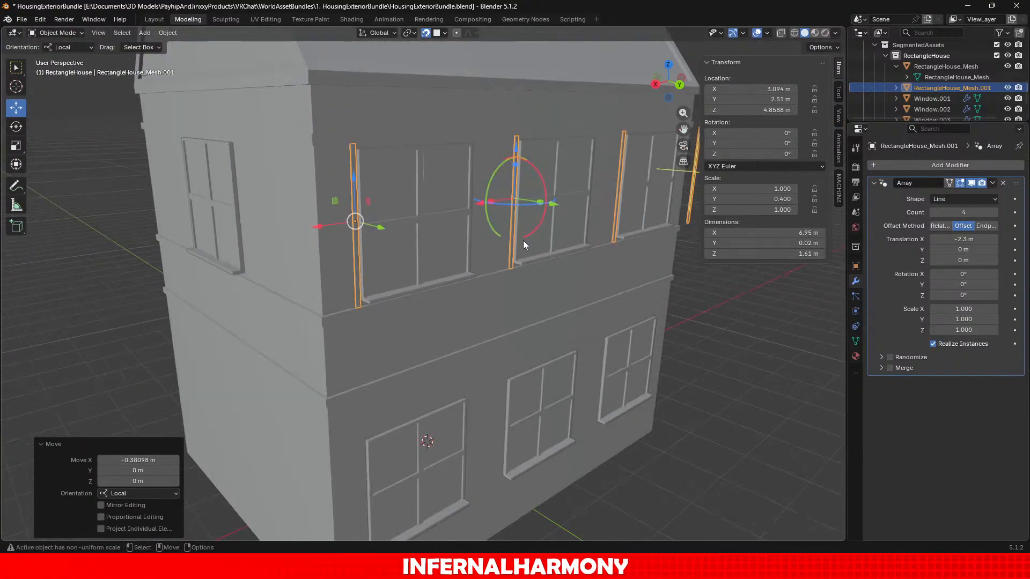
Reduce the strip's array count to 2.
{"action": "left_click_drag", "start_coordinate": [523, 240], "coordinate": [482, 248], "text": "alt"}
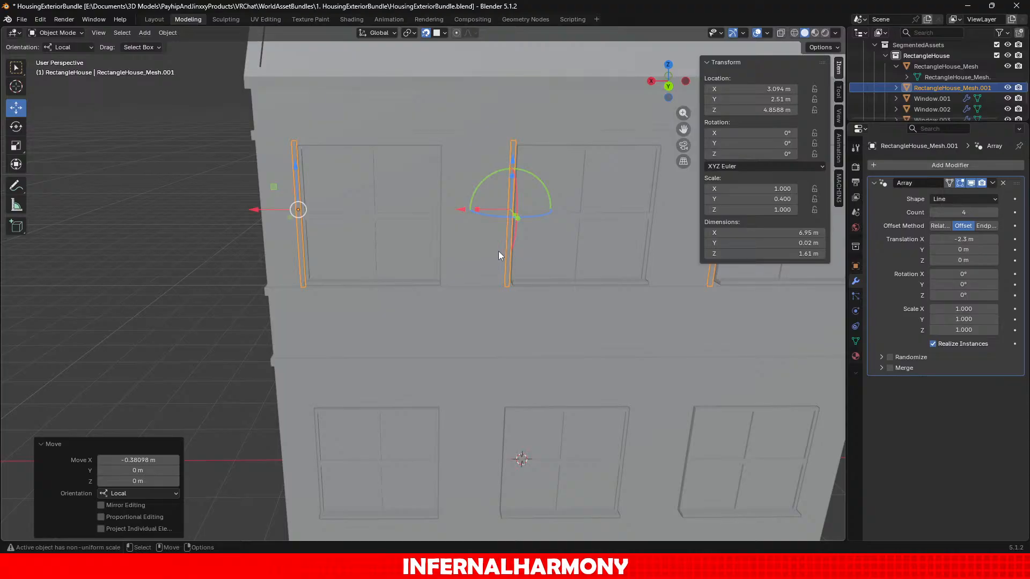
{"action": "left_click_drag", "start_coordinate": [972, 215], "coordinate": [973, 215]}
{"action": "type", "text": "1"}
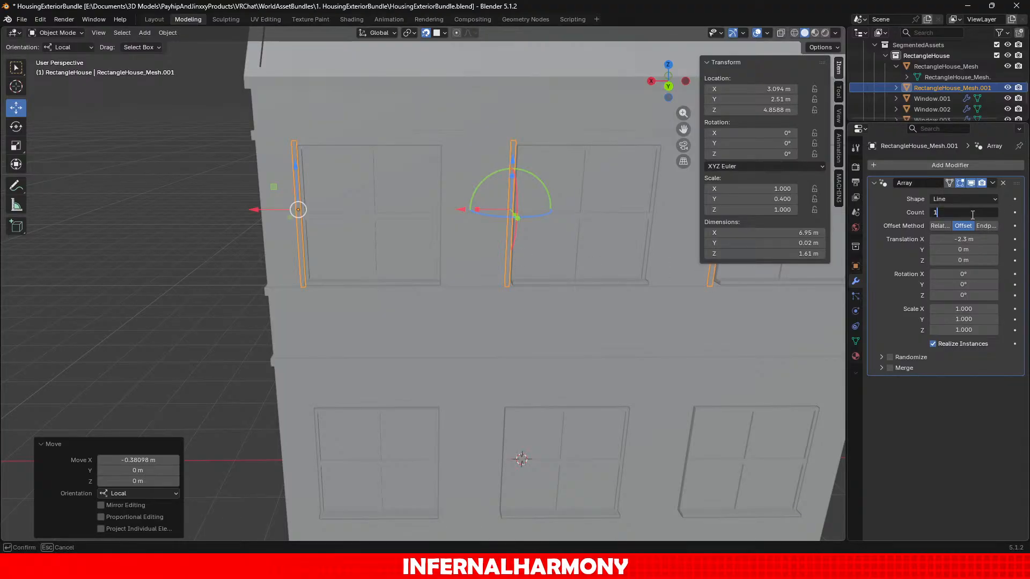
{"action": "key", "text": "BackSpace"}
{"action": "type", "text": "2"}
{"action": "key", "text": "Return"}
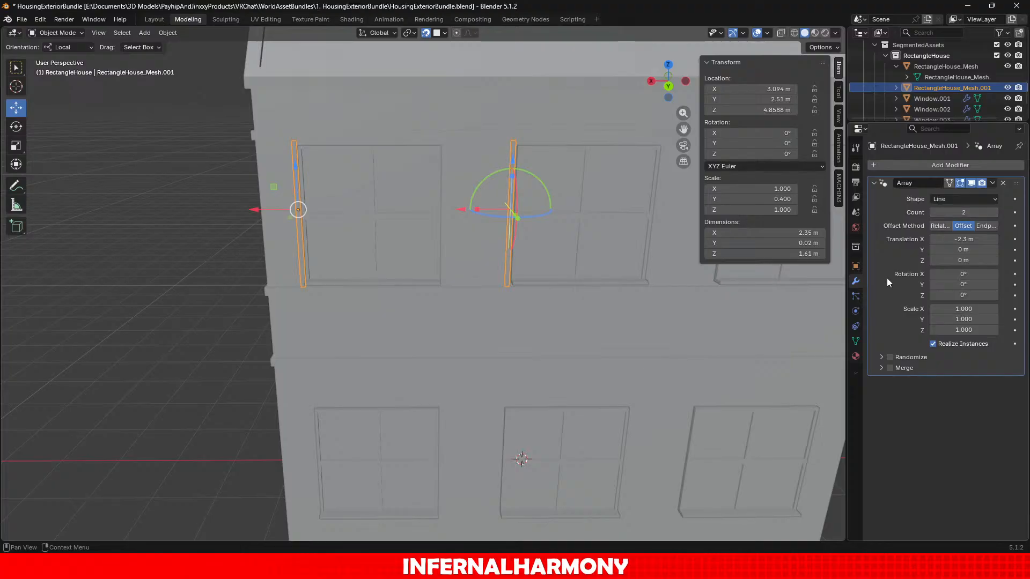
Set the strip array's X translation to -1.5 m.
{"action": "scroll", "coordinate": [591, 303], "scroll_direction": "down", "scroll_amount": 4}
{"action": "scroll", "coordinate": [591, 303], "scroll_direction": "up", "scroll_amount": 4}
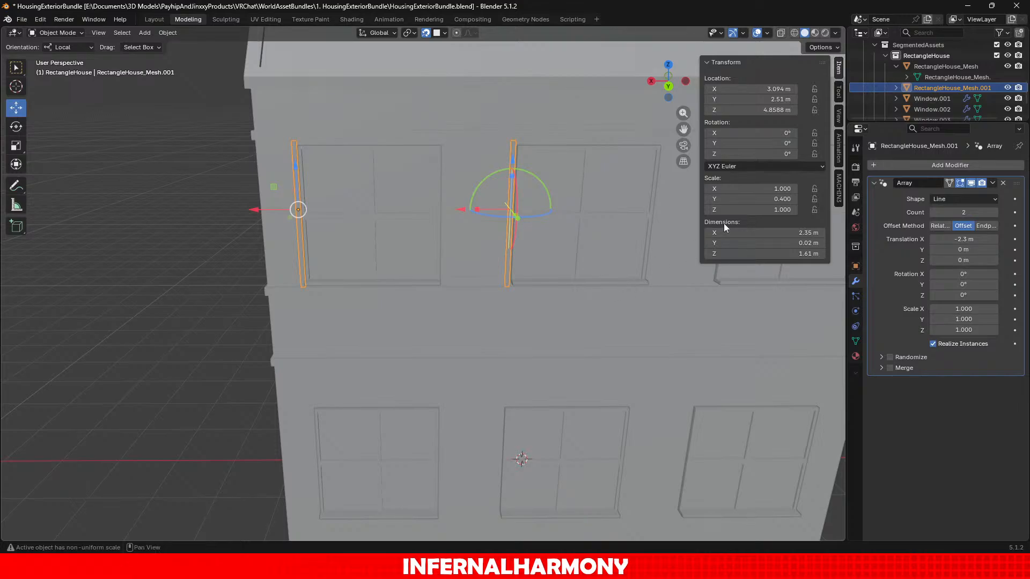
{"action": "left_click", "coordinate": [963, 239]}
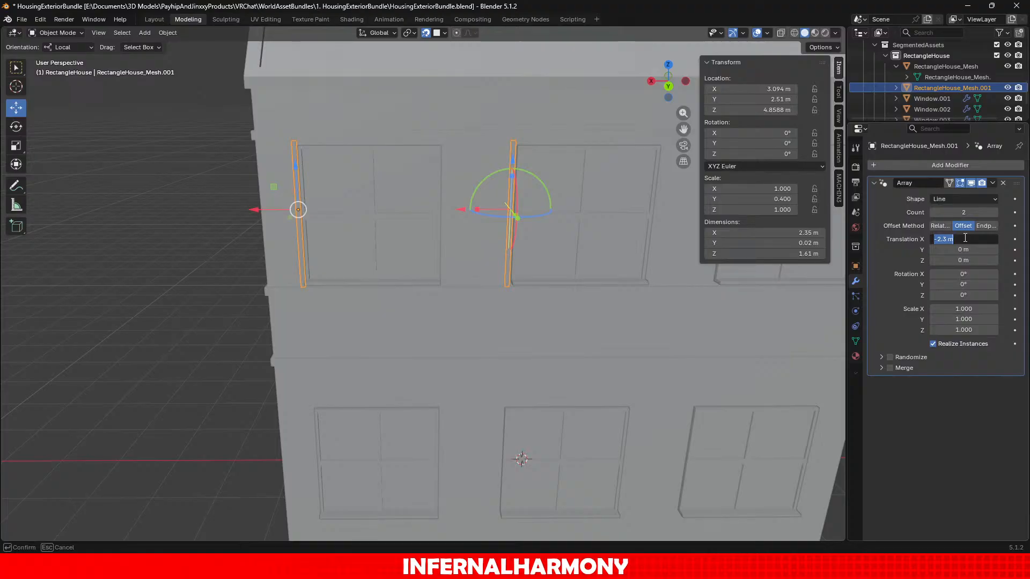
{"action": "type", "text": "-1.5"}
{"action": "key", "text": "Return"}
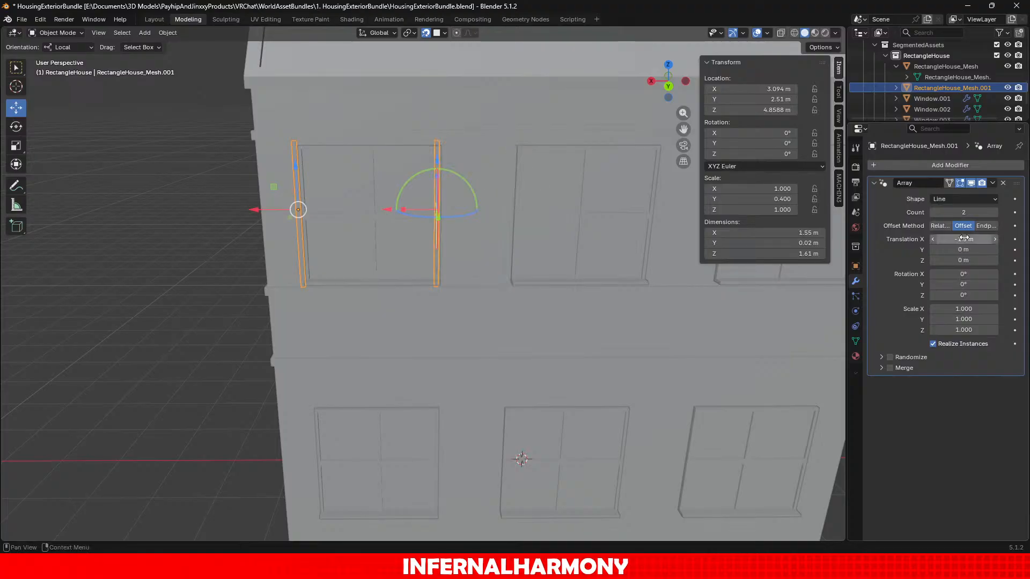
Set the strip array's X translation to -1.6 m so one strip stands on each side of the first upper window.
{"action": "left_click", "coordinate": [964, 238]}
{"action": "left_click", "coordinate": [965, 238]}
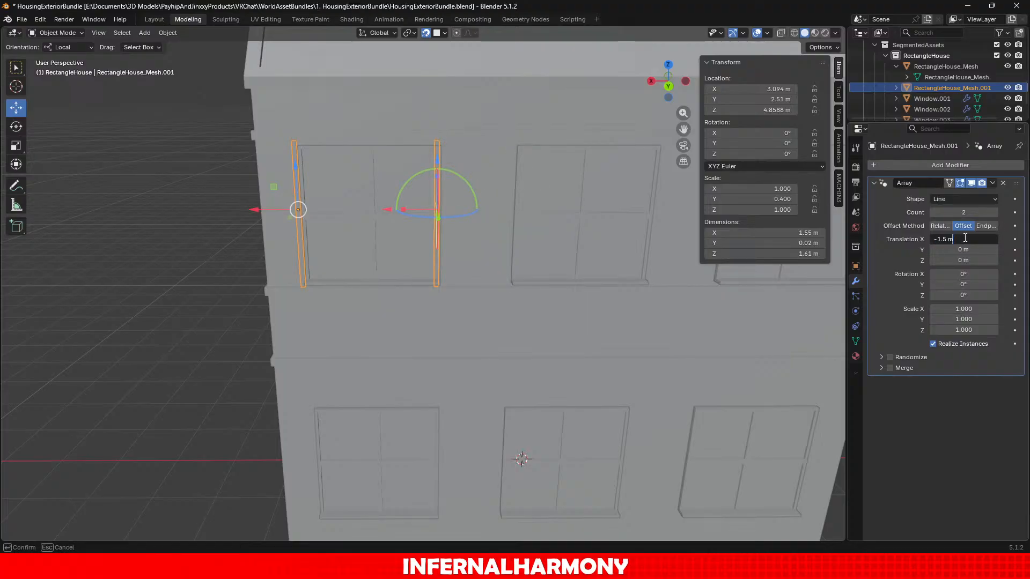
{"action": "key", "text": "BackSpace"}
{"action": "type", "text": "6"}
{"action": "key", "text": "Return"}
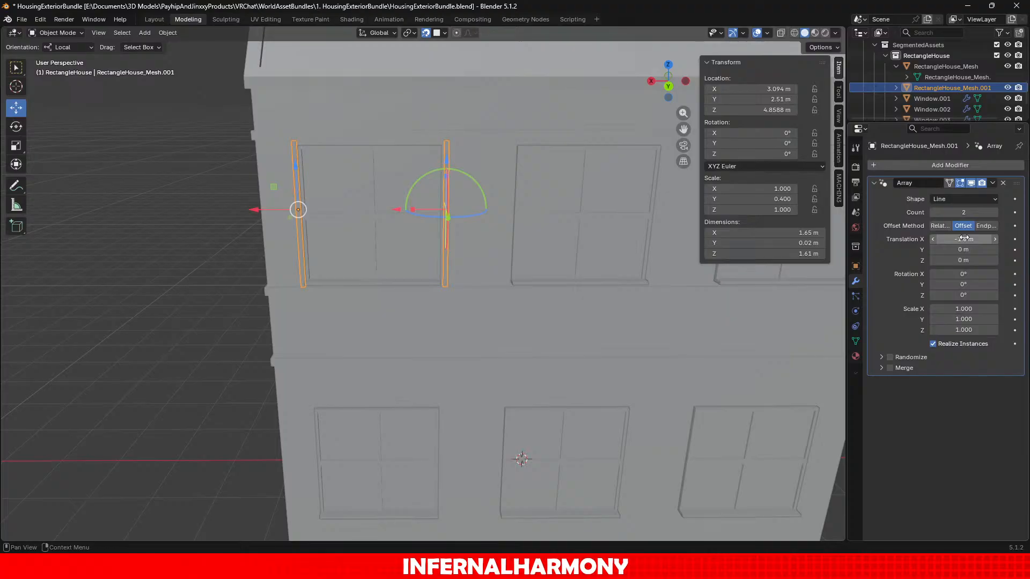
{"action": "scroll", "coordinate": [446, 363], "scroll_direction": "up", "scroll_amount": 5}
{"action": "scroll", "coordinate": [446, 363], "scroll_direction": "up", "scroll_amount": 3}
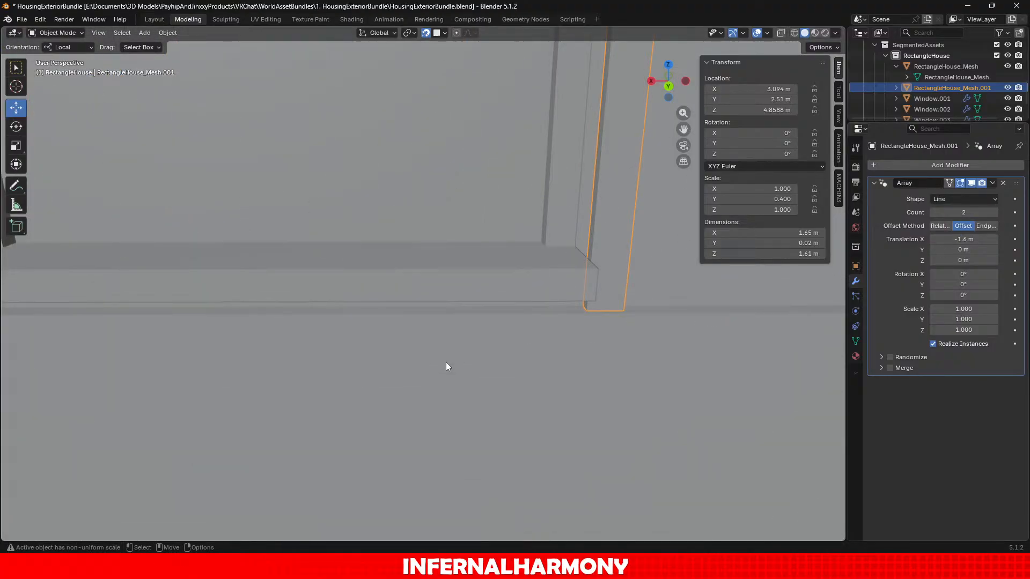
{"action": "scroll", "coordinate": [445, 362], "scroll_direction": "down", "scroll_amount": 2}
{"action": "middle_click_drag", "start_coordinate": [397, 291], "coordinate": [625, 346], "text": "shift"}
{"action": "scroll", "coordinate": [624, 346], "scroll_direction": "down", "scroll_amount": 11}
{"action": "scroll", "coordinate": [625, 346], "scroll_direction": "up", "scroll_amount": 4}
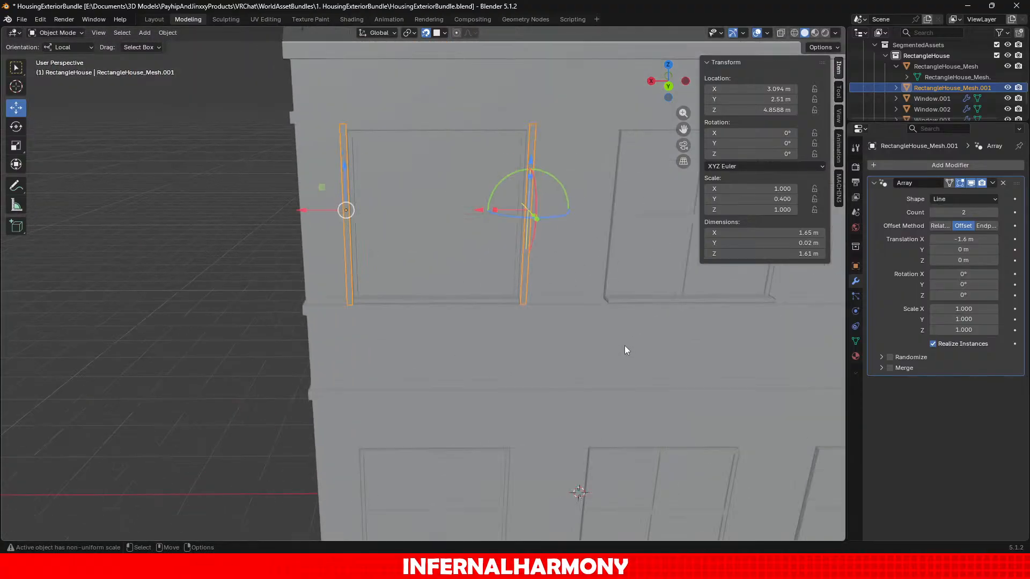
{"action": "scroll", "coordinate": [624, 346], "scroll_direction": "down", "scroll_amount": 4}
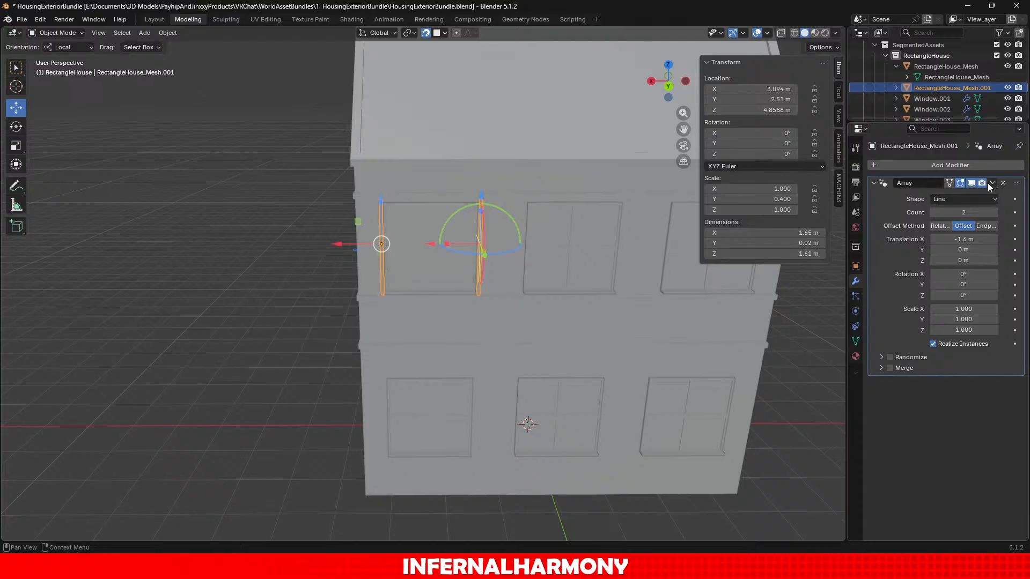
Add a second Array modifier to the strips, keeping a count of 3 and switching its offset method to Offset.
{"action": "left_click", "coordinate": [977, 165]}
{"action": "type", "text": "ar"}
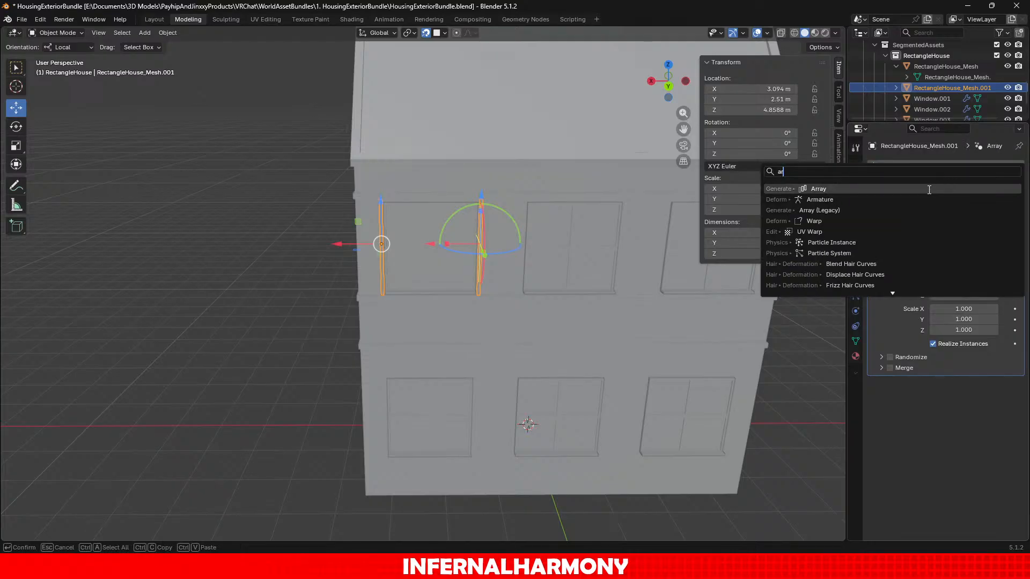
{"action": "left_click", "coordinate": [929, 189]}
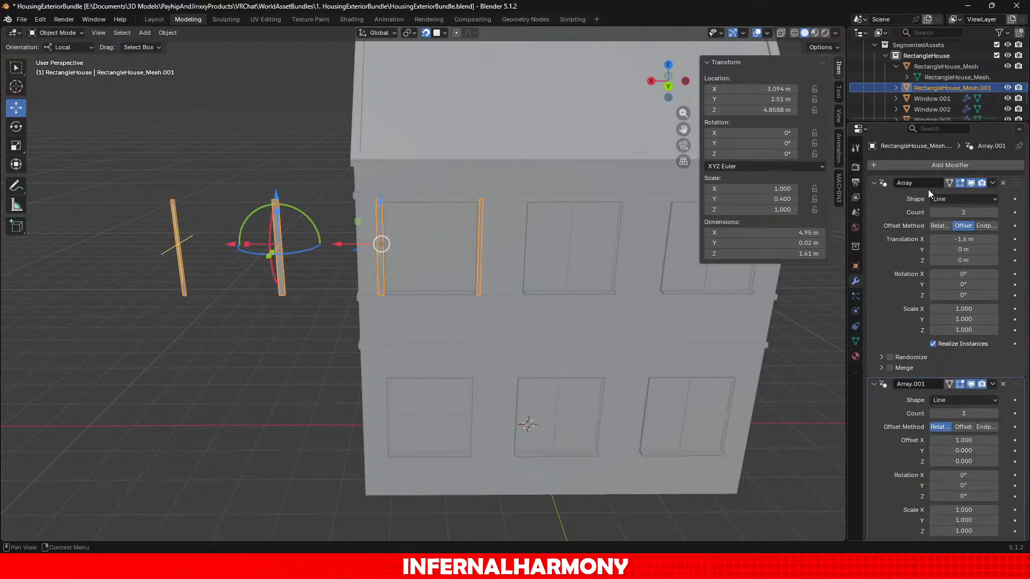
{"action": "left_click", "coordinate": [963, 411]}
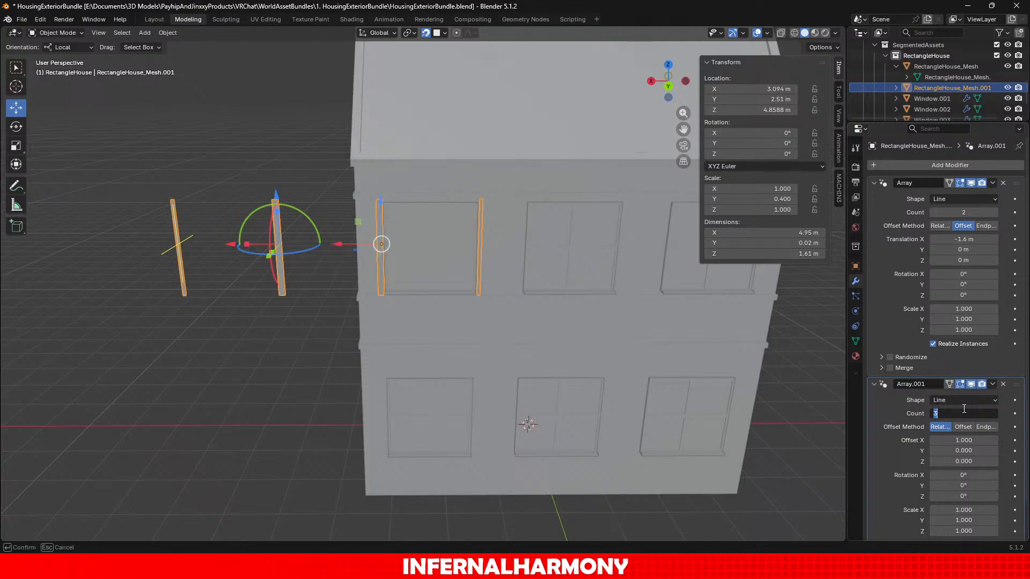
{"action": "key", "text": "Return"}
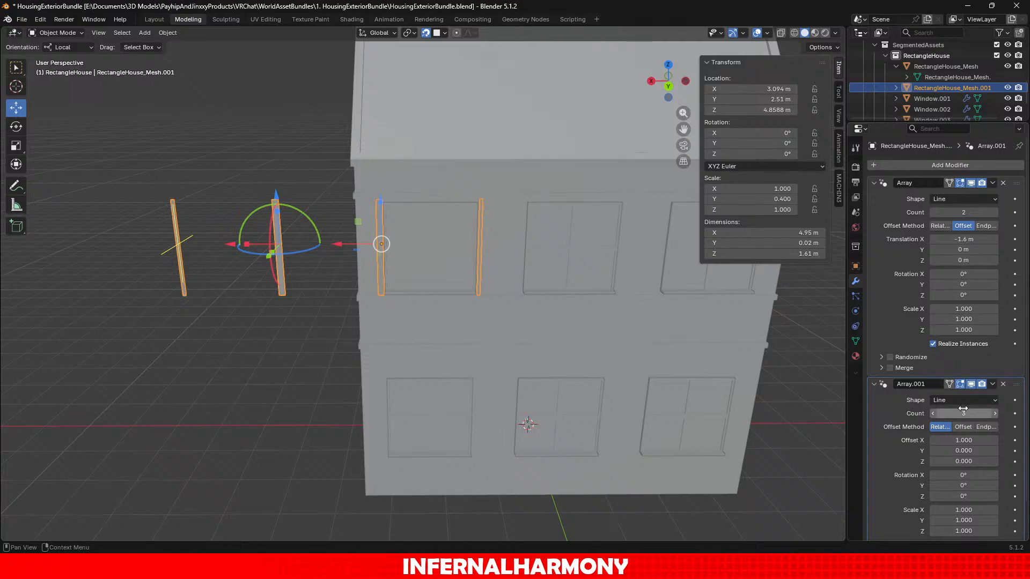
{"action": "left_click", "coordinate": [962, 427]}
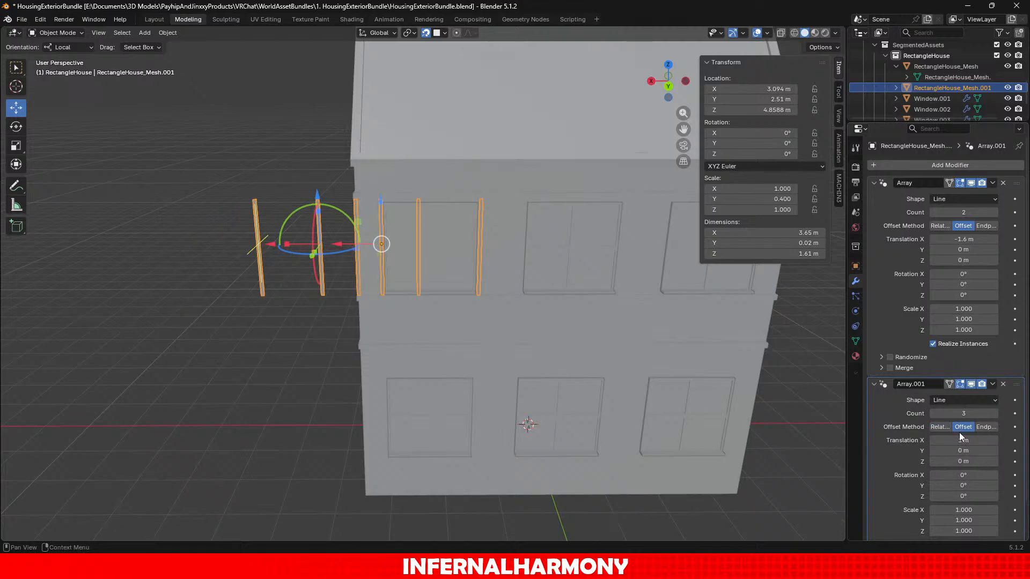
Try X translations of -2.6 m, -2.5 m and -2.4 m on the second strip array.
{"action": "left_click", "coordinate": [959, 440]}
{"action": "type", "text": "-2.5"}
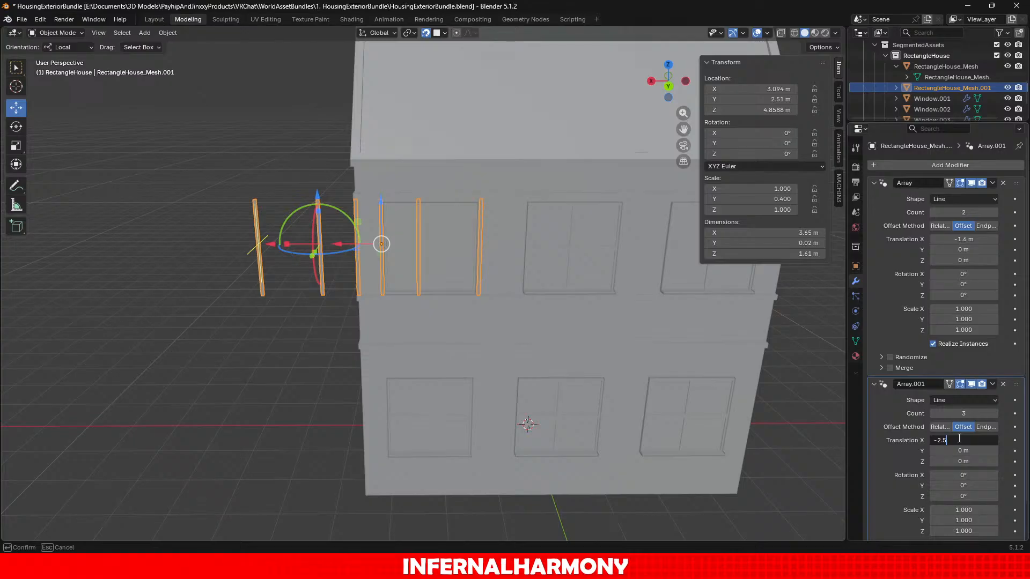
{"action": "key", "text": "Return"}
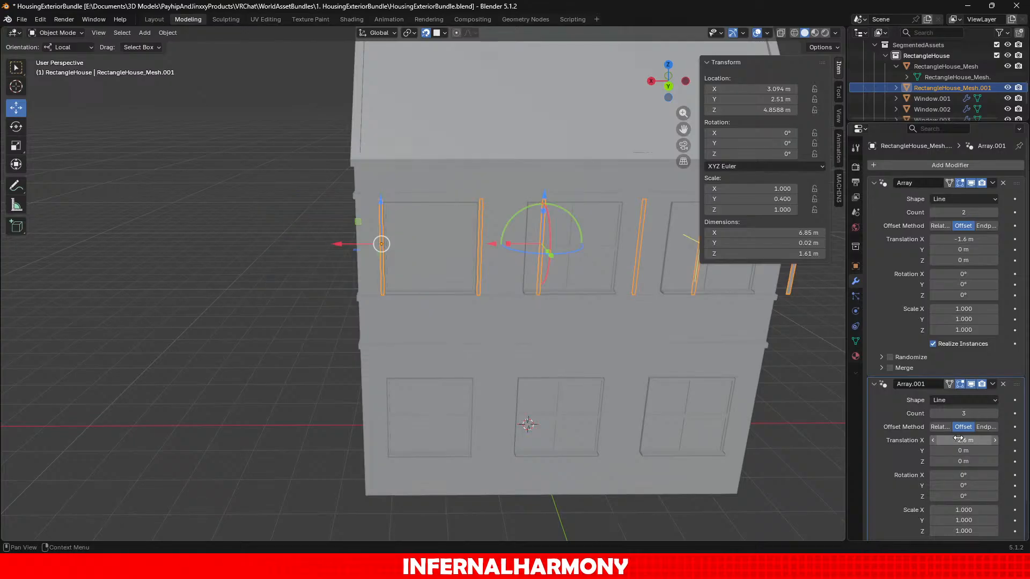
{"action": "left_click", "coordinate": [958, 439]}
{"action": "key", "text": "Right"}
{"action": "key", "text": "Left"}
{"action": "key", "text": "Left"}
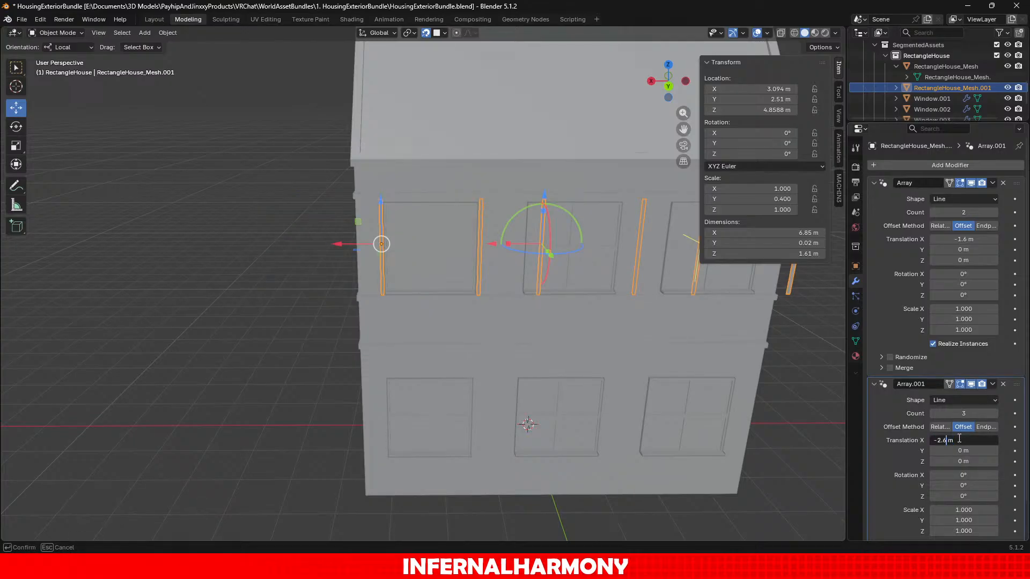
{"action": "key", "text": "Return"}
{"action": "left_click", "coordinate": [959, 439]}
{"action": "key", "text": "Right"}
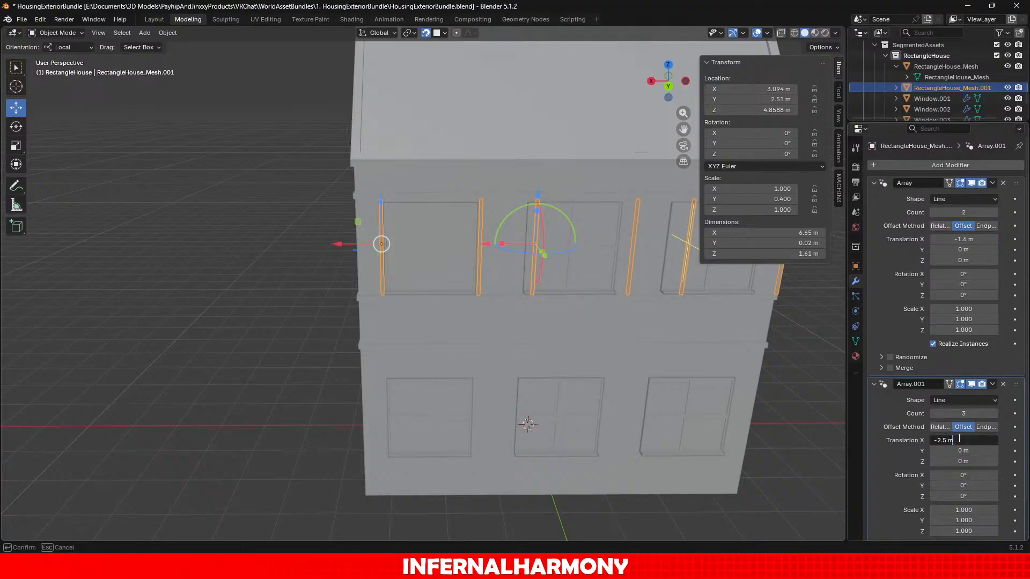
{"action": "key", "text": "Return"}
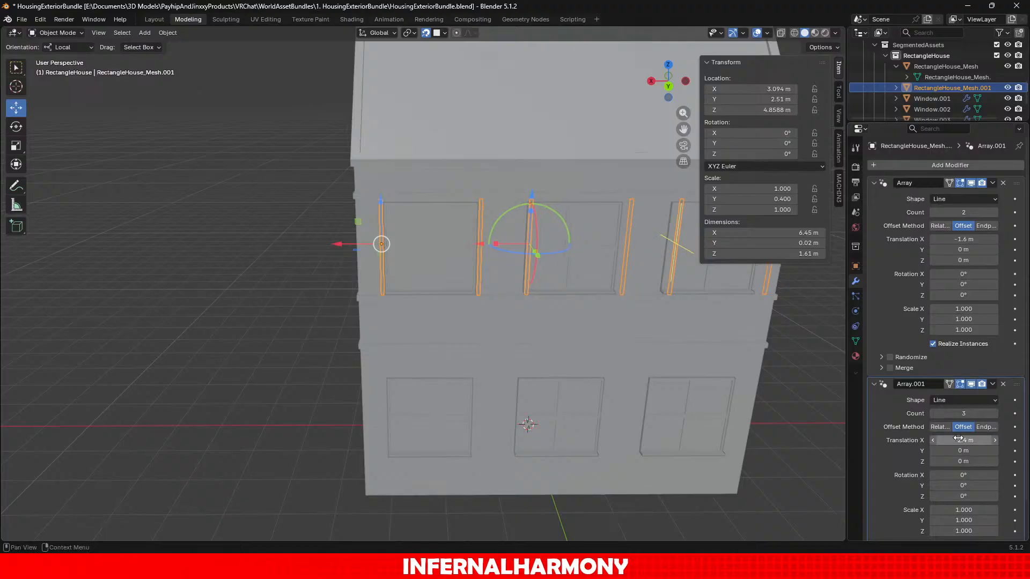
Set the second array's X translation to -2.3 m so the strip pairs line up with the upper windows.
{"action": "left_click", "coordinate": [958, 439]}
{"action": "key", "text": "Right"}
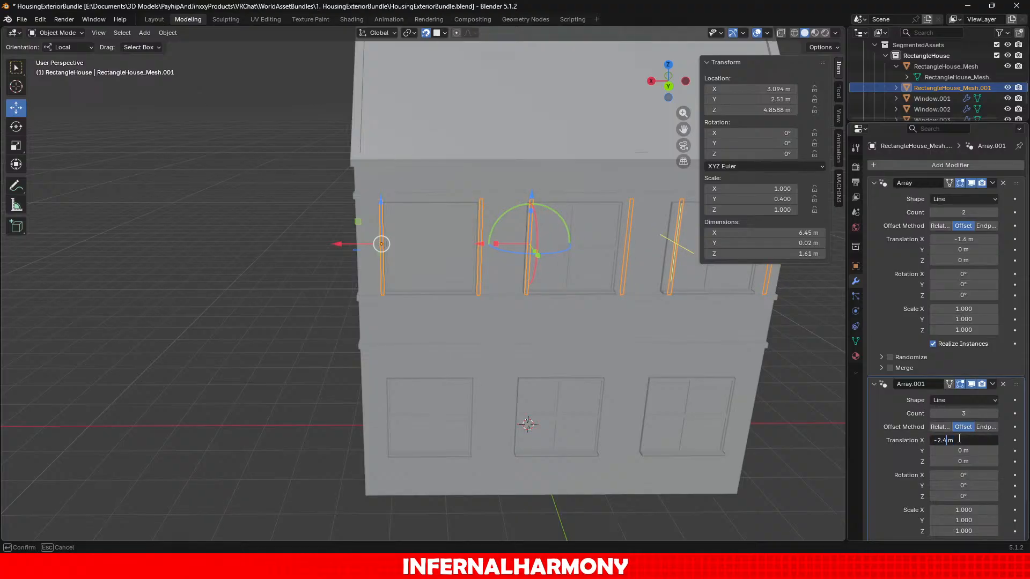
{"action": "key", "text": "BackSpace"}
{"action": "type", "text": "3"}
{"action": "key", "text": "Return"}
{"action": "scroll", "coordinate": [655, 372], "scroll_direction": "up", "scroll_amount": 3}
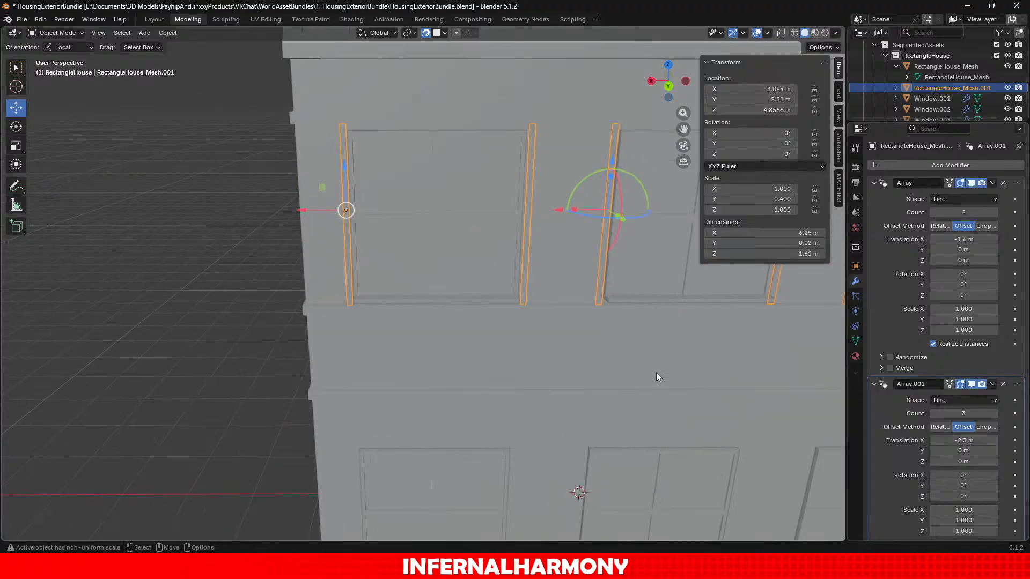
{"action": "middle_click_drag", "start_coordinate": [655, 373], "coordinate": [454, 415]}
{"action": "scroll", "coordinate": [398, 430], "scroll_direction": "up", "scroll_amount": 1}
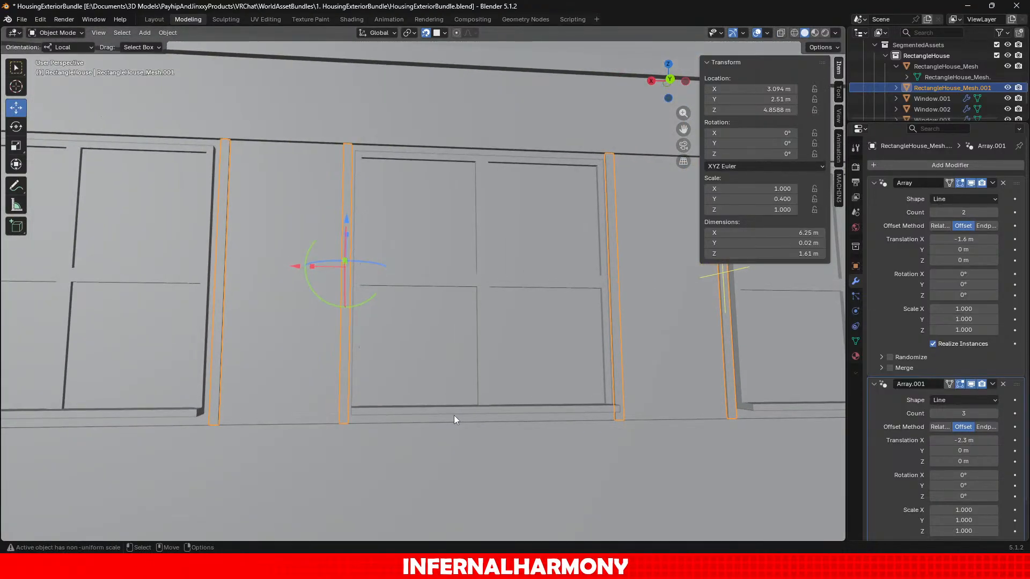
Examine the strip spacing around all three upper windows, both with the strips deselected and selected.
{"action": "scroll", "coordinate": [454, 416], "scroll_direction": "down", "scroll_amount": 9}
{"action": "left_click", "coordinate": [603, 418]}
{"action": "scroll", "coordinate": [603, 419], "scroll_direction": "up", "scroll_amount": 3}
{"action": "middle_click_drag", "start_coordinate": [603, 418], "coordinate": [593, 444]}
{"action": "scroll", "coordinate": [633, 428], "scroll_direction": "up", "scroll_amount": 8}
{"action": "scroll", "coordinate": [595, 429], "scroll_direction": "down", "scroll_amount": 9}
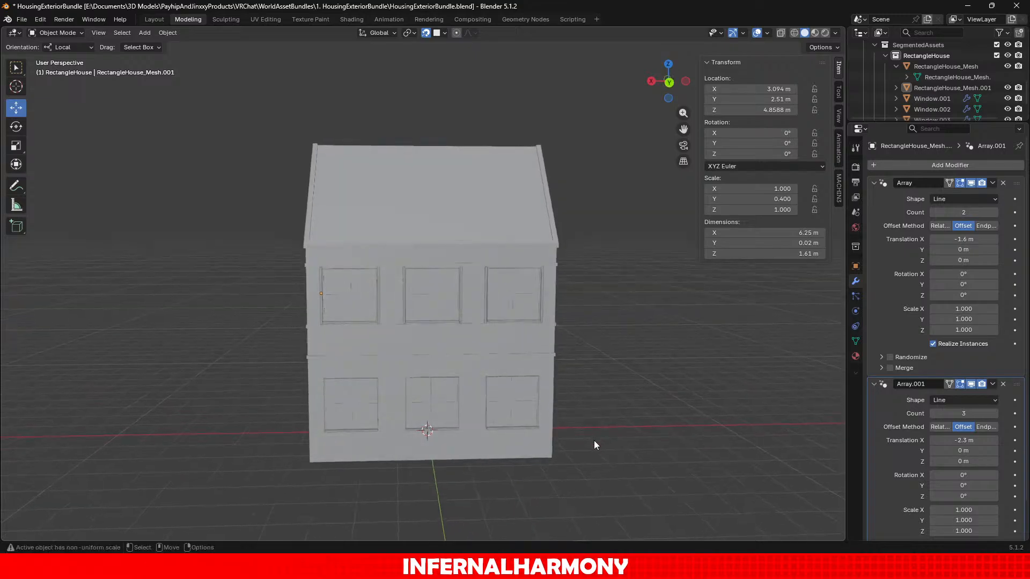
{"action": "scroll", "coordinate": [607, 436], "scroll_direction": "up", "scroll_amount": 5}
{"action": "scroll", "coordinate": [337, 376], "scroll_direction": "up", "scroll_amount": 5}
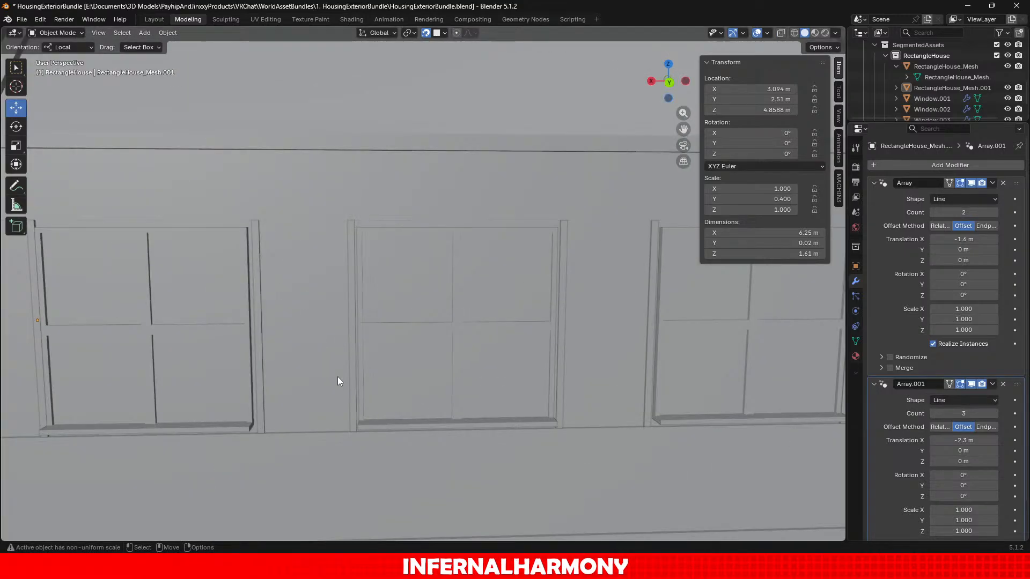
{"action": "left_click", "coordinate": [257, 370]}
{"action": "scroll", "coordinate": [328, 403], "scroll_direction": "down", "scroll_amount": 3}
{"action": "middle_click_drag", "start_coordinate": [336, 410], "coordinate": [456, 411], "text": "shift"}
{"action": "scroll", "coordinate": [472, 409], "scroll_direction": "up", "scroll_amount": 3}
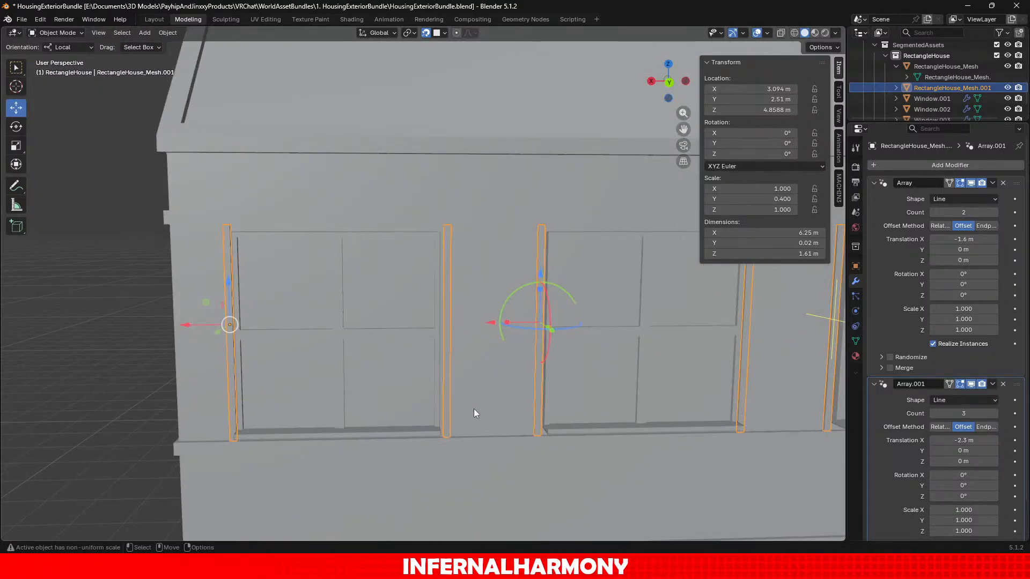
{"action": "scroll", "coordinate": [445, 411], "scroll_direction": "down", "scroll_amount": 4}
{"action": "scroll", "coordinate": [439, 411], "scroll_direction": "down", "scroll_amount": 3}
{"action": "scroll", "coordinate": [440, 412], "scroll_direction": "up", "scroll_amount": 6}
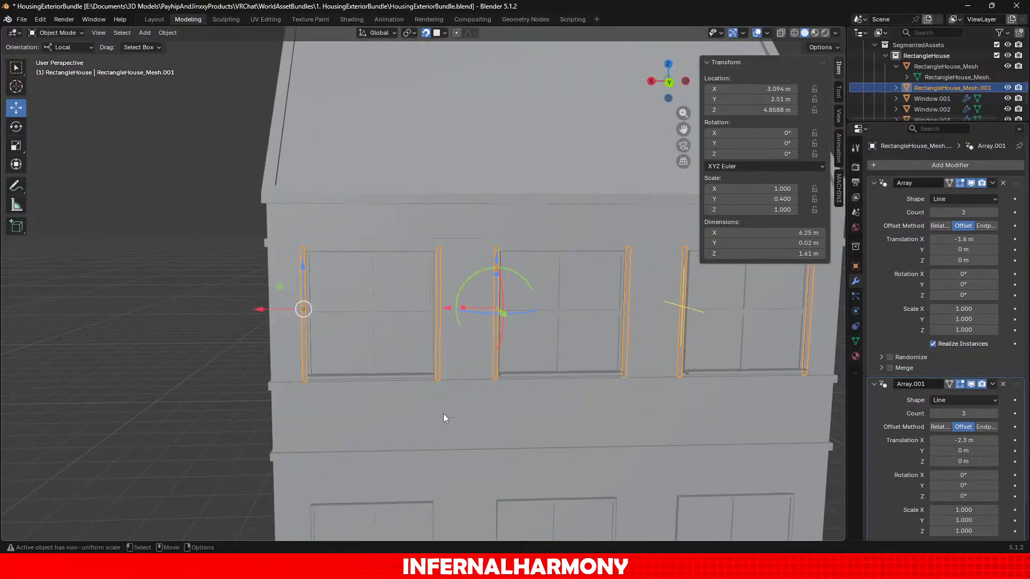
Nudge the strips slightly along X, undo the move, and set their X location to 3 m.
{"action": "middle_click_drag", "start_coordinate": [362, 381], "coordinate": [483, 386], "text": "shift"}
{"action": "scroll", "coordinate": [450, 382], "scroll_direction": "up", "scroll_amount": 6}
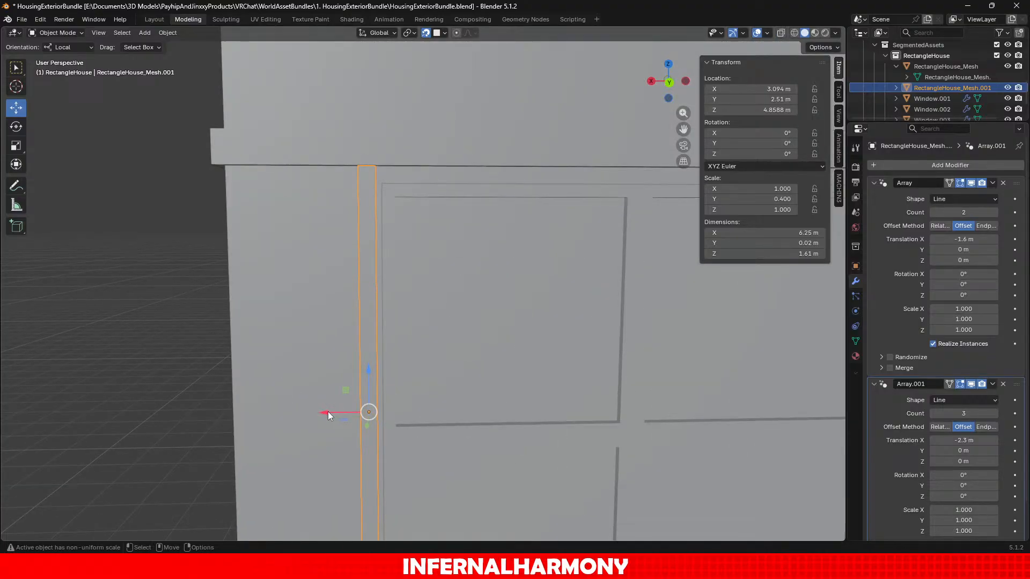
{"action": "left_click_drag", "start_coordinate": [327, 412], "coordinate": [323, 413]}
{"action": "key", "text": "ctrl+z"}
{"action": "left_click", "coordinate": [778, 89]}
{"action": "type", "text": "3"}
{"action": "key", "text": "Return"}
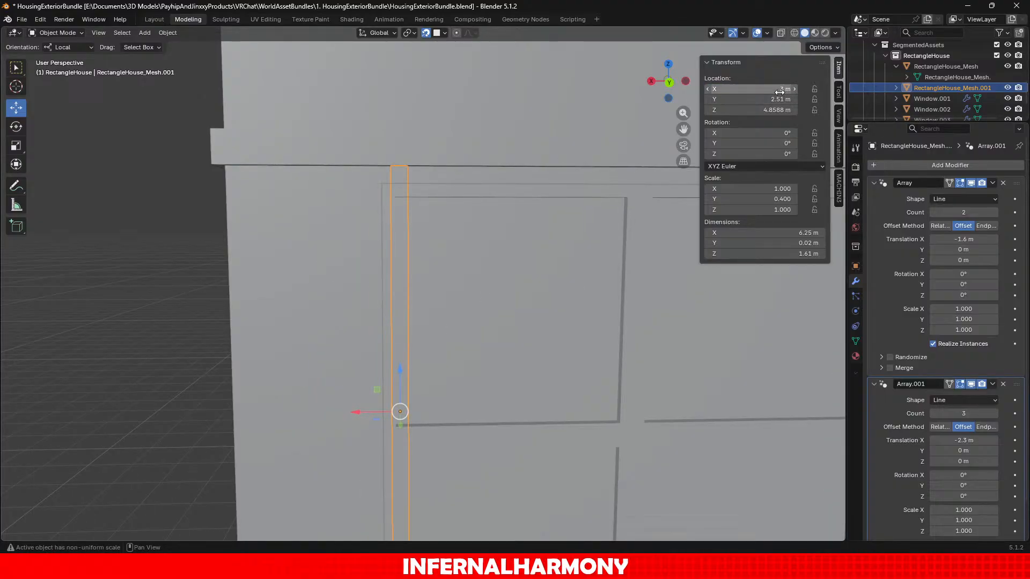
Try the strips' X location at 3.2 m and at 3.1 m.
{"action": "left_click", "coordinate": [779, 89]}
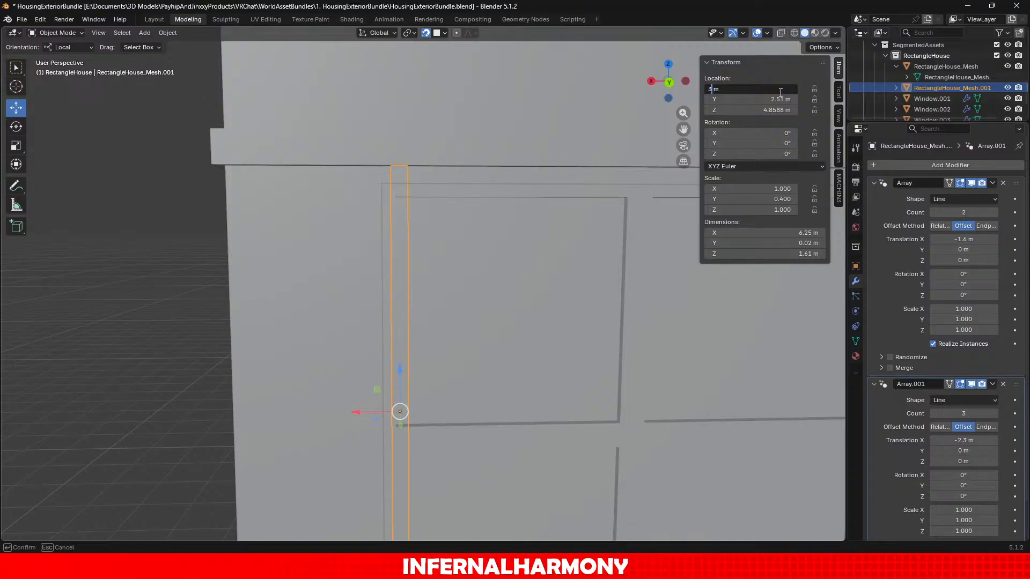
{"action": "type", "text": ".2"}
{"action": "key", "text": "Return"}
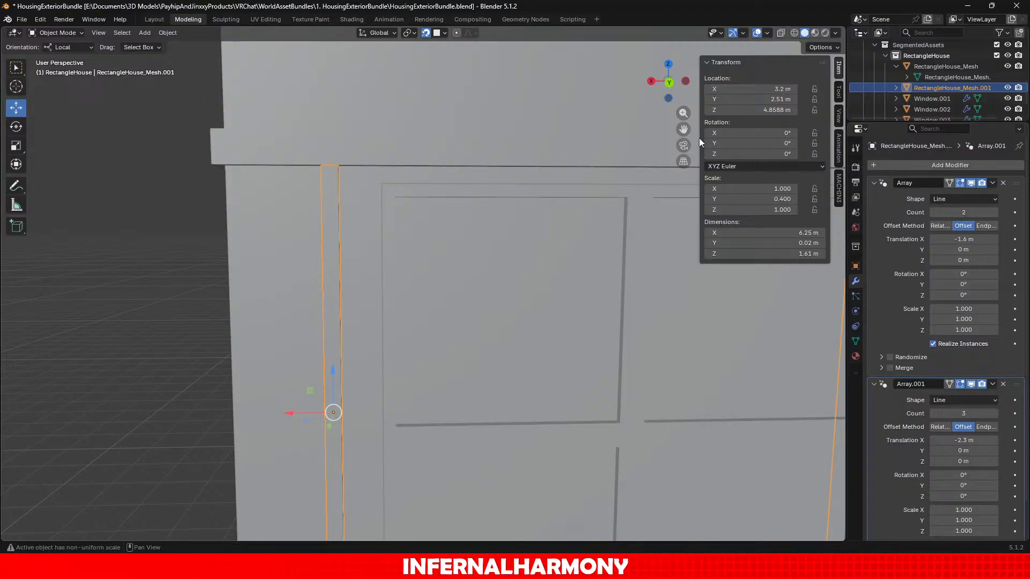
{"action": "left_click", "coordinate": [767, 90]}
{"action": "key", "text": "Right"}
{"action": "key", "text": "Left"}
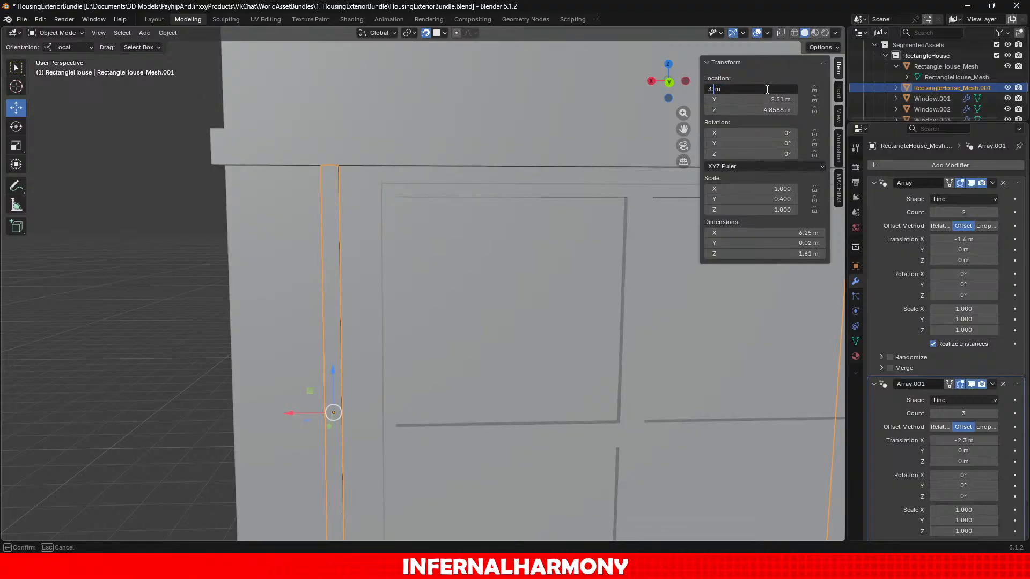
{"action": "type", "text": "1"}
{"action": "key", "text": "Return"}
Set the strips' X location to 3.2 m, leaving a gap between the first strip and the window frame.
{"action": "left_click", "coordinate": [766, 89]}
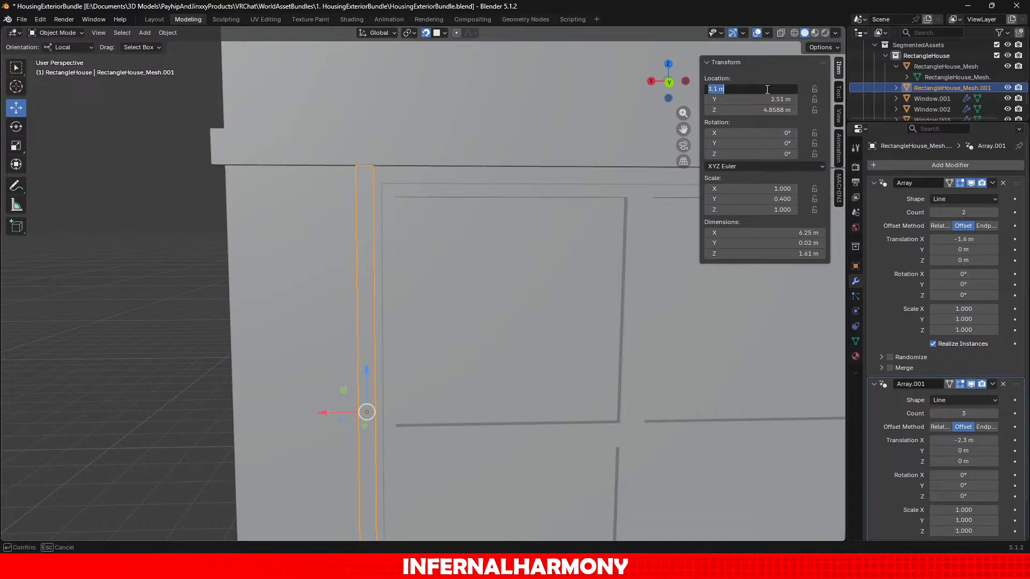
{"action": "key", "text": "Right"}
{"action": "key", "text": "BackSpace"}
{"action": "type", "text": "2"}
{"action": "key", "text": "Return"}
{"action": "scroll", "coordinate": [561, 264], "scroll_direction": "down", "scroll_amount": 3}
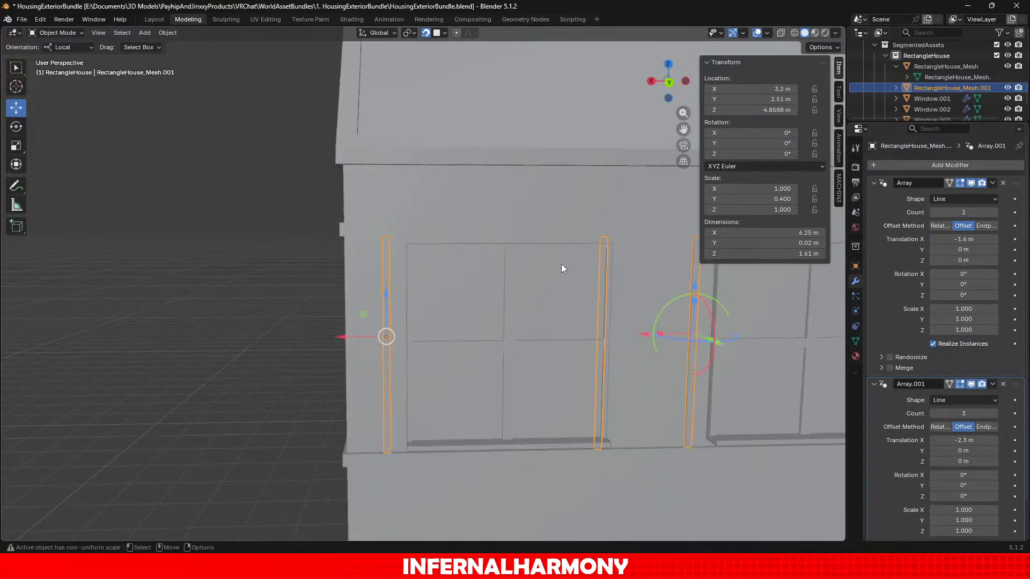
Set the first array's X translation to -1.7 m to widen the spacing of each strip pair.
{"action": "left_click", "coordinate": [964, 240]}
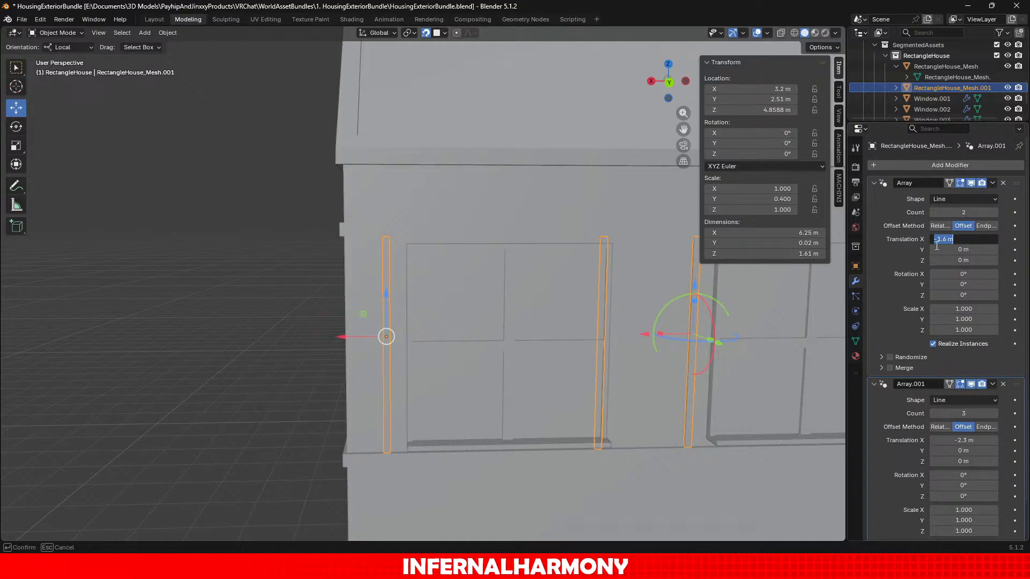
{"action": "left_click", "coordinate": [950, 239]}
{"action": "key", "text": "BackSpace"}
{"action": "type", "text": "7"}
{"action": "key", "text": "Return"}
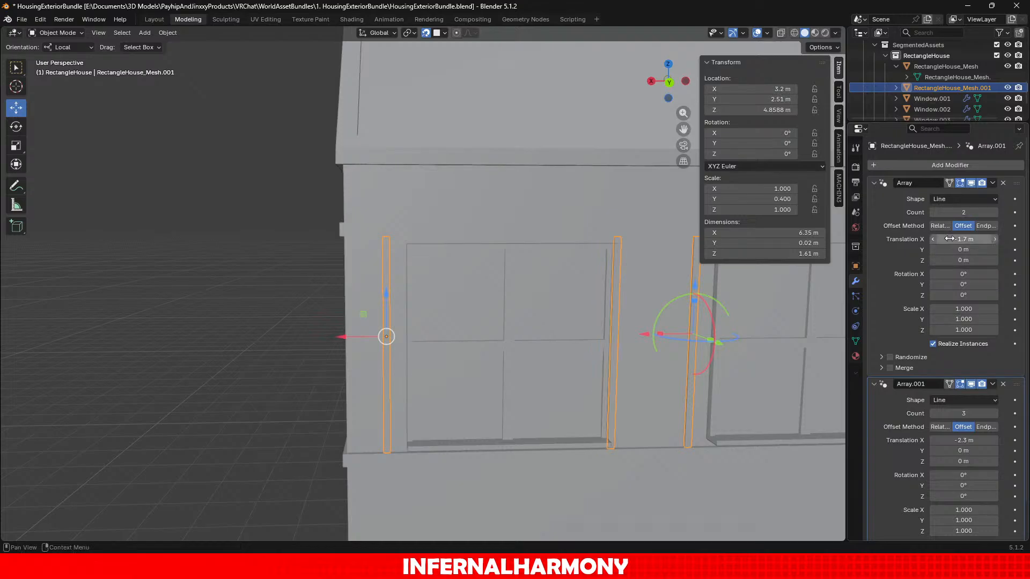
Set the first array's X translation to -1.8 m to widen each strip pair around its window.
{"action": "left_click", "coordinate": [950, 239]}
{"action": "left_click", "coordinate": [950, 239]}
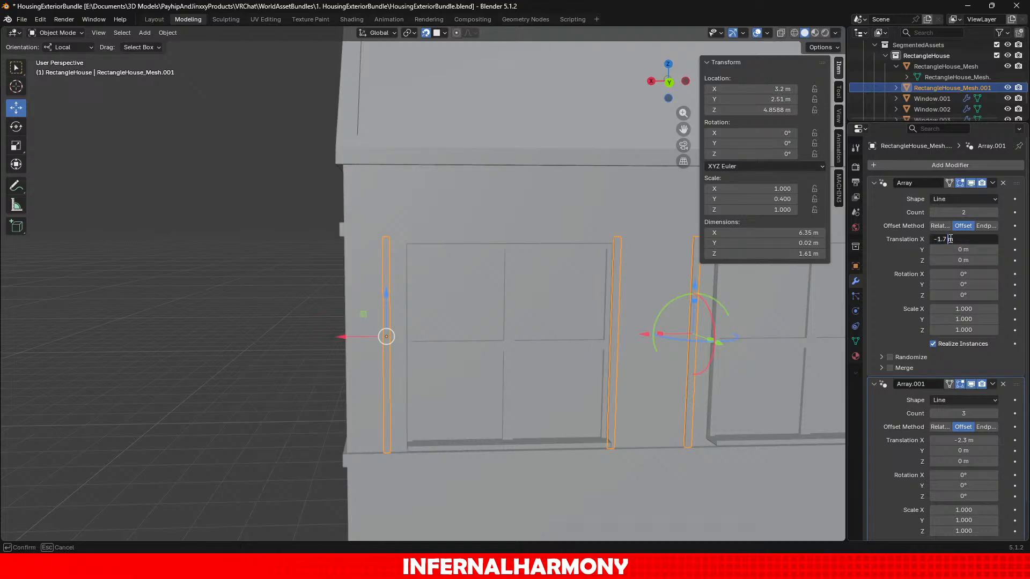
{"action": "type", "text": "8"}
{"action": "key", "text": "Return"}
{"action": "scroll", "coordinate": [612, 431], "scroll_direction": "down", "scroll_amount": 4}
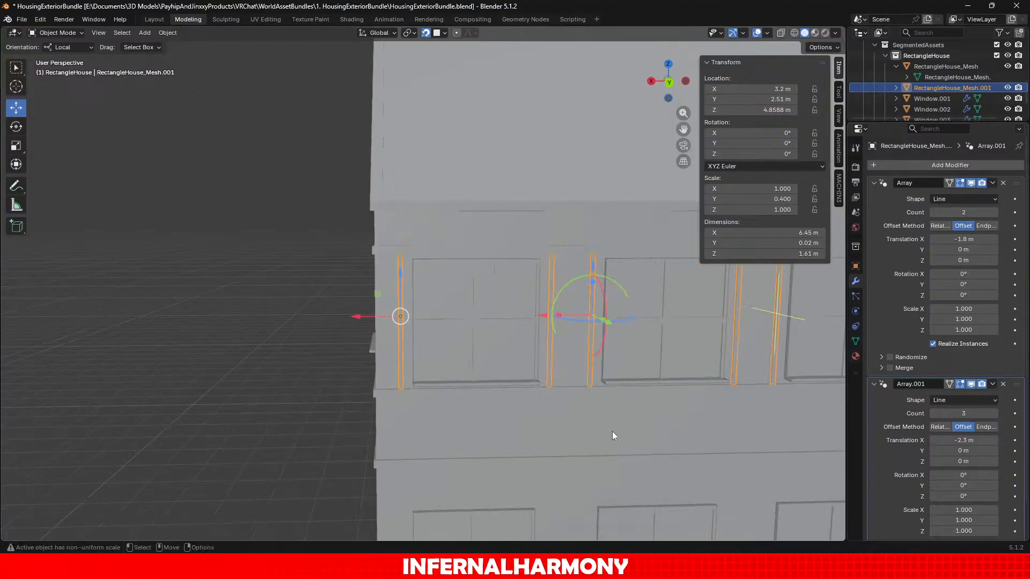
{"action": "scroll", "coordinate": [676, 416], "scroll_direction": "down", "scroll_amount": 5}
{"action": "left_click", "coordinate": [699, 449]}
{"action": "middle_click_drag", "start_coordinate": [699, 449], "coordinate": [608, 432]}
{"action": "scroll", "coordinate": [581, 399], "scroll_direction": "down", "scroll_amount": 10}
{"action": "scroll", "coordinate": [607, 433], "scroll_direction": "up", "scroll_amount": 1}
{"action": "scroll", "coordinate": [954, 89], "scroll_direction": "down", "scroll_amount": 1}
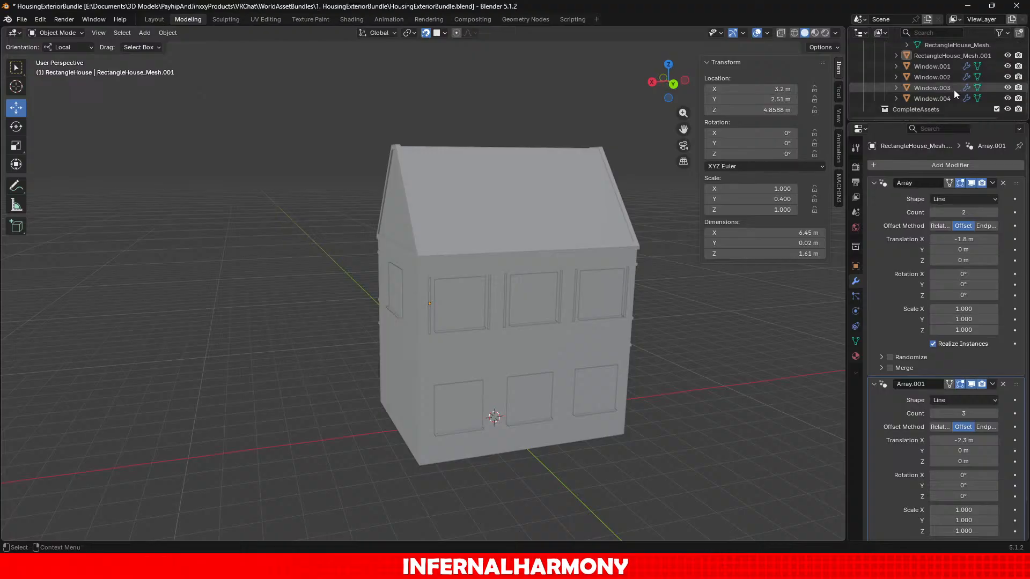
Rename the RectangleHouse_Mesh.001 strip object as WindowSupports.
{"action": "left_click", "coordinate": [943, 78]}
{"action": "double_click", "coordinate": [943, 78]}
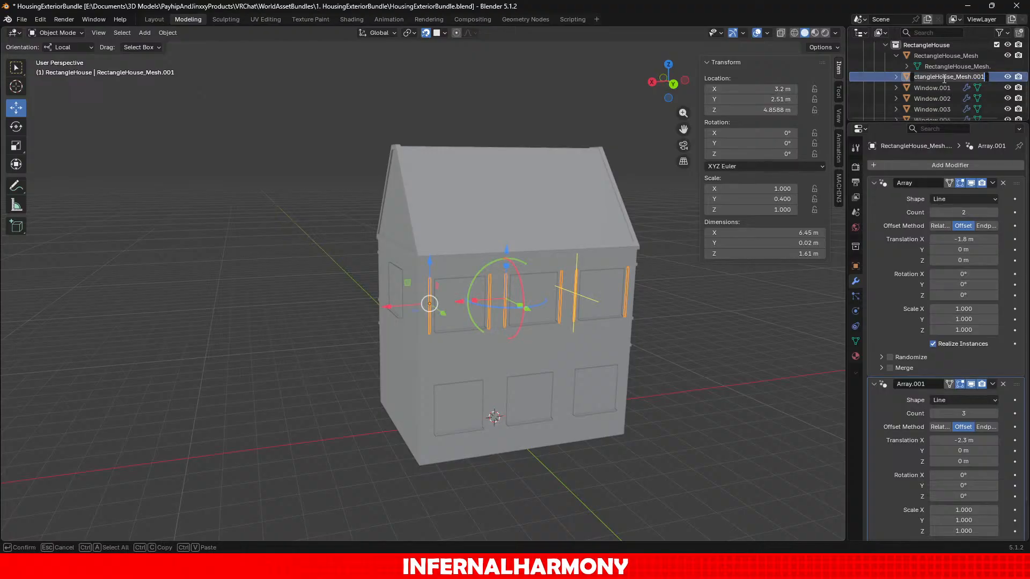
{"action": "type", "text": "WindowSupports"}
{"action": "key", "text": "Return"}
{"action": "scroll", "coordinate": [944, 80], "scroll_direction": "down", "scroll_amount": 2}
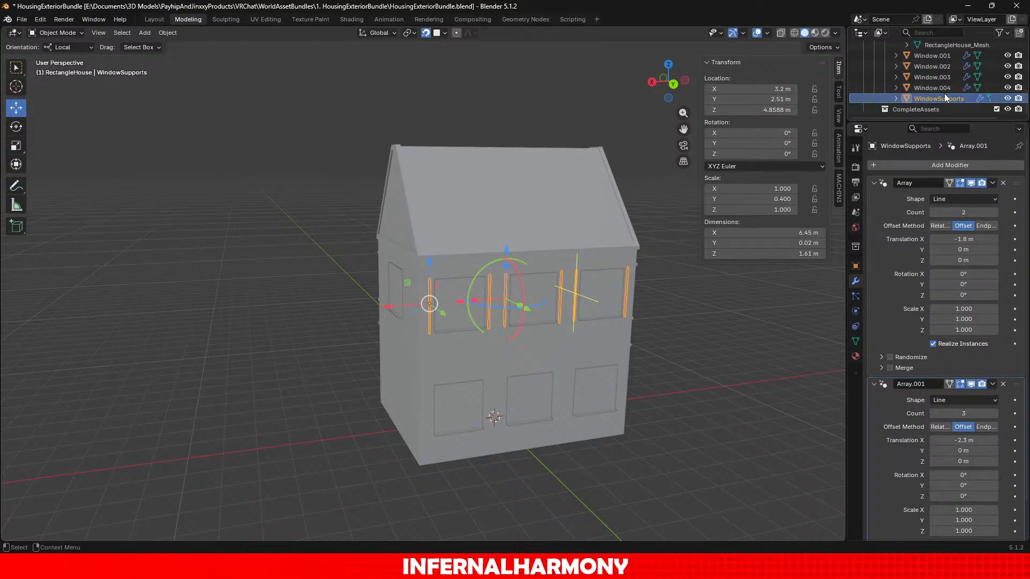
Try copying and pasting the WindowSupports object, and undo the paste.
{"action": "key", "text": "ctrl+c"}
{"action": "key", "text": "ctrl+v"}
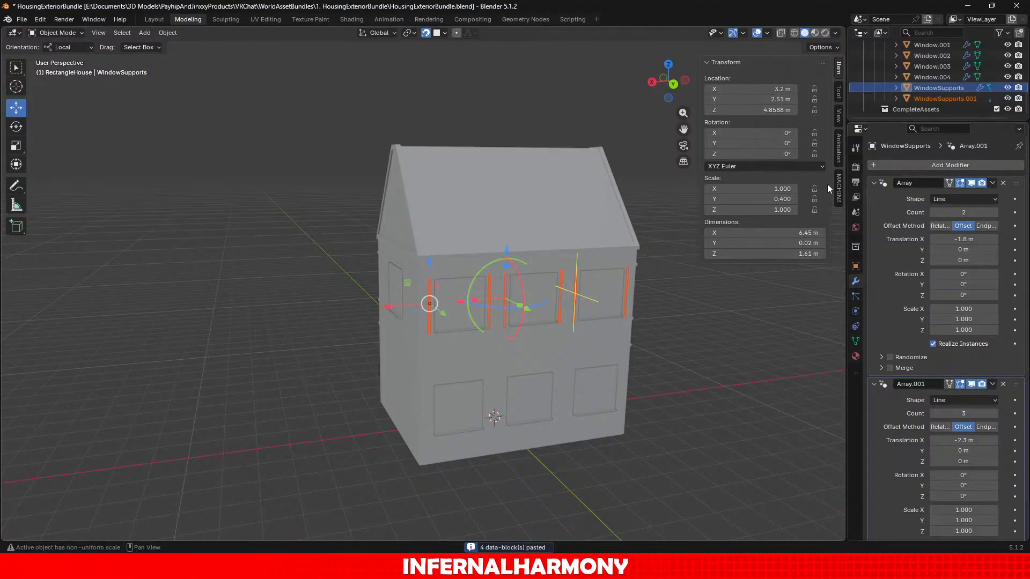
{"action": "left_click", "coordinate": [895, 88]}
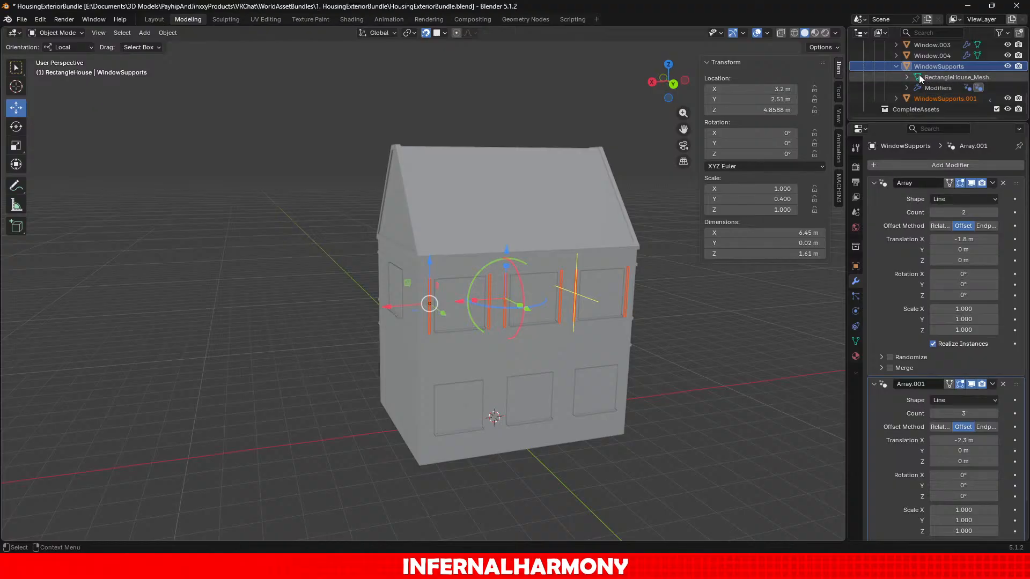
{"action": "scroll", "coordinate": [922, 73], "scroll_direction": "up", "scroll_amount": 2}
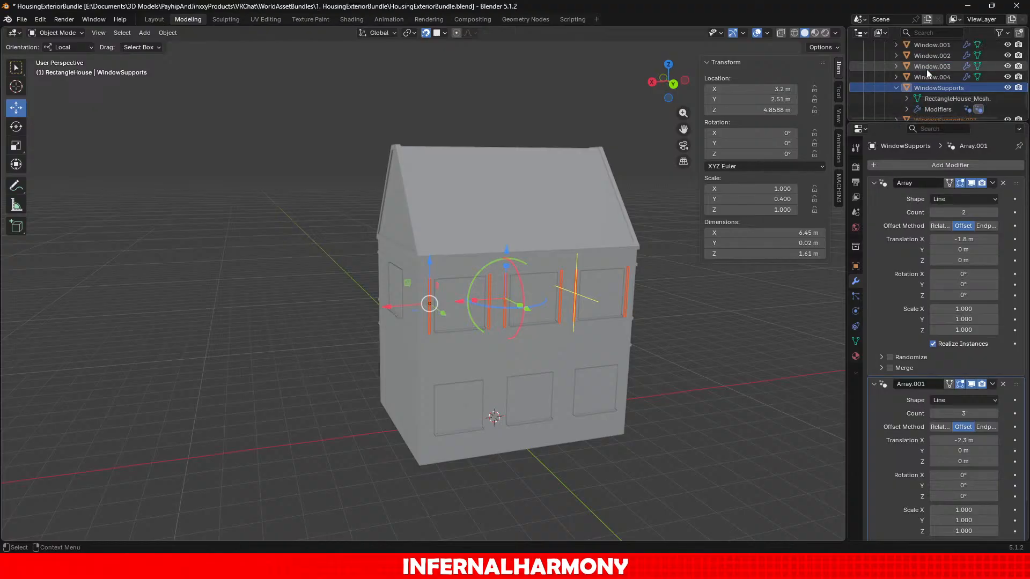
{"action": "scroll", "coordinate": [926, 69], "scroll_direction": "up", "scroll_amount": 2}
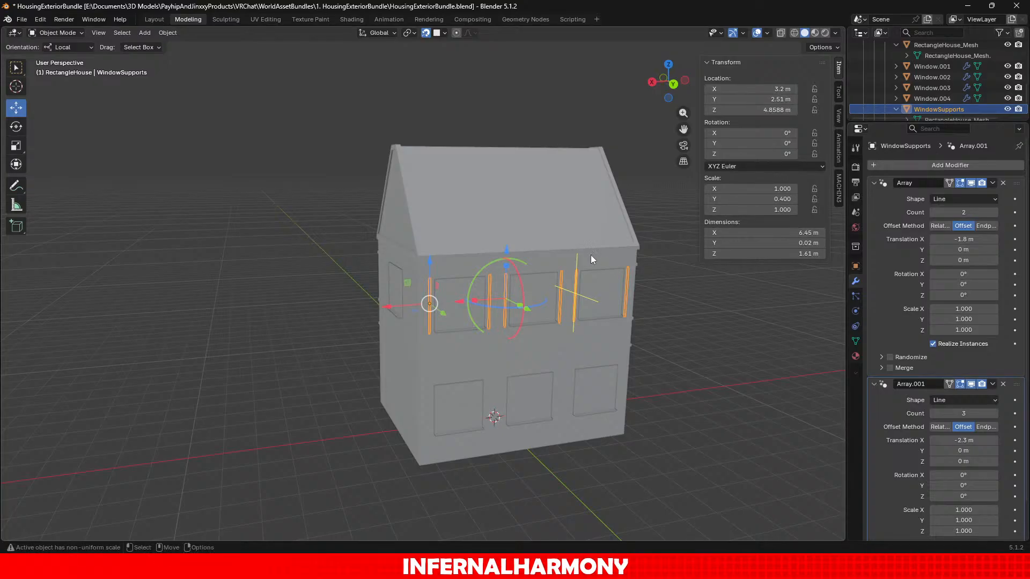
{"action": "left_click", "coordinate": [247, 186]}
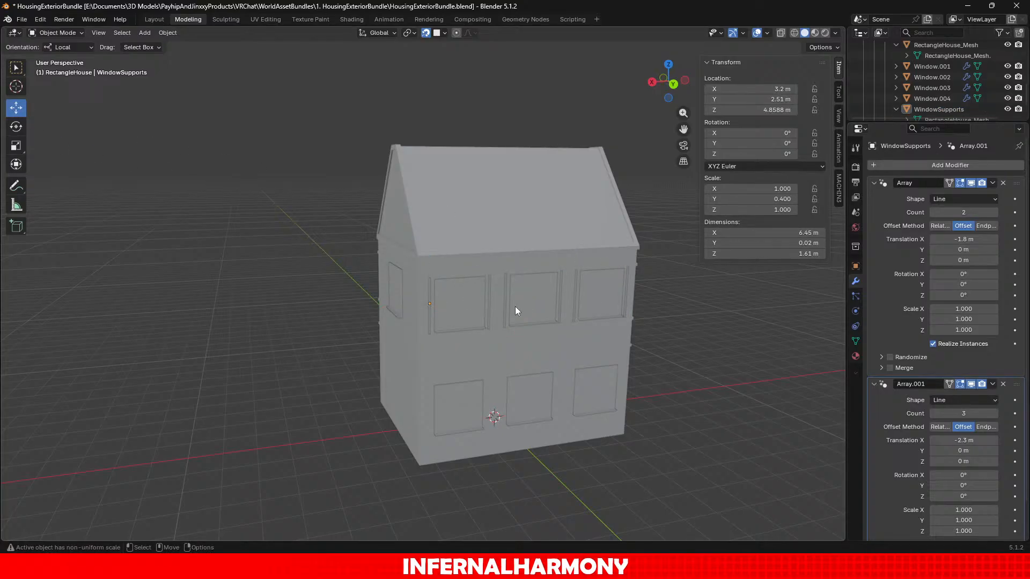
Duplicate the window supports in place and remove the second Array modifier, Array.001, from the copy.
{"action": "left_click", "coordinate": [431, 305]}
{"action": "key", "text": "shift+d"}
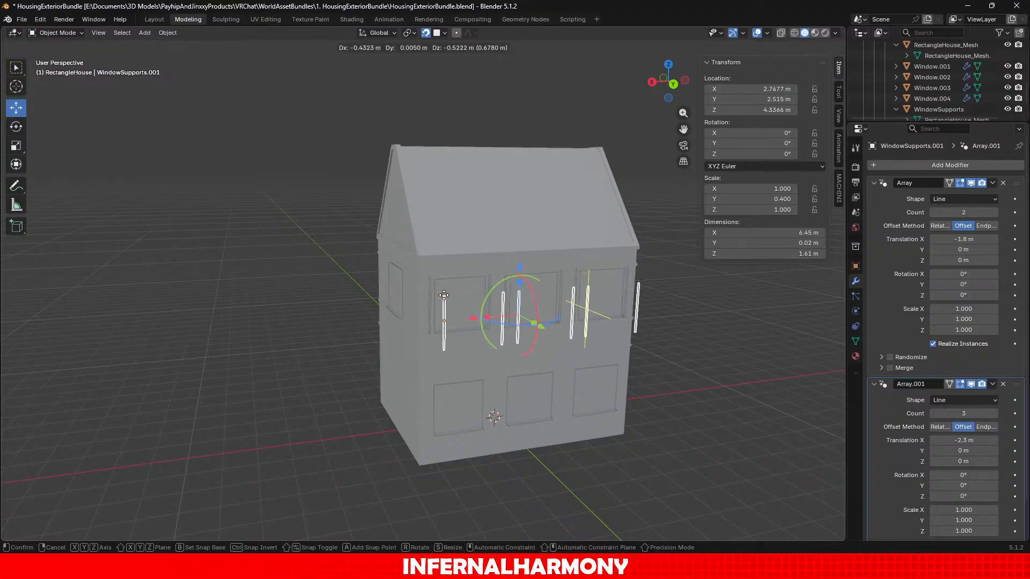
{"action": "right_click", "coordinate": [434, 283]}
{"action": "middle_click_drag", "start_coordinate": [446, 330], "coordinate": [490, 345]}
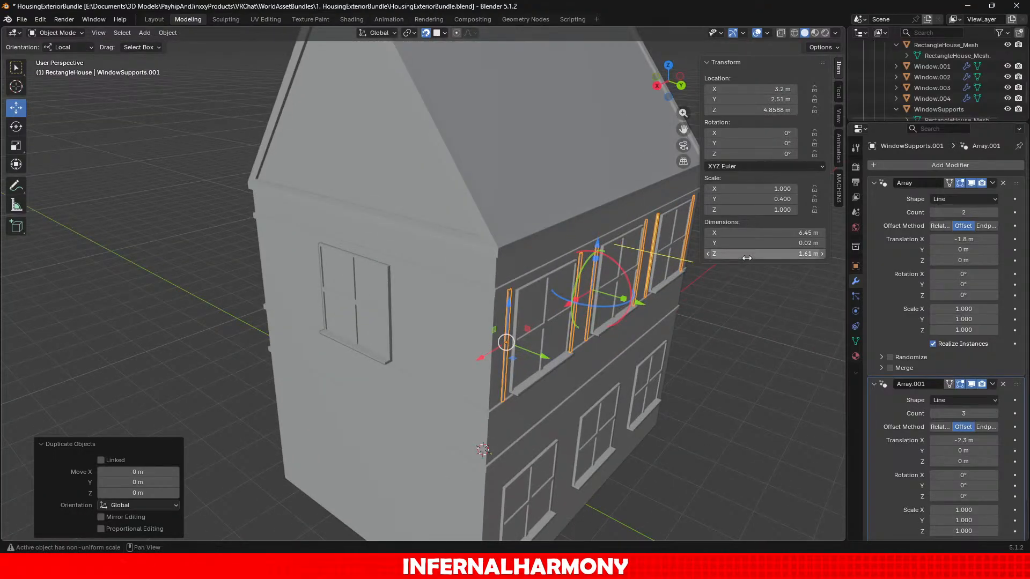
{"action": "left_click", "coordinate": [1003, 385]}
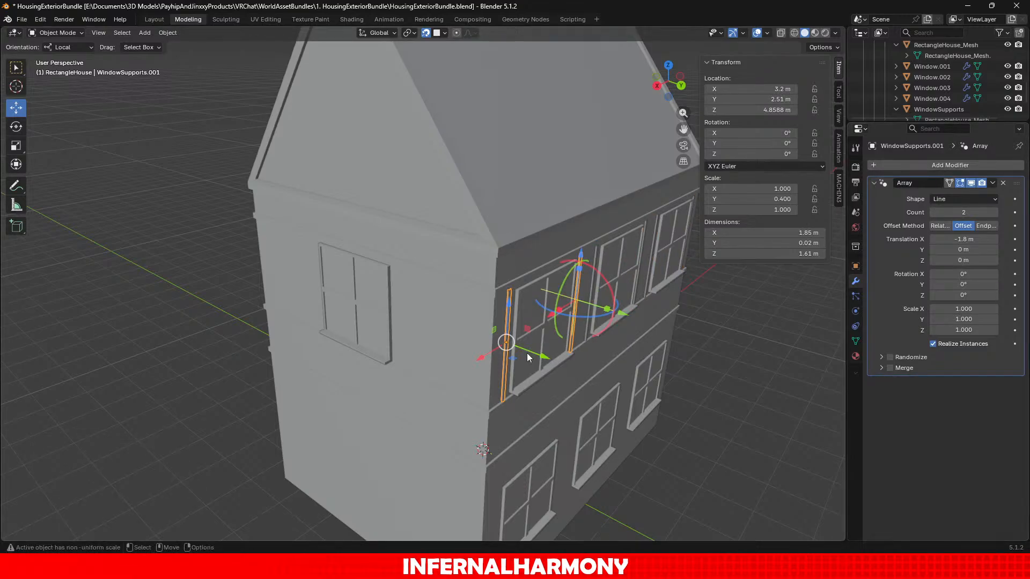
Set the copied strip pair's Z rotation to -90° to align it with the gable-end wall.
{"action": "scroll", "coordinate": [659, 432], "scroll_direction": "up", "scroll_amount": 1}
{"action": "mouse_move", "coordinate": [659, 433]}
{"action": "middle_mouse_down"}
{"action": "mouse_move", "coordinate": [605, 401]}
{"action": "mouse_move", "coordinate": [653, 422]}
{"action": "middle_mouse_up"}
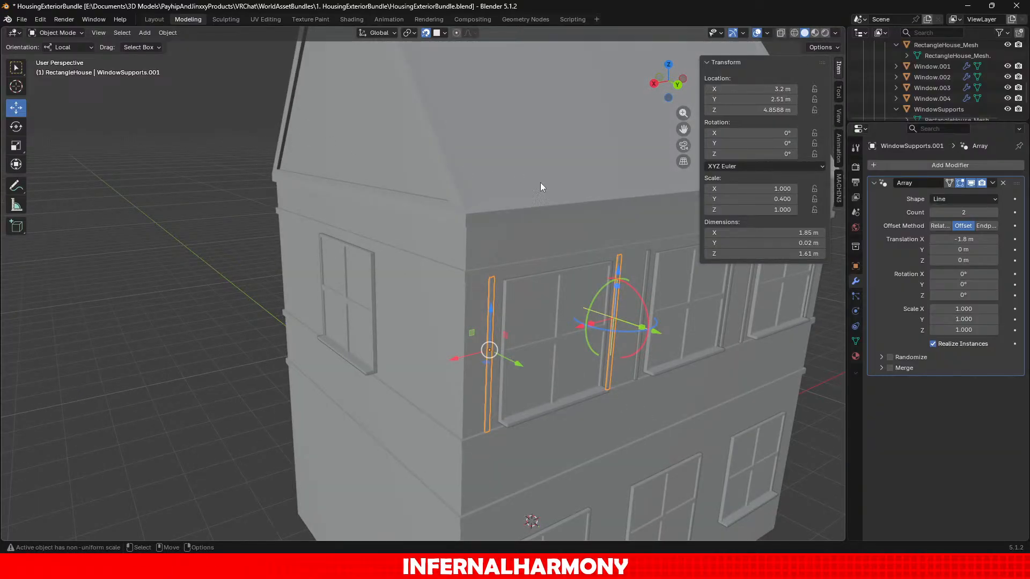
{"action": "scroll", "coordinate": [668, 211], "scroll_direction": "down", "scroll_amount": 4}
{"action": "scroll", "coordinate": [661, 231], "scroll_direction": "up", "scroll_amount": 2}
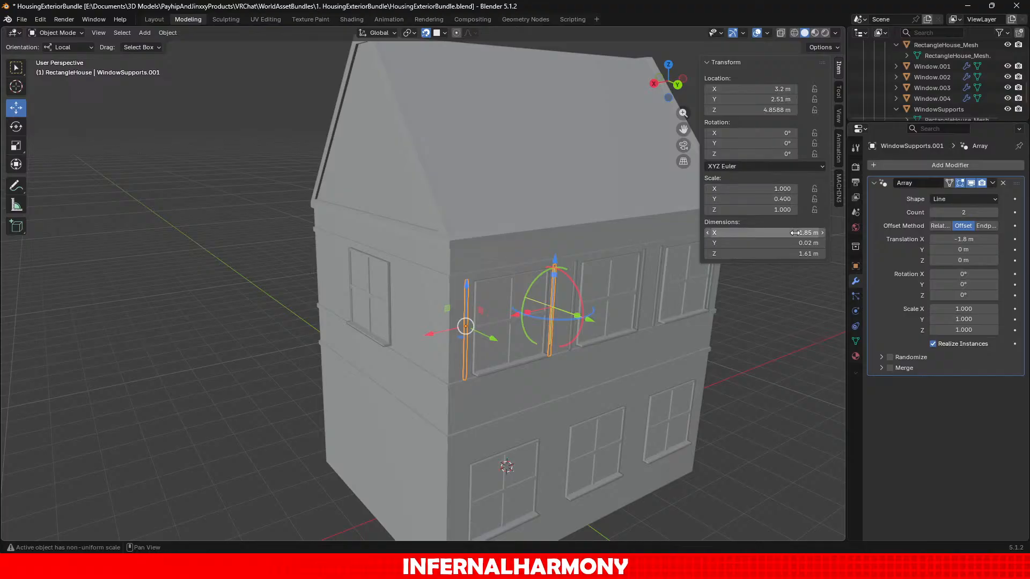
{"action": "left_click", "coordinate": [787, 254]}
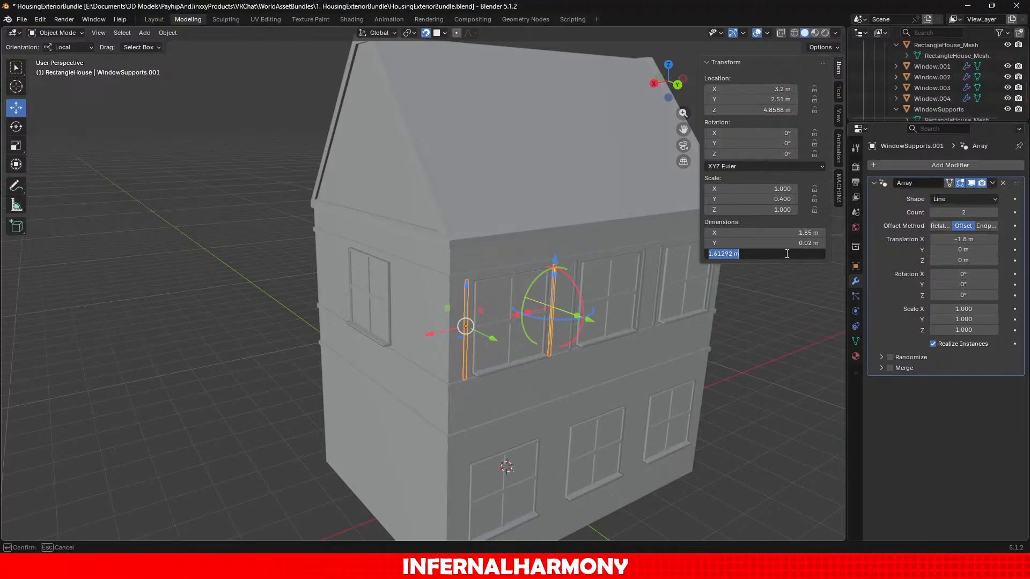
{"action": "left_click", "coordinate": [760, 154]}
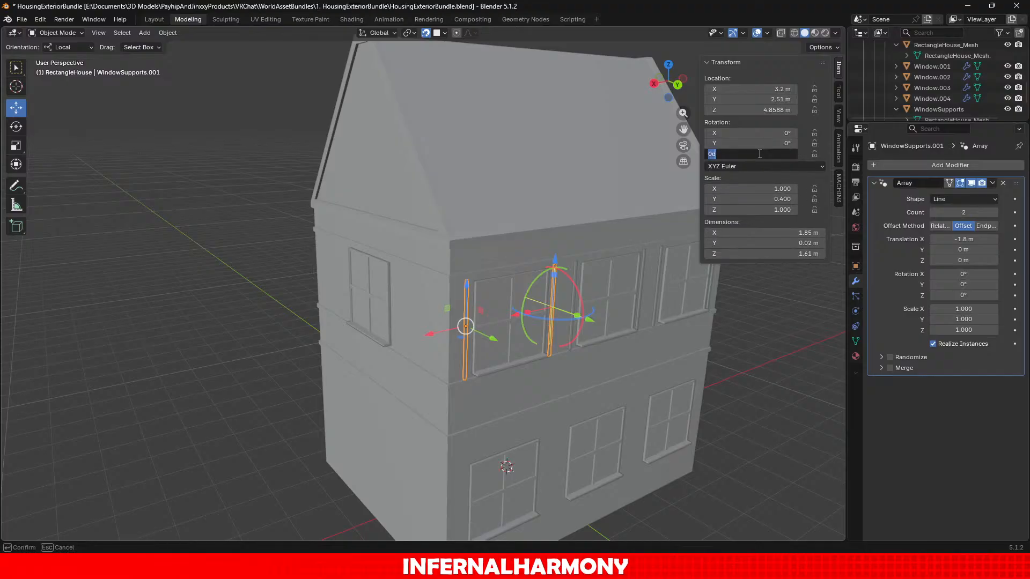
{"action": "type", "text": "-9"}
{"action": "key", "text": "Return"}
{"action": "scroll", "coordinate": [557, 301], "scroll_direction": "up", "scroll_amount": 8}
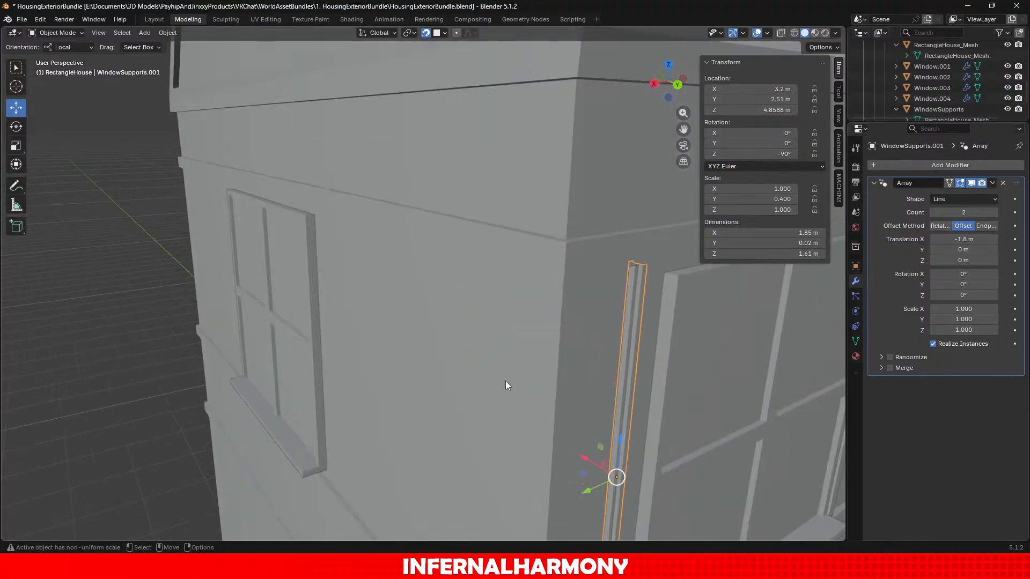
Move the copied strips 0.29 m along local Y and about 3.49 m along local X to the side window.
{"action": "scroll", "coordinate": [598, 385], "scroll_direction": "down", "scroll_amount": 5}
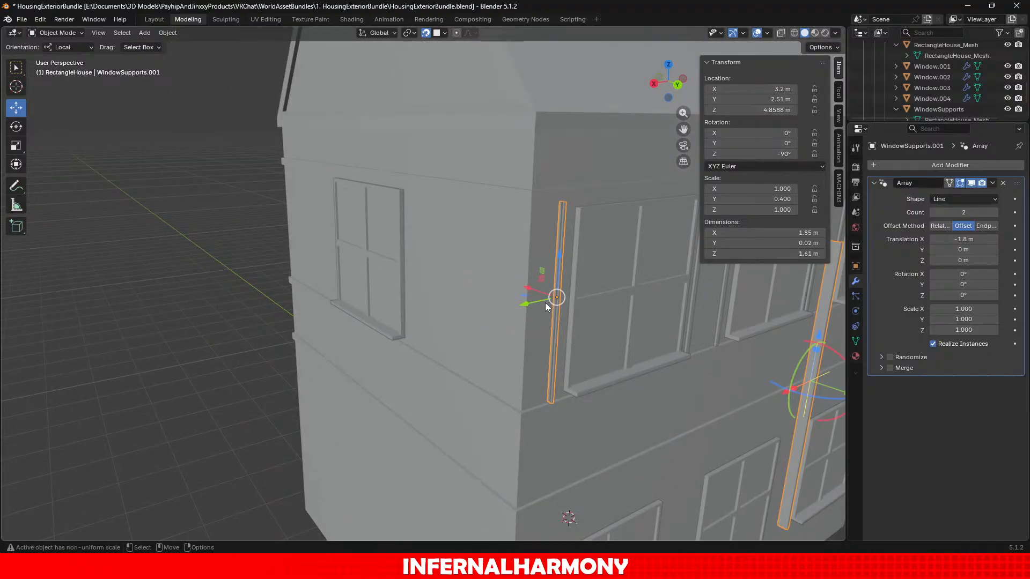
{"action": "left_click_drag", "start_coordinate": [546, 304], "coordinate": [496, 305]}
{"action": "key", "text": "g"}
{"action": "key", "text": "x"}
{"action": "key", "text": "x"}
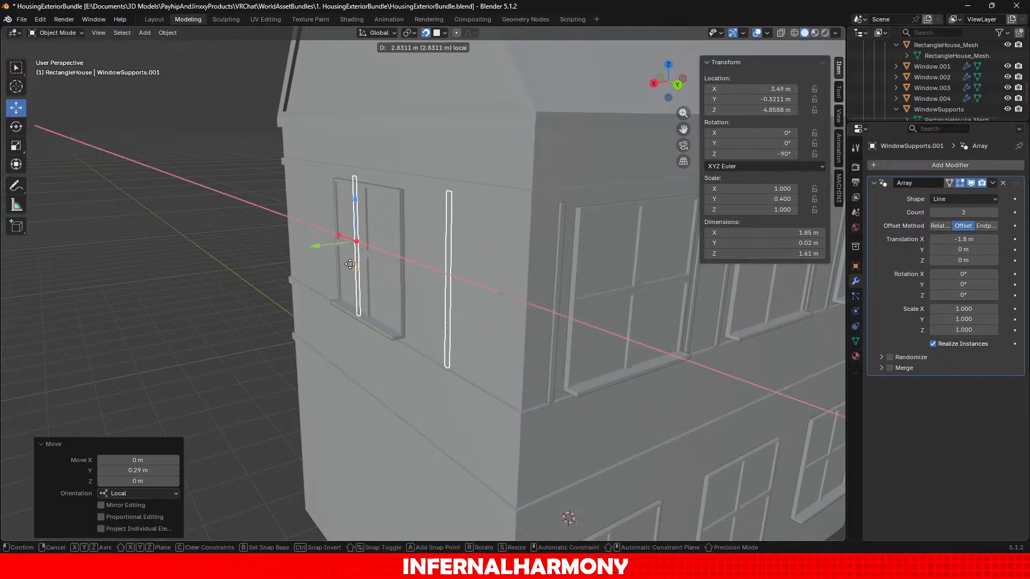
{"action": "left_click", "coordinate": [332, 253]}
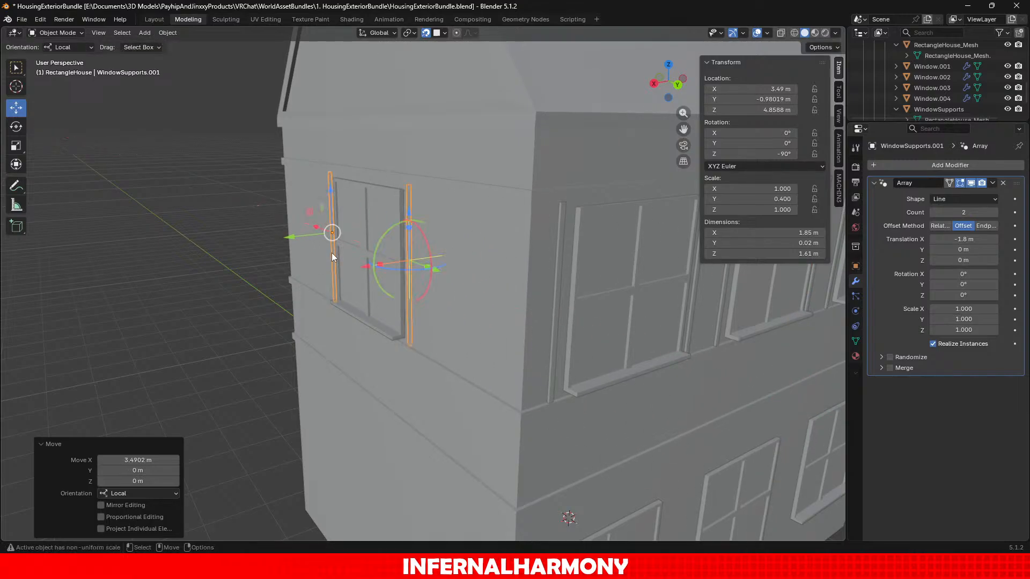
Try sliding the strips sideways along the side wall several times, undoing each move.
{"action": "scroll", "coordinate": [376, 268], "scroll_direction": "up", "scroll_amount": 1}
{"action": "middle_click_drag", "start_coordinate": [388, 272], "coordinate": [462, 278]}
{"action": "scroll", "coordinate": [462, 279], "scroll_direction": "up", "scroll_amount": 4}
{"action": "middle_click_drag", "start_coordinate": [270, 304], "coordinate": [365, 301], "text": "shift"}
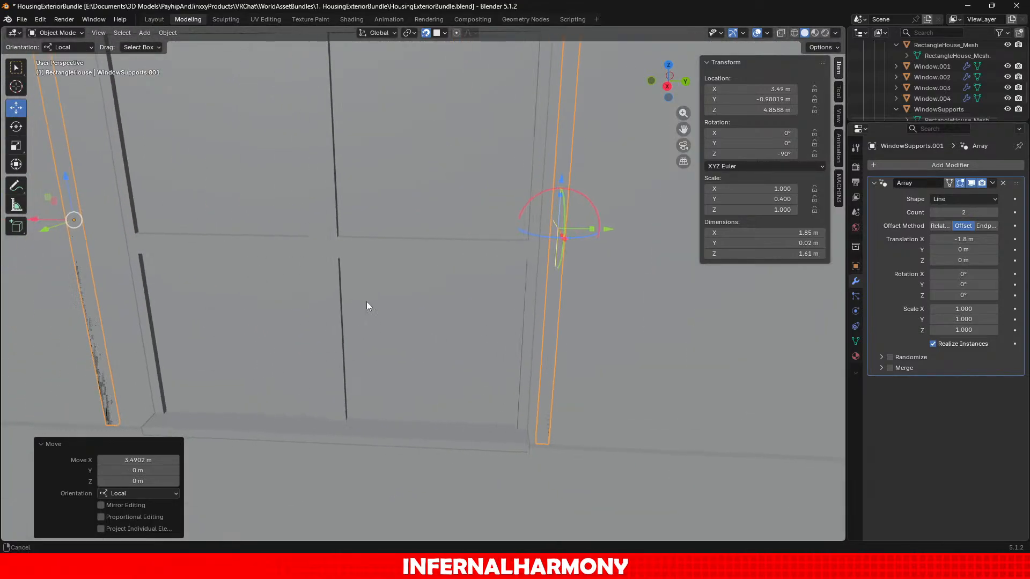
{"action": "scroll", "coordinate": [462, 295], "scroll_direction": "down", "scroll_amount": 3}
{"action": "scroll", "coordinate": [504, 287], "scroll_direction": "up", "scroll_amount": 2}
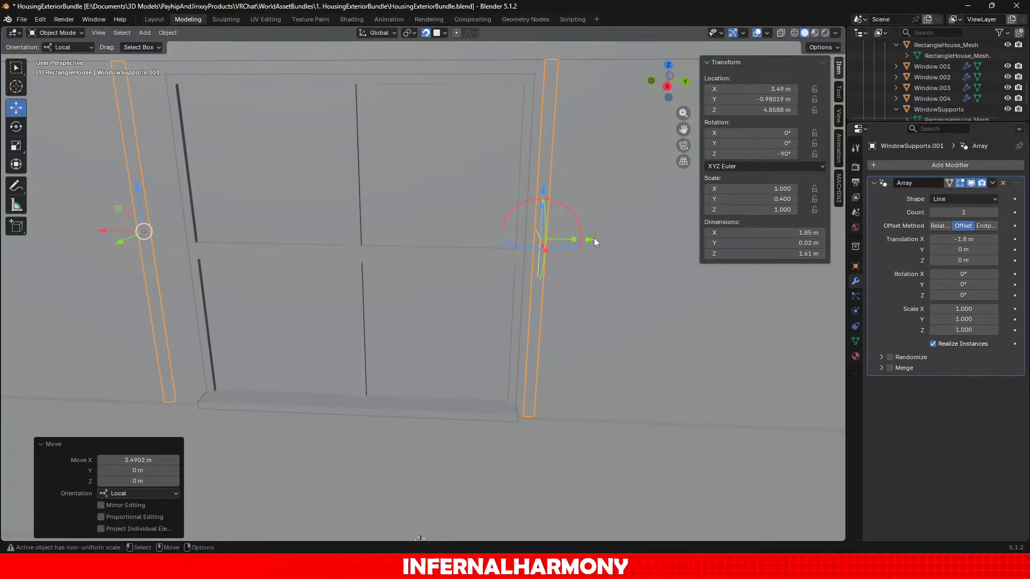
{"action": "left_click_drag", "start_coordinate": [594, 239], "coordinate": [631, 239]}
{"action": "key", "text": "ctrl+z"}
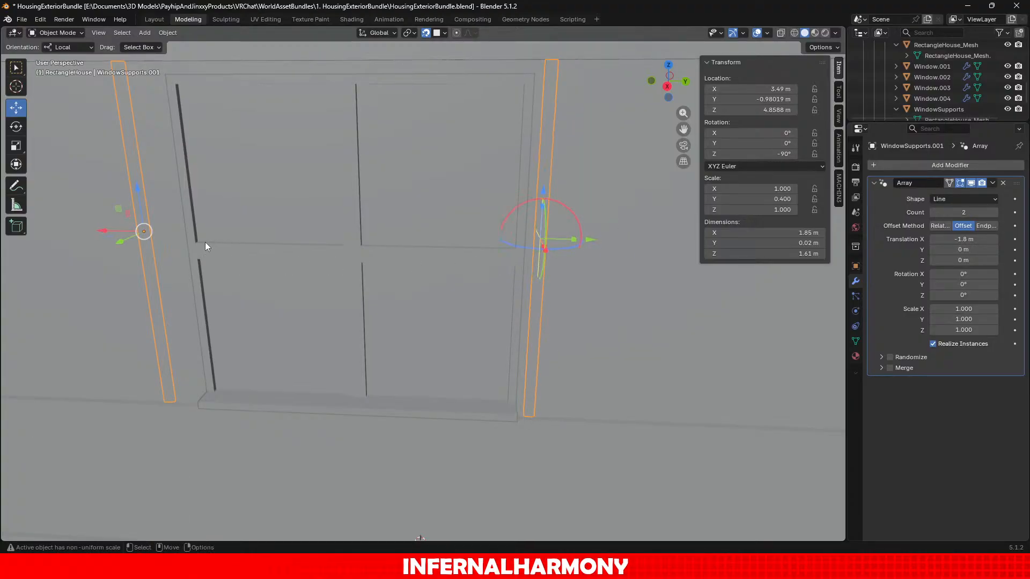
{"action": "left_click_drag", "start_coordinate": [108, 231], "coordinate": [560, 271]}
{"action": "scroll", "coordinate": [557, 271], "scroll_direction": "down", "scroll_amount": 6}
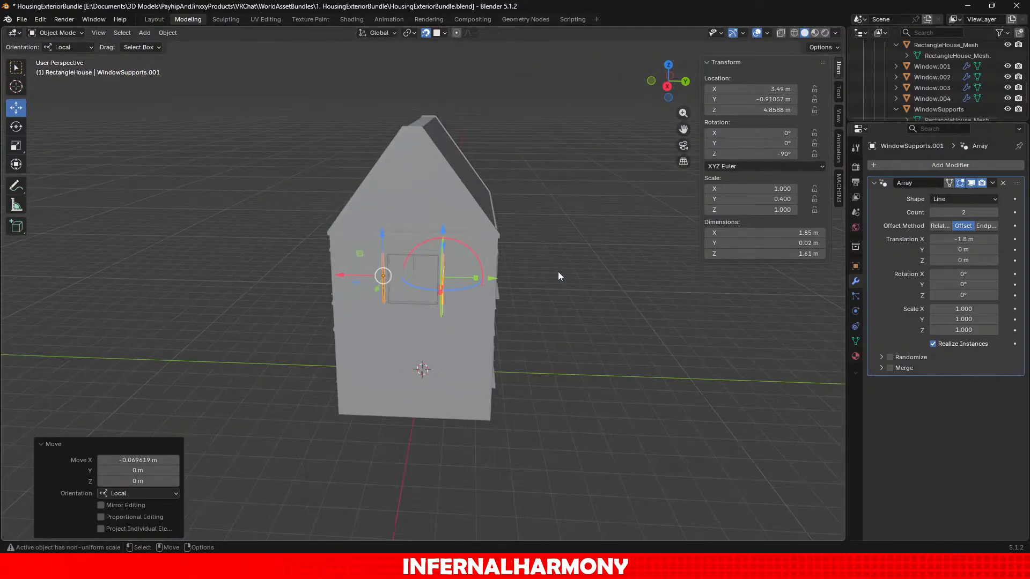
{"action": "key", "text": "ctrl+z"}
{"action": "scroll", "coordinate": [363, 302], "scroll_direction": "up", "scroll_amount": 8}
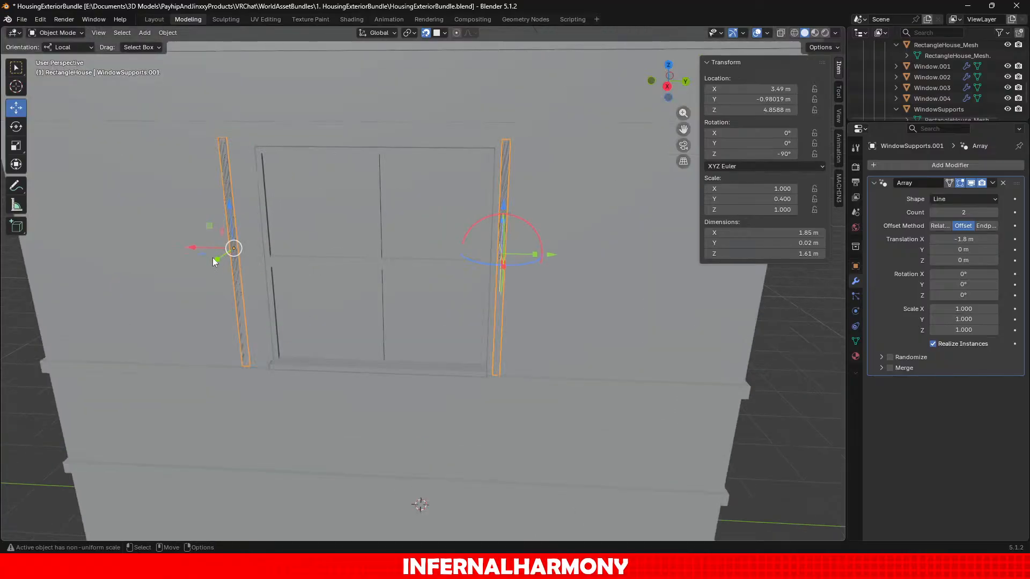
{"action": "left_click_drag", "start_coordinate": [187, 248], "coordinate": [311, 318]}
{"action": "key", "text": "ctrl+z"}
Move the strips 0.025 m outward along local Y so they stand out from the side wall.
{"action": "scroll", "coordinate": [241, 316], "scroll_direction": "up", "scroll_amount": 6}
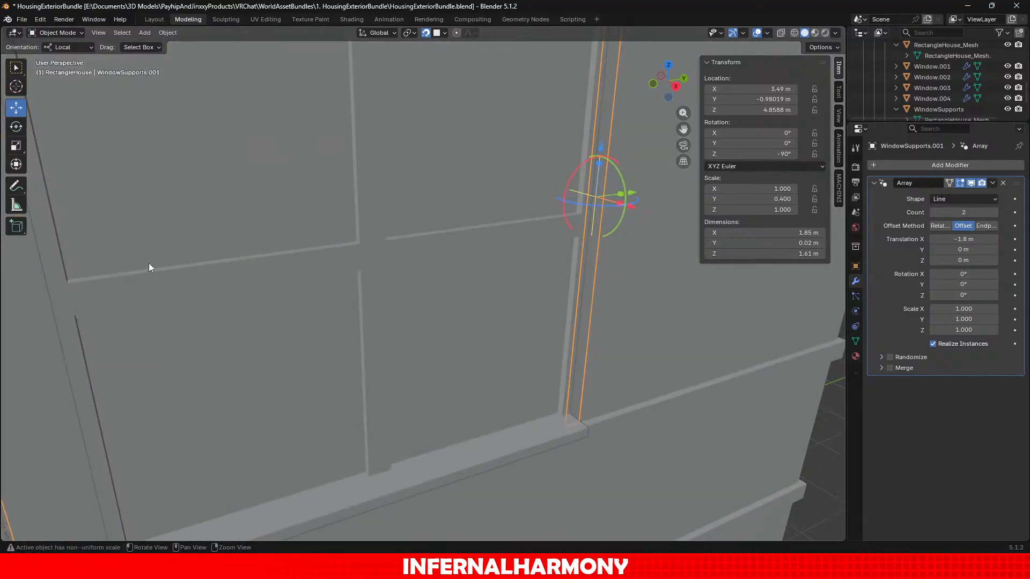
{"action": "middle_click_drag", "start_coordinate": [149, 267], "coordinate": [455, 292]}
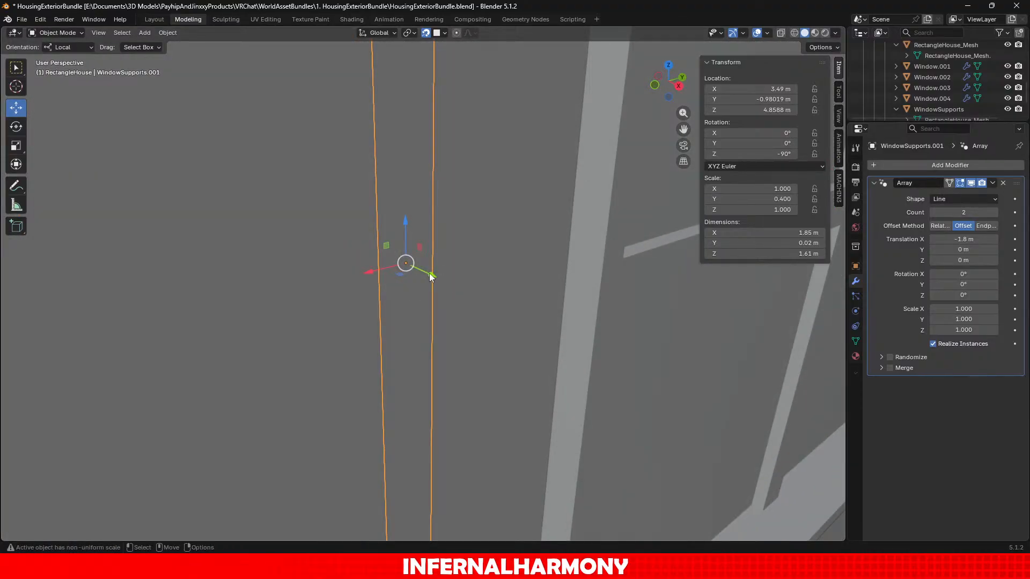
{"action": "left_click_drag", "start_coordinate": [432, 276], "coordinate": [701, 399]}
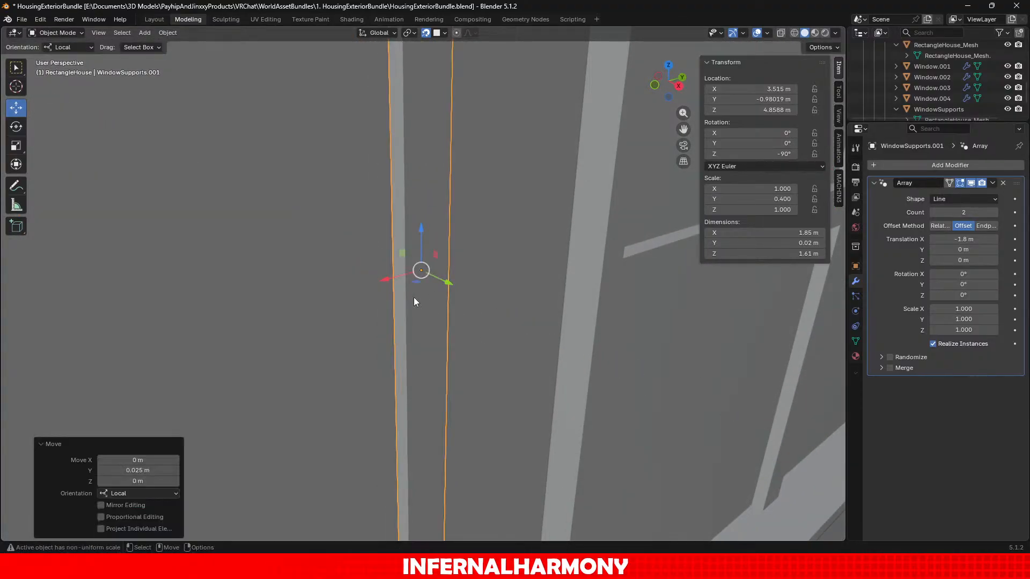
Slide the strips about -0.21 m along local X, then try a further shift and undo it.
{"action": "left_click_drag", "start_coordinate": [384, 279], "coordinate": [510, 291]}
{"action": "scroll", "coordinate": [547, 279], "scroll_direction": "up", "scroll_amount": 2}
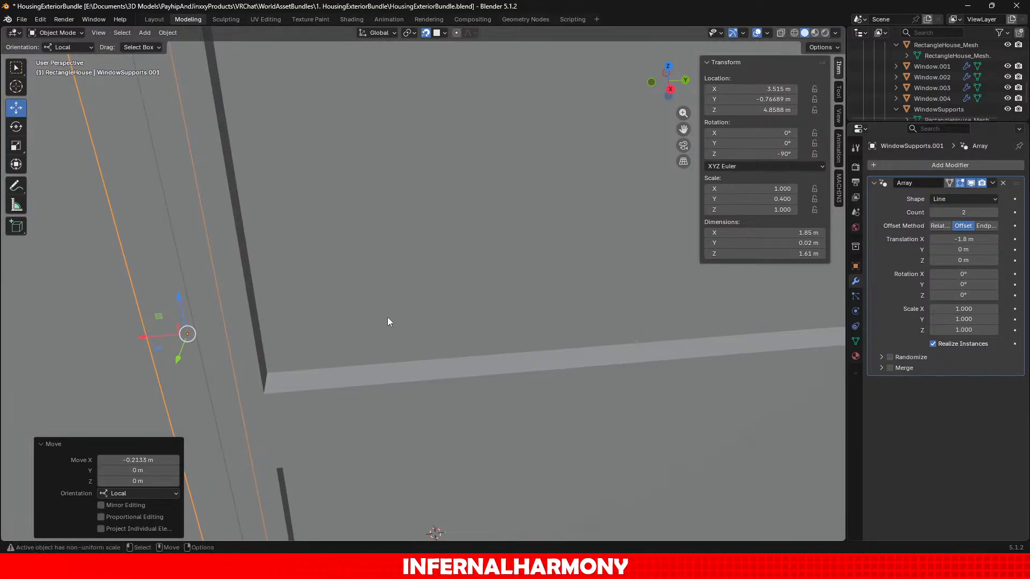
{"action": "scroll", "coordinate": [243, 307], "scroll_direction": "up", "scroll_amount": 3}
{"action": "scroll", "coordinate": [289, 295], "scroll_direction": "down", "scroll_amount": 2}
{"action": "left_click_drag", "start_coordinate": [337, 276], "coordinate": [502, 271]}
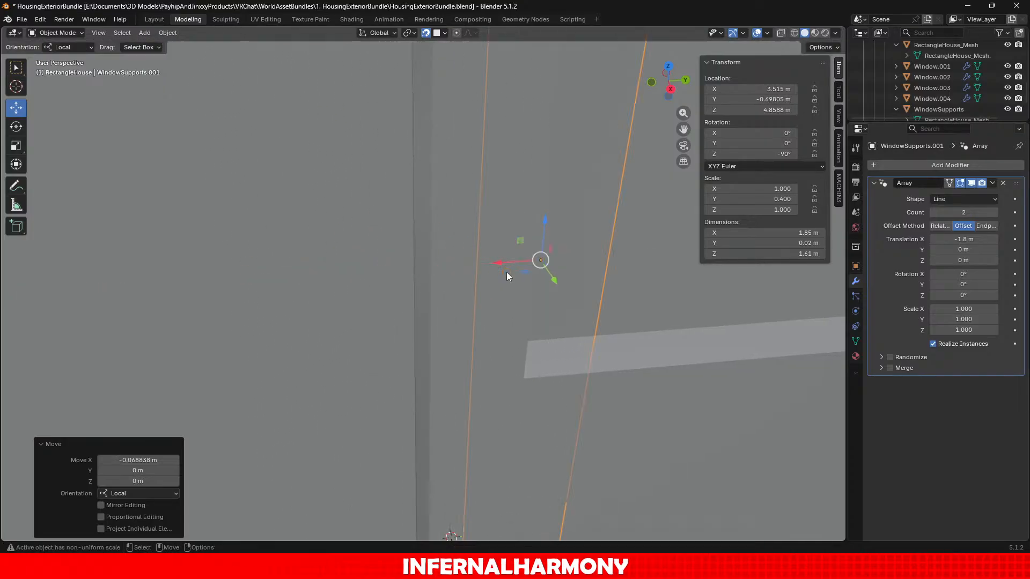
{"action": "key", "text": "ctrl+z"}
Slide the strips back along local X to about Y -0.925 m so they flank the side window.
{"action": "mouse_move", "coordinate": [407, 321]}
{"action": "left_mouse_down", "text": "alt"}
{"action": "mouse_move", "coordinate": [449, 336]}
{"action": "mouse_move", "coordinate": [409, 321]}
{"action": "left_mouse_up", "text": "alt"}
{"action": "scroll", "coordinate": [409, 322], "scroll_direction": "down", "scroll_amount": 2}
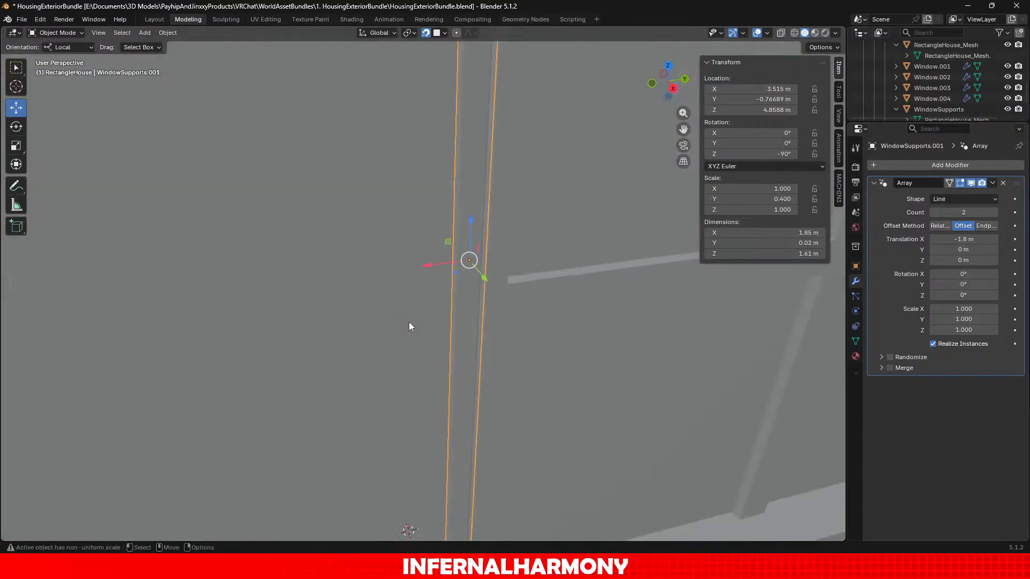
{"action": "mouse_move", "coordinate": [422, 272]}
{"action": "left_mouse_down"}
{"action": "mouse_move", "coordinate": [441, 264]}
{"action": "mouse_move", "coordinate": [409, 270]}
{"action": "left_mouse_up"}
{"action": "scroll", "coordinate": [409, 270], "scroll_direction": "down", "scroll_amount": 7}
{"action": "left_click_drag", "start_coordinate": [488, 317], "coordinate": [451, 291], "text": "alt"}
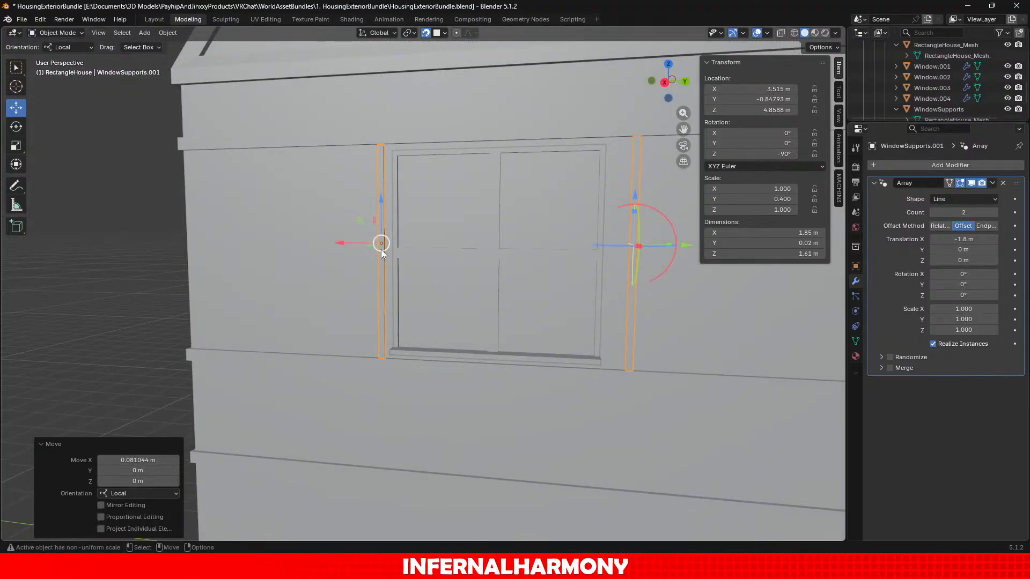
{"action": "mouse_move", "coordinate": [350, 246]}
{"action": "left_mouse_down"}
{"action": "mouse_move", "coordinate": [372, 247]}
{"action": "mouse_move", "coordinate": [339, 244]}
{"action": "mouse_move", "coordinate": [365, 245]}
{"action": "left_mouse_up"}
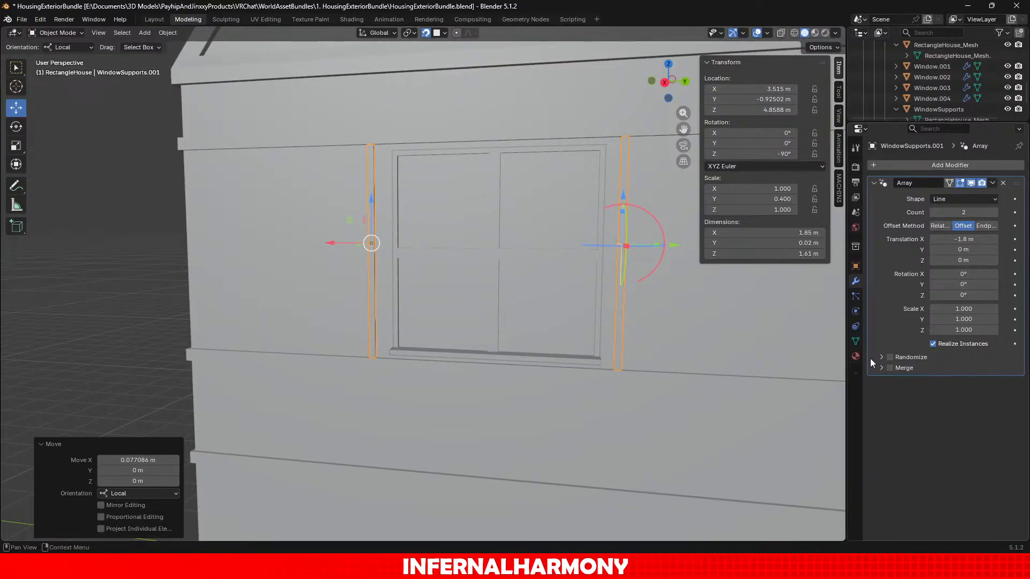
Set the side window strips' Y location to 1.61292 m, copied from their Z dimension.
{"action": "left_click", "coordinate": [947, 241]}
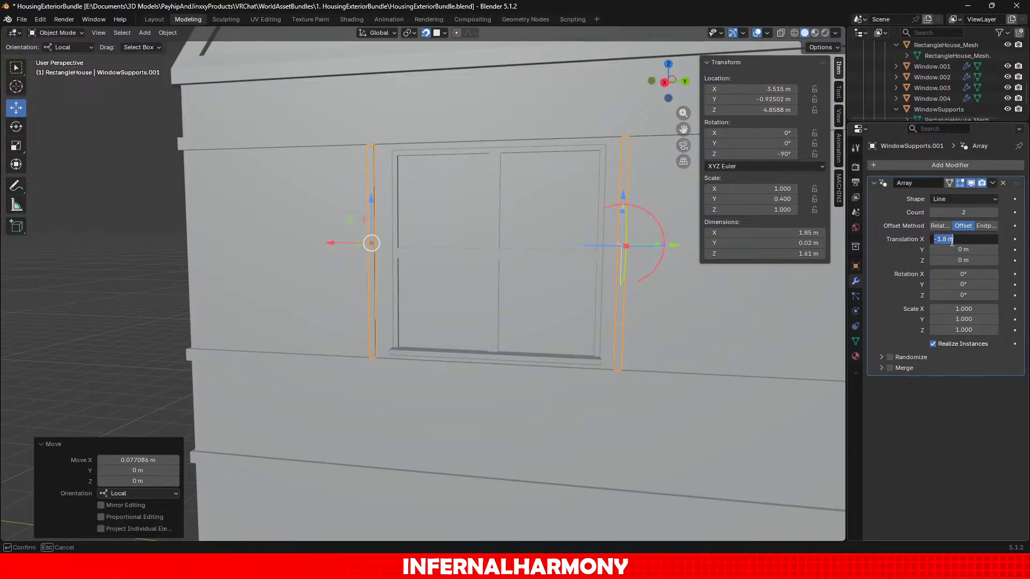
{"action": "key", "text": "Return"}
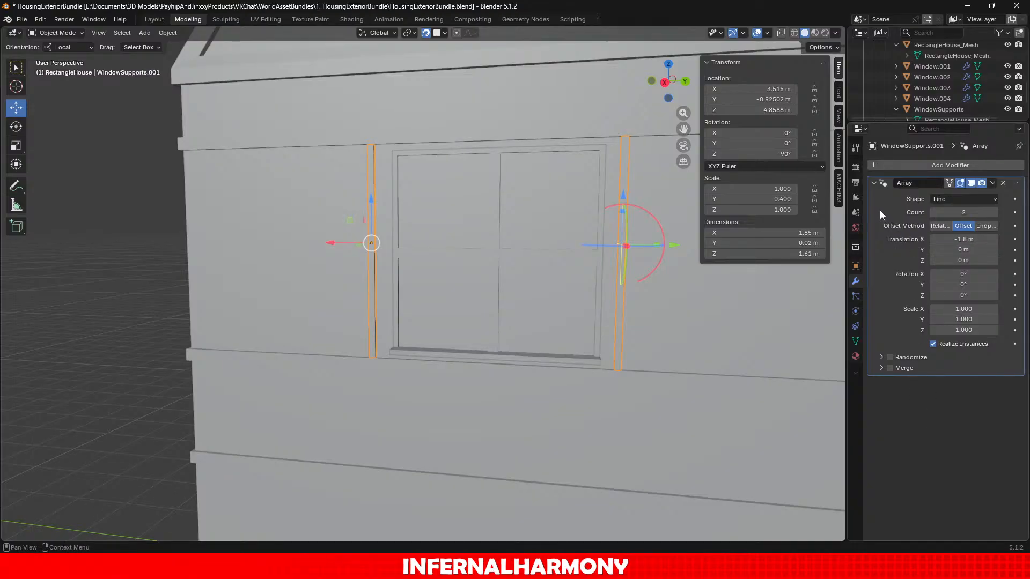
{"action": "left_click", "coordinate": [787, 254]}
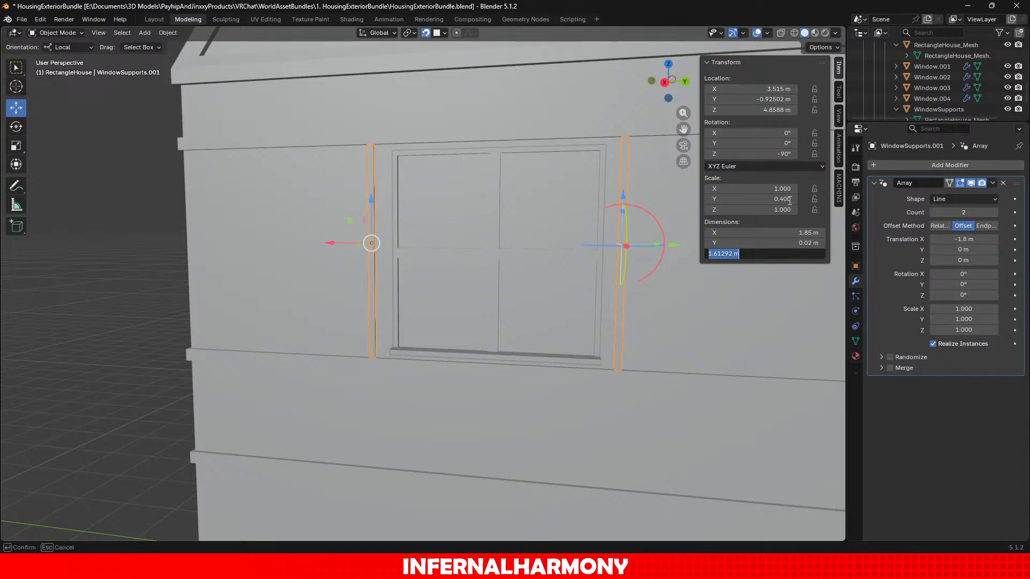
{"action": "left_click", "coordinate": [771, 88]}
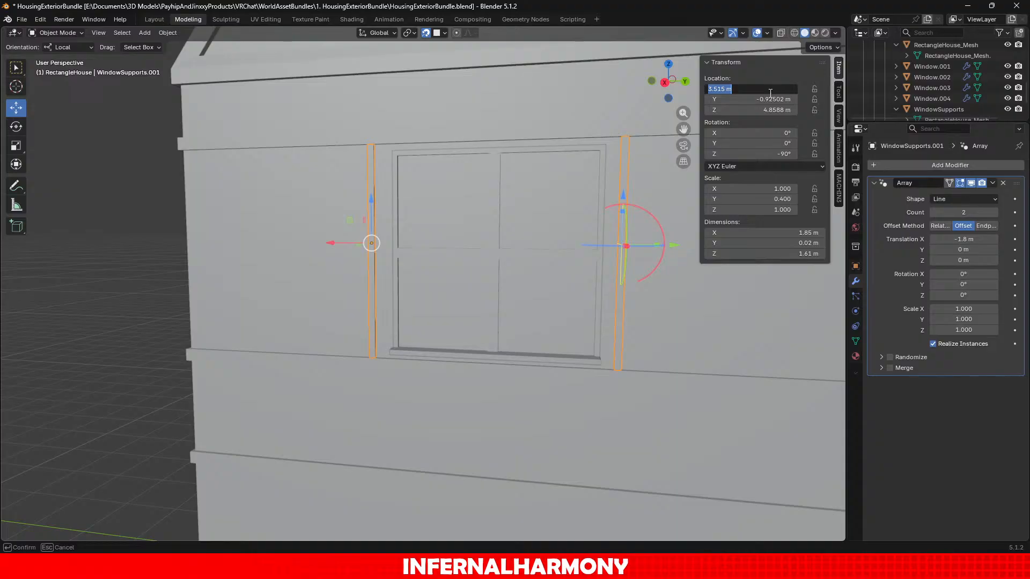
{"action": "left_click", "coordinate": [764, 99]}
{"action": "left_click", "coordinate": [764, 99]}
{"action": "type", "text": "1.61292 m"}
{"action": "key", "text": "Return"}
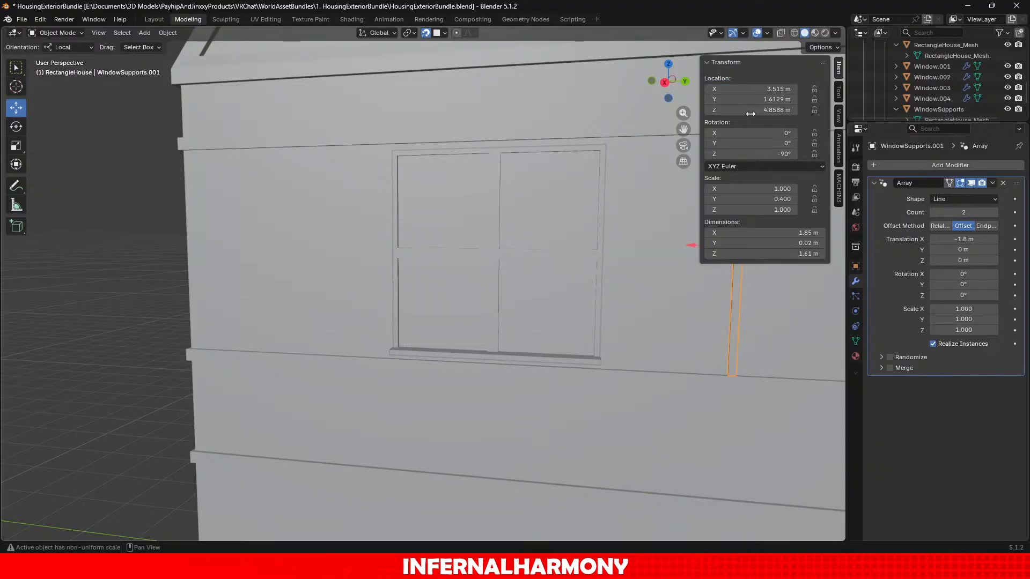
Halve the strips' Y location and make it negative, giving -0.80646 m.
{"action": "scroll", "coordinate": [480, 248], "scroll_direction": "down", "scroll_amount": 6}
{"action": "middle_click_drag", "start_coordinate": [464, 192], "coordinate": [523, 335]}
{"action": "scroll", "coordinate": [490, 197], "scroll_direction": "up", "scroll_amount": 4}
{"action": "scroll", "coordinate": [471, 175], "scroll_direction": "down", "scroll_amount": 4}
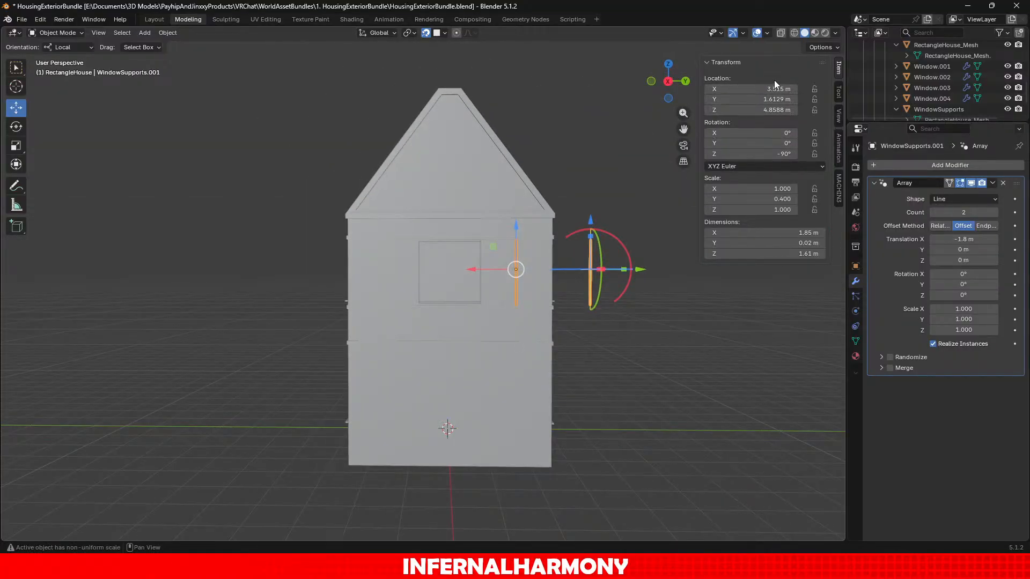
{"action": "left_click", "coordinate": [764, 99]}
{"action": "key", "text": "End"}
{"action": "type", "text": "./"}
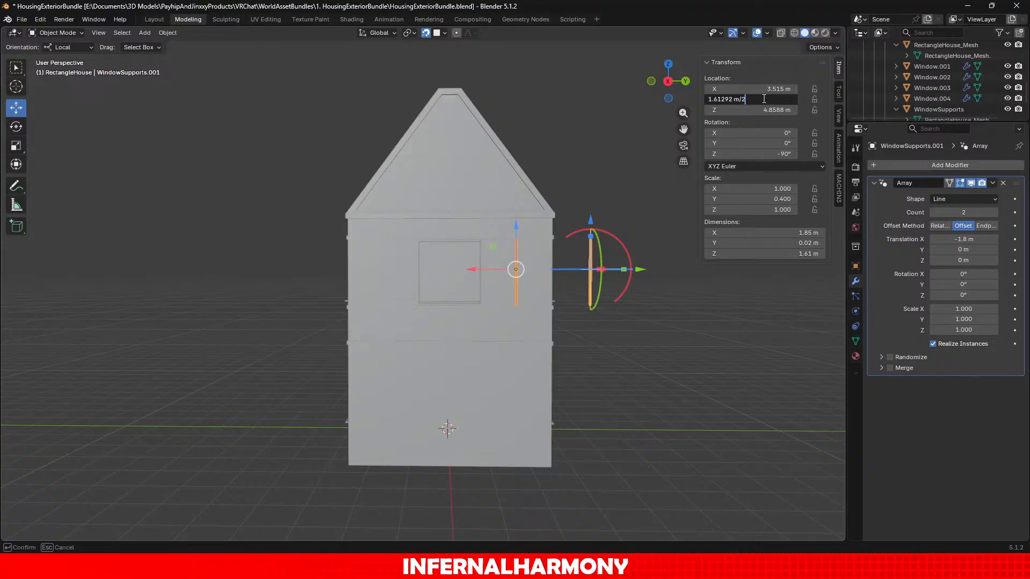
{"action": "key", "text": "Return"}
{"action": "left_click", "coordinate": [763, 99]}
{"action": "key", "text": "Home"}
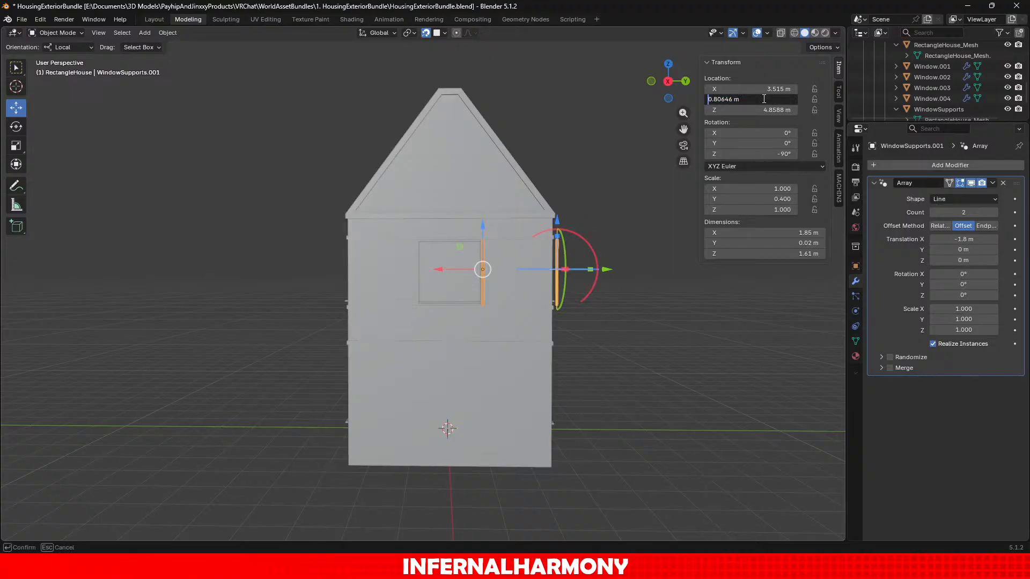
{"action": "type", "text": "-"}
{"action": "key", "text": "Return"}
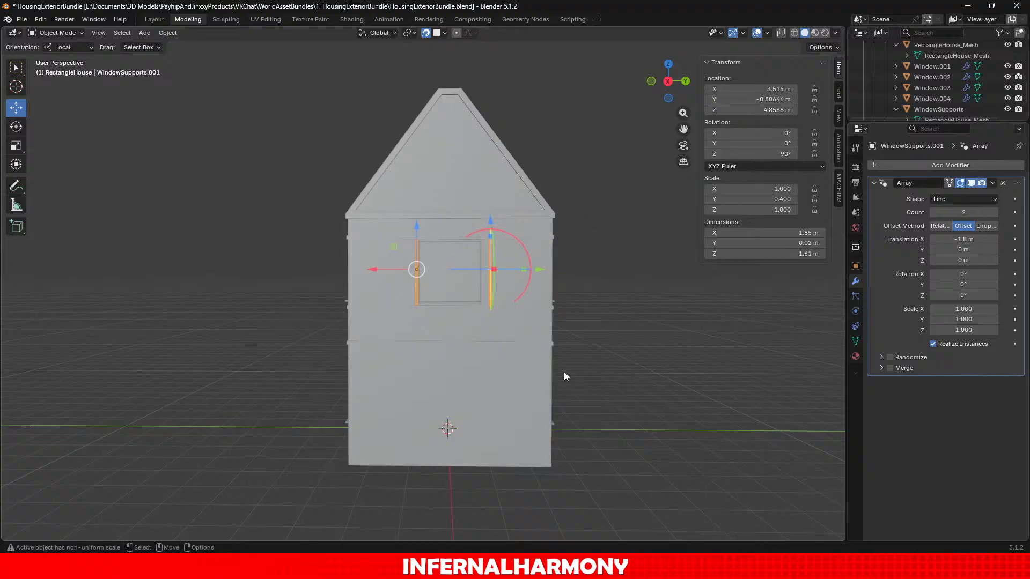
Slide the strips about 0.765 m along local X, then reset their Y location to 0 m.
{"action": "scroll", "coordinate": [589, 343], "scroll_direction": "up", "scroll_amount": 7}
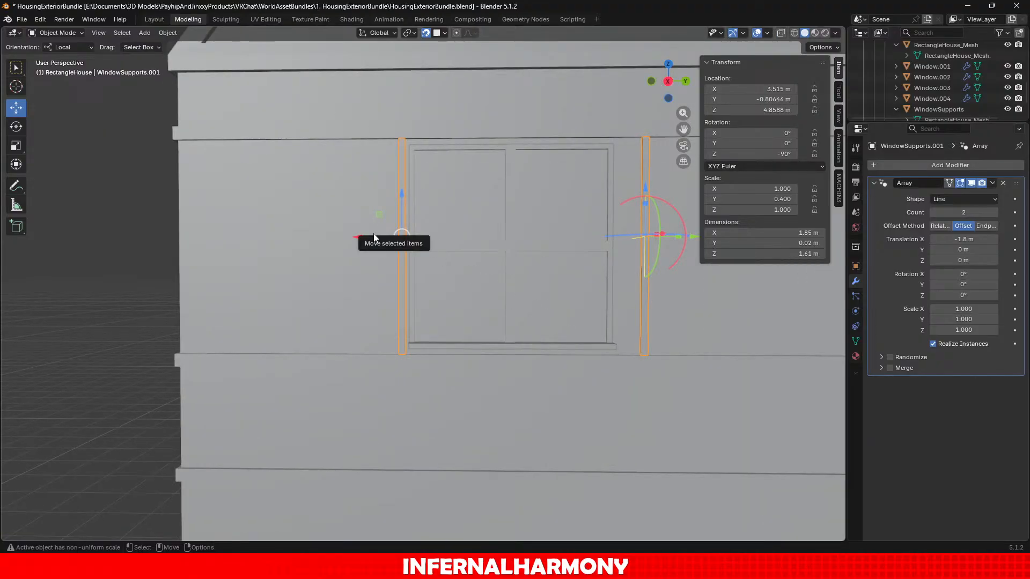
{"action": "left_click_drag", "start_coordinate": [374, 237], "coordinate": [300, 236]}
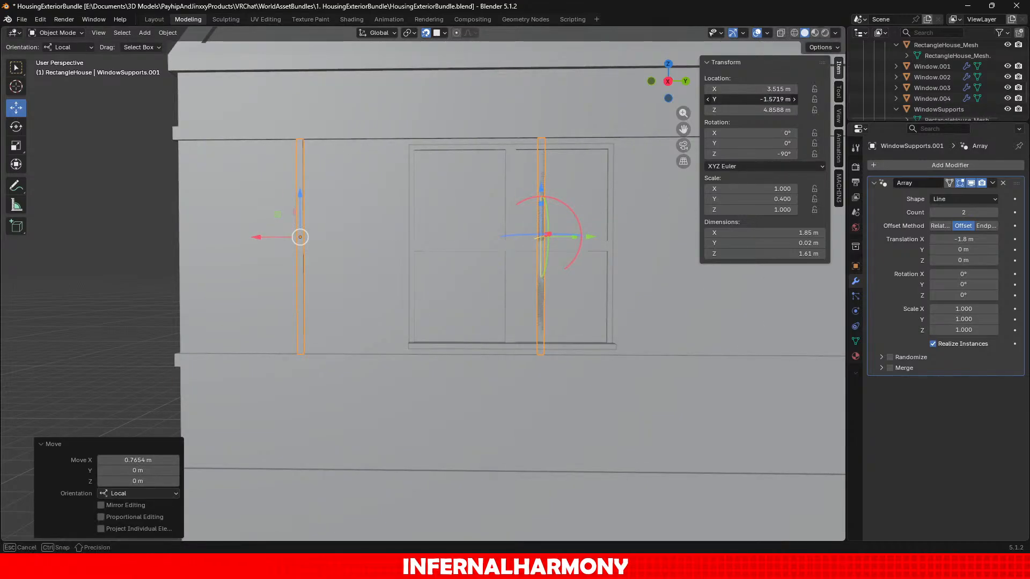
{"action": "left_click", "coordinate": [751, 98]}
{"action": "type", "text": "0"}
{"action": "key", "text": "Return"}
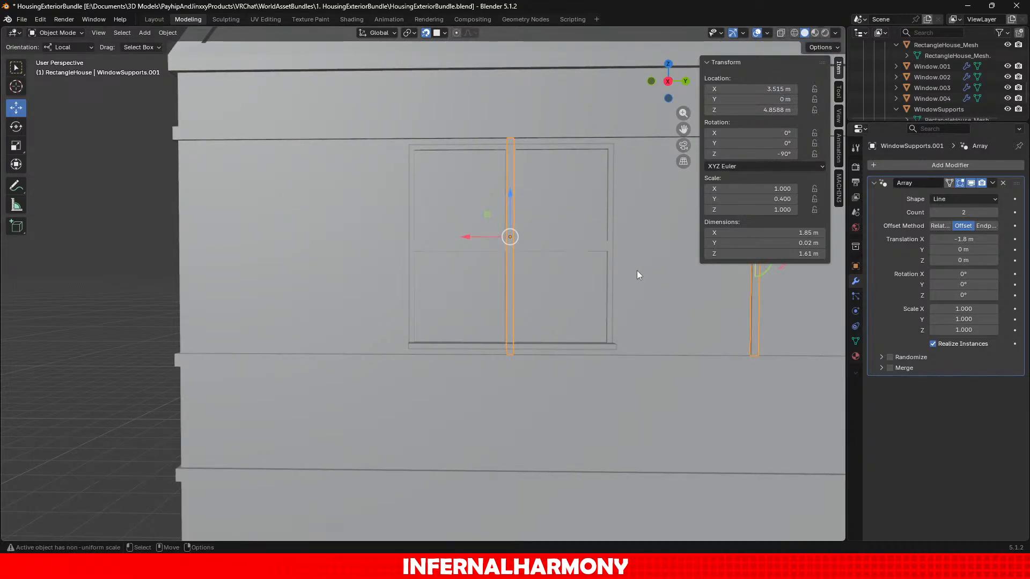
Try the strips' 1.85 m X dimension as their X location, then undo it.
{"action": "middle_click_drag", "start_coordinate": [609, 364], "coordinate": [591, 383]}
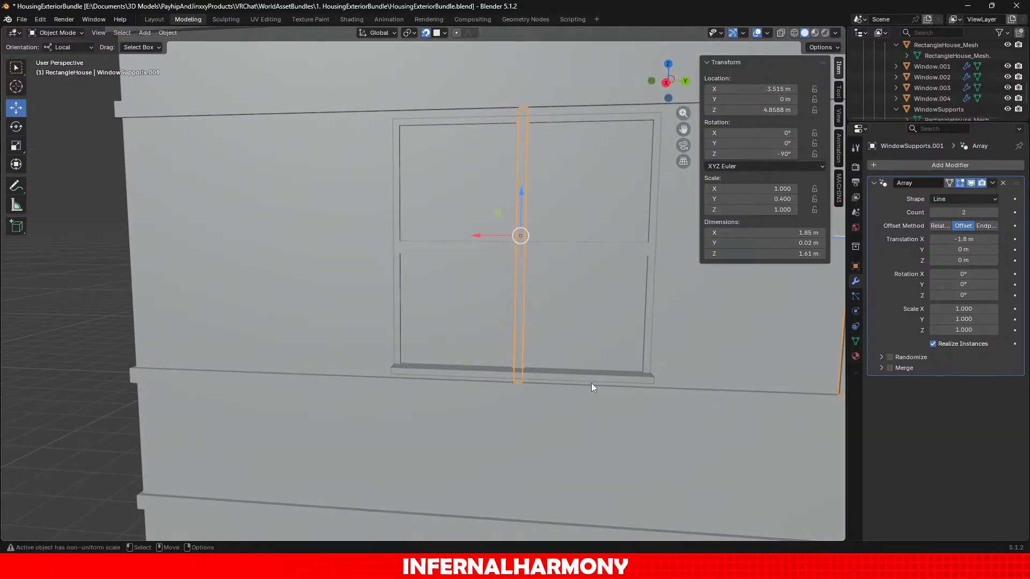
{"action": "left_click", "coordinate": [751, 244]}
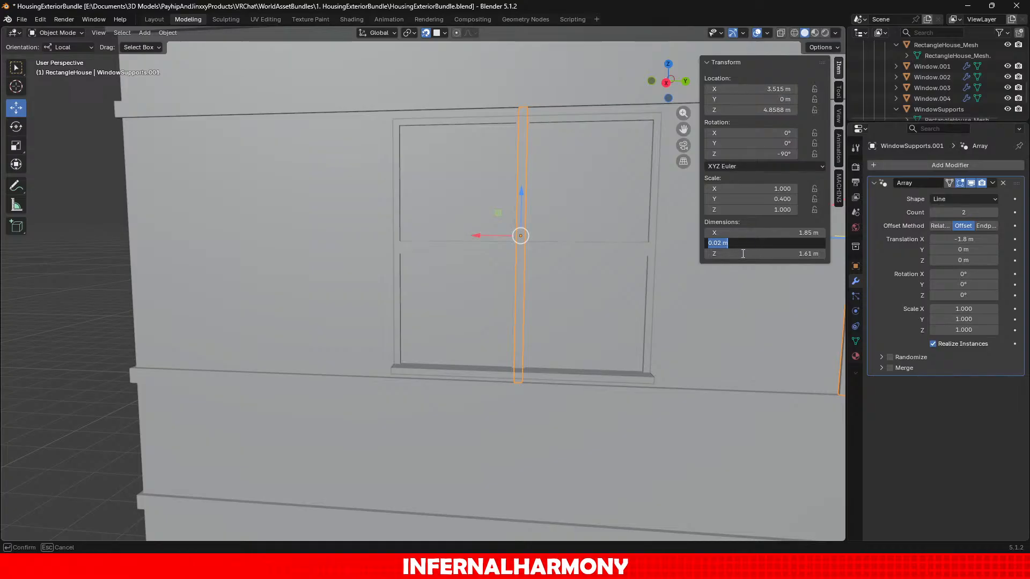
{"action": "key", "text": "Return"}
{"action": "mouse_move", "coordinate": [561, 337]}
{"action": "middle_mouse_down"}
{"action": "mouse_move", "coordinate": [595, 366]}
{"action": "mouse_move", "coordinate": [499, 367]}
{"action": "mouse_move", "coordinate": [554, 353]}
{"action": "mouse_move", "coordinate": [600, 324]}
{"action": "mouse_move", "coordinate": [524, 329]}
{"action": "mouse_move", "coordinate": [544, 343]}
{"action": "middle_mouse_up"}
{"action": "scroll", "coordinate": [543, 342], "scroll_direction": "down", "scroll_amount": 3}
{"action": "scroll", "coordinate": [543, 339], "scroll_direction": "up", "scroll_amount": 2}
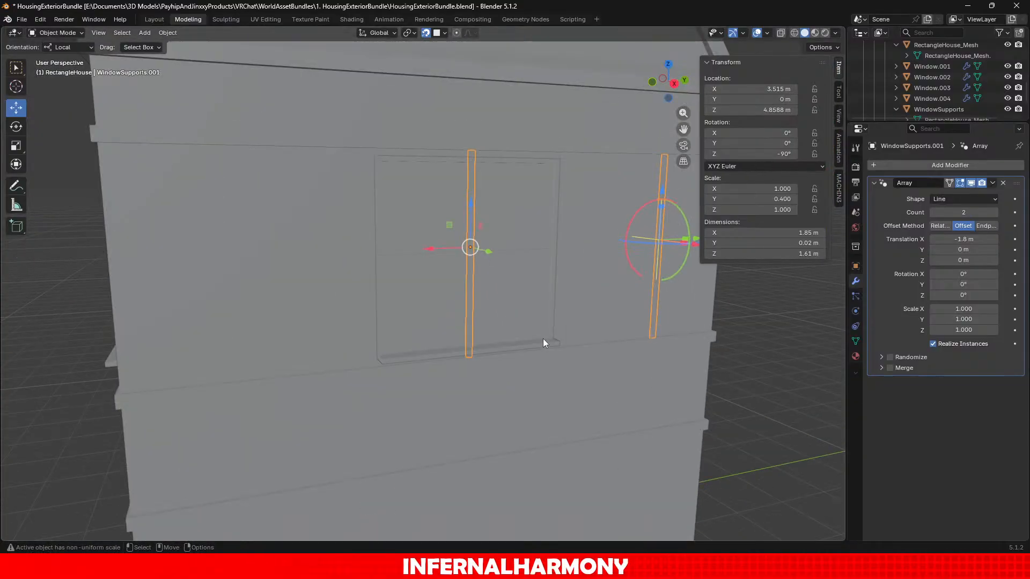
{"action": "left_click", "coordinate": [796, 233]}
{"action": "key", "text": "ctrl+c"}
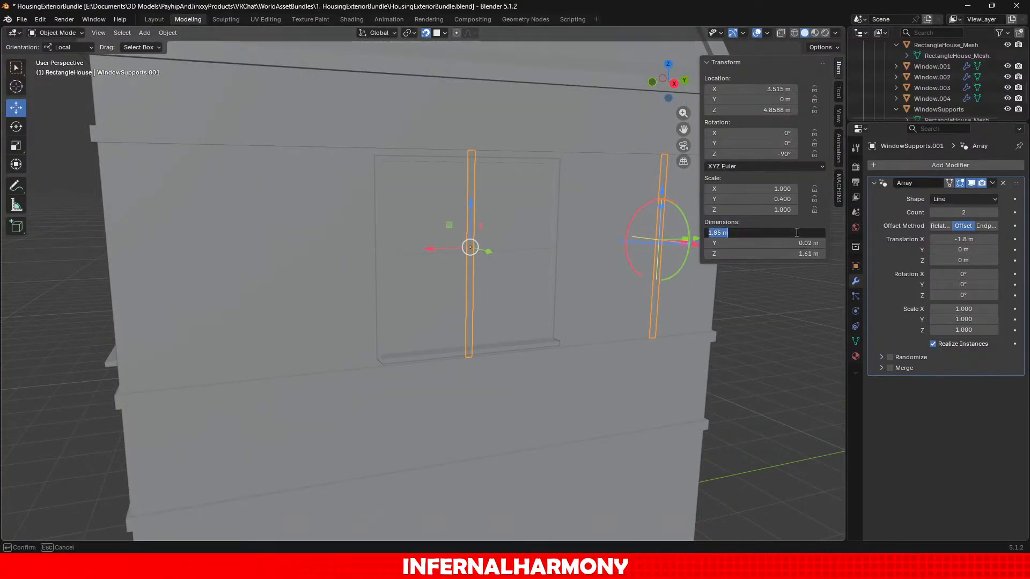
{"action": "left_click", "coordinate": [759, 90]}
{"action": "left_click", "coordinate": [766, 87]}
{"action": "key", "text": "ctrl+v"}
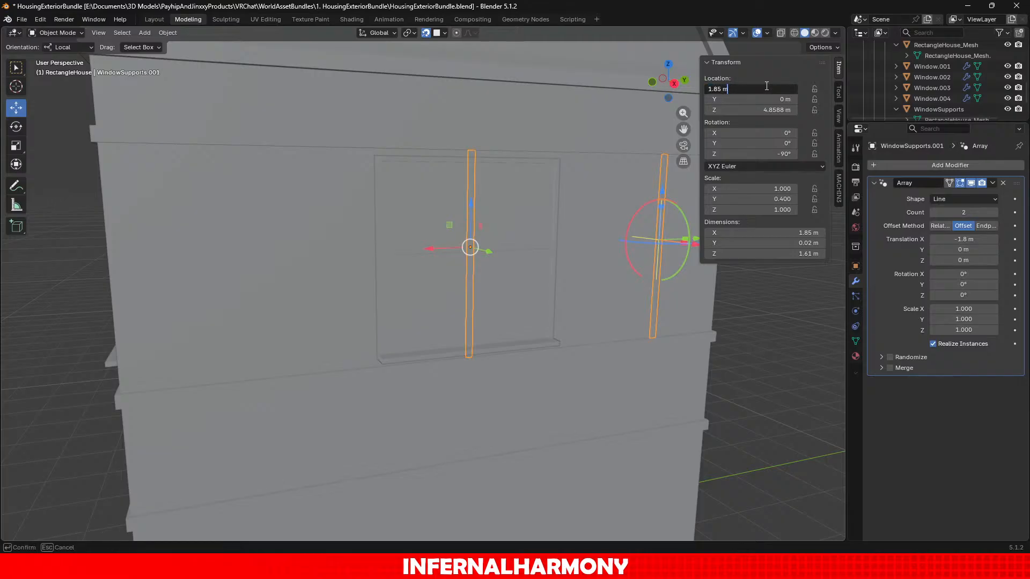
{"action": "key", "text": "Return"}
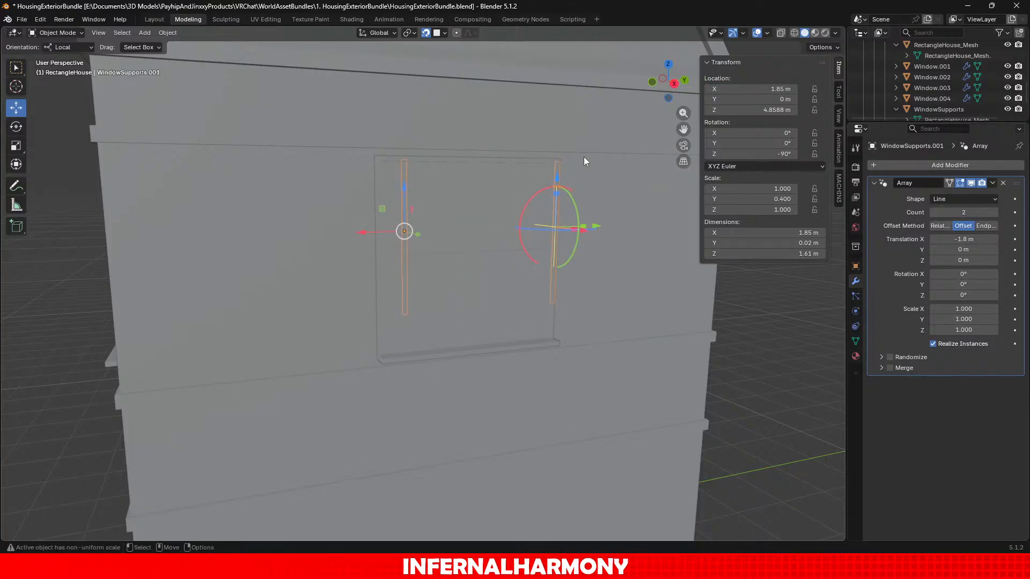
{"action": "key", "text": "ctrl+z"}
Try a Y location of 1.85 m for the strips, then undo it.
{"action": "left_click", "coordinate": [749, 97]}
{"action": "key", "text": "ctrl+v"}
{"action": "key", "text": "Return"}
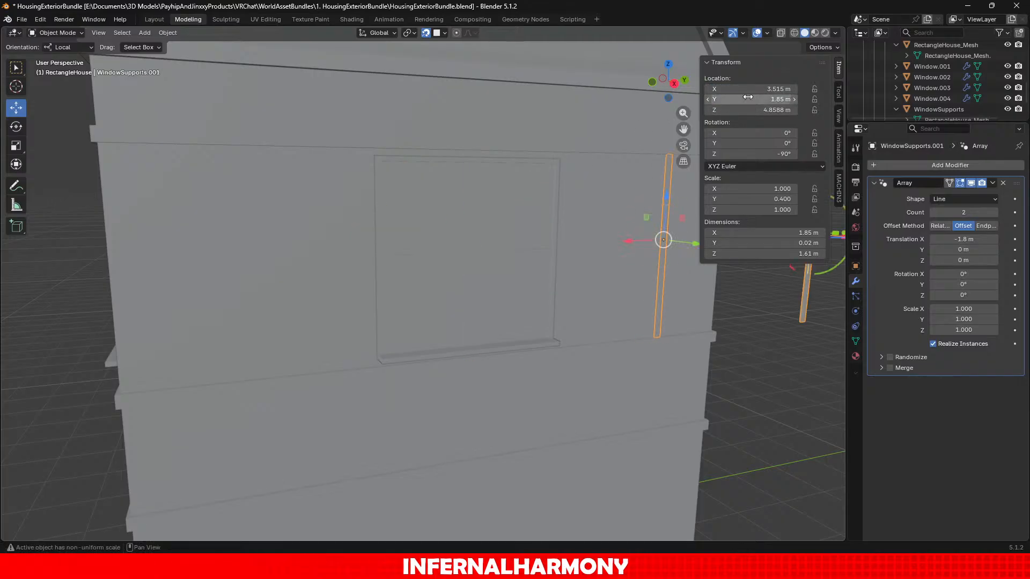
{"action": "key", "text": "ctrl+z"}
Try a Y location of -1.85 m for the strips, then undo it.
{"action": "left_click", "coordinate": [749, 99]}
{"action": "type", "text": "-"}
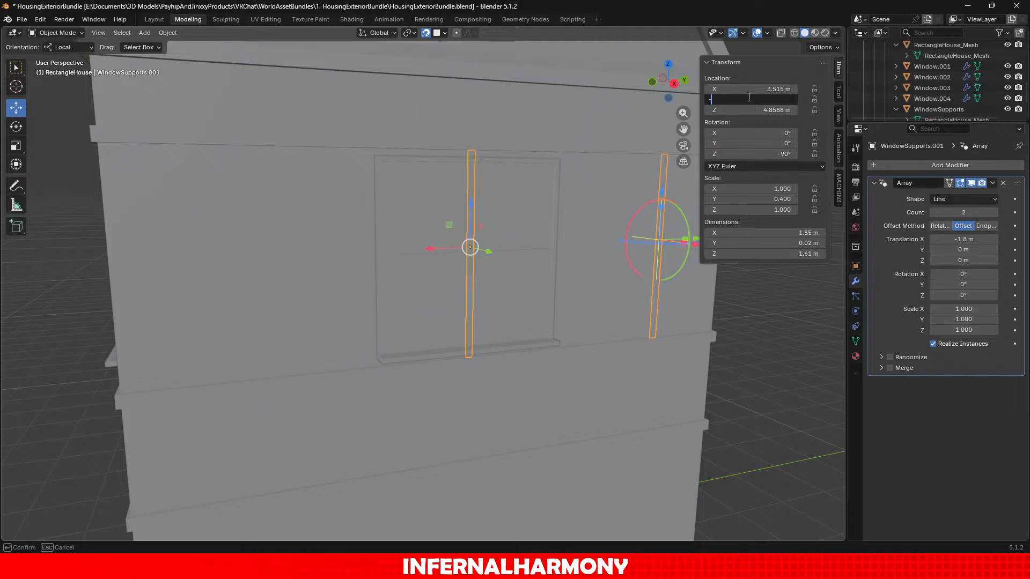
{"action": "key", "text": "ctrl+v"}
{"action": "key", "text": "Return"}
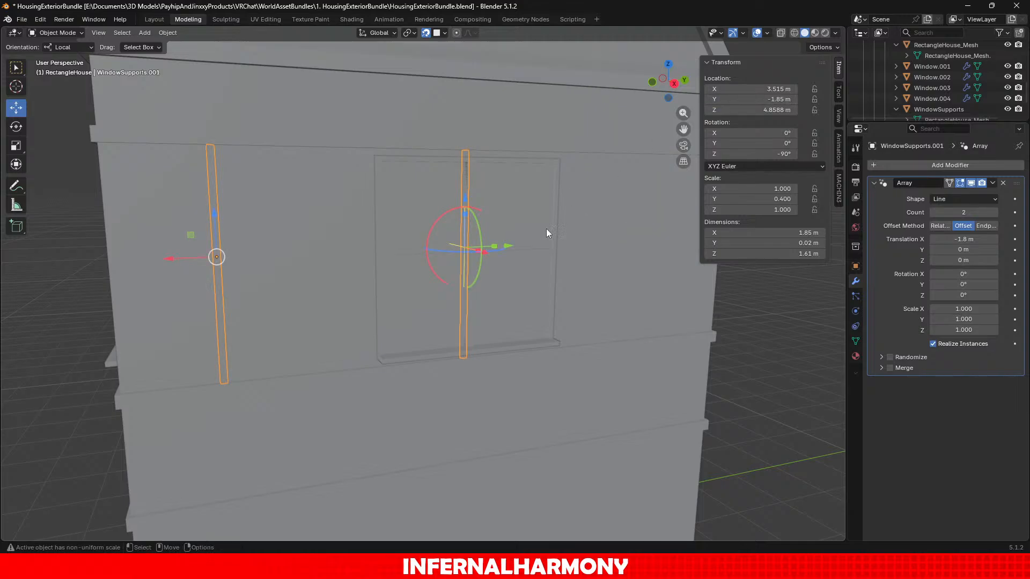
{"action": "scroll", "coordinate": [545, 229], "scroll_direction": "down", "scroll_amount": 1}
{"action": "middle_click_drag", "start_coordinate": [544, 230], "coordinate": [526, 249]}
{"action": "key", "text": "ctrl+z"}
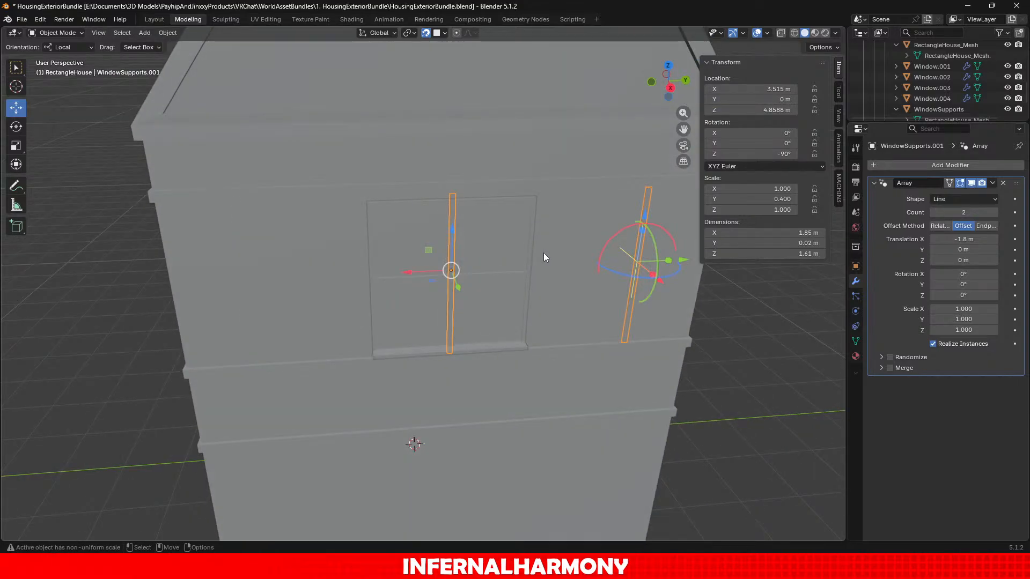
Centre the strips around the side window by setting their Y location to minus half of 1.85 m, -0.925 m.
{"action": "left_click", "coordinate": [760, 99]}
{"action": "key", "text": "ctrl+v"}
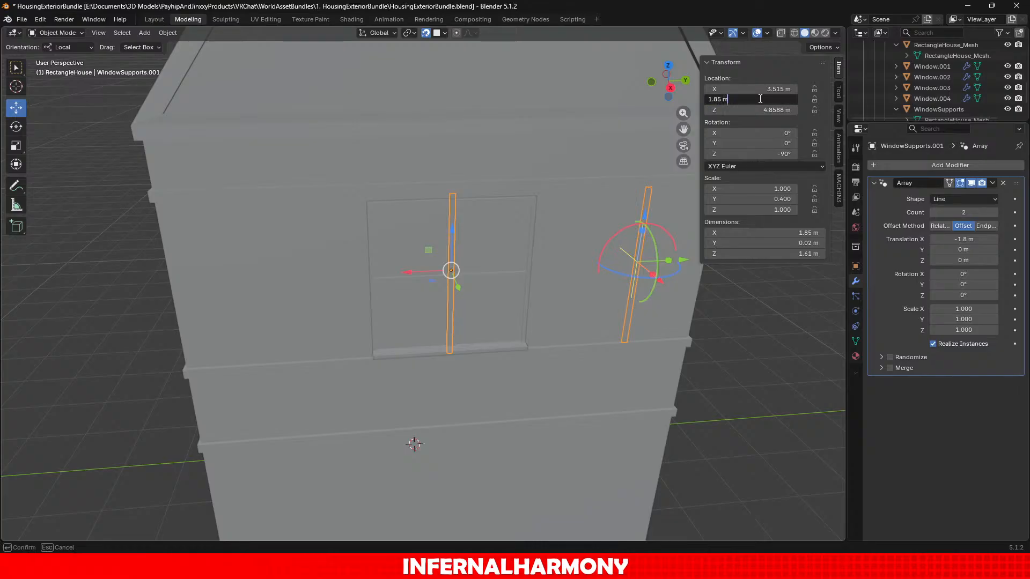
{"action": "type", "text": "/2"}
{"action": "key", "text": "Return"}
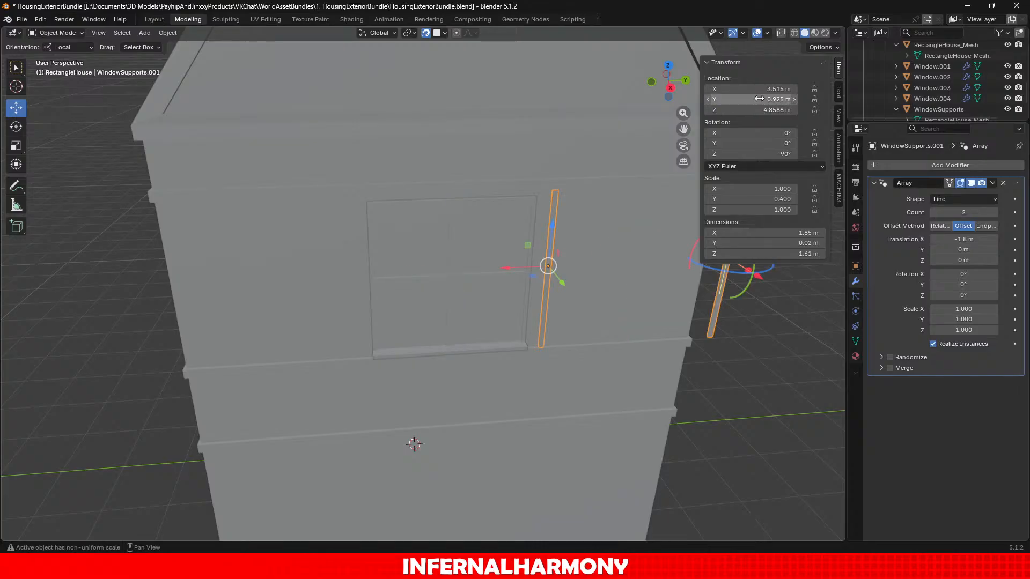
{"action": "left_click", "coordinate": [759, 98]}
{"action": "key", "text": "Home"}
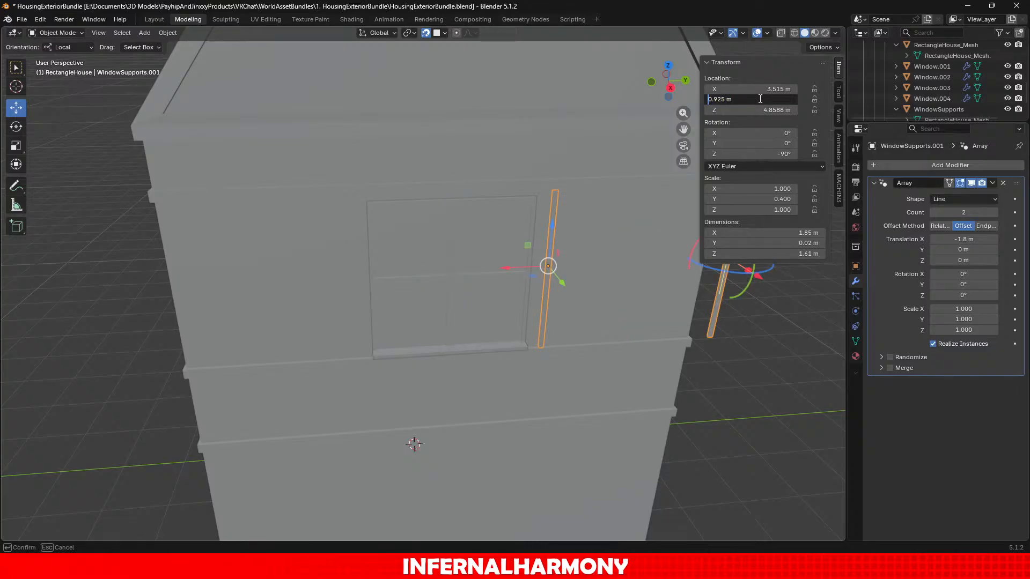
{"action": "type", "text": "-"}
{"action": "key", "text": "Return"}
Inspect the spacing of the strips around the side window from straight on and close up.
{"action": "middle_click_drag", "start_coordinate": [690, 432], "coordinate": [684, 397]}
{"action": "scroll", "coordinate": [780, 379], "scroll_direction": "down", "scroll_amount": 4}
{"action": "scroll", "coordinate": [780, 379], "scroll_direction": "up", "scroll_amount": 3}
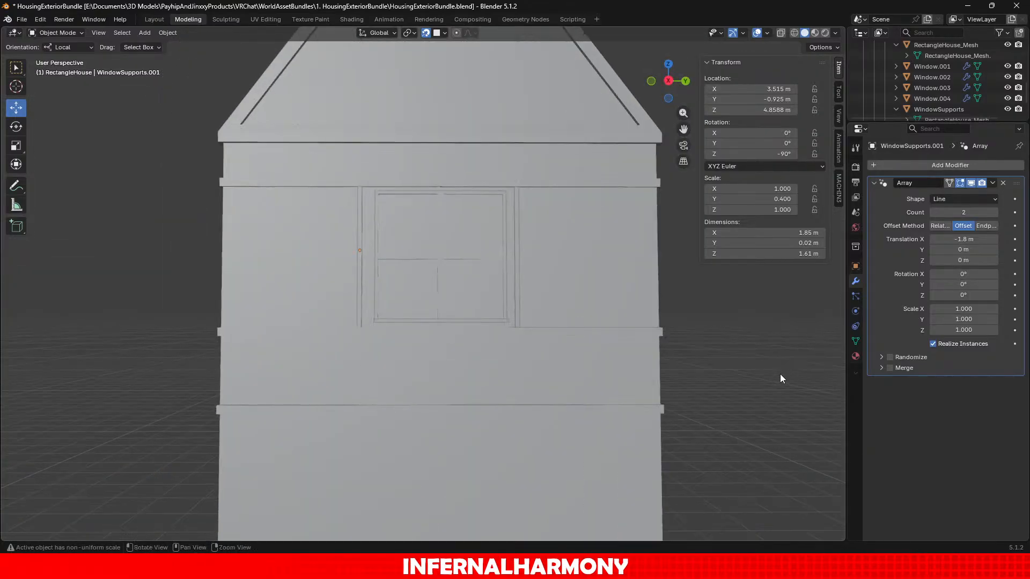
{"action": "middle_click_drag", "start_coordinate": [766, 379], "coordinate": [719, 327]}
{"action": "scroll", "coordinate": [769, 386], "scroll_direction": "up", "scroll_amount": 5}
{"action": "left_click", "coordinate": [279, 240]}
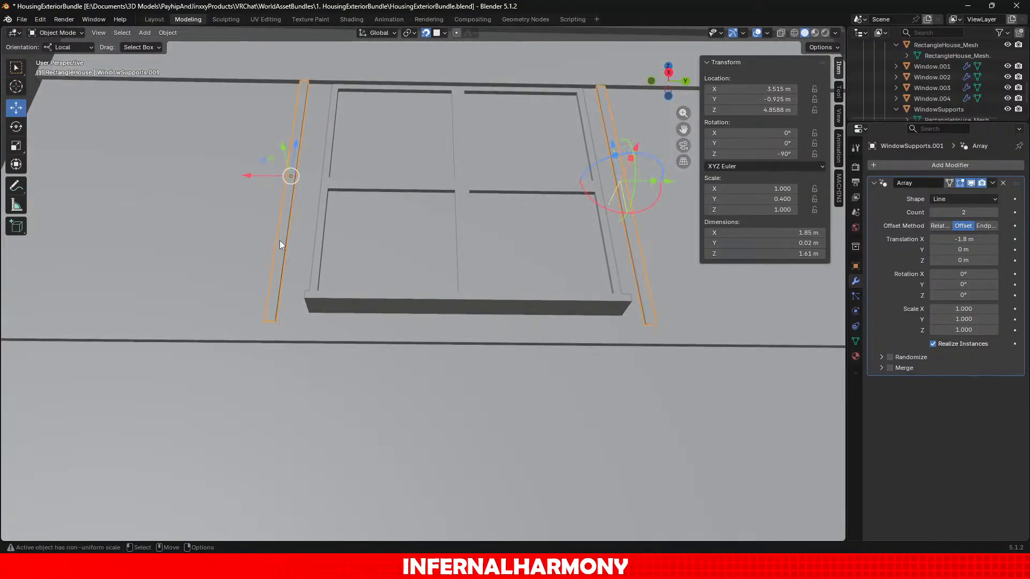
{"action": "scroll", "coordinate": [291, 162], "scroll_direction": "down", "scroll_amount": 6}
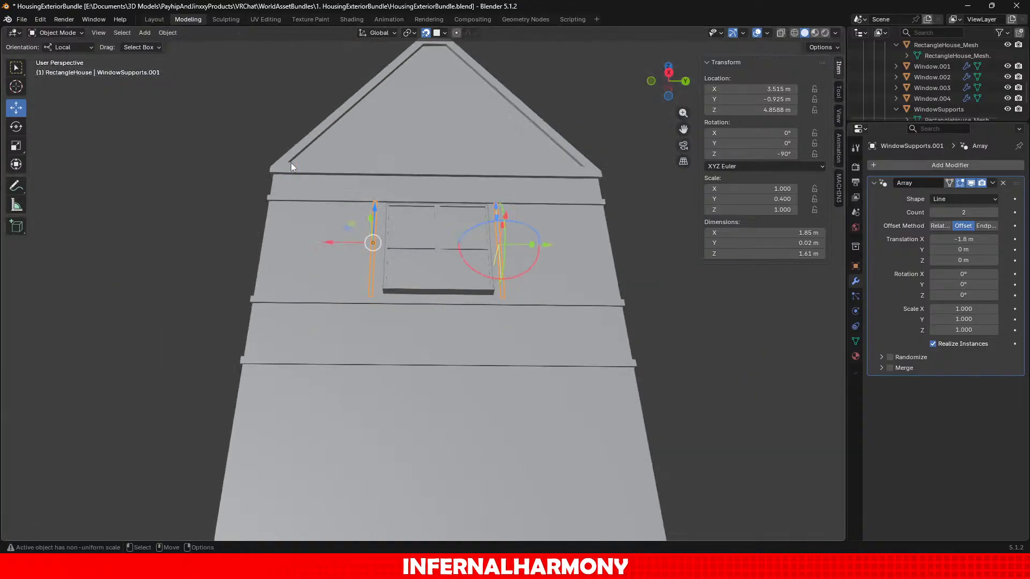
{"action": "middle_click_drag", "start_coordinate": [304, 165], "coordinate": [507, 284]}
{"action": "scroll", "coordinate": [597, 248], "scroll_direction": "down", "scroll_amount": 6}
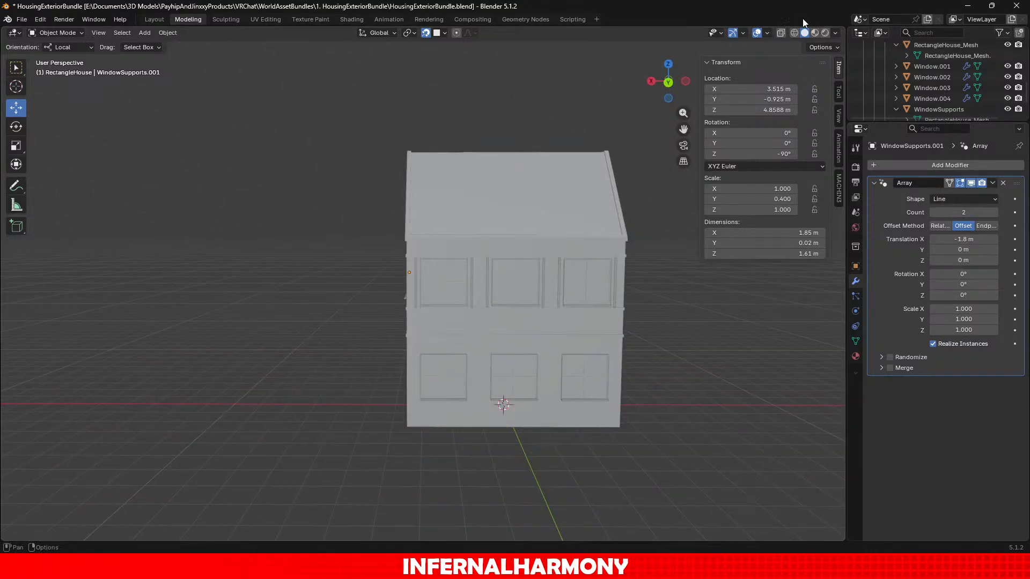
Examine the windows and trim on the other sides of the house for missing vertical supports.
{"action": "middle_click_drag", "start_coordinate": [652, 234], "coordinate": [496, 288]}
{"action": "scroll", "coordinate": [632, 236], "scroll_direction": "up", "scroll_amount": 3}
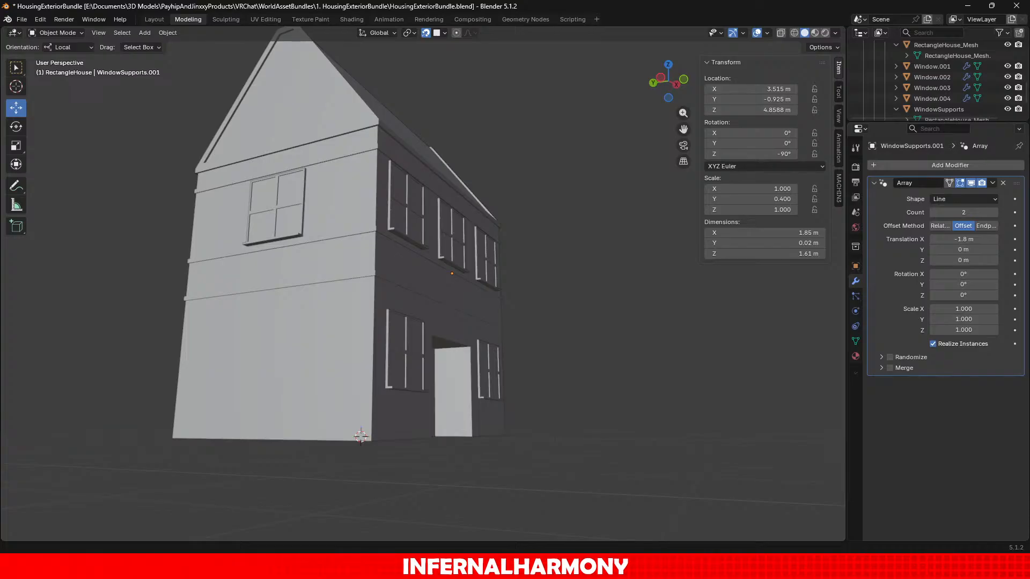
{"action": "scroll", "coordinate": [491, 329], "scroll_direction": "up", "scroll_amount": 1}
{"action": "middle_click_drag", "start_coordinate": [490, 329], "coordinate": [413, 362]}
{"action": "scroll", "coordinate": [173, 327], "scroll_direction": "up", "scroll_amount": 4}
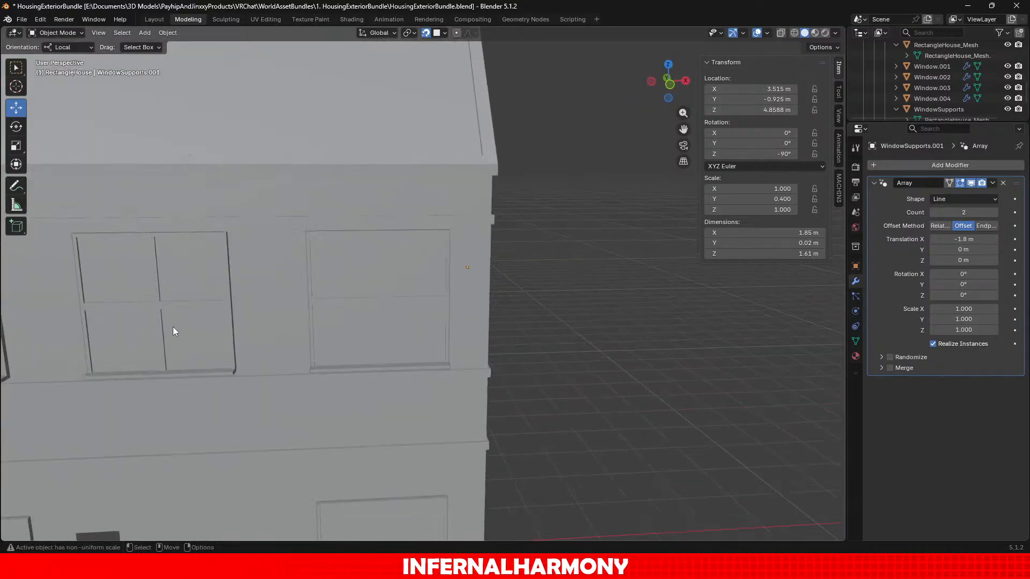
{"action": "middle_click_drag", "start_coordinate": [173, 327], "coordinate": [384, 291], "text": "shift"}
{"action": "scroll", "coordinate": [384, 292], "scroll_direction": "up", "scroll_amount": 1}
{"action": "scroll", "coordinate": [334, 314], "scroll_direction": "down", "scroll_amount": 4}
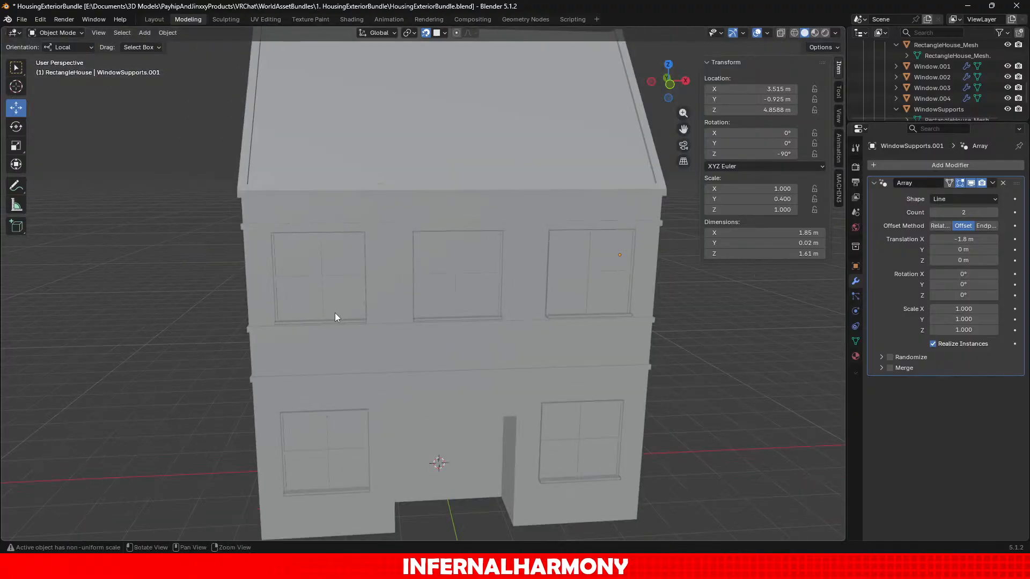
{"action": "middle_click_drag", "start_coordinate": [334, 313], "coordinate": [382, 280]}
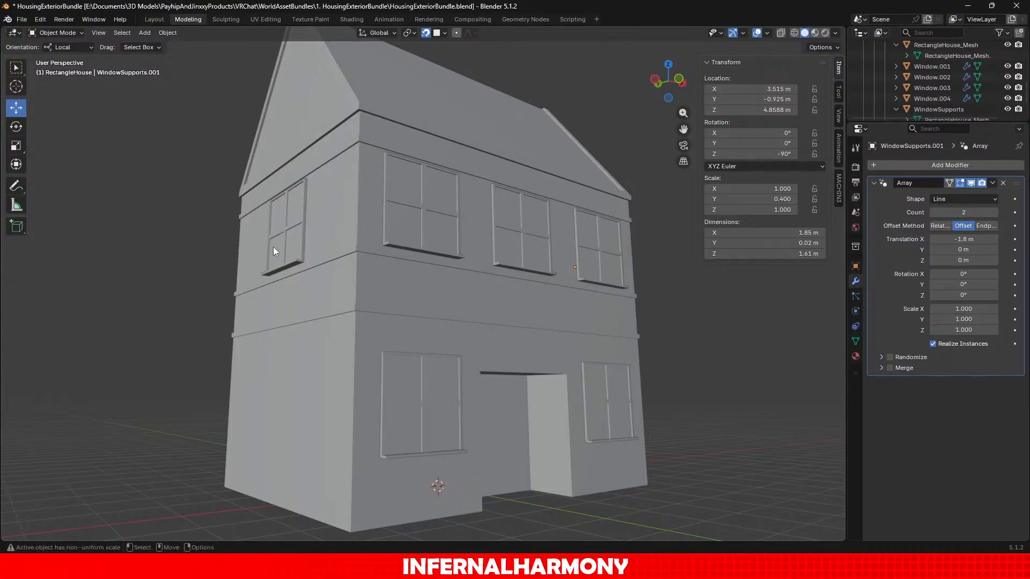
{"action": "key", "text": "super"}
{"action": "key", "text": "super"}
Add a Mirror modifier to the supports around the three upper windows, mirroring on Y instead of X.
{"action": "middle_click_drag", "start_coordinate": [272, 245], "coordinate": [294, 241]}
{"action": "scroll", "coordinate": [407, 240], "scroll_direction": "up", "scroll_amount": 3}
{"action": "middle_click_drag", "start_coordinate": [450, 241], "coordinate": [513, 257]}
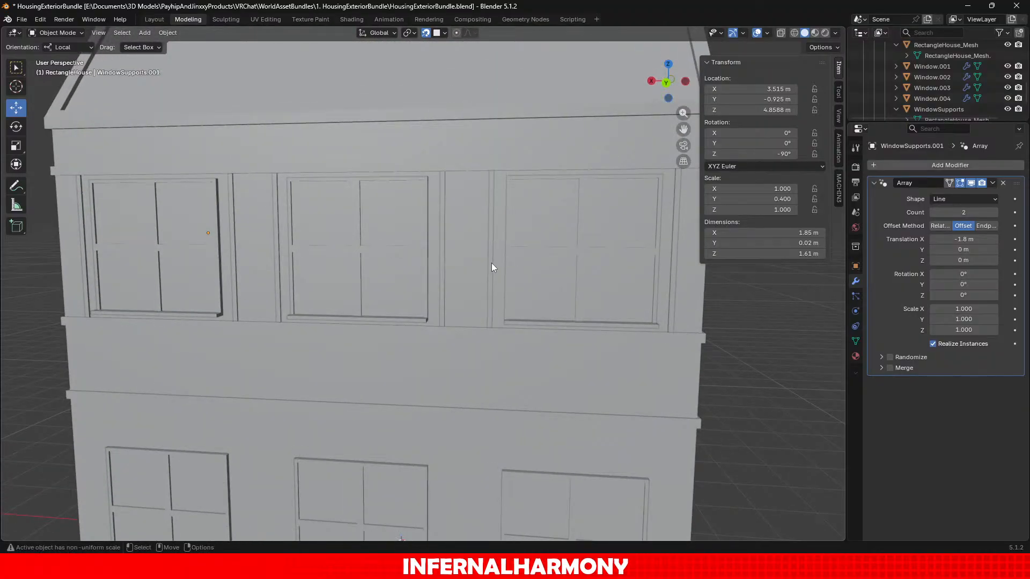
{"action": "left_click", "coordinate": [491, 263]}
{"action": "left_click", "coordinate": [963, 164]}
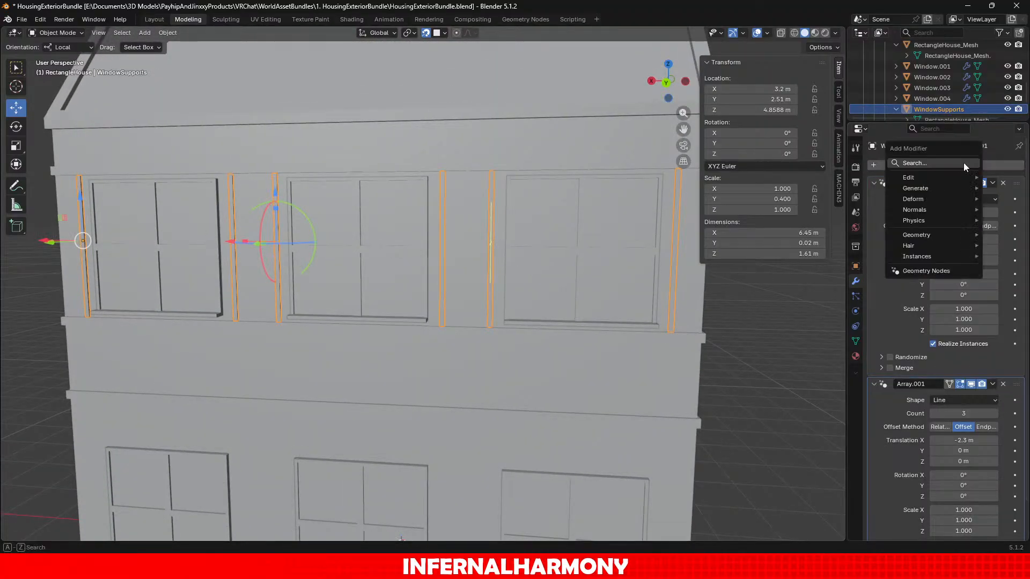
{"action": "type", "text": "mirr"}
{"action": "key", "text": "Return"}
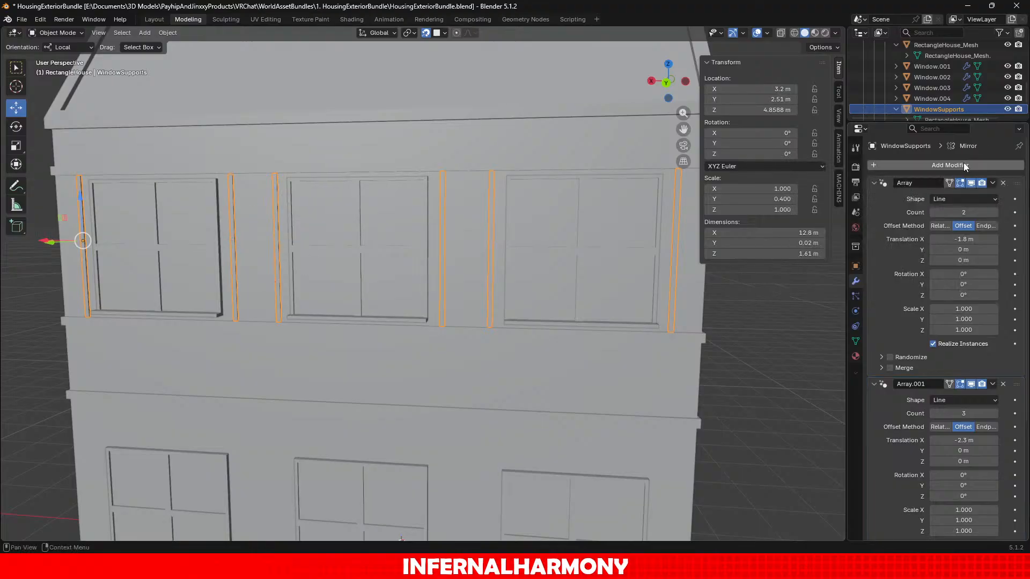
{"action": "scroll", "coordinate": [935, 202], "scroll_direction": "down", "scroll_amount": 5}
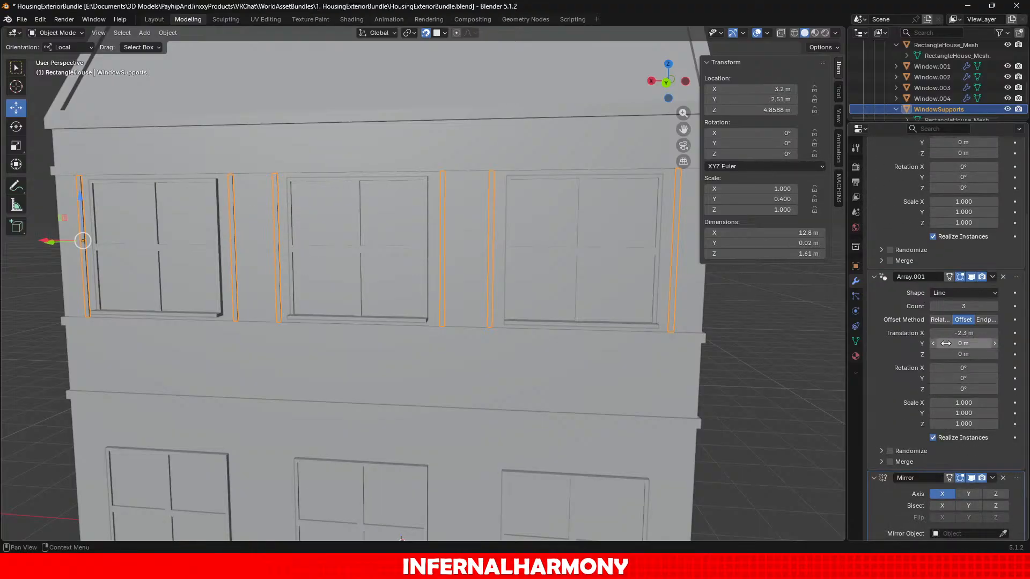
{"action": "left_click", "coordinate": [942, 494]}
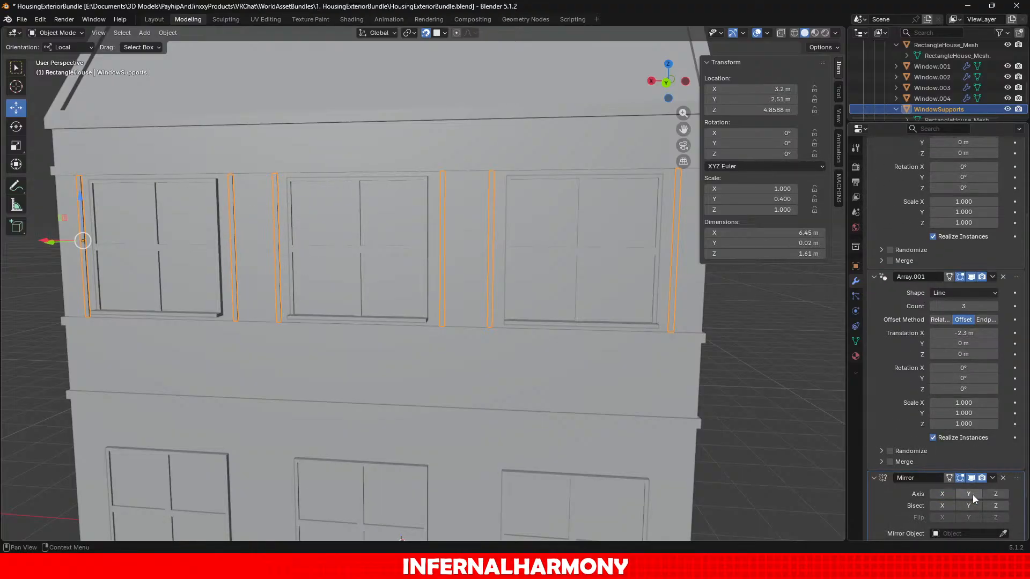
{"action": "scroll", "coordinate": [526, 394], "scroll_direction": "down", "scroll_amount": 5}
{"action": "middle_click_drag", "start_coordinate": [526, 394], "coordinate": [648, 410]}
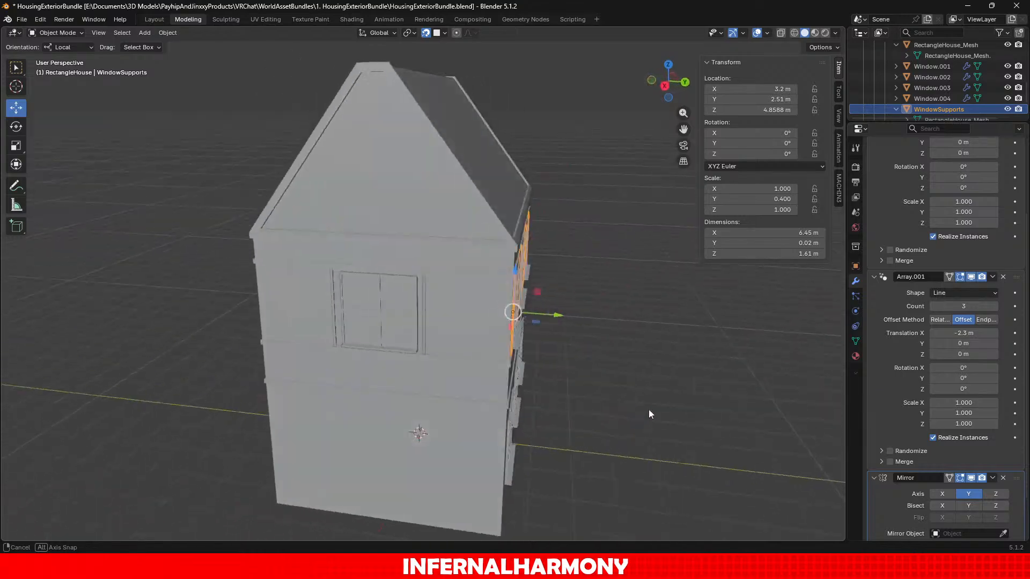
Try applying all transforms to the supports around the side window, then undo it.
{"action": "scroll", "coordinate": [577, 368], "scroll_direction": "up", "scroll_amount": 5}
{"action": "left_click", "coordinate": [474, 301]}
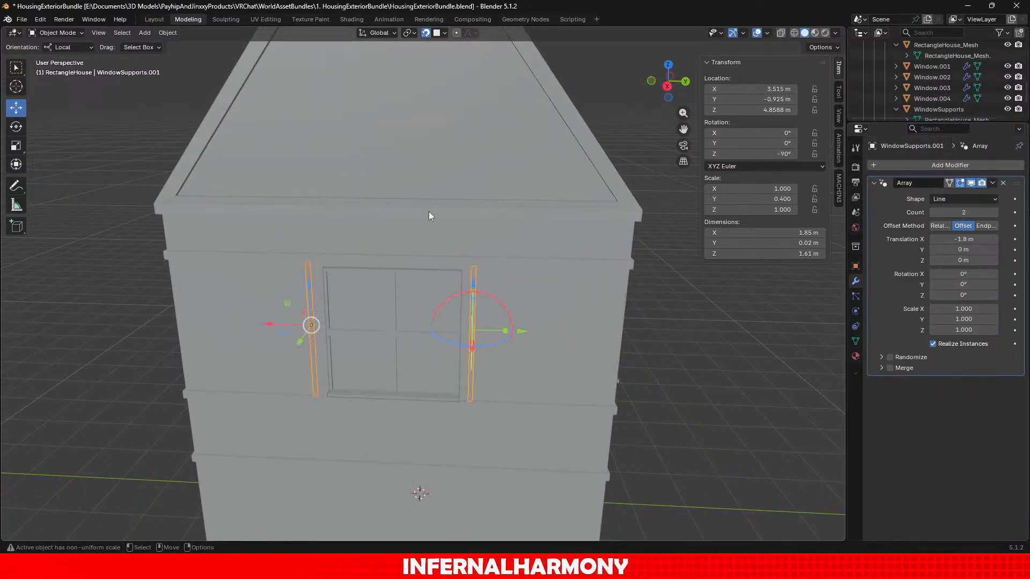
{"action": "left_click", "coordinate": [162, 33]}
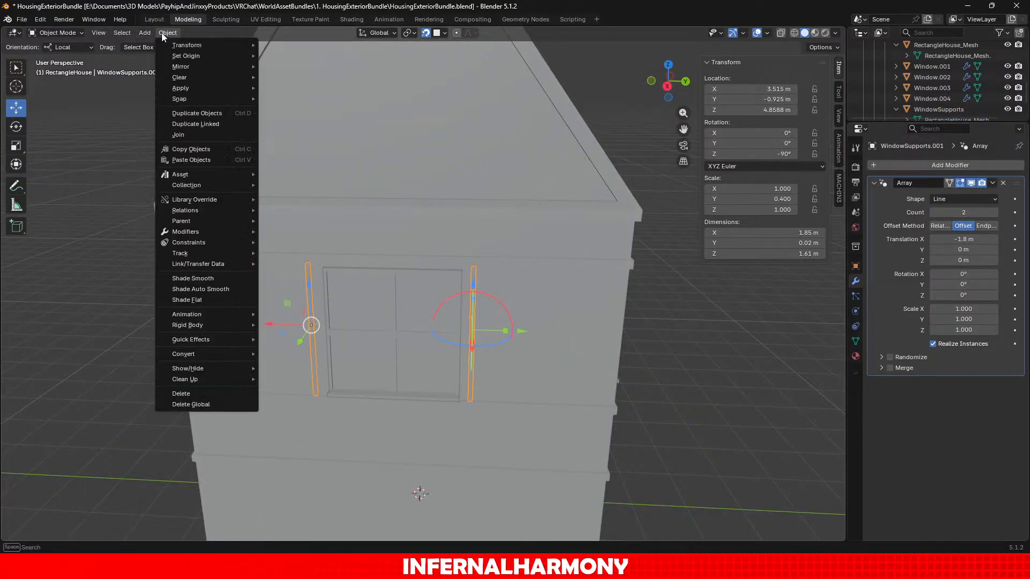
{"action": "mouse_move", "coordinate": [213, 89]}
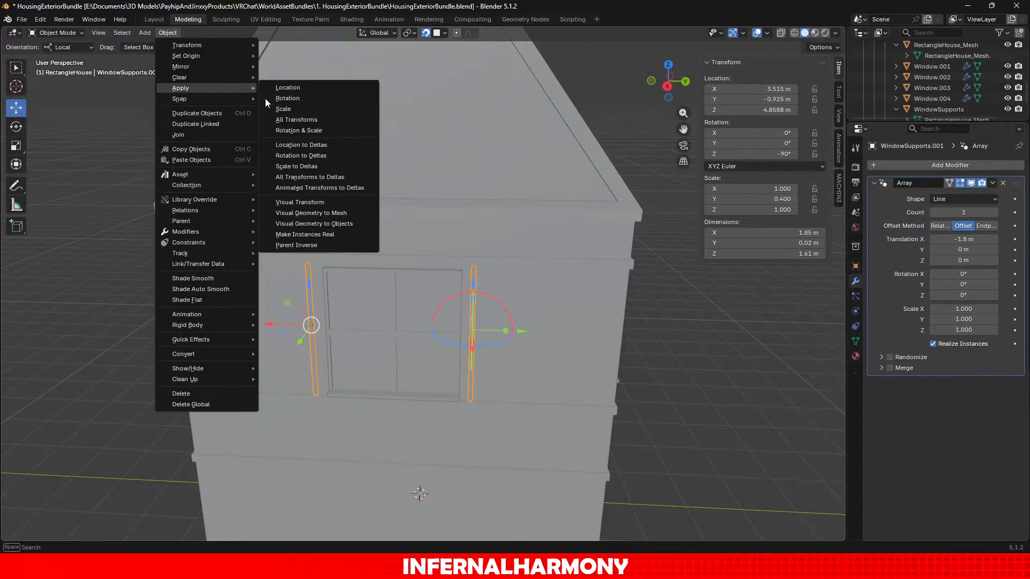
{"action": "left_click", "coordinate": [302, 123]}
{"action": "key", "text": "ctrl+z"}
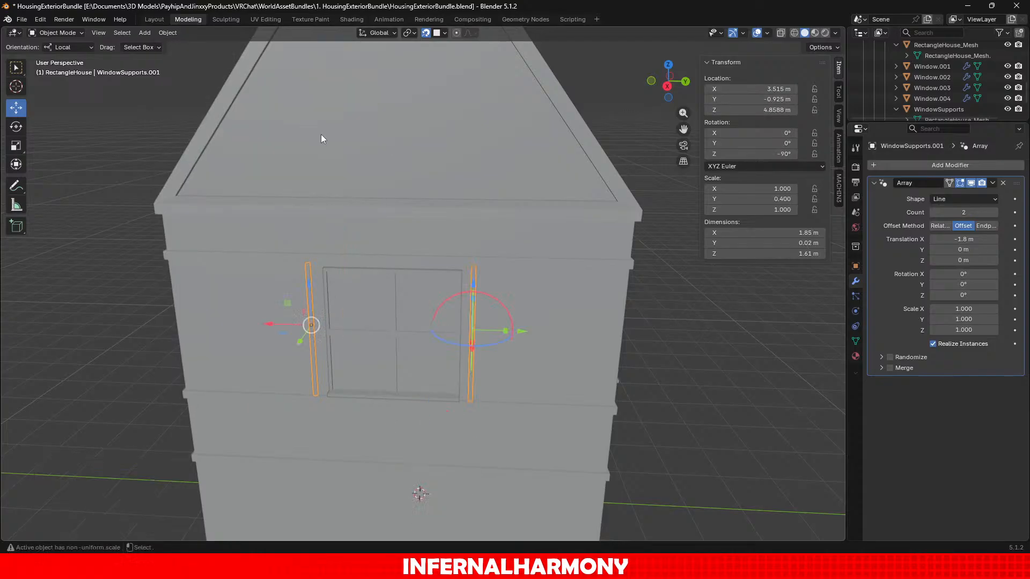
Try applying only the rotation of the side window supports.
{"action": "left_click", "coordinate": [168, 33]}
{"action": "mouse_move", "coordinate": [196, 87]}
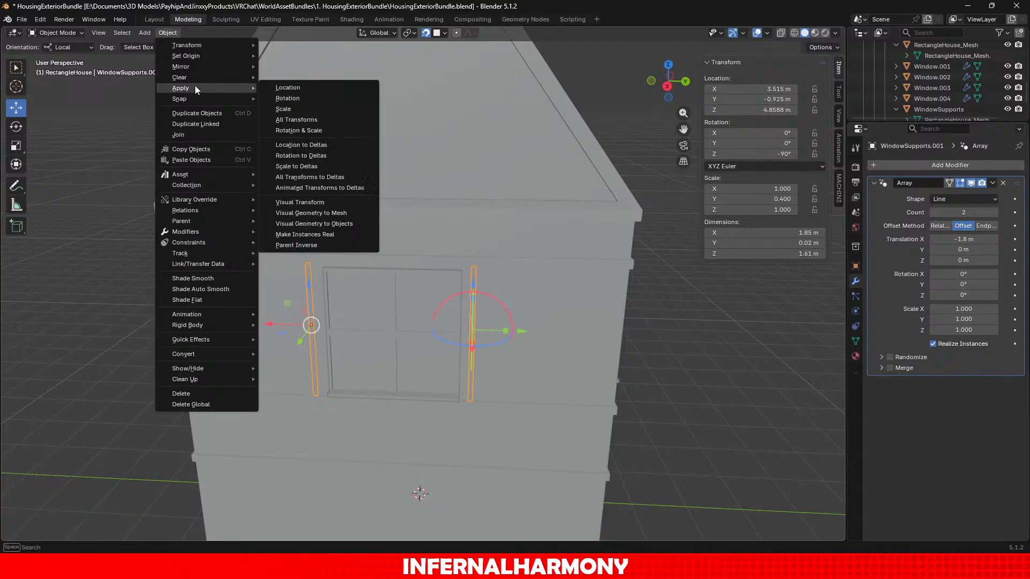
{"action": "left_click", "coordinate": [333, 99]}
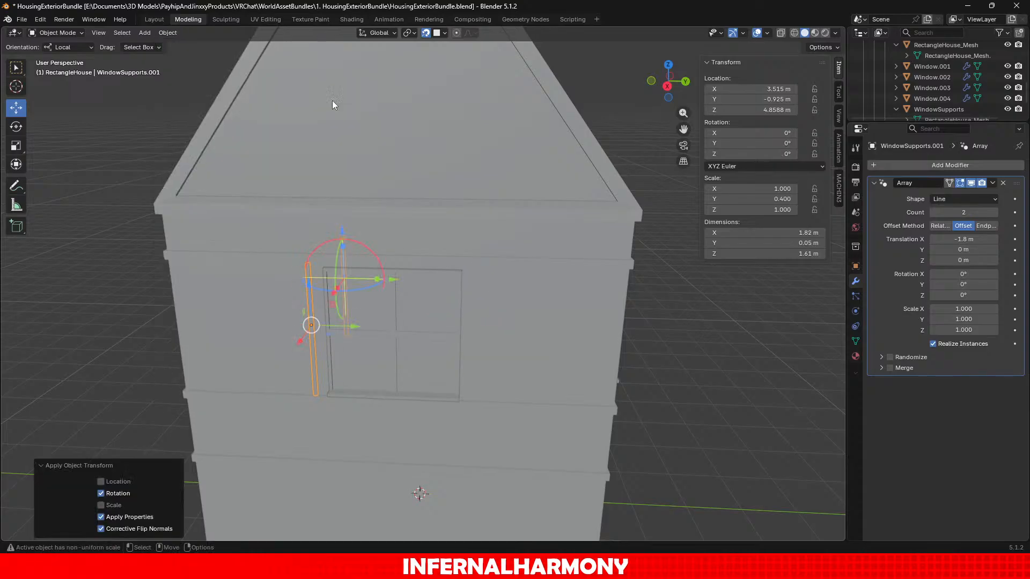
Try an array offset of 0 m in X and -1.8 m in Y for the side window supports.
{"action": "left_click", "coordinate": [979, 239]}
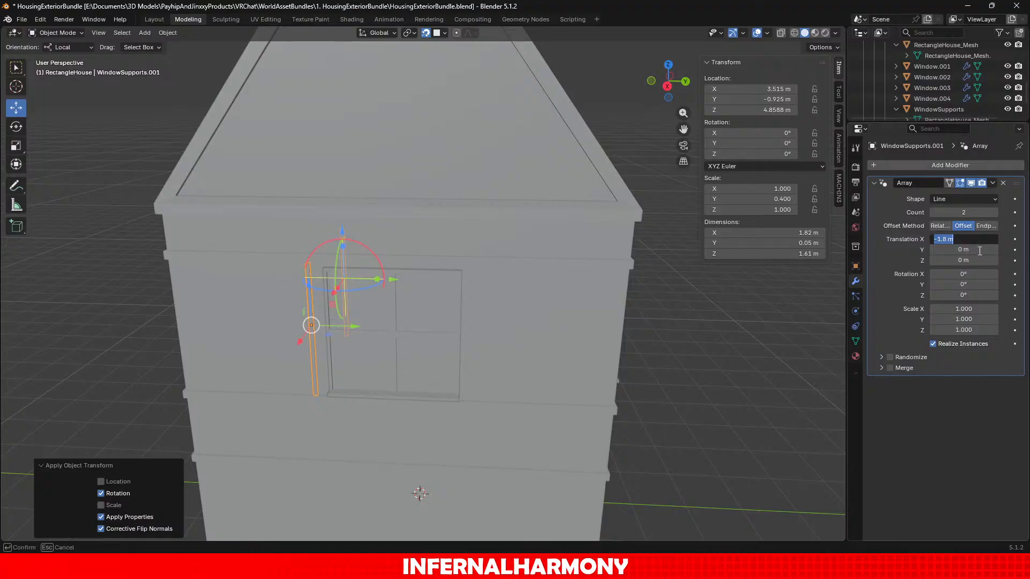
{"action": "type", "text": "1"}
{"action": "key", "text": "Tab"}
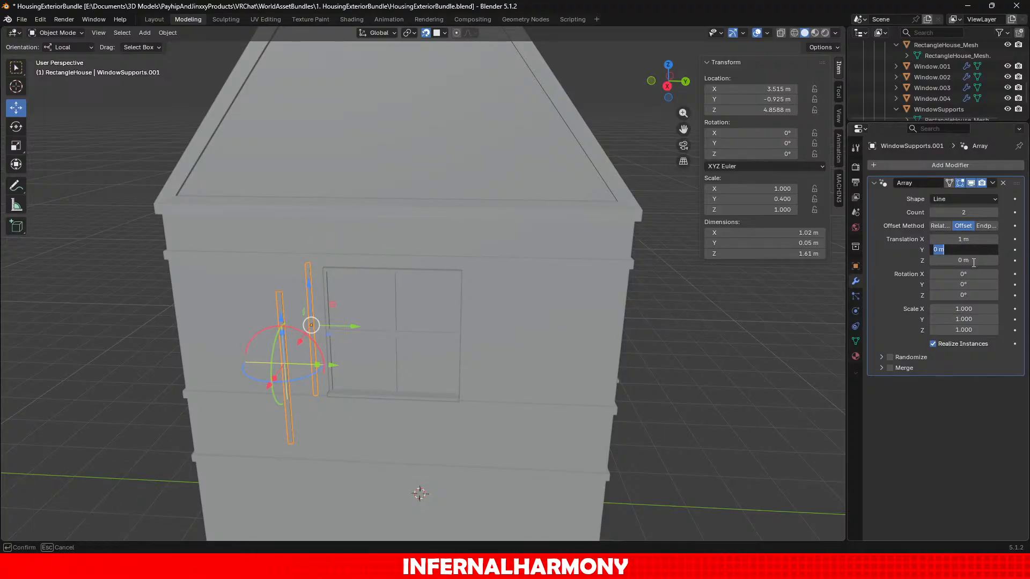
{"action": "type", "text": "-1.8"}
{"action": "key", "text": "Return"}
{"action": "scroll", "coordinate": [317, 341], "scroll_direction": "up", "scroll_amount": 2}
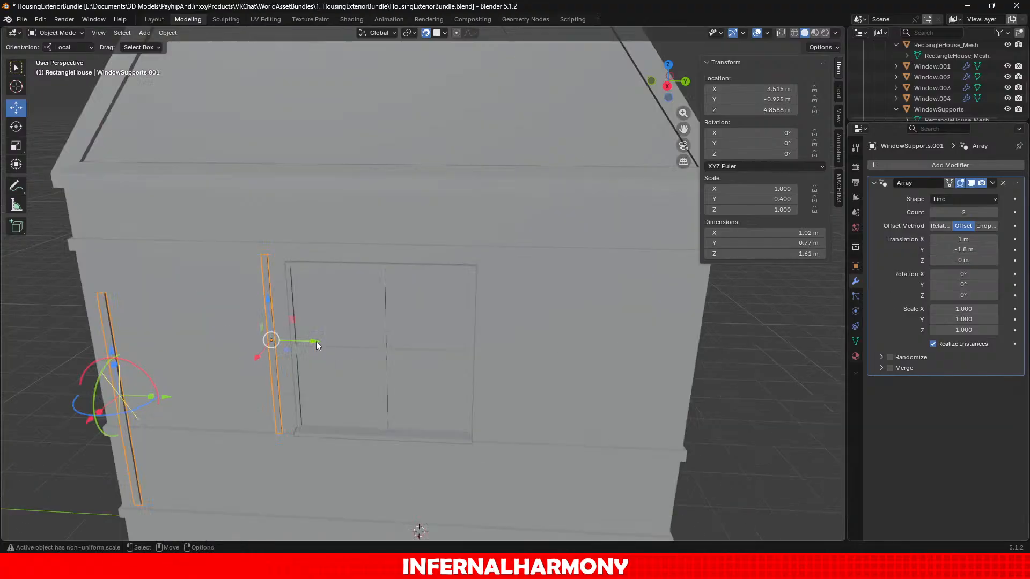
{"action": "middle_click_drag", "start_coordinate": [317, 341], "coordinate": [319, 317]}
{"action": "left_click", "coordinate": [971, 240]}
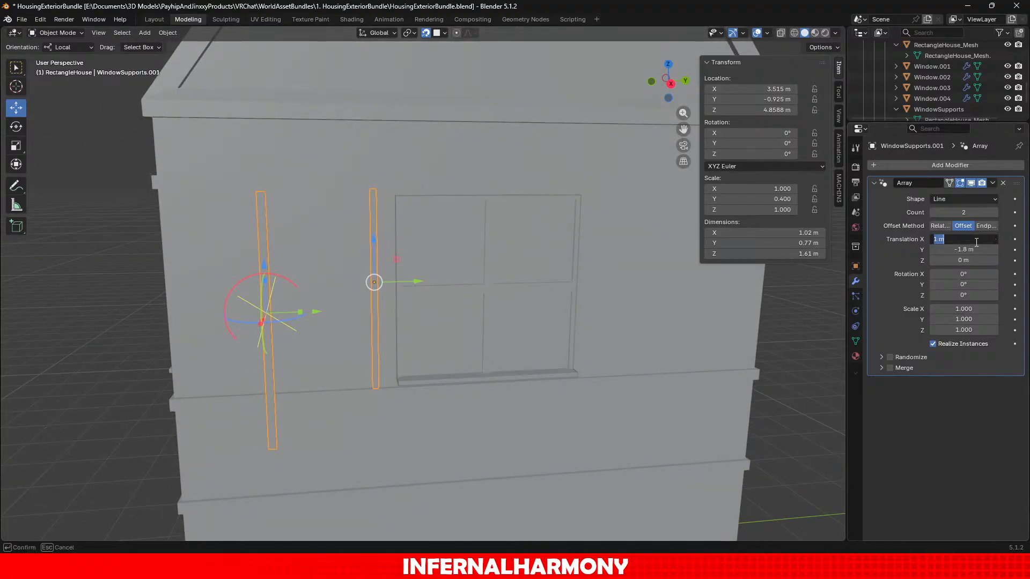
{"action": "type", "text": "0"}
{"action": "key", "text": "Return"}
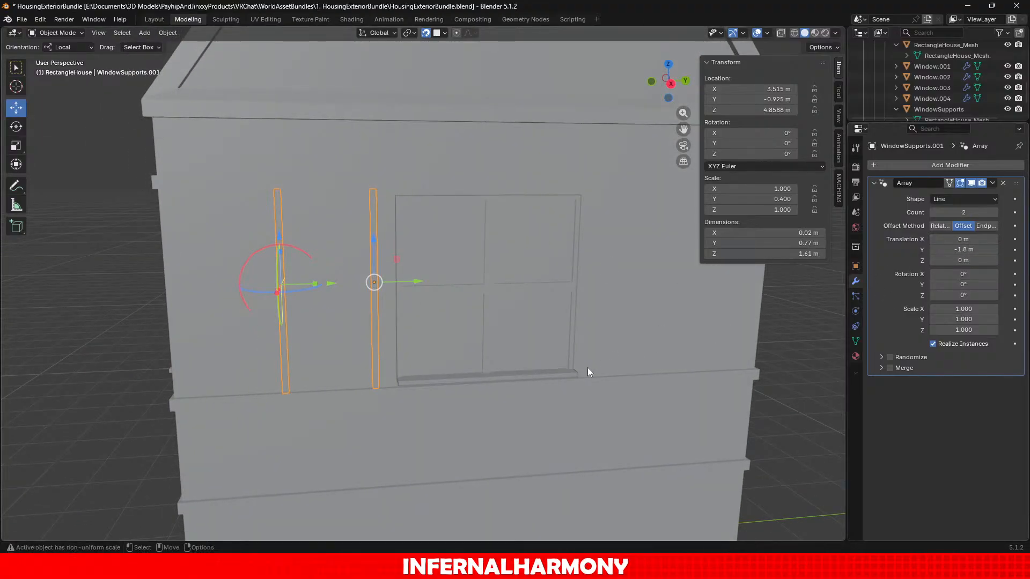
Undo the array offset changes and the applied rotation, bringing the side window supports back to -90° about Z.
{"action": "scroll", "coordinate": [589, 370], "scroll_direction": "up", "scroll_amount": 1}
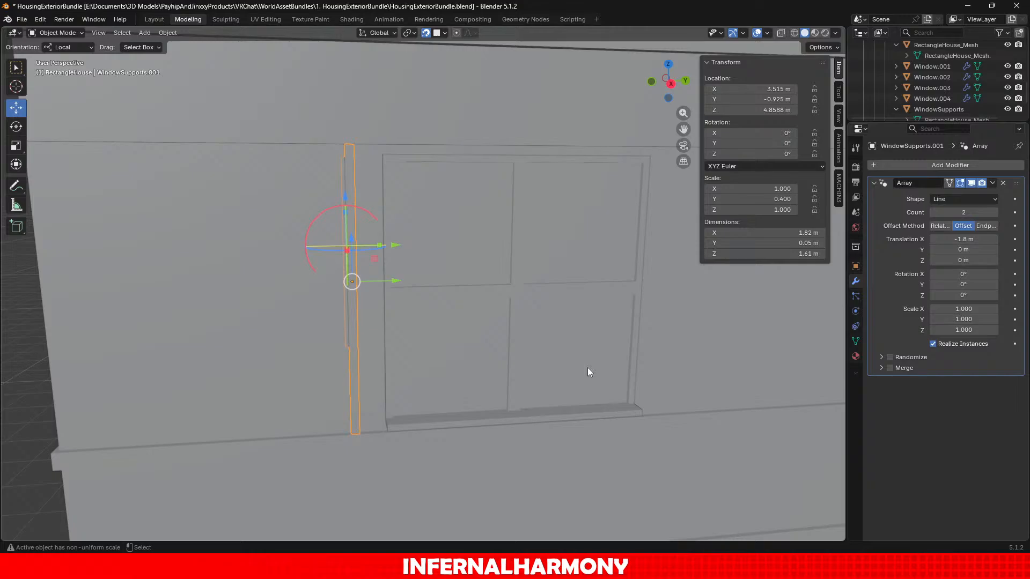
{"action": "scroll", "coordinate": [588, 368], "scroll_direction": "down", "scroll_amount": 5}
{"action": "mouse_move", "coordinate": [568, 340]}
{"action": "middle_mouse_down"}
{"action": "mouse_move", "coordinate": [535, 348]}
{"action": "mouse_move", "coordinate": [551, 349]}
{"action": "middle_mouse_up"}
{"action": "type", "text": "rz-90"}
{"action": "key", "text": "Return"}
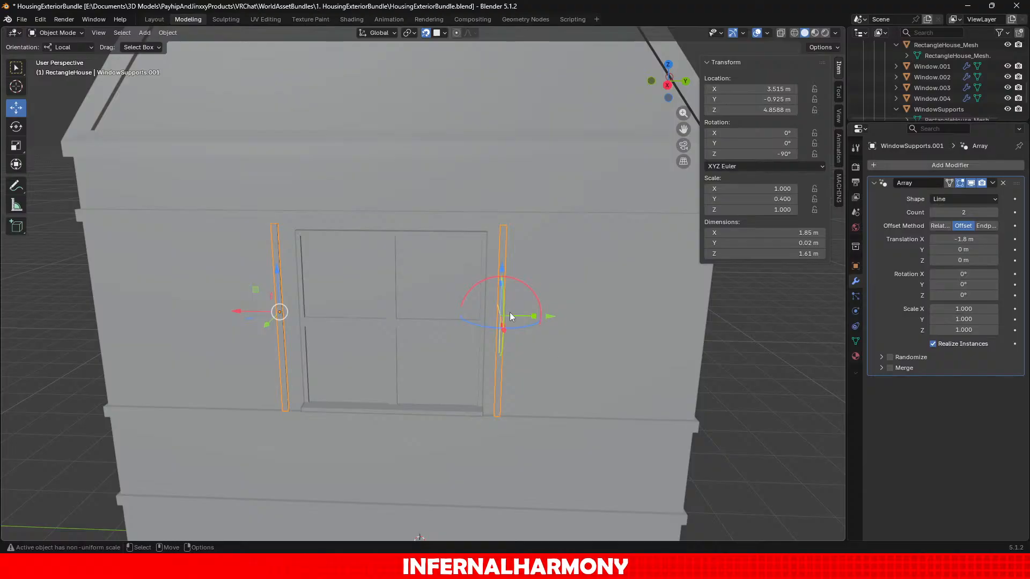
Transfer the -1.8 m array offset of the side window supports from X to Y.
{"action": "left_click", "coordinate": [966, 240]}
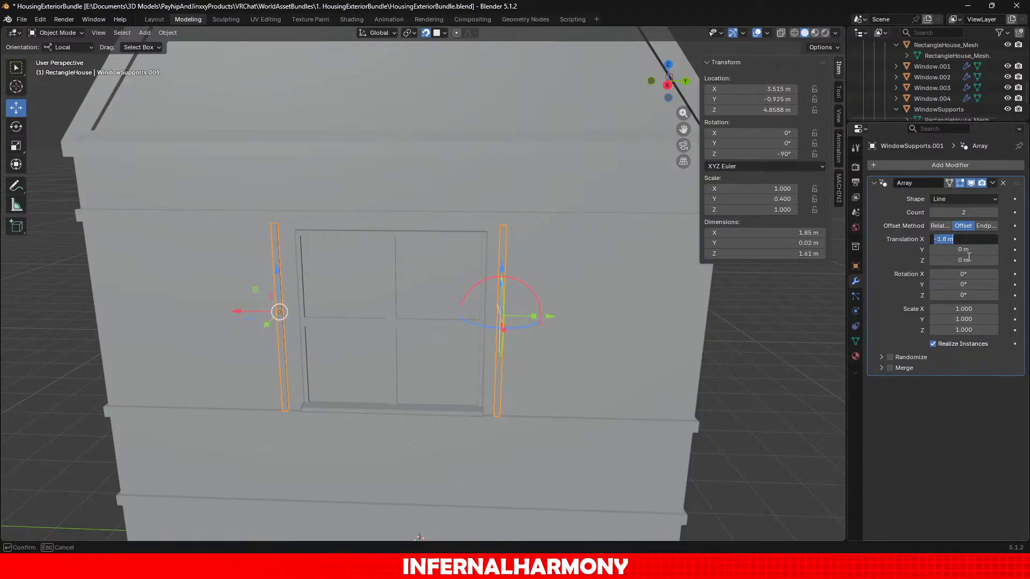
{"action": "key", "text": "ctrl+x"}
{"action": "left_click", "coordinate": [973, 248]}
{"action": "left_click", "coordinate": [971, 249]}
{"action": "key", "text": "ctrl+v"}
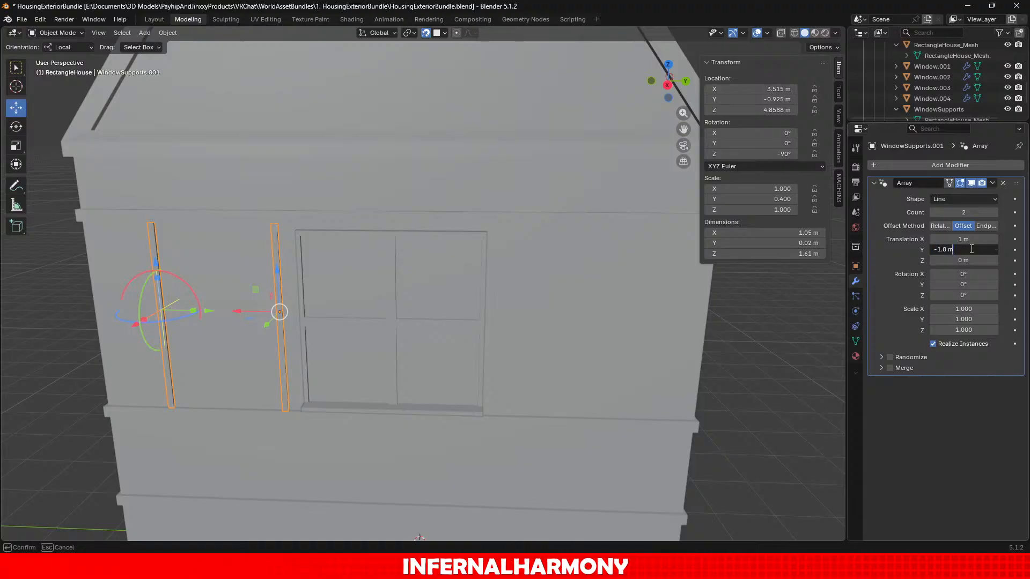
{"action": "key", "text": "Return"}
Apply the rotation of the side window supports, followed by all their transforms.
{"action": "left_click", "coordinate": [172, 33]}
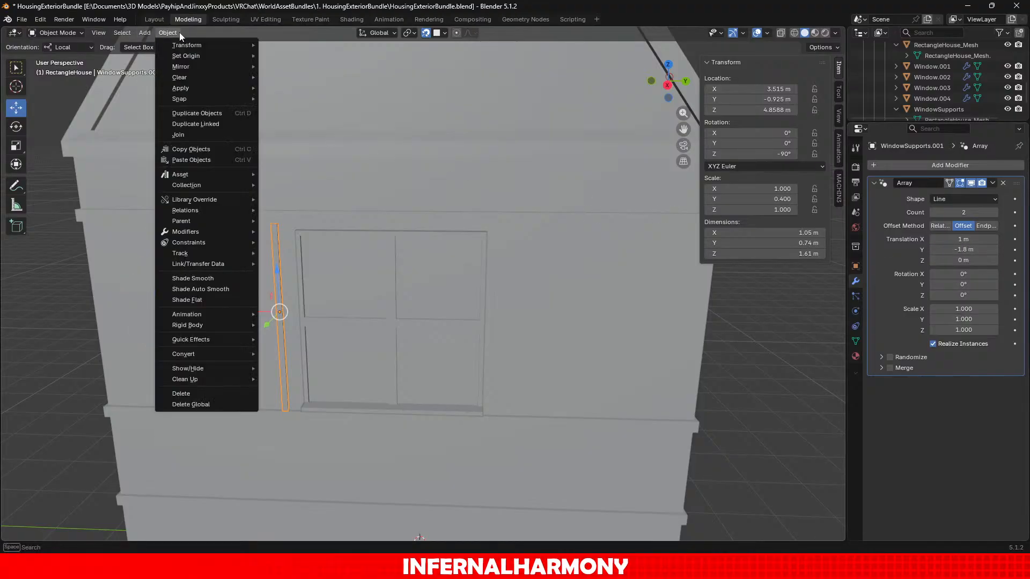
{"action": "mouse_move", "coordinate": [224, 88]}
{"action": "left_click", "coordinate": [320, 97]}
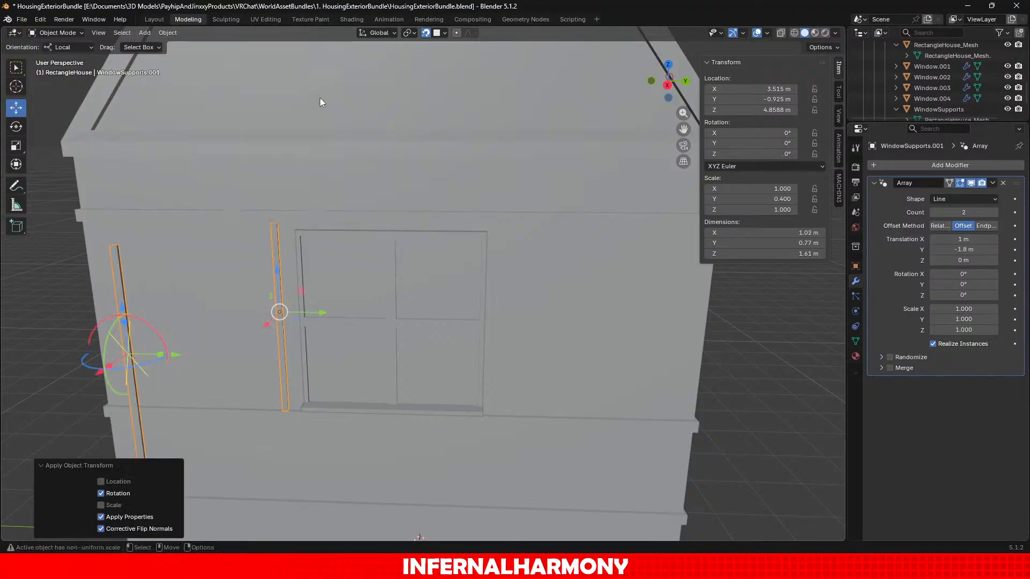
{"action": "middle_click_drag", "start_coordinate": [260, 179], "coordinate": [331, 179]}
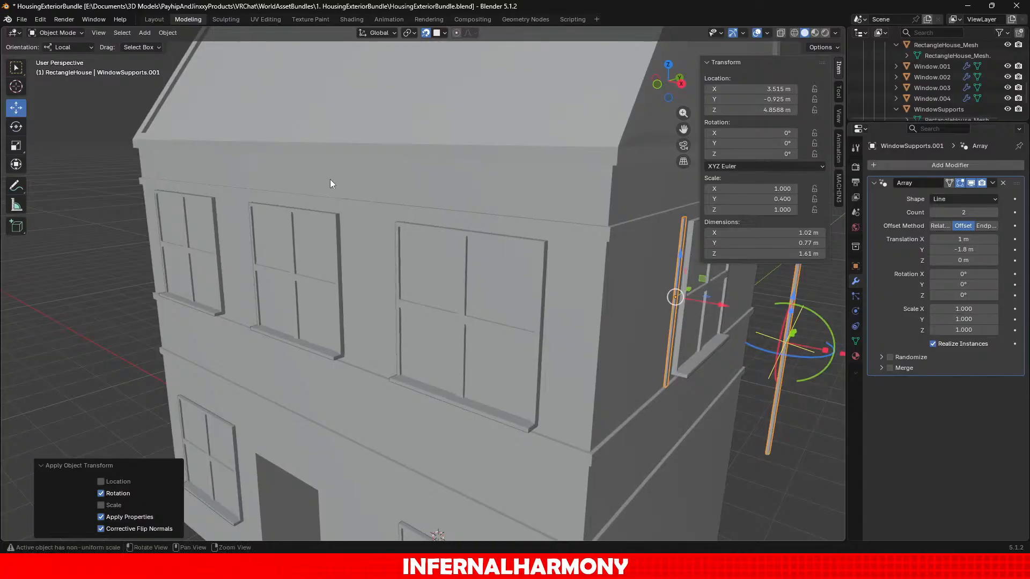
{"action": "left_click", "coordinate": [172, 33]}
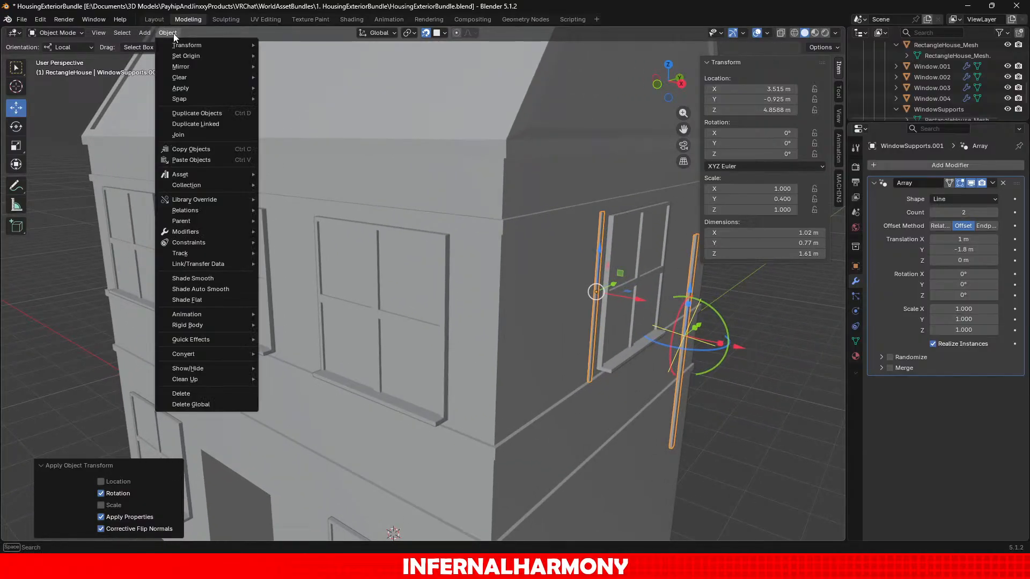
{"action": "mouse_move", "coordinate": [189, 92]}
{"action": "left_click", "coordinate": [302, 119]}
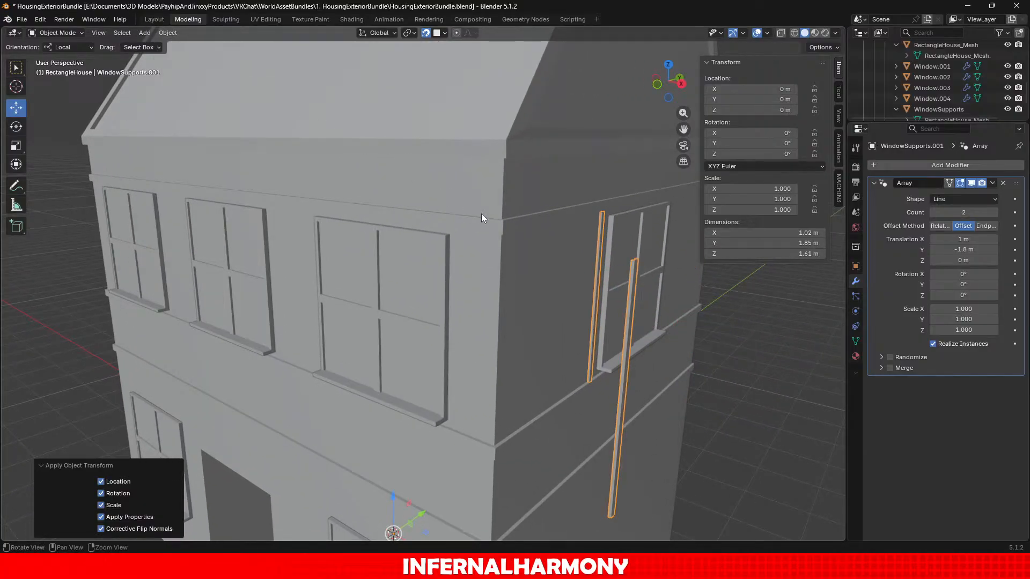
Set the array offset of the side window supports to 0 m in X and 1.8 m in Y.
{"action": "middle_click_drag", "start_coordinate": [481, 214], "coordinate": [432, 238]}
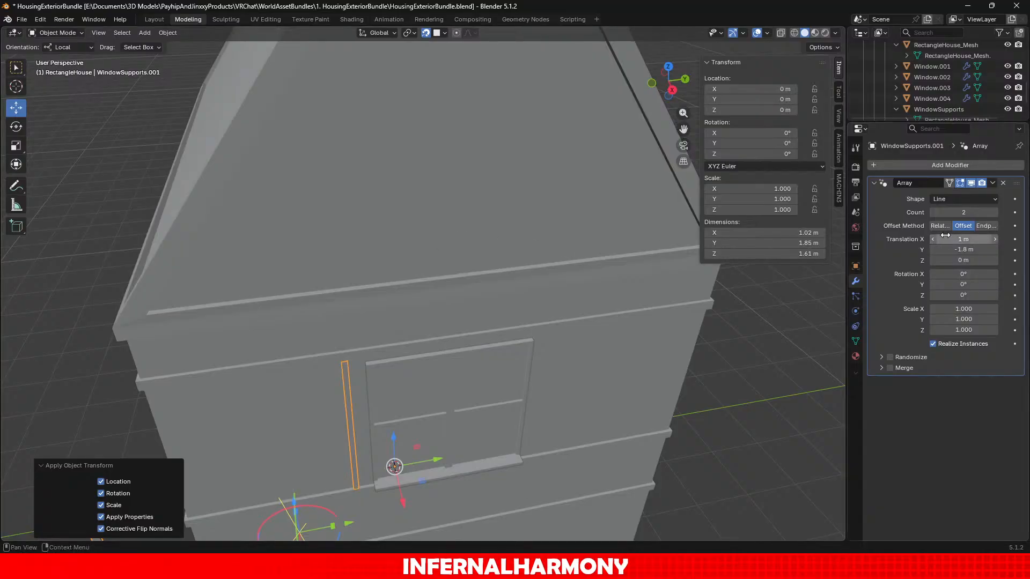
{"action": "left_click", "coordinate": [972, 246]}
{"action": "left_click", "coordinate": [974, 241]}
{"action": "left_click", "coordinate": [978, 239]}
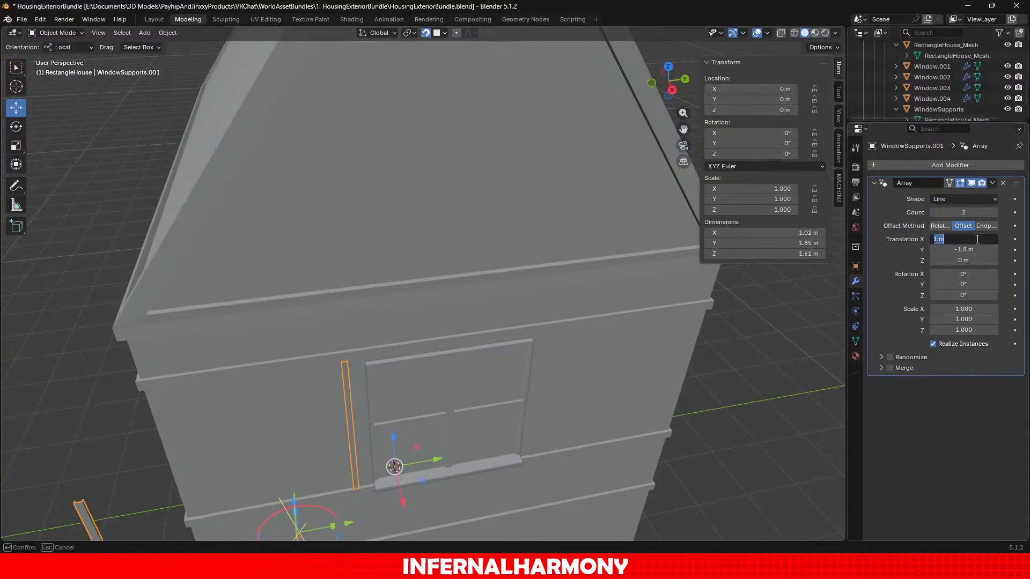
{"action": "type", "text": "0"}
{"action": "key", "text": "Return"}
{"action": "left_click", "coordinate": [961, 249]}
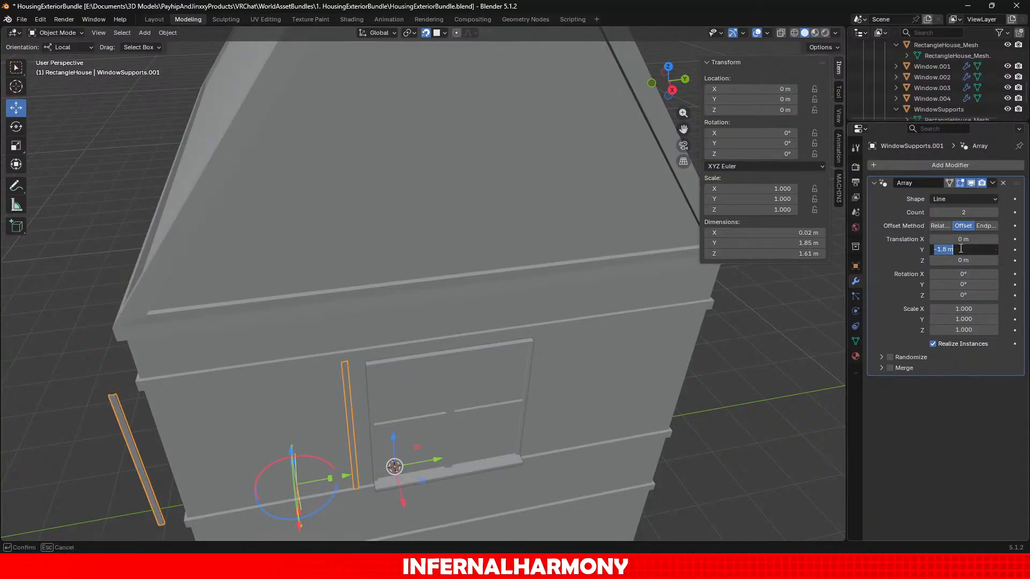
{"action": "key", "text": "Right"}
{"action": "key", "text": "Left"}
{"action": "key", "text": "BackSpace"}
{"action": "key", "text": "Return"}
Add a Mirror modifier on X to the side window supports and check the opposite side of the house.
{"action": "middle_click_drag", "start_coordinate": [646, 273], "coordinate": [603, 254]}
{"action": "left_click", "coordinate": [944, 165]}
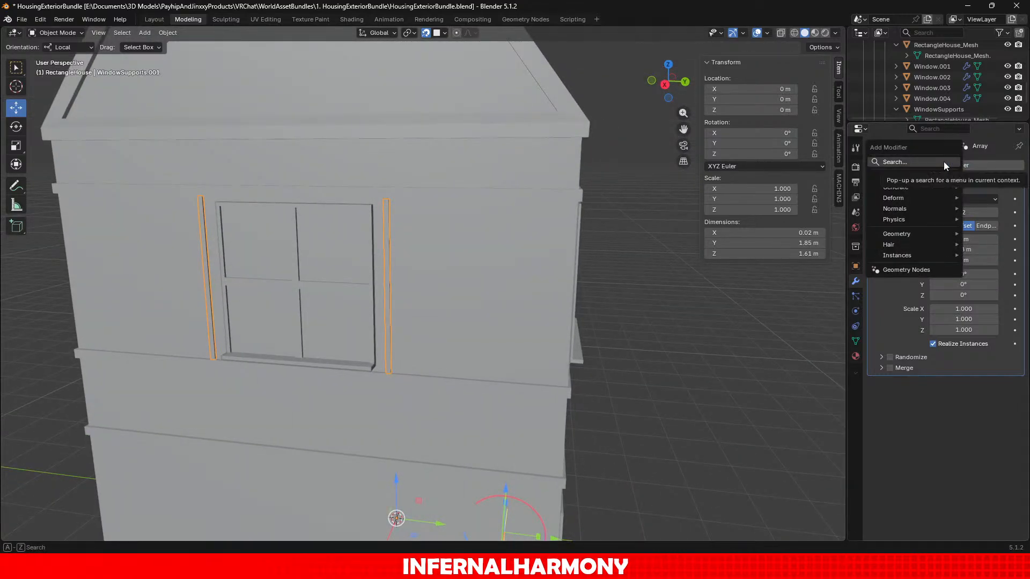
{"action": "type", "text": "mirr"}
{"action": "key", "text": "Return"}
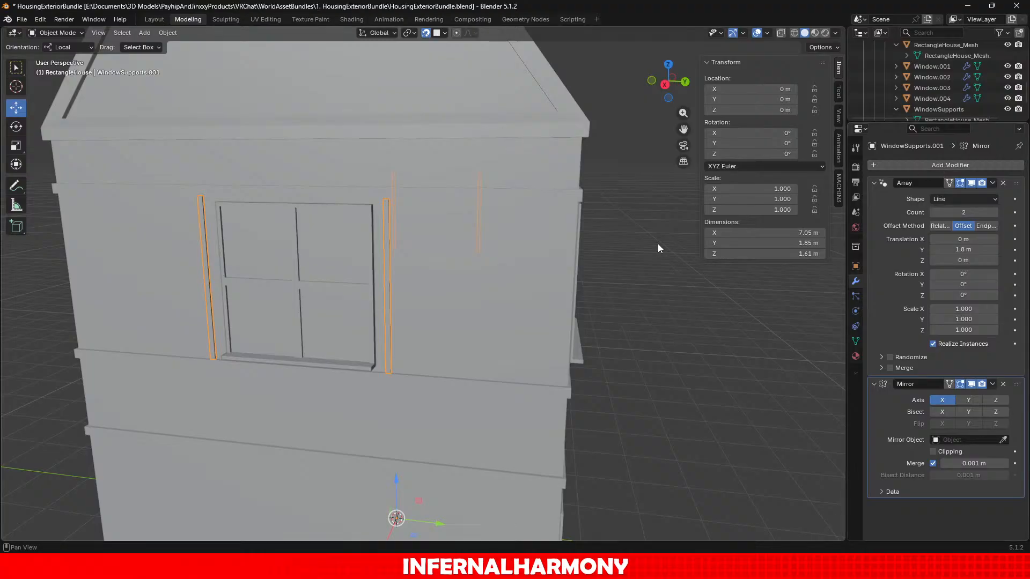
{"action": "scroll", "coordinate": [657, 243], "scroll_direction": "down", "scroll_amount": 6}
{"action": "middle_click_drag", "start_coordinate": [497, 295], "coordinate": [350, 258]}
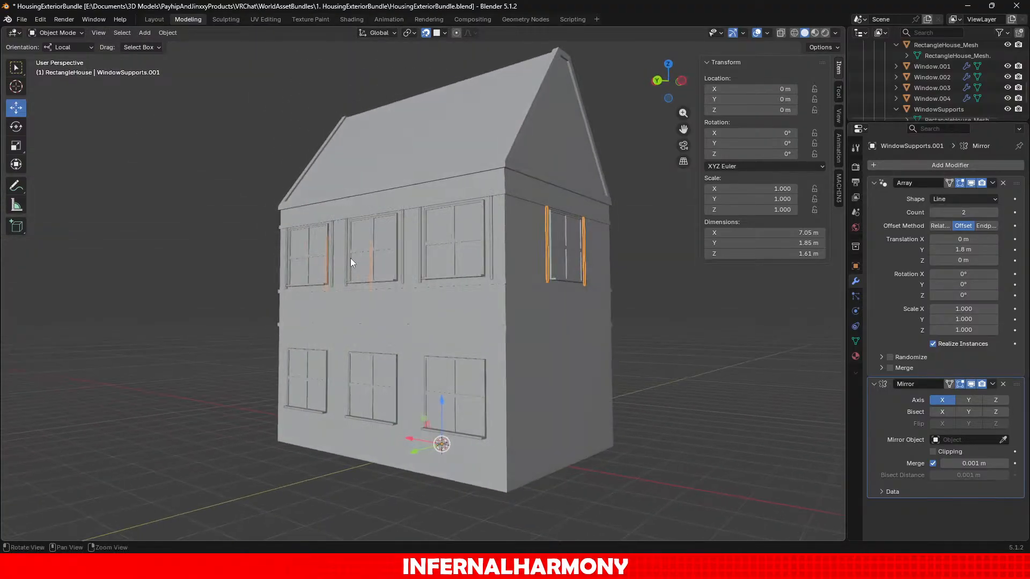
Remove the existing Mirror modifier from WindowSupports, the arrayed supports around the three upper windows on the long wall.
{"action": "left_click", "coordinate": [952, 108]}
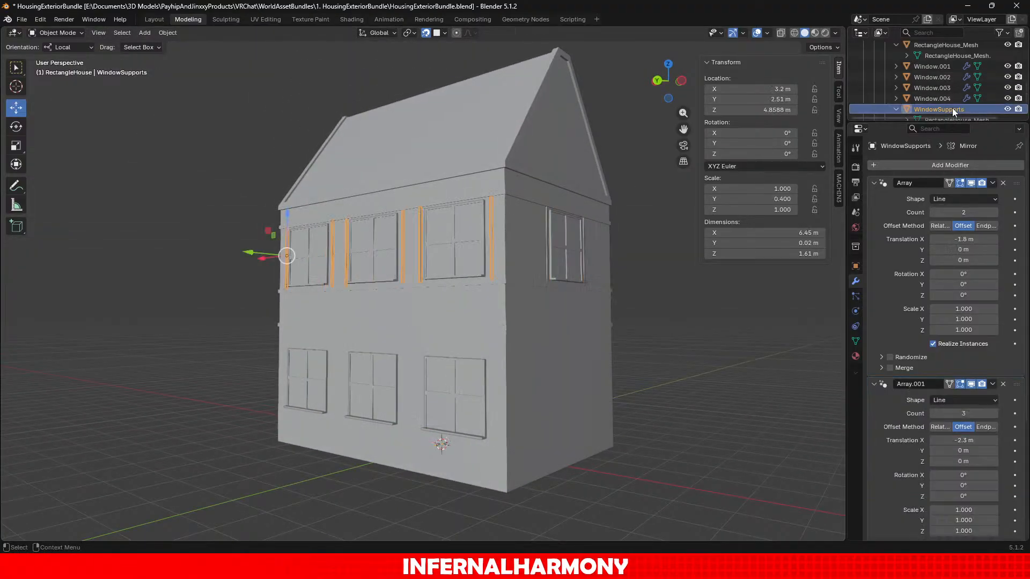
{"action": "middle_click_drag", "start_coordinate": [526, 285], "coordinate": [622, 299]}
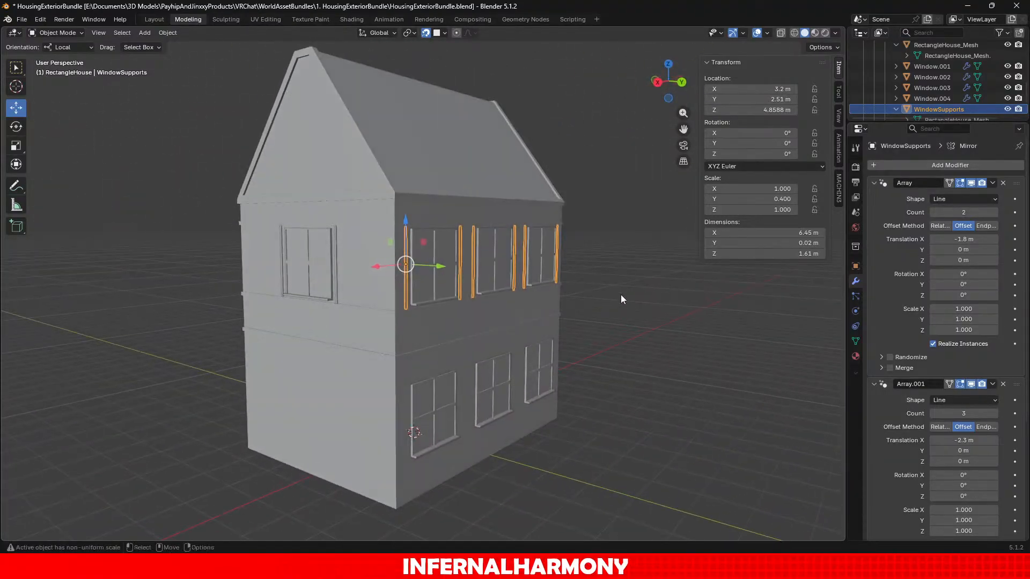
{"action": "scroll", "coordinate": [623, 294], "scroll_direction": "up", "scroll_amount": 7}
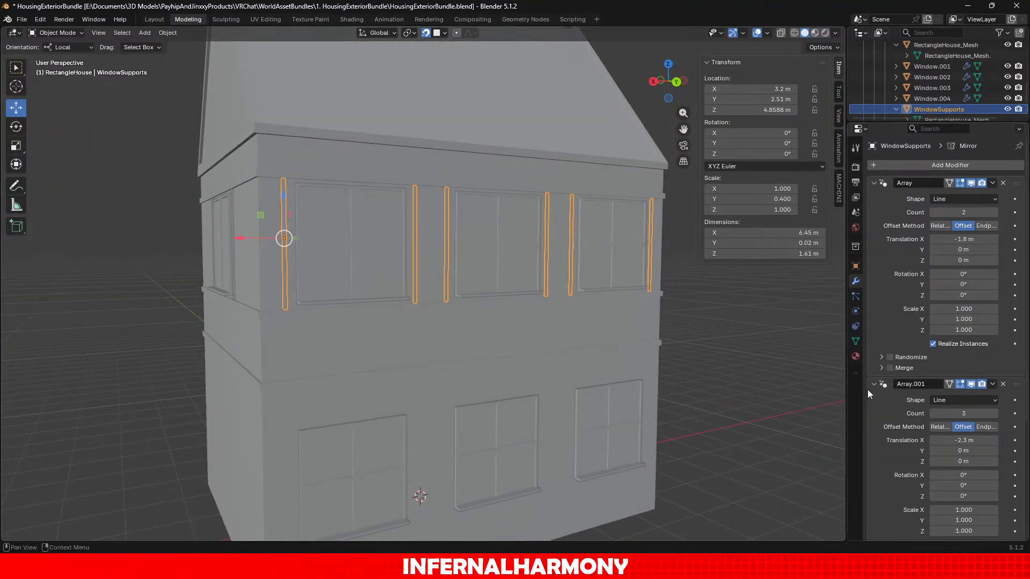
{"action": "scroll", "coordinate": [869, 390], "scroll_direction": "down", "scroll_amount": 3}
{"action": "left_click", "coordinate": [1006, 432]}
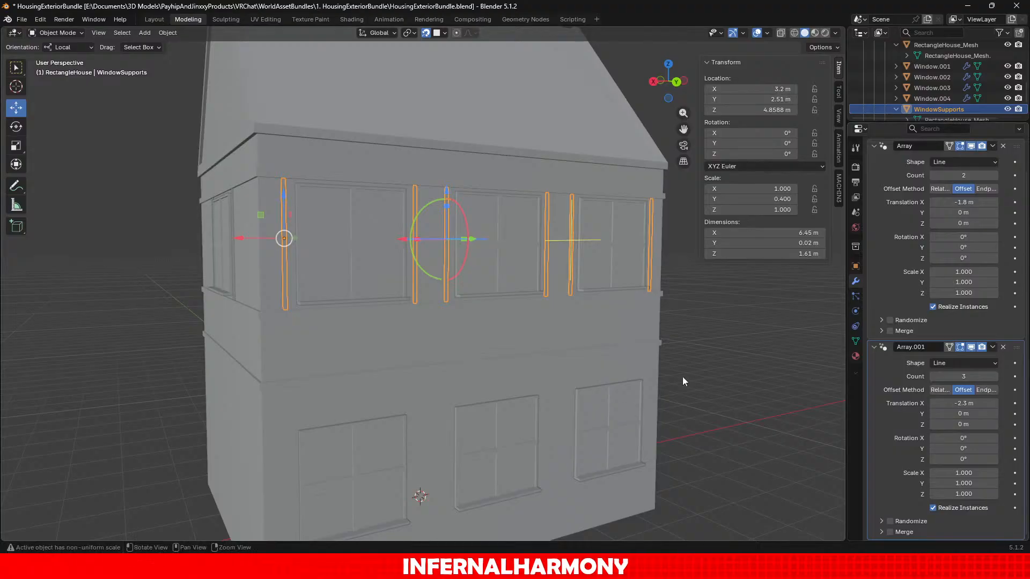
Apply all transforms (location, rotation and scale) to the long-wall window supports.
{"action": "middle_click_drag", "start_coordinate": [682, 377], "coordinate": [474, 252]}
{"action": "left_click", "coordinate": [167, 33]}
{"action": "mouse_move", "coordinate": [217, 98]}
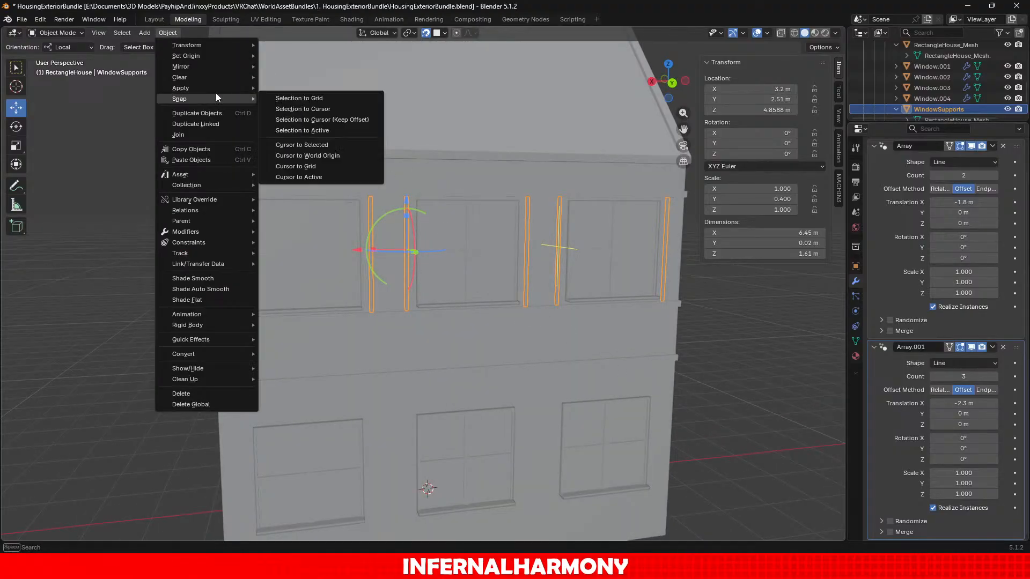
{"action": "left_click", "coordinate": [308, 120]}
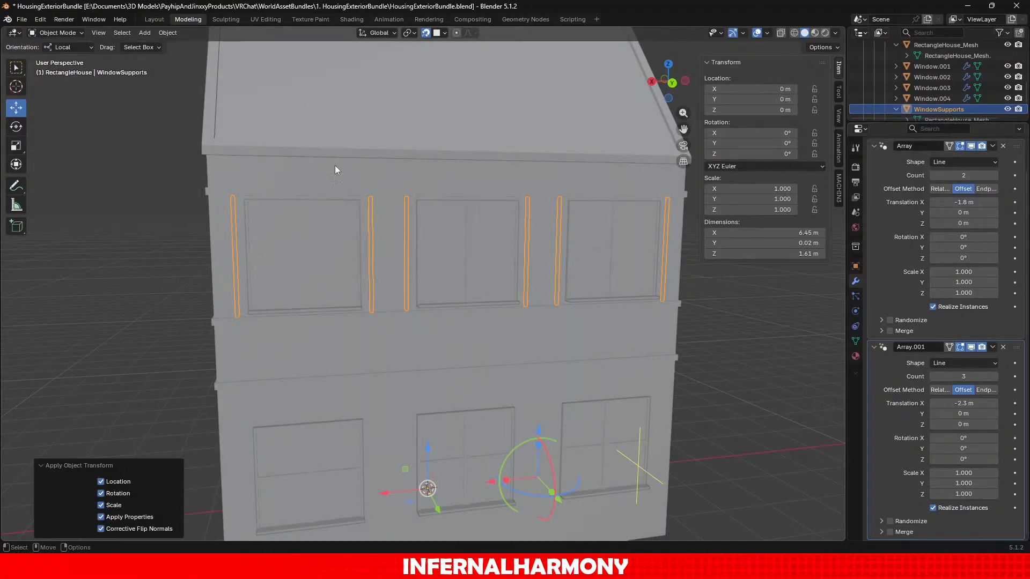
Add a new Mirror modifier to the long-wall window supports, mirror on Y only, and deselect them to check the wall.
{"action": "scroll", "coordinate": [379, 223], "scroll_direction": "down", "scroll_amount": 3}
{"action": "scroll", "coordinate": [563, 313], "scroll_direction": "up", "scroll_amount": 3}
{"action": "scroll", "coordinate": [895, 288], "scroll_direction": "up", "scroll_amount": 2}
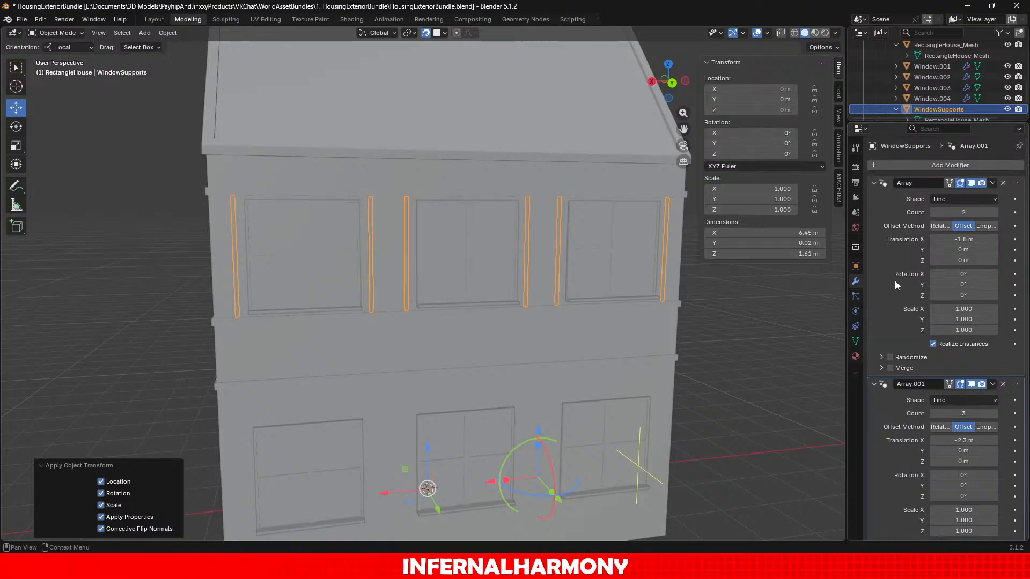
{"action": "left_click", "coordinate": [942, 166]}
{"action": "type", "text": "mirror"}
{"action": "key", "text": "Return"}
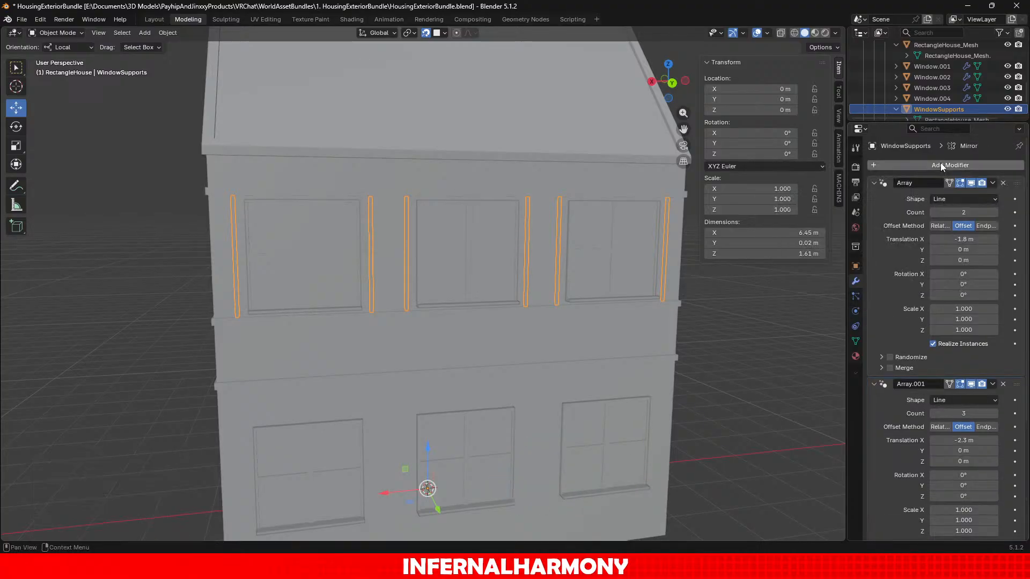
{"action": "scroll", "coordinate": [893, 304], "scroll_direction": "down", "scroll_amount": 8}
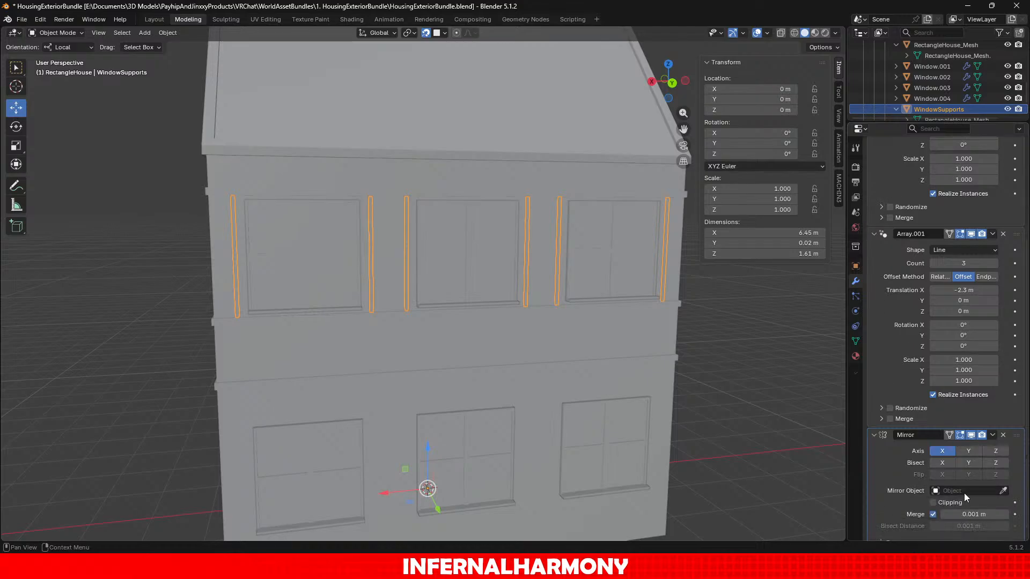
{"action": "left_click", "coordinate": [949, 452]}
{"action": "scroll", "coordinate": [483, 382], "scroll_direction": "down", "scroll_amount": 4}
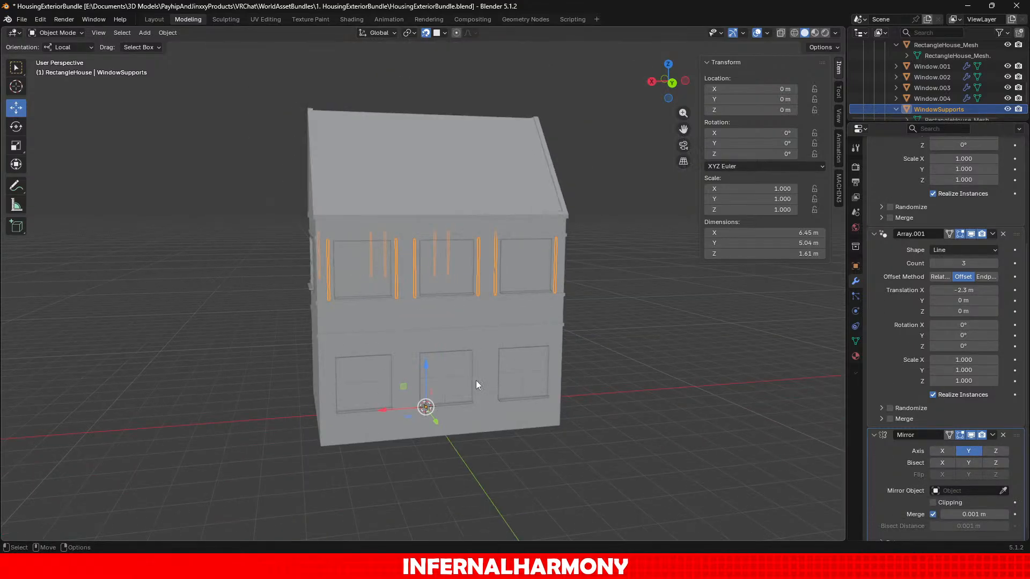
{"action": "middle_click_drag", "start_coordinate": [475, 381], "coordinate": [439, 366]}
{"action": "left_click", "coordinate": [661, 367]}
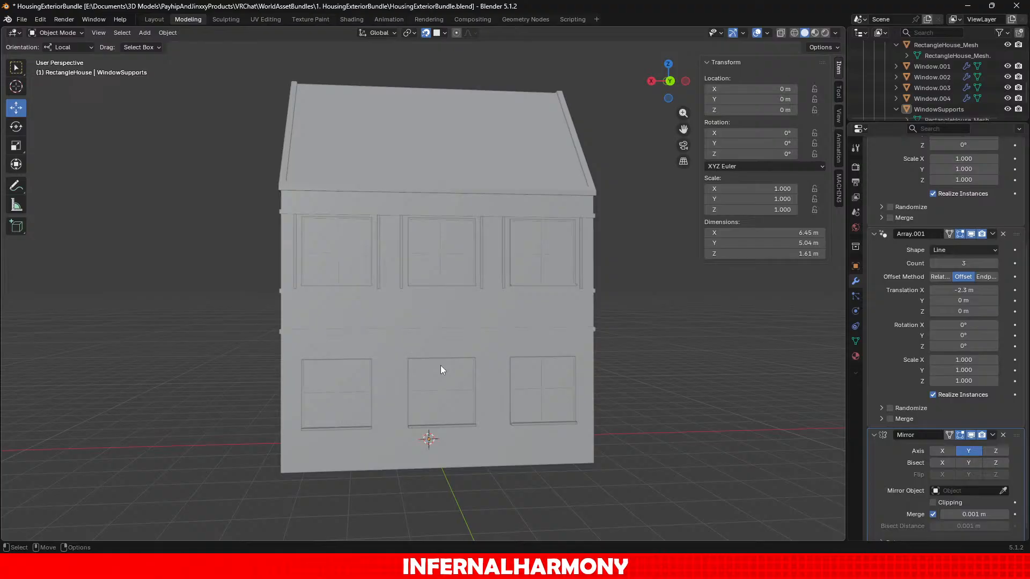